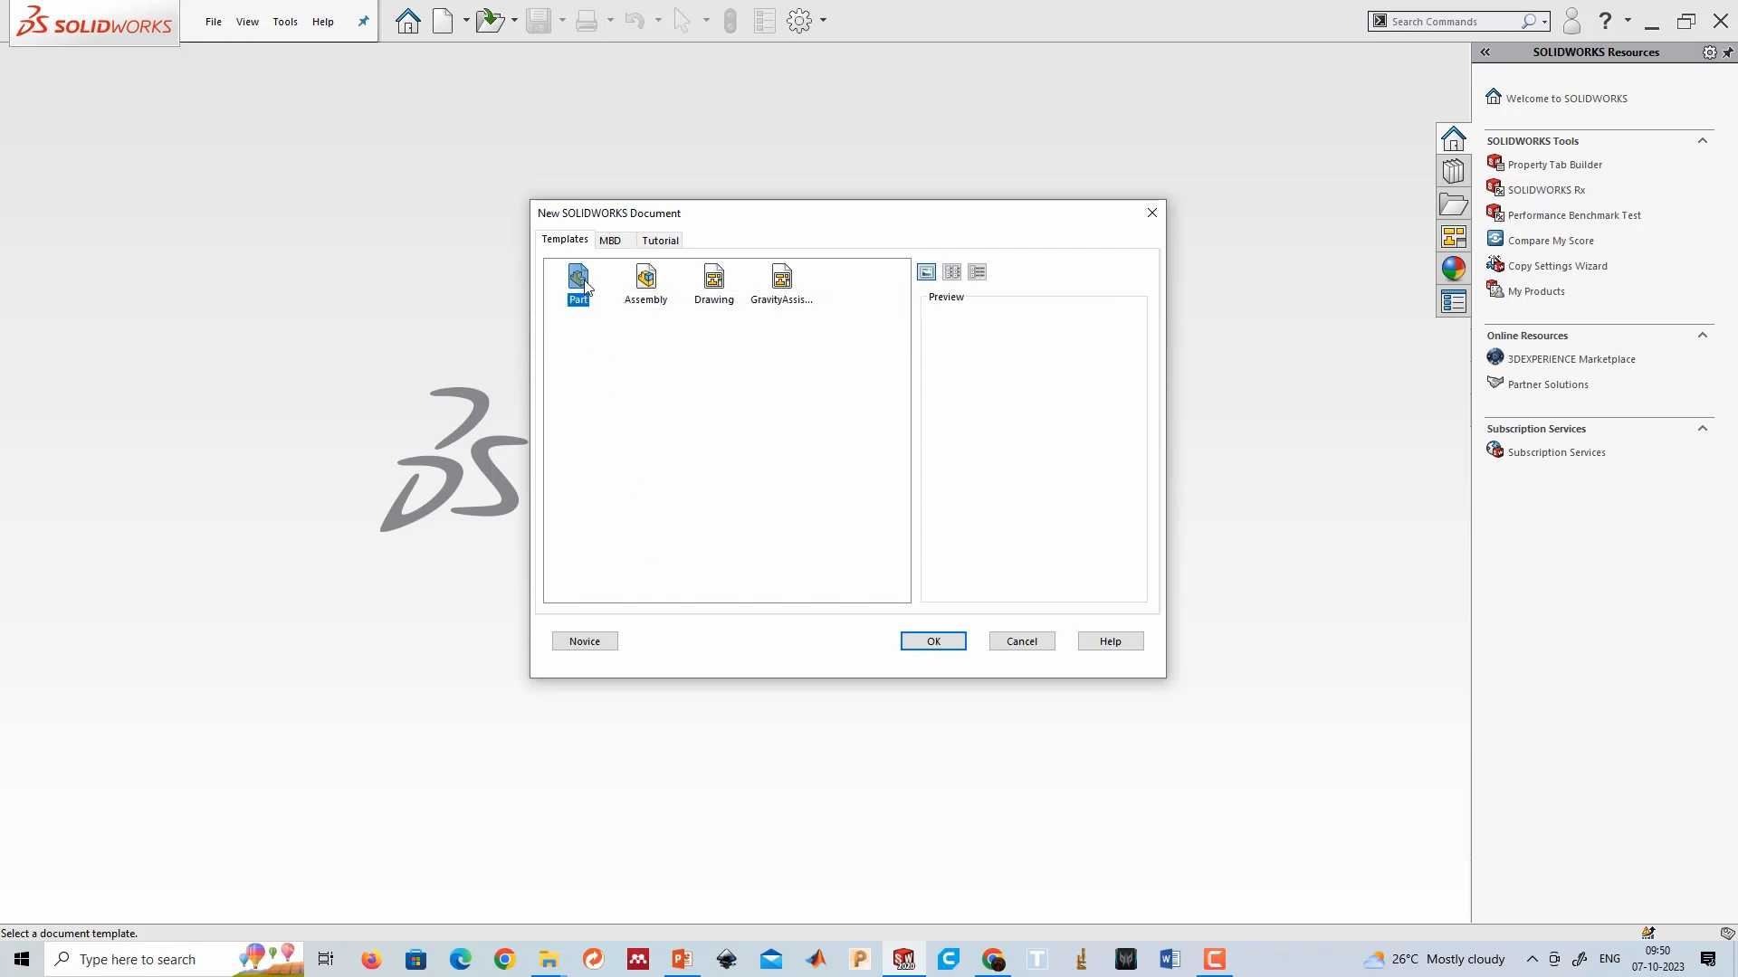
# Create a new part from the Part template and review its unit system choices, keeping MMGS.
pyautogui.click(939, 642)
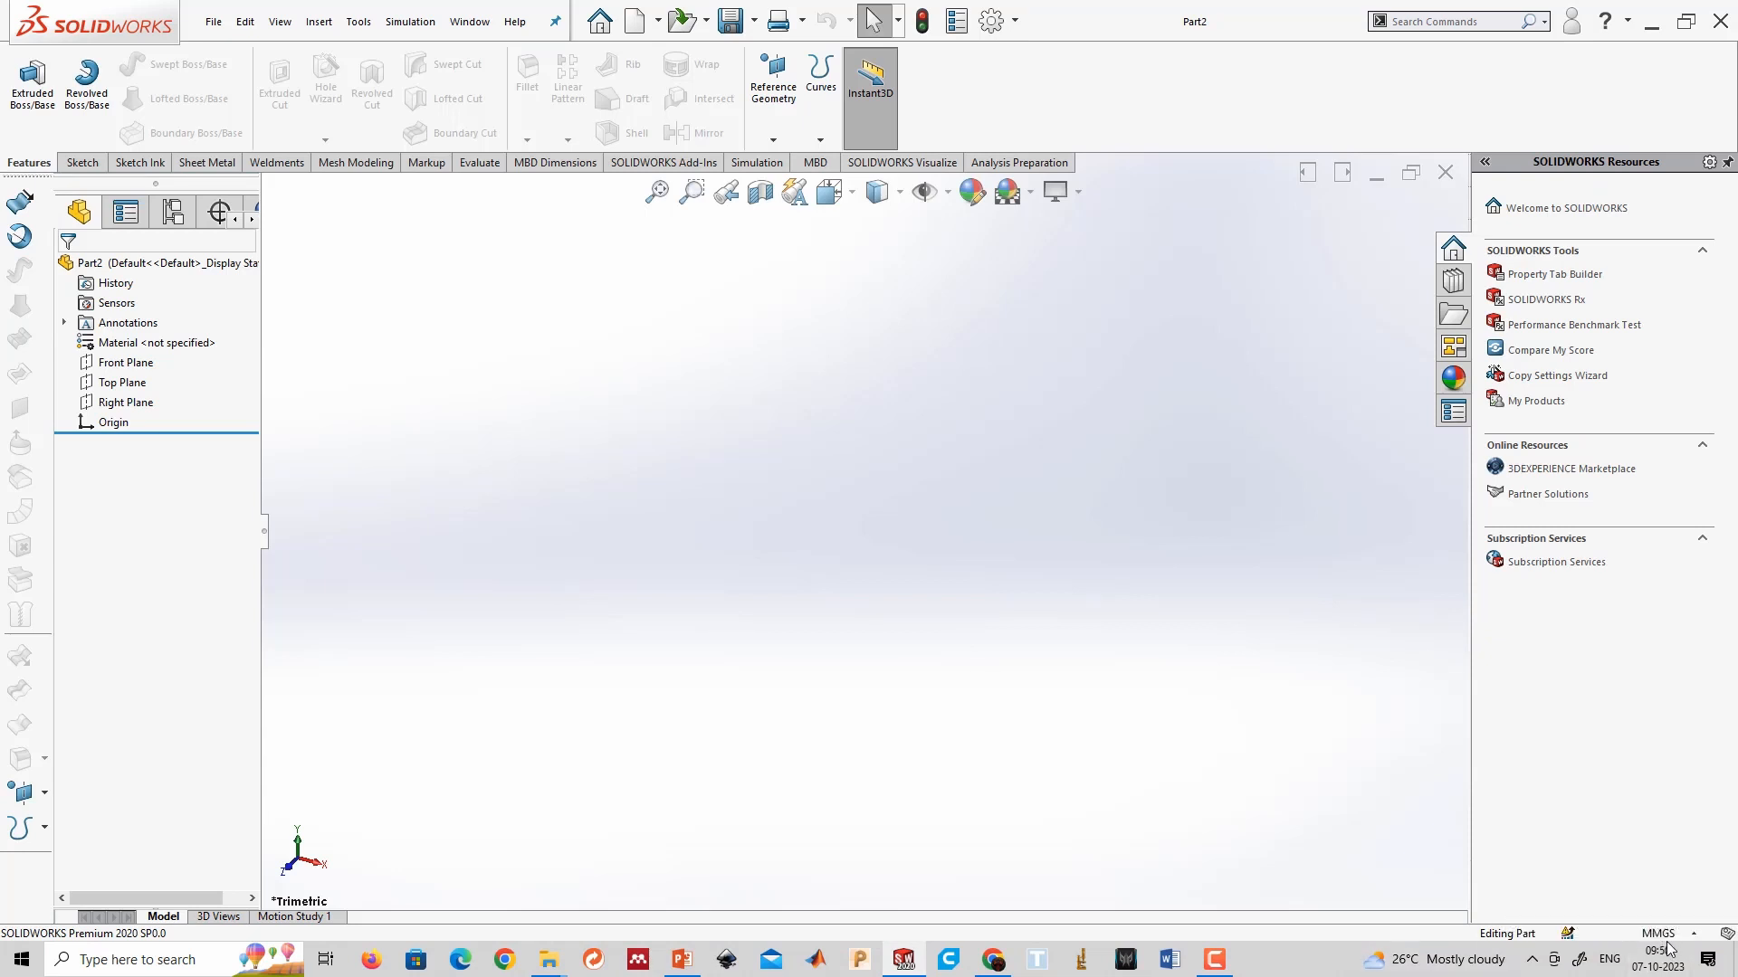
pyautogui.click(1691, 934)
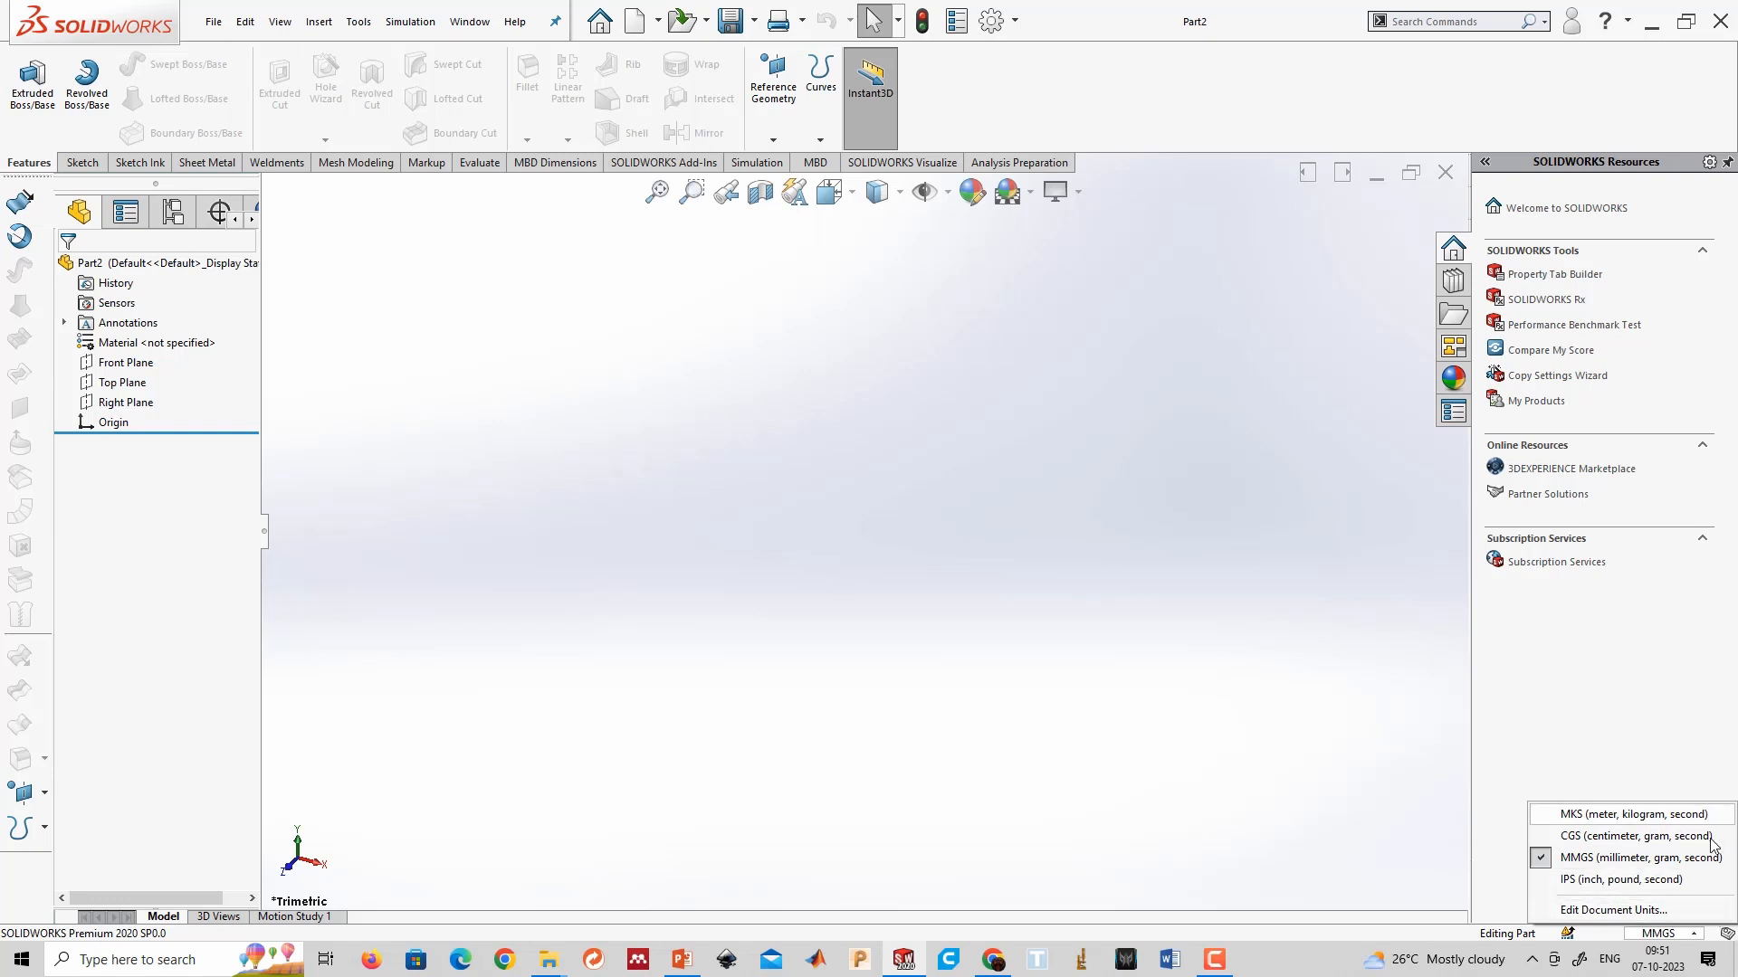
pyautogui.click(1295, 766)
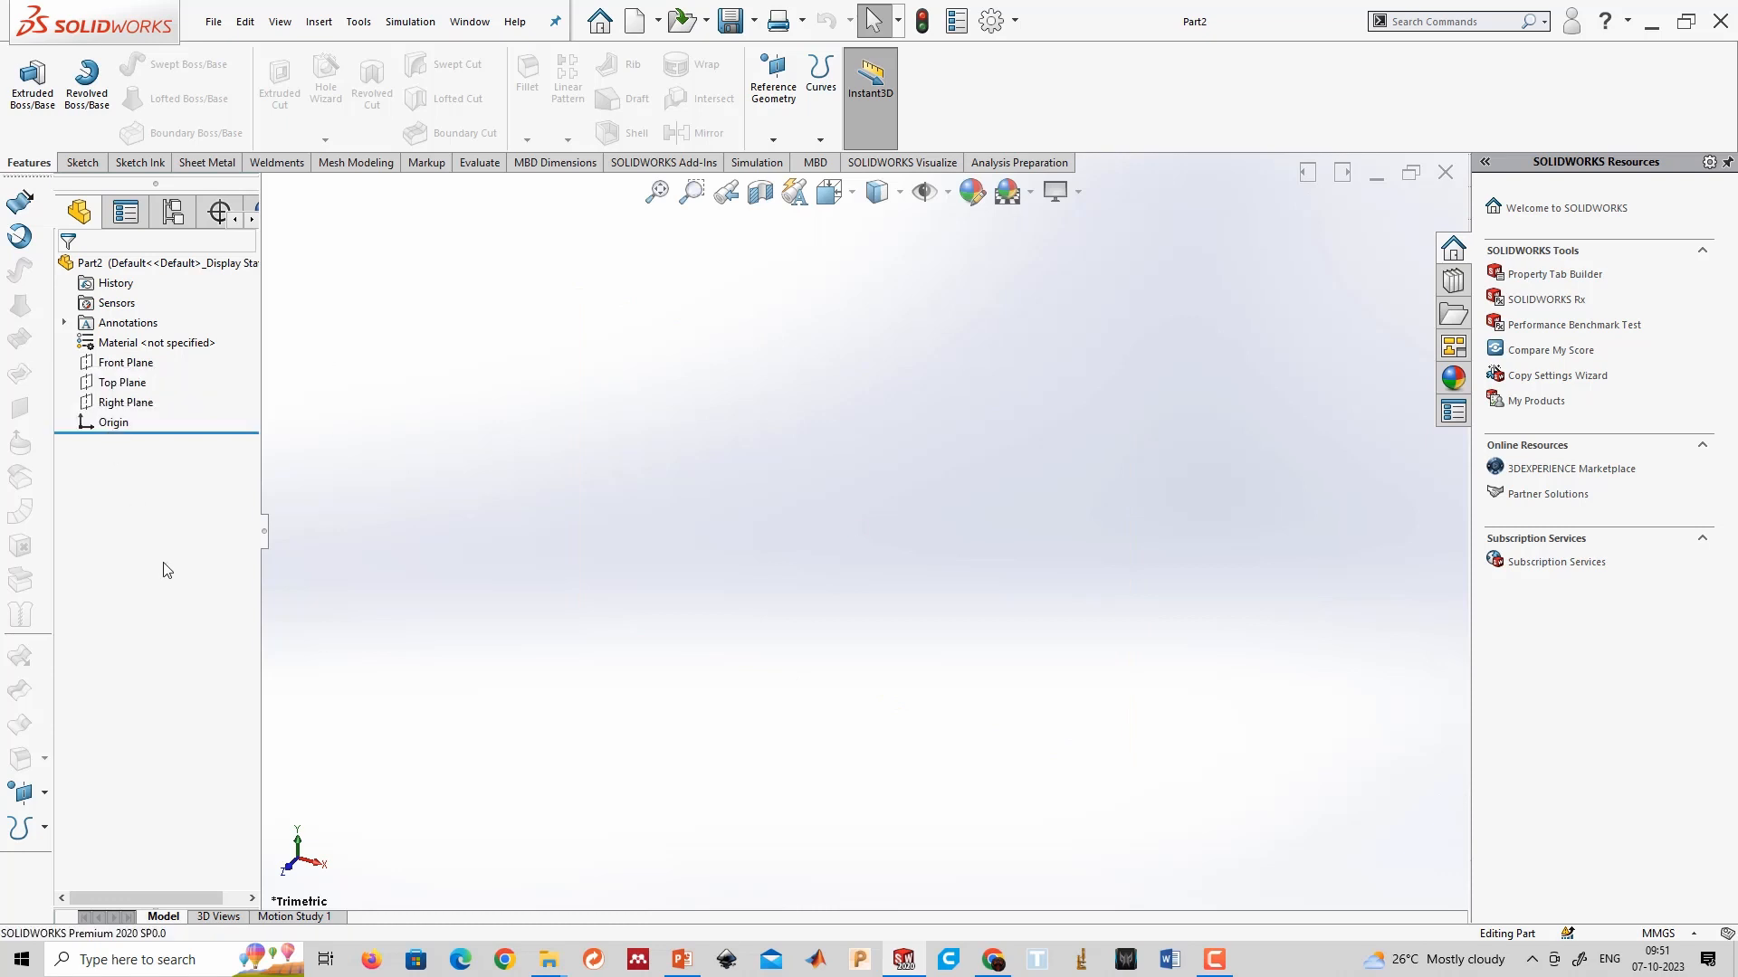
# Start a new sketch on the Top Plane.
pyautogui.click(139, 387)
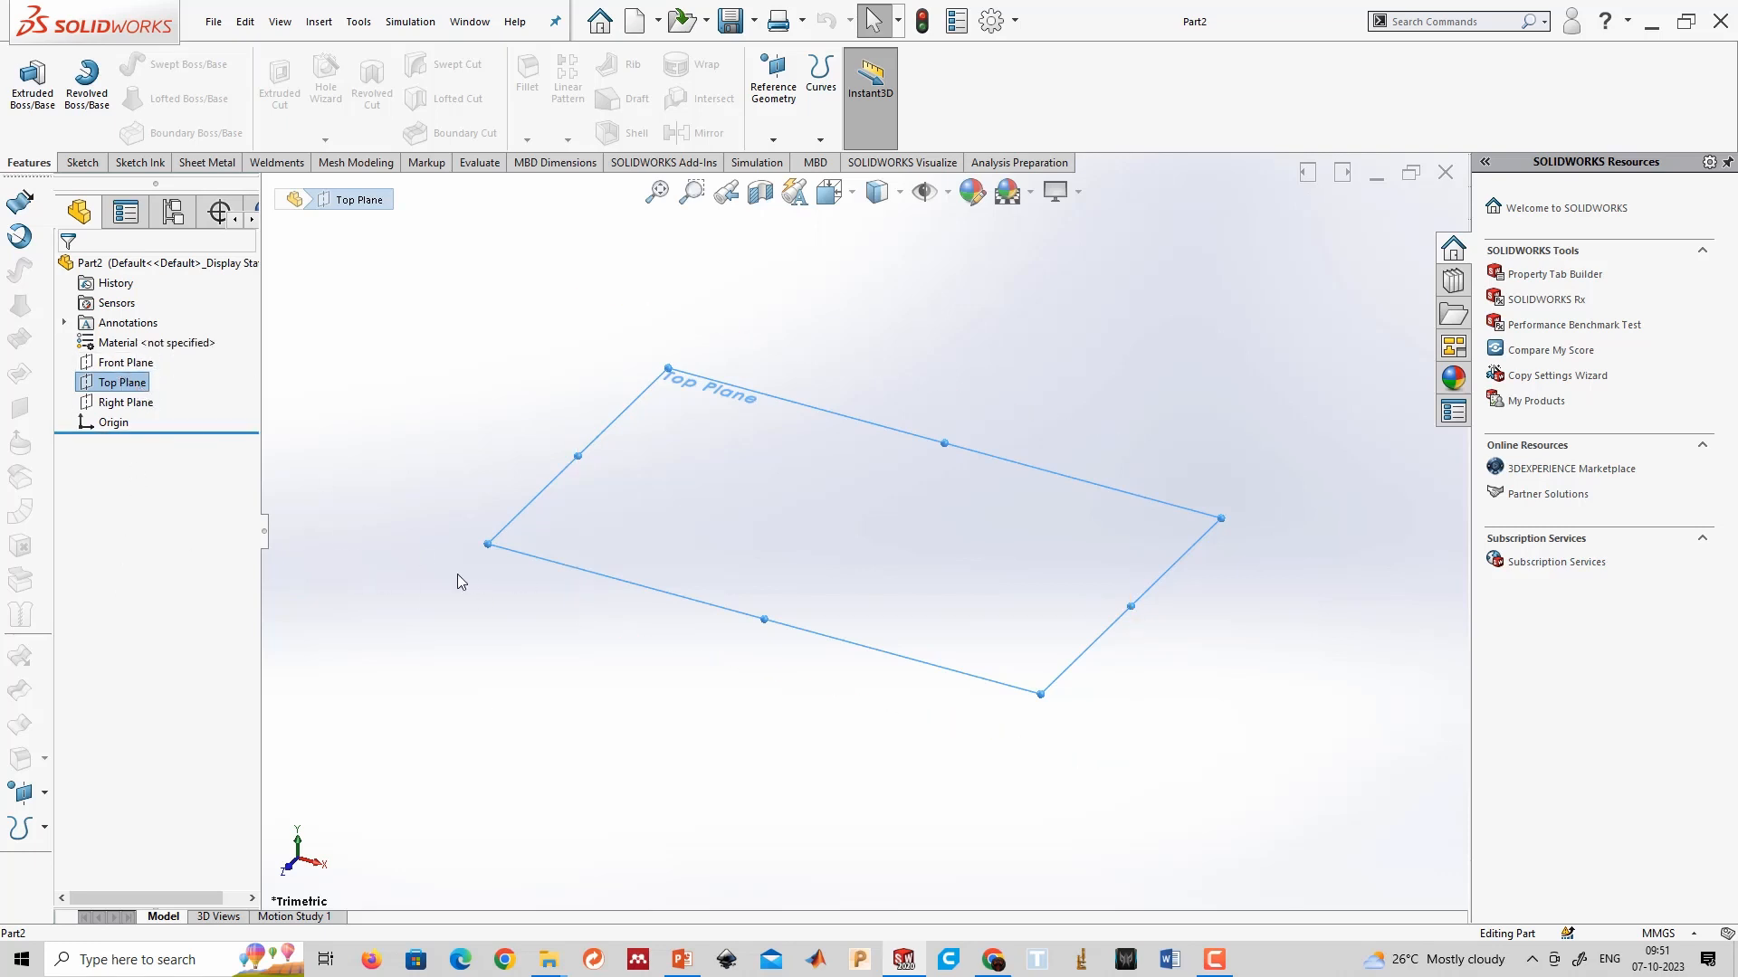
pyautogui.click(122, 382)
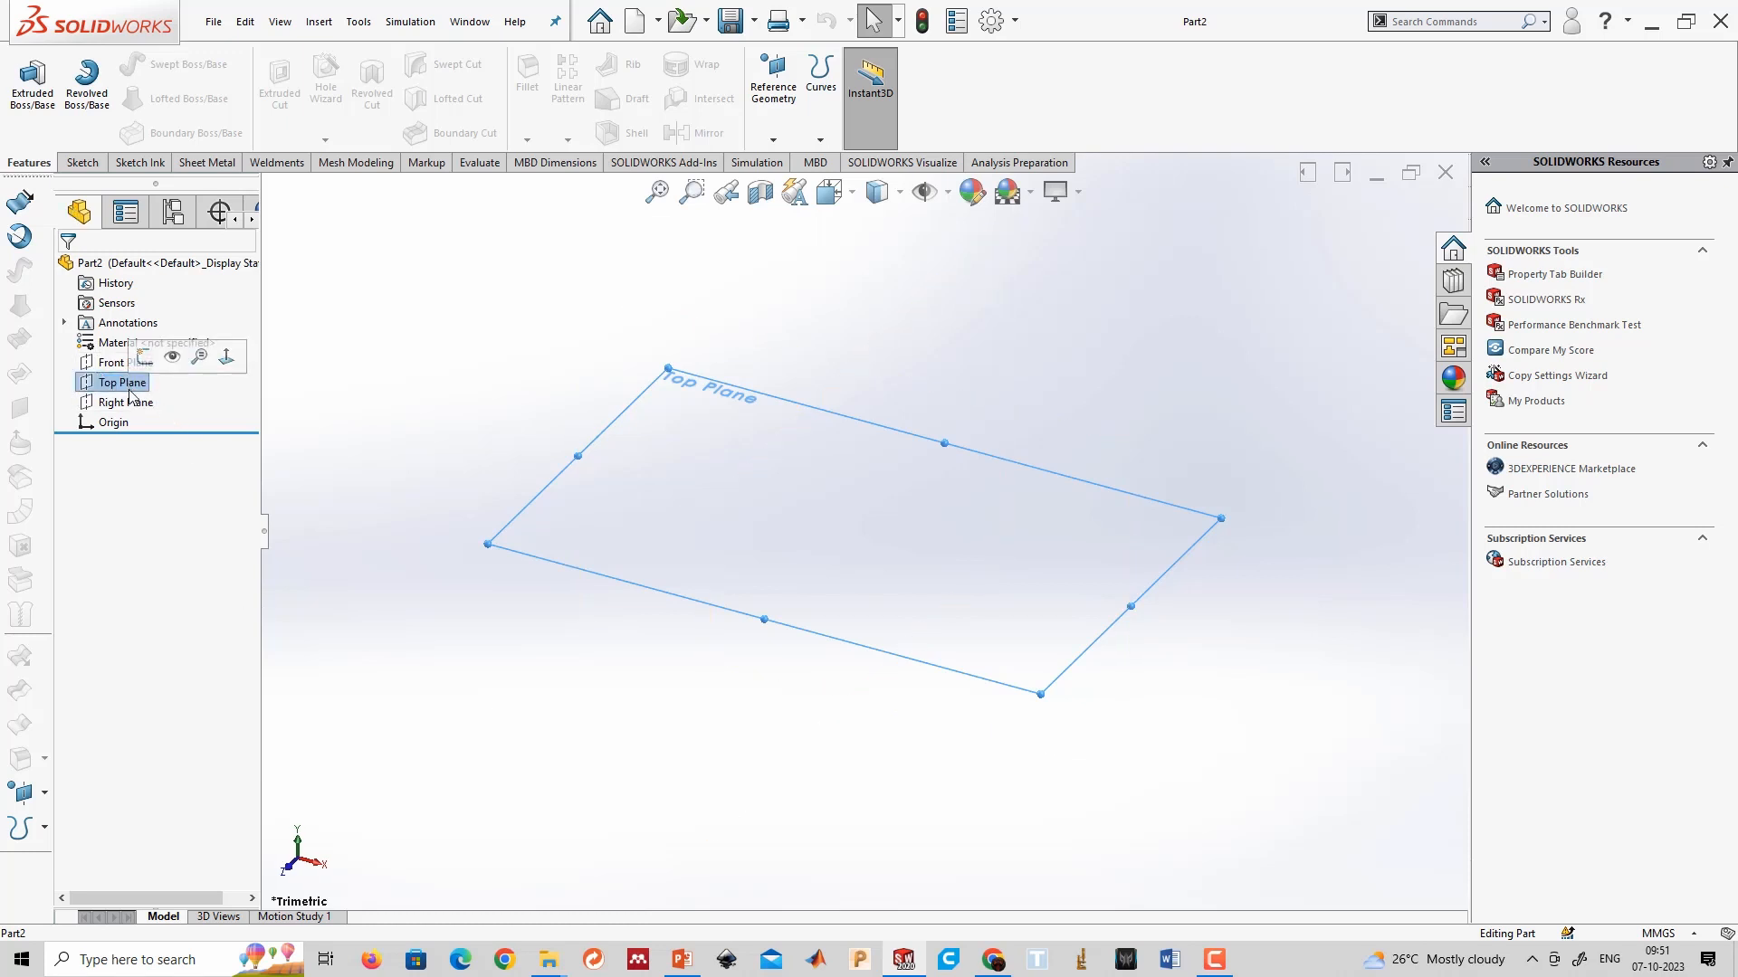
pyautogui.click(81, 163)
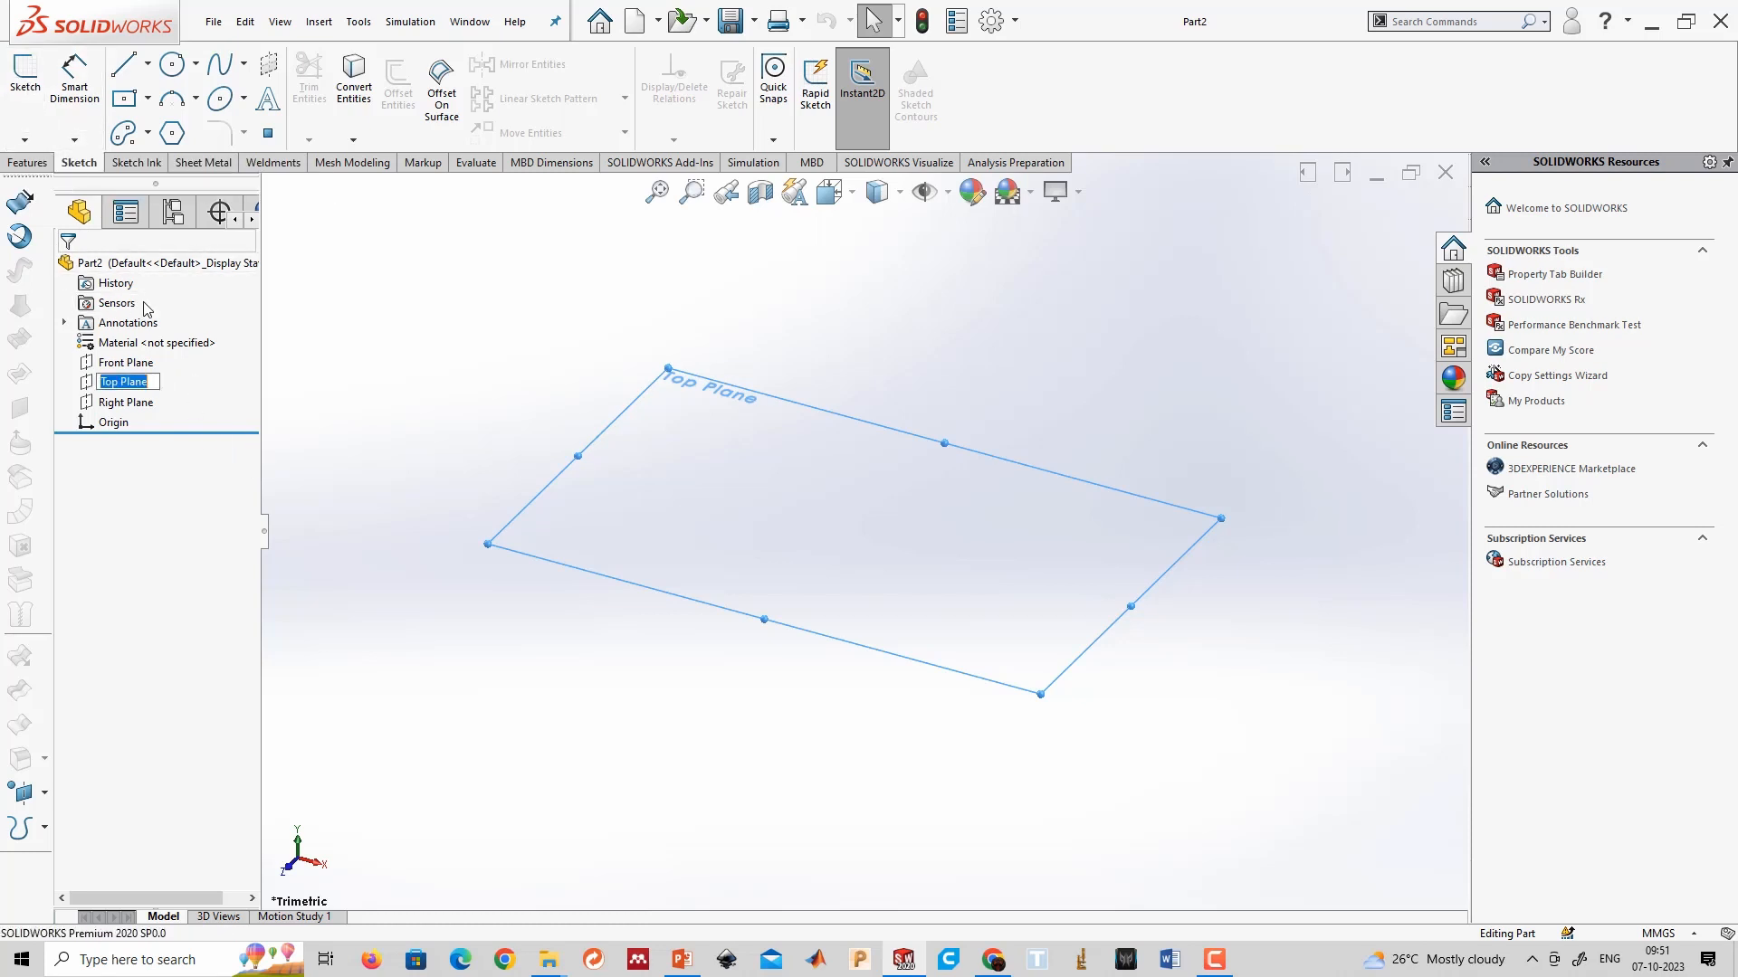
pyautogui.press('Escape')
pyautogui.click(28, 163)
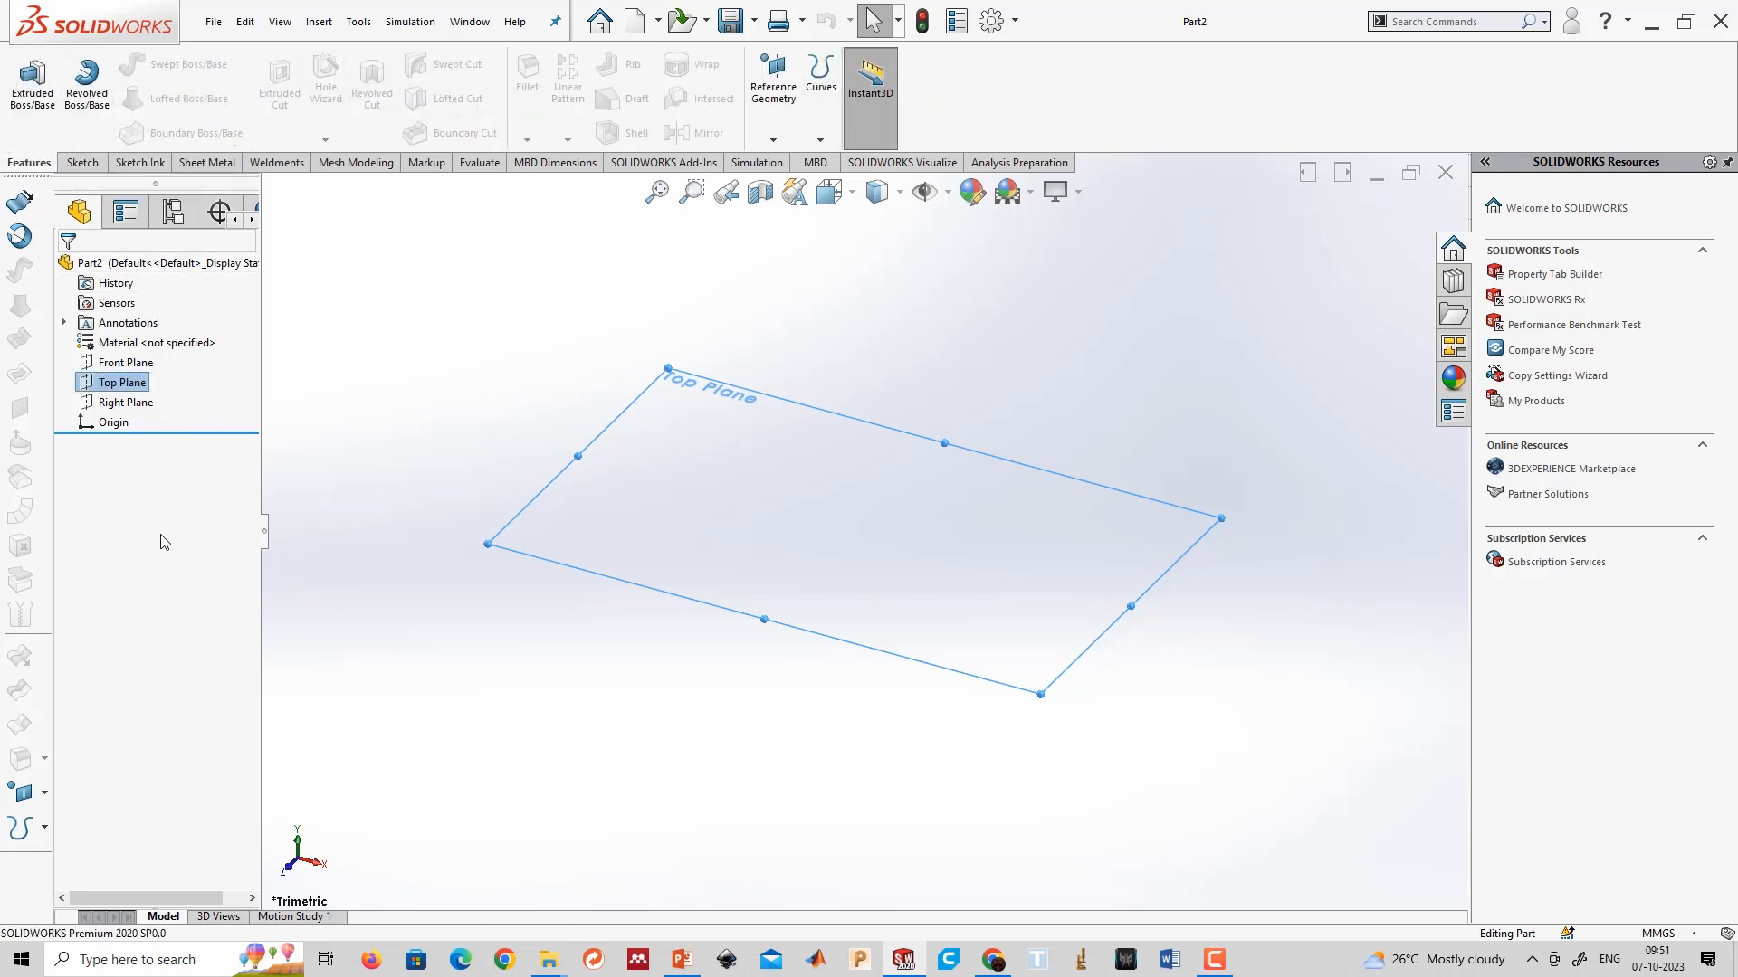
pyautogui.click(92, 169)
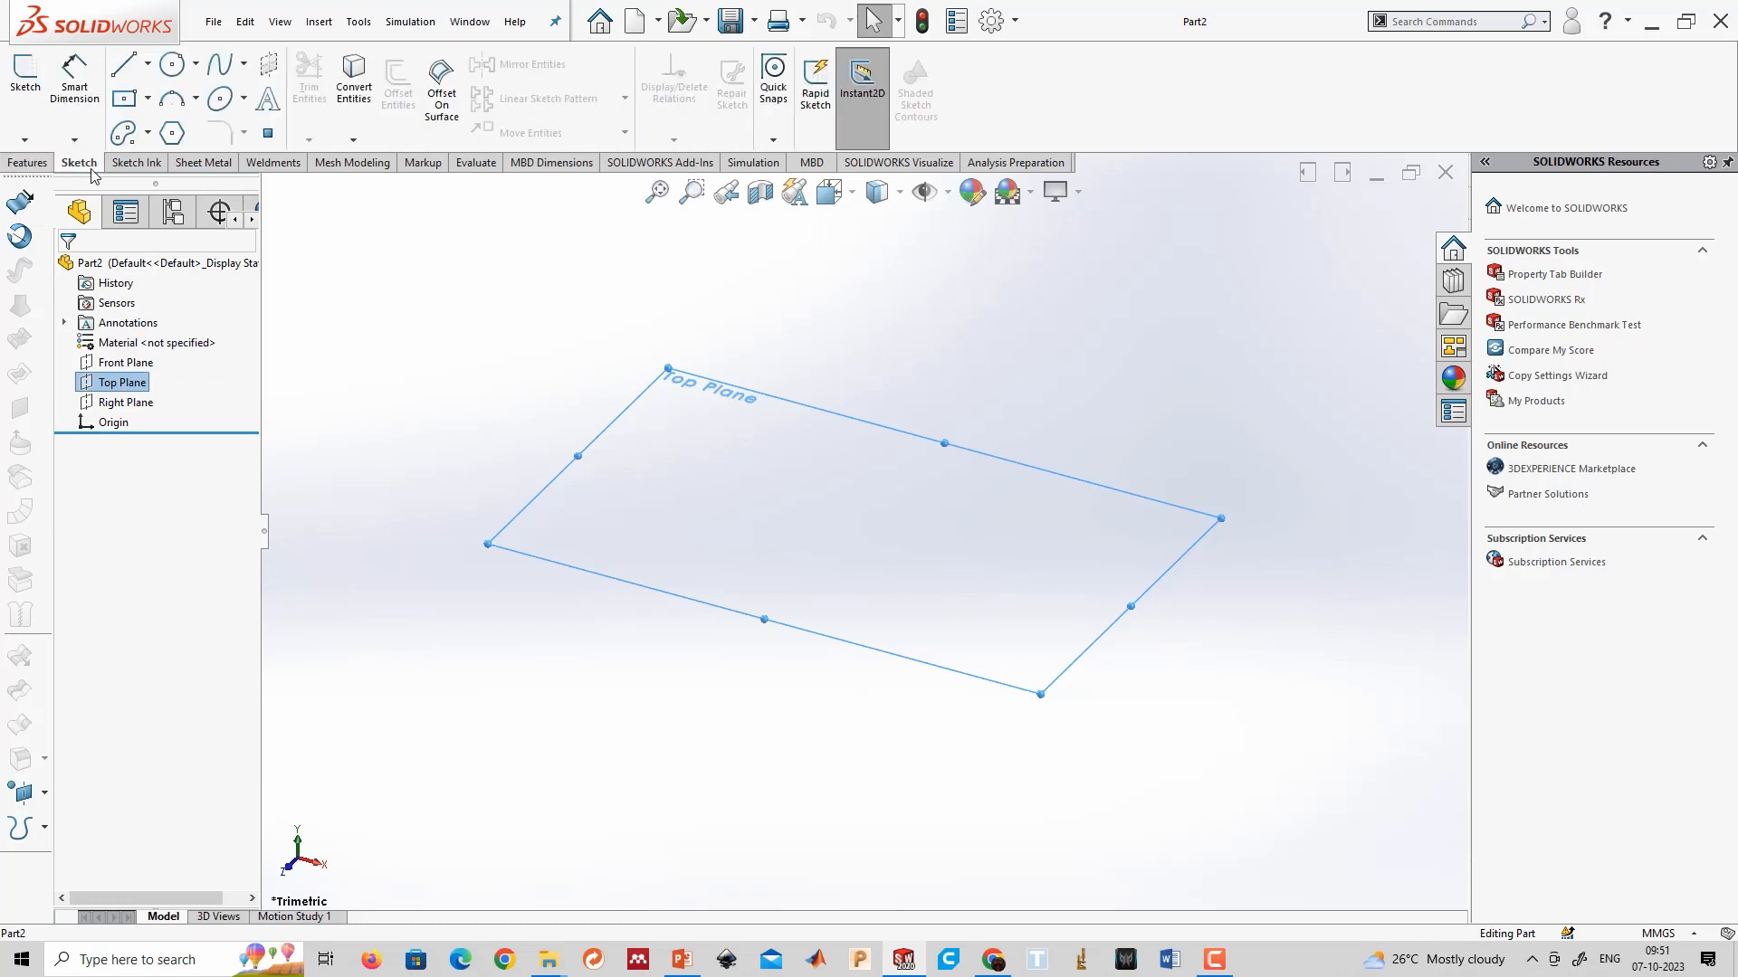
pyautogui.click(30, 94)
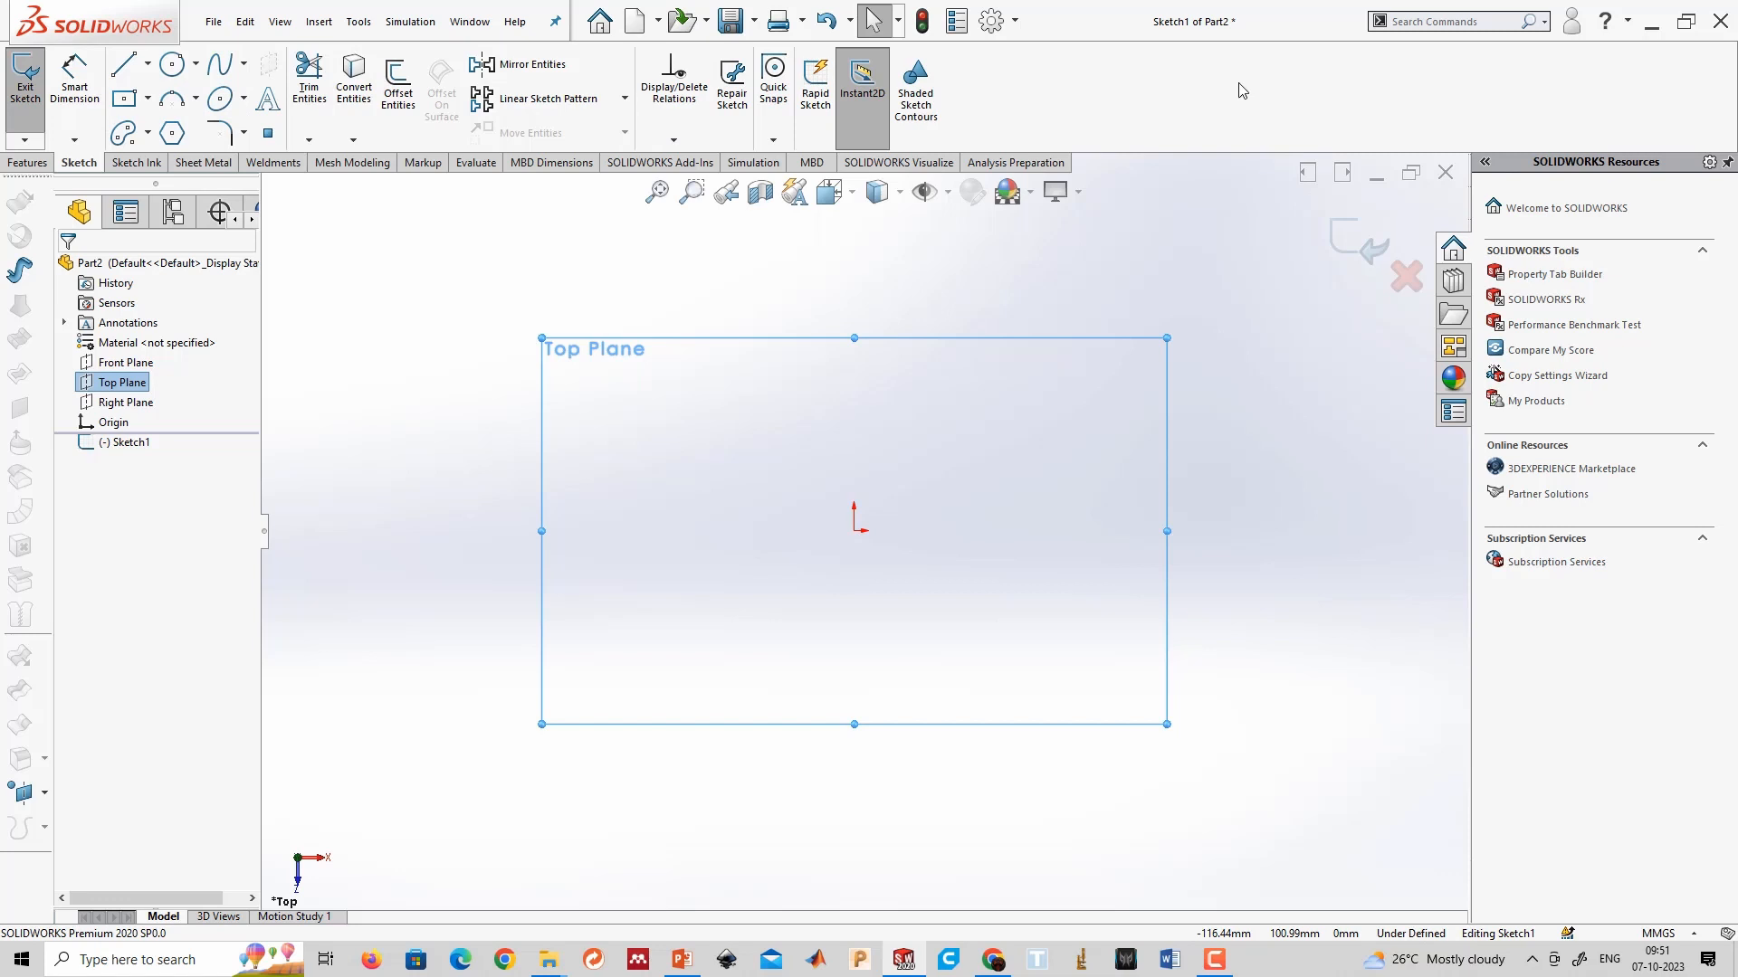
pyautogui.click(136, 163)
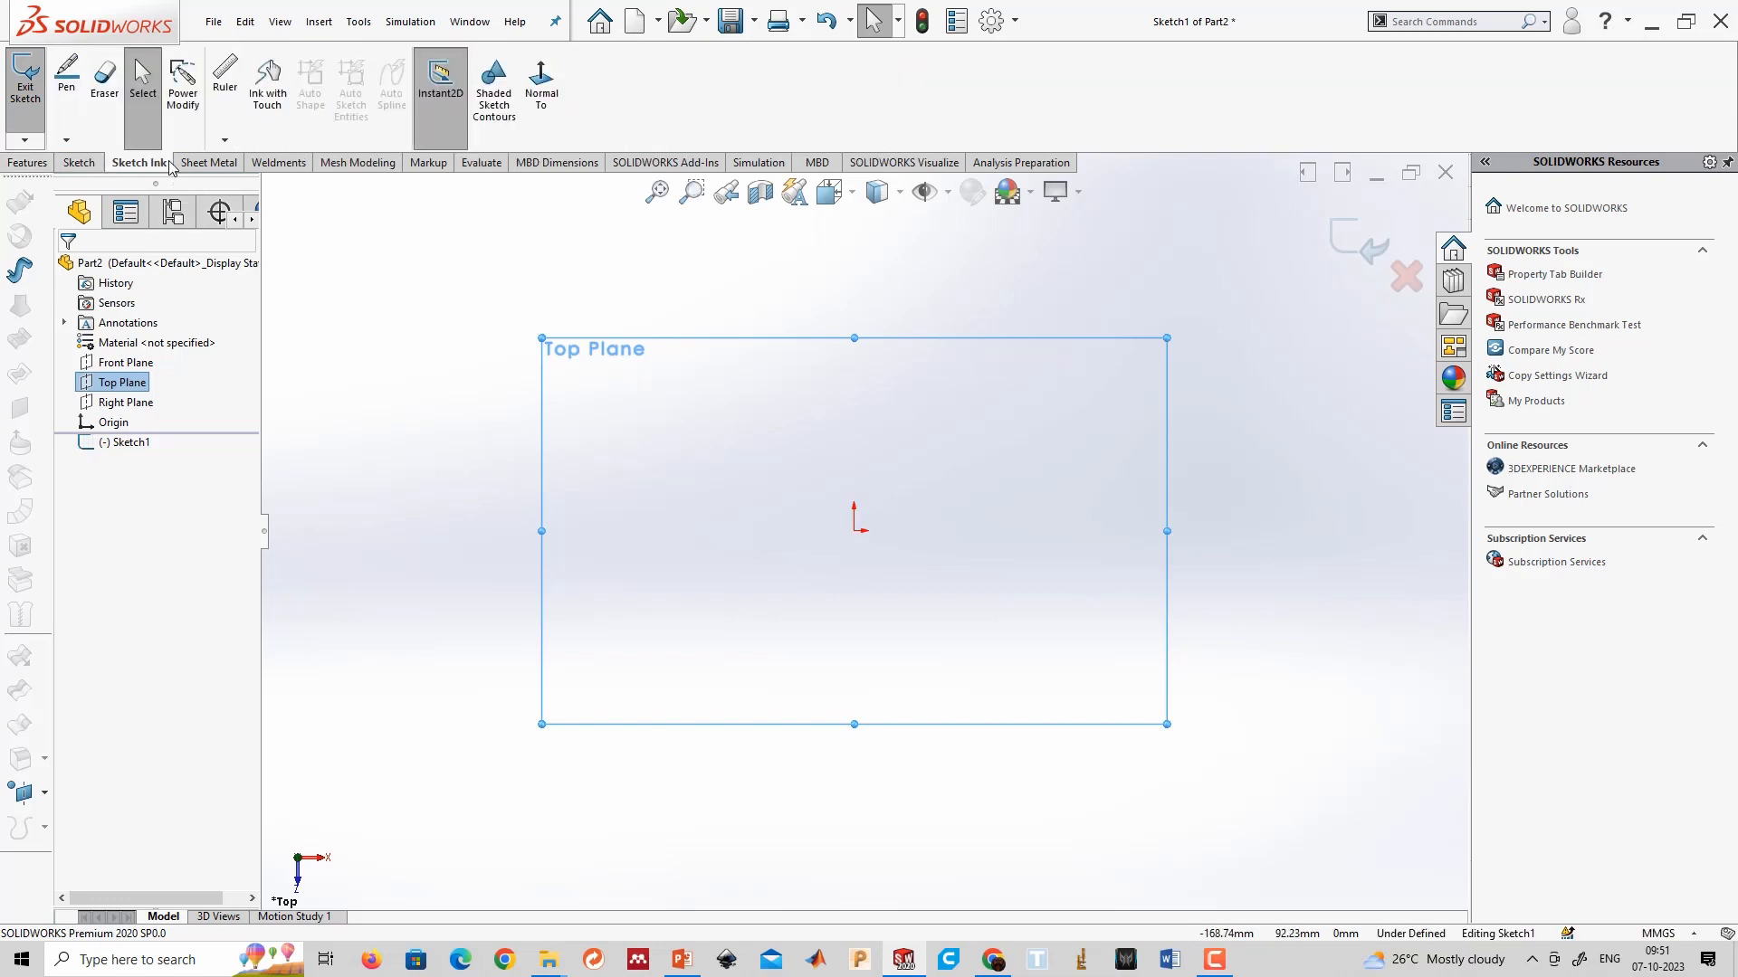
pyautogui.click(207, 163)
pyautogui.click(281, 164)
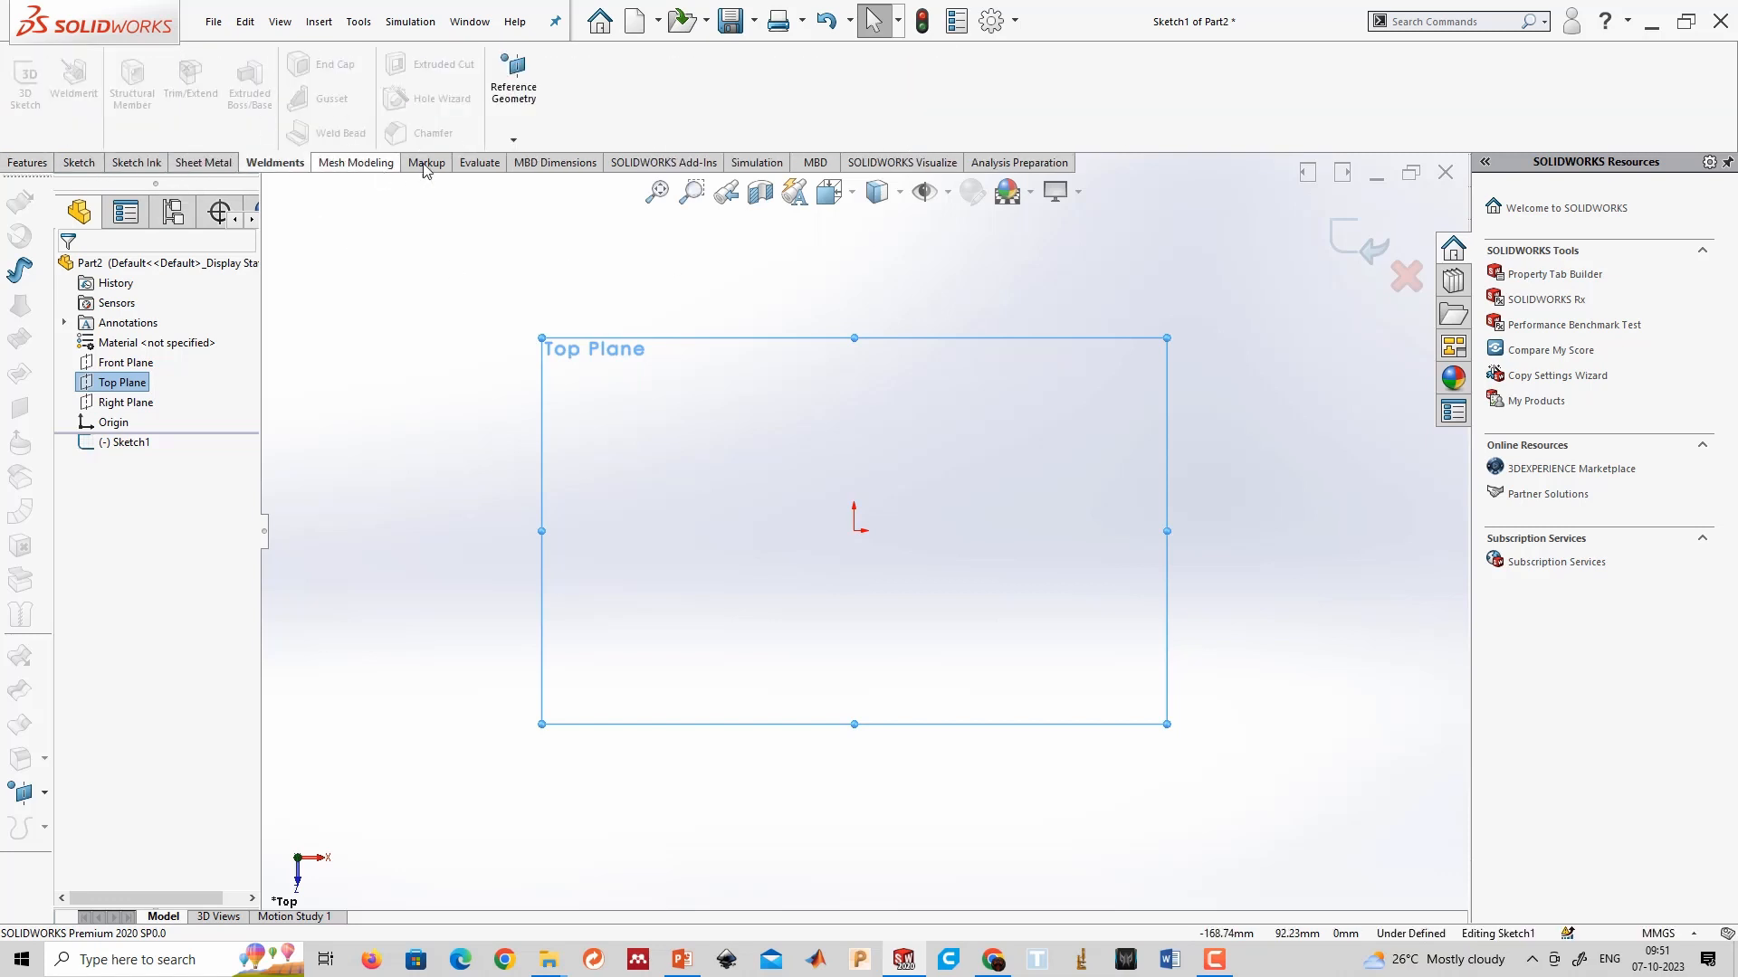
pyautogui.click(375, 165)
pyautogui.click(273, 166)
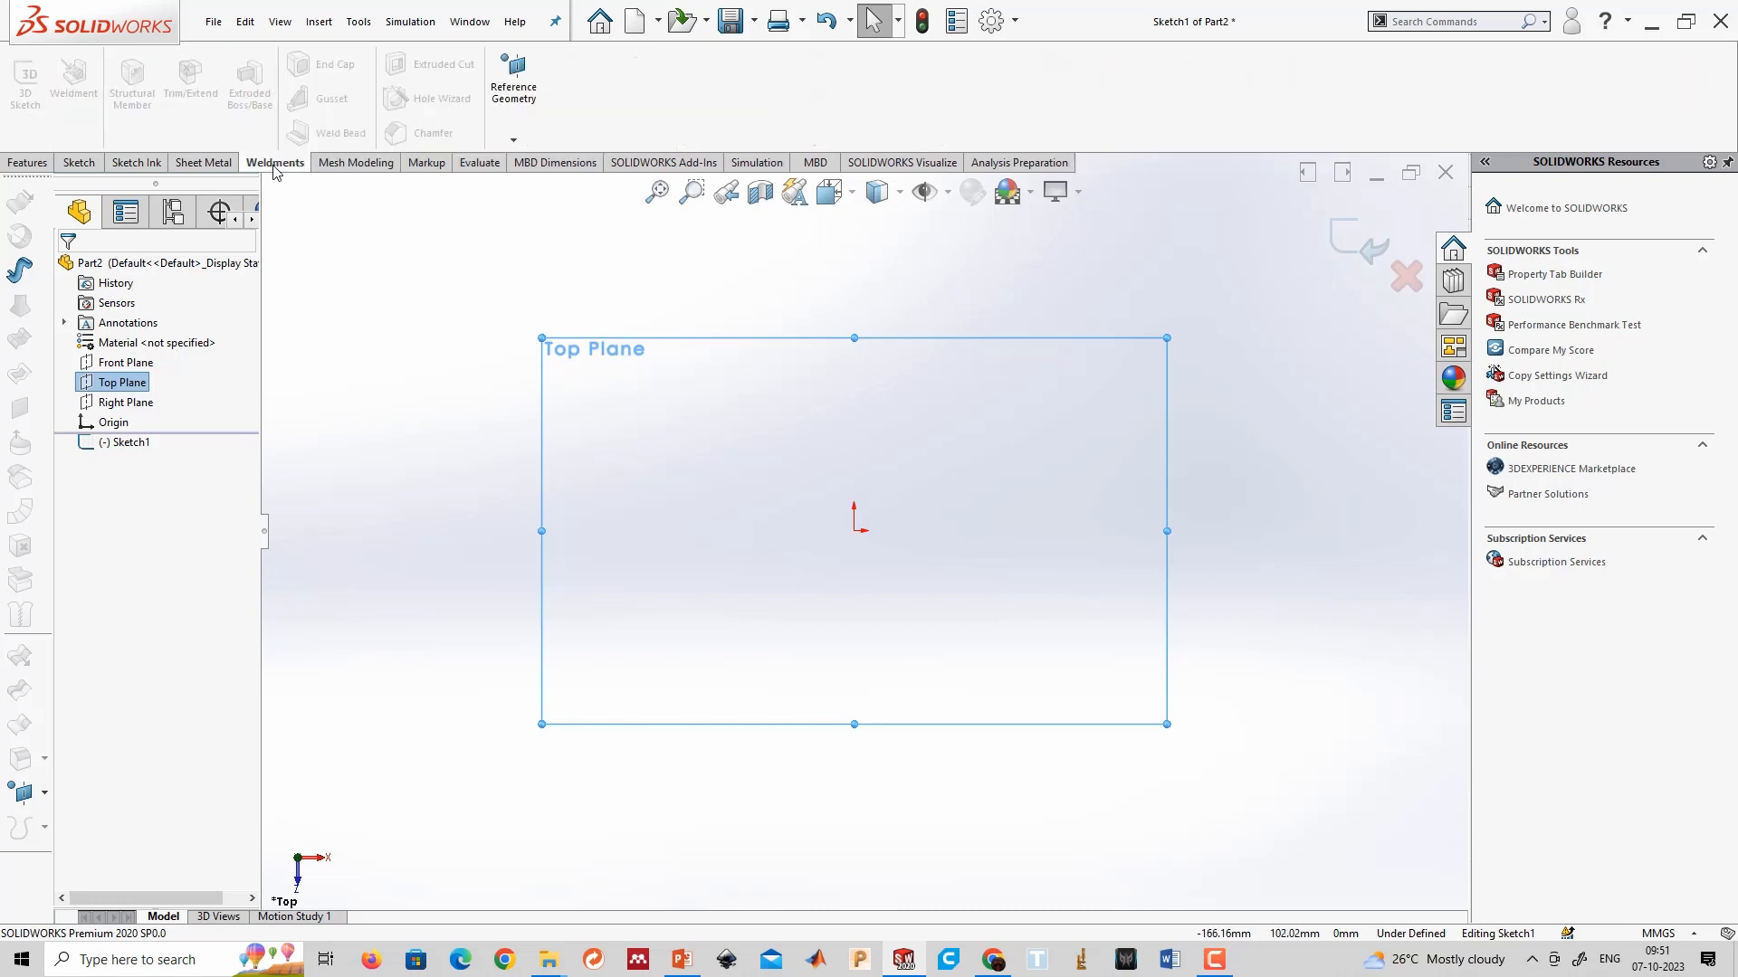
pyautogui.click(210, 169)
pyautogui.click(136, 166)
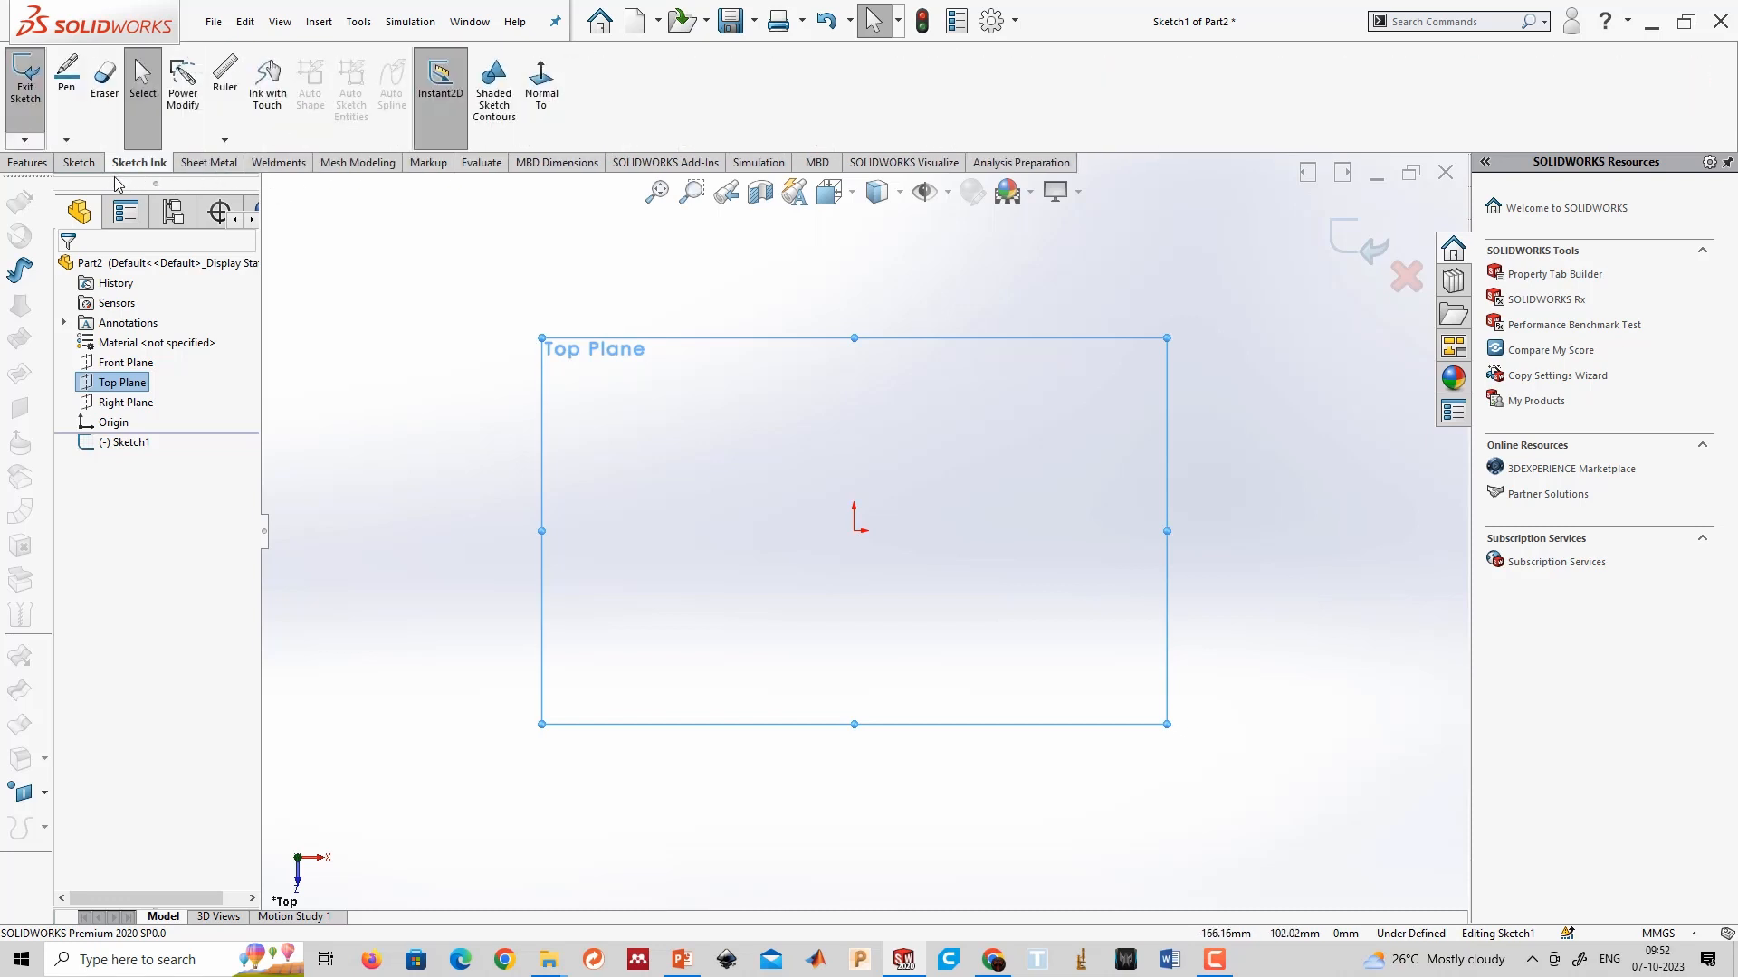
pyautogui.click(80, 166)
pyautogui.click(32, 167)
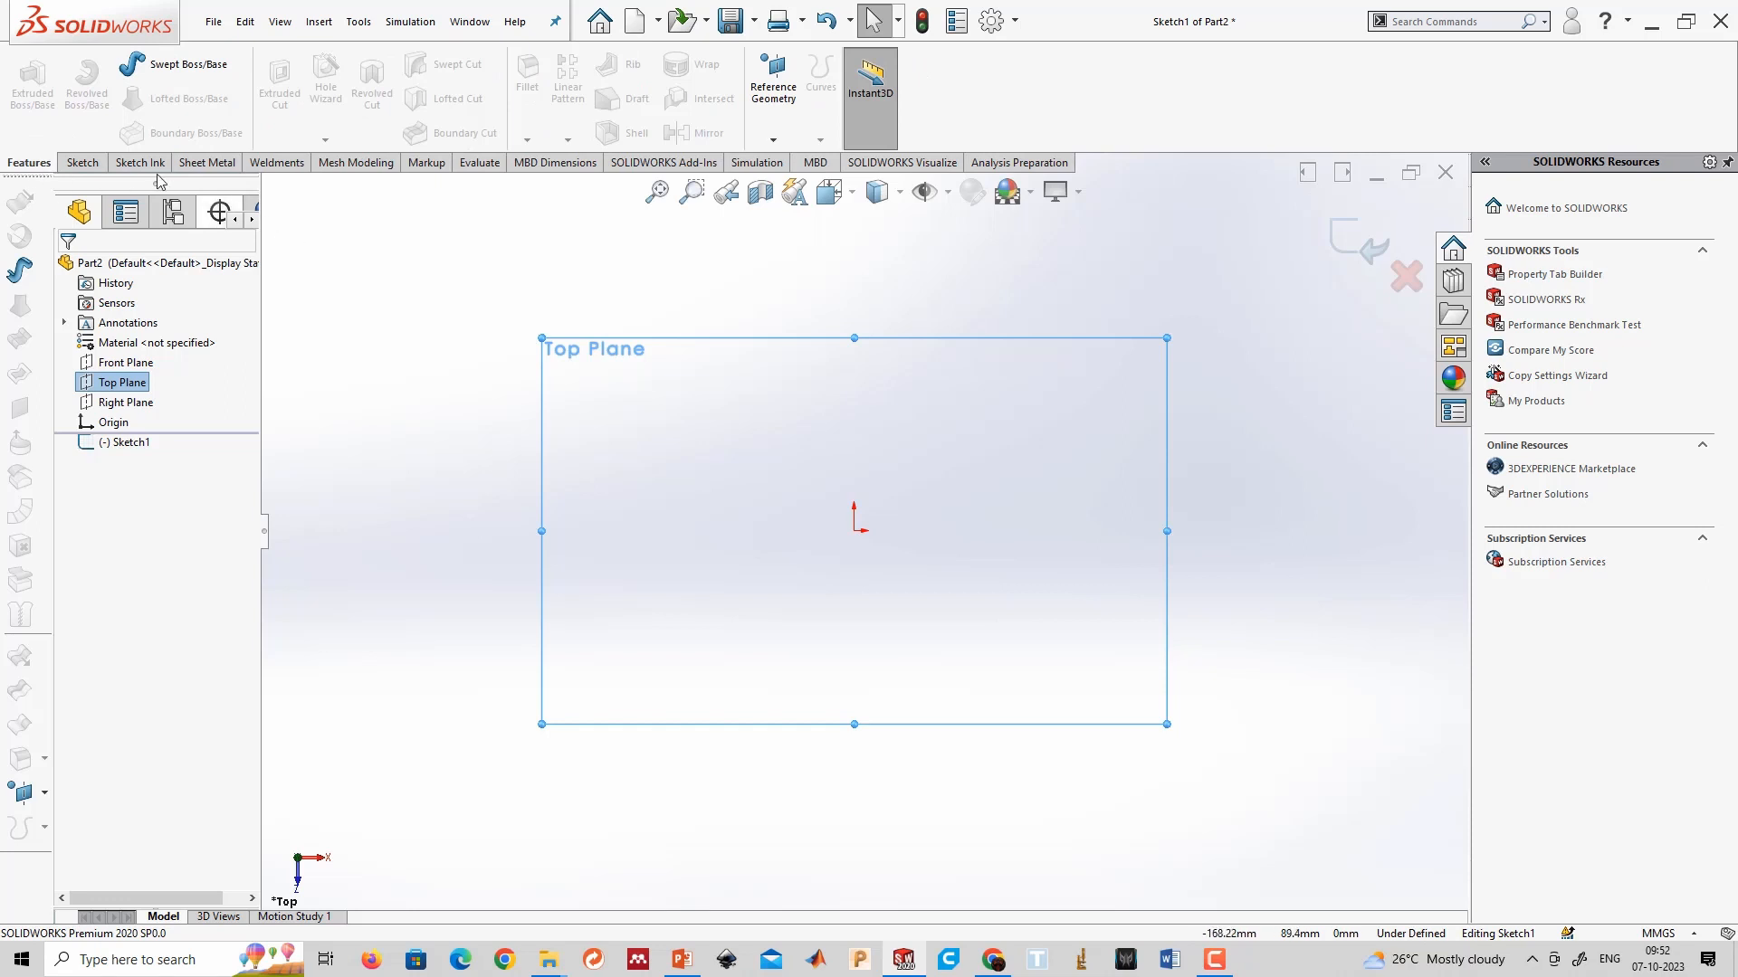
pyautogui.click(82, 164)
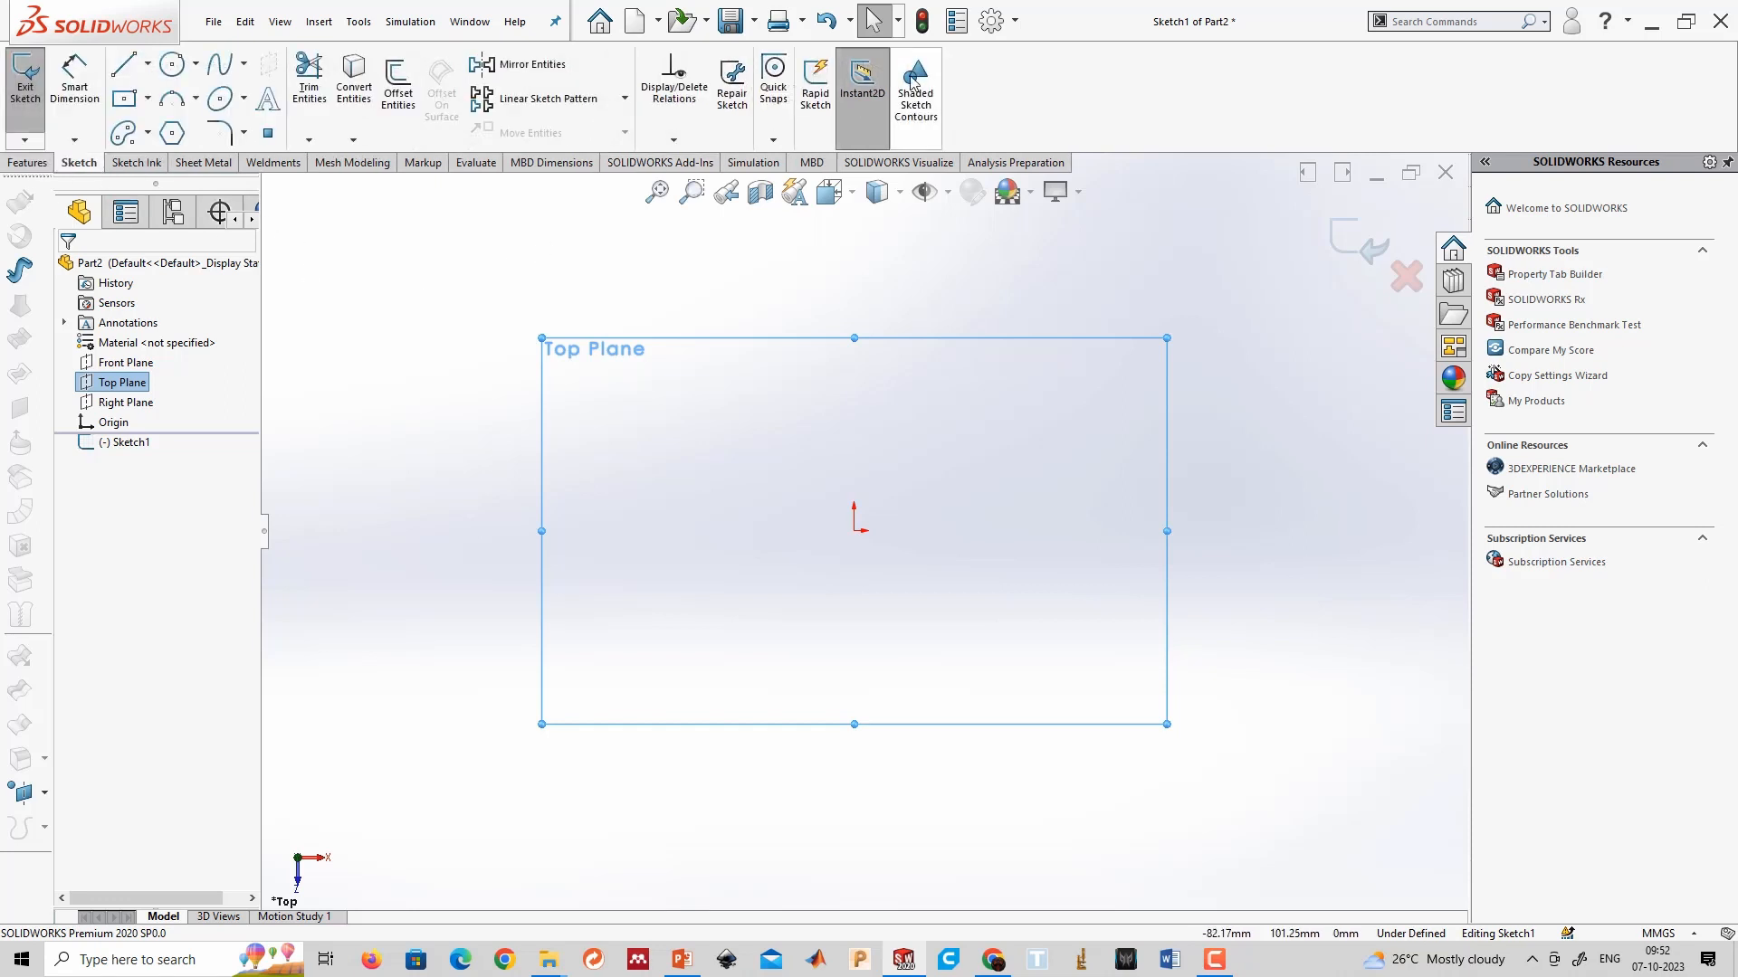
# Sketch a single slanted line about 127 mm long, rising from lower left to upper right beside the origin.
pyautogui.click(408, 543)
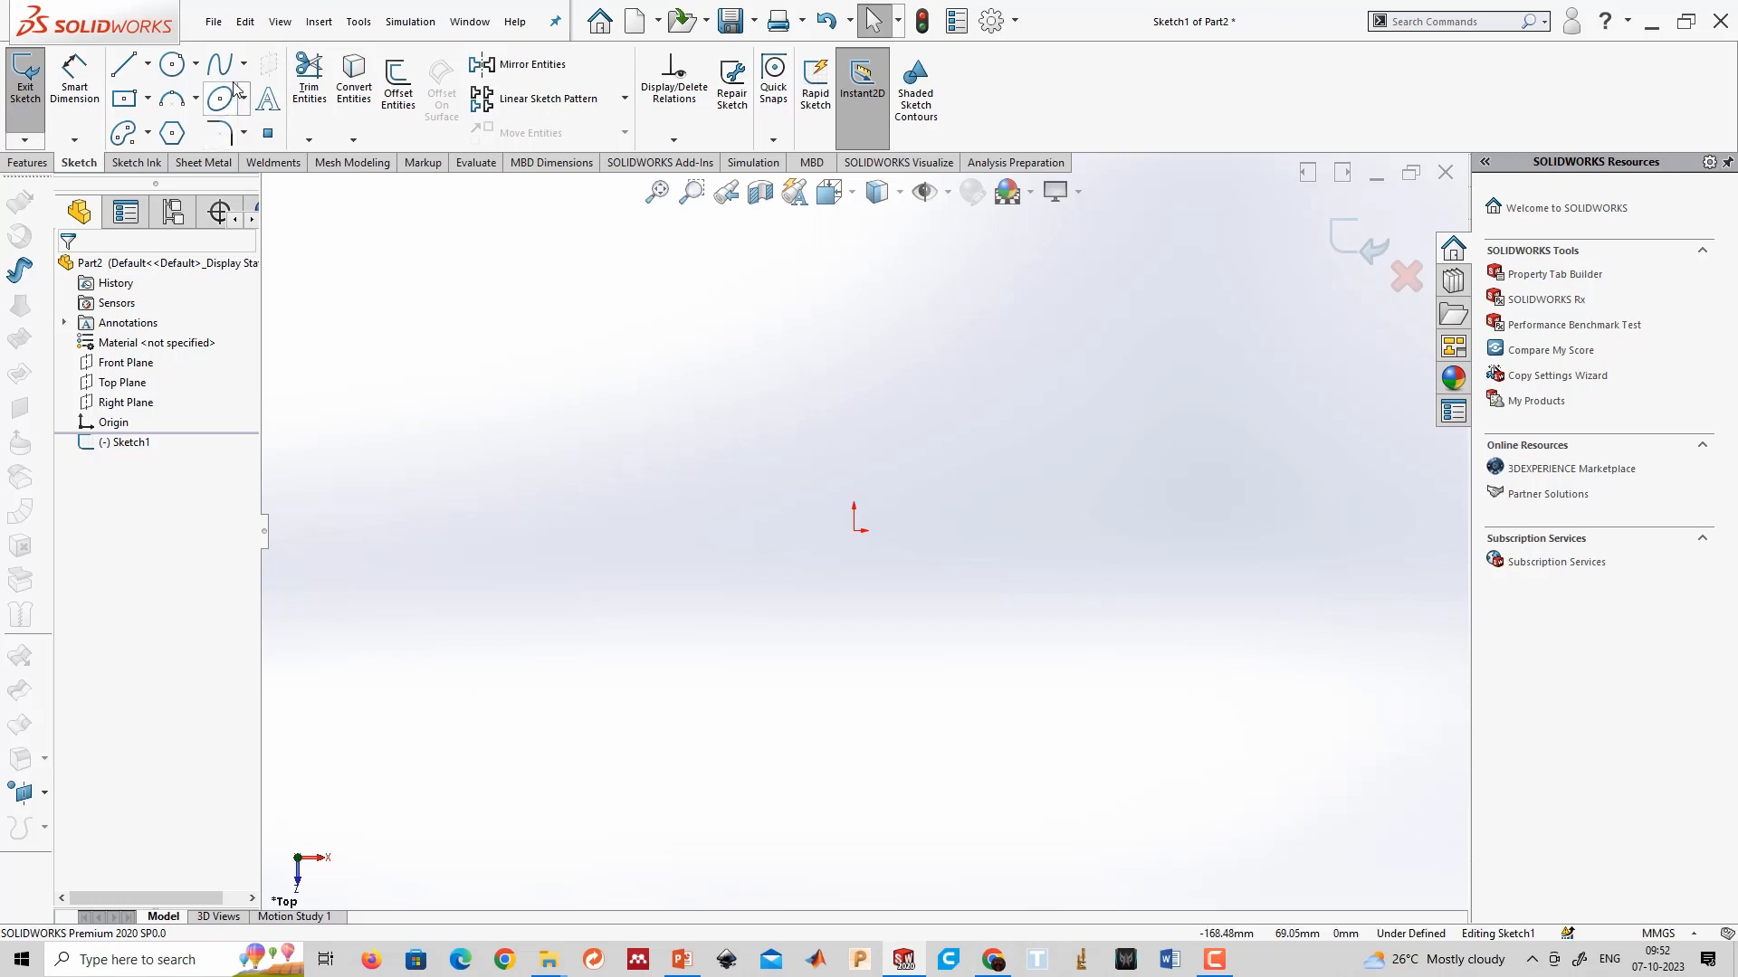
pyautogui.click(124, 75)
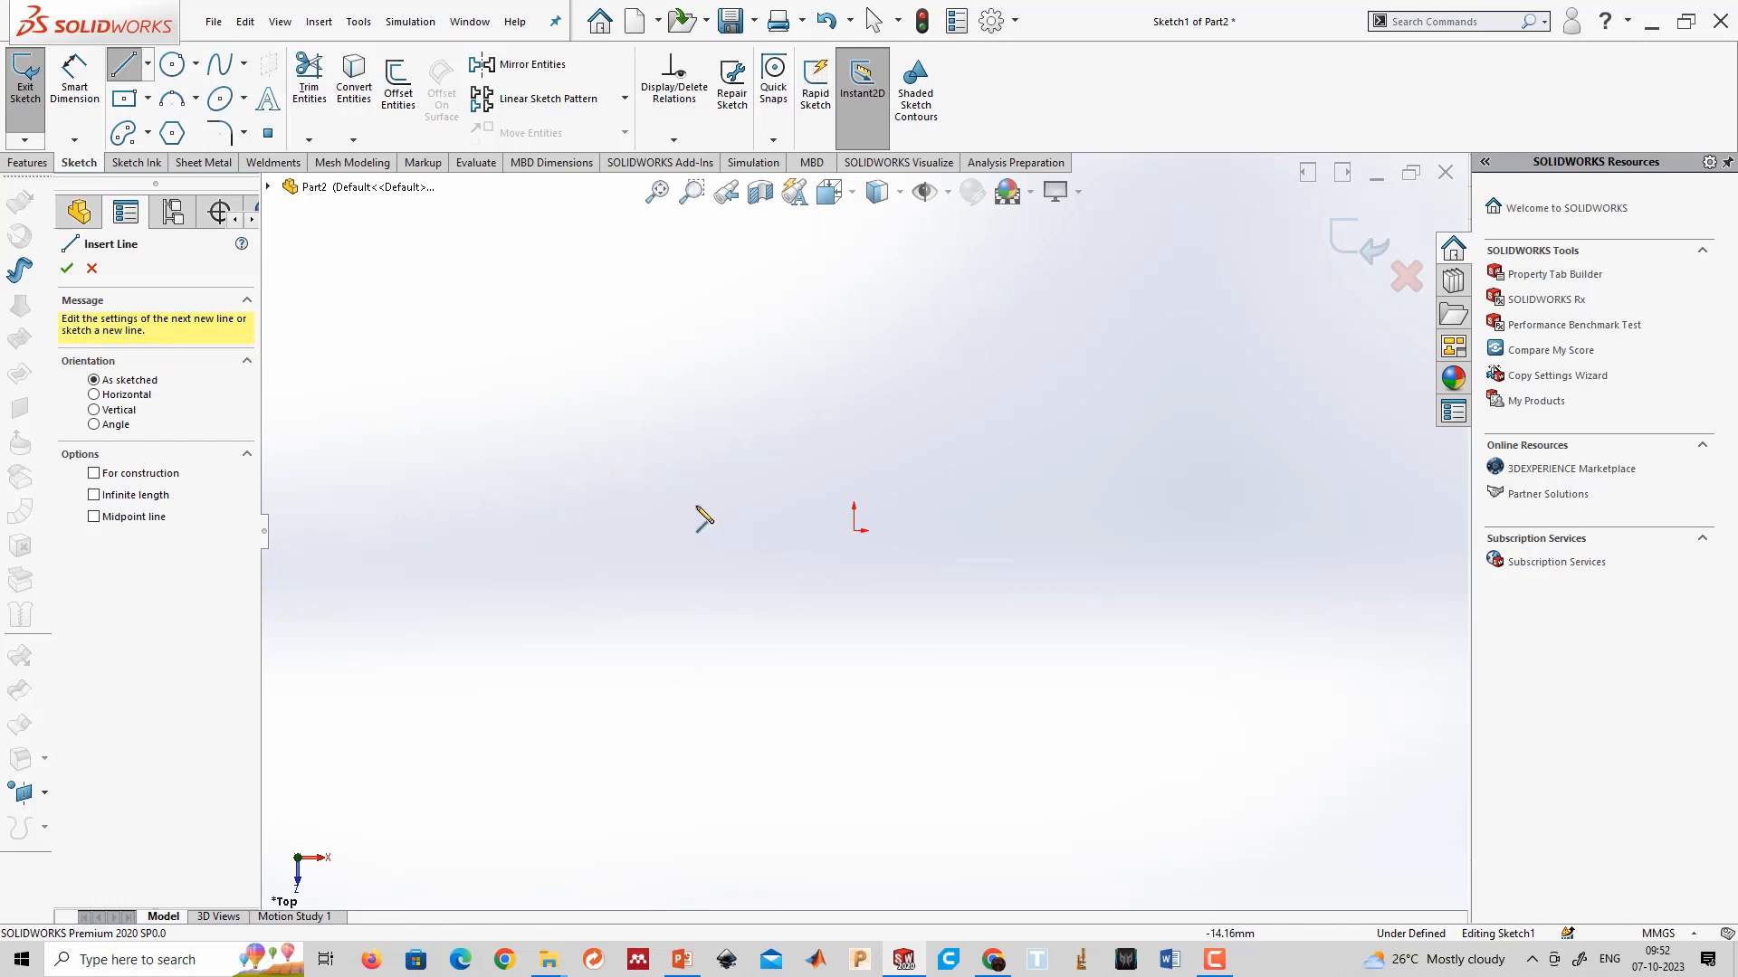
pyautogui.click(574, 696)
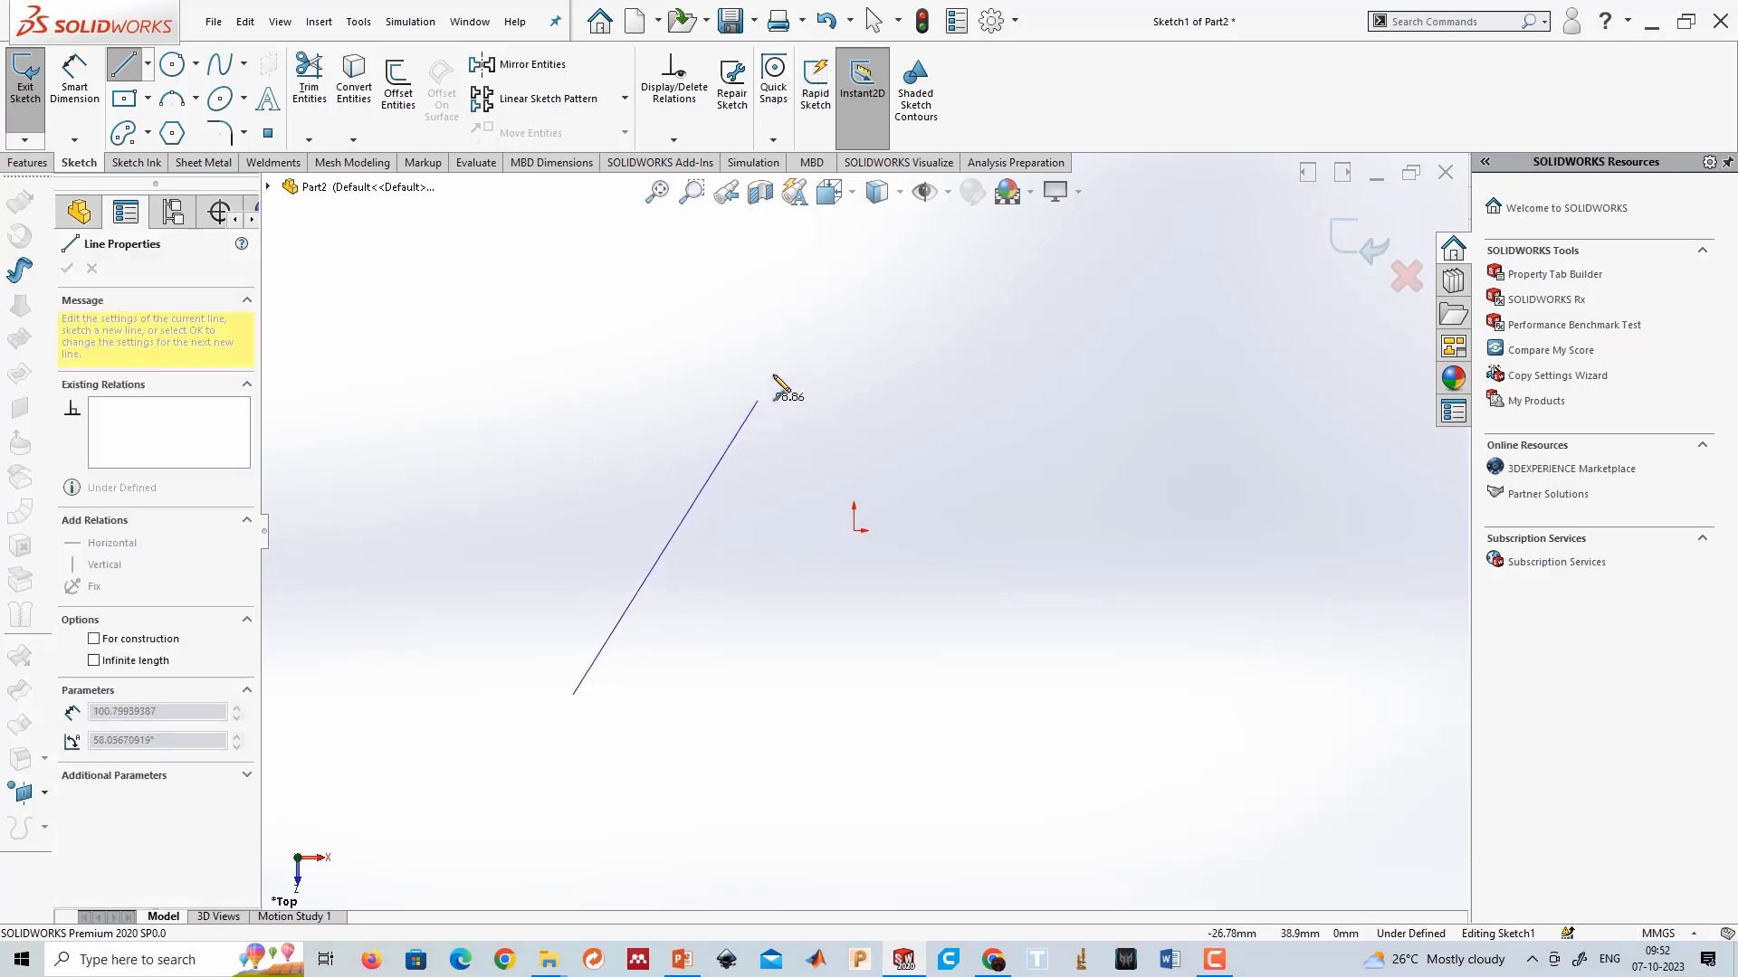
pyautogui.click(803, 313)
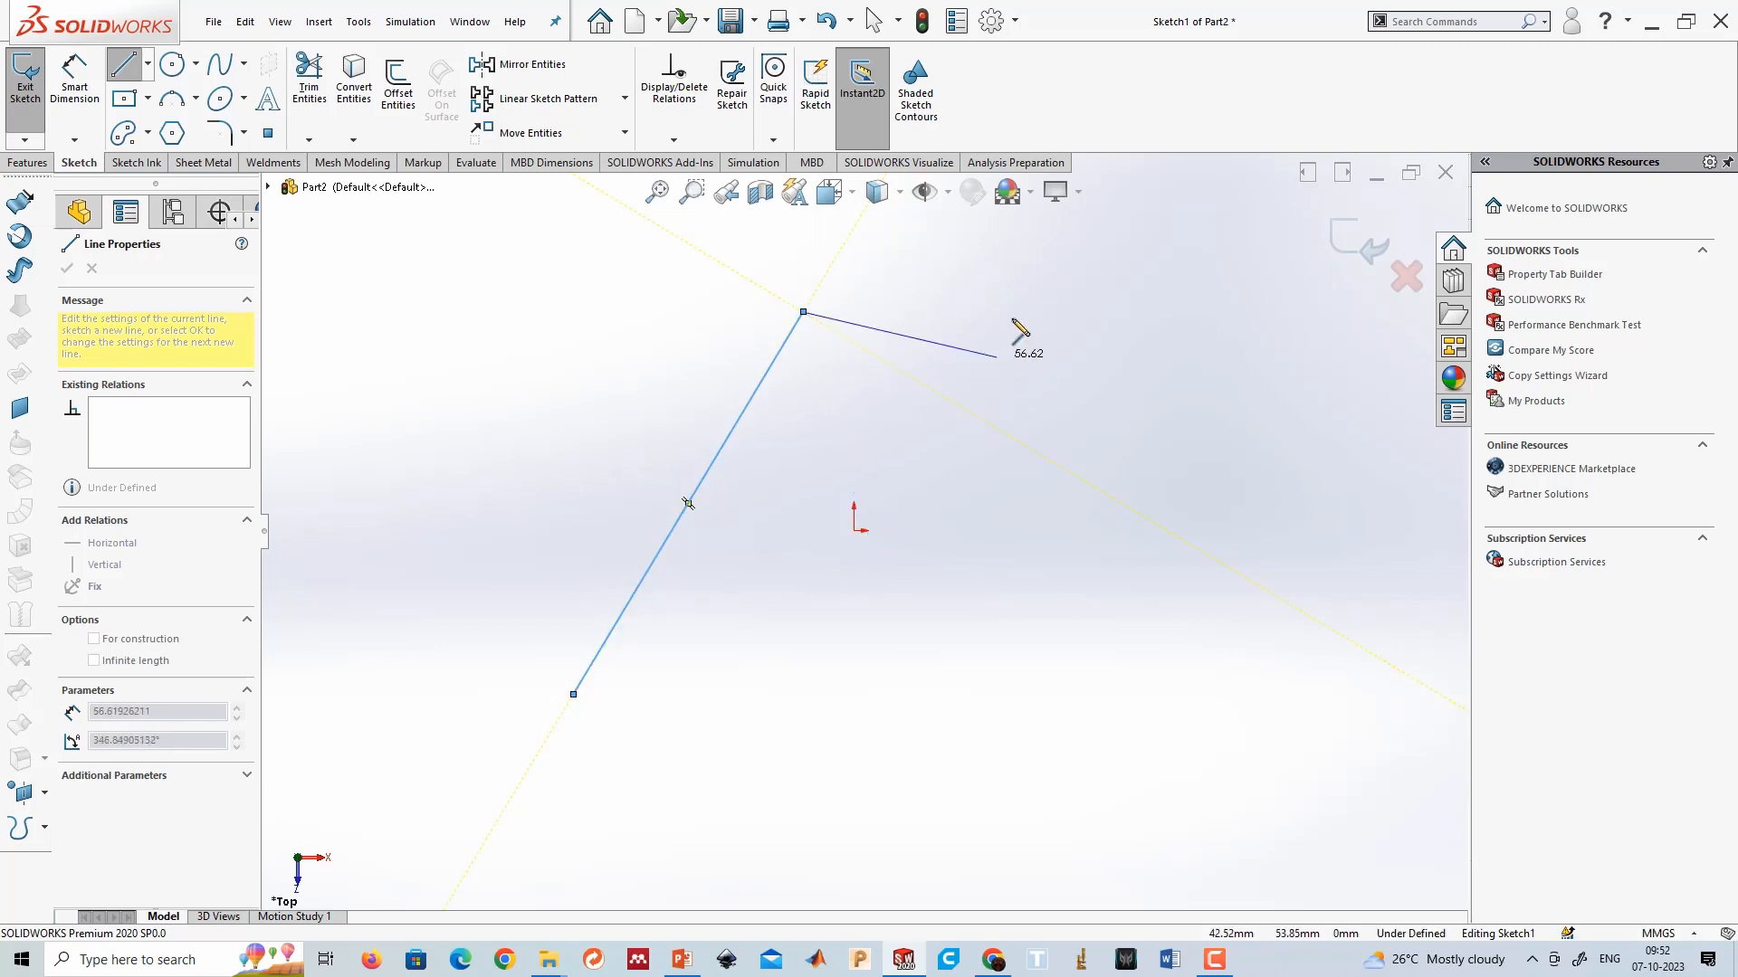
pyautogui.press('Escape')
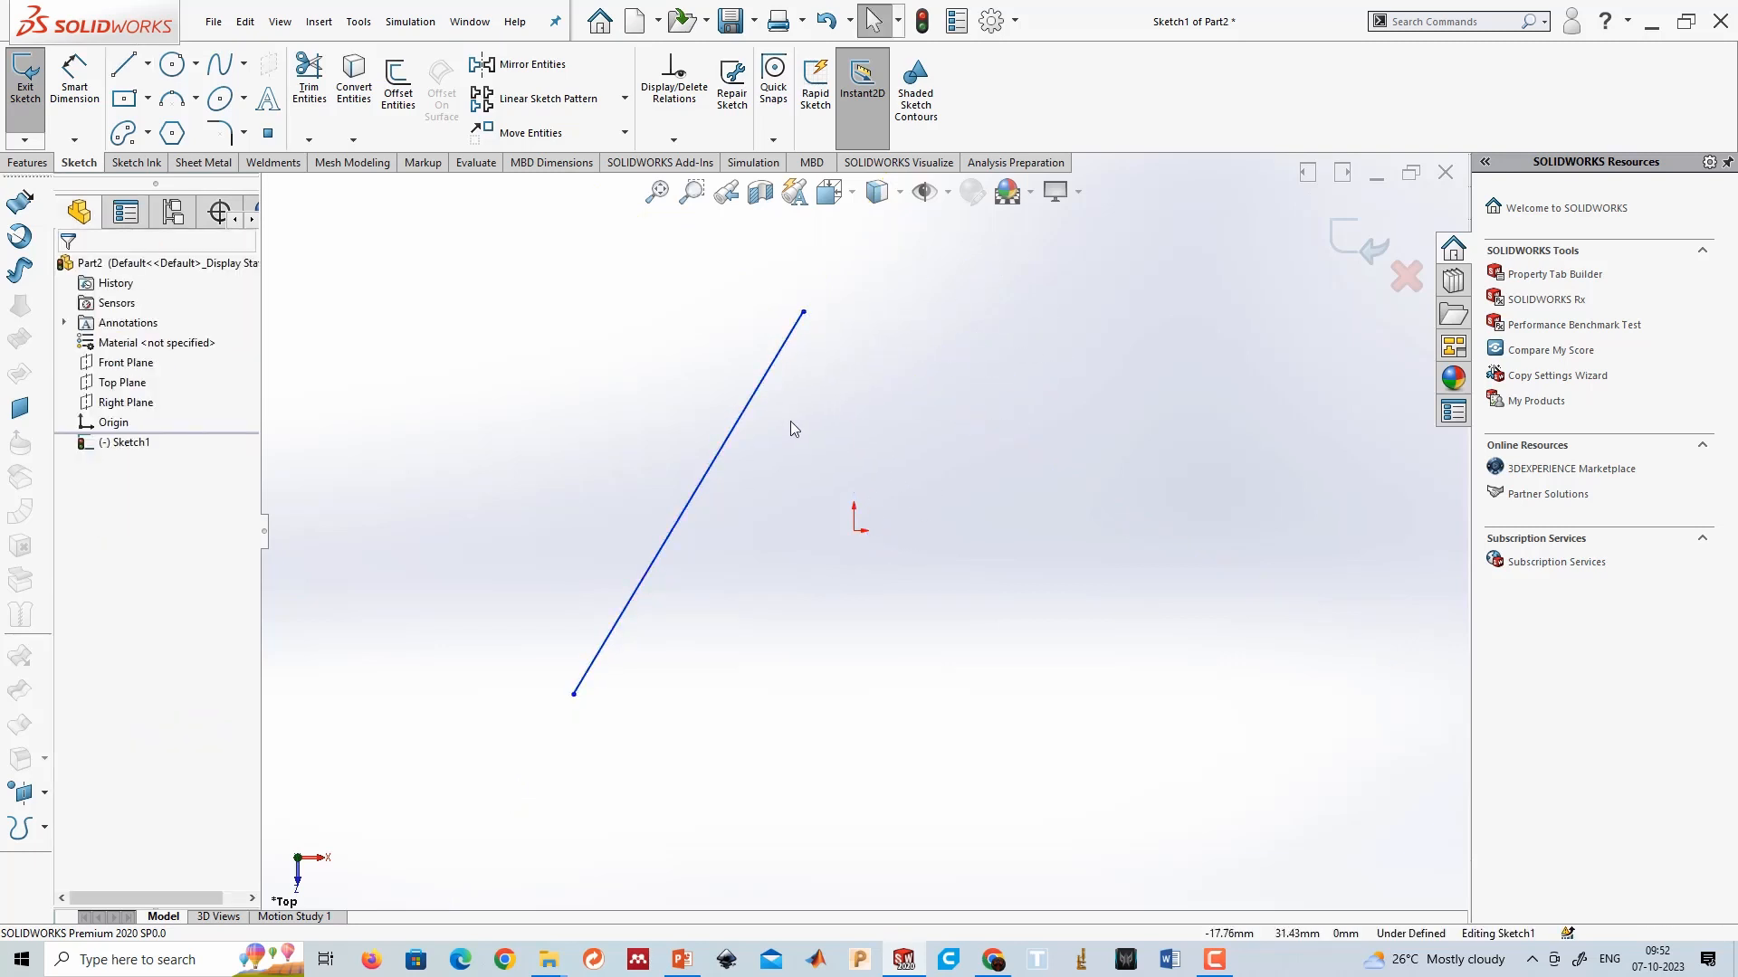
# Shift the whole slanted line freely within the sketch and inspect its properties to test its under-defined state.
pyautogui.scroll(4, 785, 443)
pyautogui.scroll(-4, 780, 484)
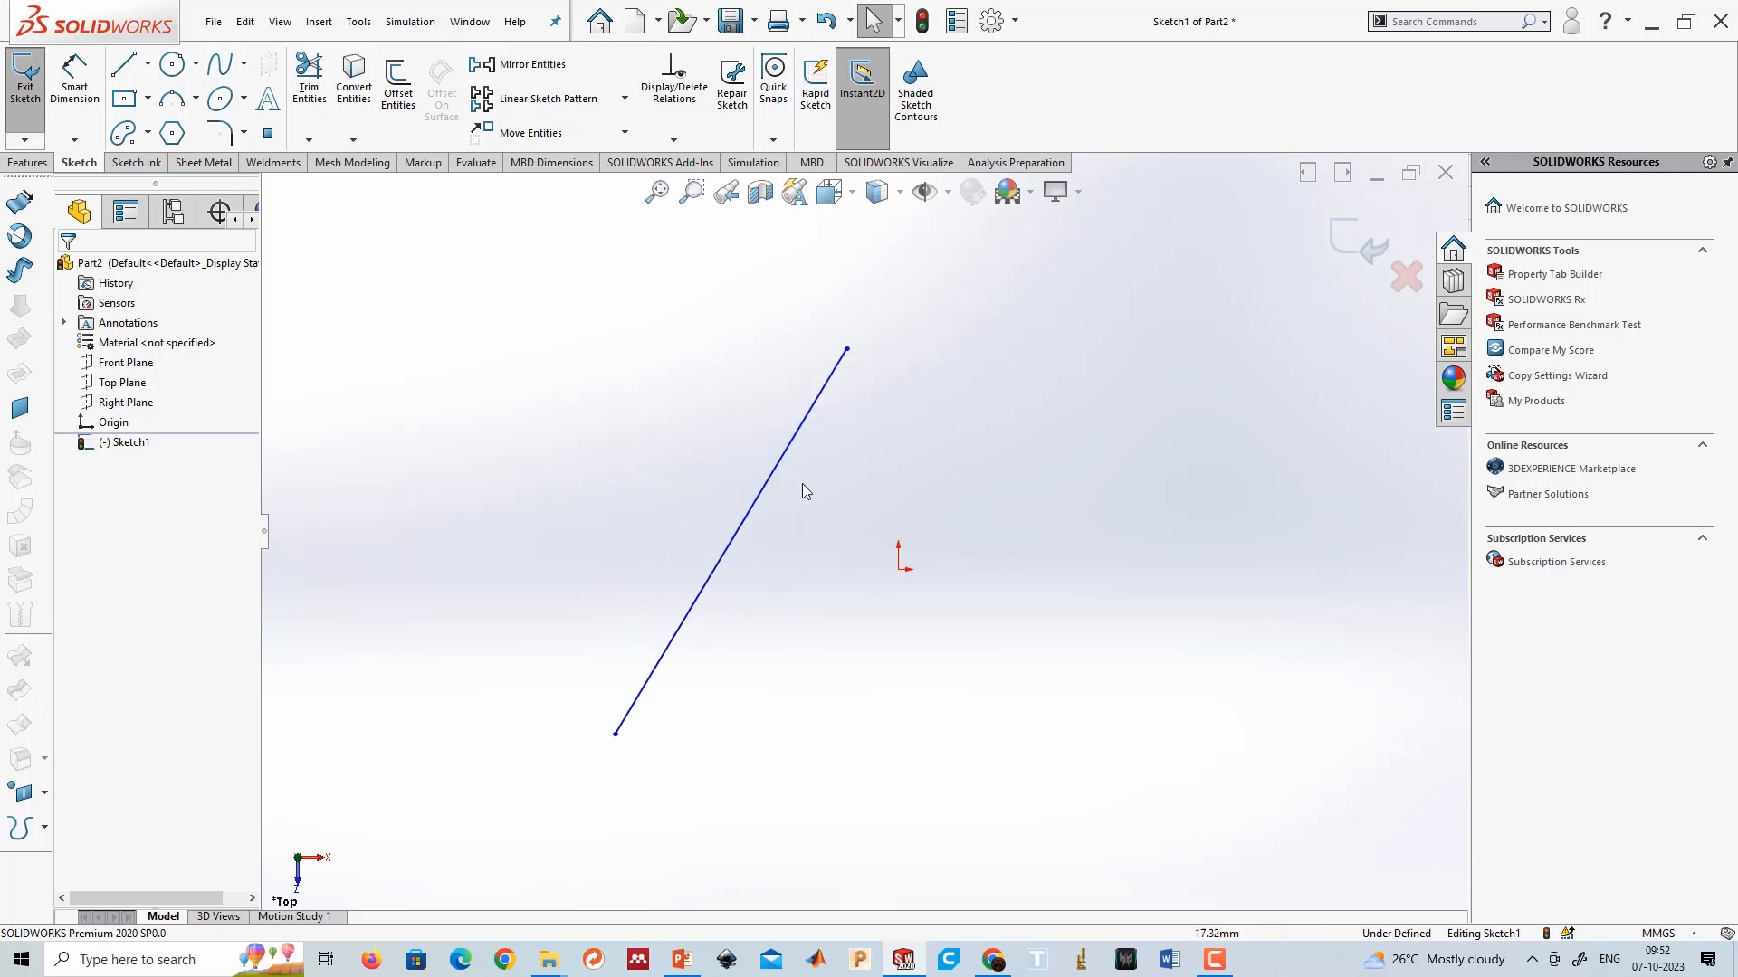
pyautogui.moveTo(757, 504)
pyautogui.mouseDown()
pyautogui.moveTo(854, 427)
pyautogui.moveTo(691, 446)
pyautogui.moveTo(670, 496)
pyautogui.mouseUp()
pyautogui.click(662, 502)
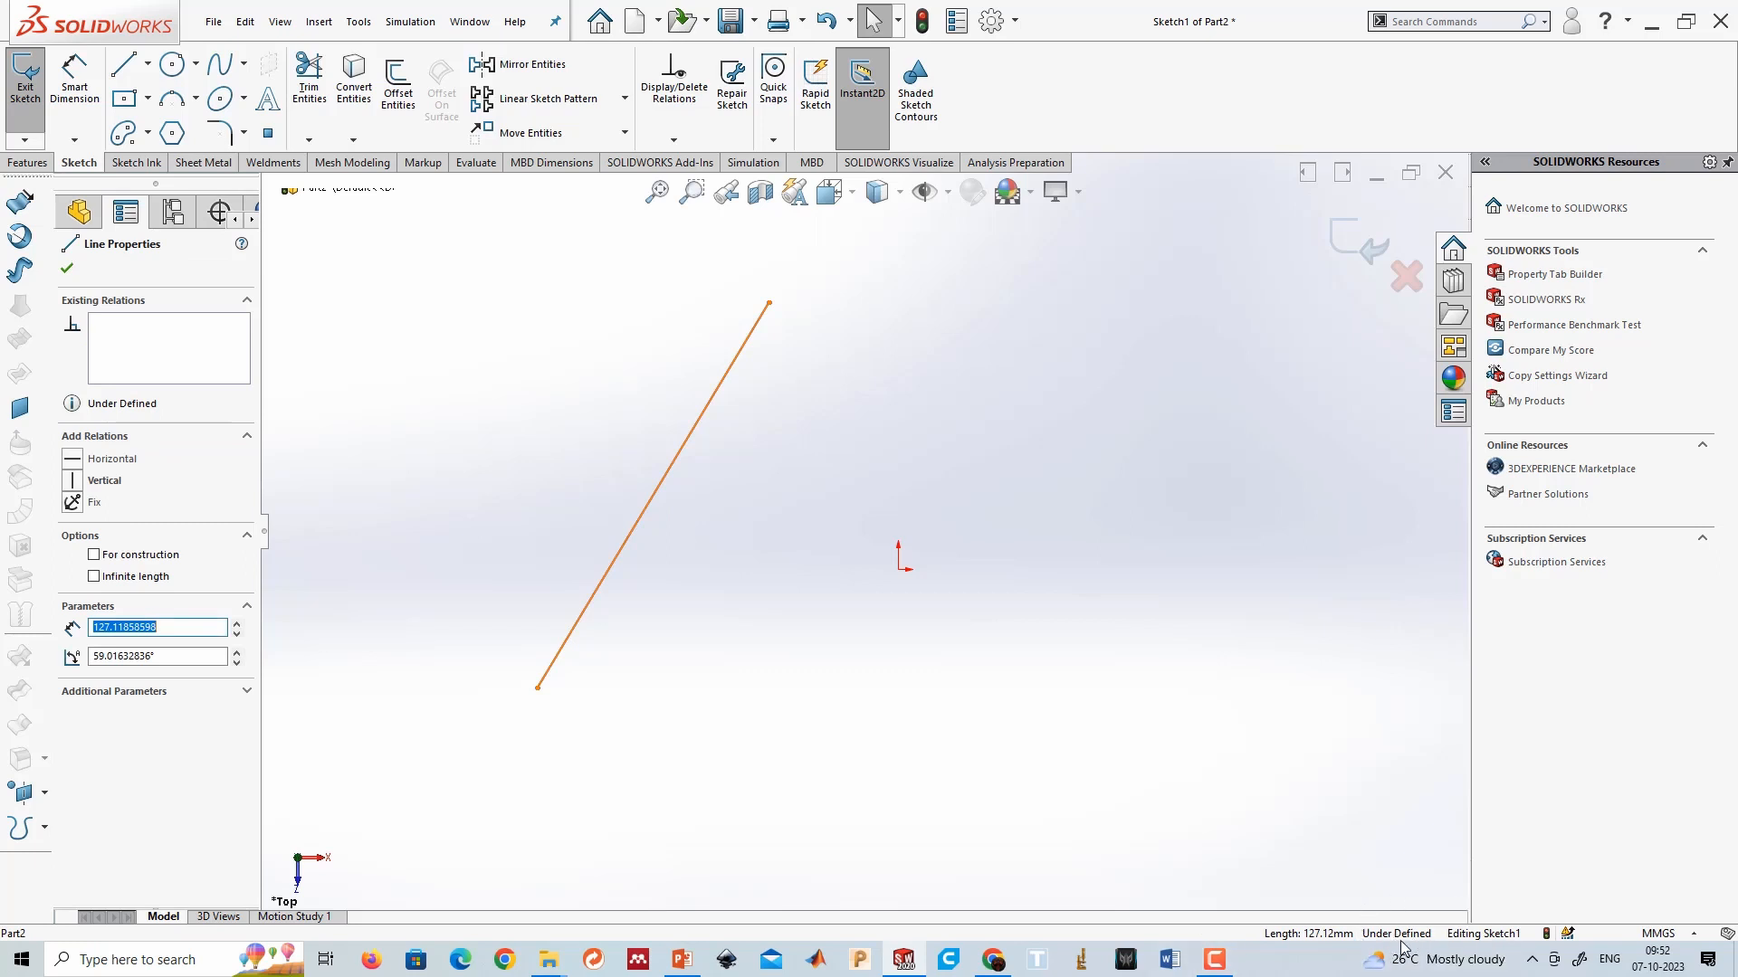
pyautogui.click(763, 557)
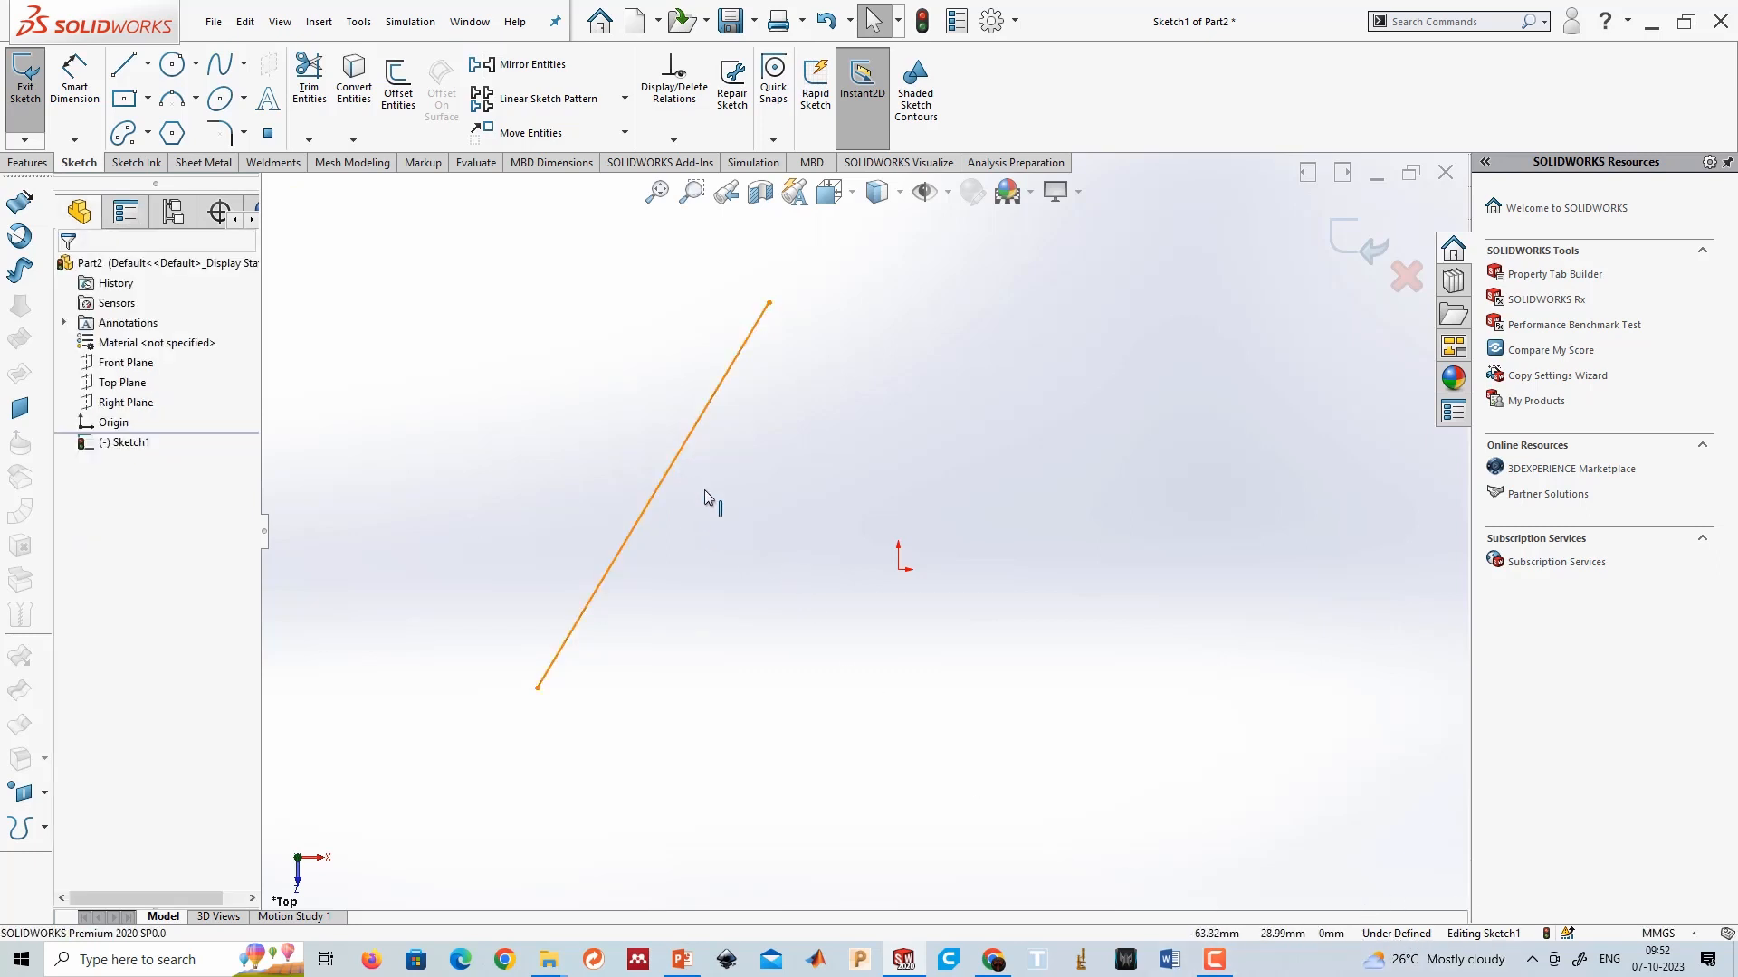
pyautogui.moveTo(674, 464); pyautogui.dragTo(685, 469)
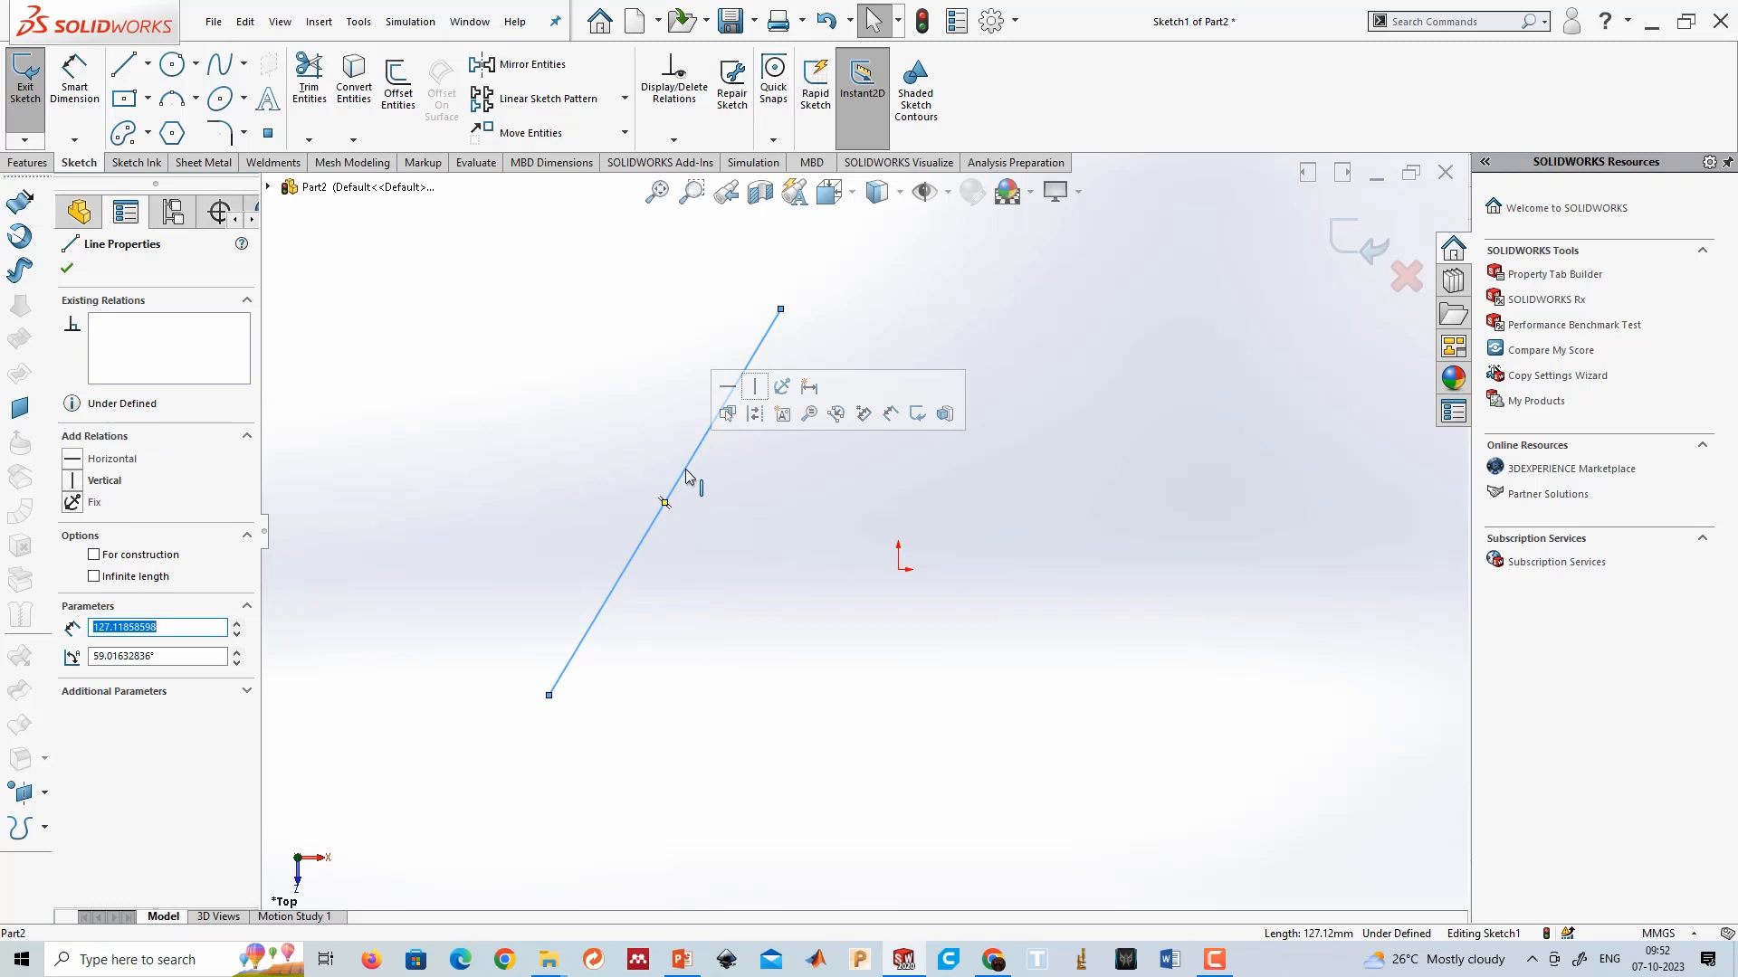
pyautogui.click(622, 458)
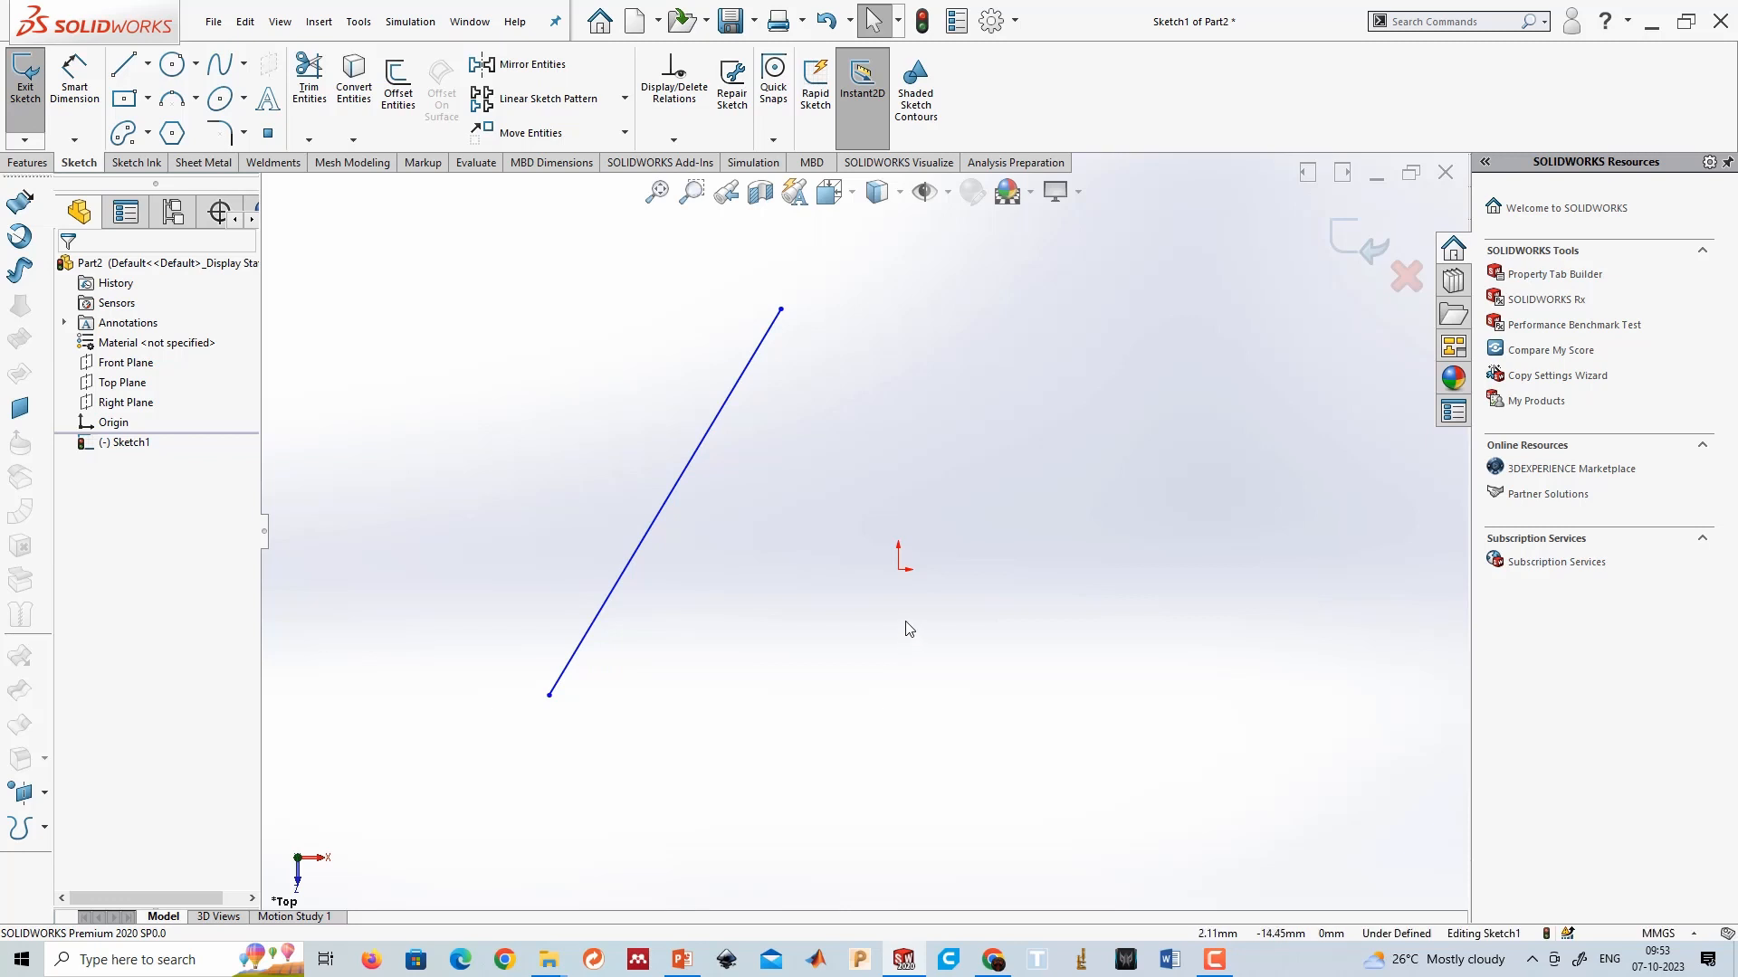
# Move the slanted line farther up and to the left, well away from the origin.
pyautogui.scroll(10, 1041, 561)
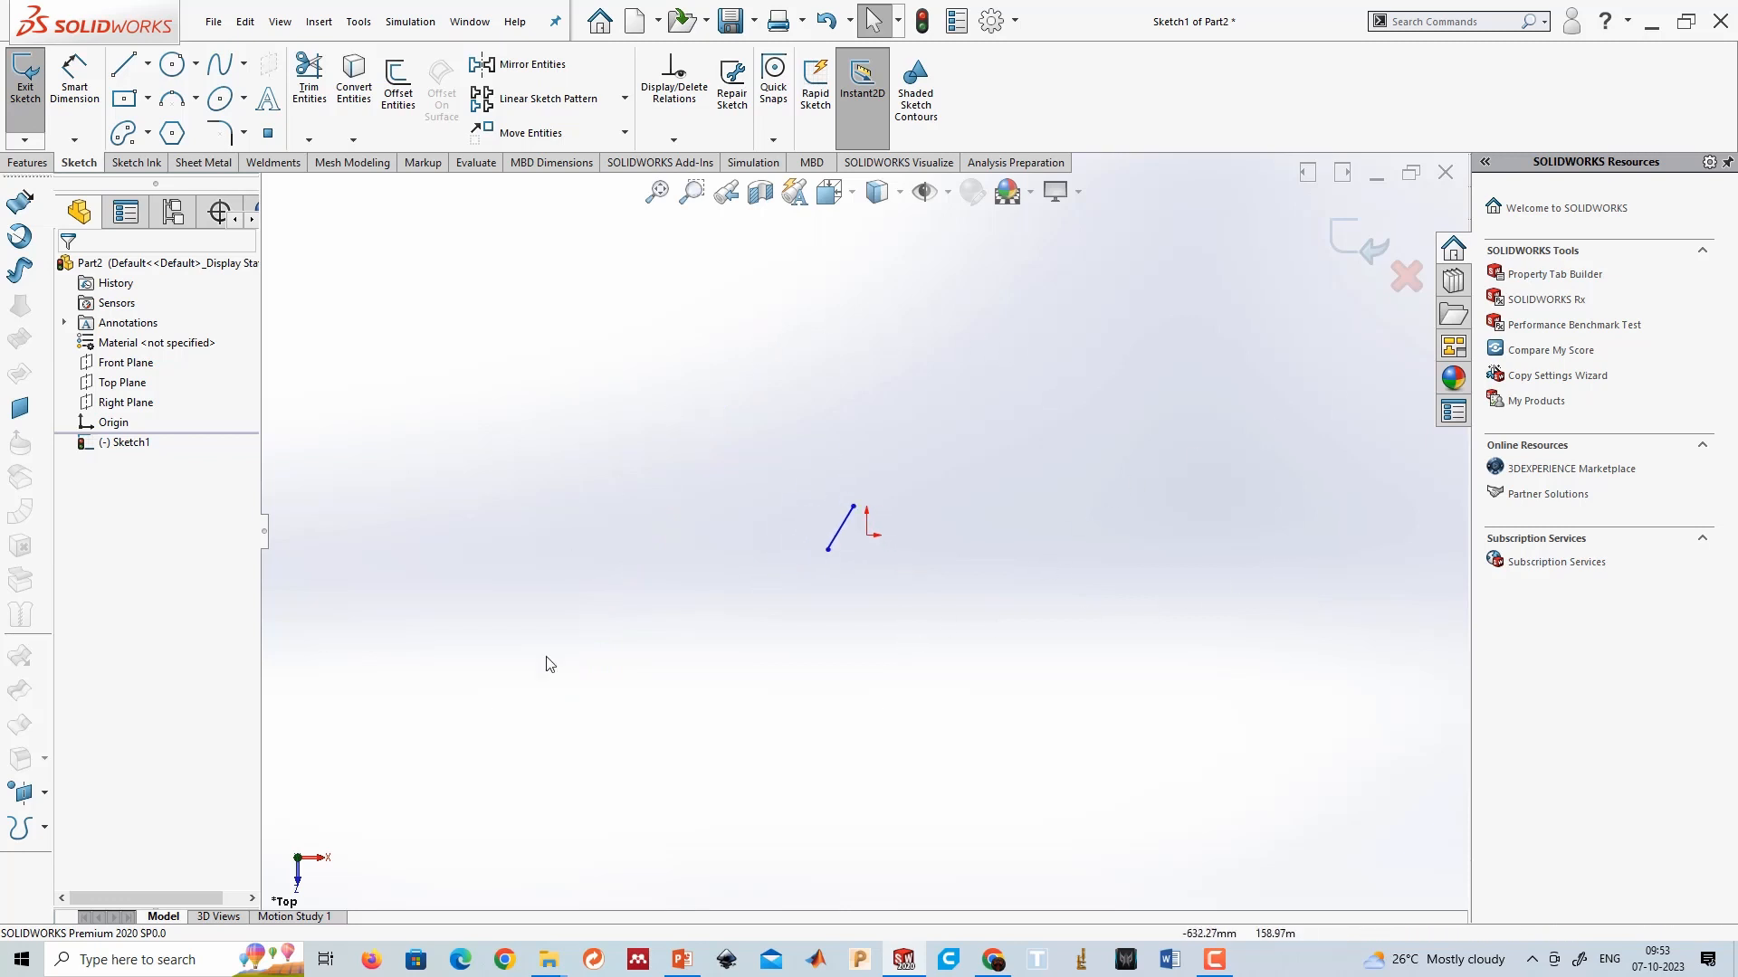
pyautogui.scroll(-6, 888, 507)
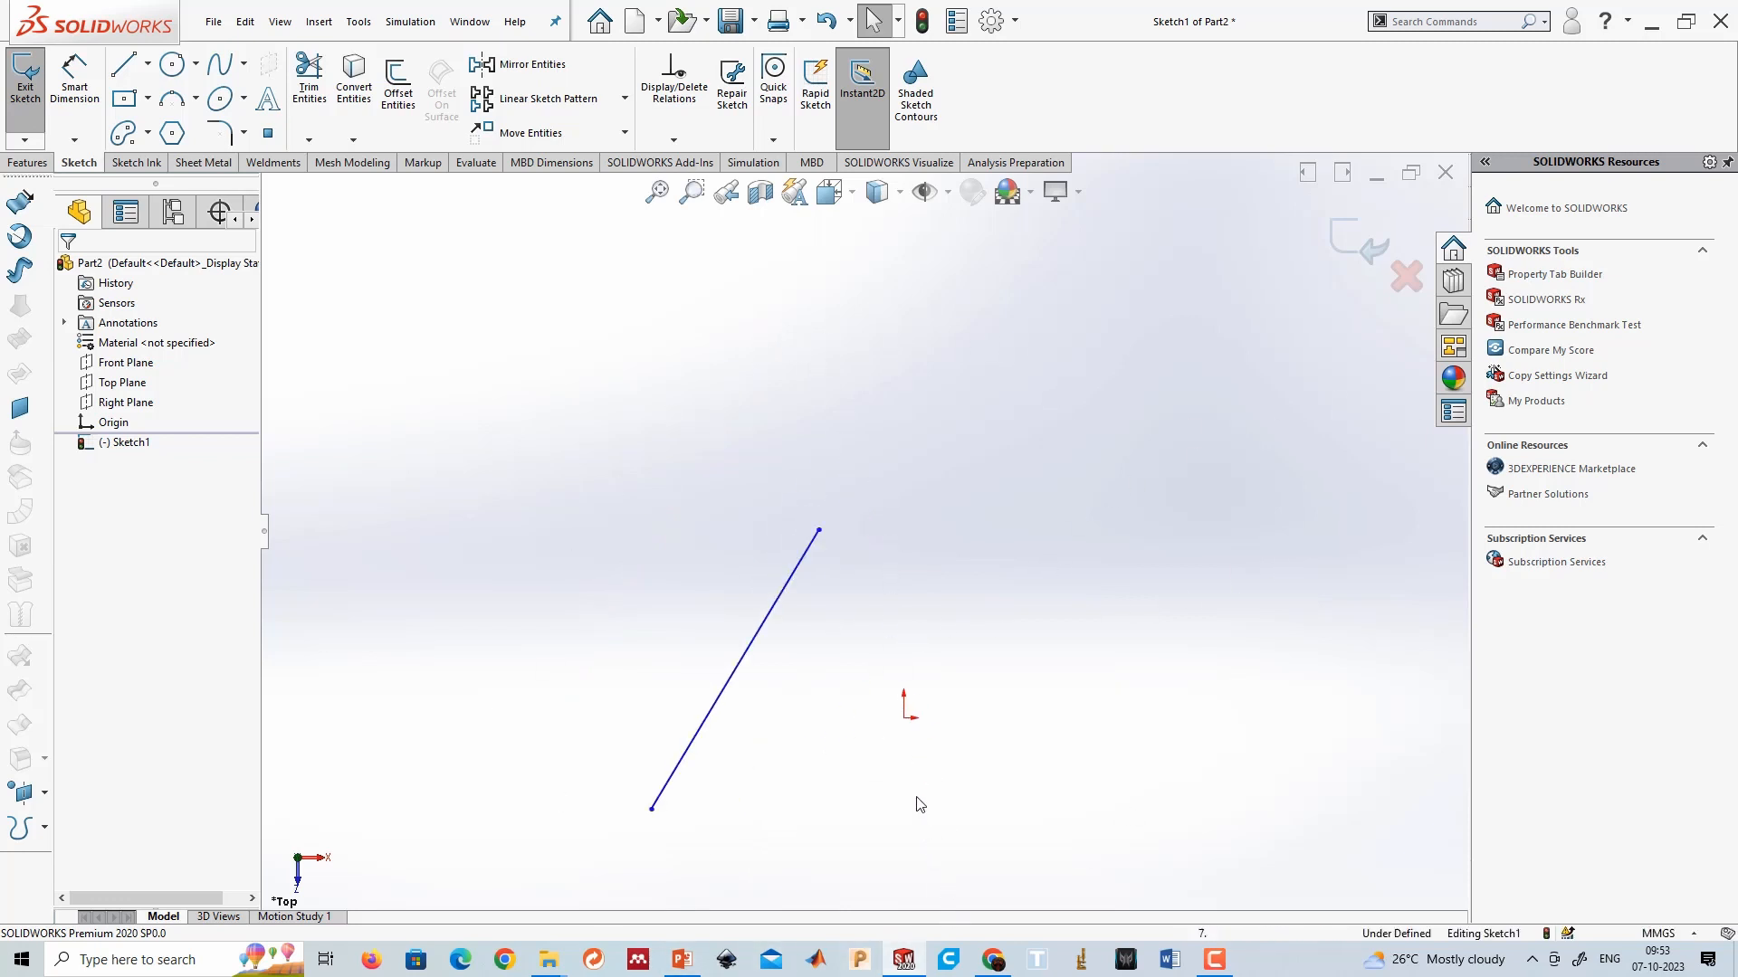
pyautogui.click(905, 720)
pyautogui.moveTo(747, 619)
pyautogui.mouseDown()
pyautogui.moveTo(702, 609)
pyautogui.moveTo(583, 482)
pyautogui.mouseUp()
pyautogui.click(835, 611)
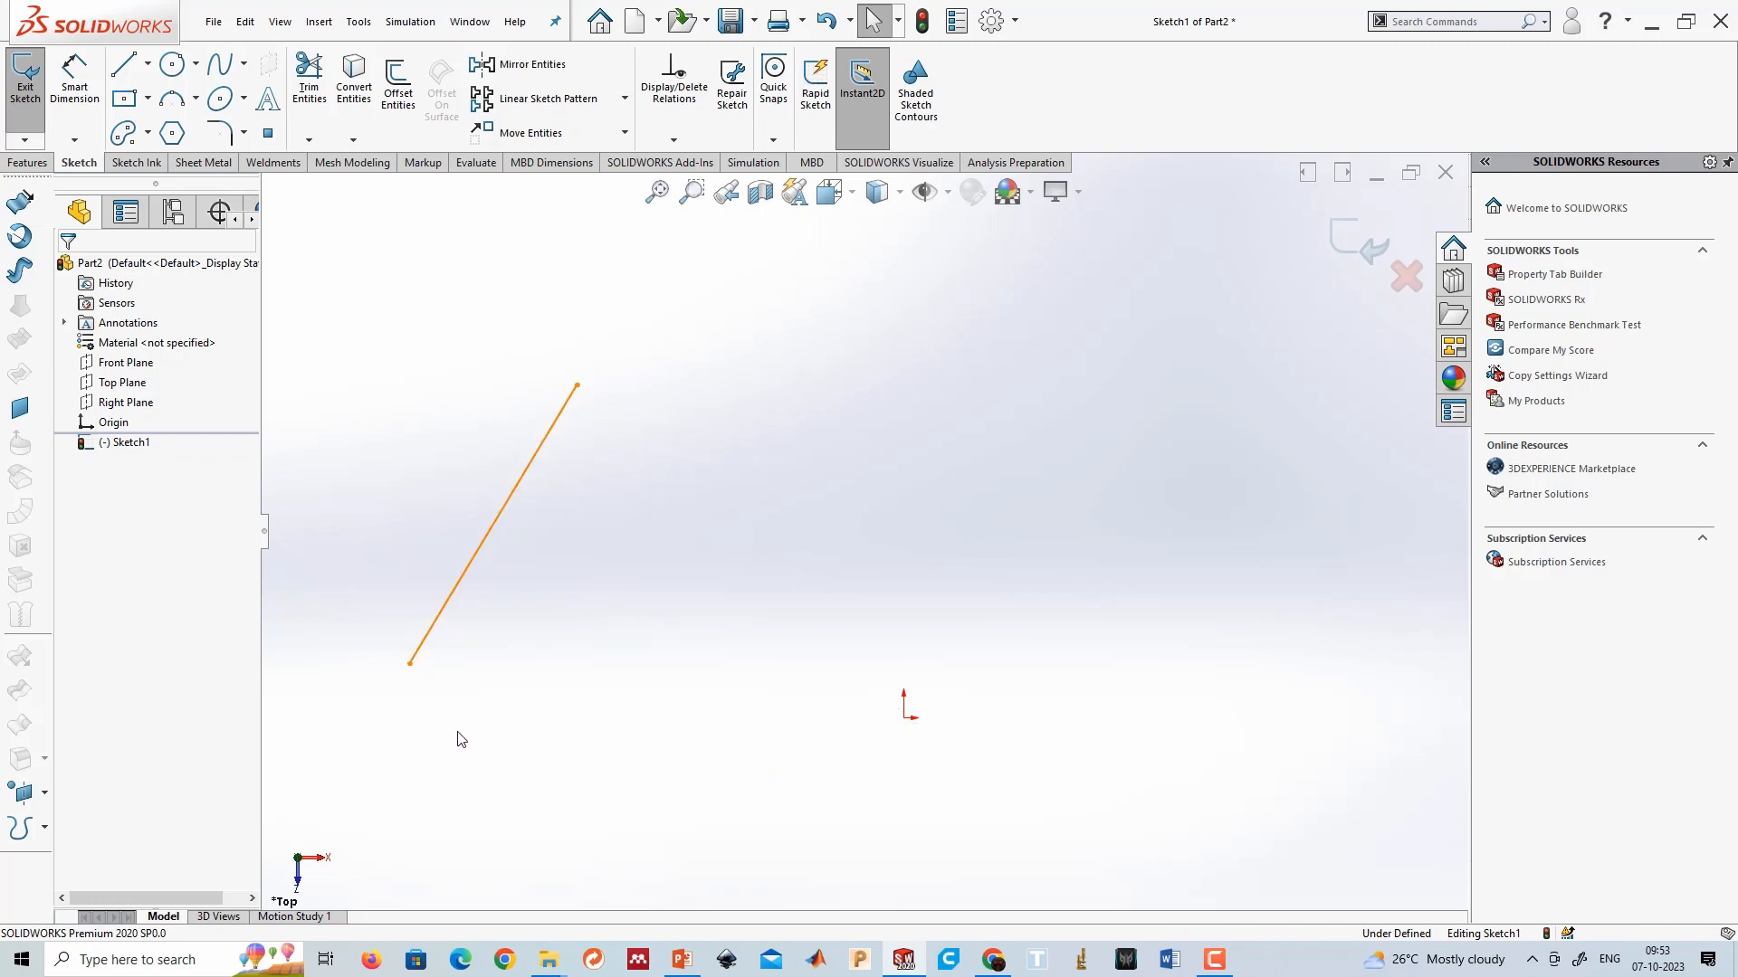
# Add a Coincident relation between the line's lower endpoint and the origin.
pyautogui.click(410, 664)
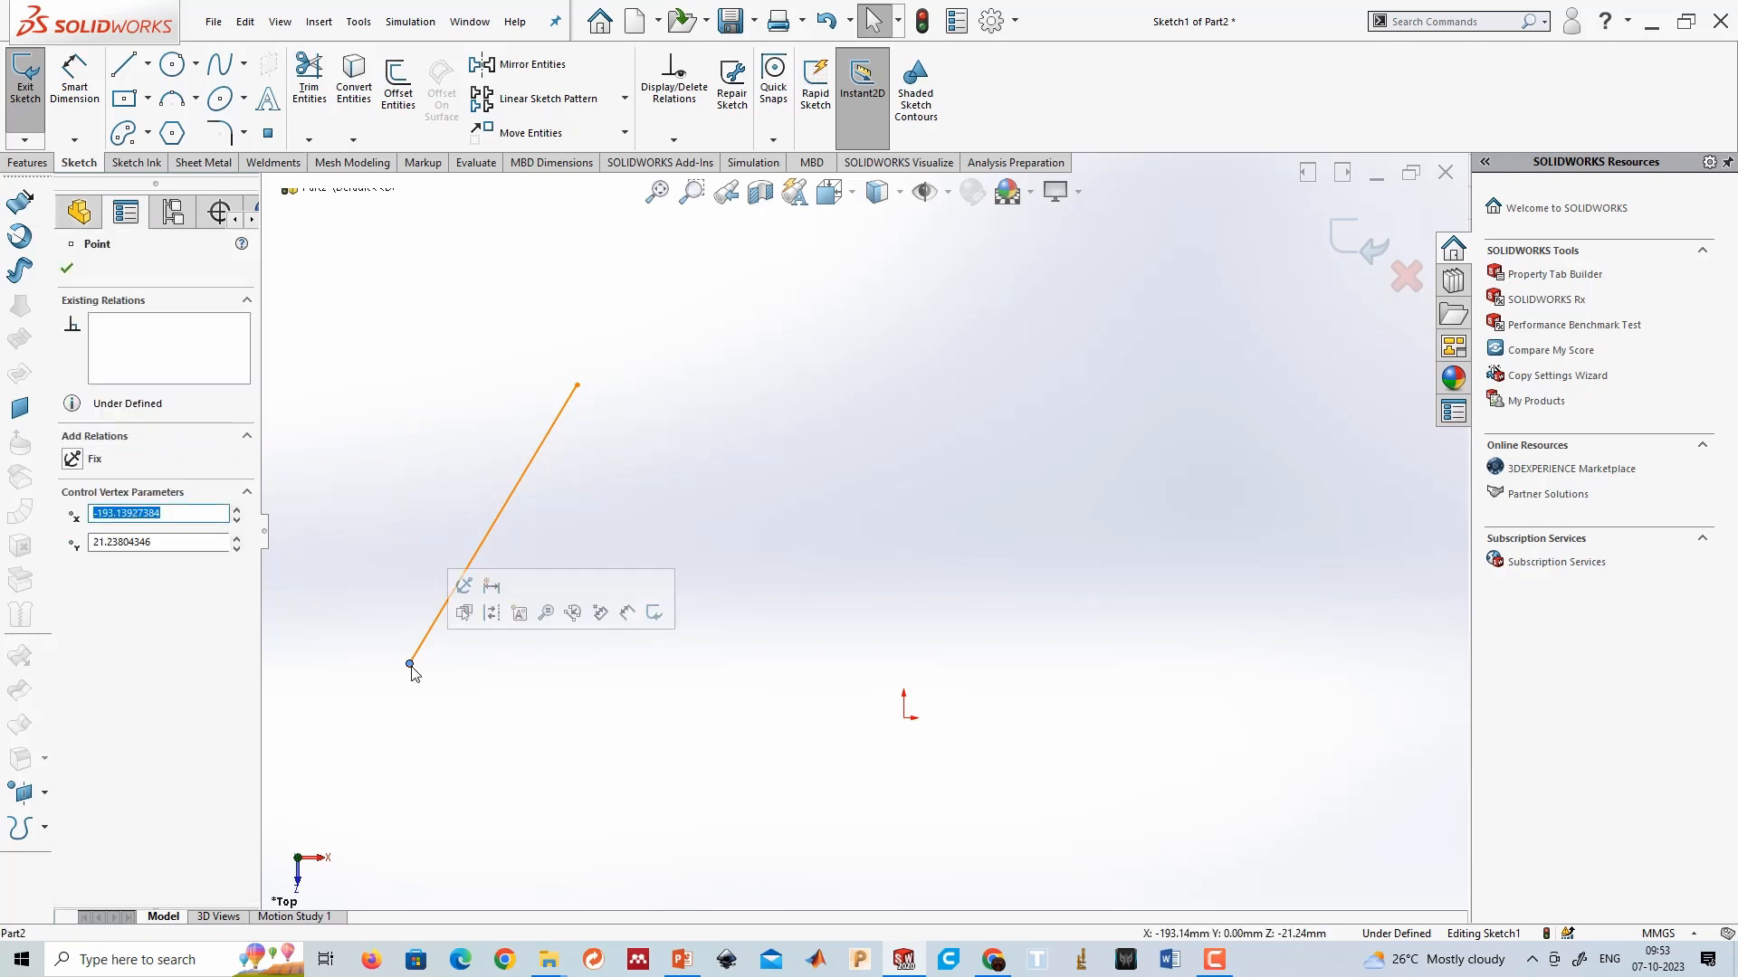
pyautogui.keyDown('ctrl'); pyautogui.click(903, 717); pyautogui.keyUp('ctrl')
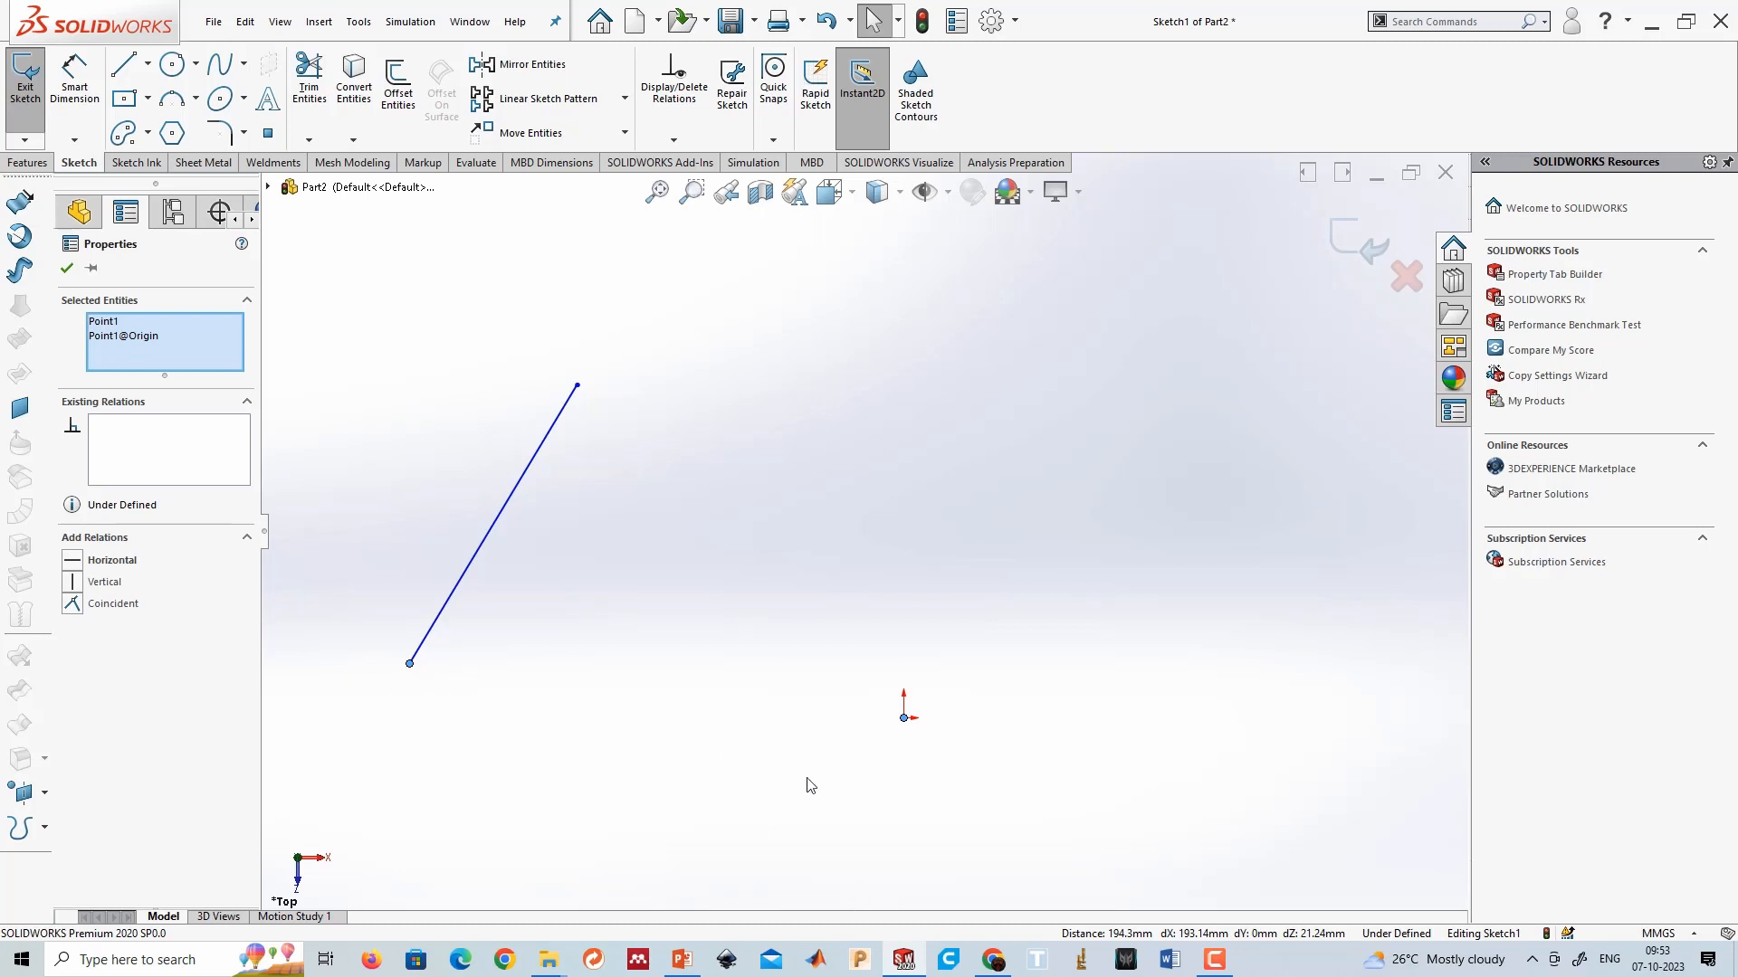
pyautogui.click(72, 604)
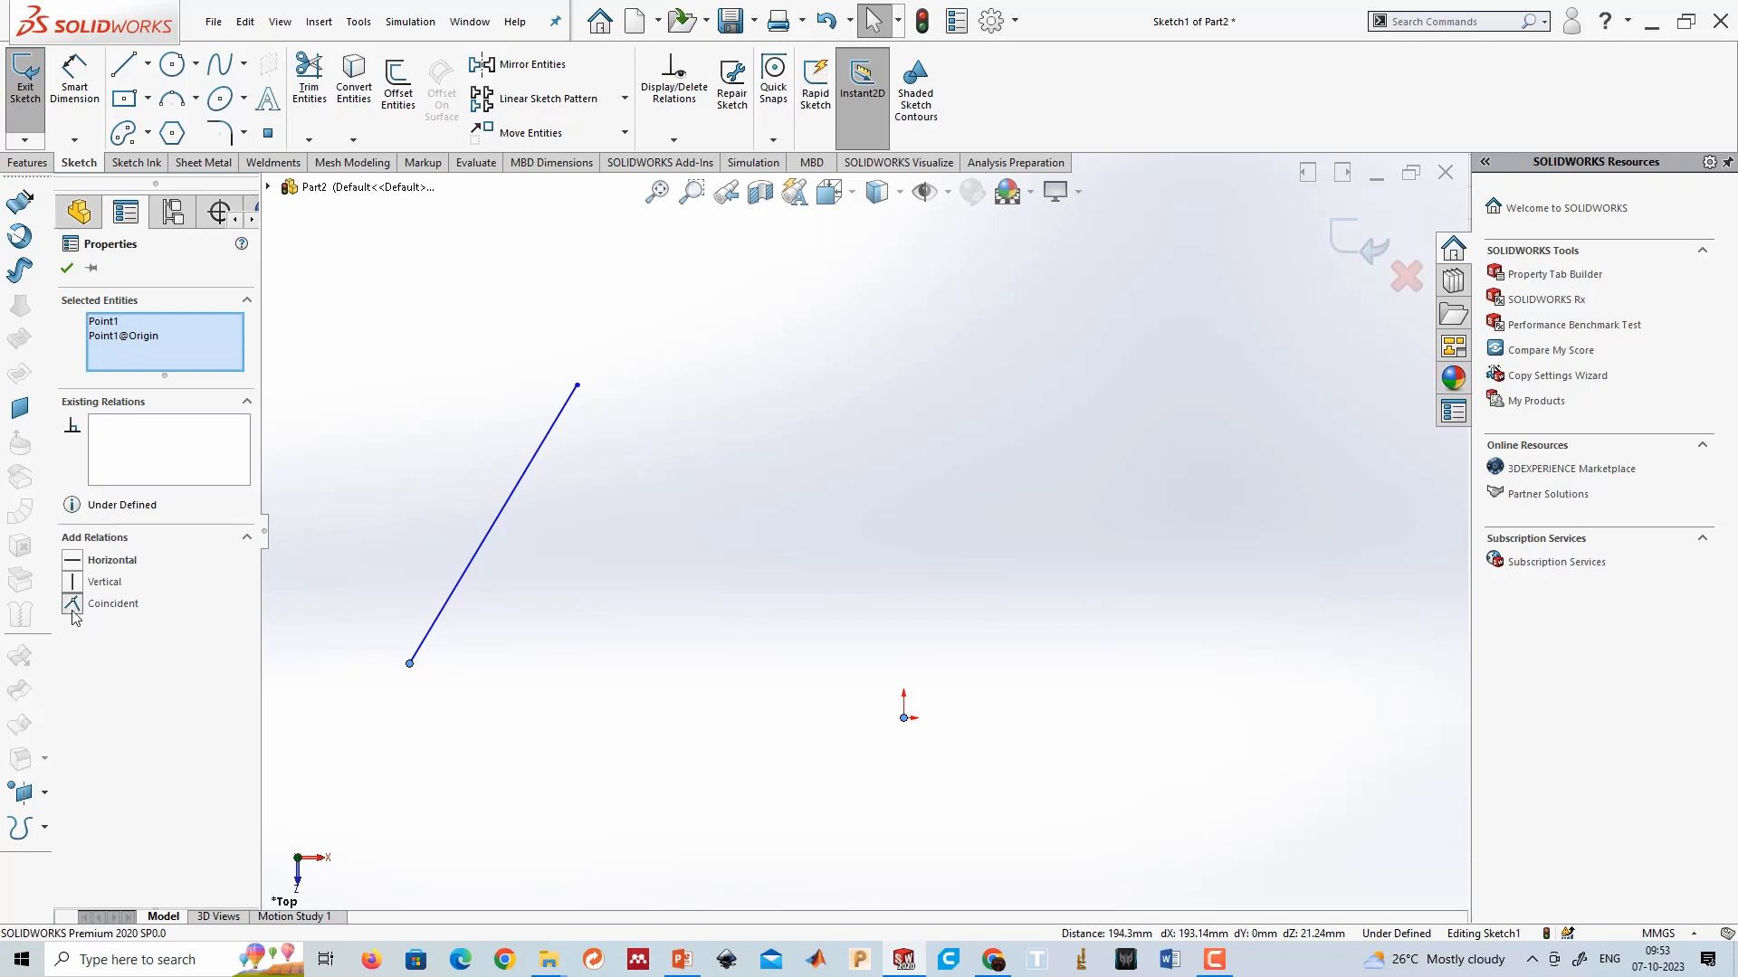
pyautogui.click(831, 791)
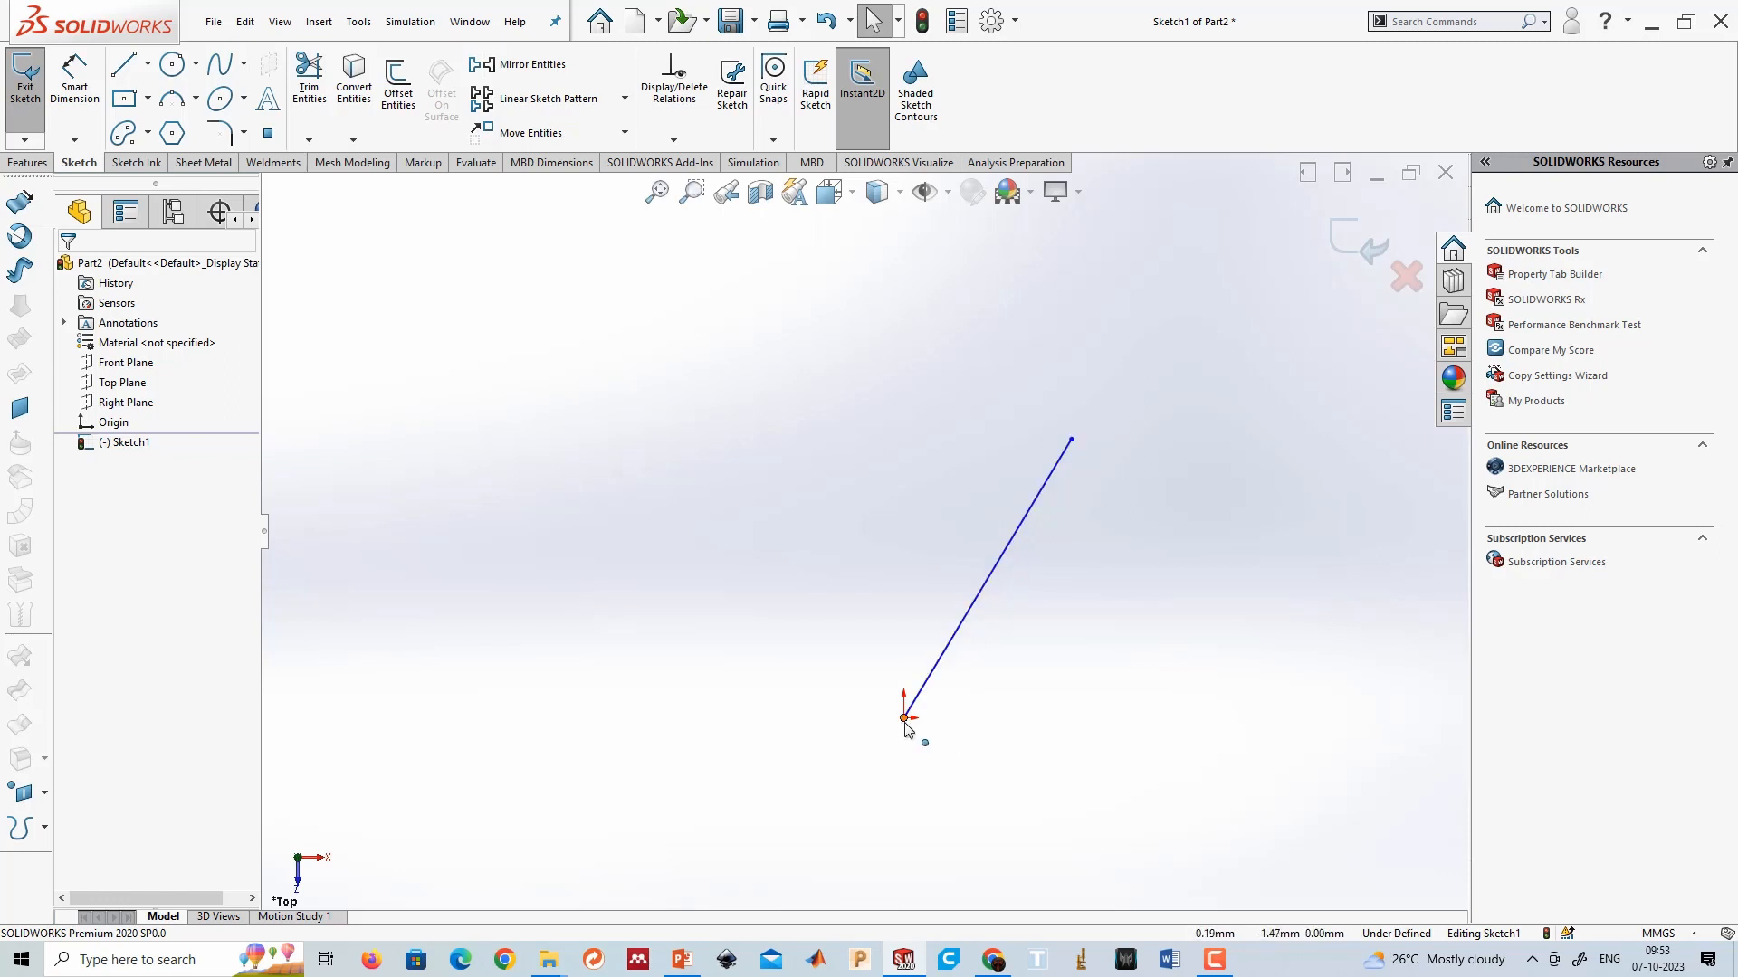
# Pull the line's free upper endpoint to about X 91.4 mm, Y 131.5 mm, leaving the lower end on the origin.
pyautogui.click(1067, 447)
pyautogui.moveTo(980, 393); pyautogui.dragTo(1097, 460)
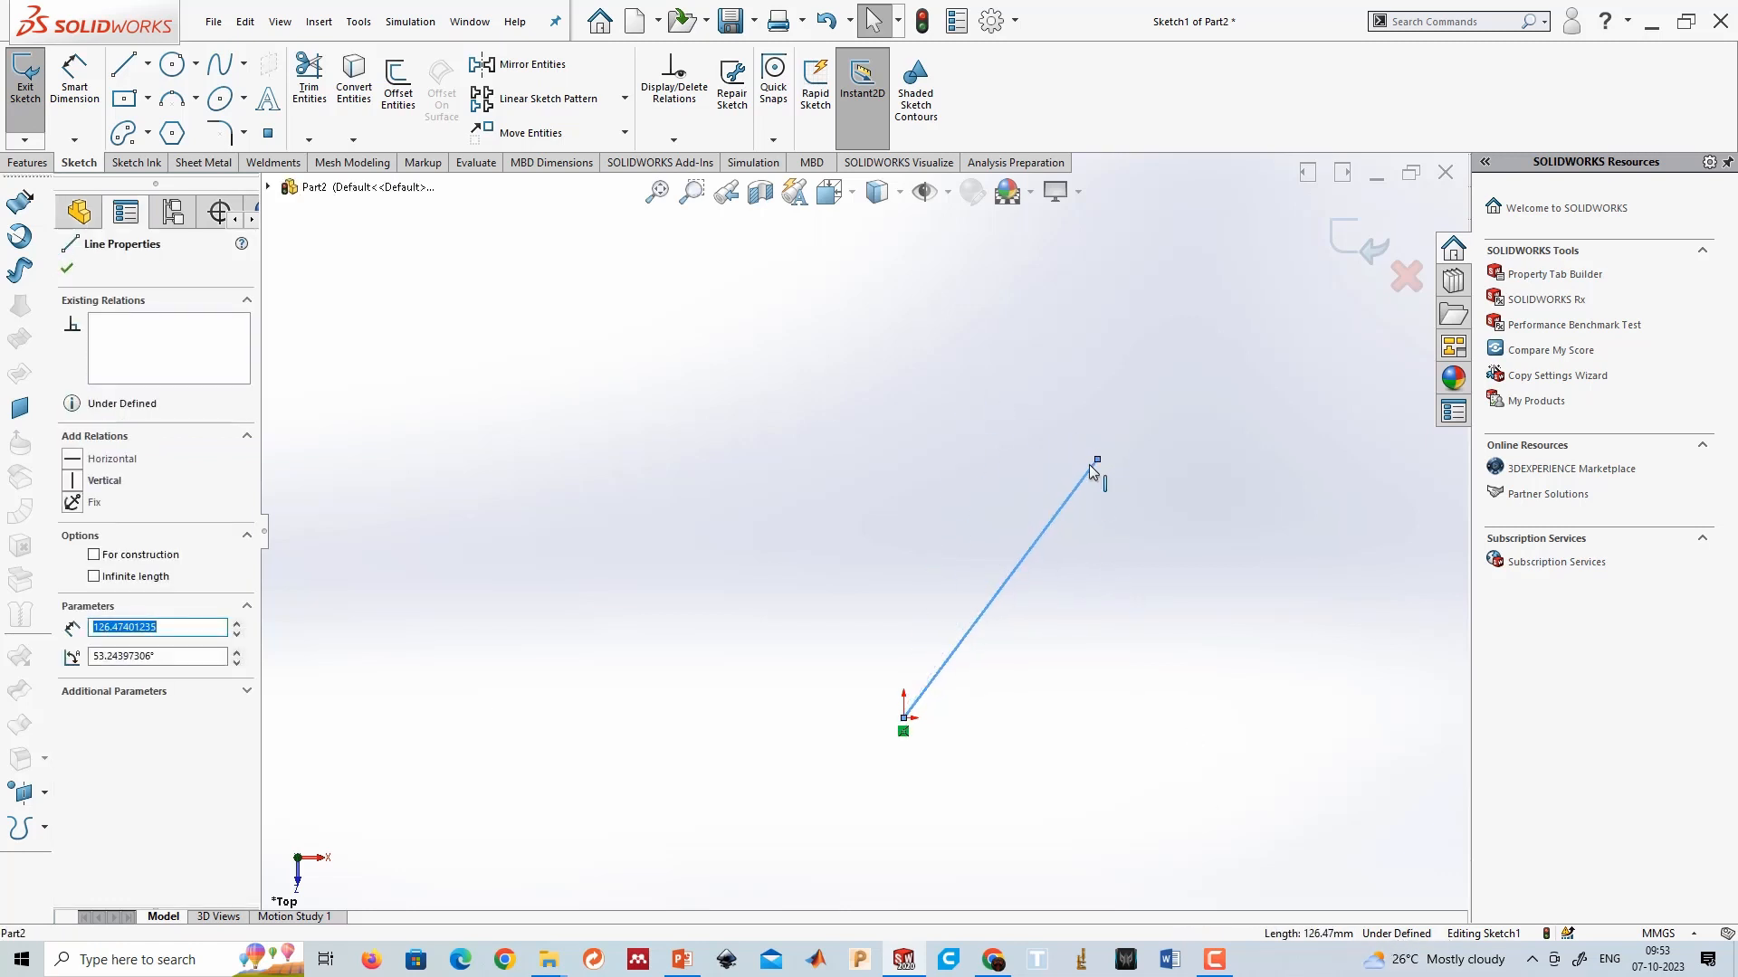
pyautogui.moveTo(1099, 463); pyautogui.dragTo(1132, 391)
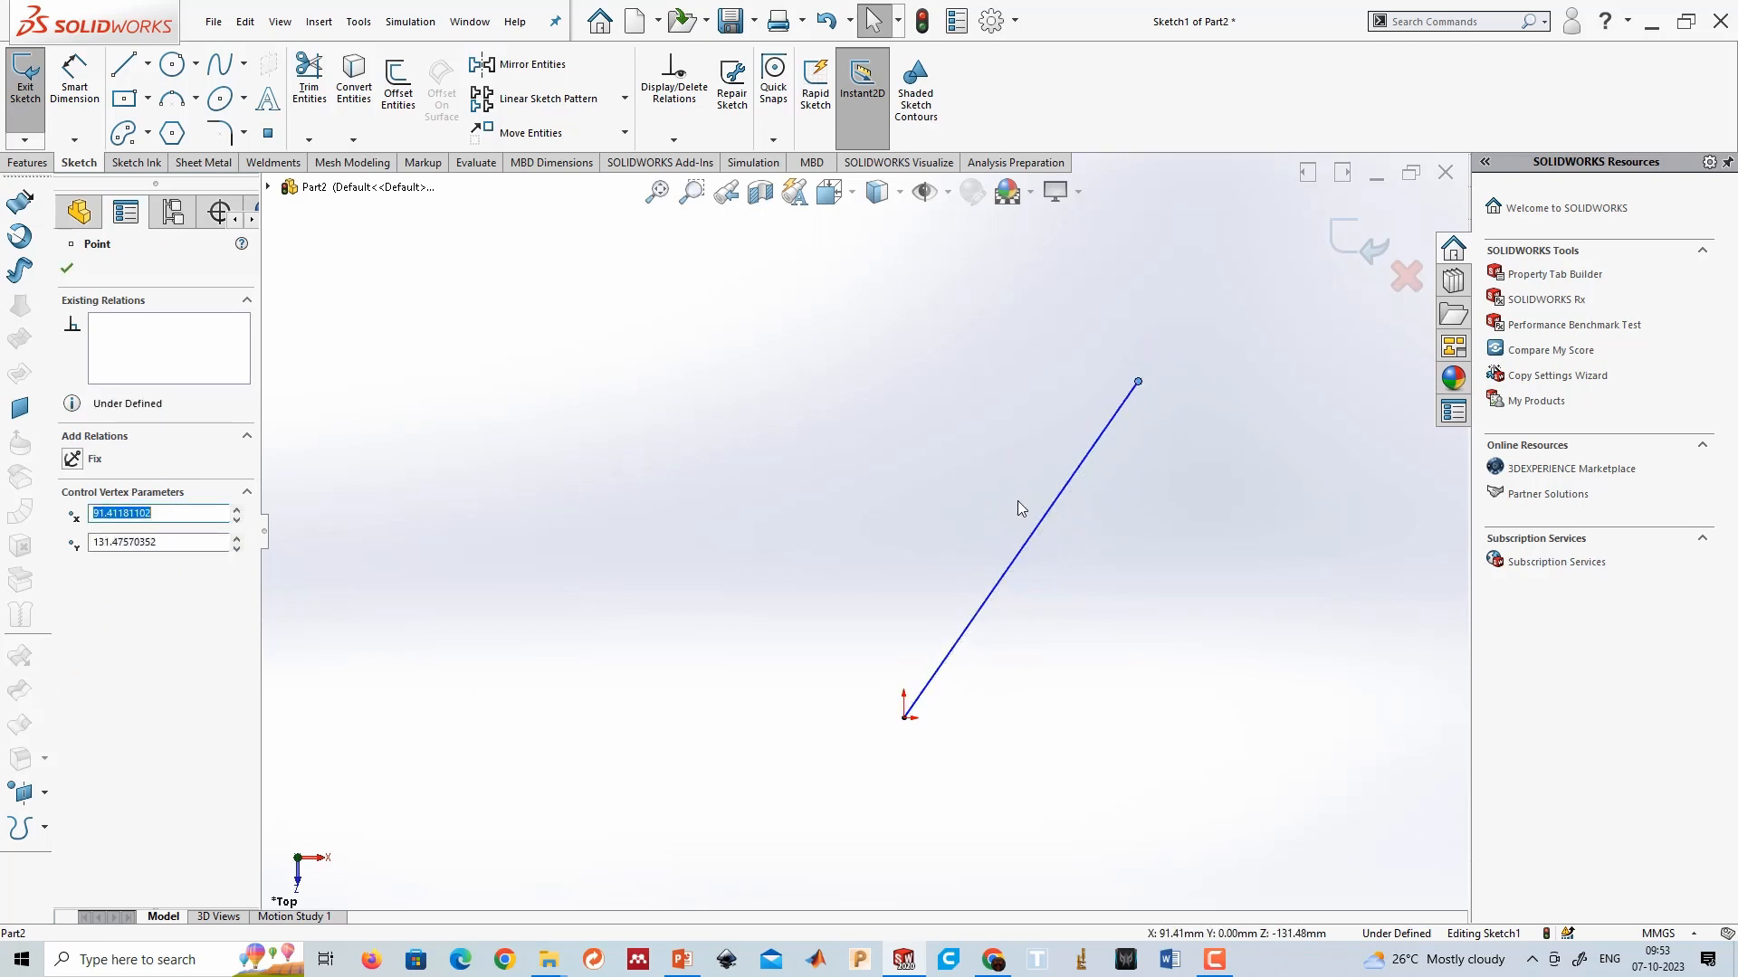
# Dimension the slanted line's length along its left side and set it to 180 mm.
pyautogui.click(77, 102)
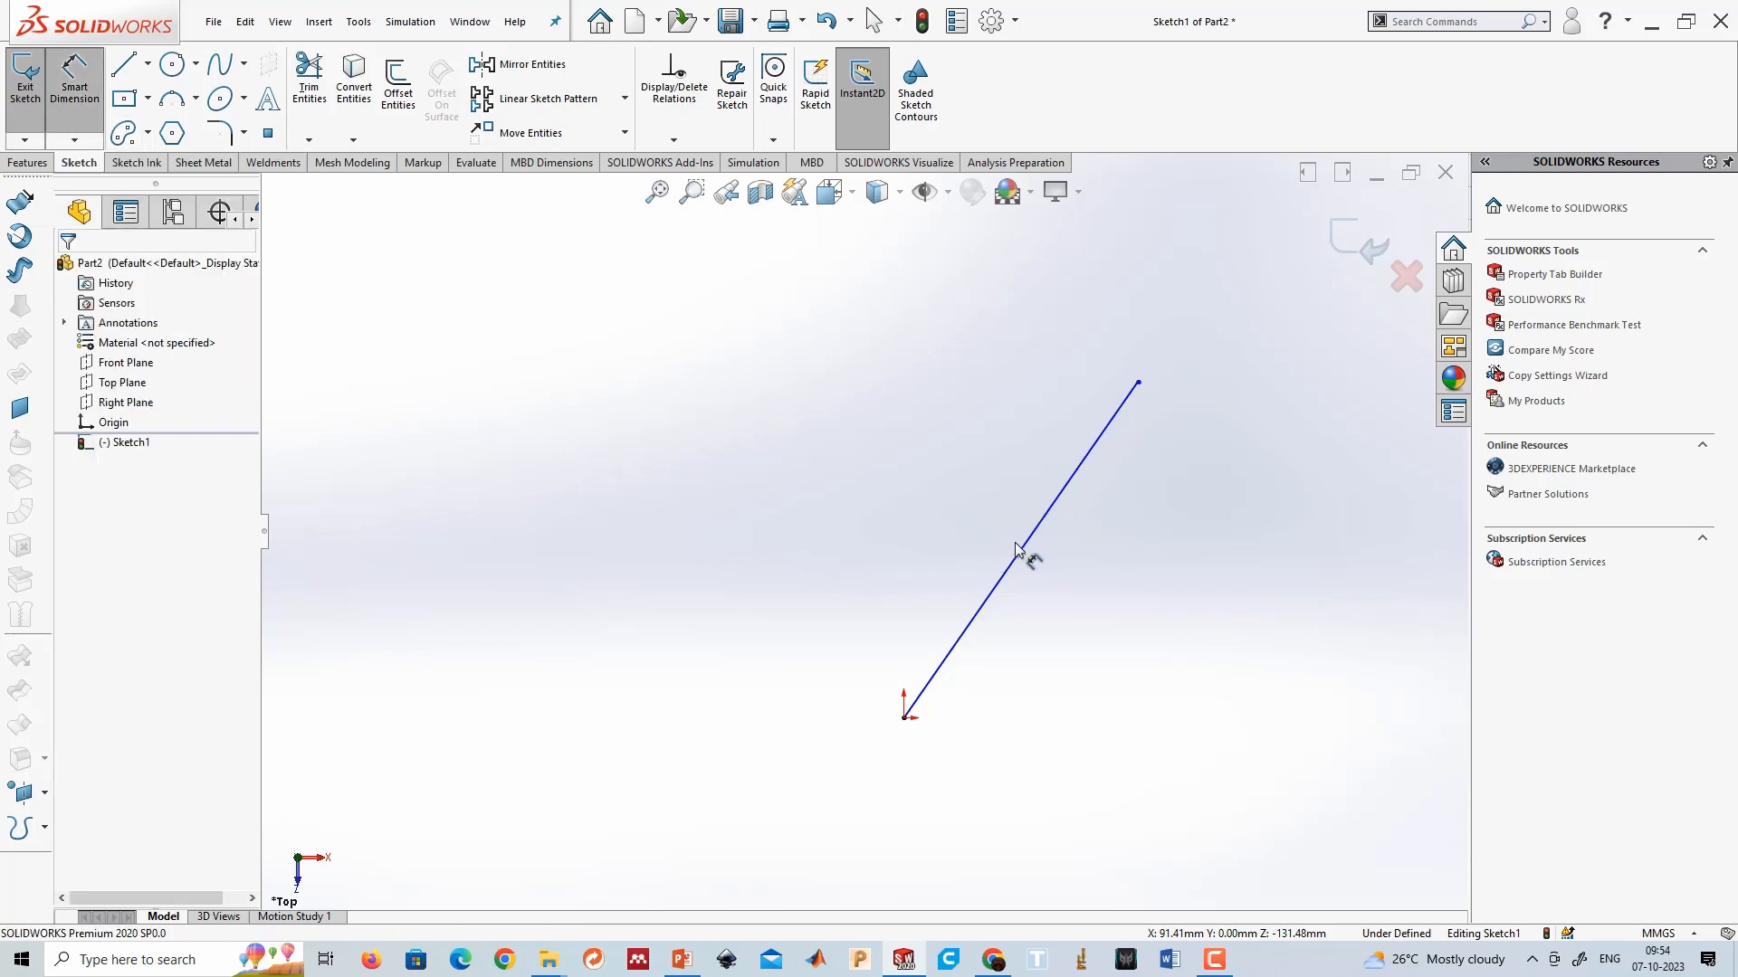
pyautogui.moveTo(1021, 546); pyautogui.dragTo(962, 463)
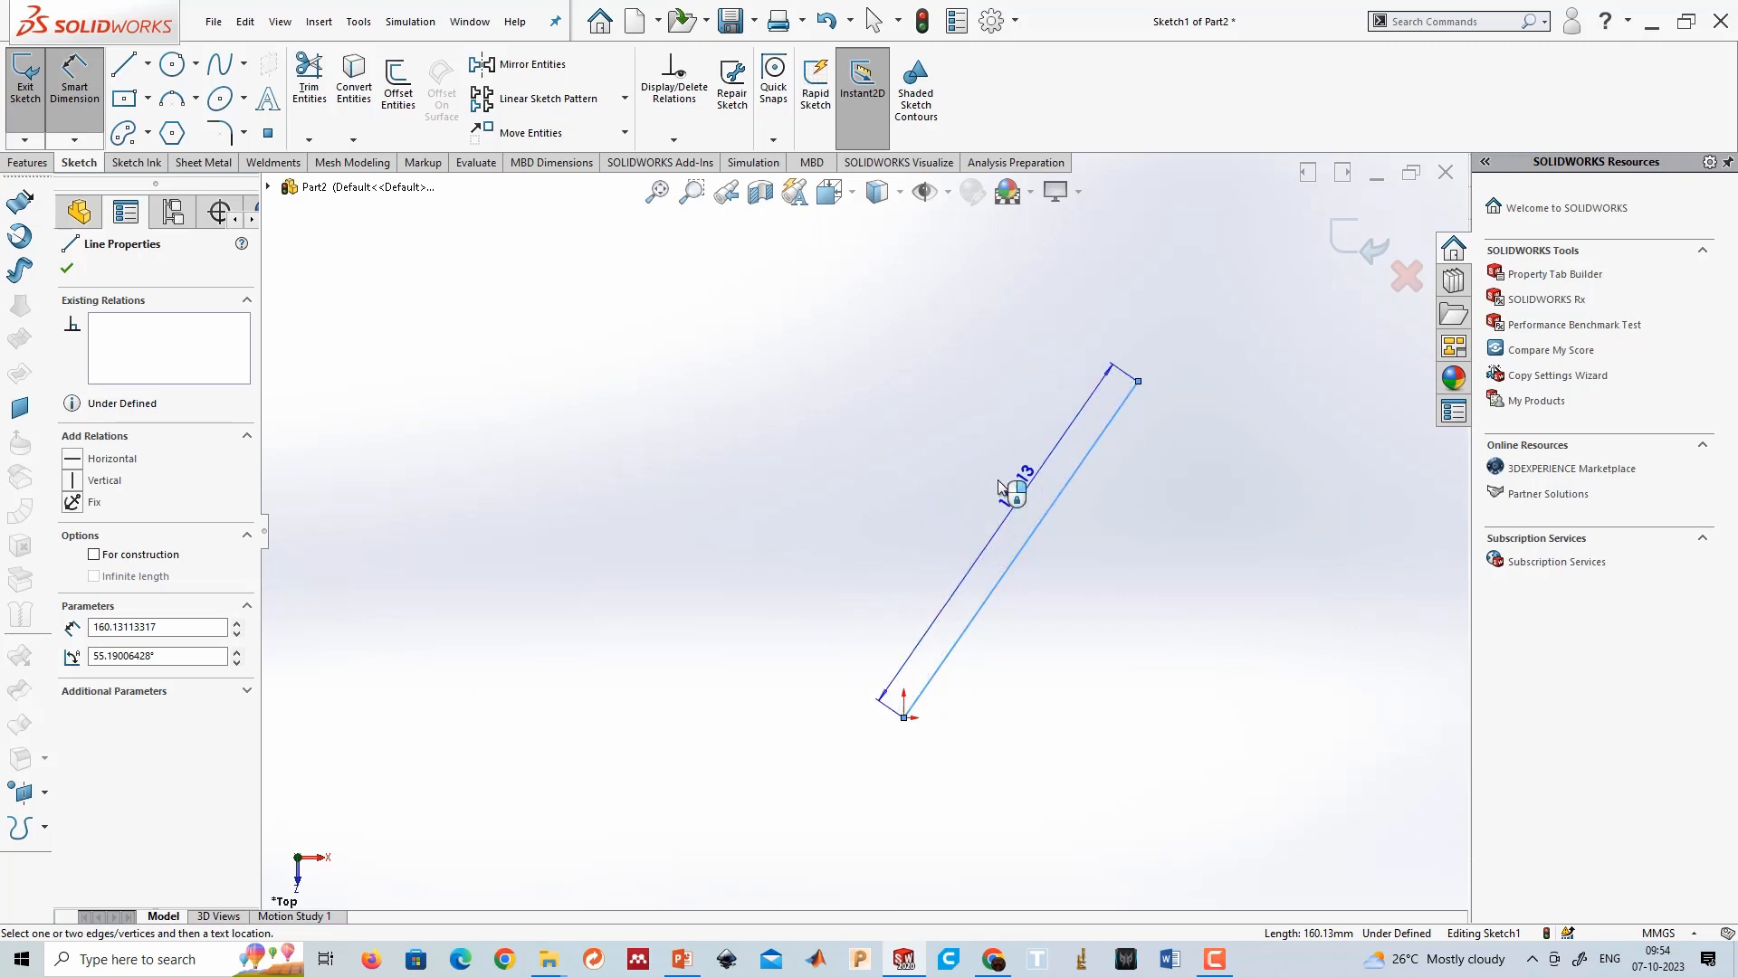
pyautogui.click(991, 425)
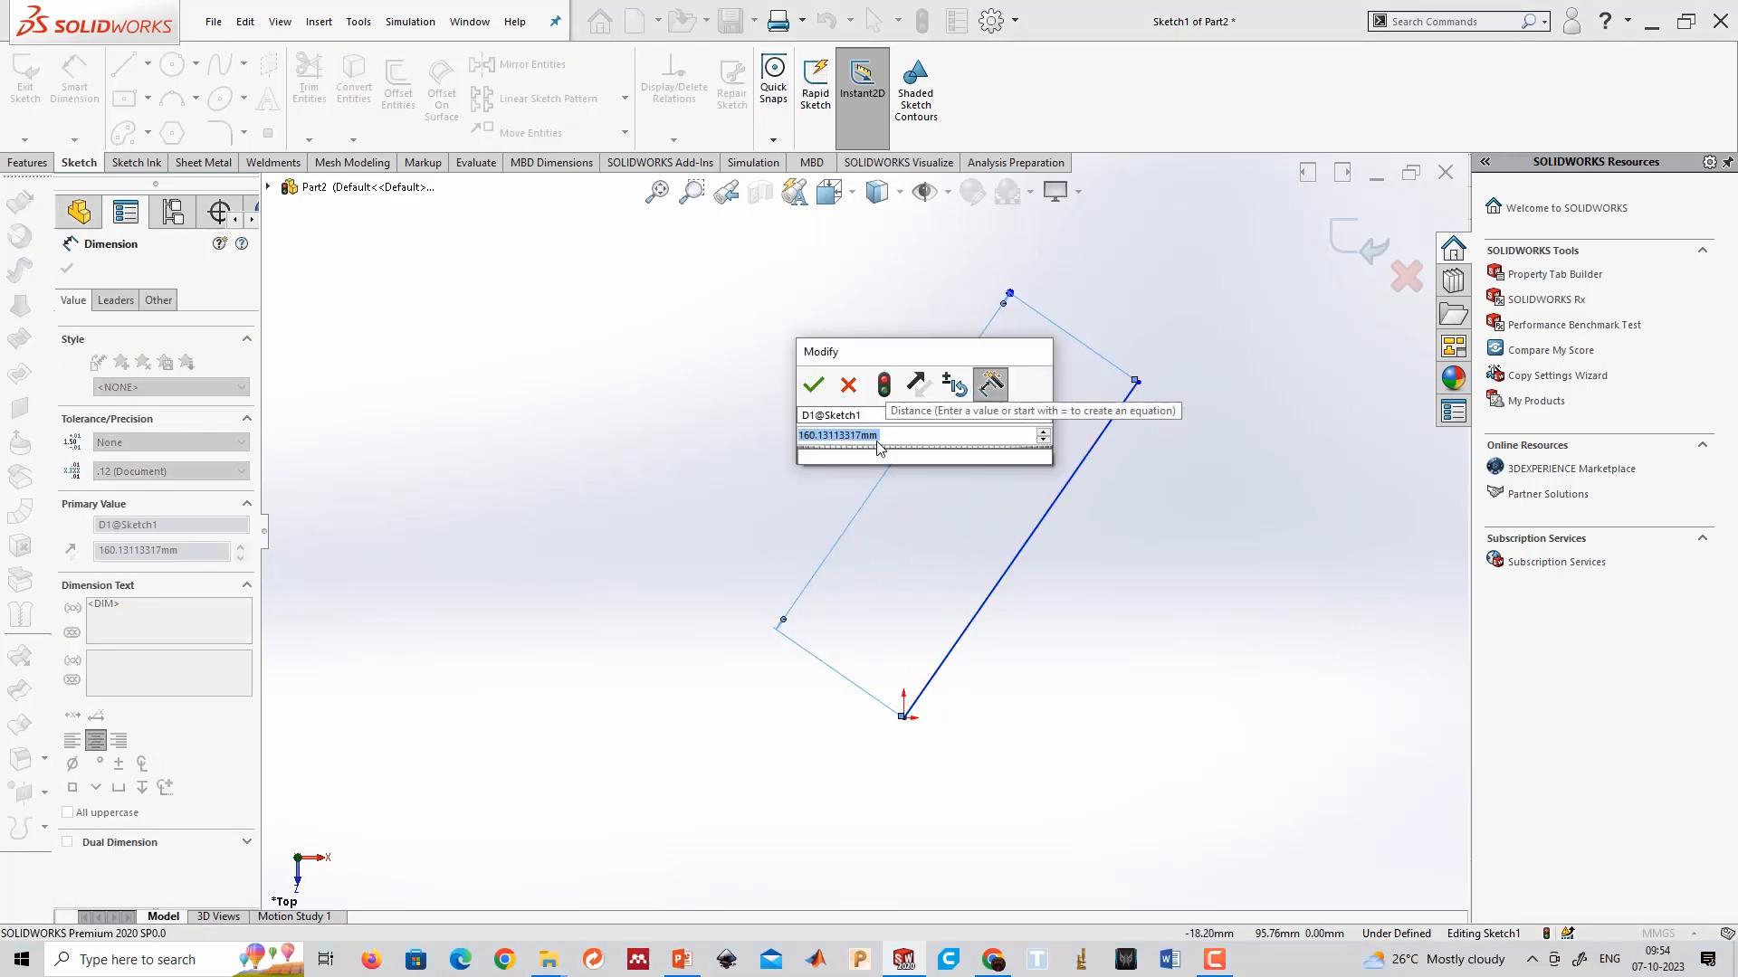
pyautogui.write('180')
pyautogui.press('Return')
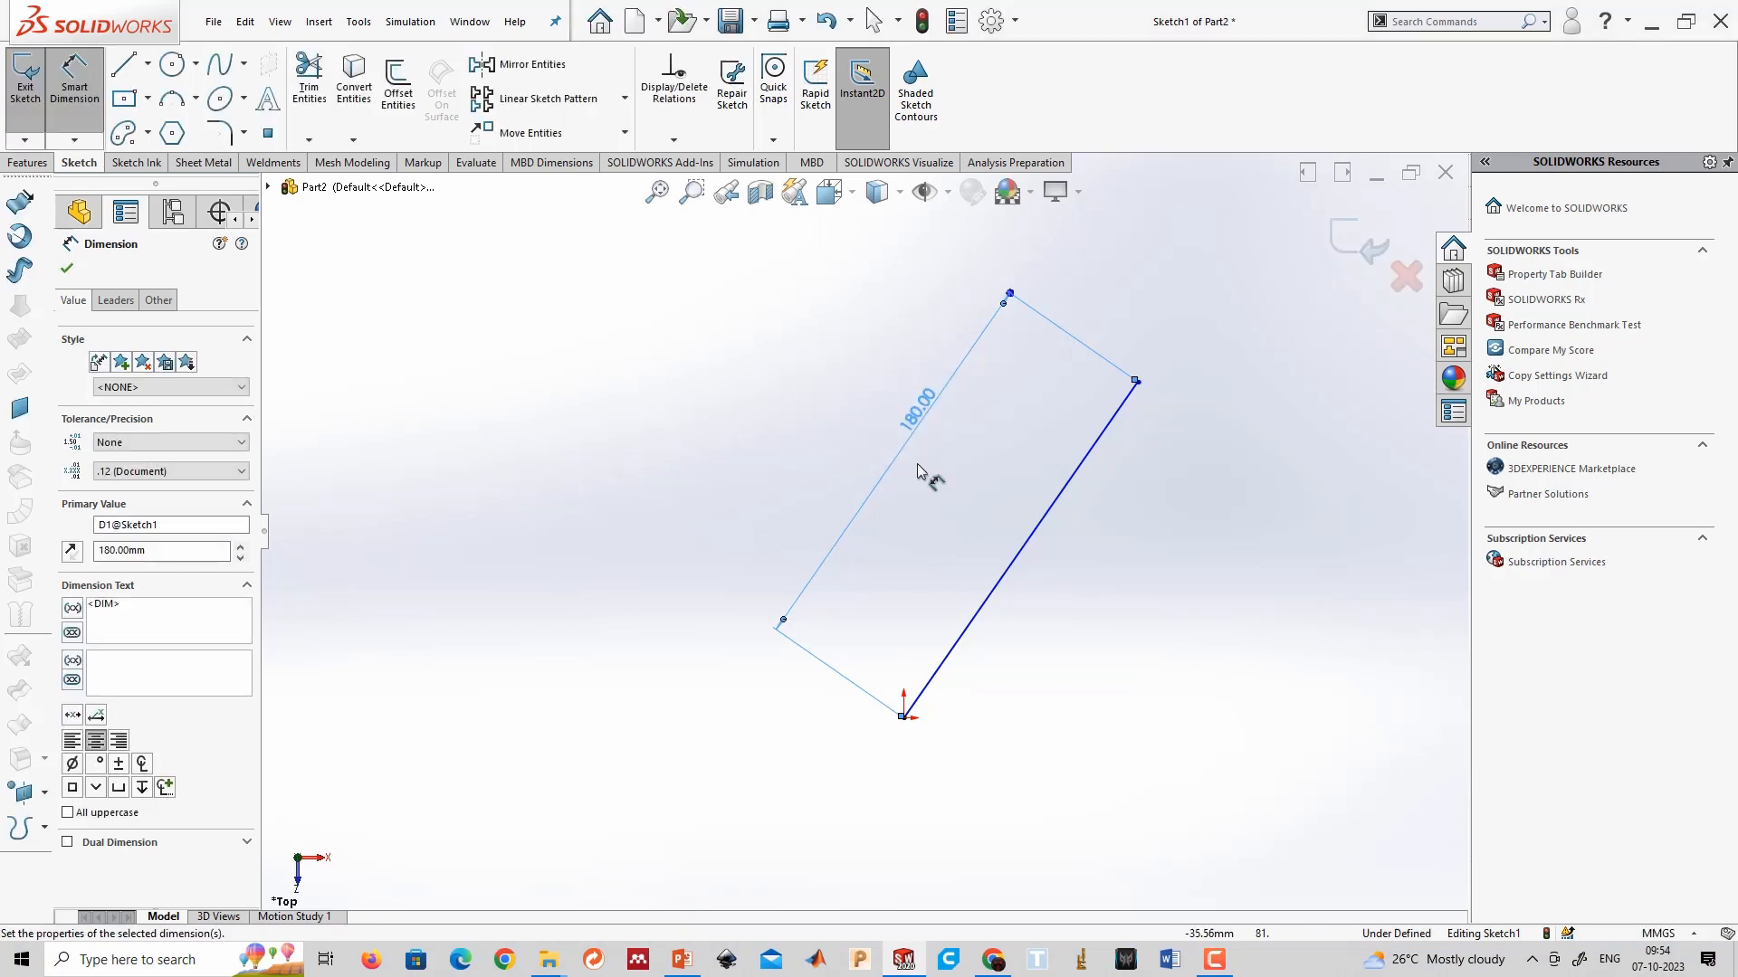
pyautogui.click(66, 269)
pyautogui.press('z')
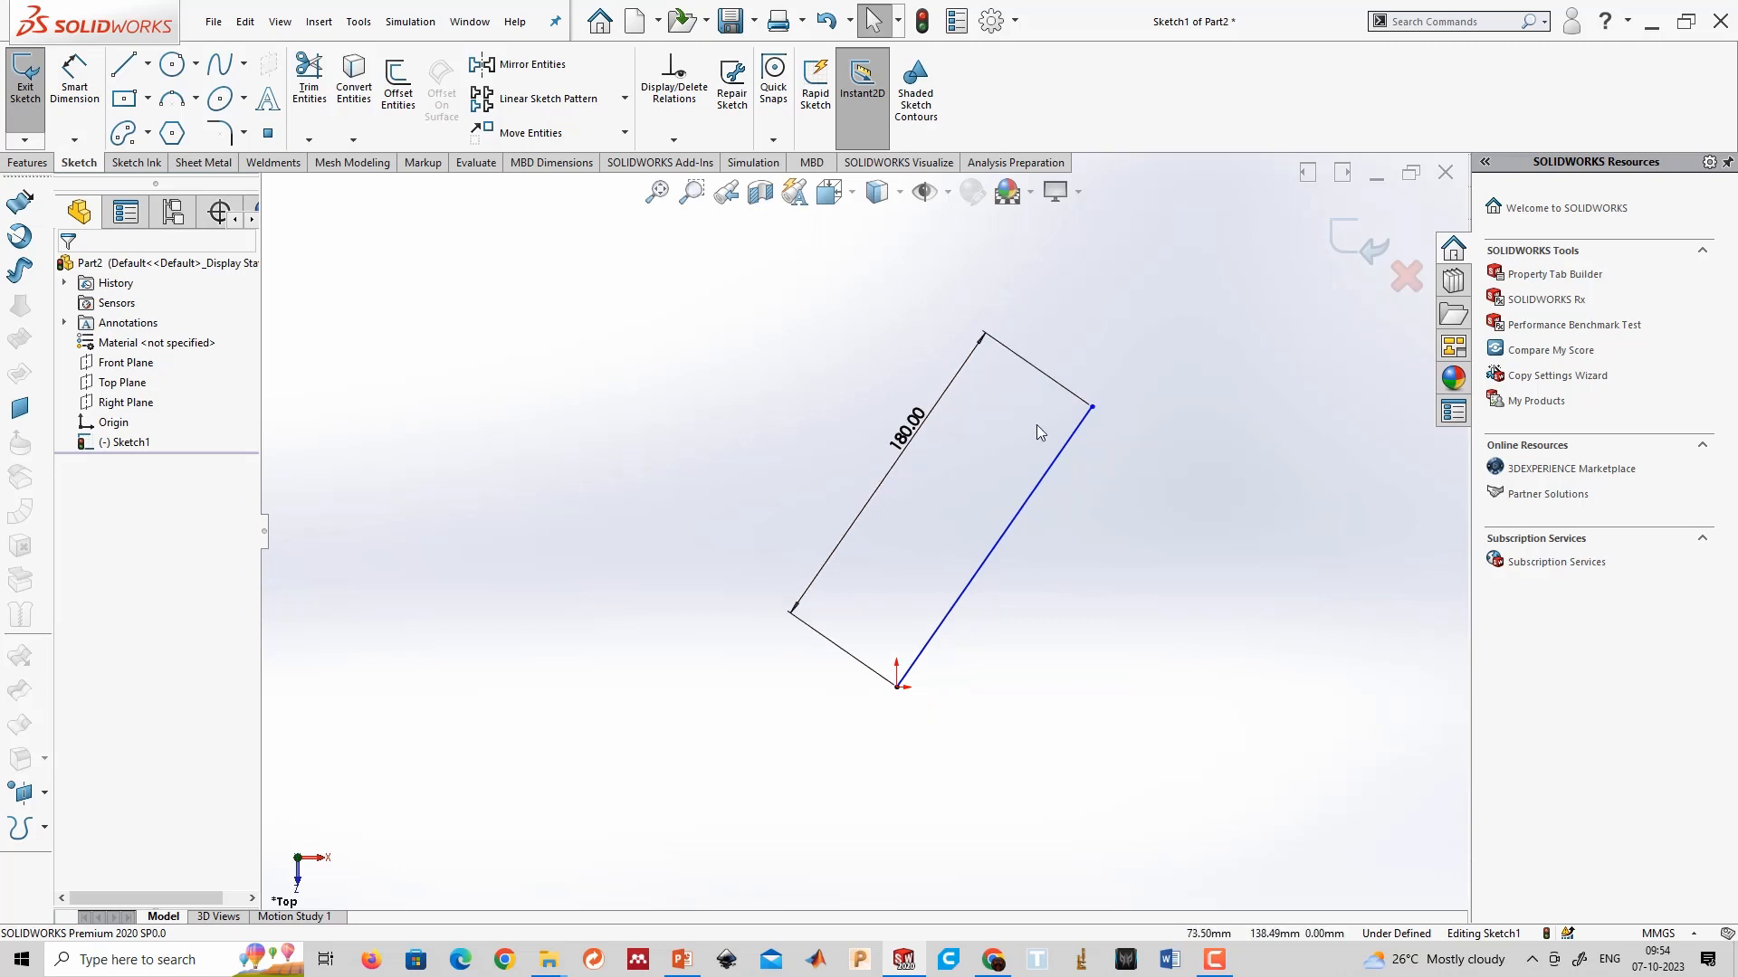
# Swing the line's free upper endpoint around the origin to a steeper angle of about 65° from horizontal.
pyautogui.scroll(-1, 1077, 400)
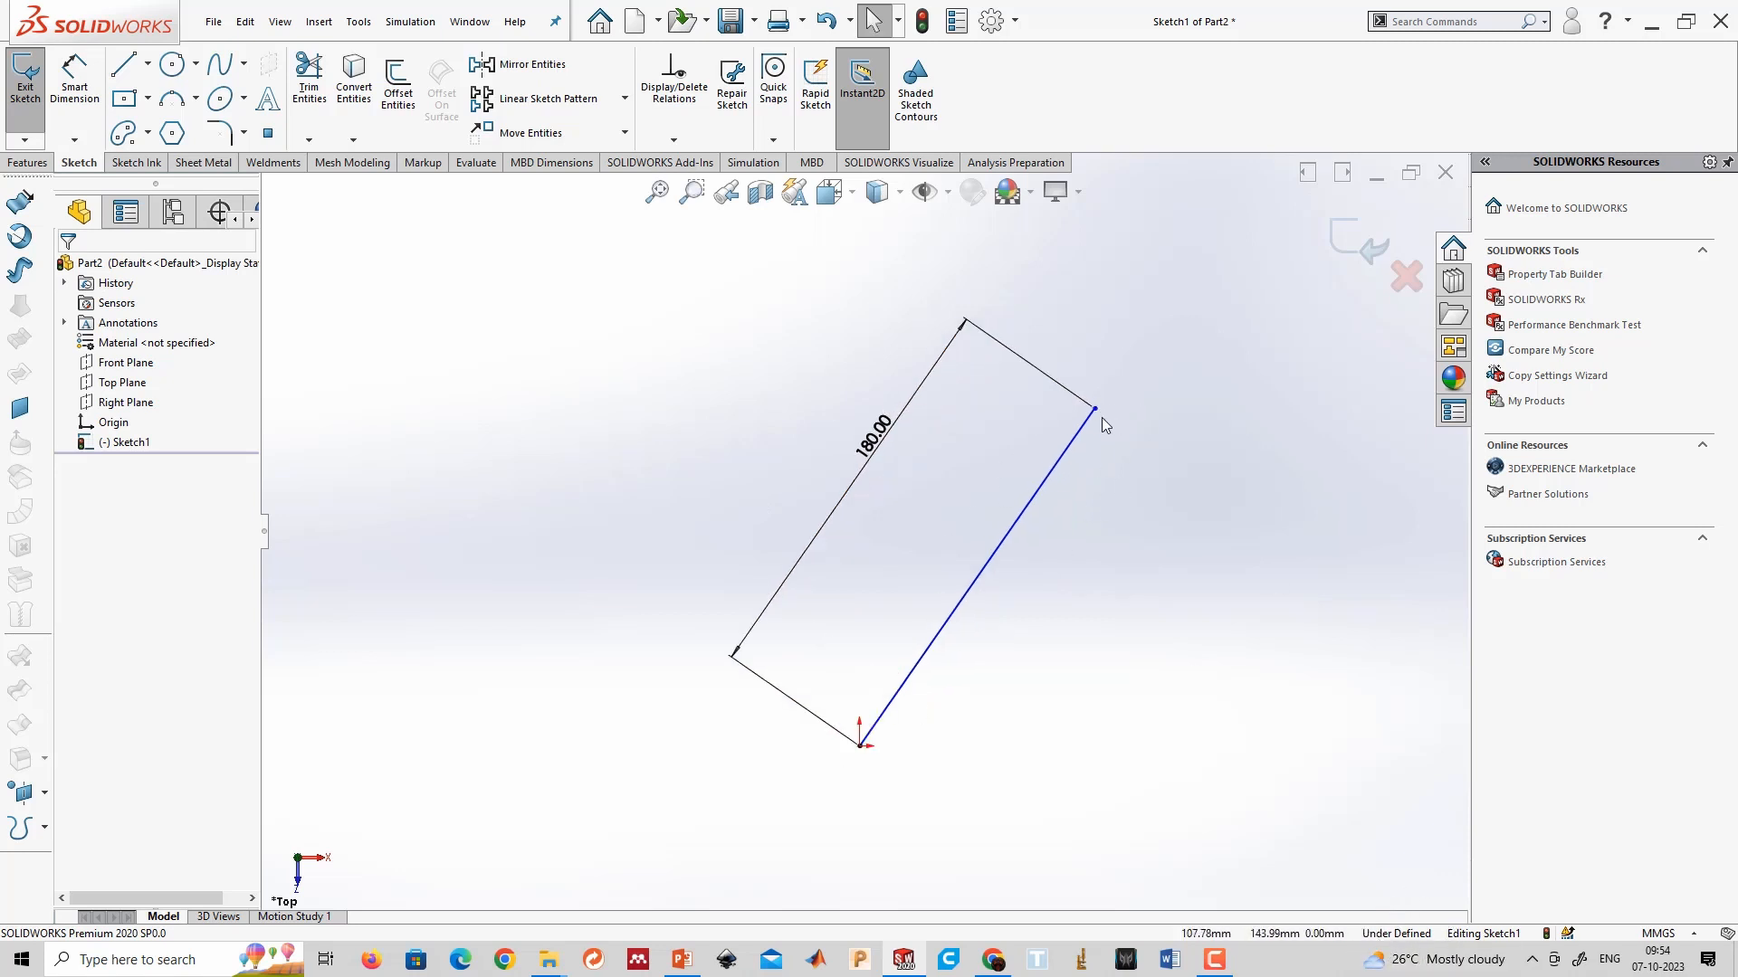
pyautogui.moveTo(1120, 440); pyautogui.dragTo(992, 471)
pyautogui.click(1001, 629)
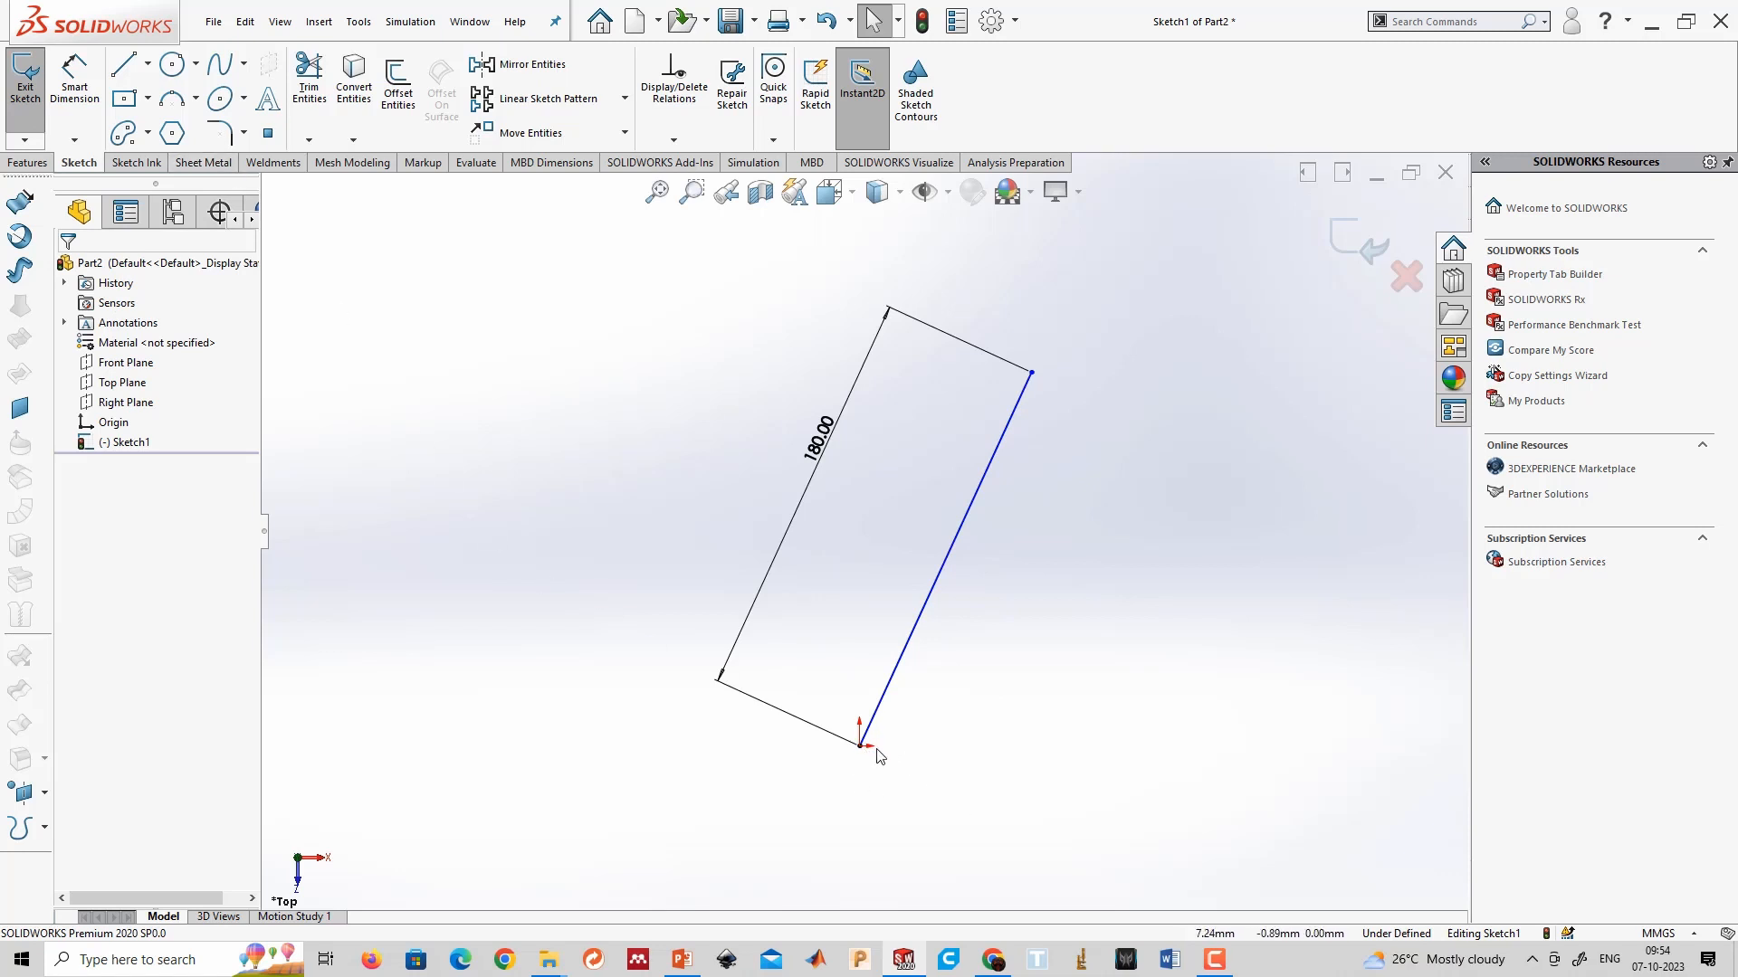
# Draw a horizontal centerline about 198 mm long from the origin toward positive X.
pyautogui.click(149, 65)
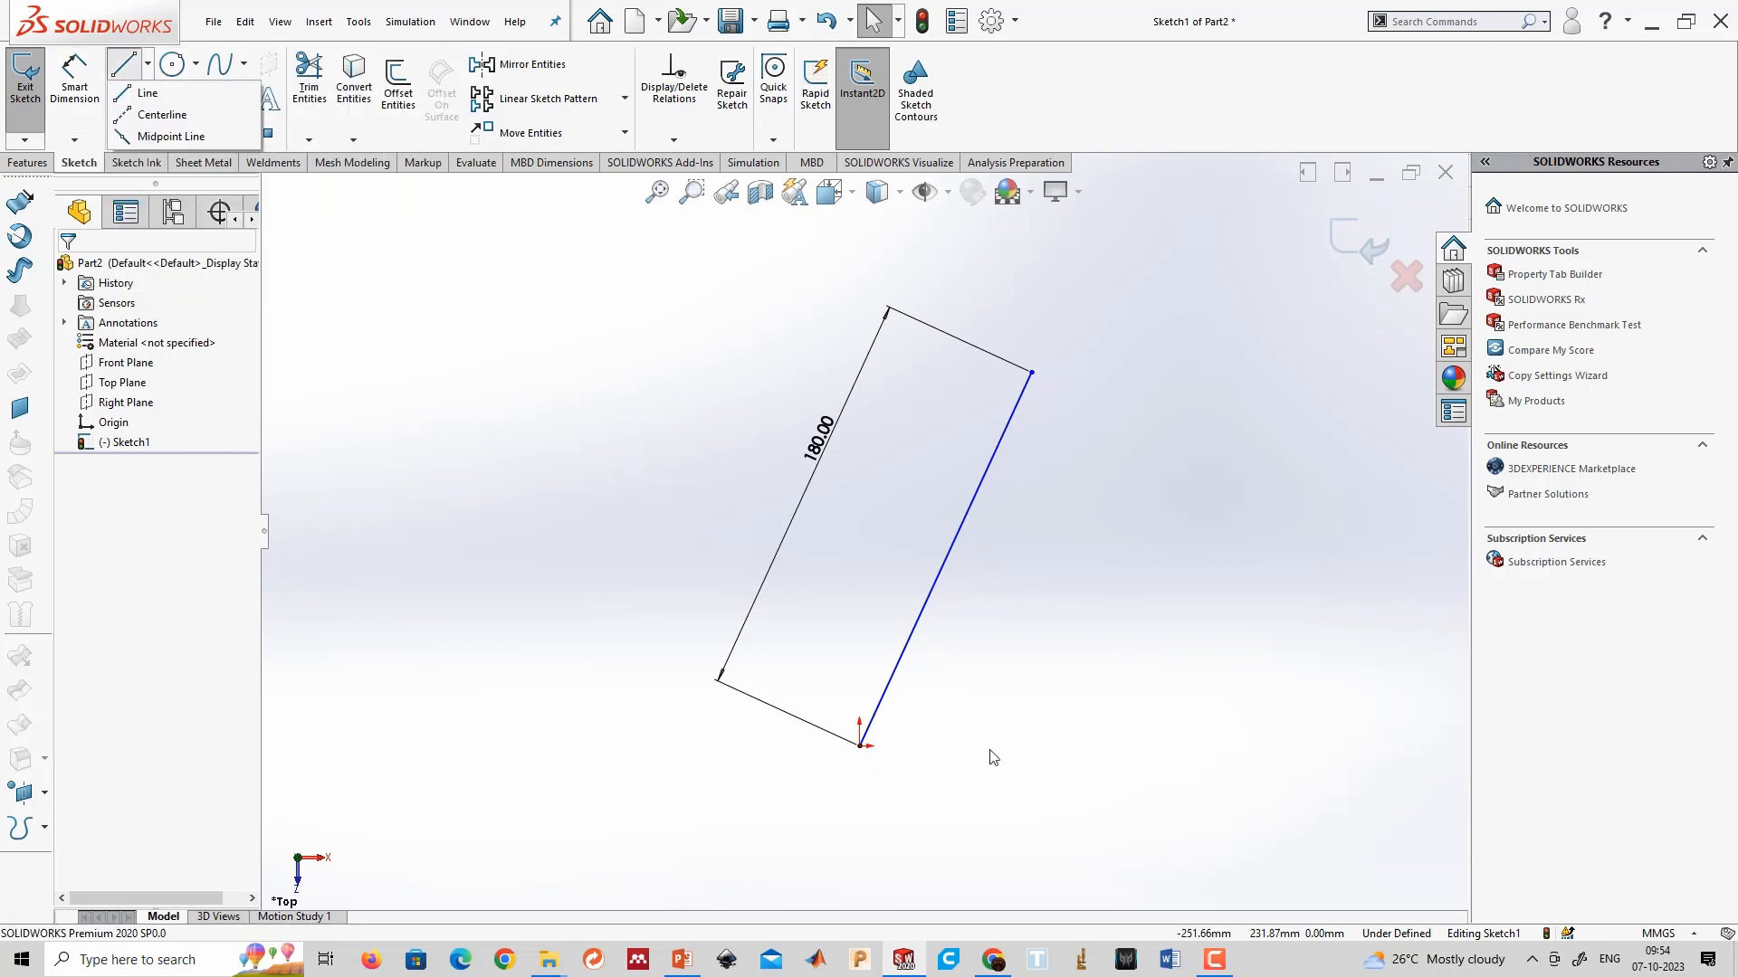
pyautogui.click(163, 115)
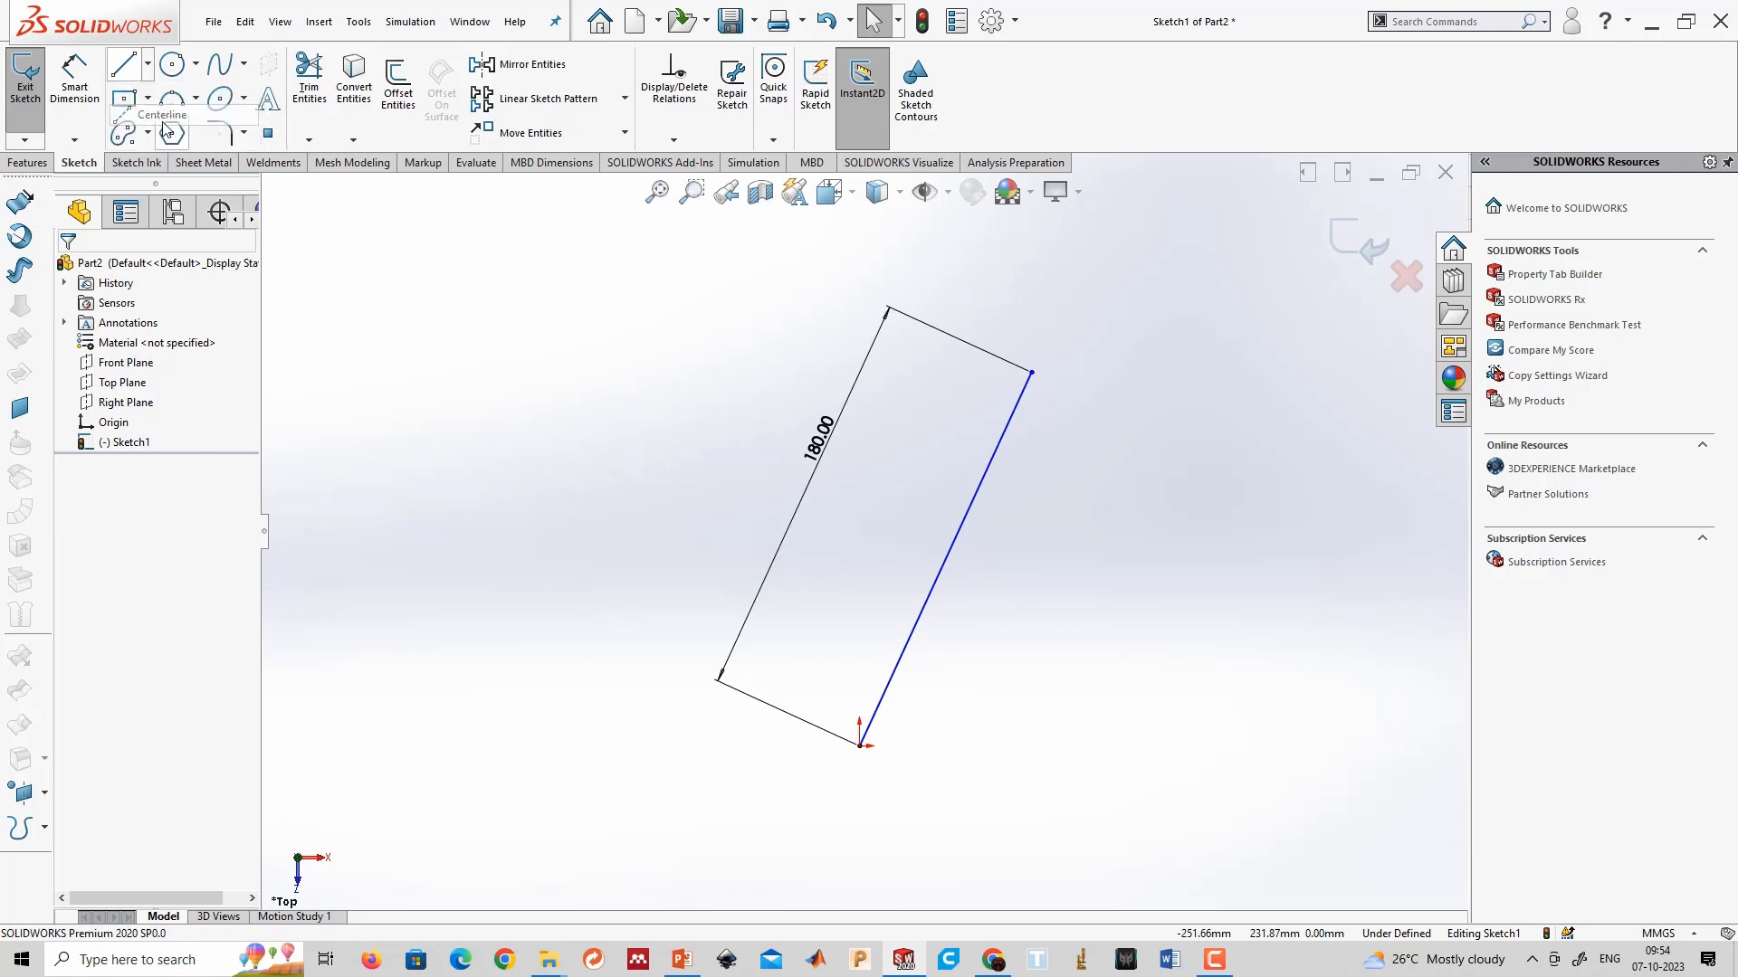
pyautogui.click(861, 746)
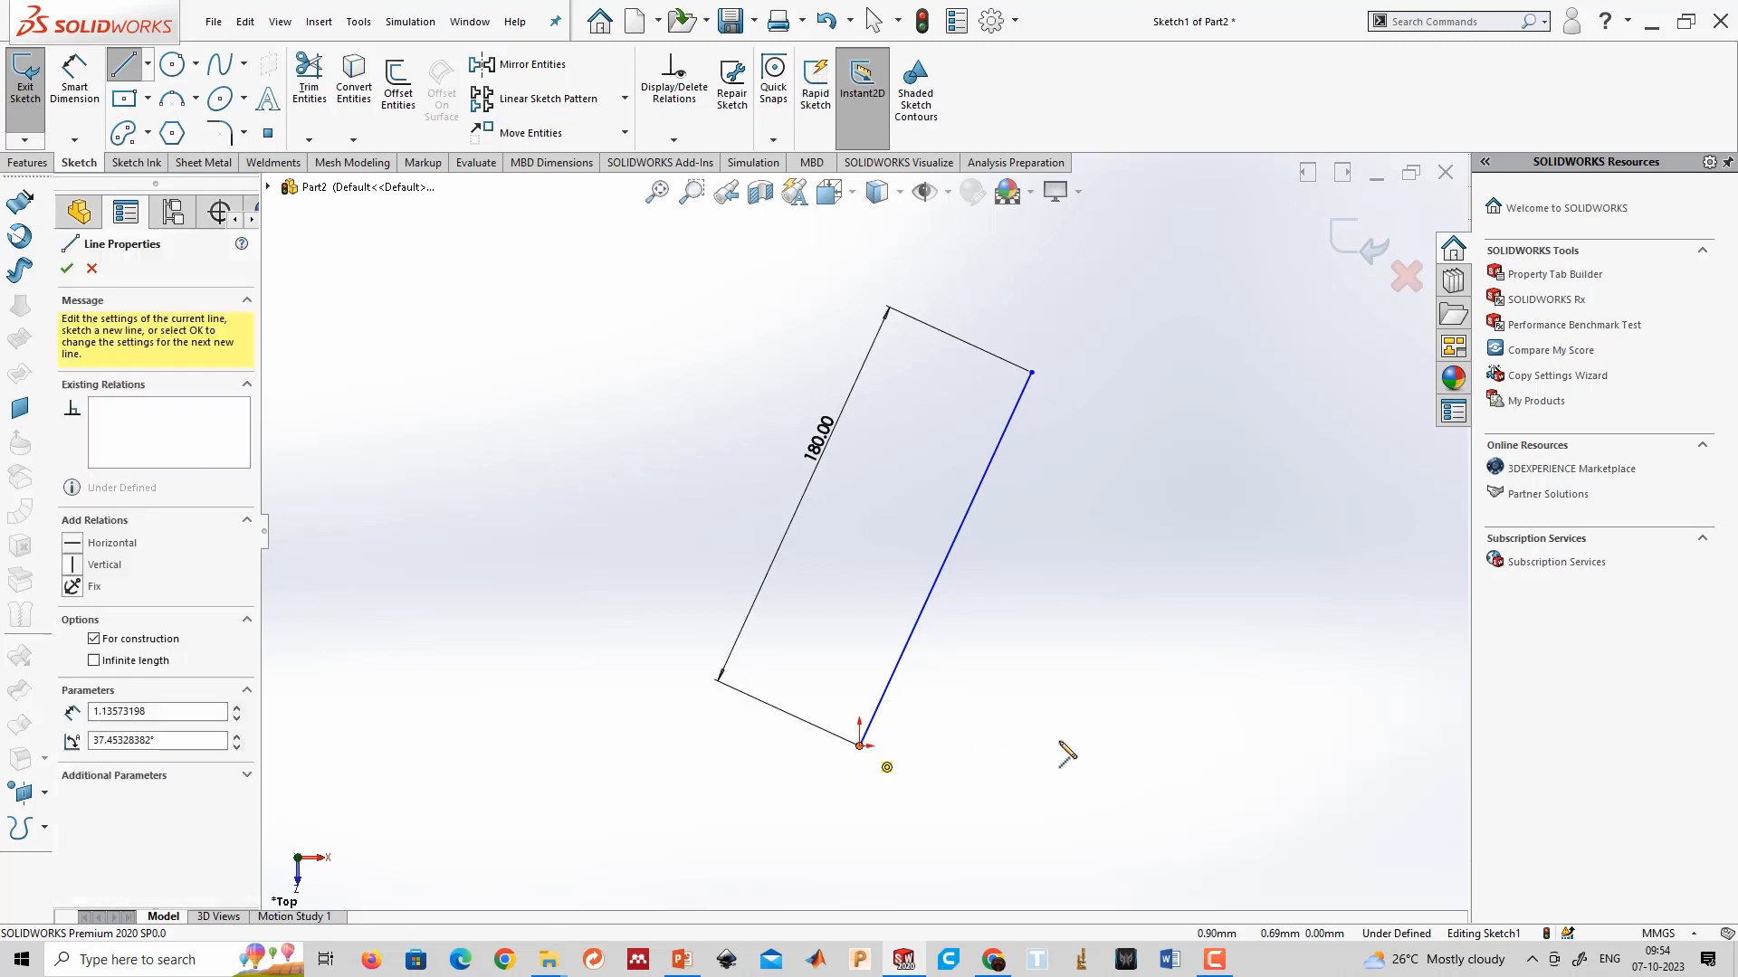
pyautogui.click(1314, 747)
pyautogui.press('Escape')
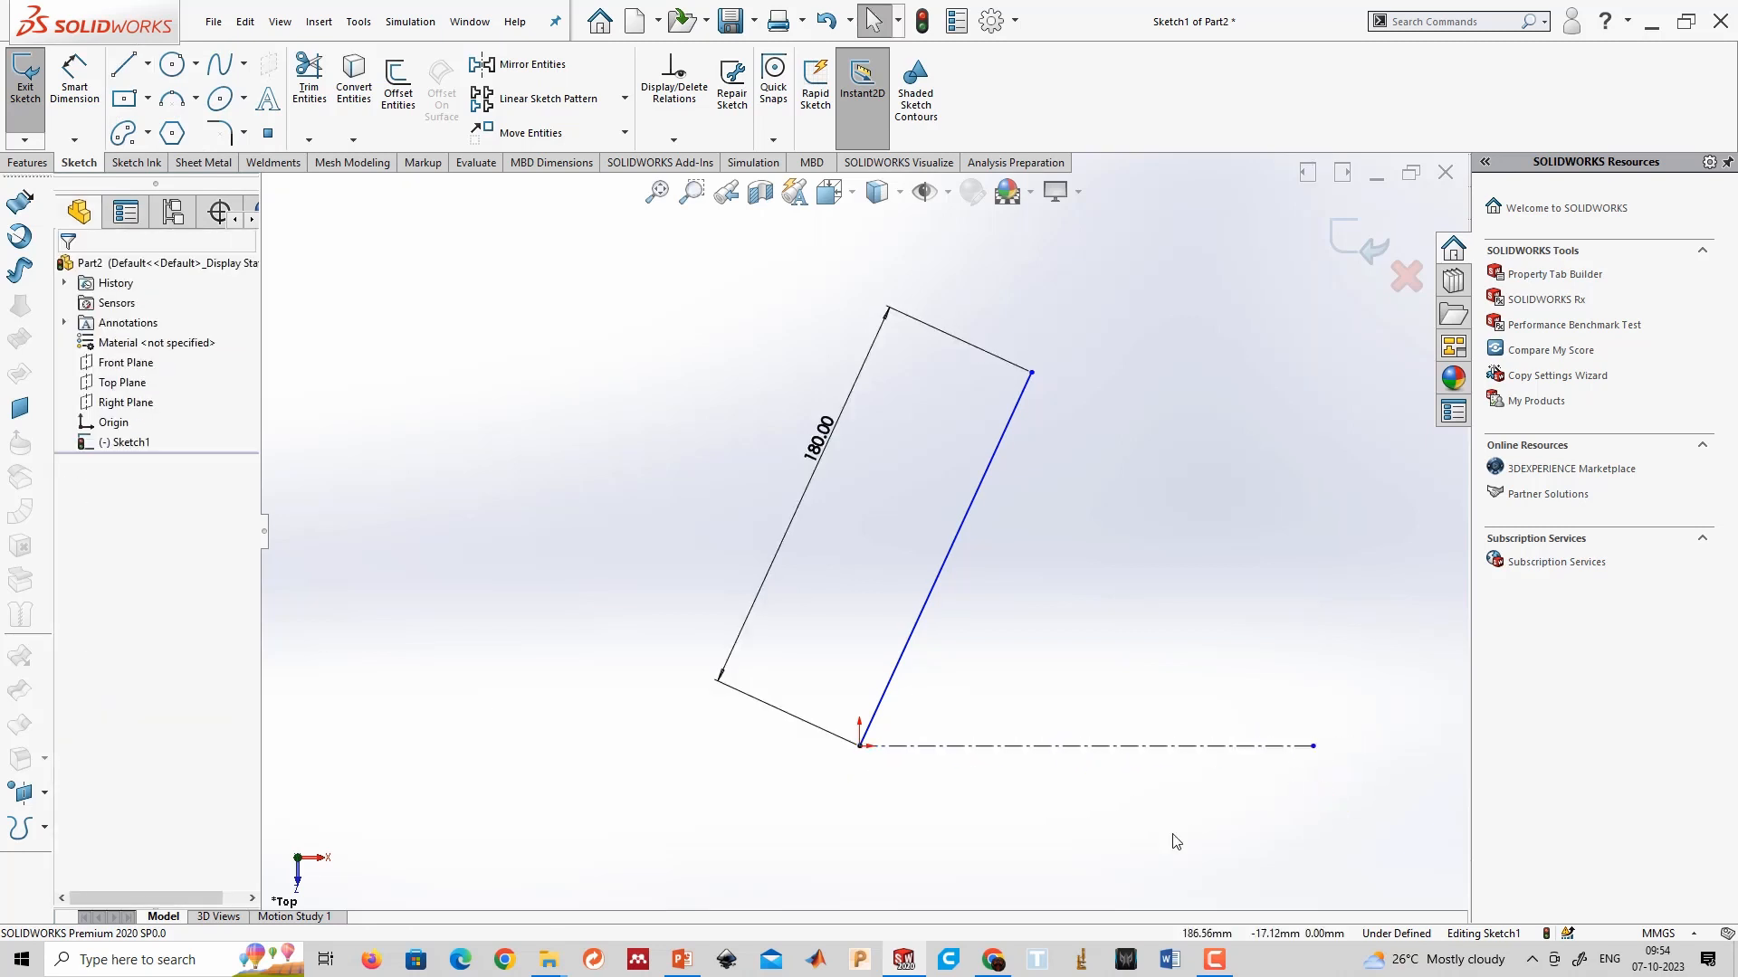
# Remove the centerline's Horizontal relation and pull its free endpoint up to about X 181.8 mm, Y 68.8 mm.
pyautogui.click(994, 751)
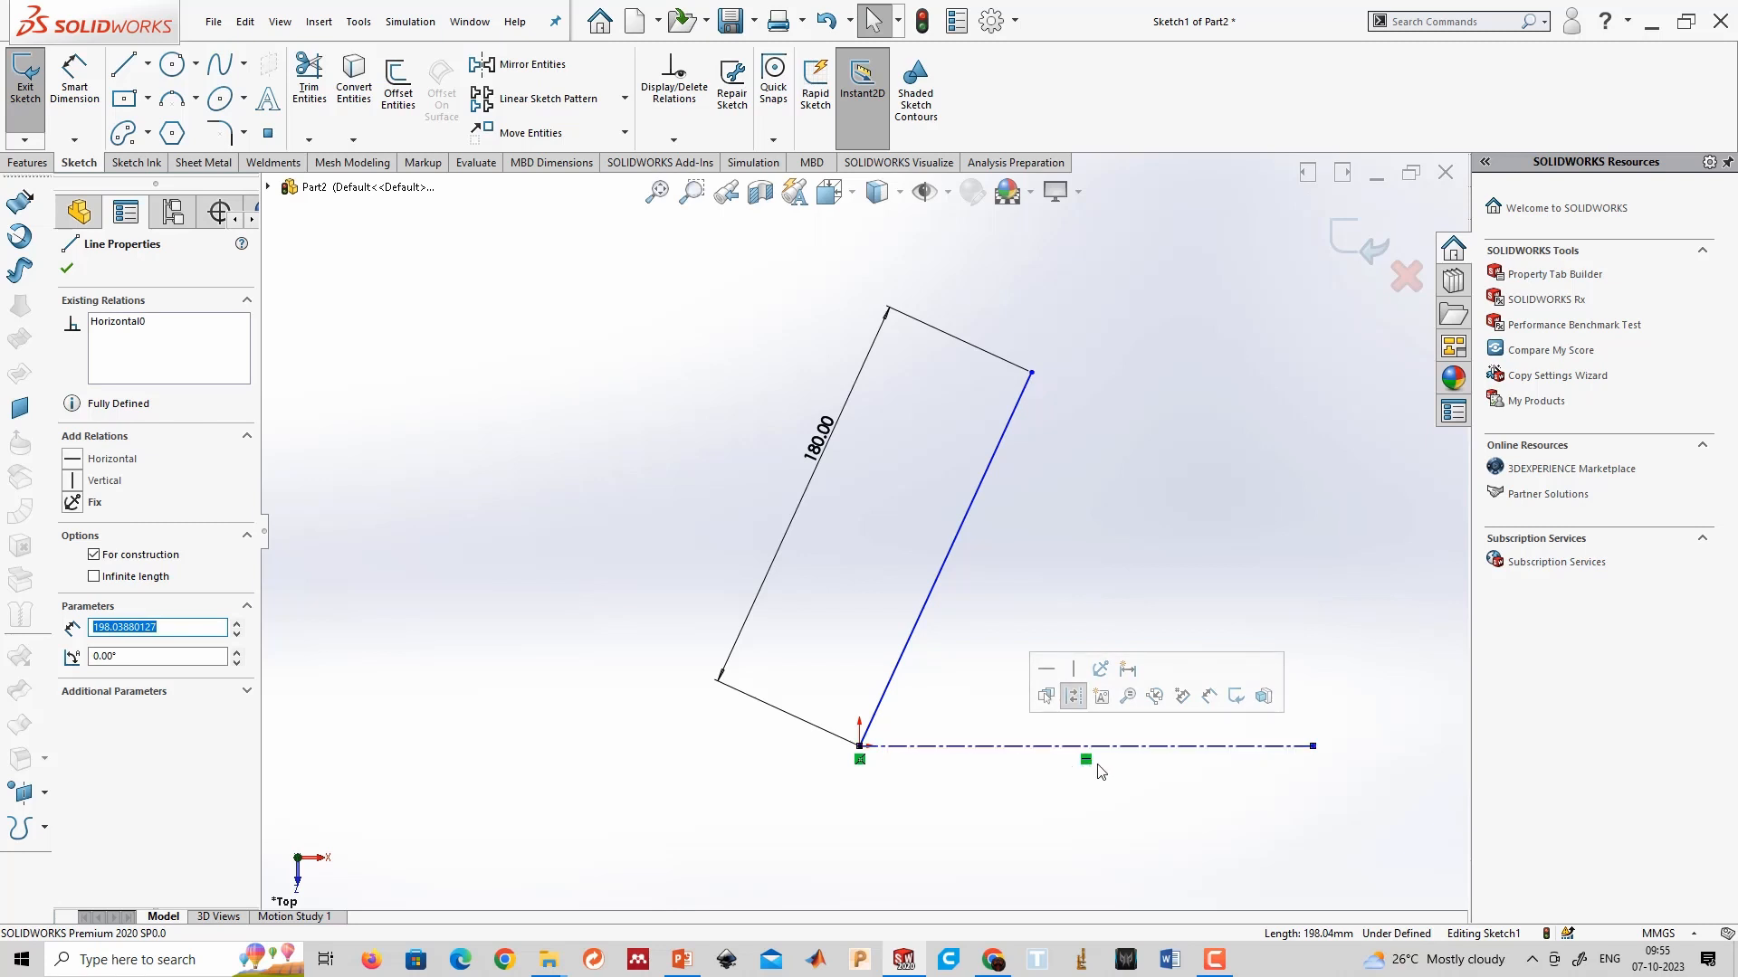
pyautogui.click(1054, 791)
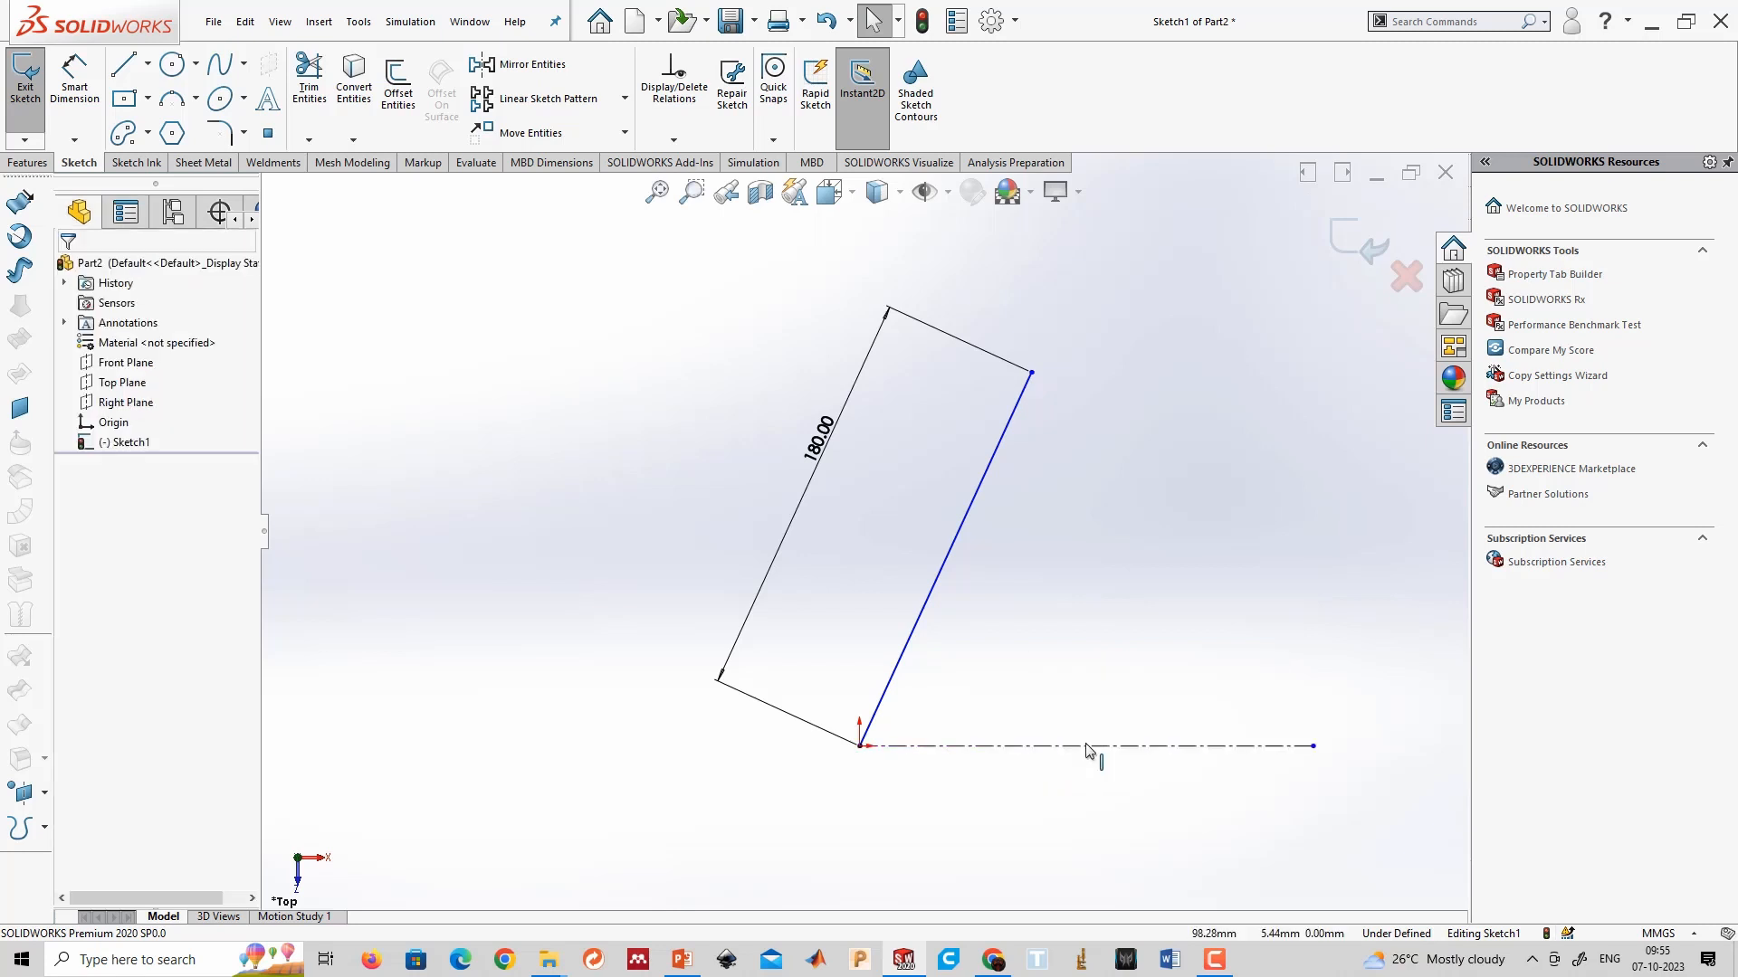
pyautogui.click(1090, 747)
pyautogui.click(1137, 855)
pyautogui.moveTo(1312, 747); pyautogui.dragTo(1275, 589)
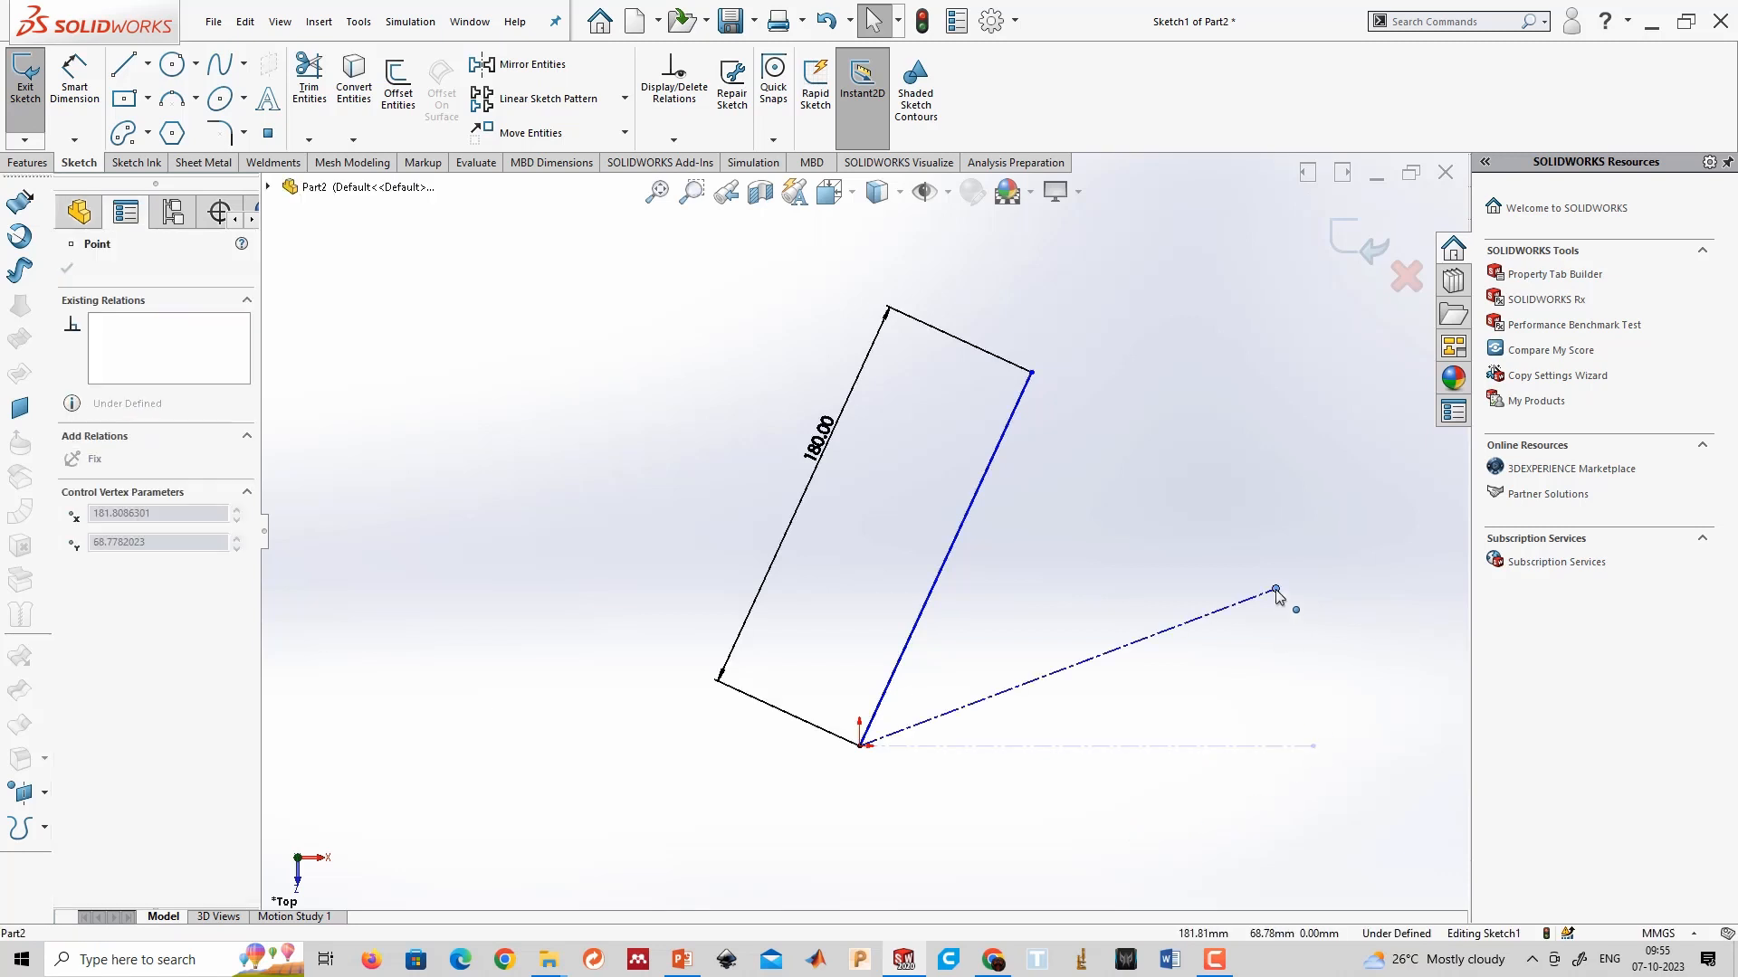
pyautogui.click(1317, 805)
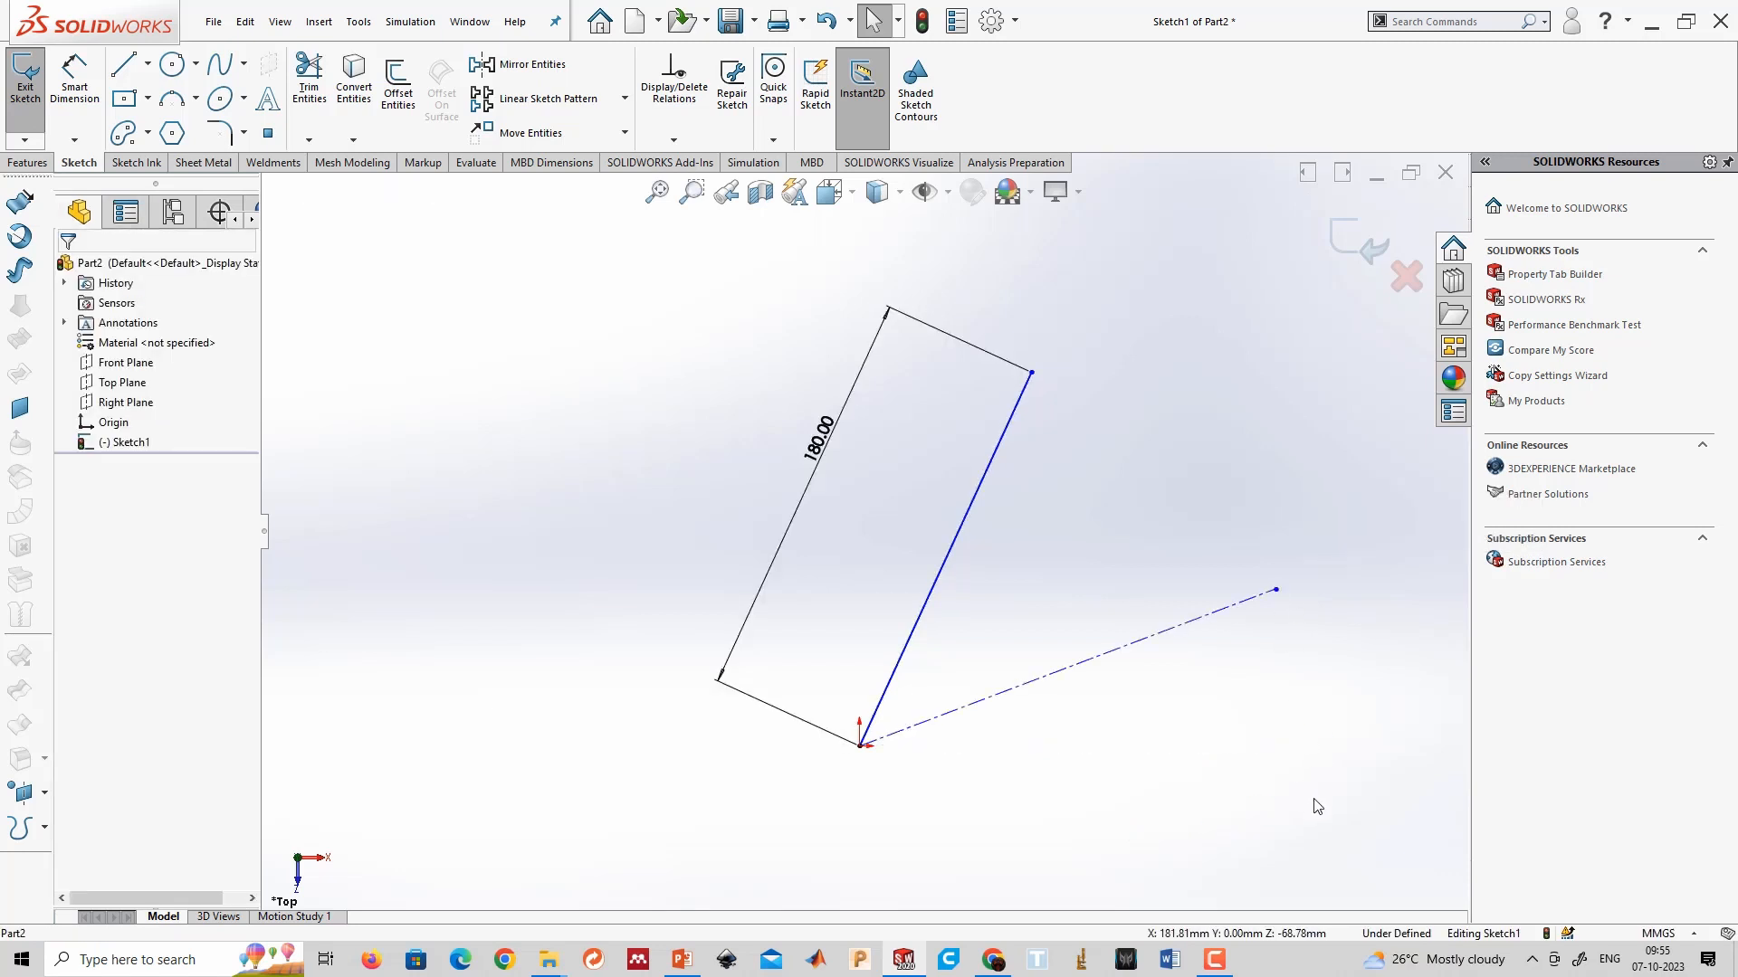
# Add a Horizontal relation to the tilted centerline.
pyautogui.click(1089, 663)
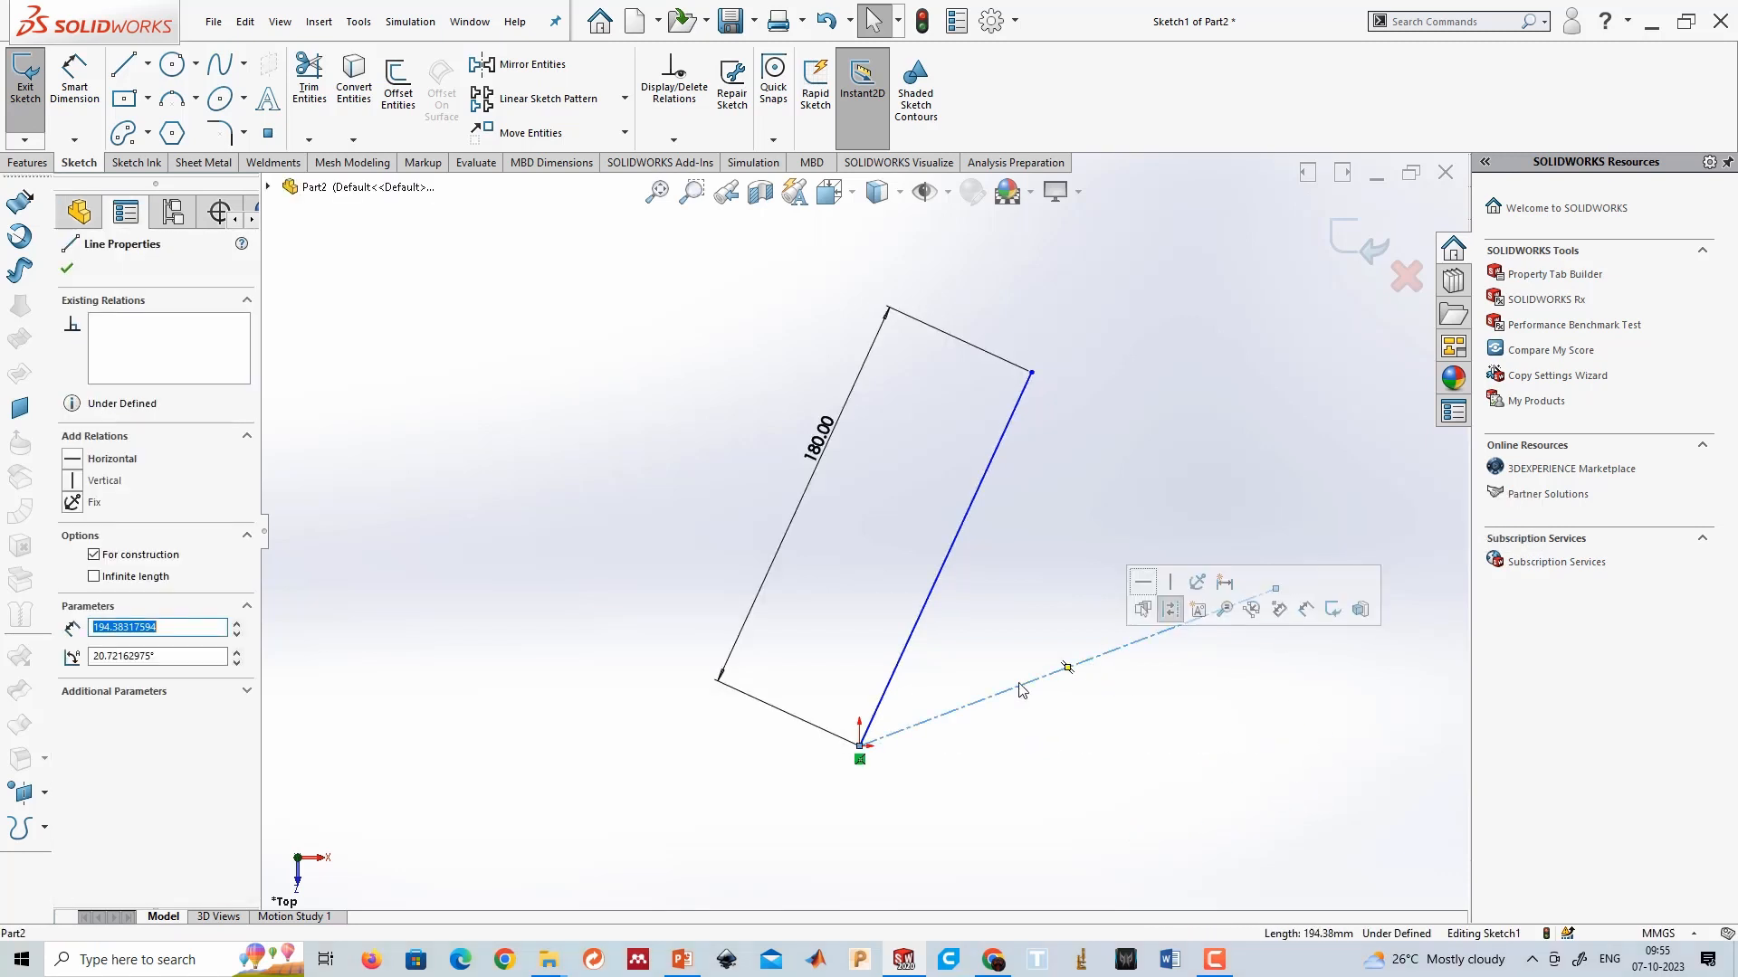
pyautogui.click(86, 466)
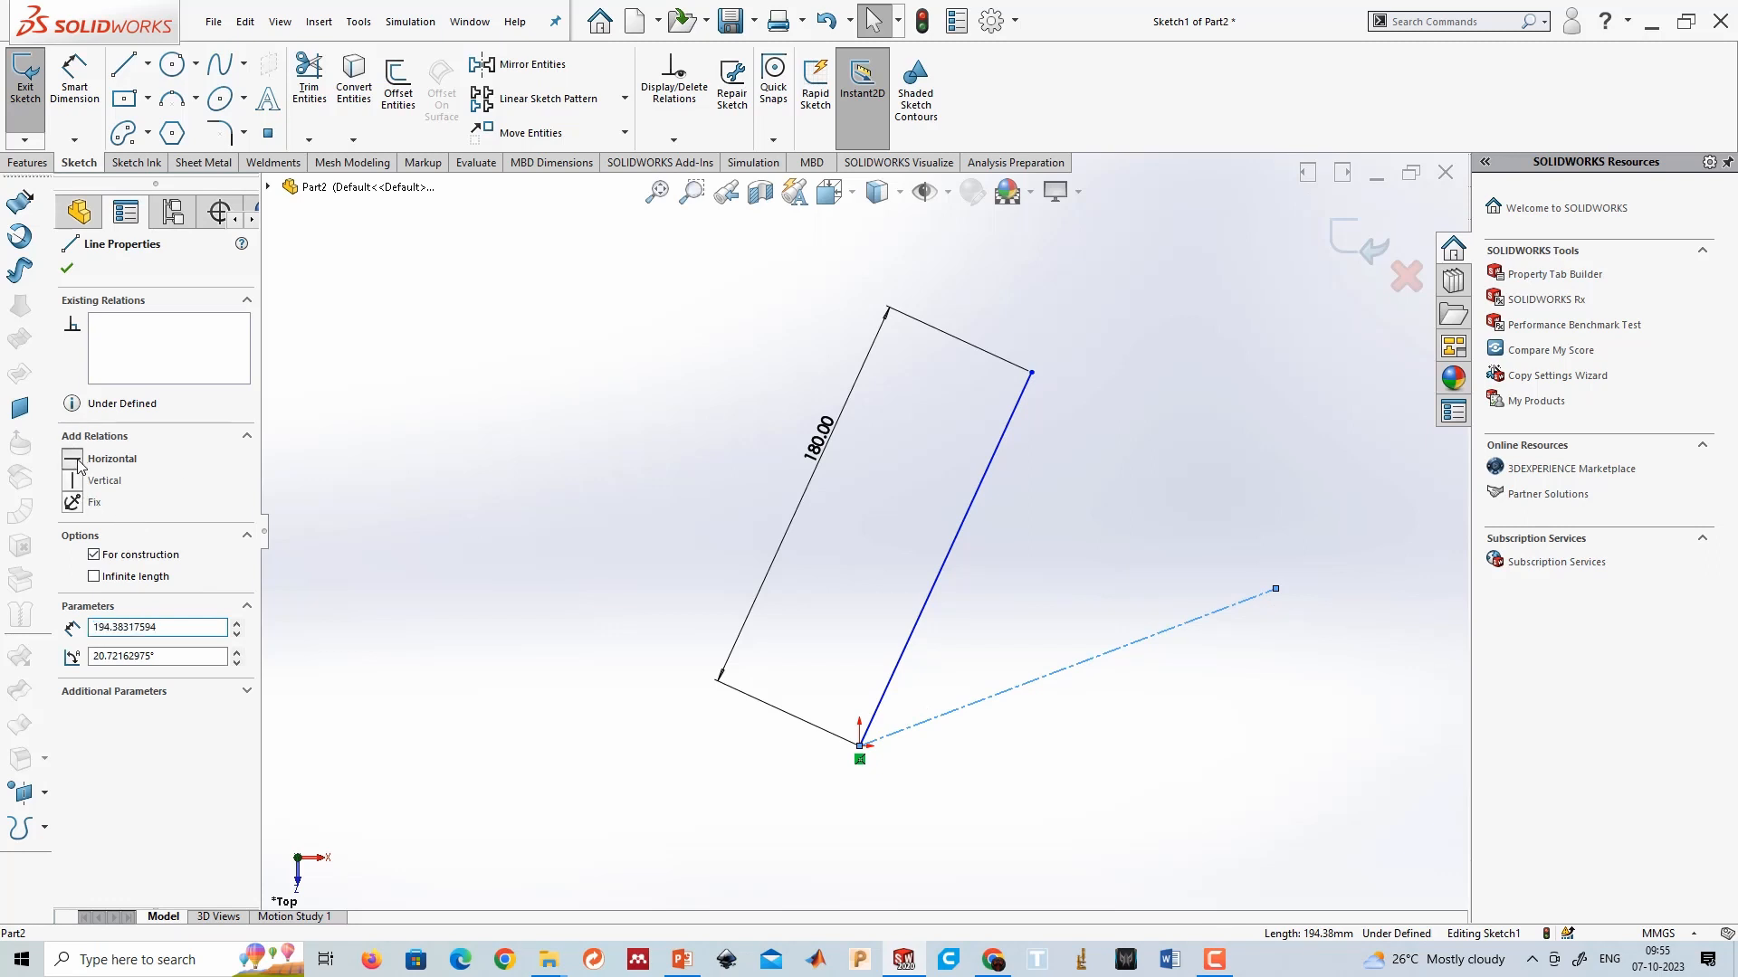
pyautogui.click(1024, 809)
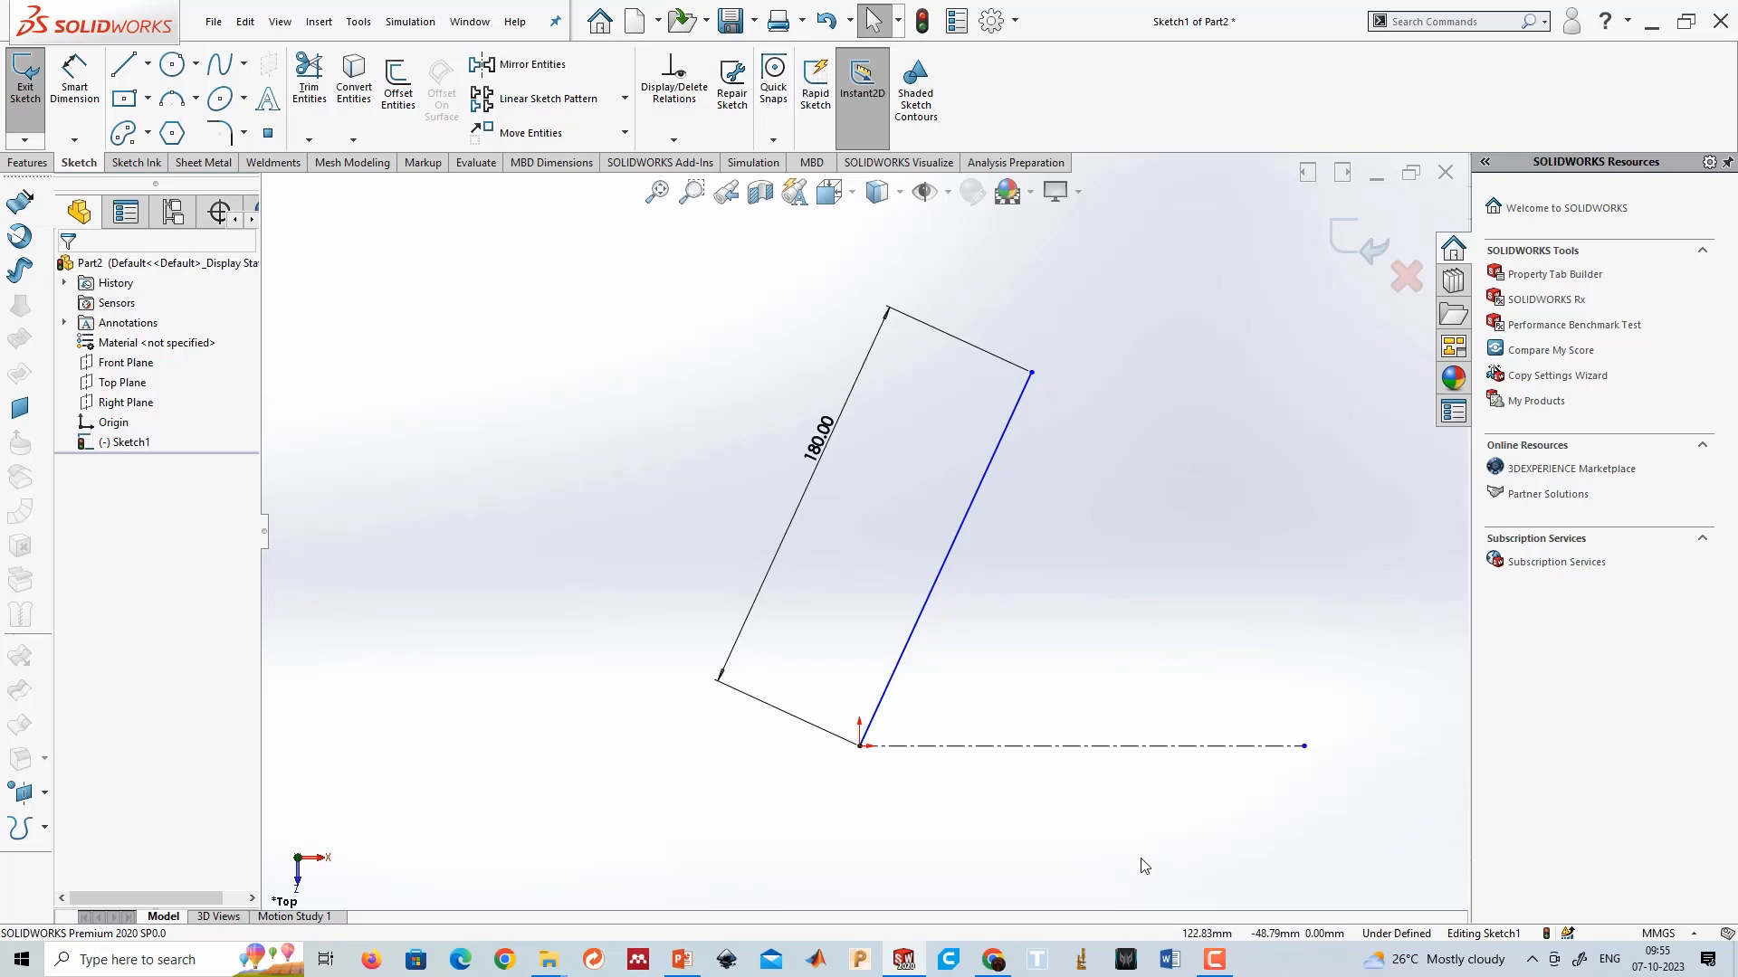
# Dimension the angle between the slanted line and the centerline and set it to 60°.
pyautogui.click(74, 82)
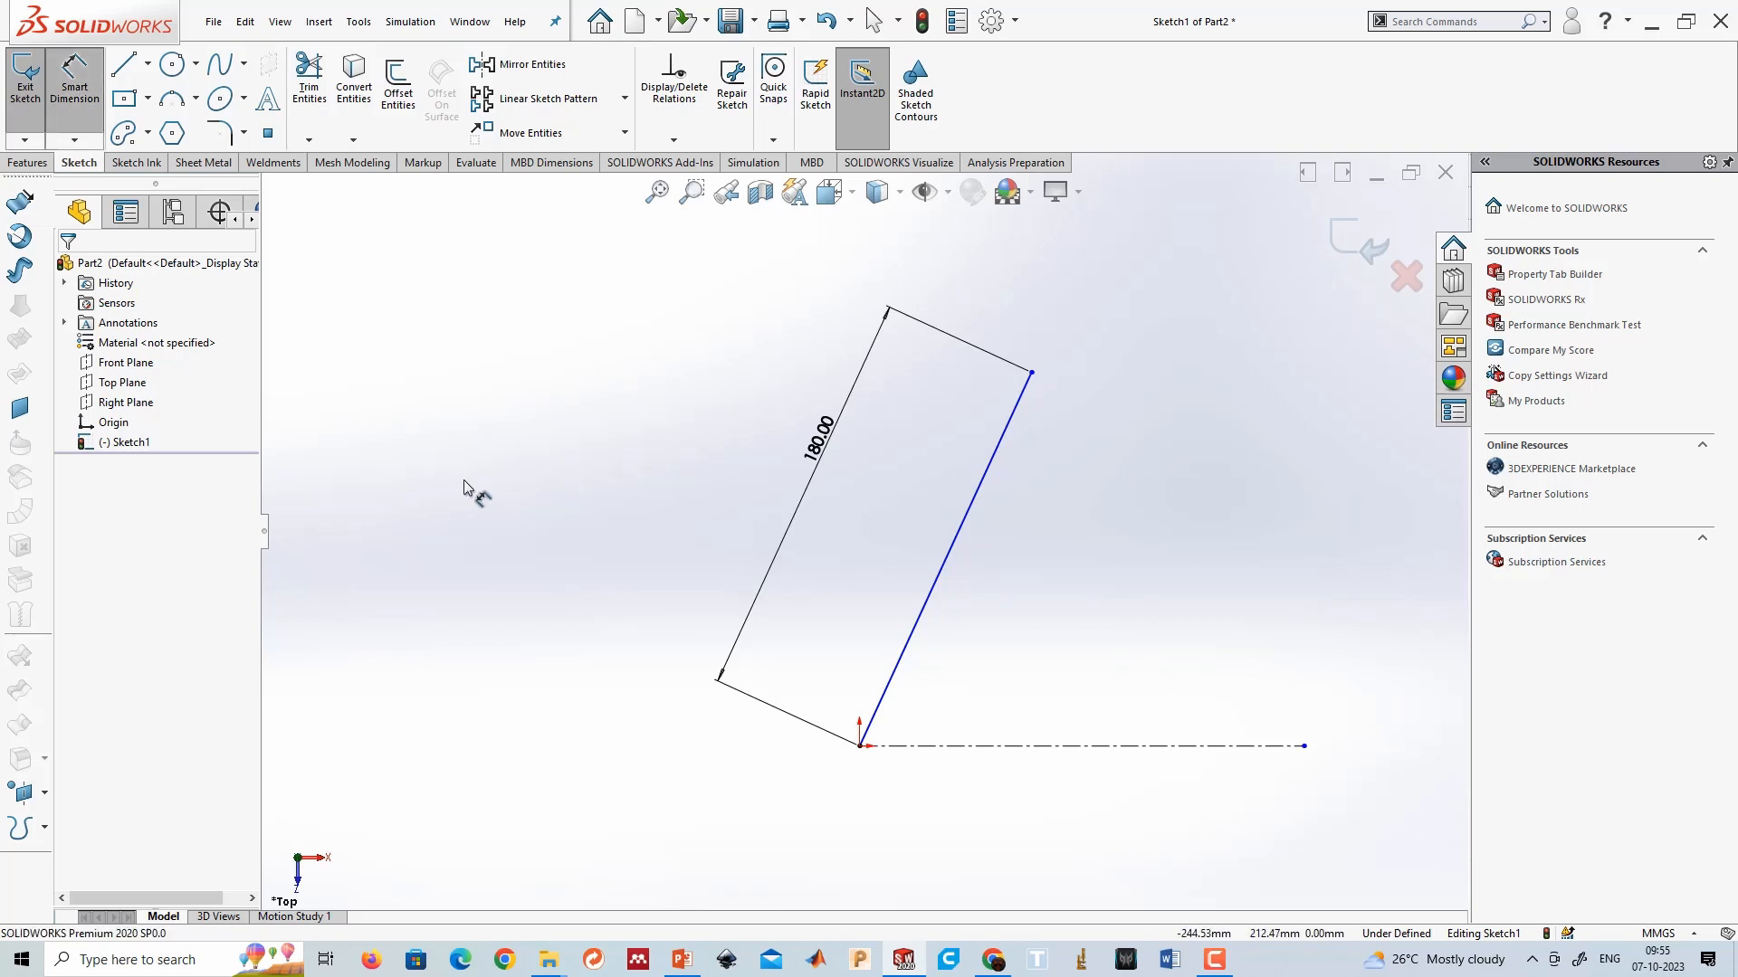
pyautogui.click(941, 597)
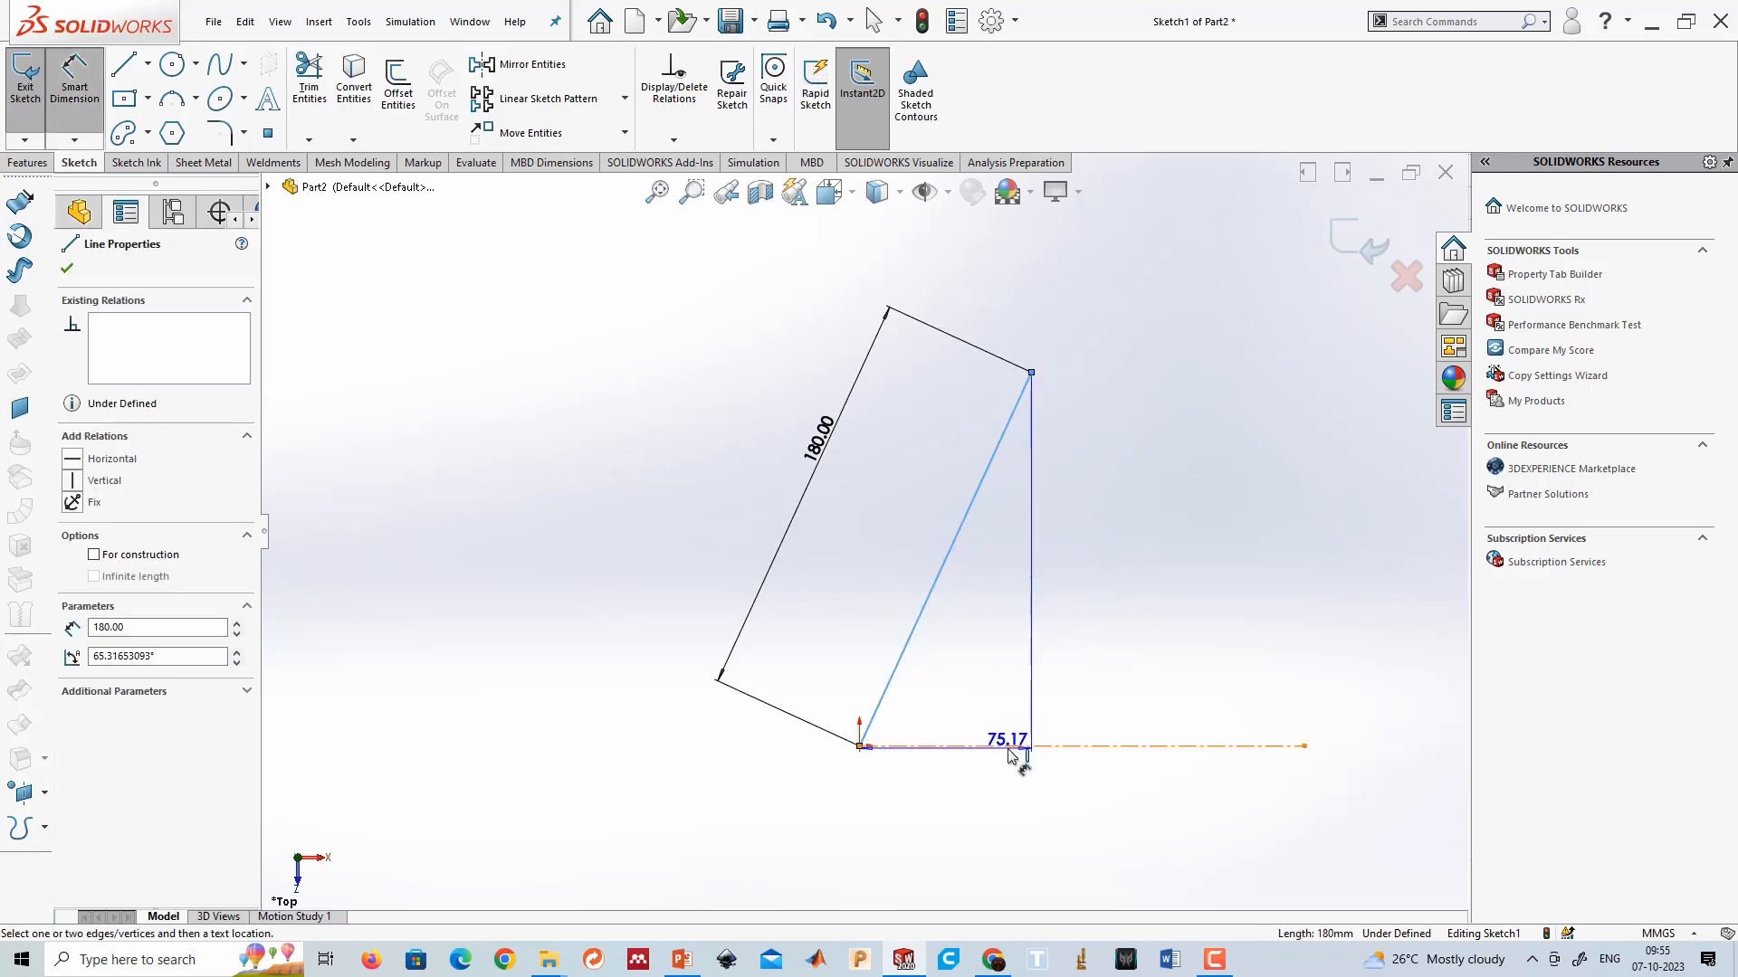
pyautogui.click(1019, 745)
pyautogui.click(1068, 638)
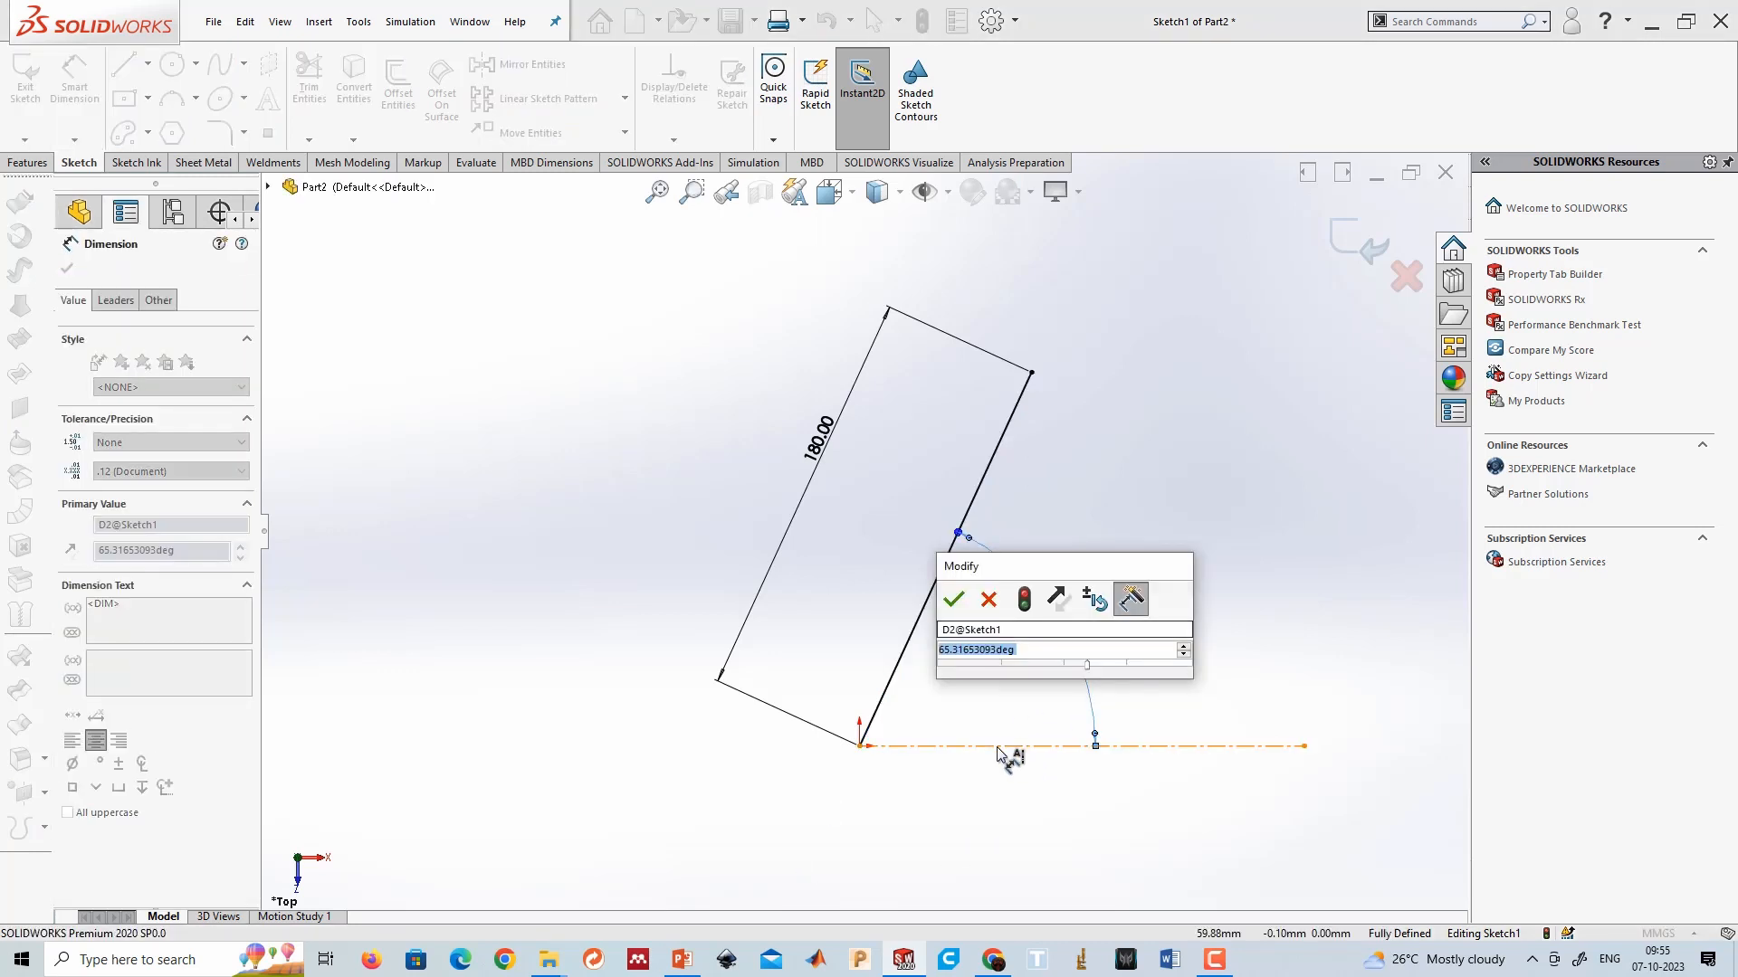
pyautogui.write('60')
pyautogui.press('Return')
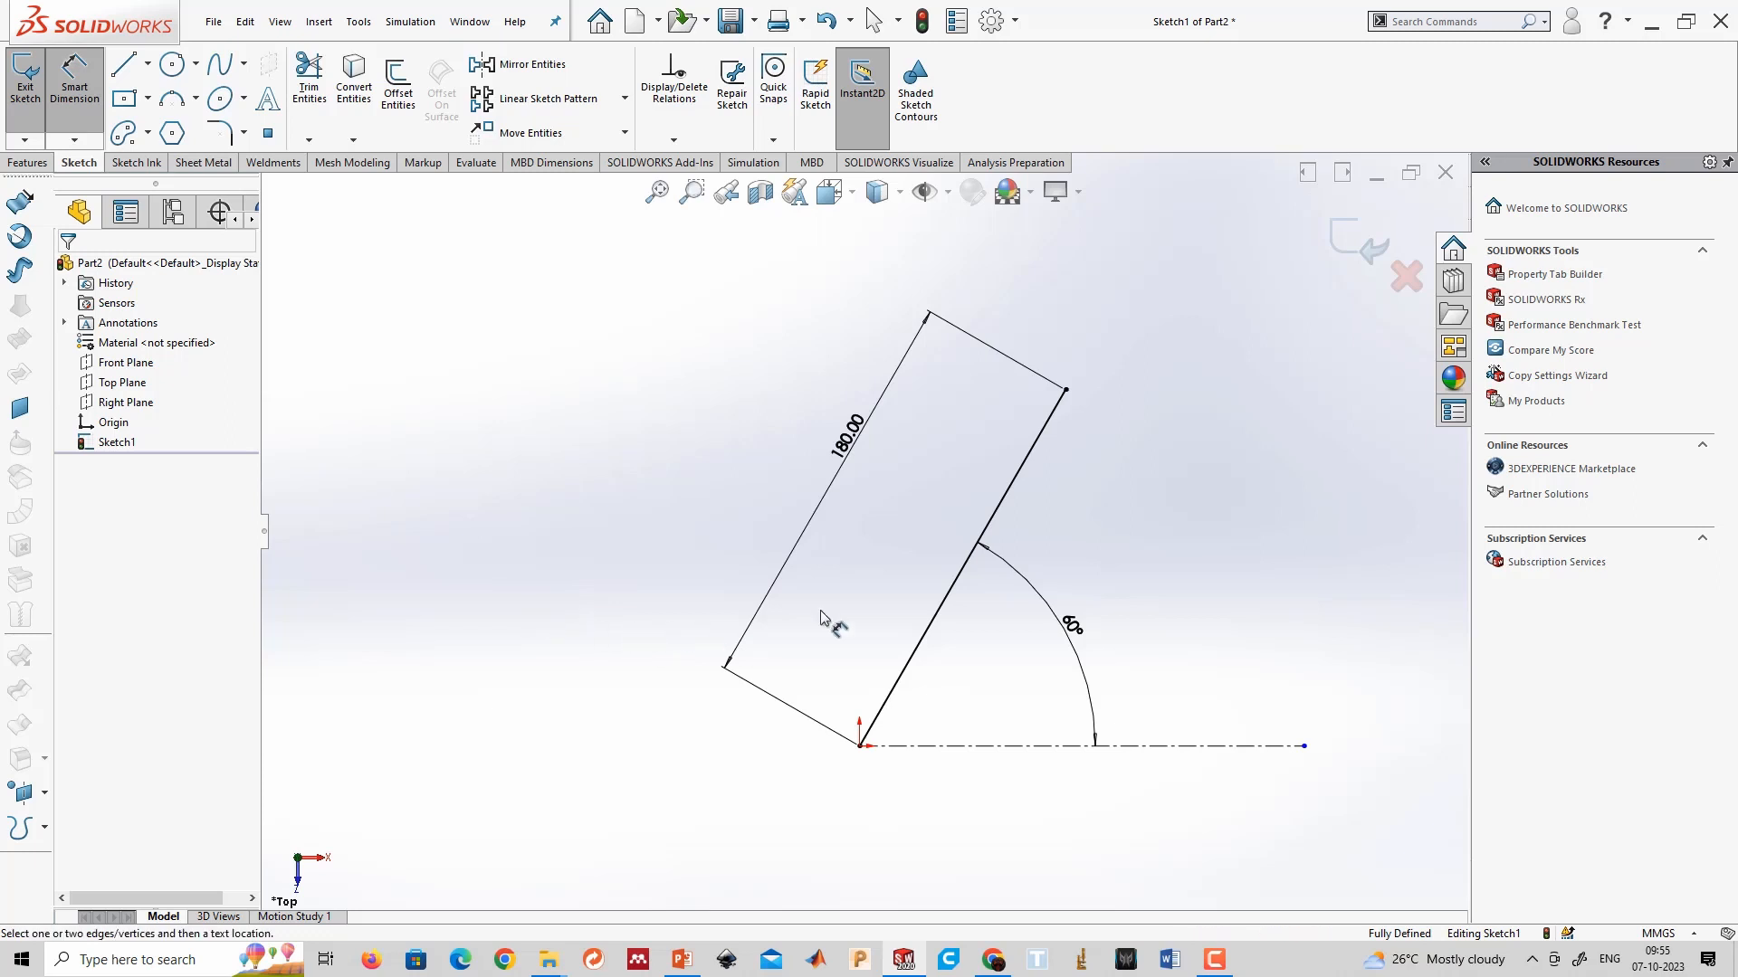
# Delete the slanted line together with its associated dimensions, keeping the centerline.
pyautogui.scroll(-2, 1050, 715)
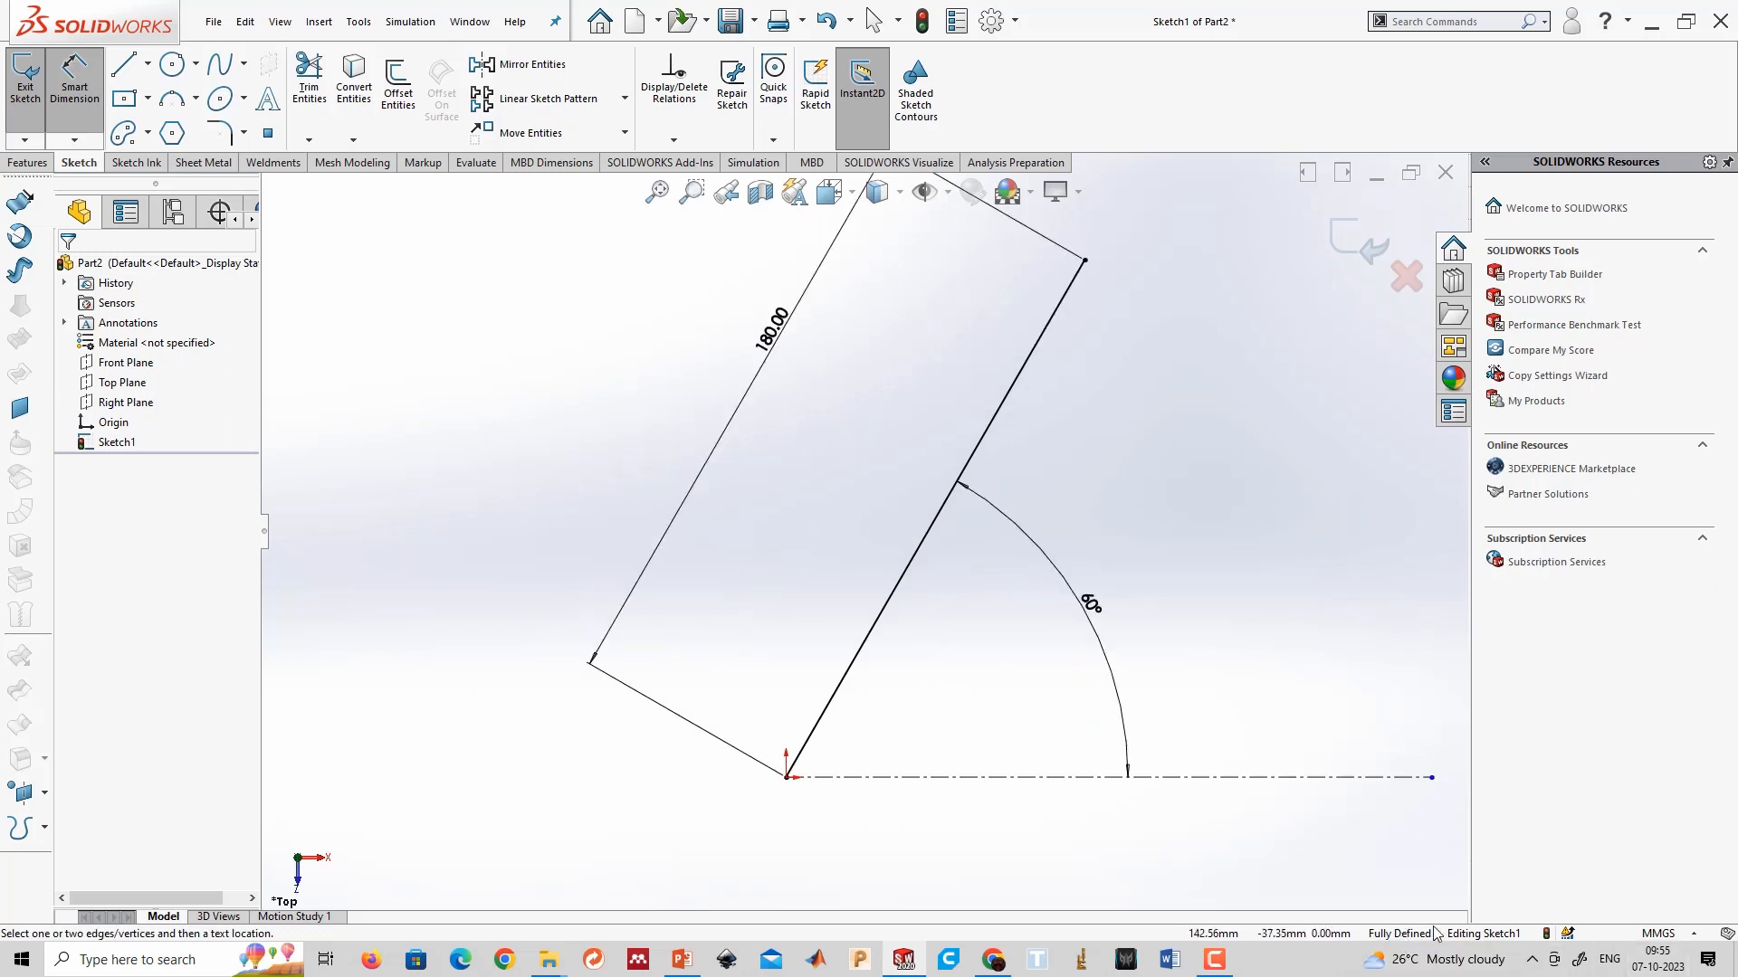
pyautogui.scroll(2, 1091, 452)
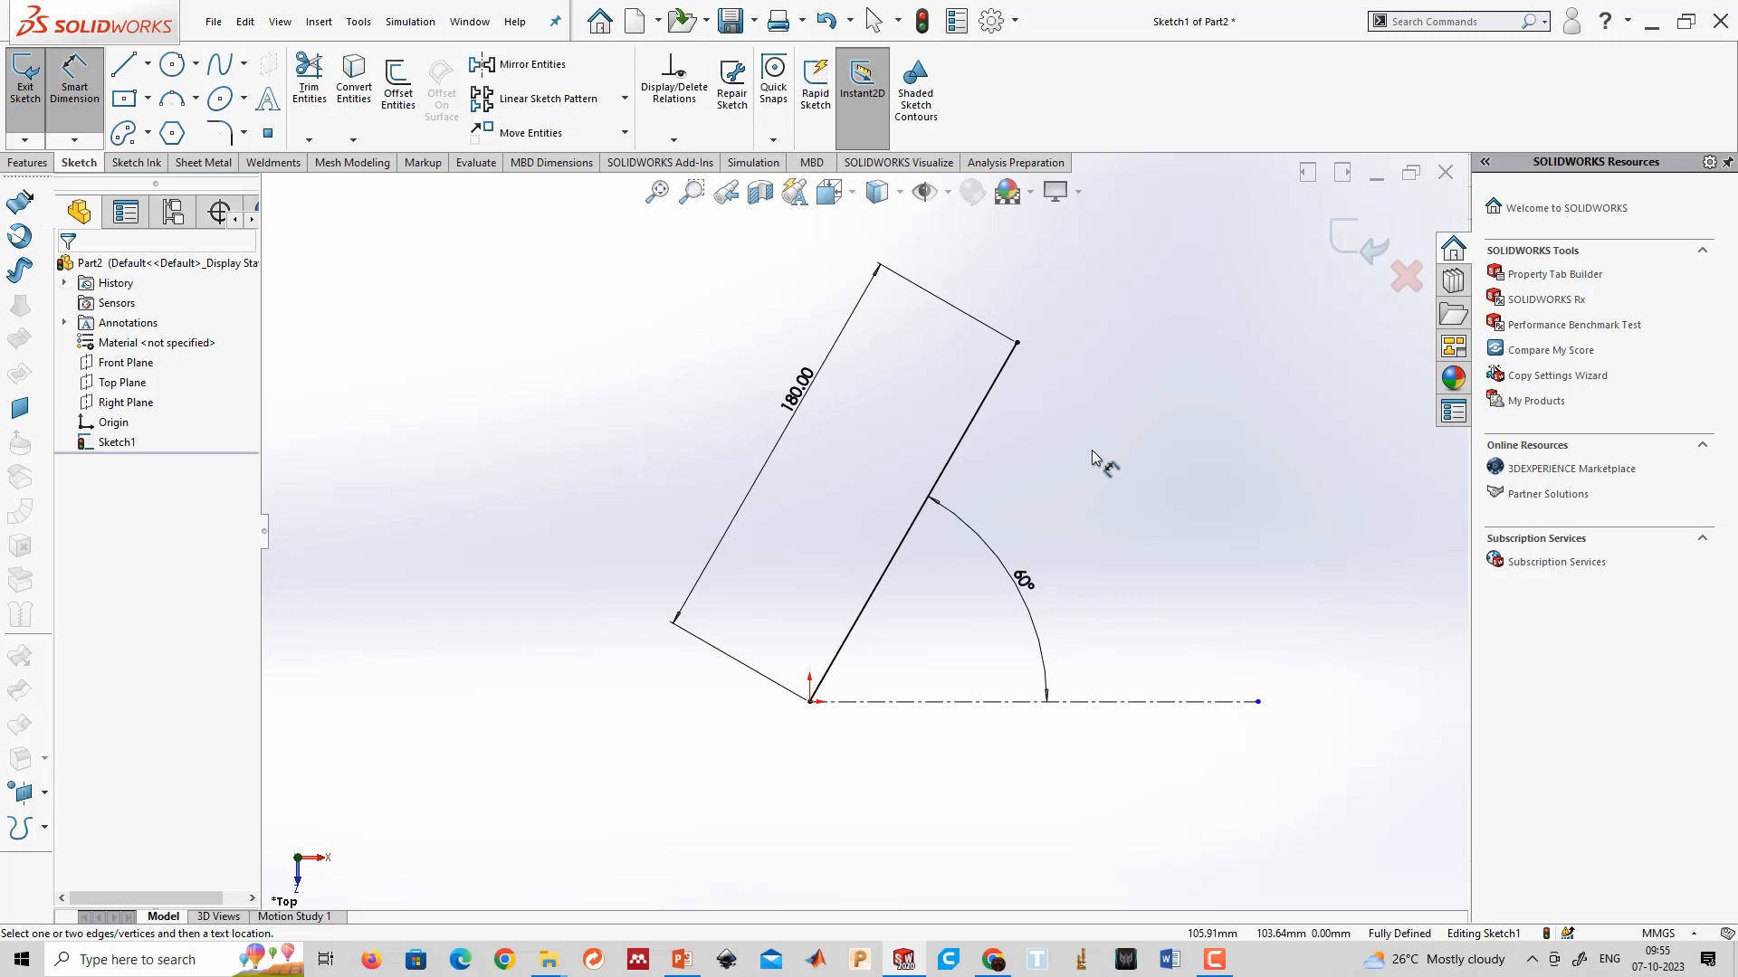
pyautogui.click(996, 407)
pyautogui.press('Delete')
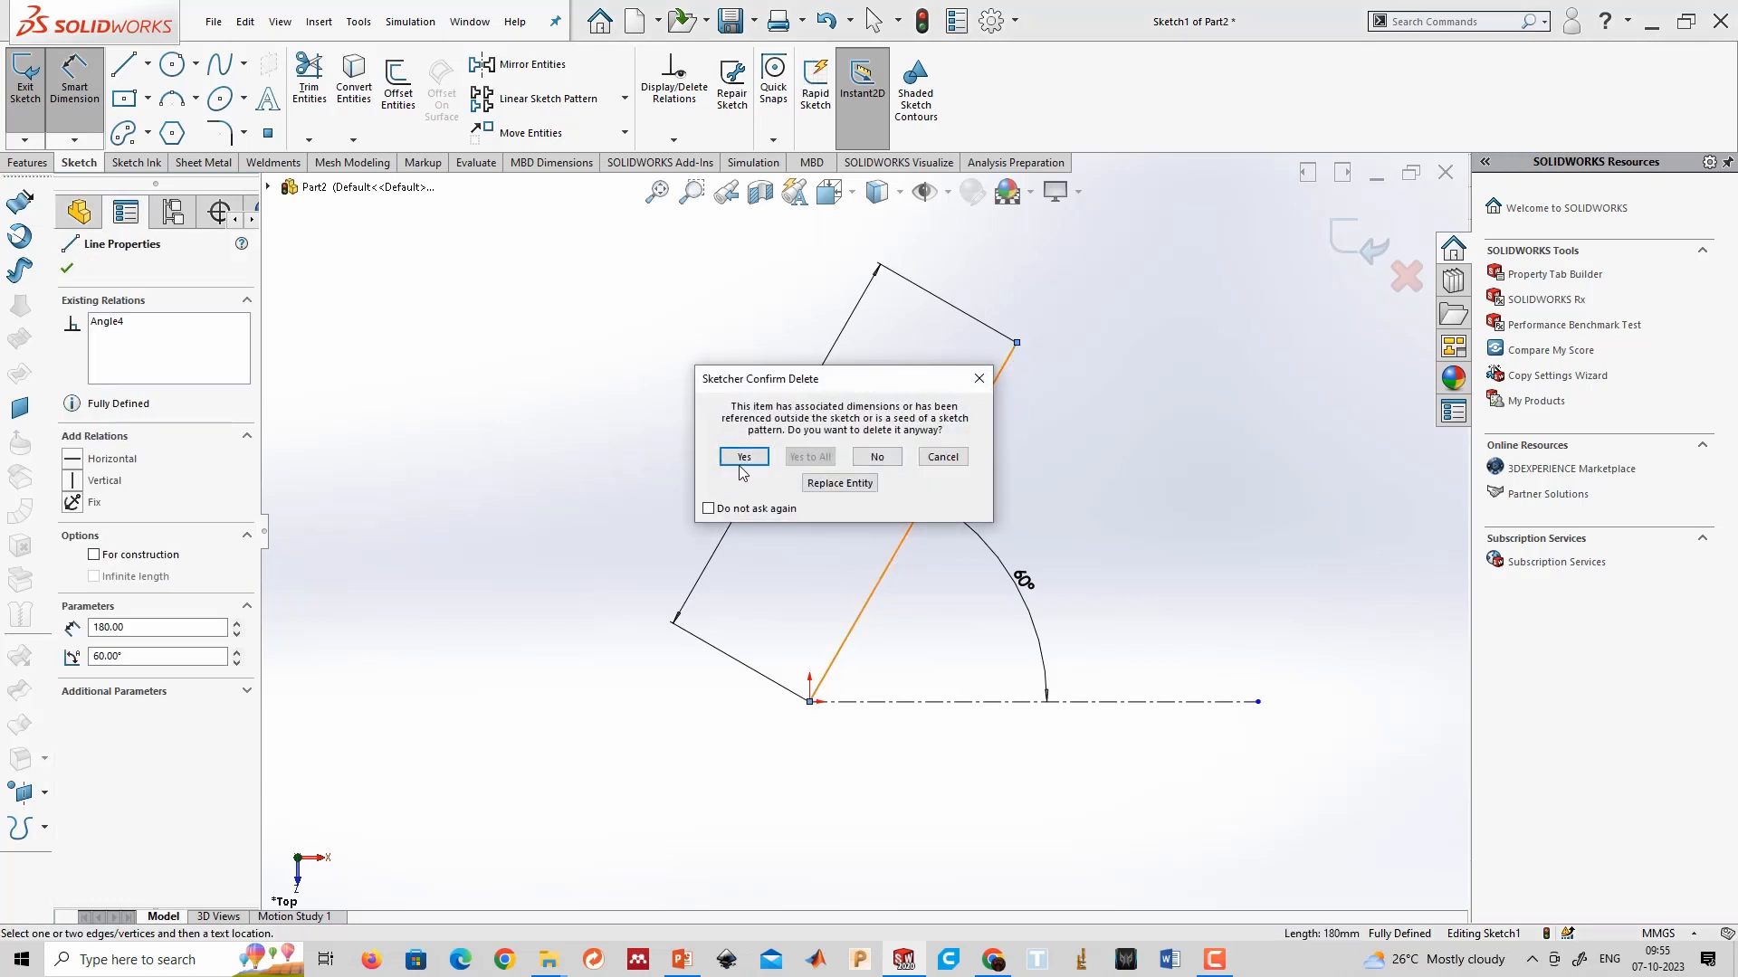
pyautogui.click(740, 463)
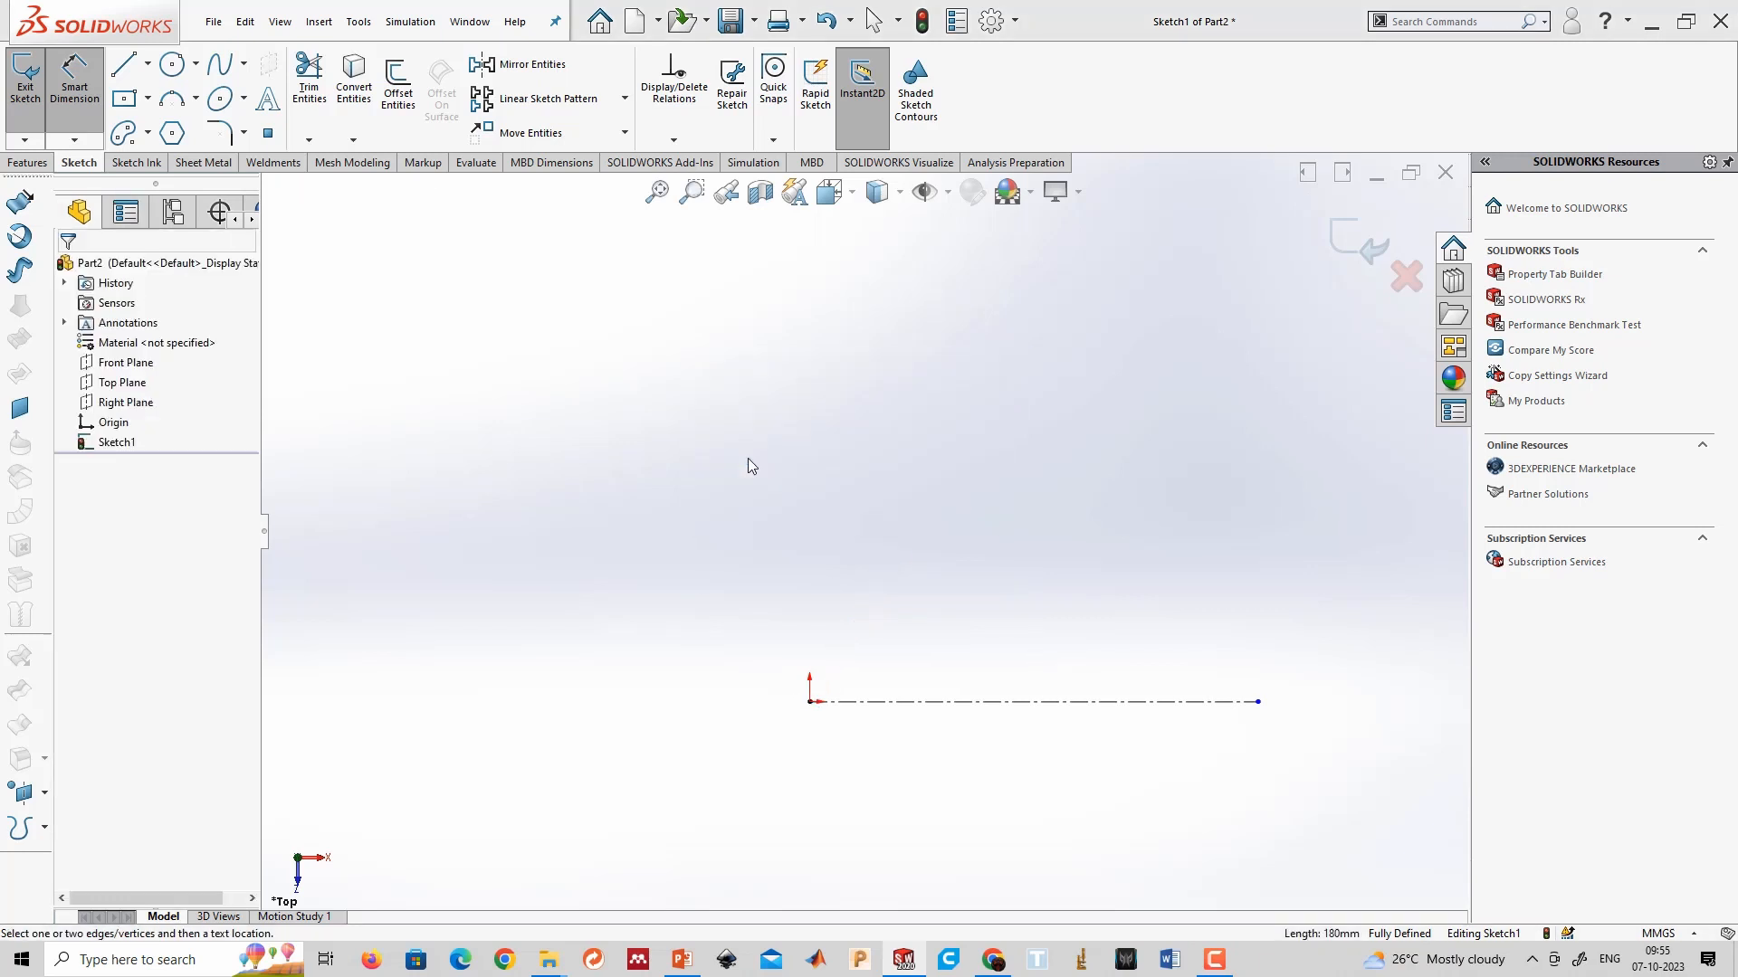
# Sketch a circle of about 85 mm radius above the centerline, centred at about X 55.7 mm, Y 139 mm.
pyautogui.click(174, 67)
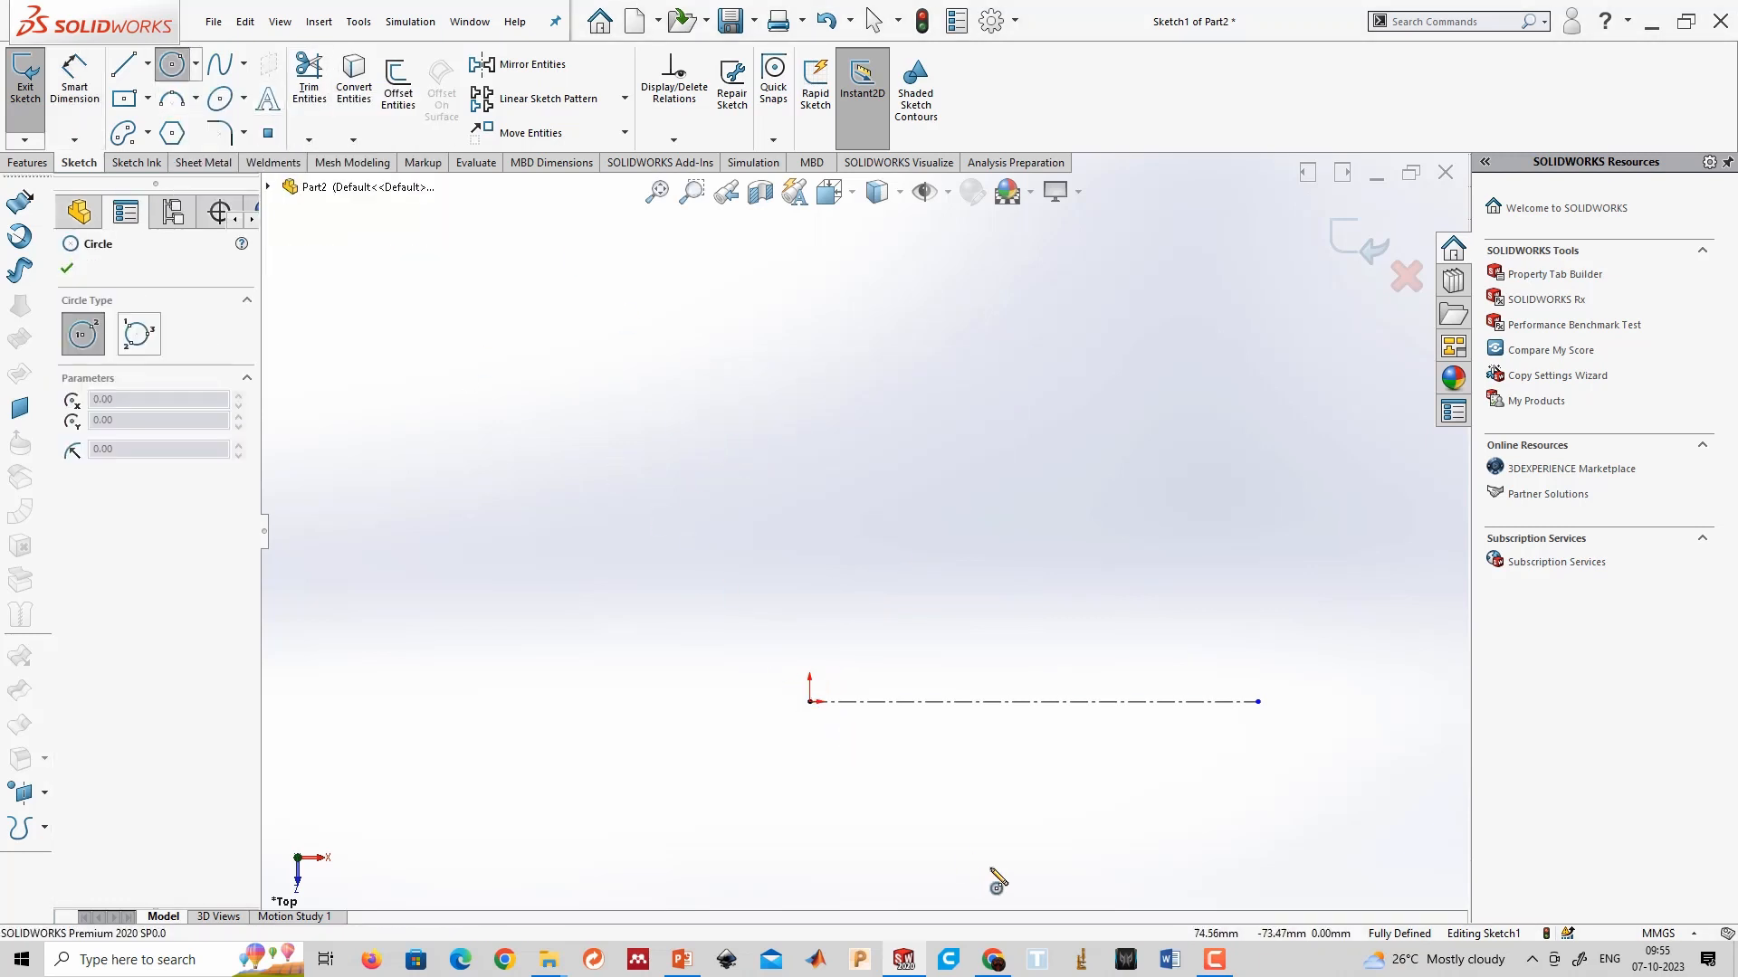
pyautogui.click(938, 381)
pyautogui.click(1024, 558)
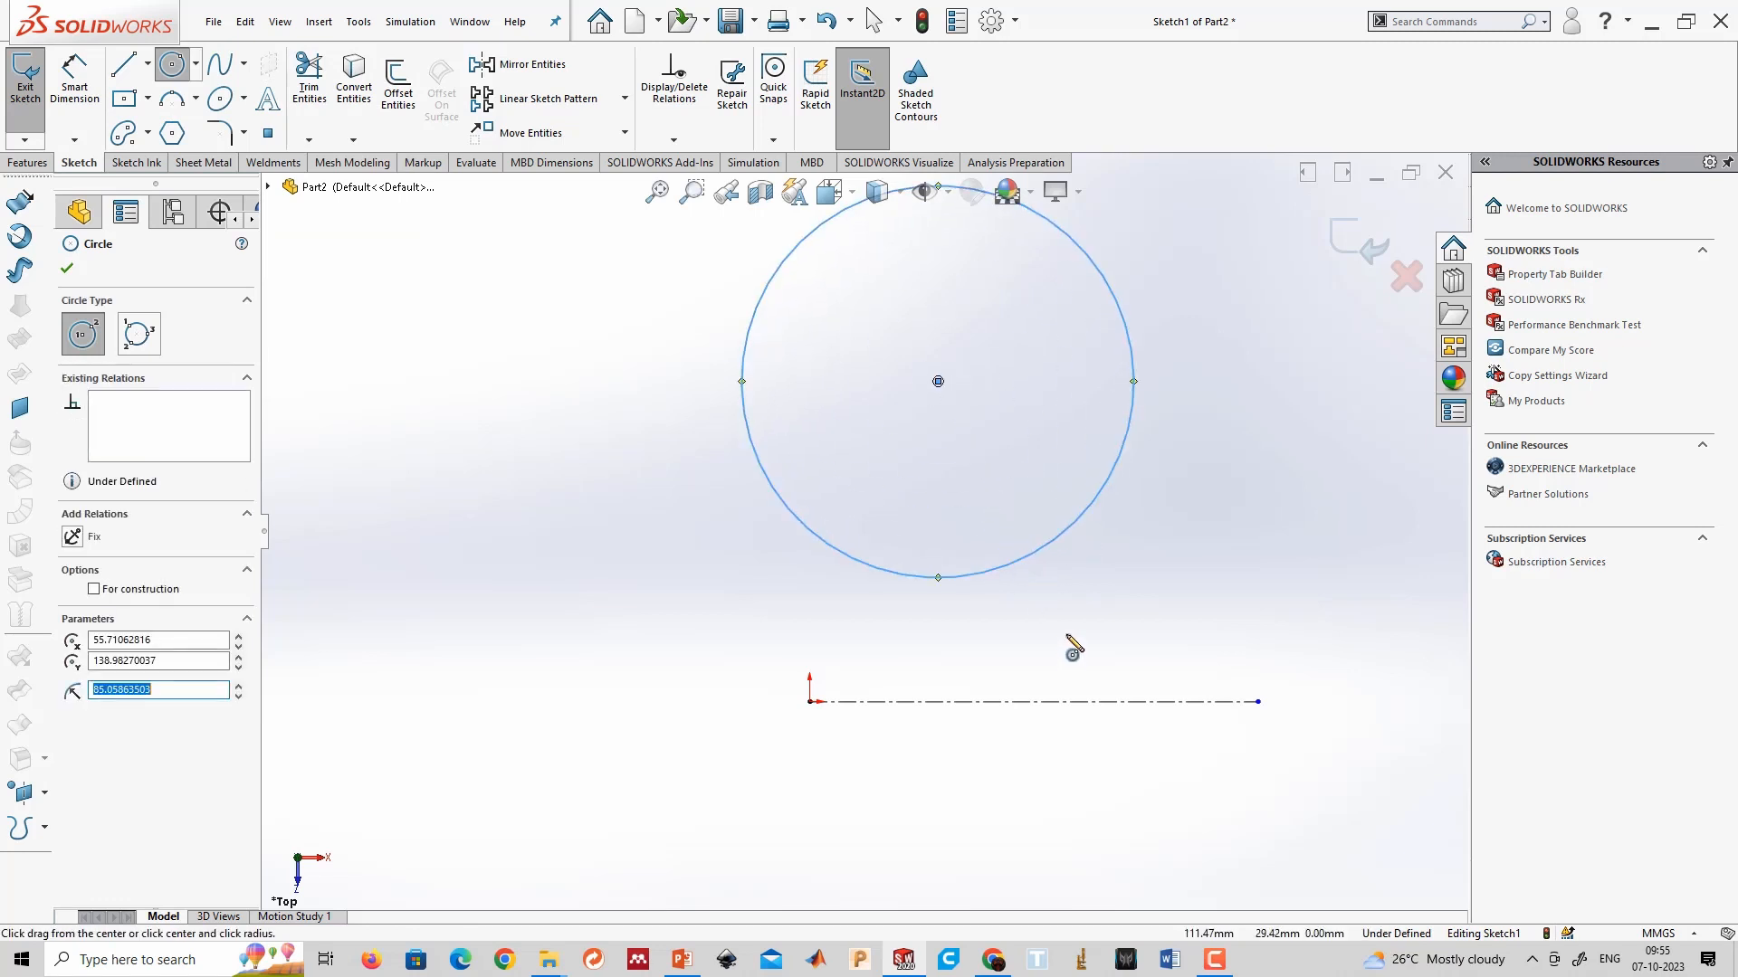
pyautogui.press('Escape')
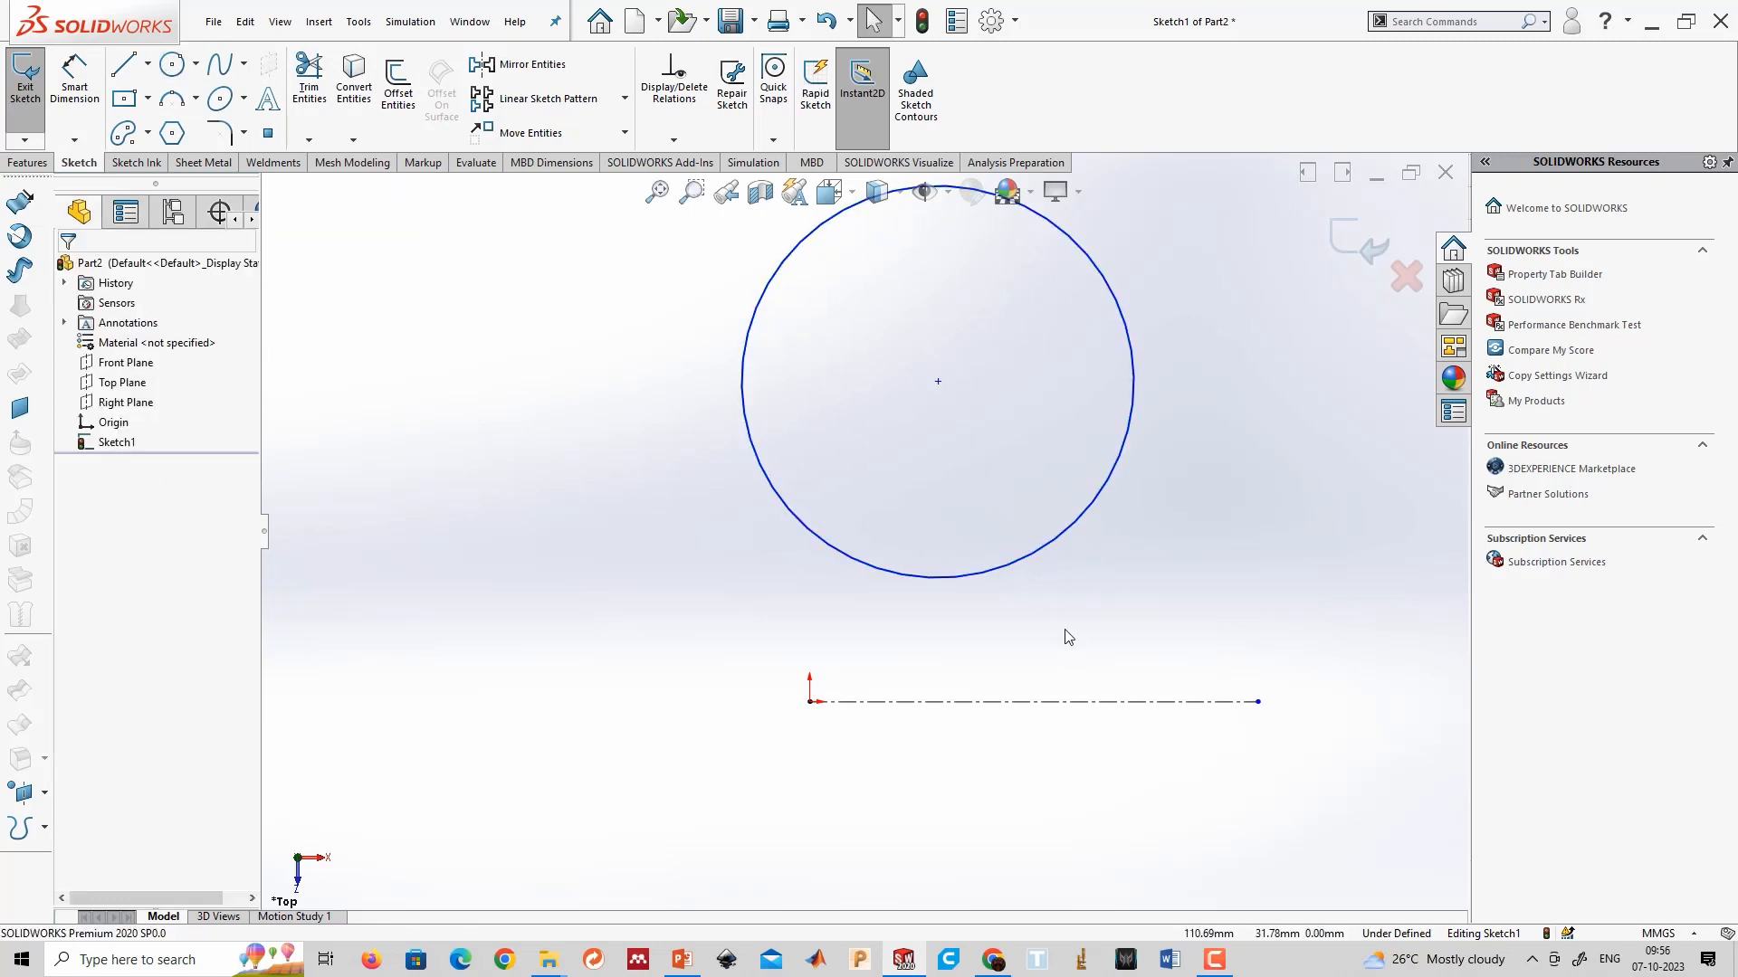
pyautogui.click(1212, 961)
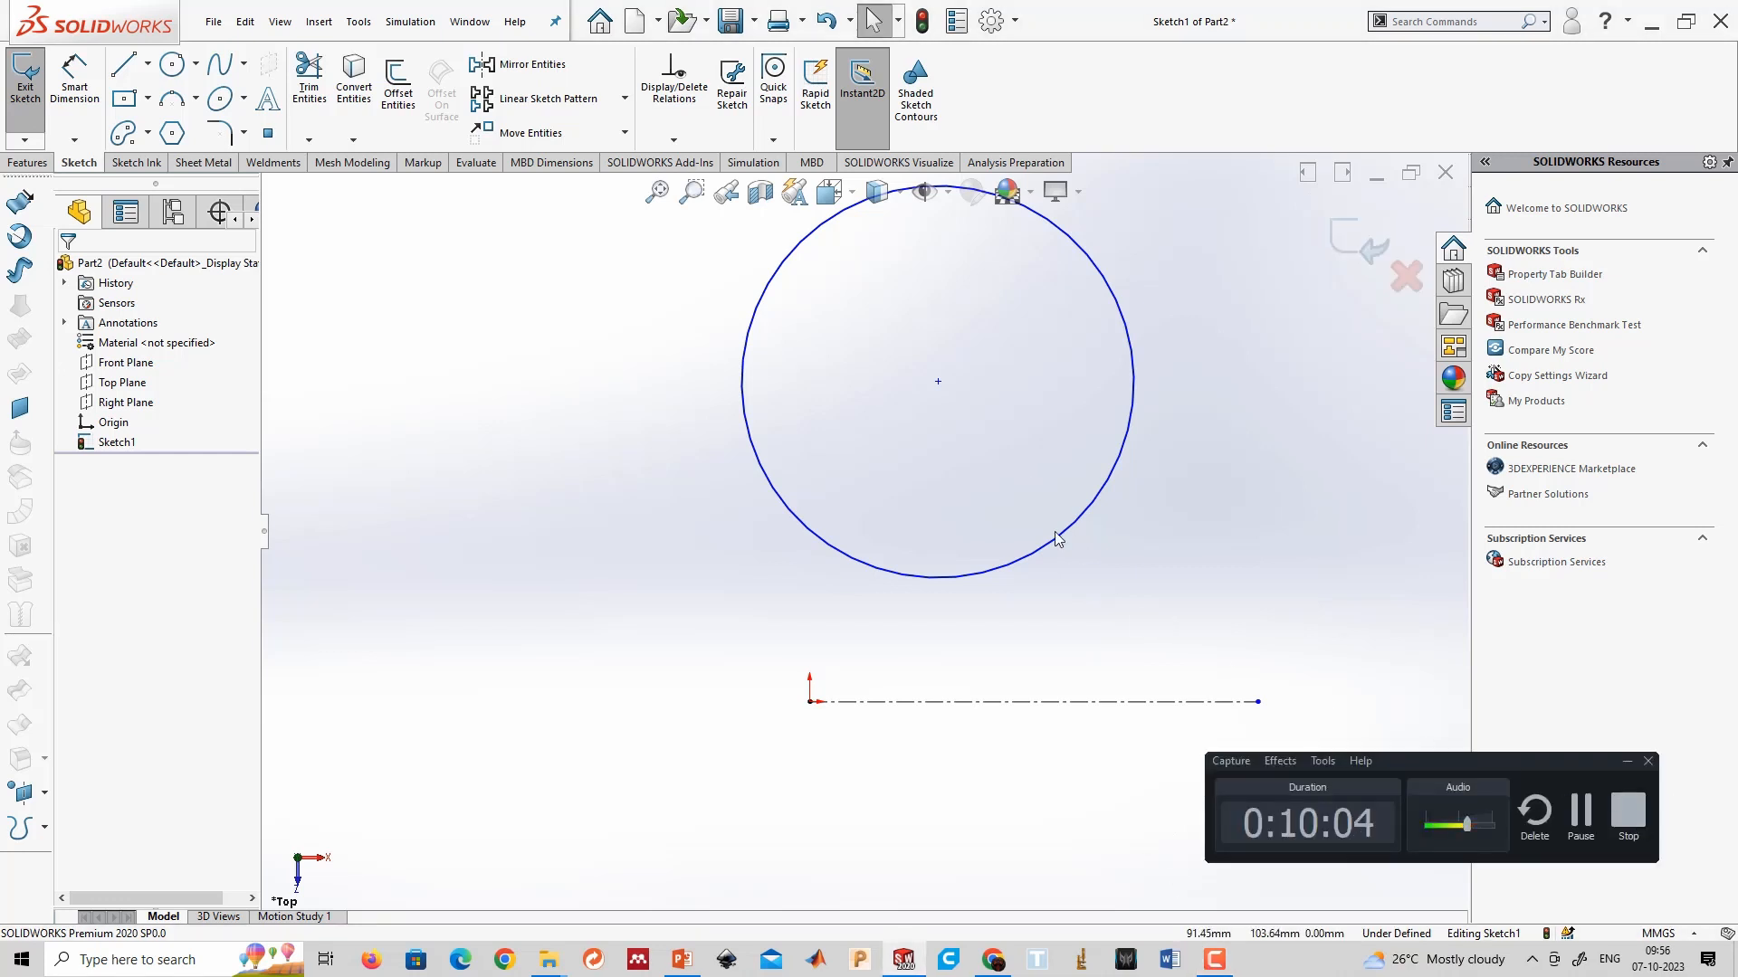
pyautogui.click(1628, 763)
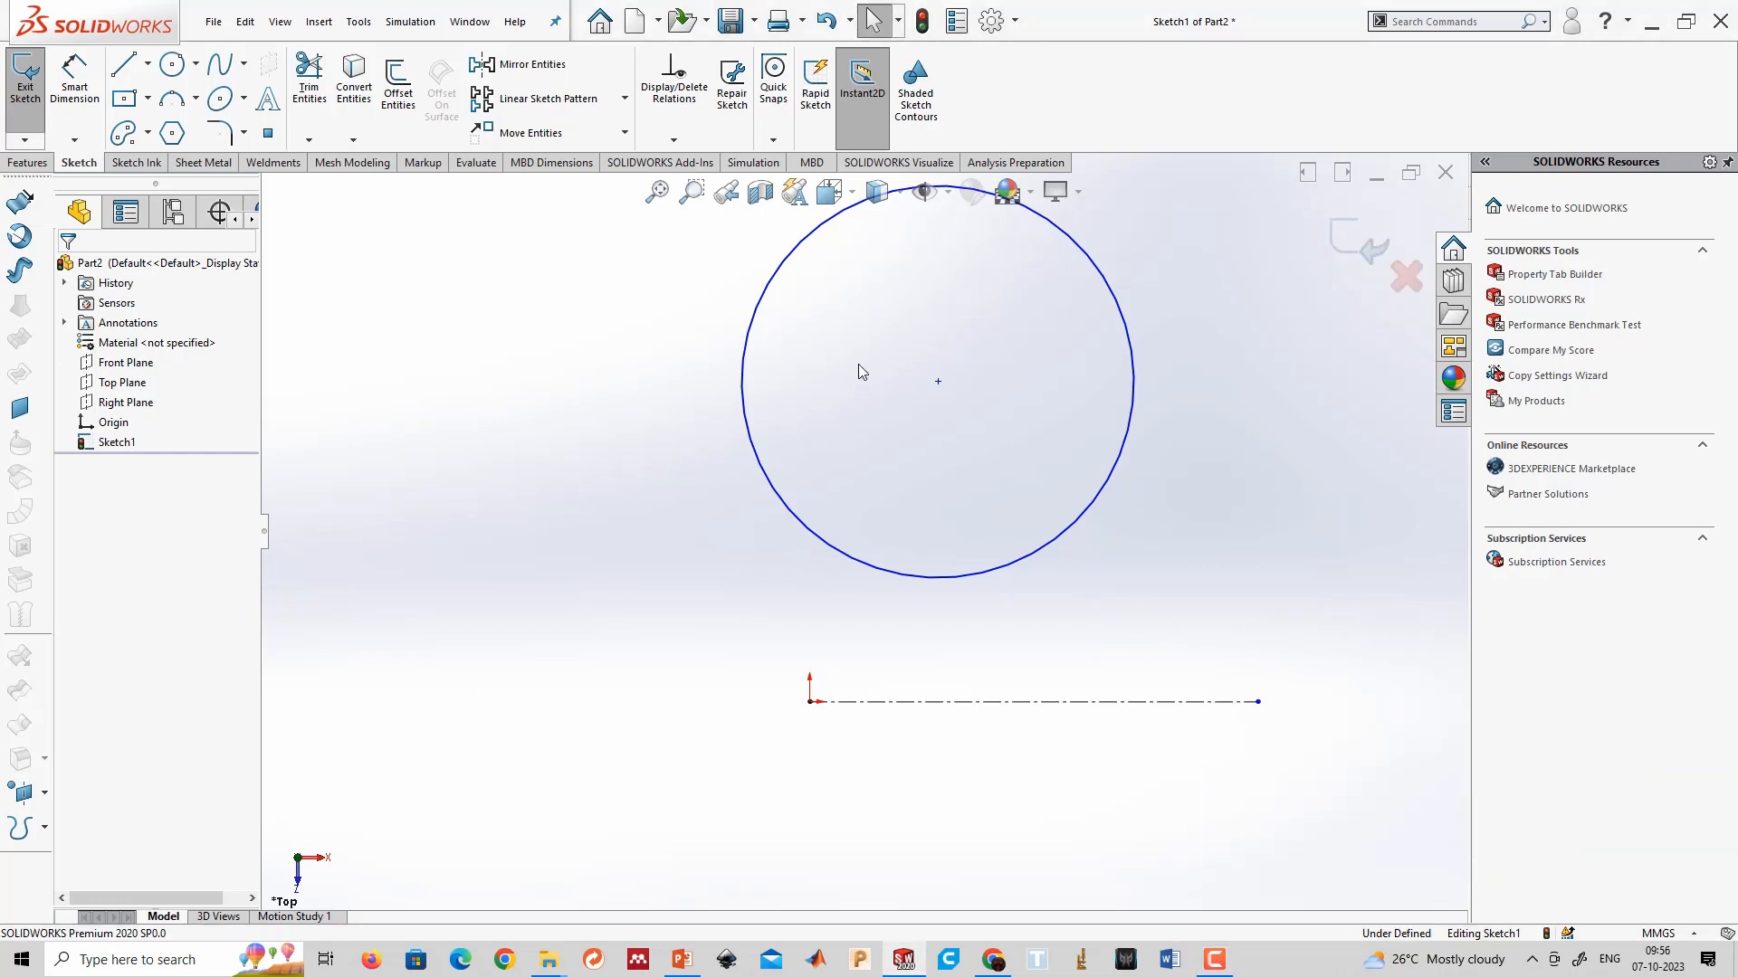
# Merge the circle's center point with the centerline's endpoint at the origin.
pyautogui.click(938, 382)
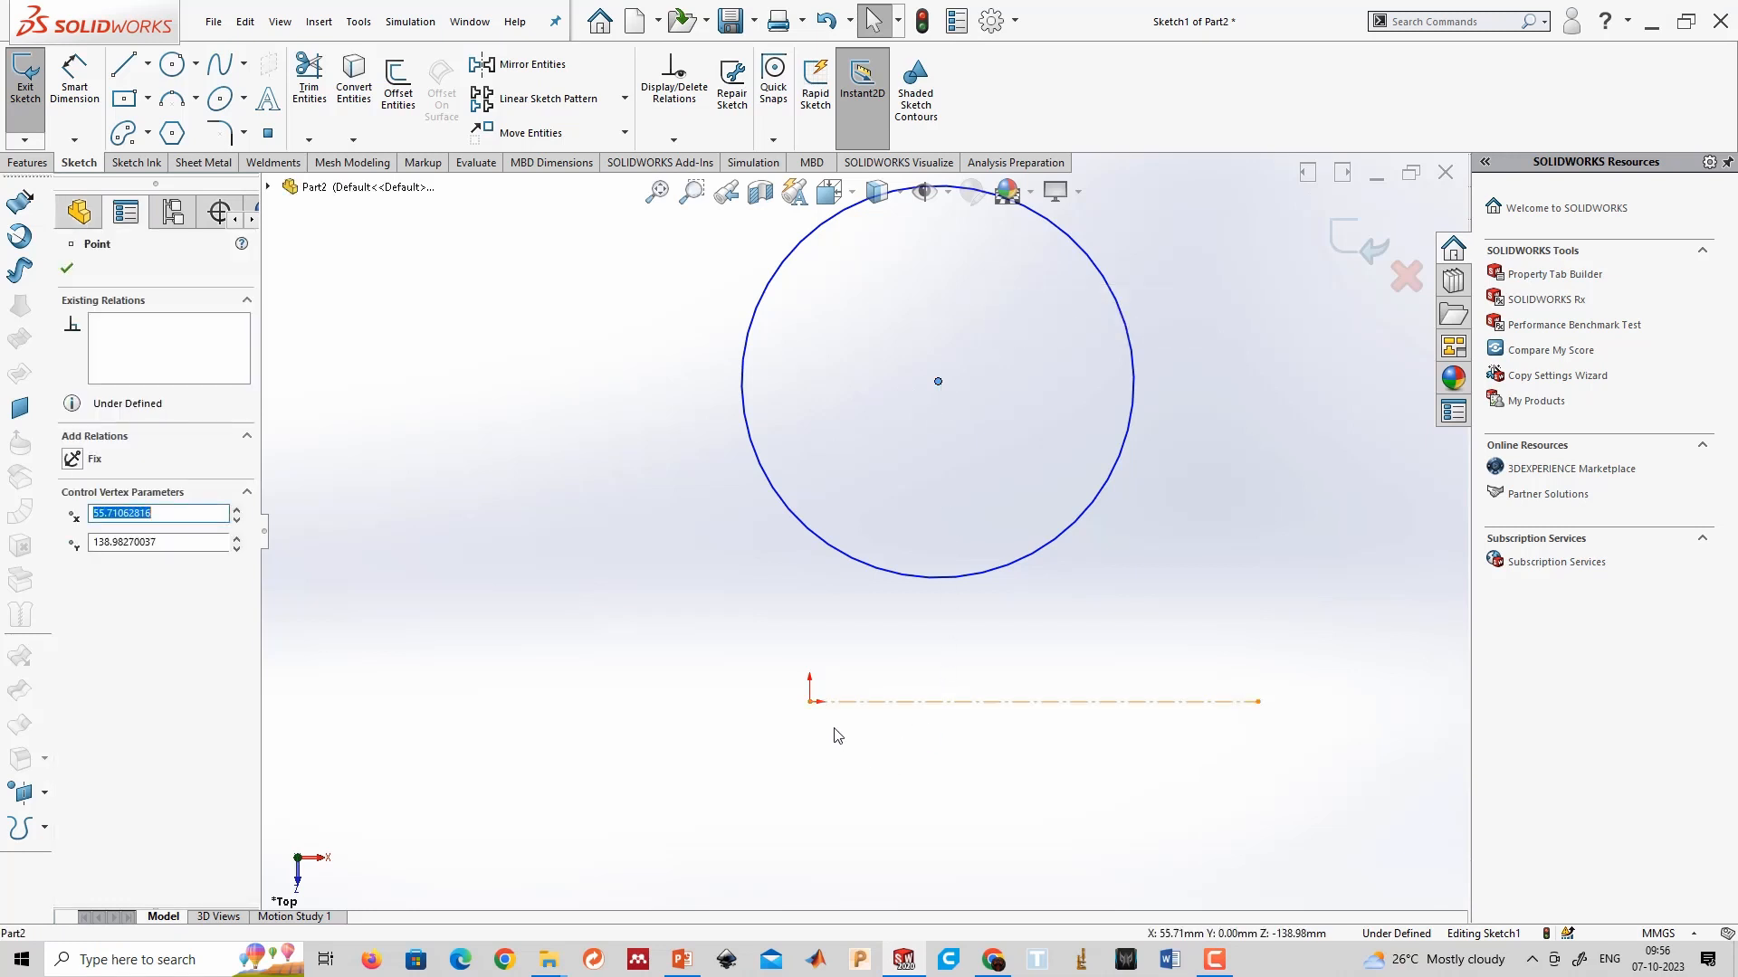
pyautogui.keyDown('ctrl'); pyautogui.click(811, 702); pyautogui.keyUp('ctrl')
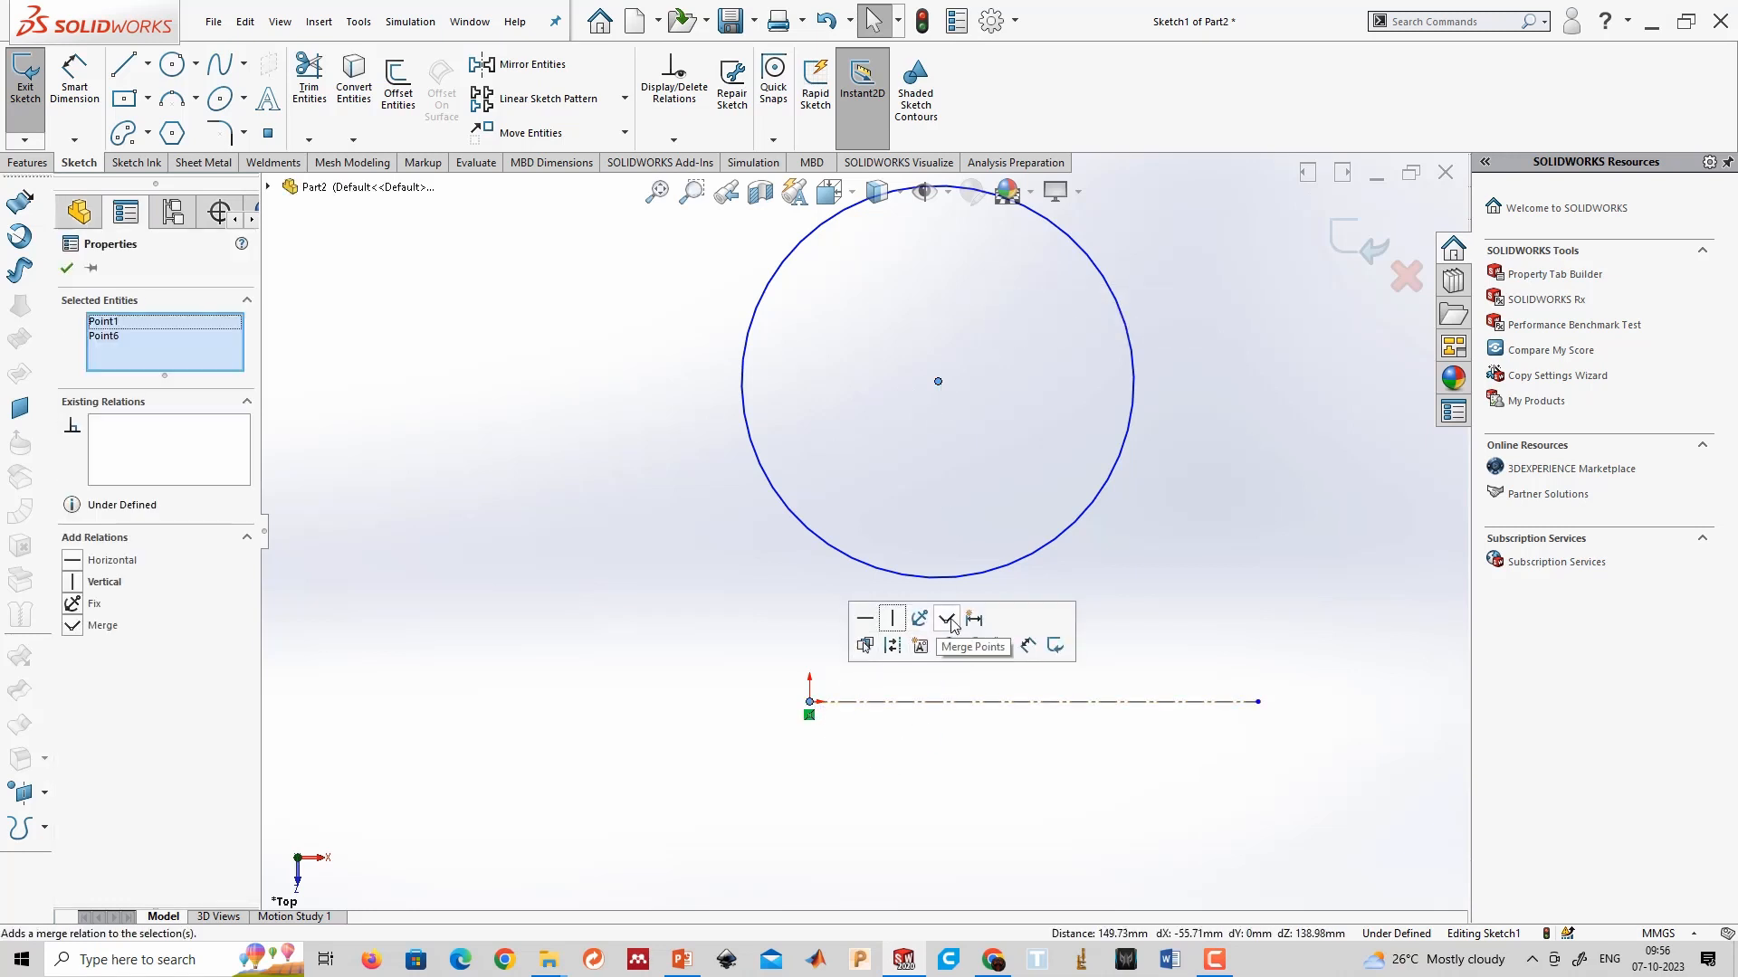
pyautogui.click(948, 626)
pyautogui.click(939, 827)
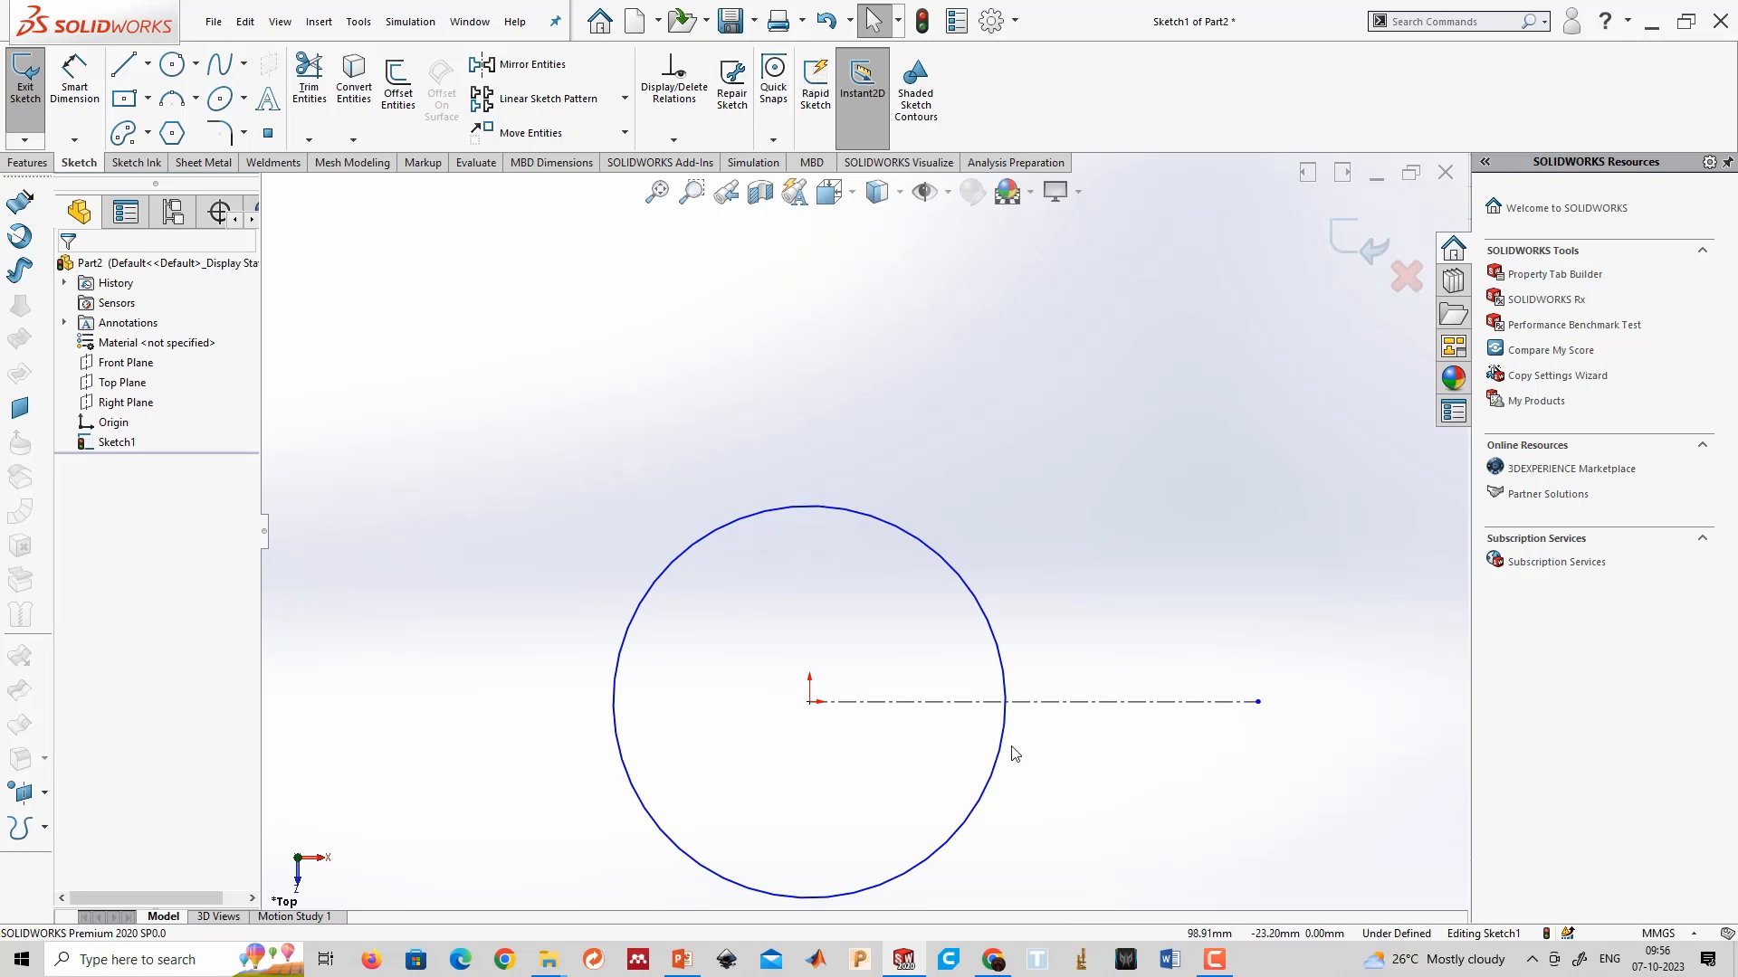
# Dimension the diameter of the circle centred on the origin and set it to 200 mm.
pyautogui.scroll(2, 939, 768)
pyautogui.moveTo(941, 719)
pyautogui.mouseDown()
pyautogui.moveTo(1108, 838)
pyautogui.moveTo(952, 692)
pyautogui.moveTo(981, 711)
pyautogui.mouseUp()
pyautogui.moveTo(1099, 788); pyautogui.dragTo(1077, 679, button='right')
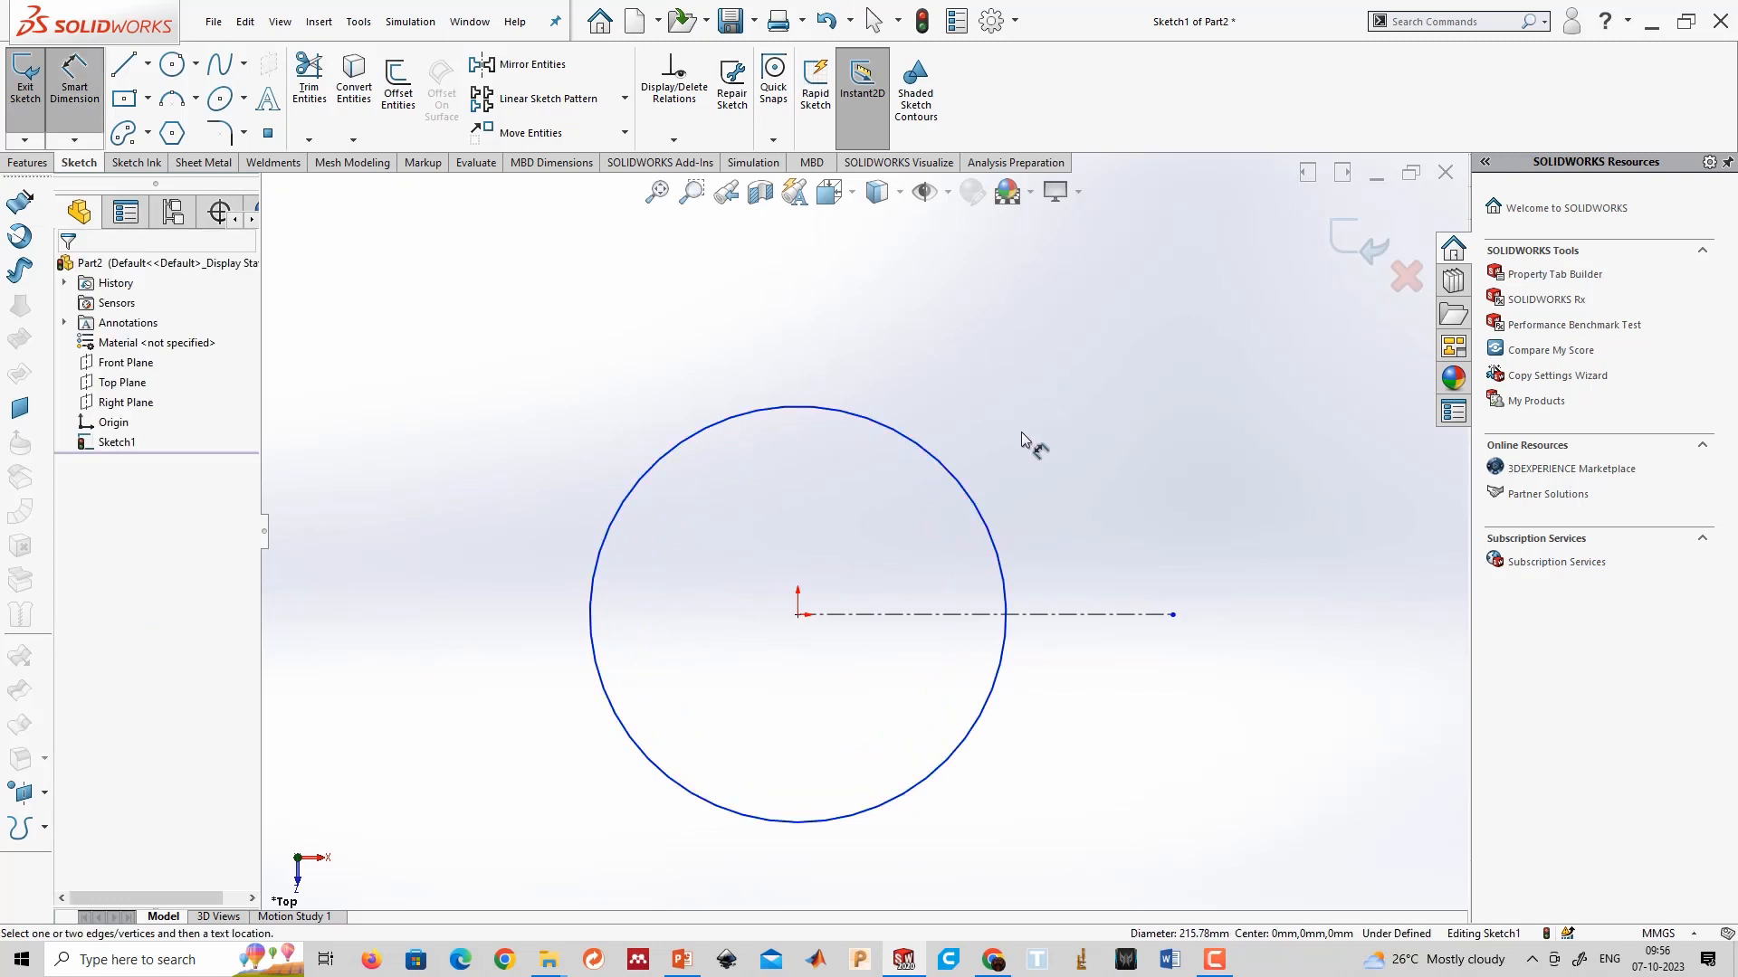
pyautogui.click(995, 548)
pyautogui.click(1159, 532)
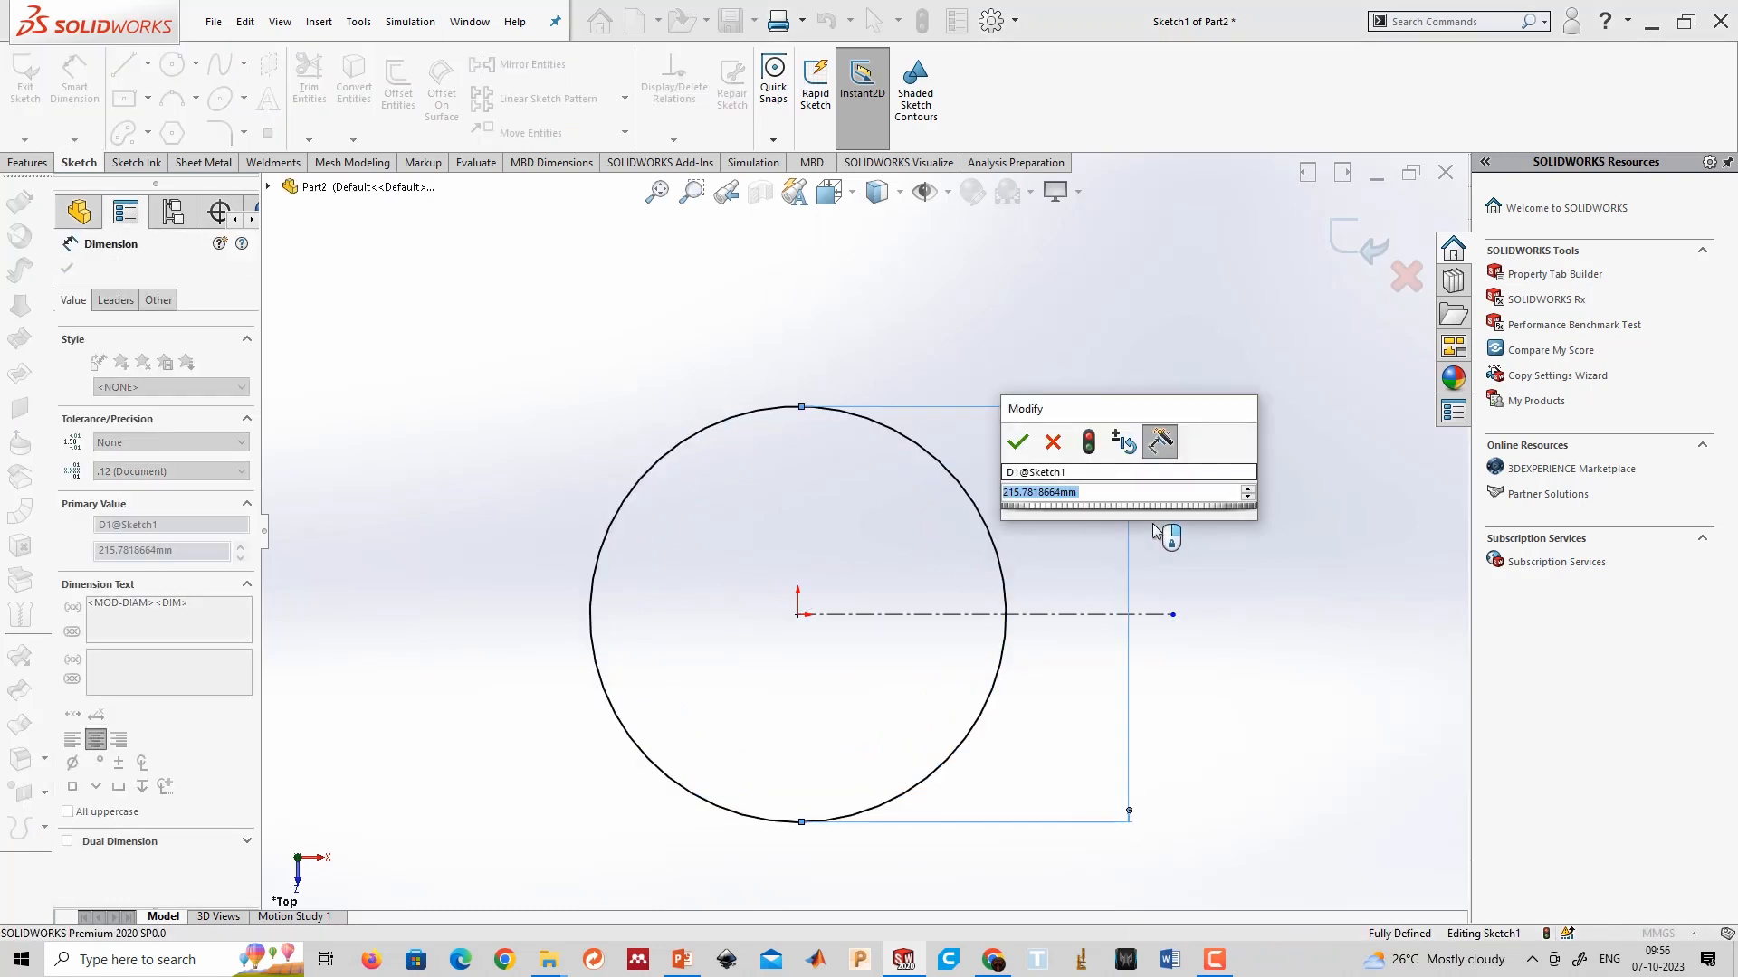
pyautogui.write('200')
pyautogui.press('Return')
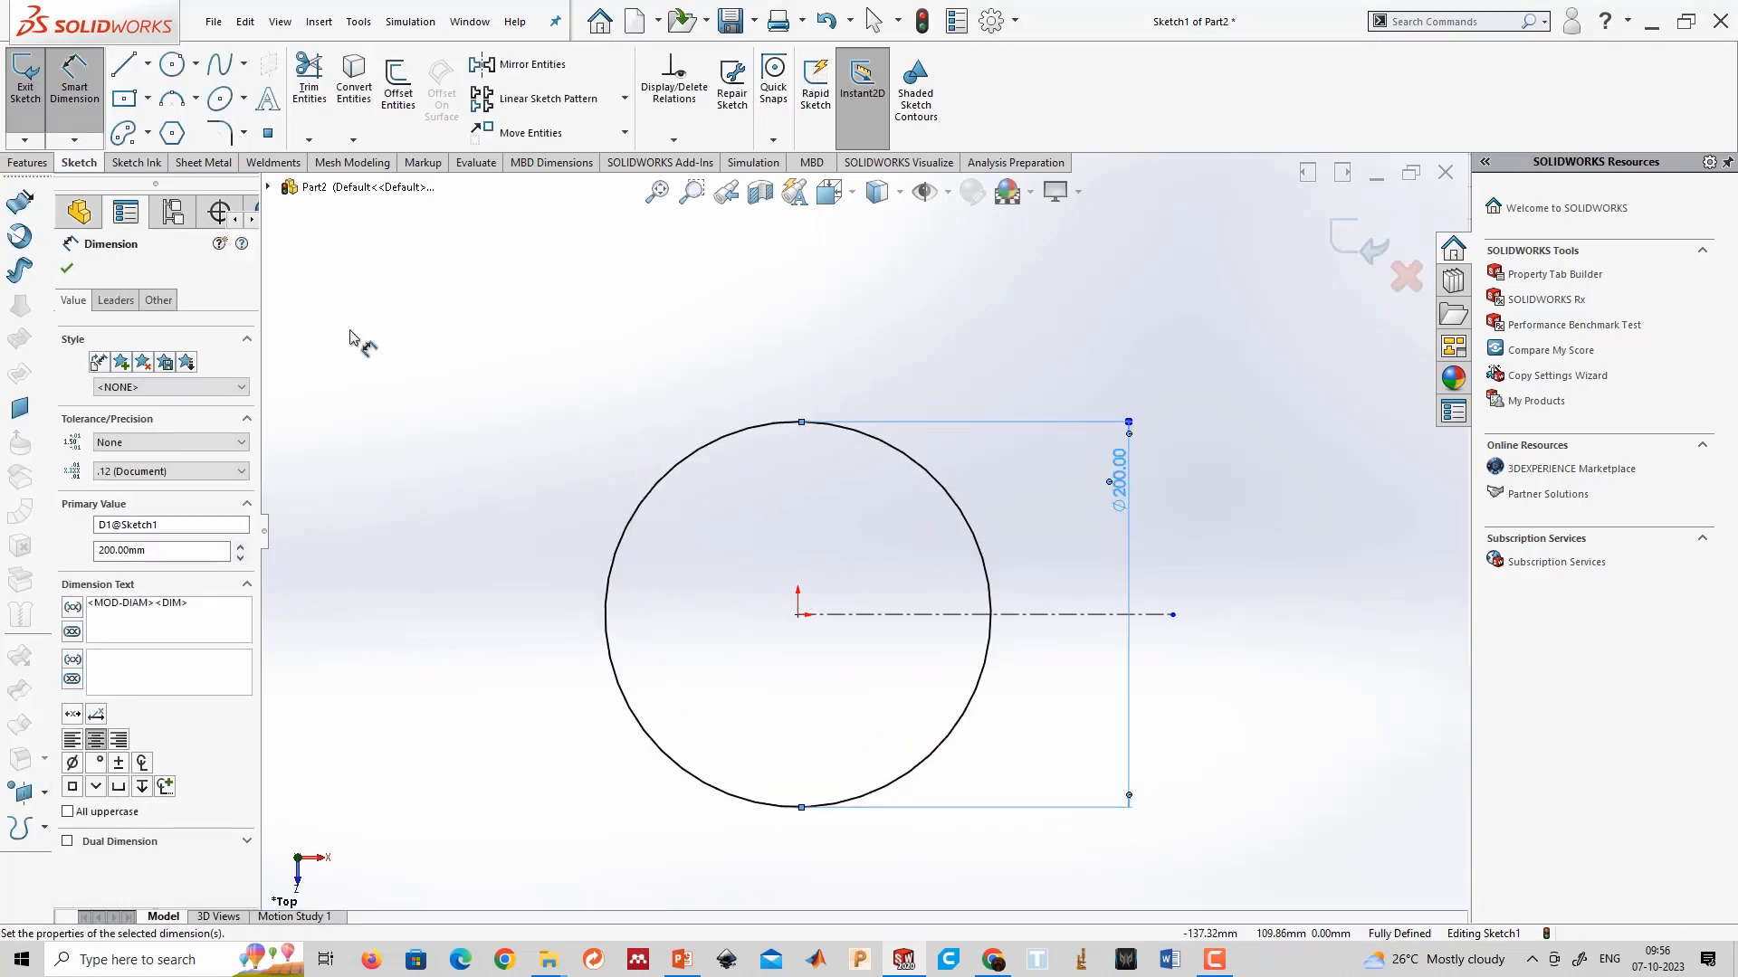
pyautogui.click(66, 268)
pyautogui.scroll(-2, 1003, 548)
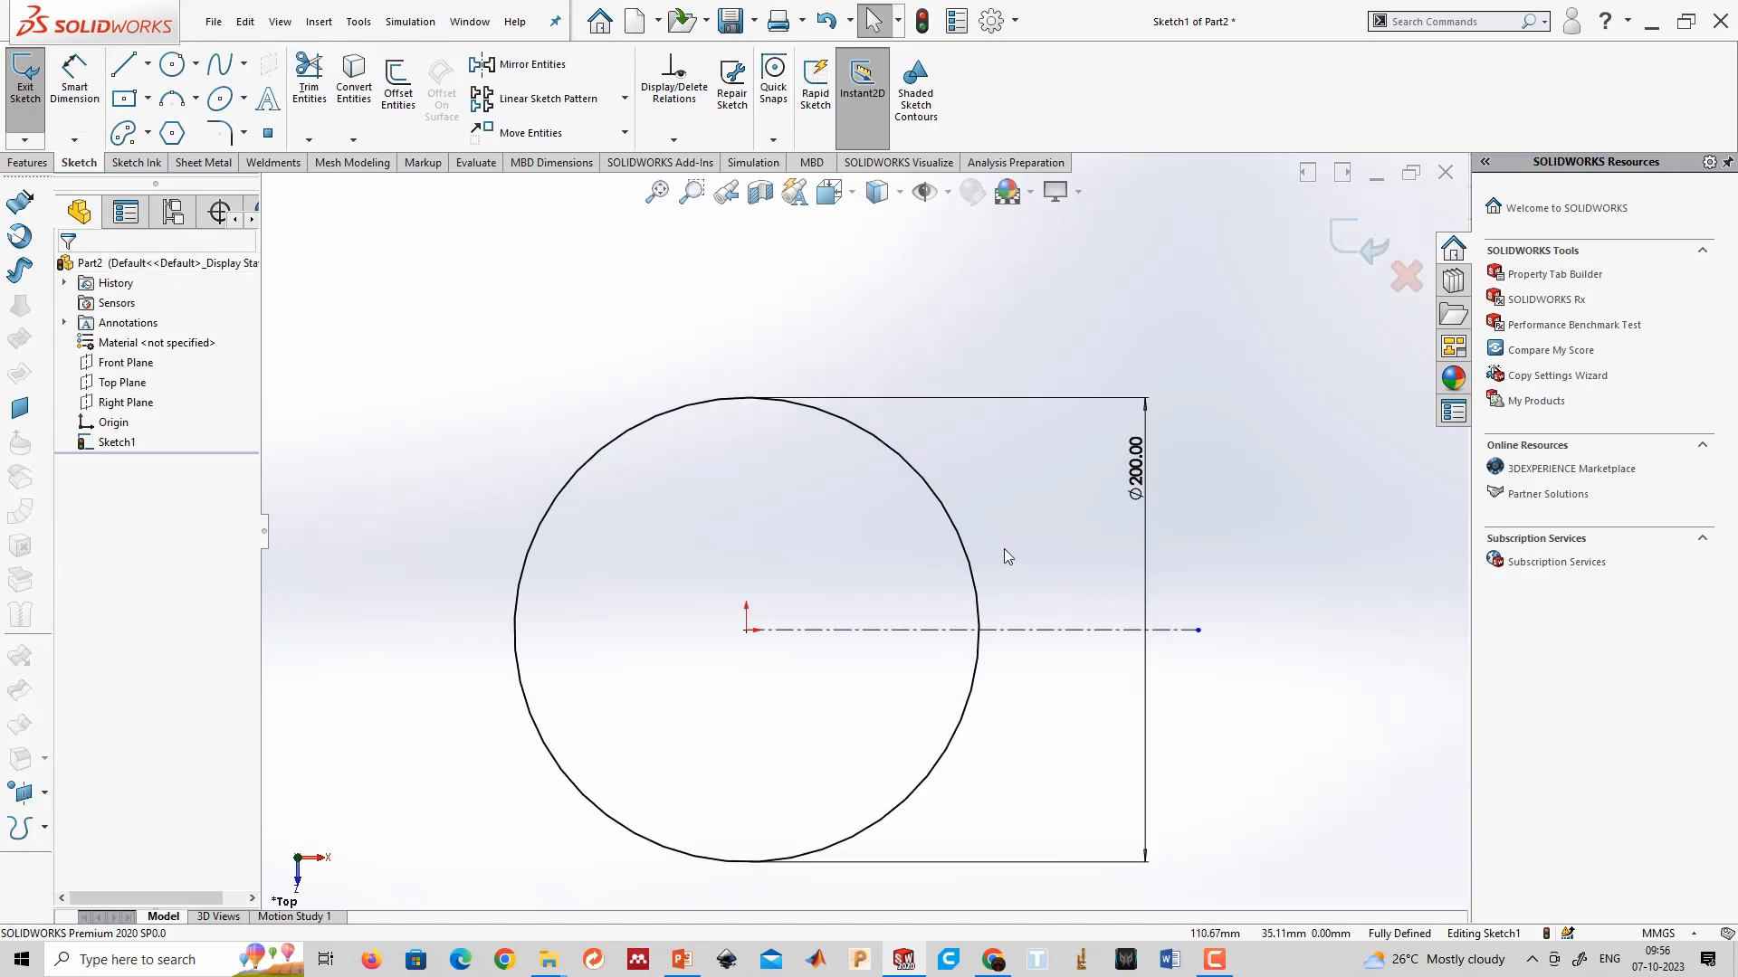
# Dimension the horizontal centerline's length, placing the dimension above the circle and accepting the length as drawn.
pyautogui.scroll(-1, 1003, 549)
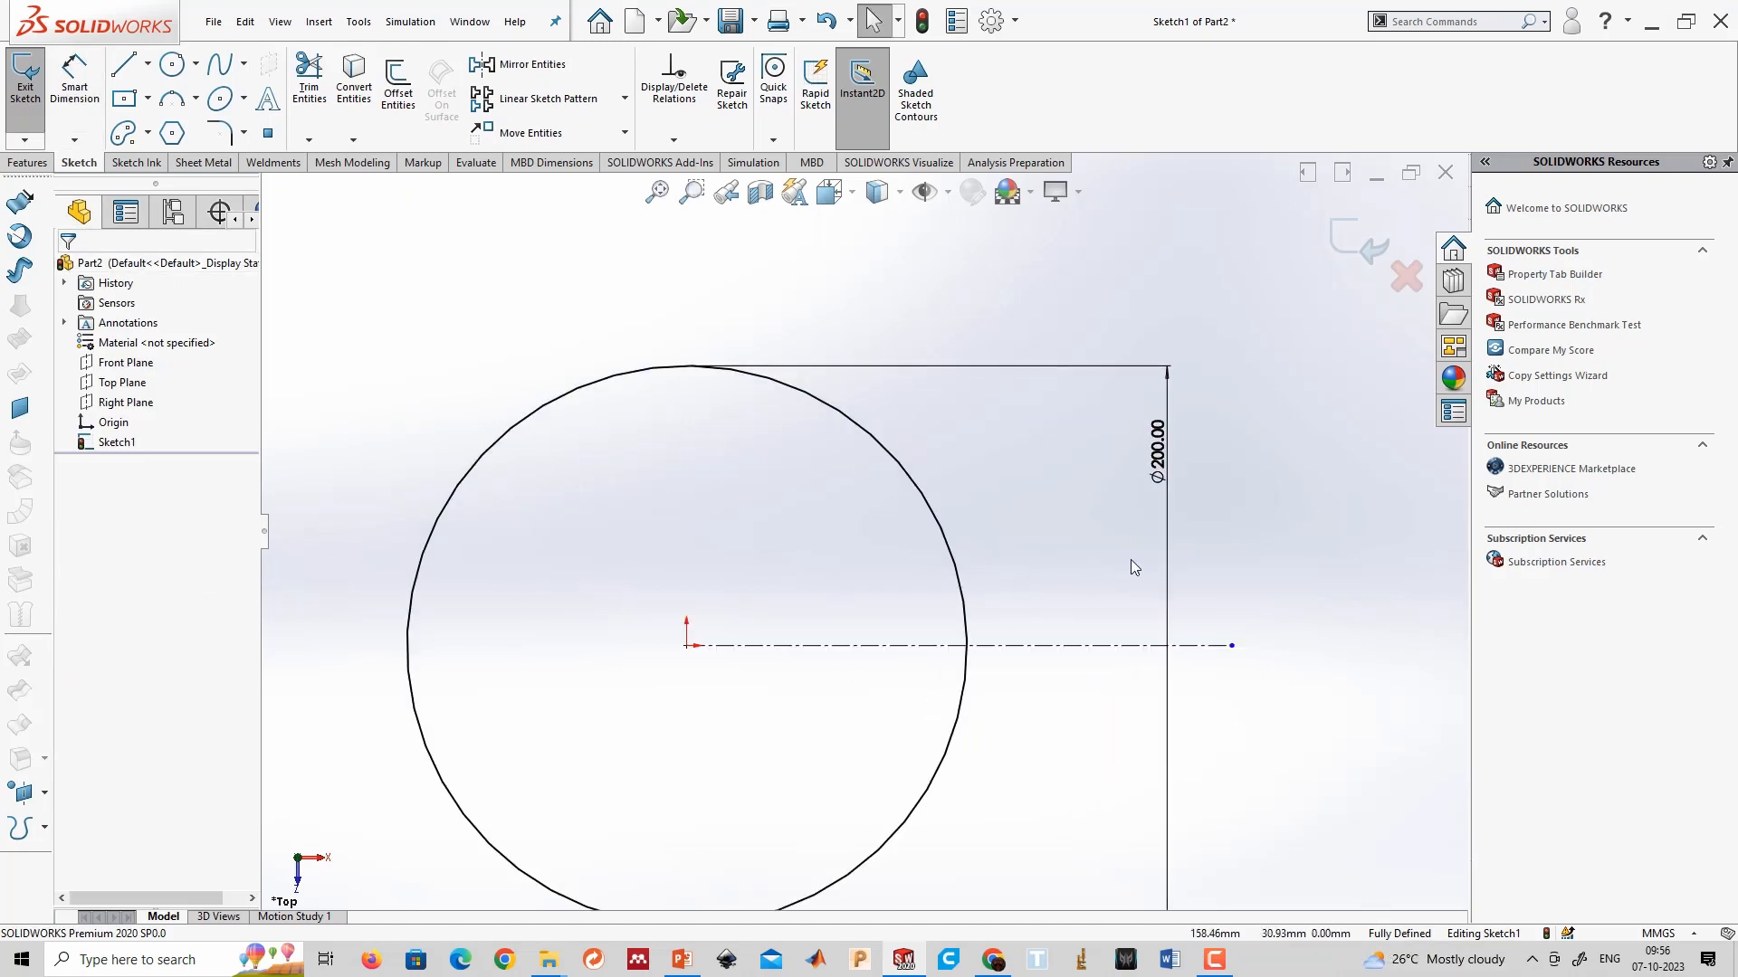
pyautogui.scroll(3, 1131, 561)
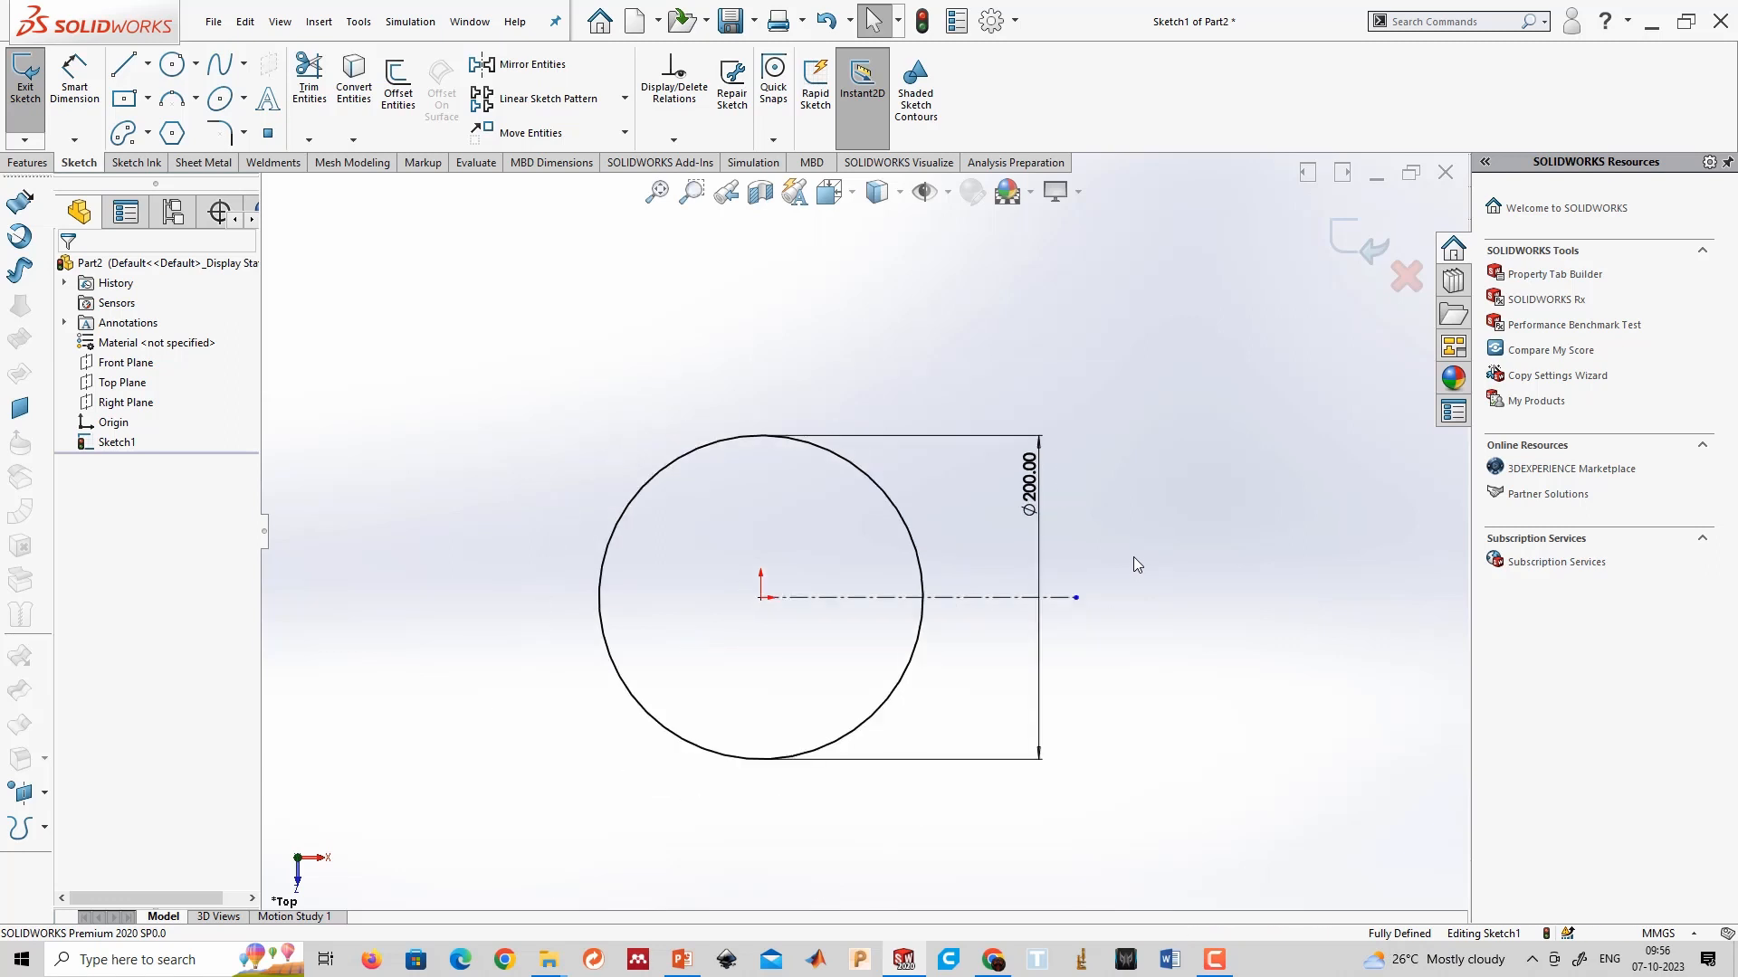
pyautogui.moveTo(1125, 551); pyautogui.dragTo(1132, 500, button='right')
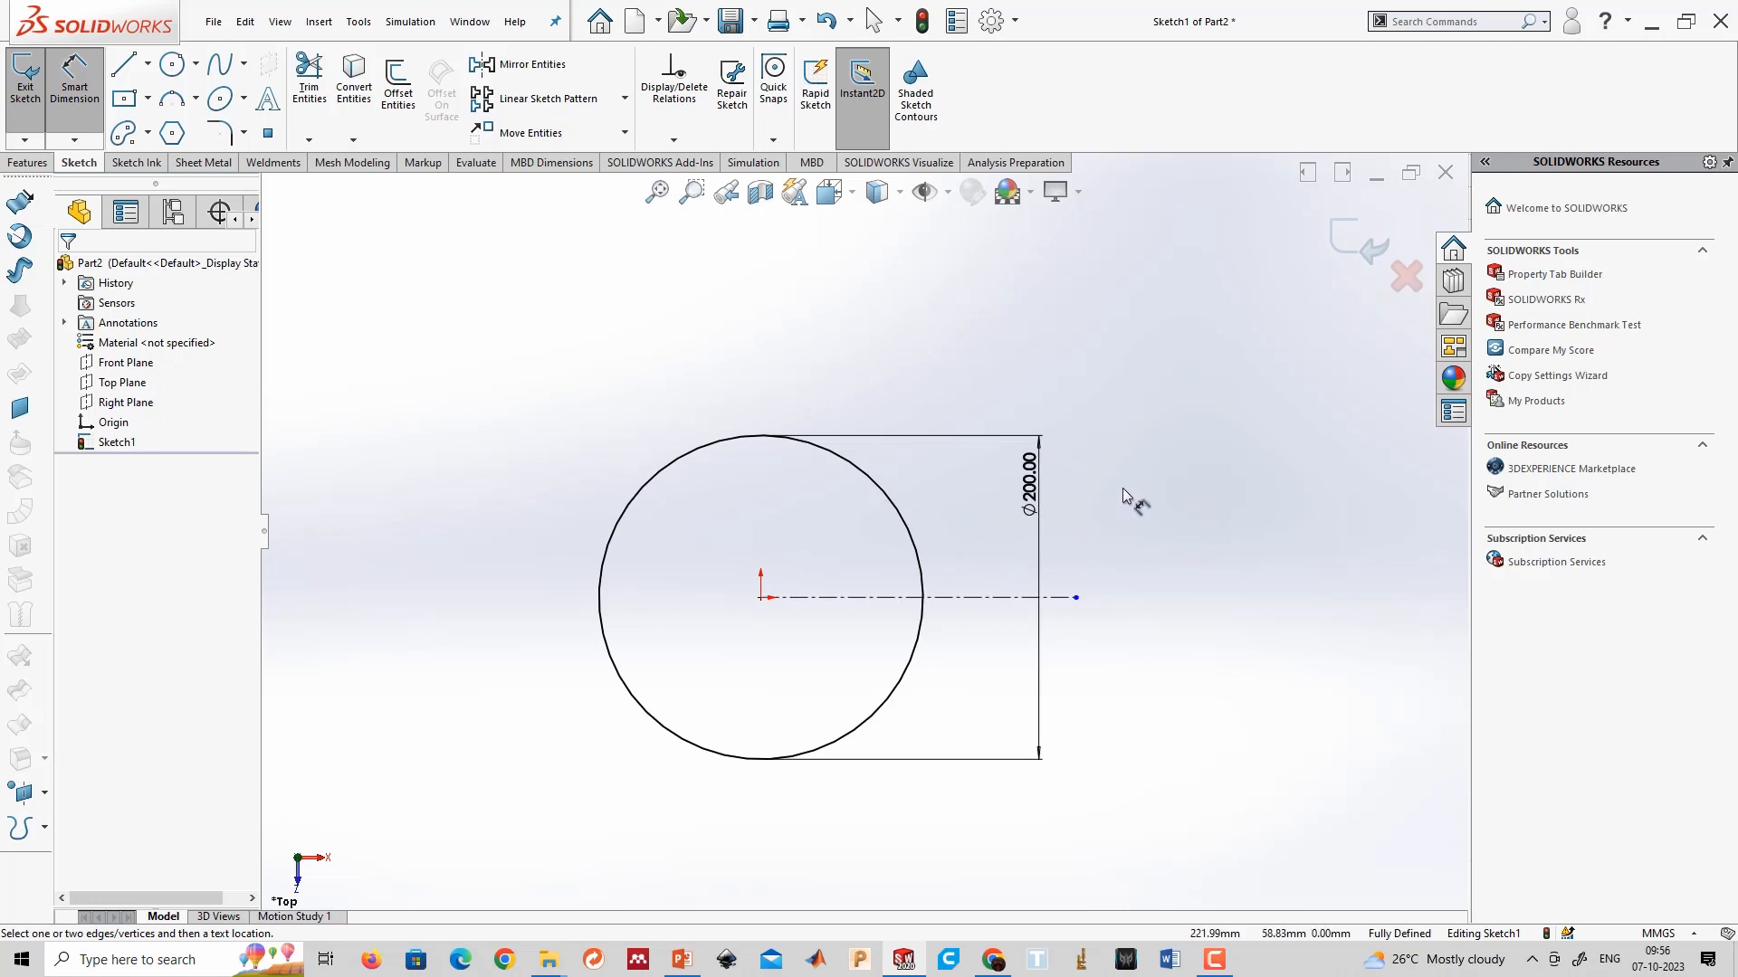
pyautogui.moveTo(1145, 569); pyautogui.dragTo(1138, 452, button='right')
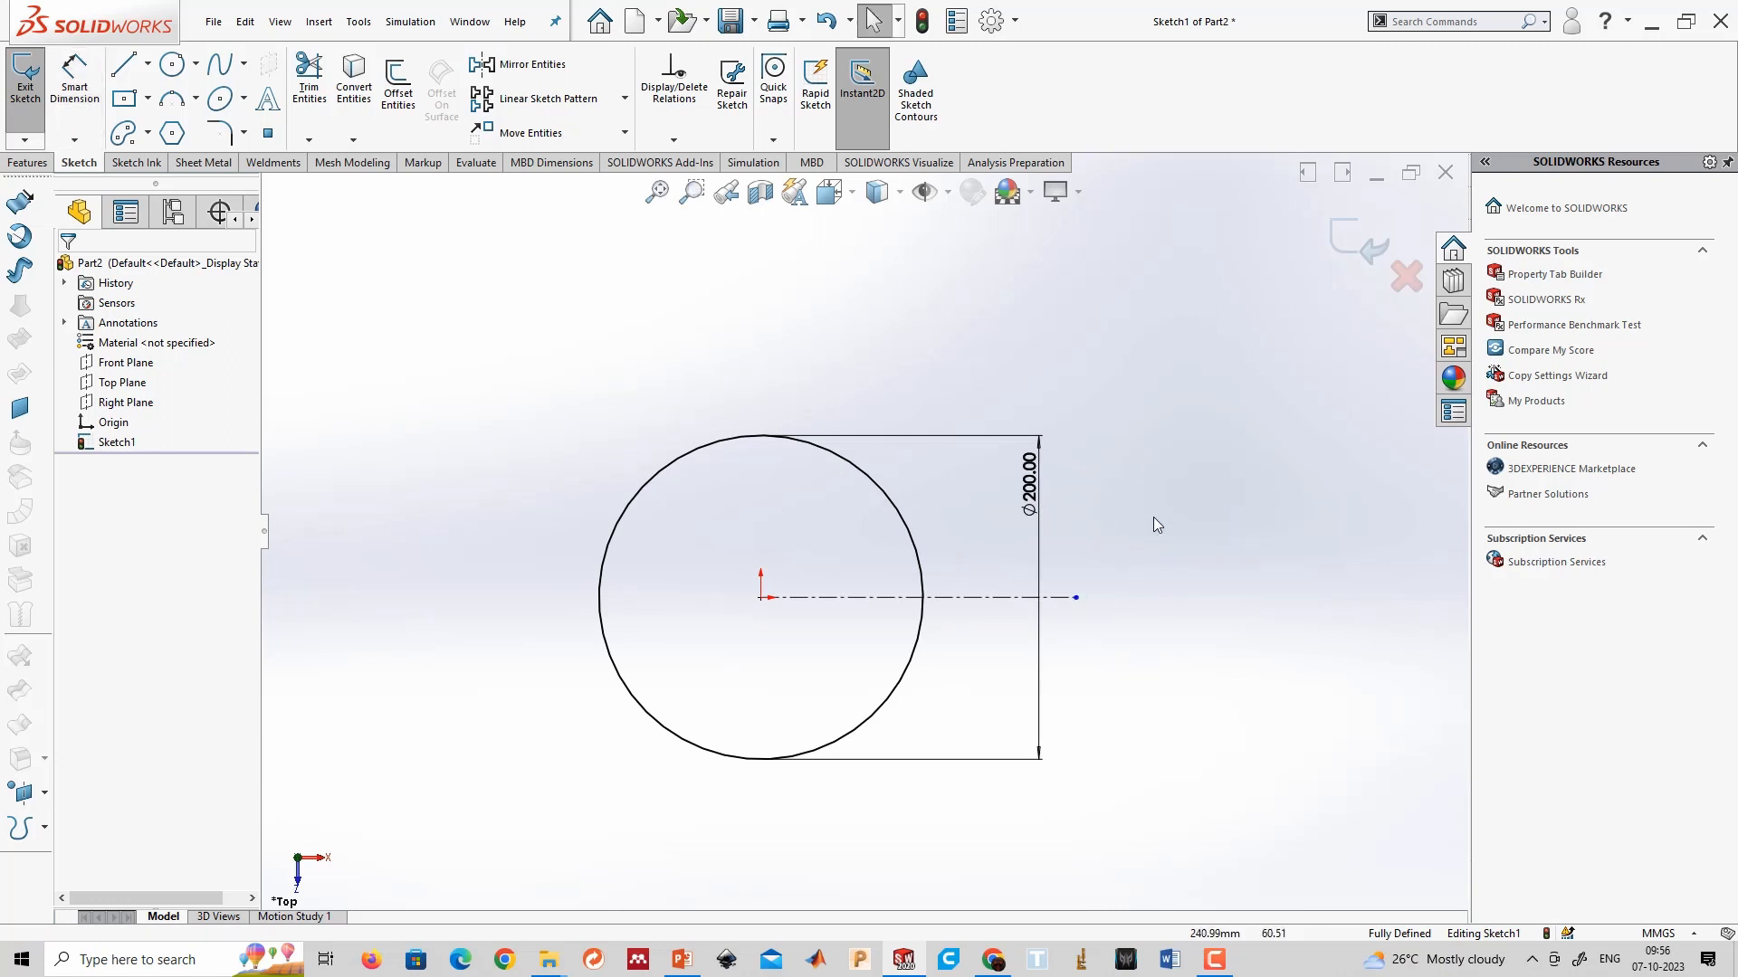
pyautogui.moveTo(1185, 658); pyautogui.dragTo(1182, 575, button='right')
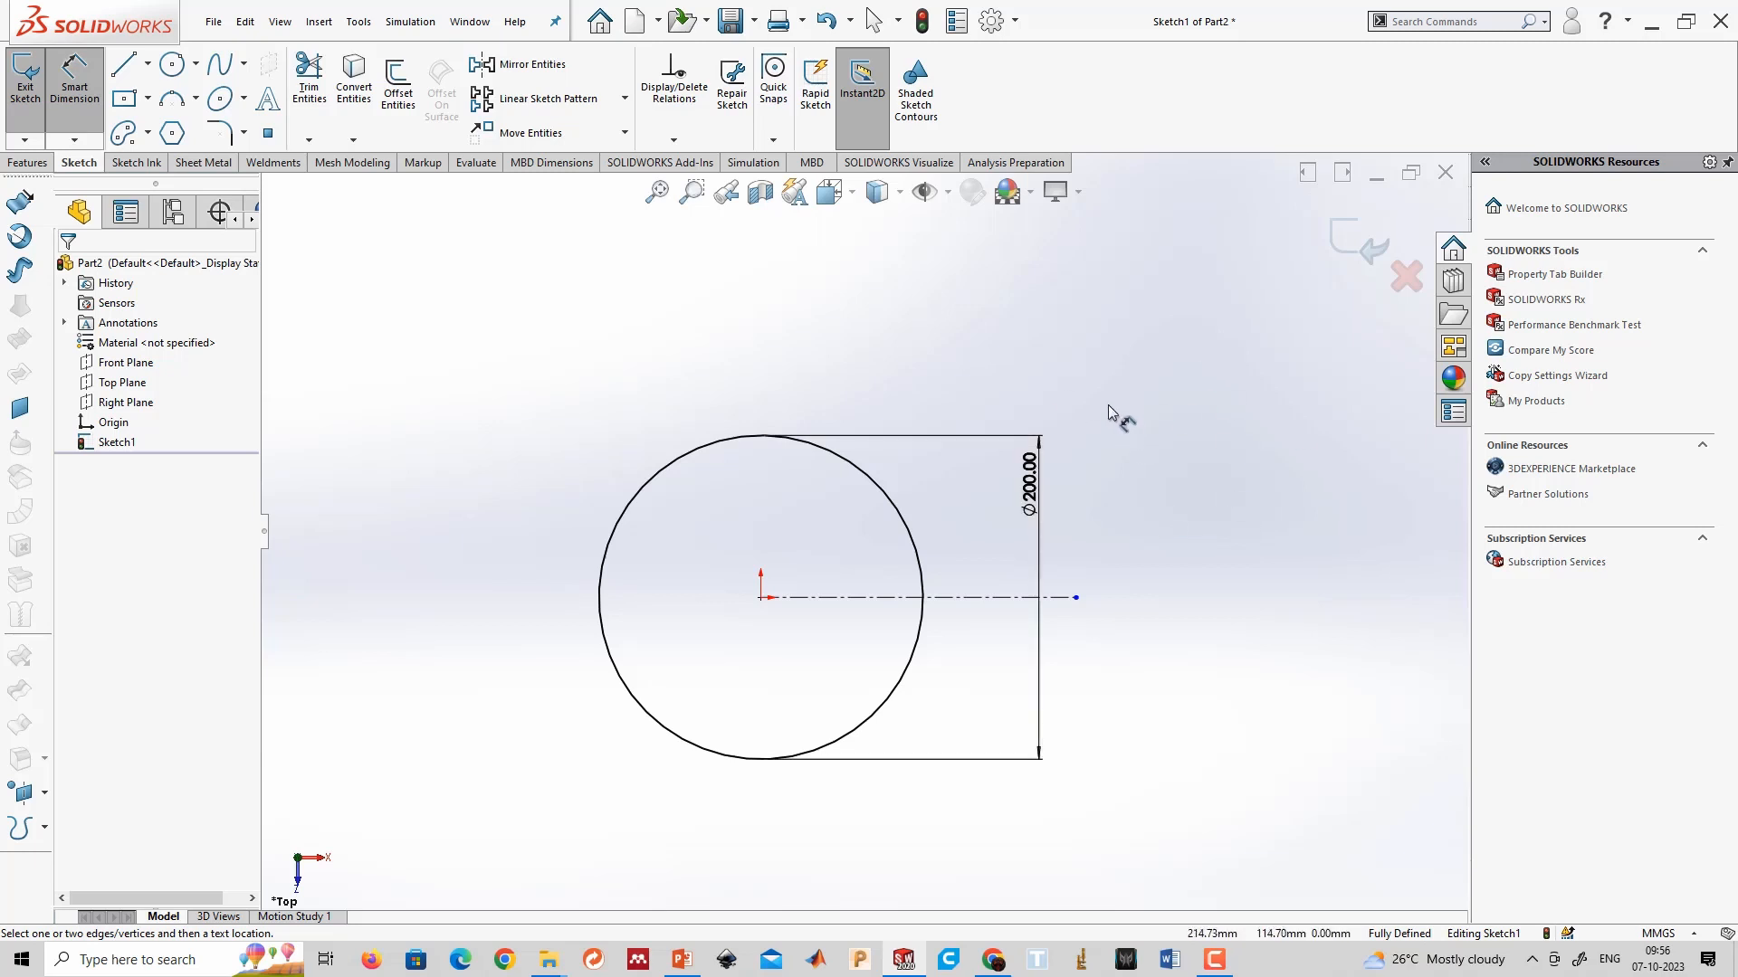
pyautogui.click(996, 597)
pyautogui.click(959, 336)
pyautogui.click(859, 274)
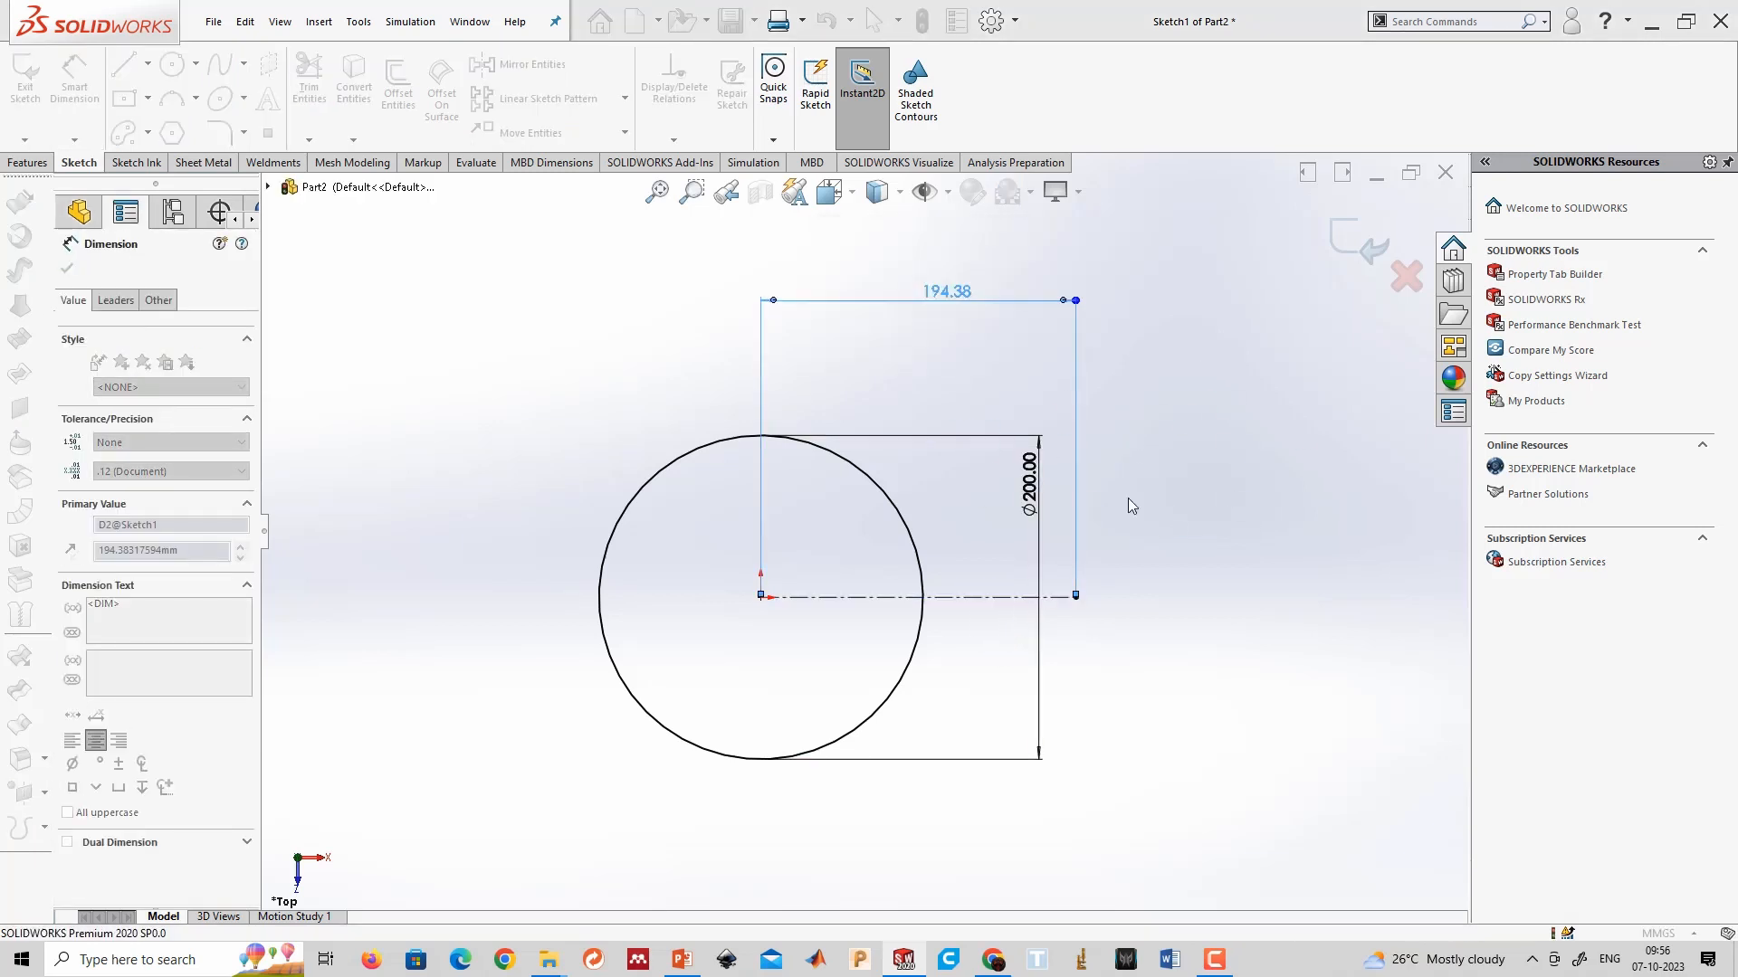
# Sketch a corner rectangle about 74 mm wide and 98 mm high to the right of the centerline's free end.
pyautogui.moveTo(1214, 566); pyautogui.dragTo(1210, 590, button='right')
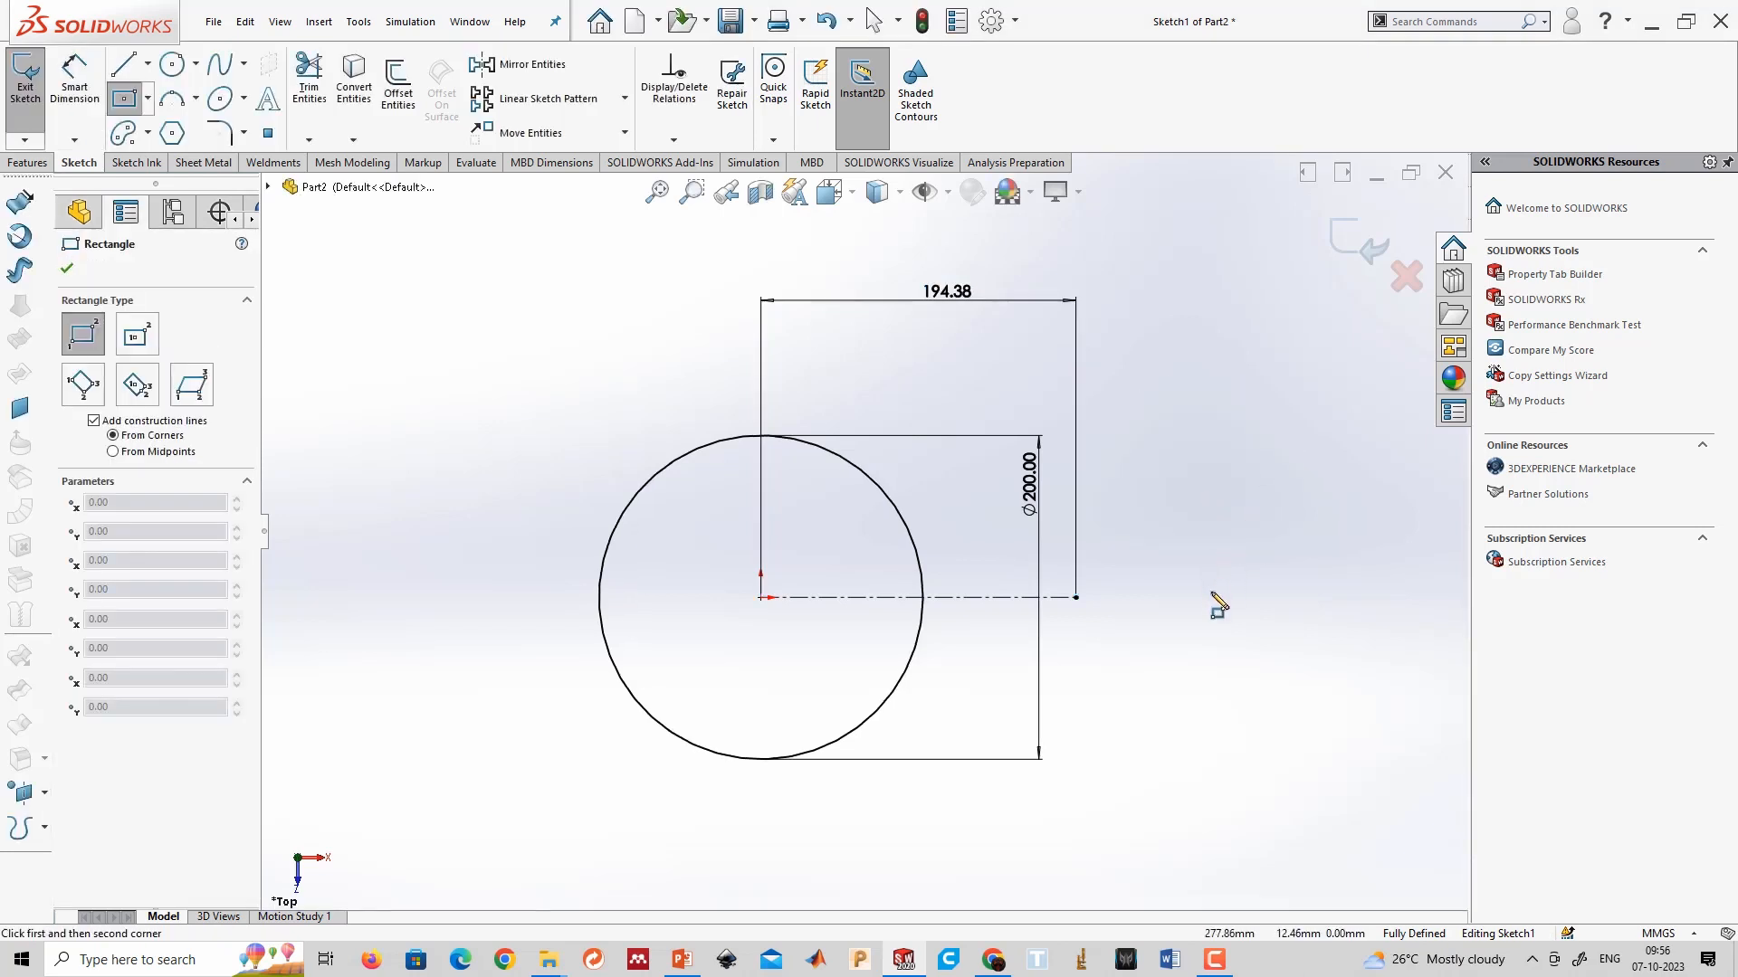
pyautogui.click(1184, 534)
pyautogui.click(1304, 692)
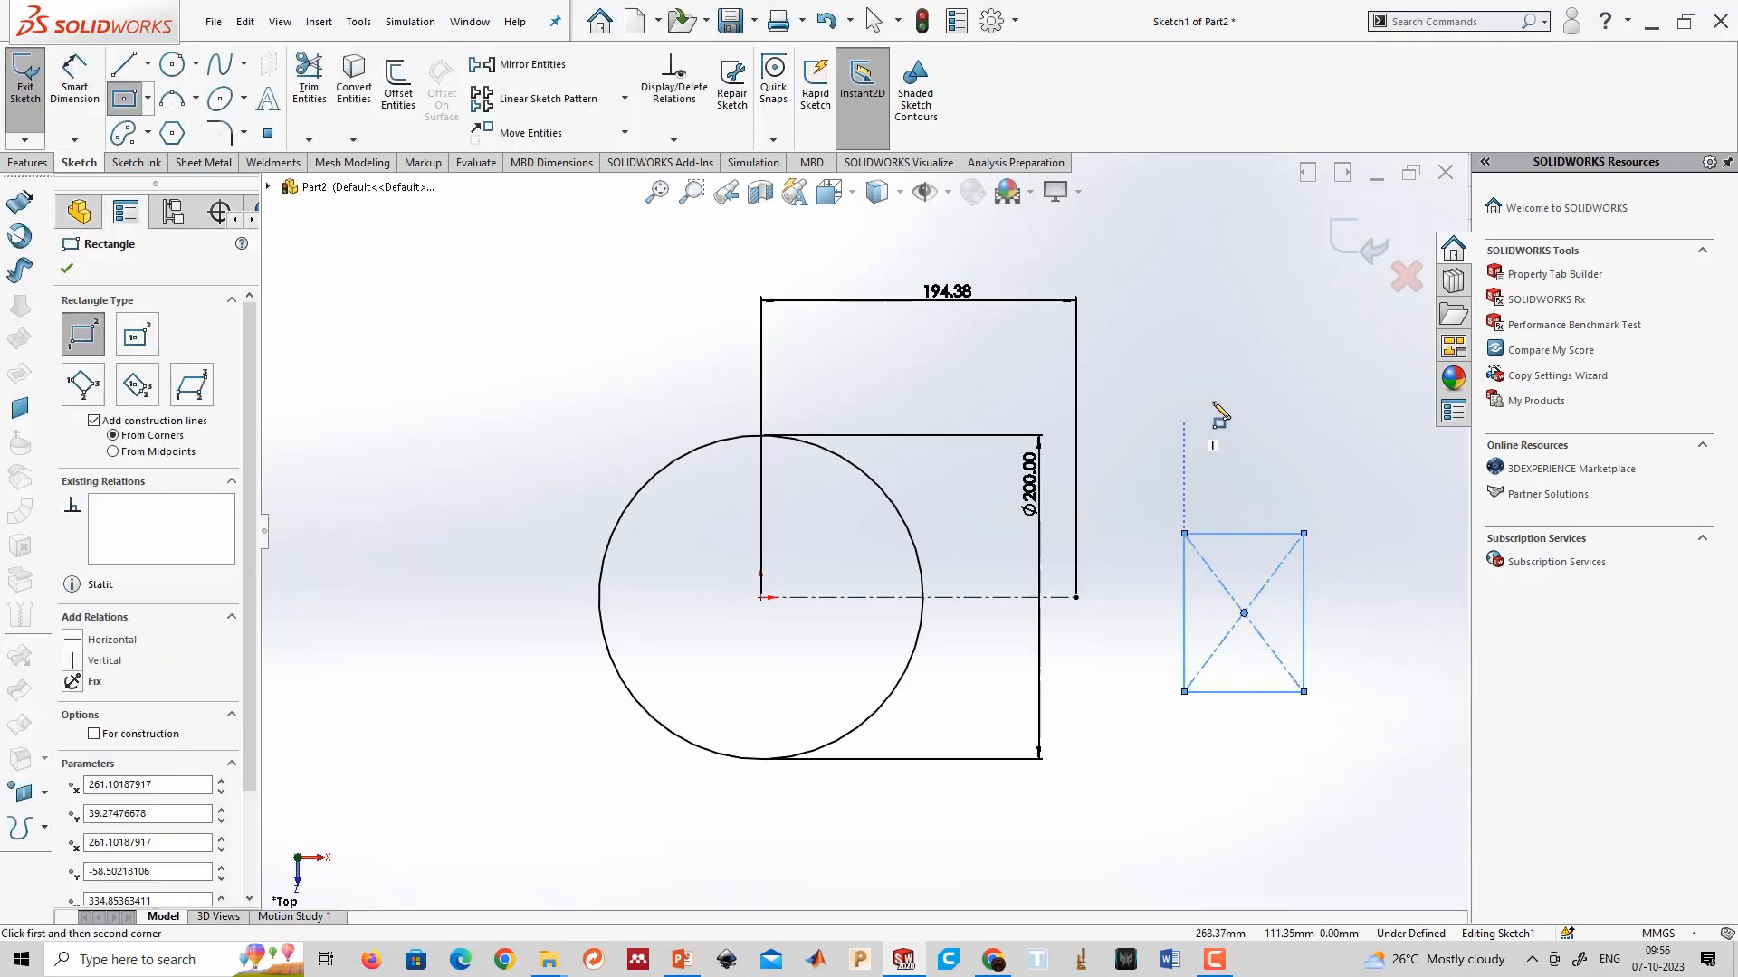
# Sketch a second circle directly above the rectangle and a short slanted line below and to the left of the rectangle.
pyautogui.moveTo(1222, 408); pyautogui.dragTo(1136, 420, button='right')
pyautogui.click(1205, 412)
pyautogui.click(1182, 317)
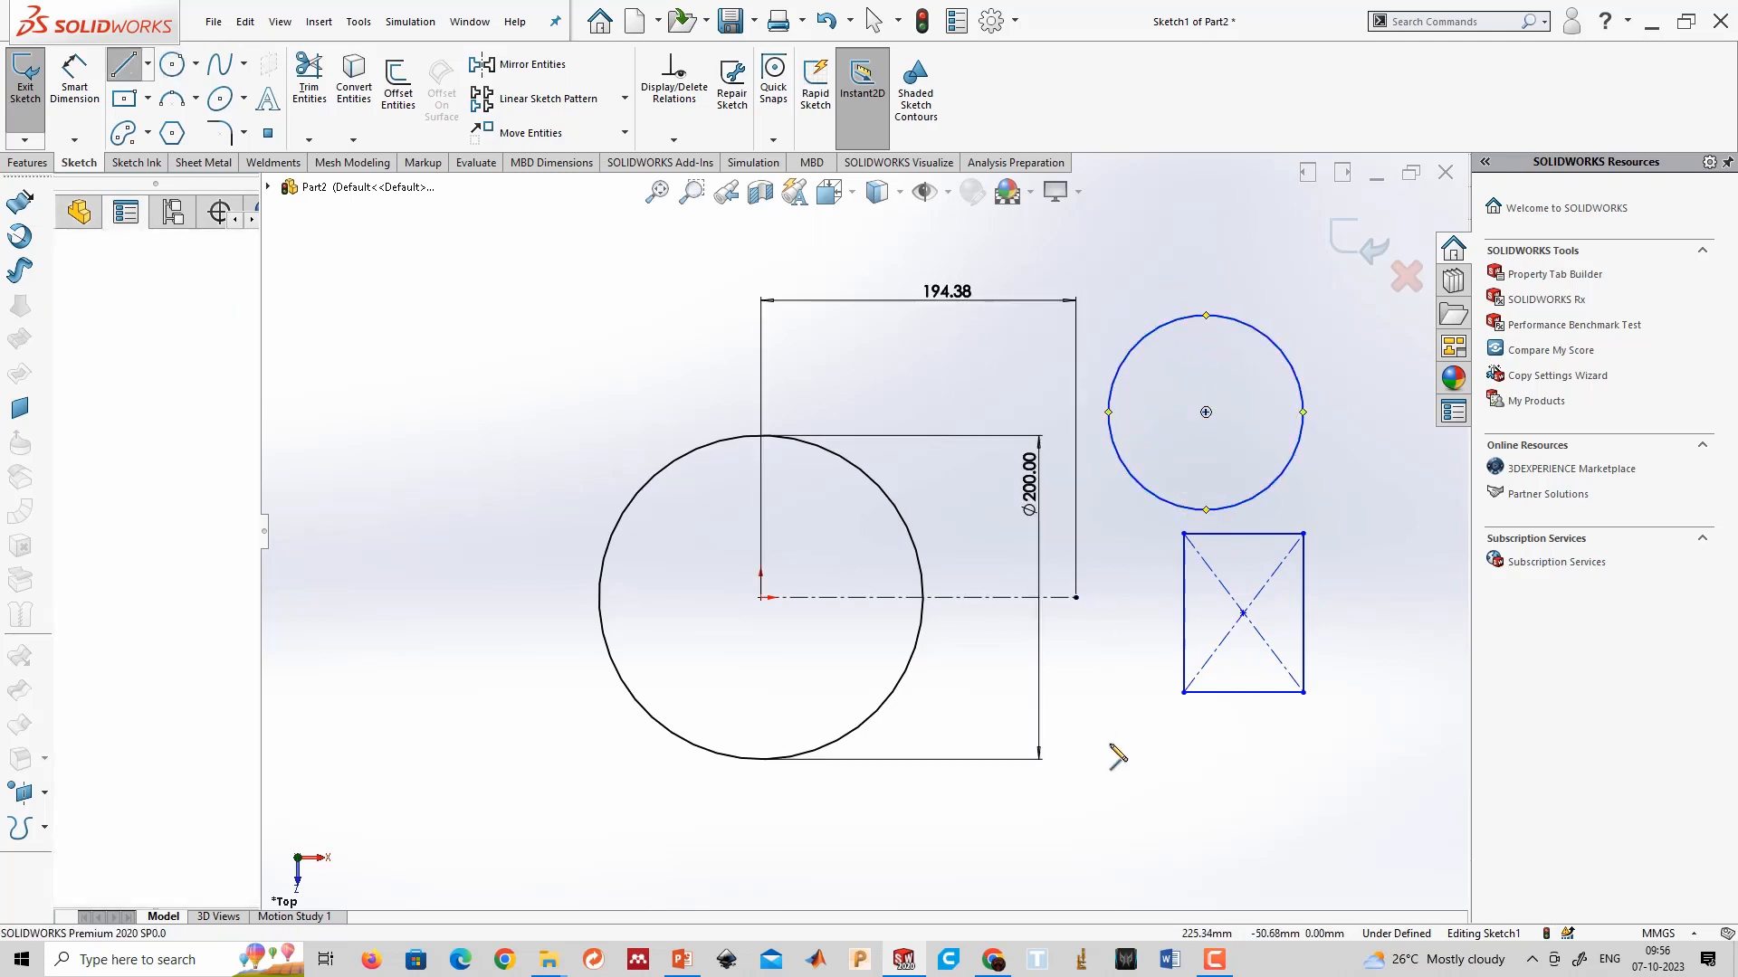
pyautogui.click(1126, 678)
pyautogui.click(1096, 775)
pyautogui.press('Escape')
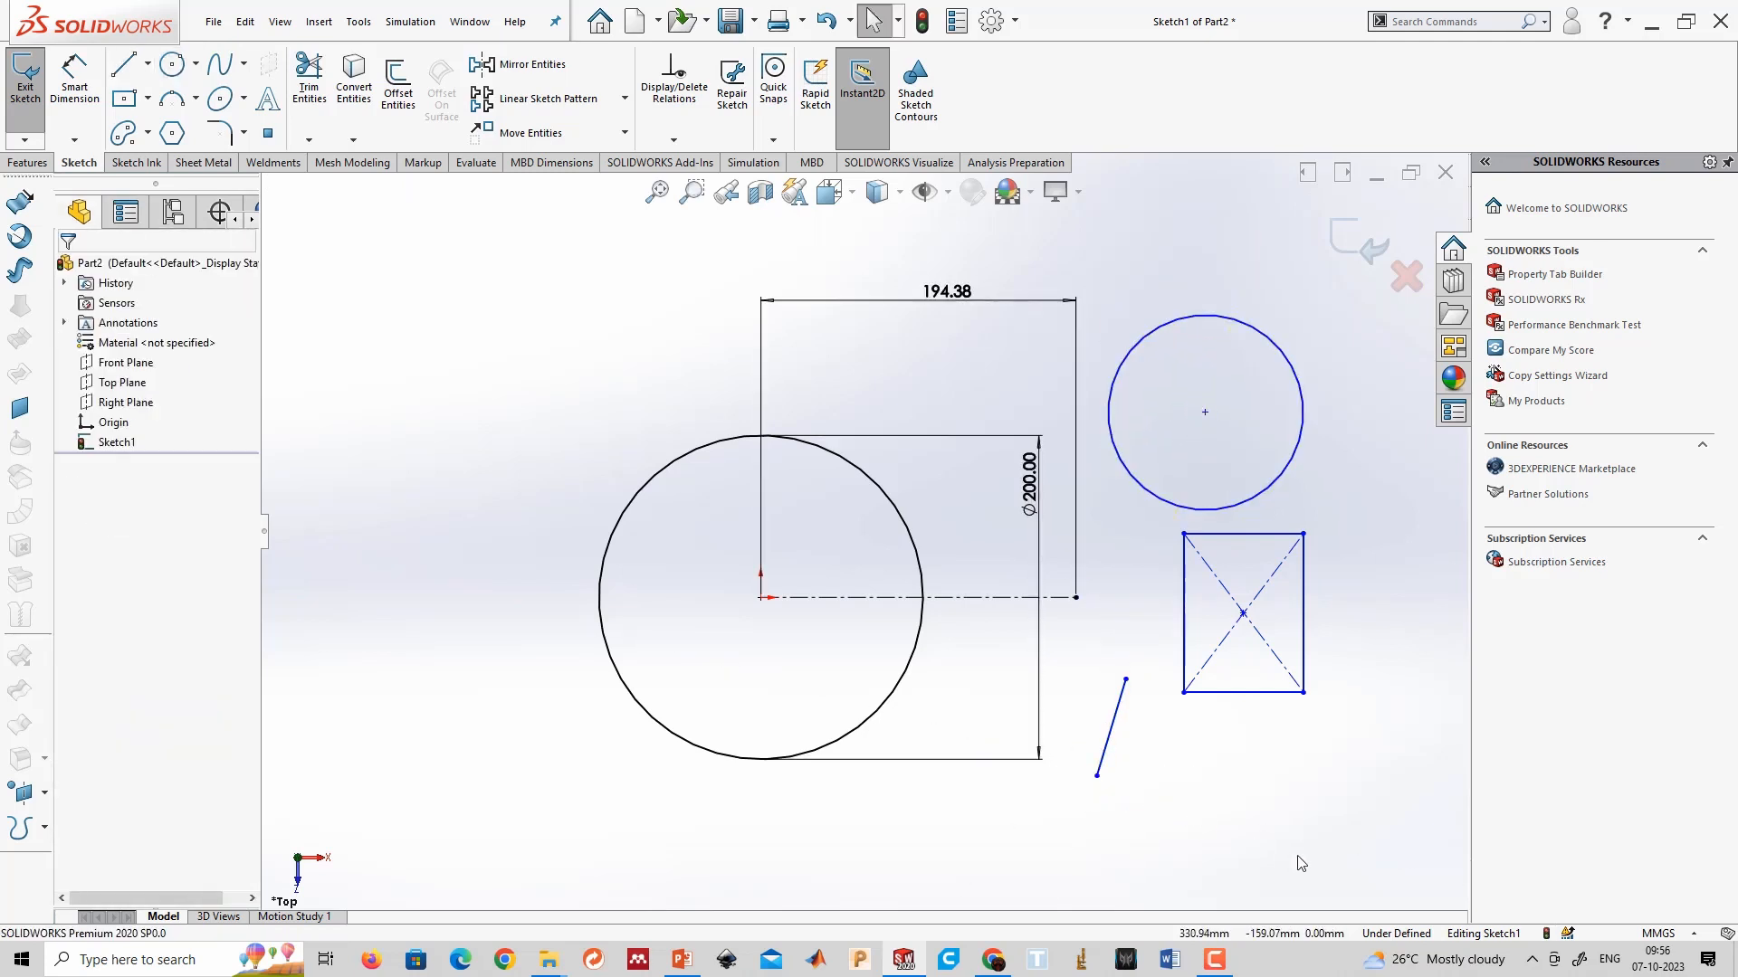
# Delete all sketch entities and their dimensions, leaving the sketch empty around the origin.
pyautogui.scroll(3, 1298, 856)
pyautogui.moveTo(1367, 848)
pyautogui.mouseDown()
pyautogui.moveTo(709, 221)
pyautogui.moveTo(638, 274)
pyautogui.mouseUp()
pyautogui.press('Delete')
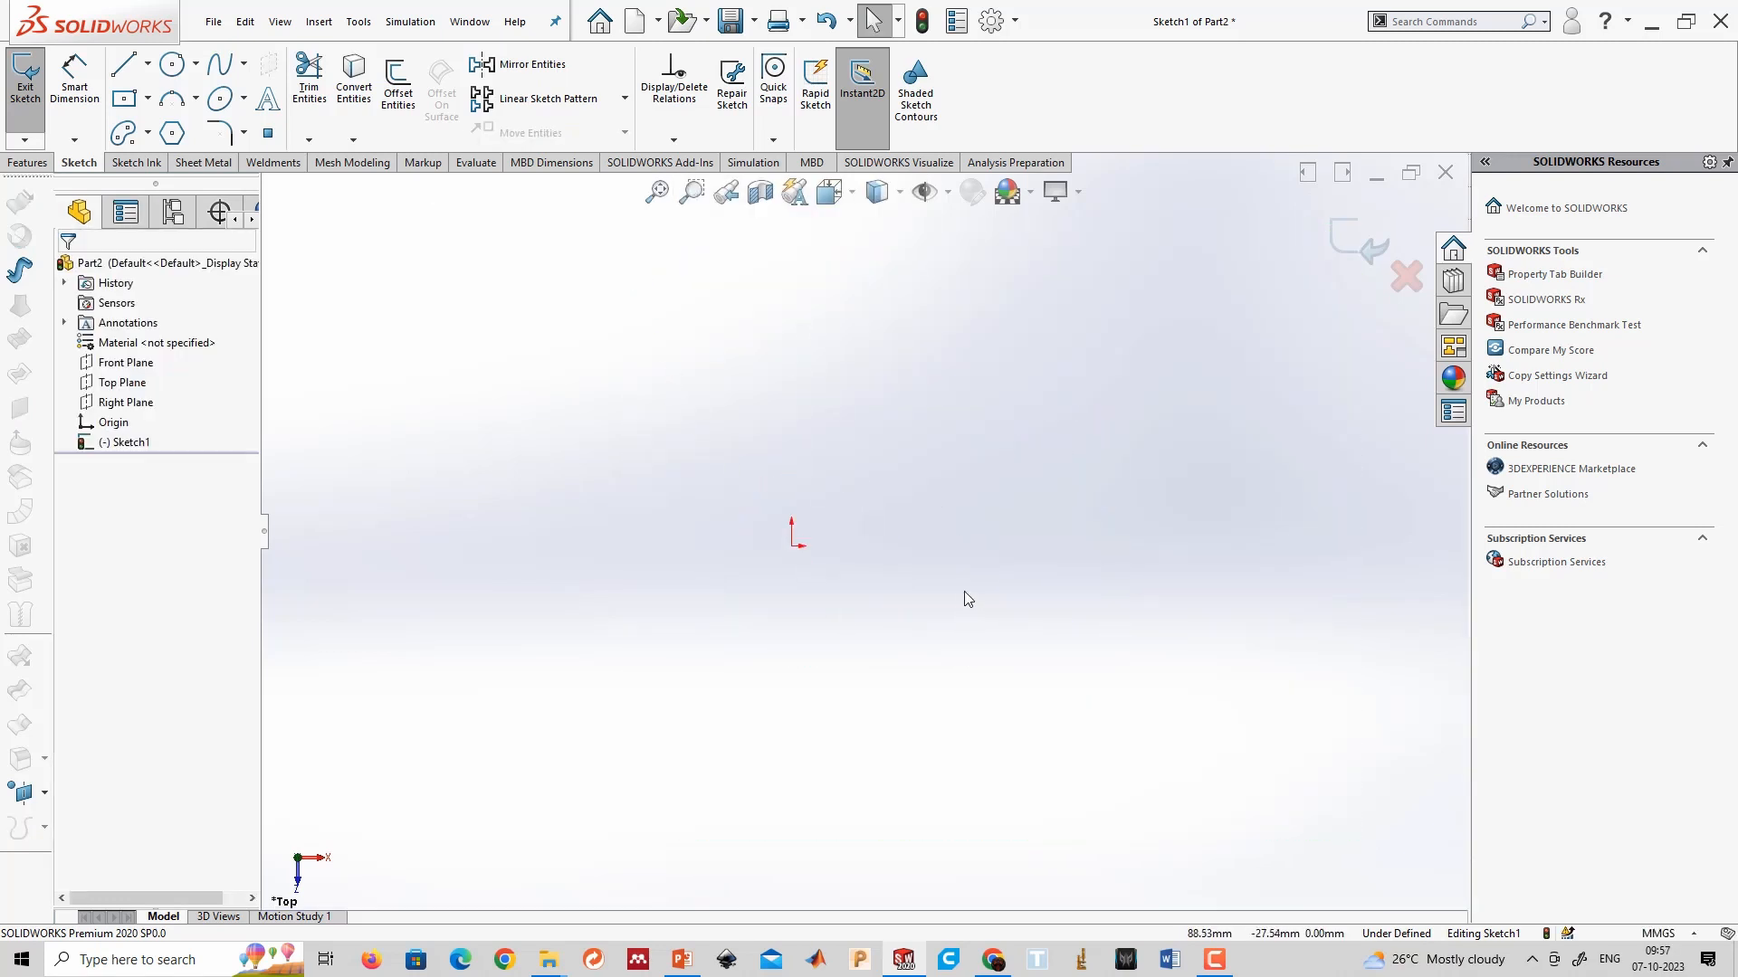
pyautogui.moveTo(966, 599); pyautogui.dragTo(962, 341, button='right')
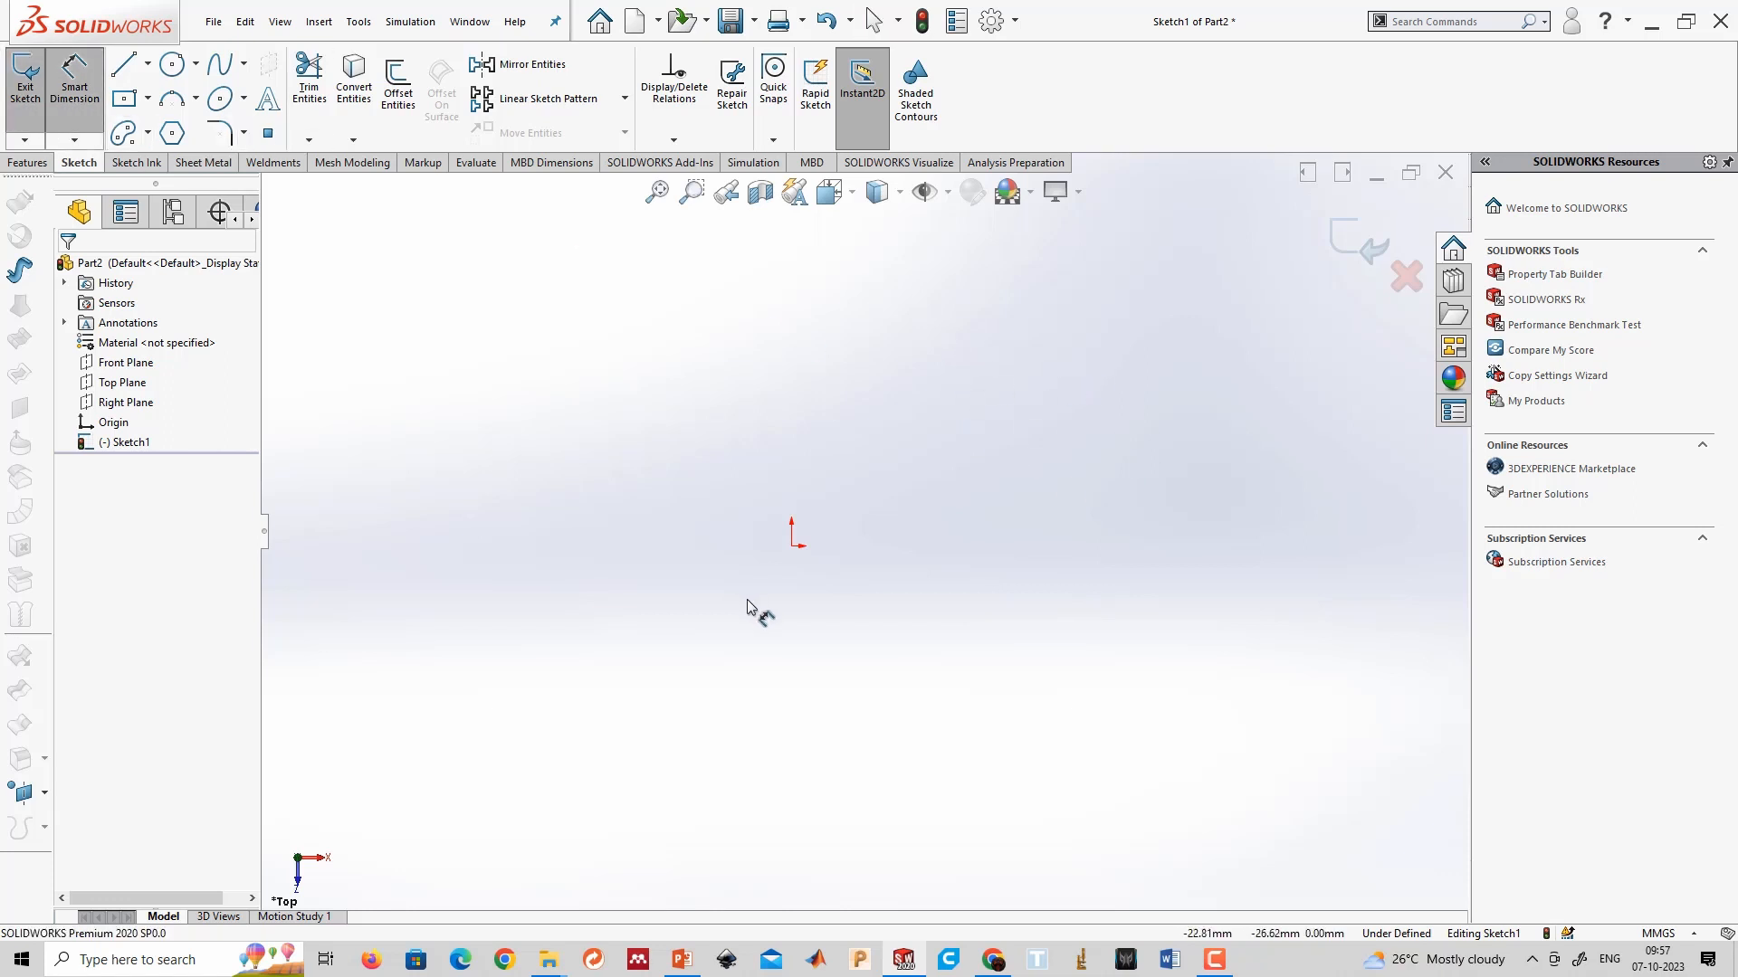
pyautogui.press('Escape')
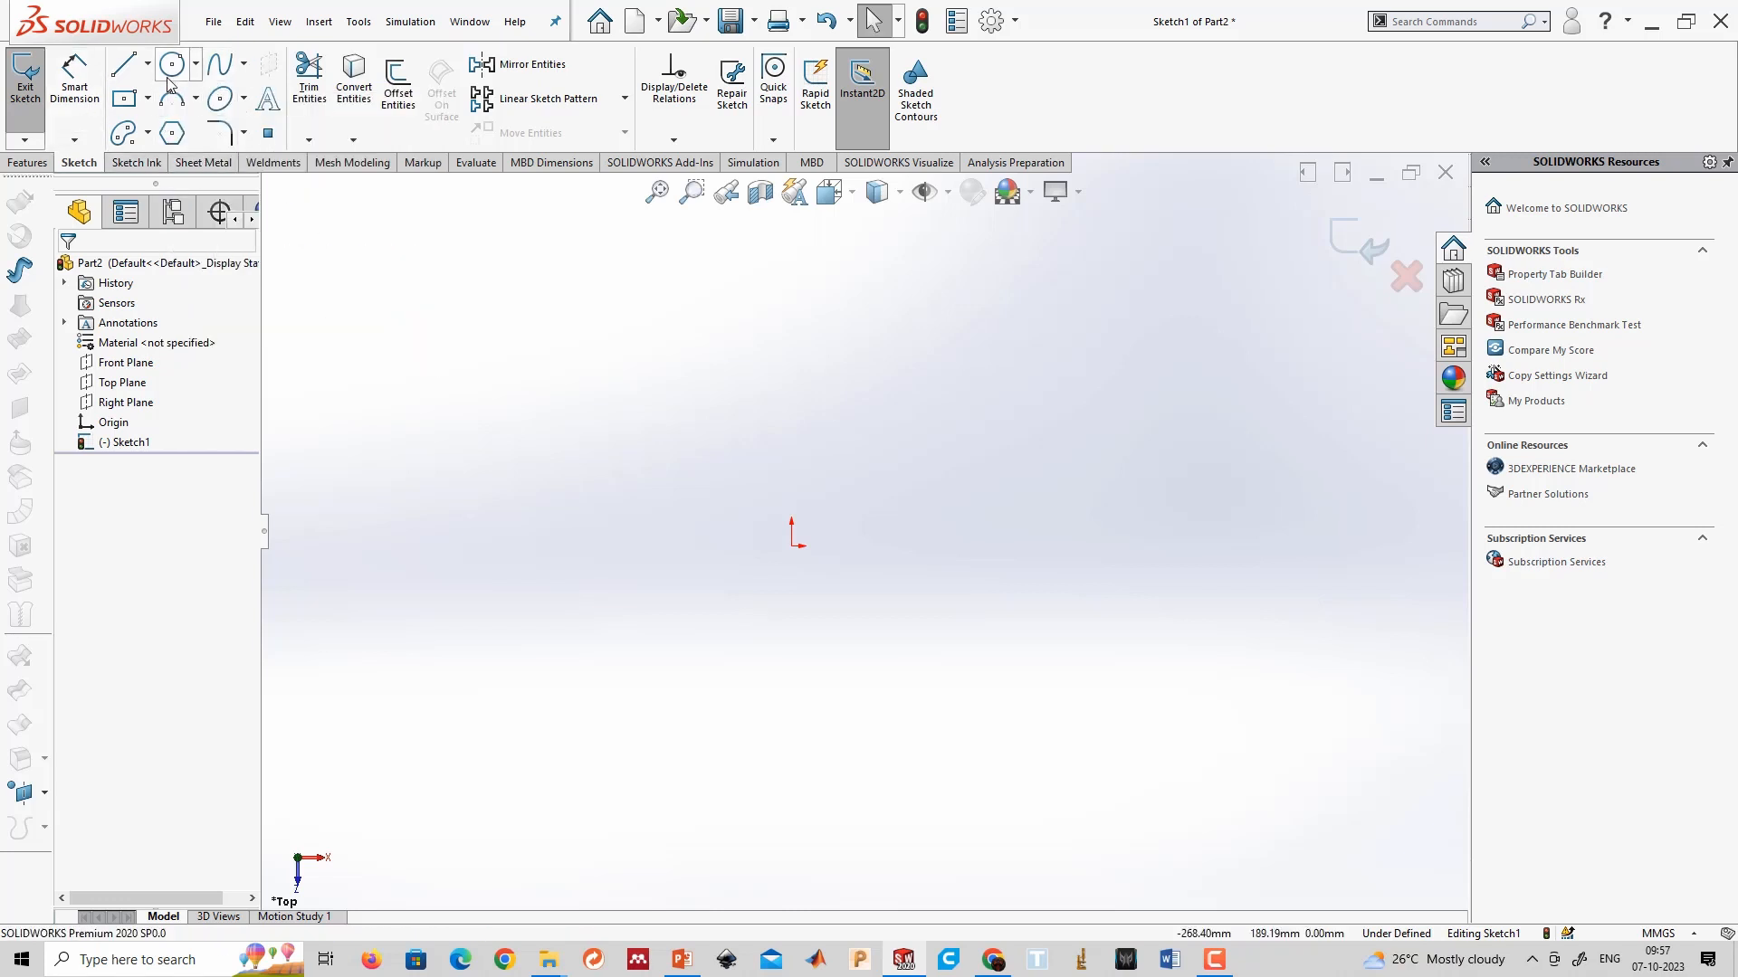
# Sketch a three-sided polygon with an inscribed circle centred on the origin, and delete it.
pyautogui.click(171, 133)
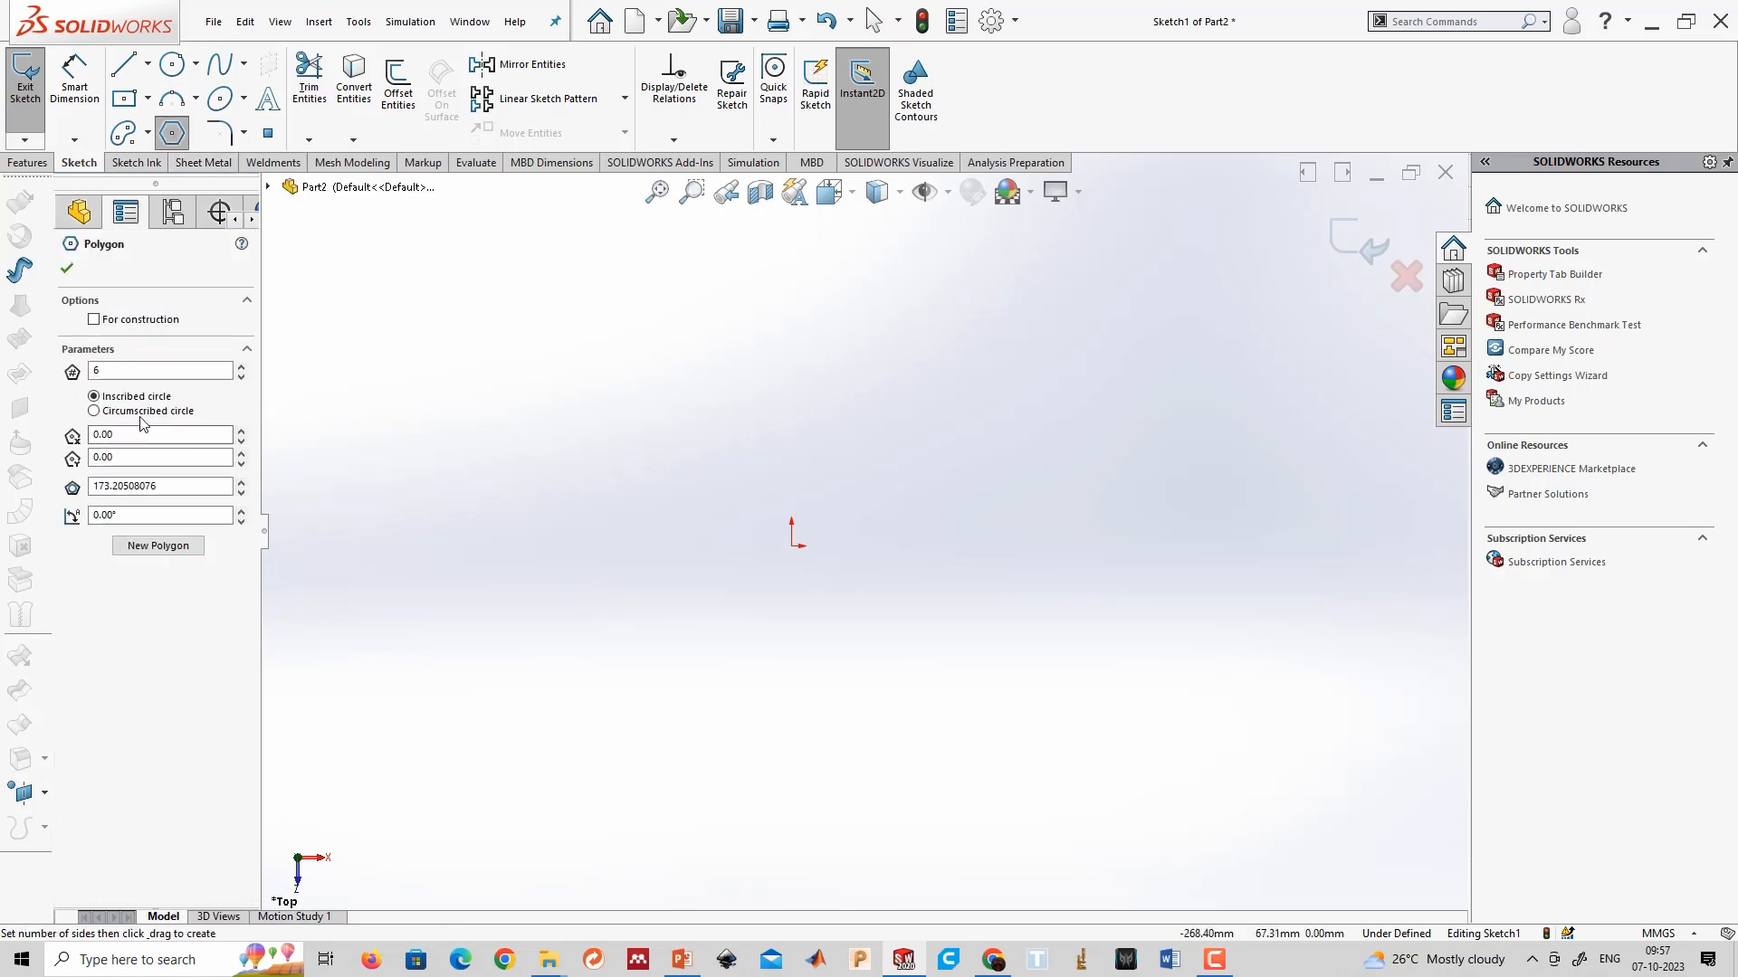
pyautogui.doubleClick(102, 372)
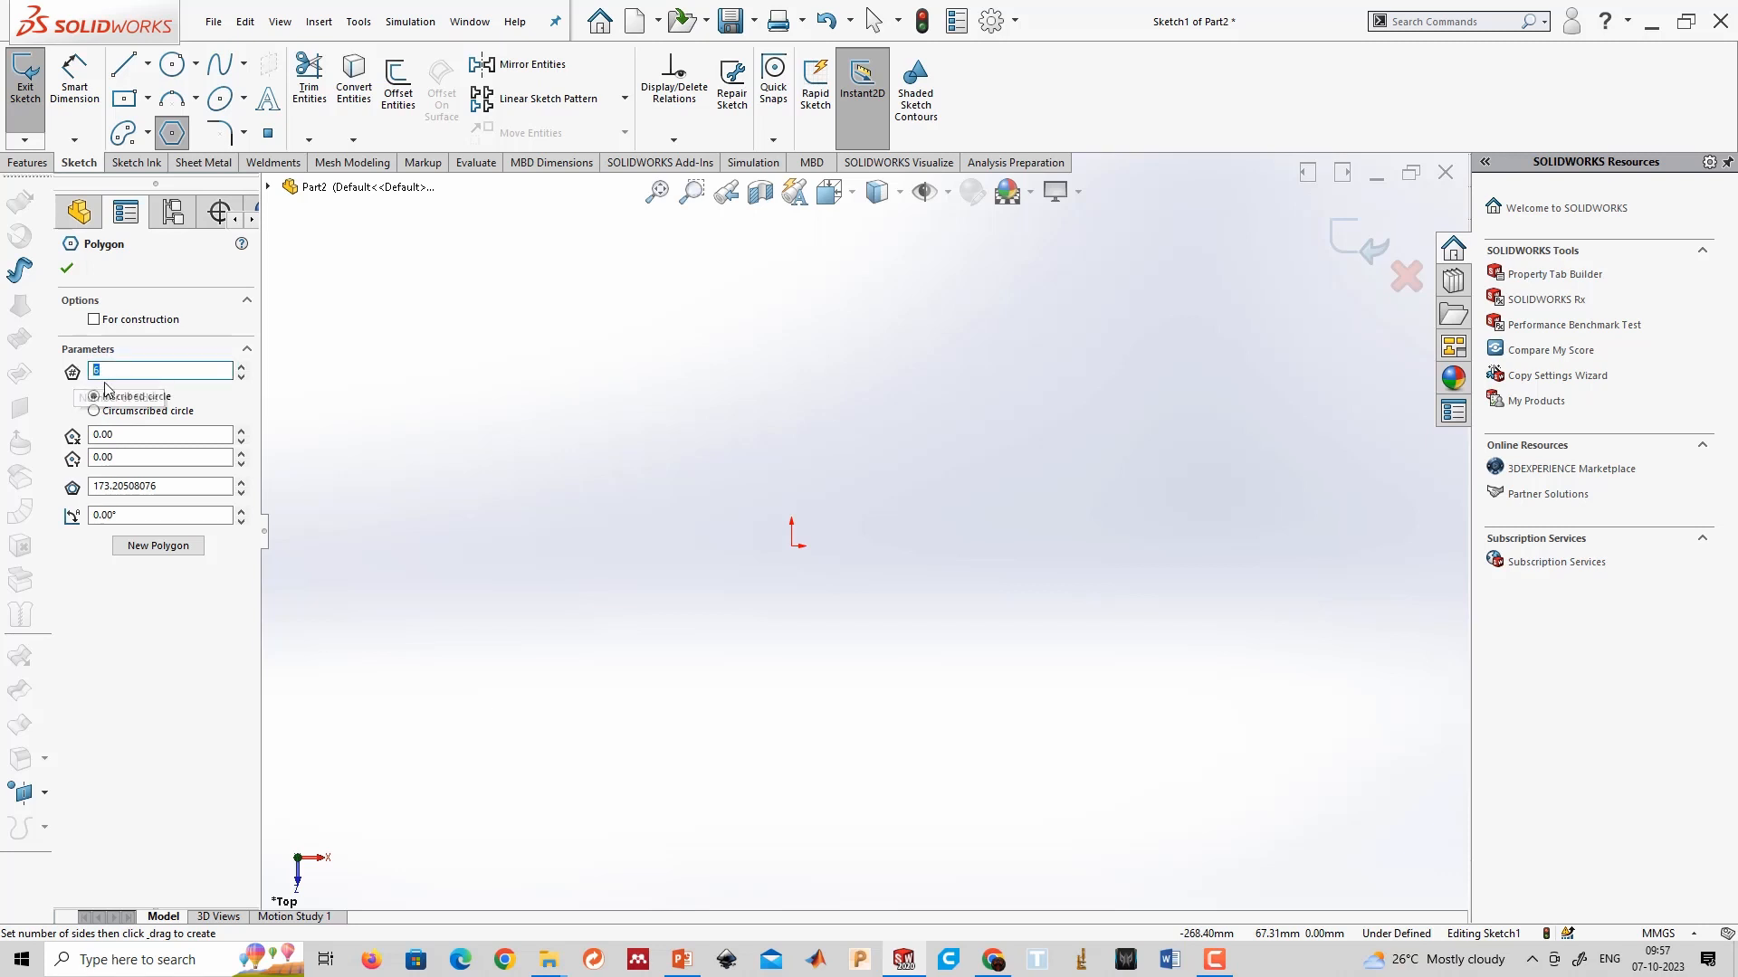
pyautogui.write('6')
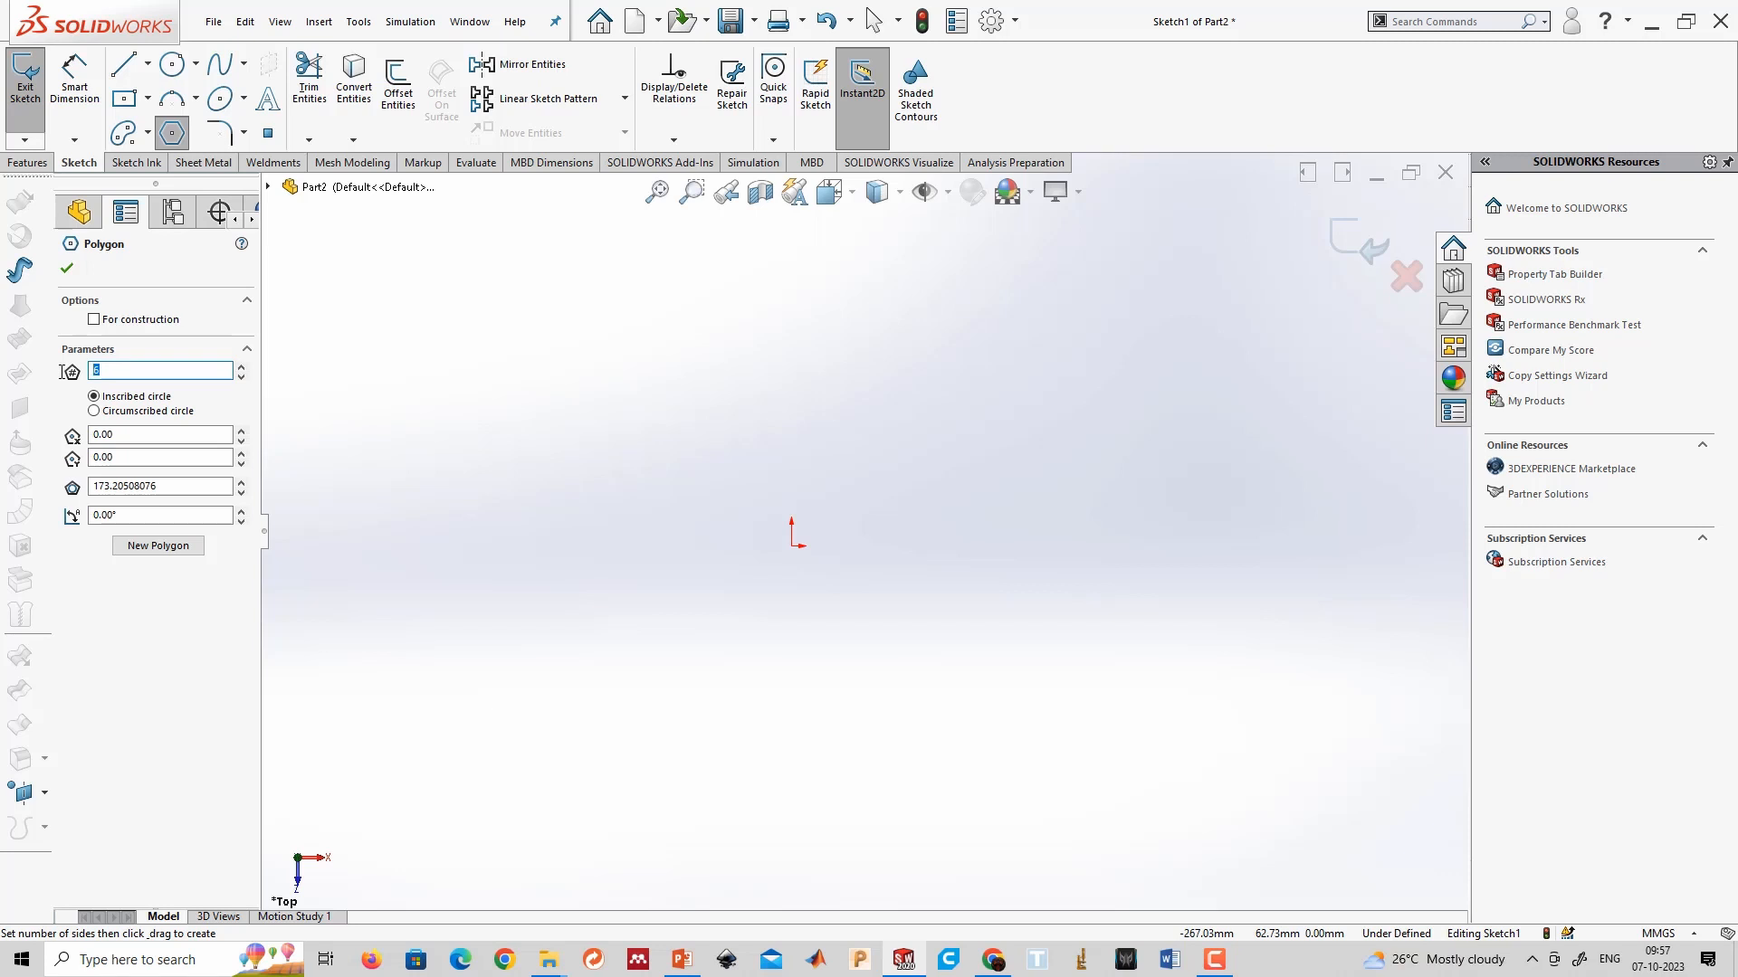
pyautogui.click(794, 546)
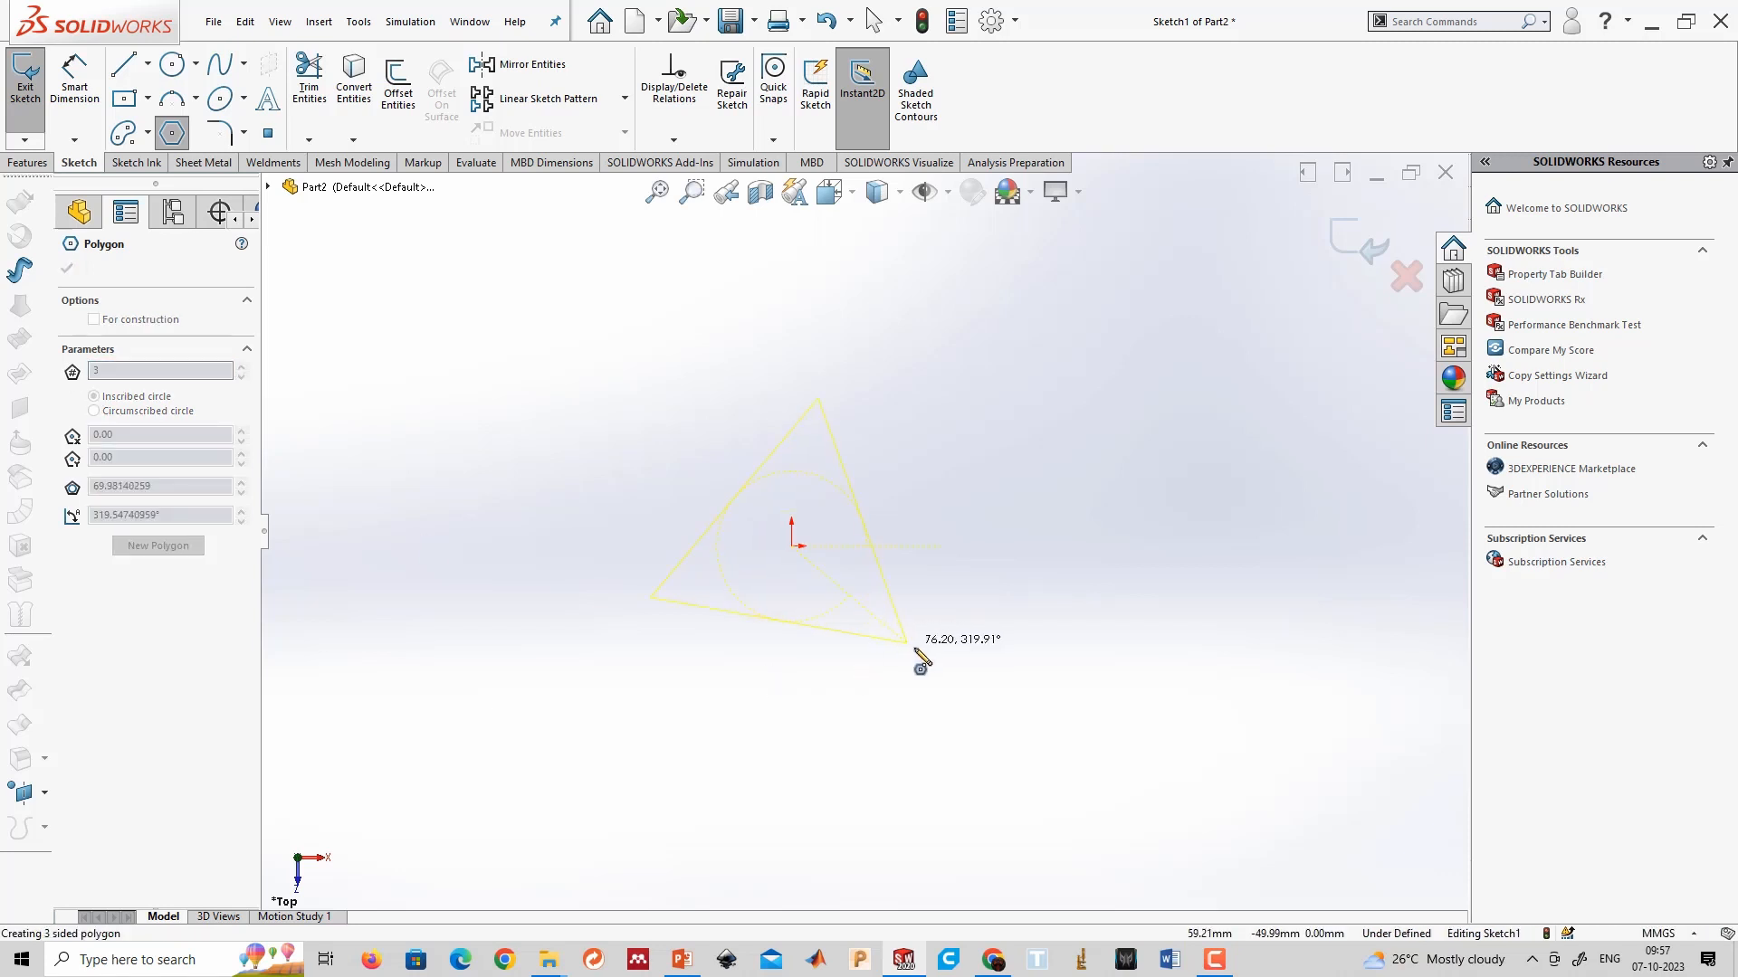
pyautogui.click(1052, 631)
pyautogui.press('Escape')
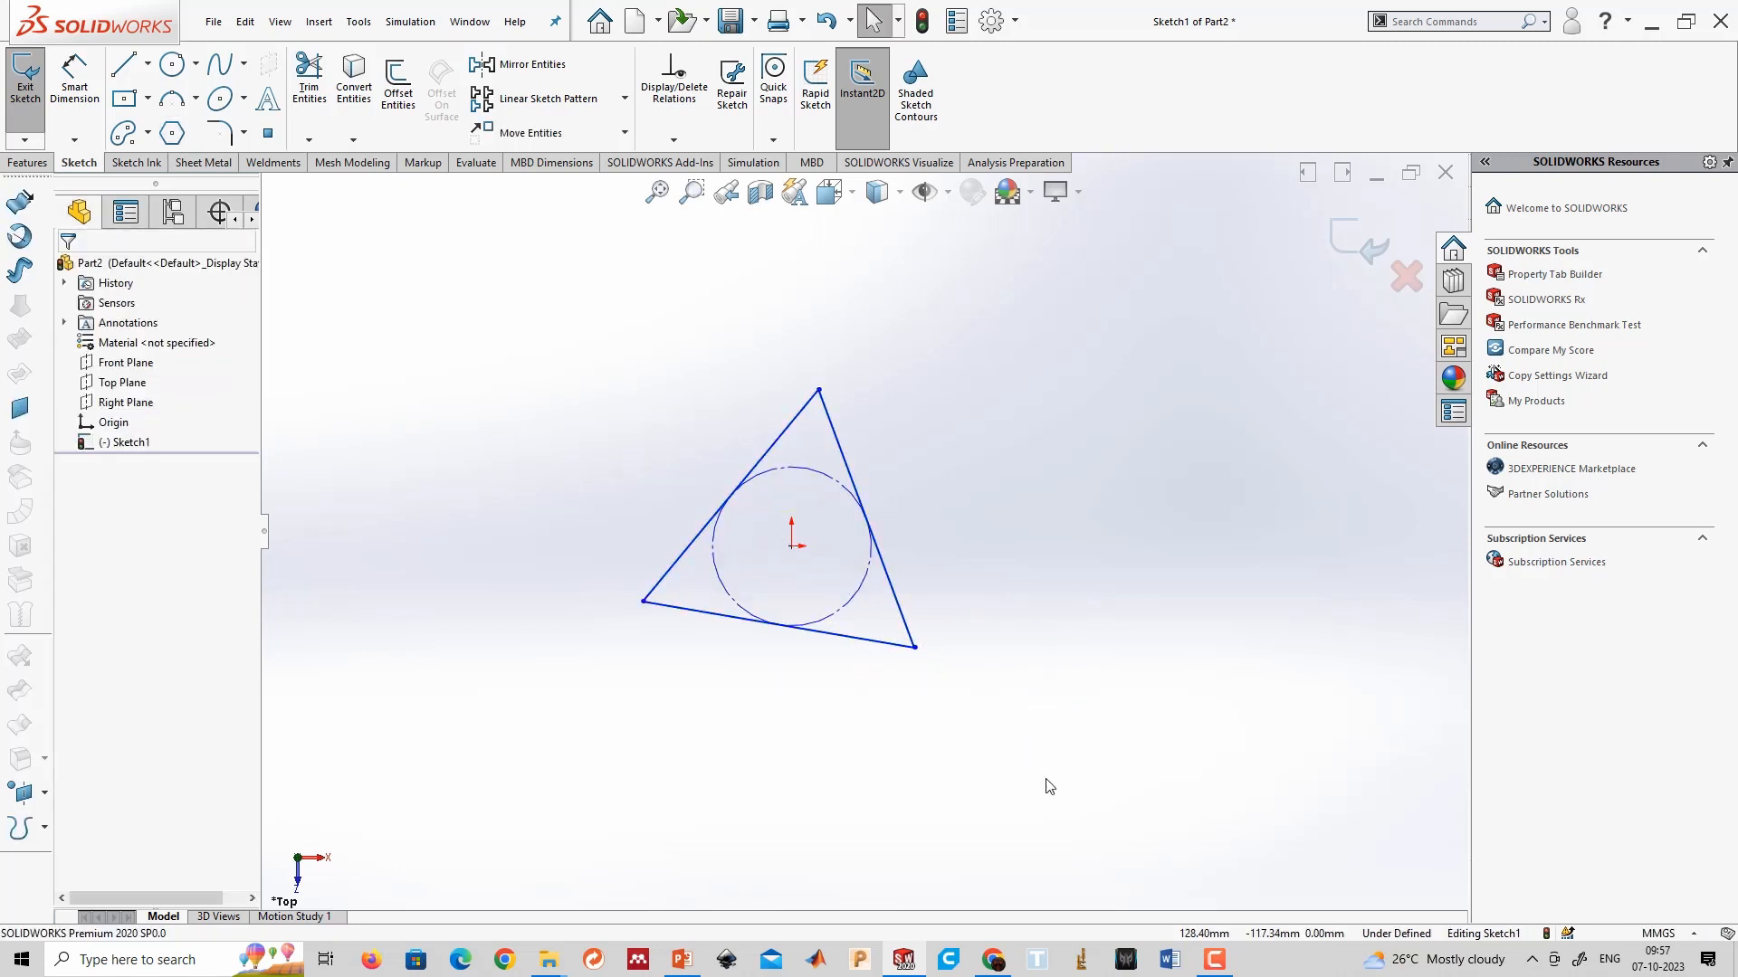
pyautogui.moveTo(1043, 784); pyautogui.dragTo(546, 315)
pyautogui.press('Delete')
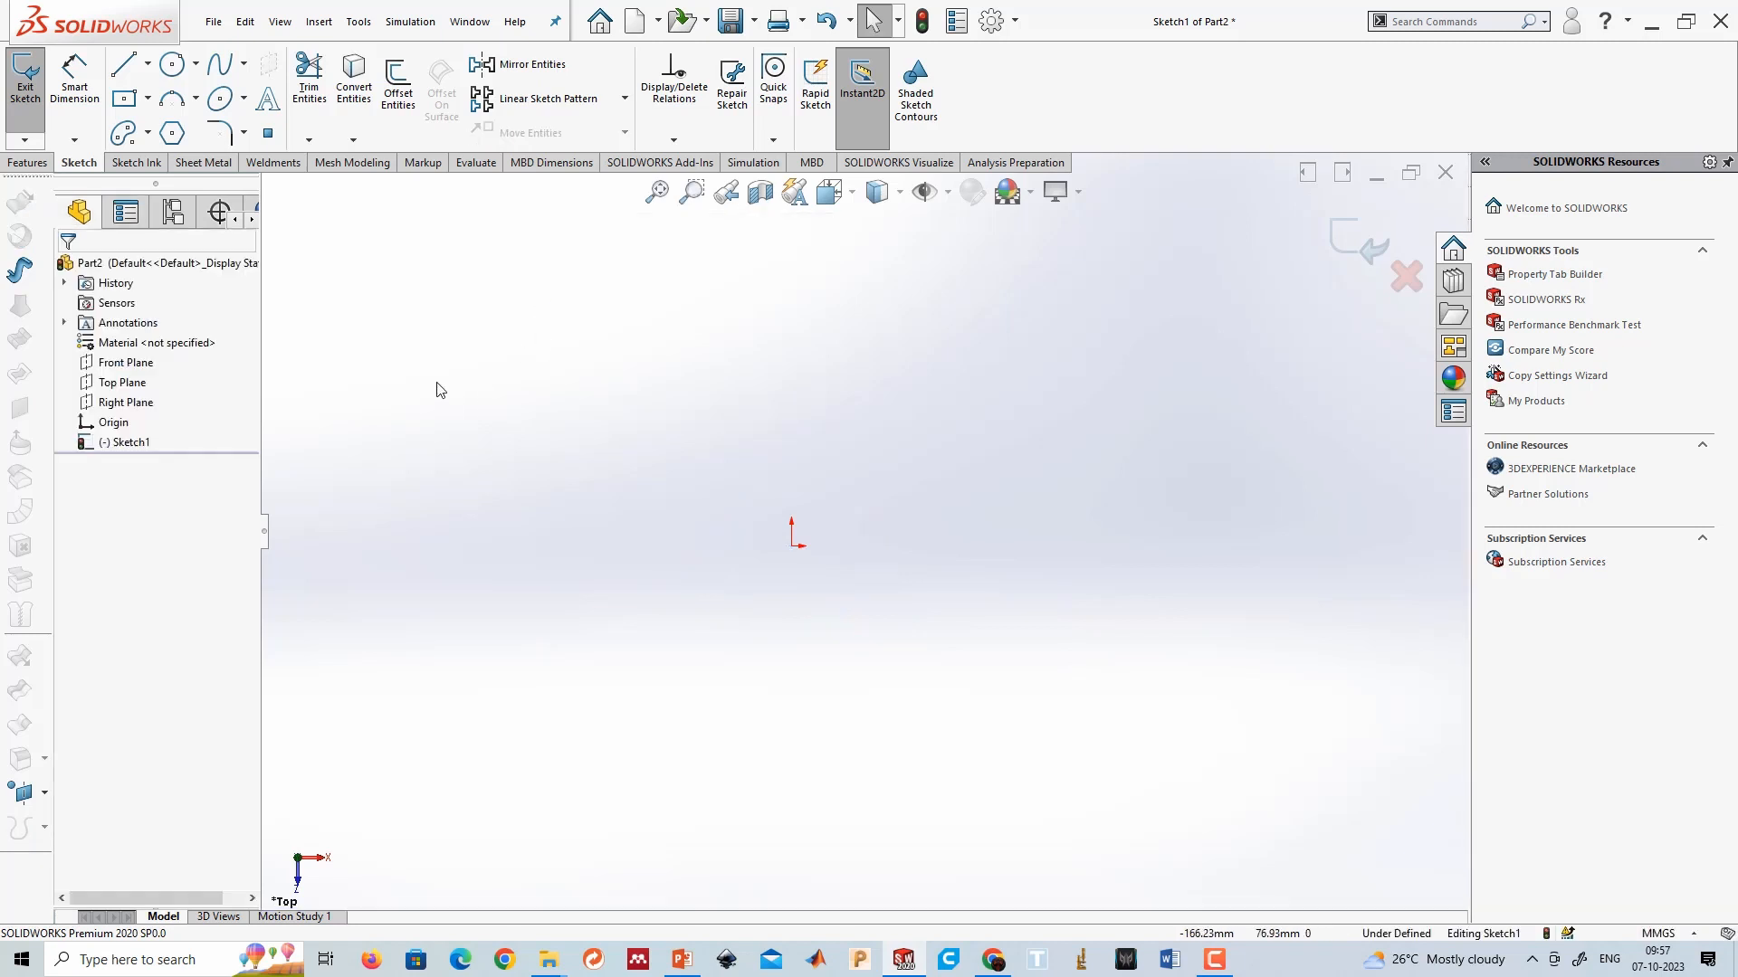
# Sketch a six-sided polygon centred on the origin with an inscribed circle about 238.5 mm in diameter, rotated to about 329.6°.
pyautogui.click(179, 141)
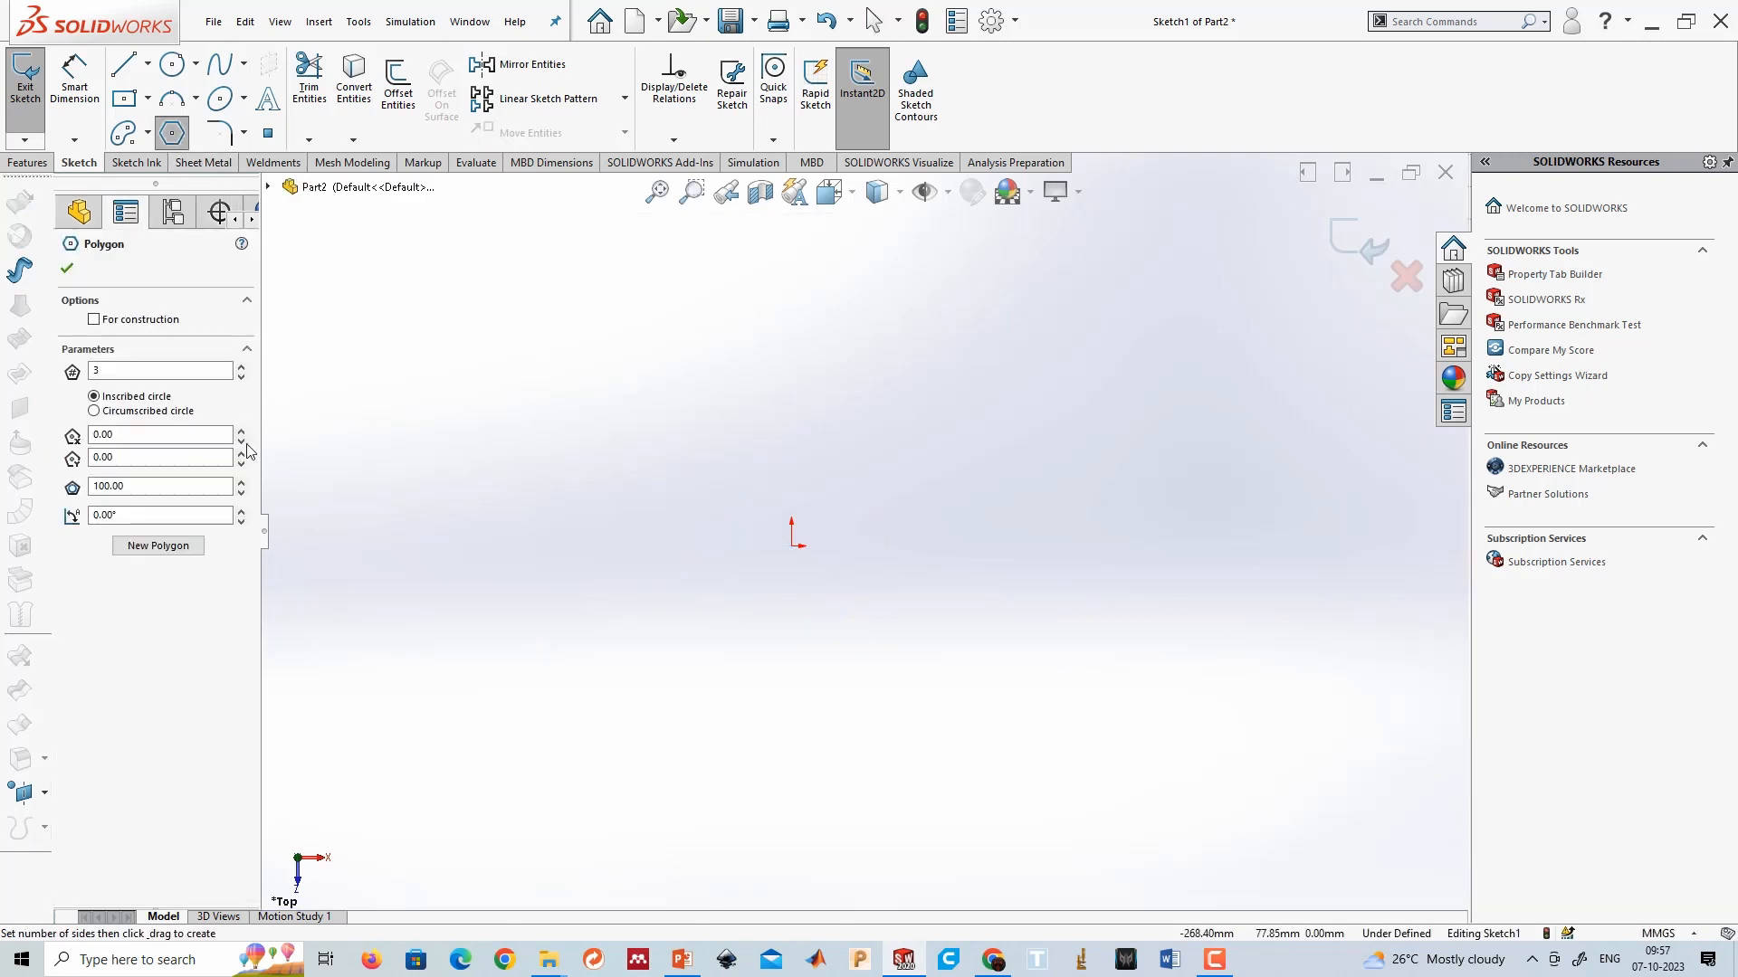
pyautogui.write('6')
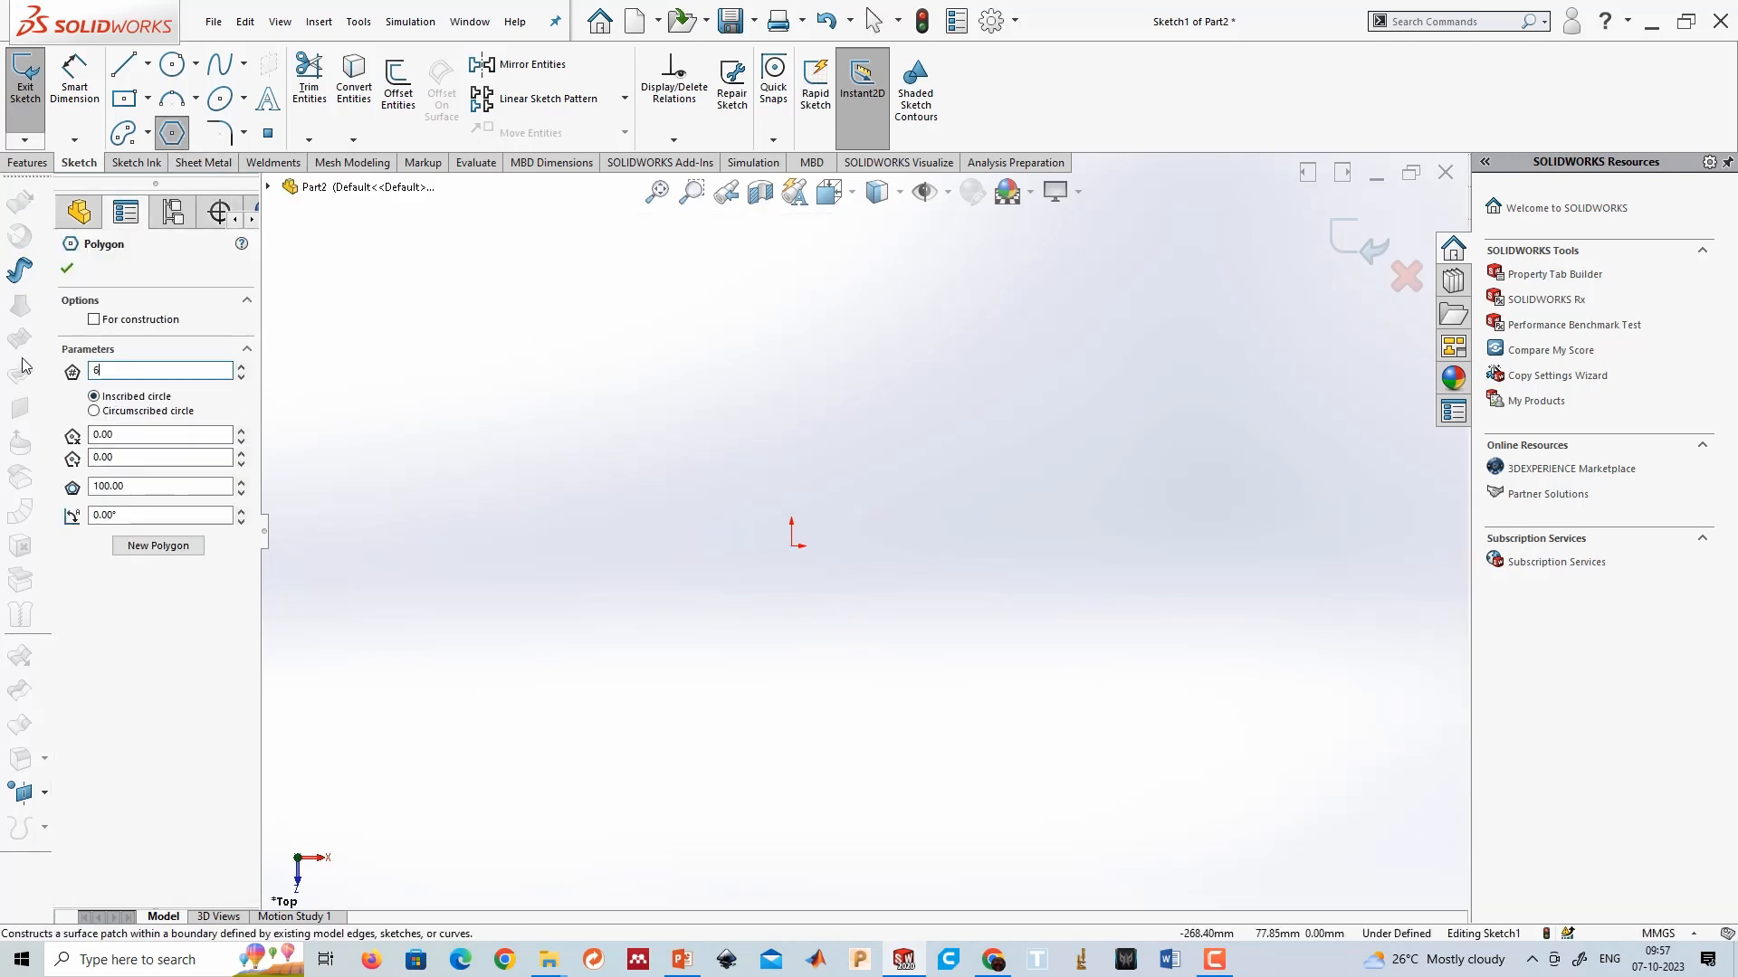
pyautogui.click(792, 545)
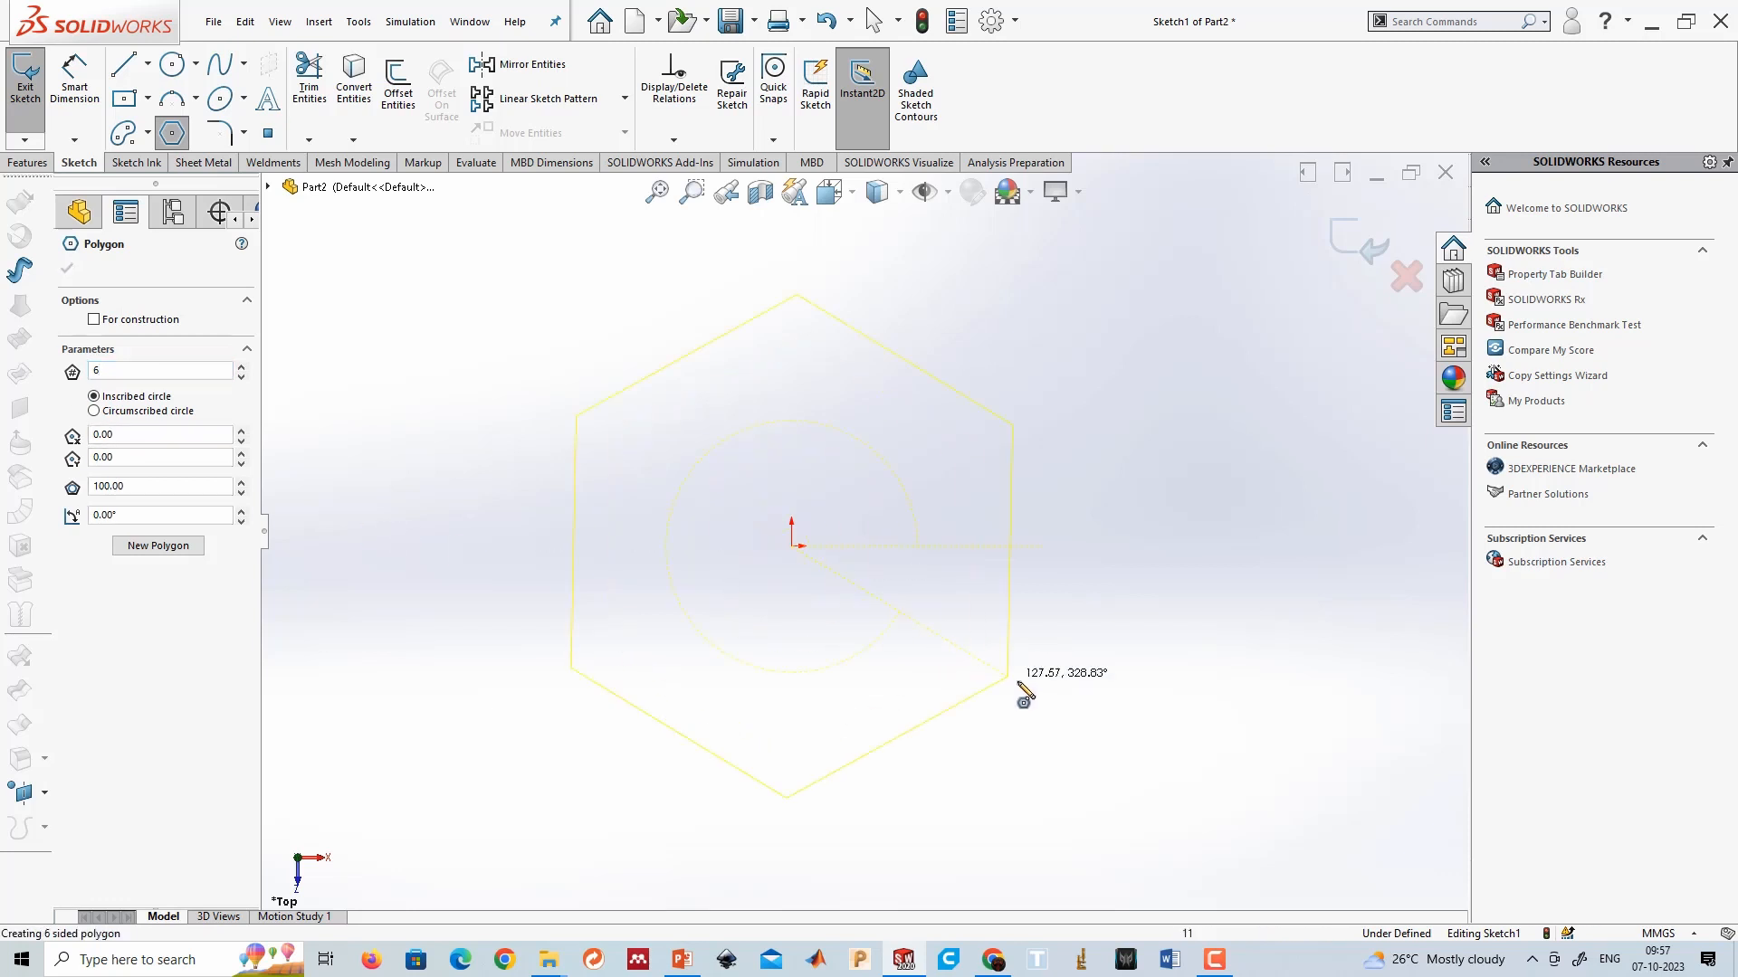
pyautogui.click(1028, 685)
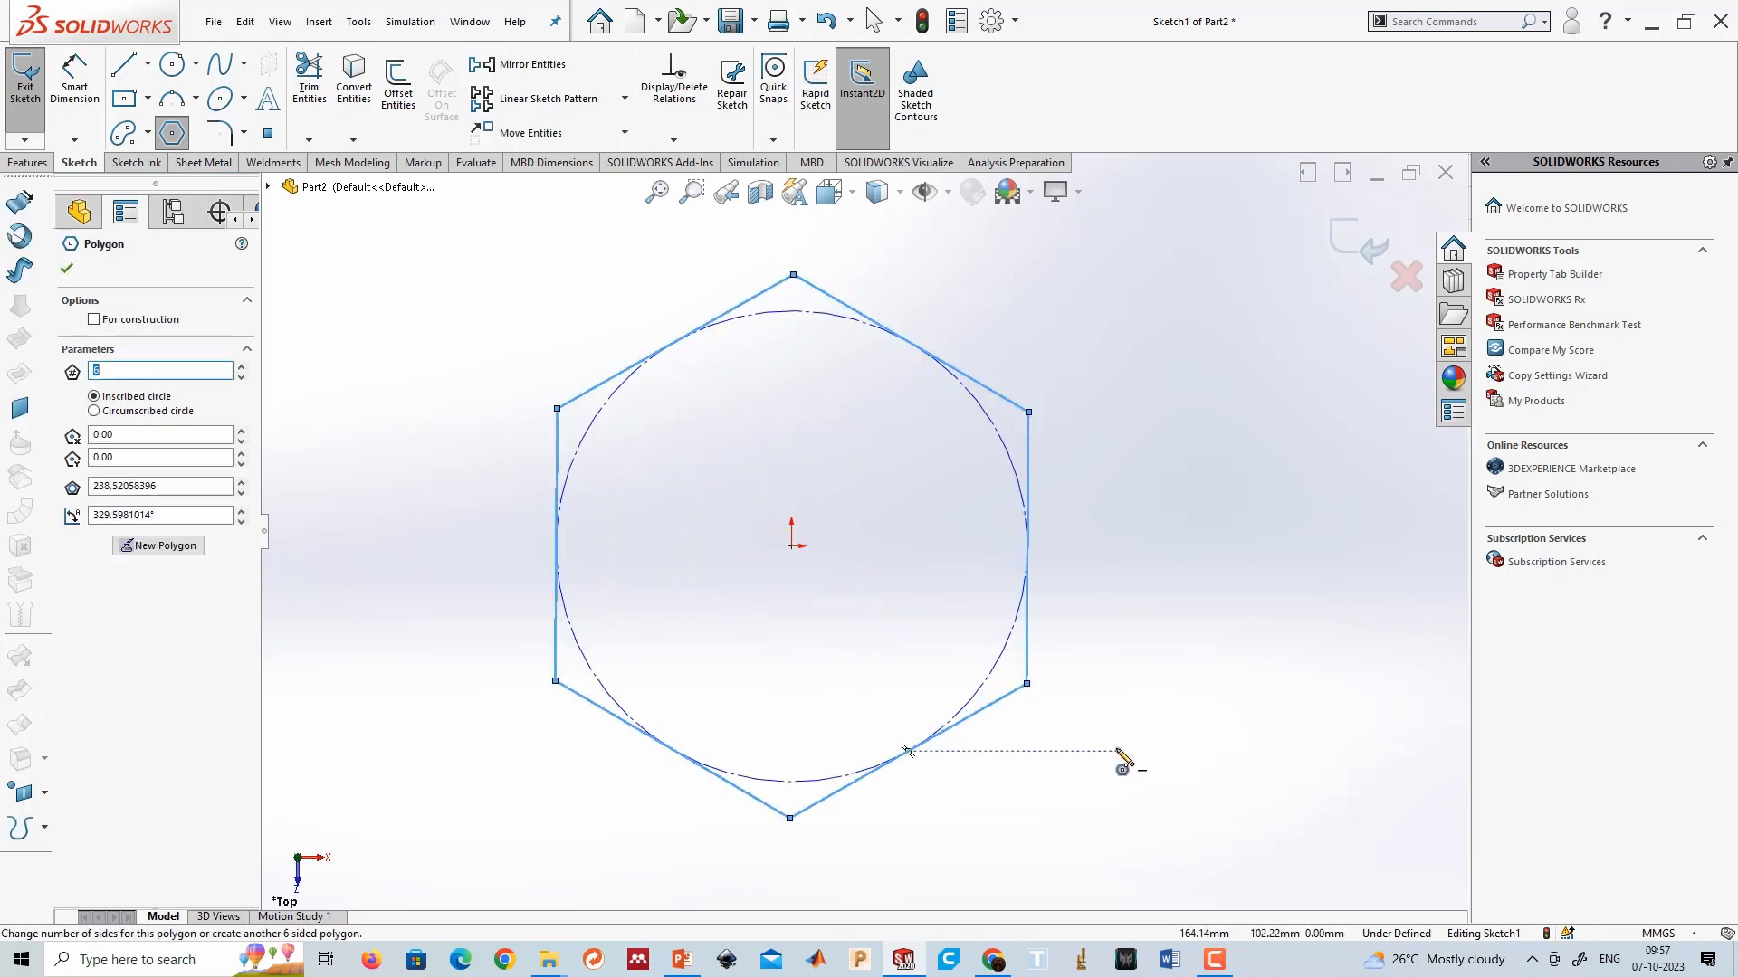
pyautogui.press('Escape')
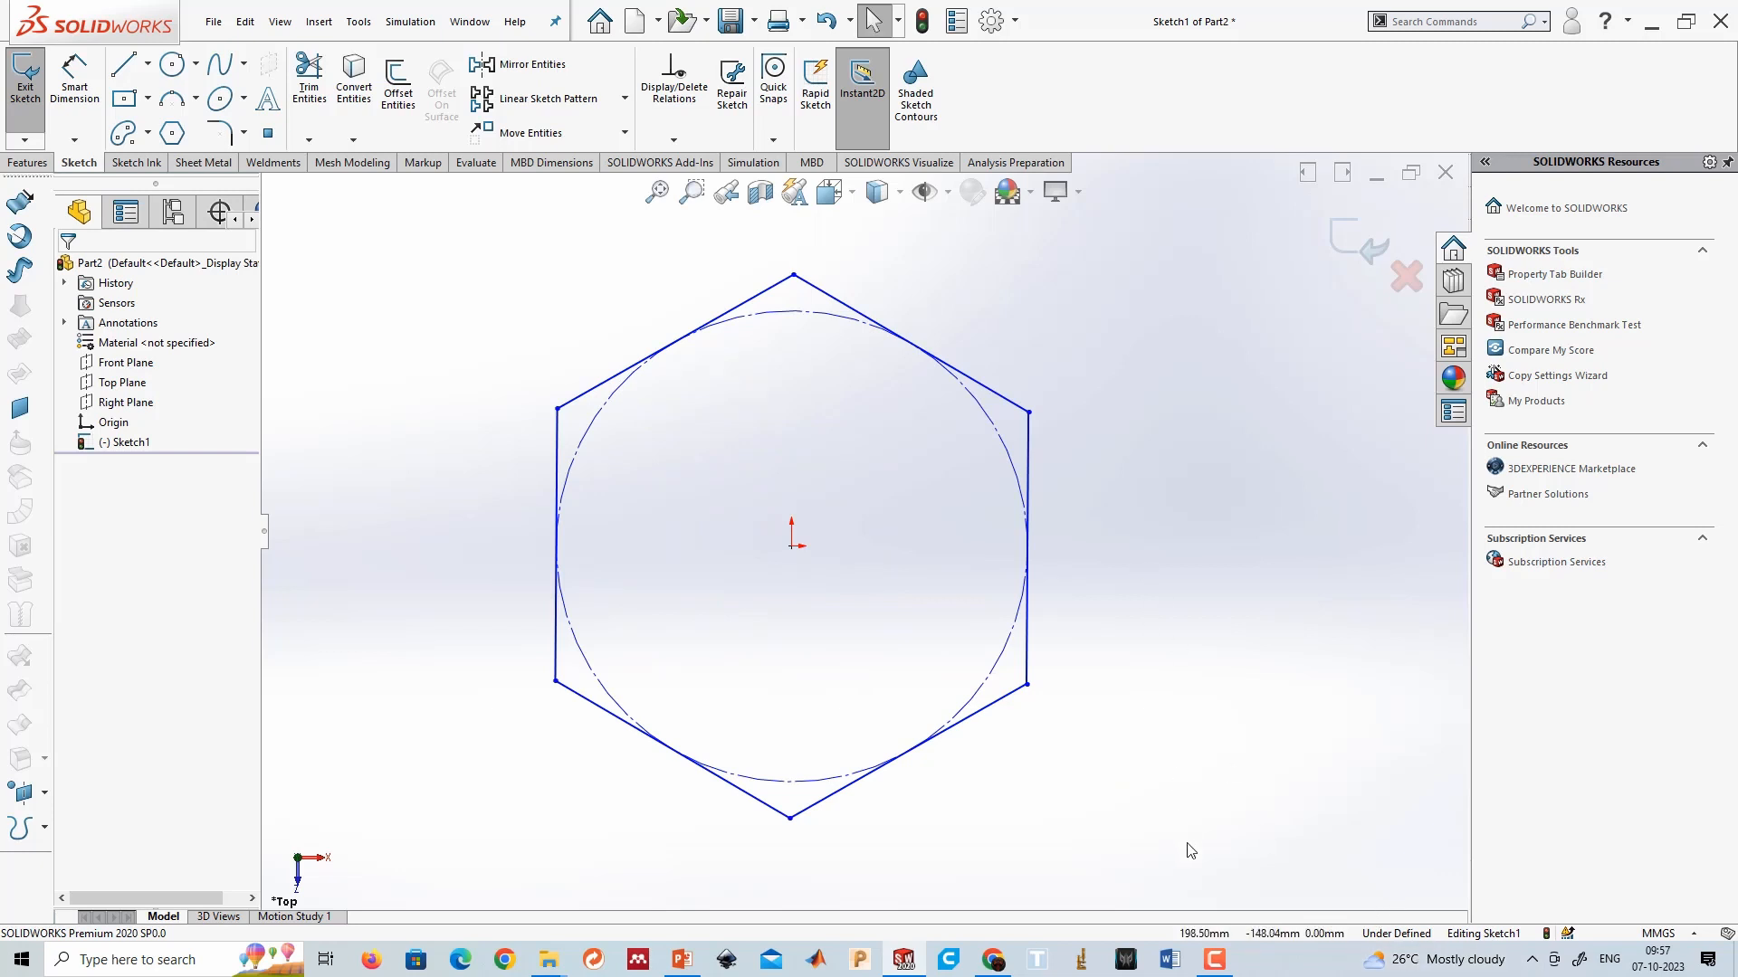
# Dimension the distance between the hexagon's two near-vertical sides and set it to 100 mm.
pyautogui.moveTo(1191, 849); pyautogui.dragTo(905, 168, button='right')
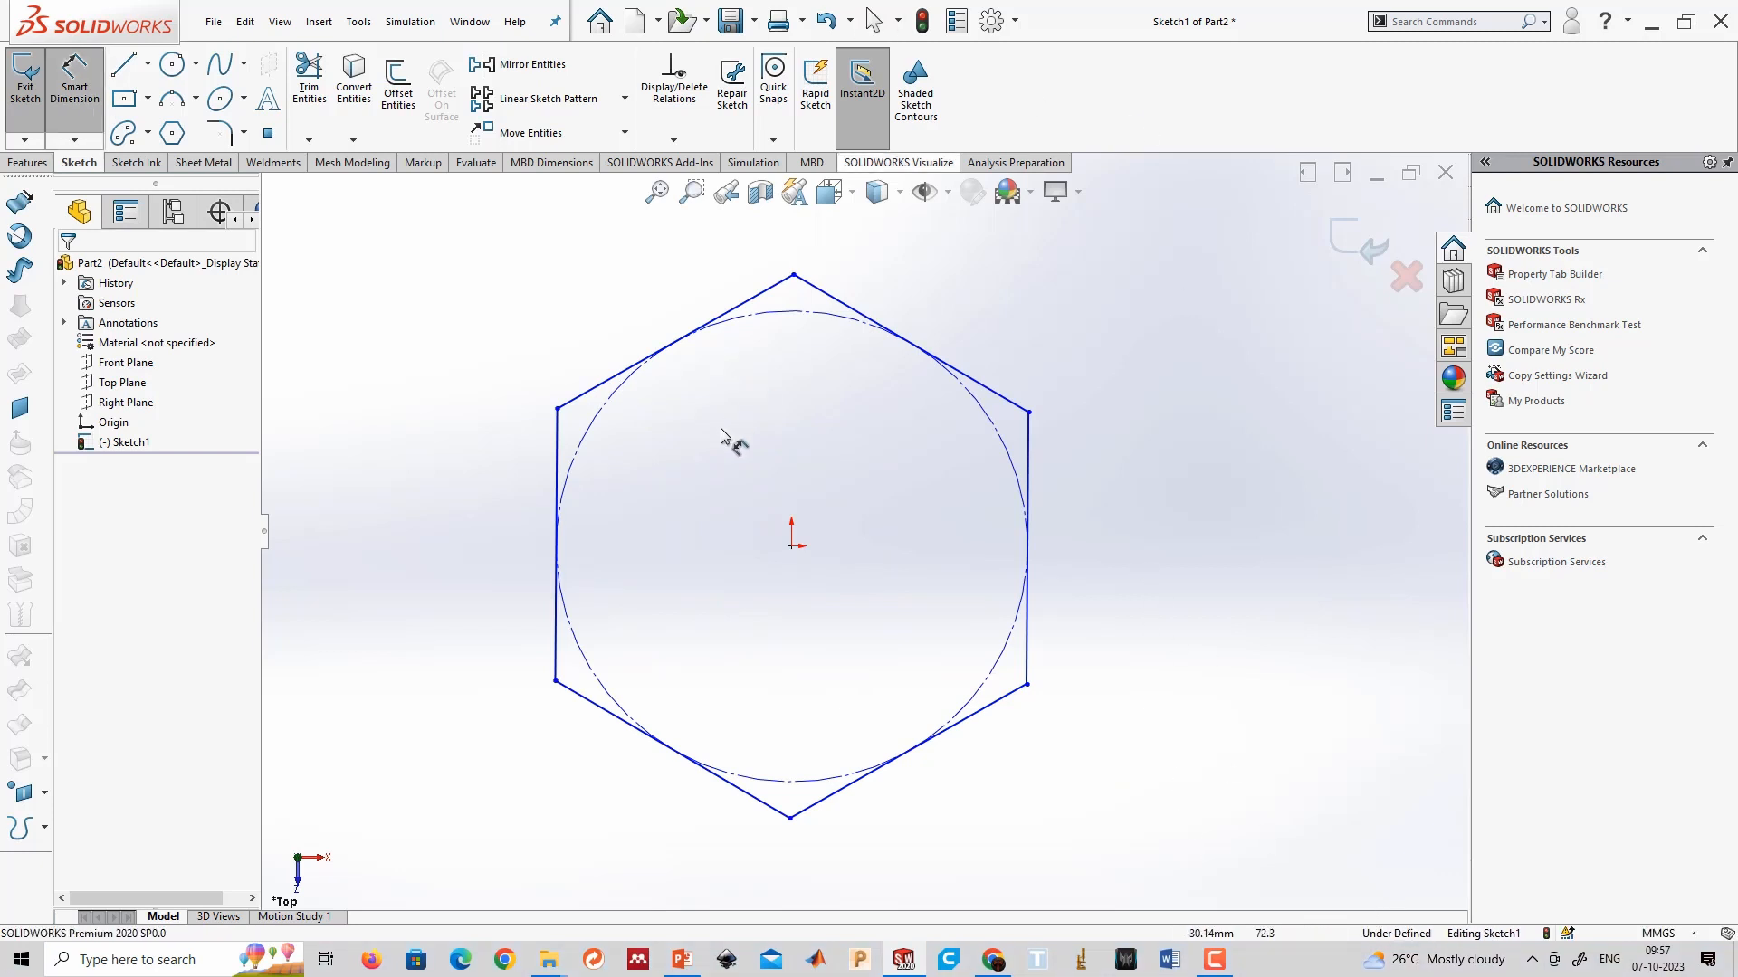
pyautogui.click(559, 484)
pyautogui.click(1027, 471)
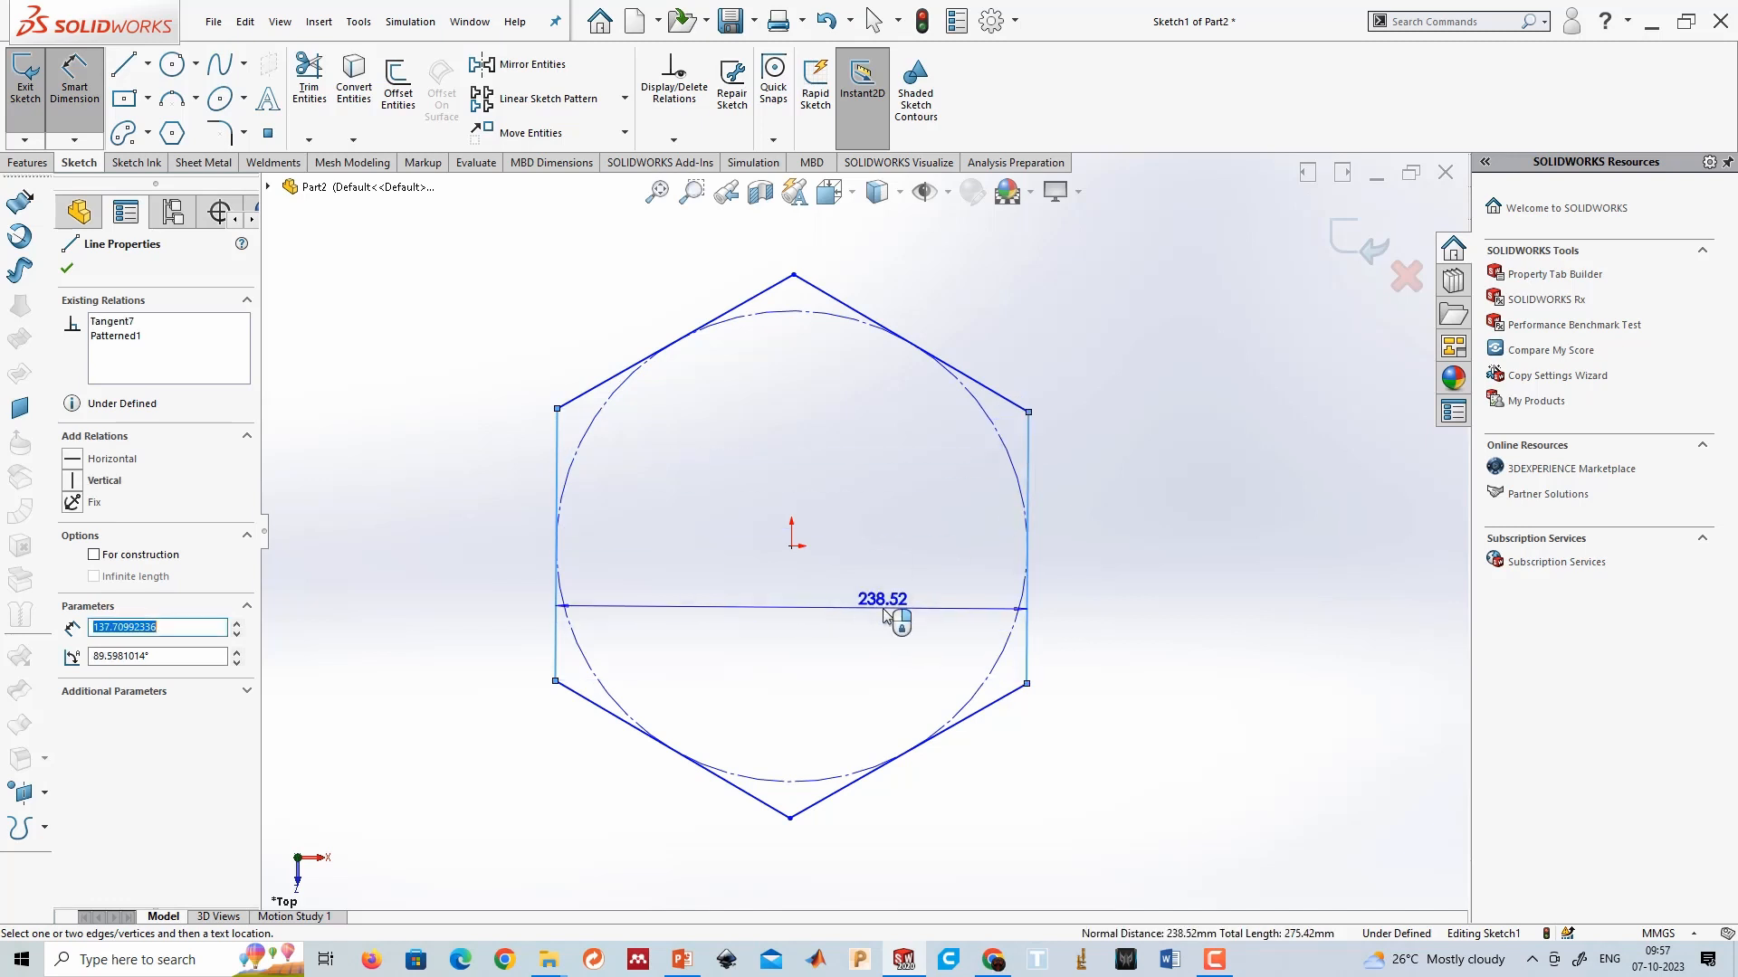
pyautogui.click(901, 623)
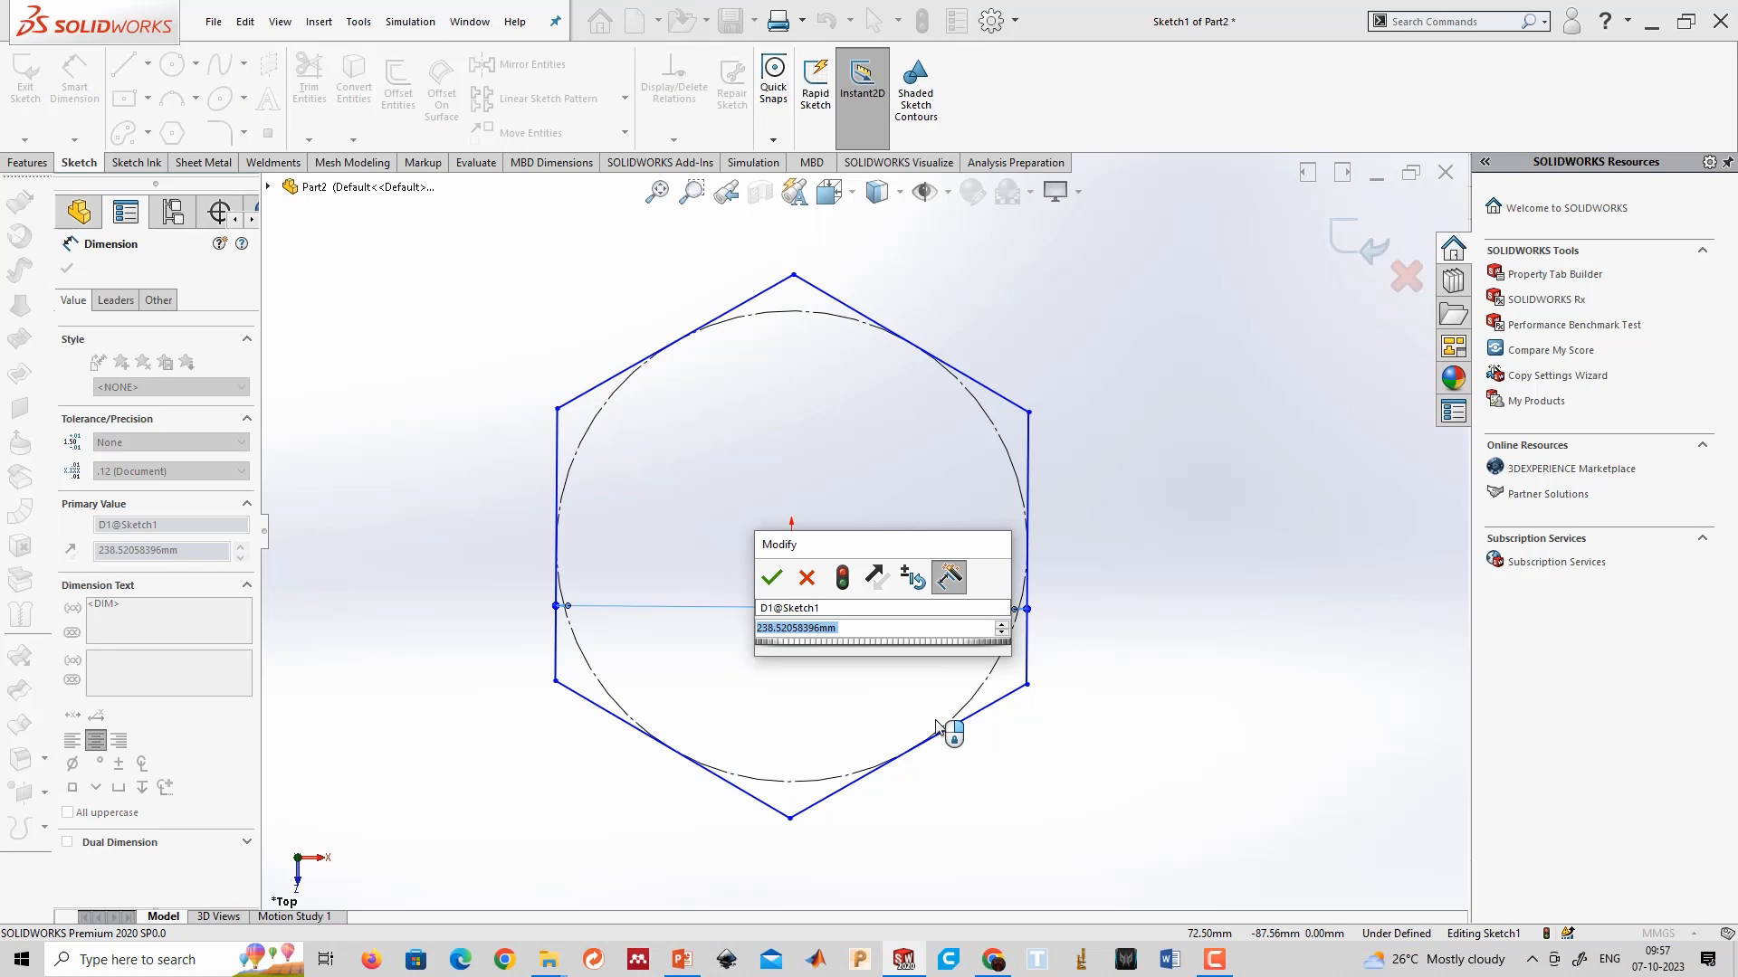
pyautogui.write('100')
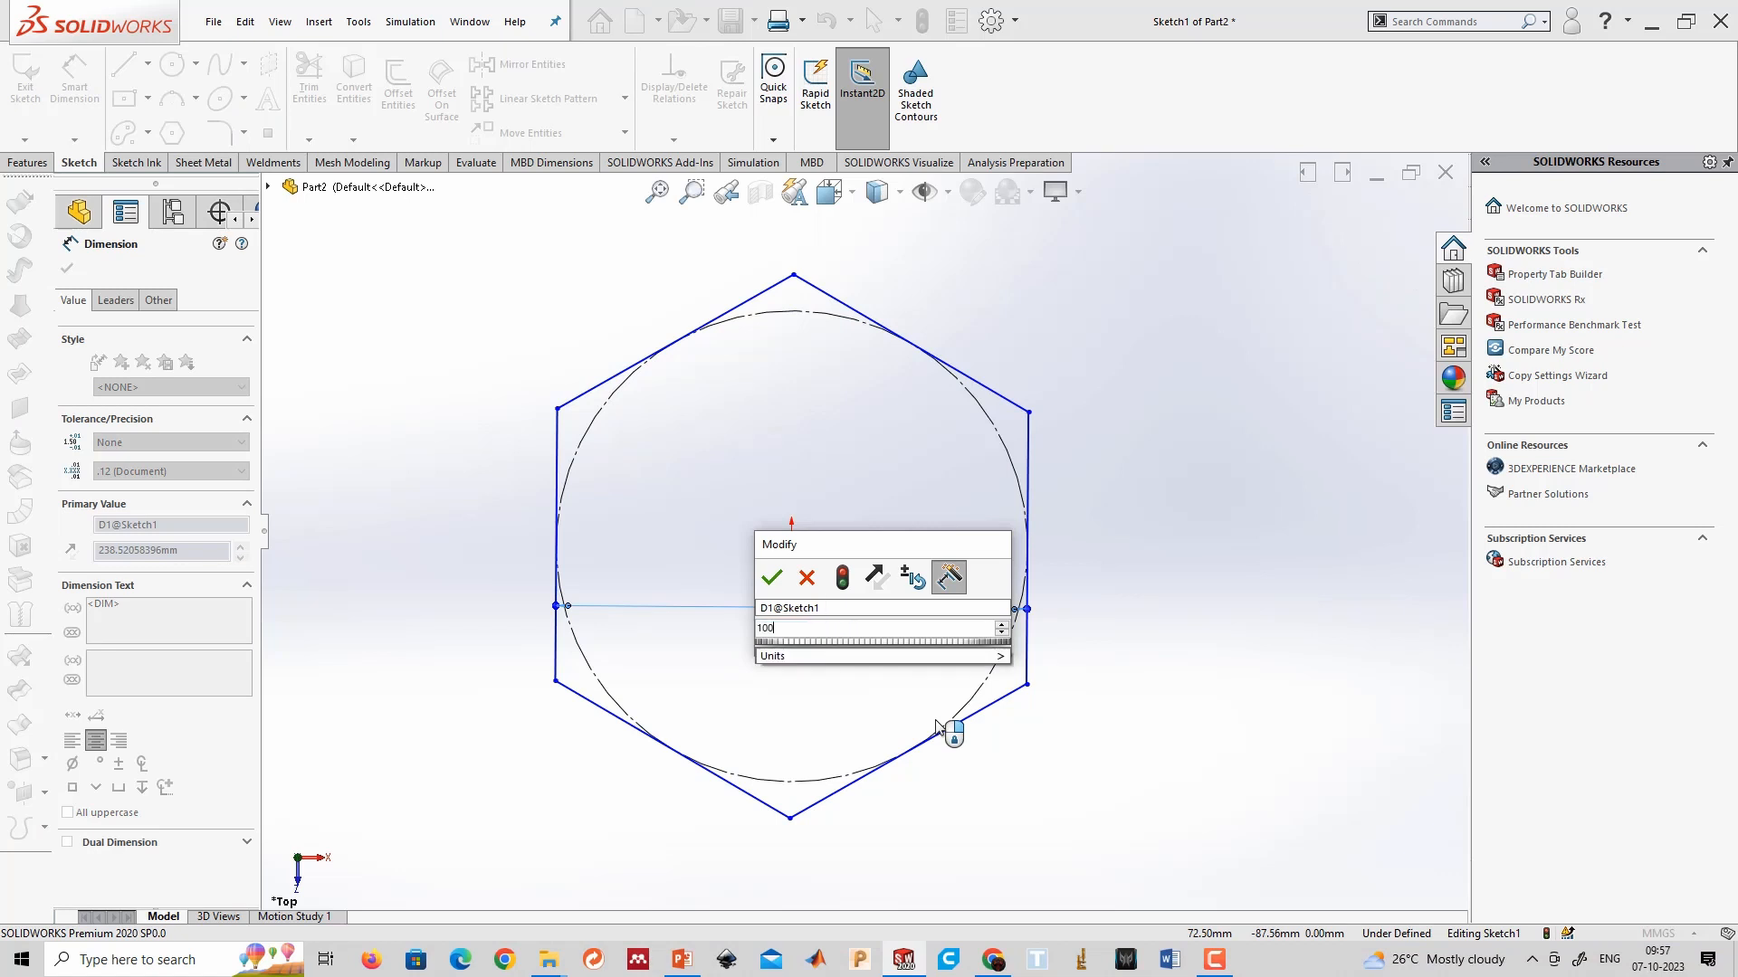
pyautogui.press('Return')
pyautogui.press('Escape')
pyautogui.press('Escape')
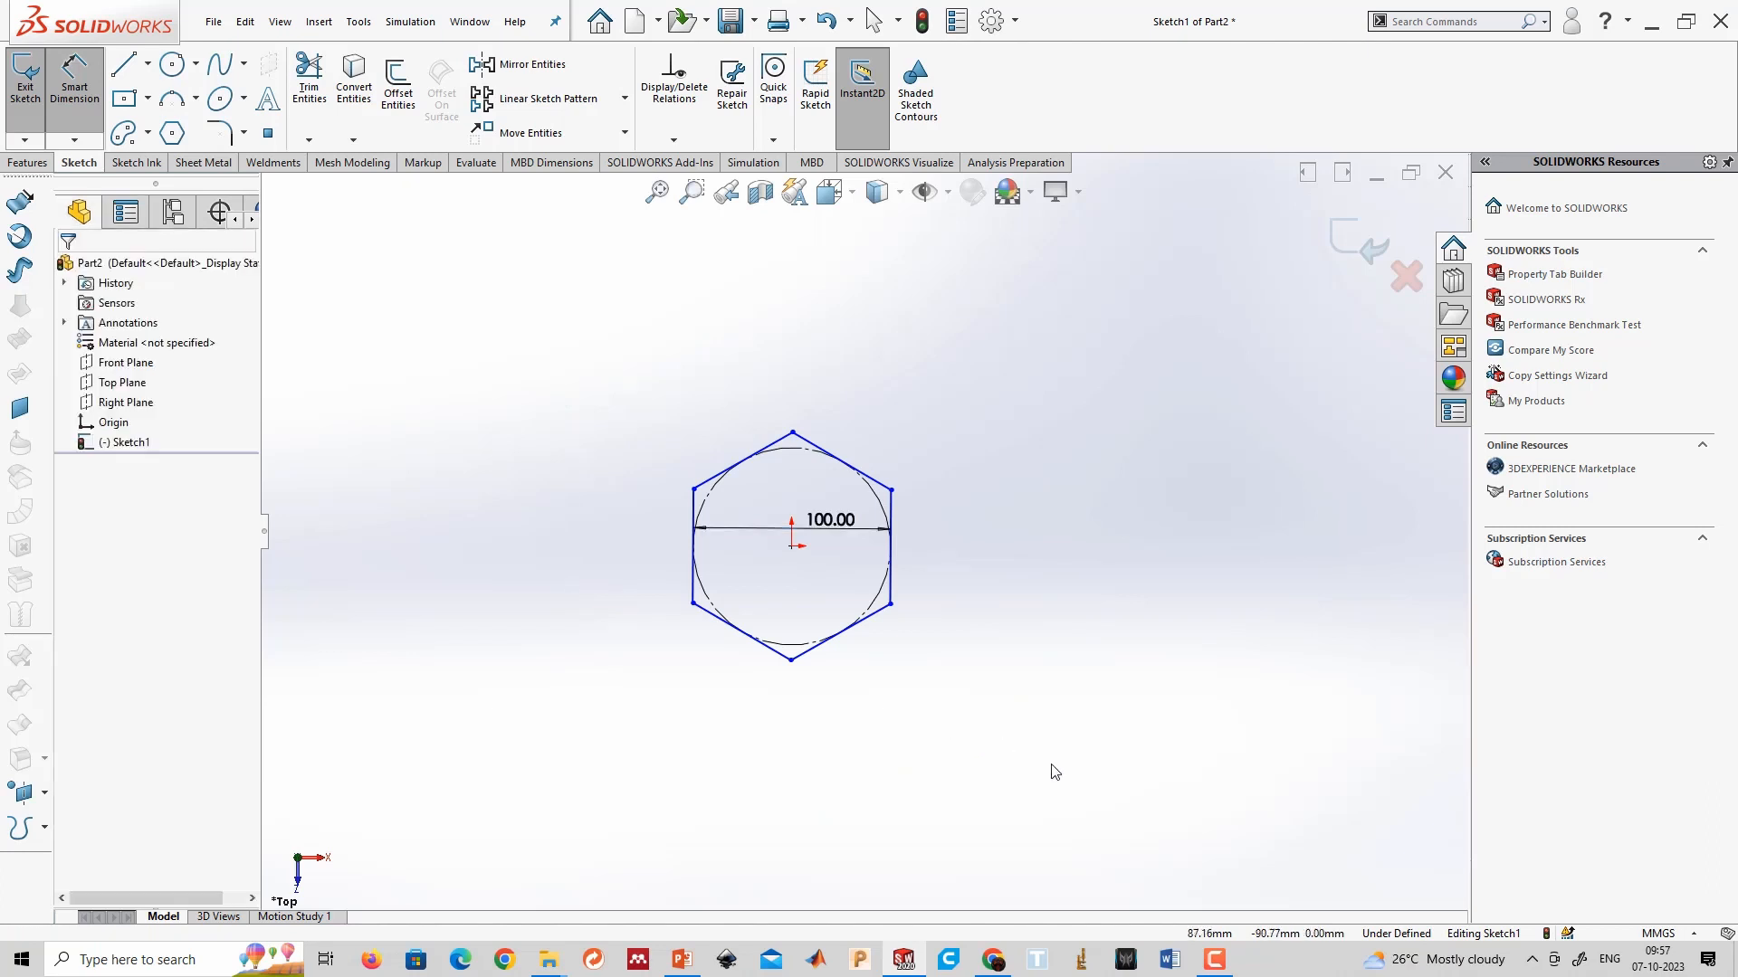
# Rotate the hexagon clockwise about the origin by moving its upper-left vertex to test its remaining freedom.
pyautogui.scroll(-2, 1339, 887)
pyautogui.press('f')
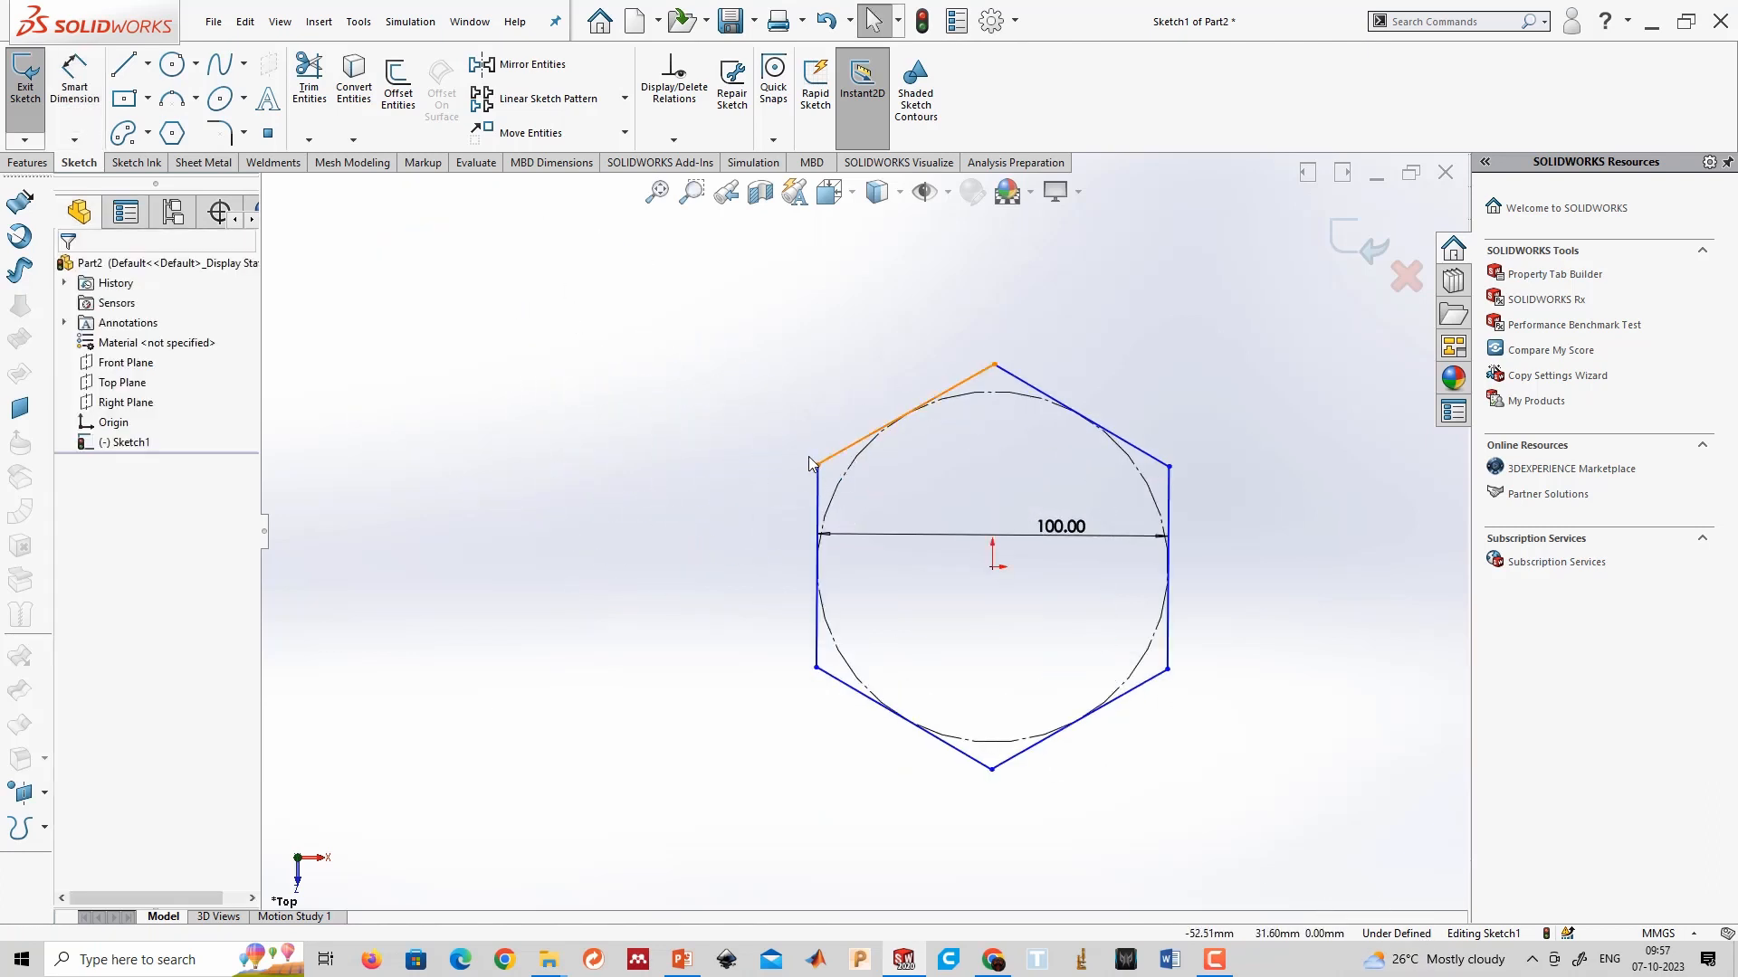
pyautogui.moveTo(819, 465); pyautogui.dragTo(797, 371)
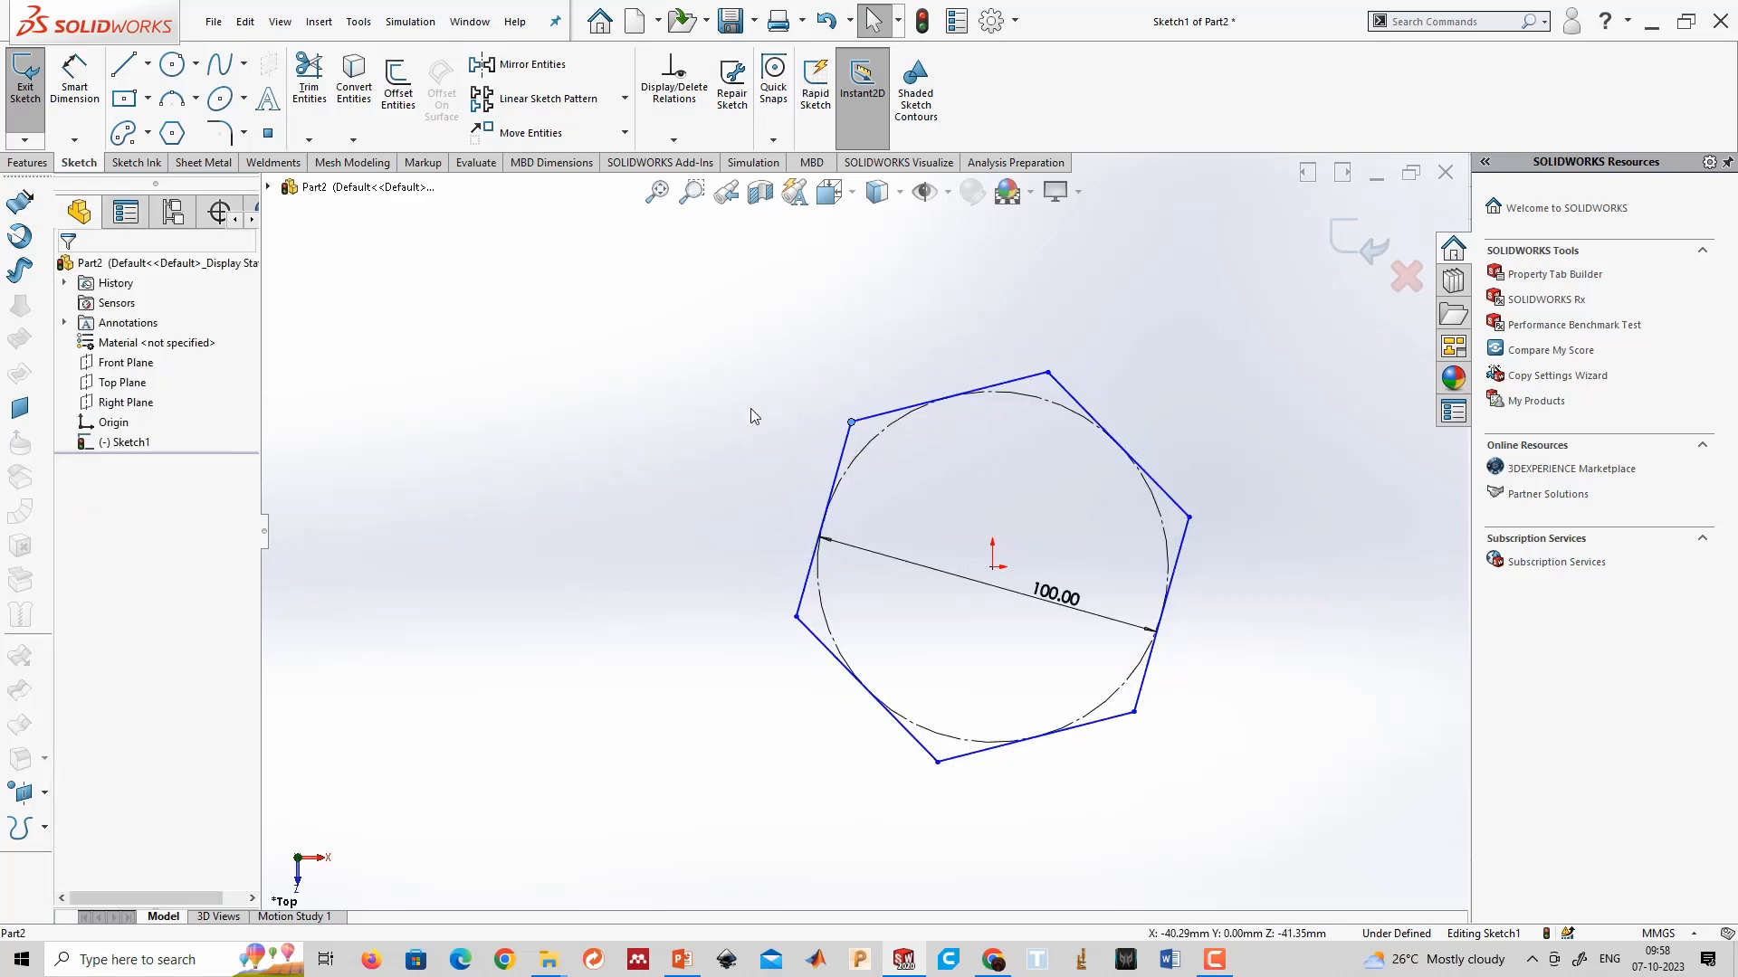
# Constrain the hexagon's upper-left steep side to vertical, and delete the whole hexagon with its inscribed circle and dimension.
pyautogui.click(839, 460)
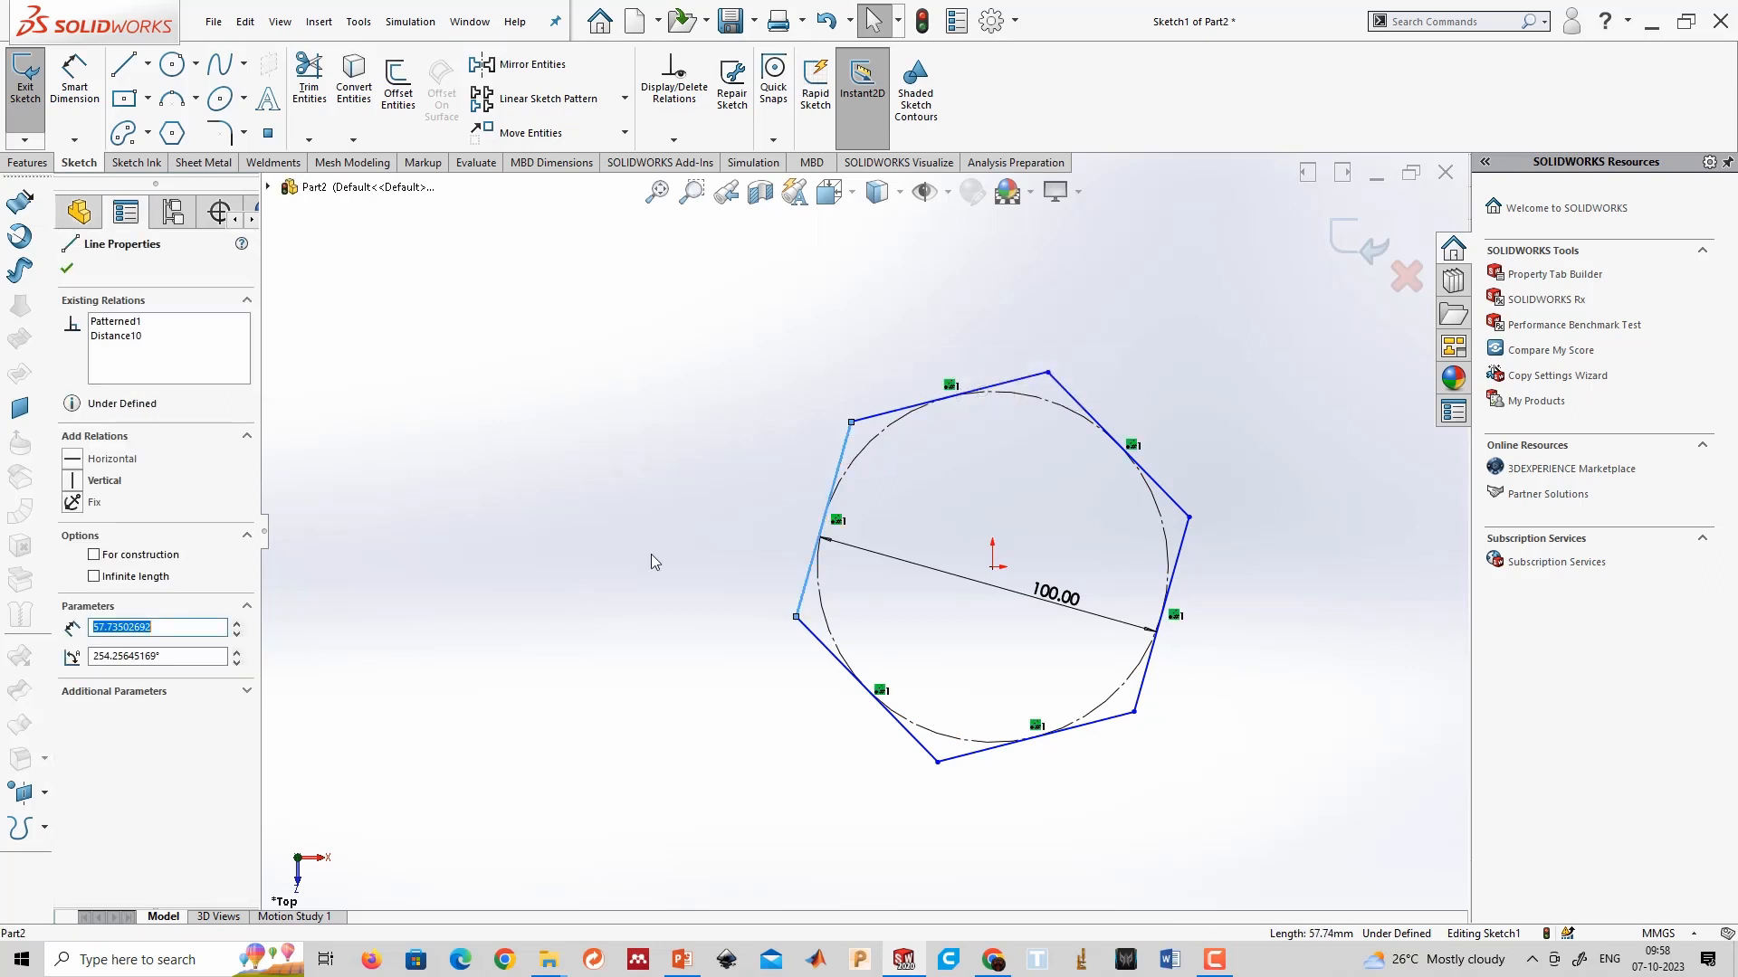
pyautogui.click(77, 487)
pyautogui.click(581, 572)
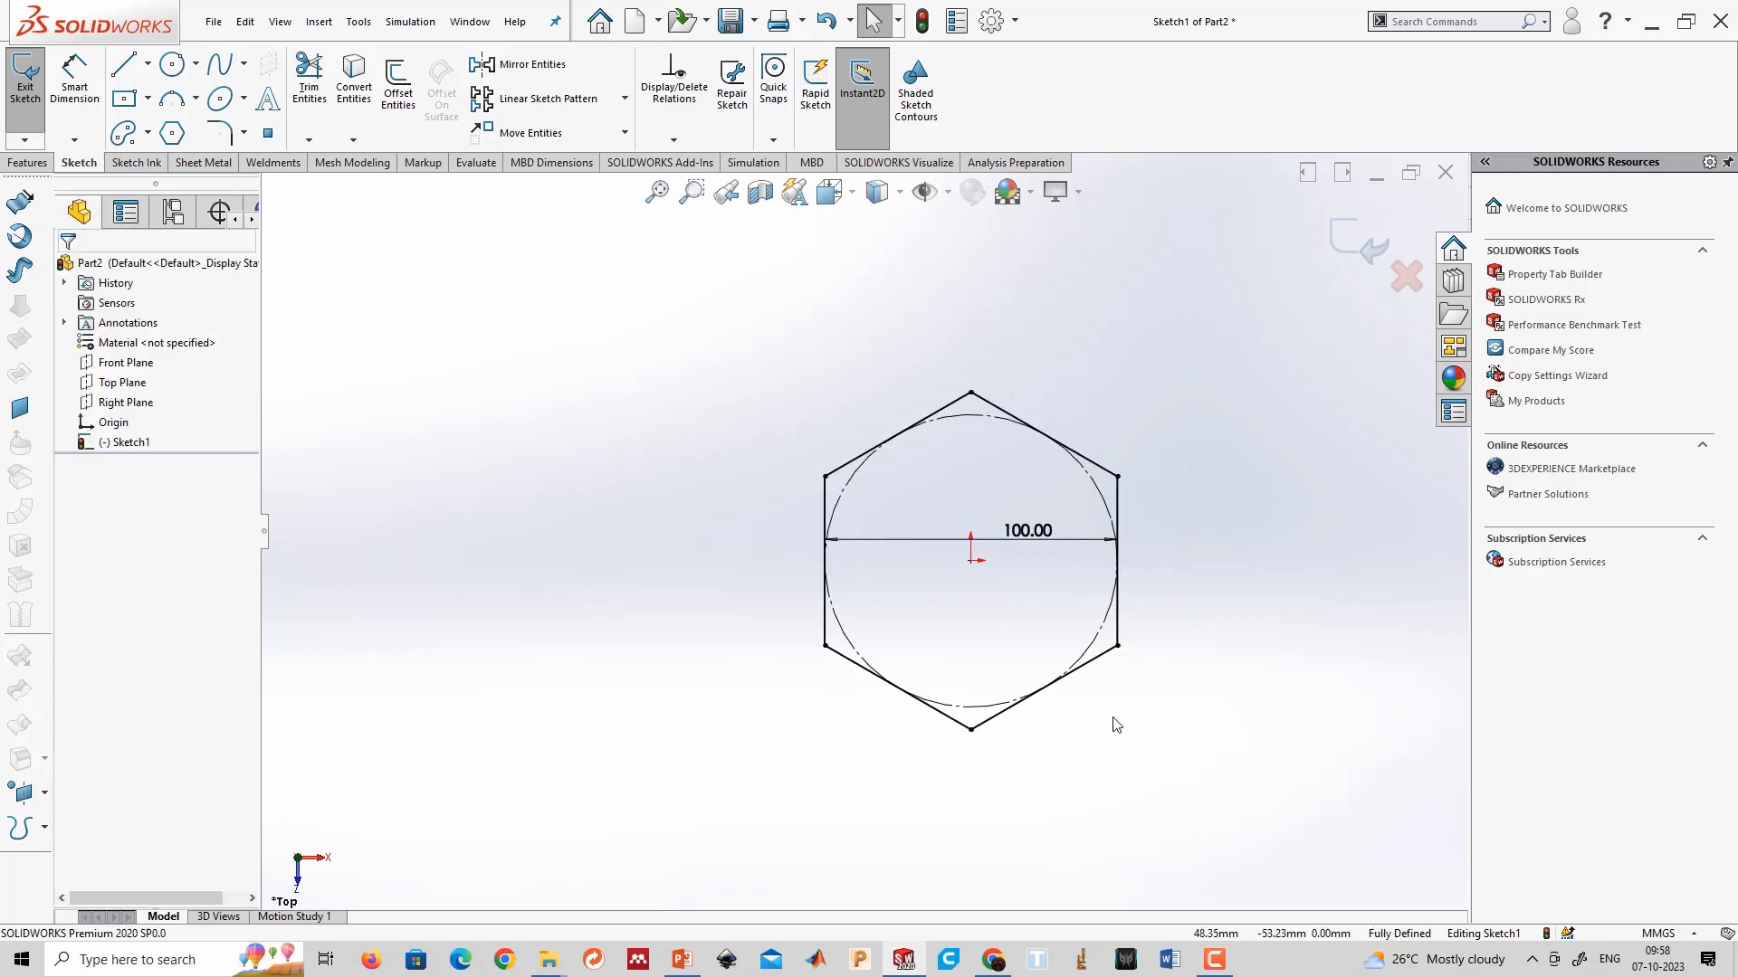
pyautogui.moveTo(1210, 777); pyautogui.dragTo(710, 282)
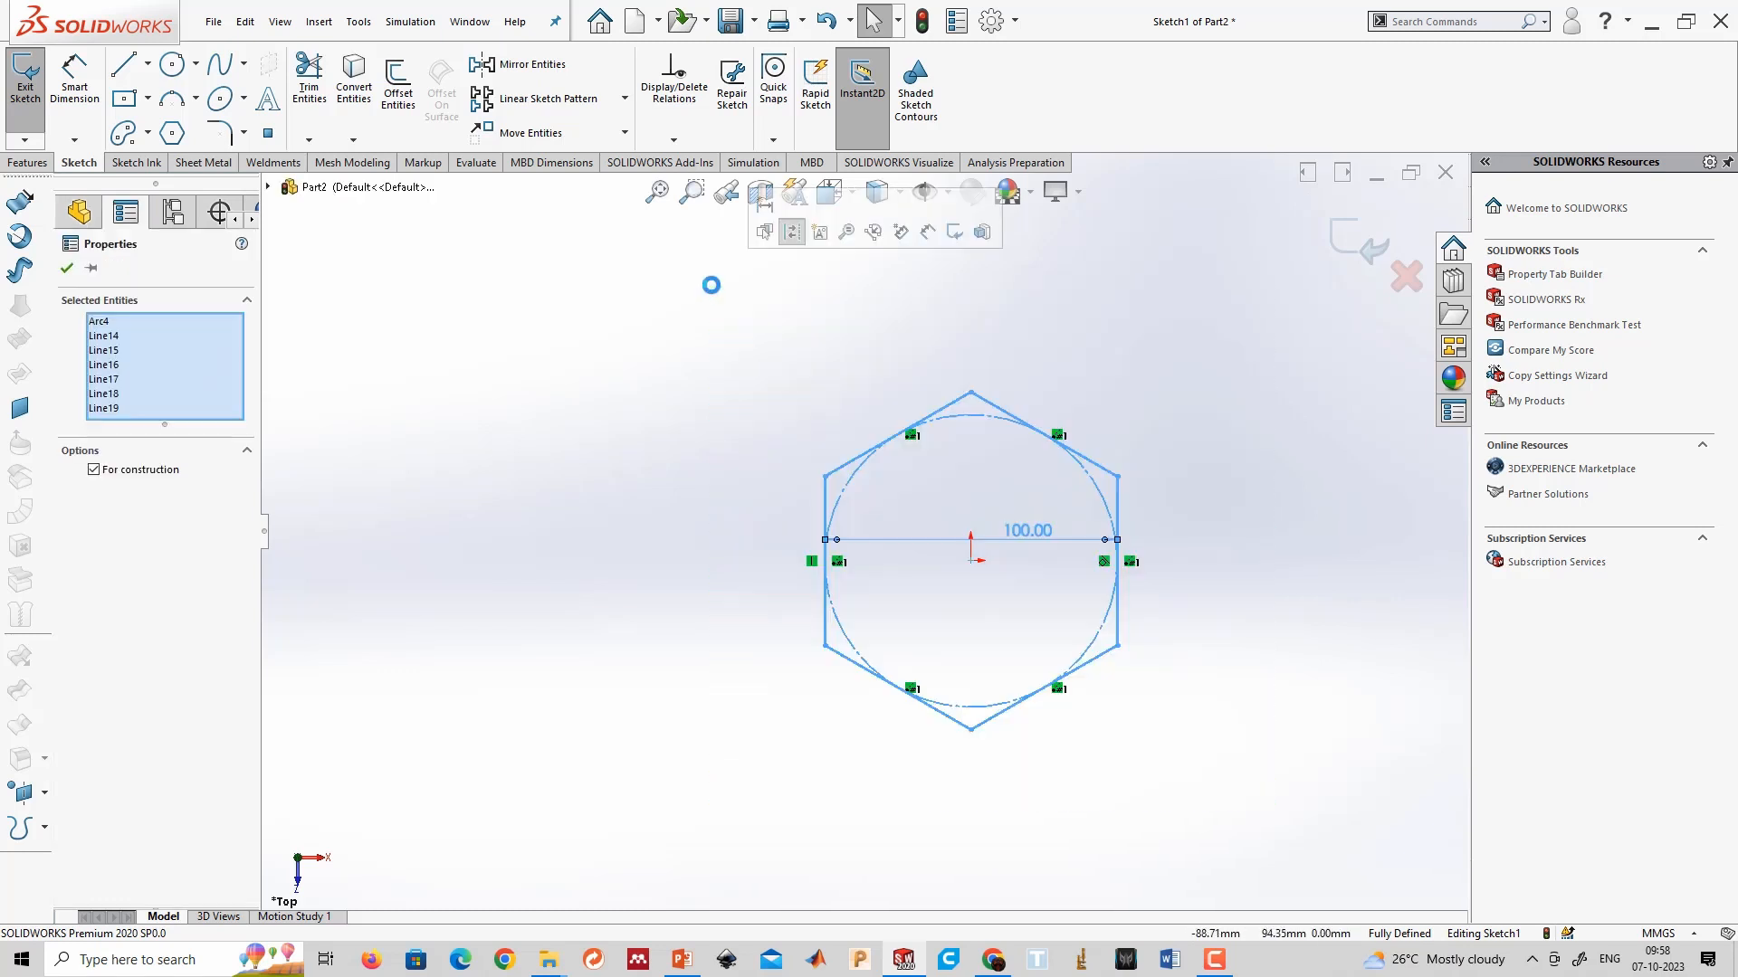
pyautogui.press('Delete')
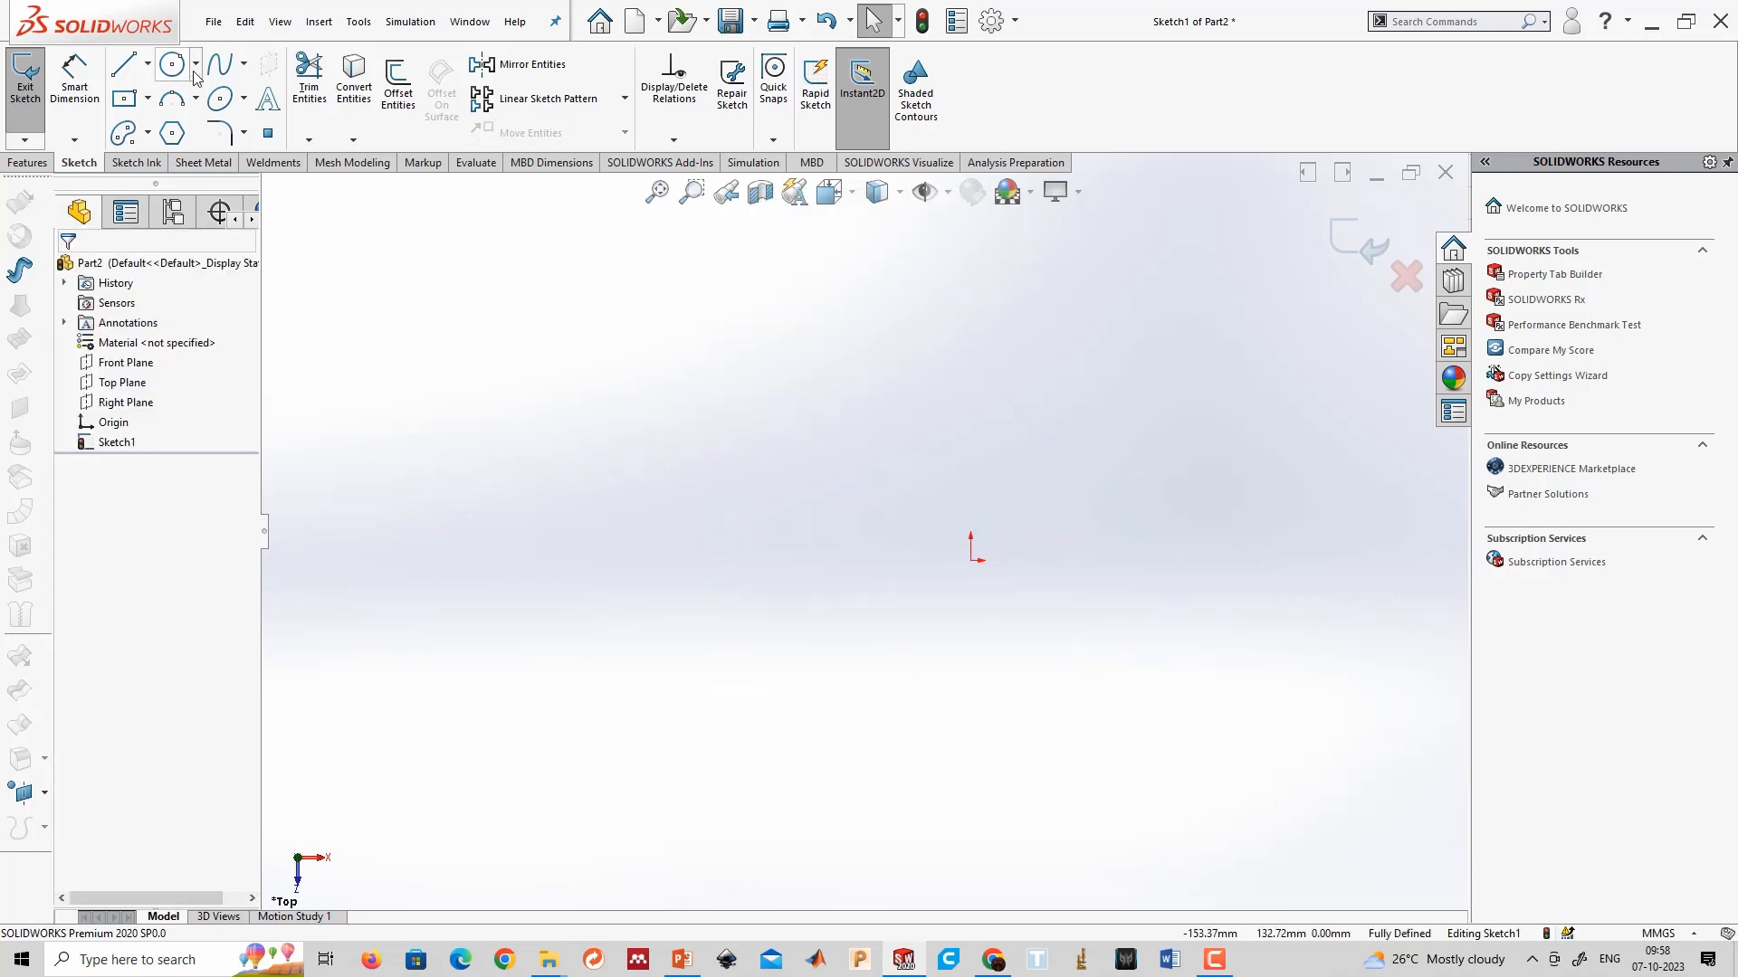
pyautogui.click(172, 98)
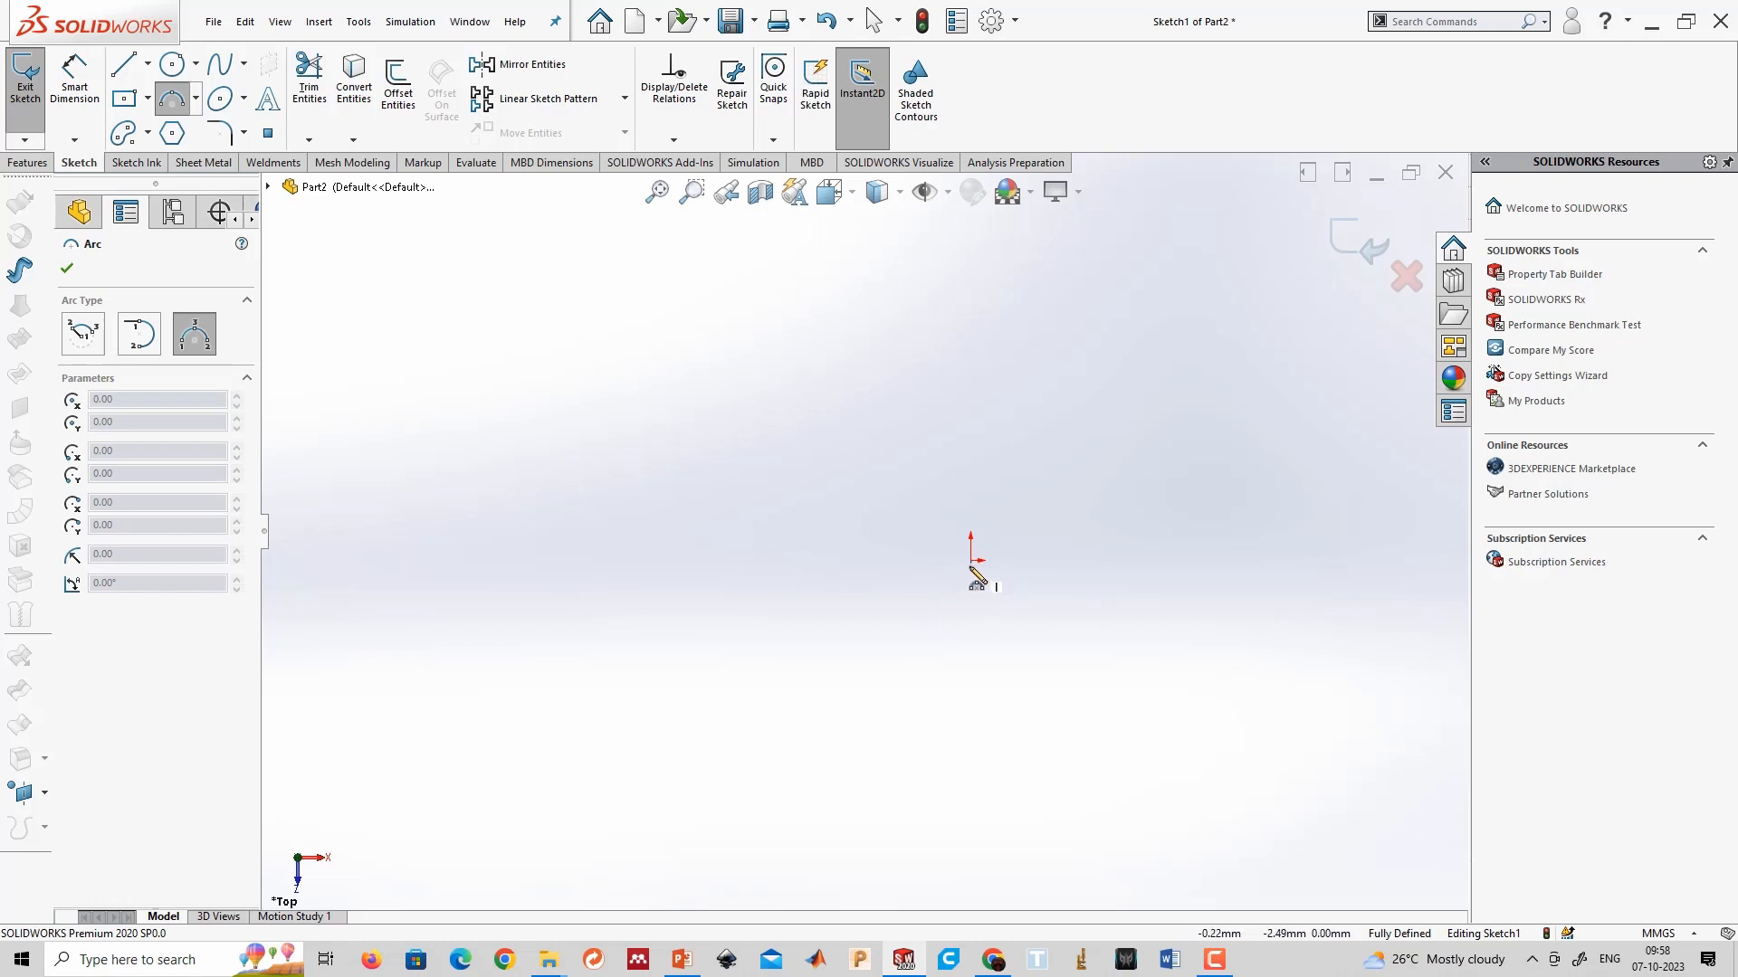
pyautogui.click(969, 558)
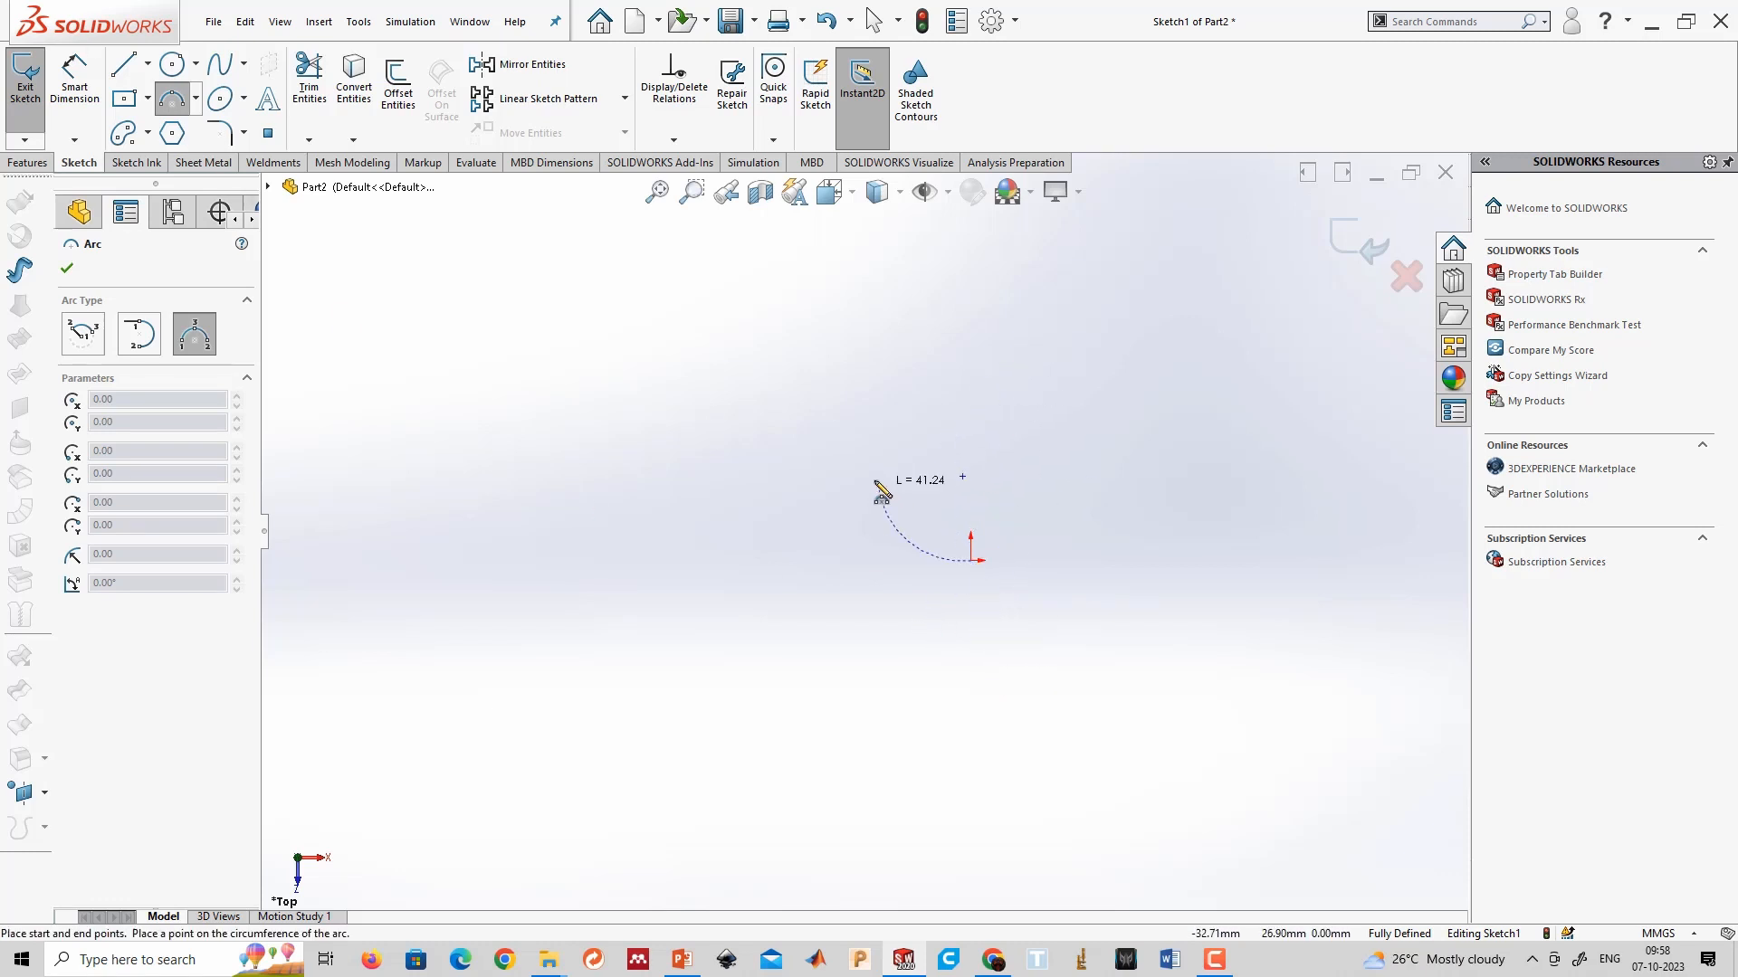
pyautogui.press('Escape')
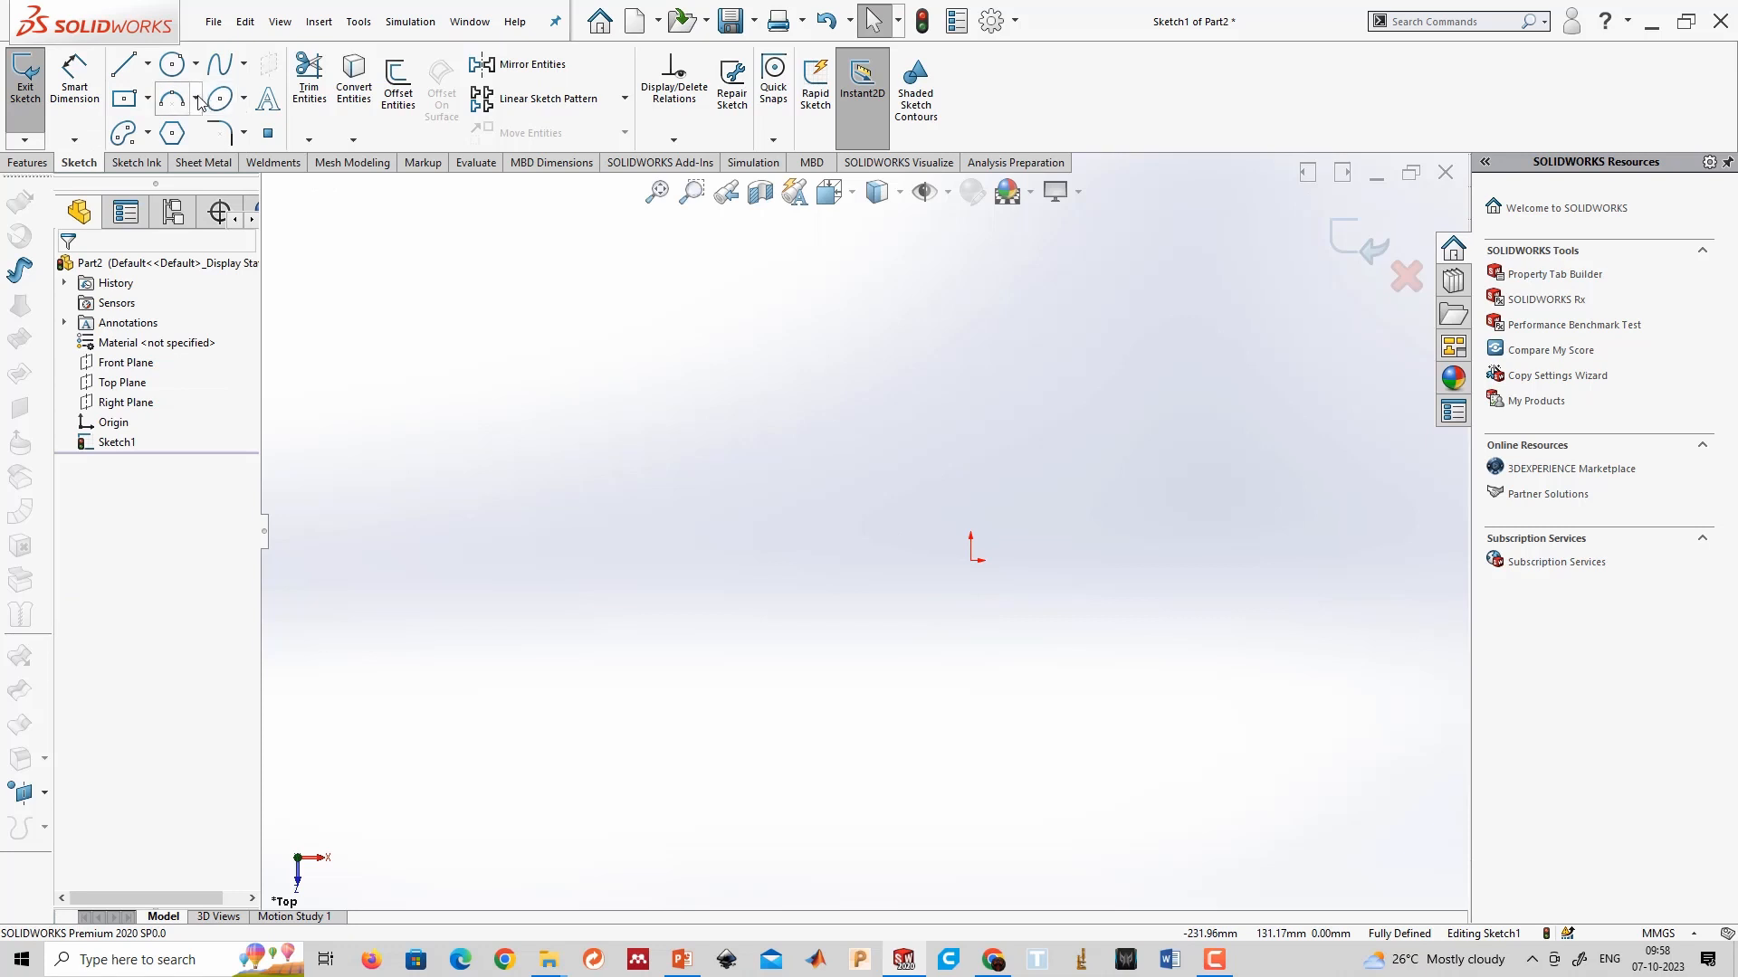
pyautogui.click(196, 98)
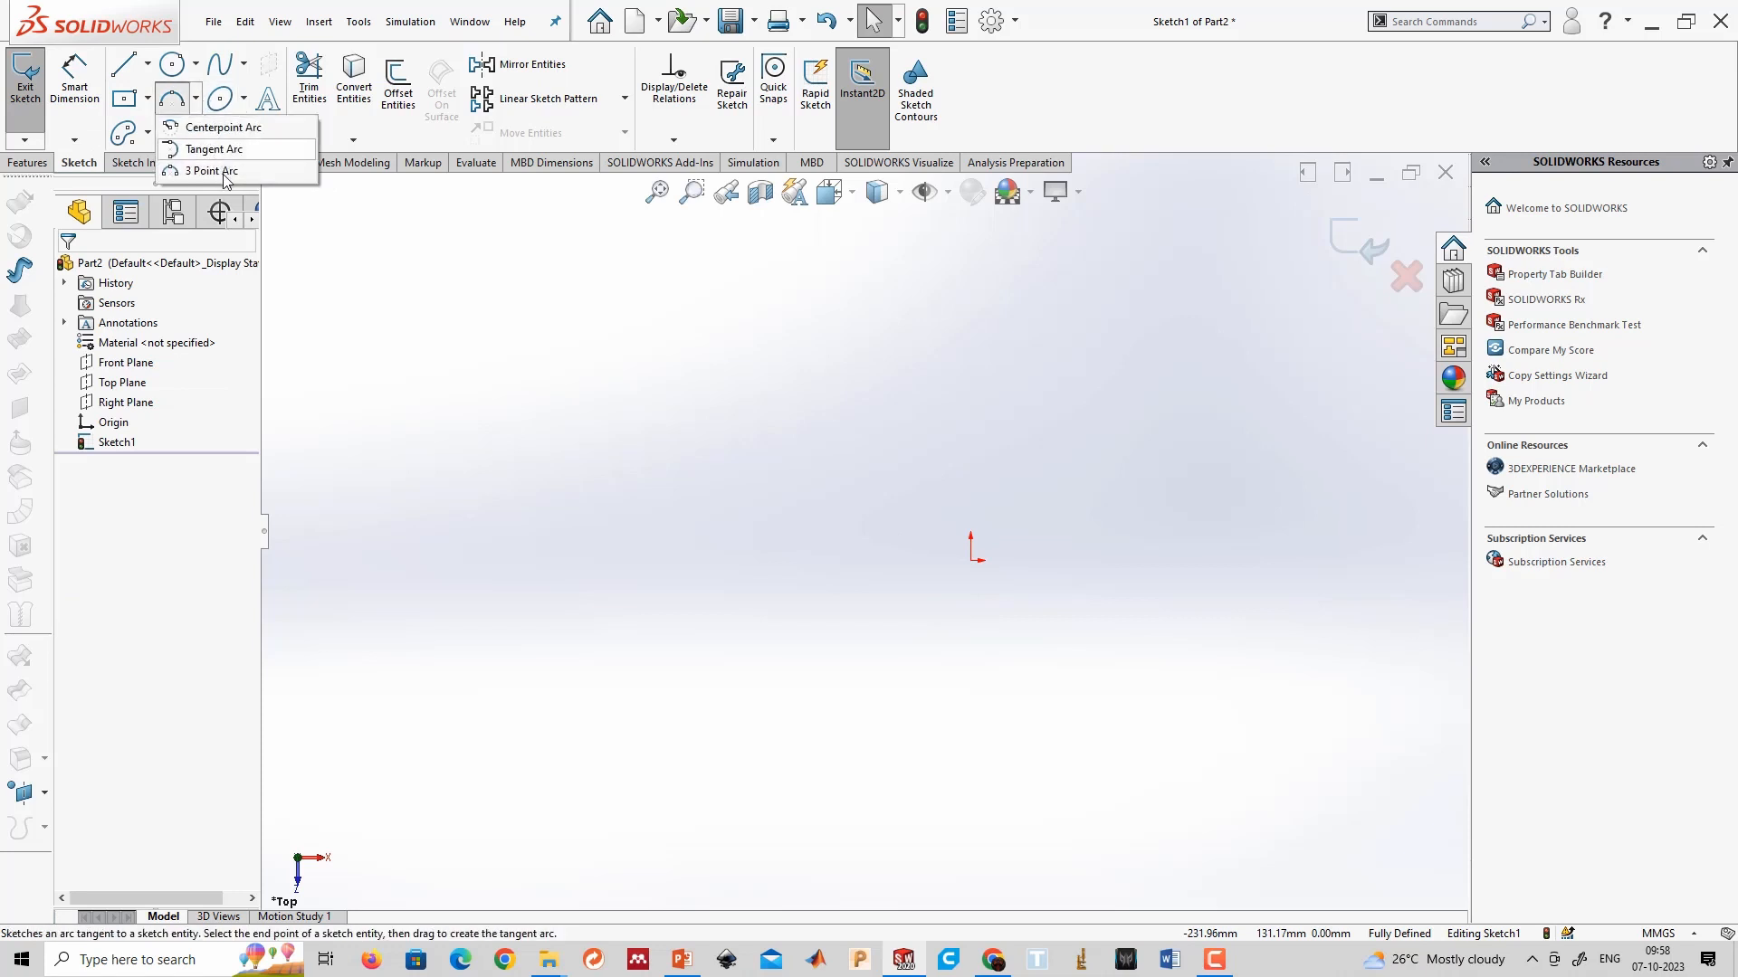
pyautogui.click(244, 65)
pyautogui.click(196, 65)
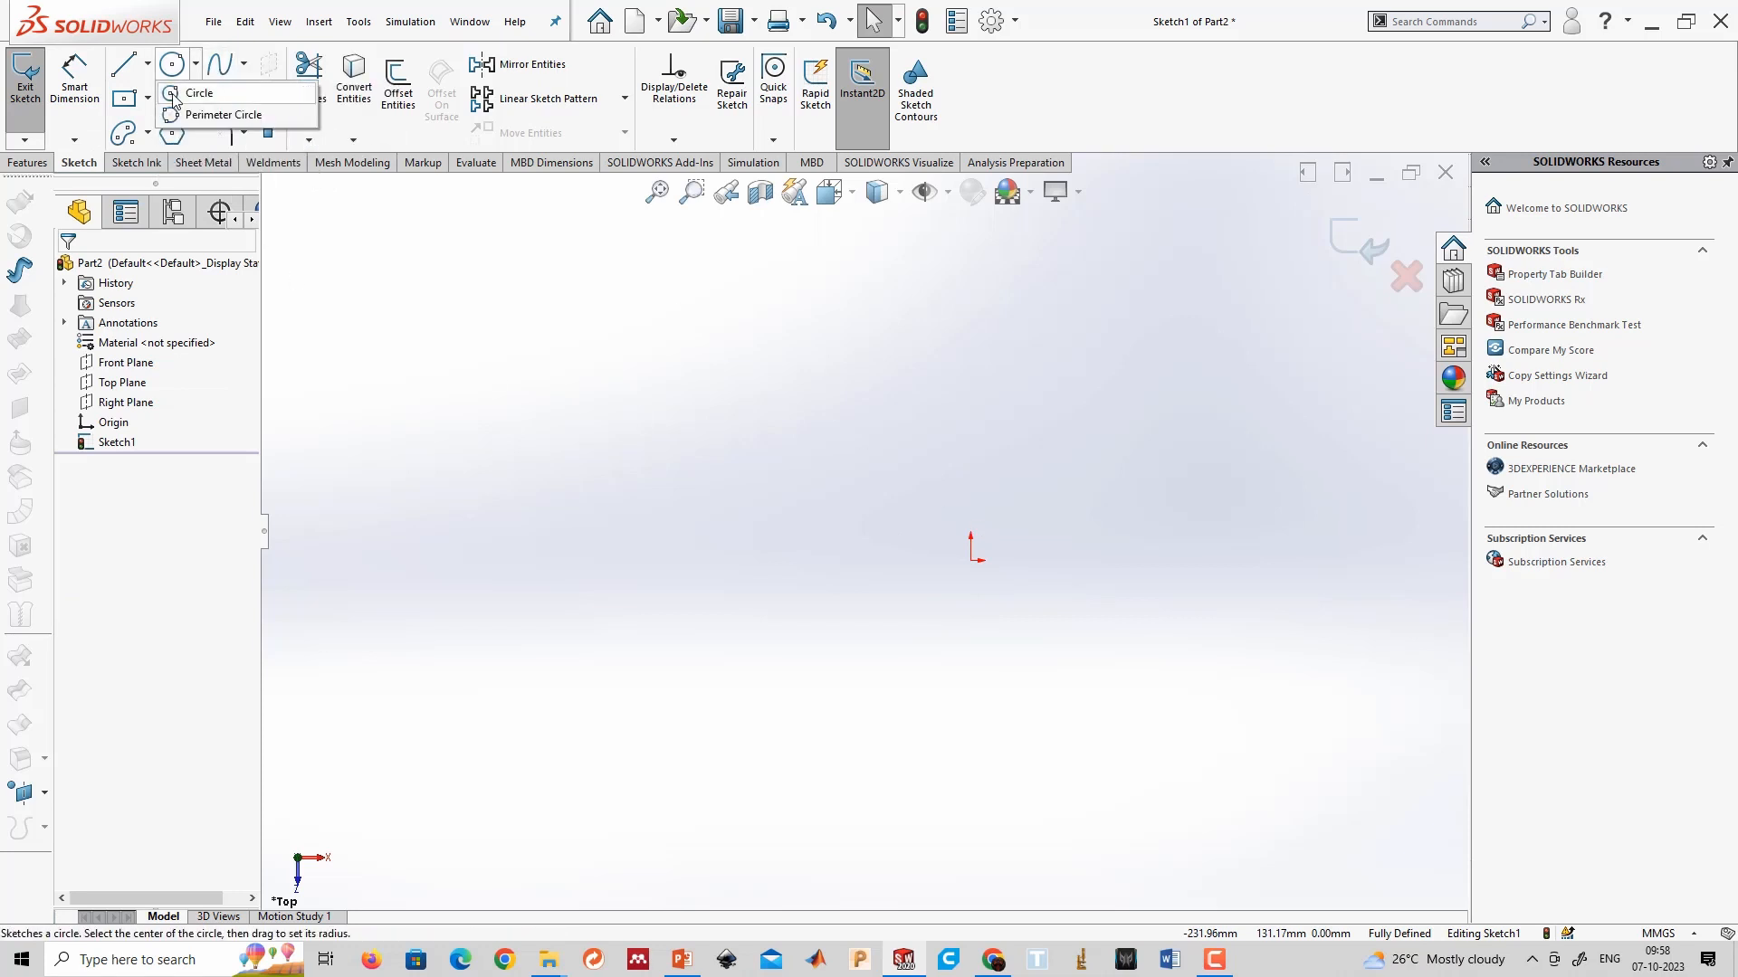
pyautogui.click(147, 98)
pyautogui.click(148, 64)
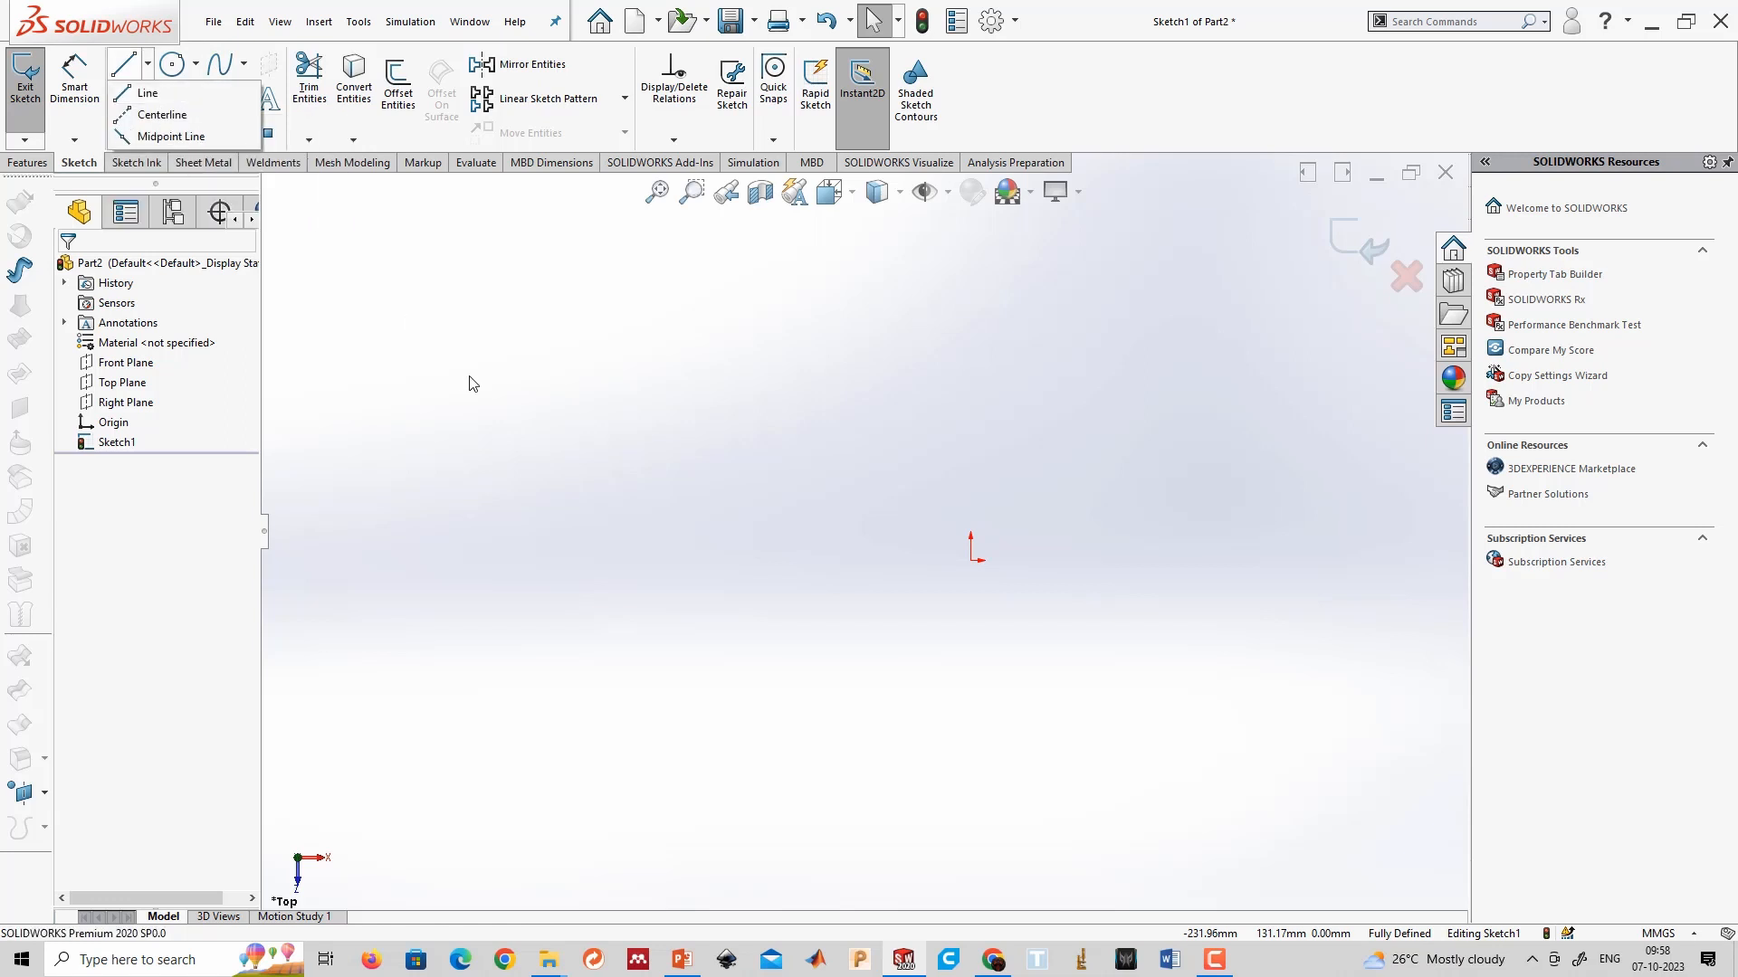
# Sketch a three-point arc about 69.6 mm in radius from the origin to about X 102, Y 86 mm, bulging to the upper left.
pyautogui.click(197, 98)
pyautogui.click(185, 167)
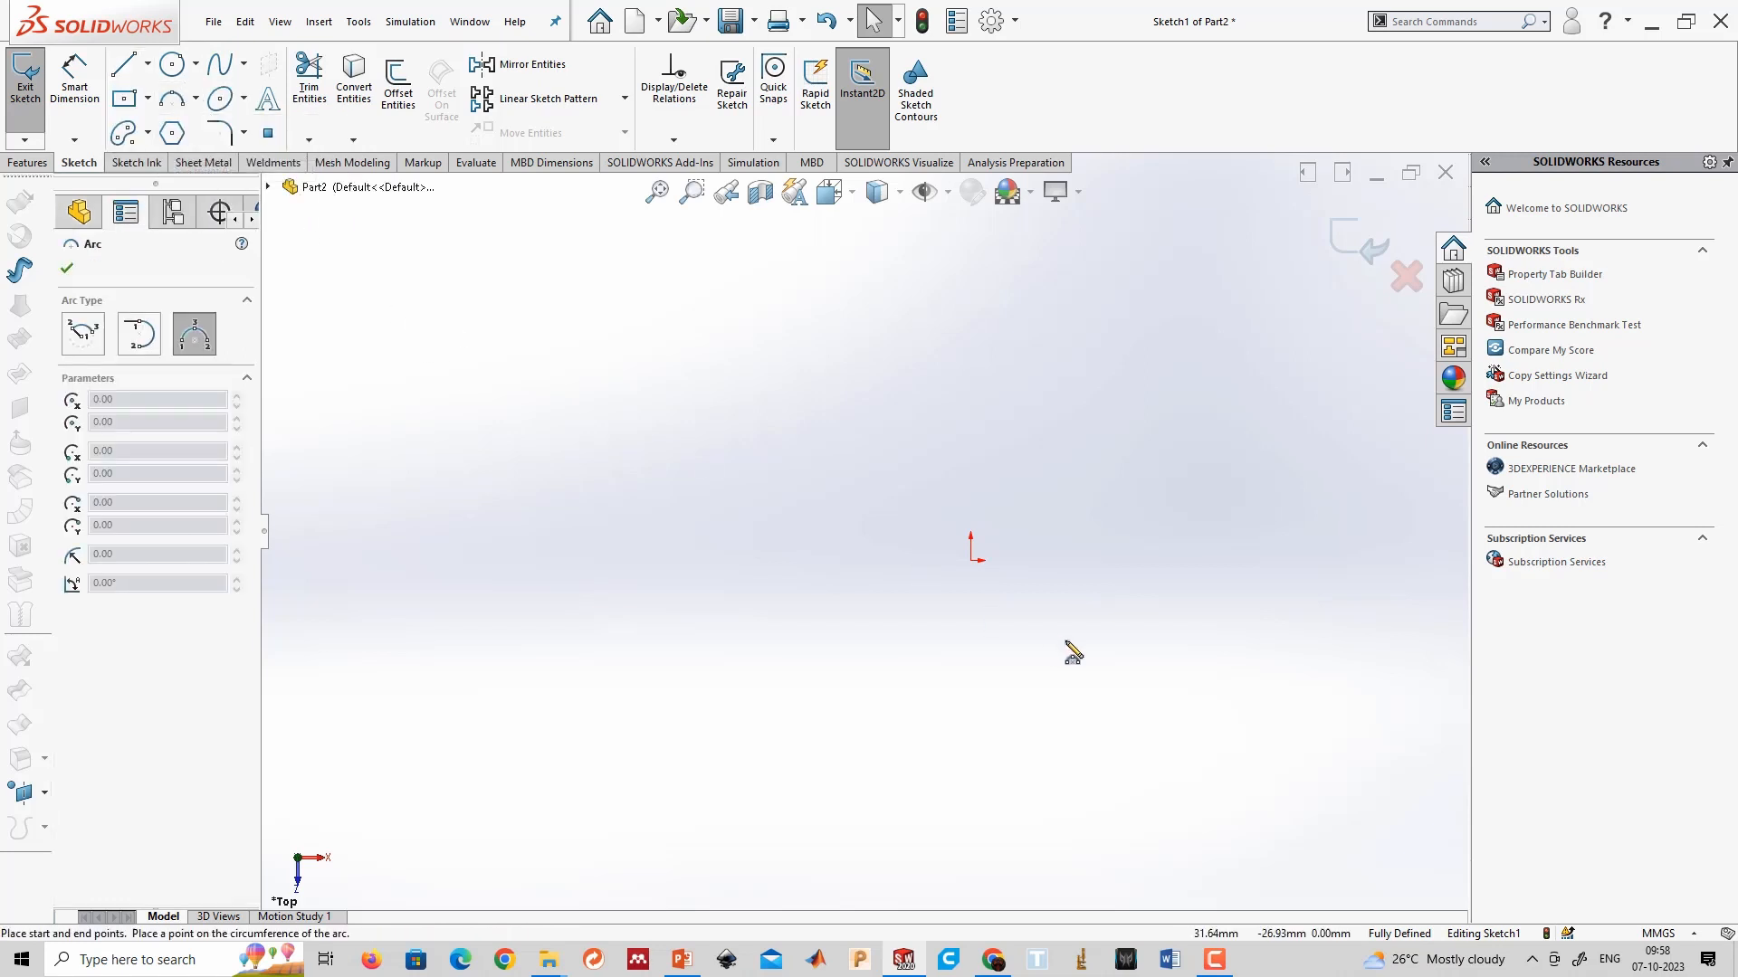
pyautogui.click(973, 560)
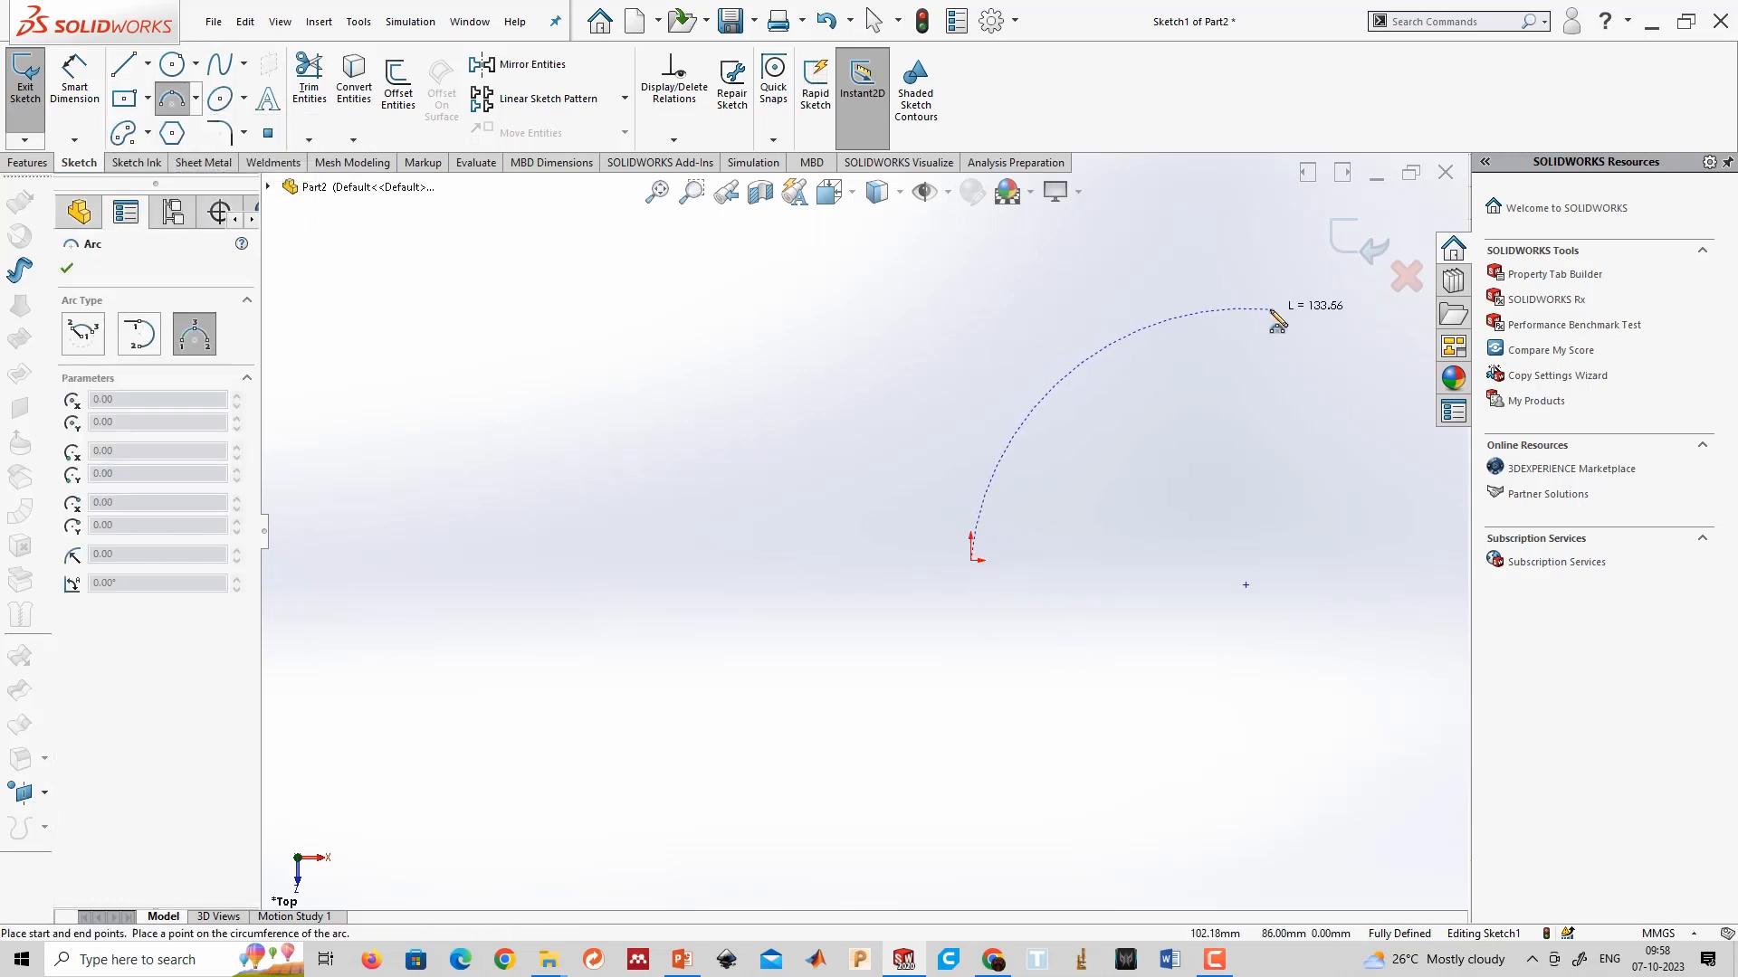
pyautogui.click(1269, 309)
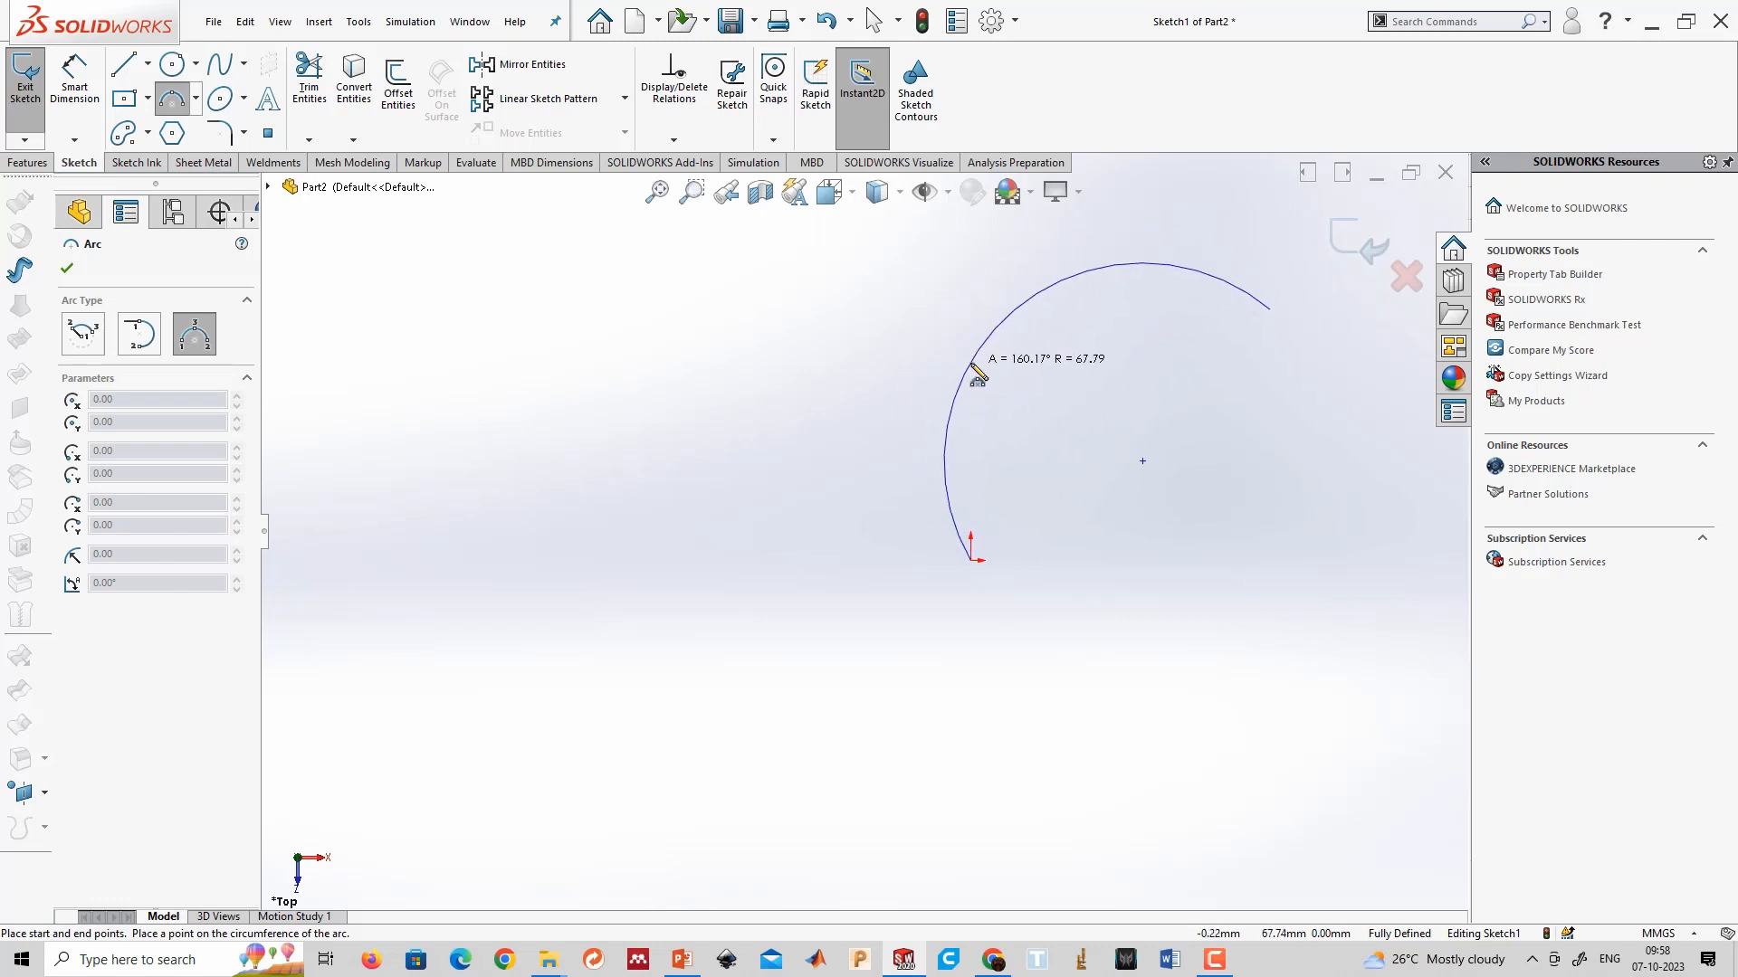
pyautogui.click(1030, 327)
pyautogui.press('Escape')
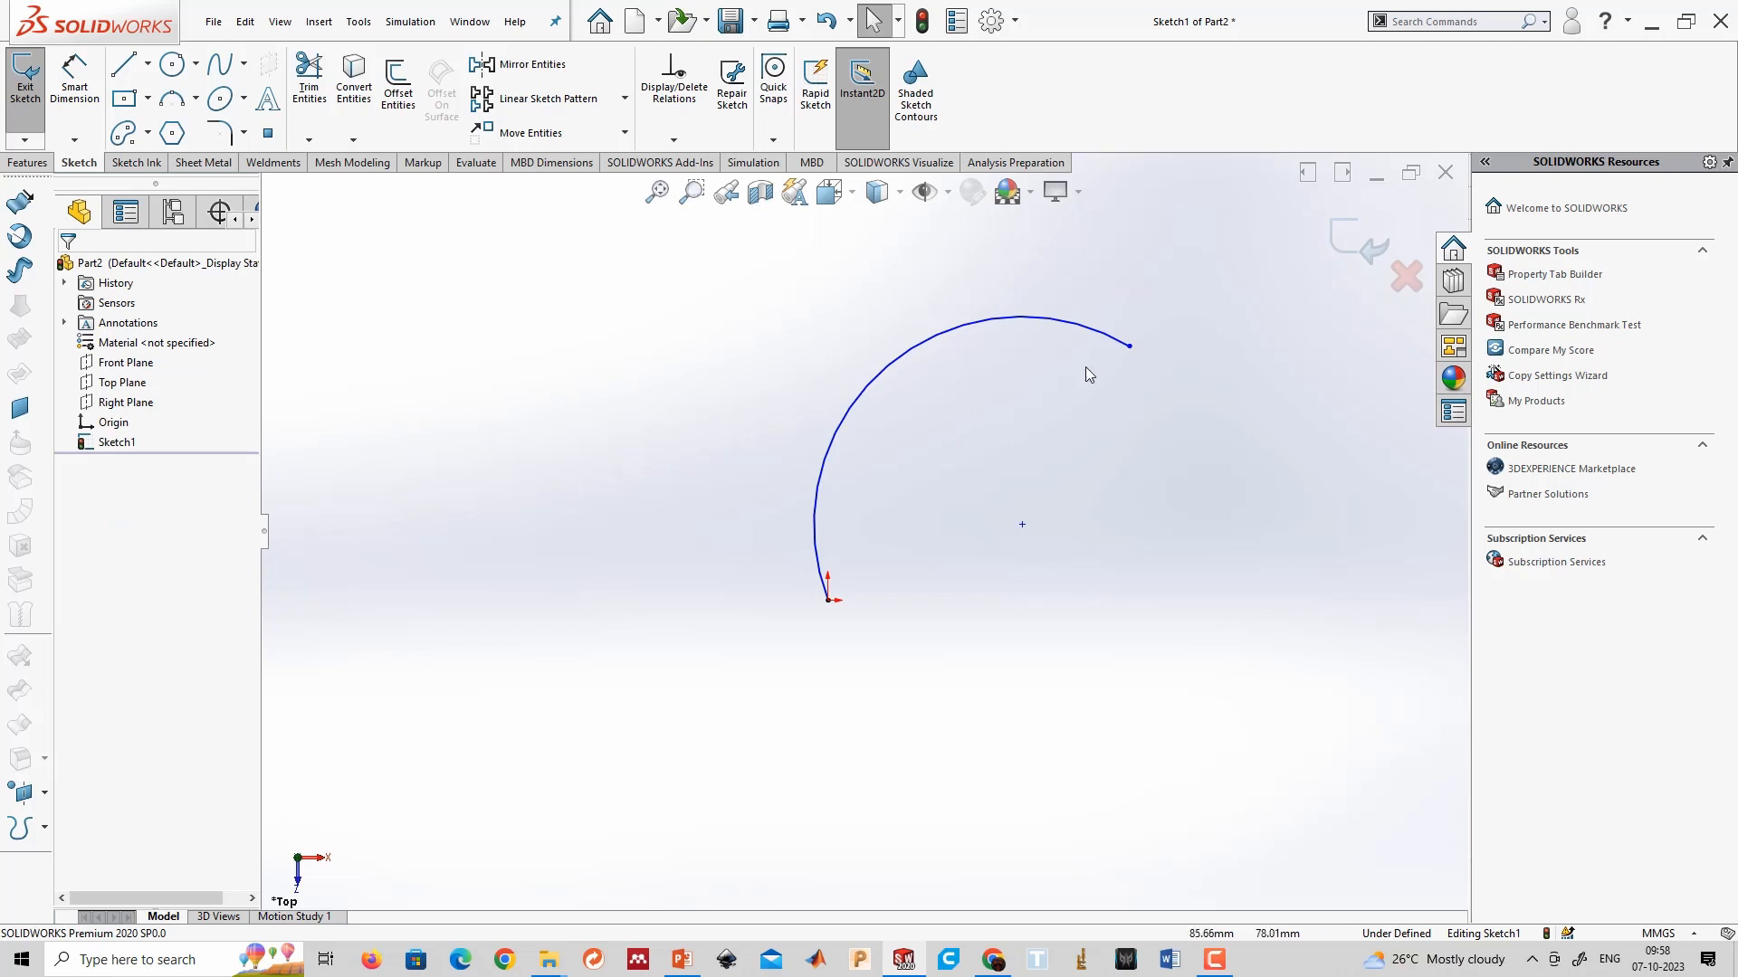
pyautogui.moveTo(1039, 317)
pyautogui.mouseDown()
pyautogui.moveTo(1122, 404)
pyautogui.moveTo(1001, 297)
pyautogui.moveTo(1011, 313)
pyautogui.mouseUp()
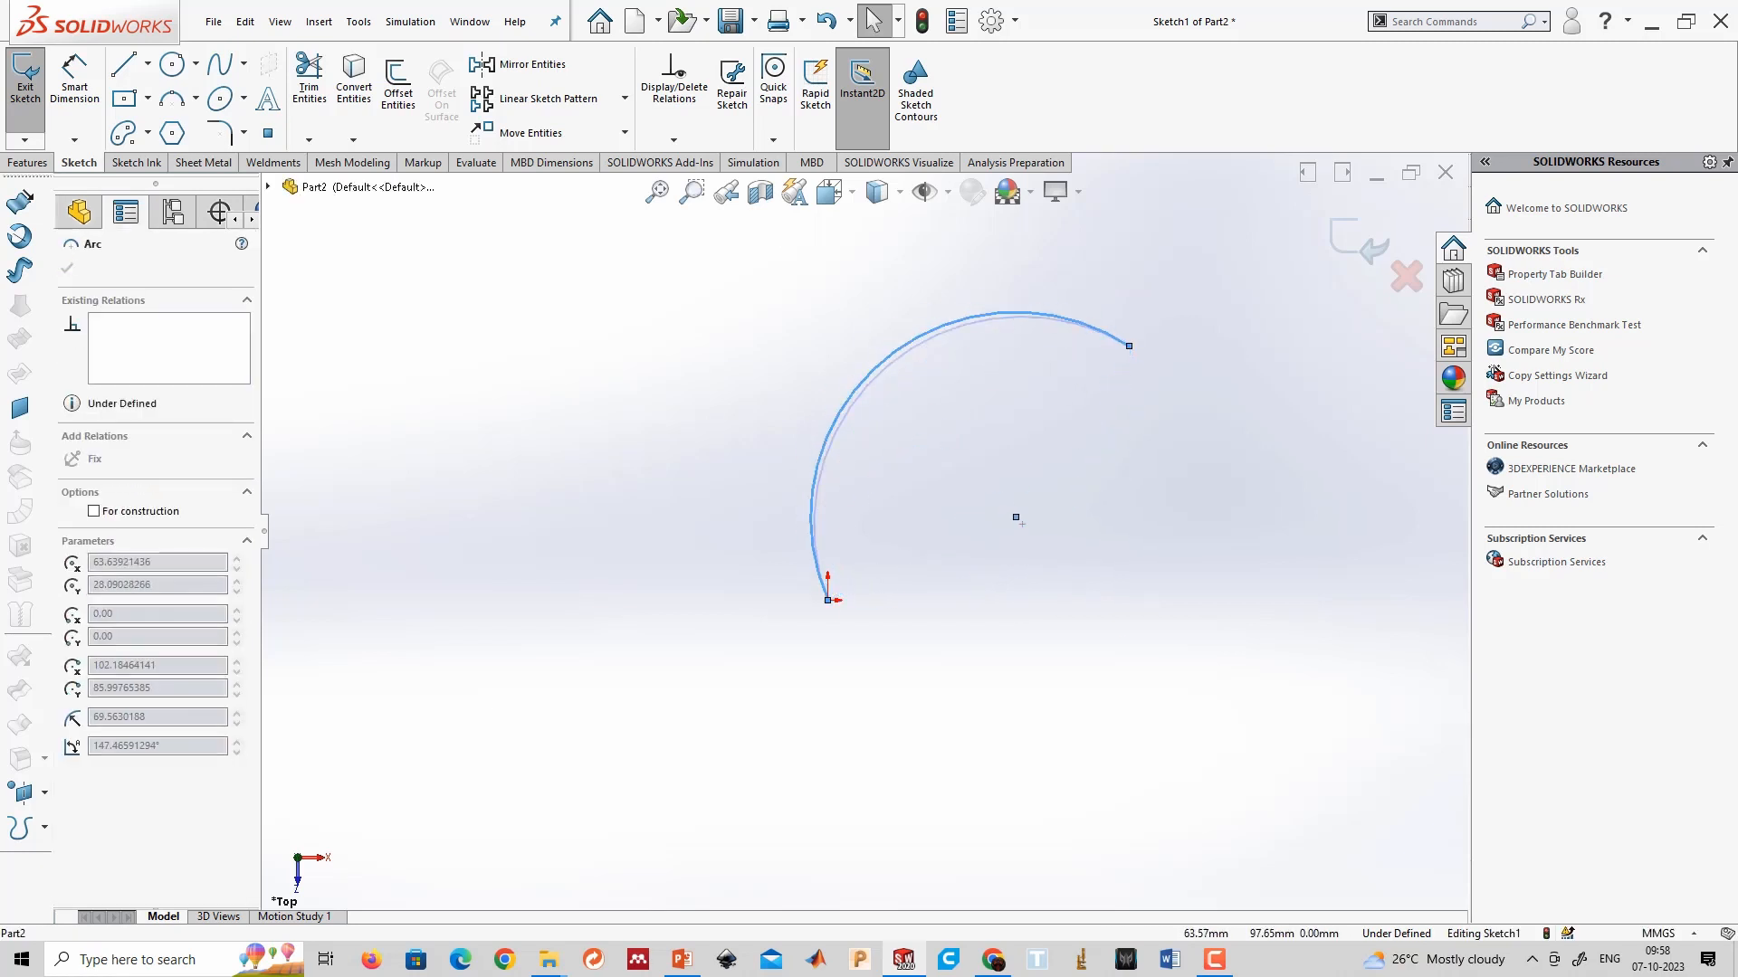
pyautogui.click(885, 525)
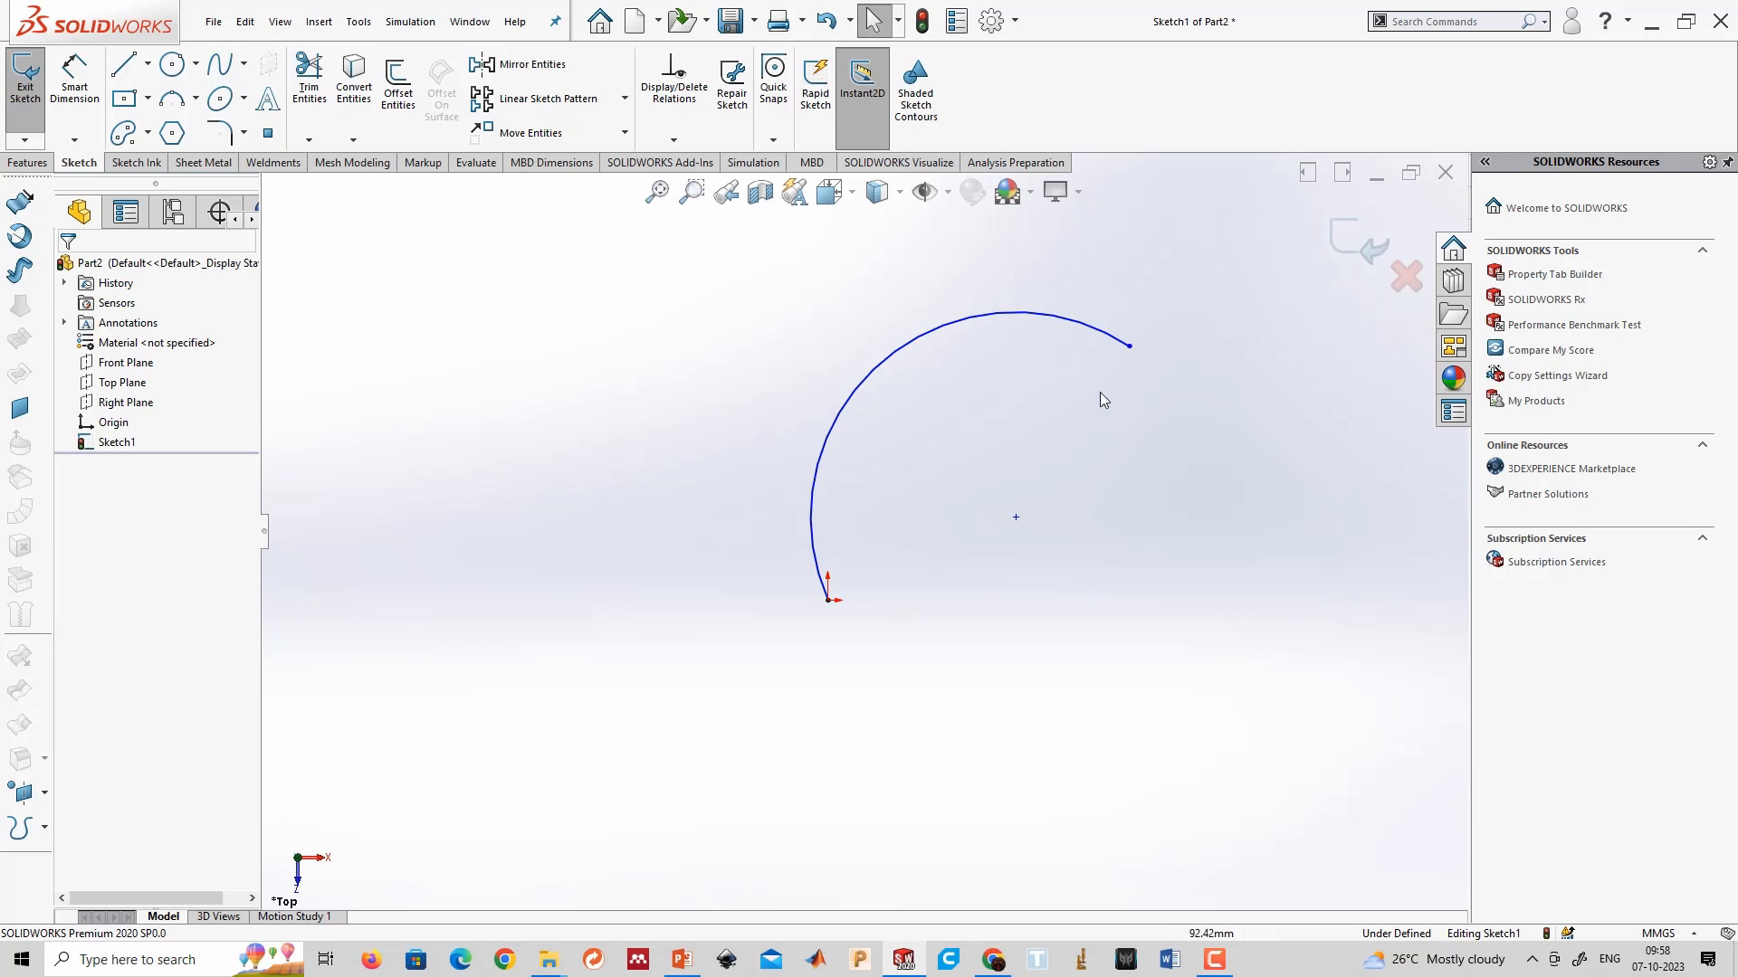
# Dimension the arc's radius and set it to 50 mm.
pyautogui.moveTo(915, 642); pyautogui.dragTo(913, 561, button='right')
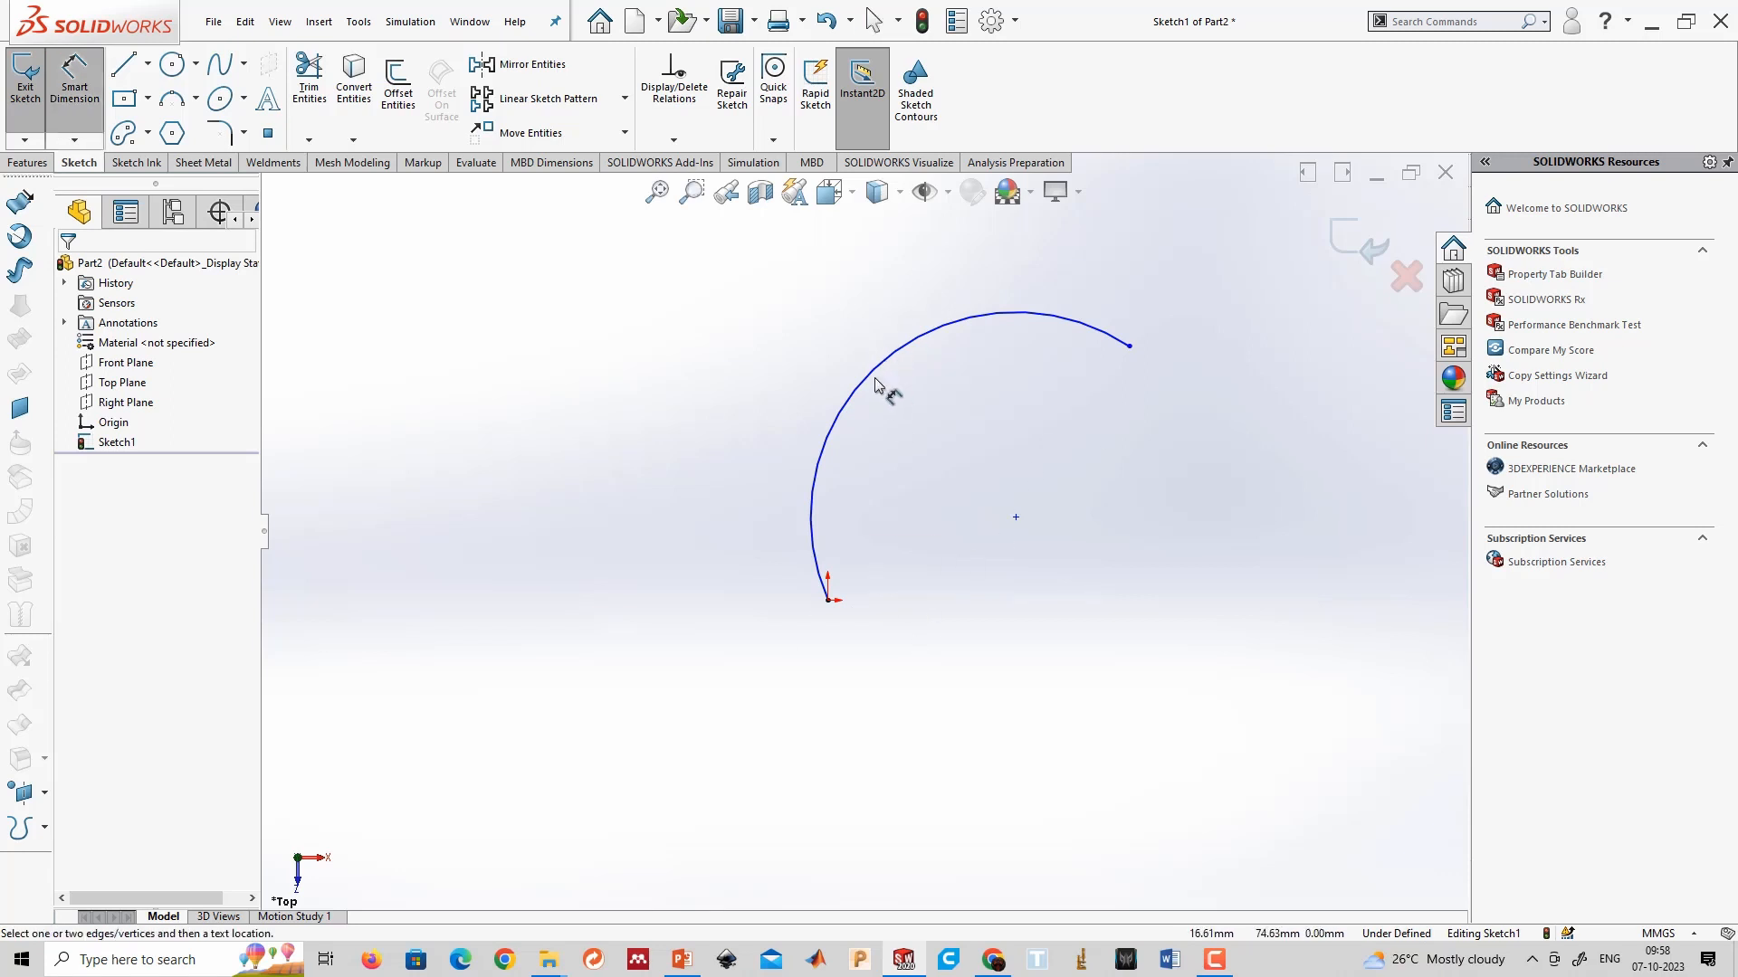
pyautogui.click(873, 374)
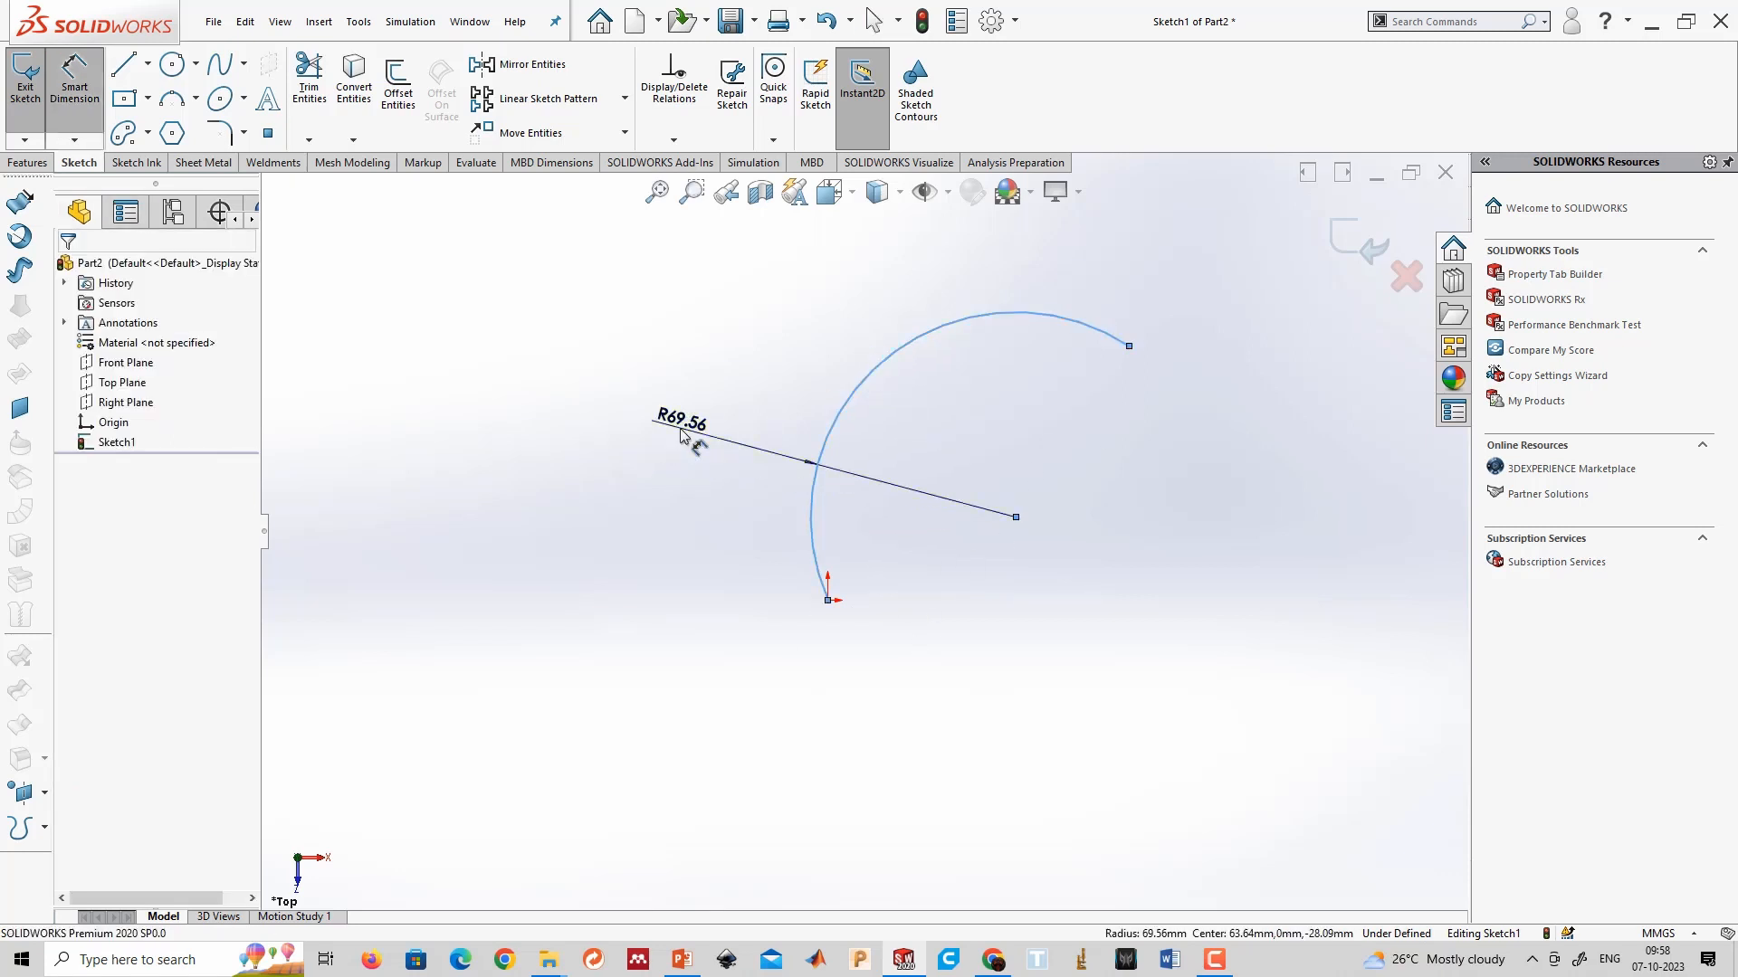
pyautogui.click(681, 433)
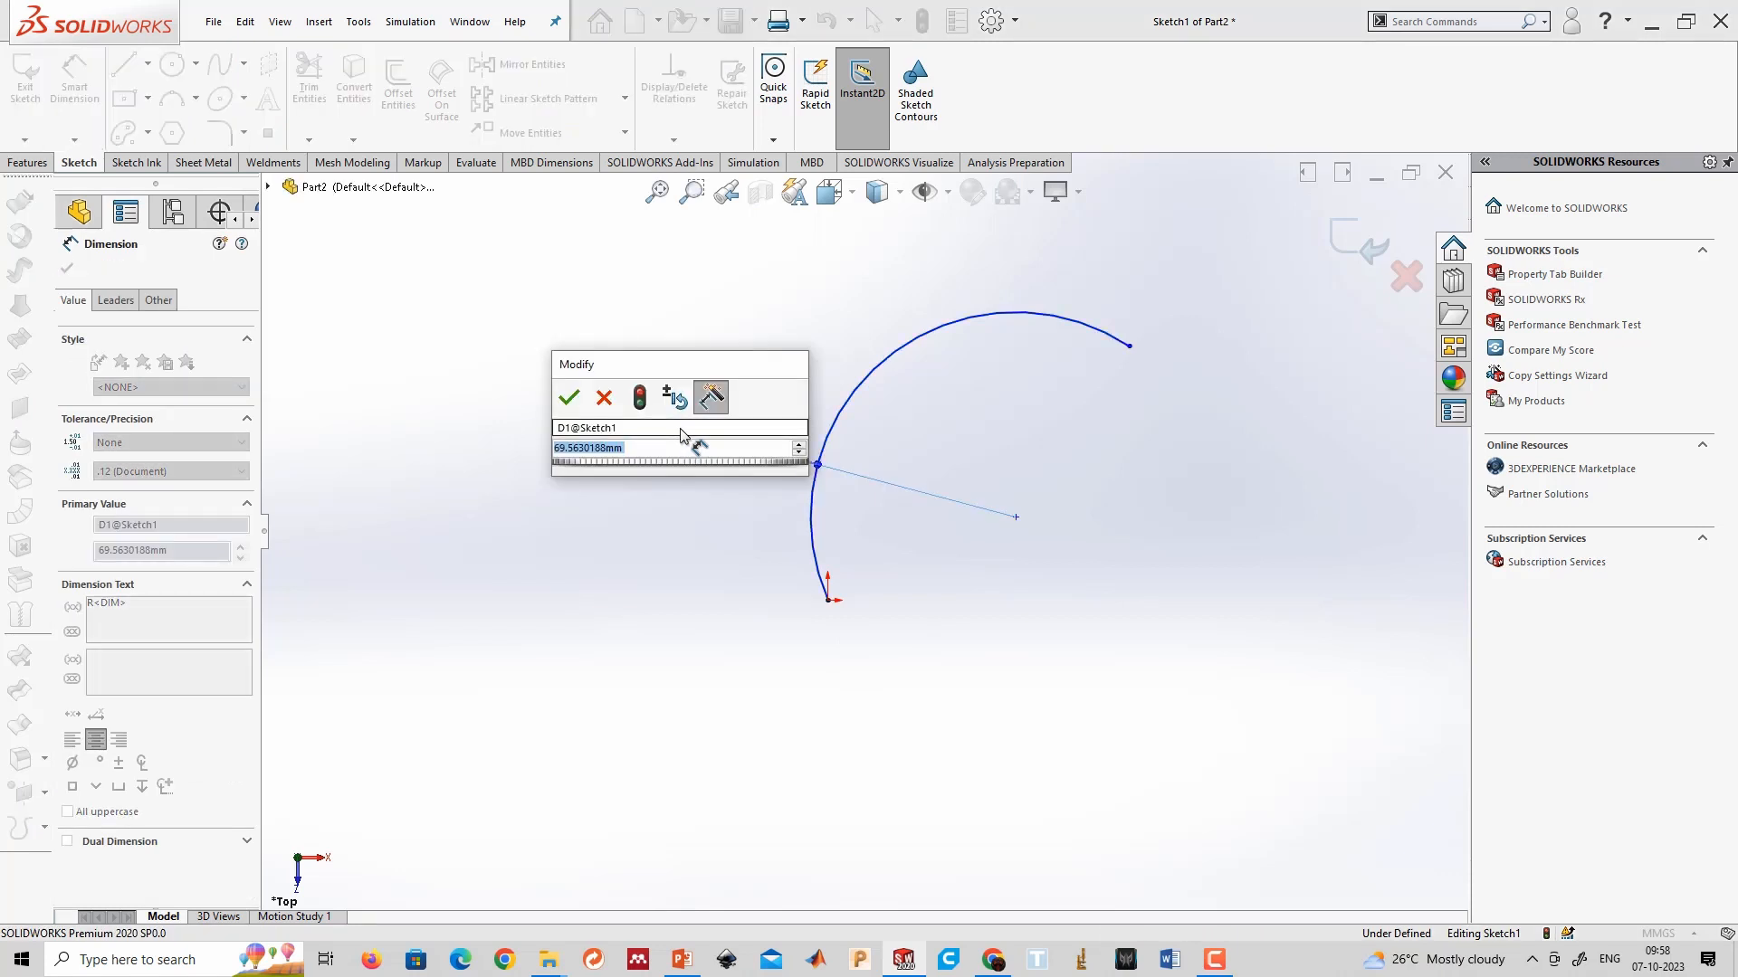
pyautogui.write('50')
pyautogui.press('Return')
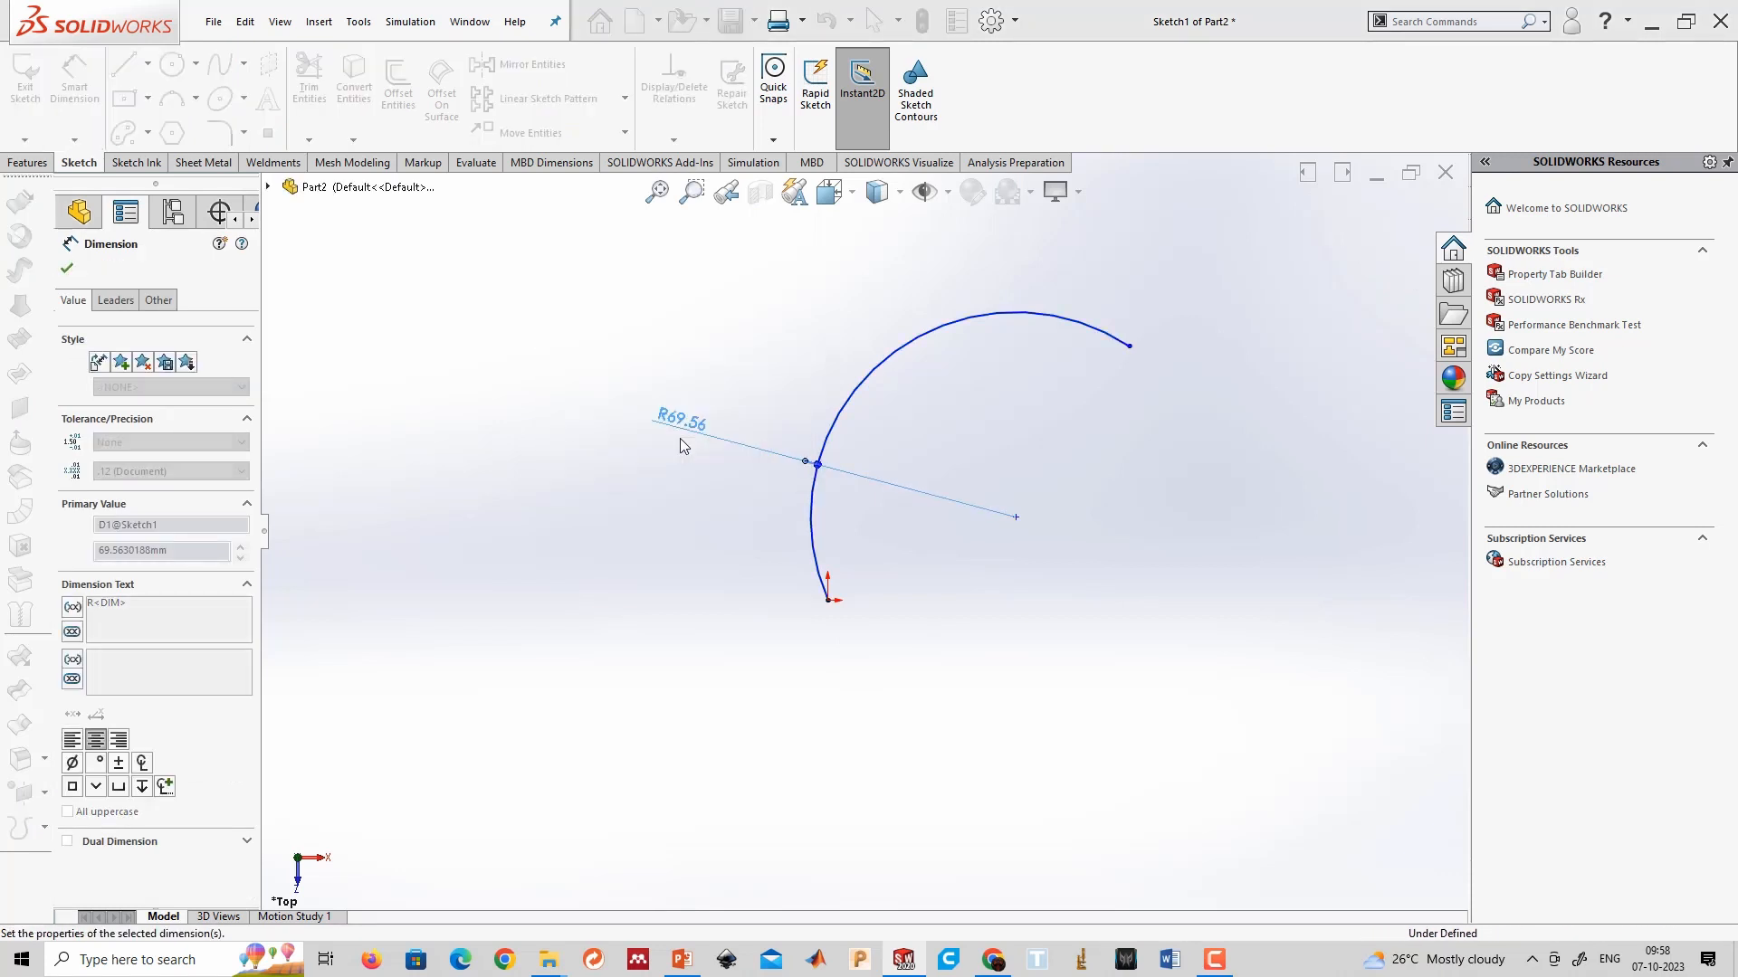
pyautogui.click(709, 572)
pyautogui.scroll(-2, 896, 476)
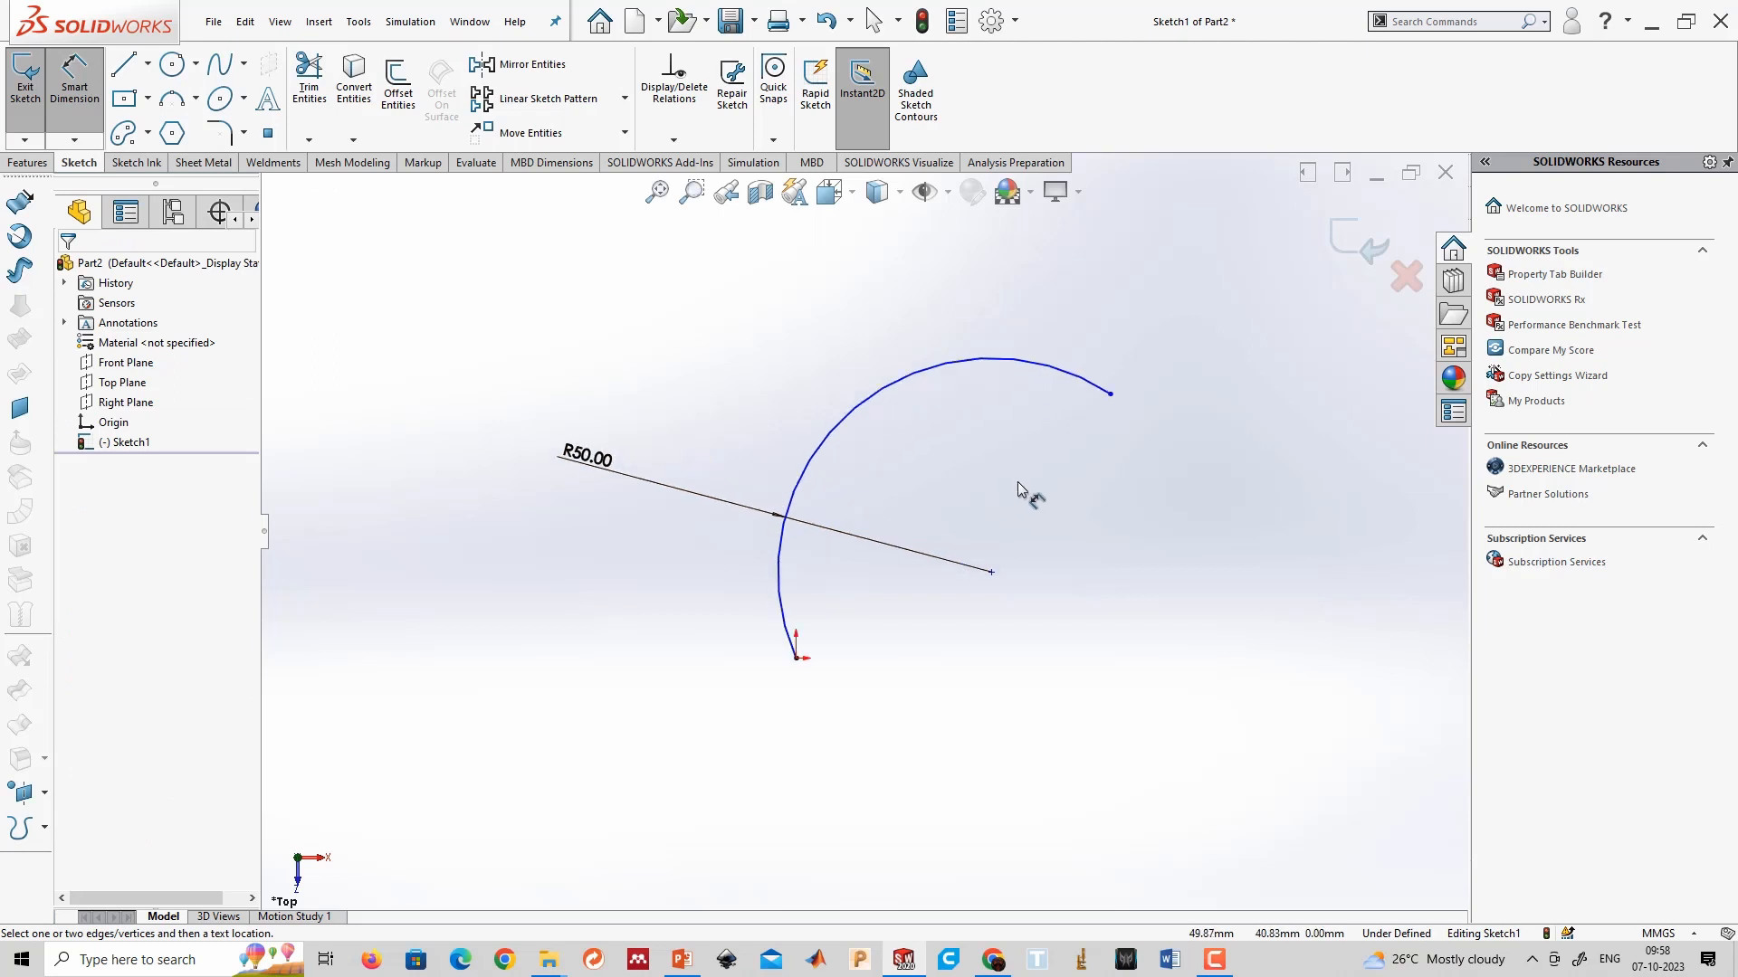
# Move the arc's free end clockwise to about X 86.4, Y 50.4 mm to test its remaining freedom.
pyautogui.click(1111, 393)
pyautogui.press('Escape')
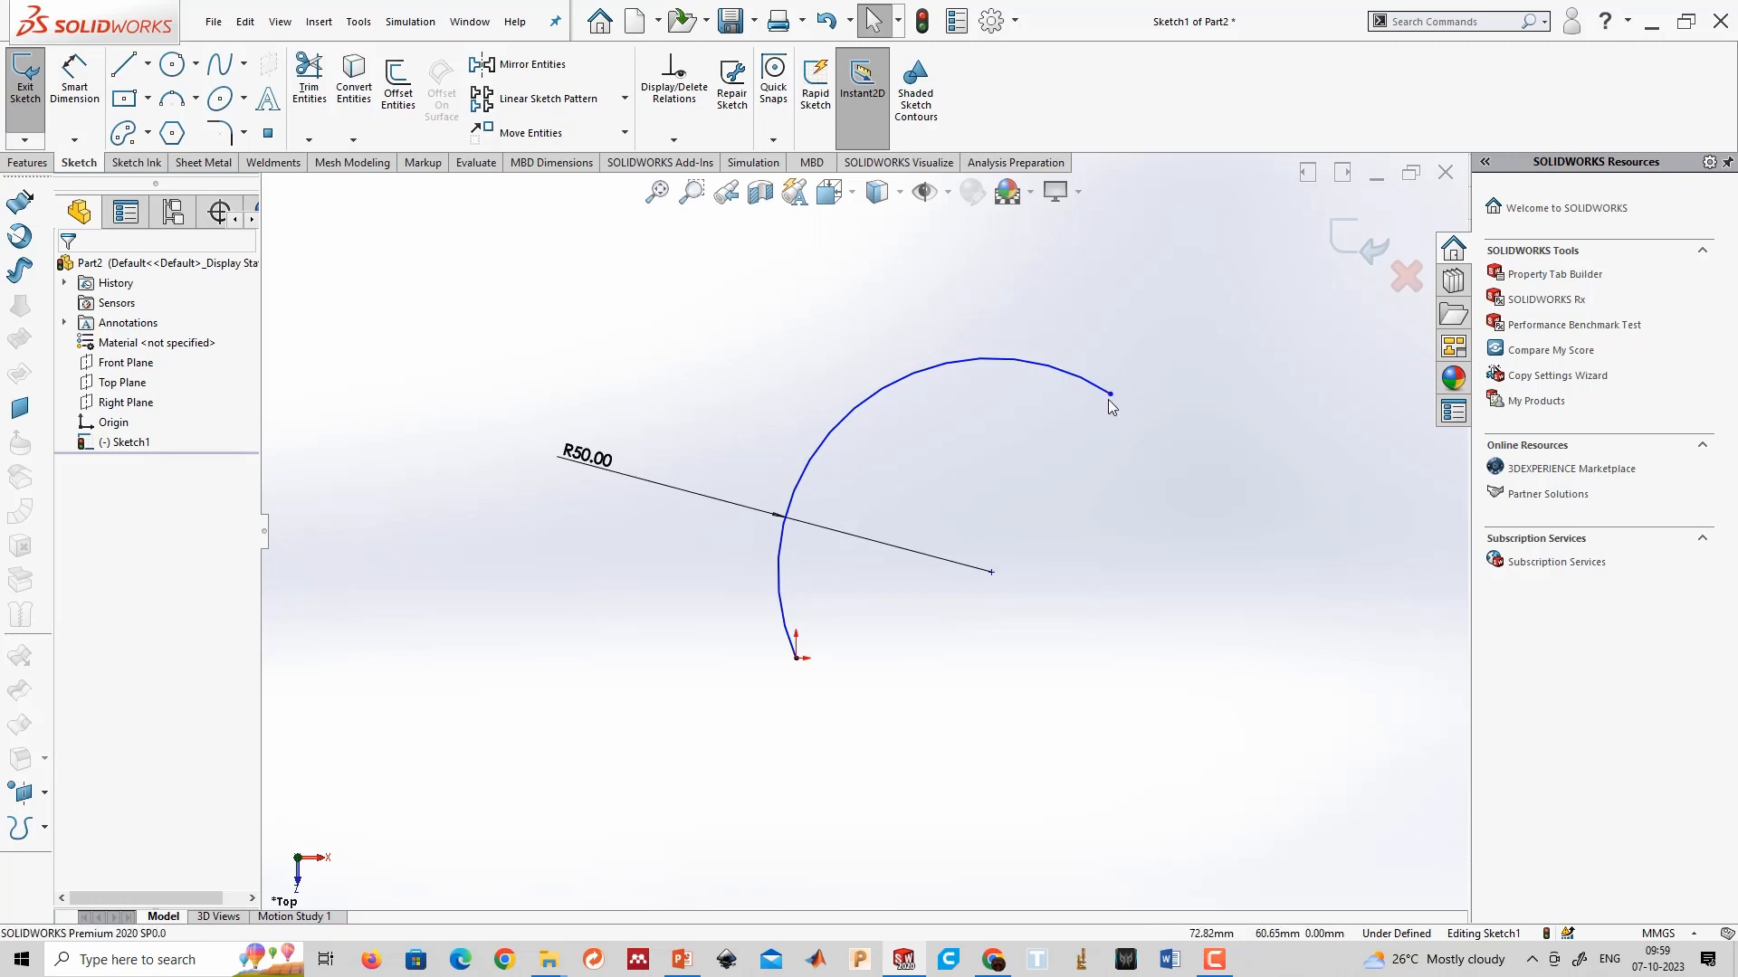
pyautogui.moveTo(1111, 395); pyautogui.dragTo(1289, 370)
pyautogui.click(1131, 569)
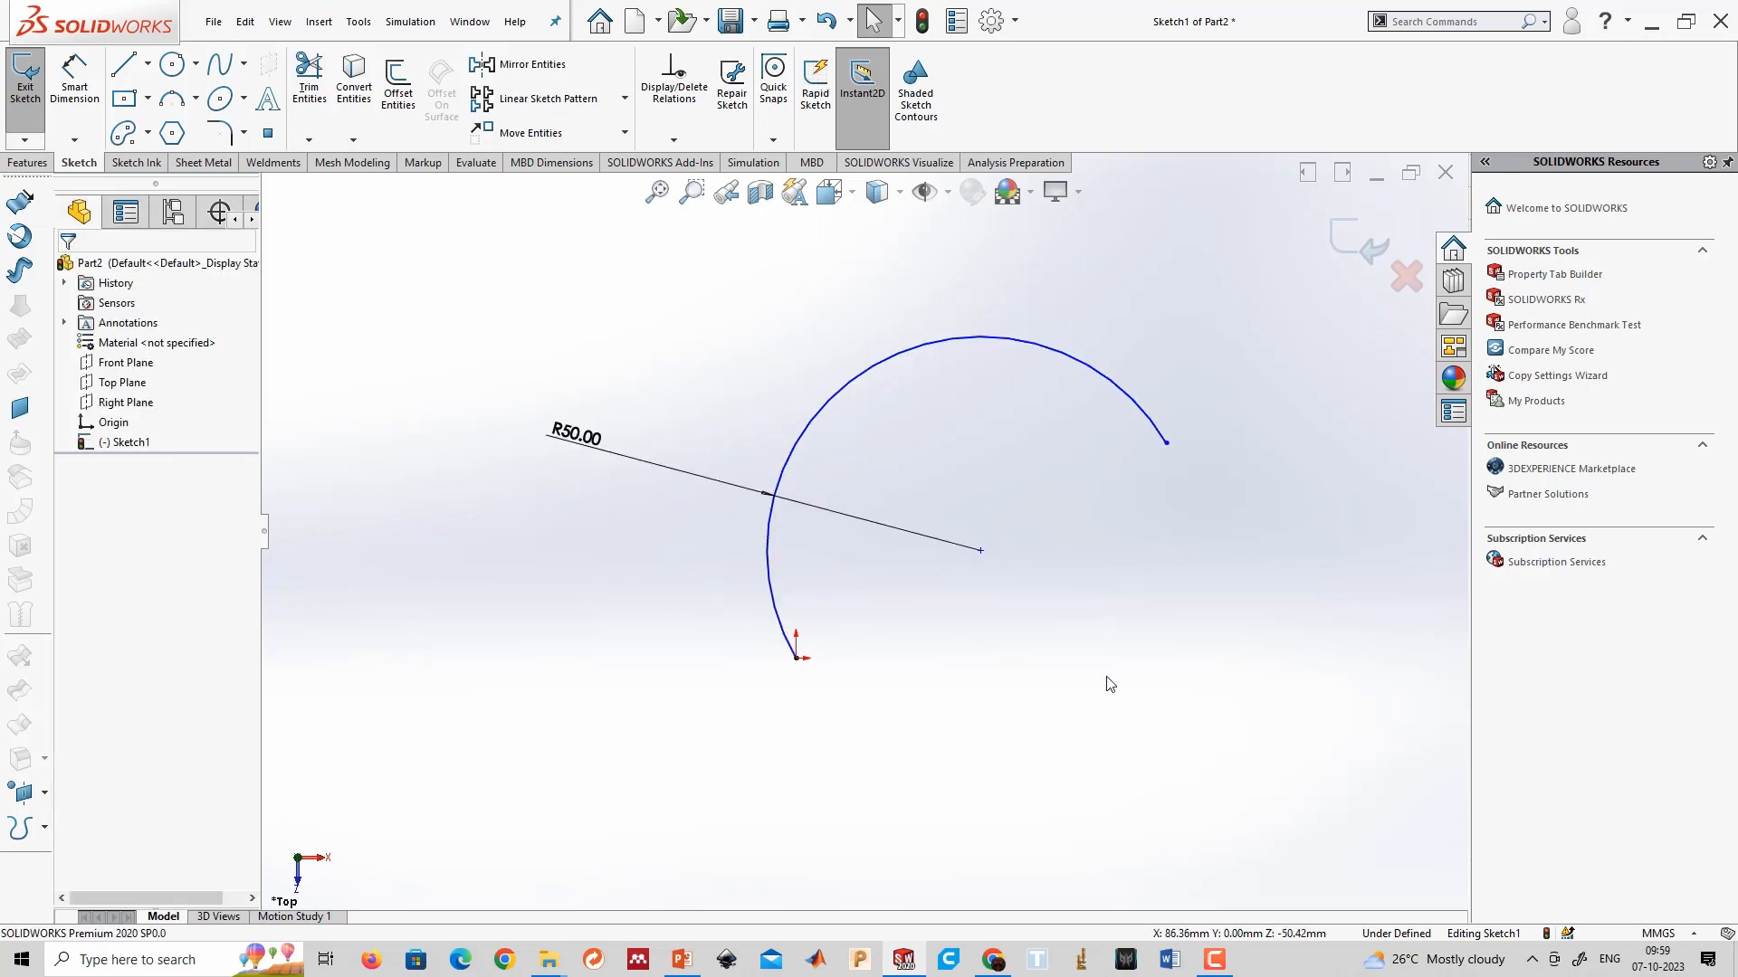
# Dimension the arc length between the arc's two endpoints and set it to 157 mm.
pyautogui.moveTo(1106, 672); pyautogui.dragTo(1055, 308, button='right')
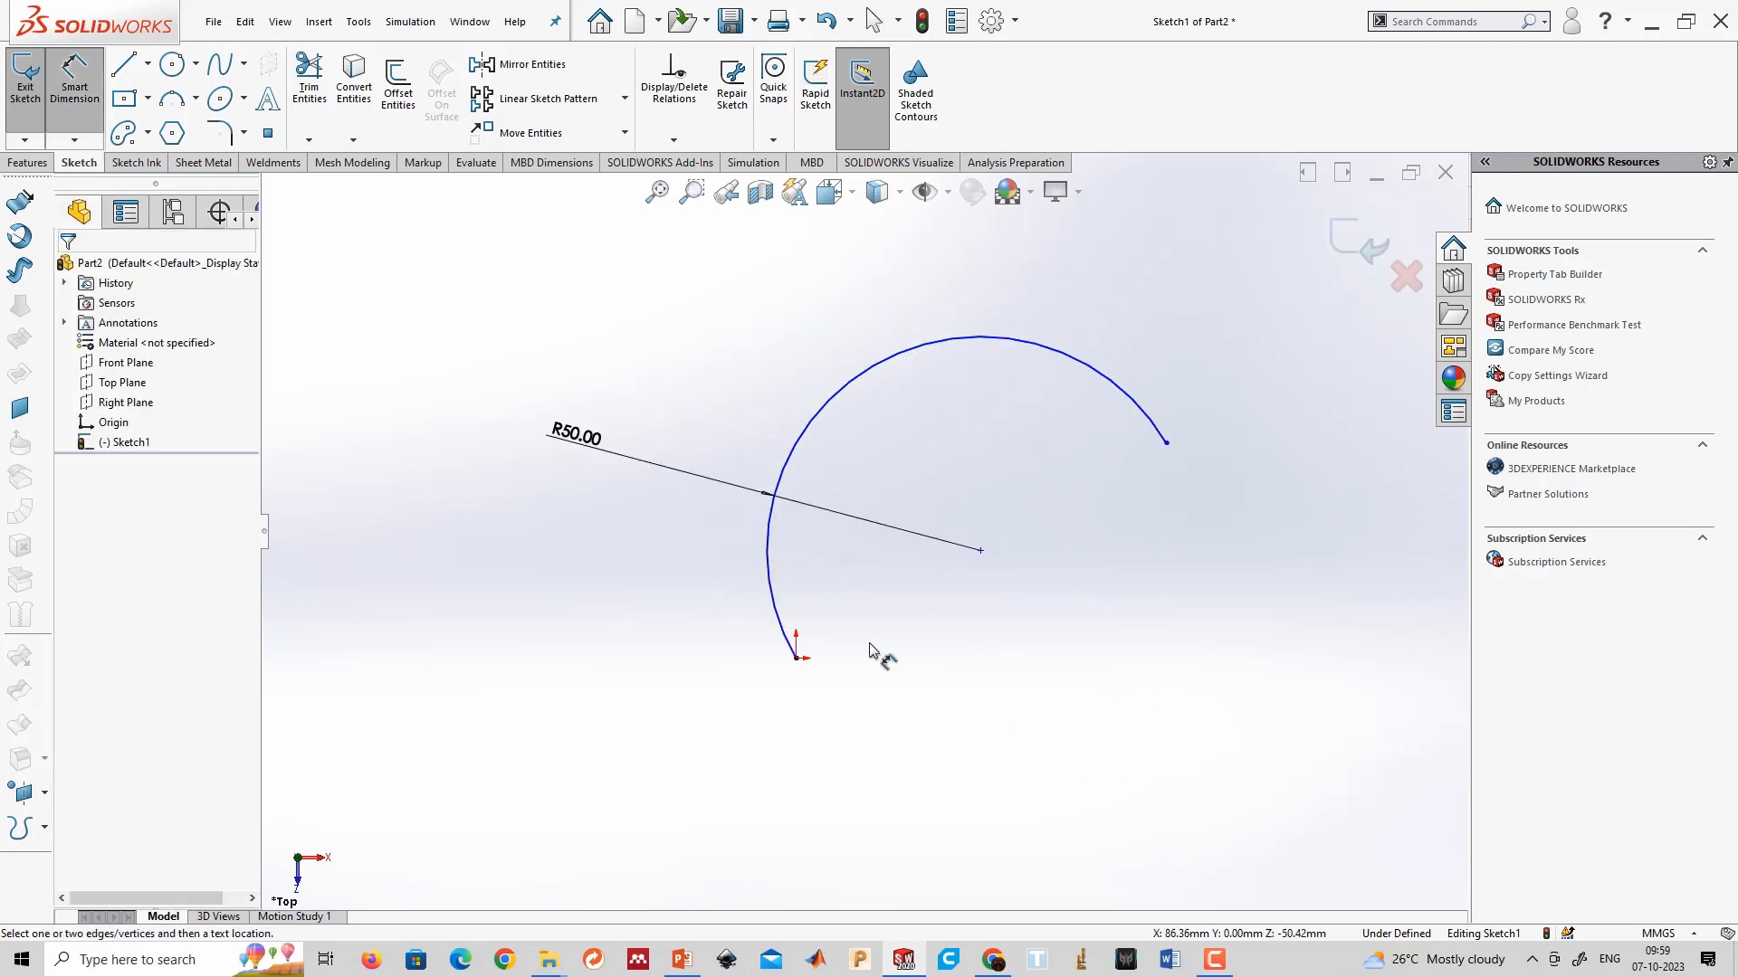
pyautogui.click(795, 660)
pyautogui.click(1167, 443)
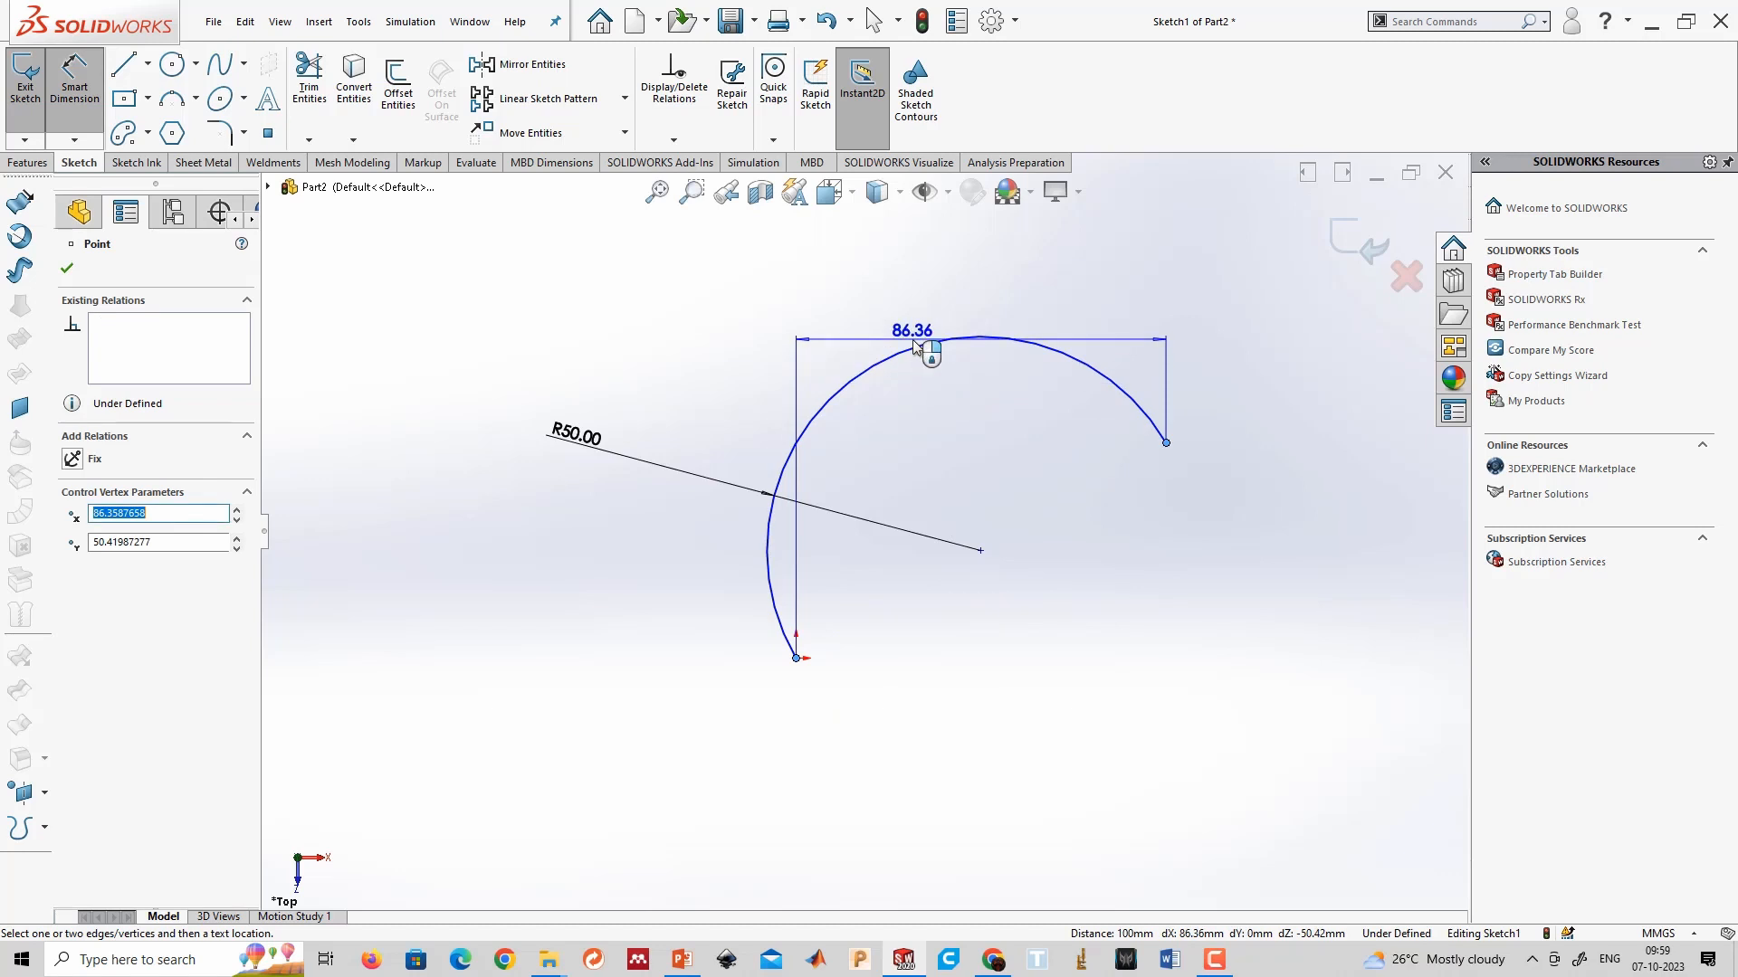
pyautogui.click(914, 348)
pyautogui.click(896, 374)
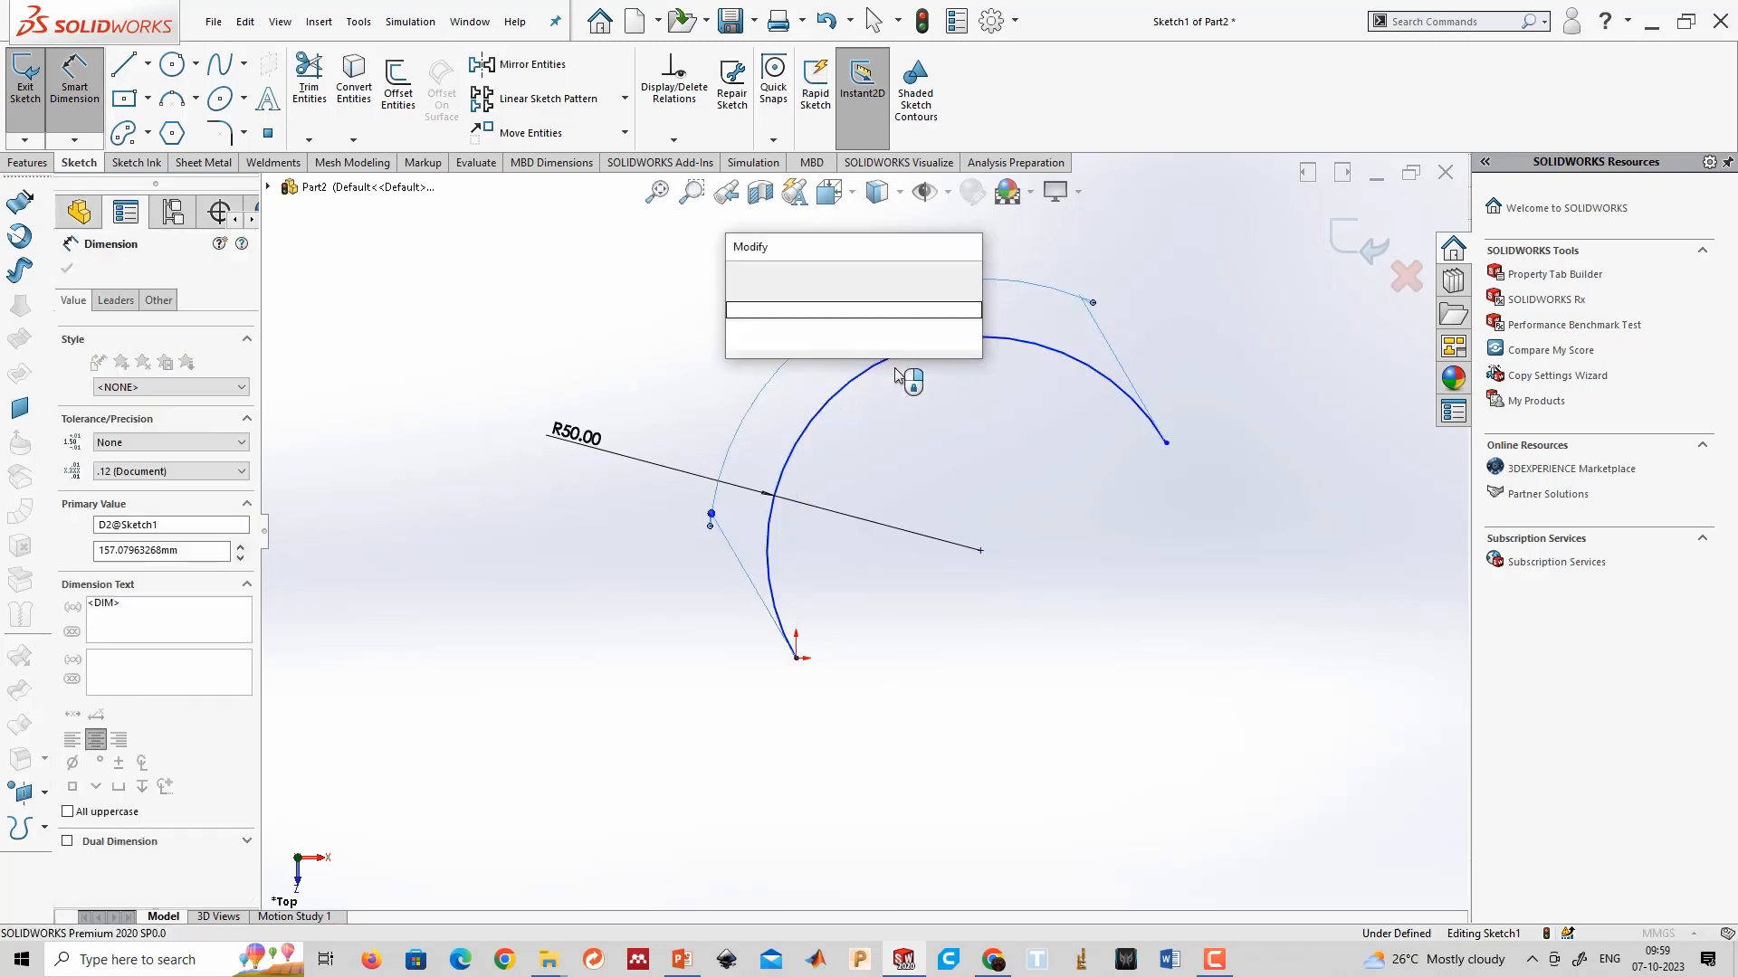
pyautogui.write('157')
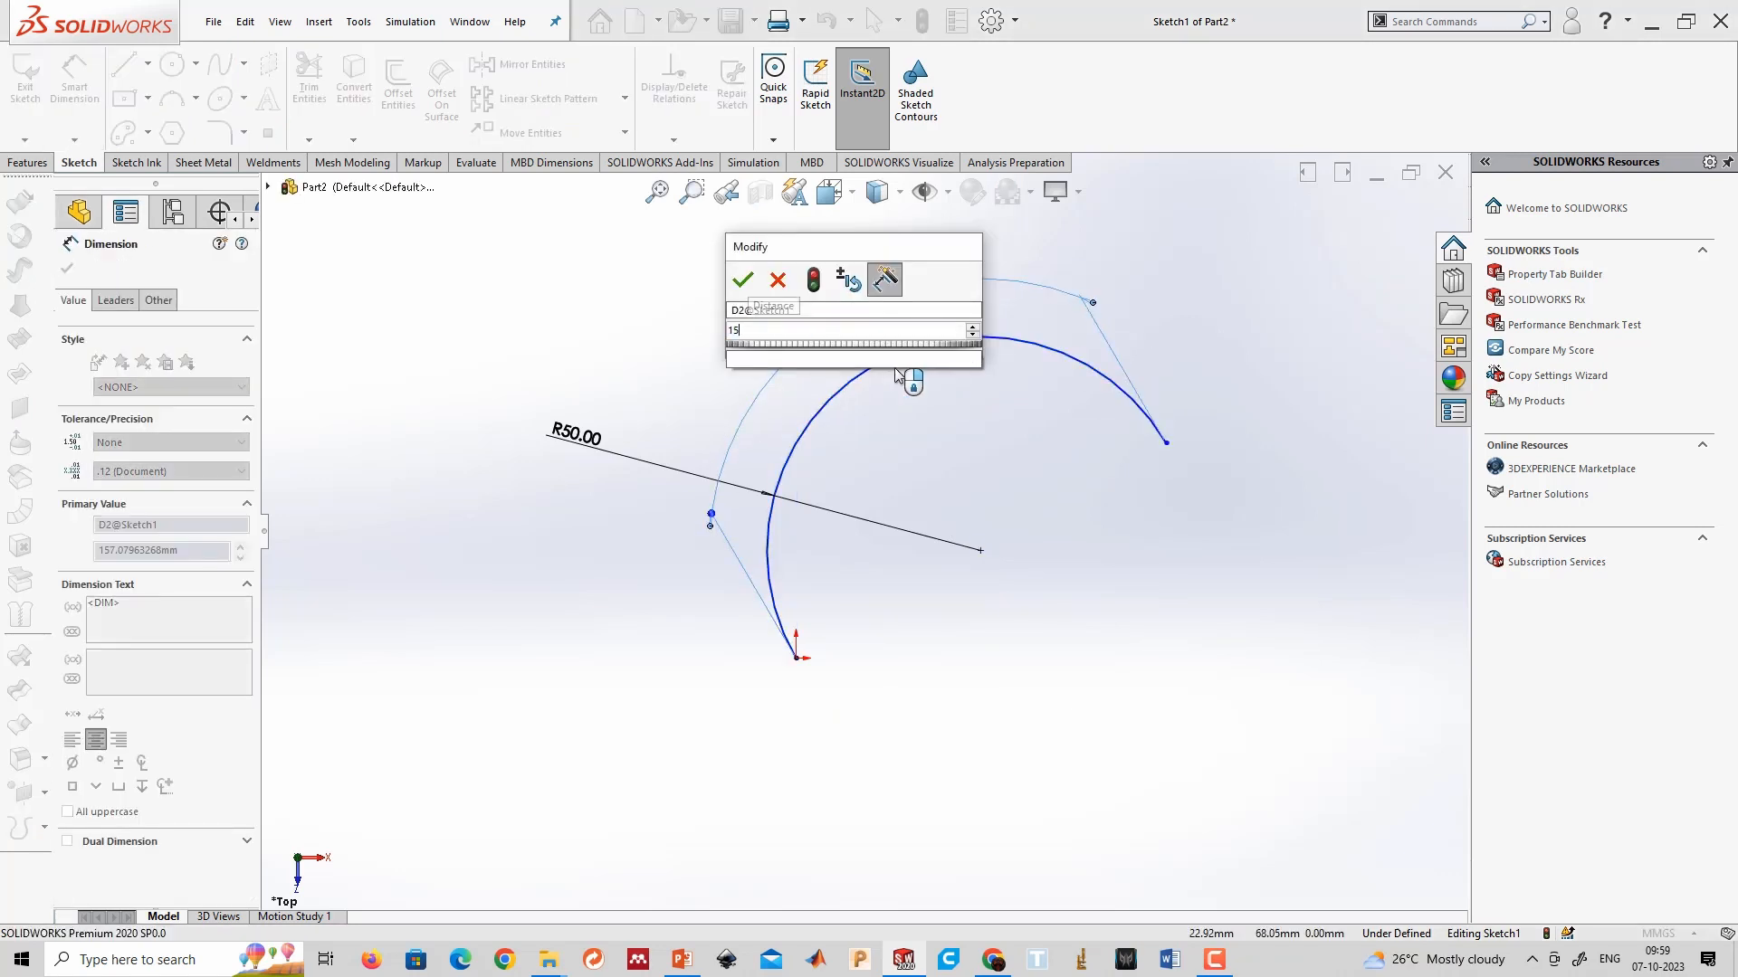
pyautogui.press('Return')
pyautogui.click(705, 436)
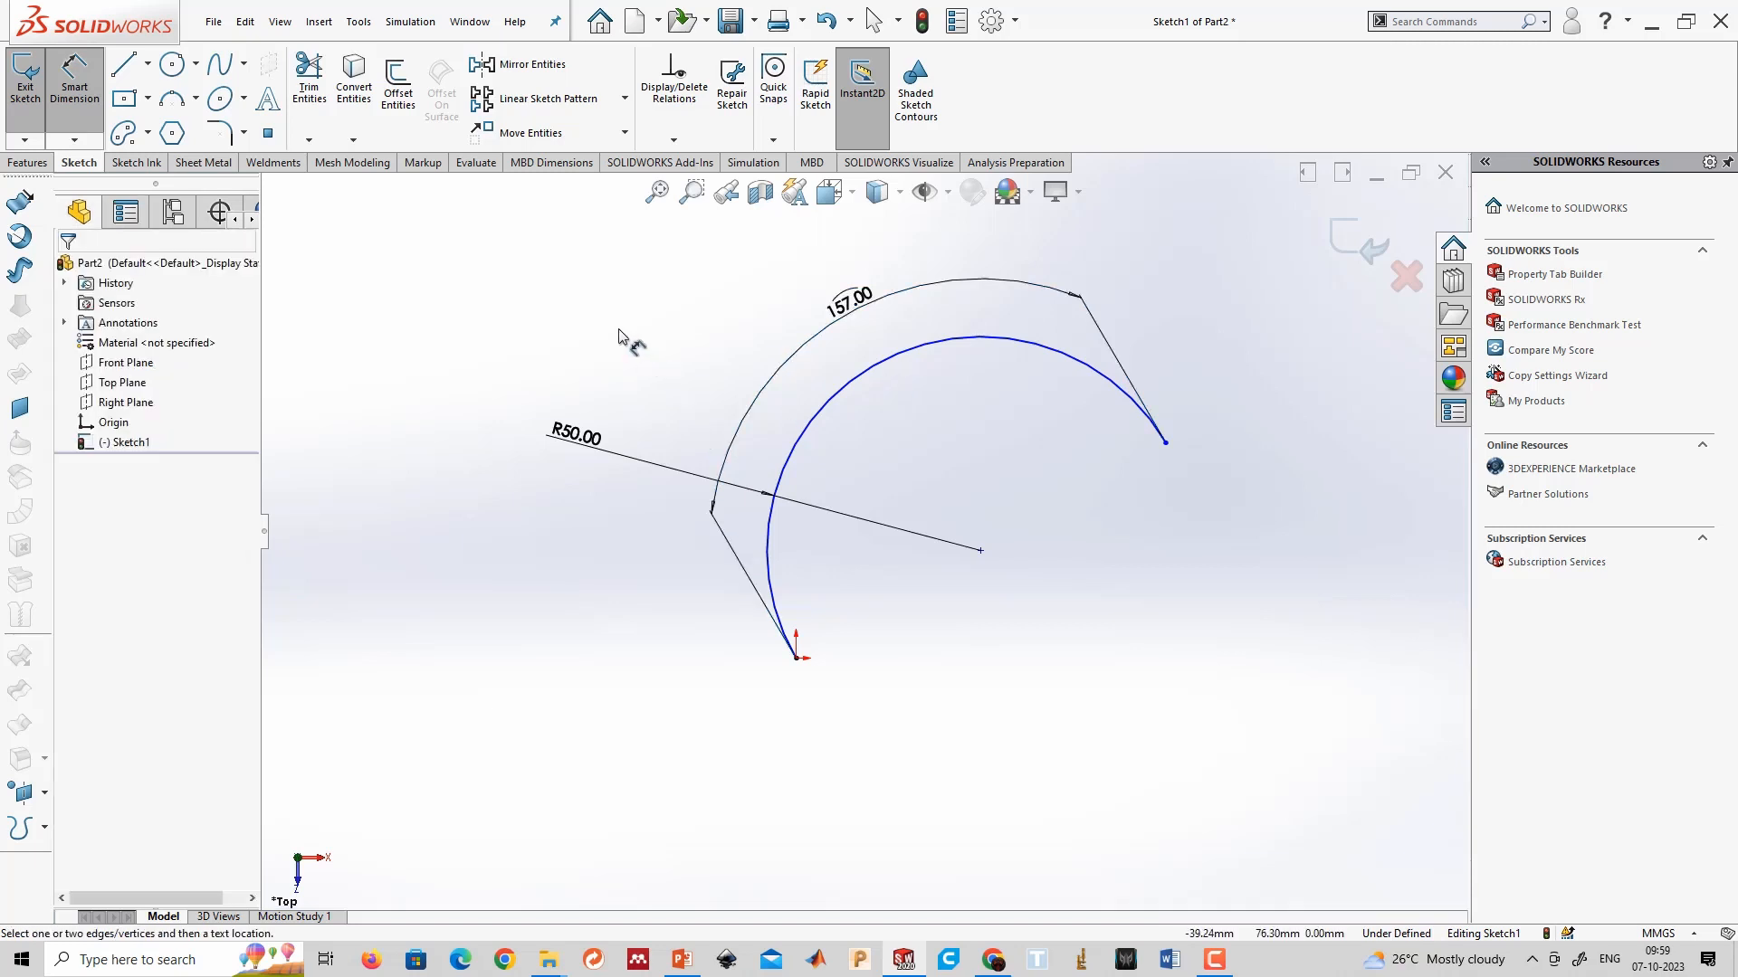
pyautogui.scroll(-2, 946, 659)
pyautogui.press('Escape')
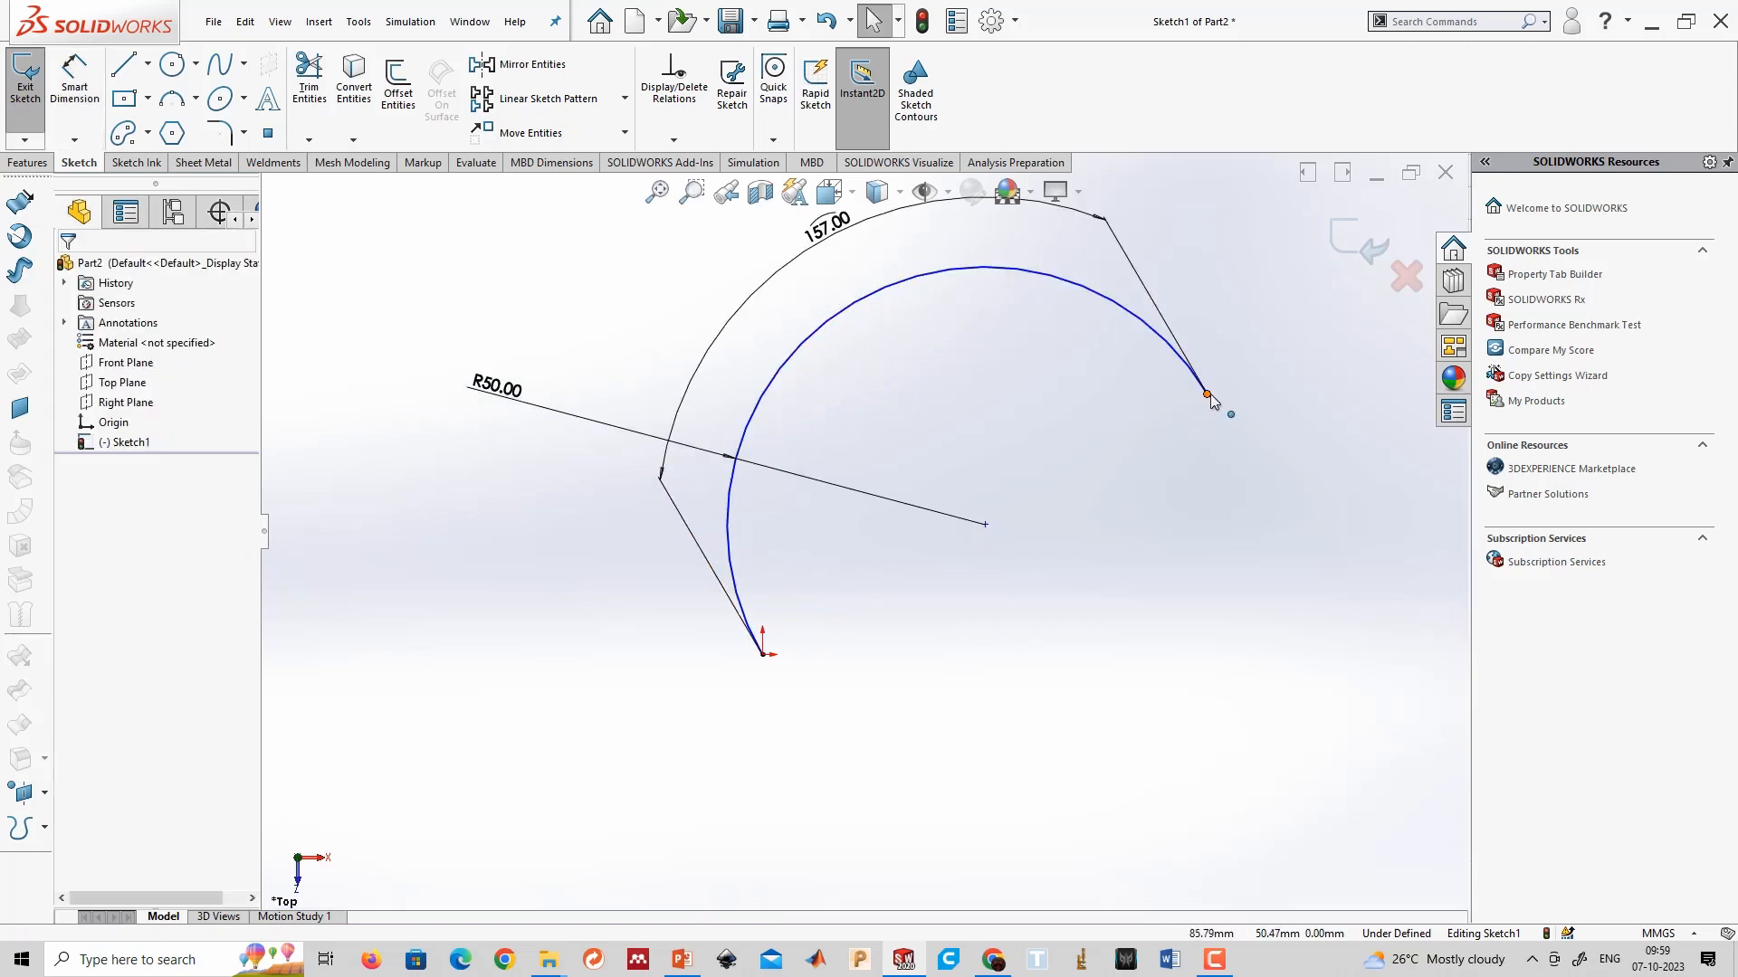
# Swing the arc's free end down to about X 92.3, Y 38.5 mm and add a horizontal relation between it and the origin.
pyautogui.moveTo(1207, 398); pyautogui.dragTo(1237, 455)
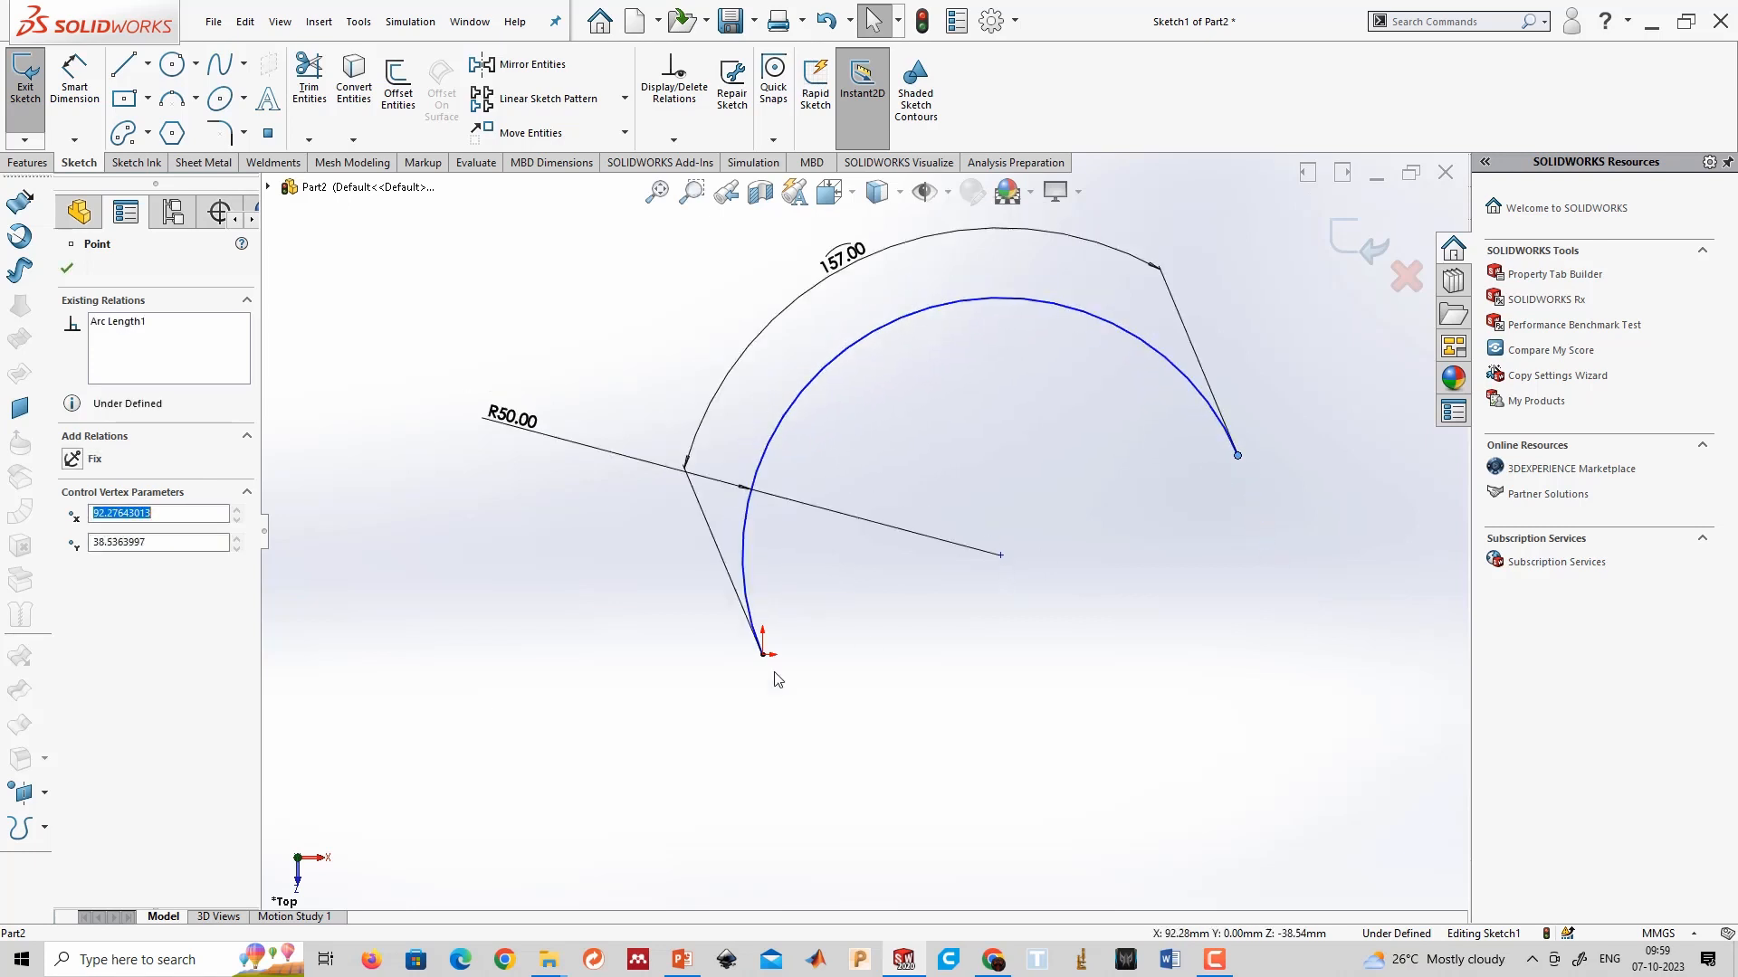
pyautogui.click(1186, 552)
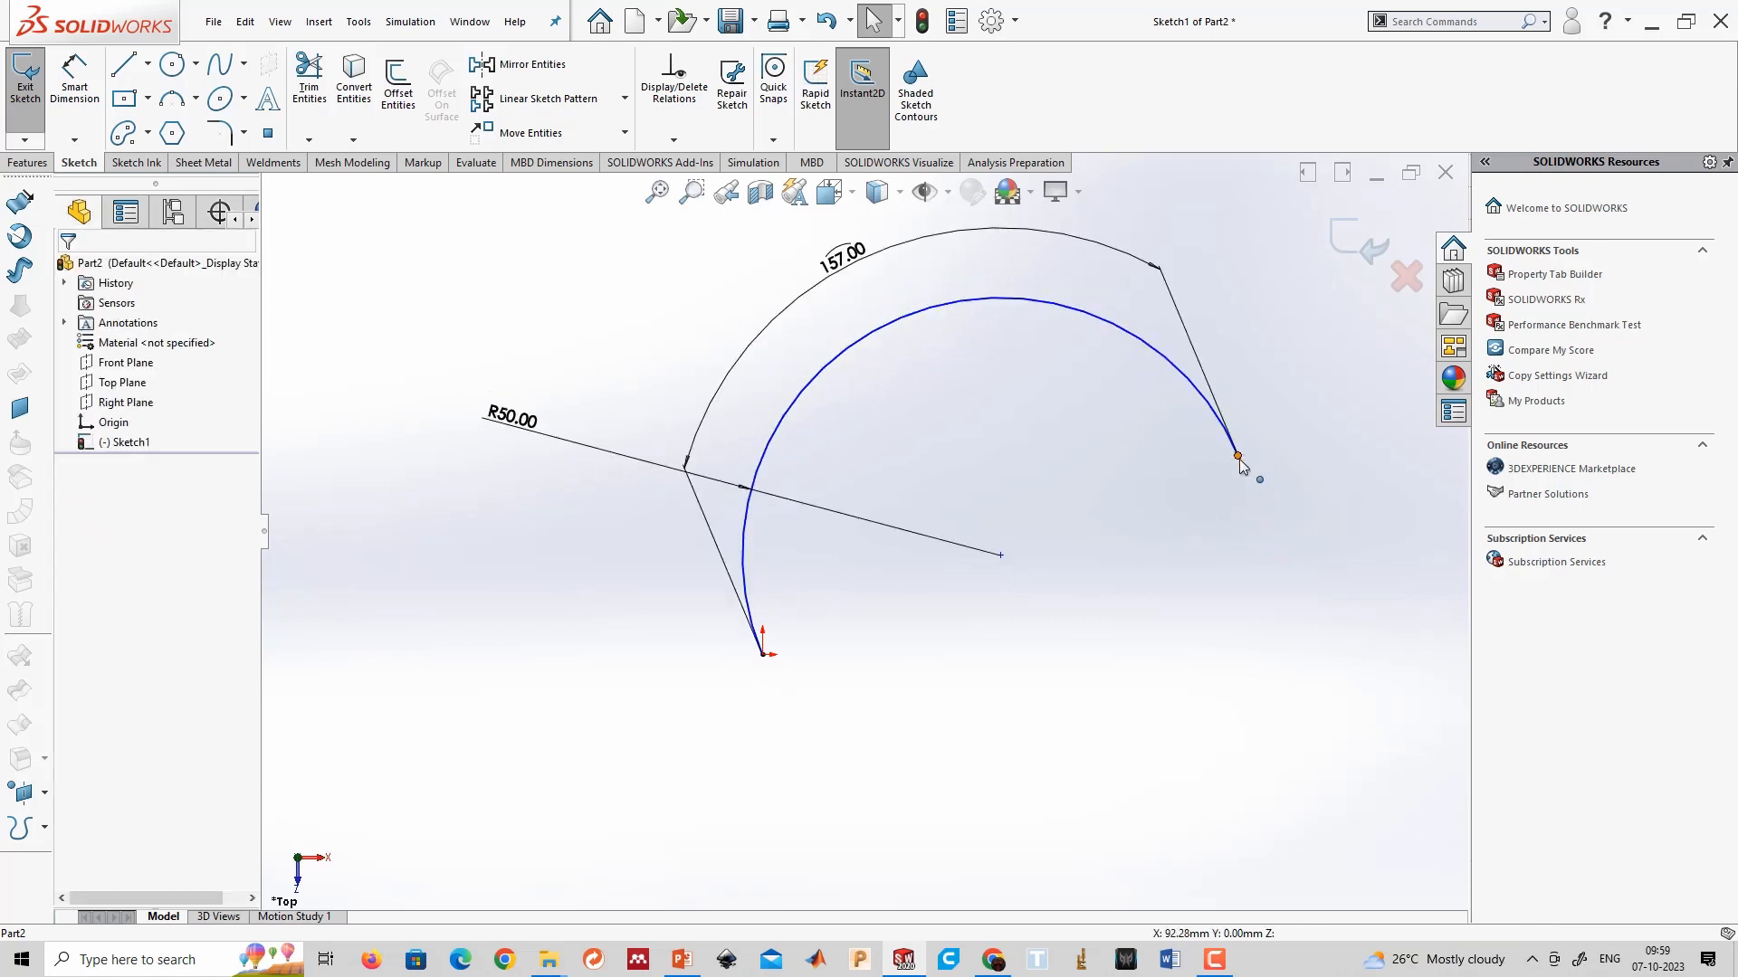
pyautogui.click(1238, 455)
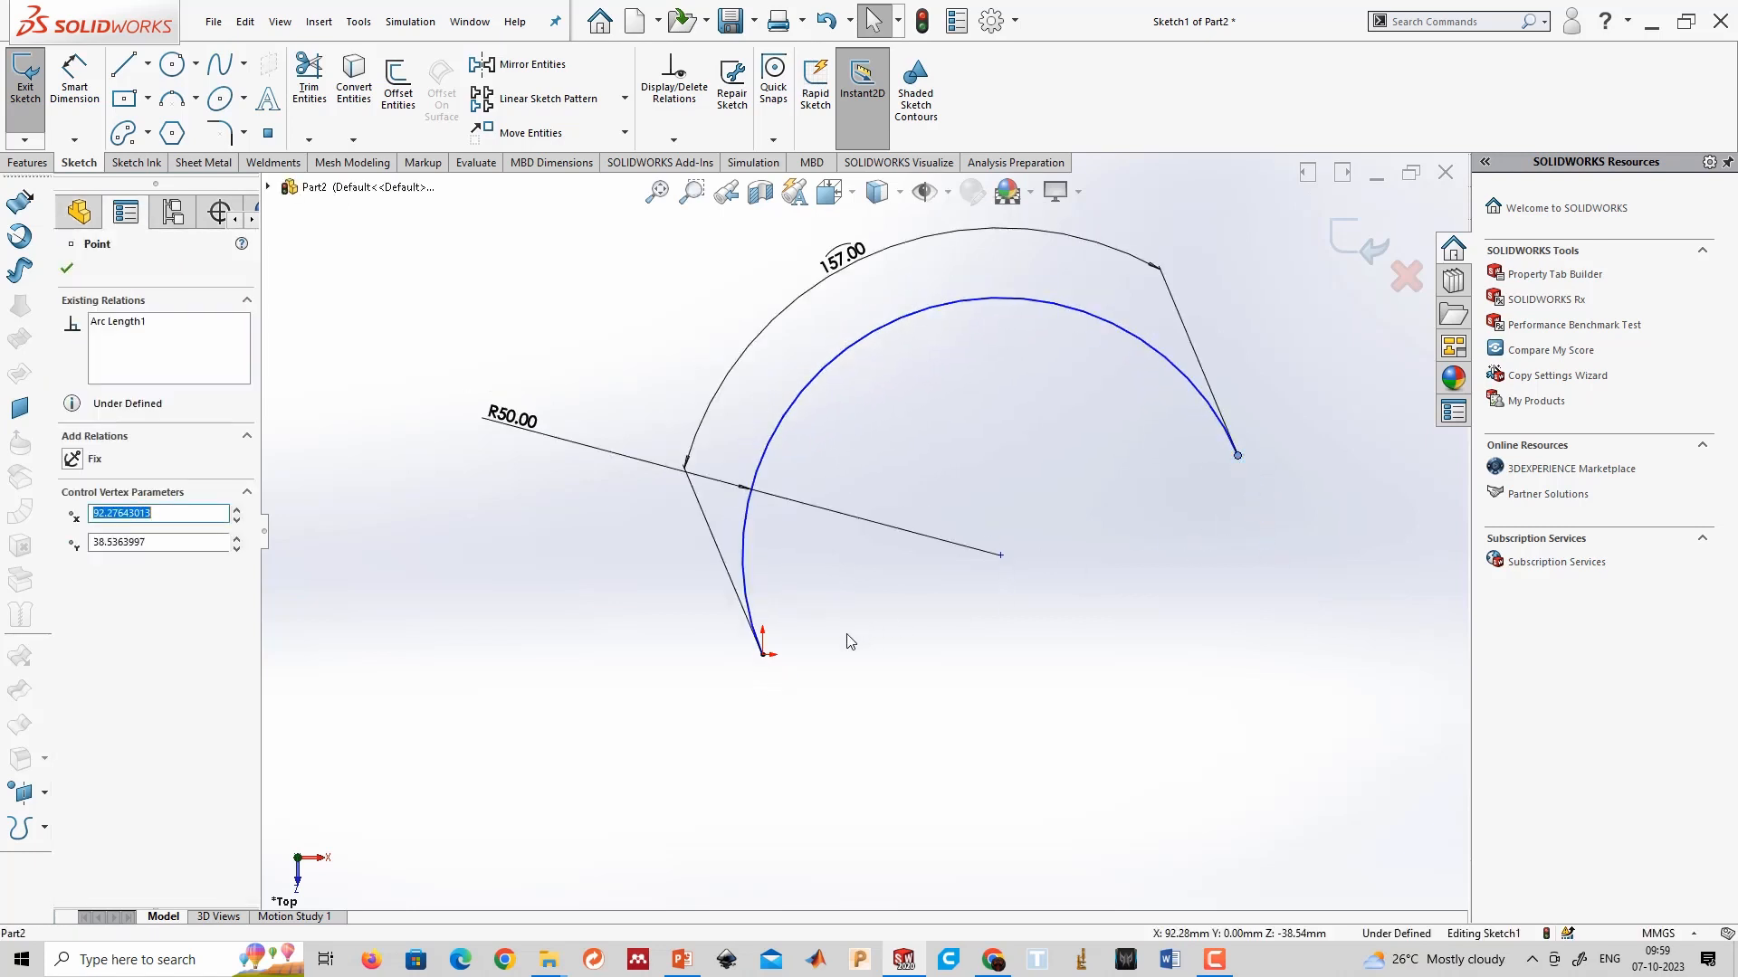
pyautogui.keyDown('ctrl'); pyautogui.click(763, 655); pyautogui.keyUp('ctrl')
pyautogui.click(815, 571)
pyautogui.click(887, 690)
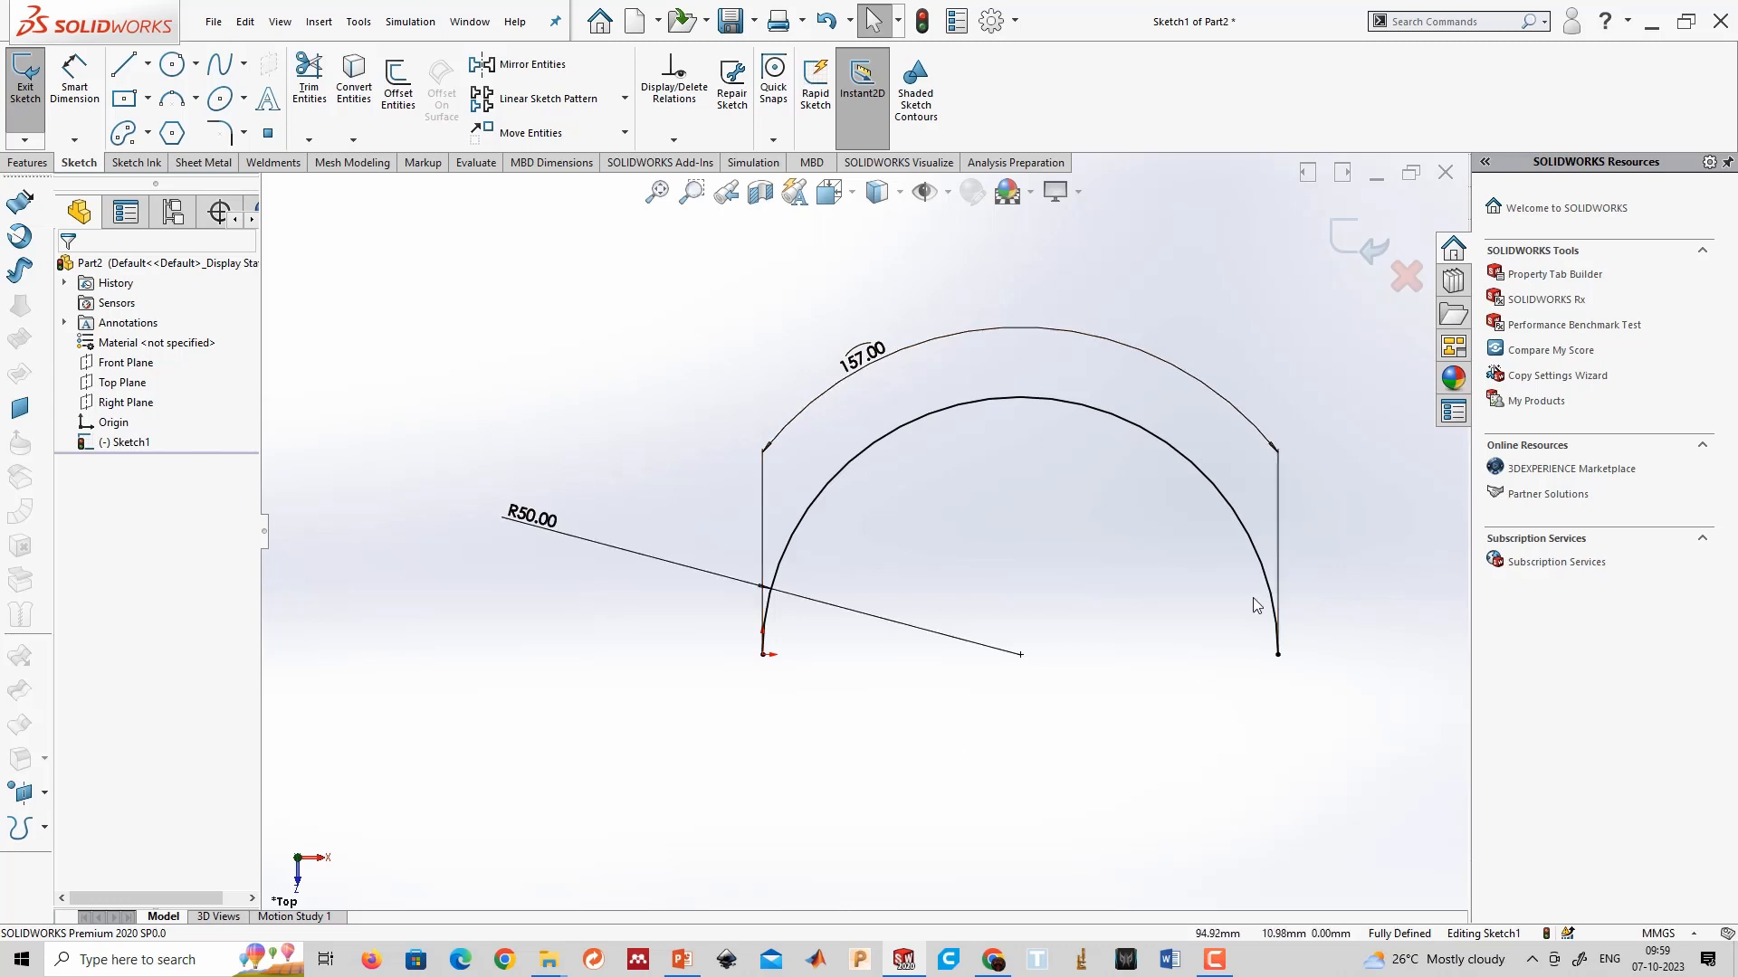
# Delete the fully defined arc together with its associated dimensions.
pyautogui.scroll(1, 1254, 598)
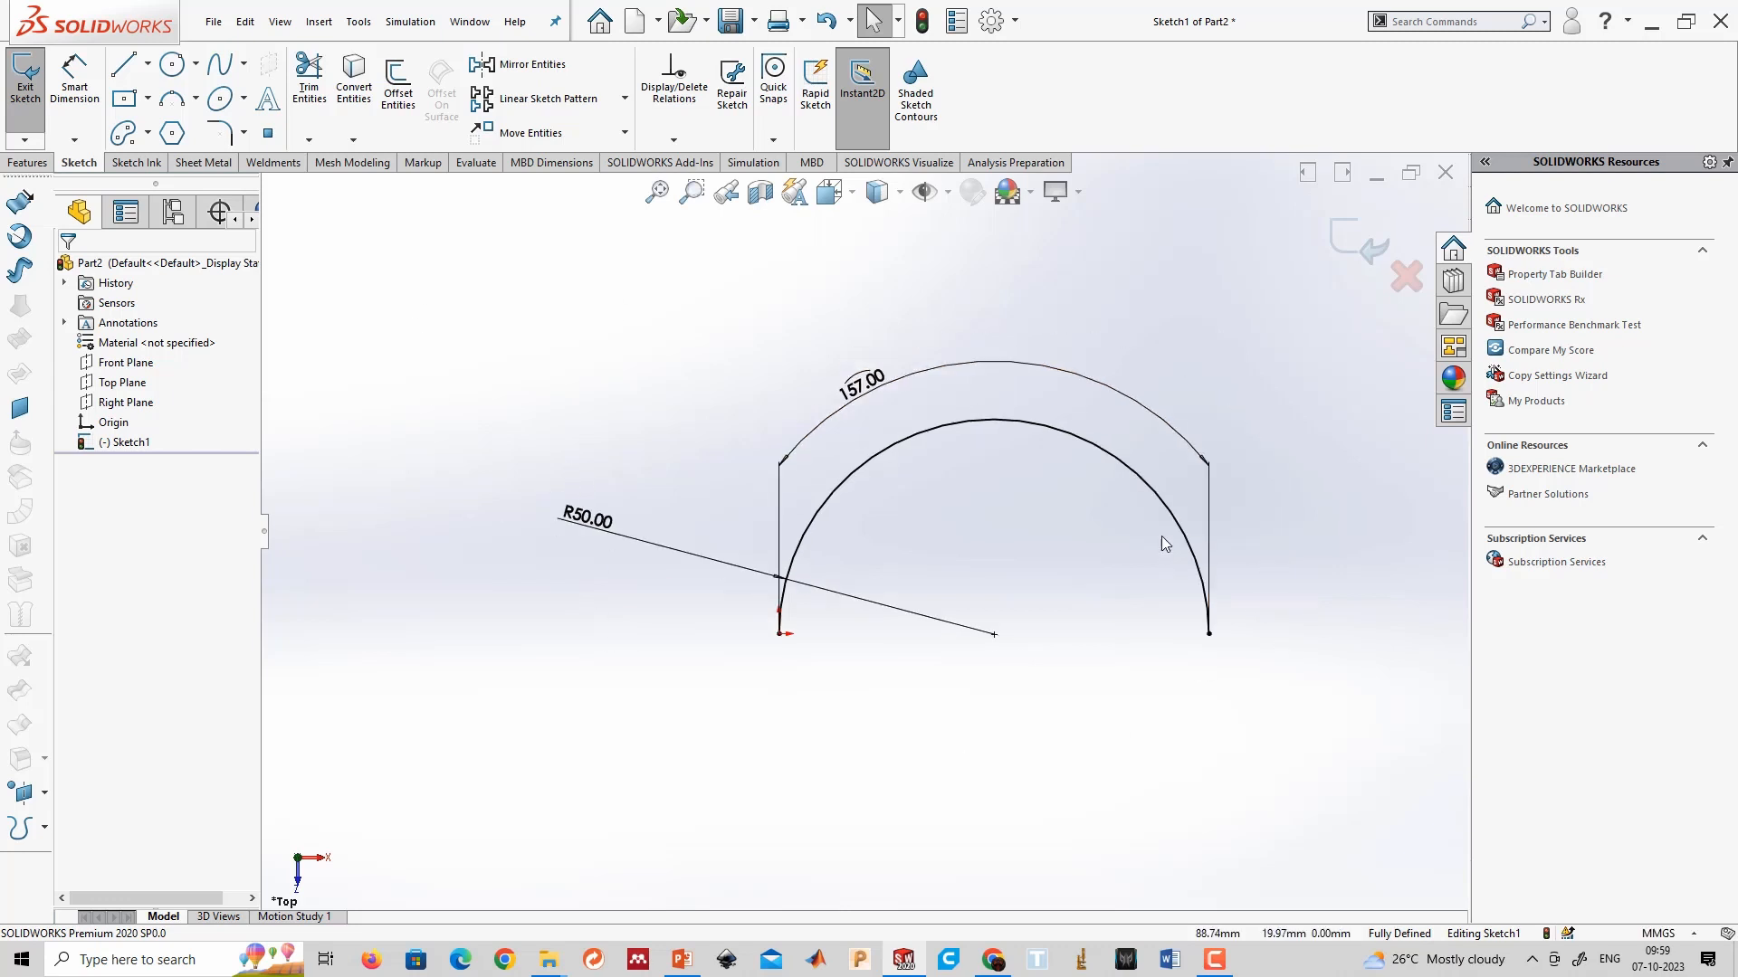
pyautogui.click(1163, 502)
pyautogui.press('Delete')
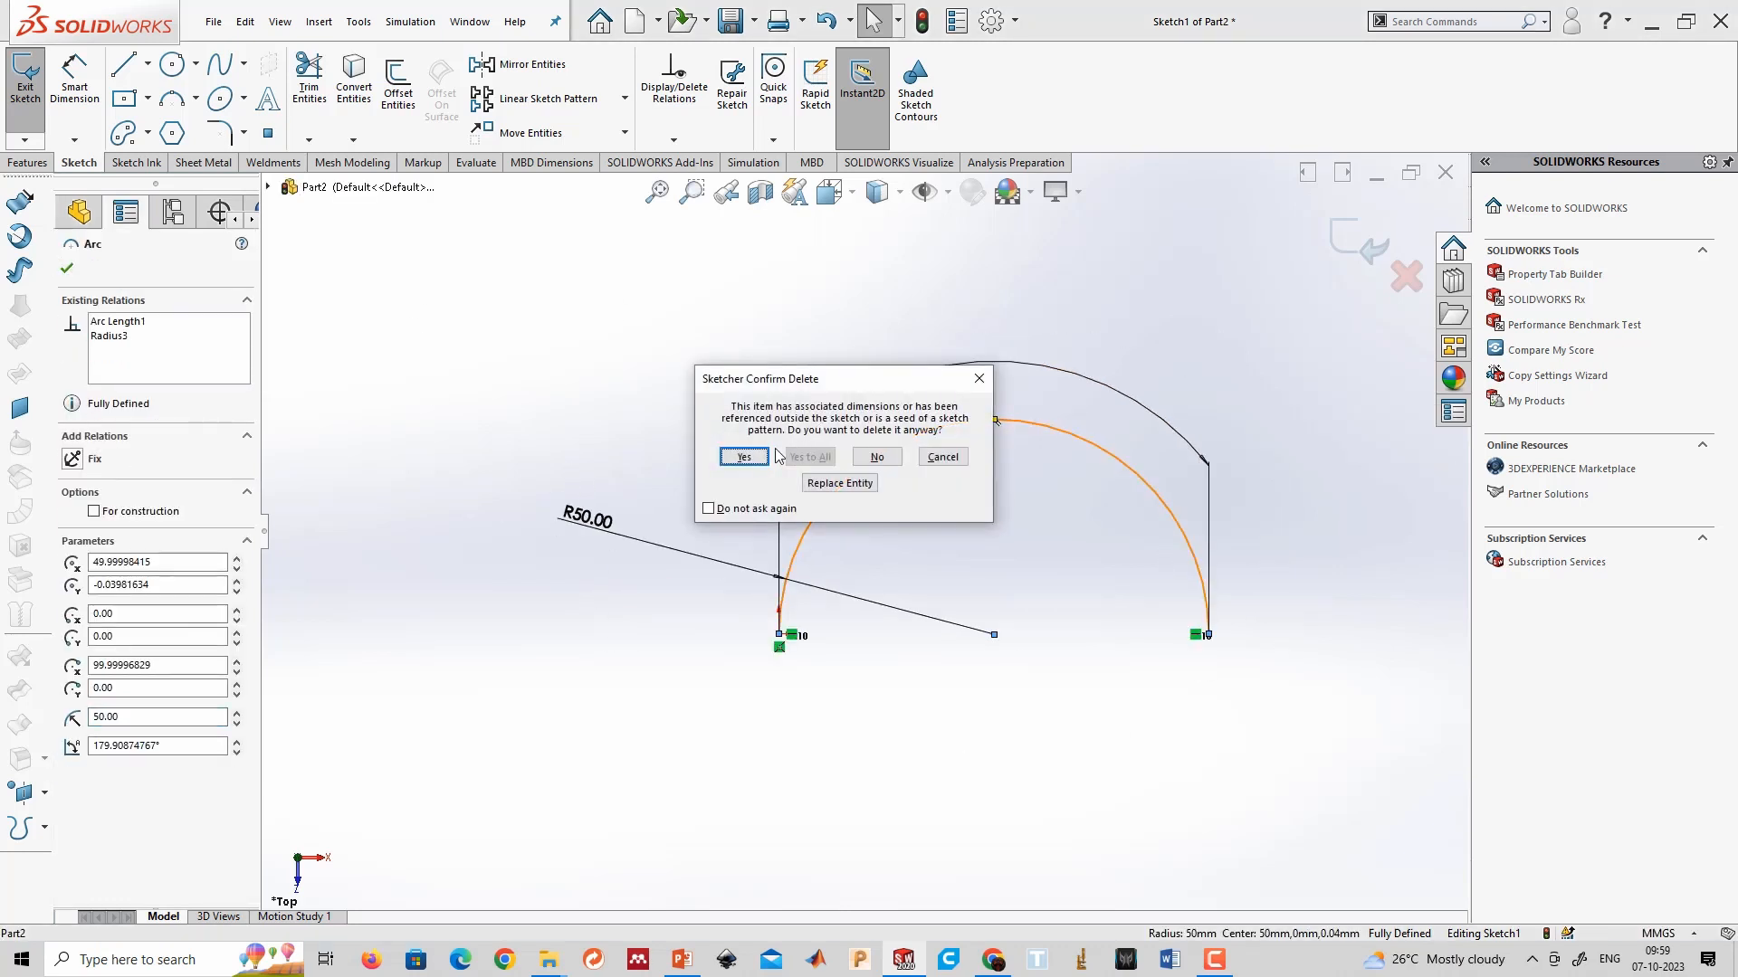
pyautogui.click(736, 453)
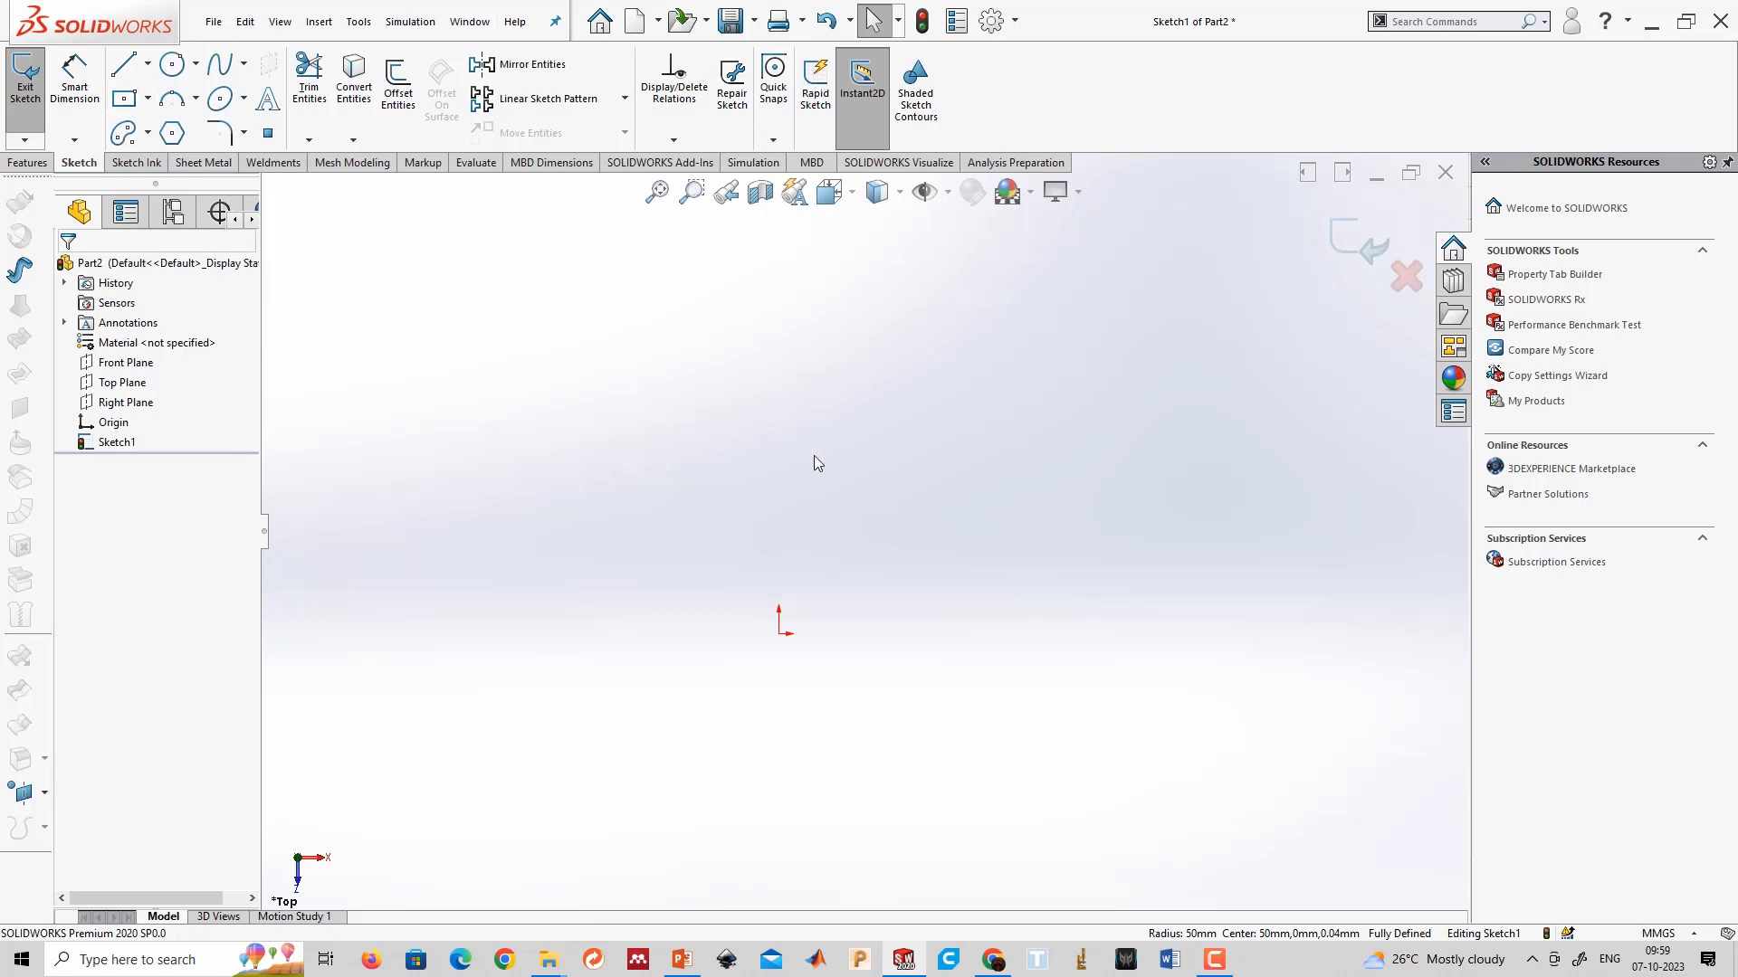
# Sketch an ellipse centred on the origin with a major radius of about 70 mm and a minor radius of about 28 mm.
pyautogui.click(244, 97)
pyautogui.click(249, 128)
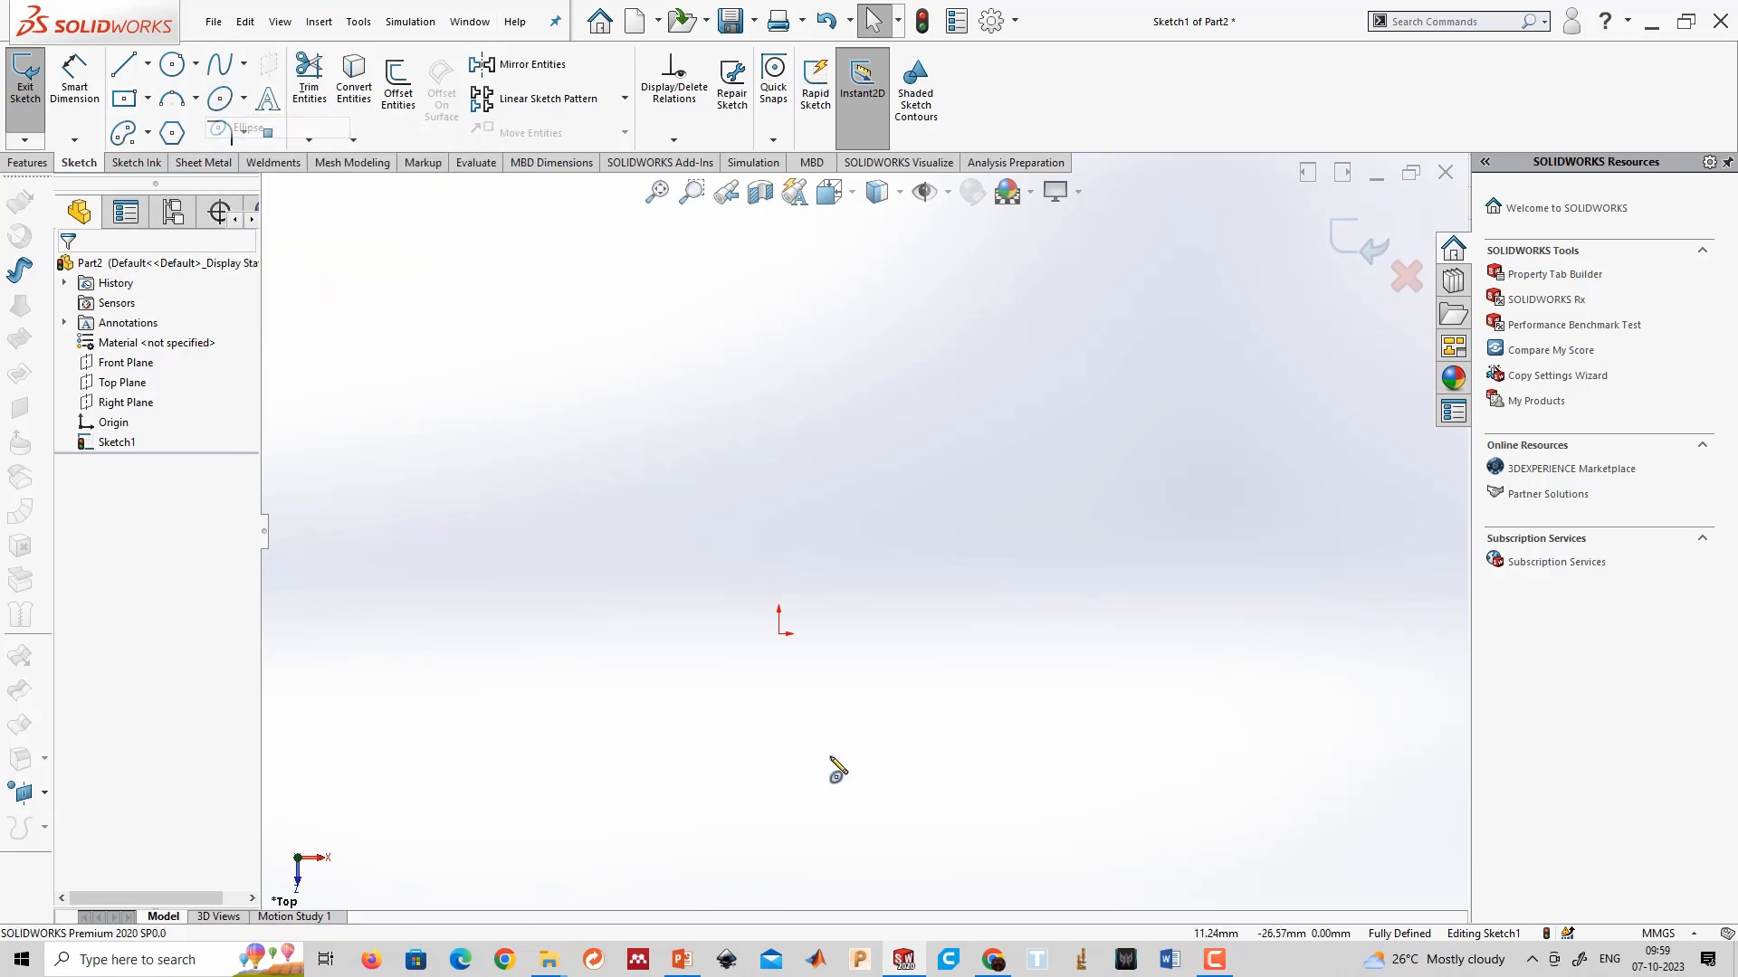
pyautogui.click(779, 633)
pyautogui.click(1078, 634)
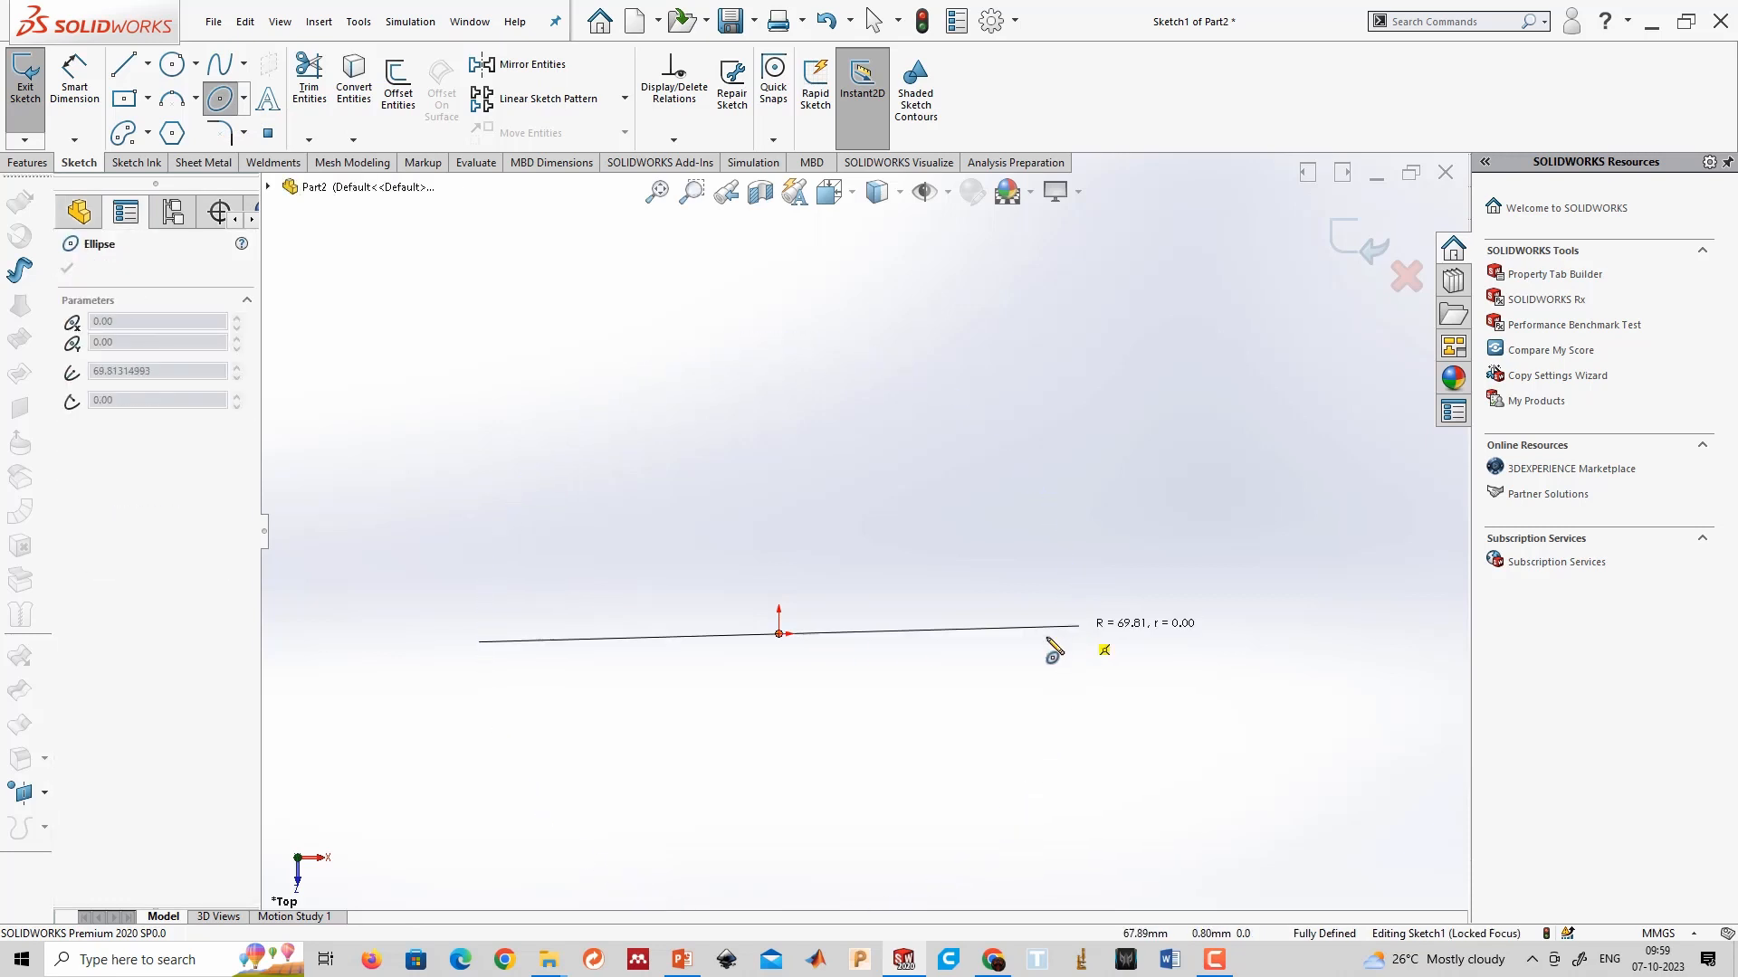
pyautogui.click(973, 764)
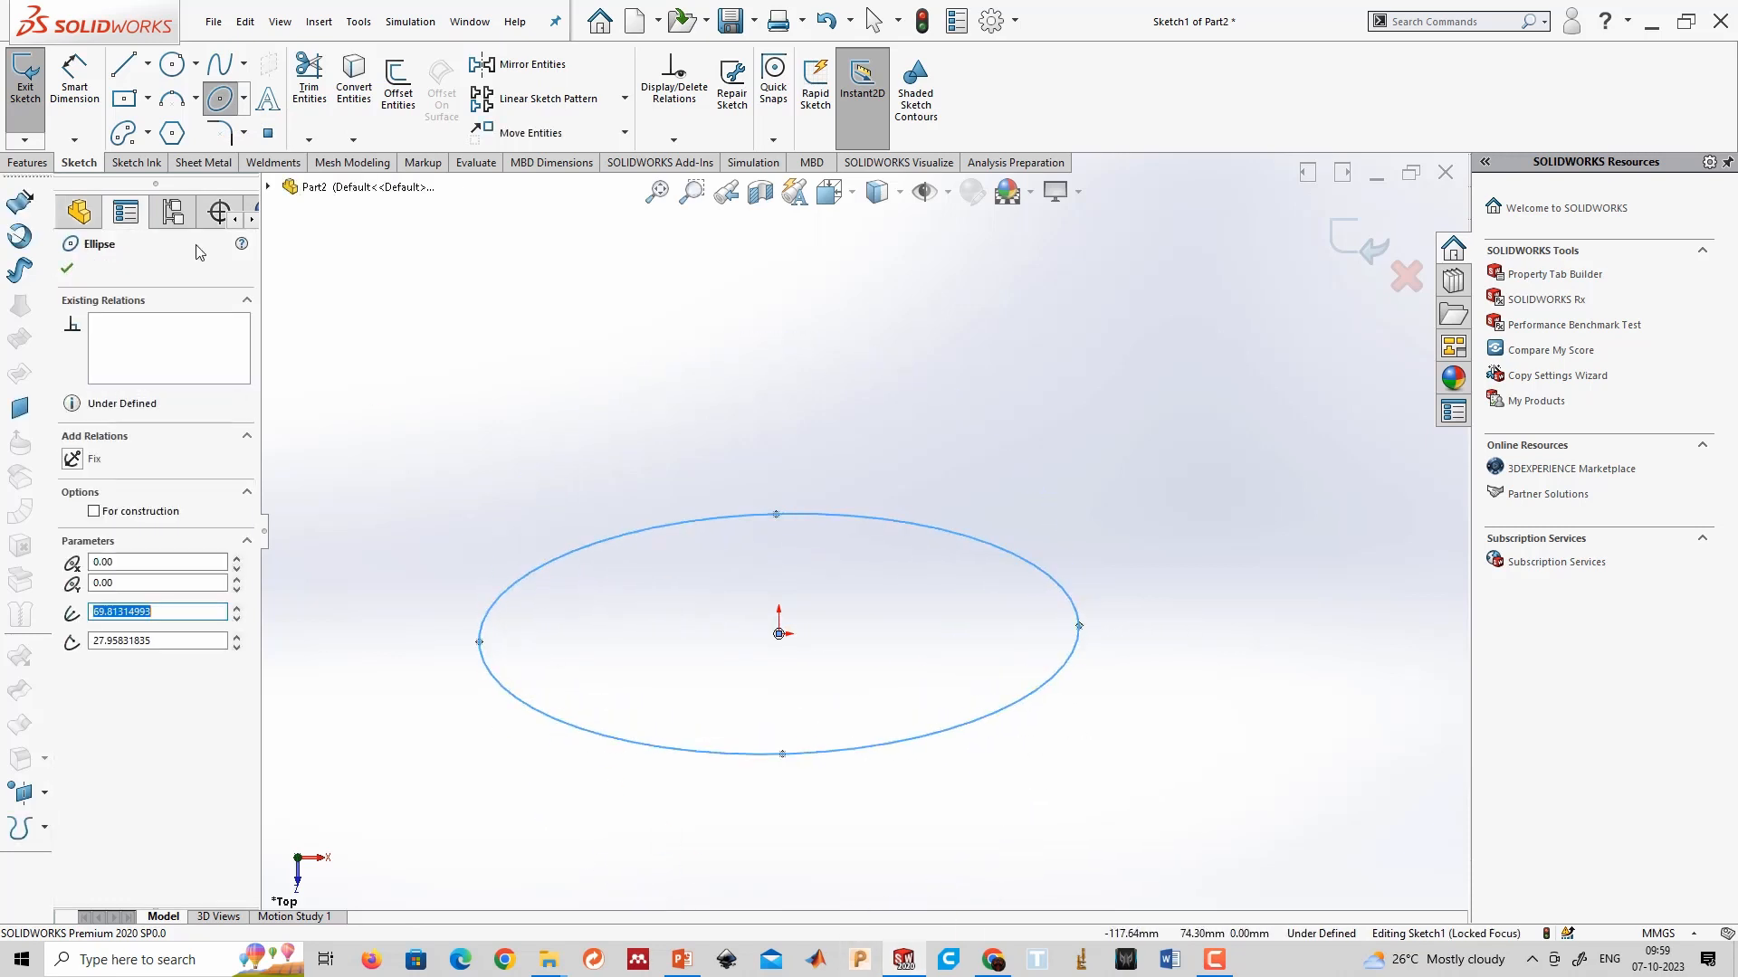
pyautogui.click(67, 269)
pyautogui.click(529, 481)
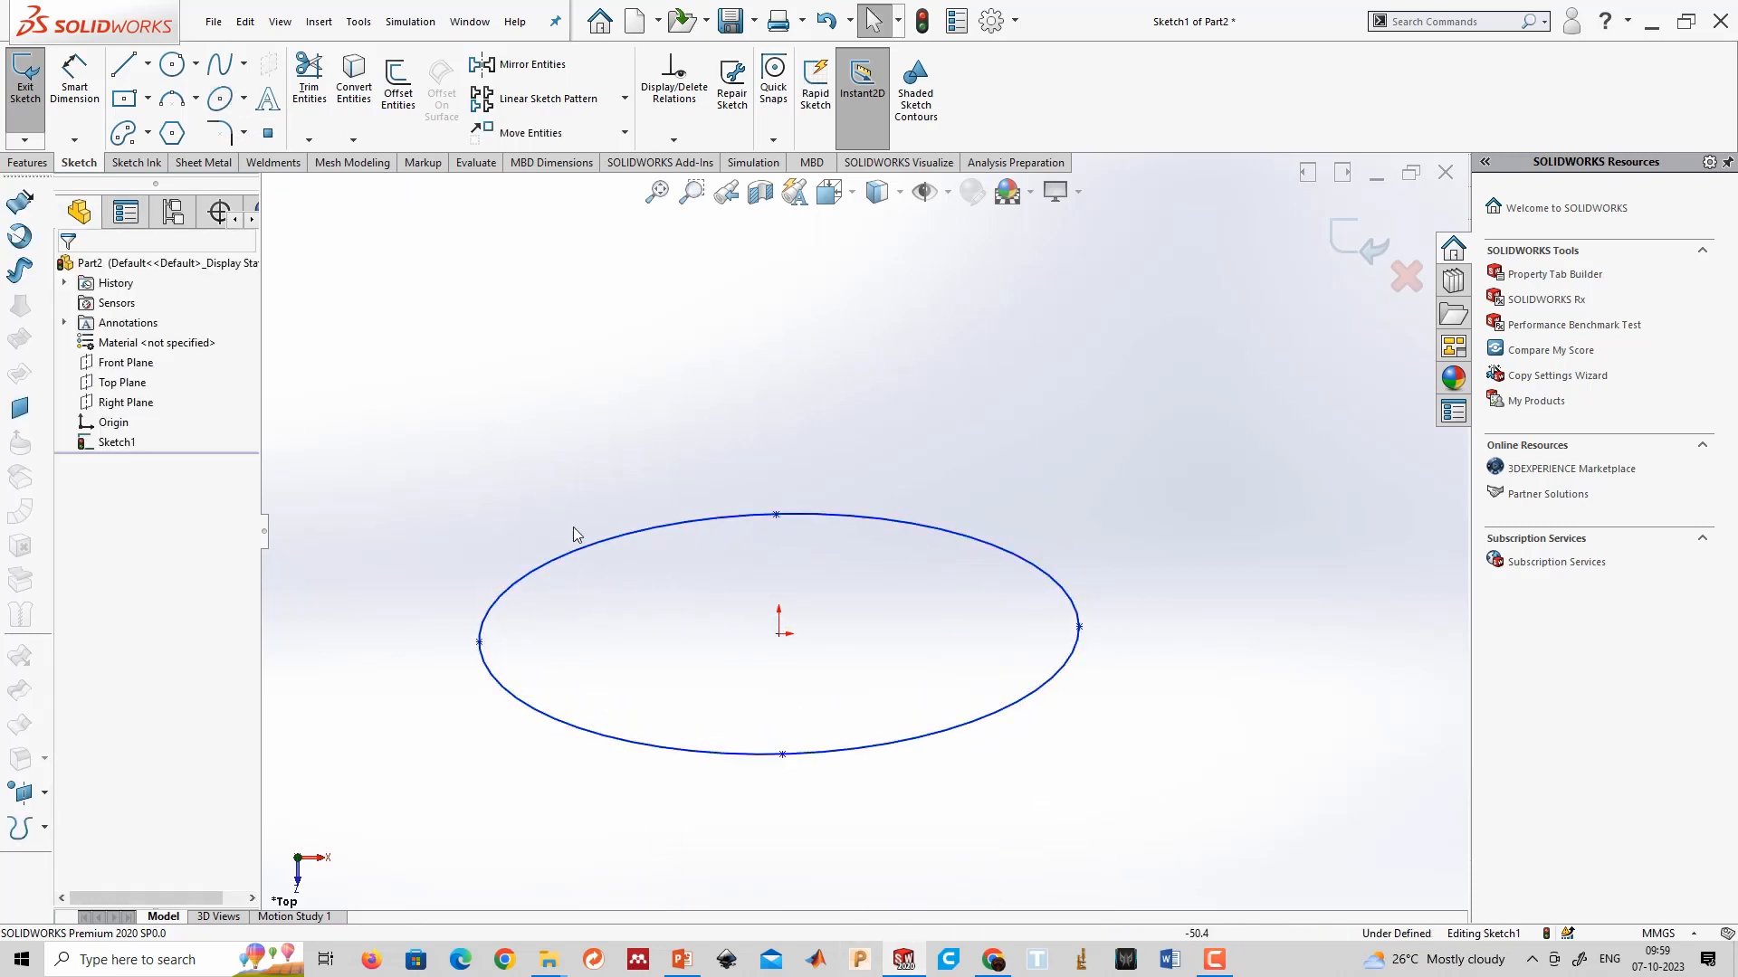
# Dimension the horizontal distance between the ellipse's two major-axis points and set it to 150 mm.
pyautogui.scroll(2, 588, 538)
pyautogui.scroll(-1, 644, 579)
pyautogui.moveTo(678, 525); pyautogui.dragTo(672, 438, button='right')
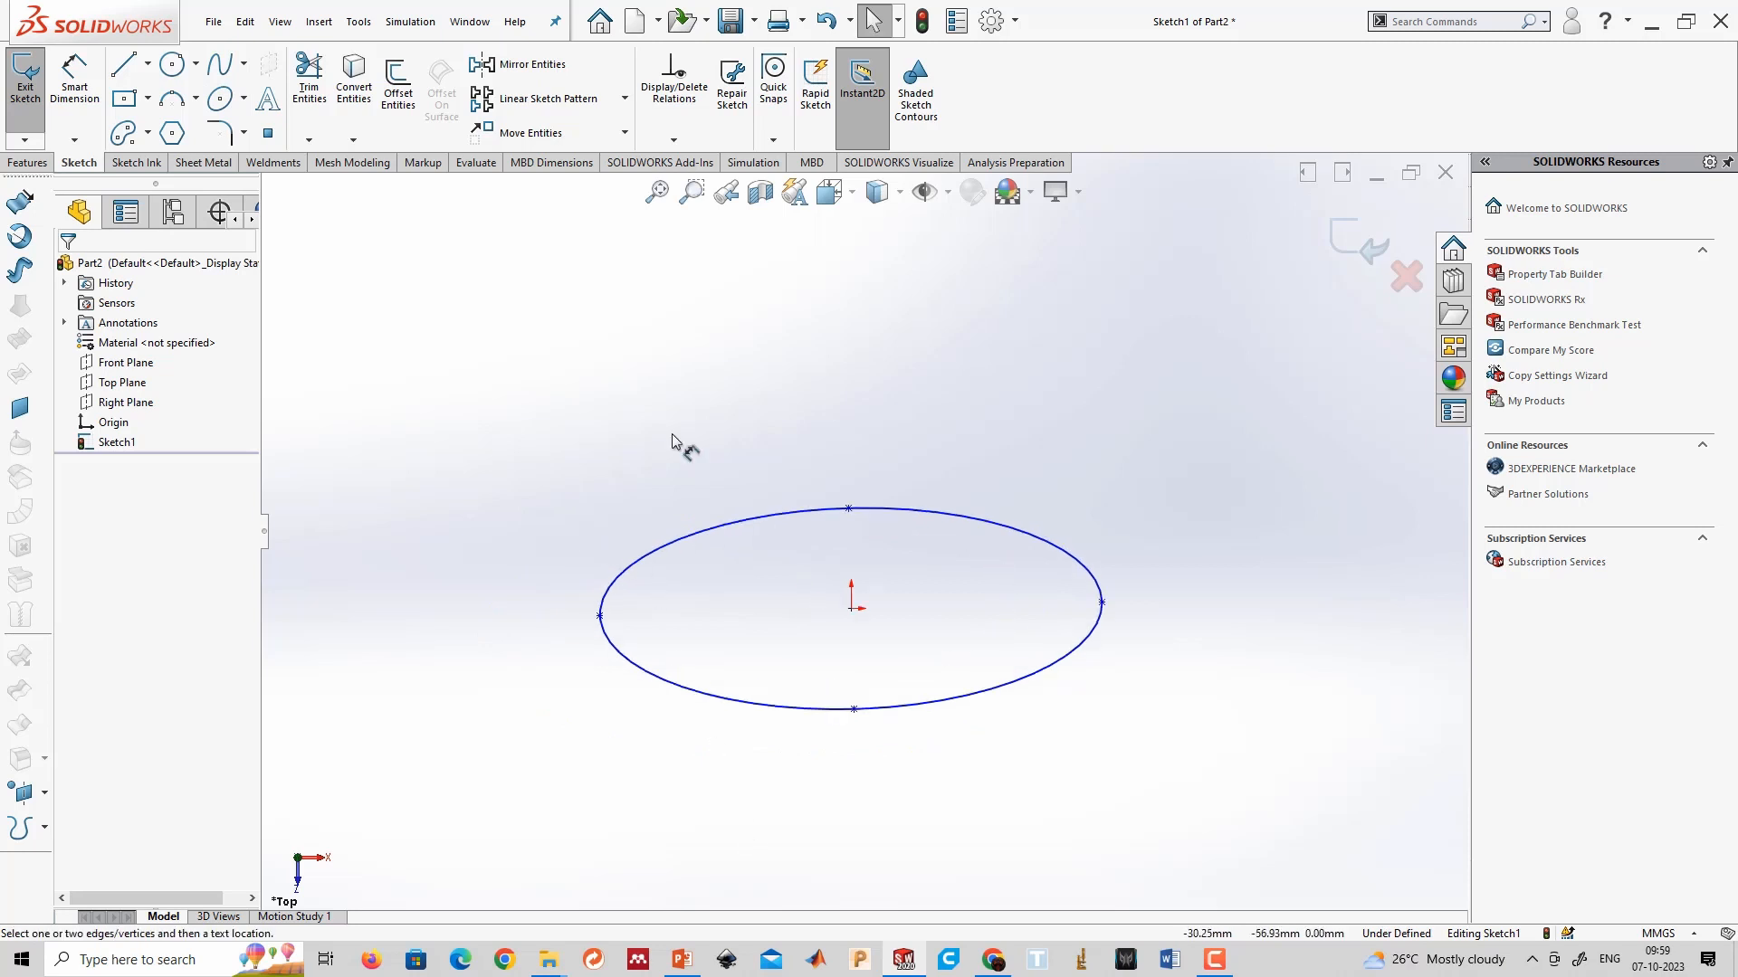
pyautogui.click(599, 616)
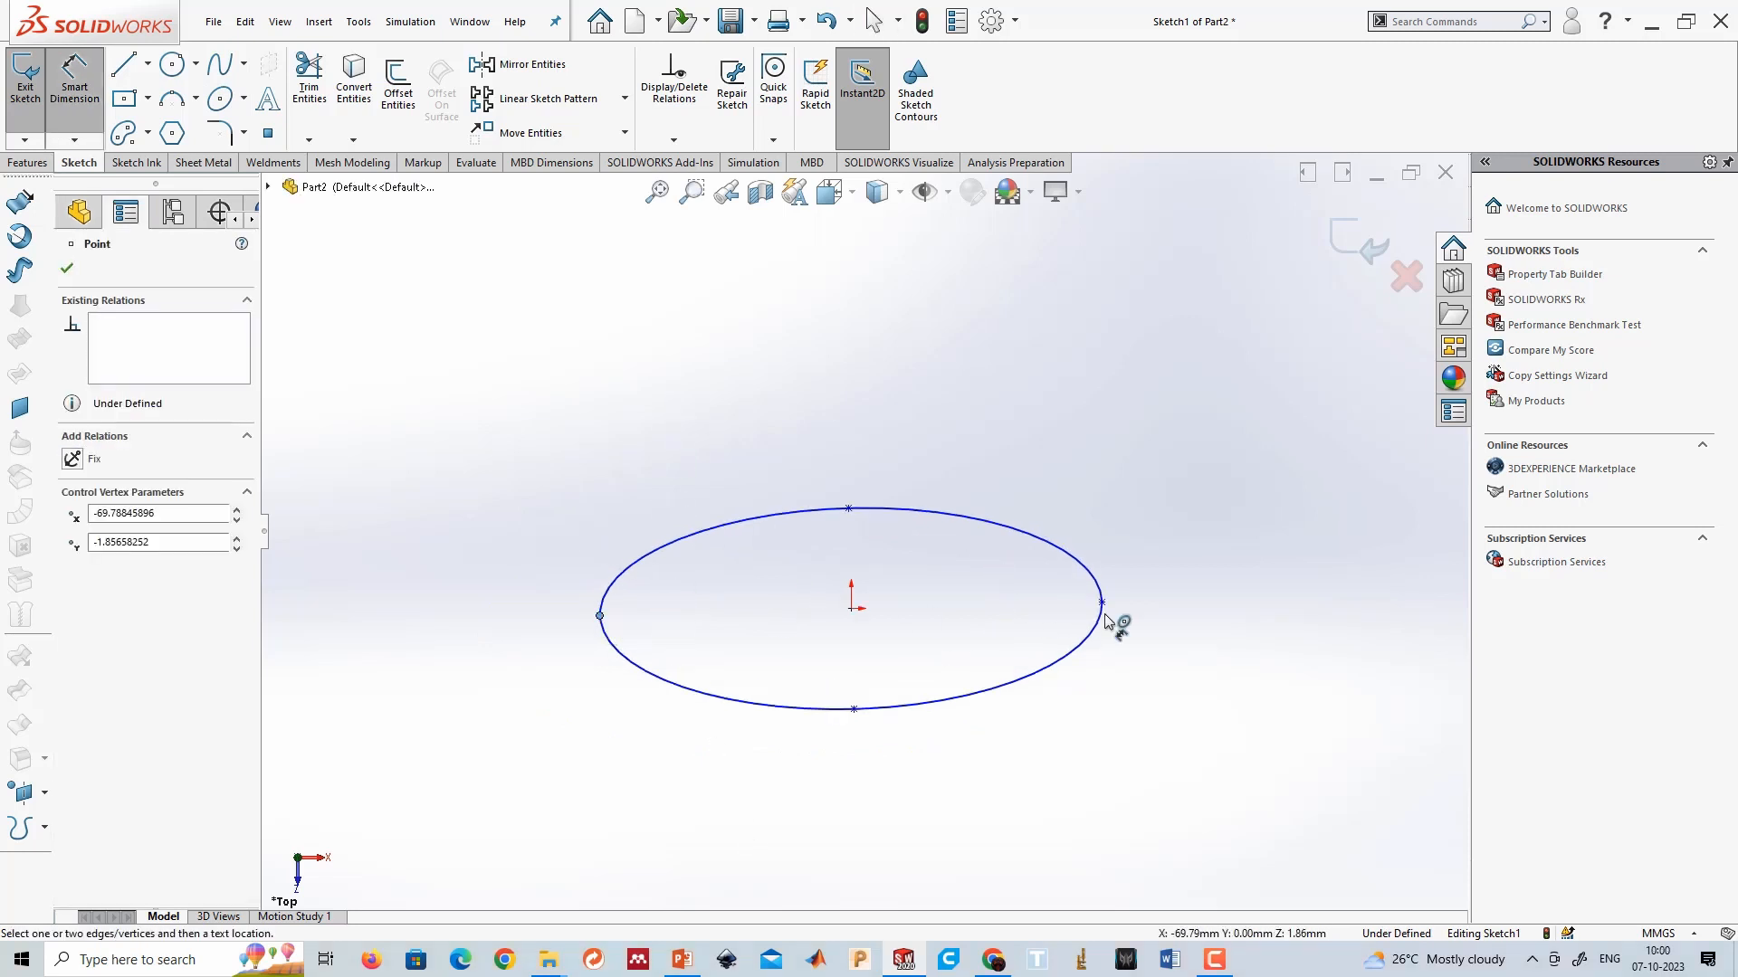
pyautogui.click(1101, 604)
pyautogui.click(883, 432)
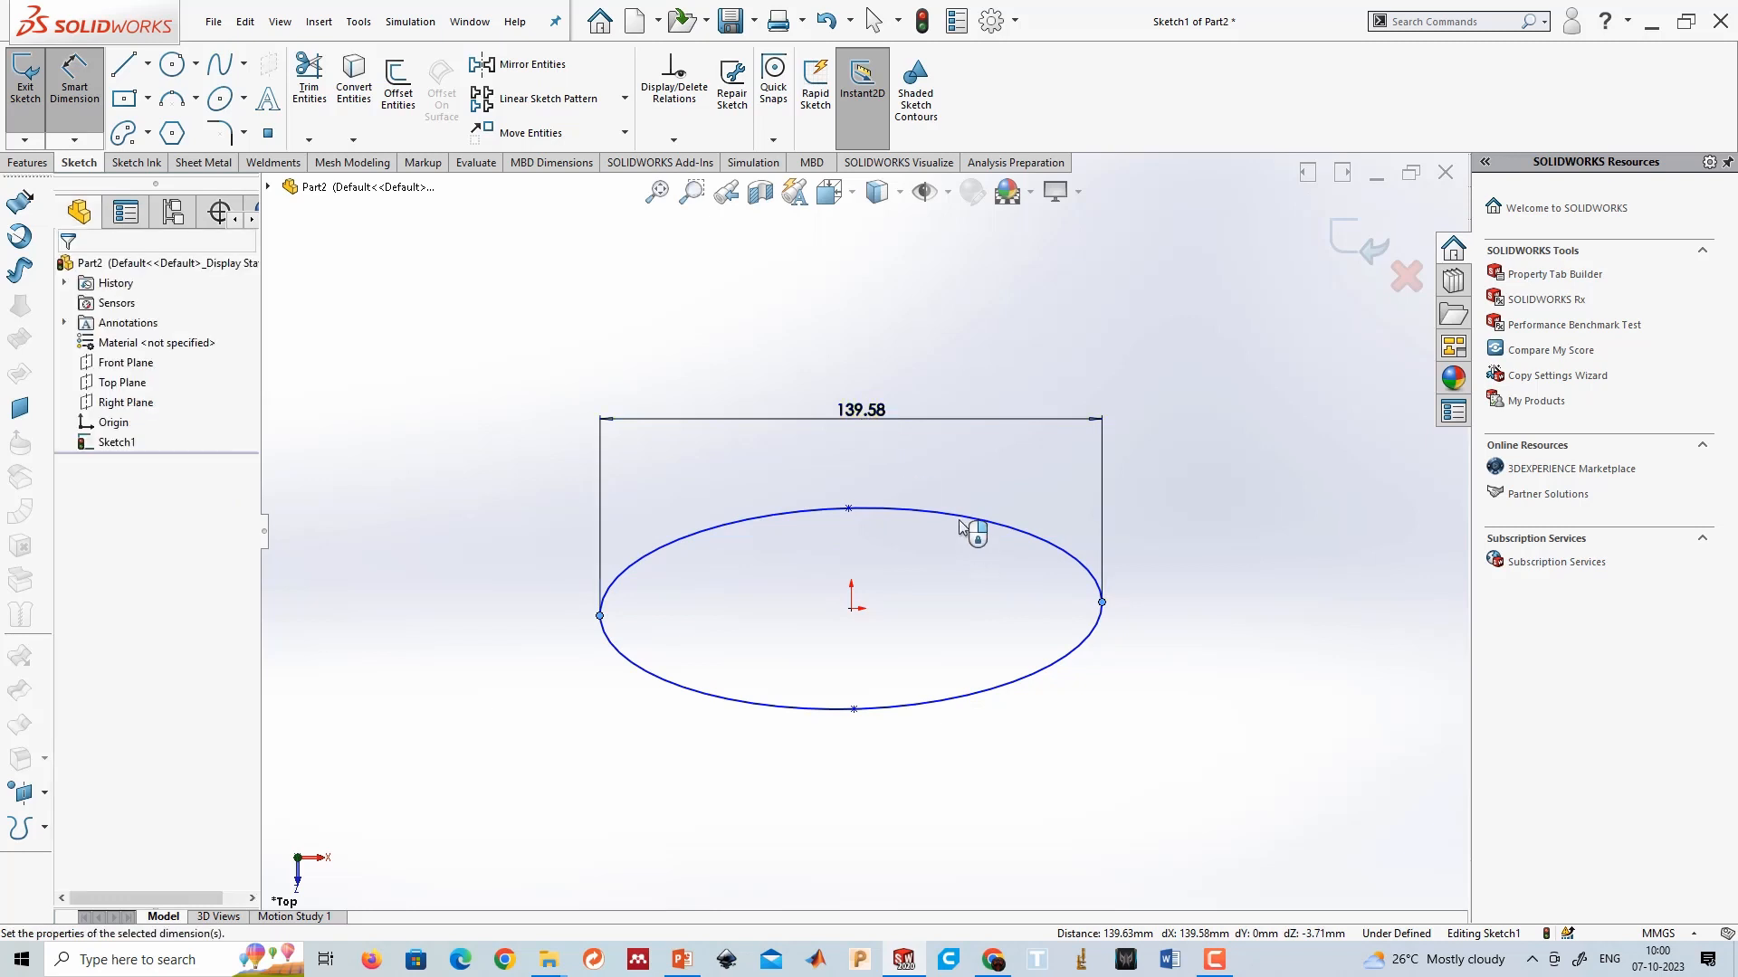
pyautogui.write('150')
pyautogui.press('Return')
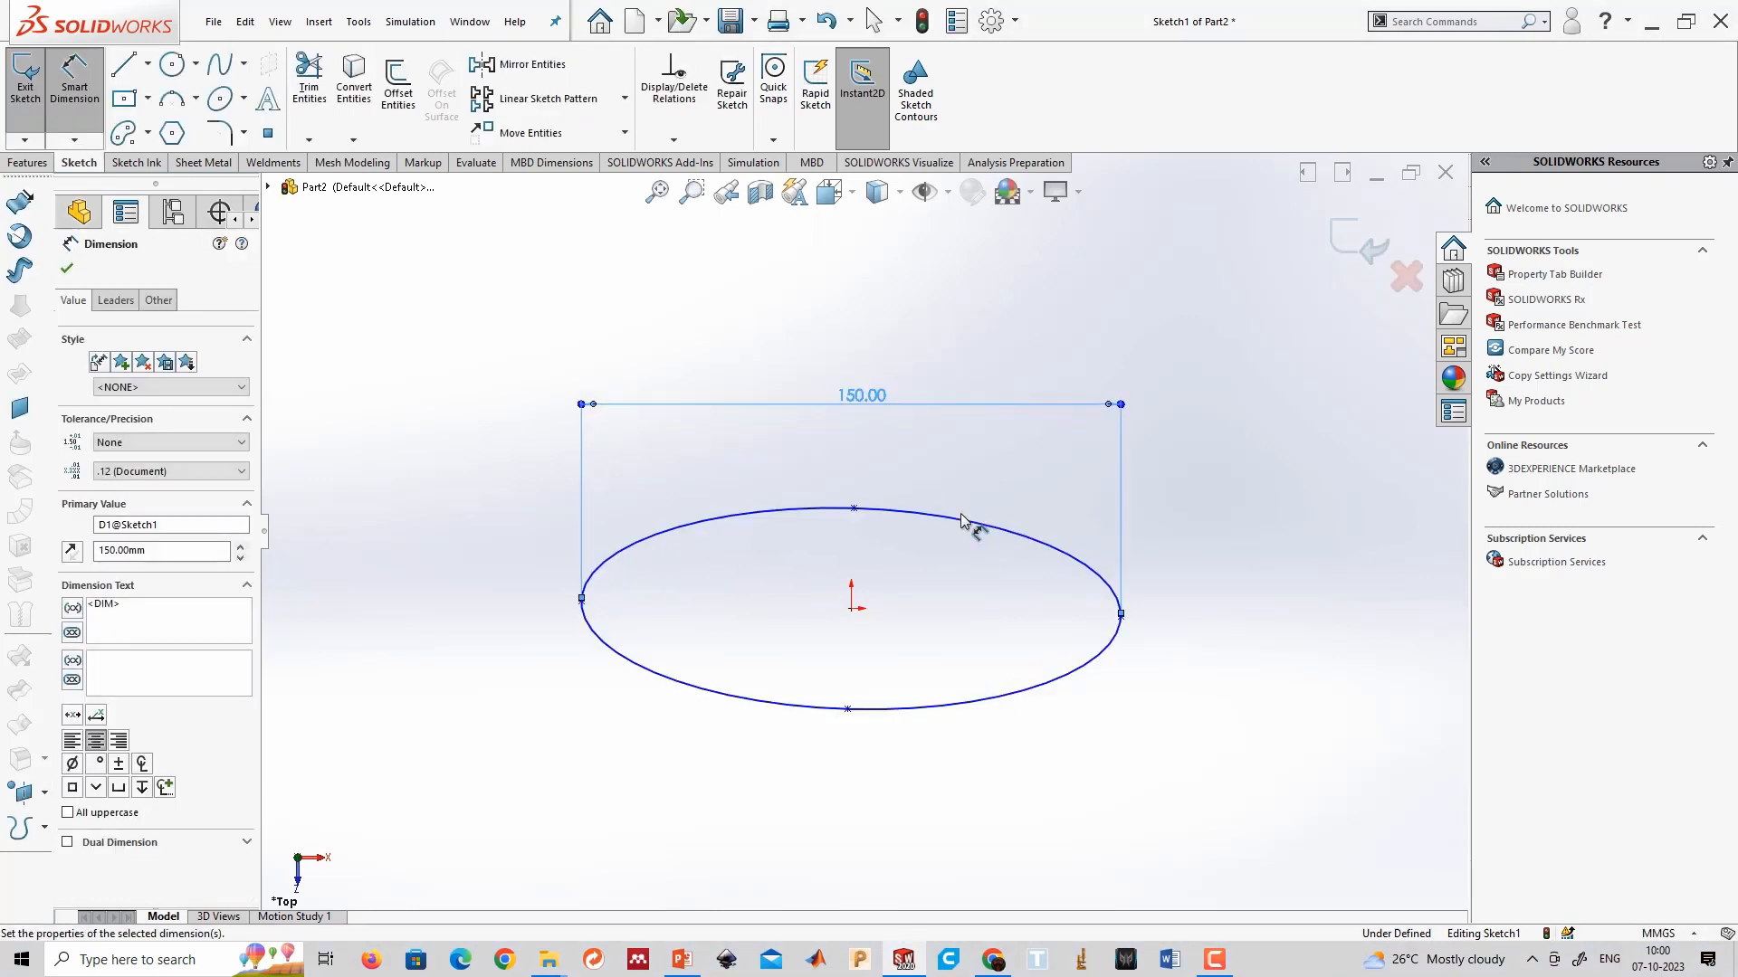
# Dimension the vertical distance between the ellipse's two minor-axis points and set it to 50 mm.
pyautogui.click(855, 509)
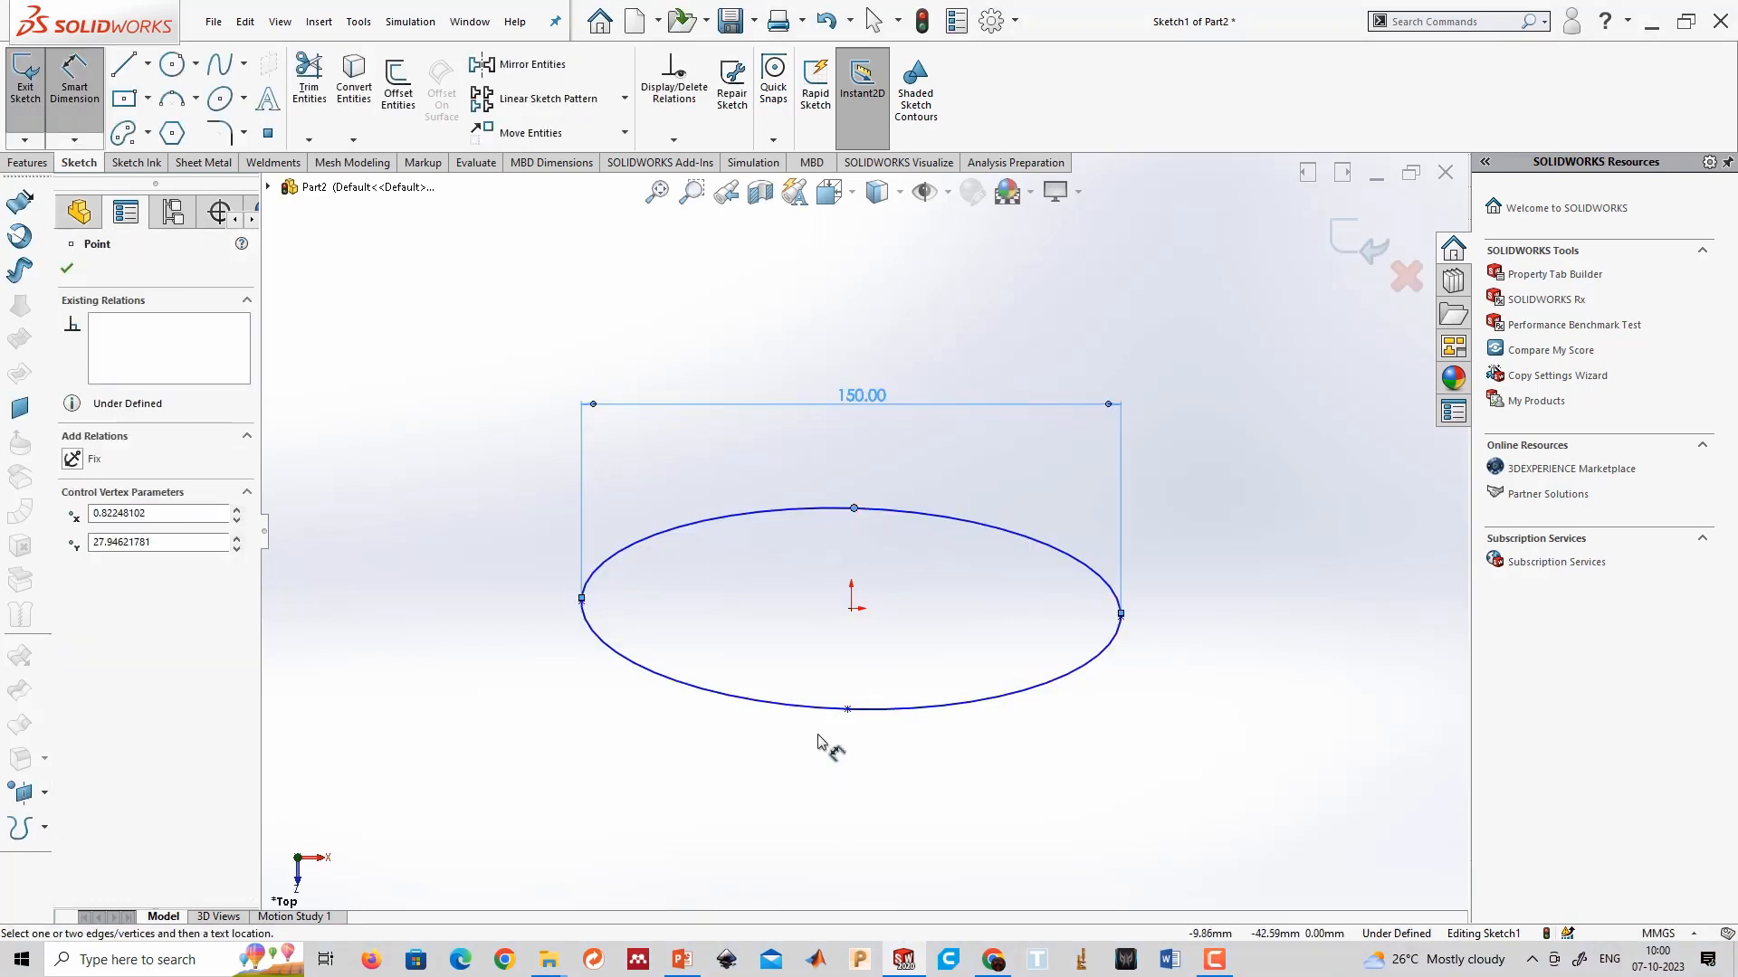
pyautogui.click(847, 709)
pyautogui.click(391, 622)
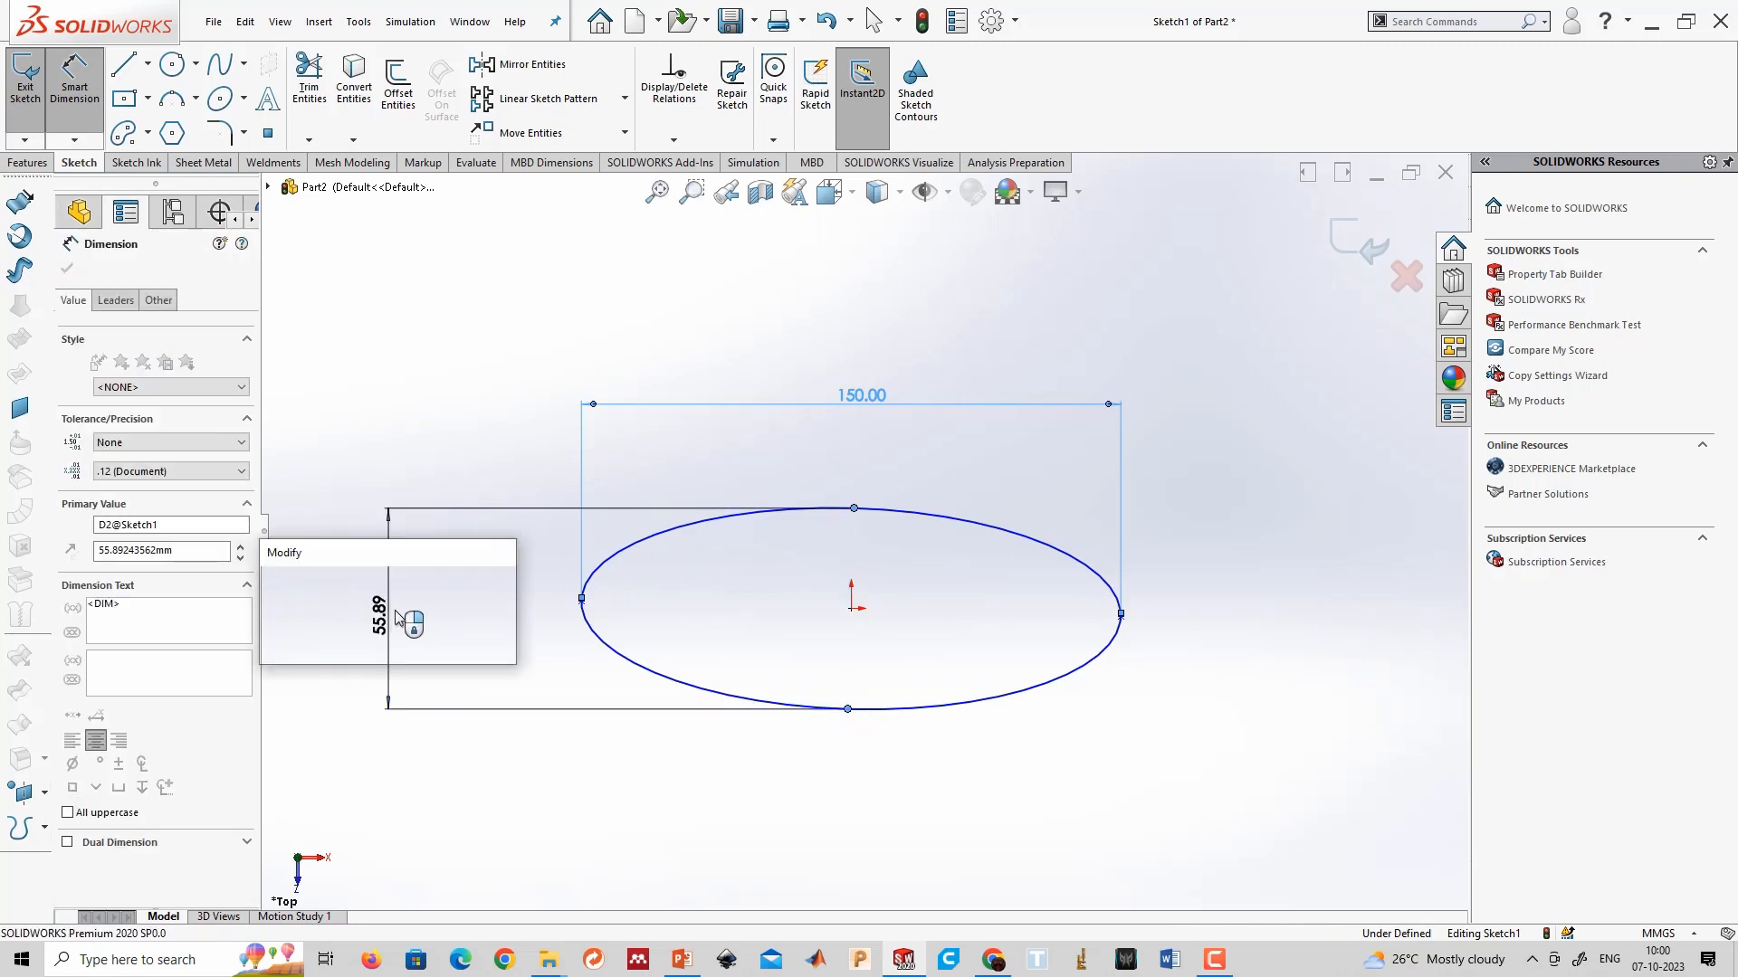
pyautogui.write('50')
pyautogui.press('Return')
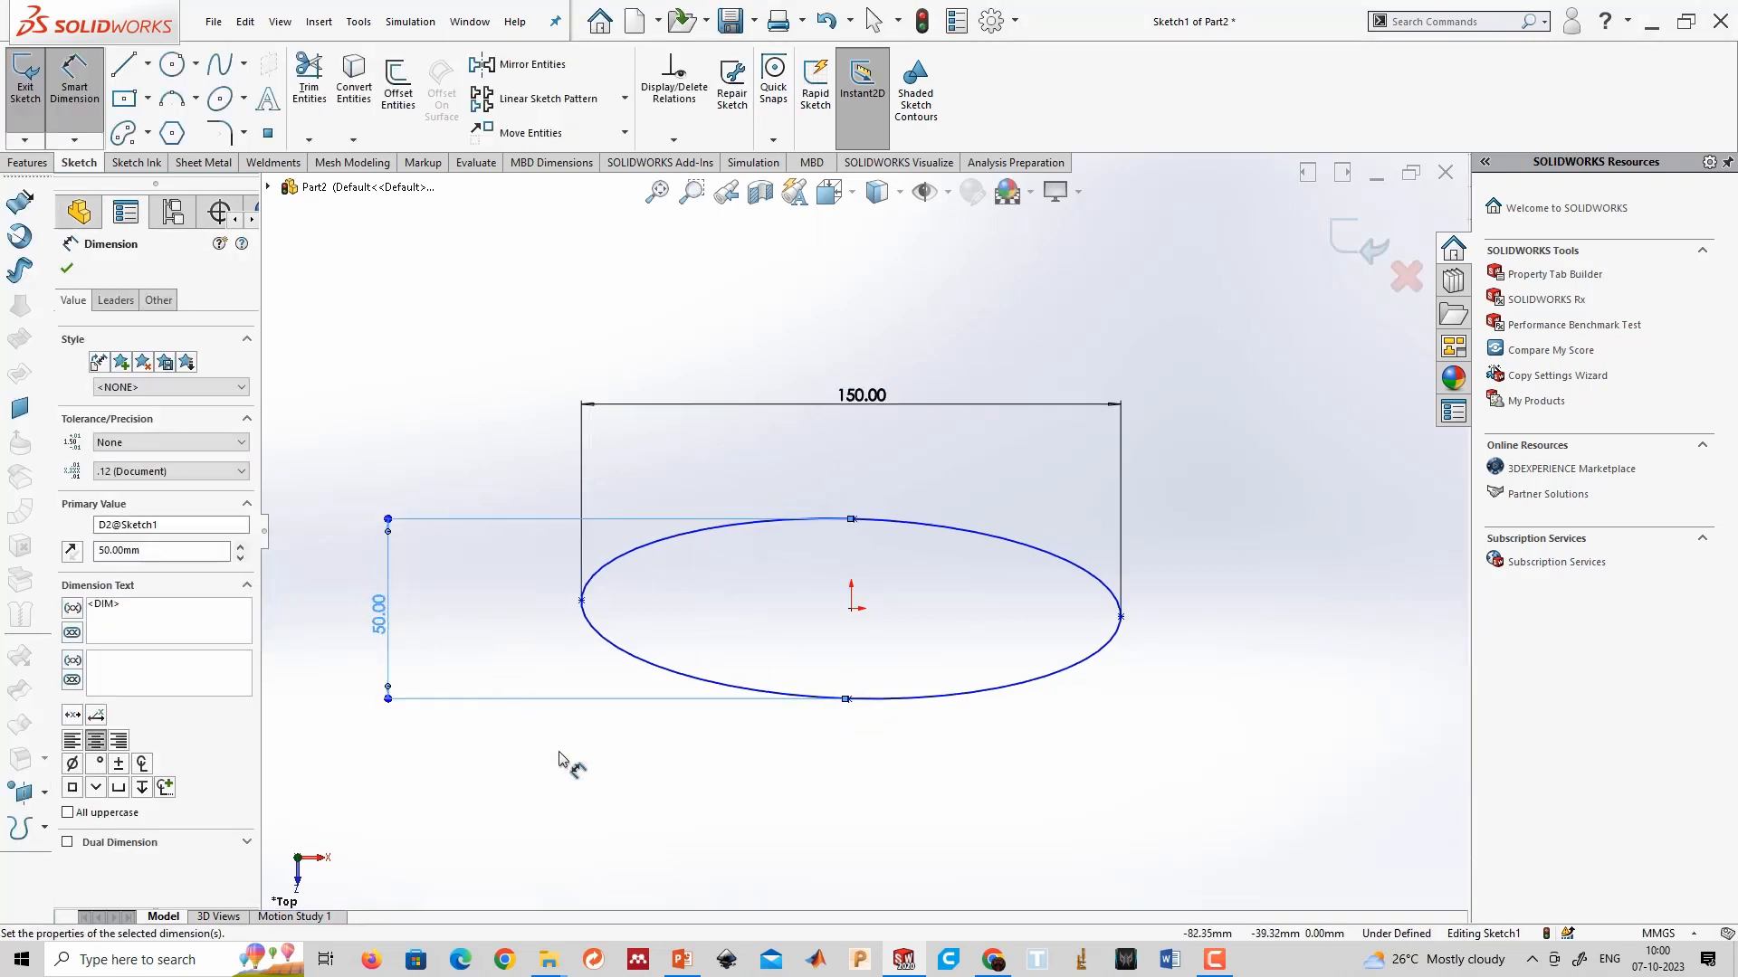
pyautogui.press('Escape')
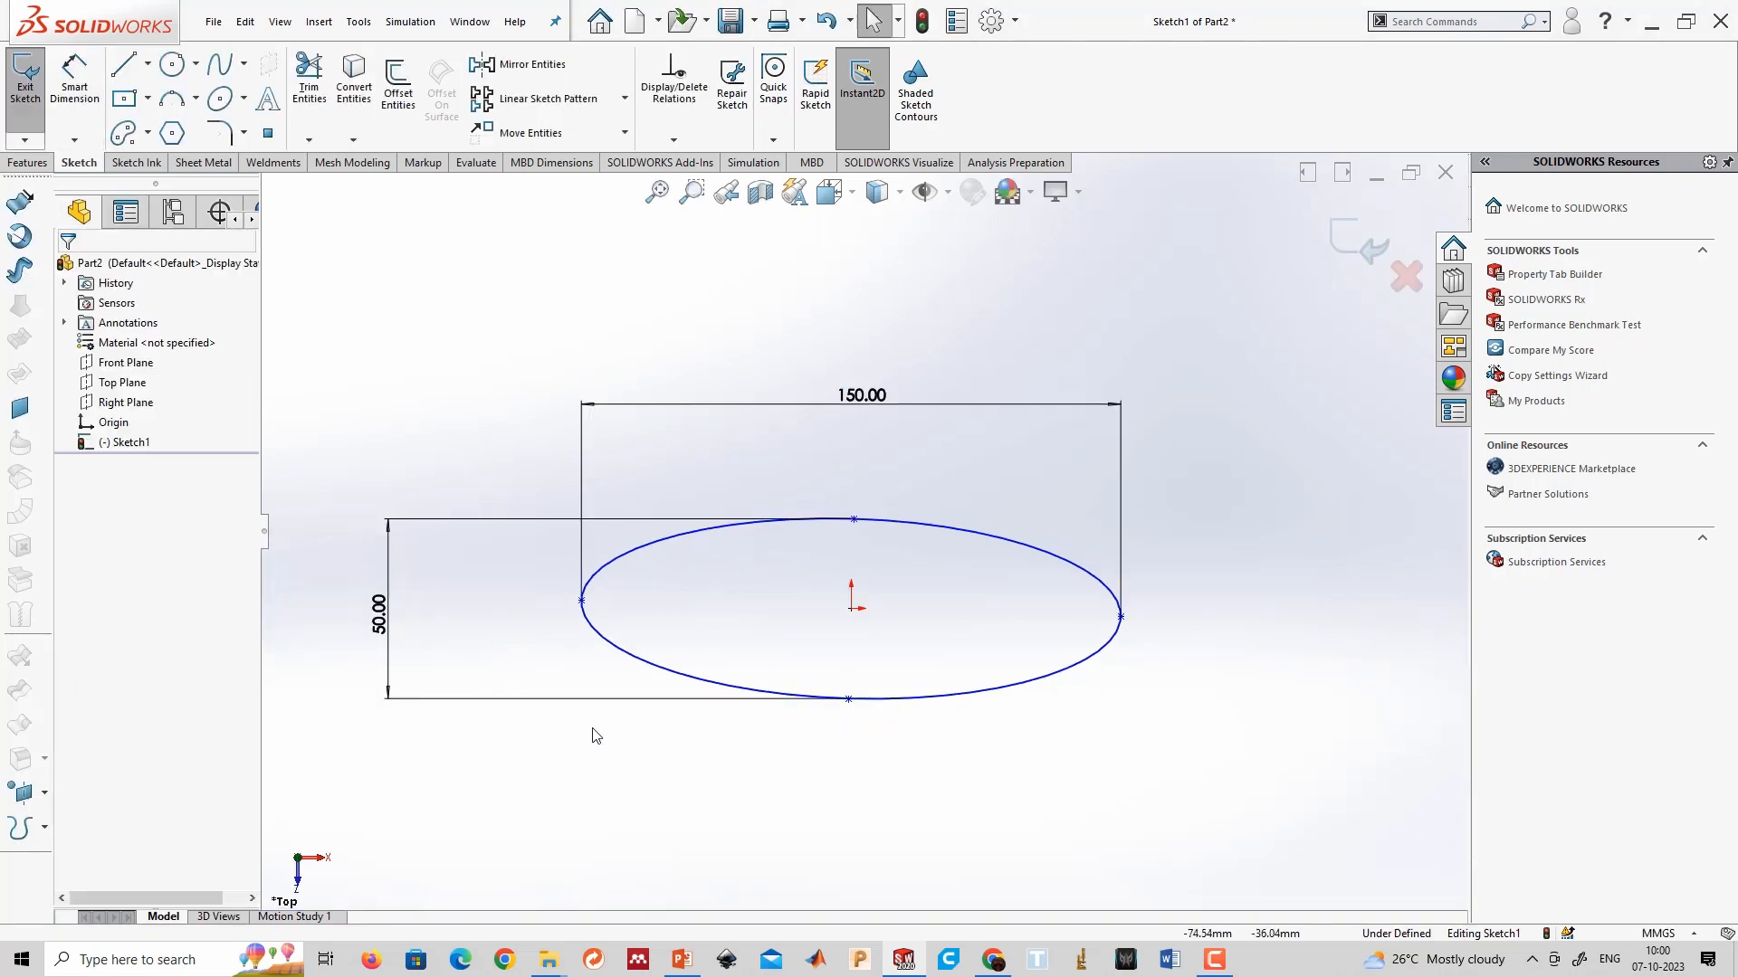
# Tilt the ellipse by moving its left axis point to about Y -25 mm, then add a horizontal relation between that point and the origin.
pyautogui.click(582, 601)
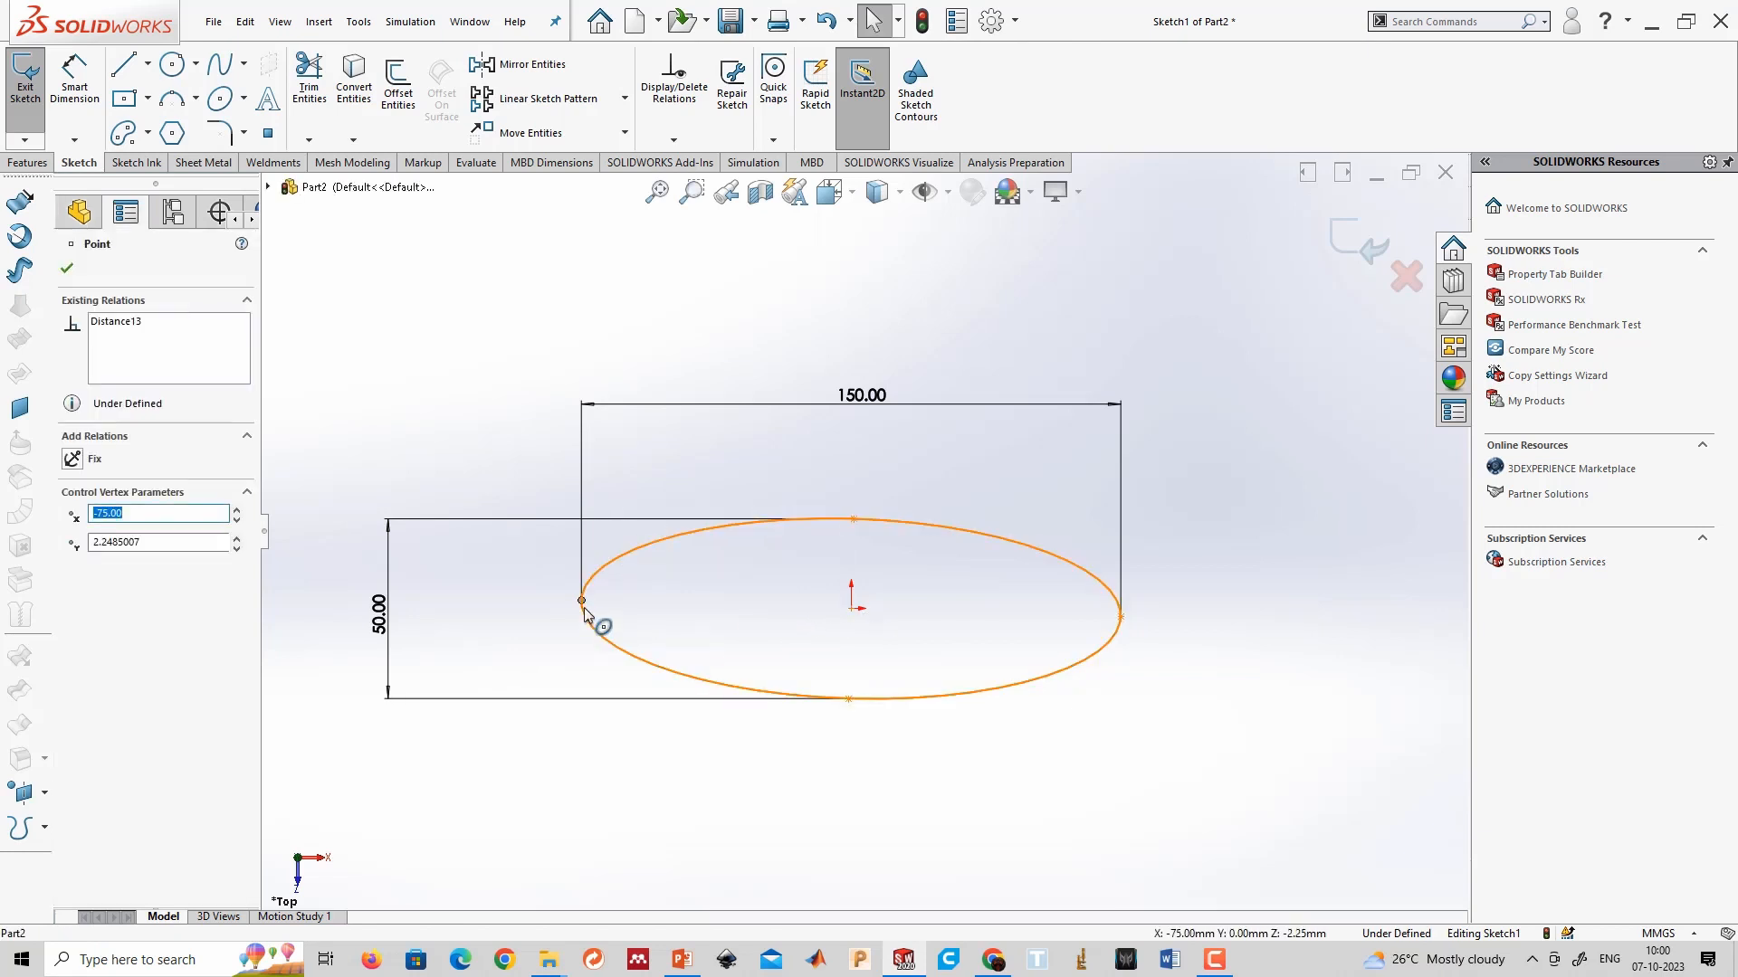
pyautogui.moveTo(582, 601); pyautogui.dragTo(572, 705)
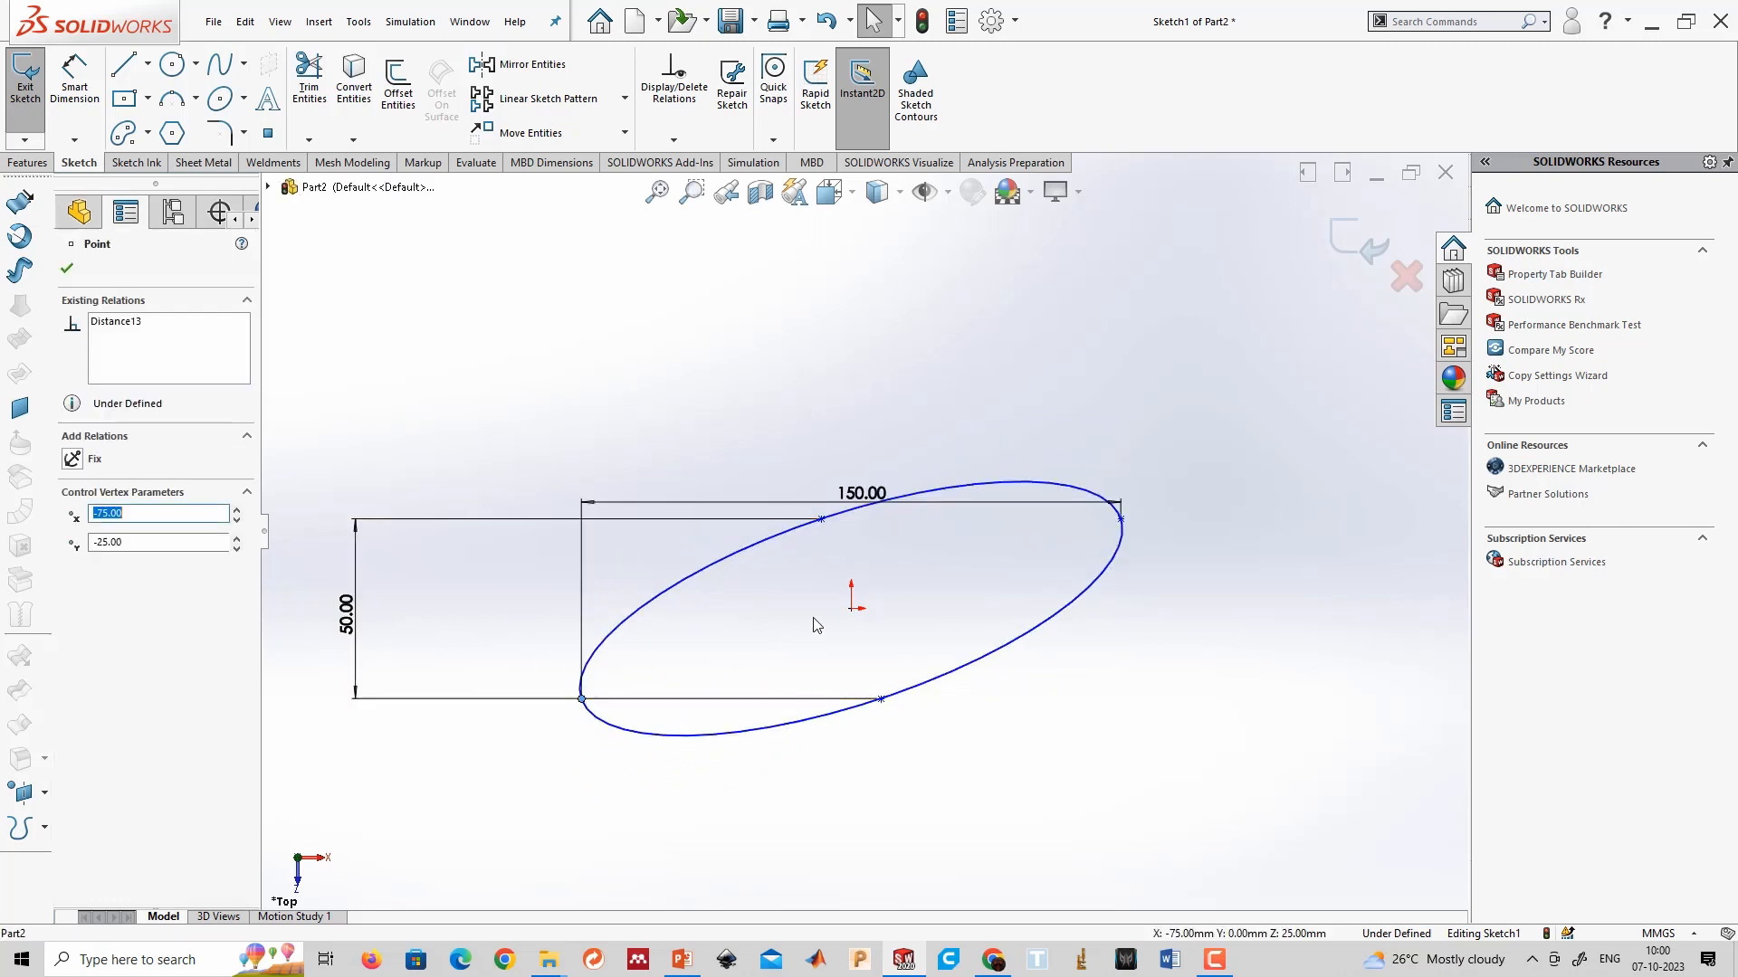
pyautogui.keyDown('ctrl'); pyautogui.click(852, 609); pyautogui.keyUp('ctrl')
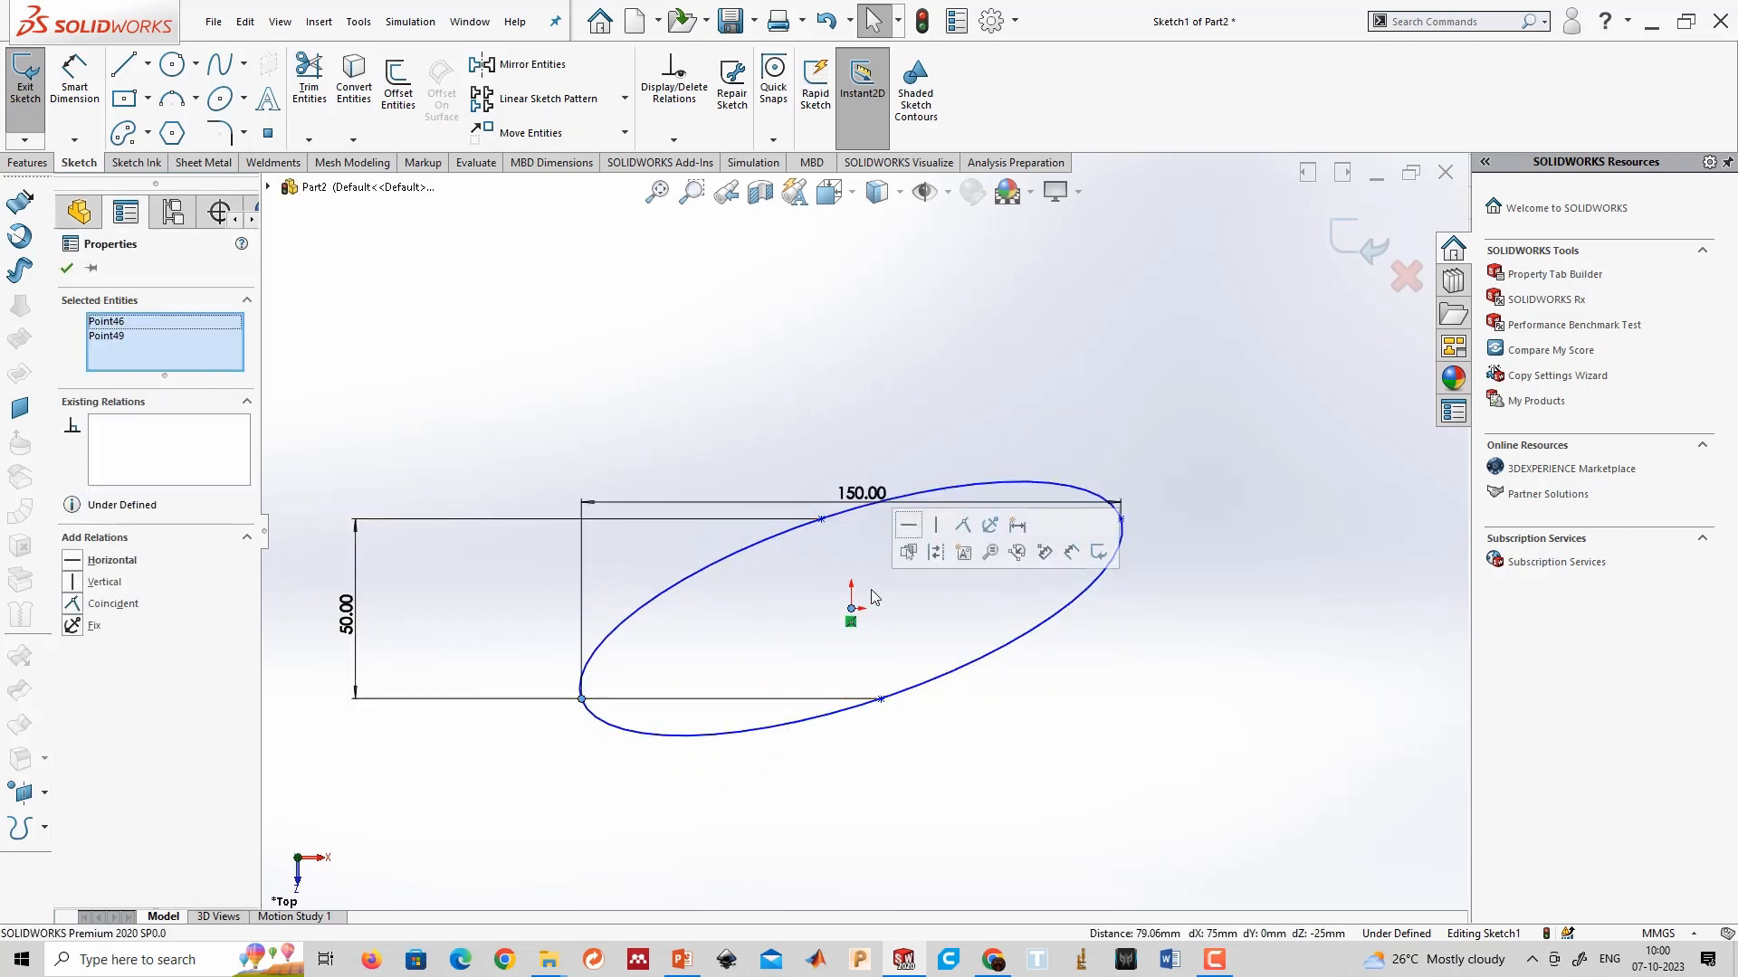
pyautogui.click(909, 534)
pyautogui.click(993, 817)
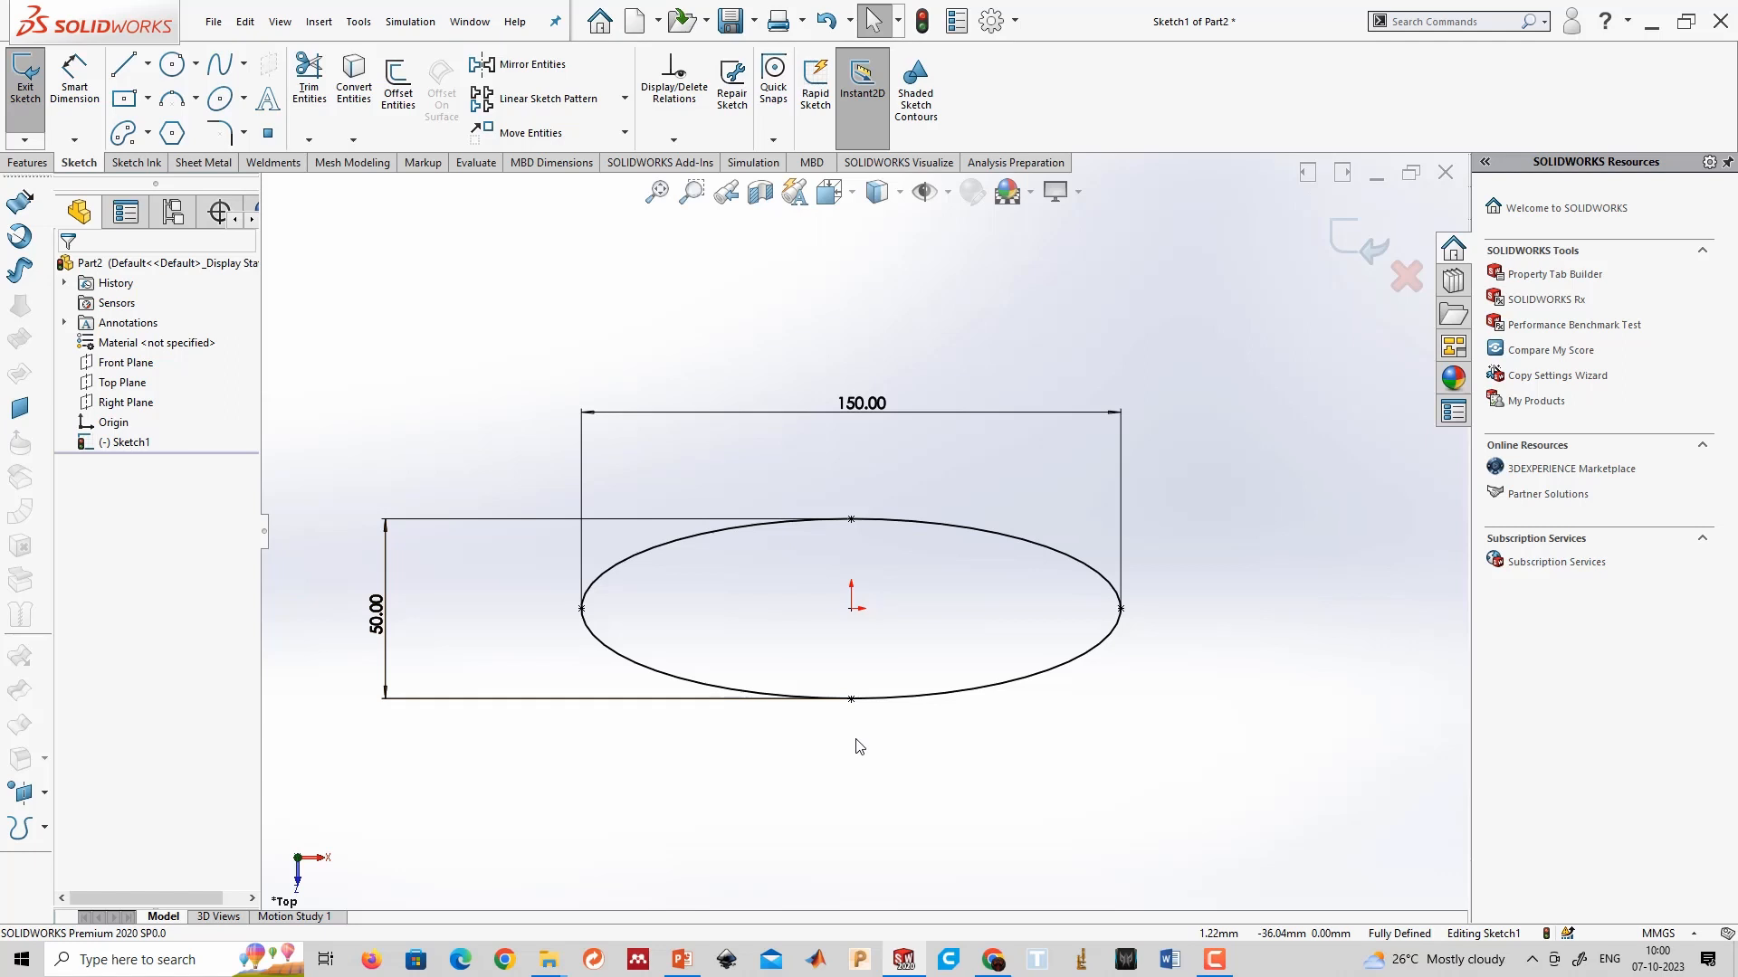
# Delete the ellipse together with its associated dimensions.
pyautogui.click(1038, 682)
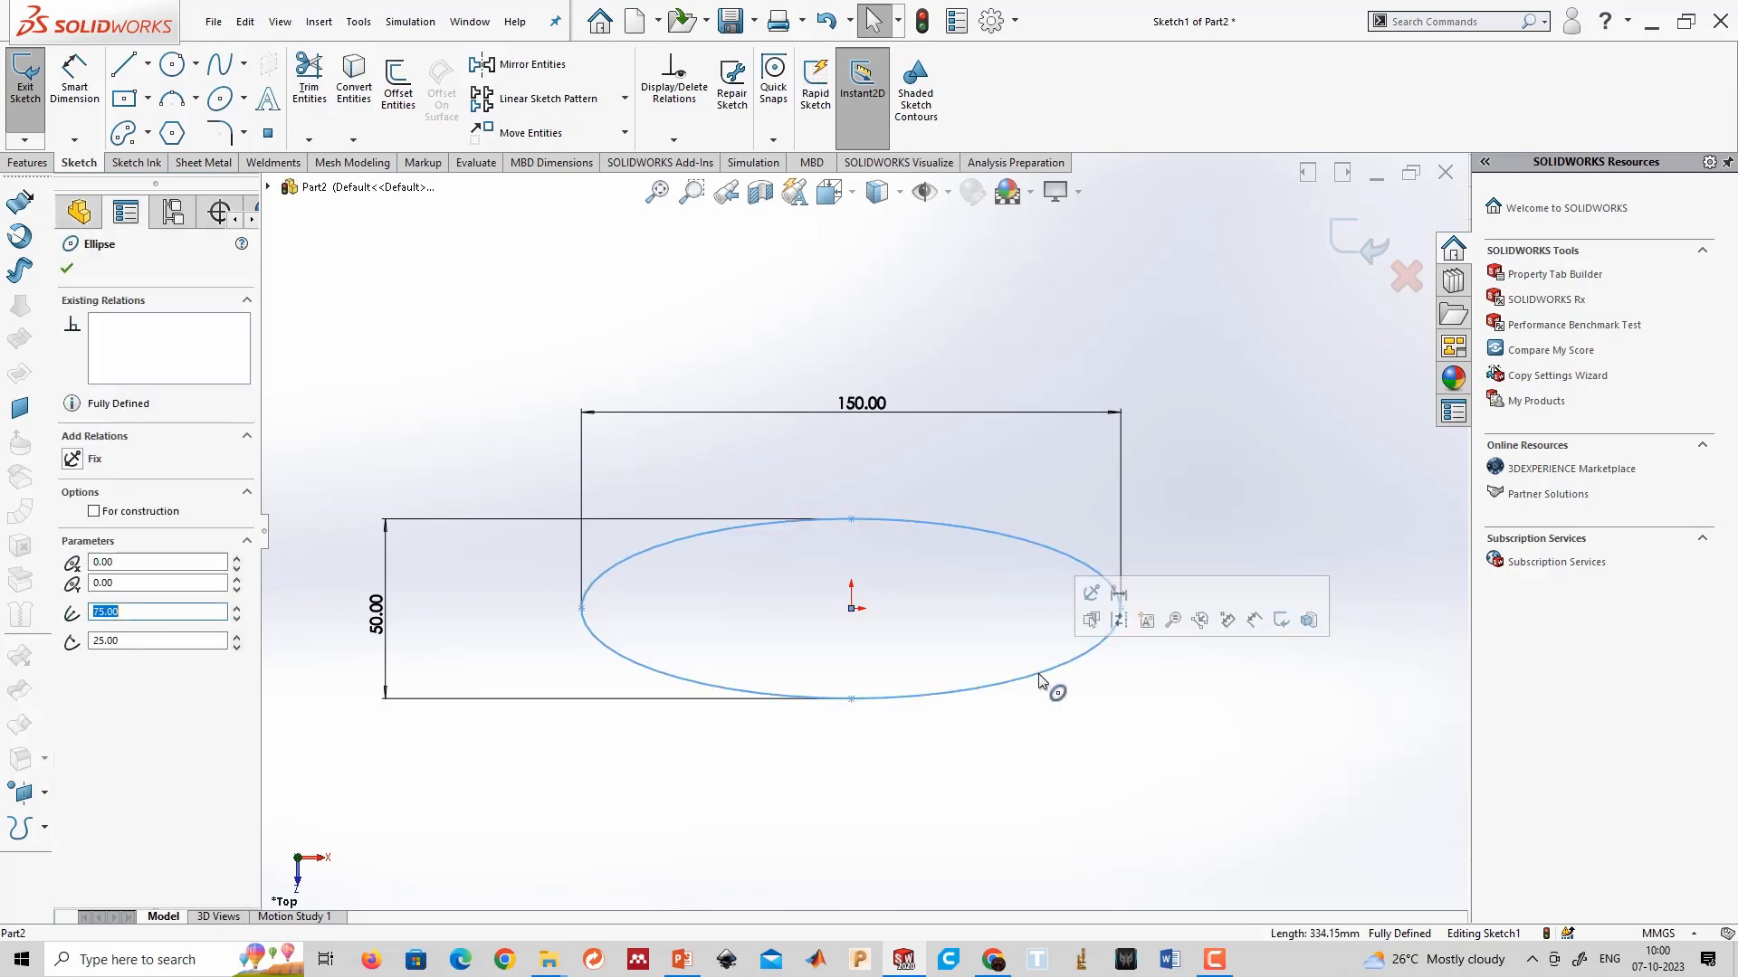
pyautogui.press('Delete')
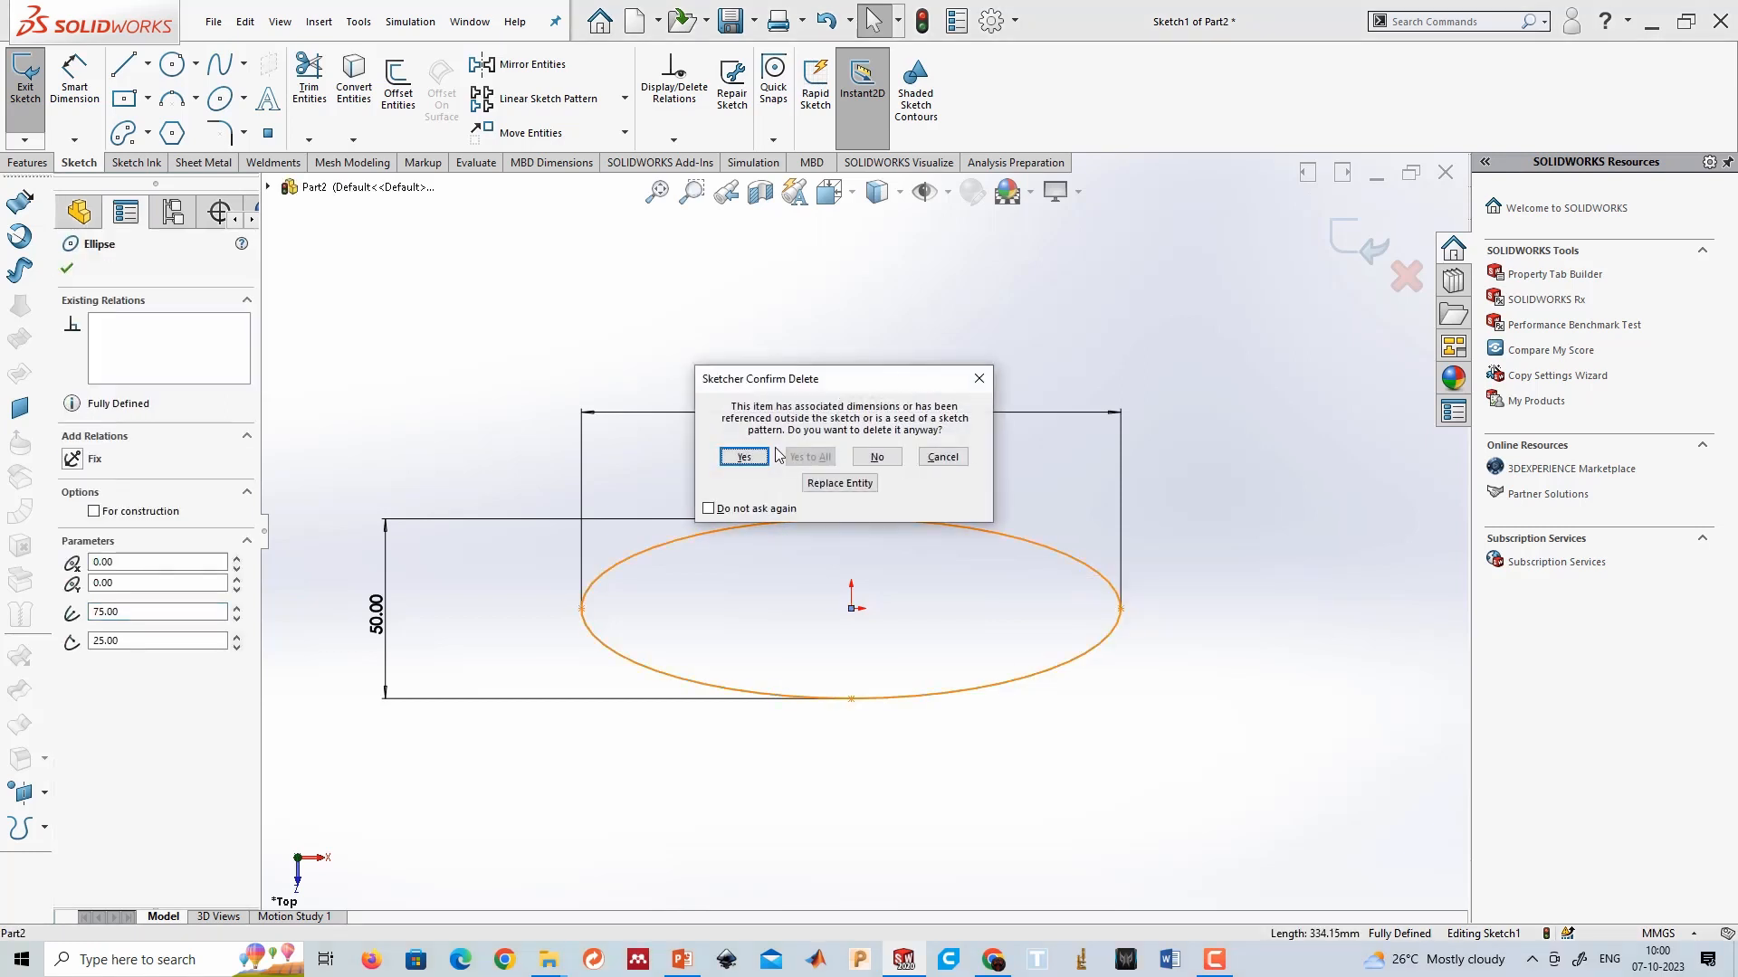
pyautogui.click(745, 457)
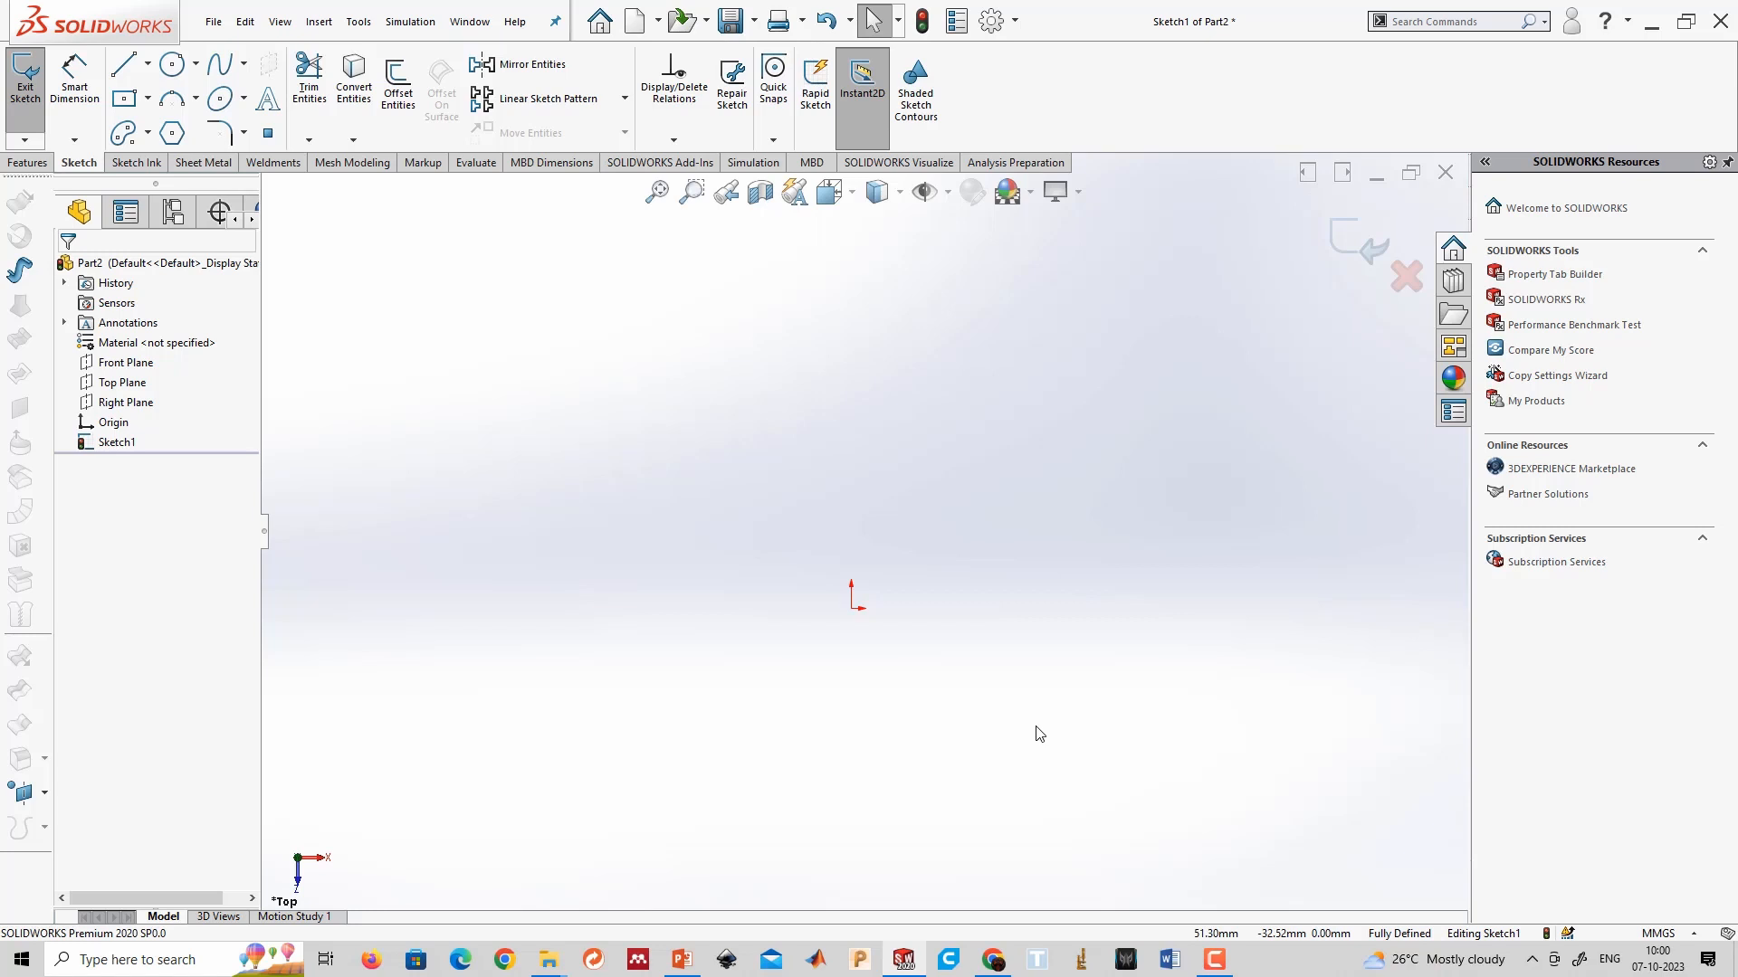
# Sketch a circle of about 109 mm radius centred on the origin.
pyautogui.click(172, 68)
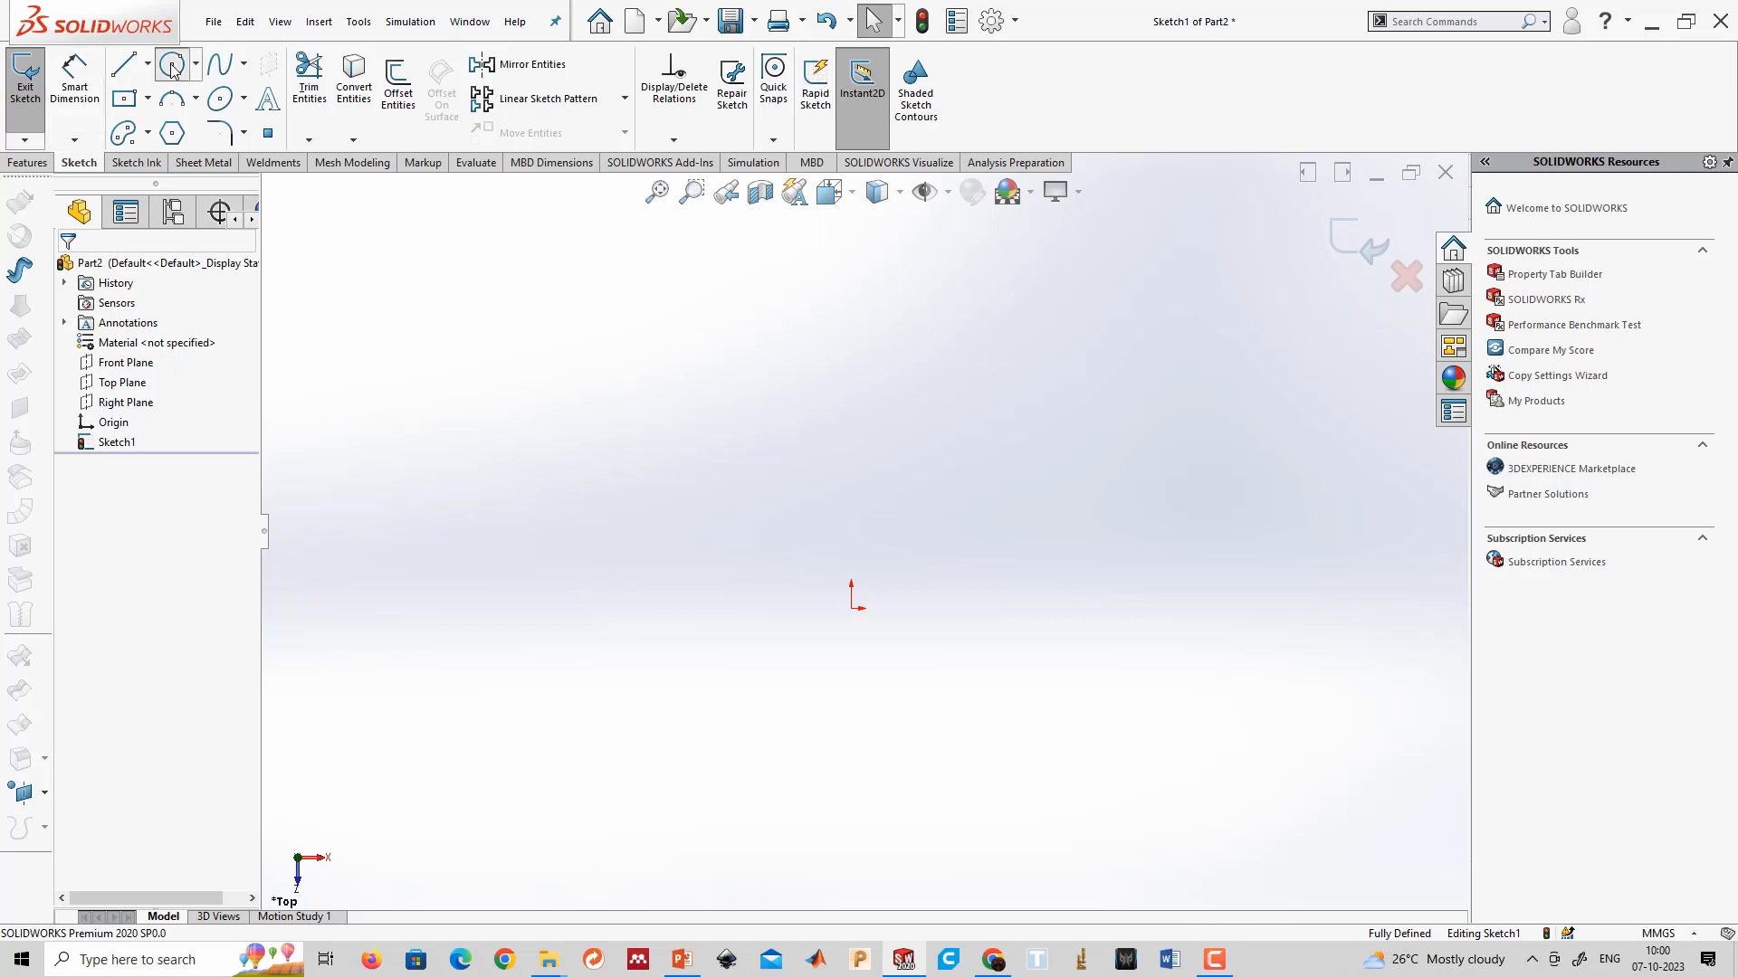
pyautogui.click(855, 608)
pyautogui.click(1187, 833)
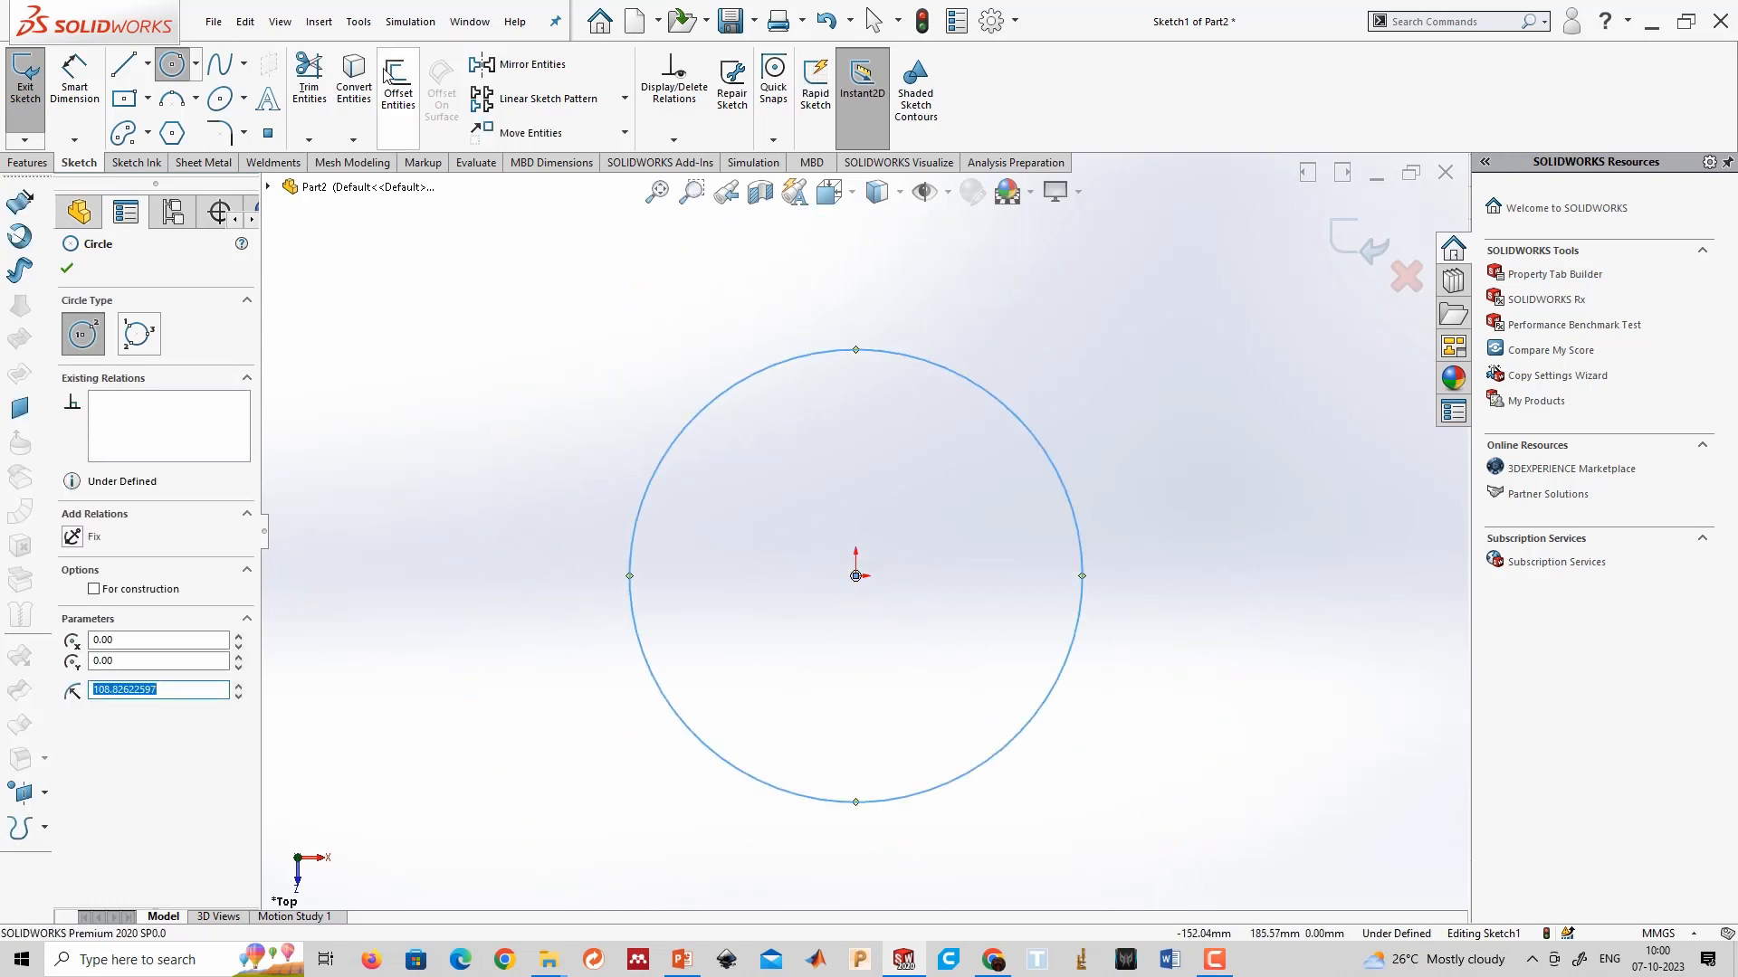
pyautogui.press('Escape')
# Dimension the circle's diameter and set it to 200 mm.
pyautogui.press('d')
pyautogui.click(682, 426)
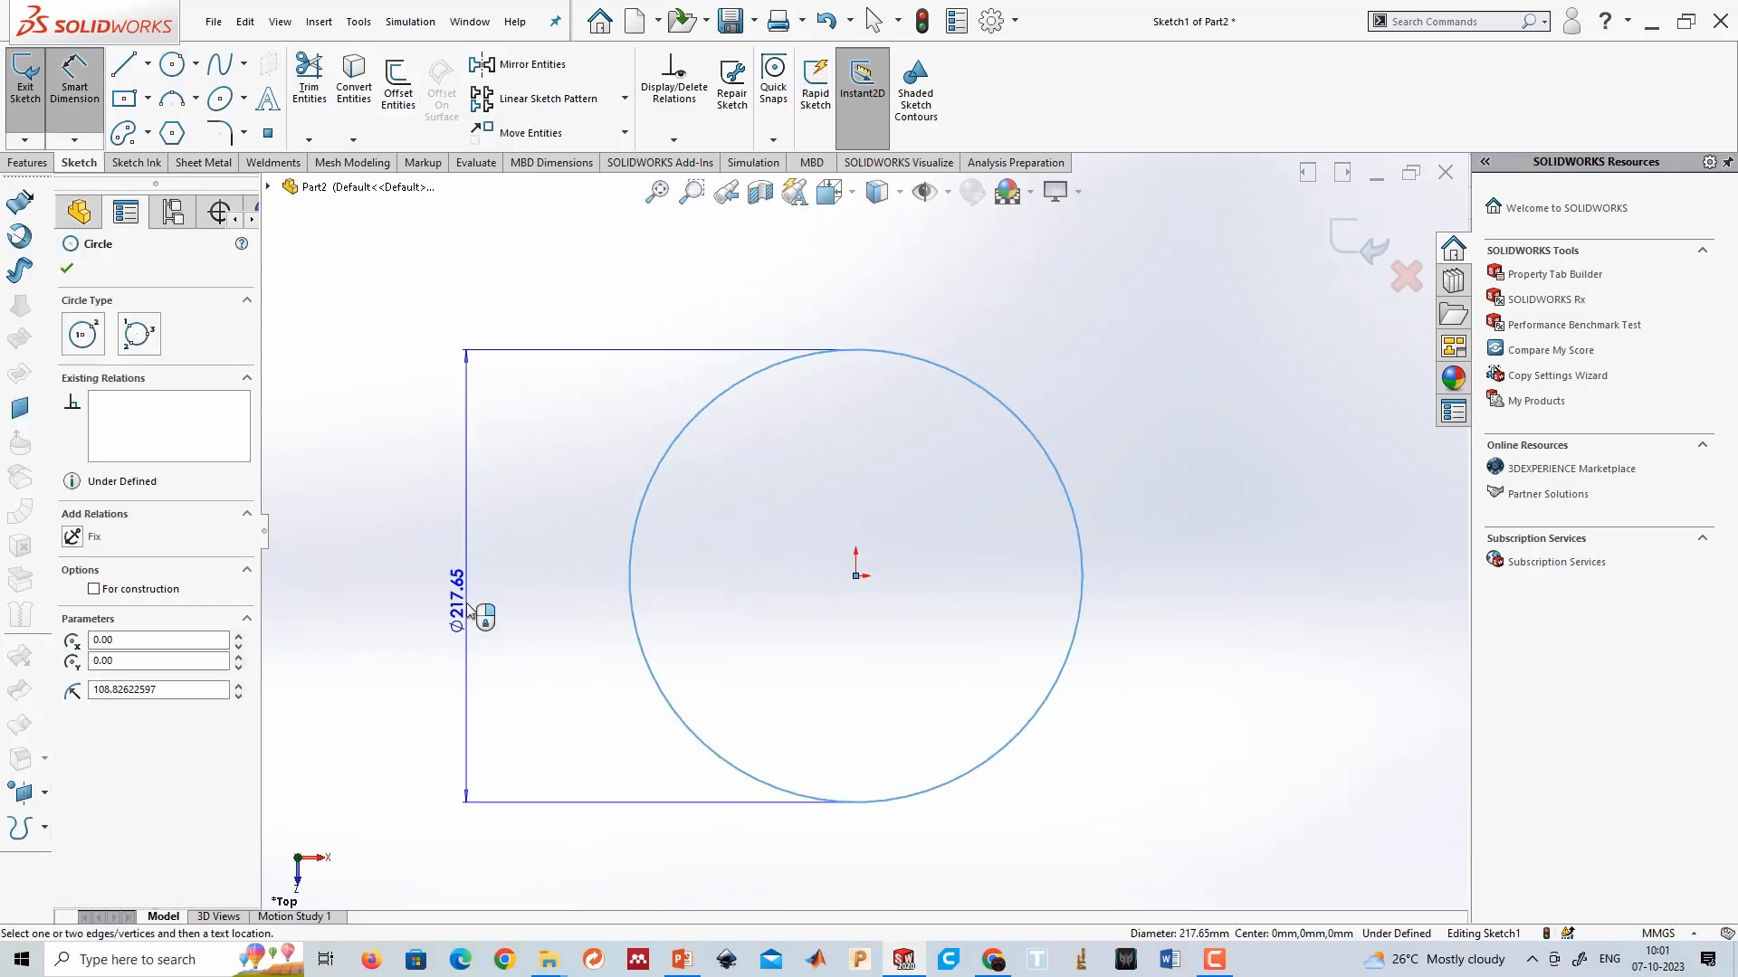
pyautogui.click(468, 613)
pyautogui.press('Return')
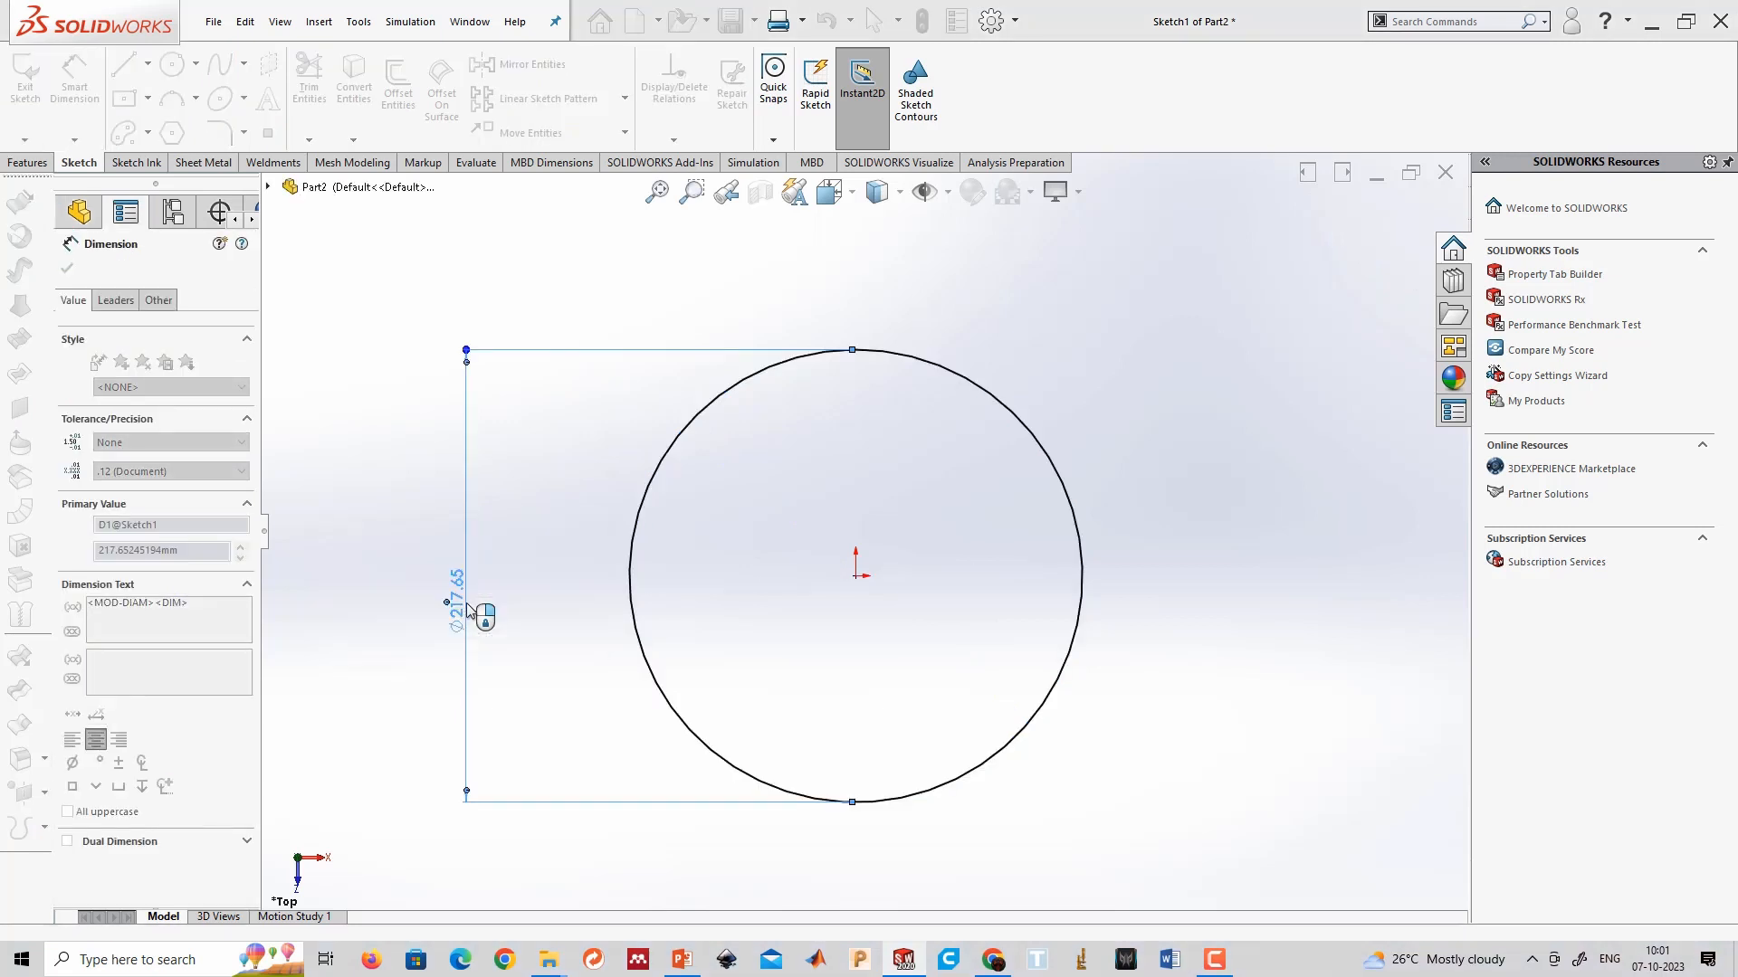
pyautogui.press('Escape')
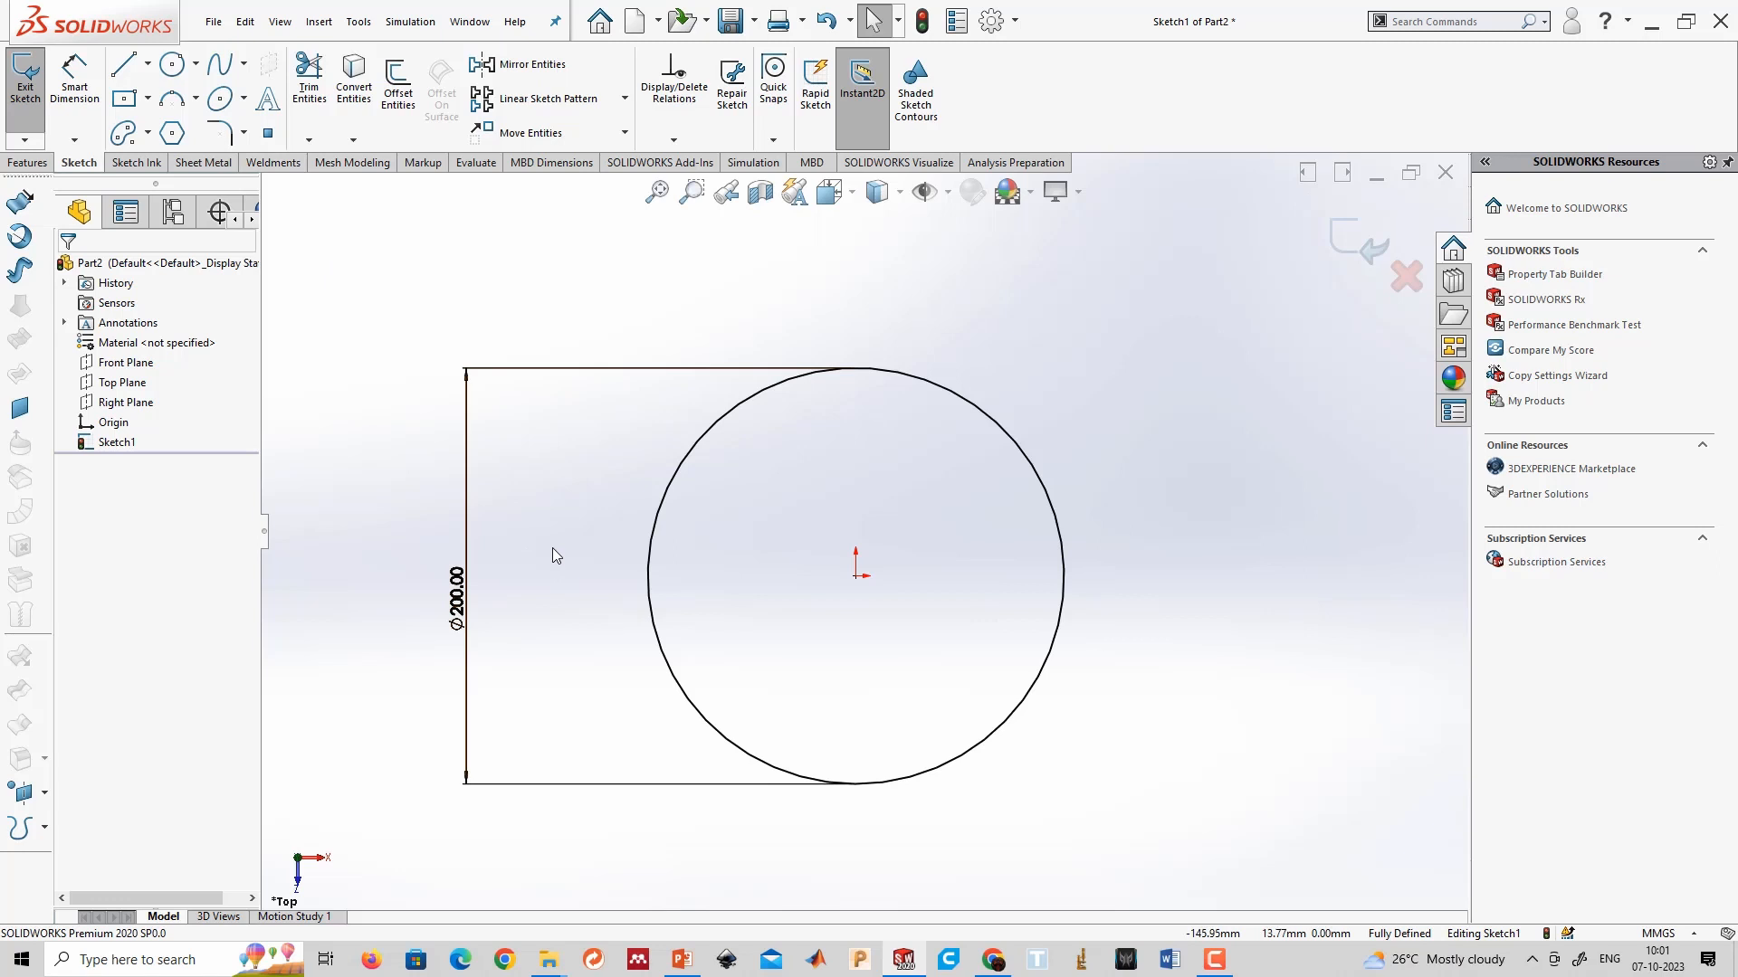
pyautogui.moveTo(536, 523); pyautogui.dragTo(529, 379, button='right')
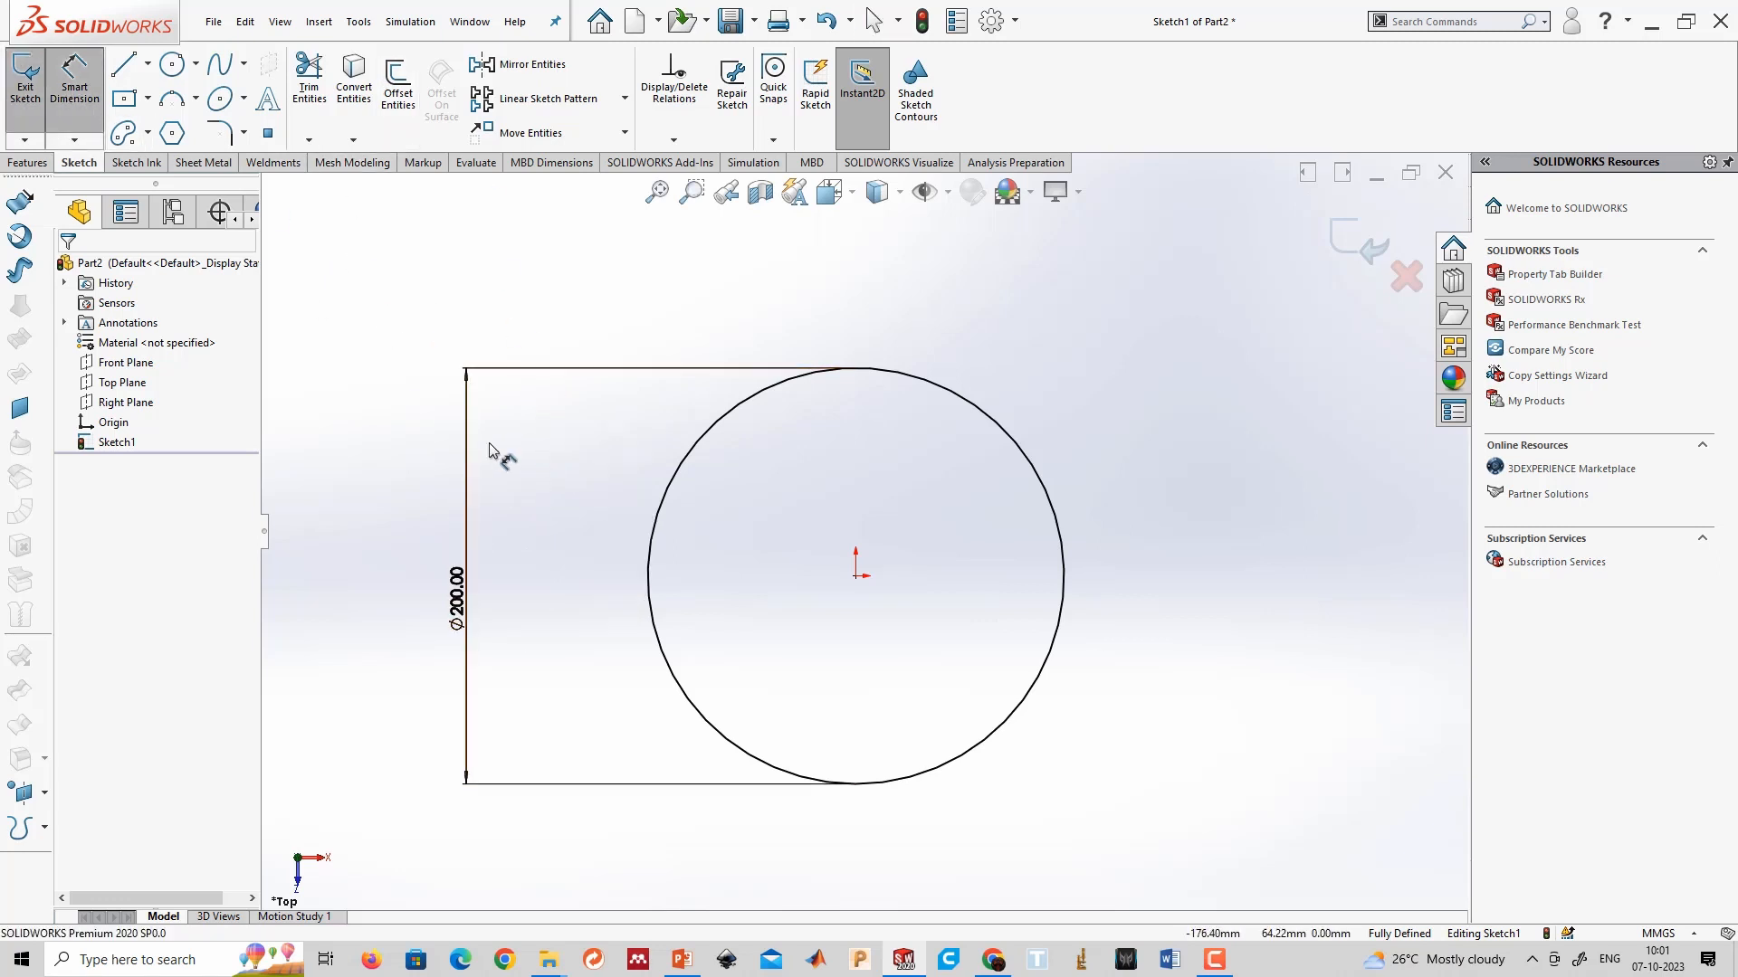
pyautogui.press('Escape')
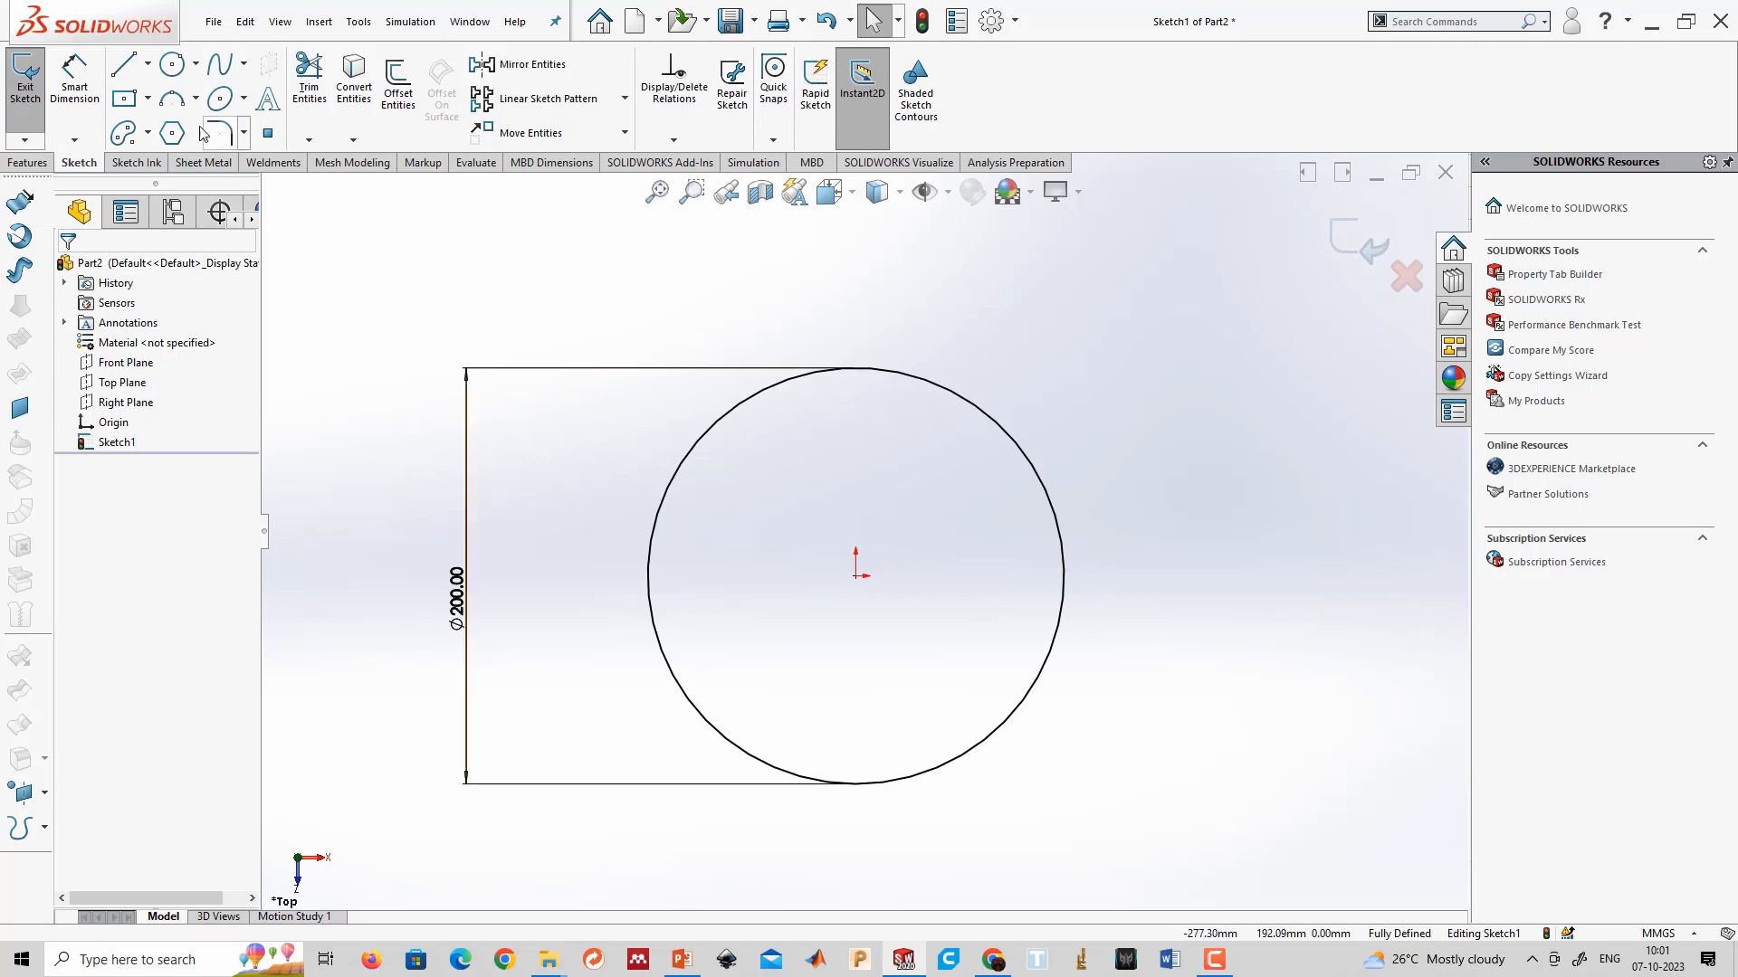
# Sketch a small circle inside the large one, with its centre about 76 mm directly above the origin.
pyautogui.click(172, 64)
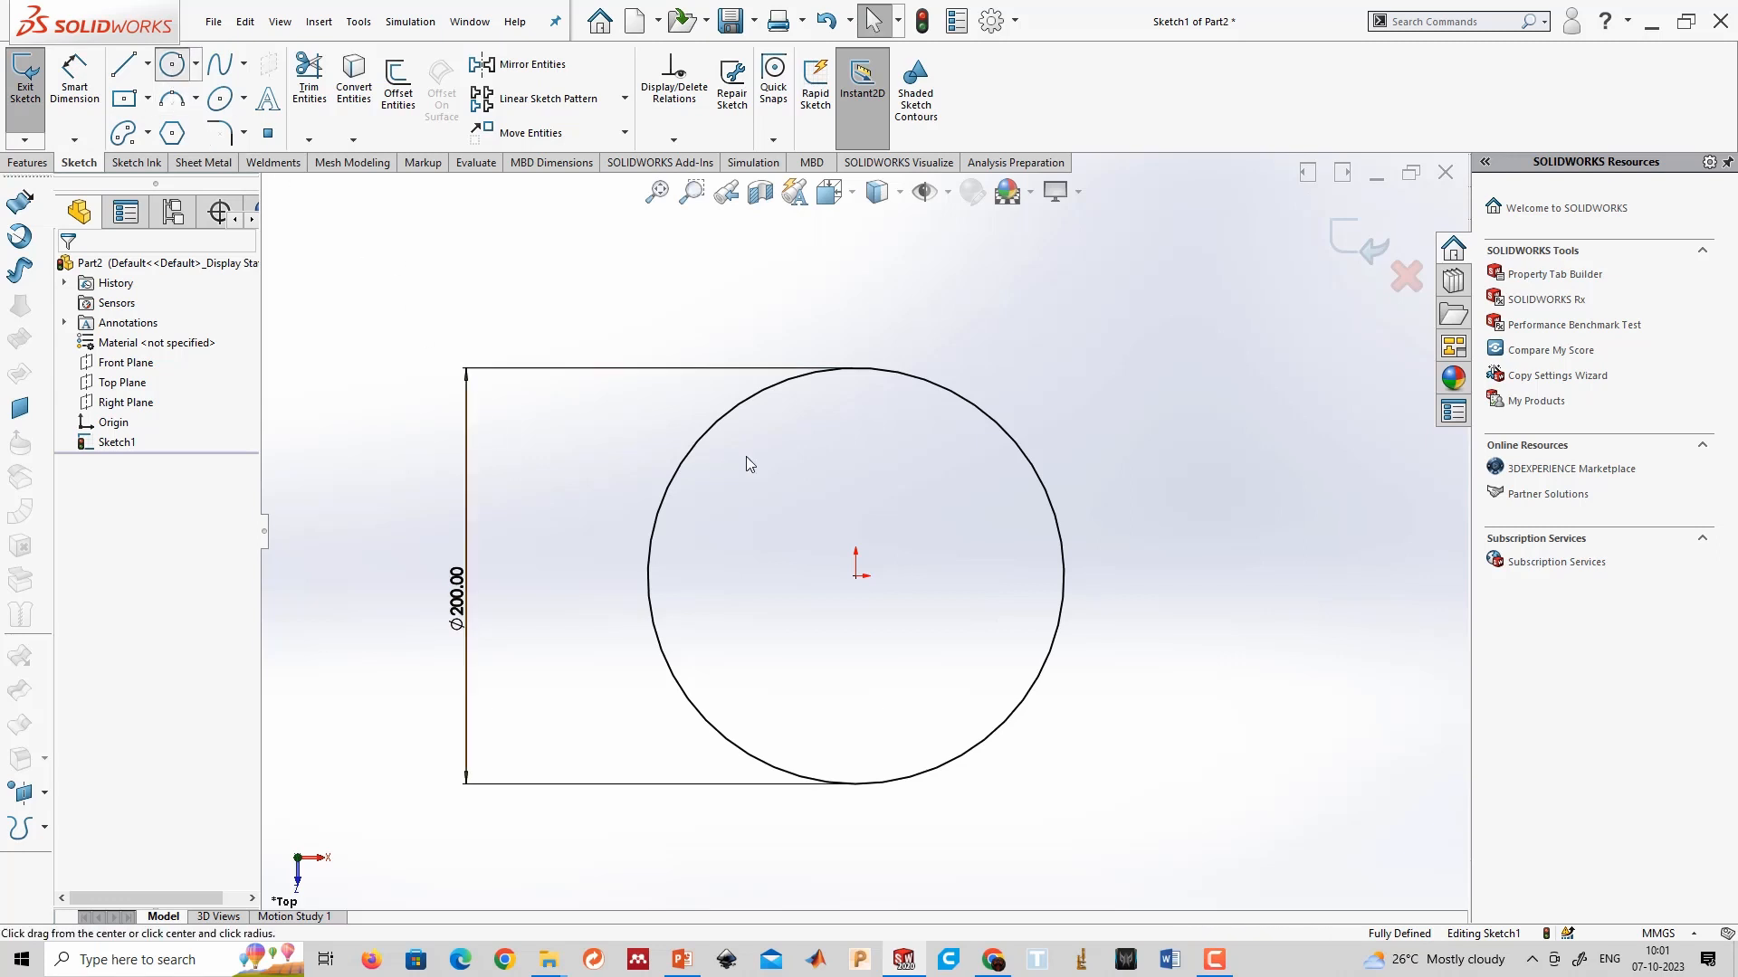
pyautogui.click(856, 418)
pyautogui.click(882, 434)
pyautogui.press('Escape')
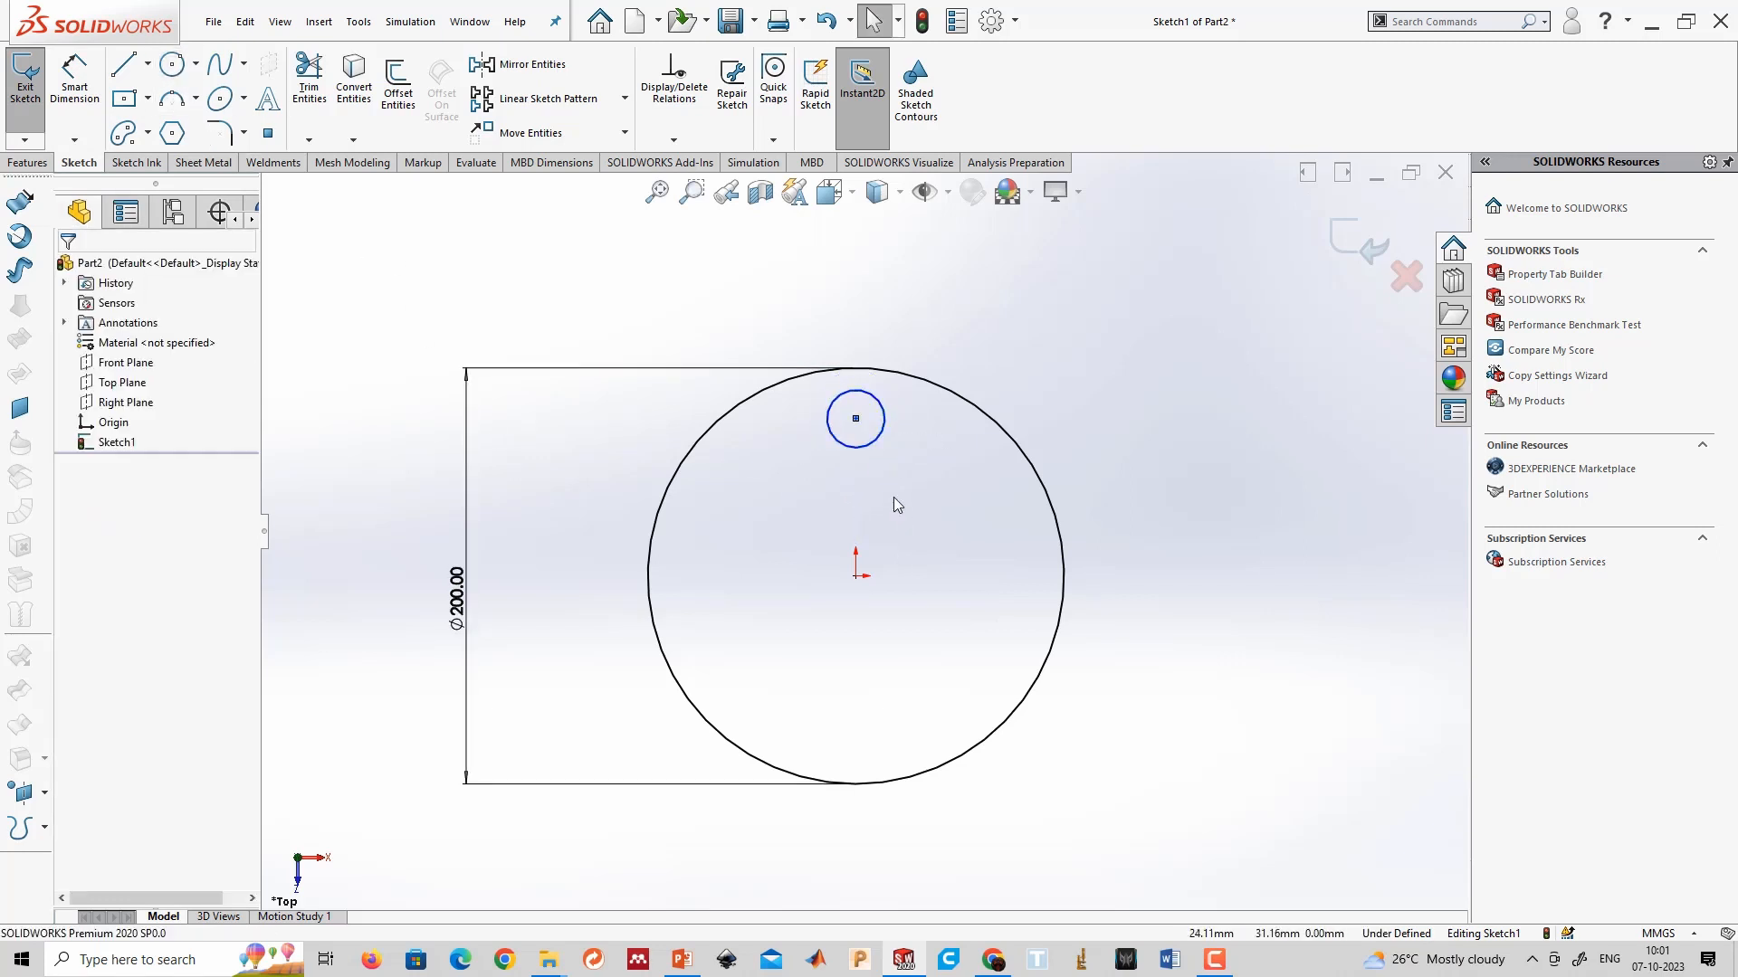
pyautogui.click(857, 421)
pyautogui.keyDown('ctrl'); pyautogui.click(867, 572); pyautogui.keyUp('ctrl')
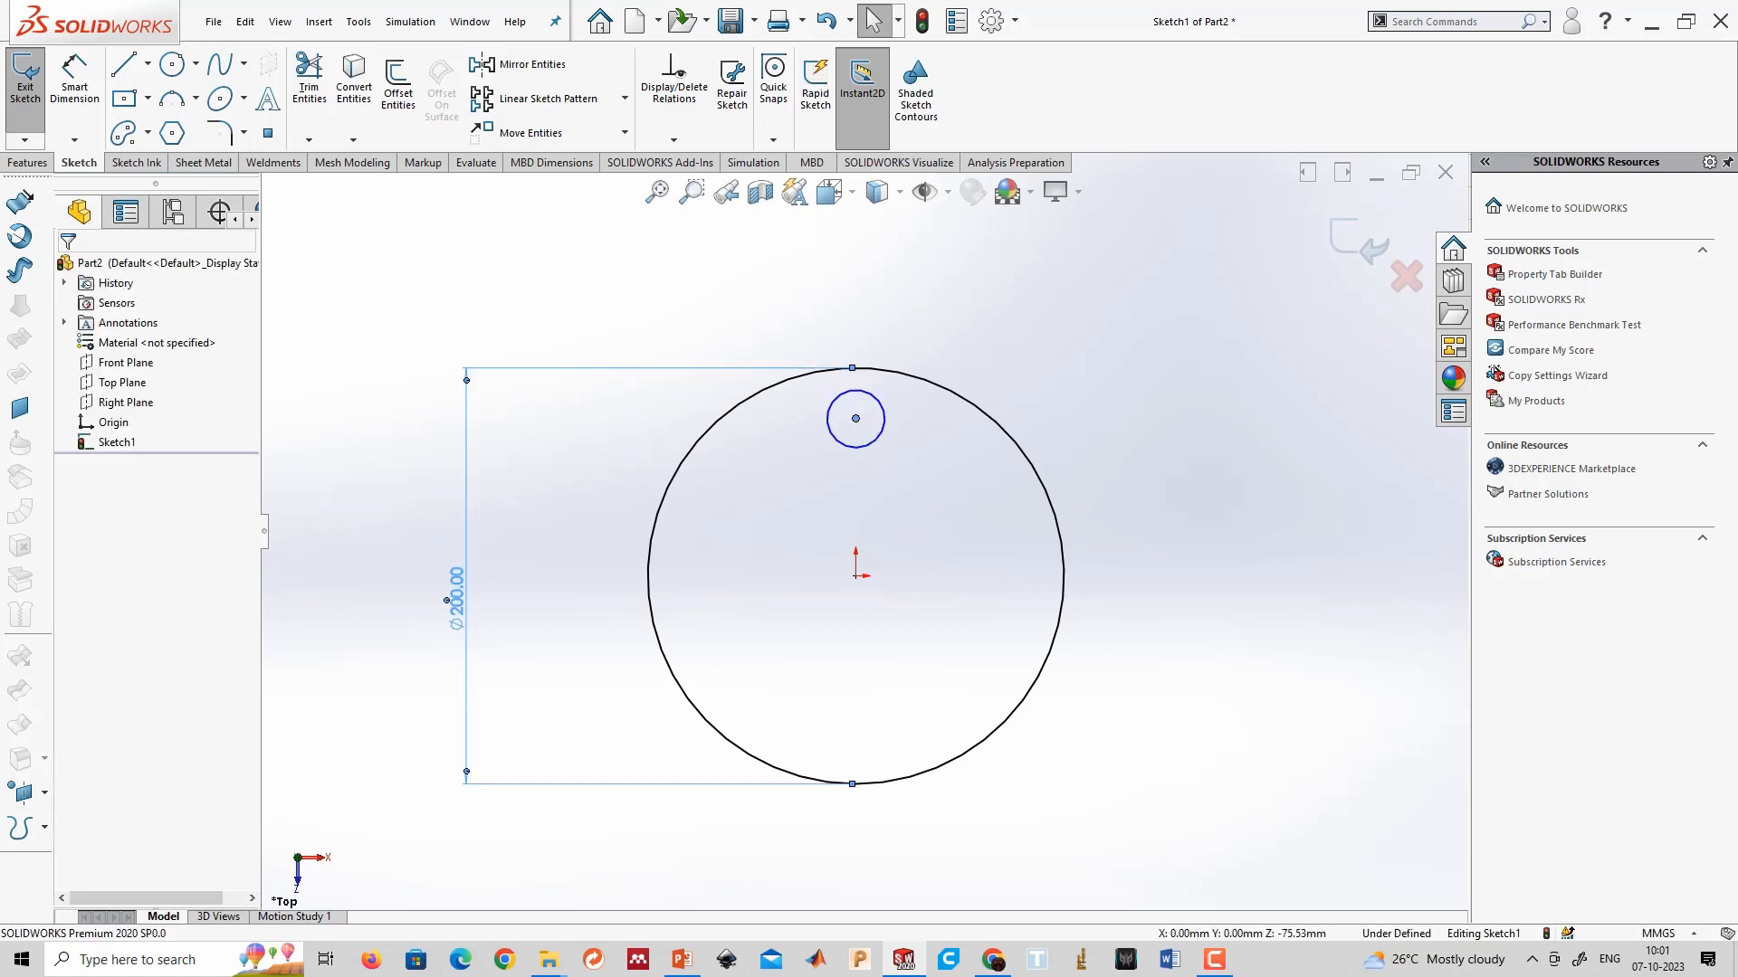
pyautogui.press('Escape')
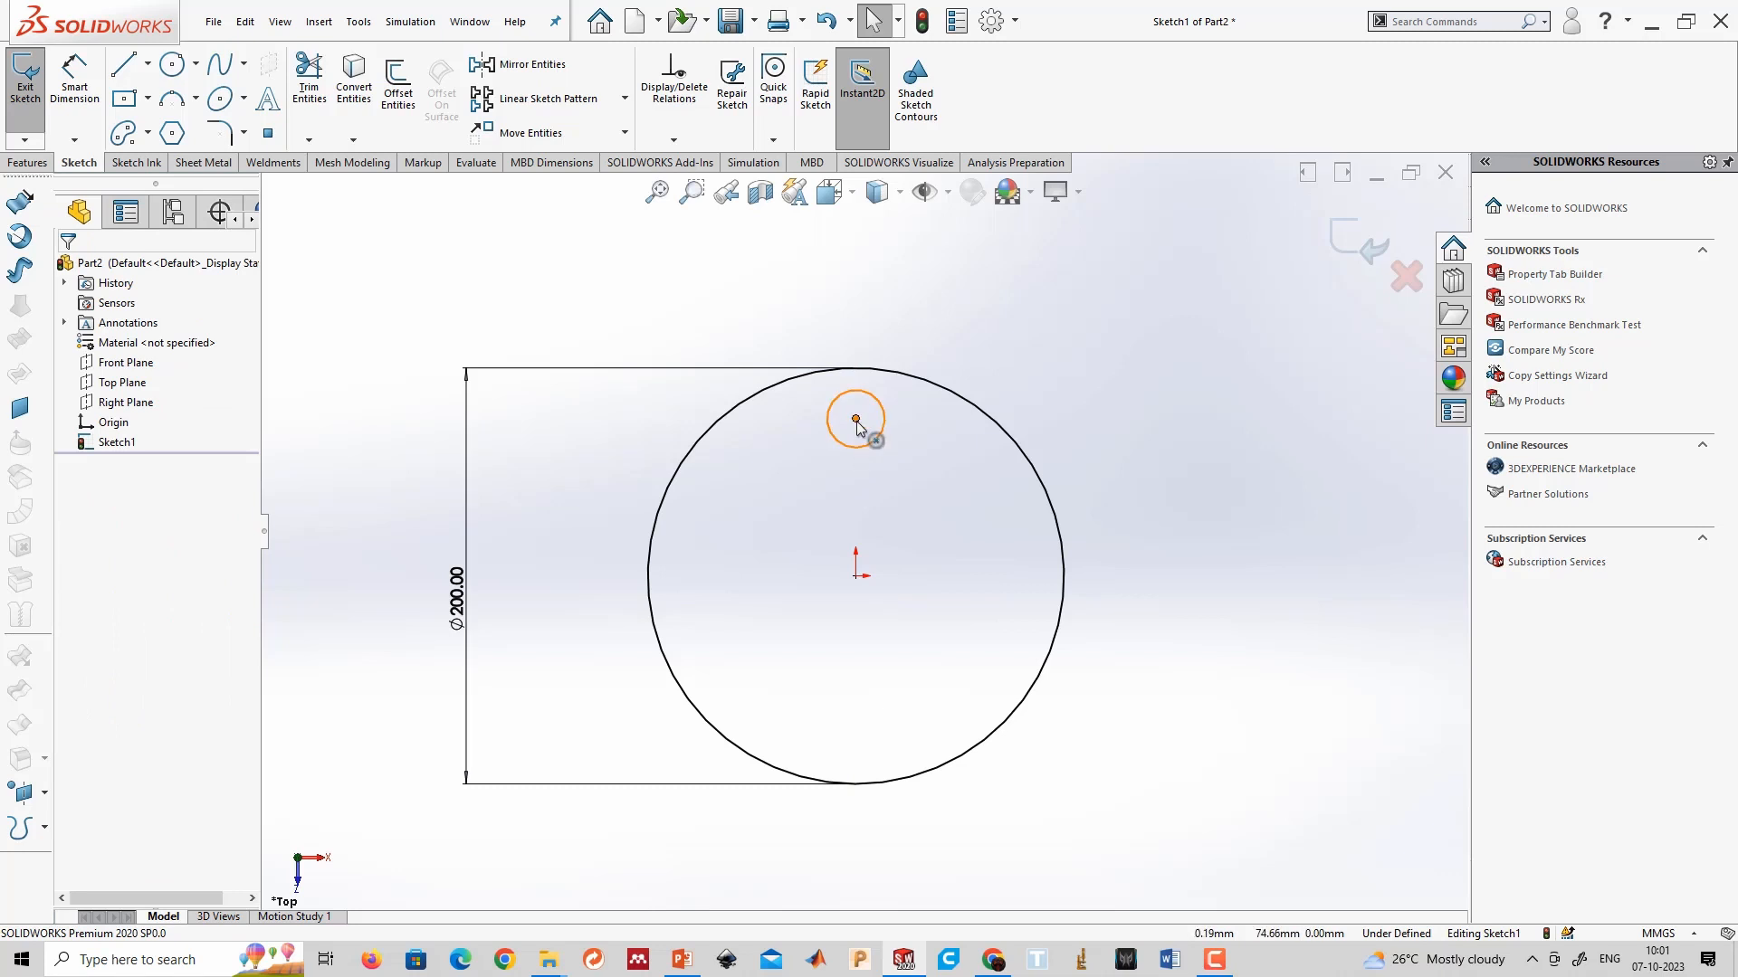
# Shift the small circle slightly off the vertical axis and constrain its centre vertically with the origin.
pyautogui.moveTo(856, 418)
pyautogui.mouseDown()
pyautogui.moveTo(962, 515)
pyautogui.moveTo(844, 414)
pyautogui.mouseUp()
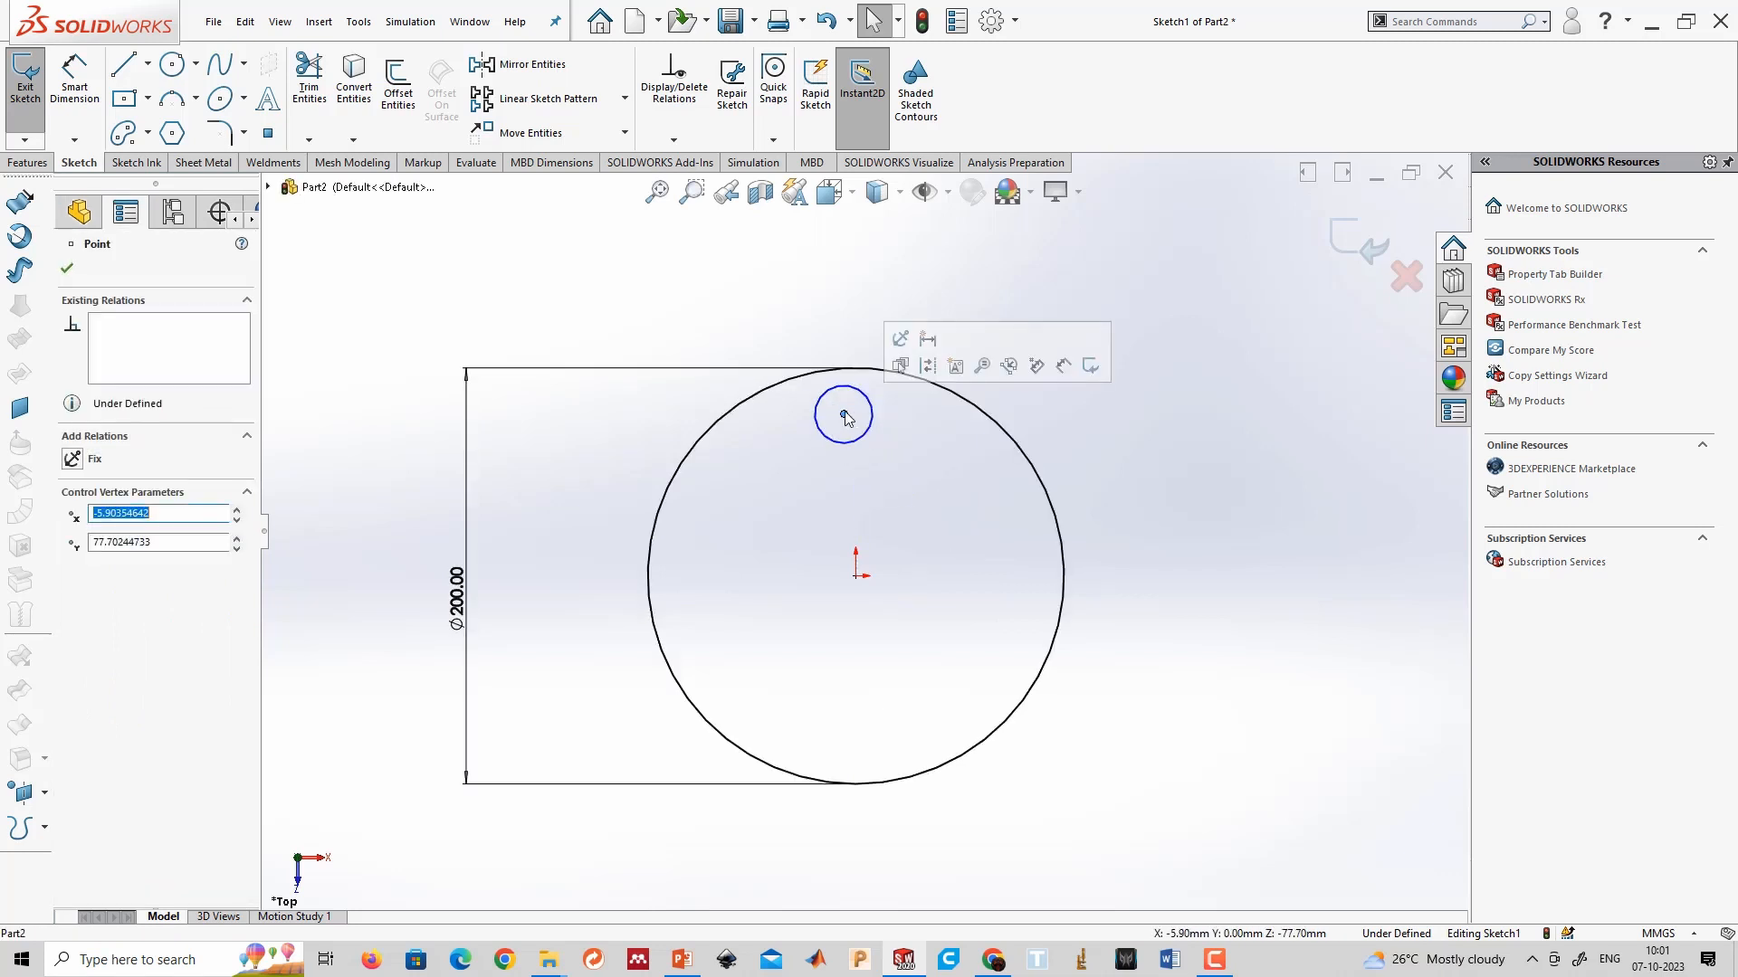
pyautogui.keyDown('ctrl'); pyautogui.click(857, 579); pyautogui.keyUp('ctrl')
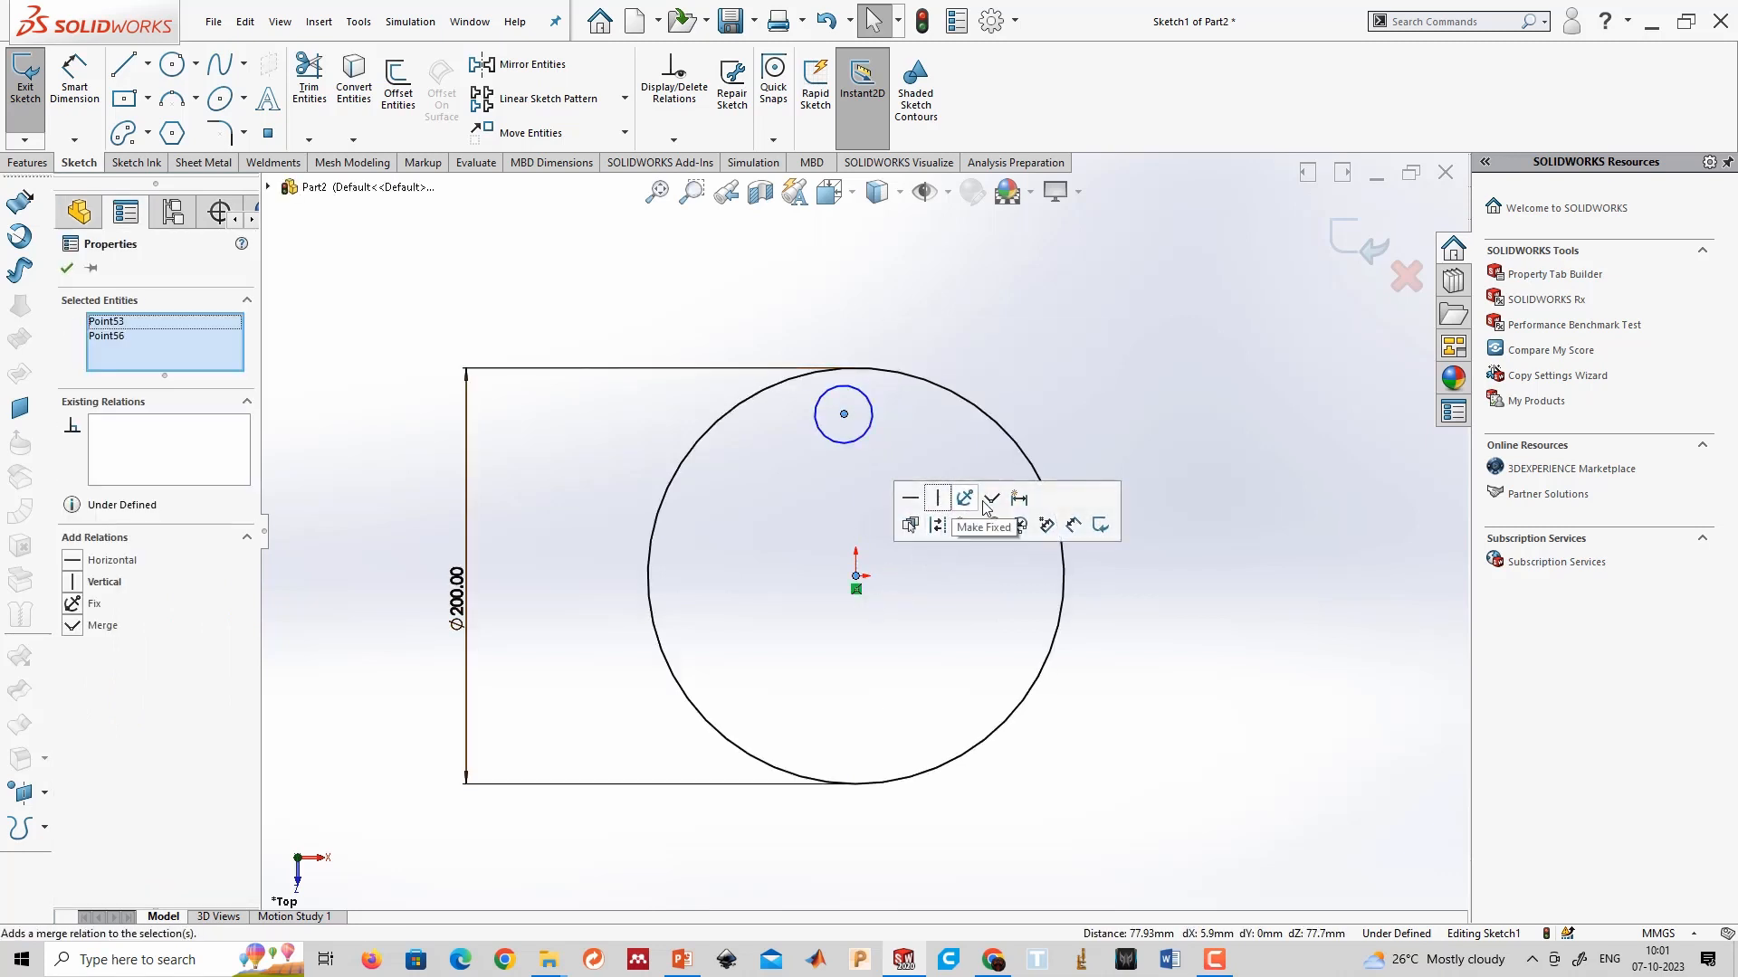
pyautogui.click(938, 505)
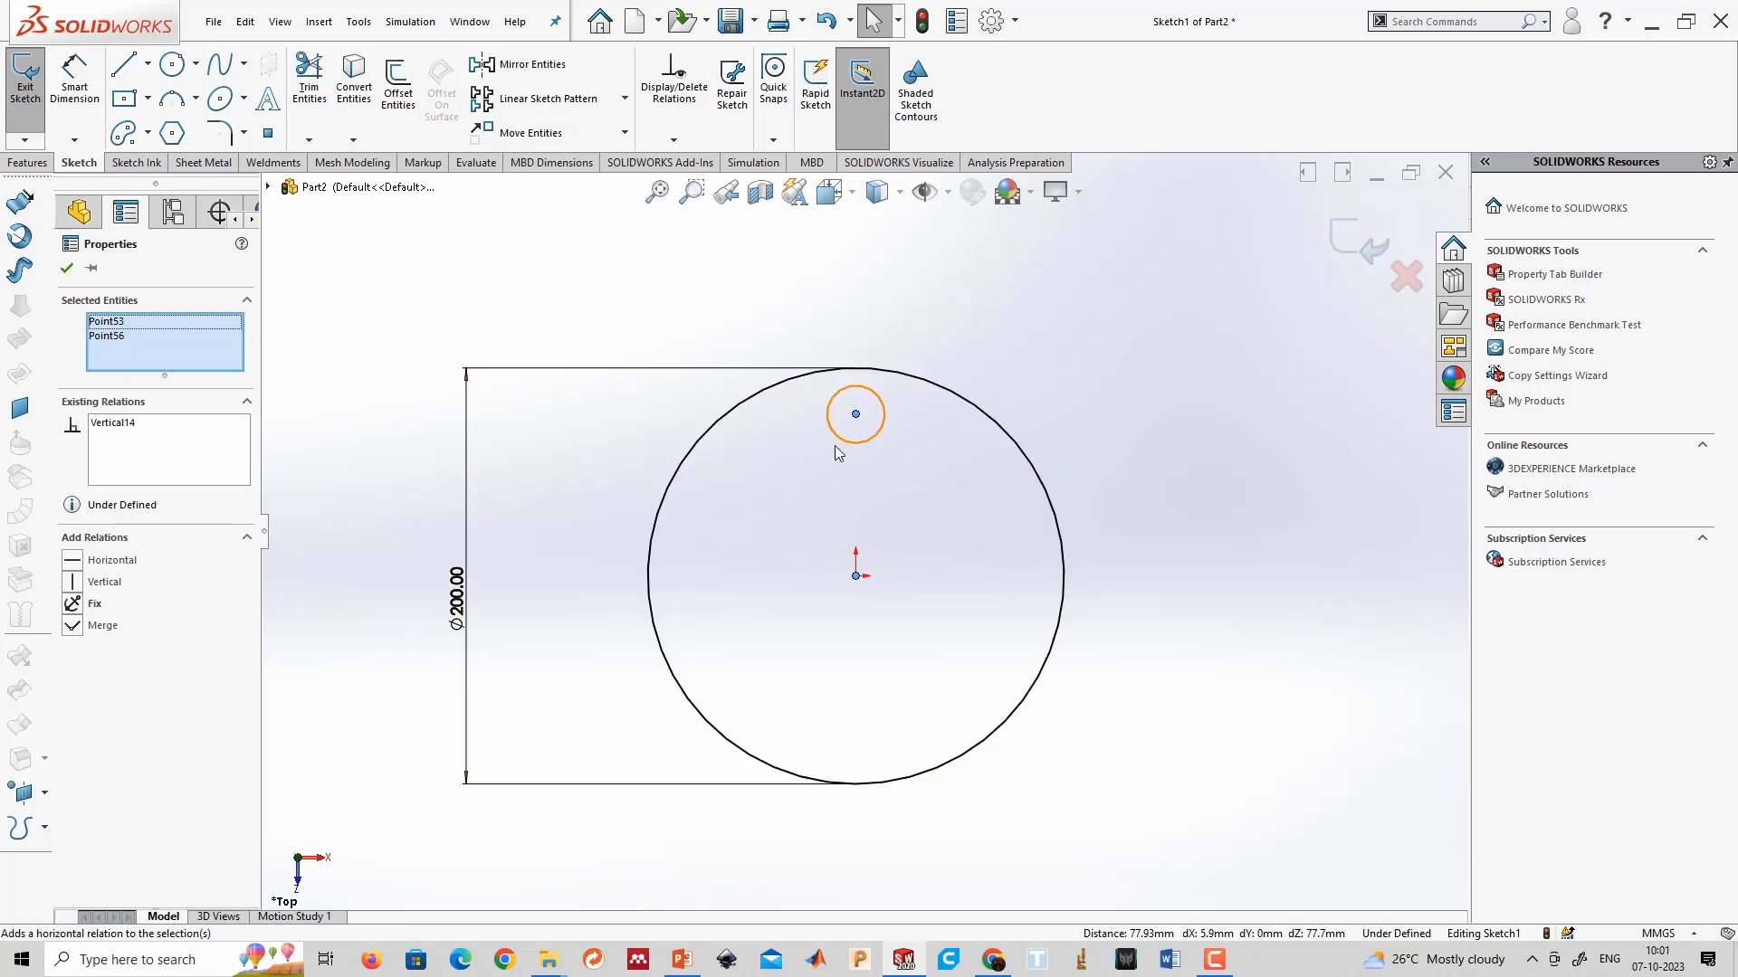
pyautogui.press('Escape')
# Dimension the small circle's diameter and set it to 25 mm.
pyautogui.moveTo(943, 555); pyautogui.dragTo(938, 498, button='right')
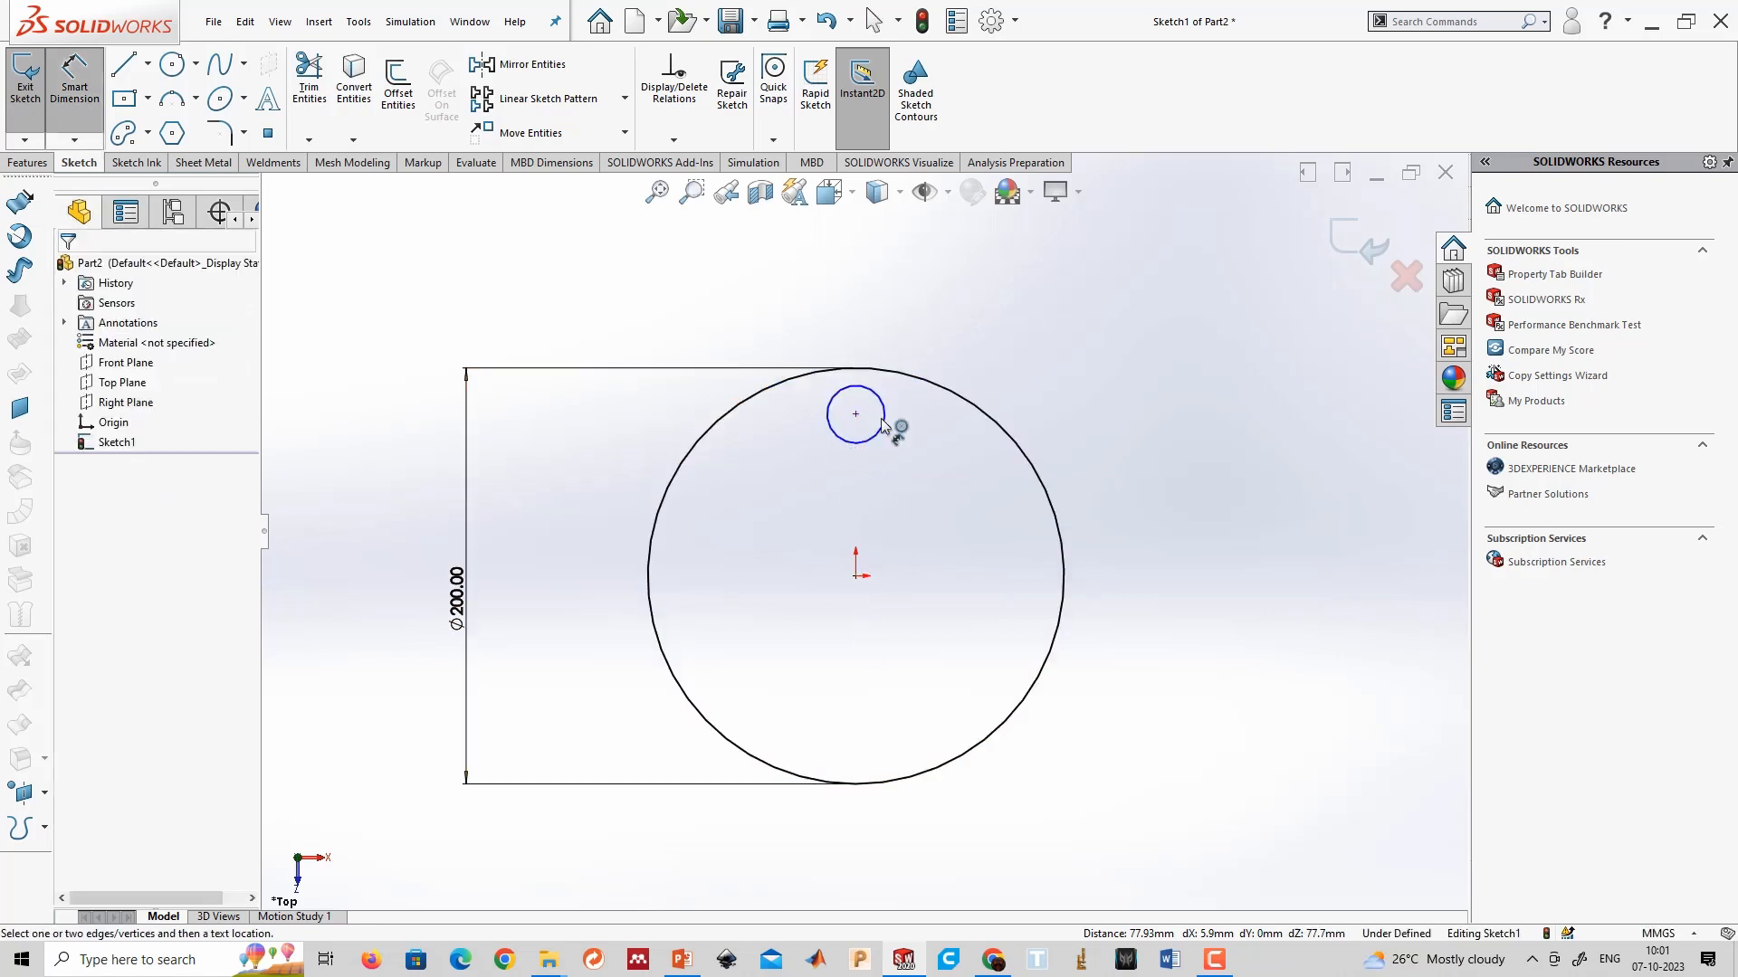
pyautogui.click(881, 425)
pyautogui.click(942, 305)
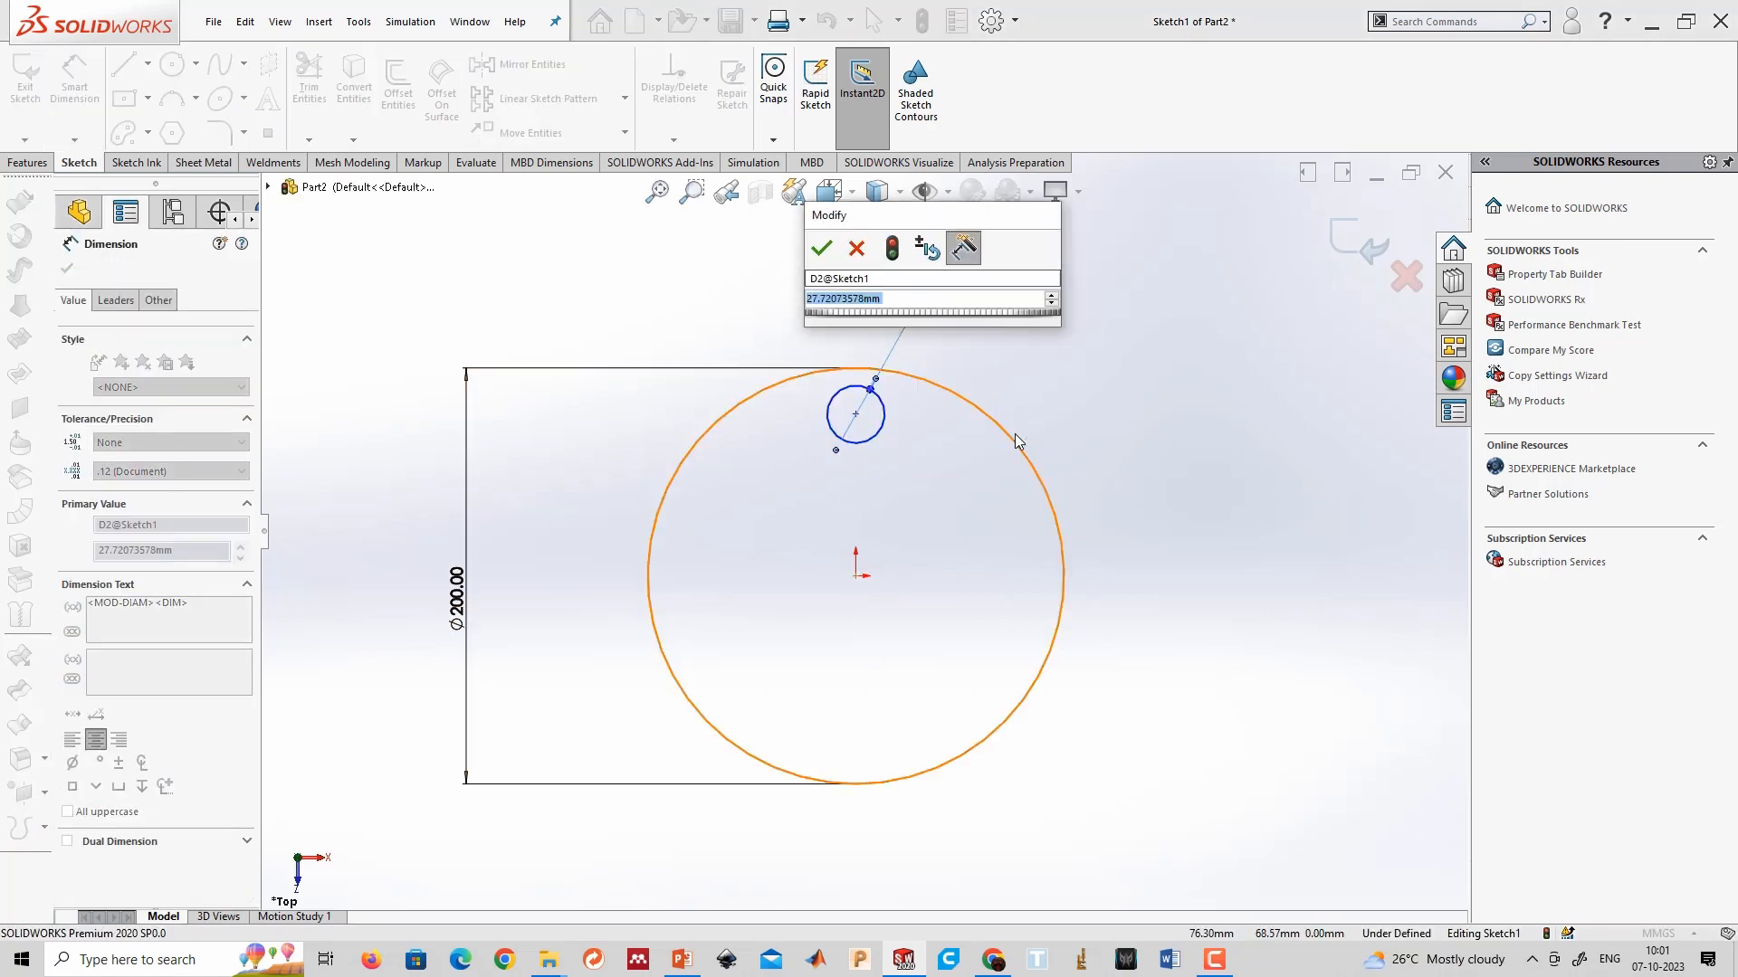
pyautogui.write('25')
pyautogui.press('Return')
pyautogui.press('Escape')
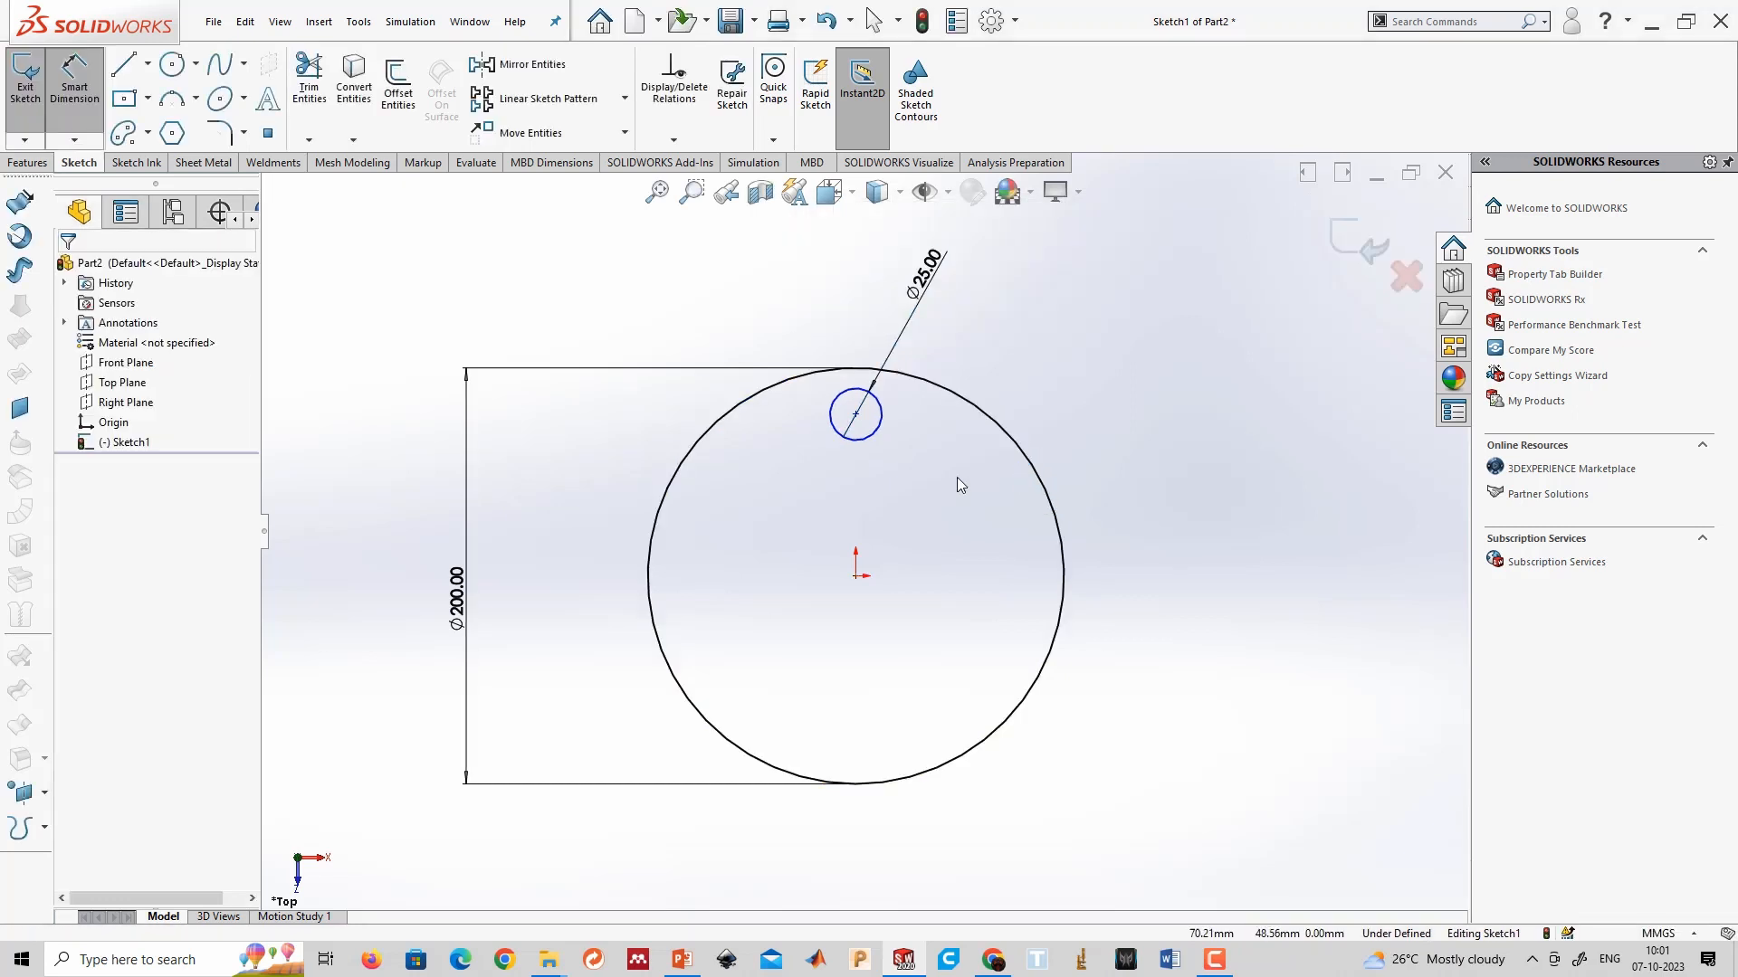
# Dimension the vertical distance from the origin to the small circle's centre and set it to 75 mm.
pyautogui.moveTo(958, 476); pyautogui.dragTo(945, 407, button='right')
pyautogui.click(855, 409)
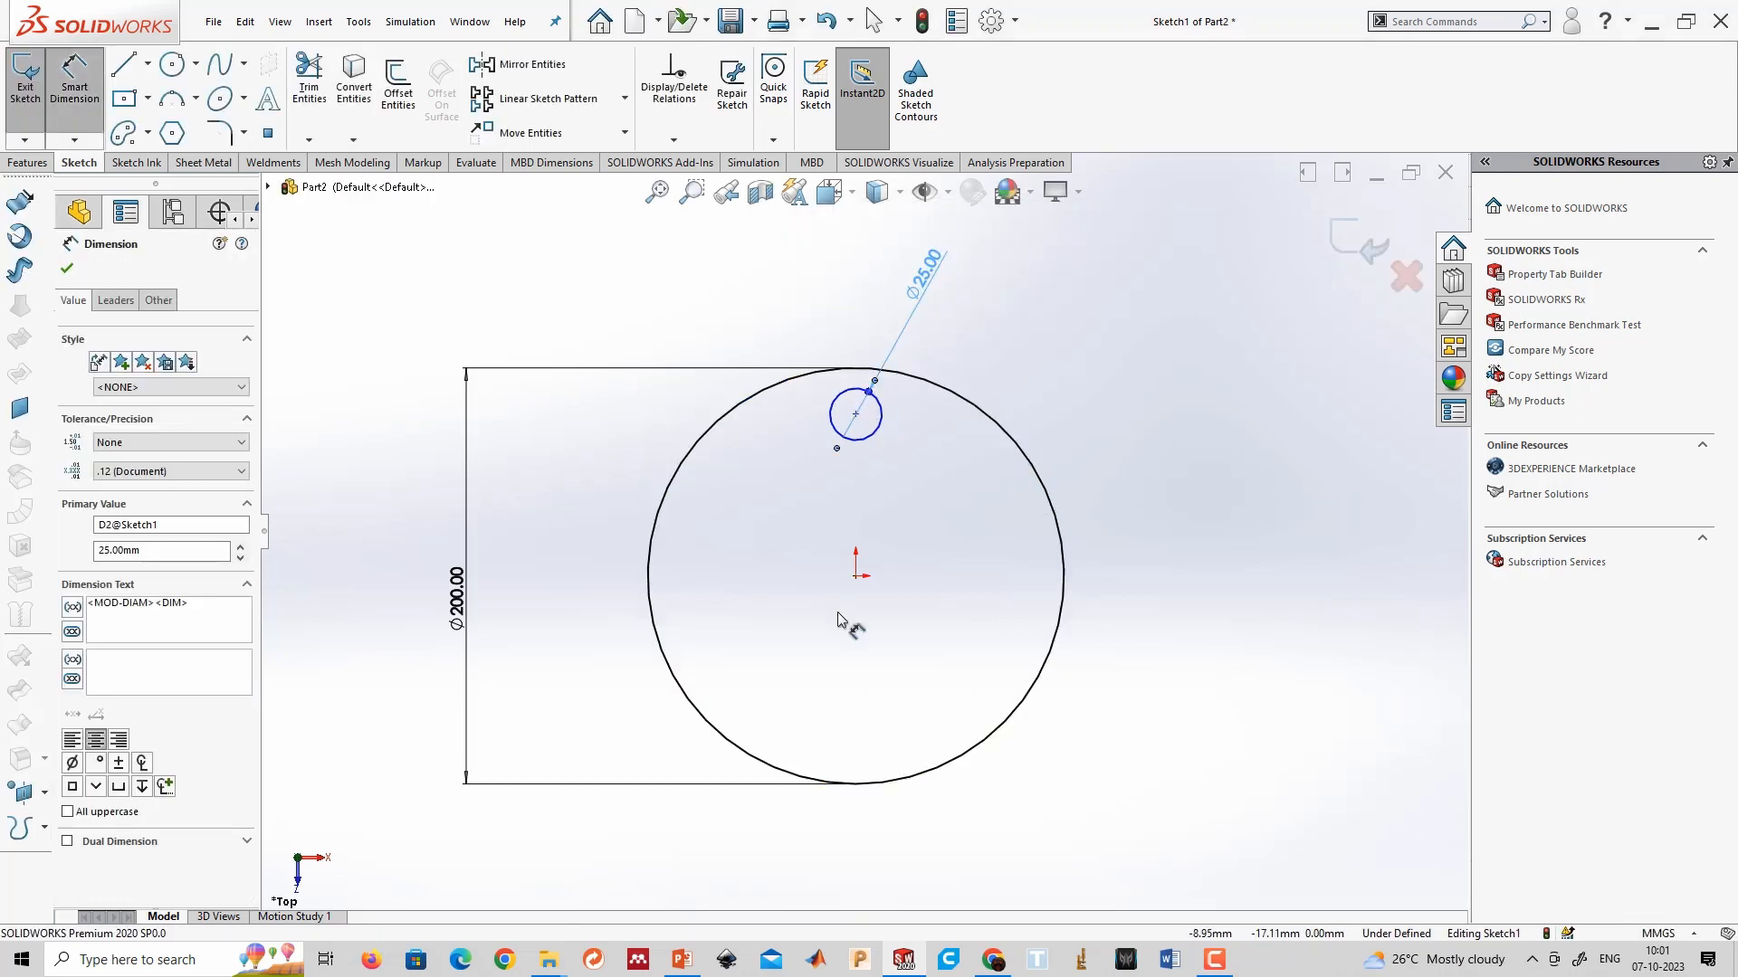
pyautogui.click(856, 576)
pyautogui.click(855, 414)
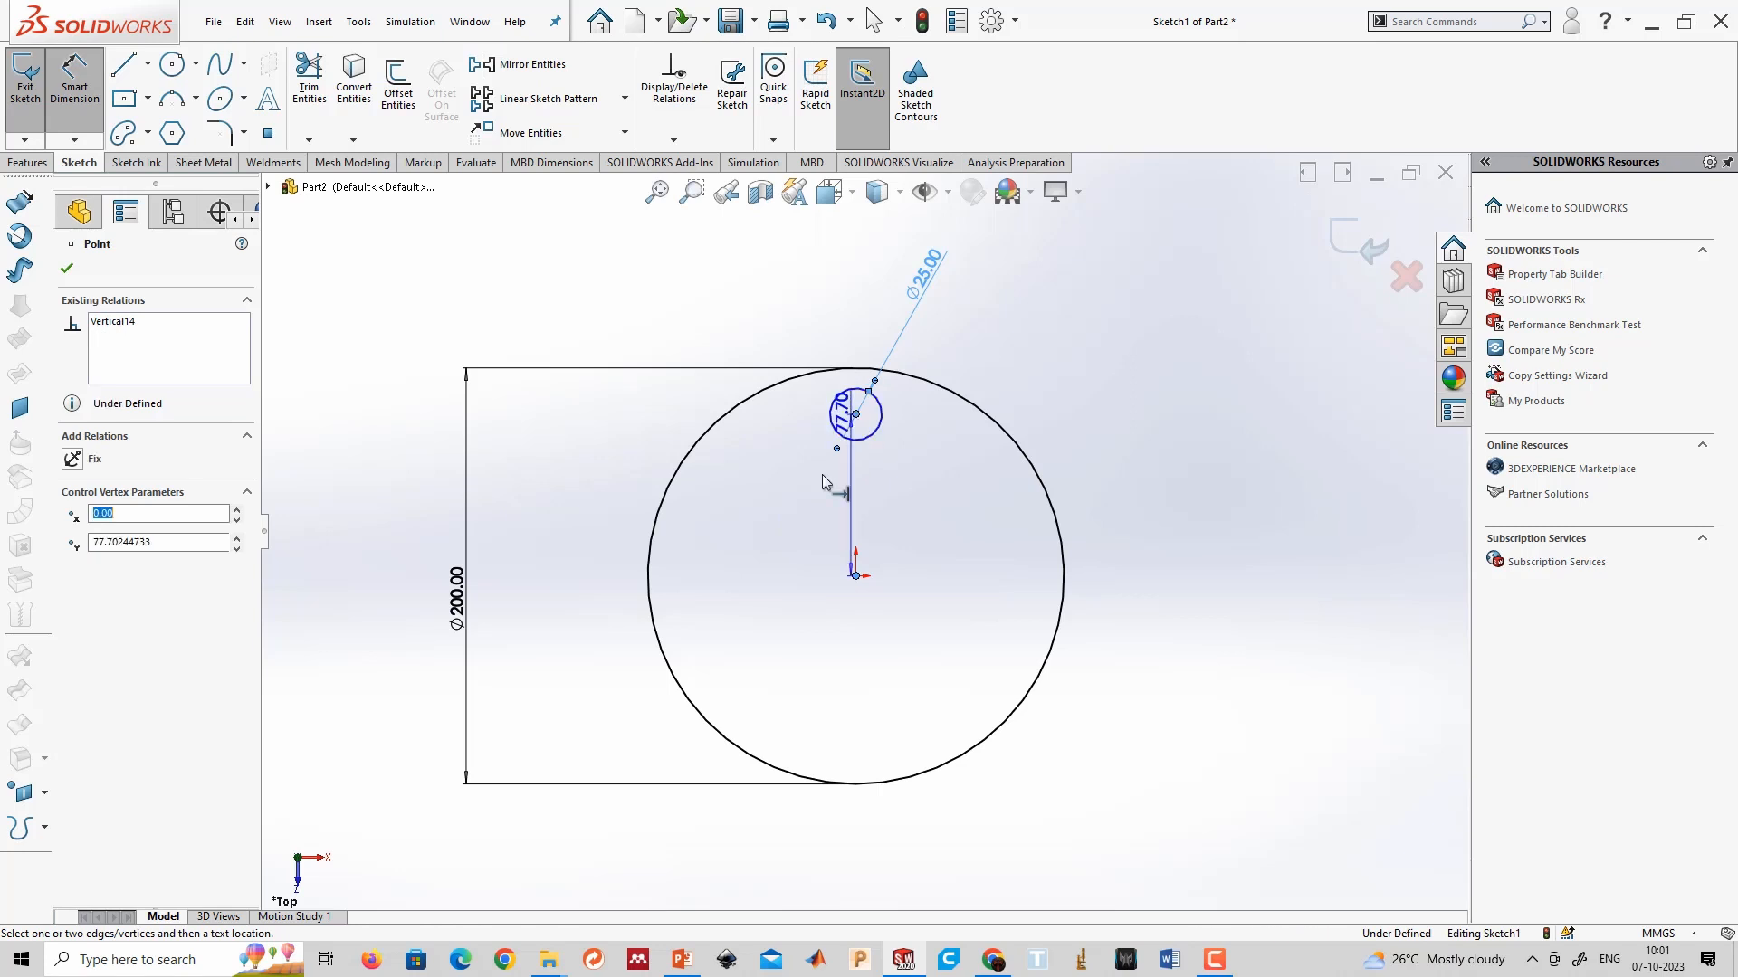
pyautogui.click(780, 534)
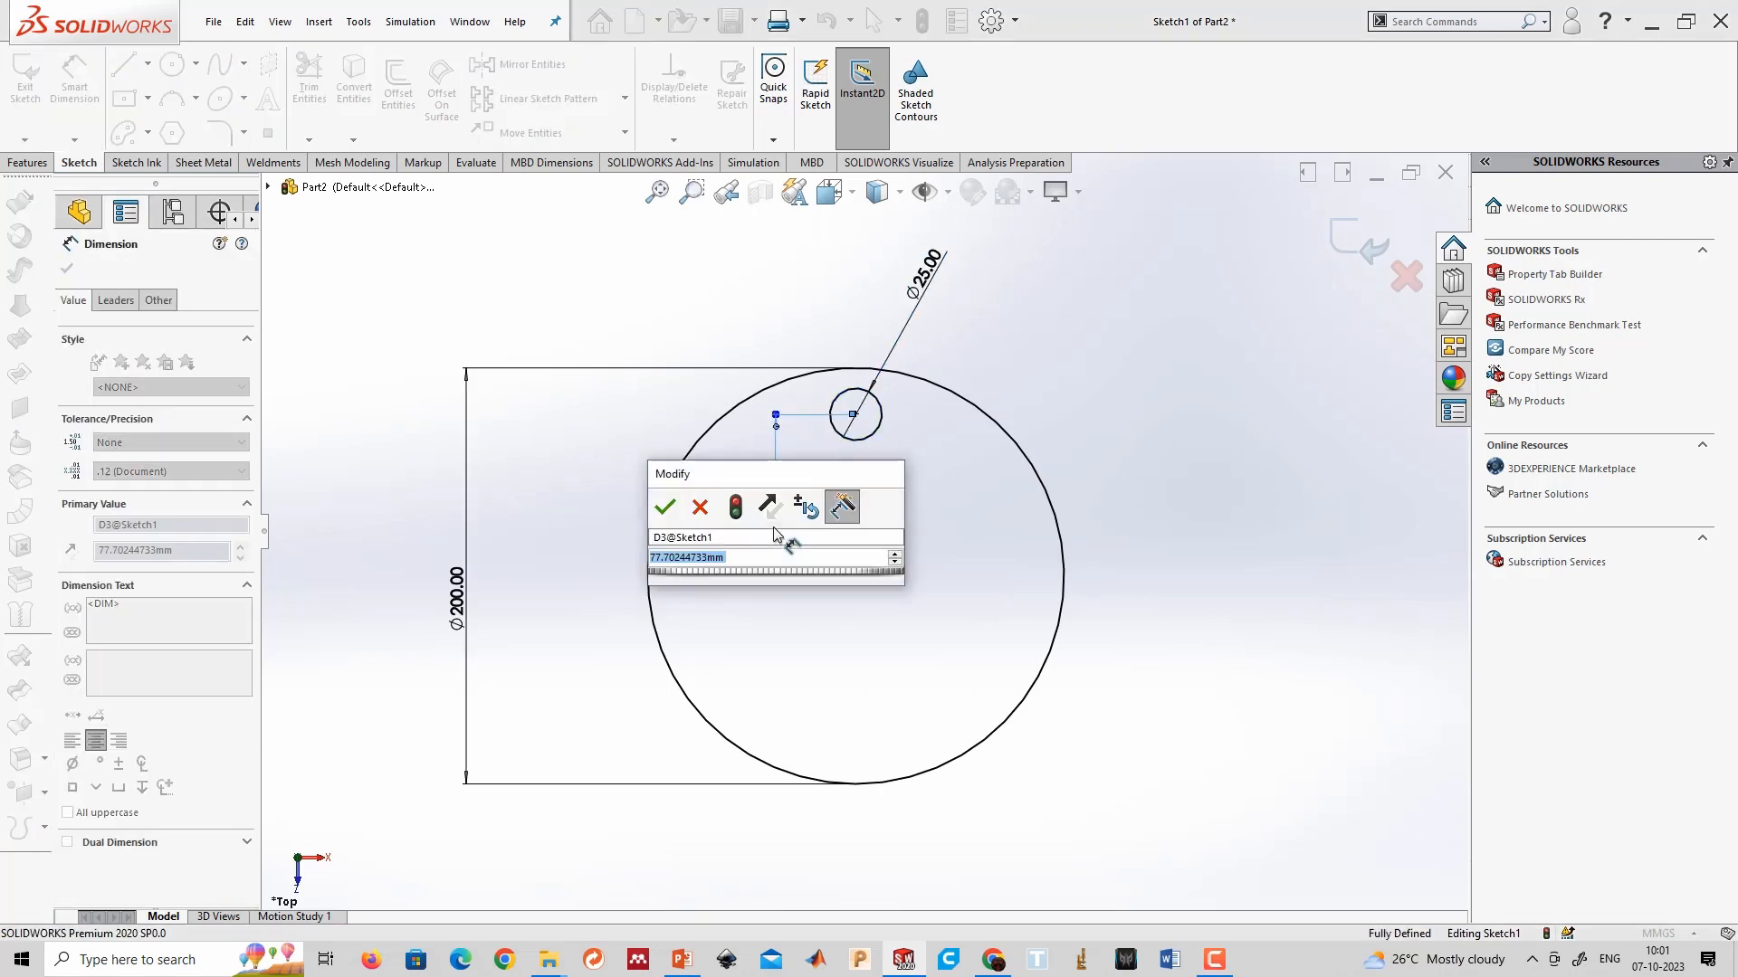
pyautogui.write('75')
pyautogui.press('Return')
pyautogui.press('Escape')
pyautogui.scroll(-1, 1008, 558)
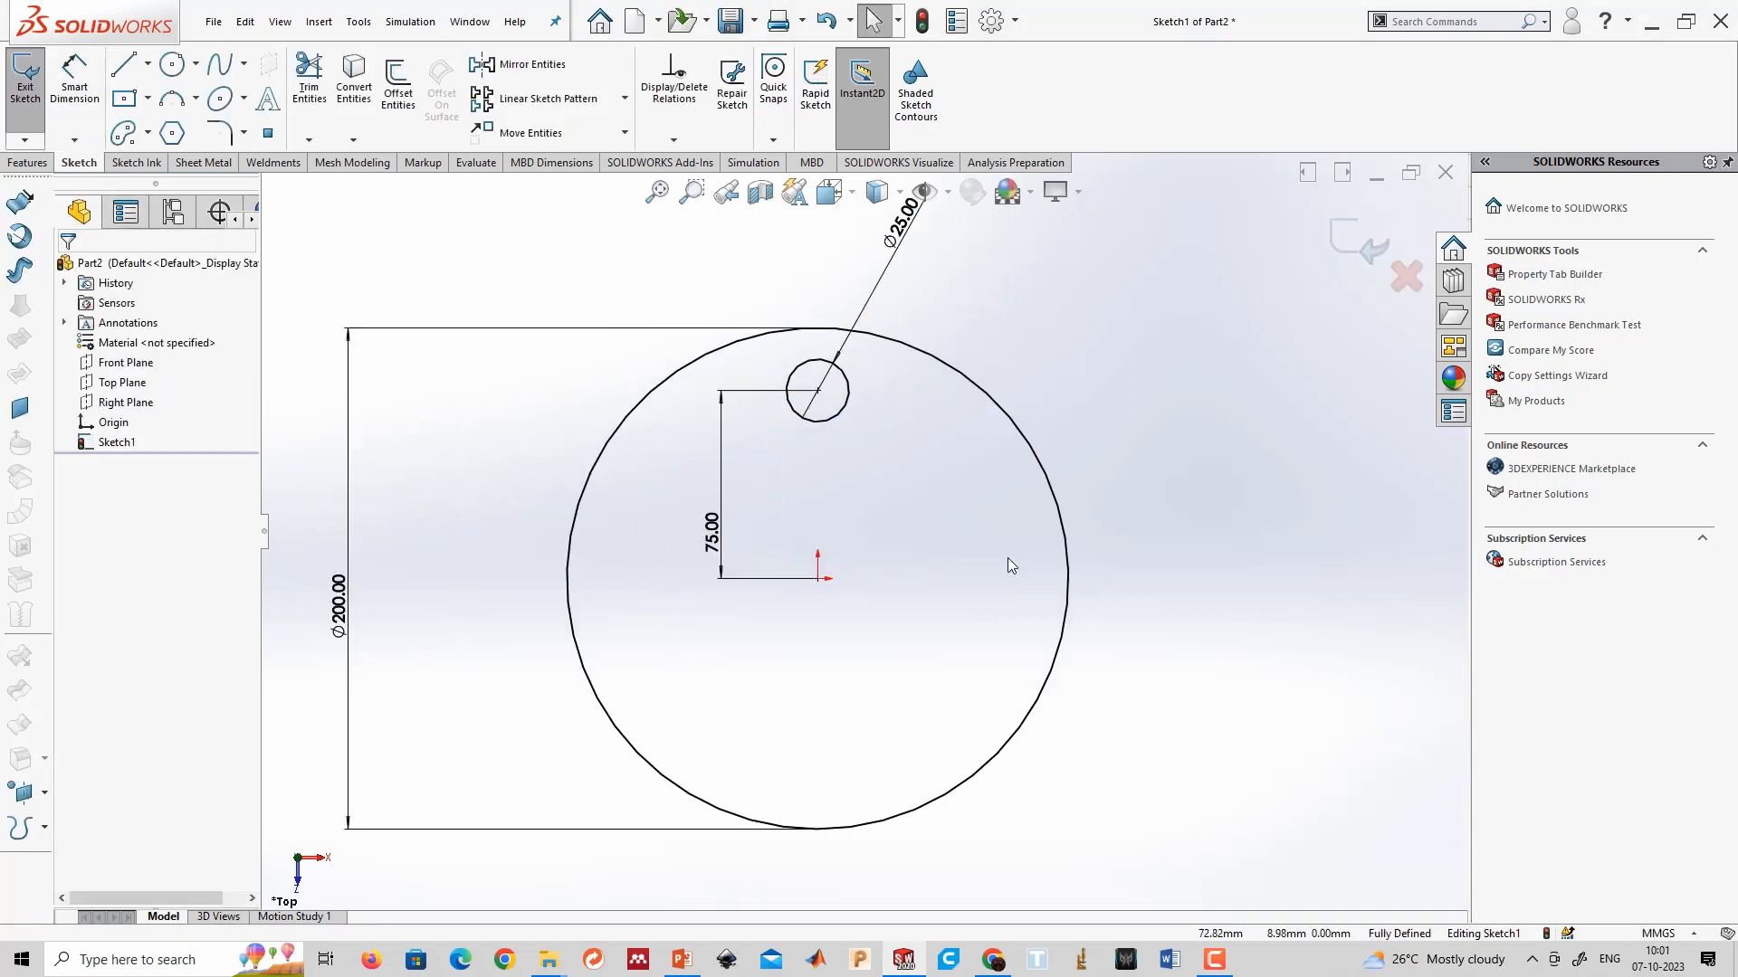
pyautogui.scroll(2, 1007, 557)
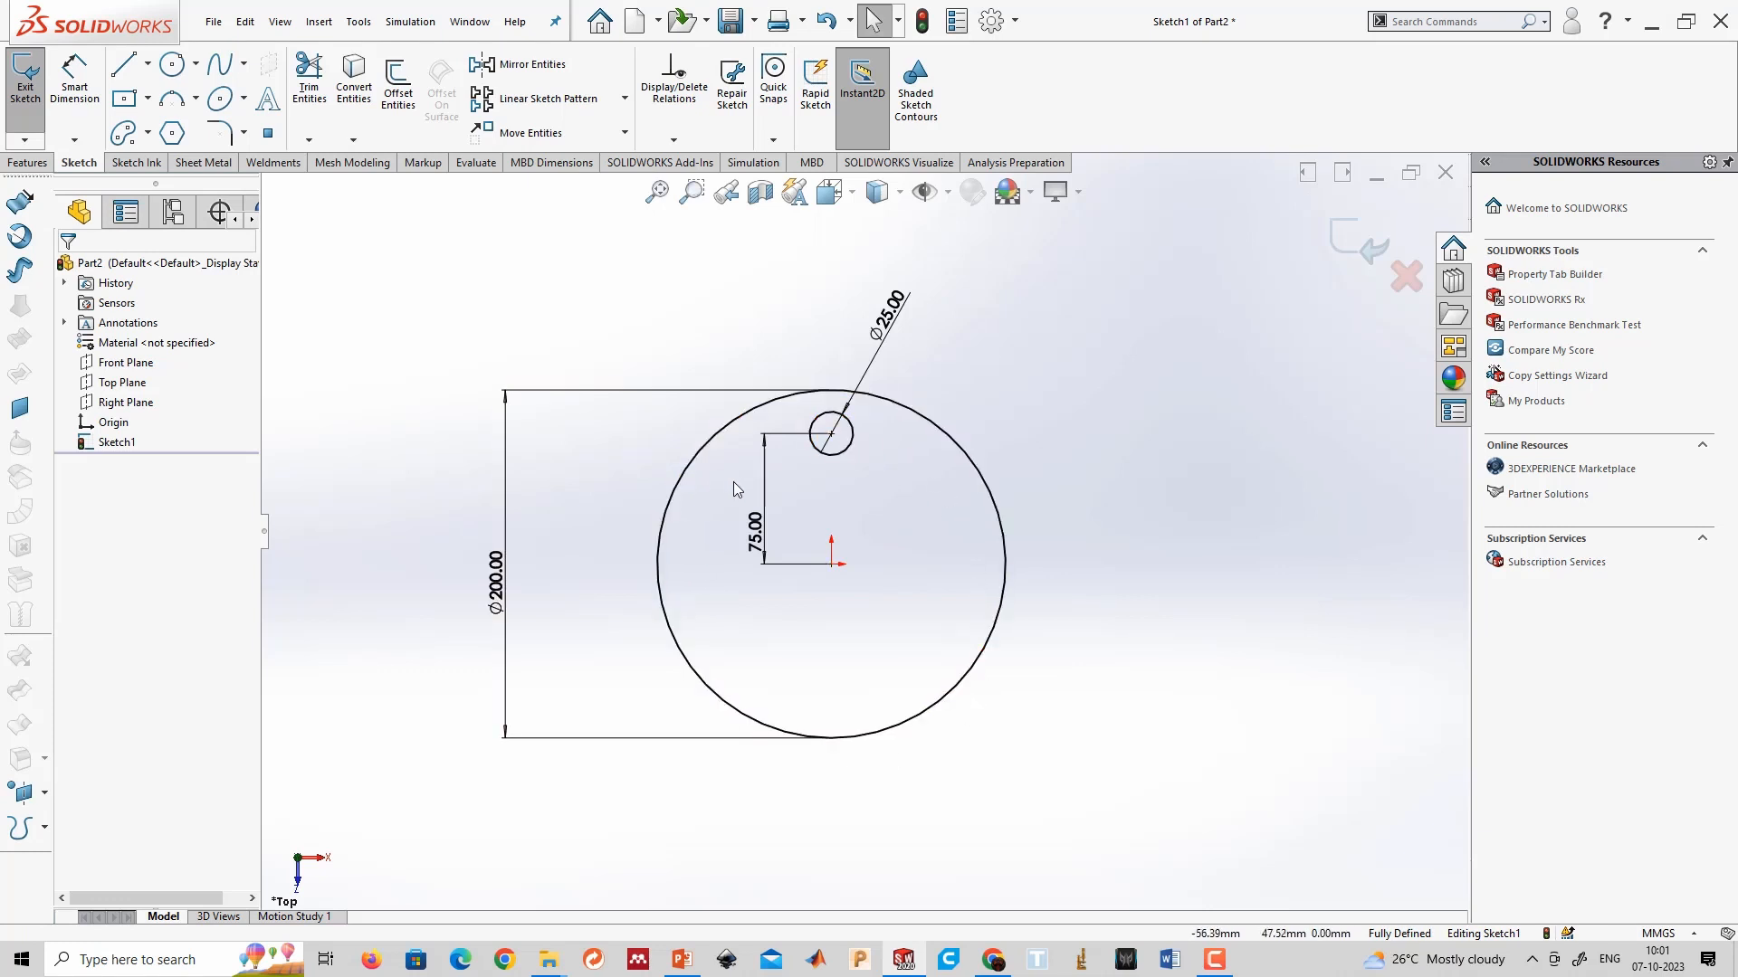
# Start a Circular Sketch Pattern of the 25 mm circle.
pyautogui.click(827, 457)
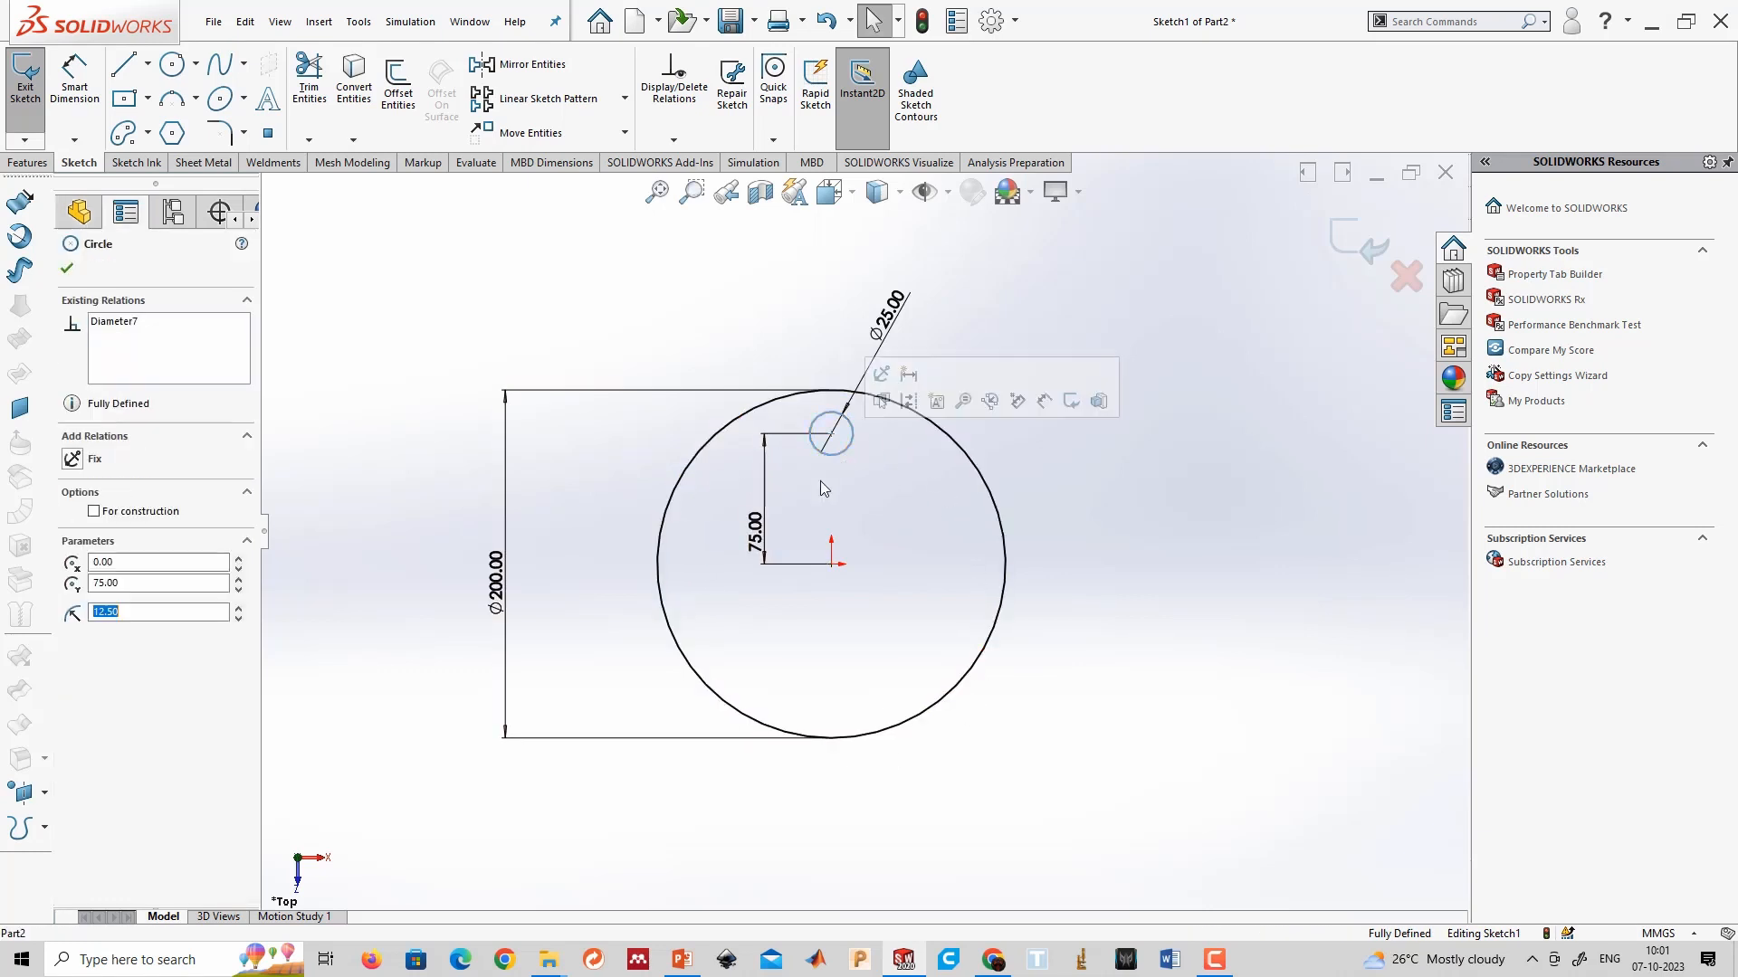
pyautogui.click(624, 97)
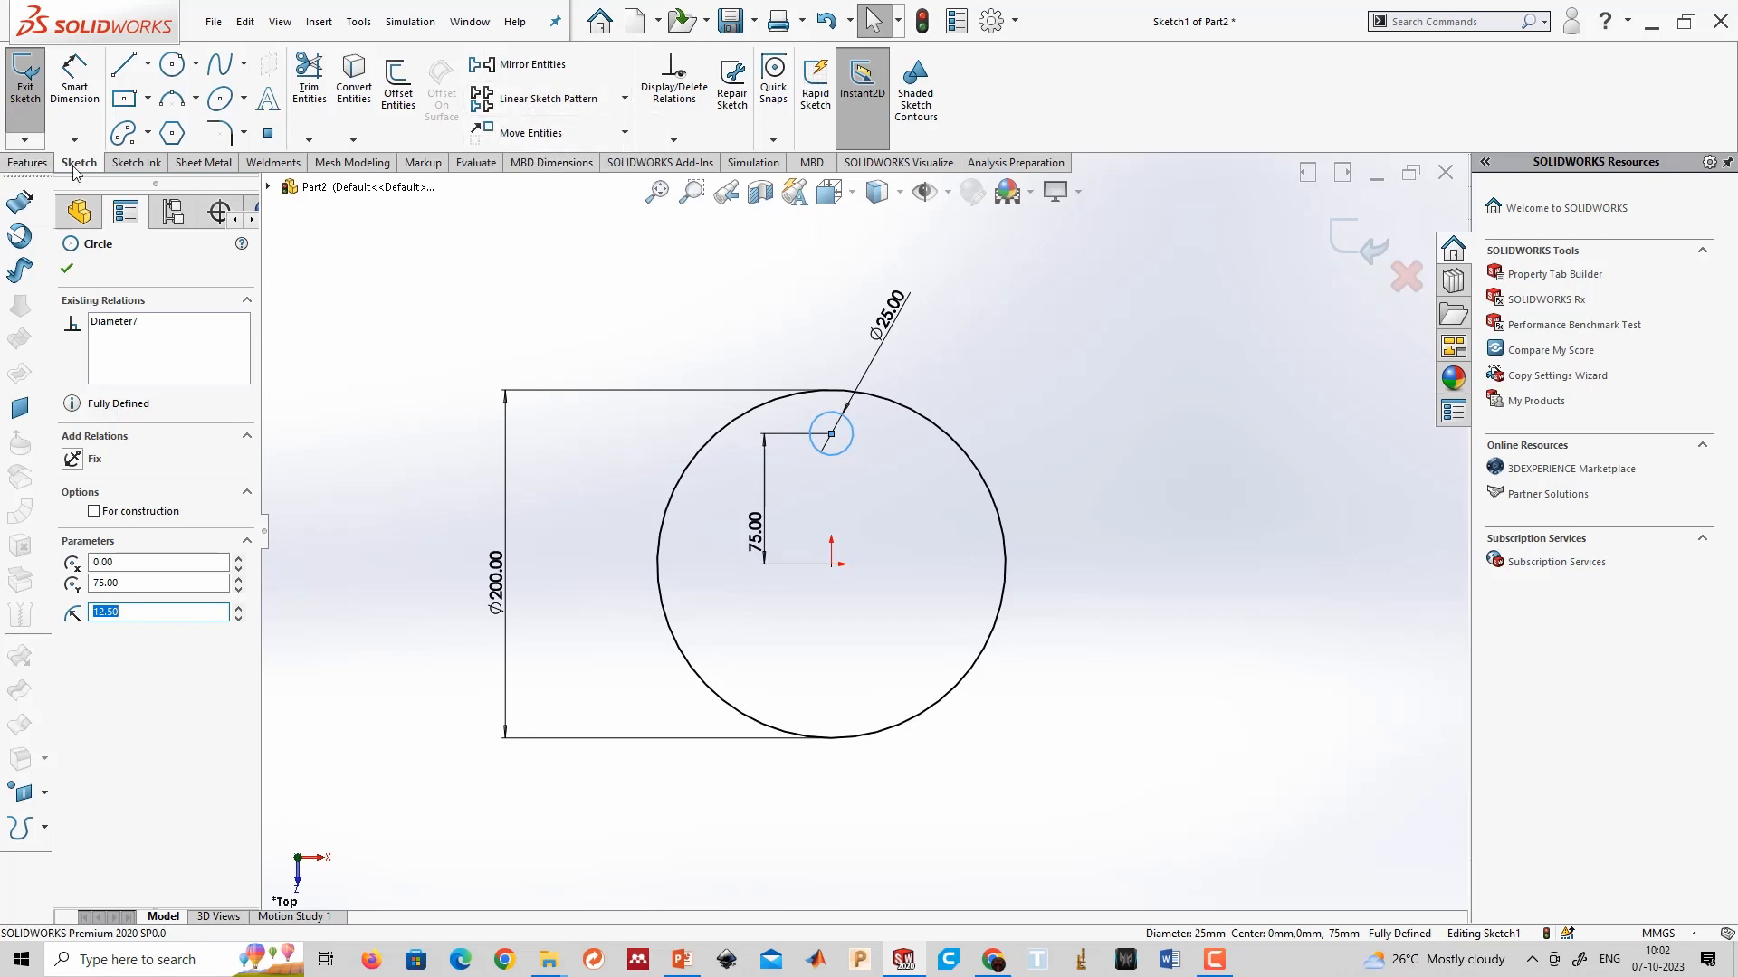
pyautogui.click(731, 480)
pyautogui.click(853, 450)
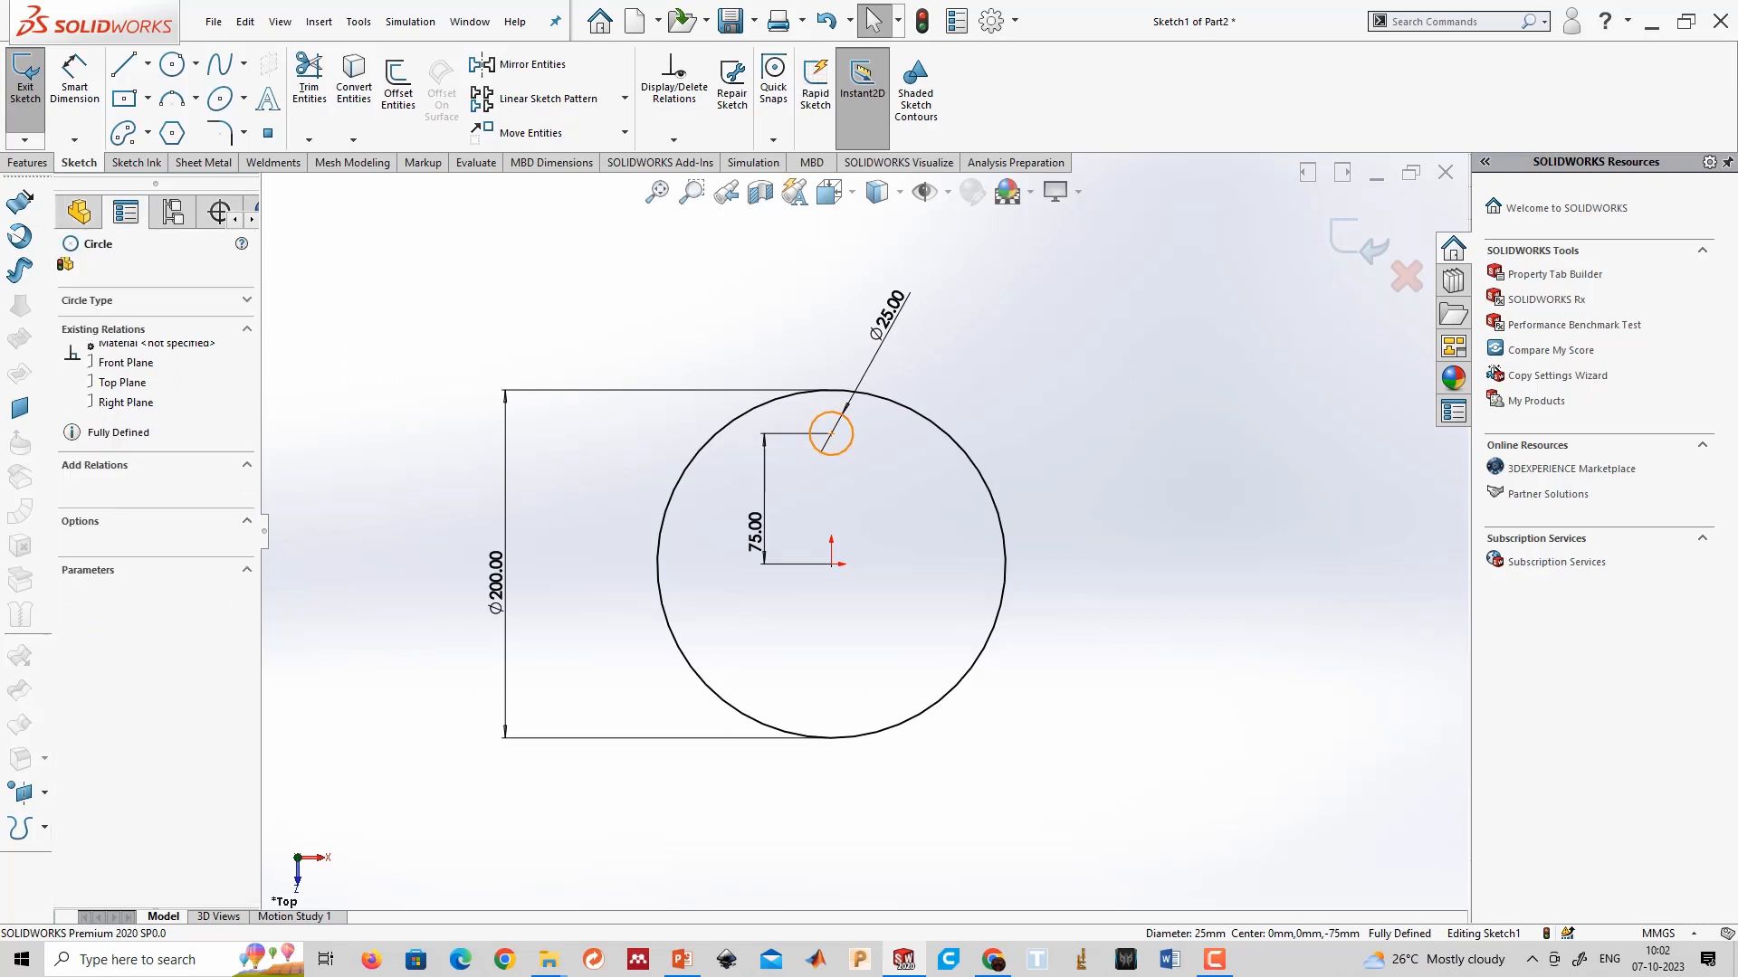
pyautogui.click(624, 101)
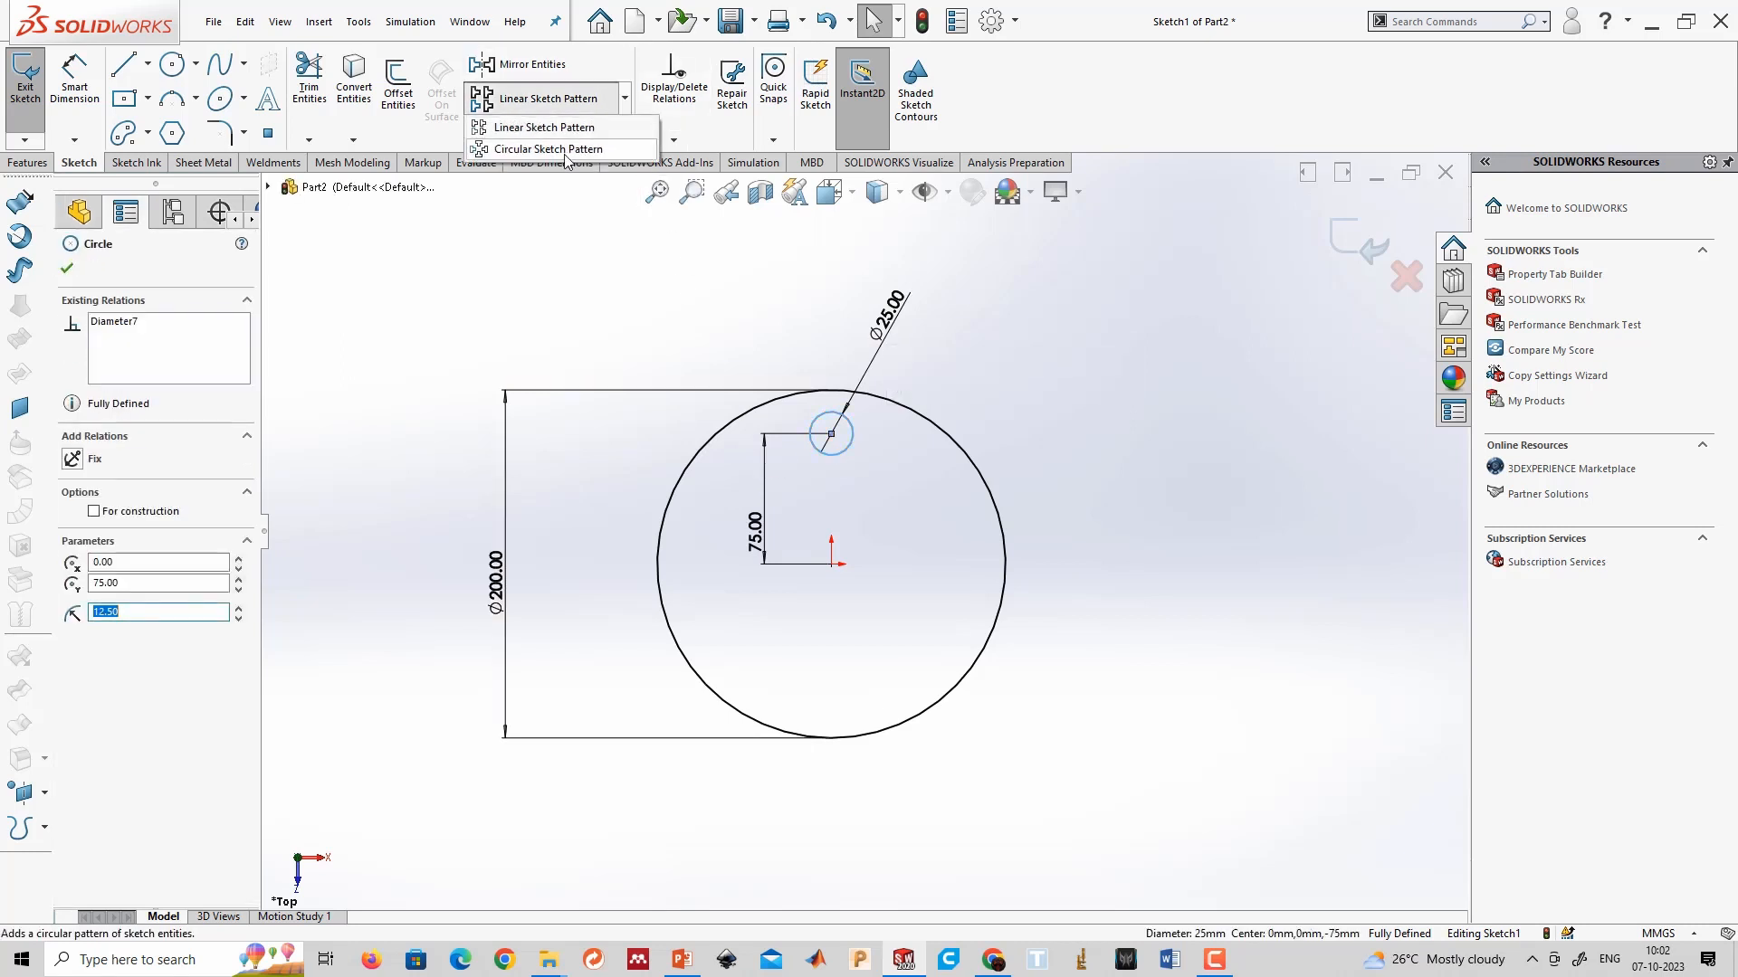
pyautogui.click(587, 150)
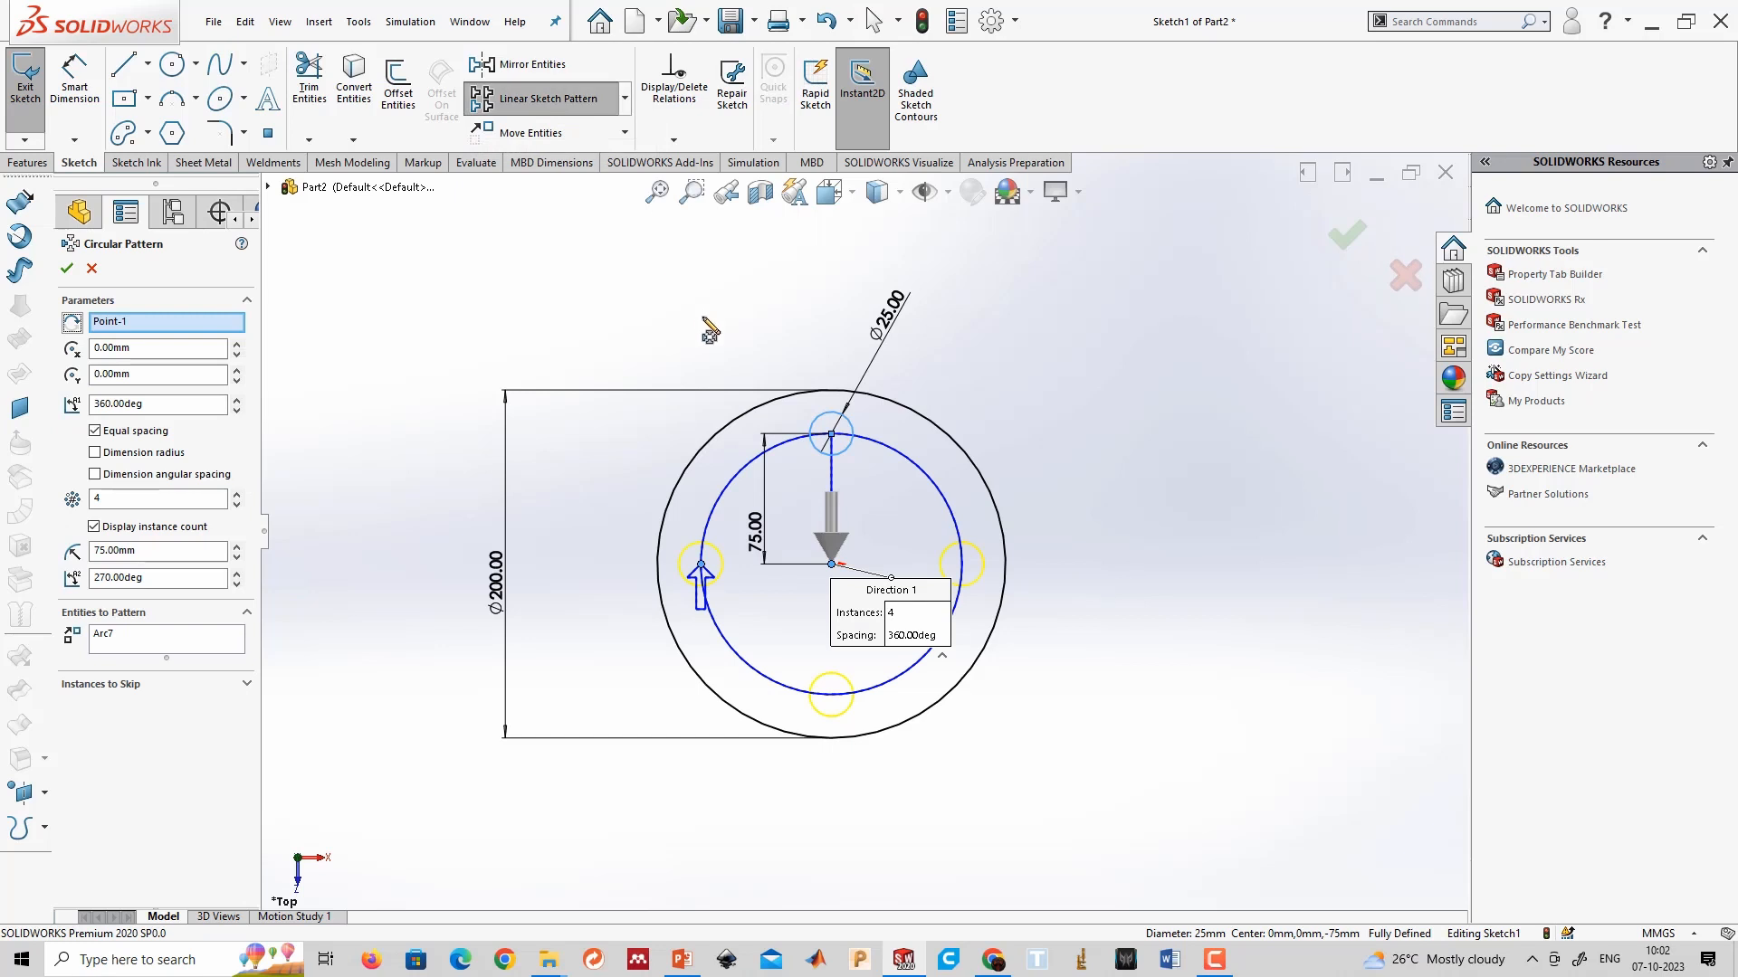
# Replace the pattern centre with the large circle's centre point and create 6 equally spaced instances over 360 degrees.
pyautogui.click(122, 324)
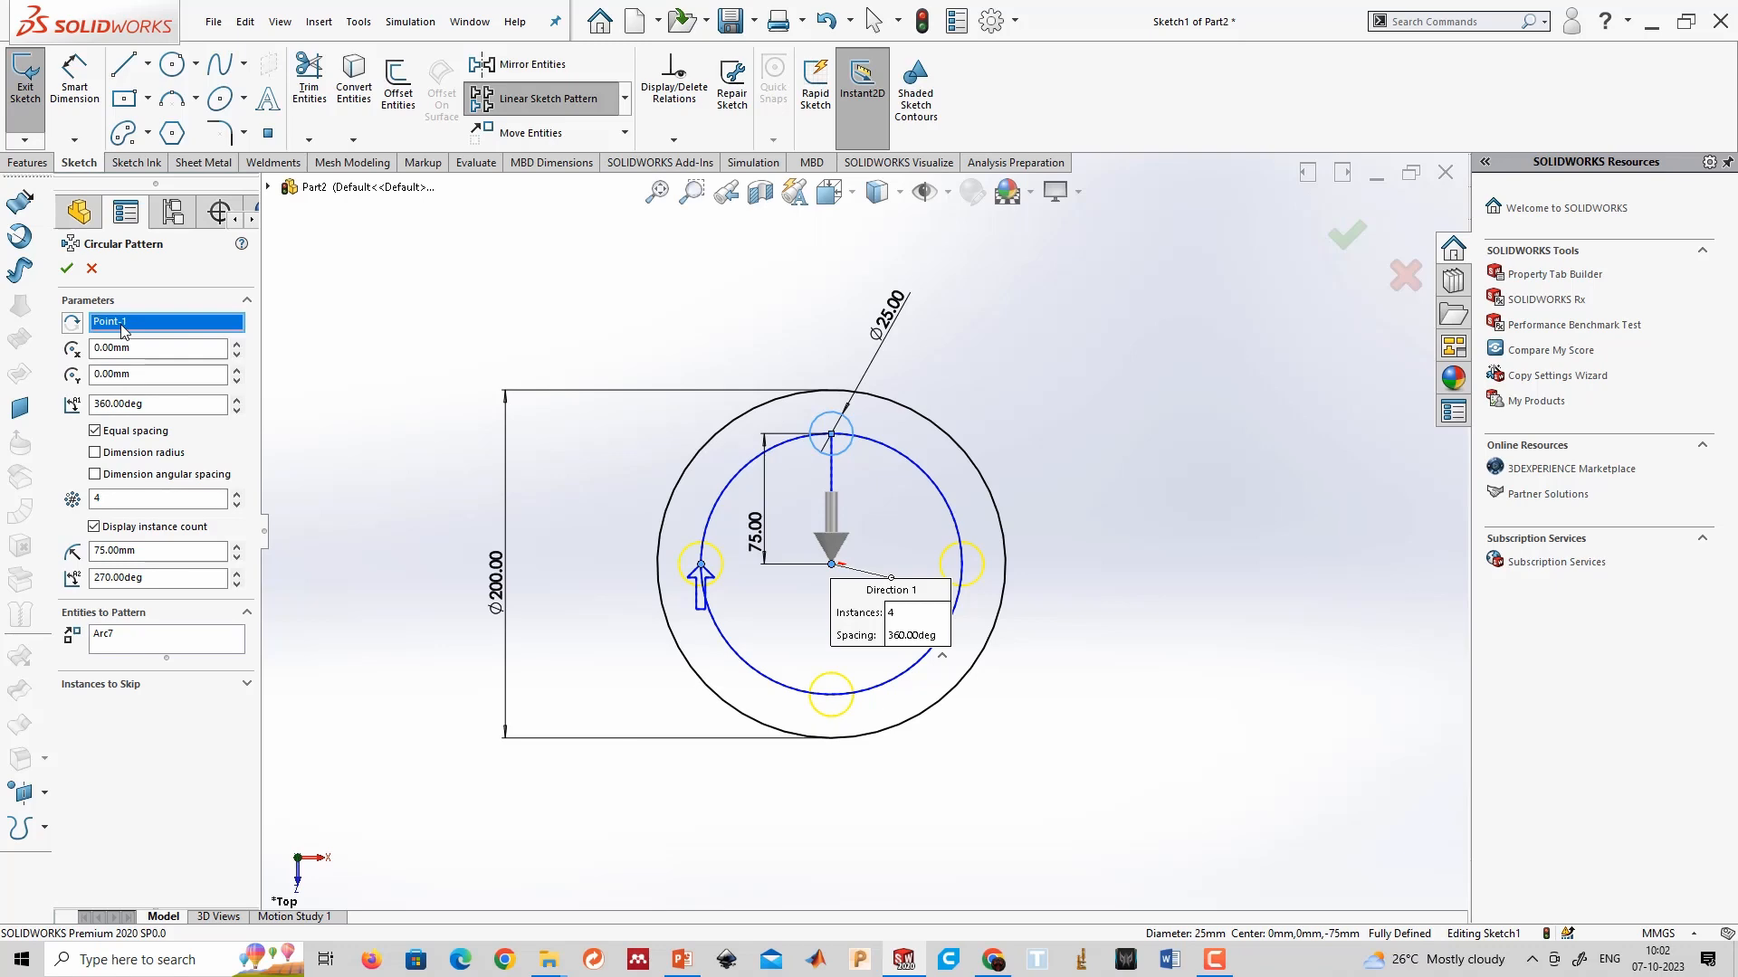
pyautogui.press('Delete')
pyautogui.scroll(-3, 787, 584)
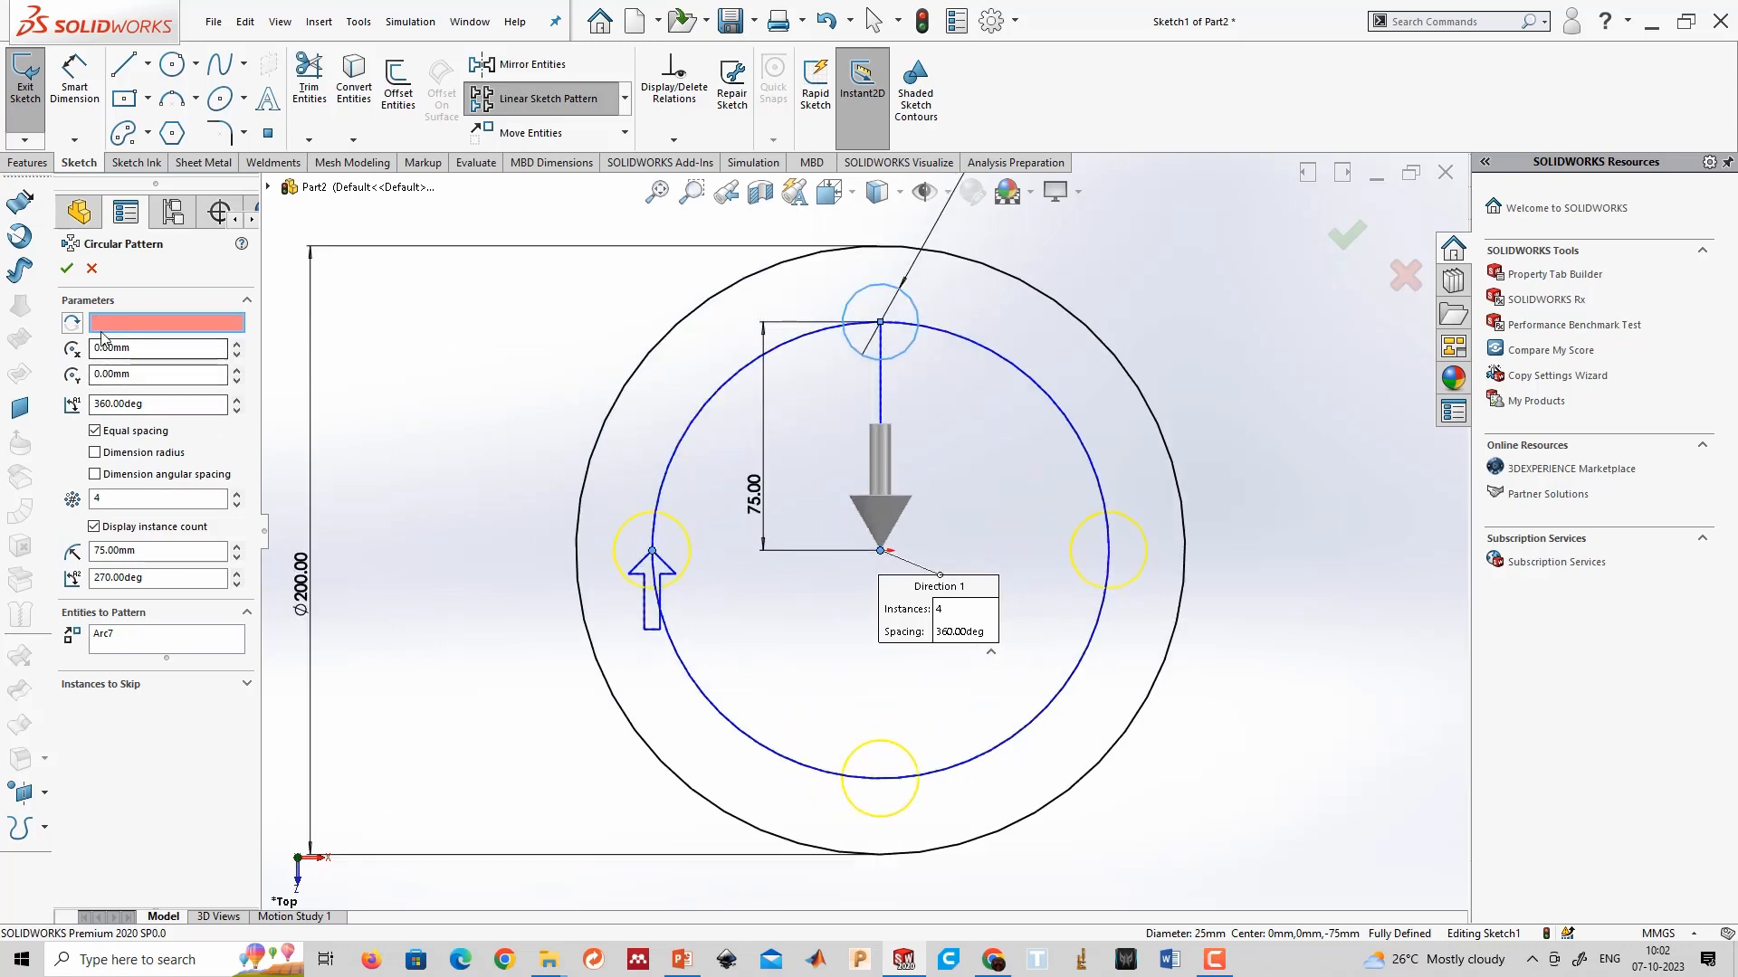
pyautogui.scroll(-2, 1023, 579)
pyautogui.scroll(3, 1020, 572)
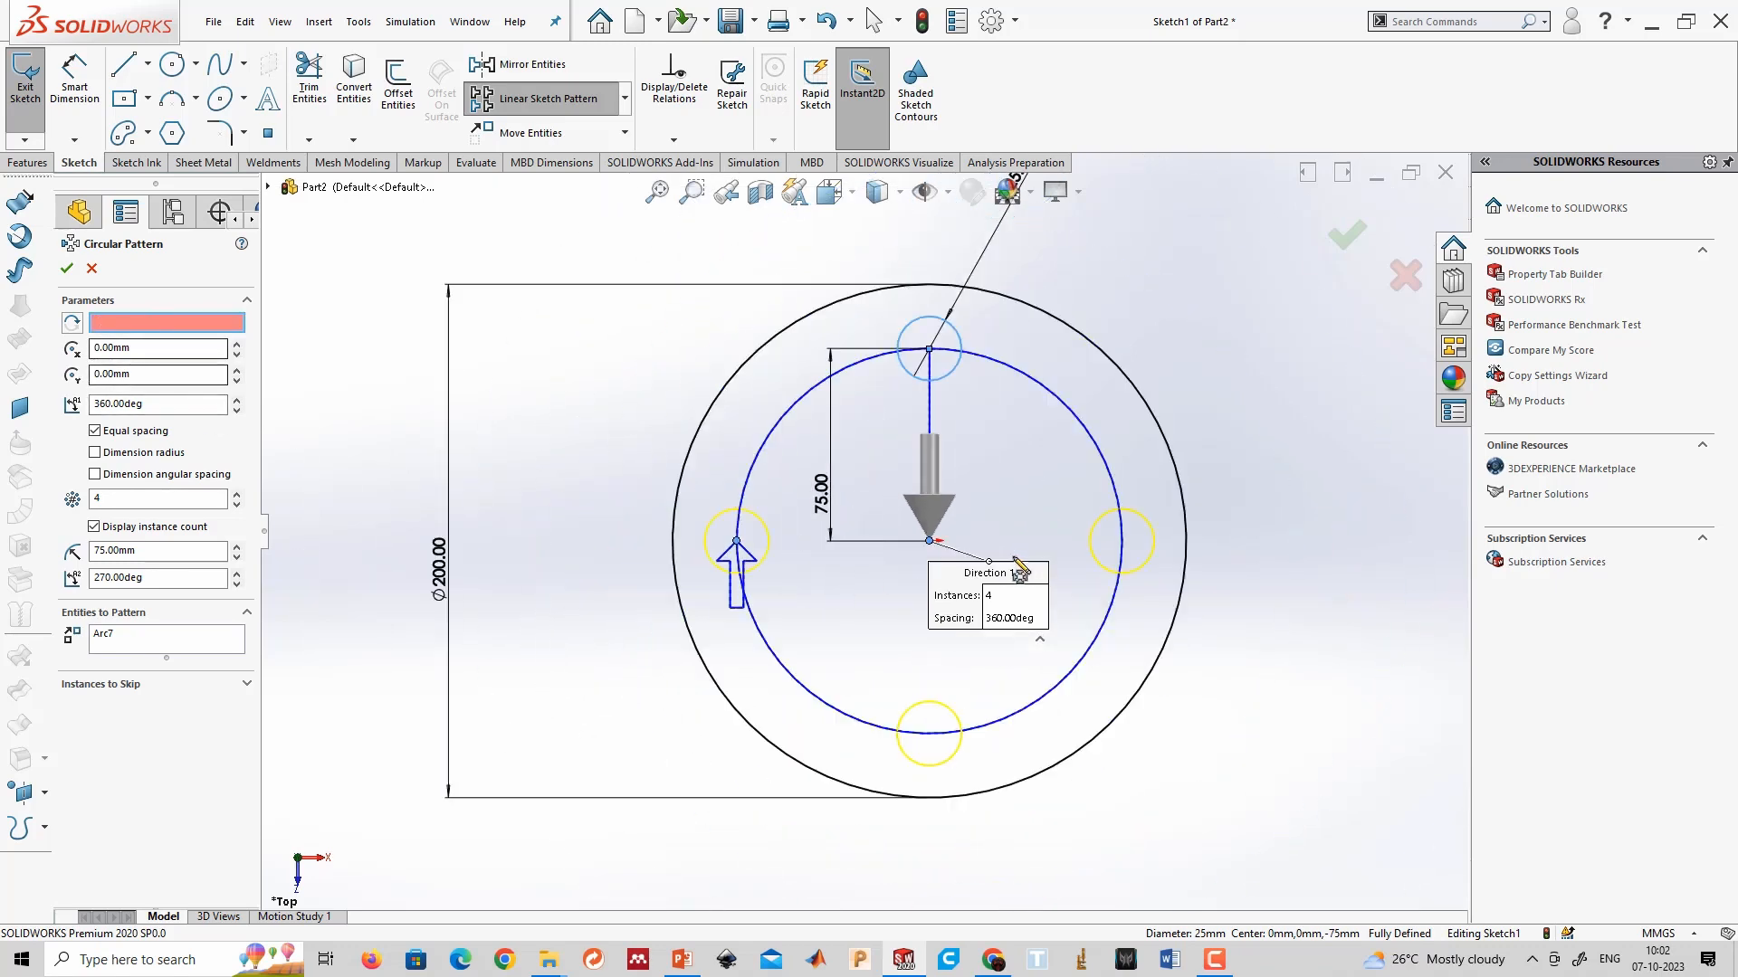
pyautogui.scroll(1, 1021, 570)
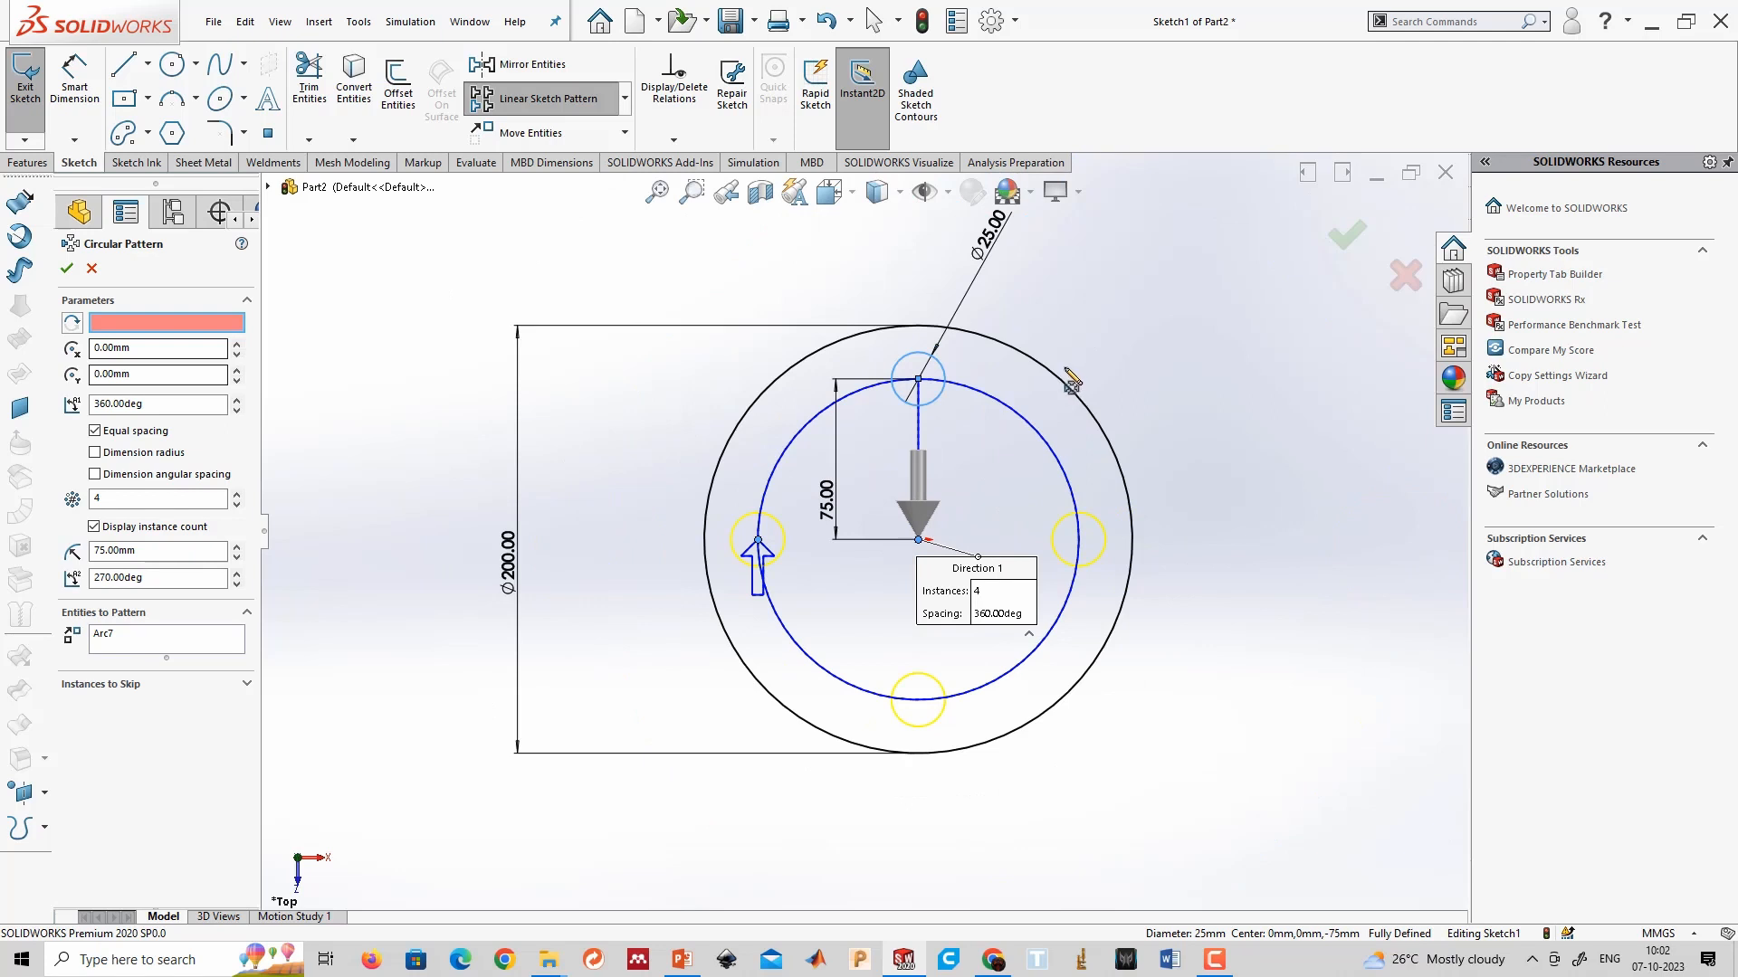
pyautogui.click(919, 542)
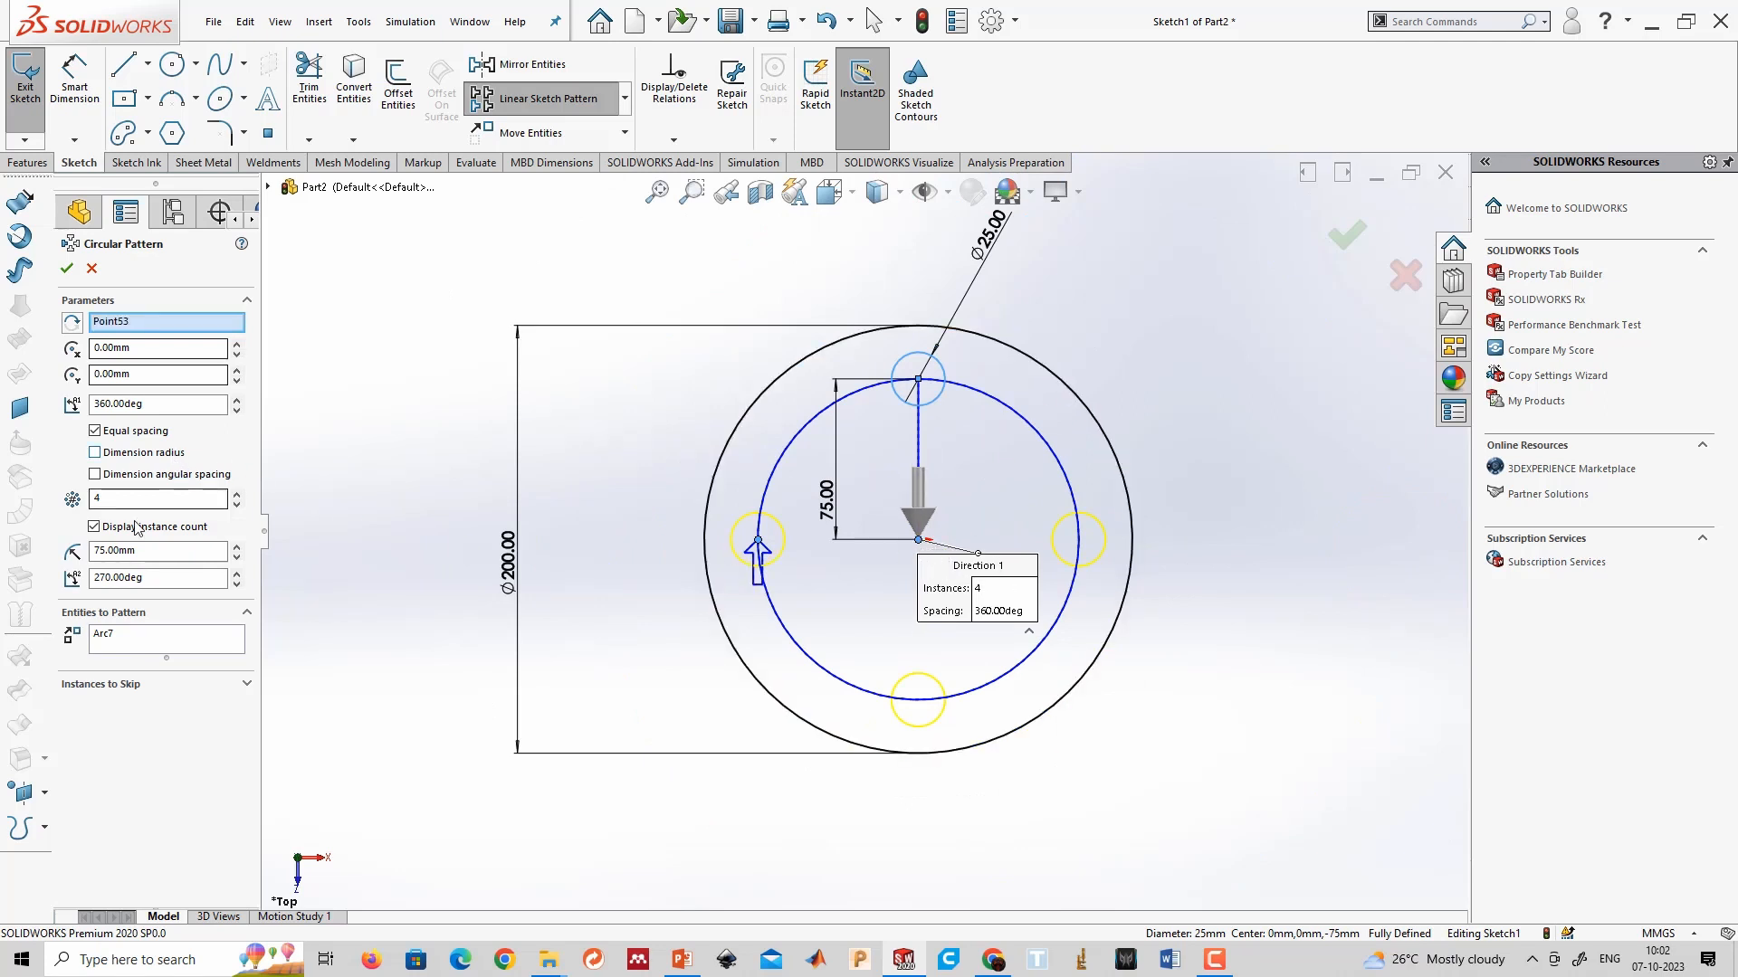
pyautogui.click(122, 496)
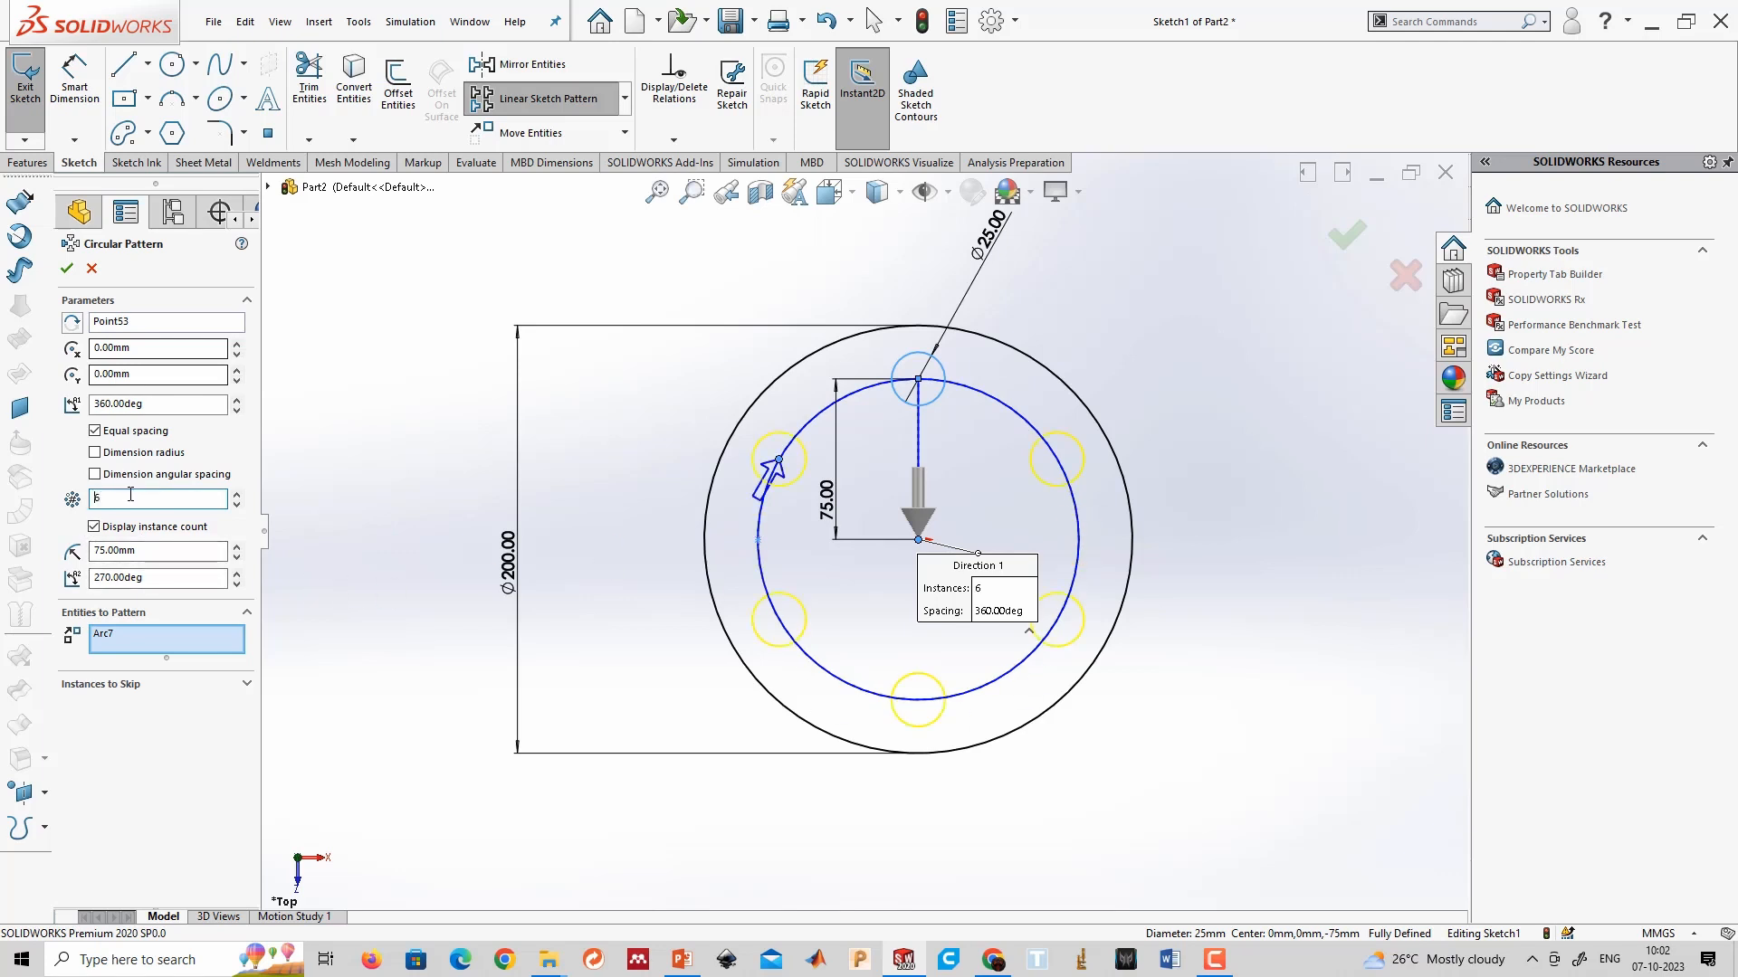
pyautogui.click(68, 269)
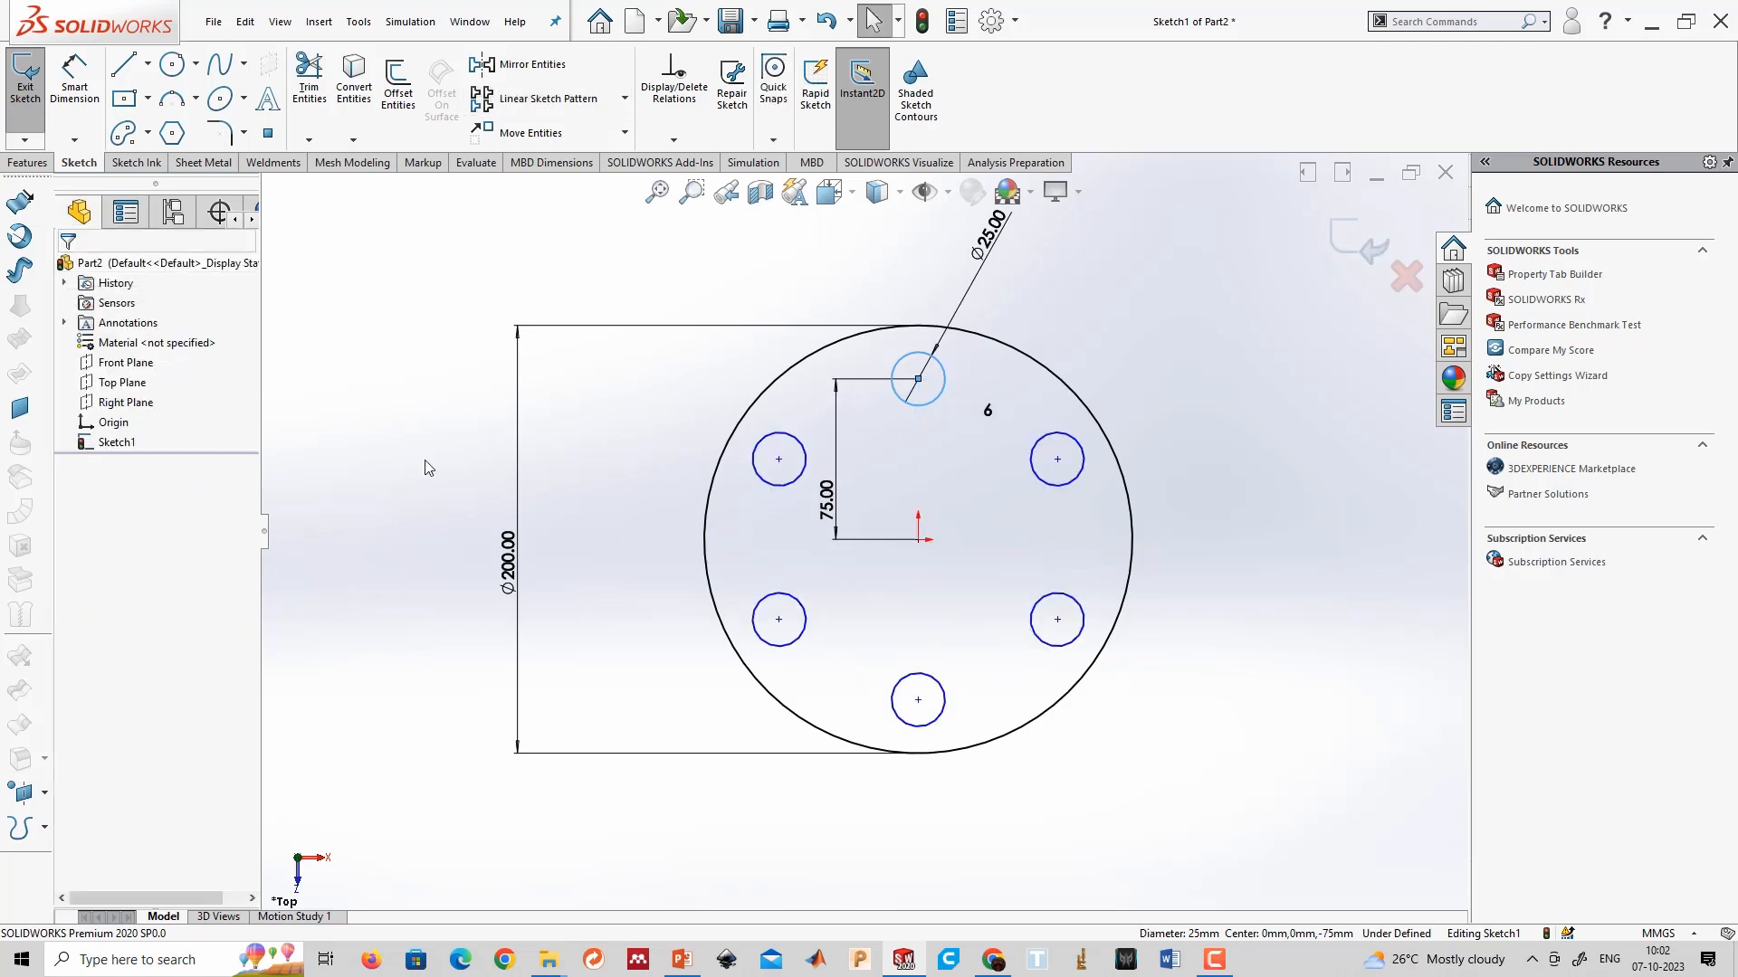
# Try moving the upper-right patterned circle down by its centre, and undo the move.
pyautogui.scroll(-1, 1202, 483)
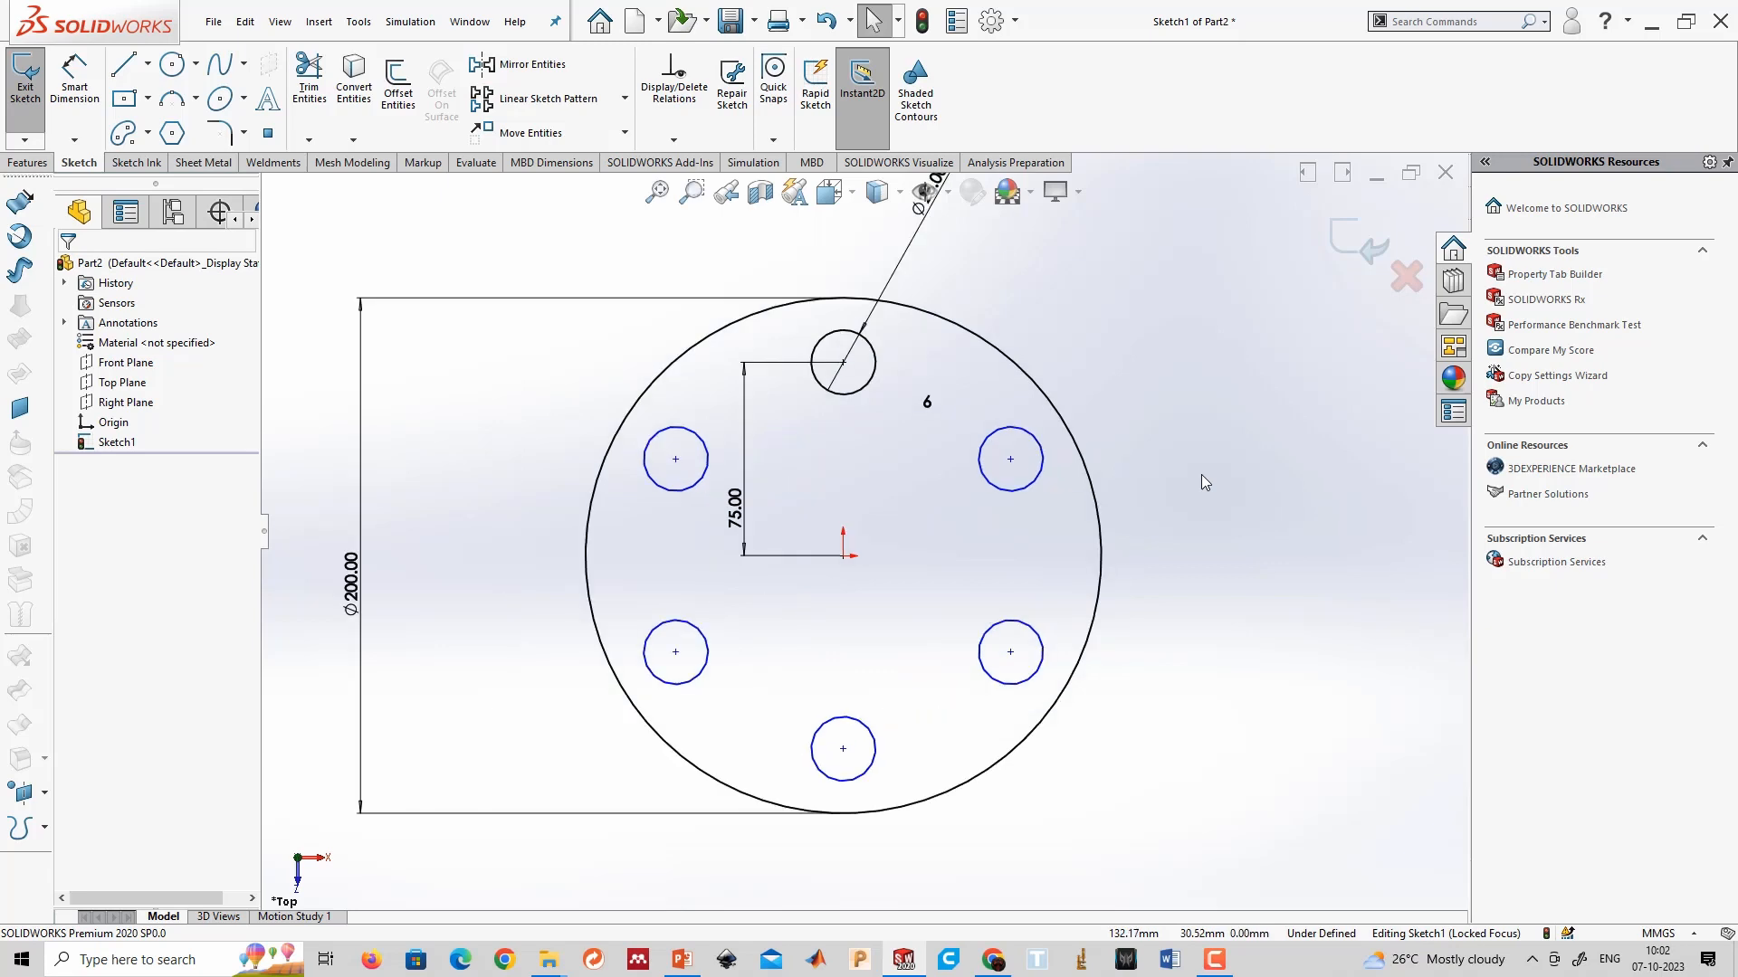
pyautogui.moveTo(1015, 465); pyautogui.dragTo(1036, 549)
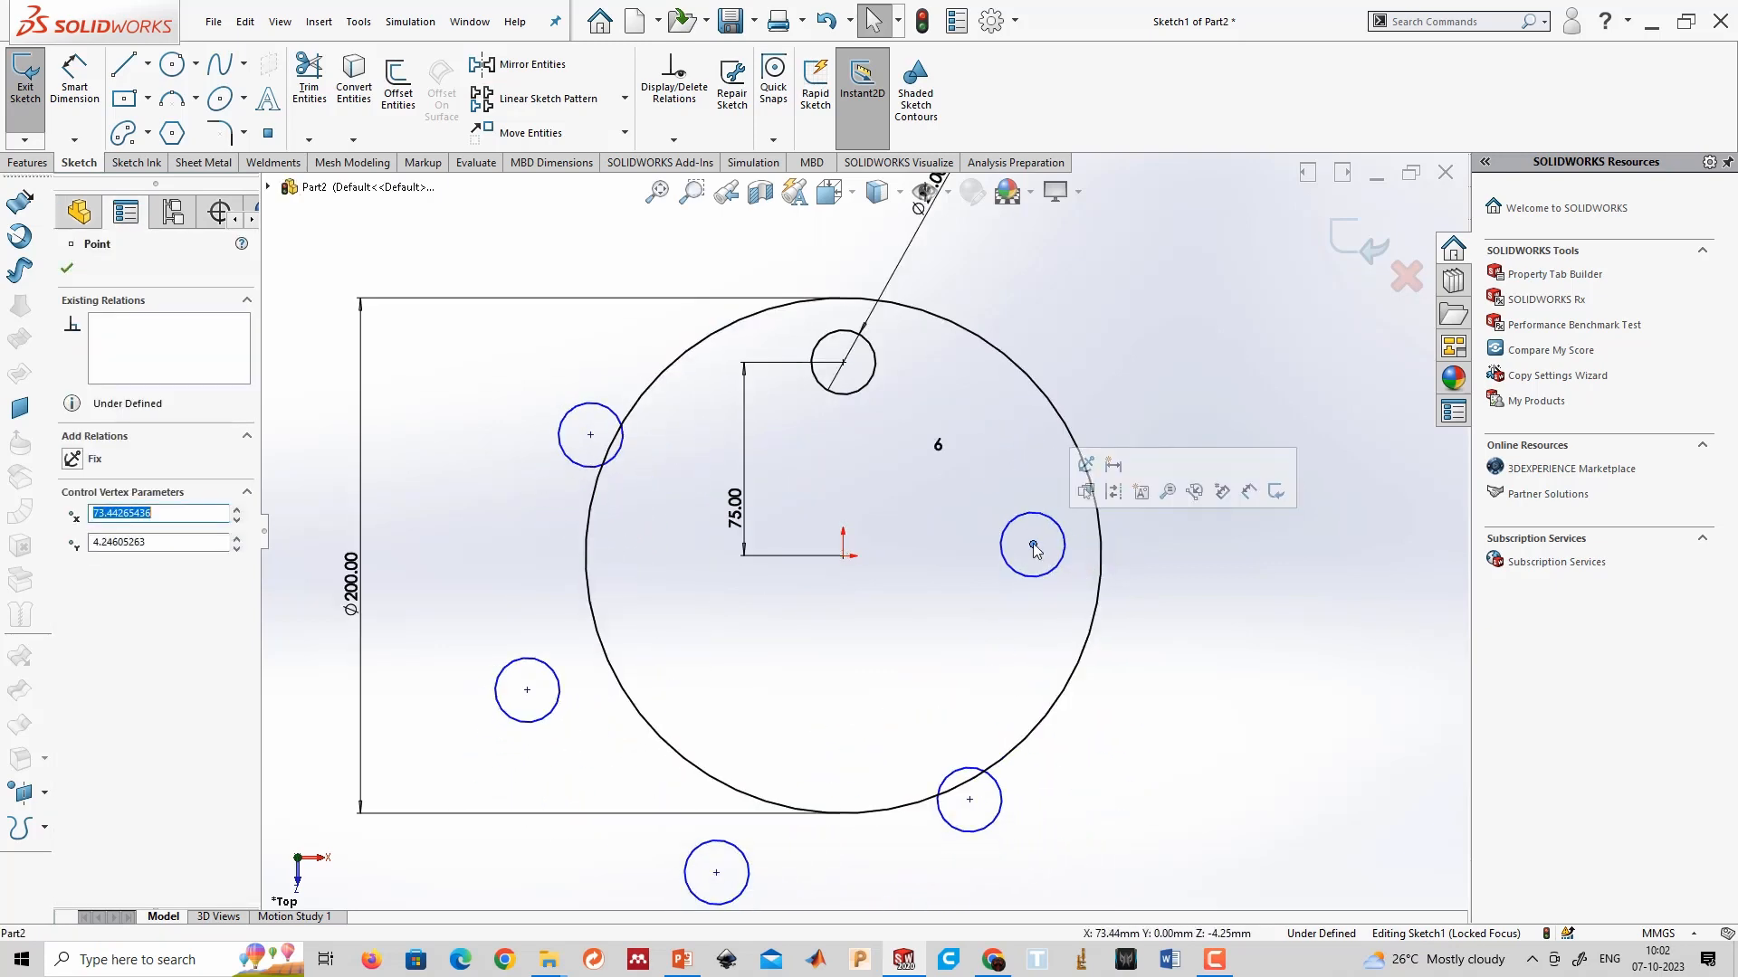
pyautogui.hotkey('ctrl', 'z')
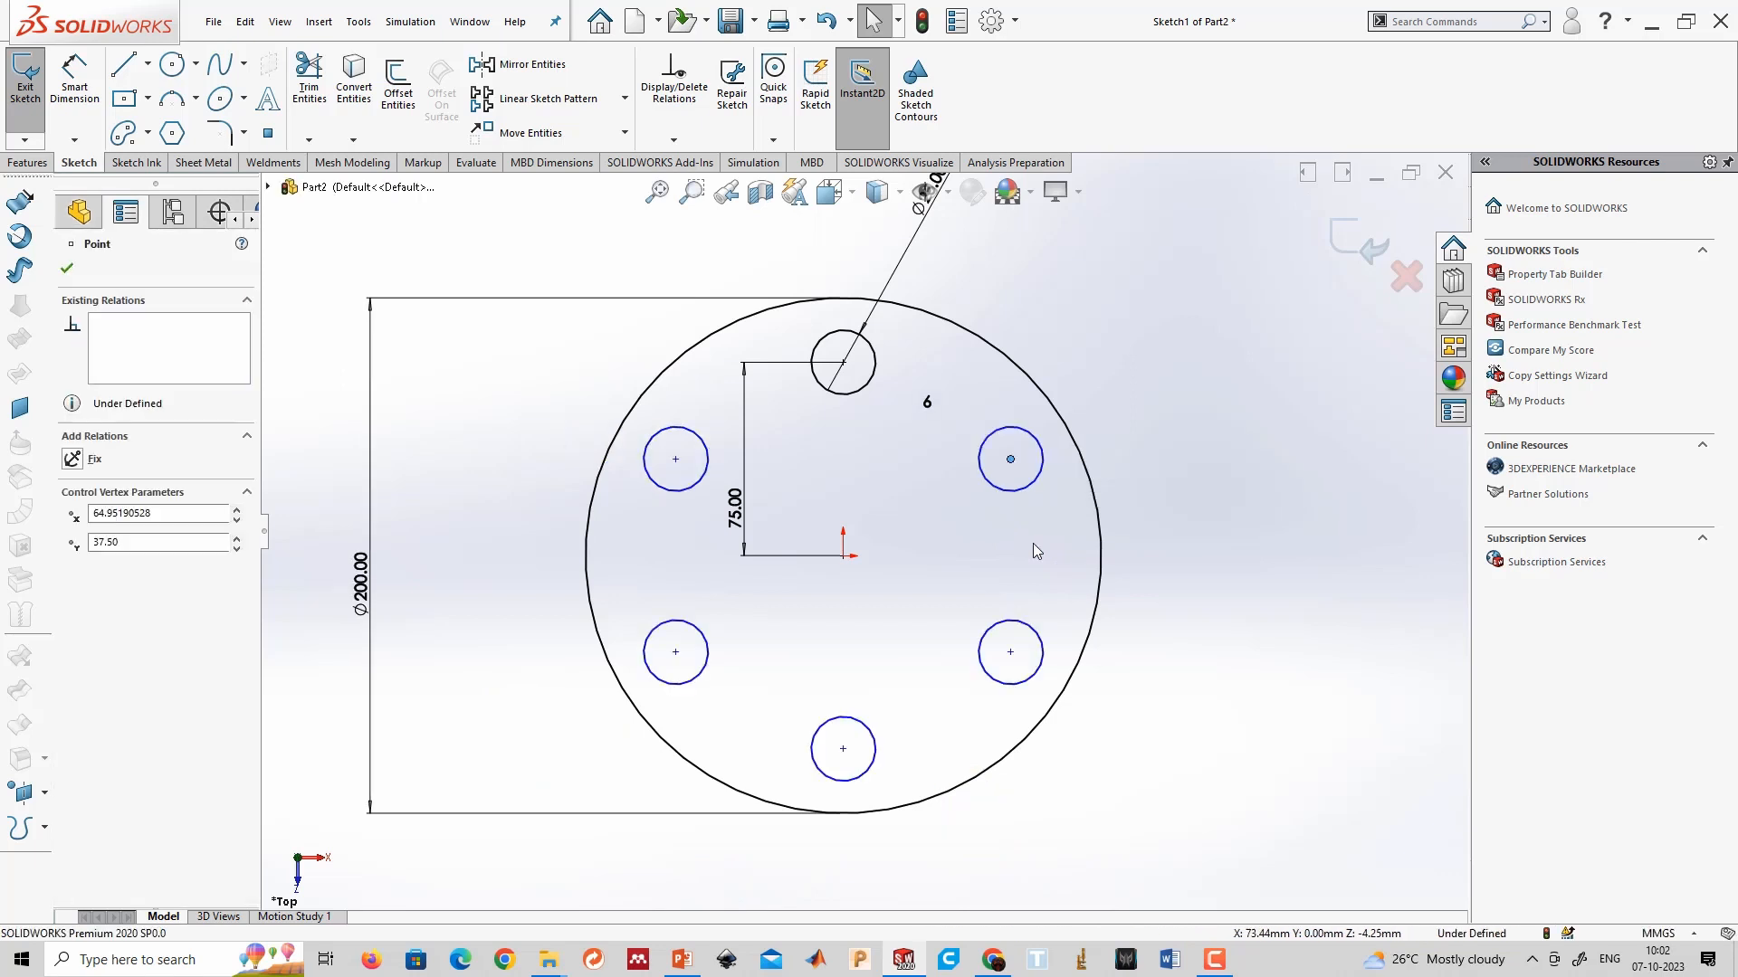
pyautogui.press('Escape')
pyautogui.scroll(2, 1033, 543)
pyautogui.scroll(-1, 952, 422)
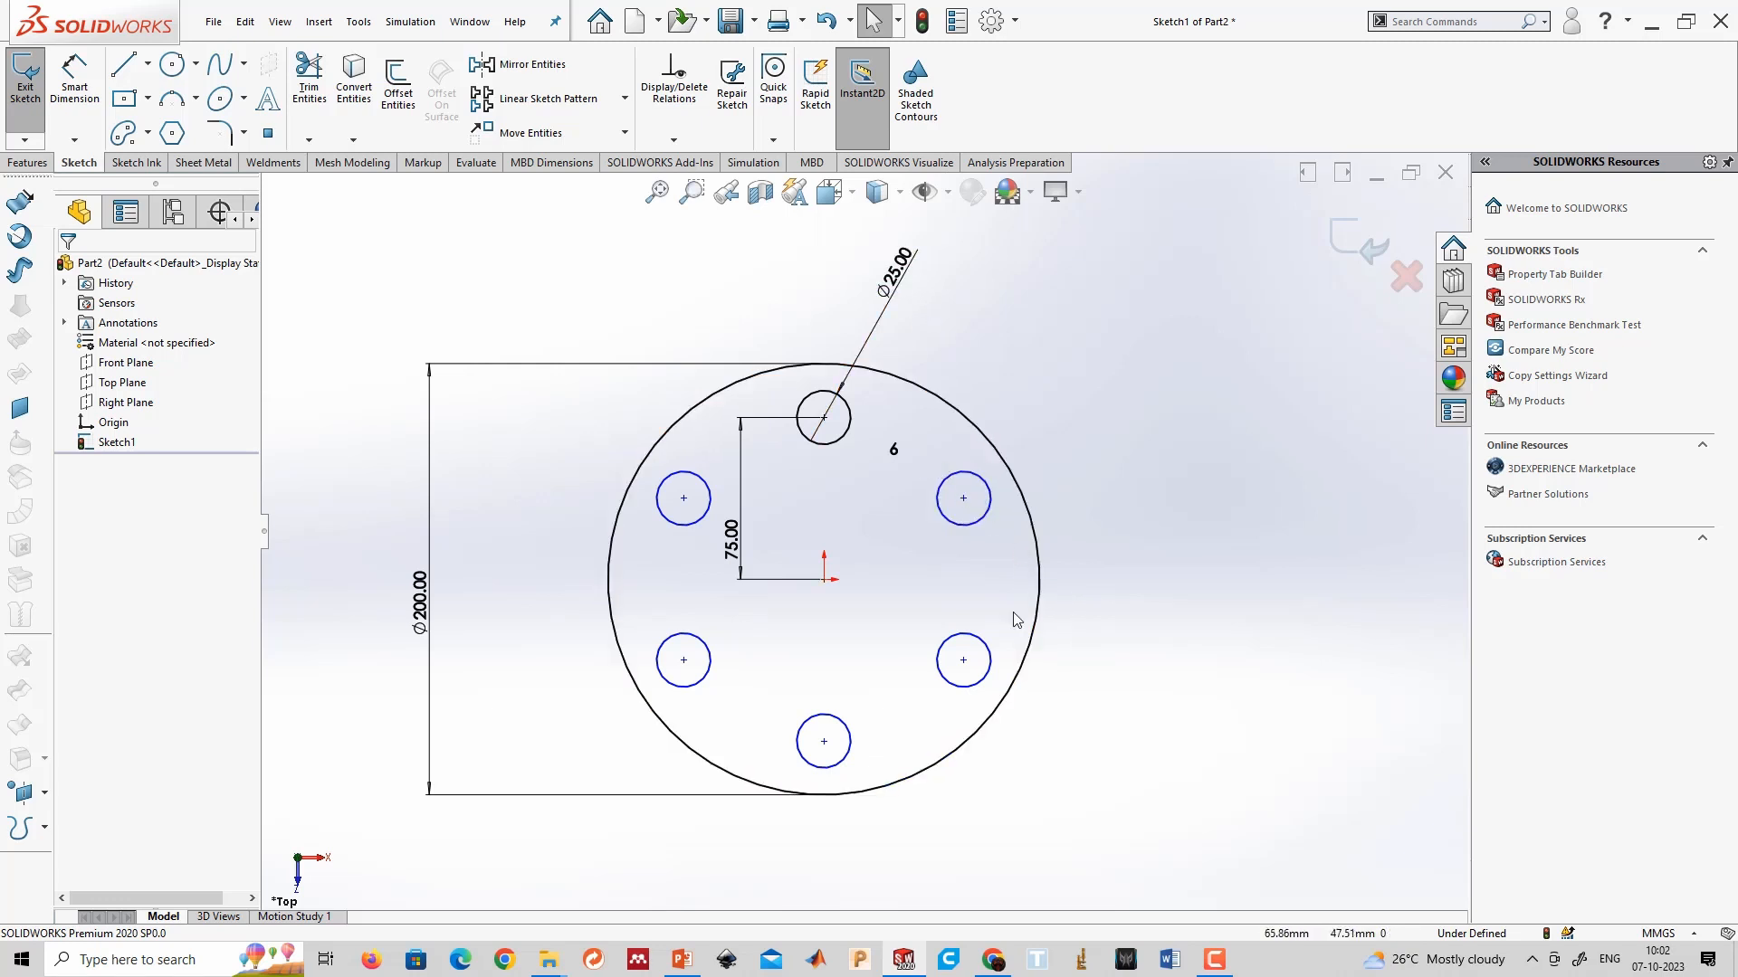
# Dimension the vertical distance between the upper-right patterned circle's centre and the origin, accepting the proposed value.
pyautogui.moveTo(1231, 703); pyautogui.dragTo(1236, 238, button='right')
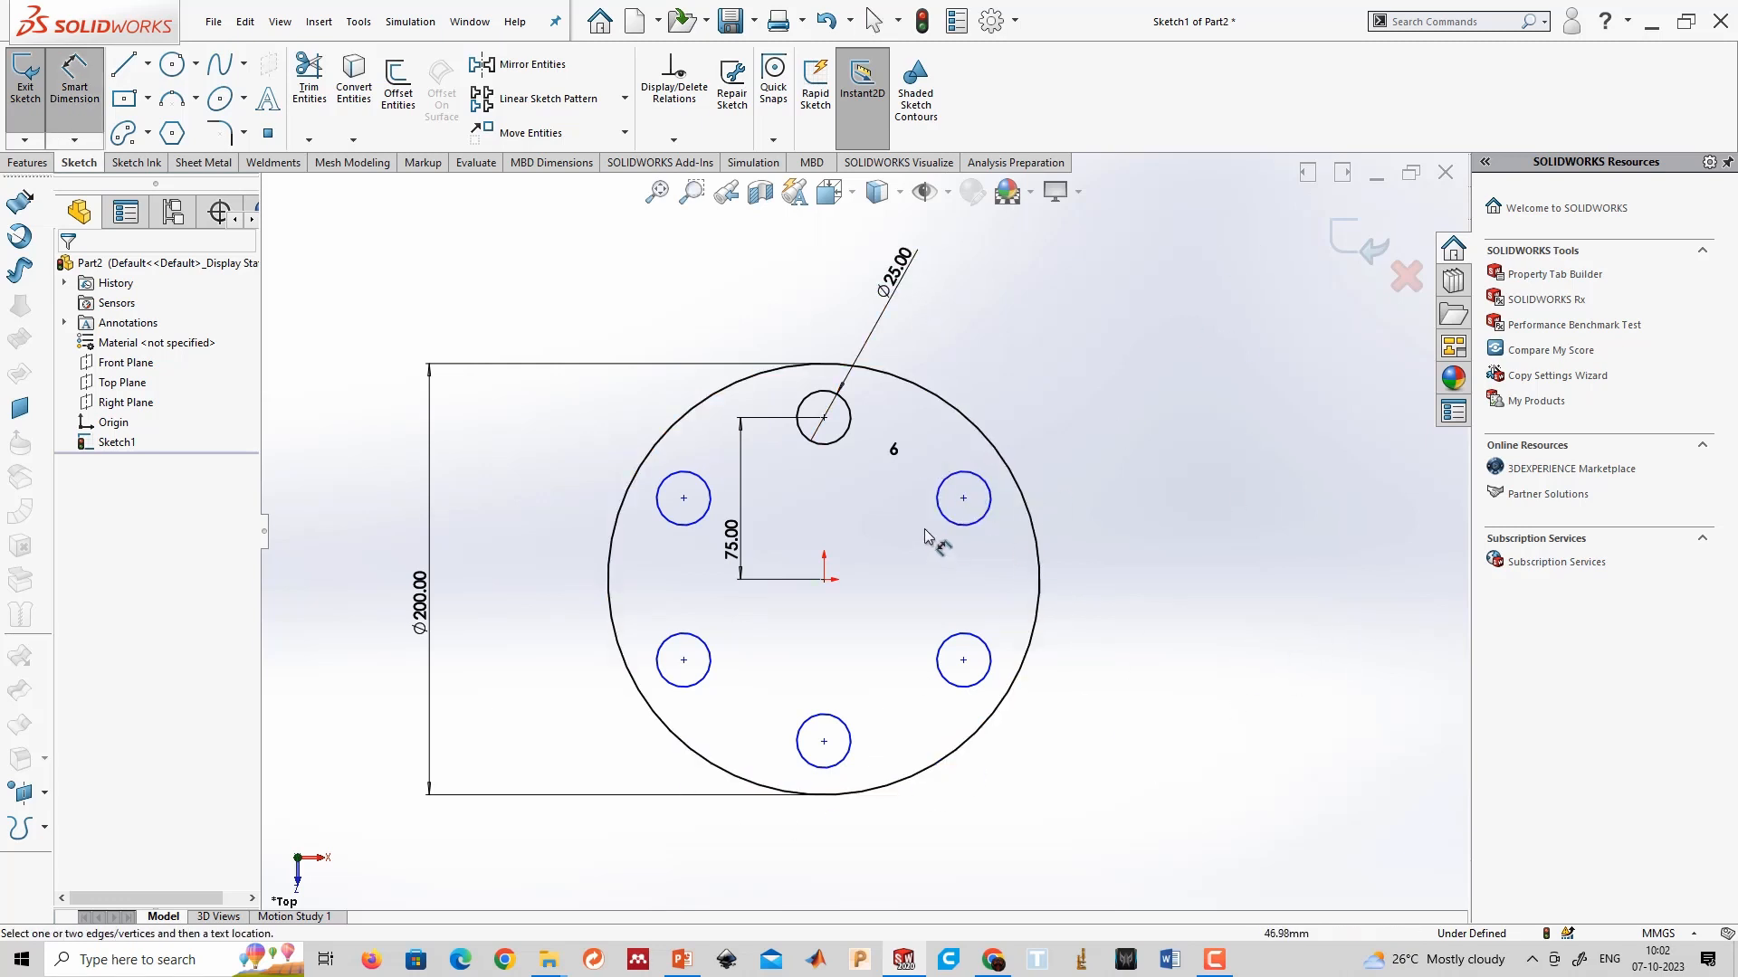
pyautogui.click(963, 498)
pyautogui.click(824, 579)
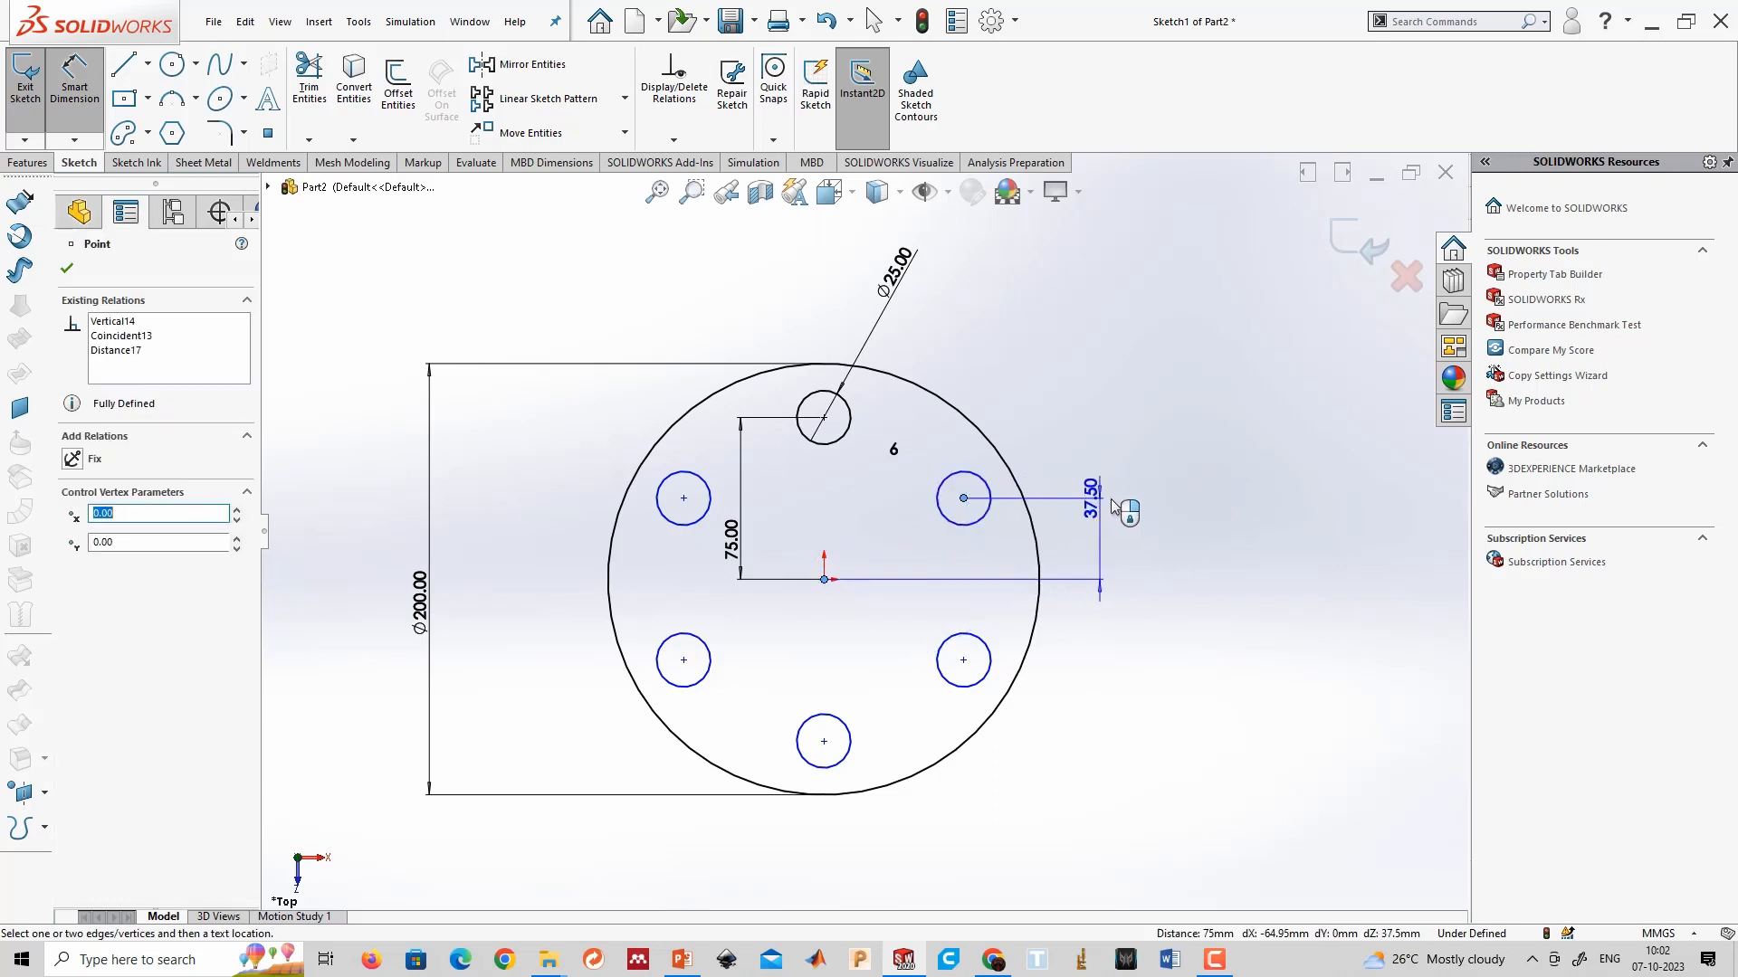
pyautogui.click(1104, 503)
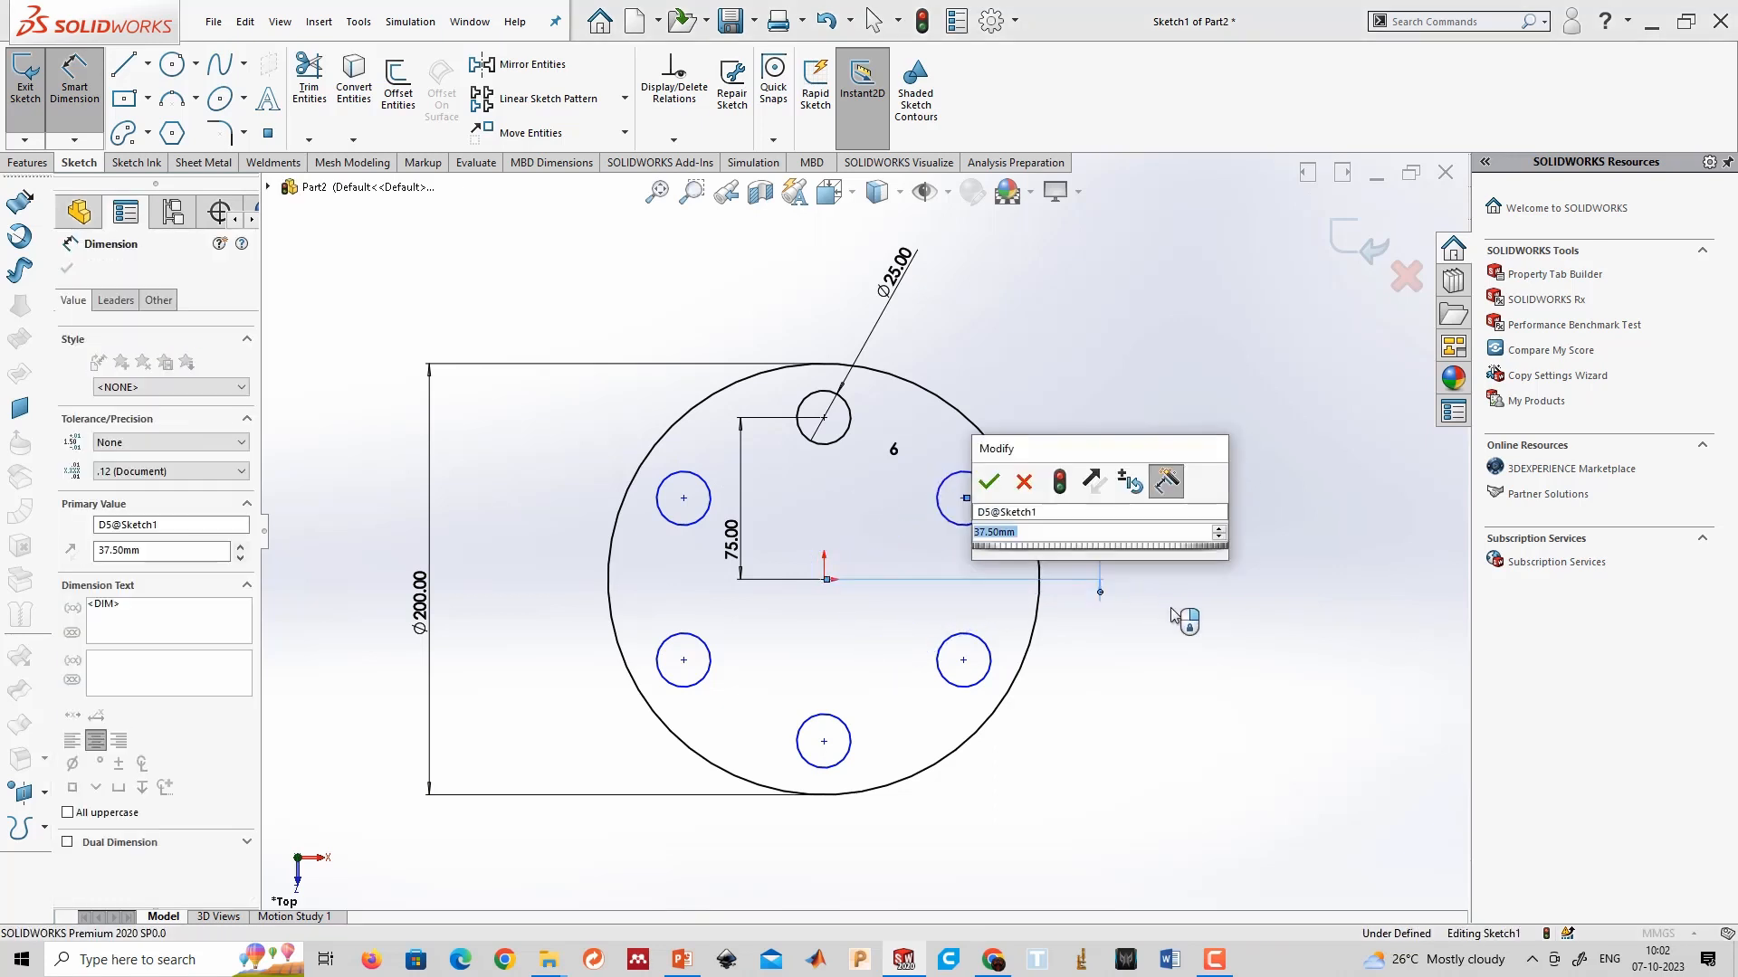
pyautogui.click(989, 482)
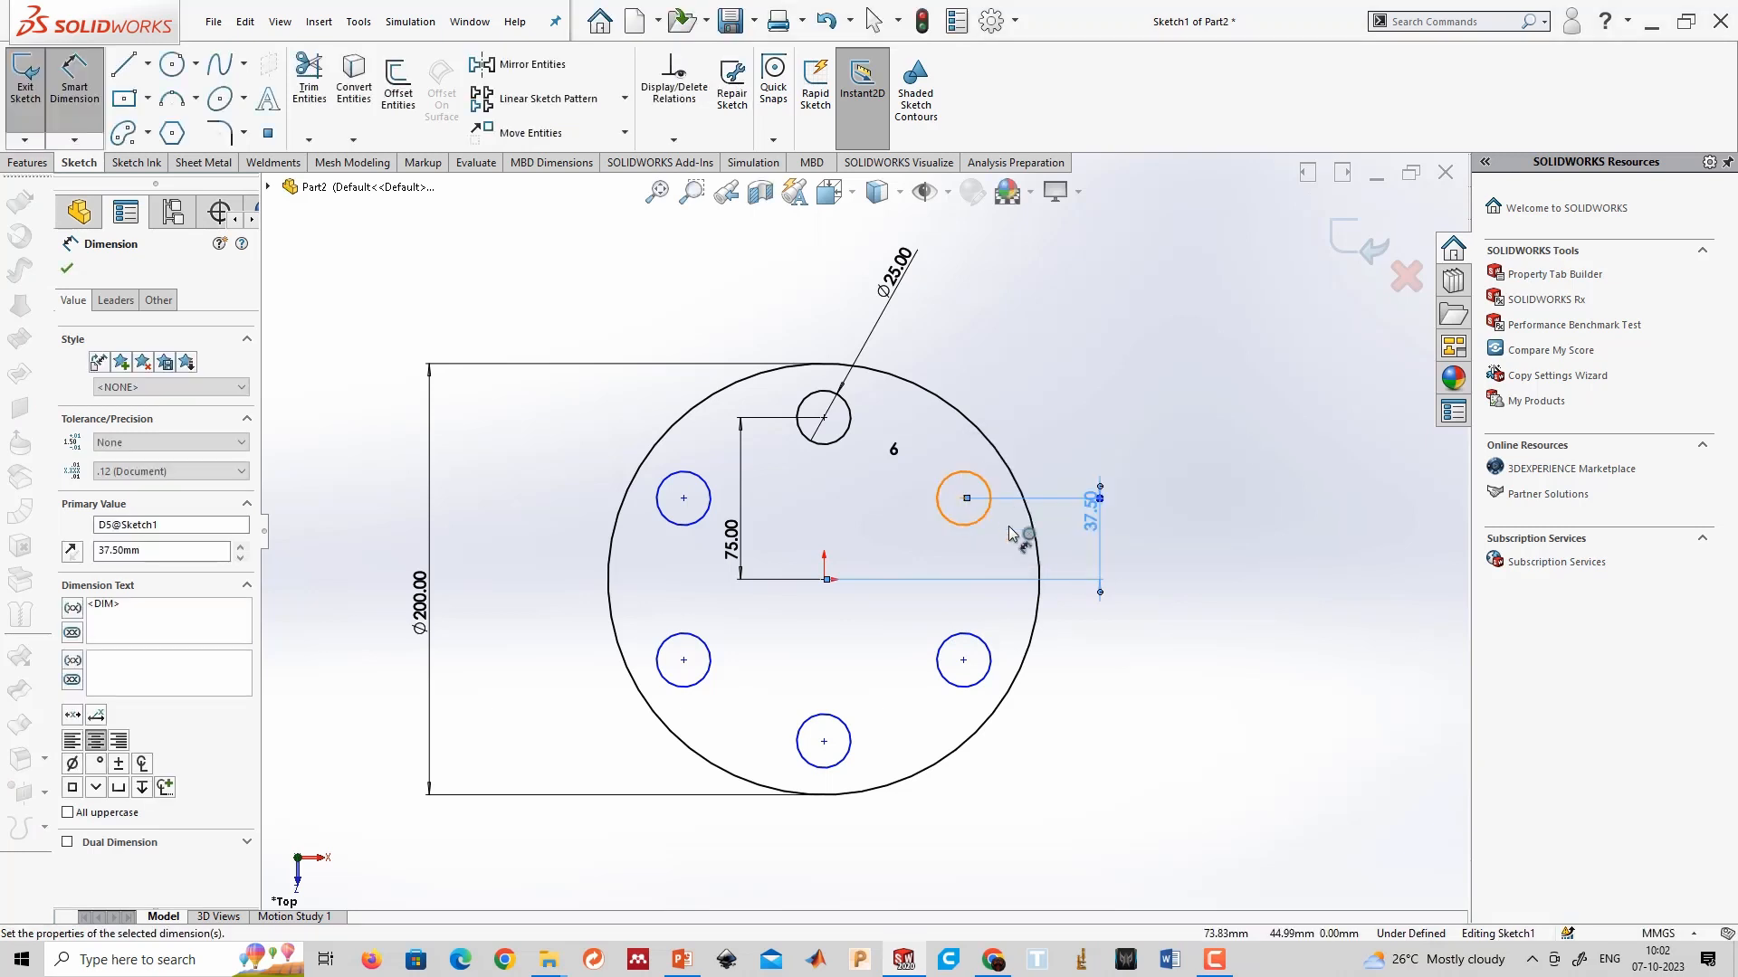
# Dimension the horizontal distance between the upper-right patterned circle's centre and the origin, accepting the proposed value.
pyautogui.click(967, 498)
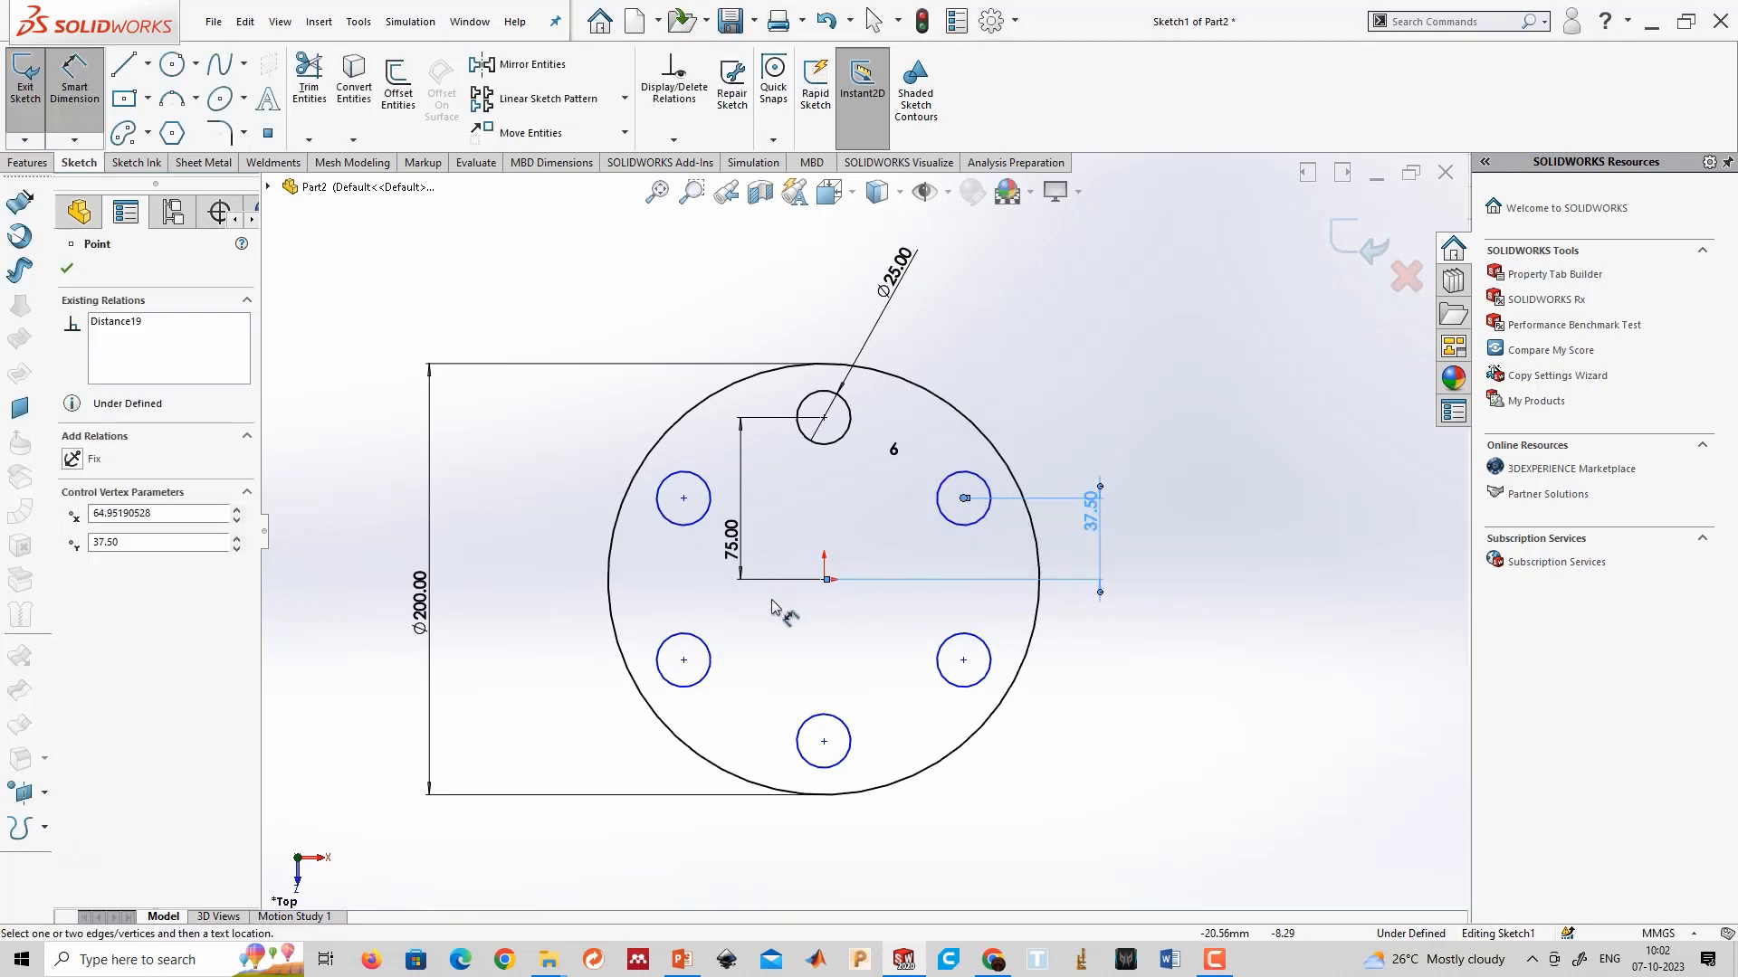
pyautogui.click(825, 580)
pyautogui.click(896, 459)
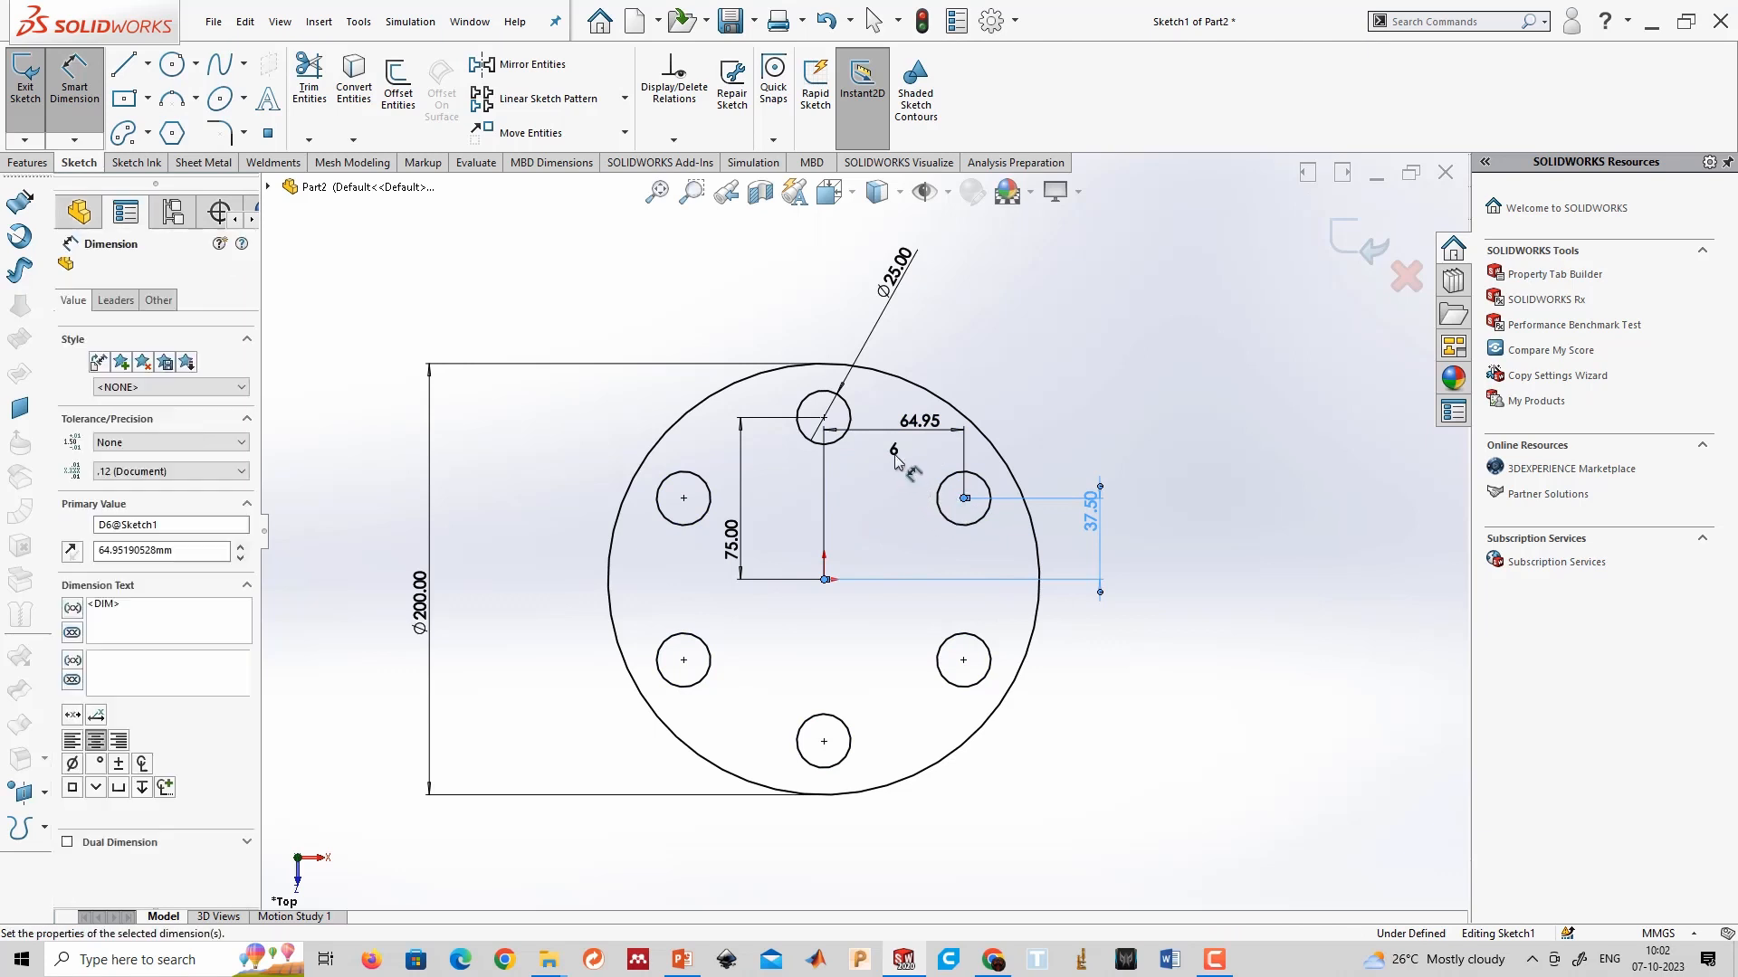
pyautogui.press('Return')
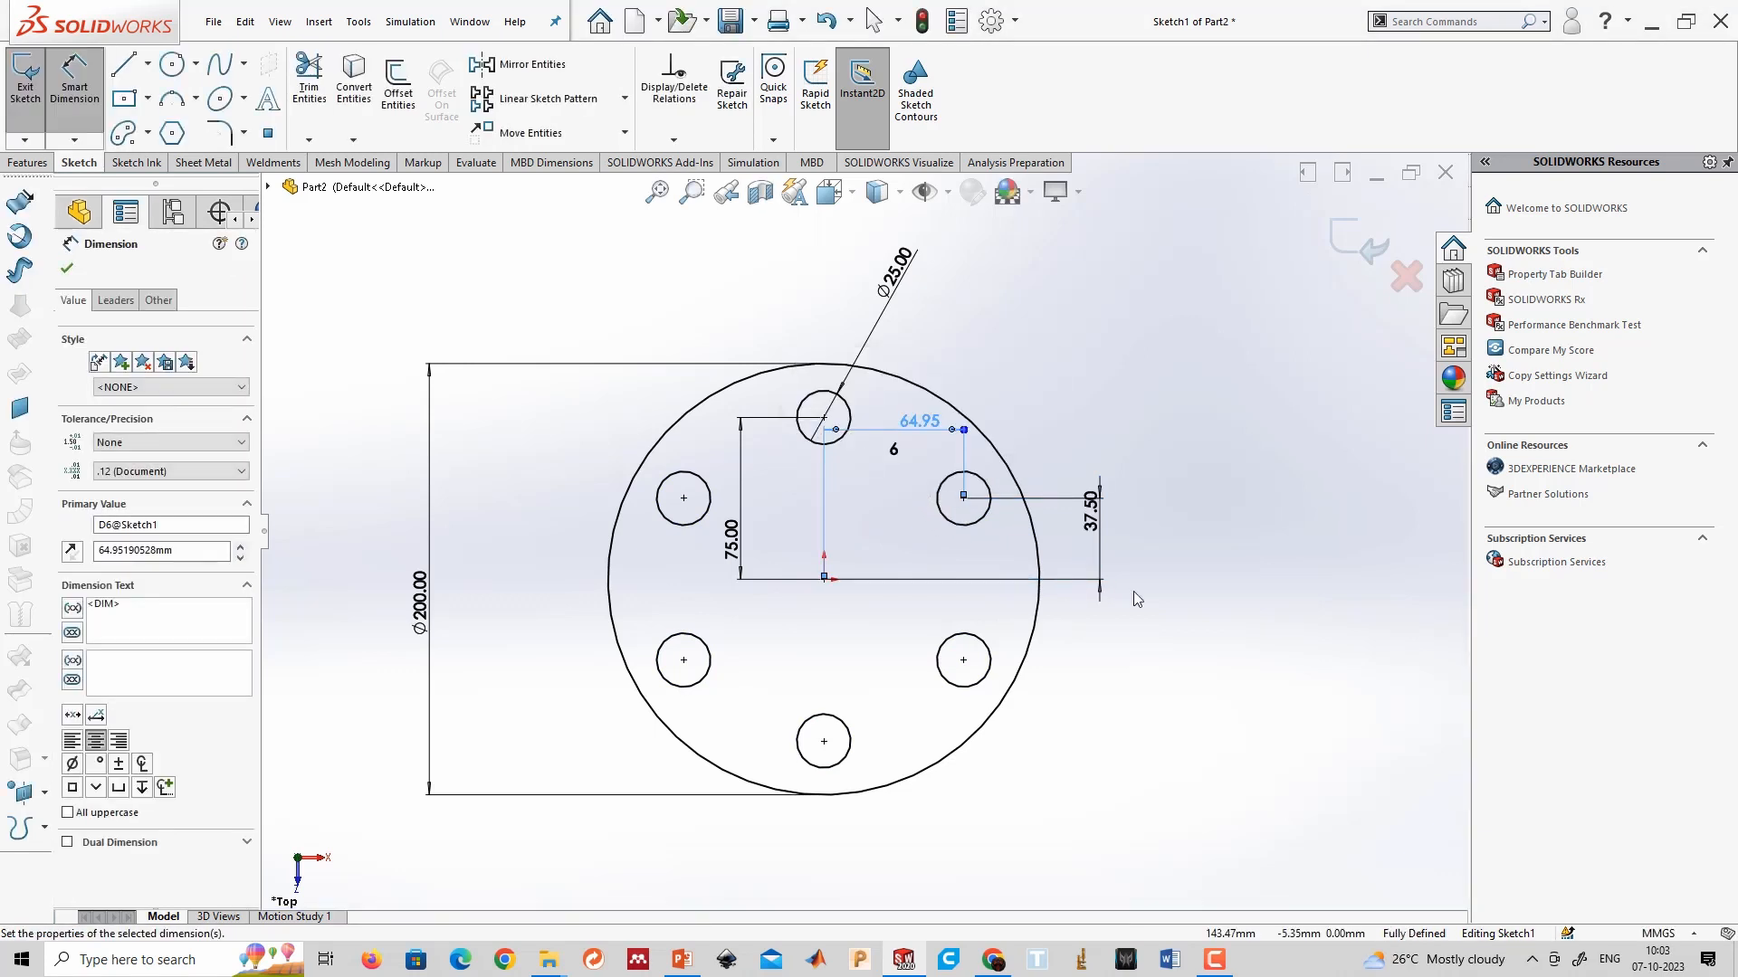
pyautogui.press('Escape')
pyautogui.scroll(-1, 1133, 590)
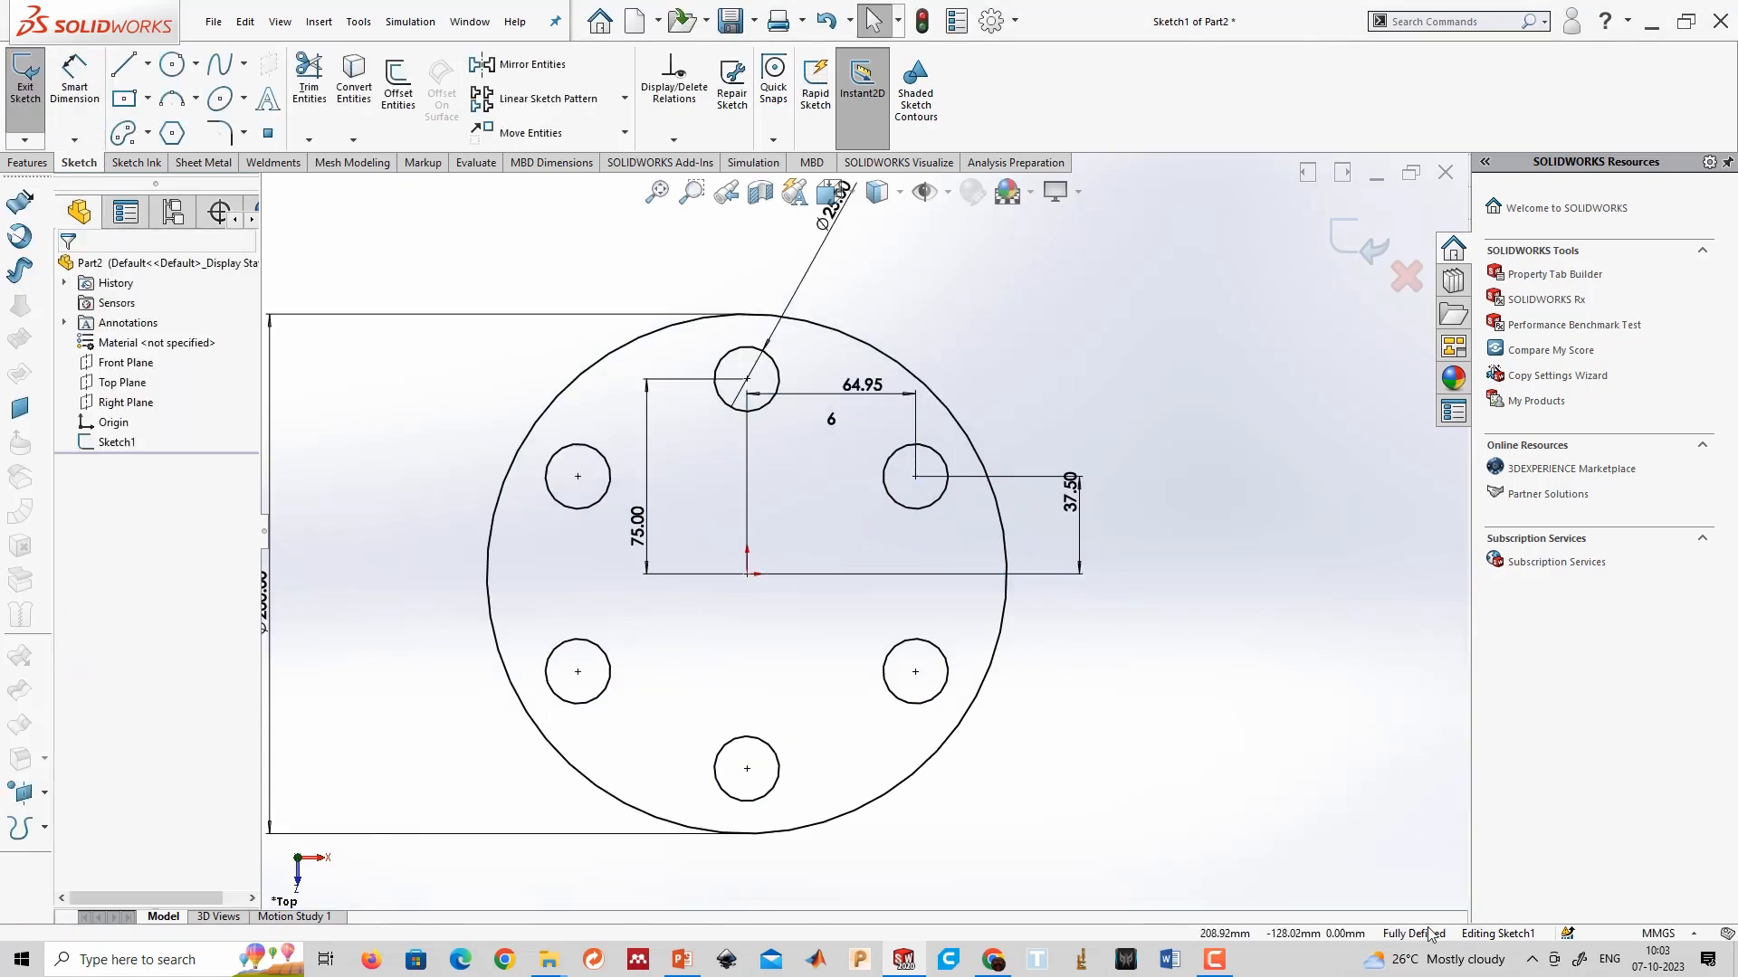
# Delete the whole circular pattern sketch, including the large circle, patterned circles and all dimensions.
pyautogui.scroll(3, 1225, 764)
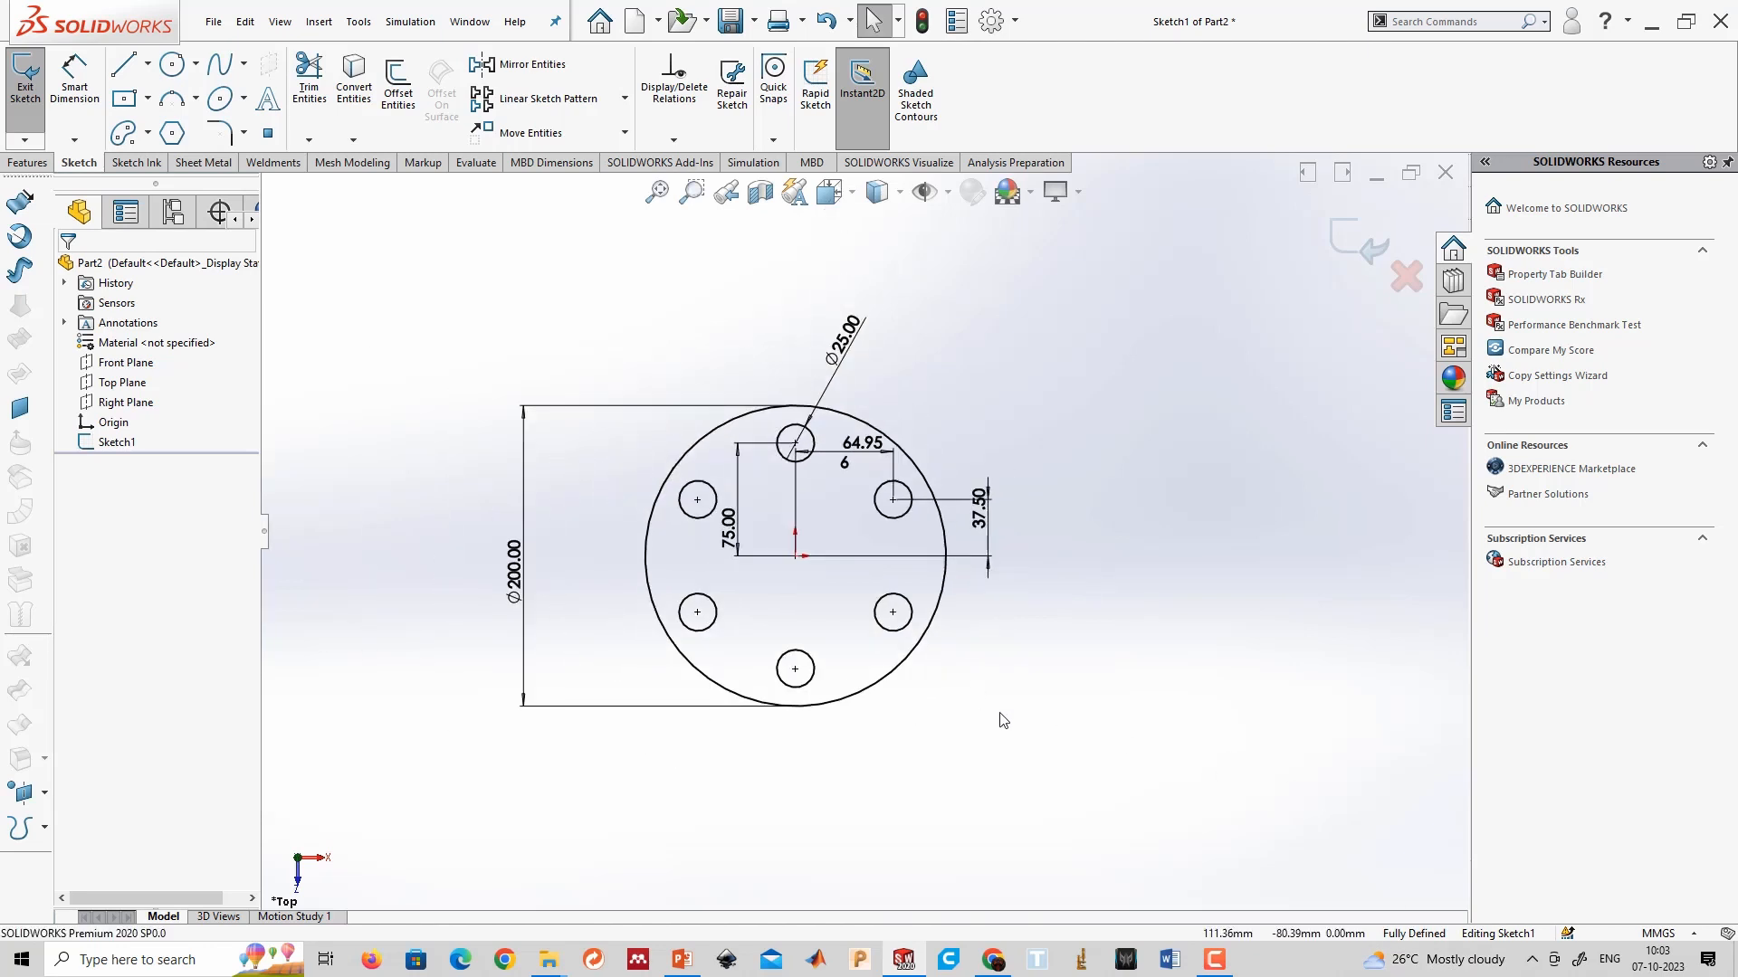
pyautogui.moveTo(1255, 864)
pyautogui.mouseDown()
pyautogui.moveTo(467, 361)
pyautogui.moveTo(443, 269)
pyautogui.mouseUp()
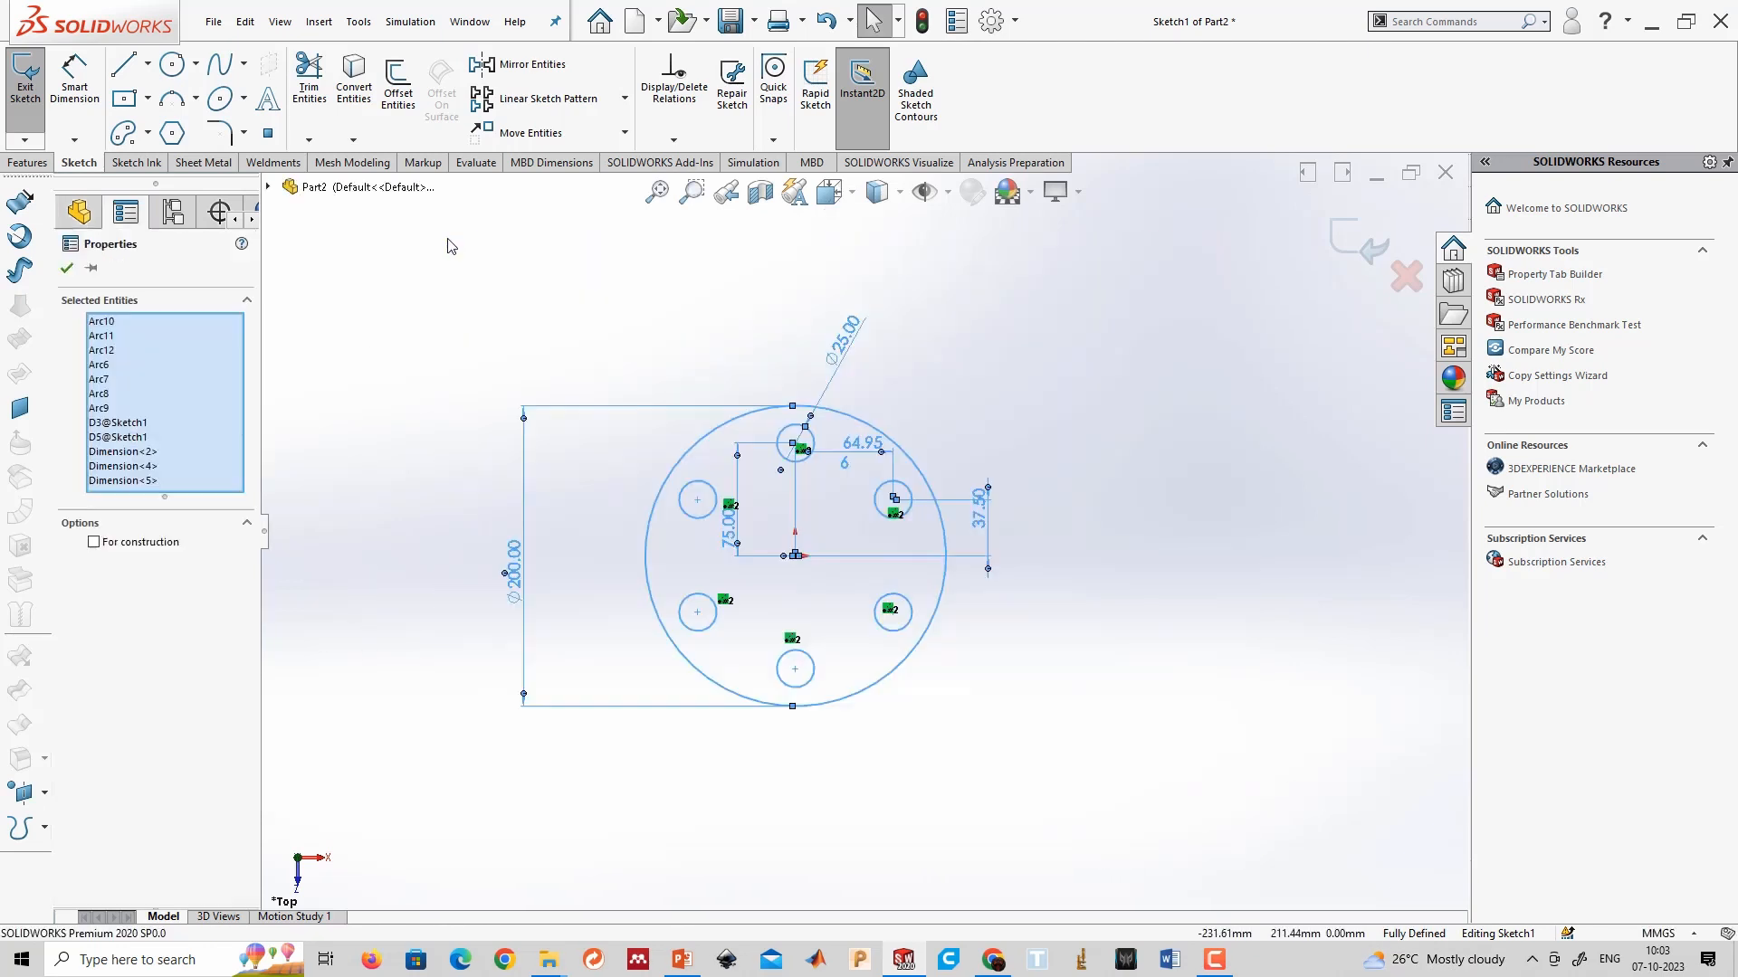
pyautogui.press('Delete')
pyautogui.click(823, 459)
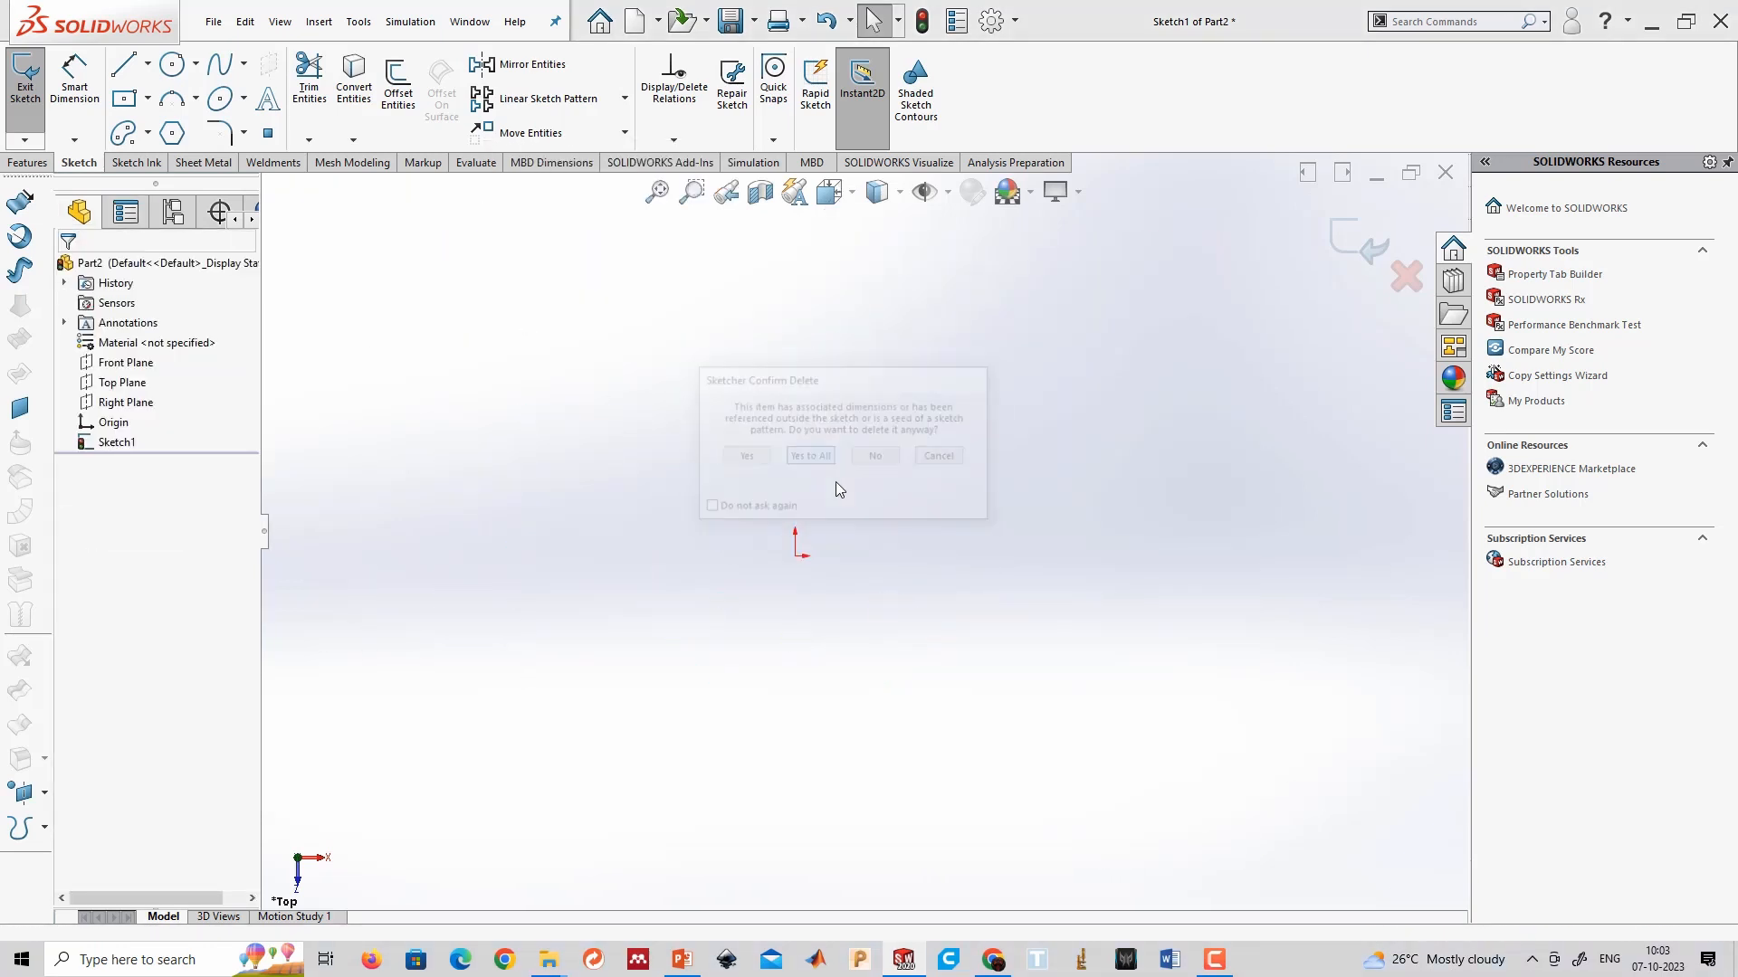
# Draw a circle centred on the origin and dimension its diameter to 50 mm.
pyautogui.click(173, 65)
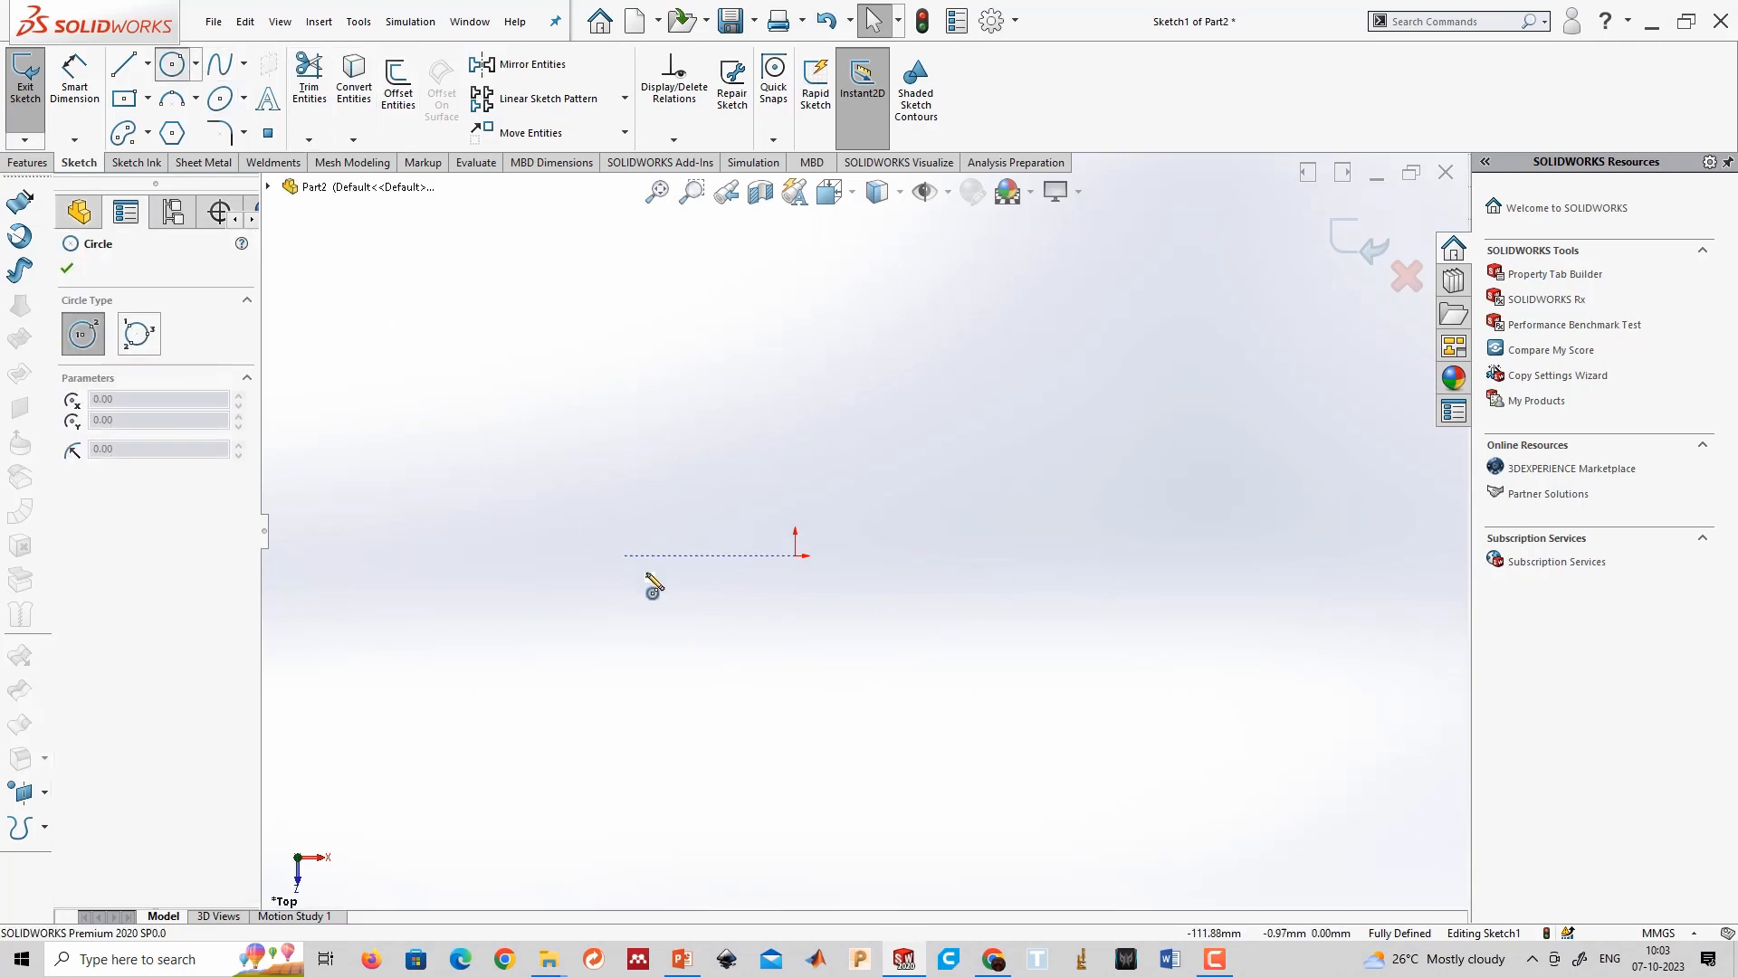
pyautogui.click(797, 556)
pyautogui.click(799, 593)
pyautogui.moveTo(848, 722); pyautogui.dragTo(872, 601, button='right')
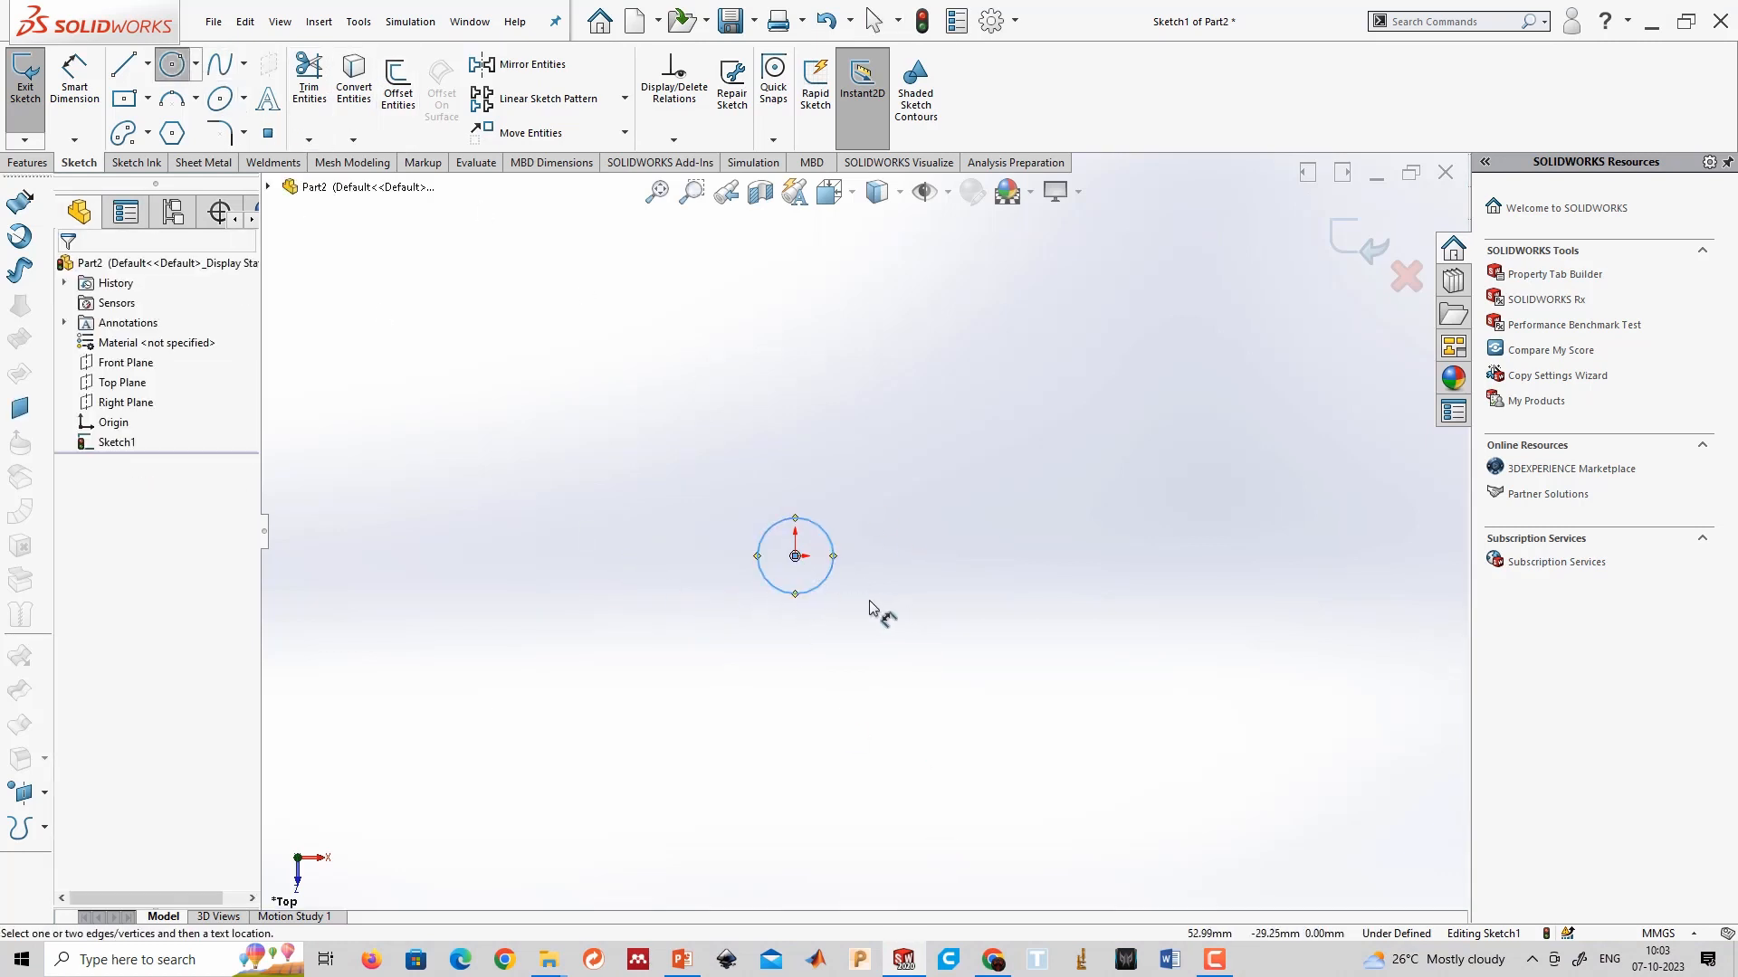
pyautogui.click(780, 592)
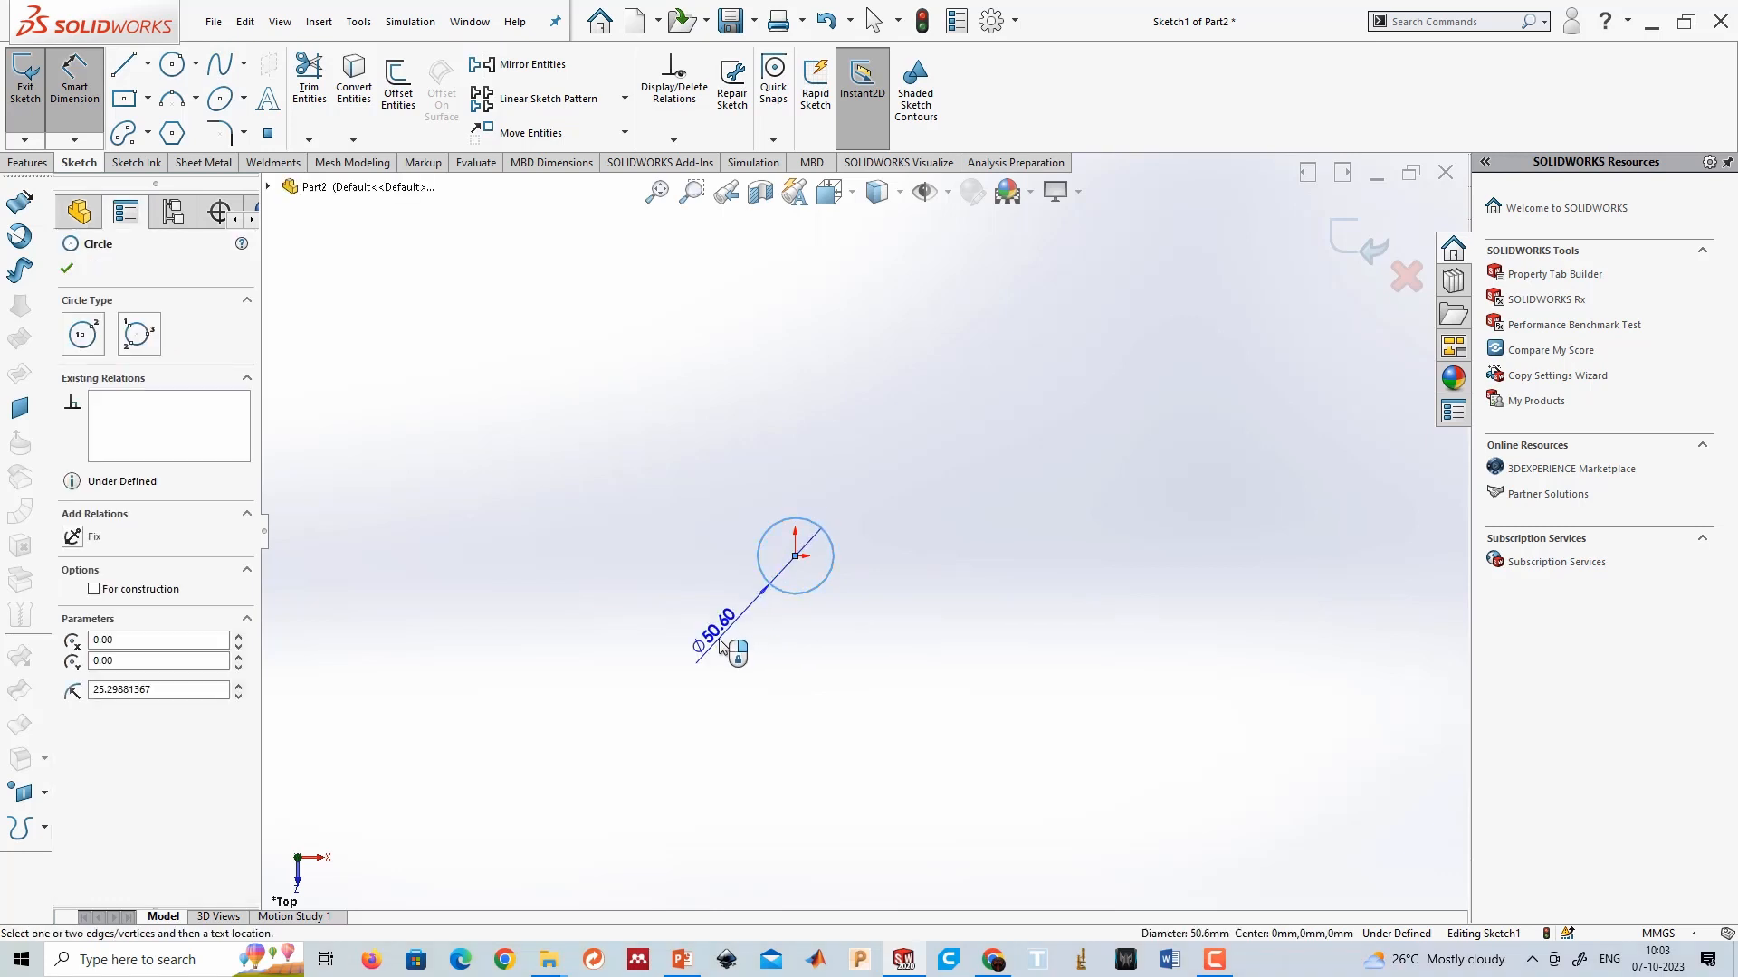
pyautogui.click(730, 646)
pyautogui.press('Return')
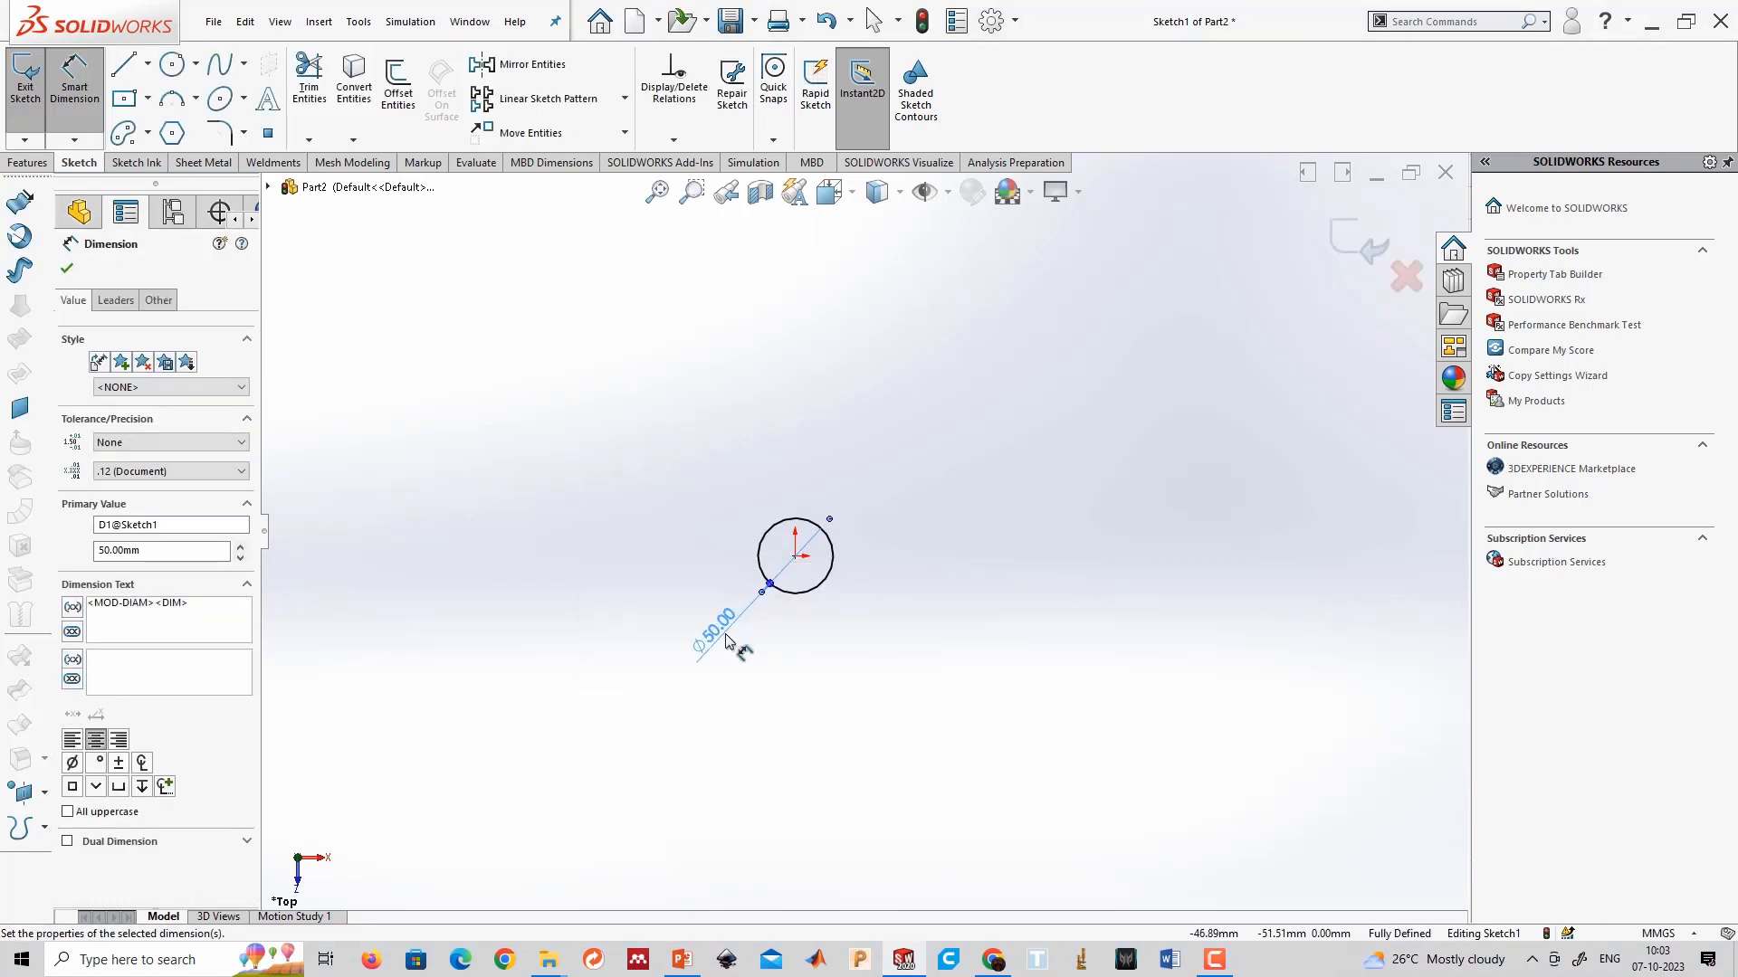
pyautogui.press('Escape')
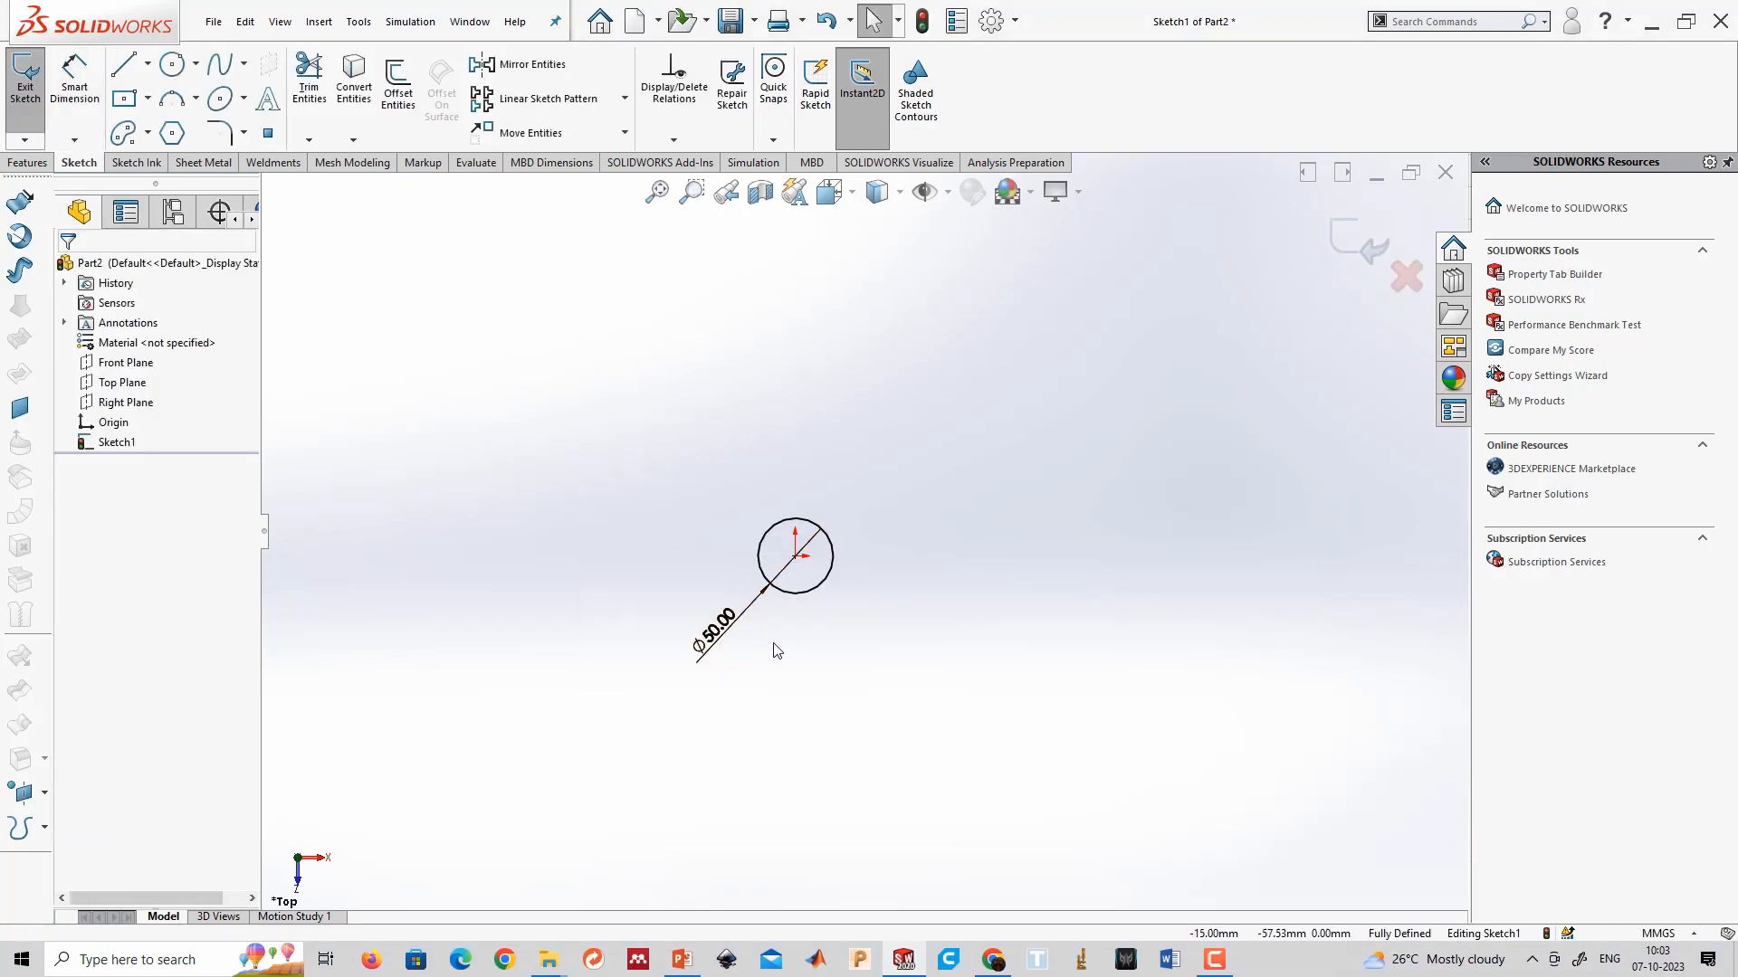
# Start a linear sketch pattern of the circle along the X-axis with 50 mm spacing.
pyautogui.click(784, 590)
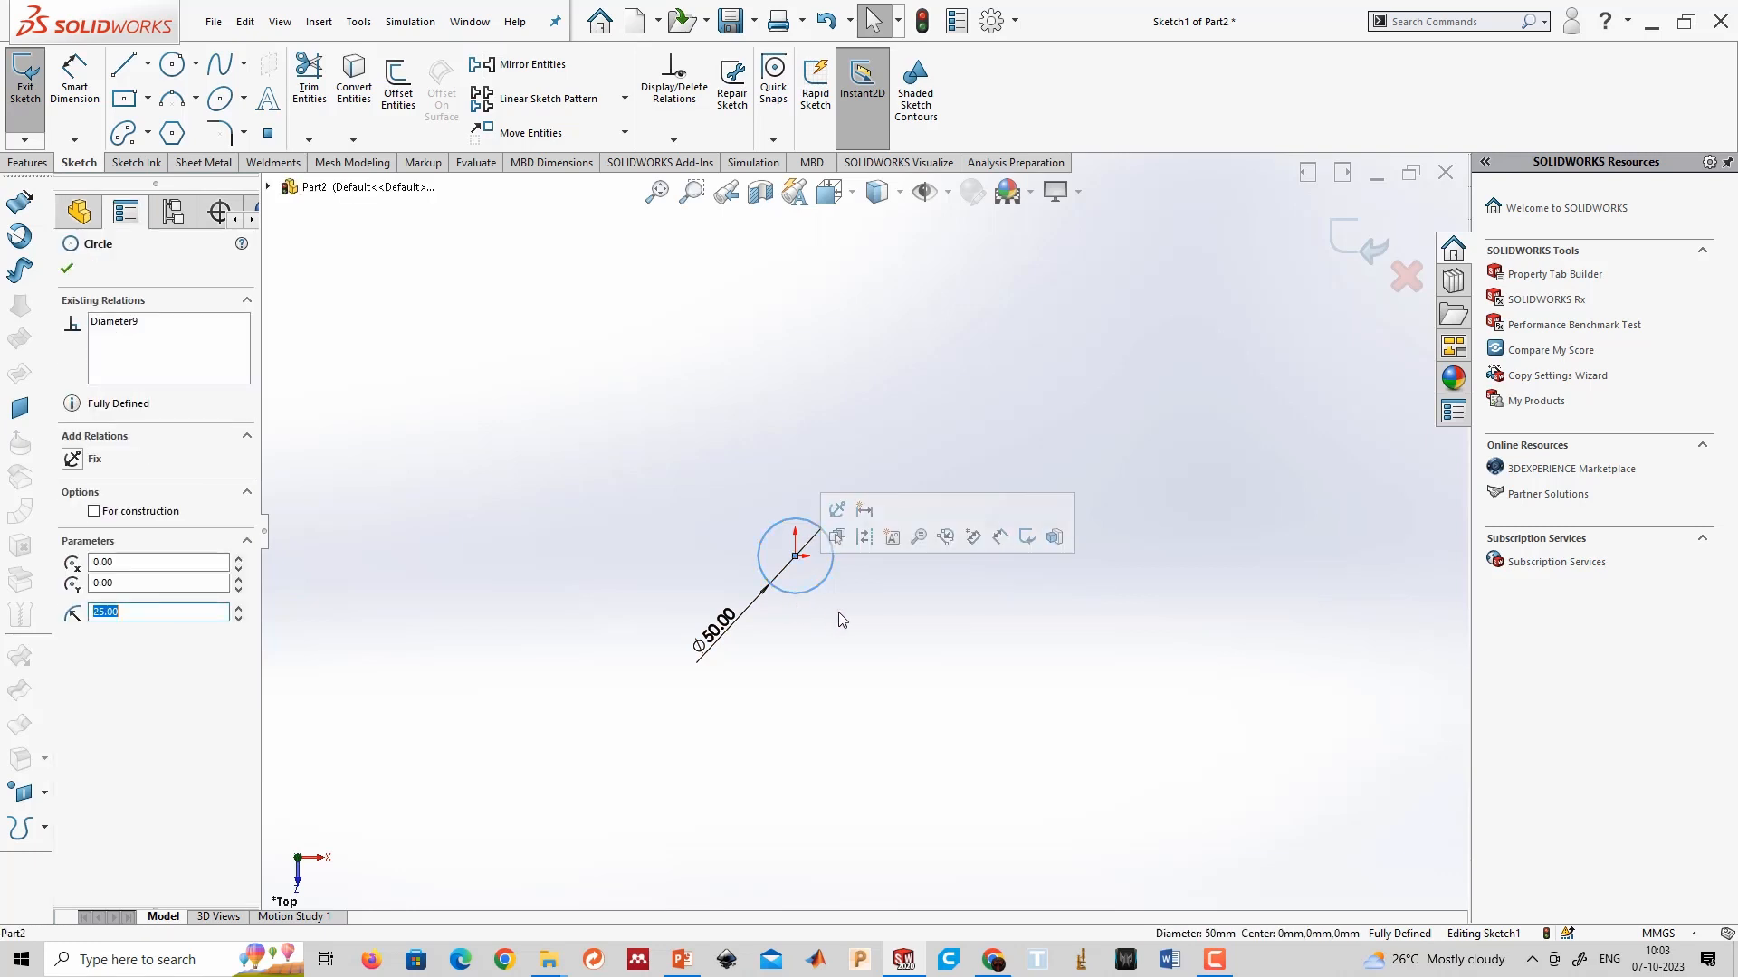
pyautogui.click(625, 98)
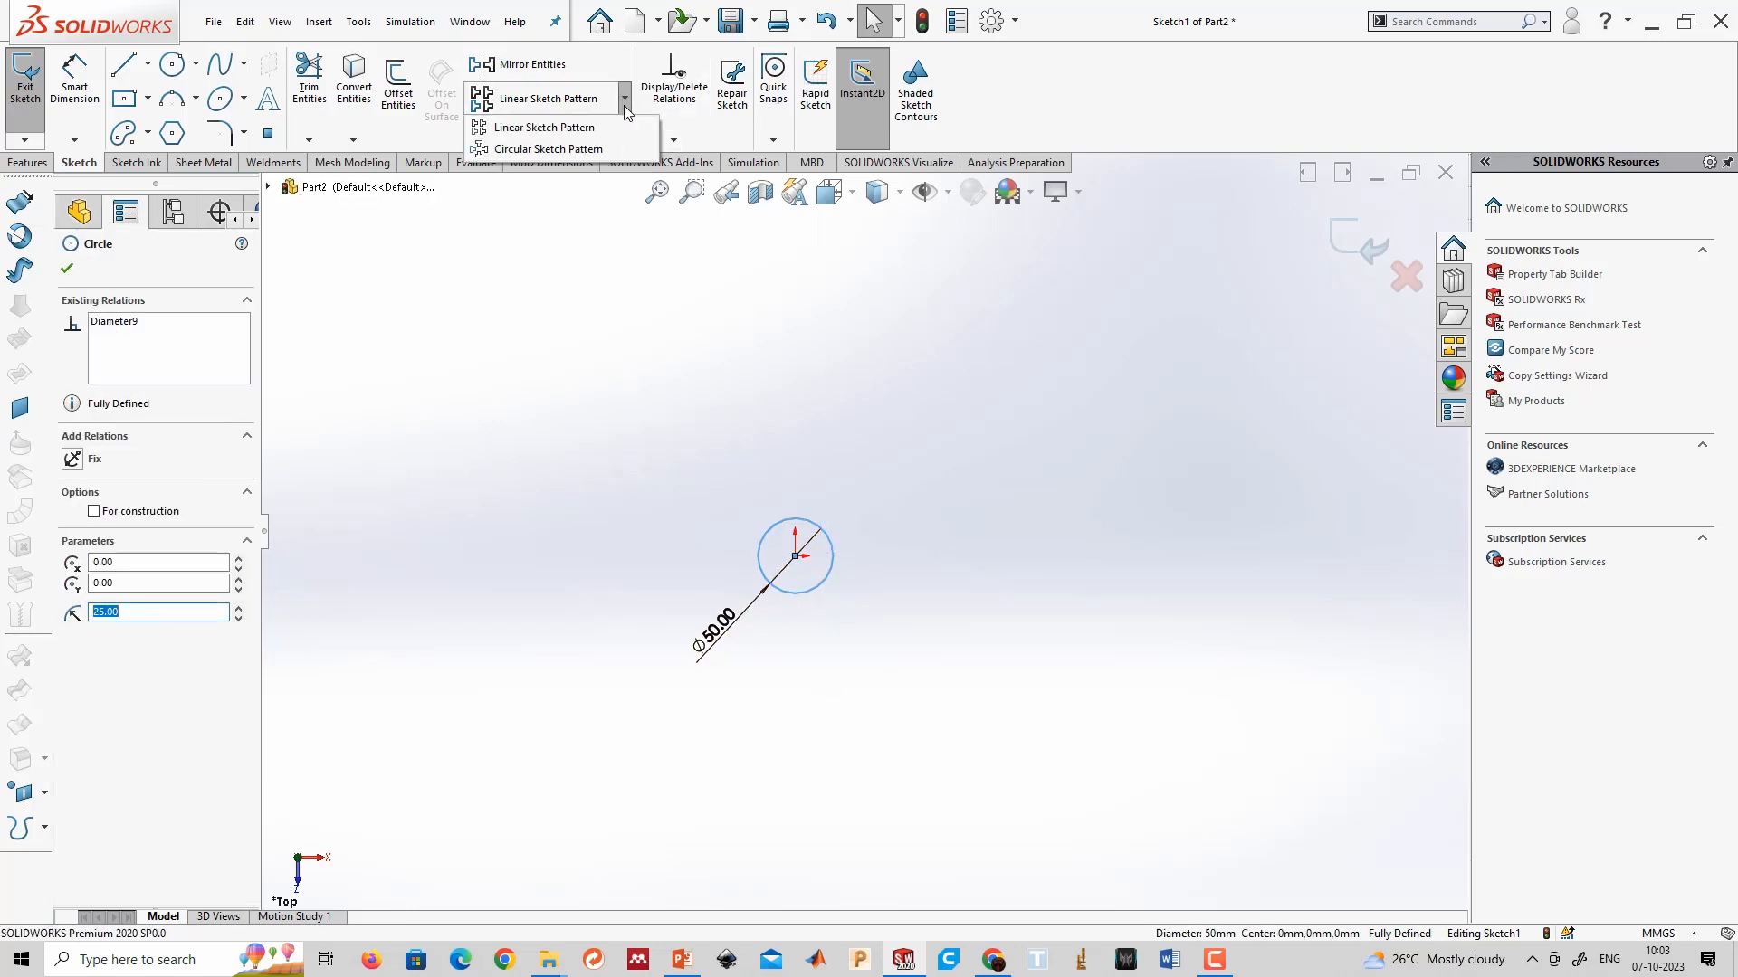
pyautogui.click(579, 128)
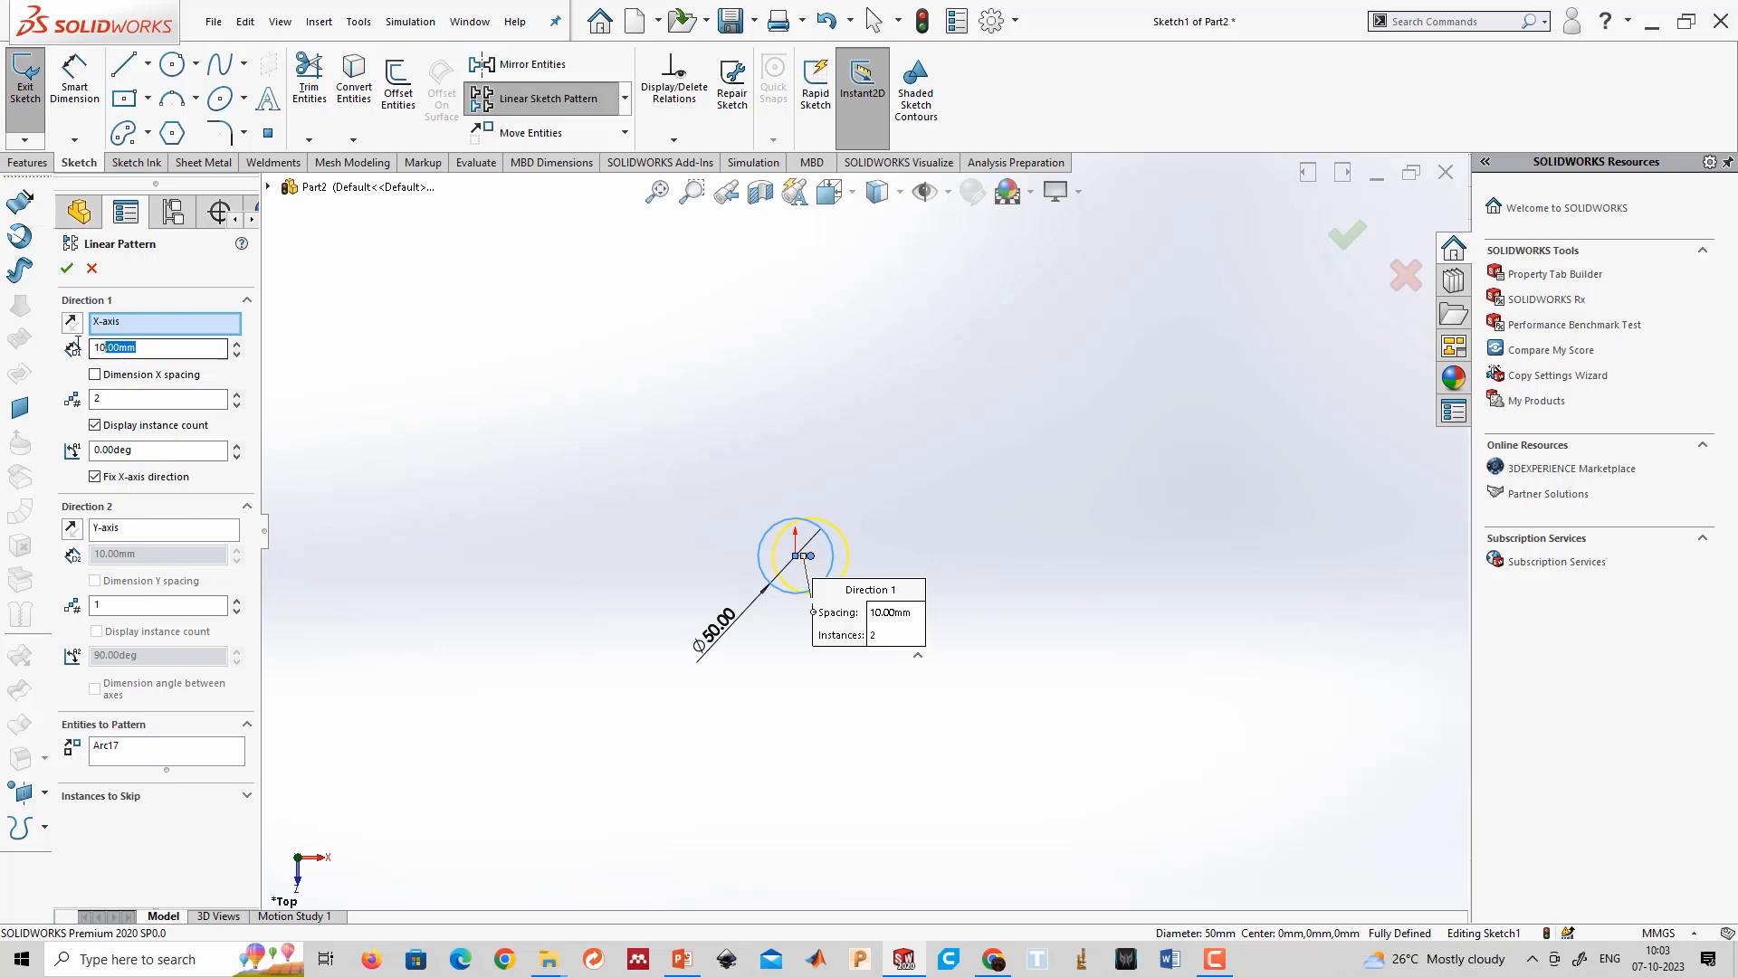
pyautogui.moveTo(77, 344); pyautogui.dragTo(68, 343)
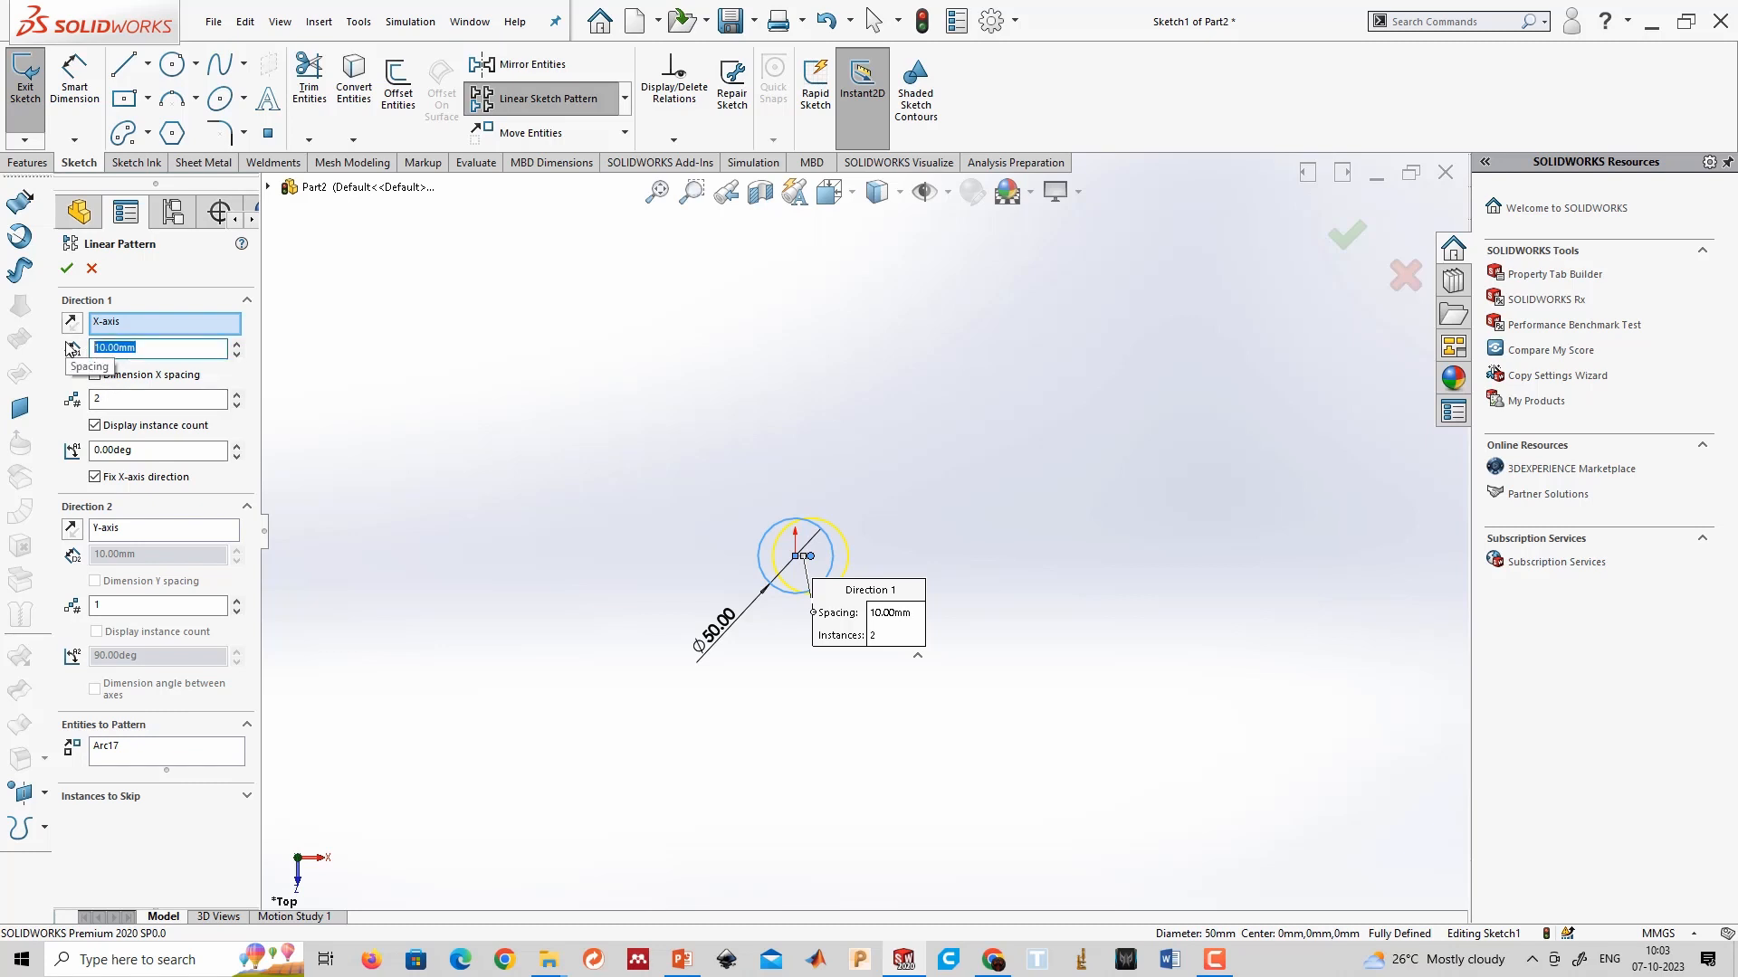
pyautogui.write('50')
pyautogui.press('Return')
pyautogui.scroll(-5, 950, 571)
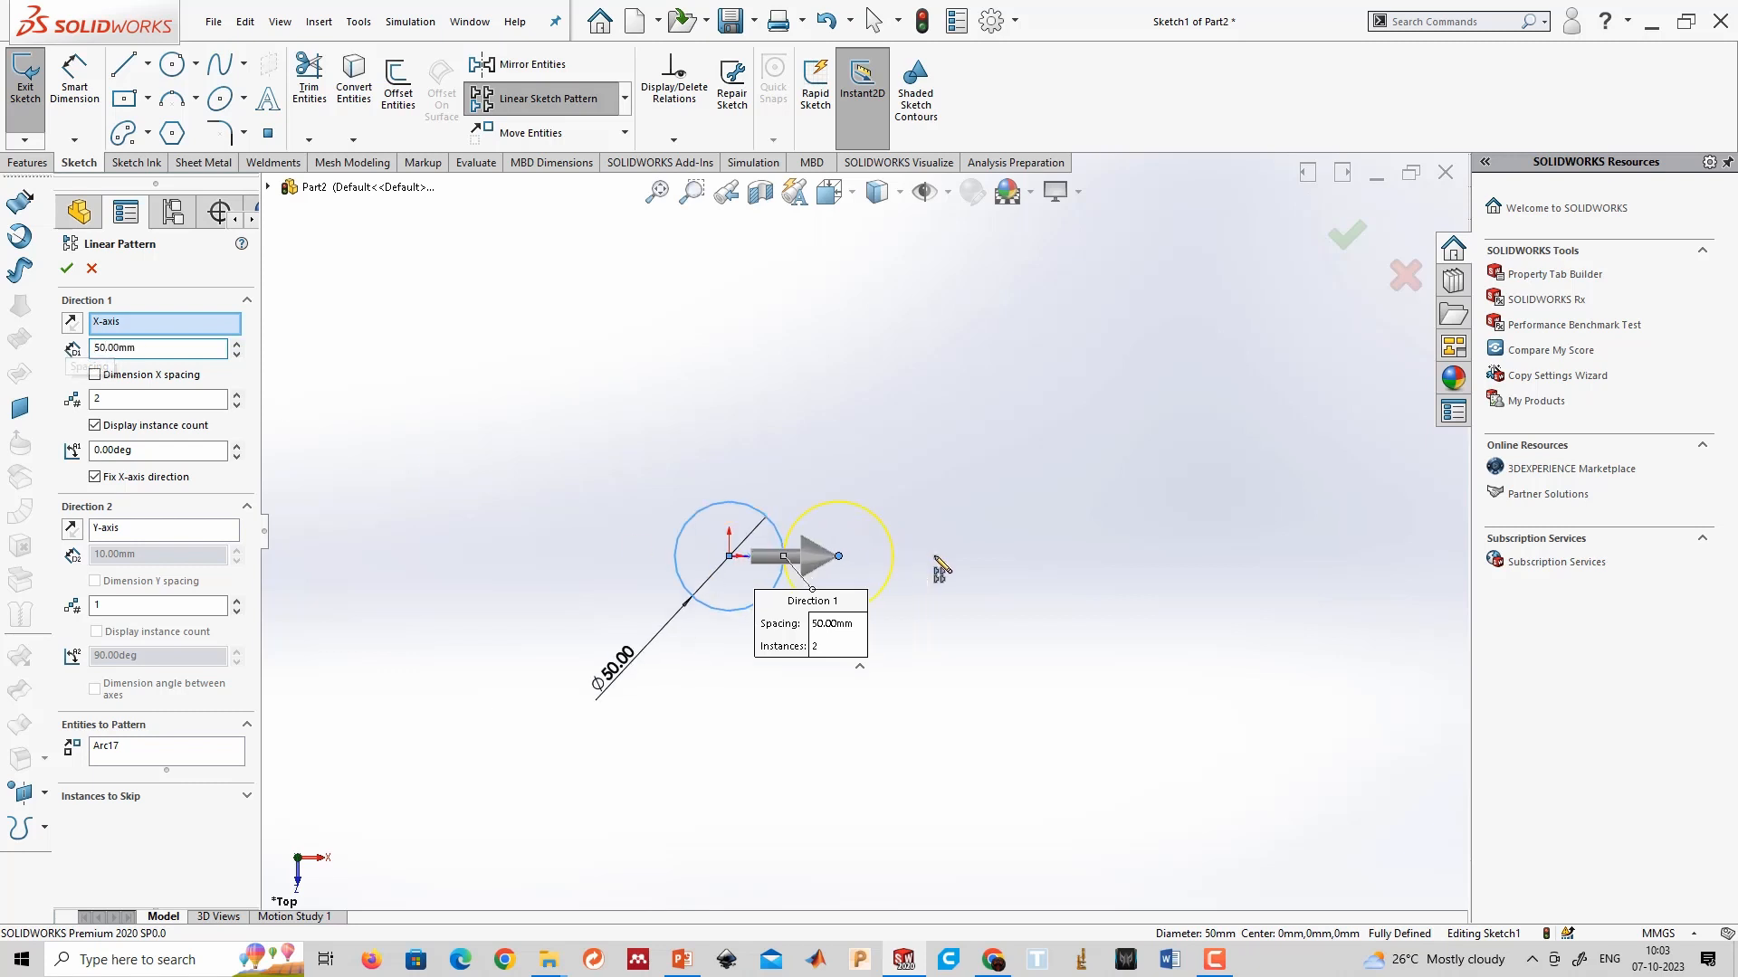
pyautogui.scroll(4, 678, 566)
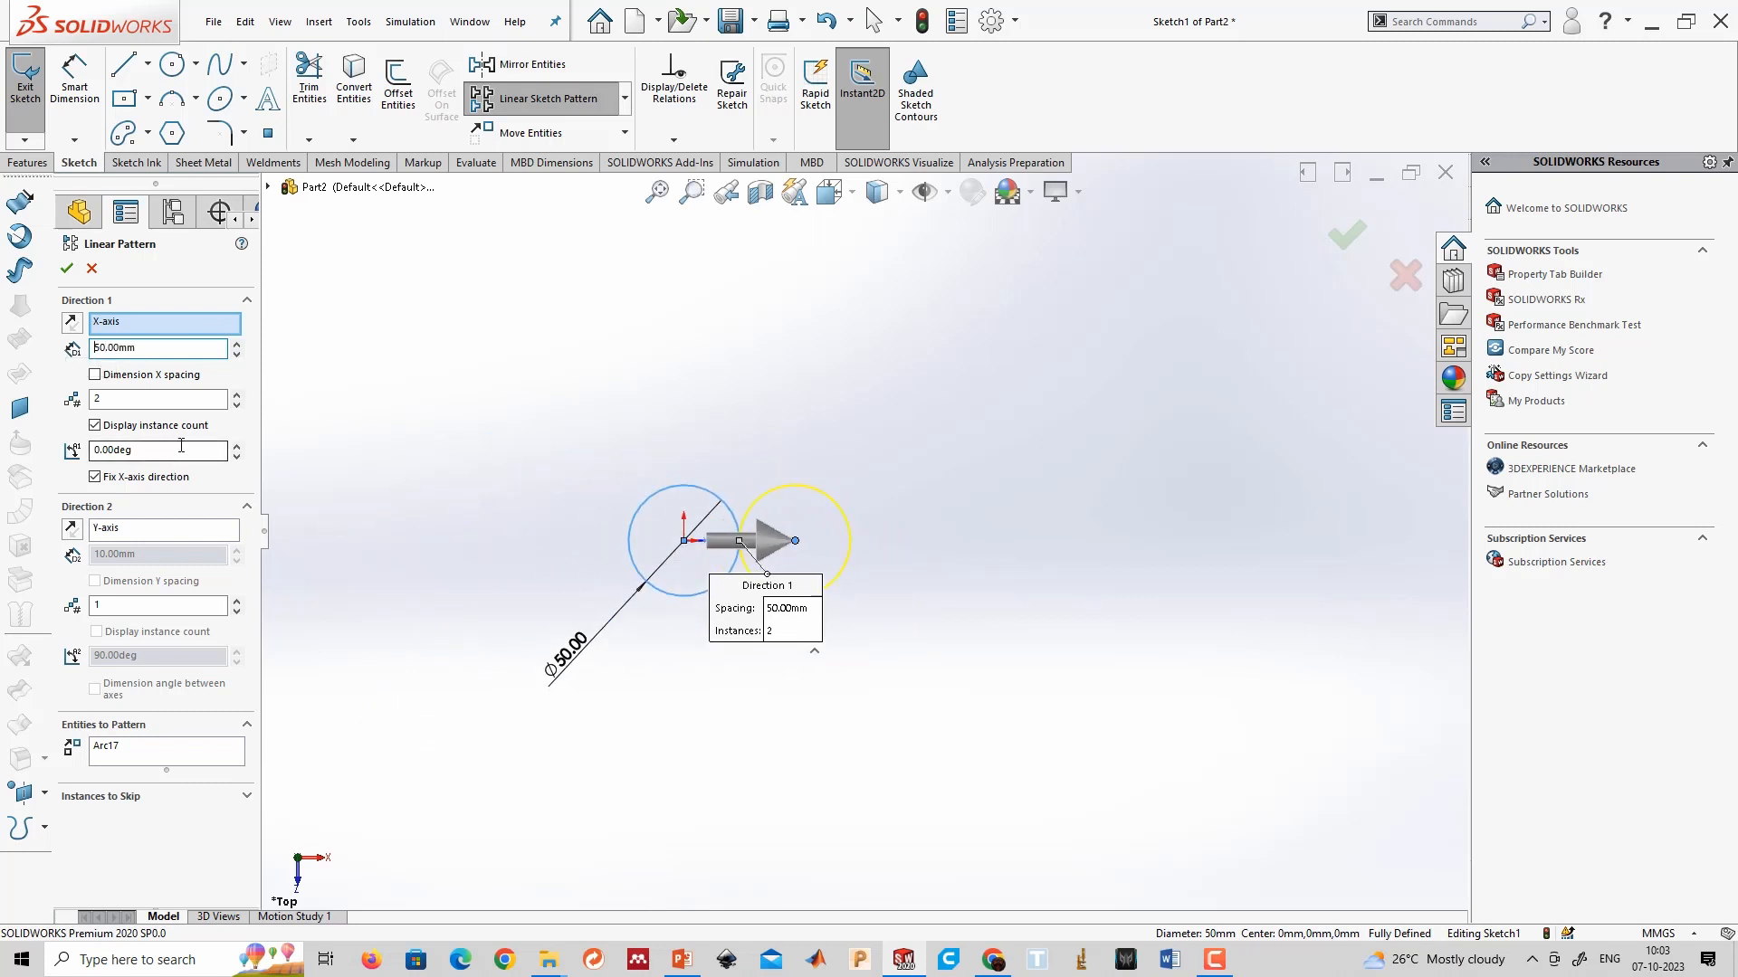
# Set the pattern's X direction to 6 instances and change its spacing to 60 mm.
pyautogui.click(132, 395)
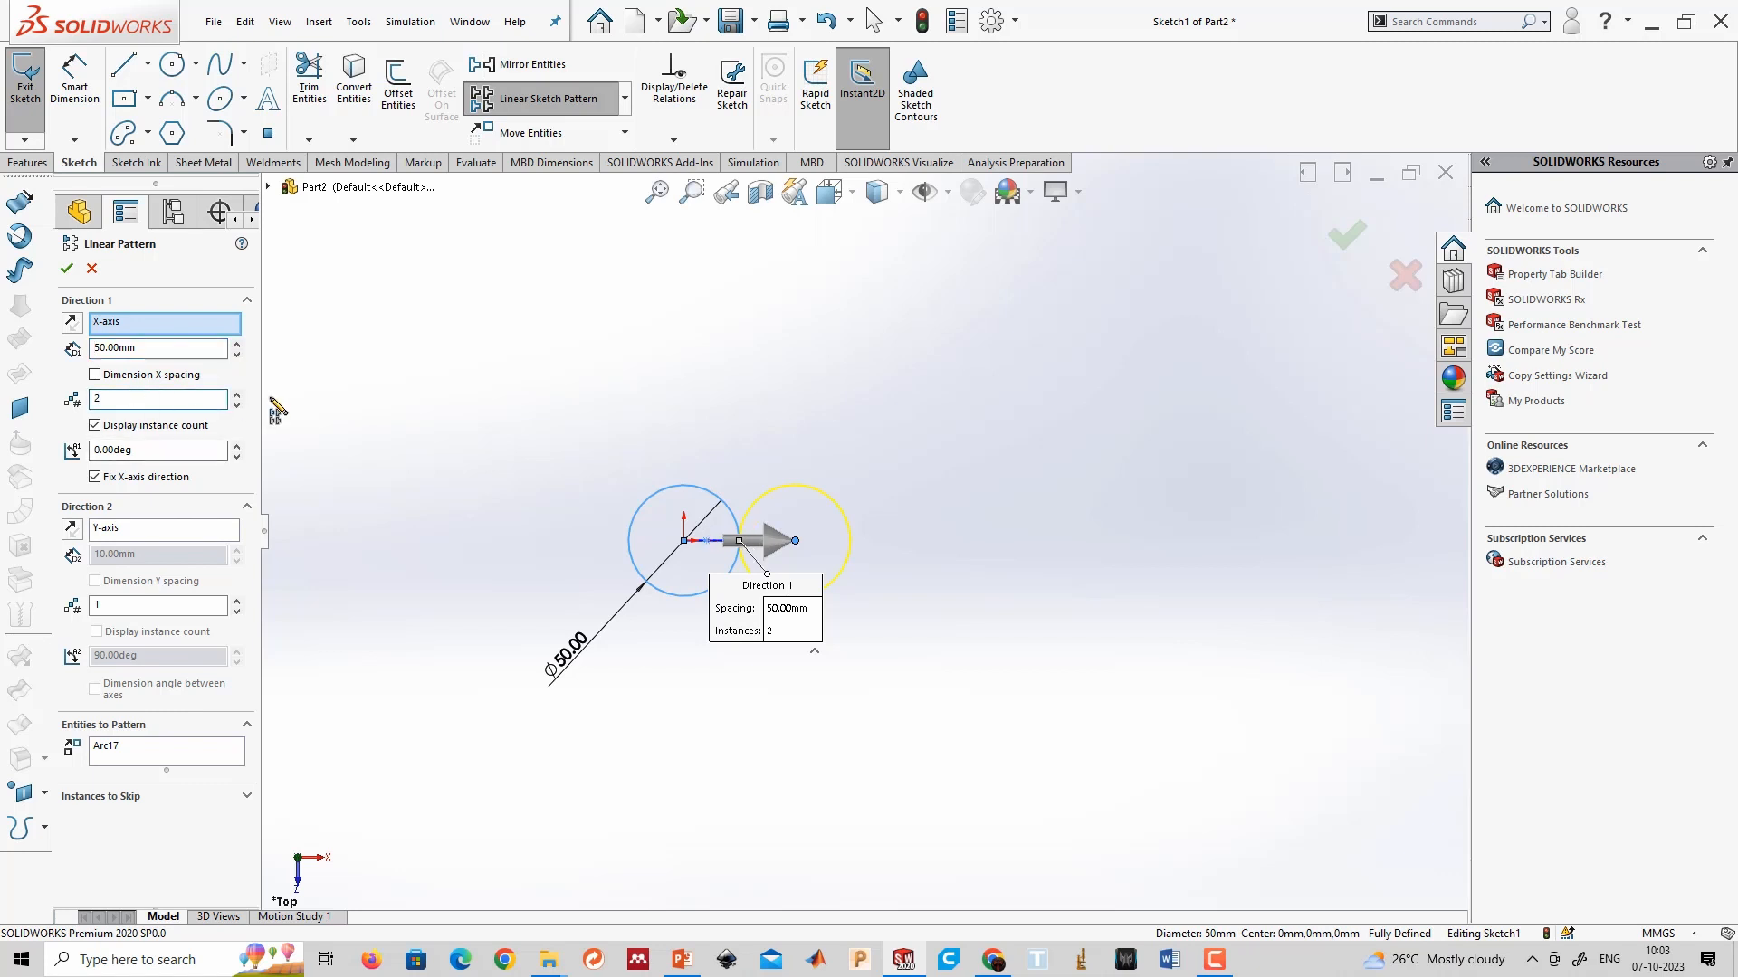
pyautogui.click(236, 394)
pyautogui.click(236, 395)
pyautogui.click(236, 394)
pyautogui.click(236, 395)
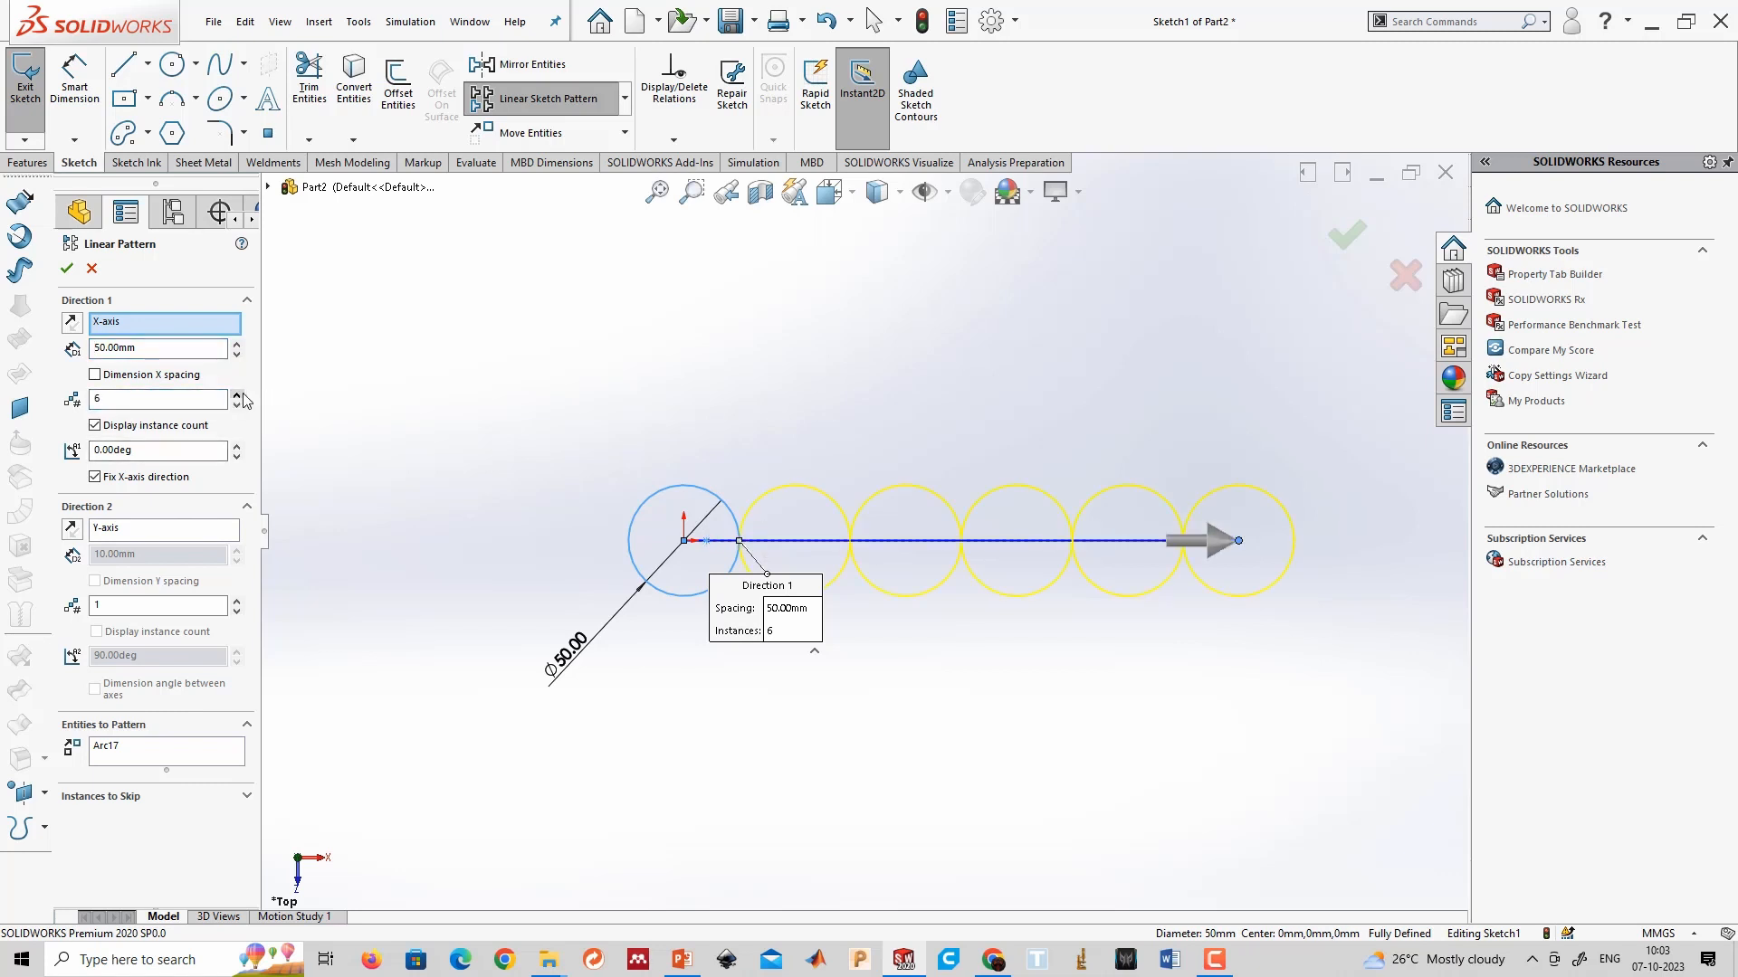
pyautogui.click(174, 342)
pyautogui.write('60')
pyautogui.press('Return')
pyautogui.scroll(3, 1131, 738)
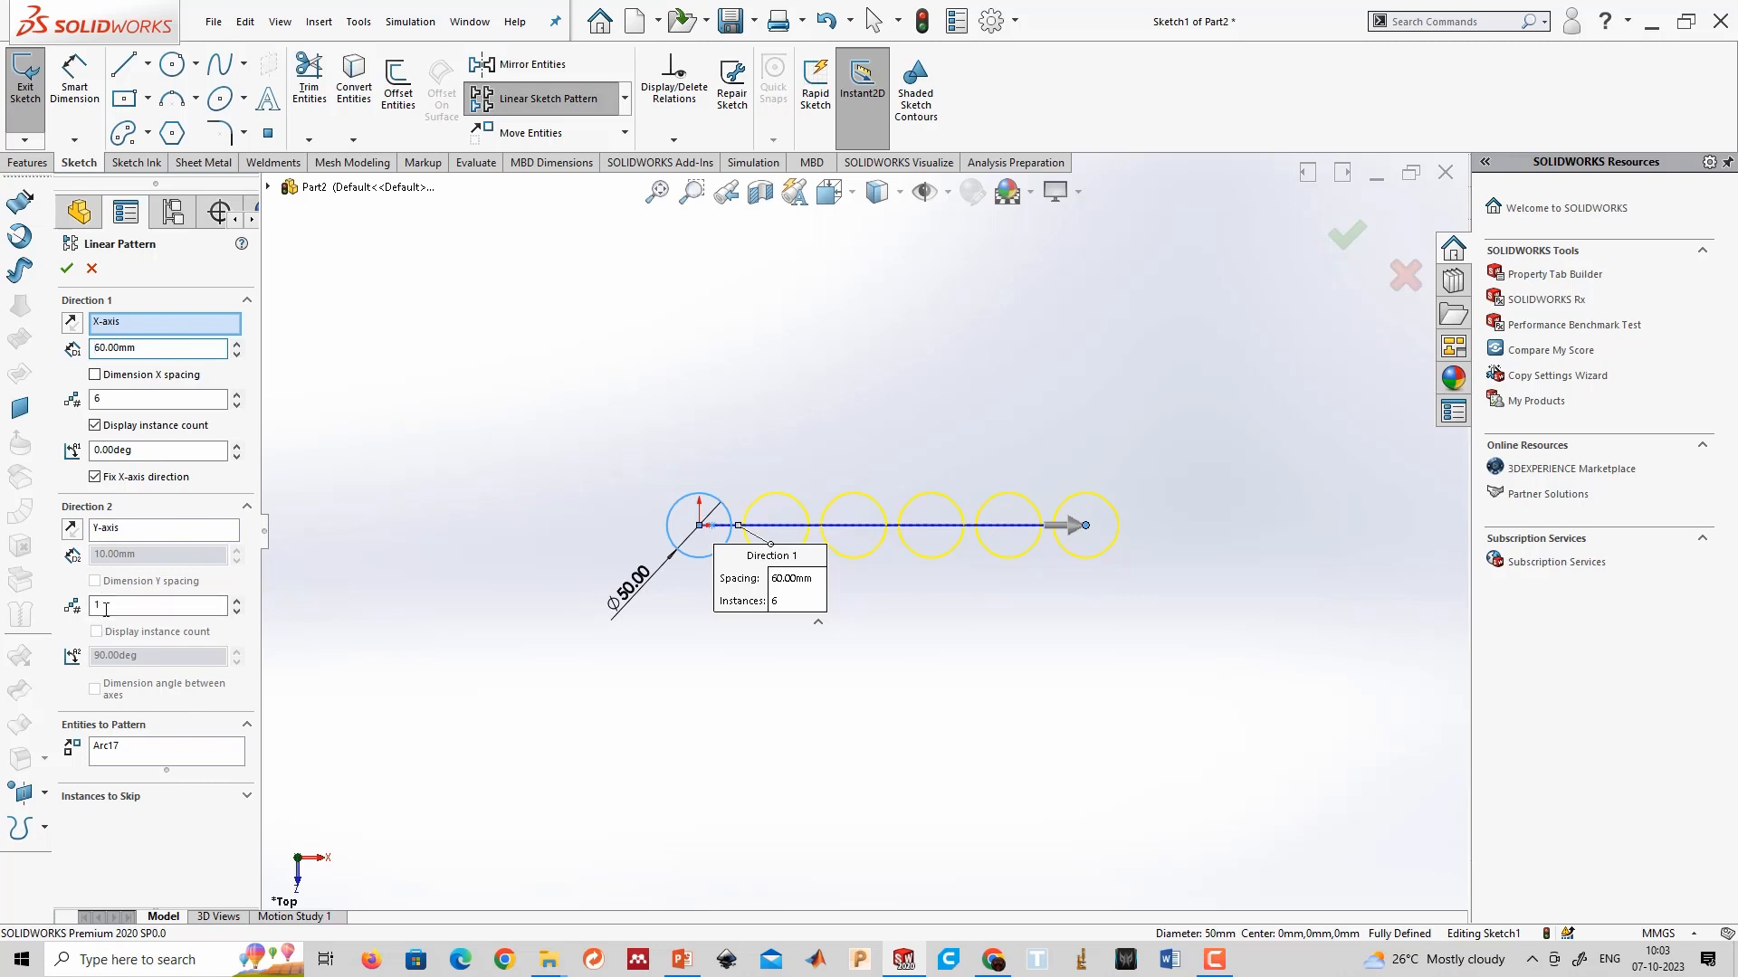
# Add 6 instances at 60 mm spacing along the Y-axis and create the linear pattern.
pyautogui.click(235, 601)
pyautogui.click(136, 554)
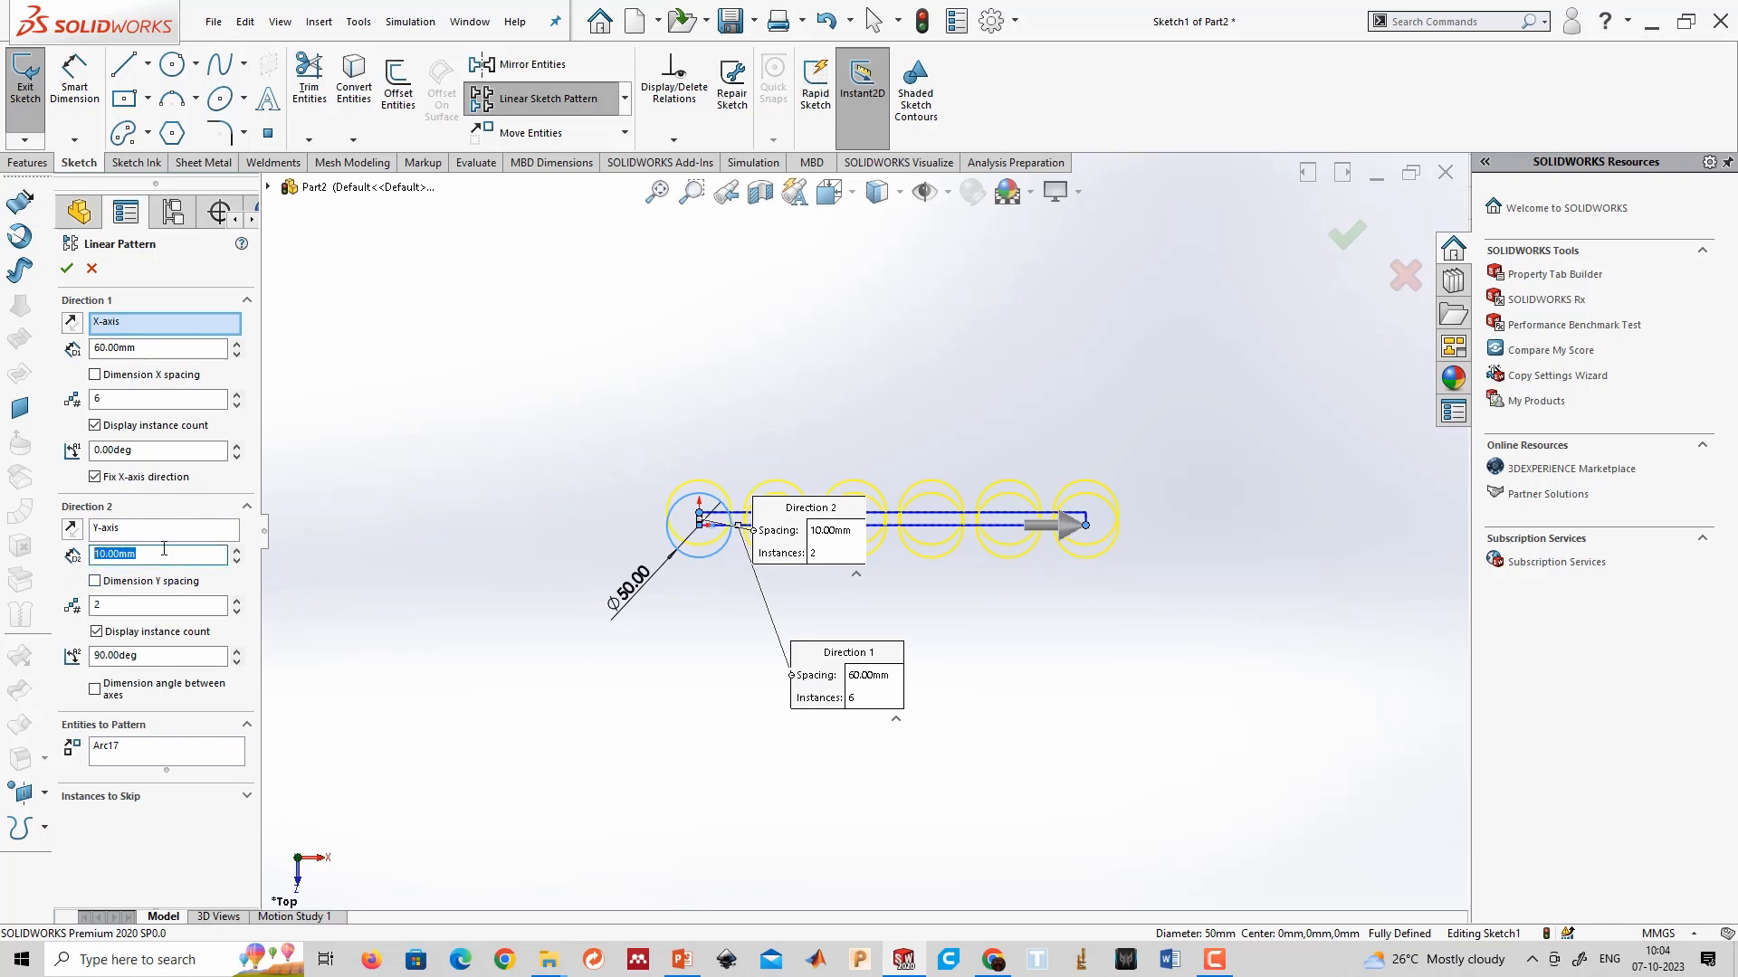
pyautogui.click(212, 606)
pyautogui.click(238, 602)
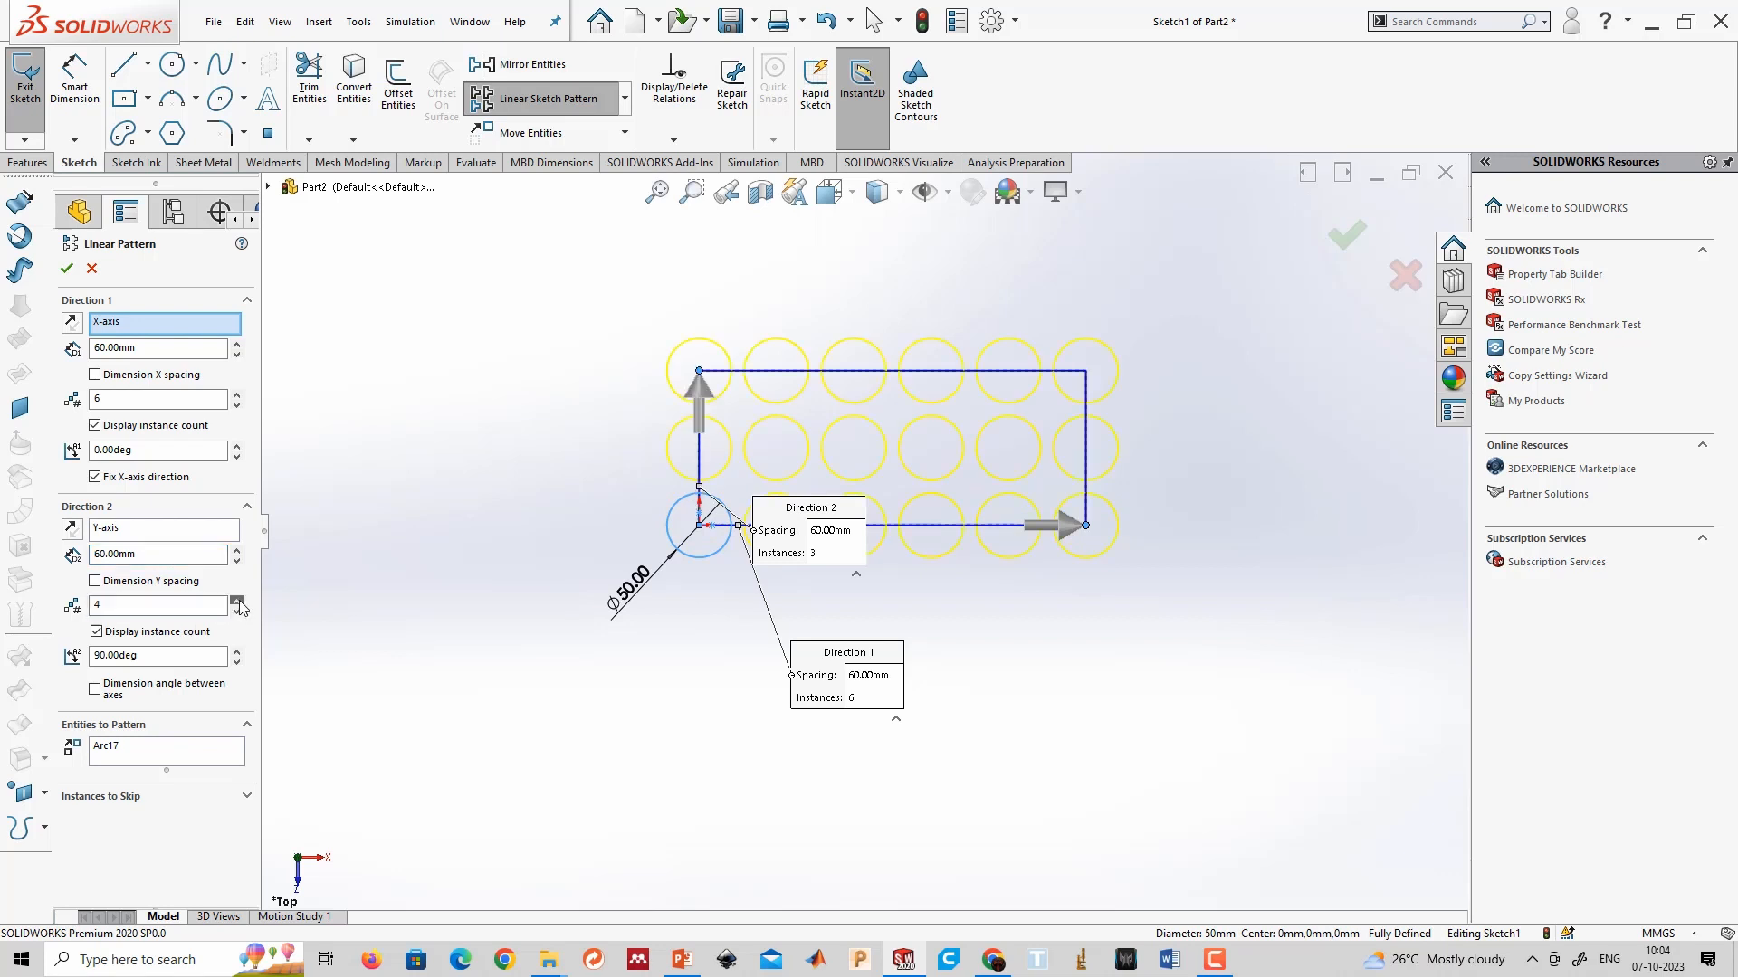
pyautogui.click(238, 602)
pyautogui.click(238, 602)
pyautogui.click(238, 602)
pyautogui.click(66, 268)
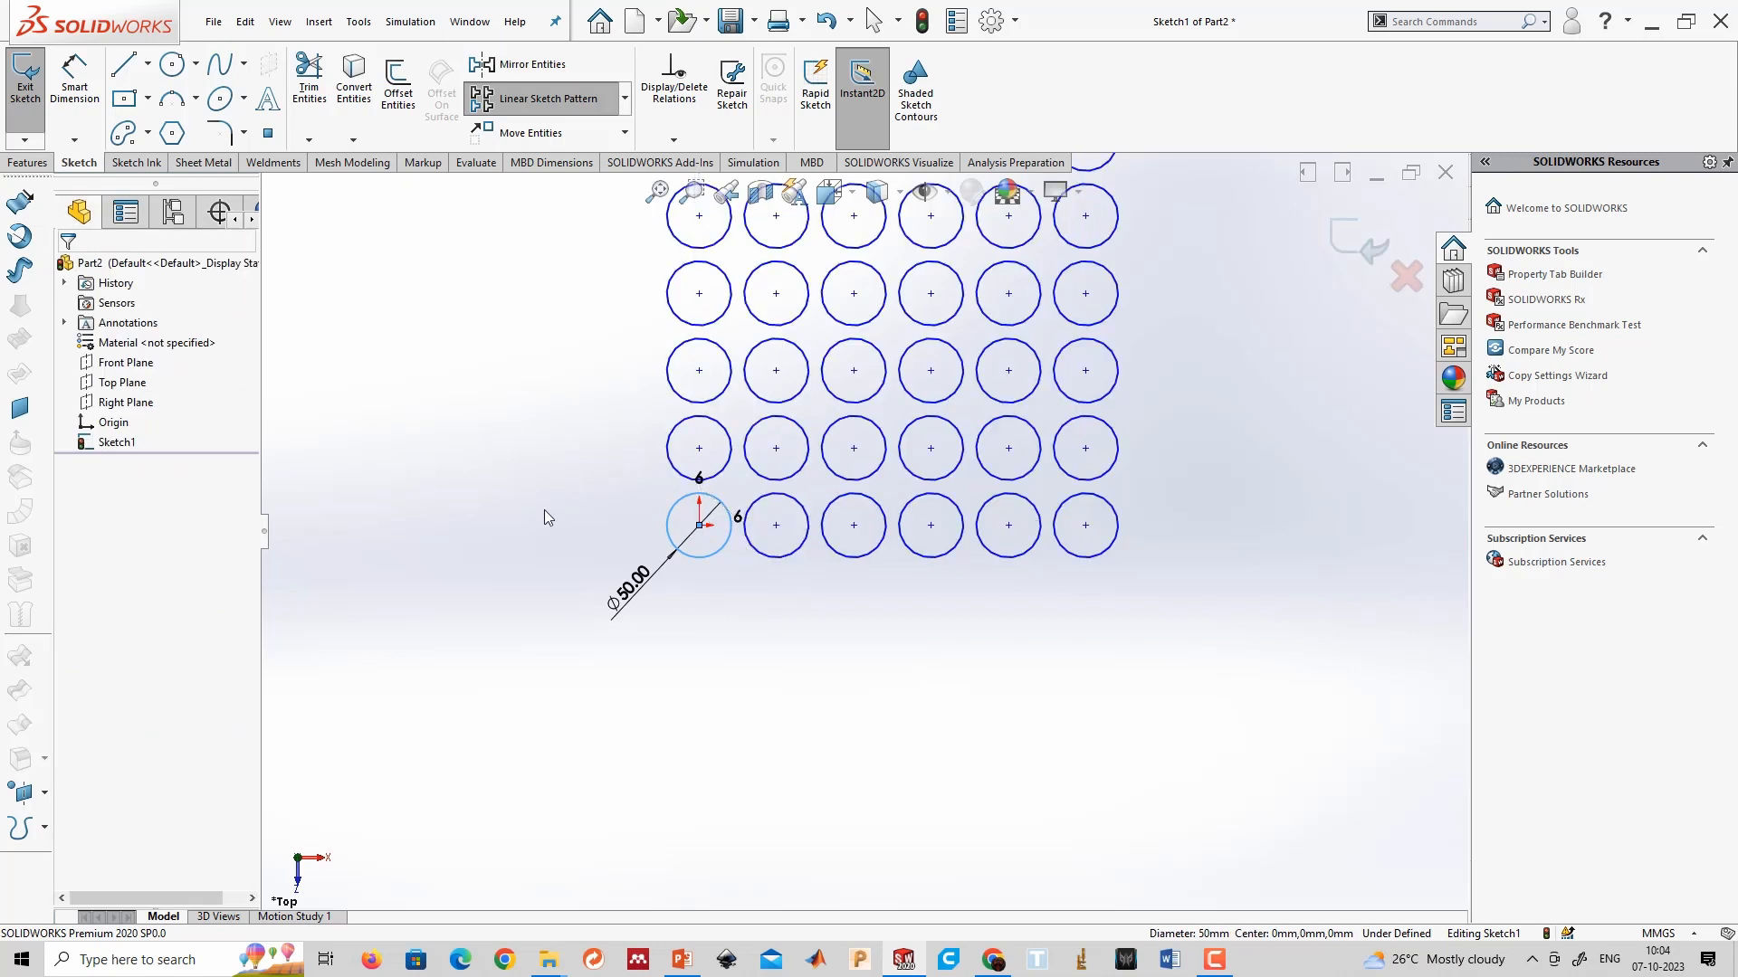
# Add a horizontal relation between the seed circle's centre and the centre of the next circle in its row.
pyautogui.scroll(5, 882, 484)
pyautogui.scroll(-5, 873, 444)
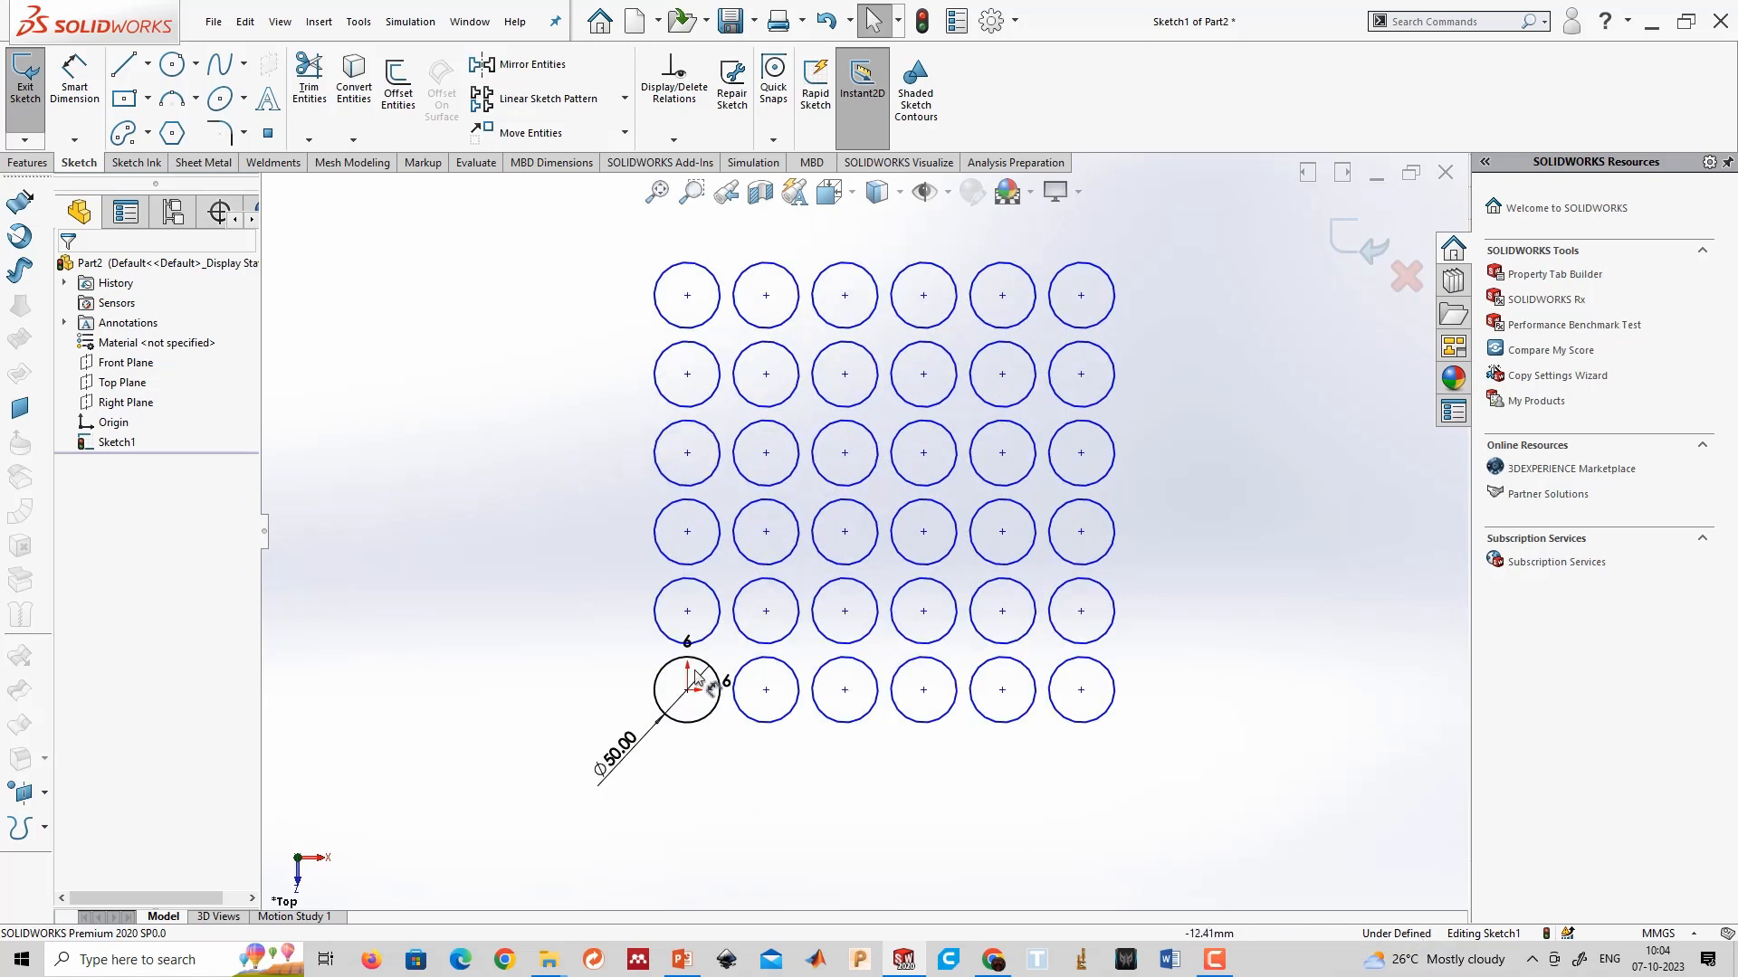
pyautogui.click(766, 690)
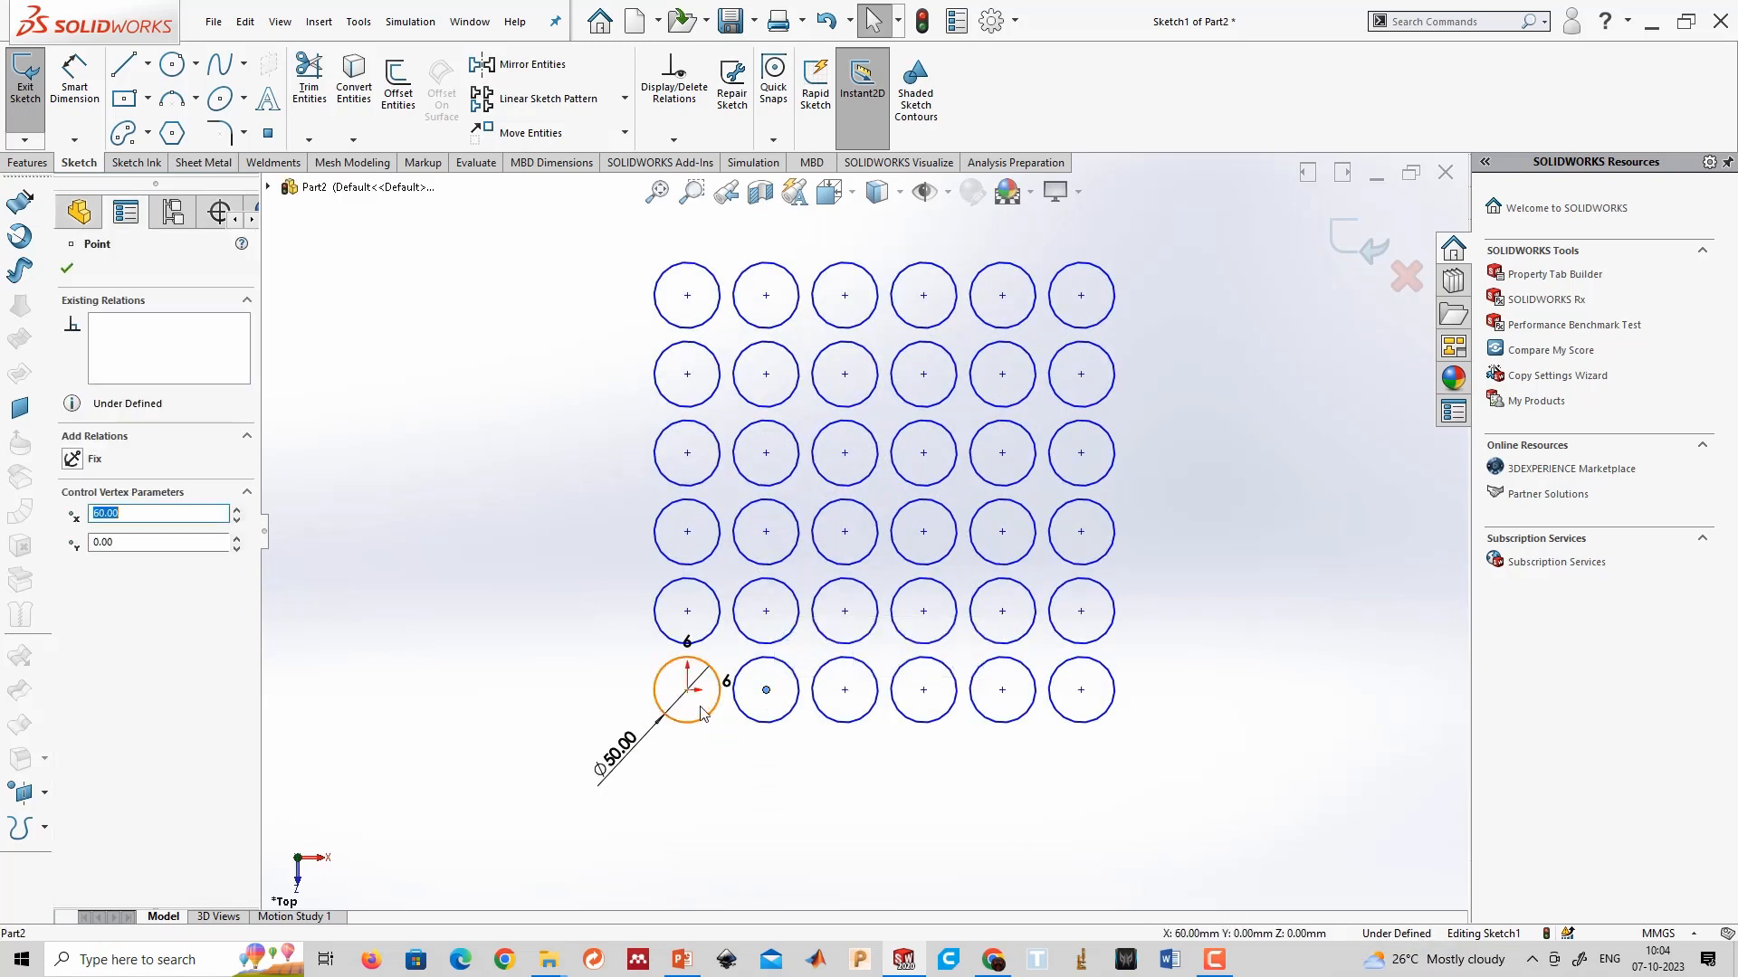
pyautogui.keyDown('ctrl'); pyautogui.click(687, 690); pyautogui.keyUp('ctrl')
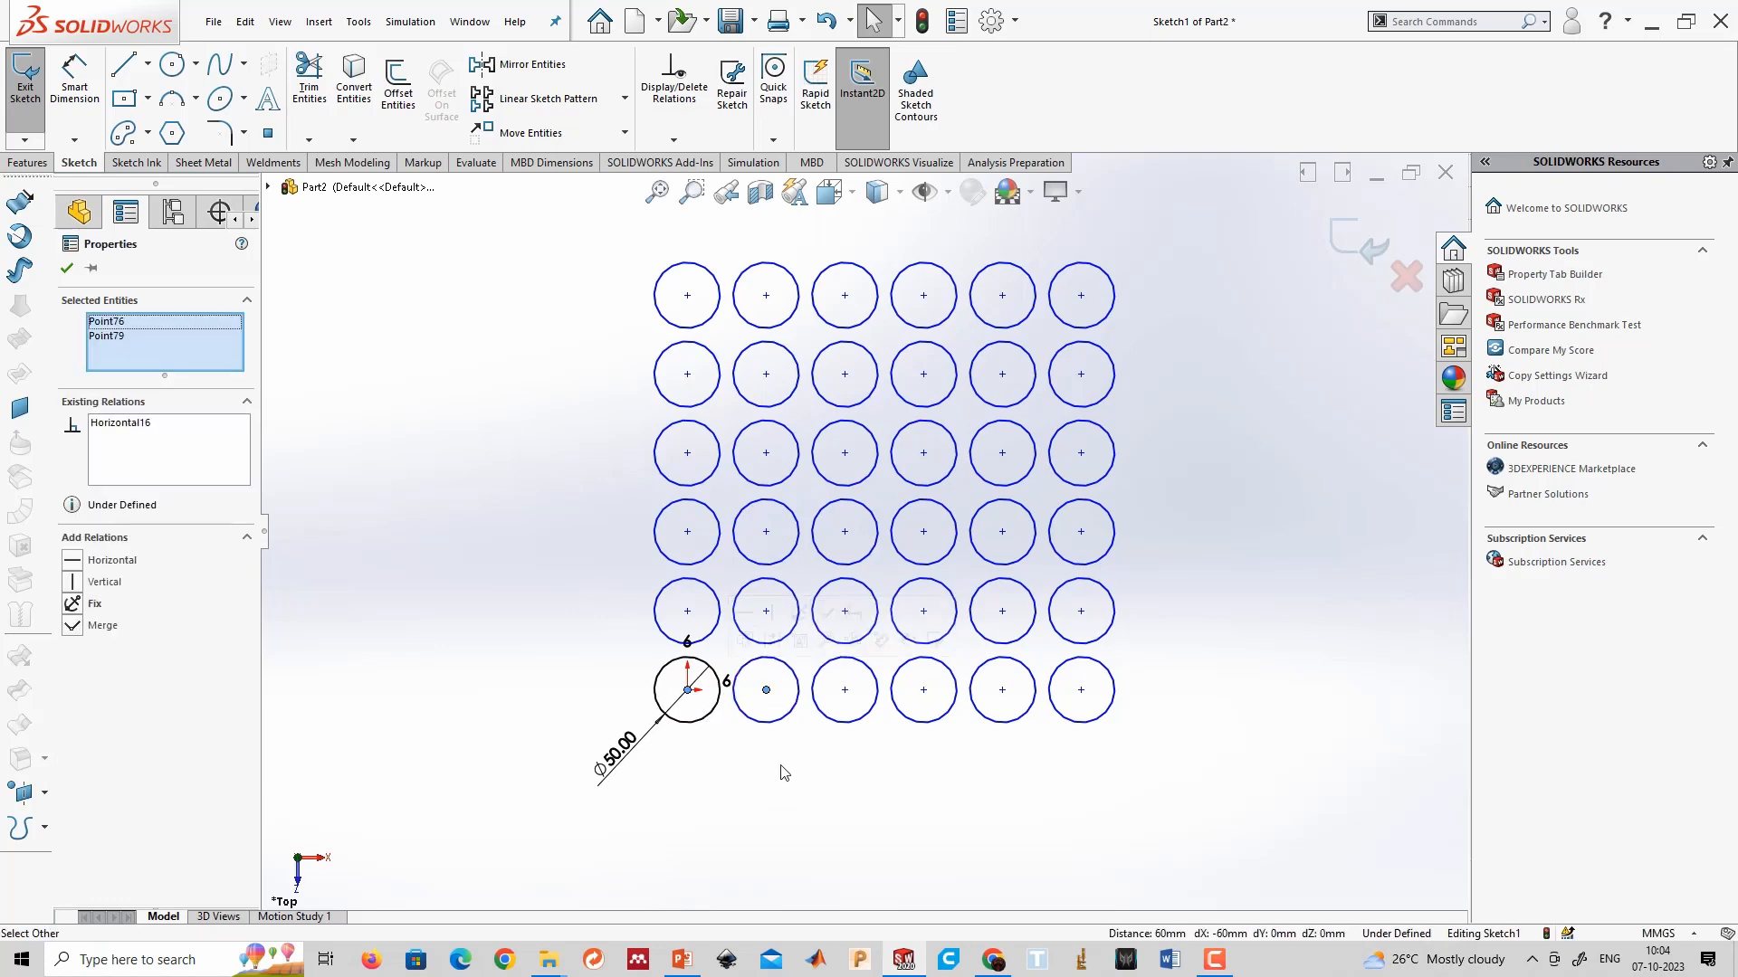
pyautogui.click(803, 833)
# Dimension the horizontal distance between the seed circle's centre and the adjacent circle's centre in its row, accepting the proposed value.
pyautogui.press('d')
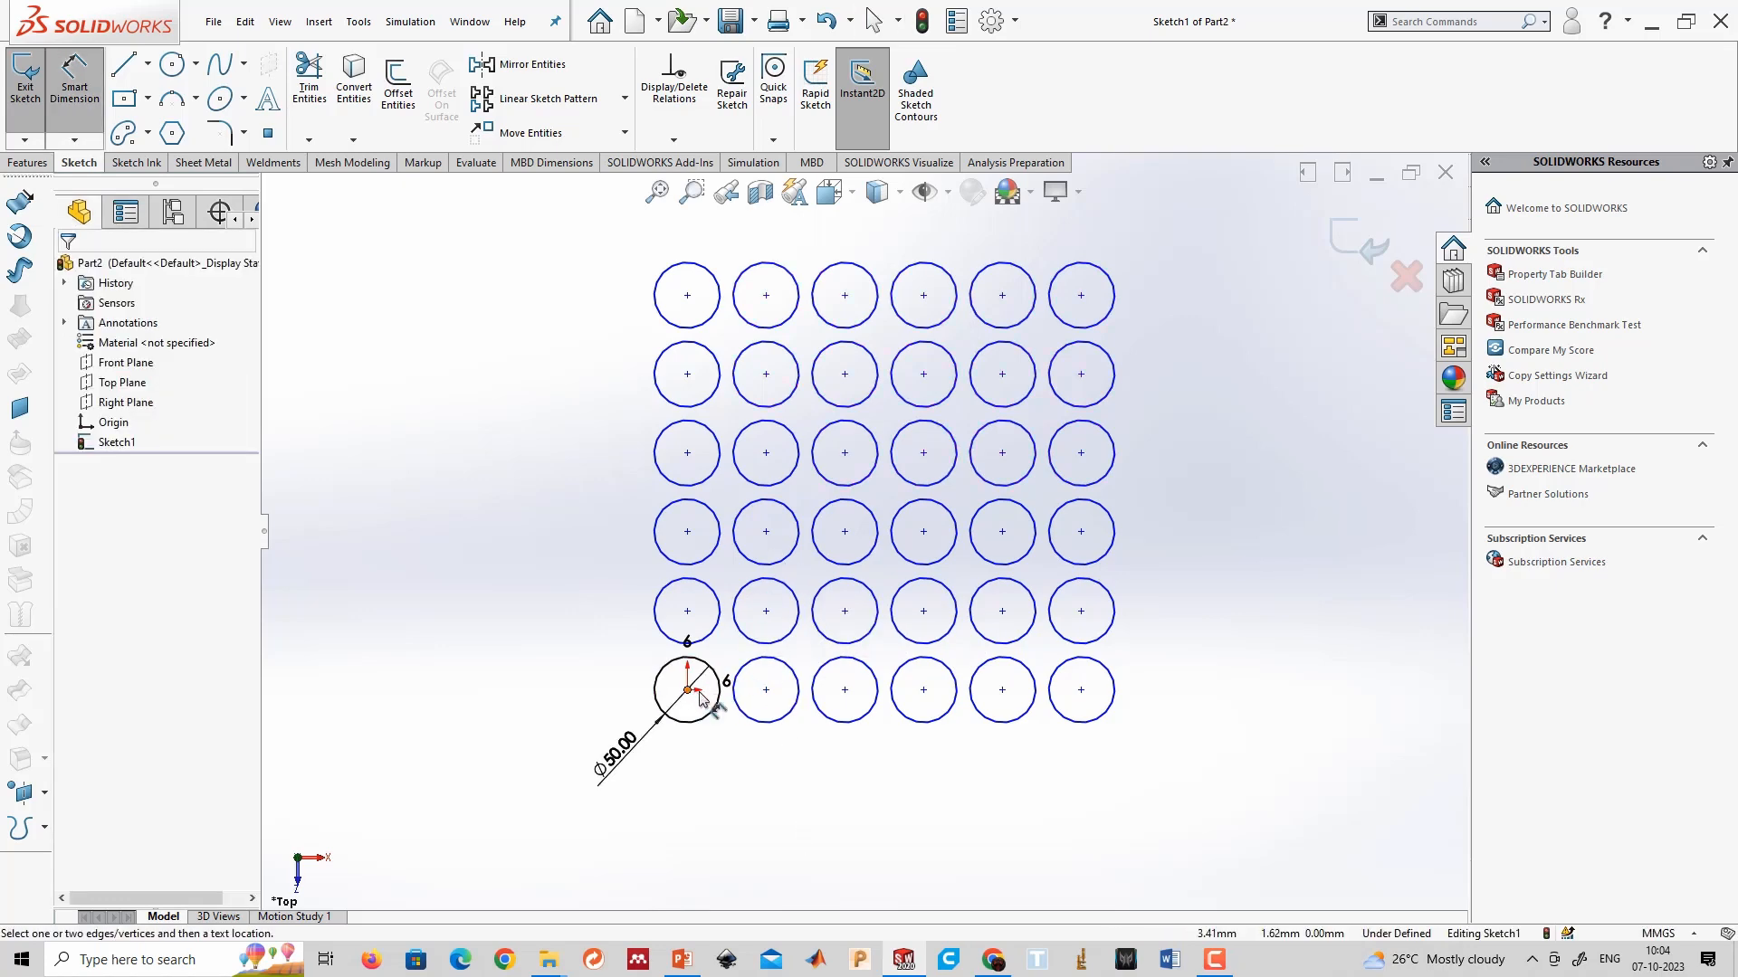
pyautogui.click(765, 689)
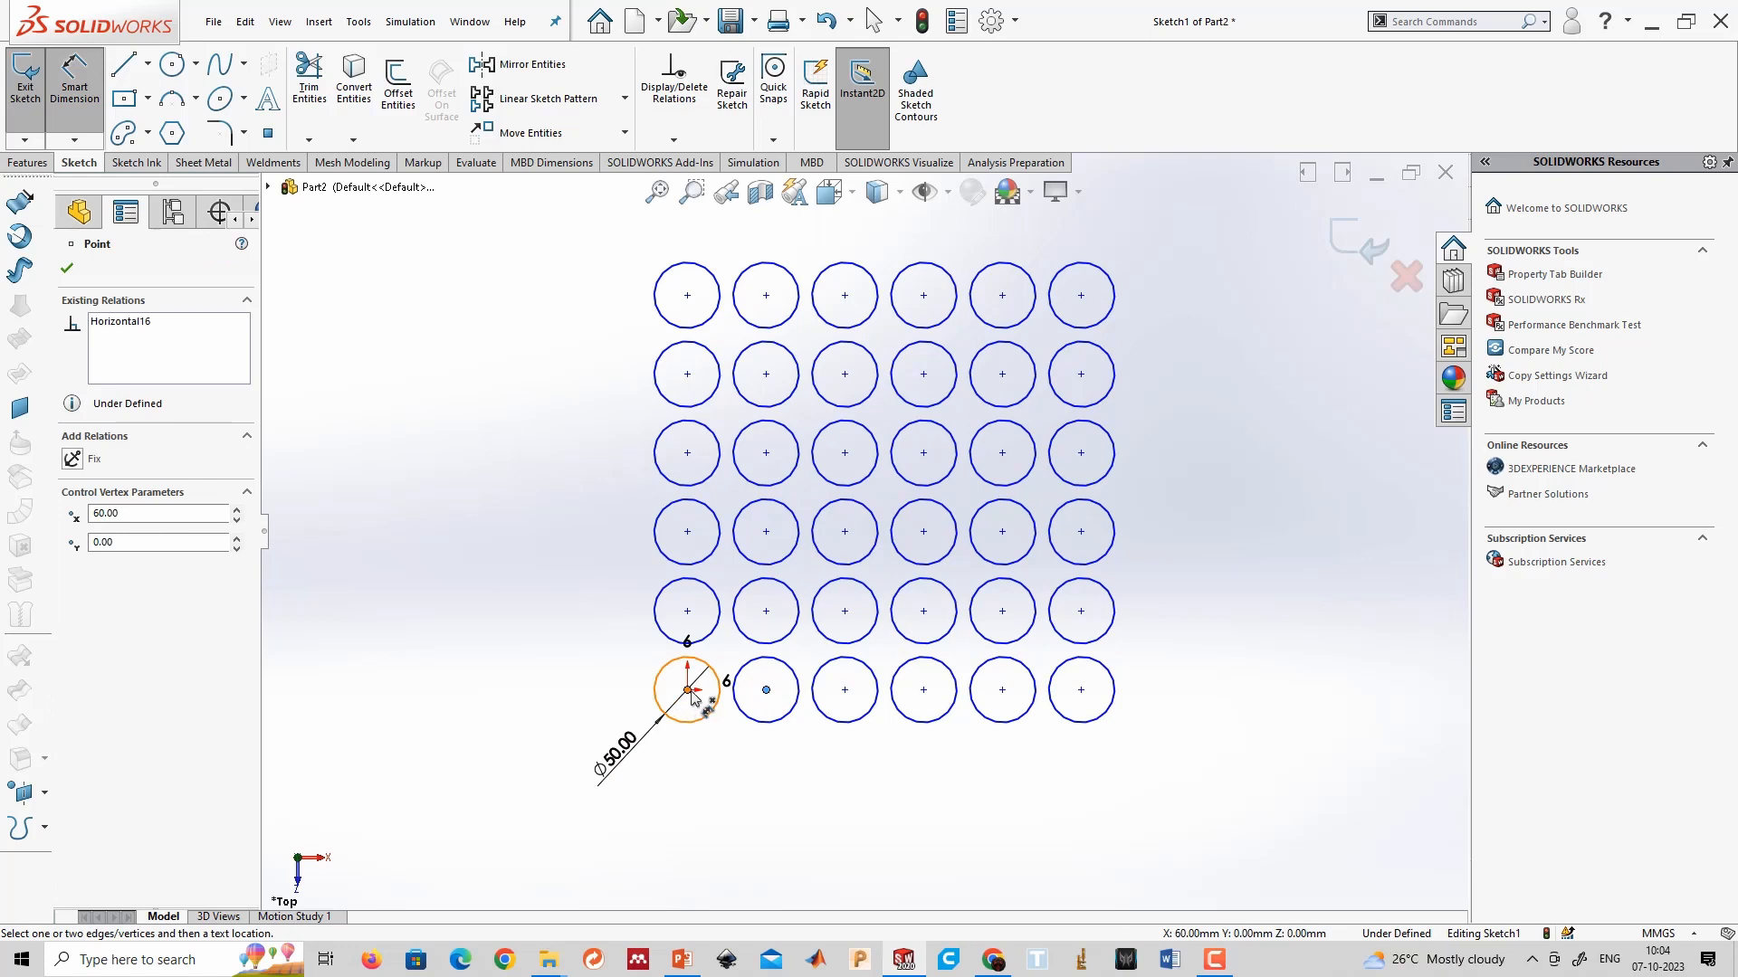
pyautogui.click(687, 689)
pyautogui.click(759, 776)
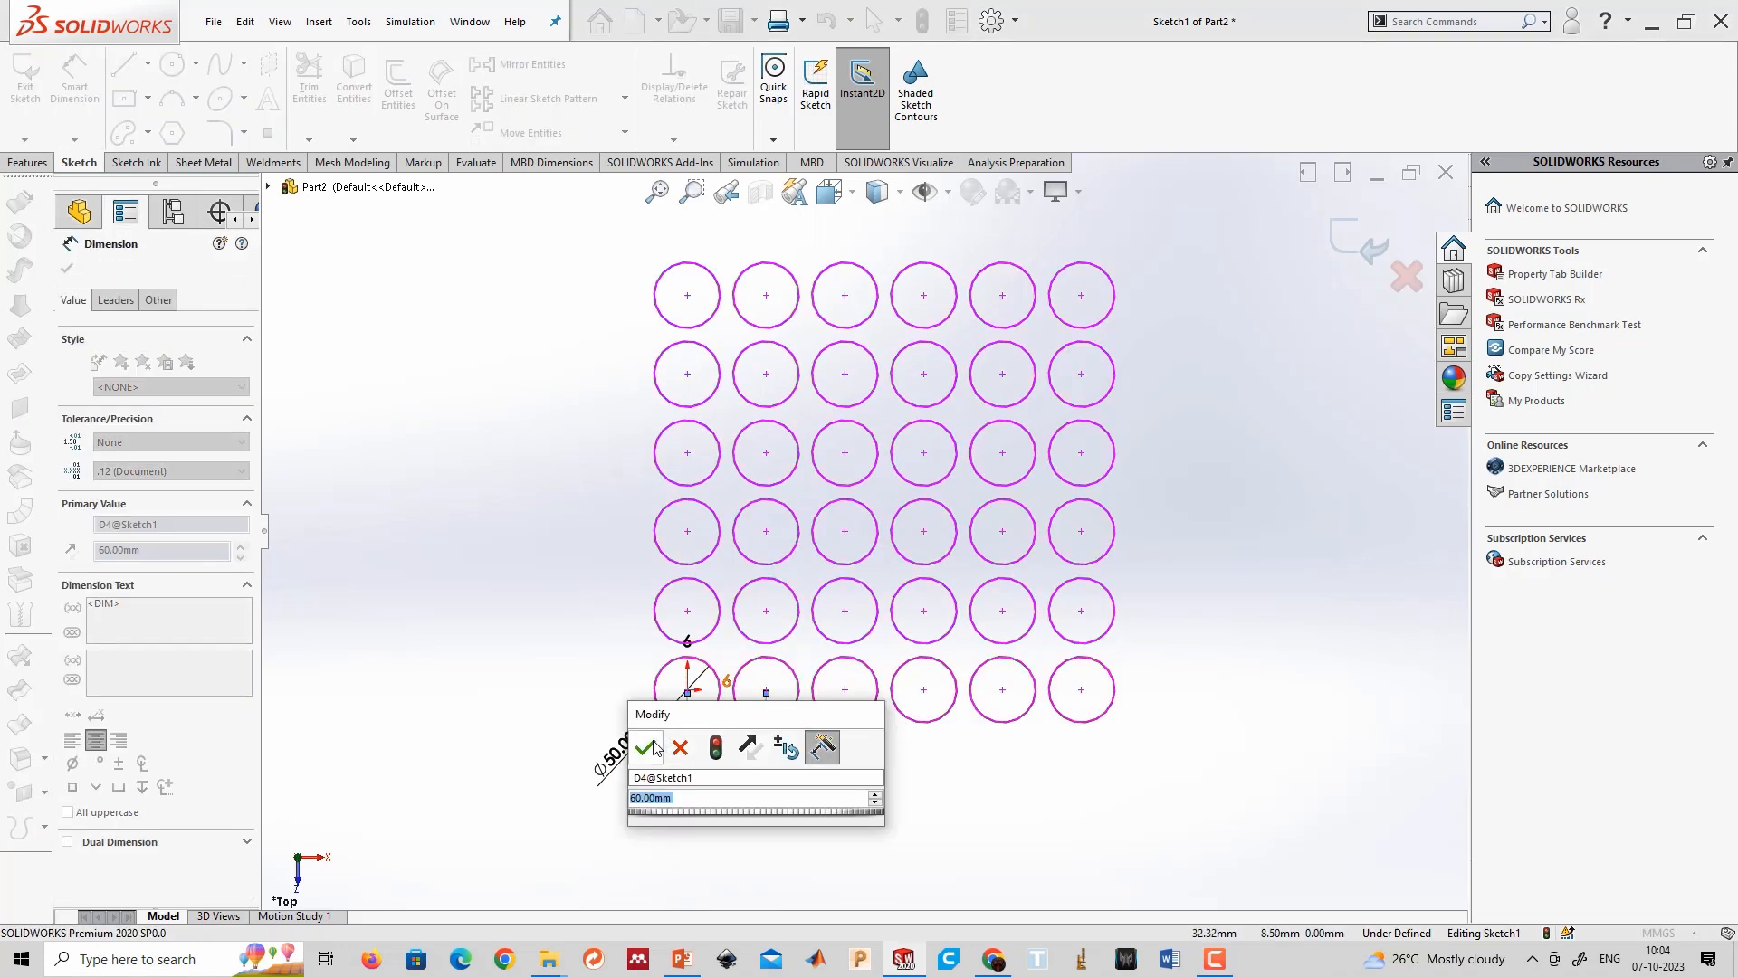
pyautogui.press('Return')
pyautogui.press('Escape')
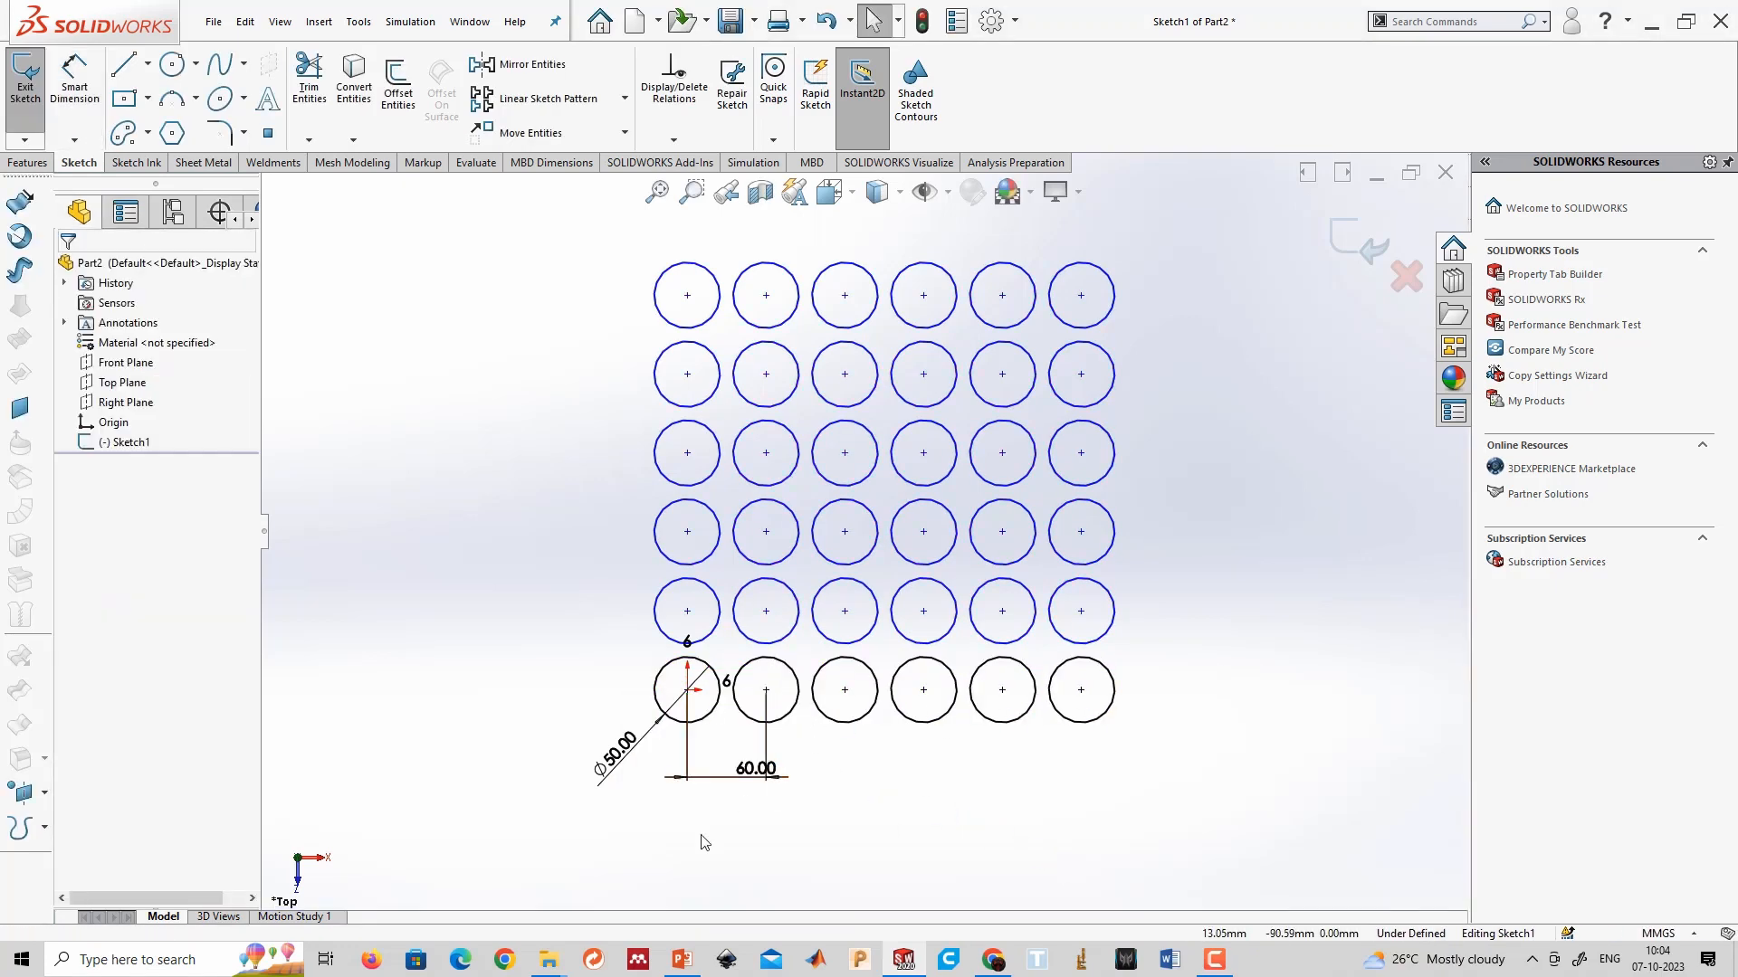
# Dimension the vertical distance between the seed circle's centre and the centre of the circle directly above, accepting the proposed value.
pyautogui.press('d')
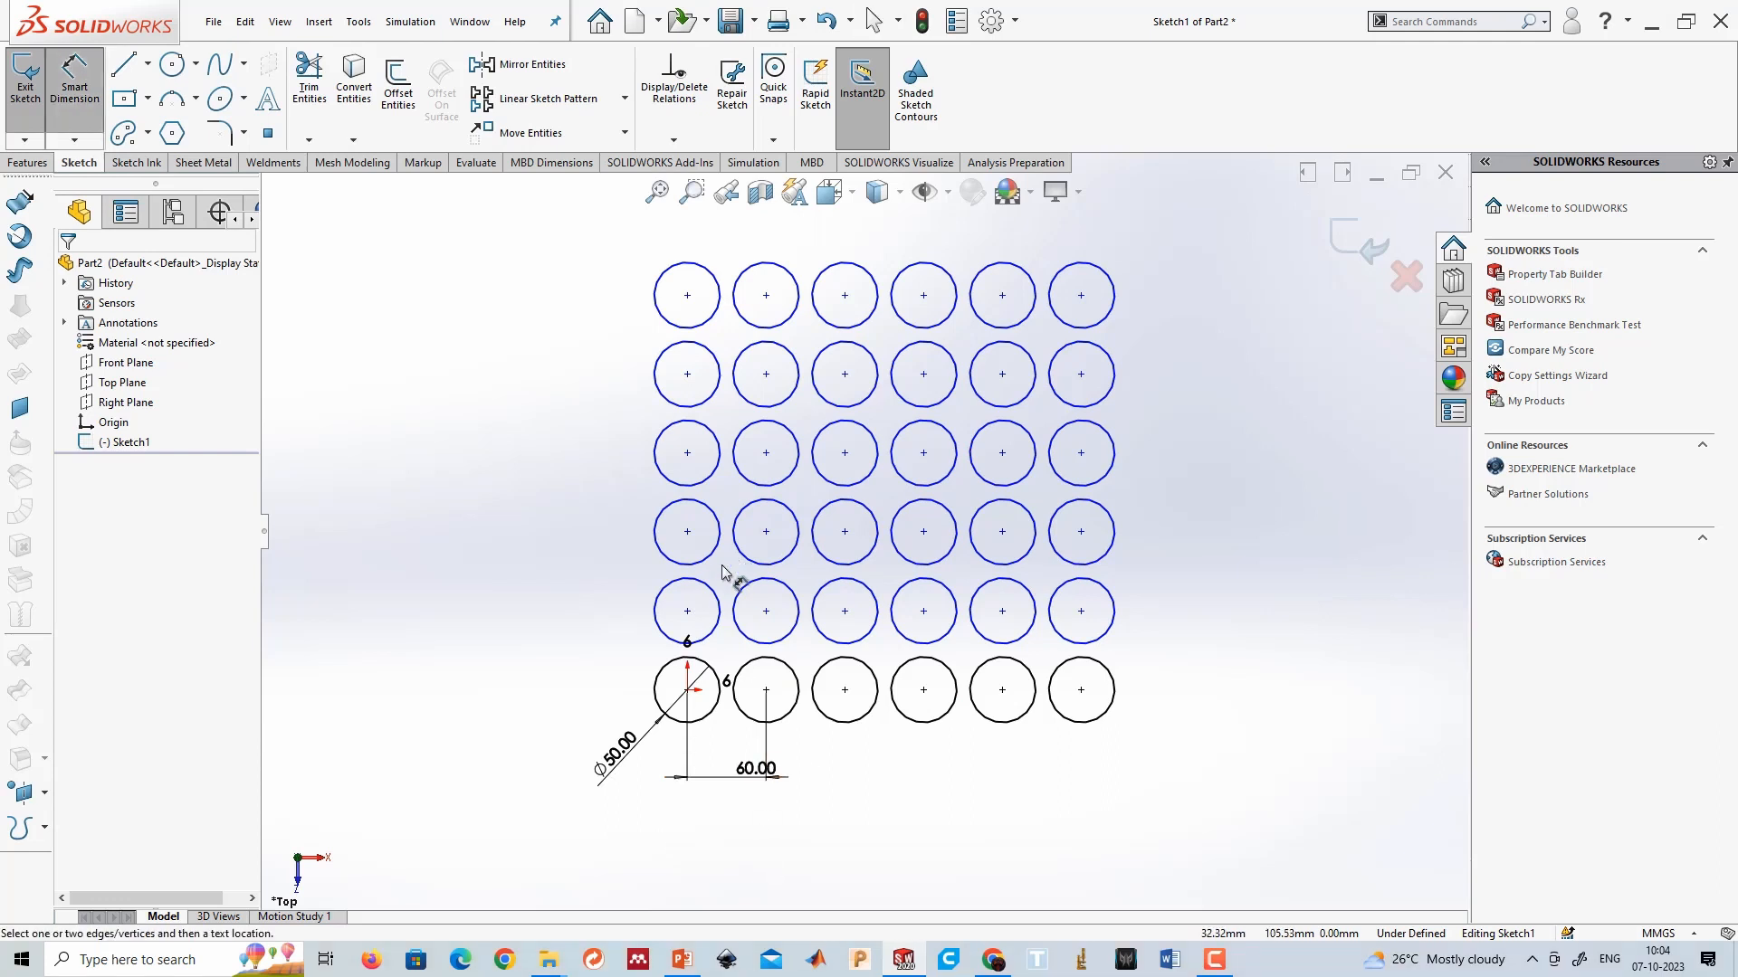
pyautogui.click(687, 690)
pyautogui.click(687, 610)
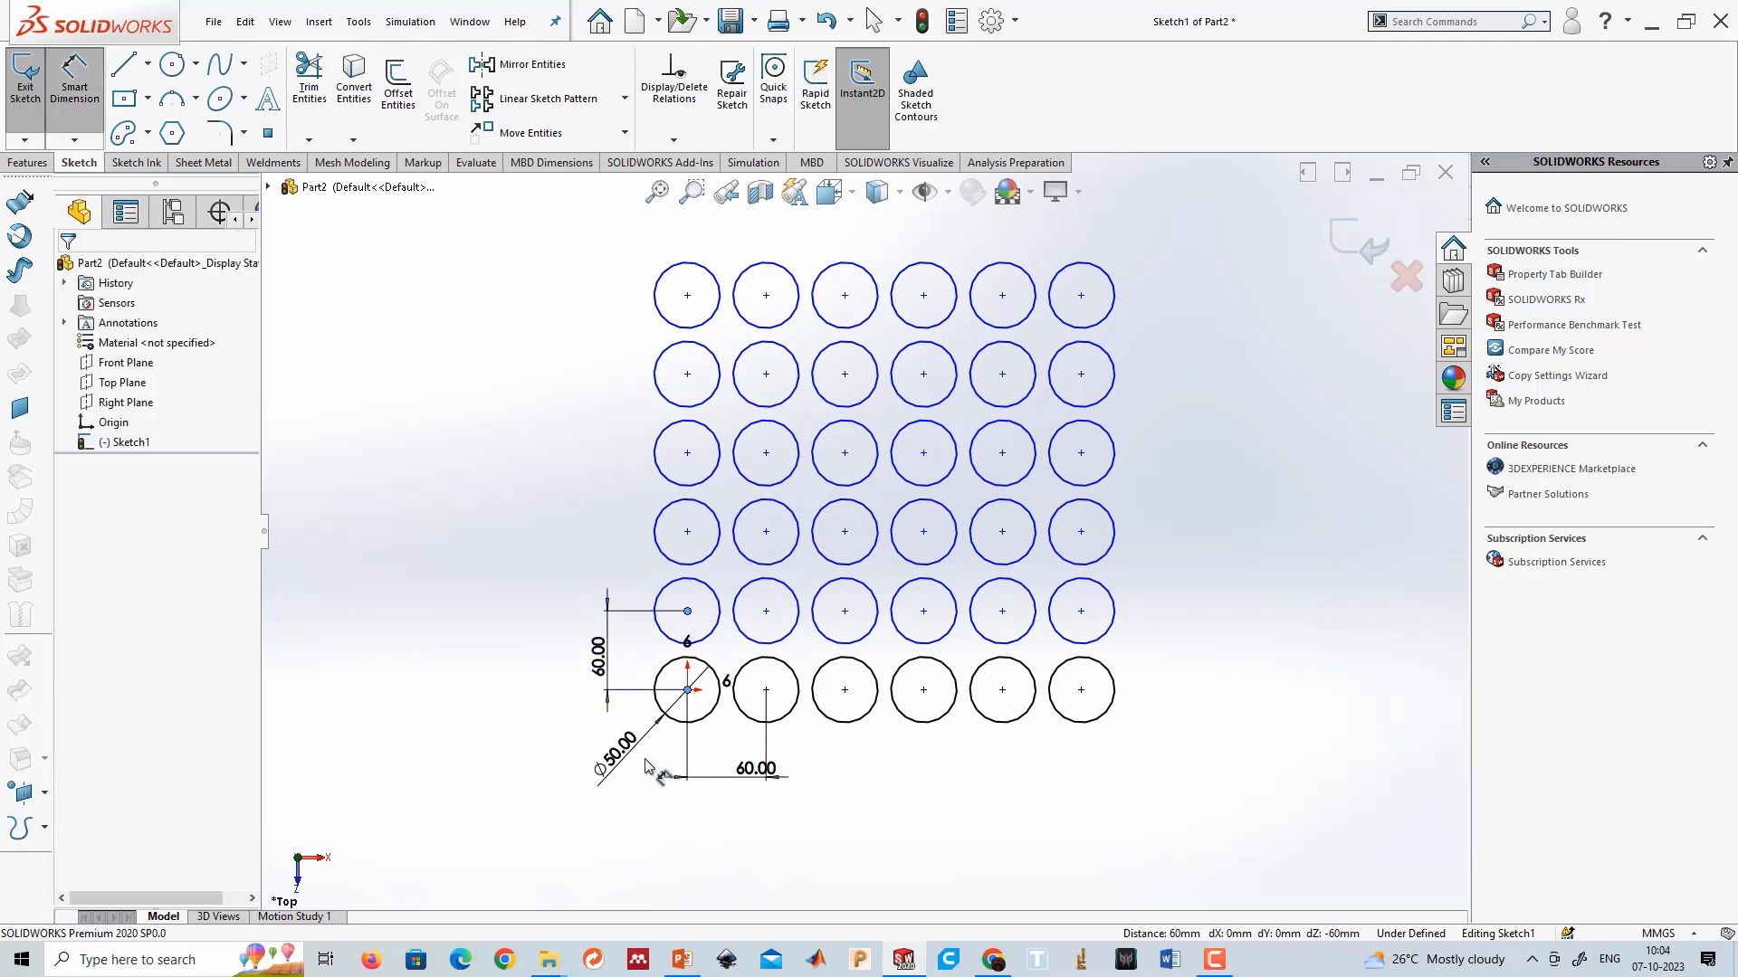
pyautogui.click(601, 656)
pyautogui.click(507, 639)
pyautogui.press('Escape')
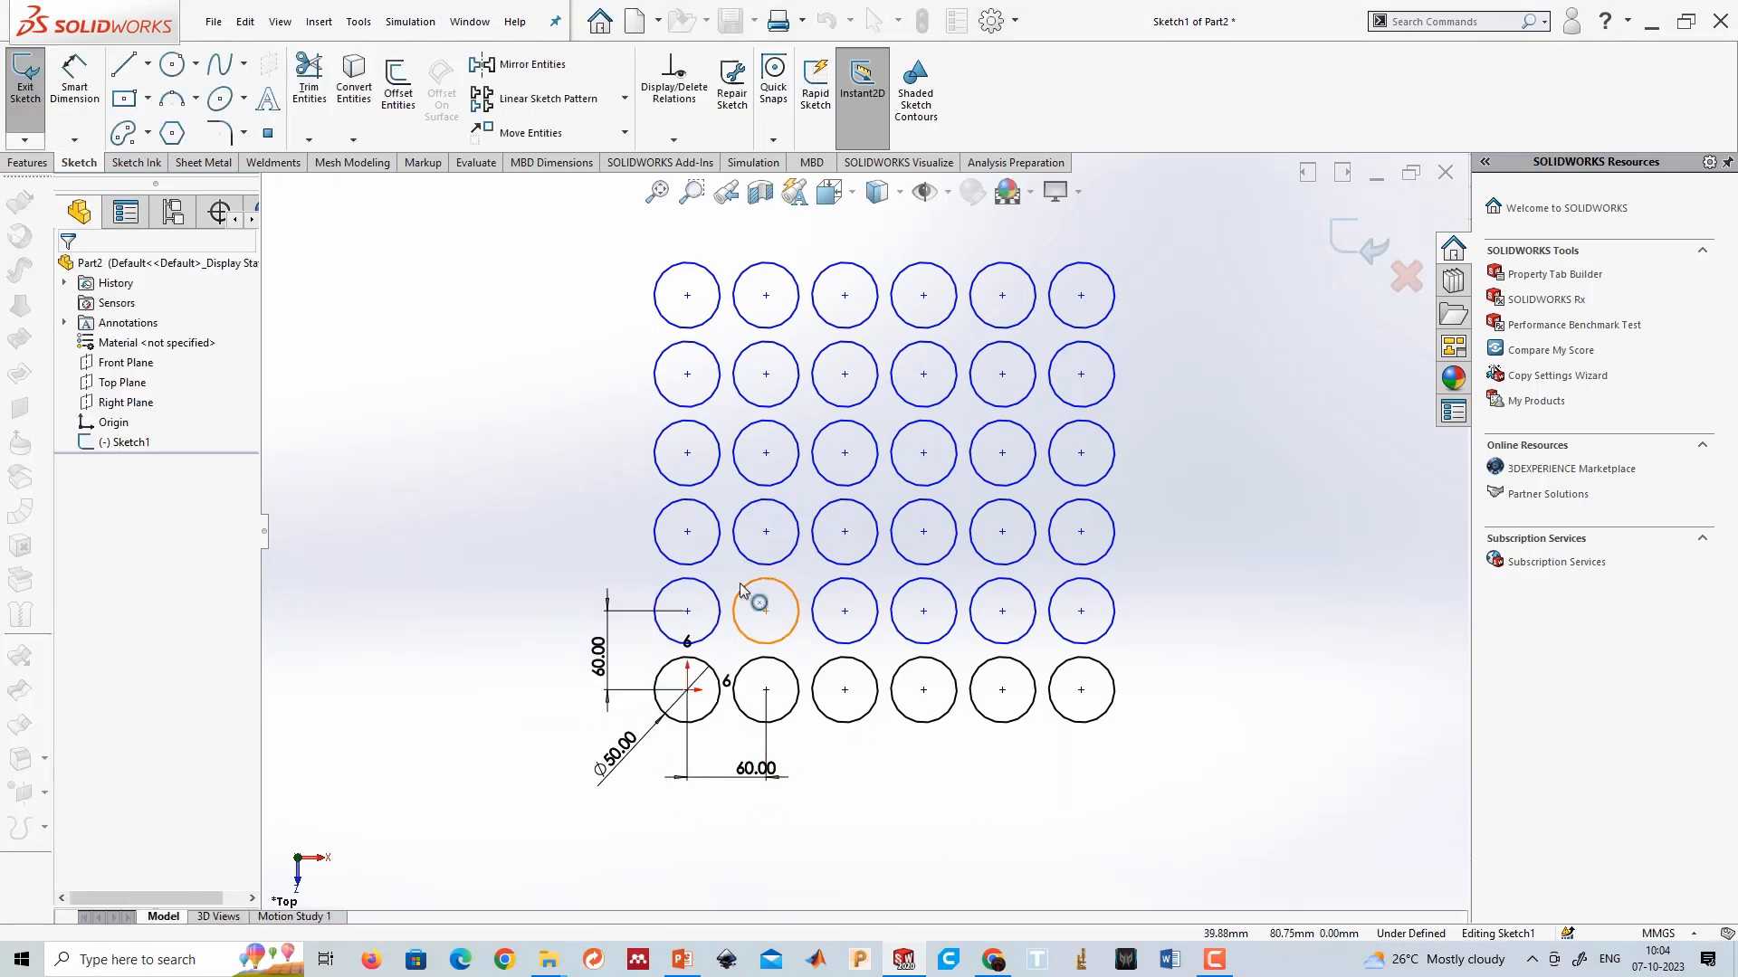
# Add a vertical relation between the seed circle's centre and the centre of the circle directly above it.
pyautogui.click(688, 691)
pyautogui.keyDown('ctrl'); pyautogui.click(687, 612); pyautogui.keyUp('ctrl')
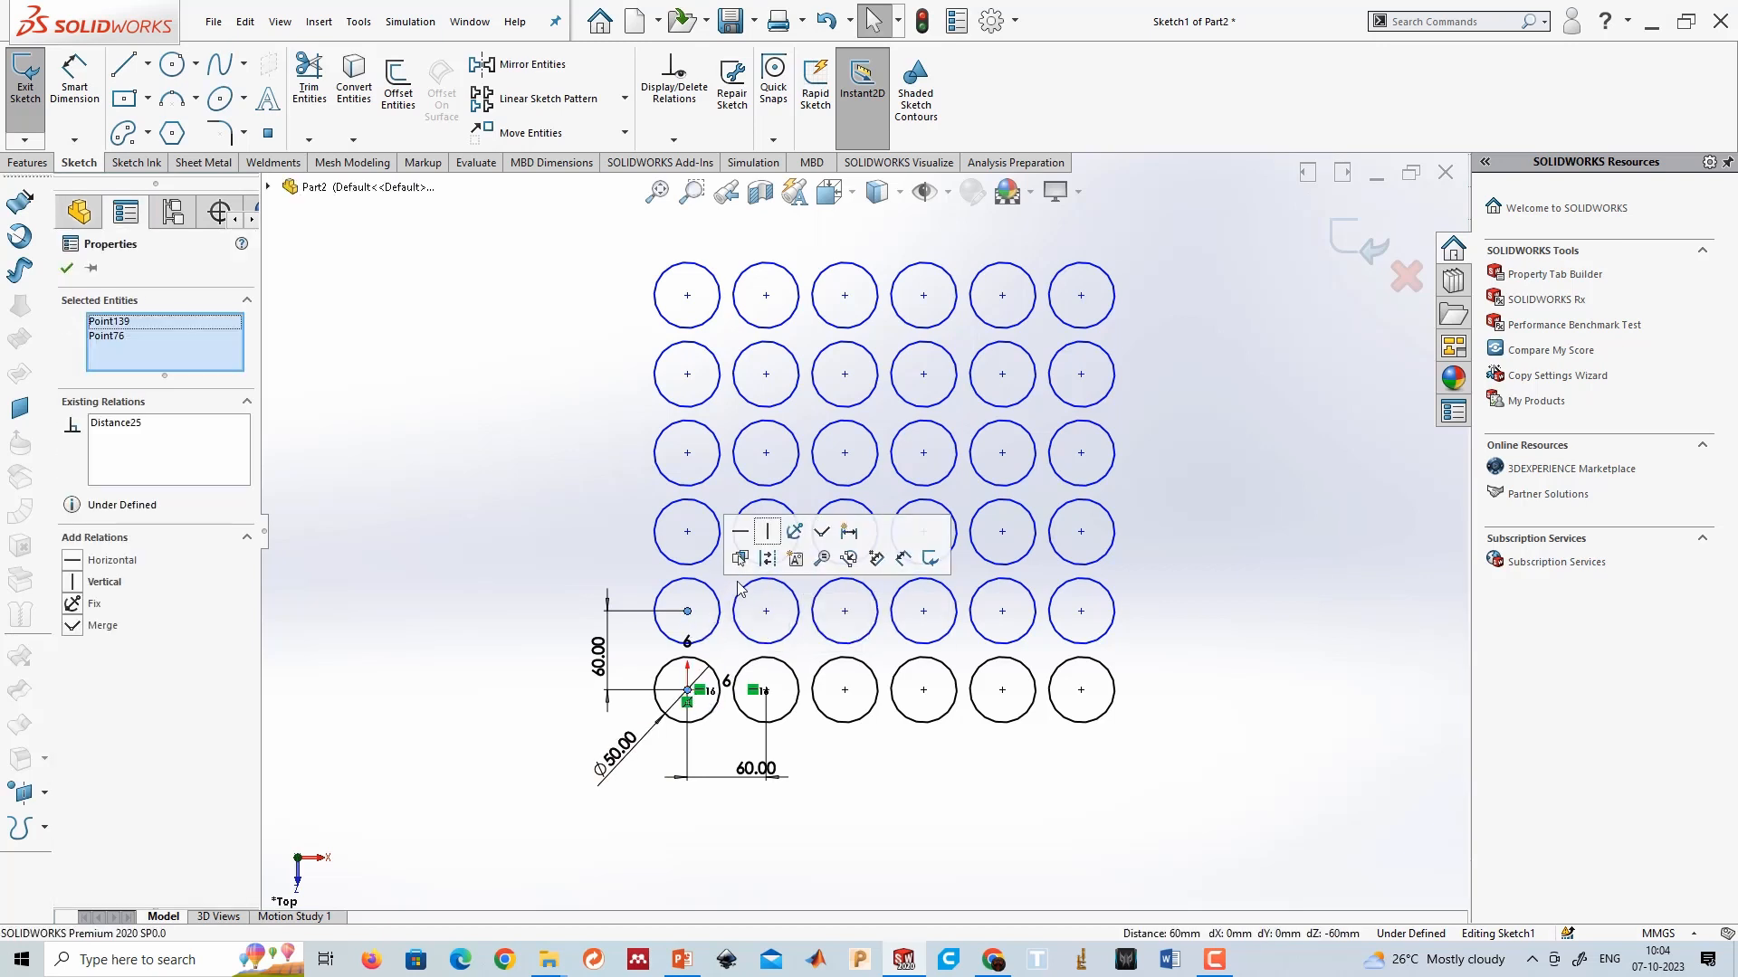
pyautogui.click(795, 528)
pyautogui.click(934, 757)
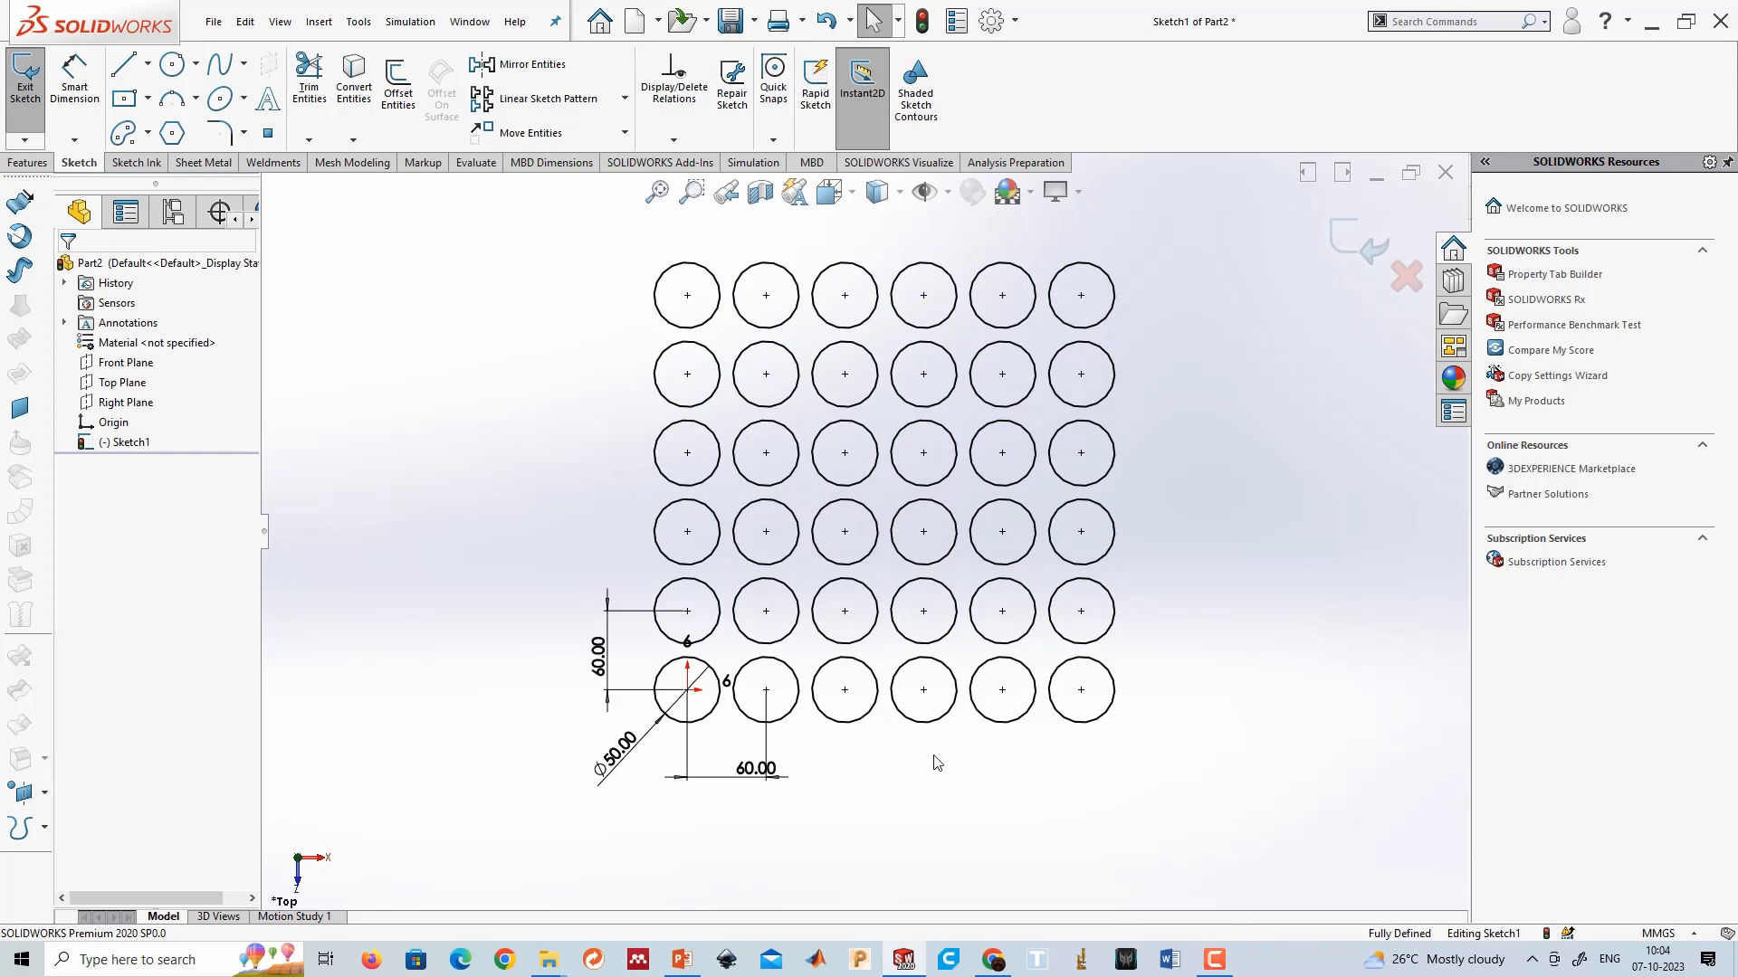
# Delete the entire grid of patterned circles together with its dimensions.
pyautogui.scroll(3, 933, 742)
pyautogui.scroll(-2, 959, 486)
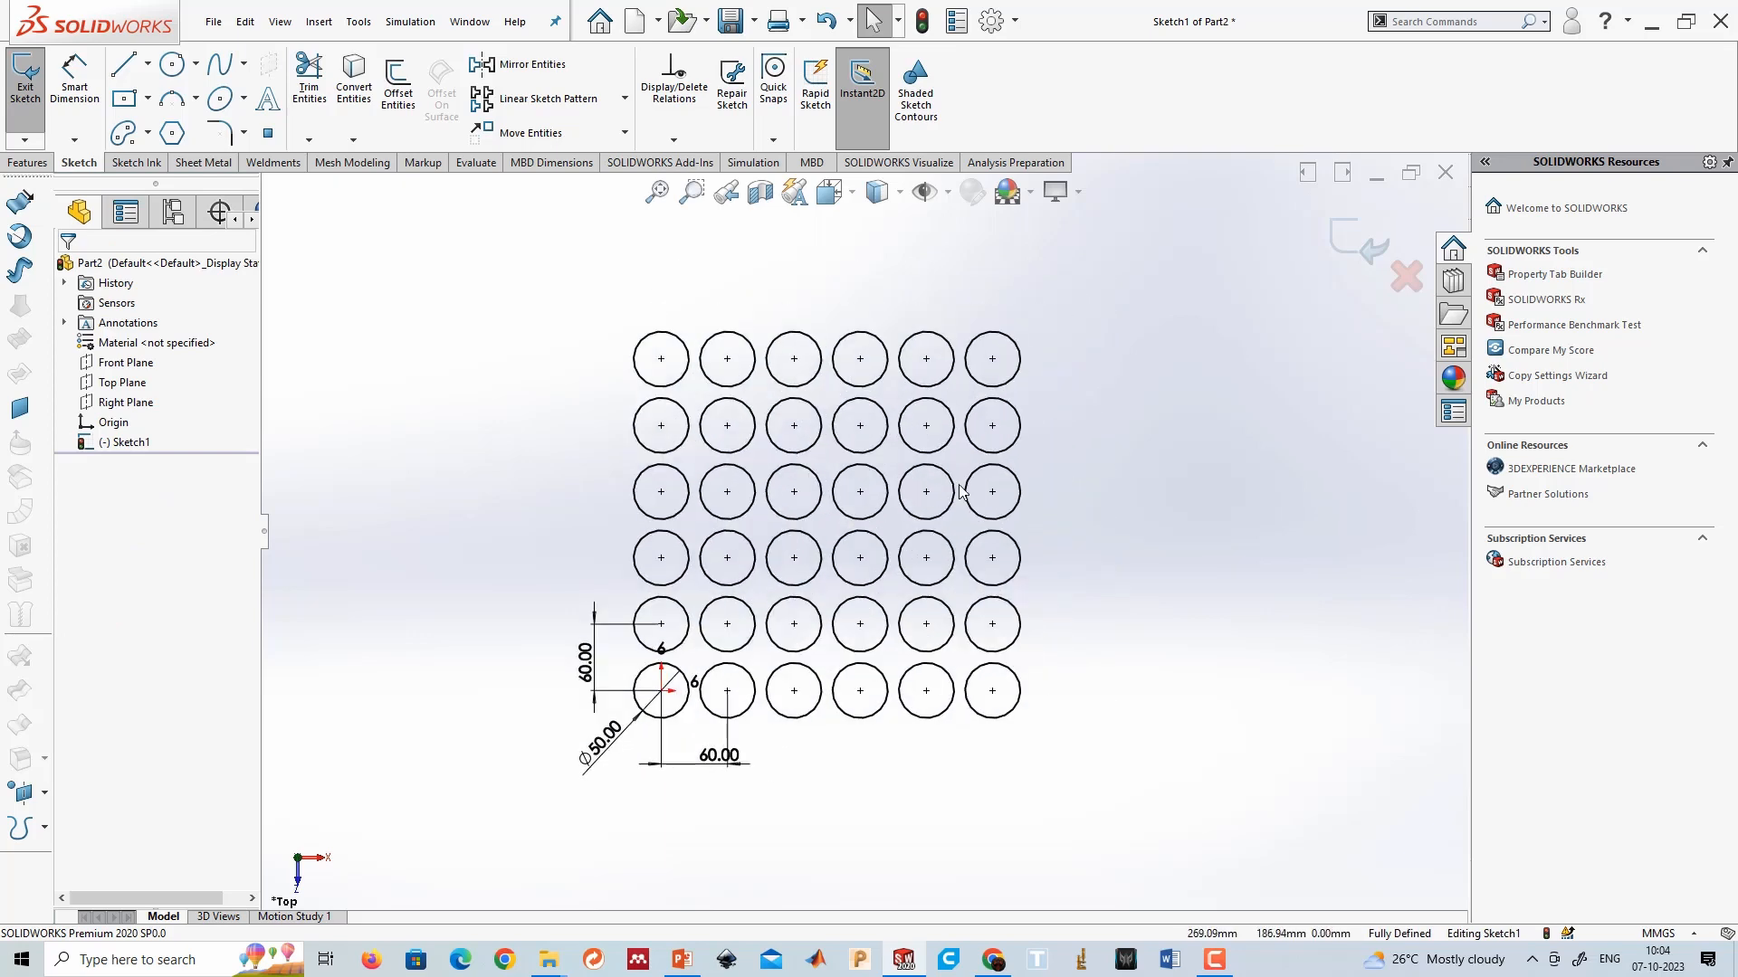
pyautogui.moveTo(1130, 771)
pyautogui.mouseDown()
pyautogui.moveTo(760, 416)
pyautogui.moveTo(559, 302)
pyautogui.mouseUp()
pyautogui.press('Delete')
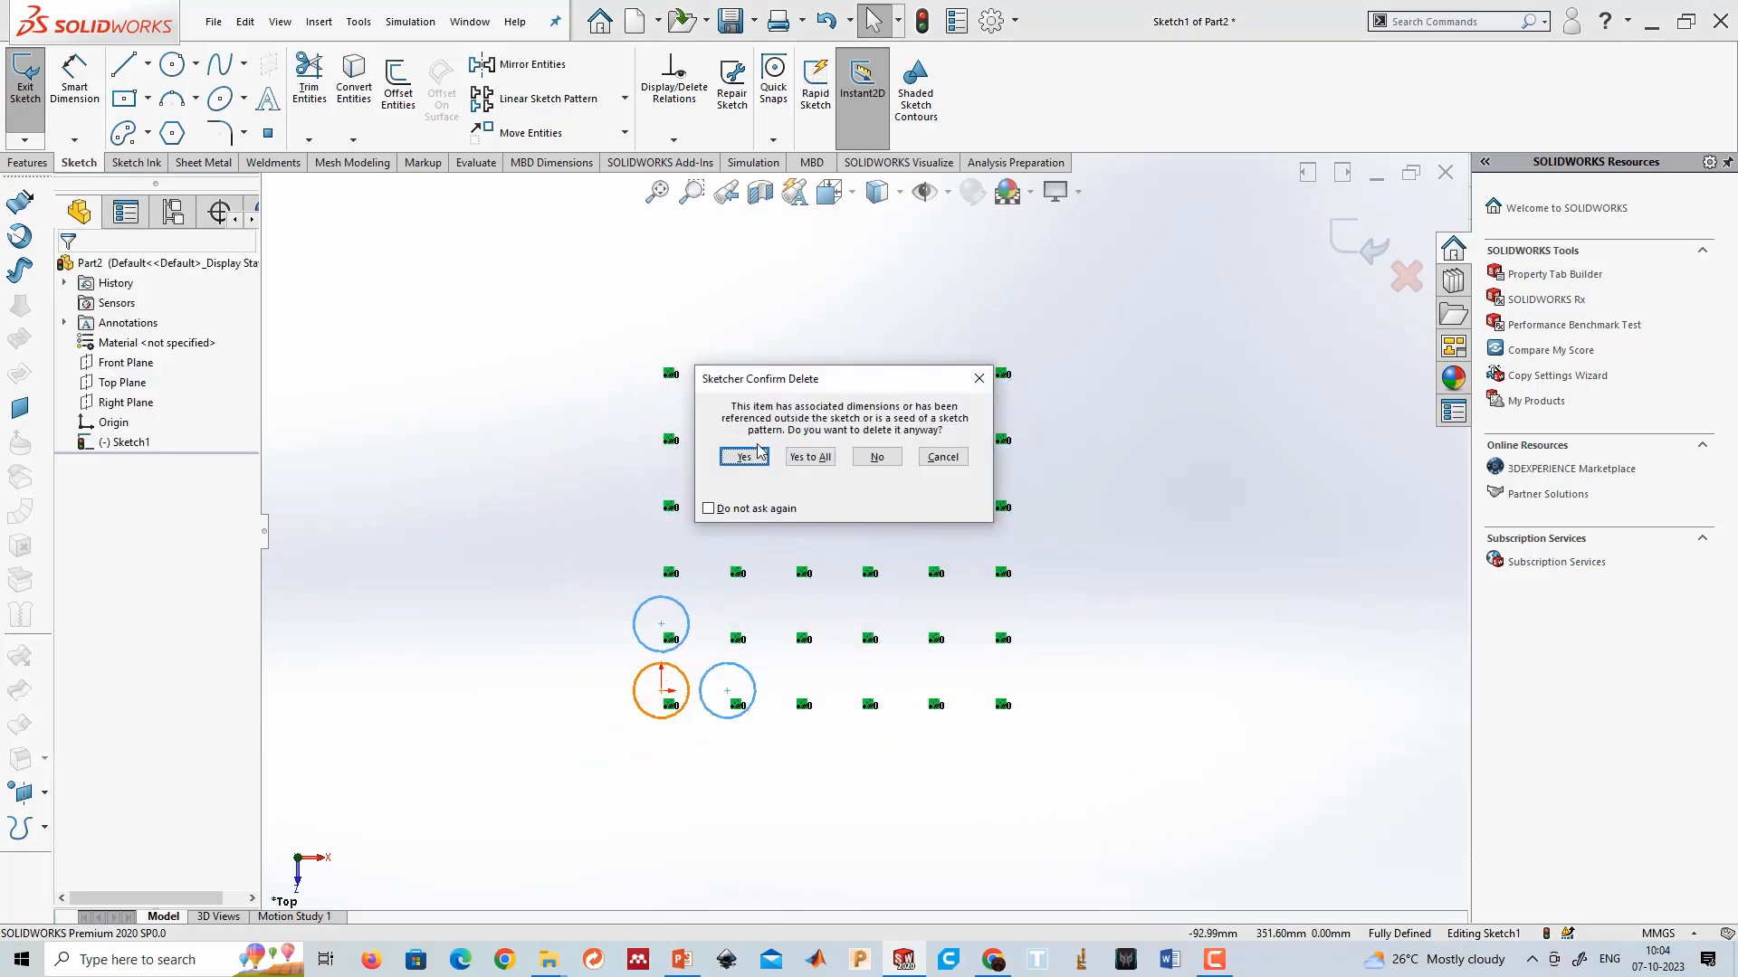
pyautogui.click(757, 454)
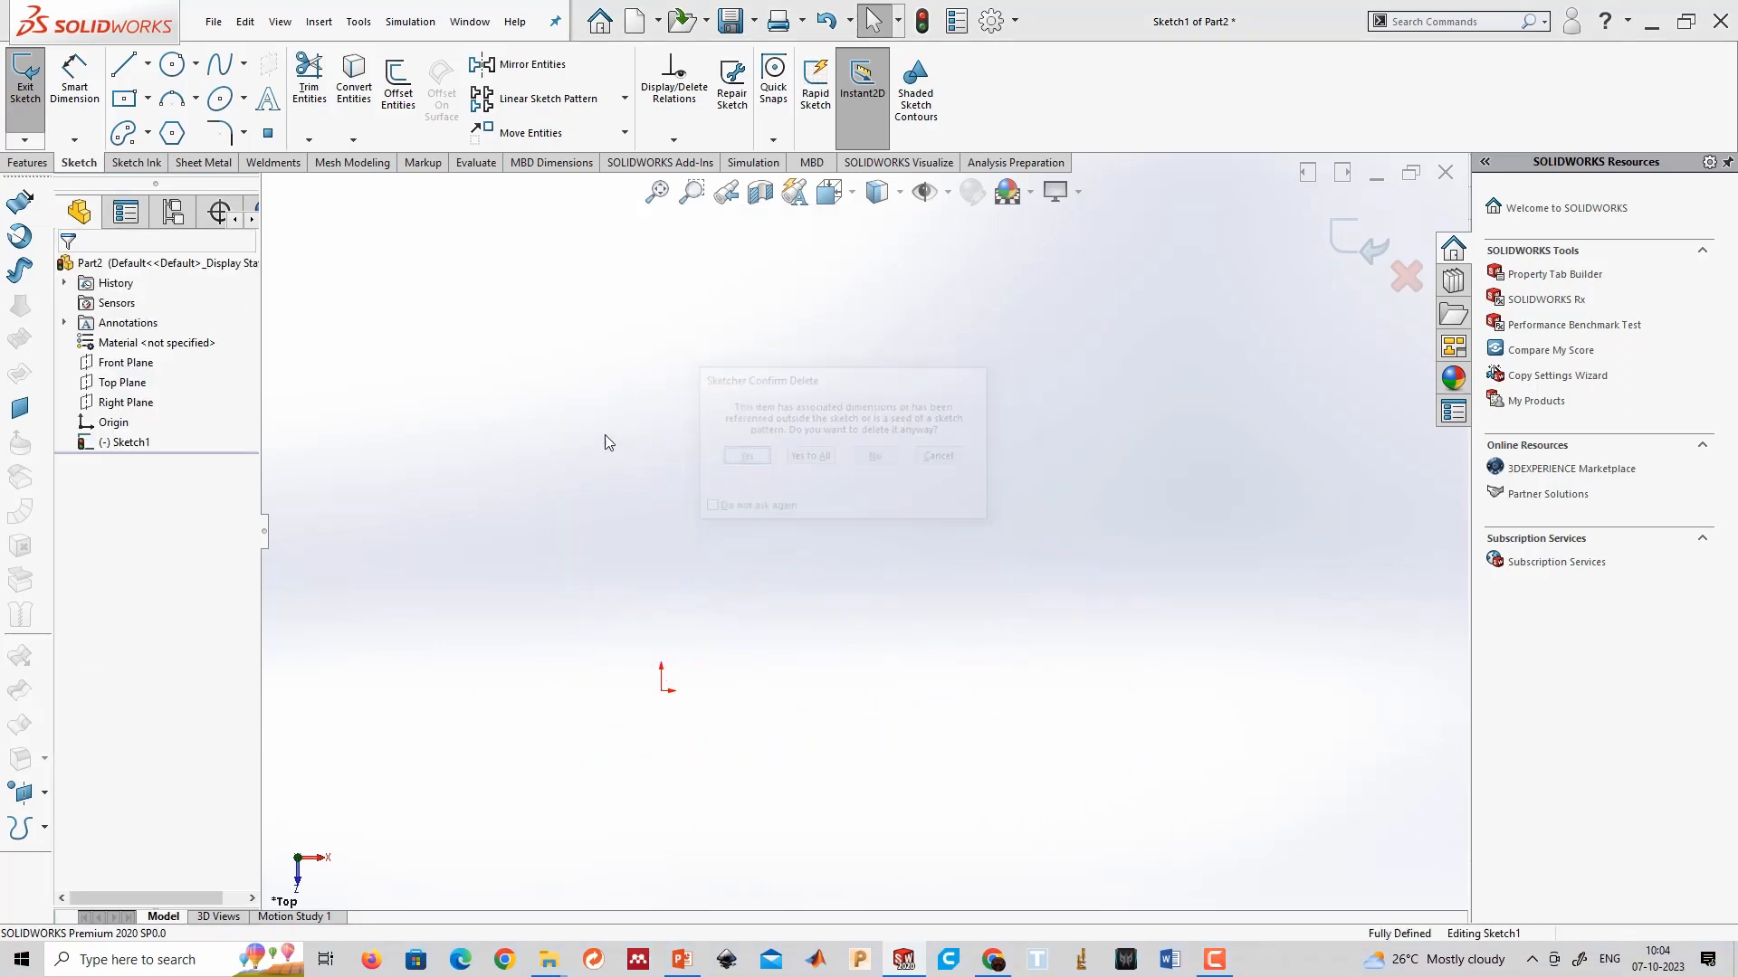
# Sketch a centre rectangle about 548 mm wide and 227 mm high, centred on the origin.
pyautogui.click(148, 98)
pyautogui.click(181, 147)
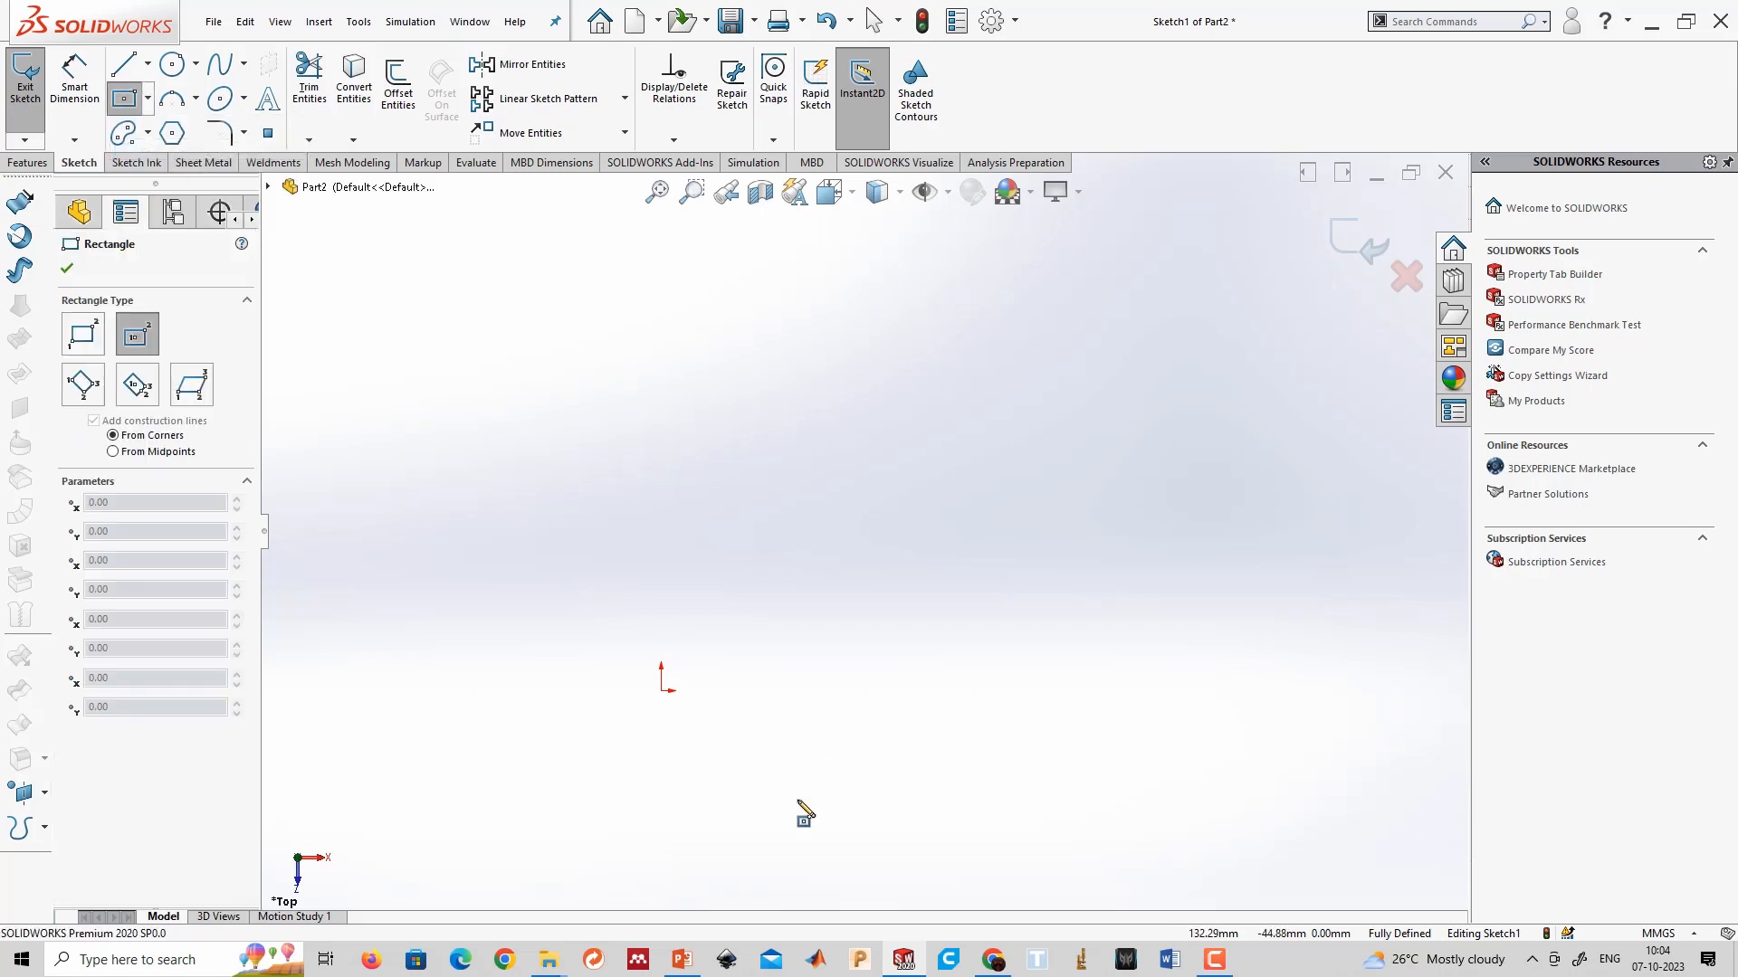
pyautogui.click(662, 693)
pyautogui.click(962, 803)
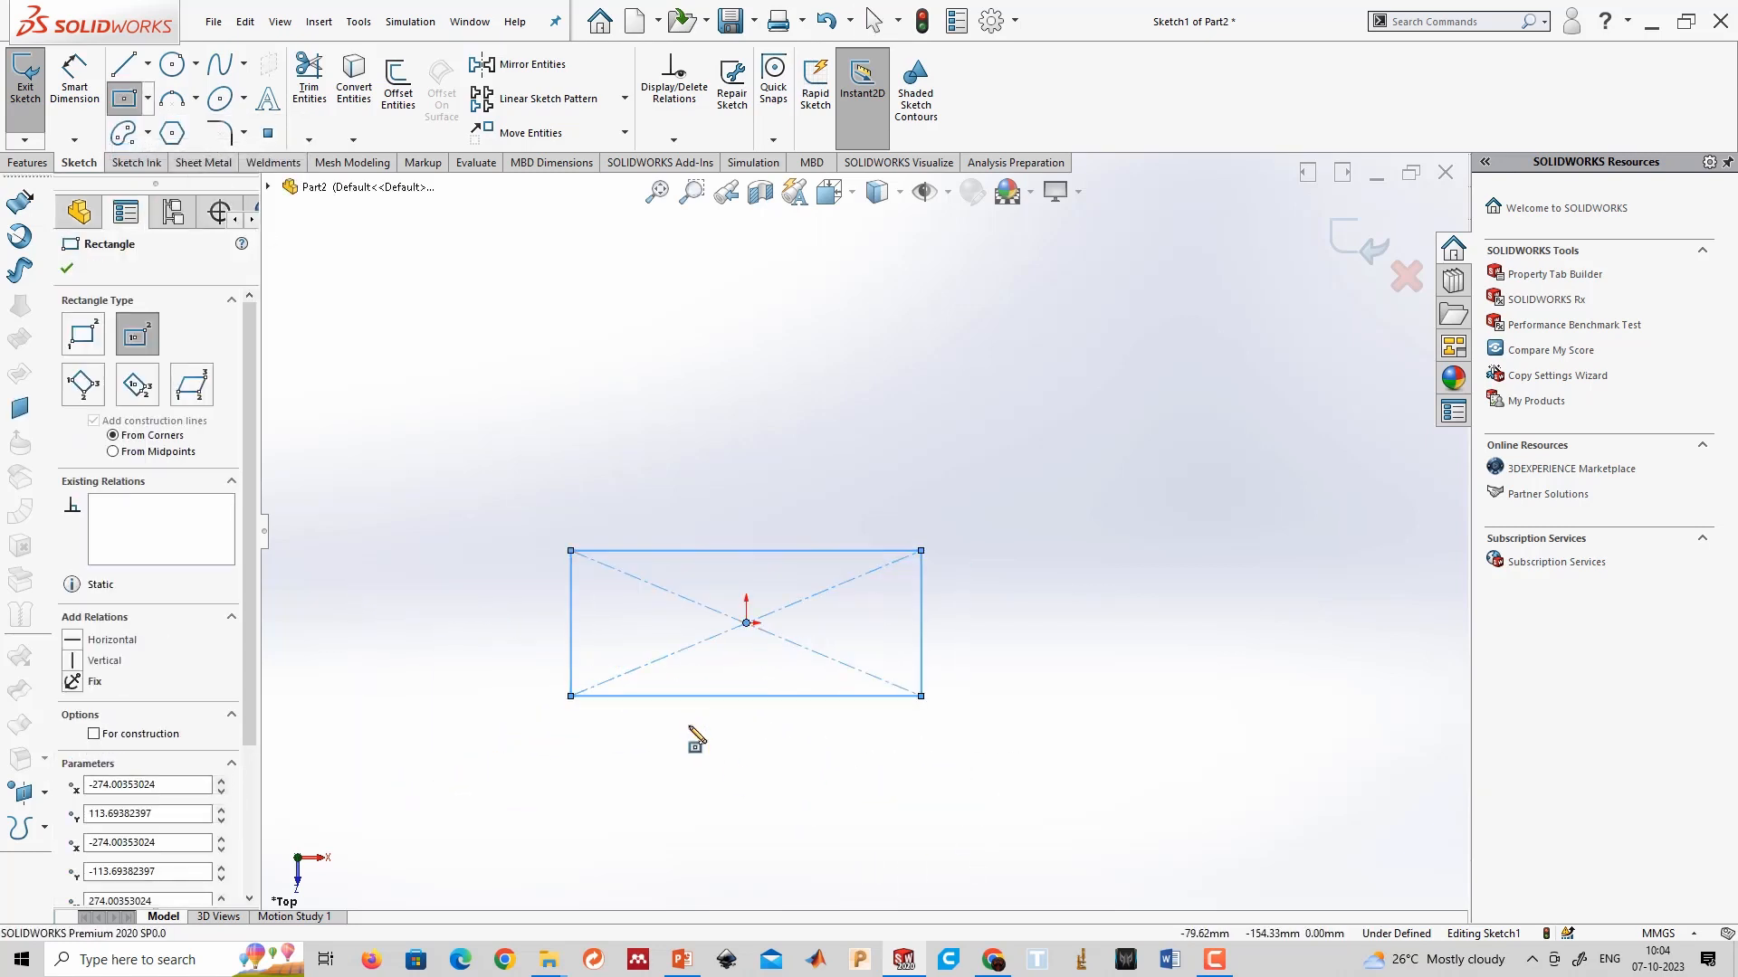
pyautogui.press('Escape')
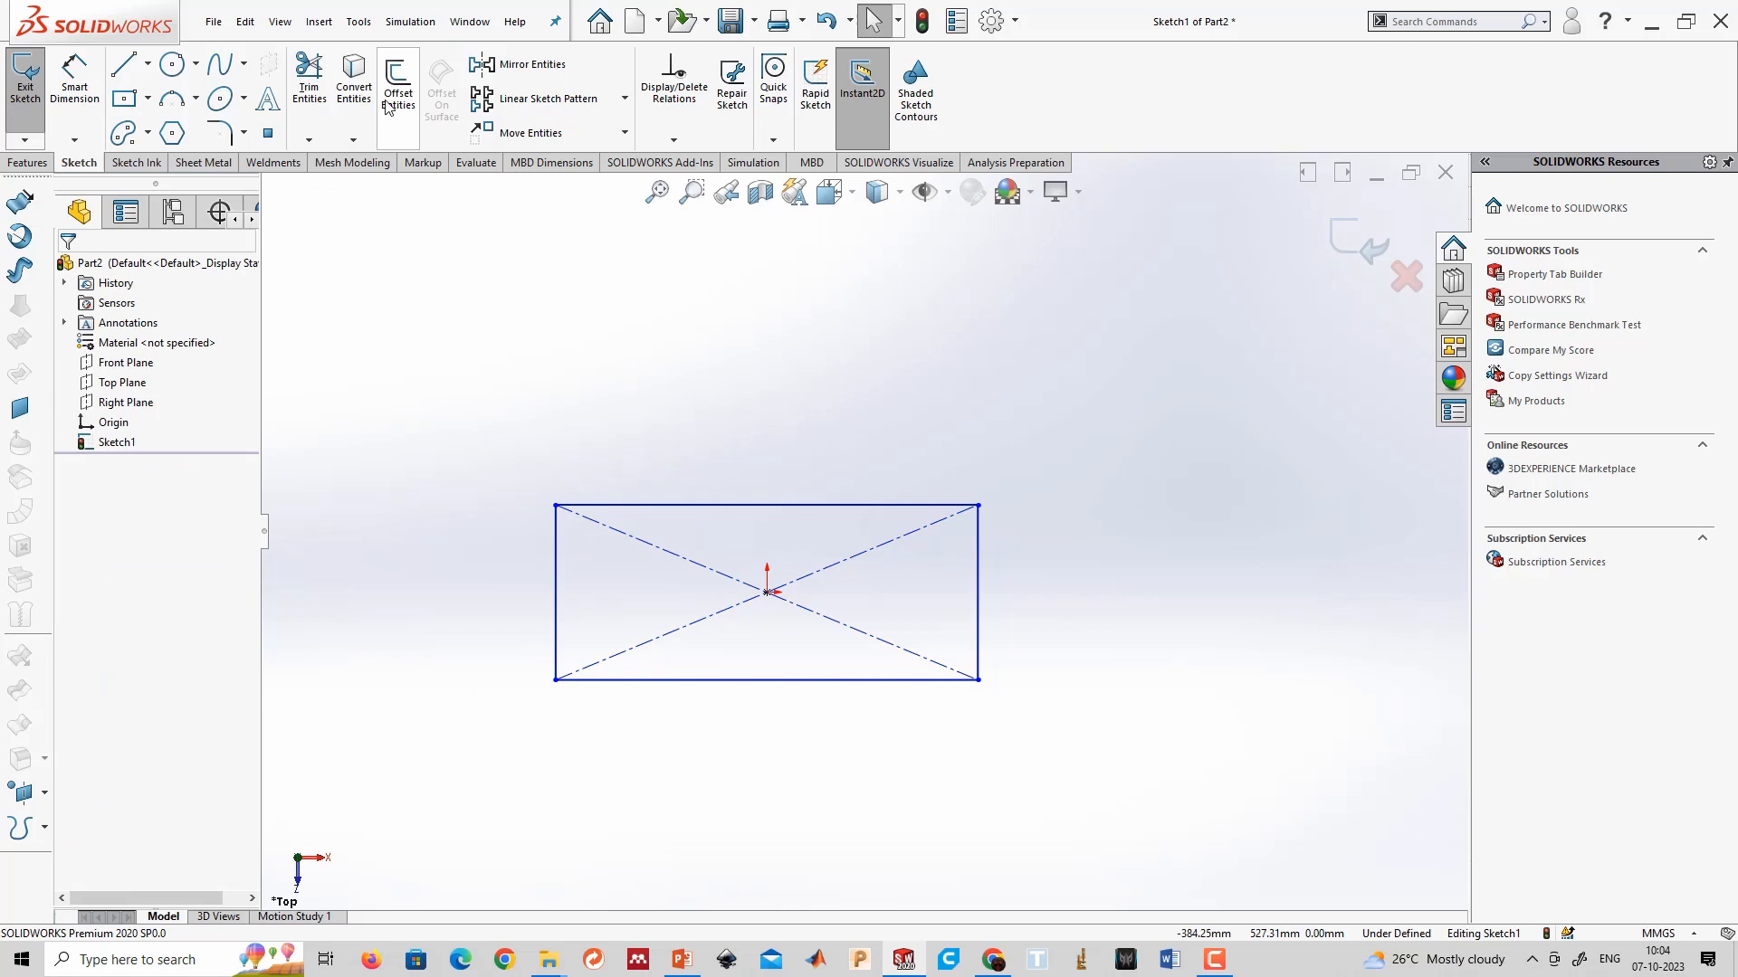
# Sketch a circle centred on the origin that crosses the rectangle's upper and lower edges but stays within its width.
pyautogui.click(172, 64)
pyautogui.click(769, 594)
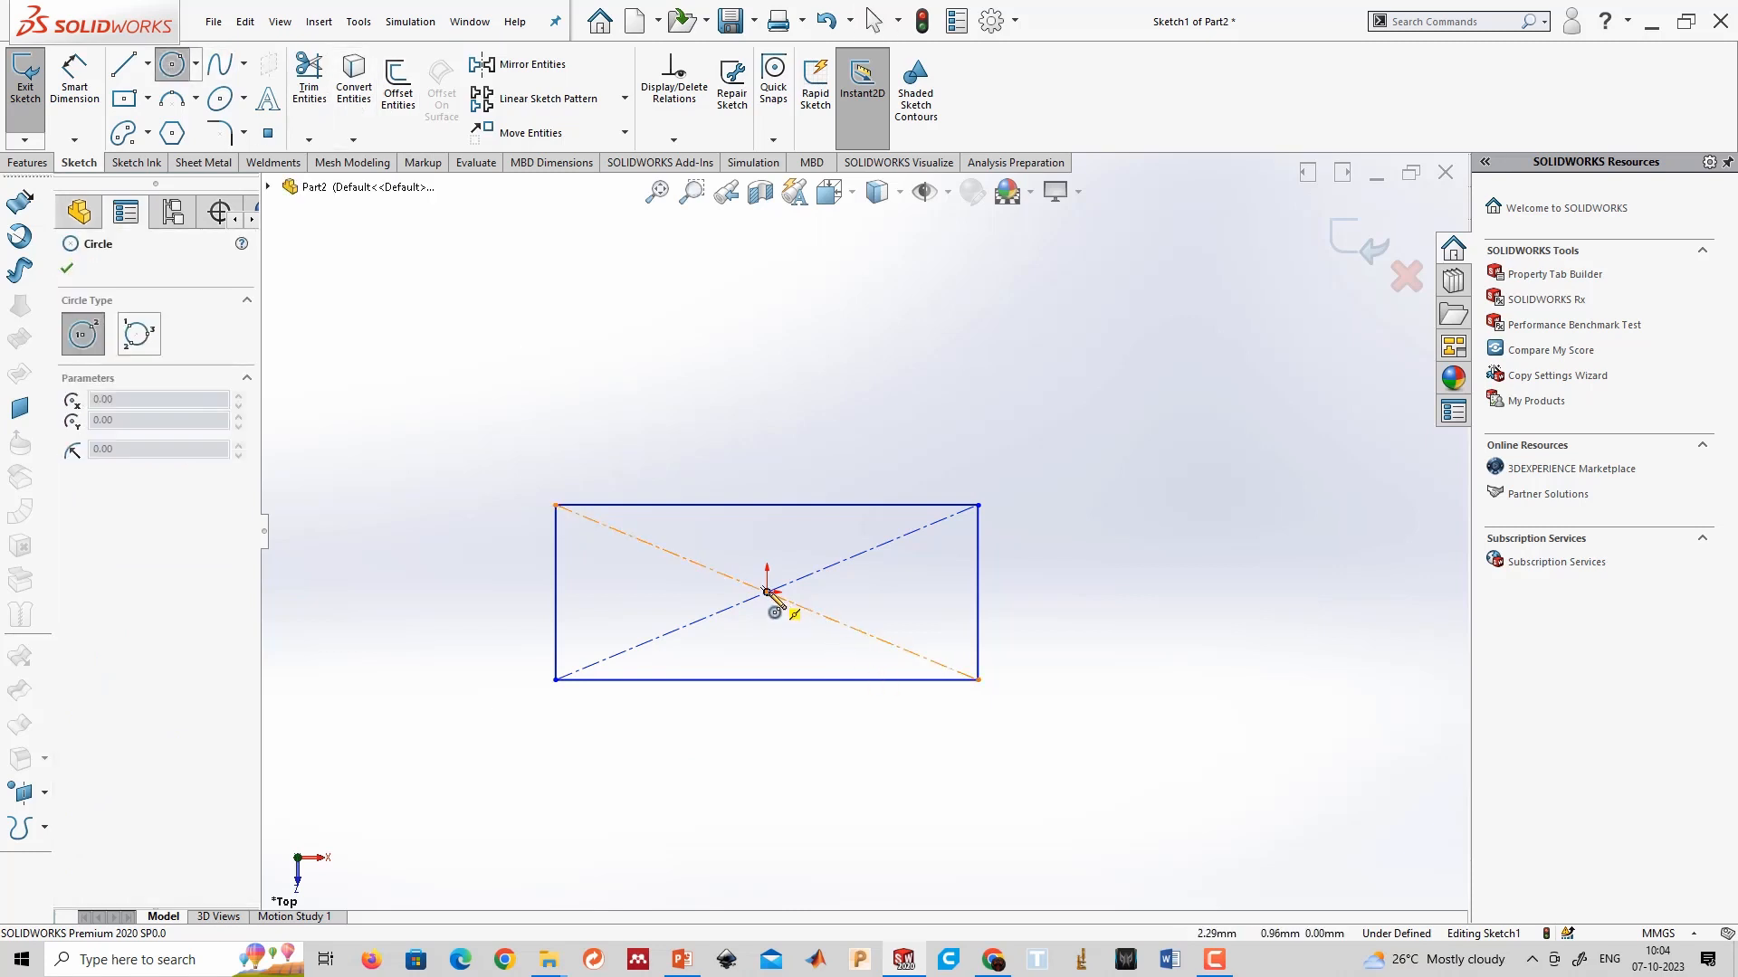
pyautogui.click(894, 724)
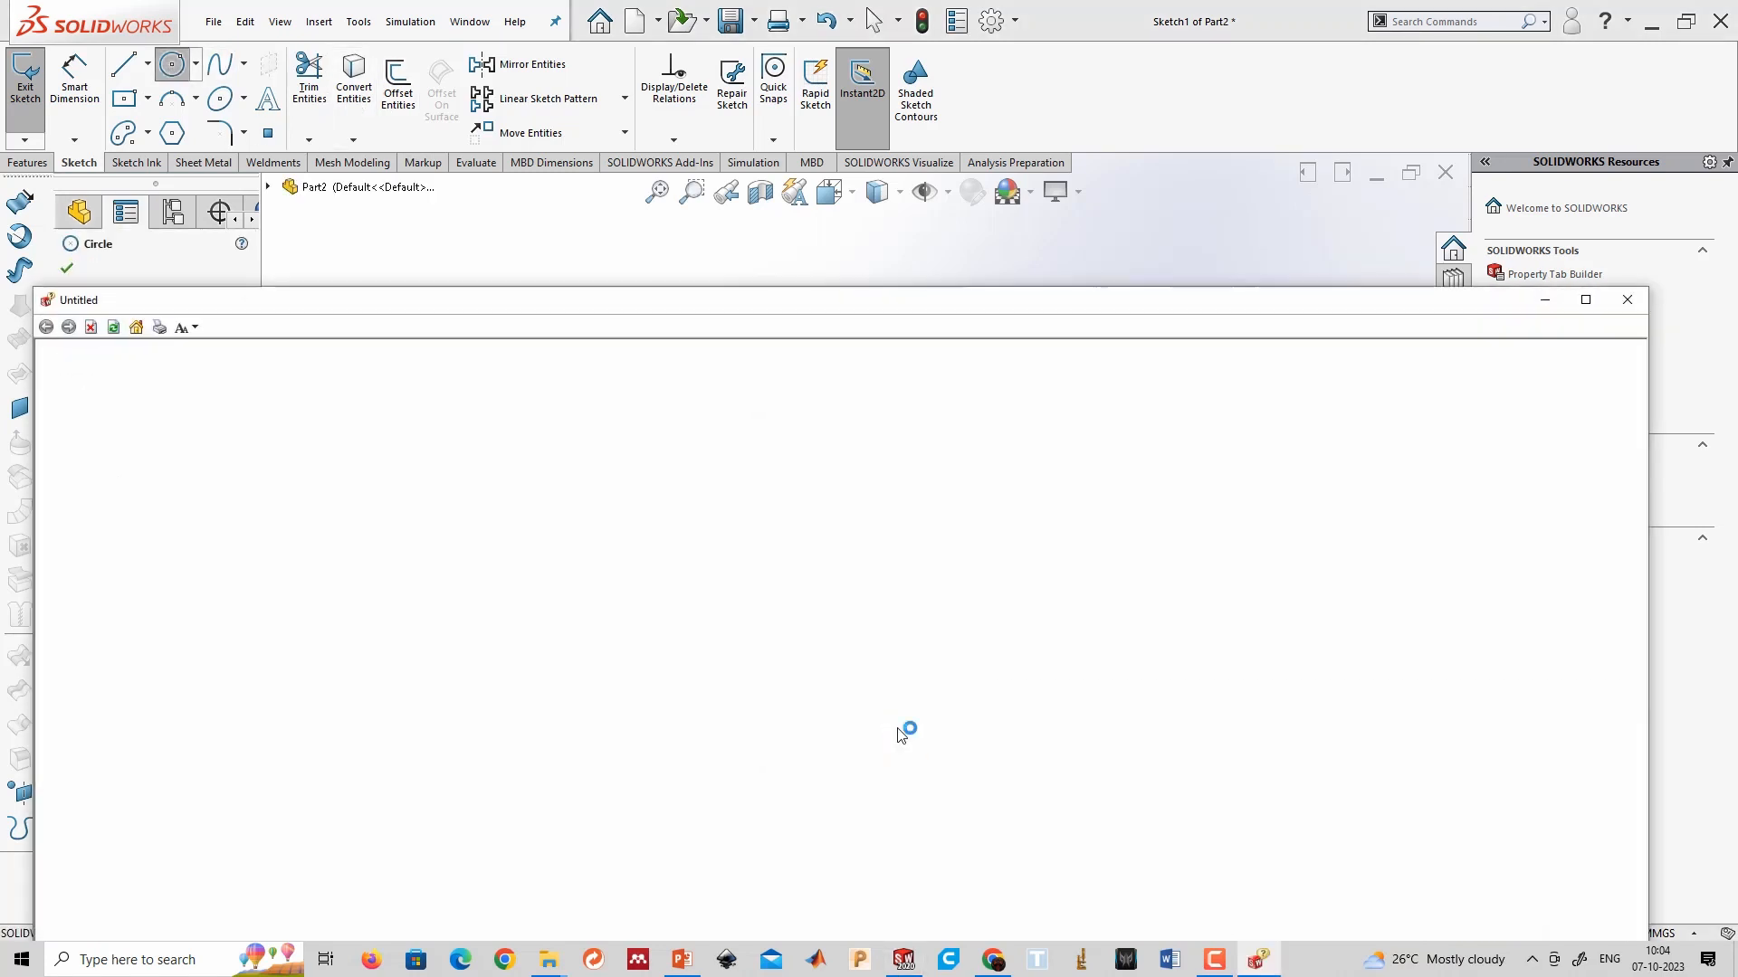
pyautogui.click(1626, 305)
pyautogui.press('Escape')
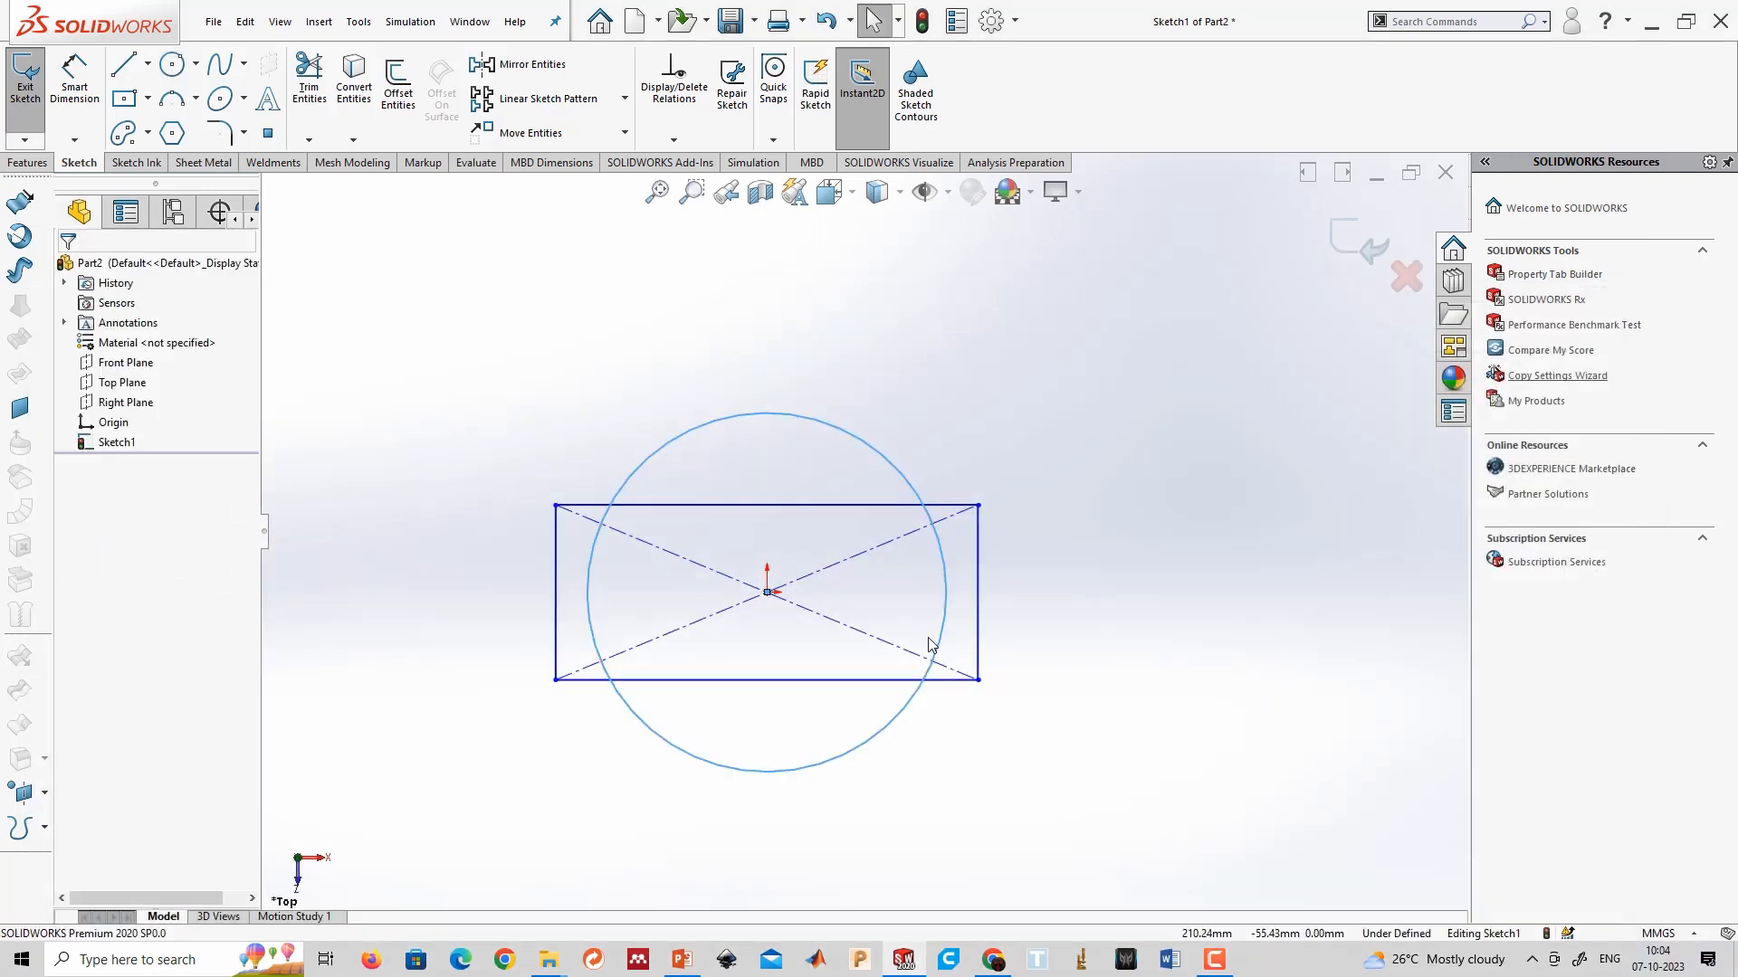
pyautogui.scroll(-2, 810, 765)
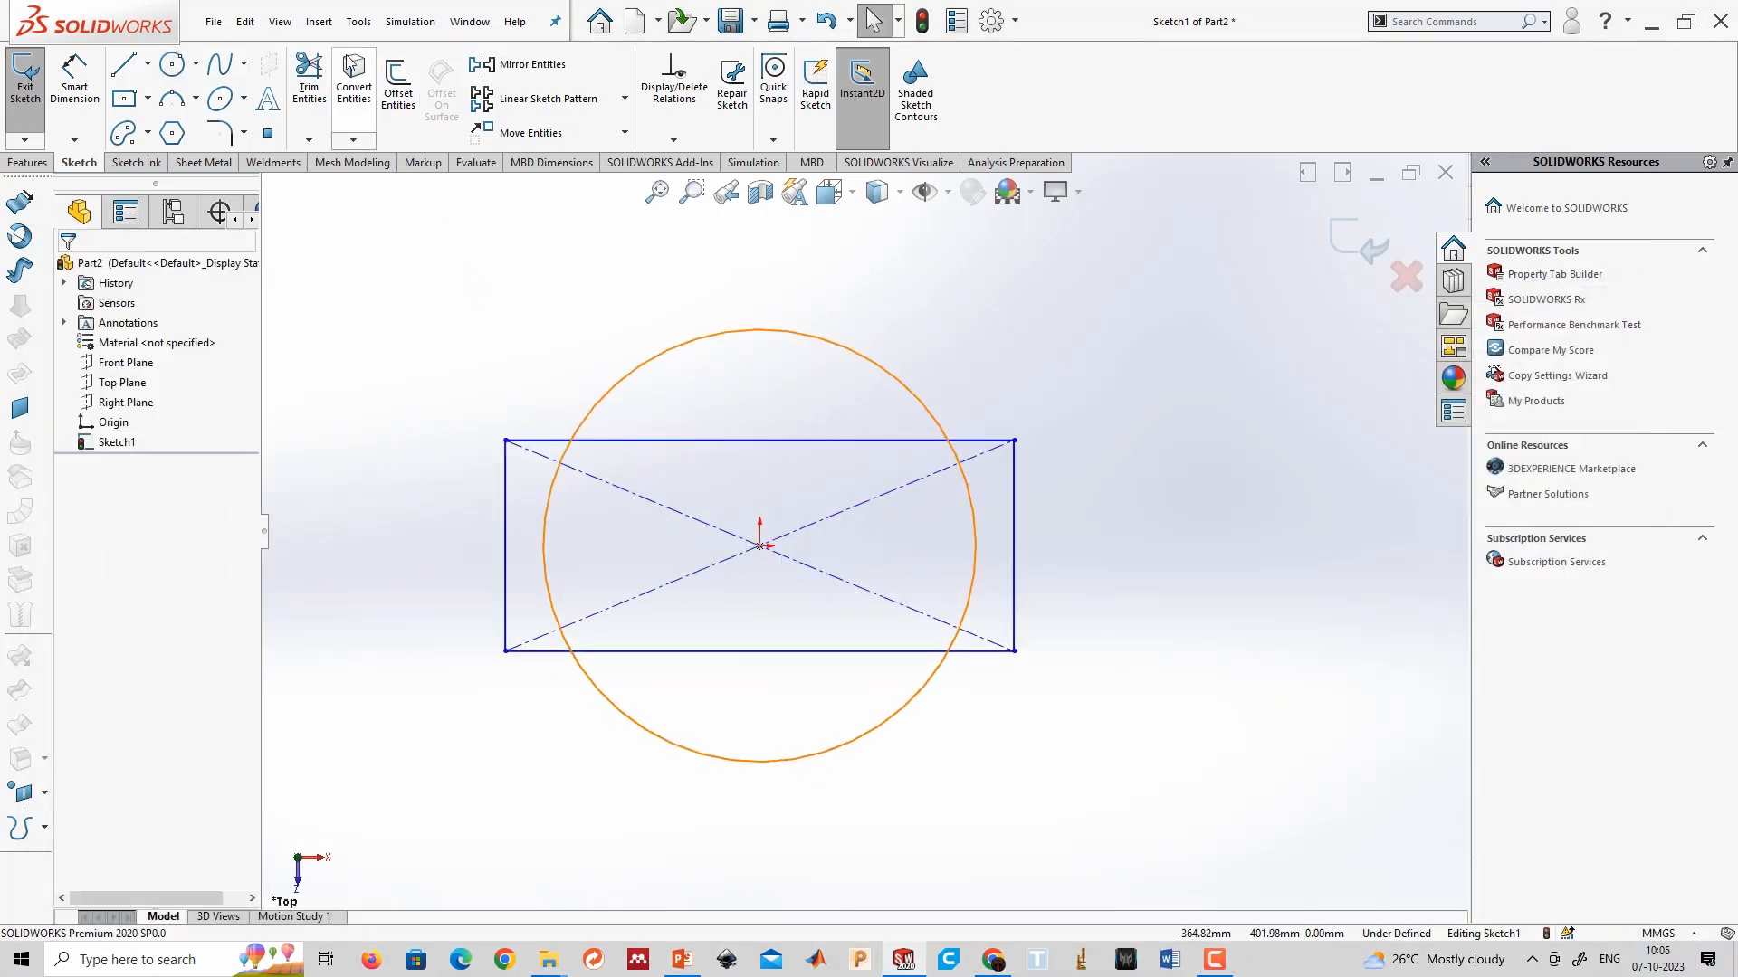
# Power trim the rectangle's long edges inside the circle and the circle's two side arcs inside the rectangle.
pyautogui.click(309, 83)
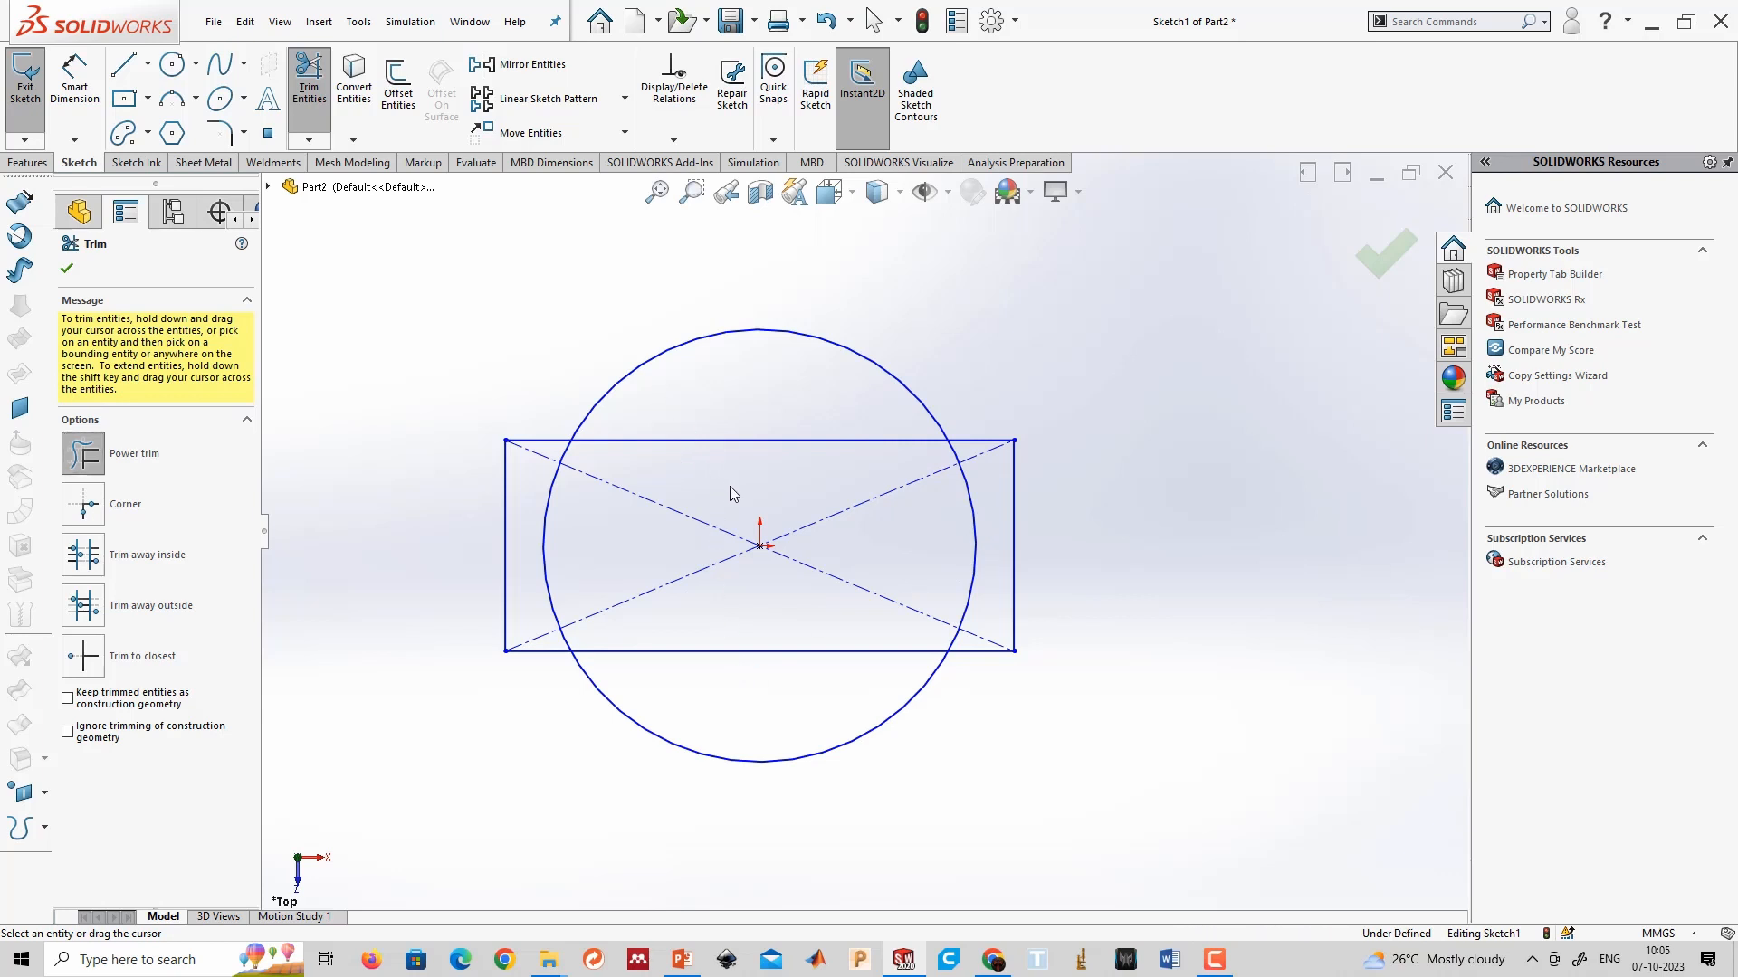
pyautogui.moveTo(733, 493); pyautogui.dragTo(721, 422)
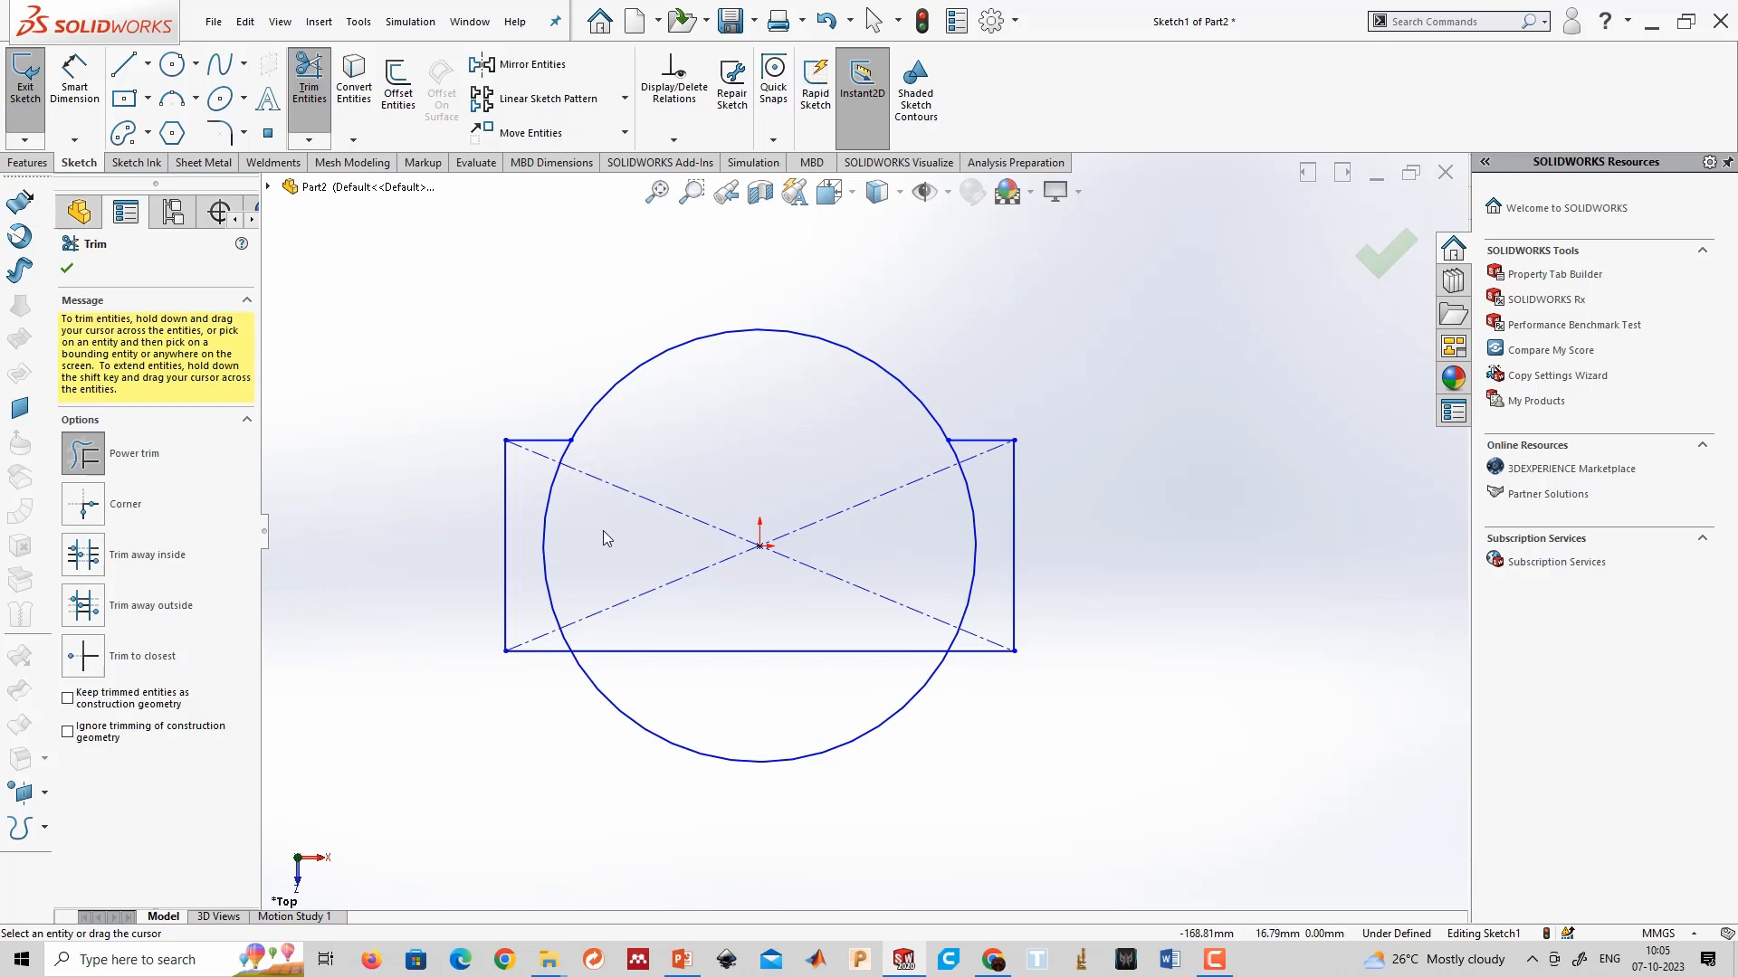
pyautogui.moveTo(553, 574); pyautogui.dragTo(529, 583)
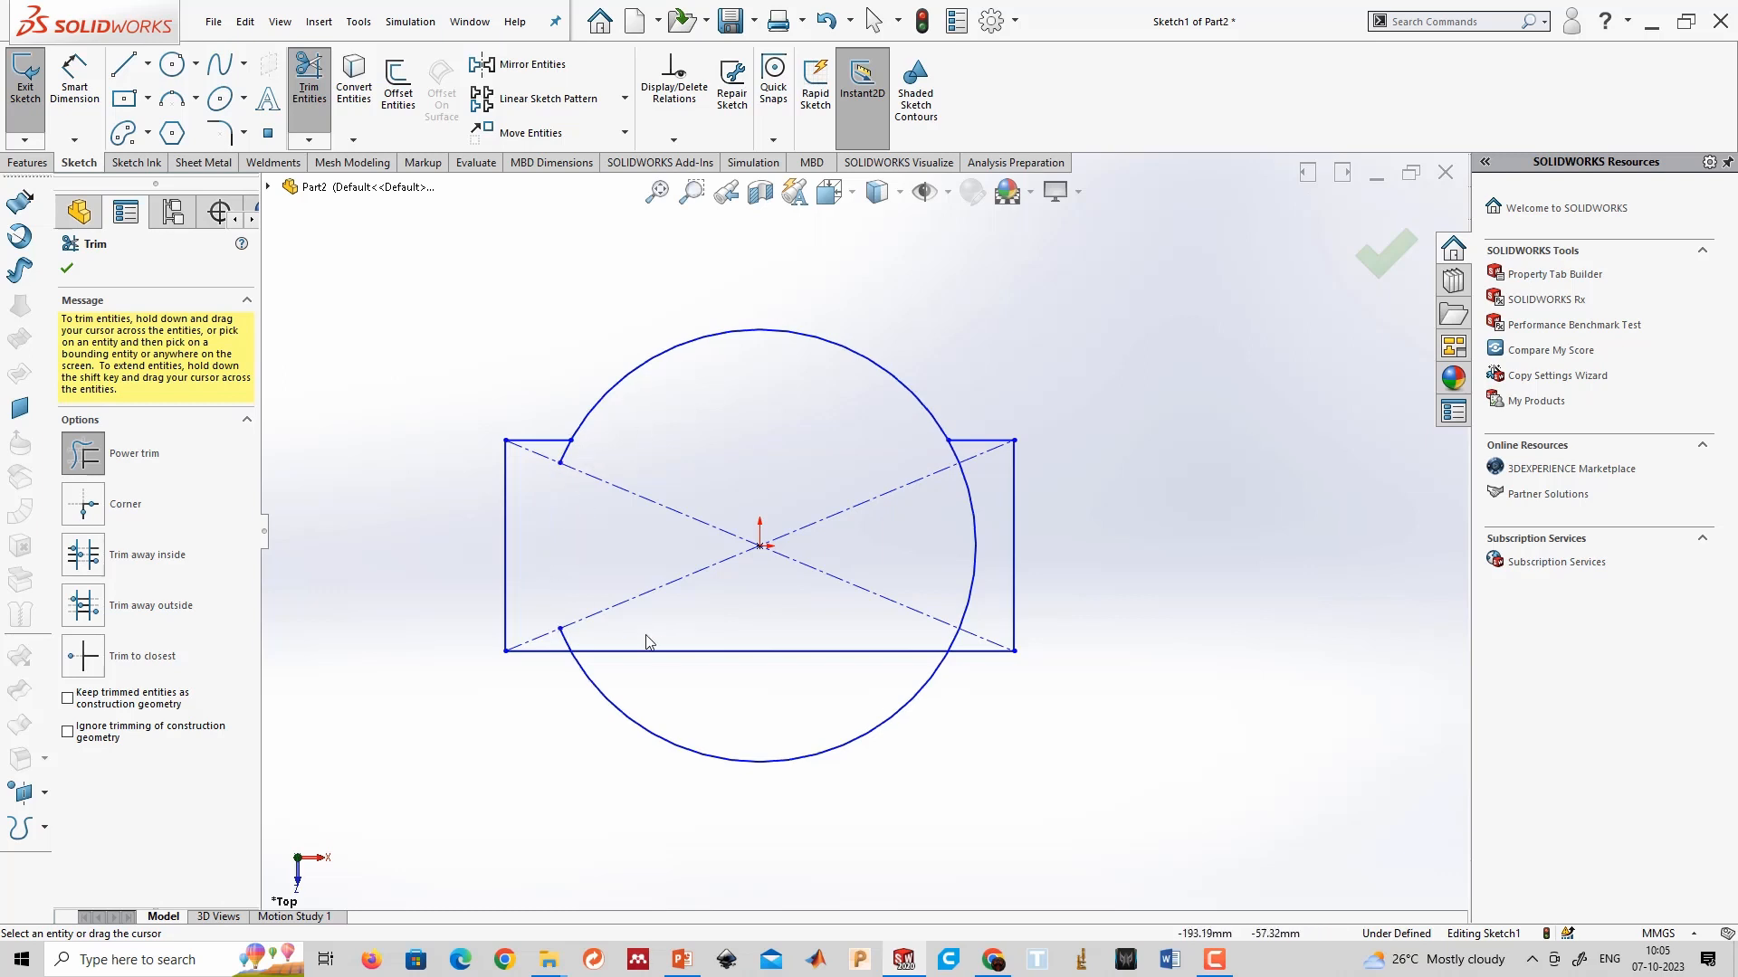
pyautogui.moveTo(710, 621); pyautogui.dragTo(720, 681)
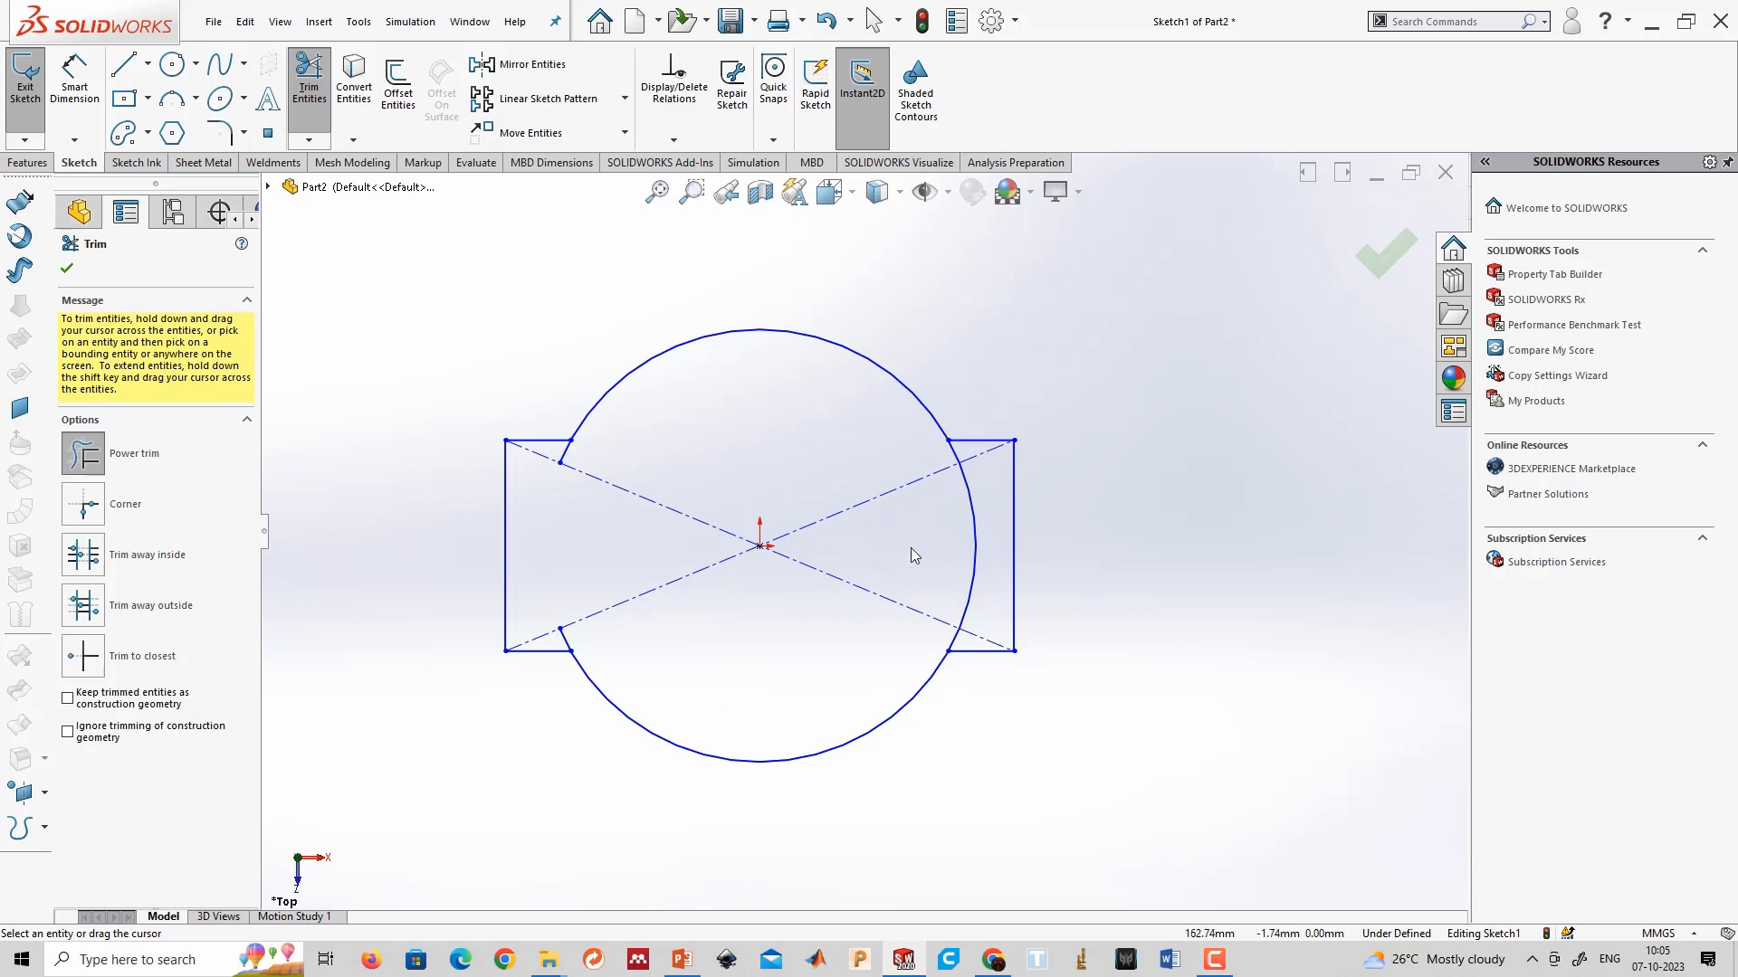
pyautogui.moveTo(910, 546); pyautogui.dragTo(993, 536)
# Trim the leftover arc stubs inside the rectangle's four corners to leave one continuous outer outline.
pyautogui.scroll(-5, 858, 550)
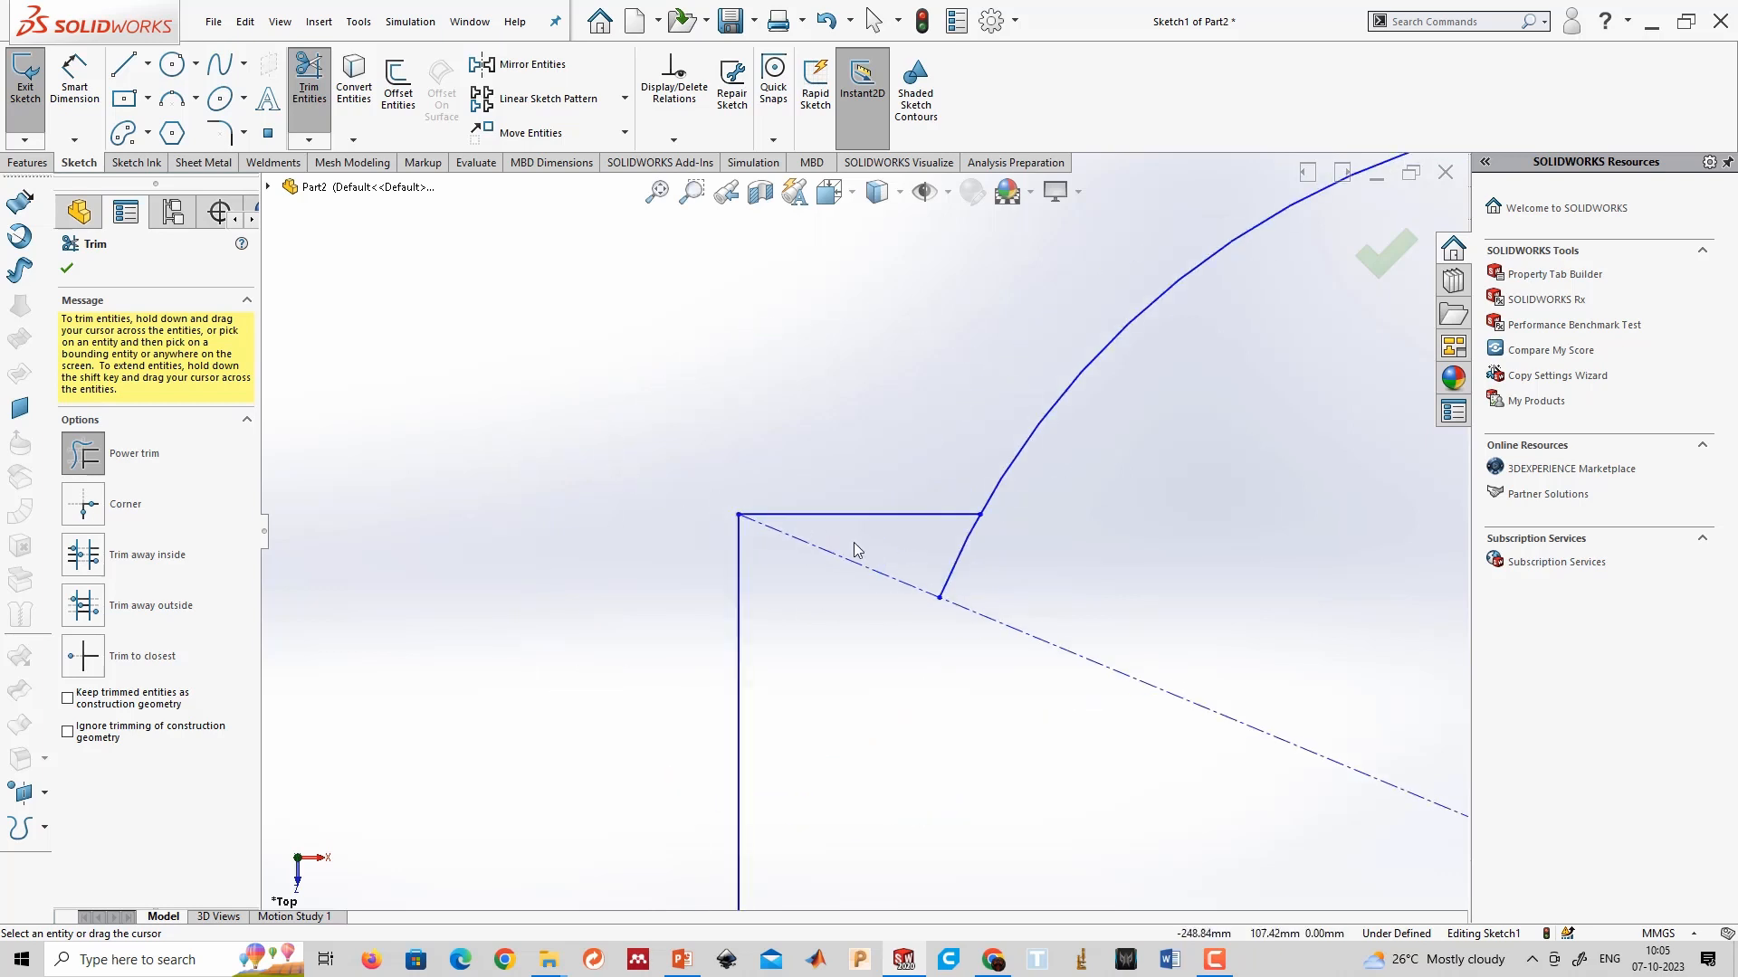
pyautogui.scroll(5, 946, 565)
pyautogui.scroll(-4, 959, 668)
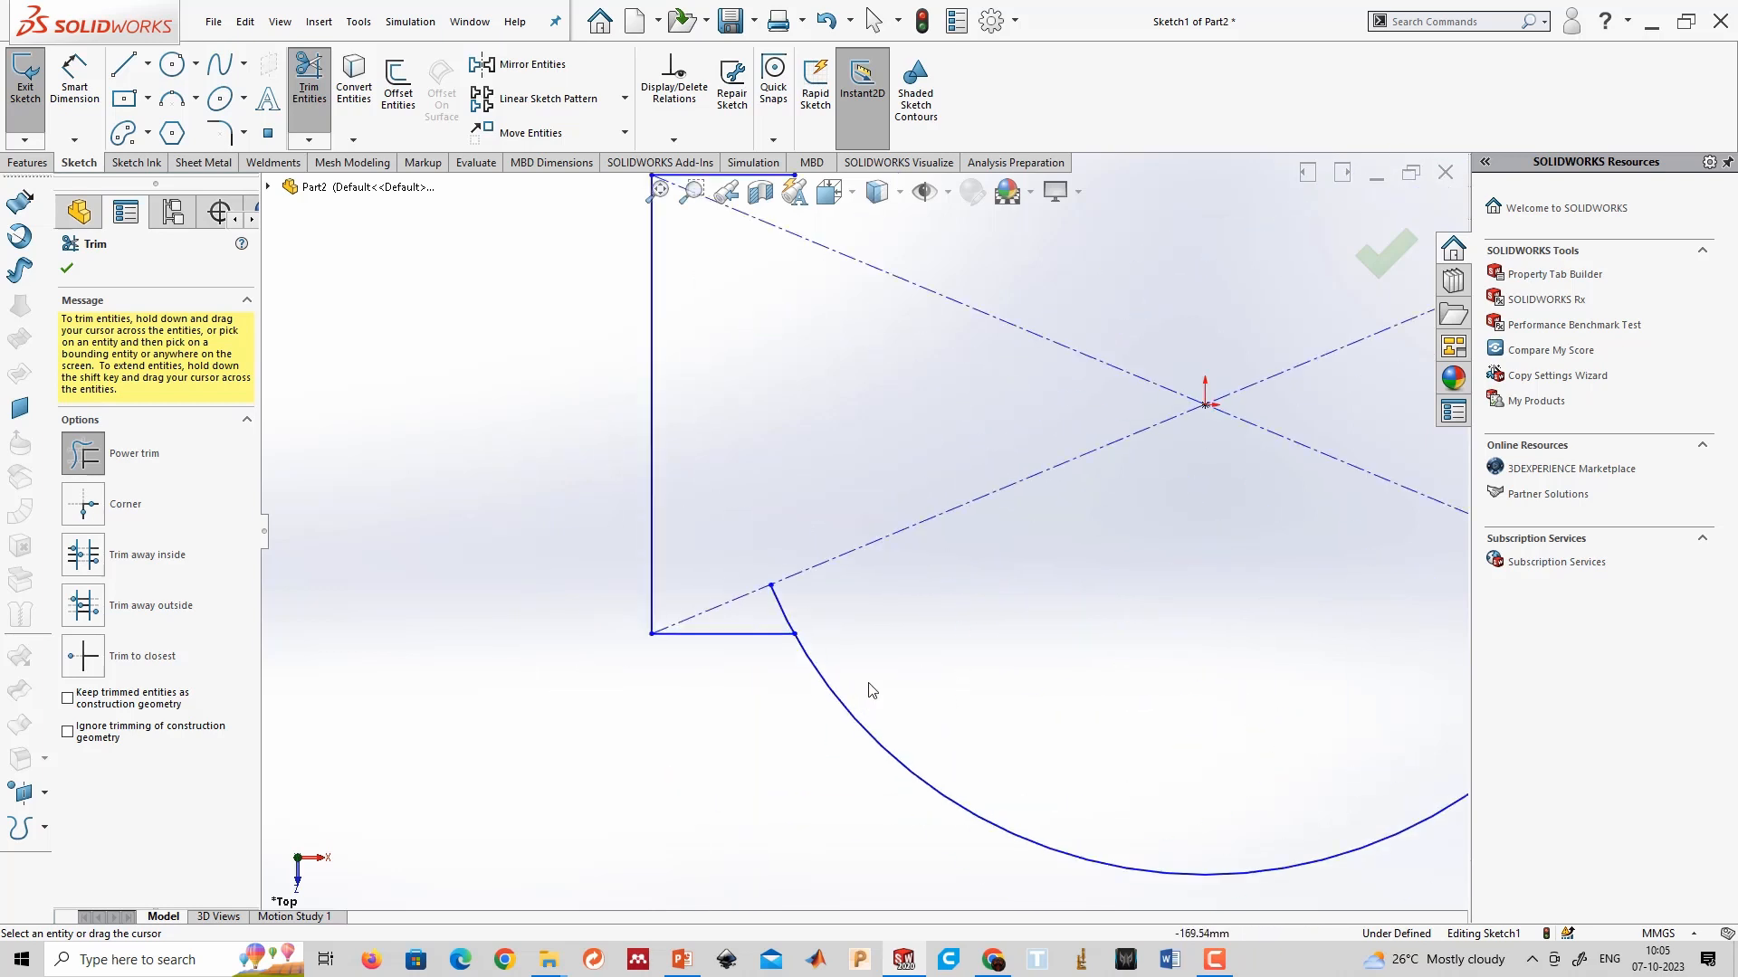
pyautogui.moveTo(788, 609); pyautogui.dragTo(767, 617)
pyautogui.scroll(4, 1090, 573)
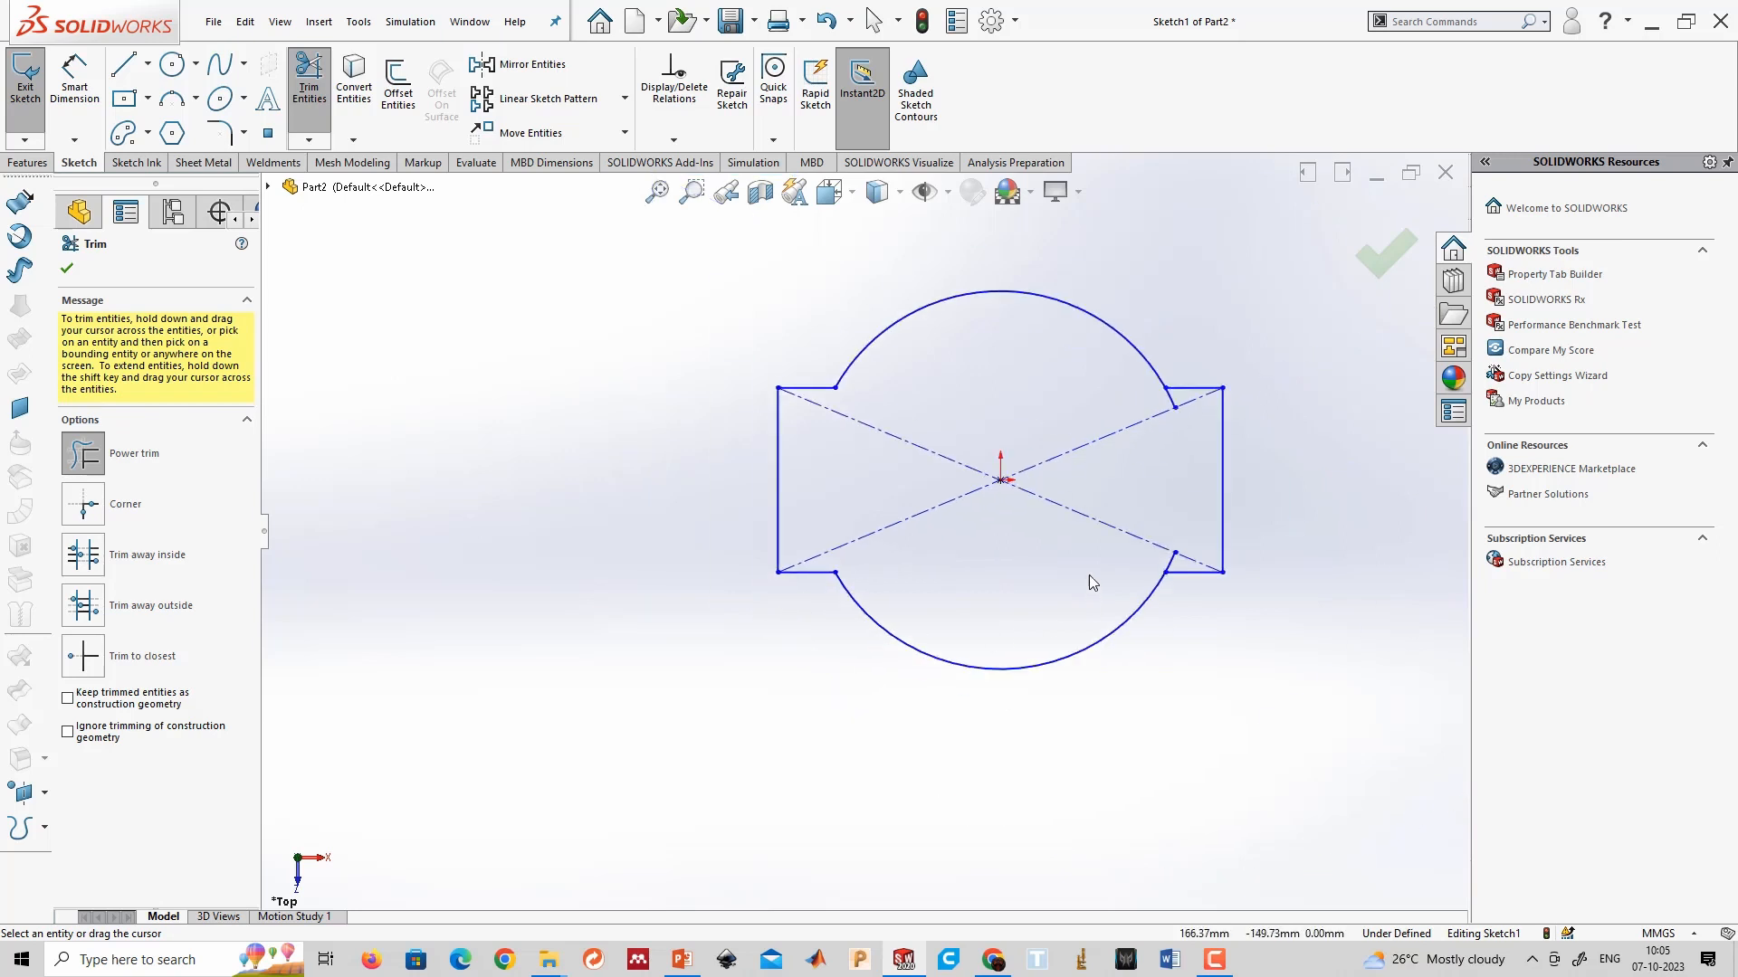
pyautogui.scroll(-4, 1110, 582)
pyautogui.moveTo(1099, 529); pyautogui.dragTo(1066, 507)
pyautogui.scroll(5, 1066, 506)
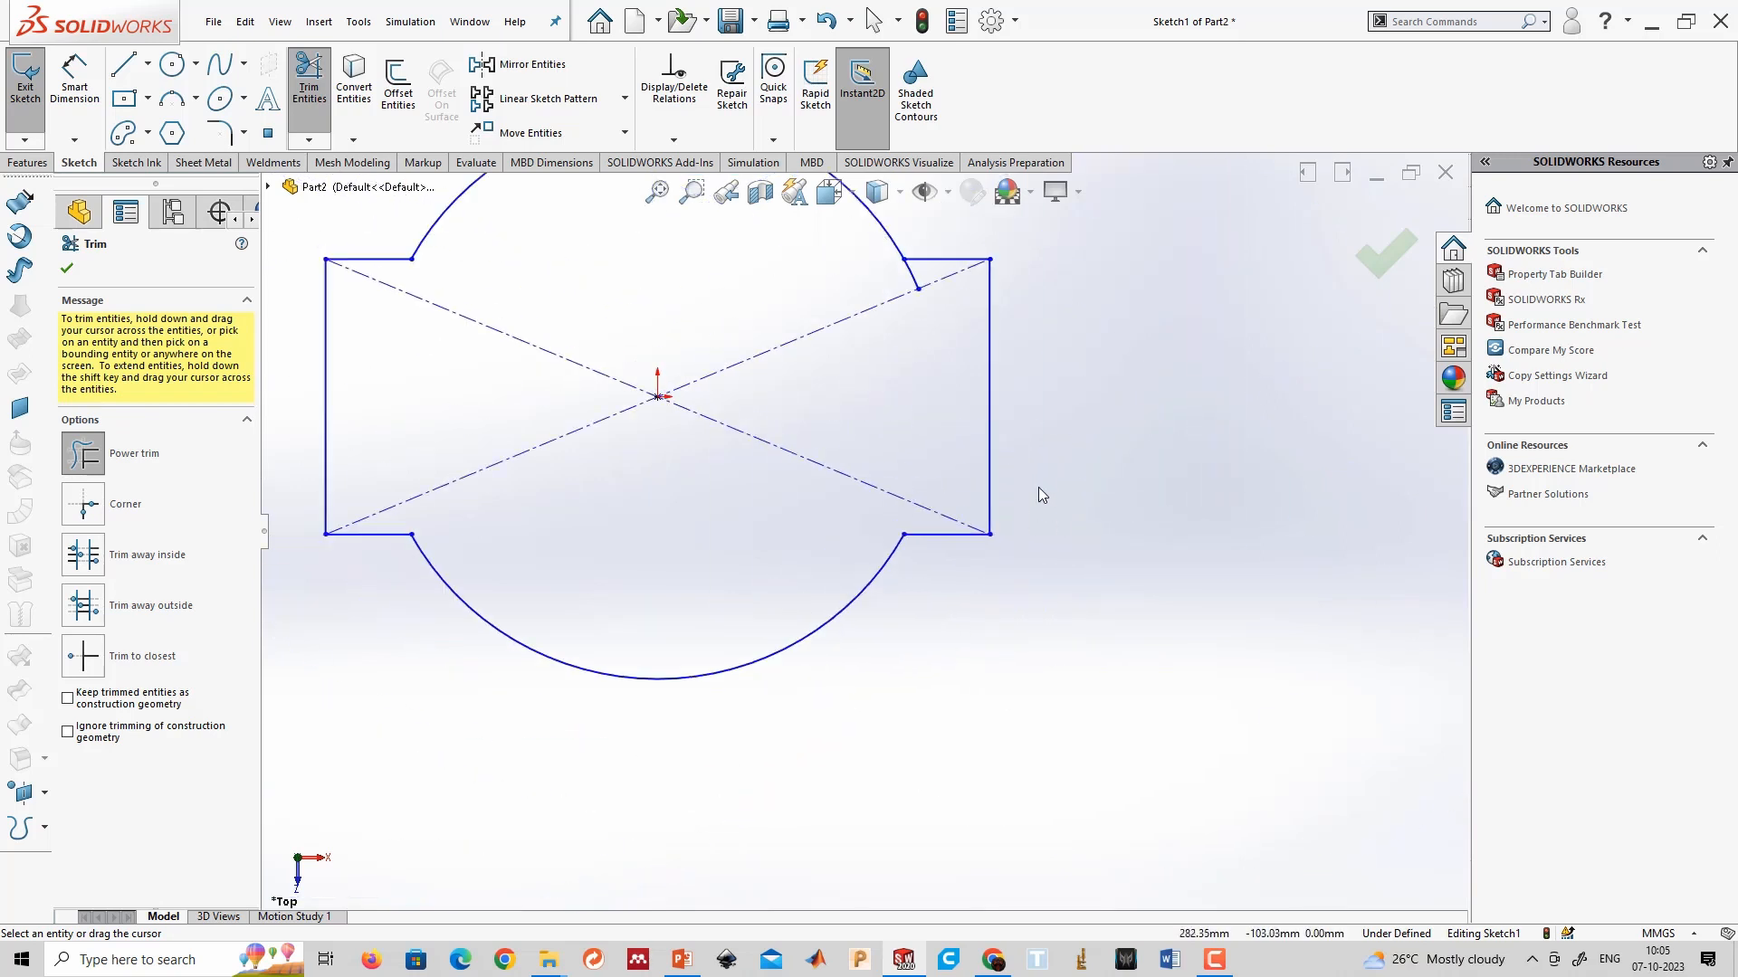
pyautogui.scroll(-5, 948, 380)
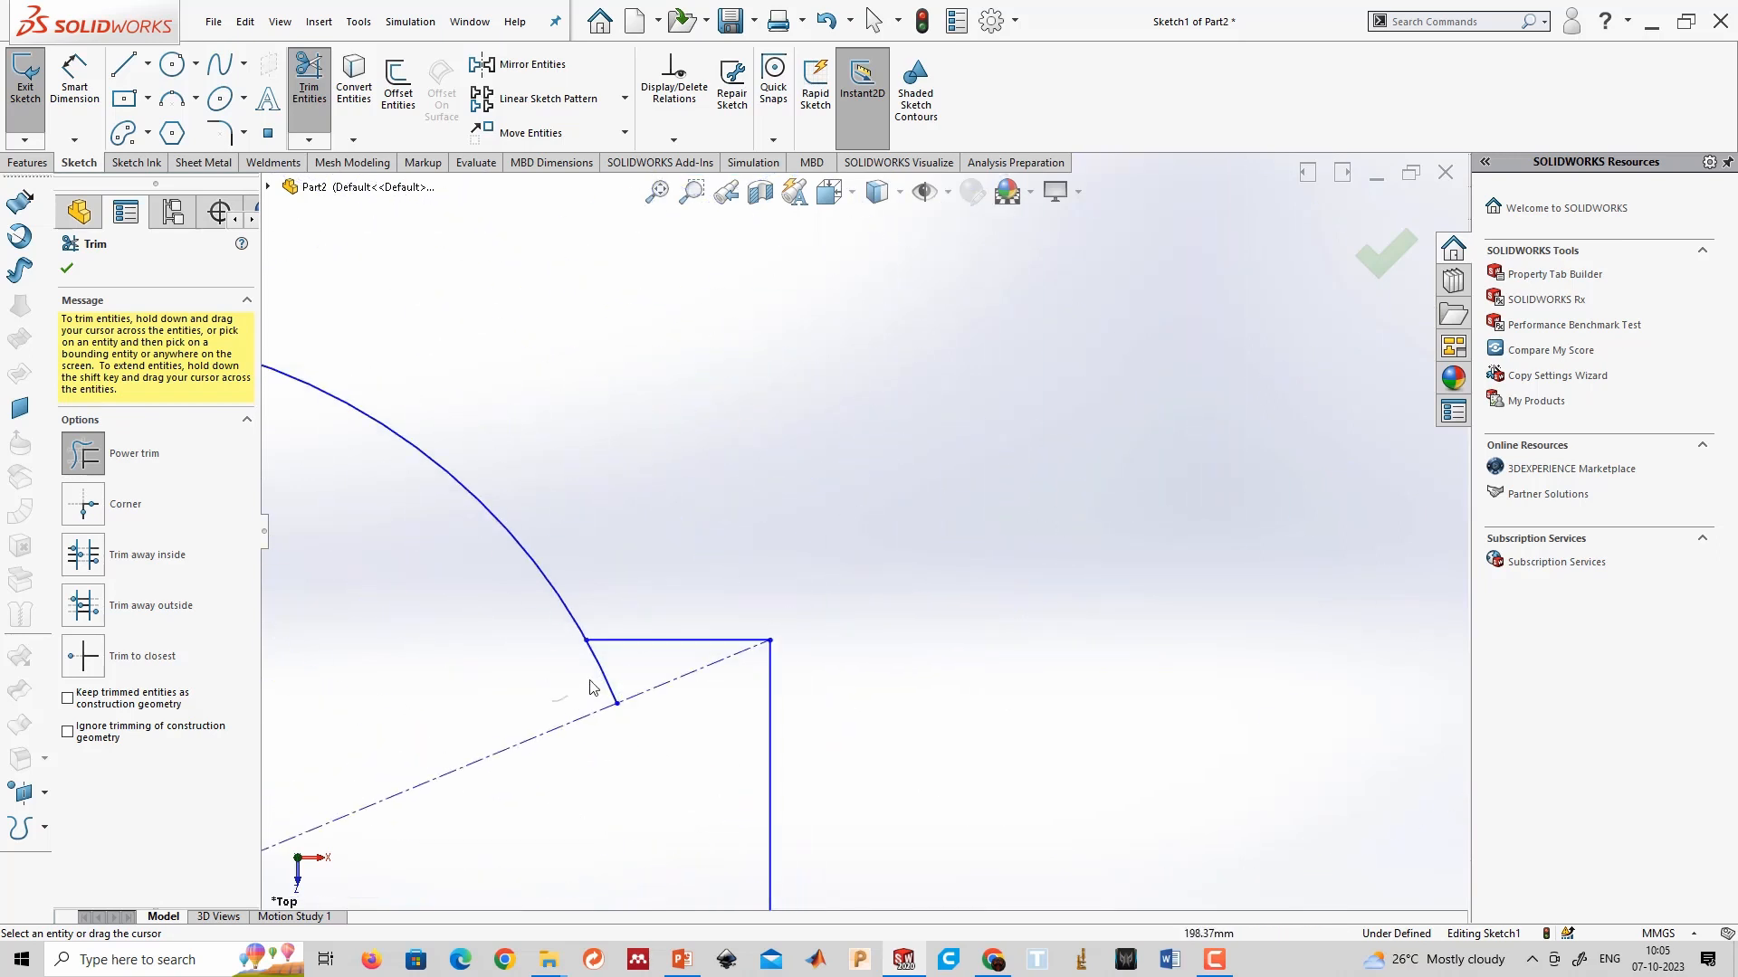
pyautogui.moveTo(555, 702); pyautogui.dragTo(625, 664)
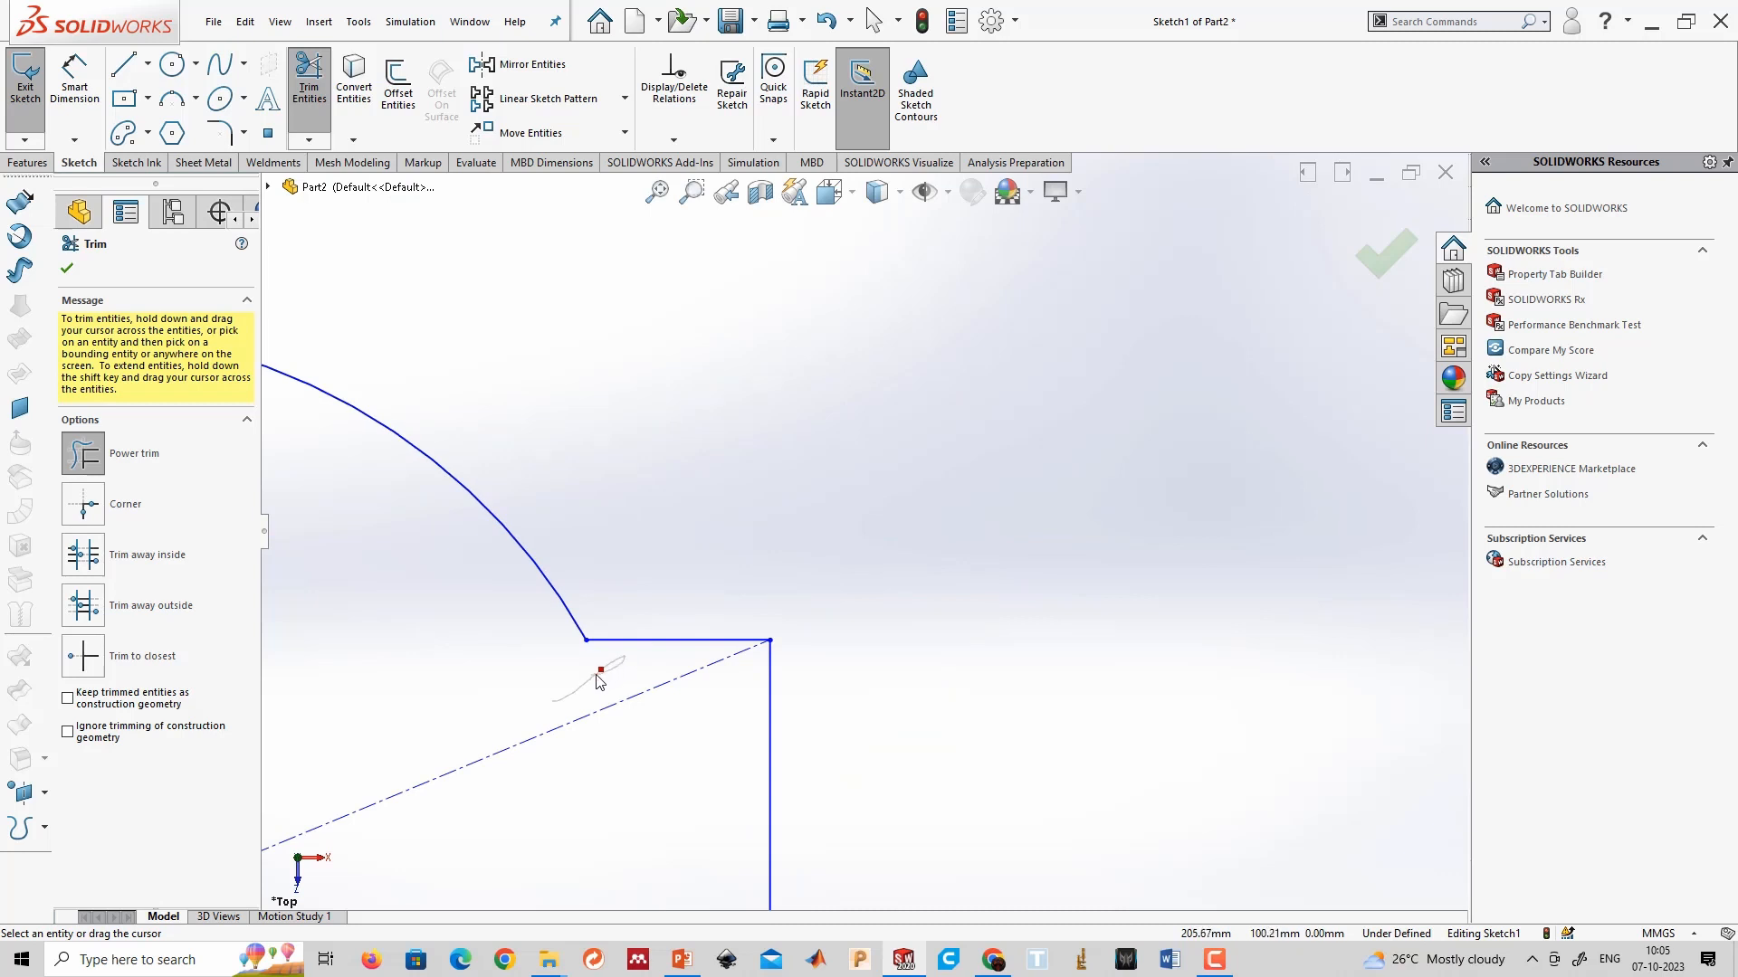
pyautogui.scroll(3, 512, 697)
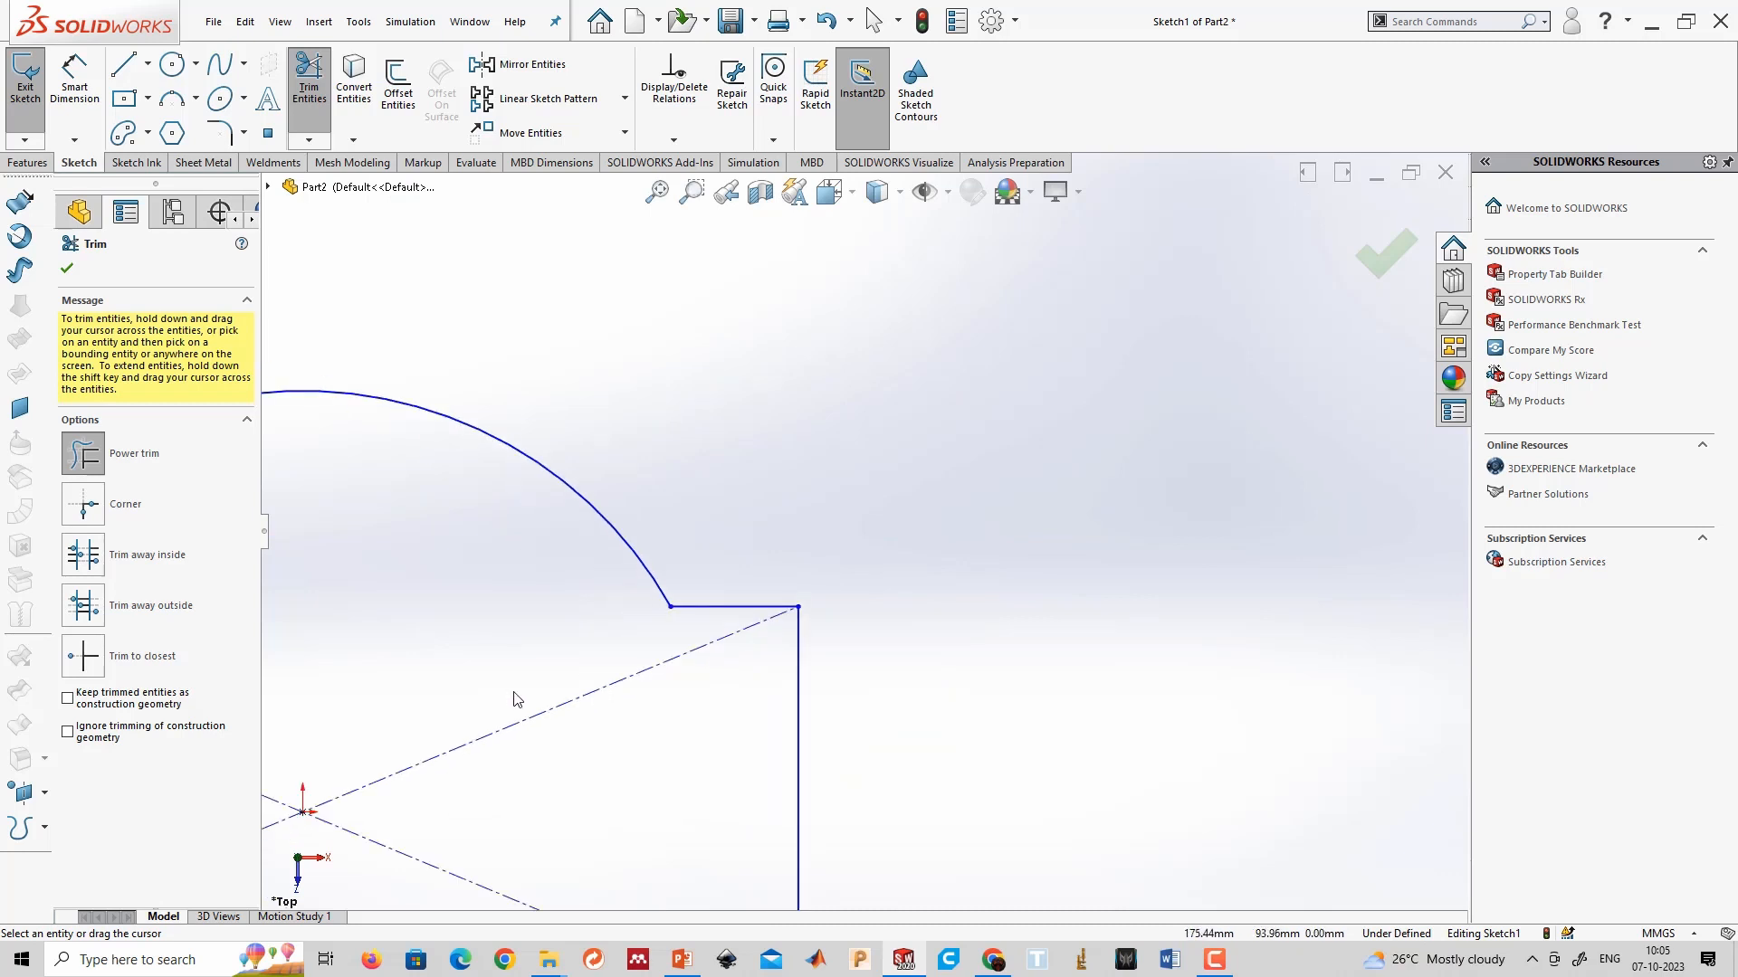
pyautogui.press('Escape')
pyautogui.scroll(5, 534, 702)
pyautogui.scroll(-2, 735, 620)
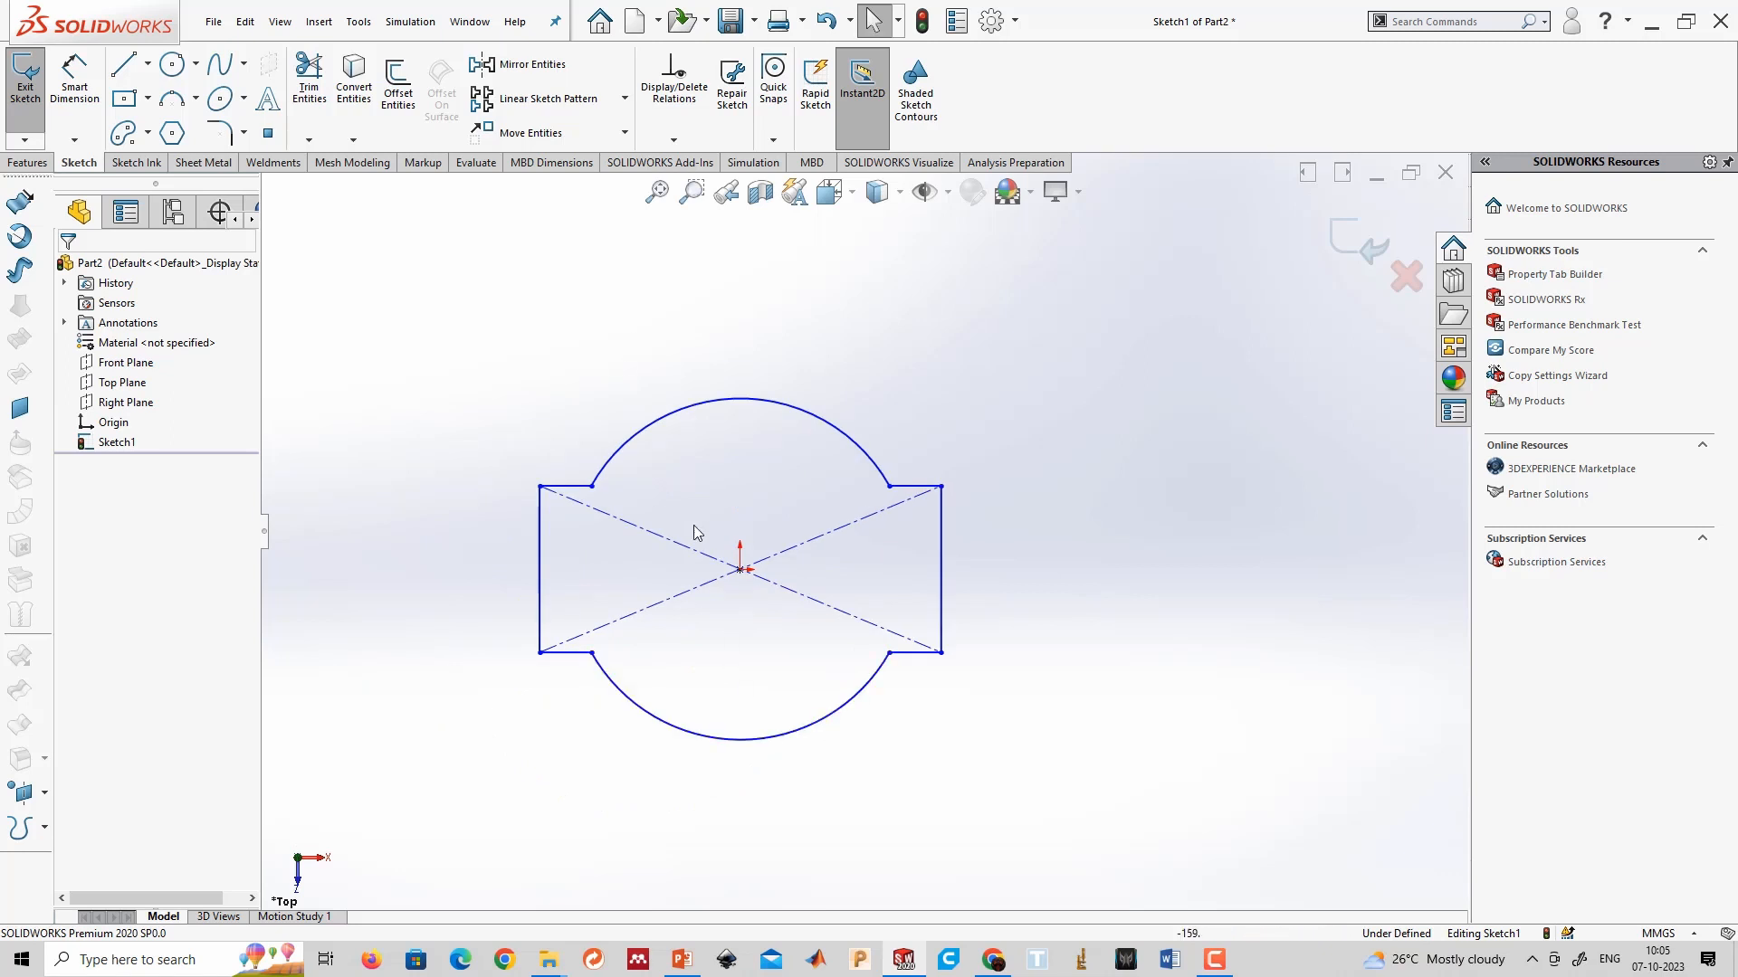
# Delete the entire trimmed rectangle-and-circle outline.
pyautogui.moveTo(1101, 822); pyautogui.dragTo(454, 330)
pyautogui.press('Delete')
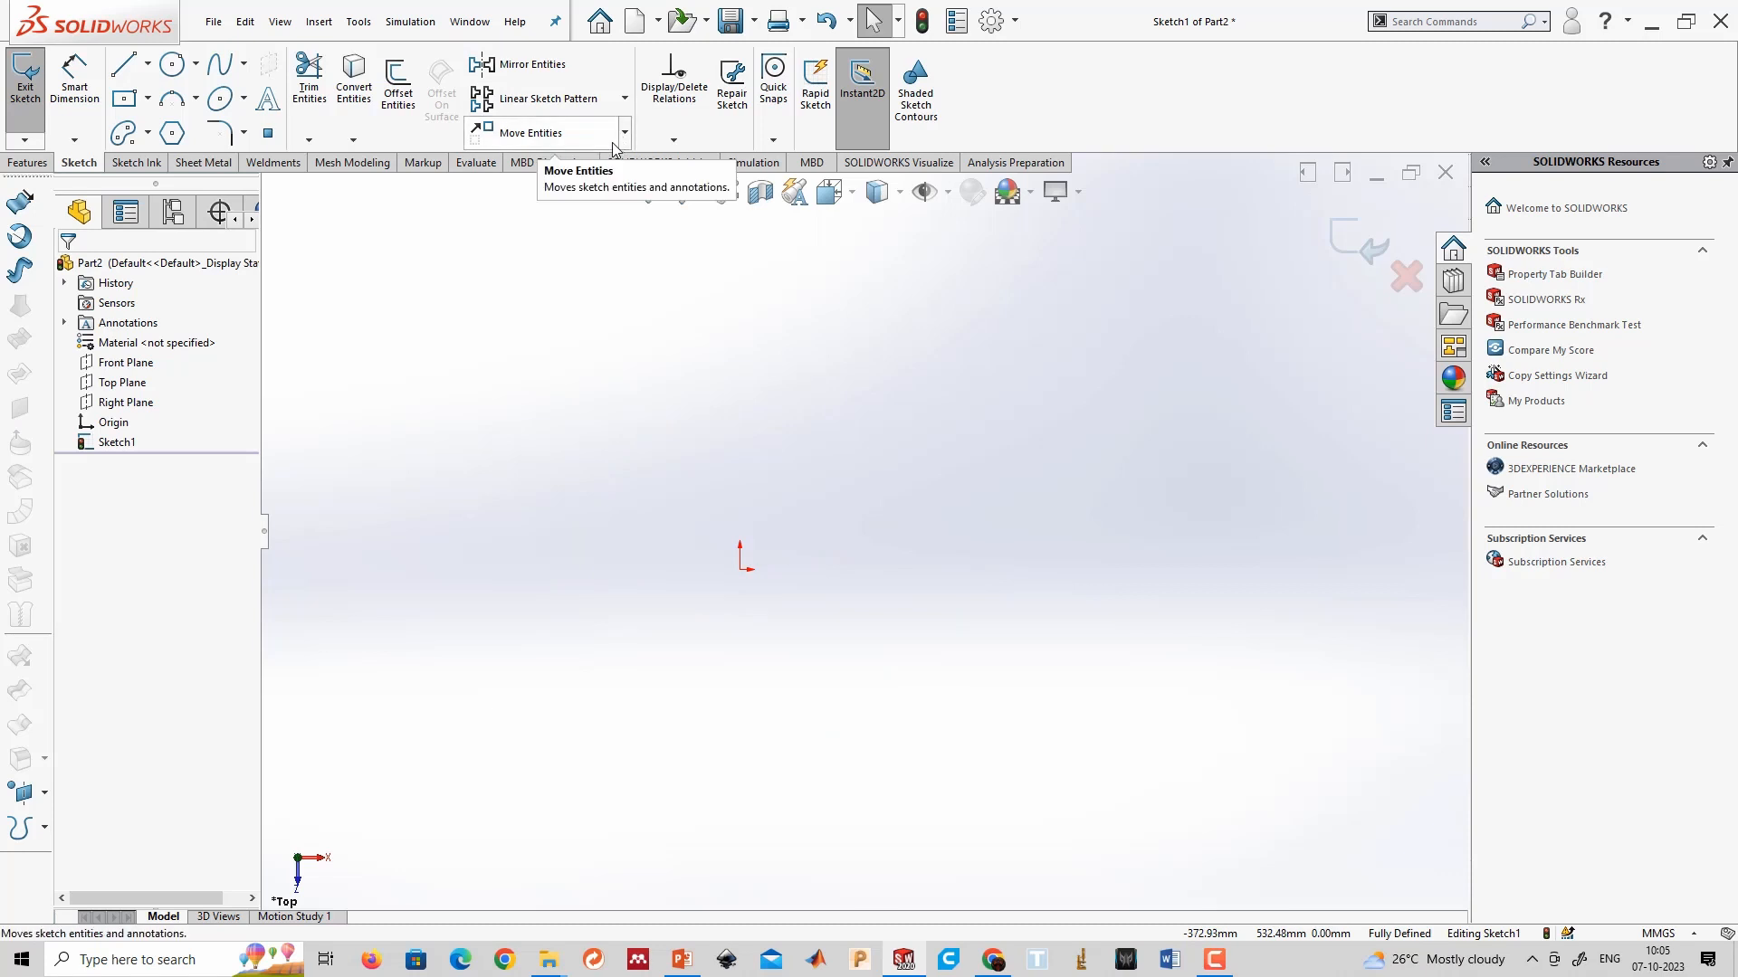
# Sketch a circle with a radius of about 469 mm centred on the origin.
pyautogui.click(178, 71)
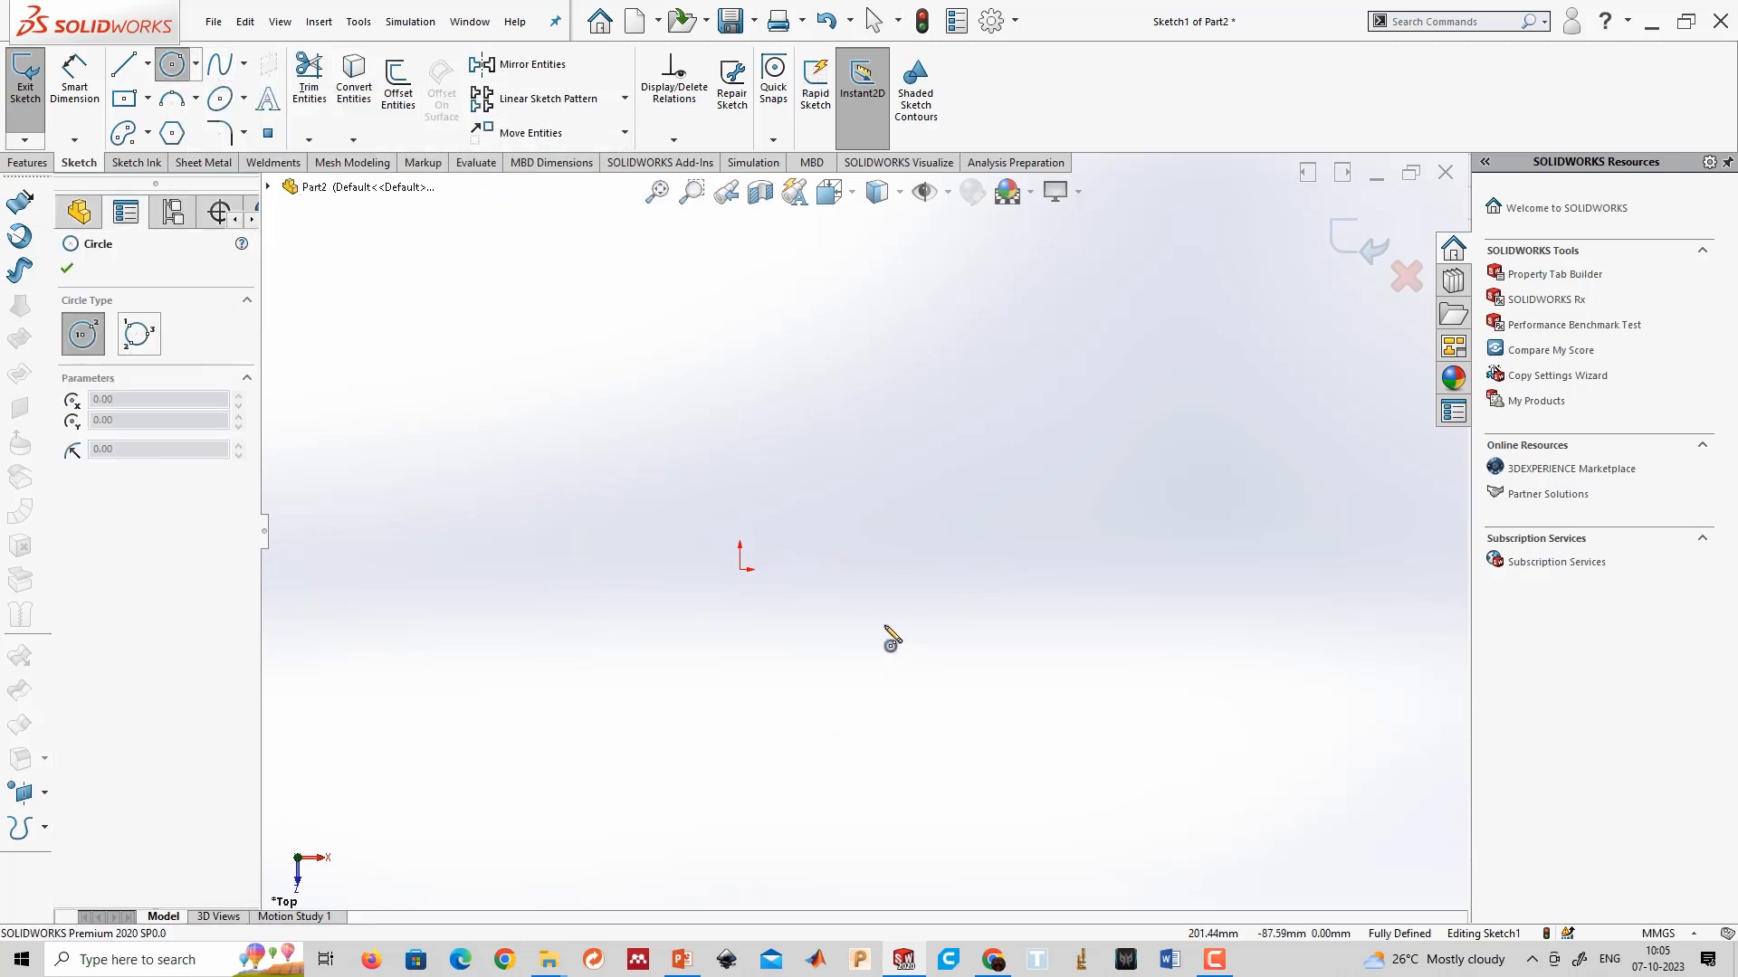
pyautogui.click(740, 568)
pyautogui.click(1045, 729)
# Dimension the circle's diameter as 100 mm and exit the sketch.
pyautogui.moveTo(1191, 516); pyautogui.dragTo(1200, 417, button='right')
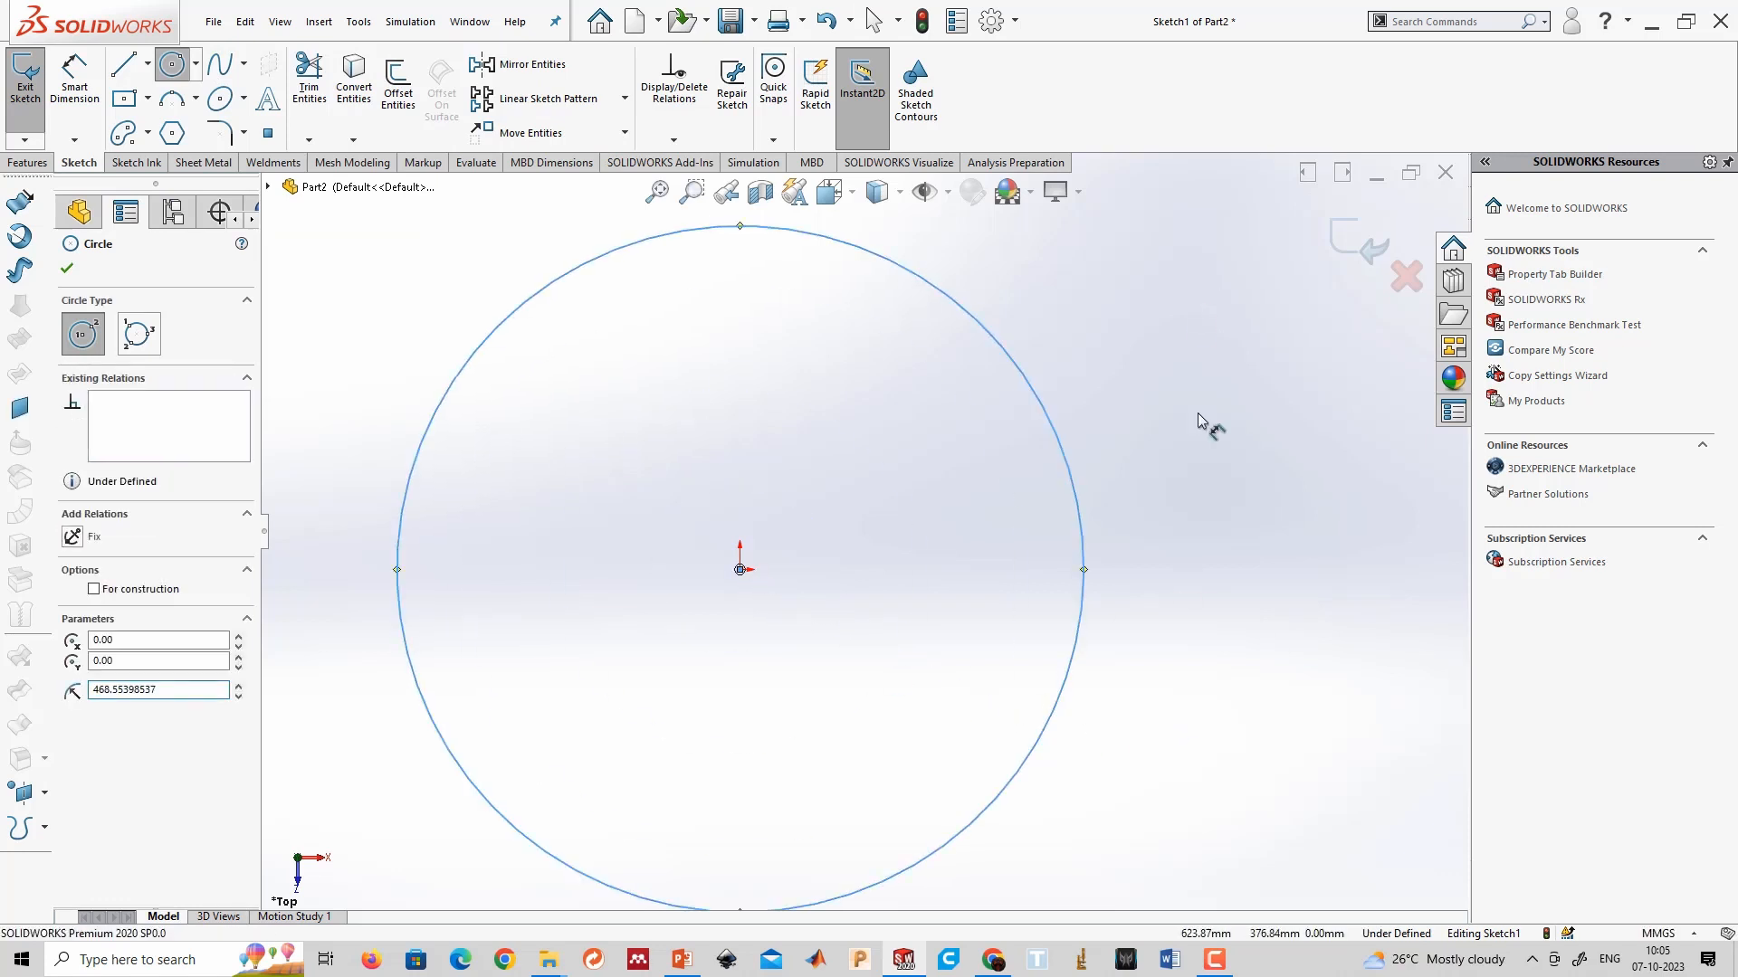
pyautogui.click(1083, 532)
pyautogui.click(1233, 514)
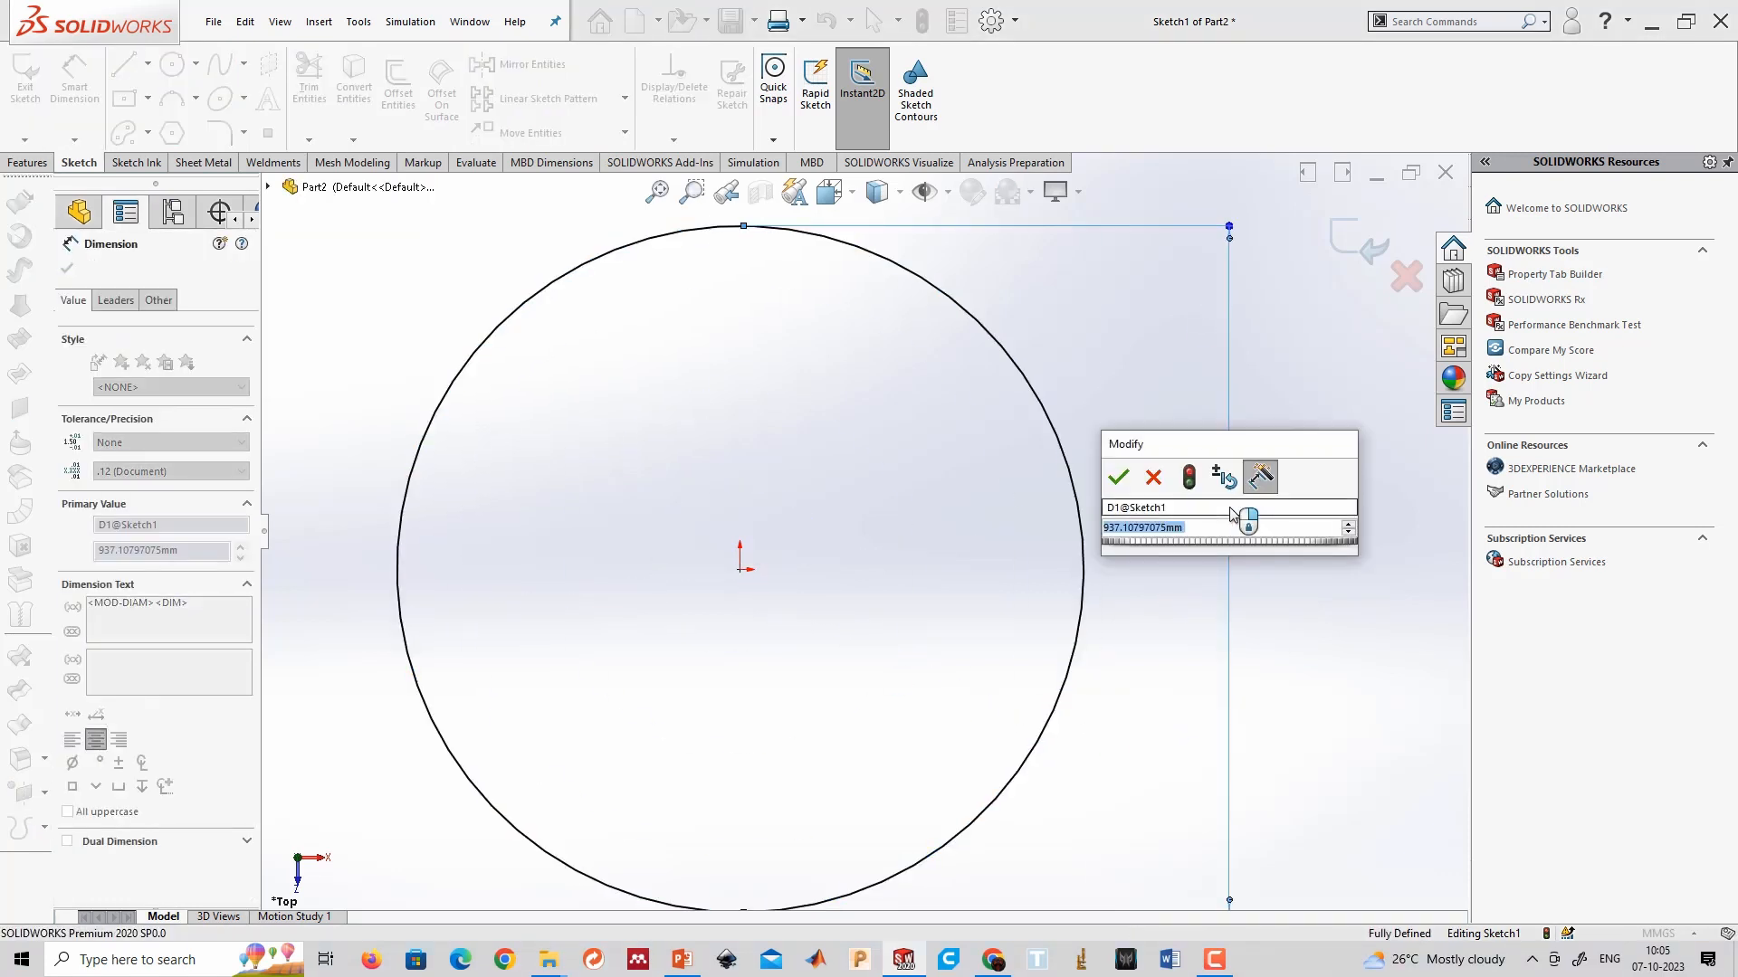
pyautogui.write('100')
pyautogui.press('Return')
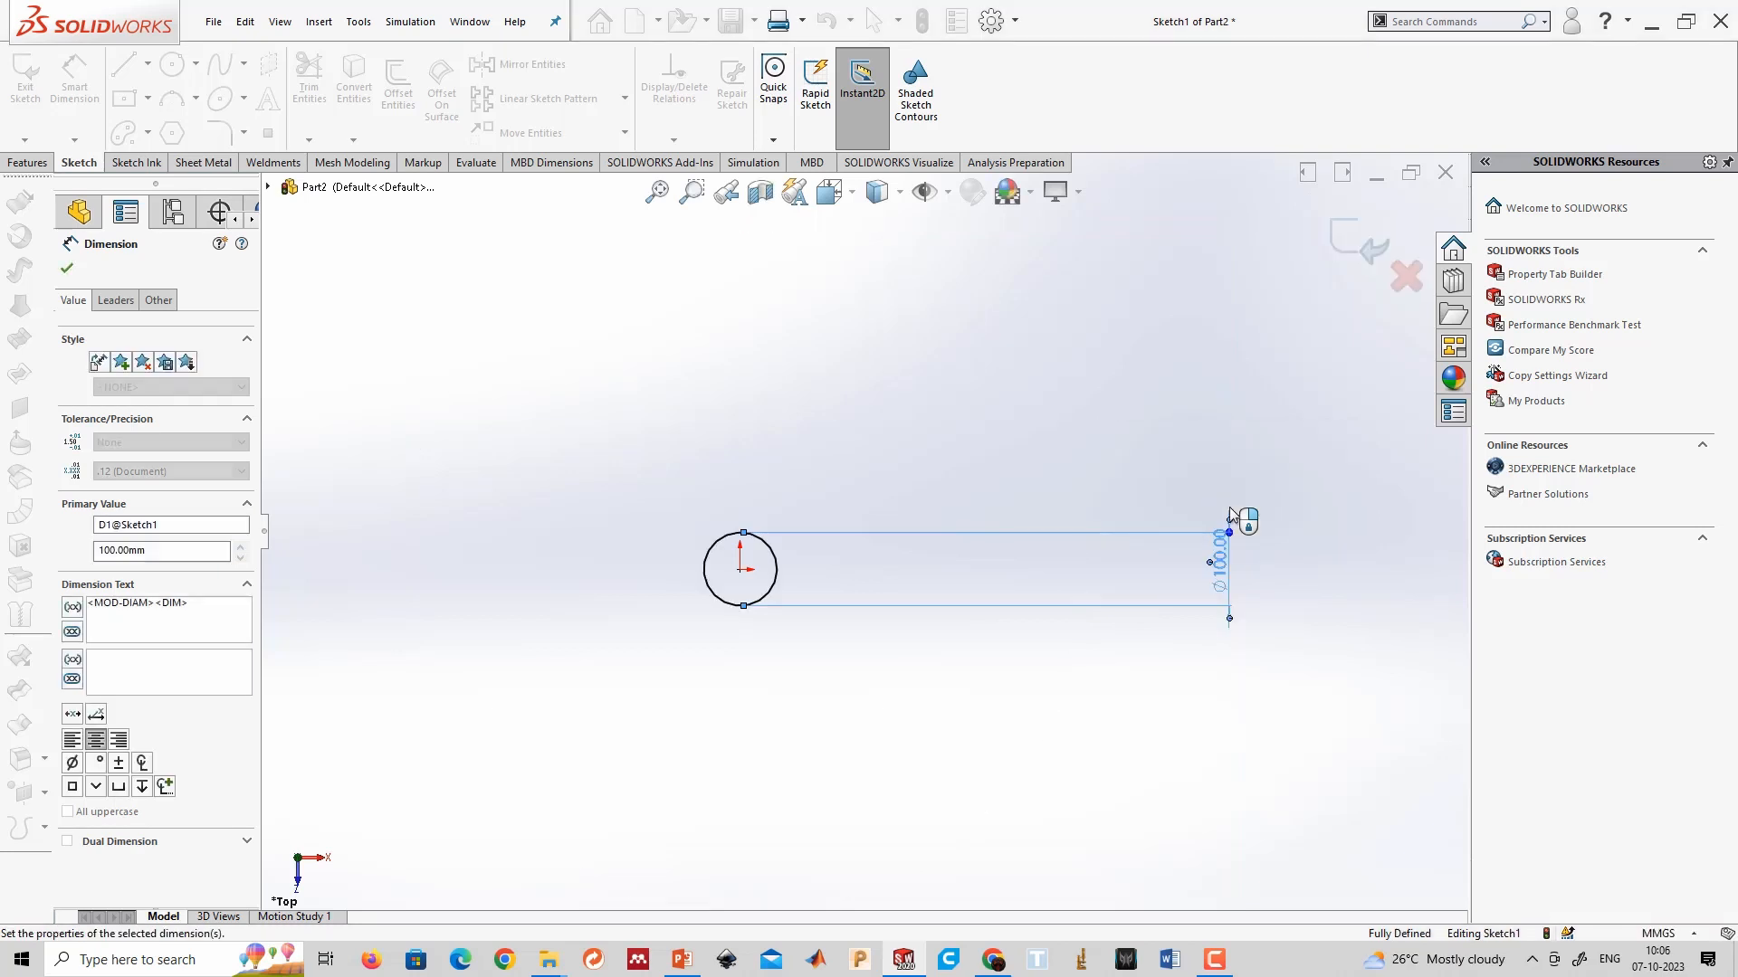
pyautogui.click(68, 270)
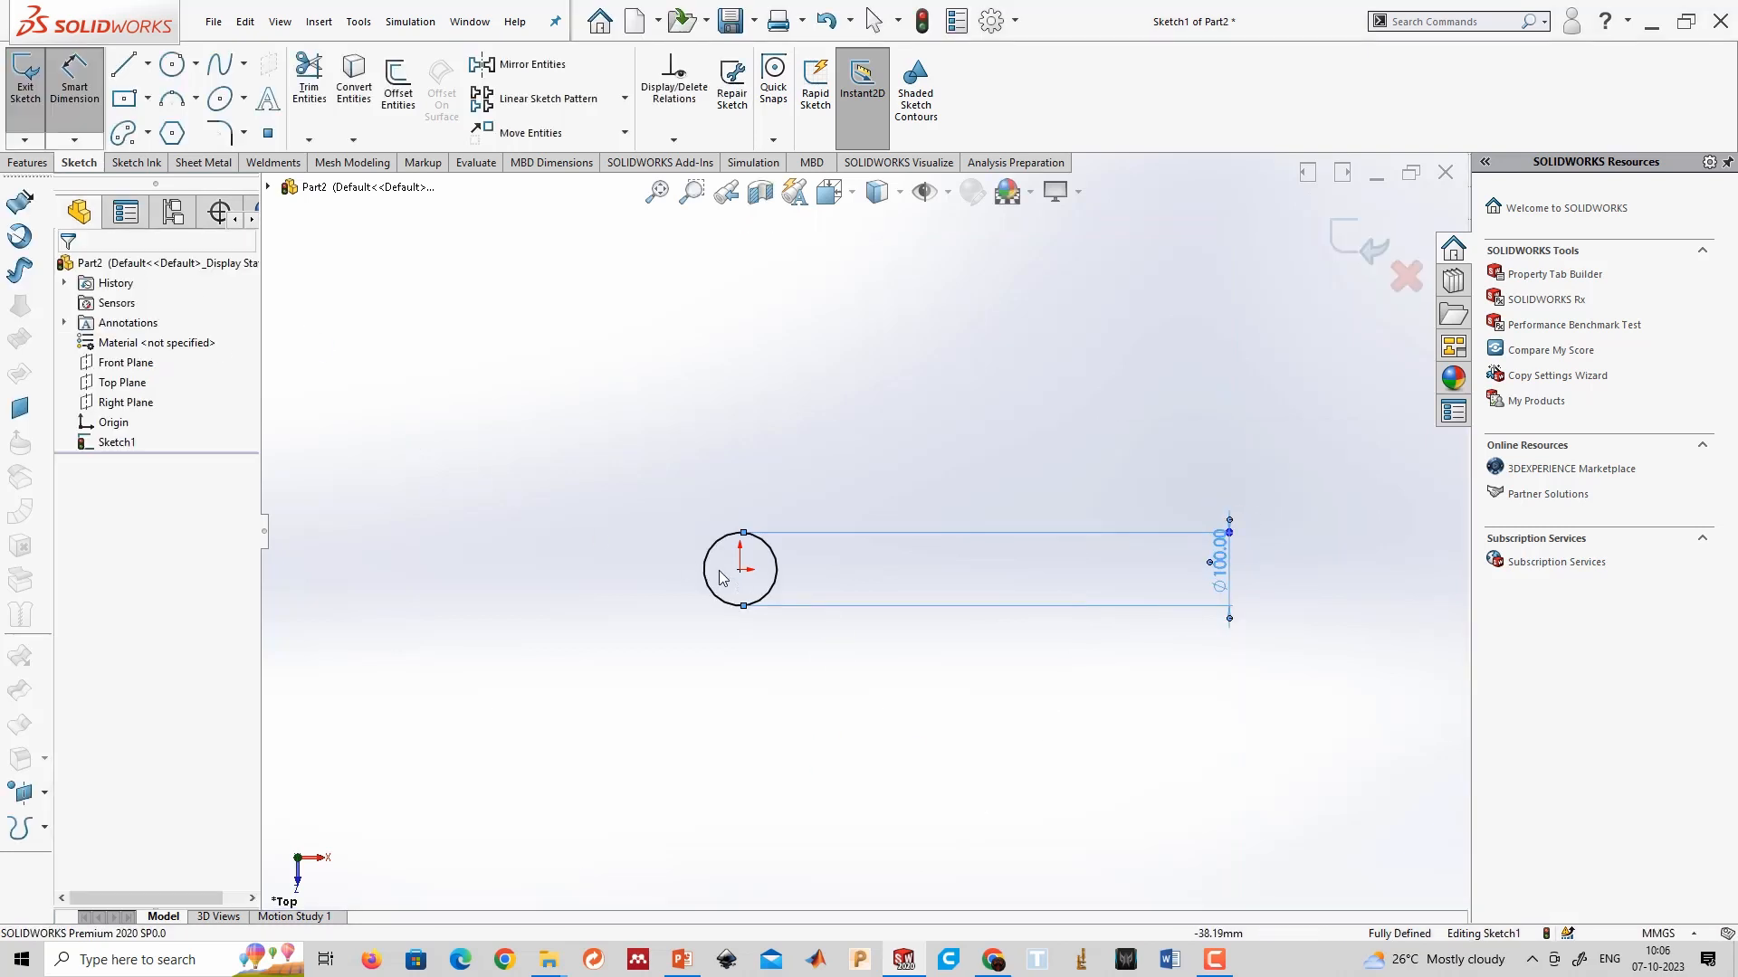
pyautogui.scroll(-3, 913, 502)
pyautogui.scroll(-2, 930, 489)
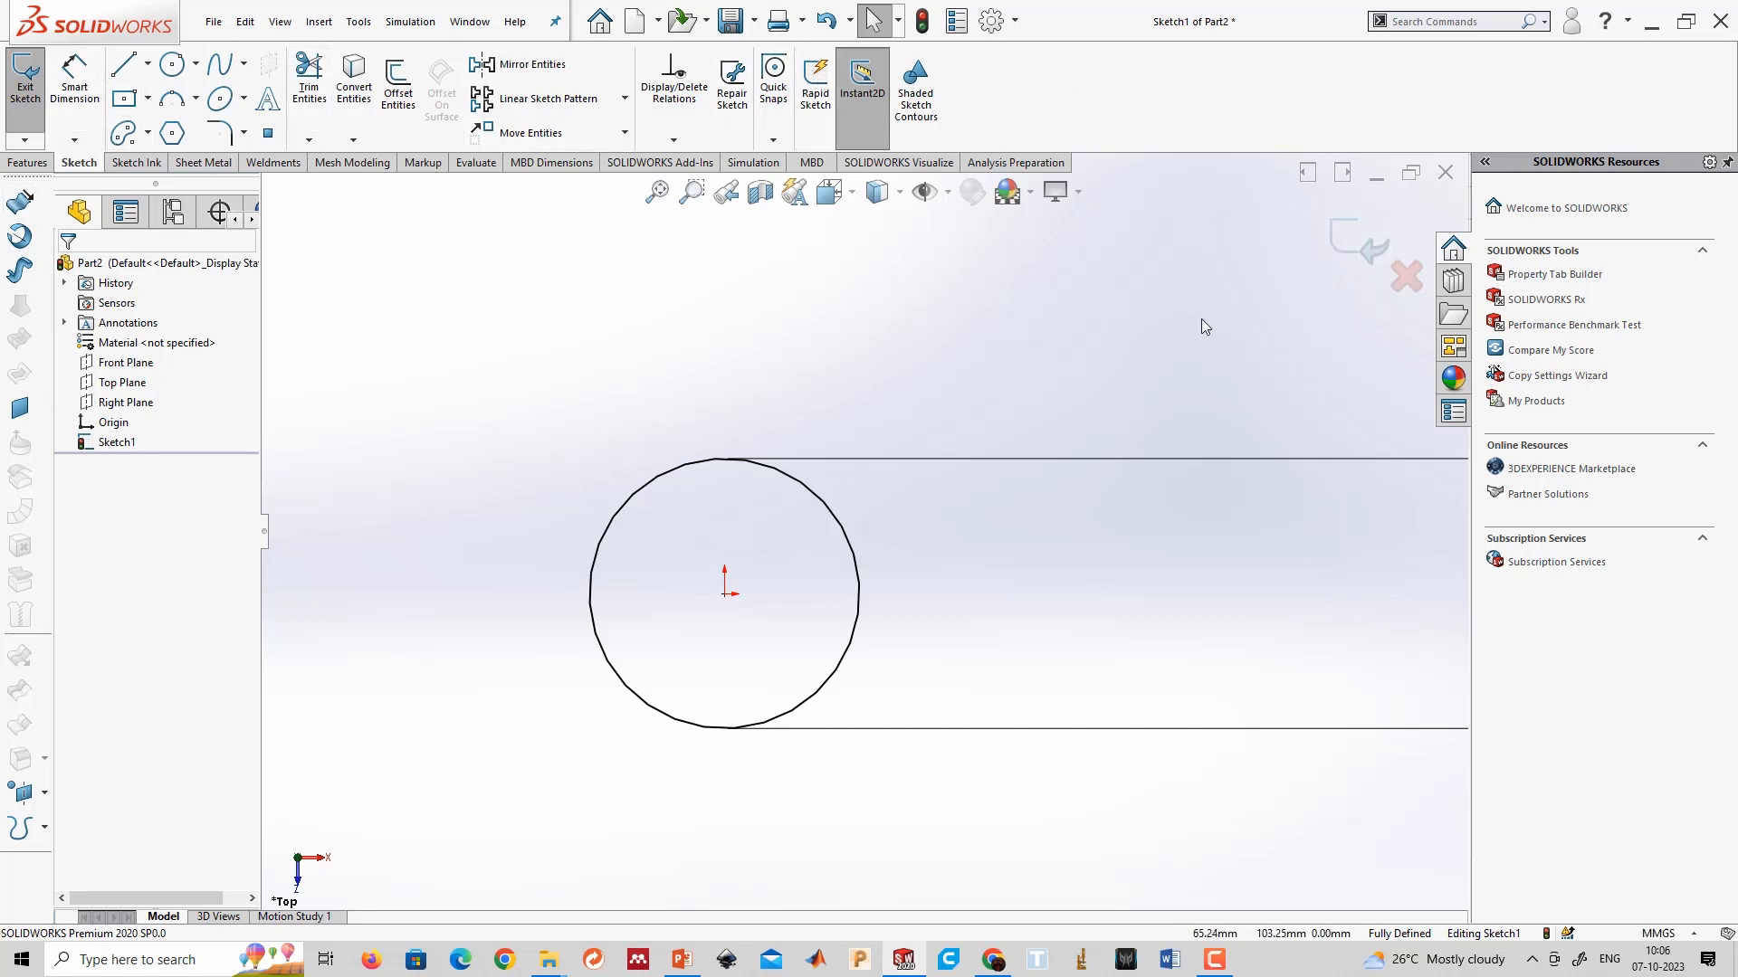
pyautogui.click(1369, 261)
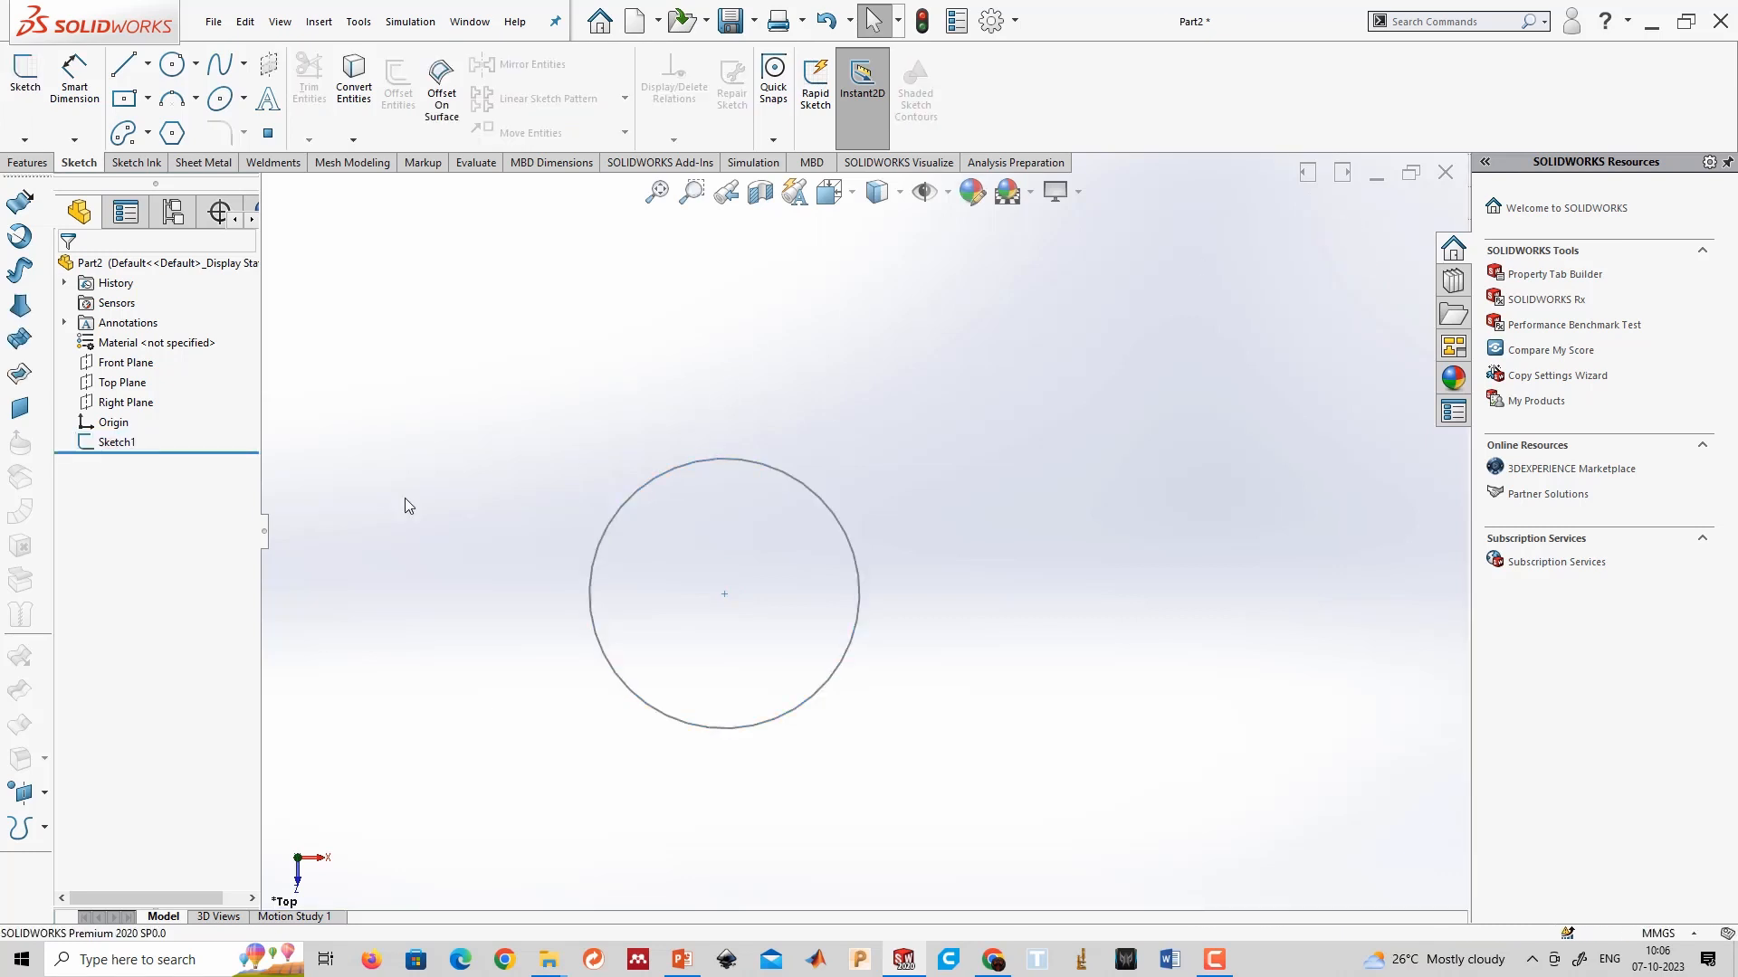
# Show the circle sketch's diameter dimension in a tilted view and move it closer to the circle.
pyautogui.click(109, 443)
pyautogui.moveTo(599, 607); pyautogui.dragTo(590, 544, button='middle')
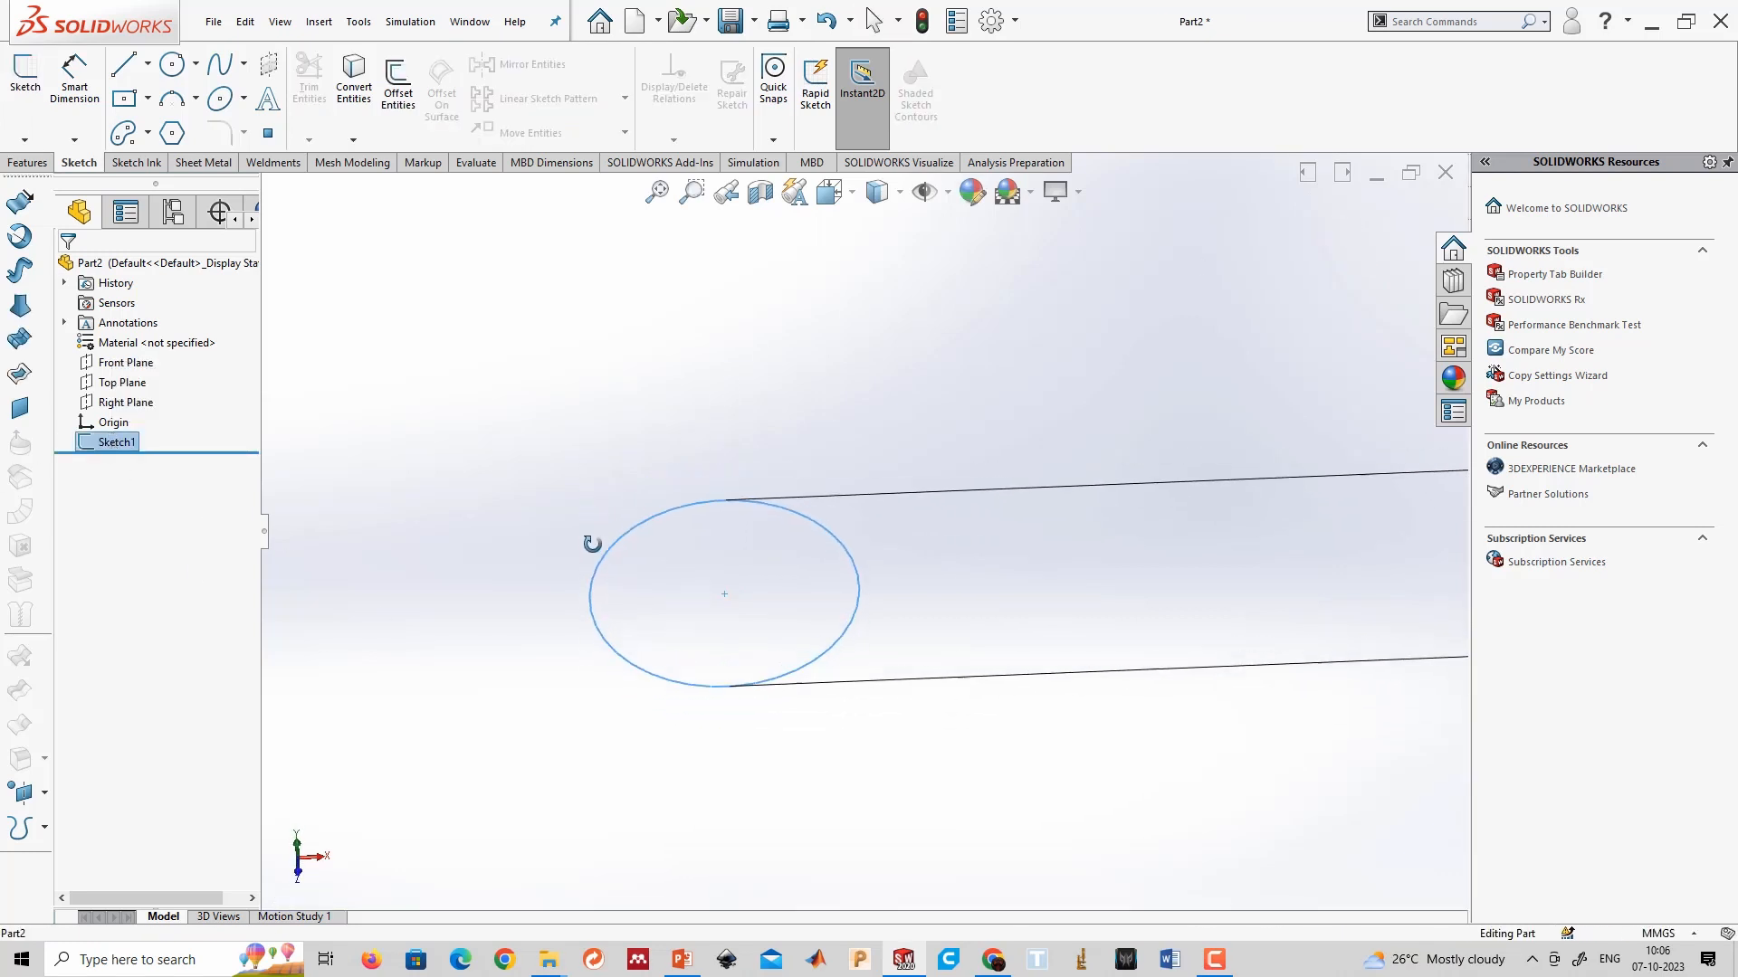
pyautogui.scroll(7, 618, 570)
pyautogui.scroll(3, 921, 637)
pyautogui.scroll(-3, 1096, 530)
pyautogui.moveTo(1075, 553); pyautogui.dragTo(737, 566)
pyautogui.click(668, 582)
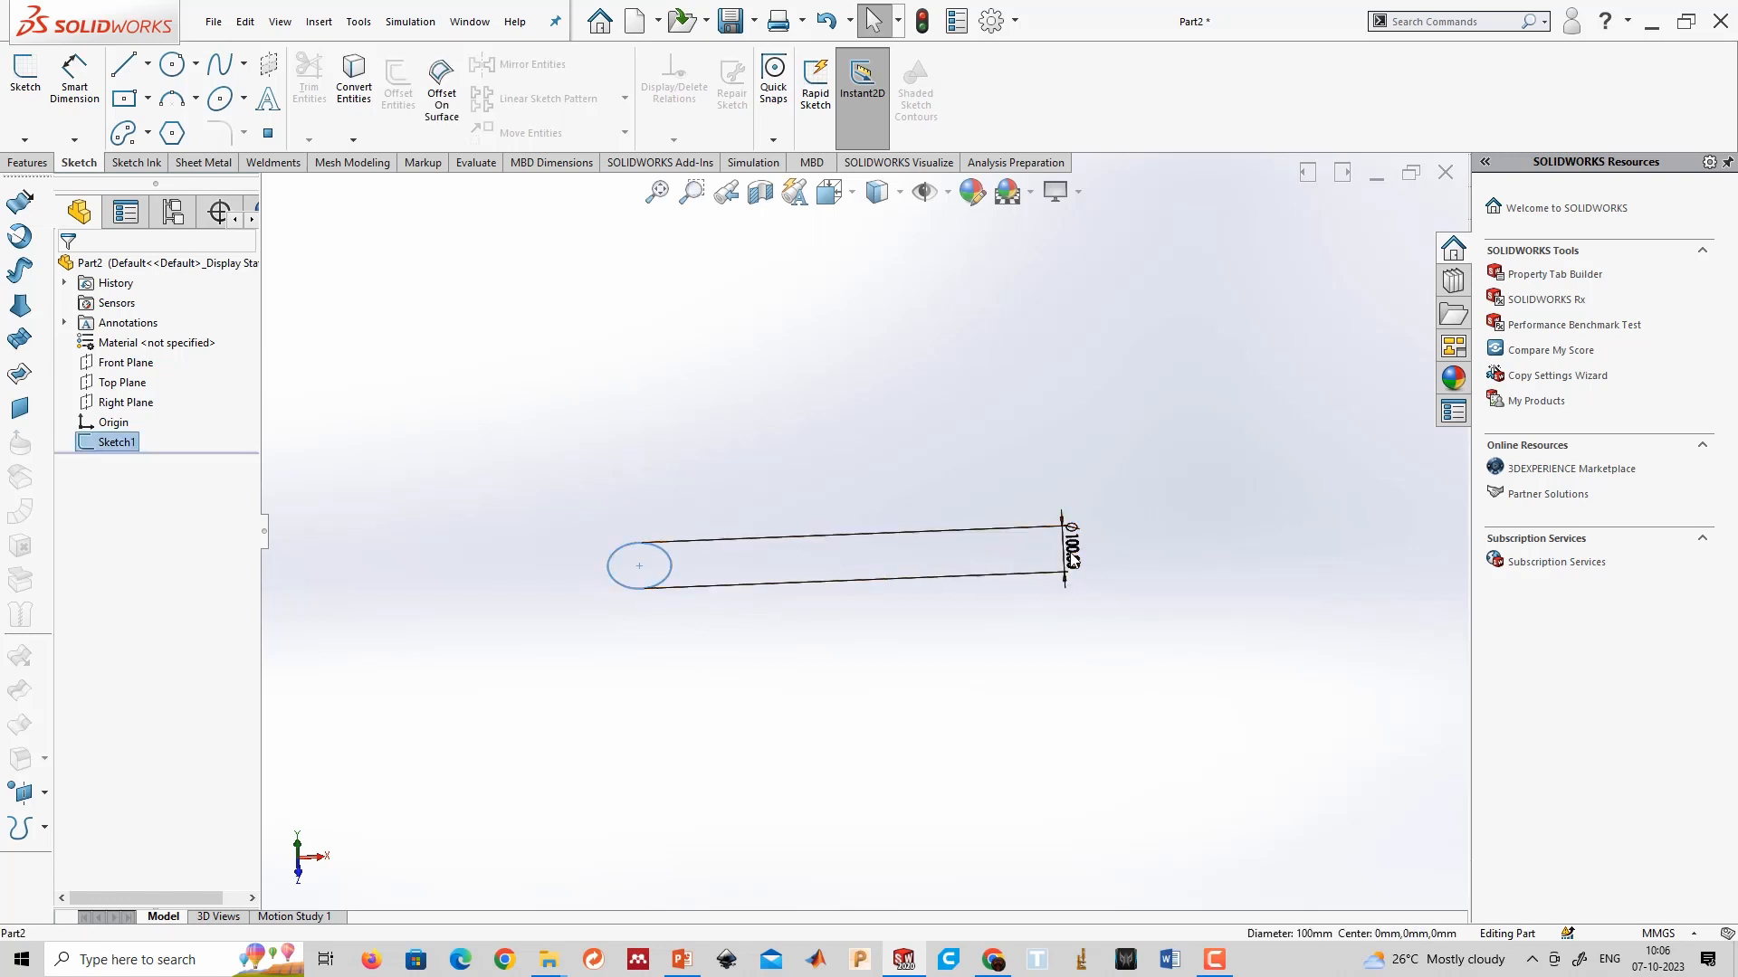
pyautogui.moveTo(1071, 551); pyautogui.dragTo(769, 573)
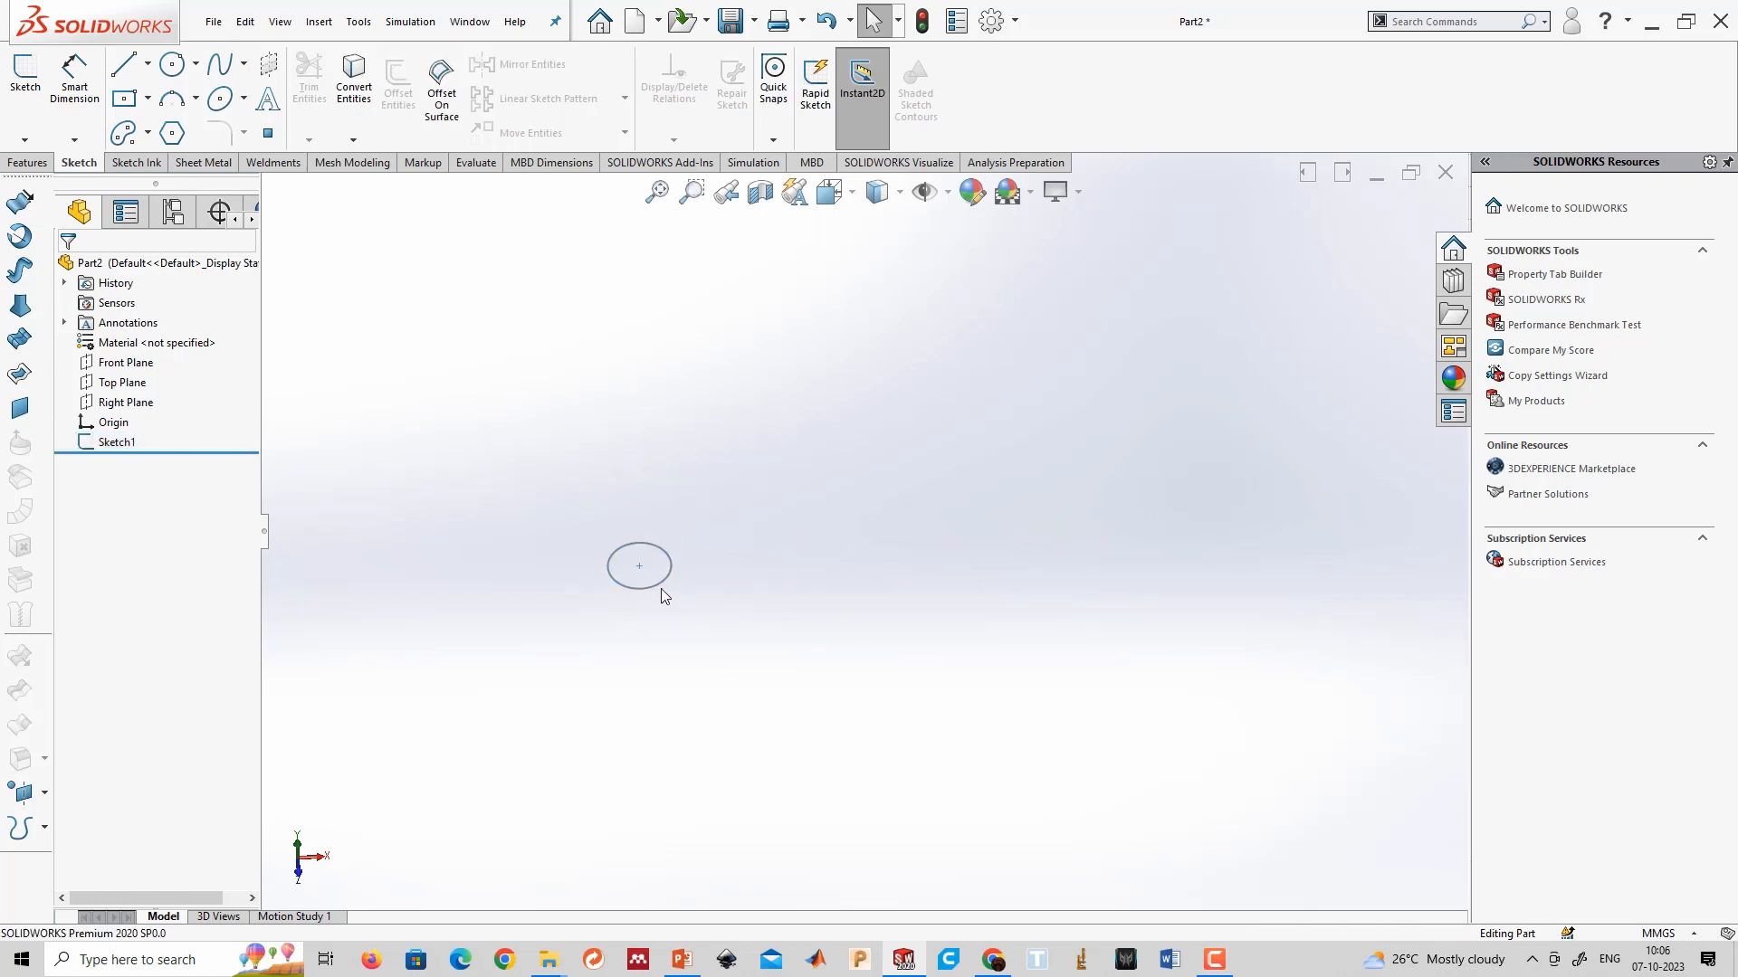
pyautogui.click(661, 584)
pyautogui.scroll(-5, 624, 595)
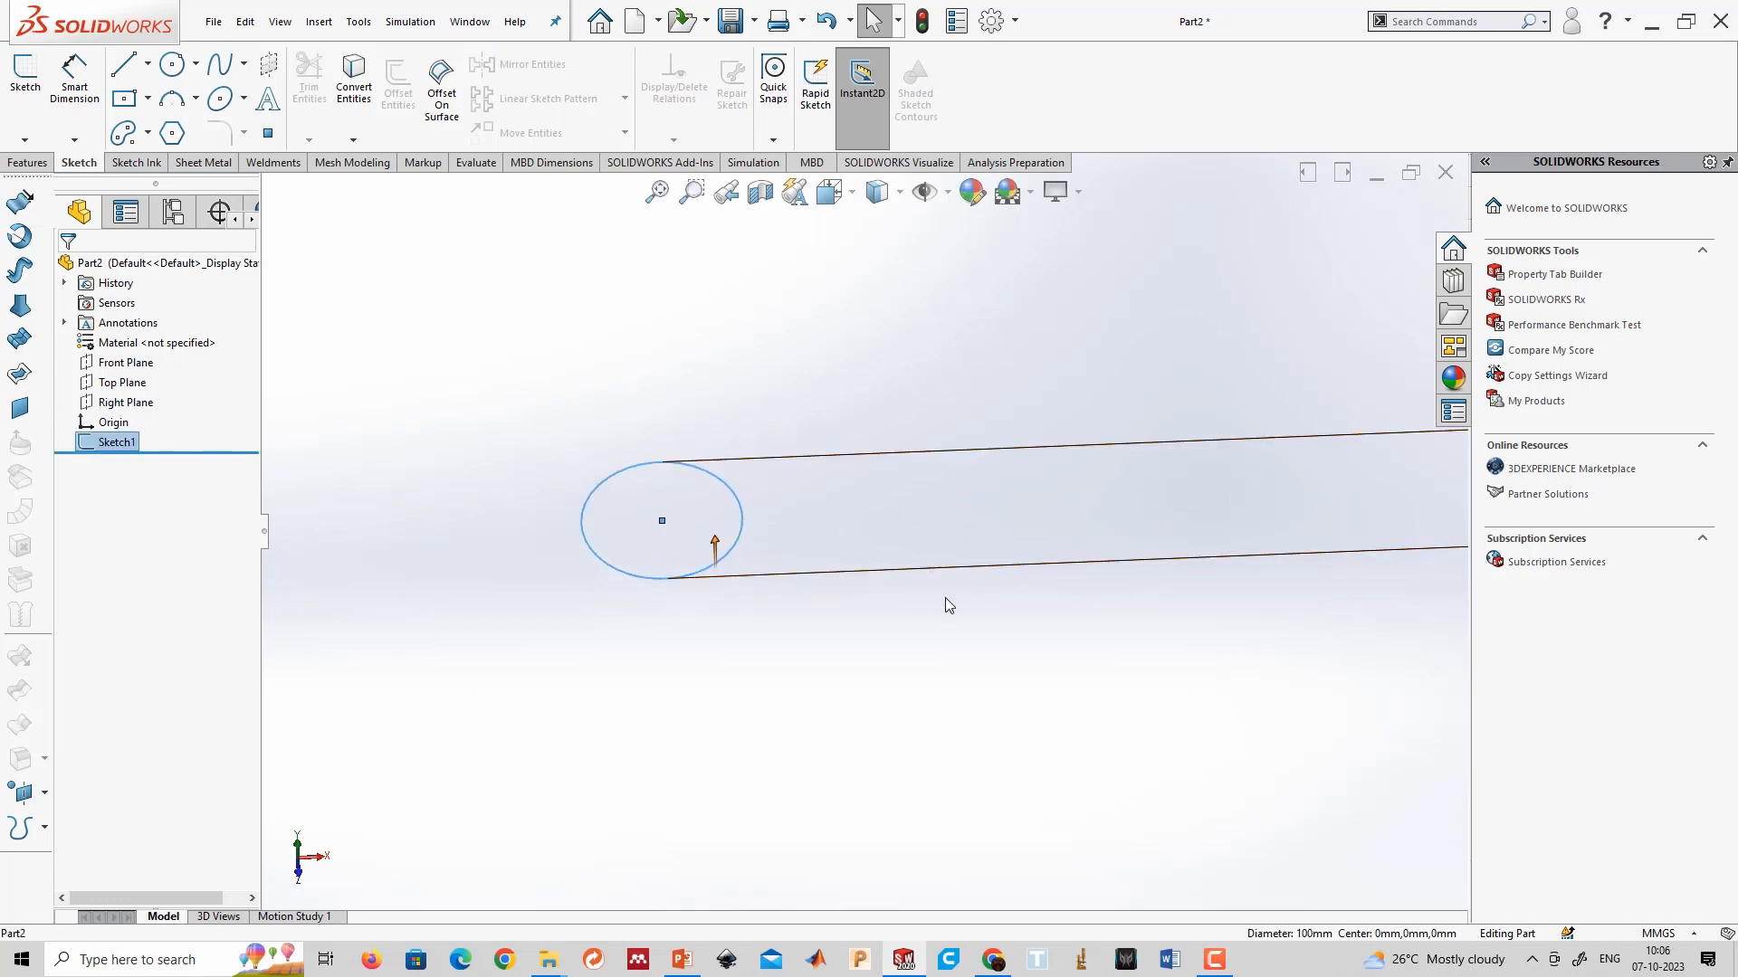
pyautogui.scroll(4, 948, 605)
pyautogui.moveTo(1292, 508); pyautogui.dragTo(944, 539)
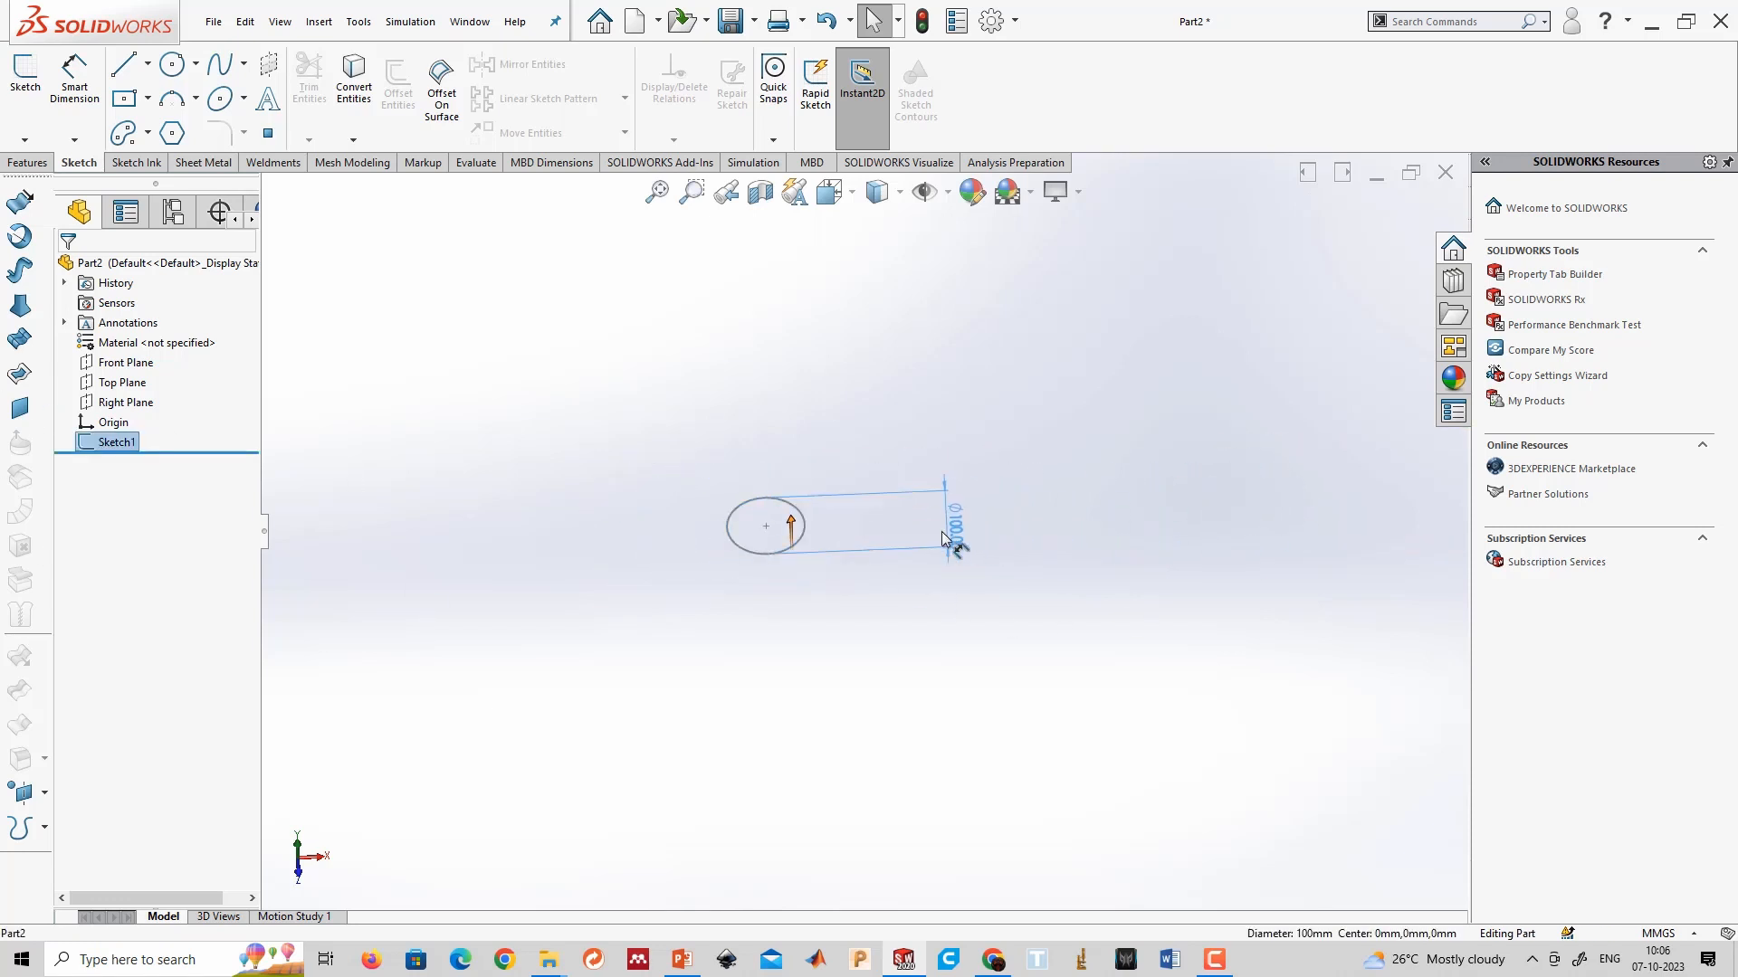
pyautogui.click(886, 477)
pyautogui.scroll(-2, 886, 478)
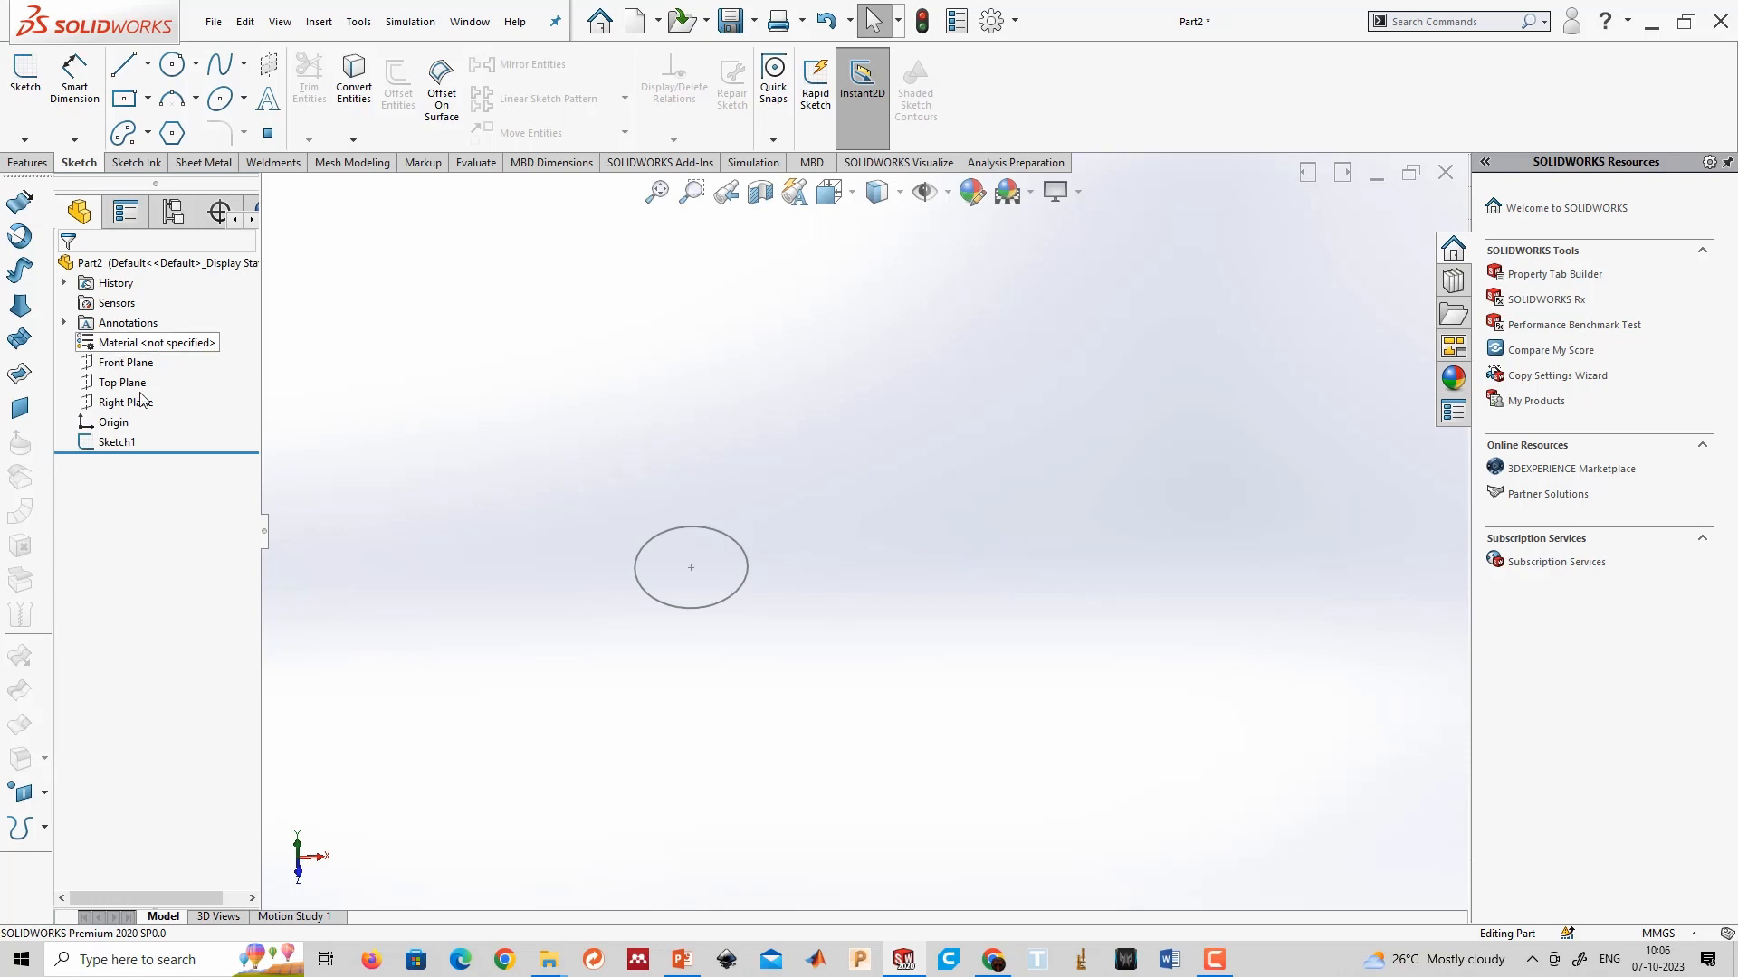
# Start a blind Boss-Extrude of the 100 mm circle sketch and set its depth to 100 mm.
pyautogui.click(106, 443)
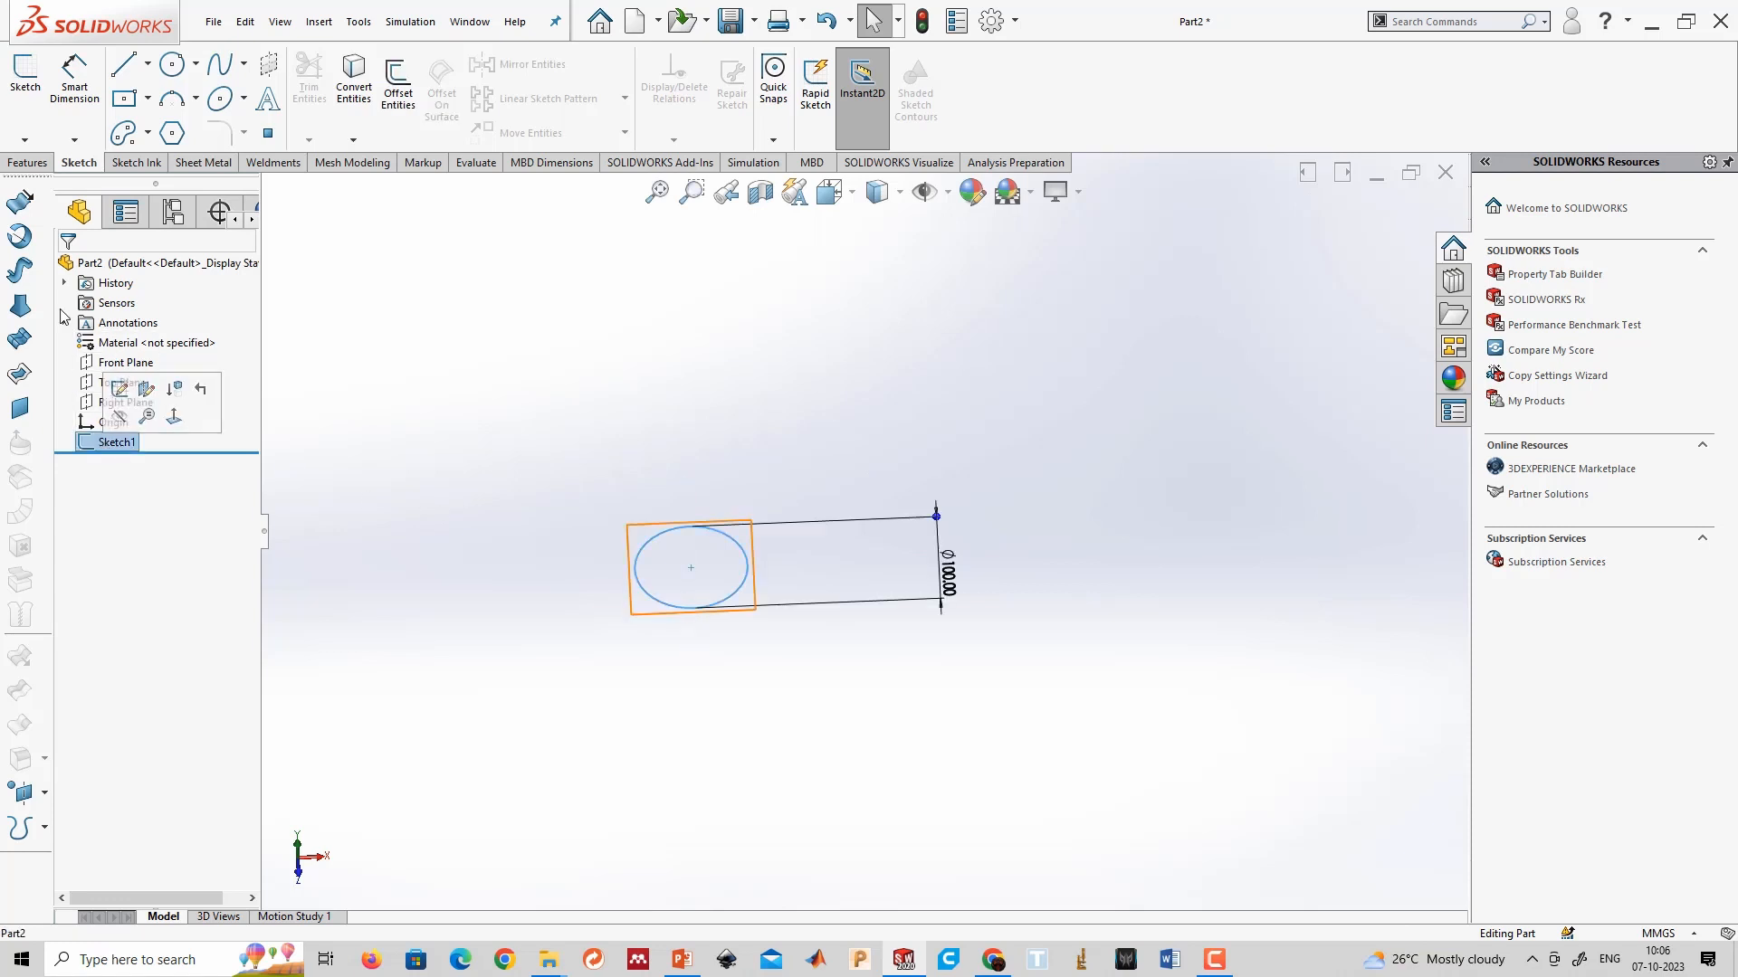
pyautogui.click(29, 163)
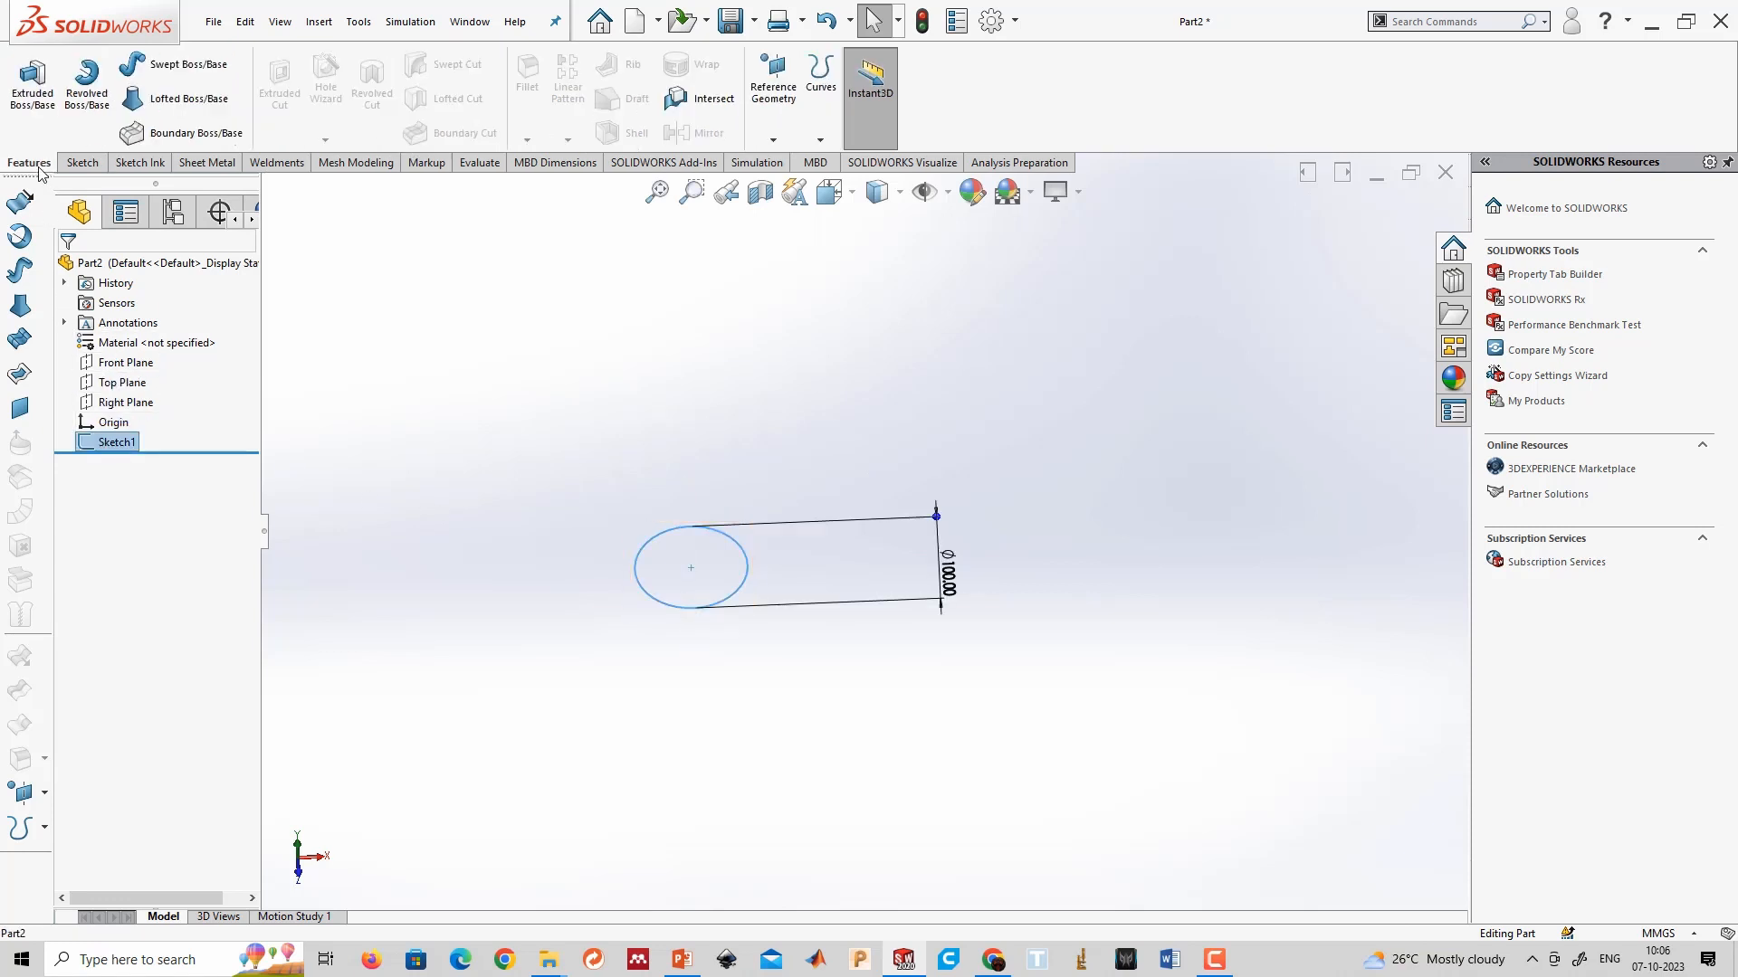
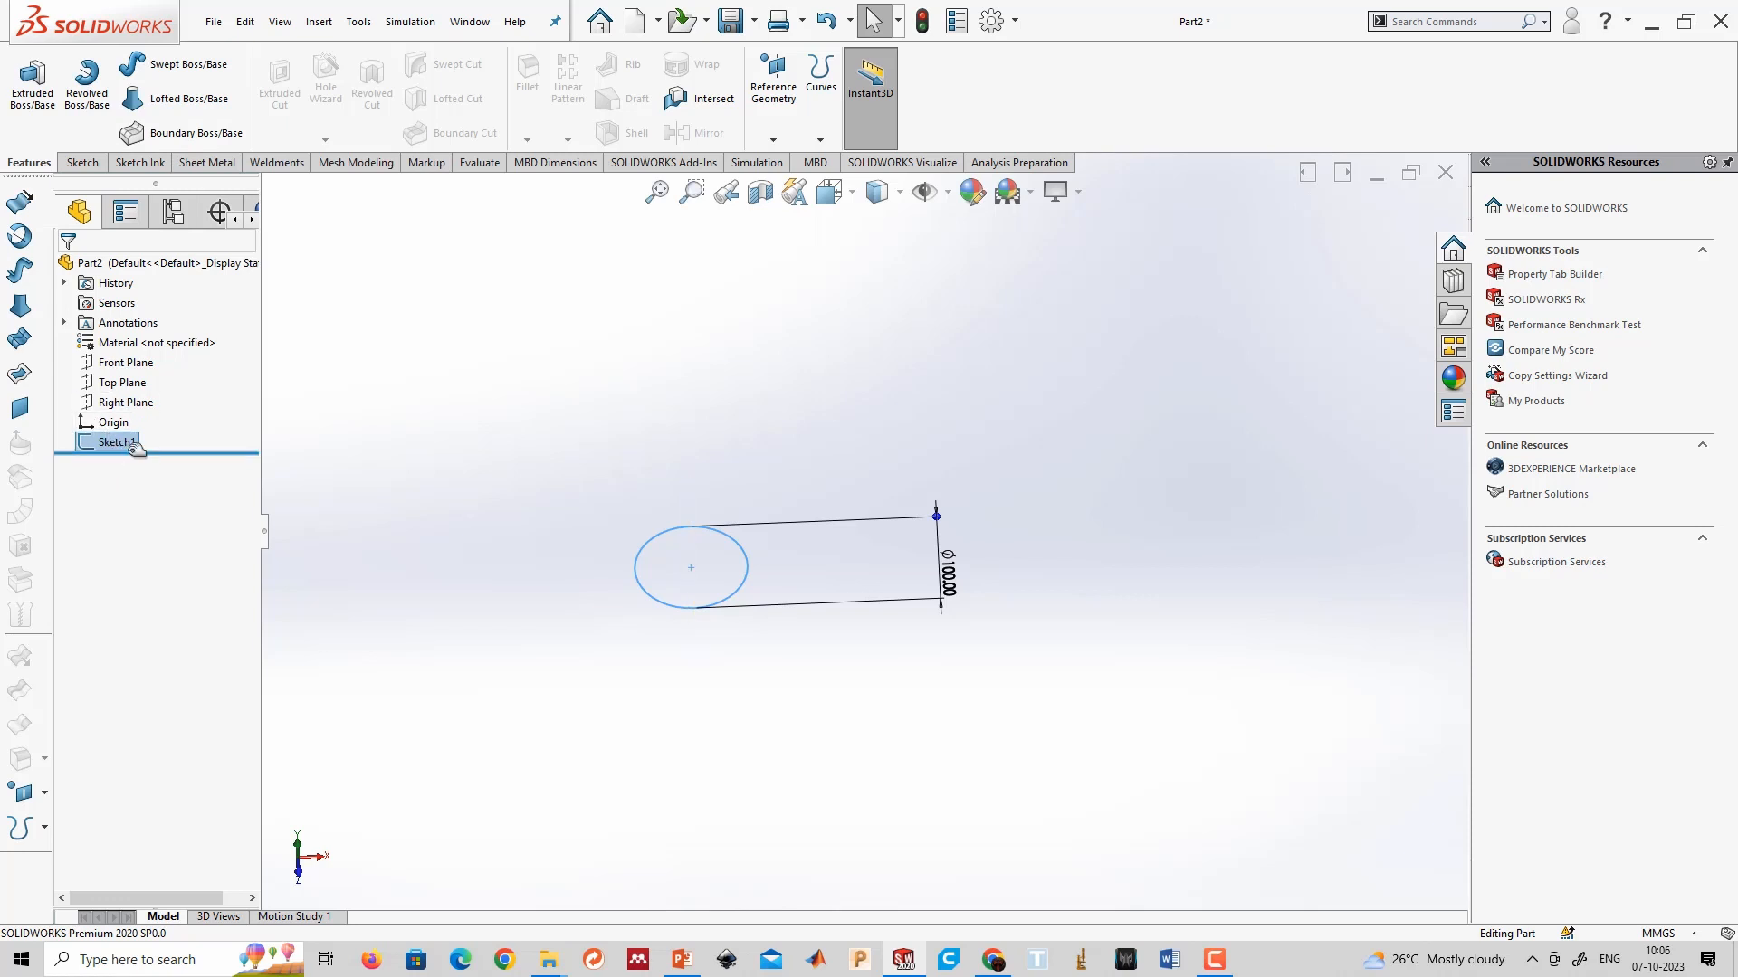
pyautogui.click(112, 442)
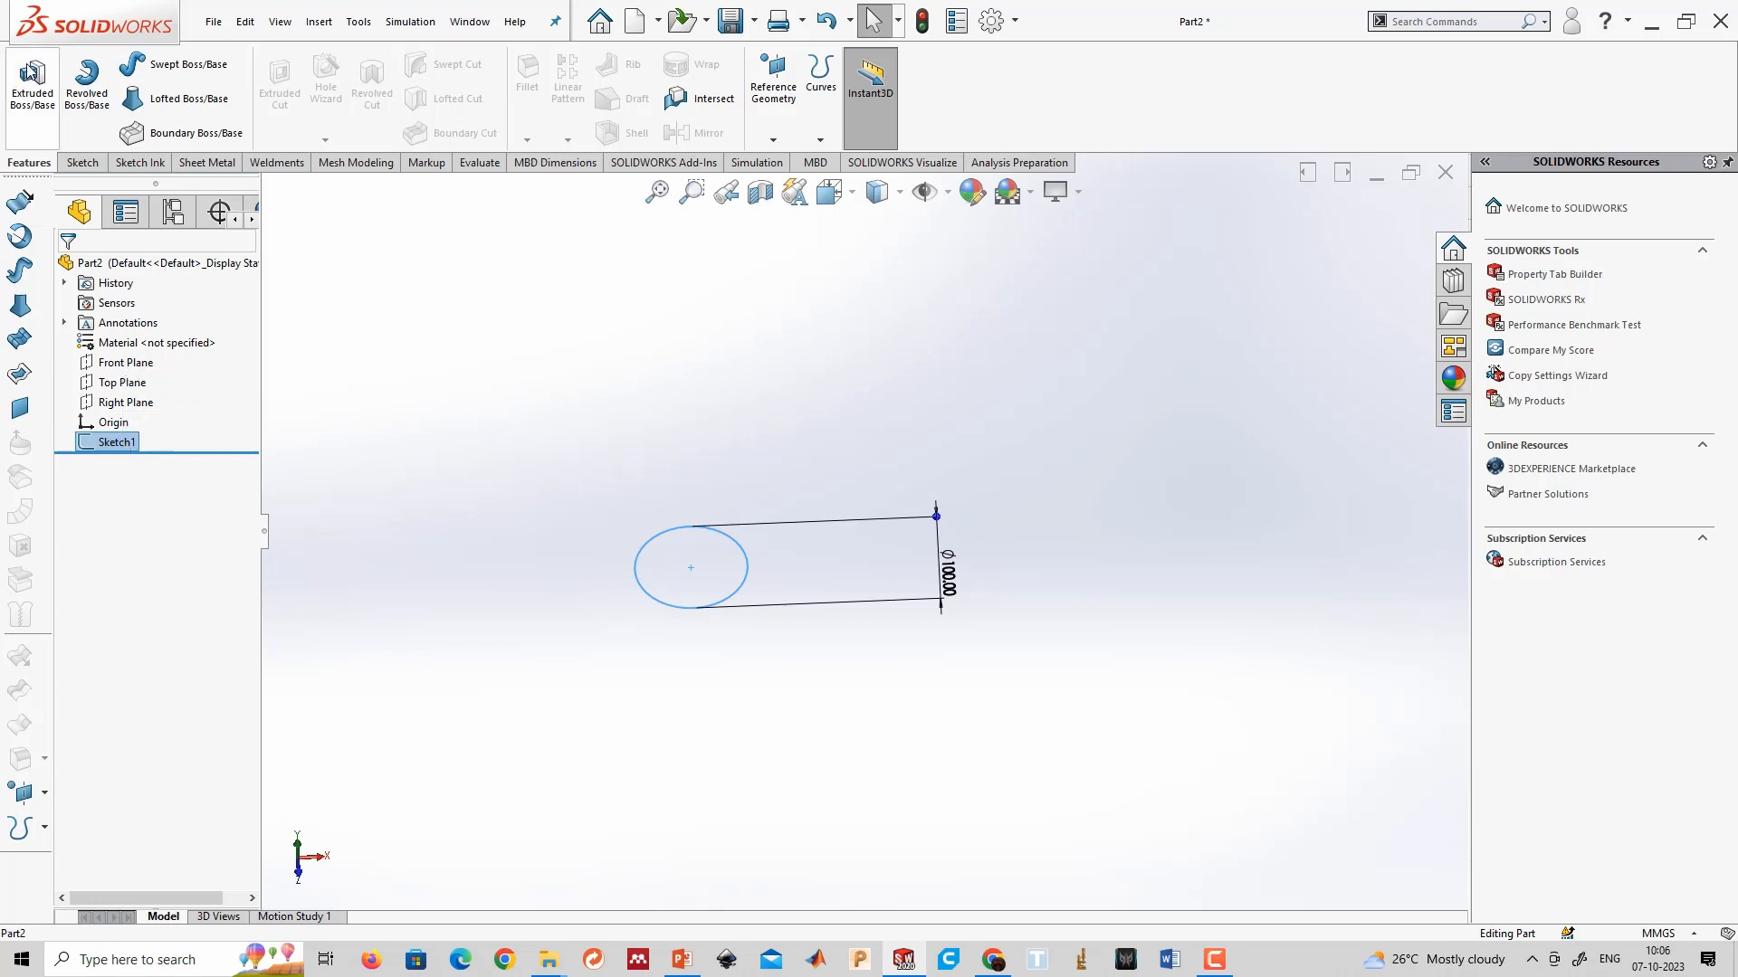
pyautogui.click(32, 79)
pyautogui.scroll(-7, 708, 544)
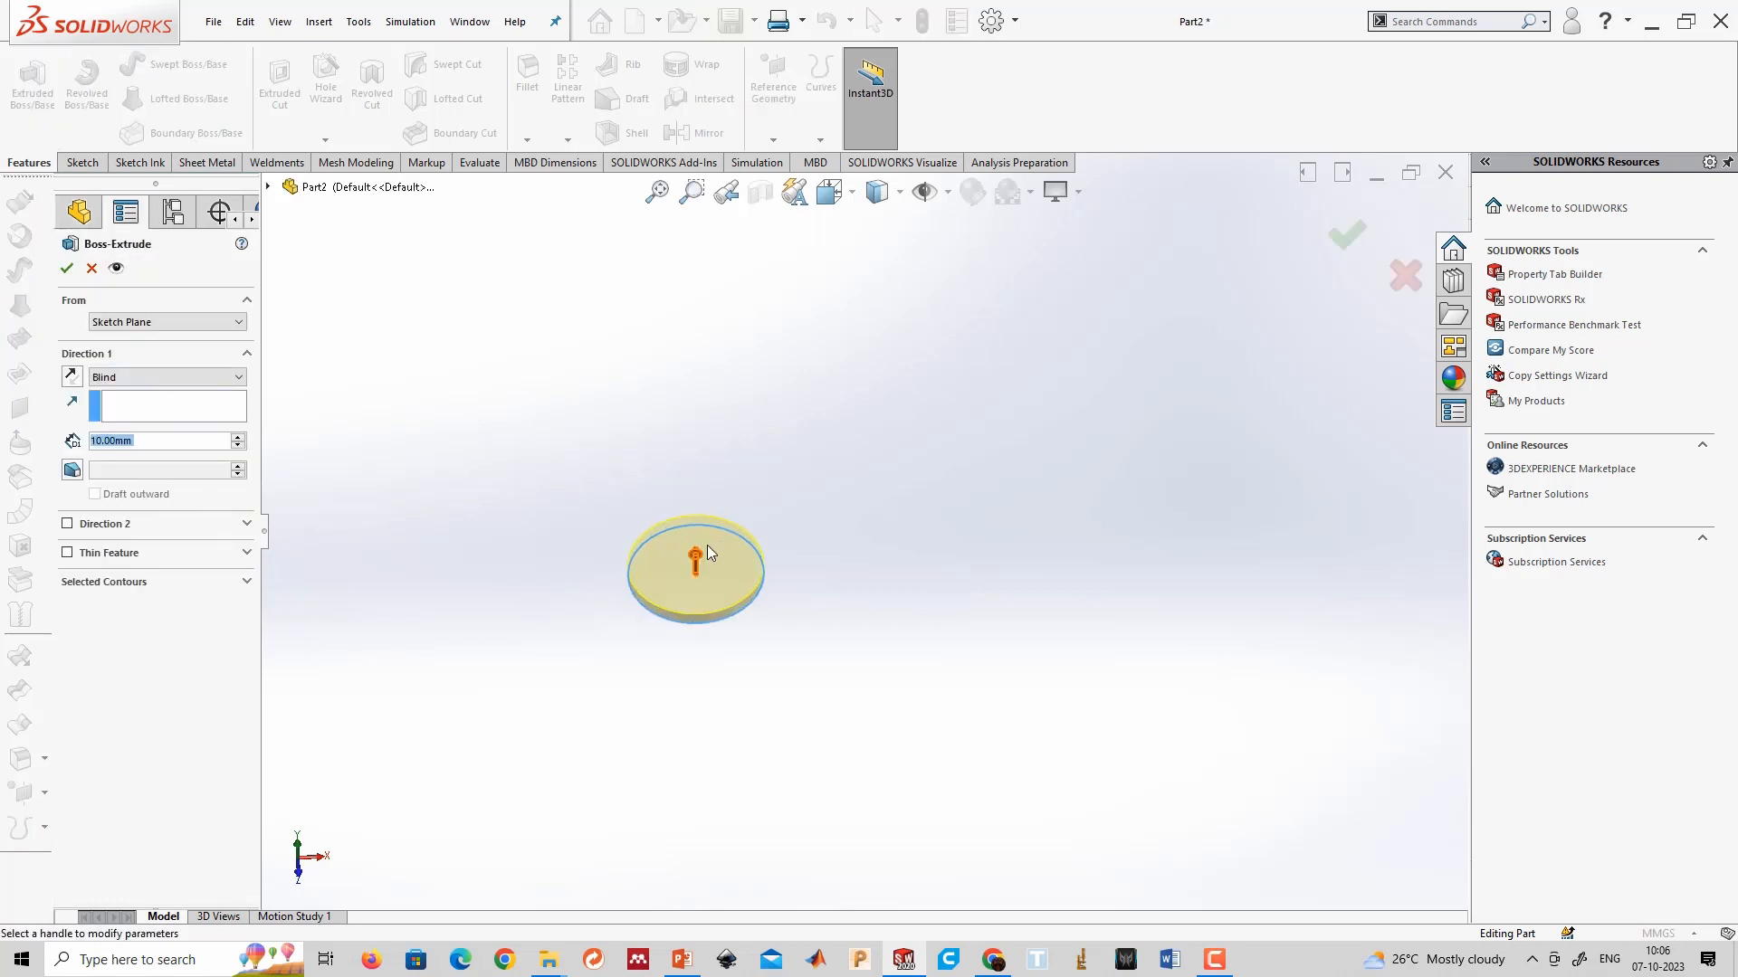
pyautogui.moveTo(674, 597); pyautogui.dragTo(100, 441, button='middle')
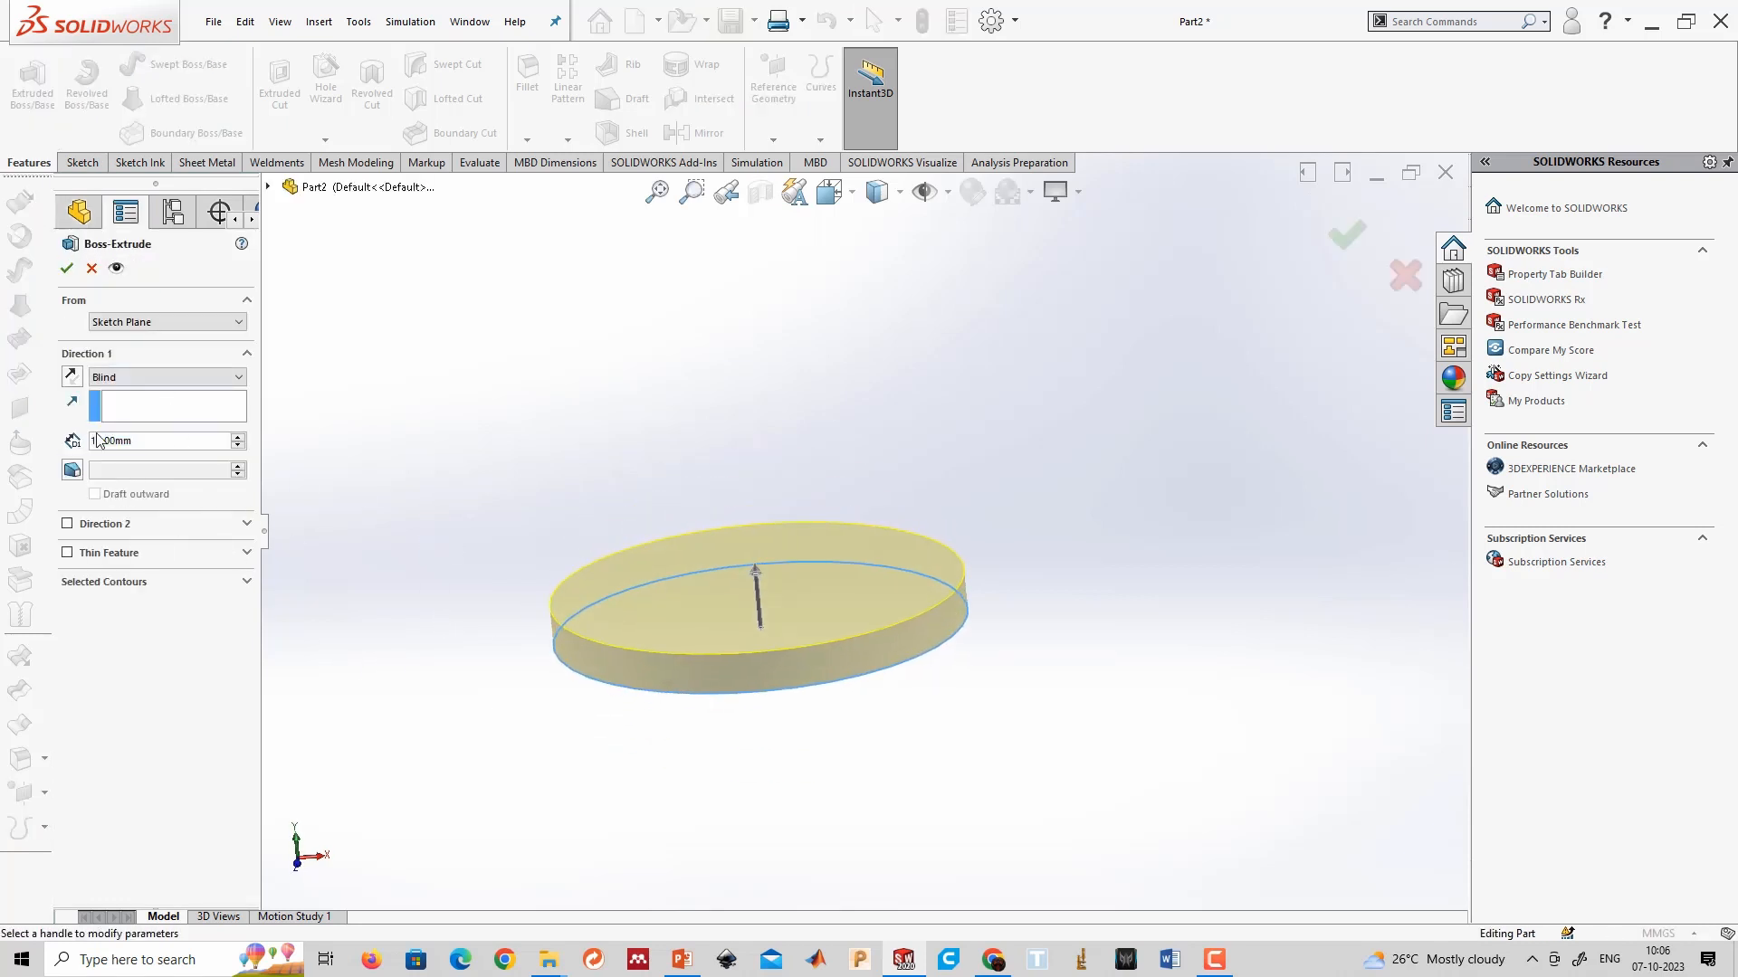
pyautogui.click(117, 447)
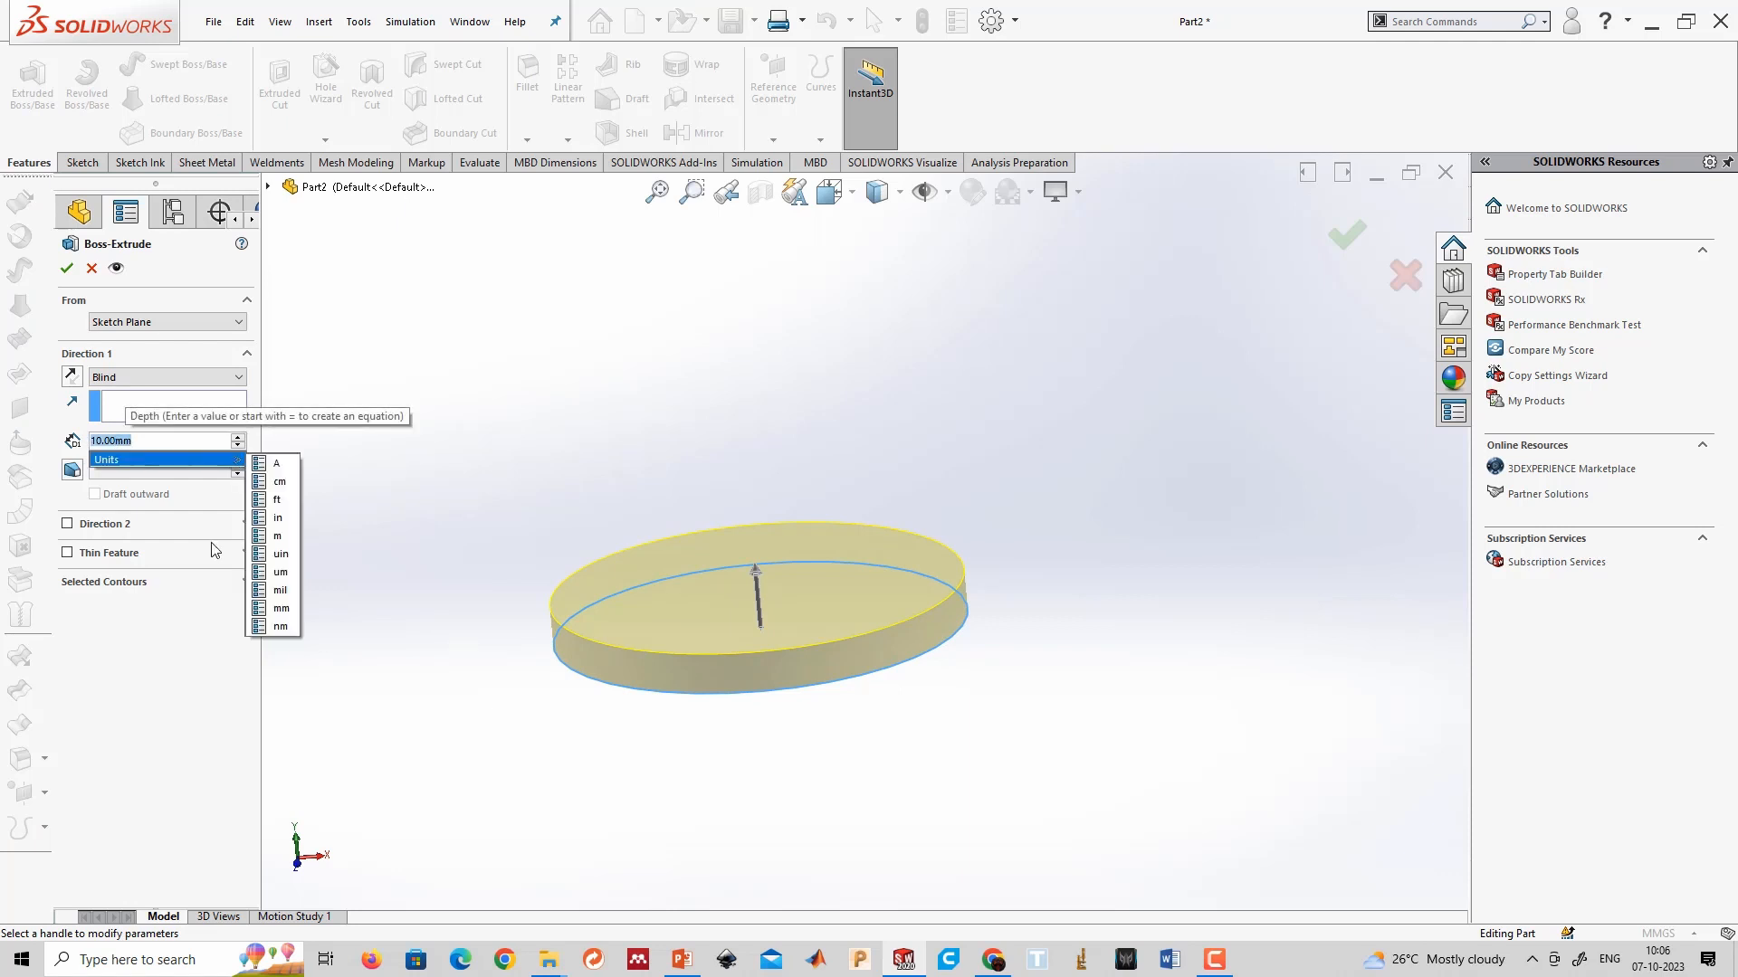
pyautogui.write('100')
pyautogui.press('Return')
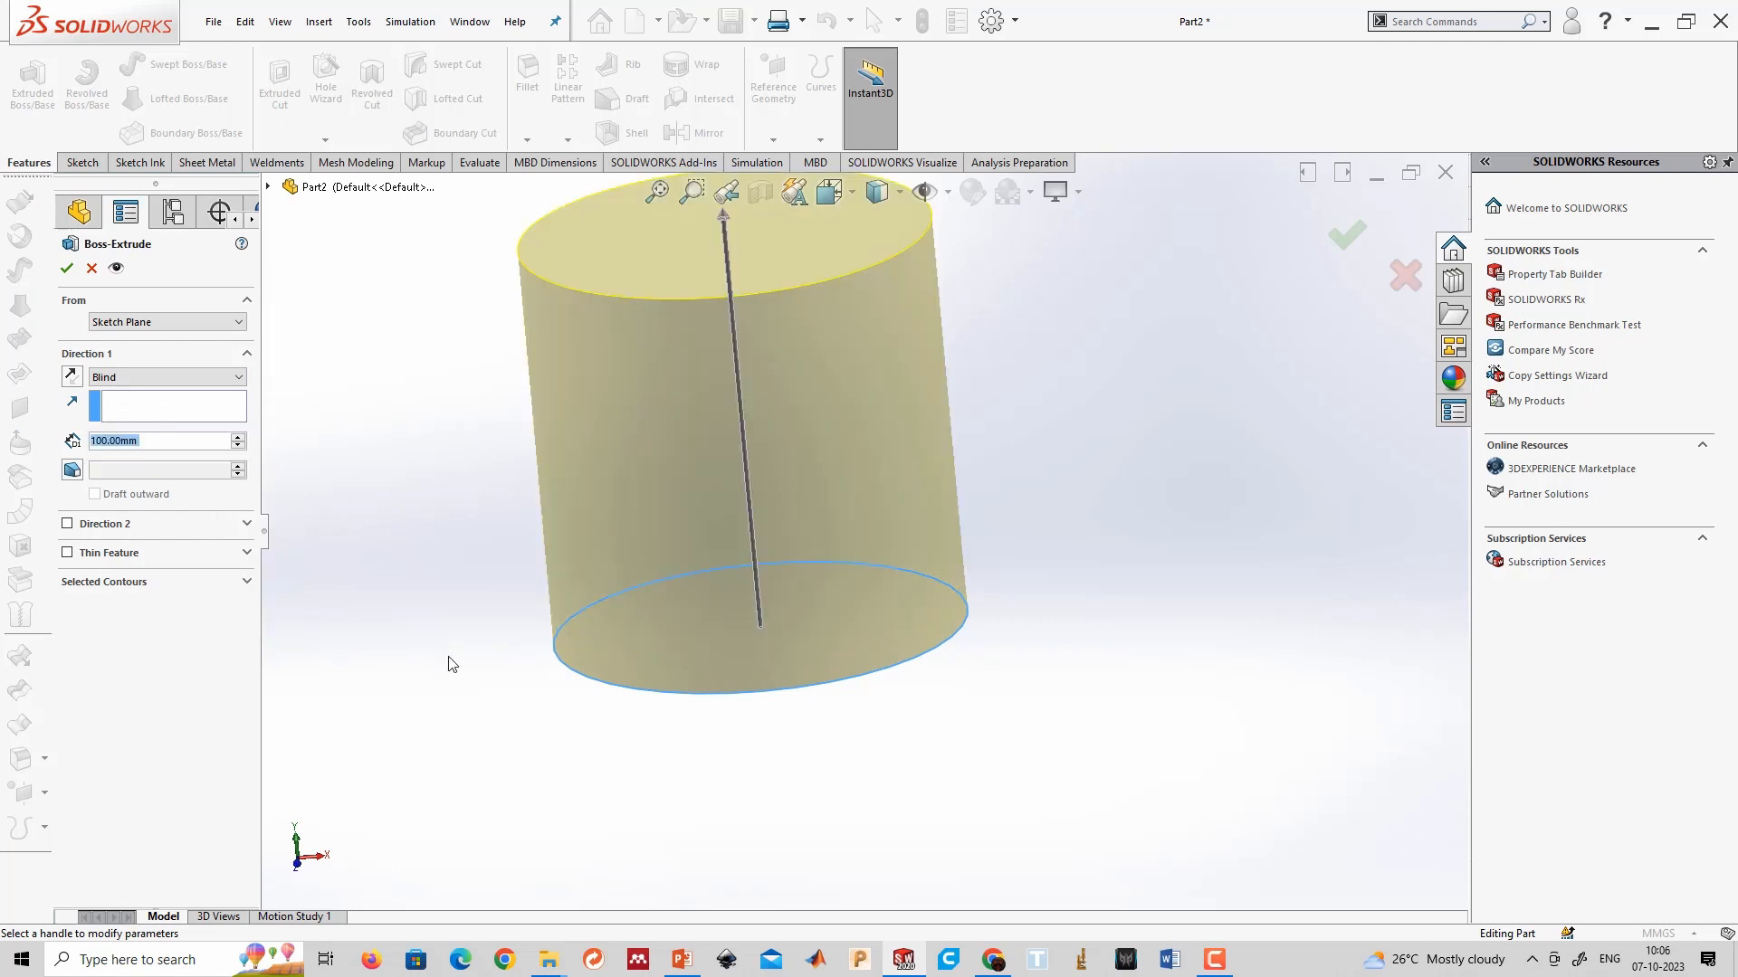
# Try the Mid Plane end condition and a reversed Blind direction on the extrusion, restoring Blind in its original direction.
pyautogui.click(131, 378)
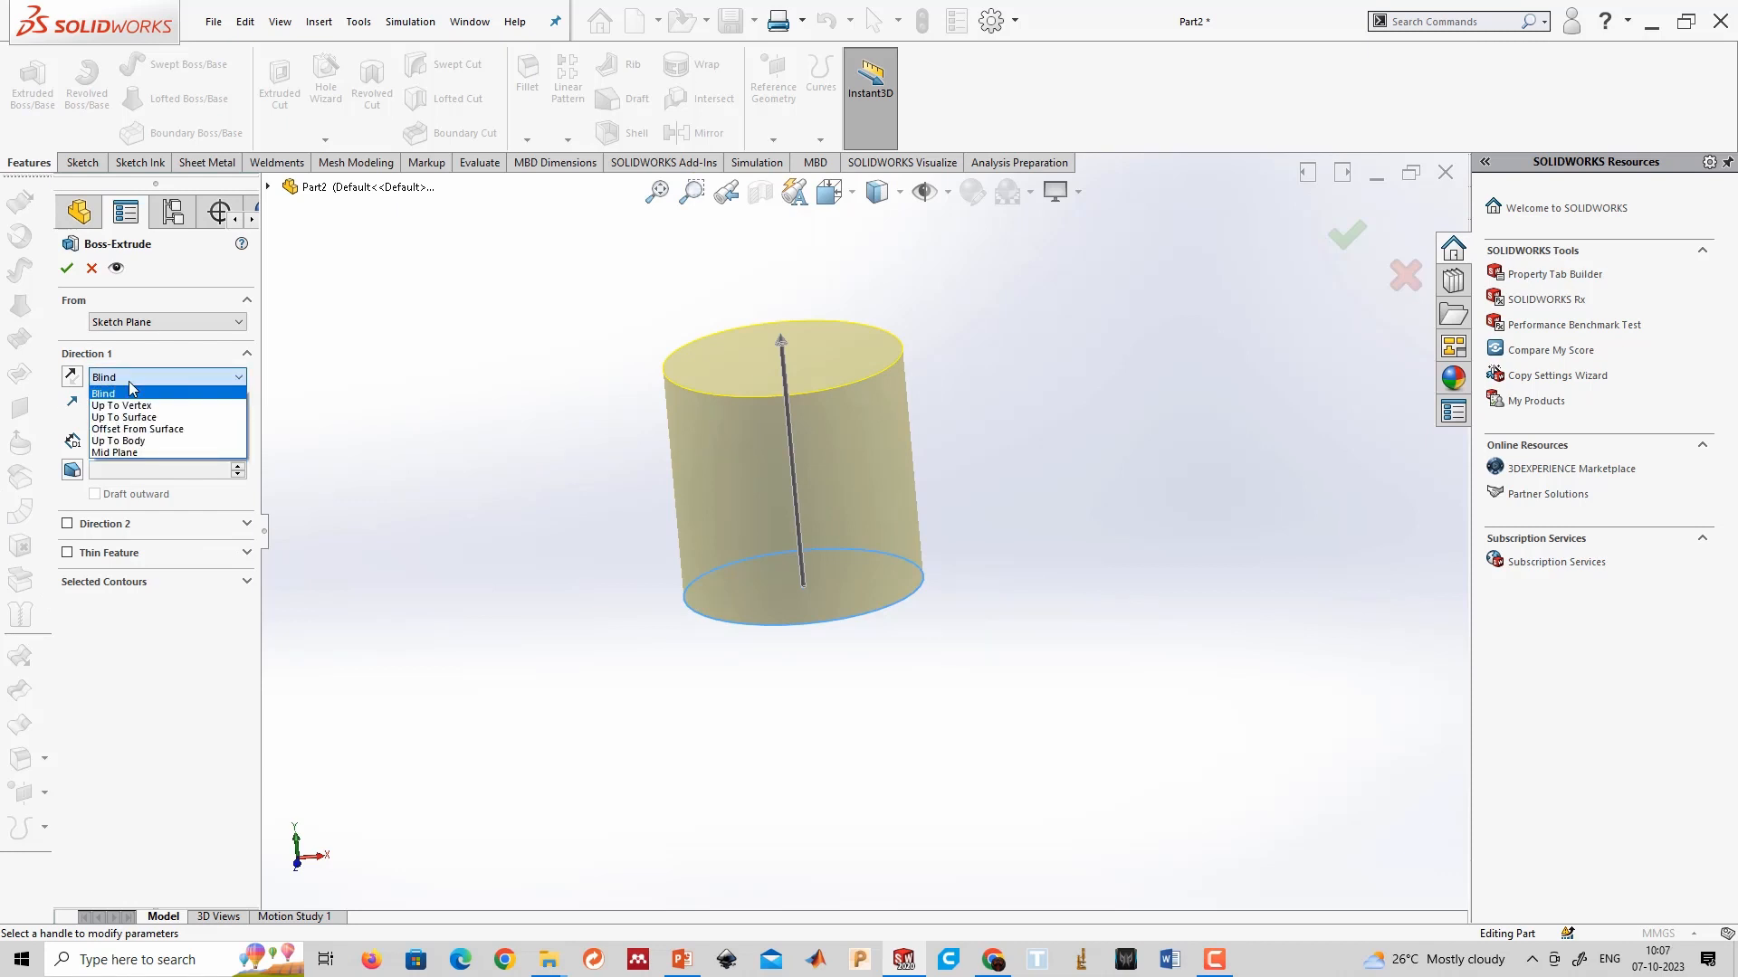
pyautogui.click(145, 453)
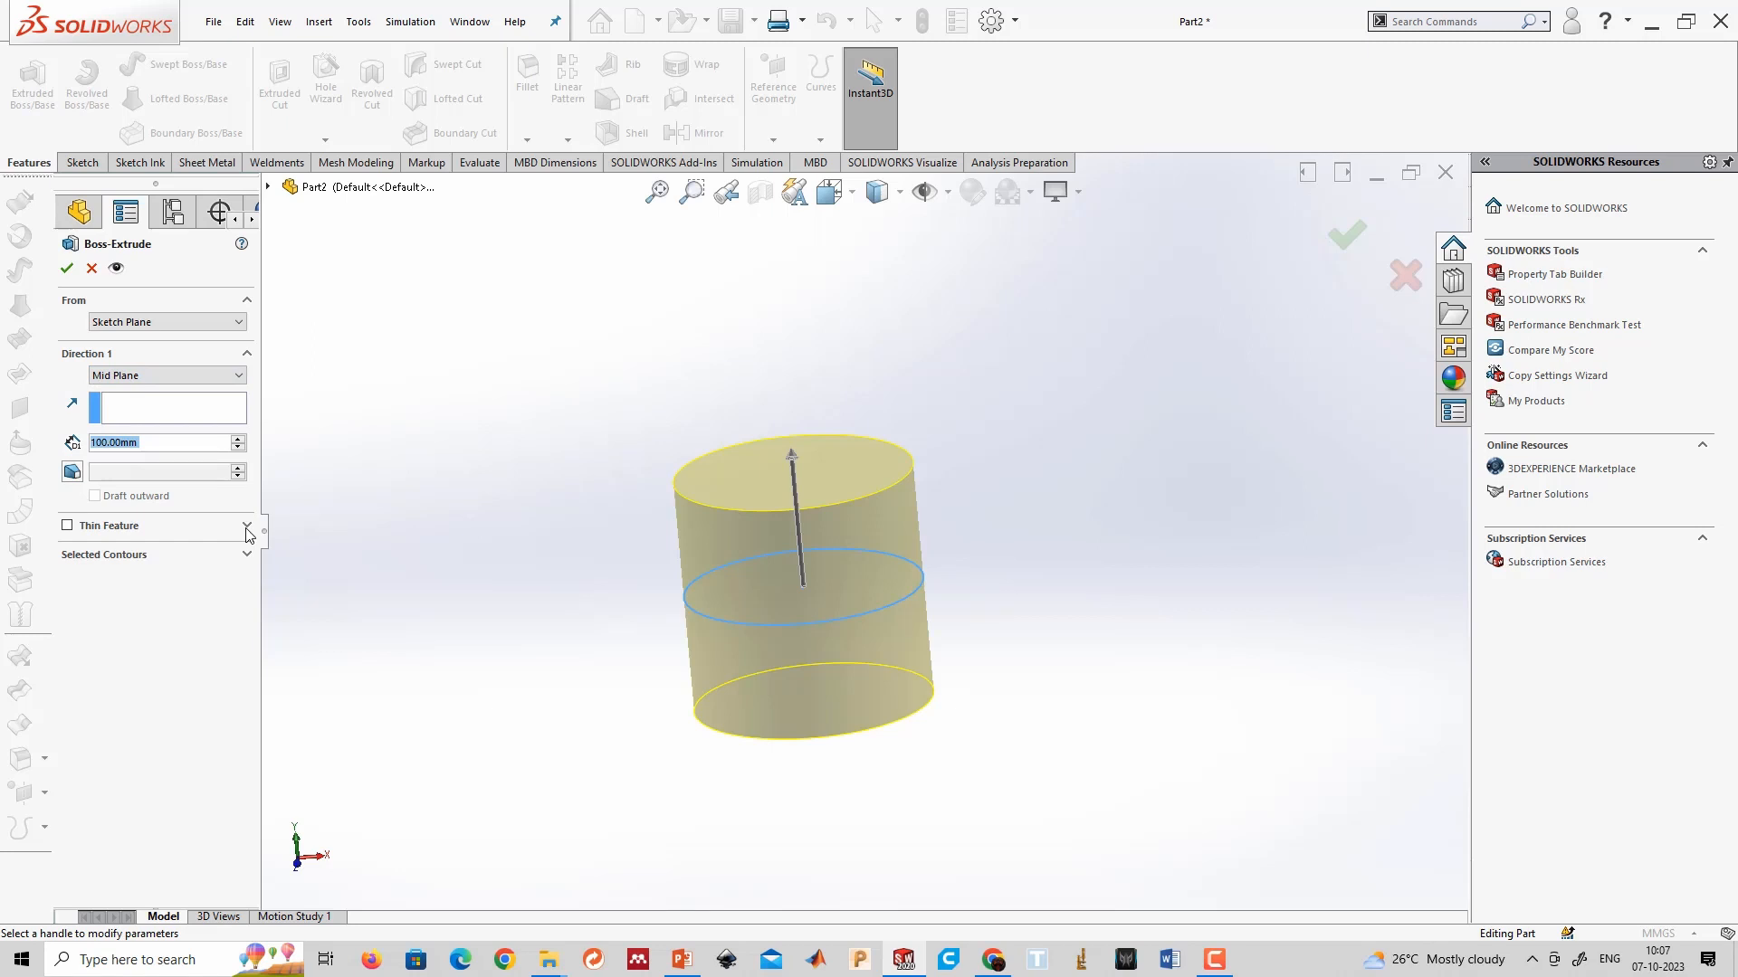
pyautogui.click(175, 379)
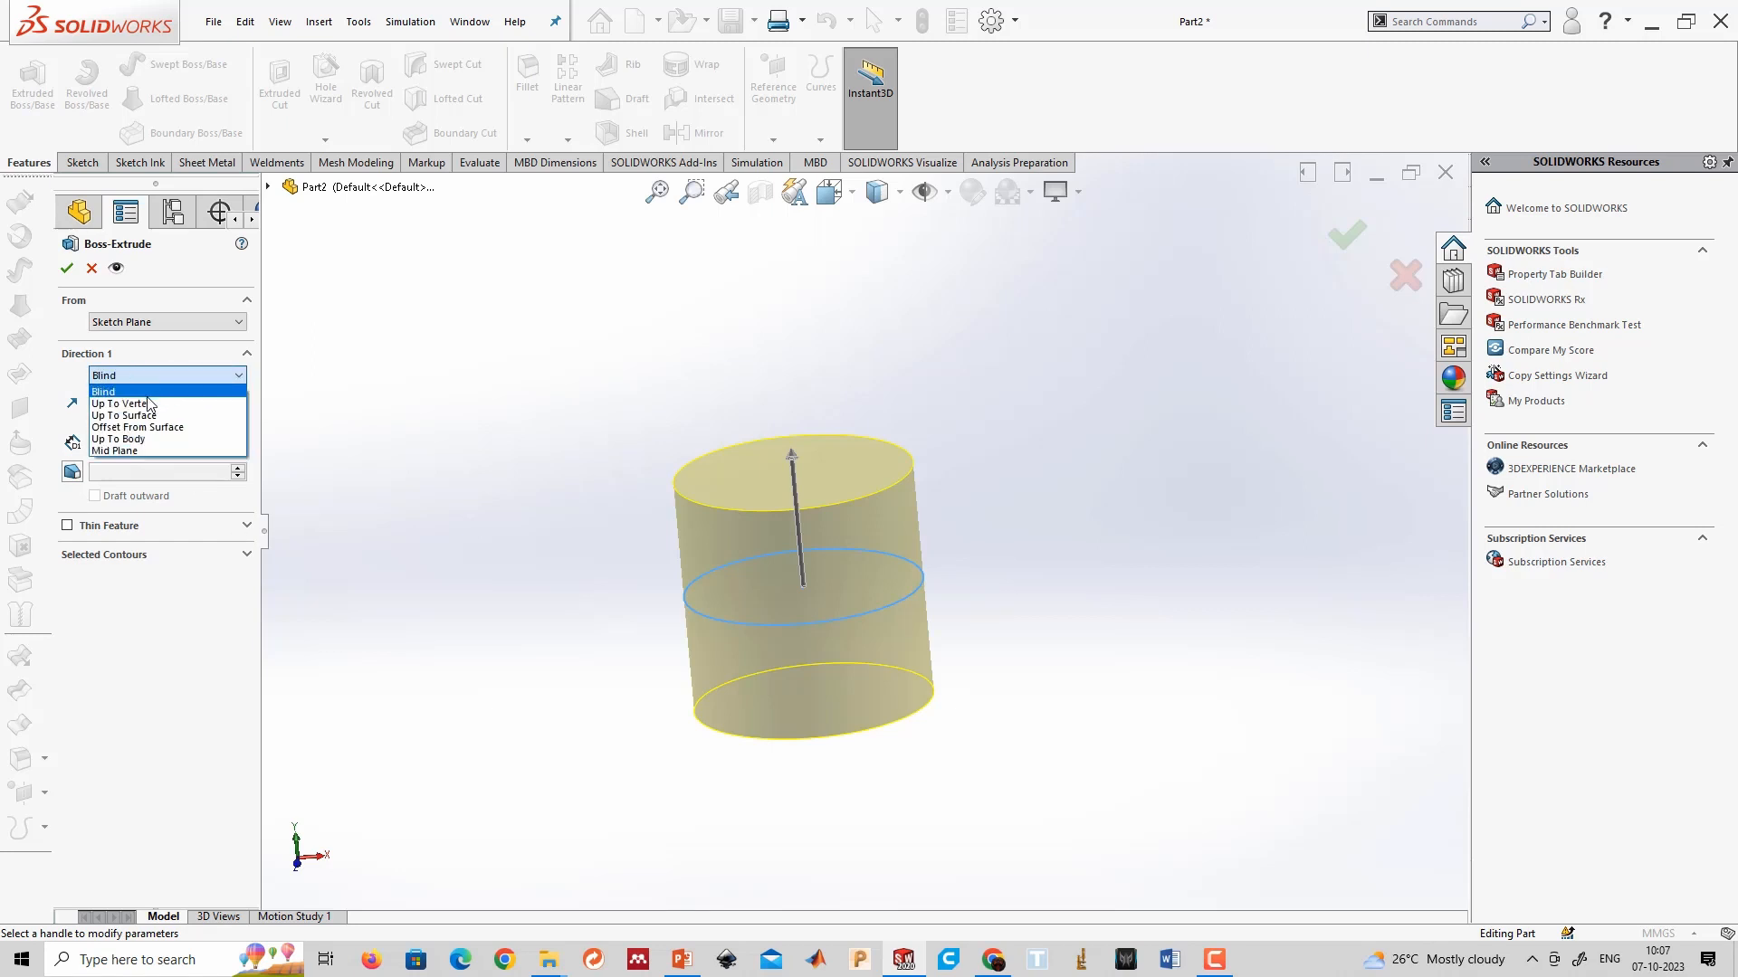
pyautogui.click(118, 391)
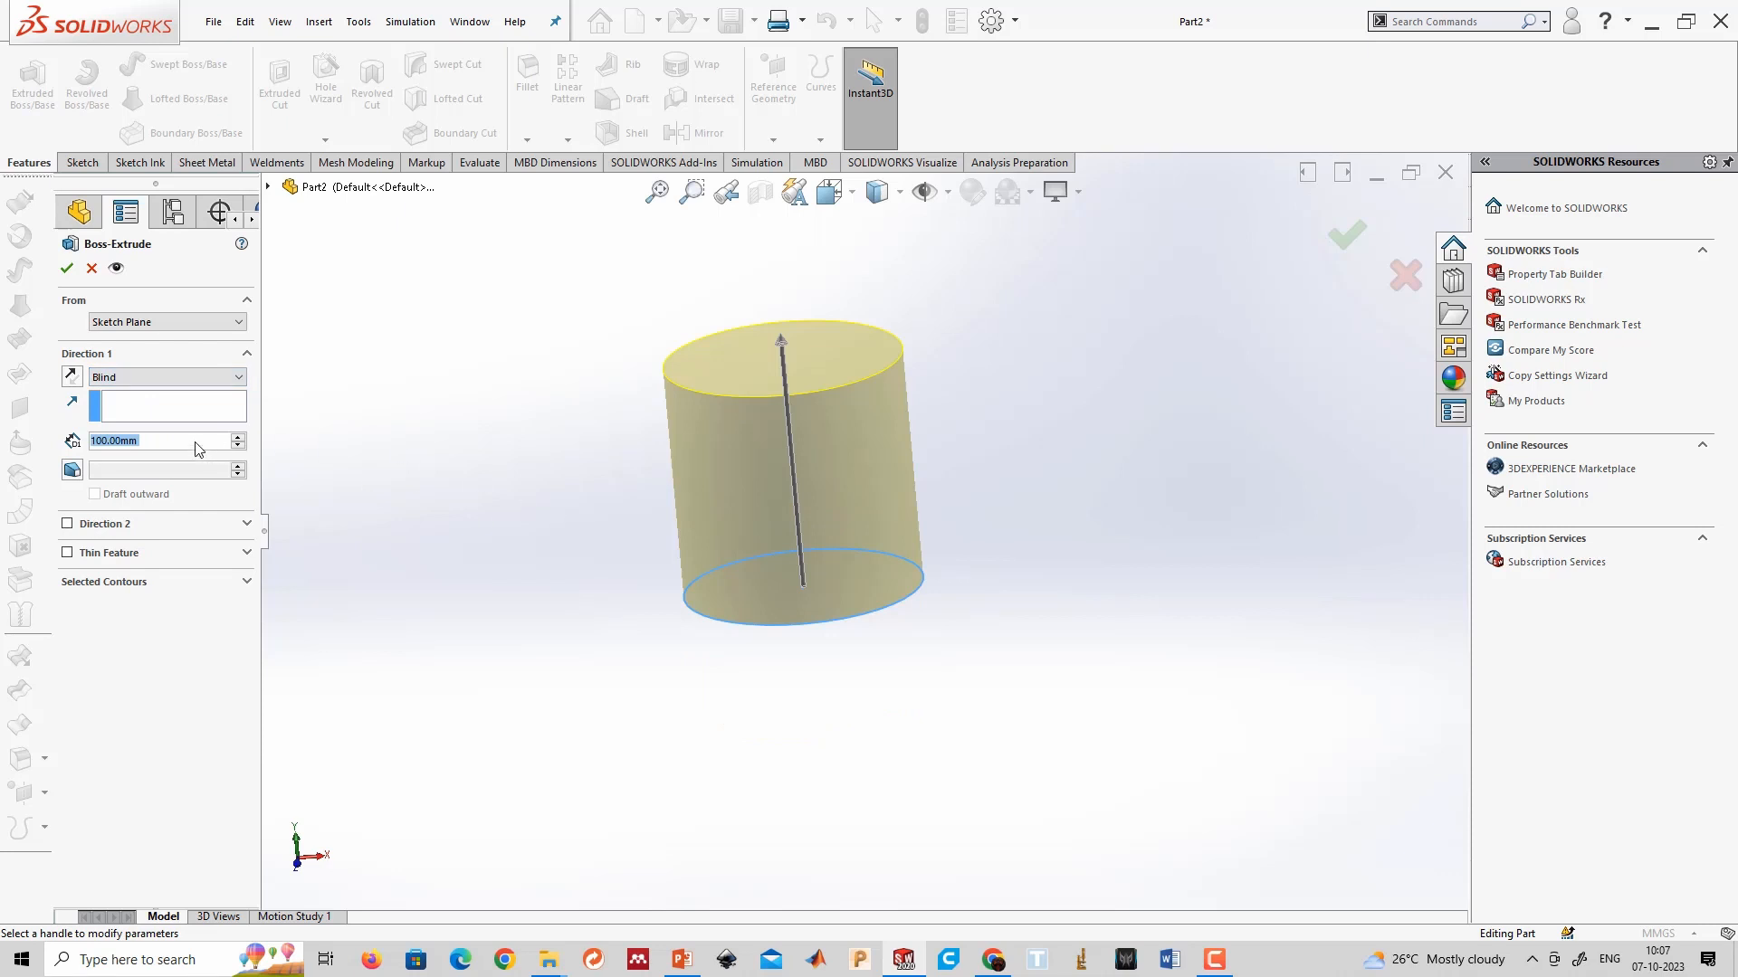
pyautogui.click(72, 377)
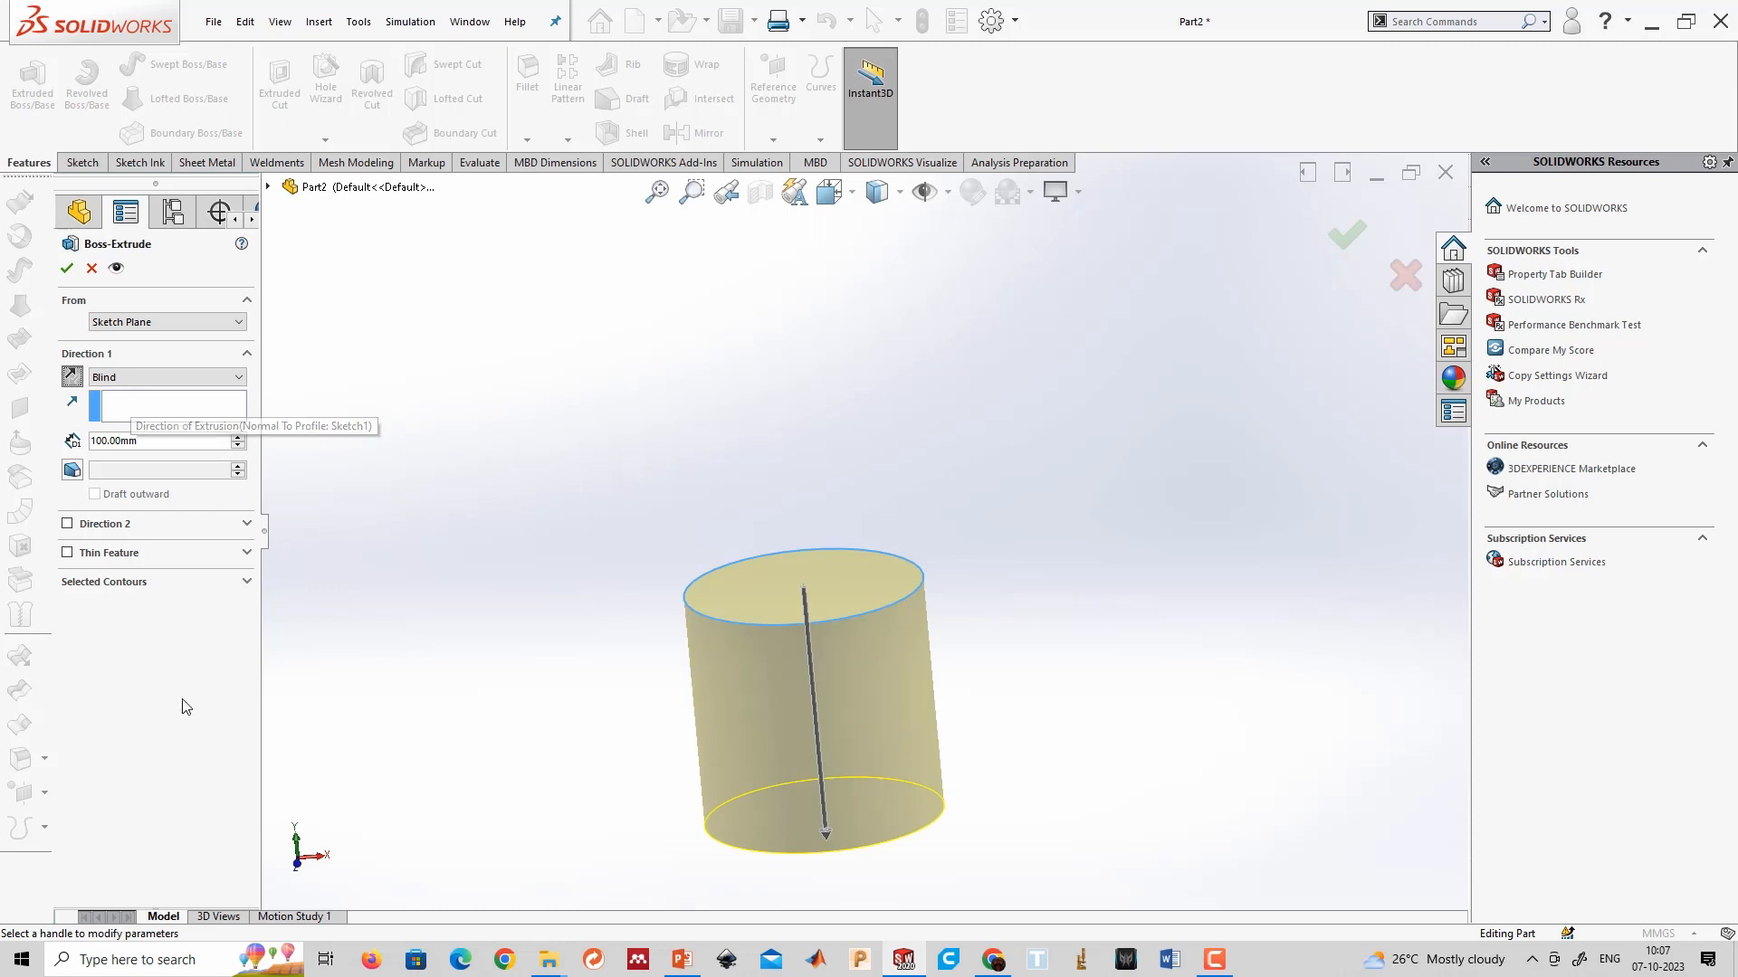
pyautogui.click(72, 378)
# Apply a 13° draft to the extrusion and switch it to draft outward.
pyautogui.click(73, 470)
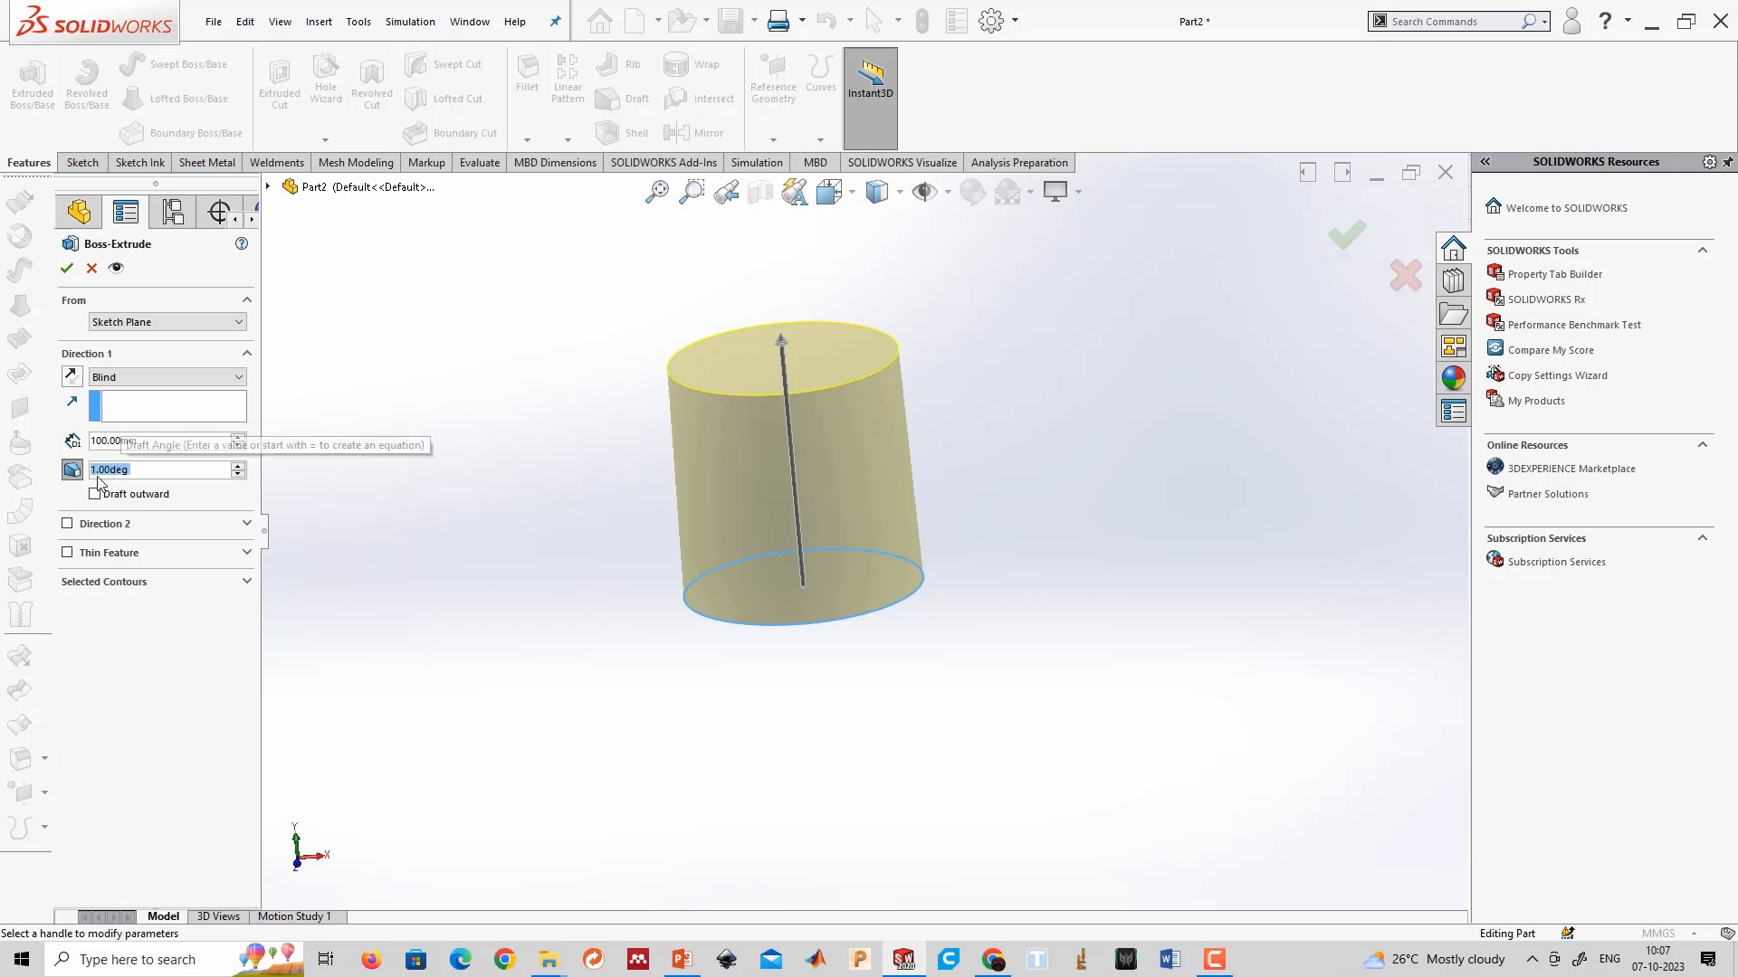
pyautogui.click(241, 466)
pyautogui.click(241, 466)
pyautogui.click(241, 466)
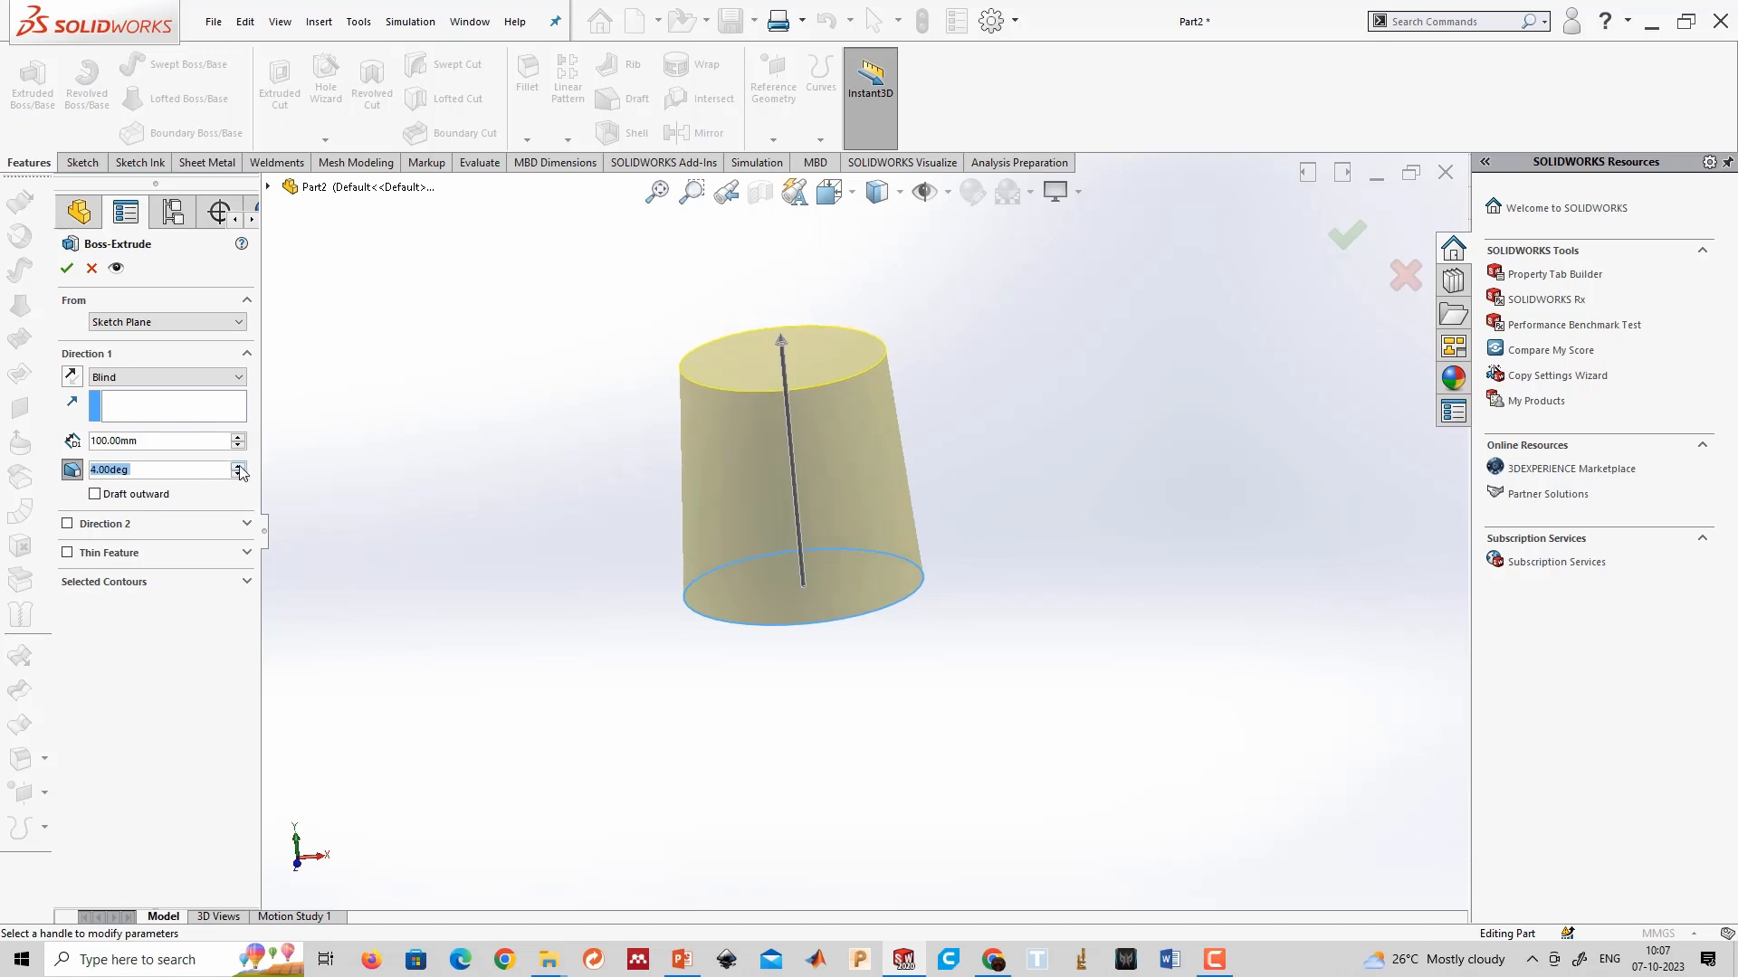
pyautogui.click(241, 467)
pyautogui.click(241, 466)
pyautogui.click(241, 467)
pyautogui.click(241, 467)
pyautogui.click(241, 466)
pyautogui.click(241, 466)
pyautogui.click(241, 466)
pyautogui.click(241, 466)
pyautogui.click(240, 466)
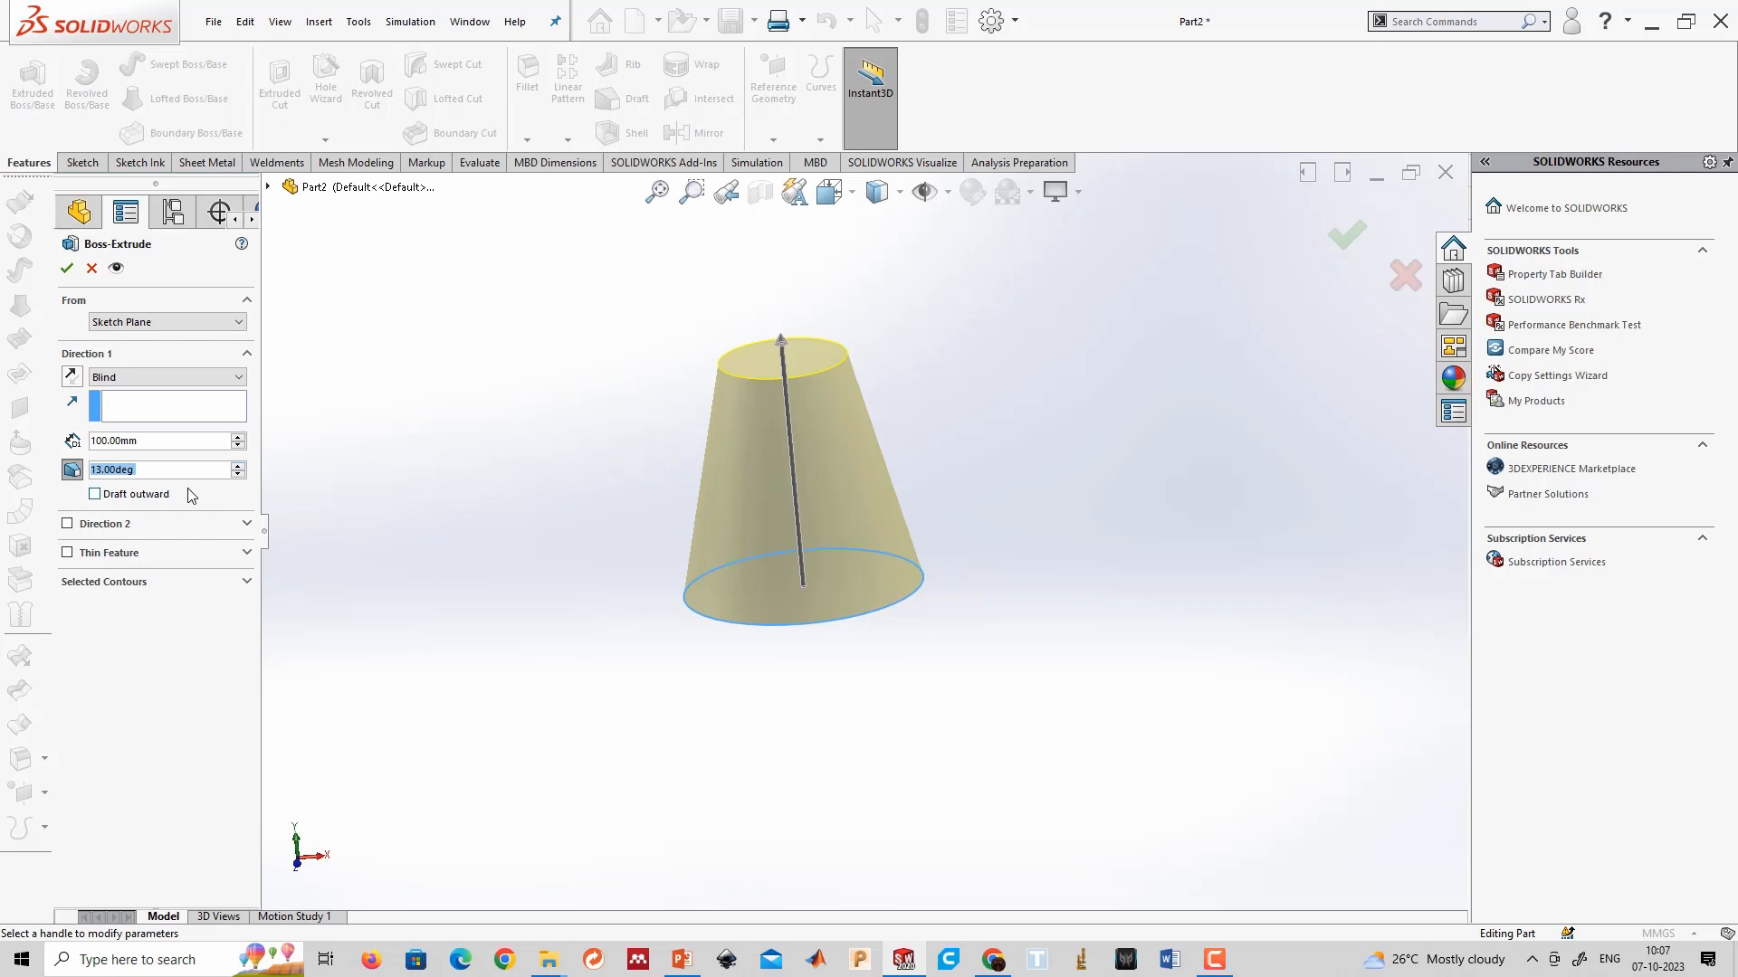
pyautogui.click(95, 494)
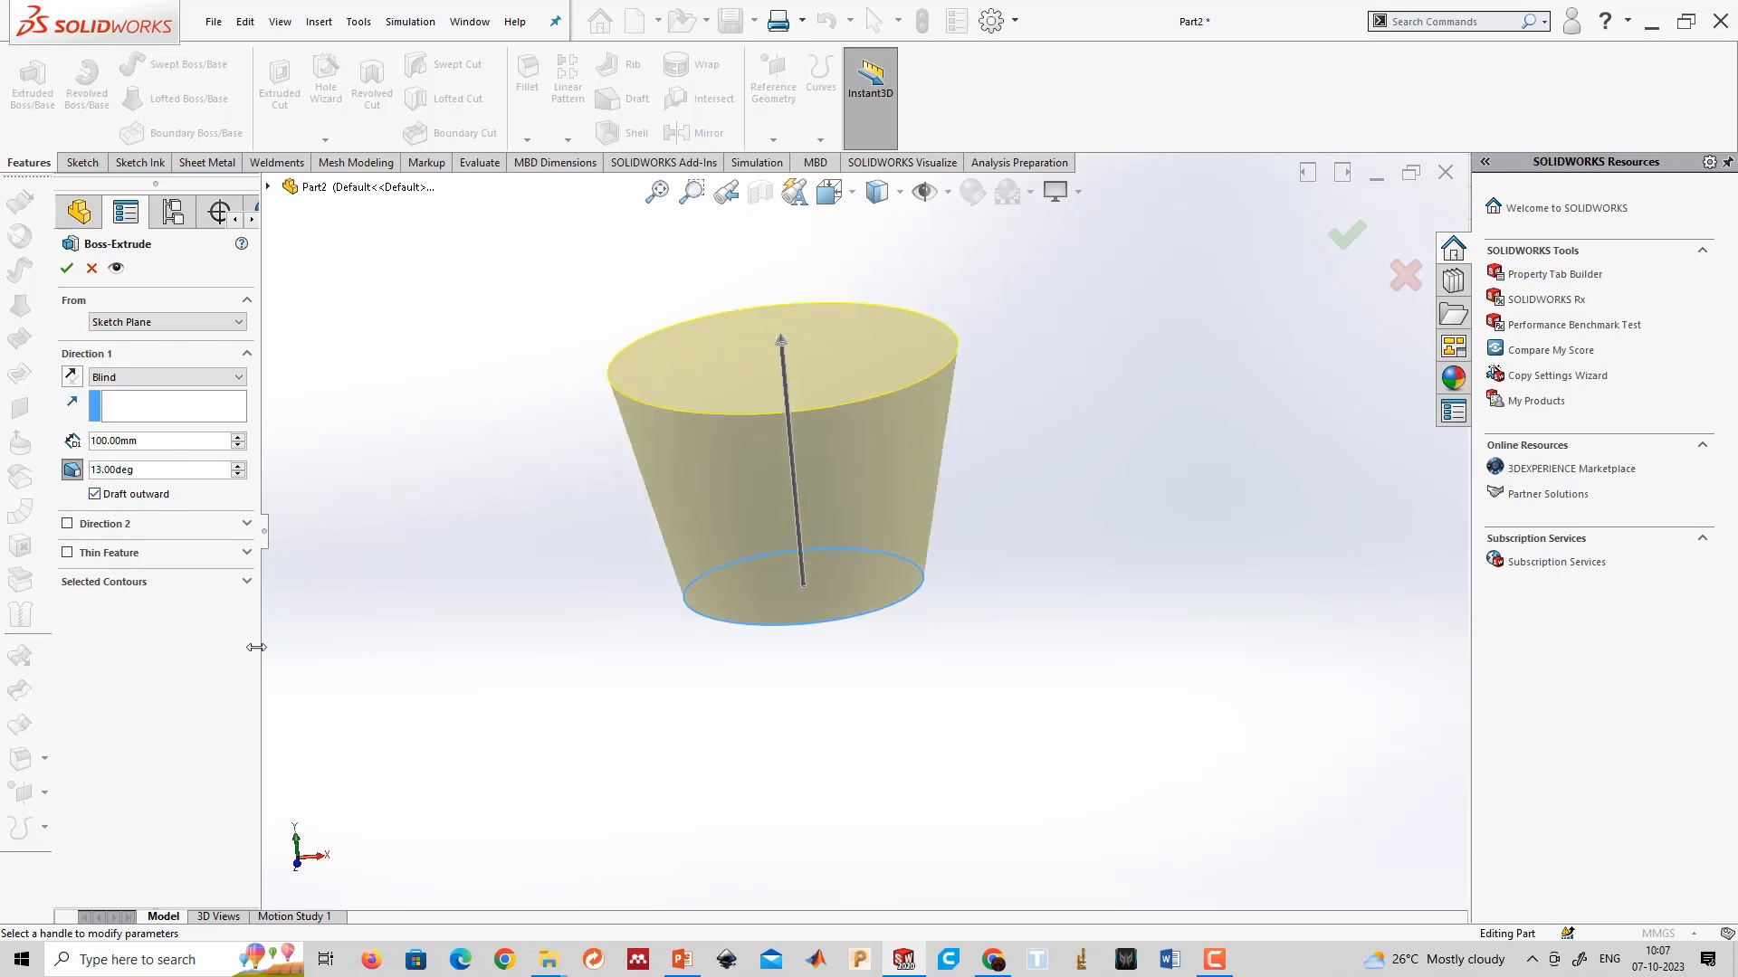
# Make the extrusion a one-direction thin feature without draft and set its wall thickness to 5 mm.
pyautogui.click(67, 553)
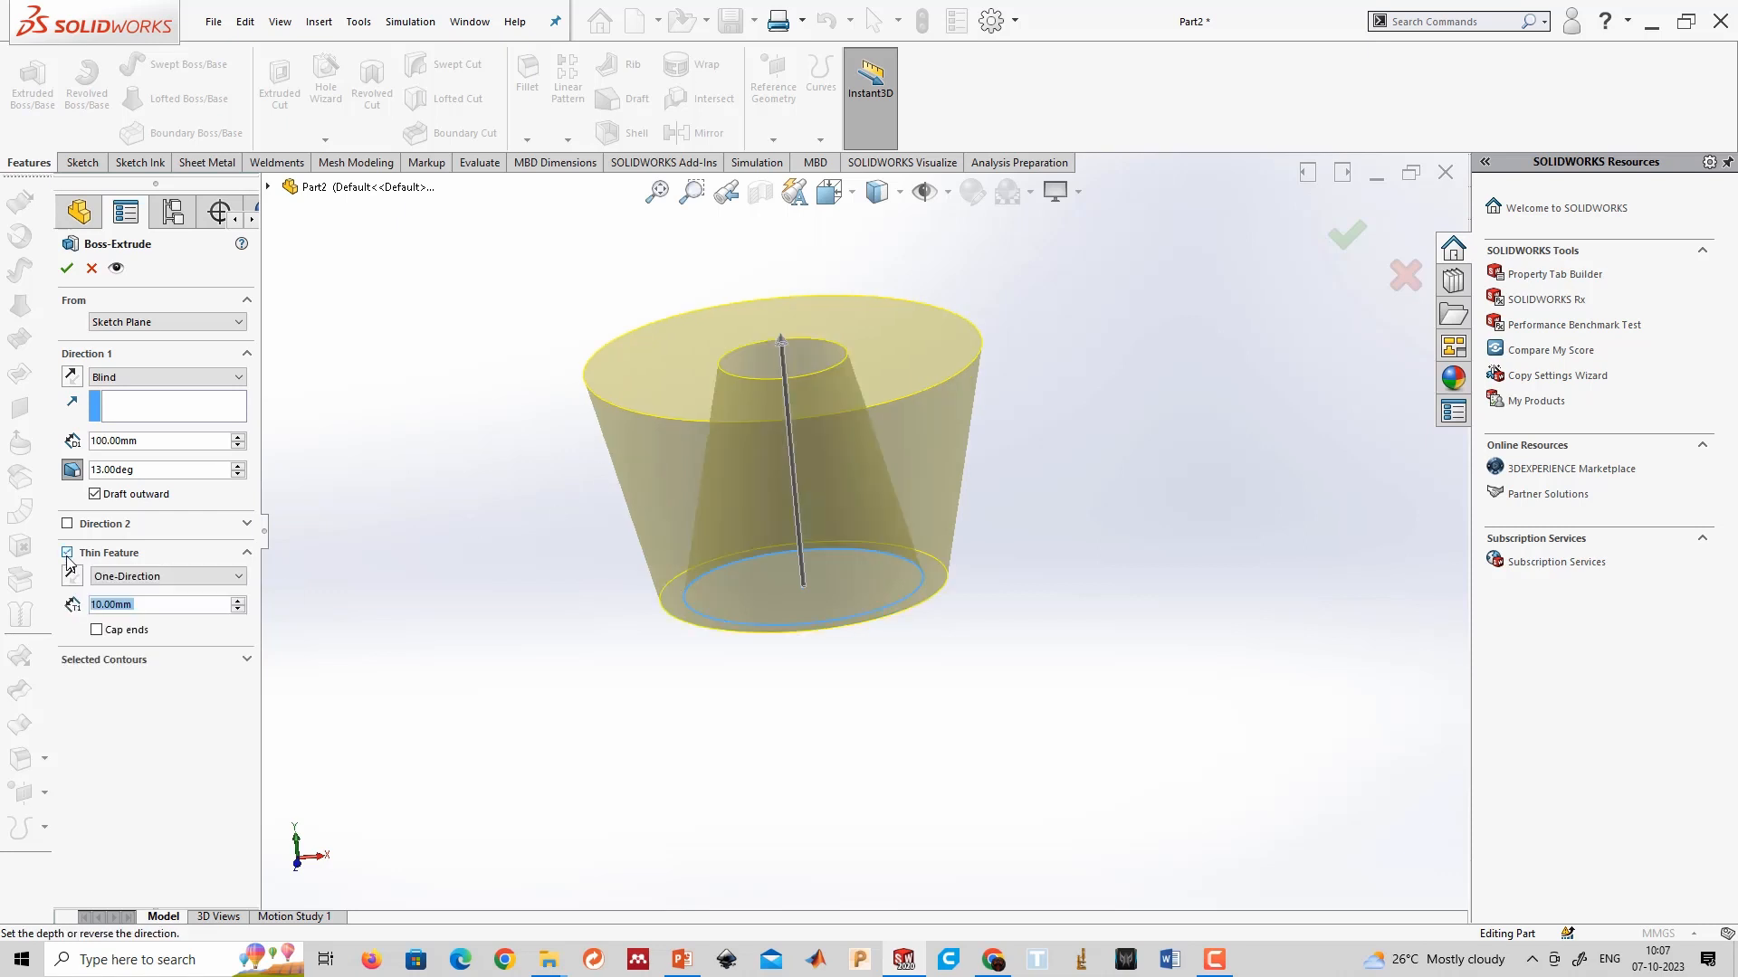
pyautogui.moveTo(1144, 455); pyautogui.dragTo(269, 618, button='middle')
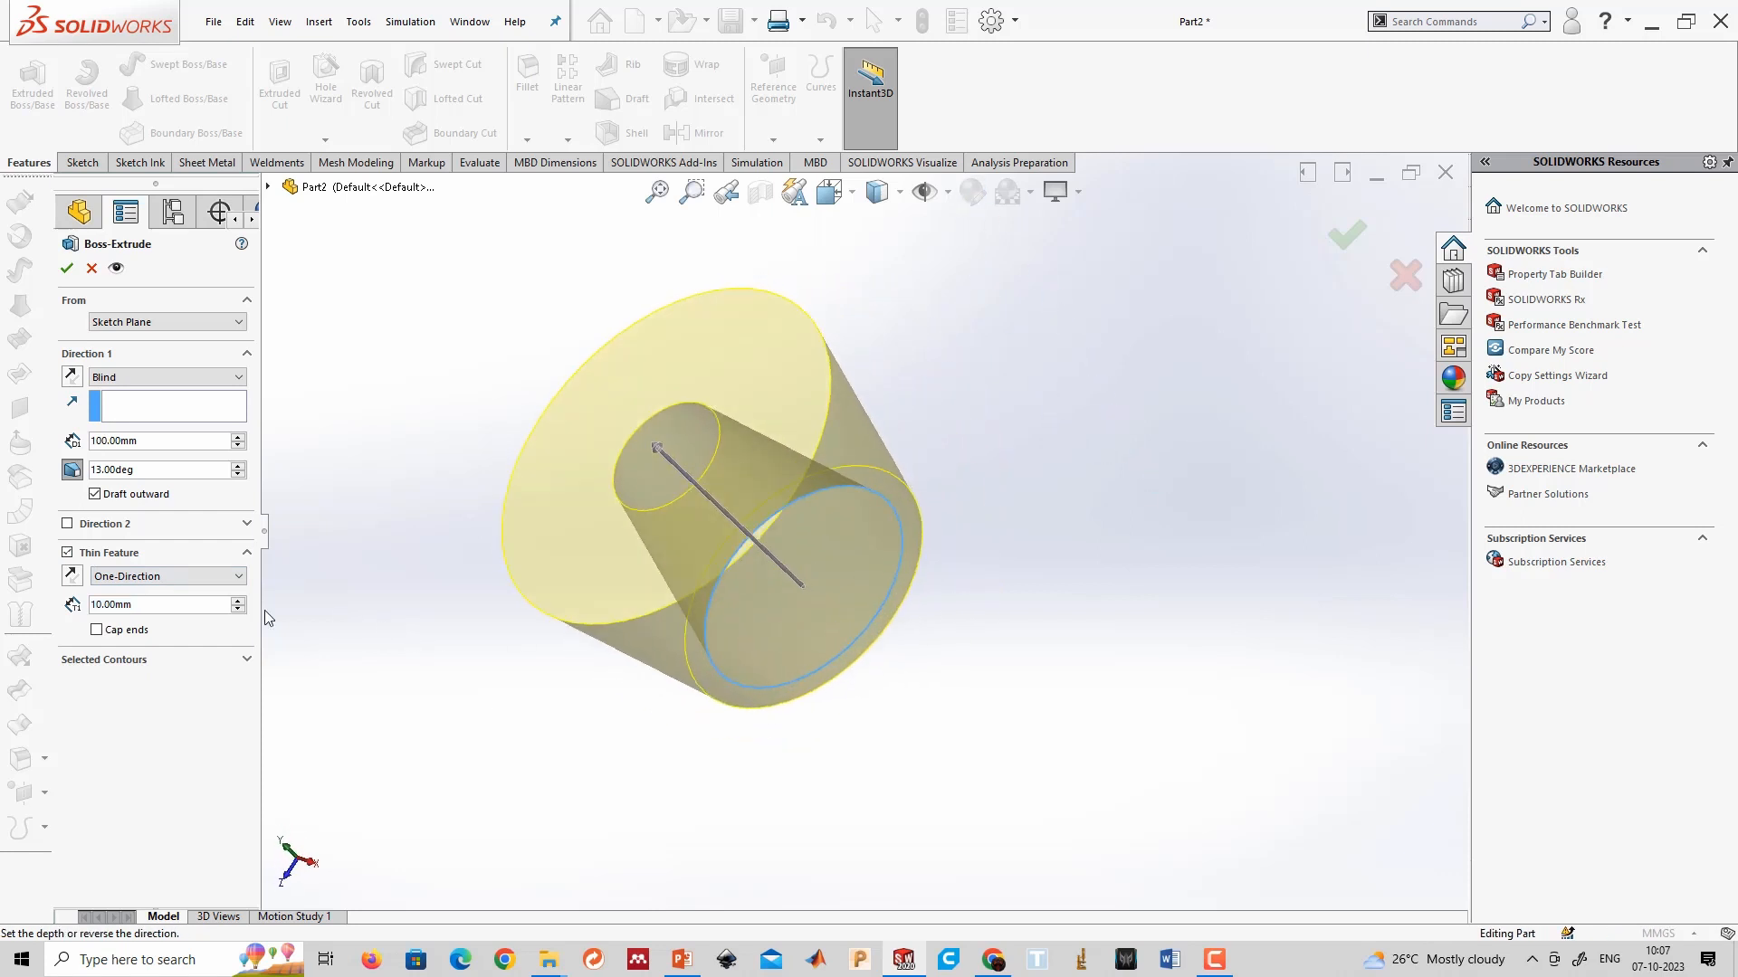
pyautogui.click(75, 473)
pyautogui.moveTo(670, 636); pyautogui.dragTo(784, 547, button='middle')
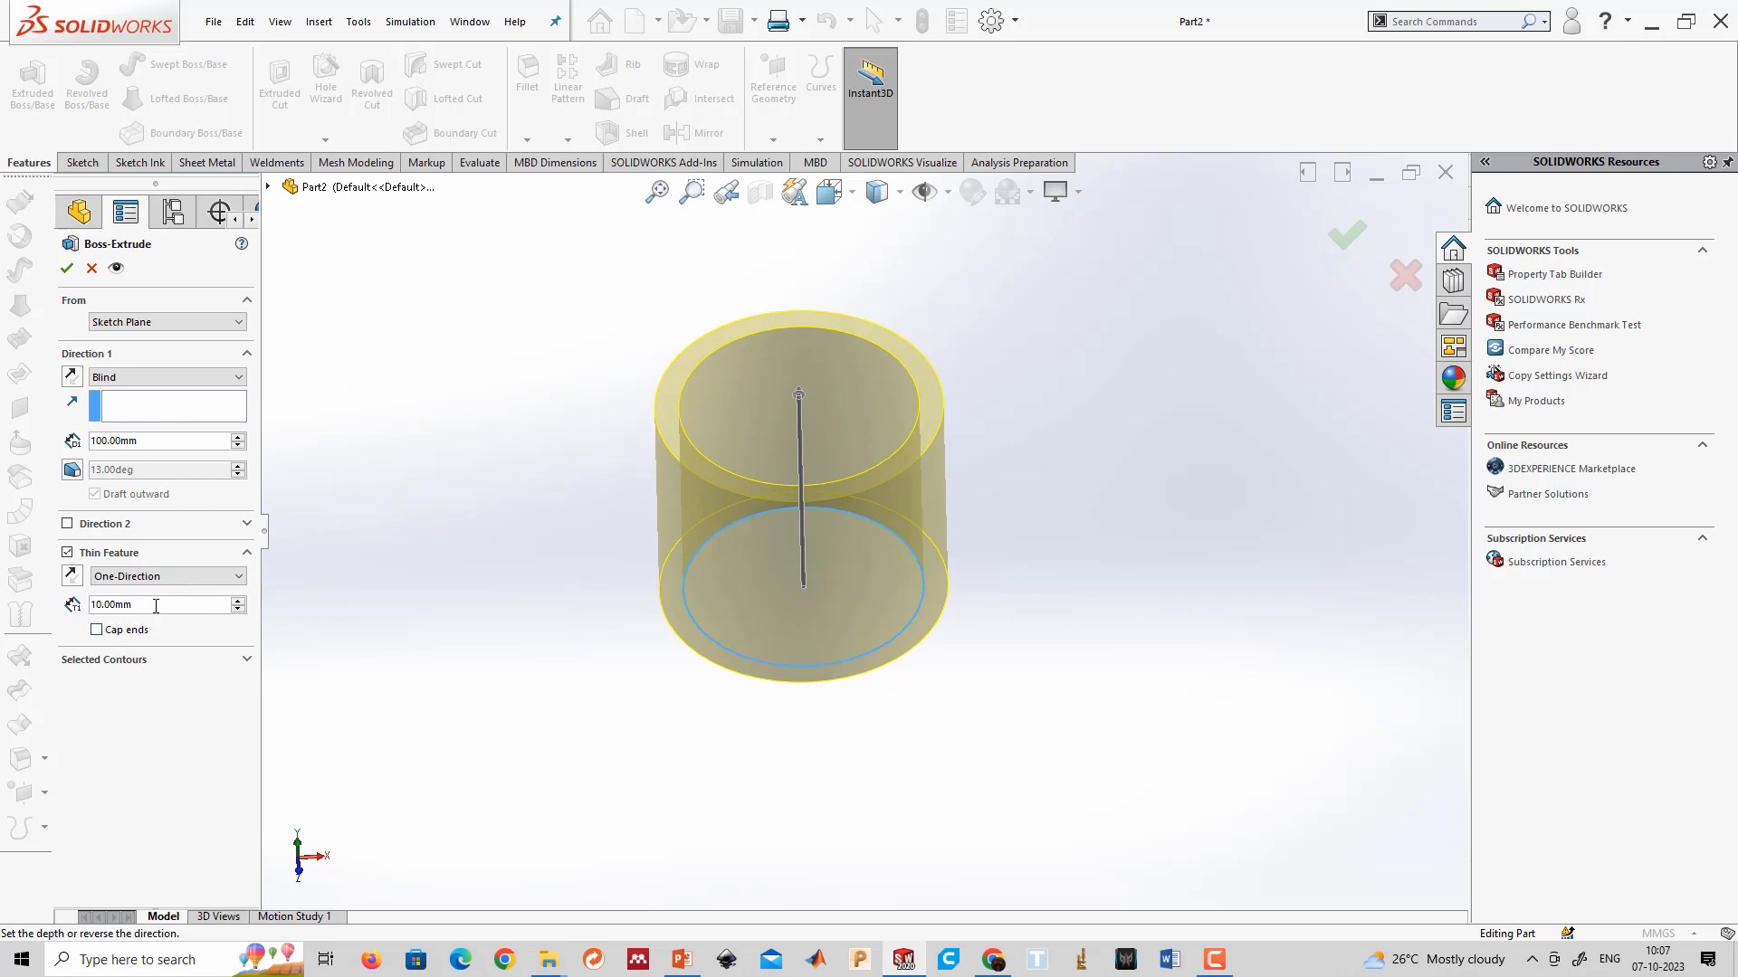
pyautogui.doubleClick(152, 605)
pyautogui.write('5')
pyautogui.press('Return')
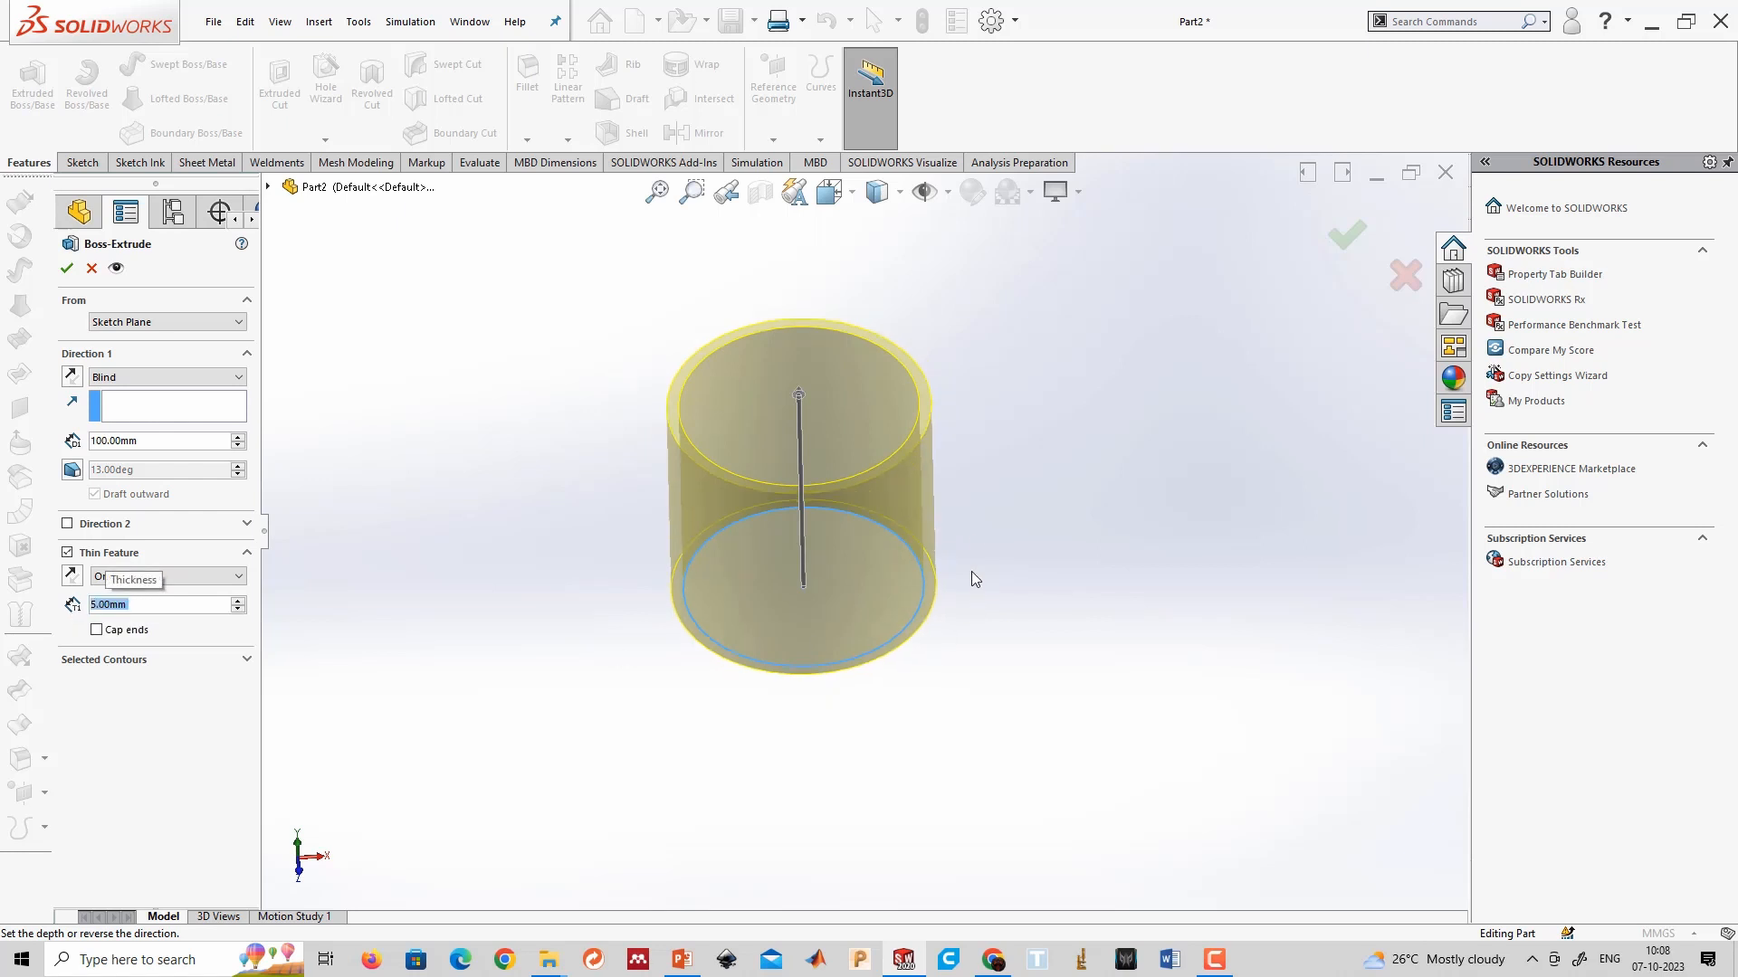
# Compare the One-Direction, Mid-Plane and Two-Direction wall types for the thin feature, leaving it on Two-Direction.
pyautogui.scroll(-3, 996, 516)
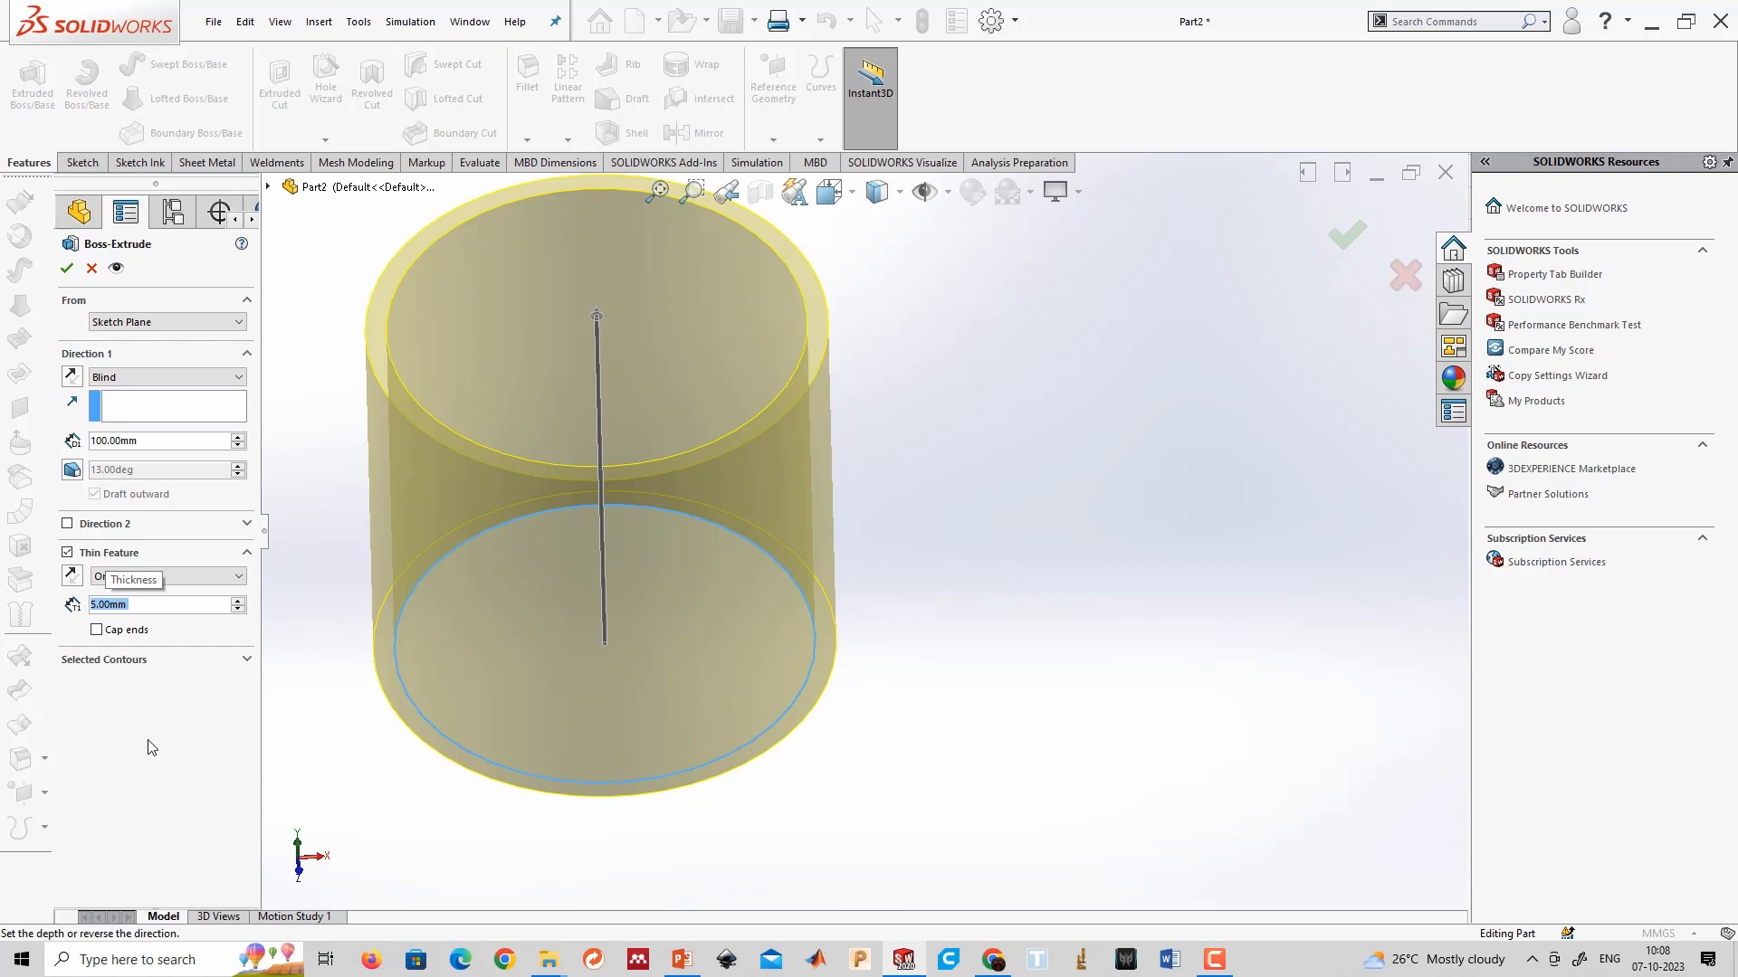
pyautogui.click(210, 579)
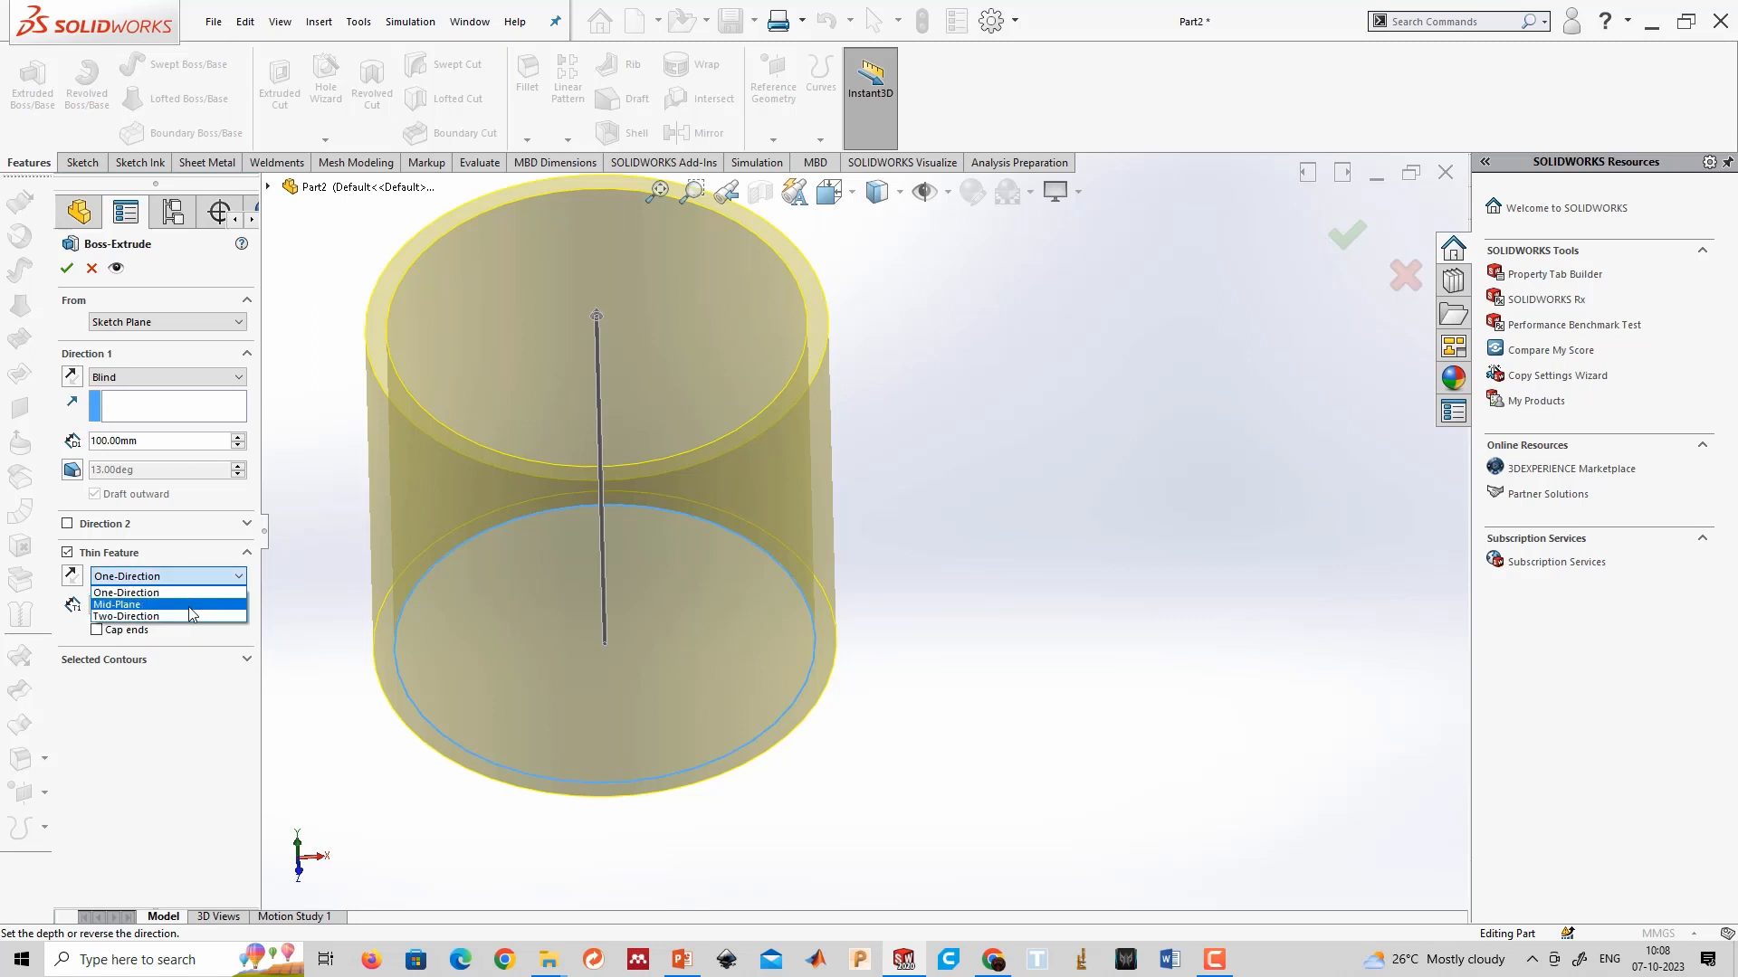
pyautogui.click(186, 616)
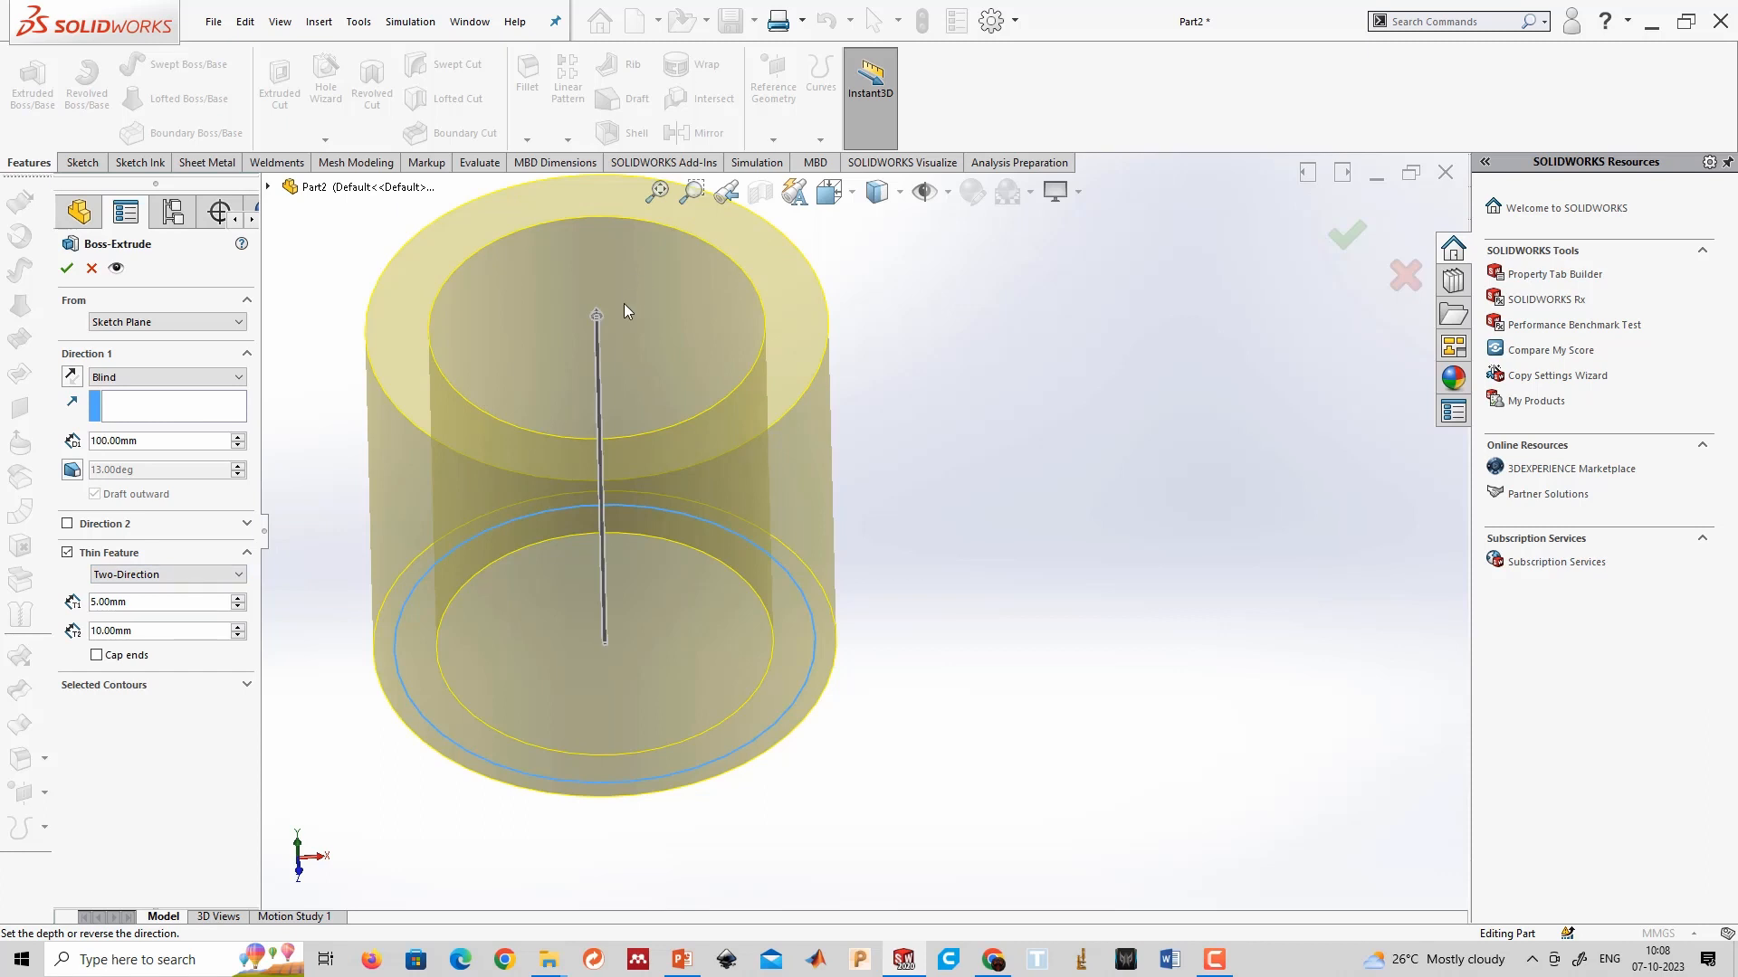
pyautogui.click(186, 575)
pyautogui.click(170, 596)
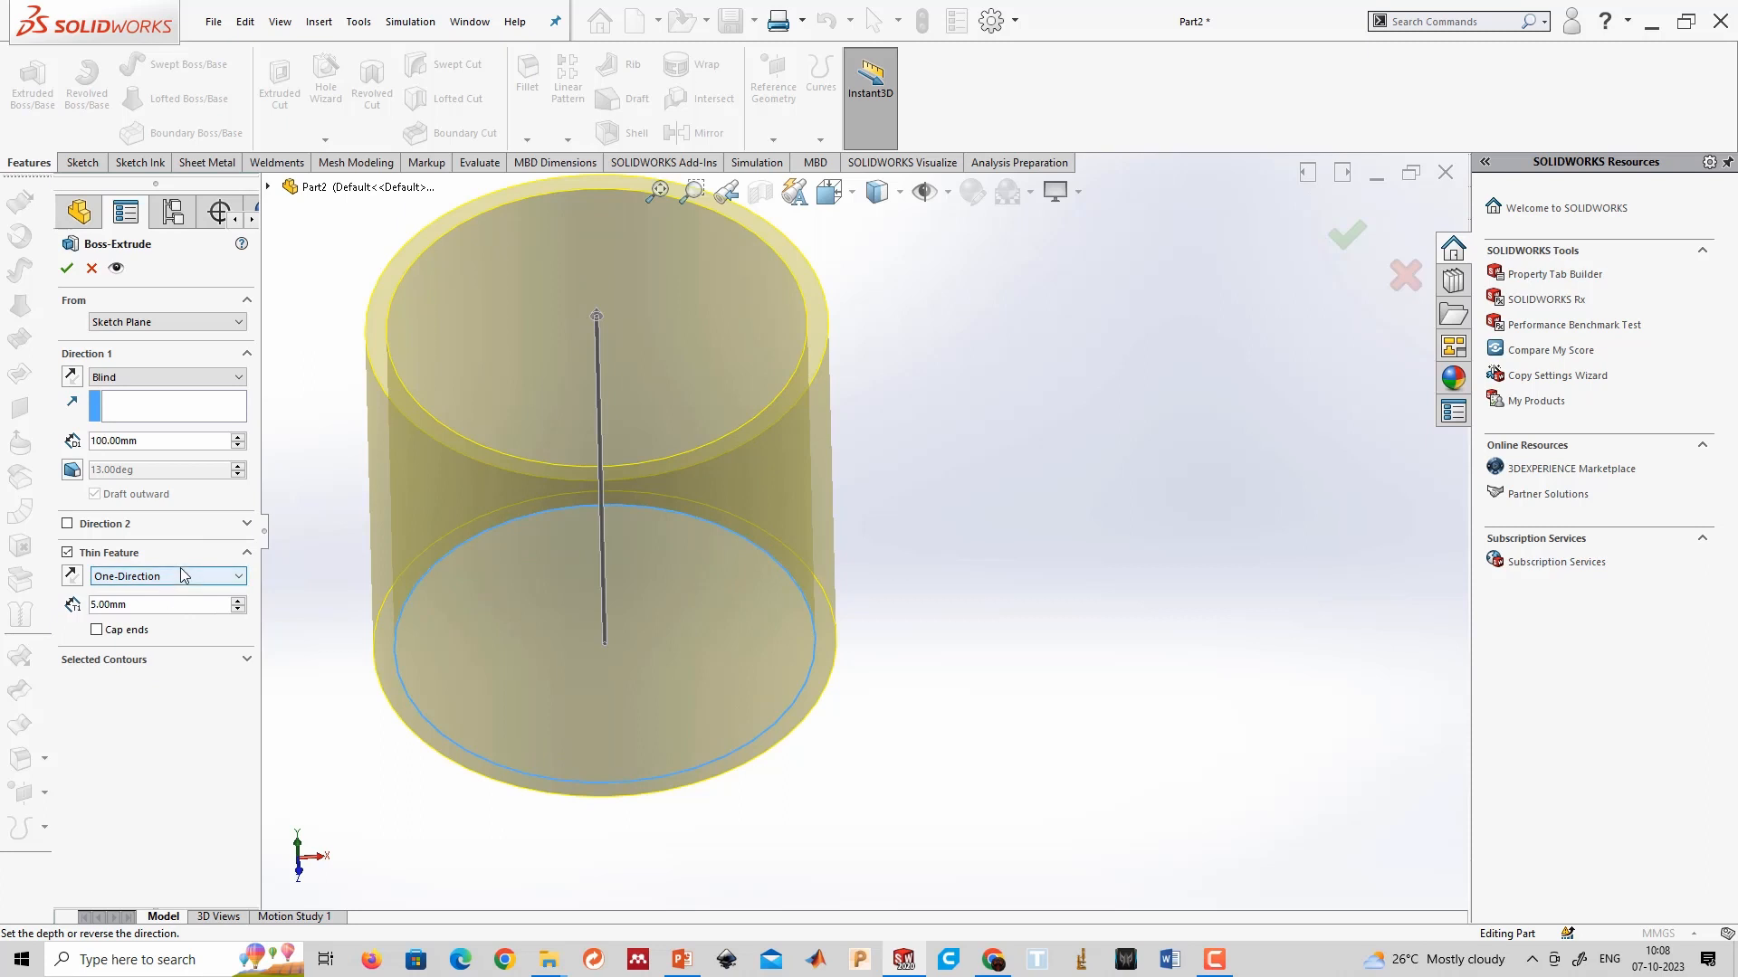
pyautogui.click(185, 577)
pyautogui.click(172, 604)
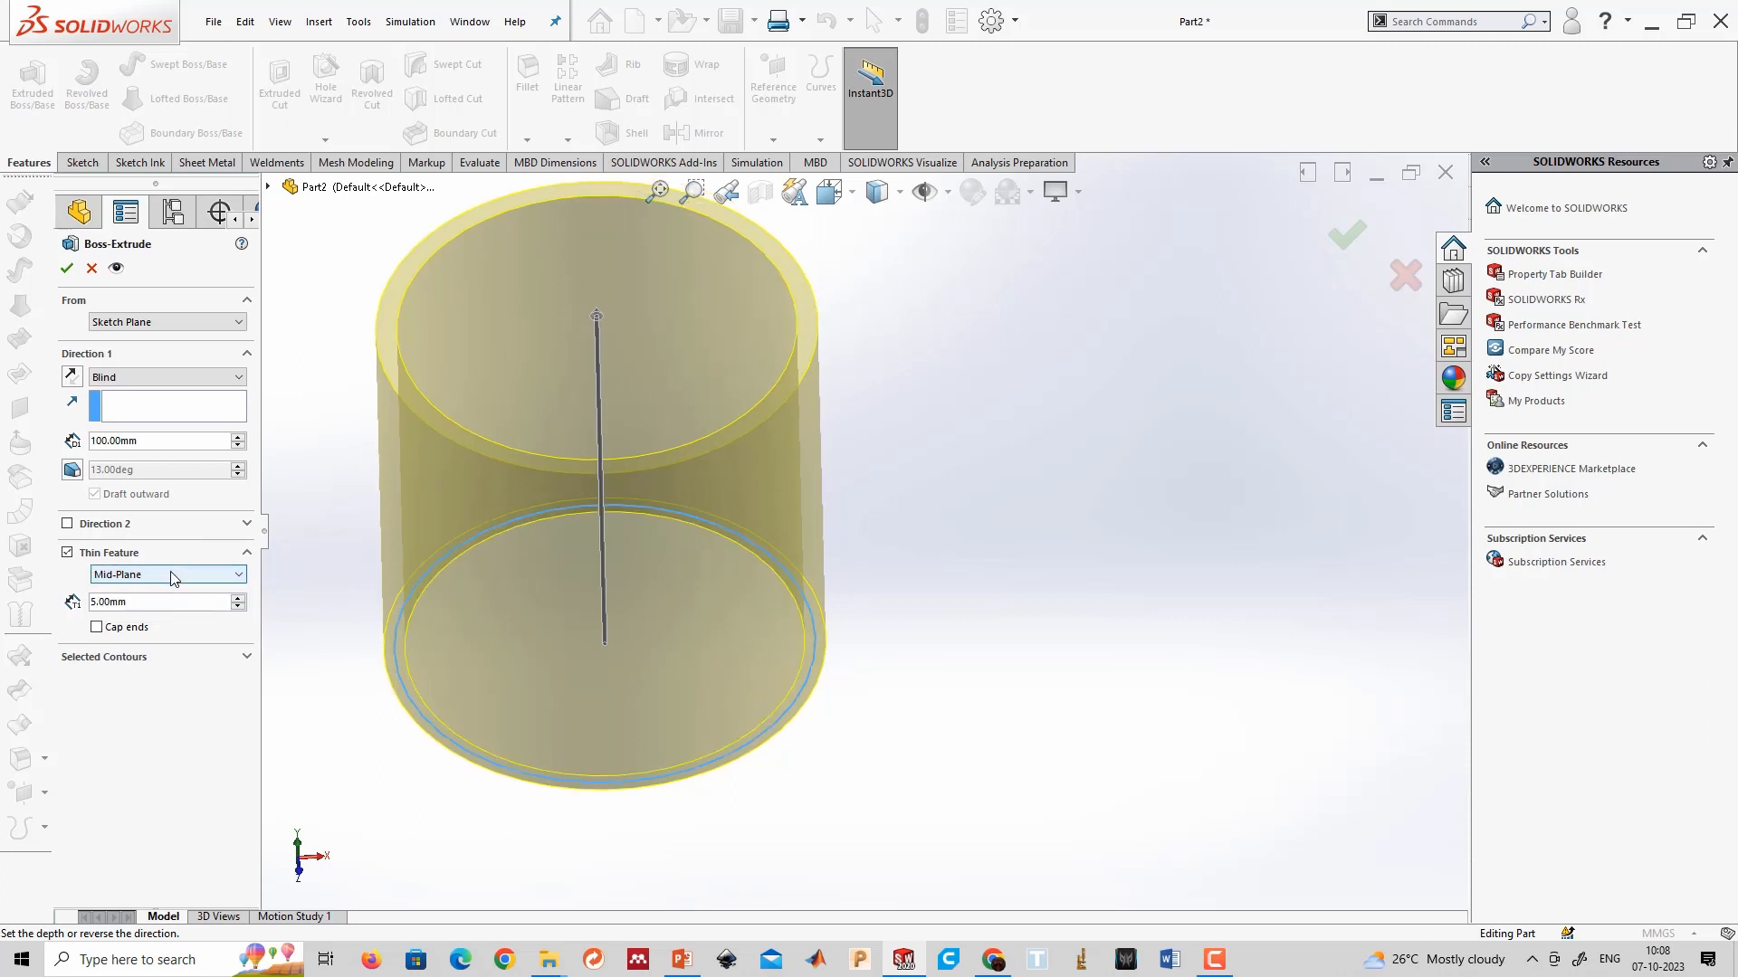
pyautogui.click(168, 575)
pyautogui.click(168, 614)
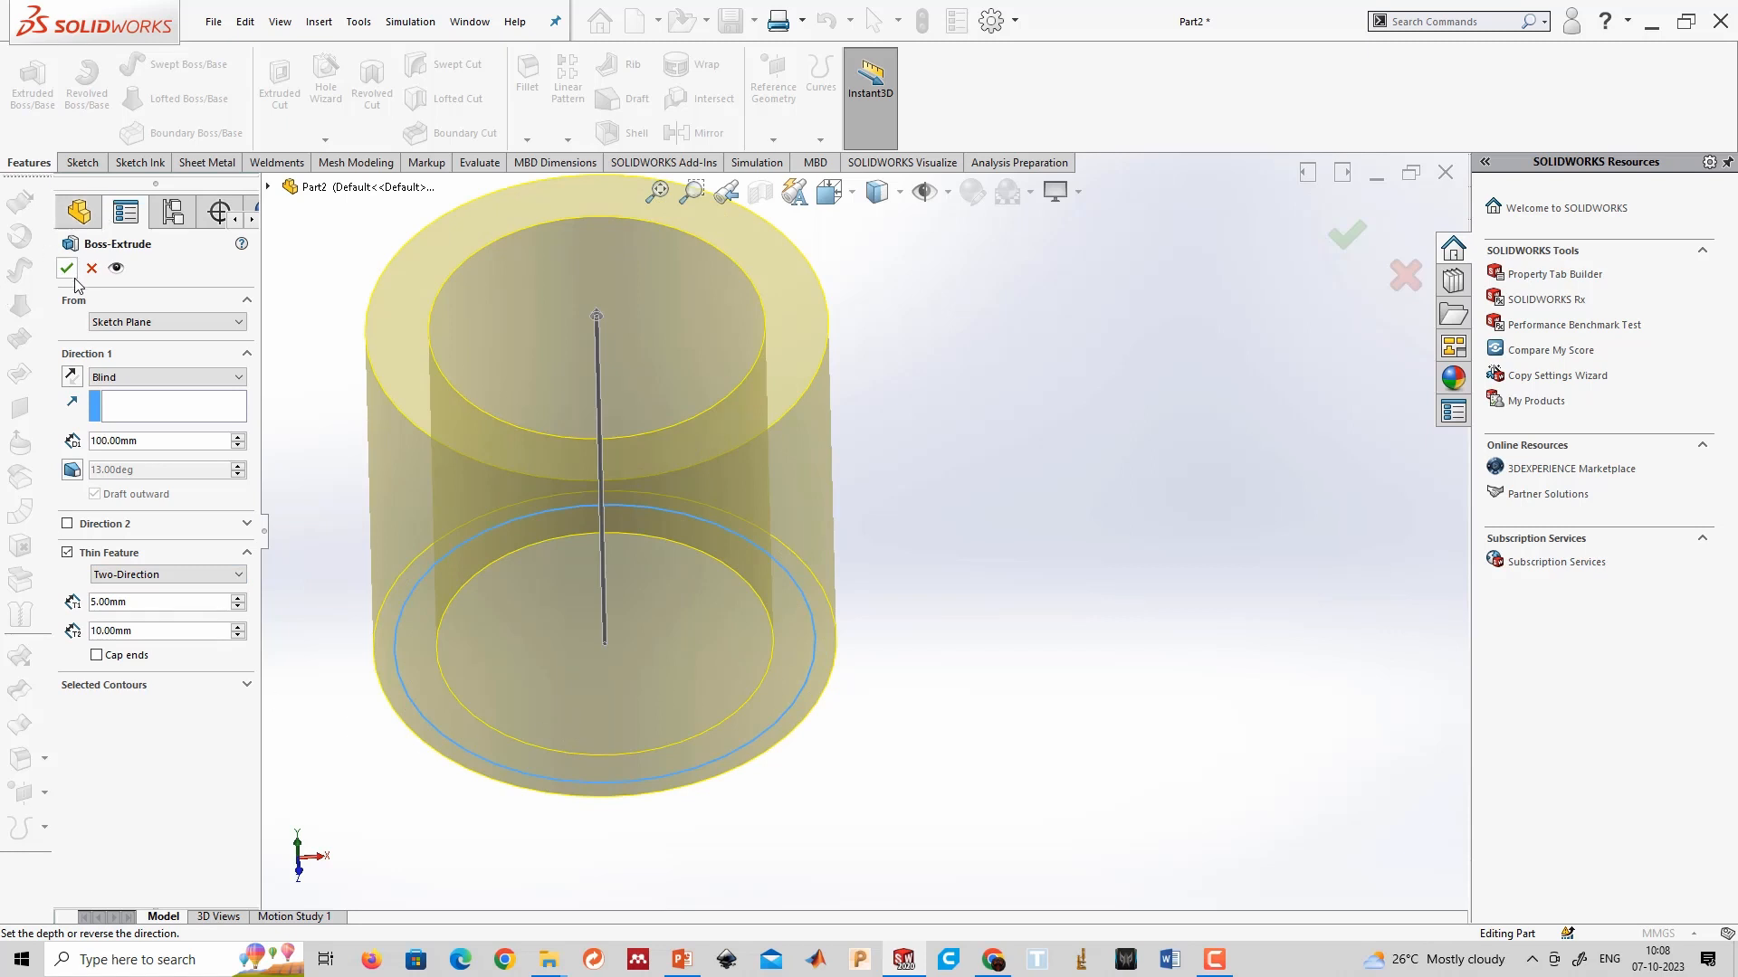
# Turn off the thin feature and complete the 100 mm blind extrusion as a solid cylinder.
pyautogui.click(67, 553)
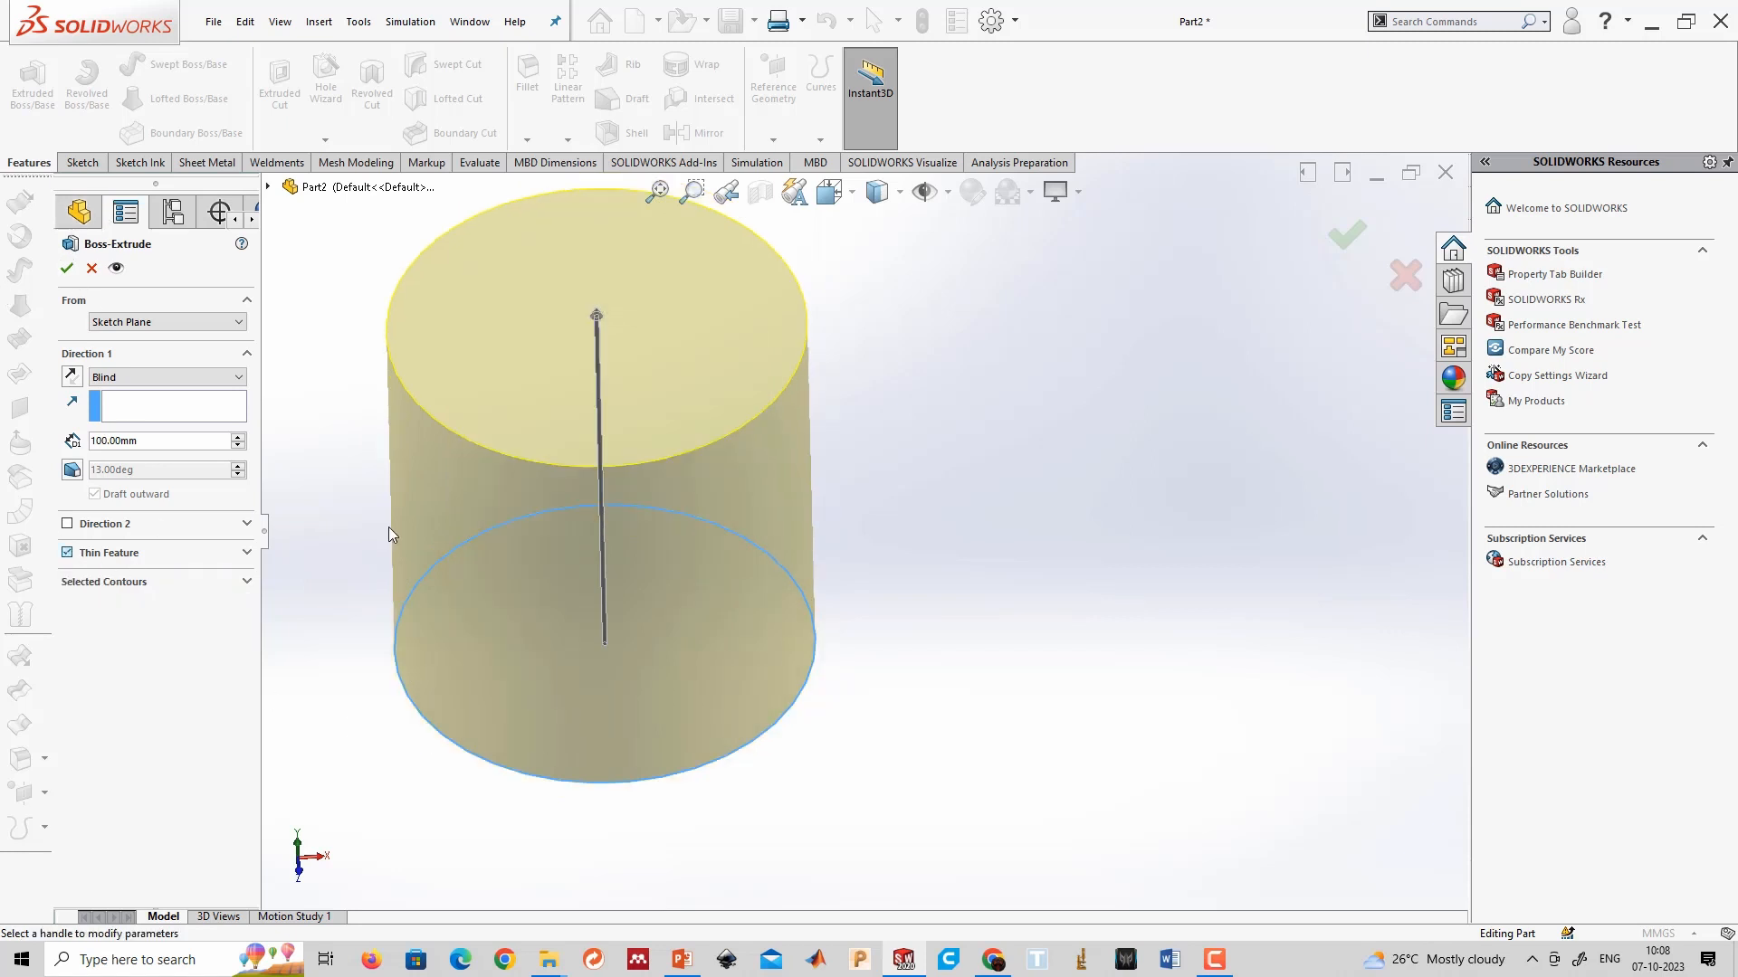
pyautogui.click(66, 268)
# Examine the solid cylinder from several angles and select its curved side face.
pyautogui.scroll(3, 874, 579)
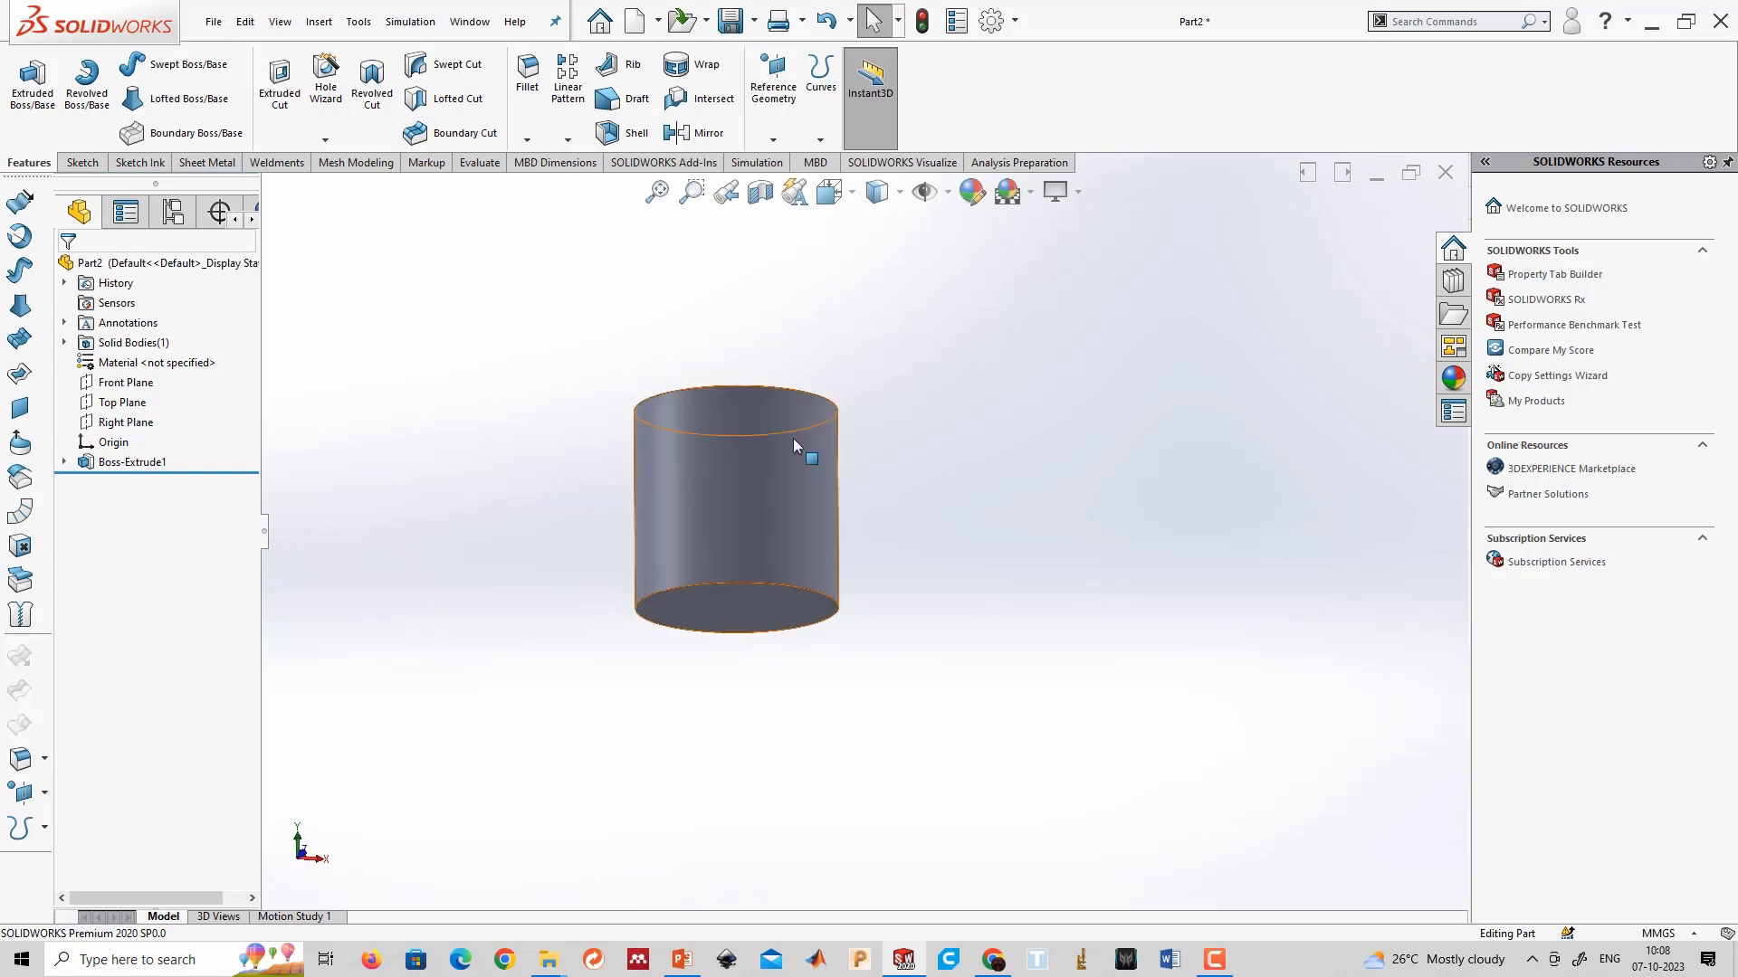
pyautogui.moveTo(609, 446); pyautogui.dragTo(662, 611, button='middle')
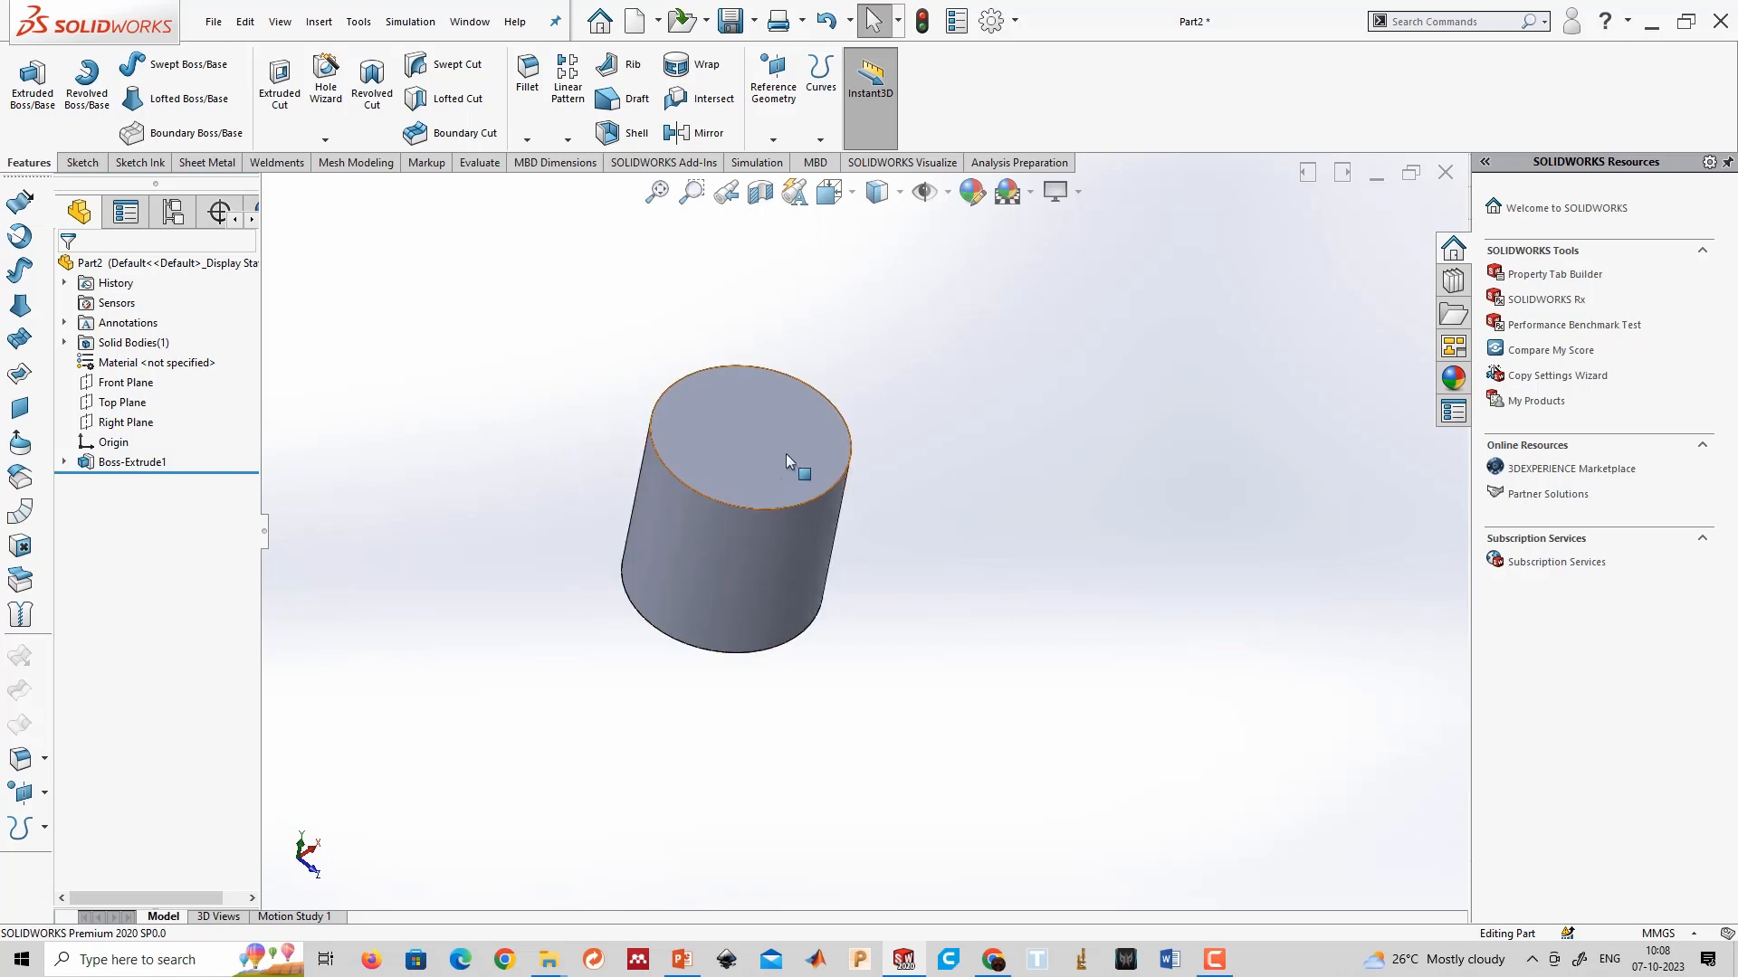
pyautogui.scroll(-1, 785, 398)
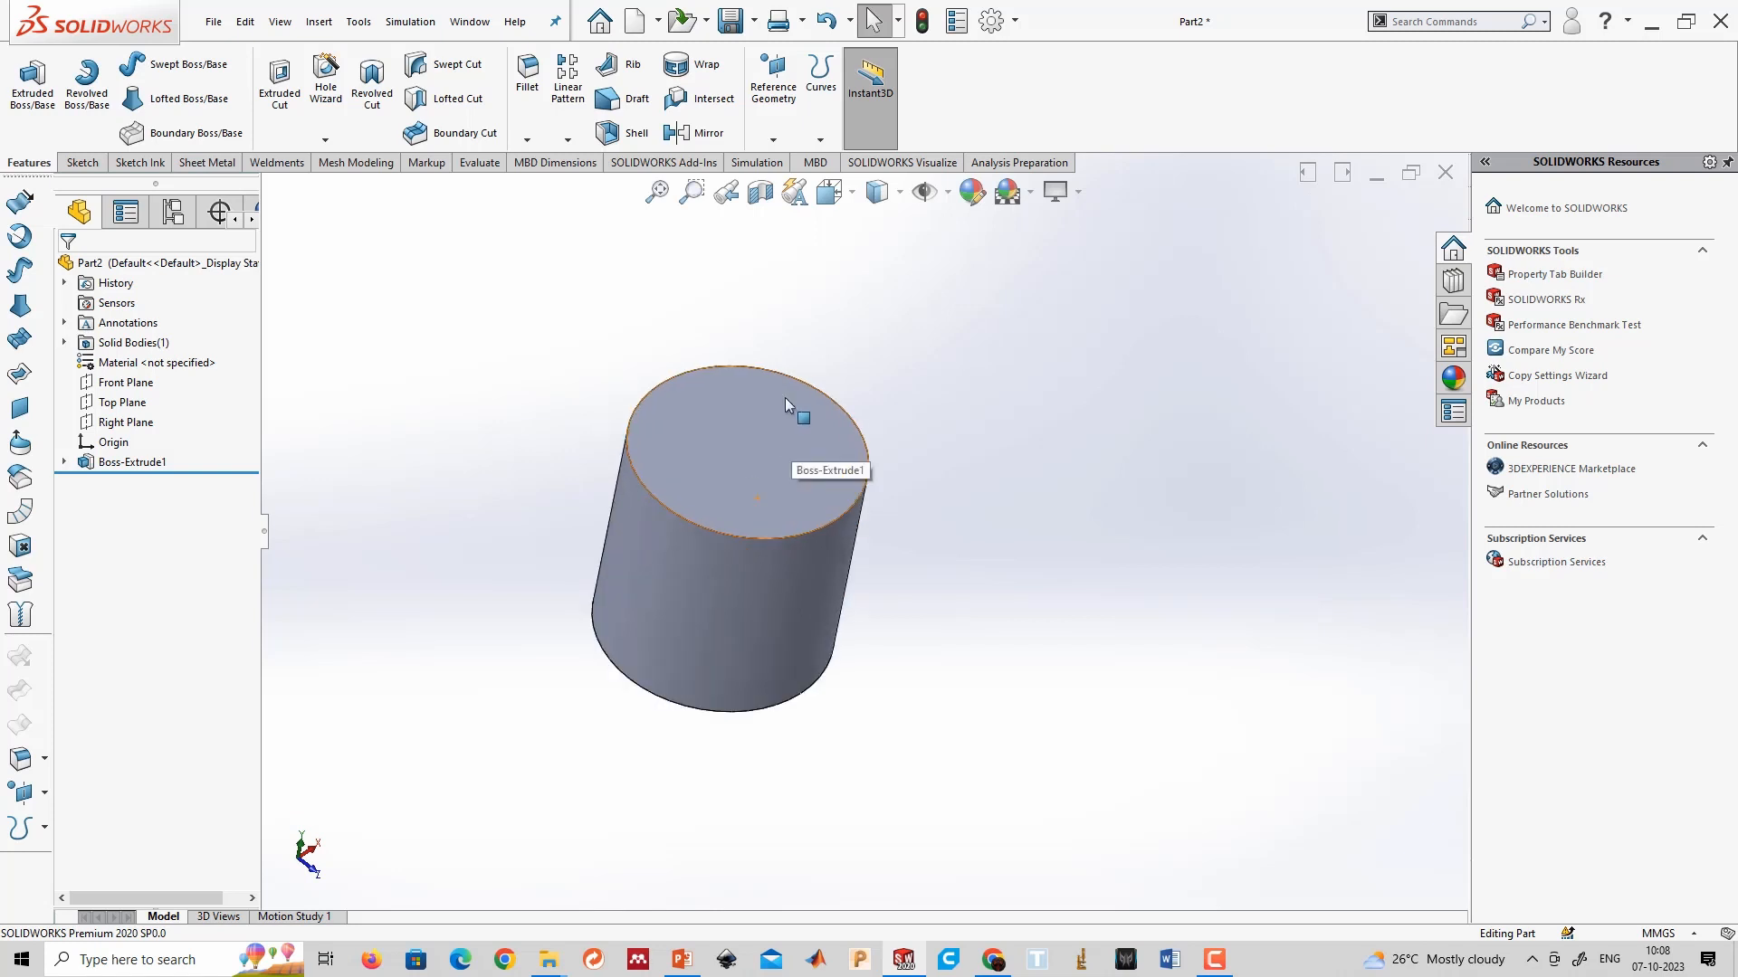
pyautogui.scroll(-1, 784, 398)
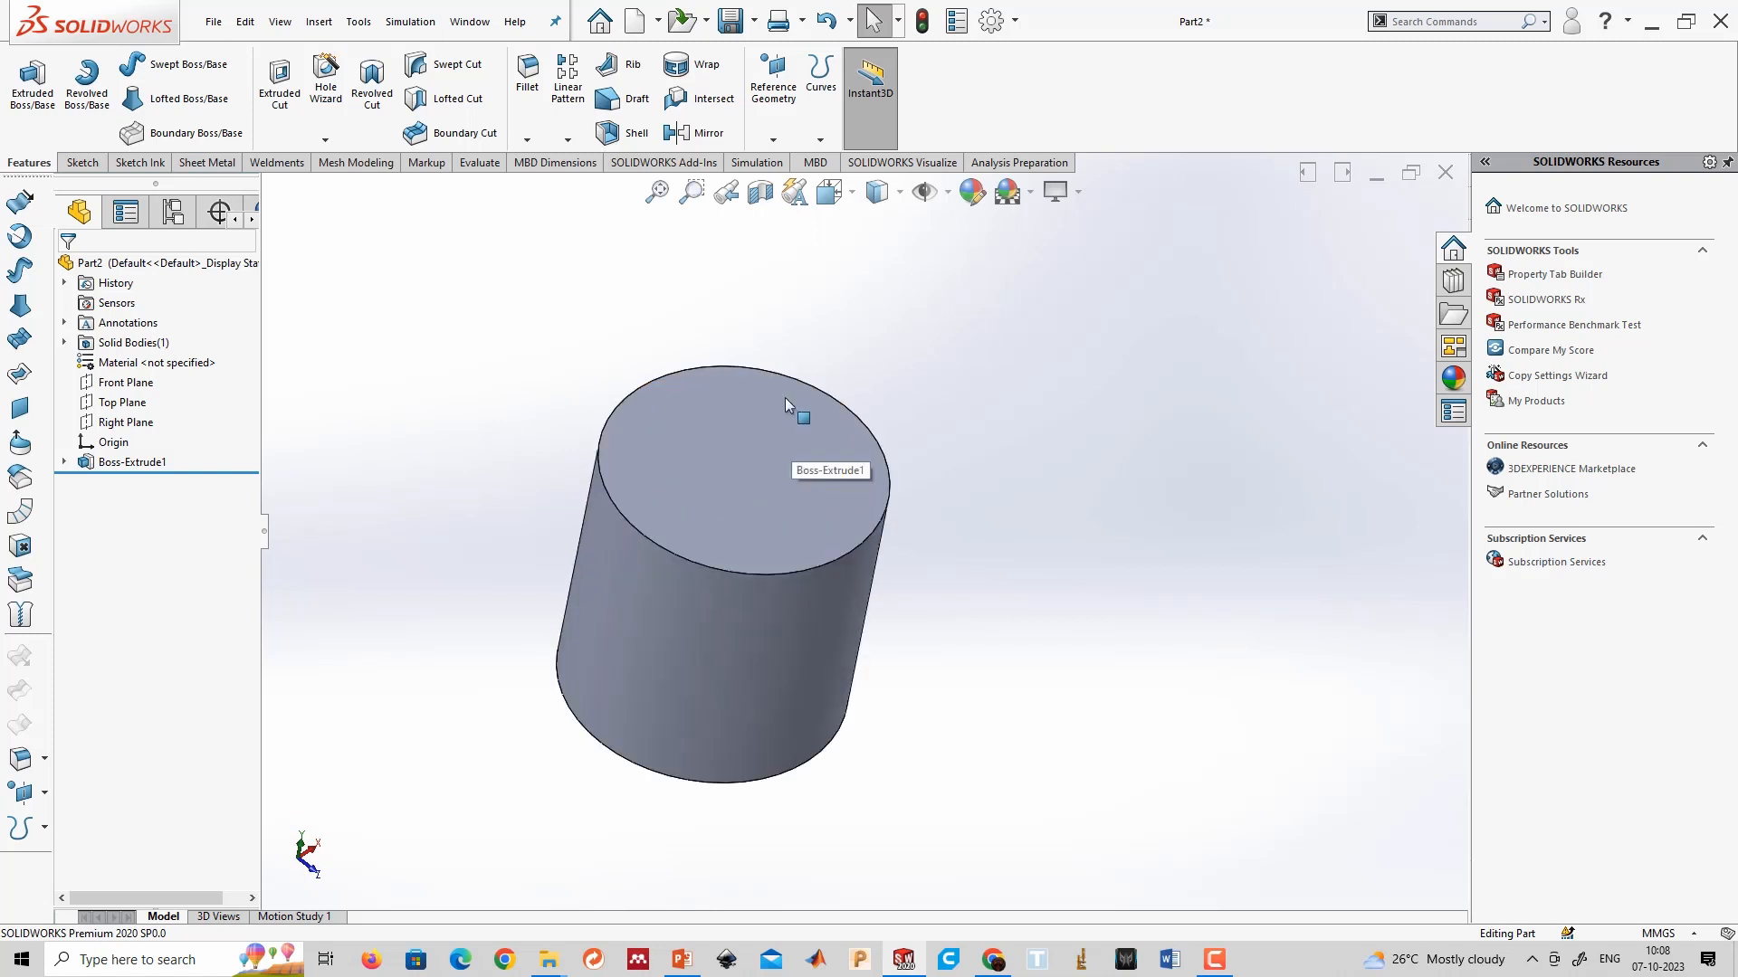
pyautogui.moveTo(784, 400); pyautogui.dragTo(733, 330, button='middle')
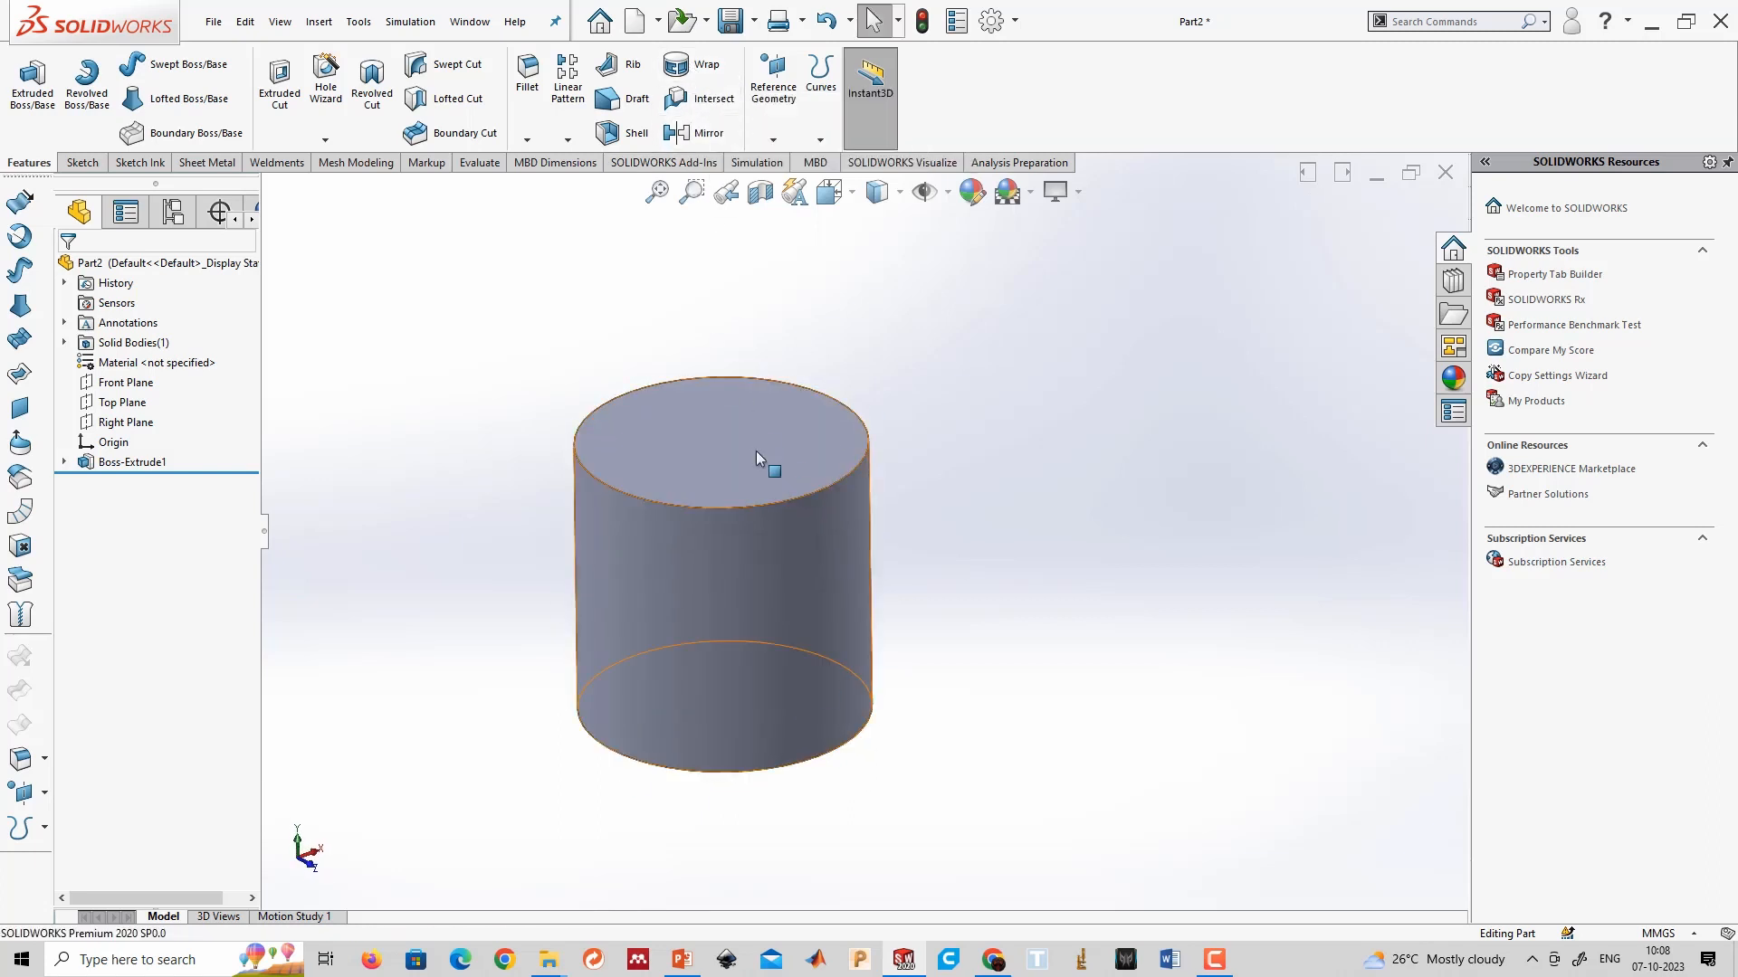
pyautogui.scroll(2, 747, 525)
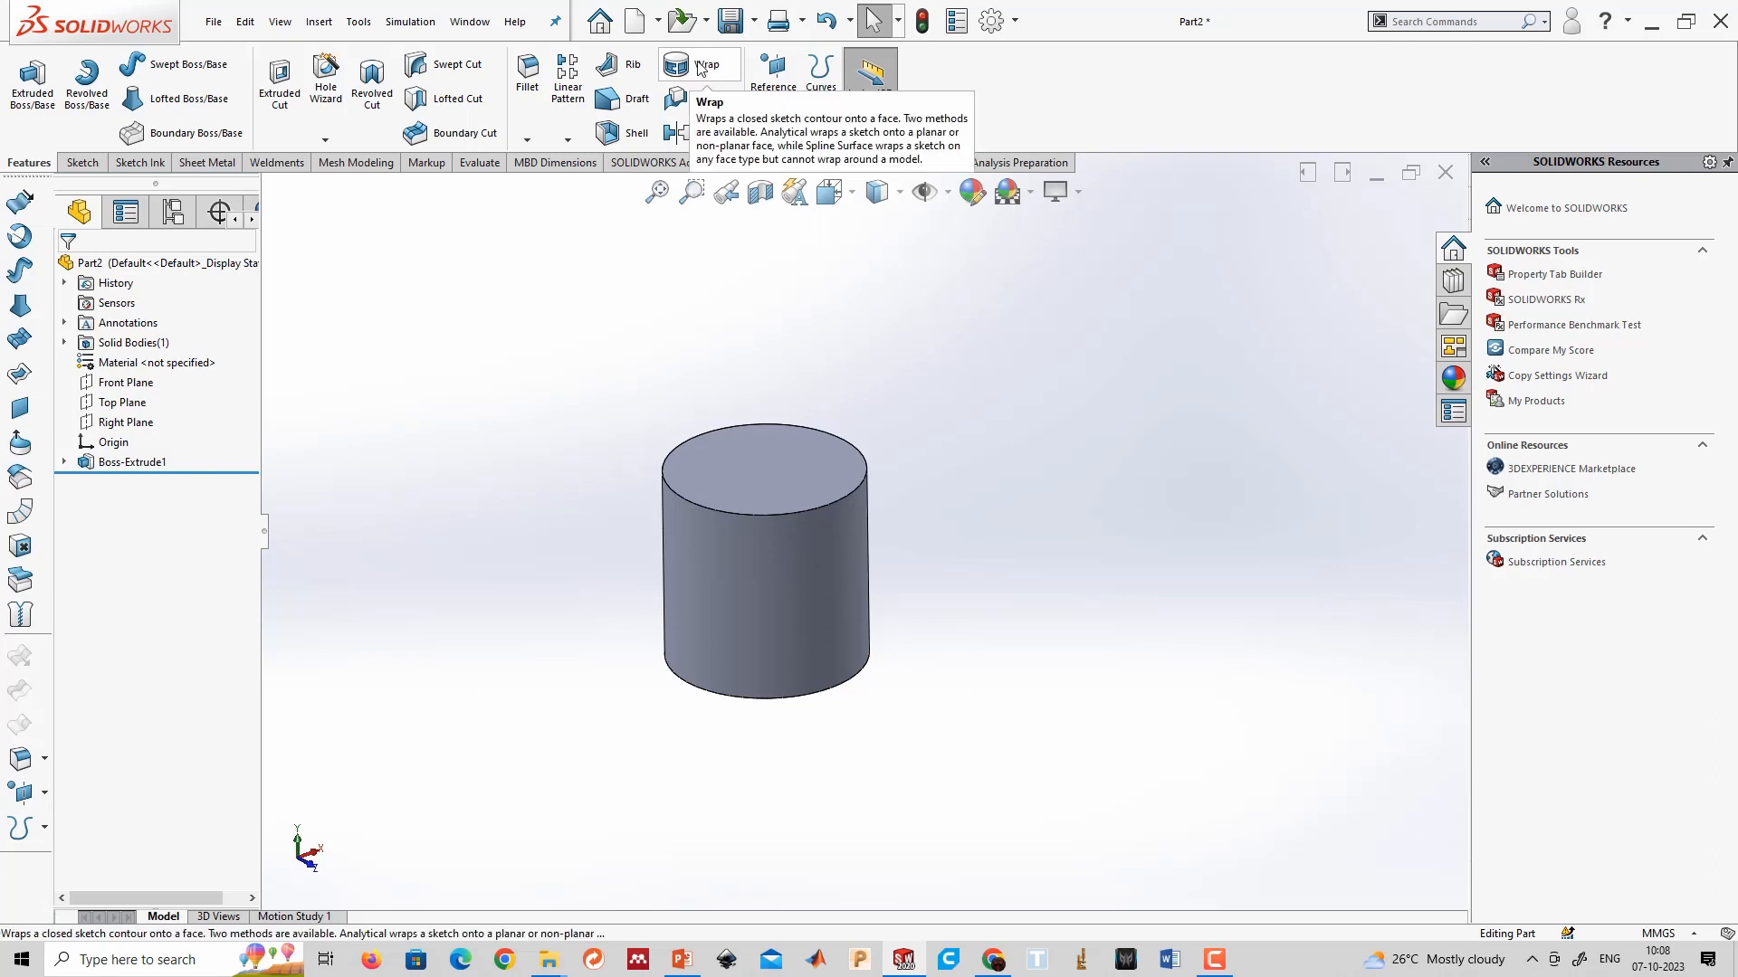
pyautogui.click(796, 610)
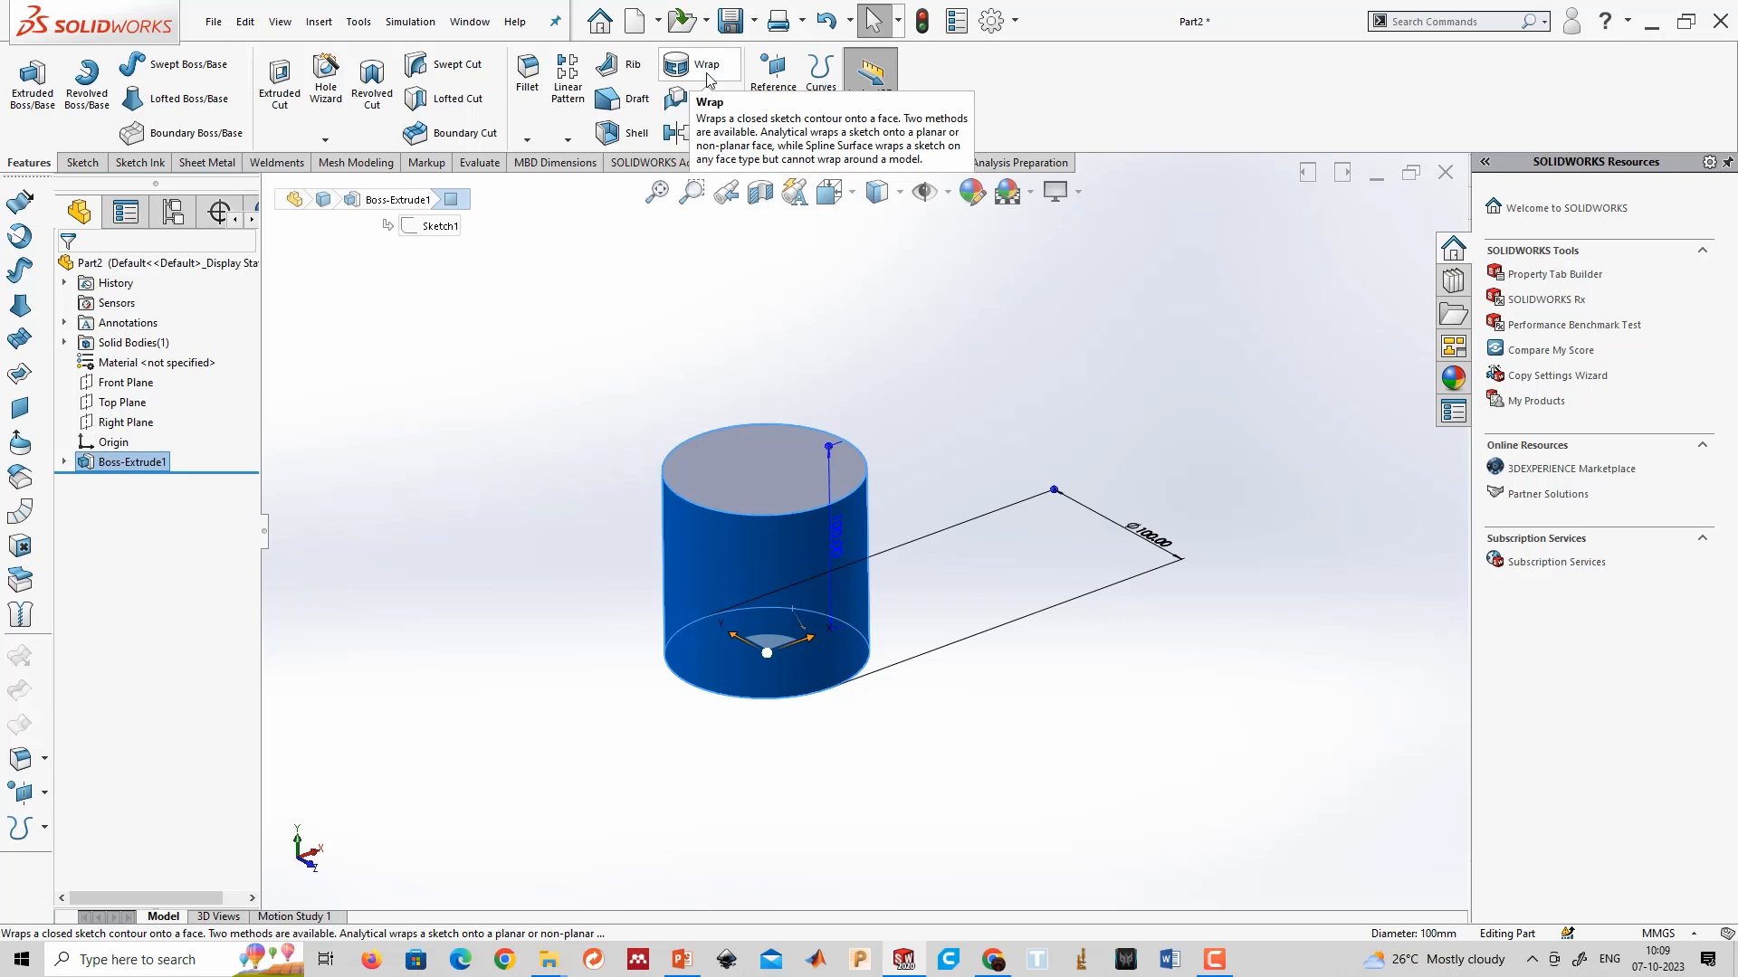
# Clear the face selection and set up a new reference plane offset 50 mm from the Front Plane.
pyautogui.click(628, 499)
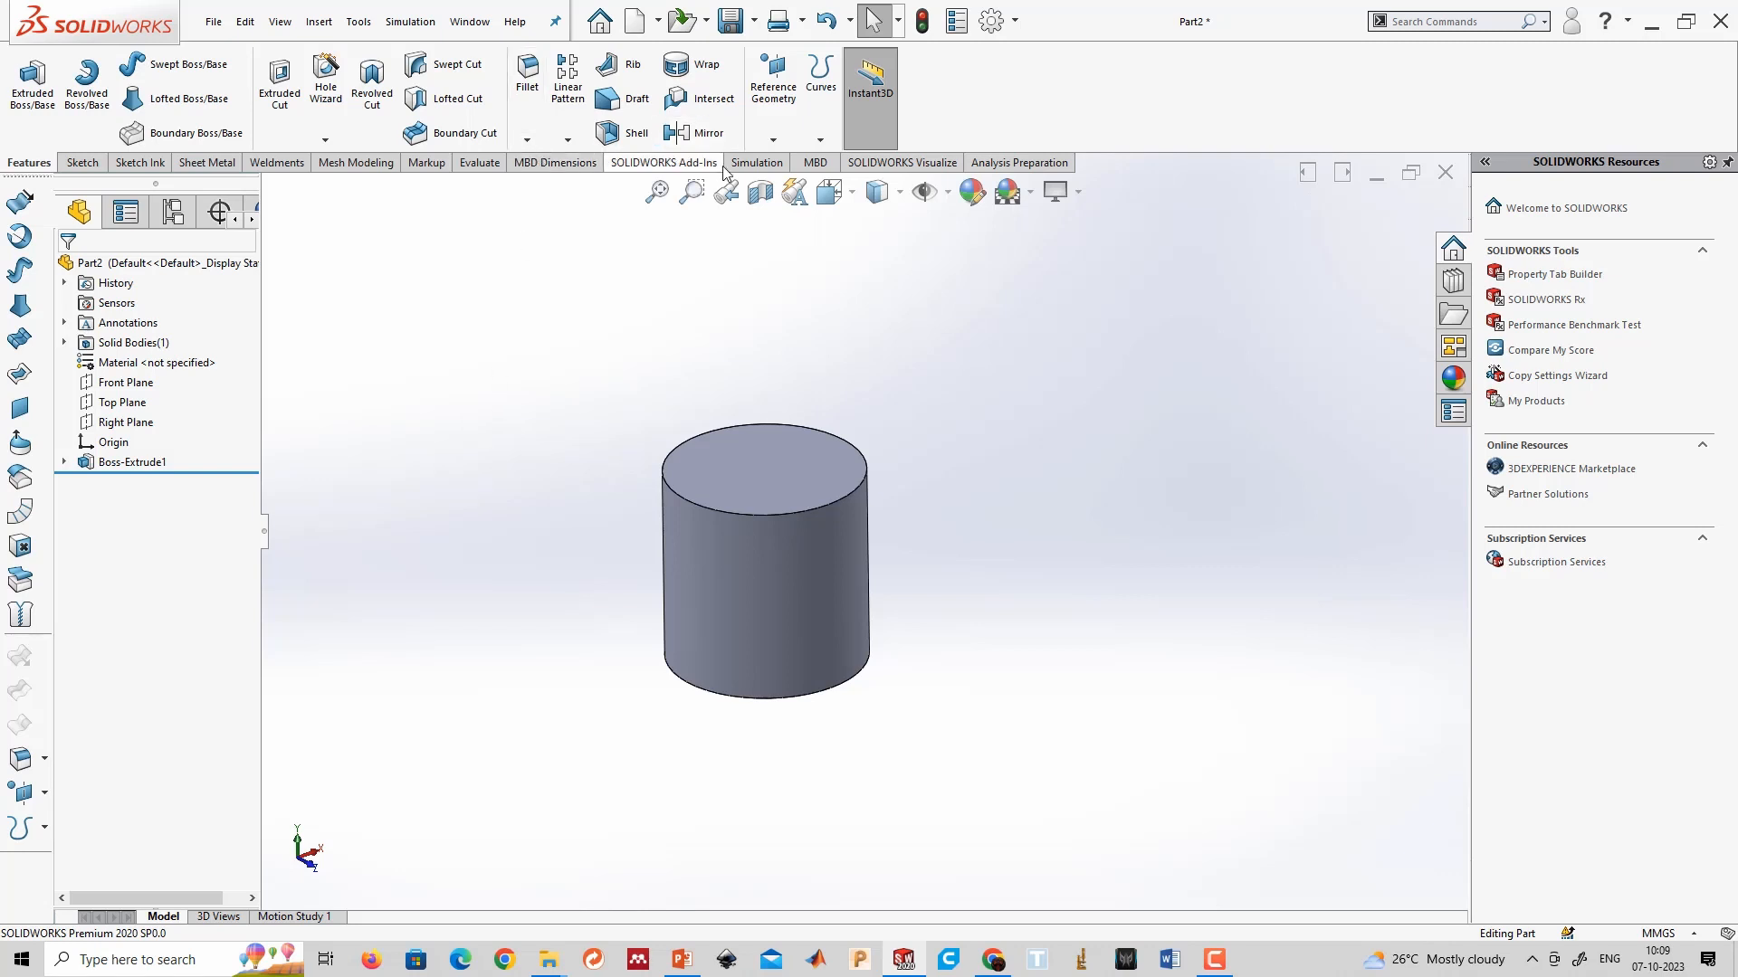
pyautogui.click(772, 140)
pyautogui.click(788, 163)
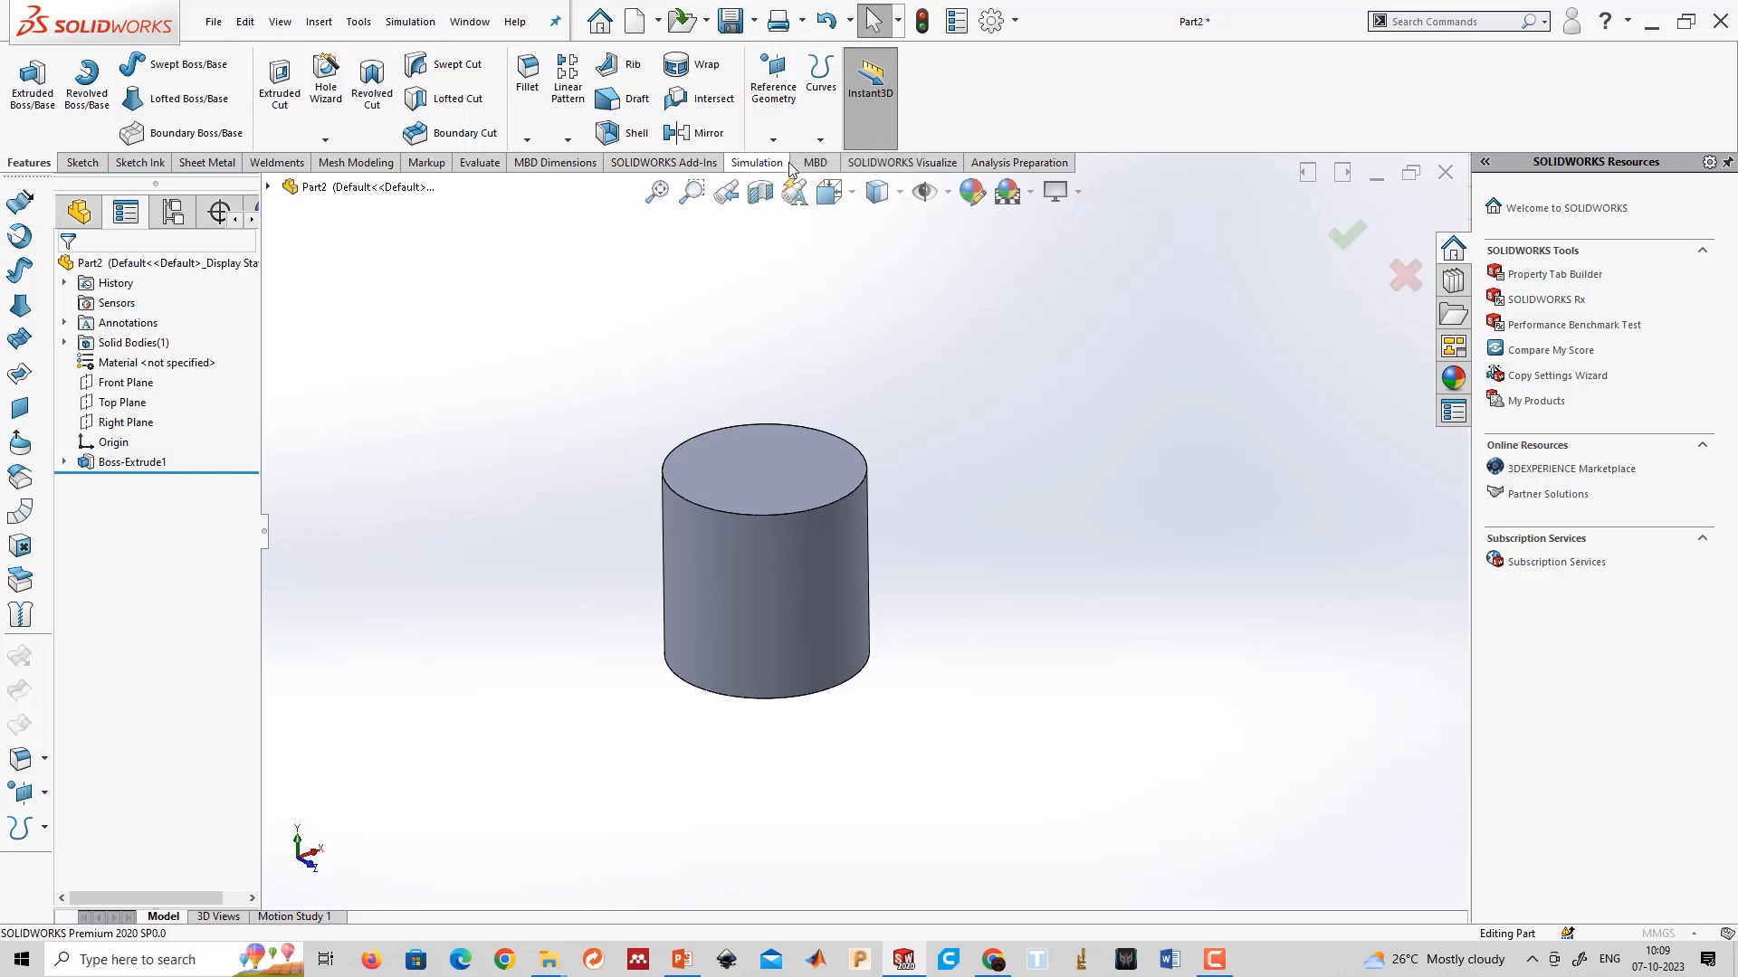
pyautogui.click(268, 187)
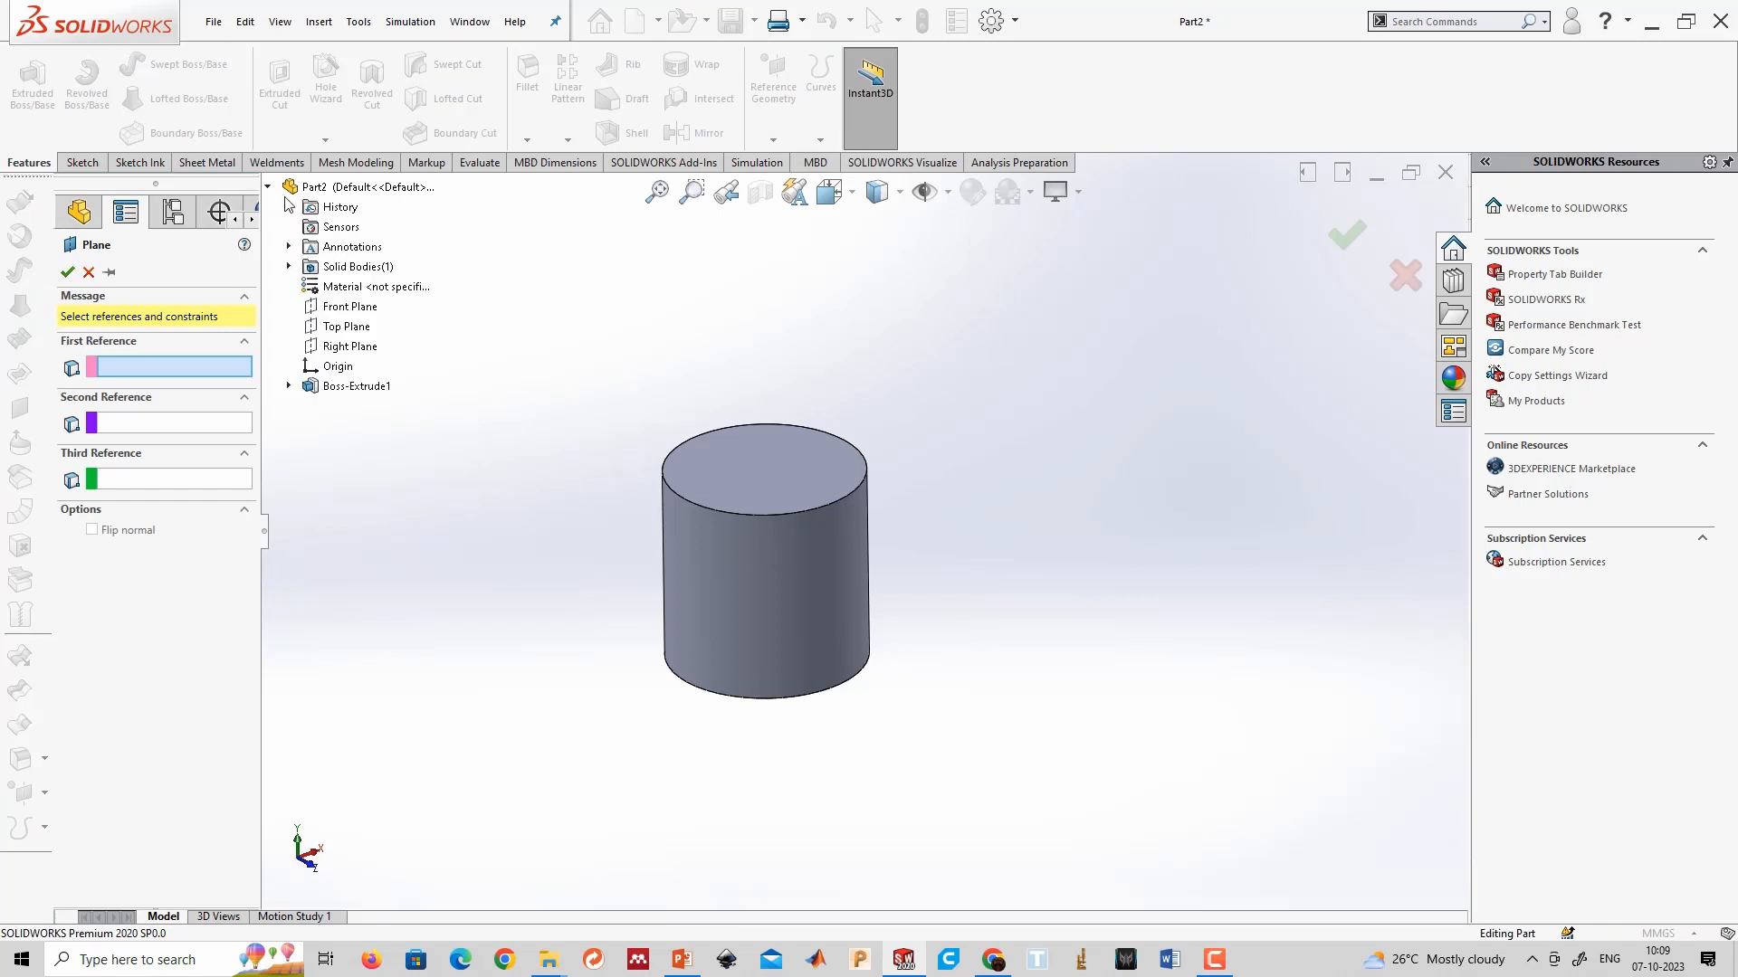
pyautogui.click(349, 310)
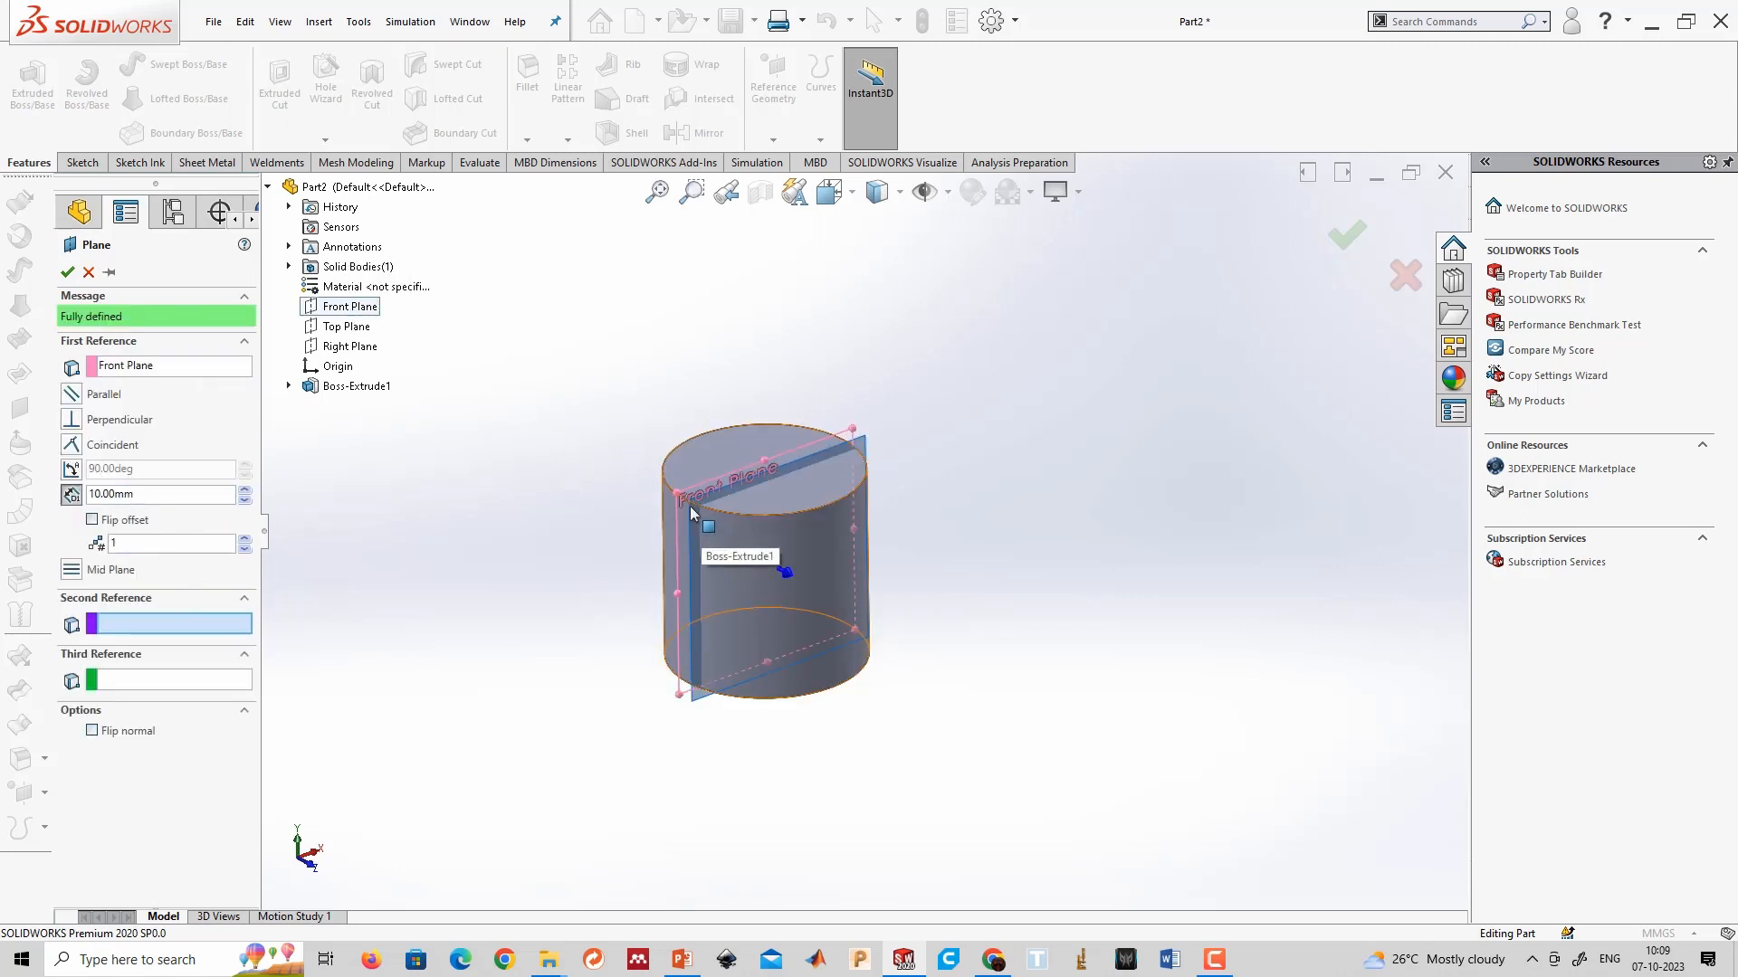
pyautogui.doubleClick(140, 494)
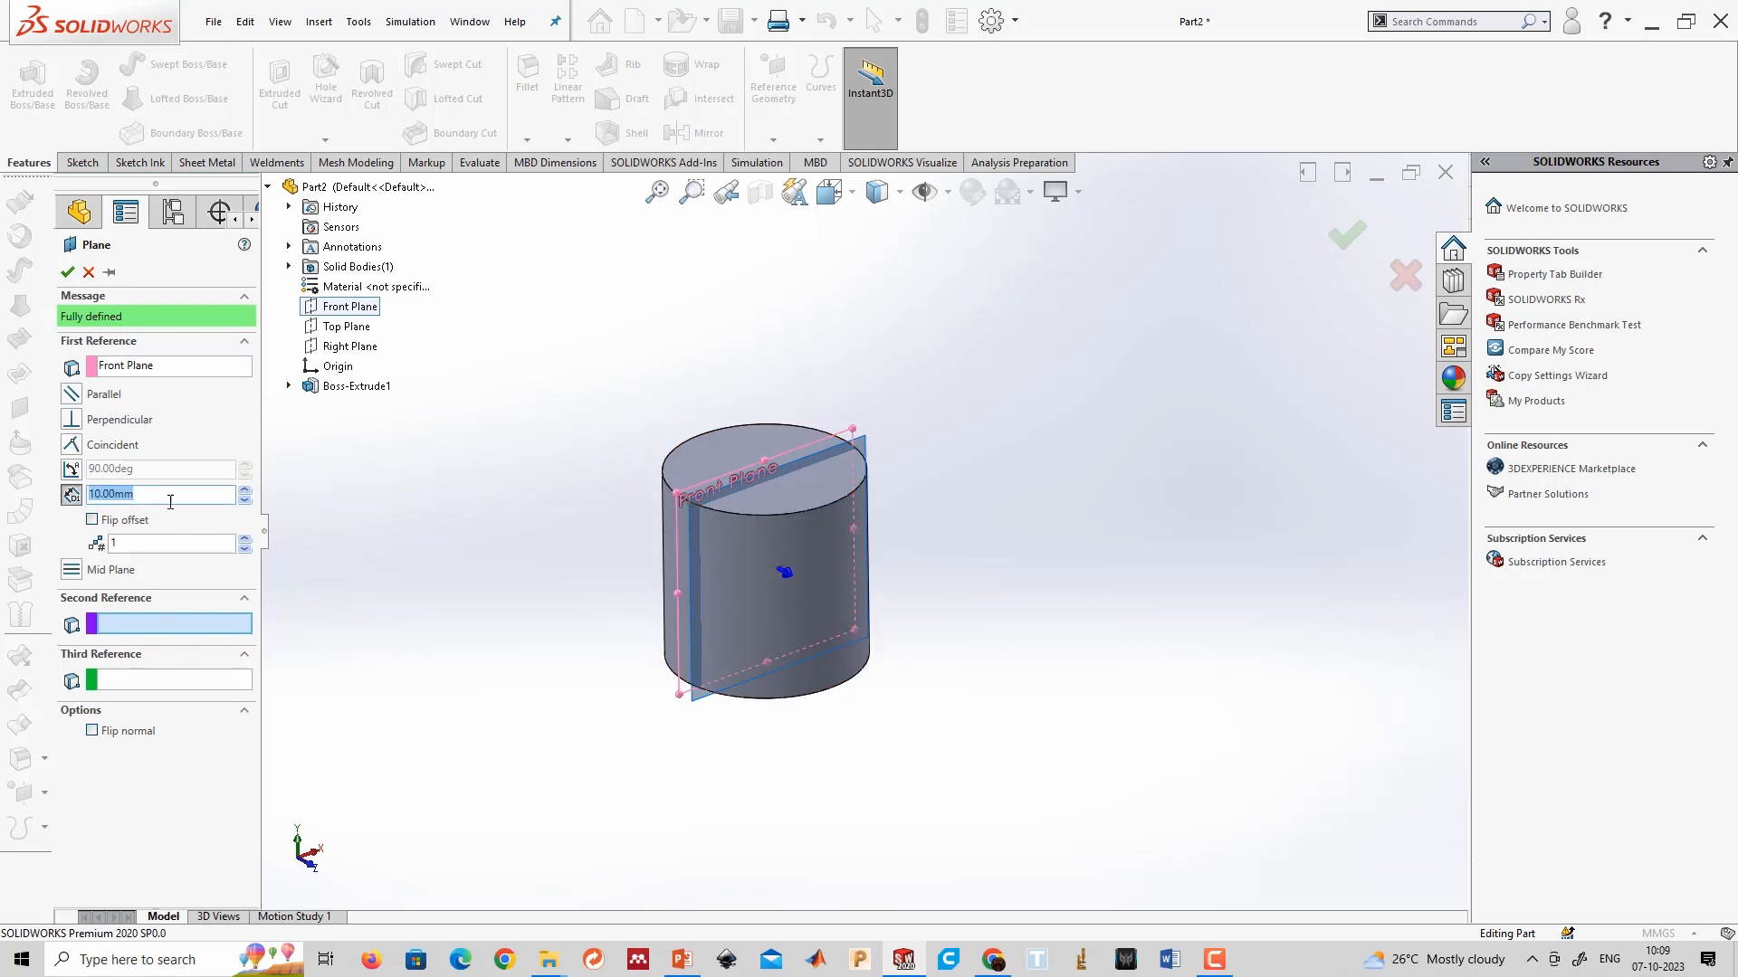
pyautogui.write('50')
pyautogui.press('Return')
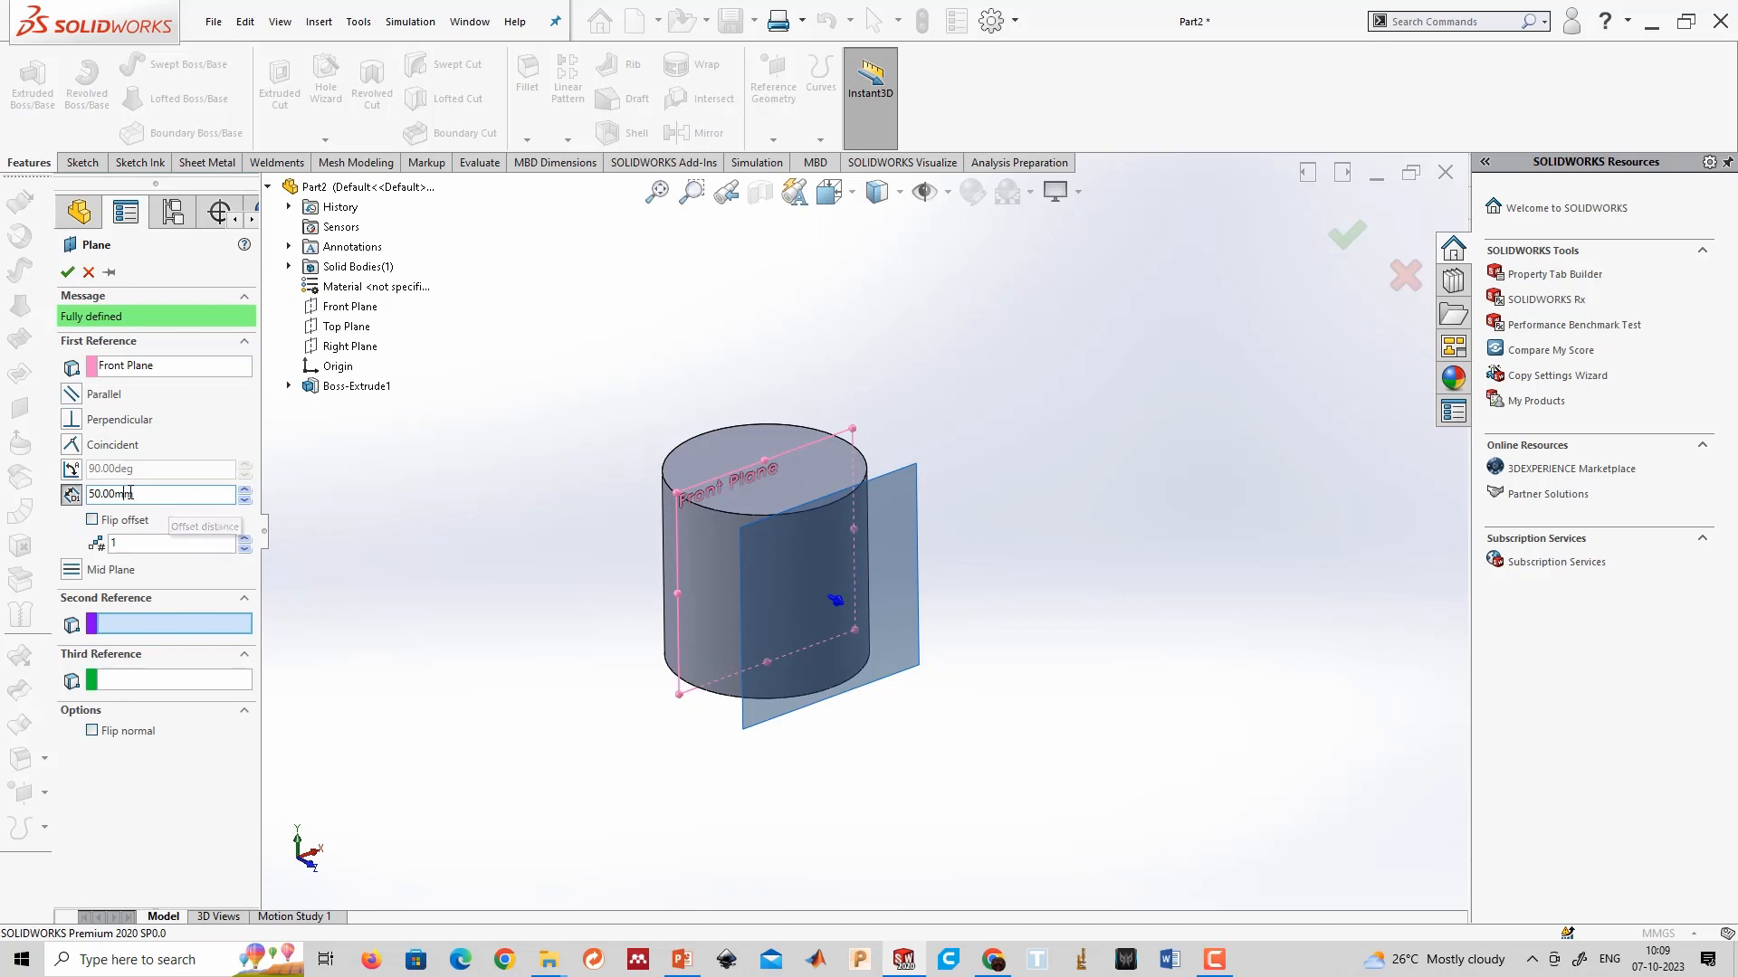
# Set the new plane's offset from the Front Plane to 80 mm and complete the plane.
pyautogui.doubleClick(132, 492)
pyautogui.write('80')
pyautogui.press('Return')
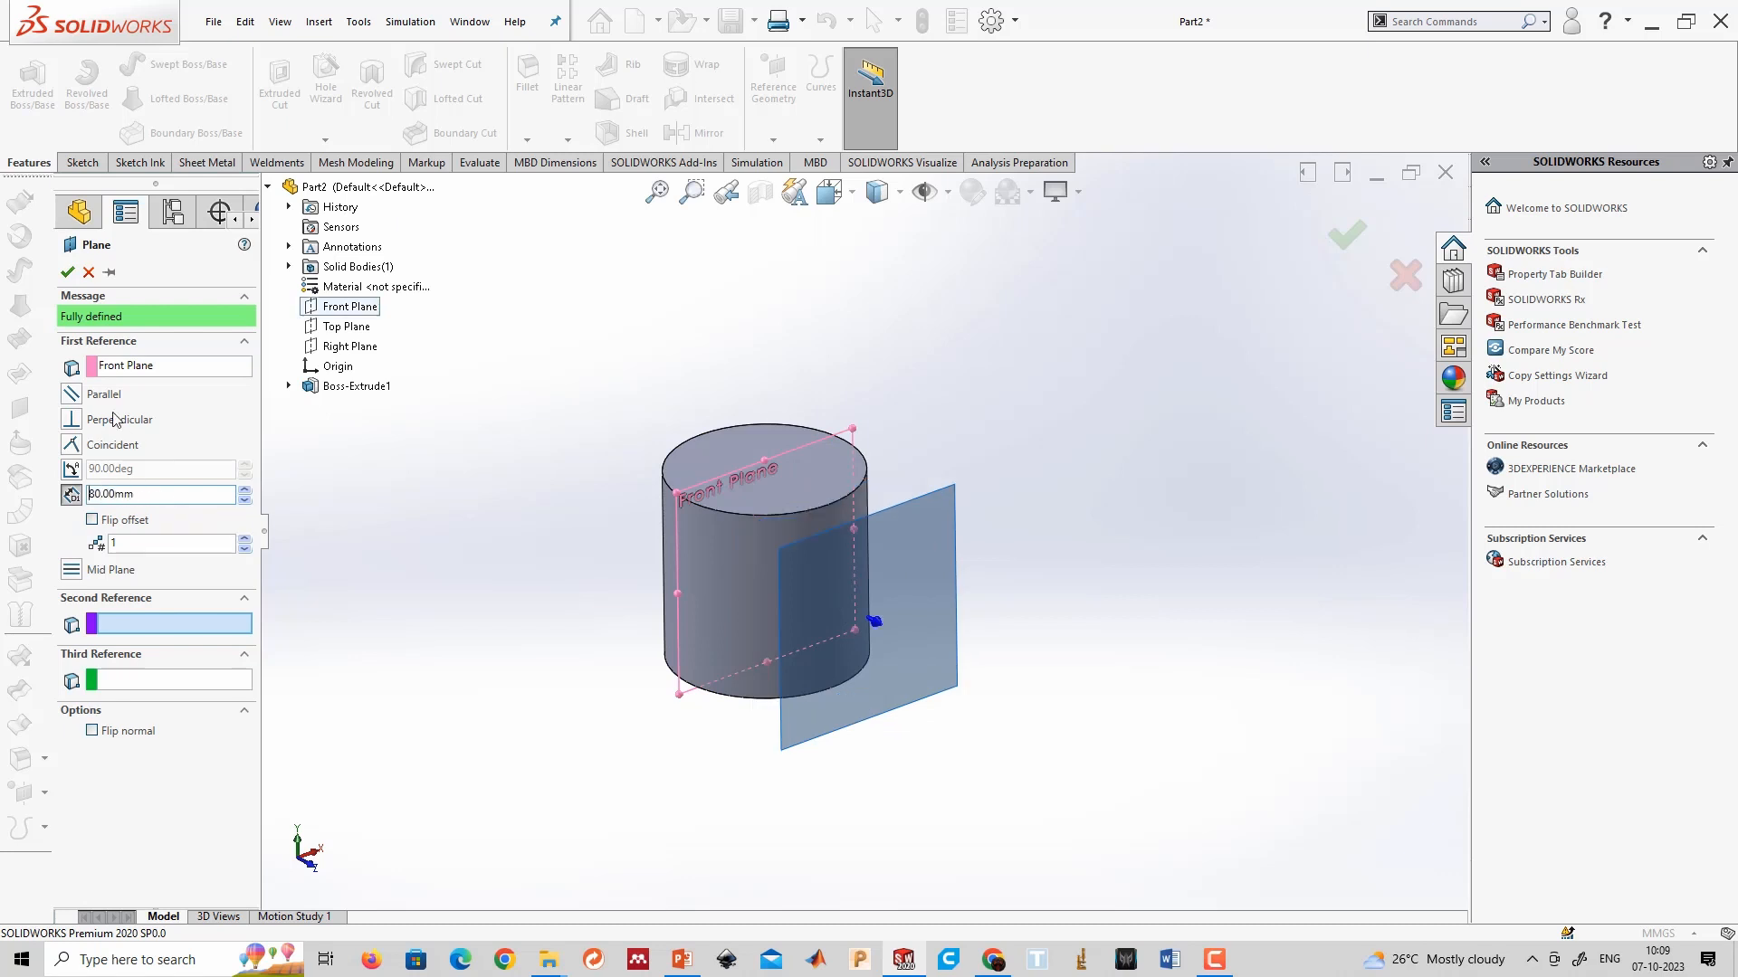
pyautogui.click(67, 273)
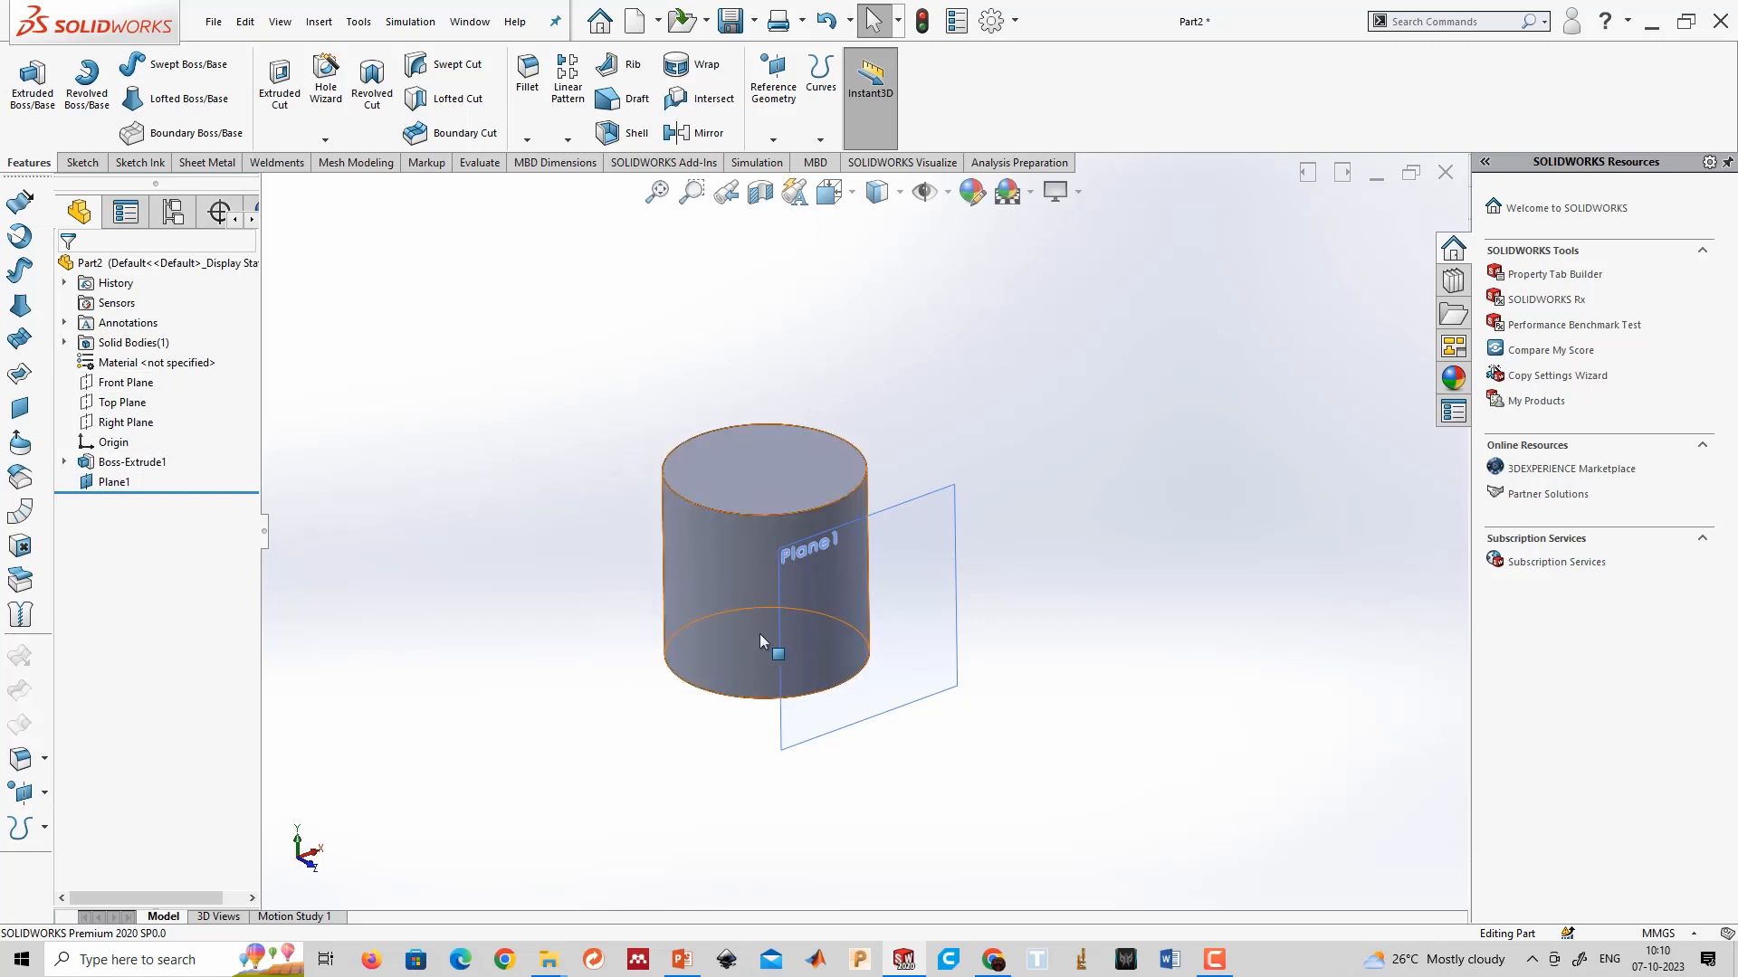
# Open a new sketch on Plane1 and orient the view normal to it.
pyautogui.click(134, 383)
pyautogui.click(387, 599)
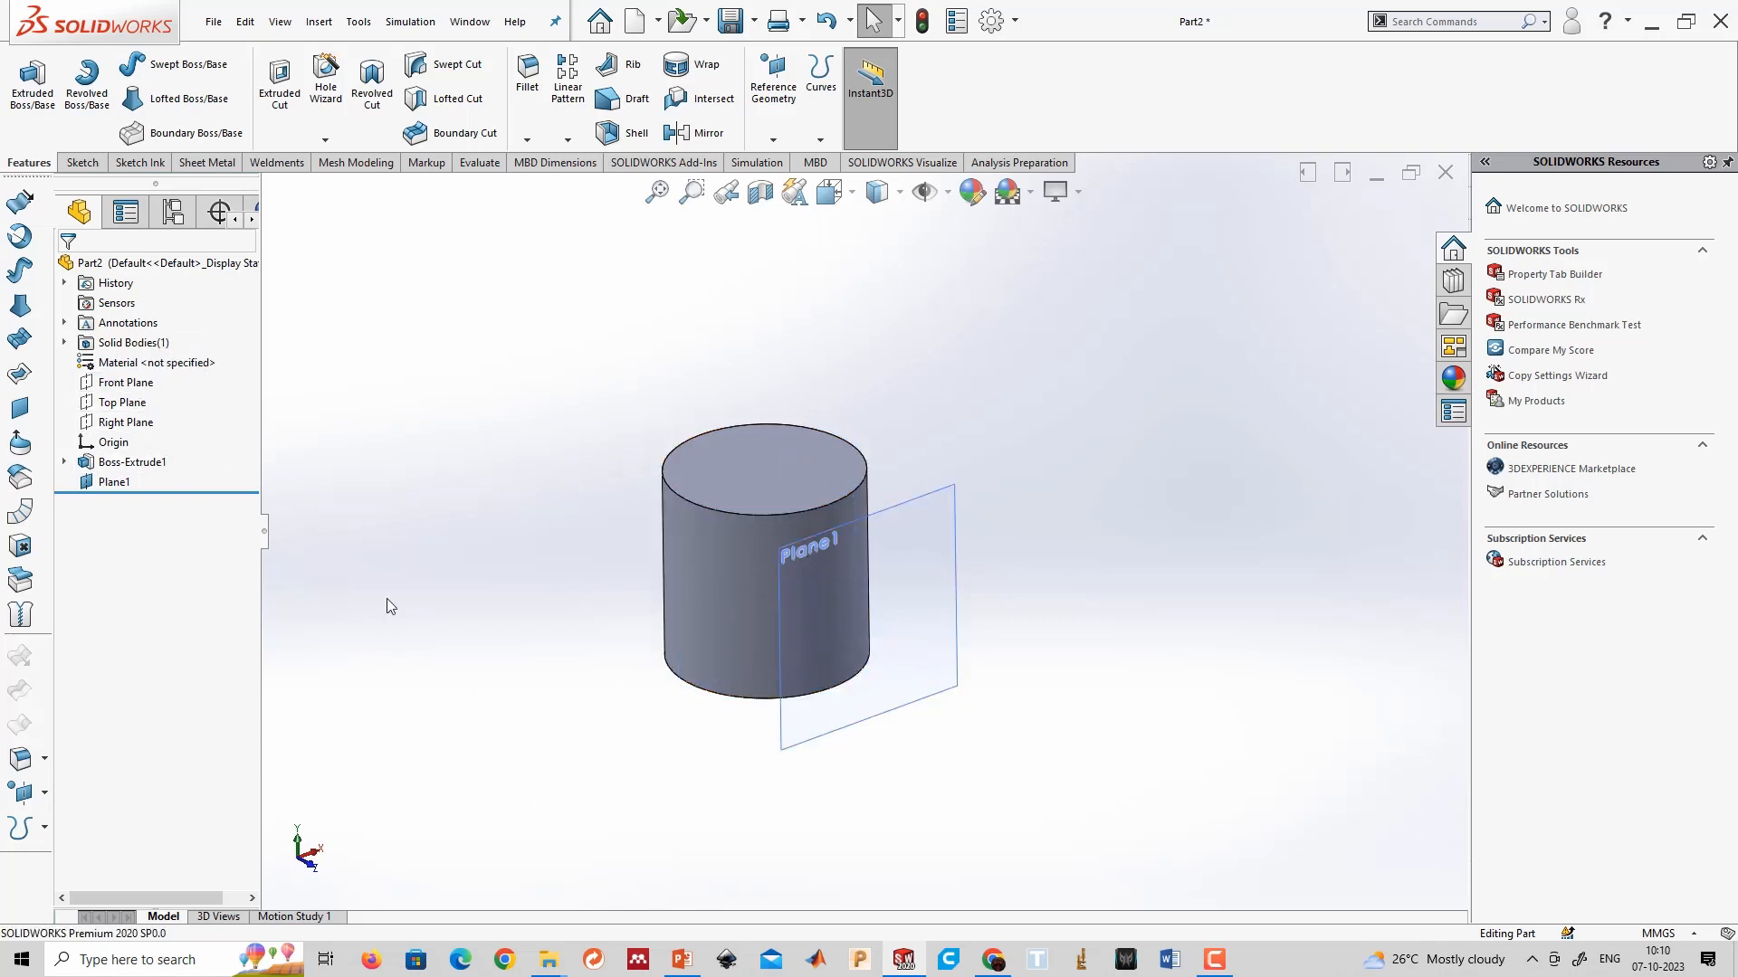
pyautogui.click(117, 487)
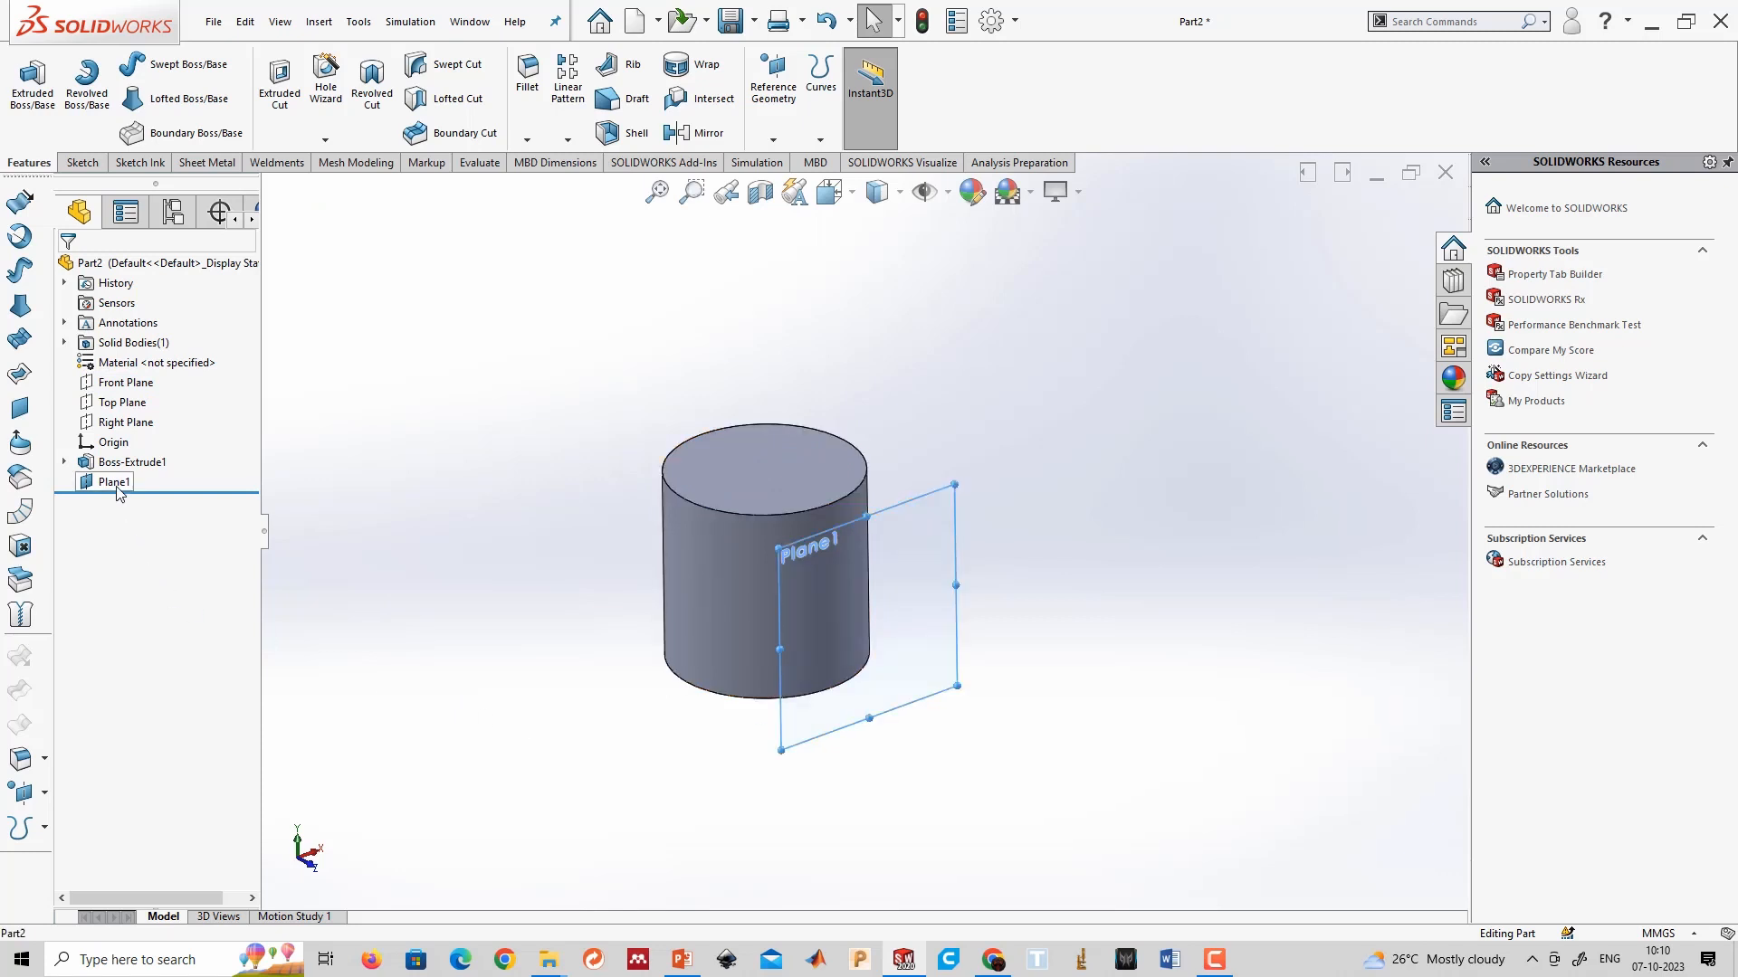
pyautogui.click(80, 163)
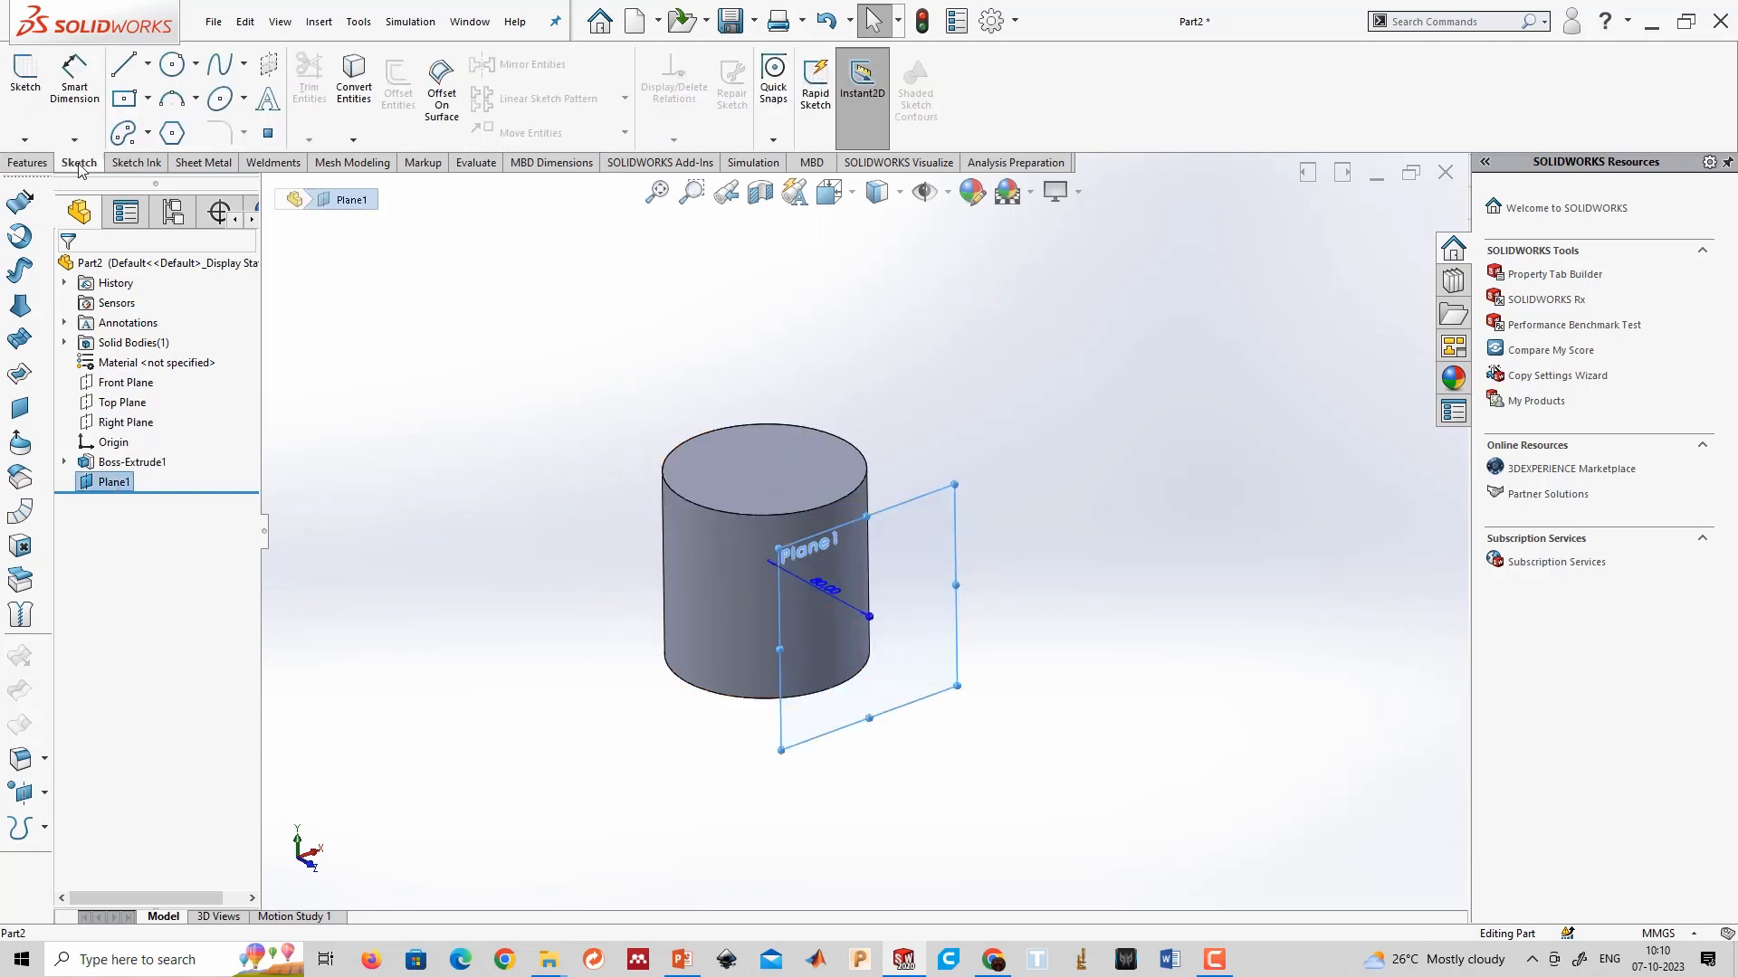
pyautogui.click(36, 90)
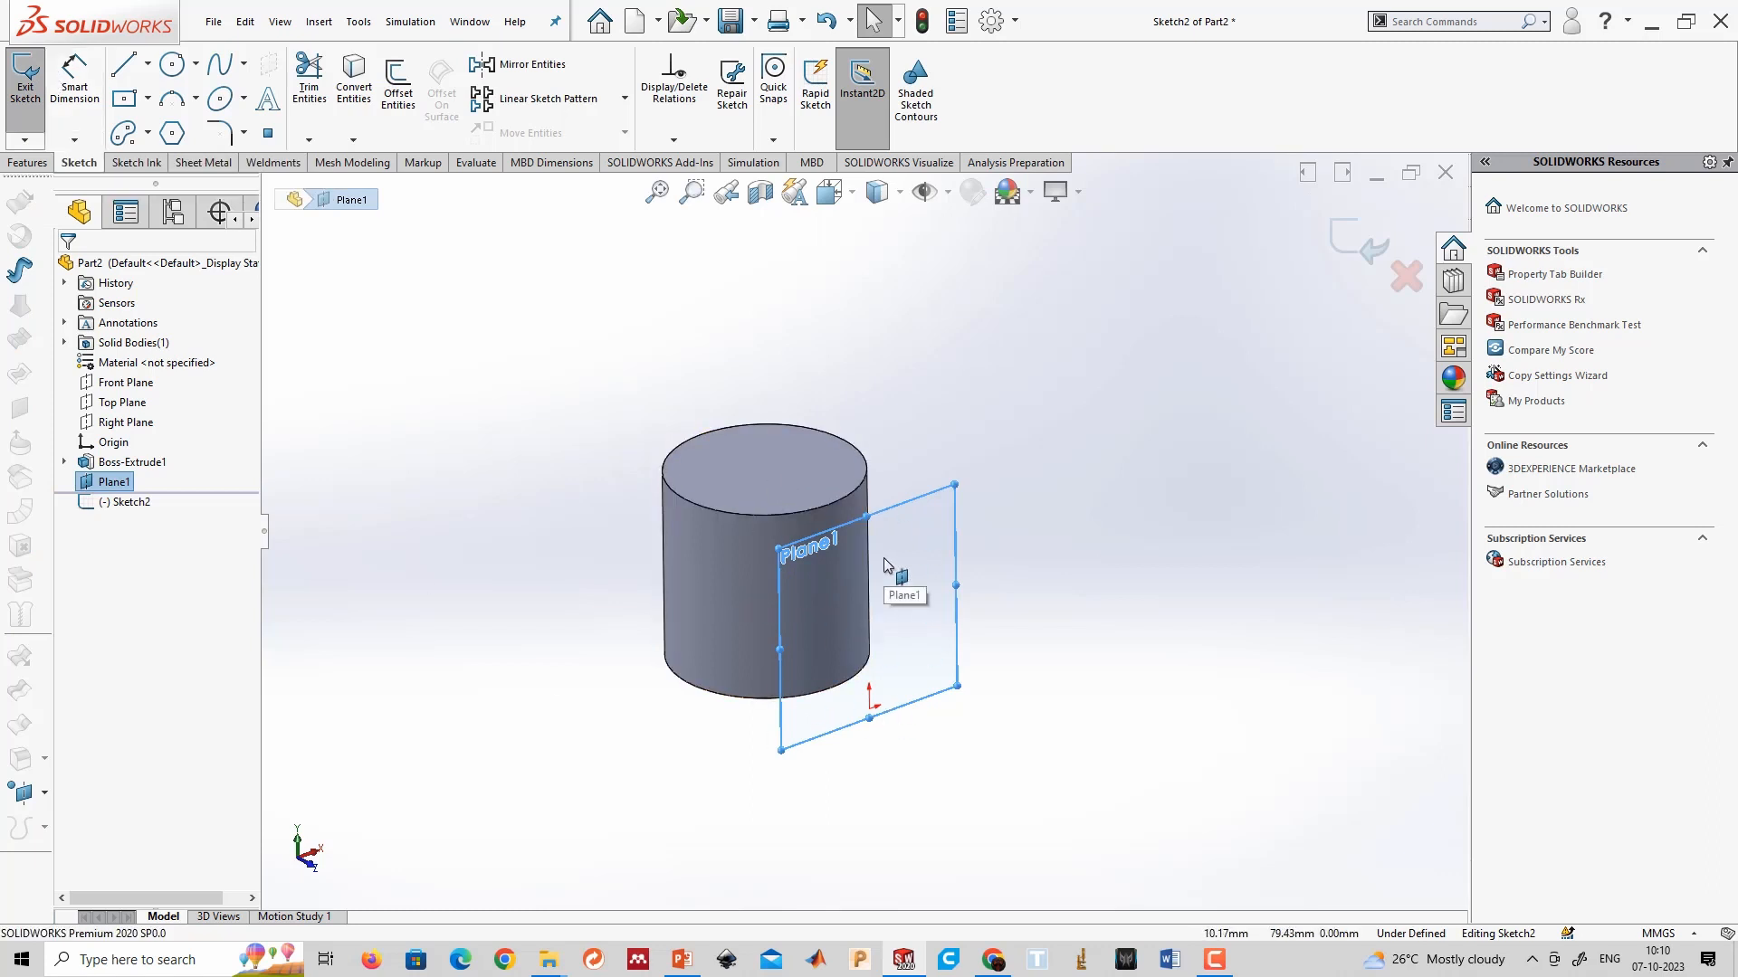
pyautogui.hotkey('ctrl', '8')
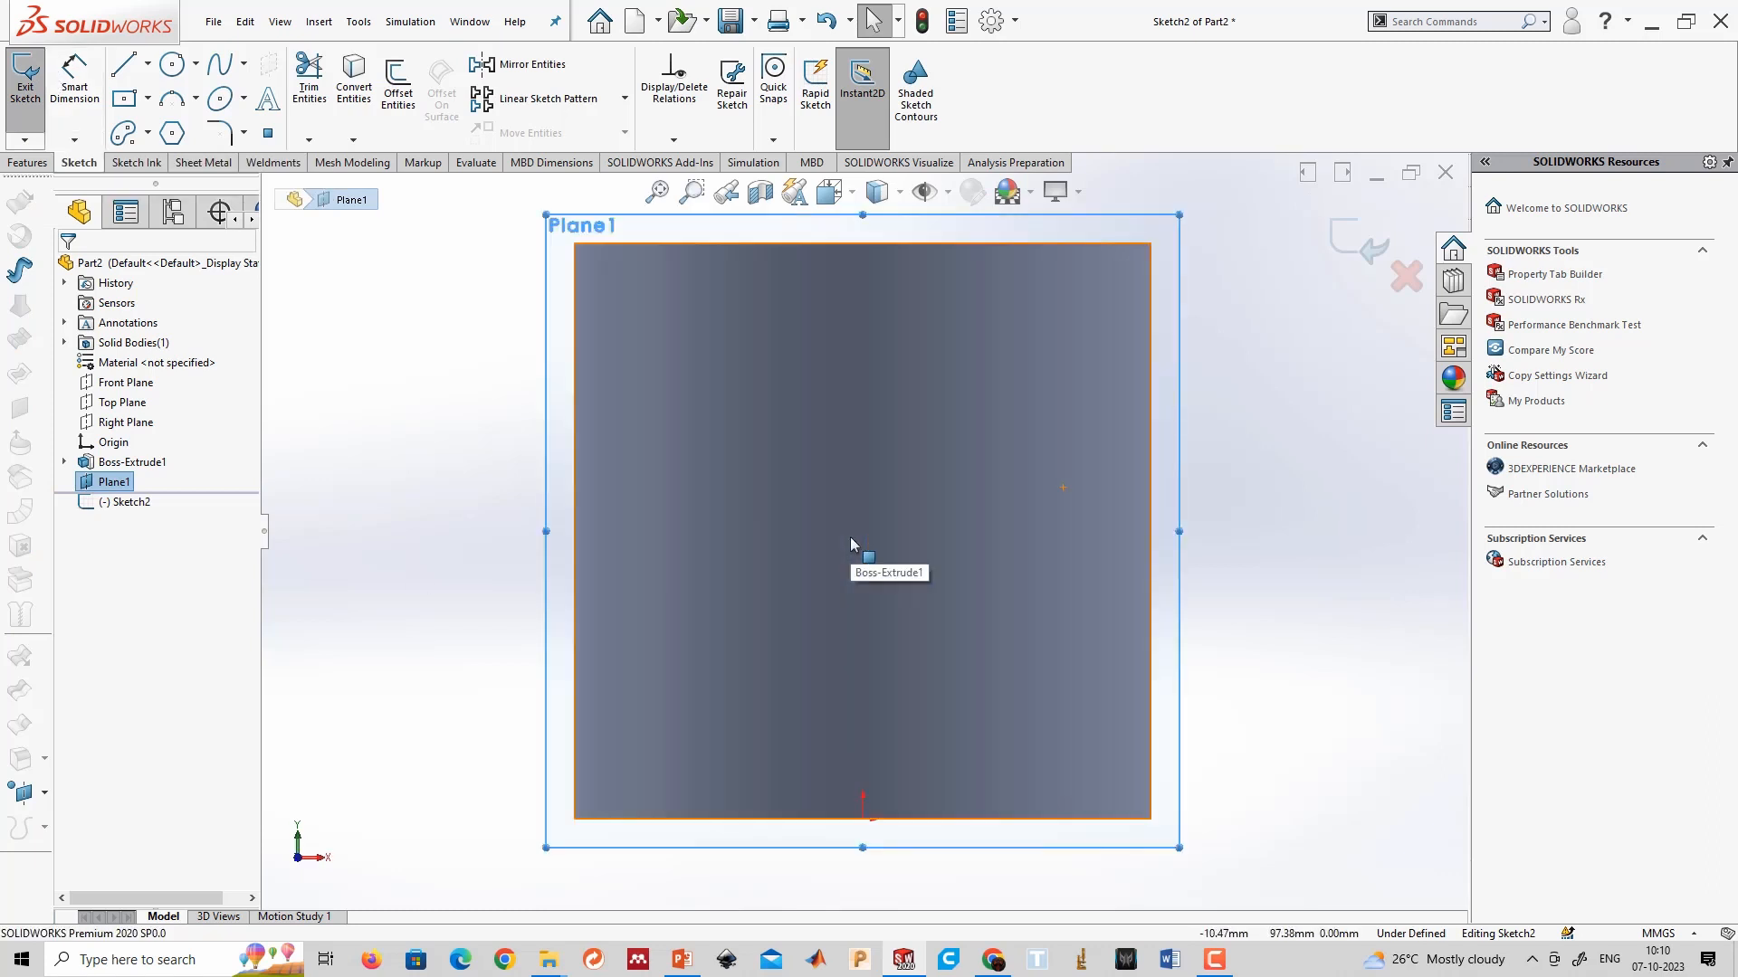
pyautogui.click(147, 134)
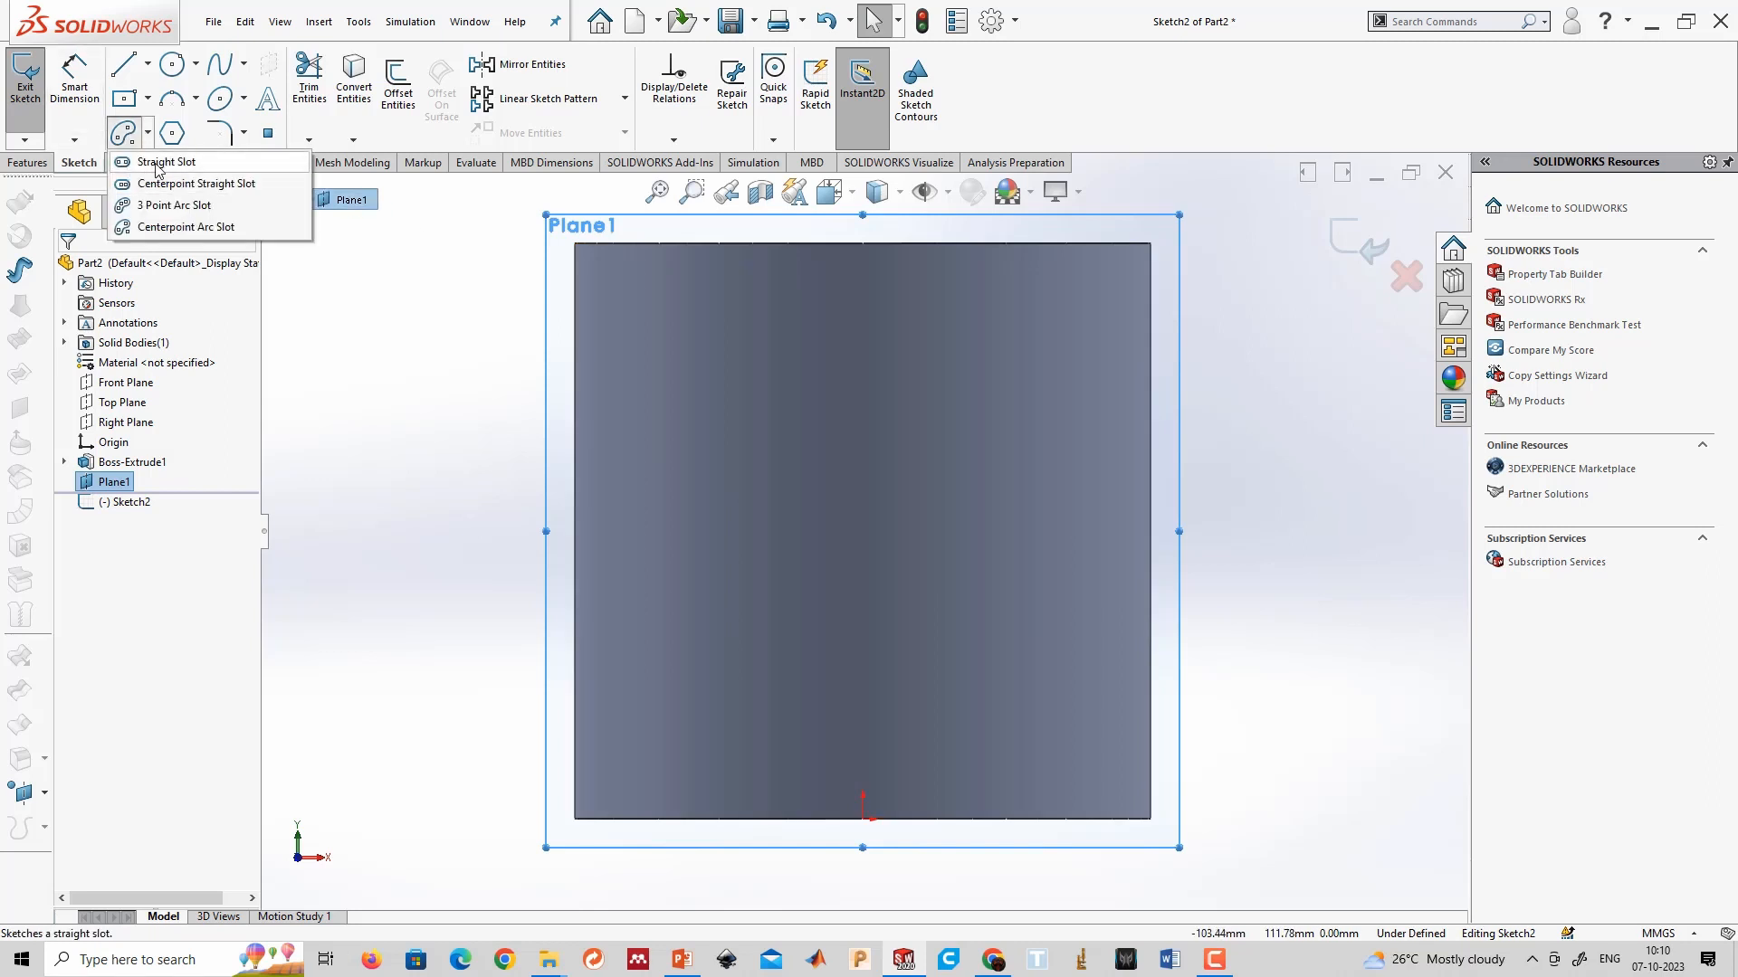
pyautogui.click(159, 163)
pyautogui.click(650, 774)
pyautogui.click(684, 763)
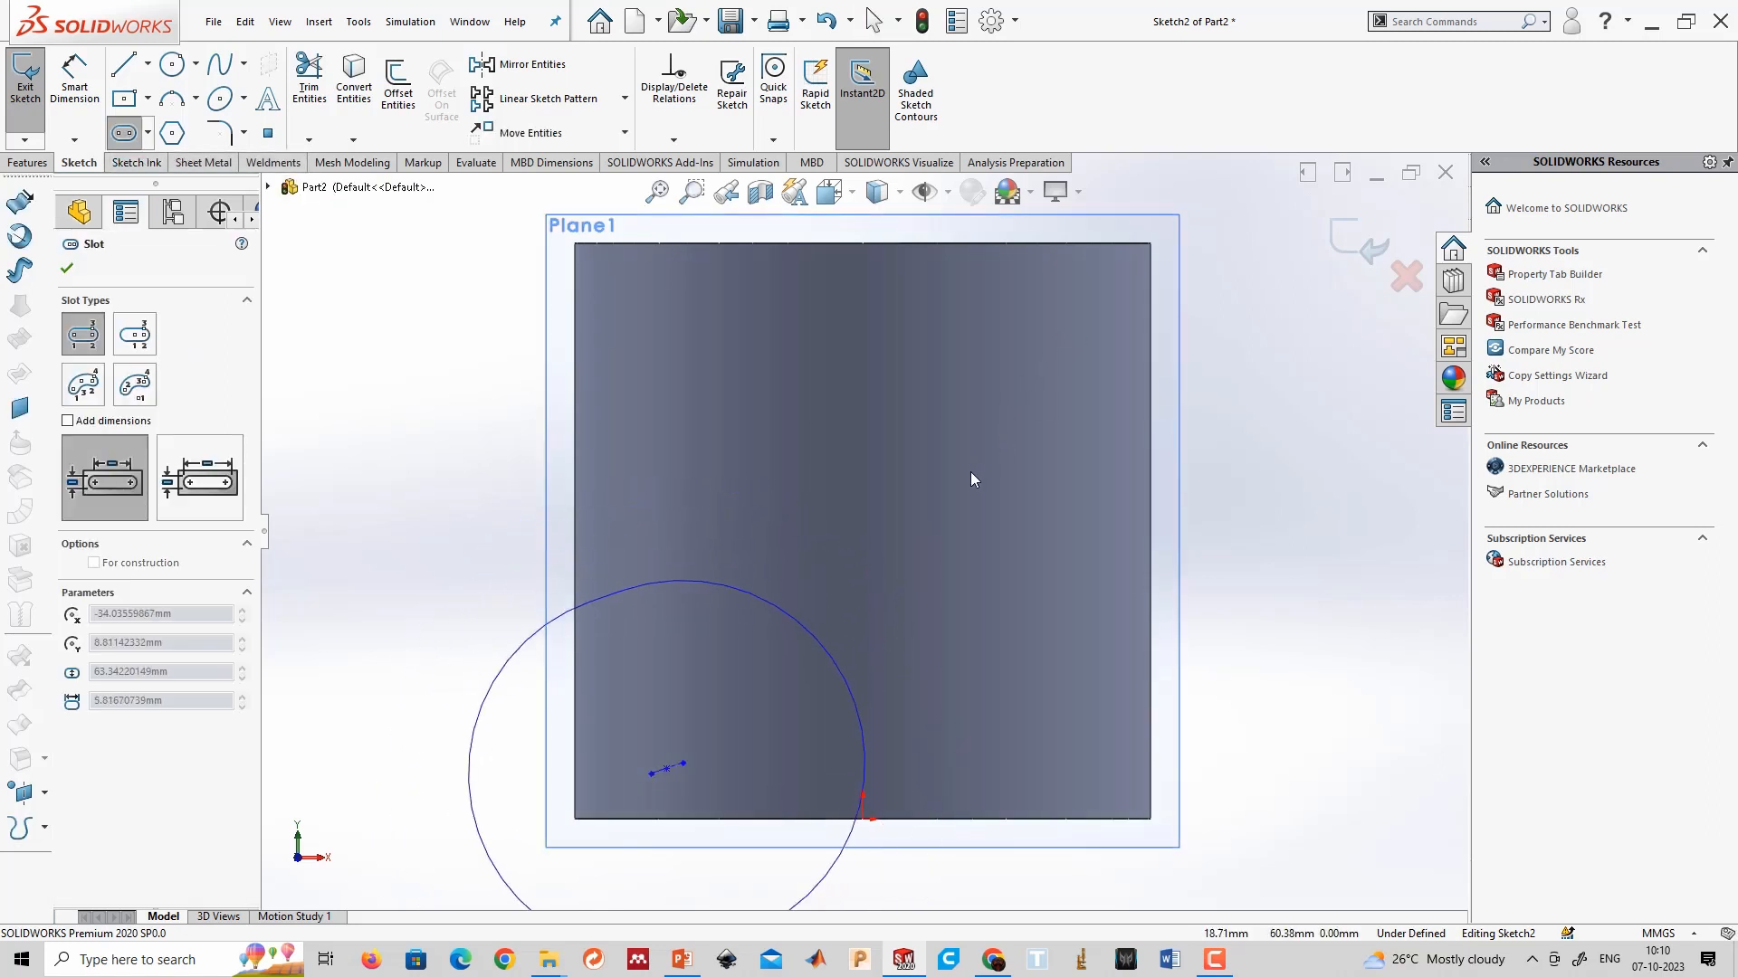
pyautogui.press('Escape')
# Sketch a diagonal straight slot across Plane1, about 102 mm long and 13 mm wide, rising to the right, and exit the sketch.
pyautogui.click(147, 133)
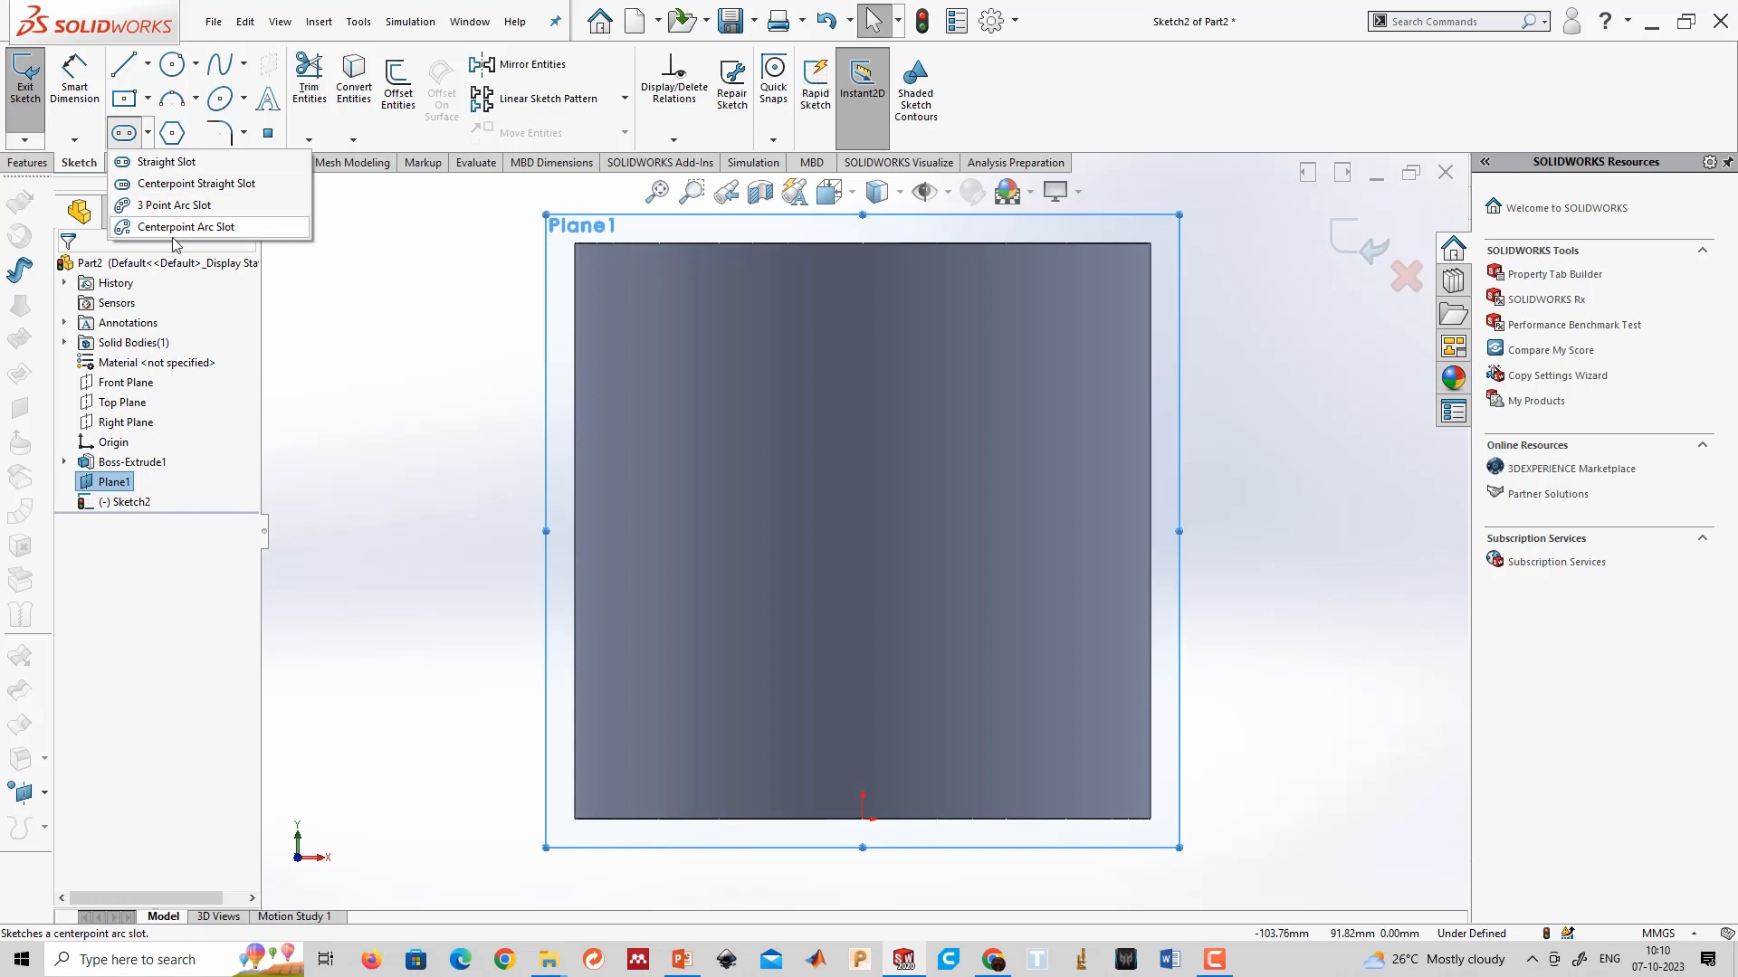
pyautogui.click(176, 167)
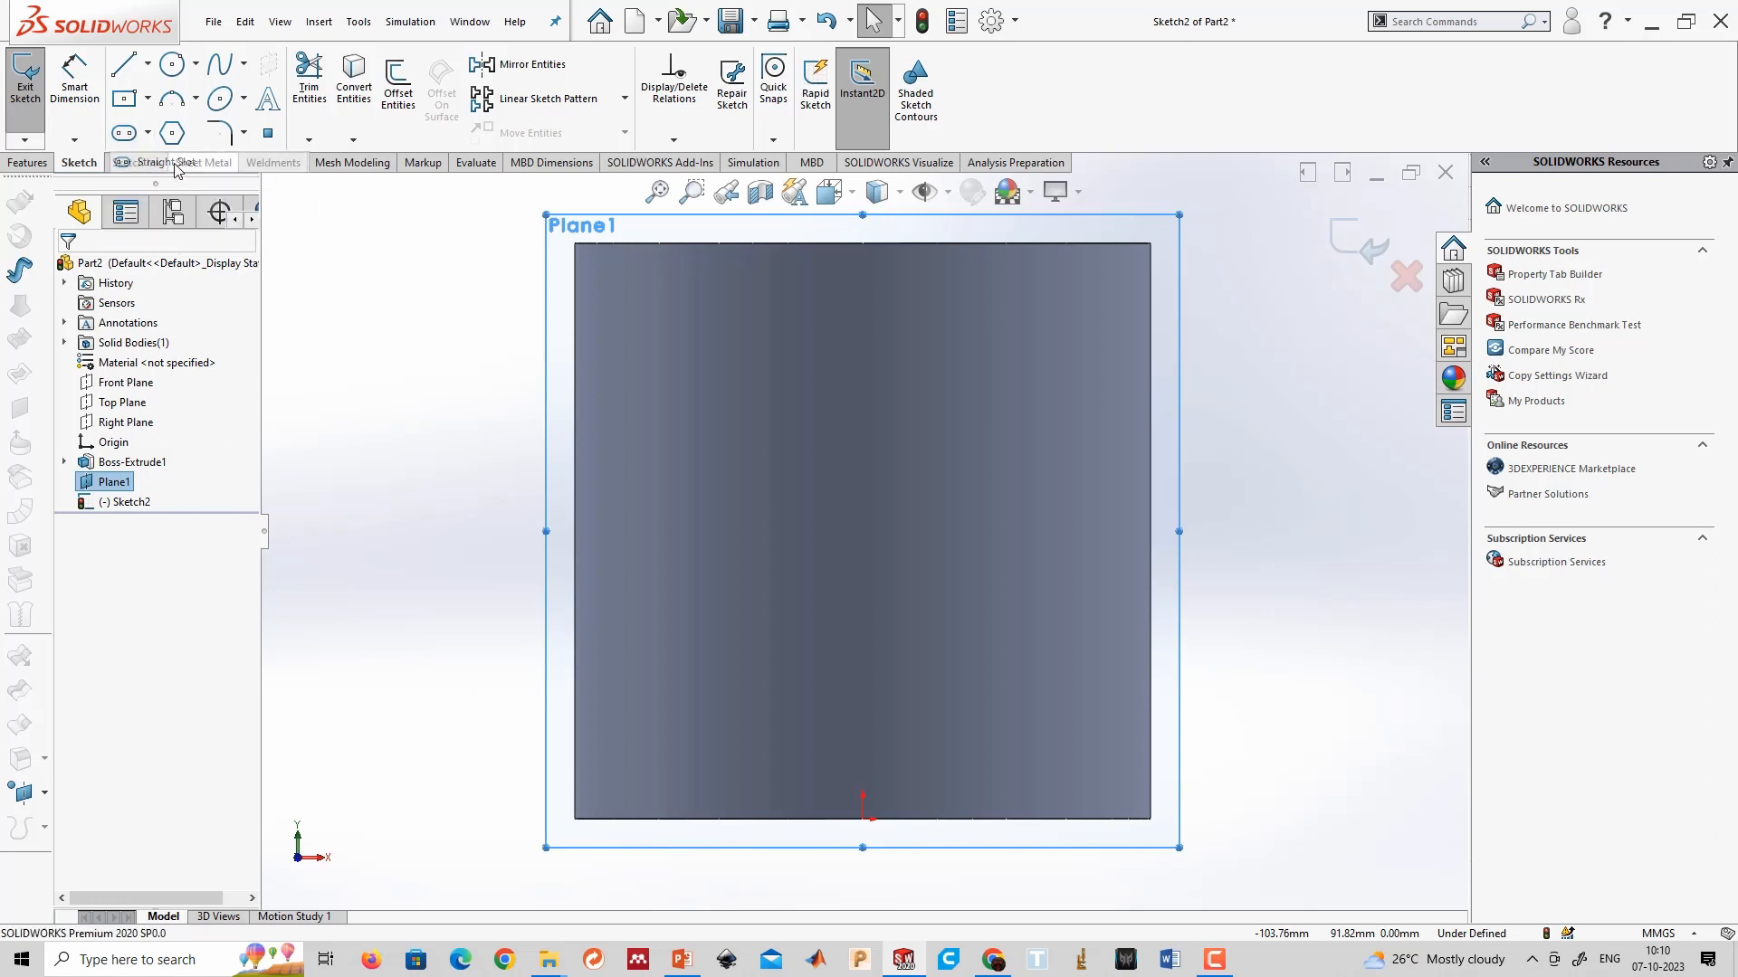
pyautogui.click(678, 746)
pyautogui.click(1081, 315)
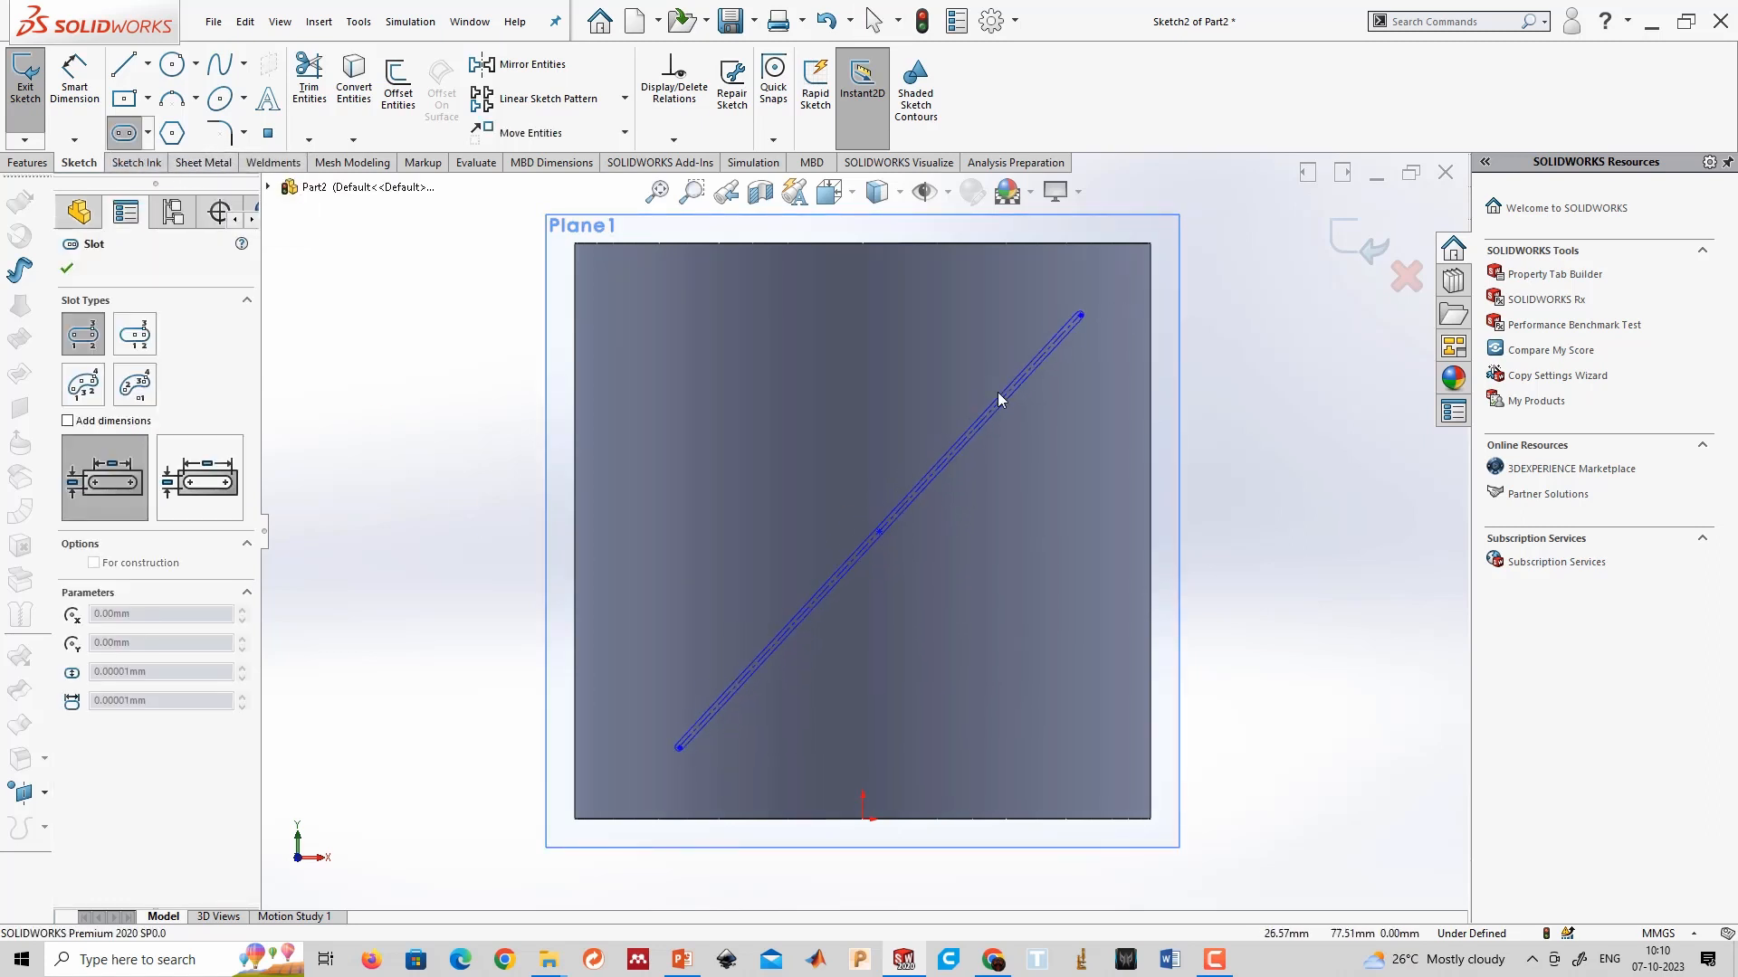
pyautogui.click(1015, 438)
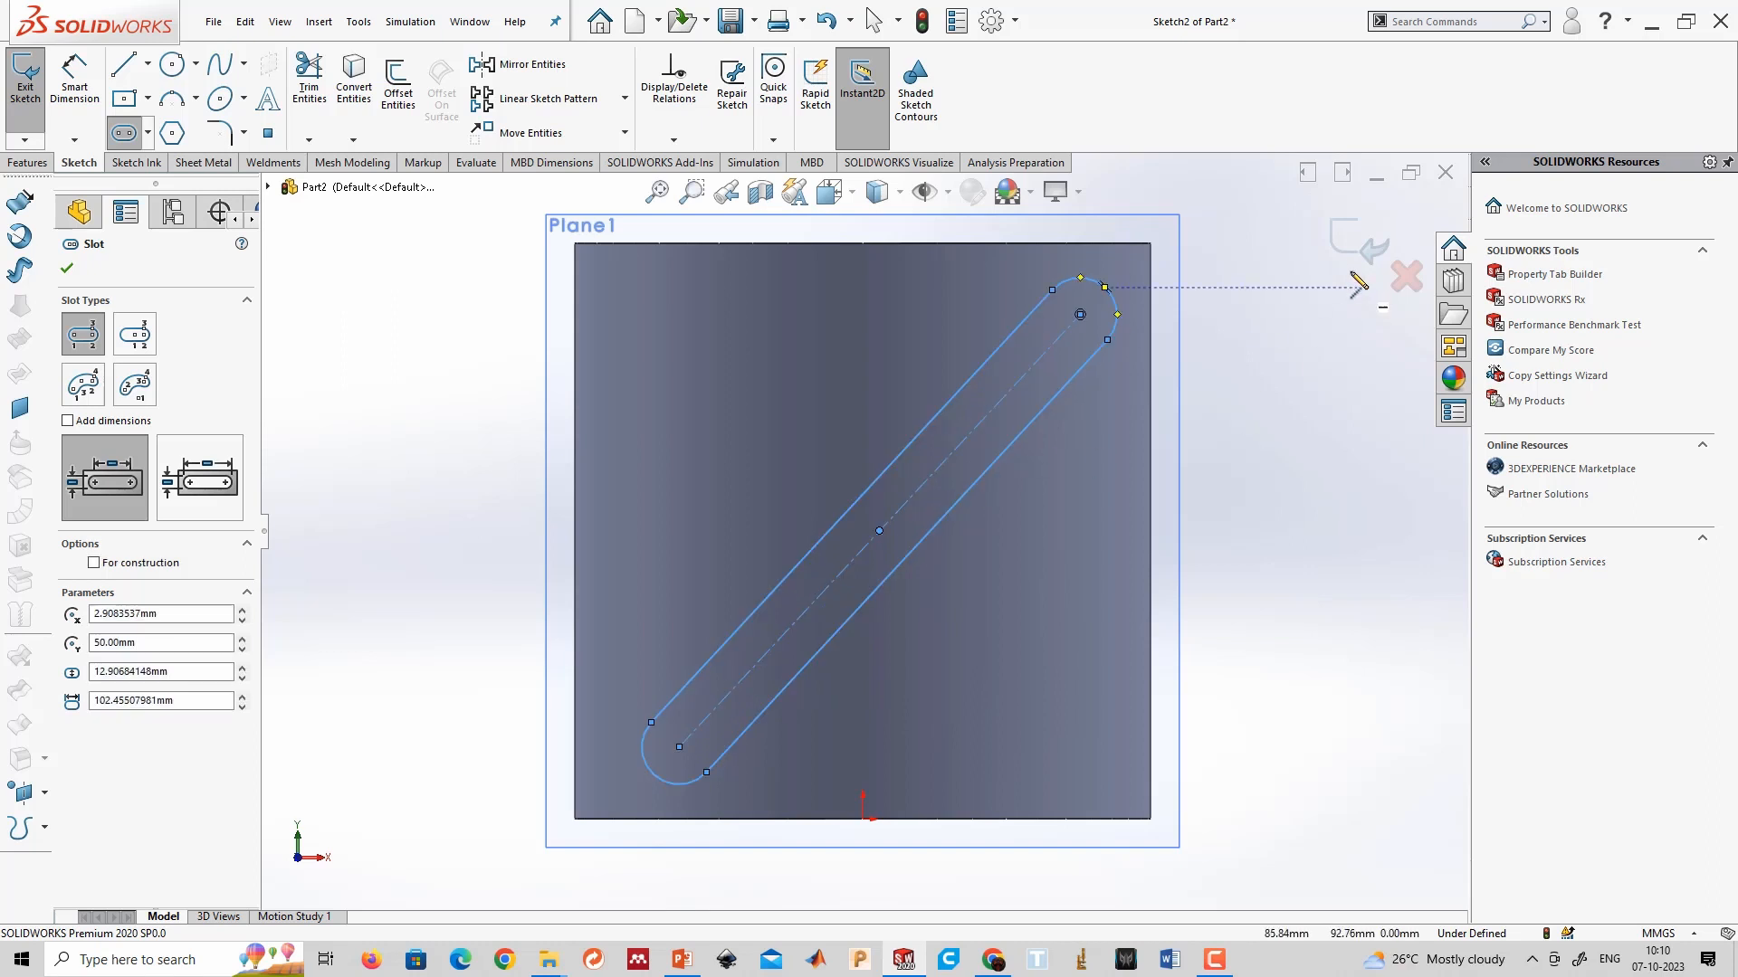
pyautogui.press('Escape')
pyautogui.scroll(3, 829, 546)
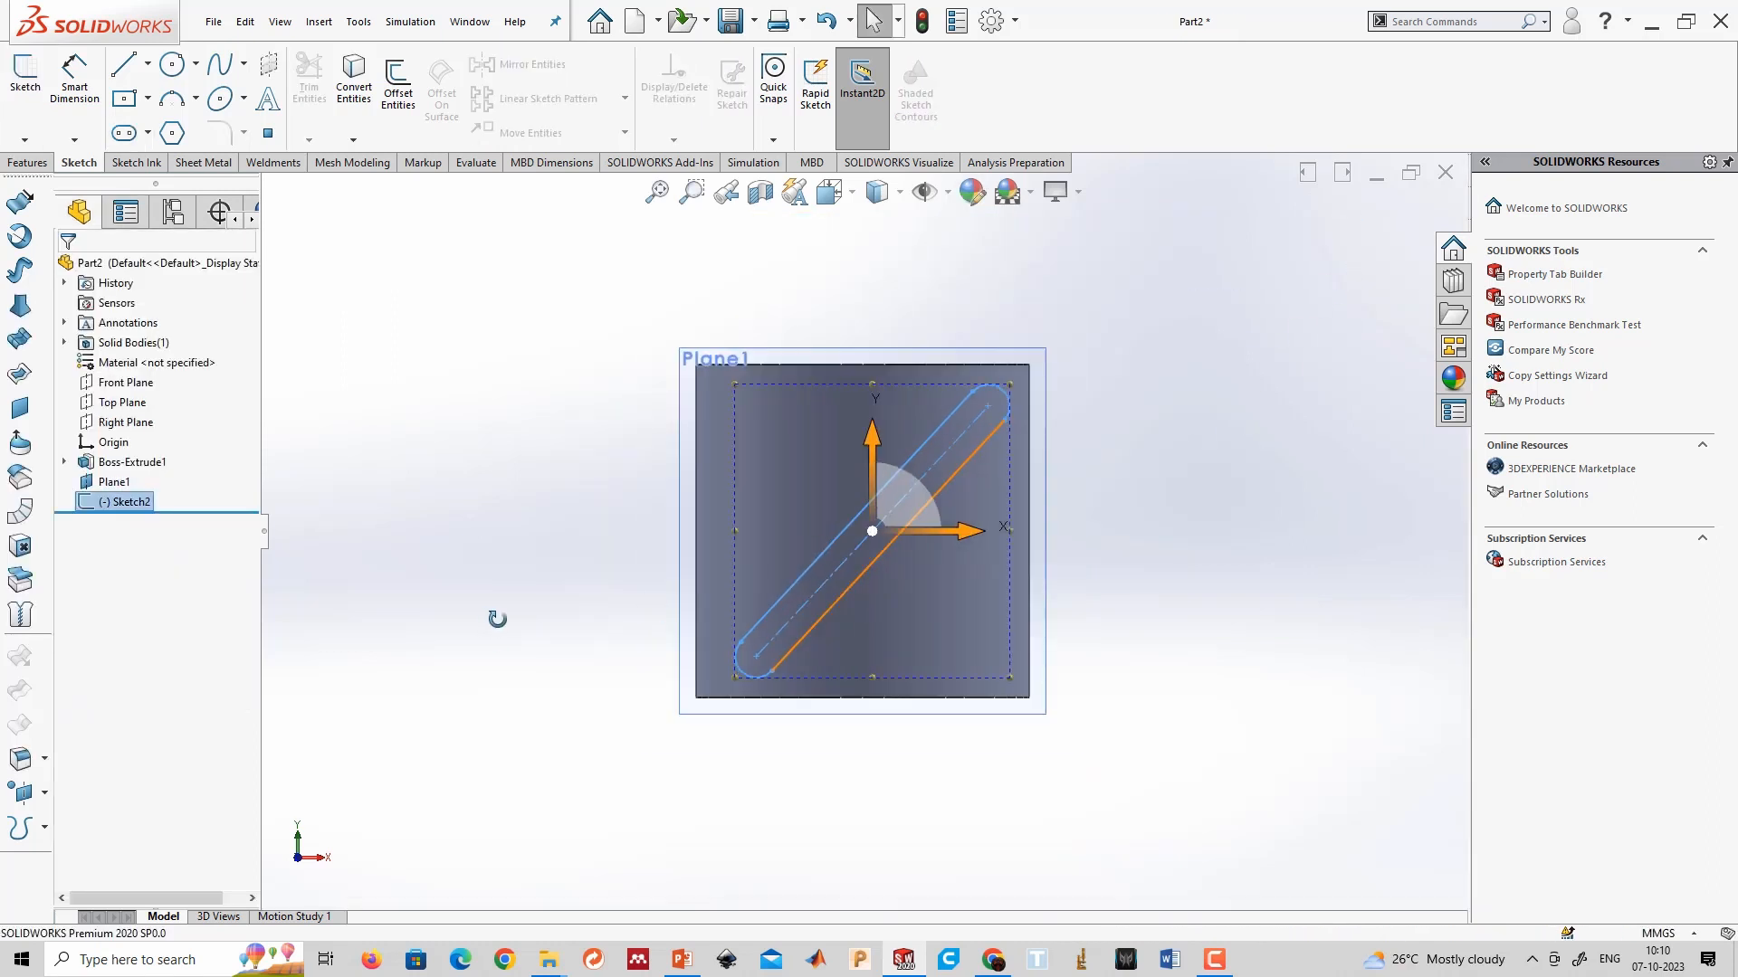
pyautogui.moveTo(497, 618); pyautogui.dragTo(622, 760, button='middle')
pyautogui.click(622, 760)
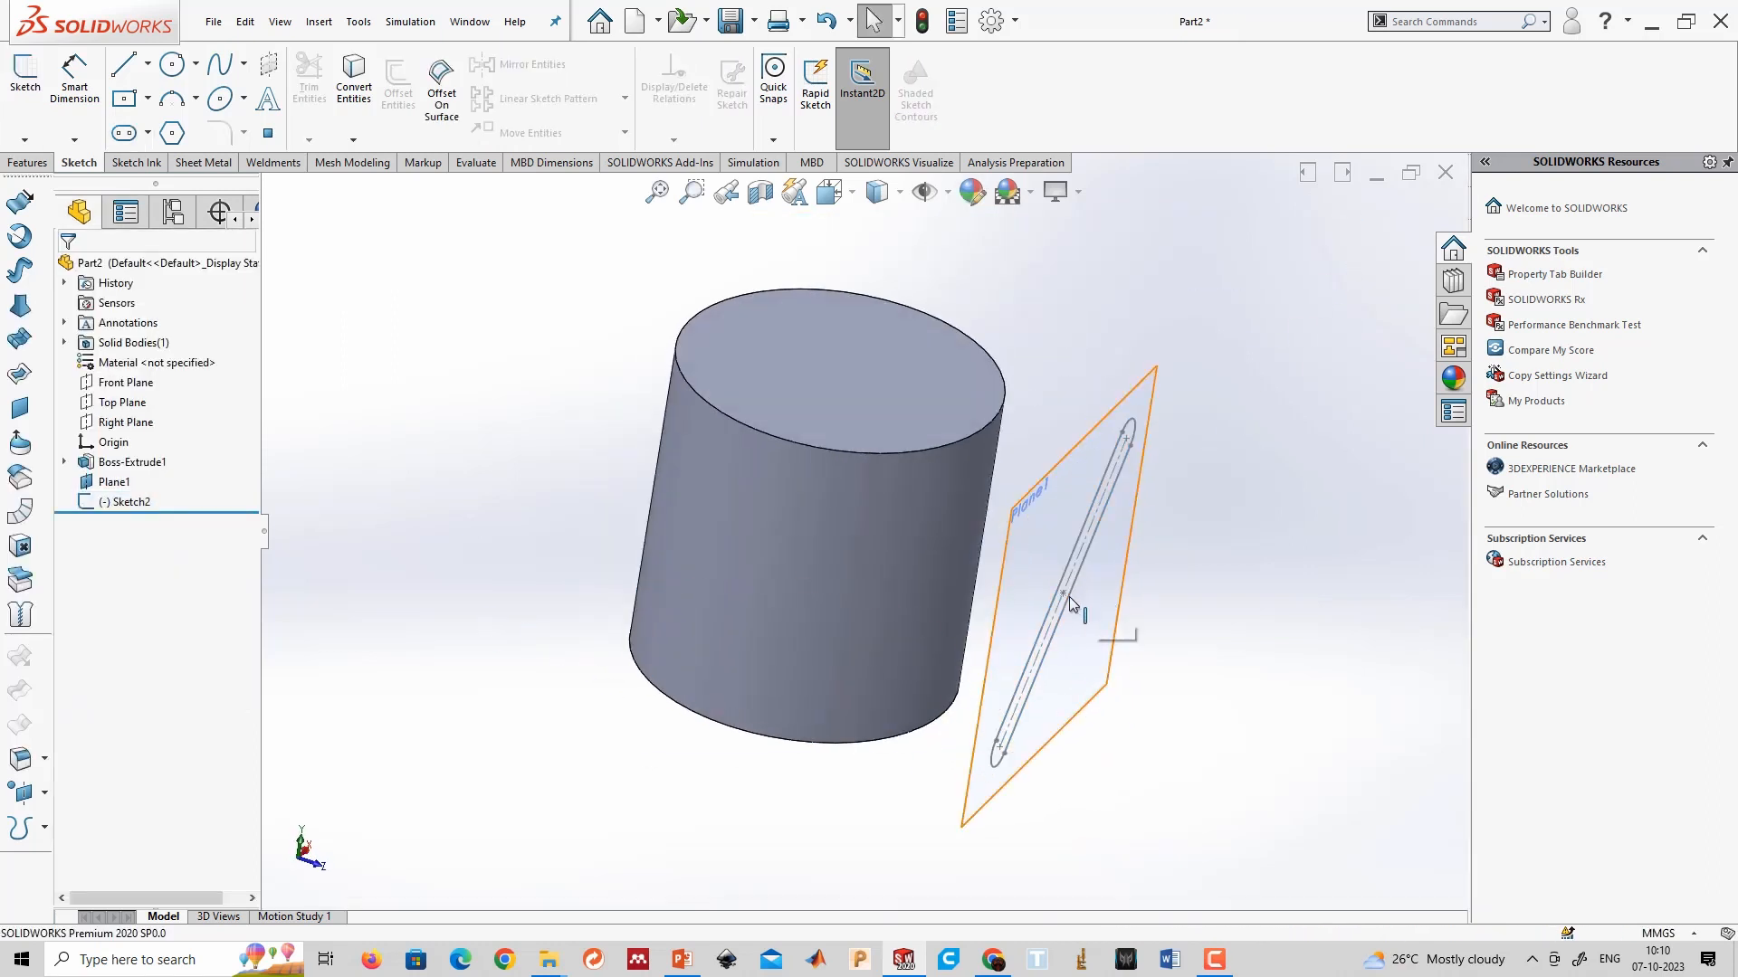
pyautogui.click(905, 543)
pyautogui.click(902, 765)
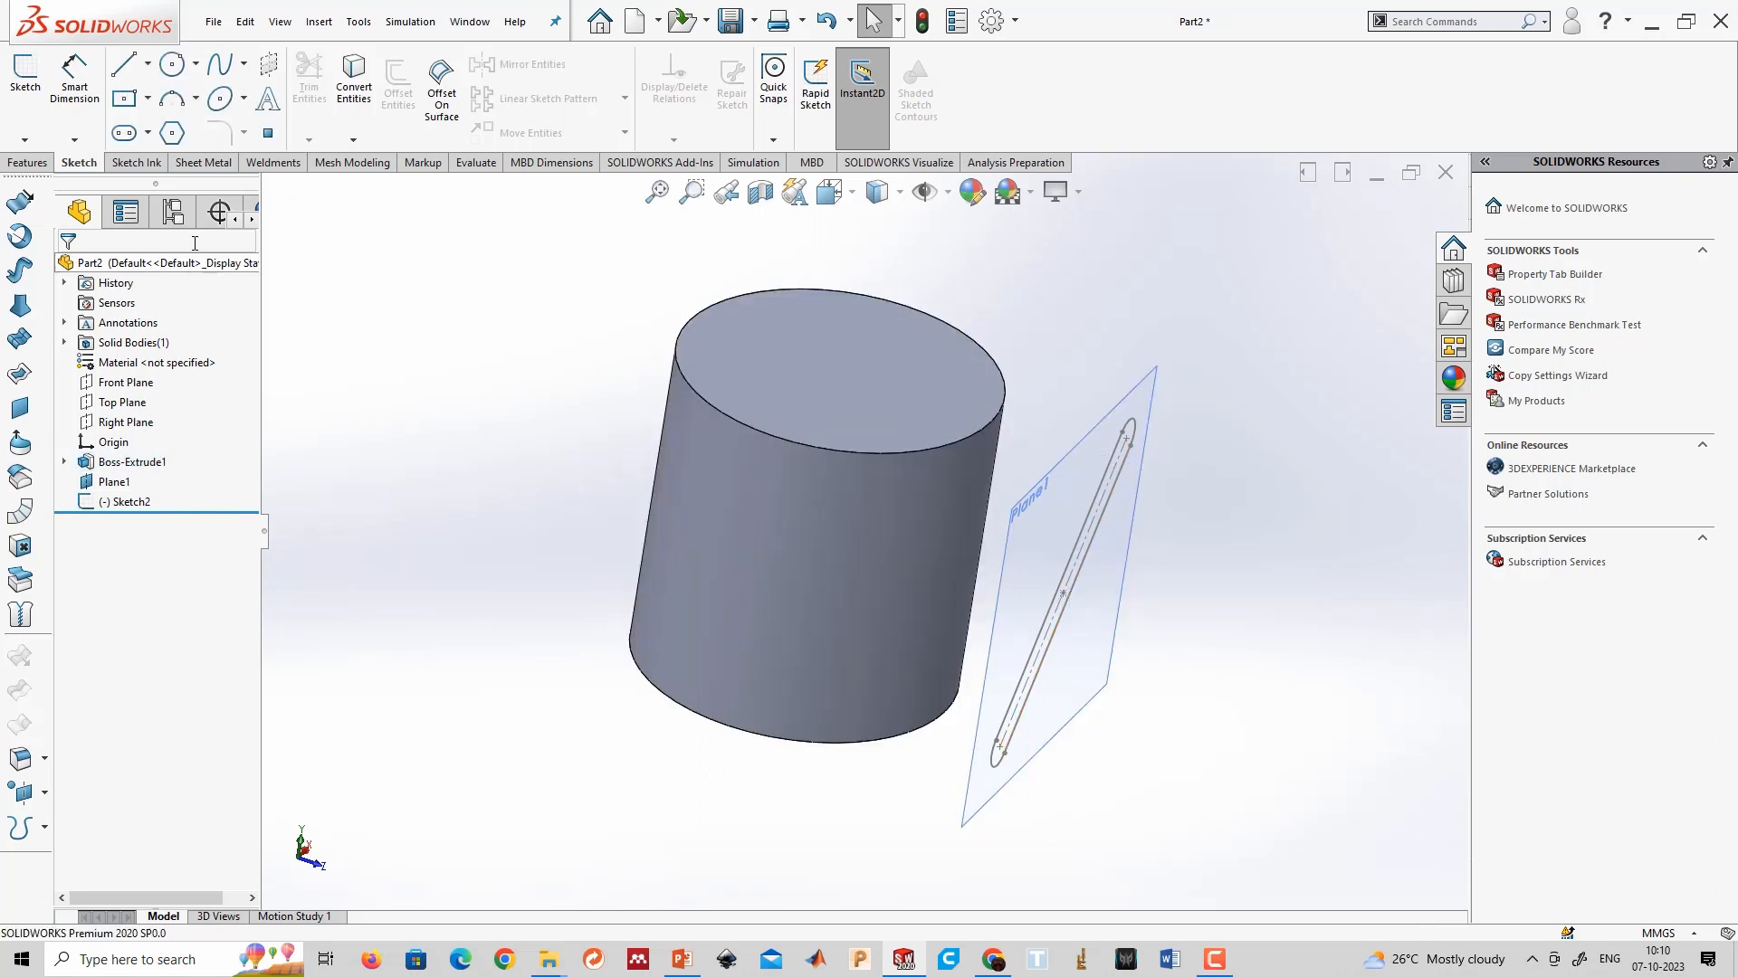
# Wrap the slot sketch onto the cylinder's side face as an emboss with 50 mm thickness.
pyautogui.click(29, 164)
pyautogui.click(566, 91)
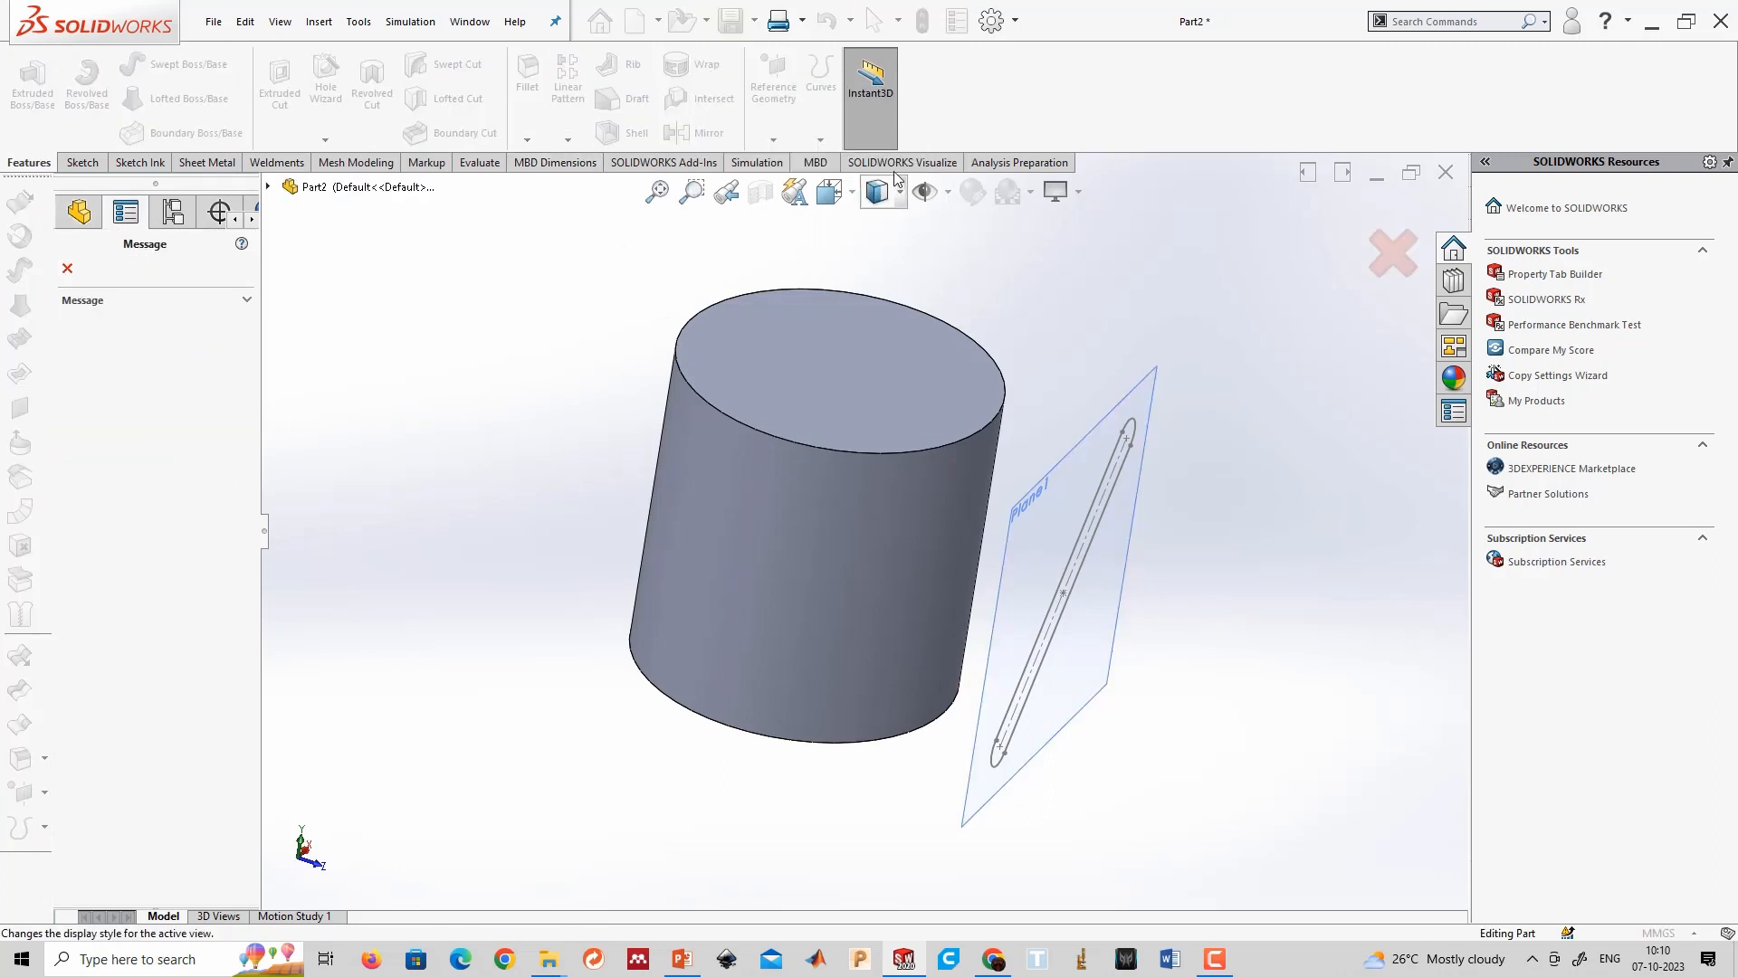
pyautogui.click(67, 267)
pyautogui.click(131, 502)
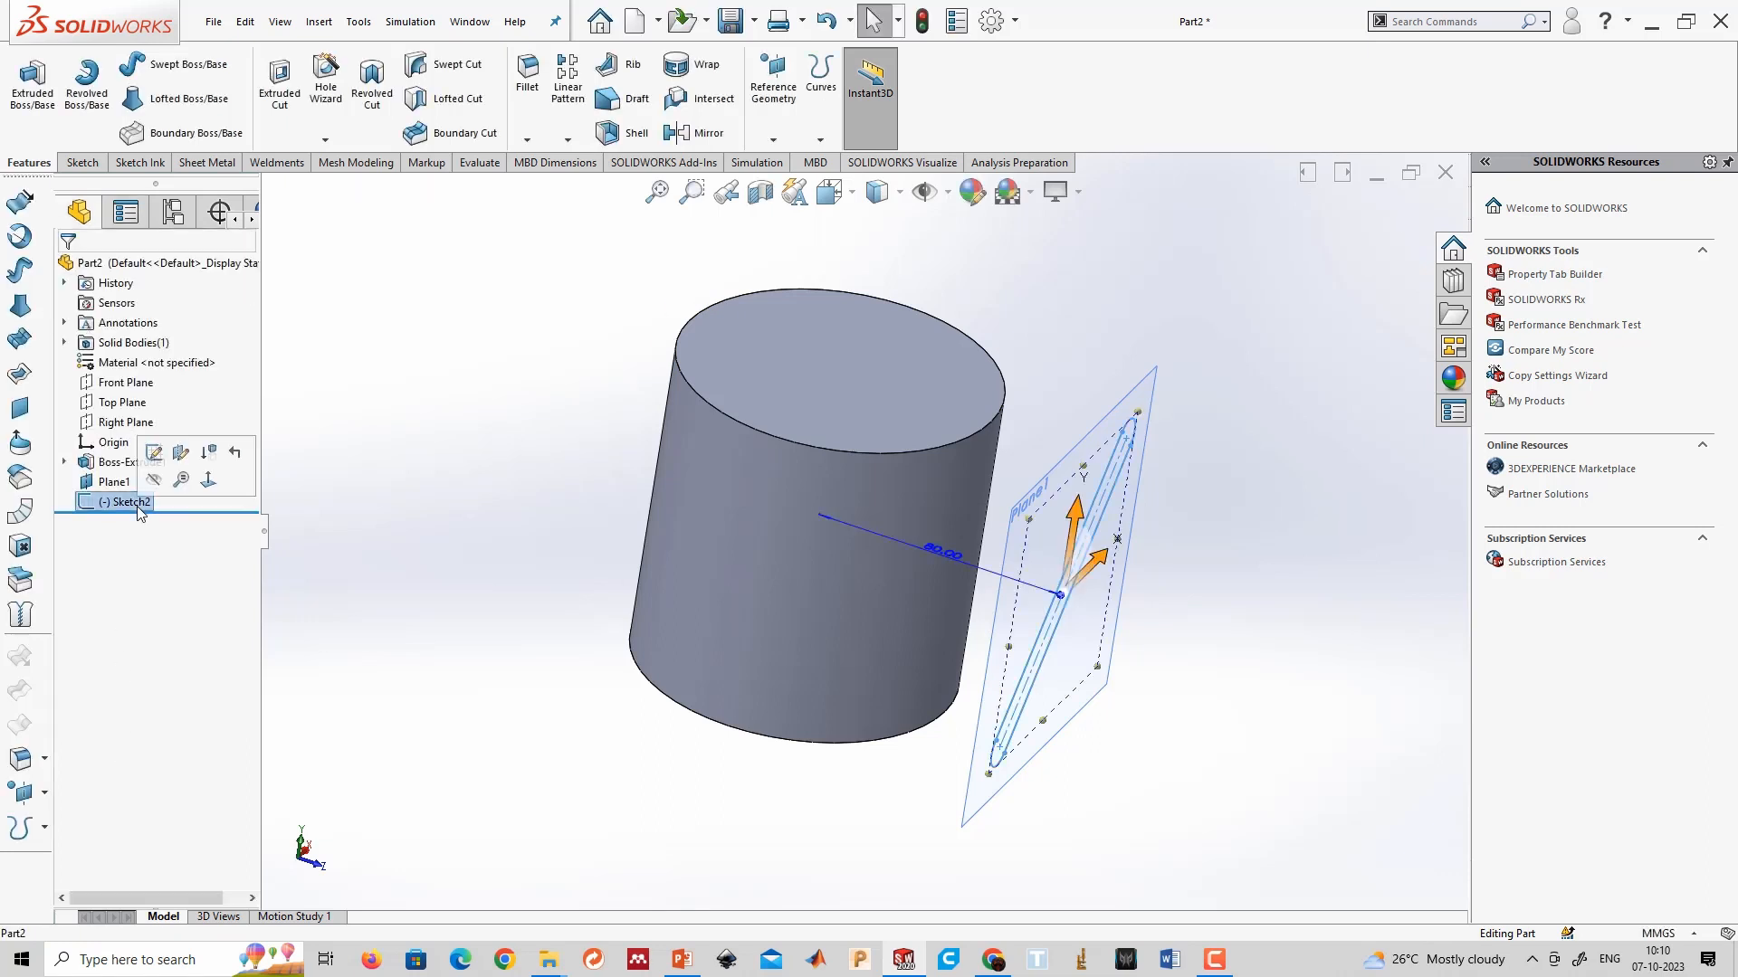
pyautogui.click(681, 70)
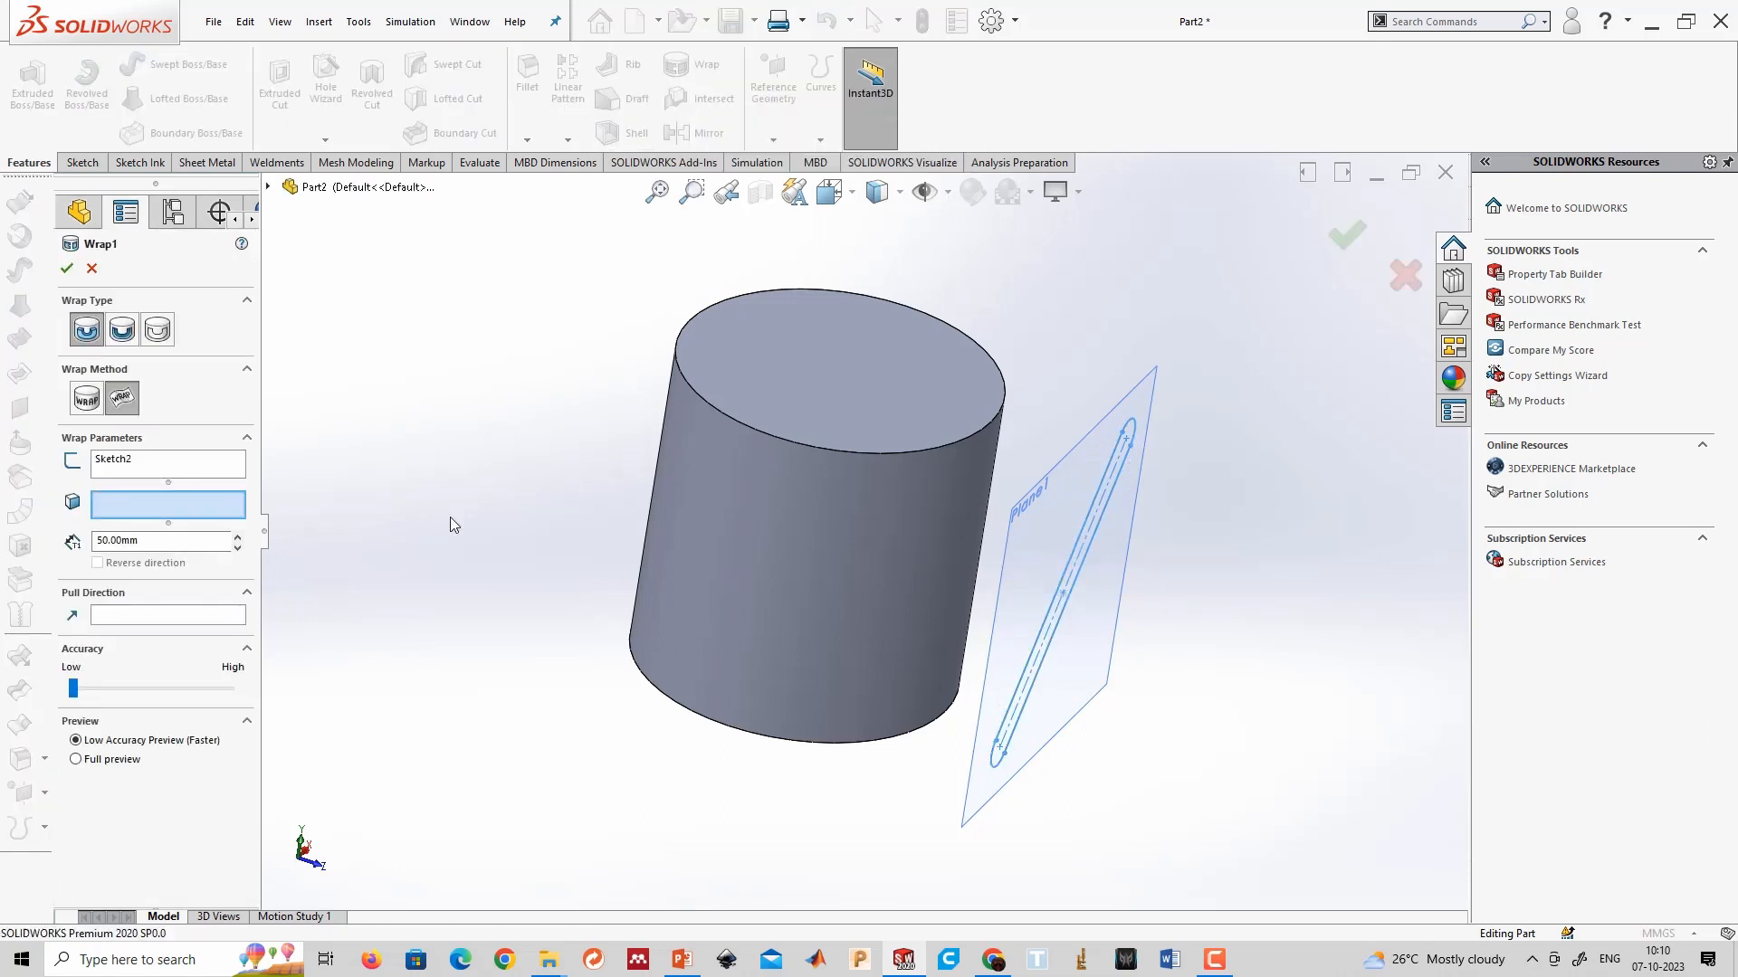
pyautogui.moveTo(553, 711); pyautogui.dragTo(498, 619, button='middle')
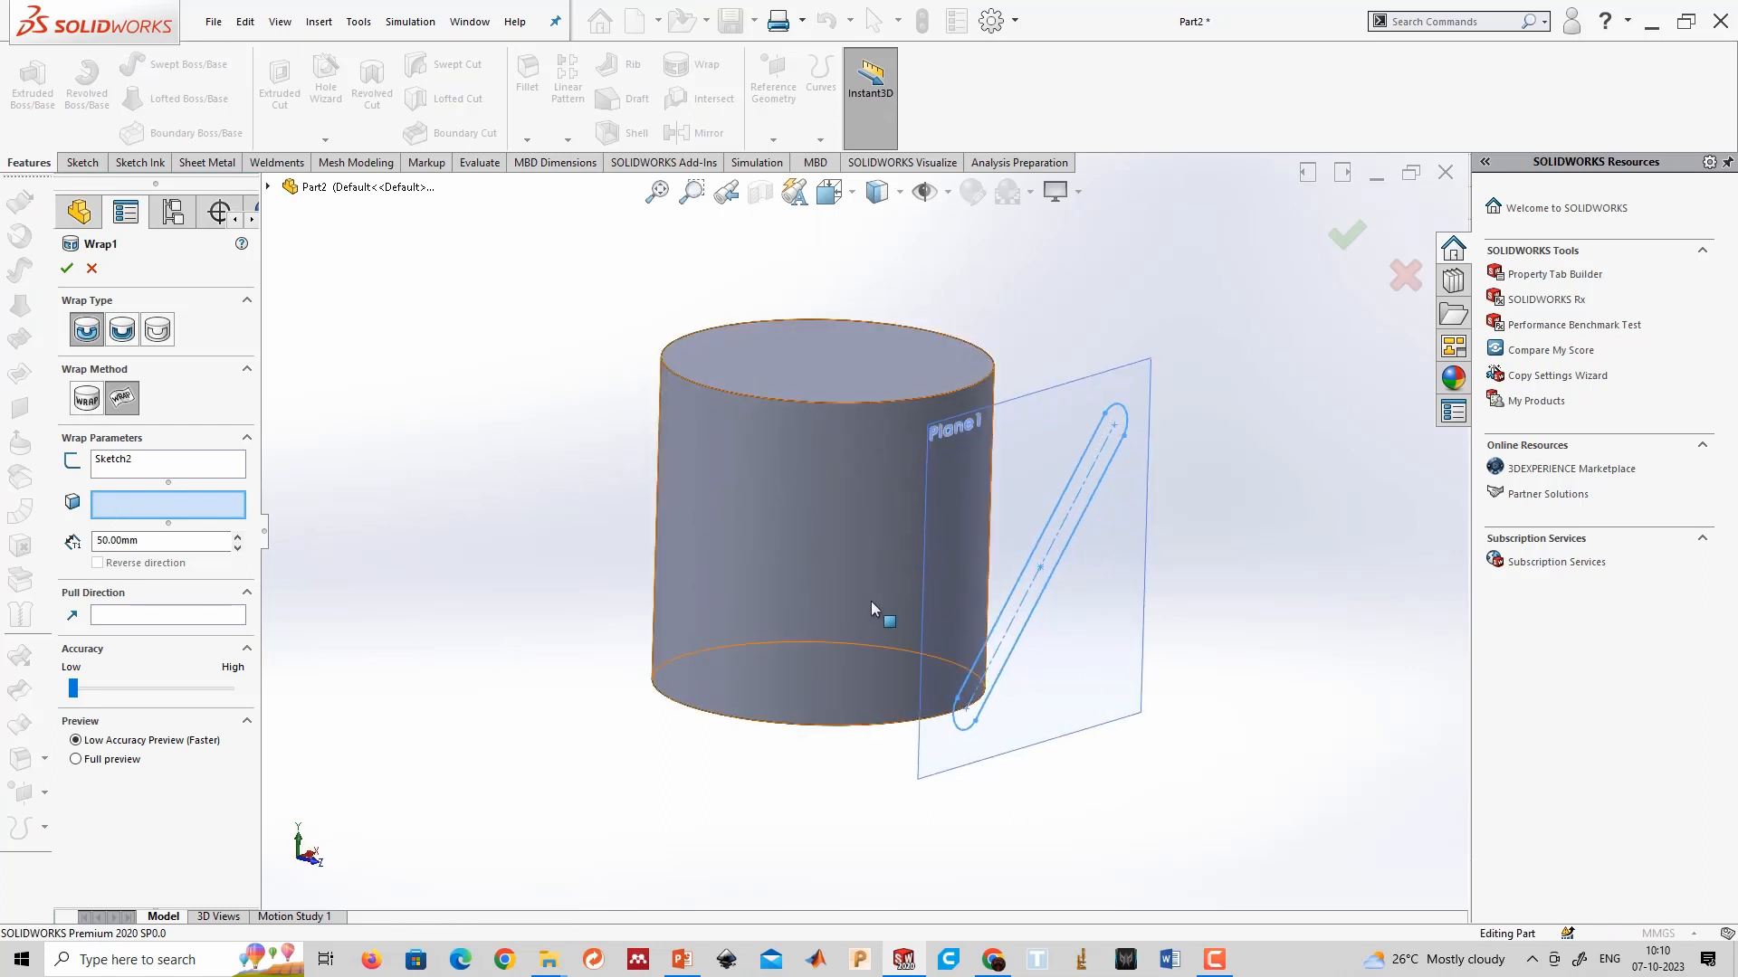
pyautogui.click(843, 529)
pyautogui.moveTo(685, 665); pyautogui.dragTo(727, 705, button='middle')
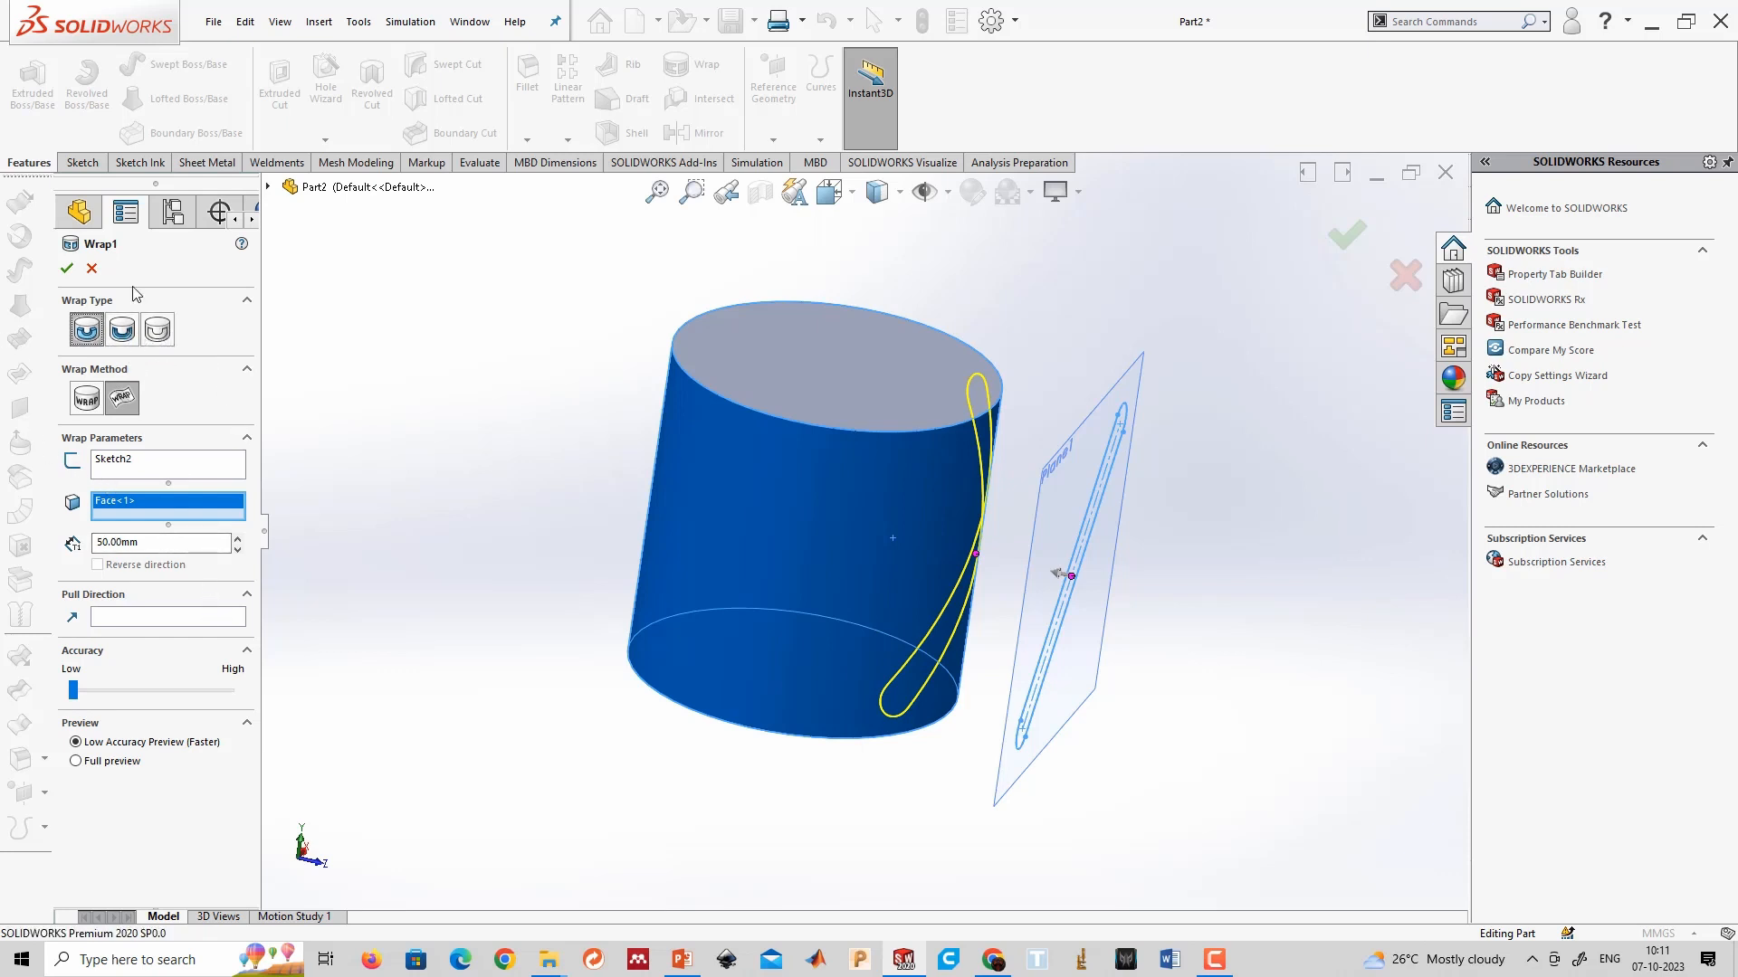
pyautogui.click(66, 268)
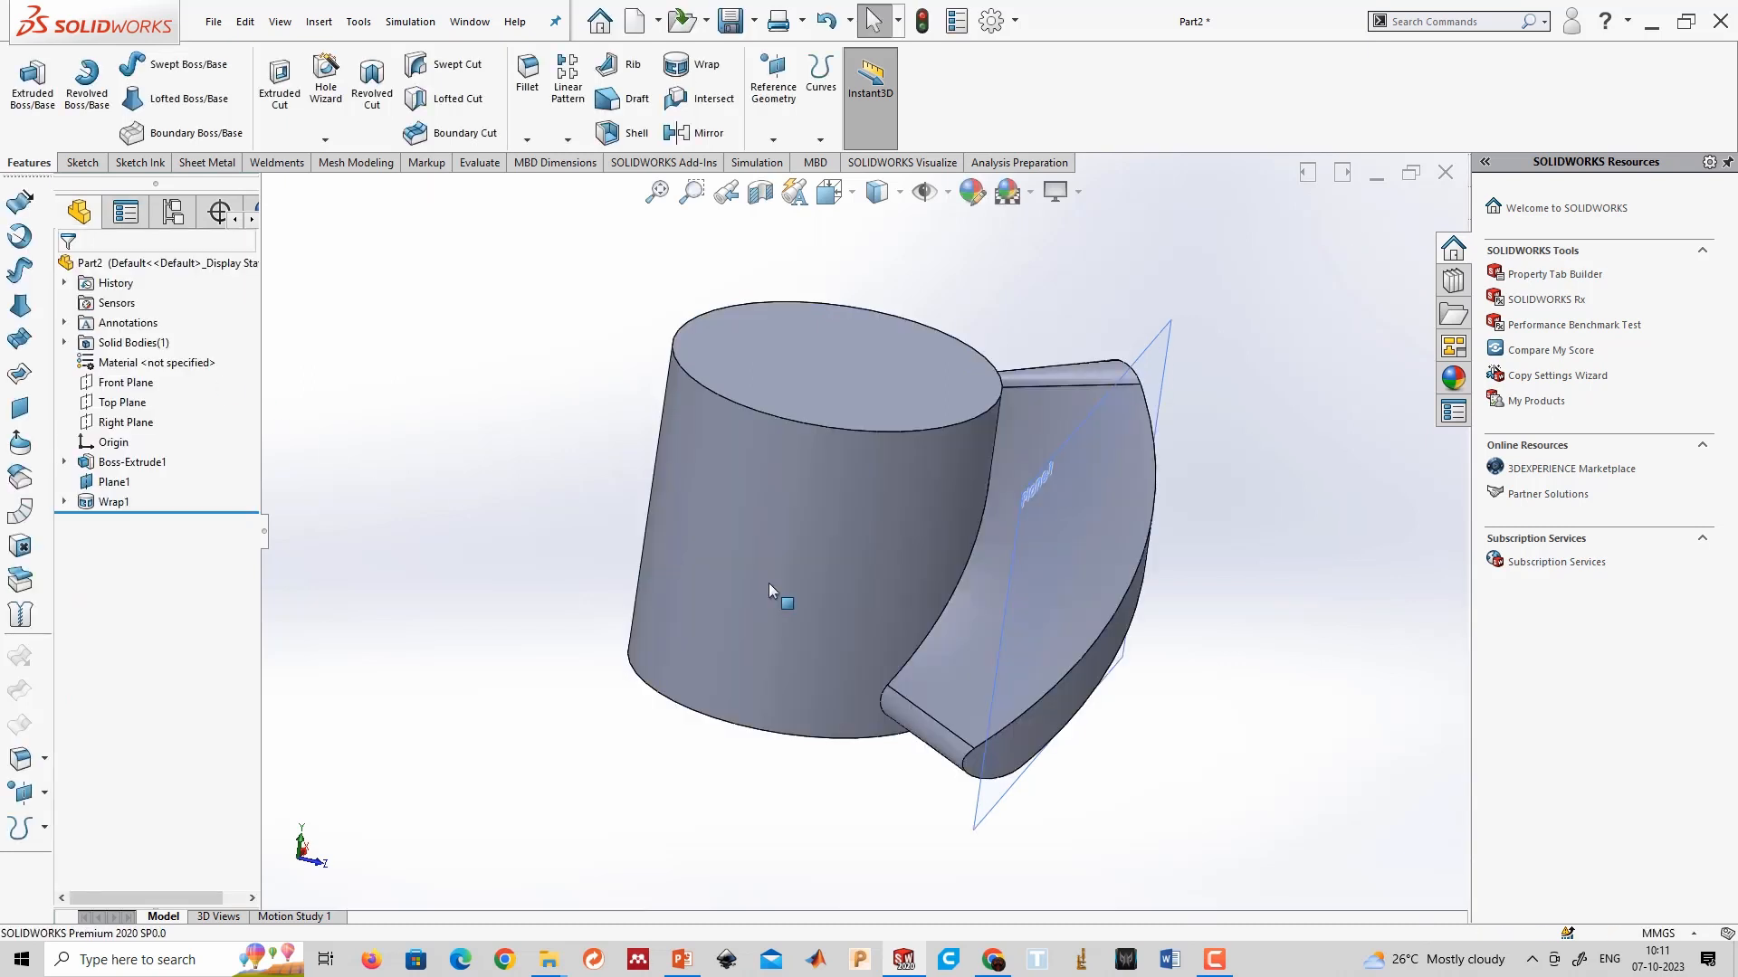
# Examine the embossed blade from several angles, especially the edges where it meets the cylinder's side face.
pyautogui.moveTo(768, 583); pyautogui.dragTo(1042, 436, button='middle')
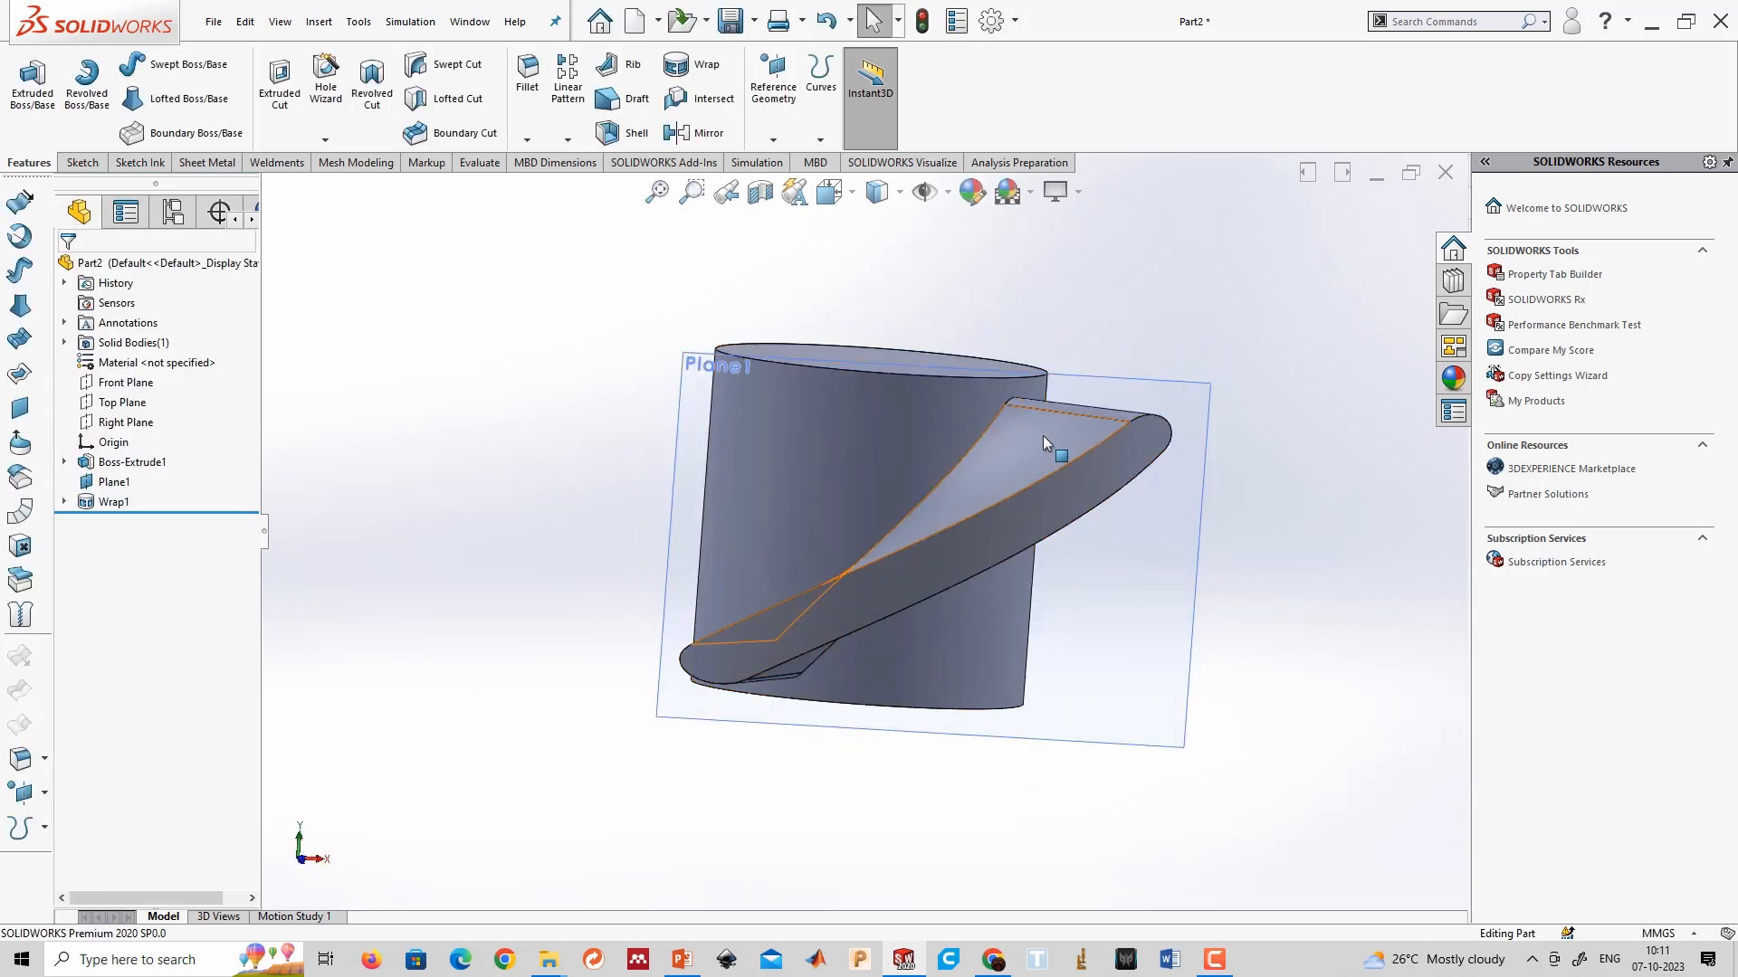
pyautogui.moveTo(1183, 455); pyautogui.dragTo(840, 553, button='middle')
pyautogui.click(840, 554)
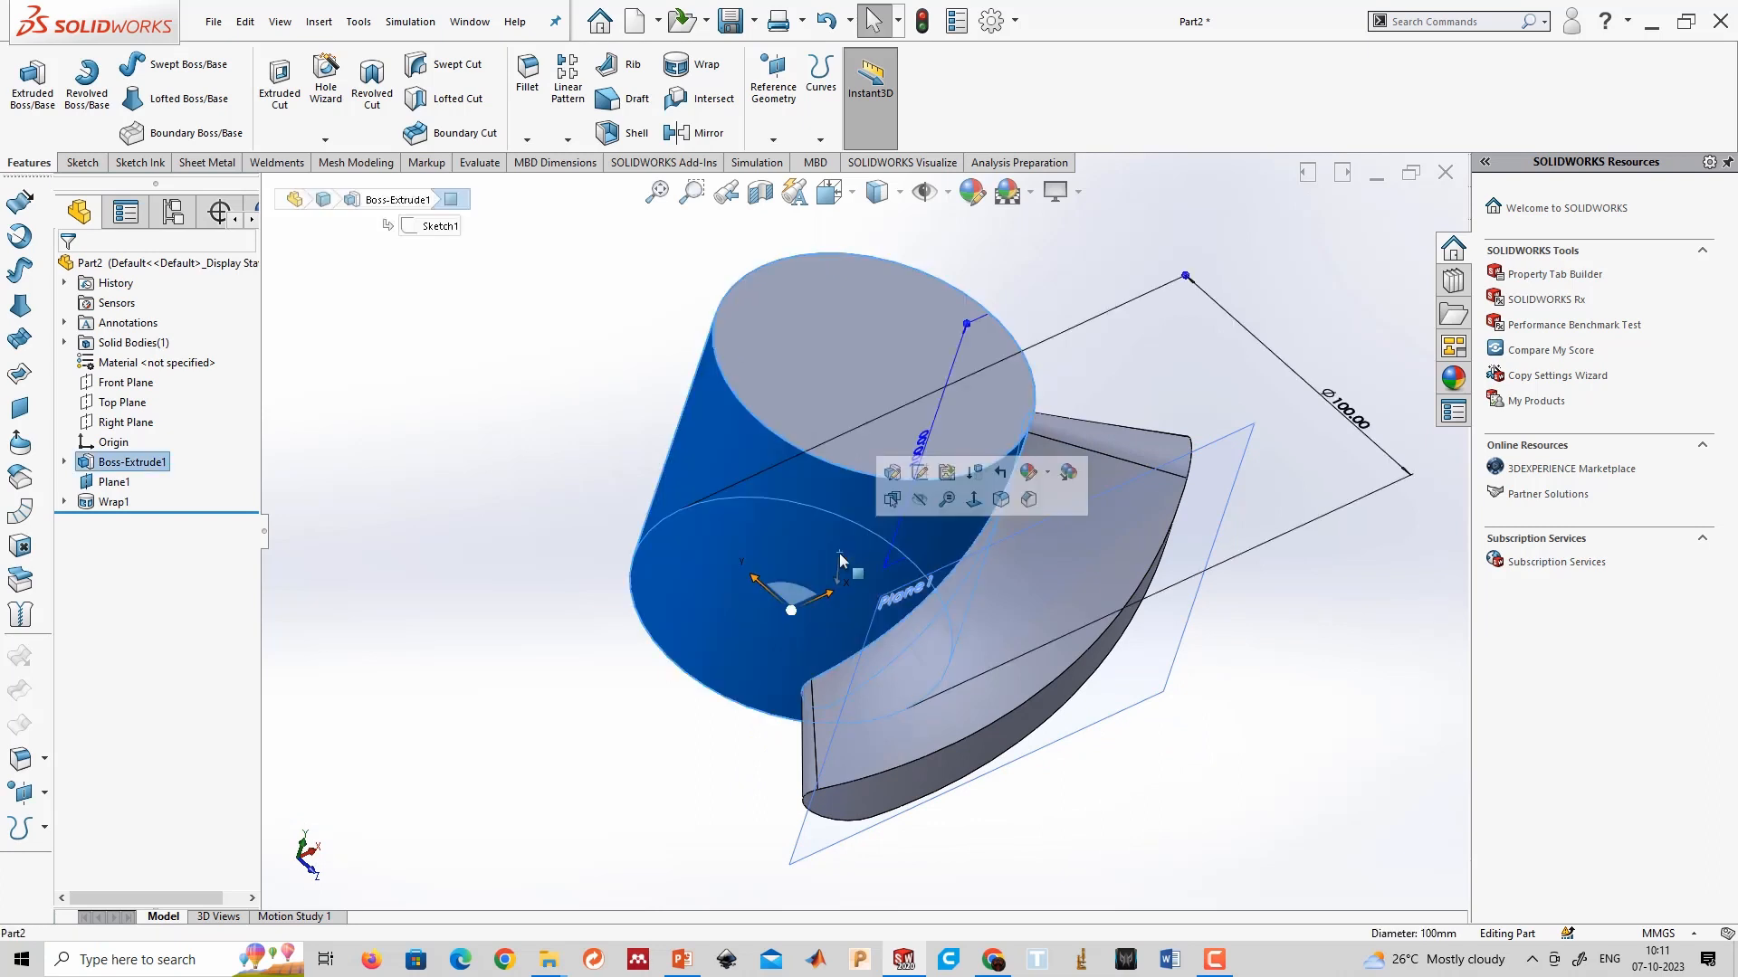
pyautogui.press('Escape')
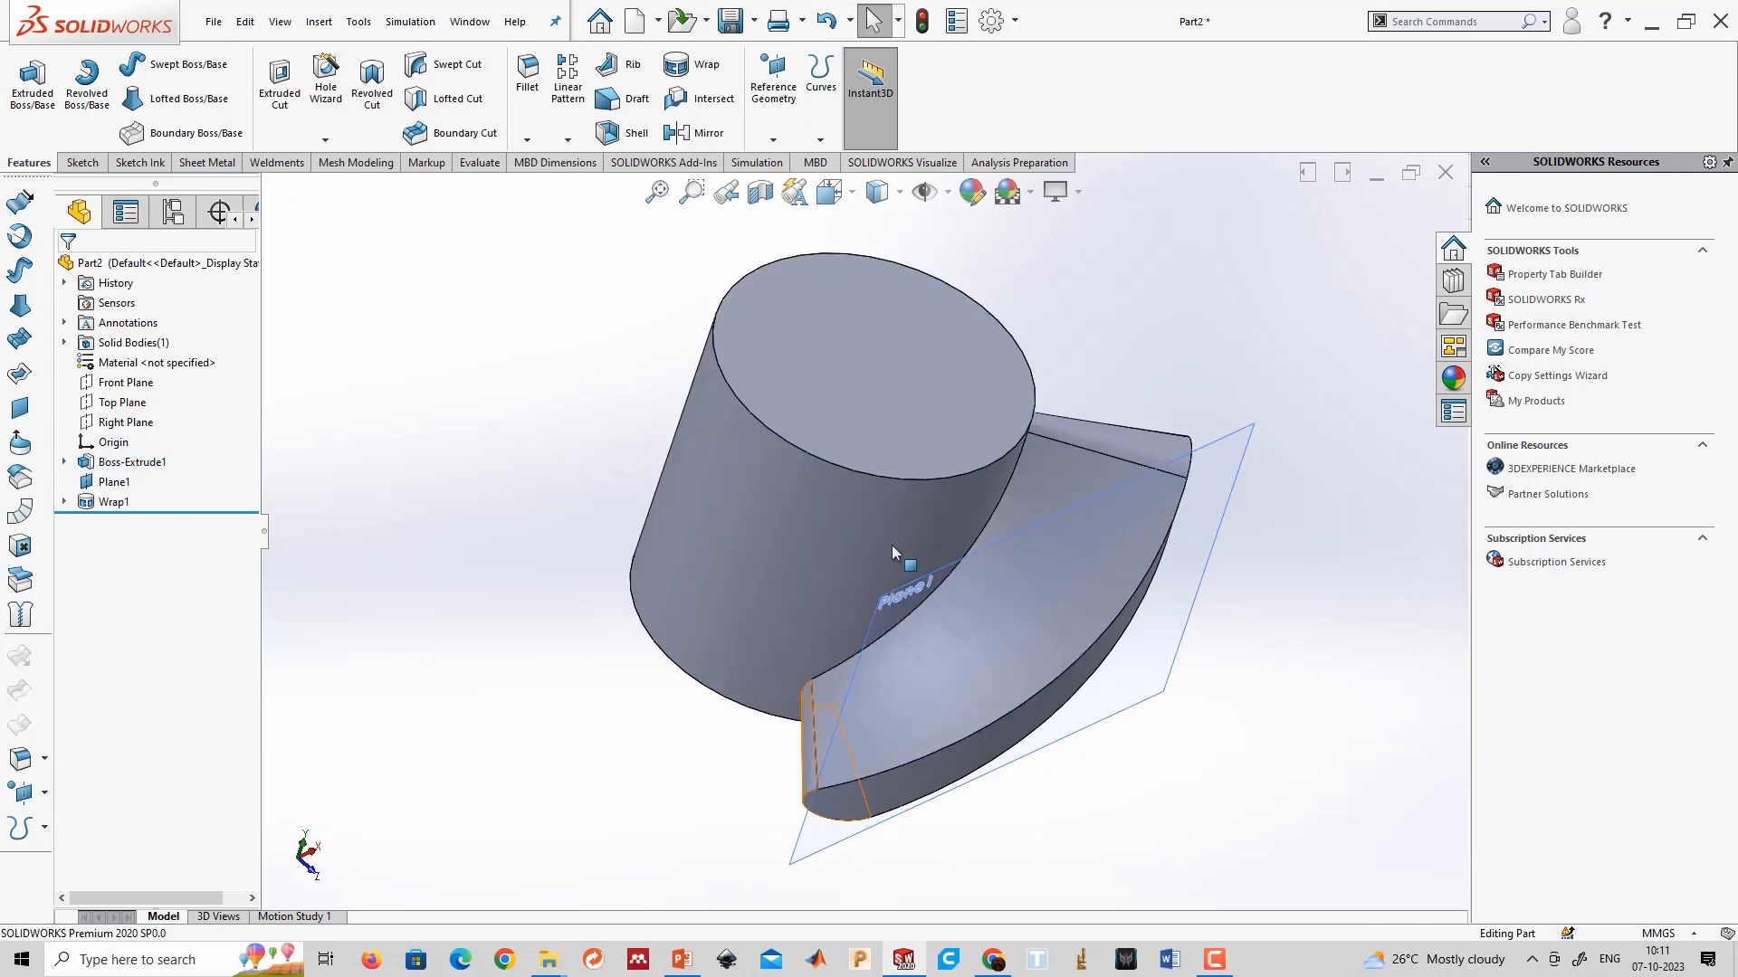
pyautogui.scroll(-5, 982, 649)
pyautogui.click(984, 633)
pyautogui.scroll(5, 985, 633)
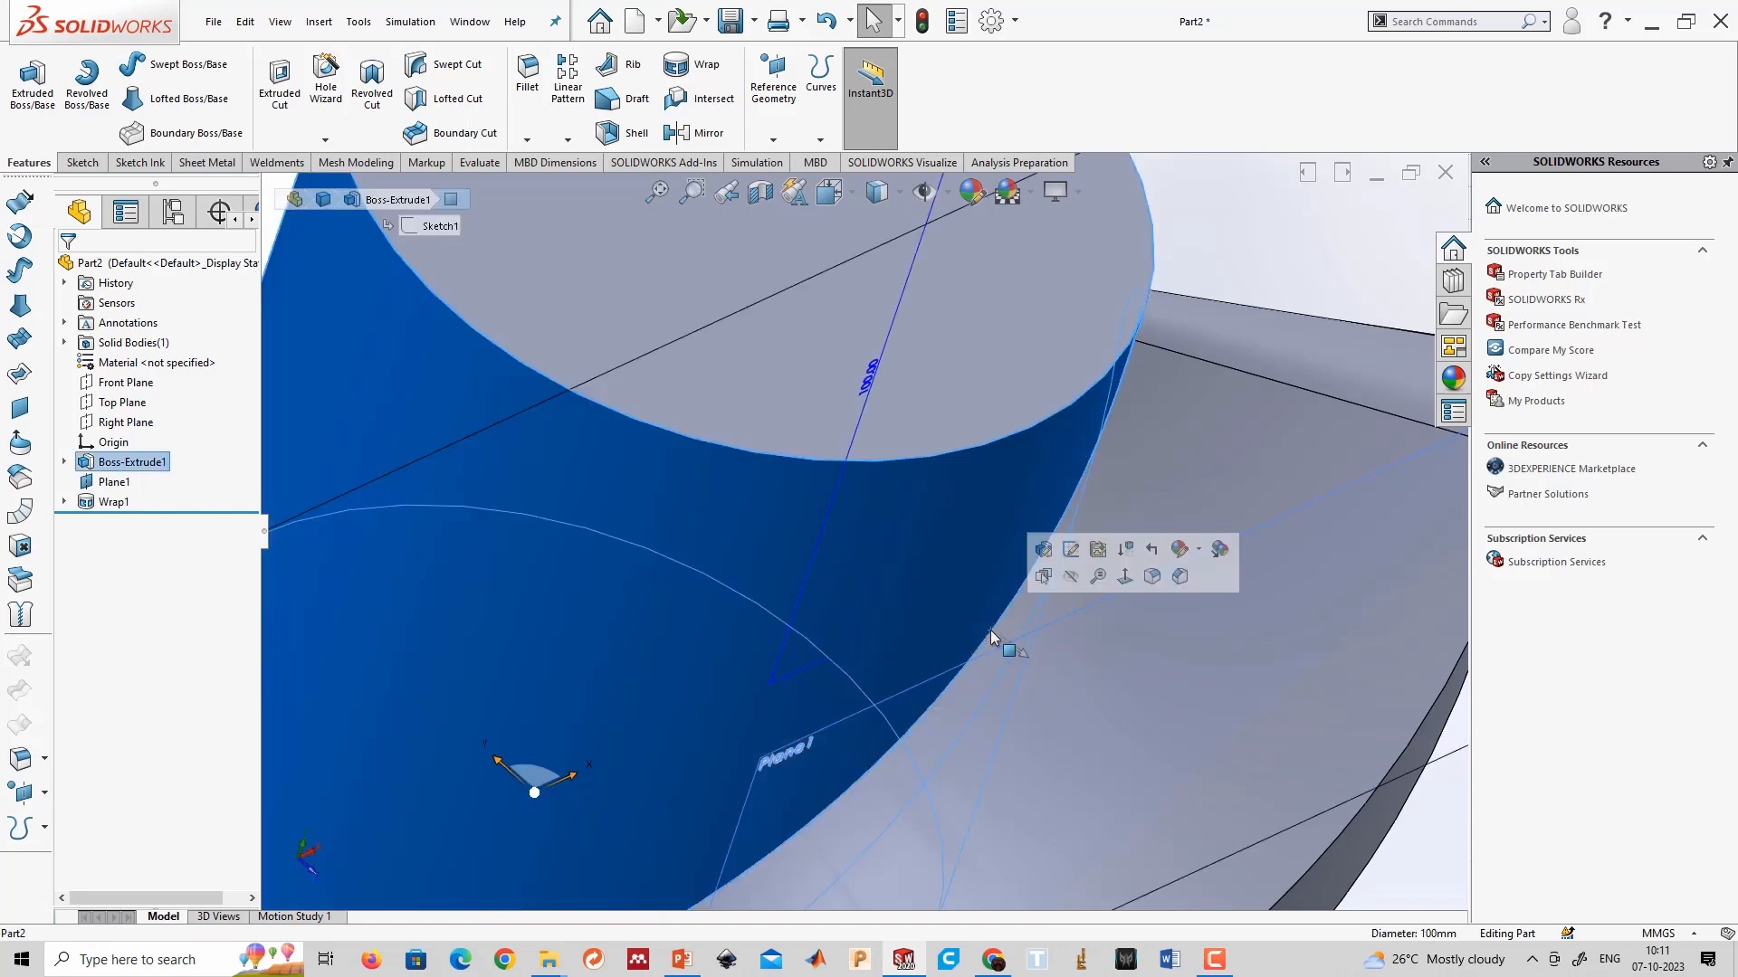
pyautogui.press('Escape')
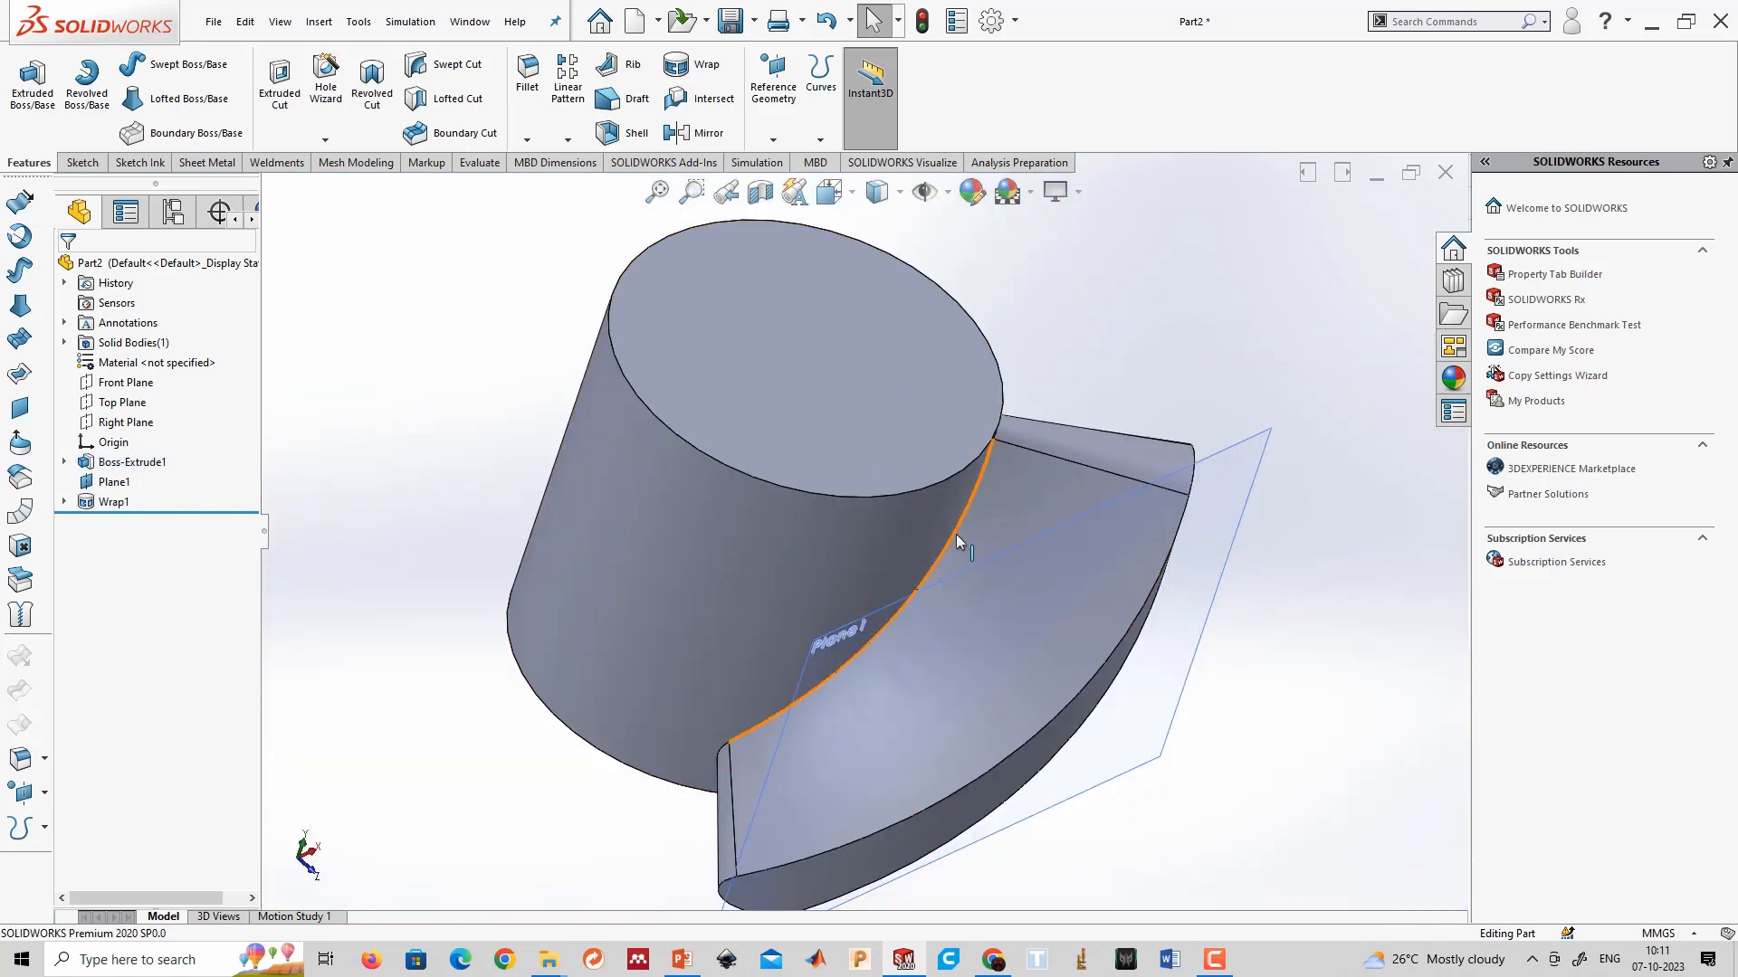
pyautogui.click(956, 534)
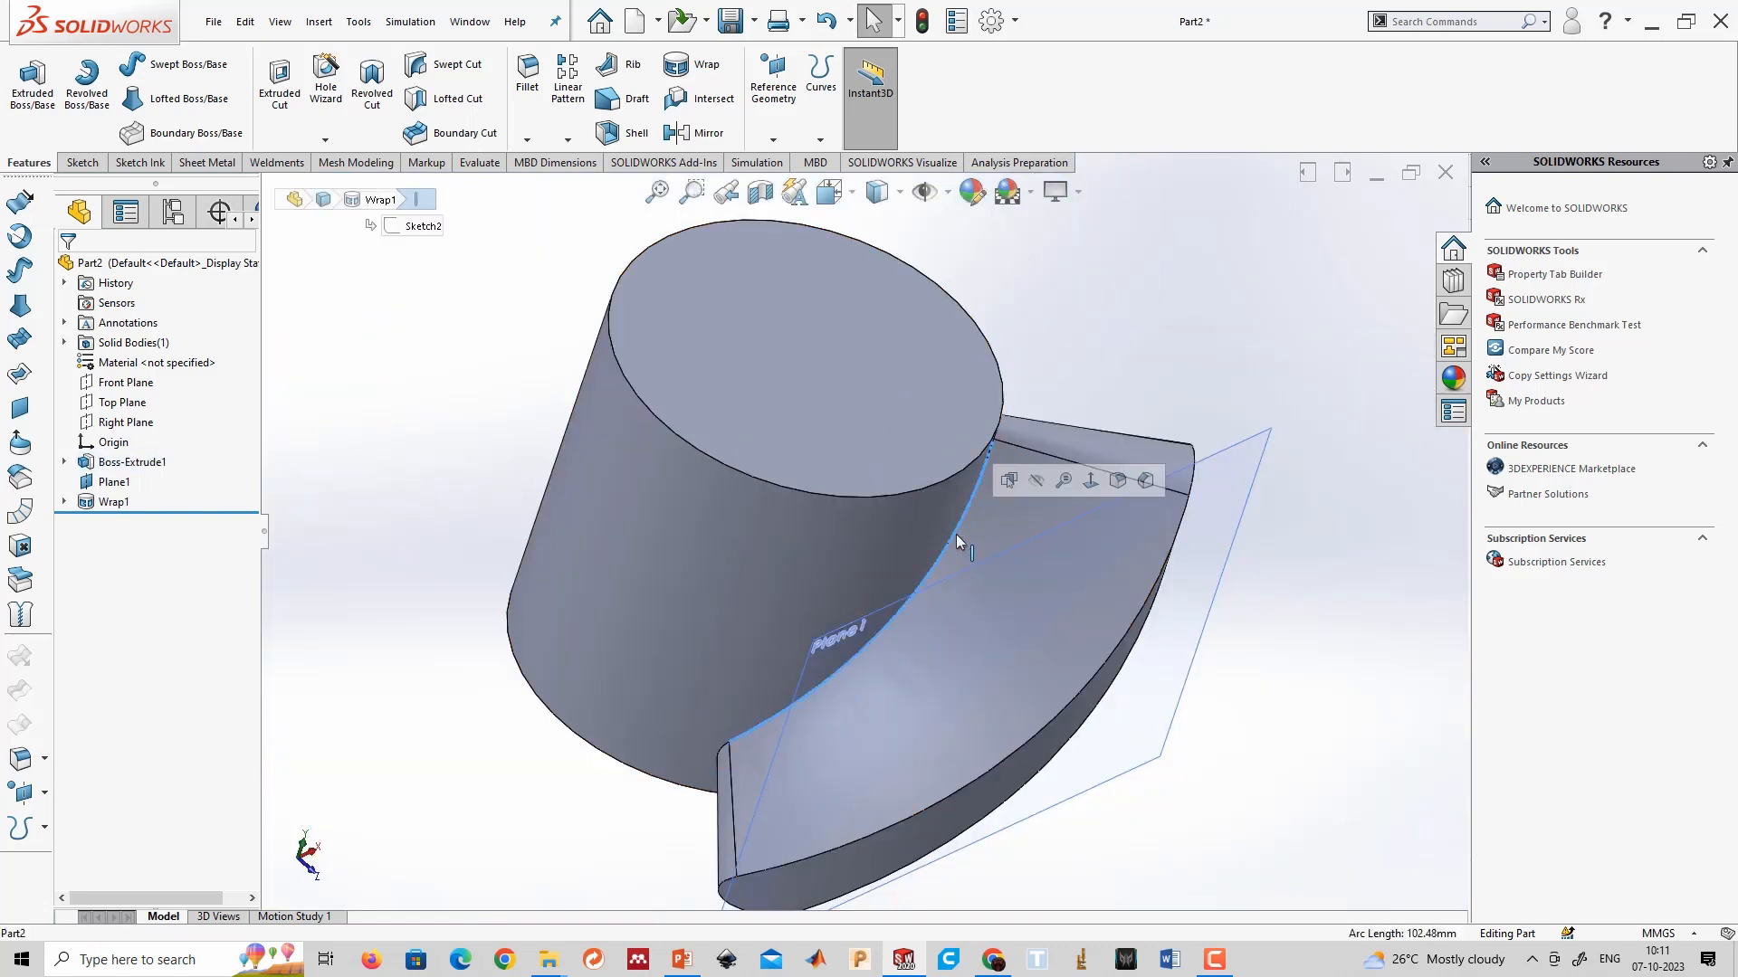
pyautogui.click(723, 756)
pyautogui.moveTo(751, 786); pyautogui.dragTo(918, 739, button='middle')
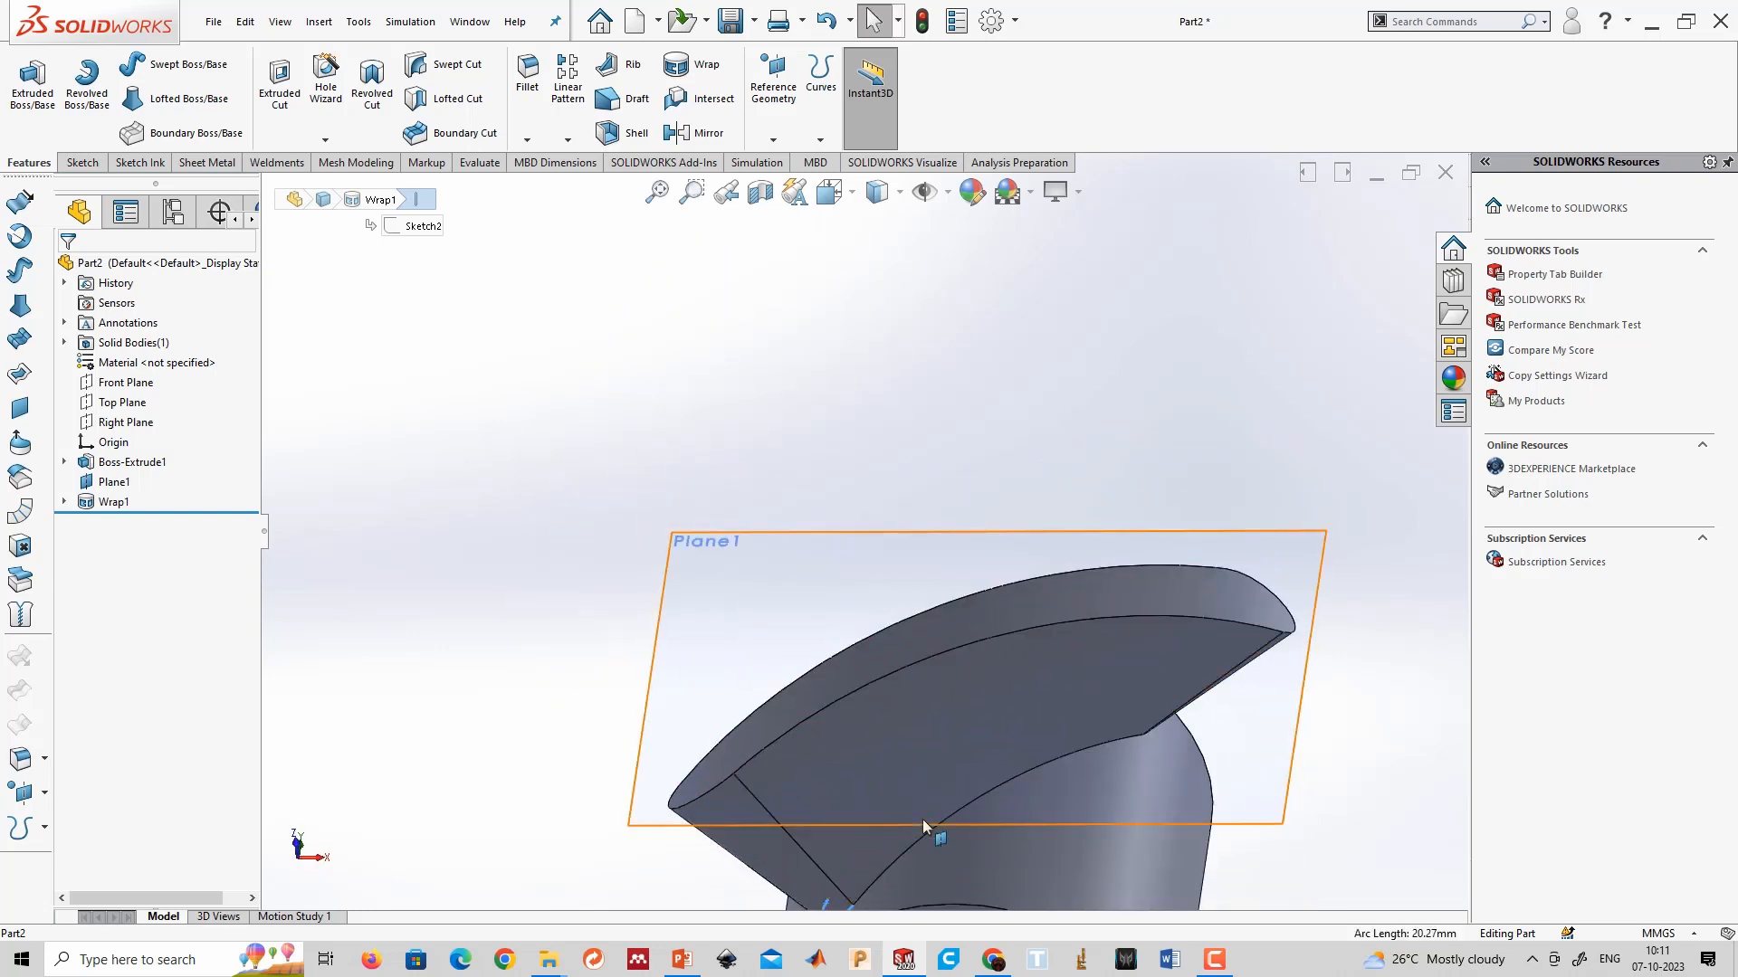
pyautogui.moveTo(606, 601); pyautogui.dragTo(696, 459, button='middle')
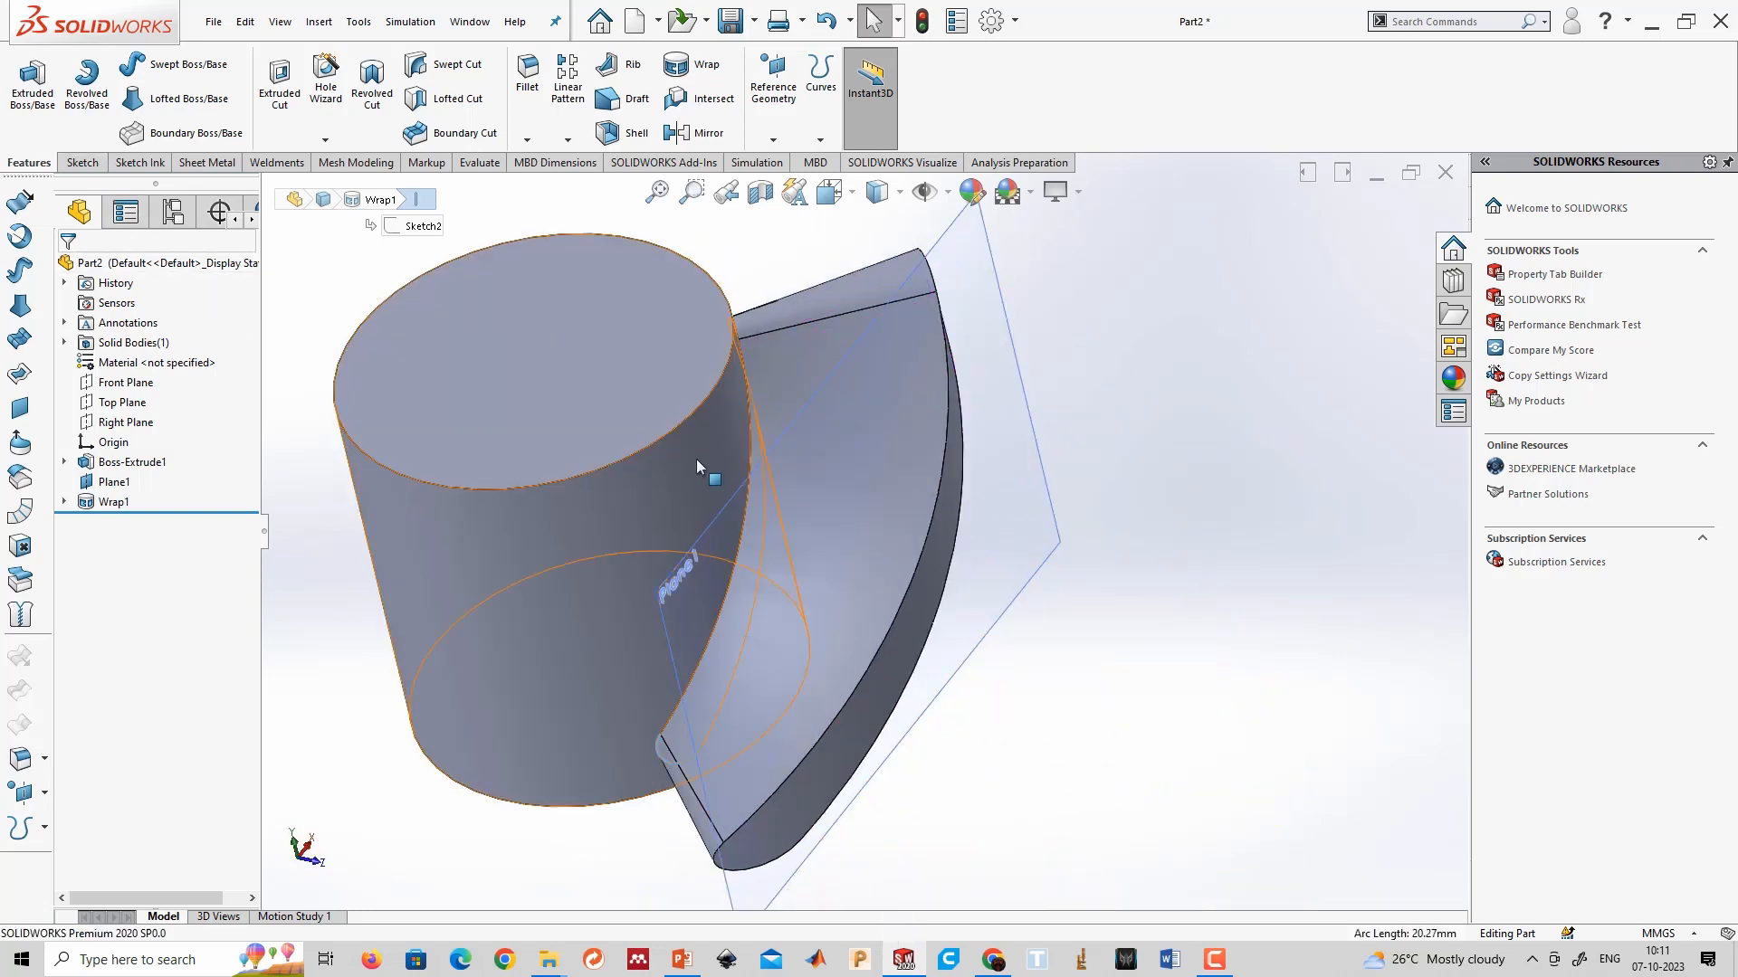
pyautogui.click(567, 583)
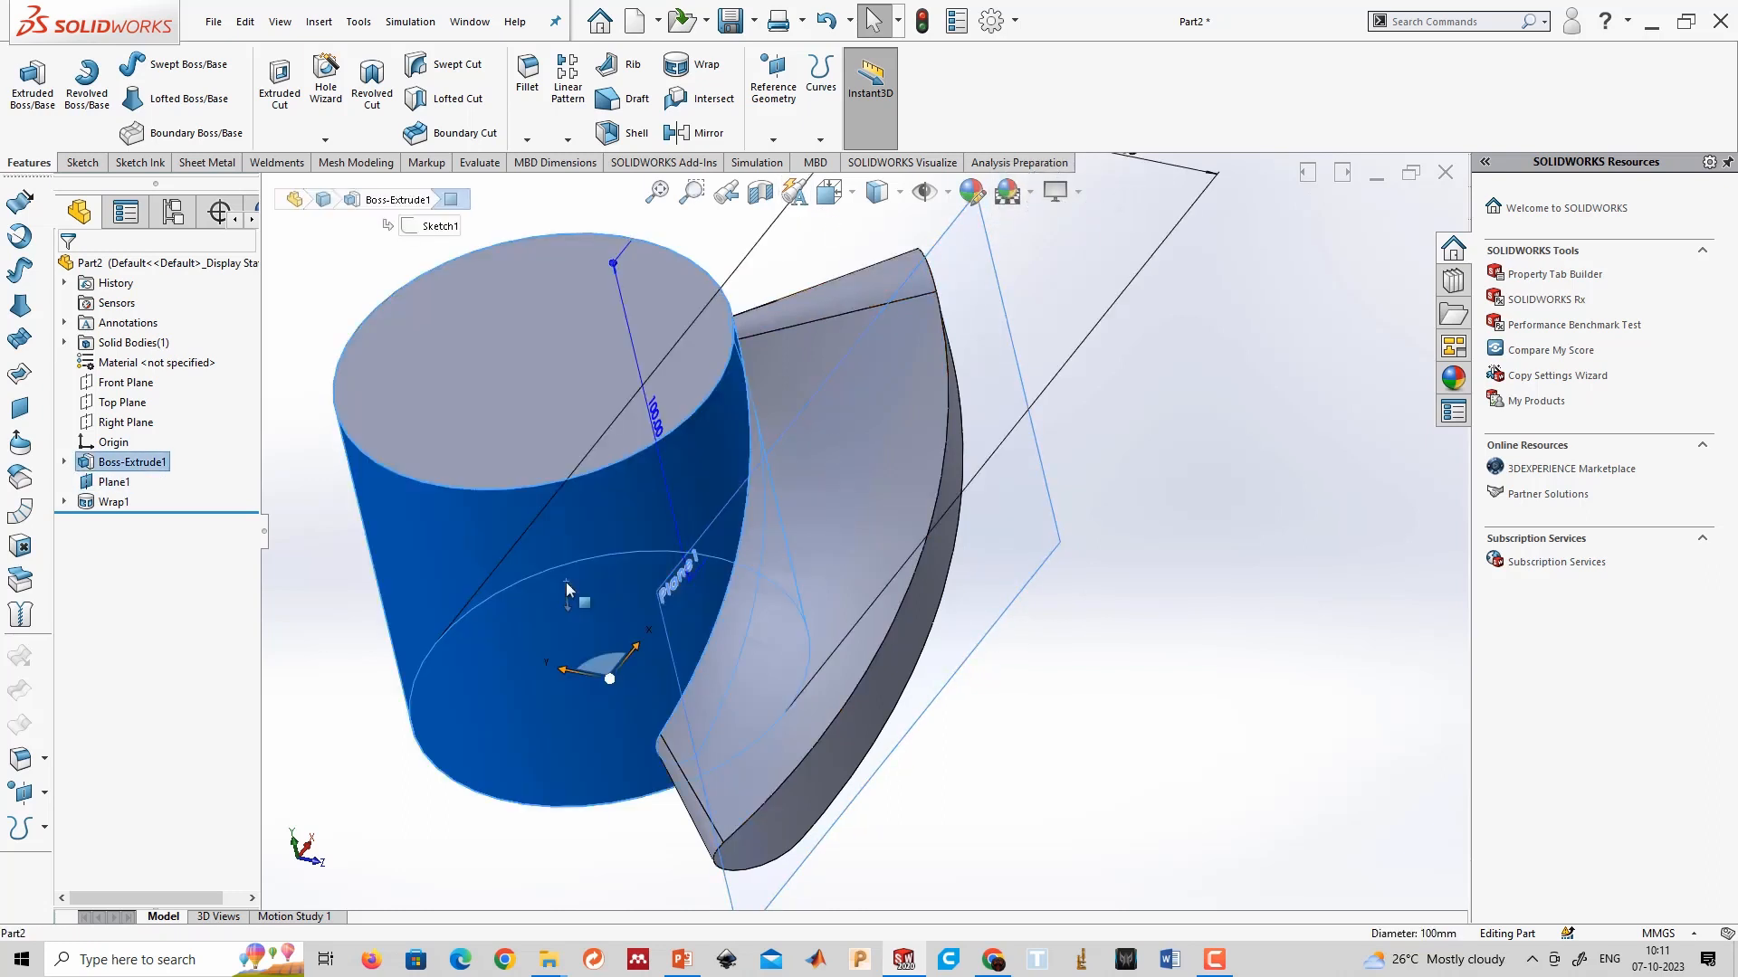
pyautogui.scroll(4, 652, 656)
pyautogui.click(738, 721)
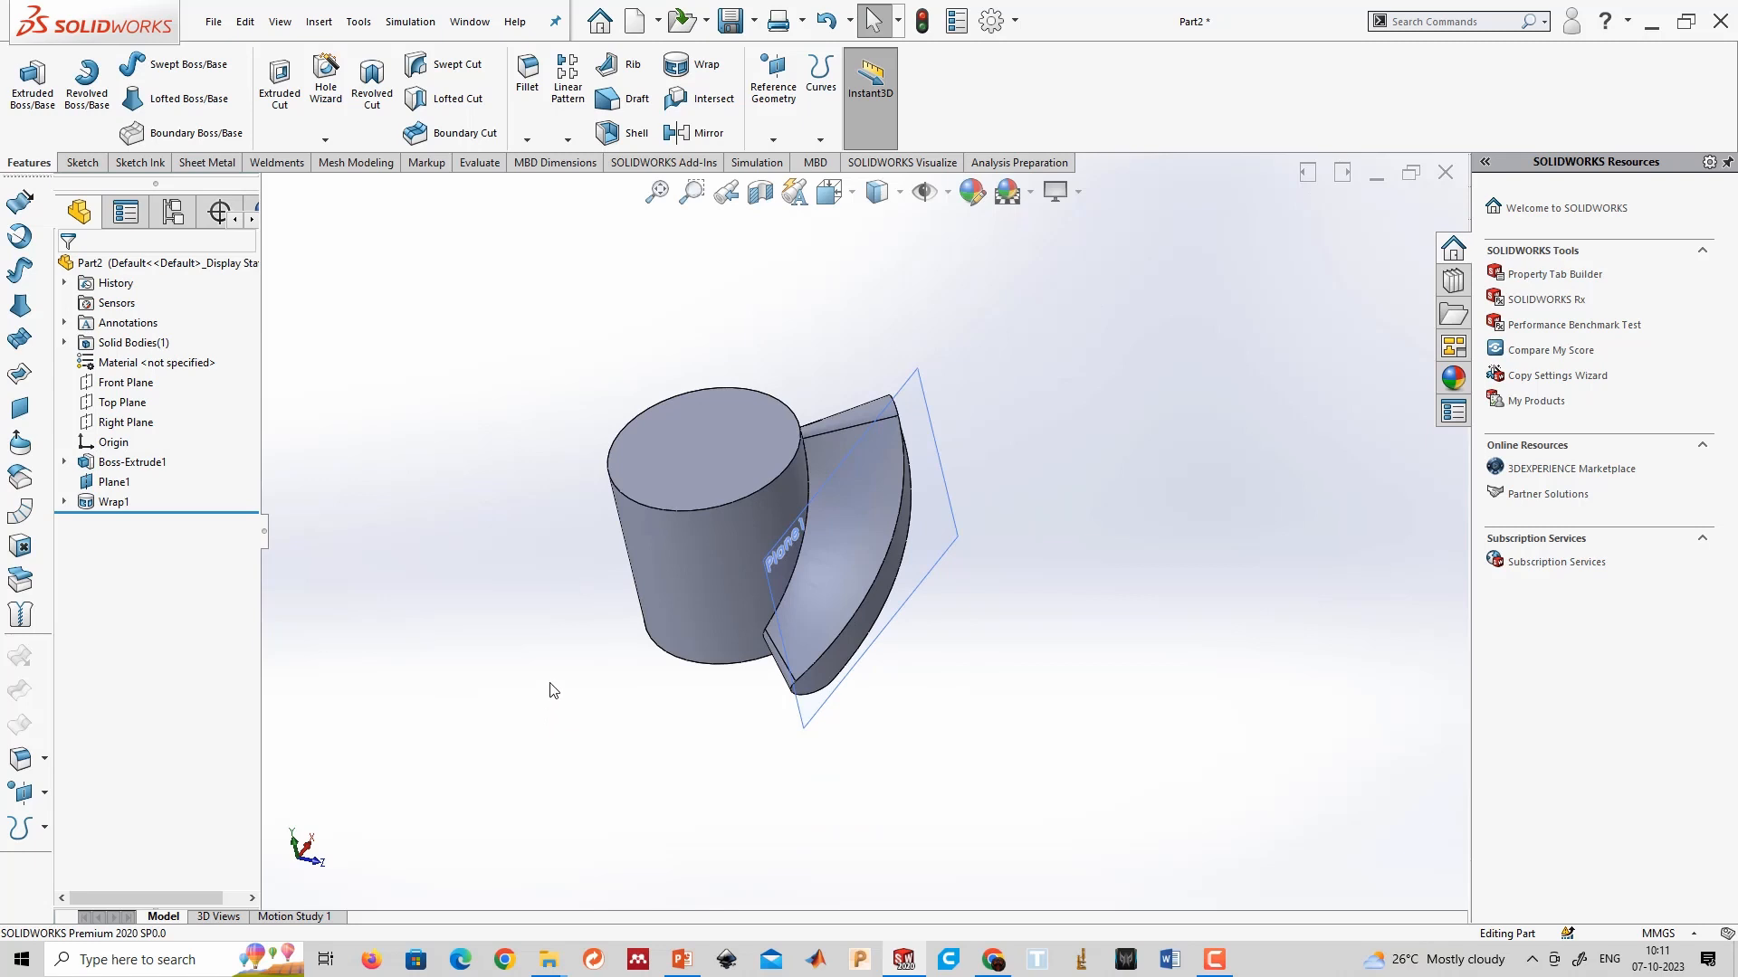
# Create a circular pattern of the wrapped blade around the cylinder's top edge with 4 equally spaced instances over 360 degrees.
pyautogui.click(113, 502)
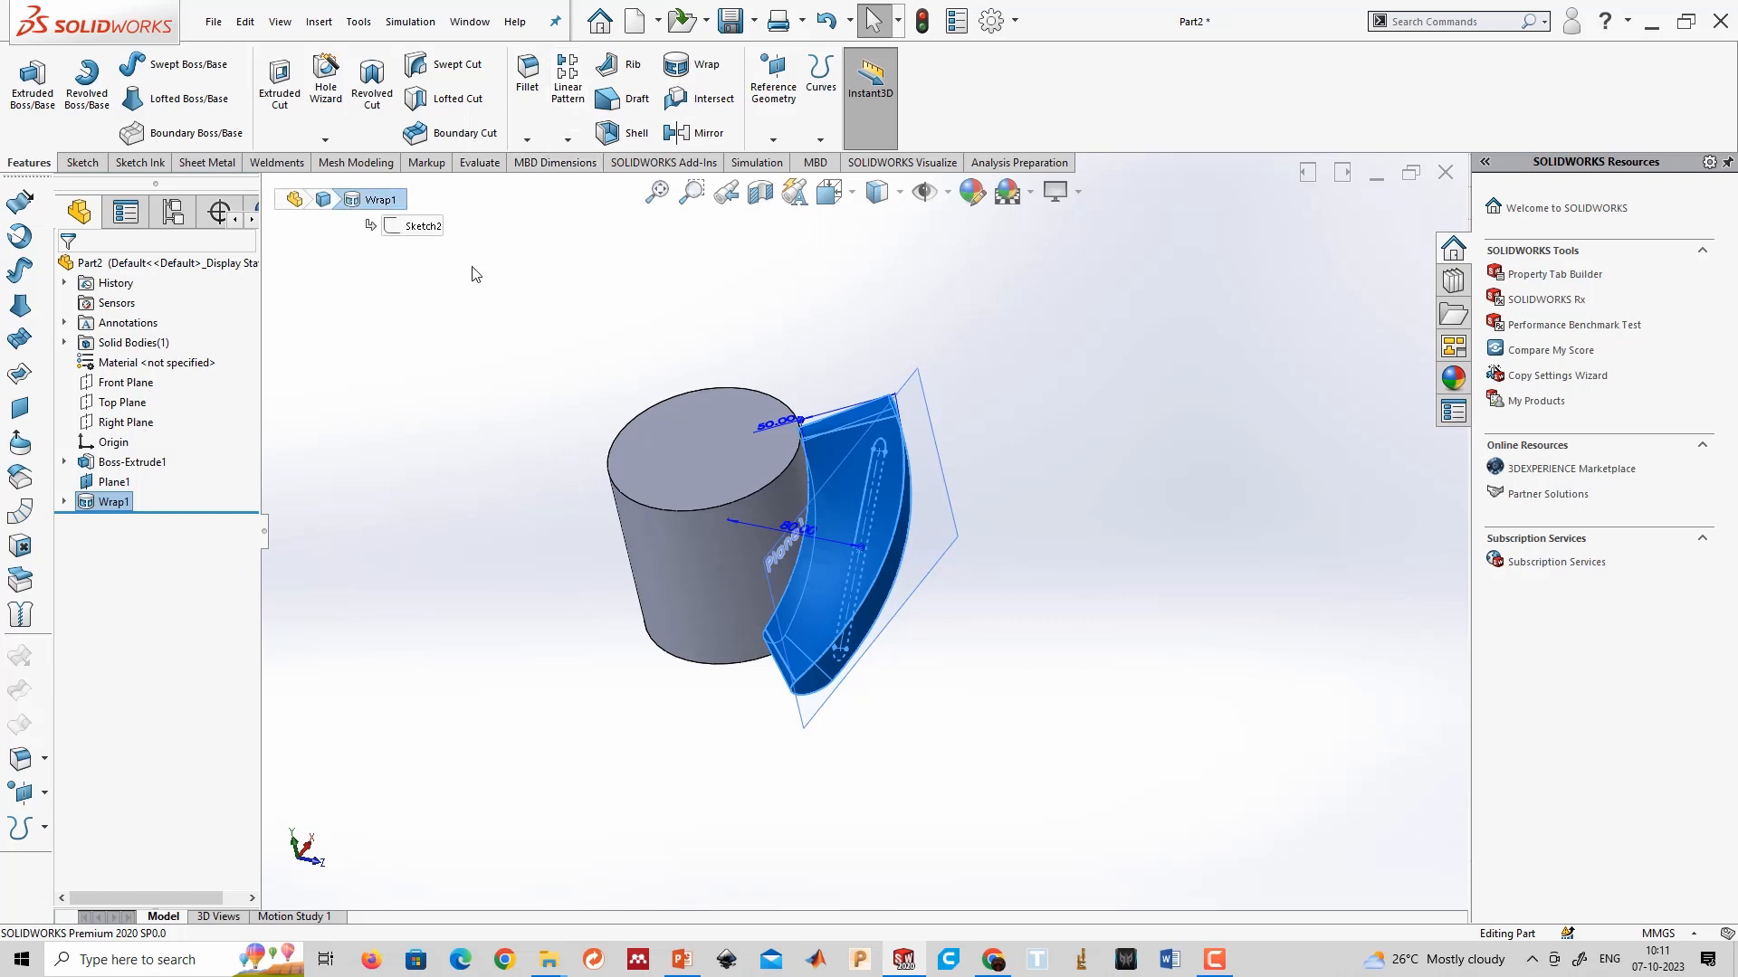
pyautogui.click(505, 269)
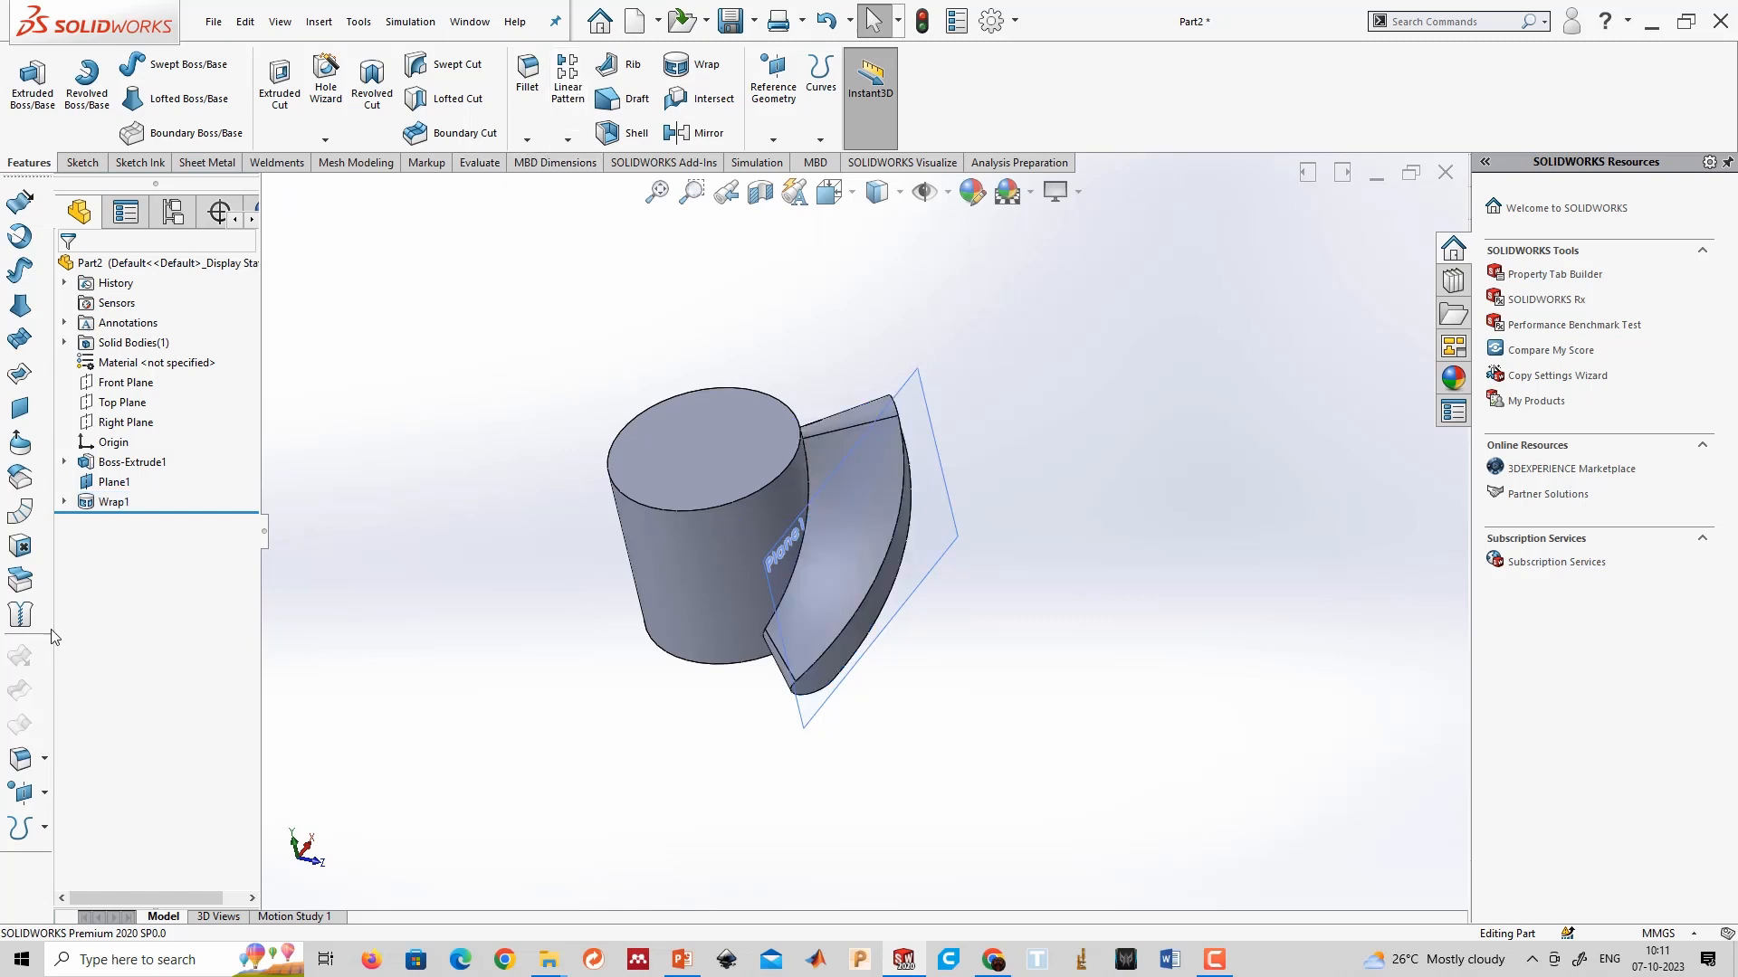
pyautogui.click(110, 503)
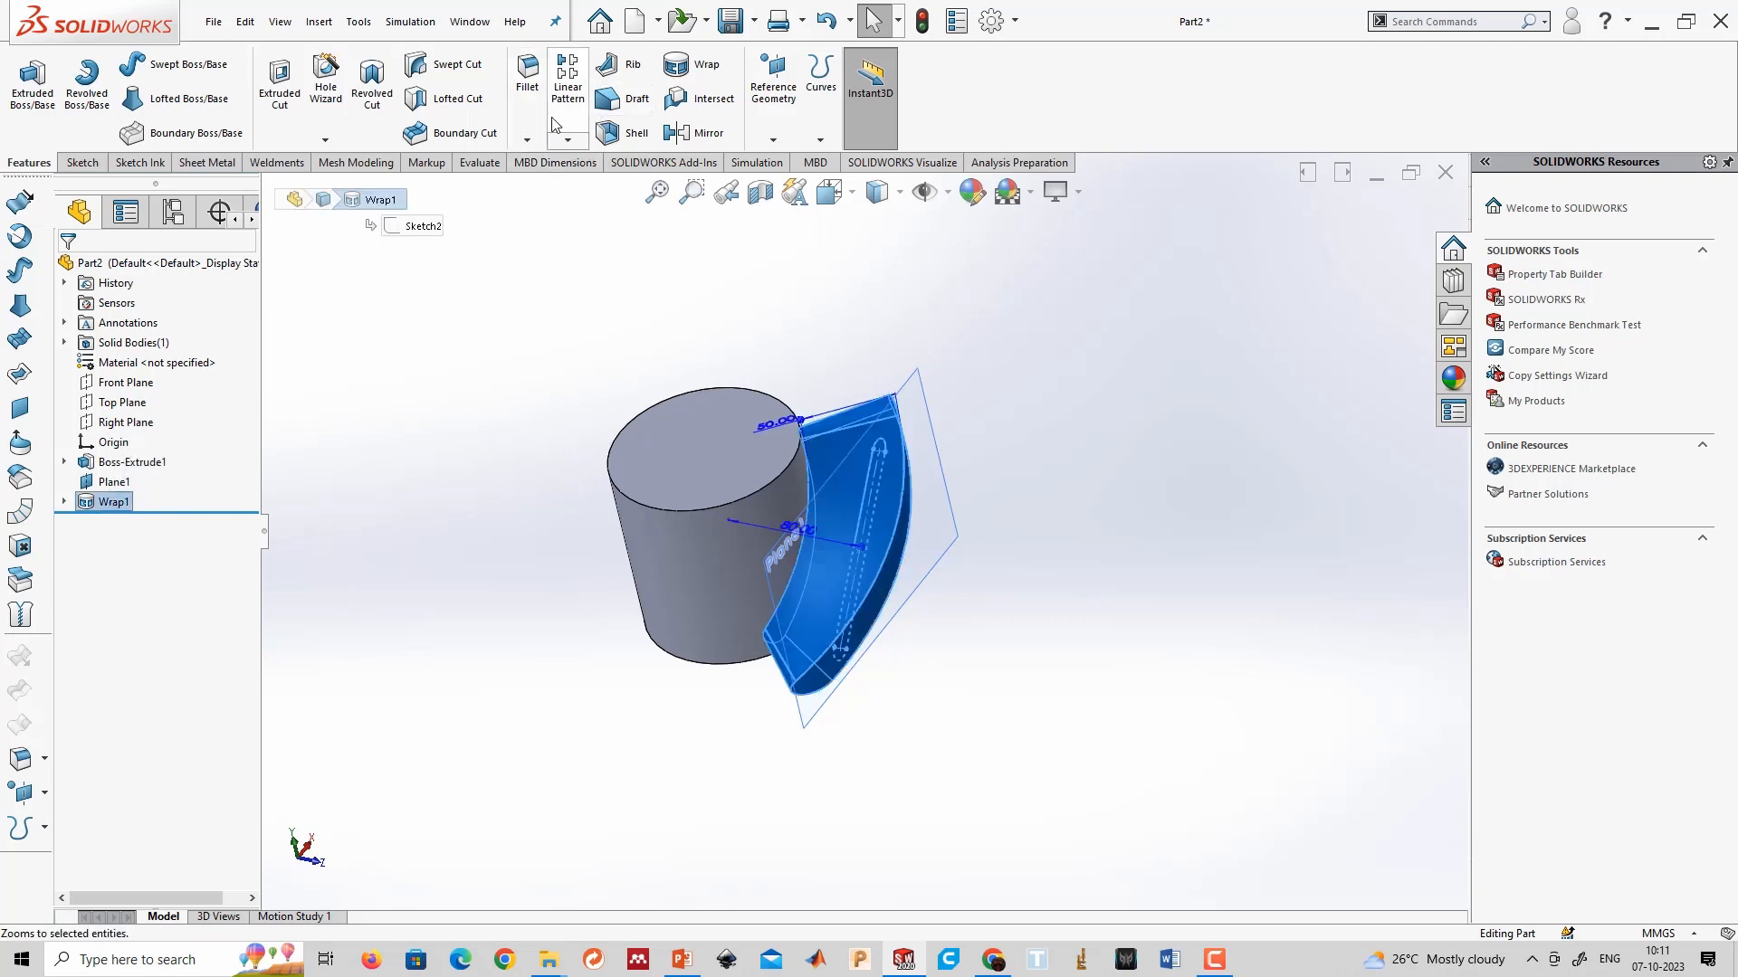
pyautogui.click(566, 141)
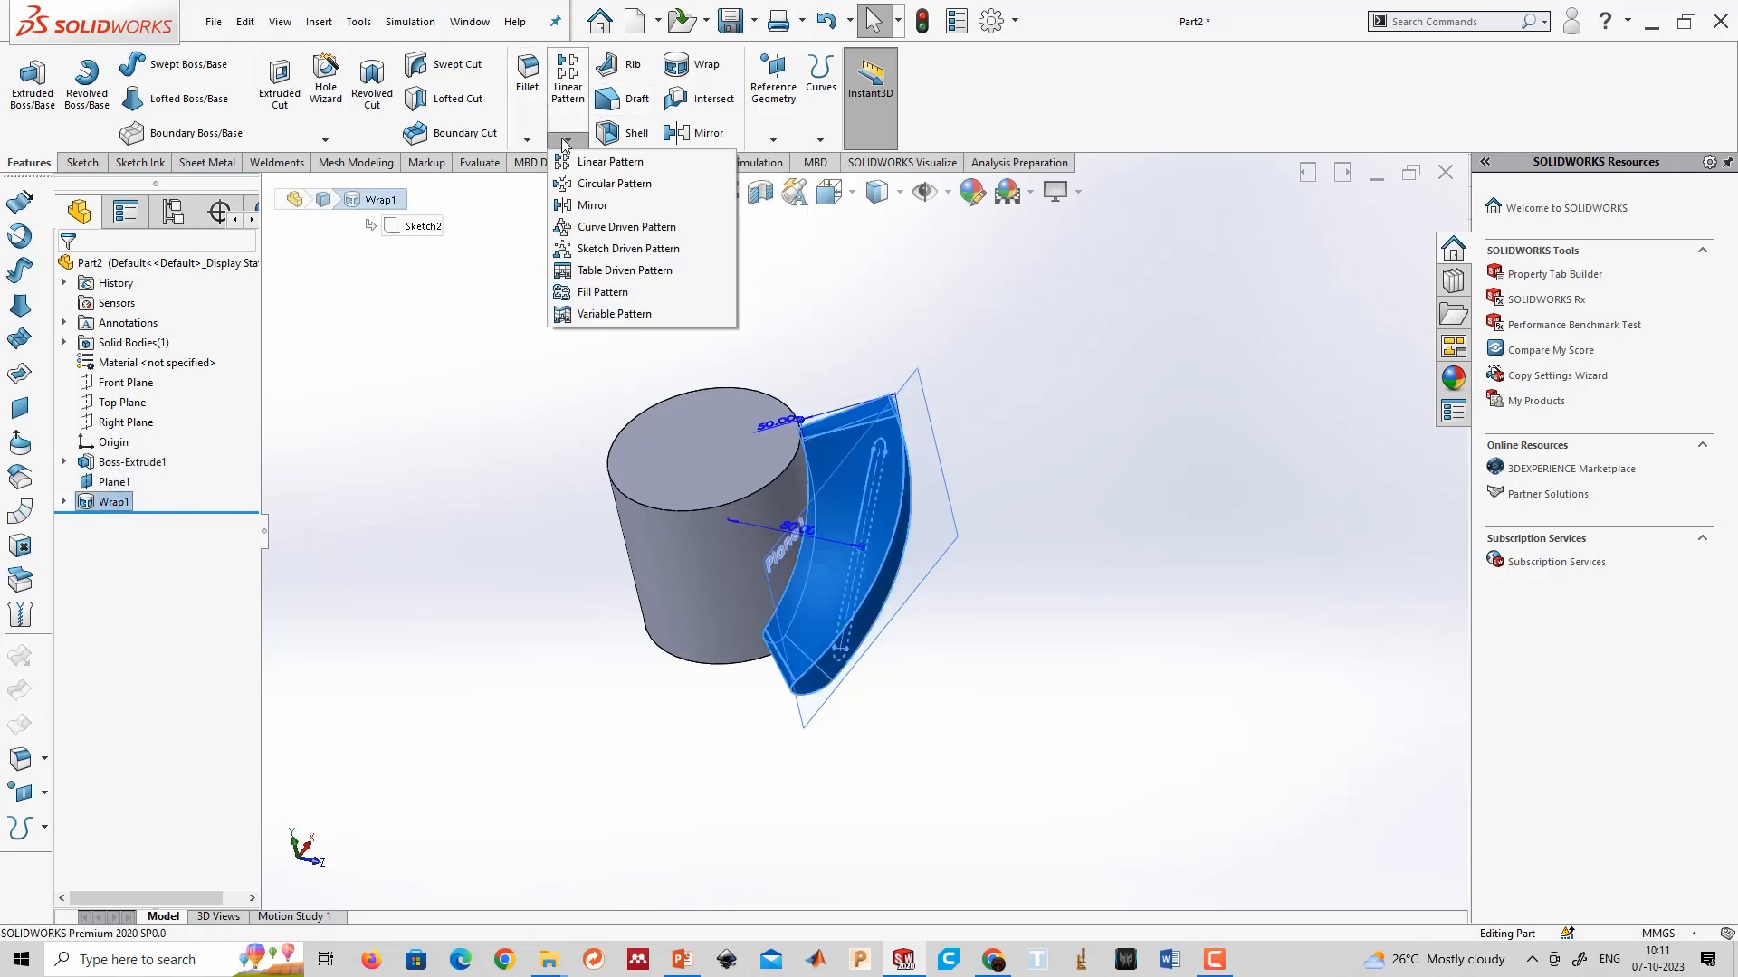
pyautogui.click(594, 185)
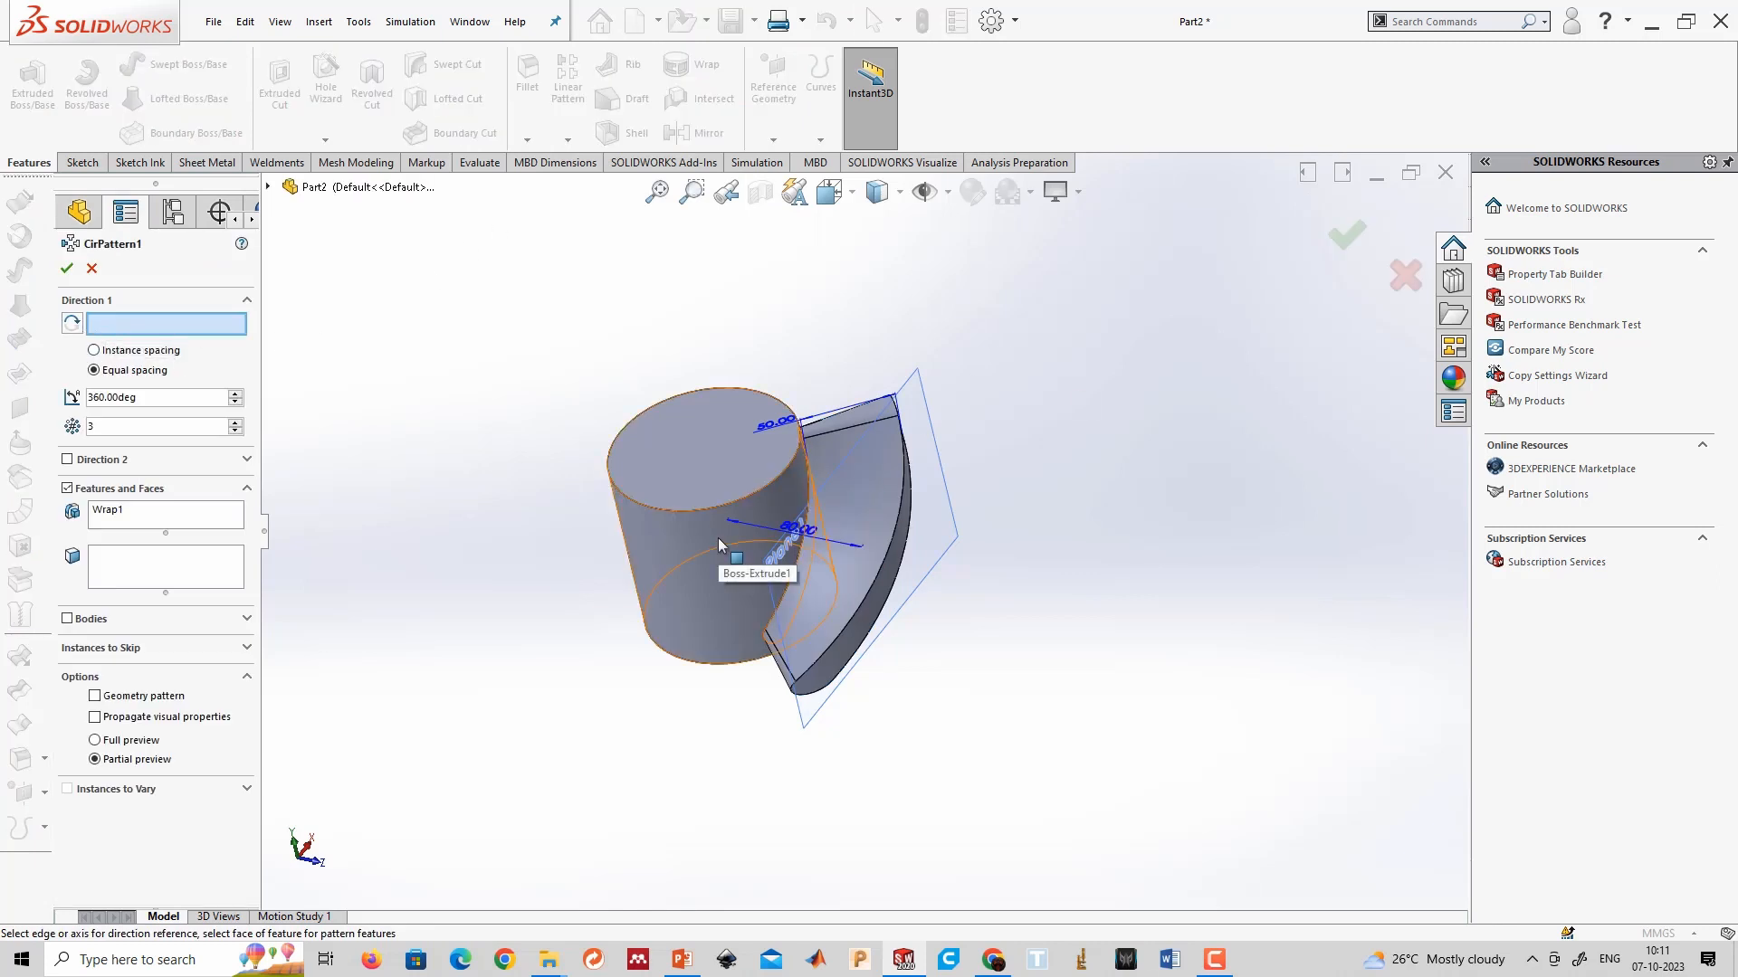
pyautogui.click(695, 512)
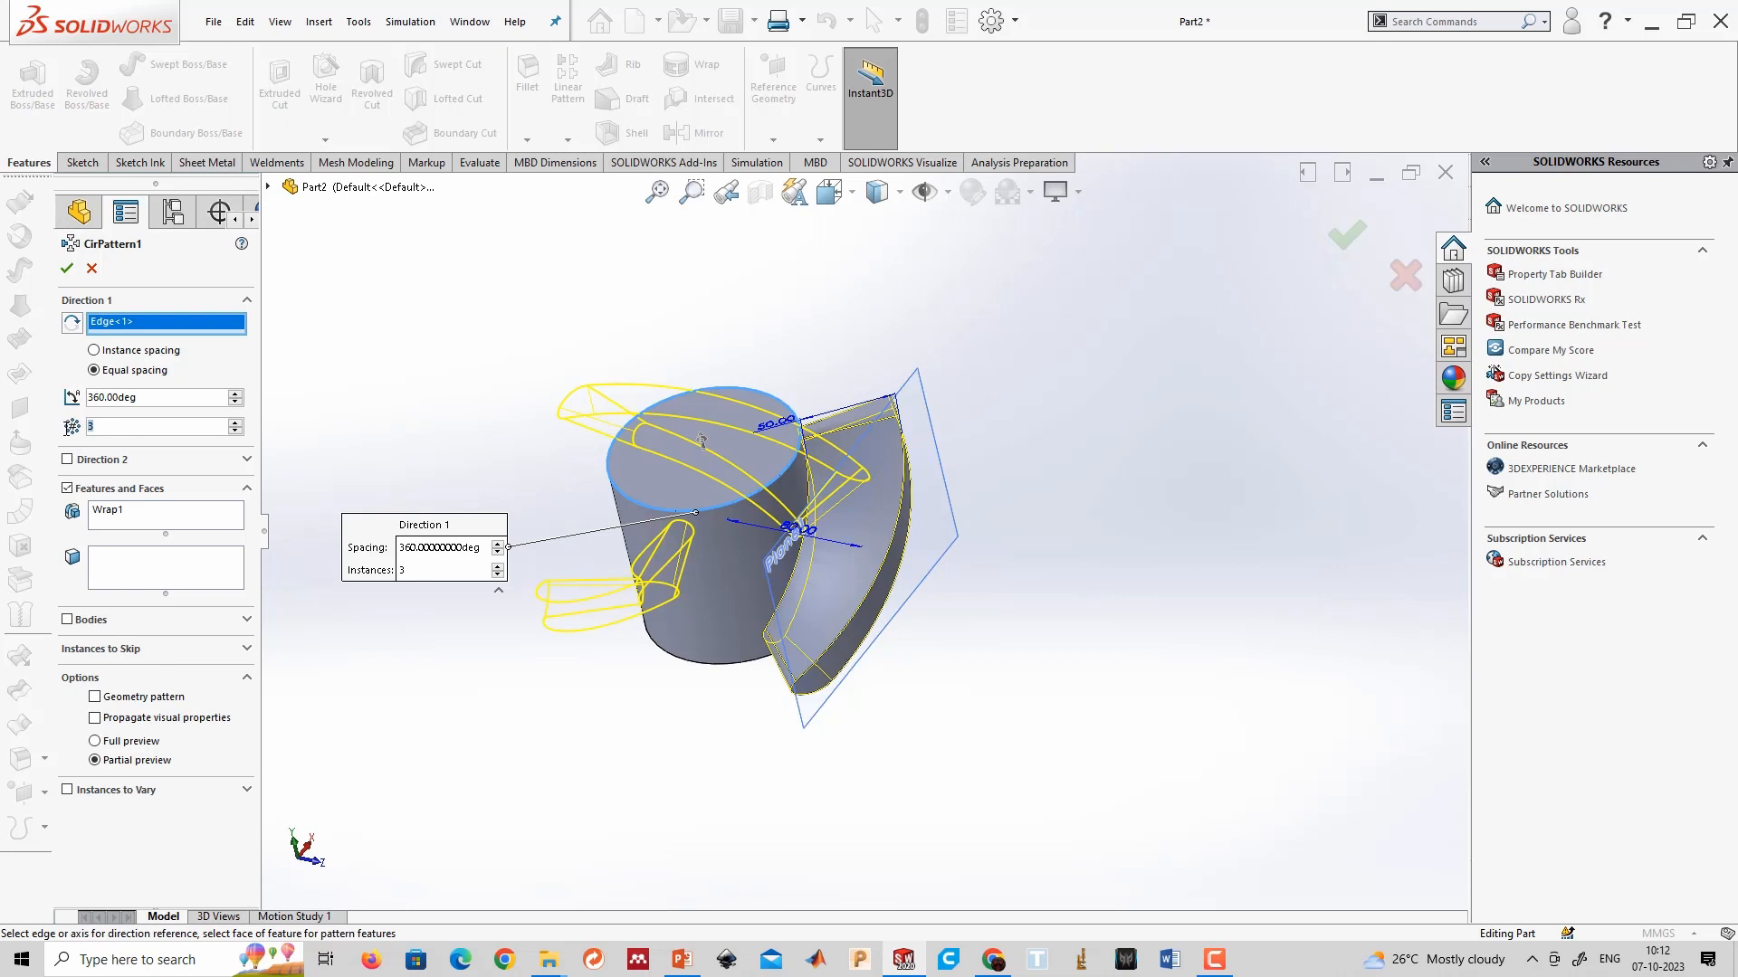
pyautogui.write('4')
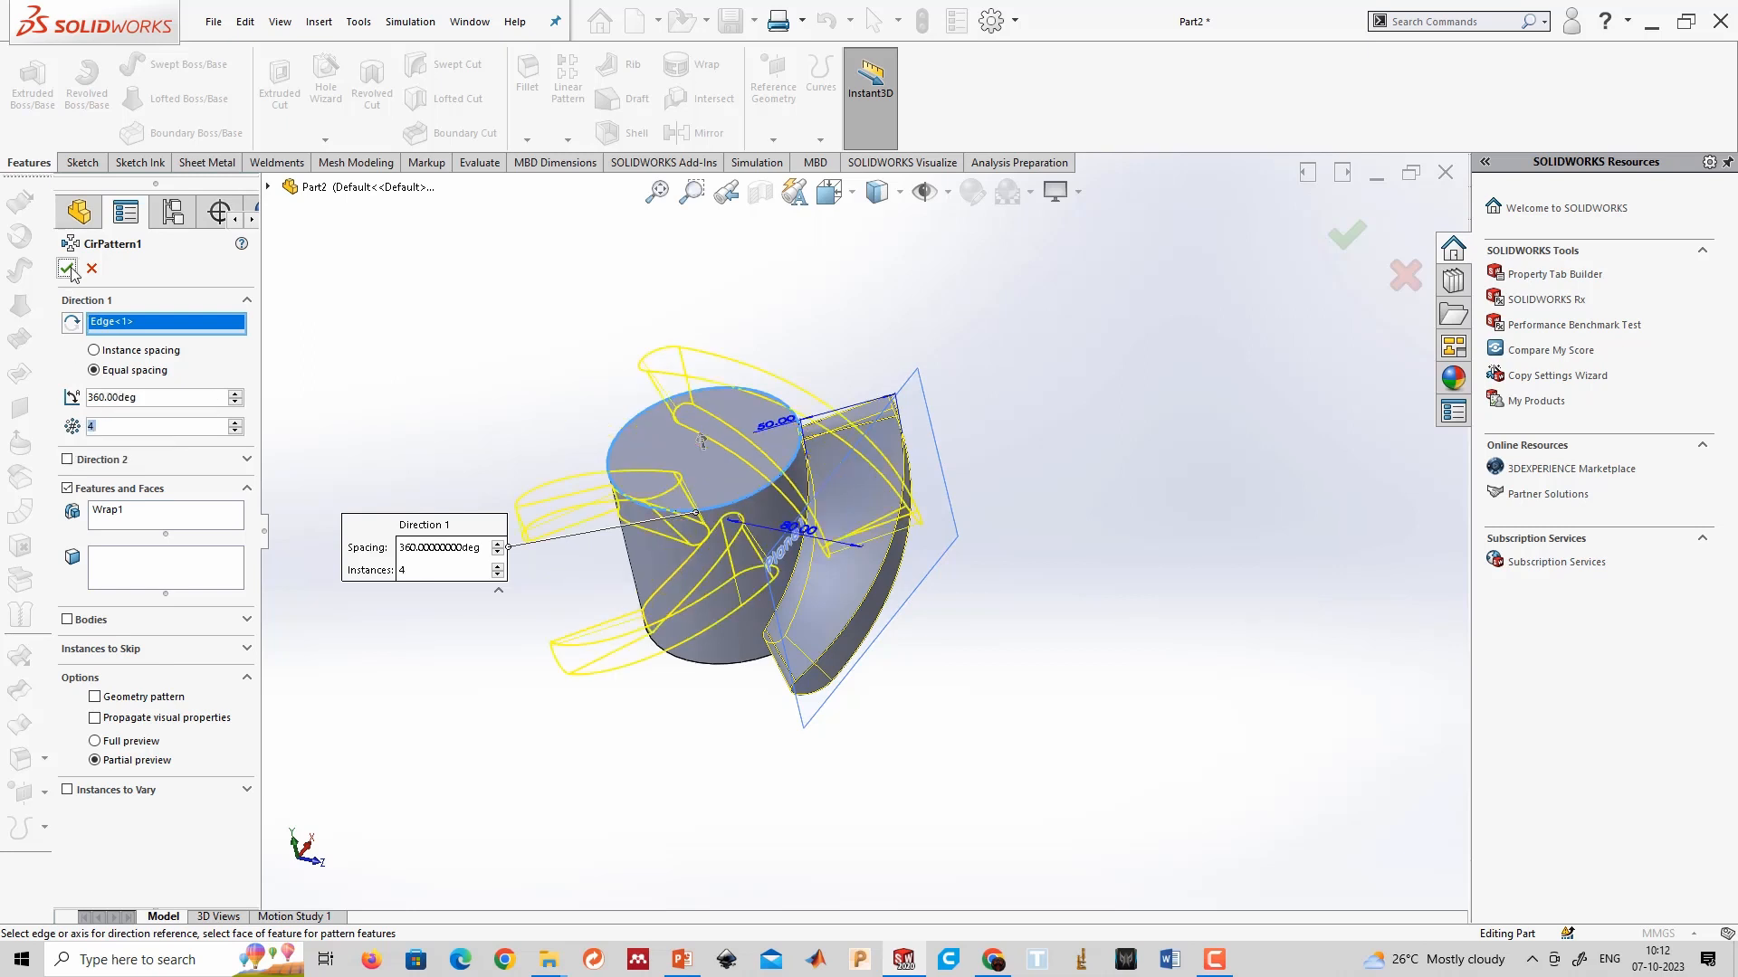
pyautogui.click(70, 270)
pyautogui.moveTo(433, 579); pyautogui.dragTo(729, 601, button='middle')
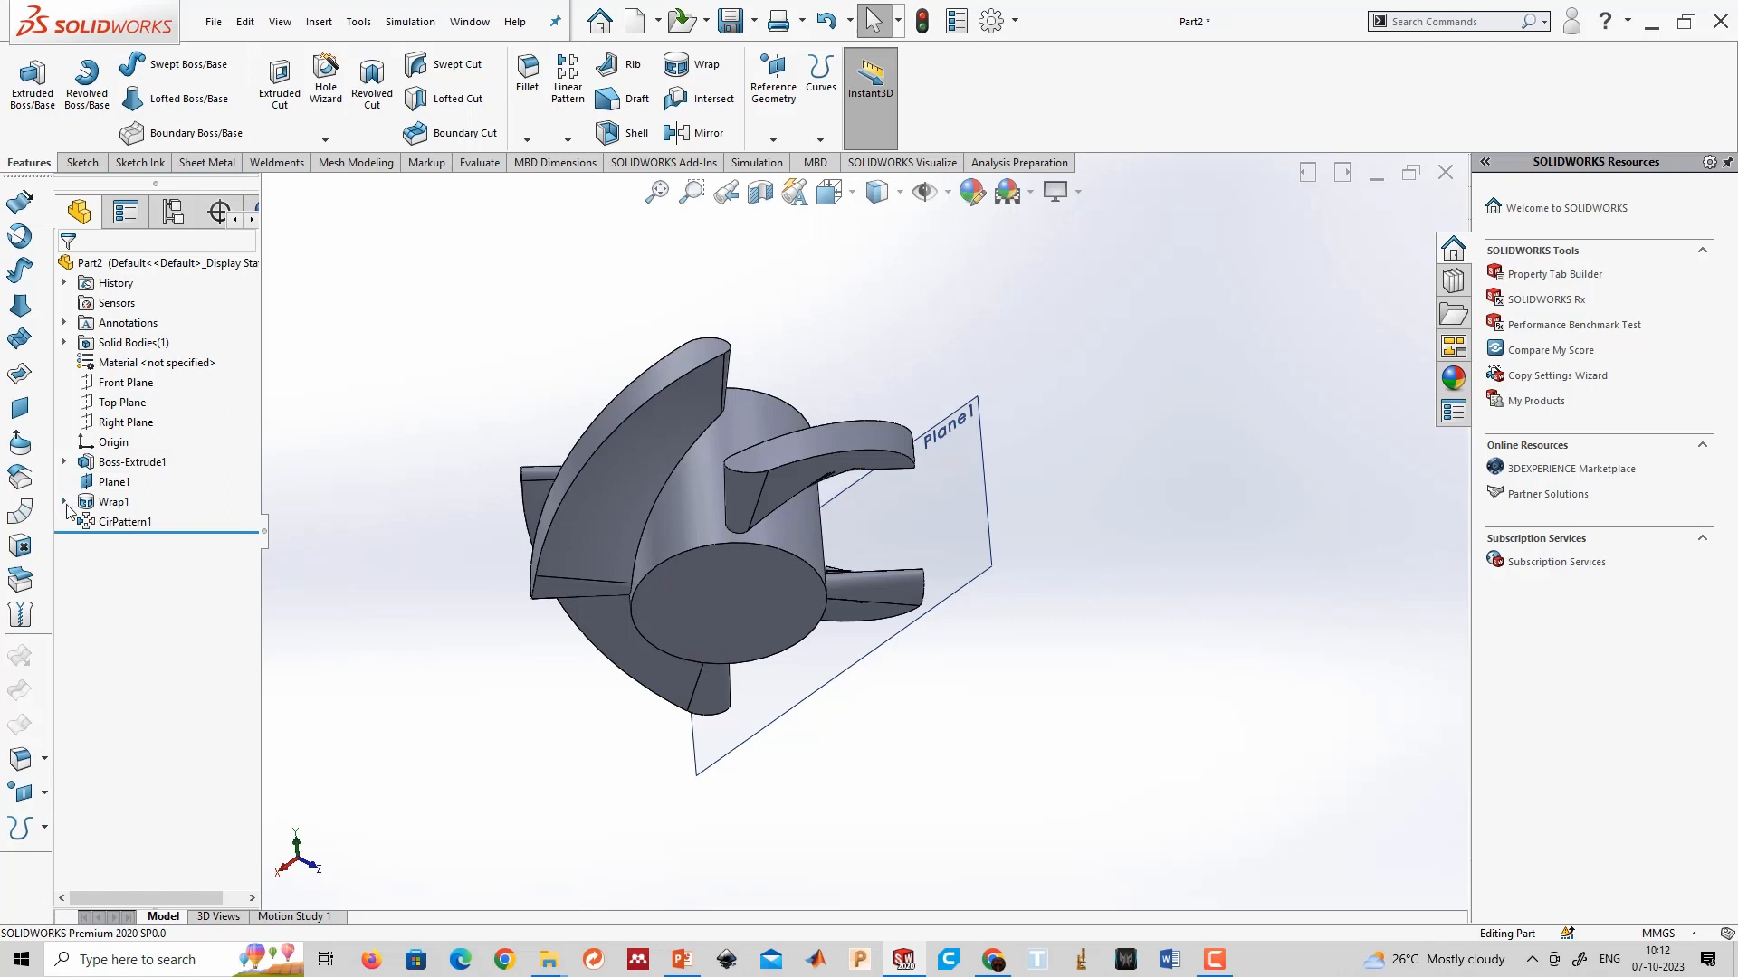
# Open the blade's slot sketch, Sketch2 under Wrap1, for editing and orient the view normal to it.
pyautogui.click(114, 502)
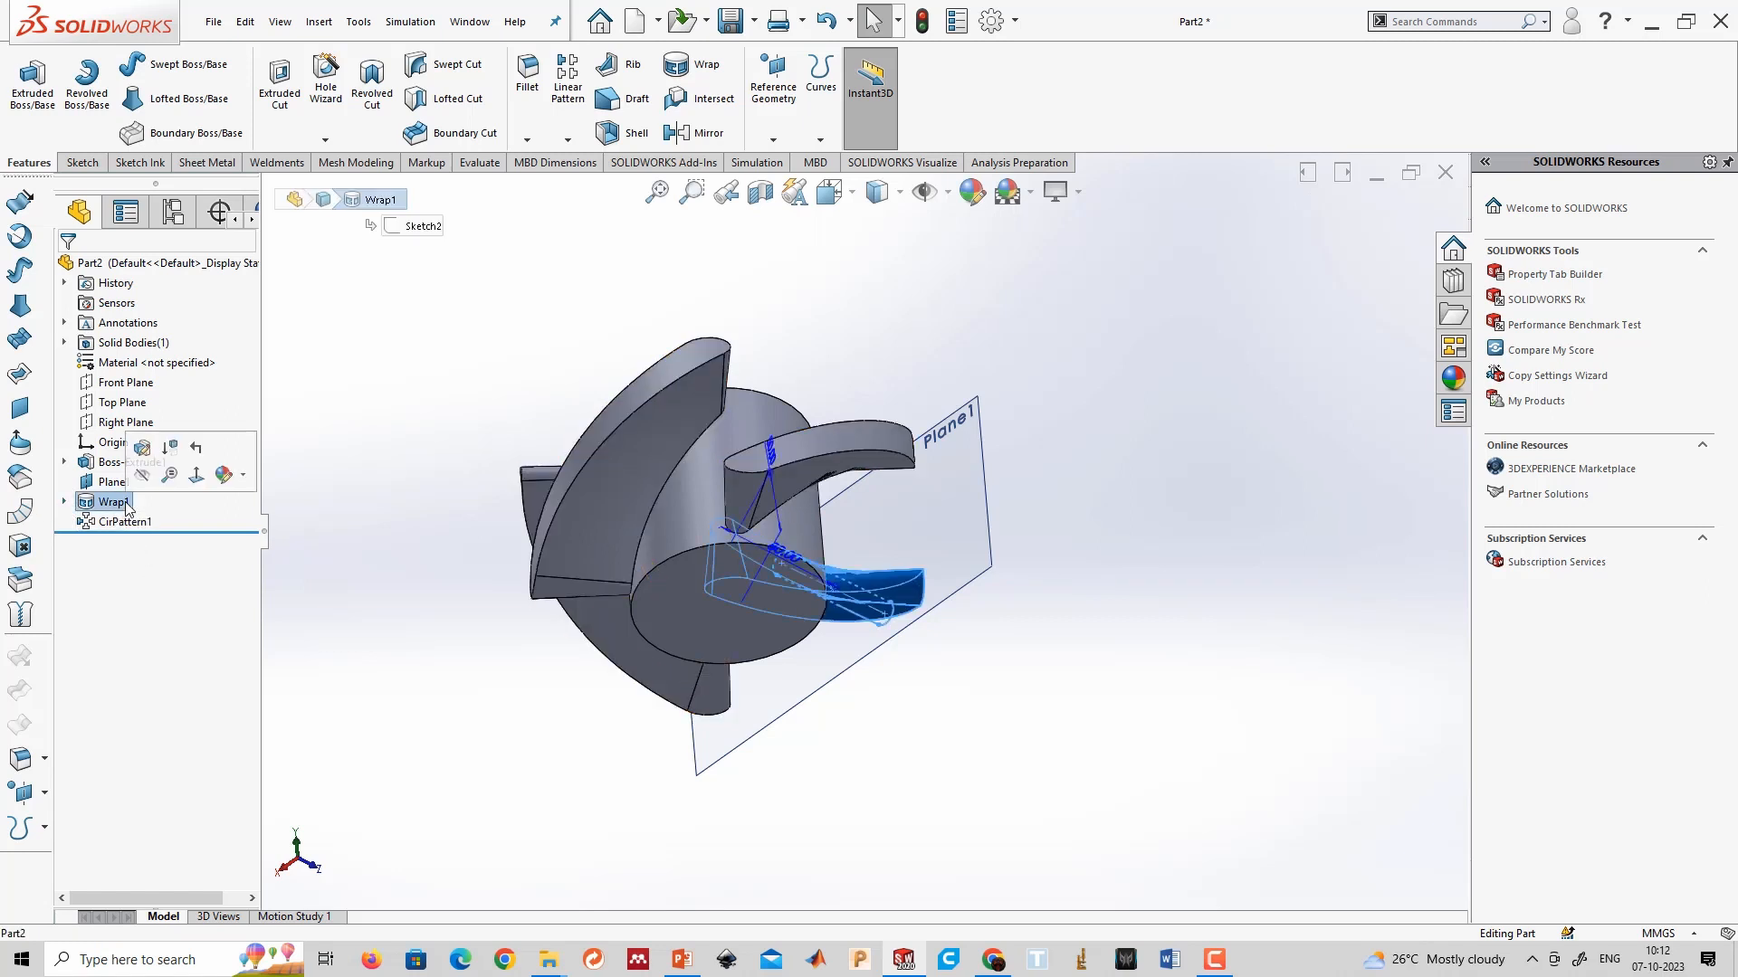
pyautogui.click(64, 502)
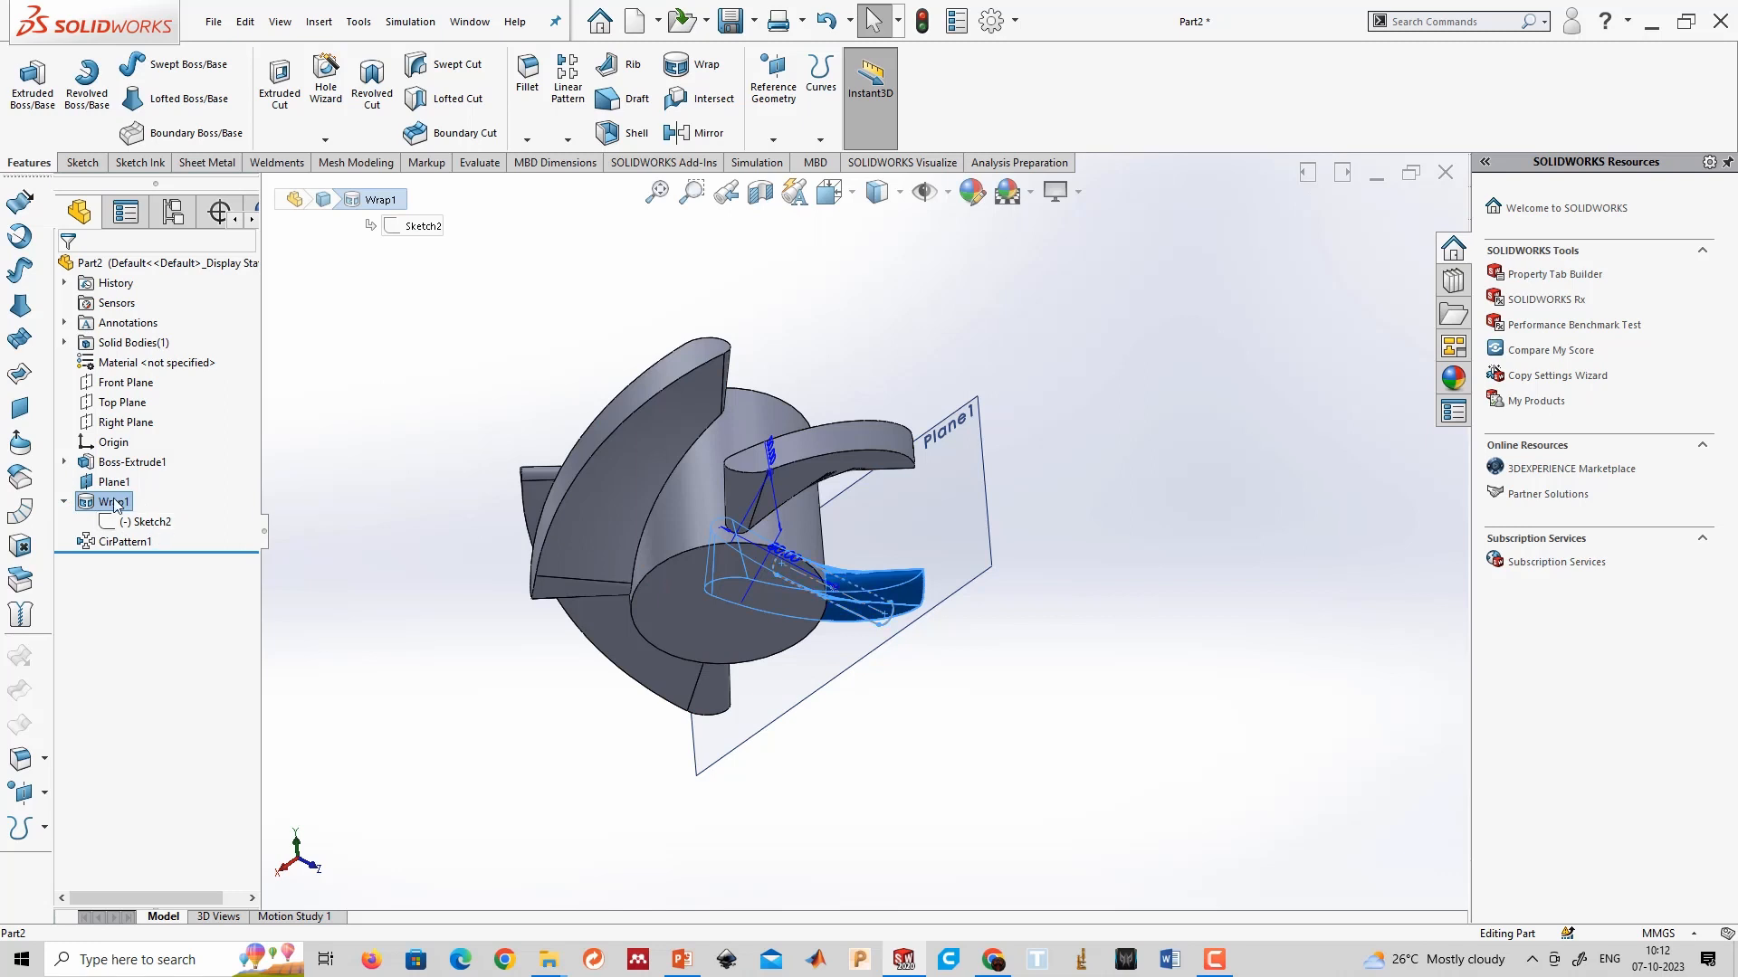
pyautogui.click(149, 522)
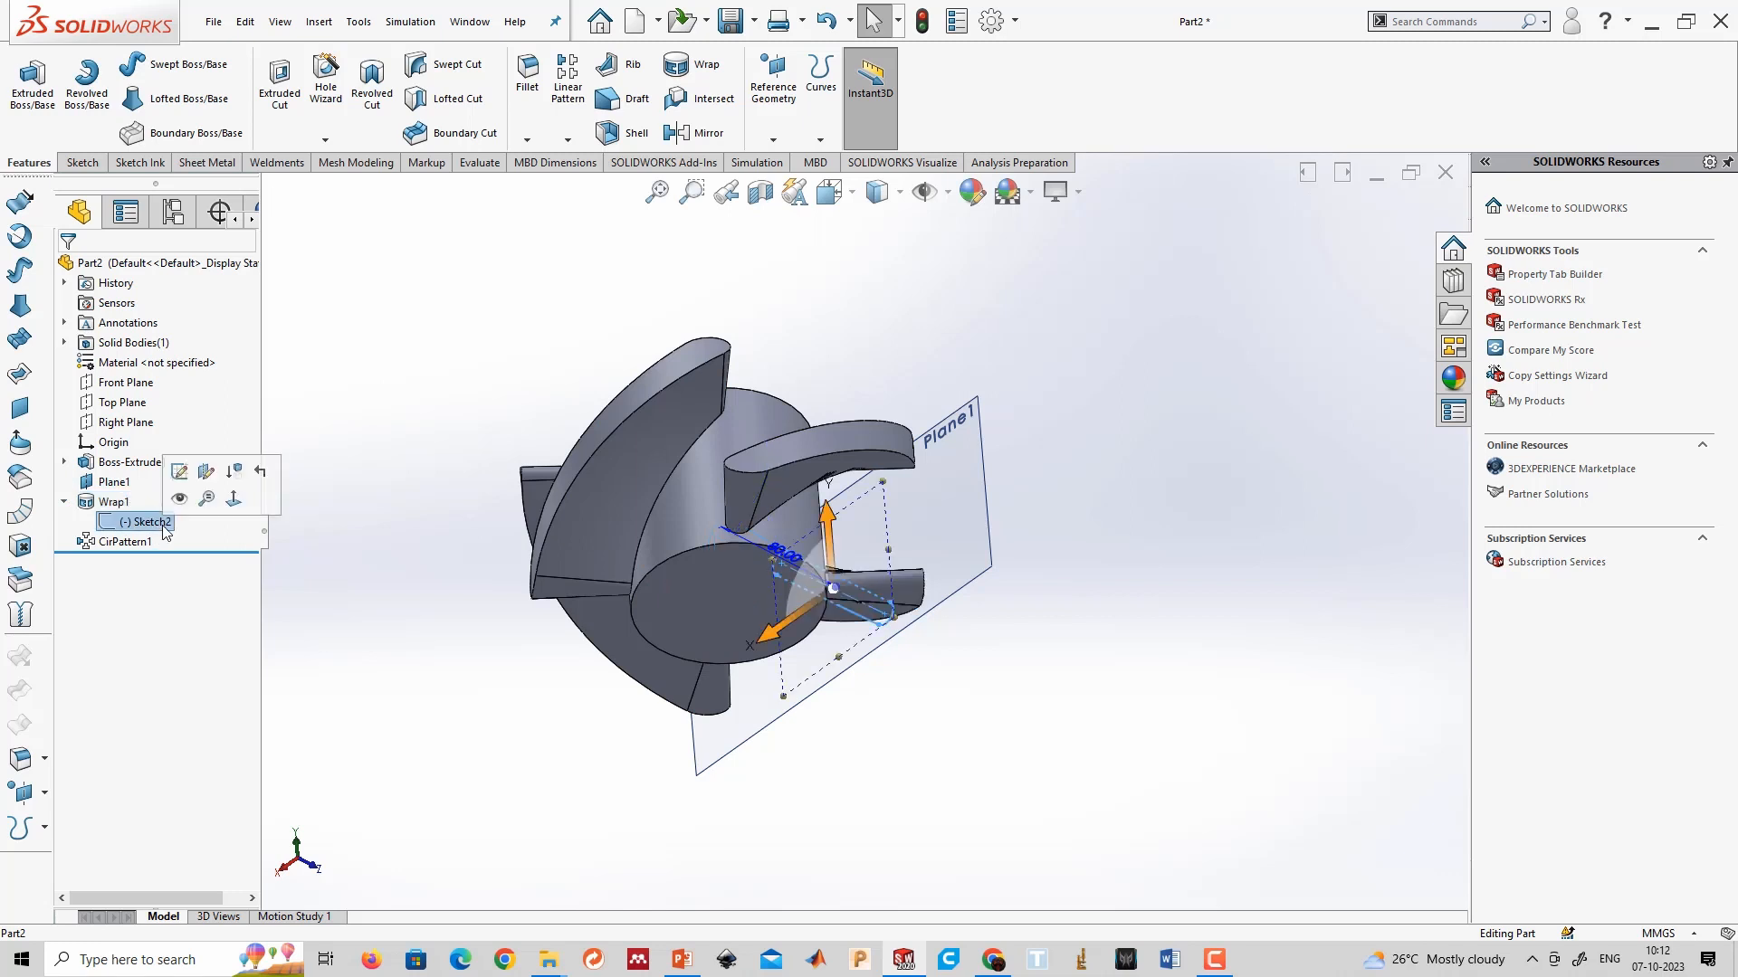
pyautogui.rightClick(166, 531)
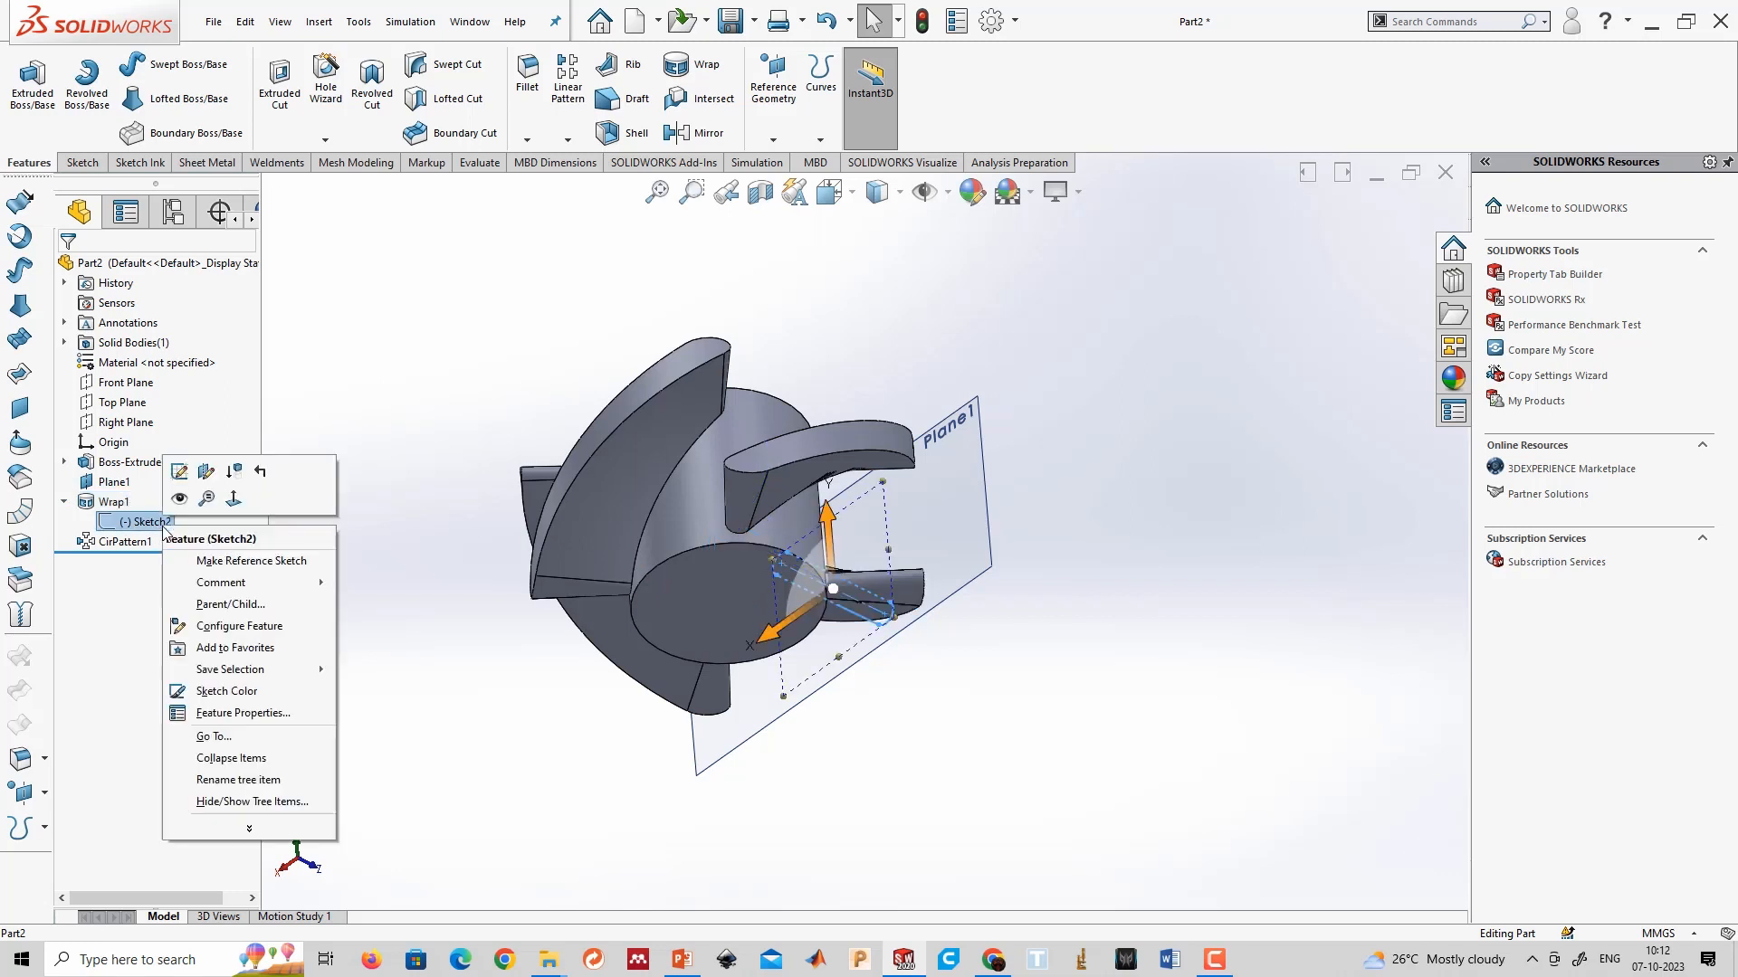
pyautogui.click(180, 471)
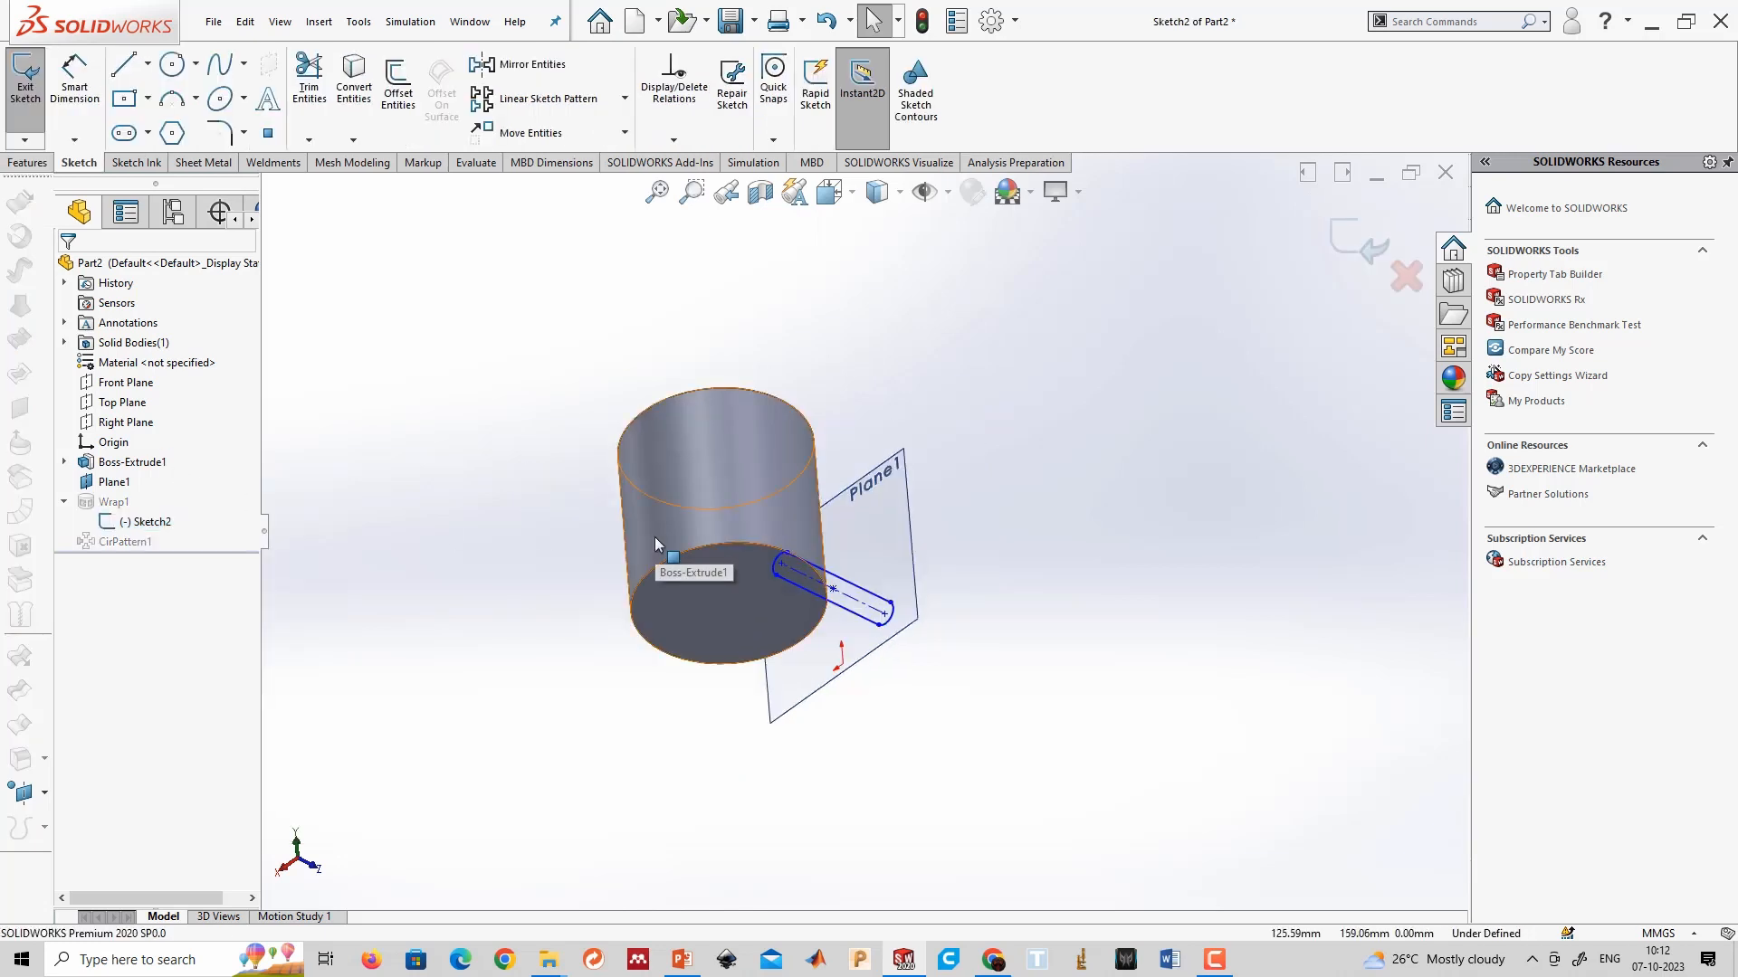
pyautogui.hotkey('ctrl', '8')
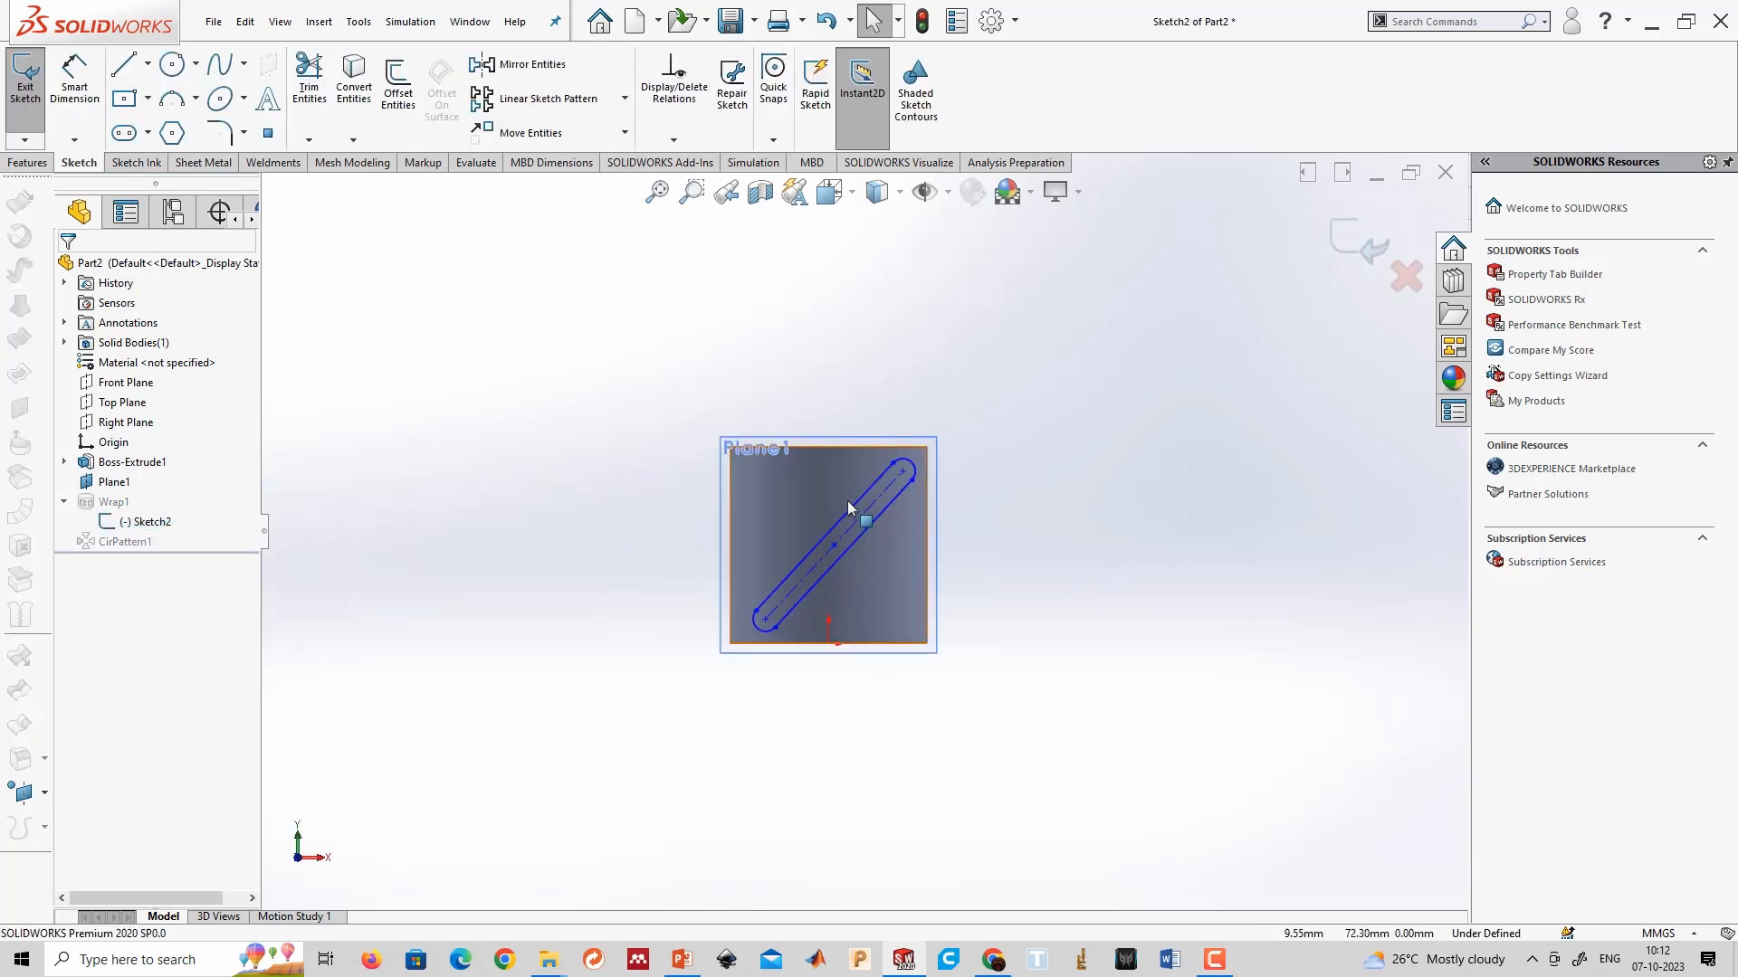
pyautogui.scroll(-5, 847, 501)
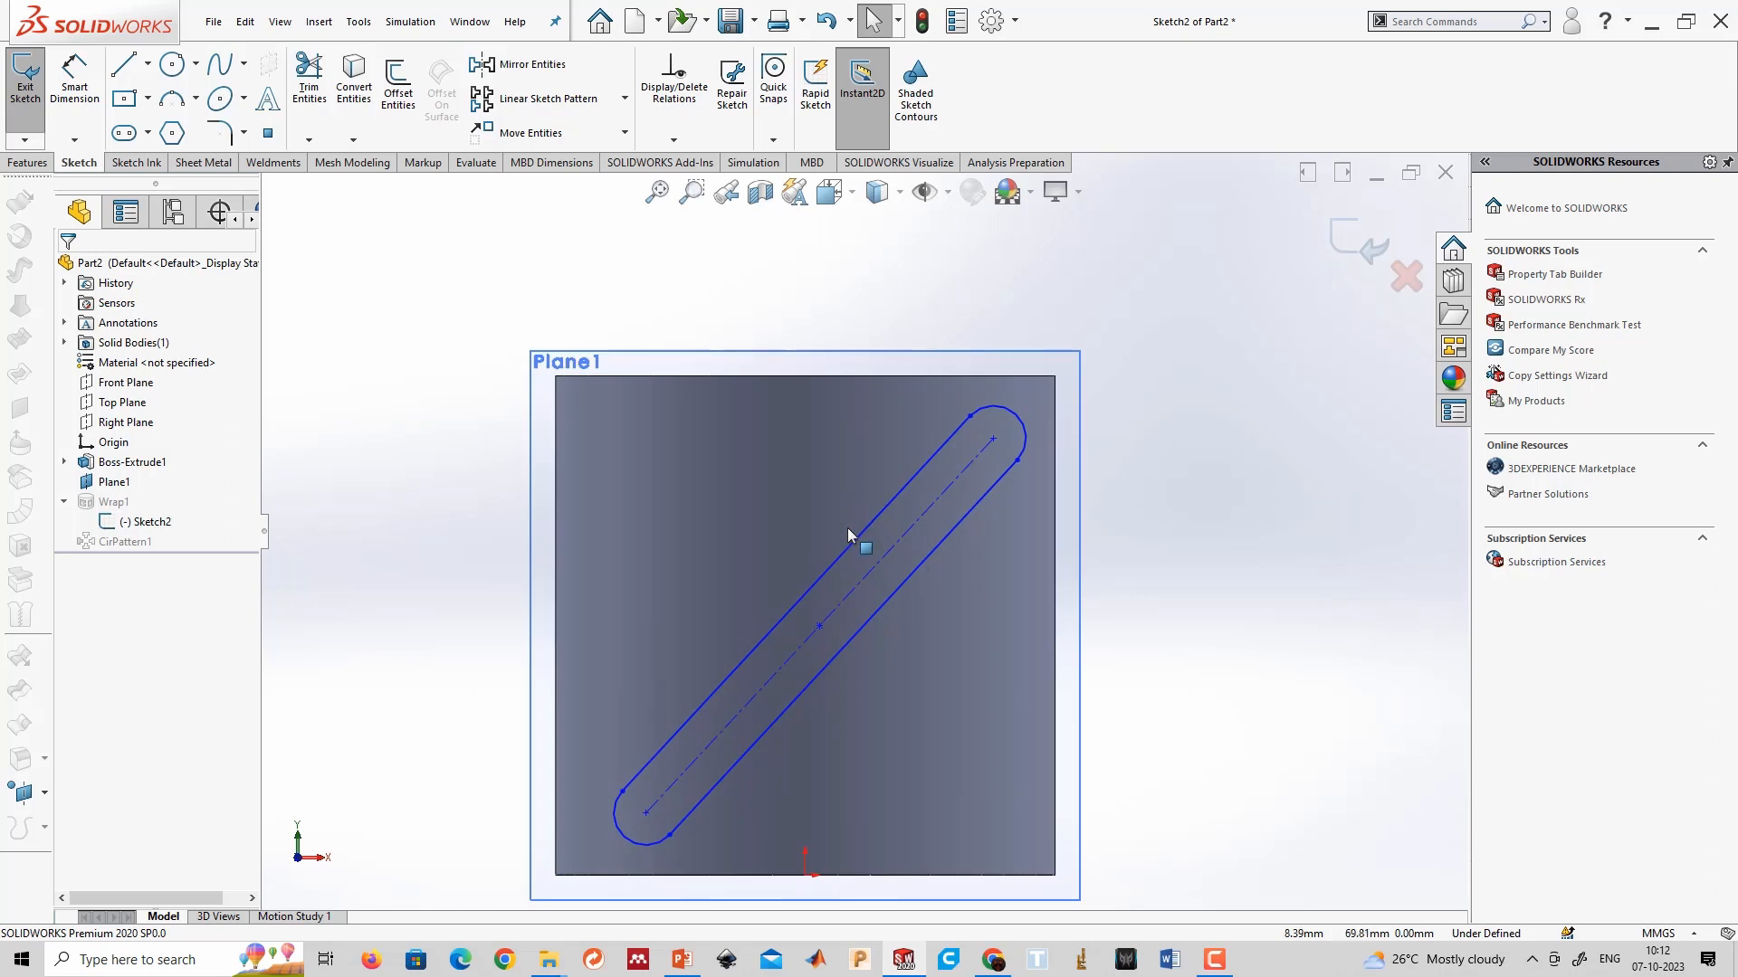
# Reshape the diagonal slot by moving its ends inward to about 77 mm long and 13 mm wide, and exit the sketch.
pyautogui.click(1013, 426)
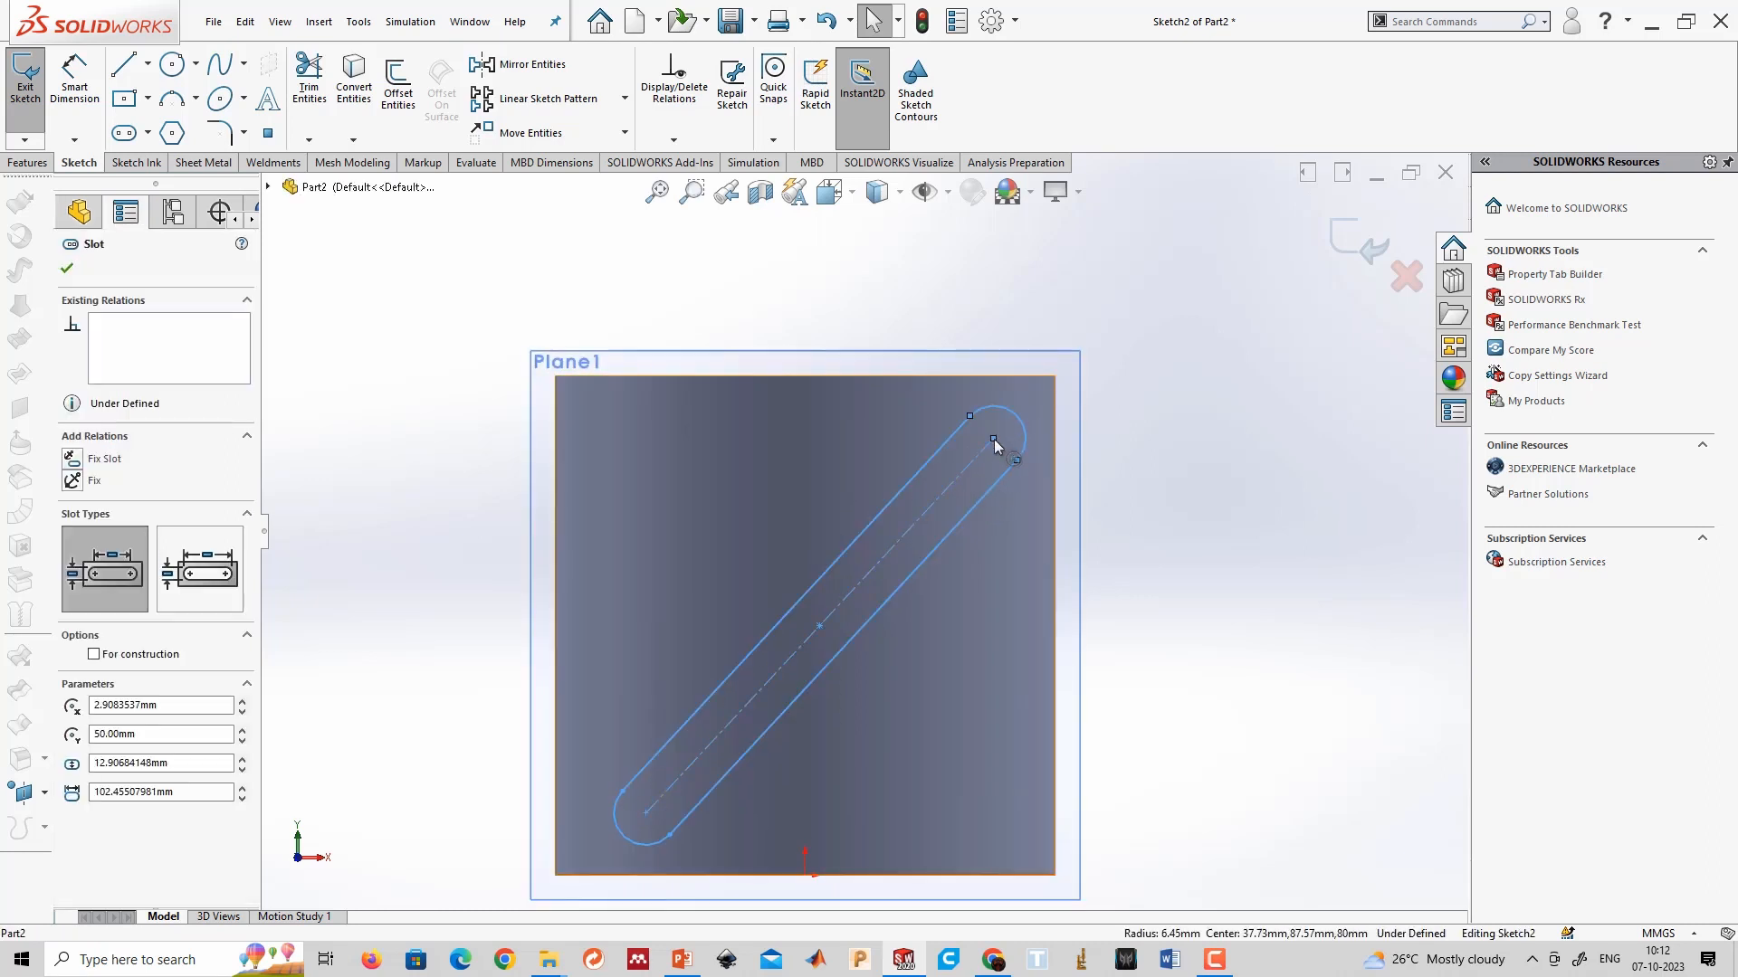
pyautogui.moveTo(994, 440); pyautogui.dragTo(917, 525)
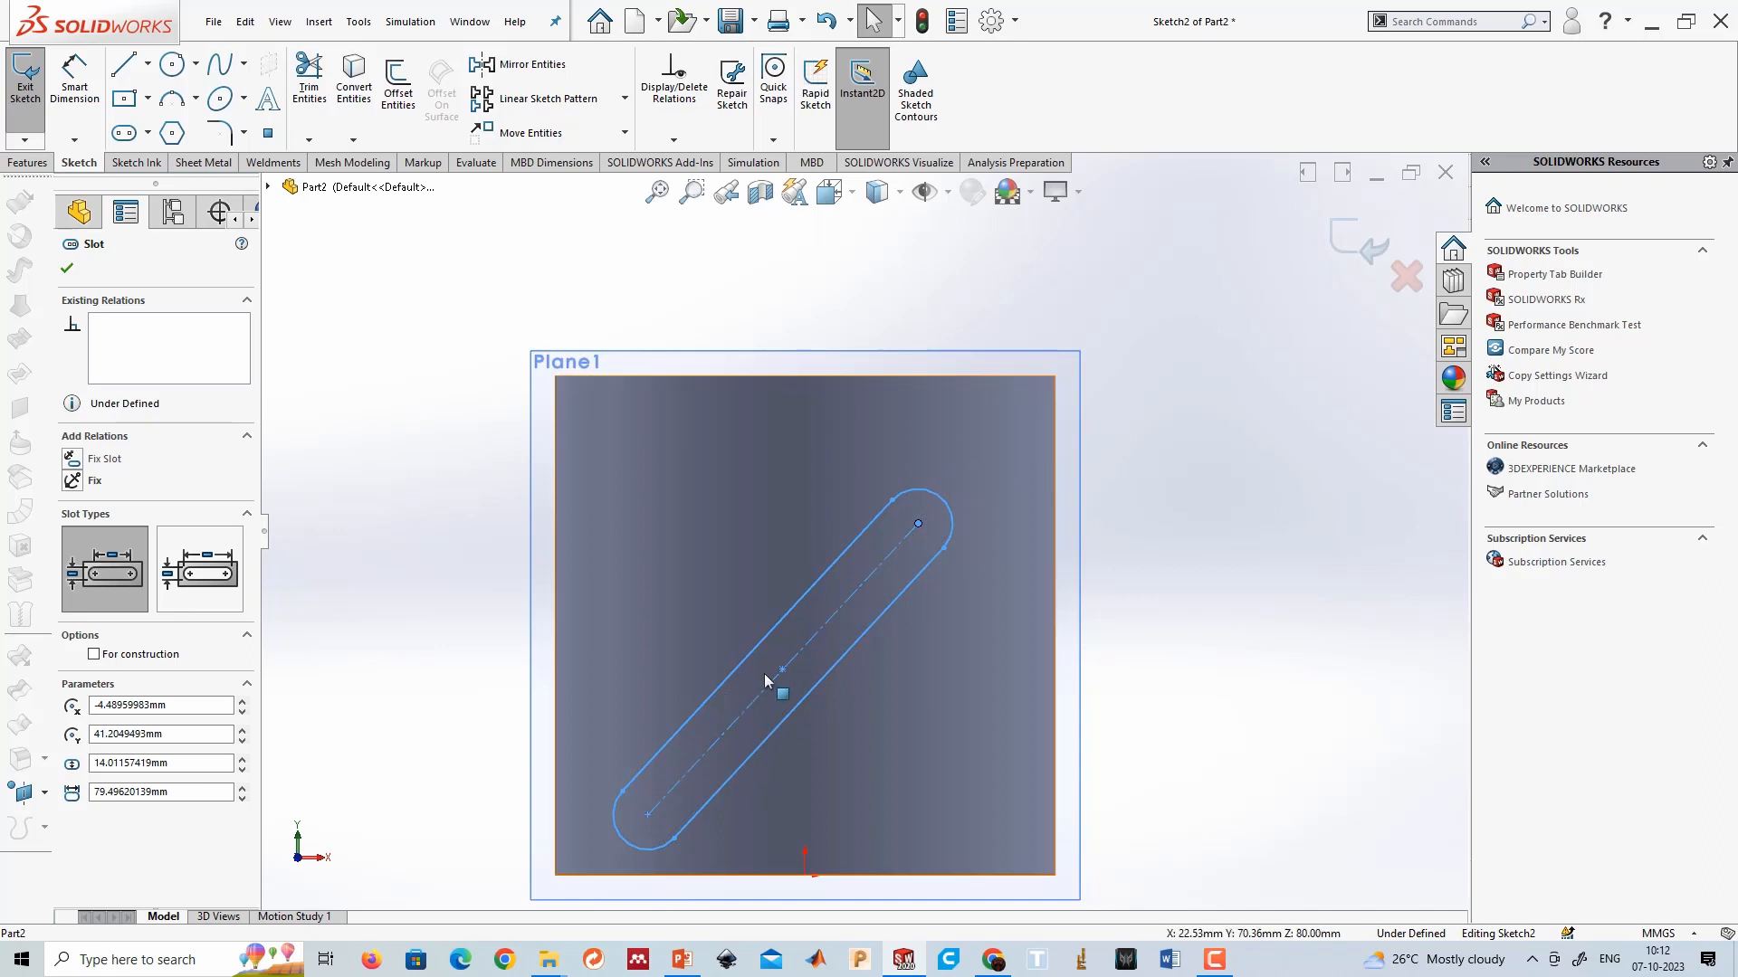
pyautogui.moveTo(764, 681)
pyautogui.mouseDown()
pyautogui.moveTo(787, 683)
pyautogui.moveTo(826, 621)
pyautogui.moveTo(770, 695)
pyautogui.mouseUp()
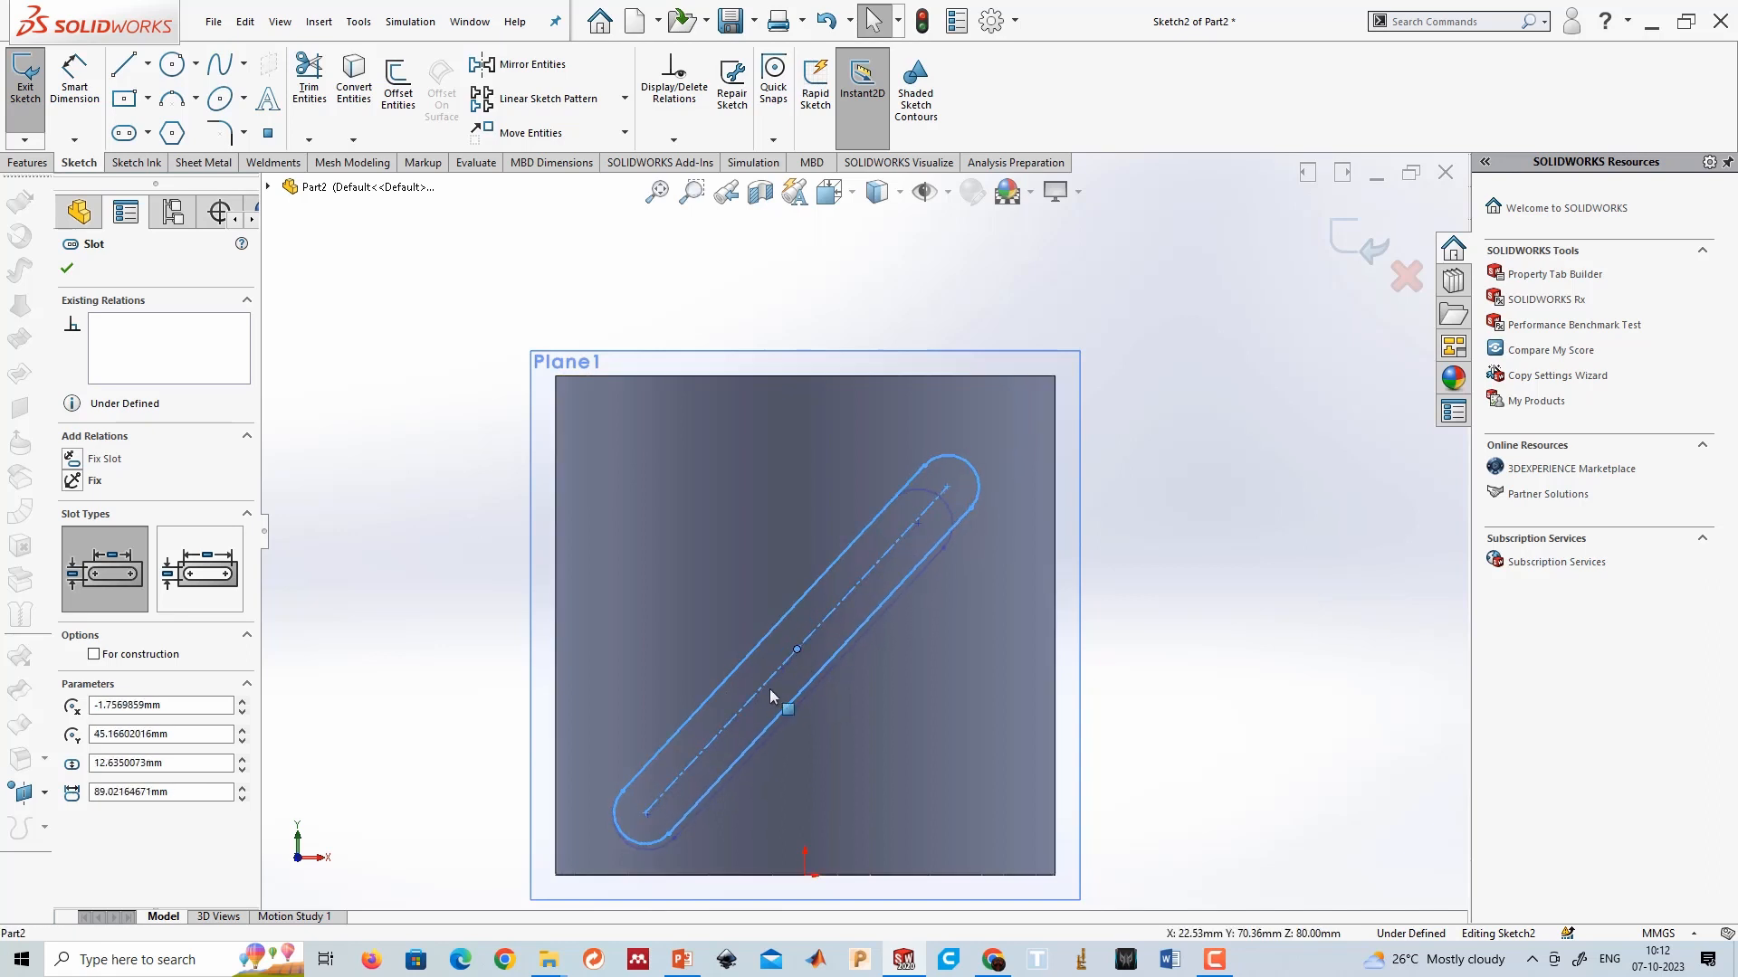
pyautogui.moveTo(647, 814); pyautogui.dragTo(670, 763)
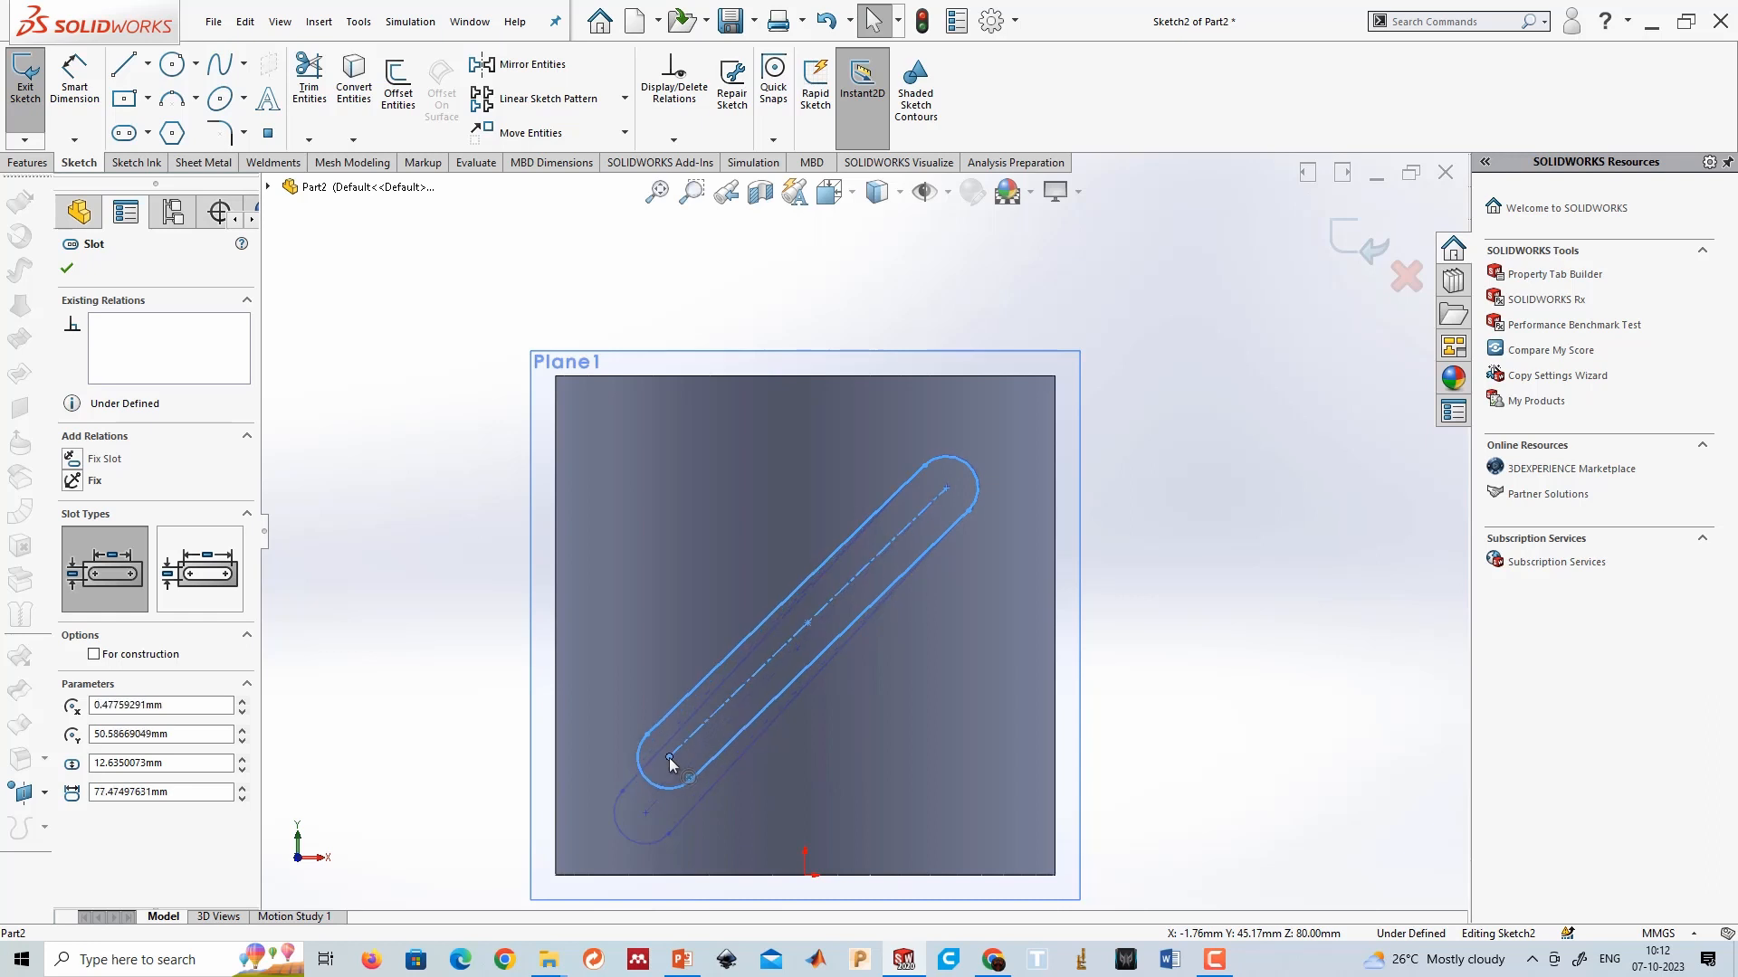
pyautogui.click(1241, 542)
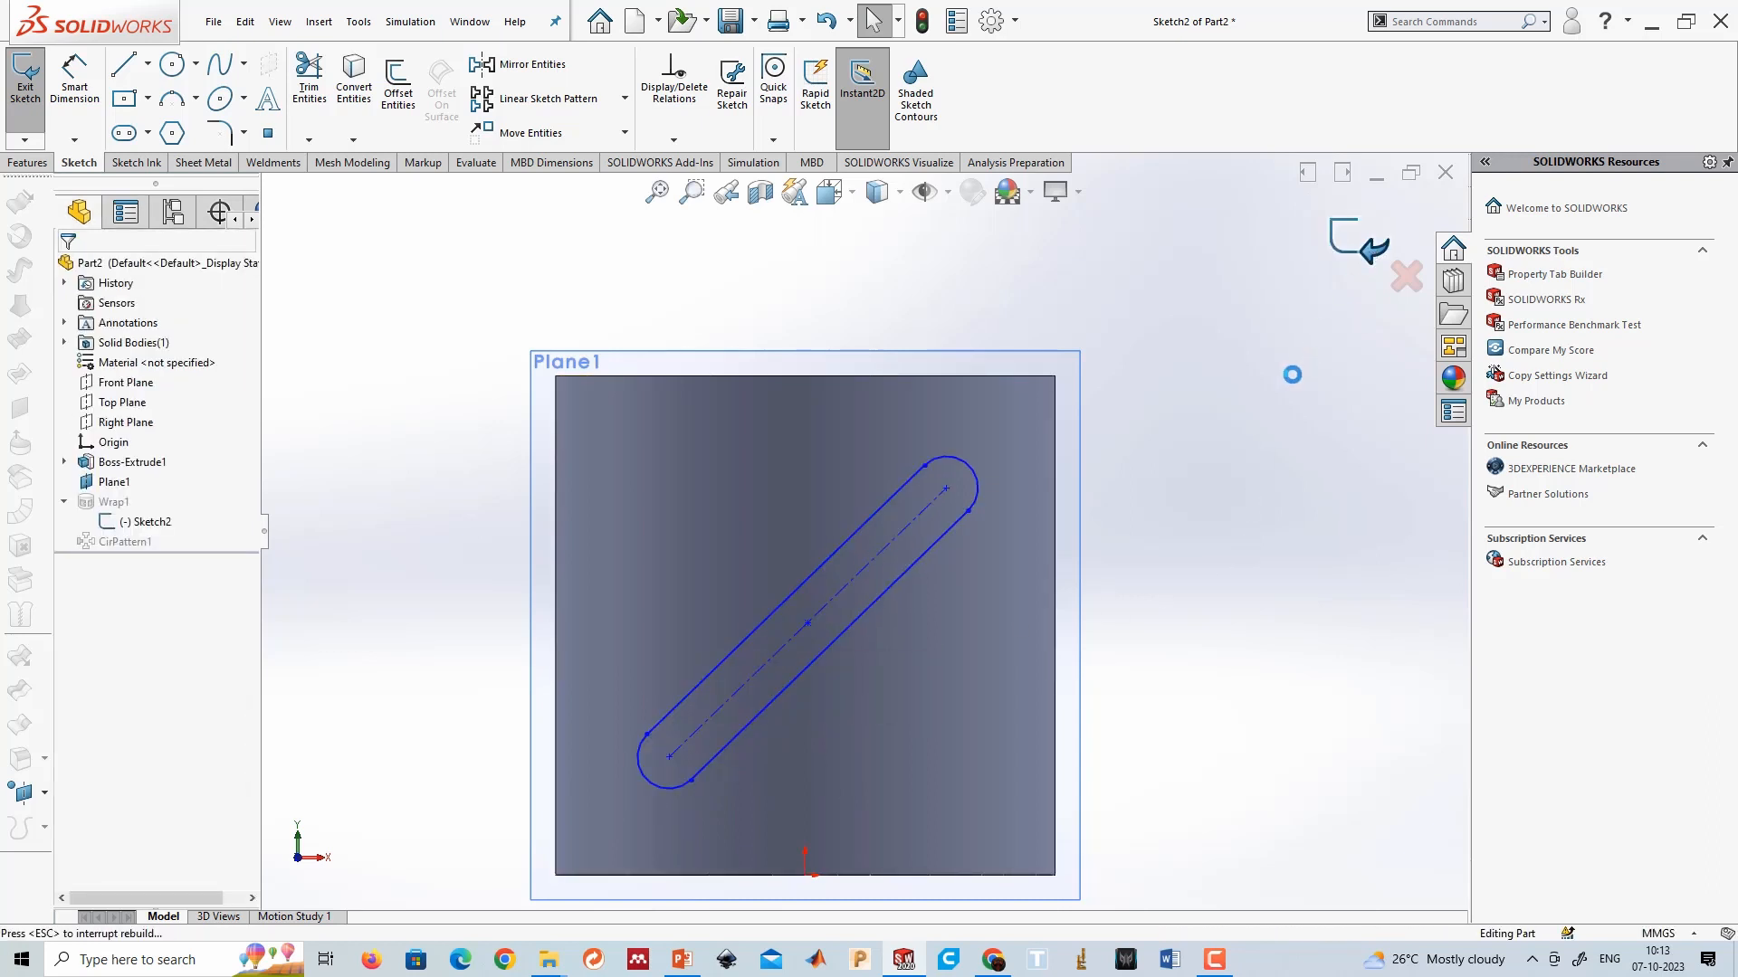
pyautogui.click(1372, 252)
pyautogui.scroll(5, 1175, 523)
pyautogui.moveTo(742, 581); pyautogui.dragTo(875, 567, button='middle')
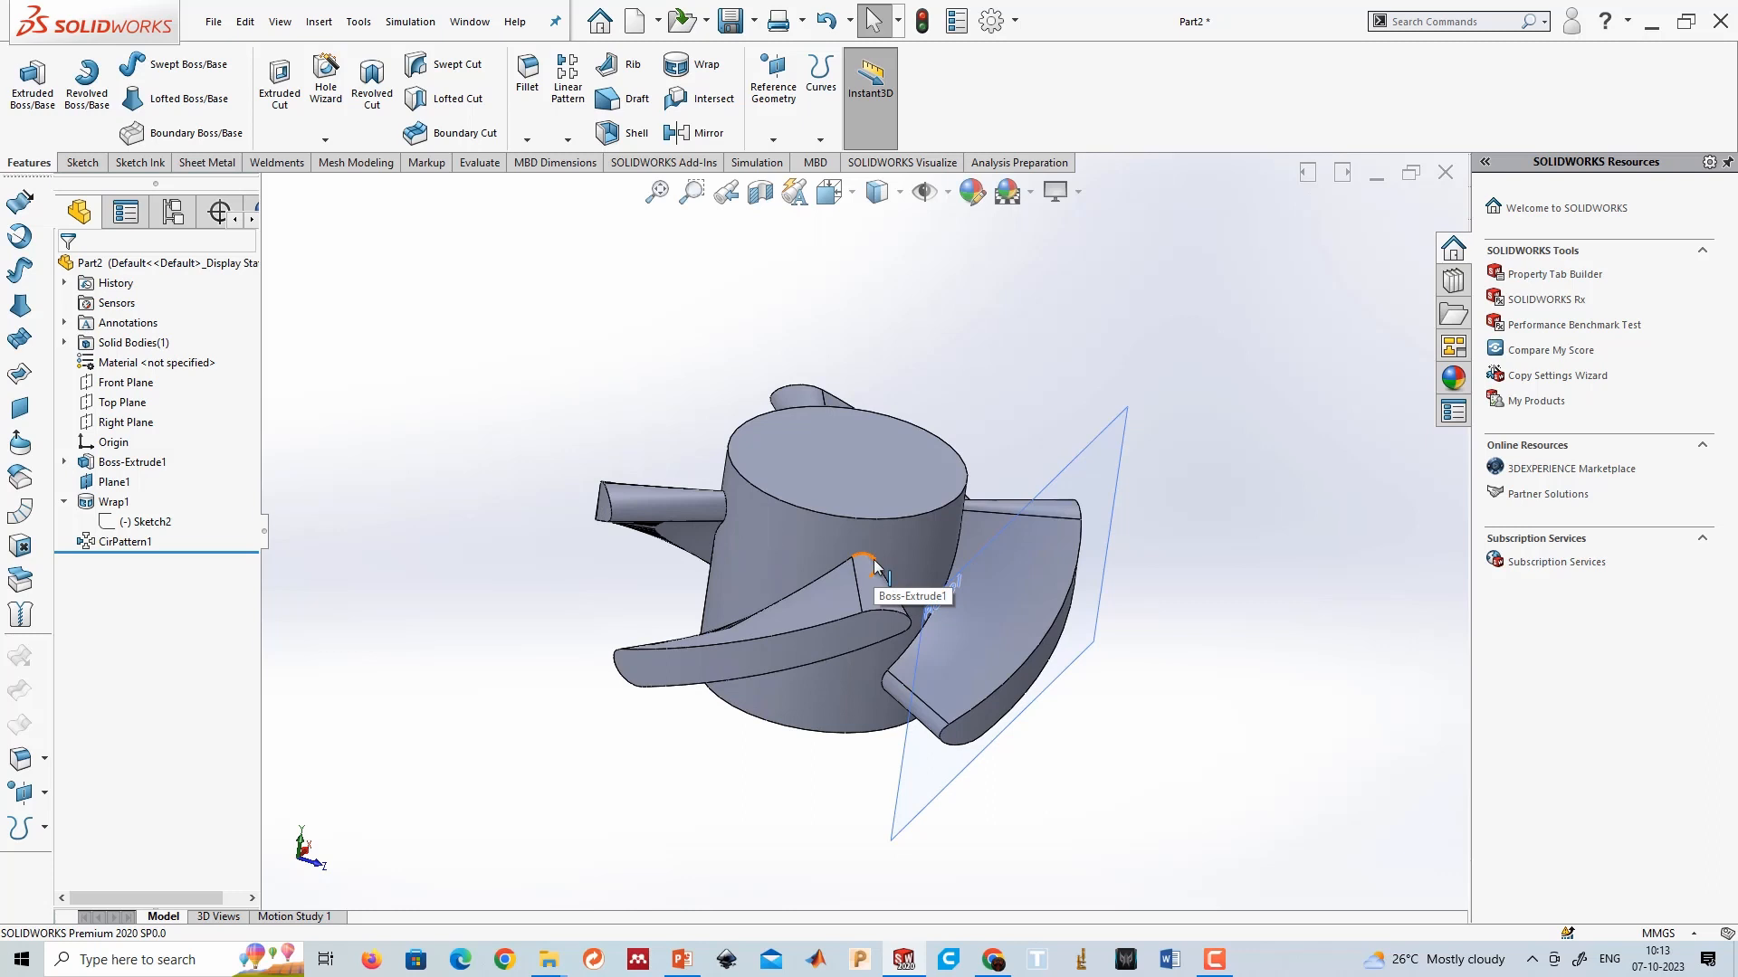
# Delete the cylinder extrusion, Plane1, the wrap and the circular pattern together, dismissing the resulting messages.
pyautogui.click(117, 465)
pyautogui.keyDown('shift'); pyautogui.click(123, 541); pyautogui.keyUp('shift')
pyautogui.rightClick(123, 541)
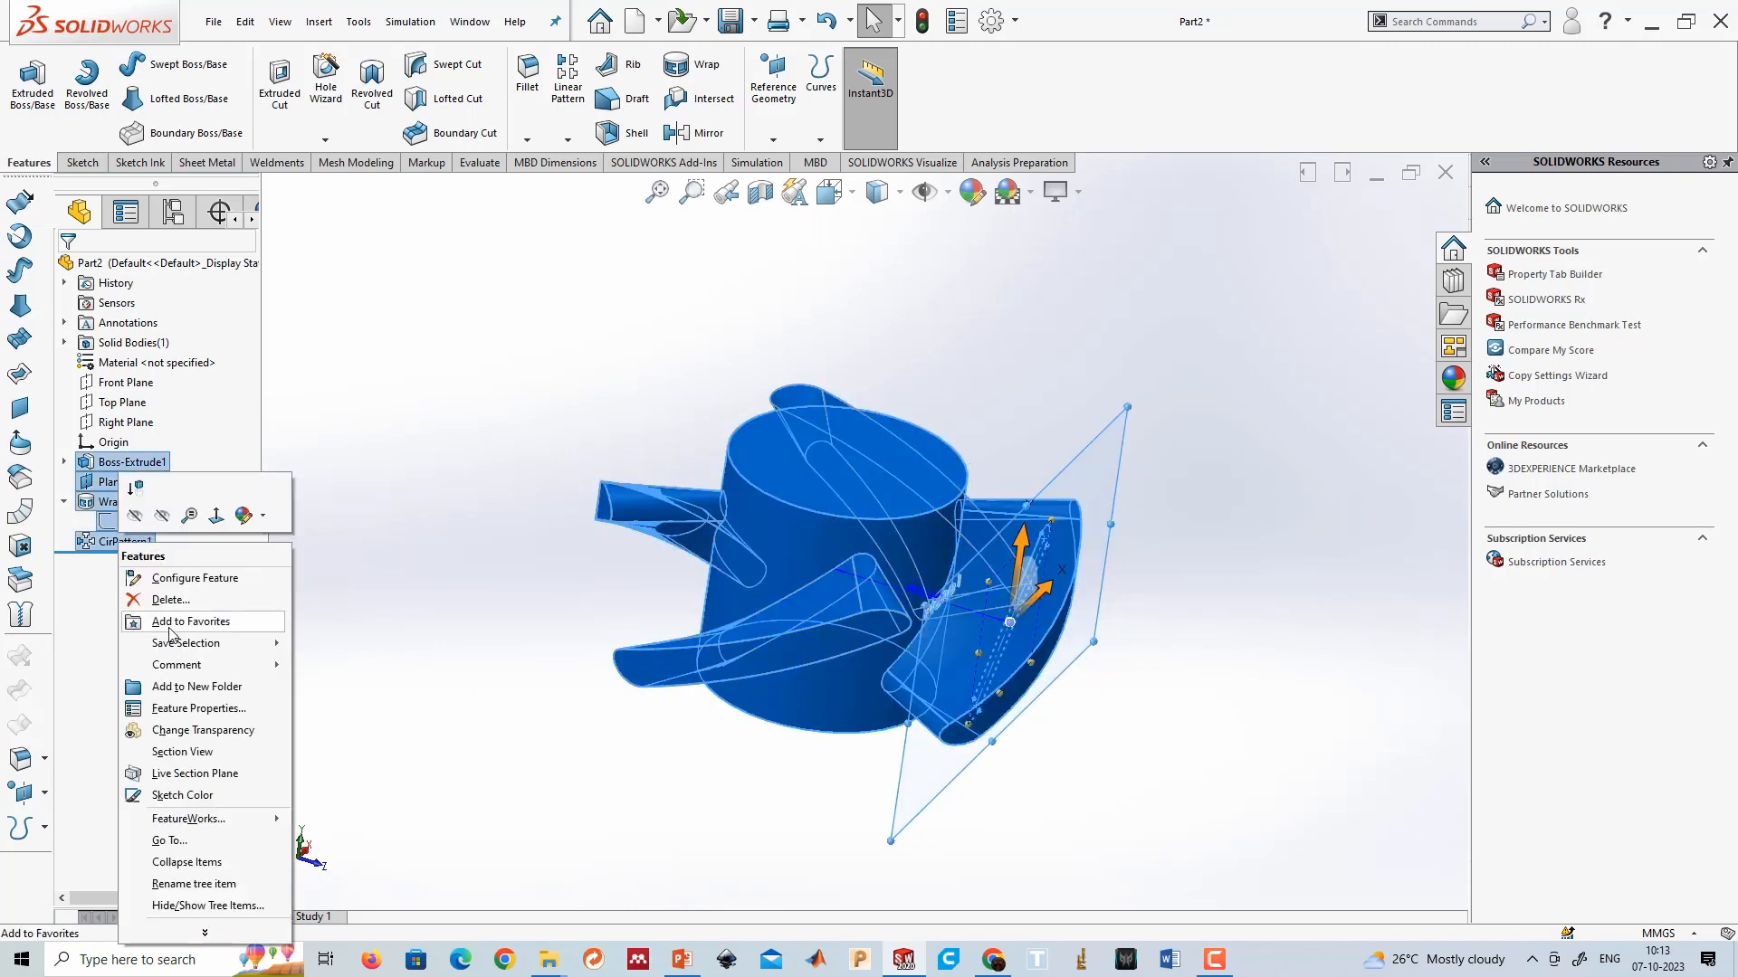
pyautogui.click(170, 599)
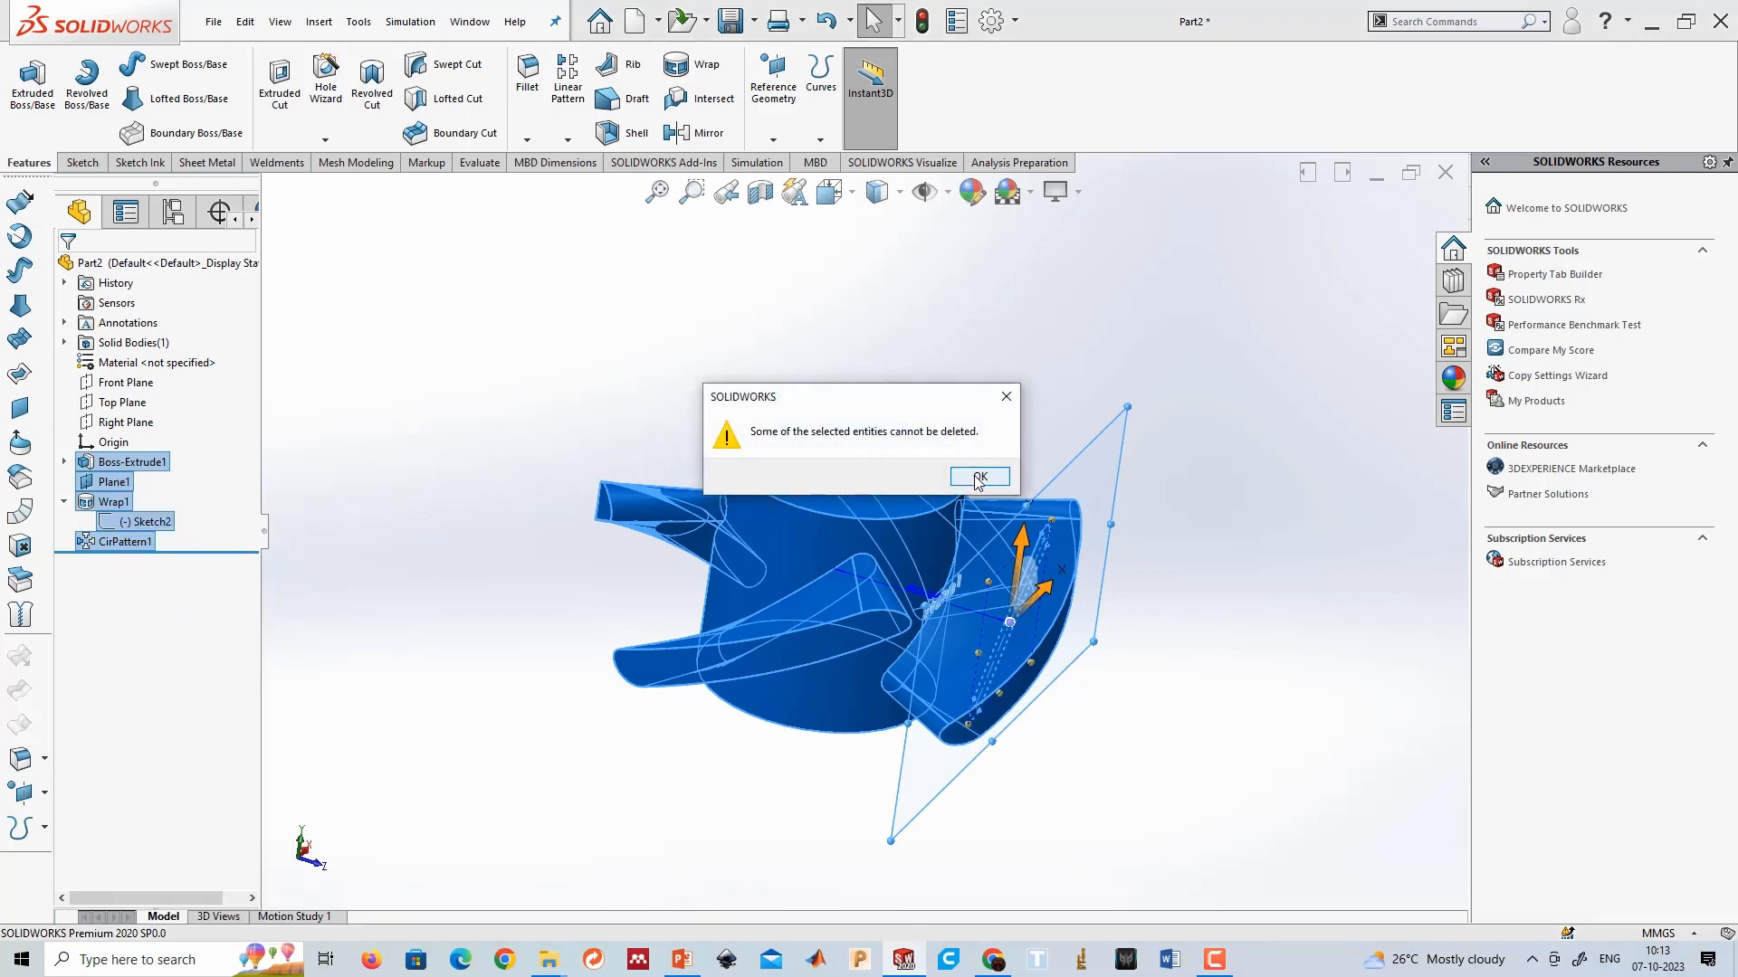
pyautogui.click(978, 481)
pyautogui.click(898, 493)
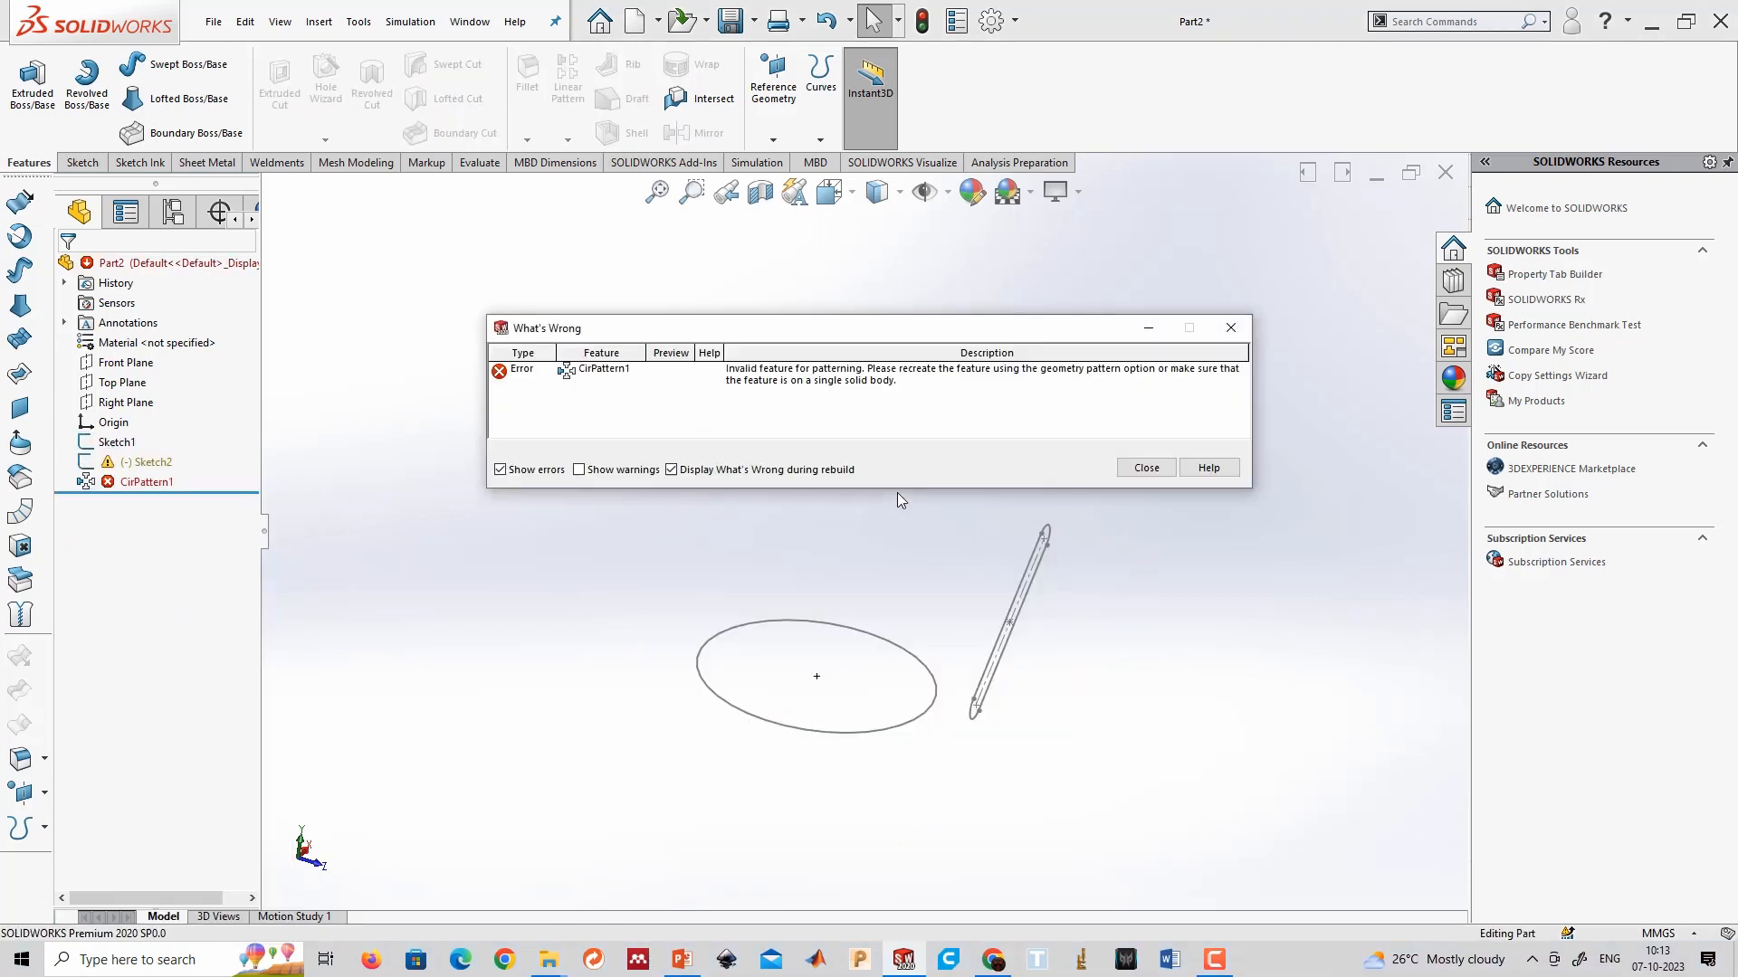
pyautogui.click(1142, 467)
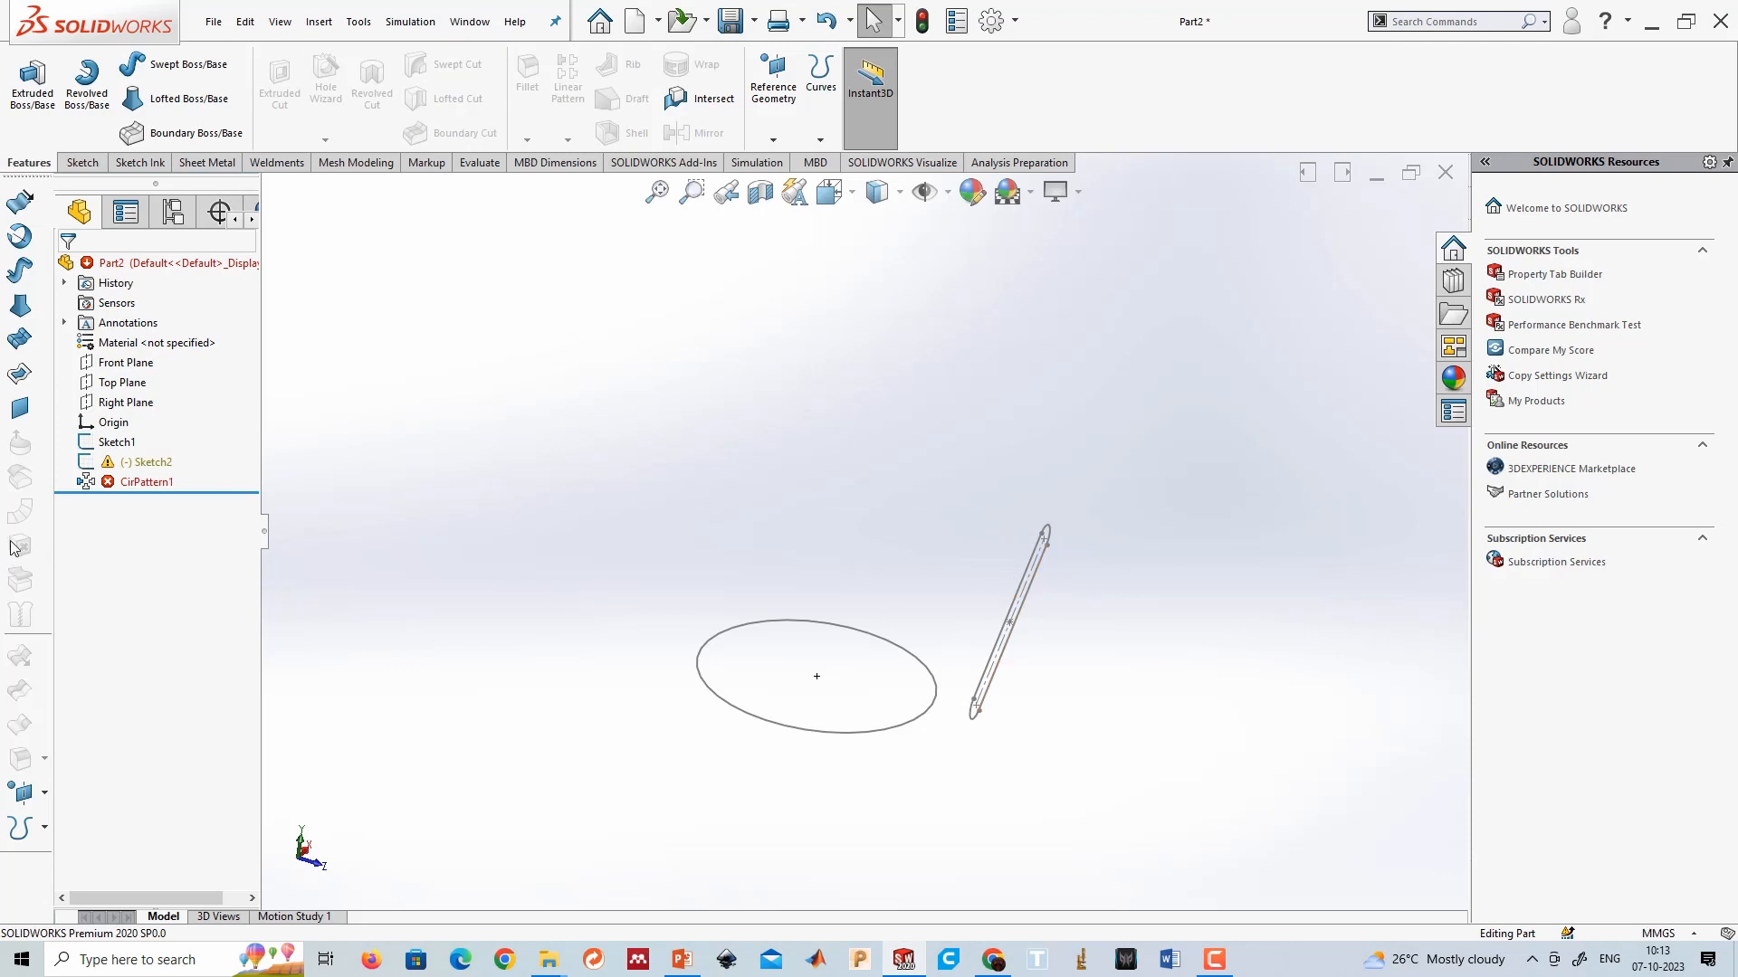
# Delete the leftover slot sketch and the failed circular pattern, keeping only Sketch1.
pyautogui.click(140, 462)
pyautogui.keyDown('ctrl'); pyautogui.click(138, 483); pyautogui.keyUp('ctrl')
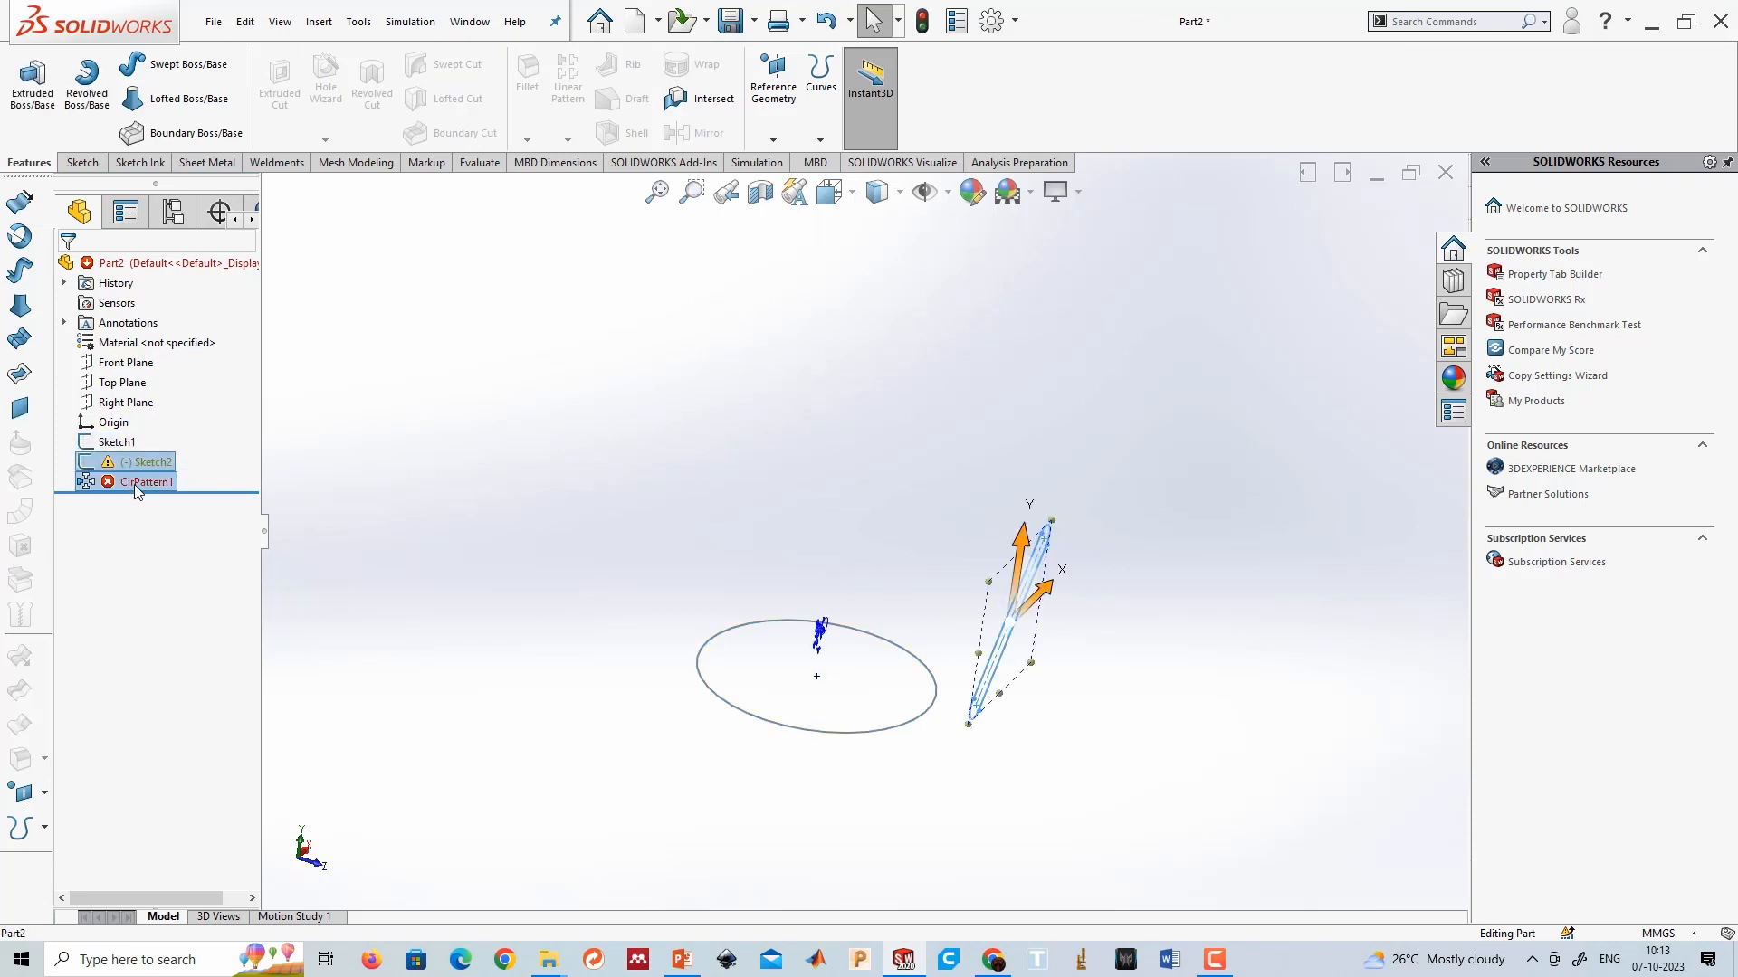
pyautogui.rightClick(137, 489)
pyautogui.click(201, 563)
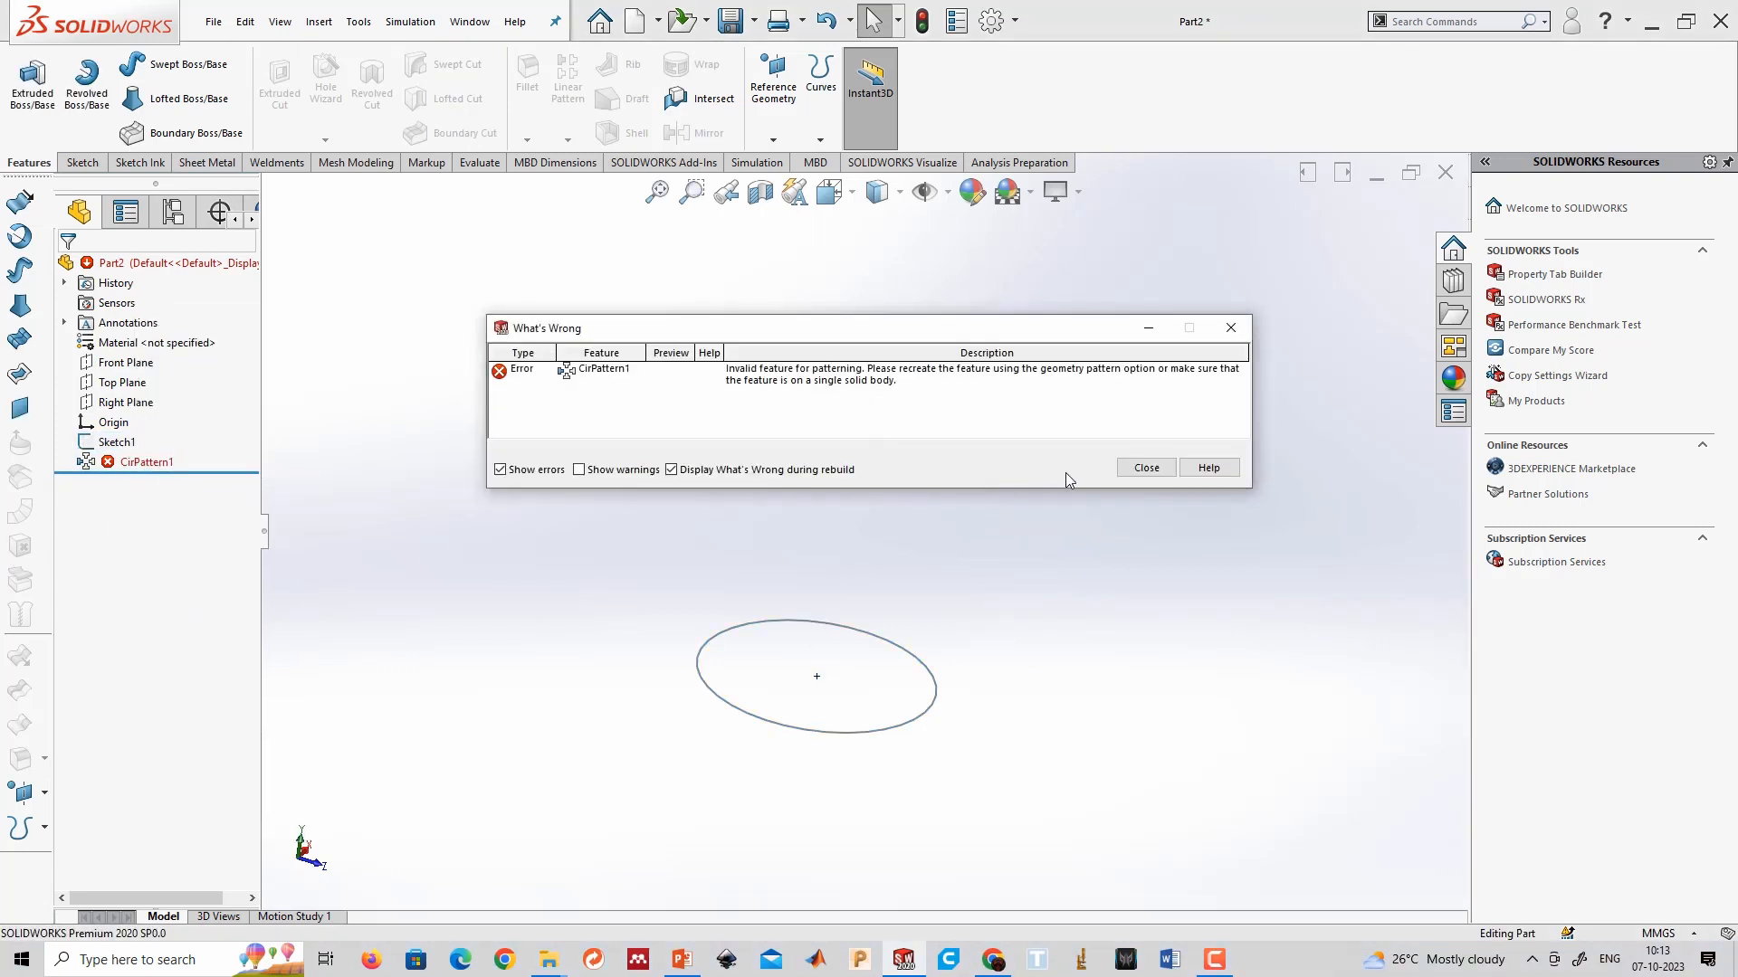
pyautogui.click(1145, 467)
pyautogui.rightClick(138, 463)
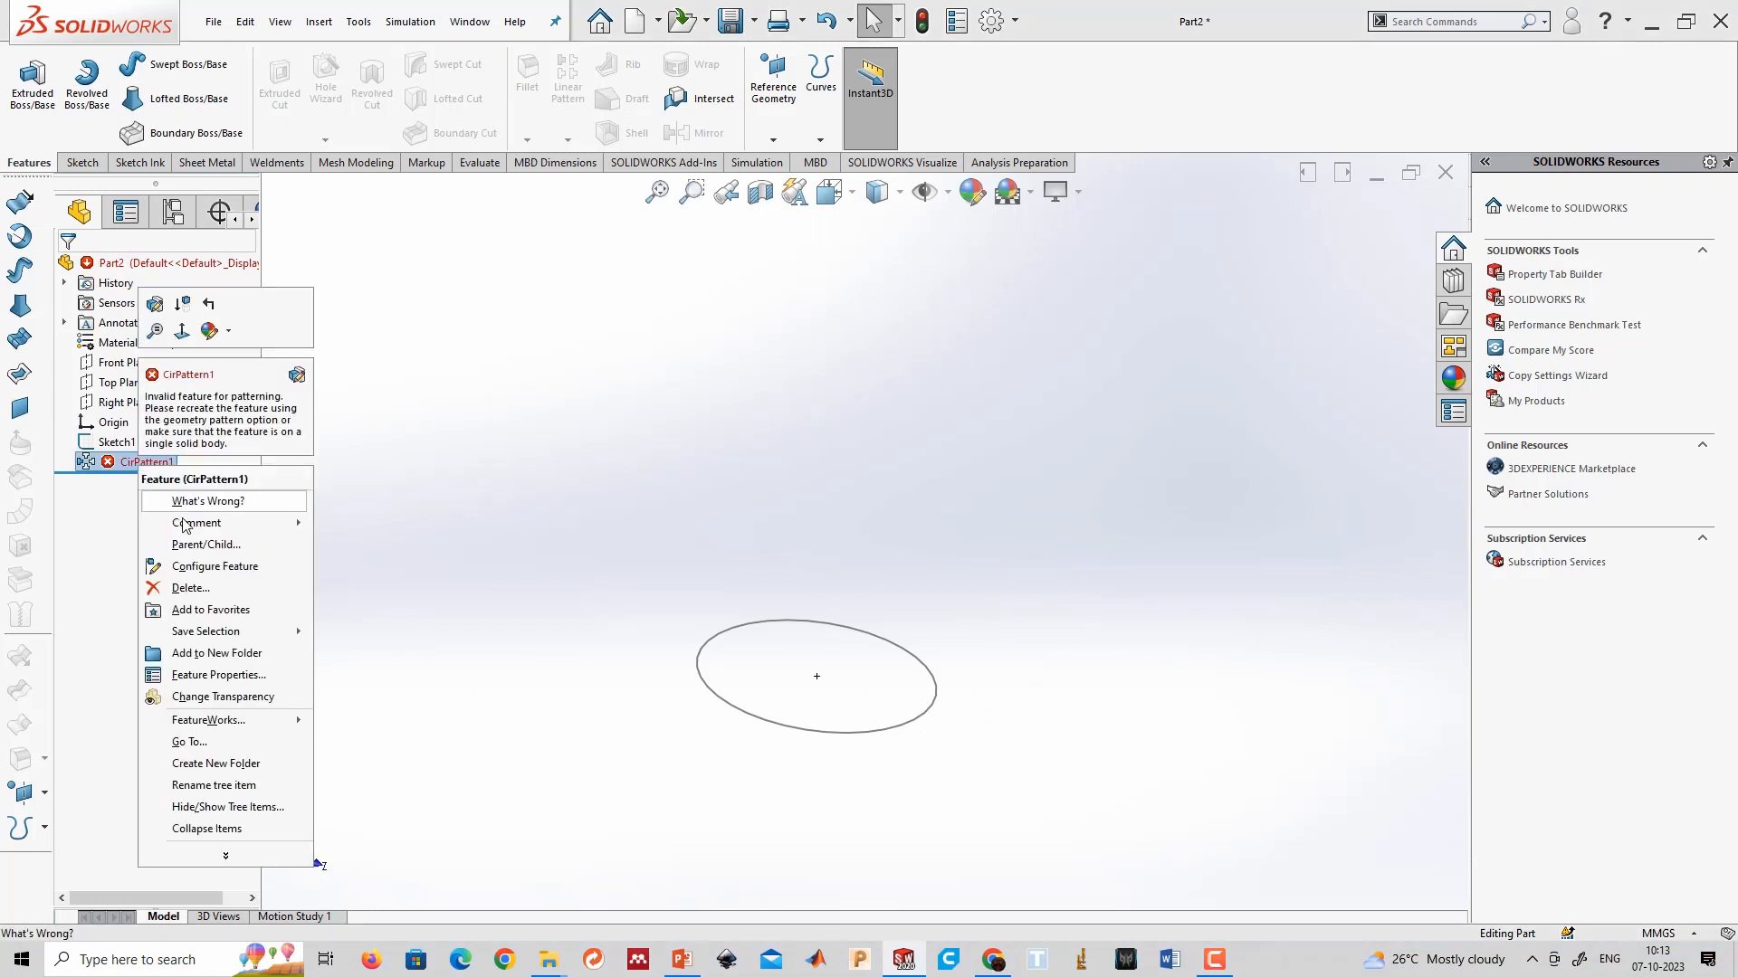
pyautogui.click(195, 588)
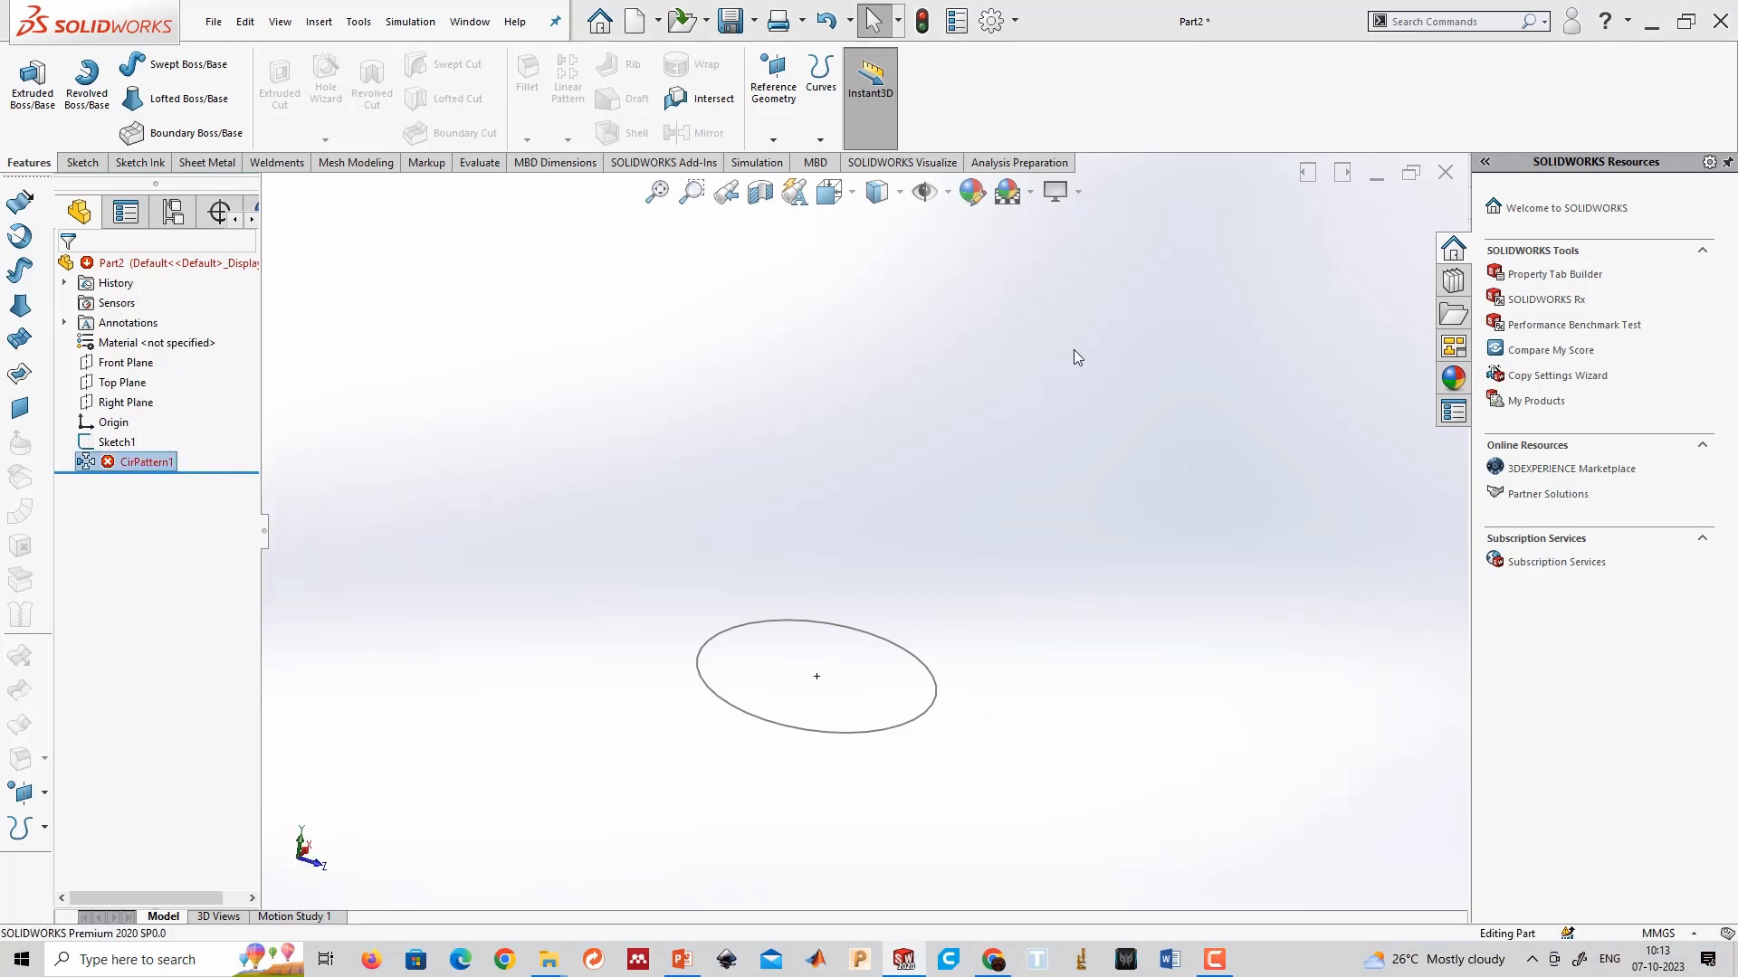
# Open Sketch1 for editing normal to the view and delete its 100 mm circle along with the associated dimension.
pyautogui.click(118, 444)
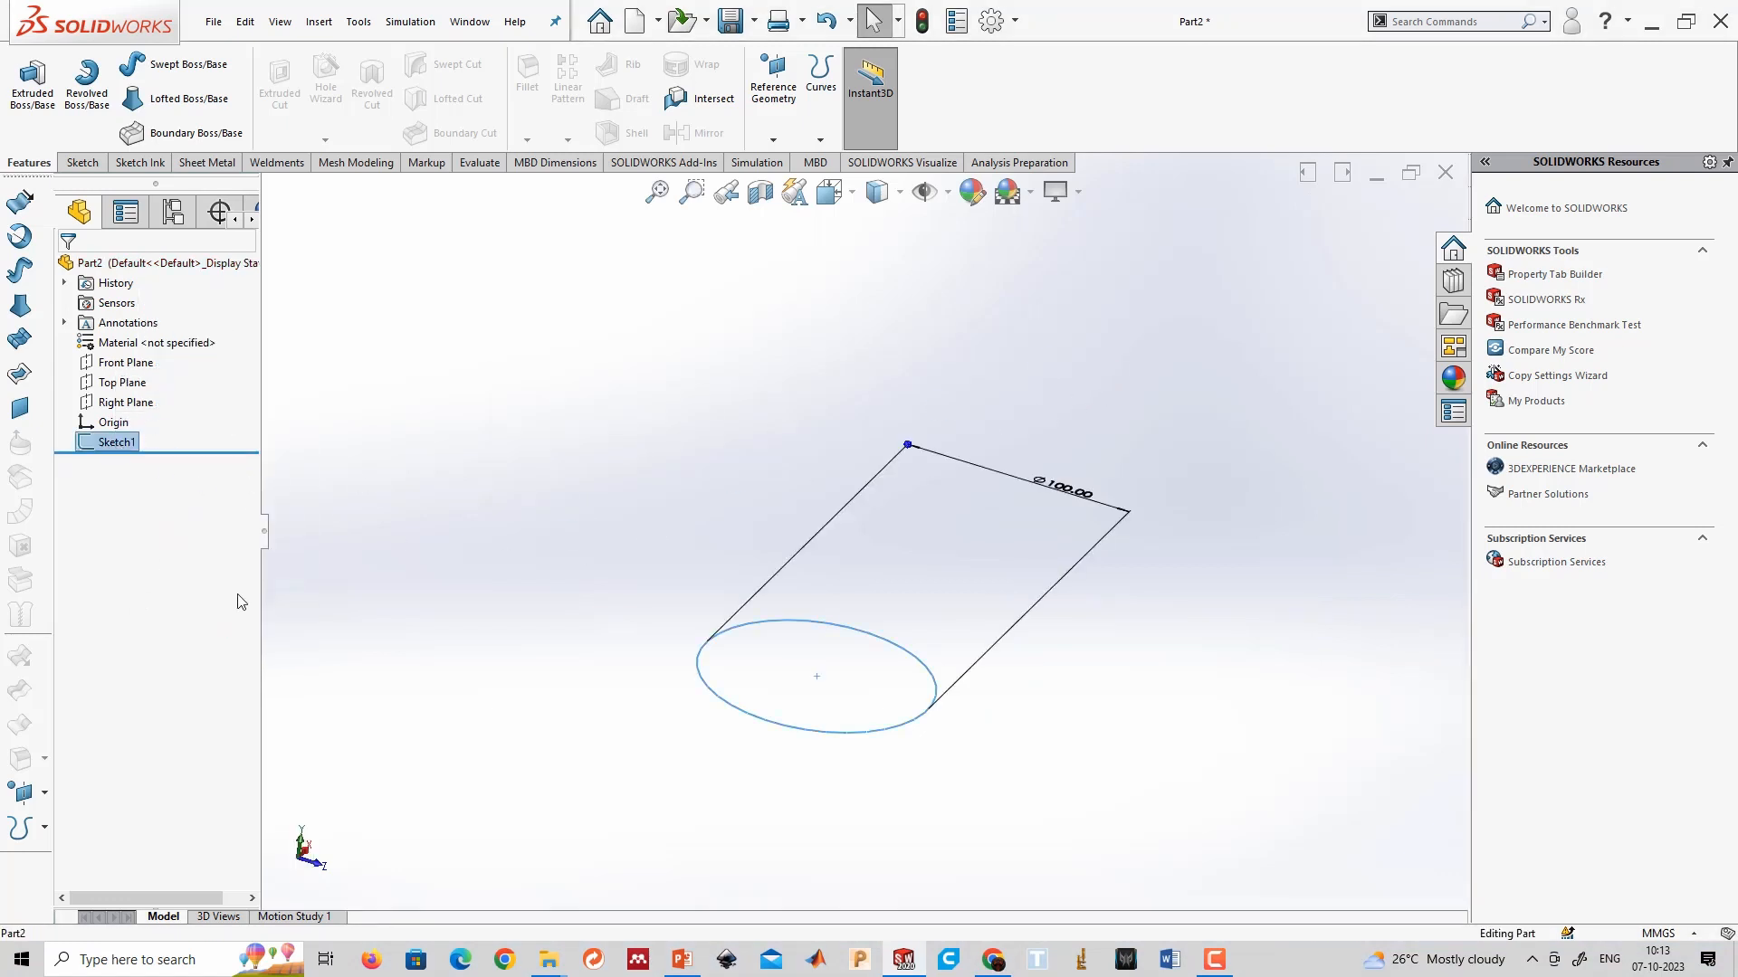
pyautogui.click(141, 509)
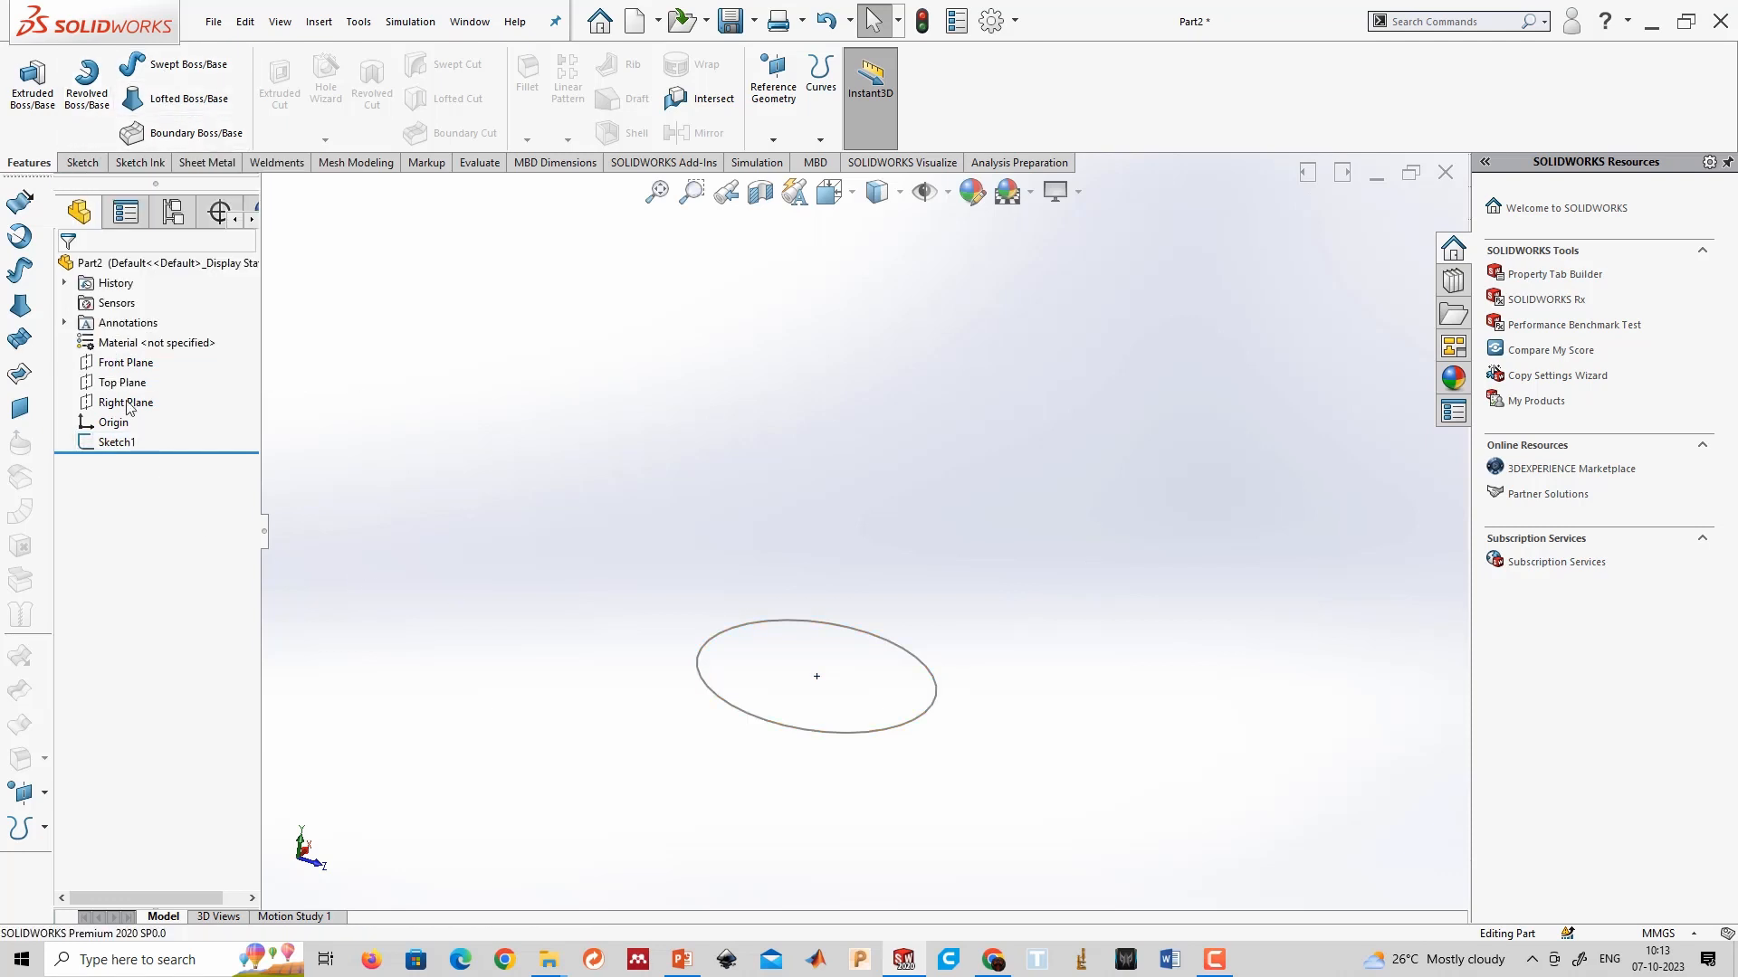
pyautogui.rightClick(116, 443)
pyautogui.click(397, 543)
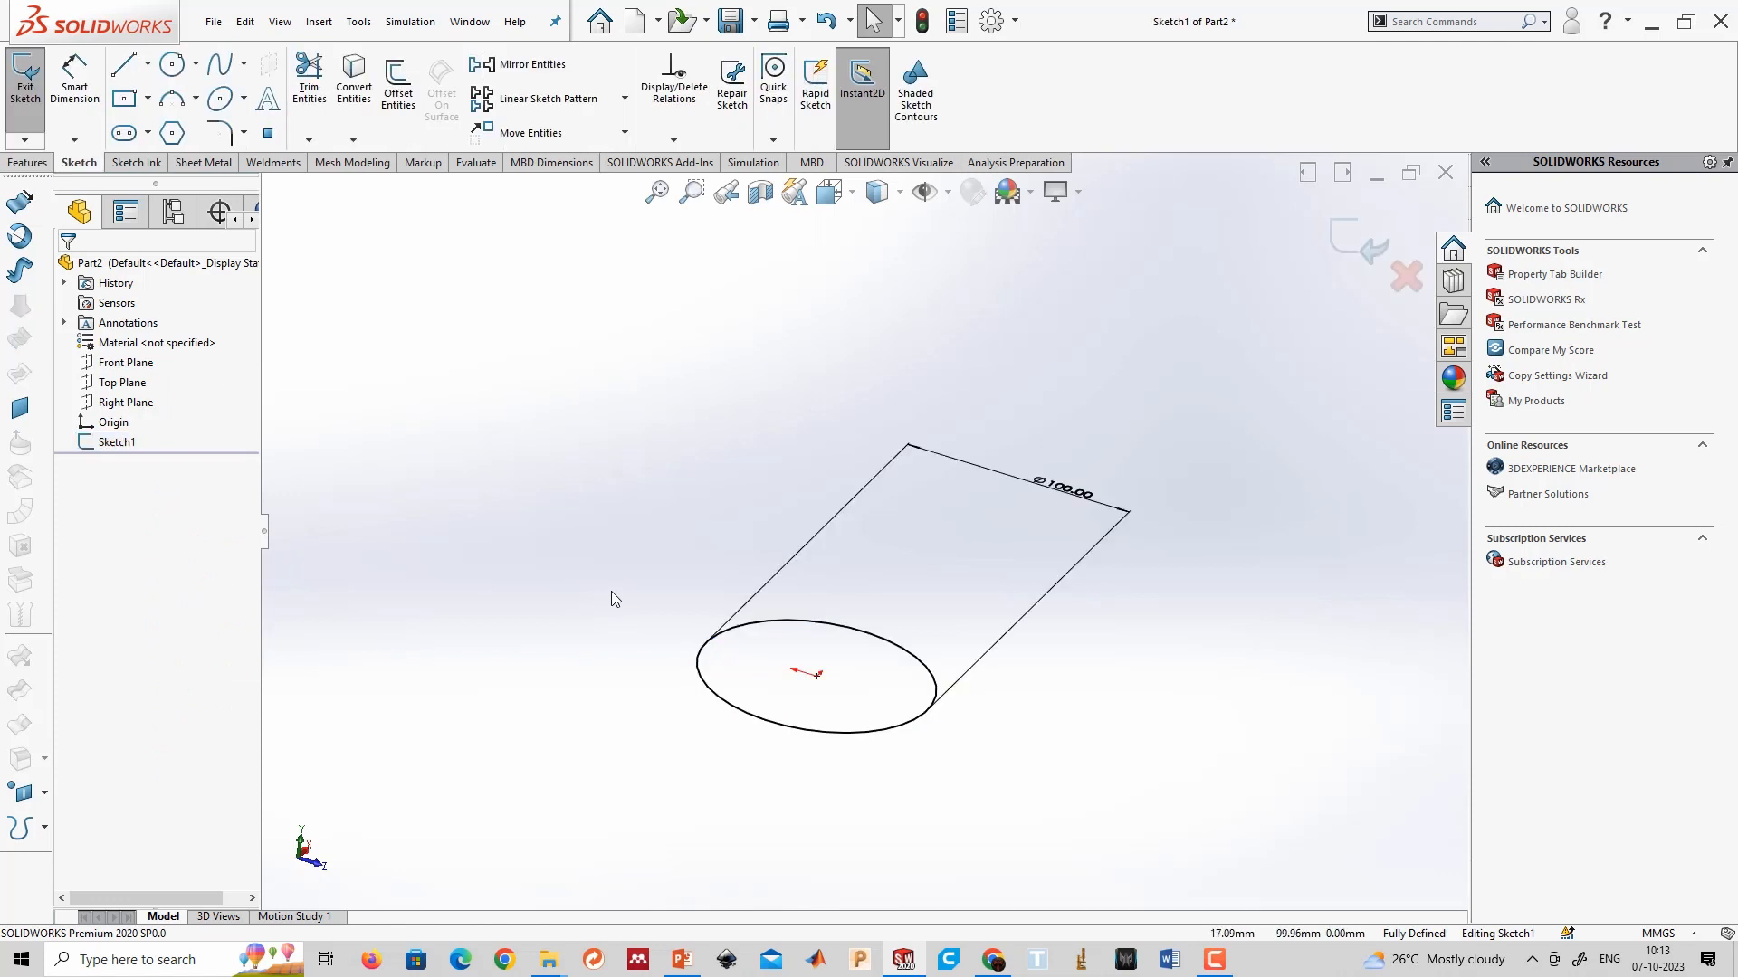
pyautogui.hotkey('ctrl', '8')
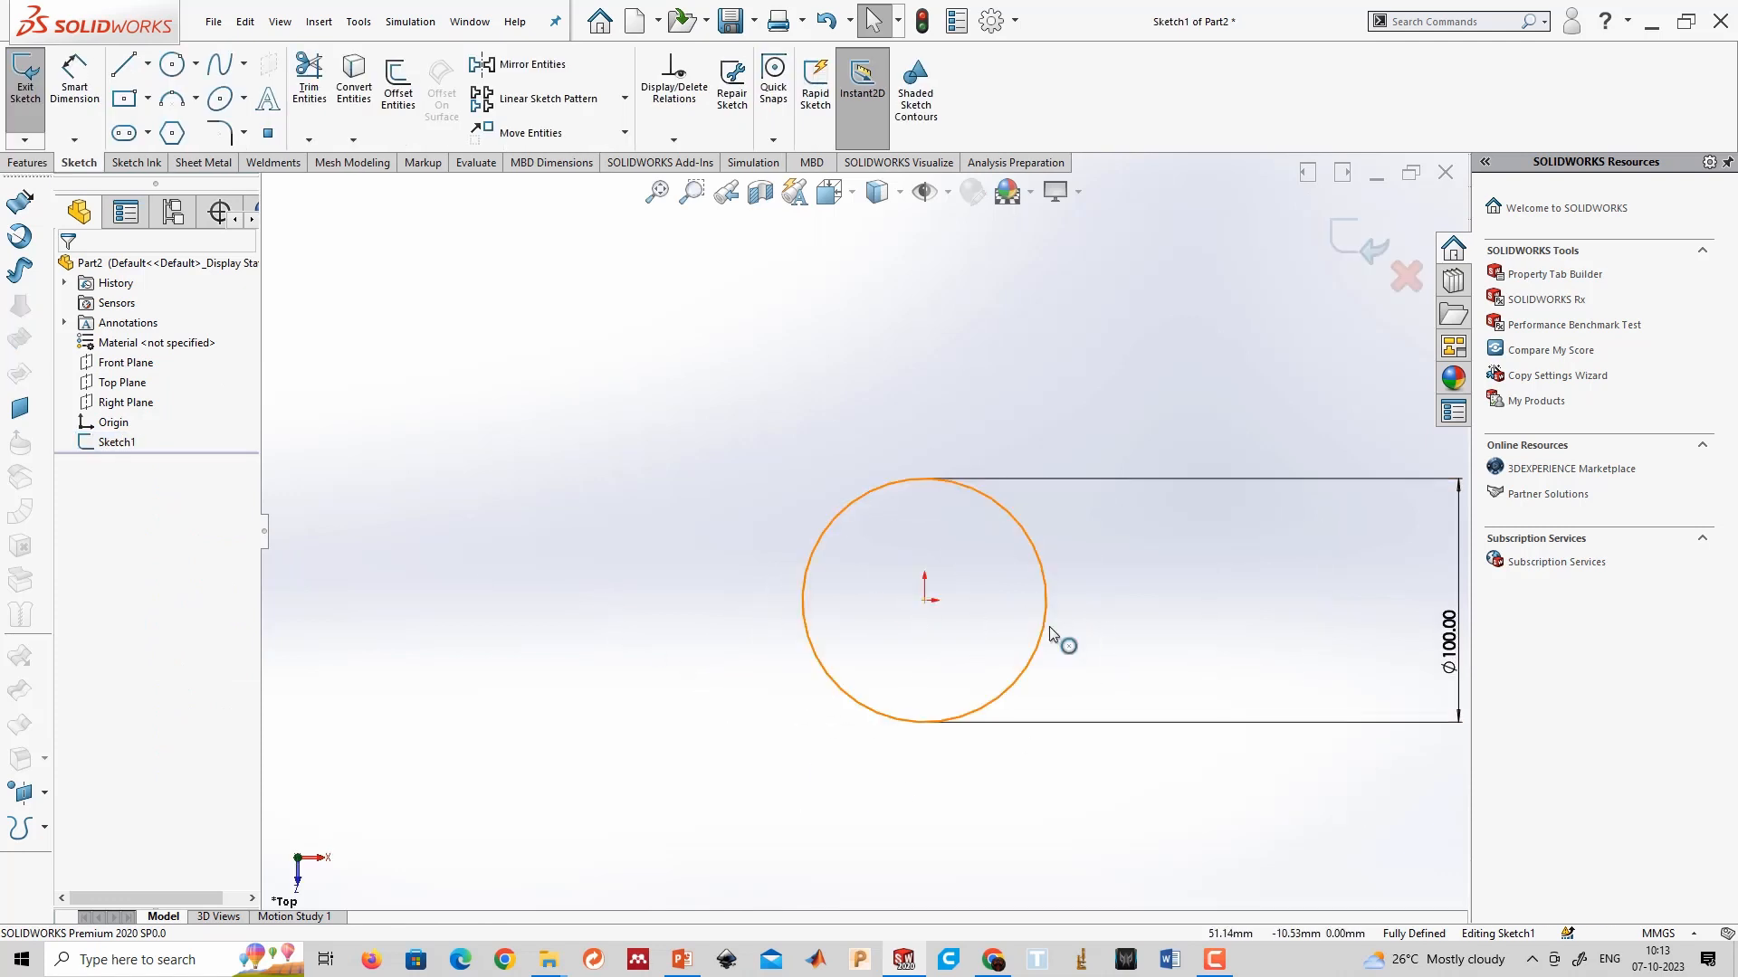
pyautogui.click(1048, 614)
pyautogui.press('Delete')
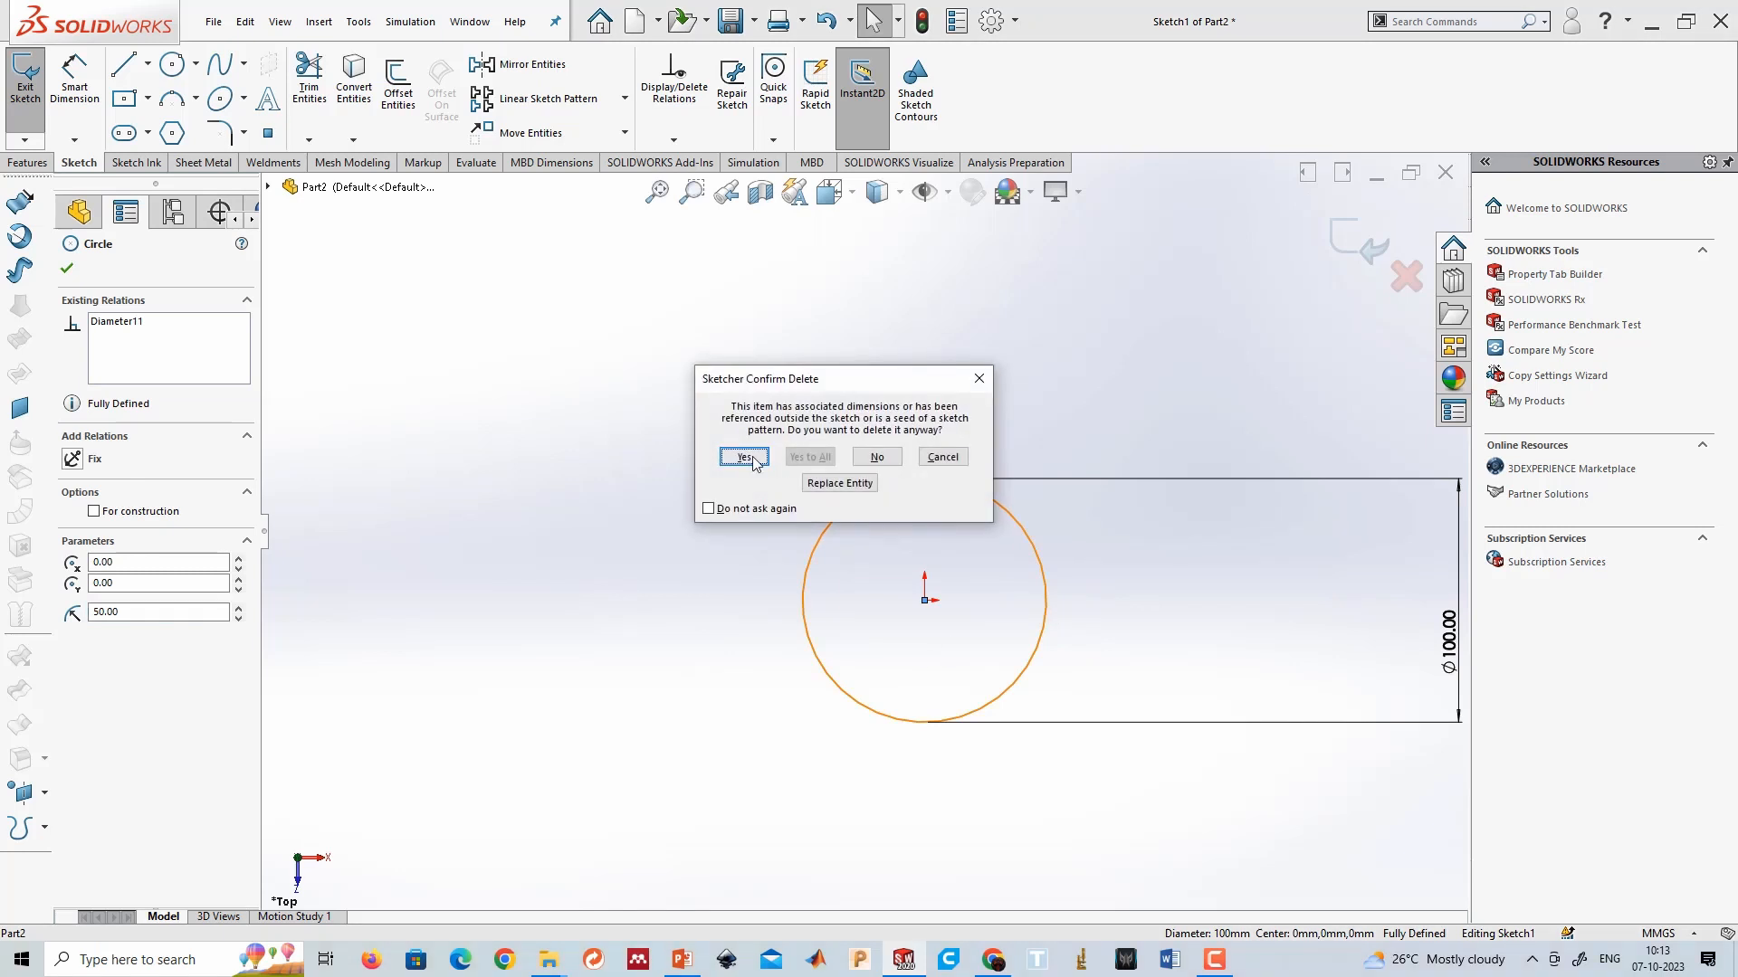
pyautogui.click(735, 454)
# Sketch a closed four-sided profile from the origin with a vertical side about 137 mm and a top edge about 57 mm, and exit the sketch.
pyautogui.click(124, 64)
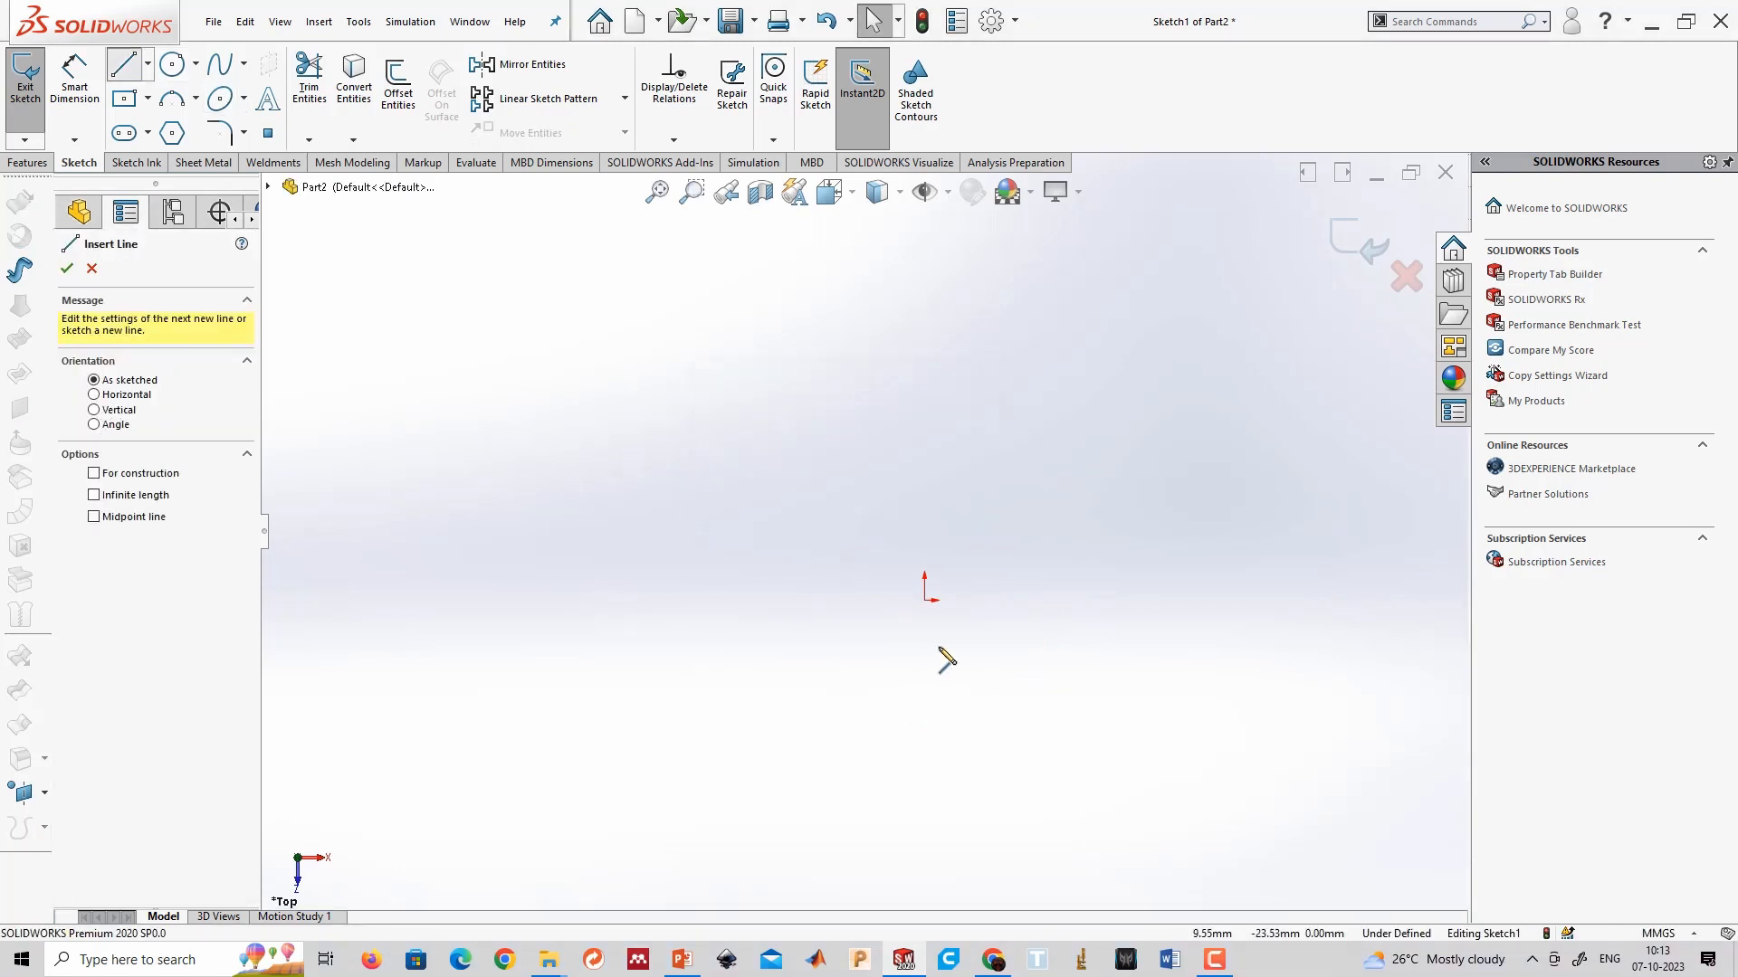
pyautogui.click(924, 600)
pyautogui.click(692, 529)
pyautogui.click(786, 265)
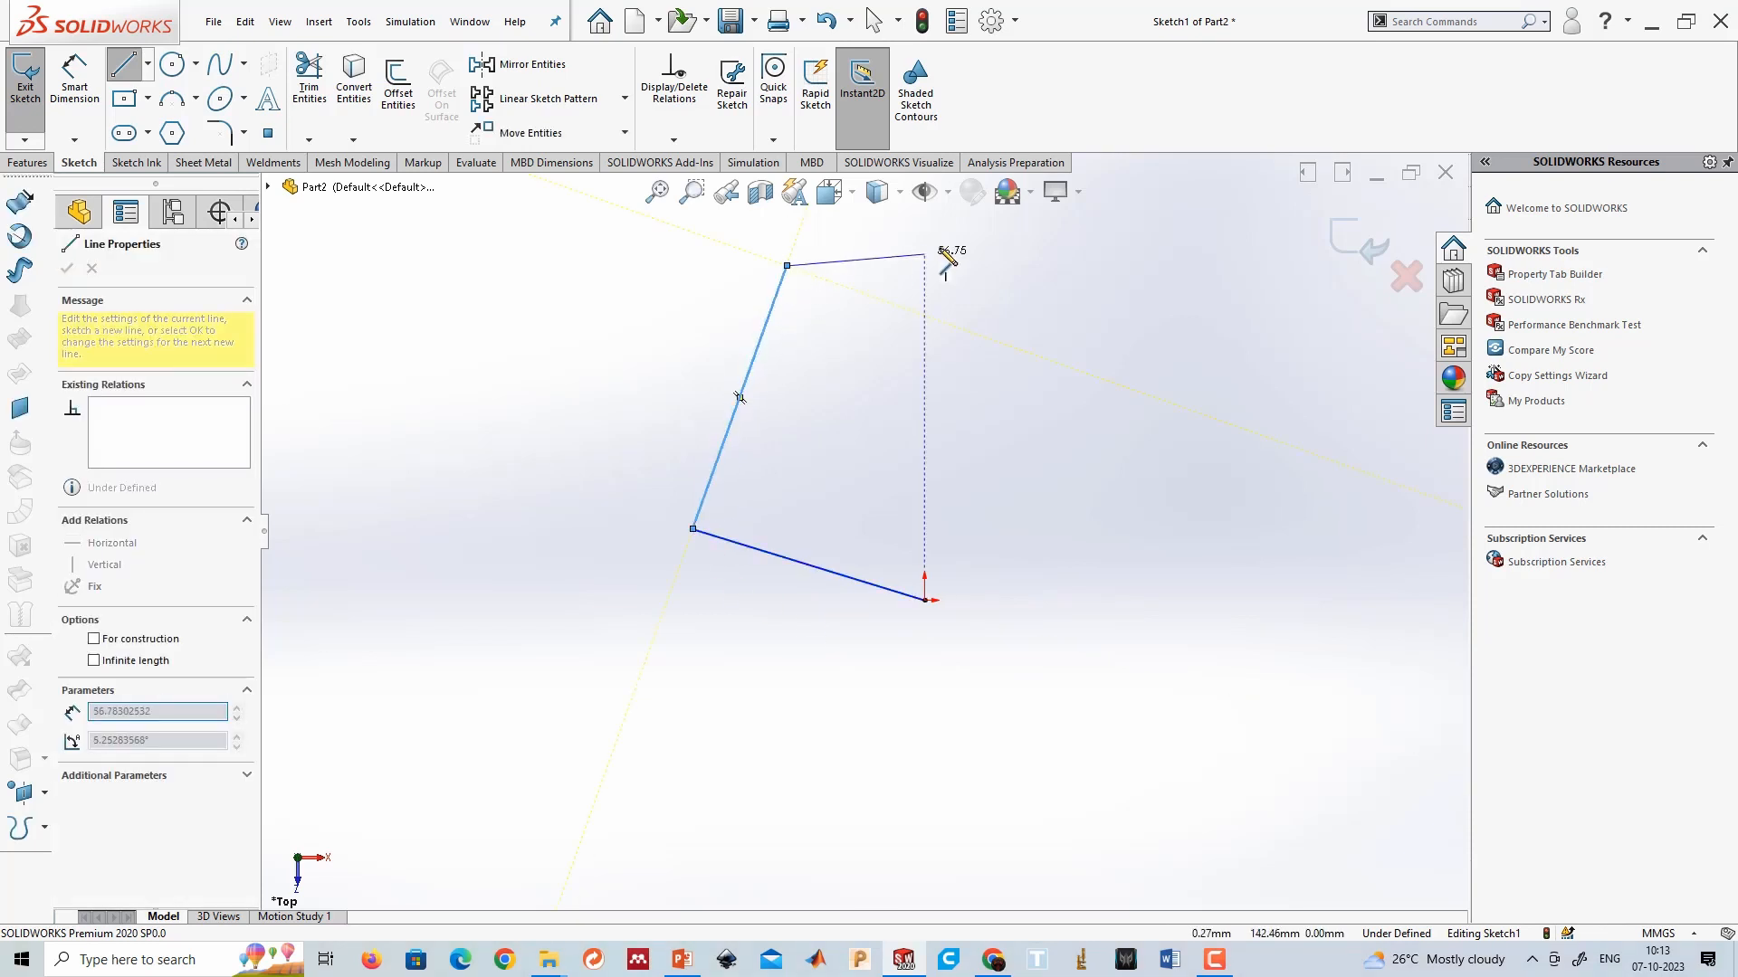
pyautogui.click(924, 265)
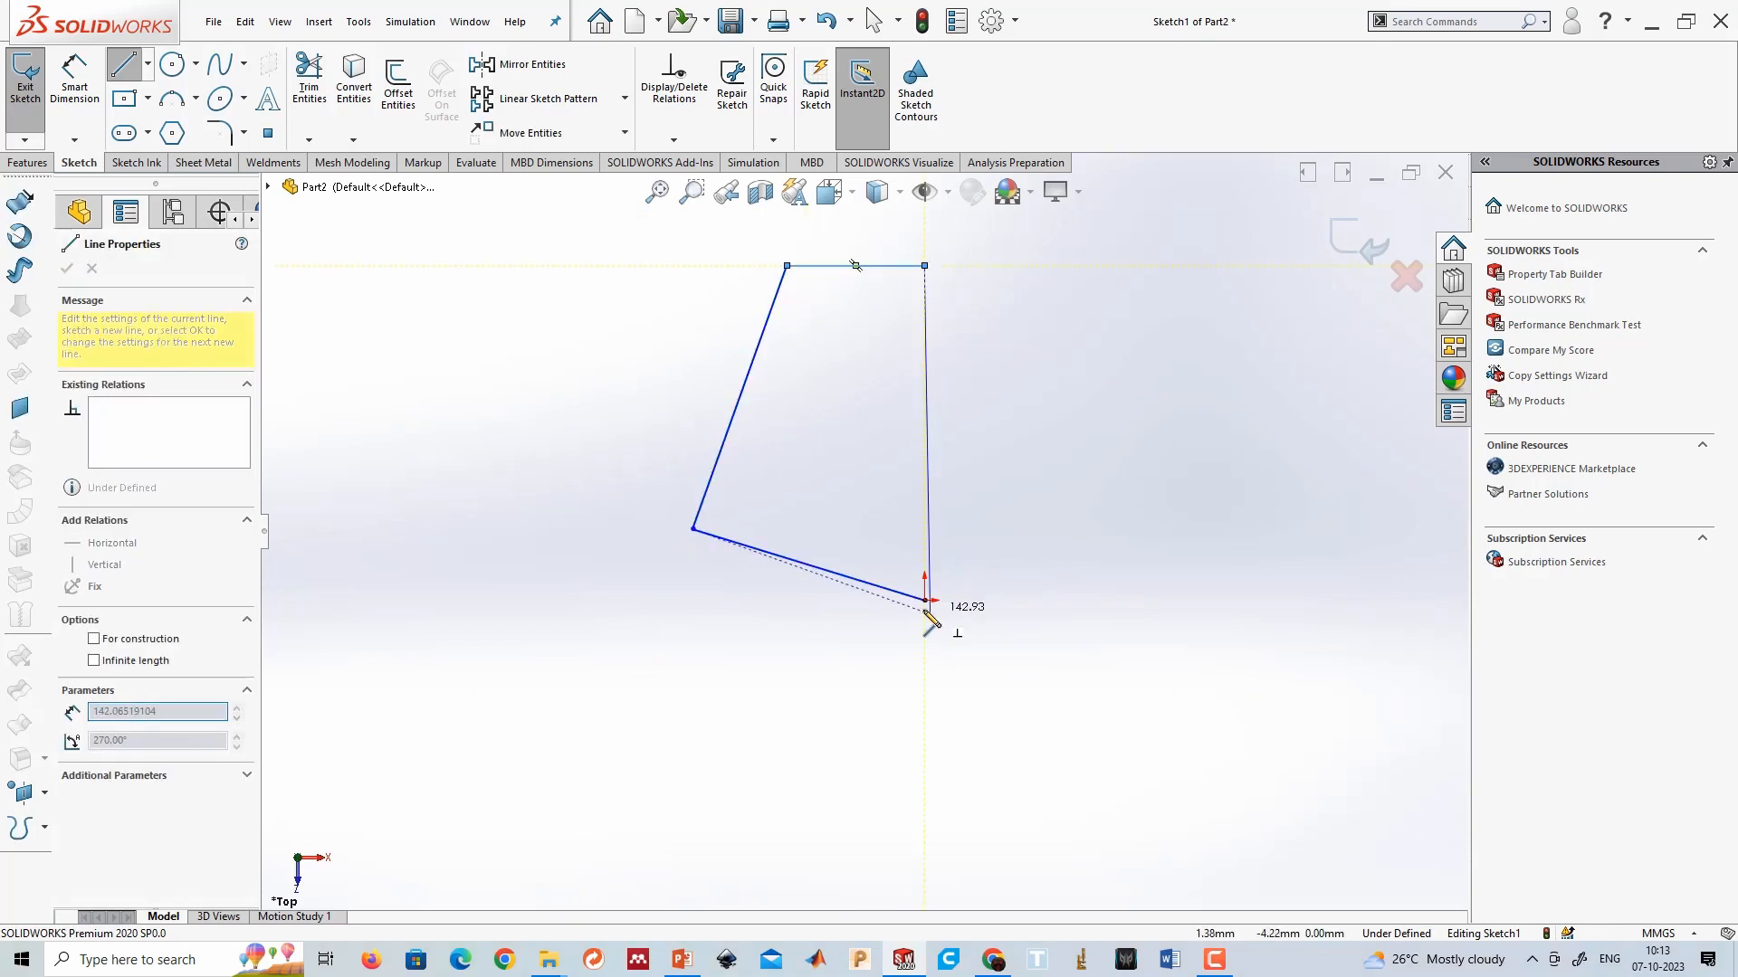
pyautogui.click(924, 600)
pyautogui.press('Escape')
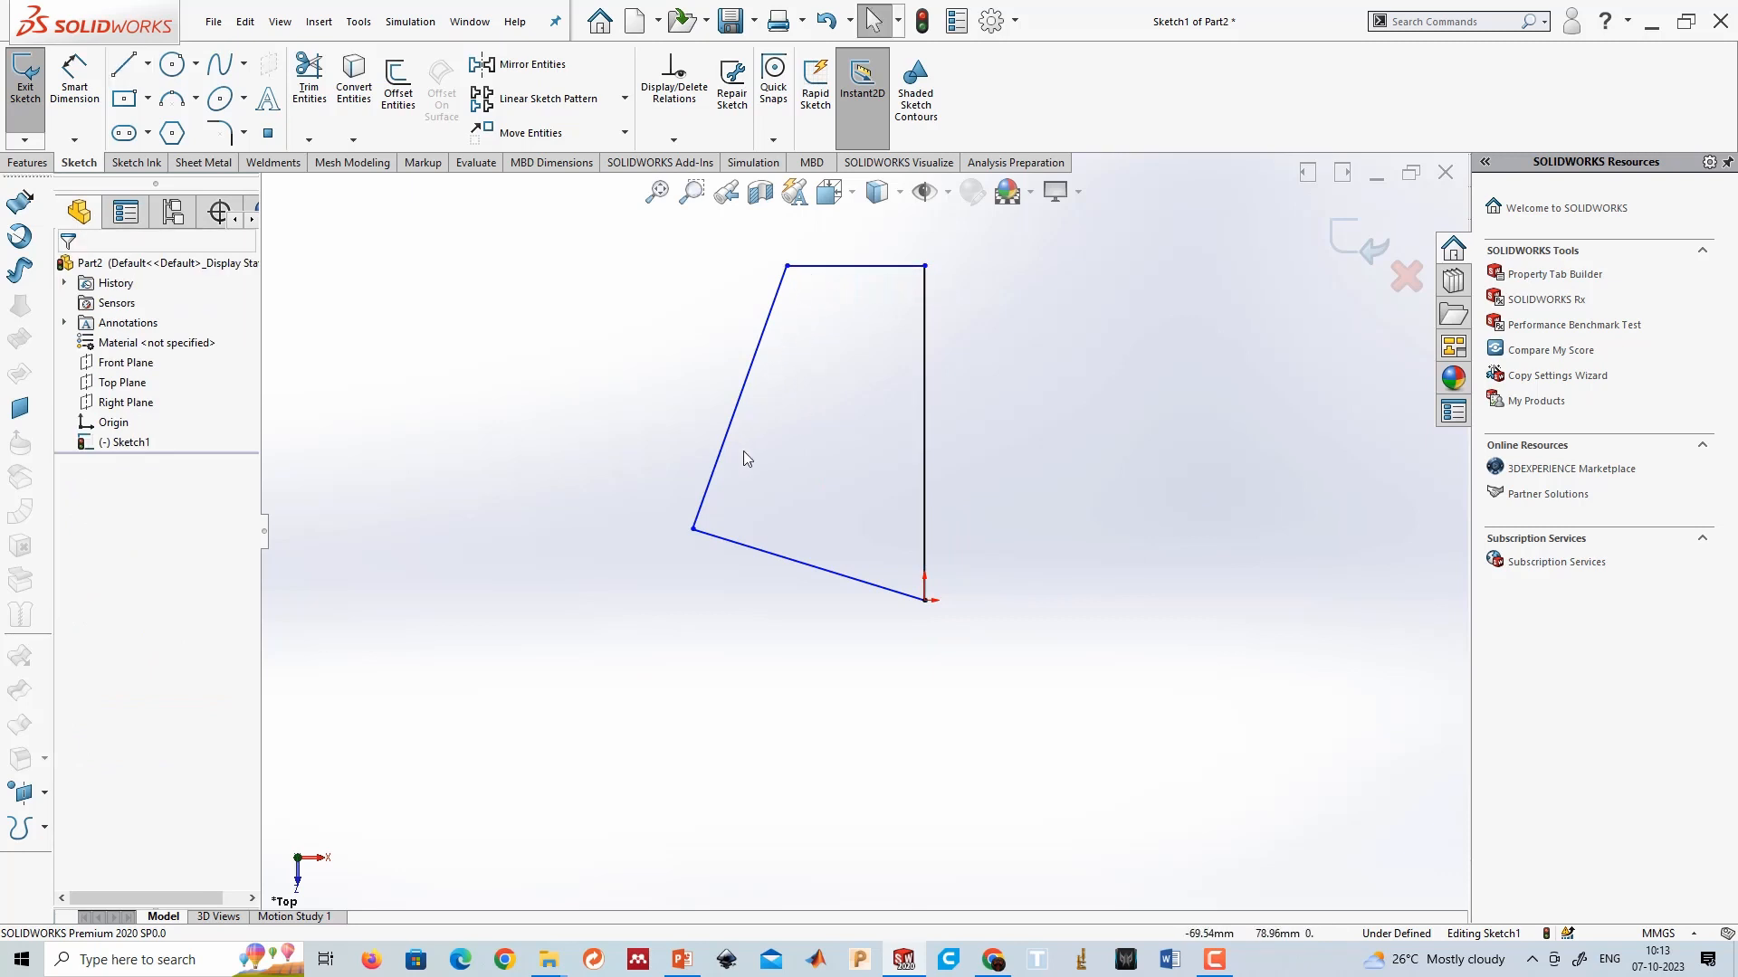
pyautogui.click(926, 355)
pyautogui.press('Escape')
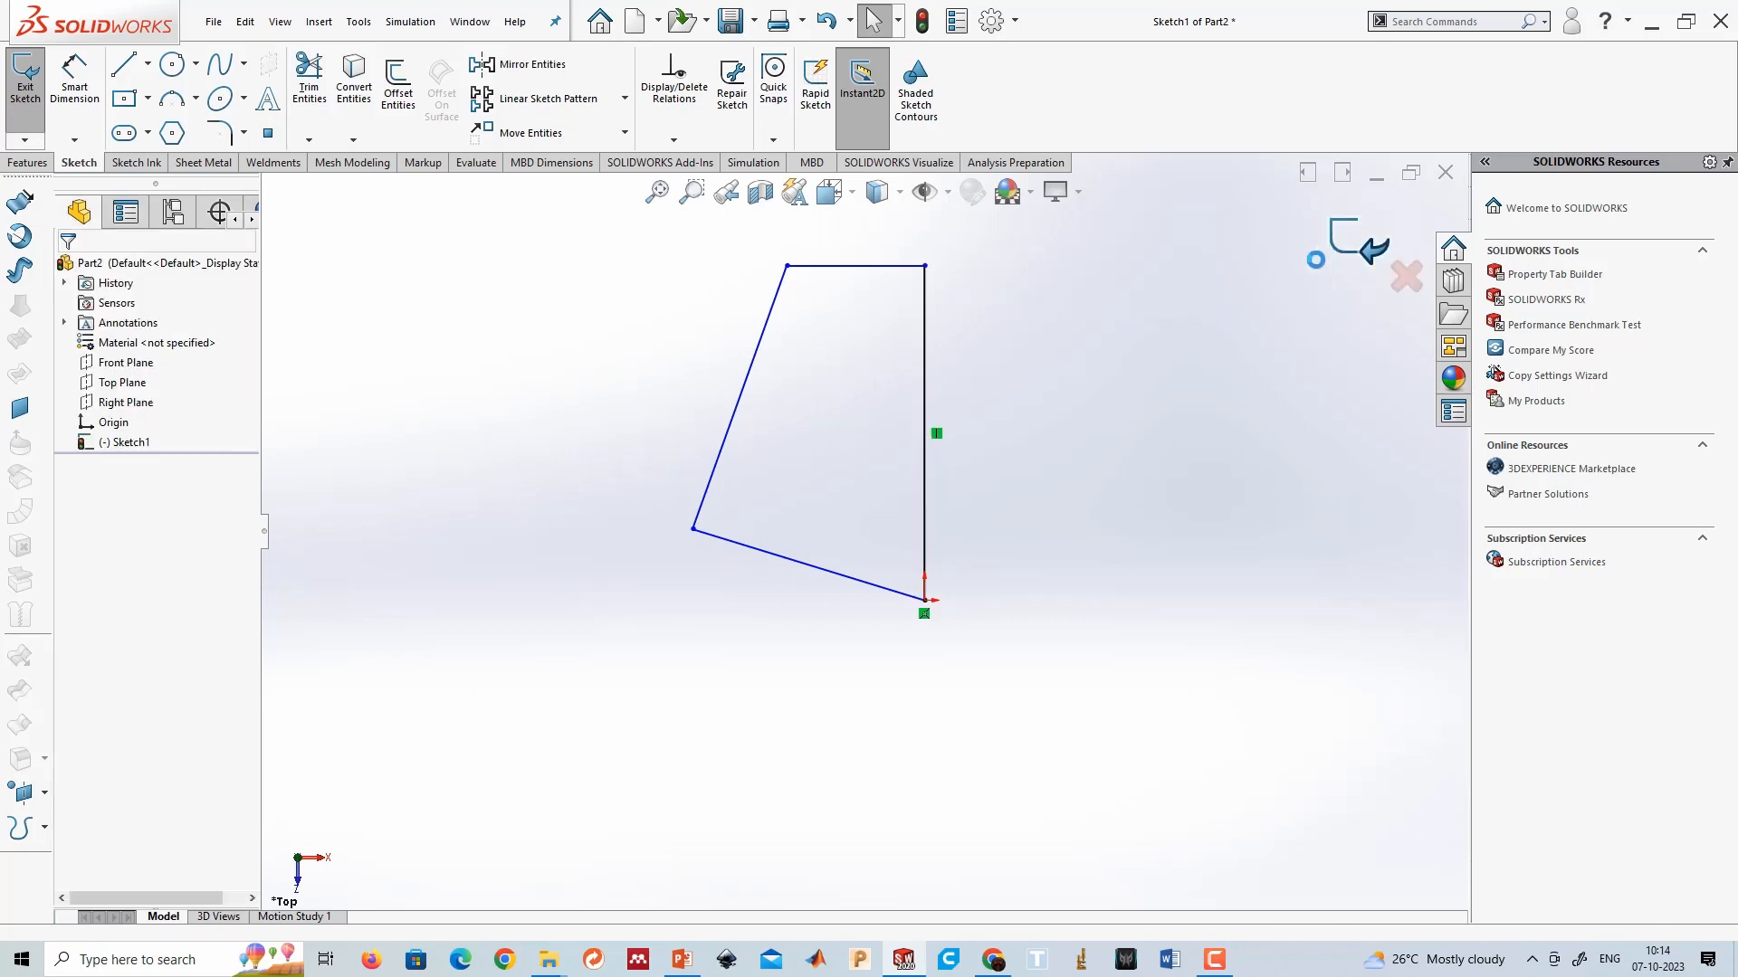
pyautogui.click(1351, 249)
# Revolve the four-sided Sketch1 profile 360 degrees about its vertical side.
pyautogui.click(91, 99)
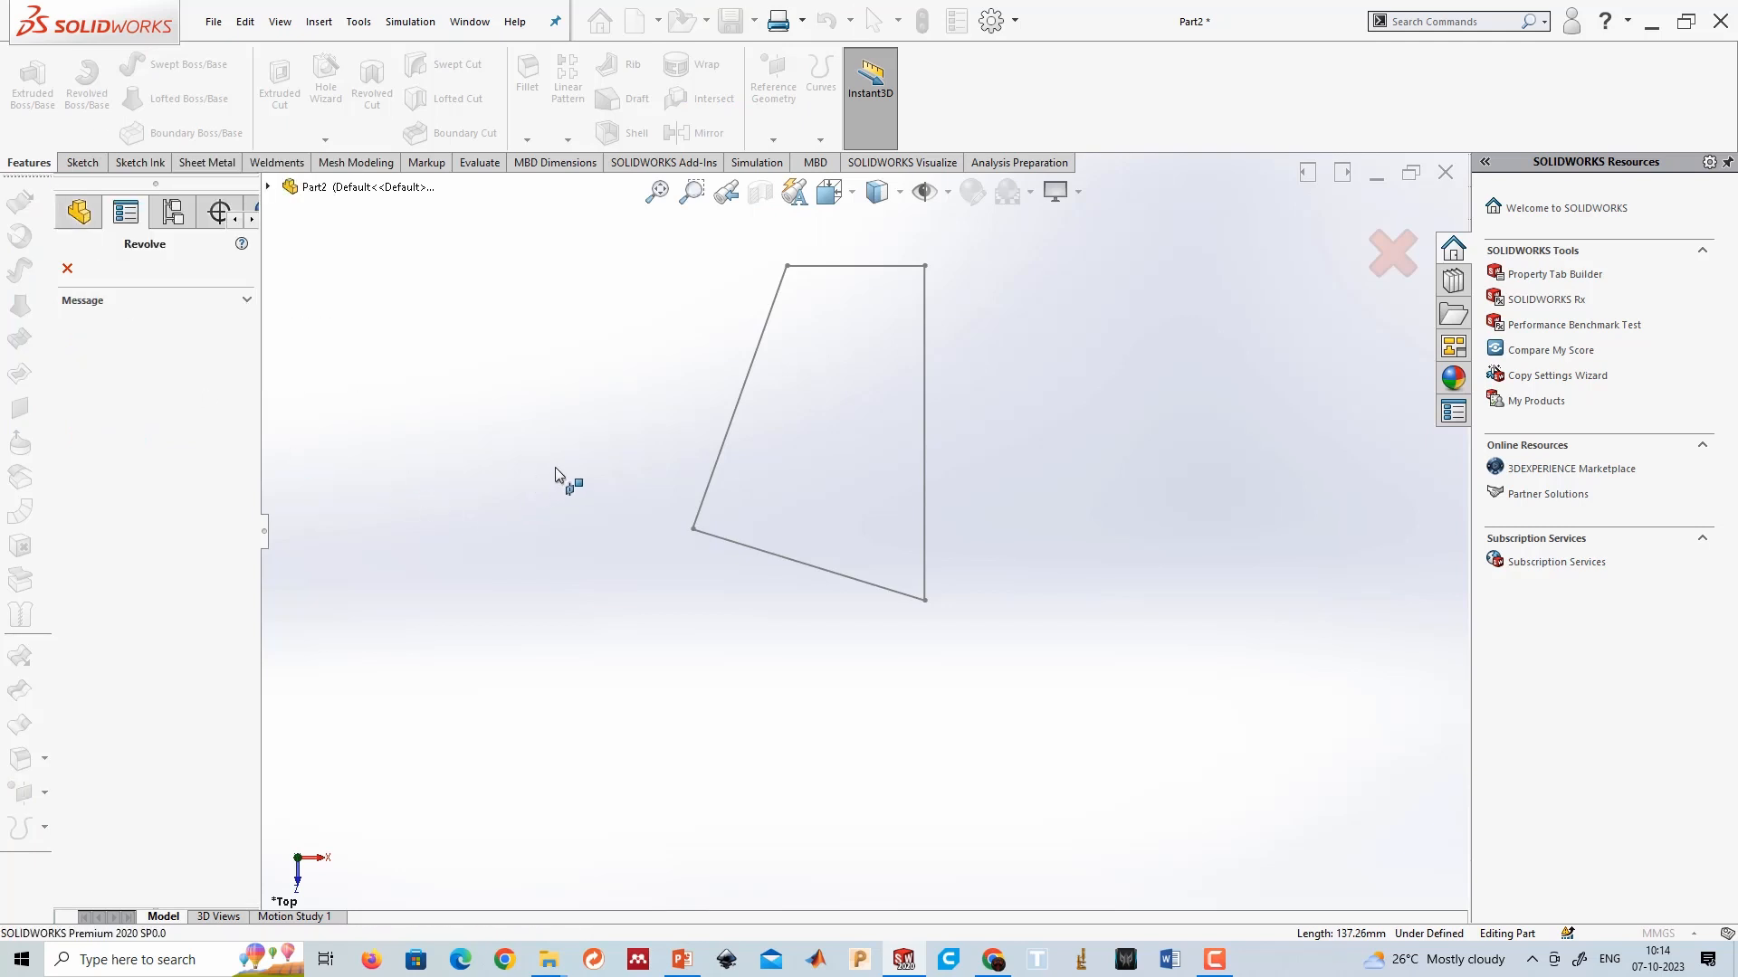
pyautogui.click(67, 269)
pyautogui.click(131, 443)
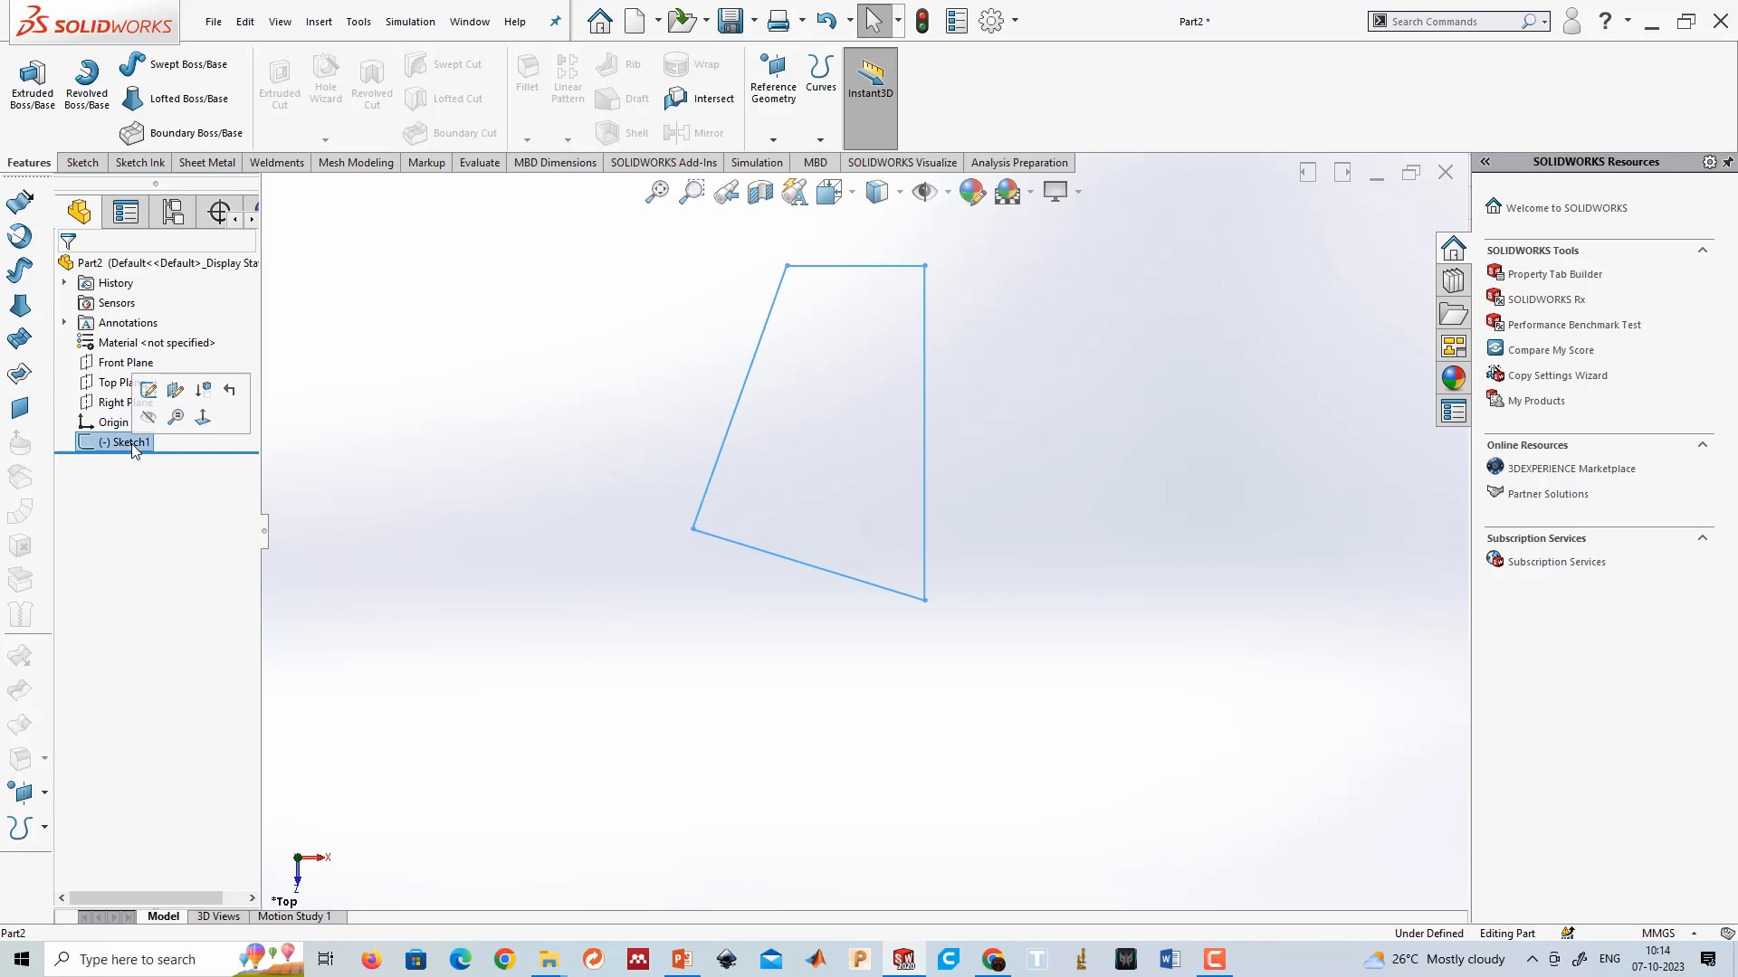
pyautogui.click(87, 86)
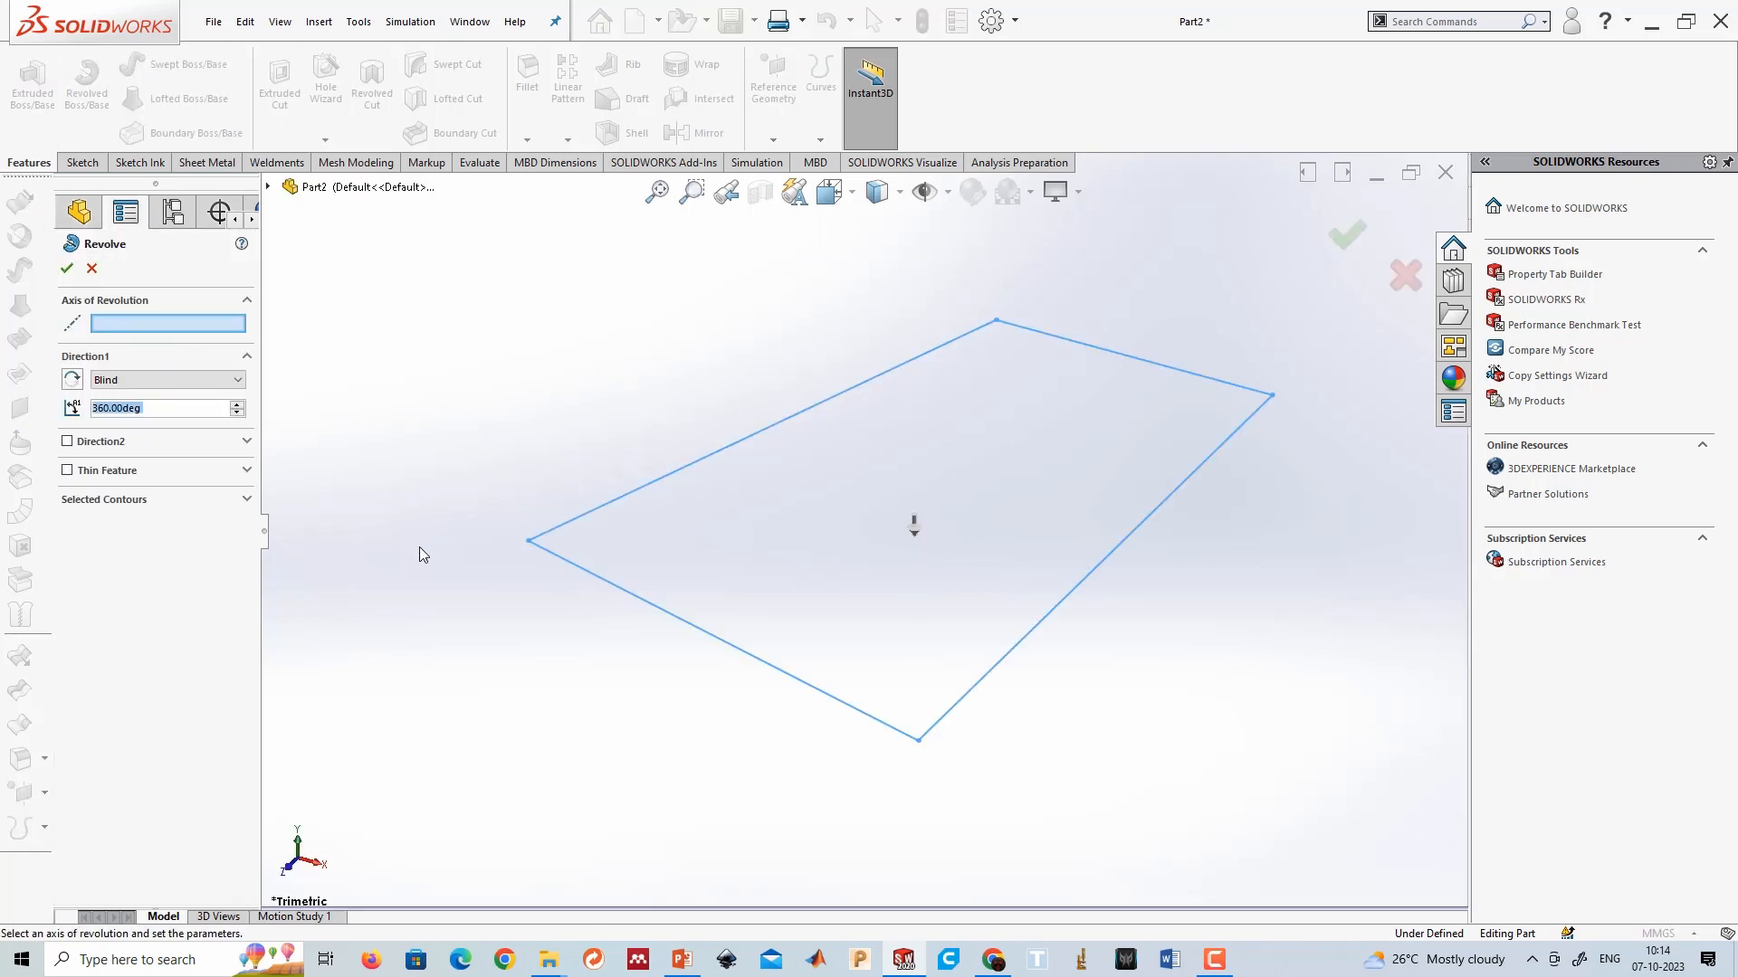
pyautogui.click(1041, 623)
pyautogui.click(68, 268)
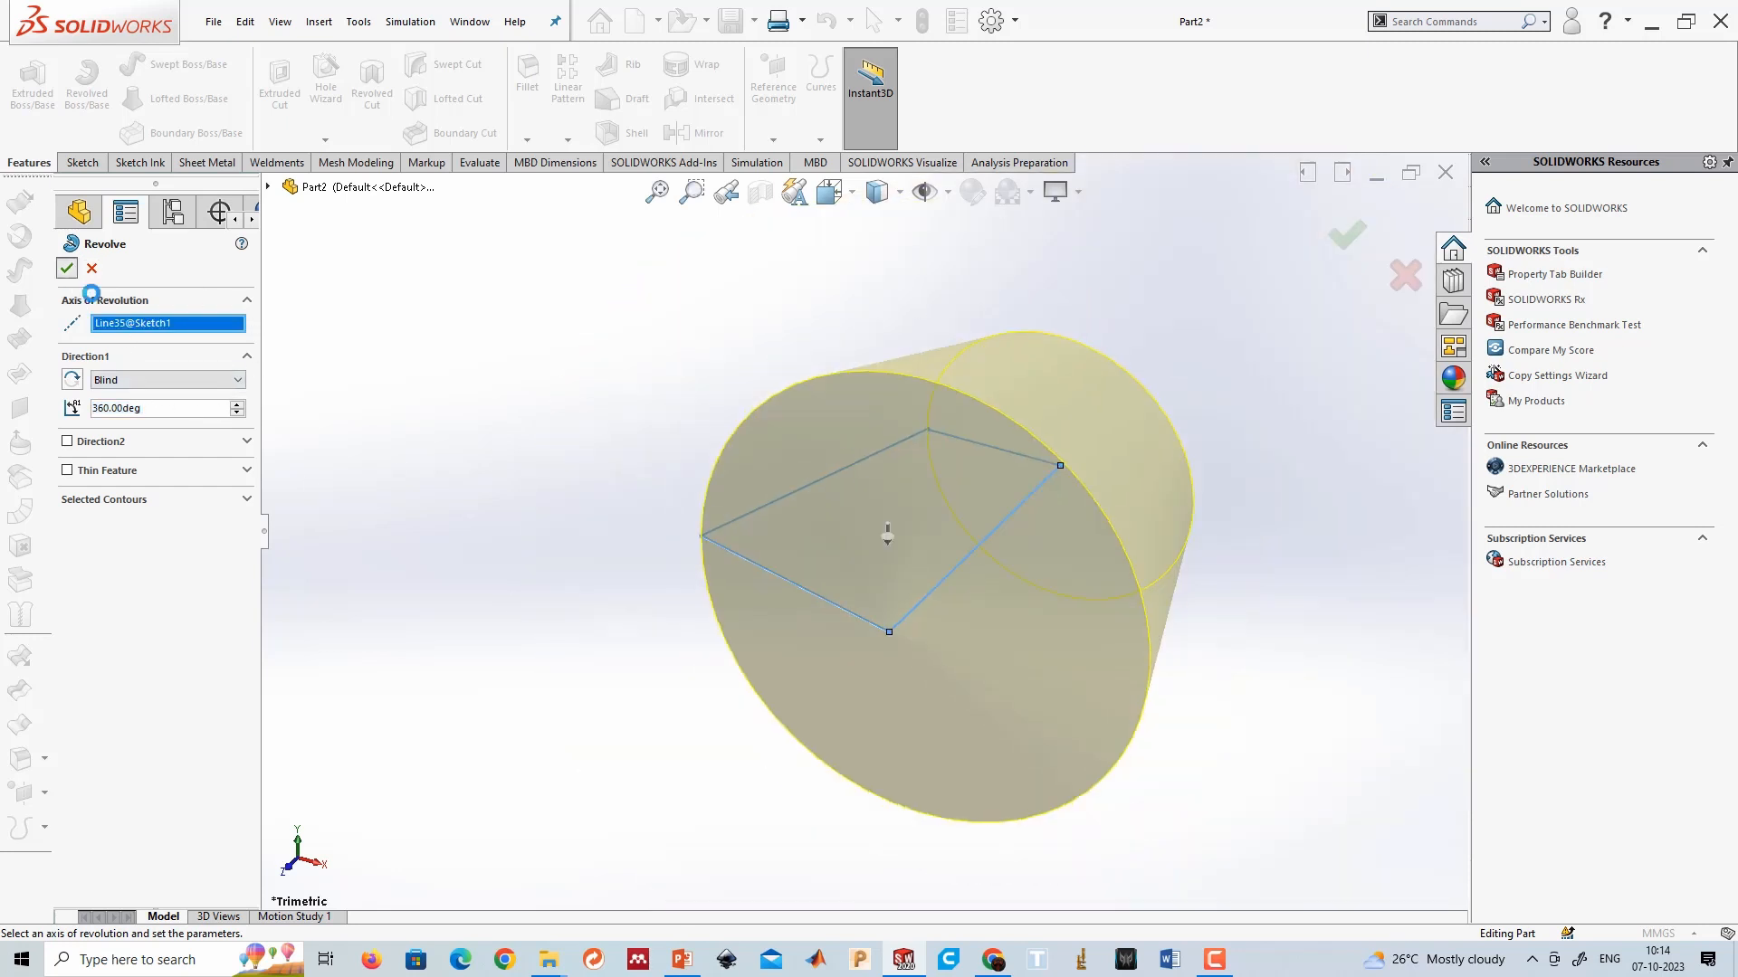
pyautogui.moveTo(856, 366); pyautogui.dragTo(901, 480, button='middle')
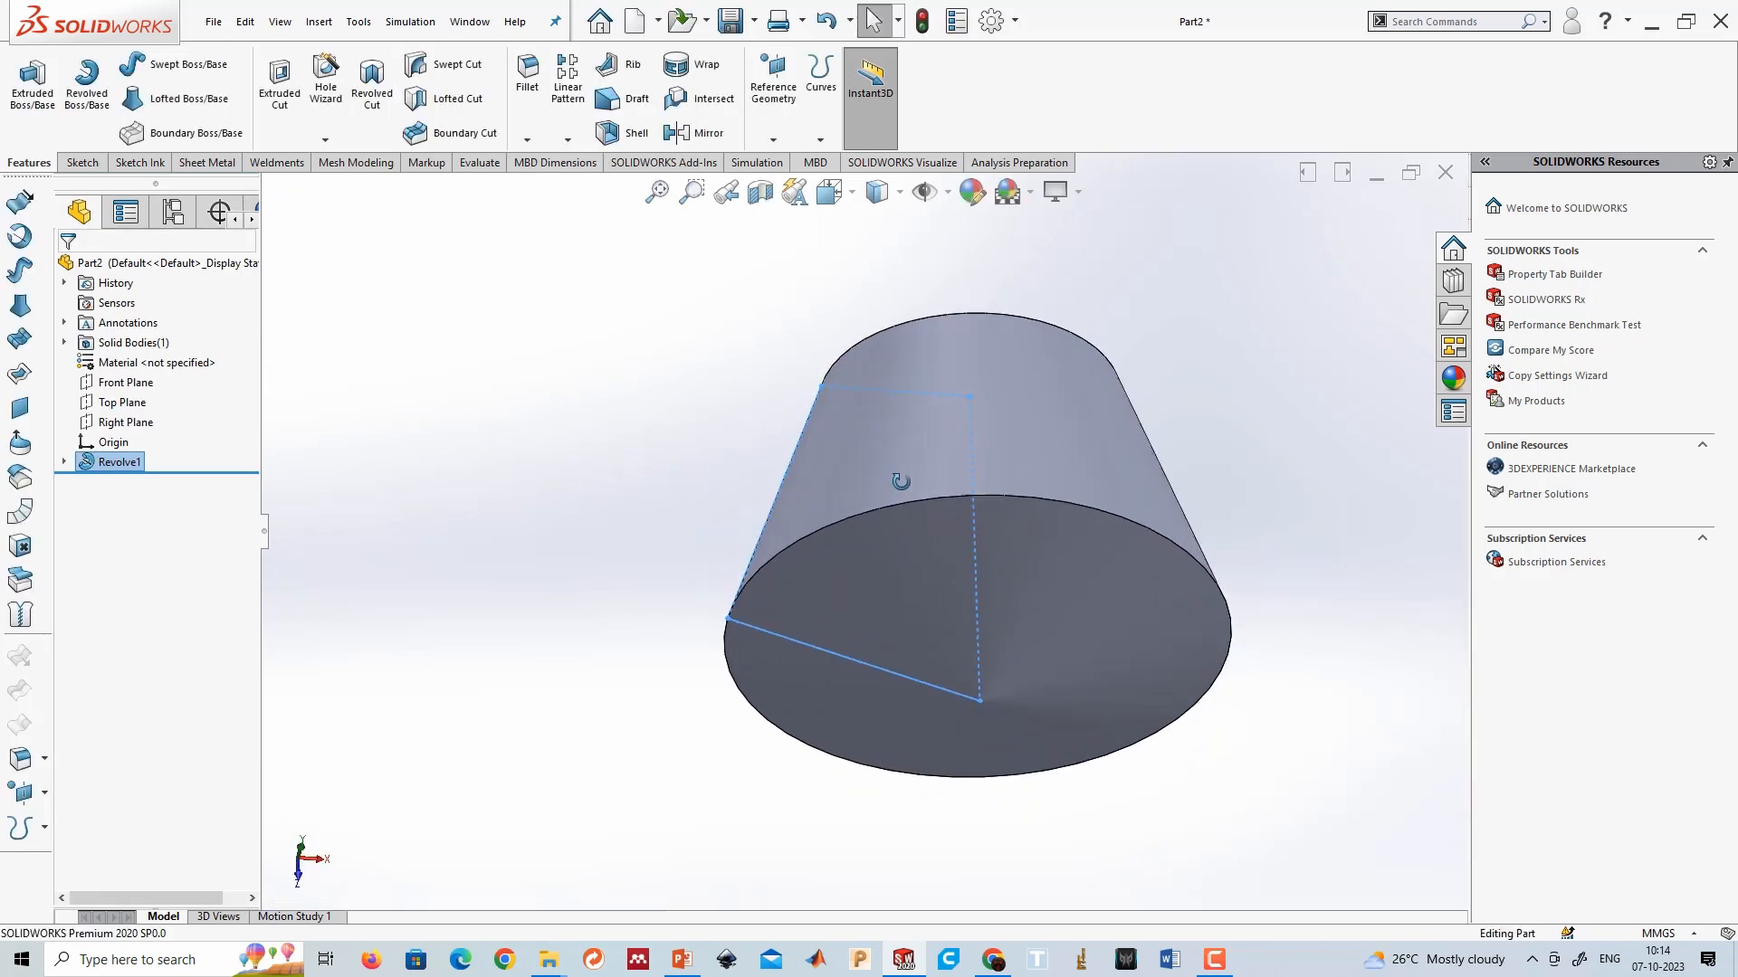
# Delete the revolved solid and its profile sketch, Sketch1.
pyautogui.rightClick(120, 463)
pyautogui.click(178, 578)
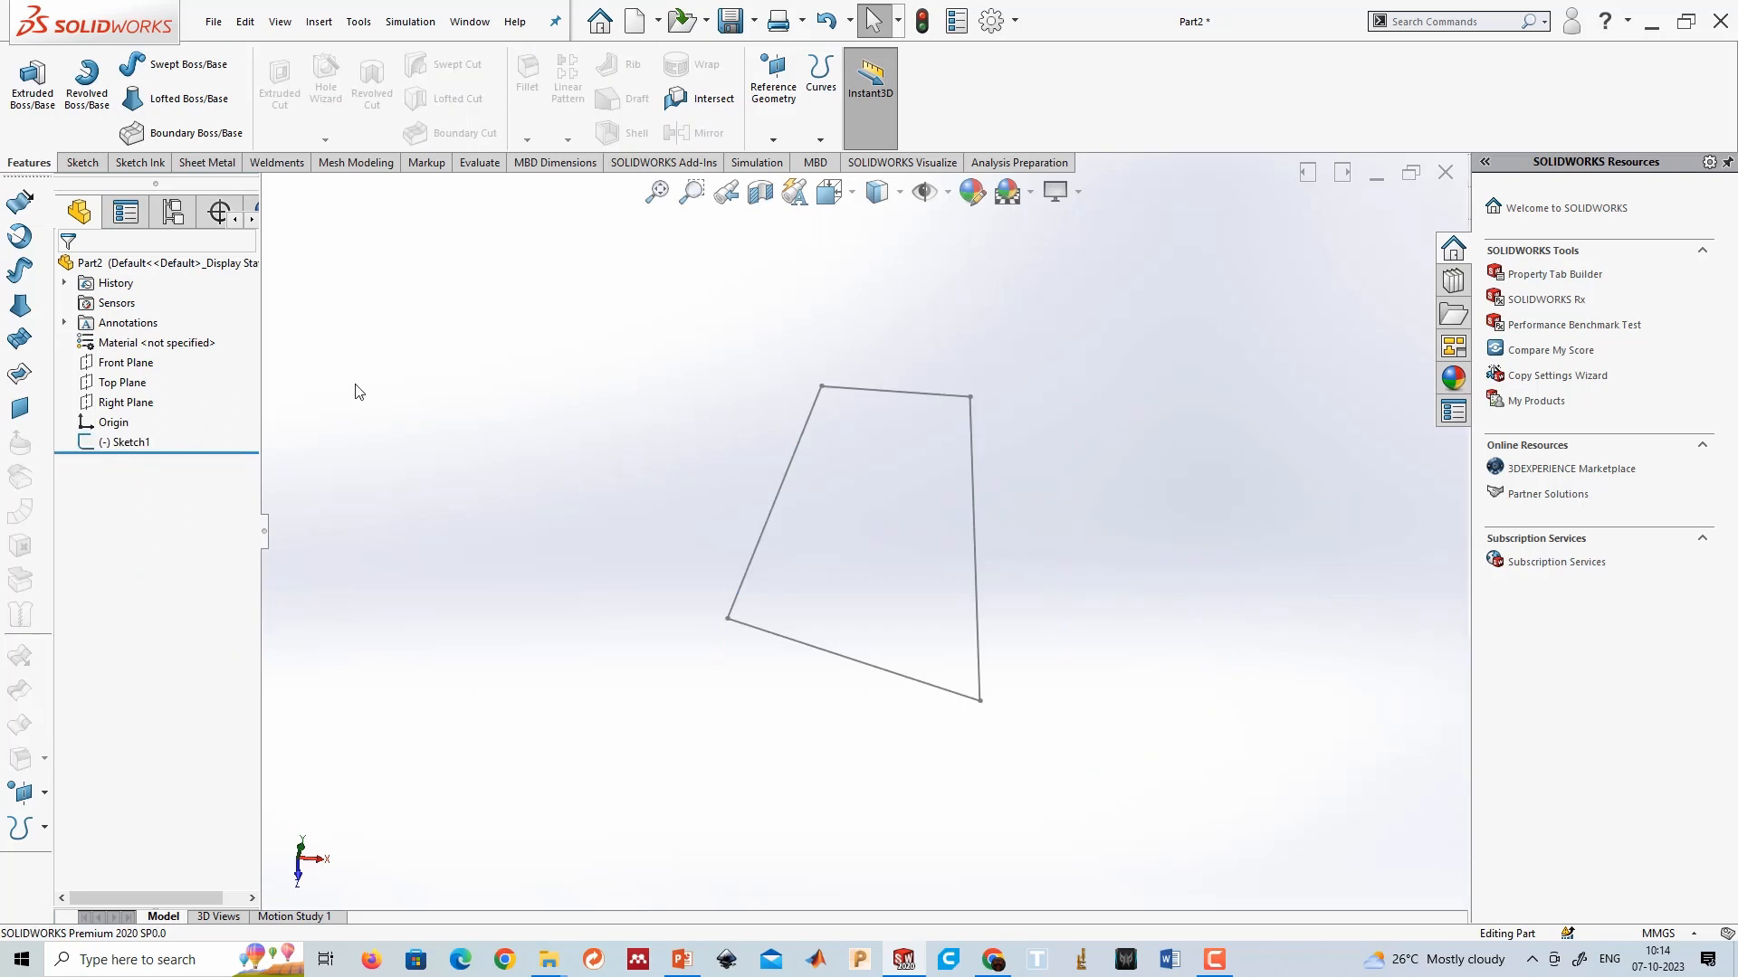
pyautogui.rightClick(118, 443)
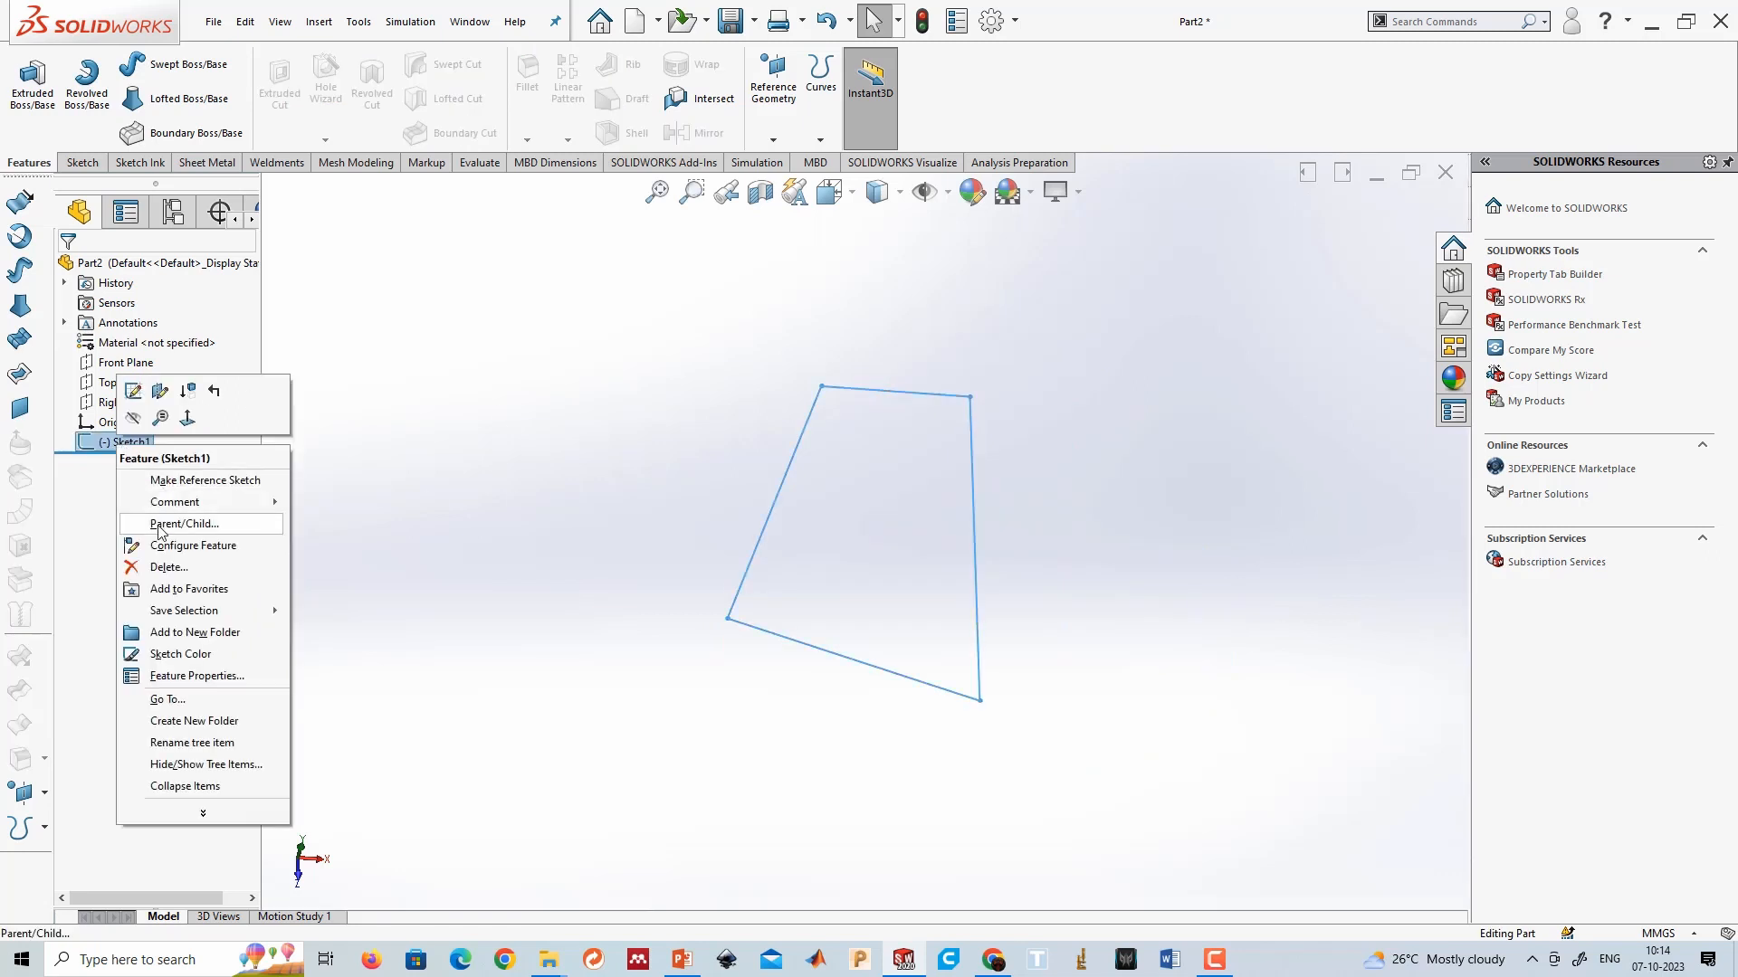
pyautogui.click(166, 577)
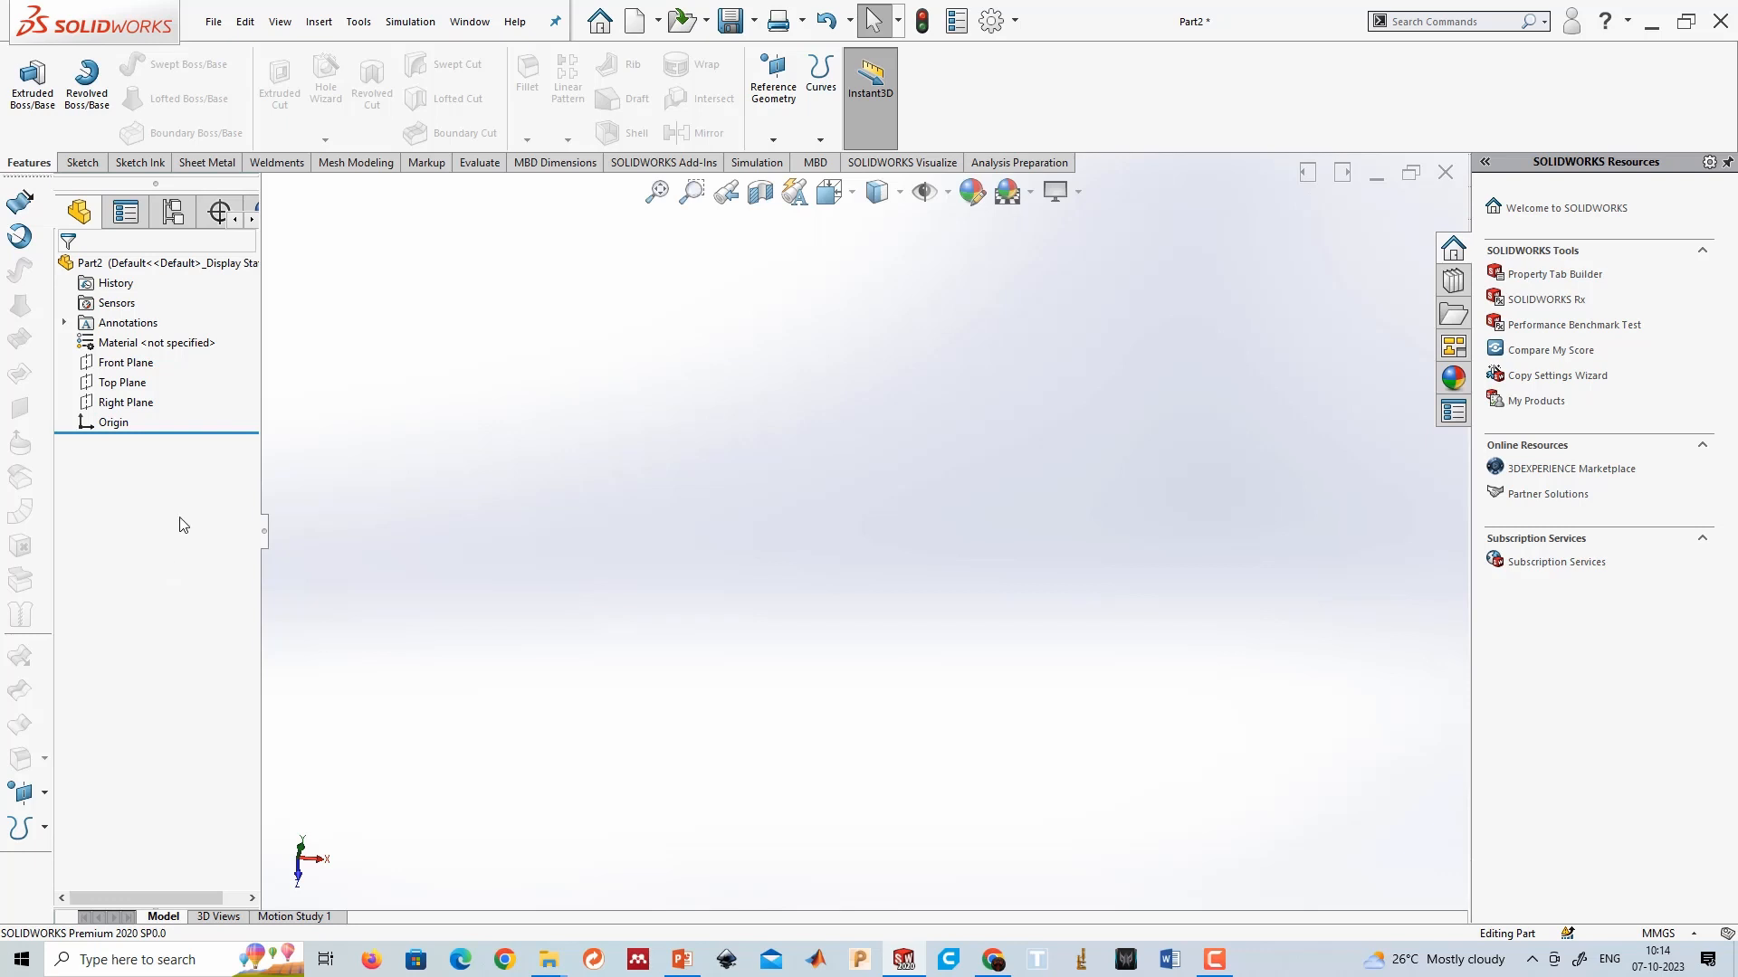
# Sketch a circle of about 40 mm radius centred on the origin on the Top Plane, and exit the sketch.
pyautogui.click(131, 382)
pyautogui.click(81, 163)
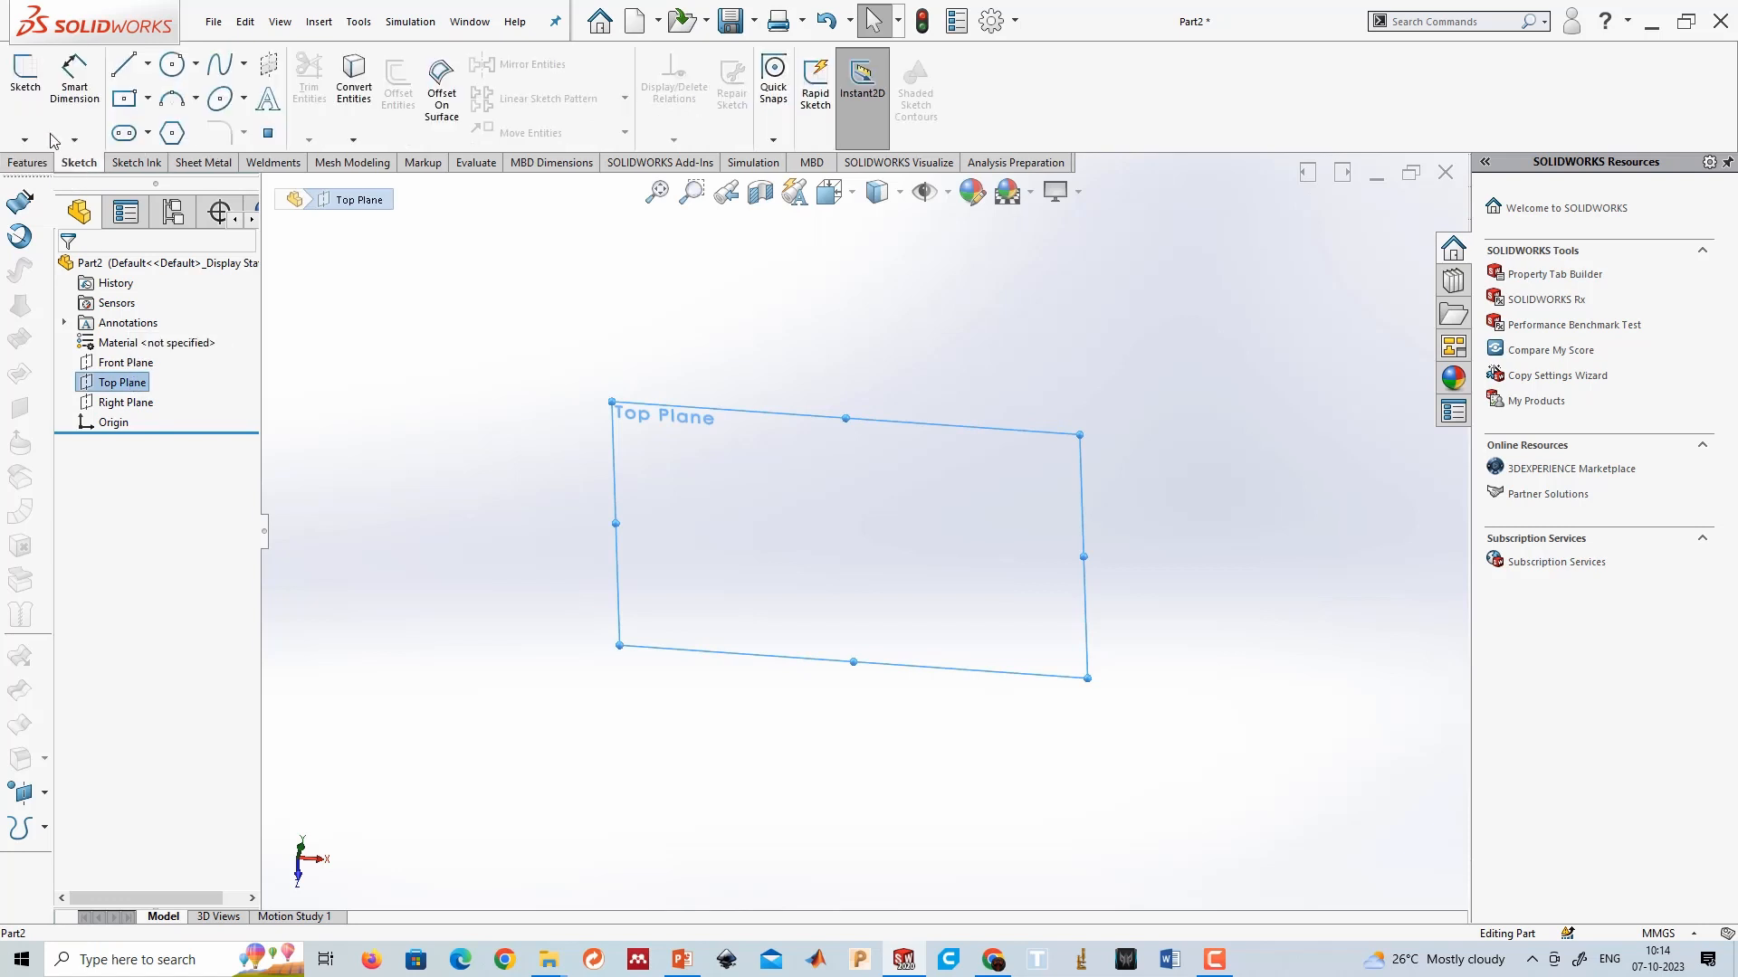
pyautogui.click(25, 90)
pyautogui.click(172, 64)
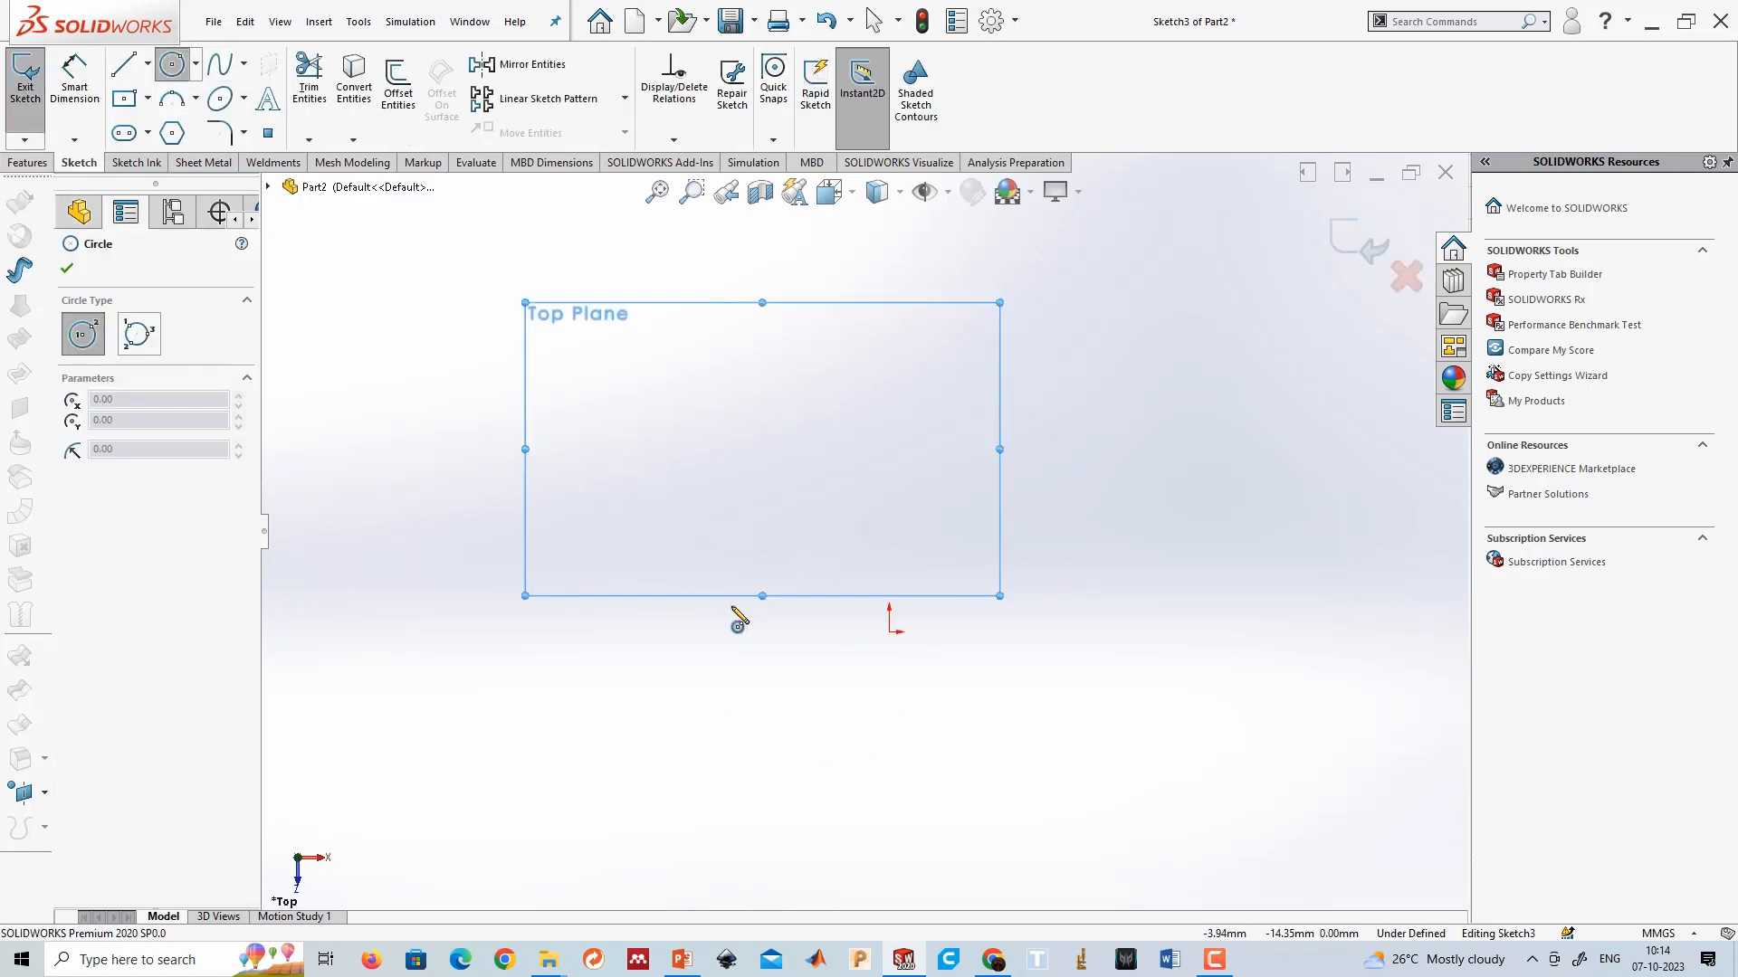
pyautogui.click(124, 98)
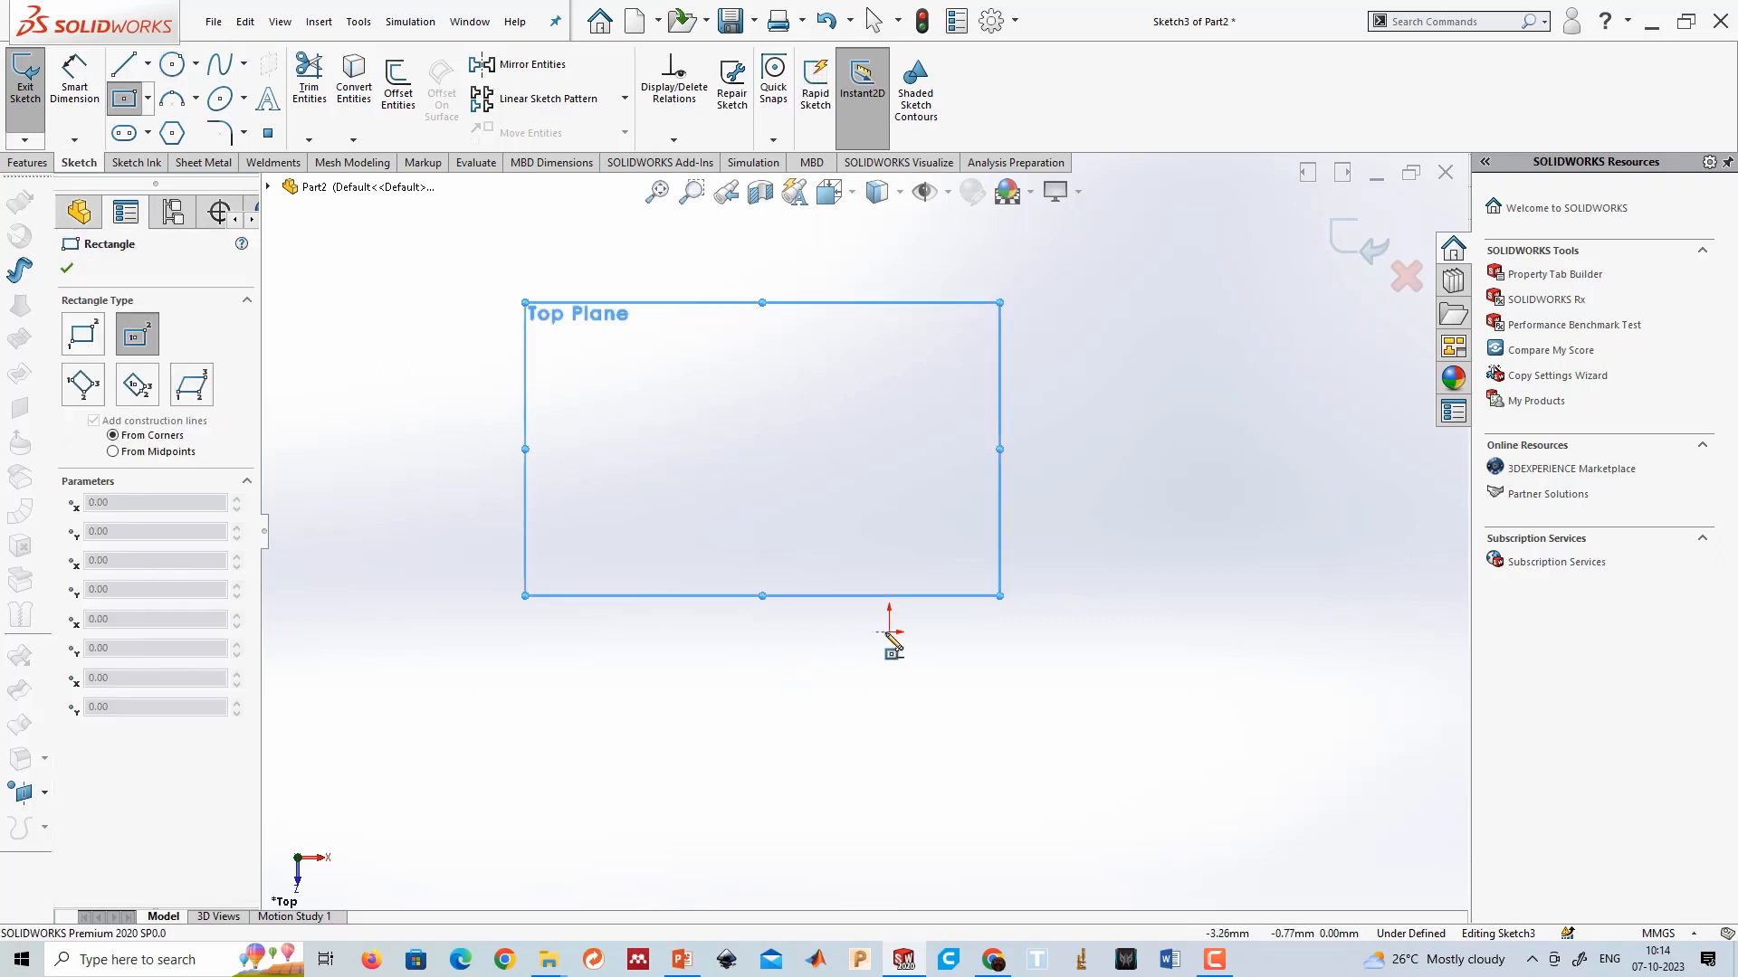
pyautogui.click(172, 63)
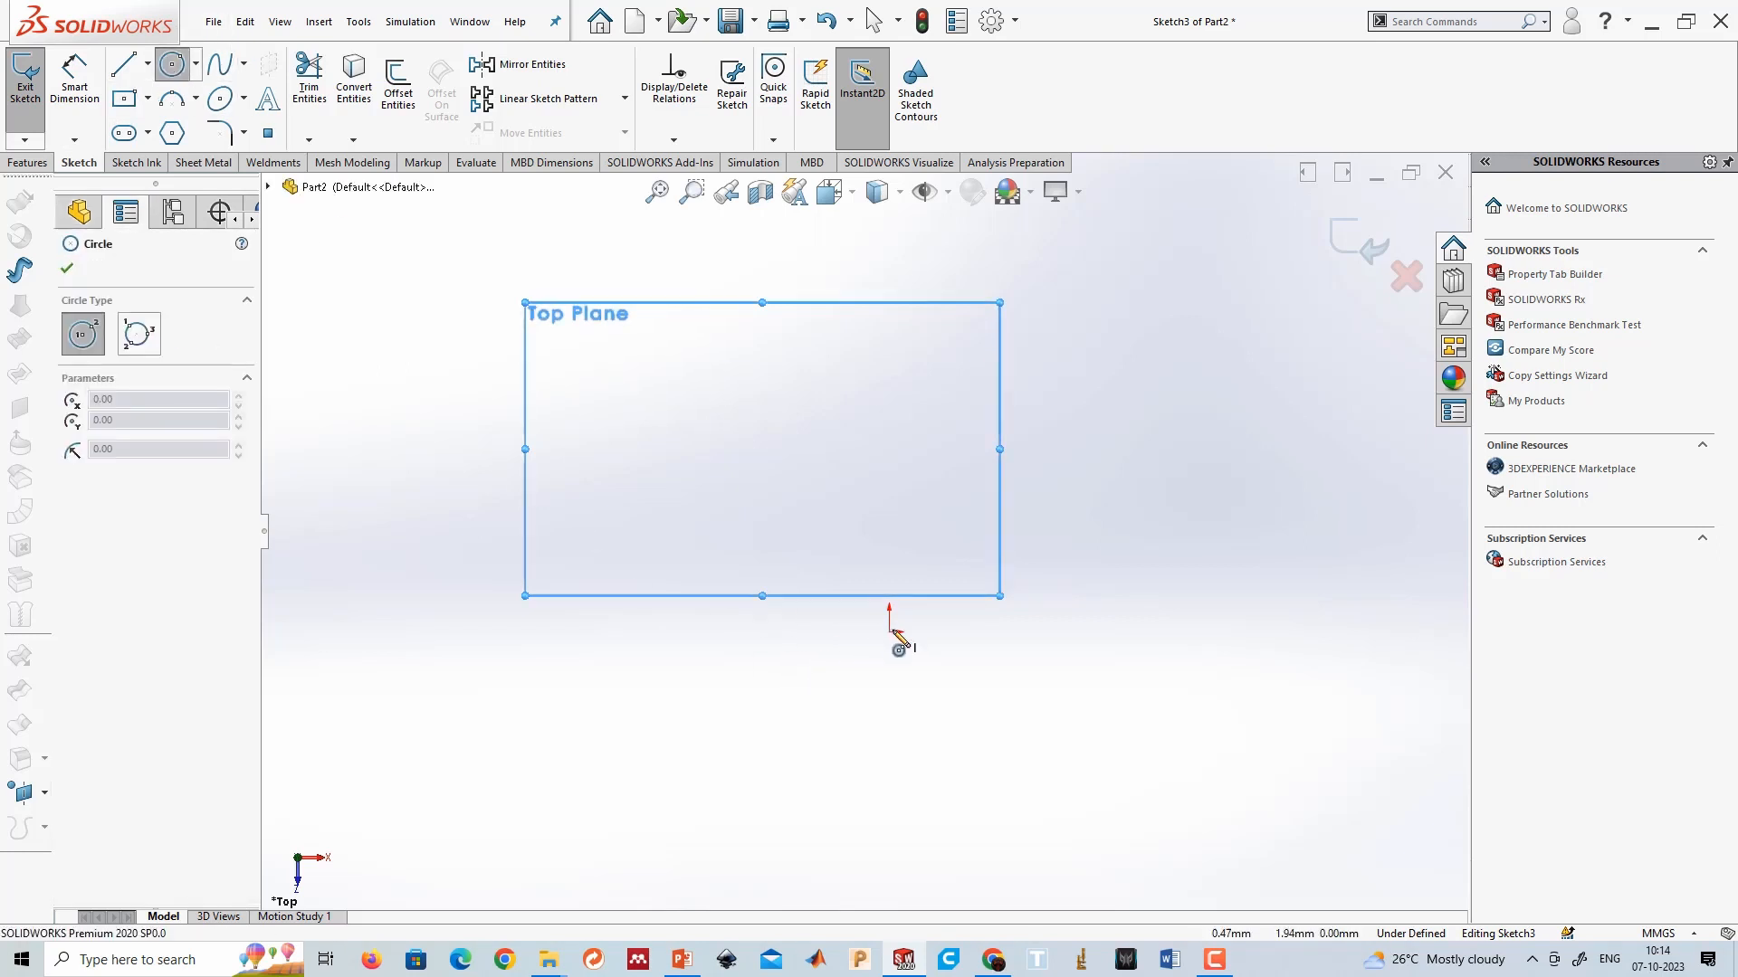
pyautogui.moveTo(892, 632); pyautogui.dragTo(923, 733)
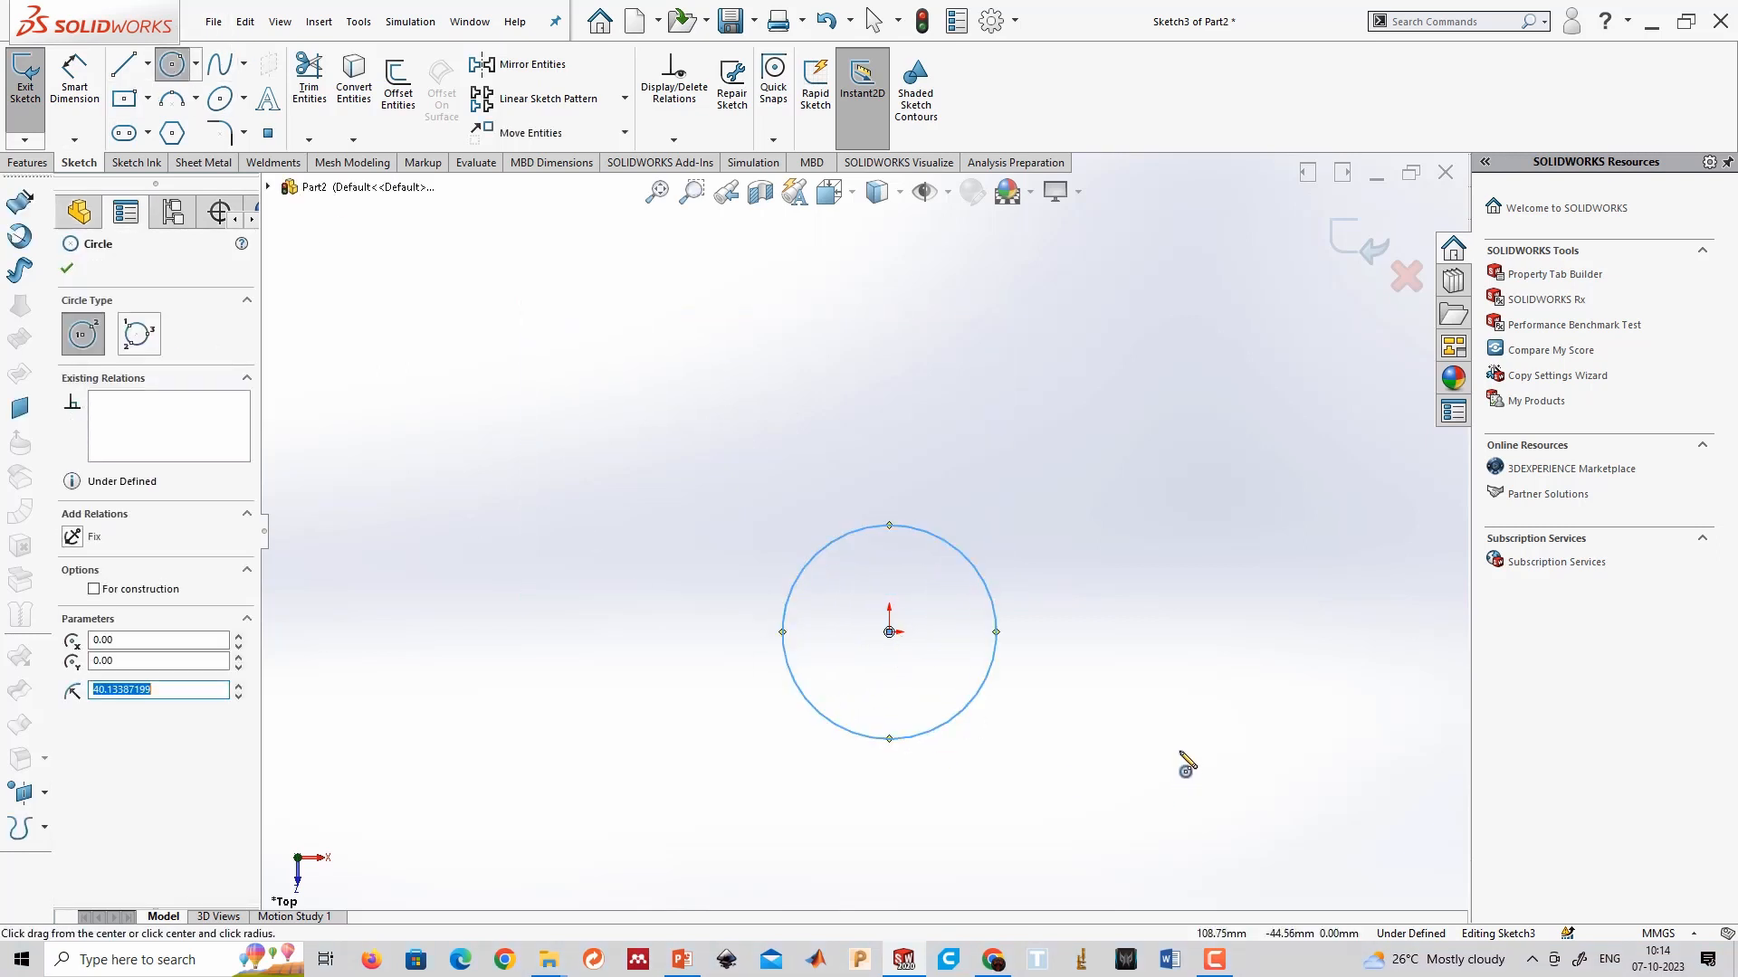
pyautogui.press('Escape')
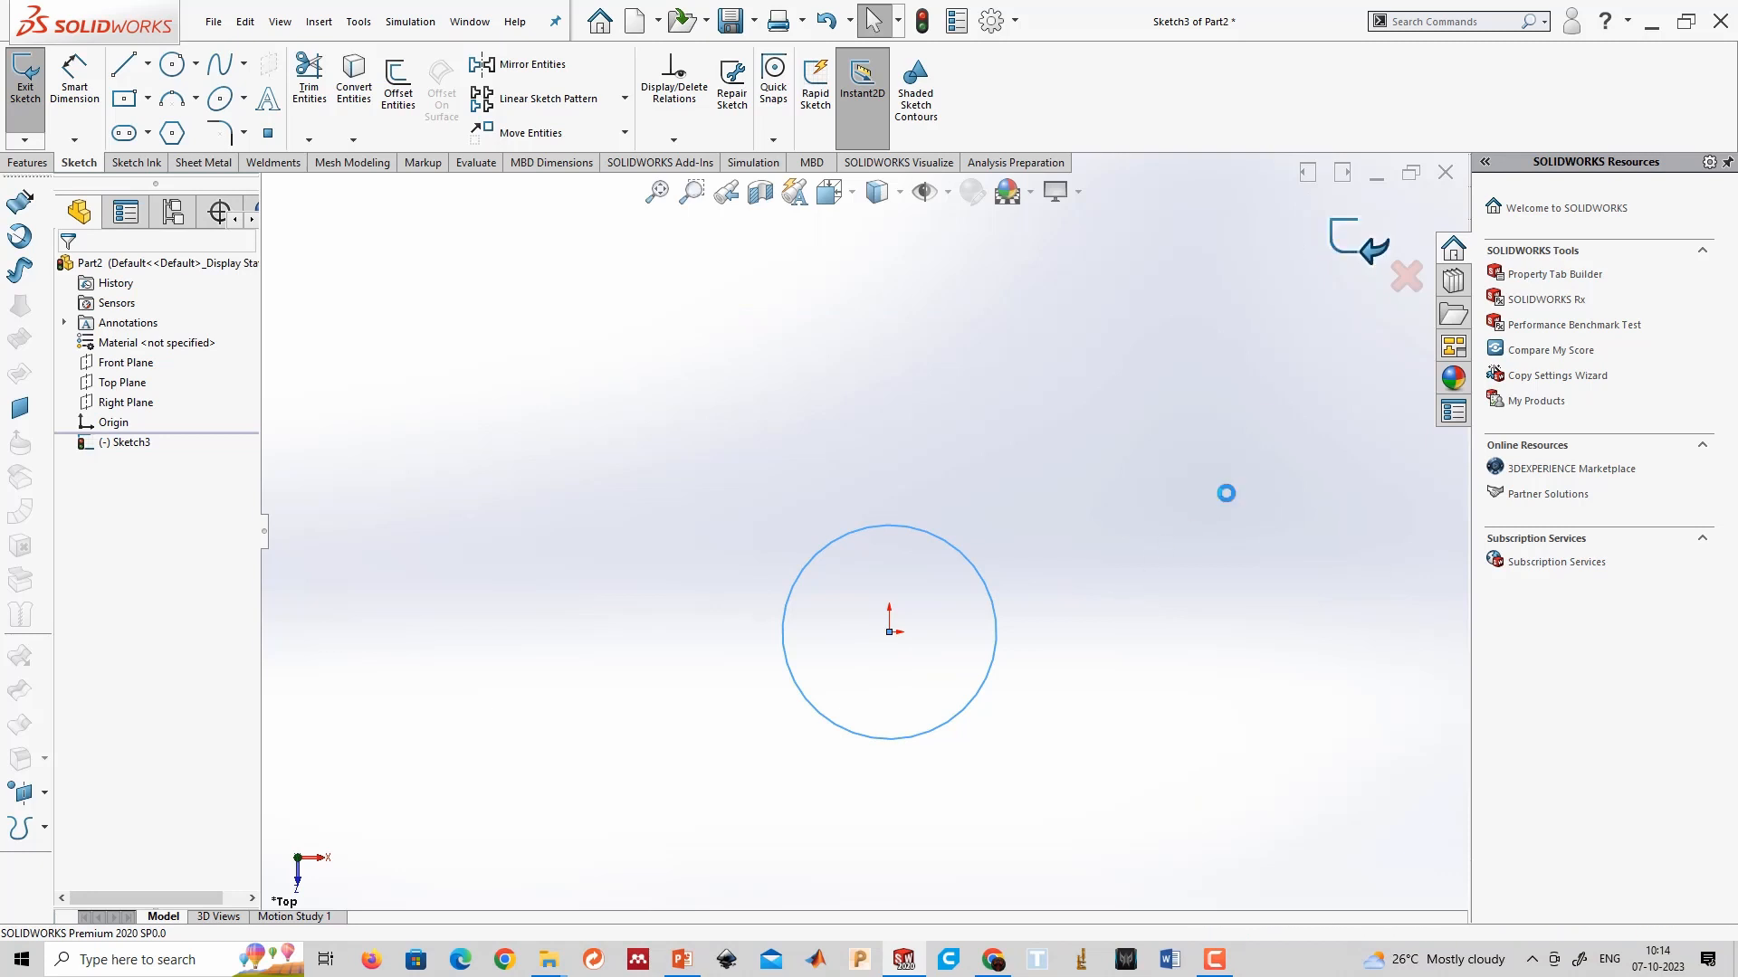
pyautogui.scroll(4, 850, 750)
pyautogui.click(846, 750)
pyautogui.moveTo(931, 695)
pyautogui.mouseDown(button='middle')
pyautogui.moveTo(951, 582)
pyautogui.moveTo(912, 614)
pyautogui.mouseUp(button='middle')
# Start a new 3D sketch in the part alongside the circle sketch.
pyautogui.click(122, 382)
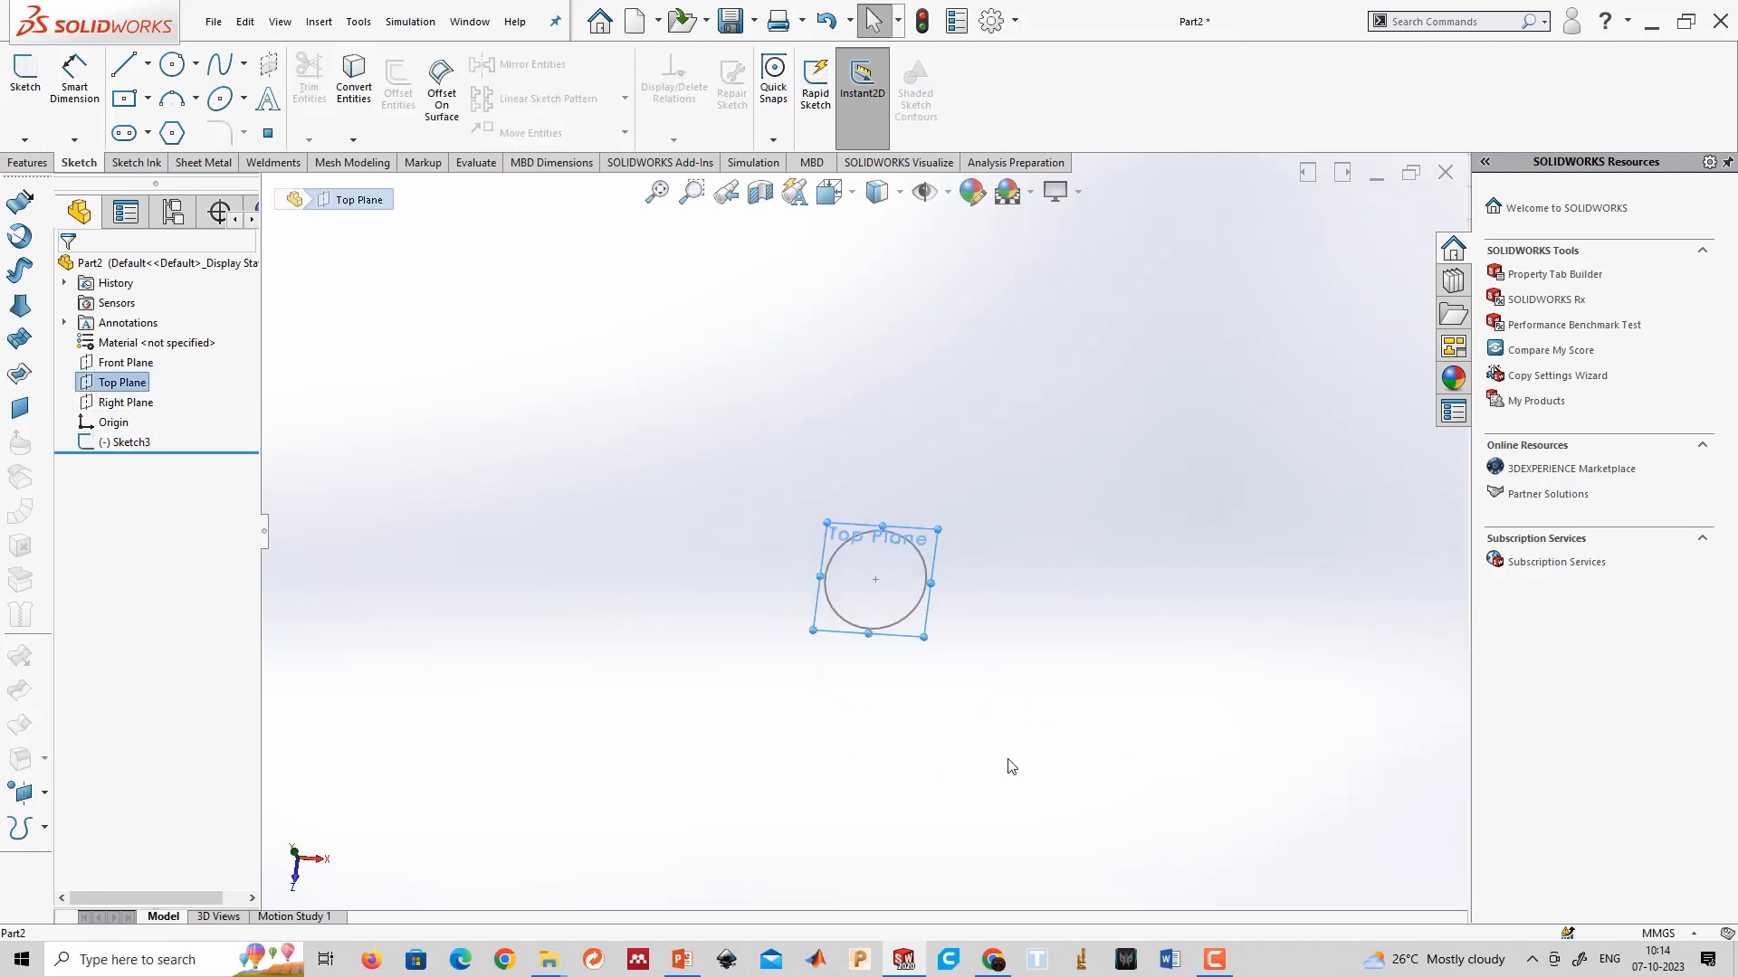
pyautogui.moveTo(1011, 765); pyautogui.dragTo(1082, 597, button='middle')
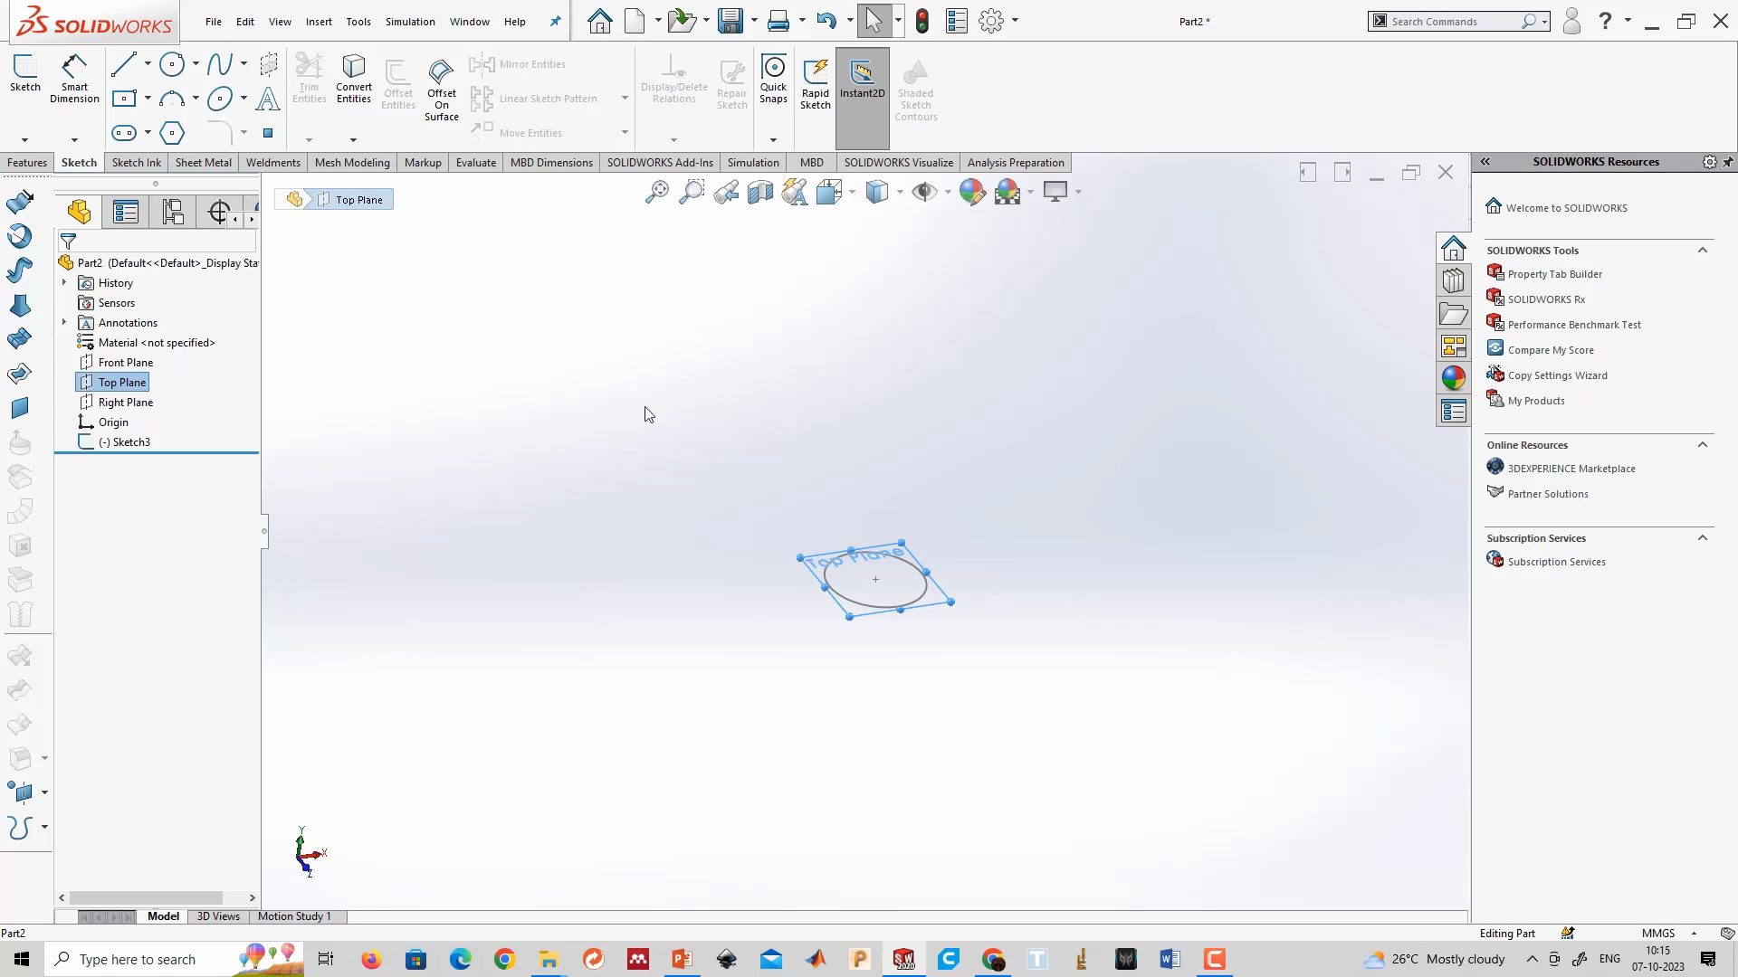
pyautogui.click(38, 163)
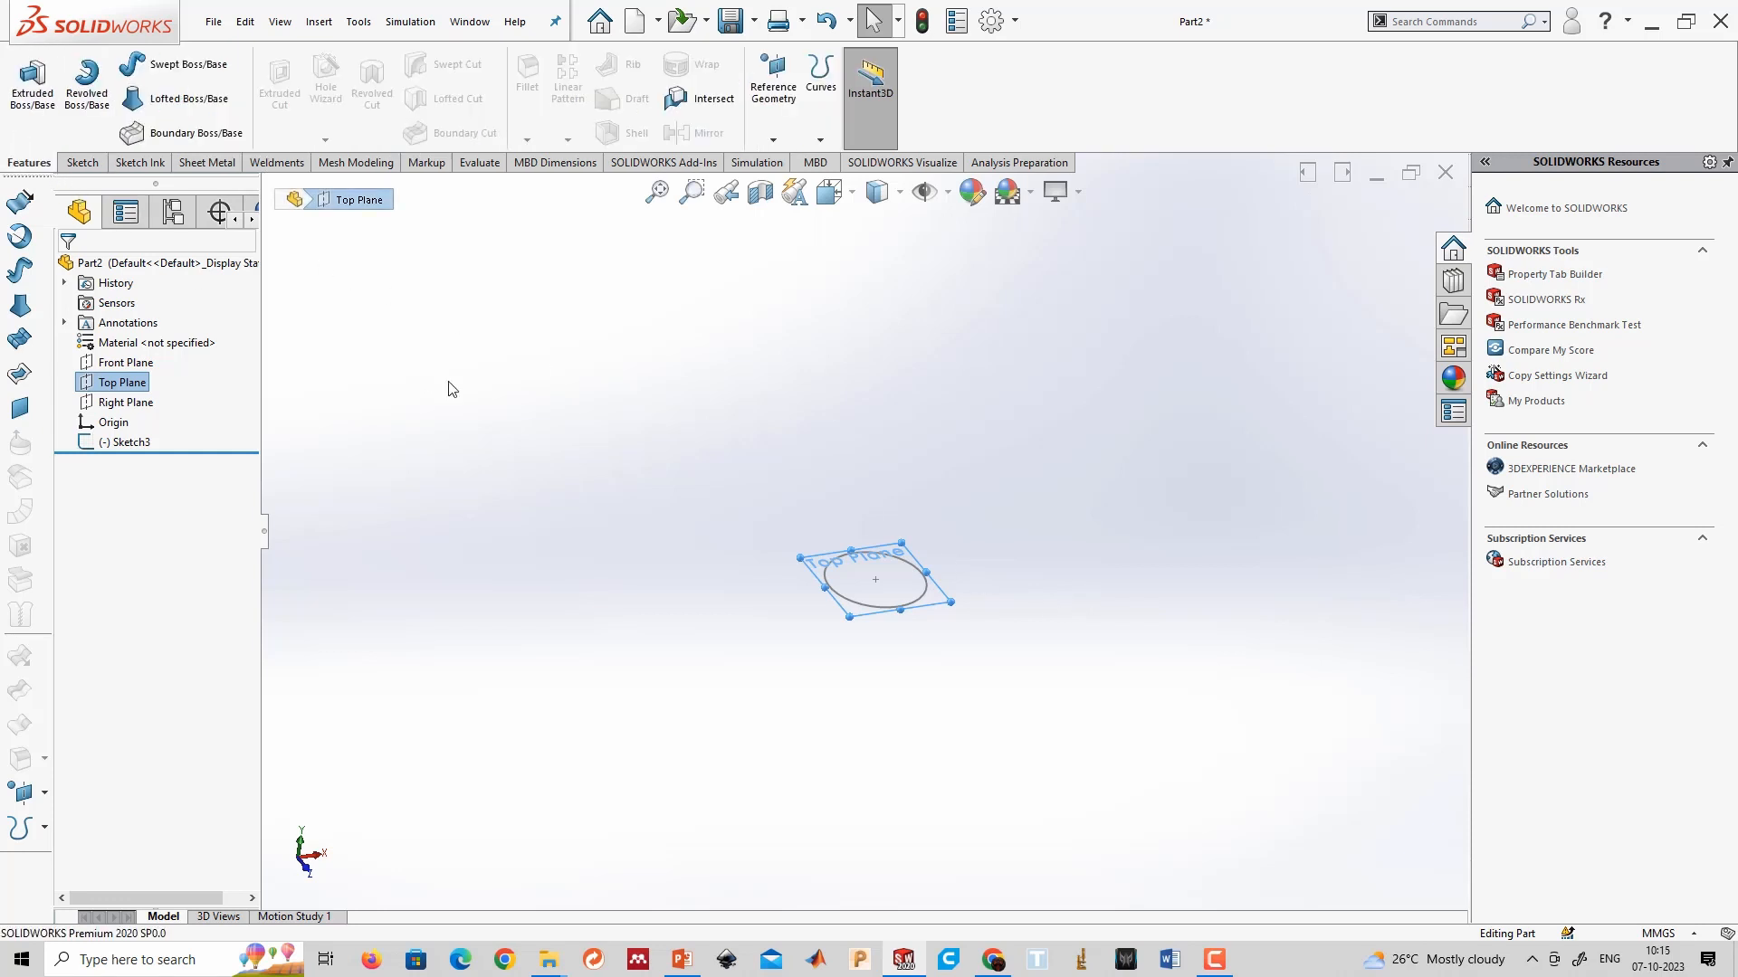
pyautogui.click(82, 163)
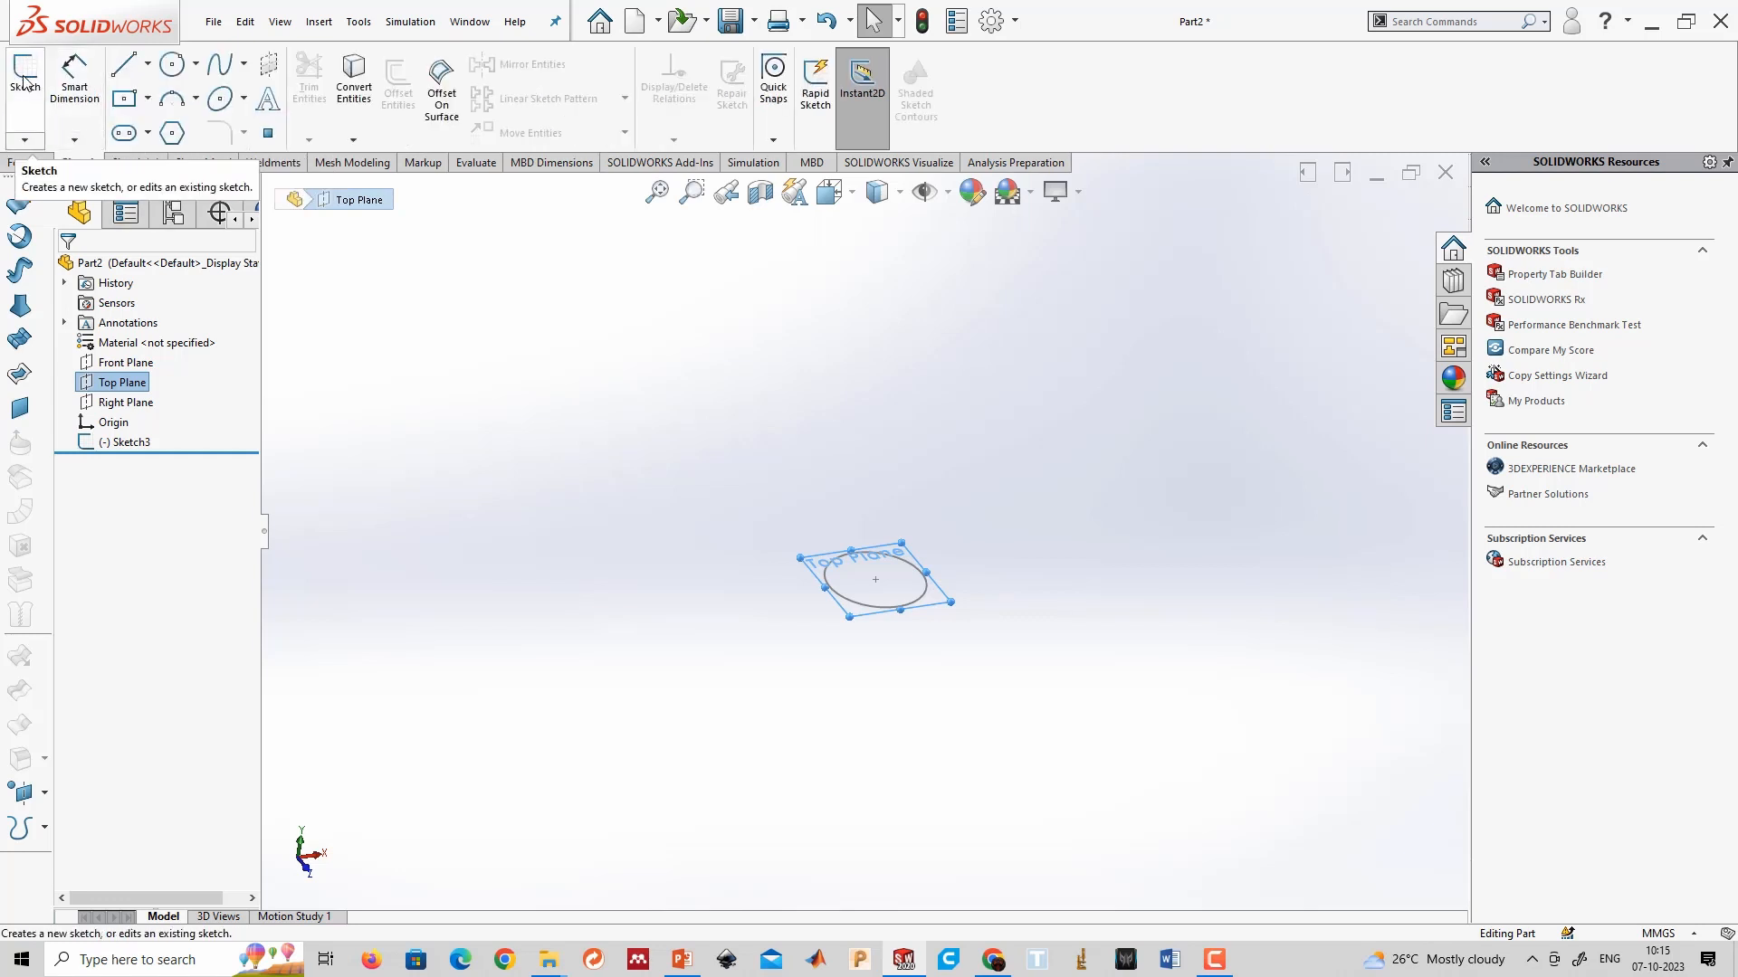
pyautogui.click(25, 140)
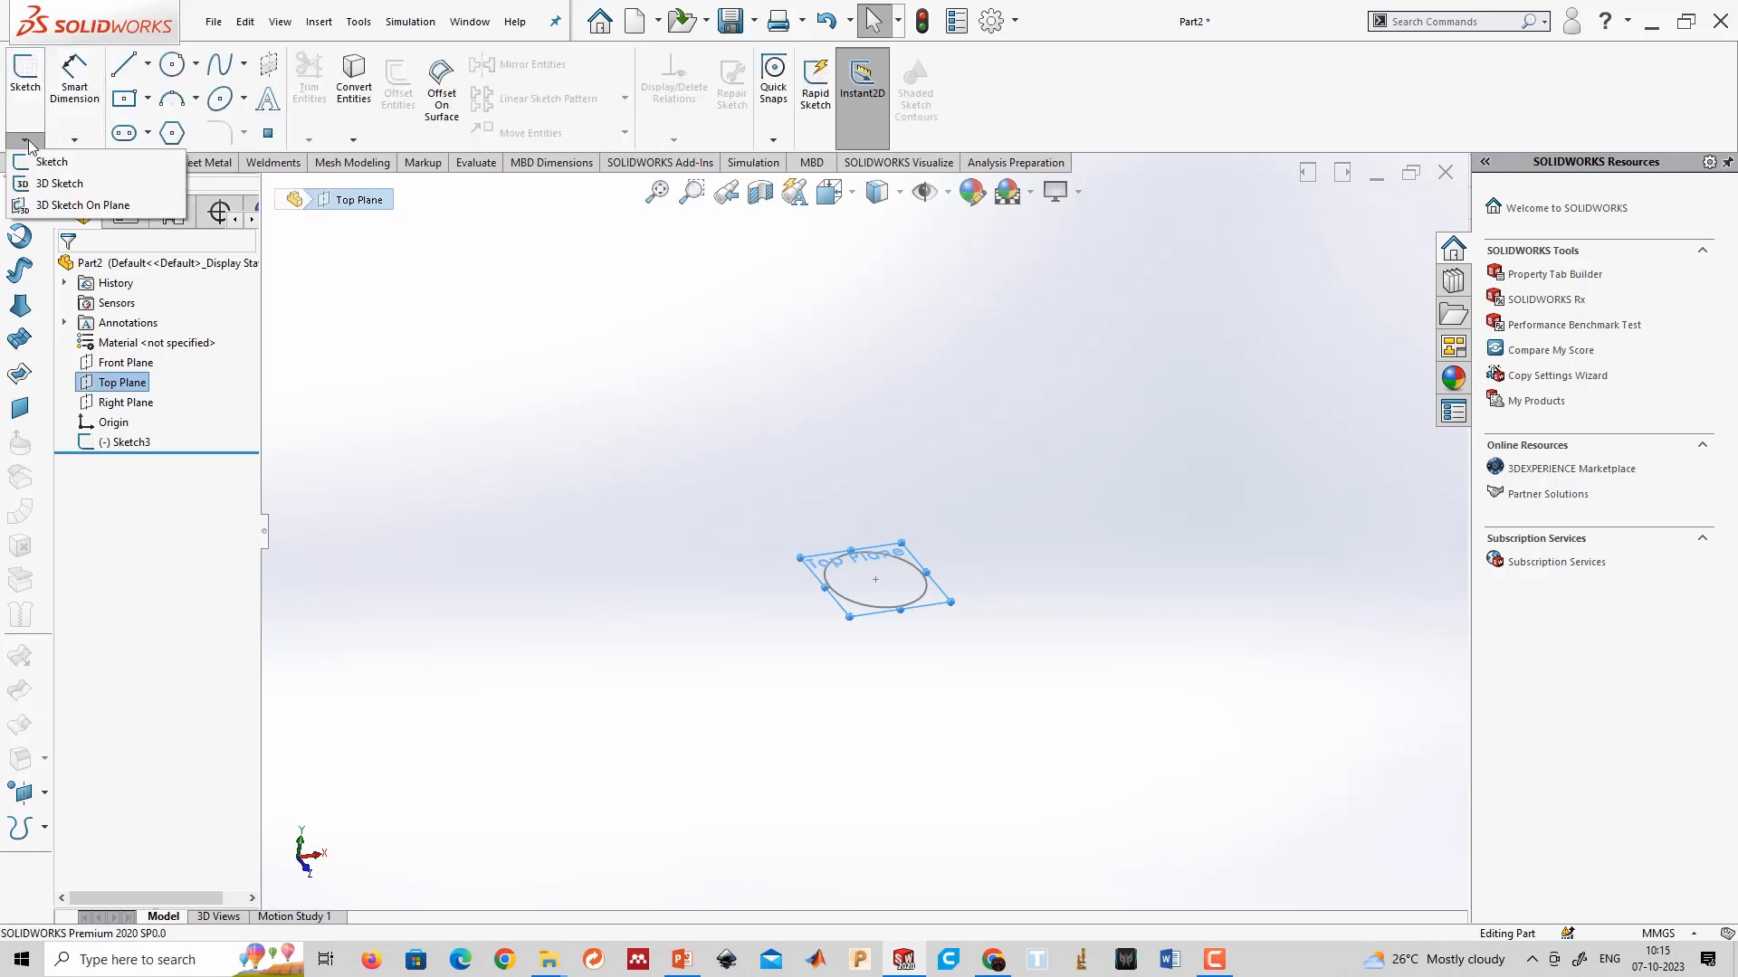
pyautogui.click(56, 184)
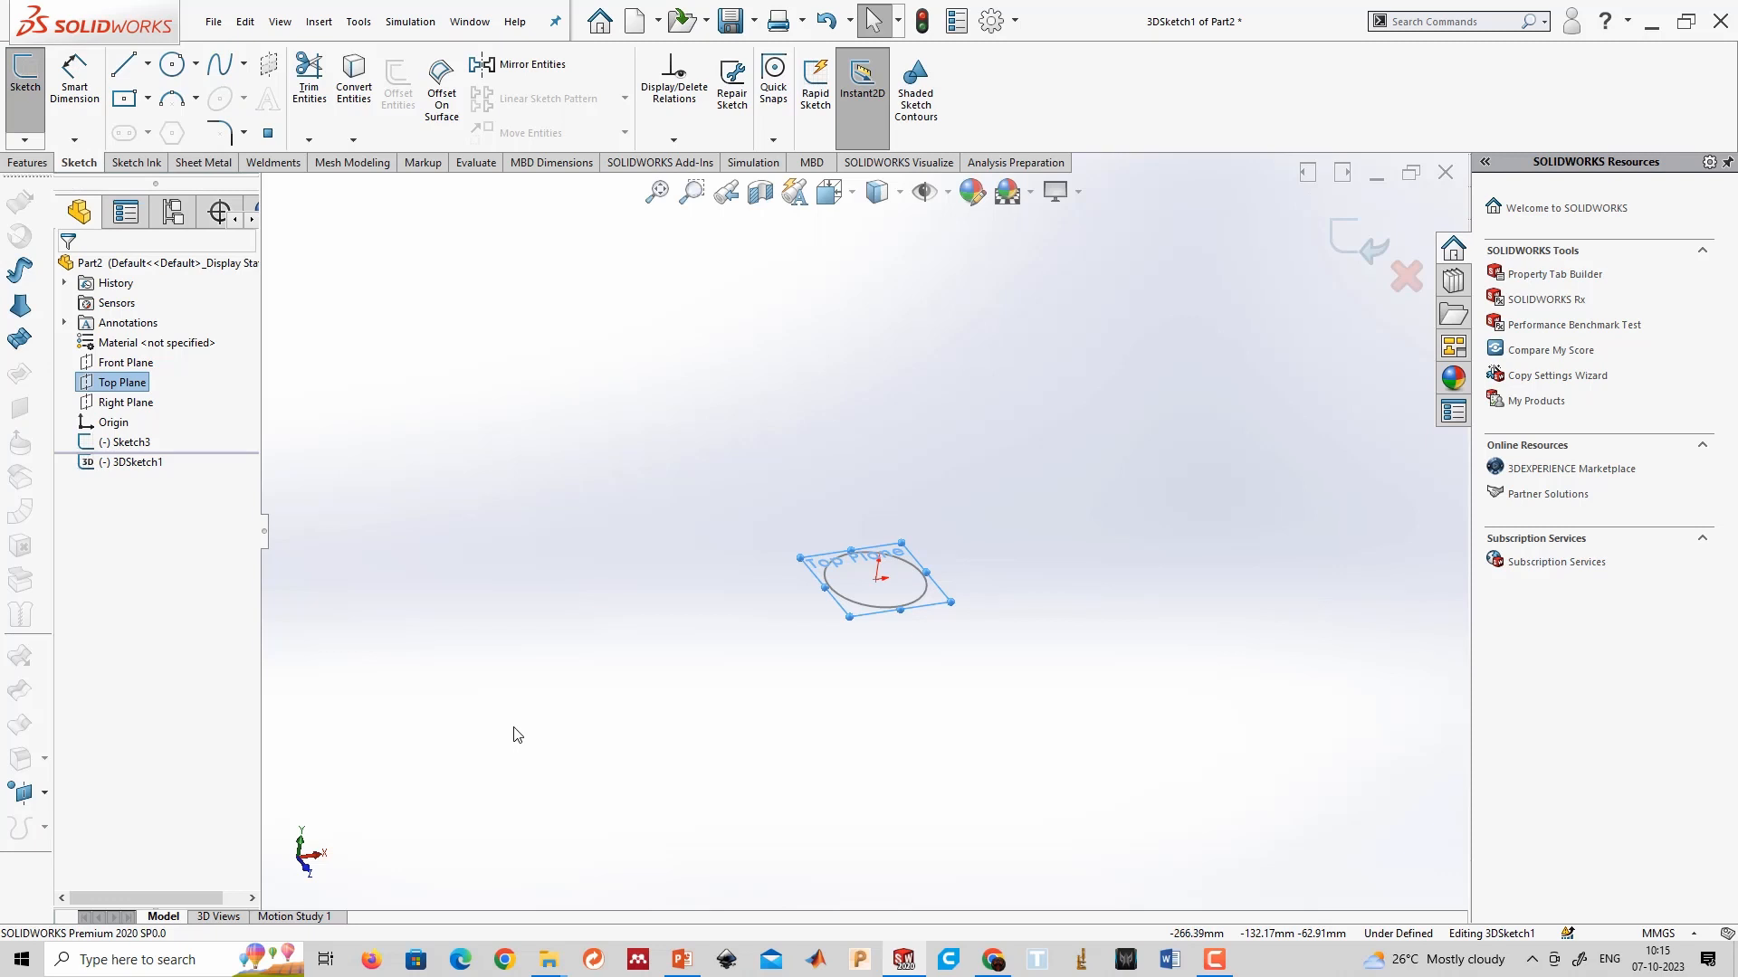
# Try a five-point 3D spline about 753 mm long starting from the circle's centre, and delete it.
pyautogui.click(219, 63)
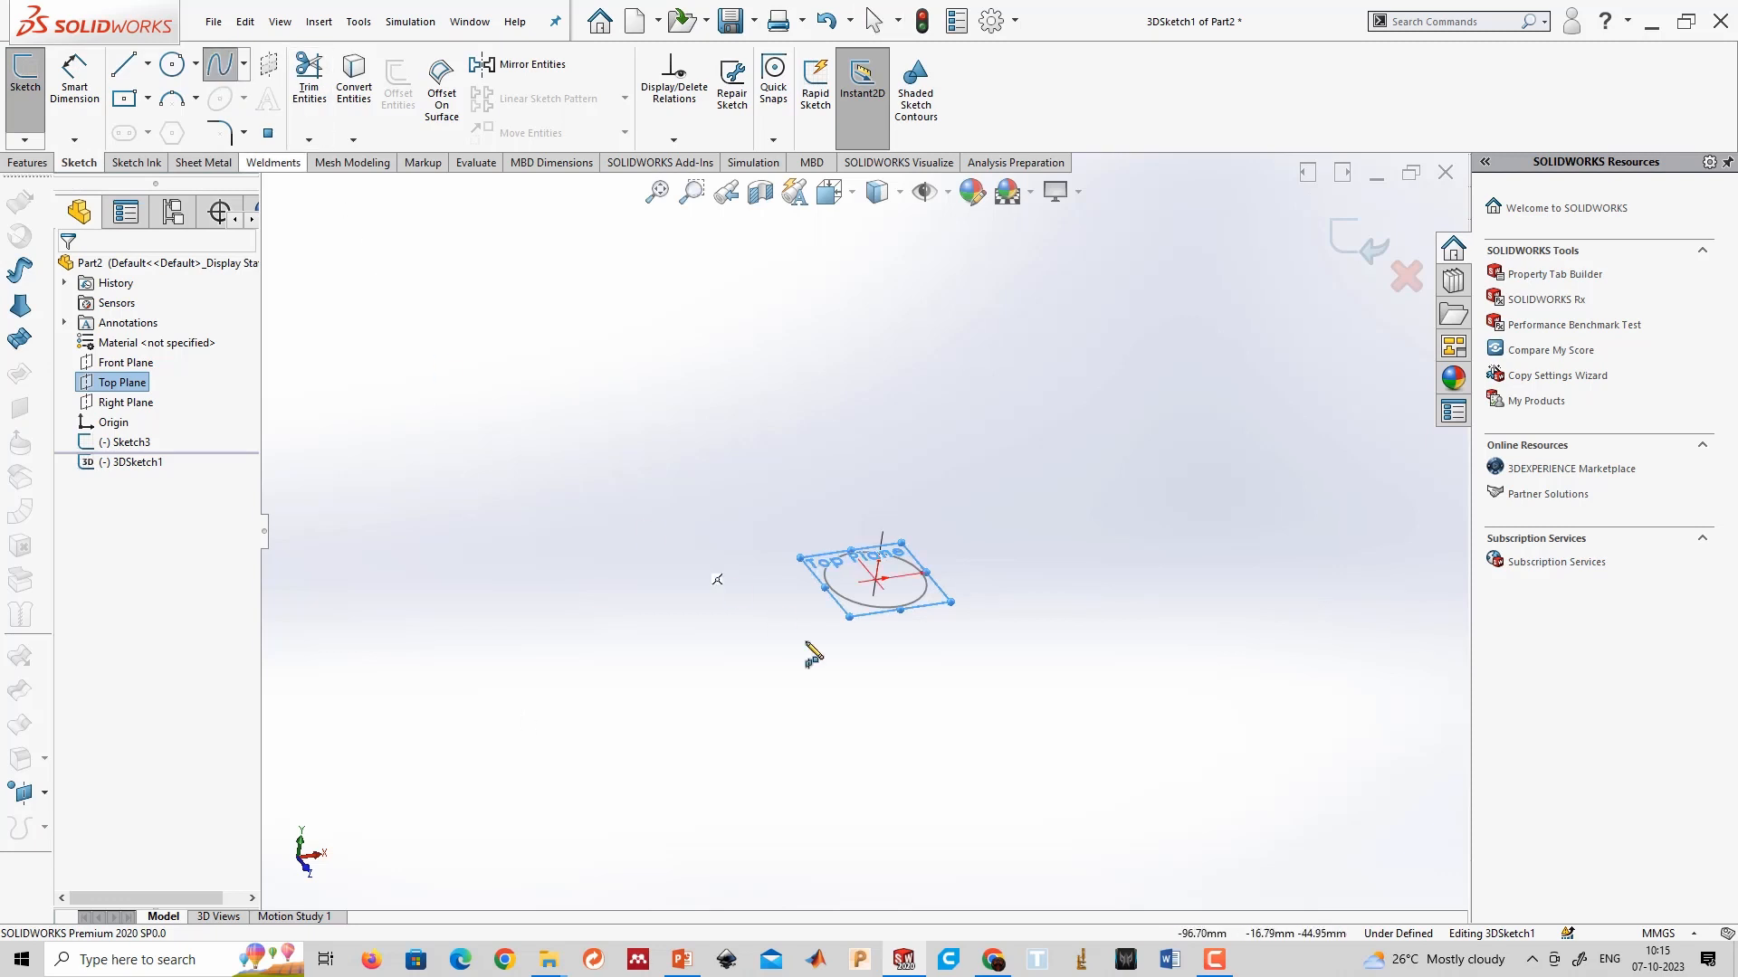
pyautogui.click(876, 578)
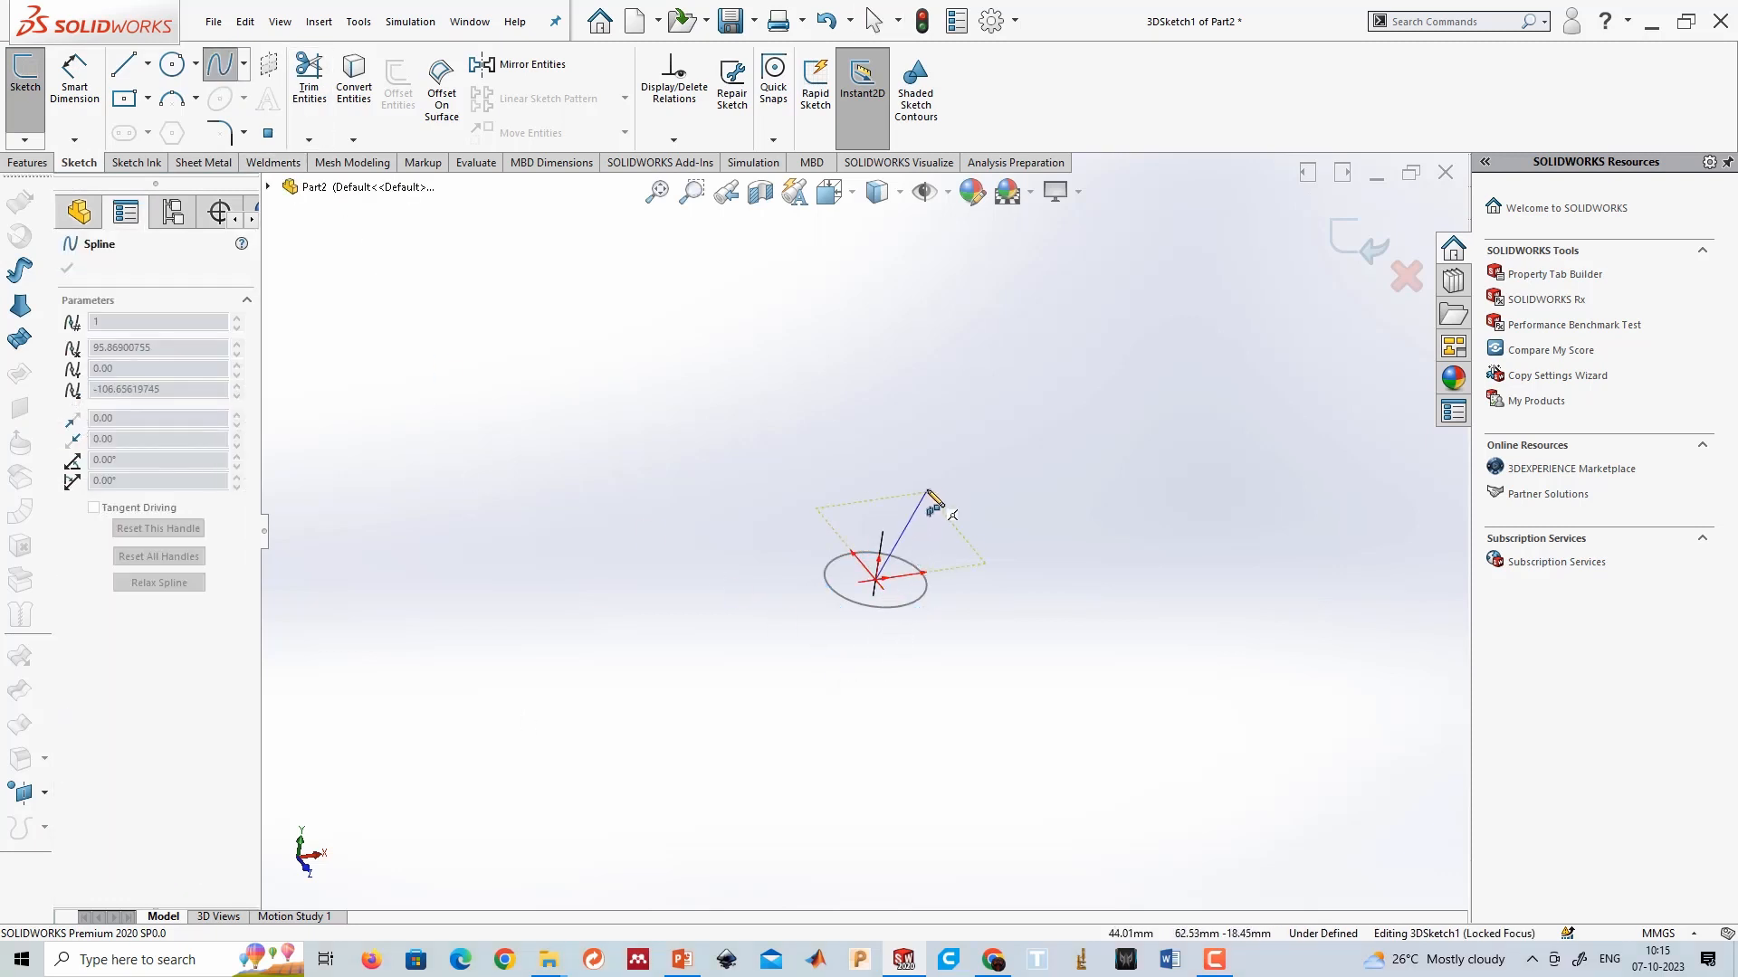
pyautogui.click(920, 451)
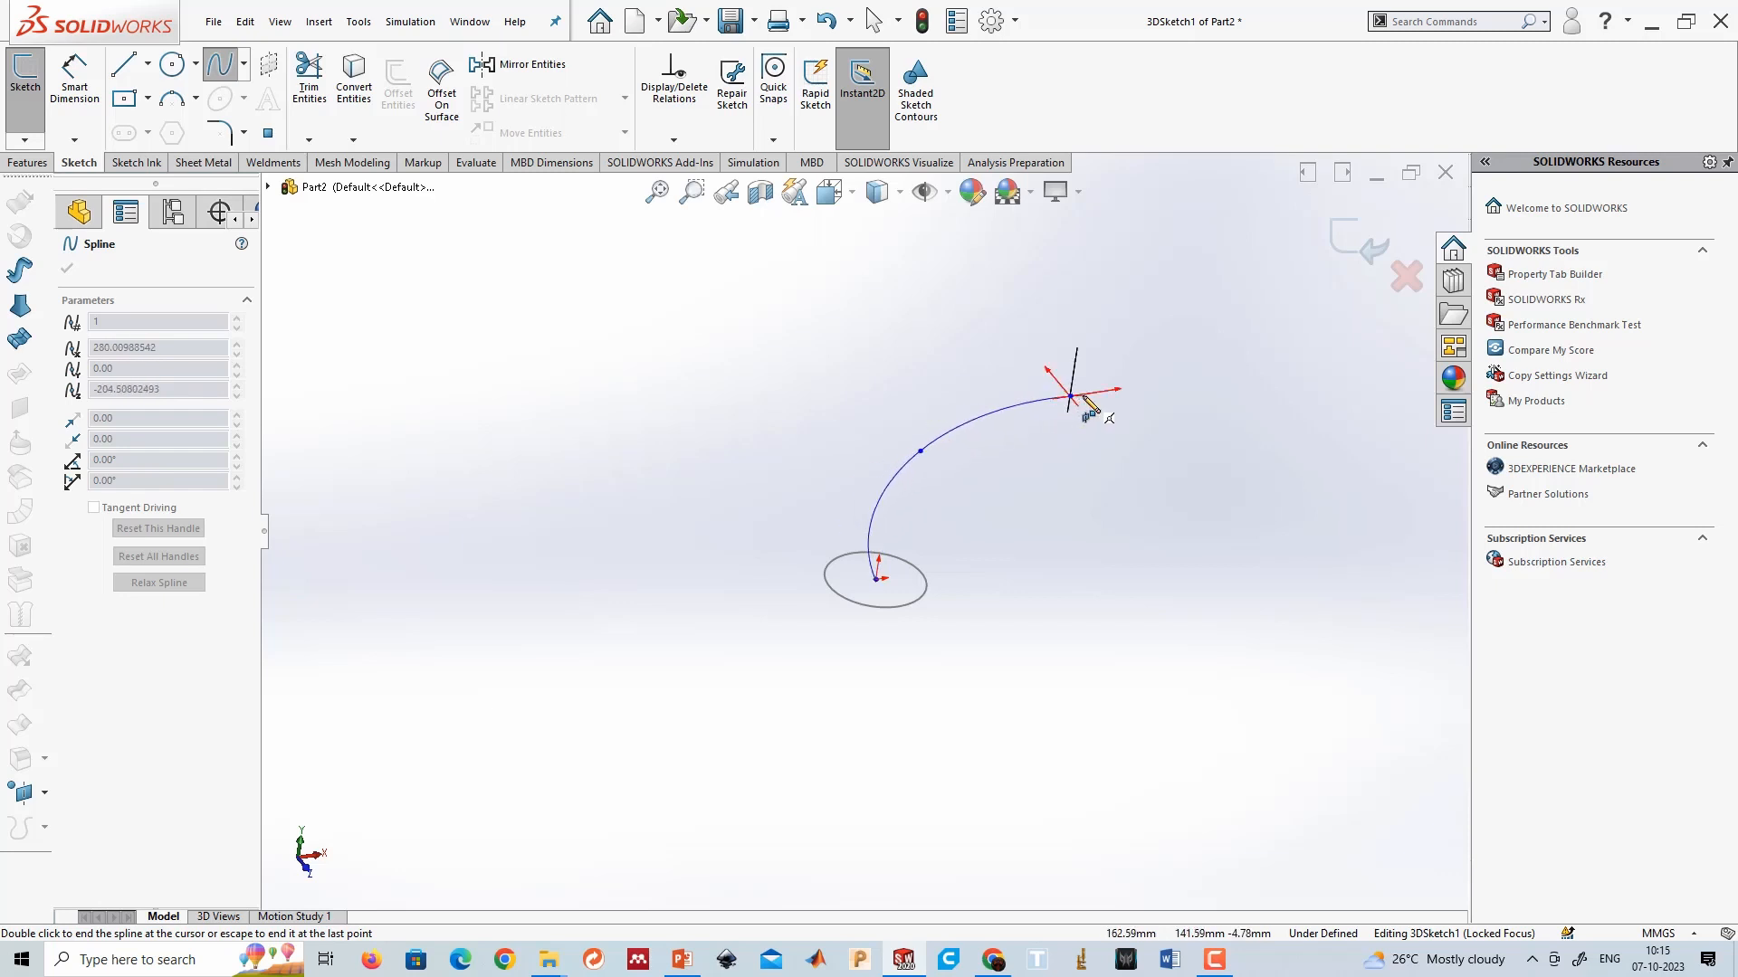
pyautogui.click(1077, 397)
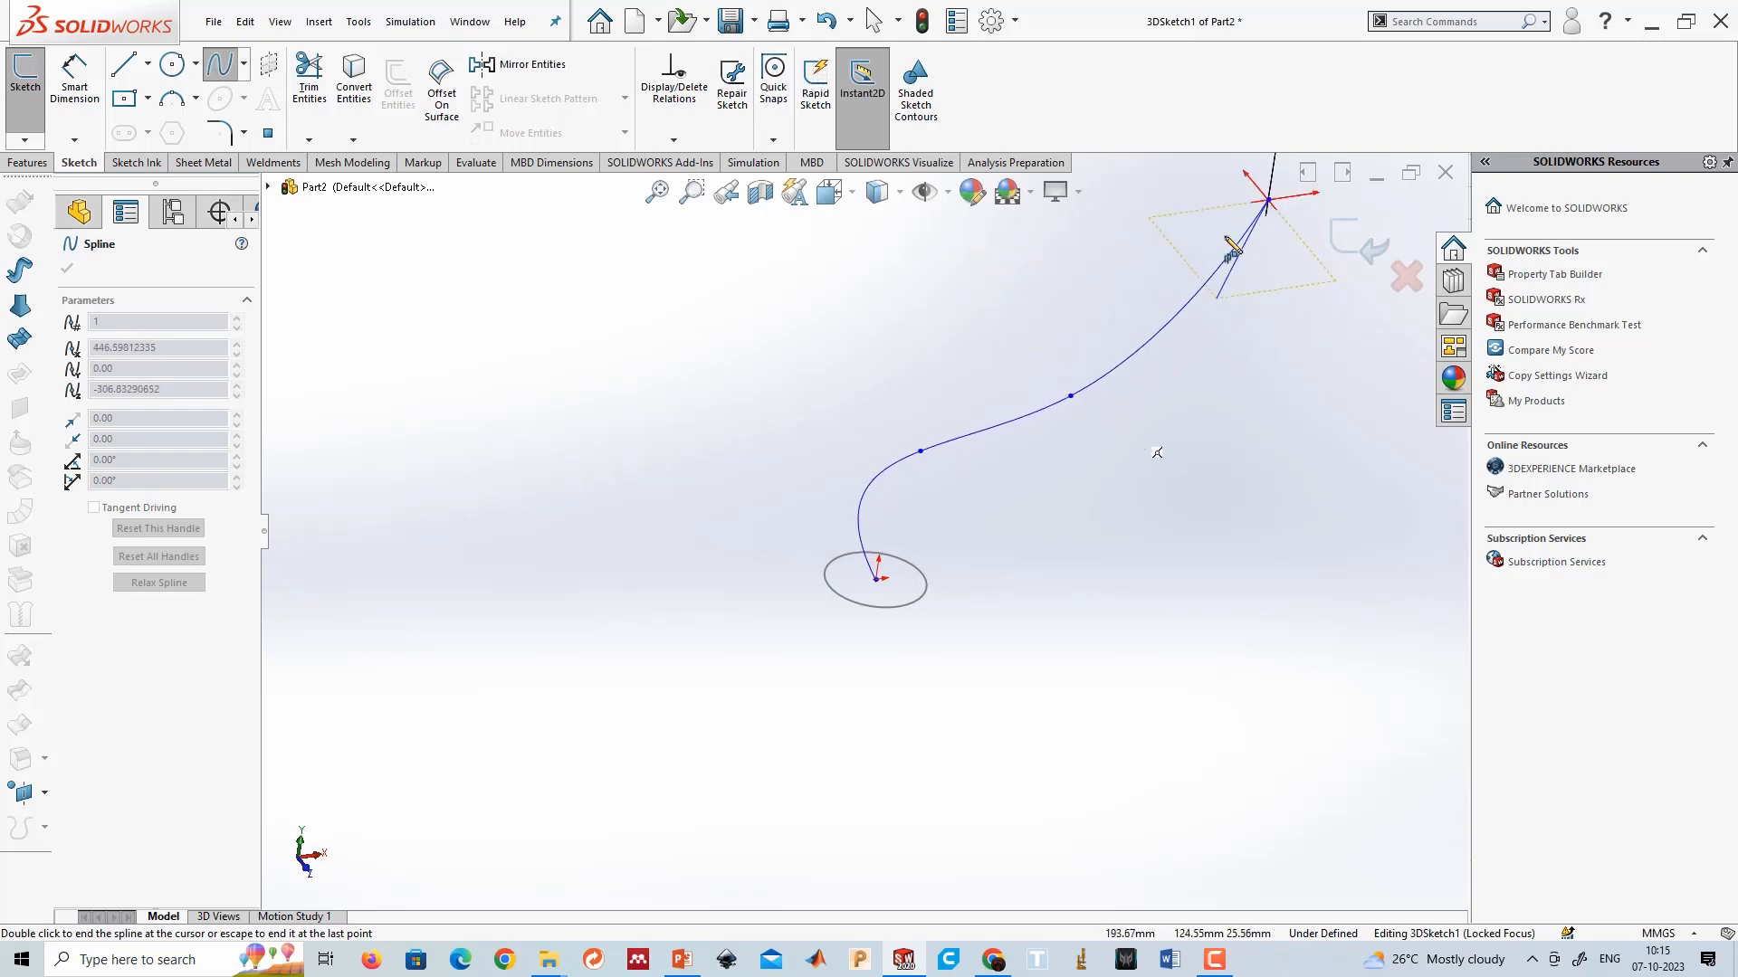
pyautogui.click(1268, 200)
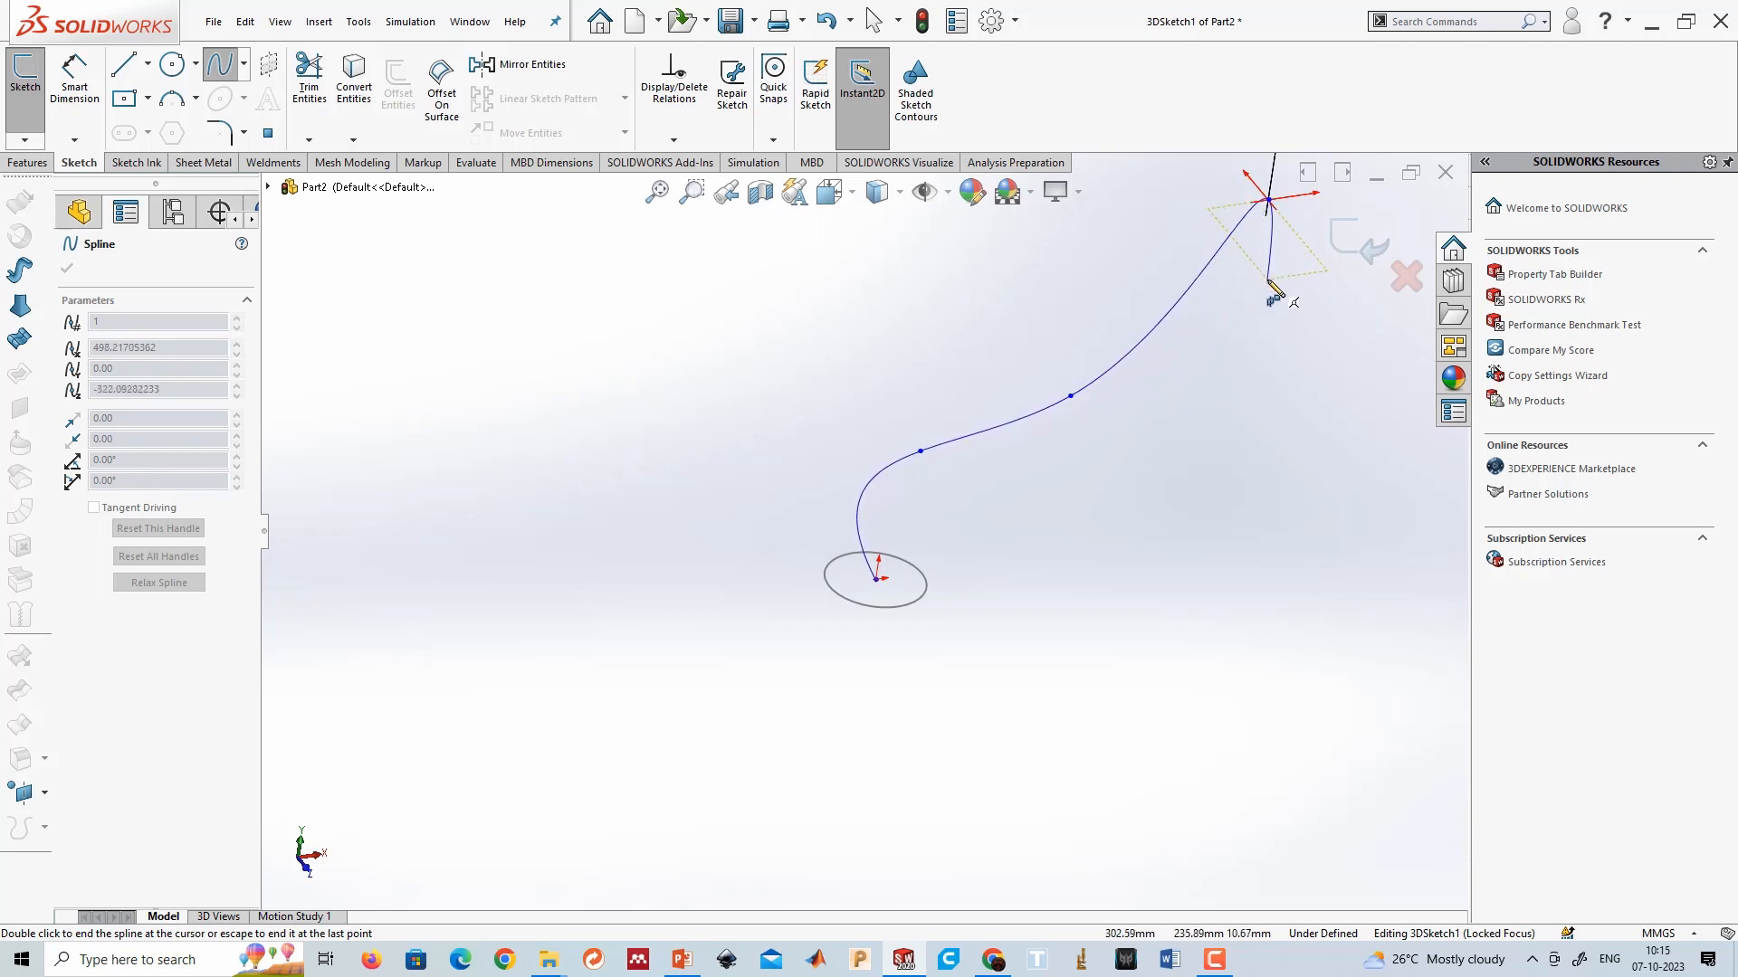
pyautogui.doubleClick(1267, 304)
pyautogui.moveTo(1041, 408); pyautogui.dragTo(1122, 464, button='middle')
pyautogui.click(838, 360)
pyautogui.press('Delete')
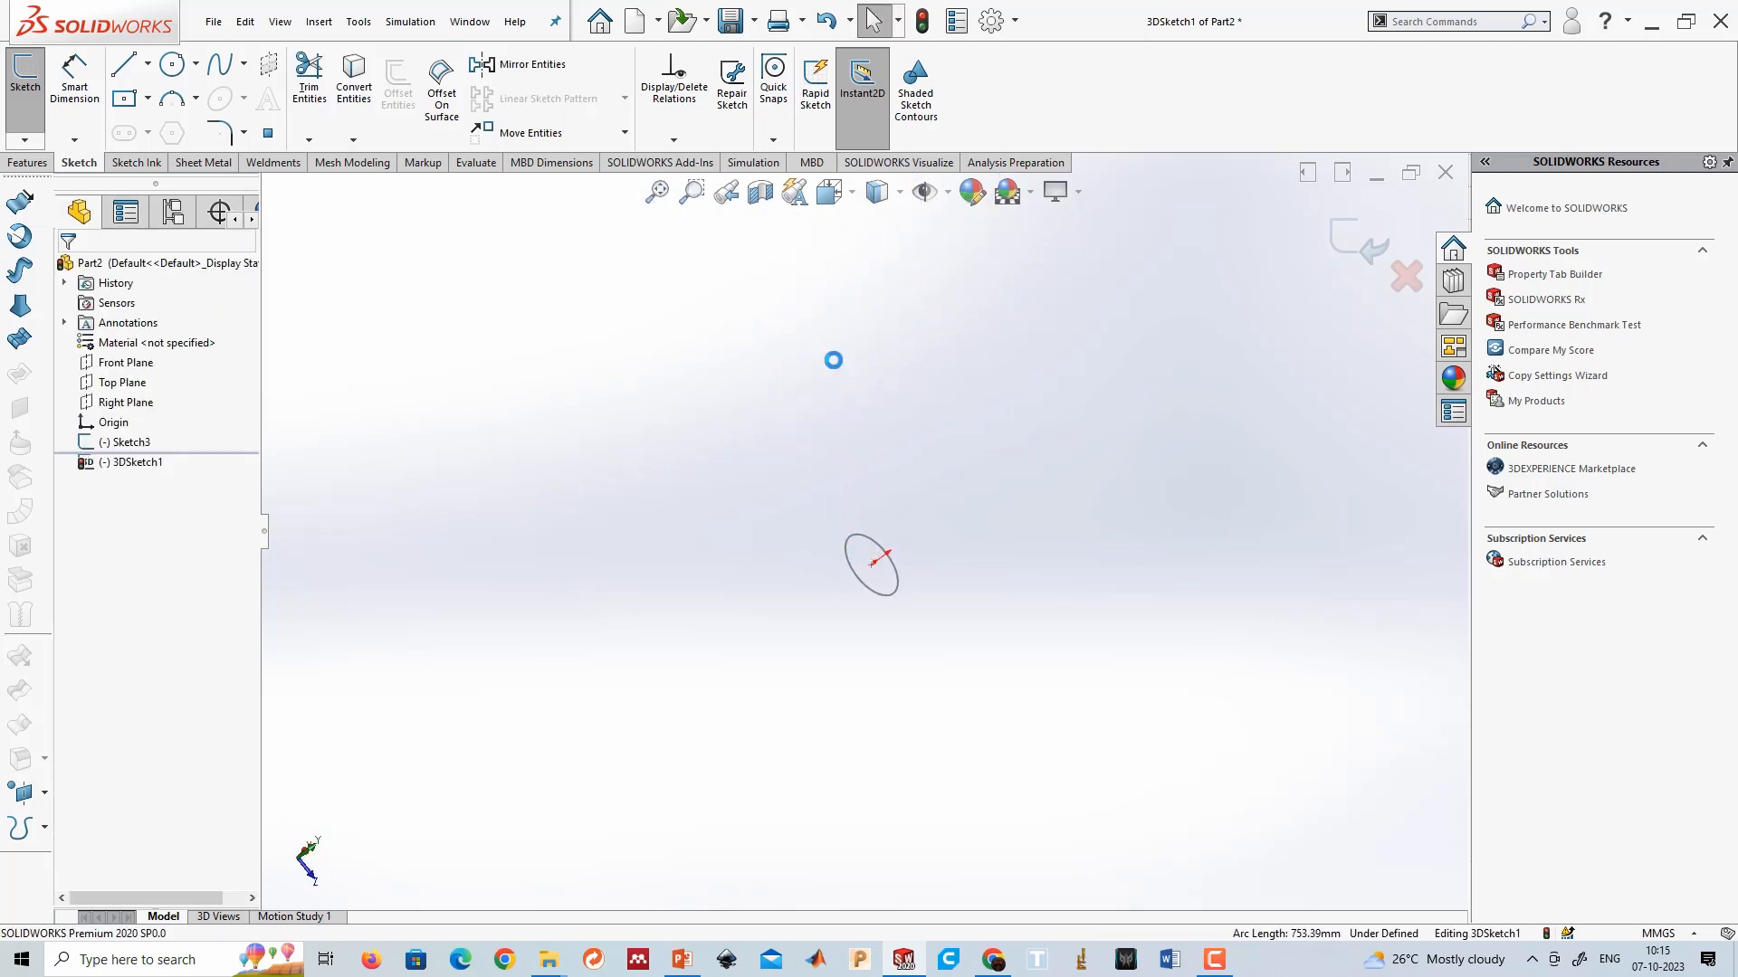
# Sketch a four-point 3D spline starting from the circle's centre, switching sketch planes between points, and exit the 3D sketch.
pyautogui.click(223, 74)
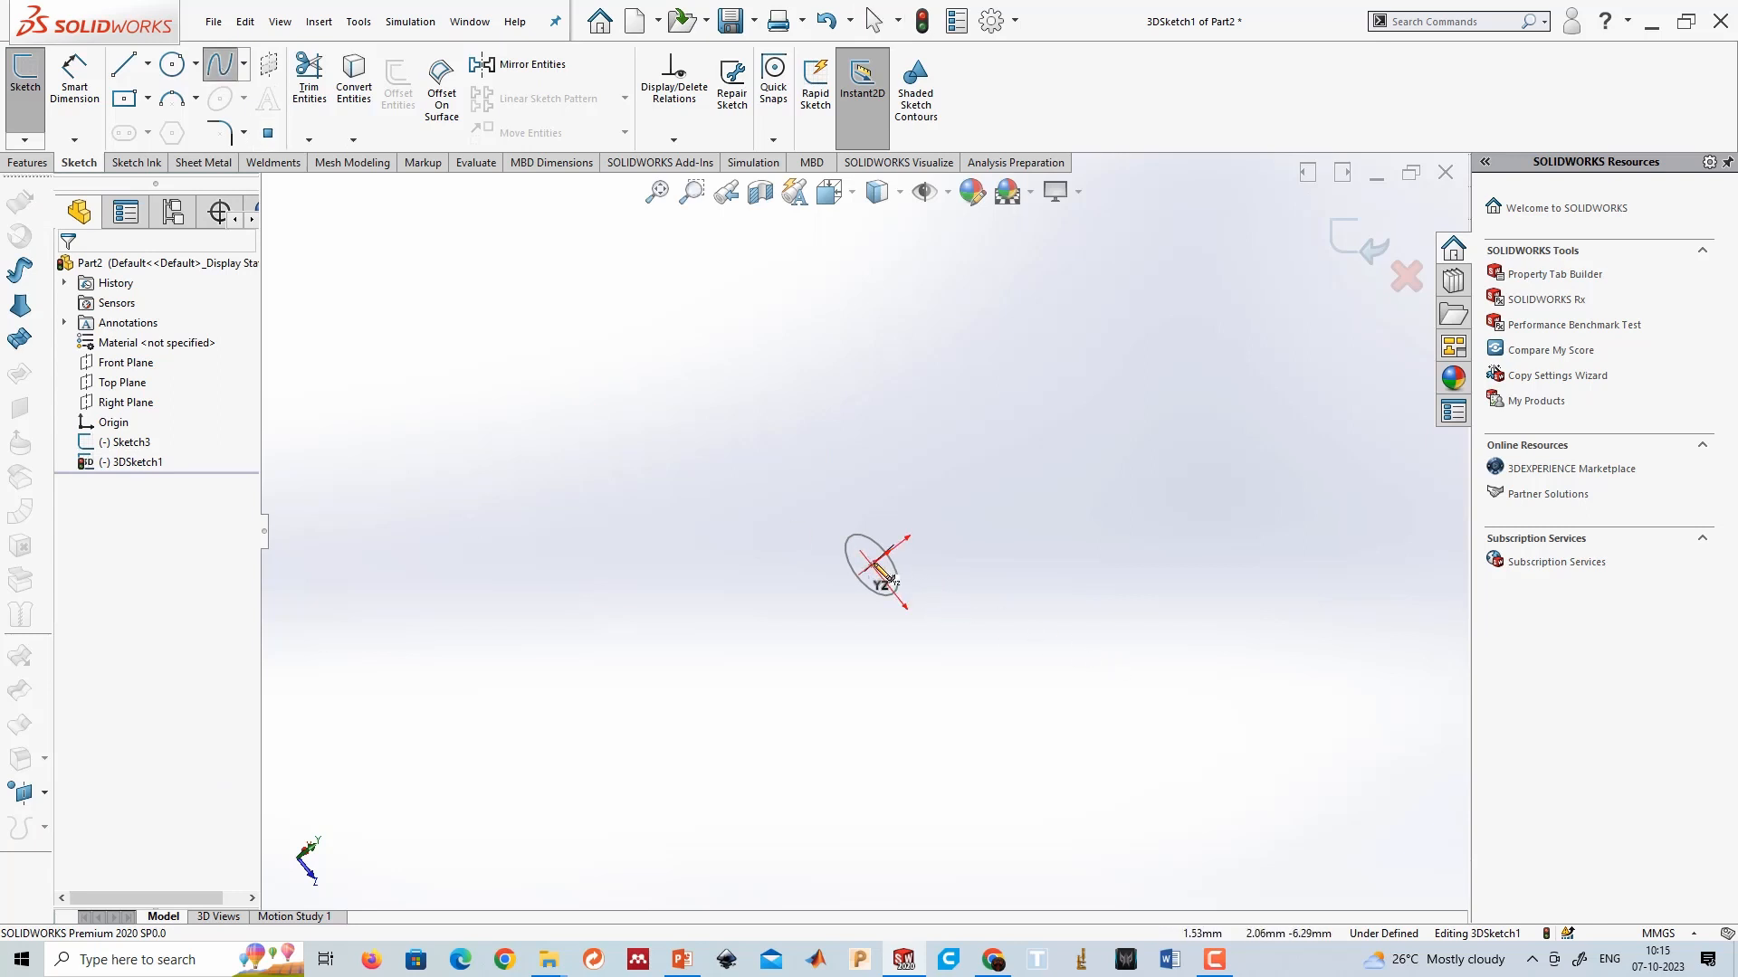
pyautogui.click(873, 563)
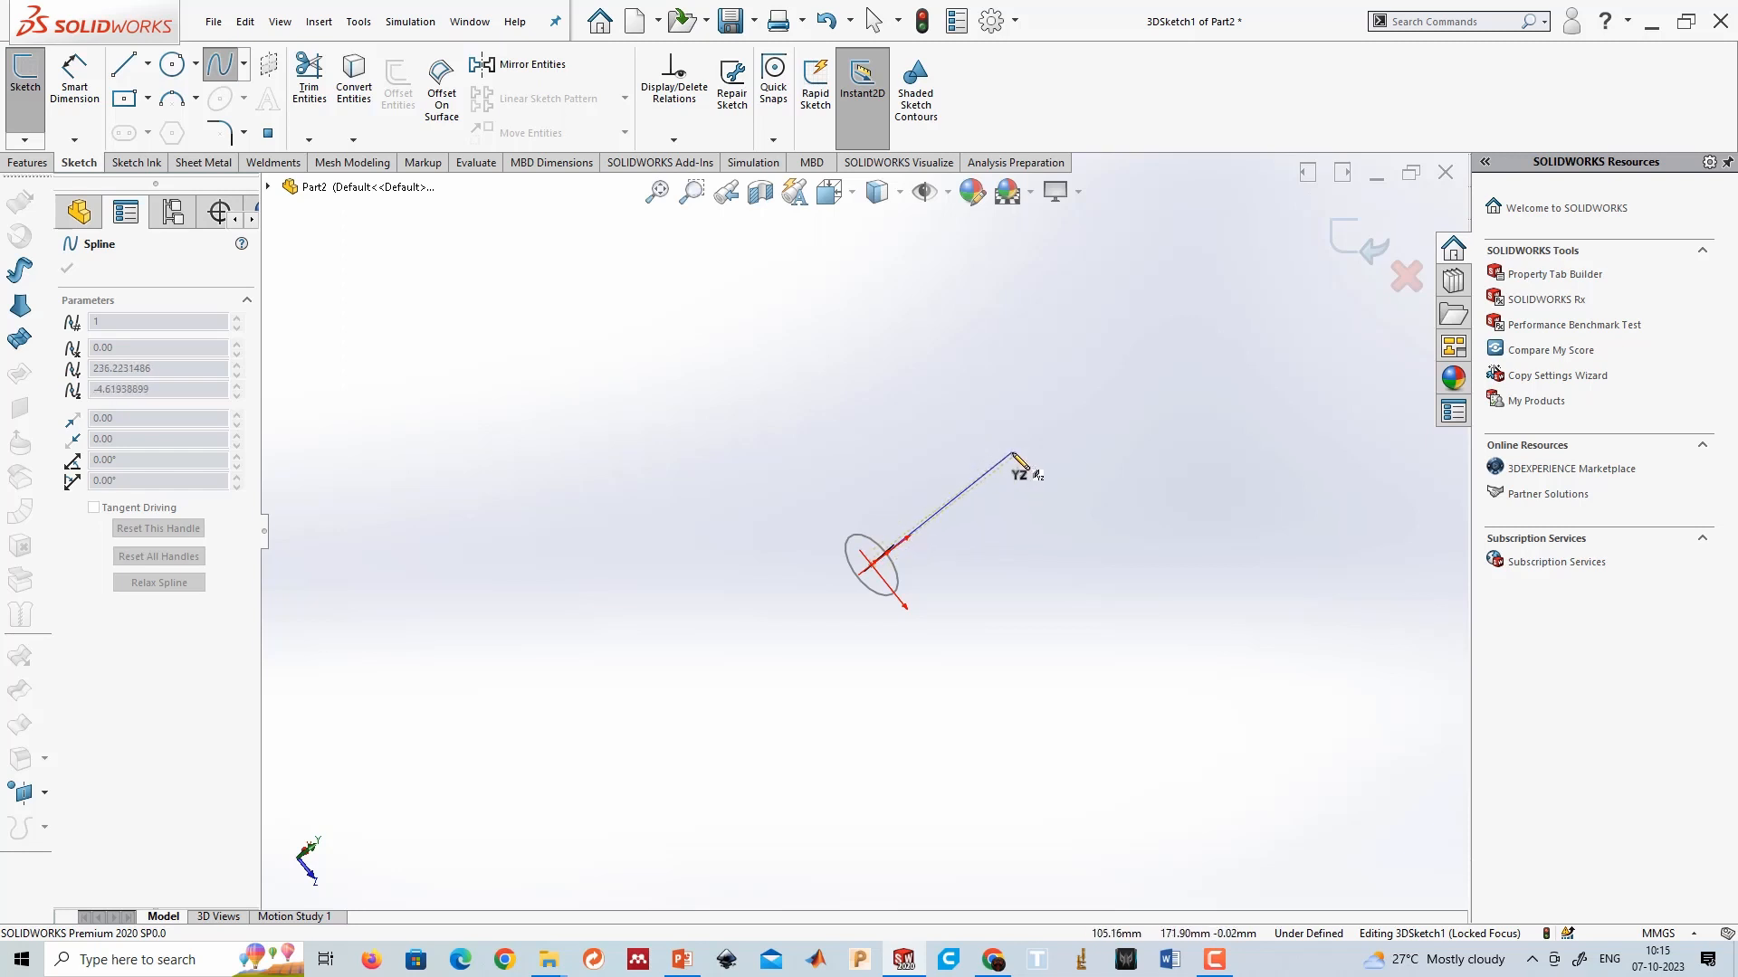
pyautogui.click(1013, 454)
pyautogui.press('Tab')
pyautogui.click(1068, 362)
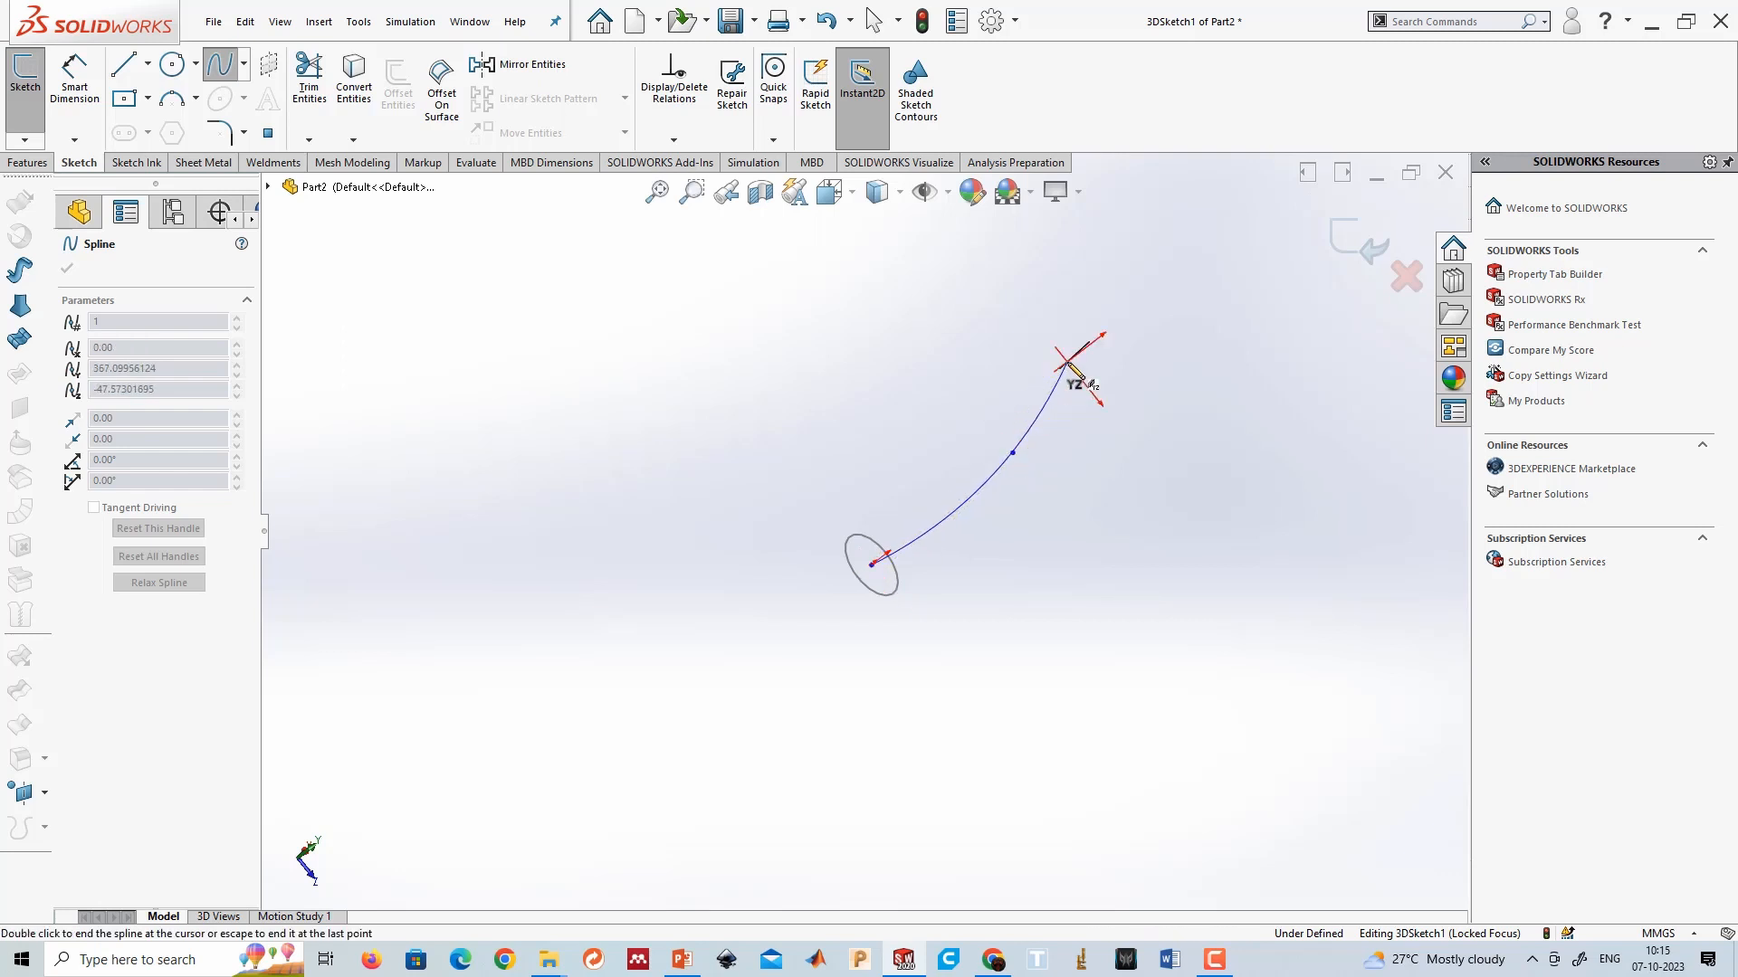
pyautogui.moveTo(1260, 377)
pyautogui.mouseDown(button='middle')
pyautogui.moveTo(1098, 350)
pyautogui.moveTo(1264, 385)
pyautogui.mouseUp(button='middle')
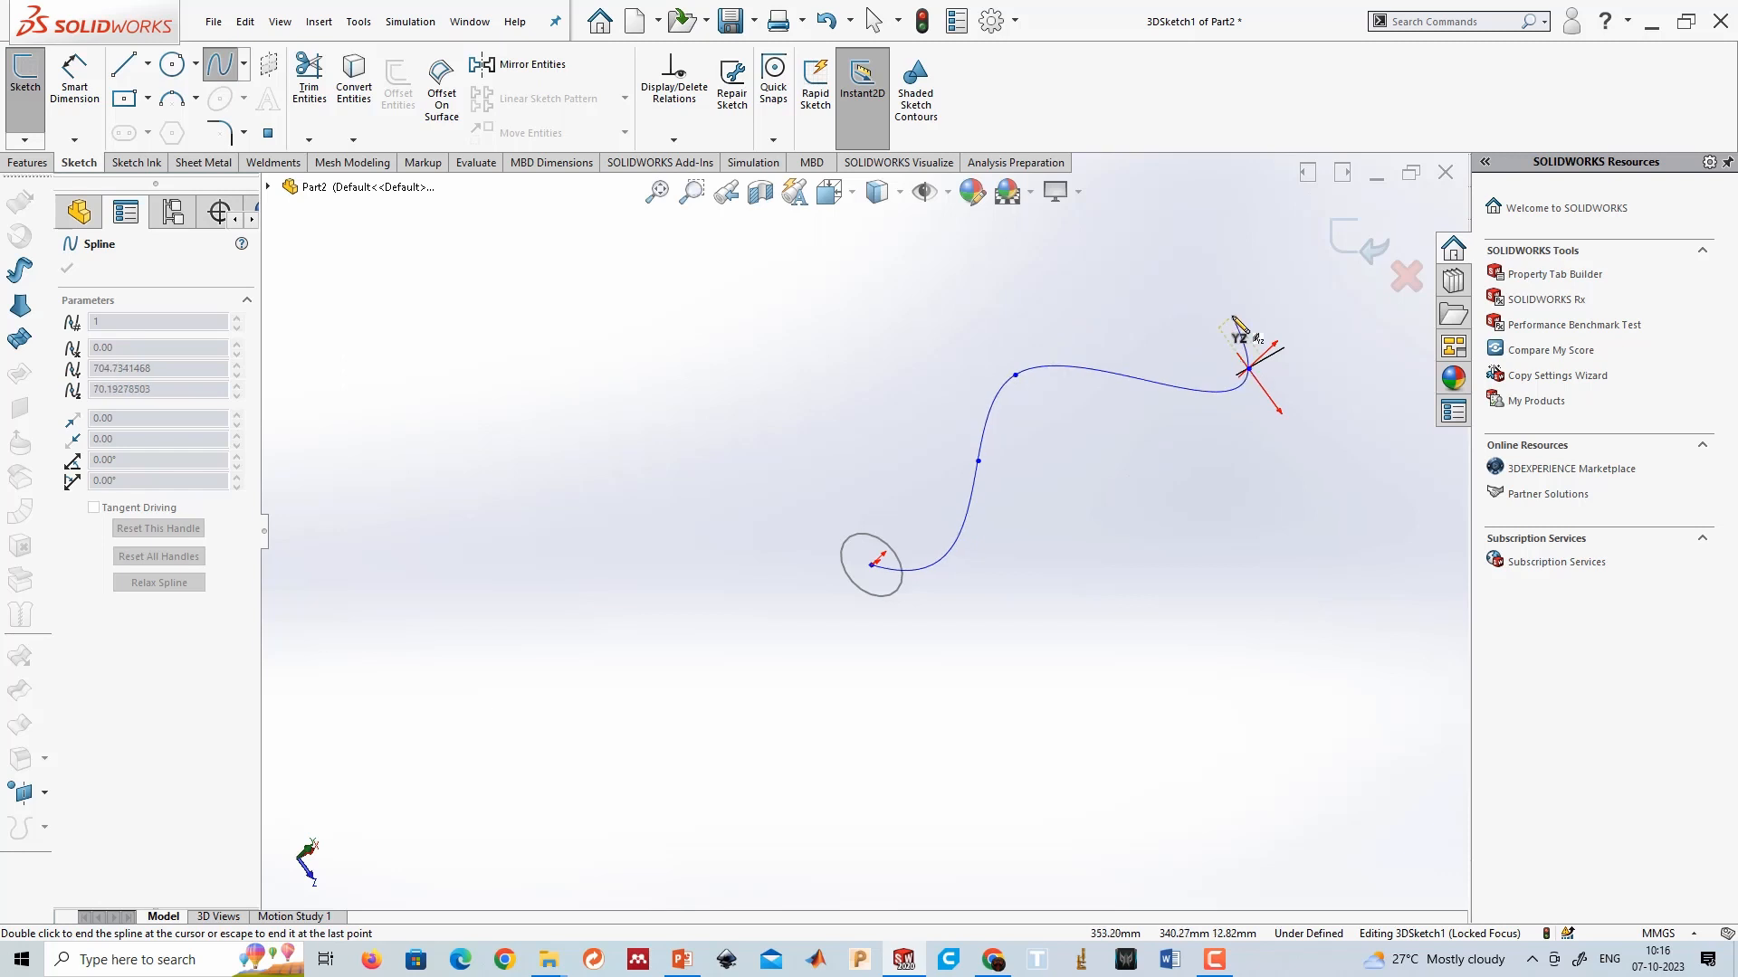
pyautogui.press('Escape')
pyautogui.moveTo(1129, 497)
pyautogui.mouseDown(button='middle')
pyautogui.moveTo(978, 392)
pyautogui.moveTo(819, 580)
pyautogui.mouseUp(button='middle')
pyautogui.click(1359, 240)
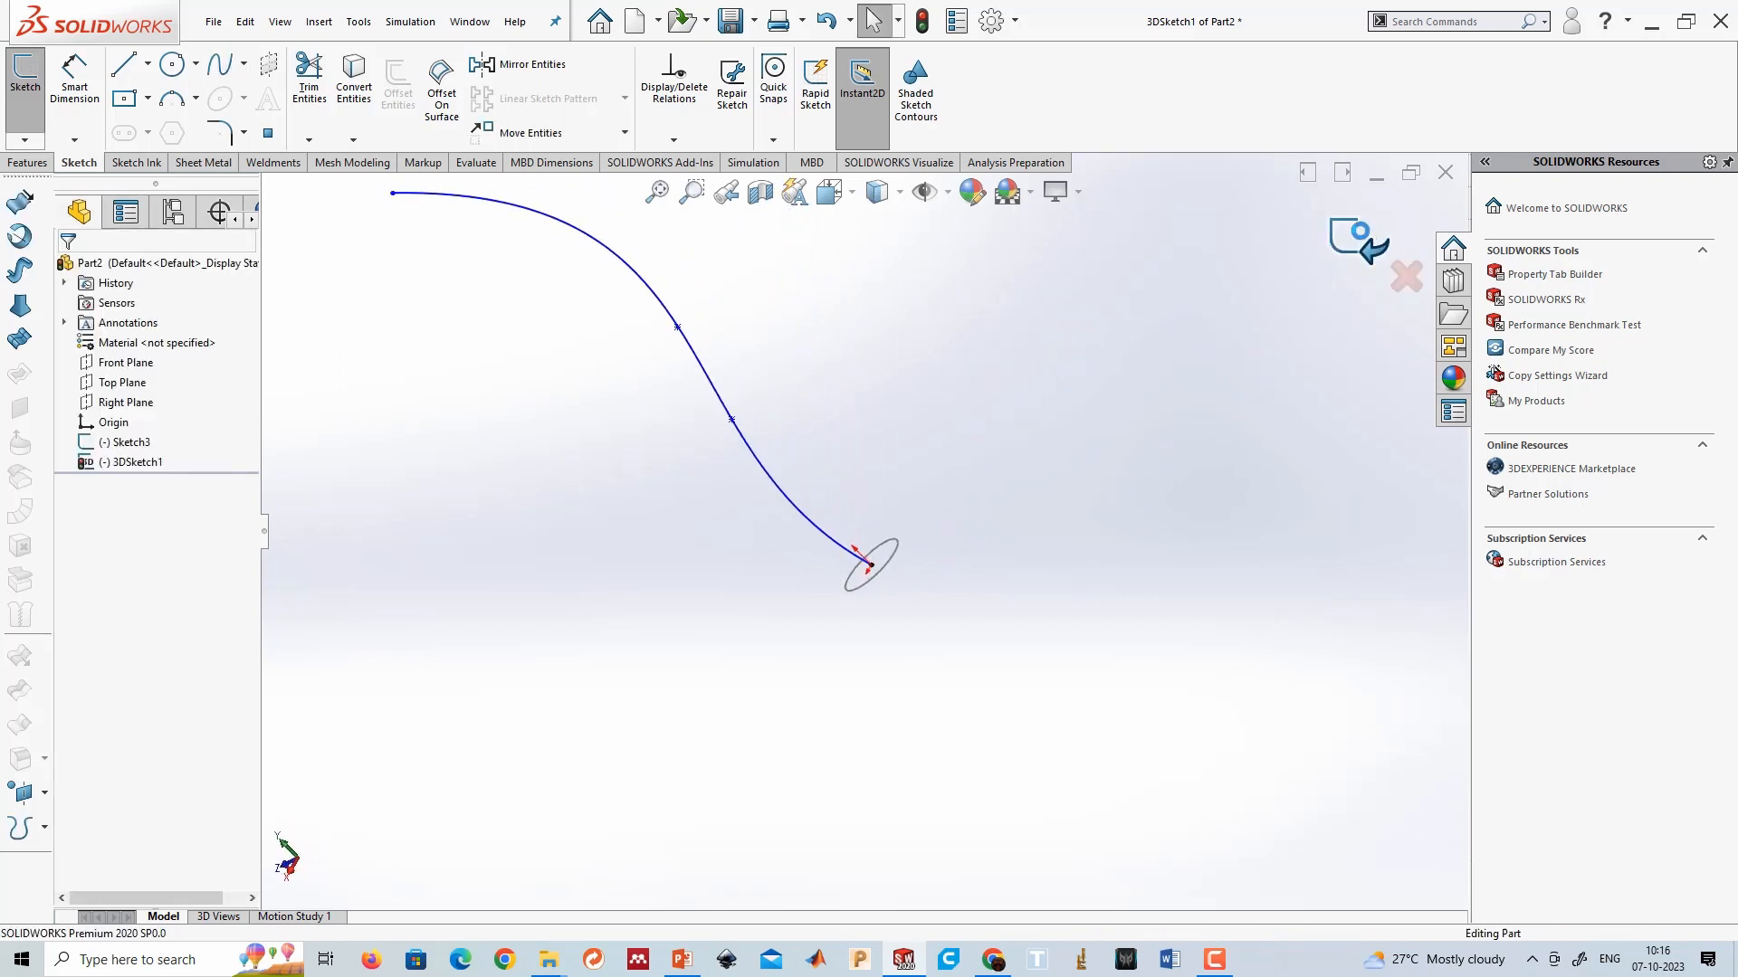
# Start a swept boss using the circle sketch as the profile and the 3D spline as the path.
pyautogui.click(882, 597)
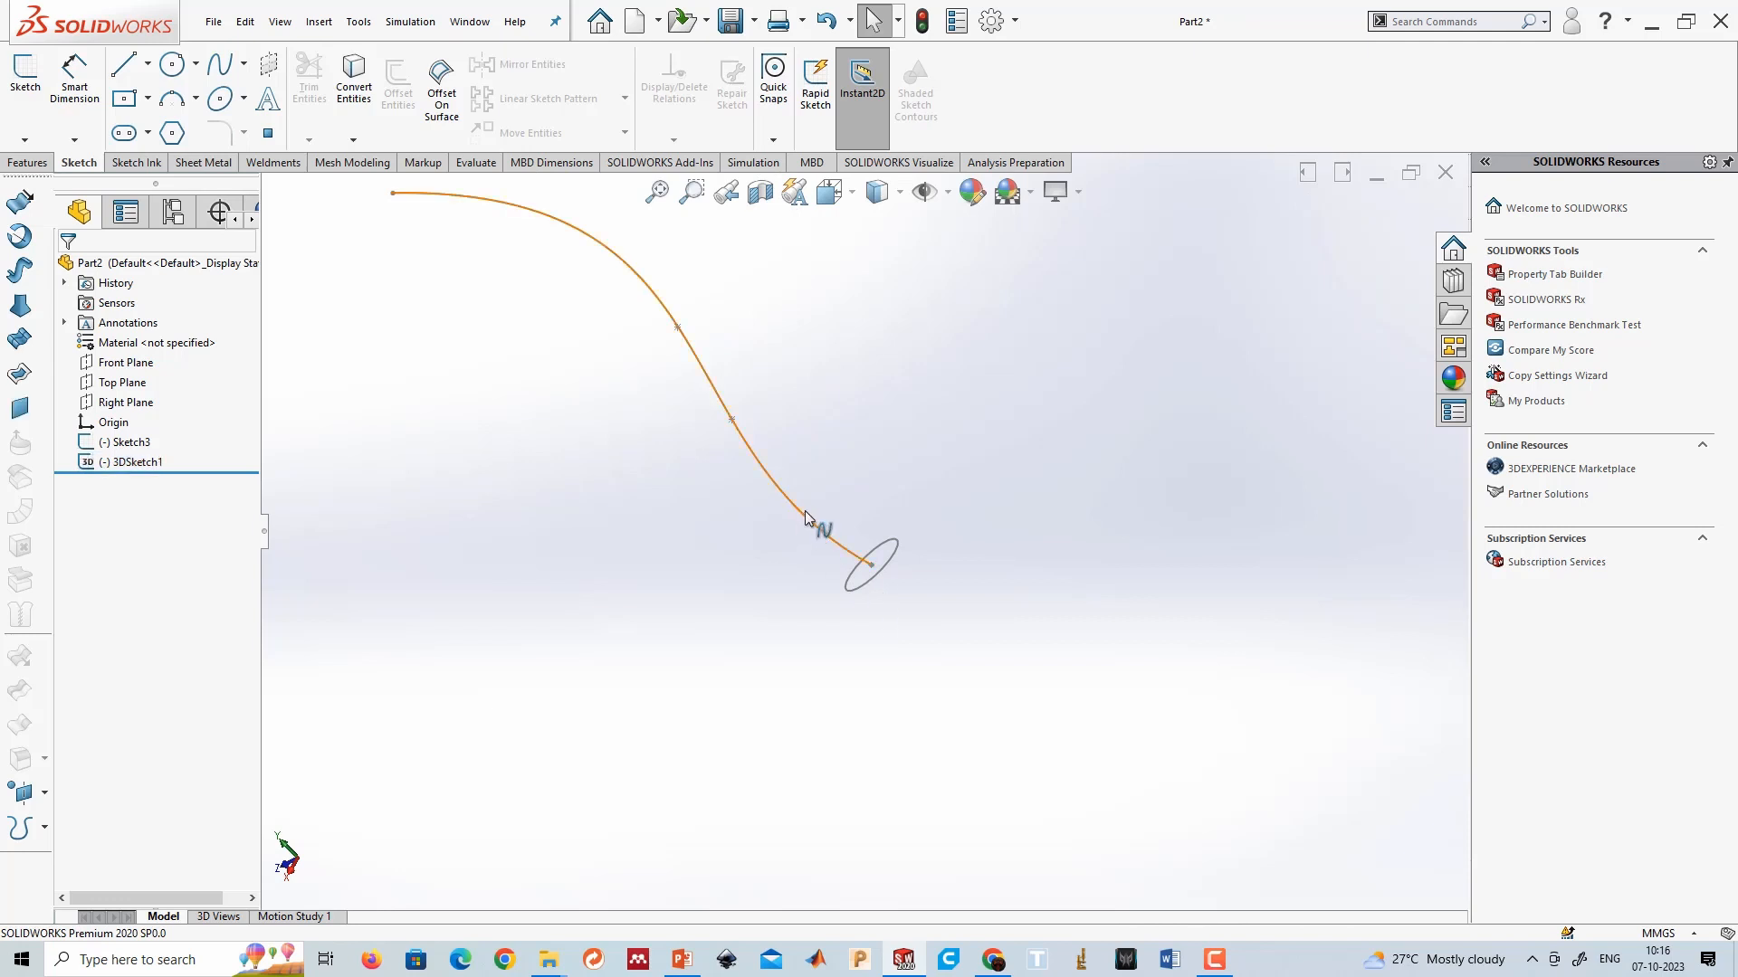
pyautogui.click(126, 443)
pyautogui.click(119, 463)
pyautogui.click(539, 481)
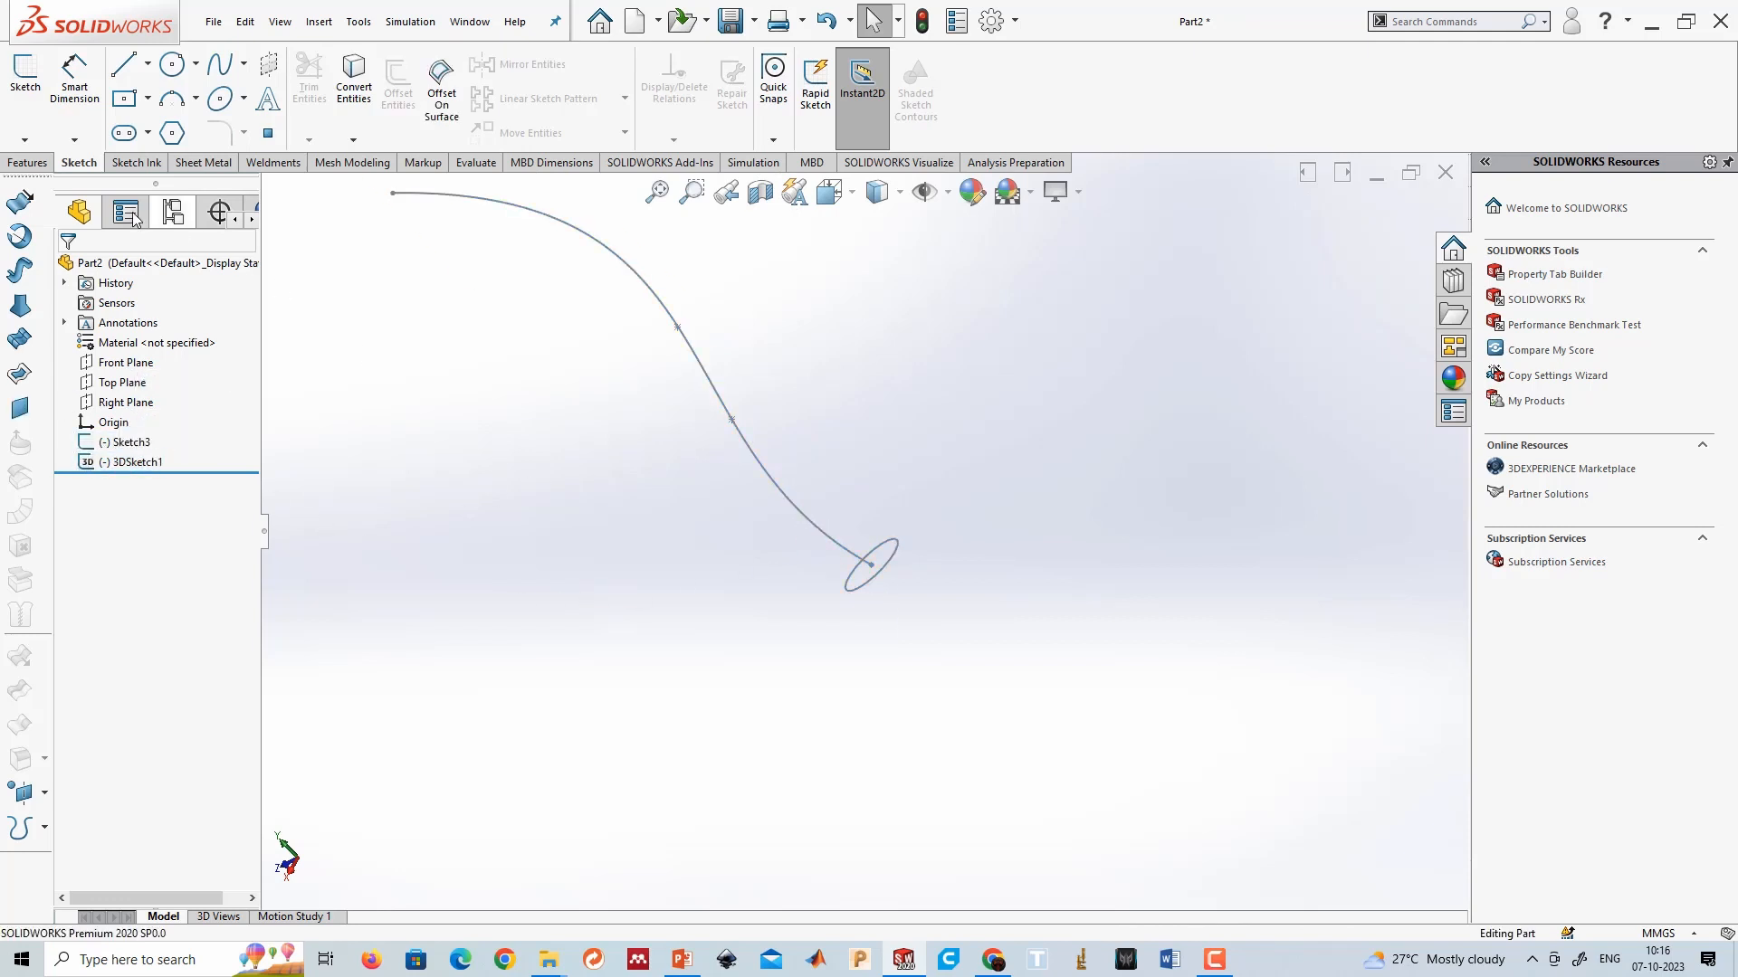
pyautogui.click(39, 169)
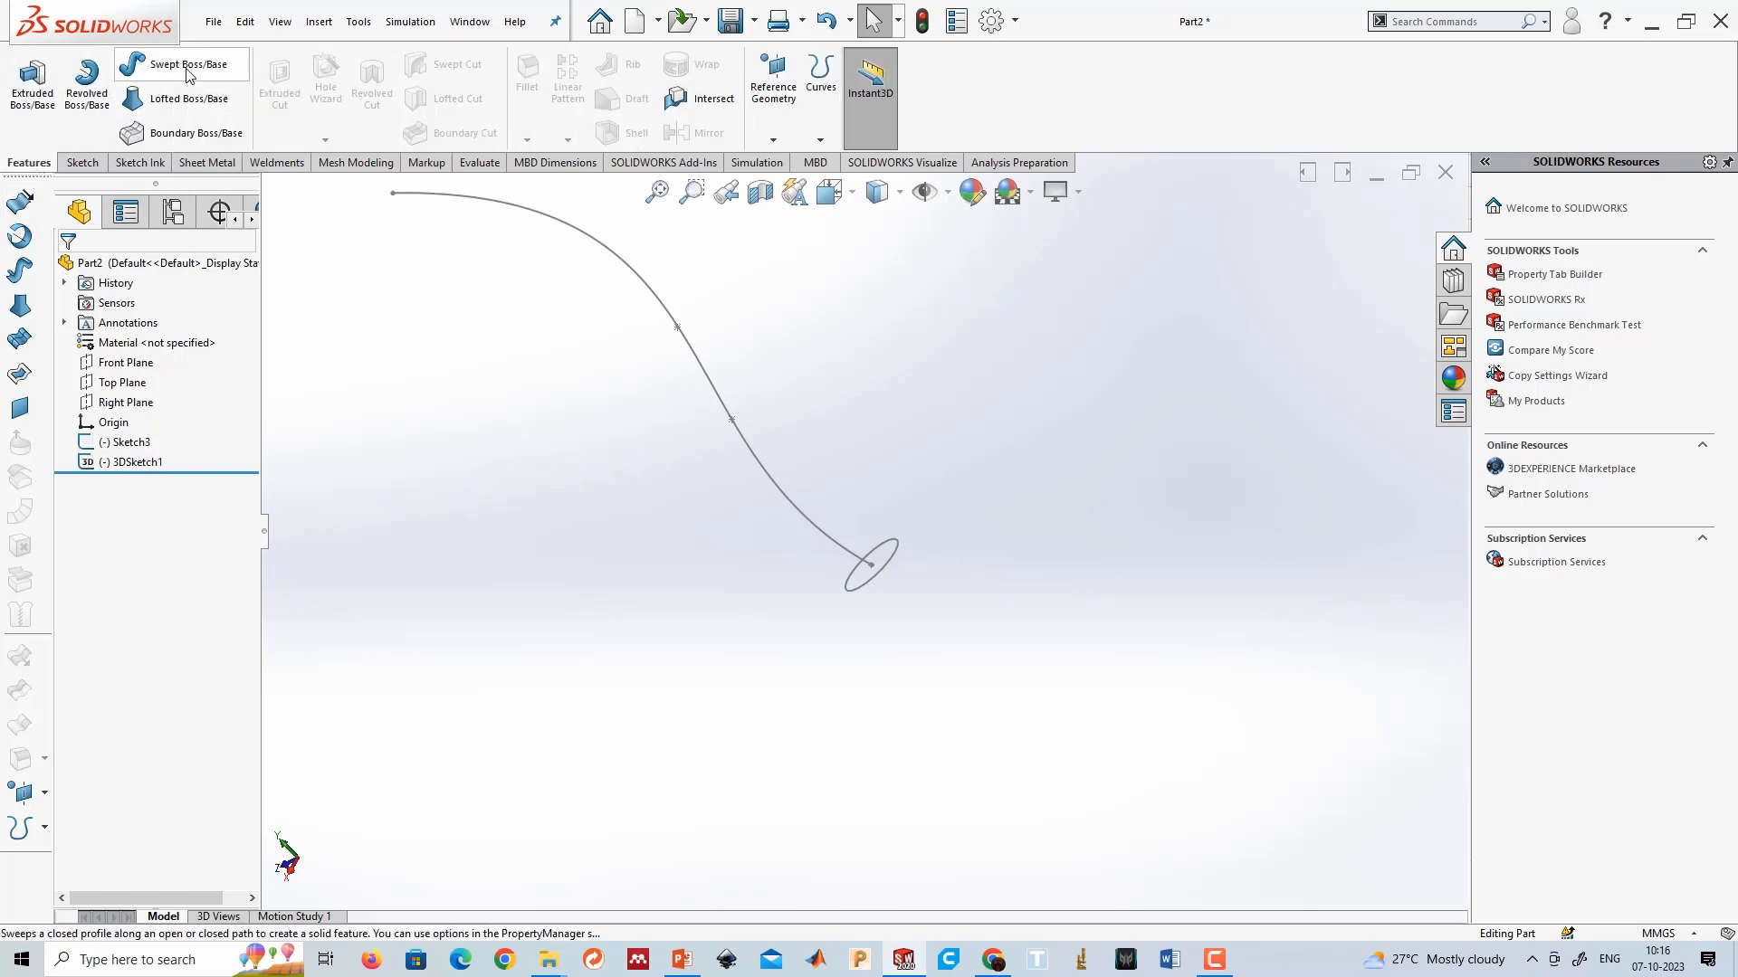
pyautogui.click(132, 63)
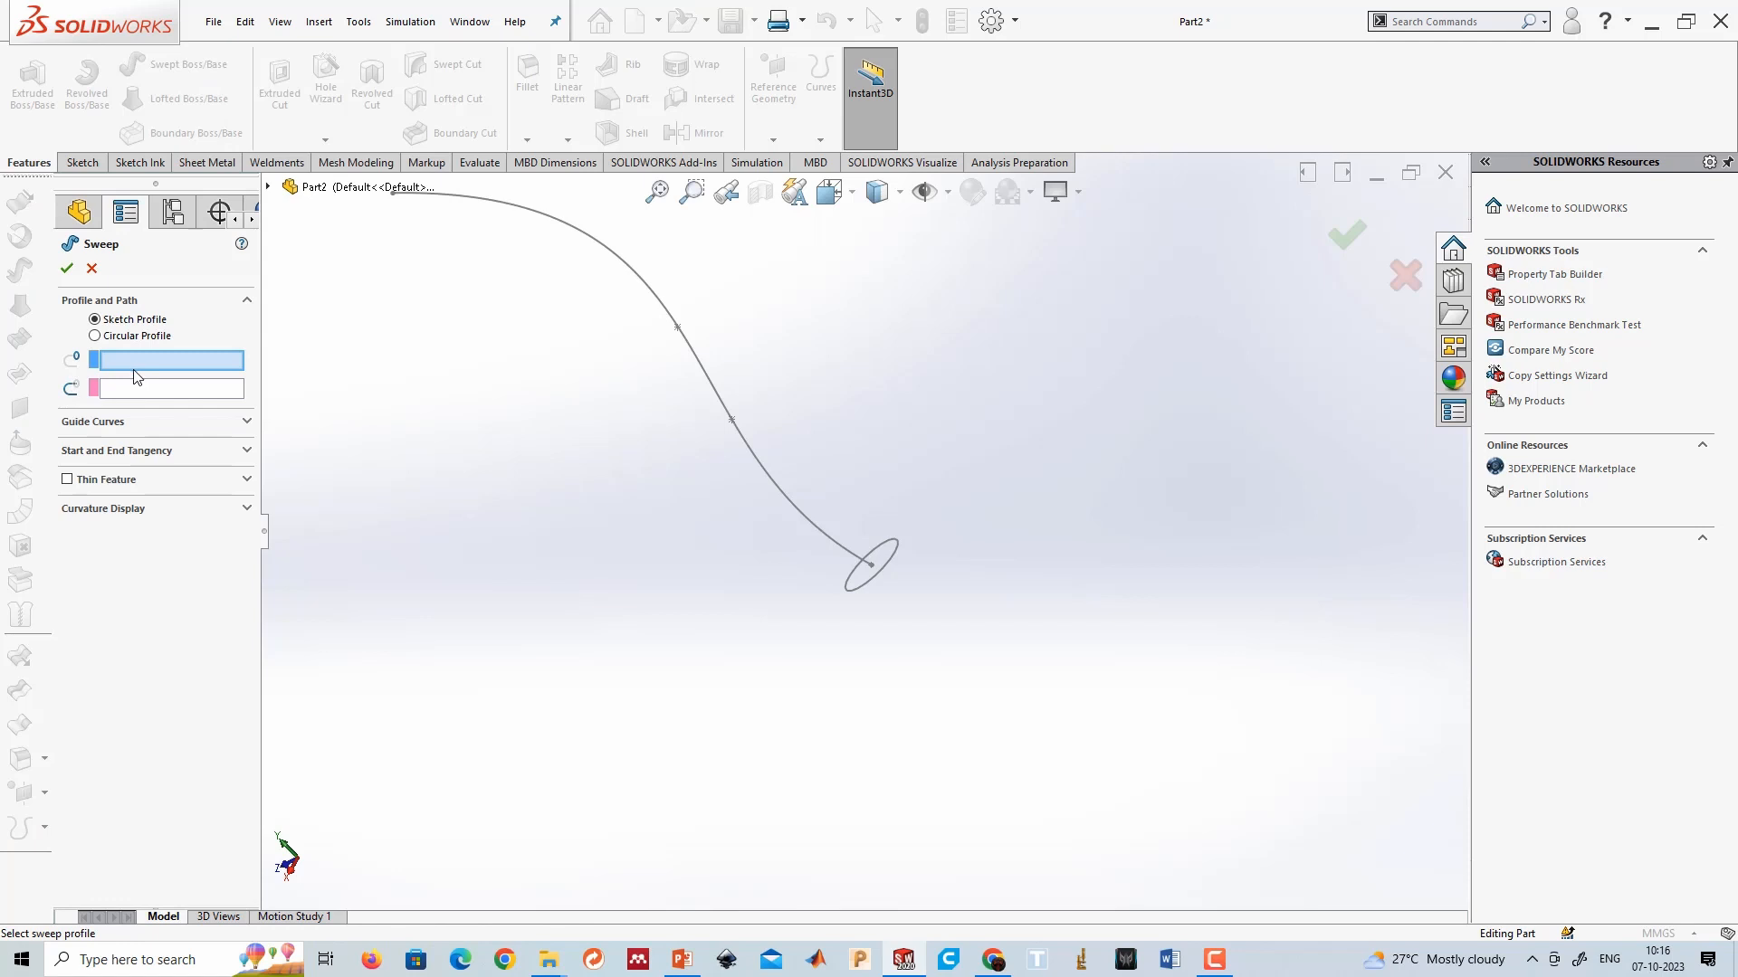
pyautogui.click(866, 582)
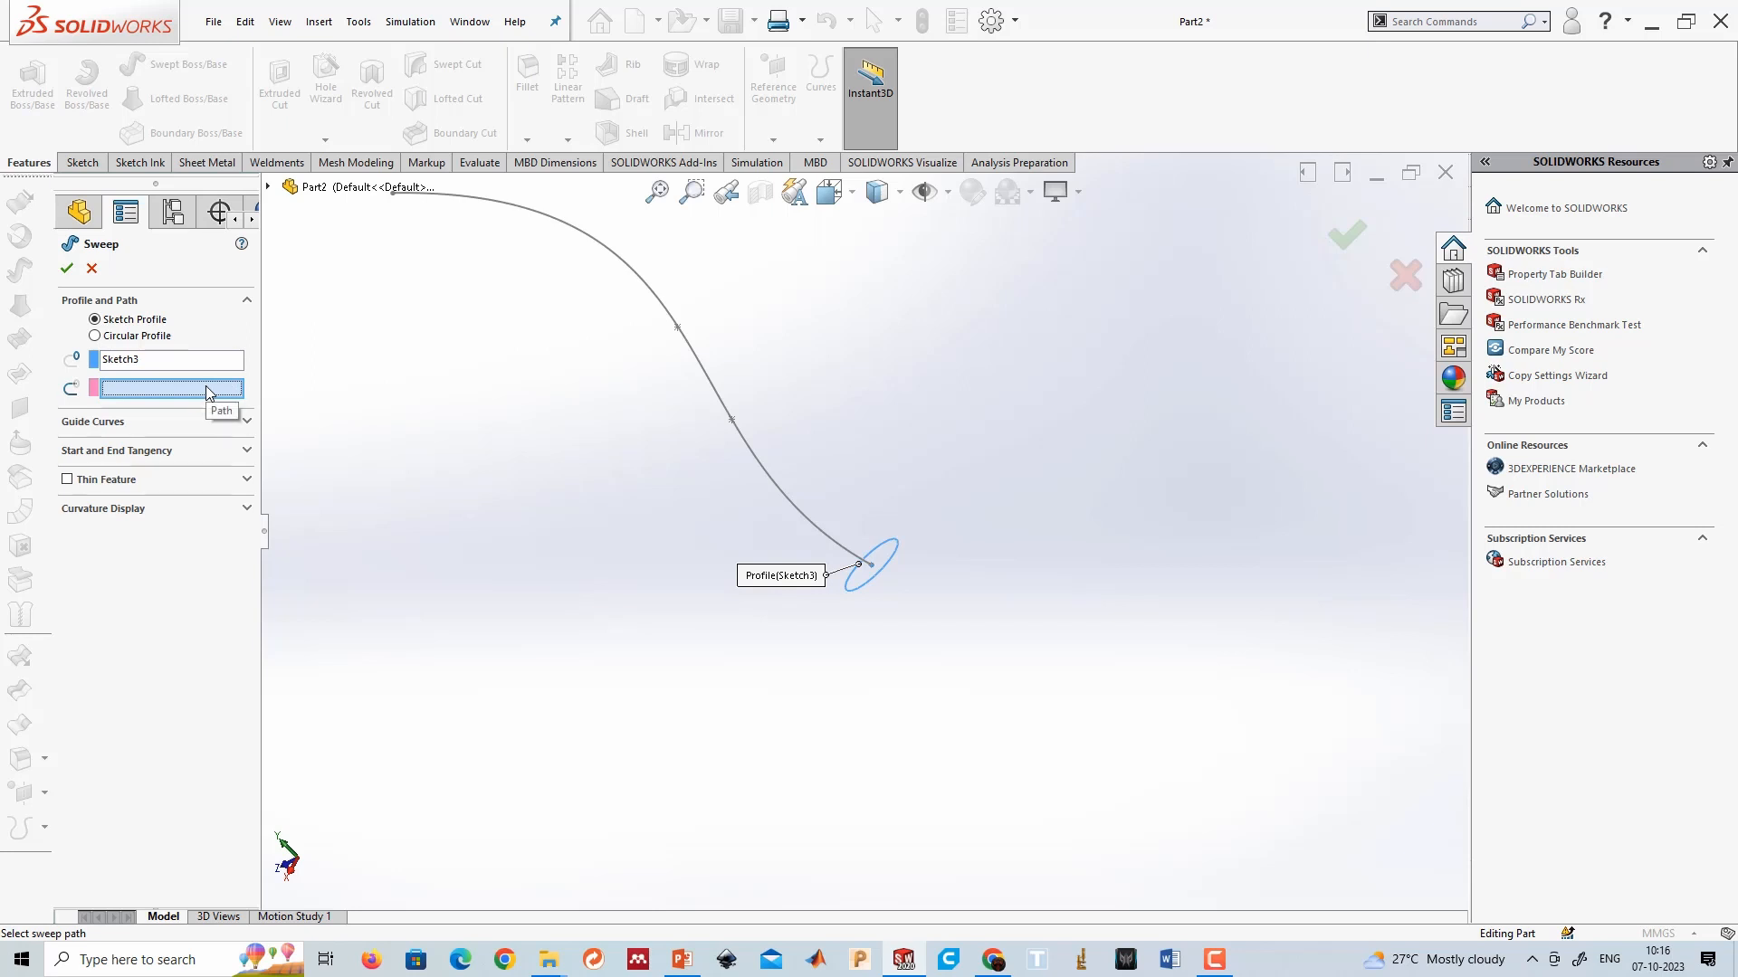
pyautogui.click(694, 355)
pyautogui.scroll(5, 665, 547)
pyautogui.moveTo(507, 342); pyautogui.dragTo(790, 386, button='middle')
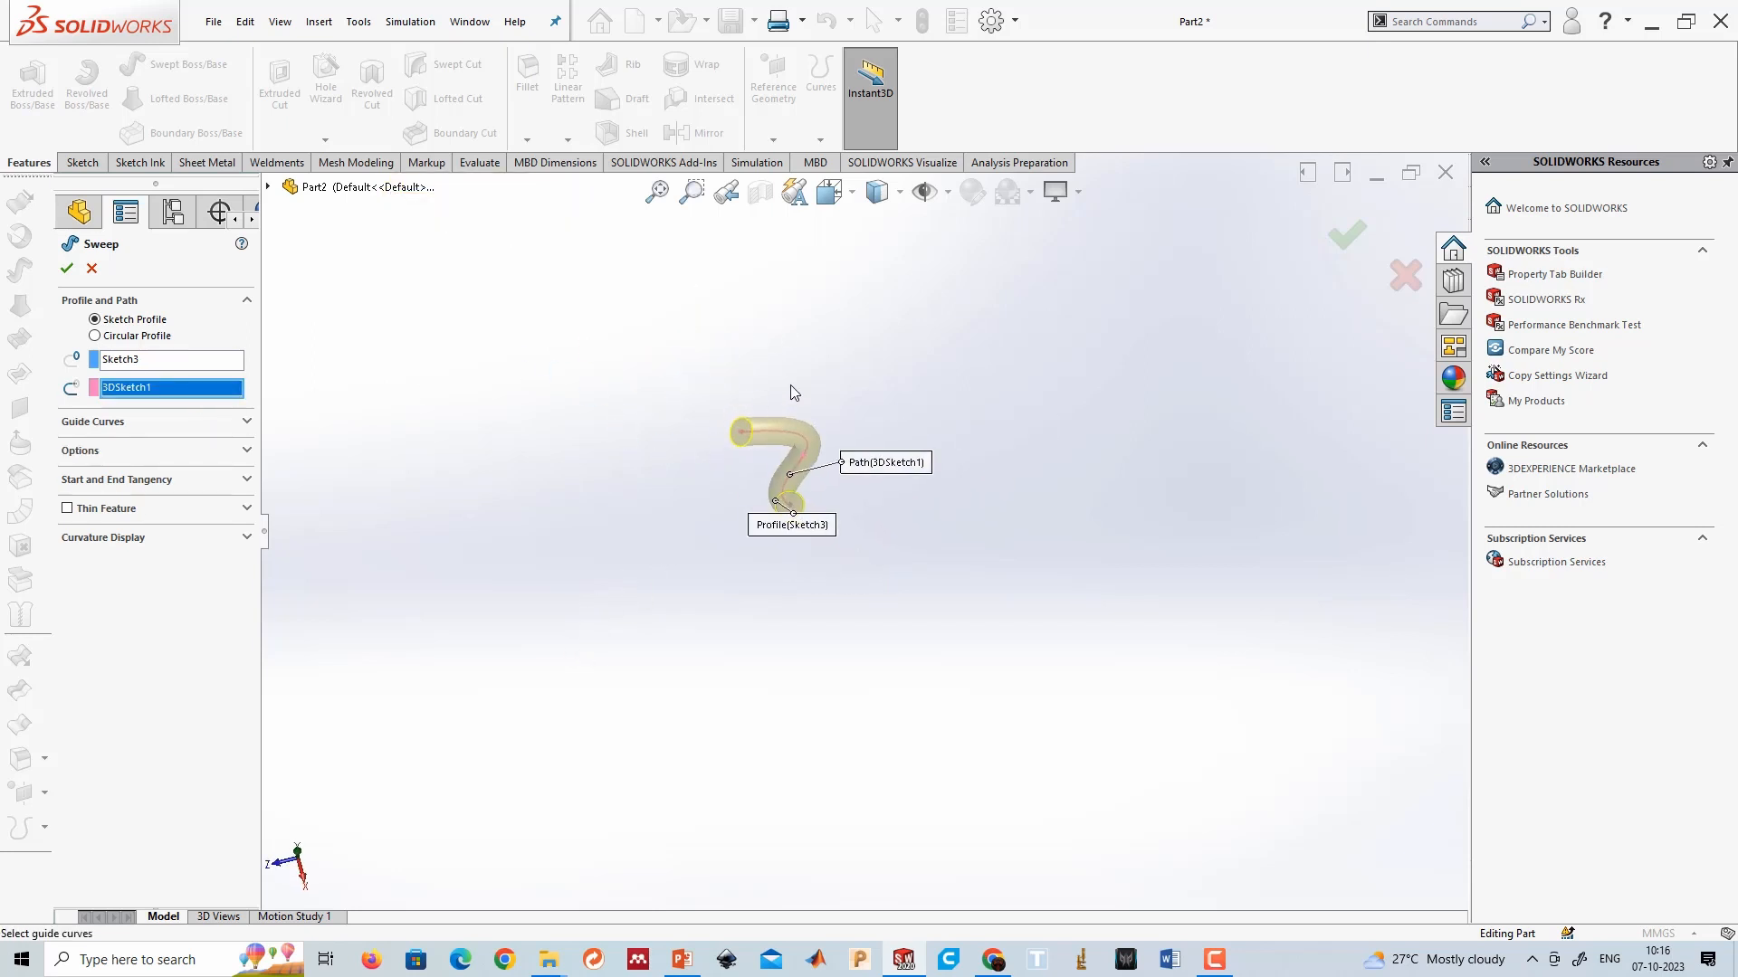
pyautogui.scroll(-5, 790, 393)
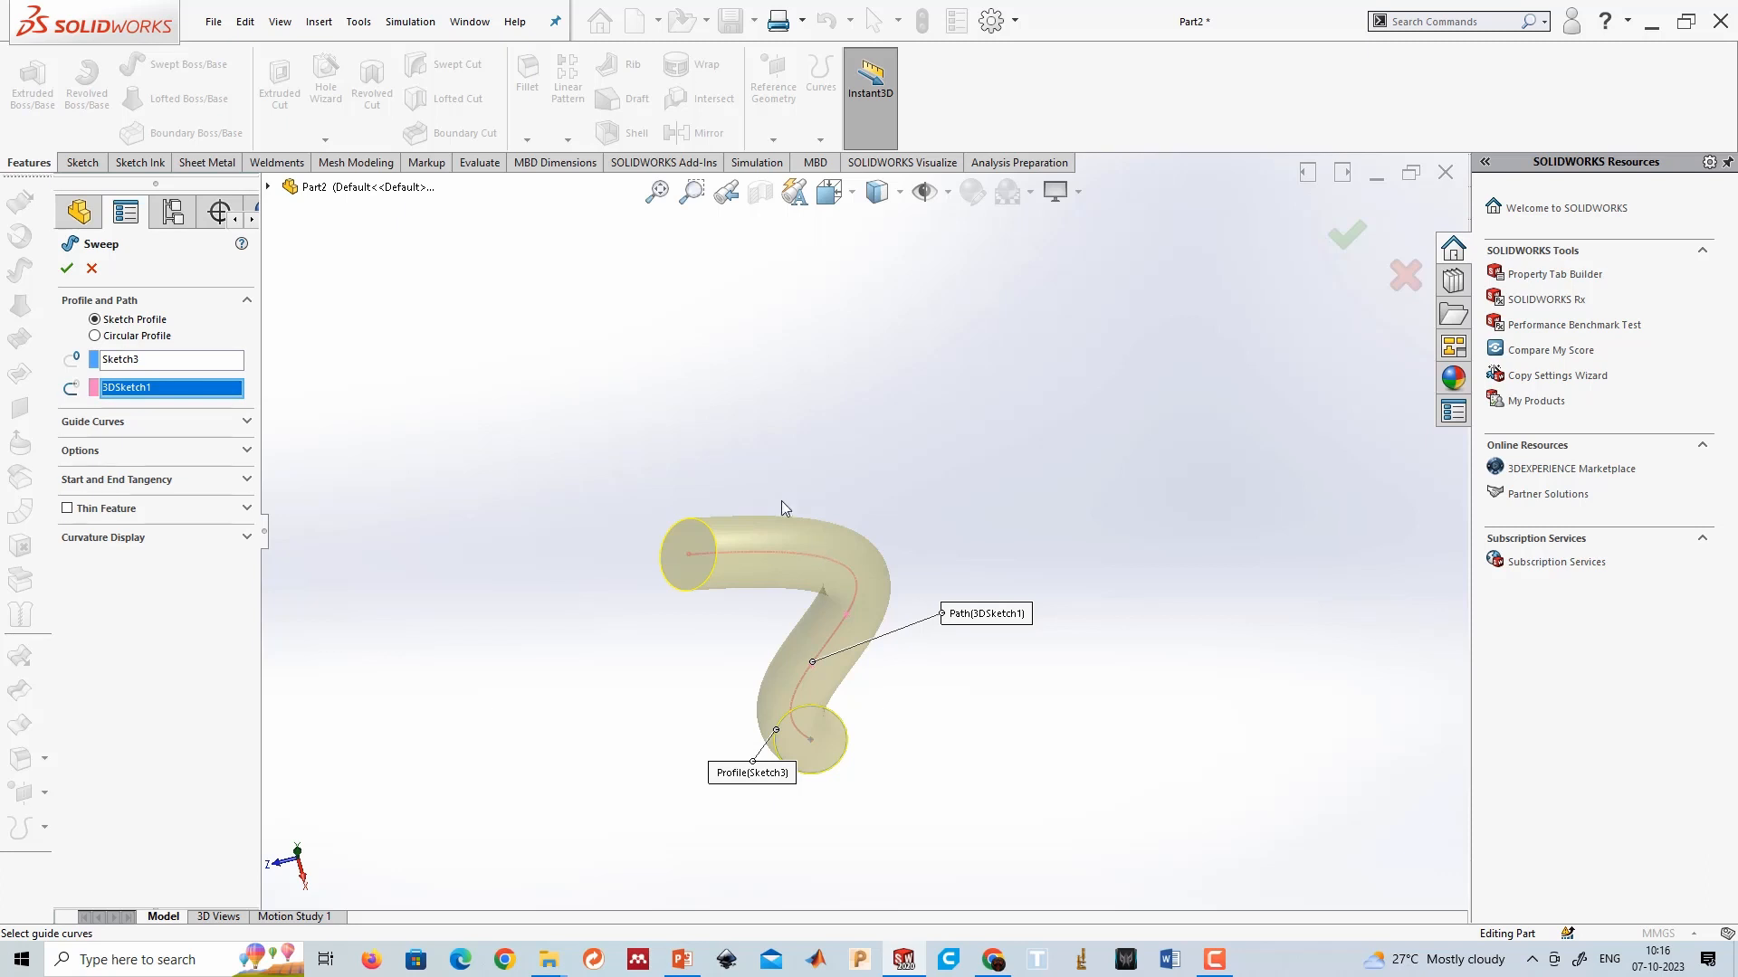
# Make the sweep a one-direction thin feature, trying wall thicknesses of 2 mm and 3 mm.
pyautogui.click(67, 508)
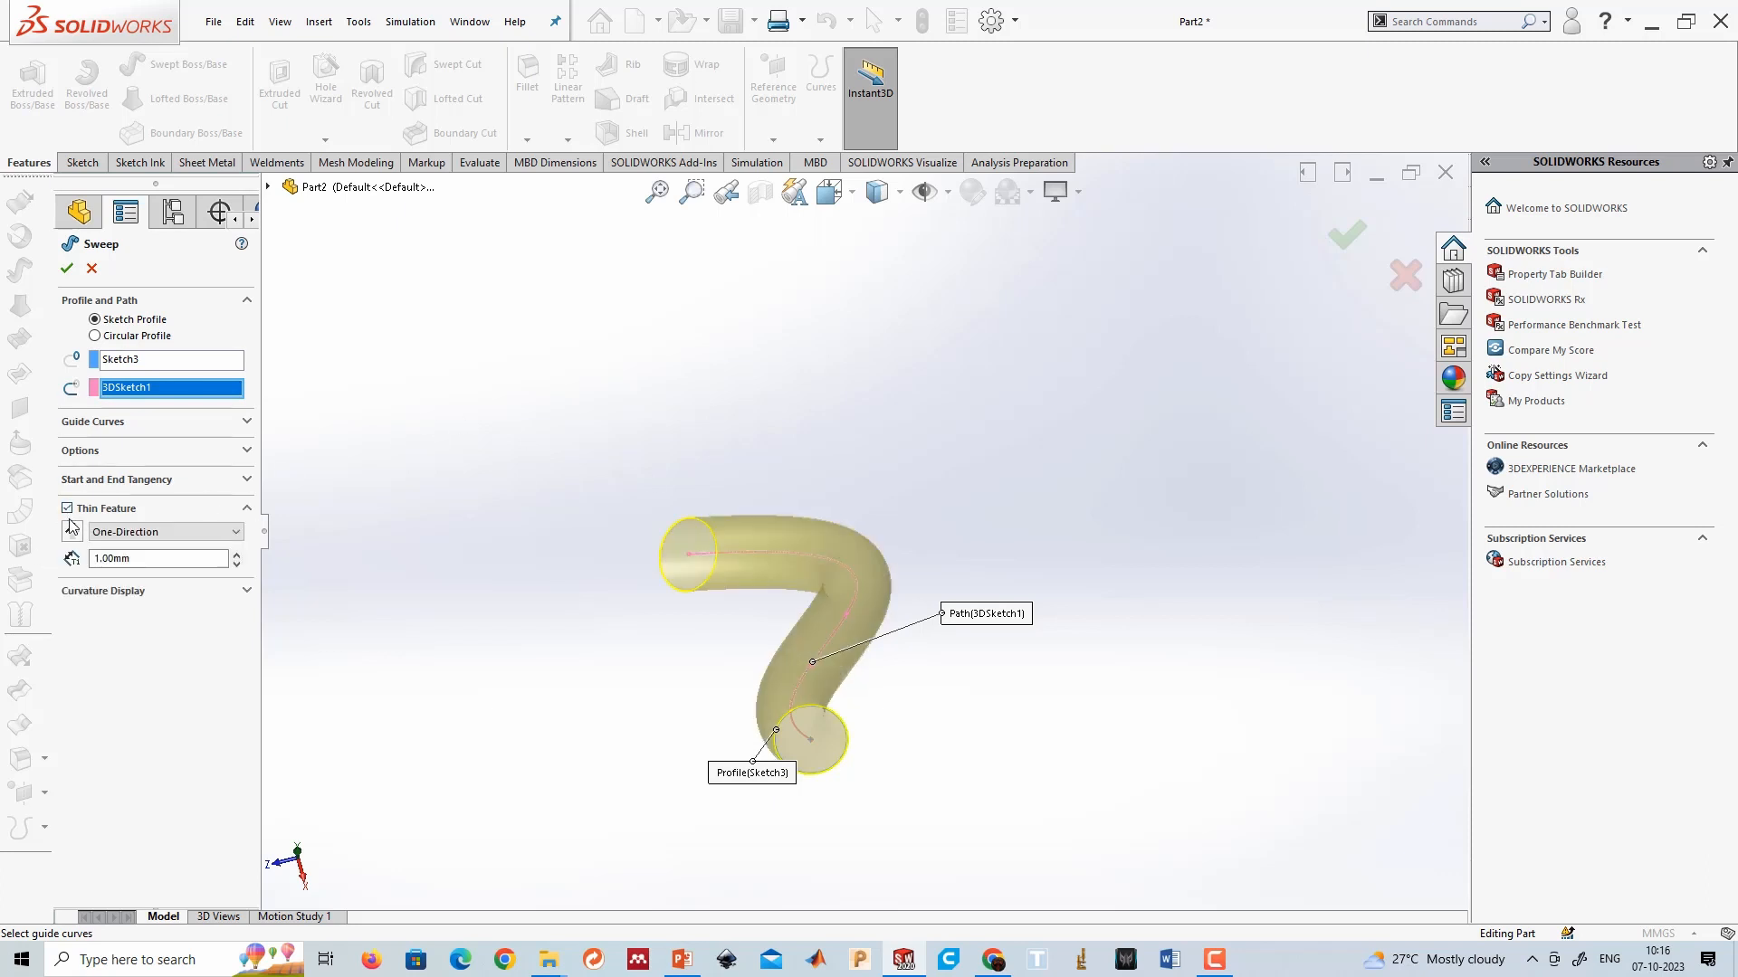
pyautogui.scroll(-5, 831, 579)
pyautogui.moveTo(831, 579); pyautogui.dragTo(892, 595, button='middle')
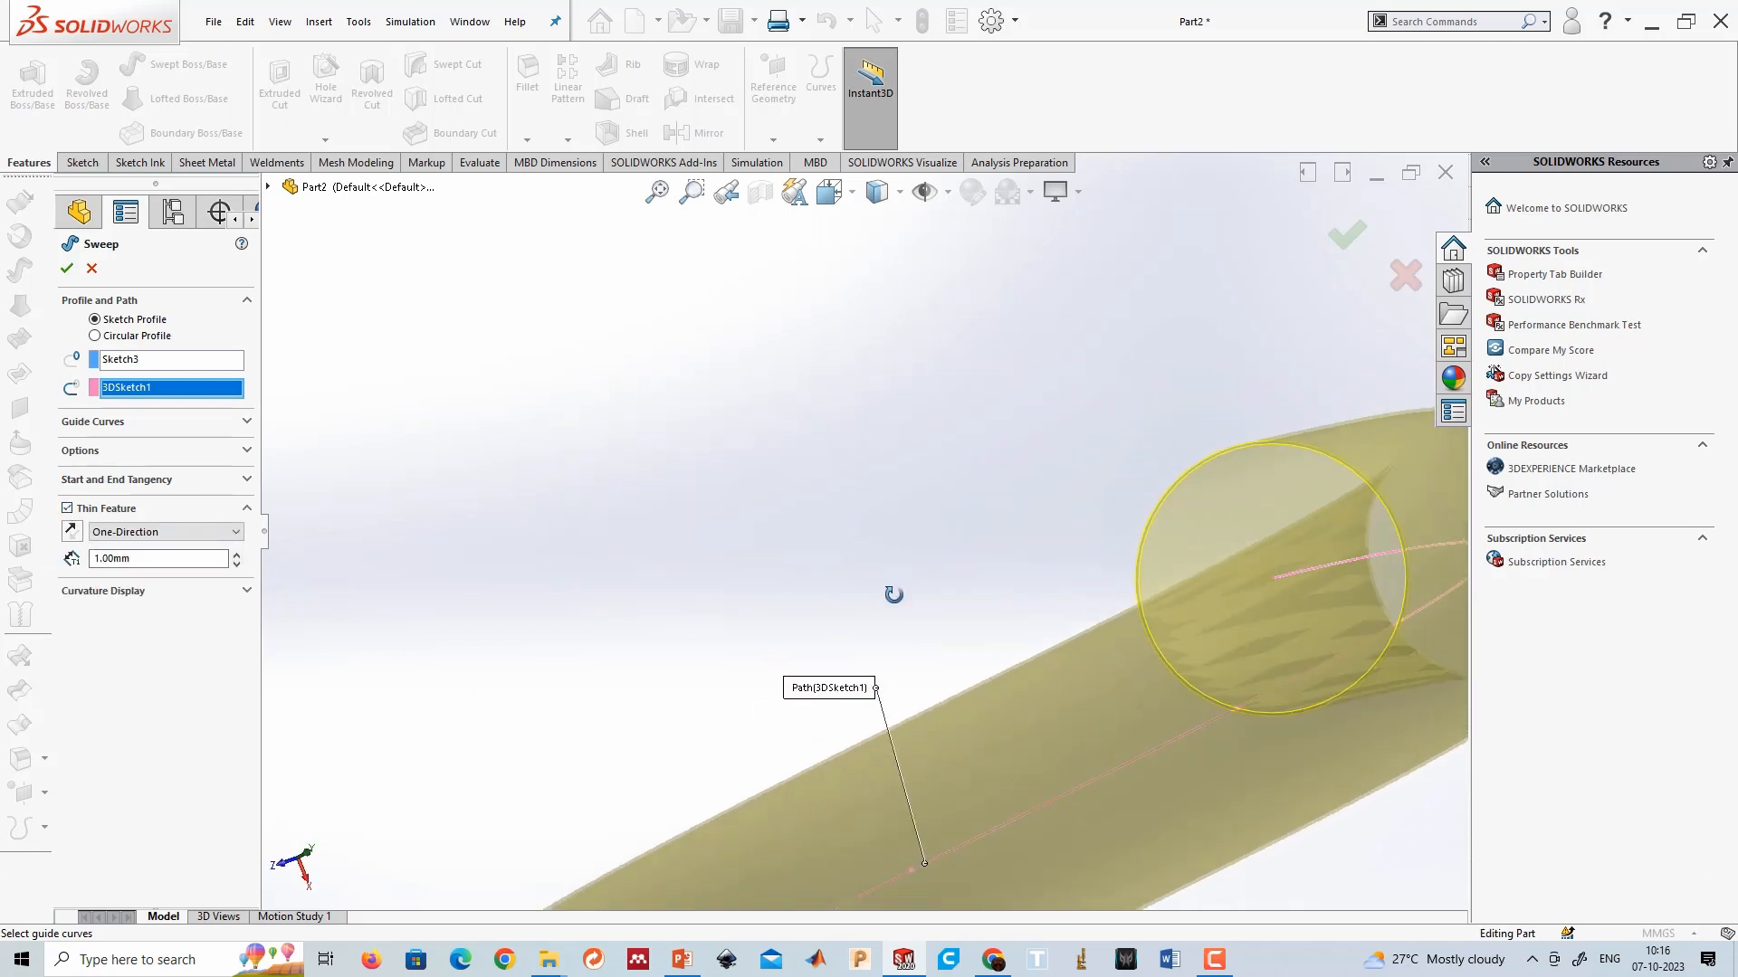
pyautogui.scroll(2, 892, 595)
pyautogui.click(141, 560)
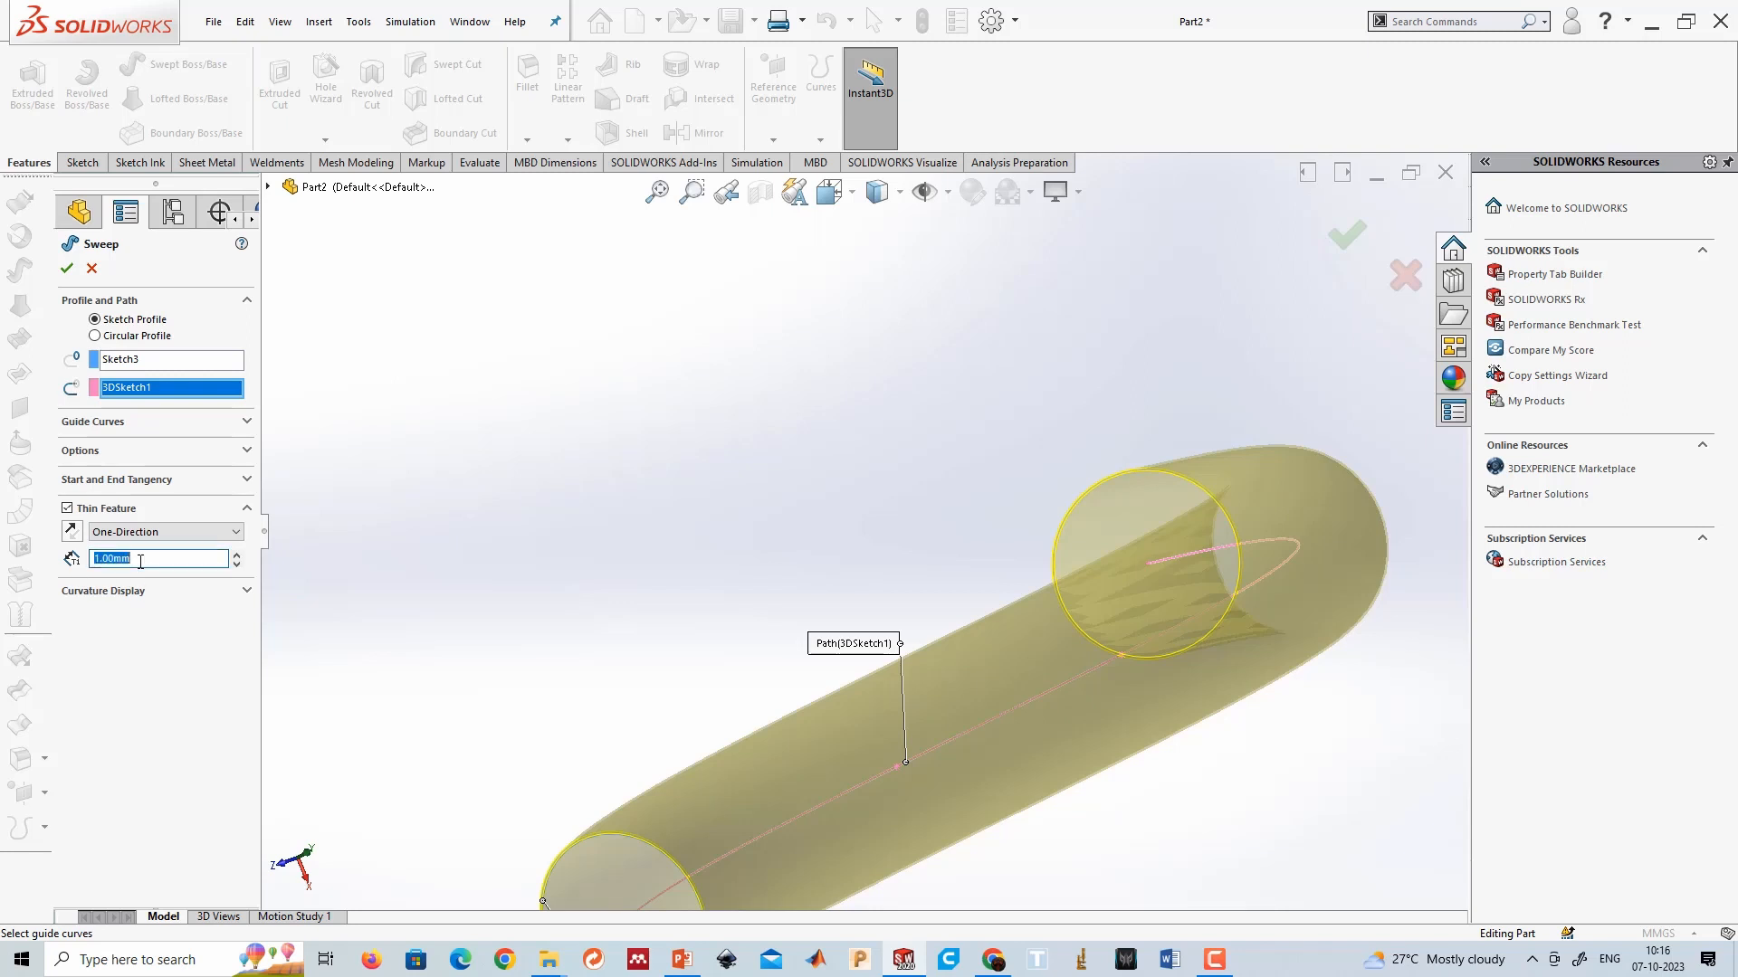
pyautogui.write('2')
pyautogui.press('Return')
pyautogui.click(178, 563)
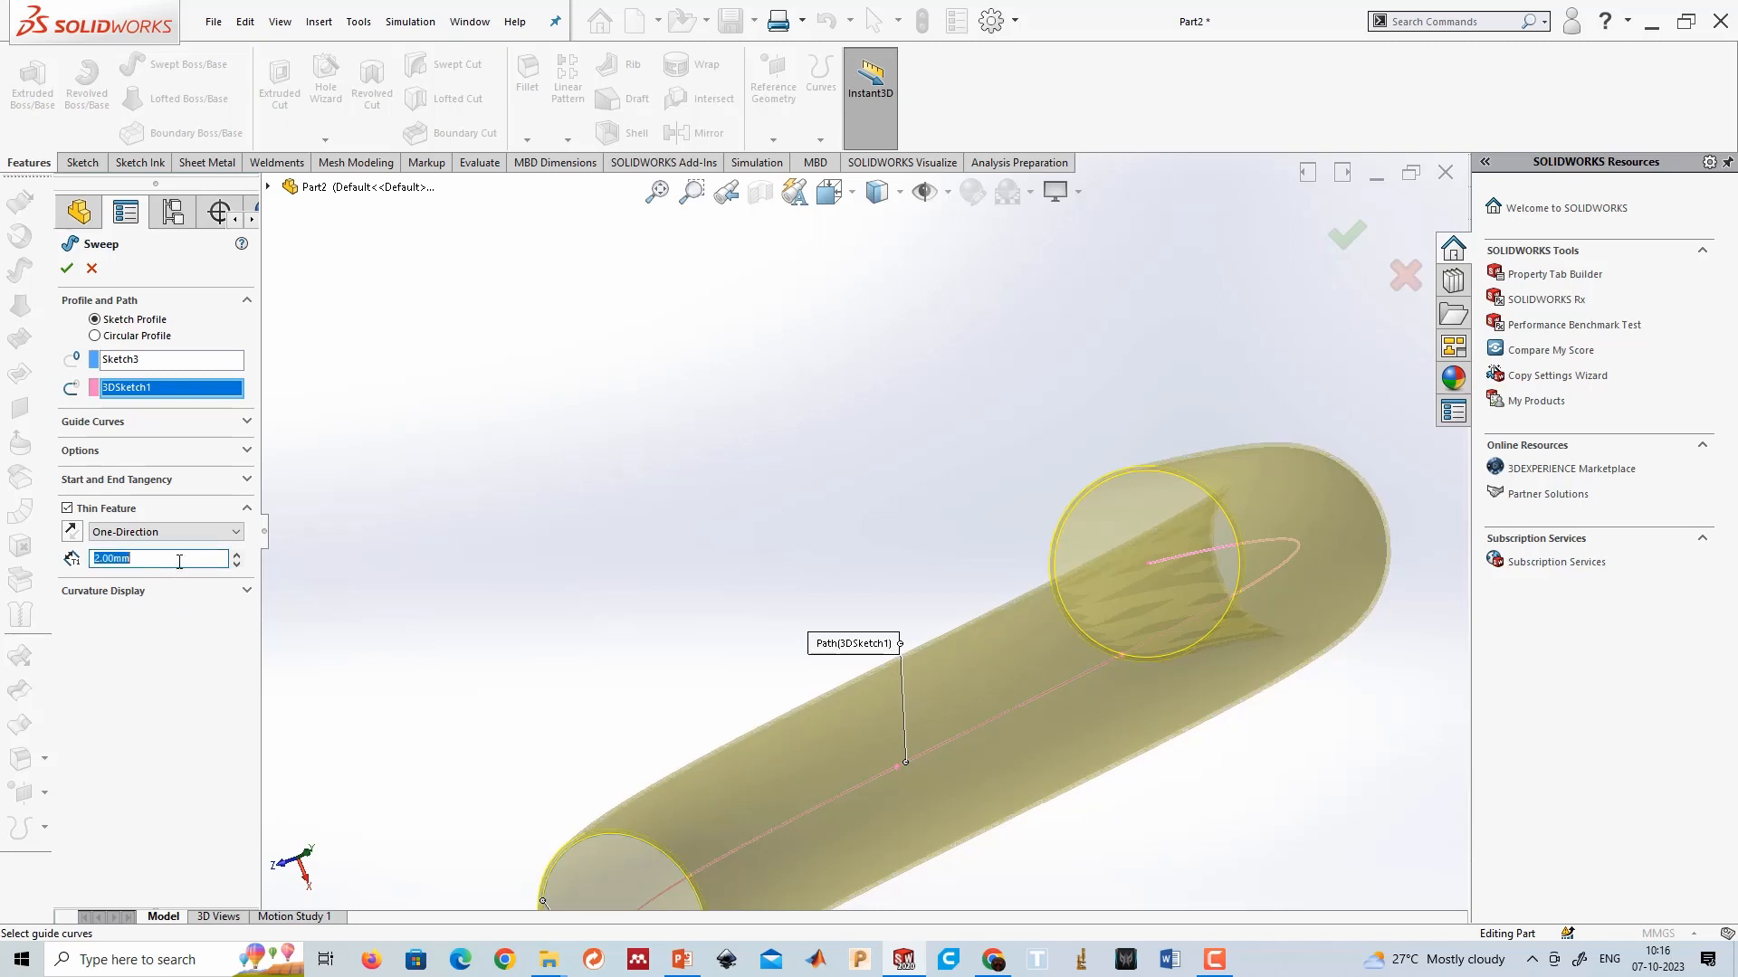
pyautogui.write('3')
pyautogui.press('Return')
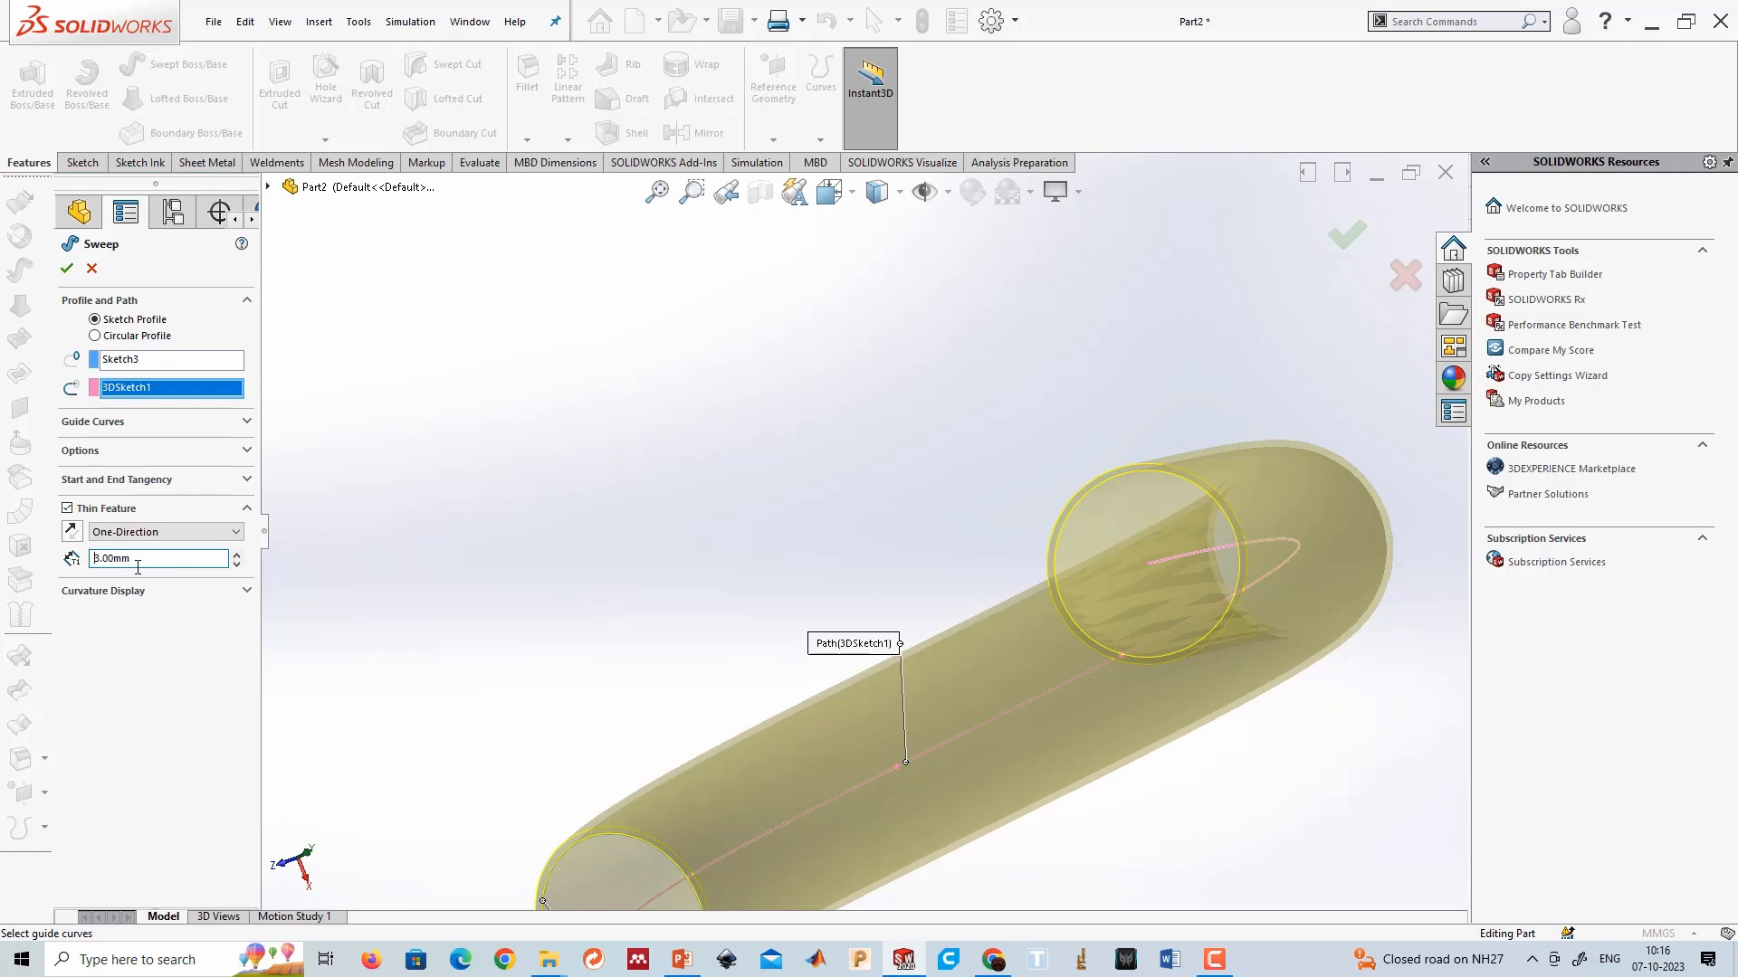
# Try thin wall thicknesses of 50 mm and 200 mm, set it back to 50 mm, and complete the sweep.
pyautogui.doubleClick(146, 557)
pyautogui.write('50')
pyautogui.press('Return')
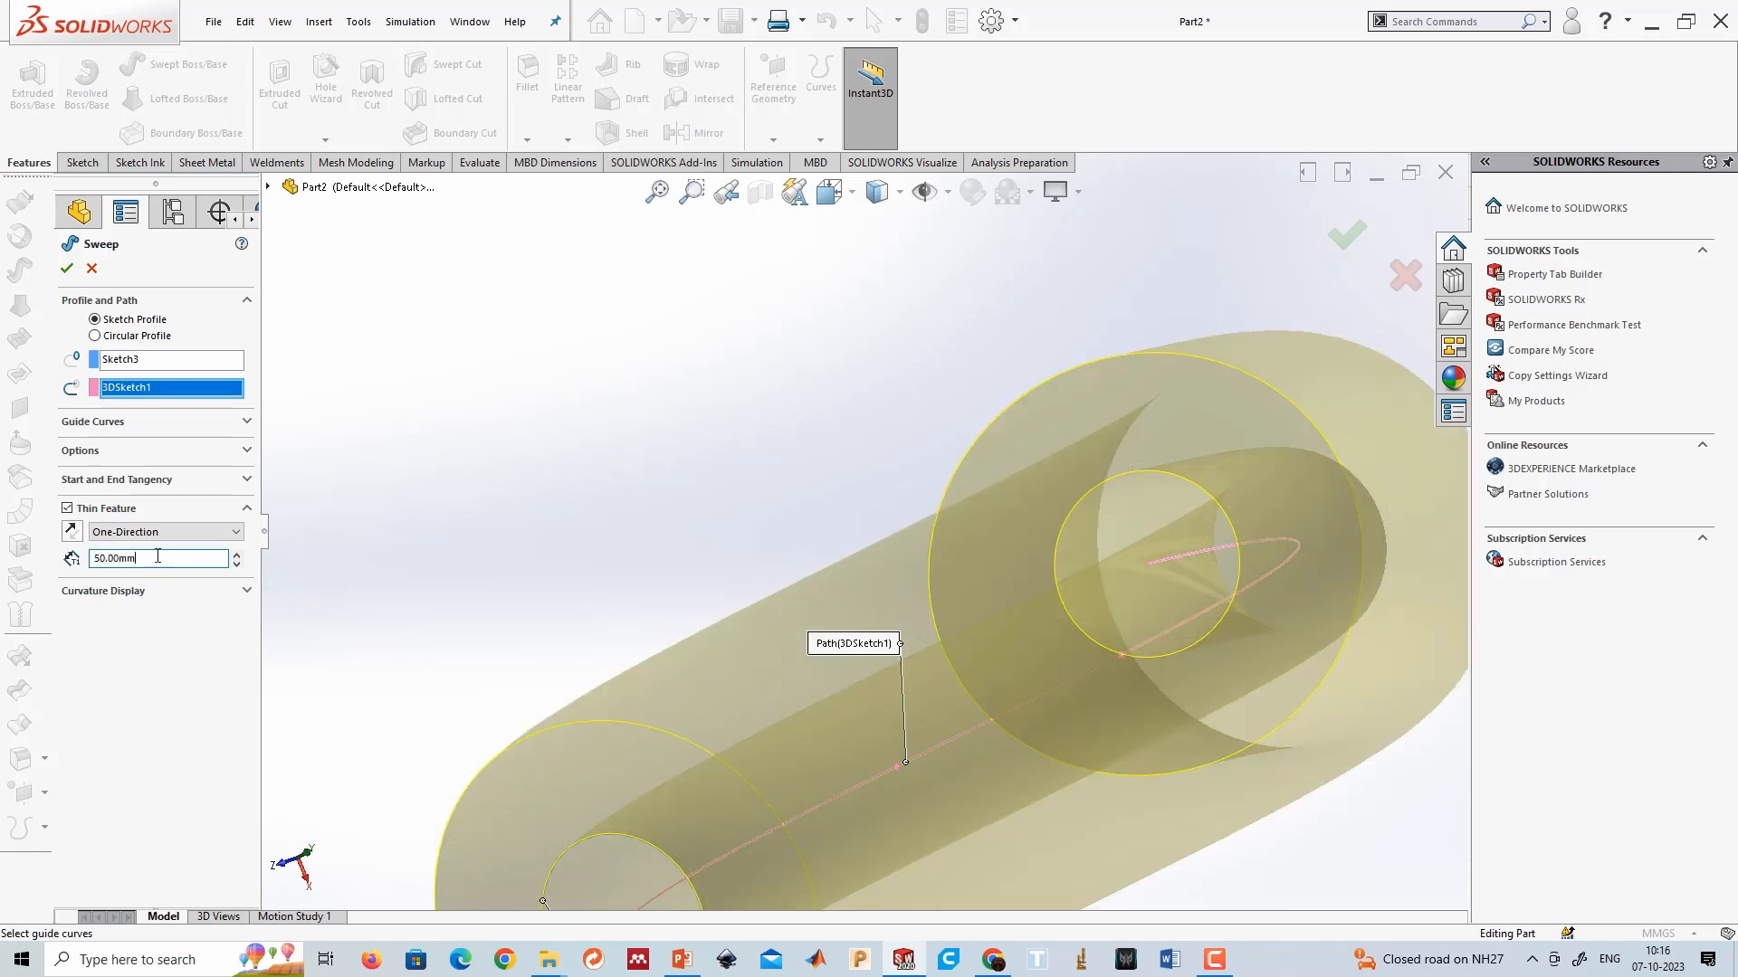
pyautogui.doubleClick(157, 557)
pyautogui.write('200')
pyautogui.press('Return')
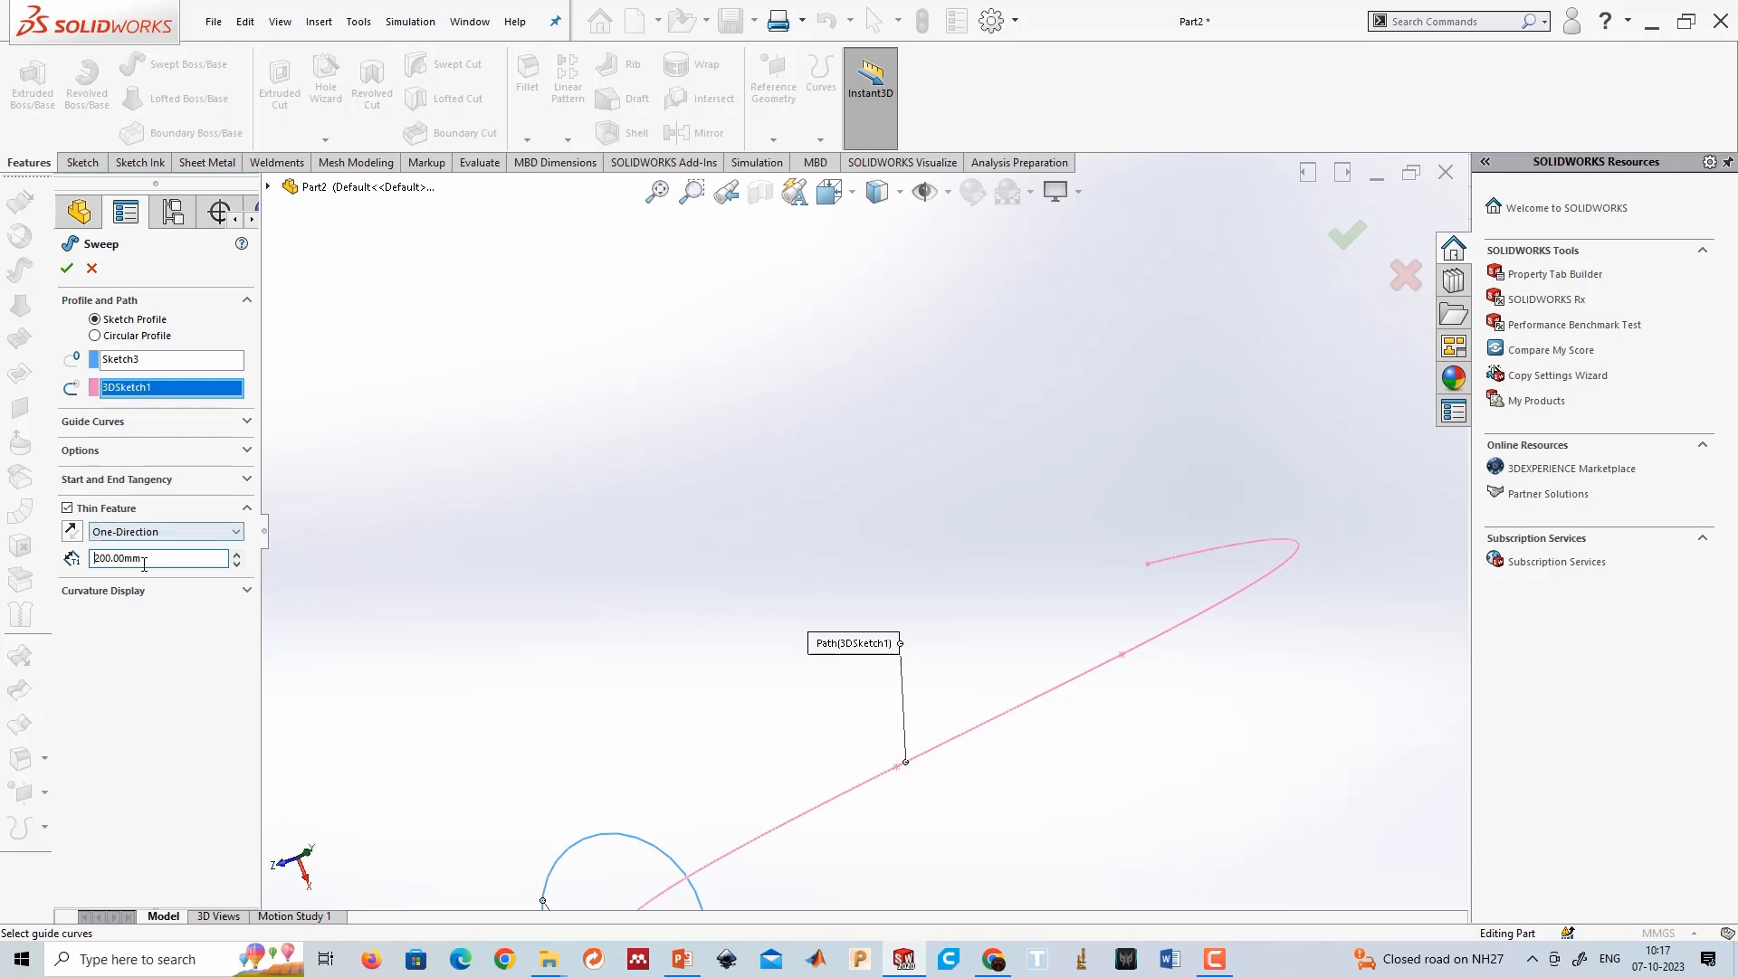
pyautogui.doubleClick(147, 559)
pyautogui.write('50')
pyautogui.press('Return')
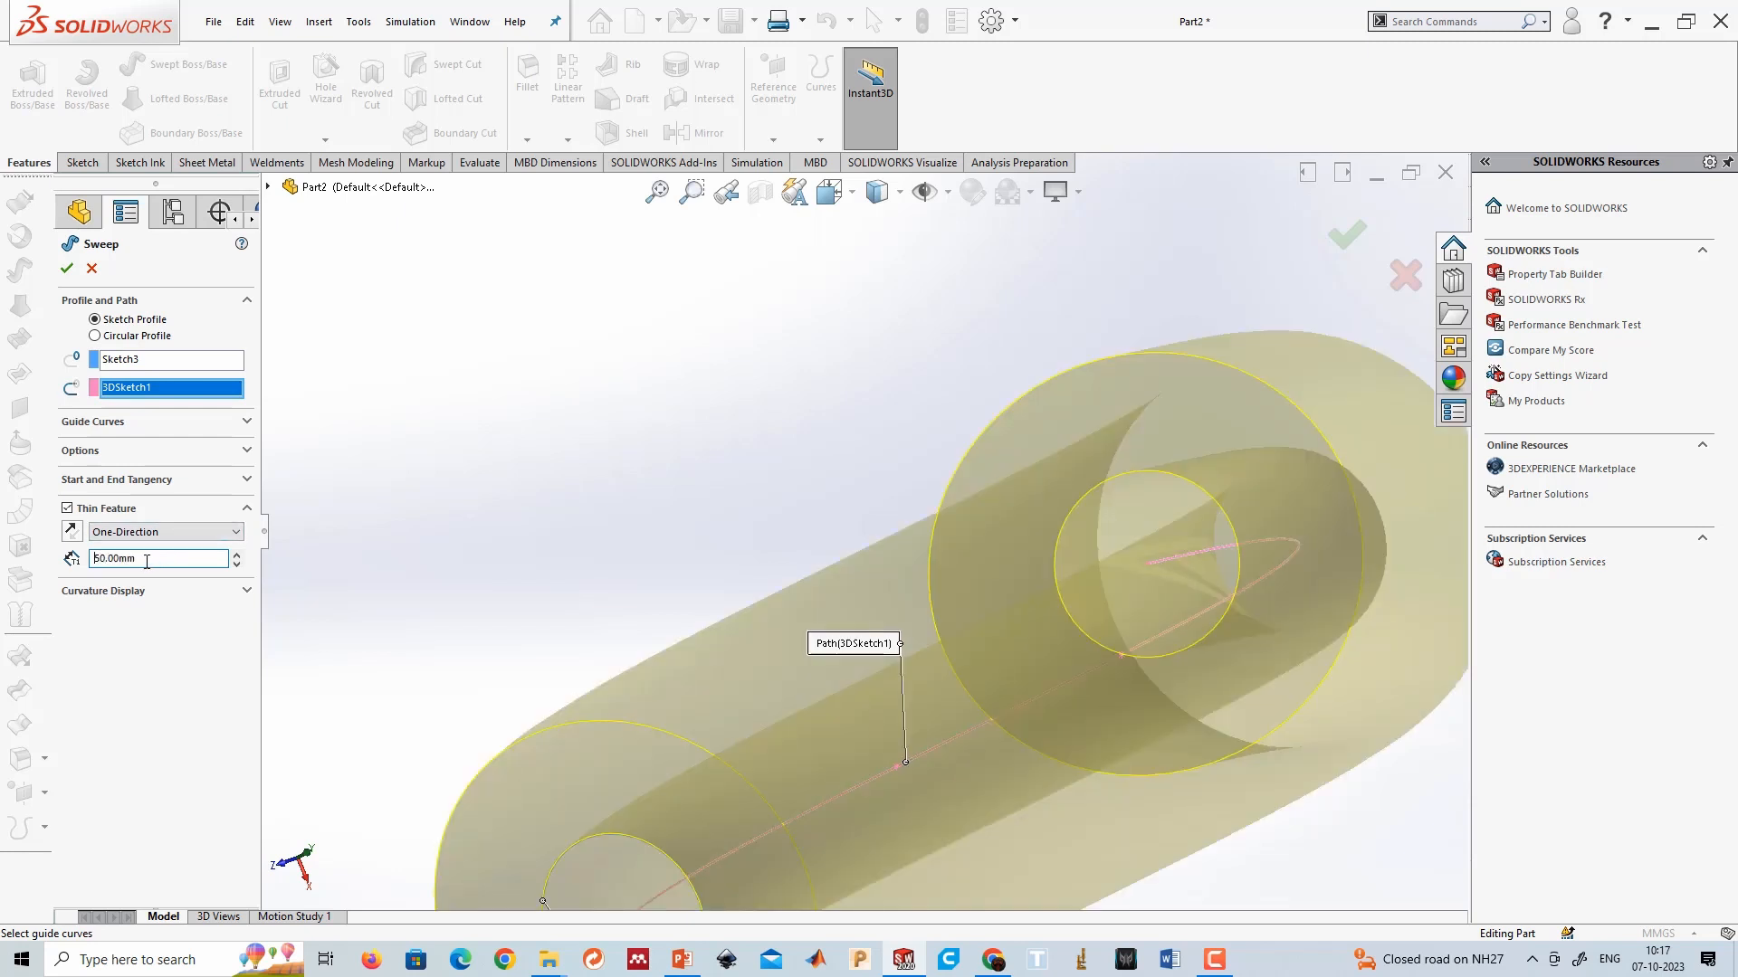
pyautogui.click(69, 269)
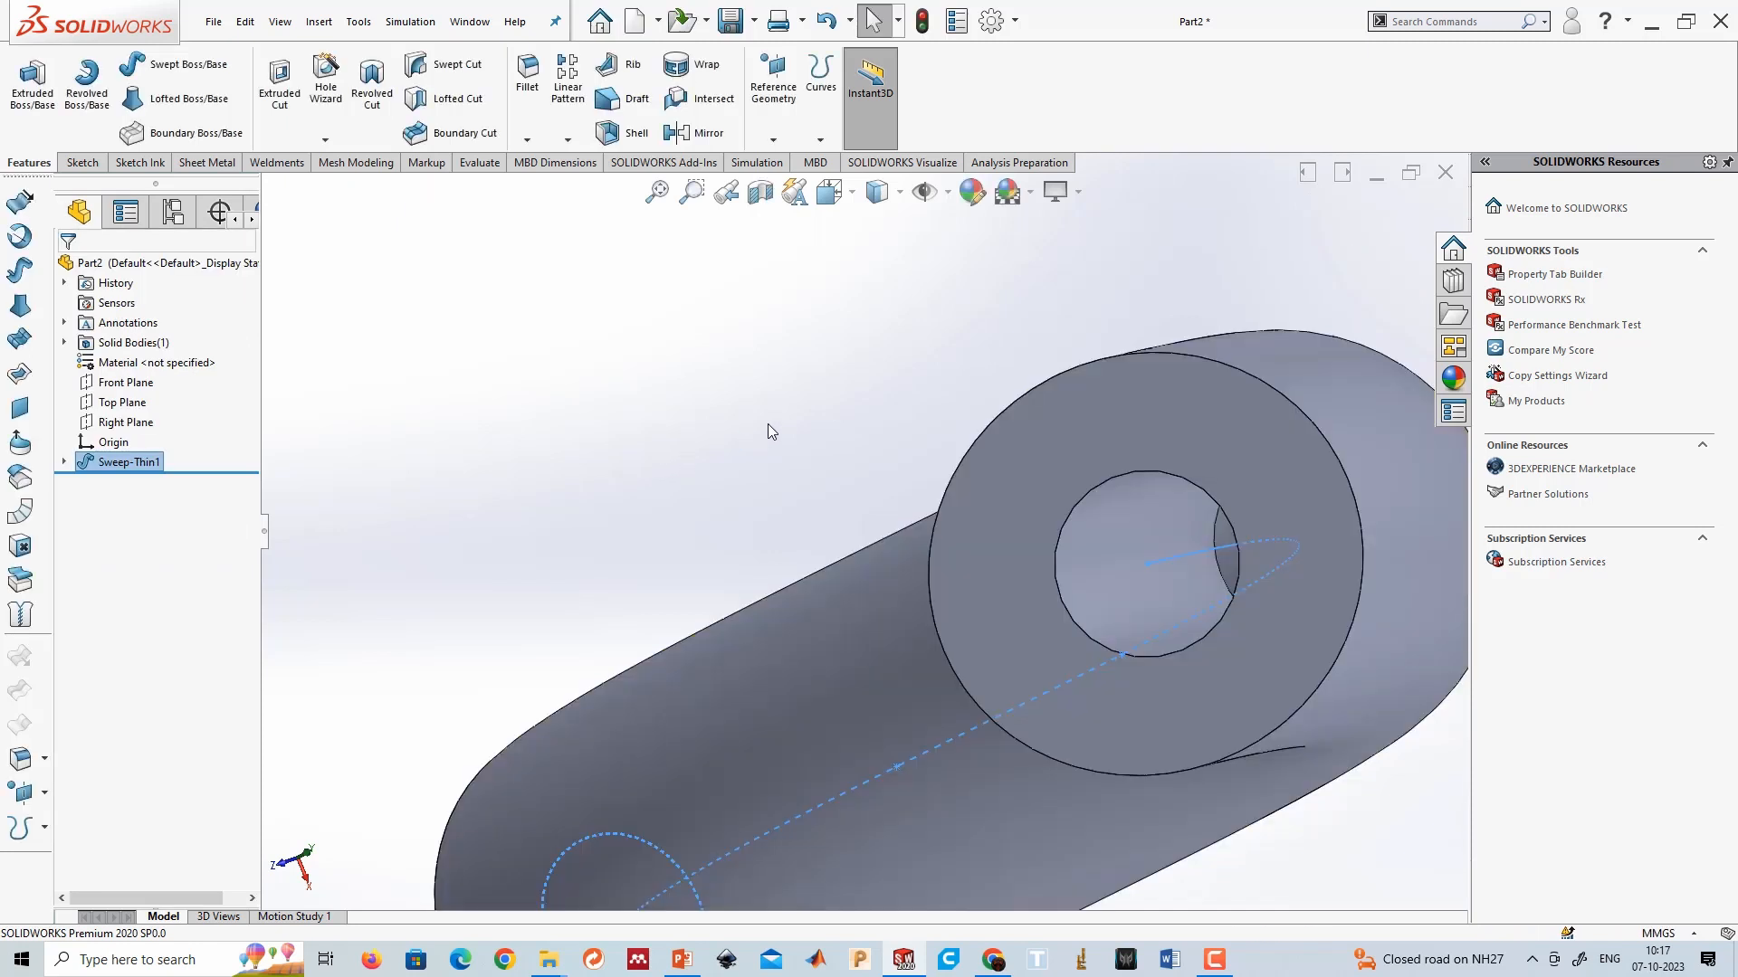
# Delete the thin sweep together with its circle sketch and 3D spline sketch.
pyautogui.moveTo(767, 423); pyautogui.dragTo(945, 513, button='middle')
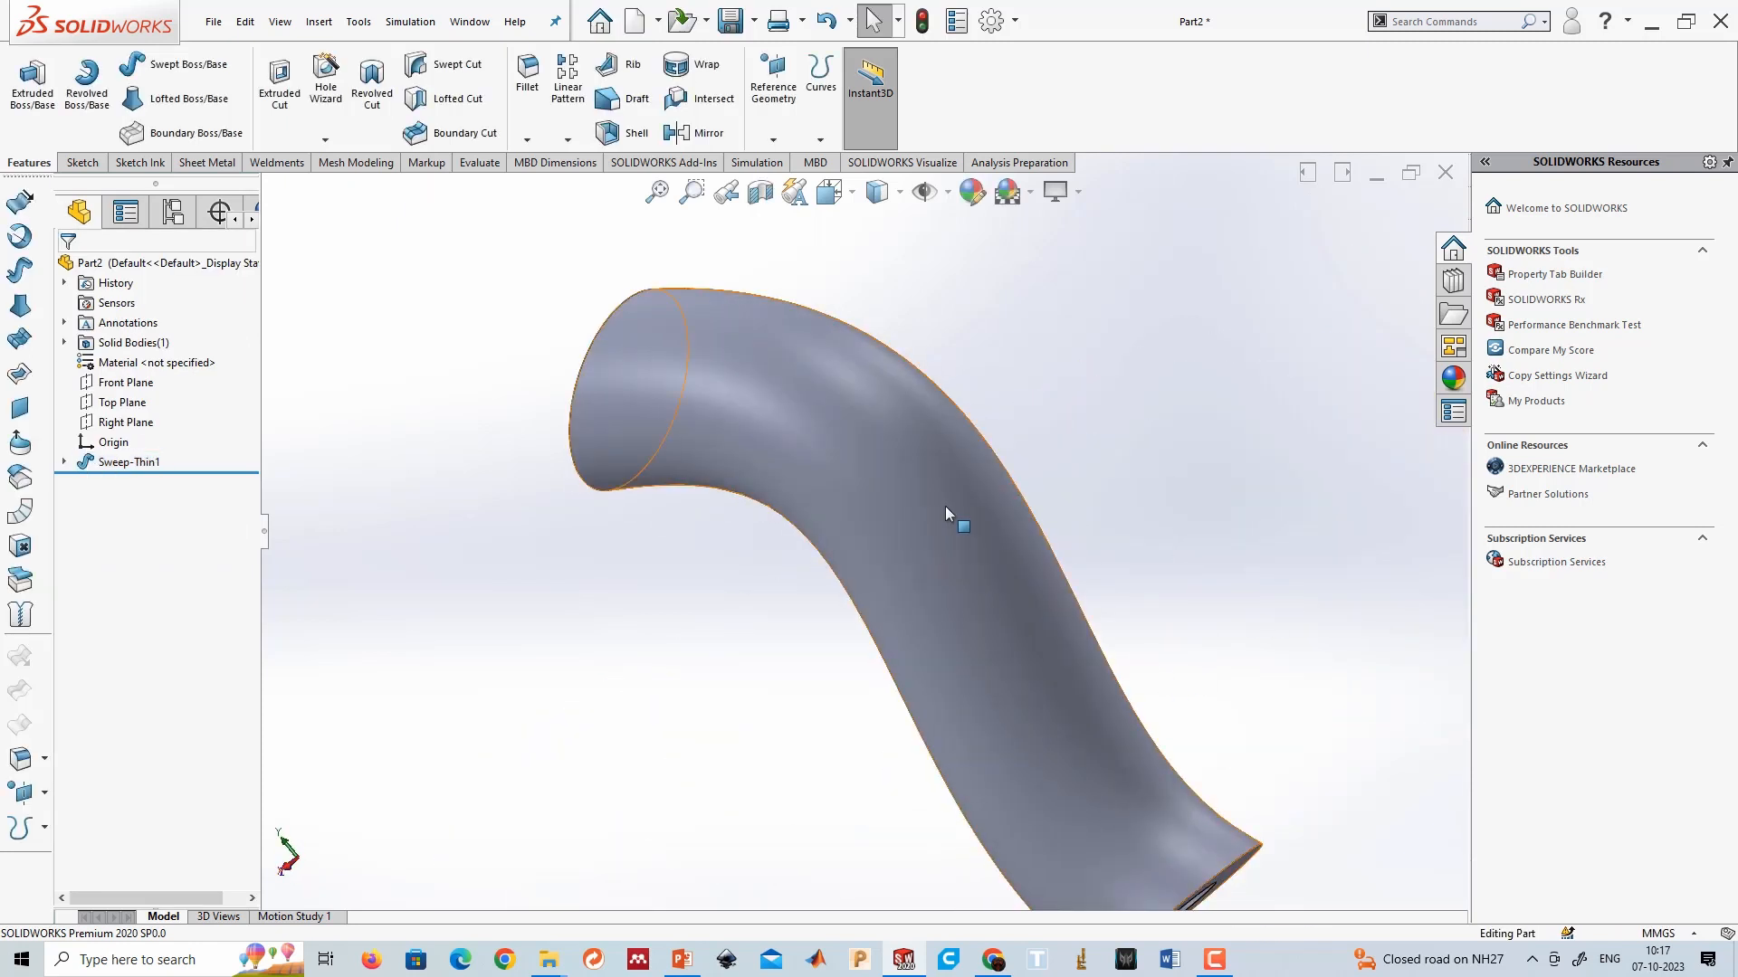
pyautogui.click(136, 462)
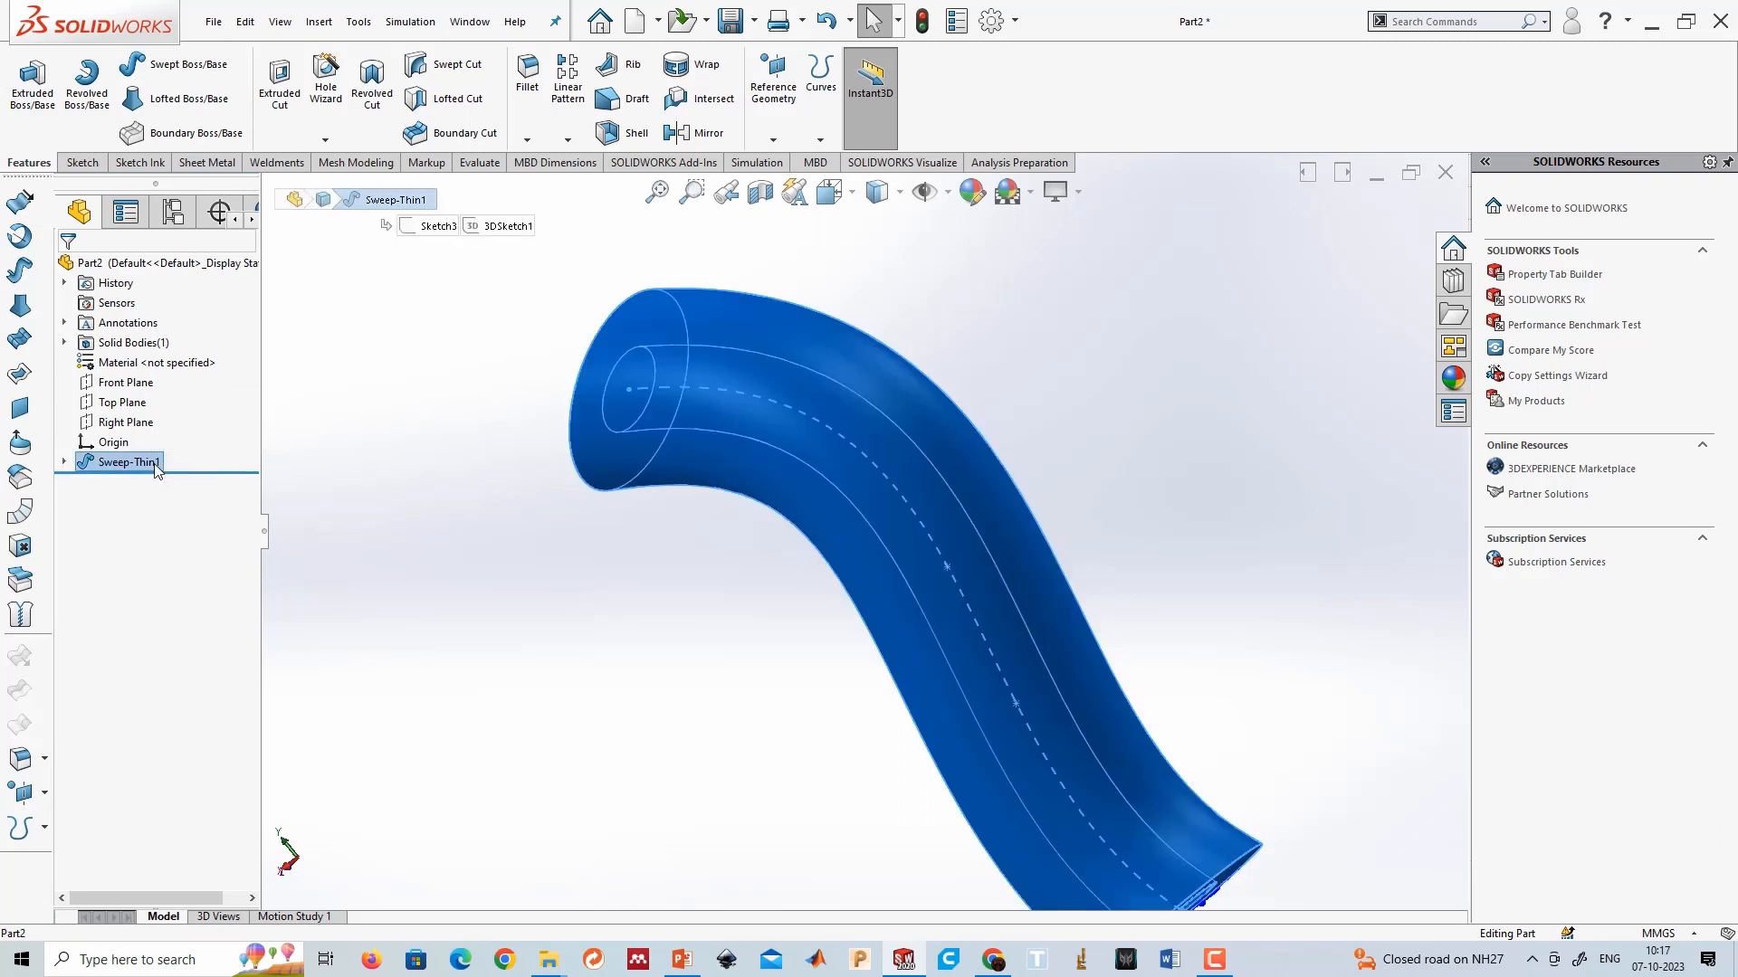
pyautogui.rightClick(156, 468)
pyautogui.click(239, 579)
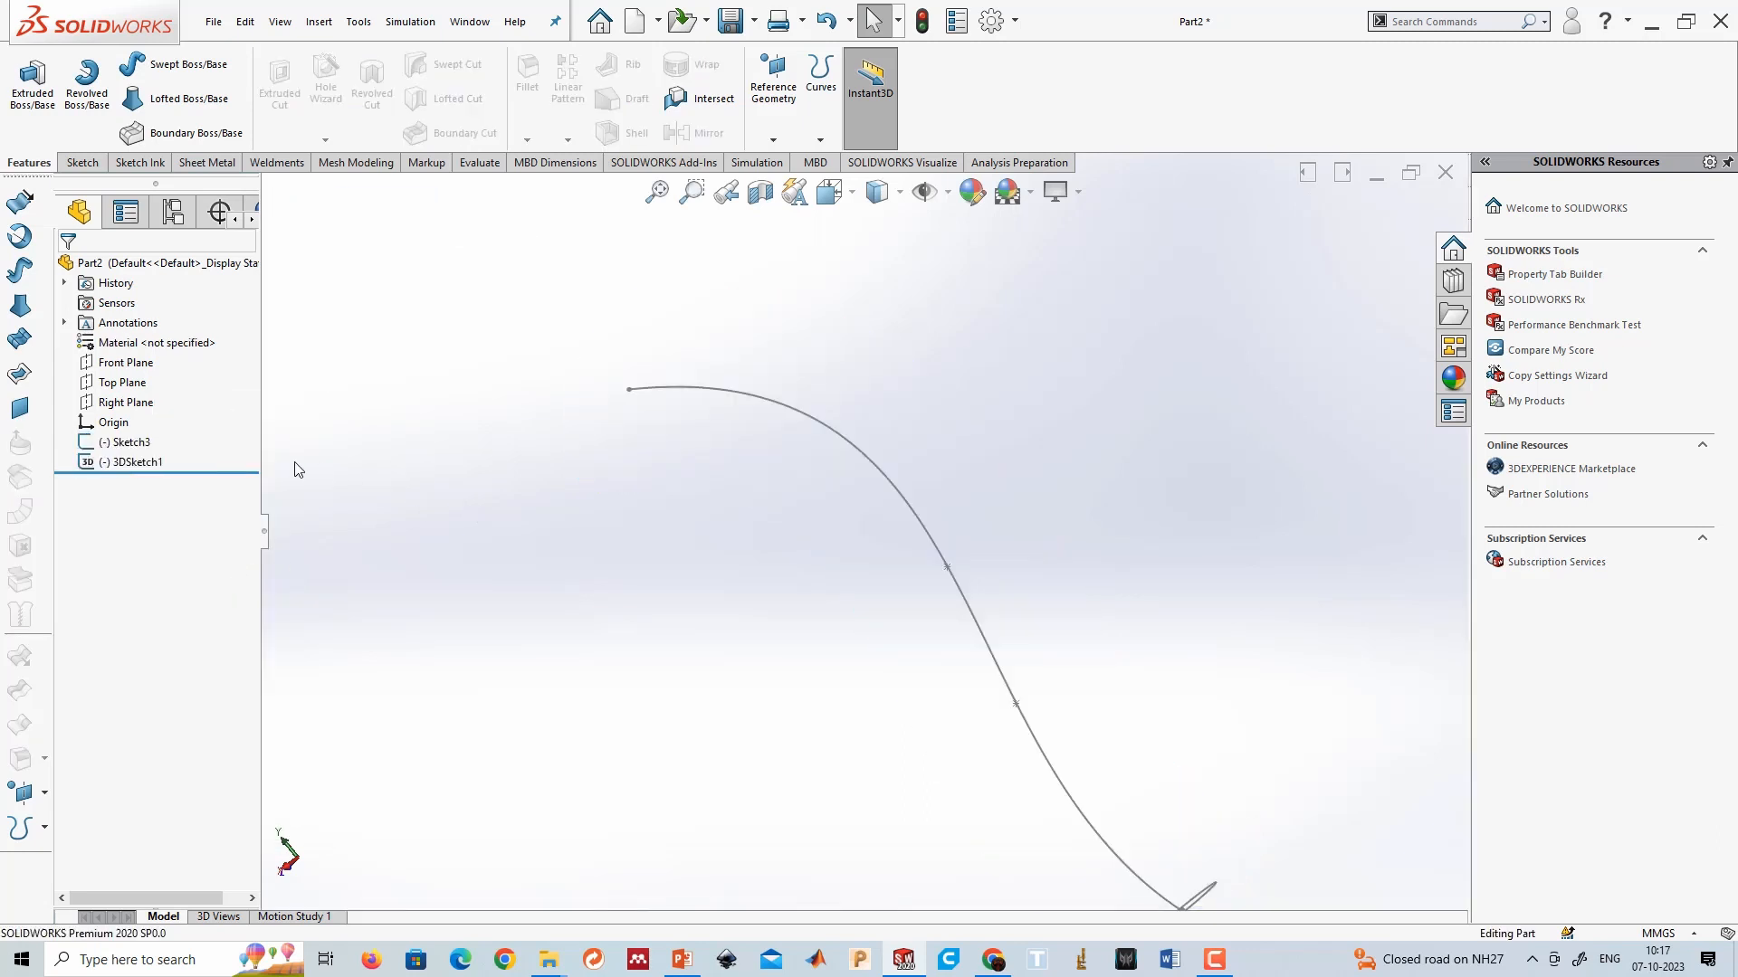
pyautogui.click(136, 463)
pyautogui.keyDown('ctrl'); pyautogui.click(139, 447); pyautogui.keyUp('ctrl')
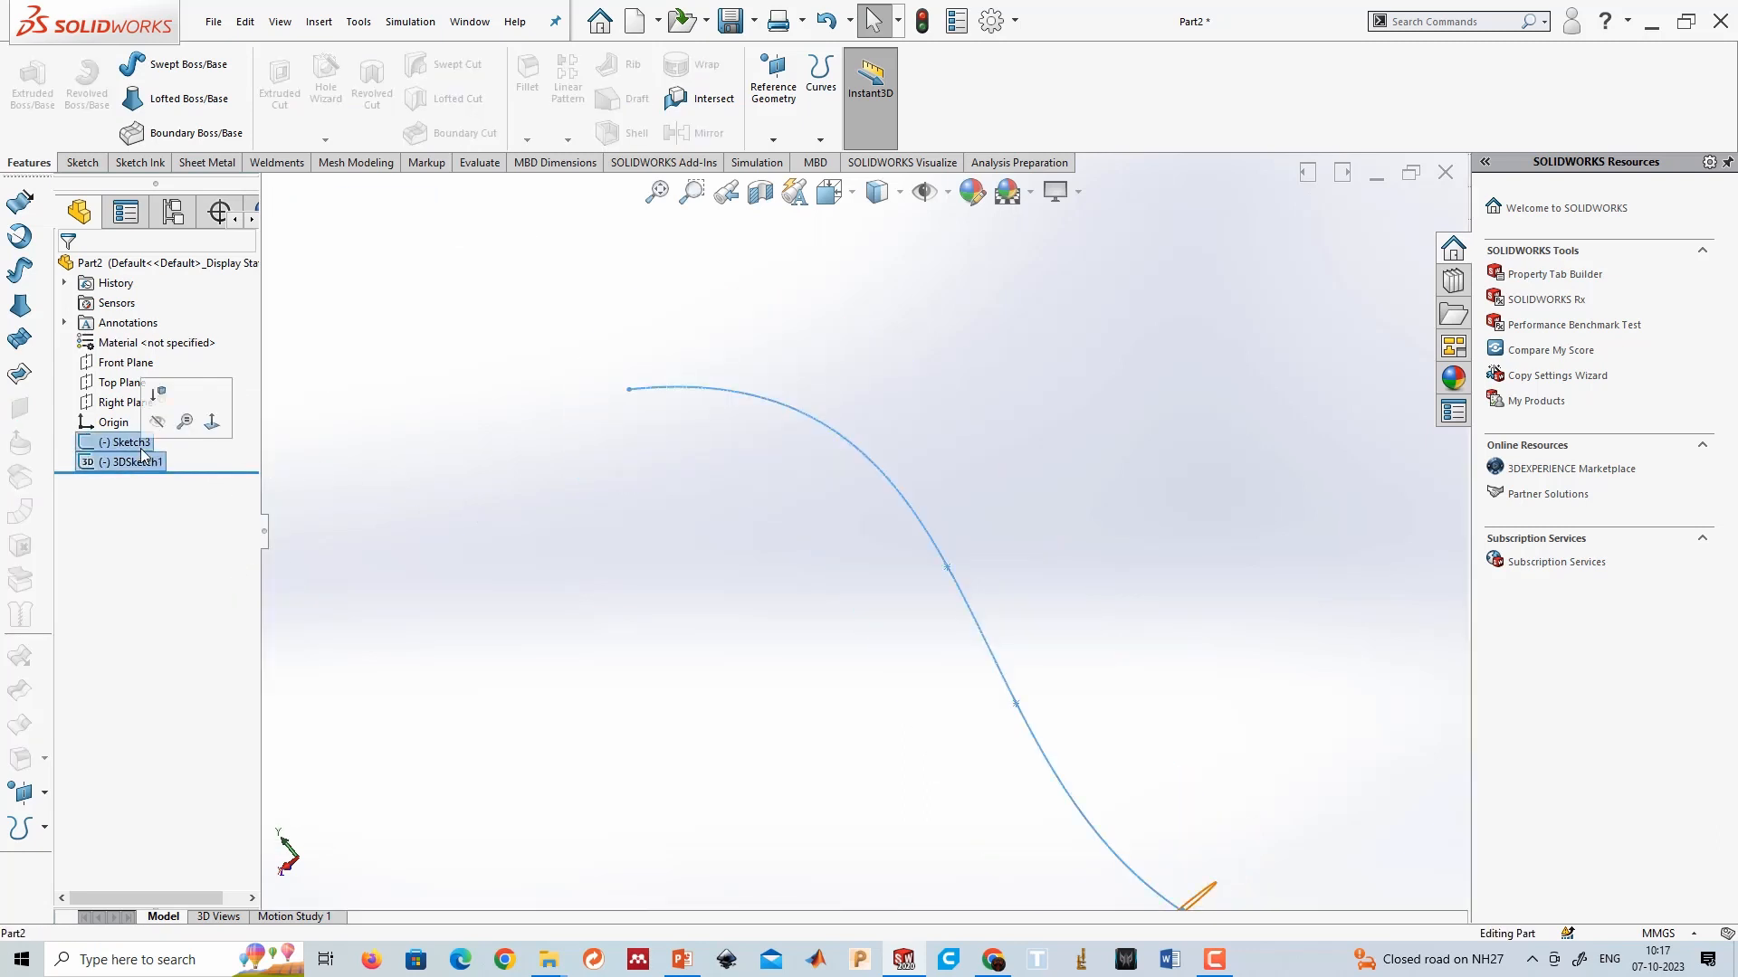
pyautogui.press('Delete')
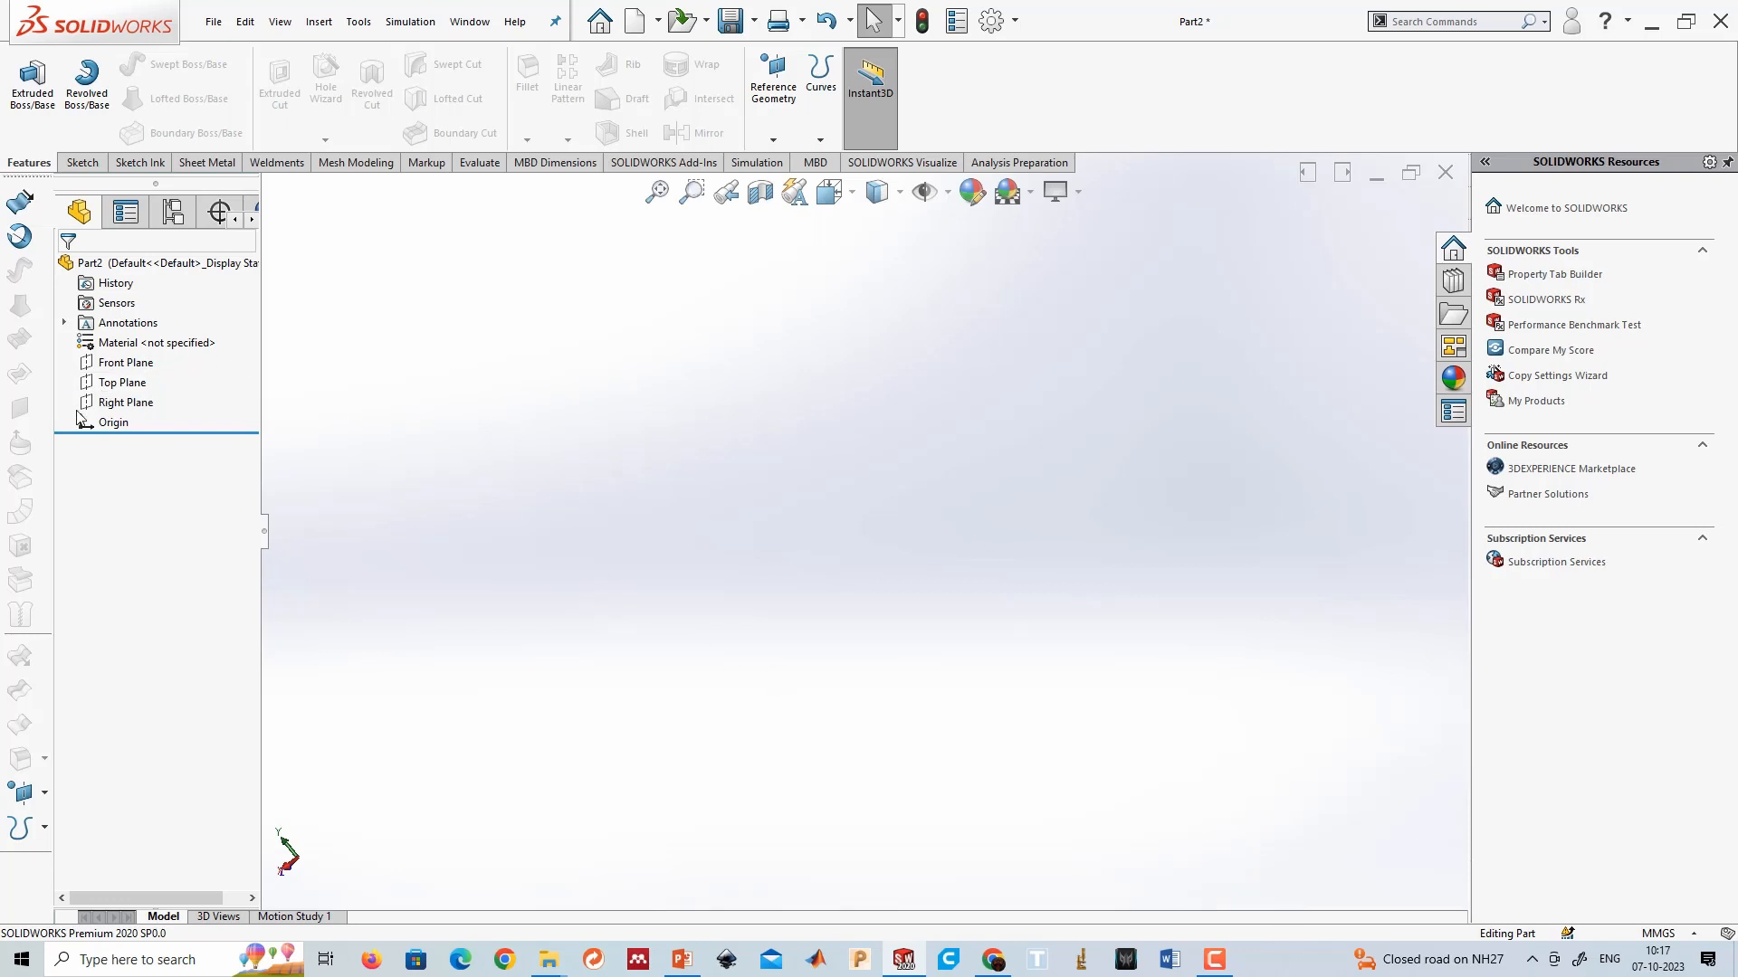
pyautogui.click(131, 387)
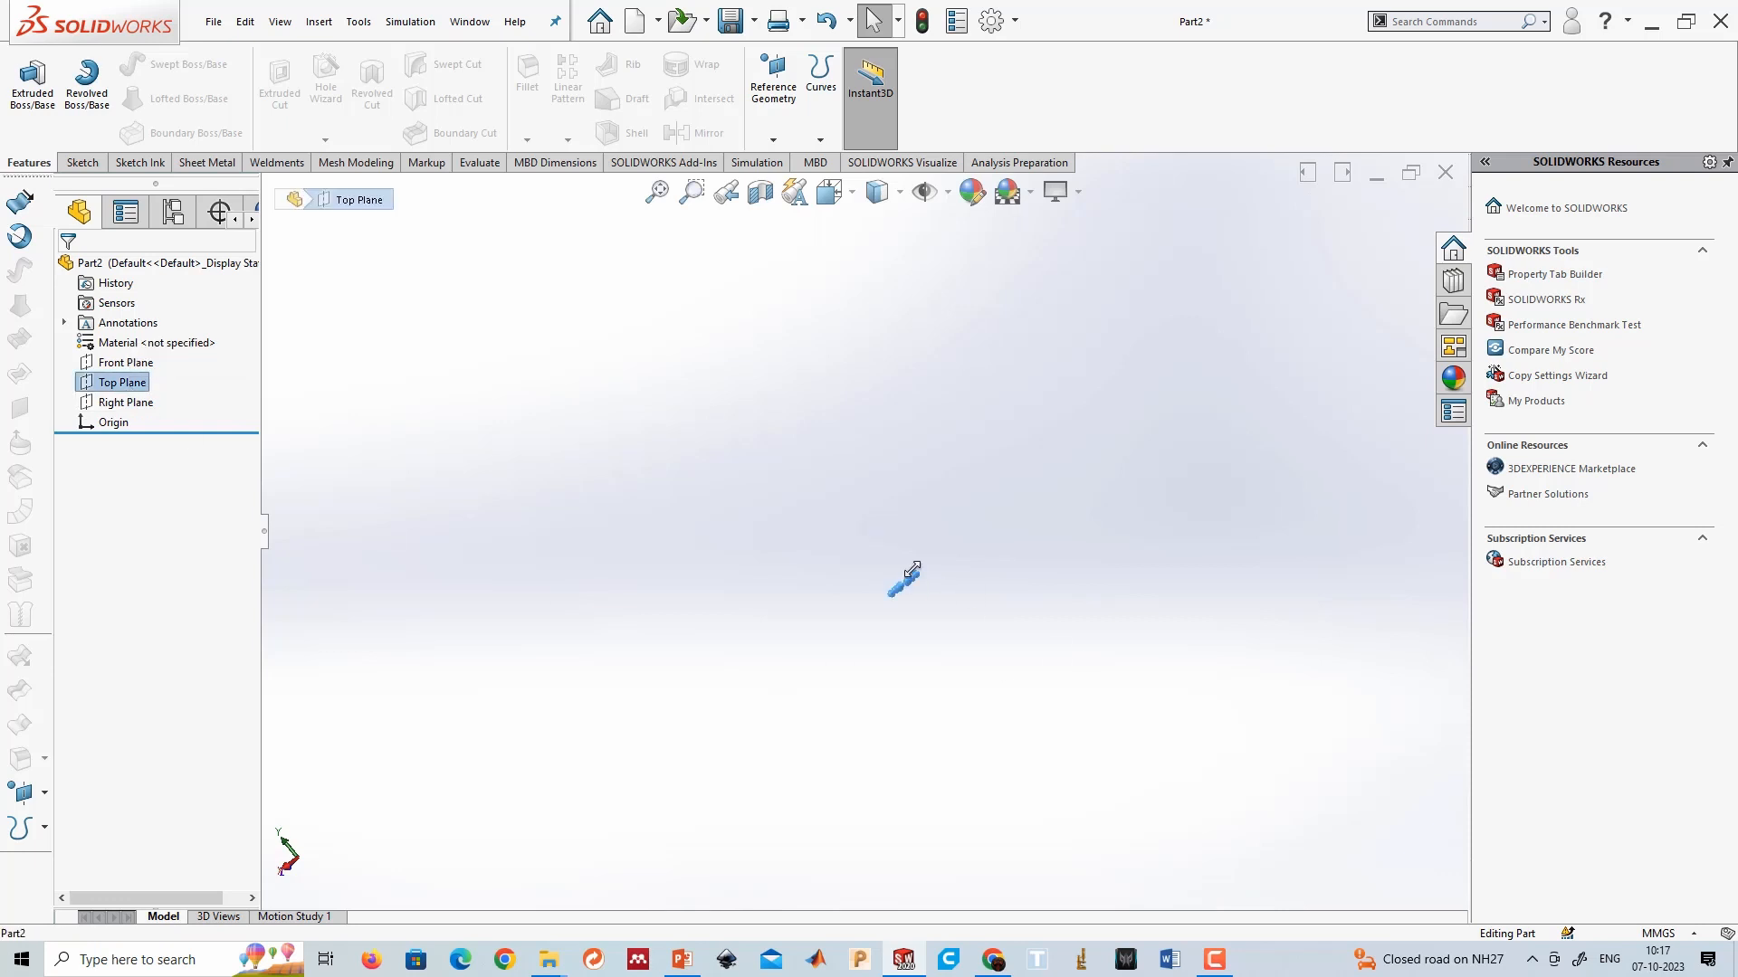
pyautogui.scroll(-10, 909, 572)
pyautogui.moveTo(905, 667); pyautogui.dragTo(1081, 606, button='middle')
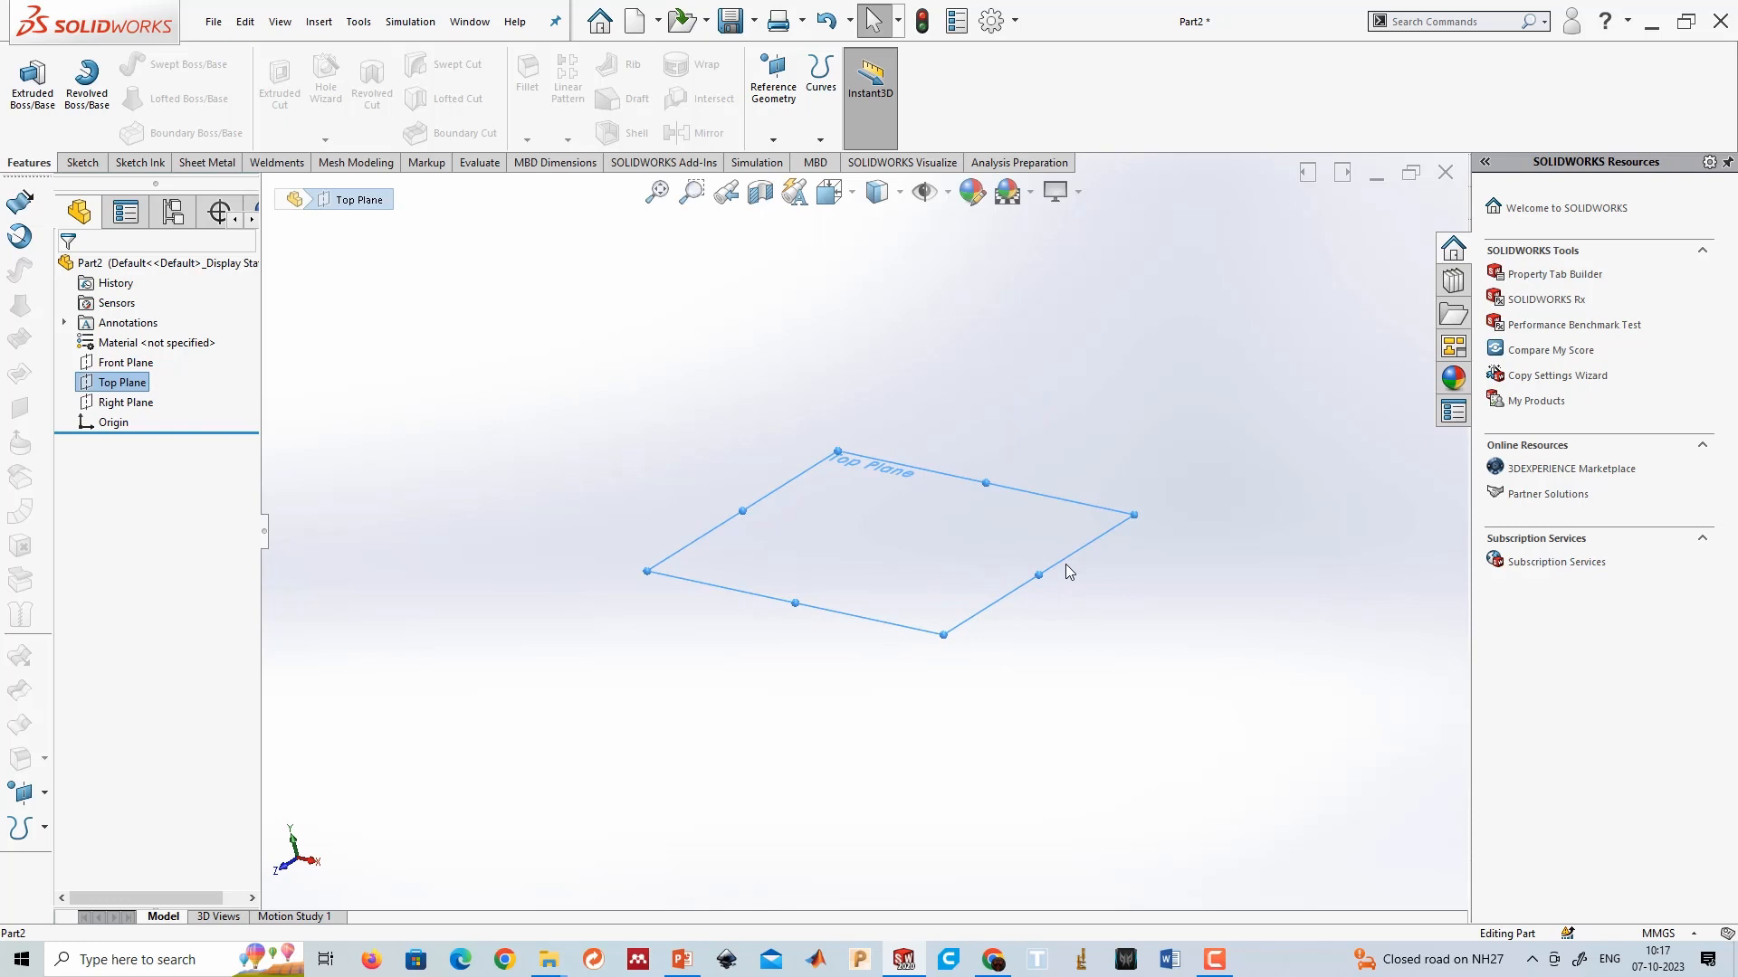
pyautogui.click(772, 140)
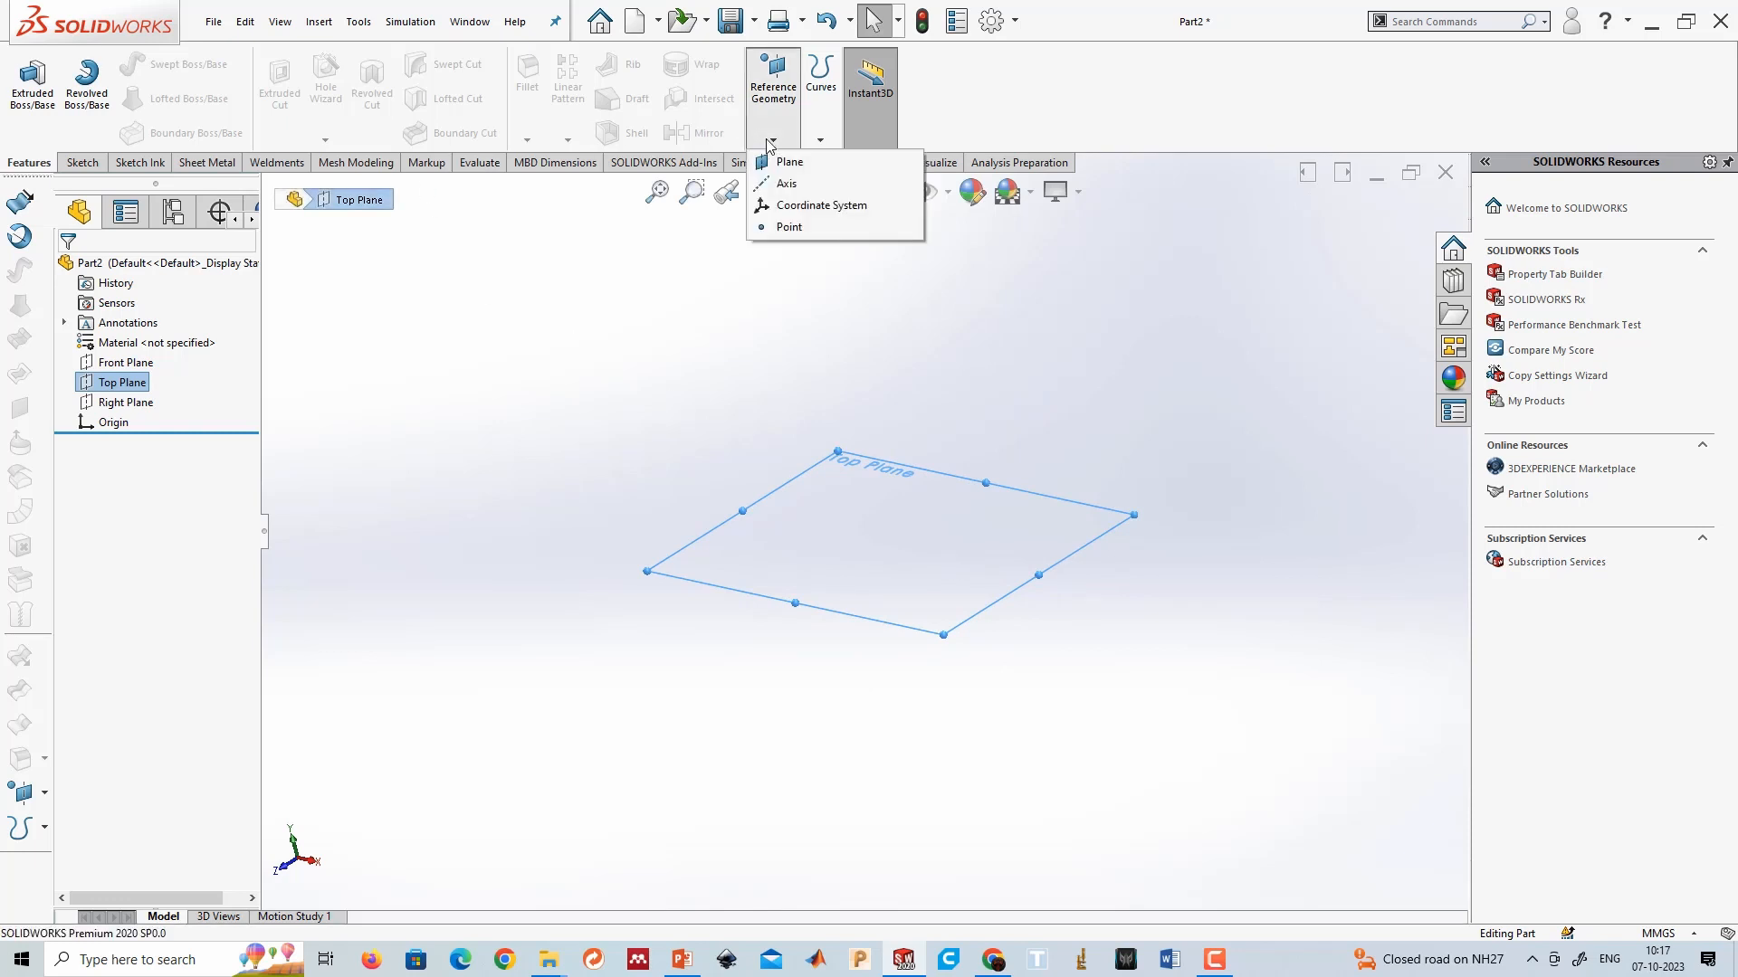
pyautogui.click(786, 156)
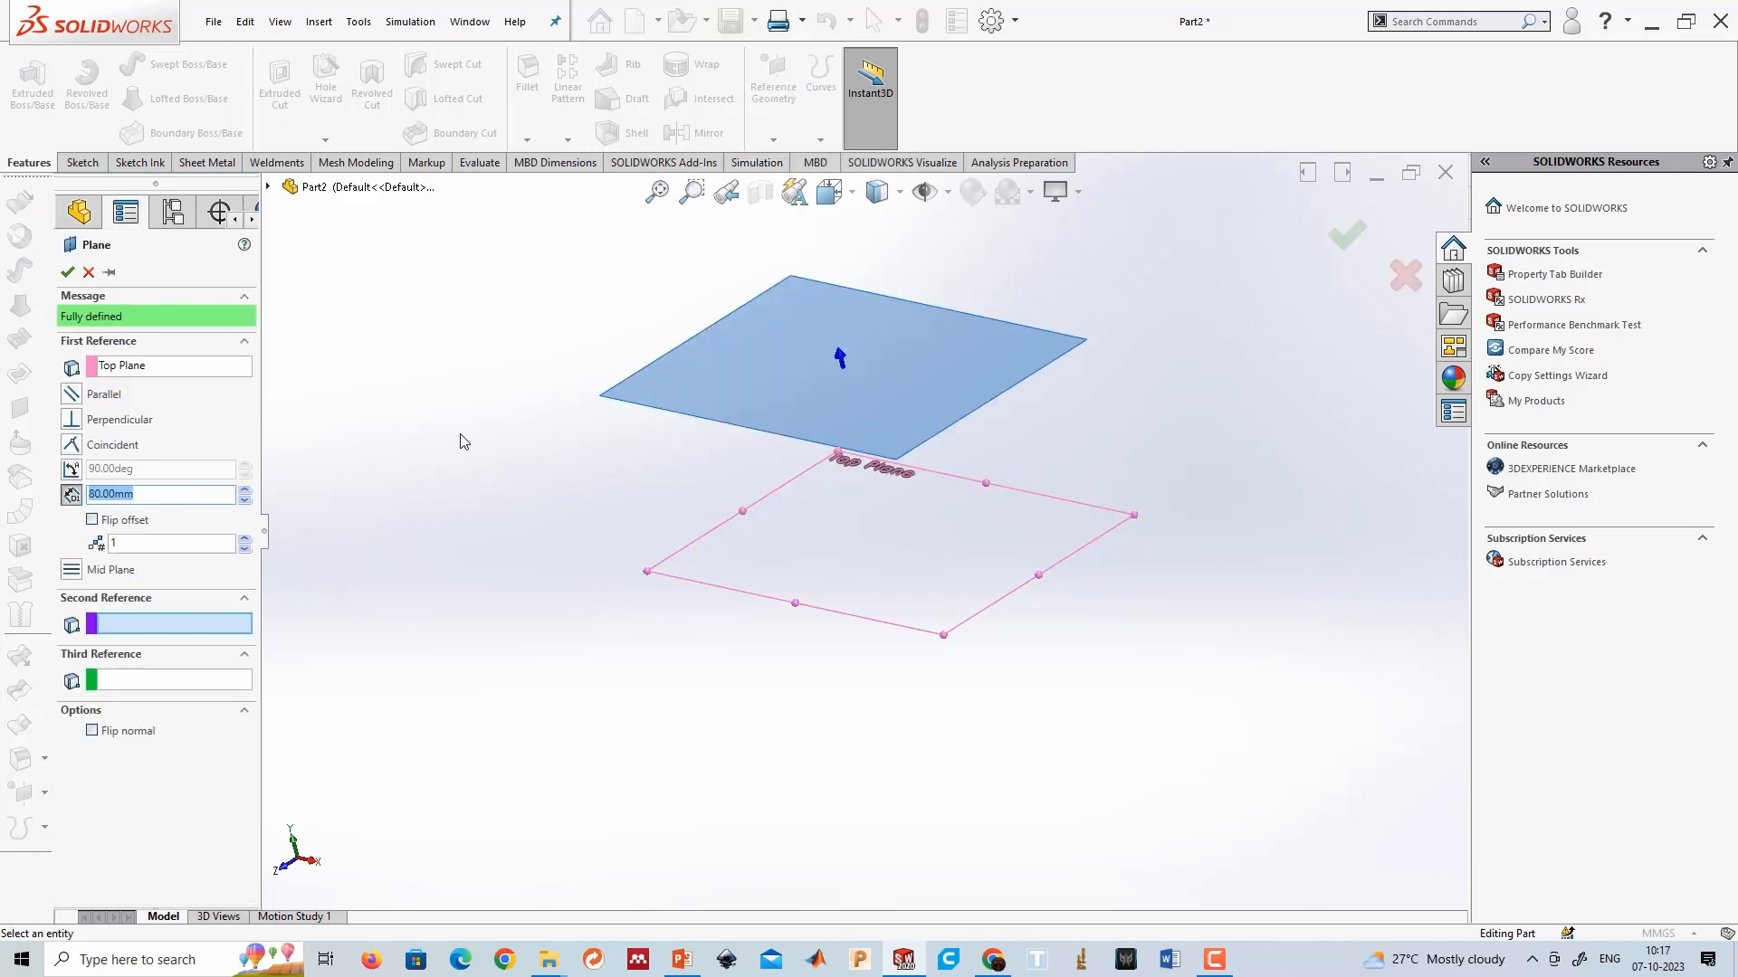
pyautogui.write('50')
pyautogui.press('Return')
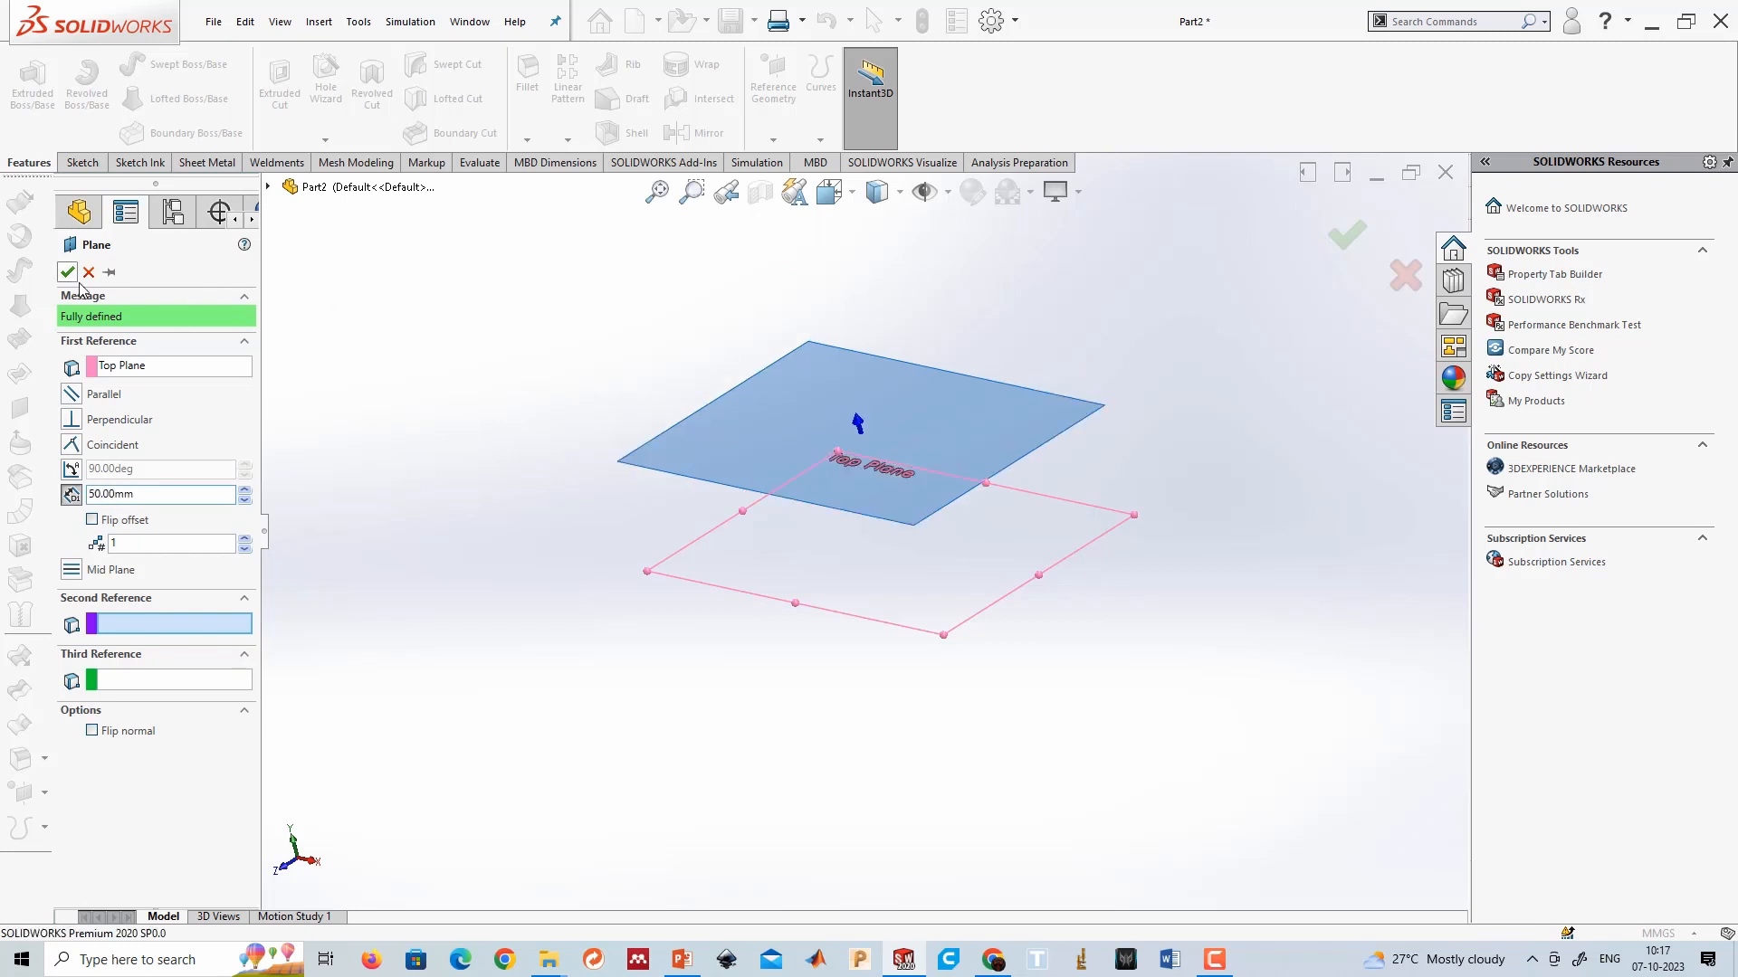
pyautogui.press('Escape')
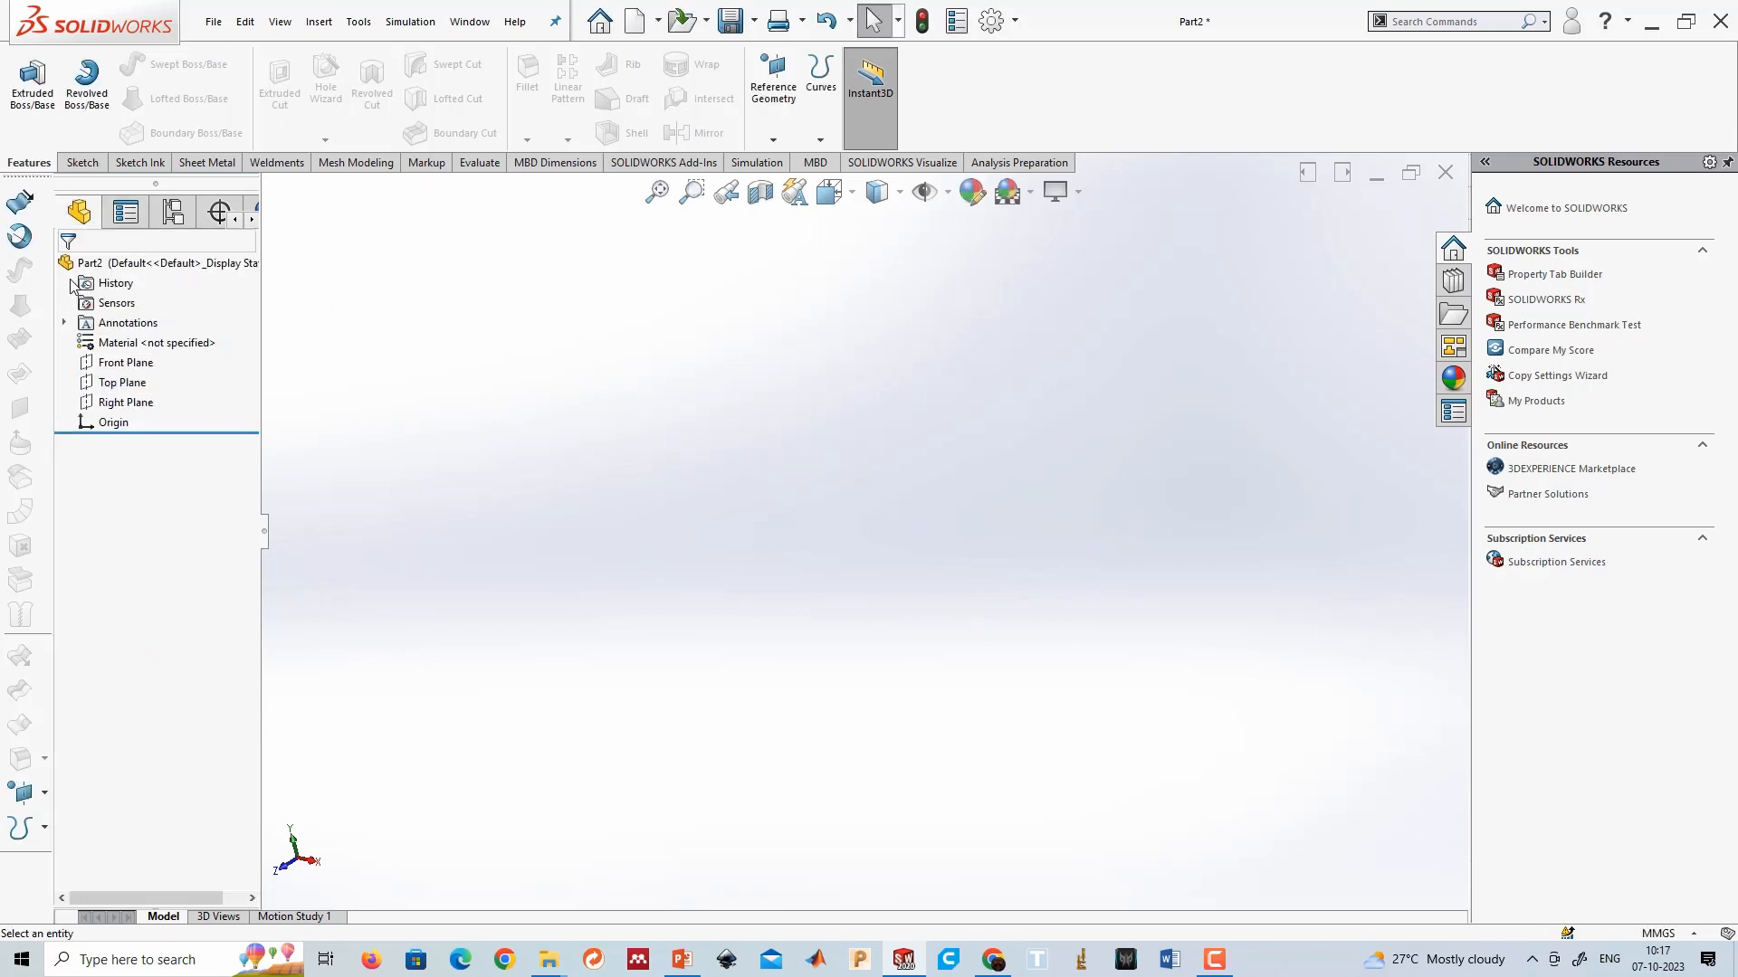
# Create a reference plane offset 80 mm above the Top Plane.
pyautogui.click(129, 384)
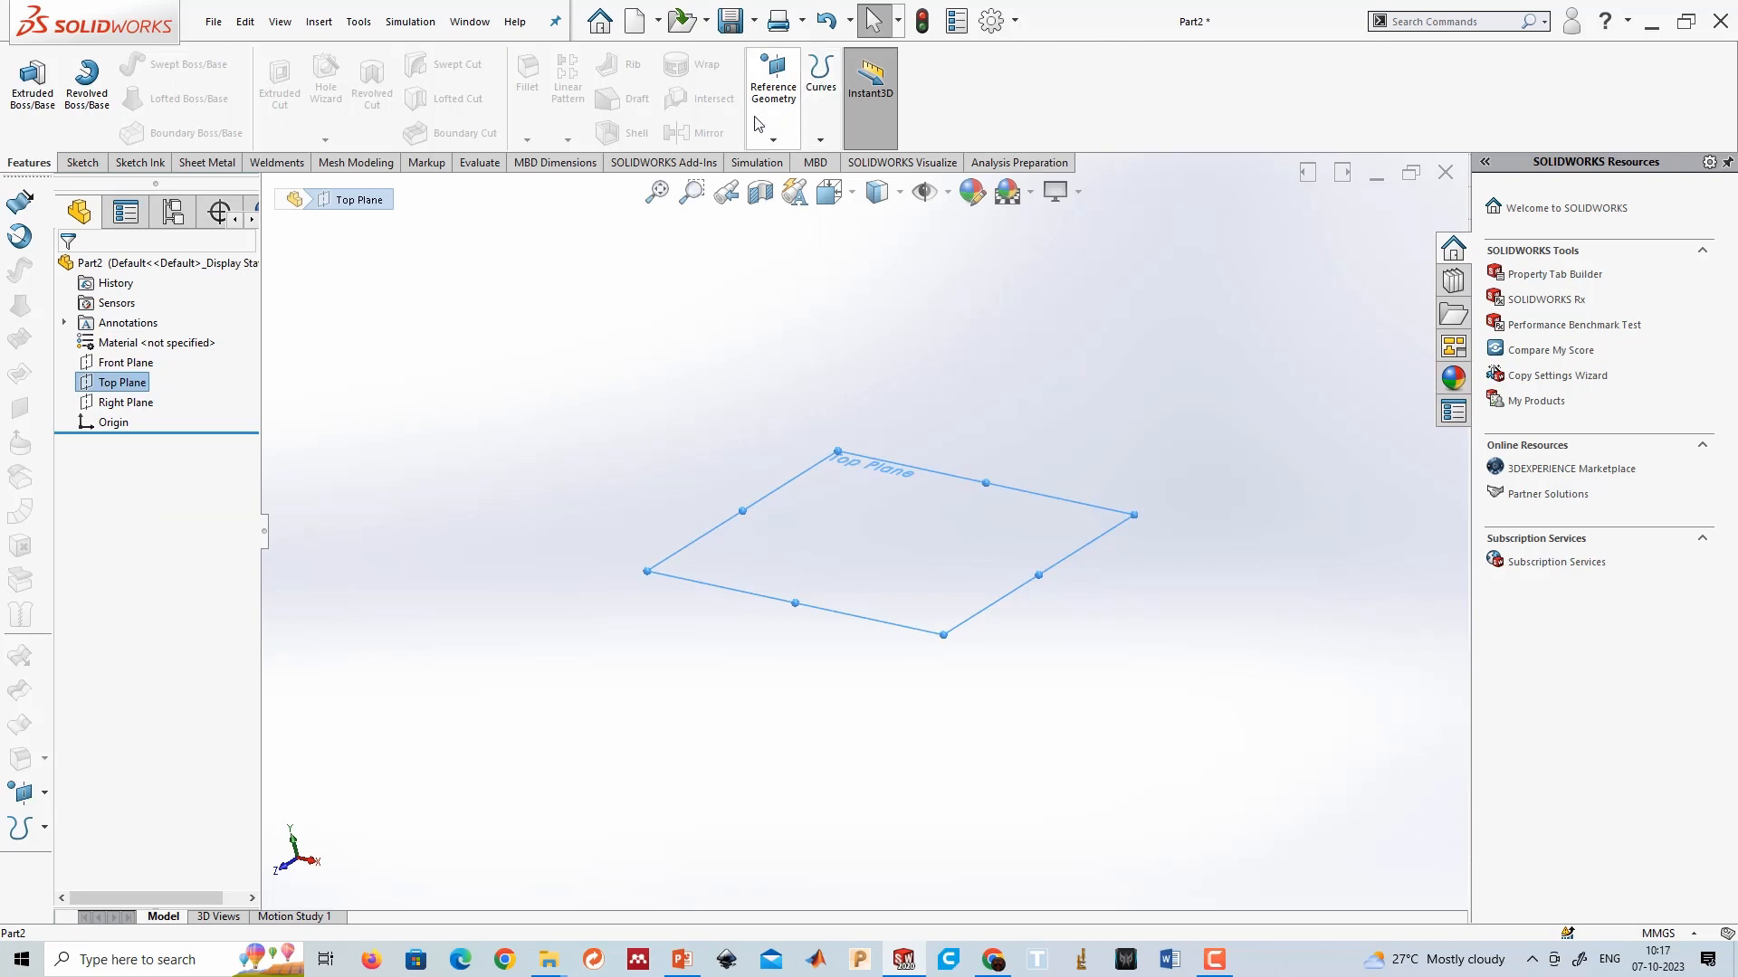
pyautogui.click(773, 139)
pyautogui.click(790, 168)
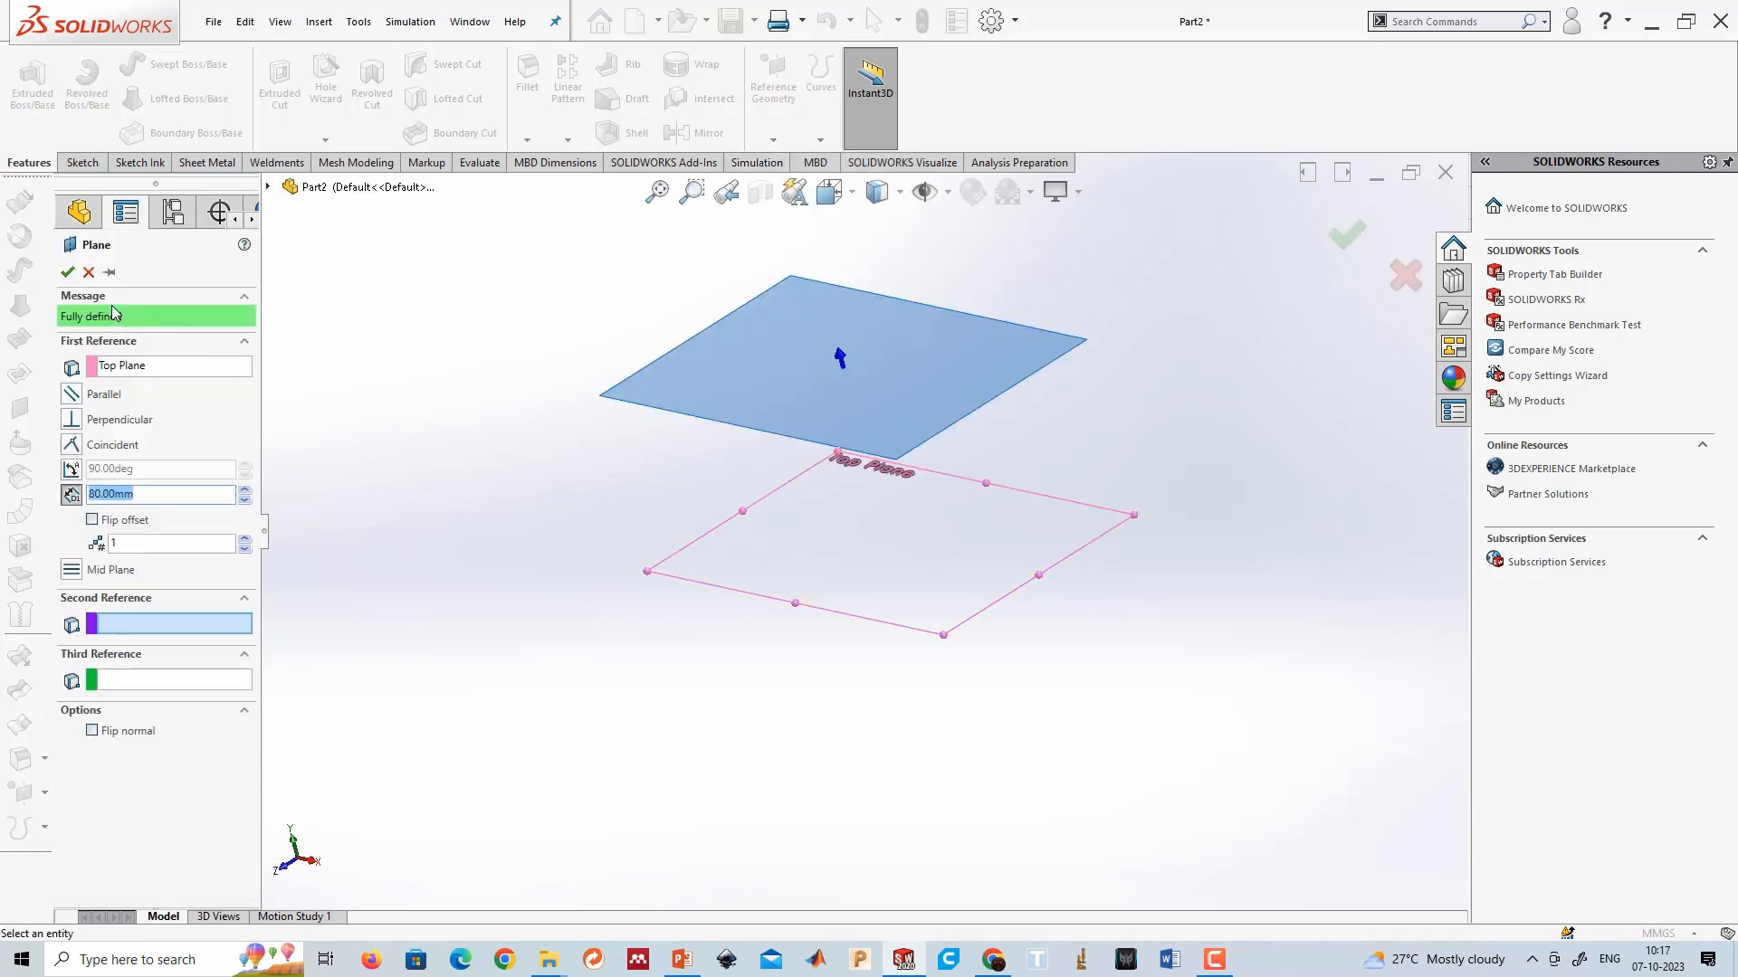
pyautogui.rightClick(500, 415)
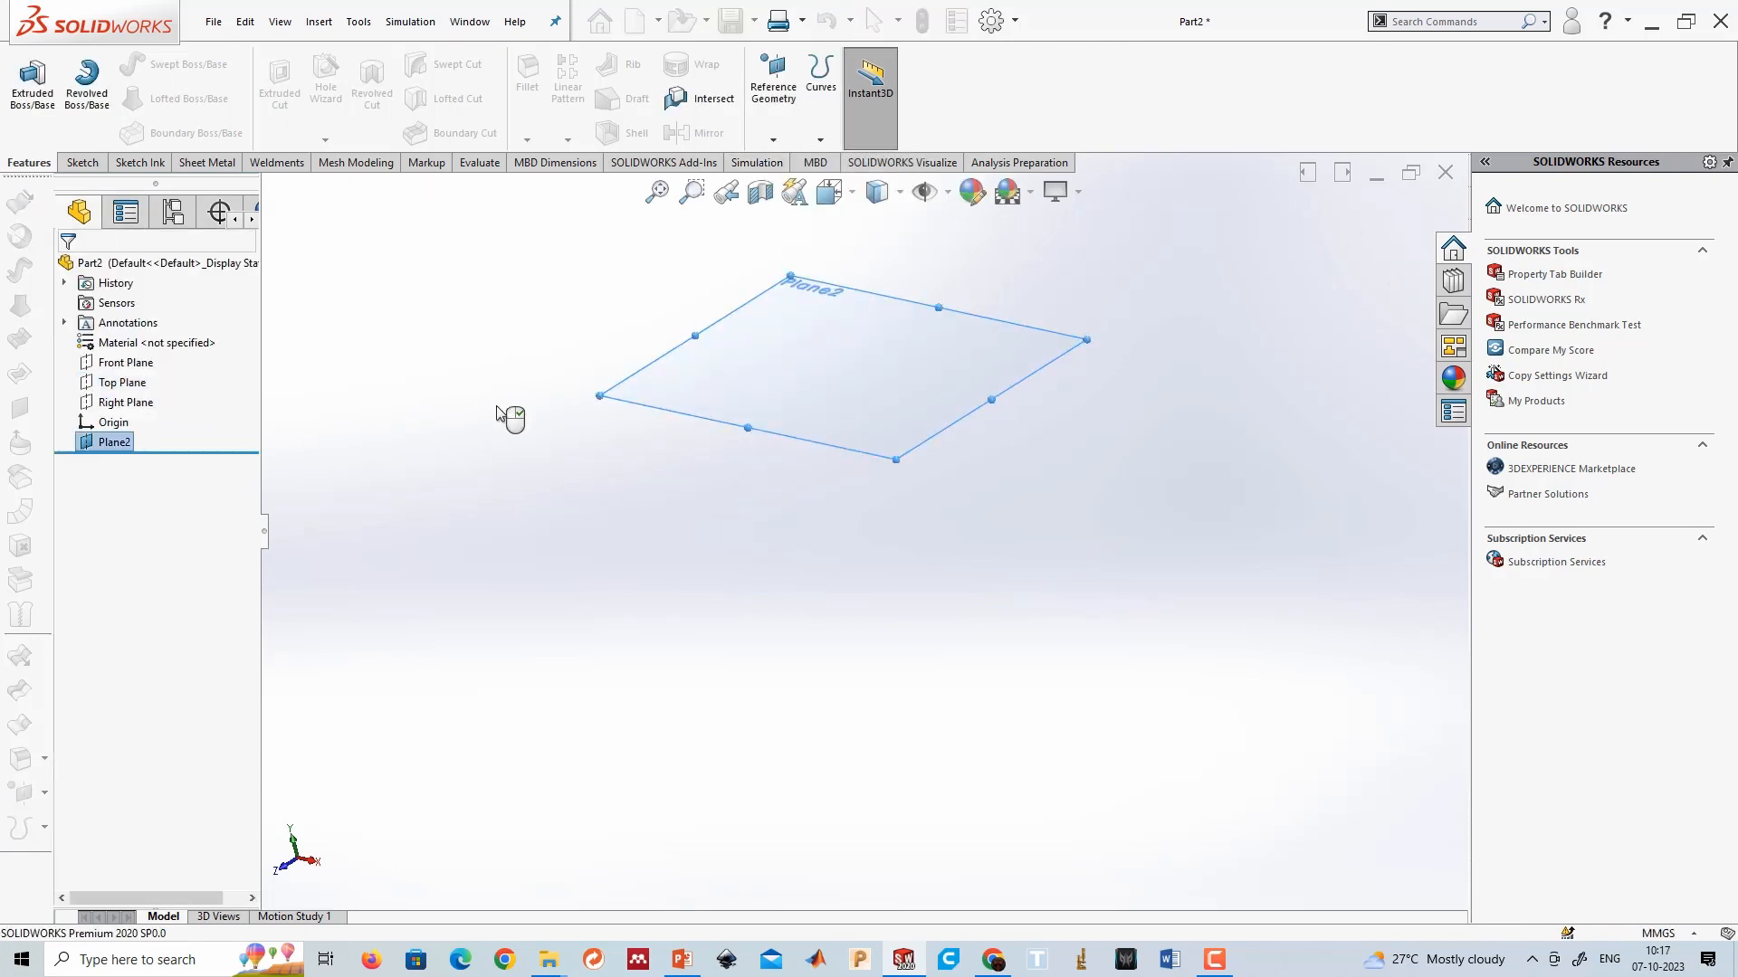
# Show the Top Plane in the graphics area.
pyautogui.click(114, 441)
pyautogui.click(113, 385)
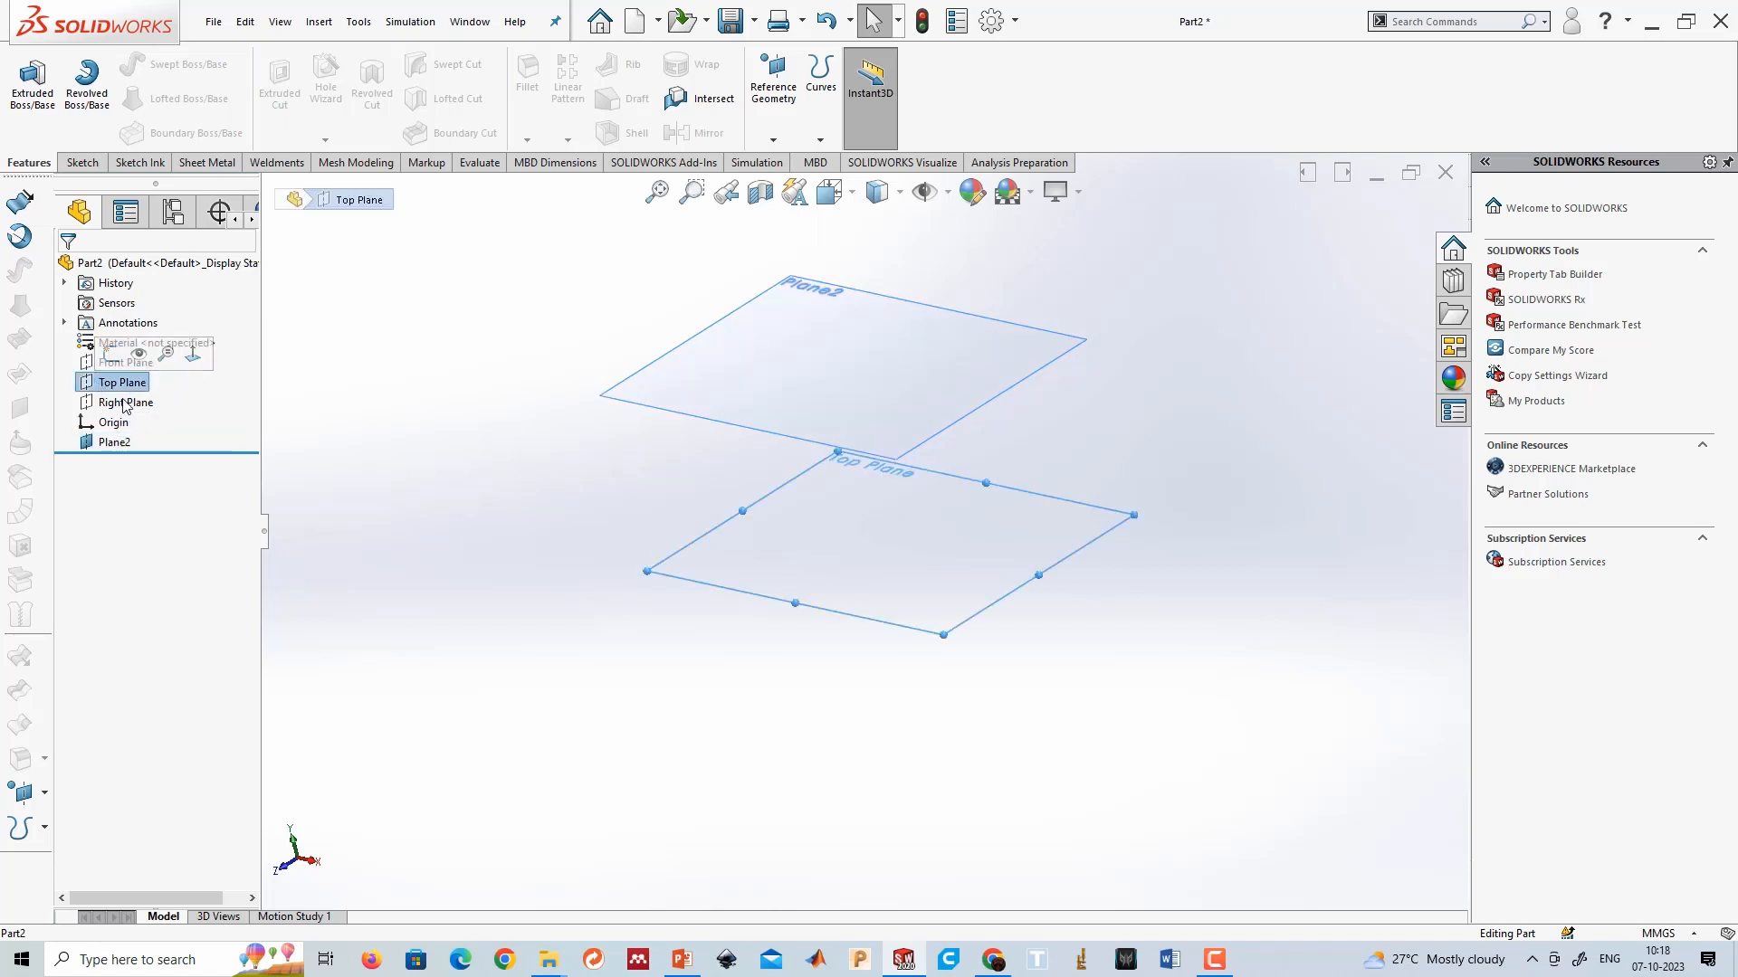
pyautogui.click(572, 534)
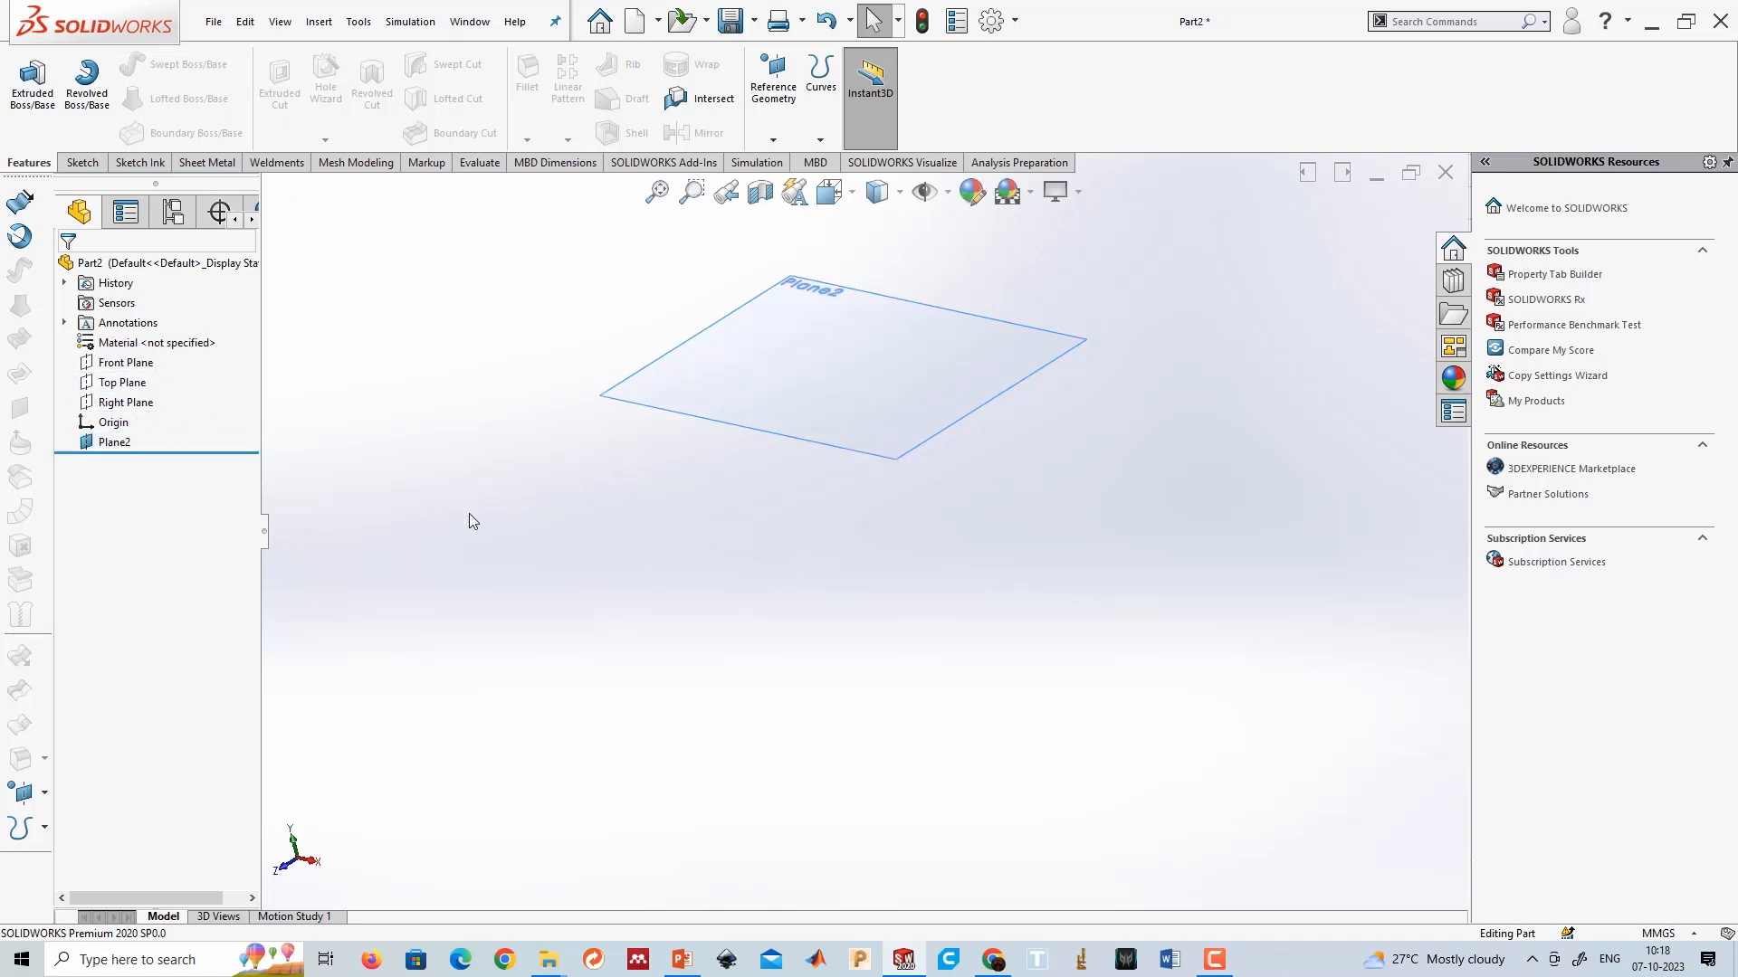
pyautogui.click(142, 387)
pyautogui.rightClick(142, 390)
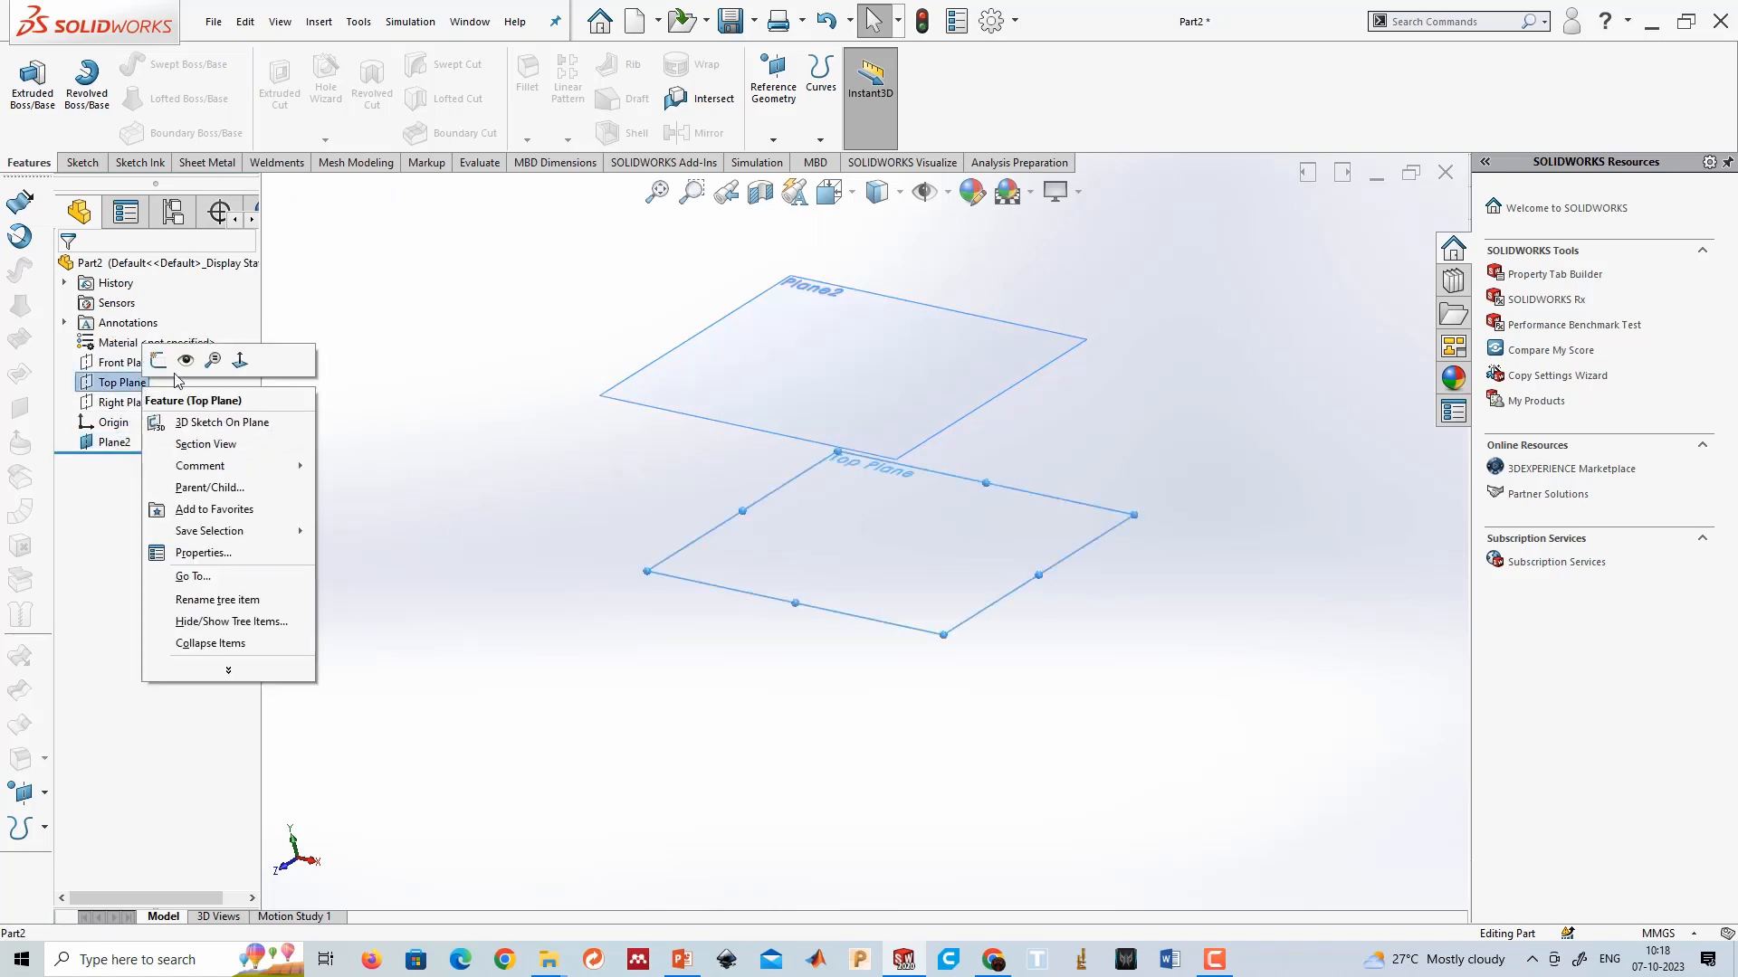
pyautogui.click(186, 362)
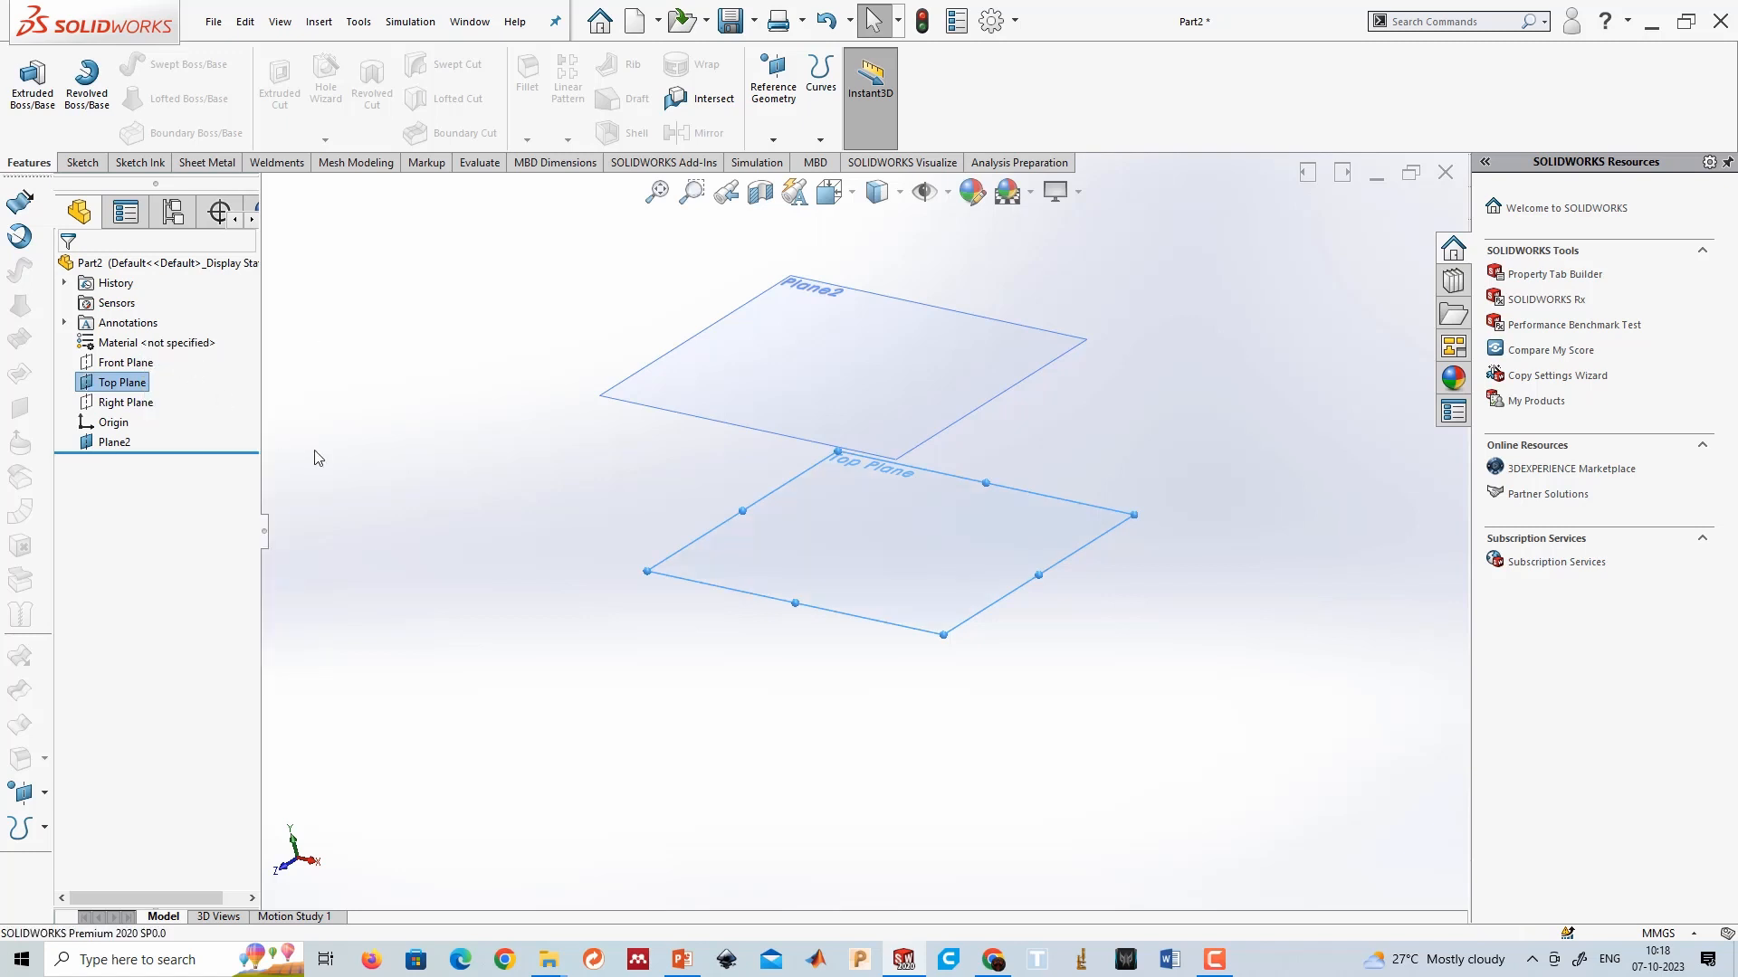
# Create a second reference plane offset 80 mm above Plane2.
pyautogui.click(905, 498)
pyautogui.click(909, 427)
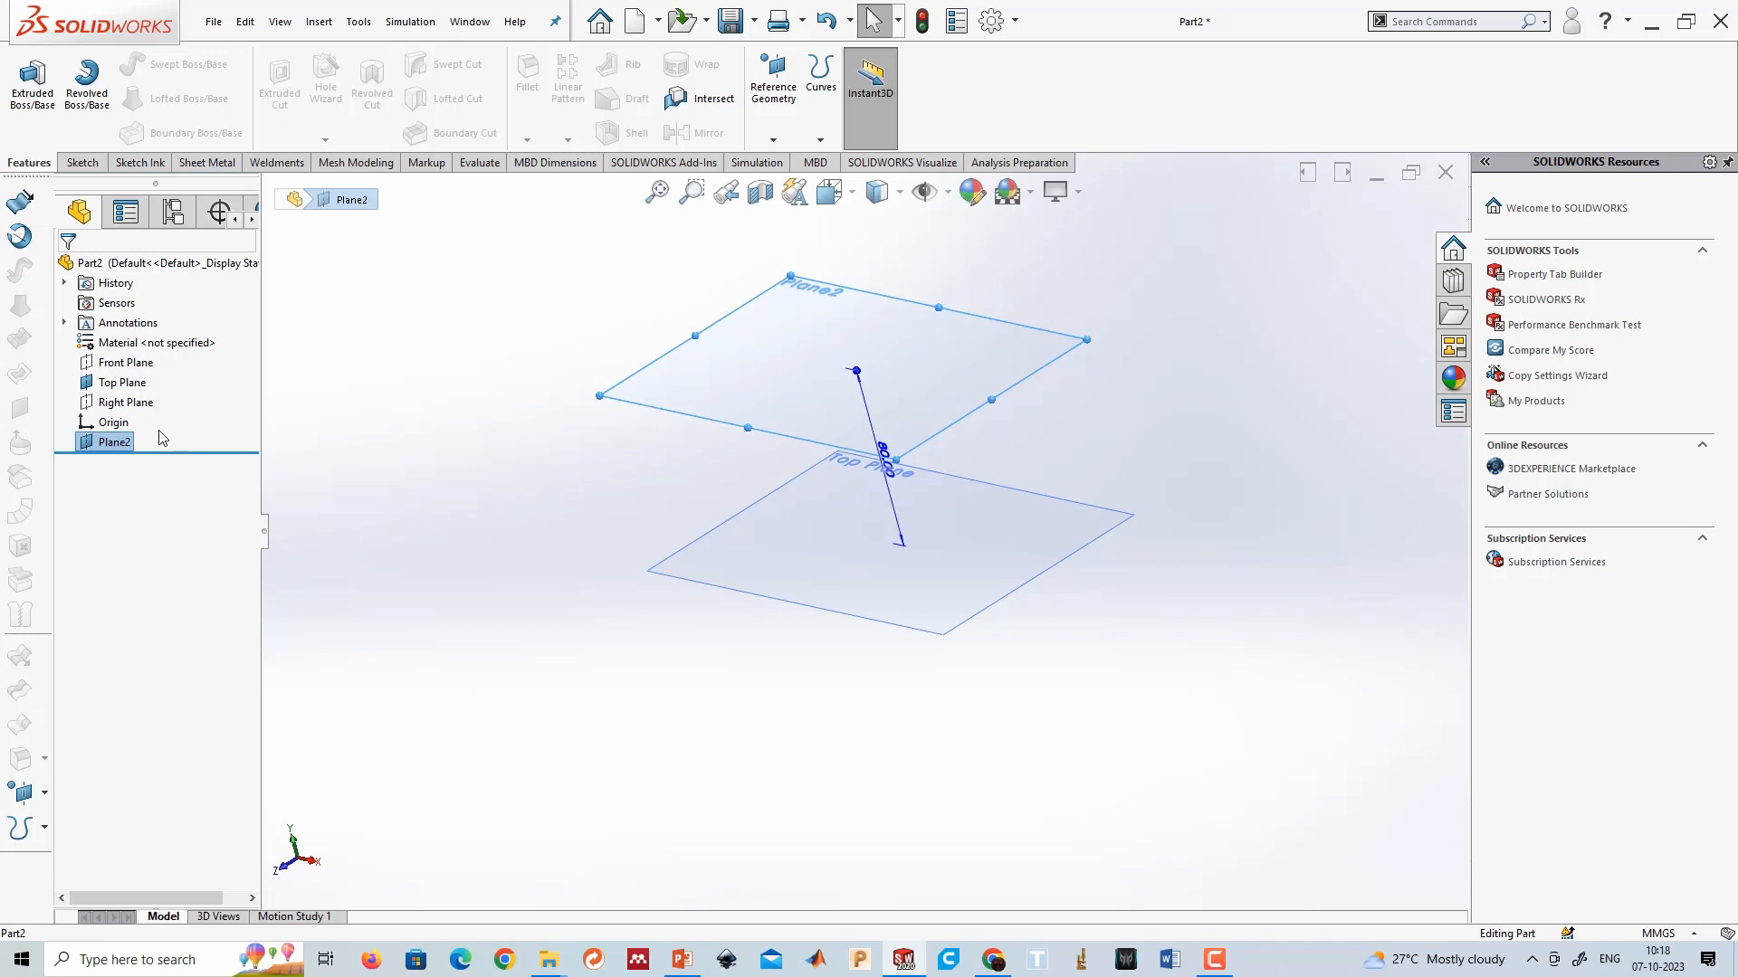
pyautogui.rightClick(128, 445)
pyautogui.click(399, 507)
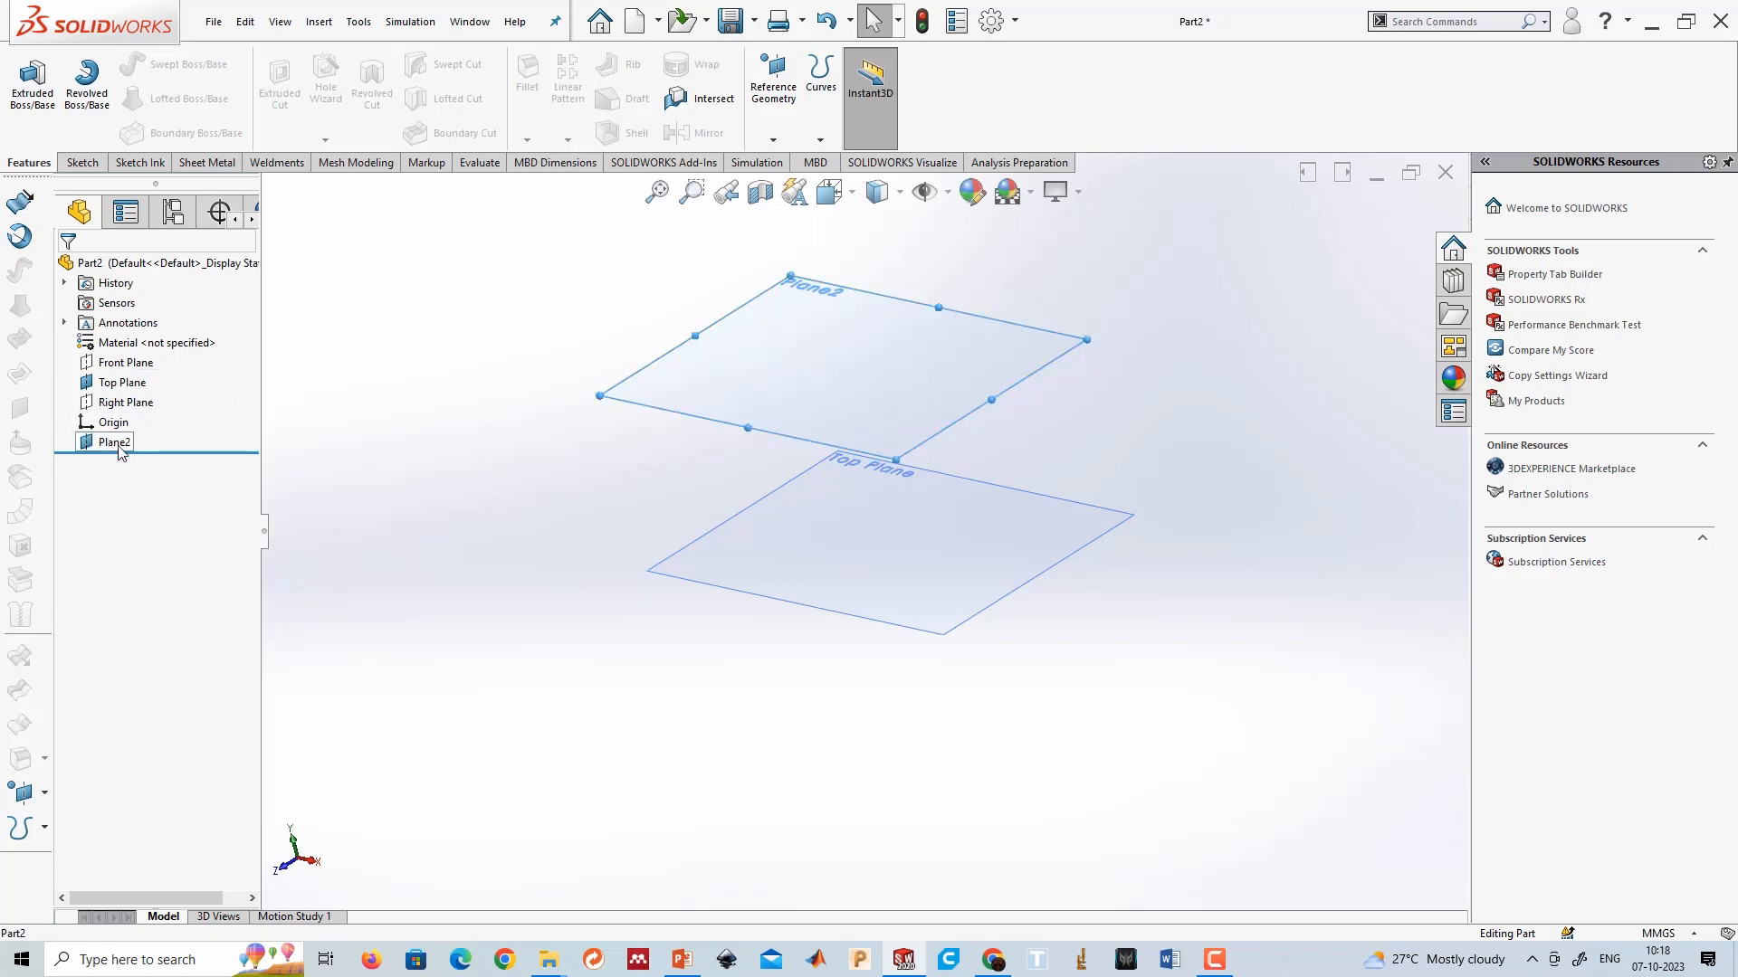
pyautogui.click(117, 444)
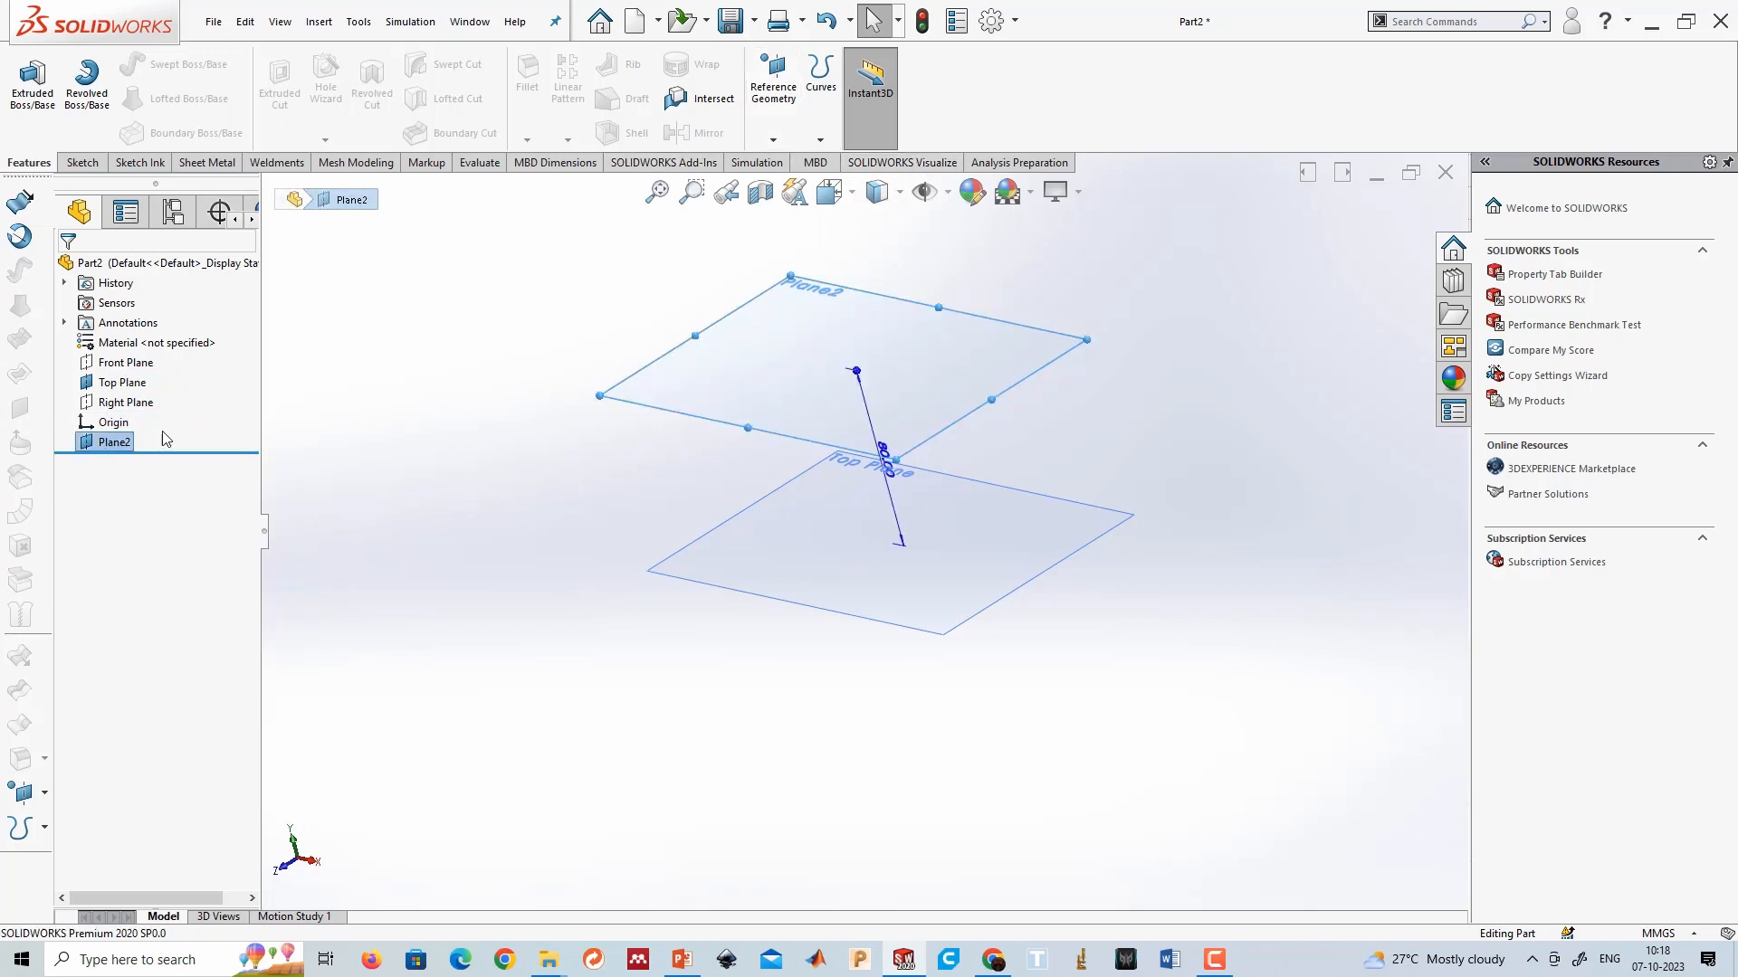
pyautogui.click(773, 139)
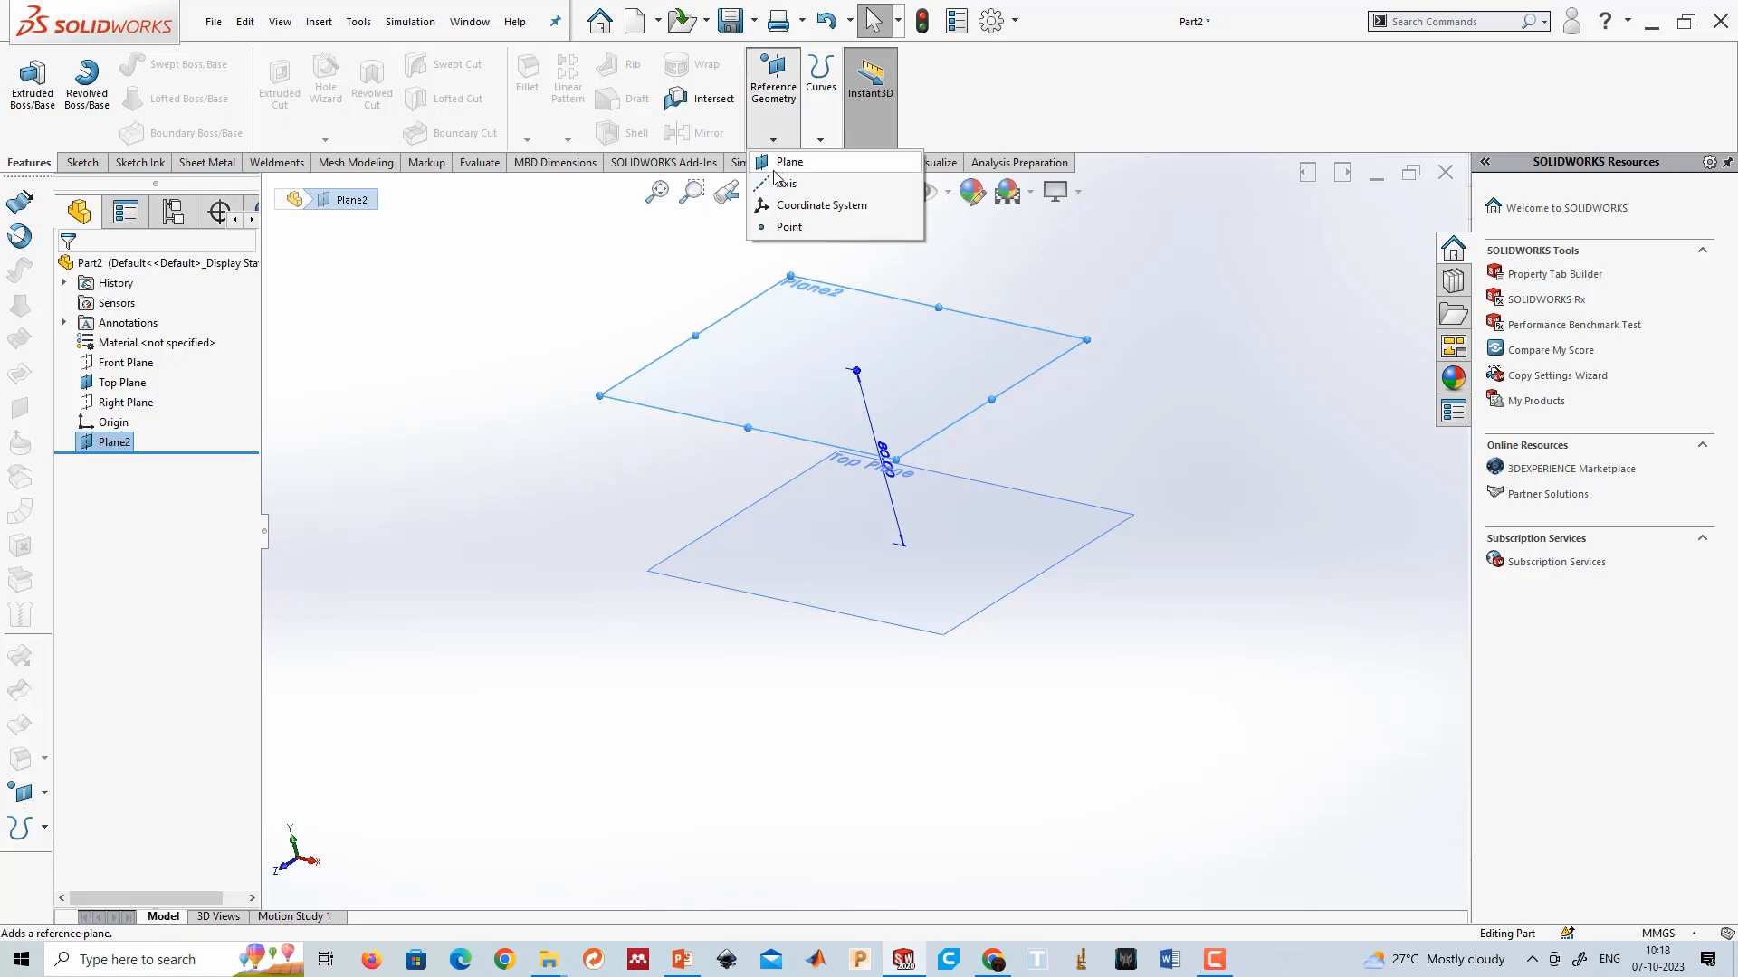
pyautogui.click(785, 162)
pyautogui.write('80.00mm')
pyautogui.press('Return')
pyautogui.click(68, 272)
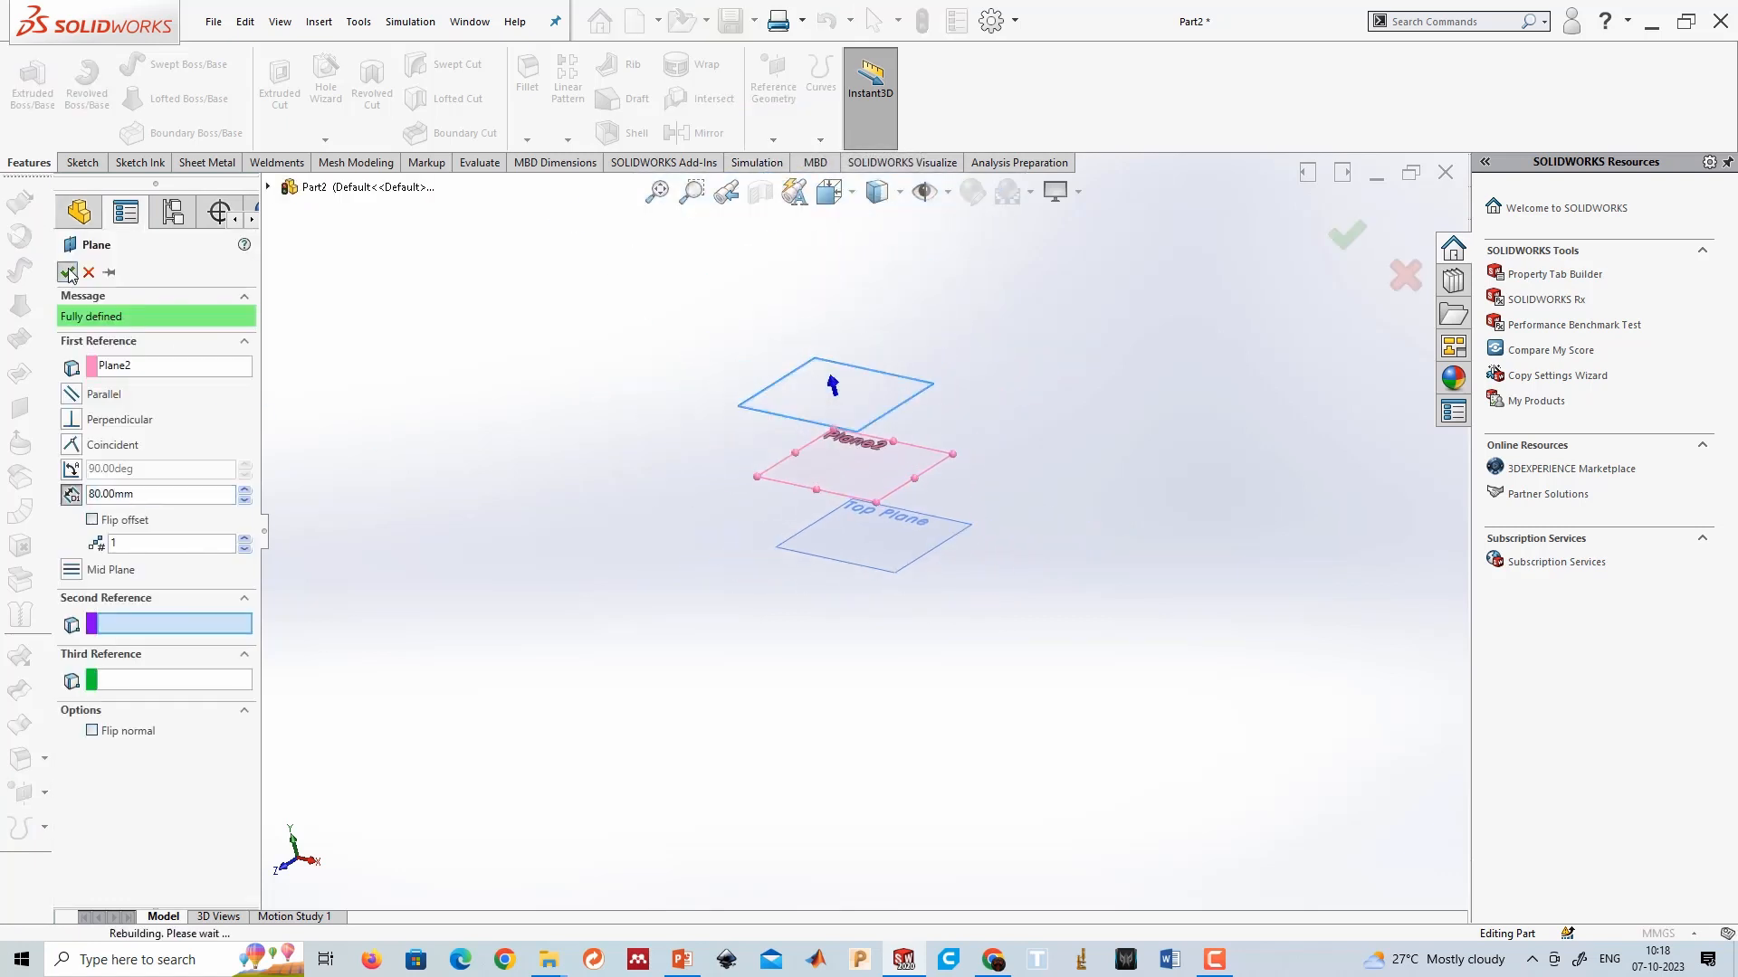
# Sketch a circle with a radius of about 31 mm centred on the origin of the Top Plane and exit the sketch.
pyautogui.scroll(-5, 854, 525)
pyautogui.moveTo(854, 525); pyautogui.dragTo(691, 683, button='middle')
pyautogui.click(704, 698)
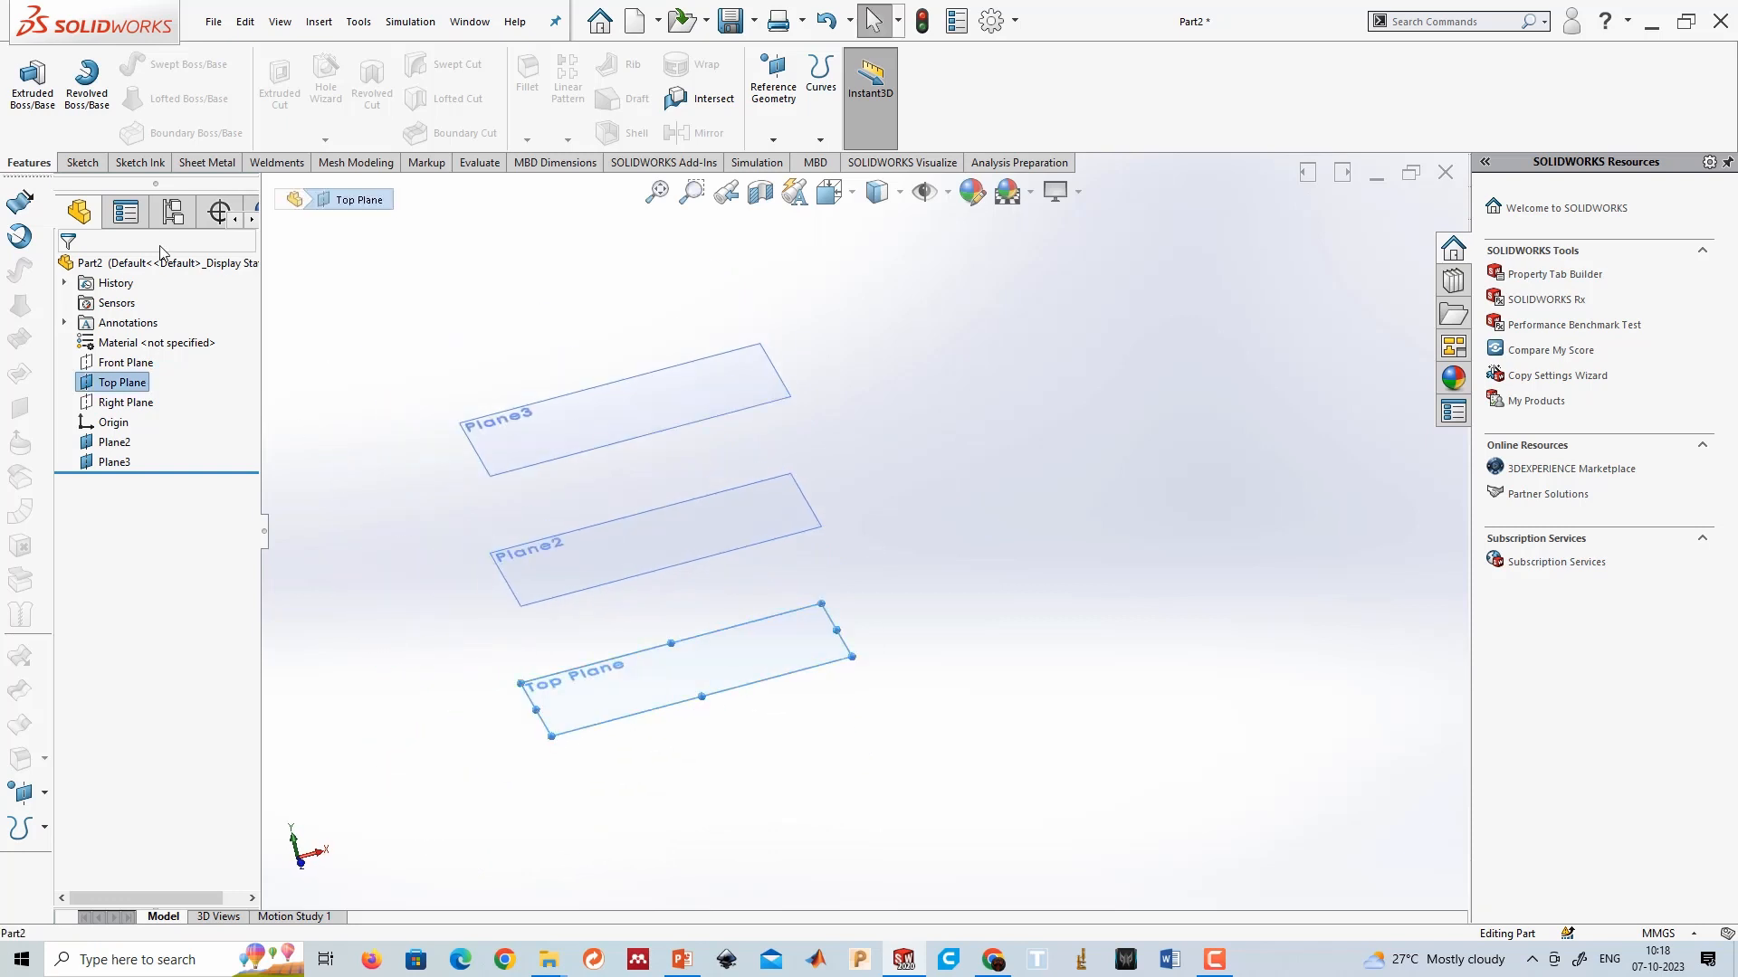
pyautogui.click(83, 162)
pyautogui.click(25, 86)
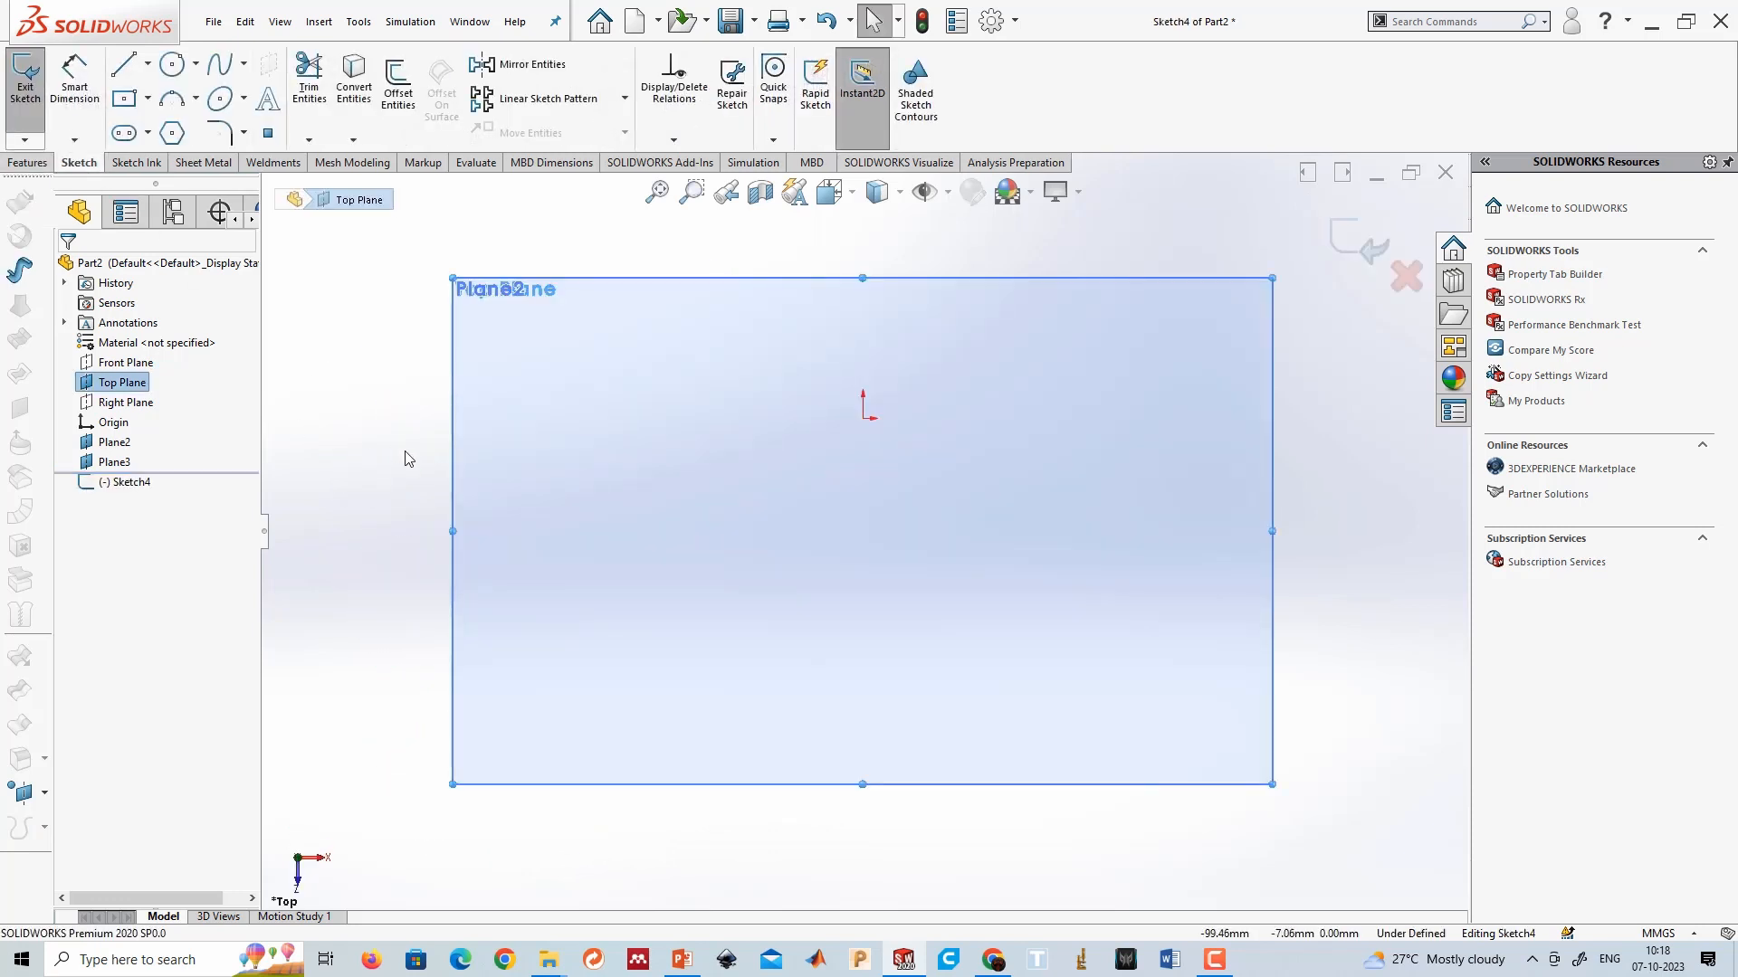
pyautogui.click(180, 72)
pyautogui.click(863, 418)
pyautogui.click(951, 528)
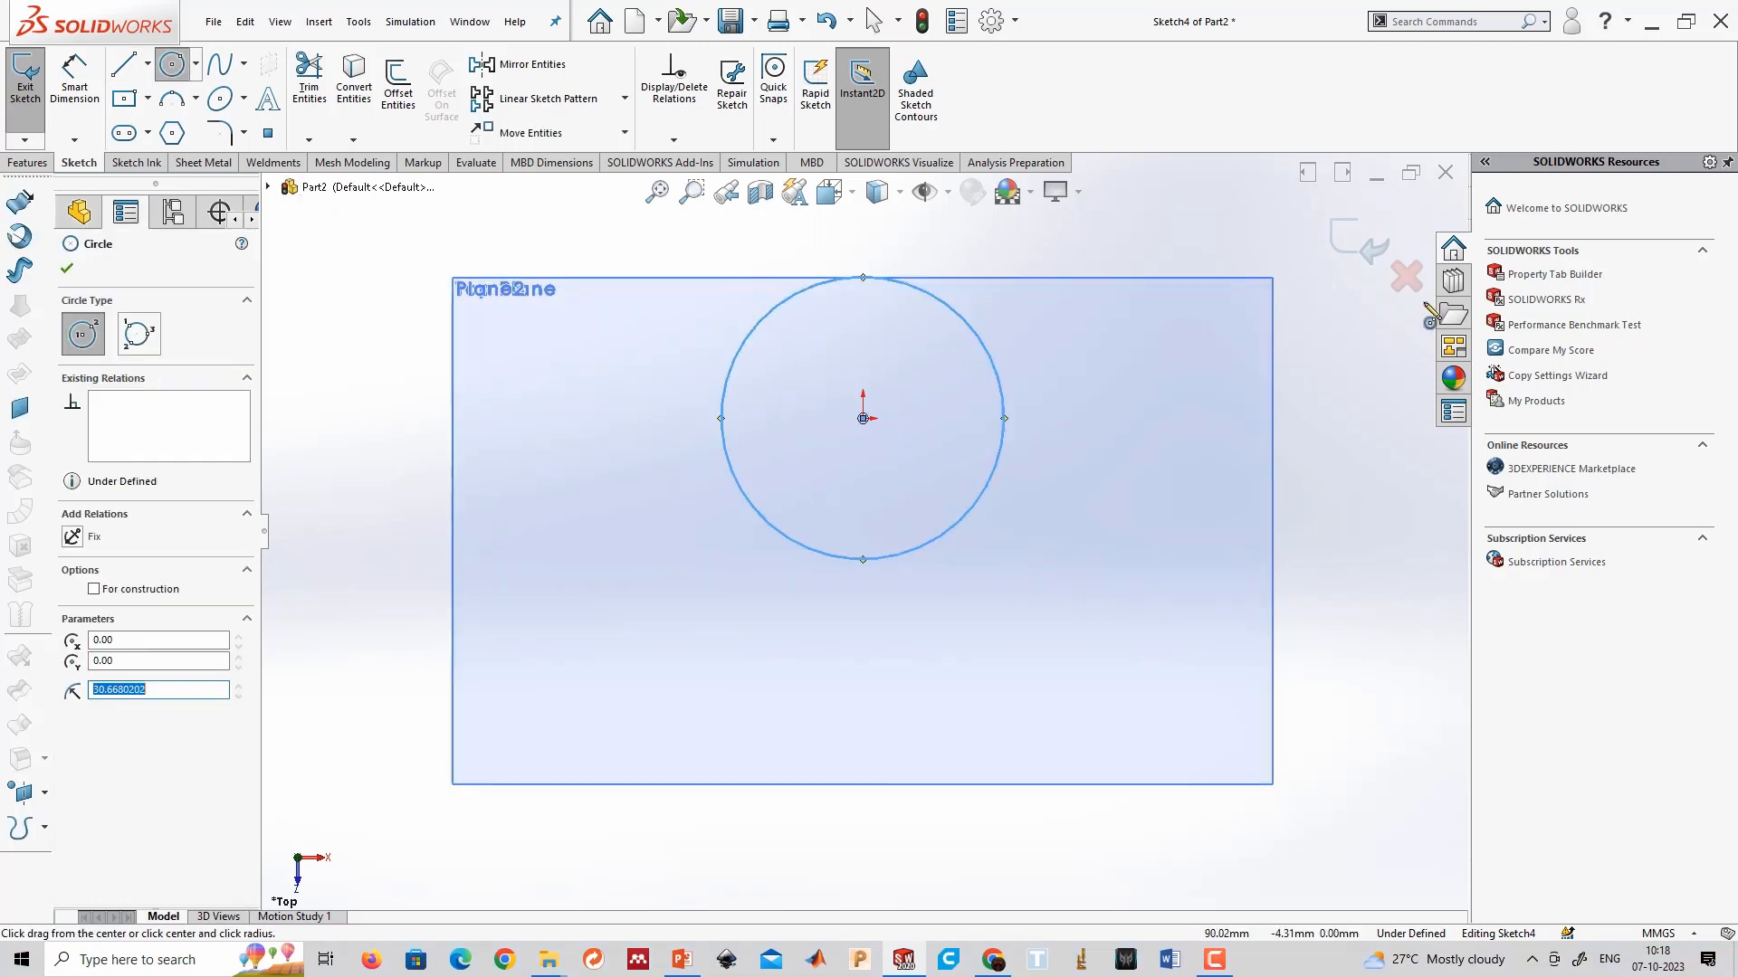
pyautogui.click(1360, 241)
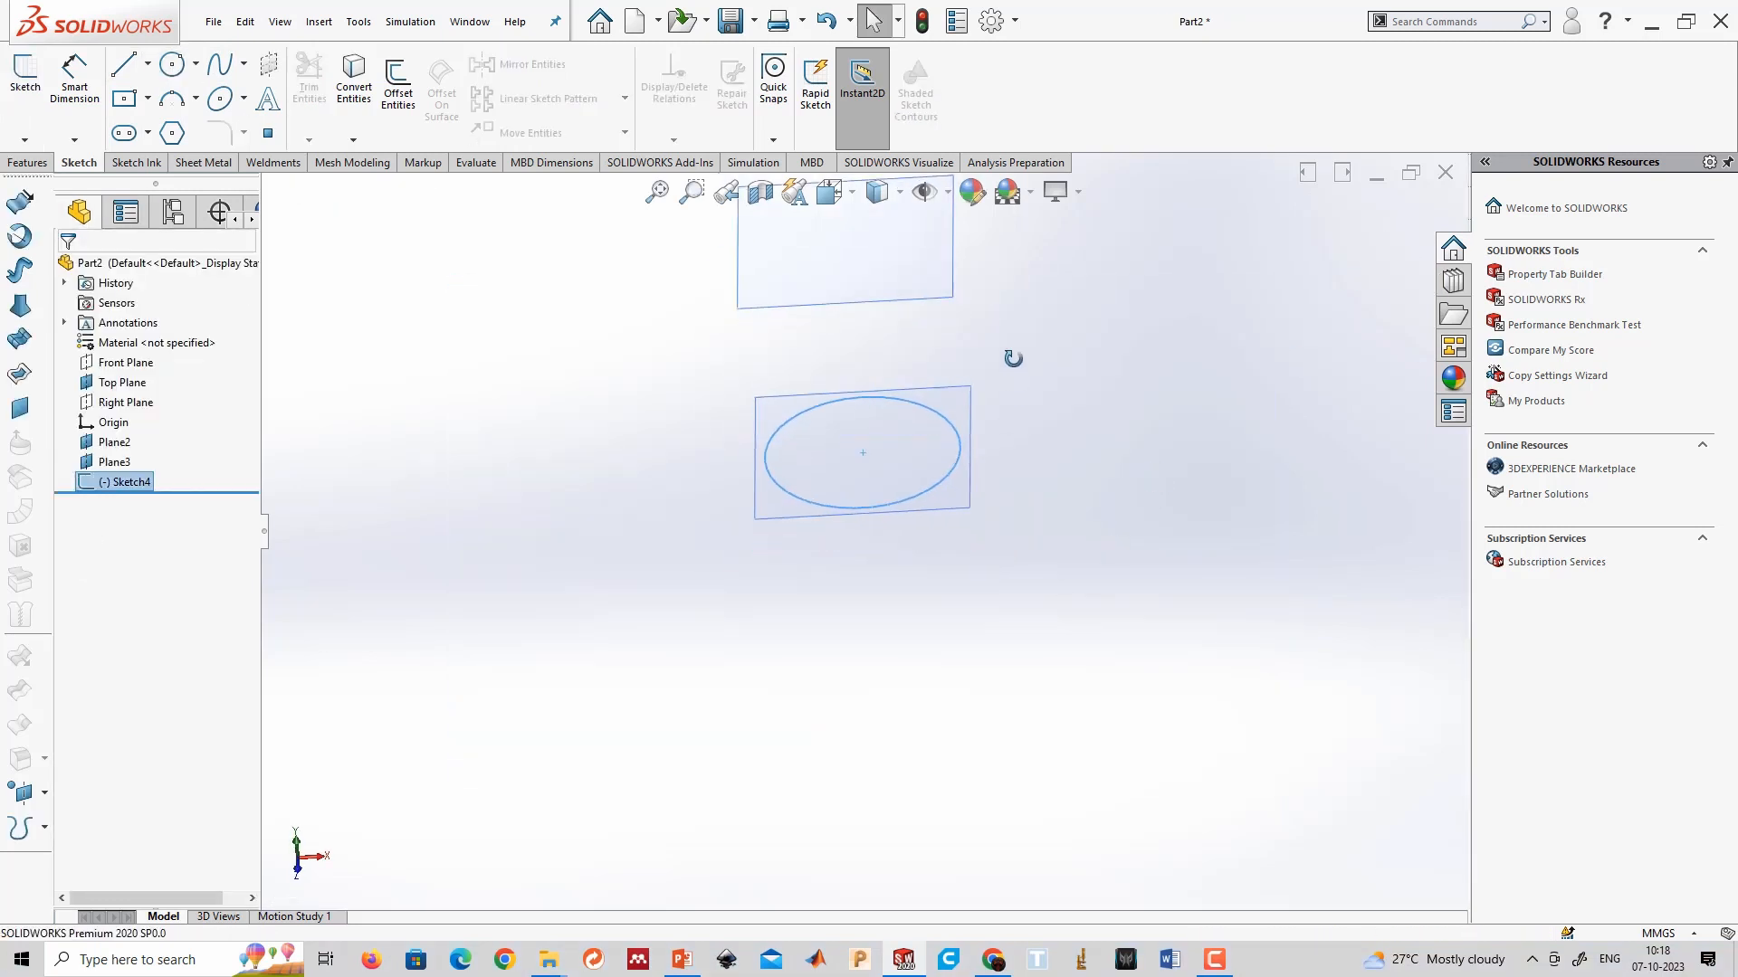
# Sketch a center rectangle about 52 by 67 mm around the origin on Plane2 and exit the sketch.
pyautogui.click(950, 315)
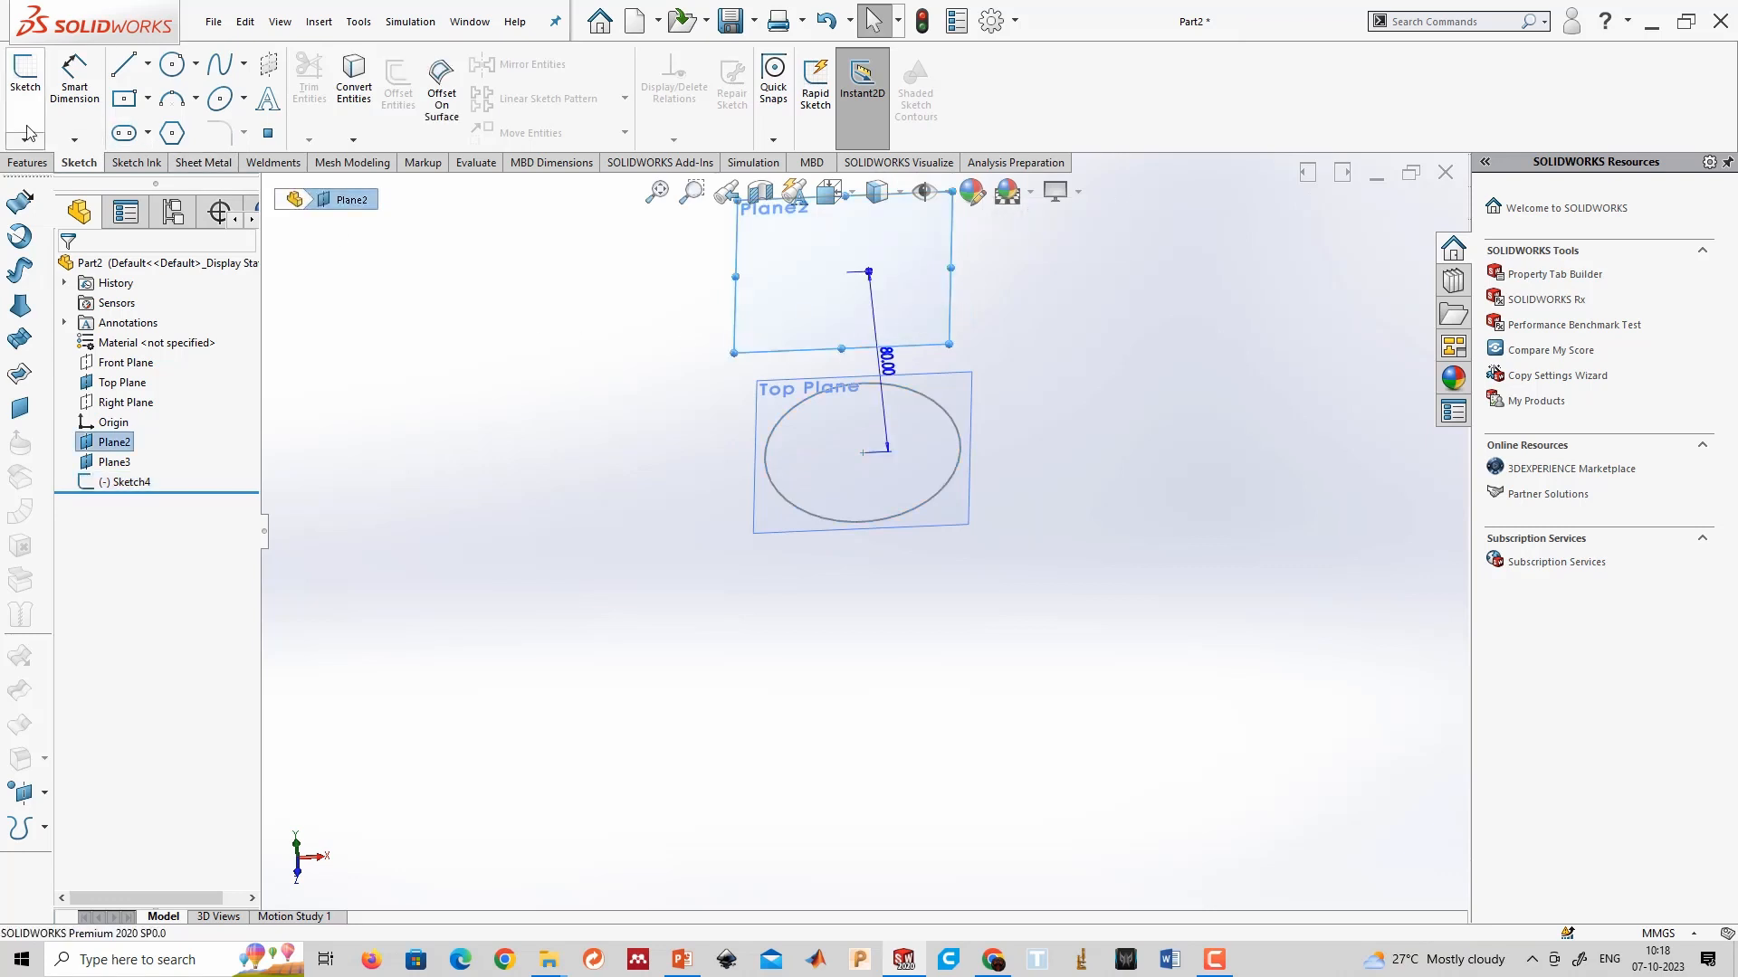
pyautogui.scroll(4, 814, 409)
pyautogui.scroll(-3, 873, 408)
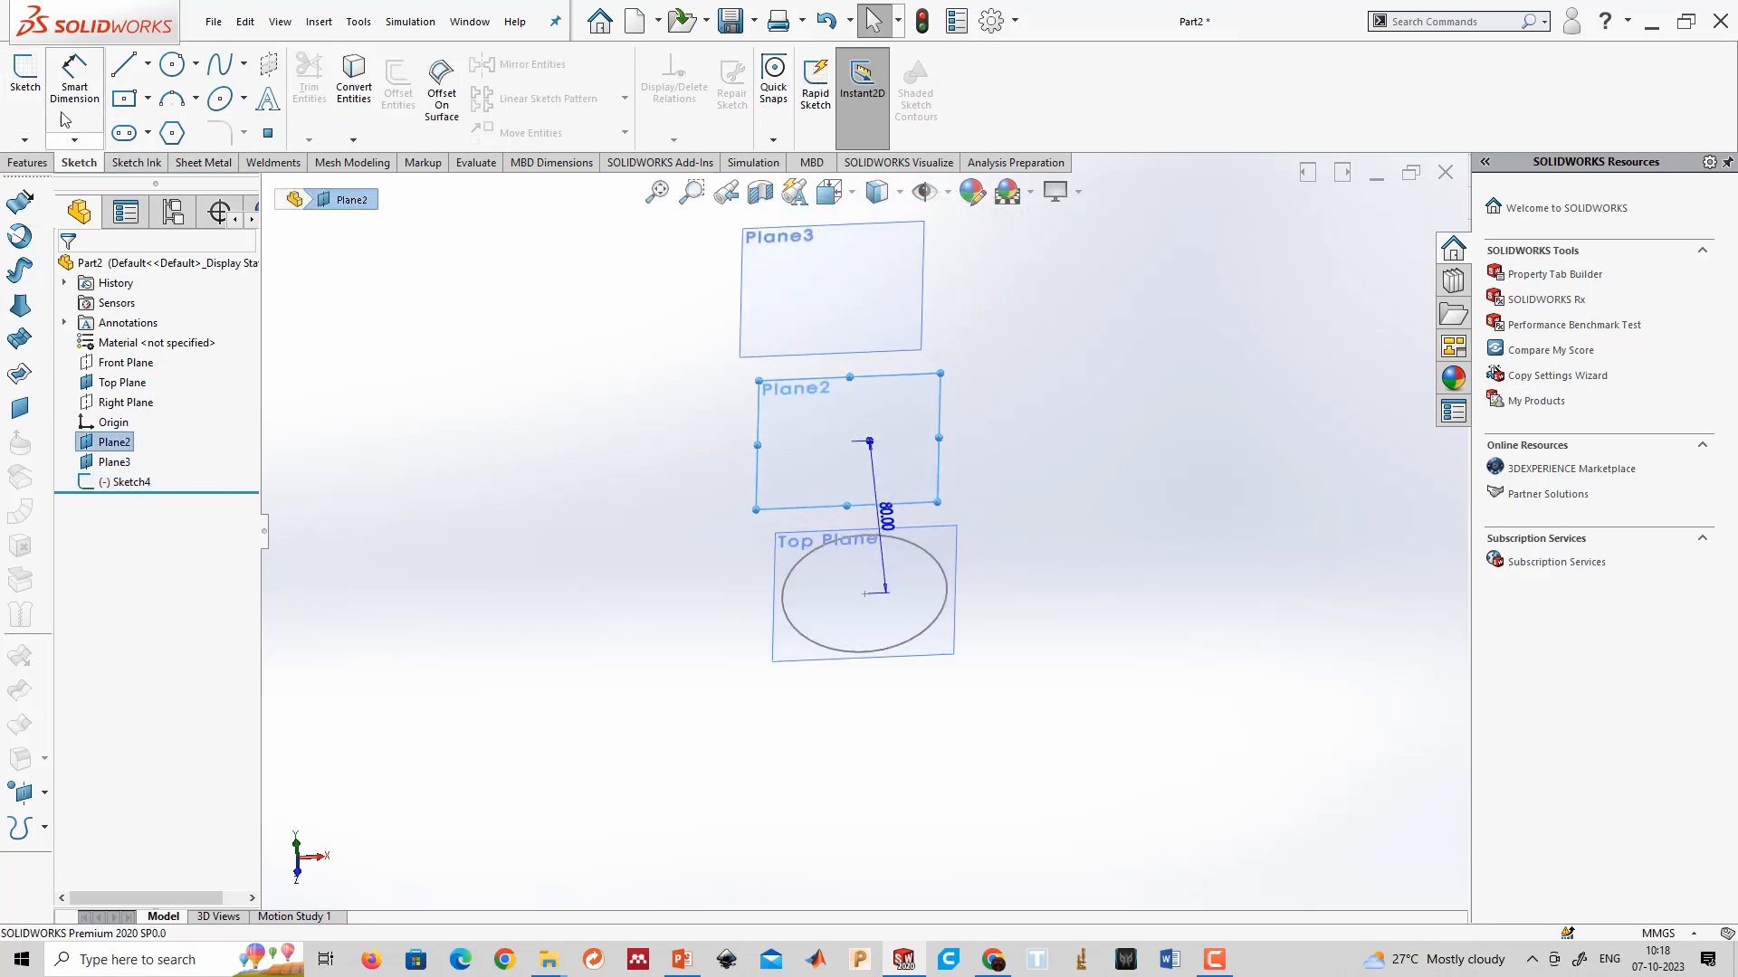
pyautogui.click(25, 74)
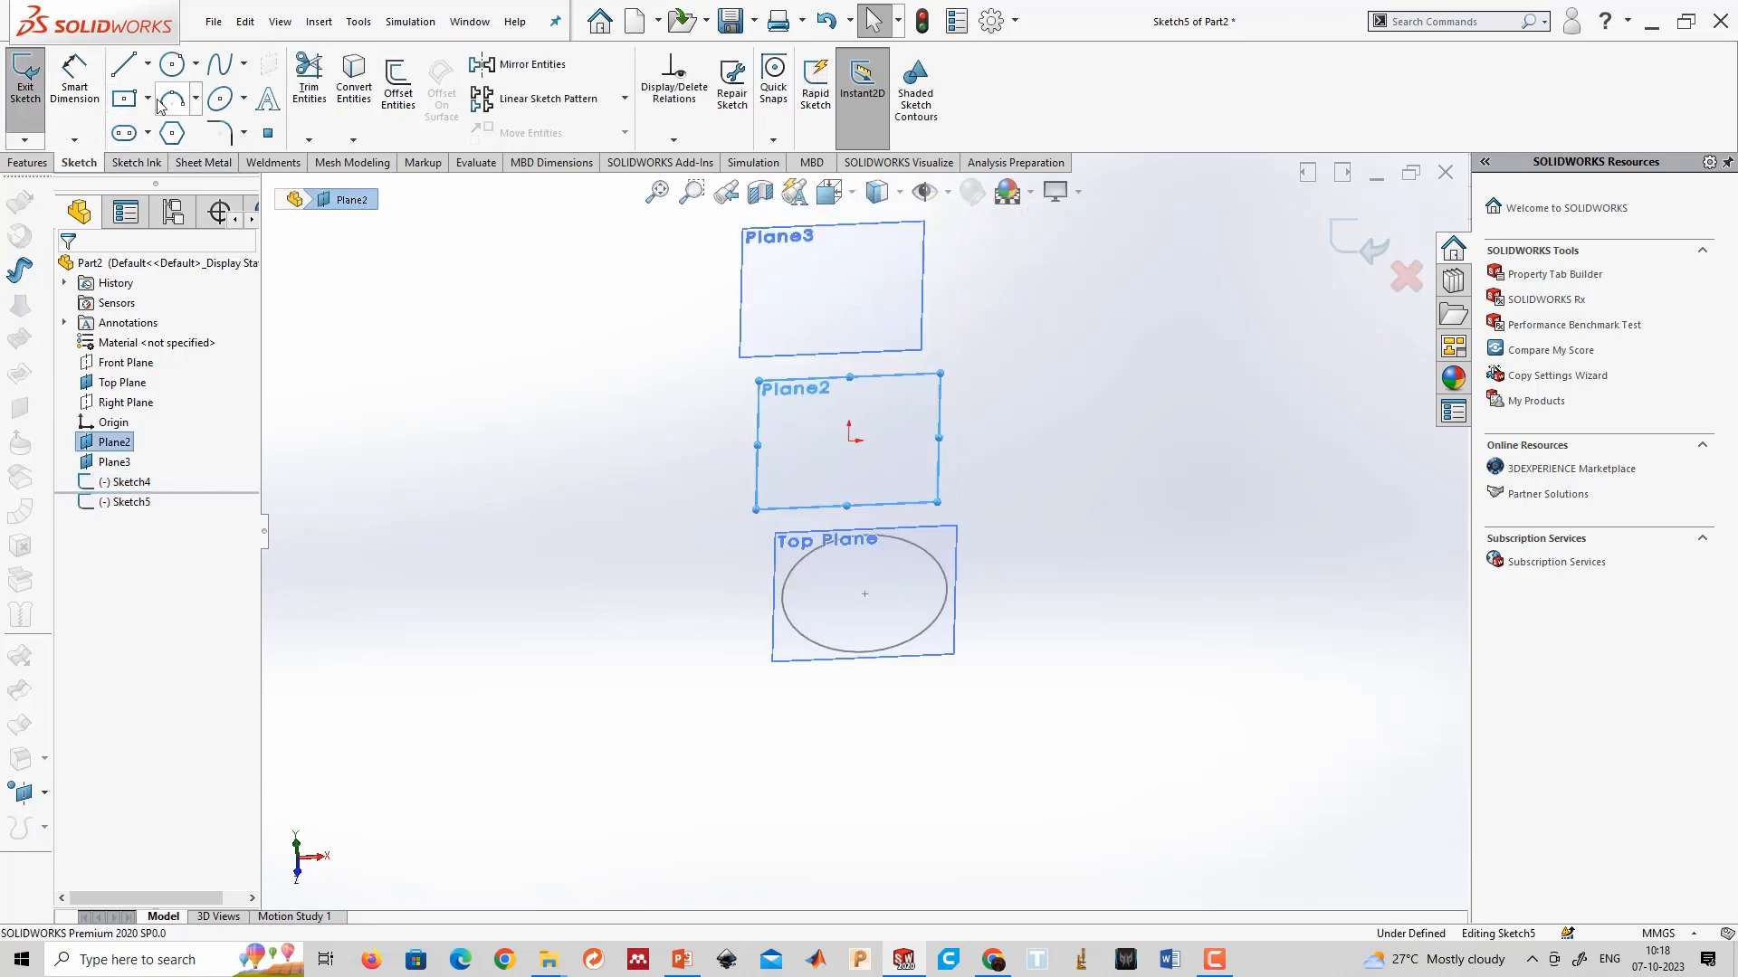
pyautogui.click(125, 98)
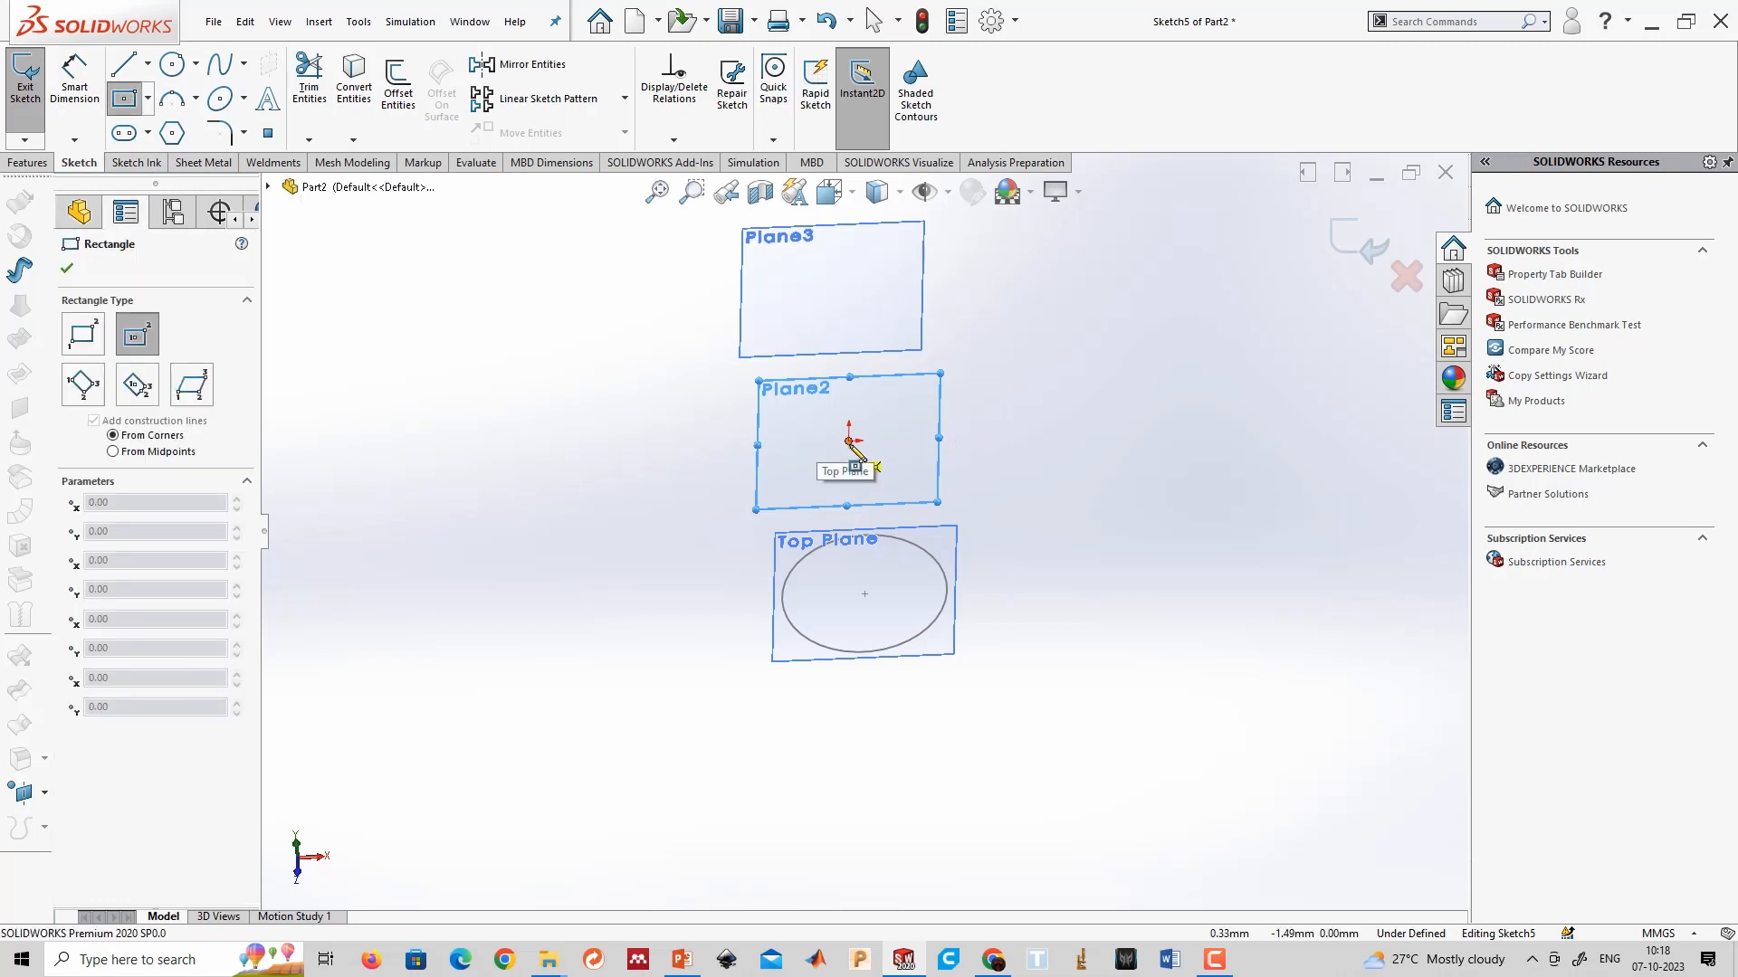
pyautogui.click(849, 441)
pyautogui.click(917, 503)
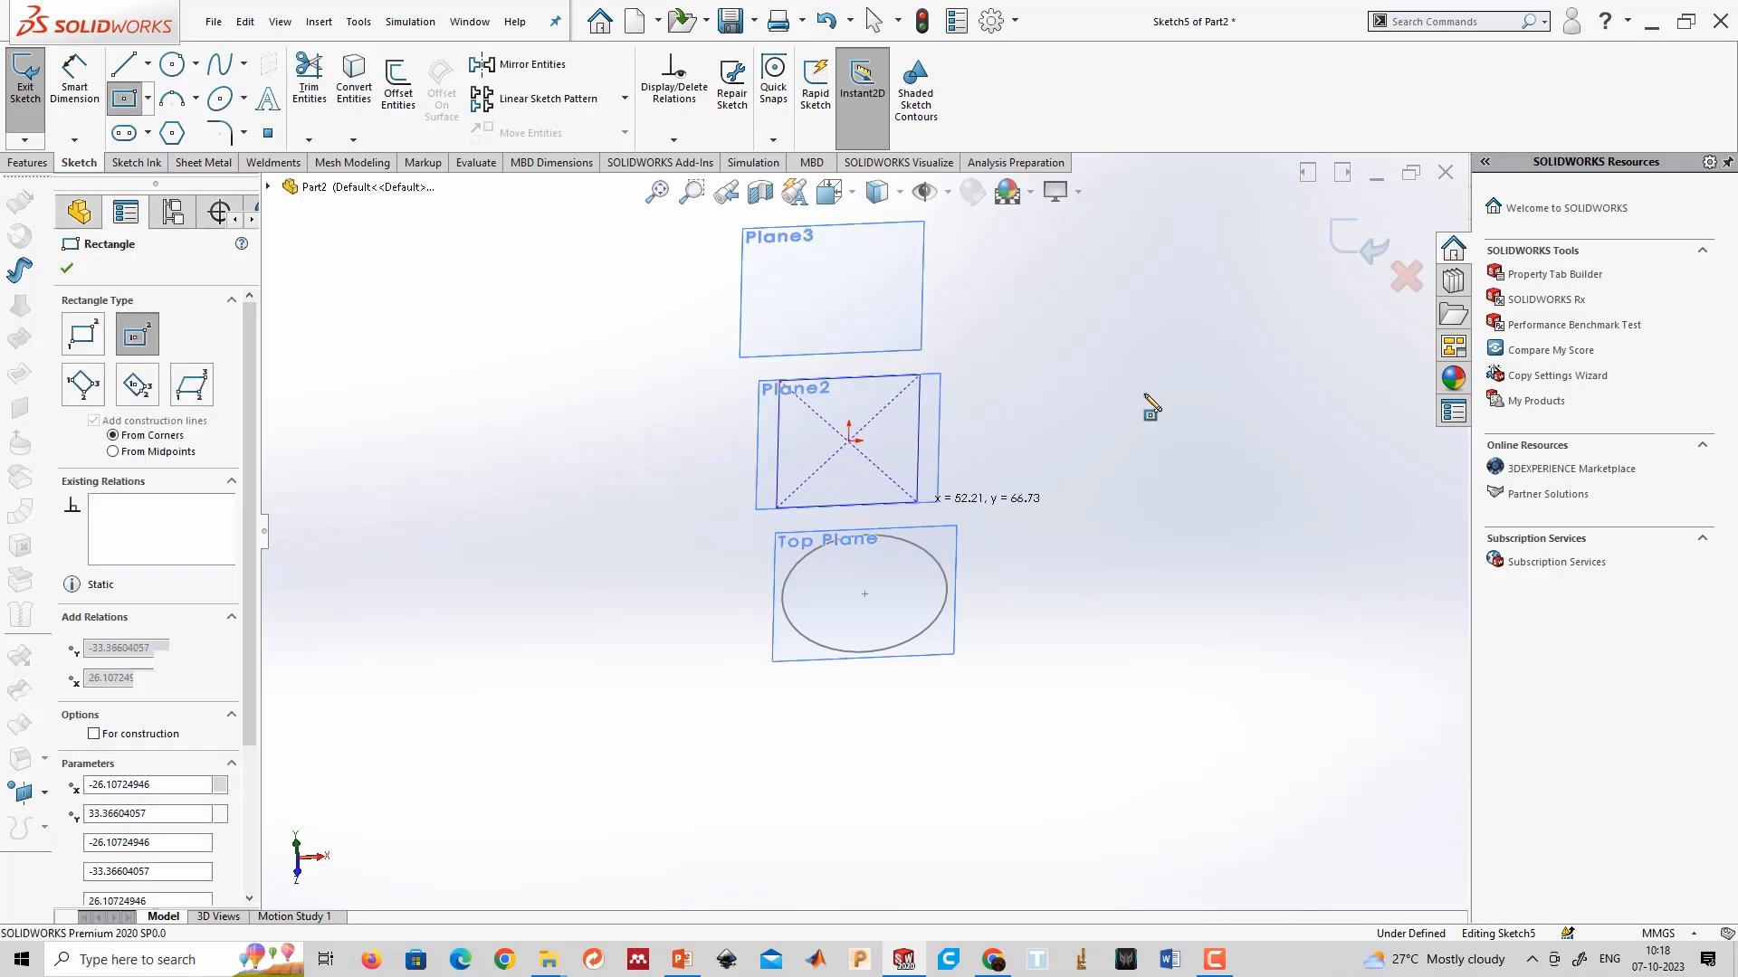
pyautogui.click(1355, 242)
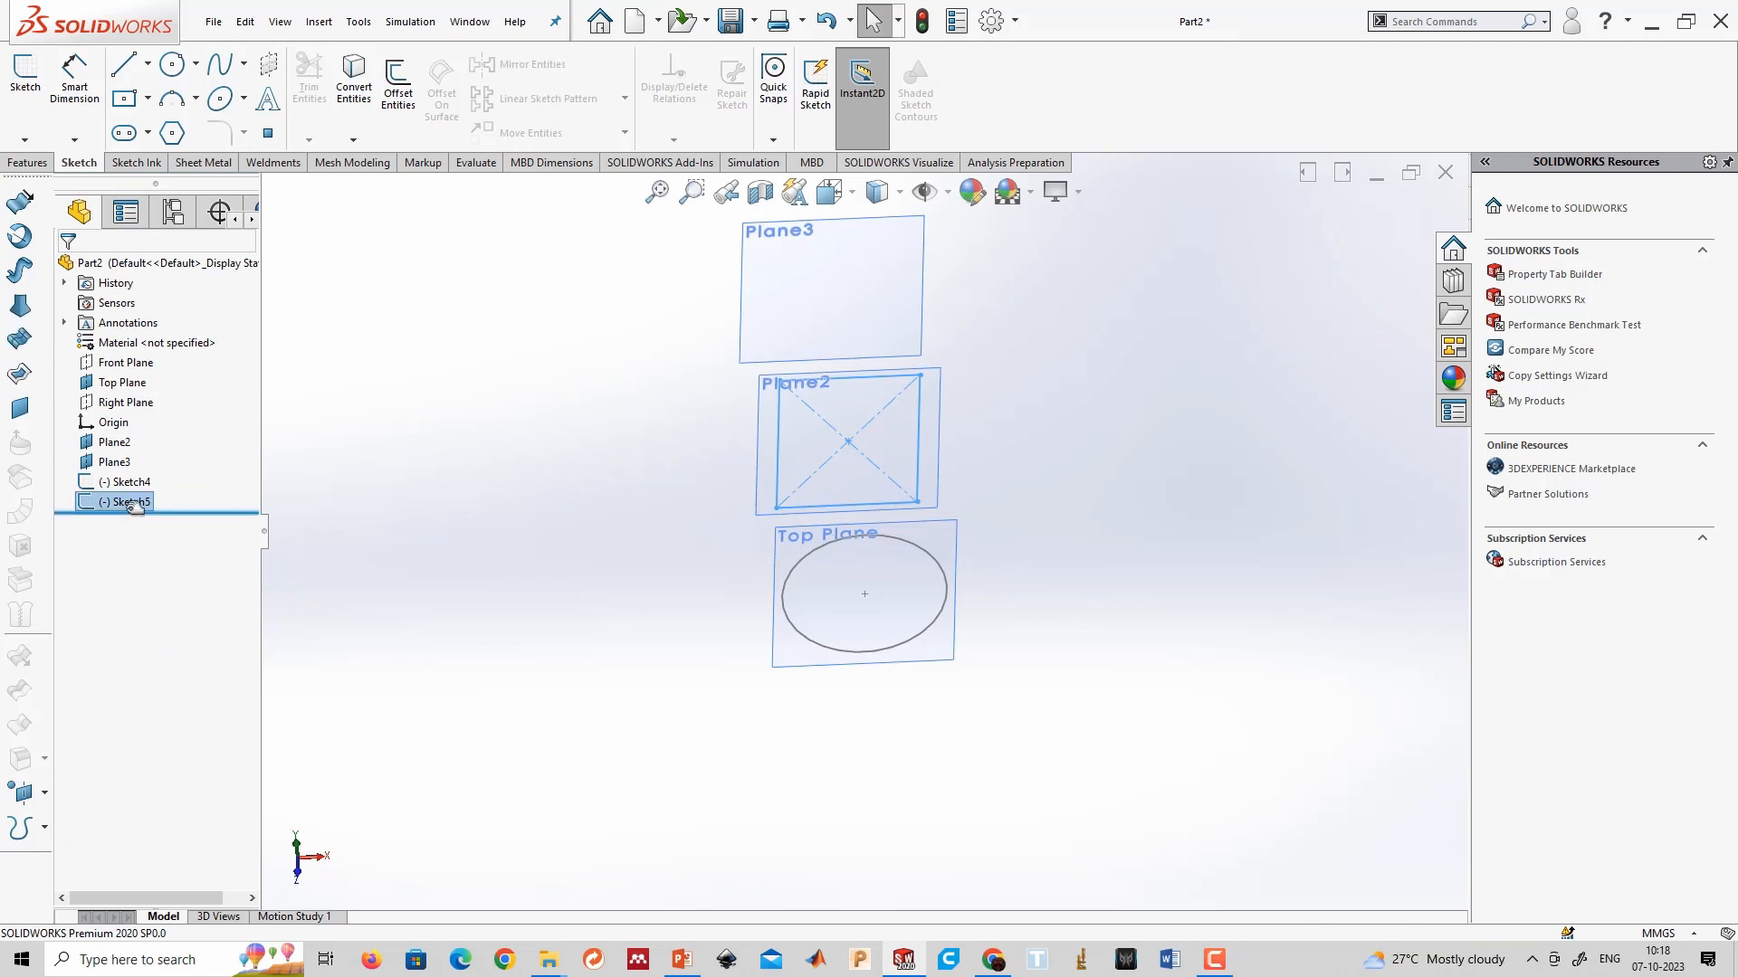
# Sketch a circle with a radius of about 50 mm centred on the origin on Plane3 and exit the sketch.
pyautogui.click(114, 461)
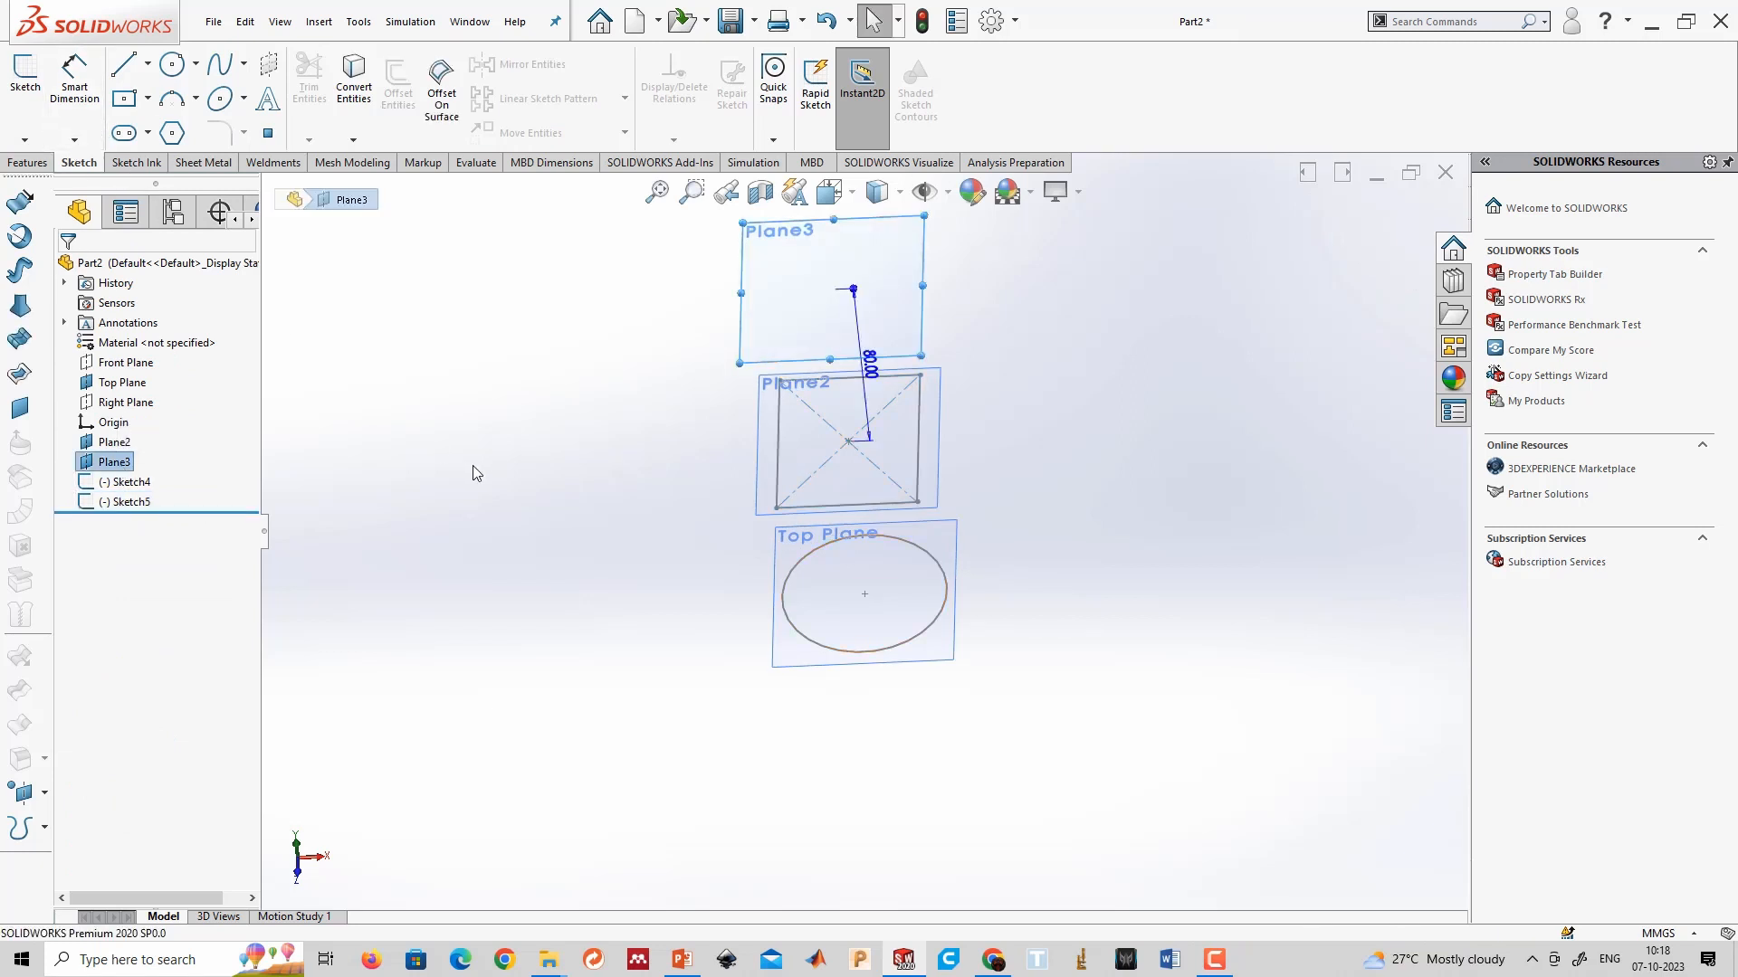
pyautogui.click(972, 533)
pyautogui.scroll(1, 954, 494)
pyautogui.scroll(-2, 795, 394)
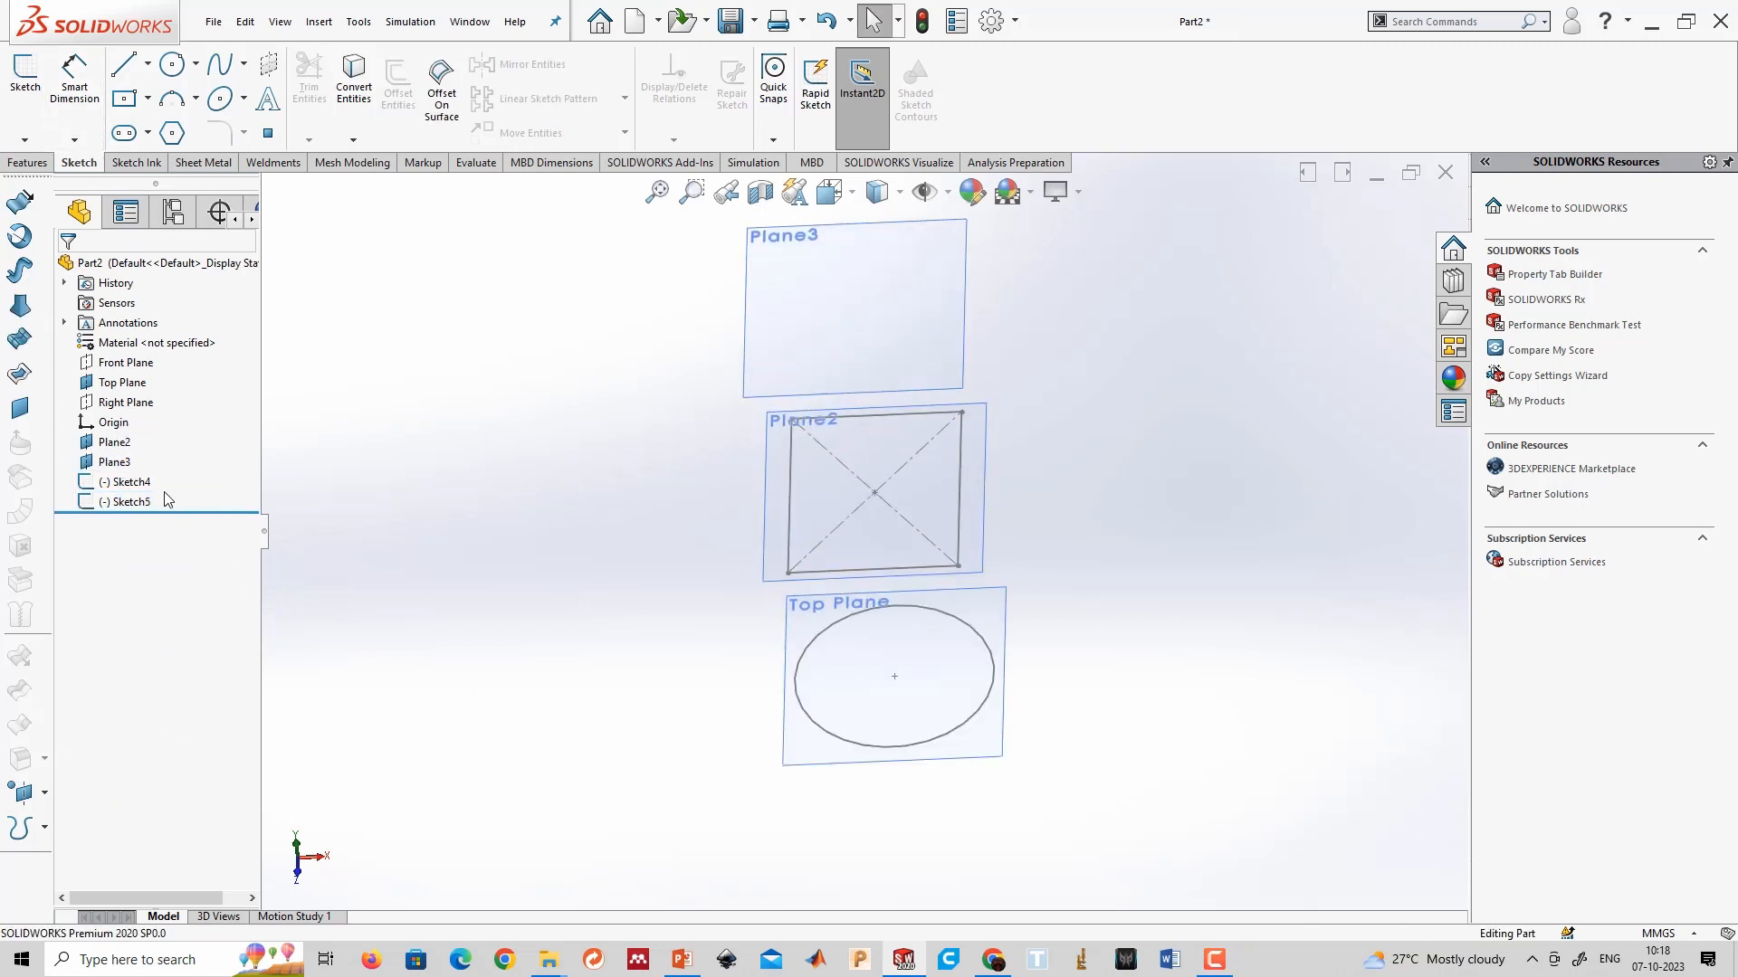
pyautogui.click(121, 467)
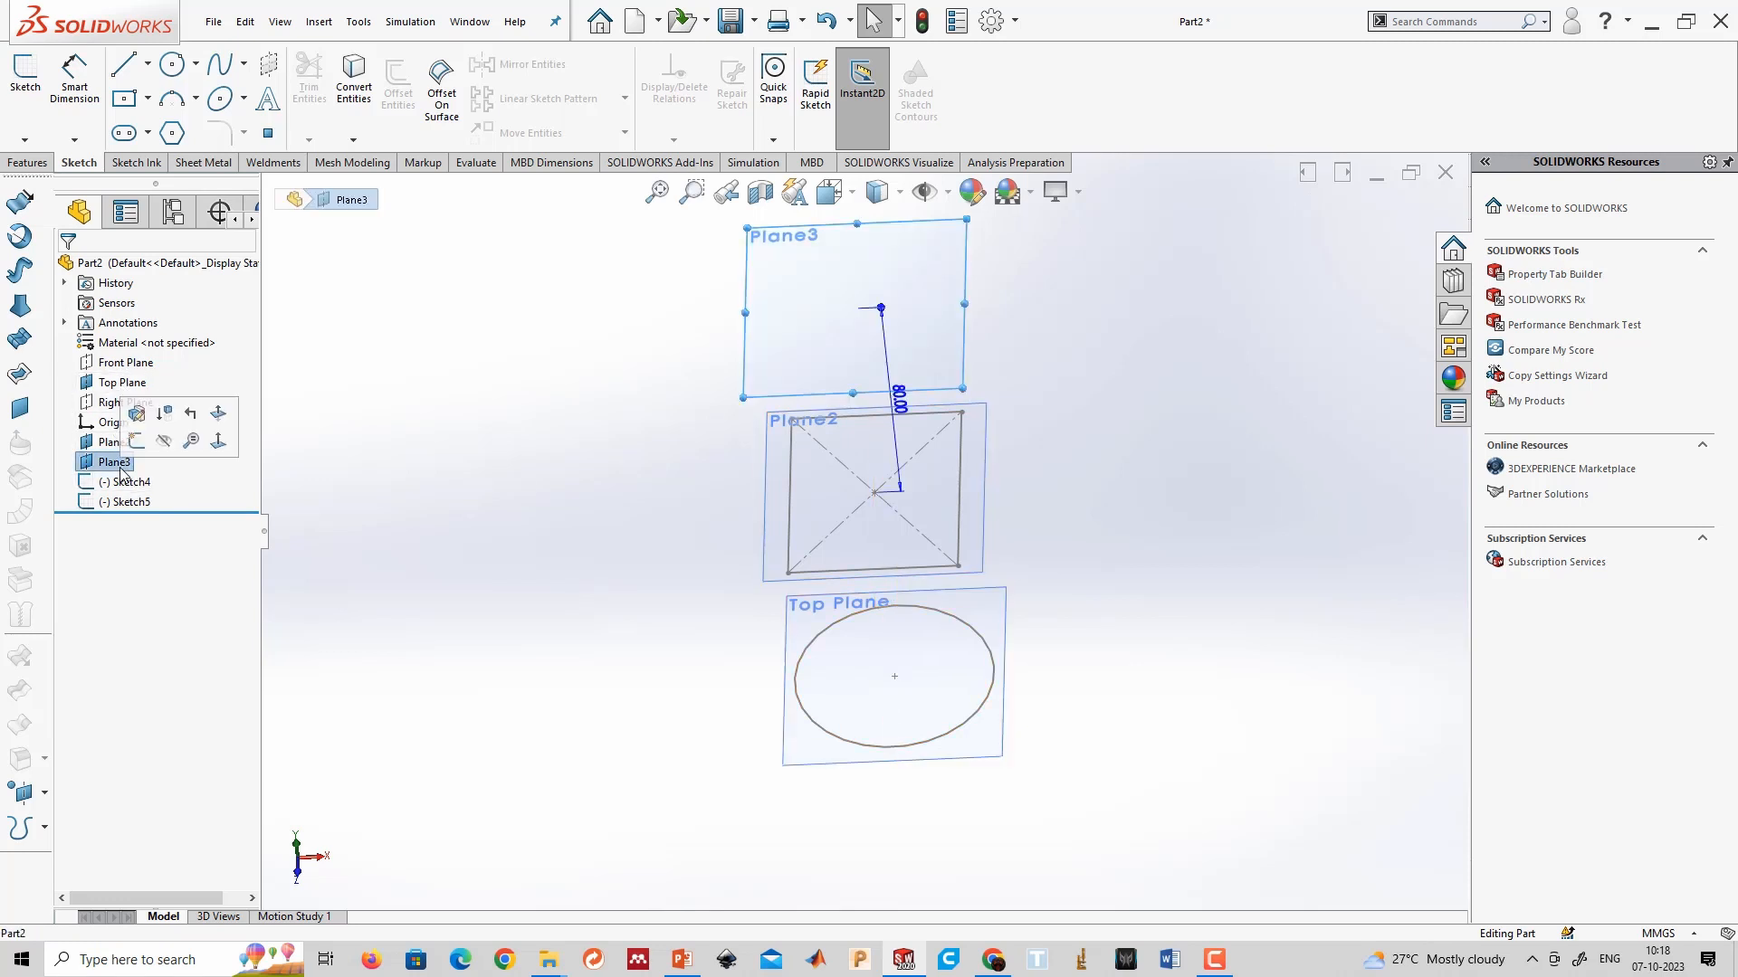
pyautogui.click(24, 85)
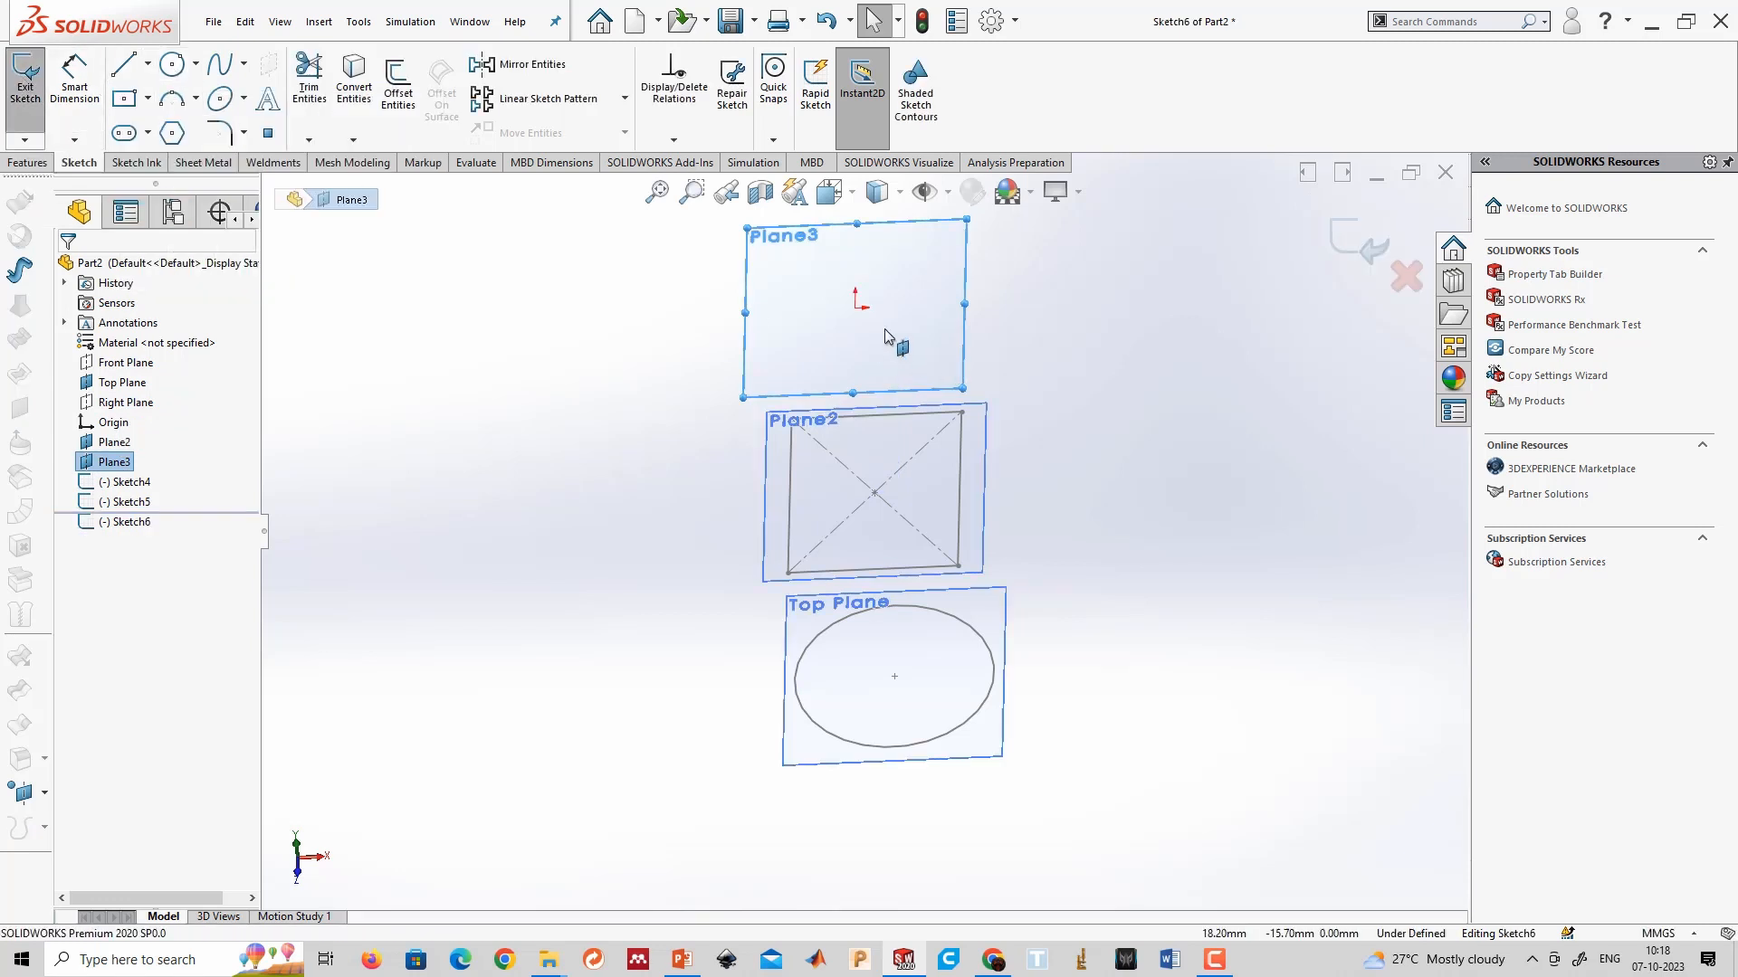
pyautogui.click(173, 65)
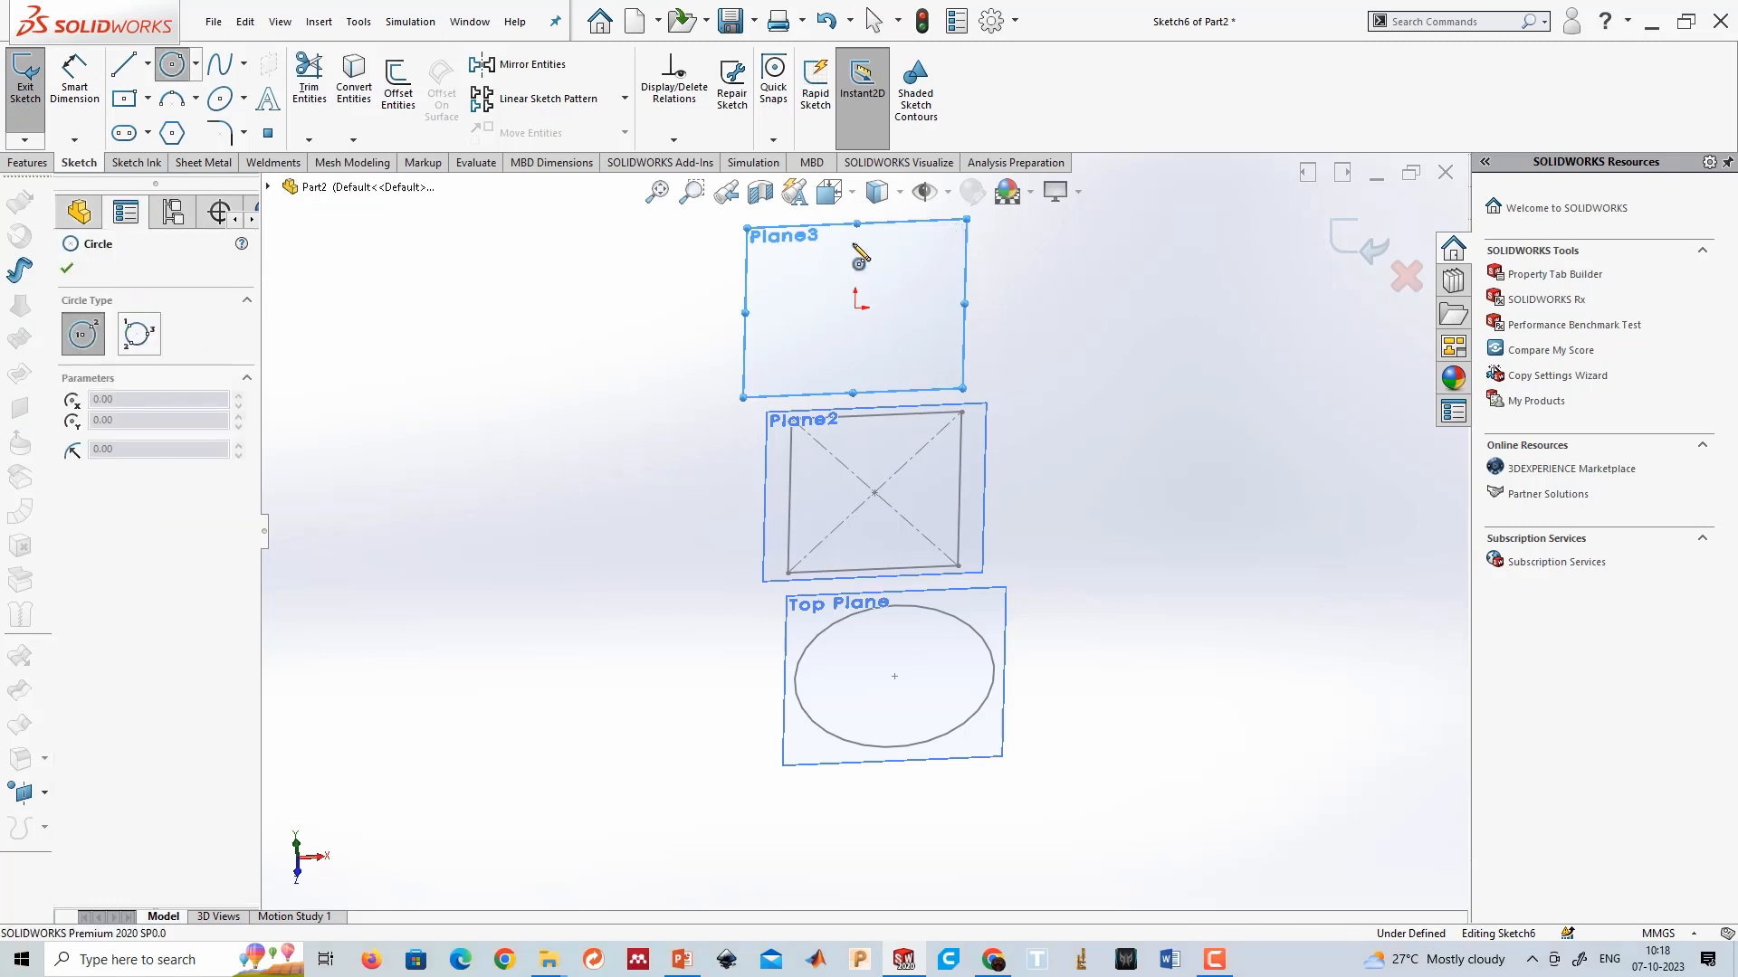
pyautogui.click(856, 308)
pyautogui.click(996, 380)
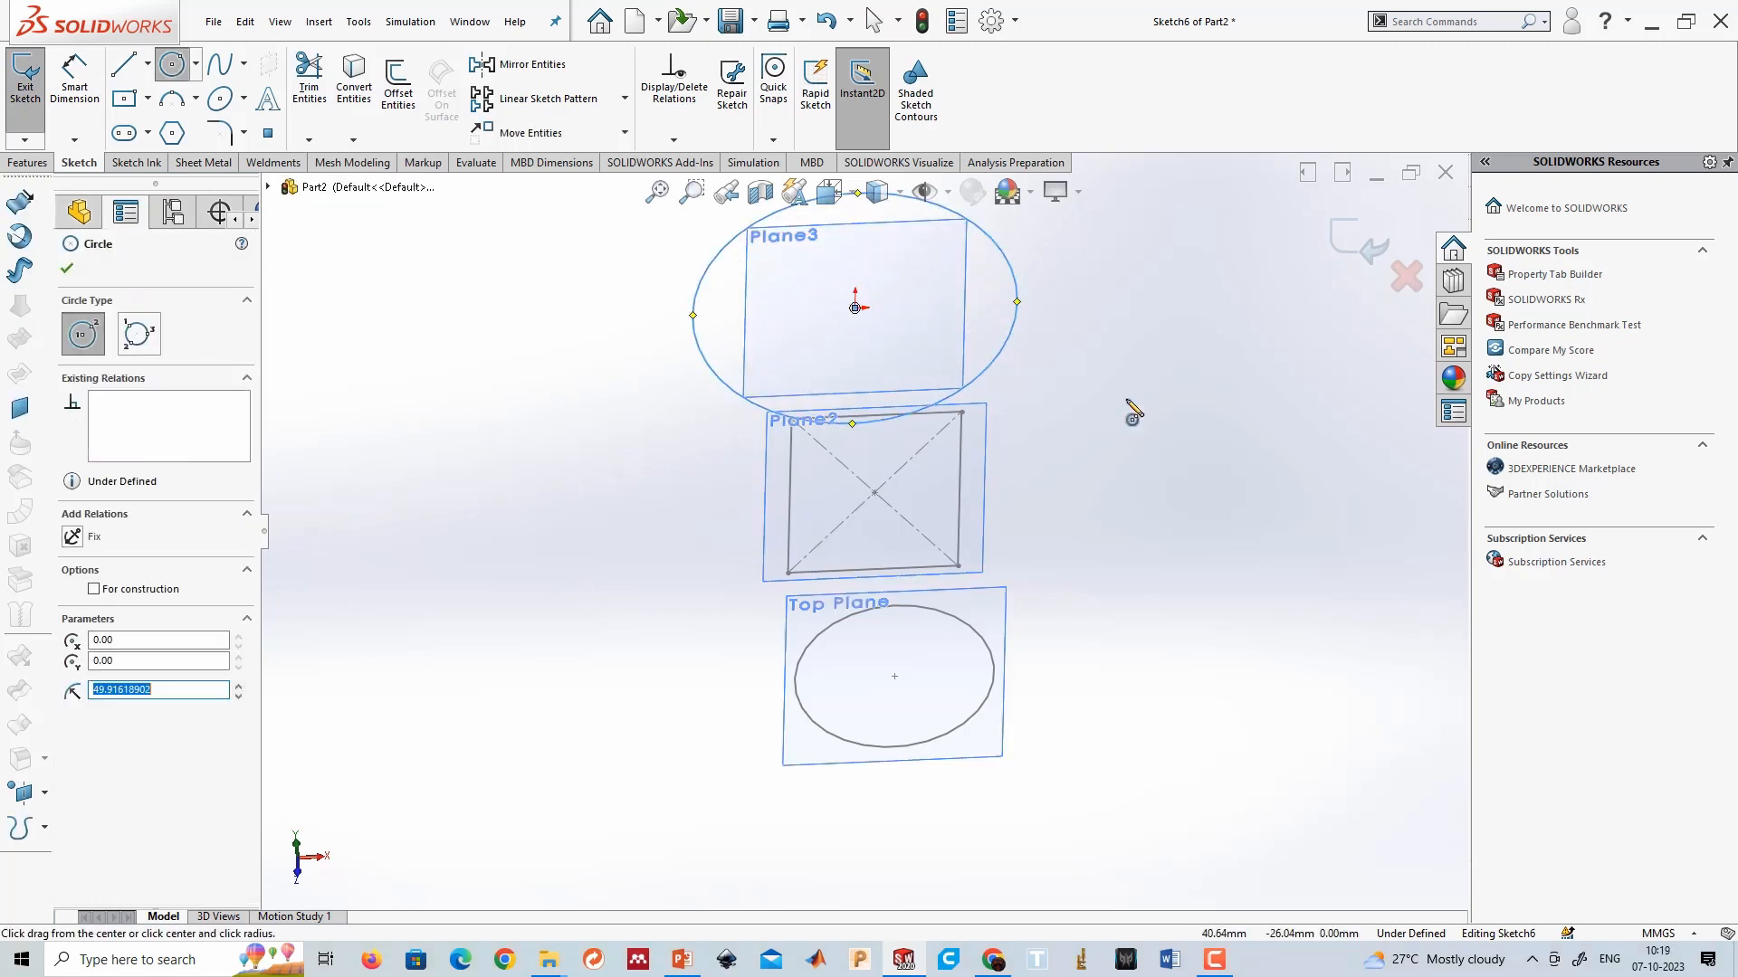
pyautogui.press('Escape')
pyautogui.click(578, 692)
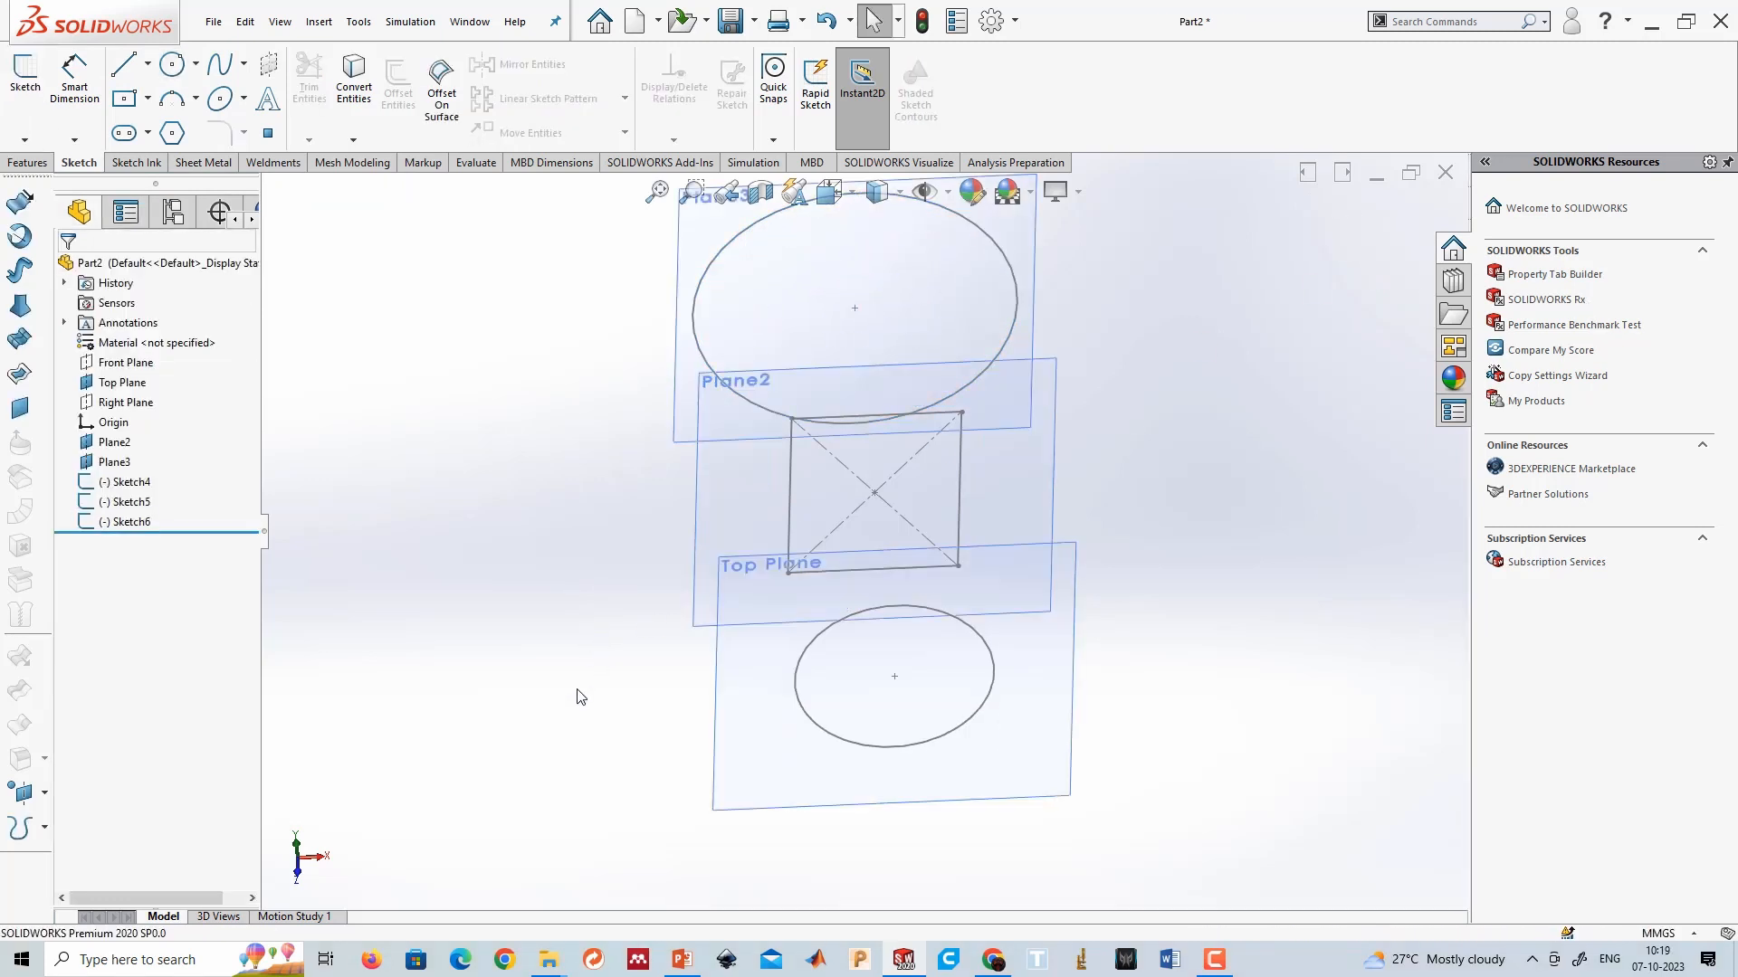
# Start a Lofted Boss/Base through the Top Plane circle, the Plane2 rectangle and the Plane3 circle, in that order.
pyautogui.moveTo(578, 693); pyautogui.dragTo(594, 510, button='middle')
pyautogui.scroll(1, 594, 511)
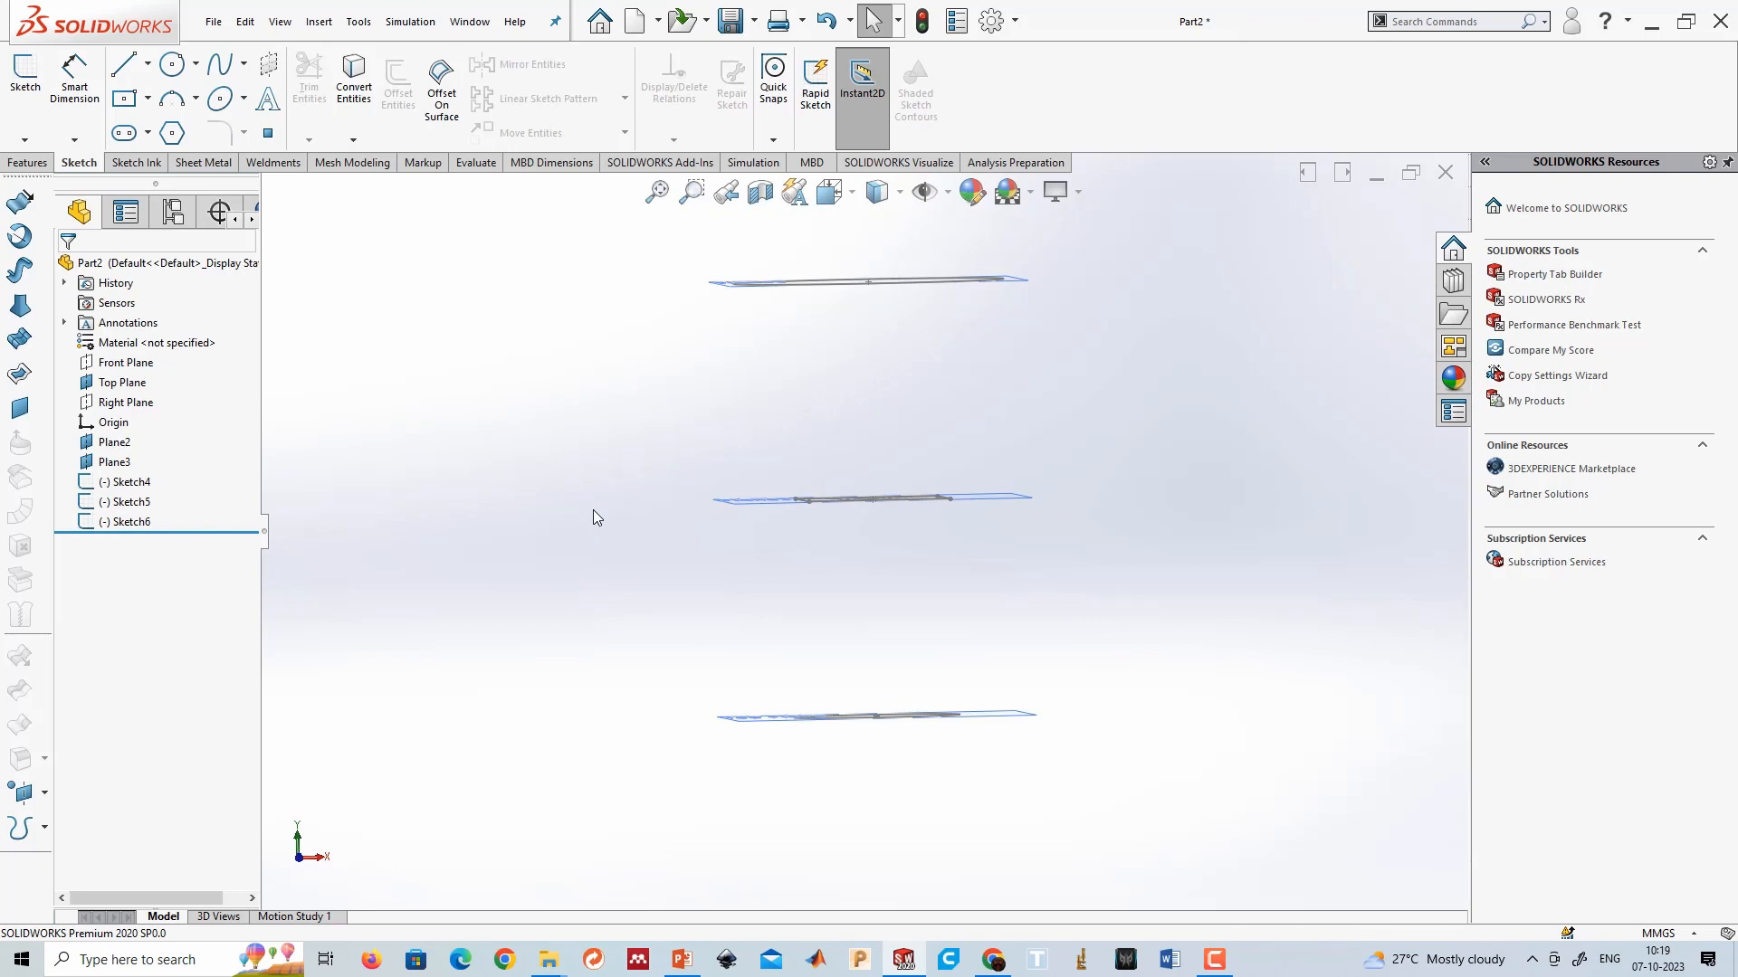
pyautogui.click(33, 163)
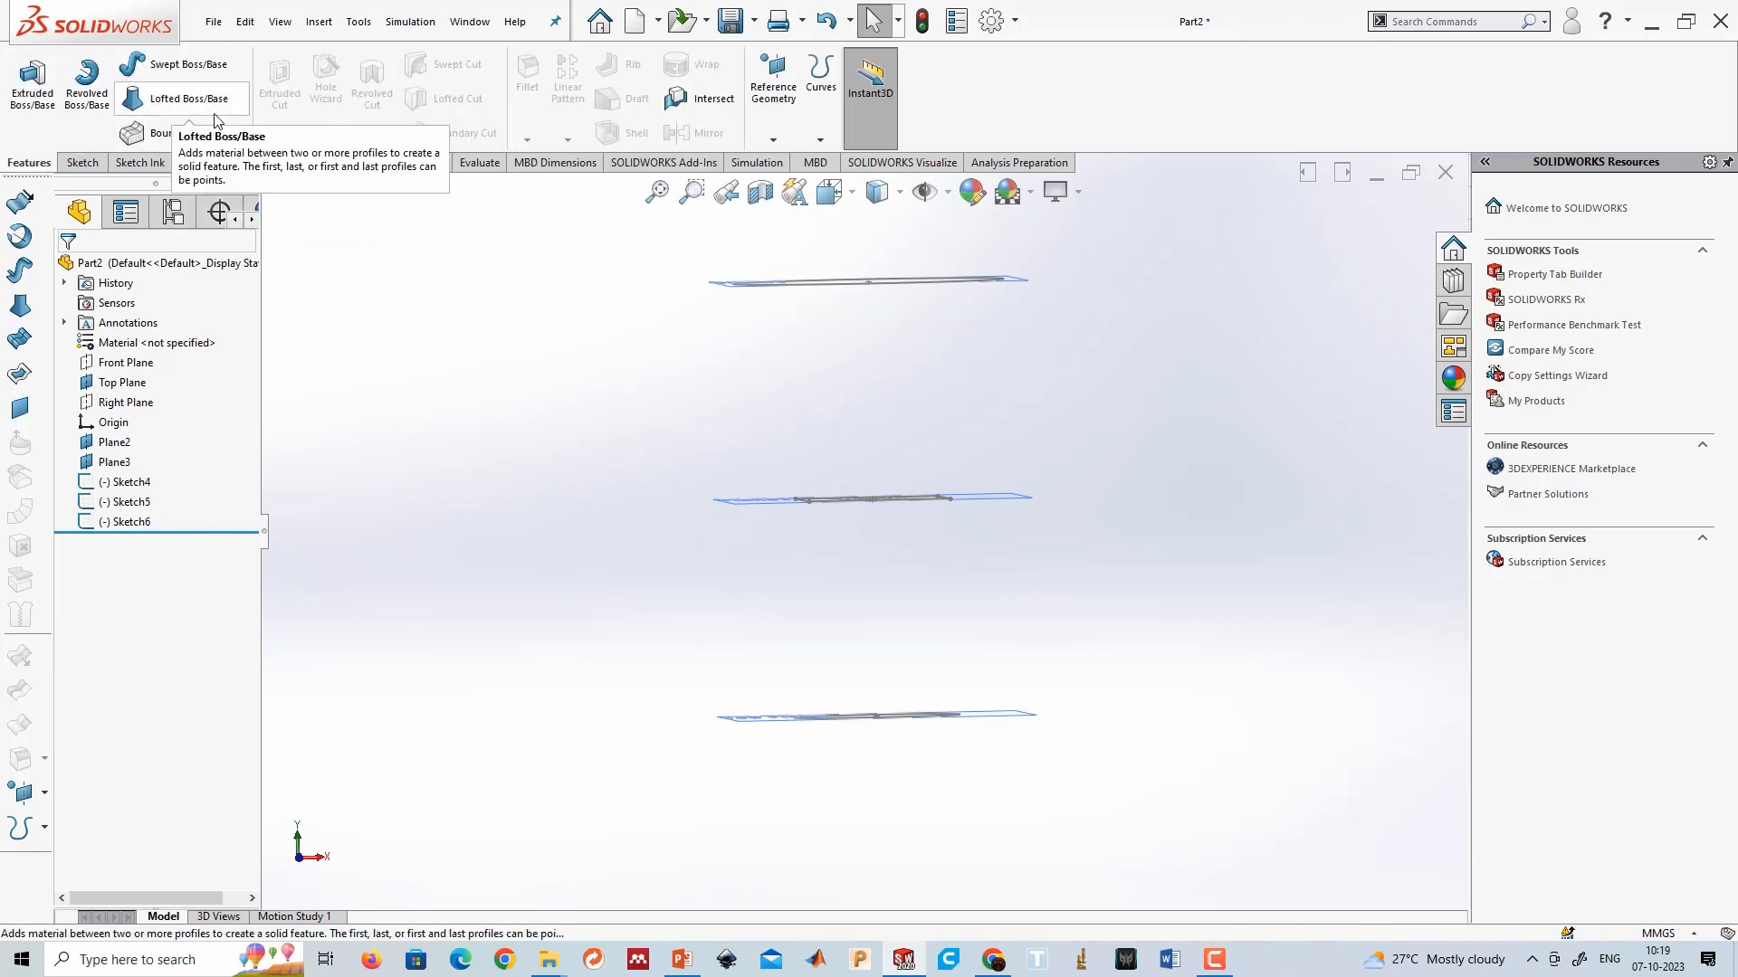
pyautogui.click(190, 99)
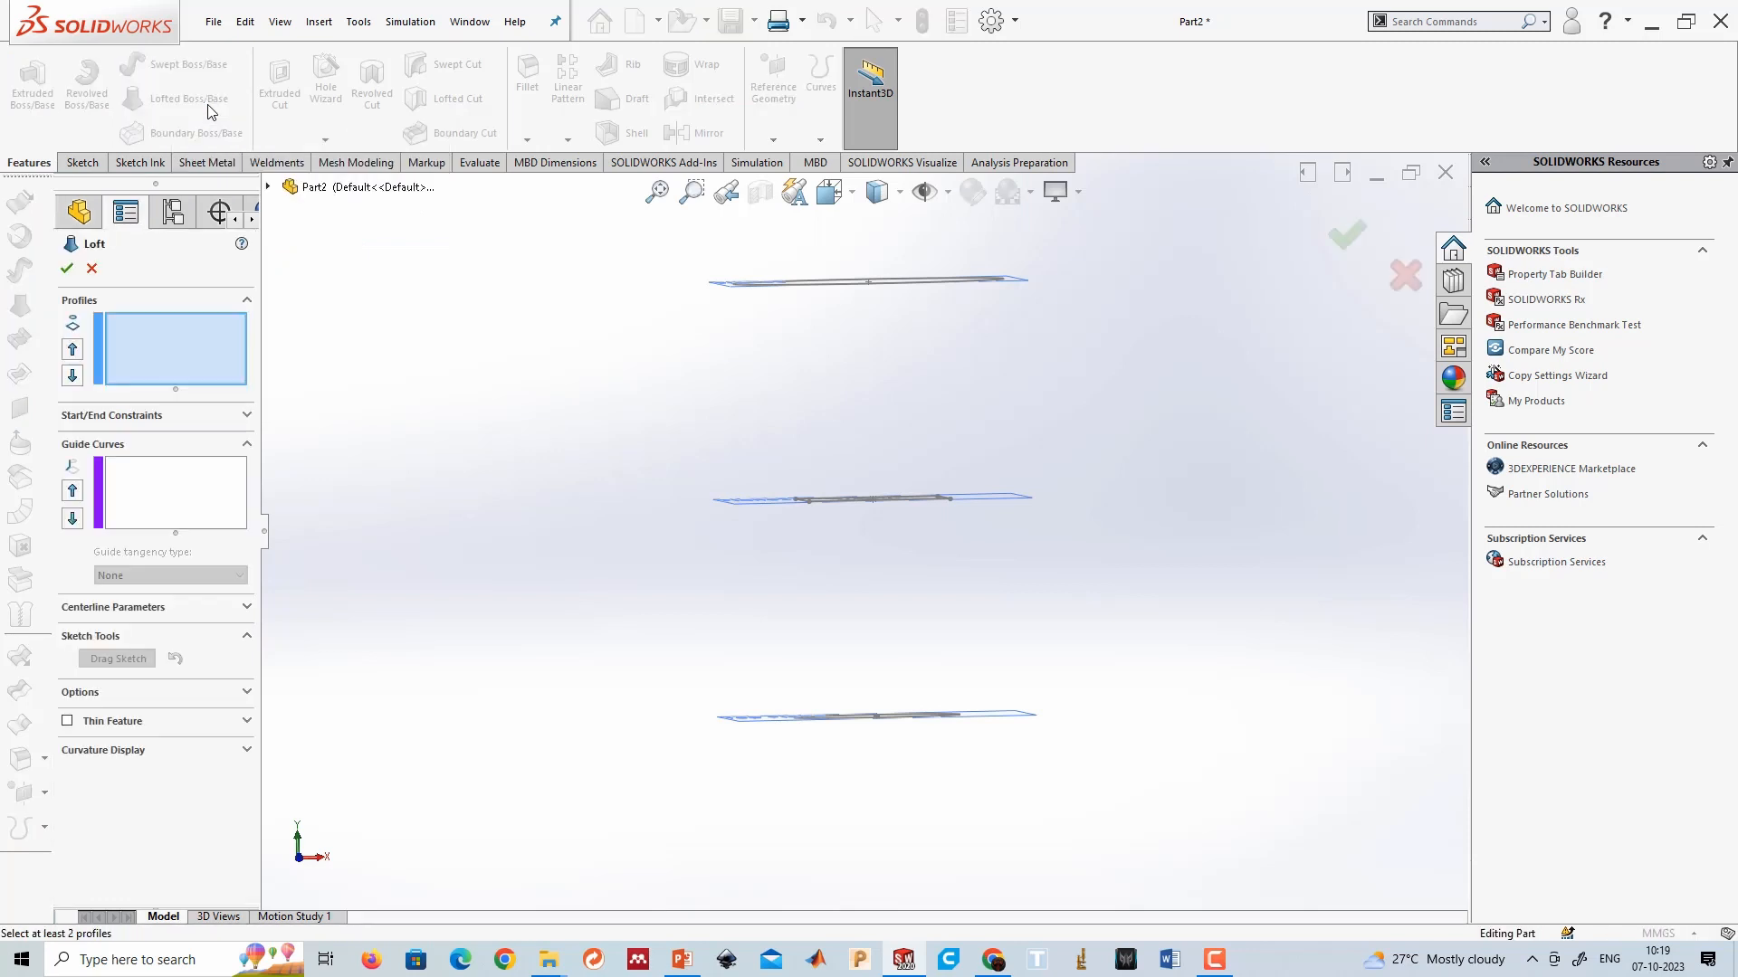
pyautogui.moveTo(519, 465); pyautogui.dragTo(504, 574, button='middle')
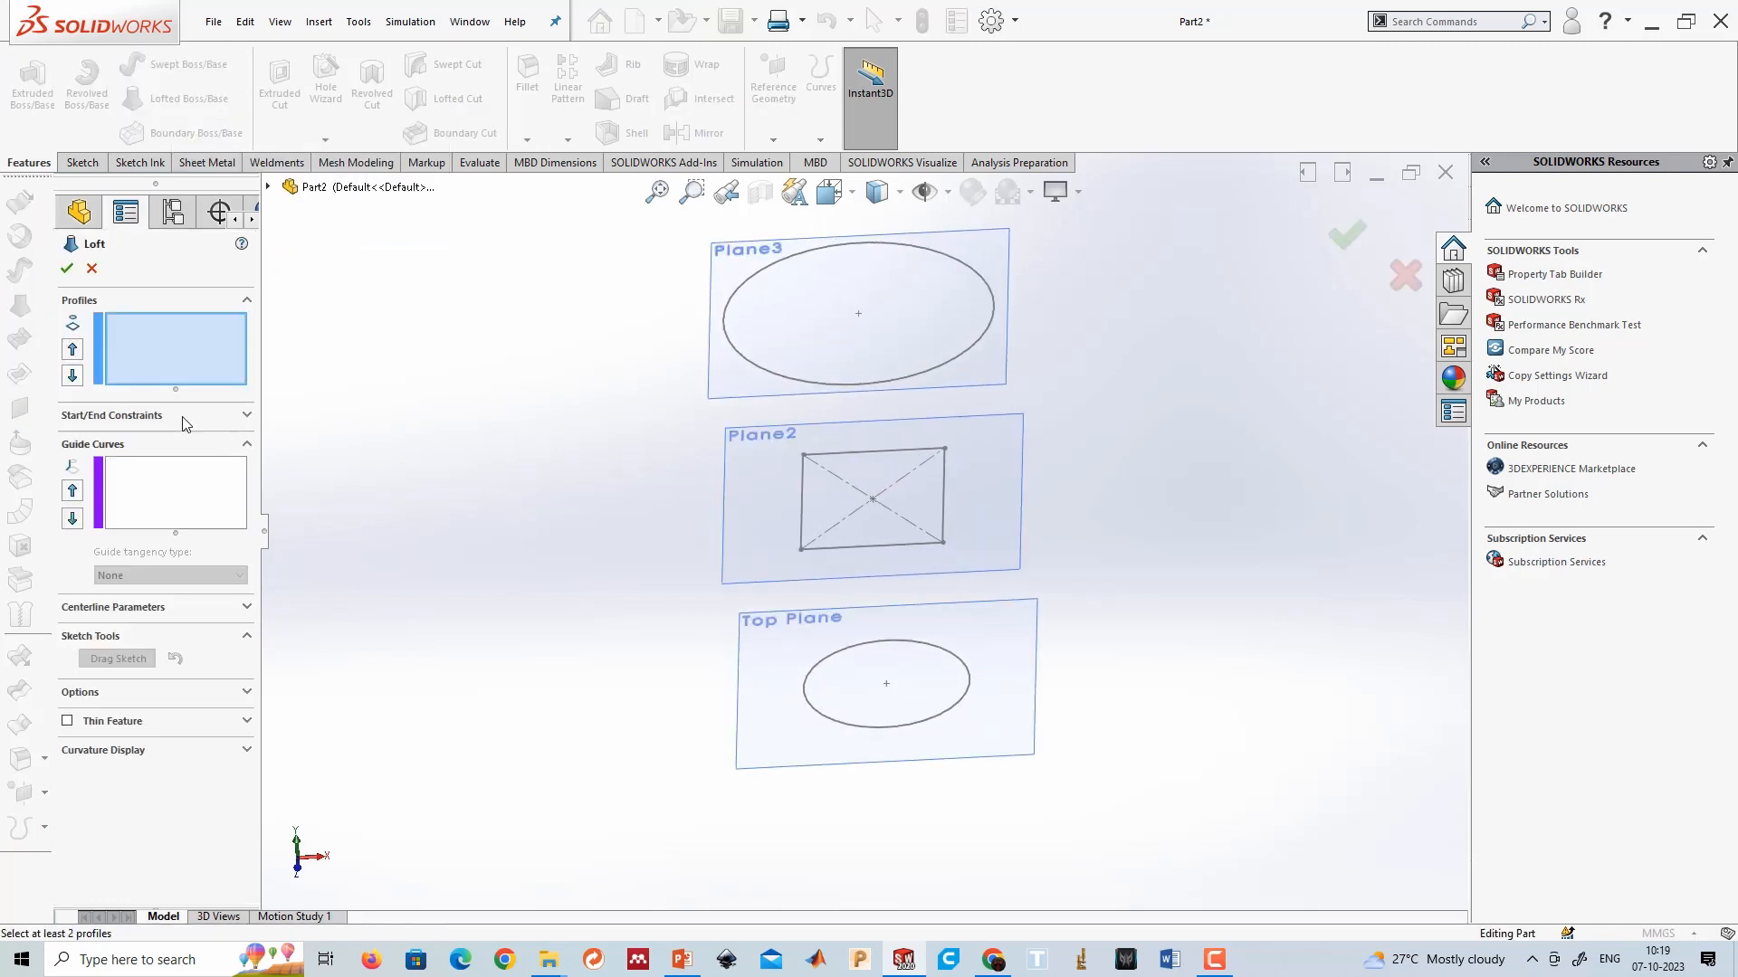
pyautogui.click(840, 724)
pyautogui.click(869, 546)
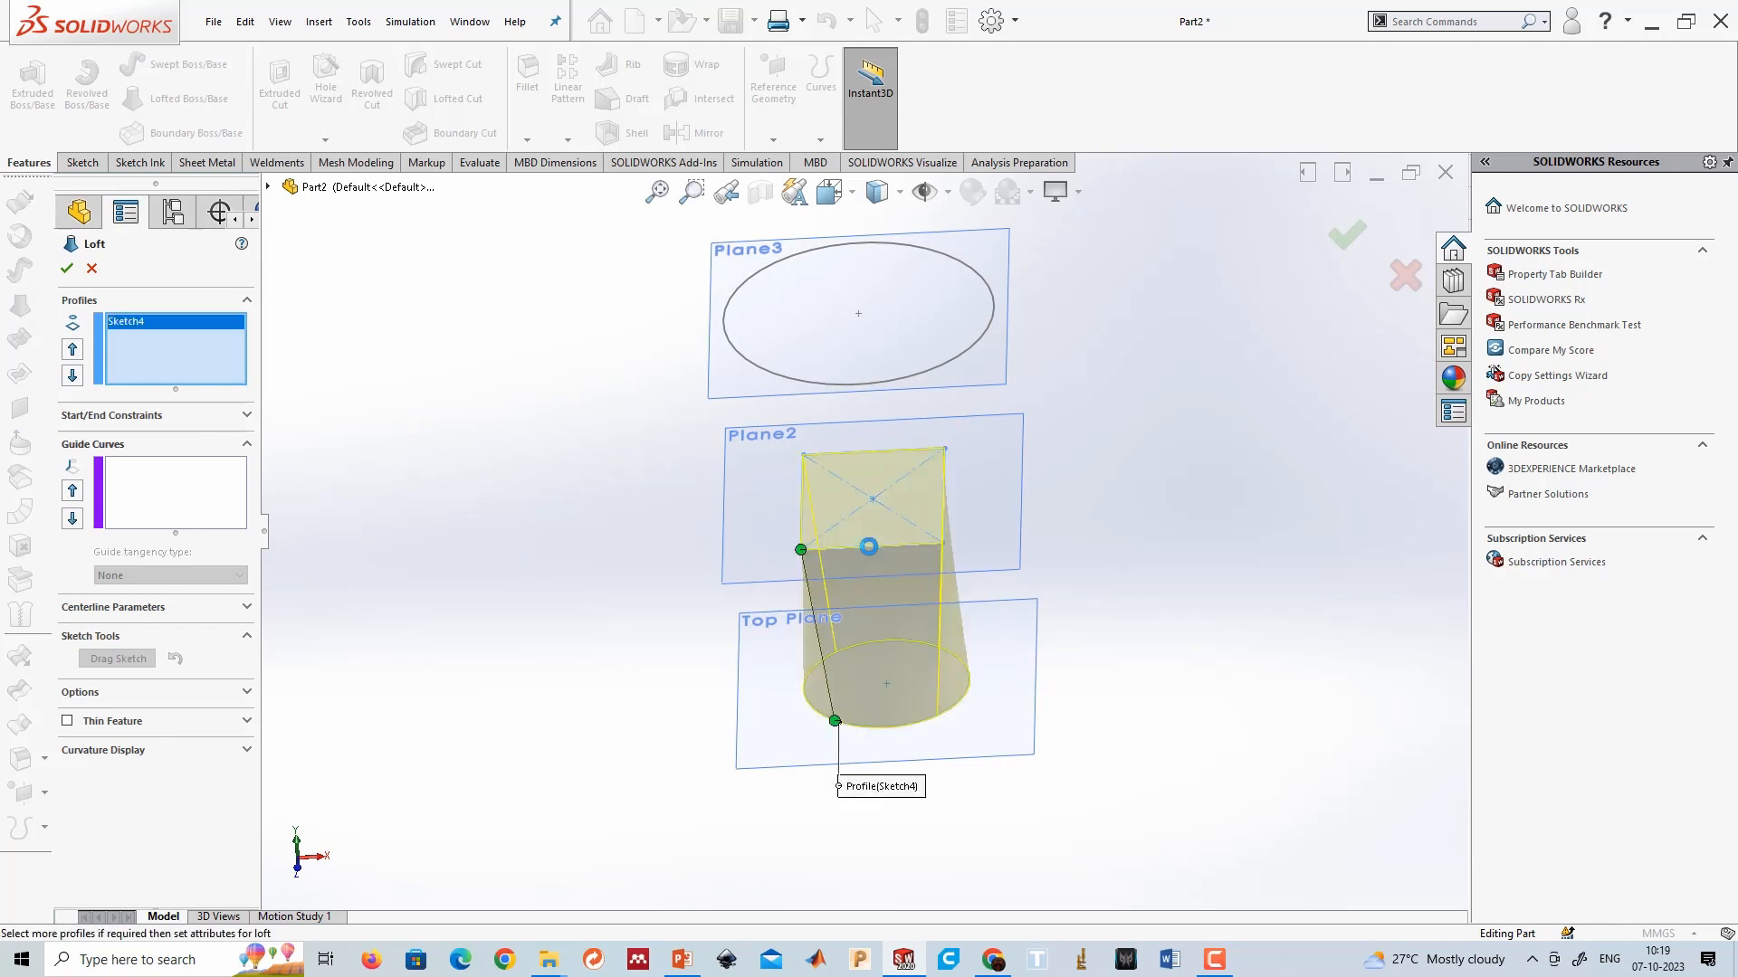
pyautogui.click(848, 384)
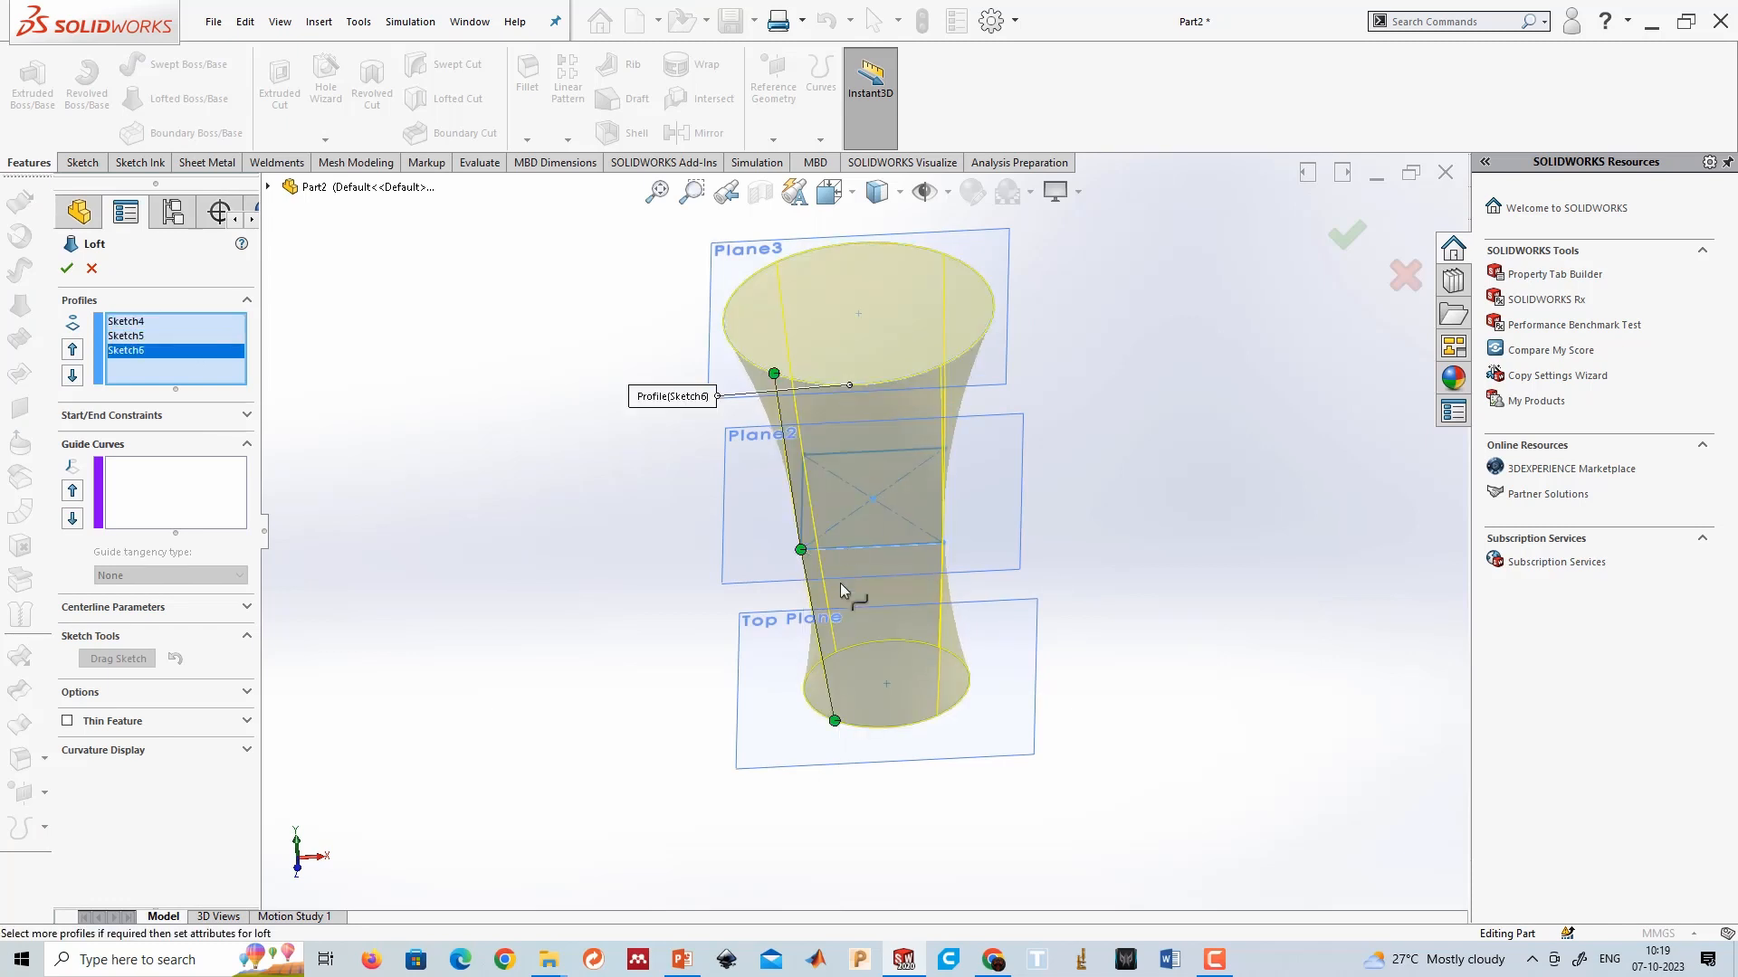
# Make the loft a one-direction thin feature with a wall thickness of 2 mm.
pyautogui.moveTo(840, 582); pyautogui.dragTo(854, 410, button='middle')
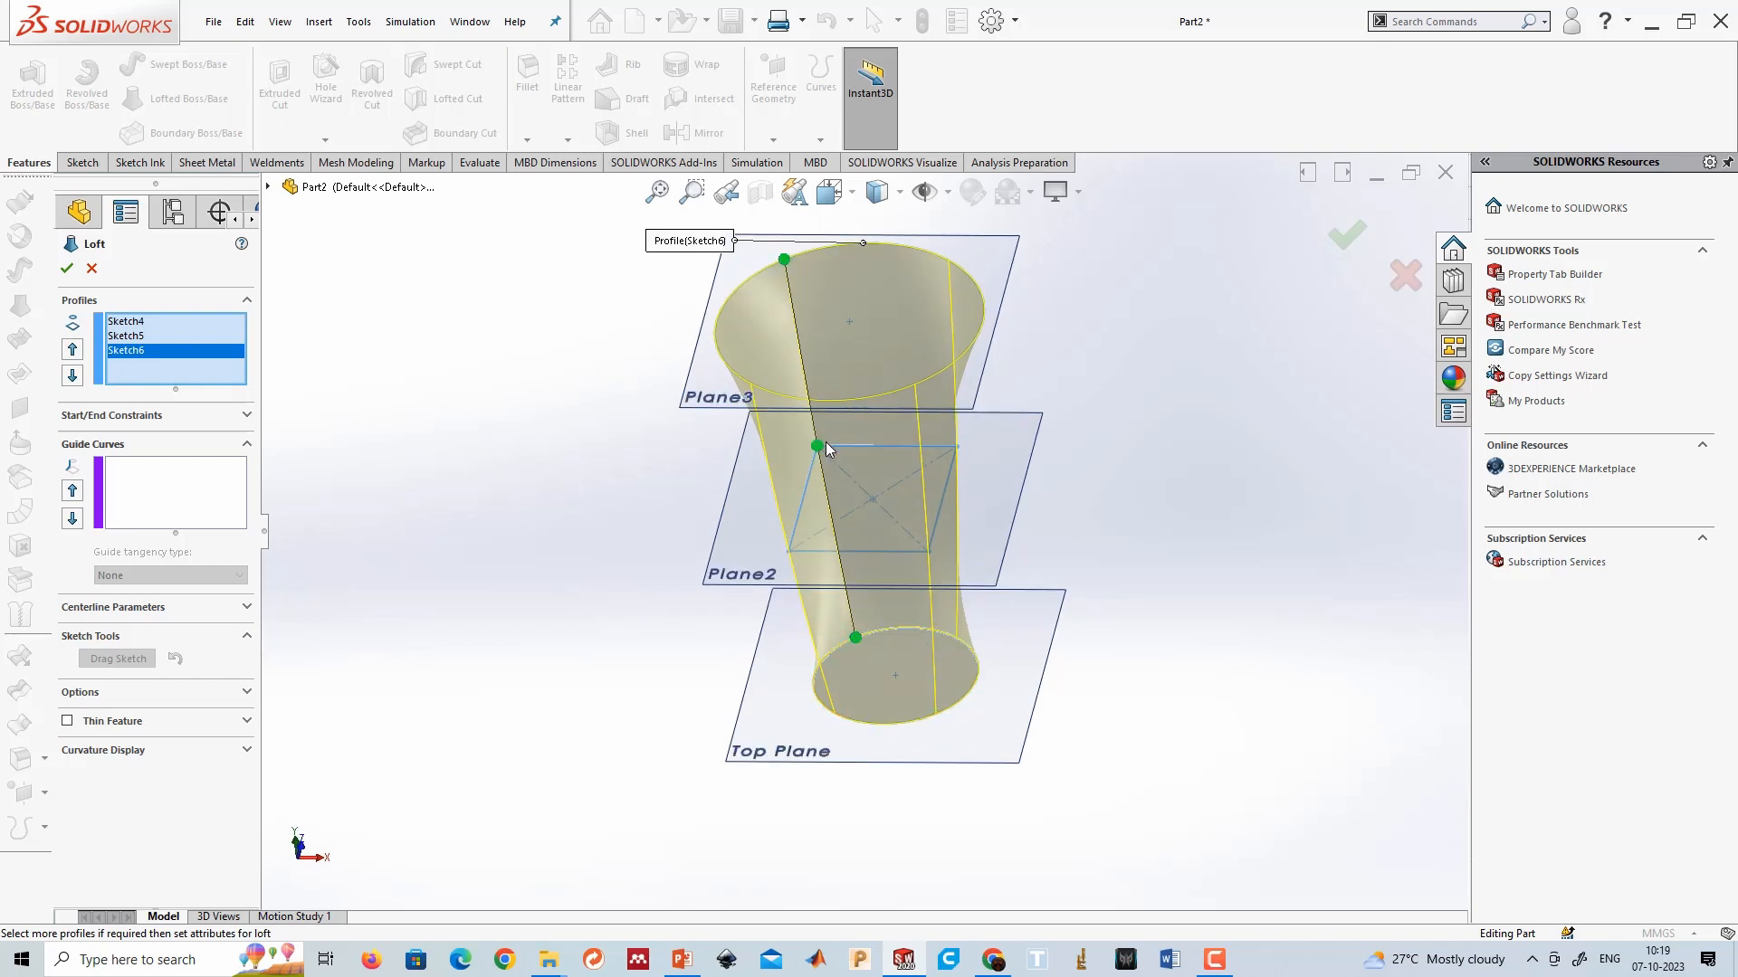
pyautogui.moveTo(822, 245); pyautogui.dragTo(912, 524, button='middle')
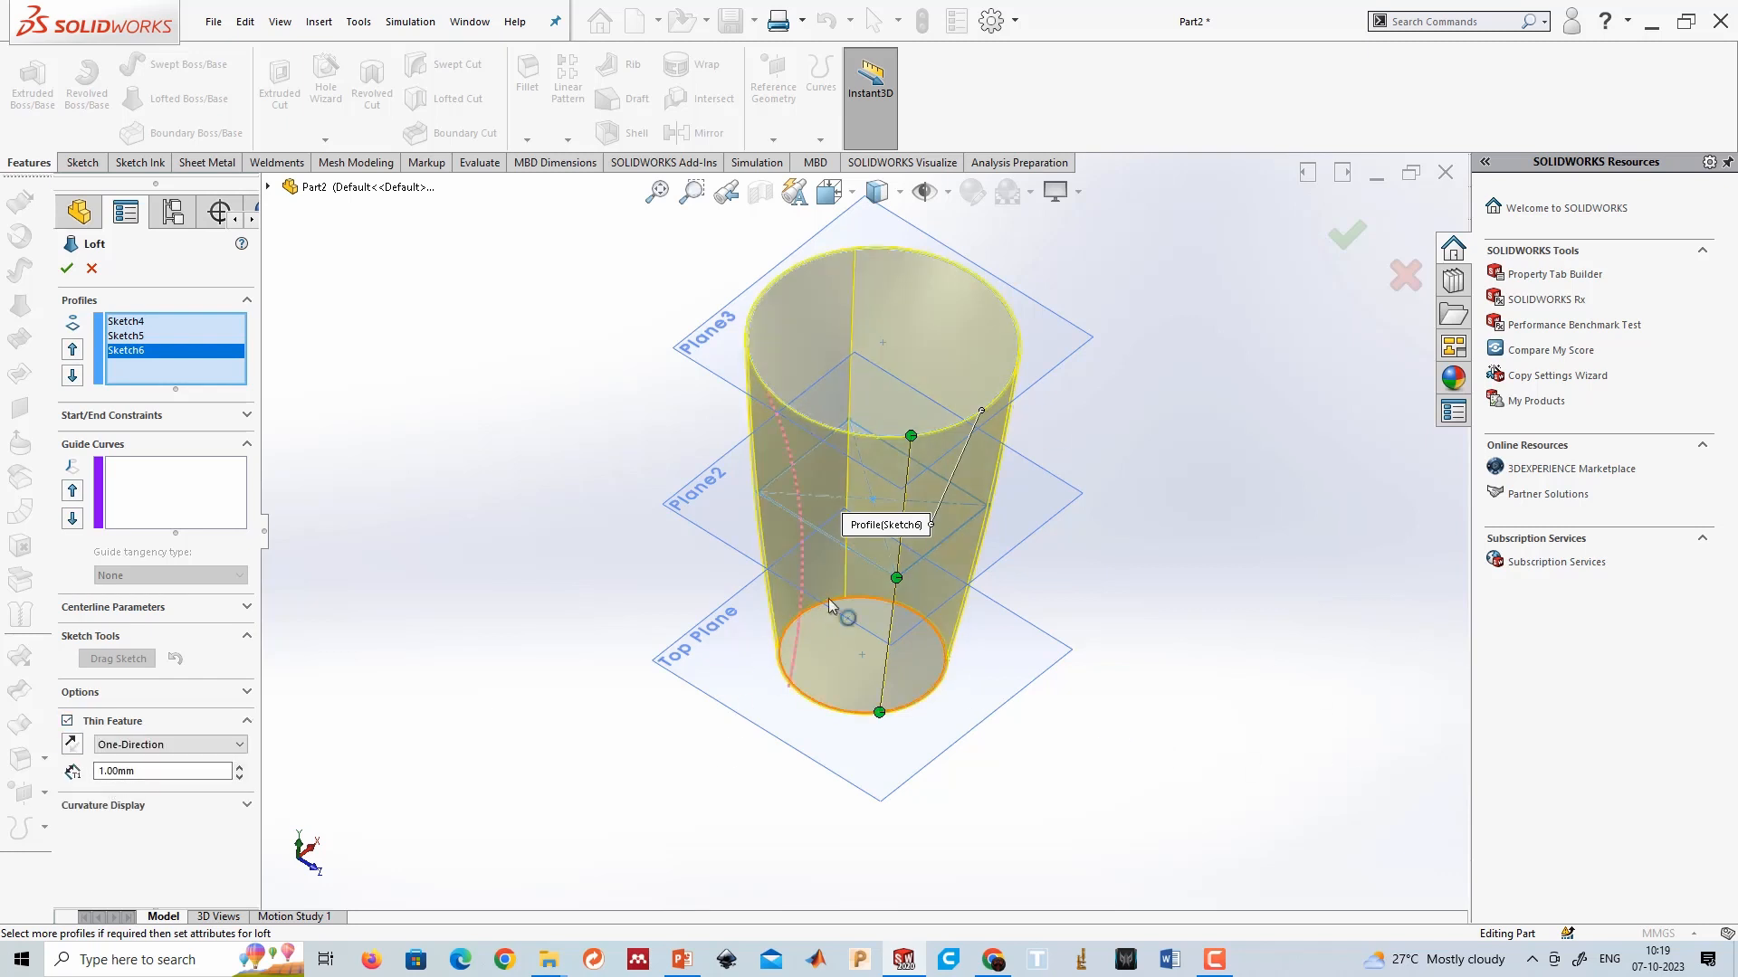
pyautogui.click(146, 772)
pyautogui.scroll(-6, 871, 327)
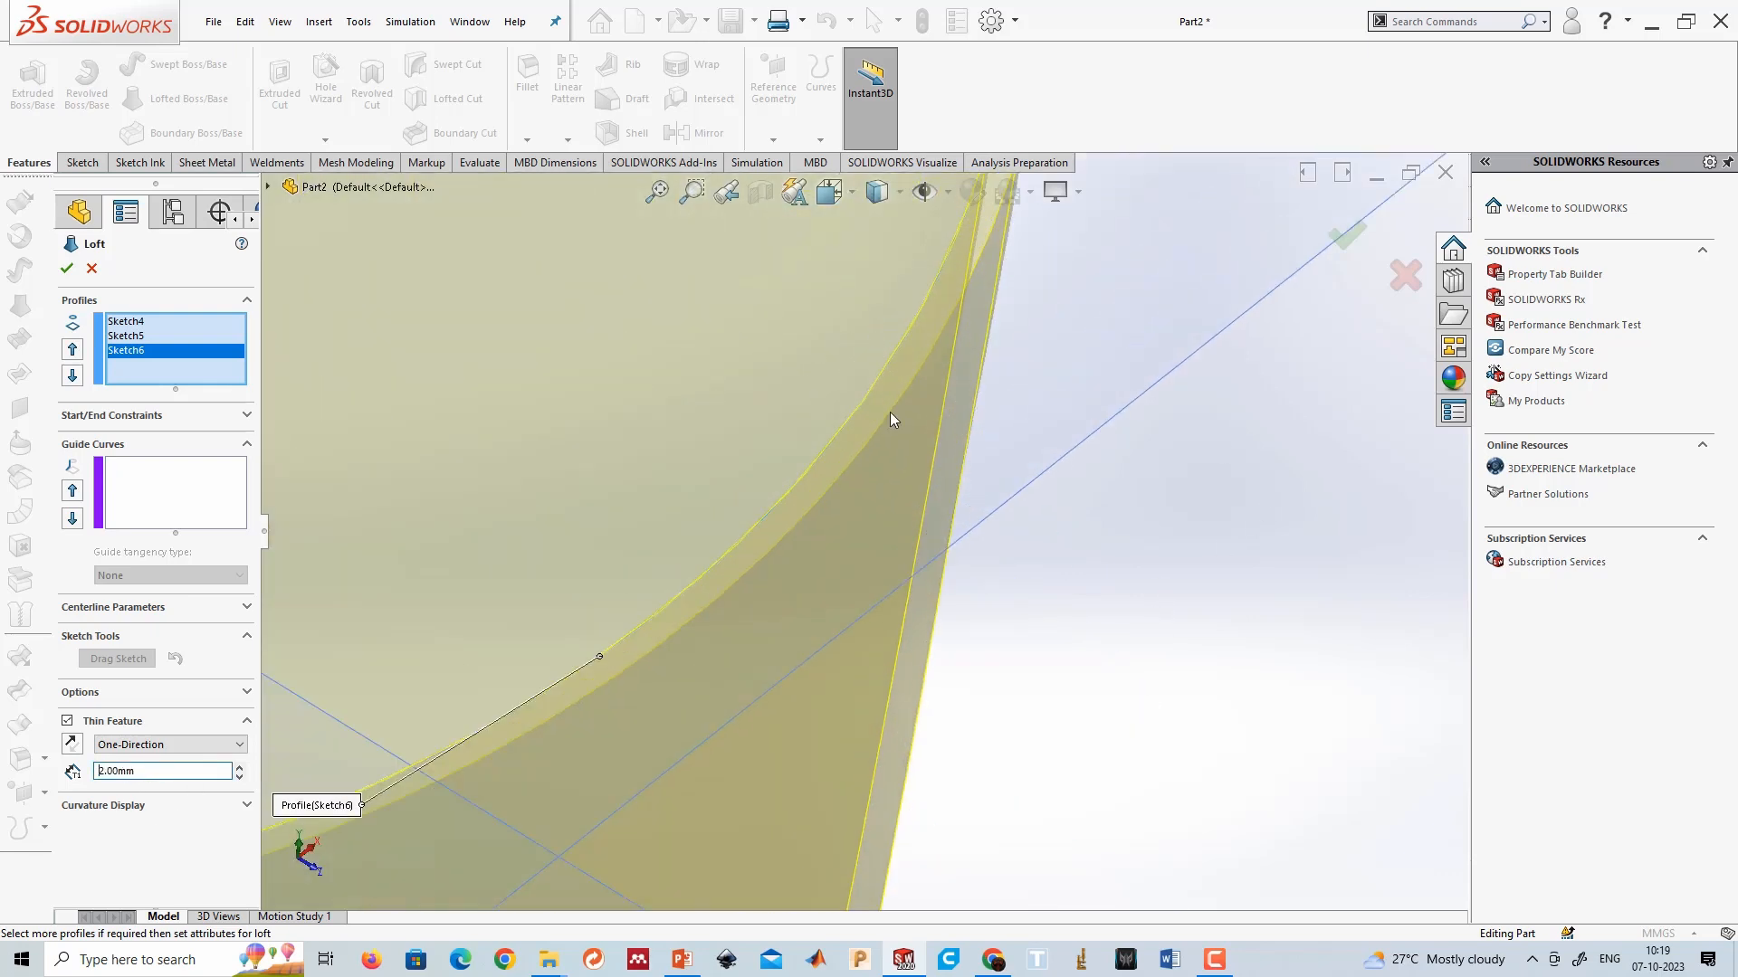
# Try the Mid-Plane and Two-Direction wall types for the loft's thin feature.
pyautogui.click(241, 746)
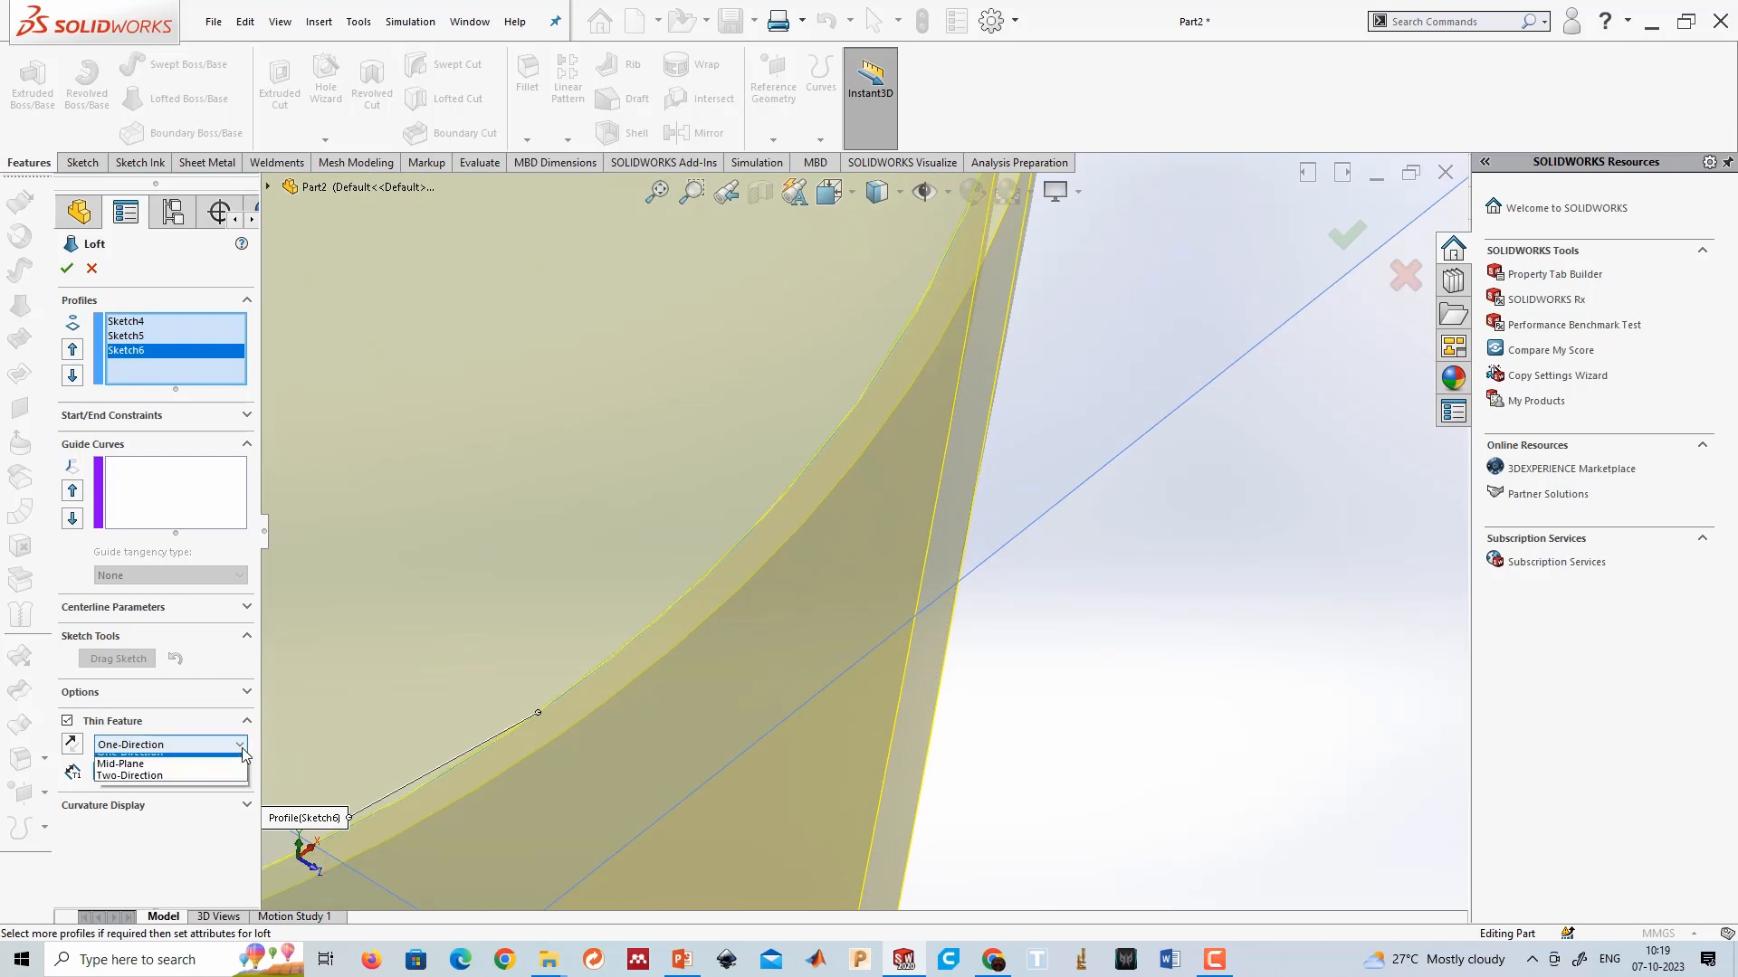
pyautogui.click(233, 772)
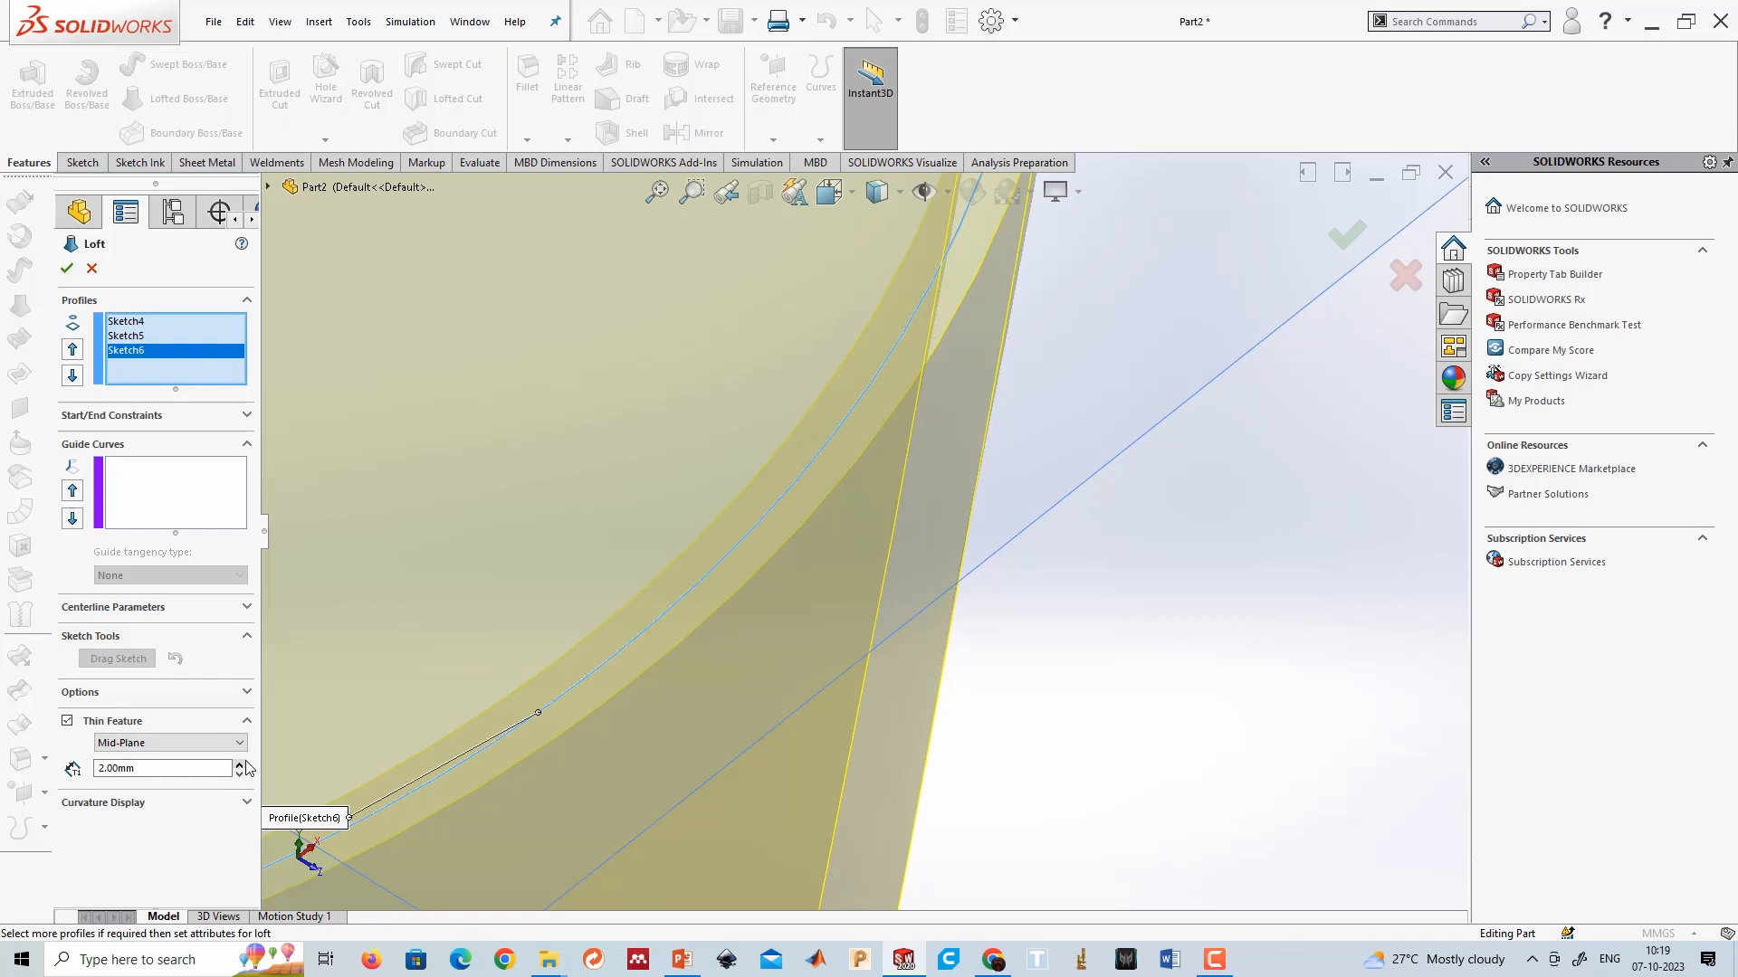
pyautogui.click(240, 743)
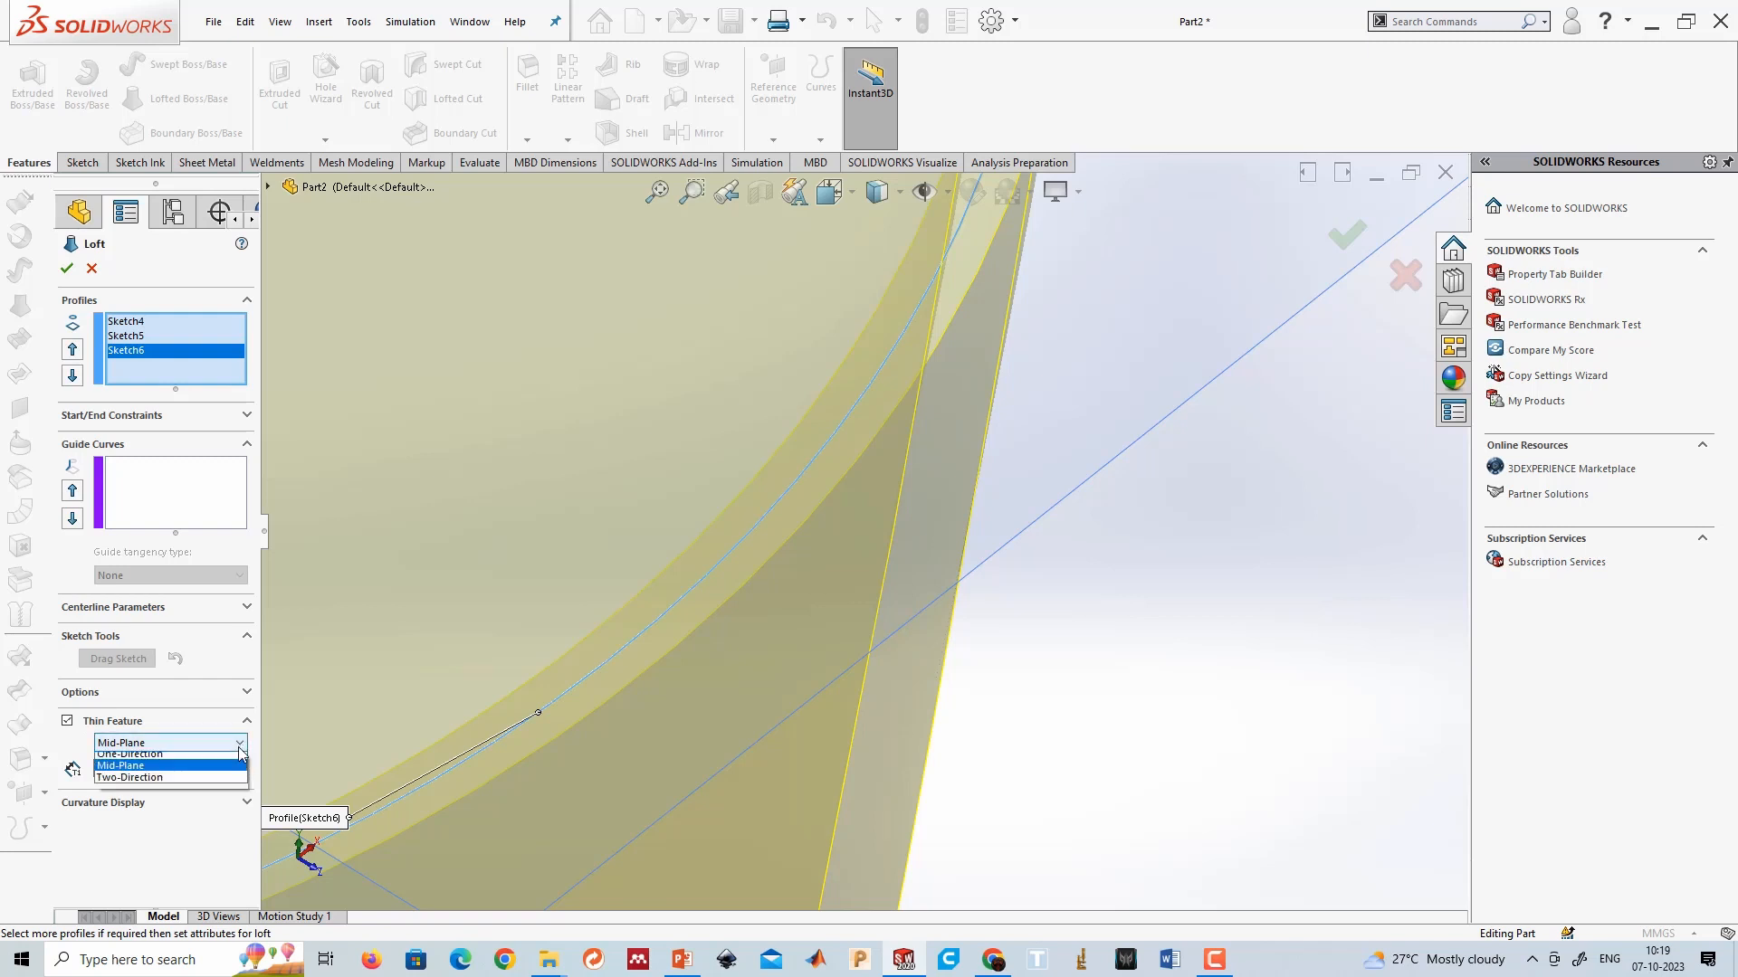
pyautogui.click(228, 760)
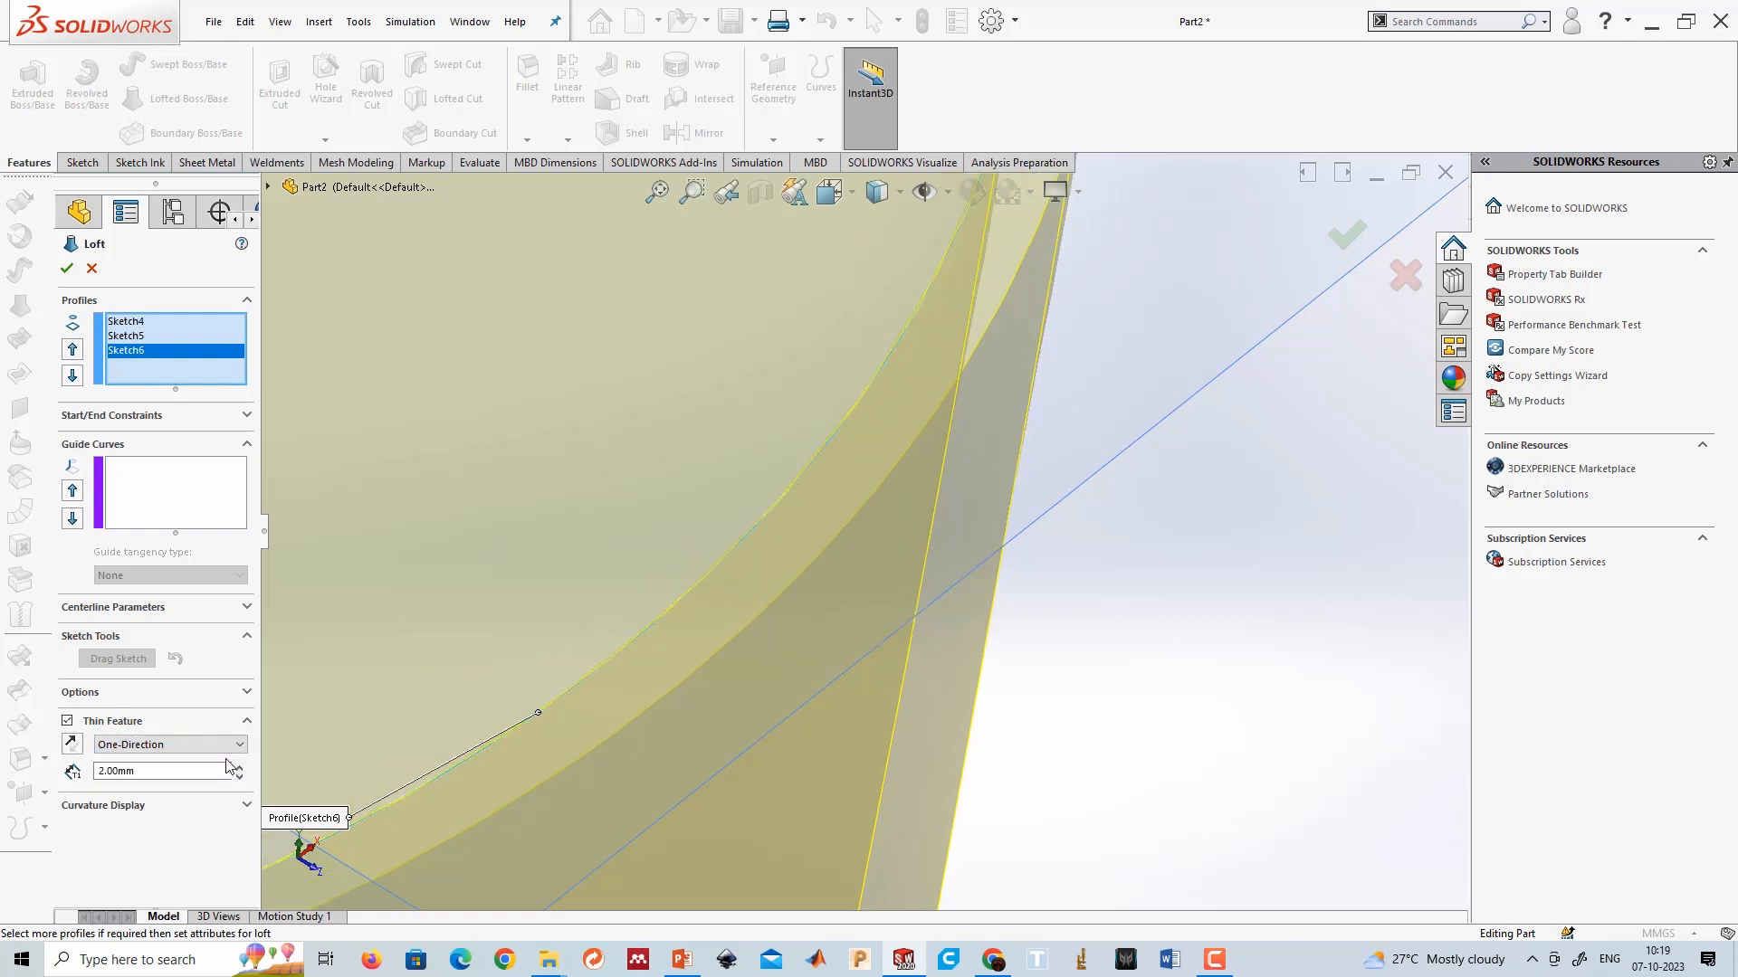
pyautogui.click(227, 744)
pyautogui.click(210, 785)
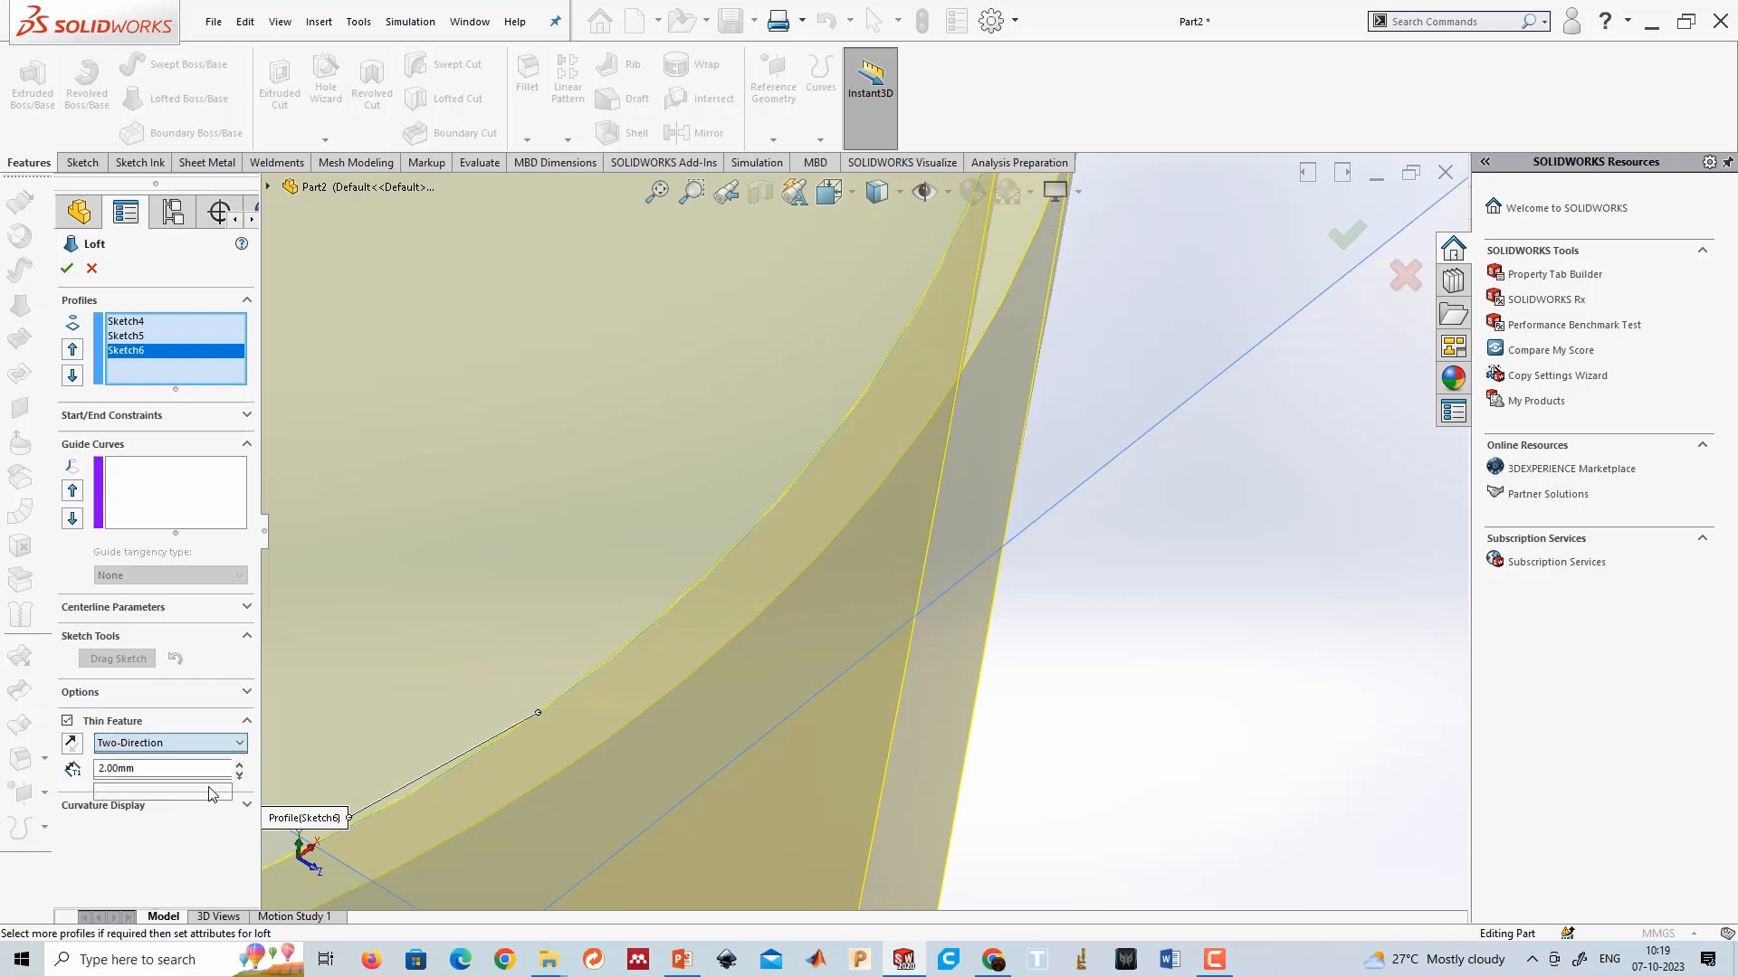
pyautogui.click(226, 743)
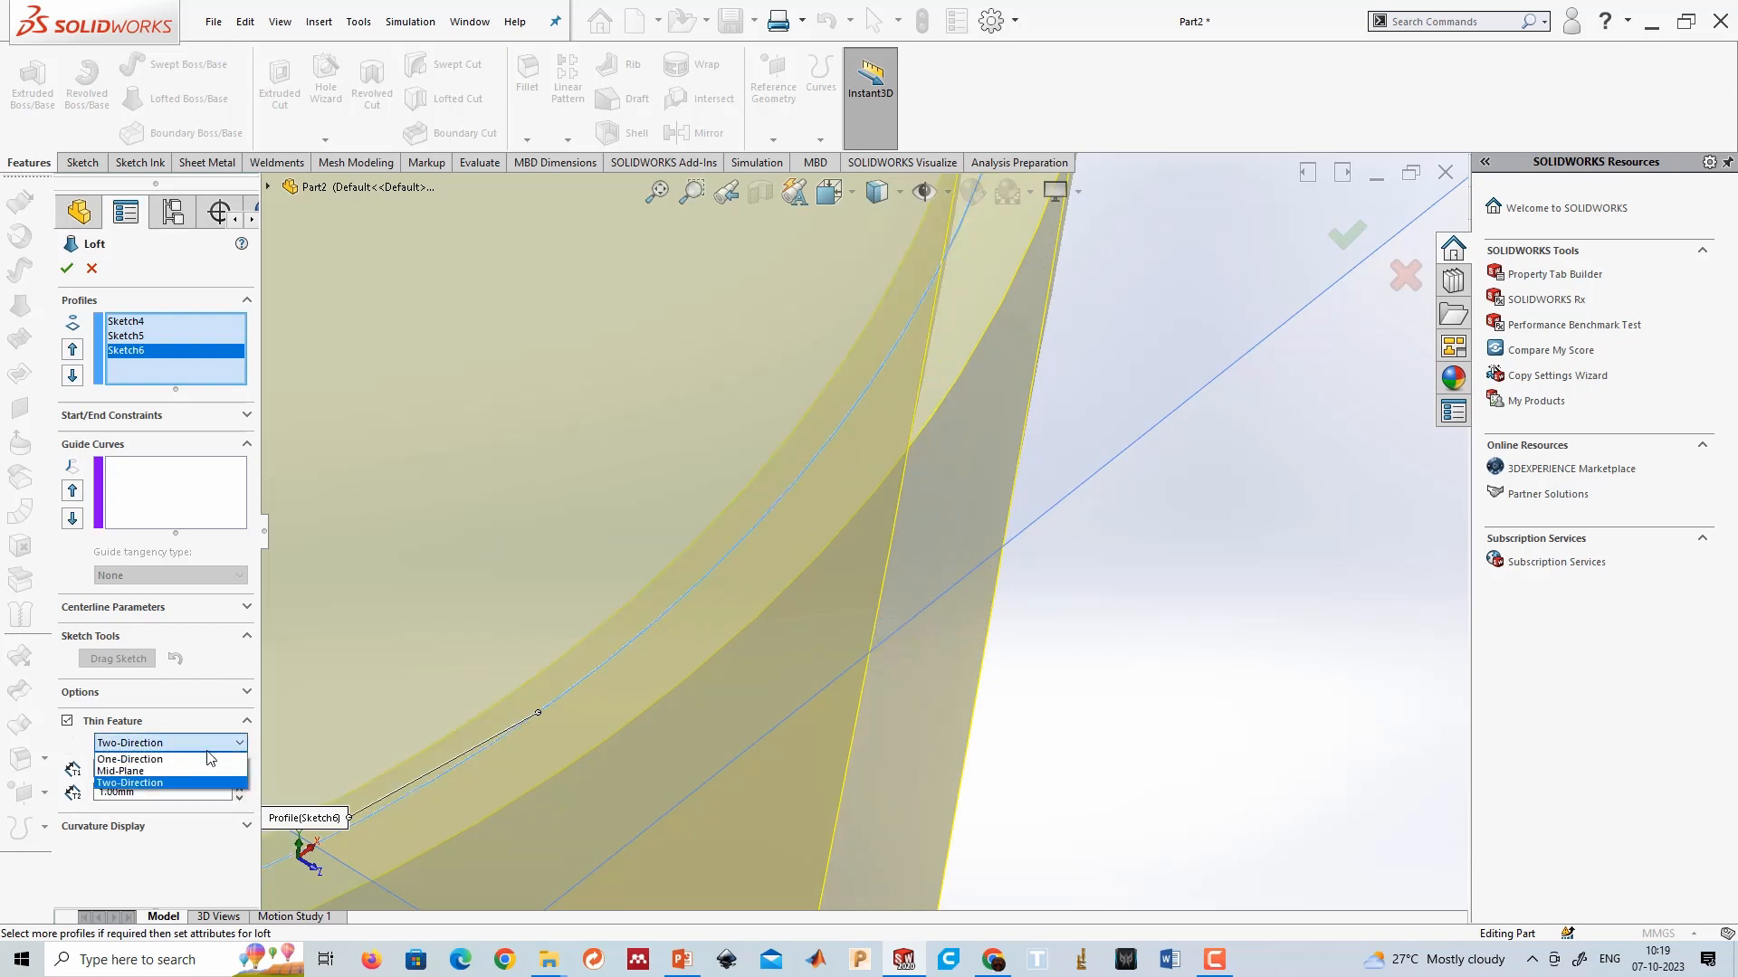
pyautogui.click(204, 771)
pyautogui.click(207, 744)
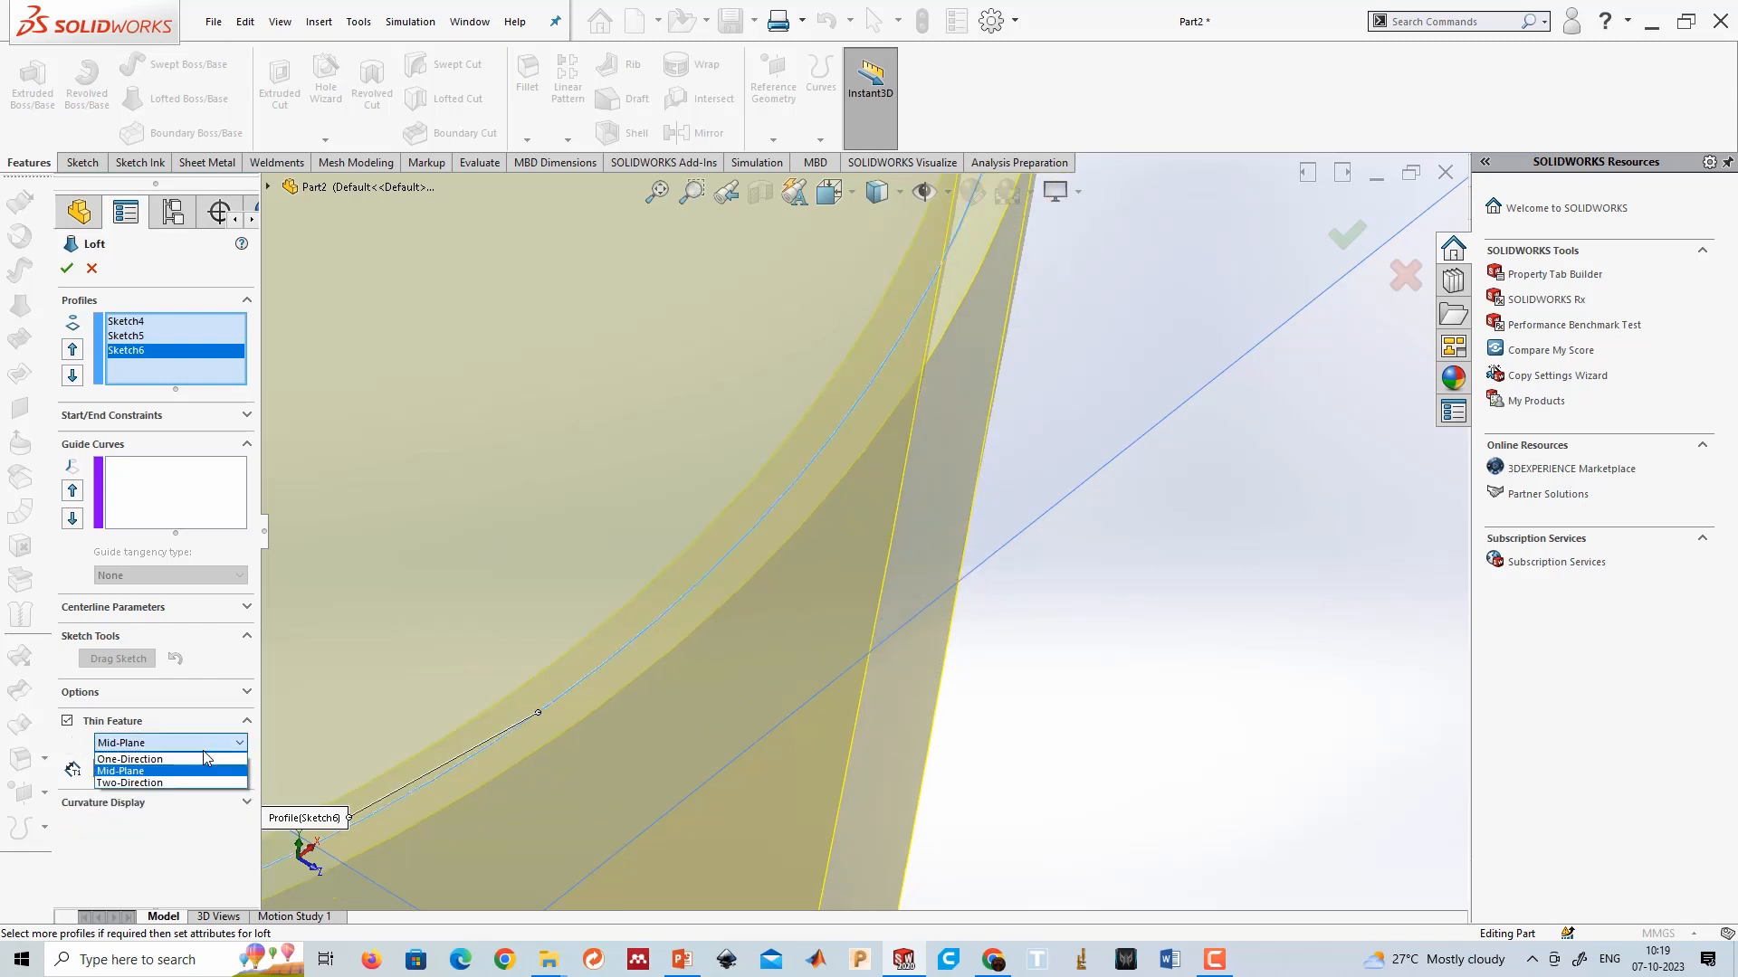
pyautogui.click(204, 784)
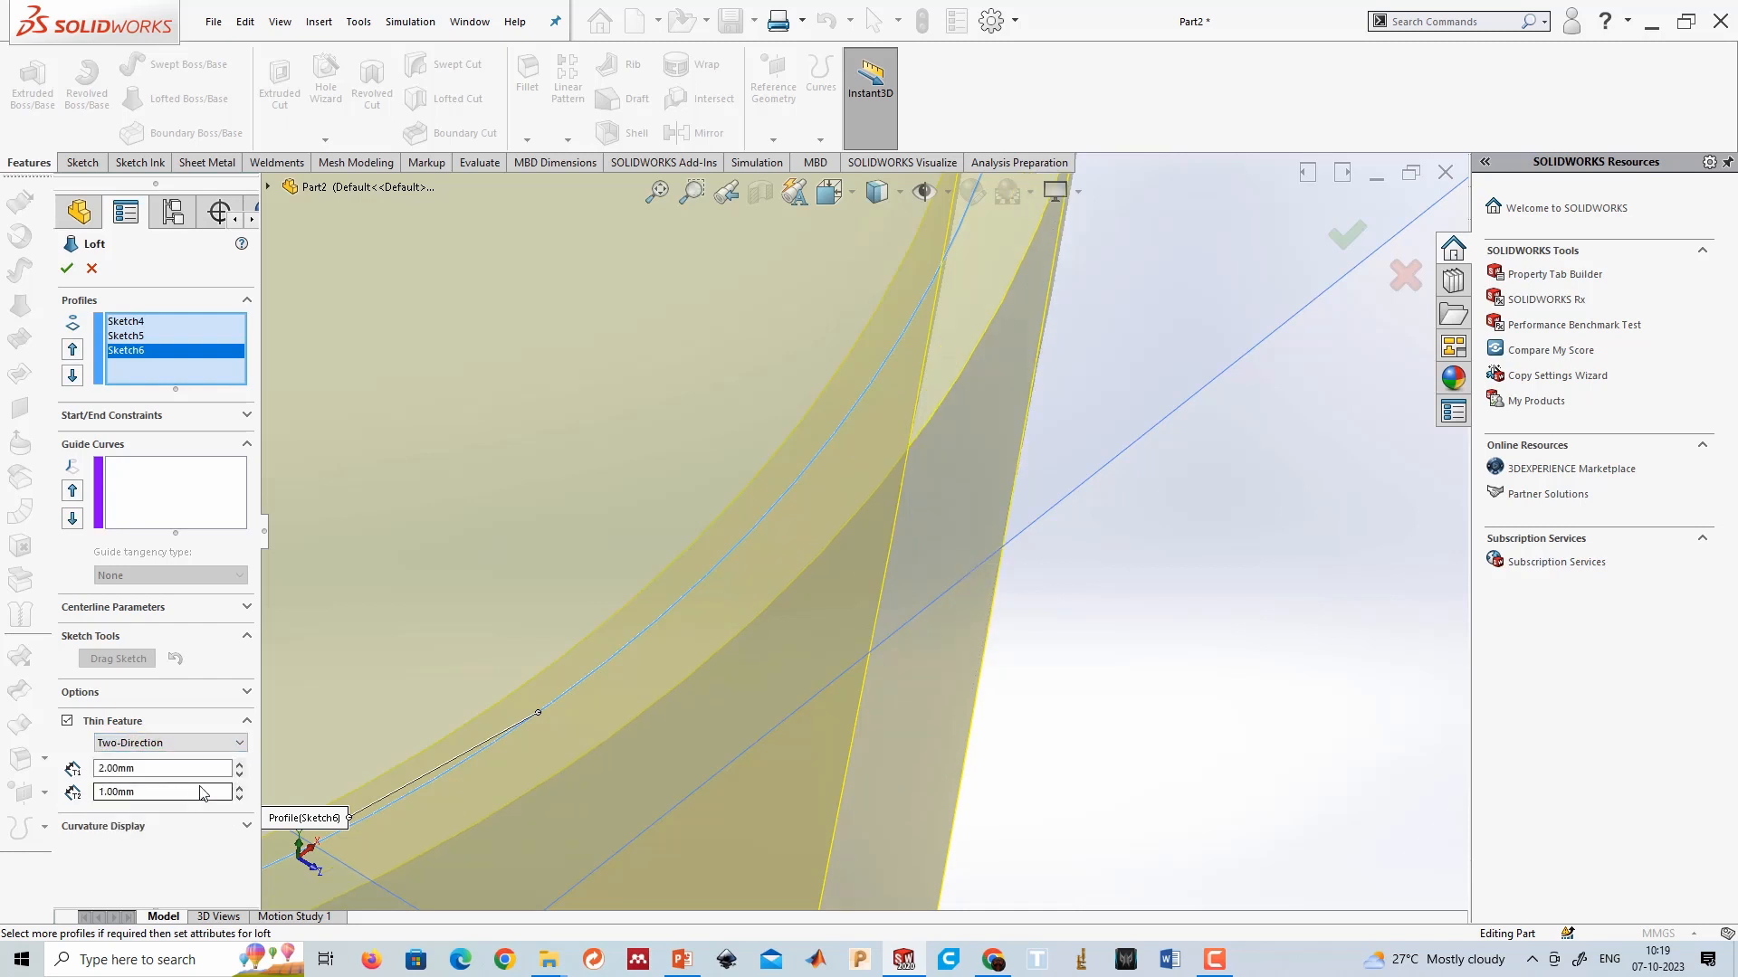
# Set the thin feature to One-Direction and complete the loft with the 2 mm wall.
pyautogui.click(210, 744)
pyautogui.click(208, 759)
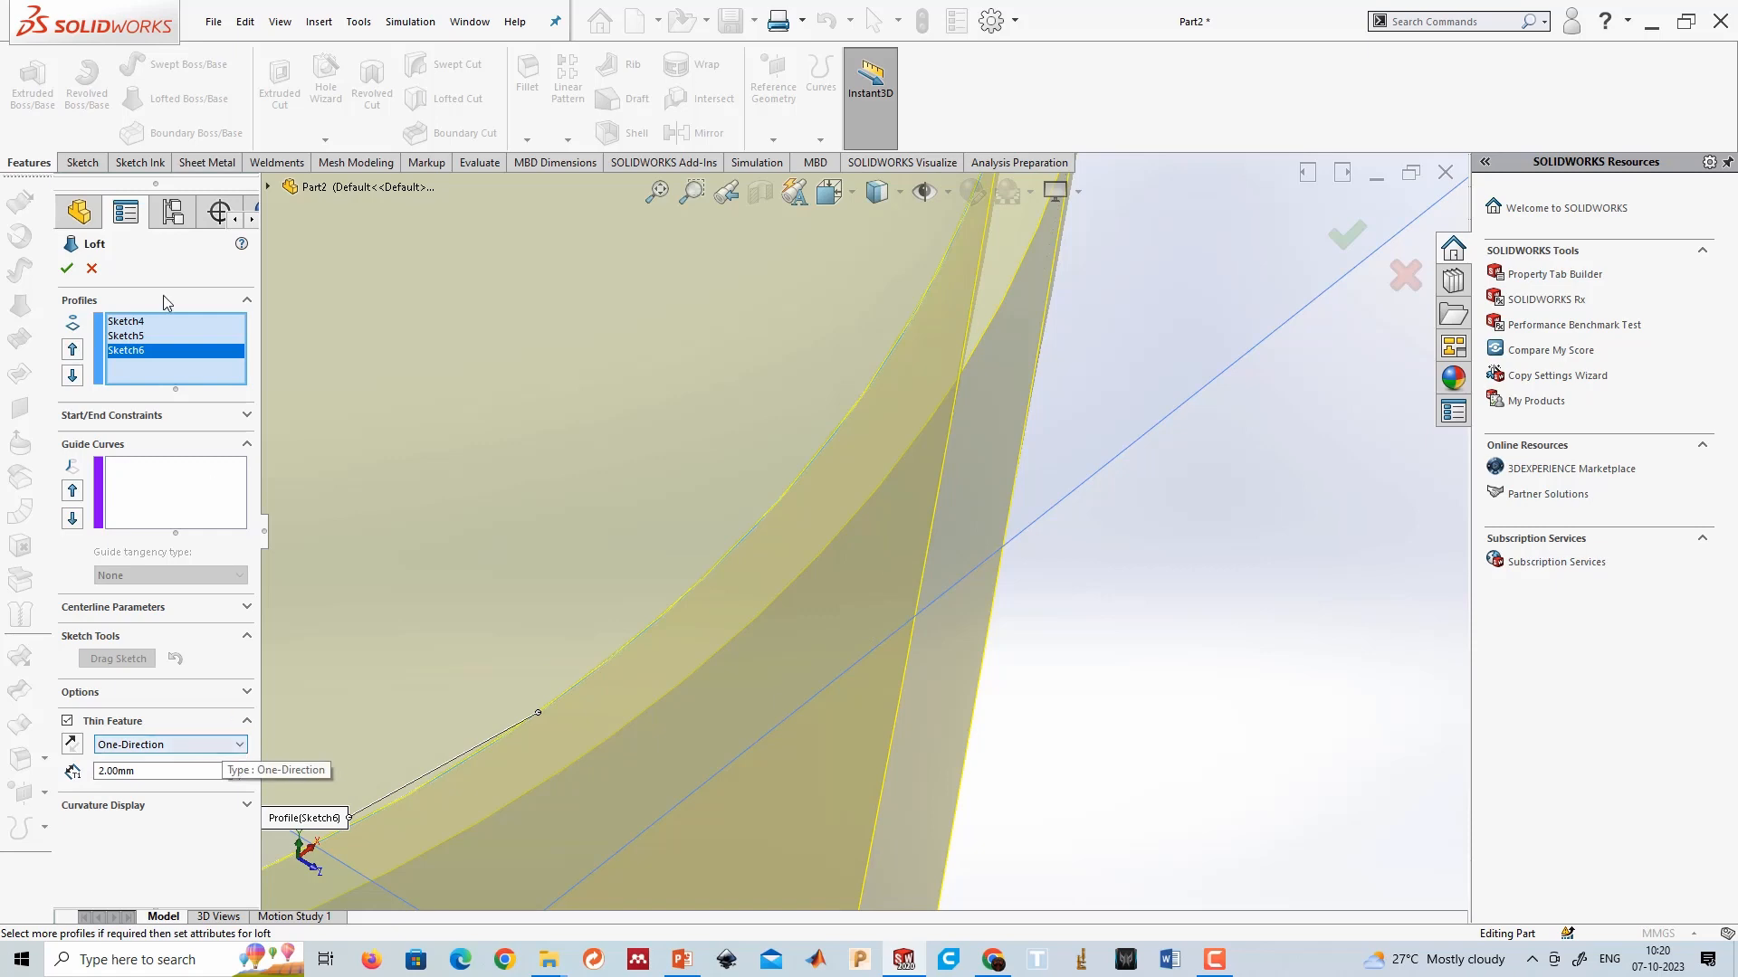
pyautogui.click(67, 268)
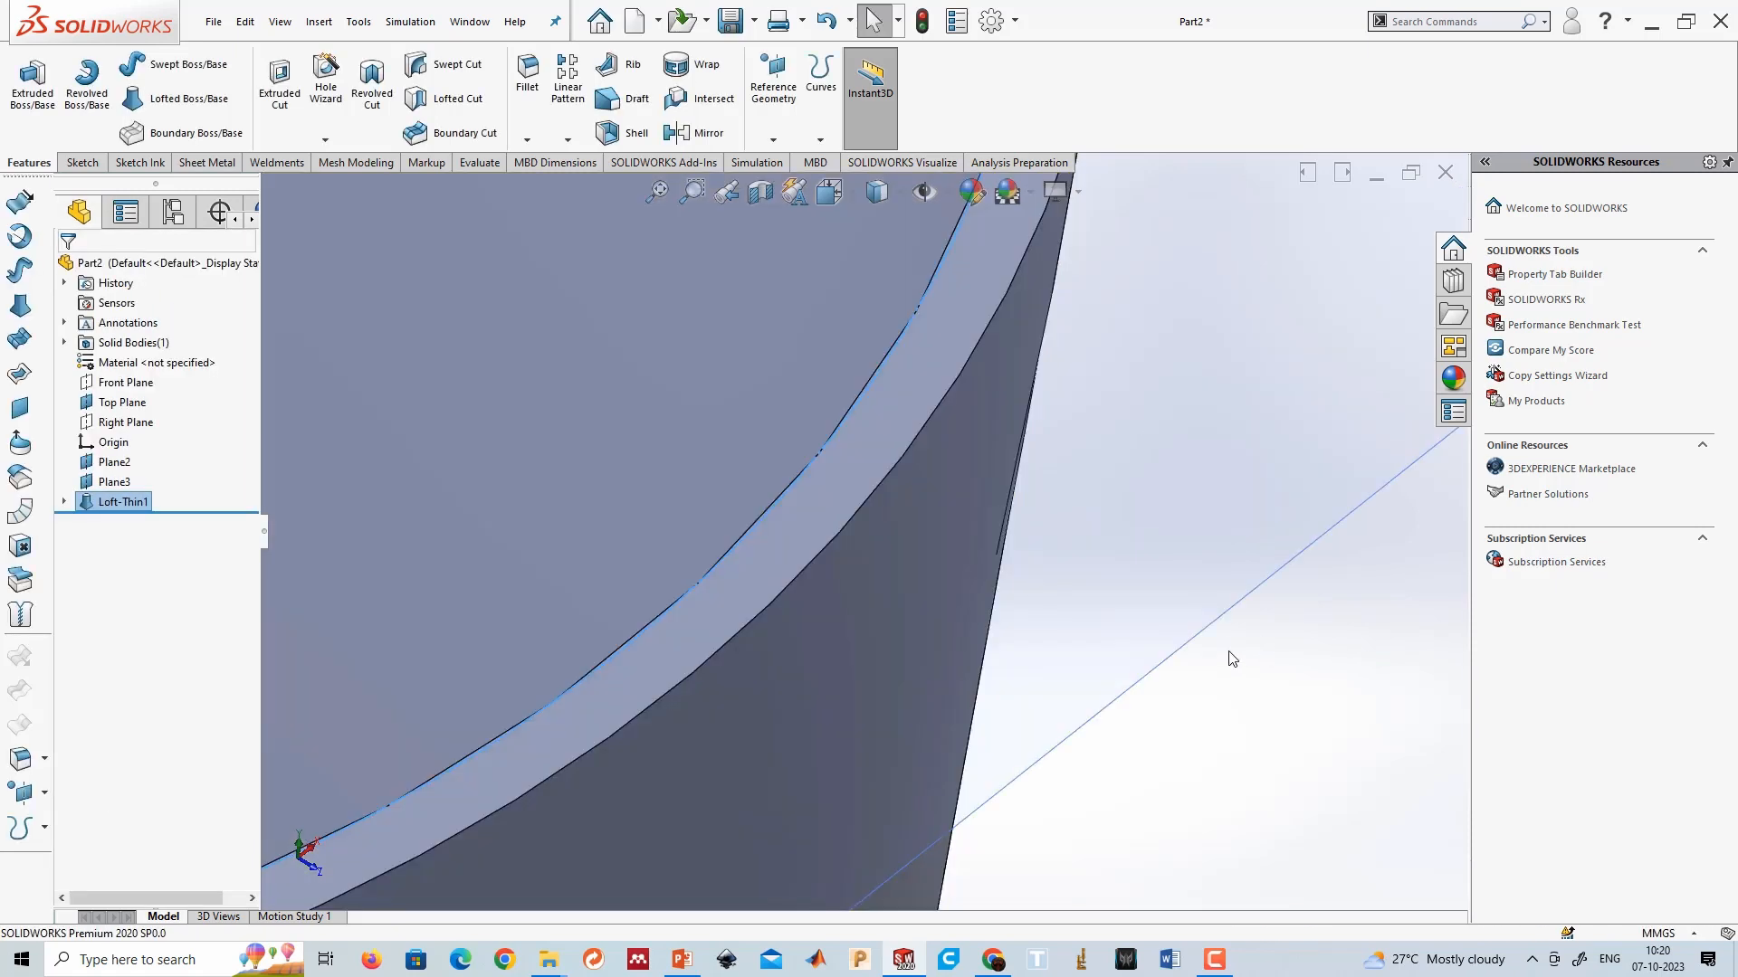
pyautogui.scroll(4, 919, 463)
pyautogui.scroll(5, 850, 634)
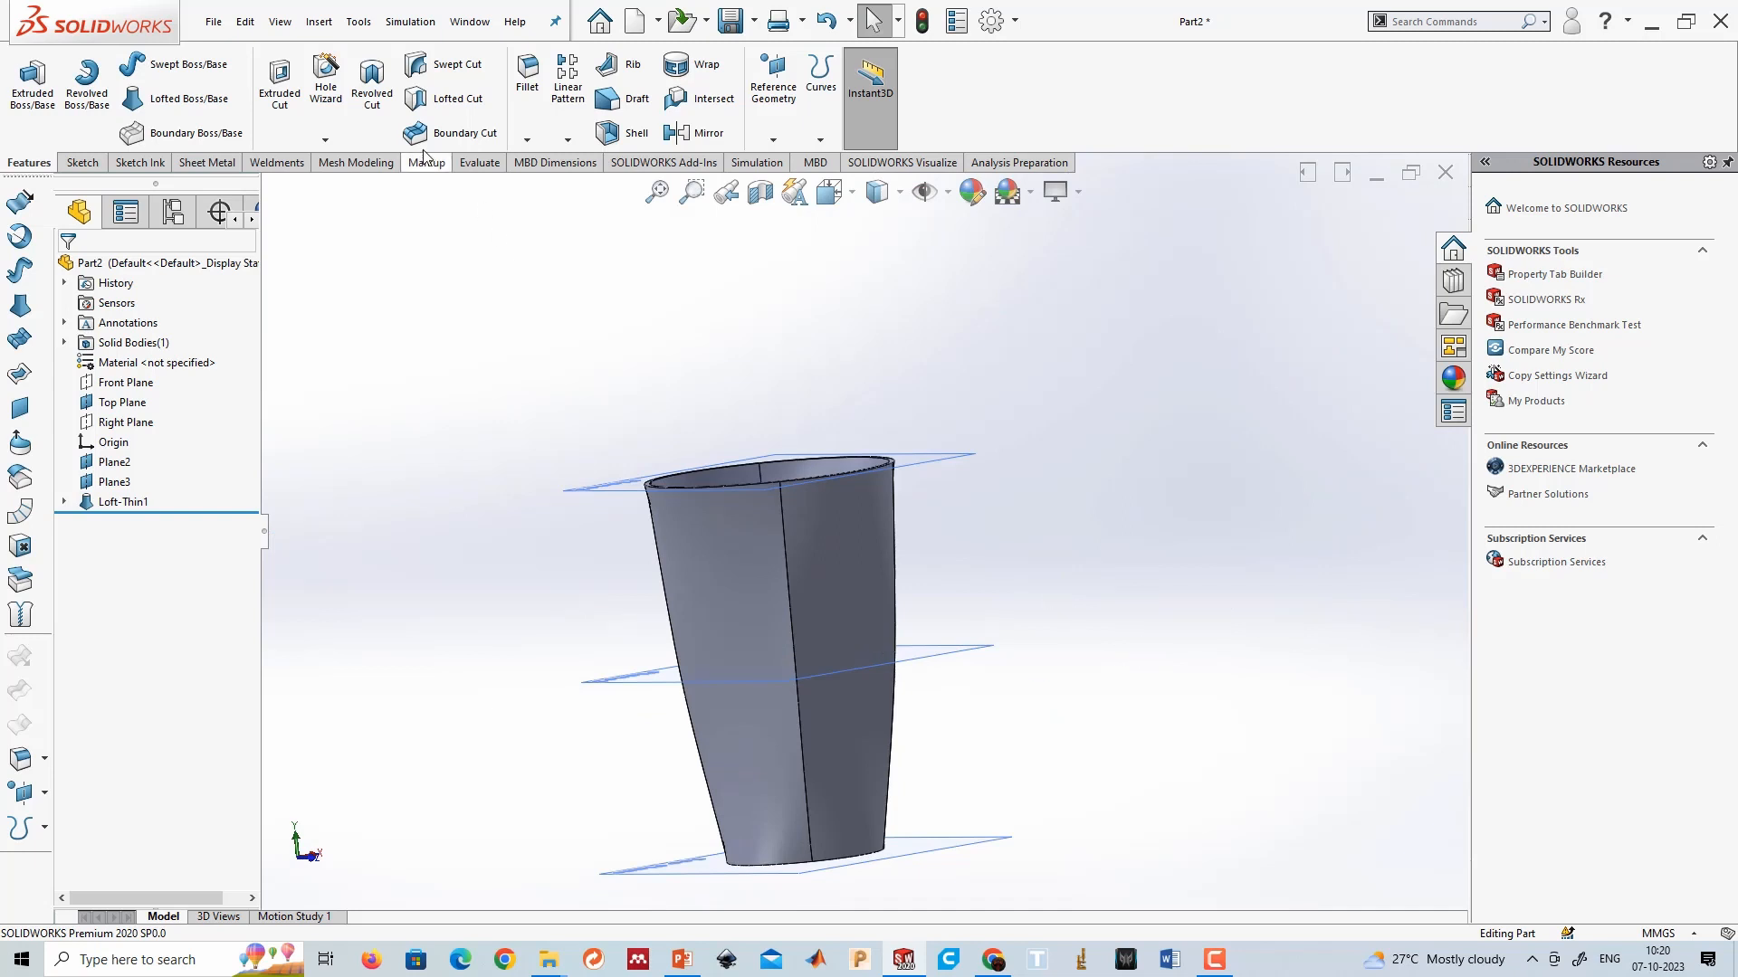
# Try to apply a 10 mm fillet to an outer side face of the thin loft near its rim.
pyautogui.click(528, 72)
pyautogui.scroll(-3, 902, 453)
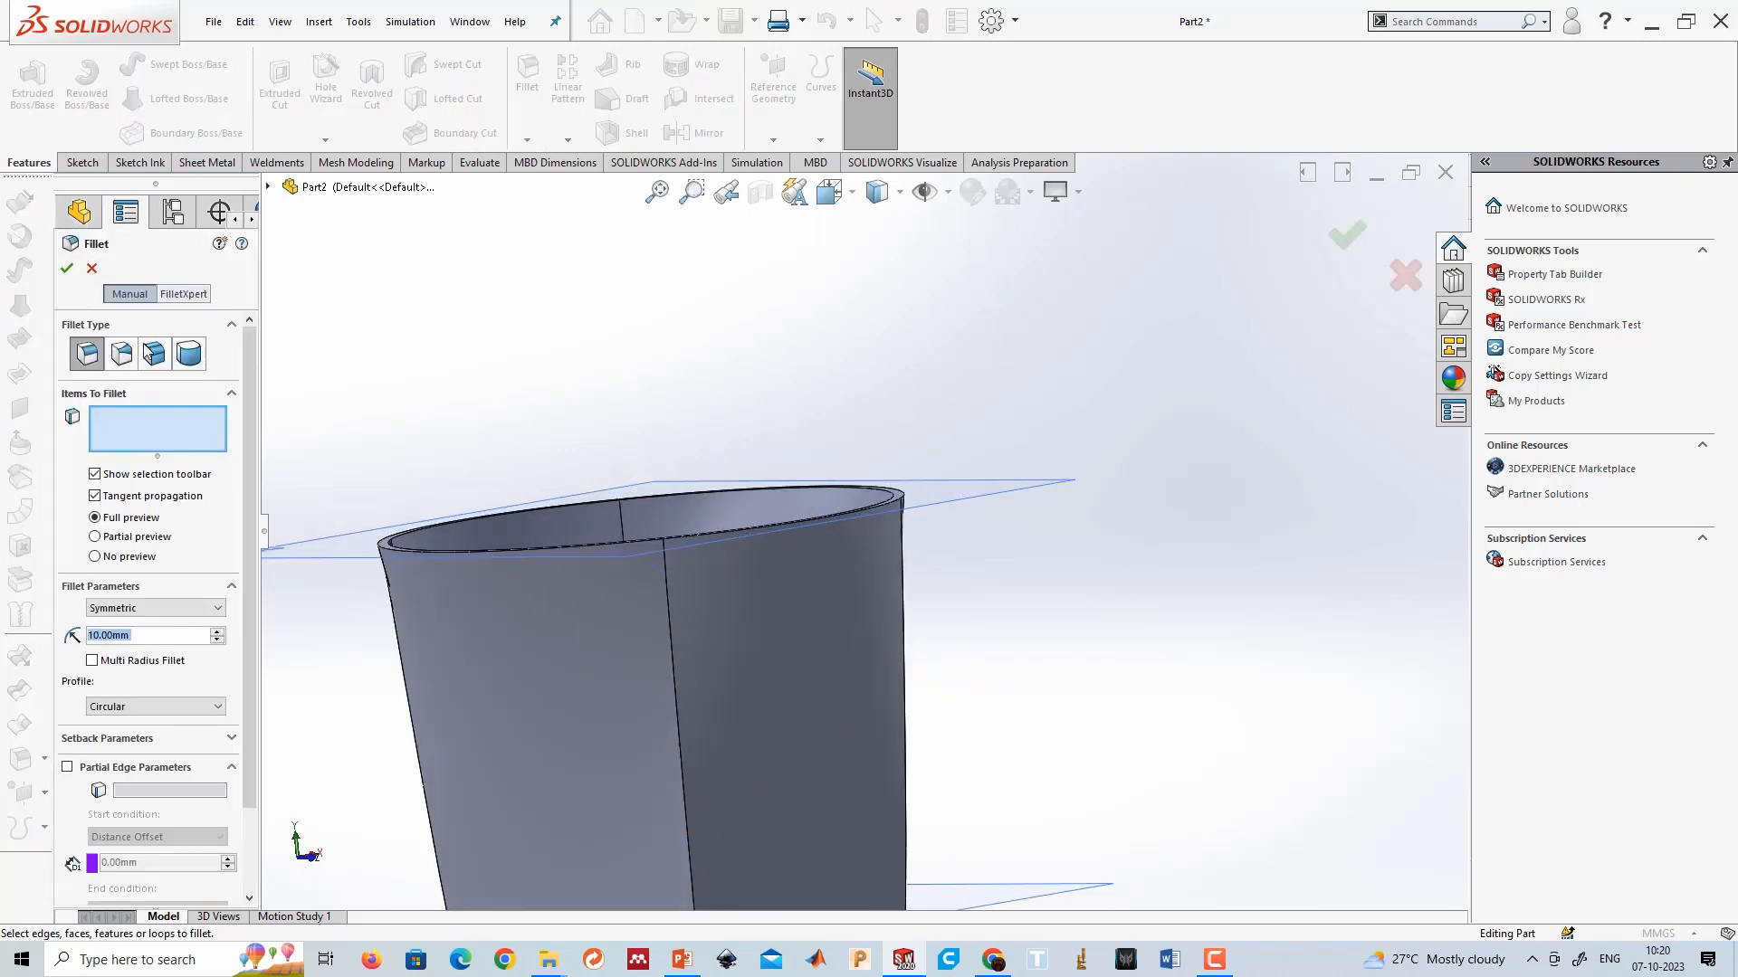
pyautogui.scroll(-4, 669, 557)
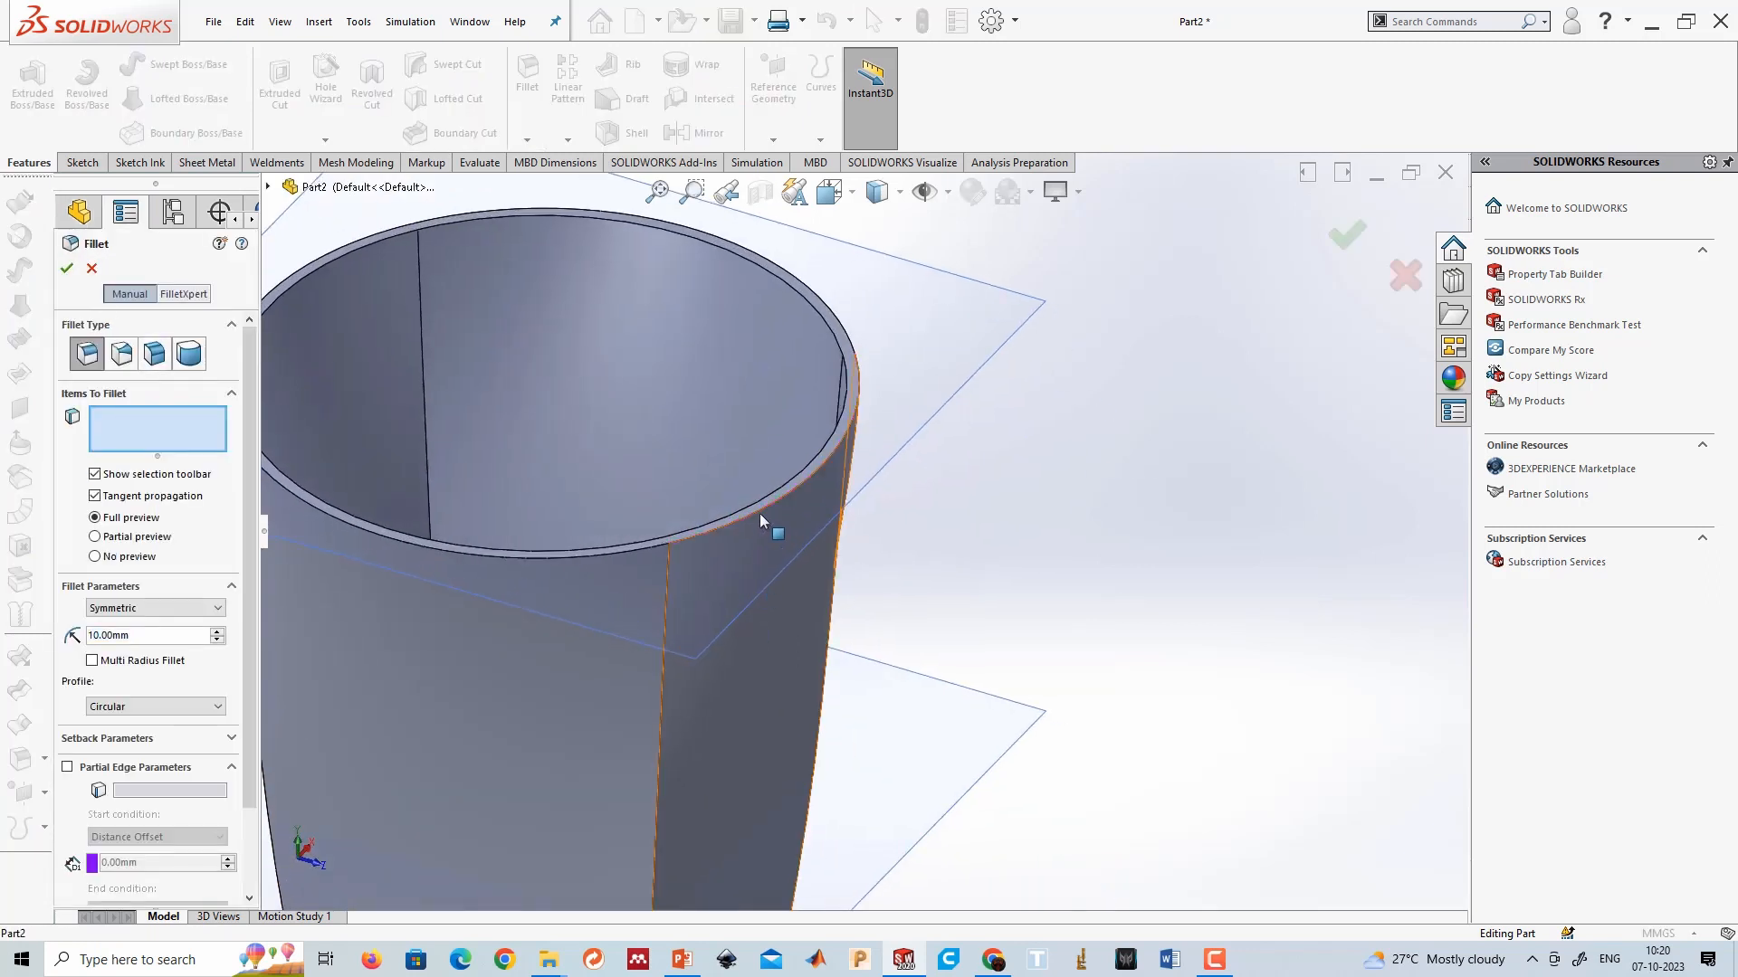
pyautogui.click(759, 513)
pyautogui.click(698, 557)
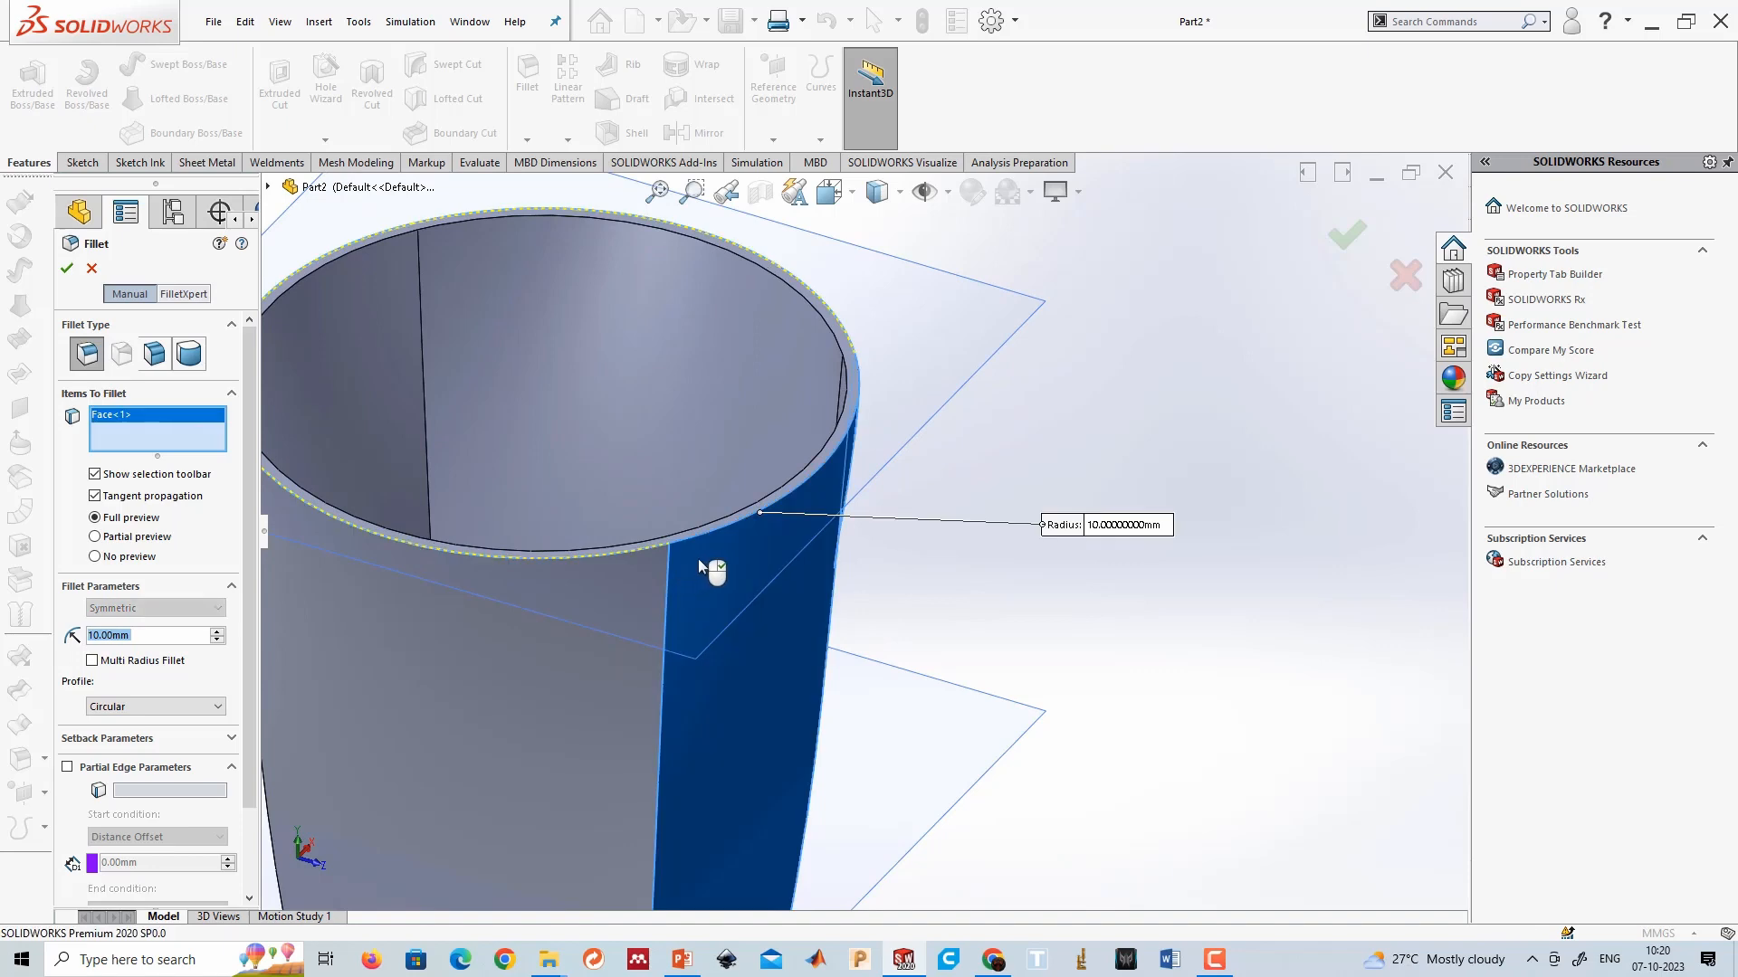
pyautogui.scroll(-5, 1008, 460)
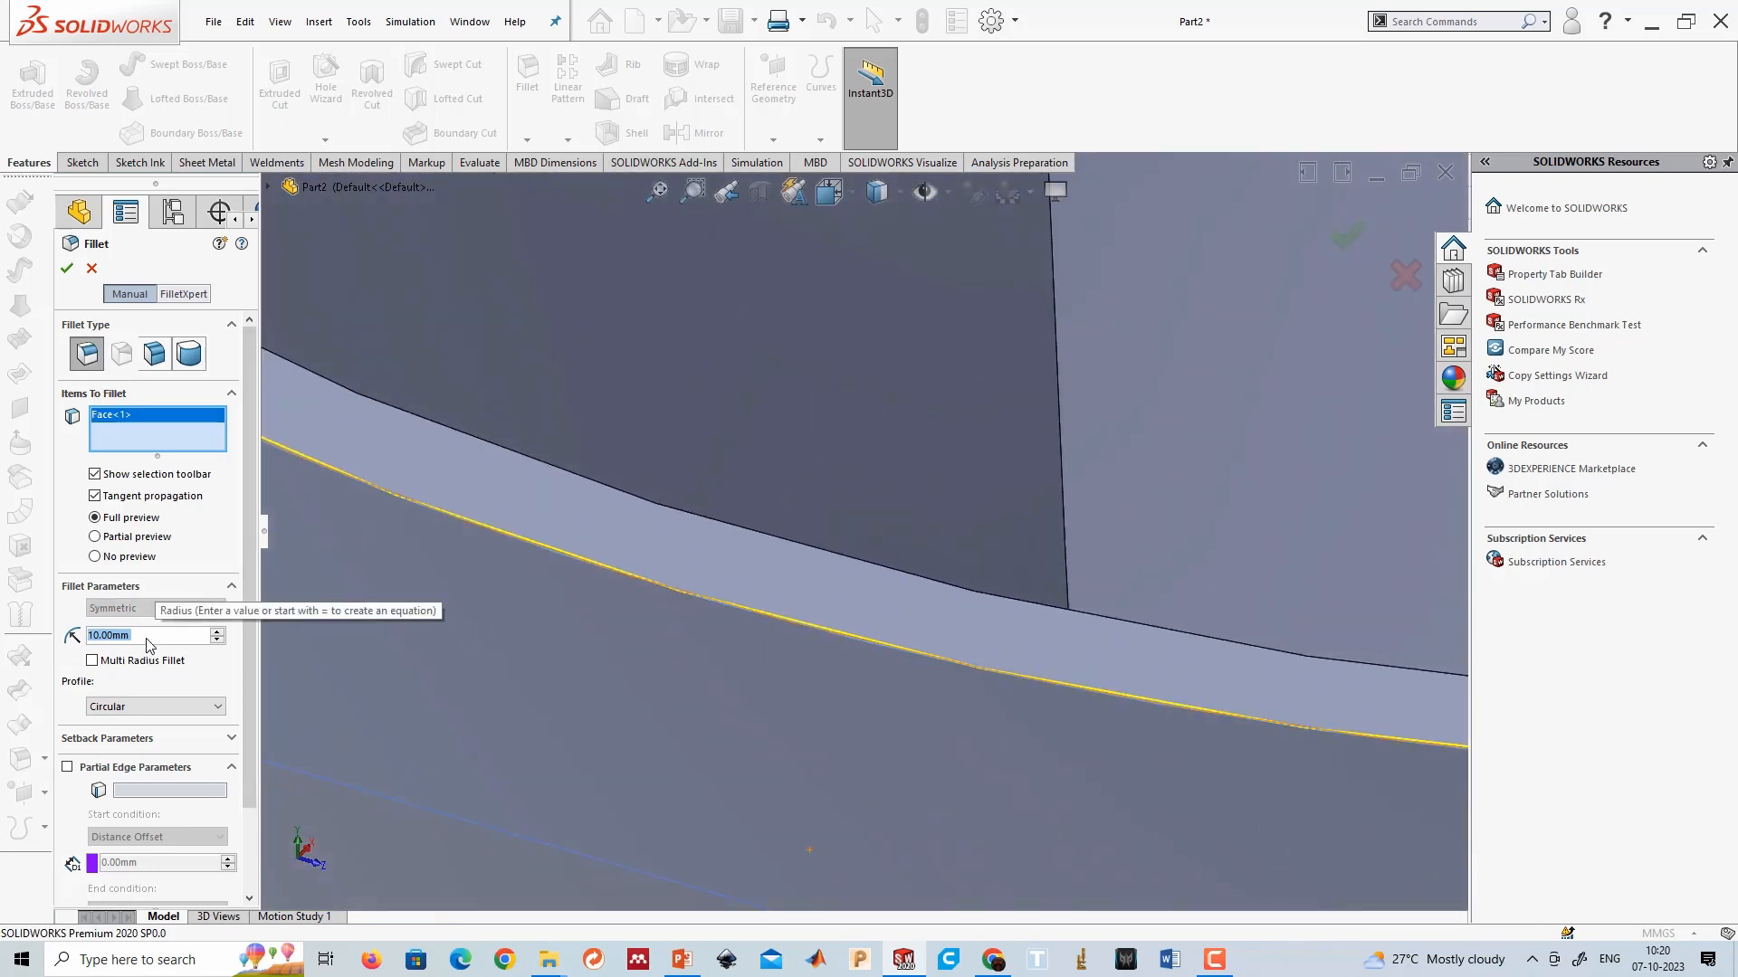
pyautogui.click(67, 268)
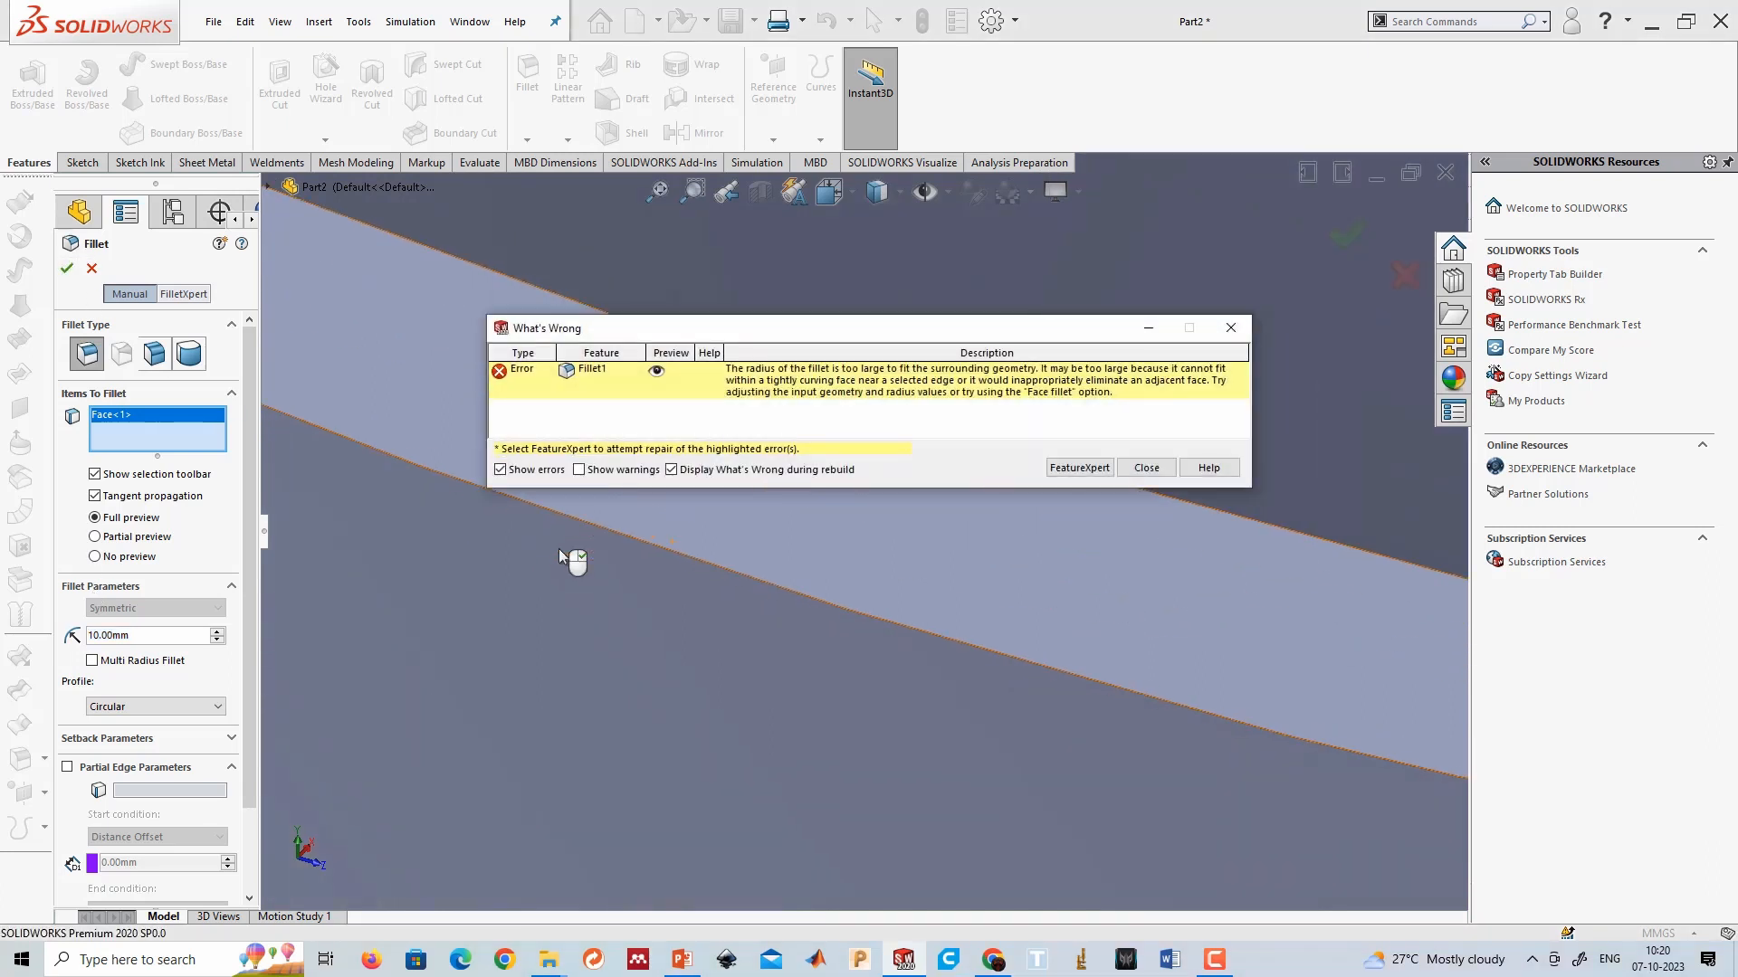
pyautogui.click(1237, 330)
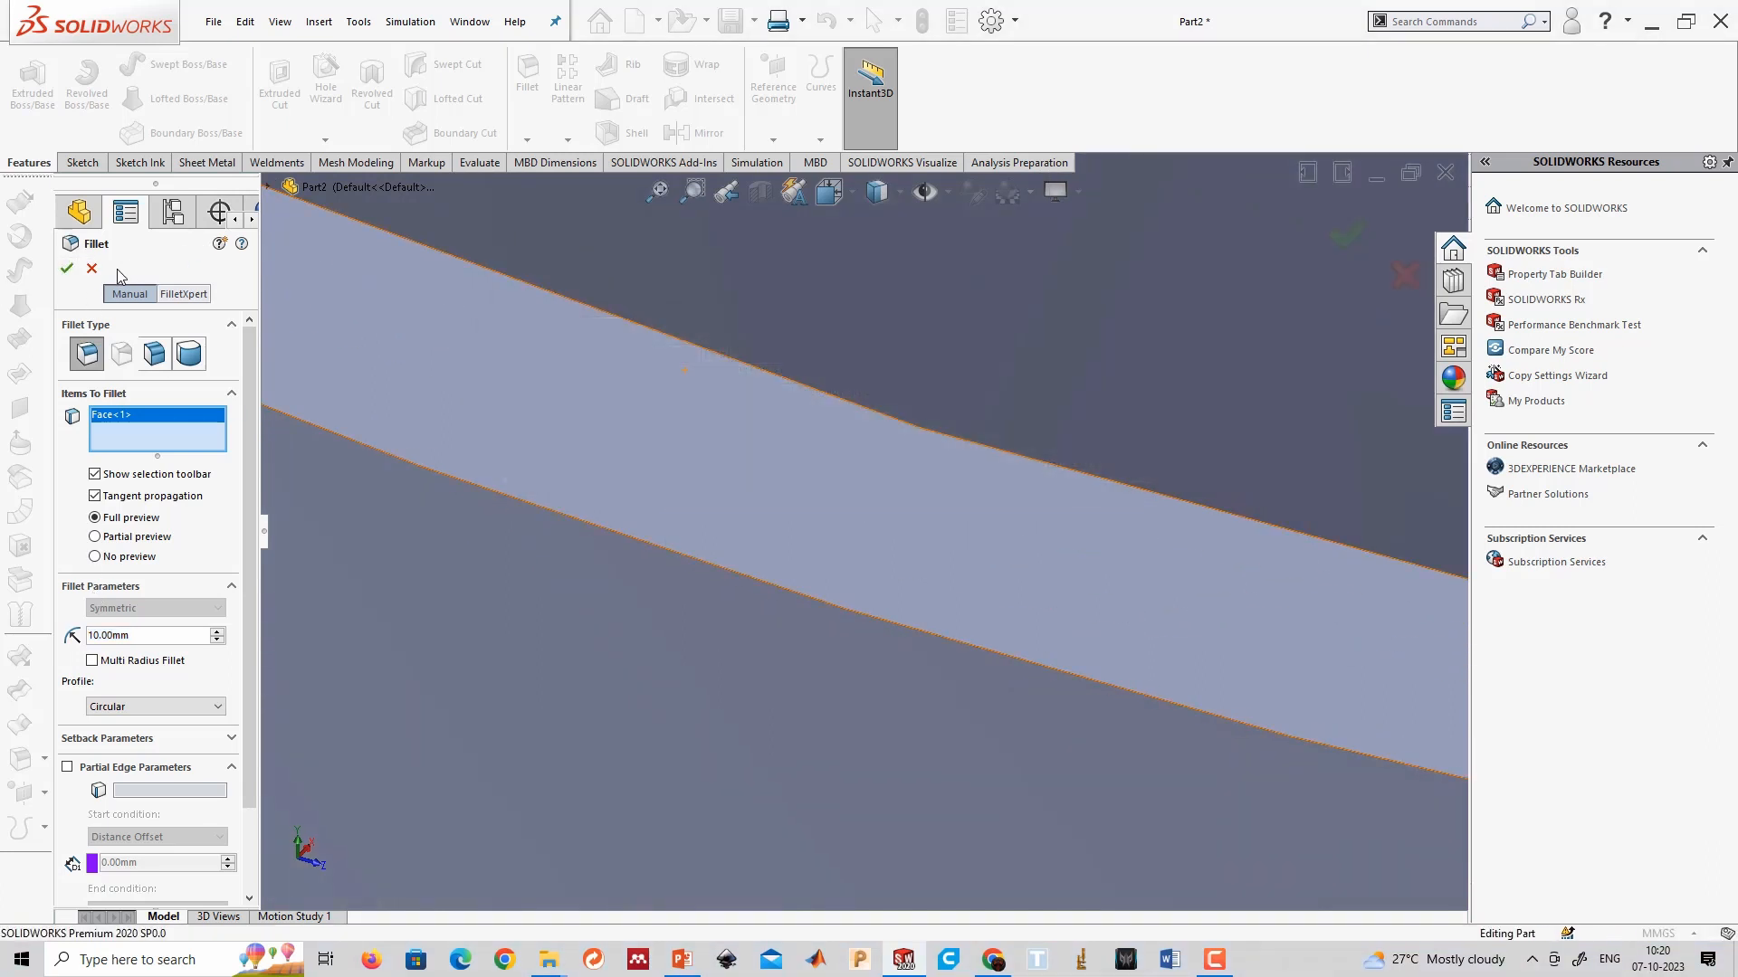
pyautogui.press('Escape')
# Suppress the thin loft feature.
pyautogui.scroll(3, 800, 642)
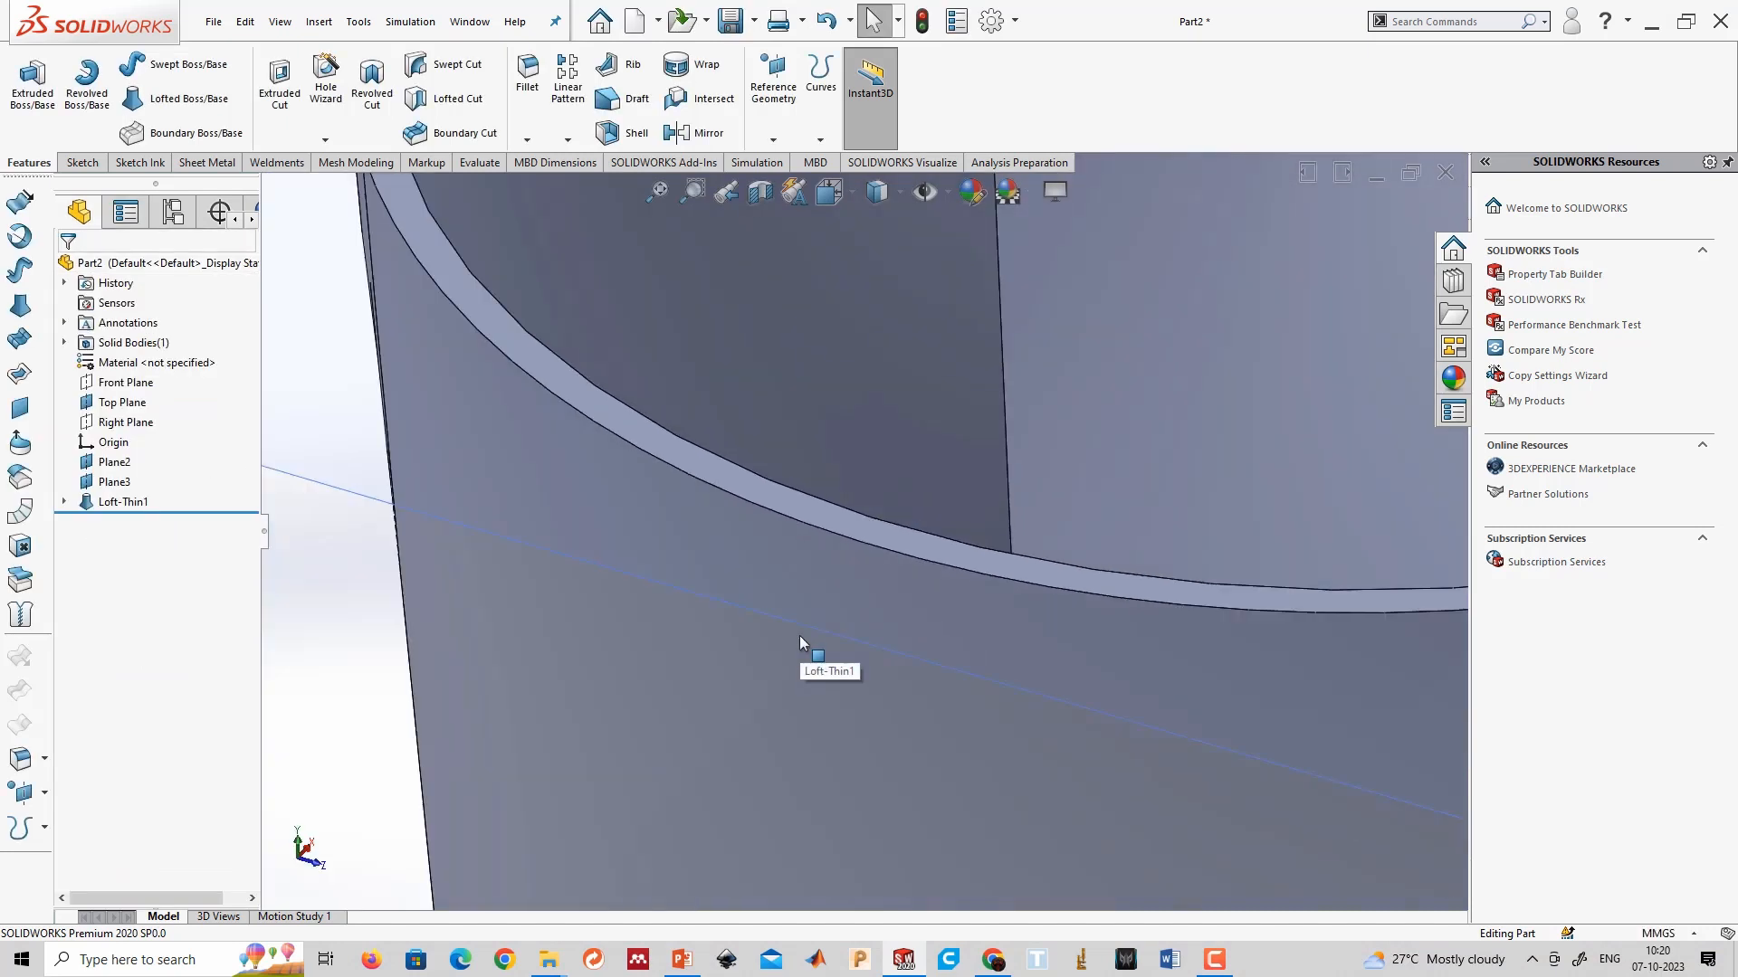
pyautogui.scroll(4, 800, 635)
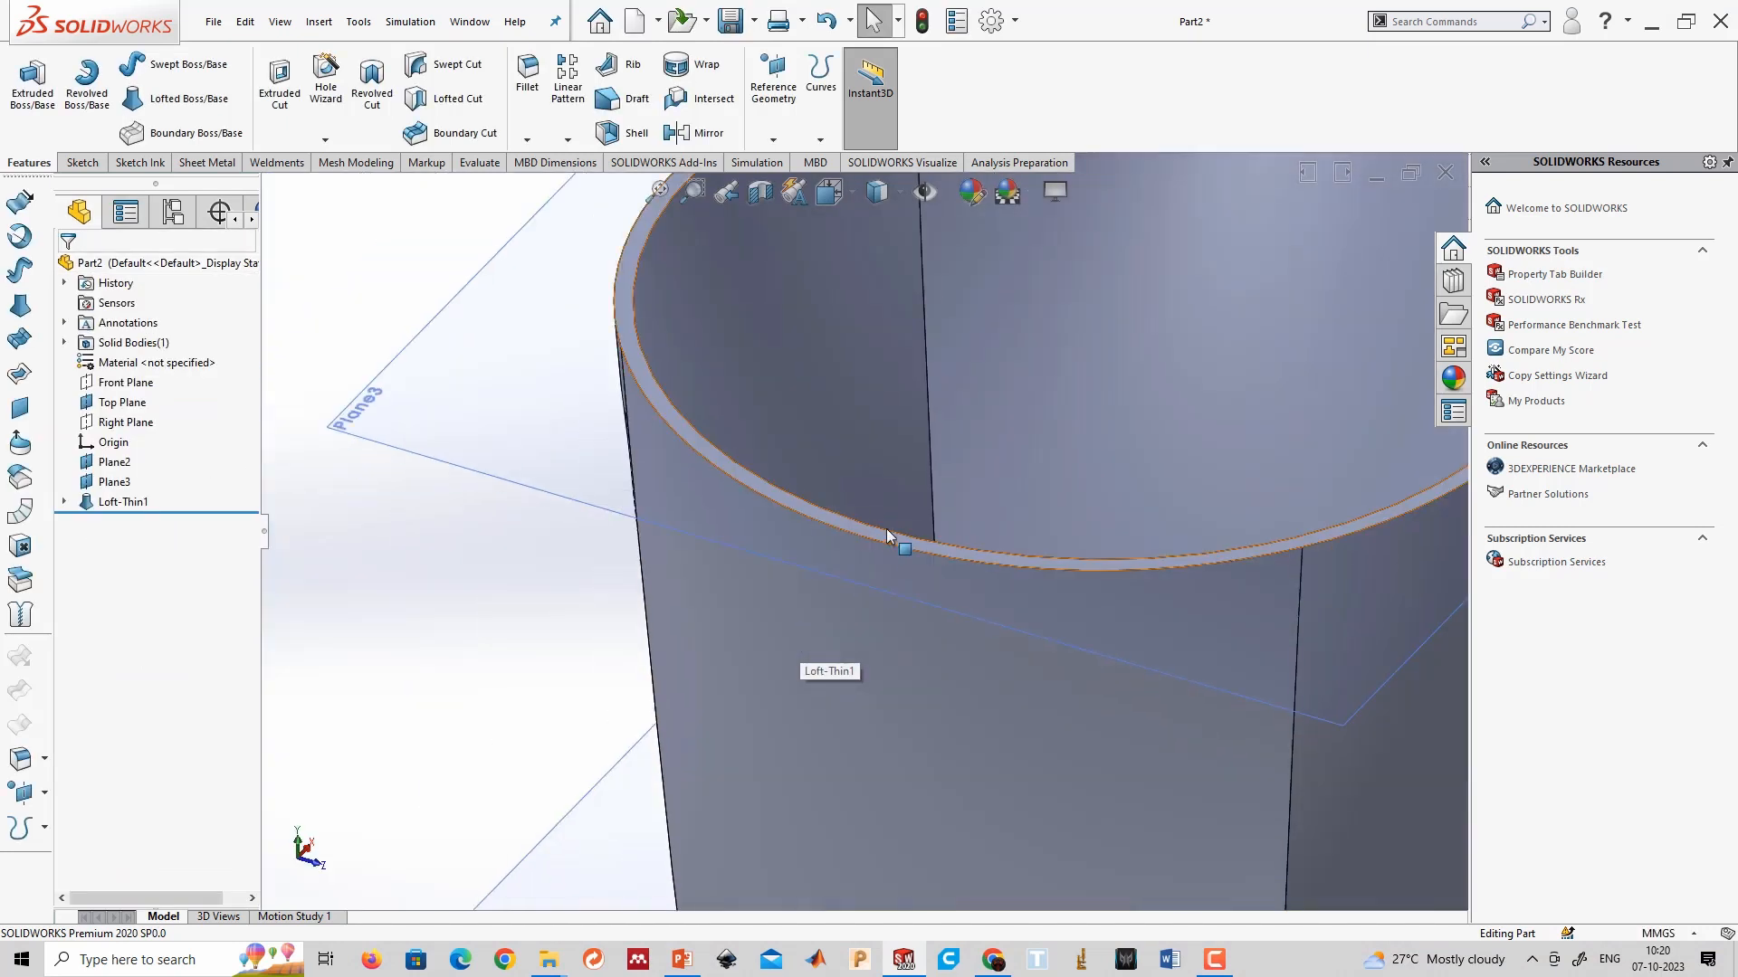
pyautogui.scroll(-4, 887, 529)
pyautogui.scroll(5, 661, 589)
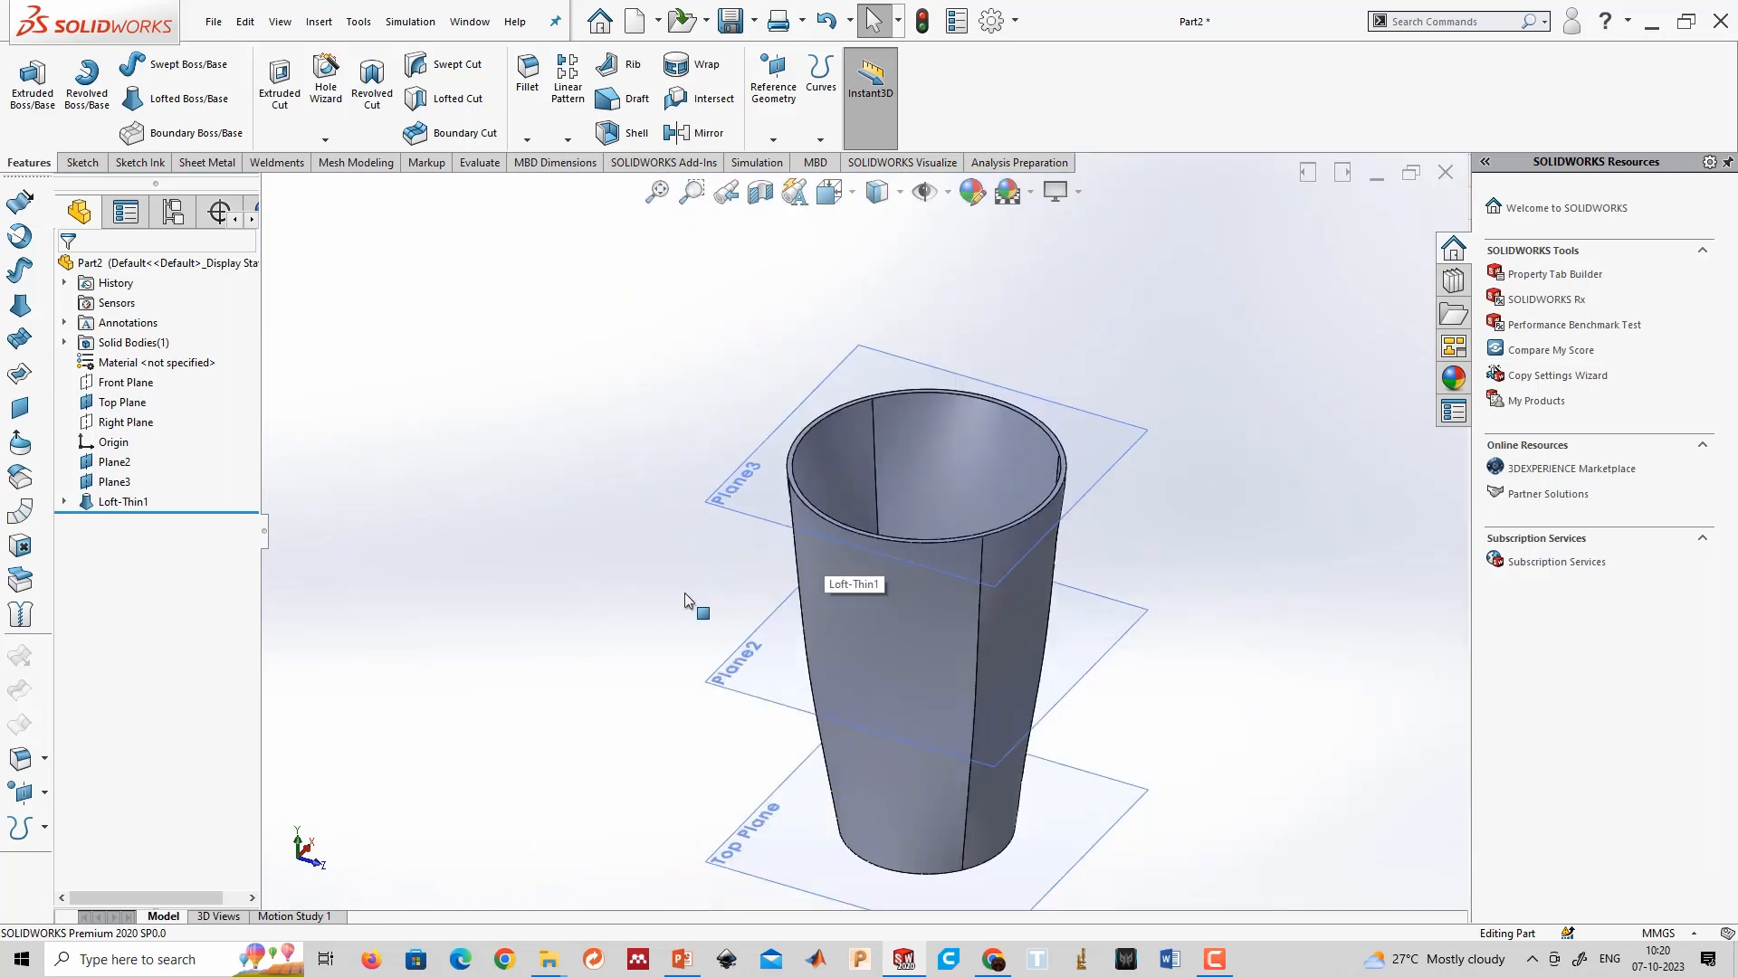
pyautogui.scroll(-2, 932, 634)
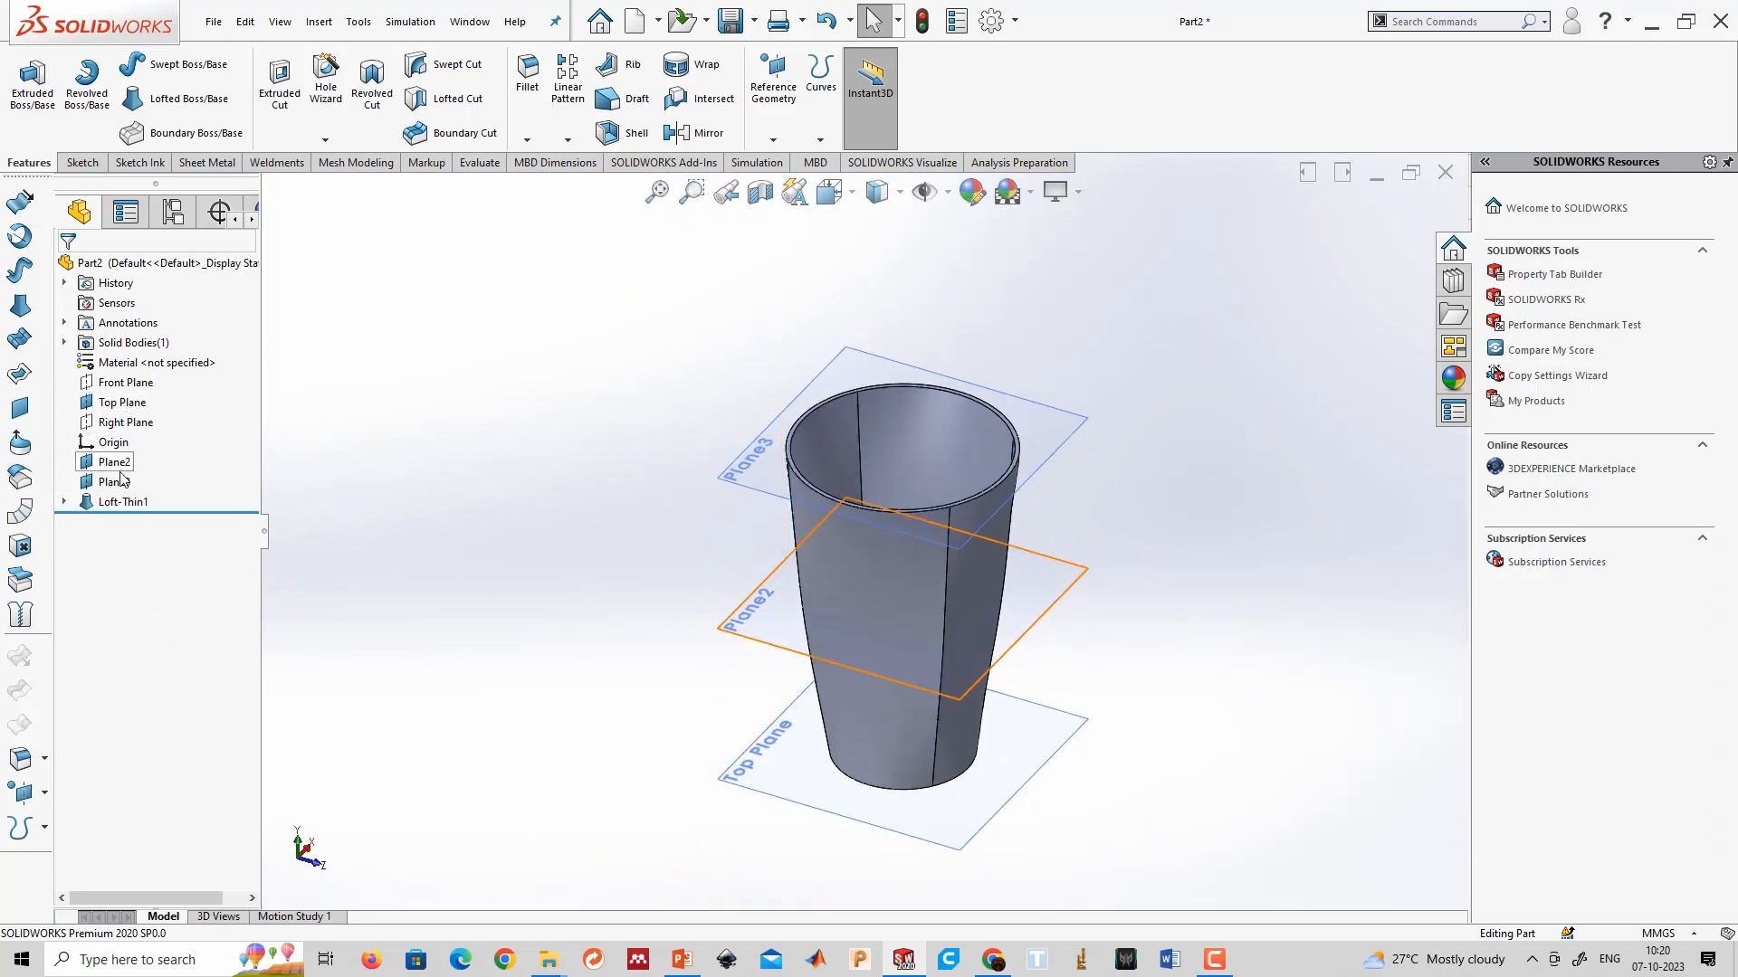
pyautogui.rightClick(134, 499)
pyautogui.rightClick(120, 504)
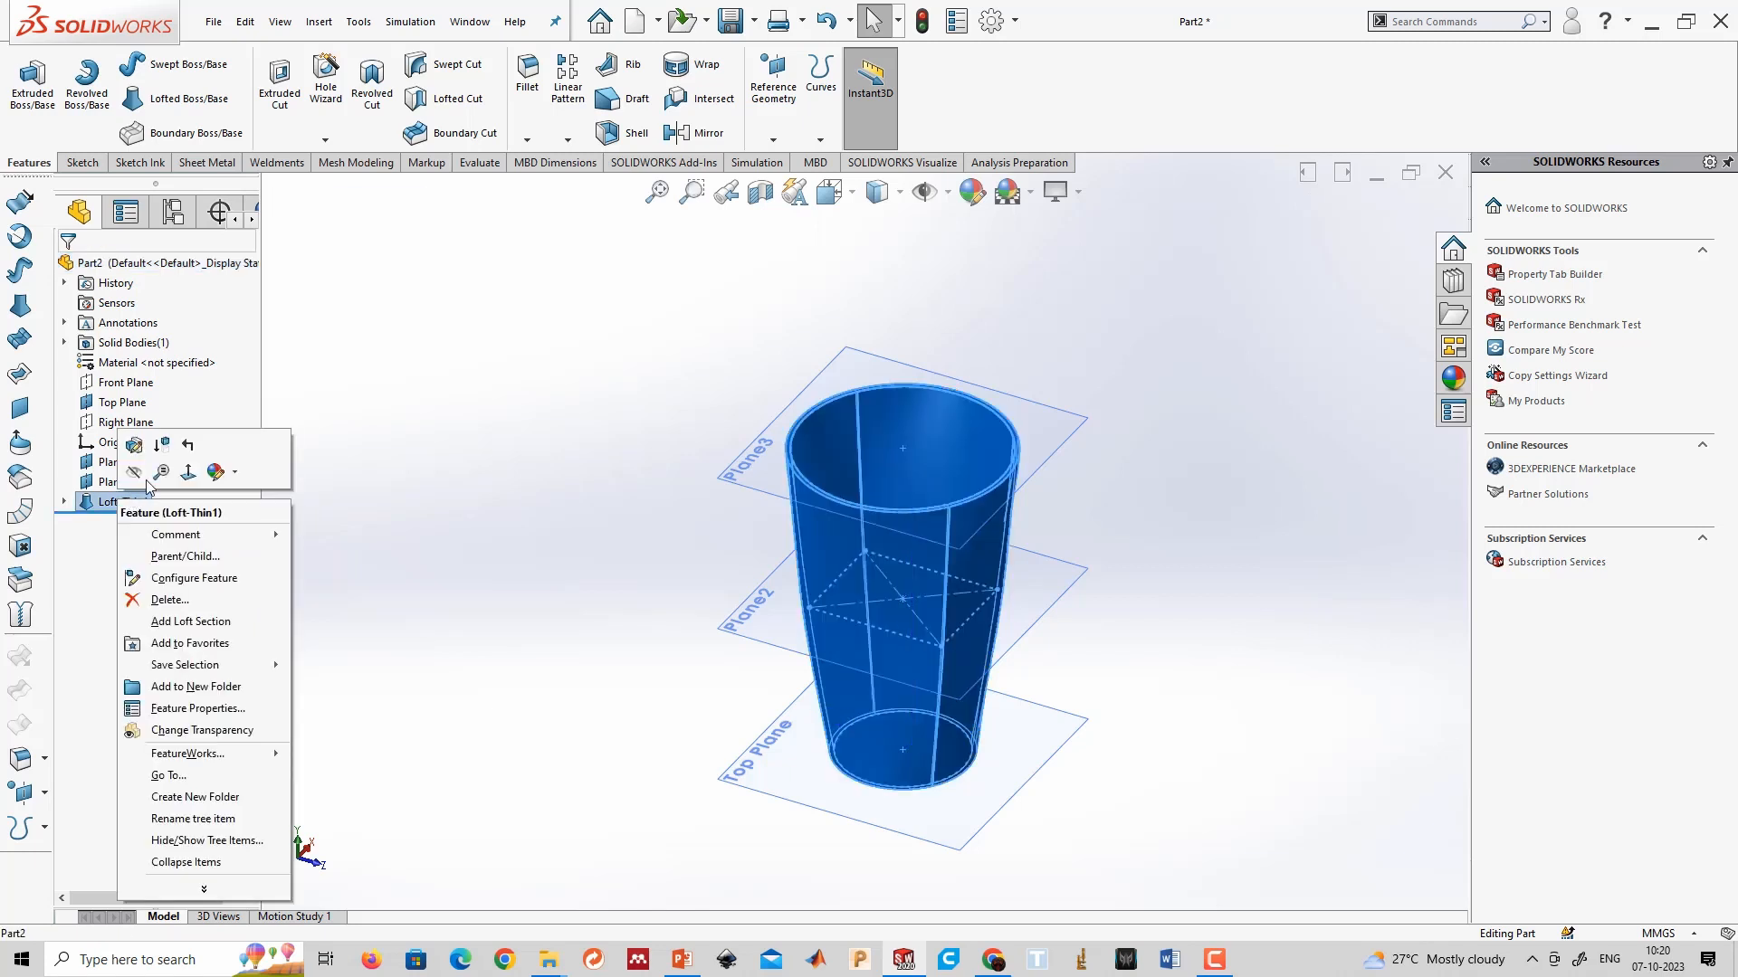
pyautogui.press('Escape')
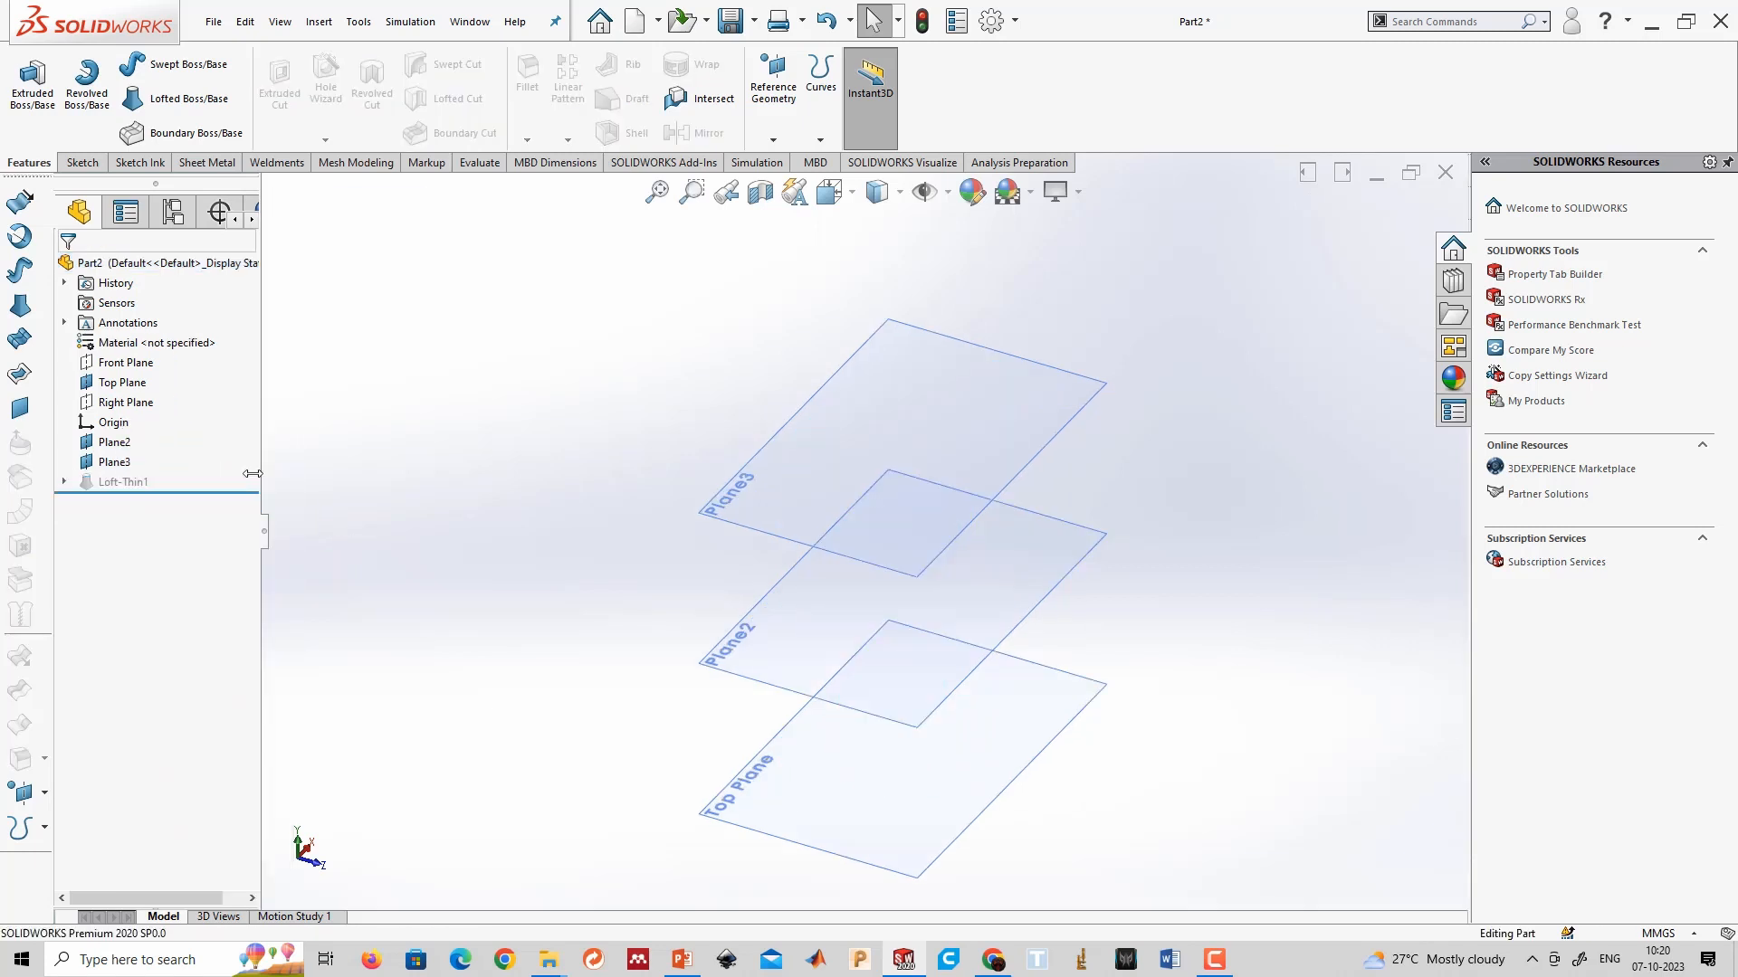
# Sketch a center rectangle about 167 by 147 mm around the origin on the Top Plane and extrude it blind by 100 mm.
pyautogui.click(122, 382)
pyautogui.click(83, 162)
pyautogui.click(24, 91)
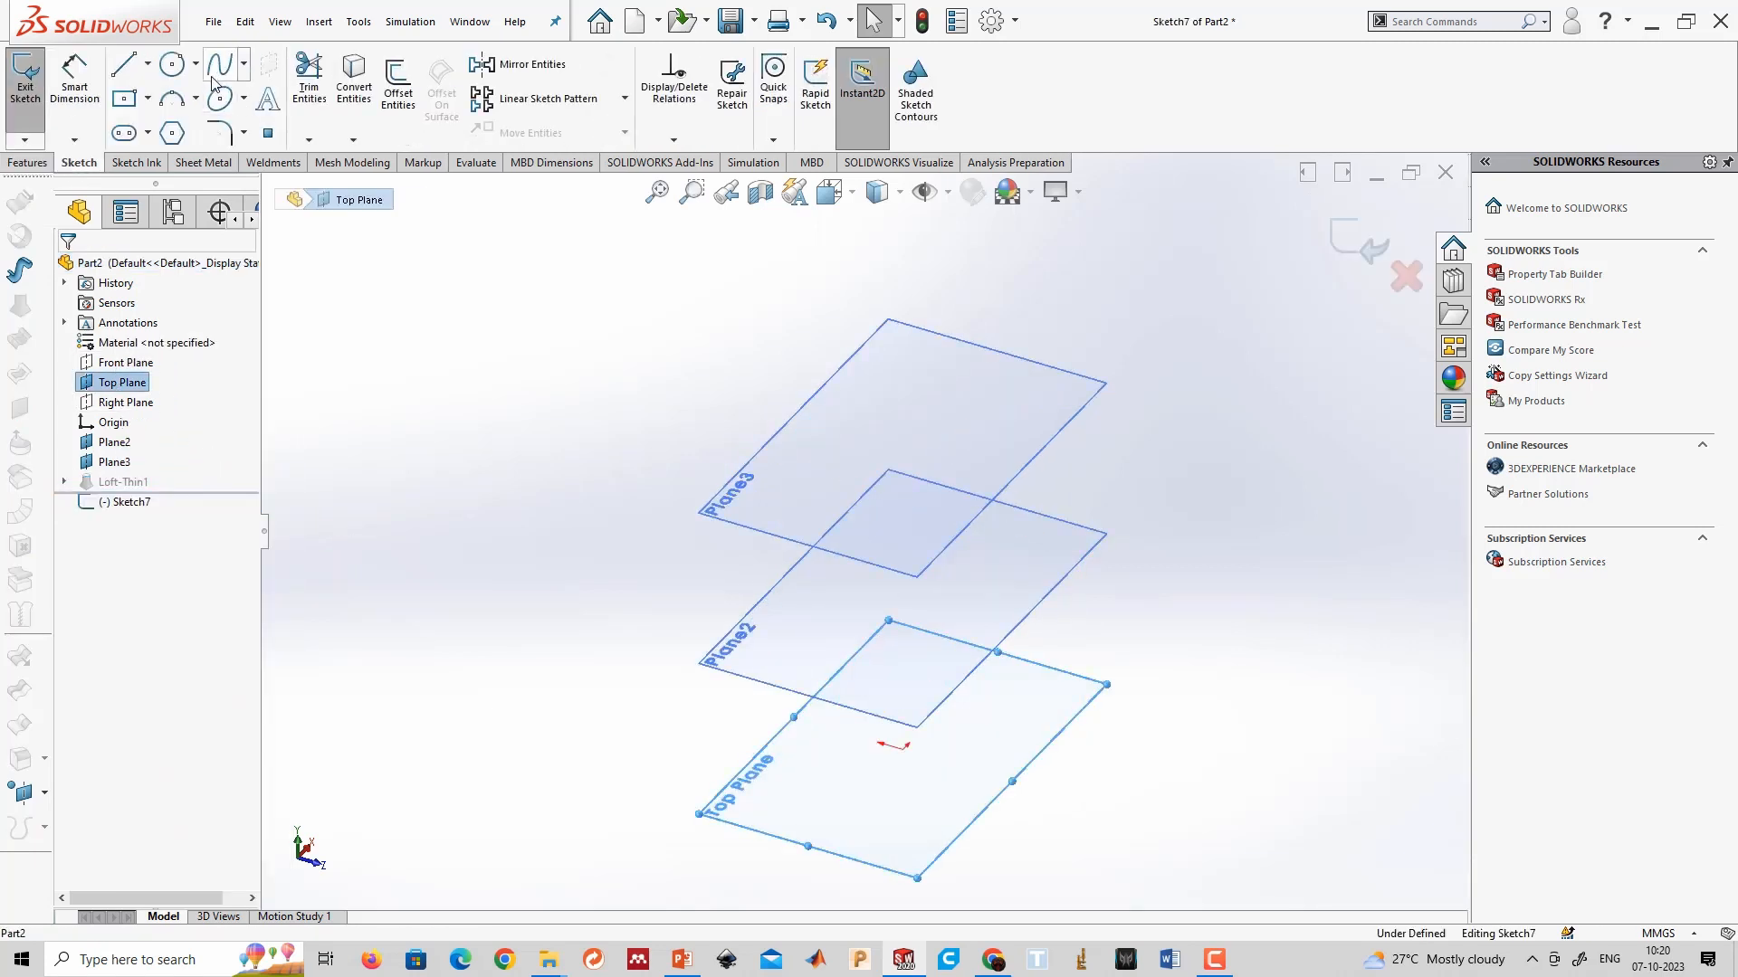
pyautogui.click(124, 98)
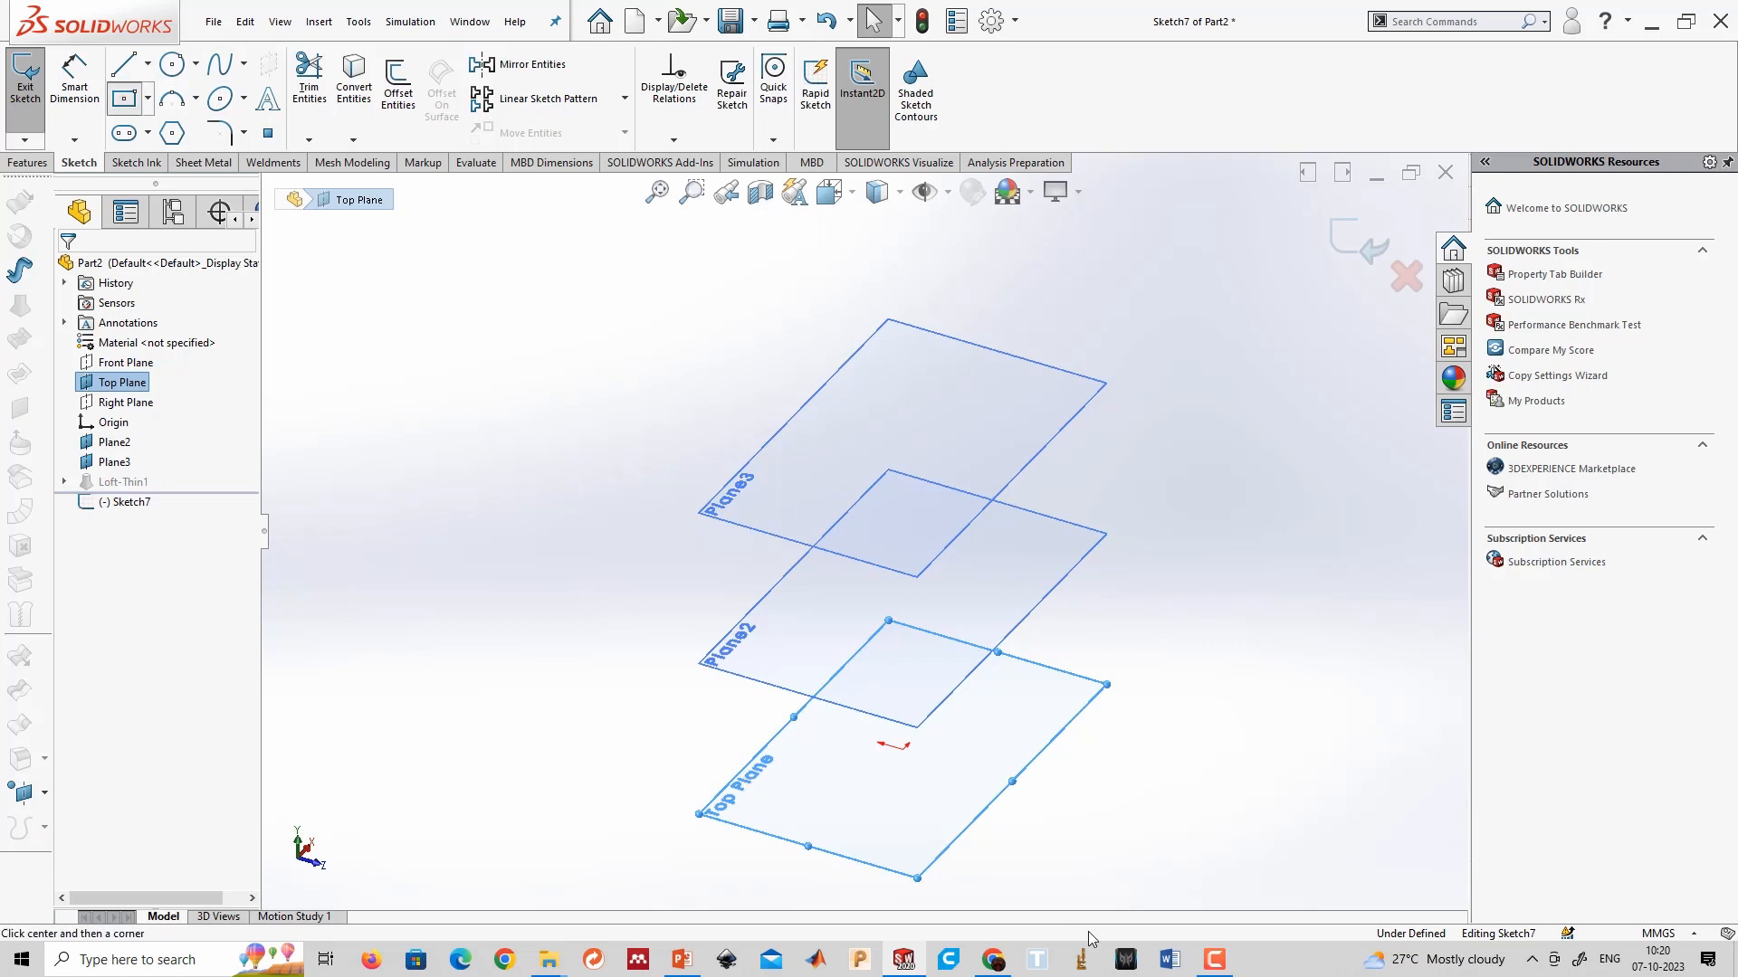
pyautogui.click(903, 750)
pyautogui.click(960, 882)
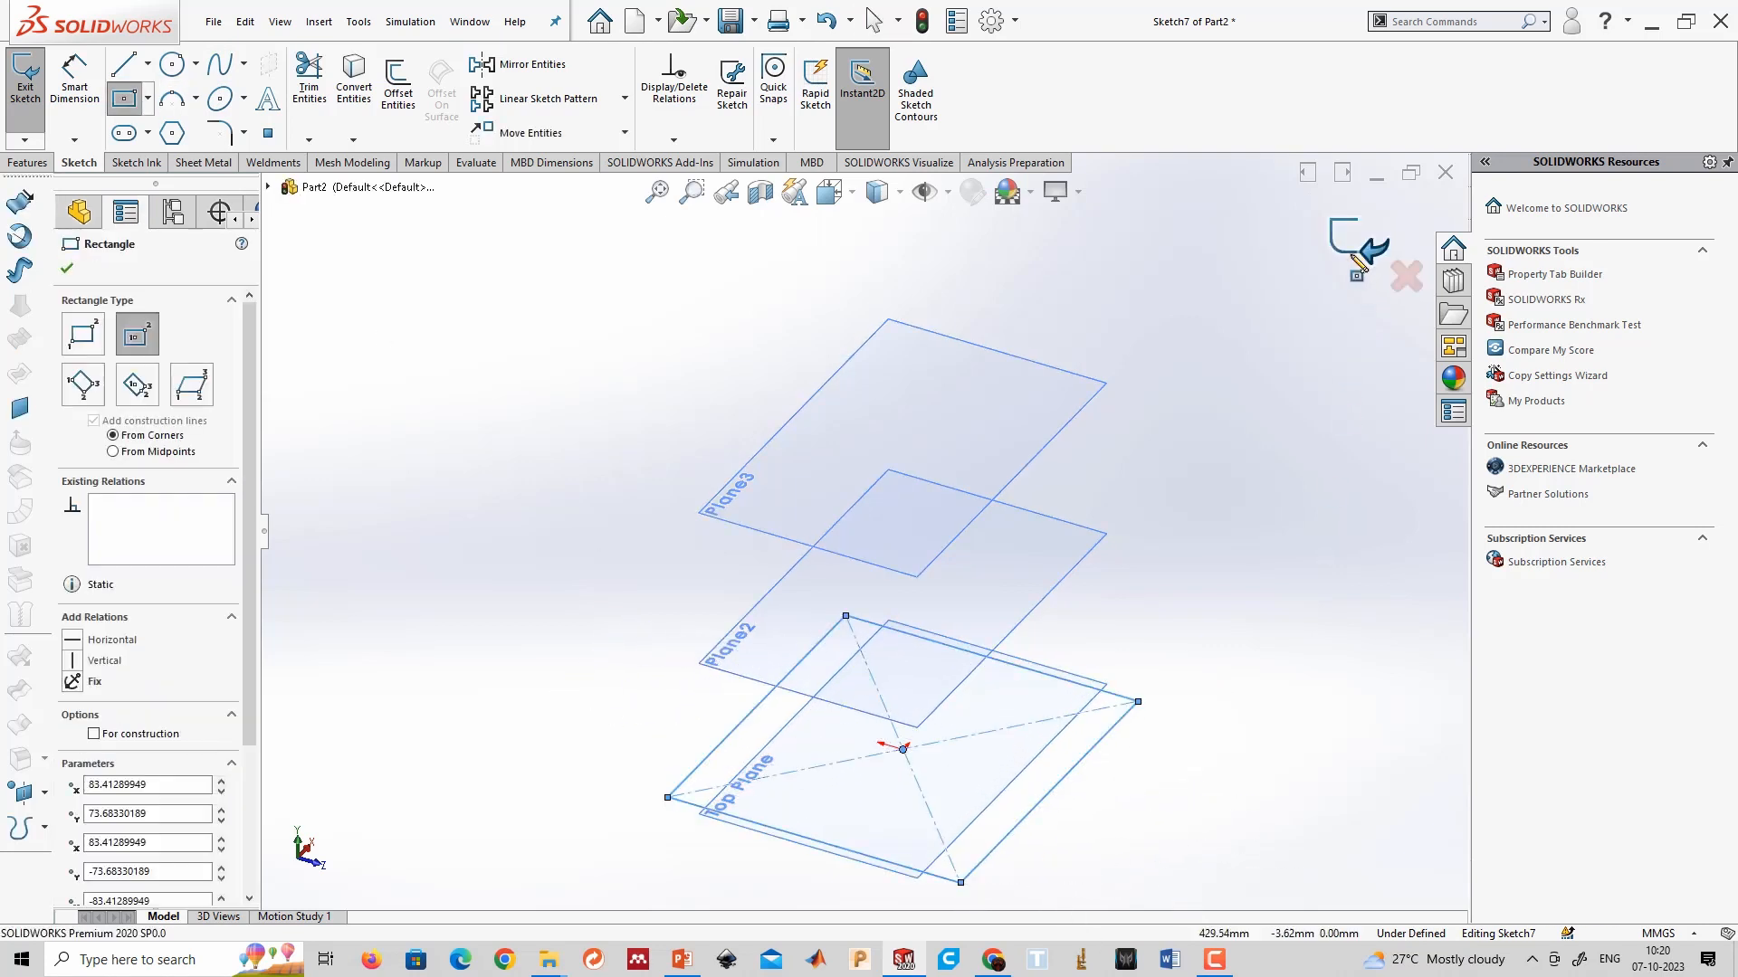
pyautogui.click(1358, 245)
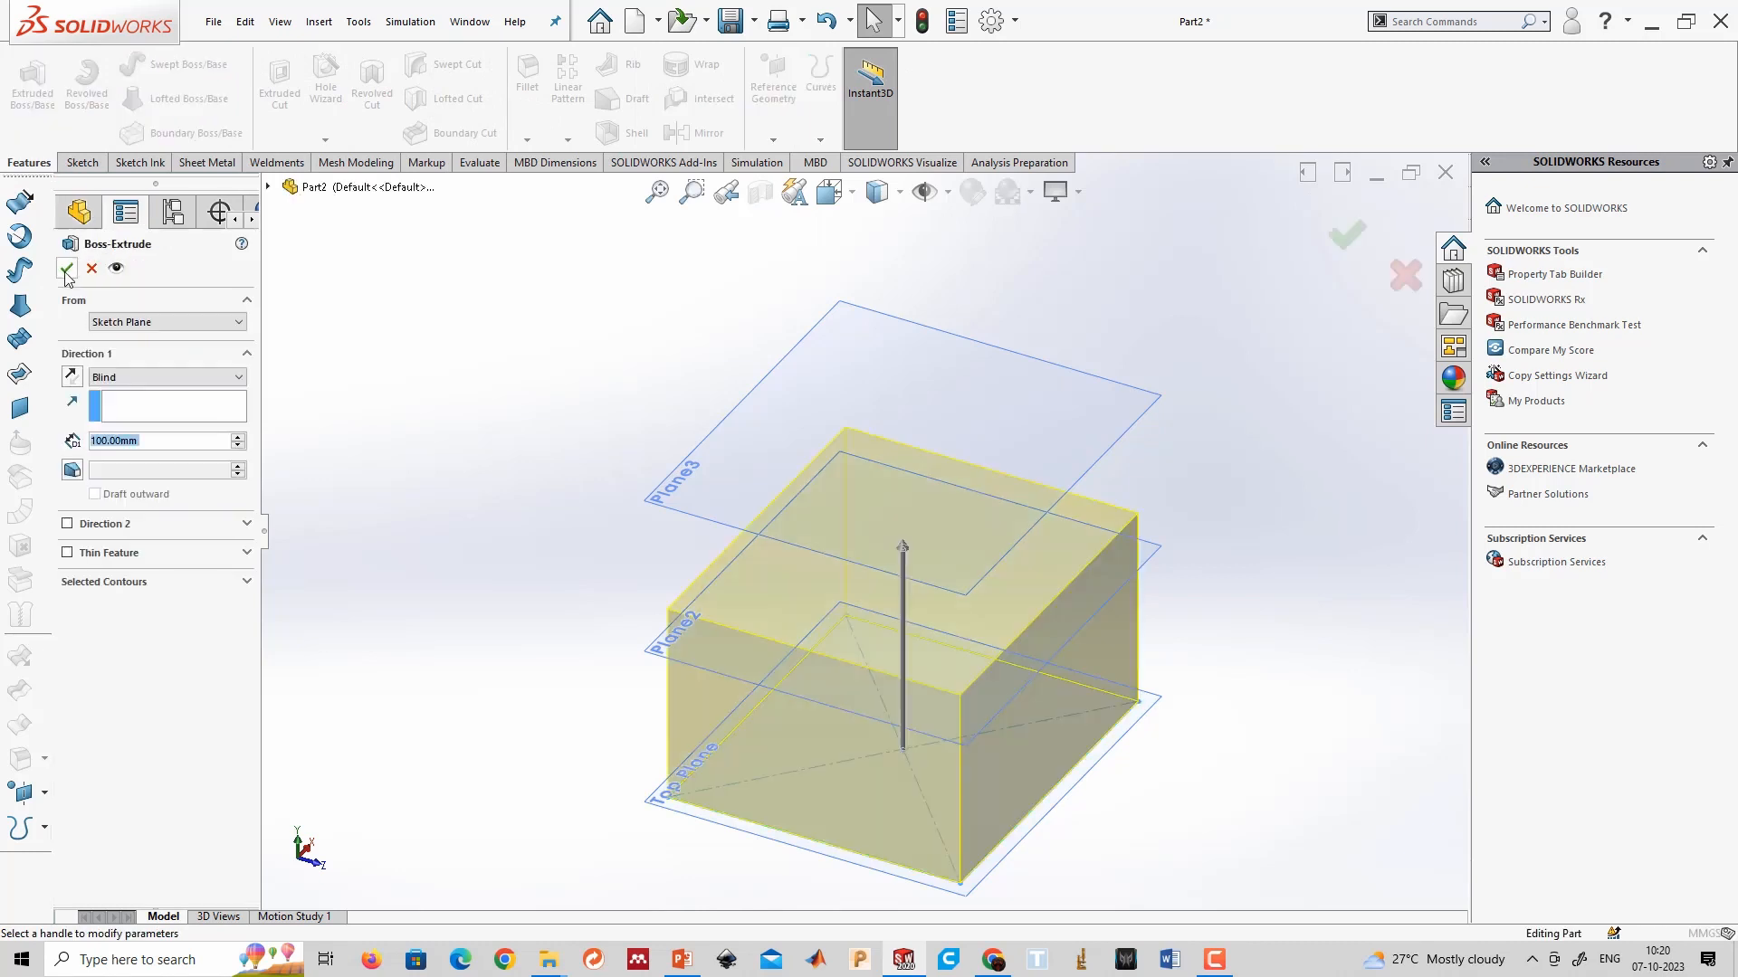
pyautogui.click(70, 258)
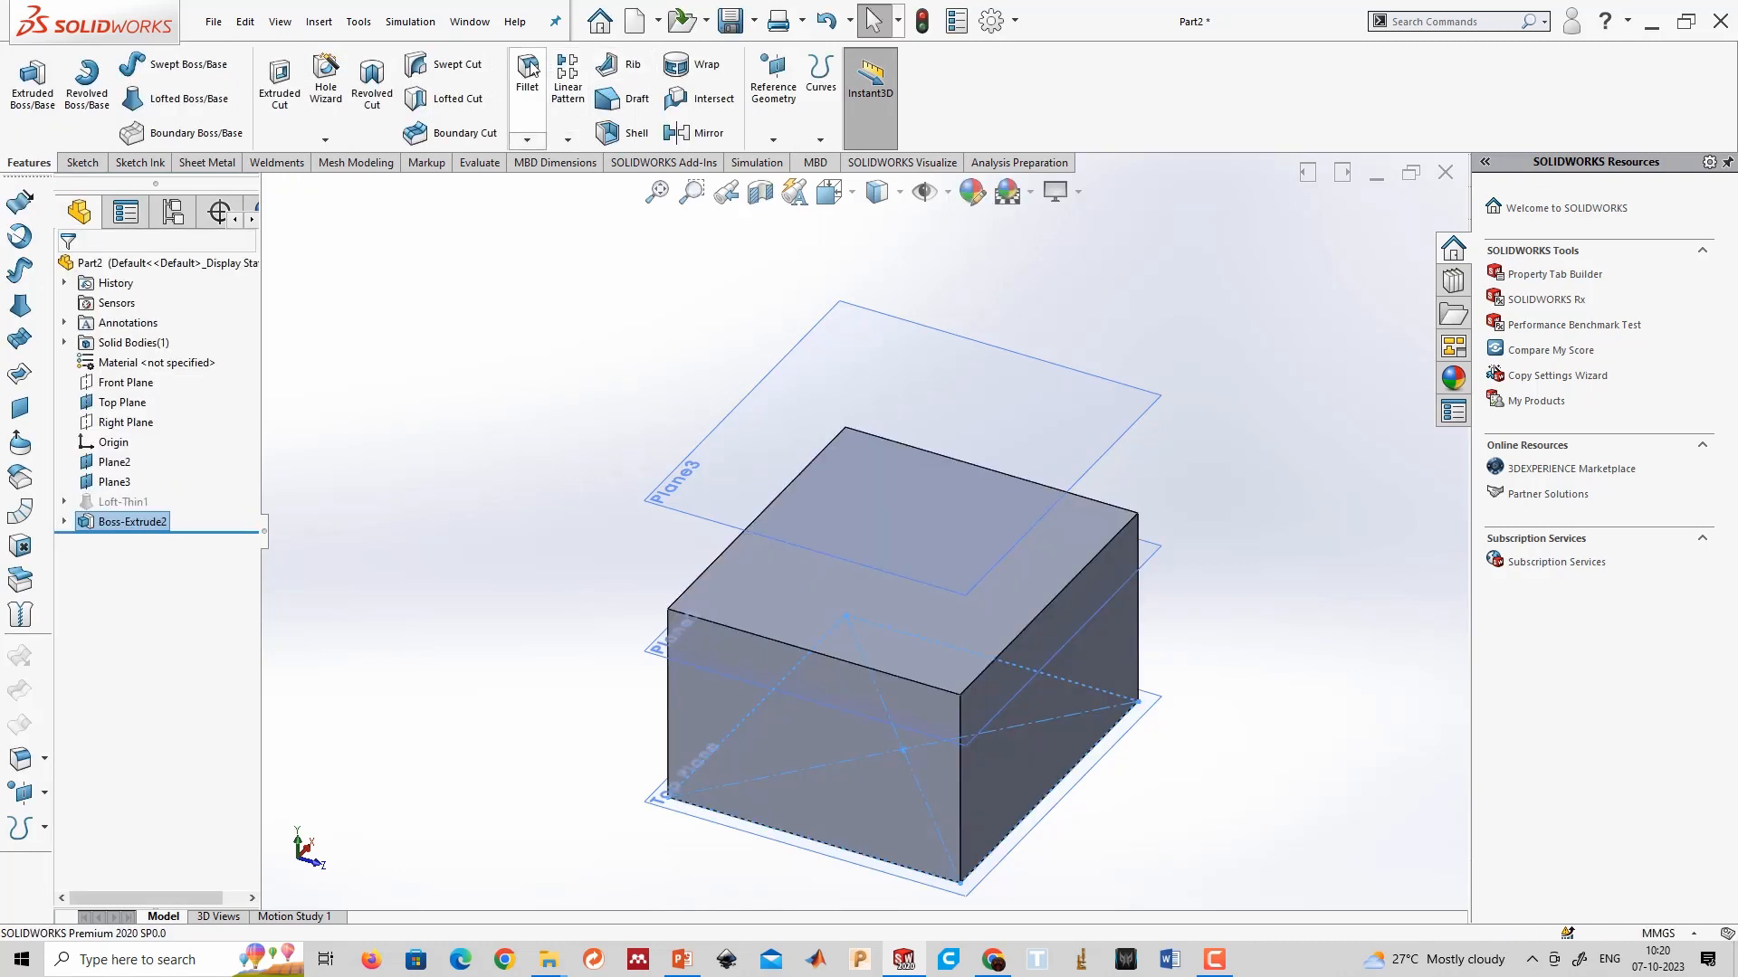
# Fillet the block's upper right-hand edge with a symmetric radius of 10 mm.
pyautogui.click(527, 71)
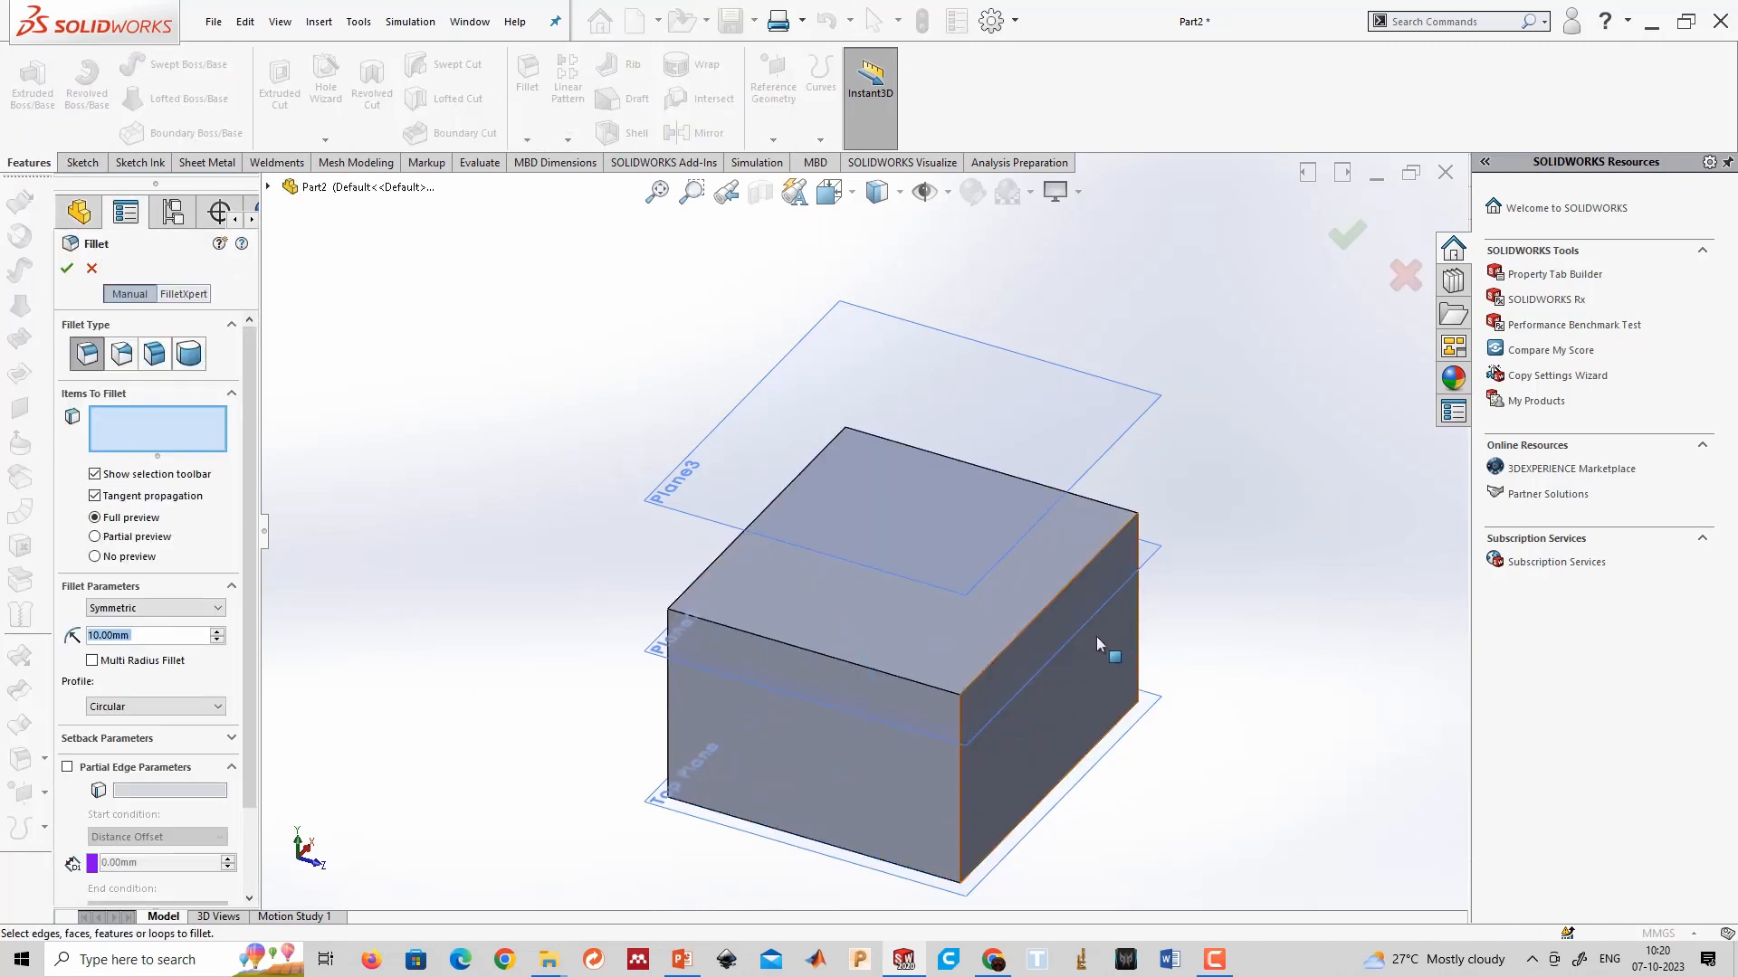
pyautogui.click(1052, 604)
pyautogui.scroll(-5, 1031, 693)
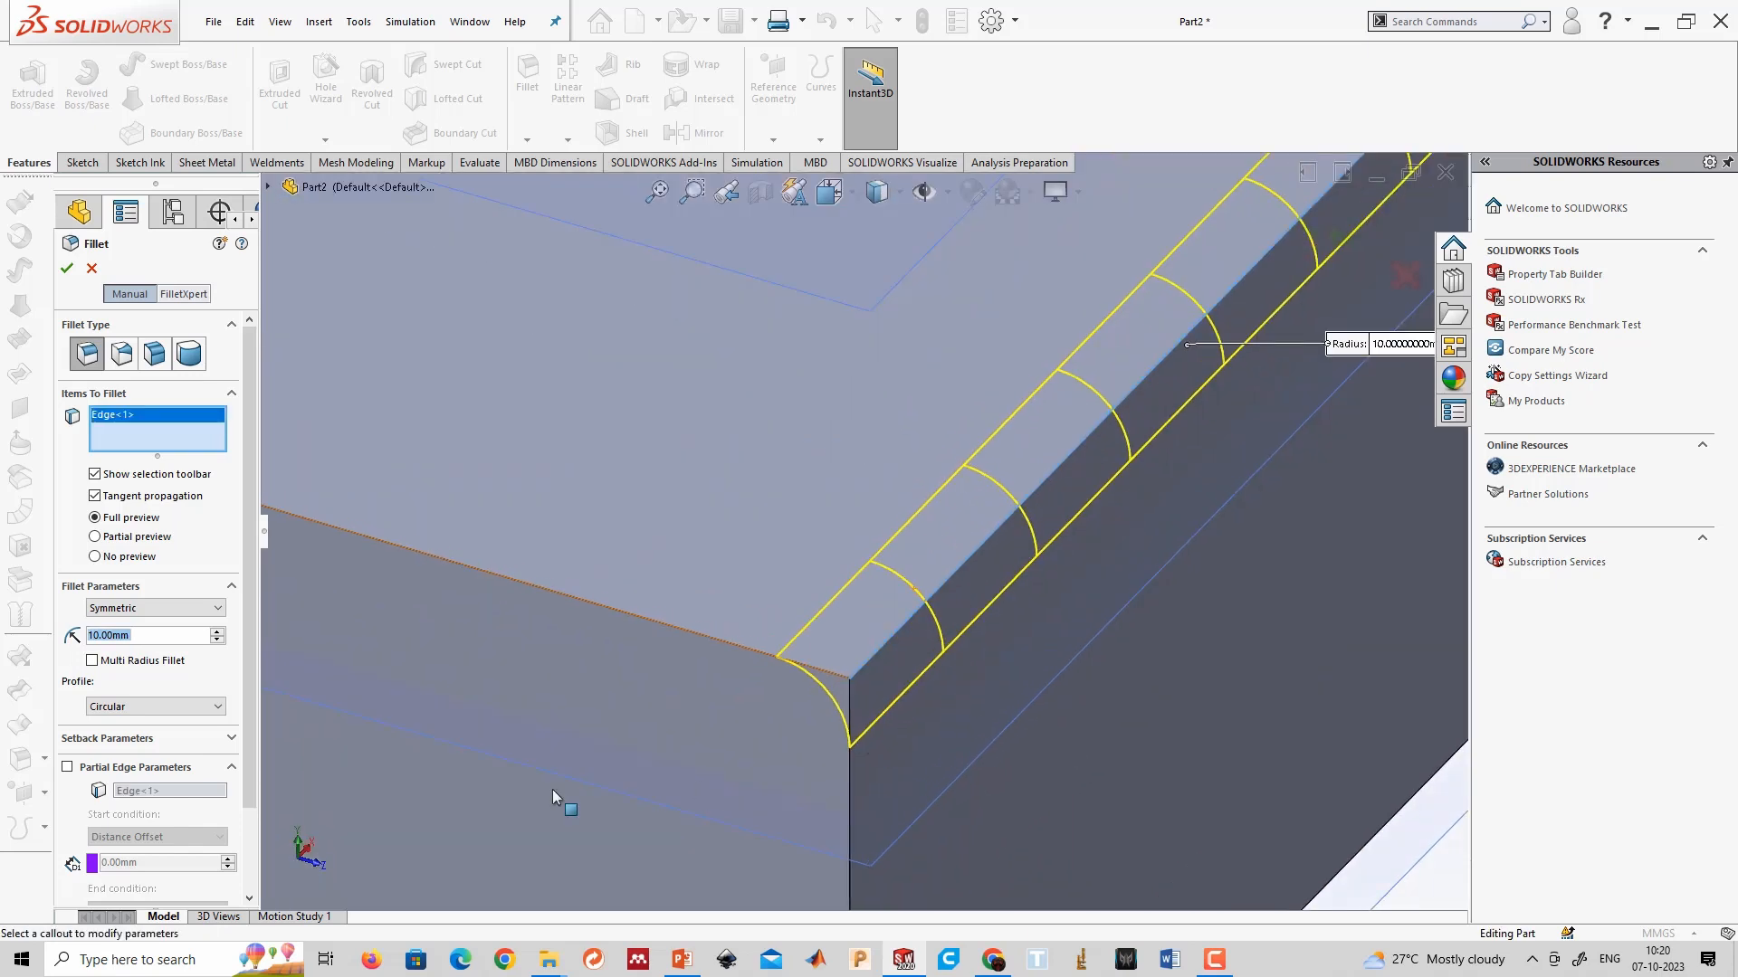
pyautogui.press('Return')
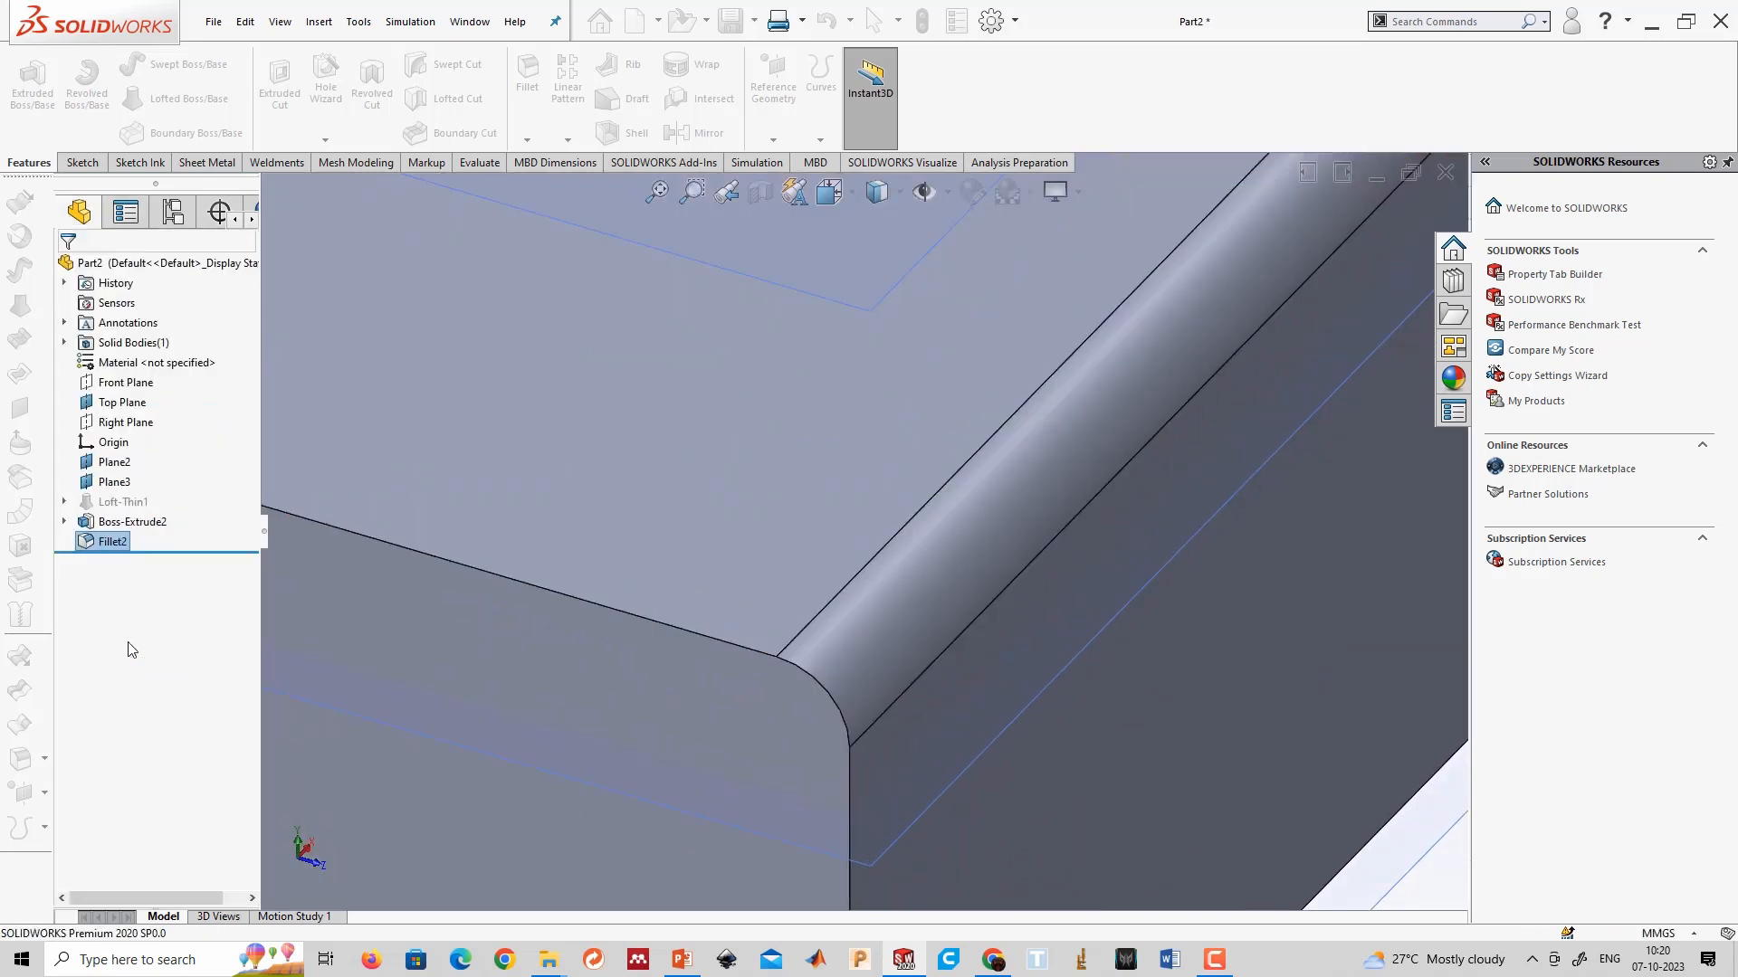
pyautogui.press('f')
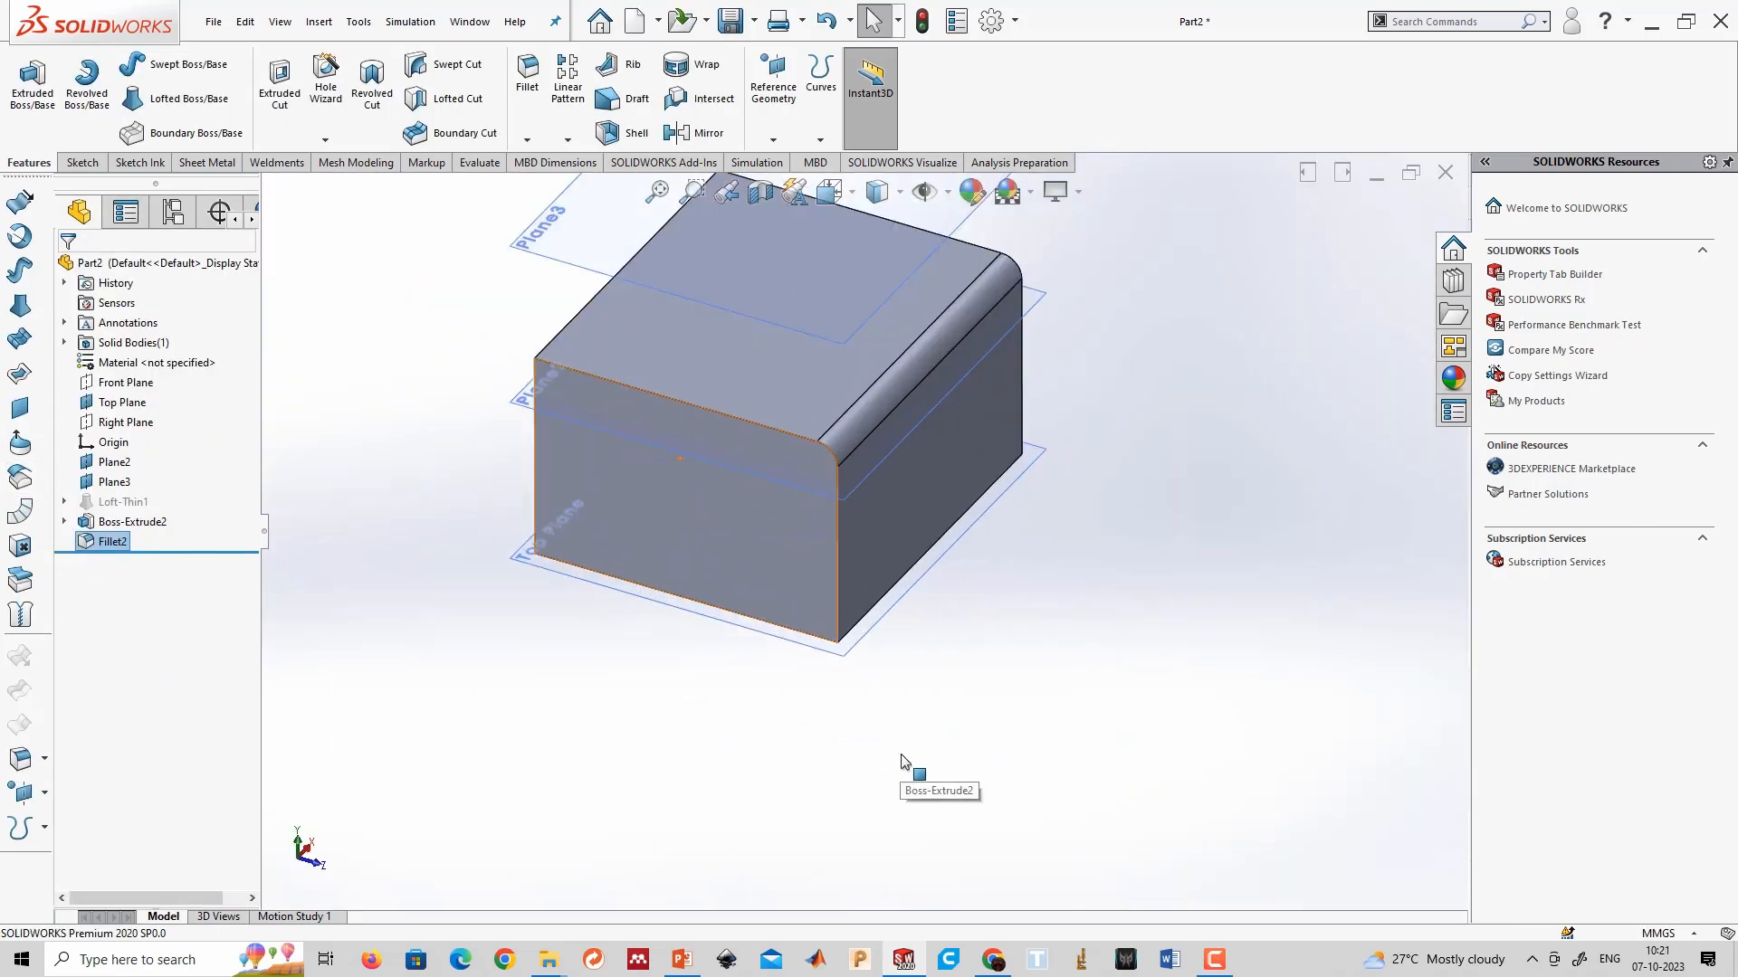
# Close the part without saving it and switch to the New folder (8) window in File Explorer.
pyautogui.click(1445, 172)
pyautogui.click(796, 496)
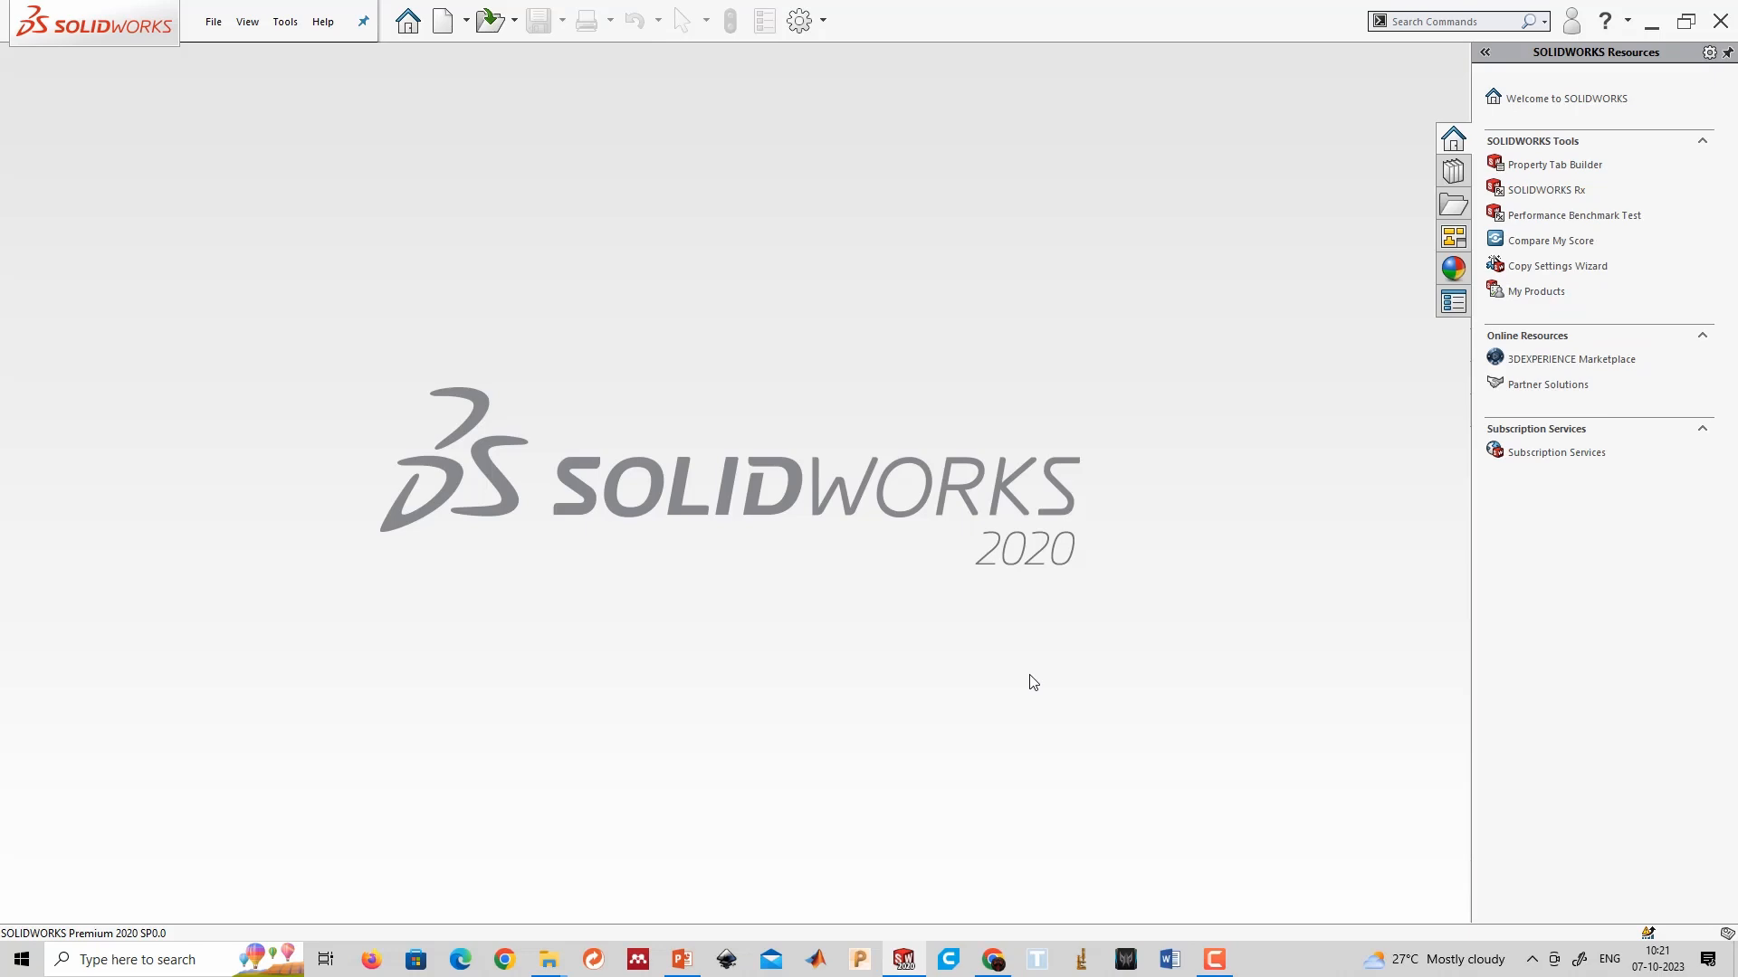
pyautogui.moveTo(548, 959)
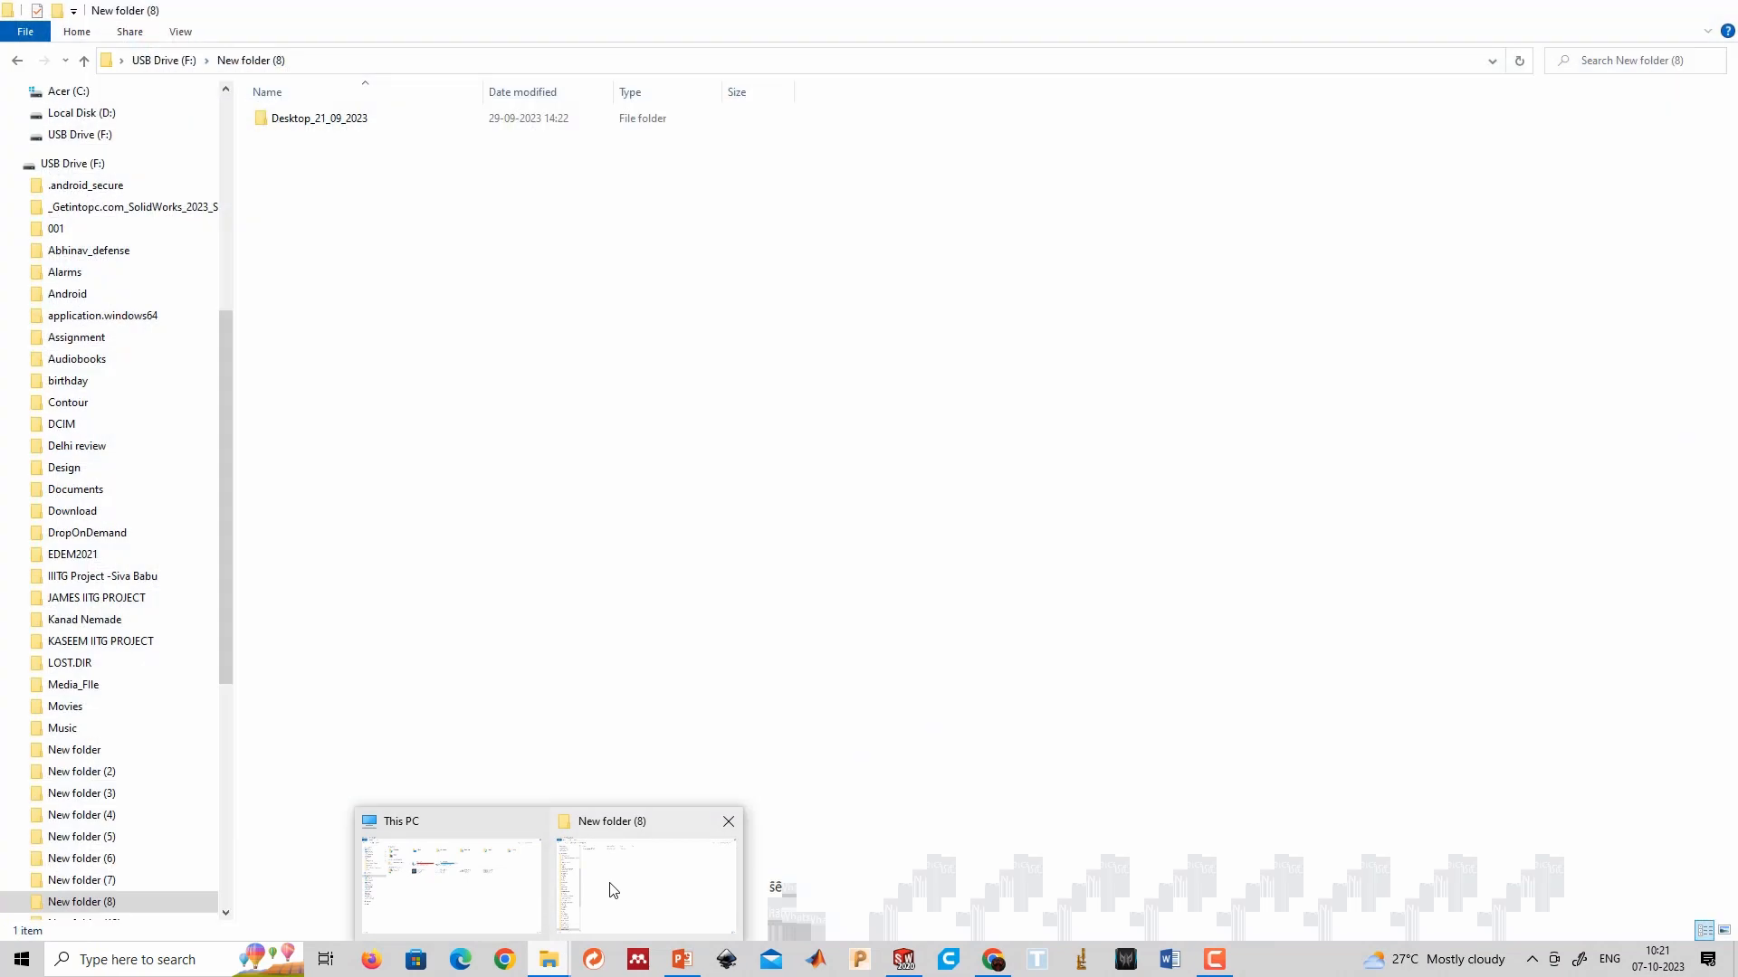
pyautogui.click(613, 891)
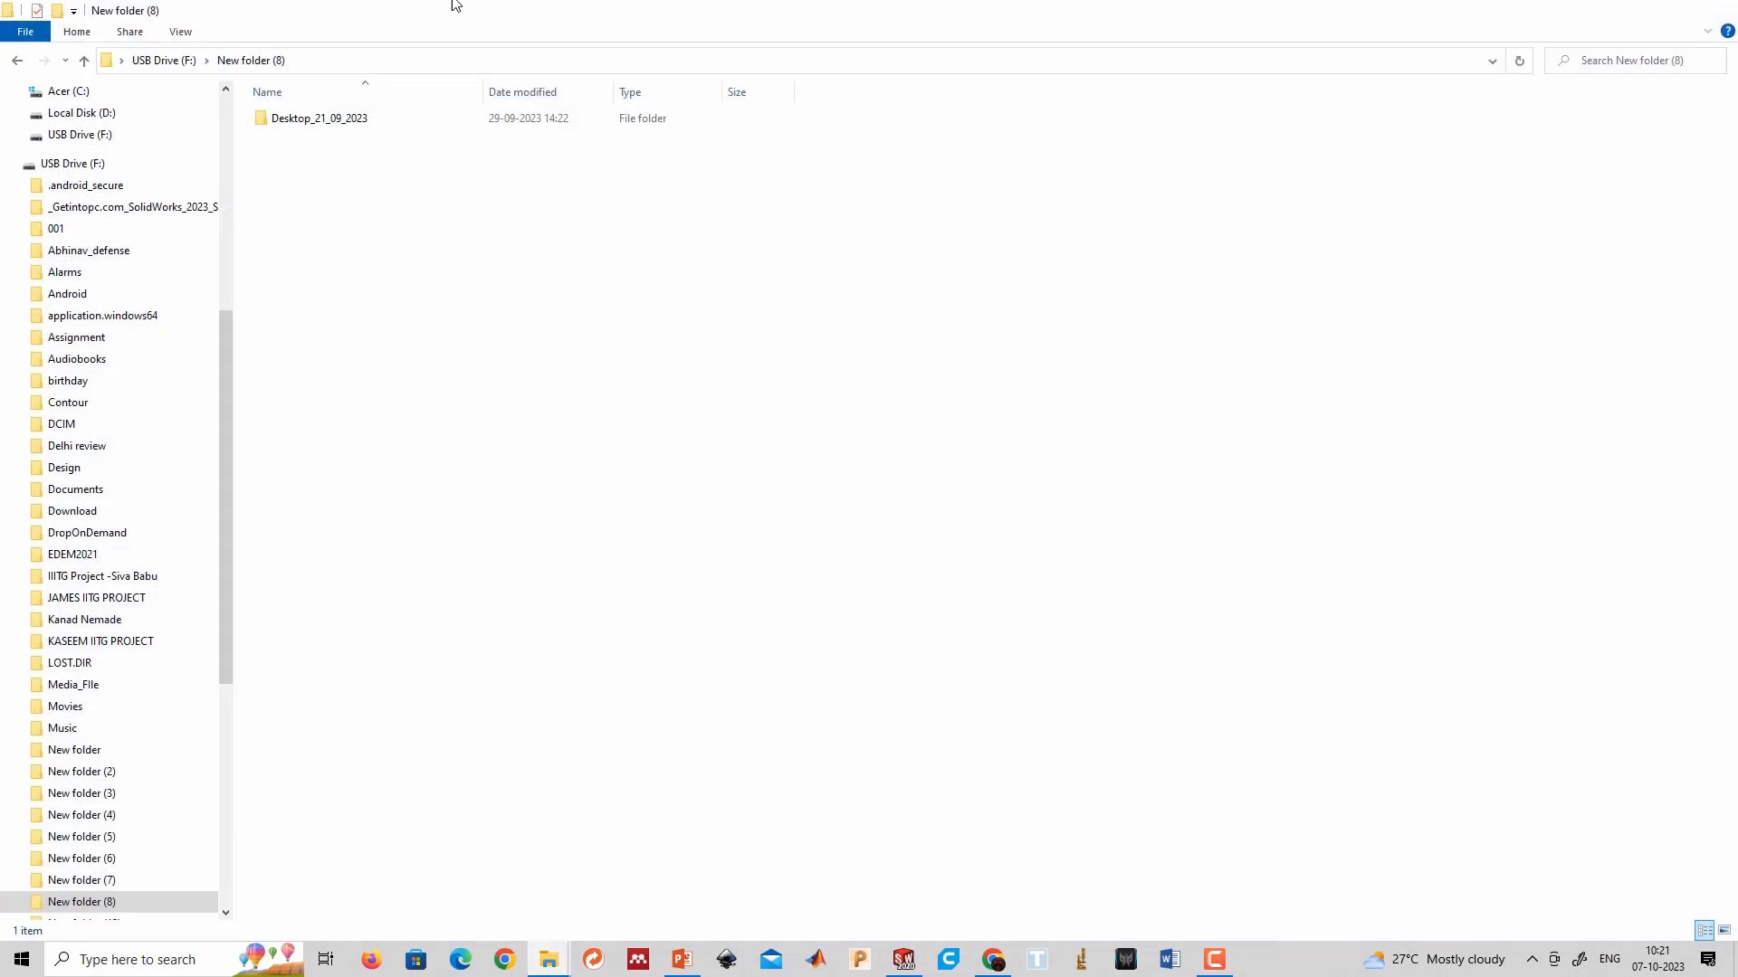
# Switch to the This PC window and open Local Disk (D:).
pyautogui.click(557, 962)
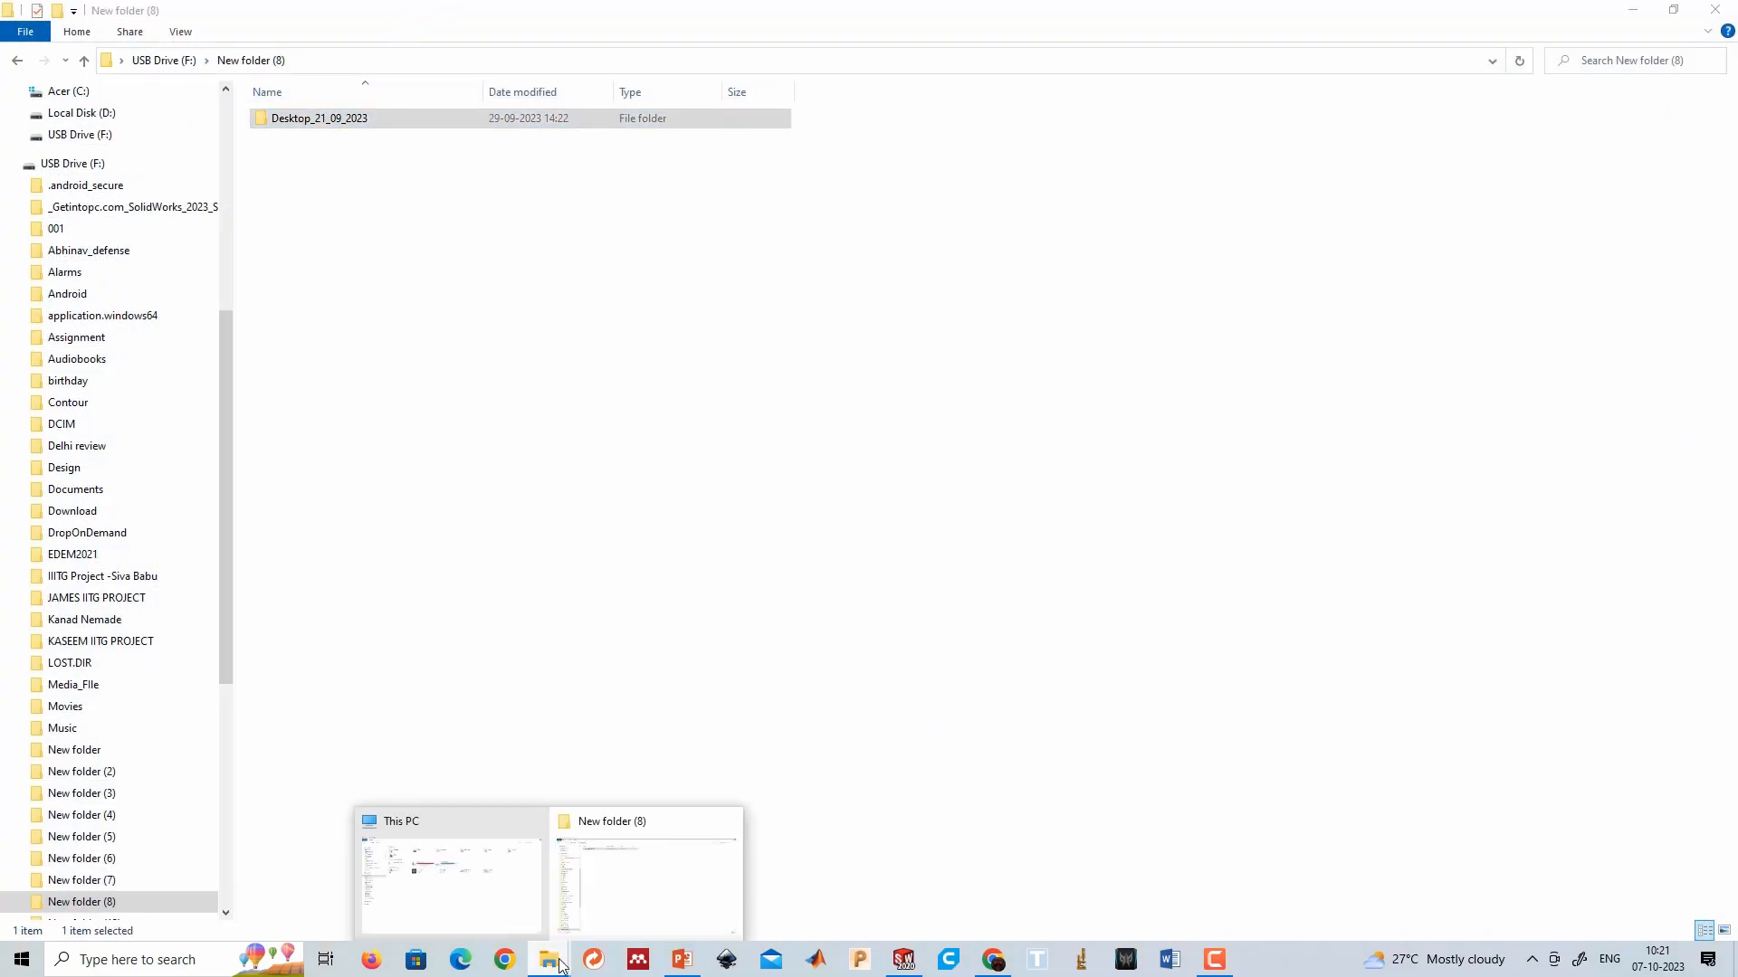
pyautogui.click(529, 914)
pyautogui.doubleClick(863, 250)
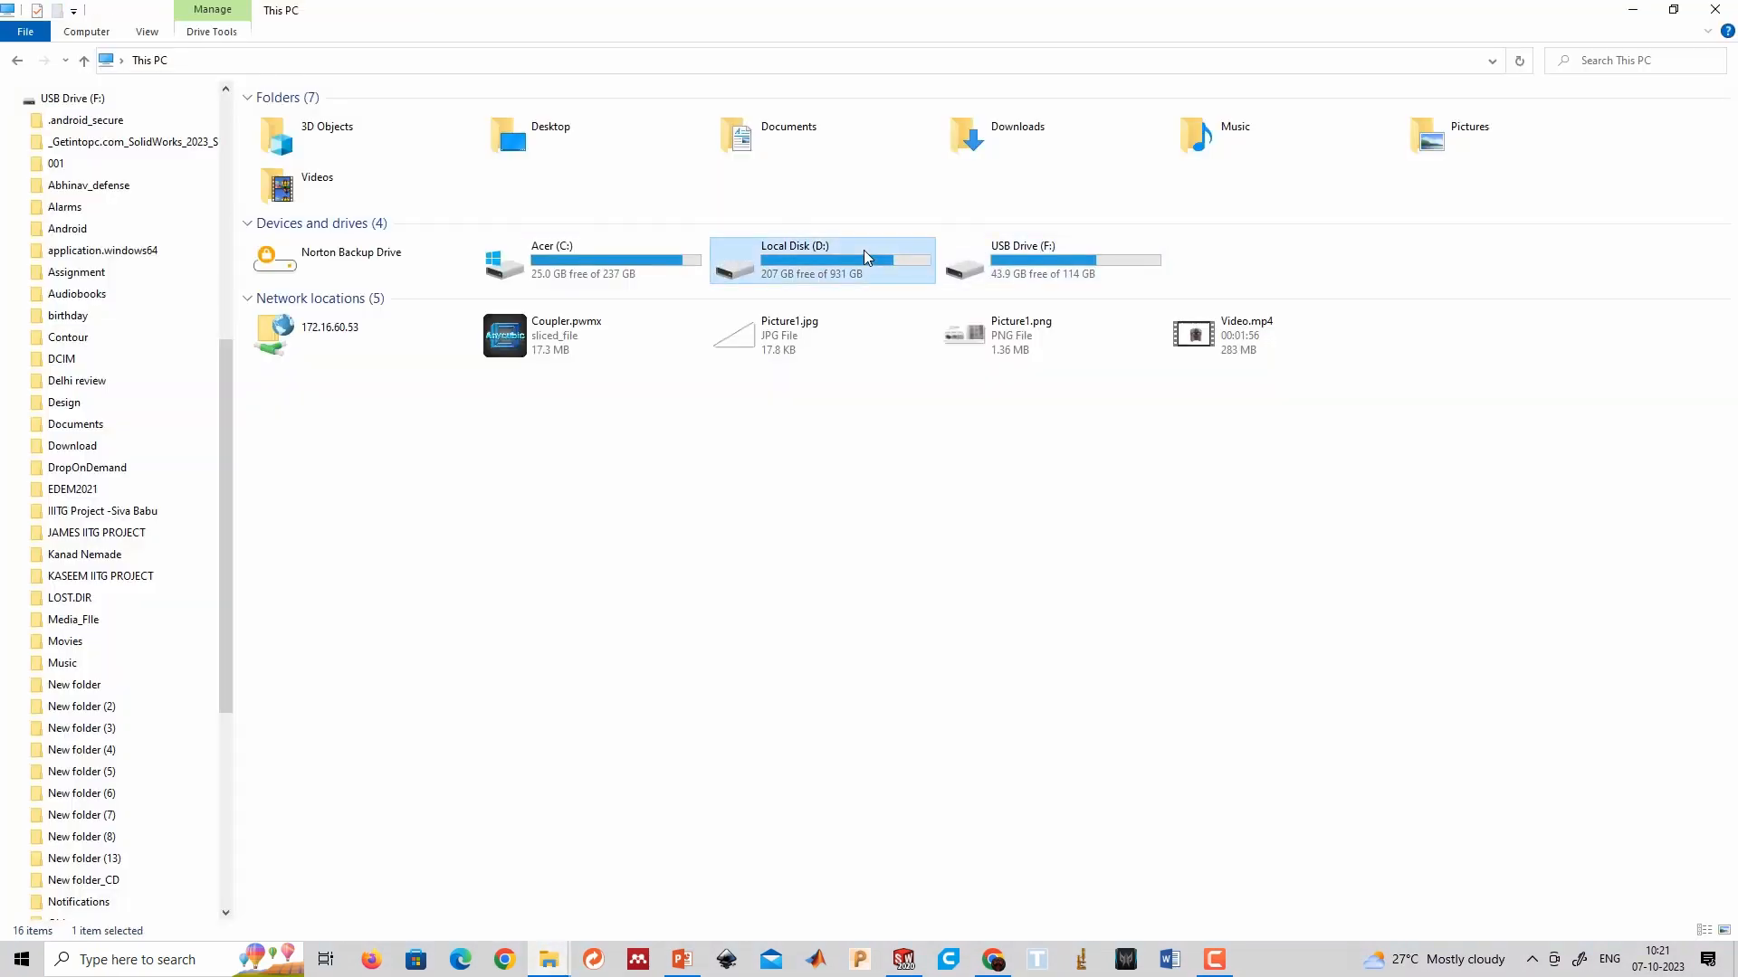
pyautogui.scroll(-4, 963, 497)
# Find the MicroMechanicsPresentation folder on Local Disk (D:) and open it.
pyautogui.click(966, 513)
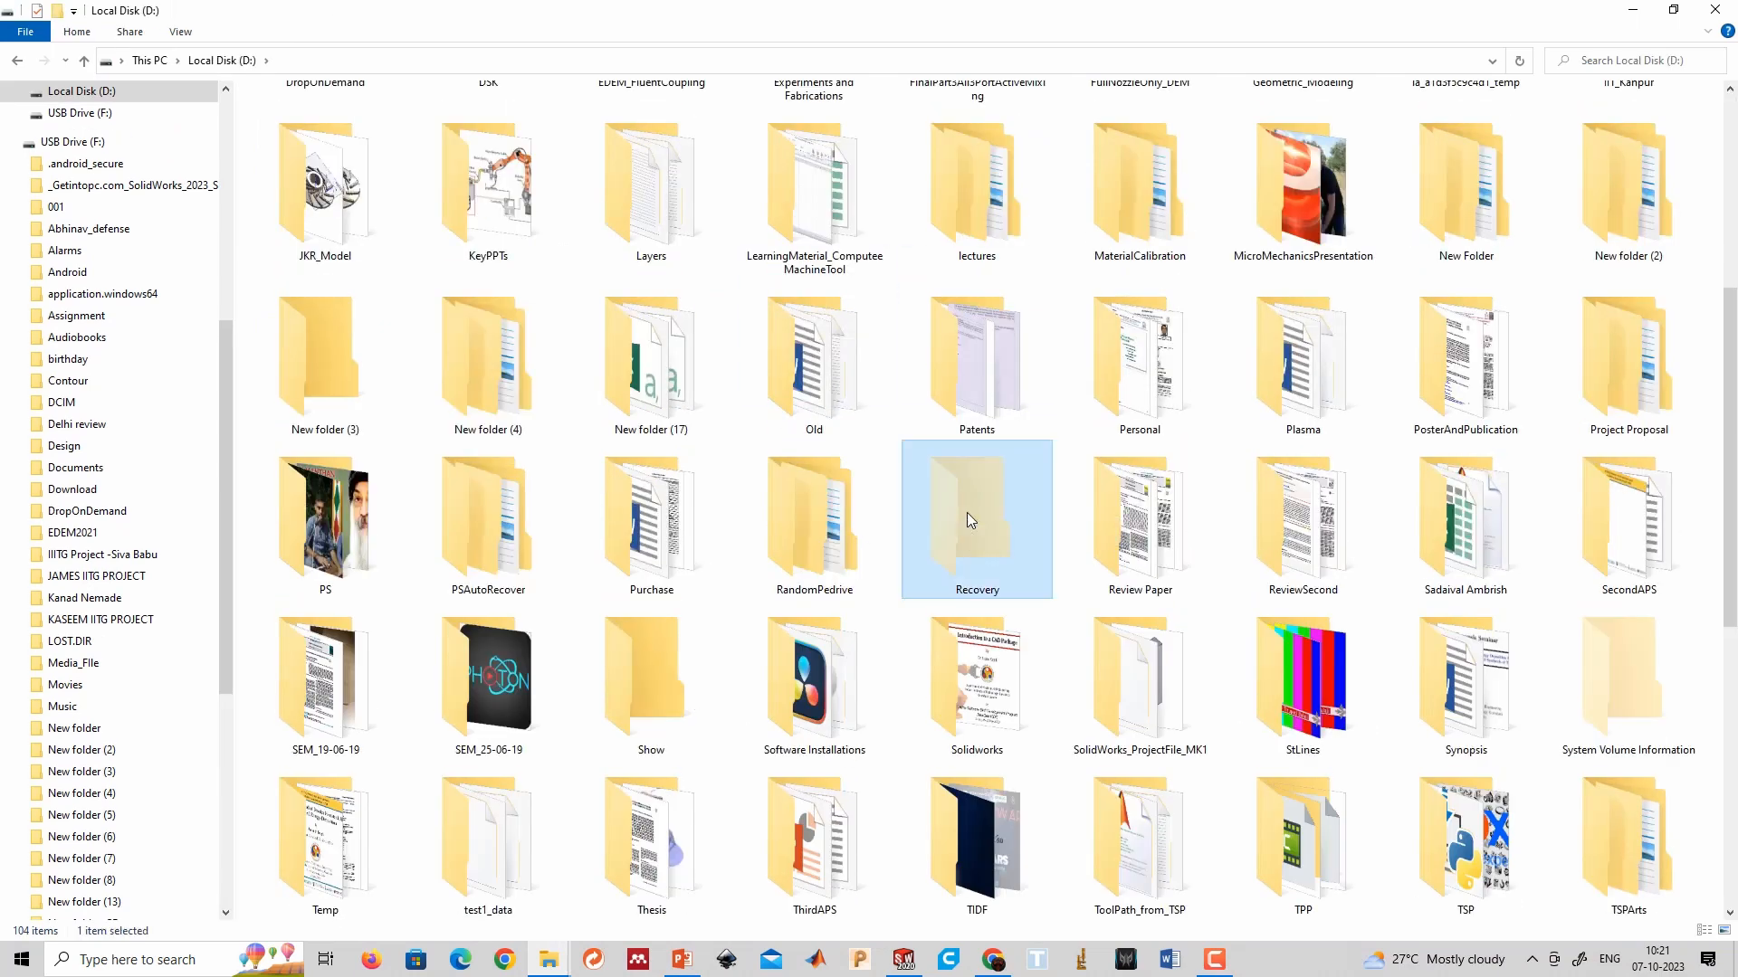
pyautogui.press('m')
pyautogui.press('m')
pyautogui.press('m')
pyautogui.press('m')
pyautogui.press('m')
pyautogui.press('m')
pyautogui.press('m')
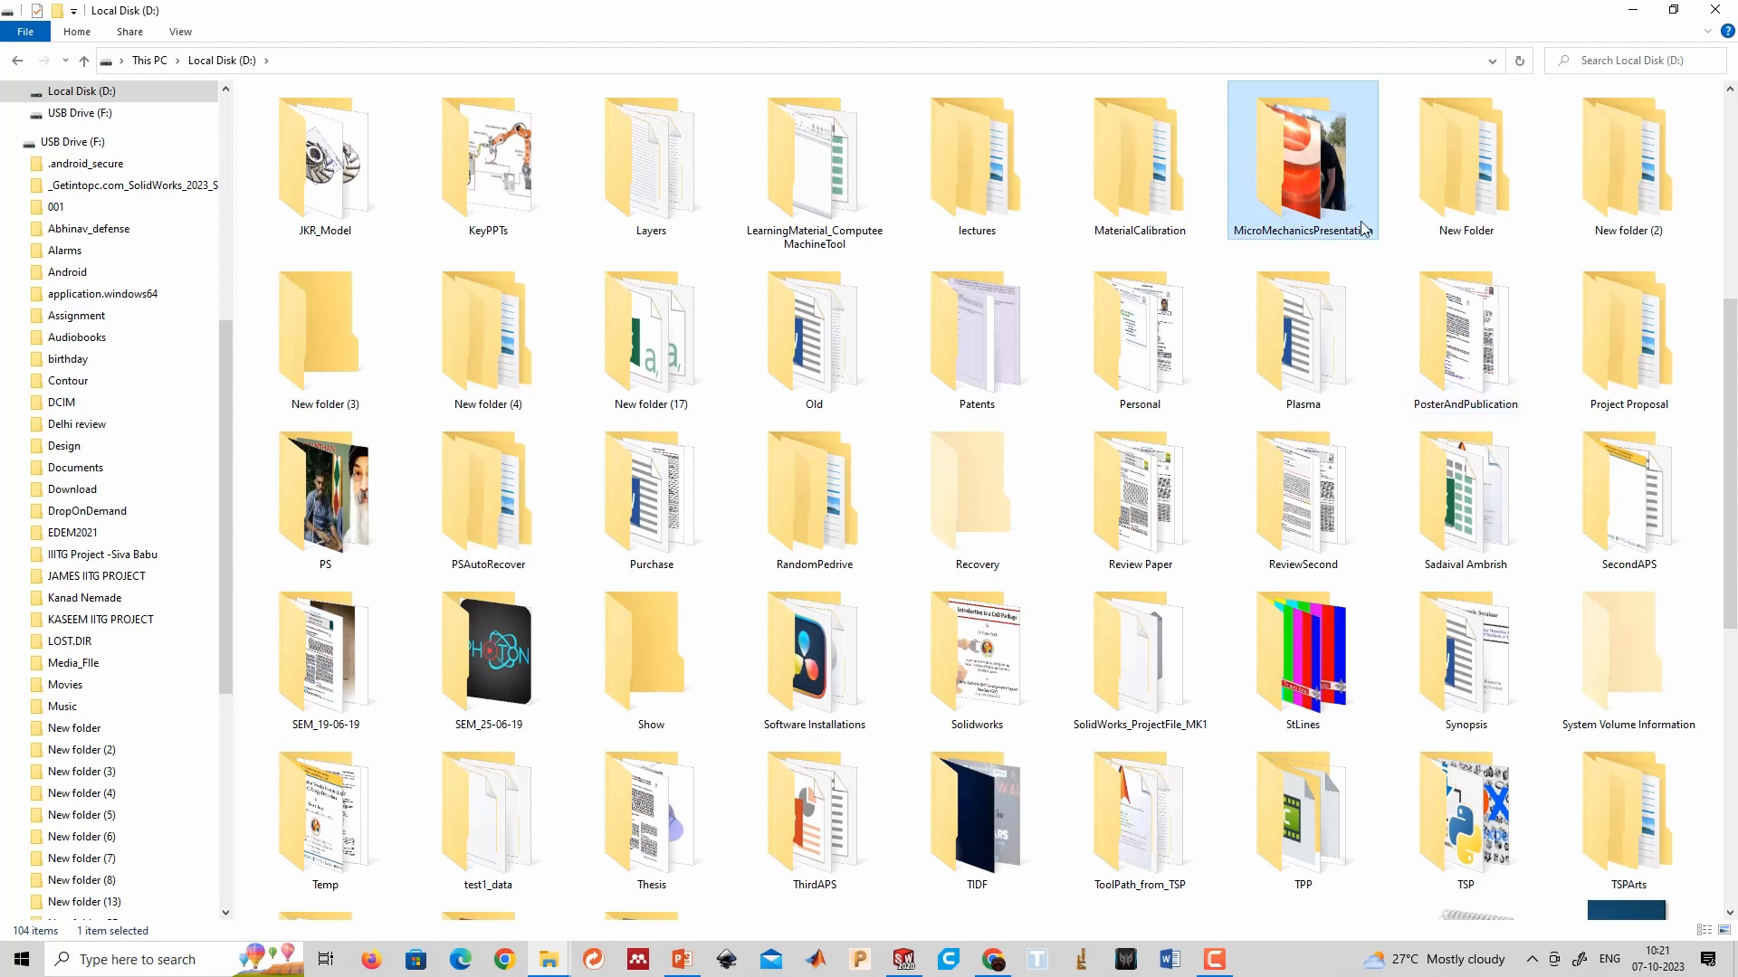
pyautogui.doubleClick(1340, 189)
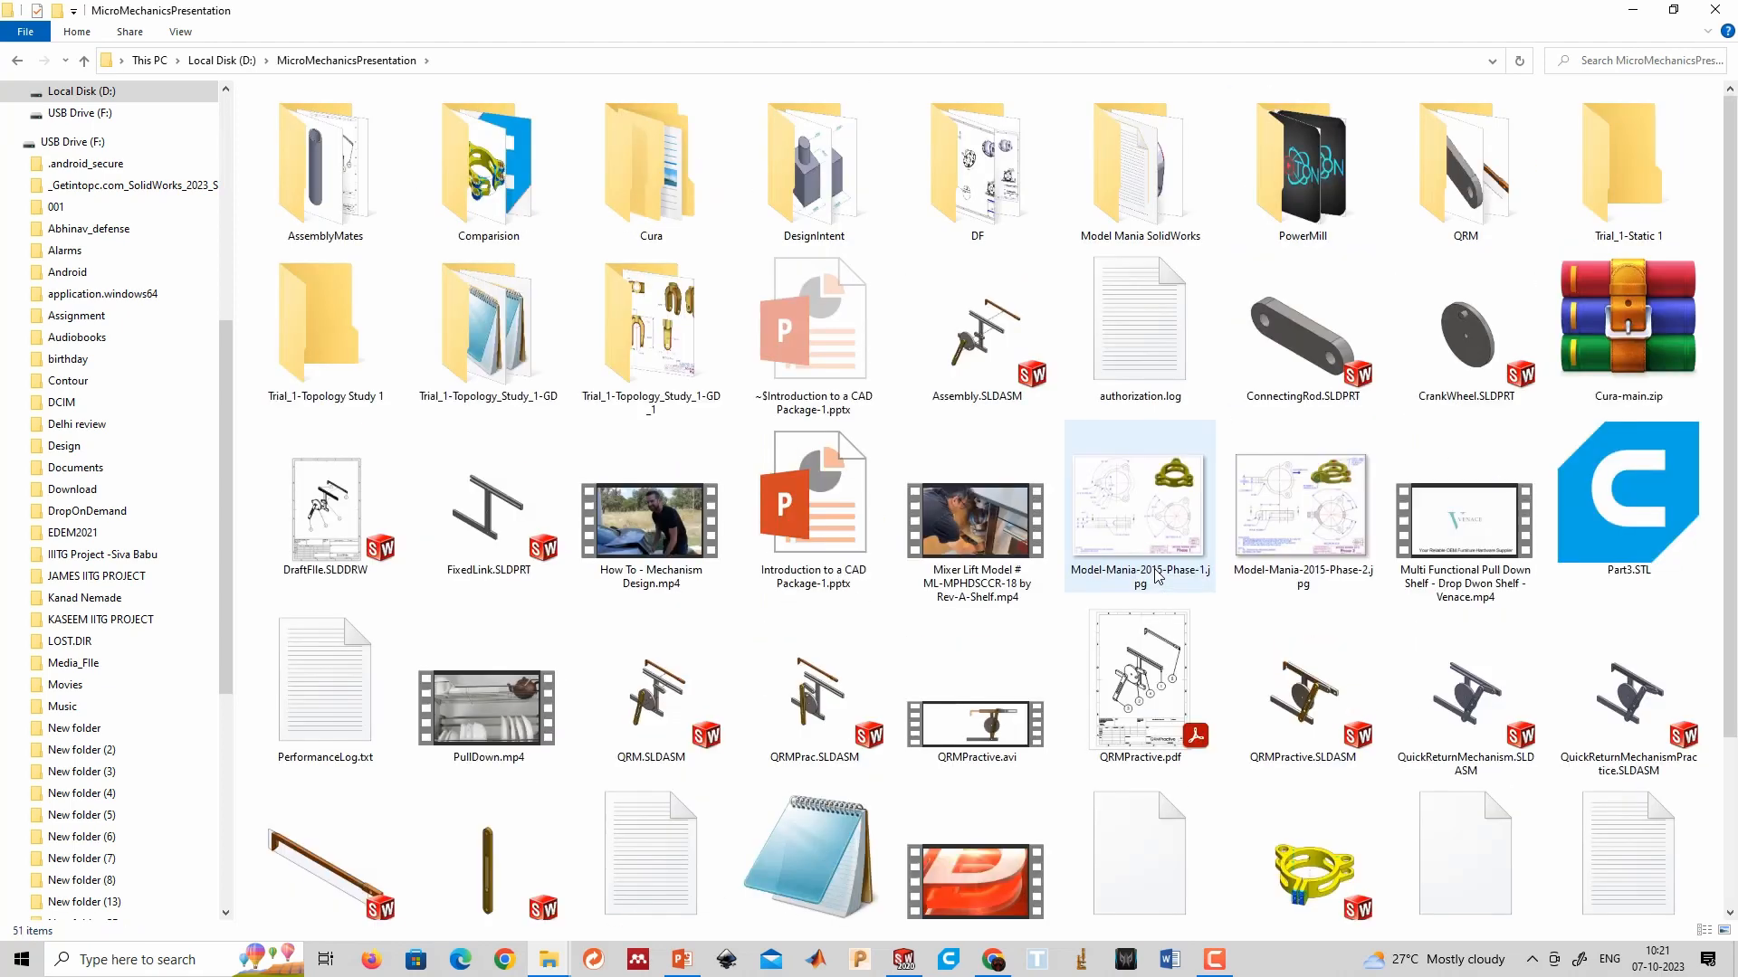
# Look through the folder and open the drawing image Model-Mania-2015-Phase-1.jpg.
pyautogui.scroll(-2, 1159, 576)
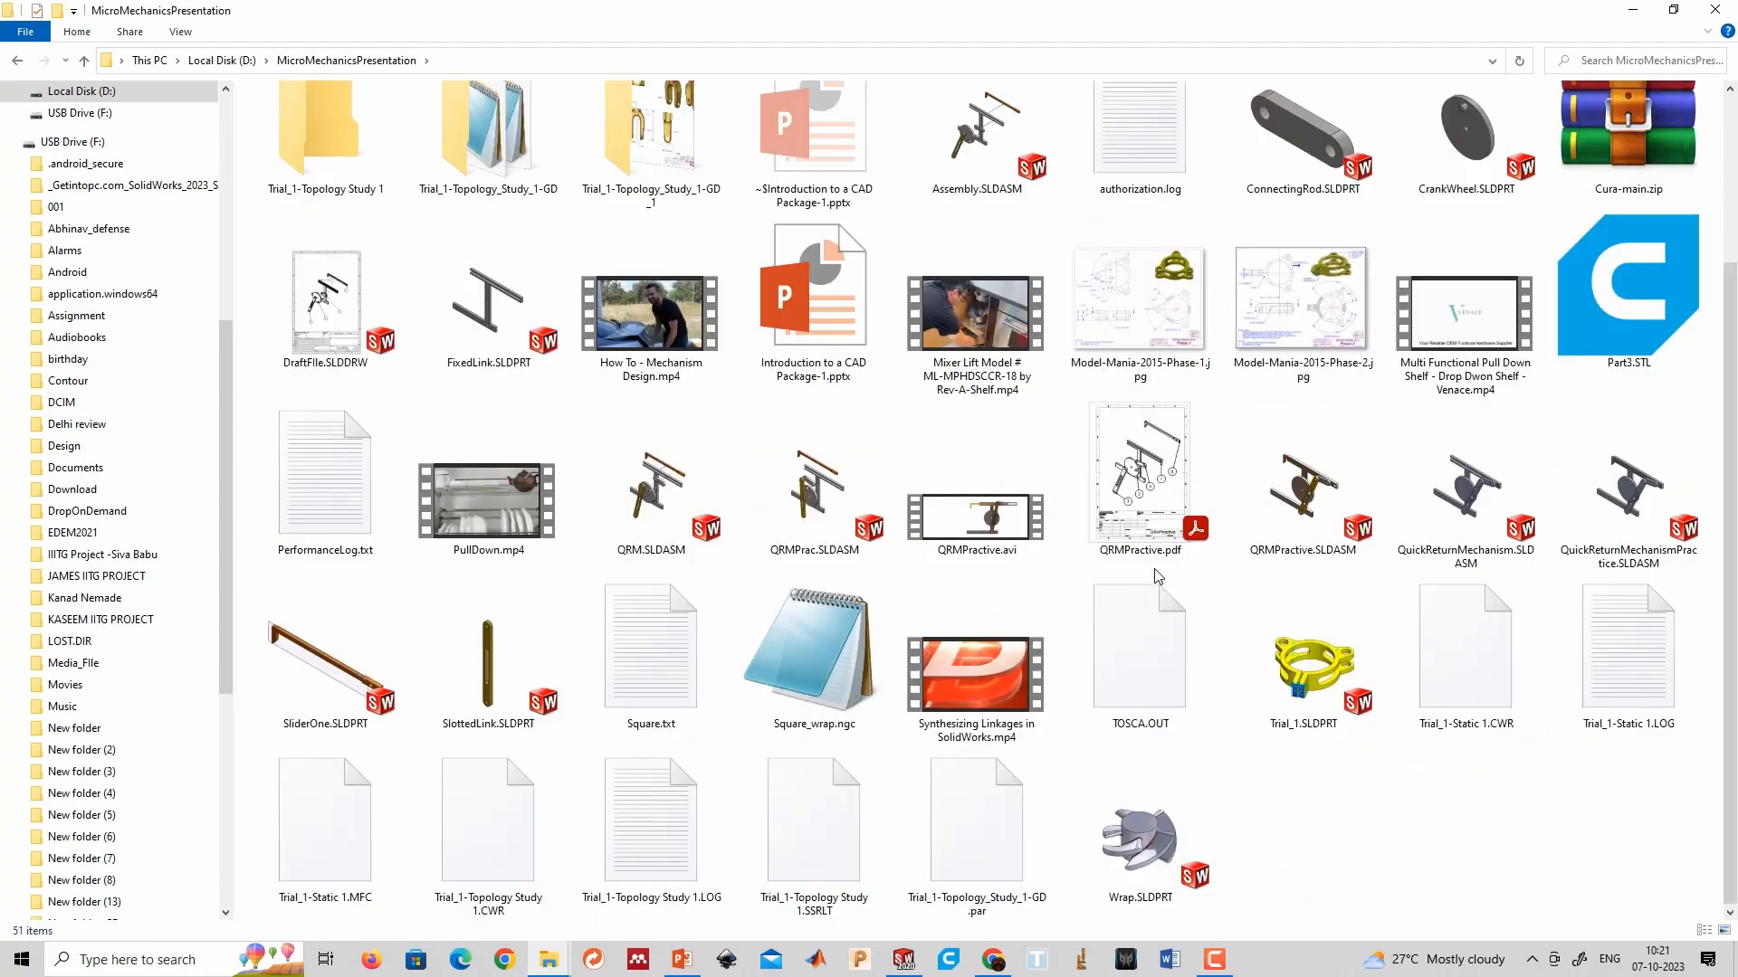
pyautogui.scroll(2, 1158, 576)
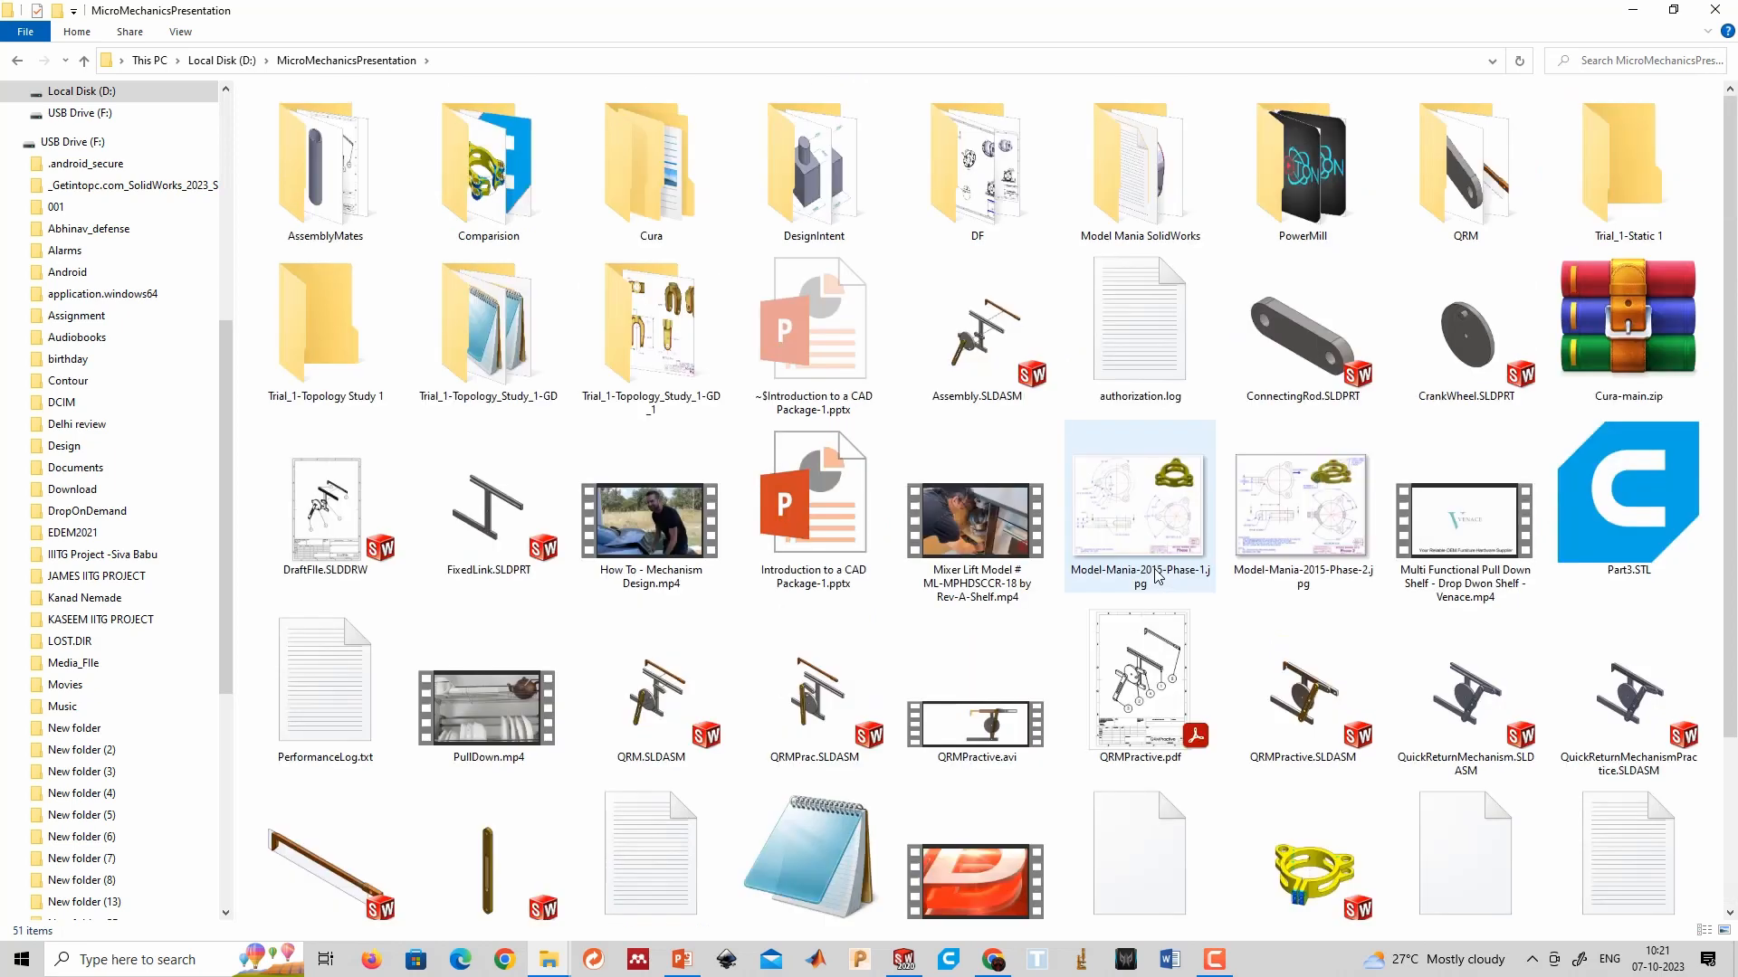
pyautogui.doubleClick(1139, 521)
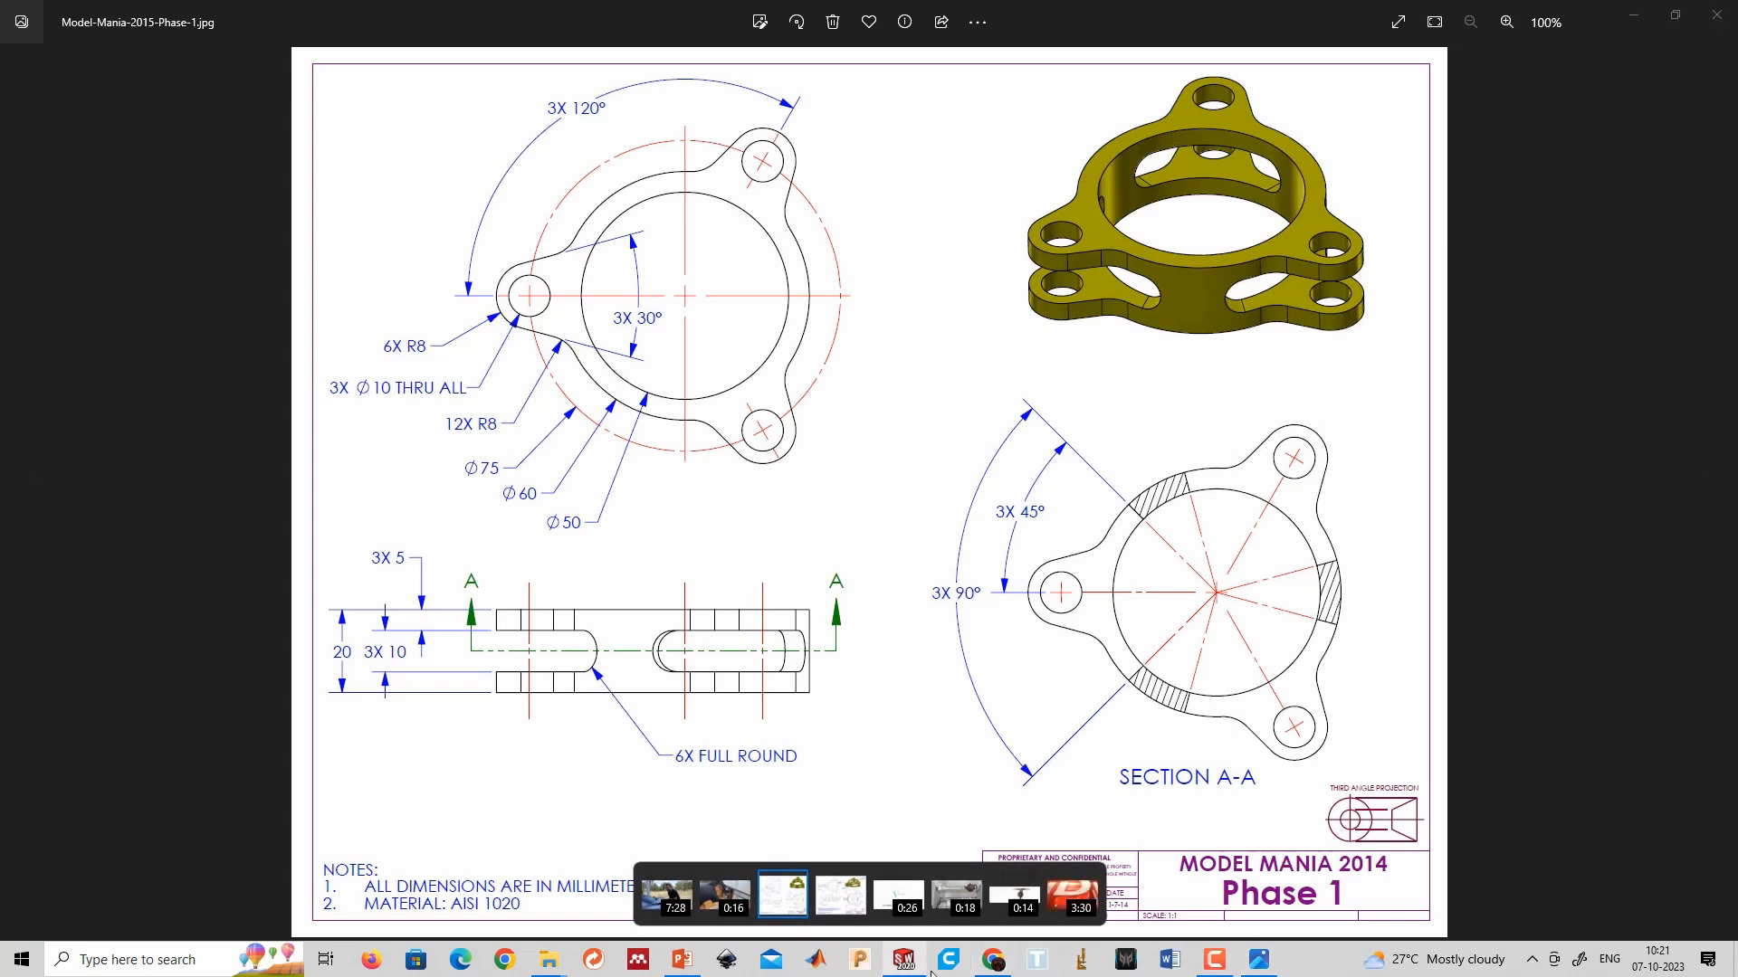
# Switch to SOLIDWORKS and create a new part document.
pyautogui.click(905, 961)
pyautogui.click(912, 971)
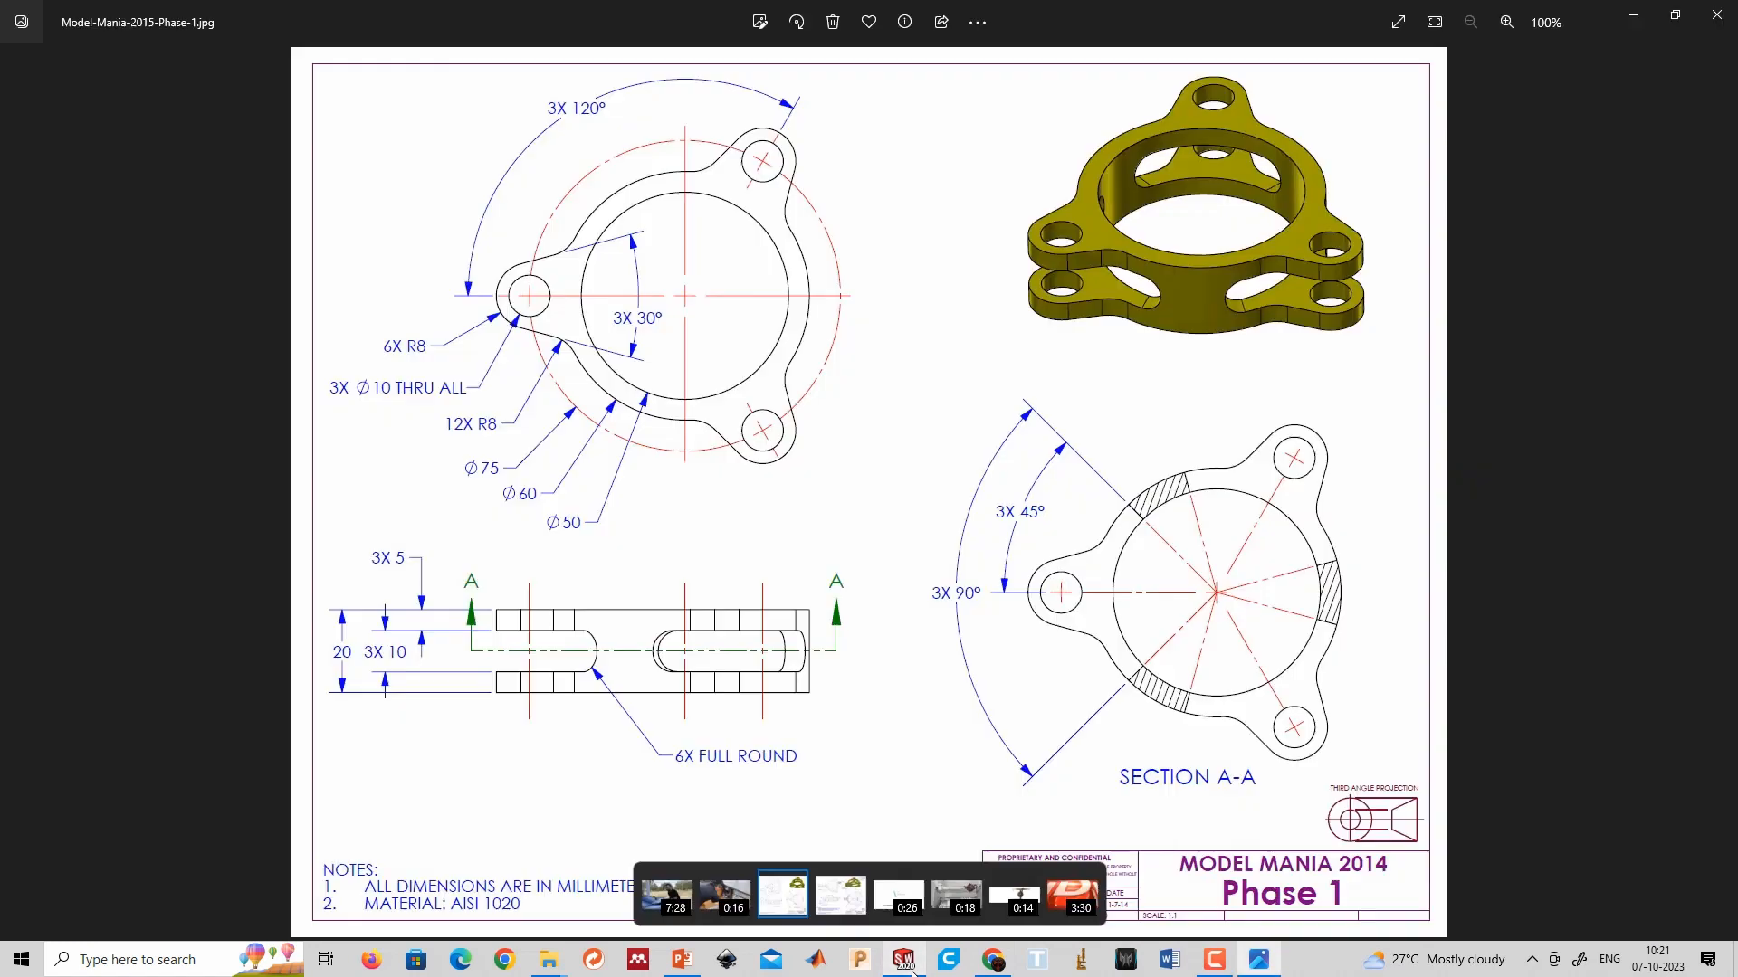
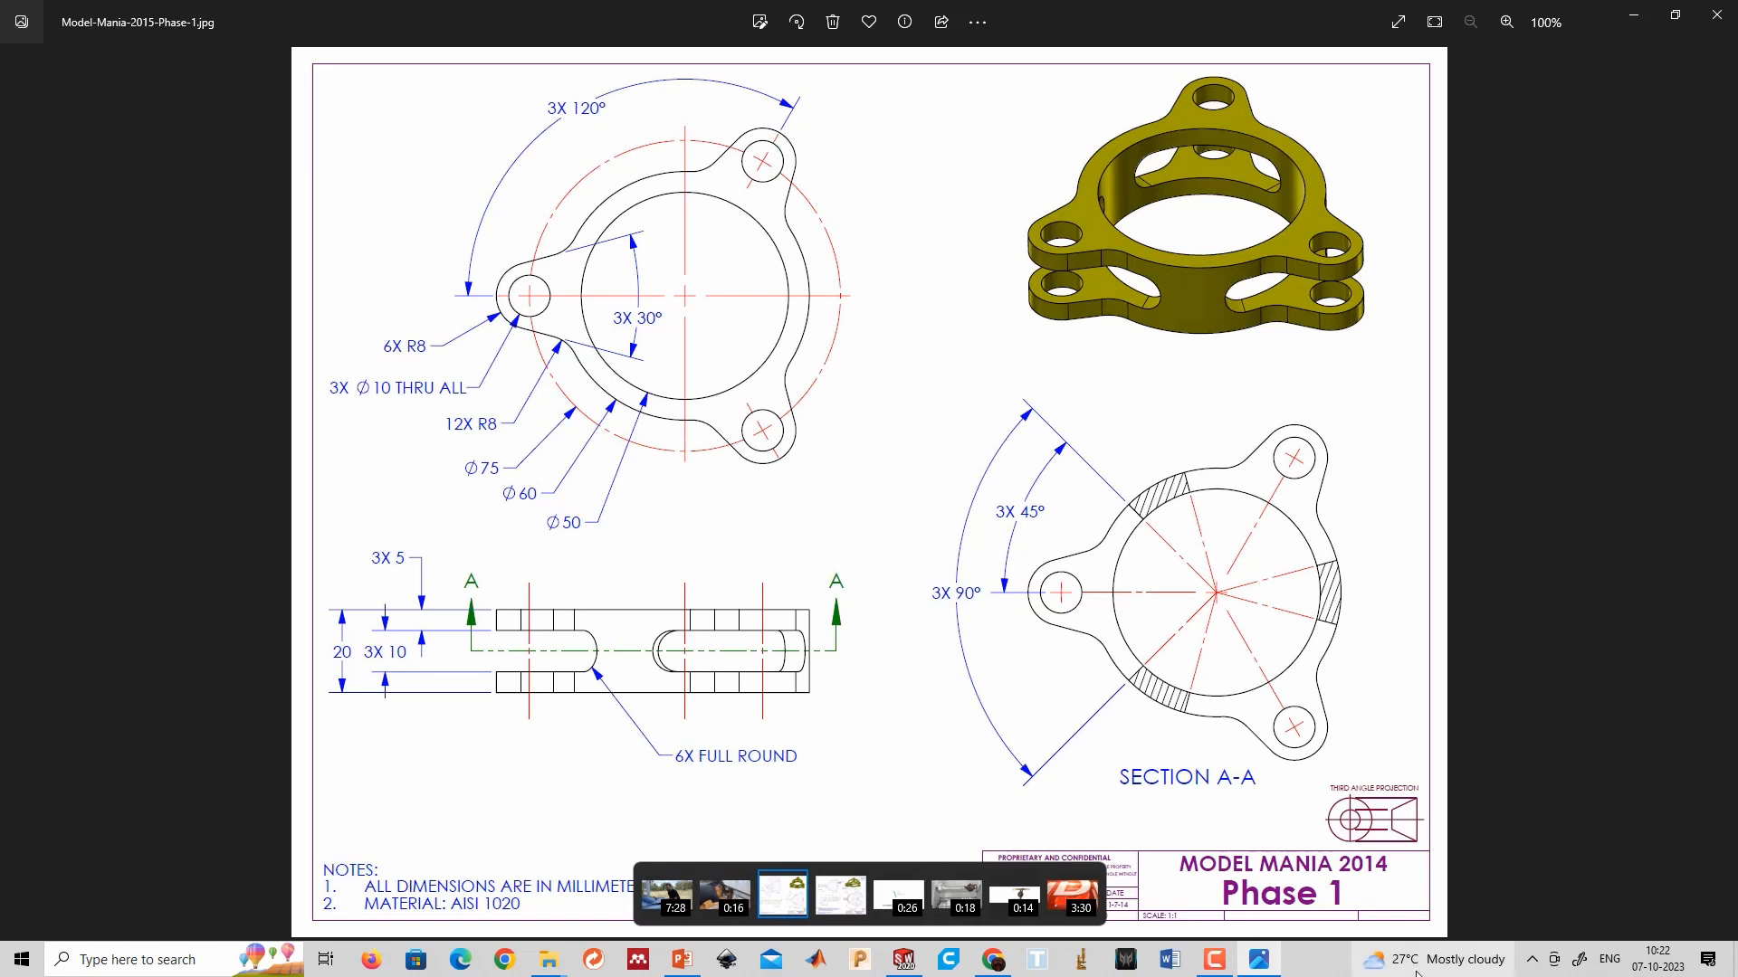
pyautogui.click(916, 966)
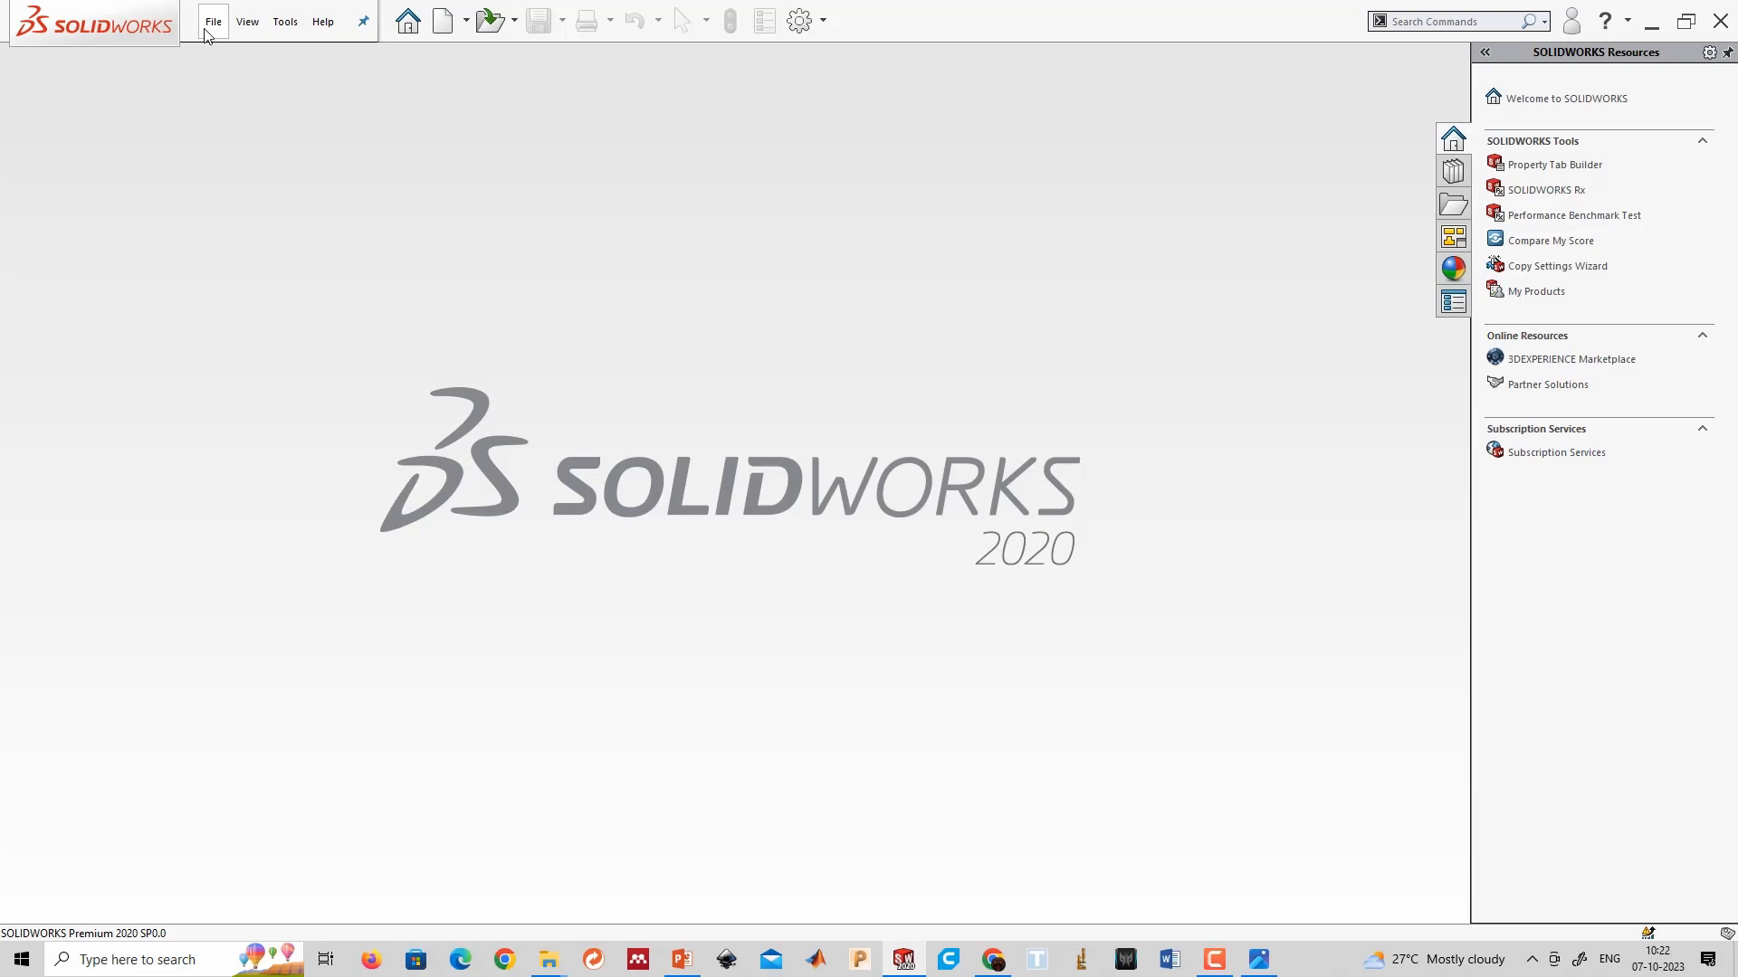
pyautogui.hotkey('alt', 'Tab')
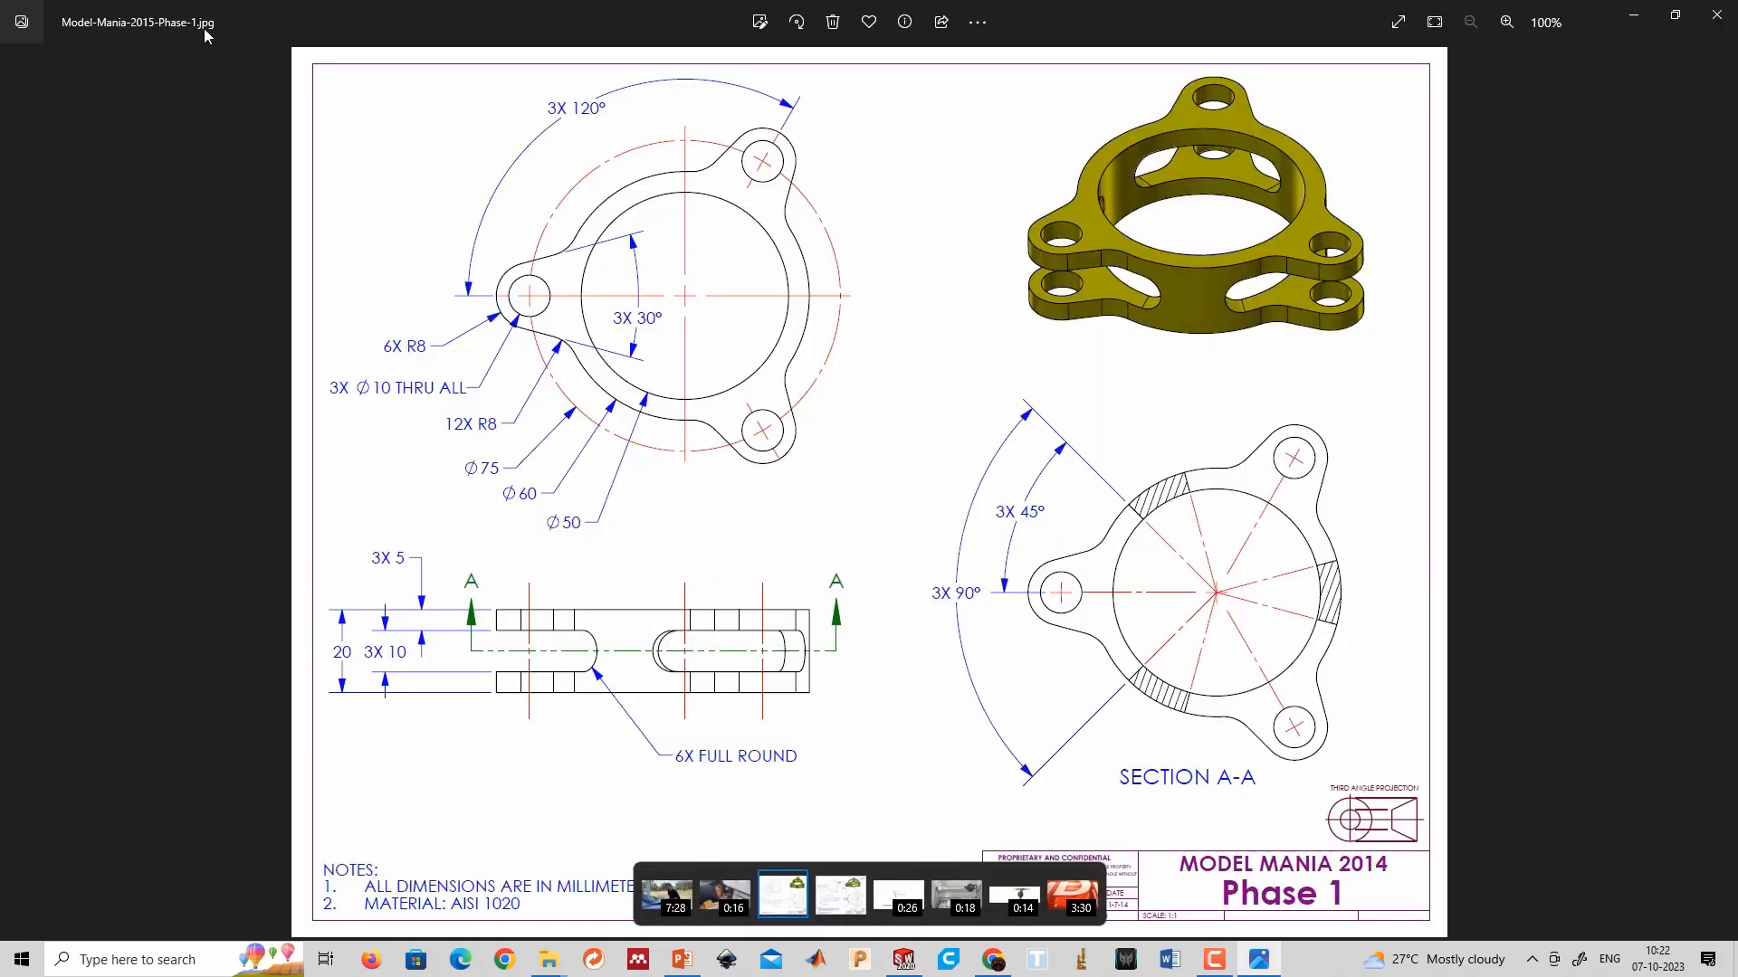
pyautogui.hotkey('alt', 'Tab')
pyautogui.click(215, 23)
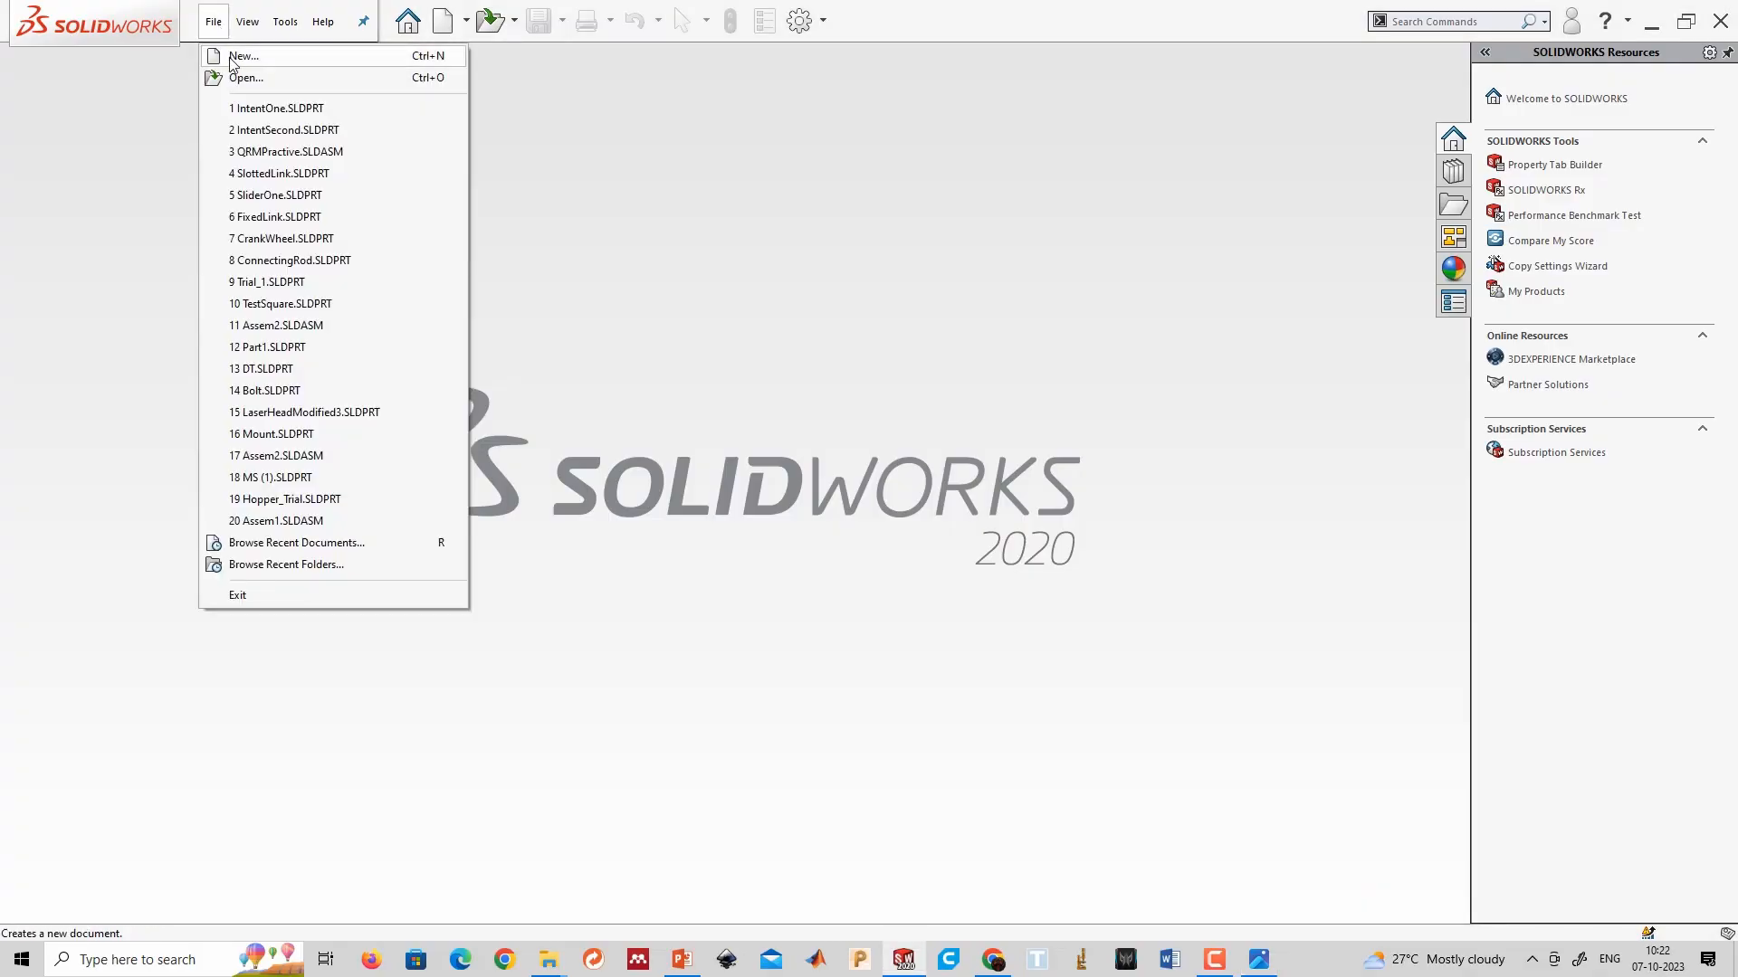
pyautogui.click(240, 50)
pyautogui.doubleClick(577, 280)
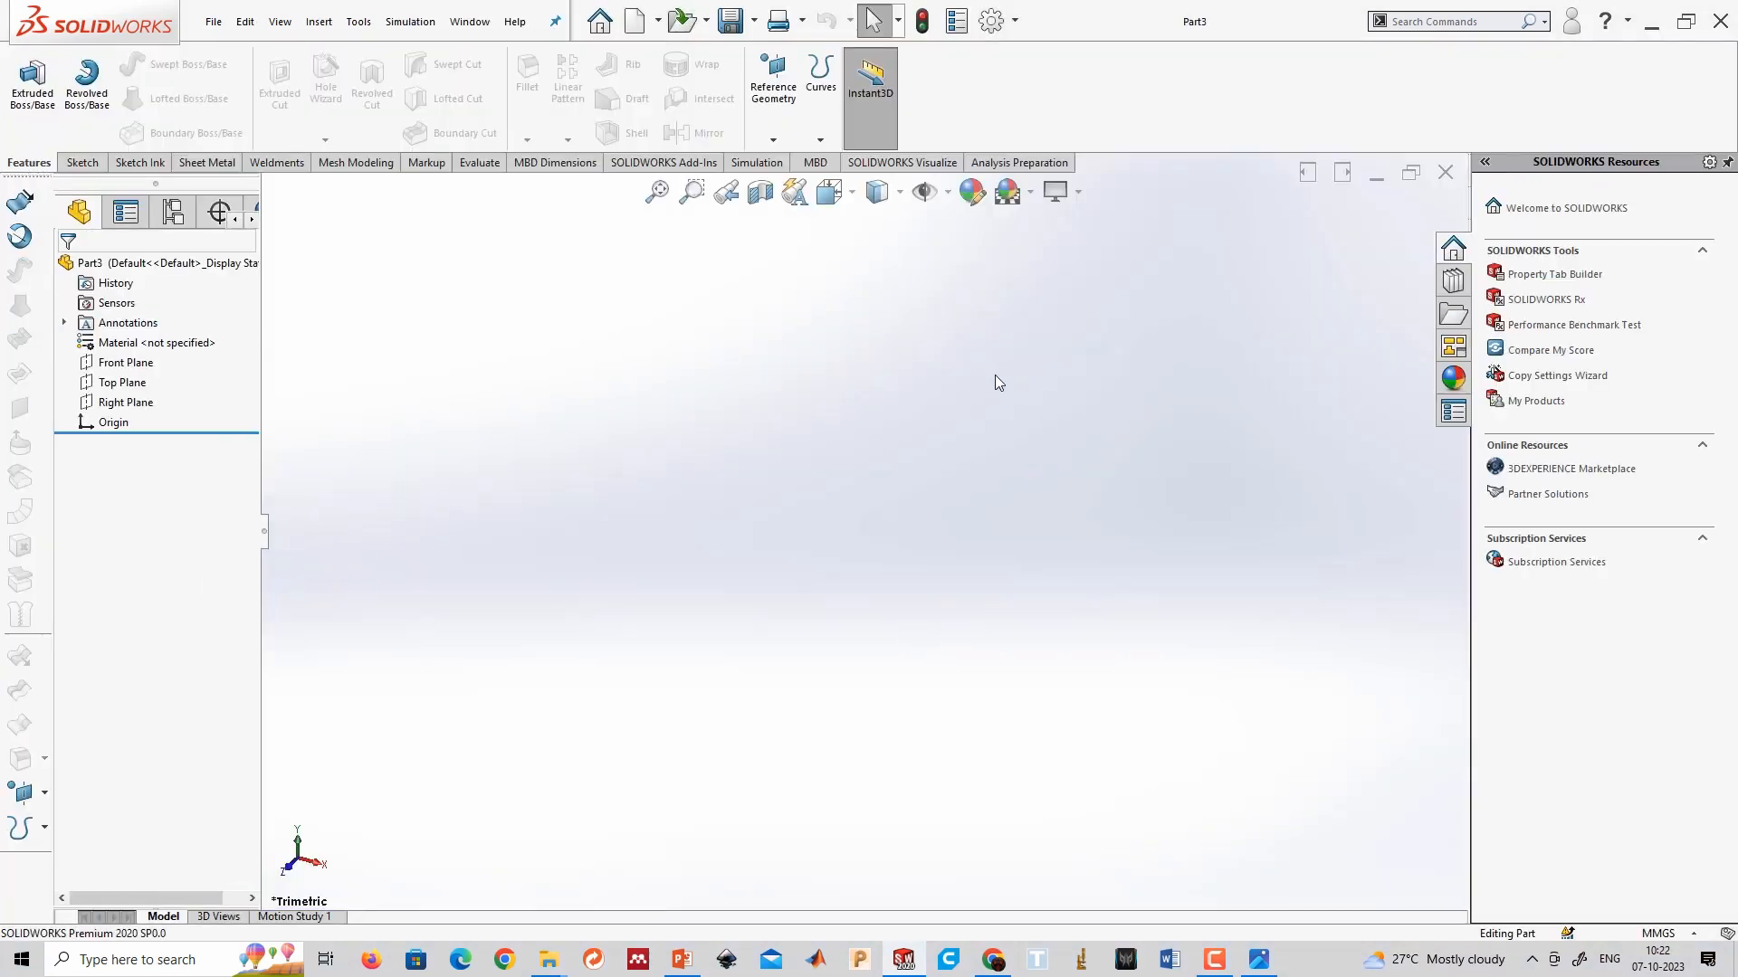
# Start a sketch on the Top Plane and check the circle diameters in the Model Mania drawing.
pyautogui.click(122, 382)
pyautogui.click(81, 163)
pyautogui.click(26, 77)
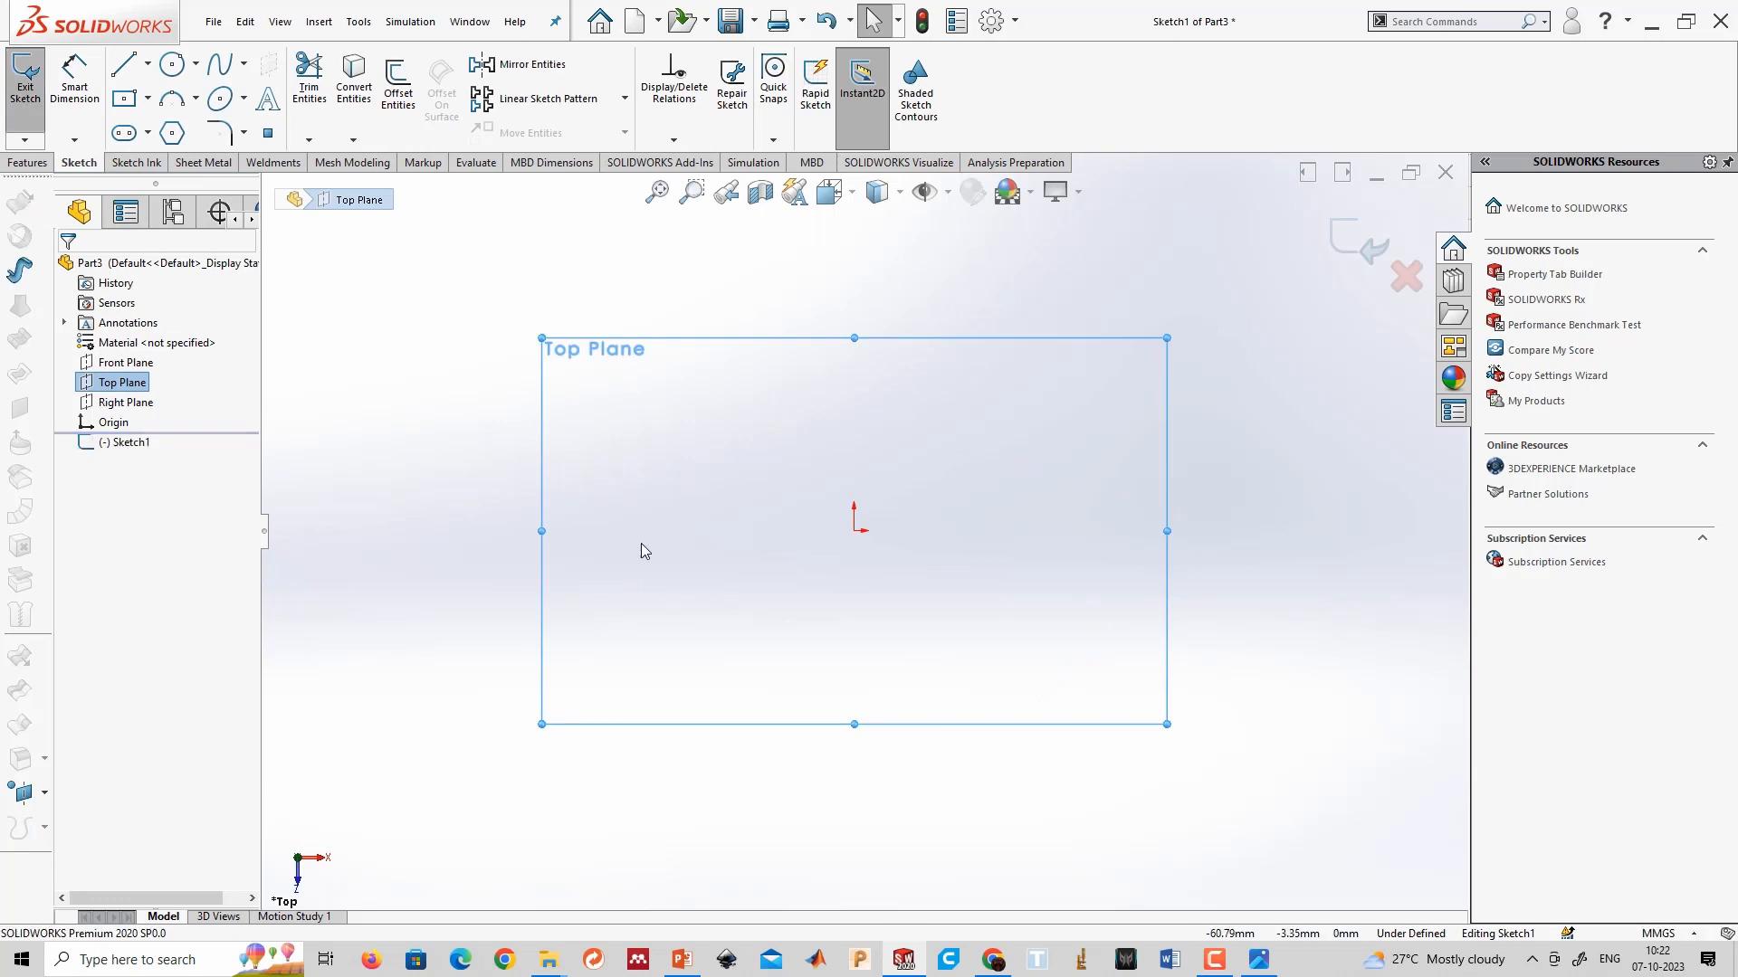
pyautogui.hotkey('alt', 'Tab')
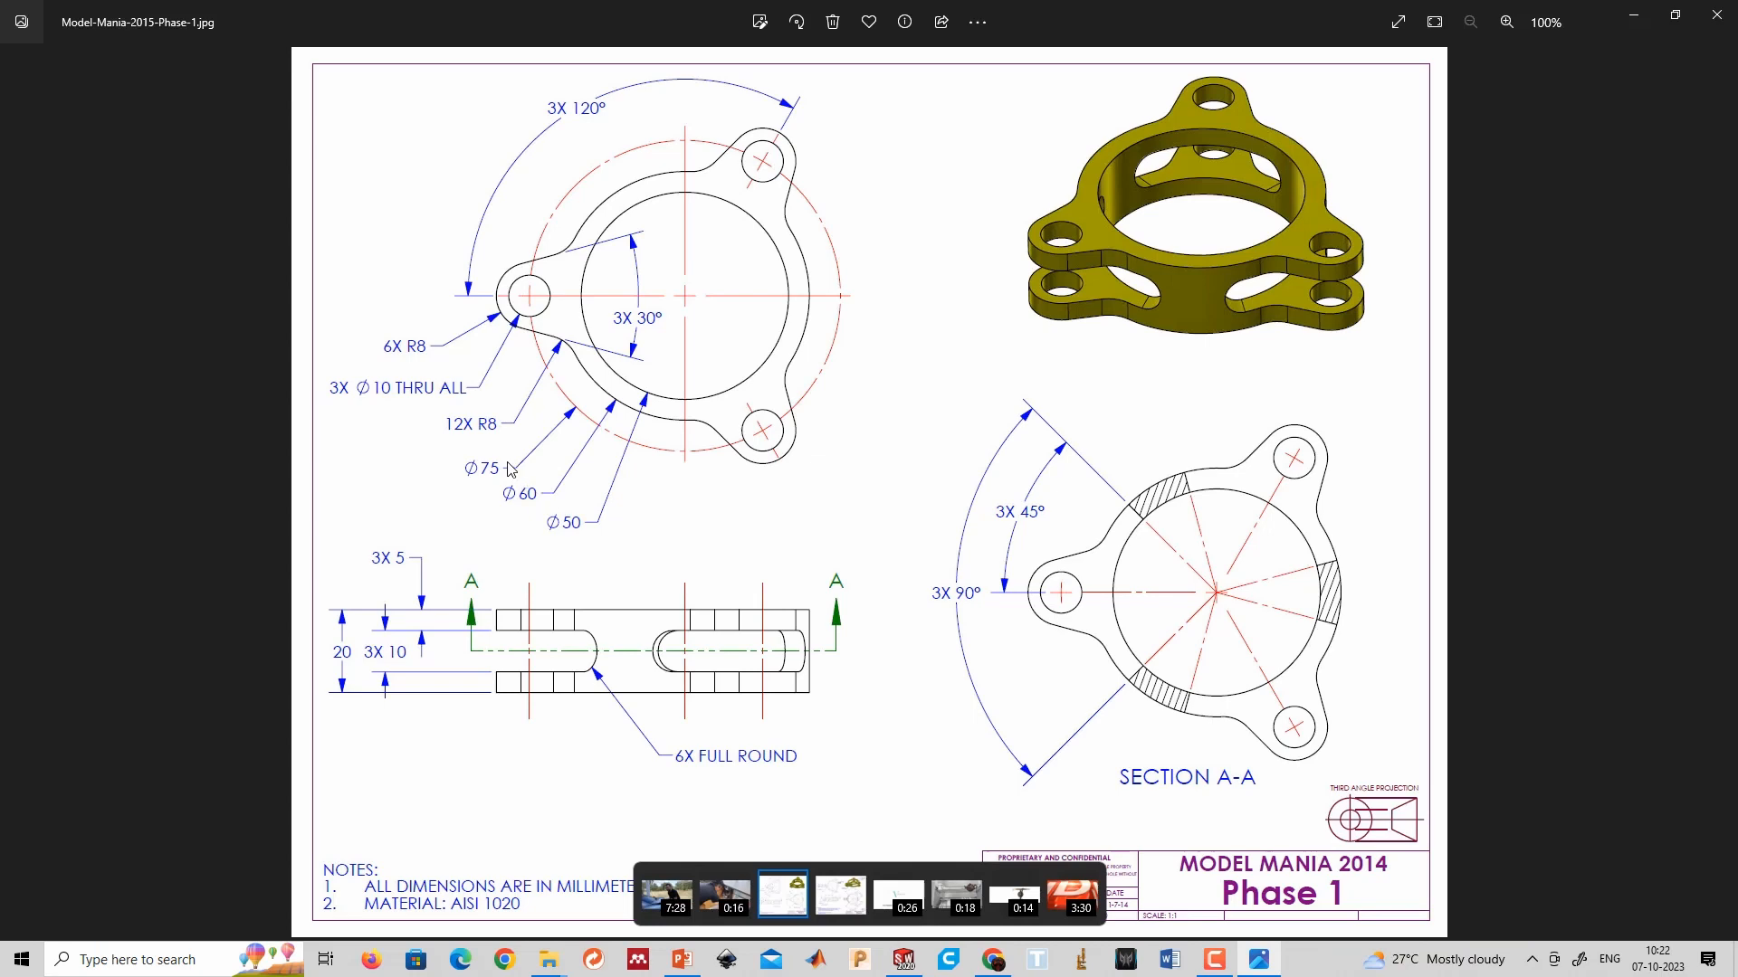
pyautogui.hotkey('alt', 'Tab')
# Sketch a circle centred on the origin and dimension its diameter to 50 mm.
pyautogui.click(170, 70)
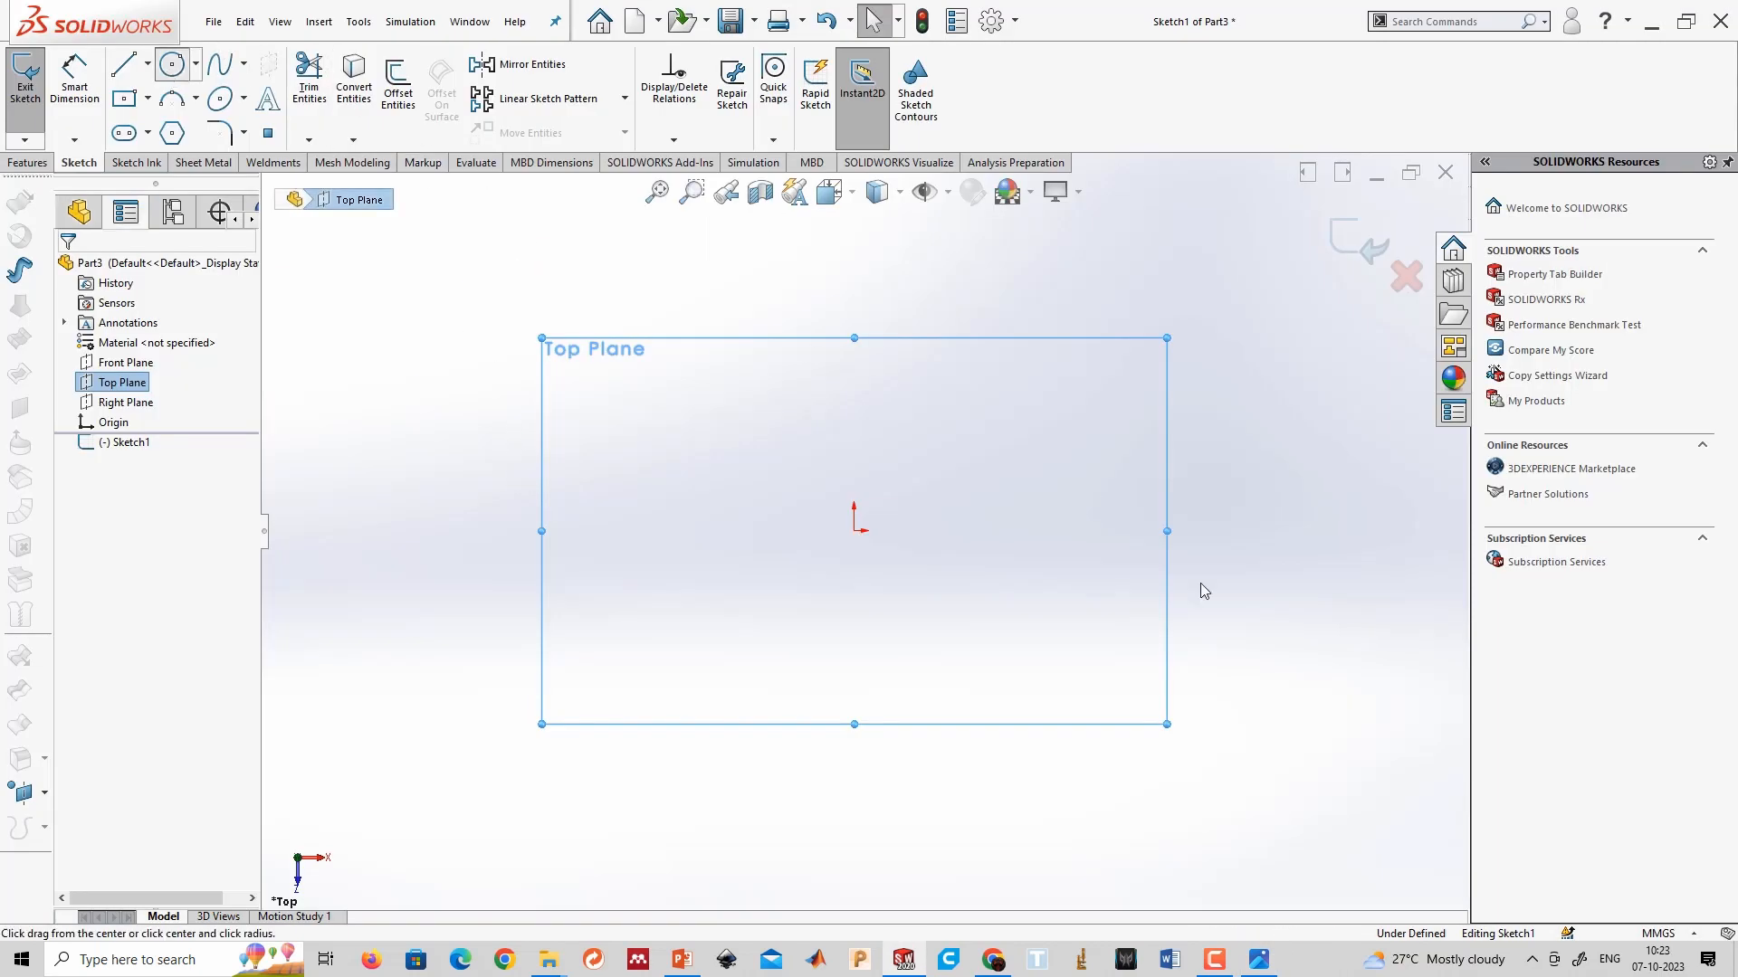
pyautogui.moveTo(853, 530); pyautogui.dragTo(964, 611)
pyautogui.moveTo(1165, 748); pyautogui.dragTo(1136, 634, button='right')
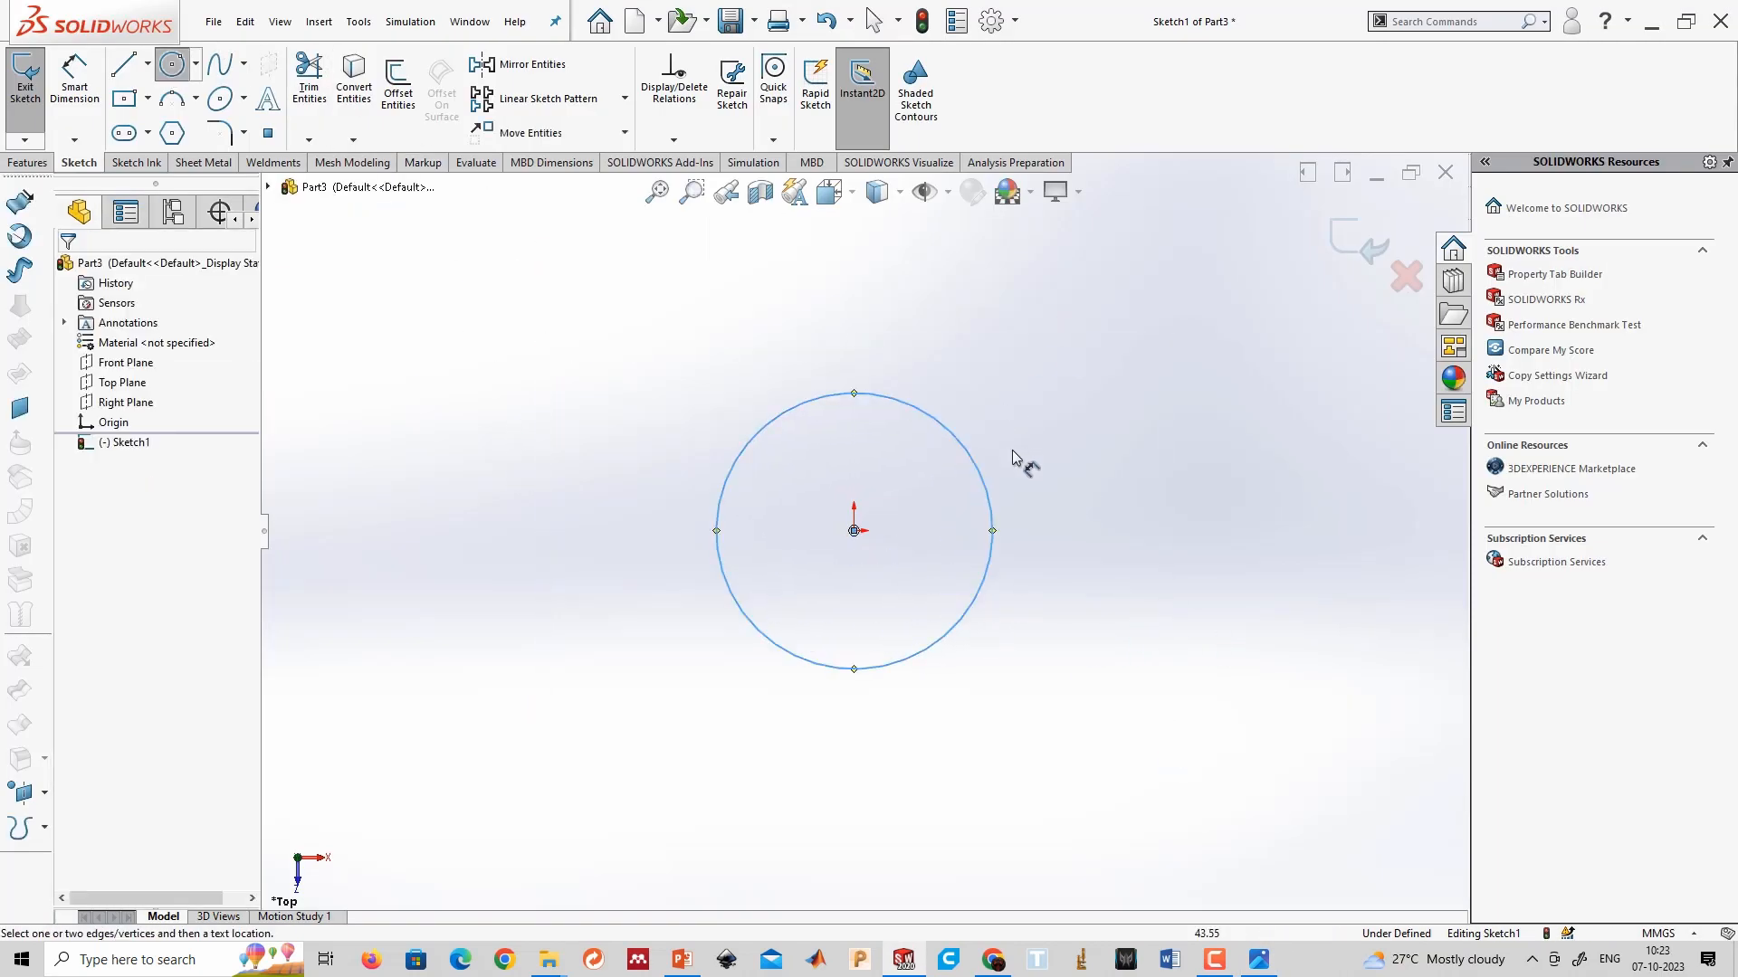
pyautogui.click(992, 523)
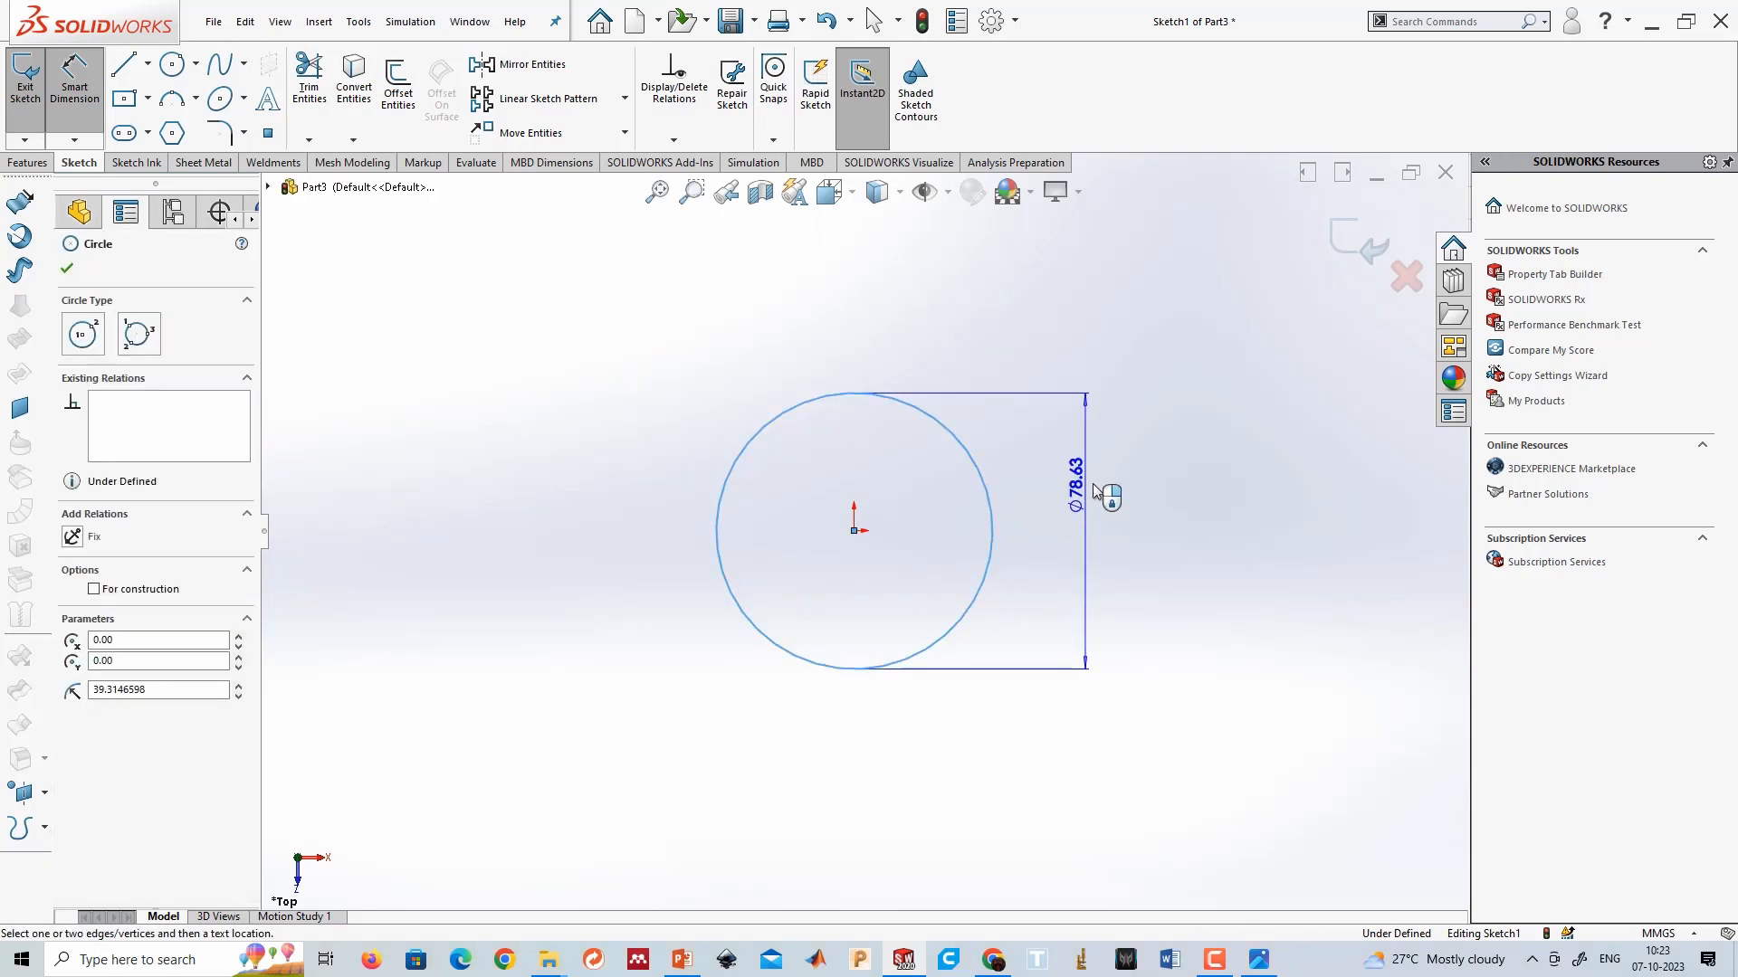
pyautogui.click(1094, 481)
pyautogui.write('50')
pyautogui.press('Return')
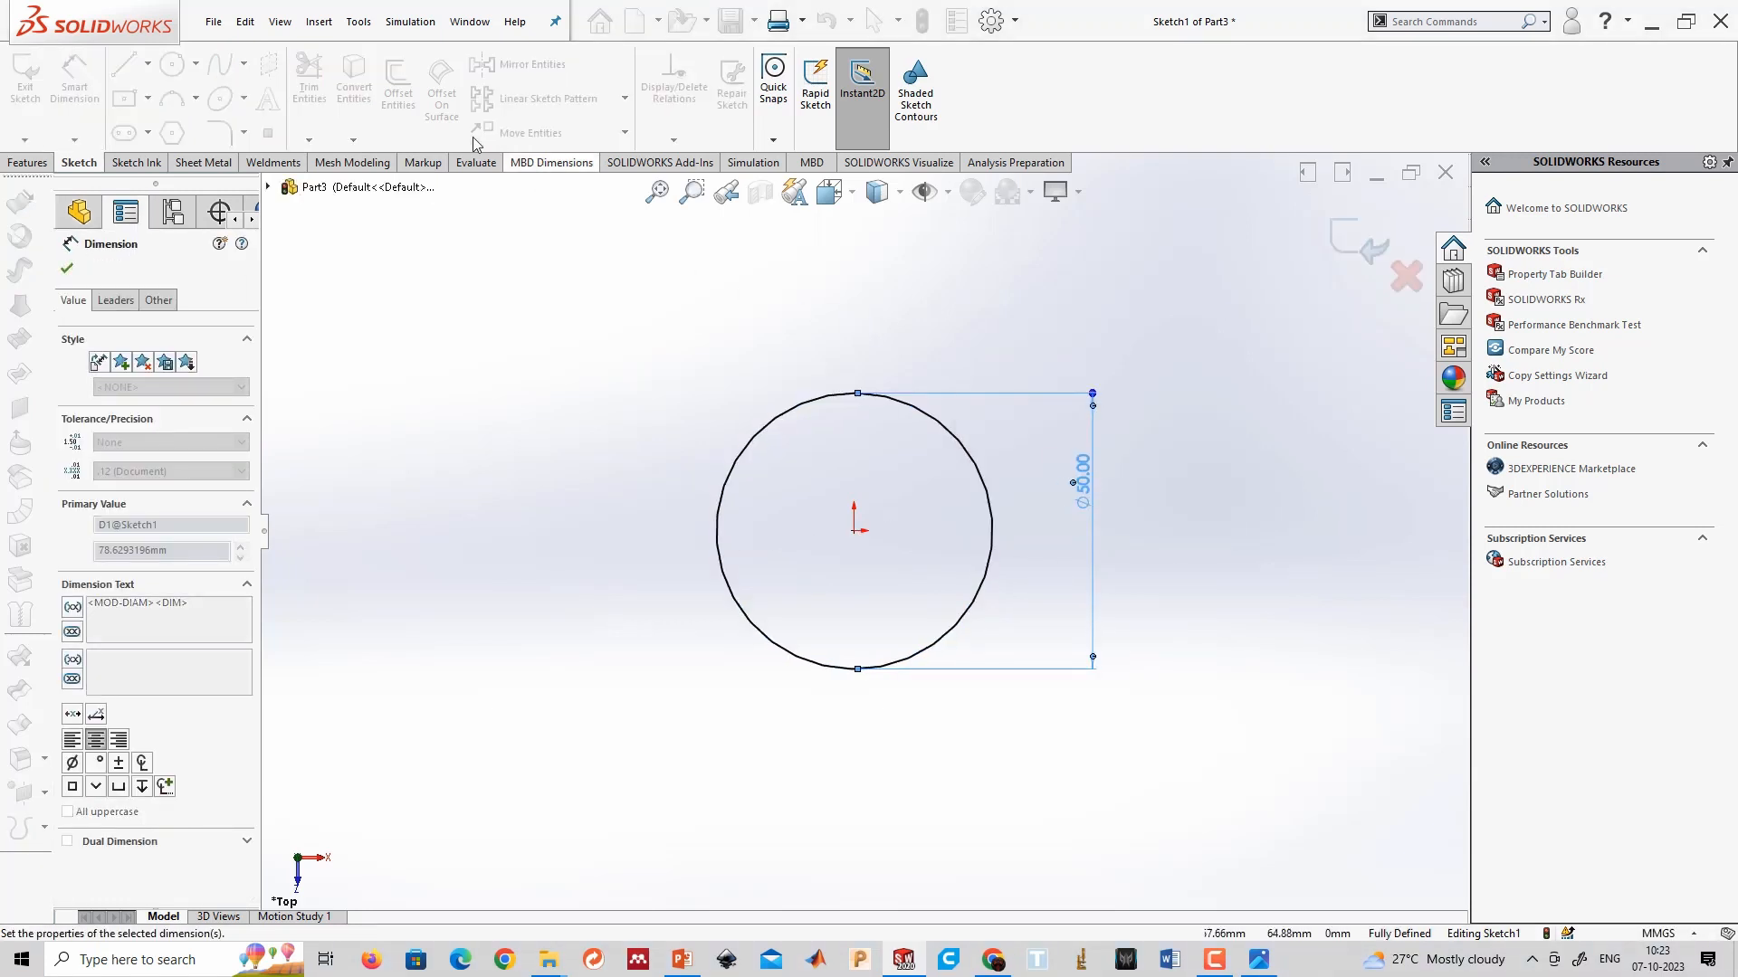
# Add a second circle concentric with the first at the origin and dimension its diameter to 60 mm.
pyautogui.click(171, 65)
pyautogui.click(853, 531)
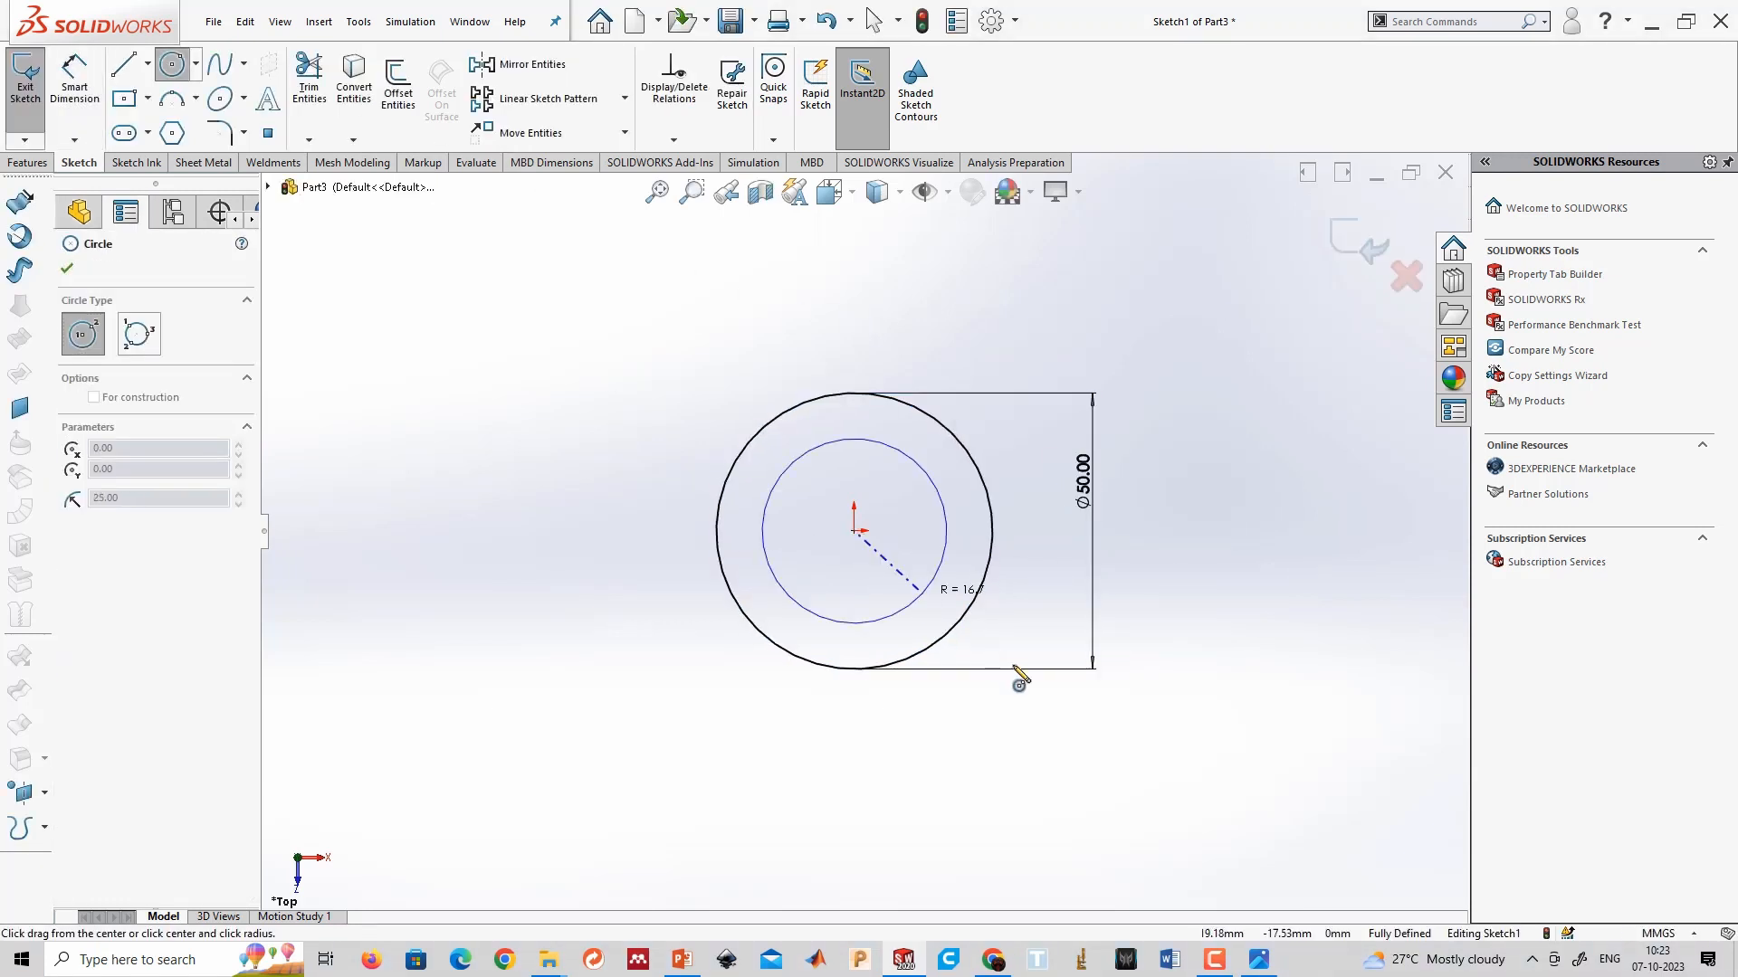
pyautogui.click(1016, 674)
pyautogui.moveTo(1134, 852); pyautogui.dragTo(1115, 724, button='right')
pyautogui.click(996, 364)
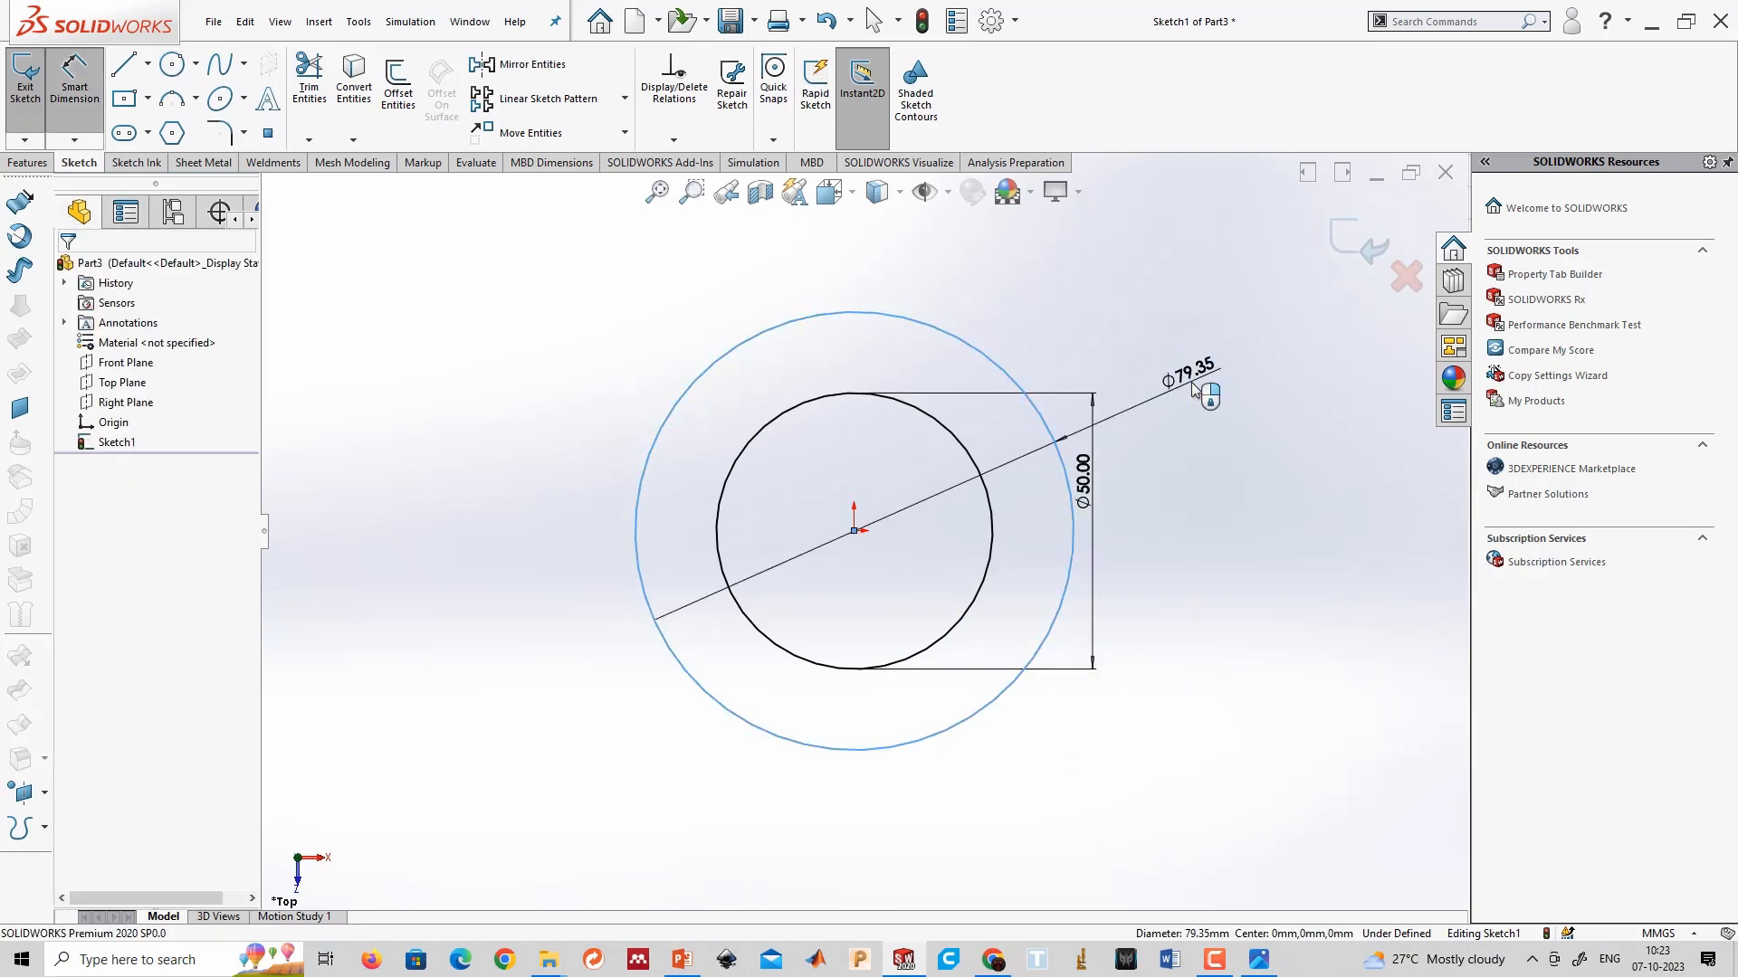
pyautogui.click(1176, 414)
pyautogui.write('60')
pyautogui.press('Return')
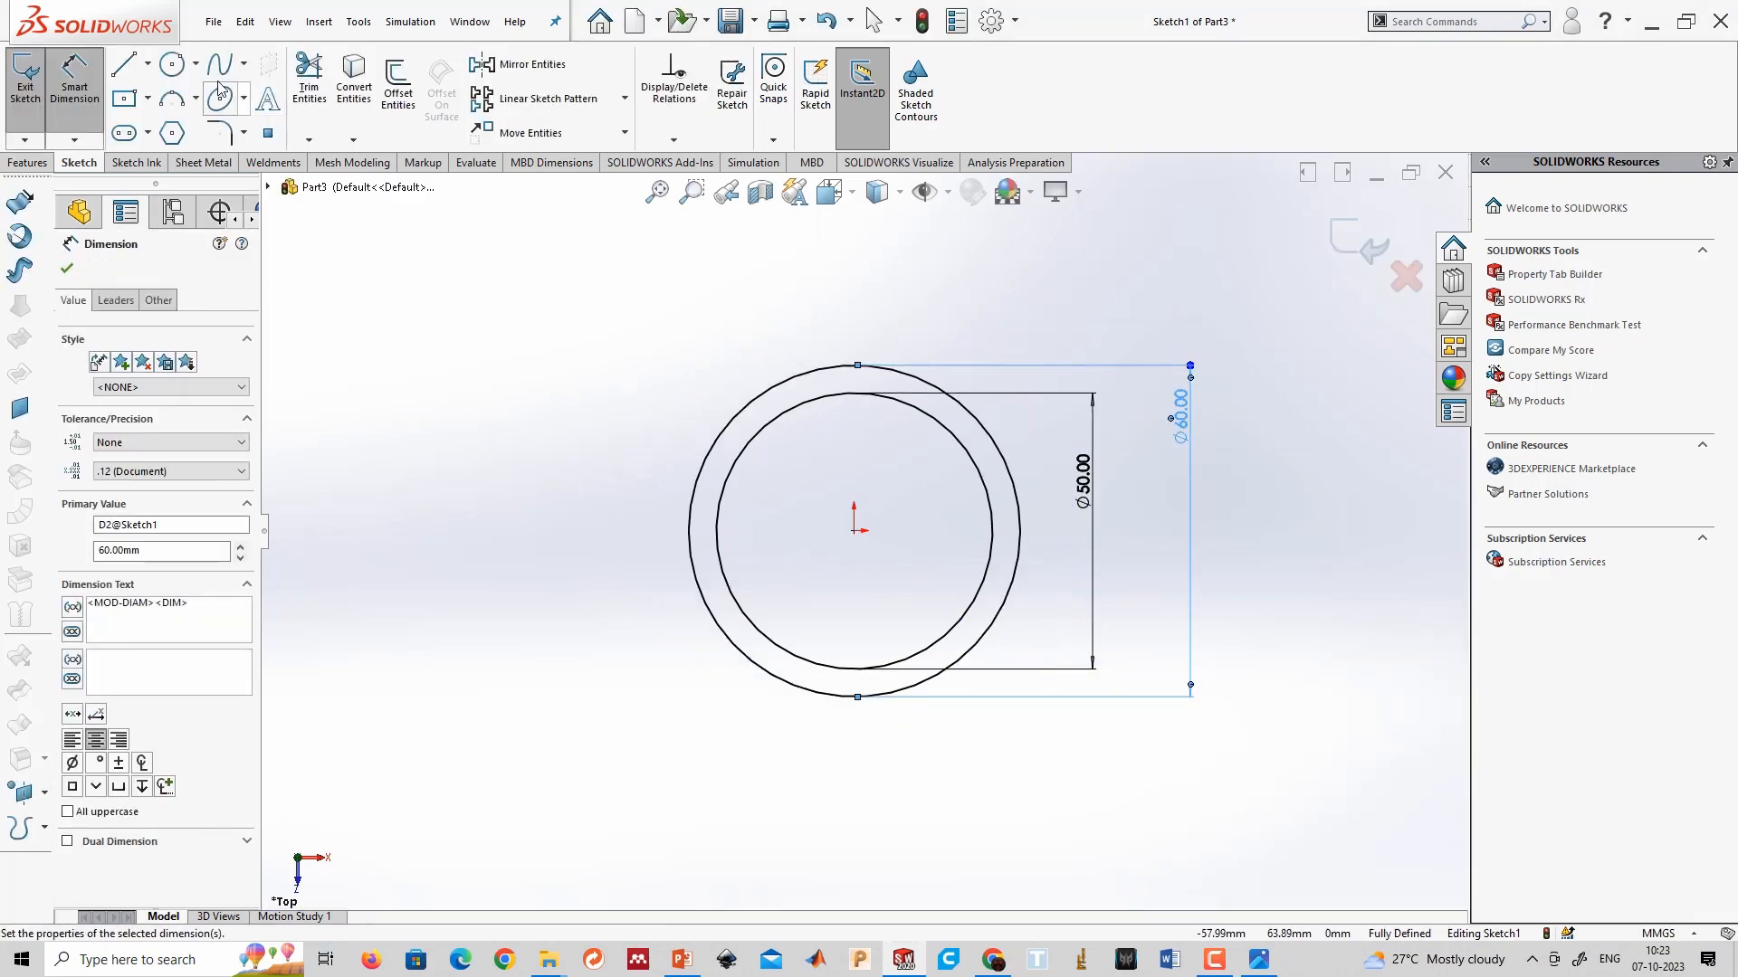
# Add a third, outermost circle centred on the origin and dimension its diameter to 75 mm.
pyautogui.click(171, 66)
pyautogui.click(854, 532)
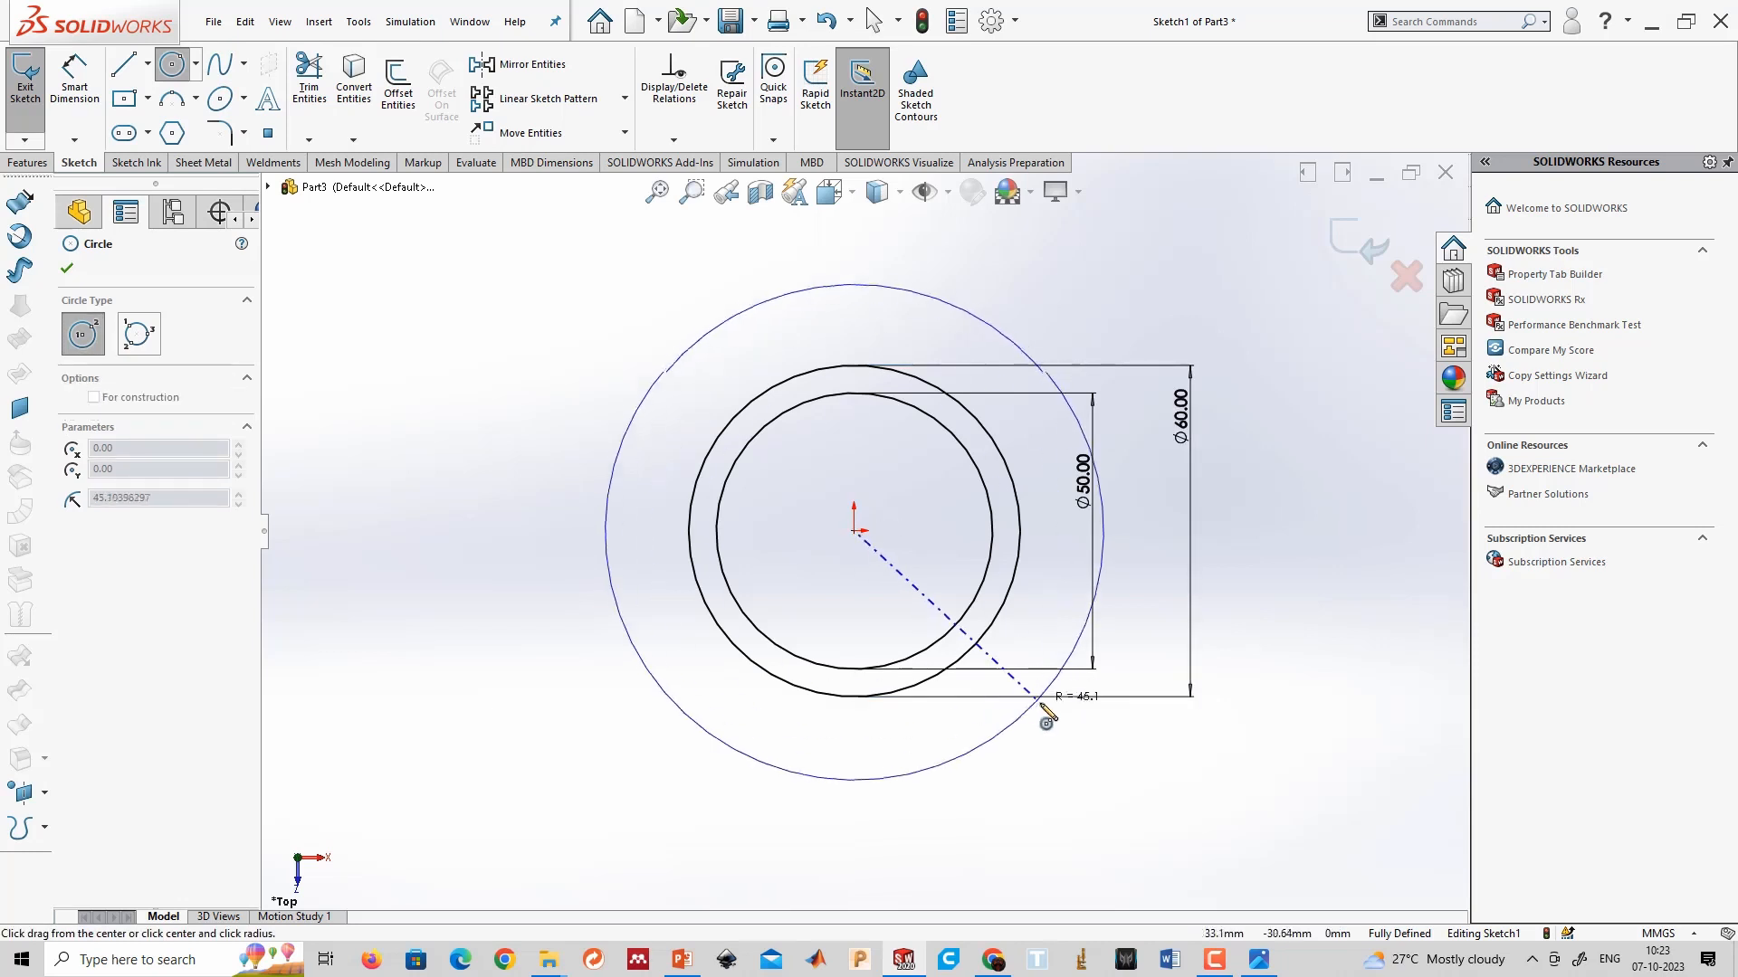
pyautogui.click(1032, 710)
pyautogui.moveTo(1193, 453); pyautogui.dragTo(1187, 362, button='right')
pyautogui.click(1113, 558)
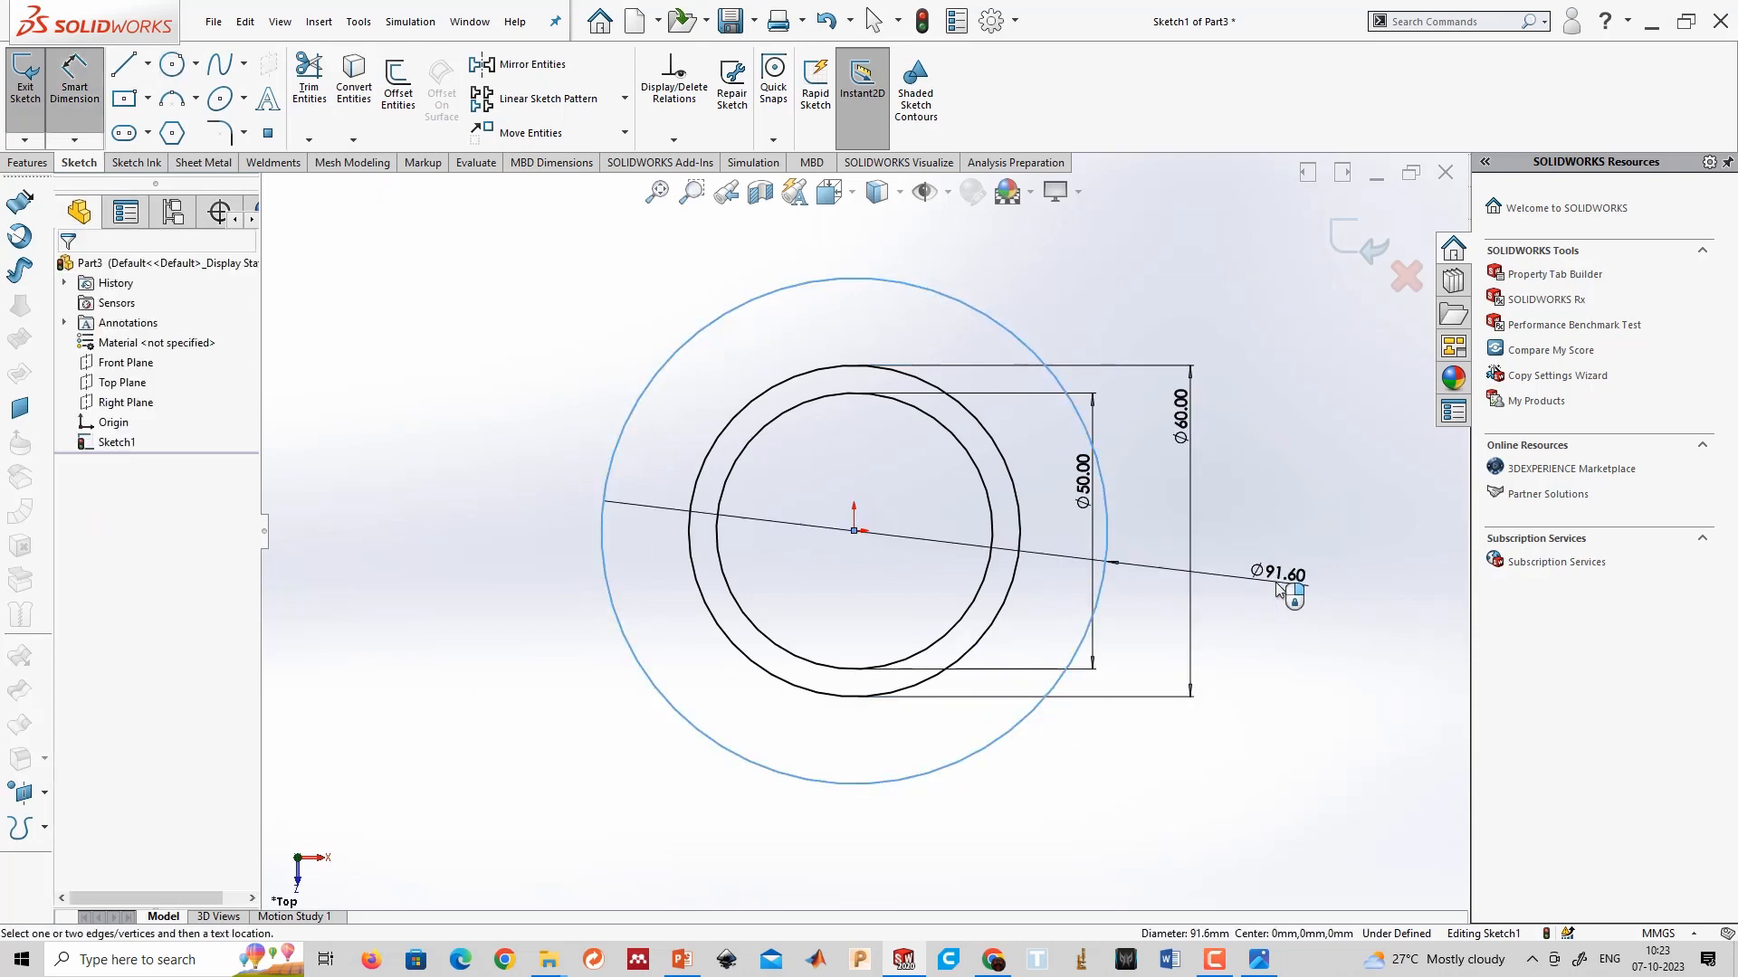
pyautogui.click(1274, 581)
pyautogui.write('75')
pyautogui.press('Return')
pyautogui.press('Escape')
pyautogui.press('Escape')
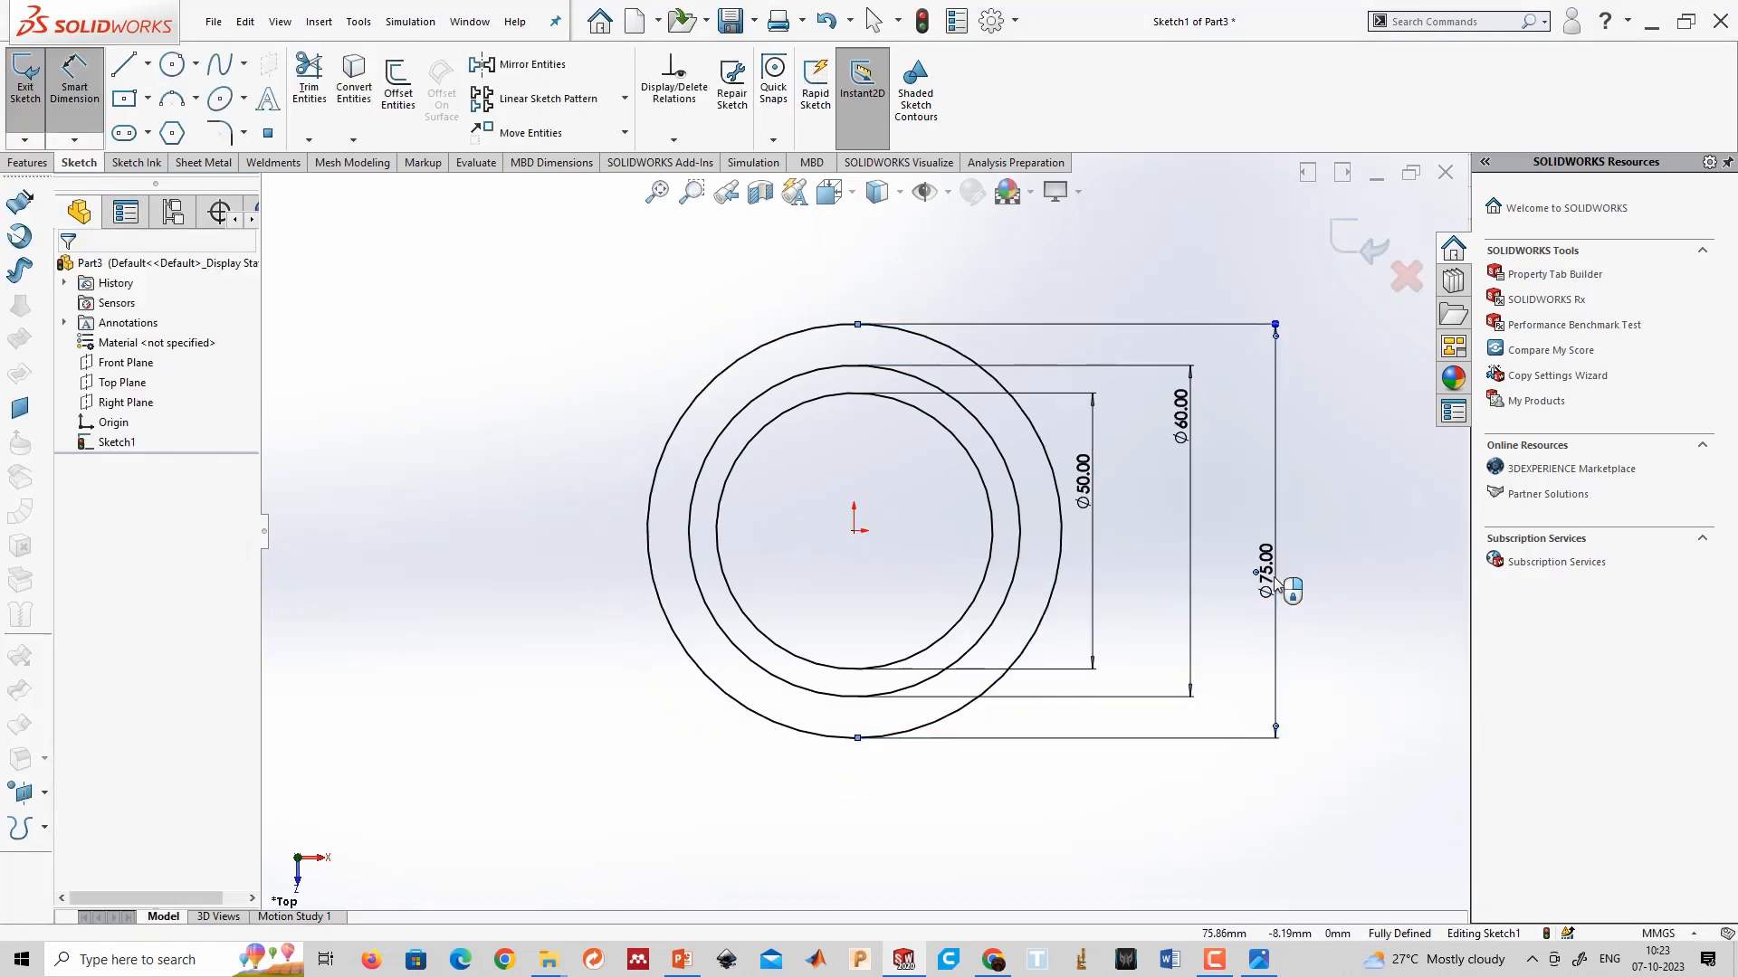
# Convert the outermost 75 mm circle to construction geometry.
pyautogui.scroll(-2, 793, 364)
pyautogui.scroll(3, 856, 520)
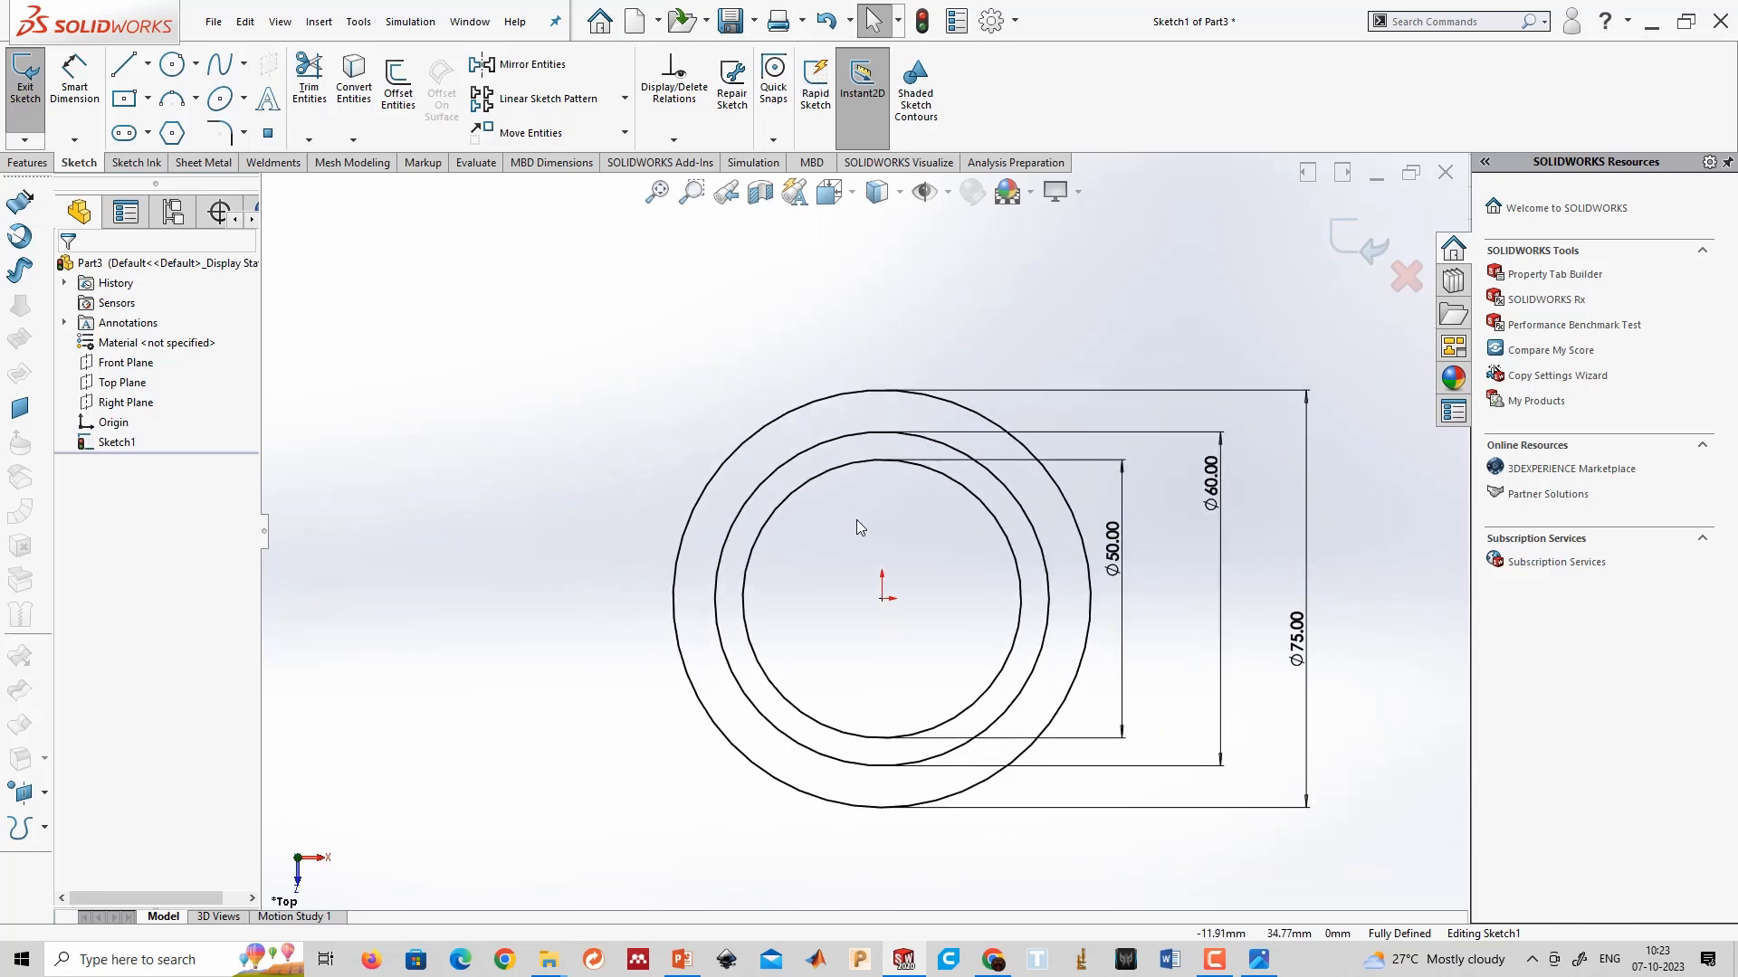
pyautogui.scroll(-2, 856, 524)
pyautogui.scroll(1, 858, 514)
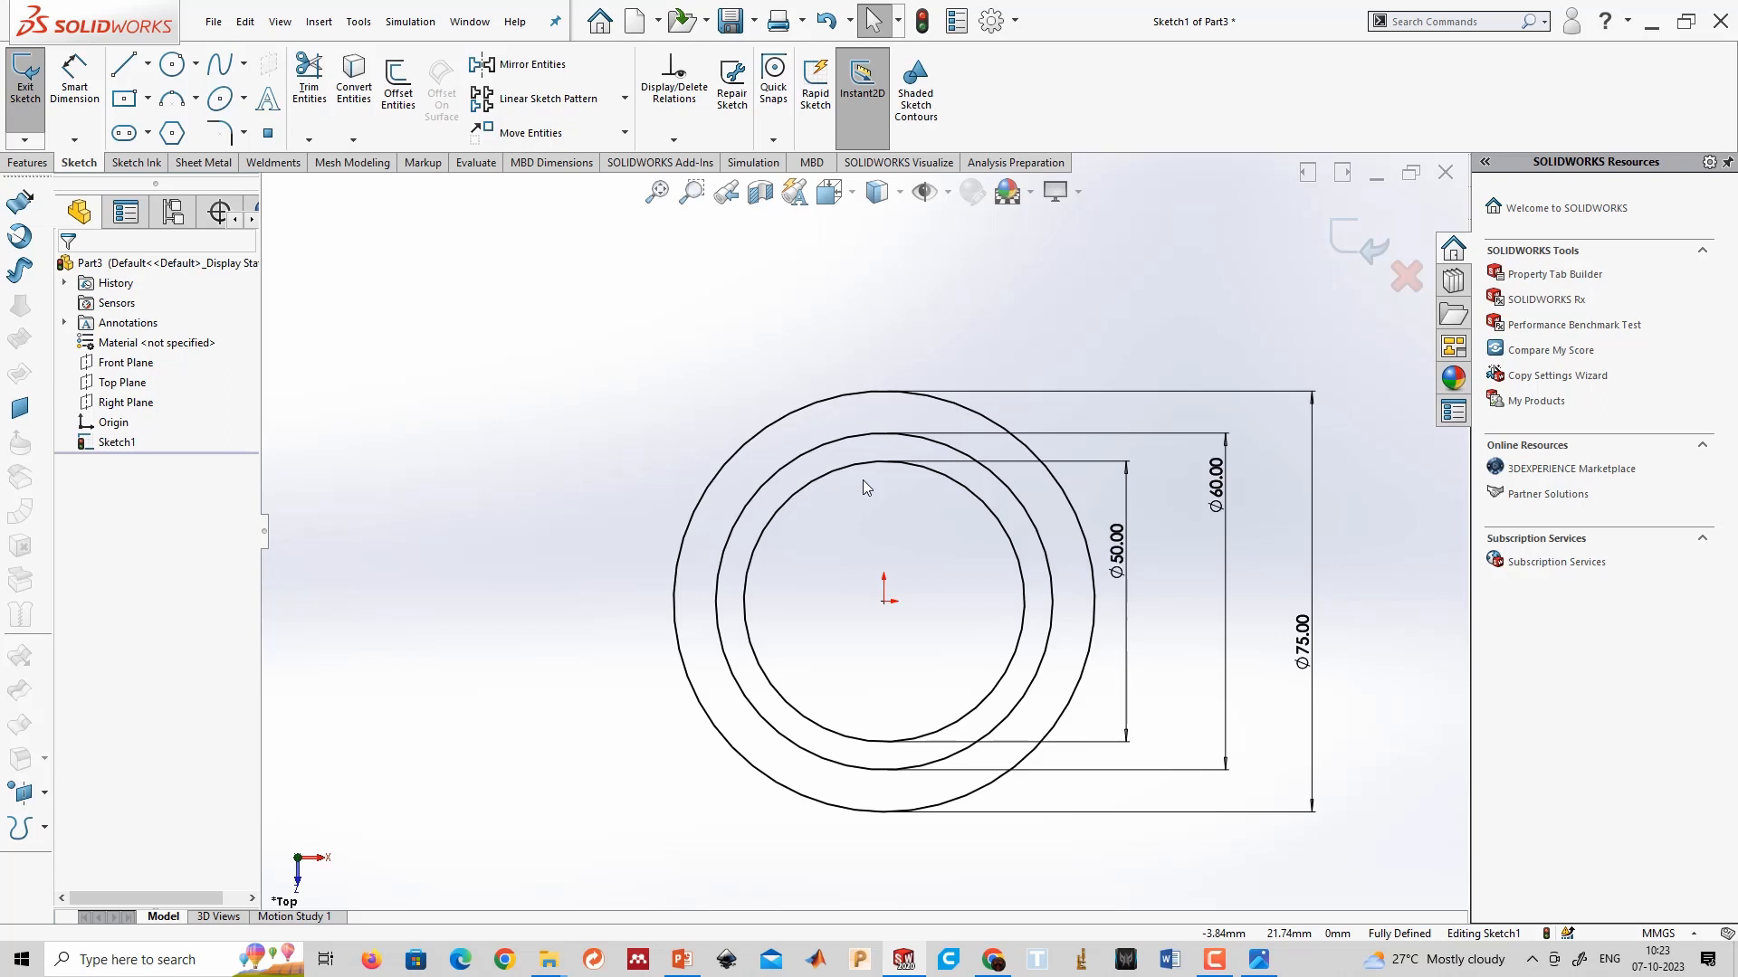
pyautogui.click(816, 407)
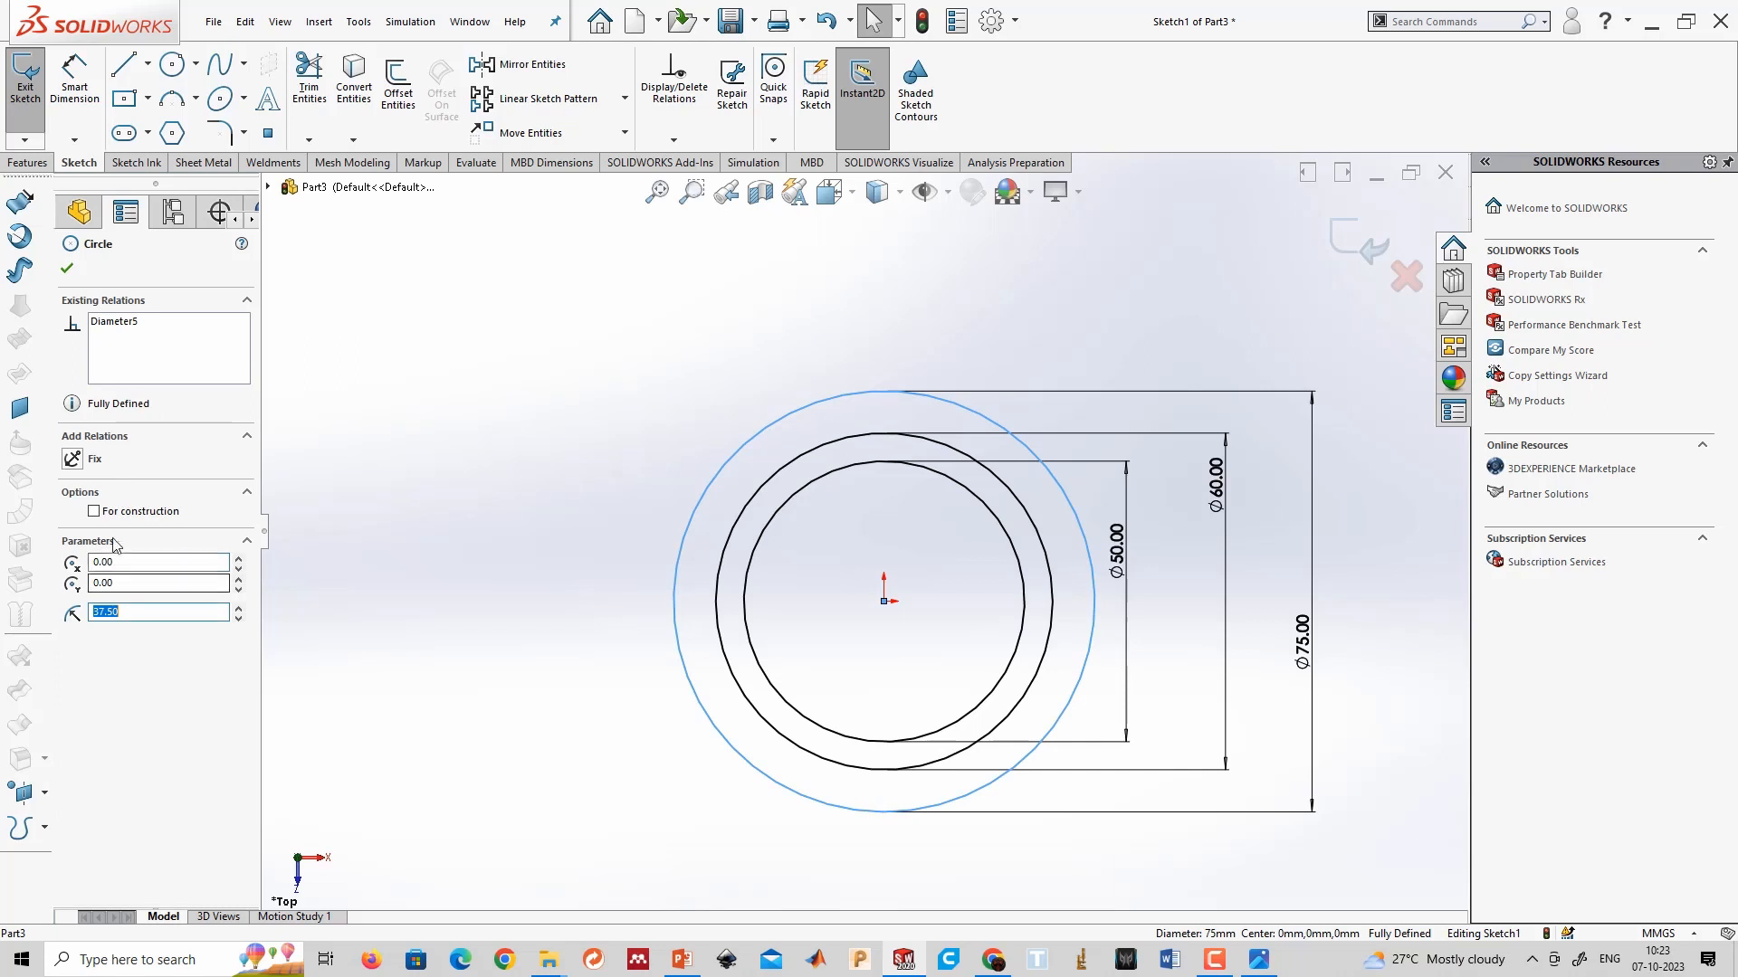
pyautogui.click(94, 511)
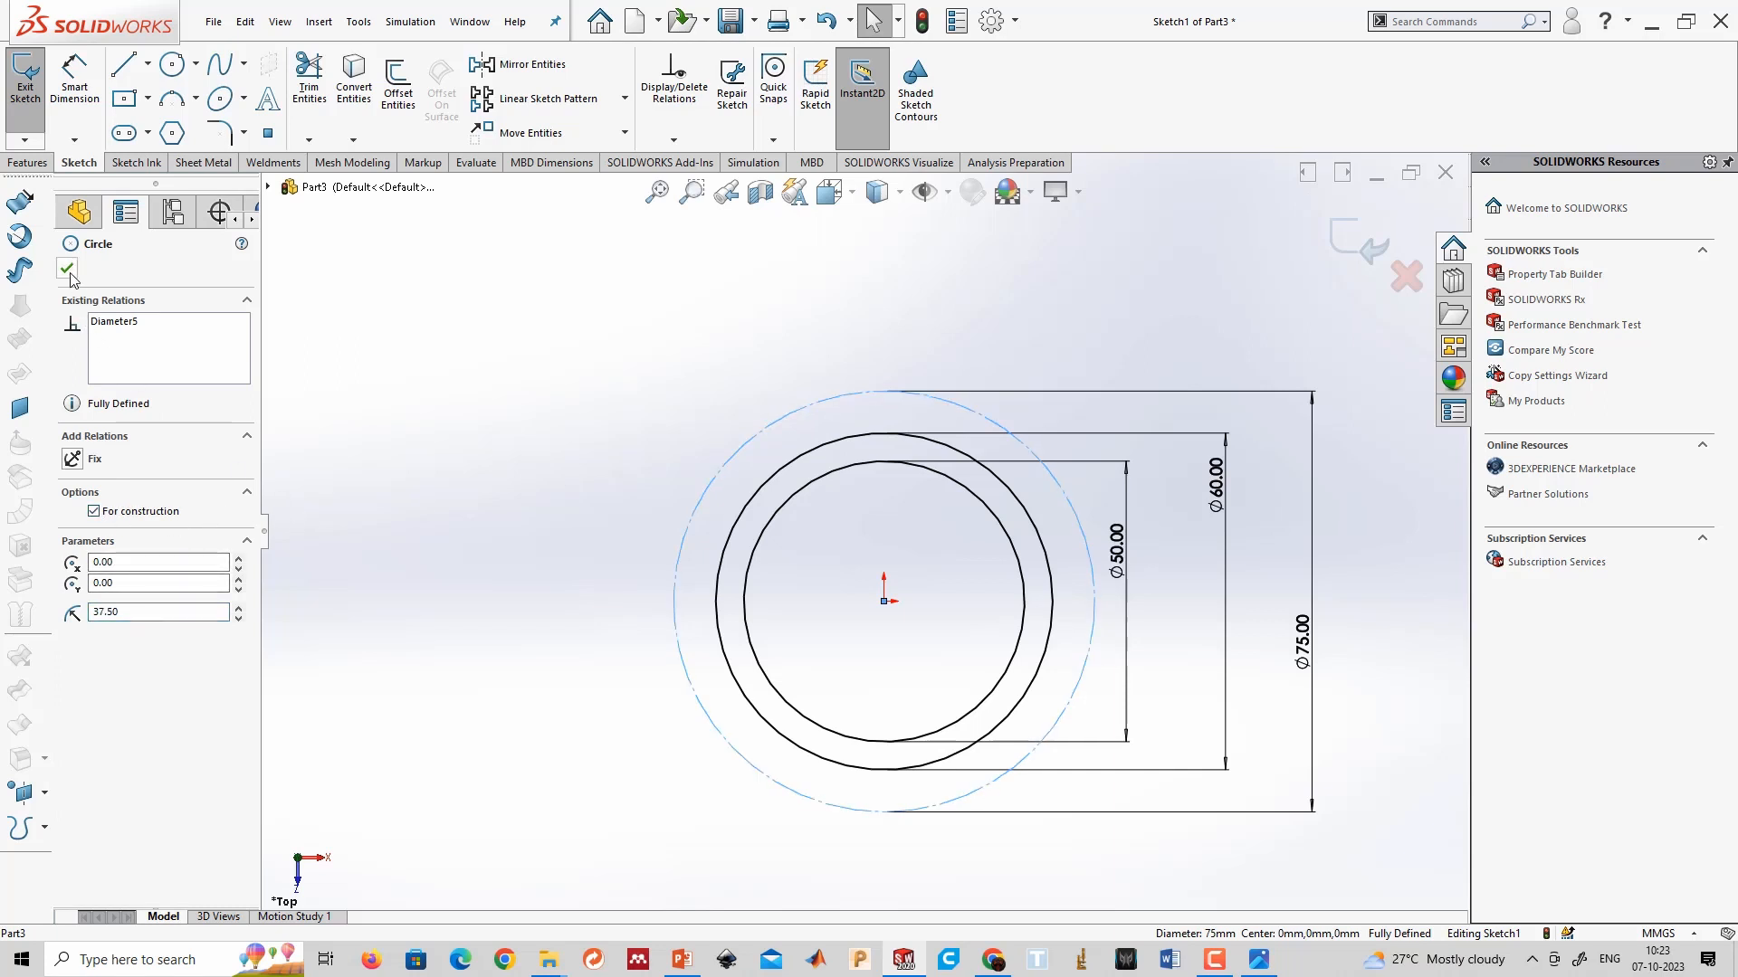
pyautogui.click(69, 271)
# Draw a horizontal construction line from the origin to the 75 mm construction circle, on the negative X side.
pyautogui.scroll(-3, 787, 645)
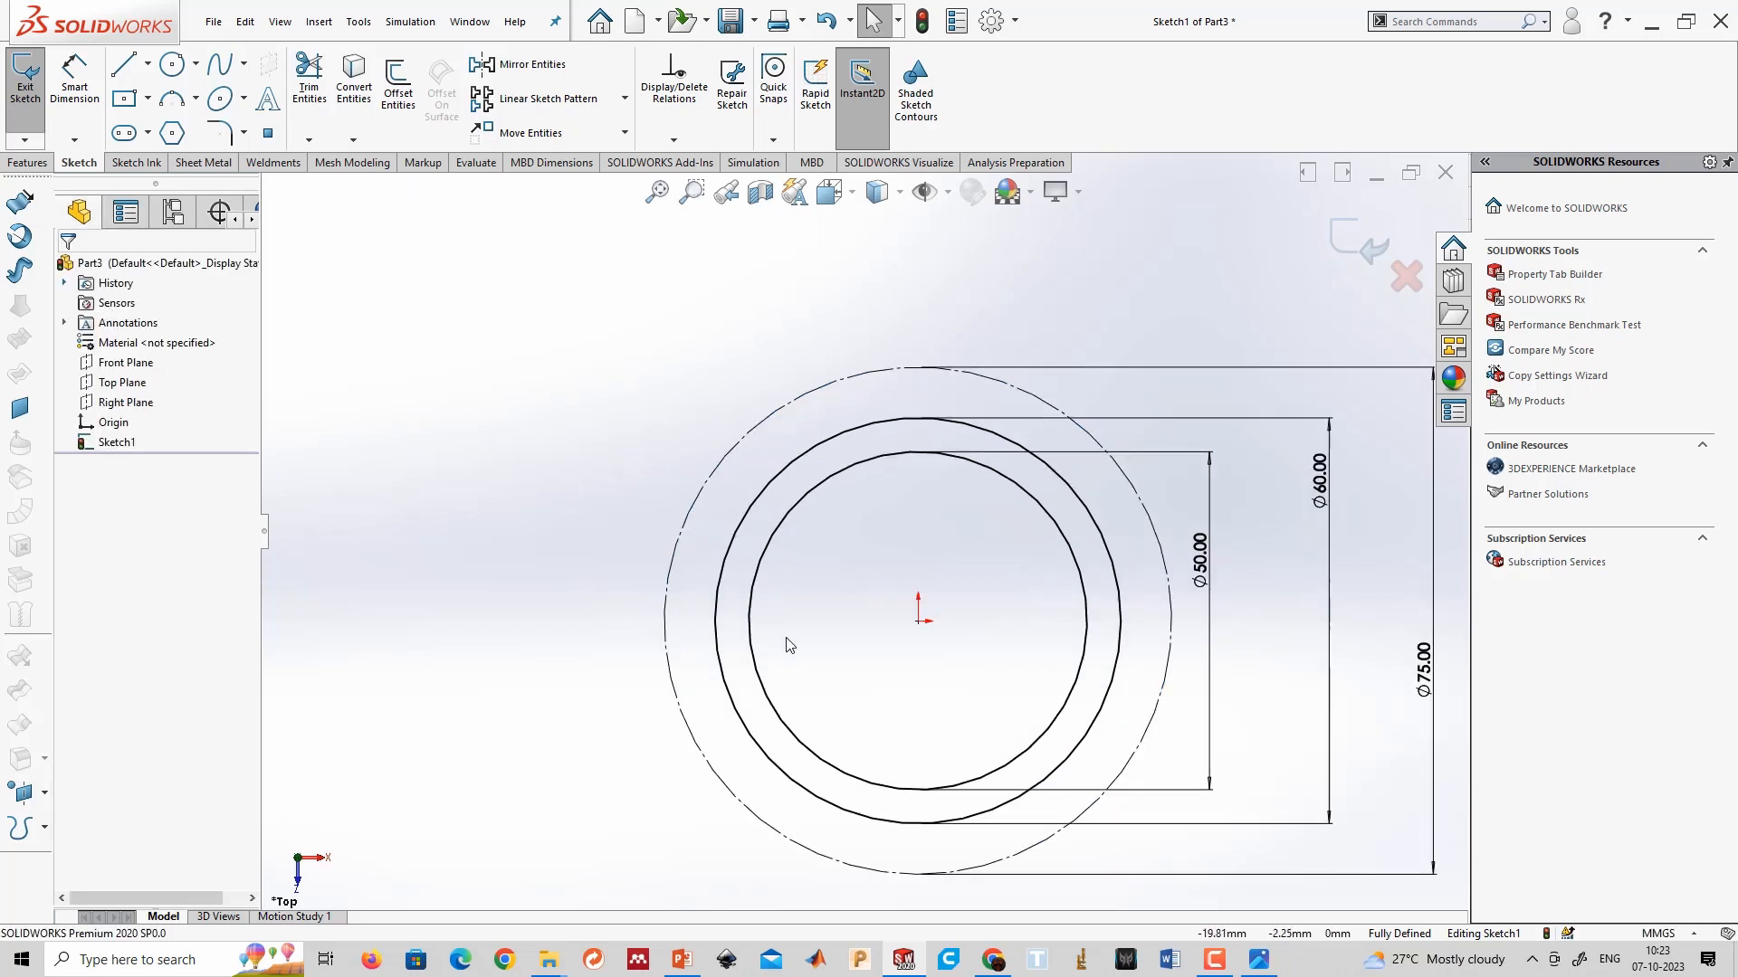
pyautogui.hotkey('alt', 'Tab')
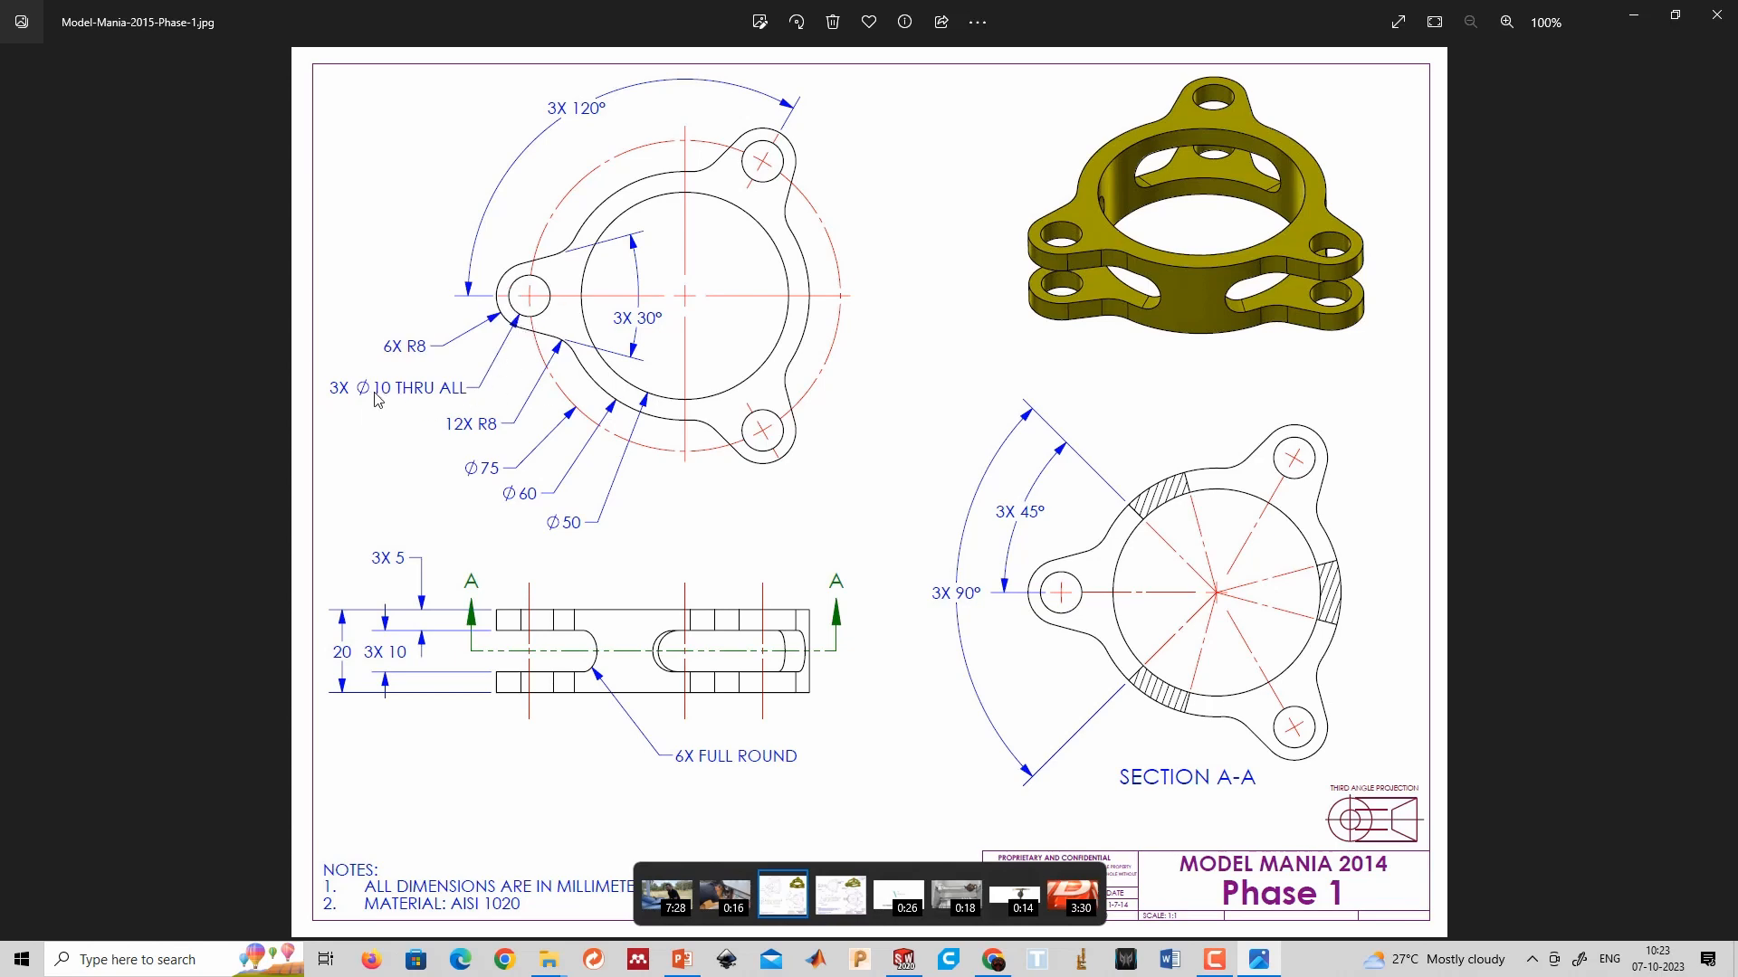
pyautogui.hotkey('alt', 'Tab')
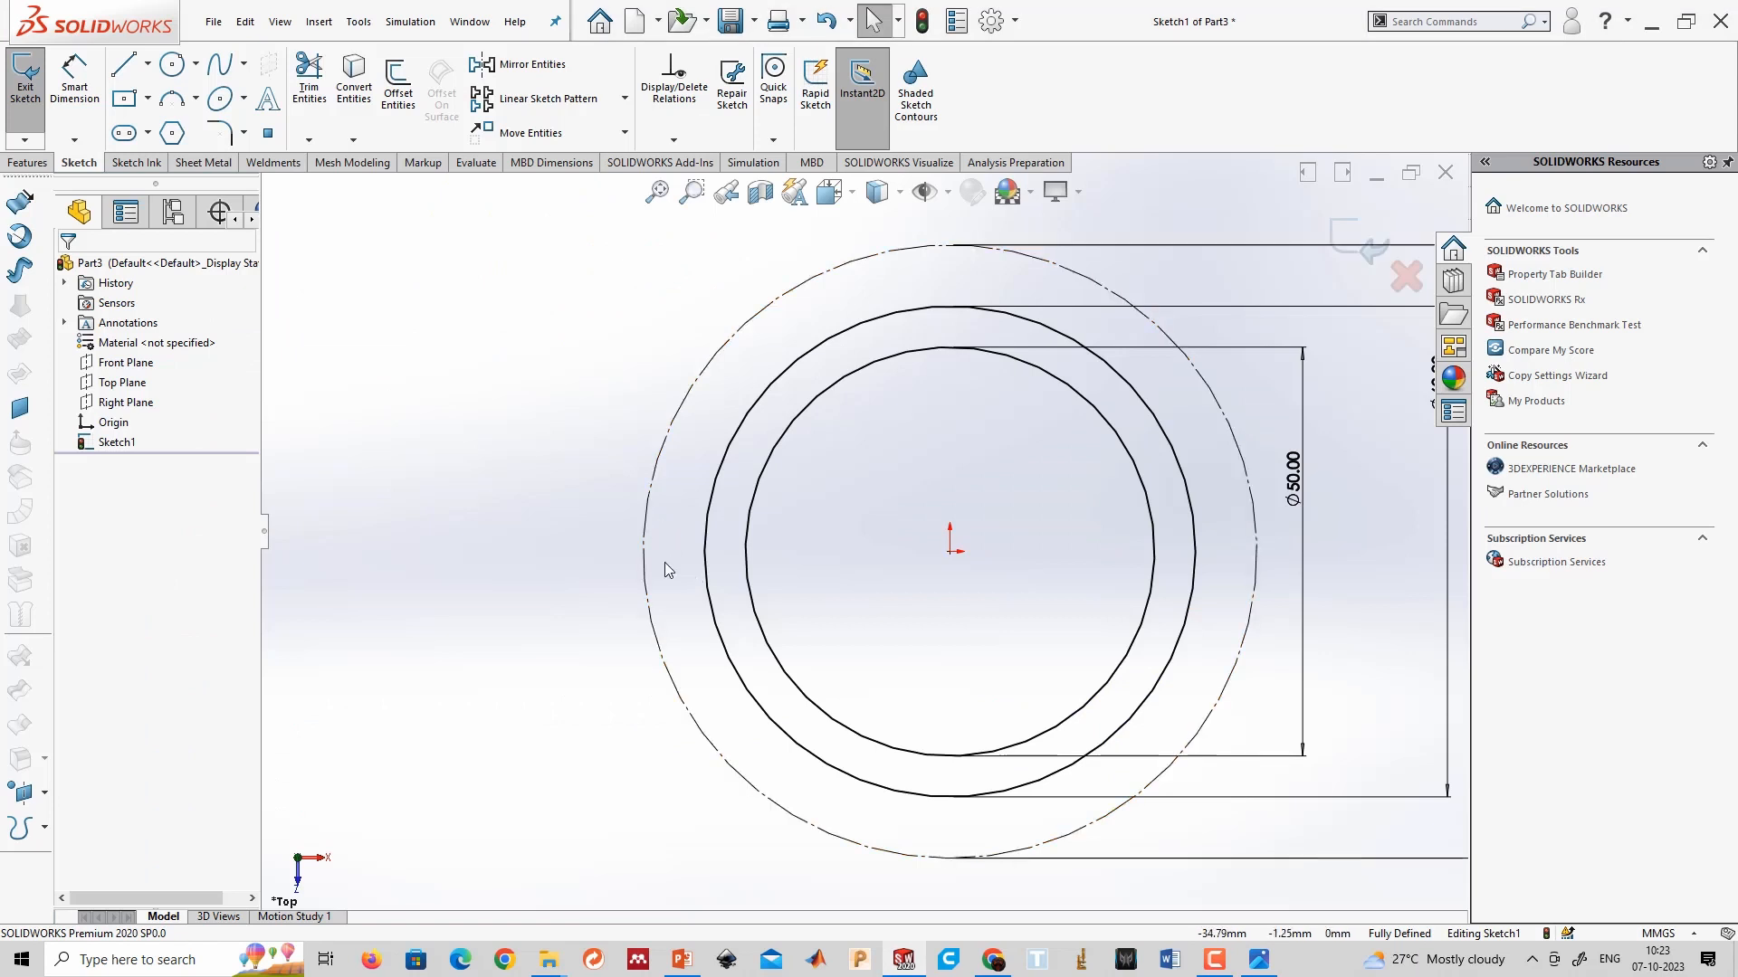
pyautogui.click(149, 63)
pyautogui.click(163, 108)
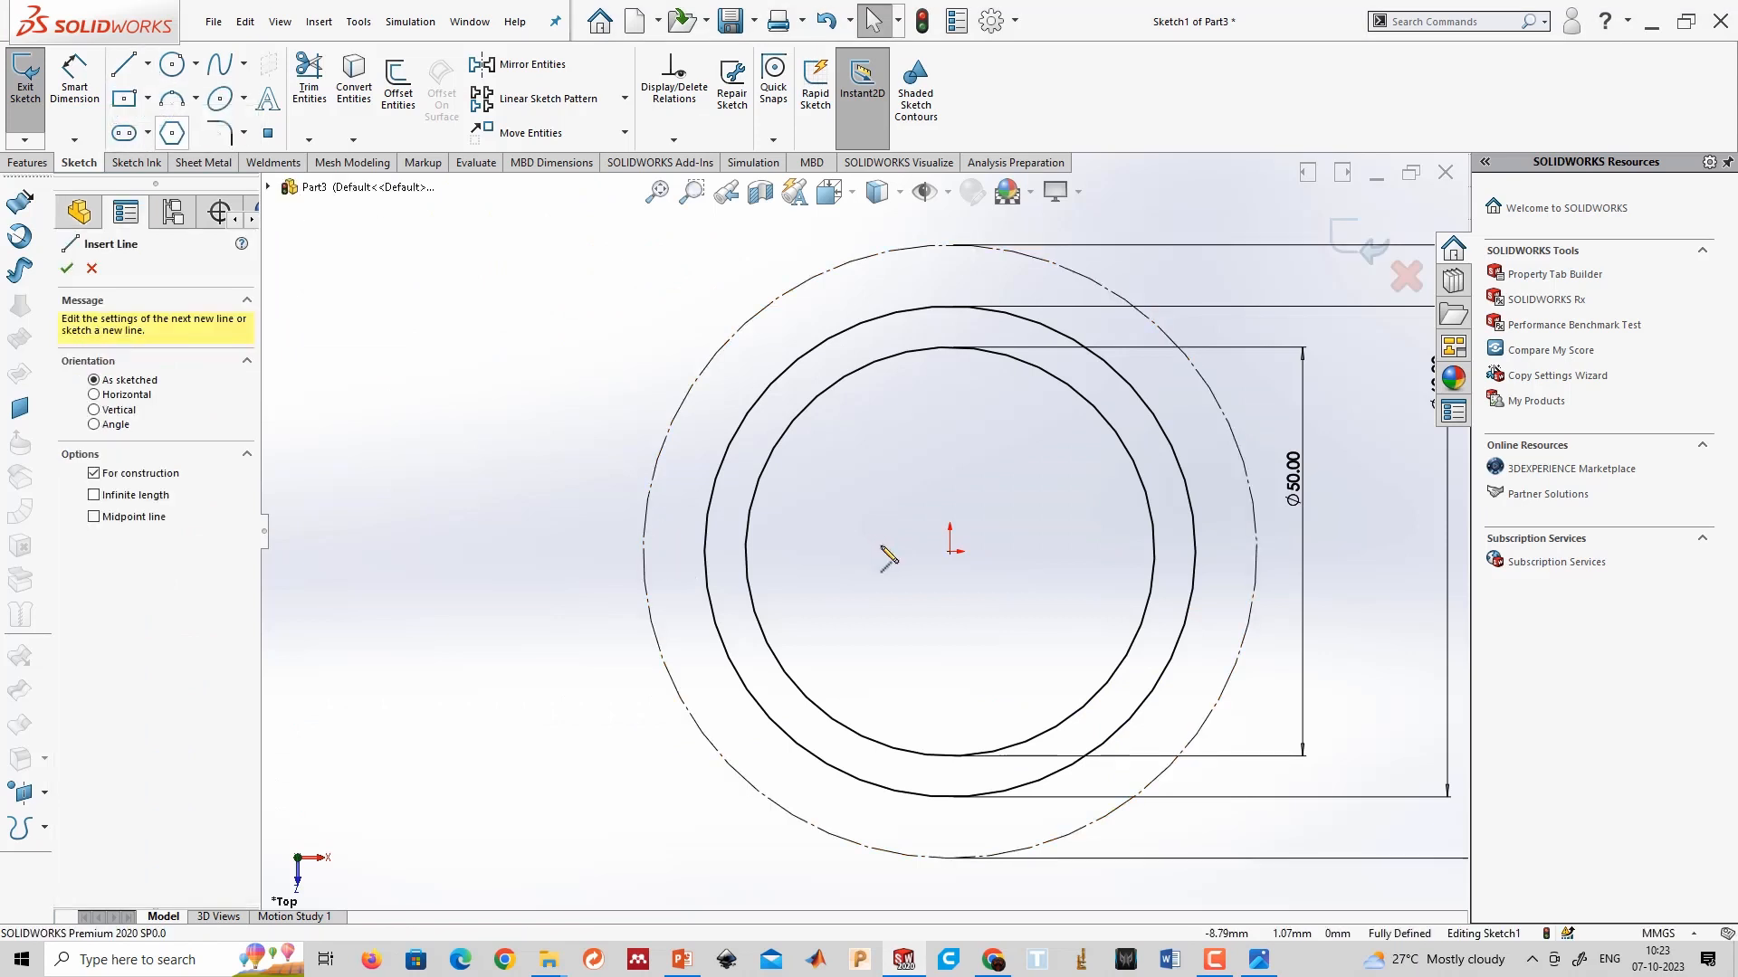
pyautogui.click(950, 551)
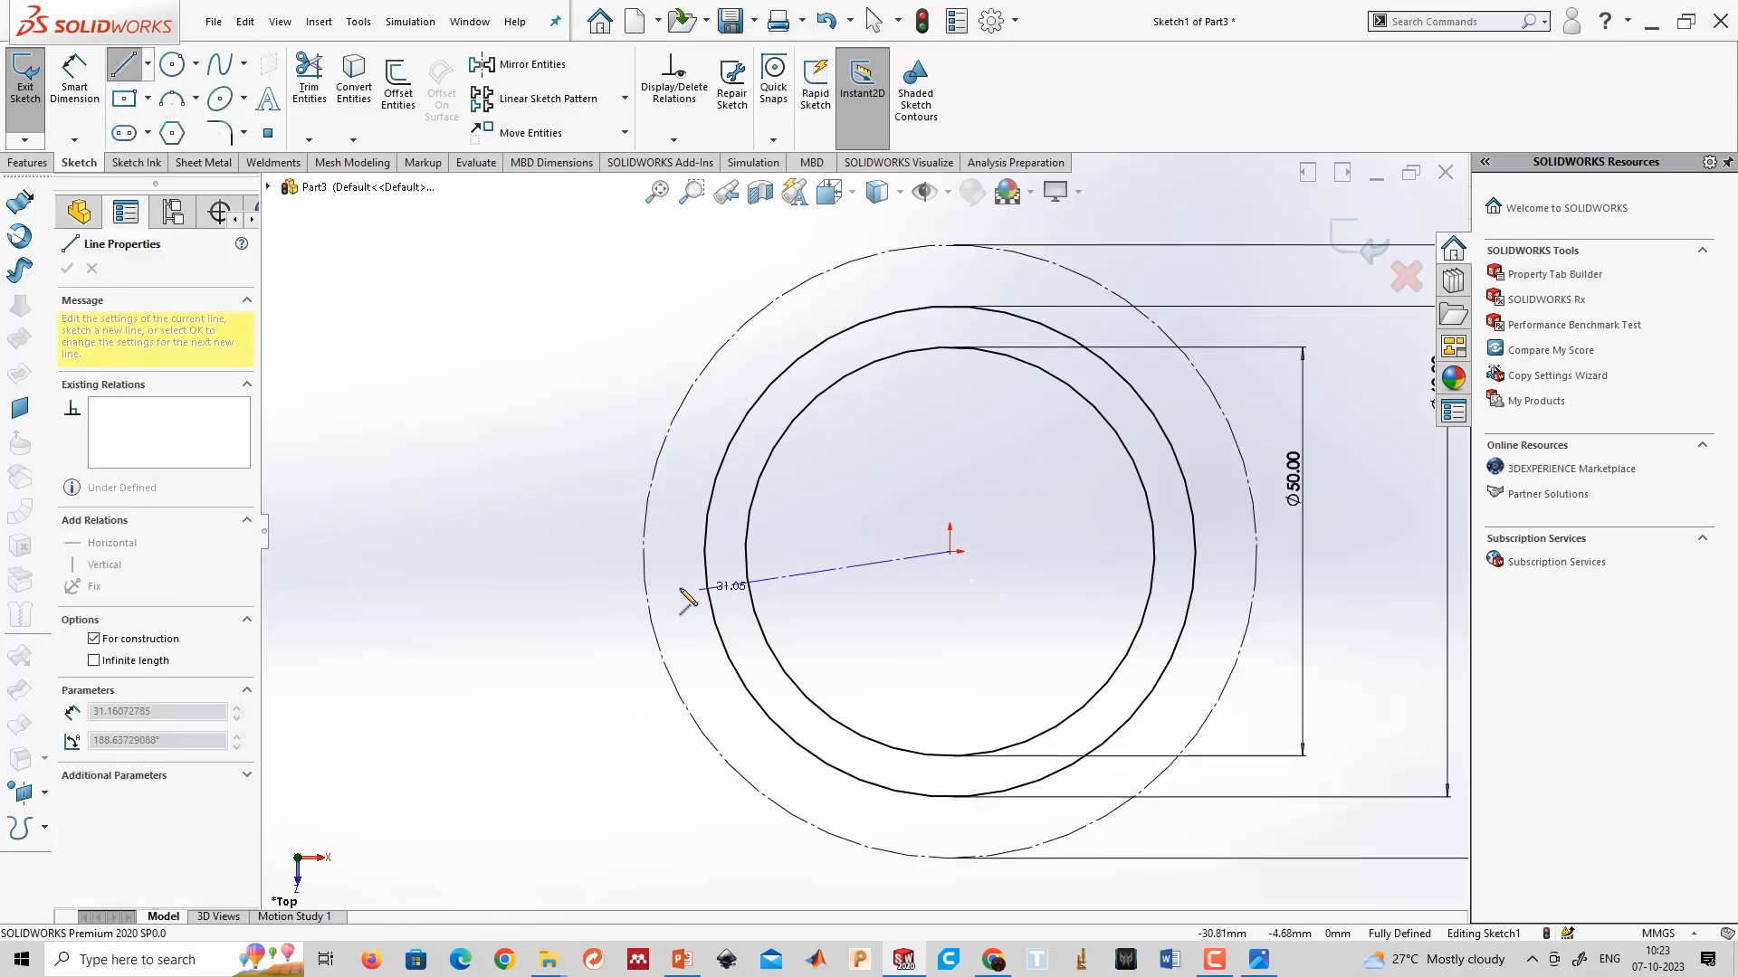
pyautogui.click(644, 551)
pyautogui.press('Escape')
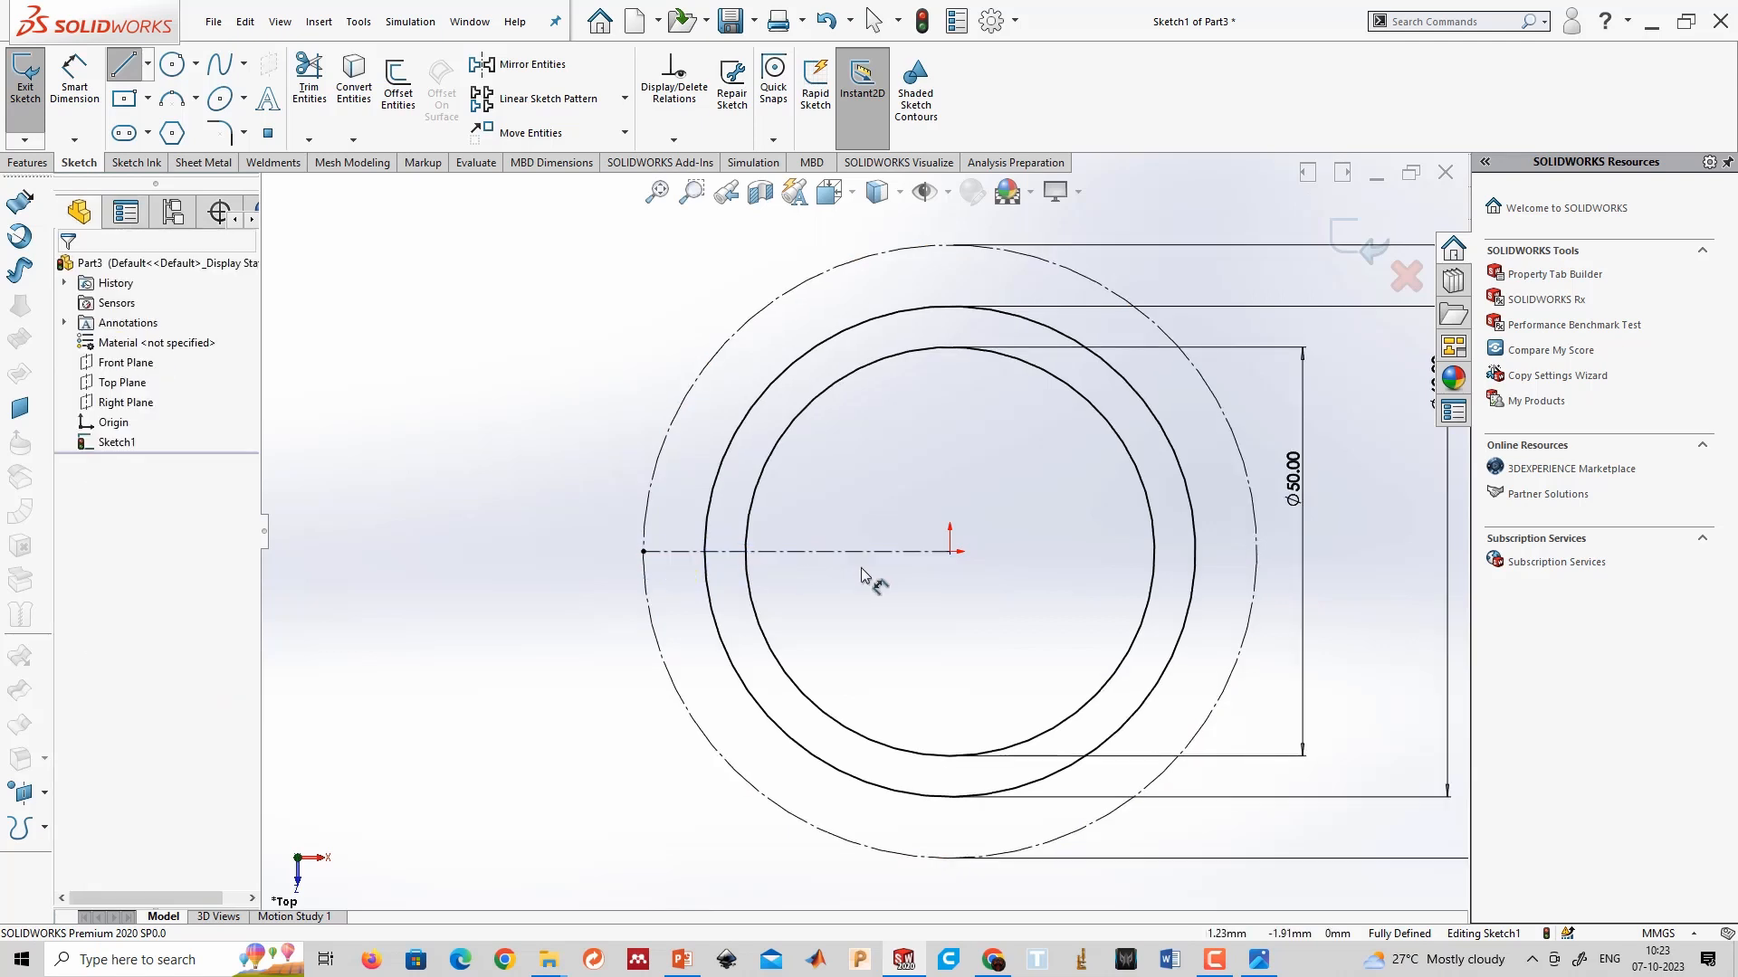
# Sketch a circle centred on the outer end of the construction line and dimension its diameter to 10 mm.
pyautogui.click(172, 64)
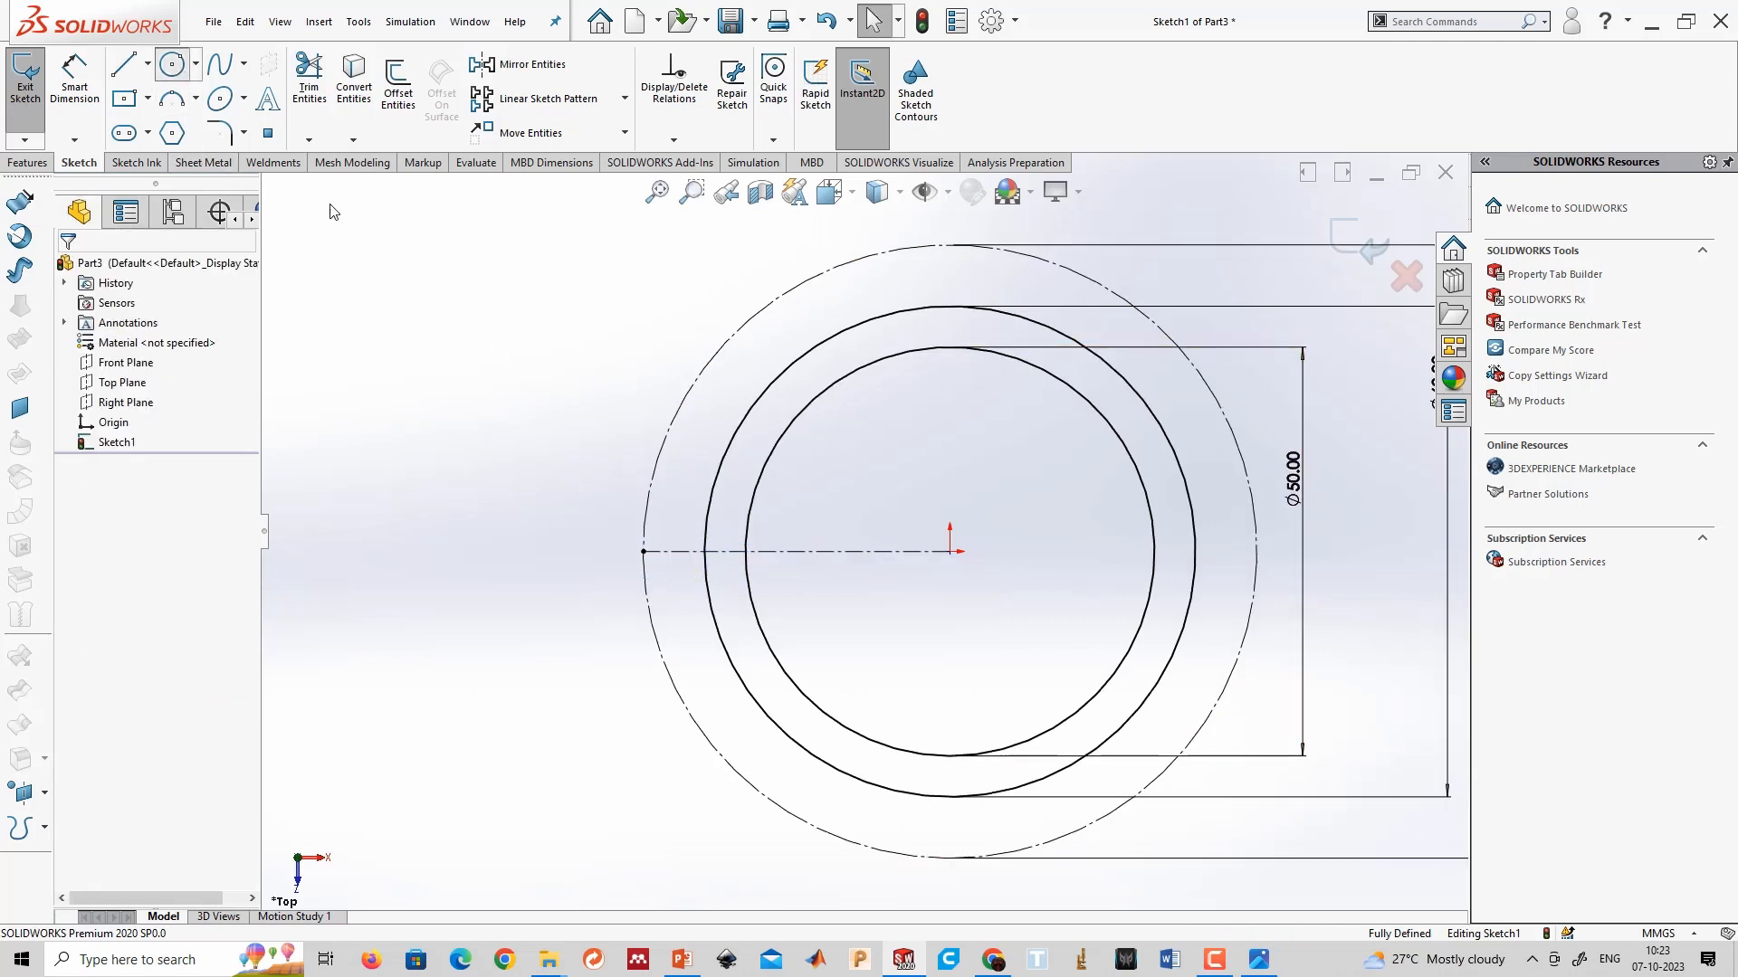
pyautogui.click(644, 552)
pyautogui.click(679, 585)
pyautogui.press('Escape')
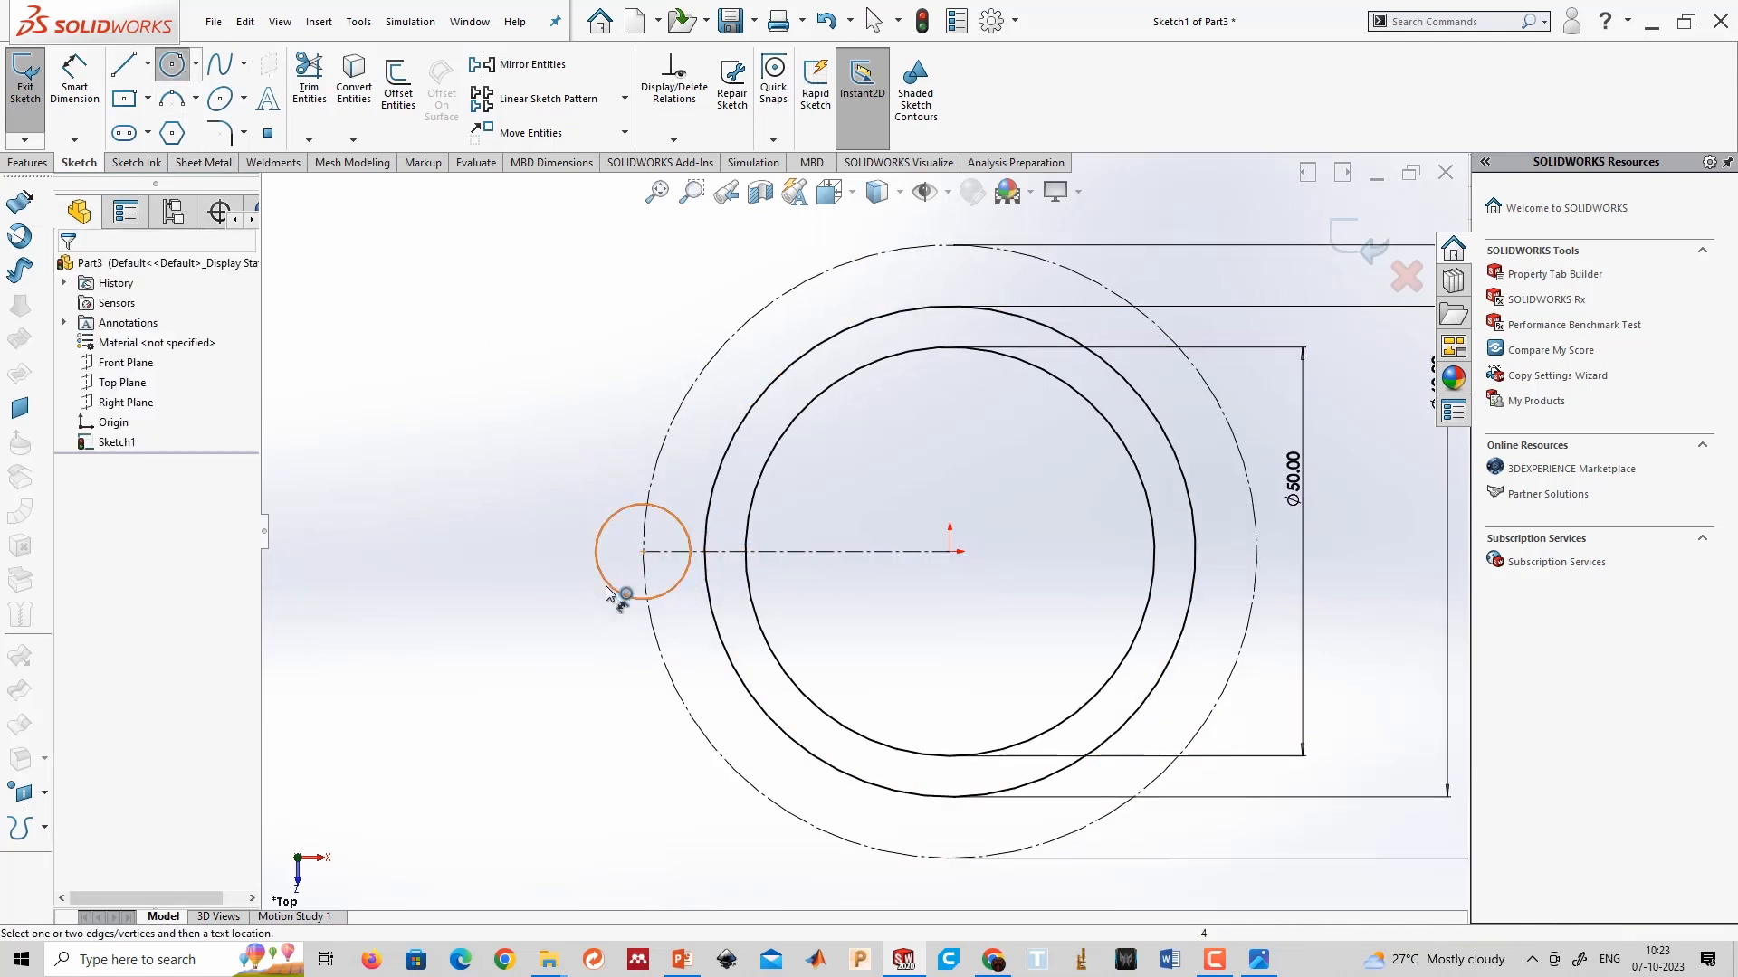
pyautogui.press('d')
pyautogui.click(621, 590)
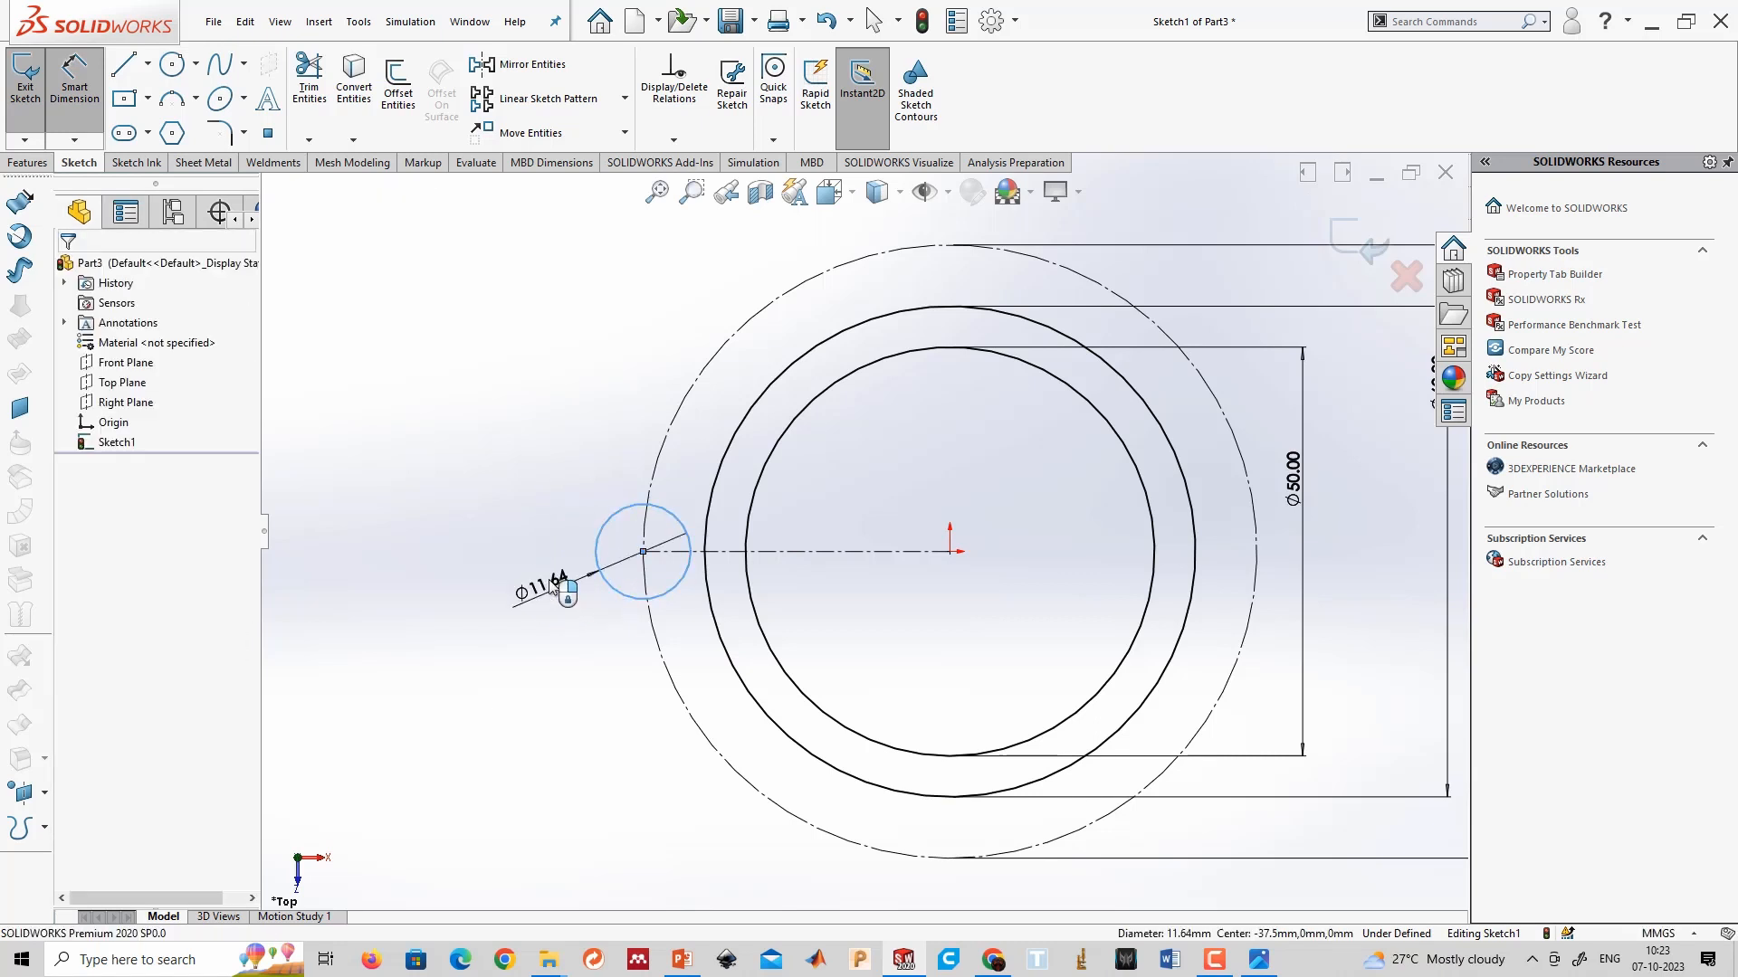
pyautogui.click(534, 587)
pyautogui.press('Return')
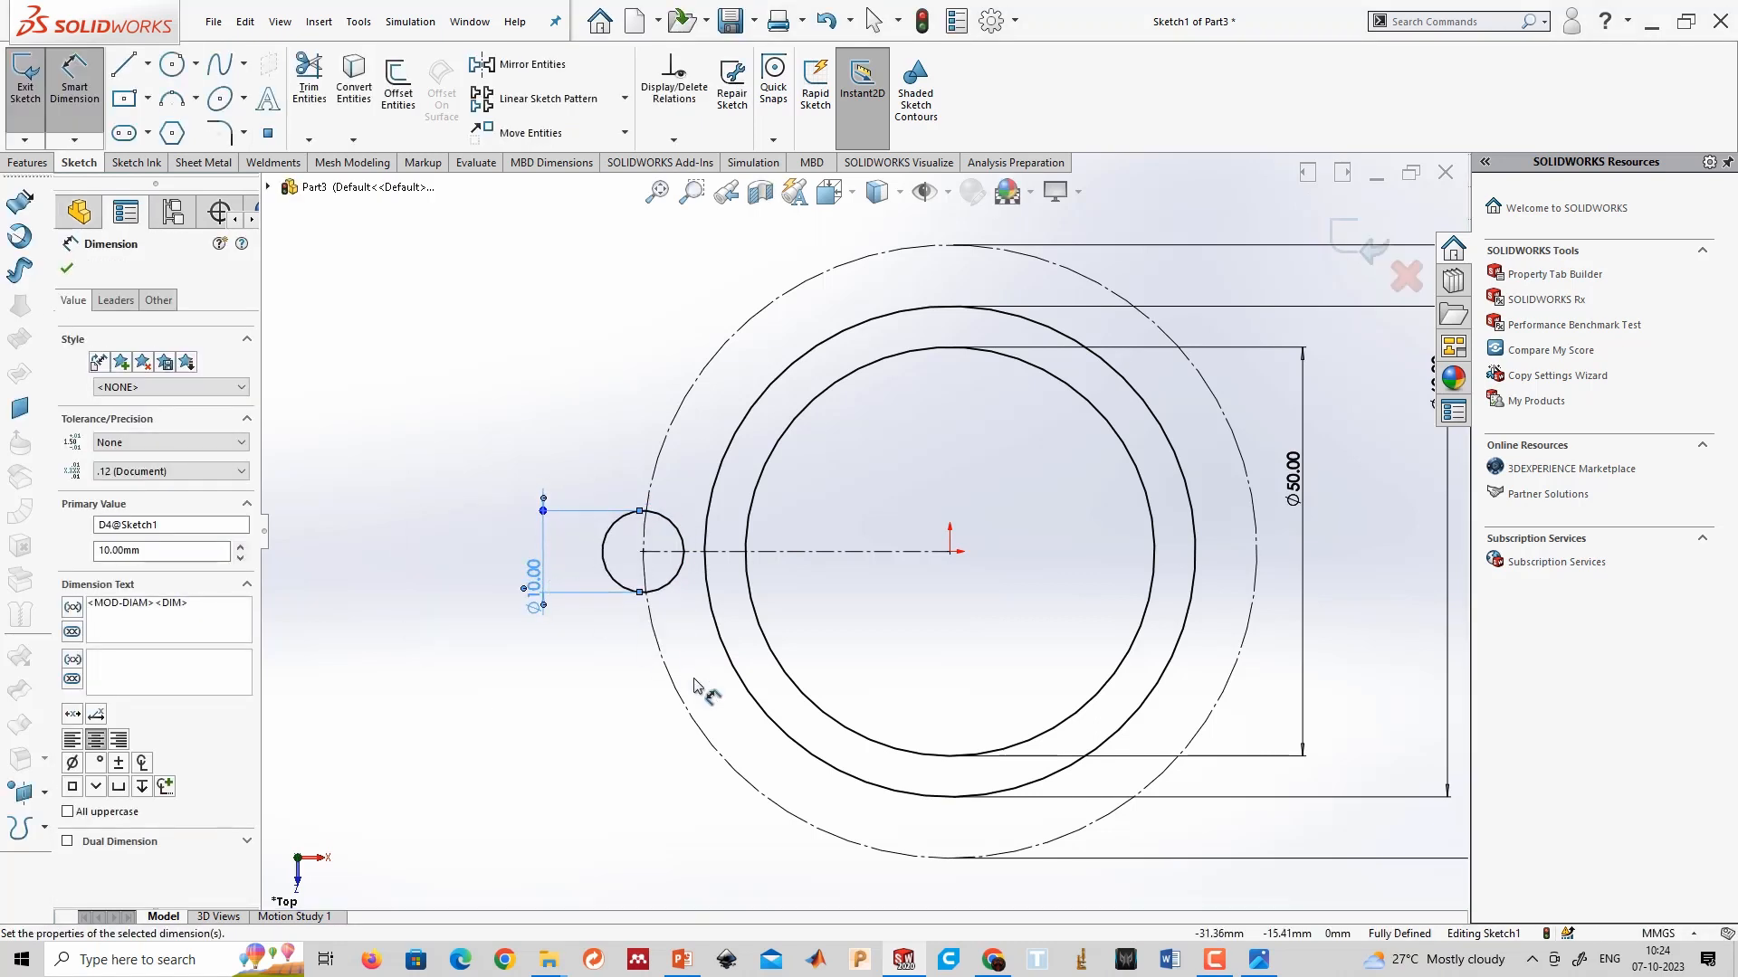
pyautogui.press('Escape')
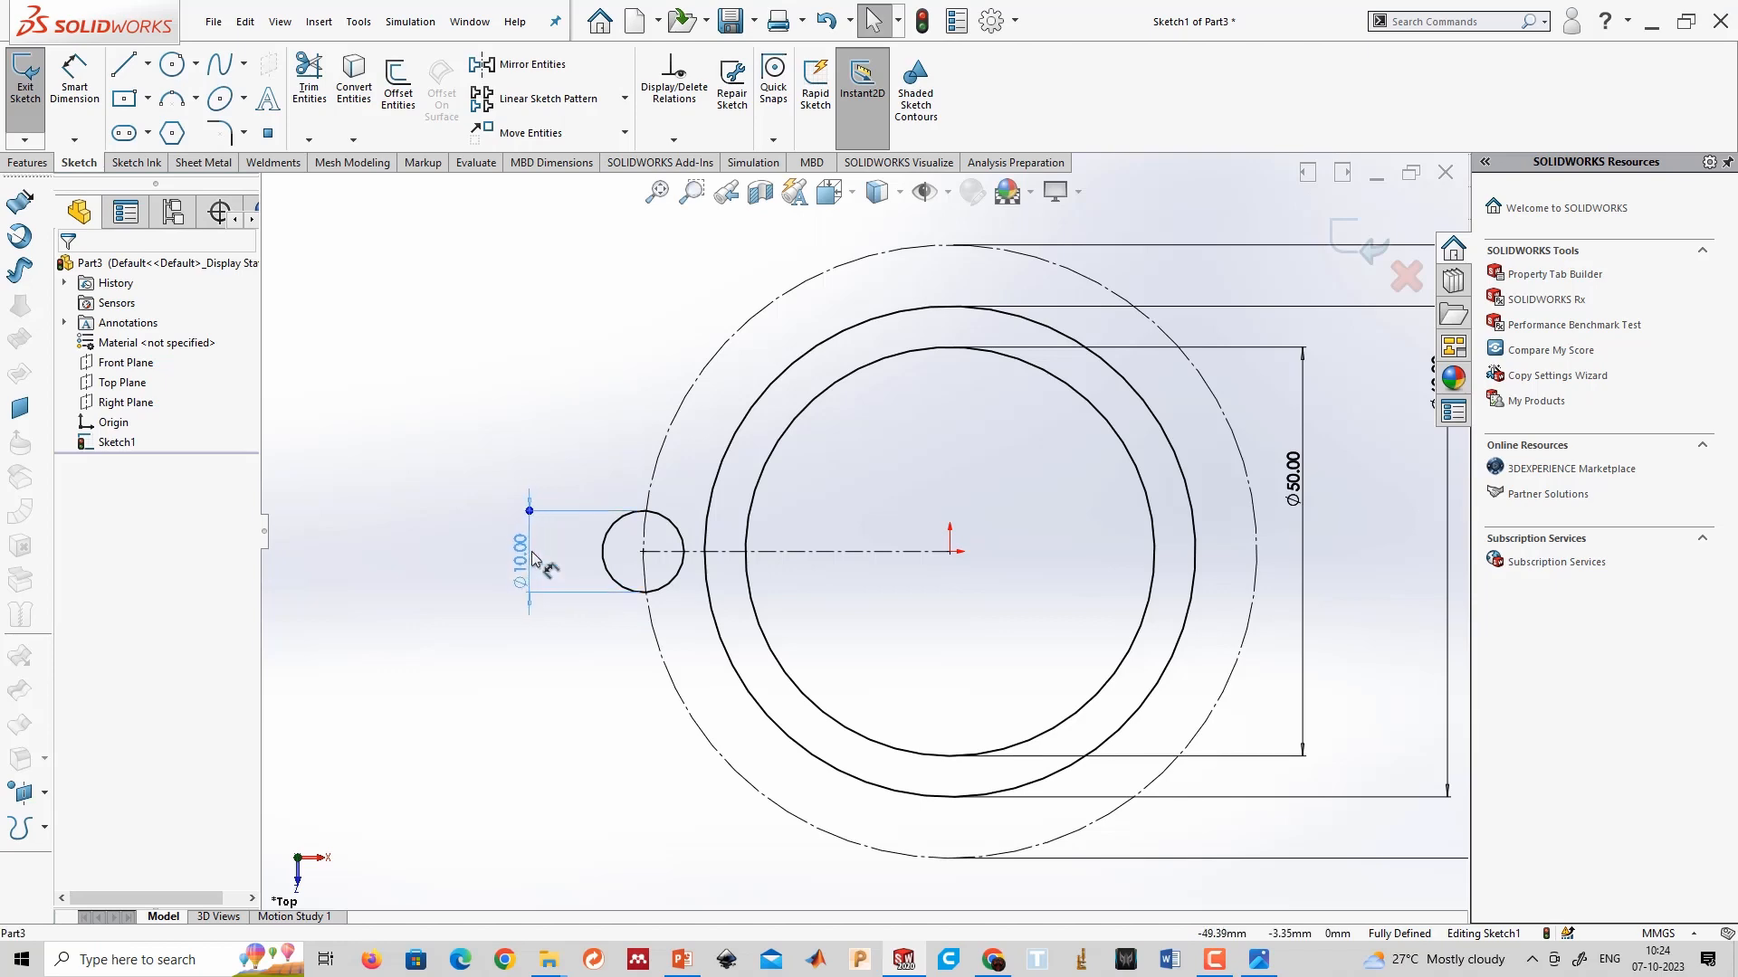
pyautogui.hotkey('alt', 'Tab')
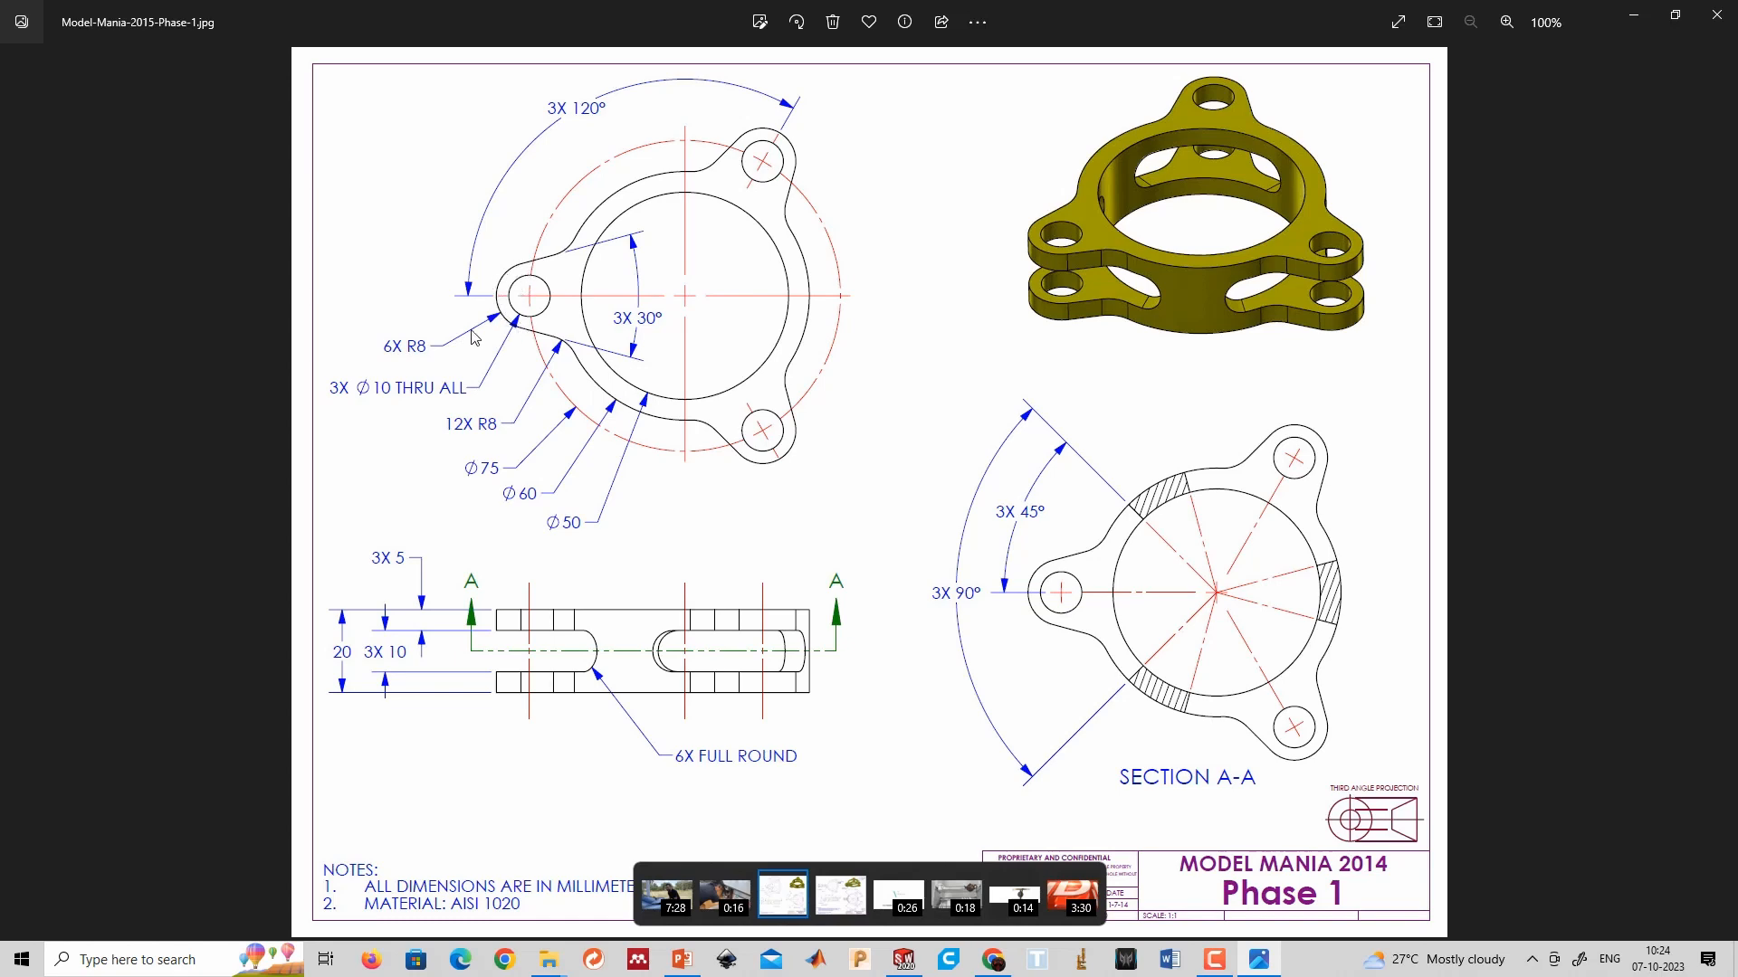
pyautogui.hotkey('alt', 'Tab')
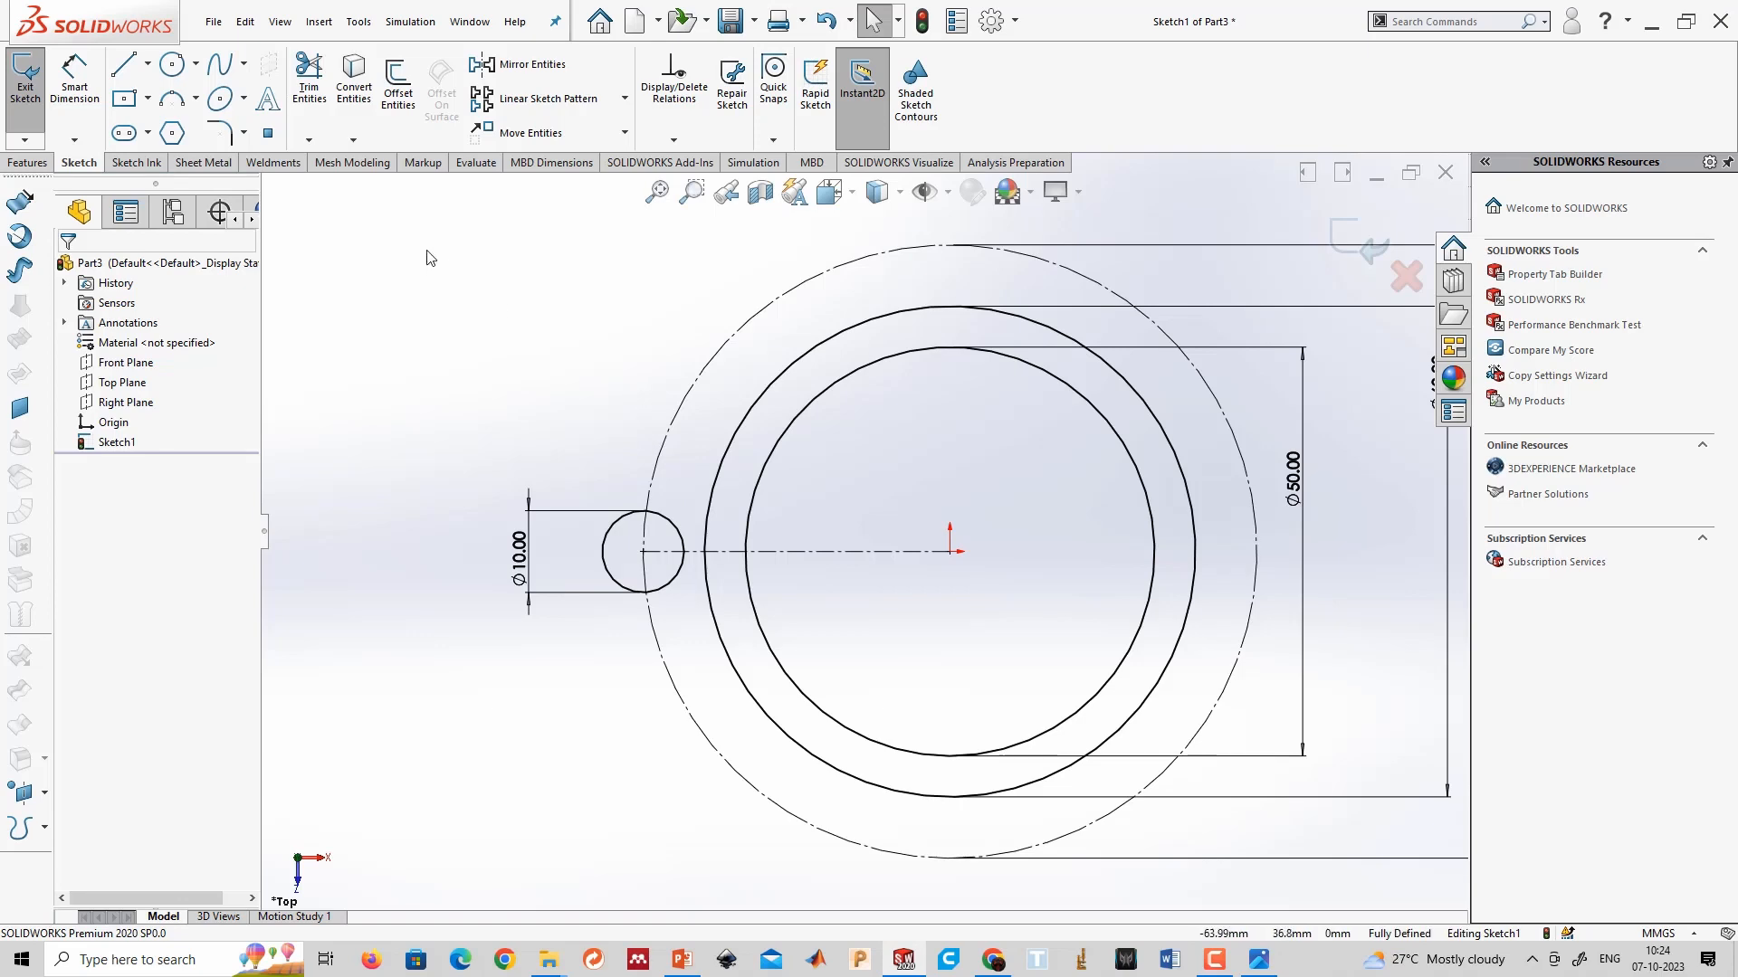
pyautogui.hotkey('alt', 'Tab')
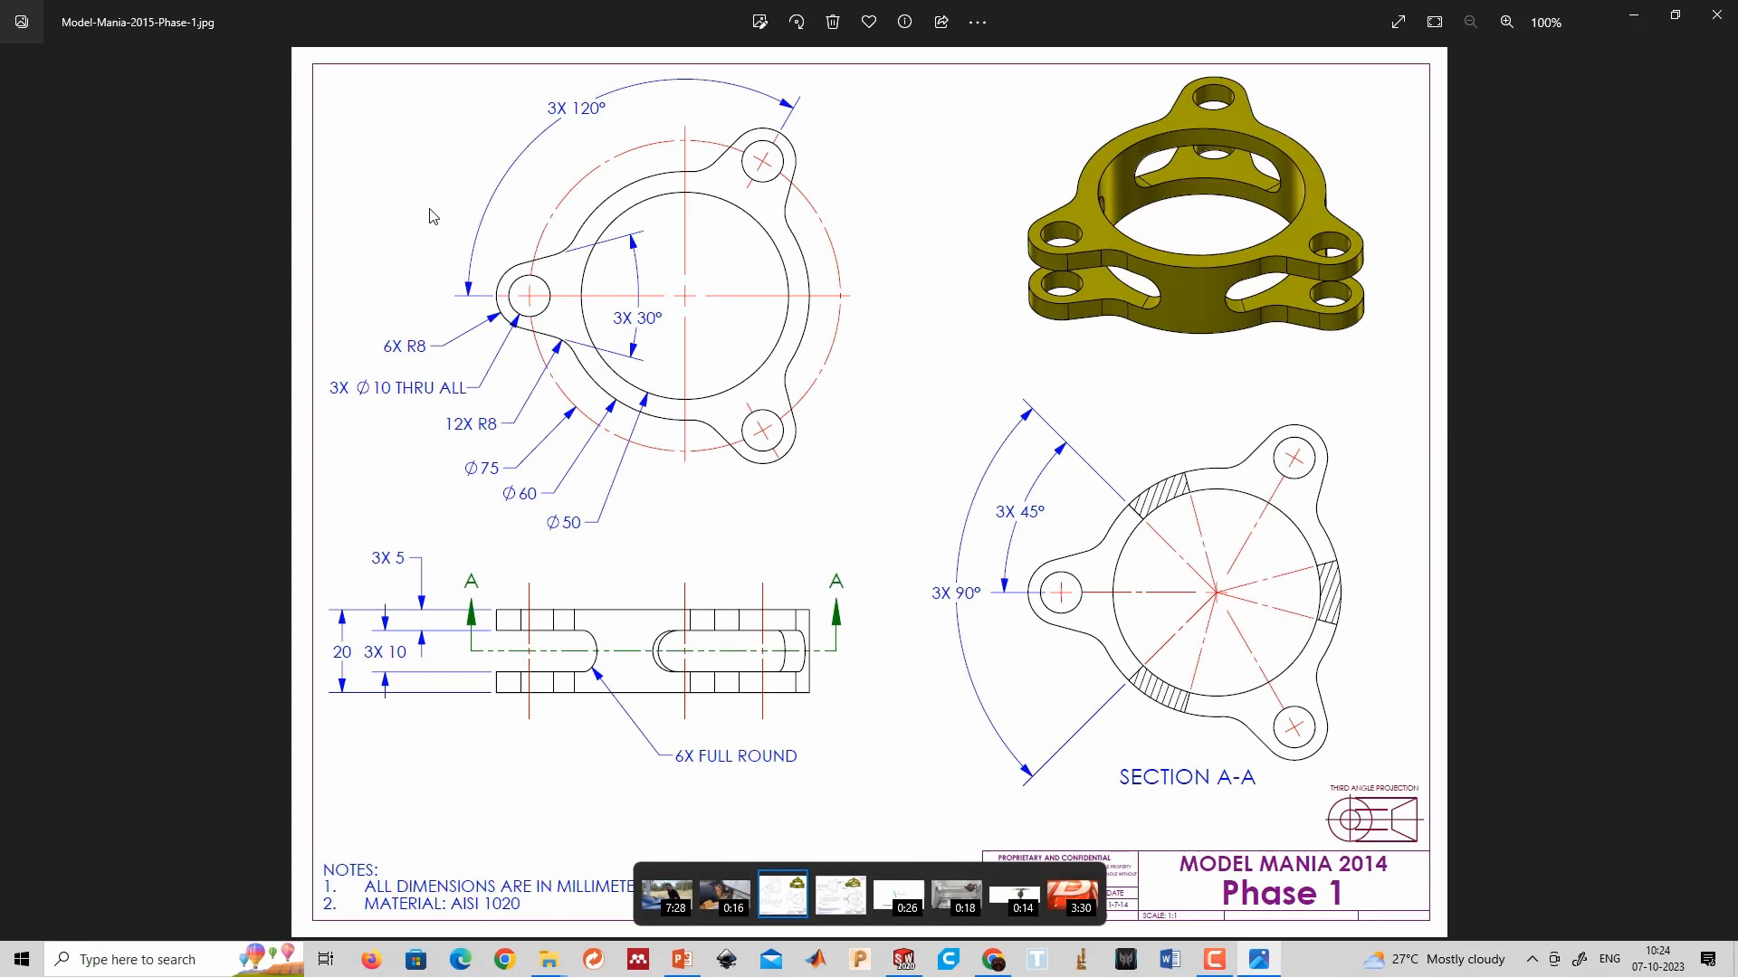
pyautogui.hotkey('alt', 'Tab')
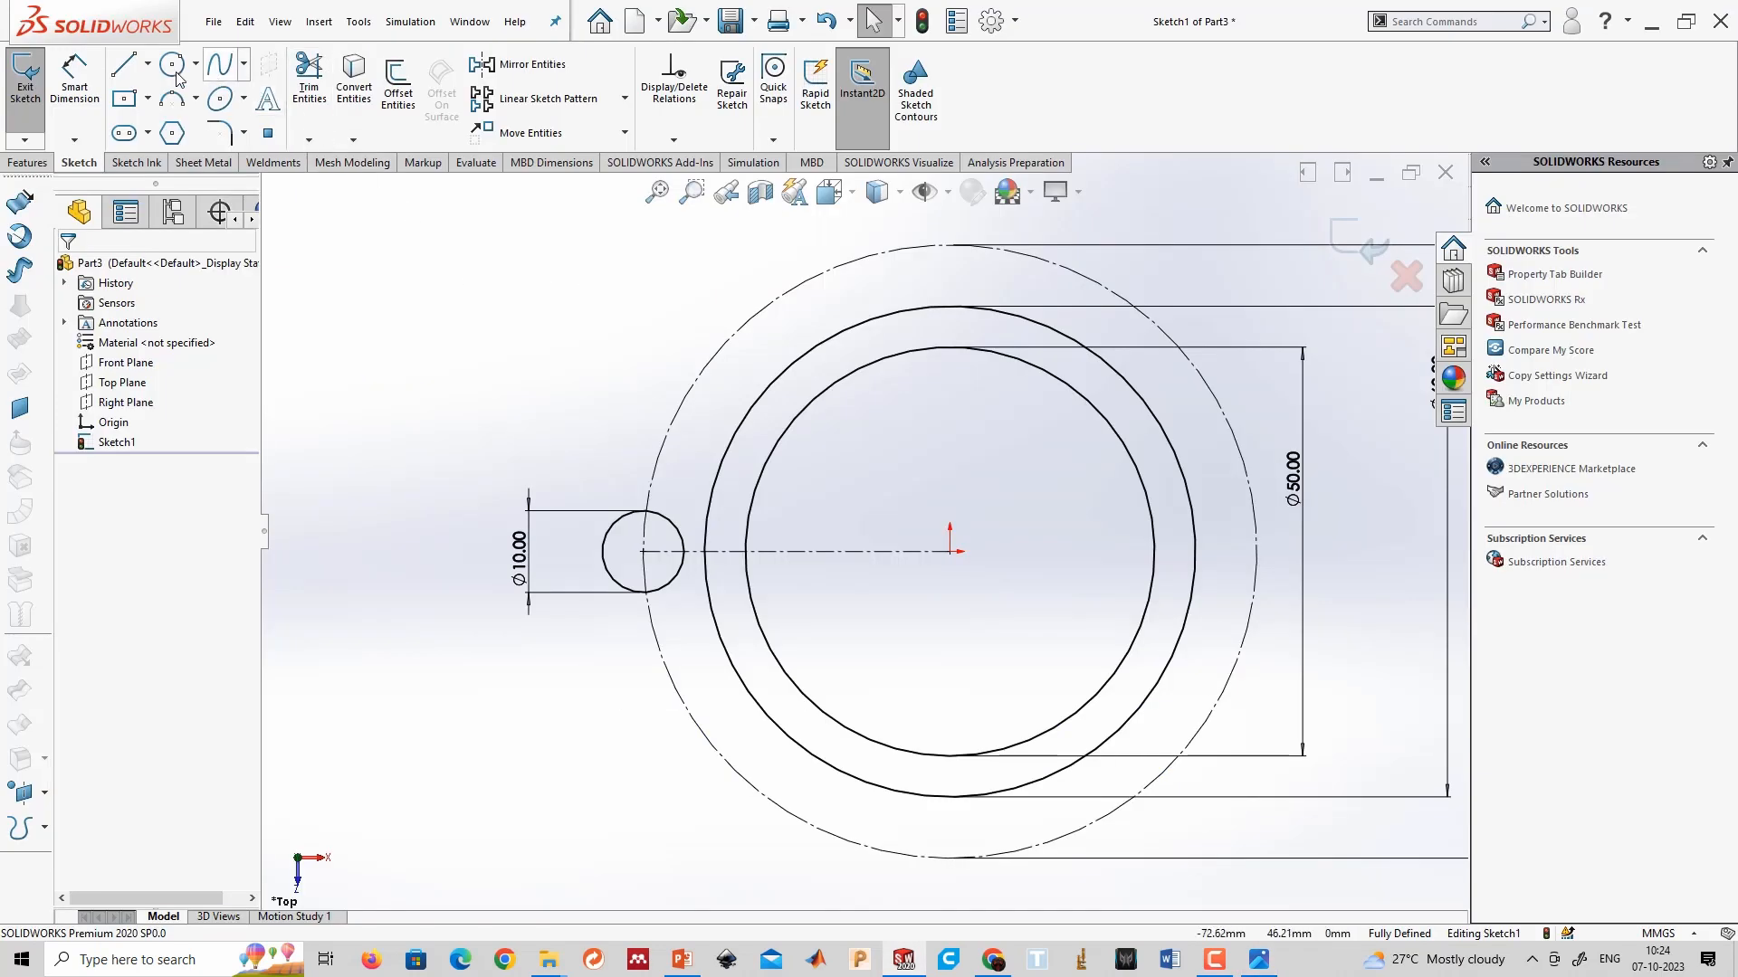
pyautogui.click(124, 63)
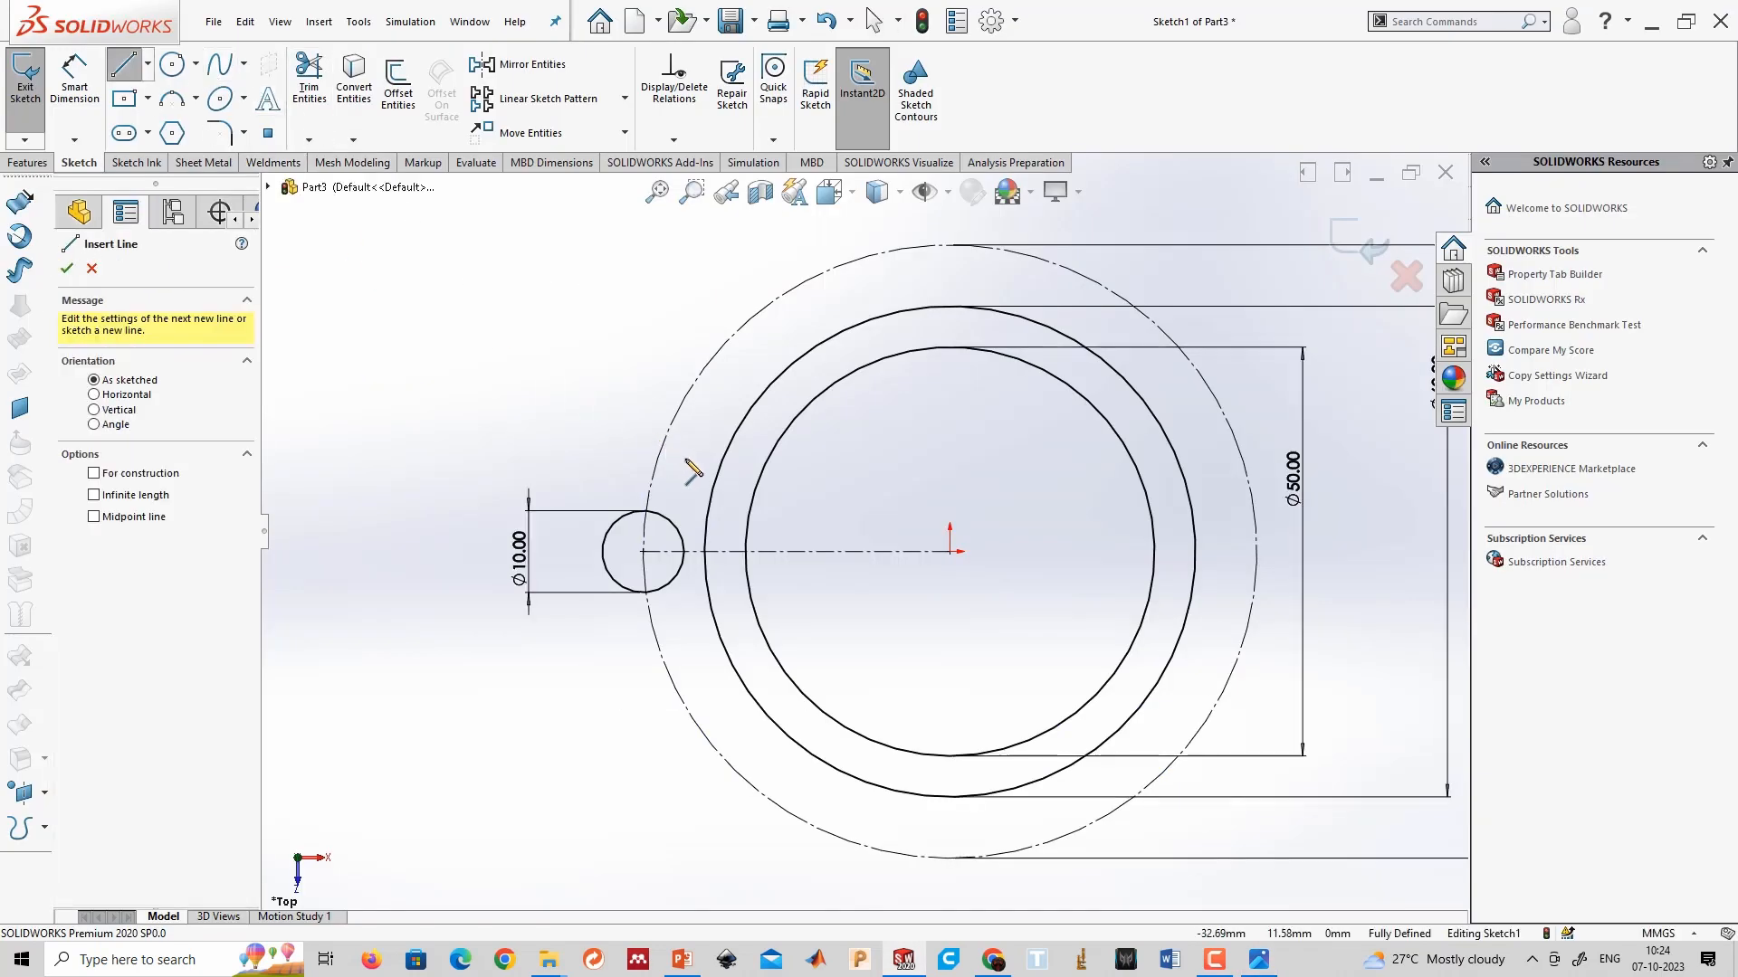
pyautogui.click(733, 438)
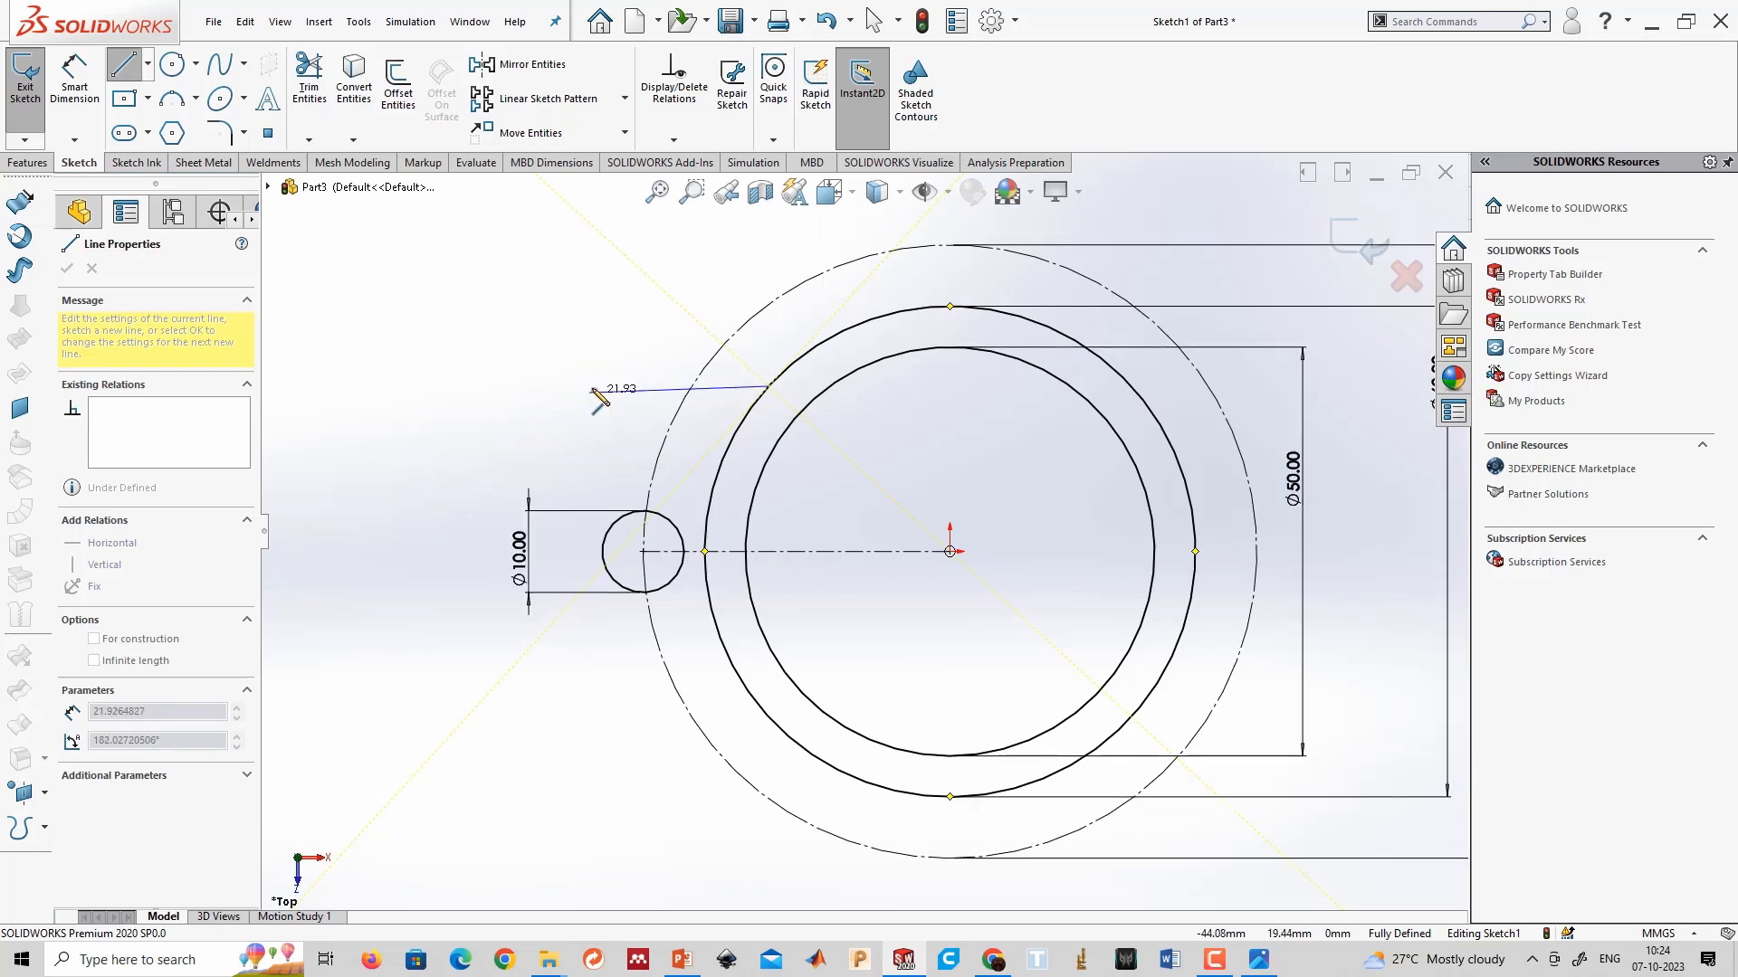
pyautogui.click(525, 448)
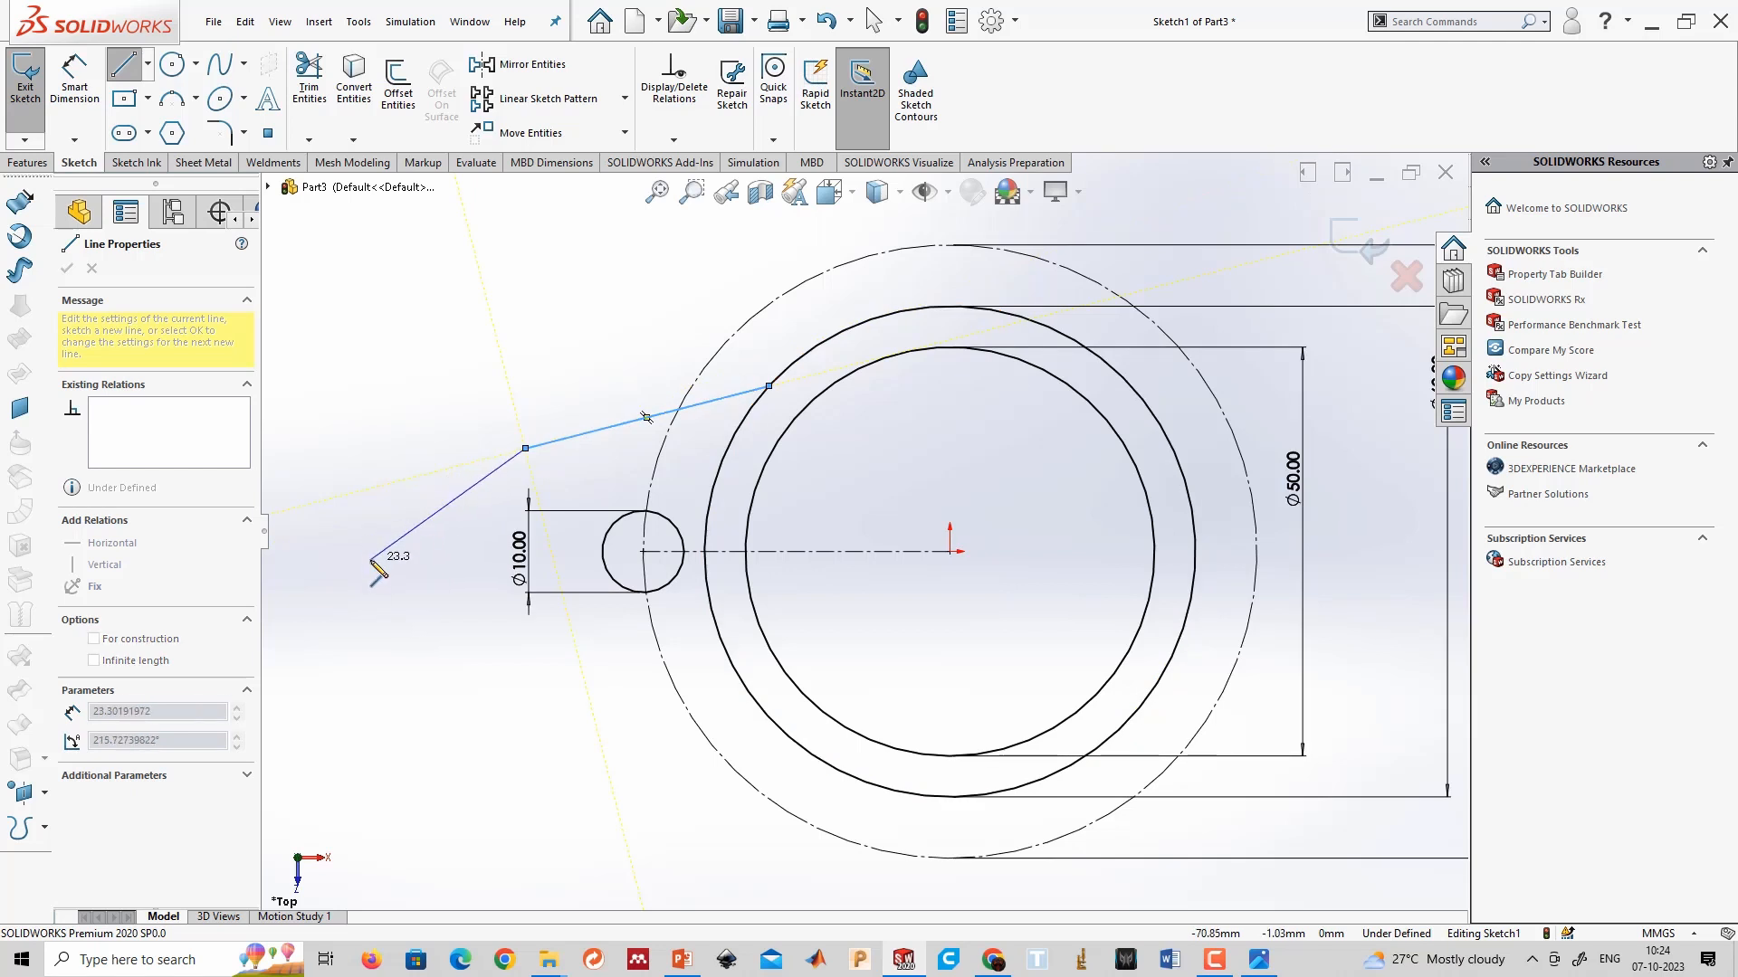
pyautogui.click(525, 449)
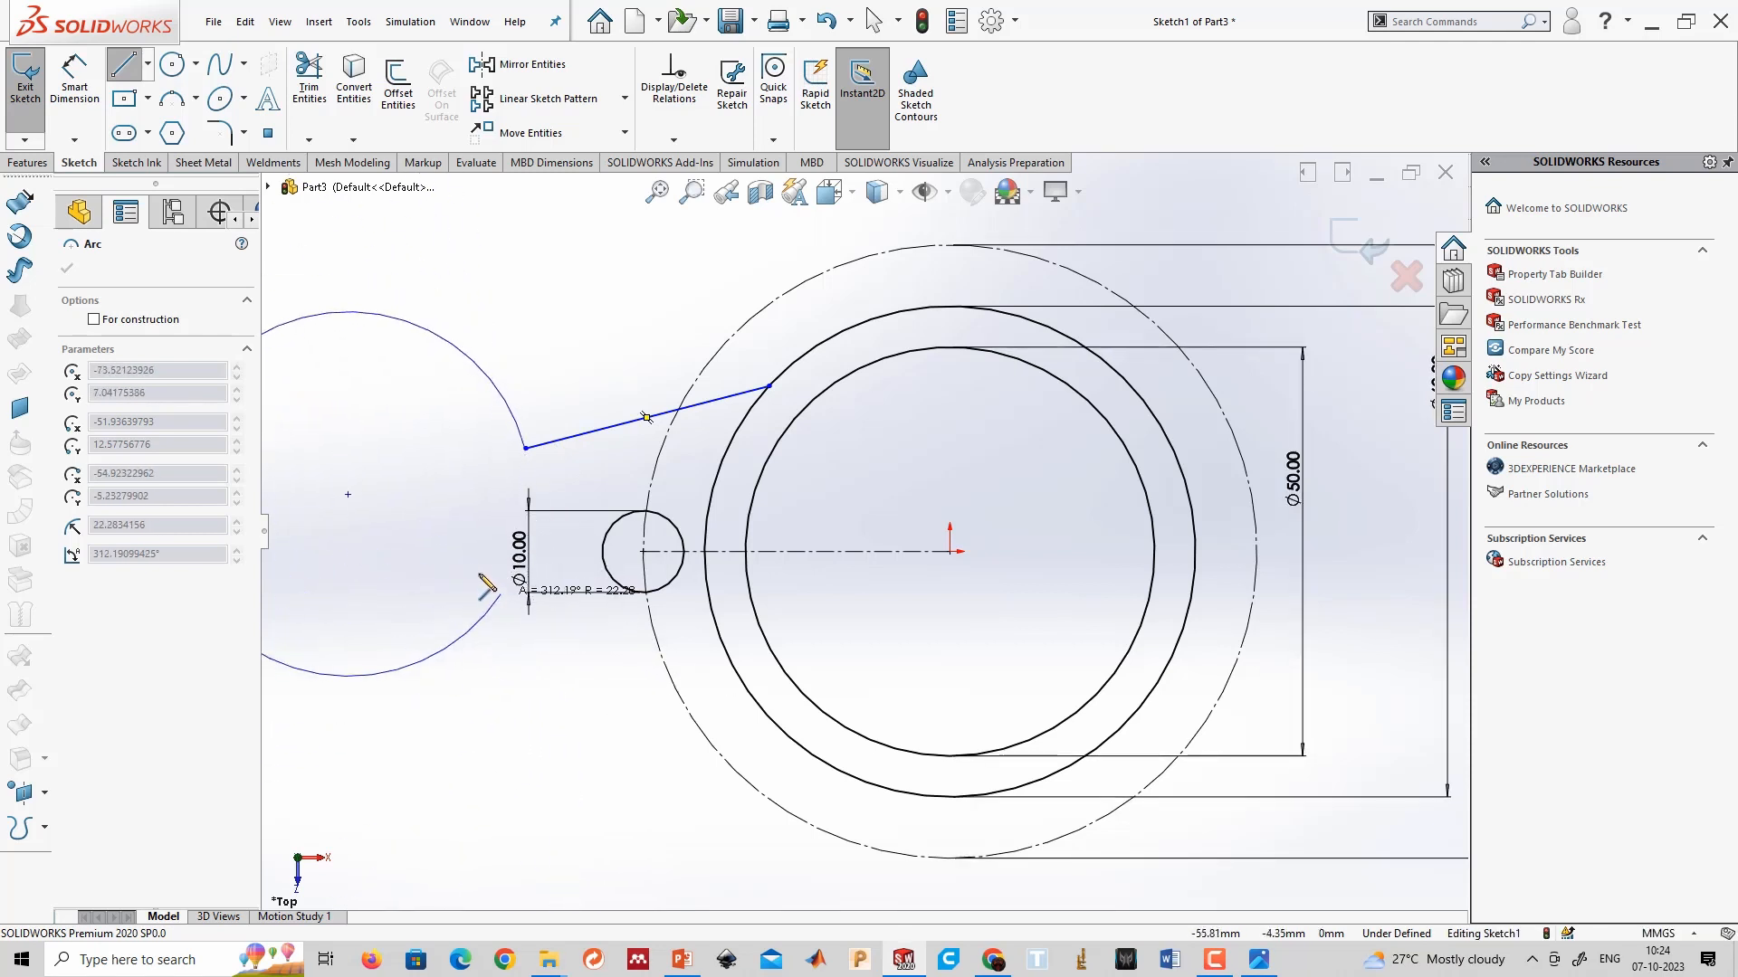
pyautogui.press('Escape')
pyautogui.press('Escape')
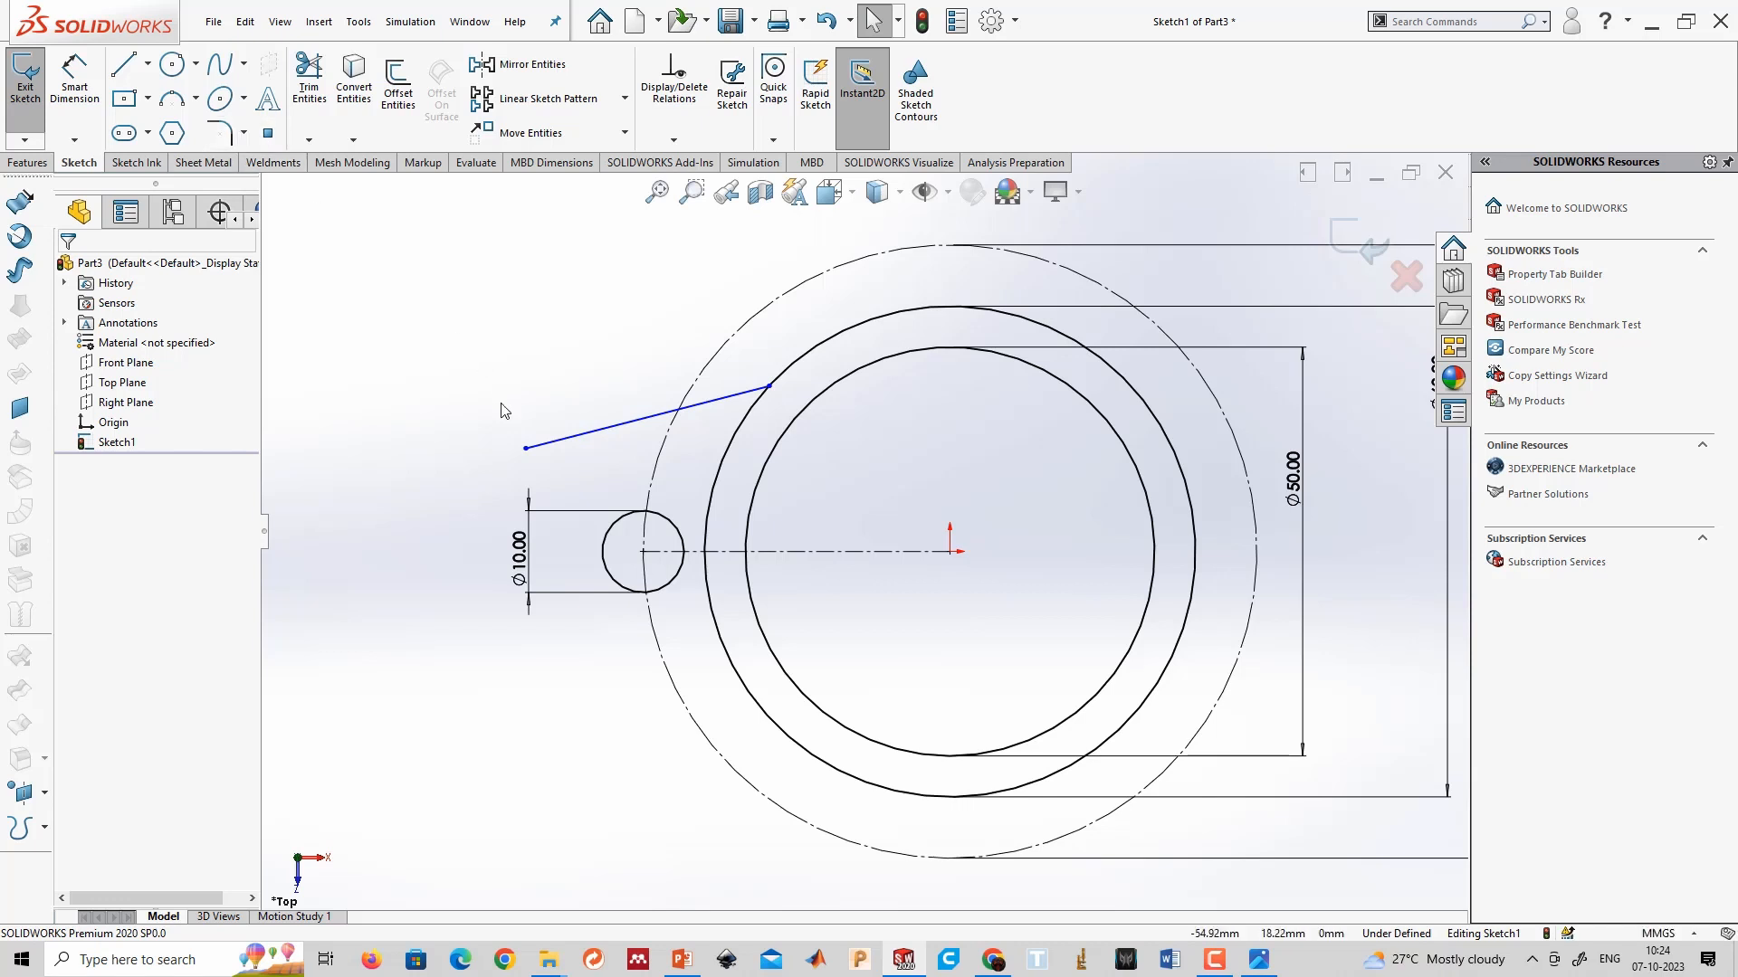
pyautogui.click(568, 441)
pyautogui.press('Delete')
# Outline the lug around the 10 mm hole with a line from the 60 mm circle, a tangent arc, and a line back to that circle.
pyautogui.click(124, 66)
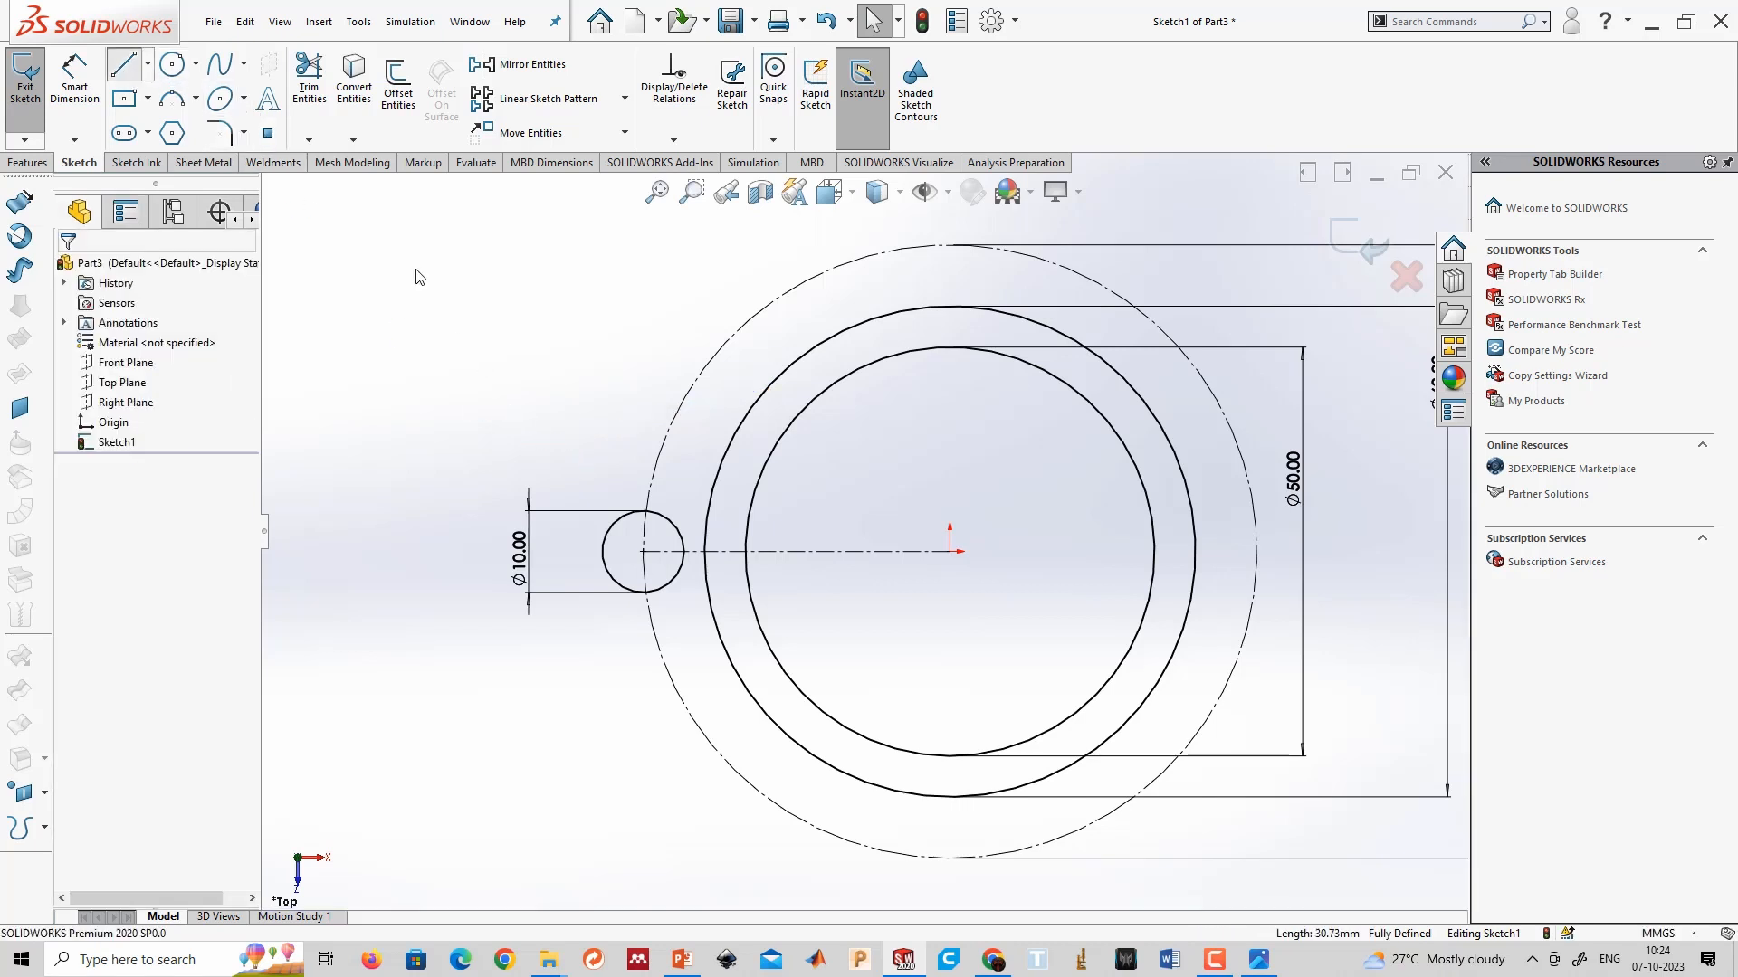
pyautogui.click(724, 447)
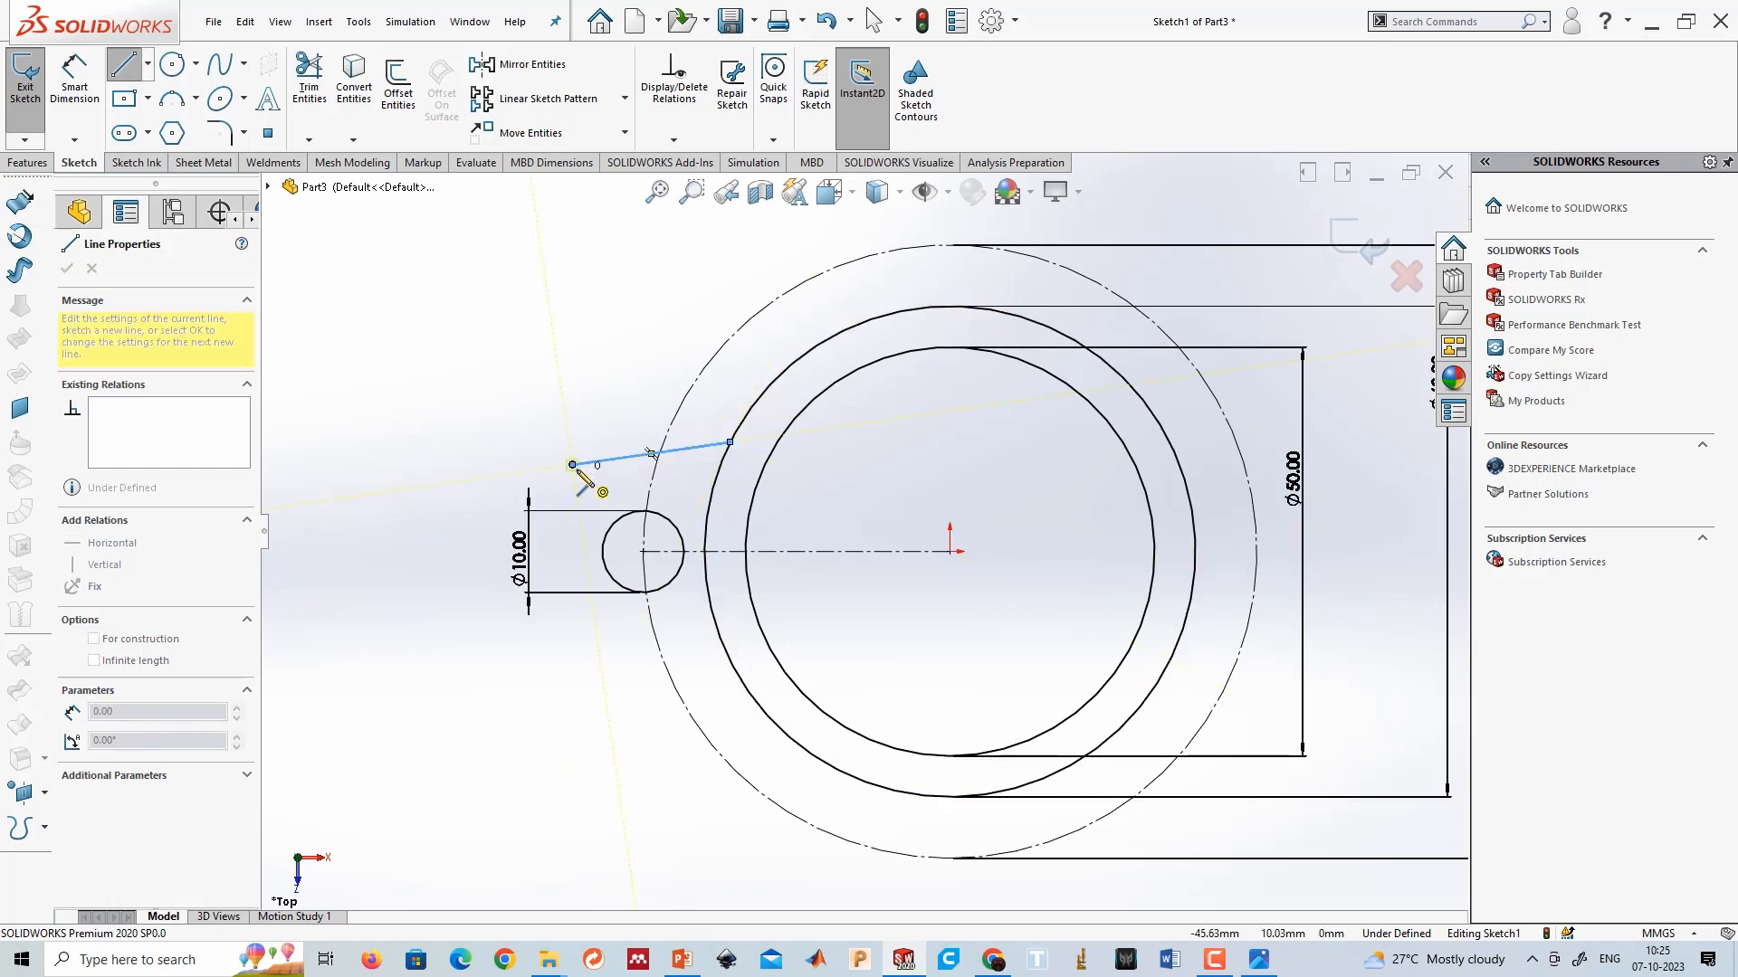
pyautogui.click(572, 464)
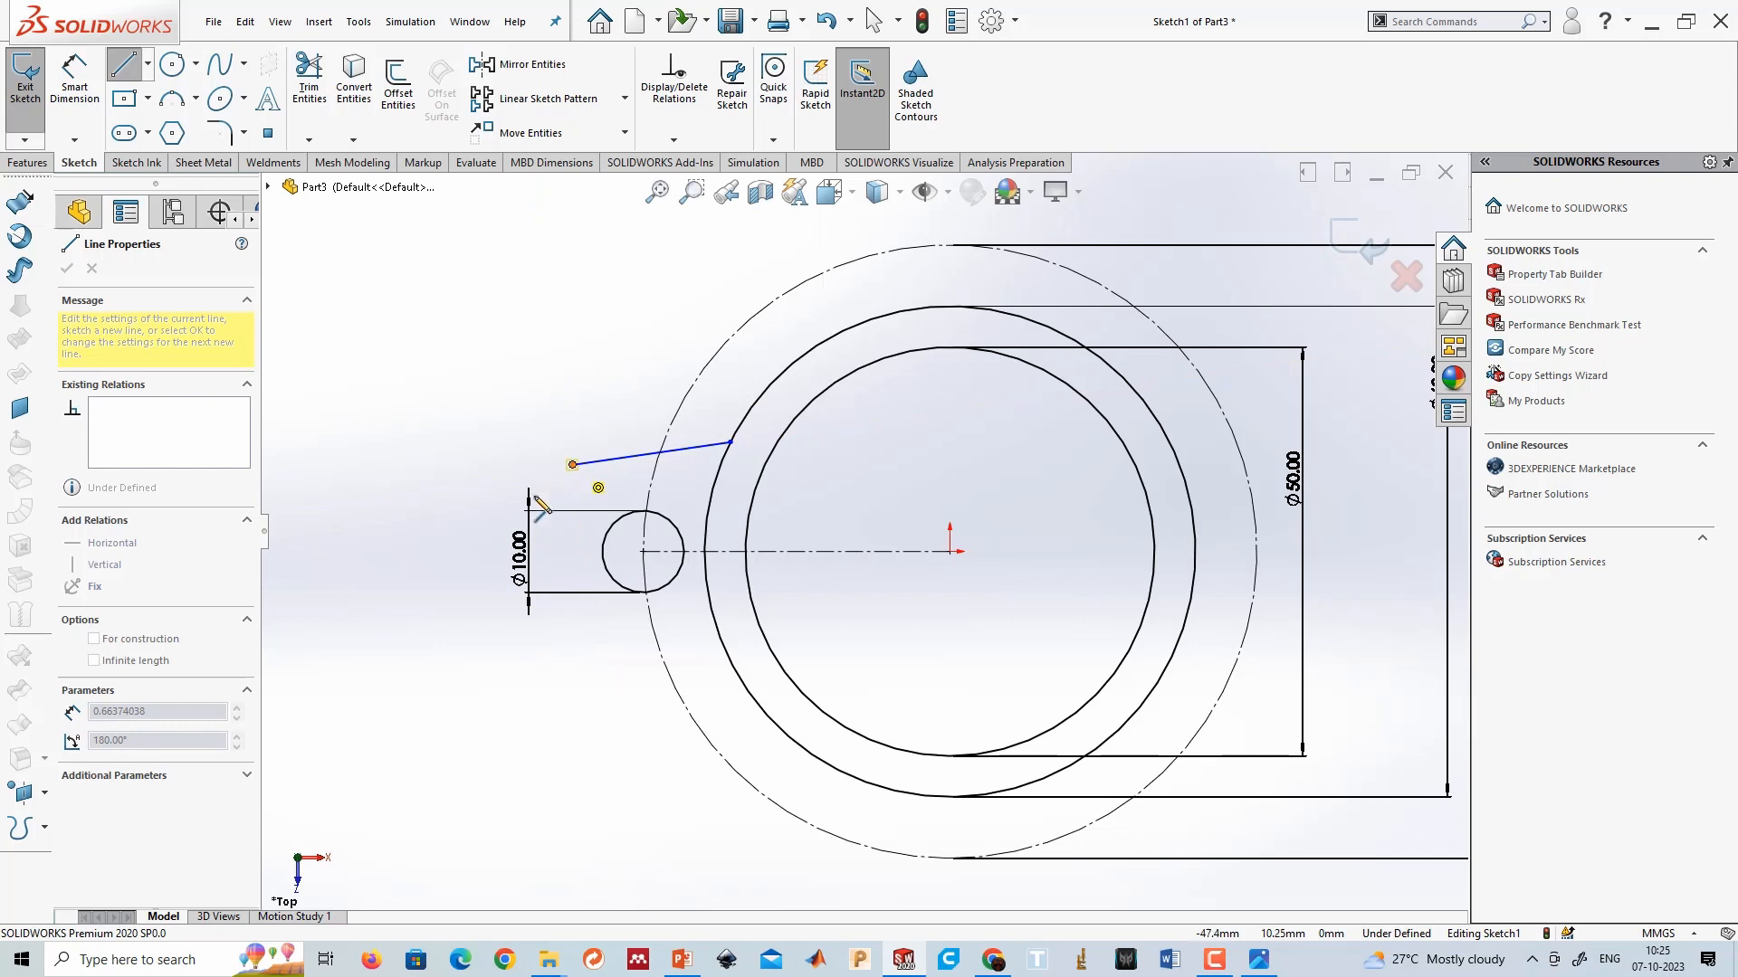
pyautogui.click(574, 649)
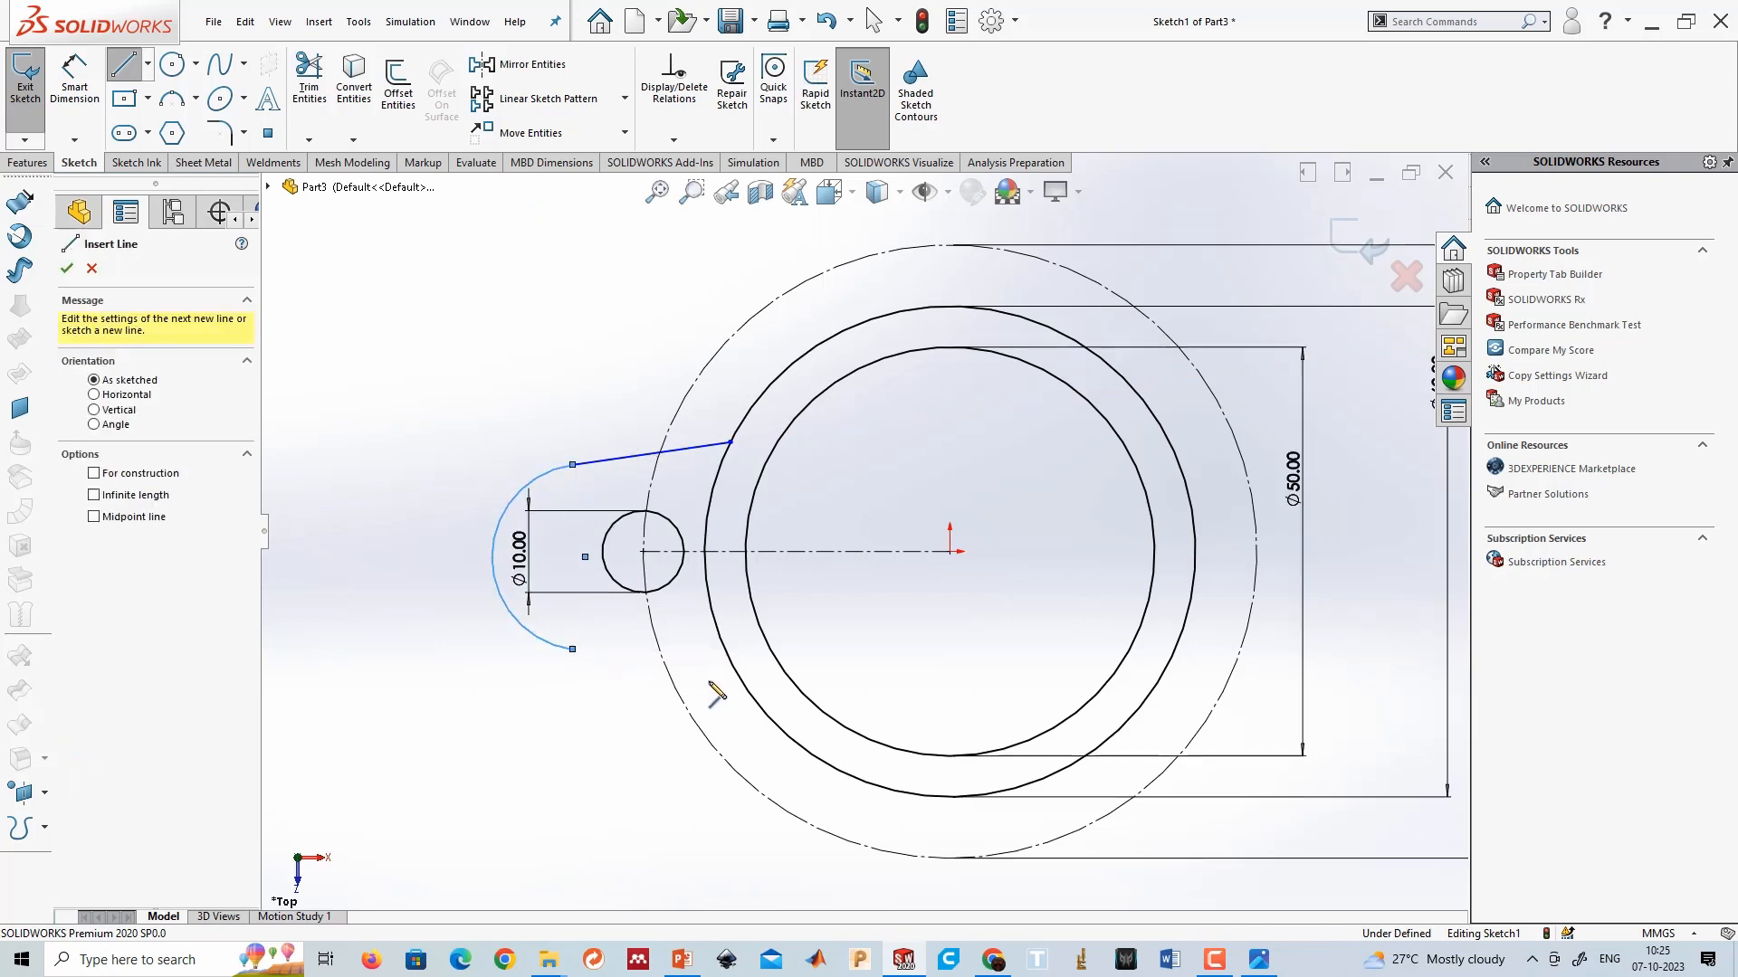
pyautogui.click(760, 709)
pyautogui.press('Escape')
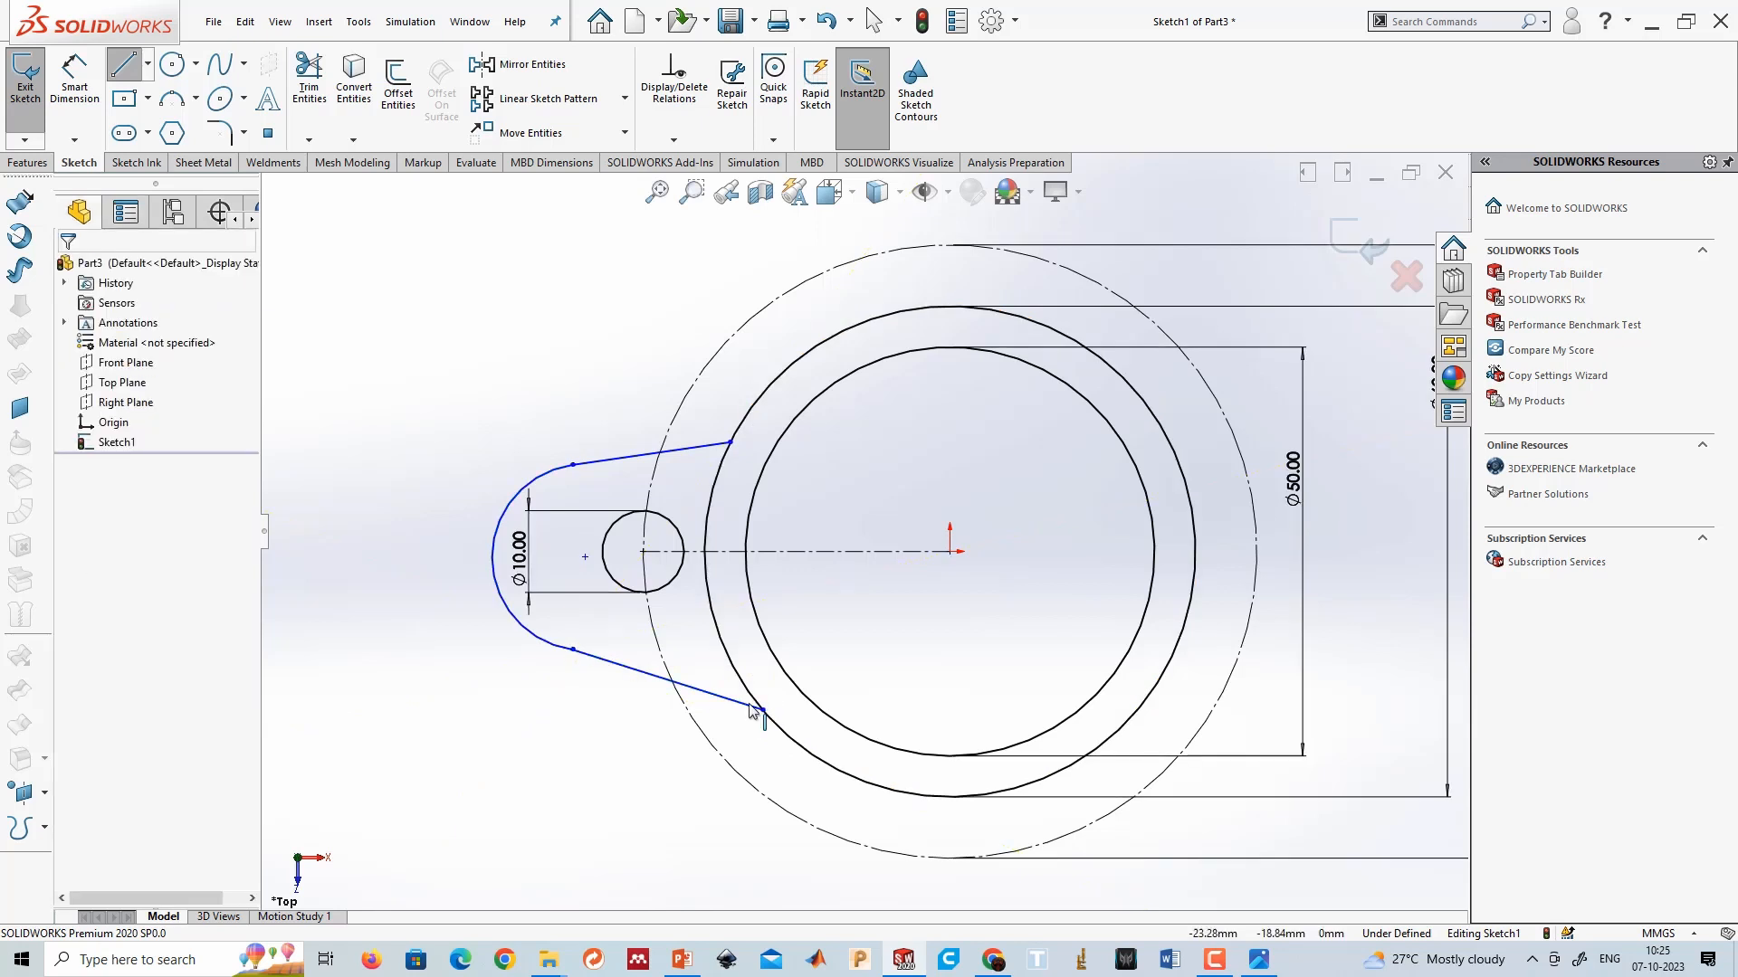
pyautogui.press('Escape')
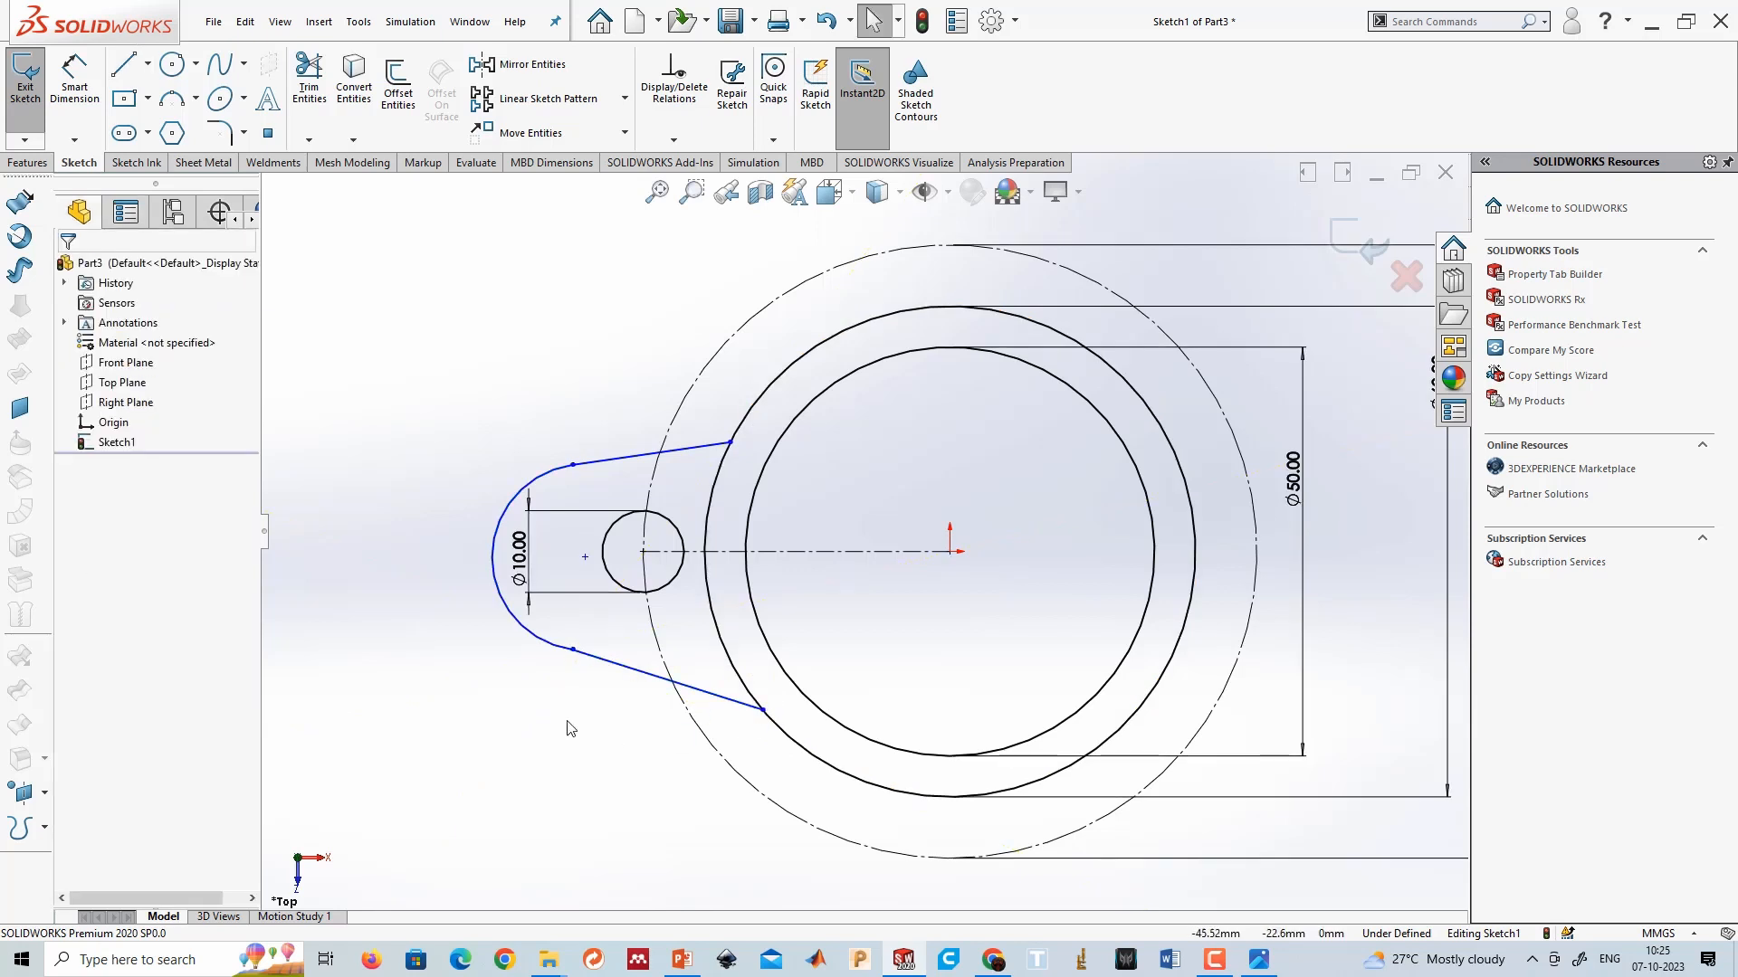
# Align the two endpoints of the lug arc with a Vertical relation.
pyautogui.click(572, 649)
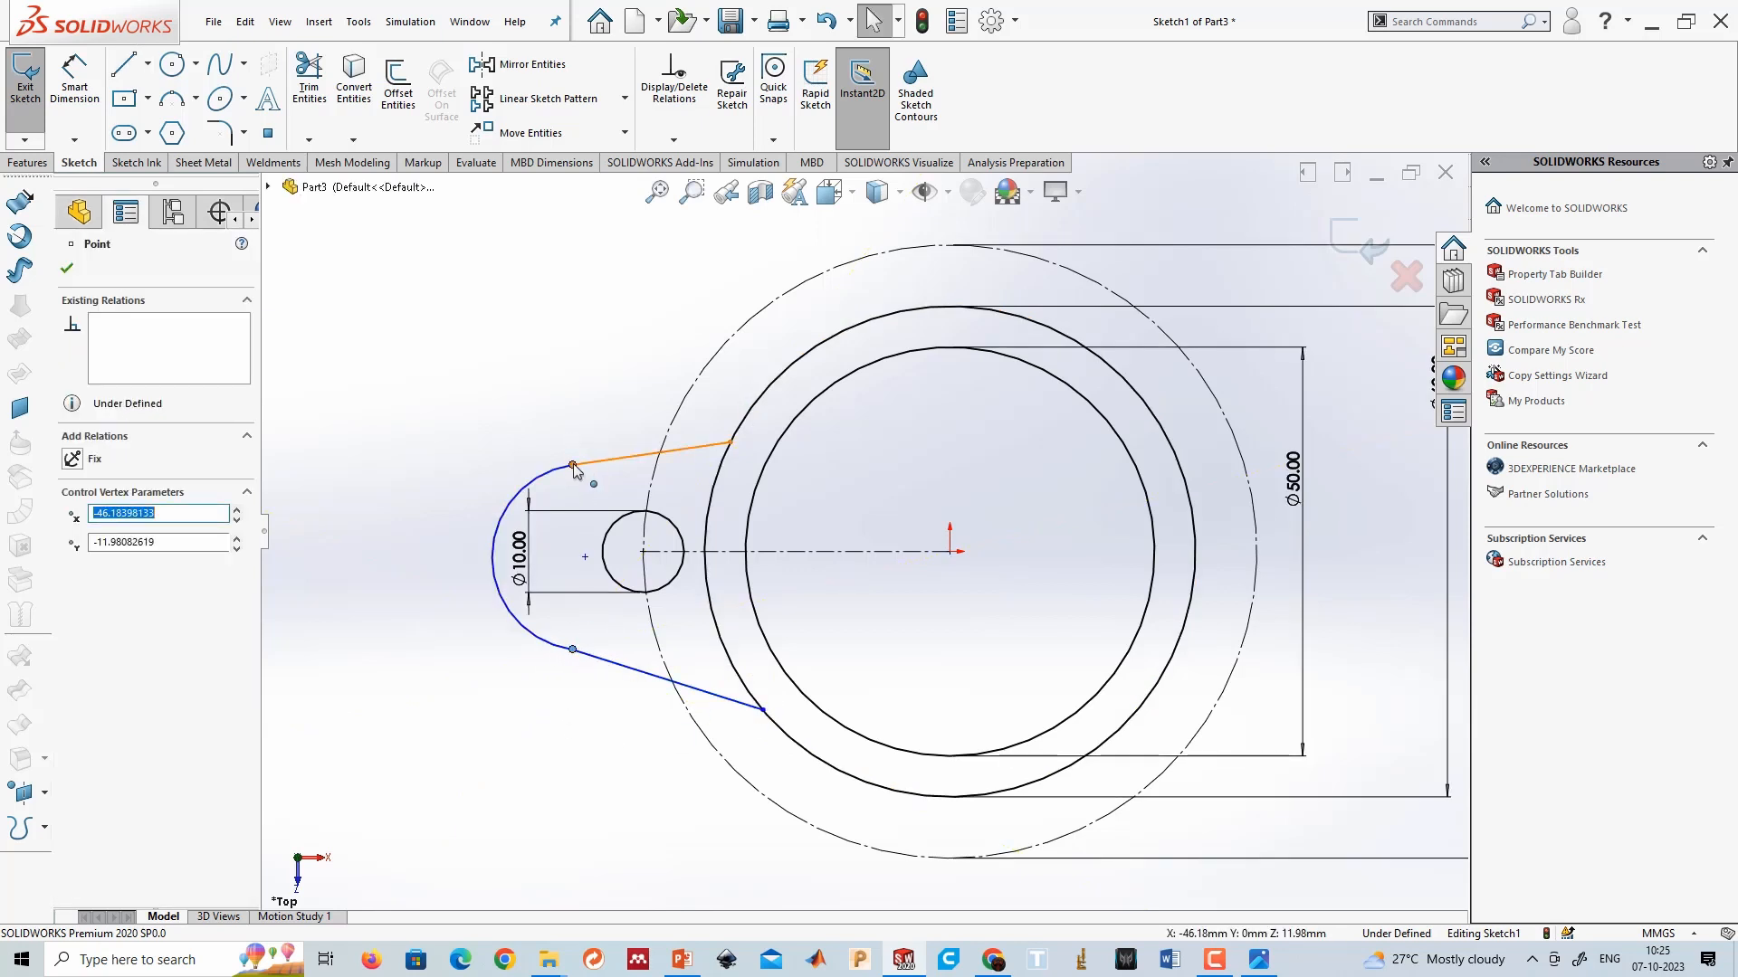
pyautogui.keyDown('ctrl'); pyautogui.click(573, 465); pyautogui.keyUp('ctrl')
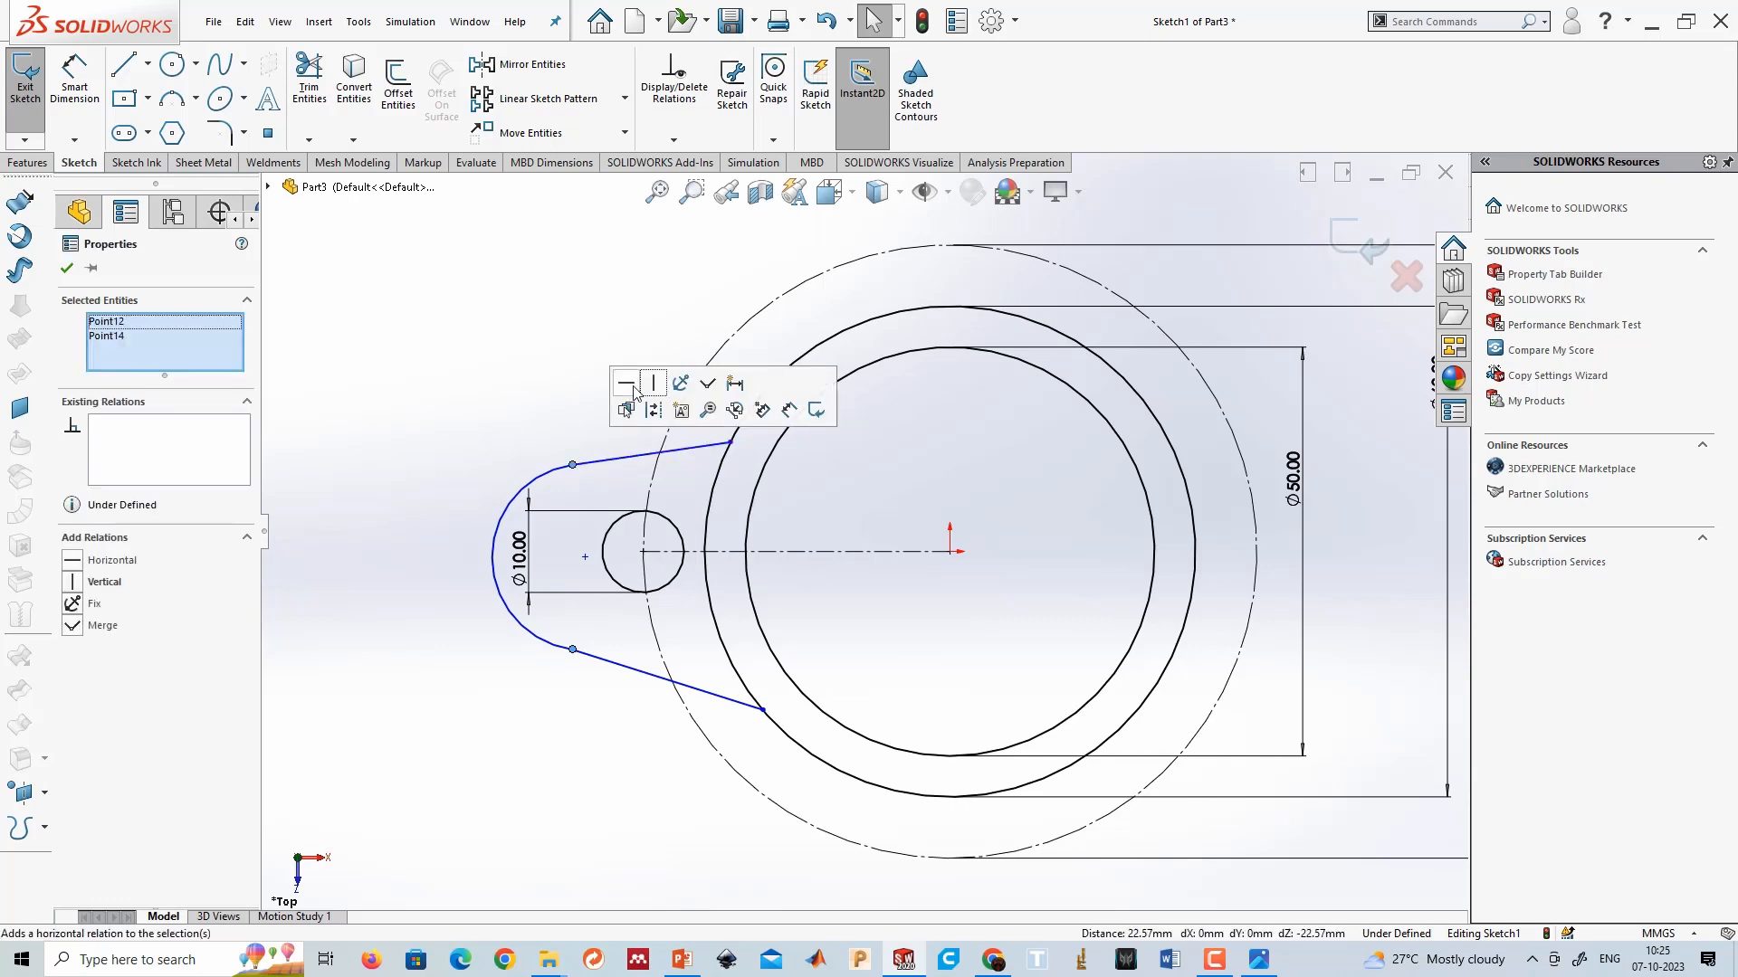
pyautogui.click(489, 868)
# Check the drawing for the lug's size and dimension the lug arc's radius to 8 mm.
pyautogui.hotkey('alt', 'Tab')
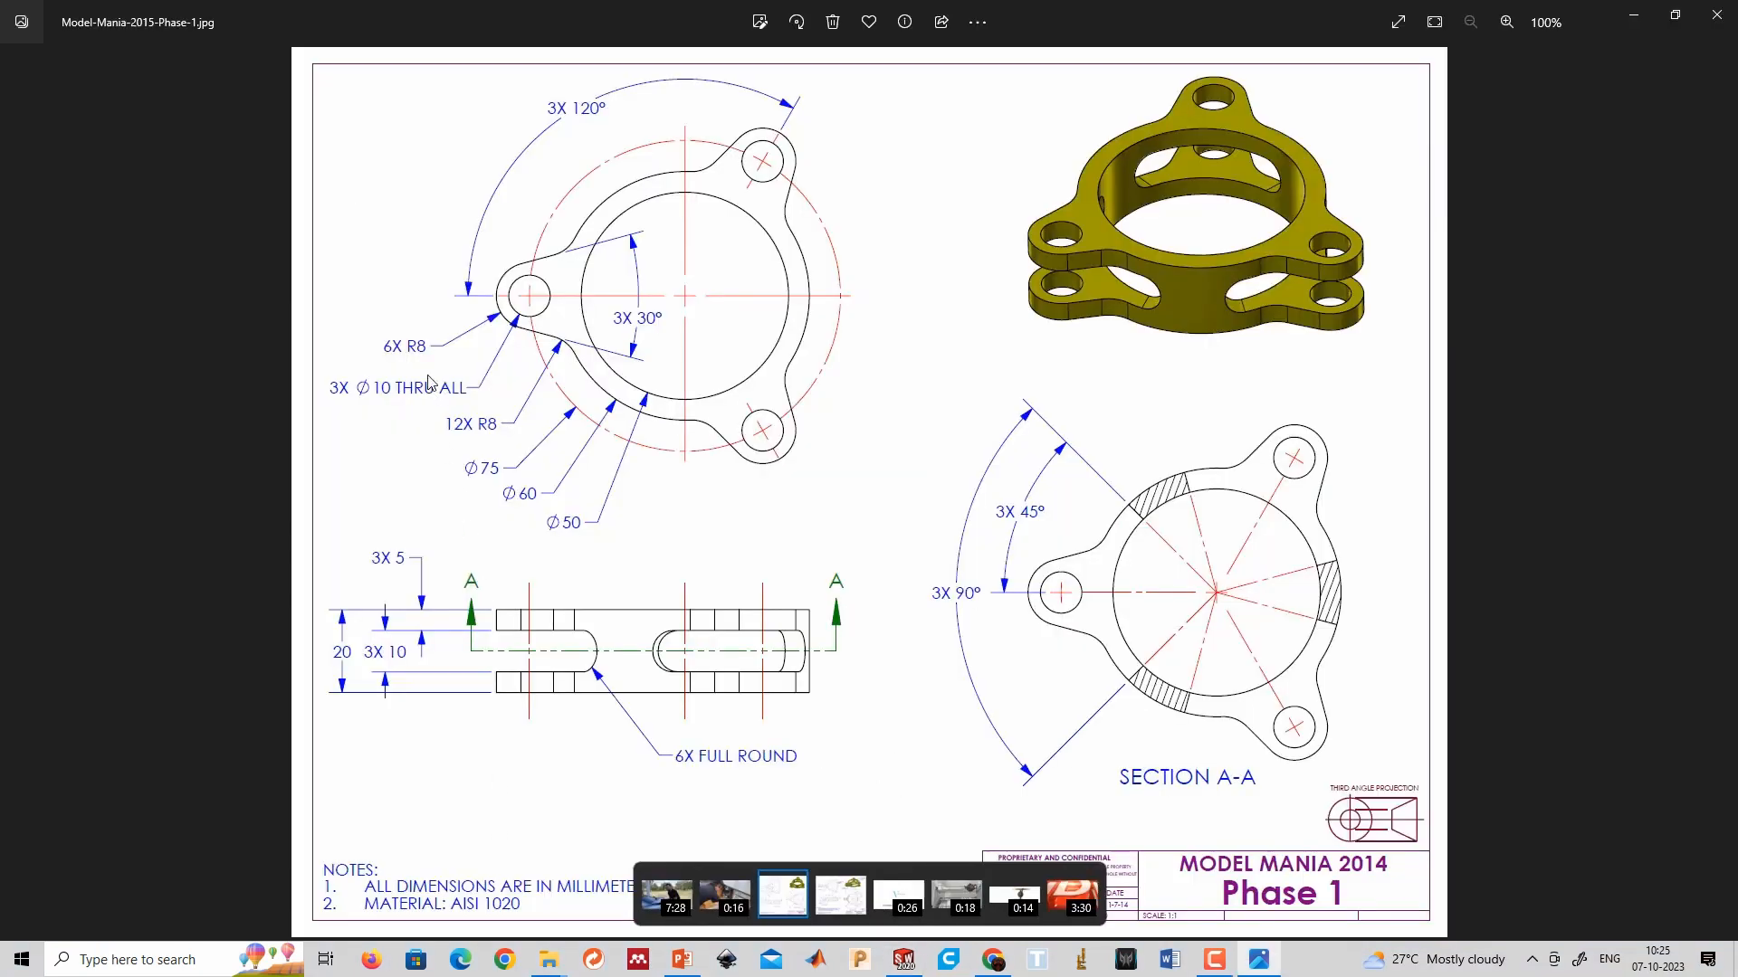
pyautogui.hotkey('alt', 'Tab')
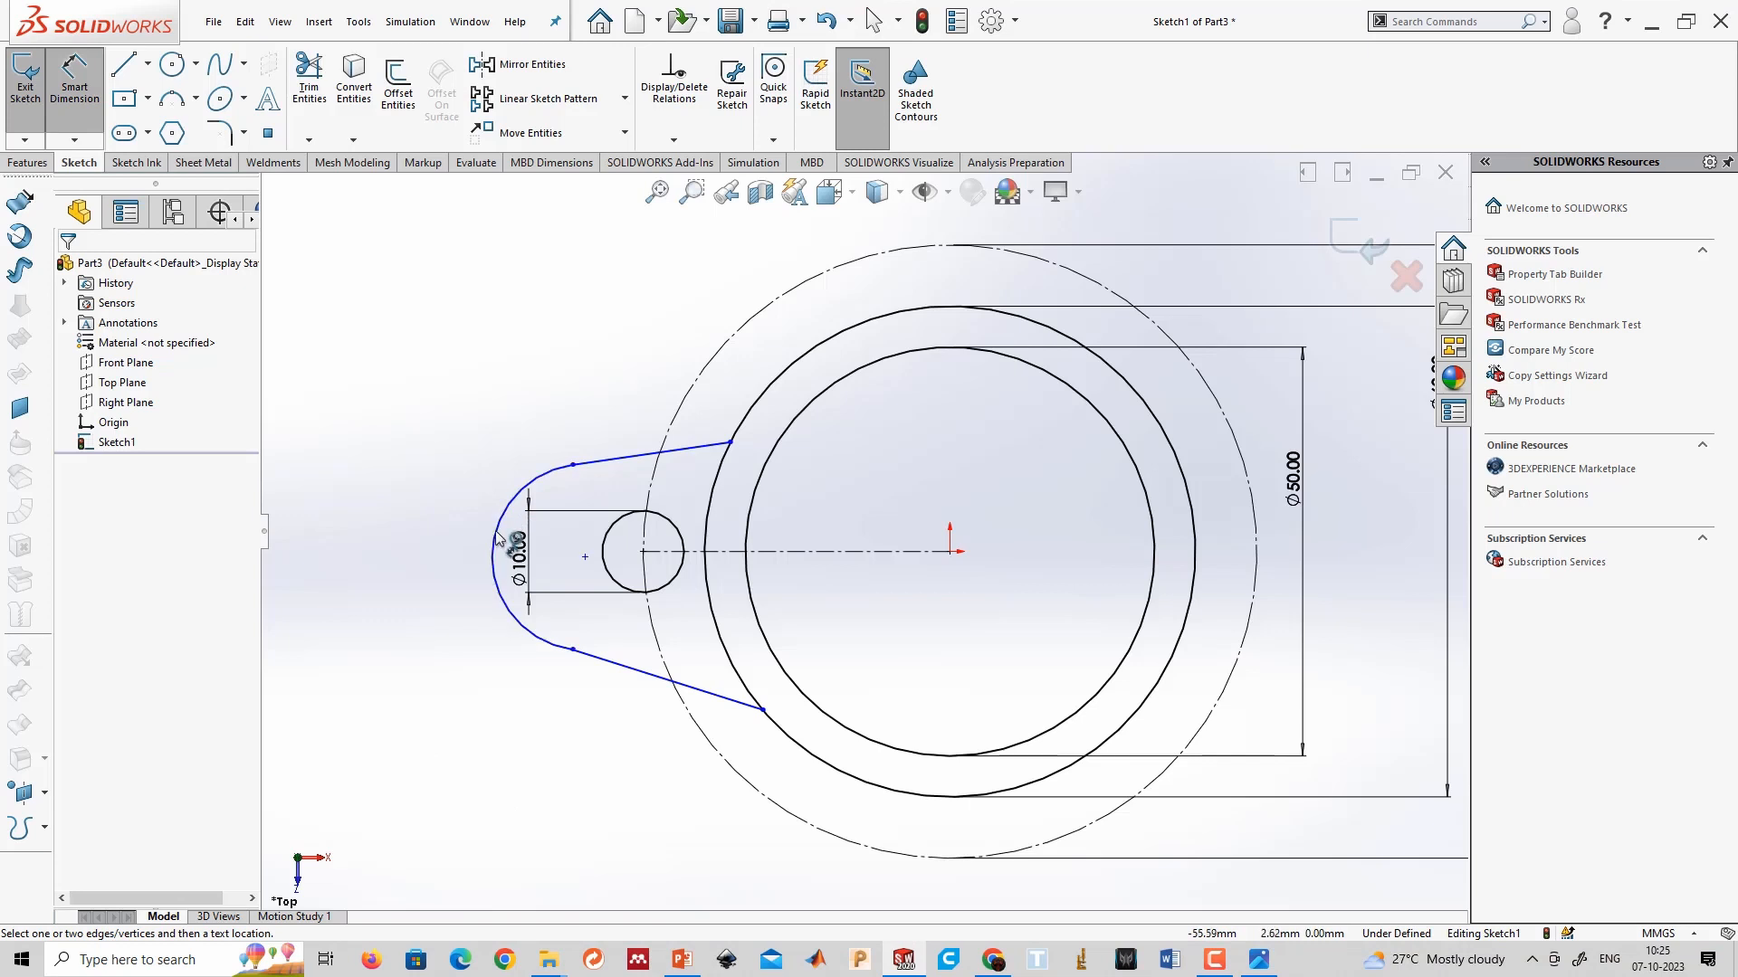
pyautogui.click(495, 543)
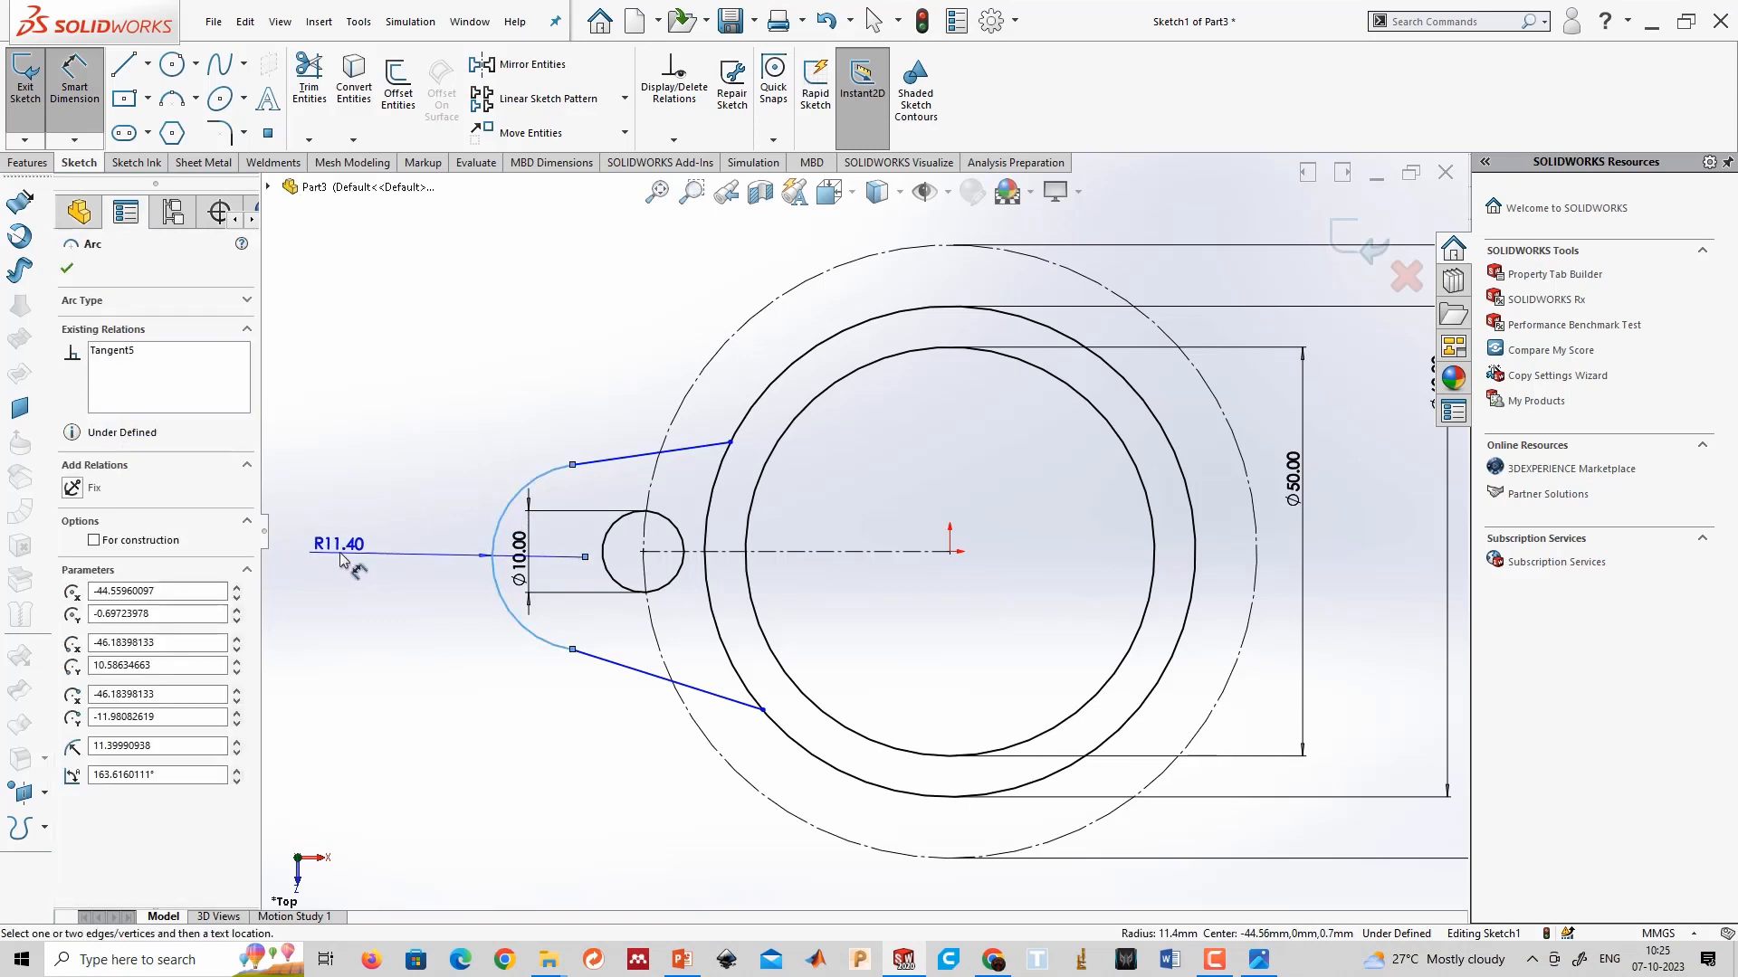
pyautogui.click(343, 559)
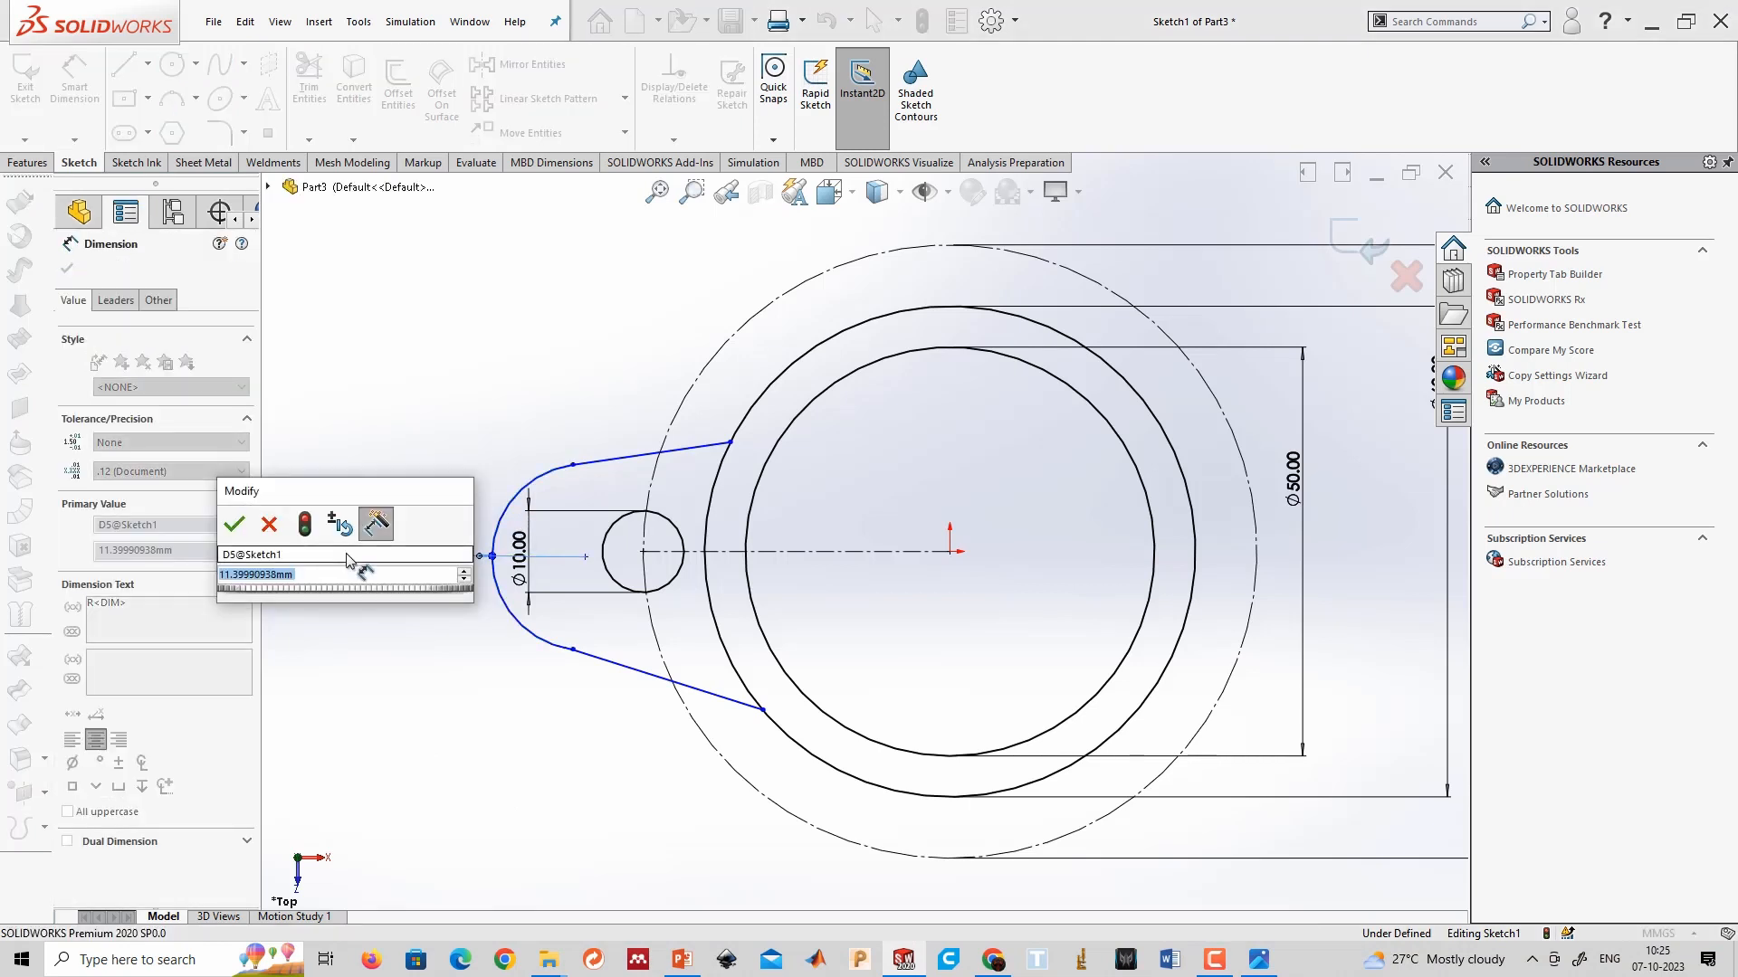
pyautogui.press('Return')
pyautogui.press('Escape')
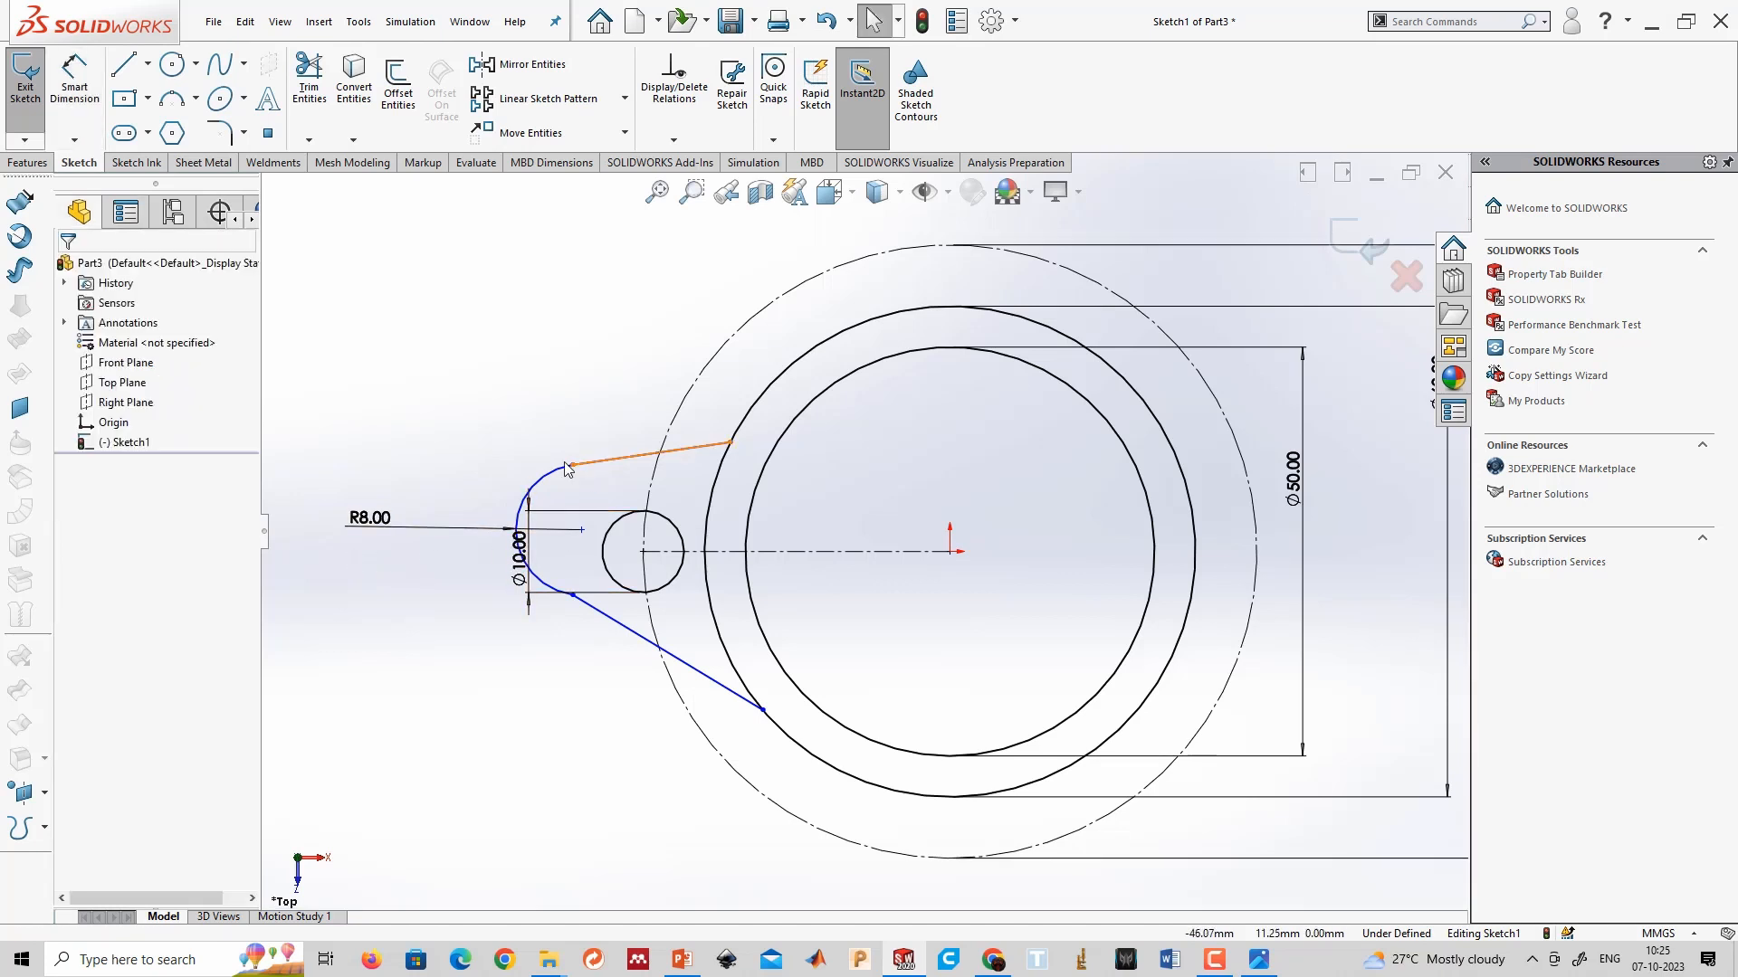
# Make the R8 lug arc concentric with the 10 mm circle.
pyautogui.click(556, 477)
pyautogui.keyDown('ctrl'); pyautogui.click(605, 547); pyautogui.keyUp('ctrl')
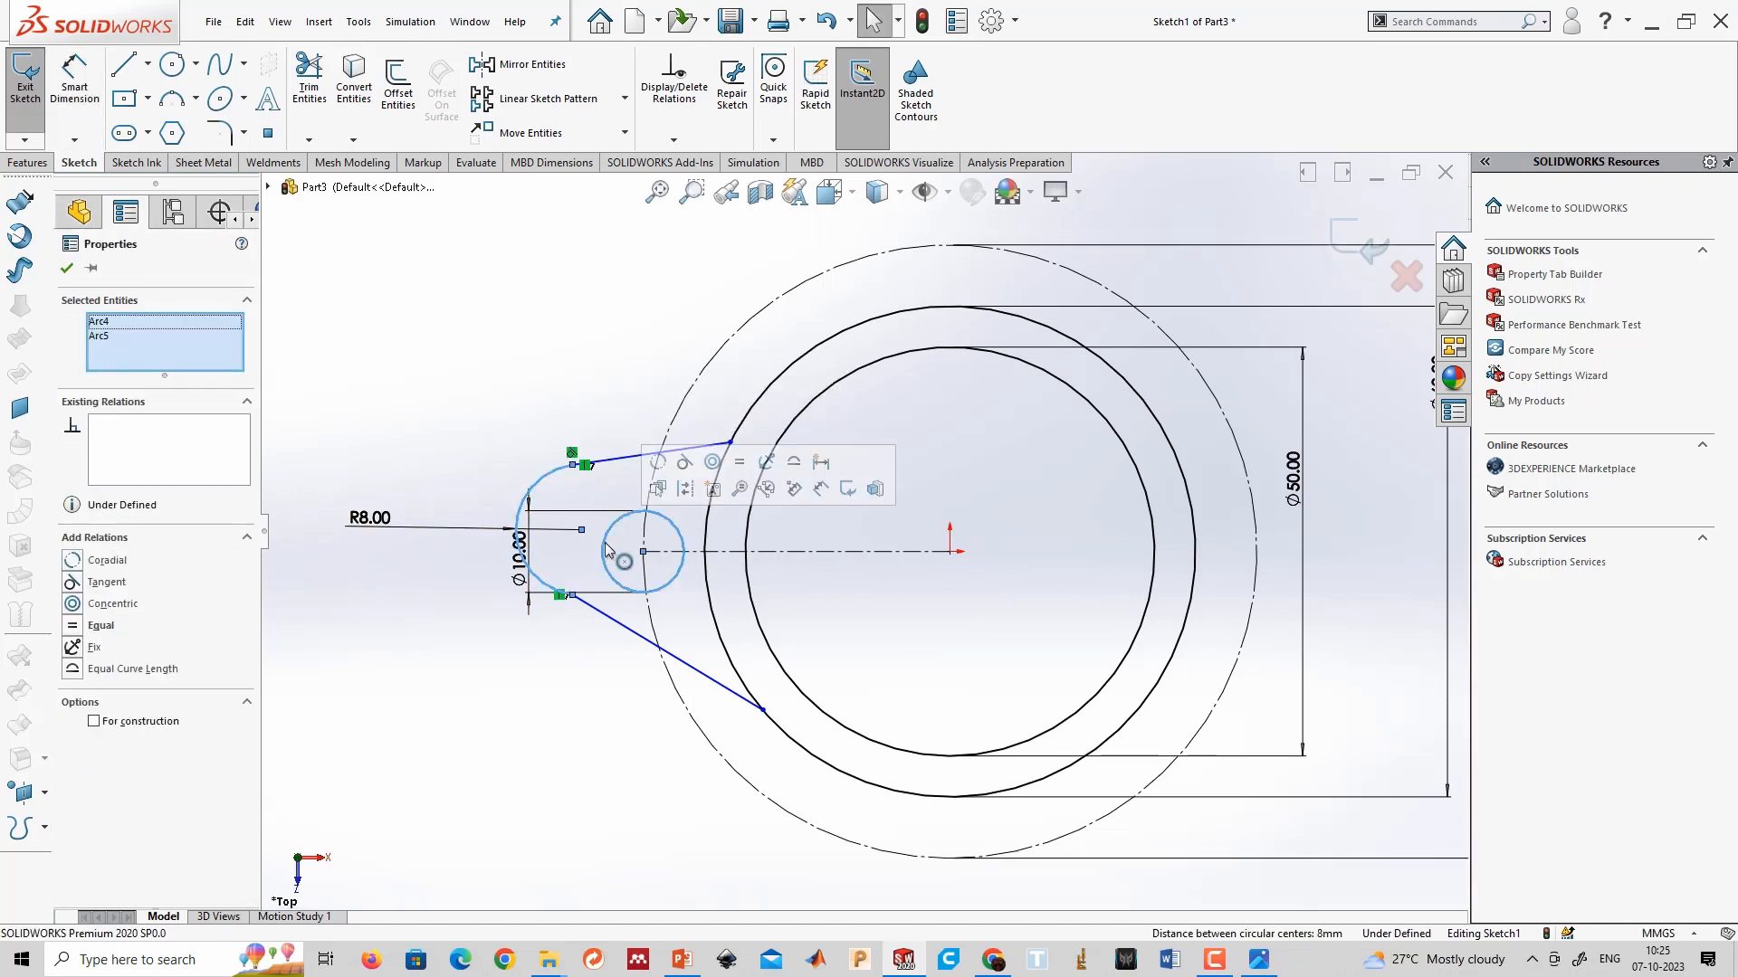
pyautogui.click(713, 462)
pyautogui.click(513, 758)
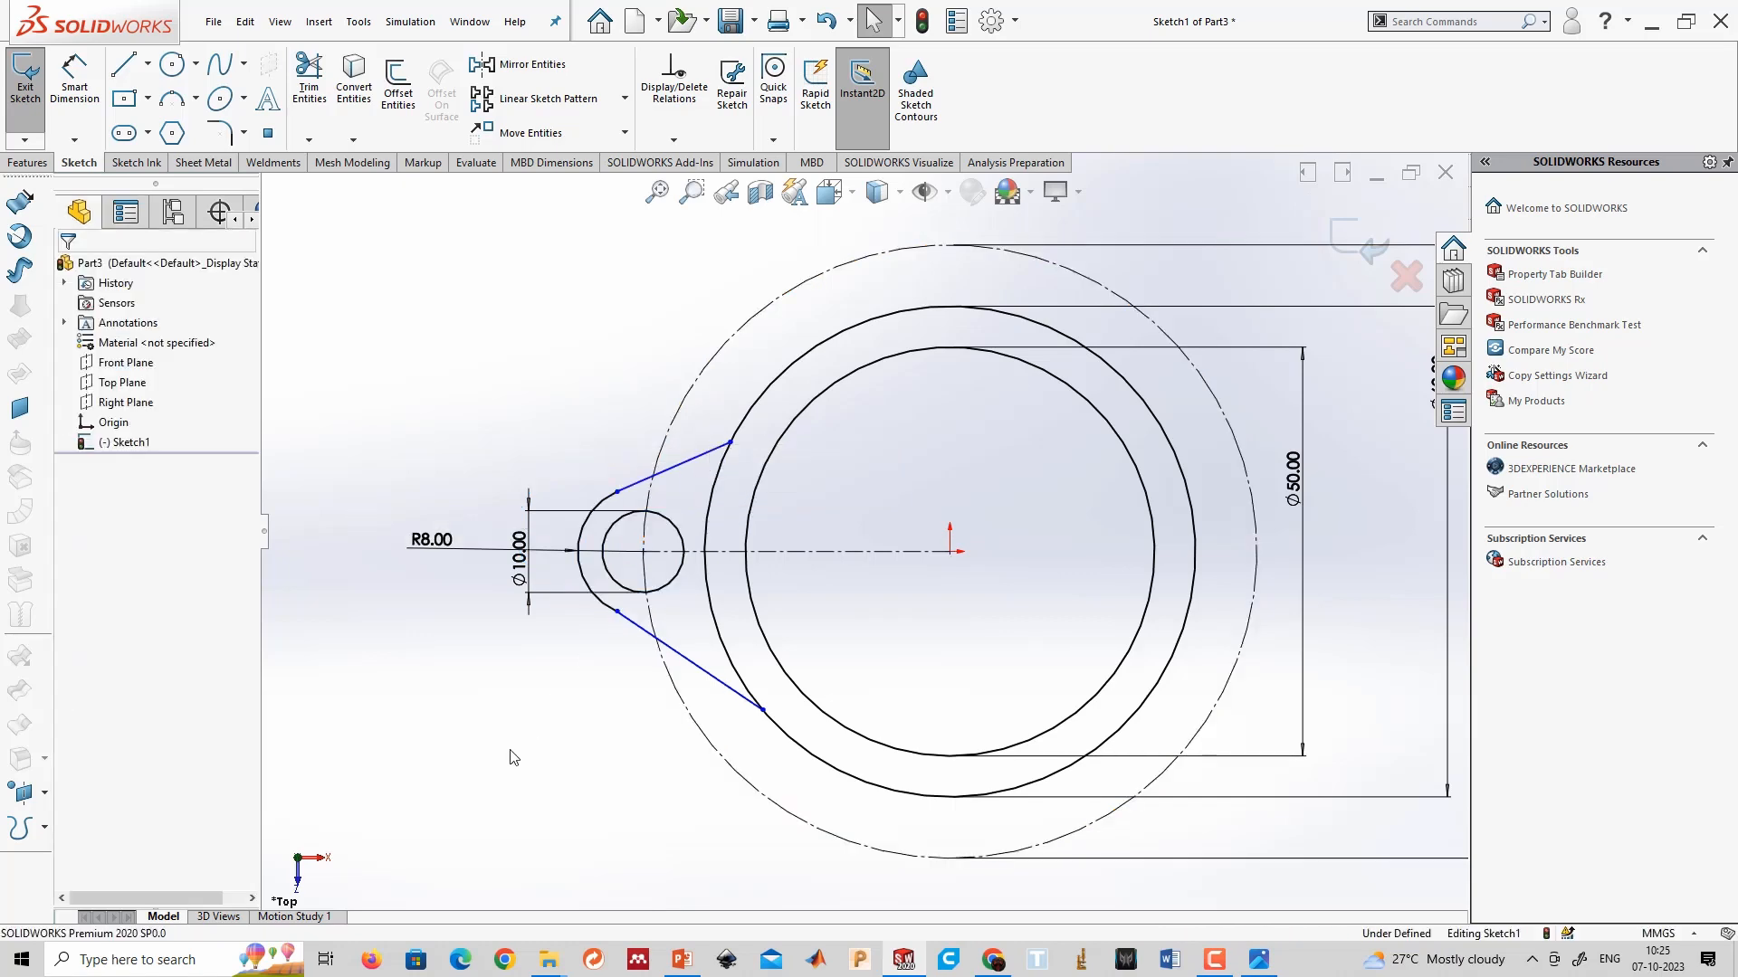
# Check the drawing for the lug angle and dimension the angle between the two straight lug lines to 30°.
pyautogui.hotkey('alt', 'Tab')
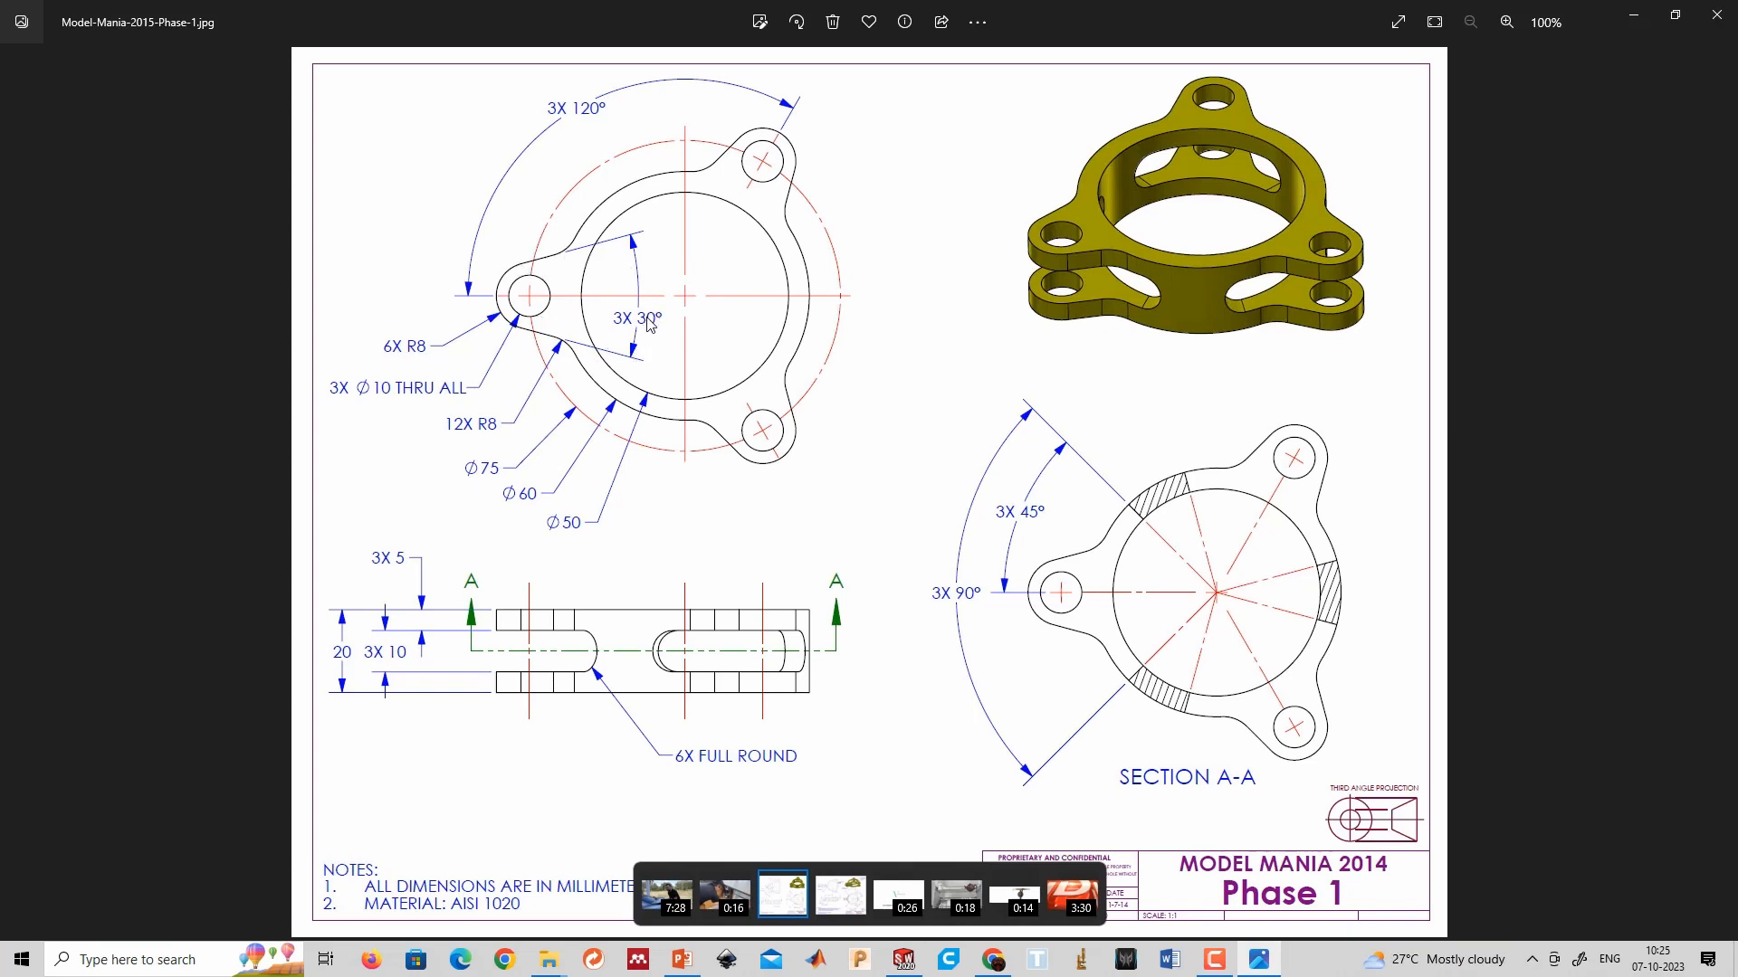
pyautogui.hotkey('alt', 'Tab')
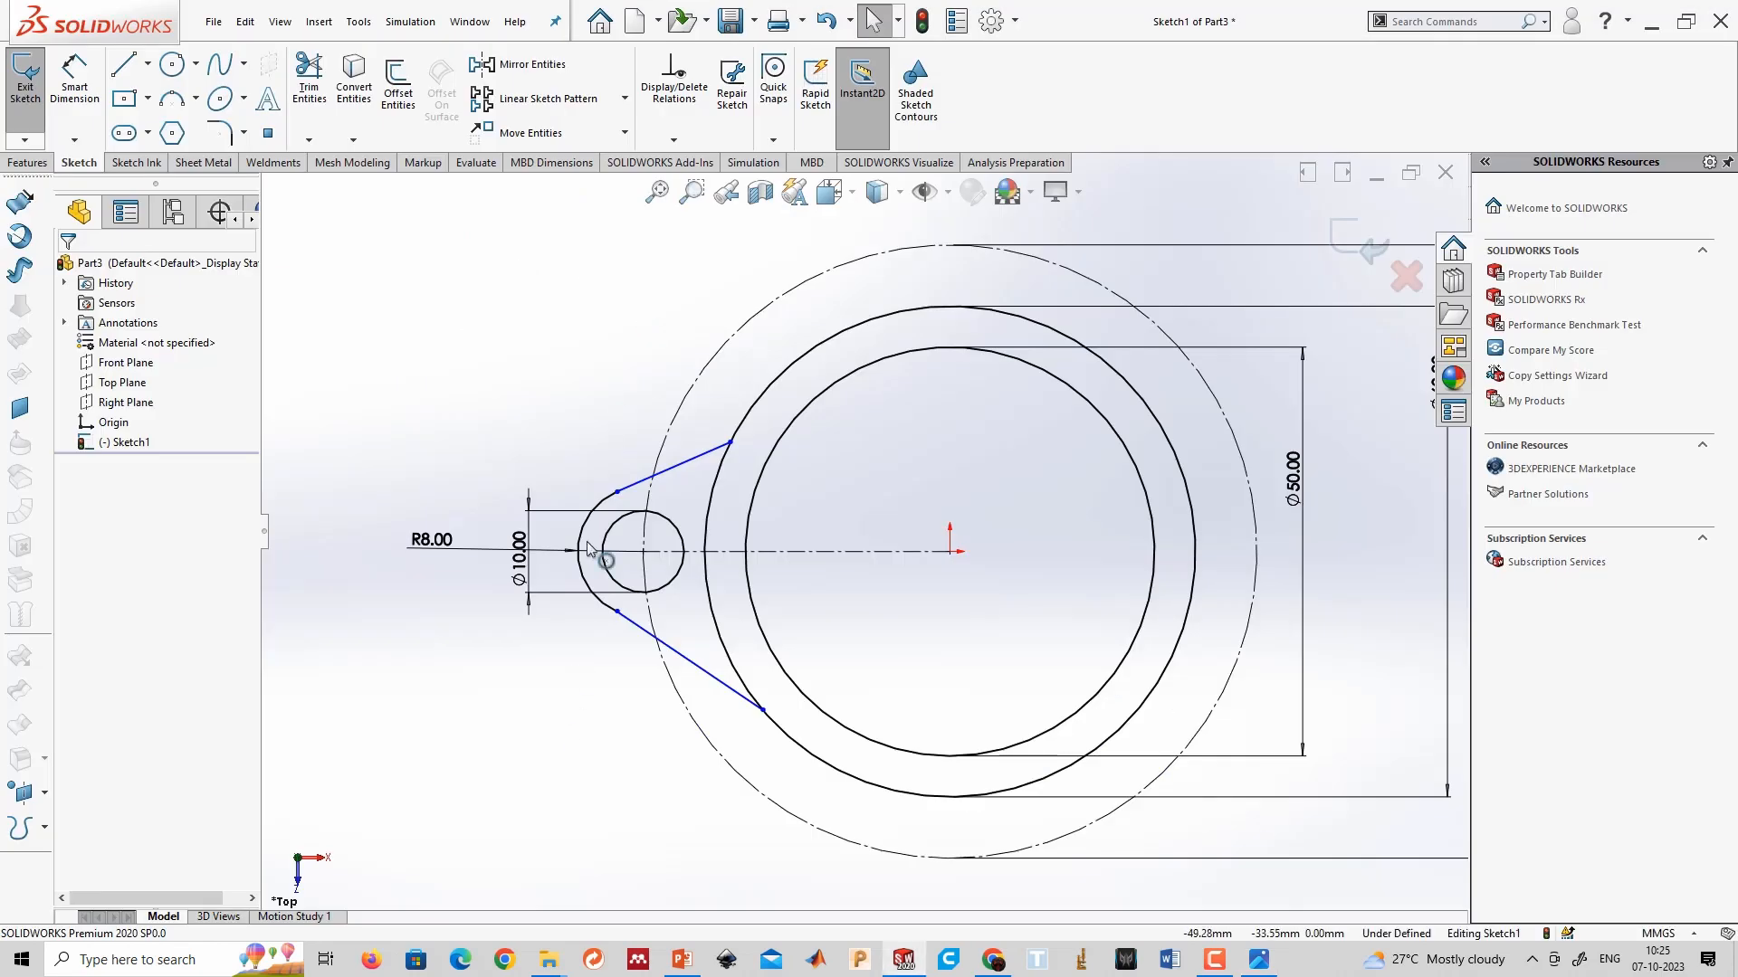
pyautogui.click(74, 77)
pyautogui.click(710, 451)
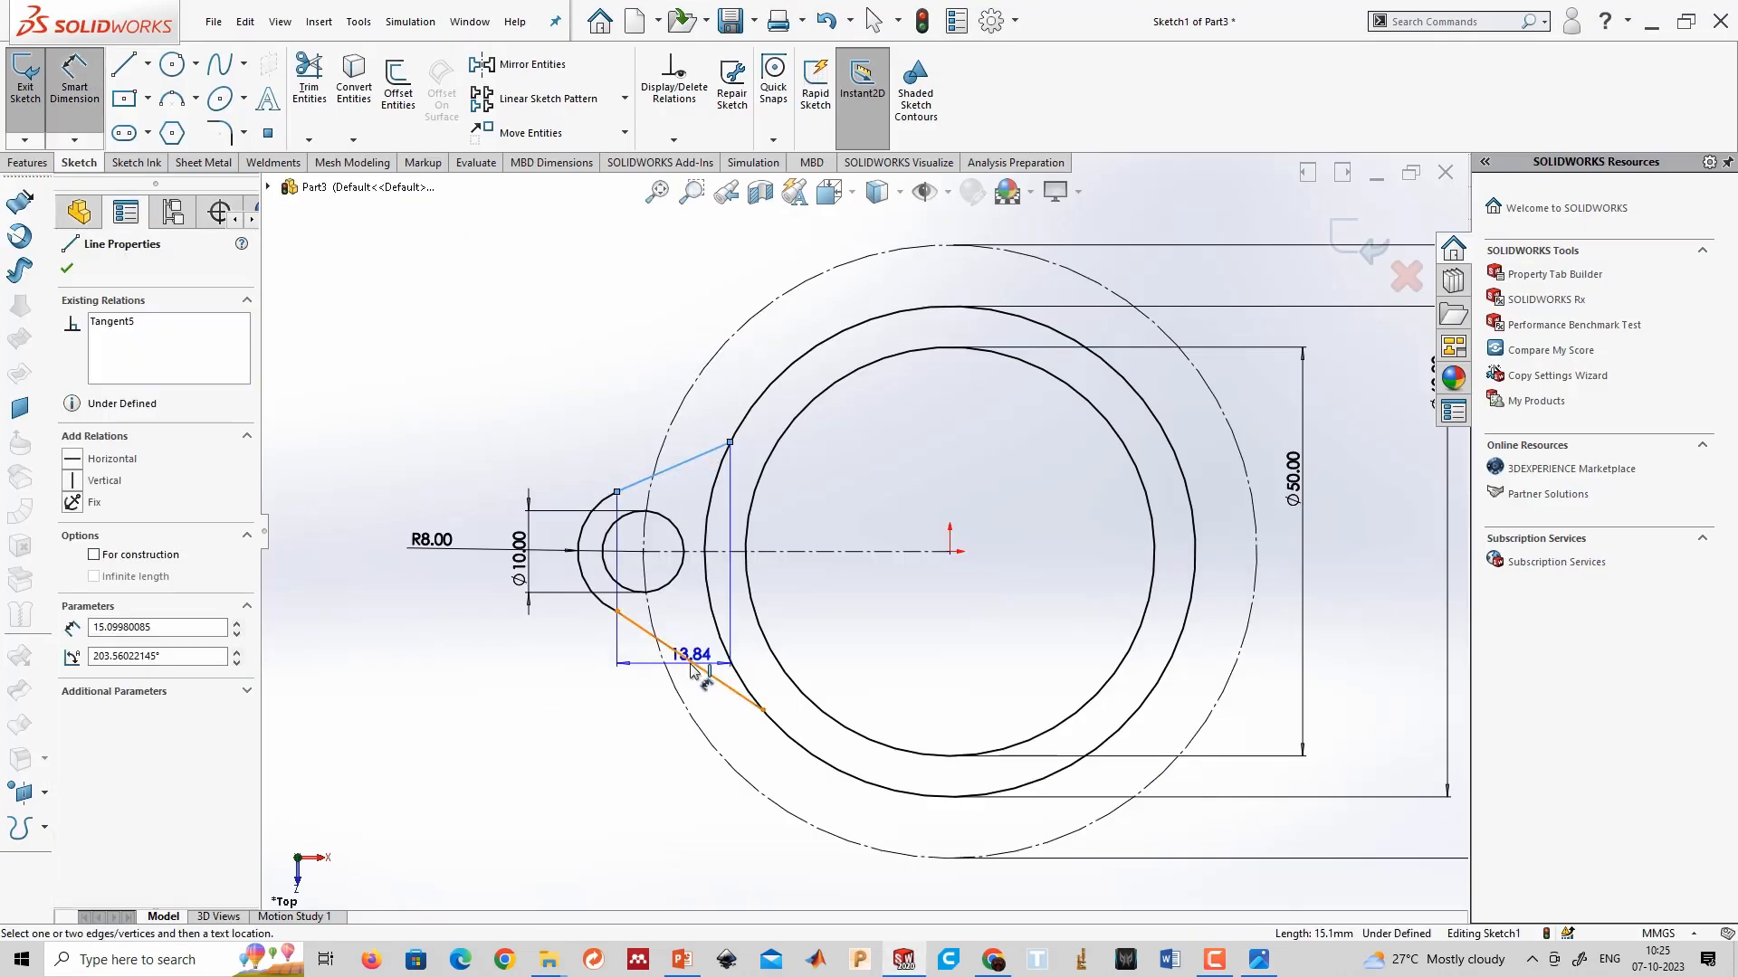
pyautogui.click(694, 671)
pyautogui.click(933, 713)
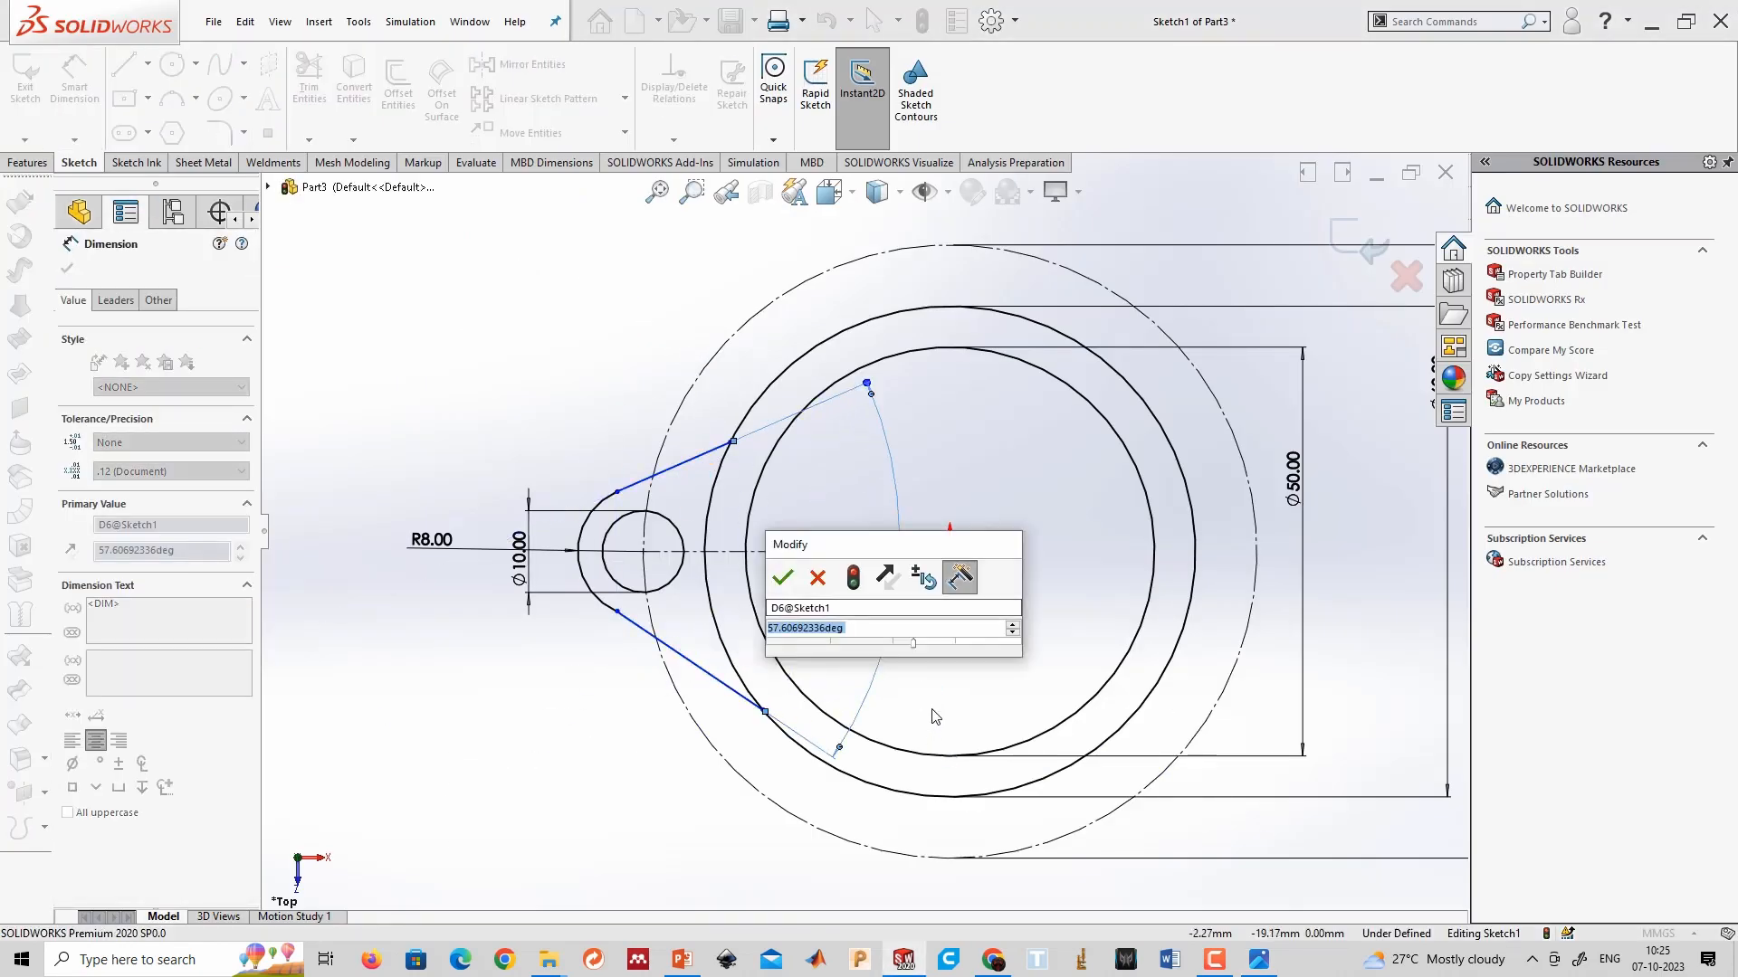
pyautogui.write('30')
pyautogui.press('Return')
pyautogui.press('Escape')
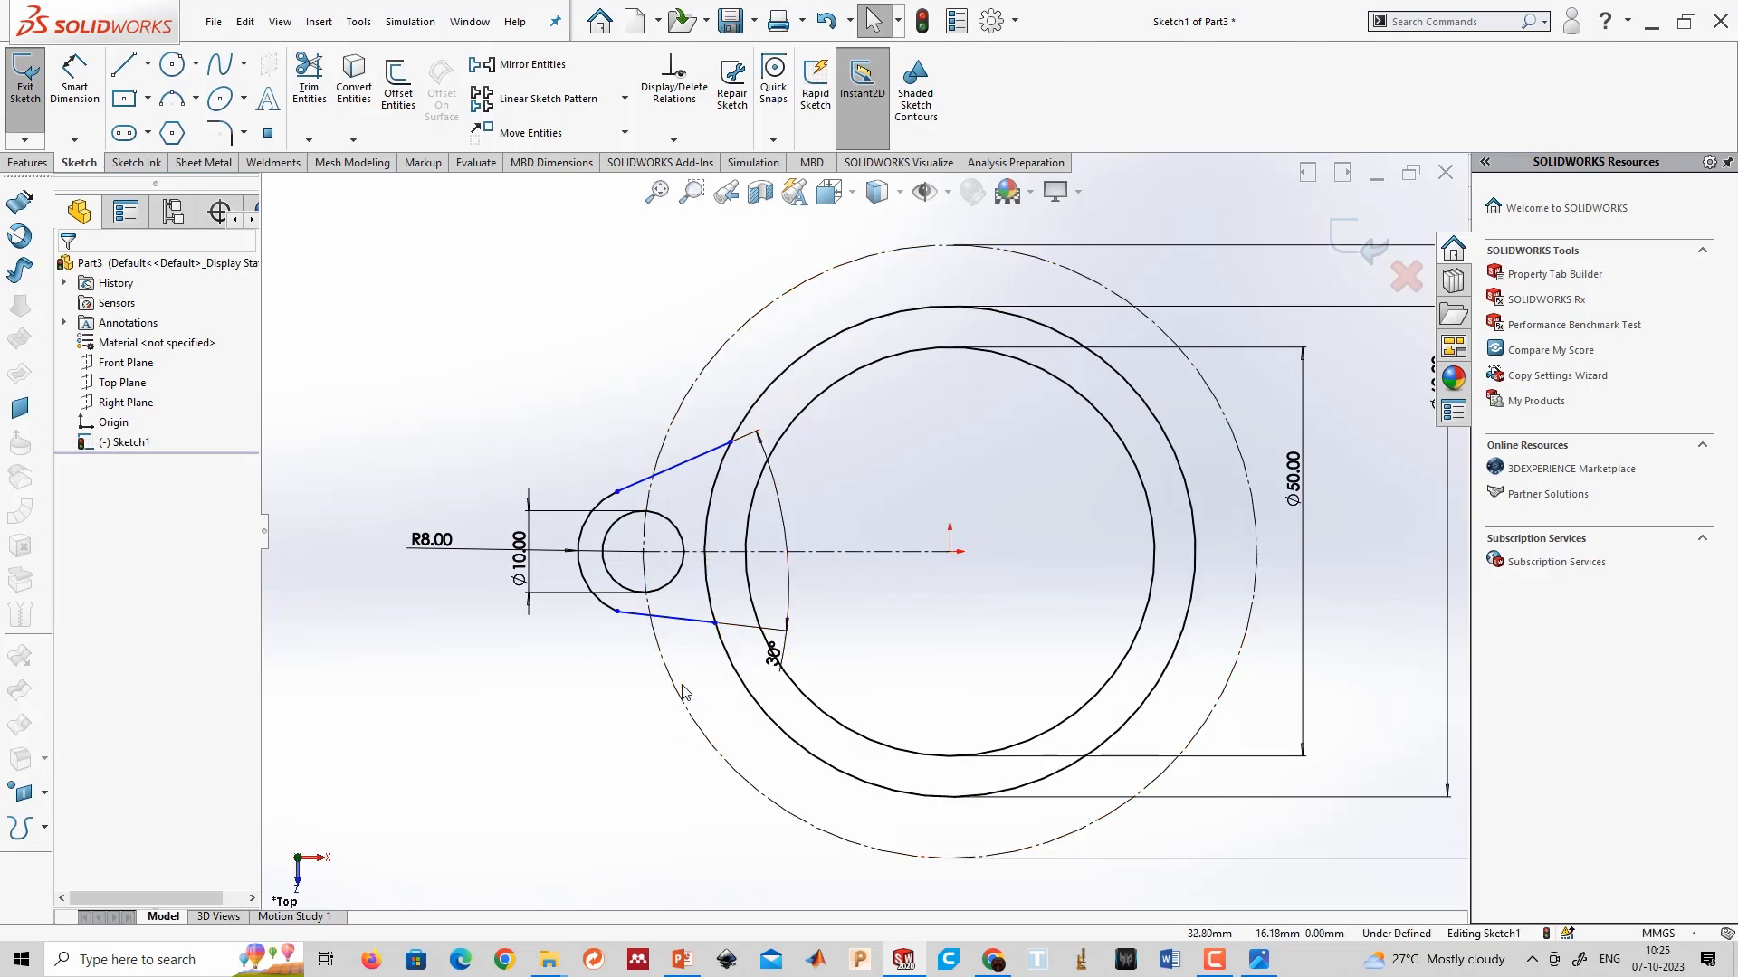
# Make the two straight lug lines symmetric about the horizontal centerline and finish the sketch.
pyautogui.click(677, 624)
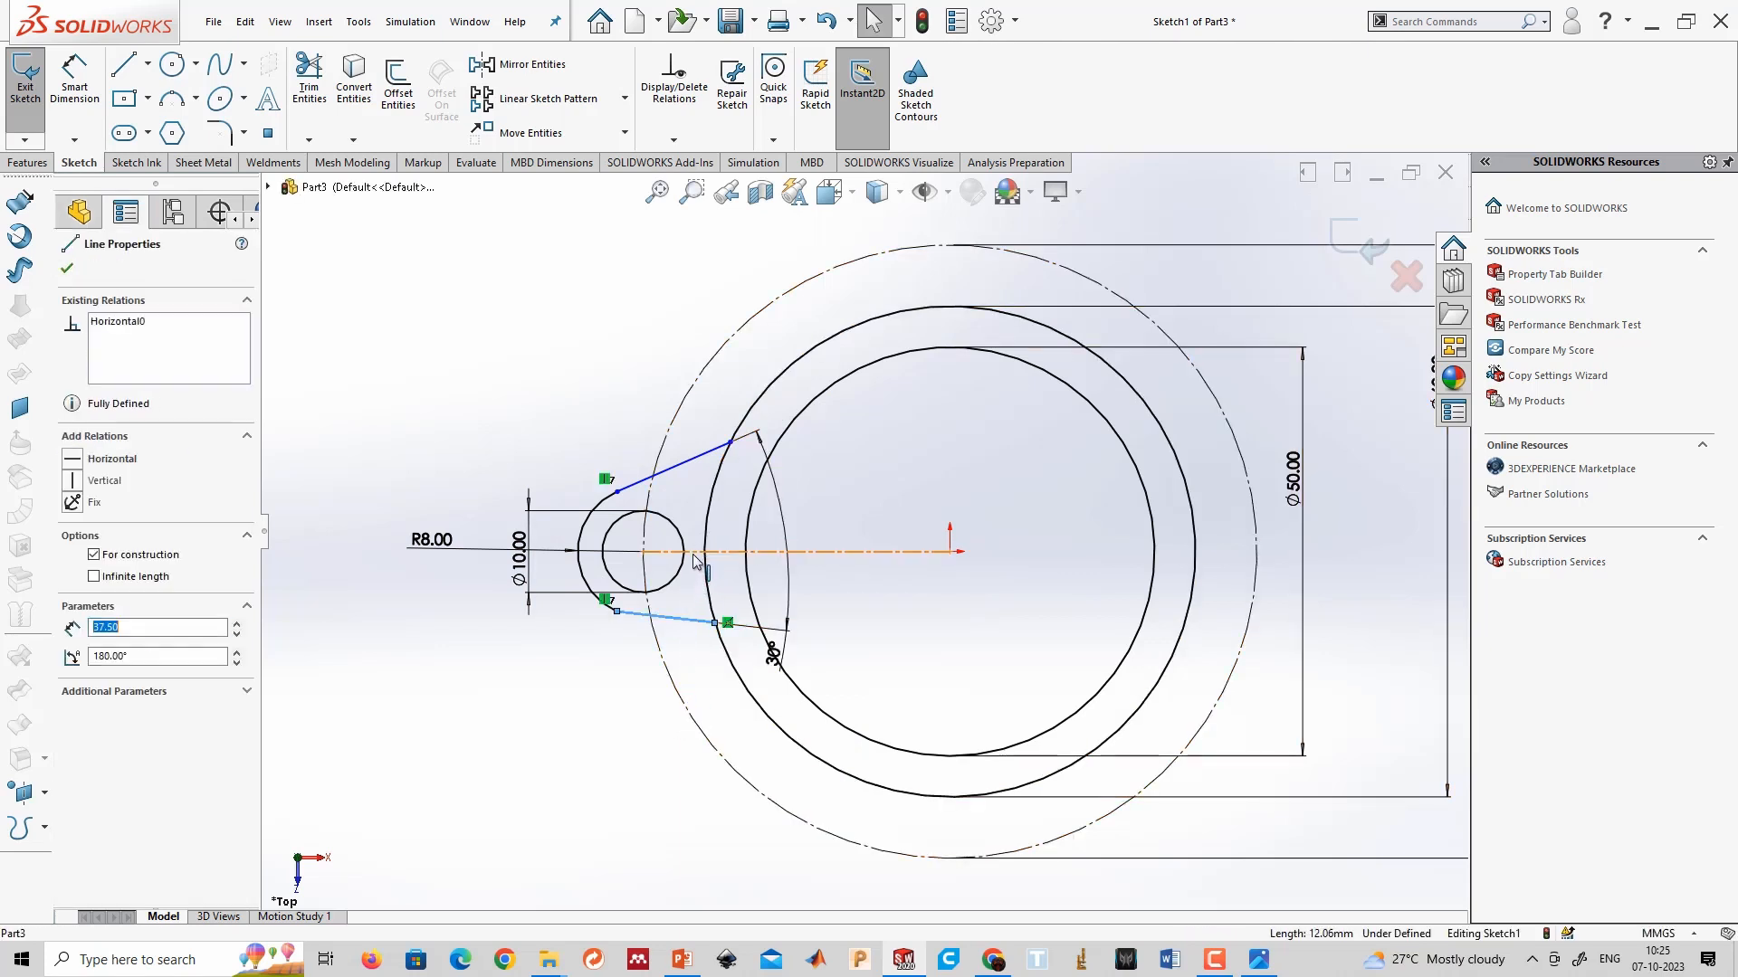
pyautogui.keyDown('ctrl'); pyautogui.click(696, 458); pyautogui.keyUp('ctrl')
pyautogui.keyDown('ctrl'); pyautogui.click(819, 551); pyautogui.keyUp('ctrl')
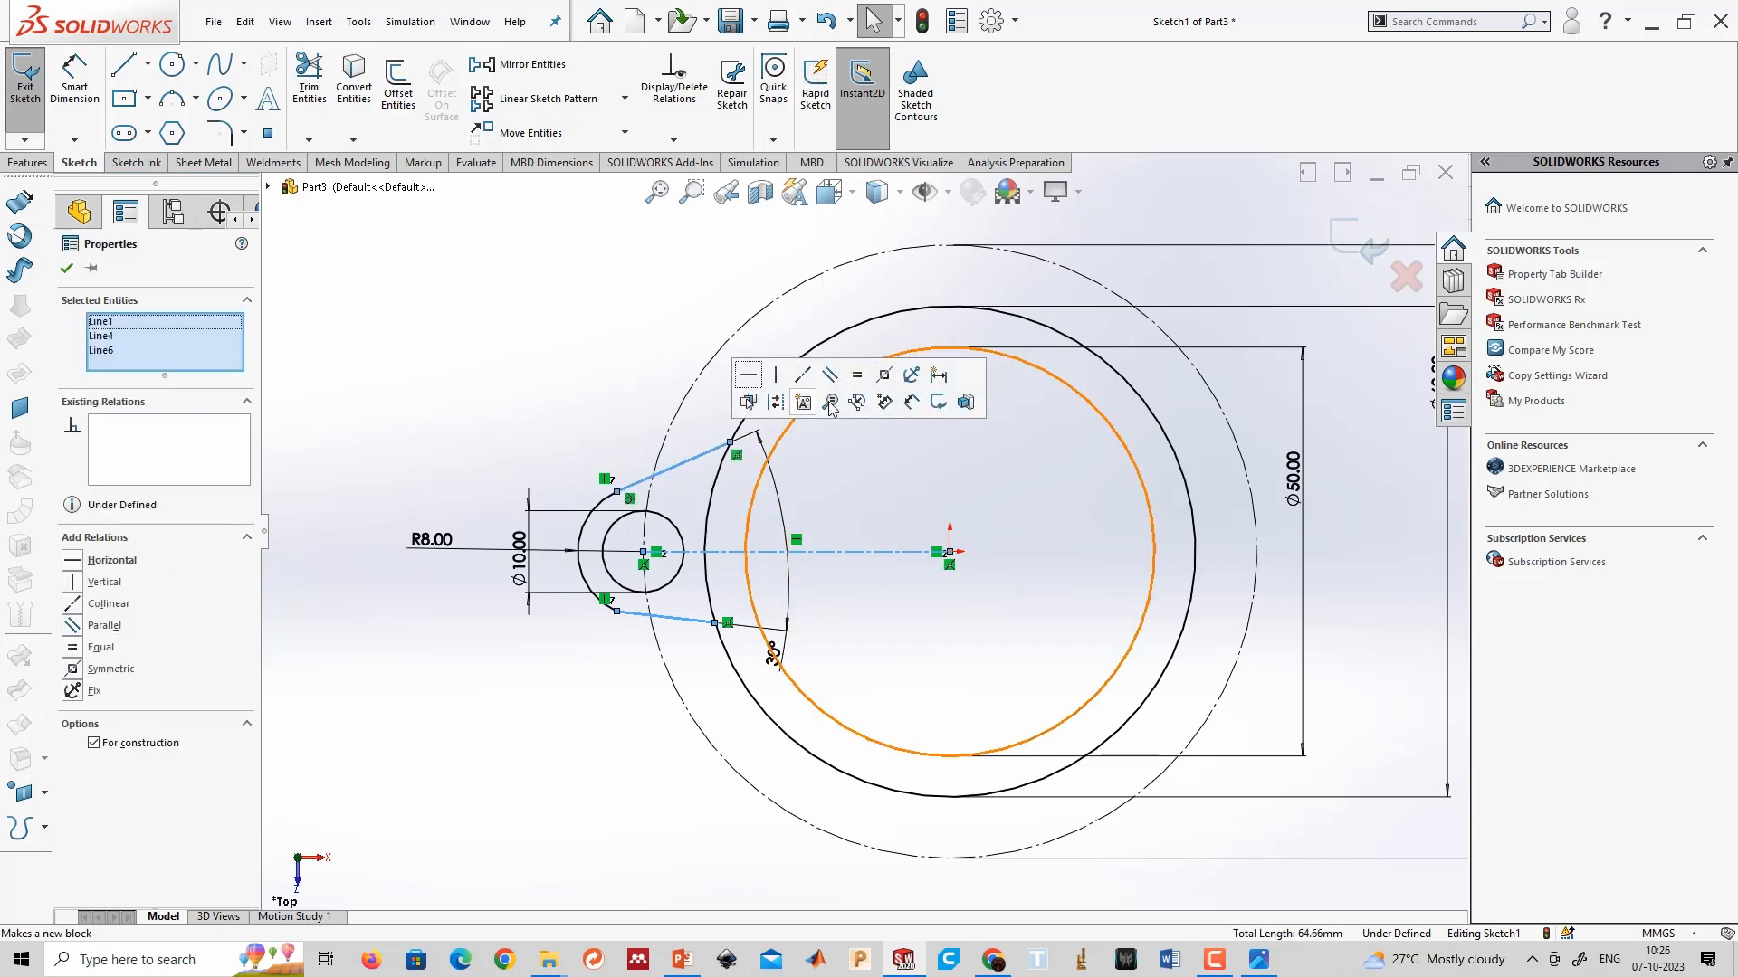
pyautogui.click(886, 375)
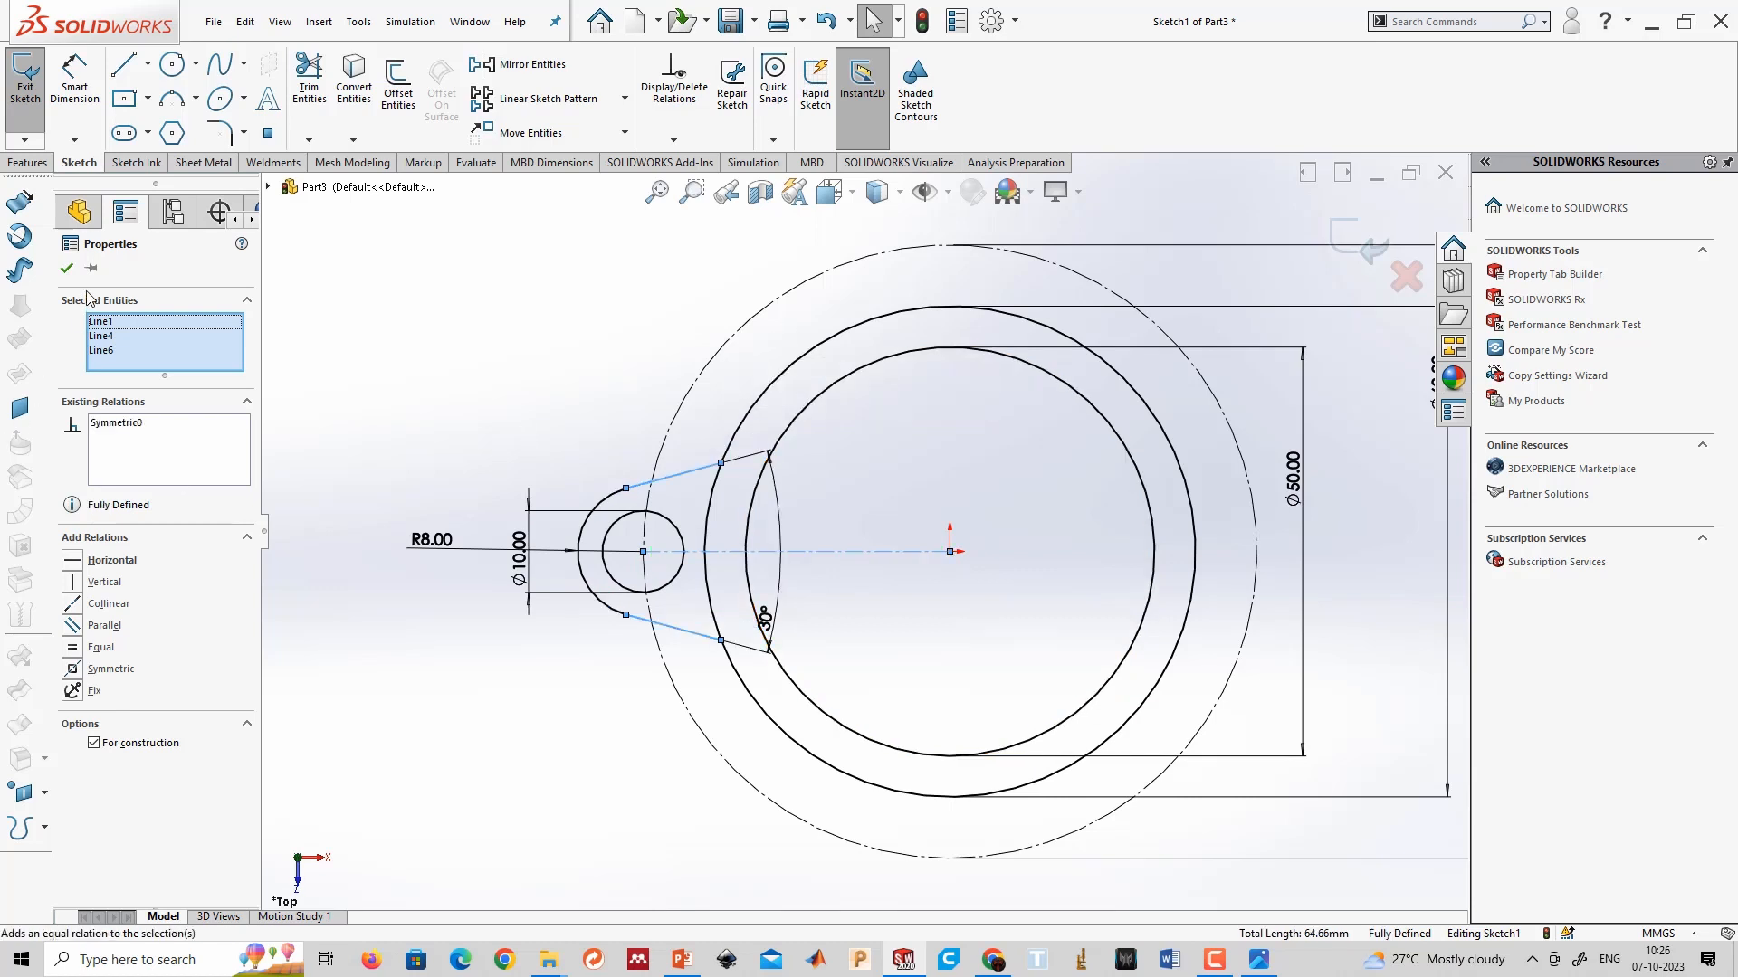
pyautogui.click(66, 268)
pyautogui.moveTo(840, 656); pyautogui.dragTo(835, 619, button='middle')
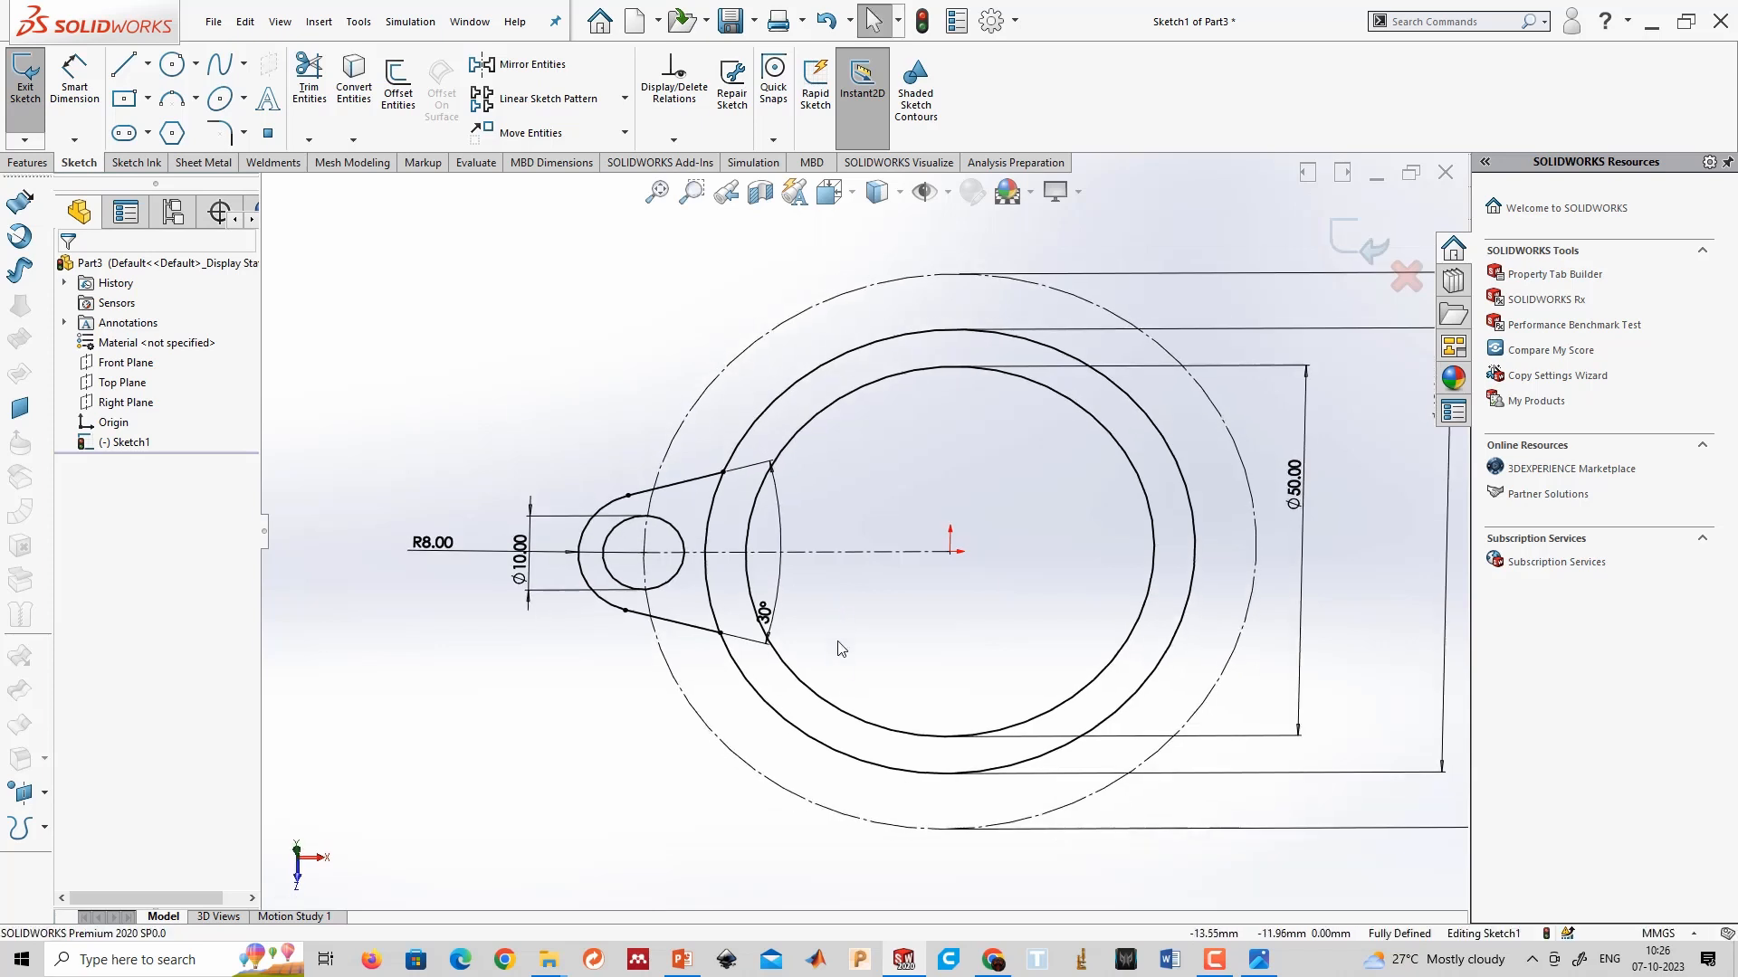
pyautogui.click(1365, 261)
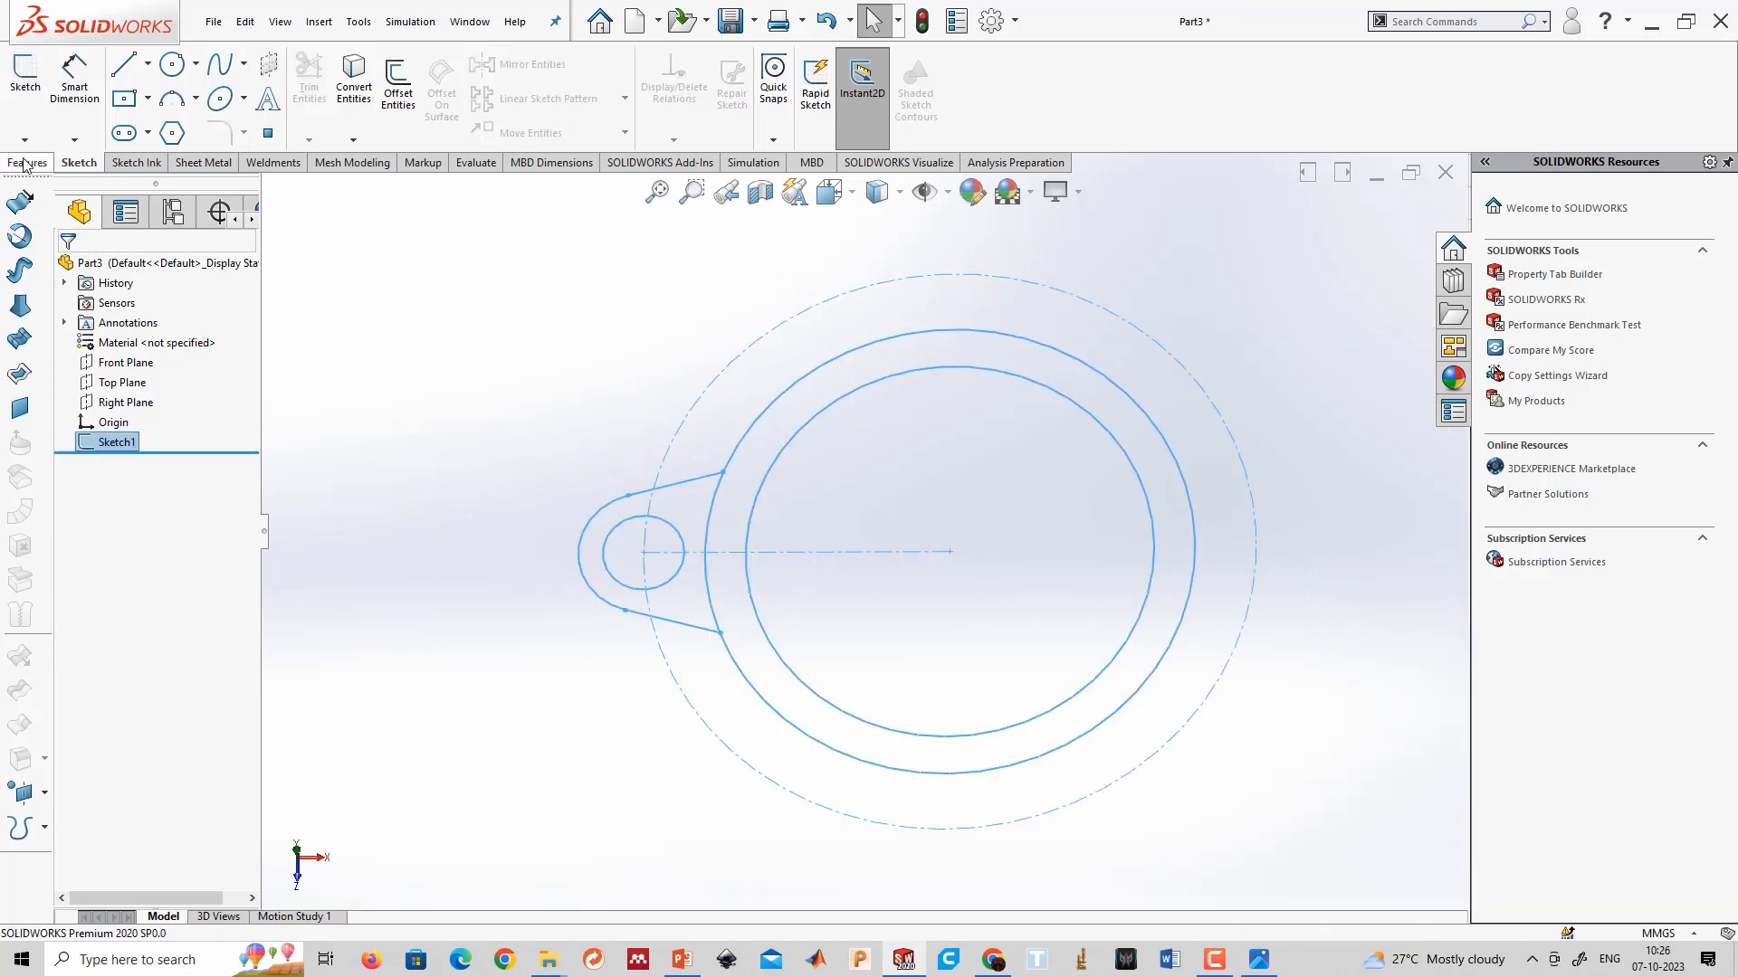
# Set up a boss extrusion of the ring region between the 50 mm and 60 mm circles with the drawing's 20 mm depth.
pyautogui.click(29, 165)
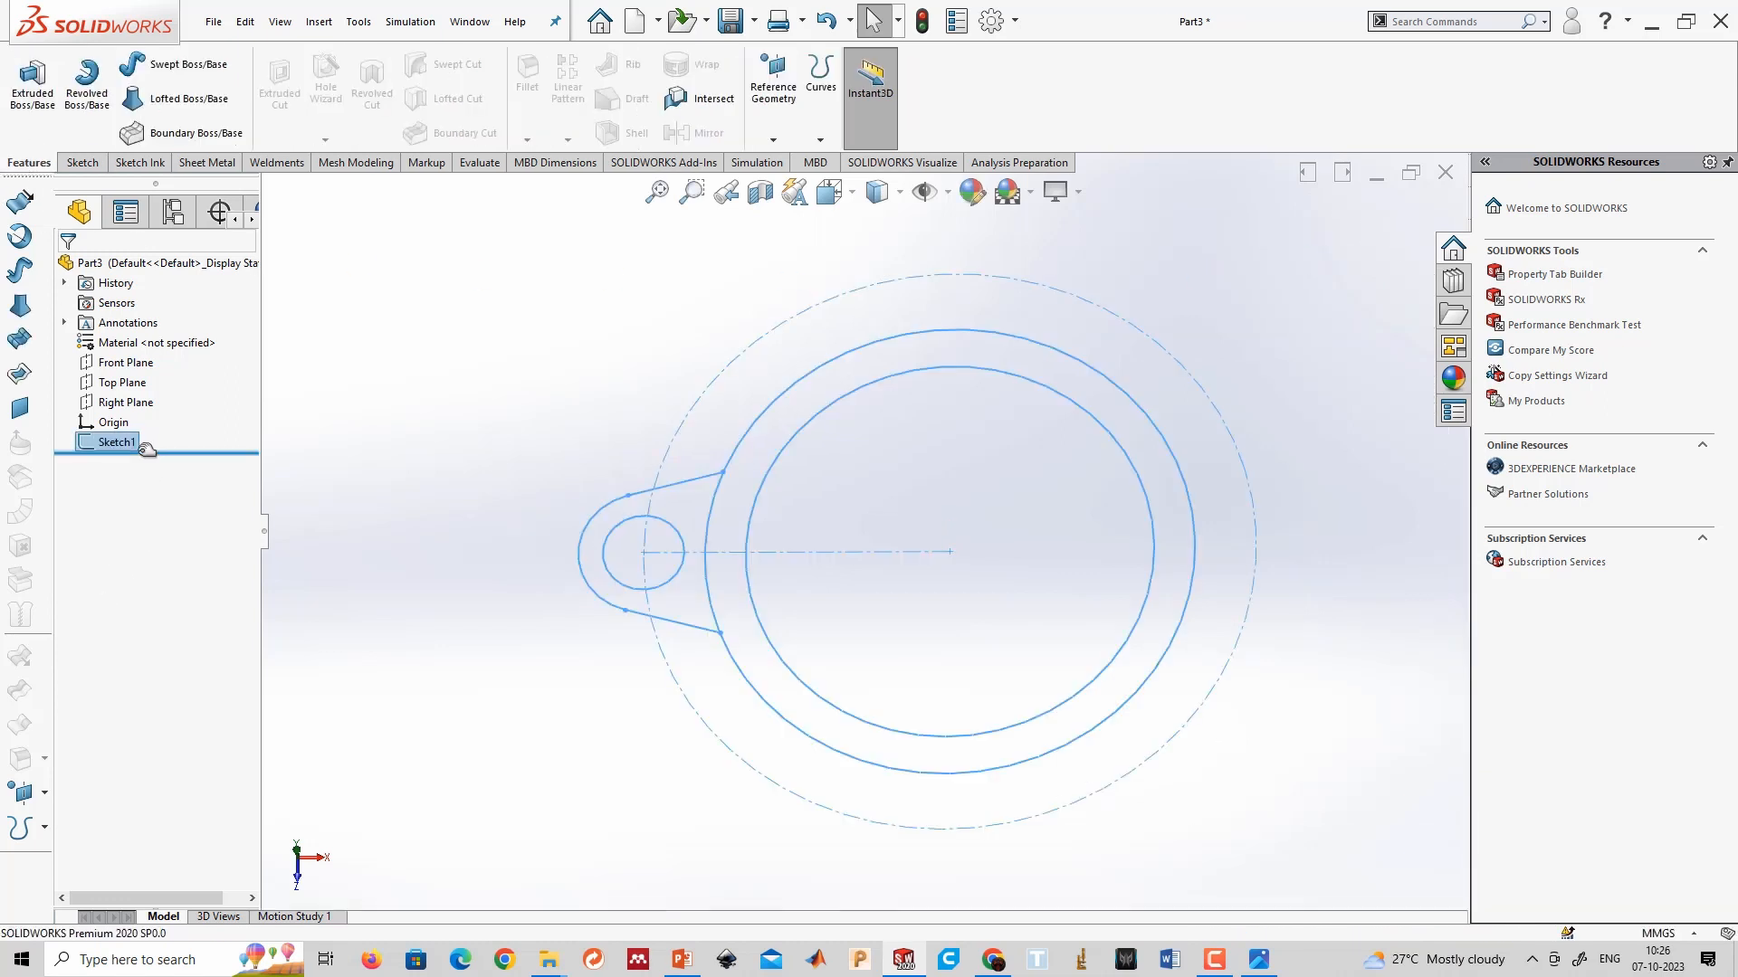
pyautogui.click(33, 100)
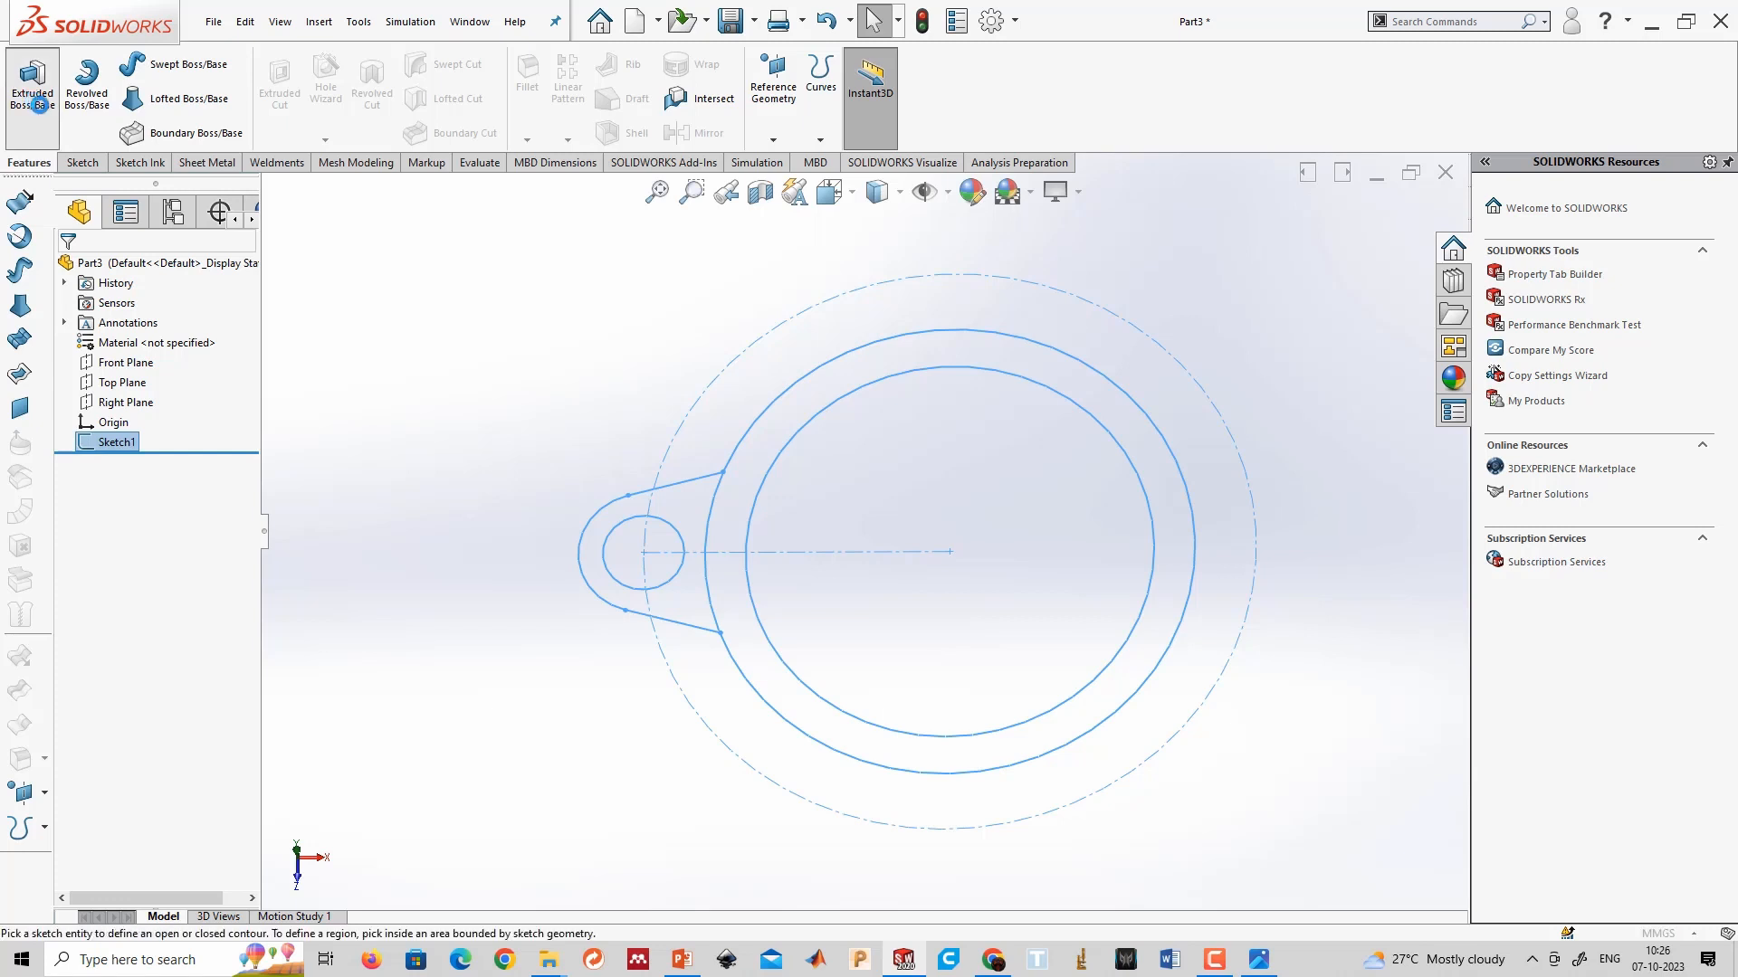
pyautogui.click(752, 461)
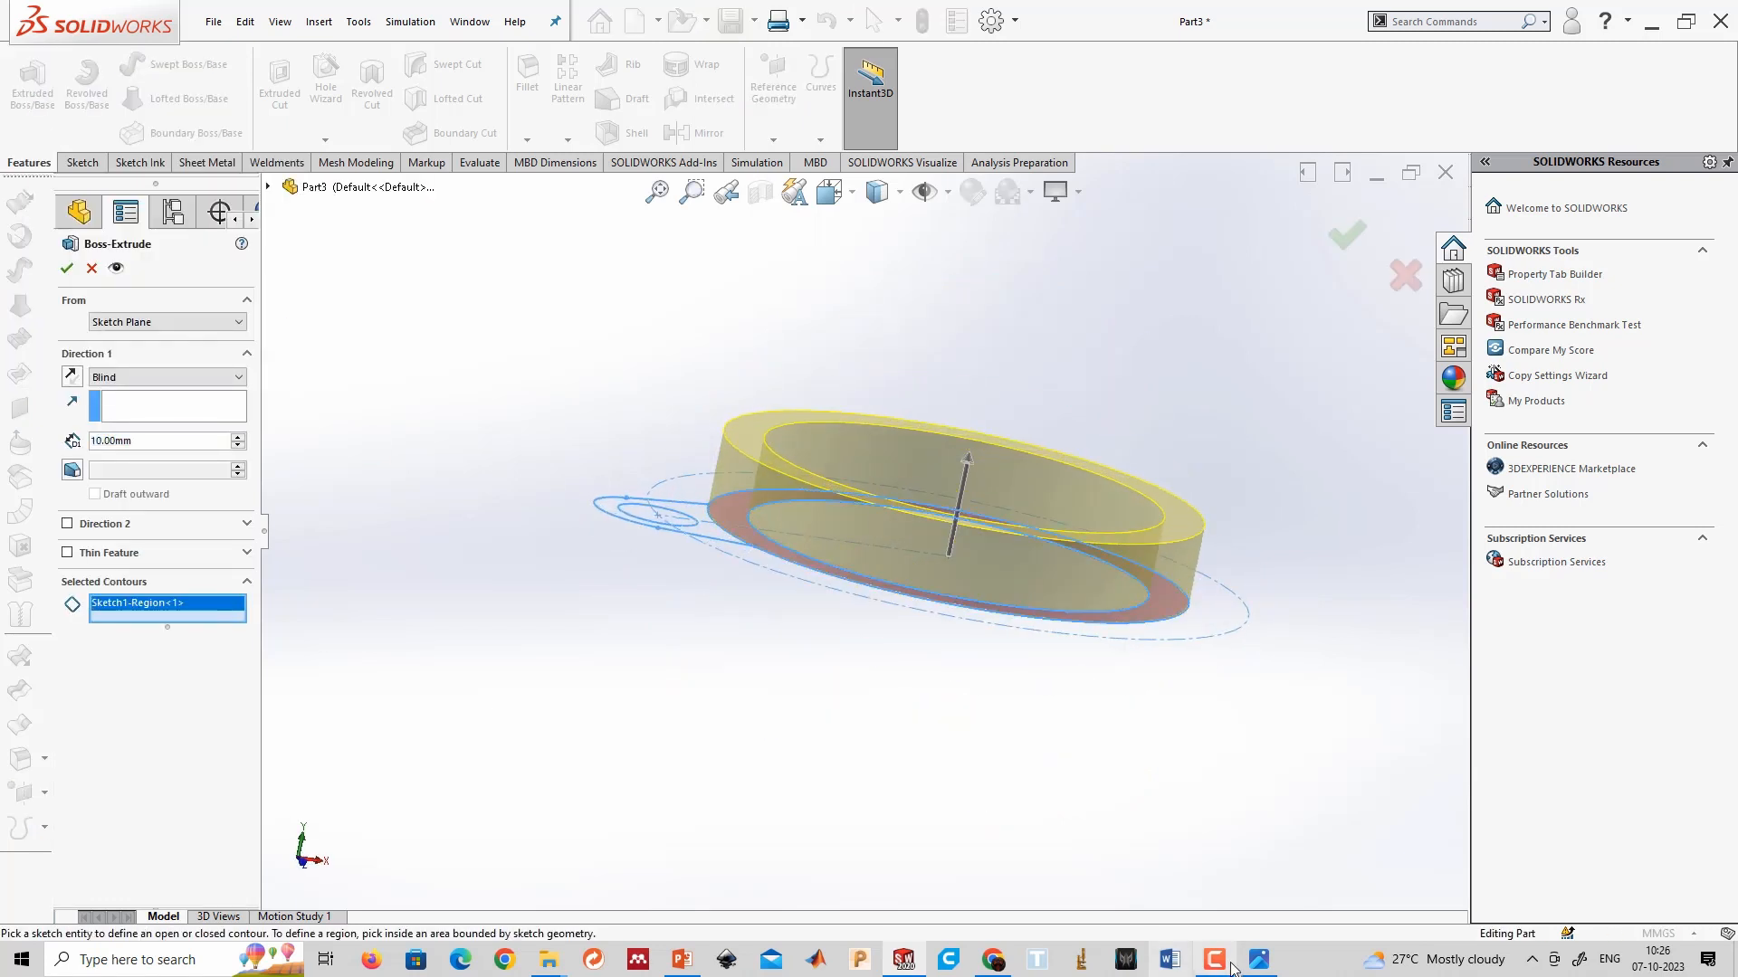
pyautogui.click(1260, 965)
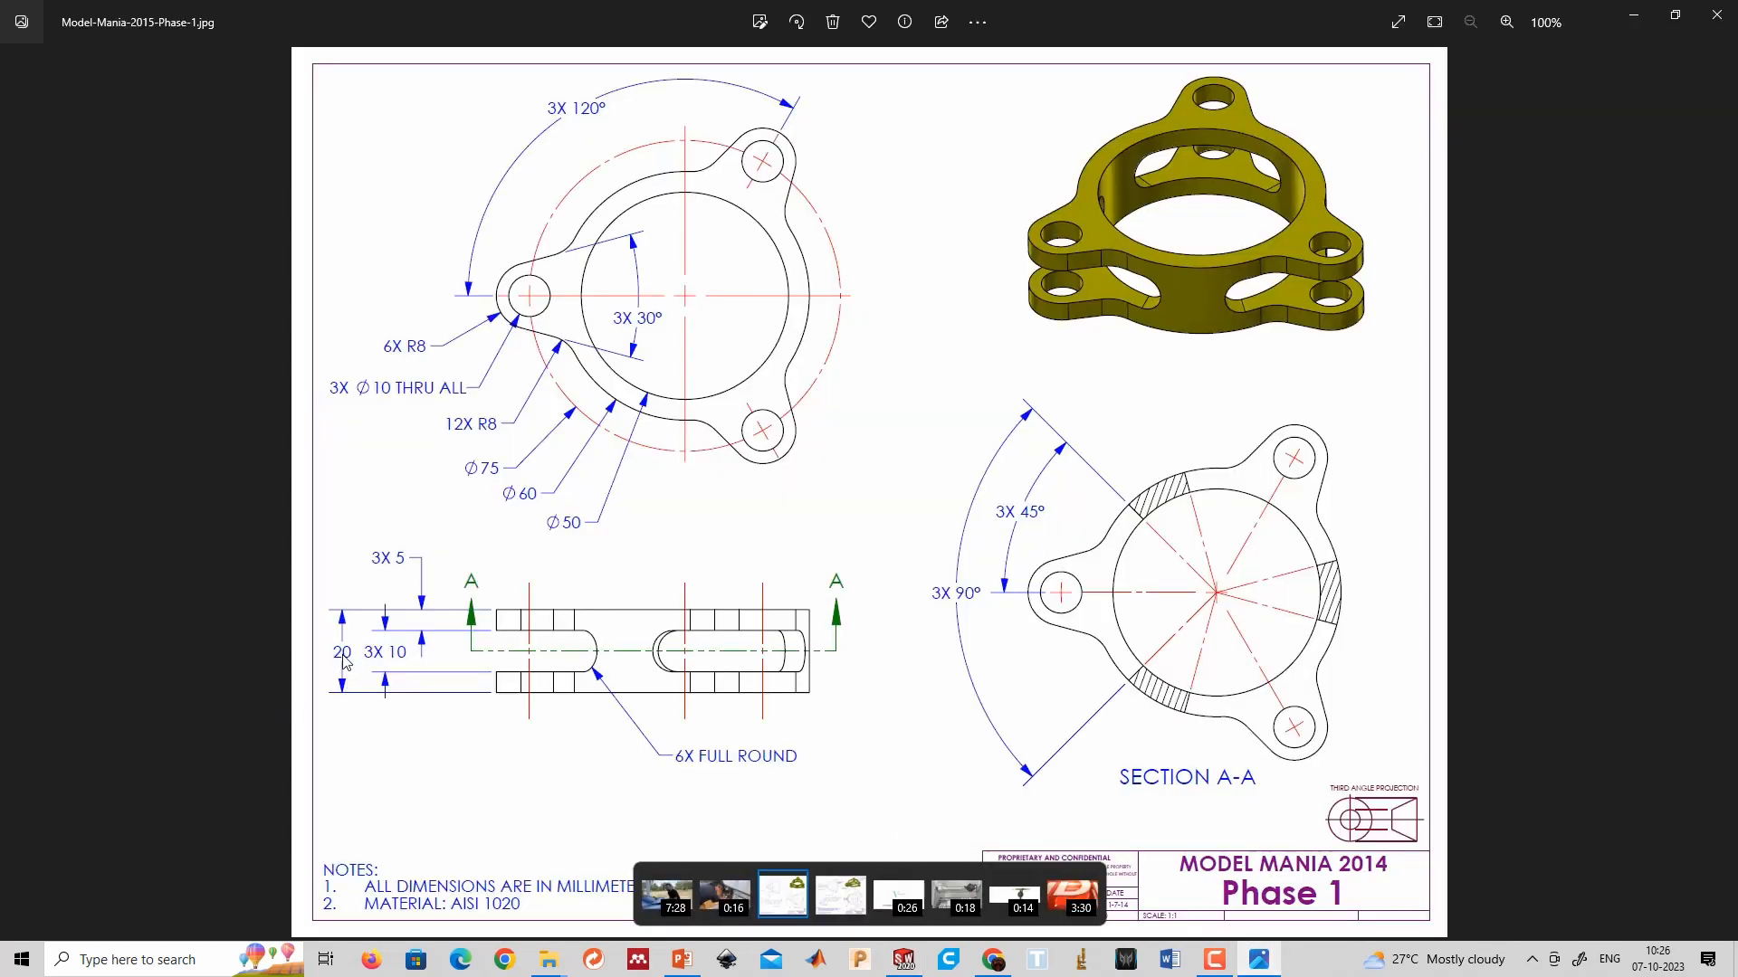
pyautogui.hotkey('alt', 'Tab')
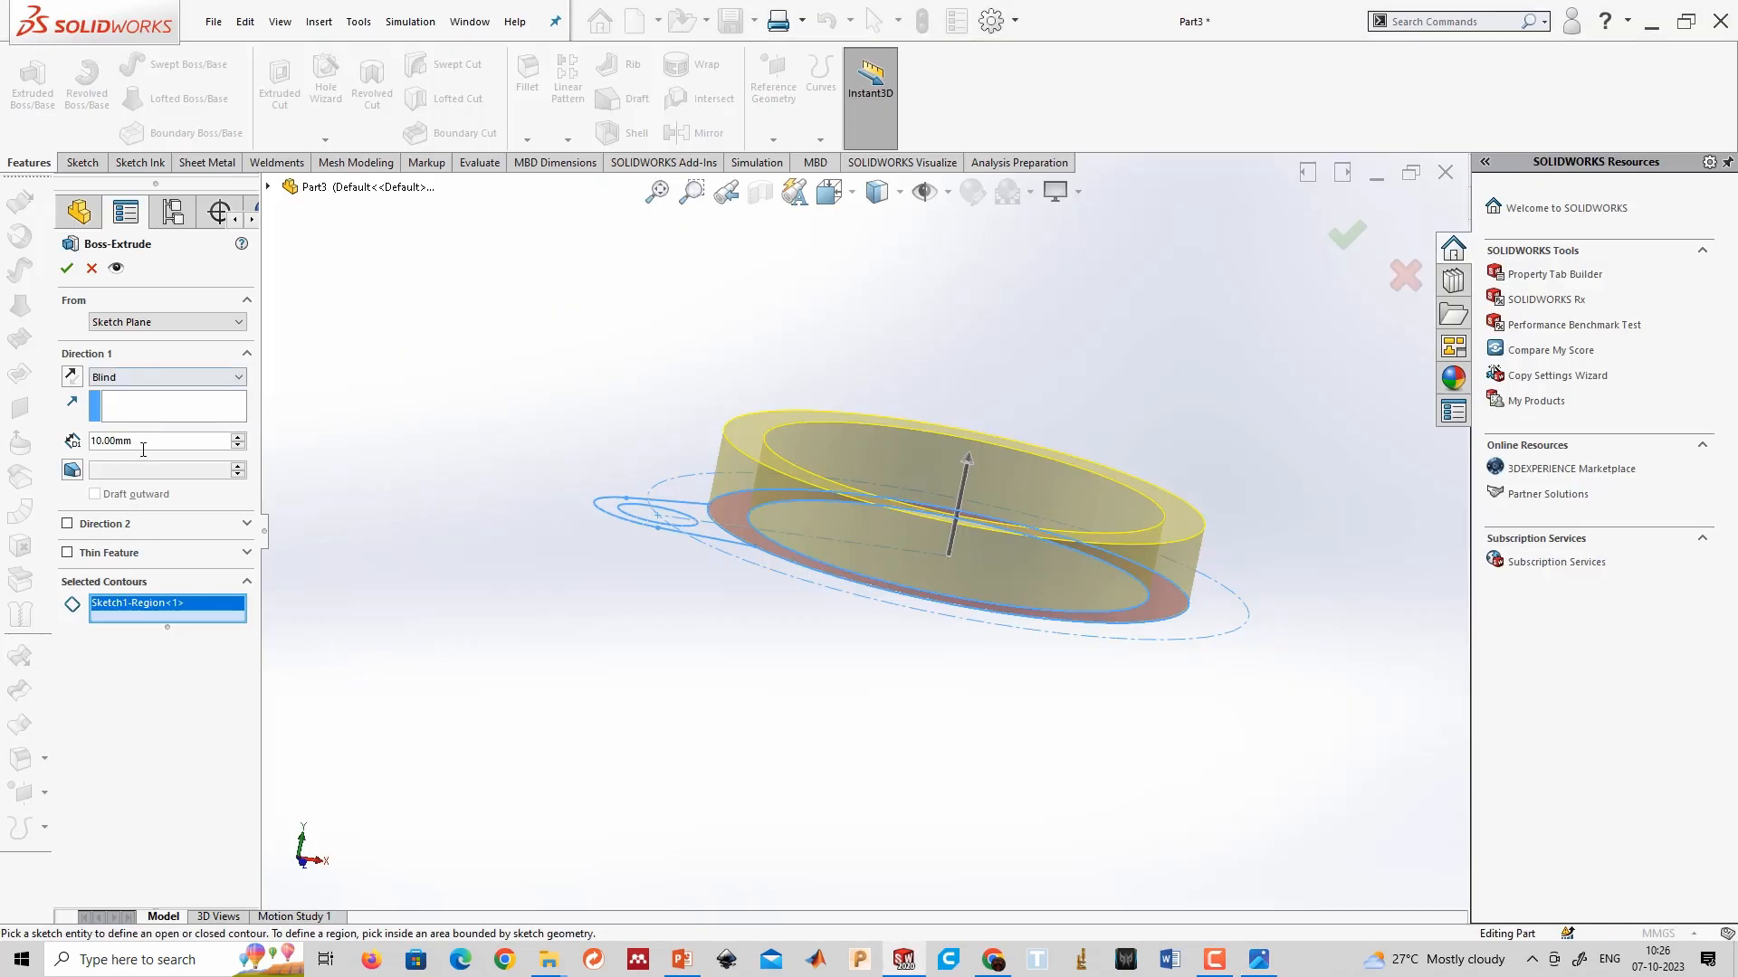
pyautogui.click(145, 438)
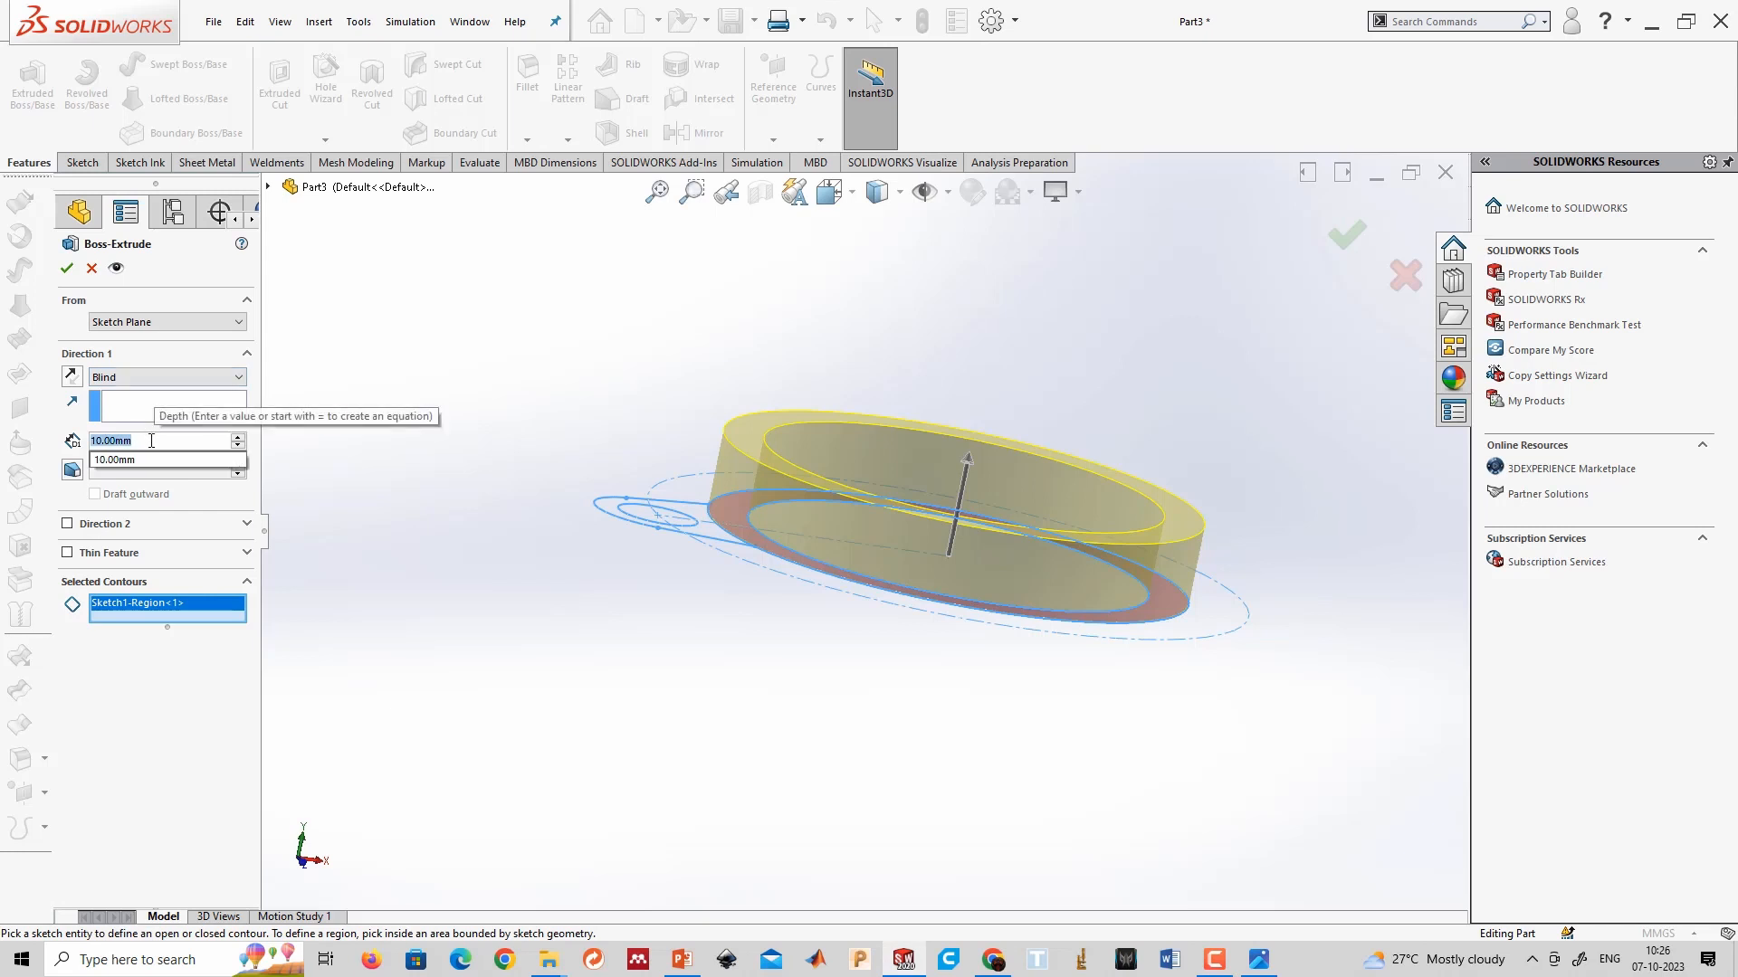
pyautogui.write('5')
pyautogui.press('BackSpace')
pyautogui.write('20')
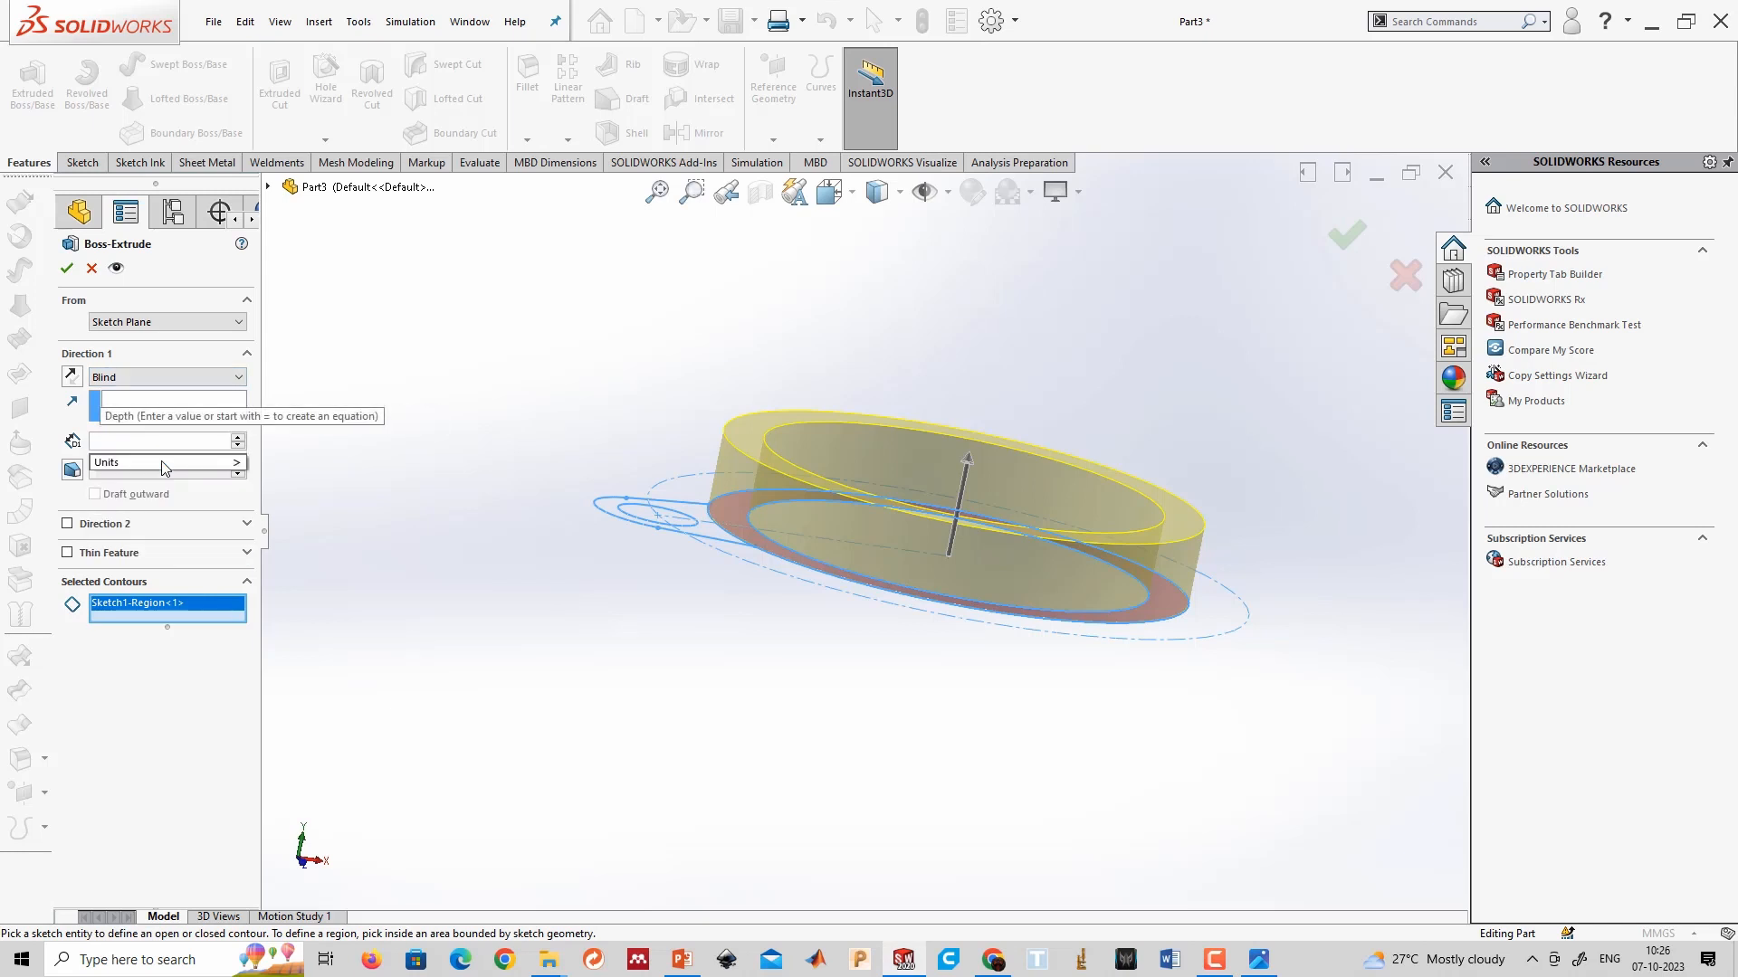
pyautogui.press('Return')
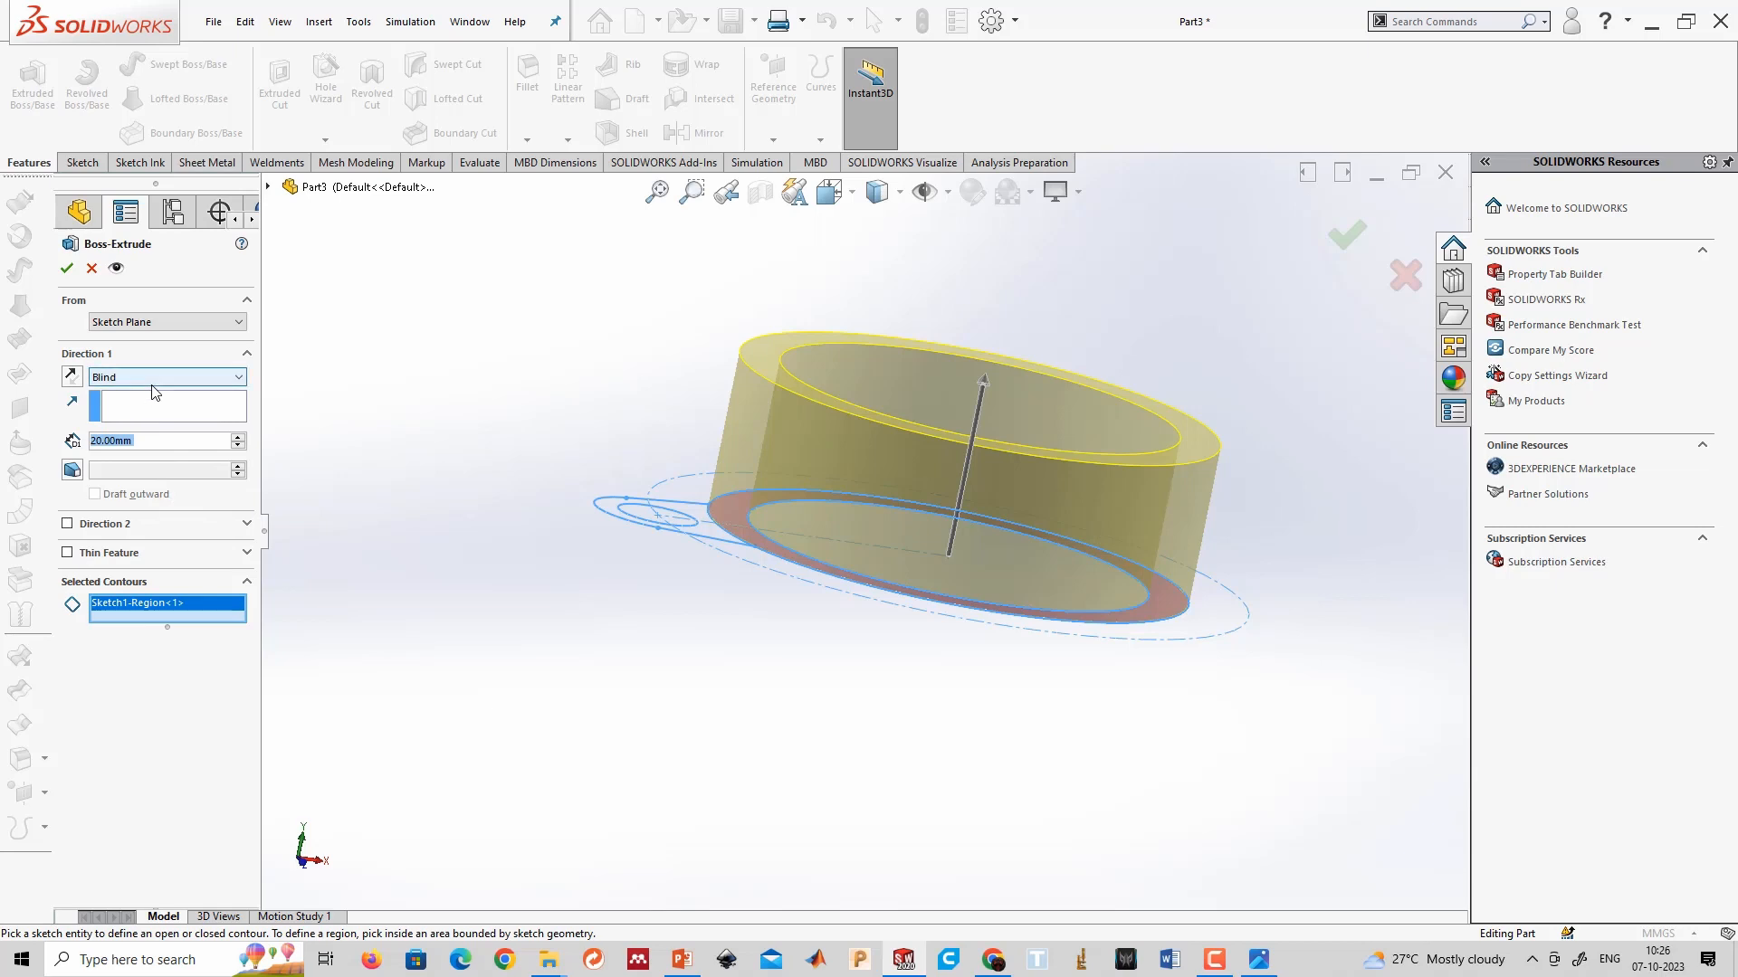
# Recheck the drawing, set the ring extrusion's end condition to Mid Plane and complete it.
pyautogui.click(1260, 963)
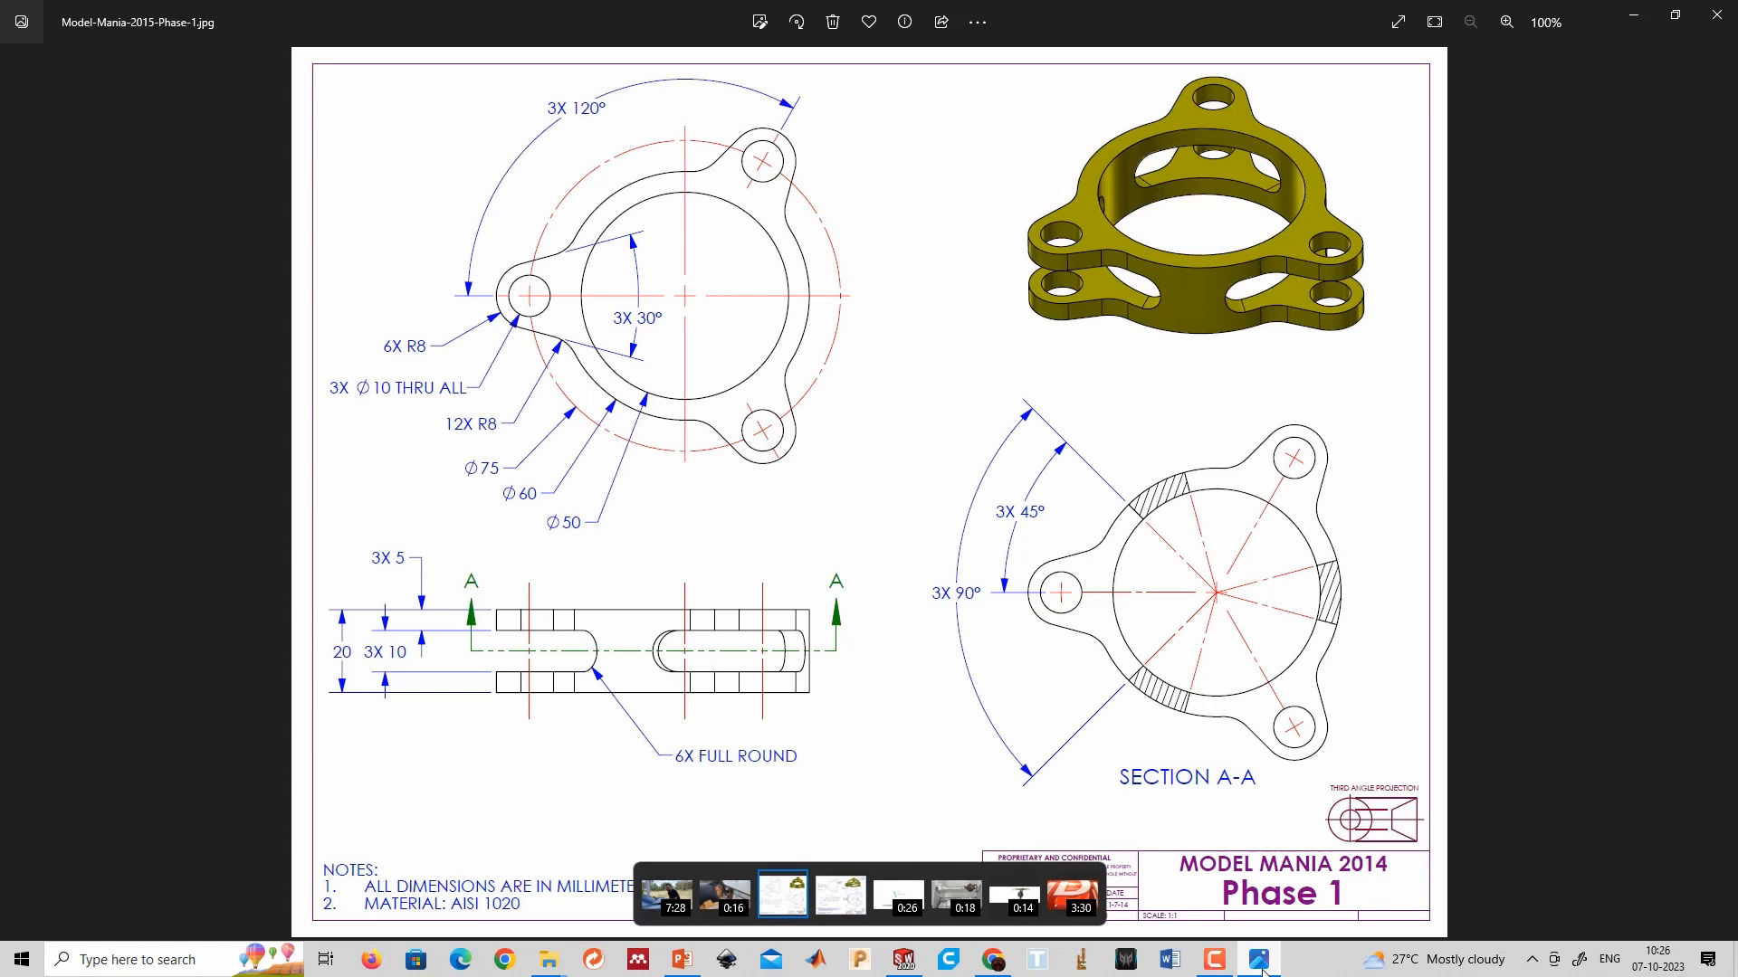
pyautogui.hotkey('alt', 'Tab')
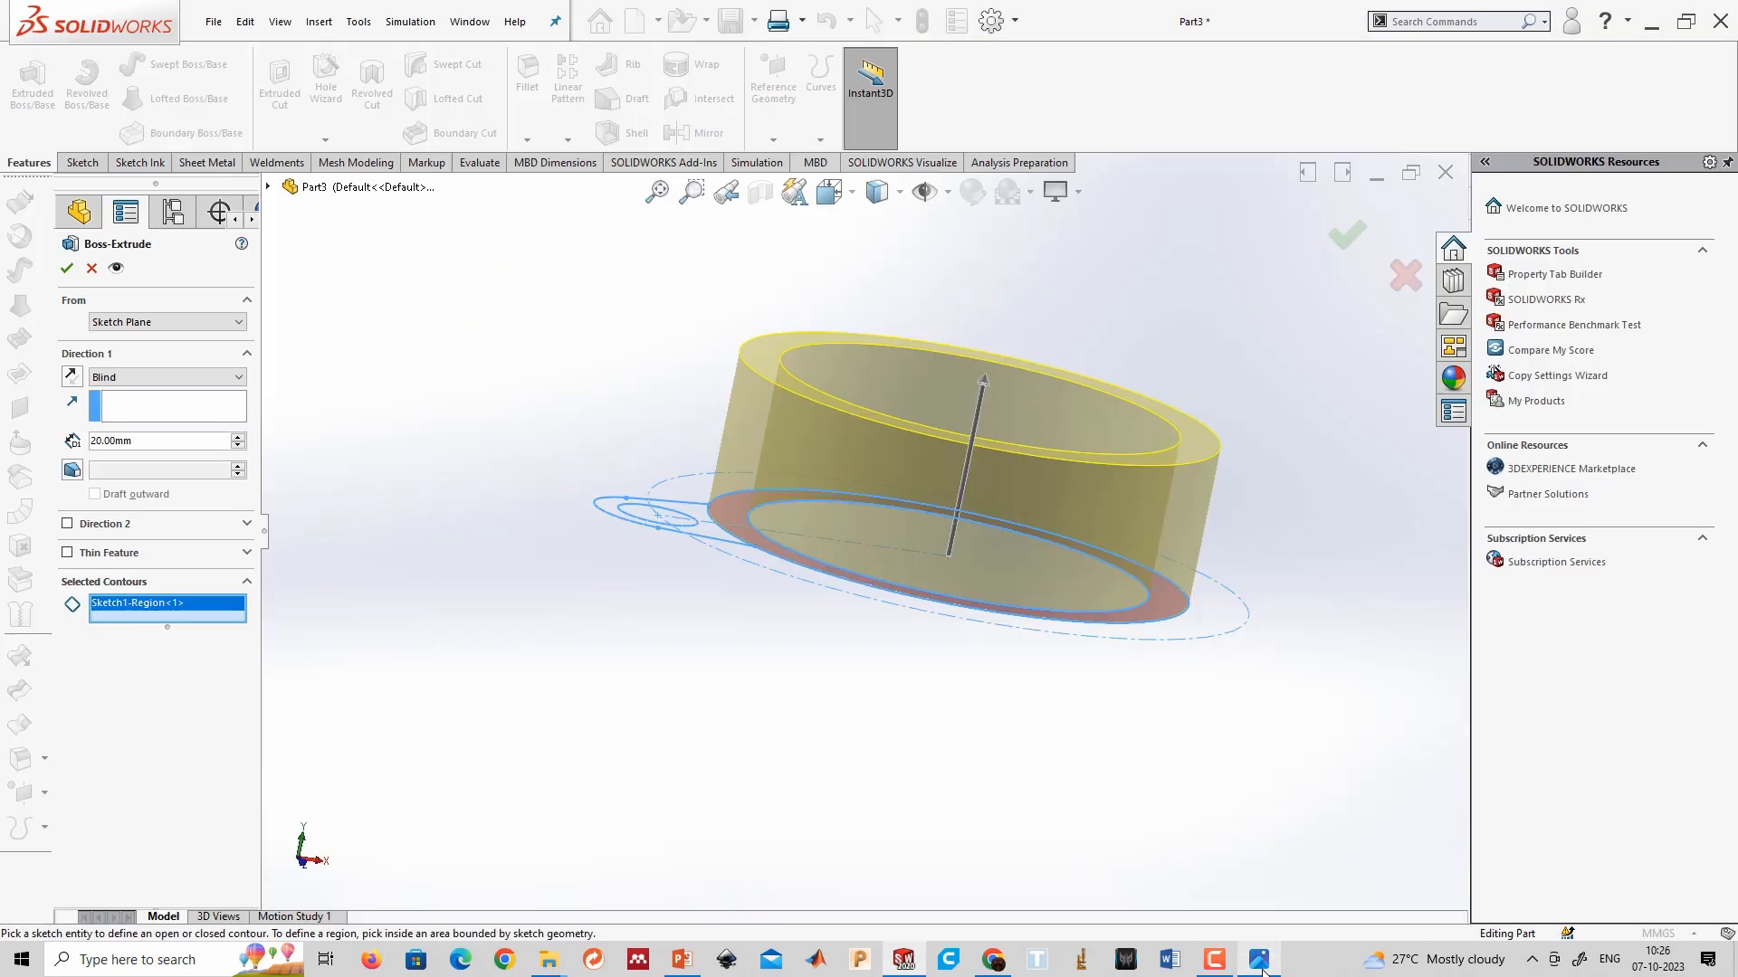
pyautogui.click(168, 377)
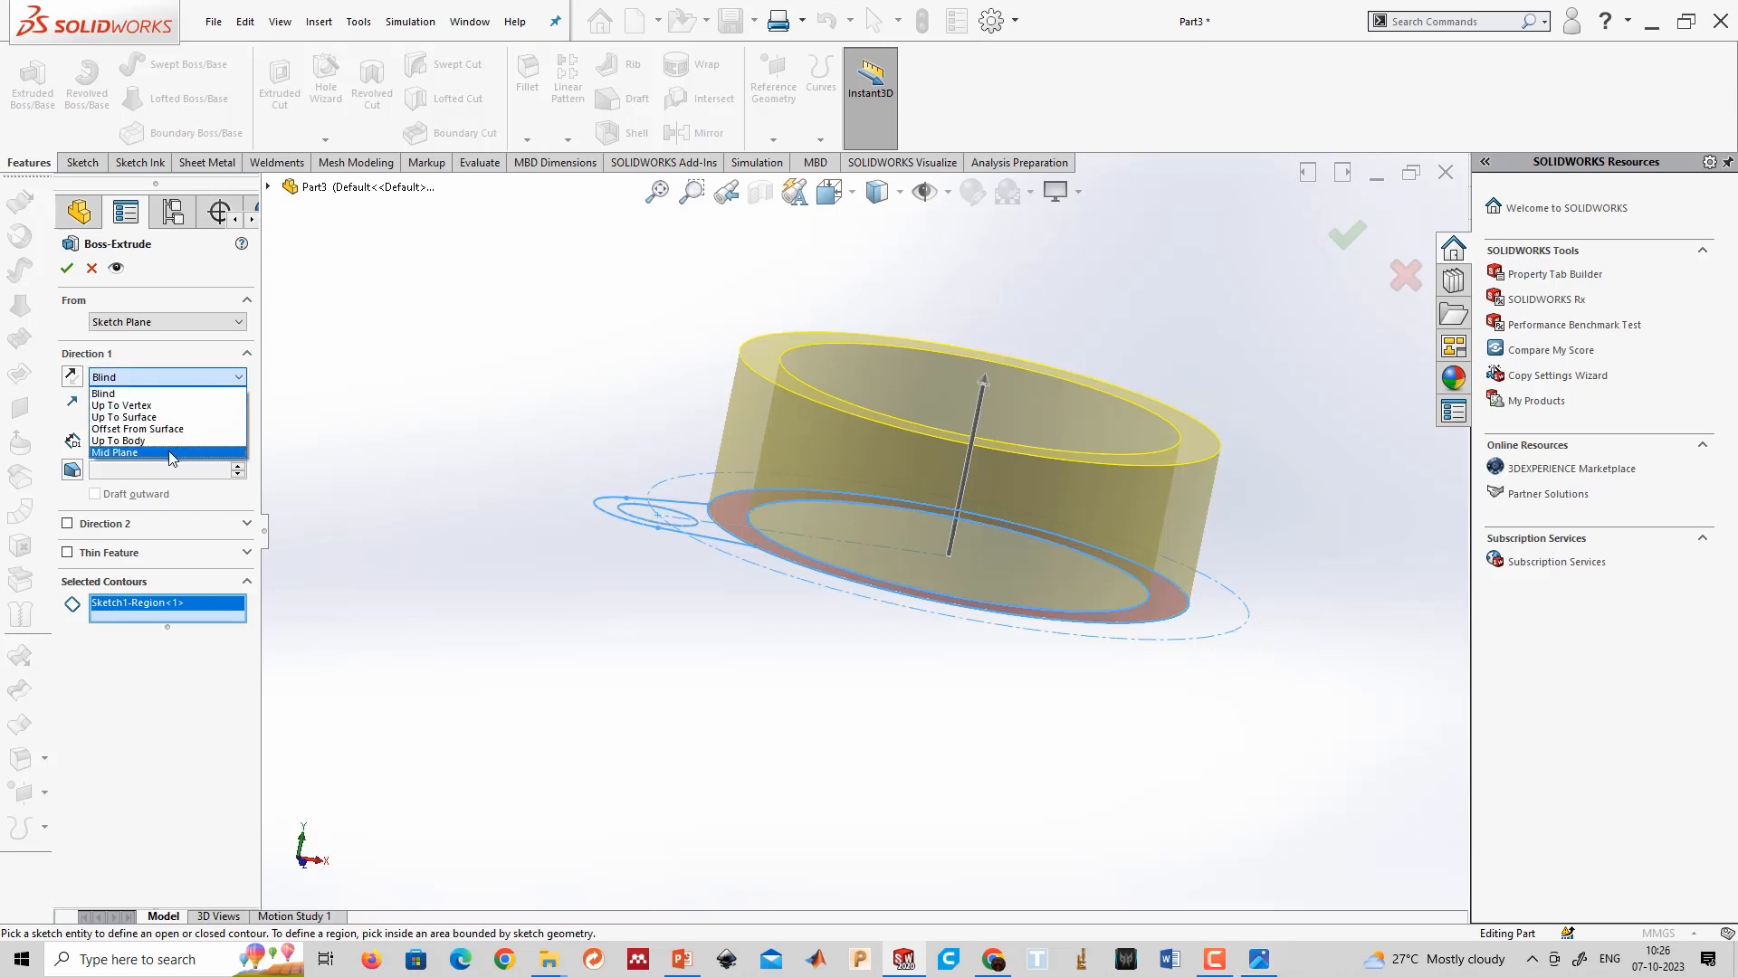
pyautogui.click(172, 458)
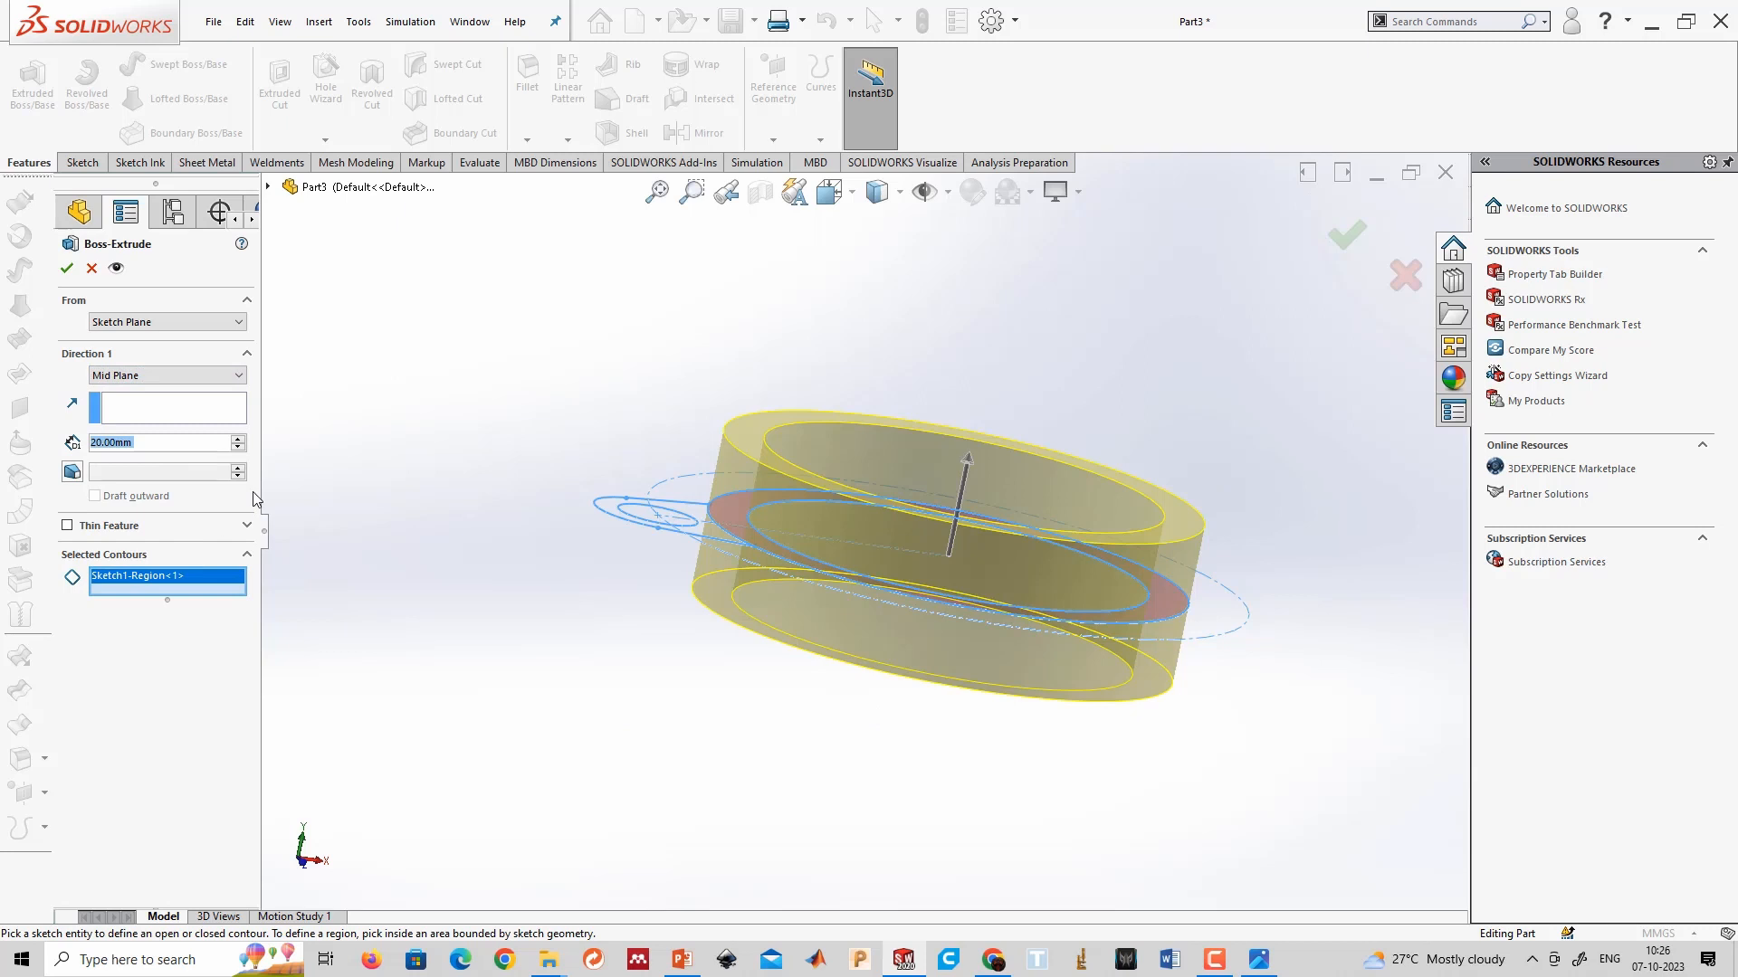
pyautogui.click(67, 269)
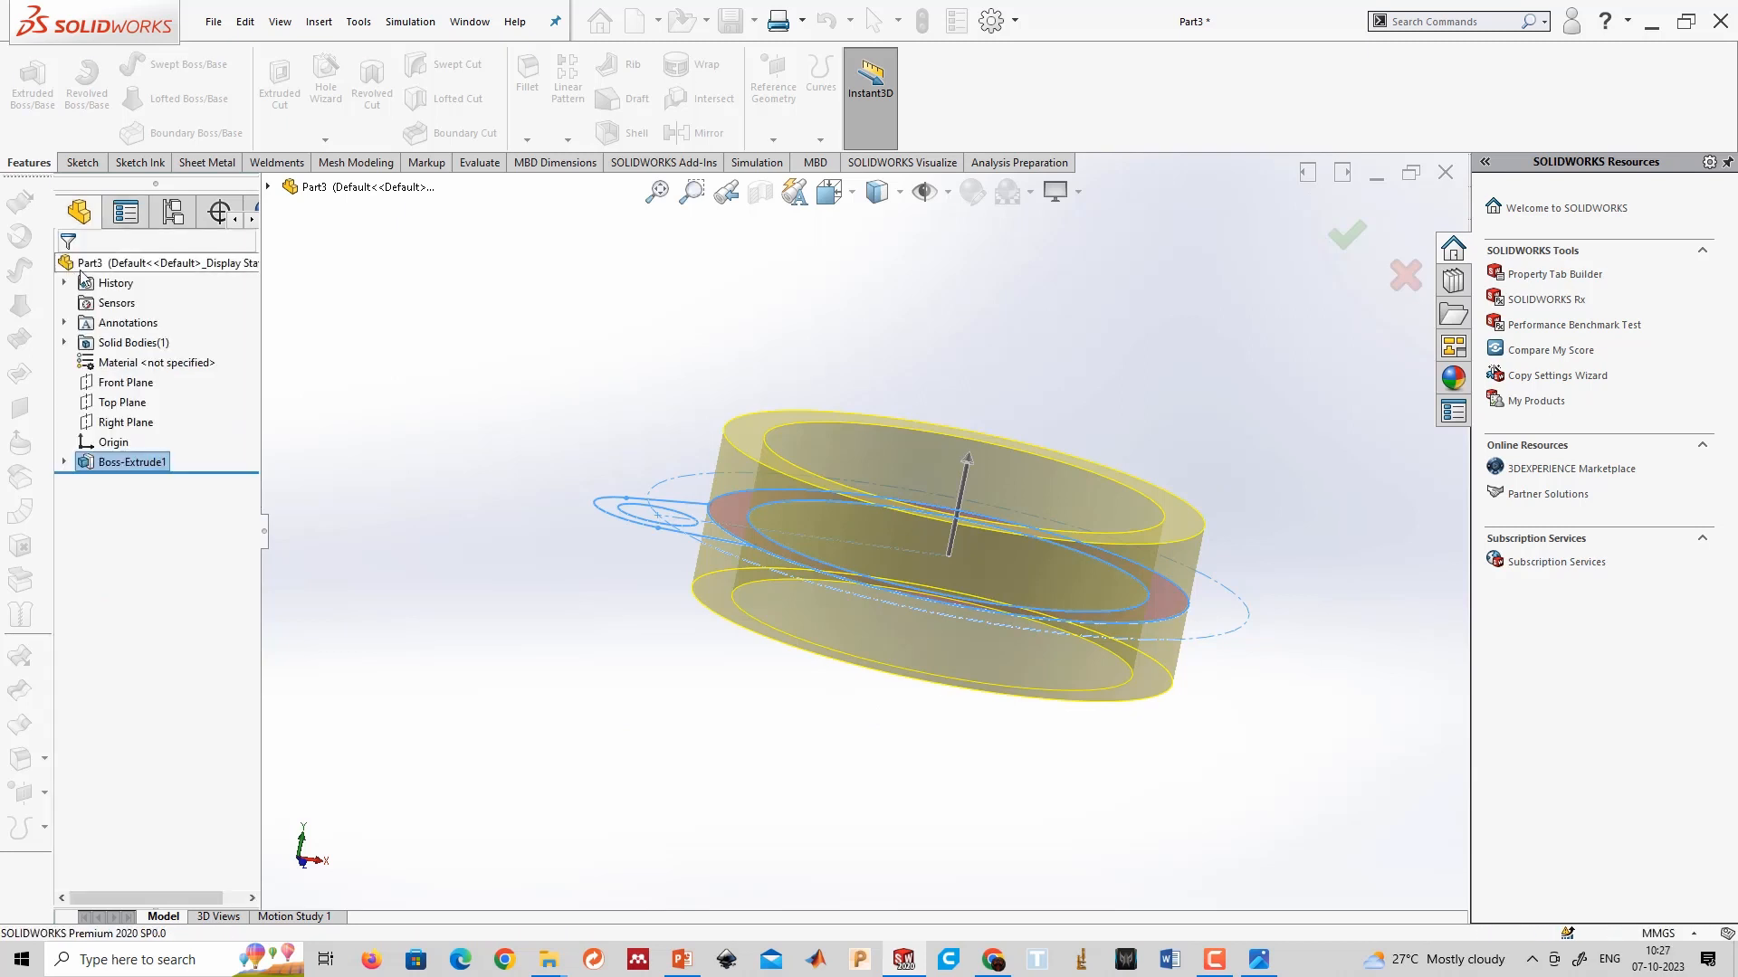
pyautogui.moveTo(980, 389)
pyautogui.mouseDown(button='middle')
pyautogui.moveTo(1023, 559)
pyautogui.moveTo(993, 507)
pyautogui.mouseUp(button='middle')
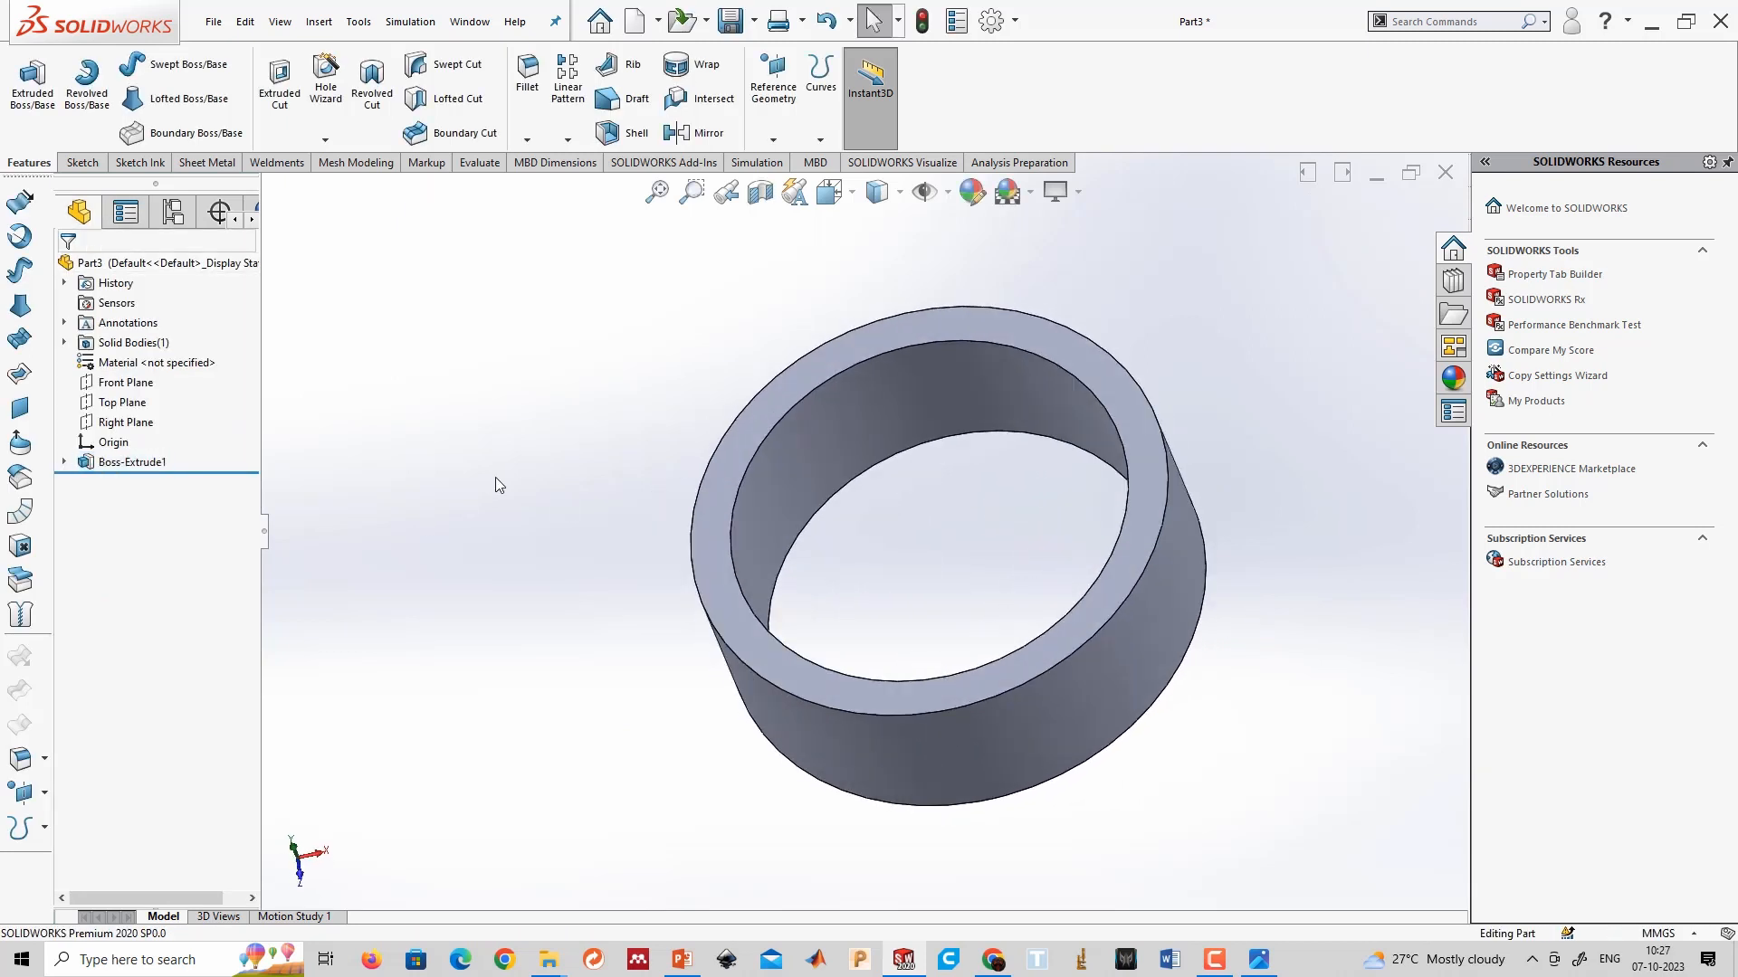
# Reuse the base sketch to extrude the lug region around the 10 mm hole by 20 mm, Mid Plane, merged with the ring.
pyautogui.click(64, 463)
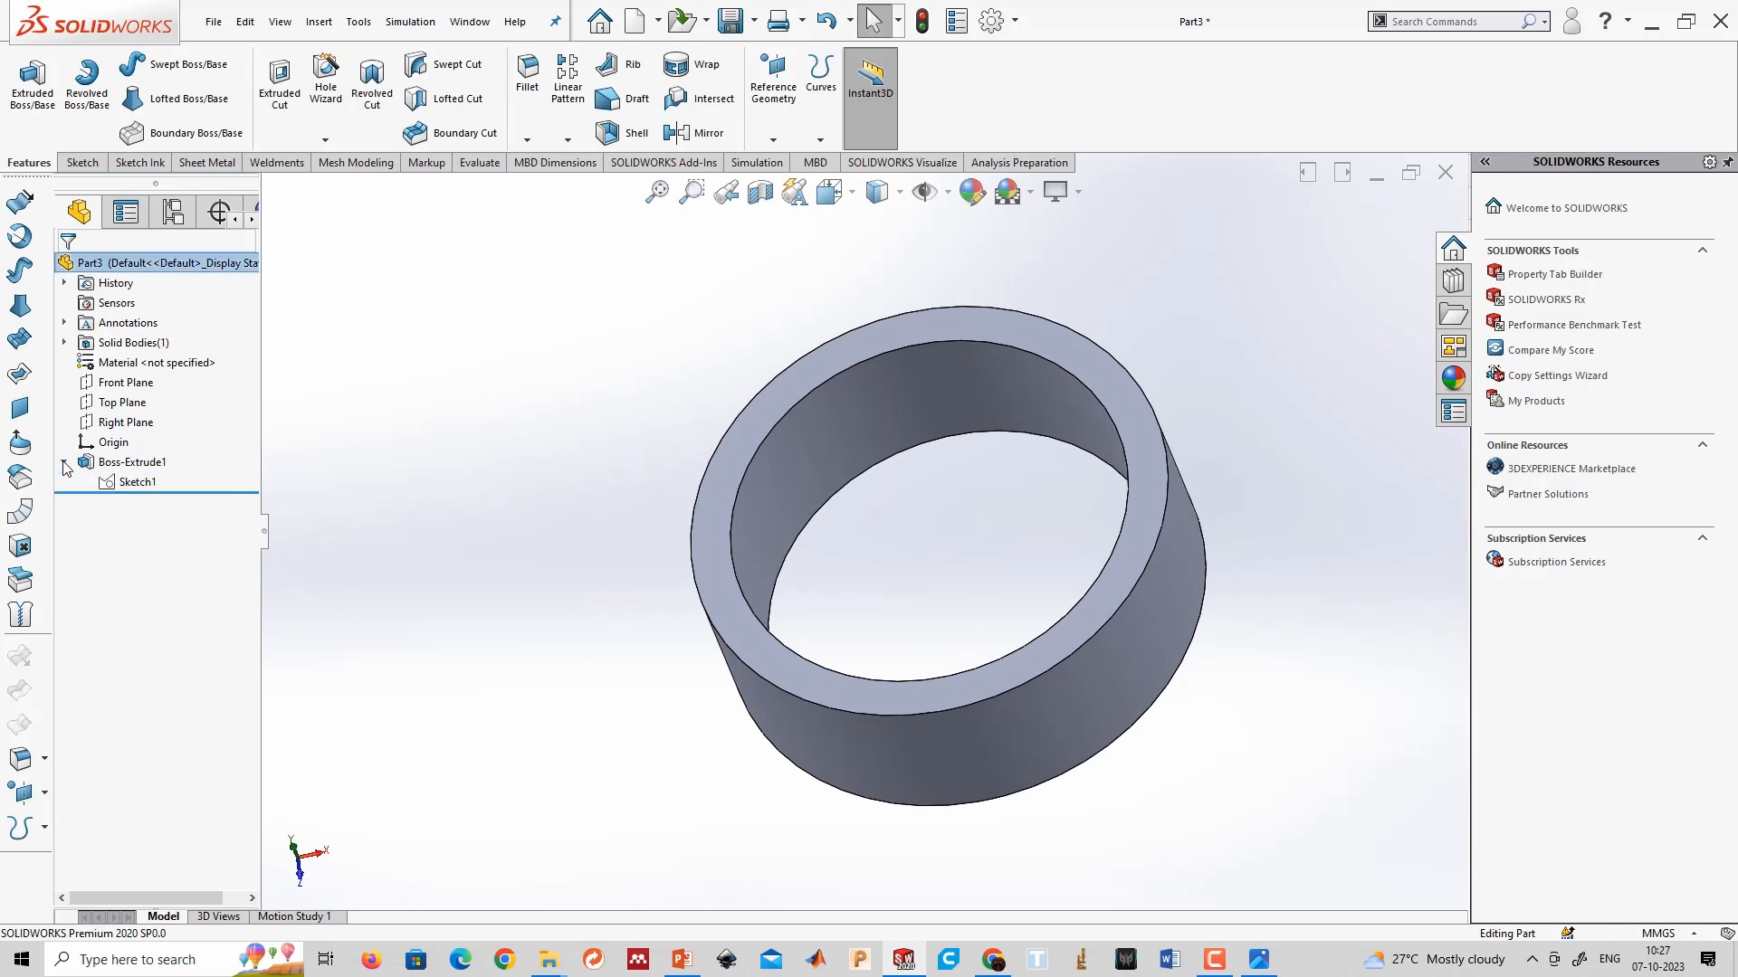
pyautogui.click(137, 482)
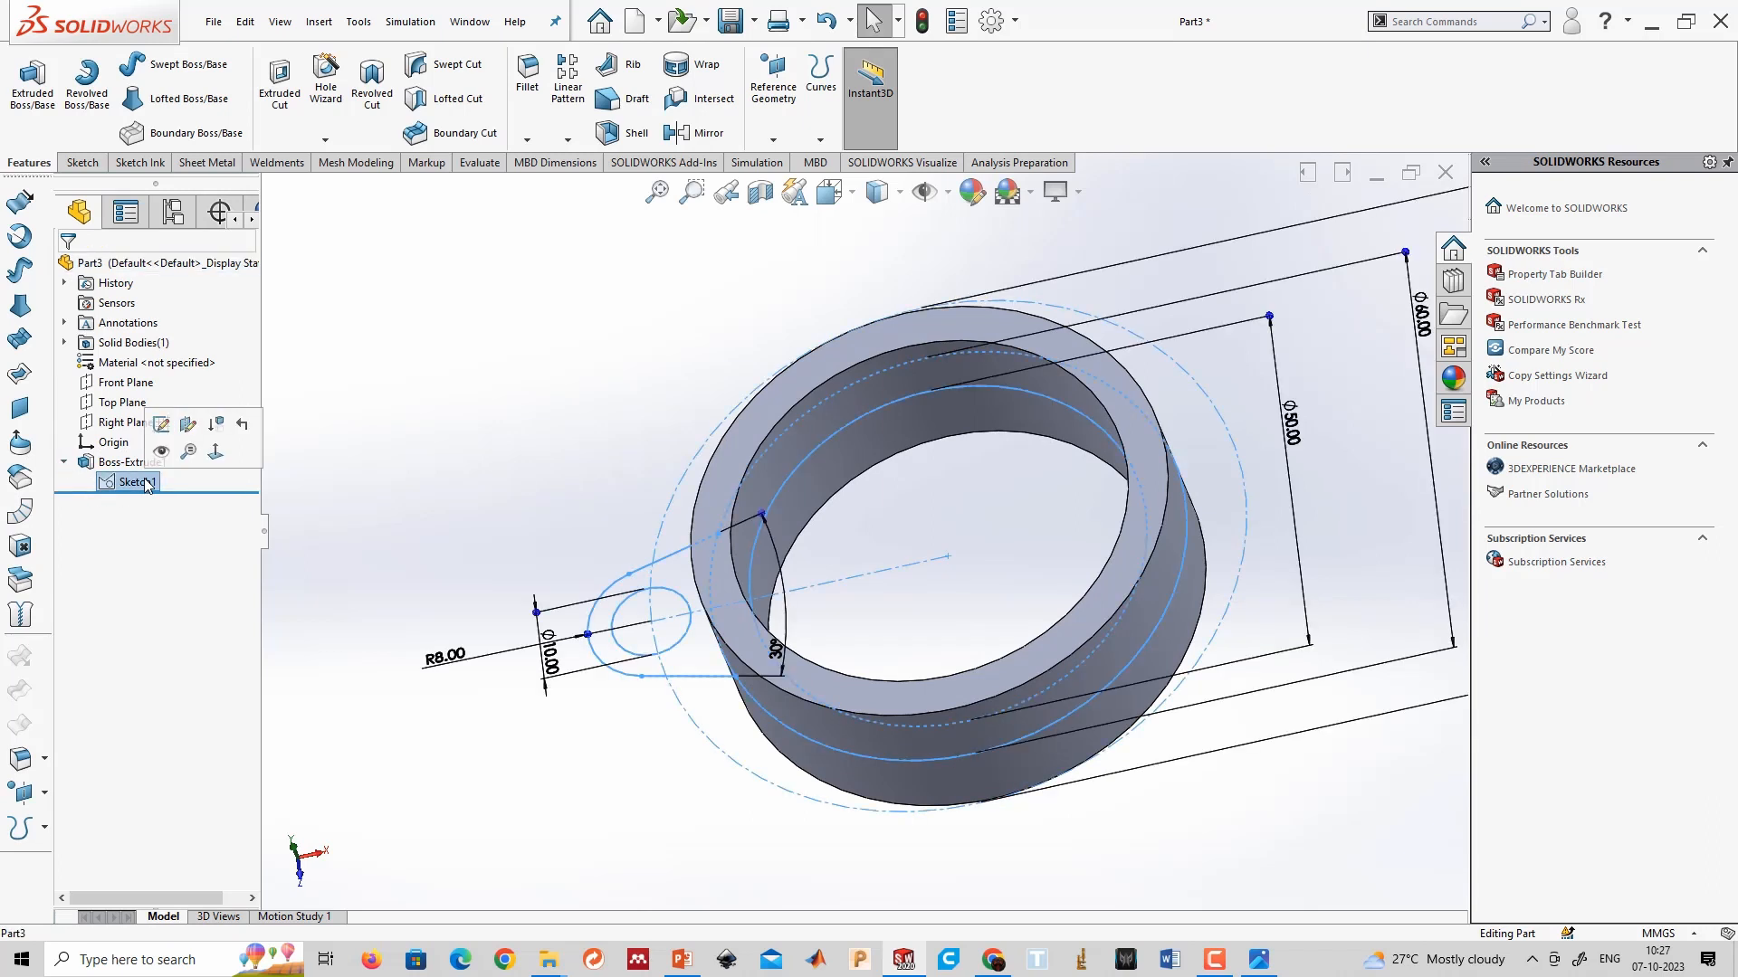
pyautogui.click(34, 80)
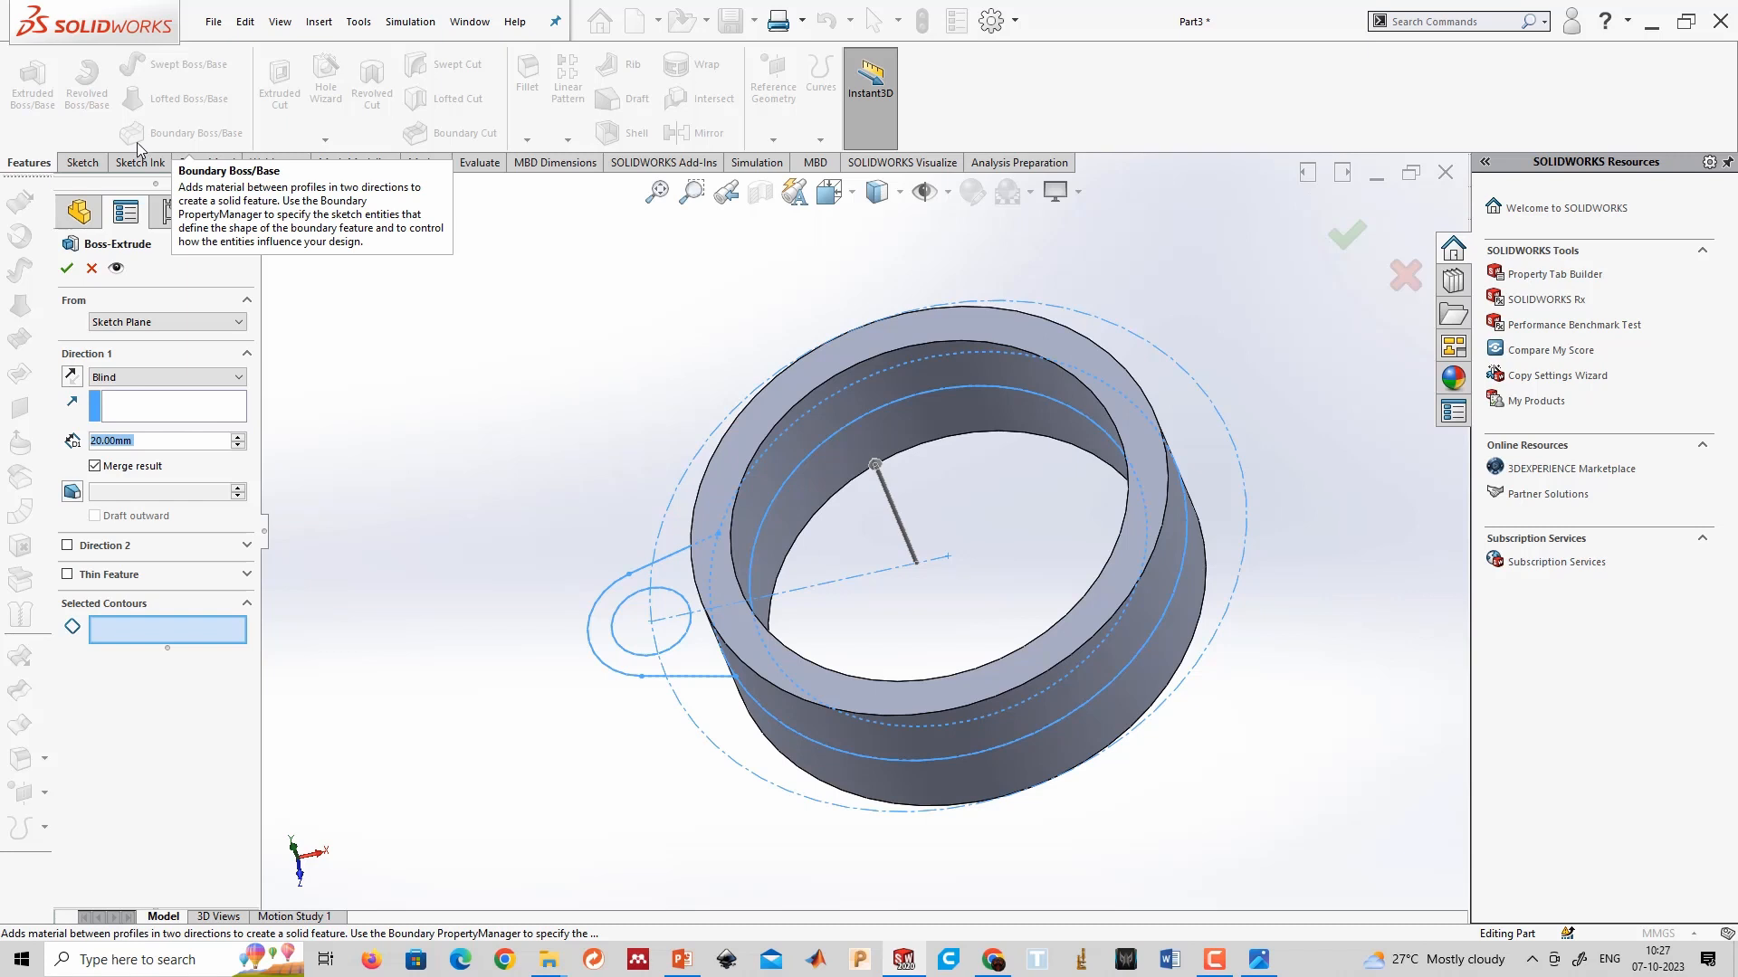
pyautogui.click(167, 633)
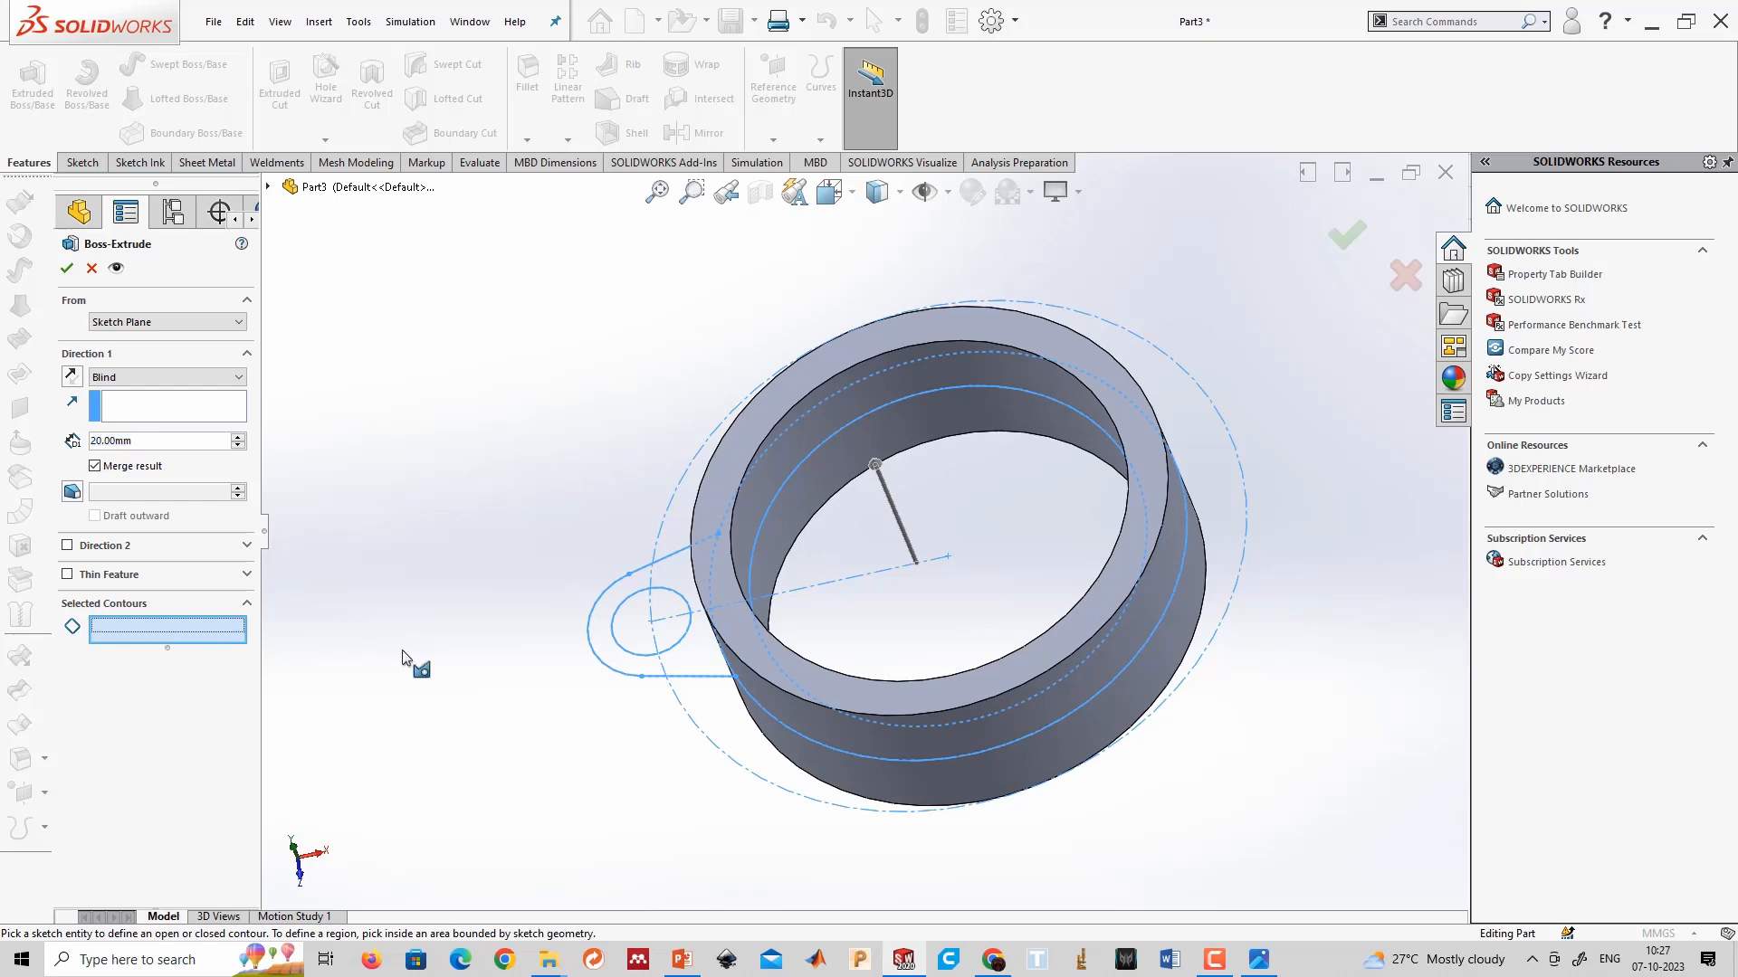
pyautogui.scroll(-5, 685, 649)
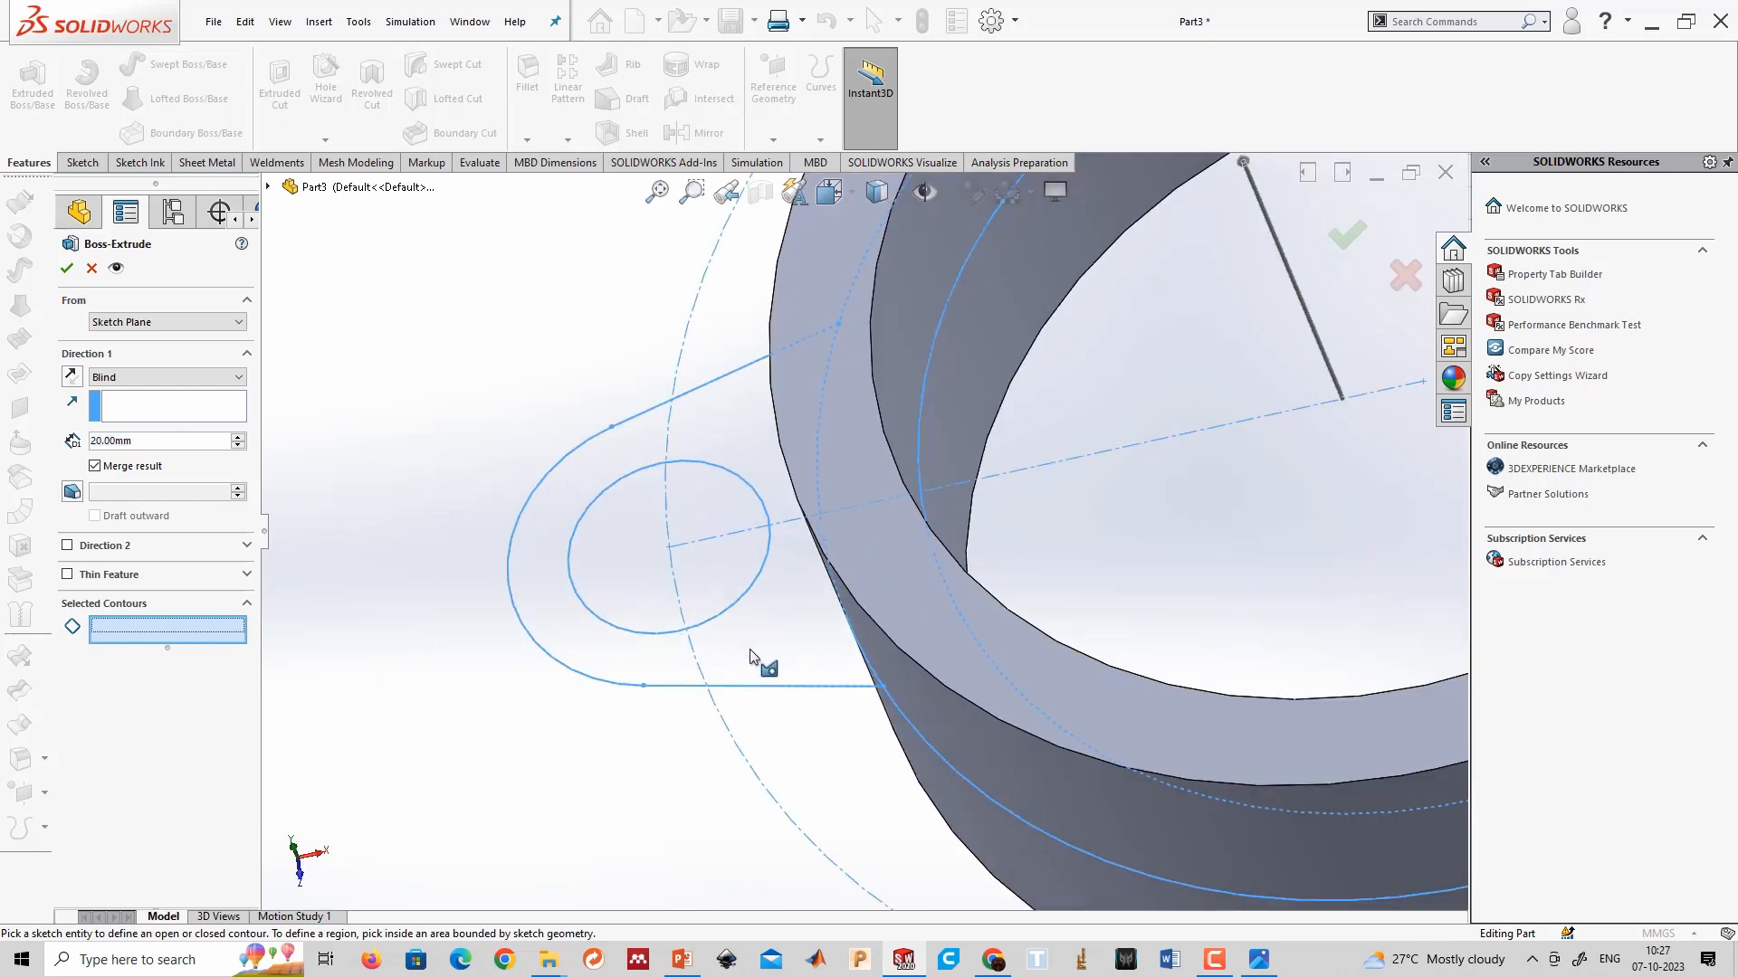
pyautogui.click(760, 665)
pyautogui.moveTo(524, 787); pyautogui.dragTo(723, 606, button='middle')
pyautogui.scroll(5, 723, 606)
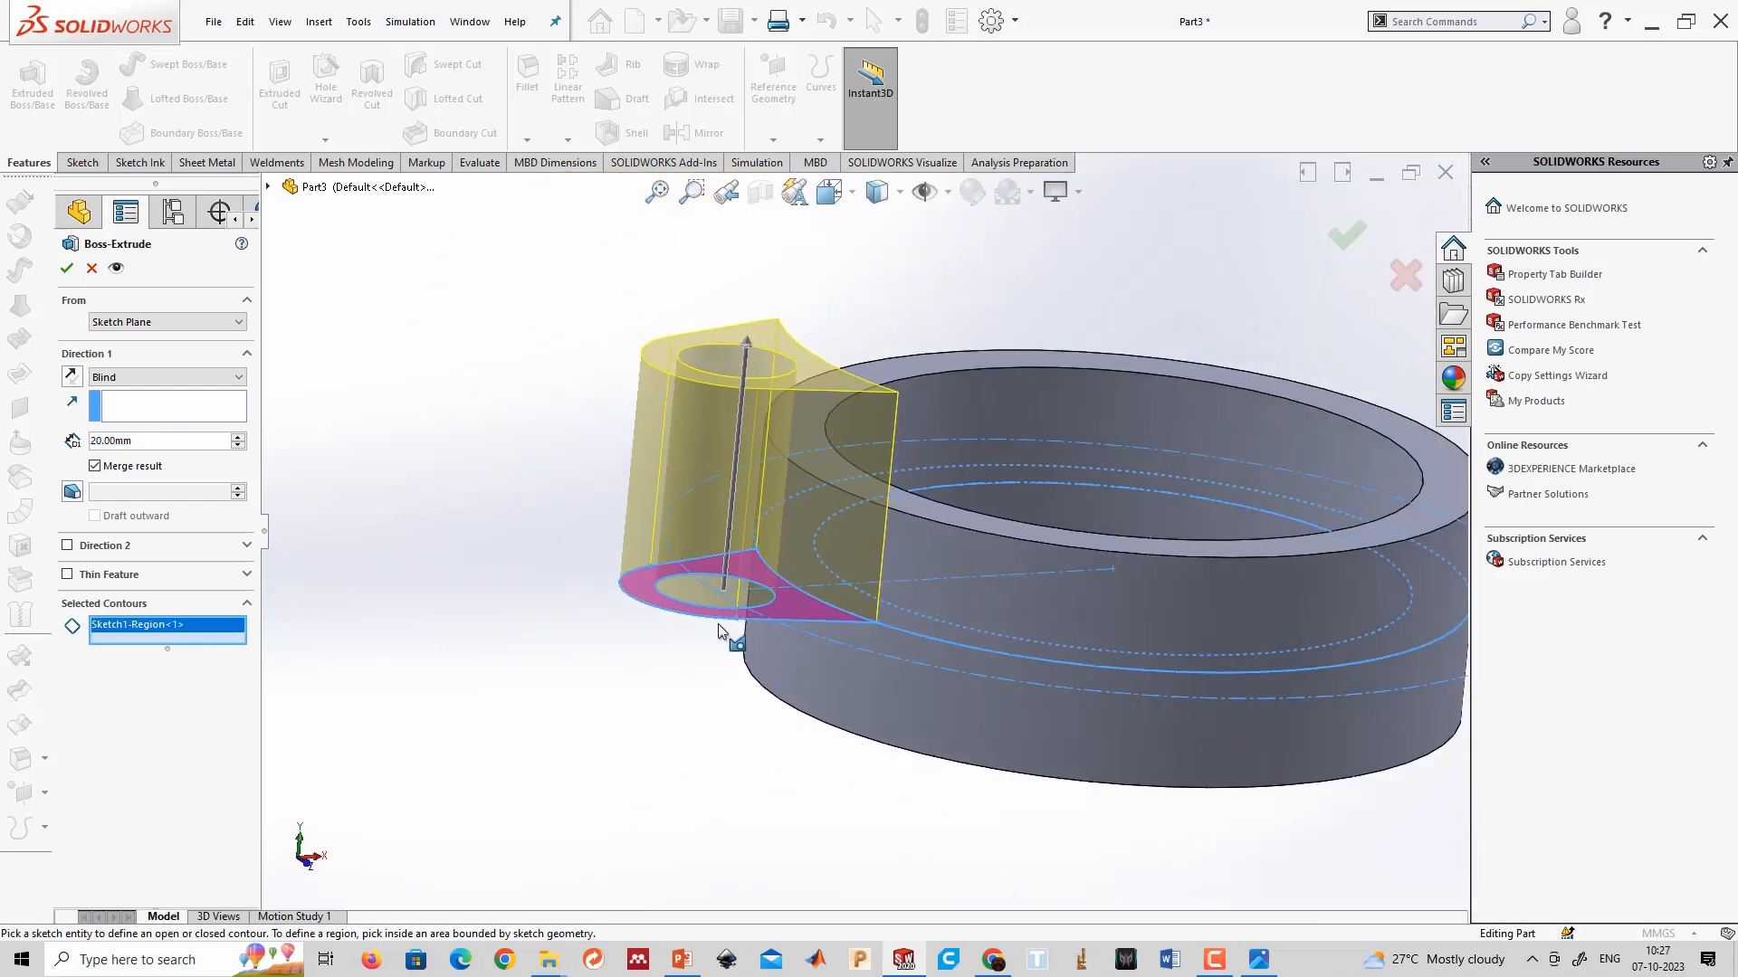
pyautogui.click(154, 376)
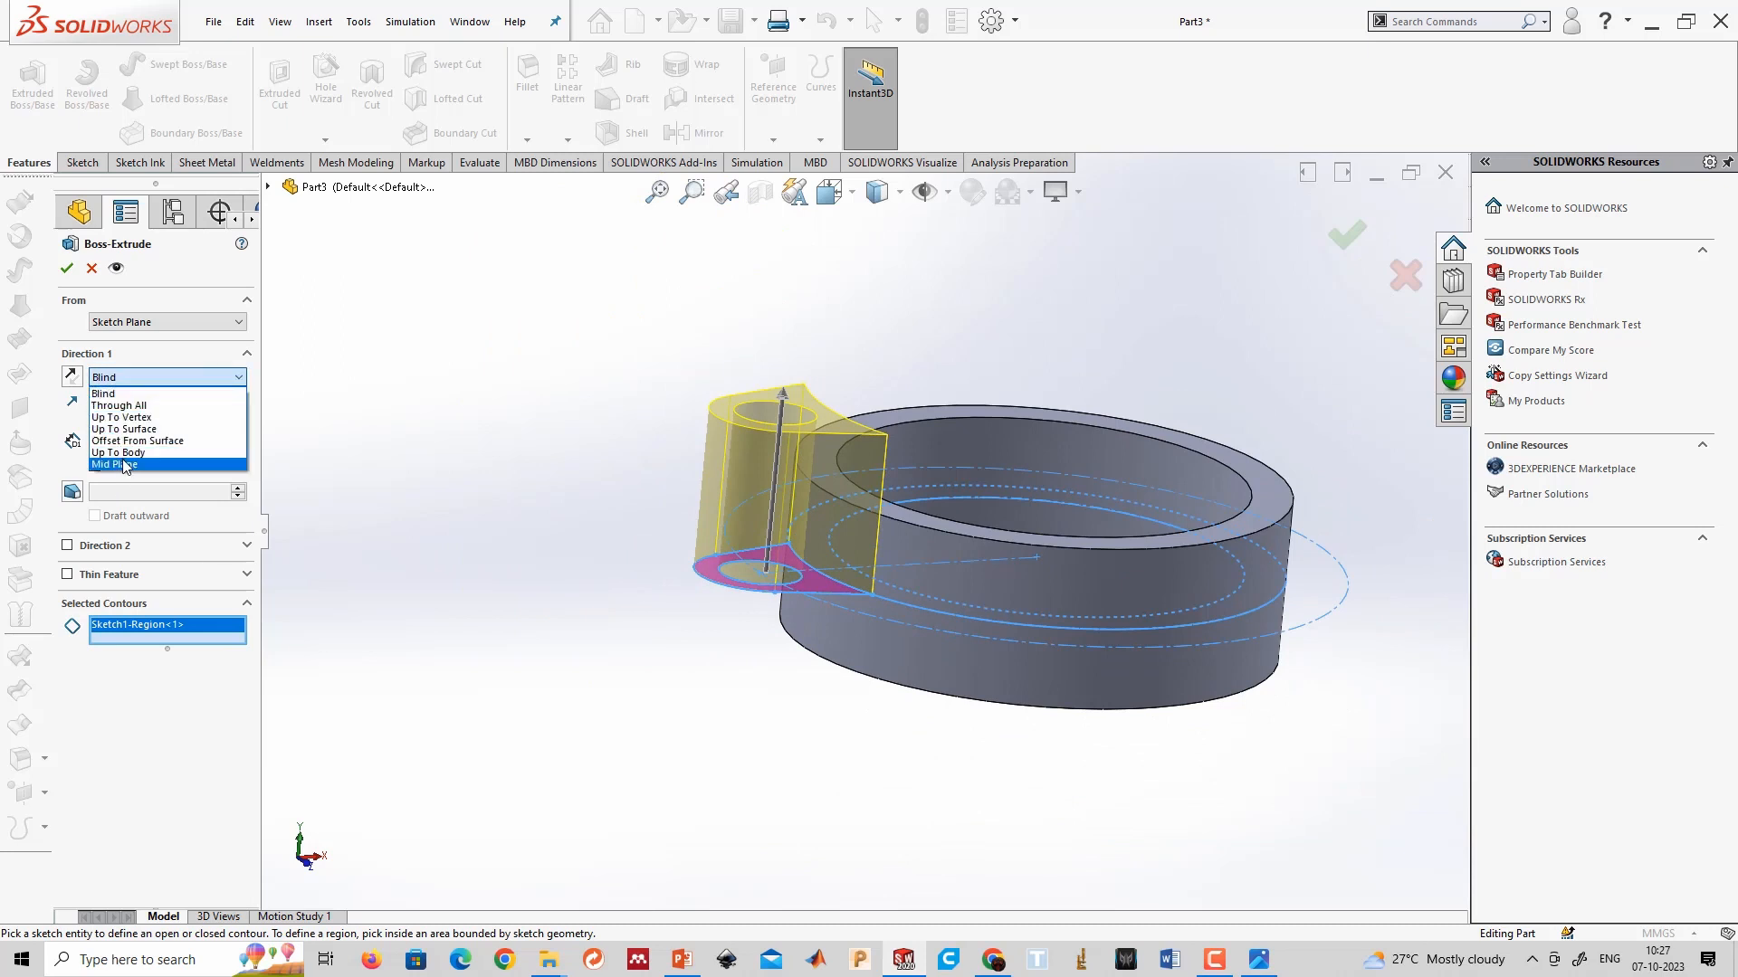
pyautogui.click(127, 465)
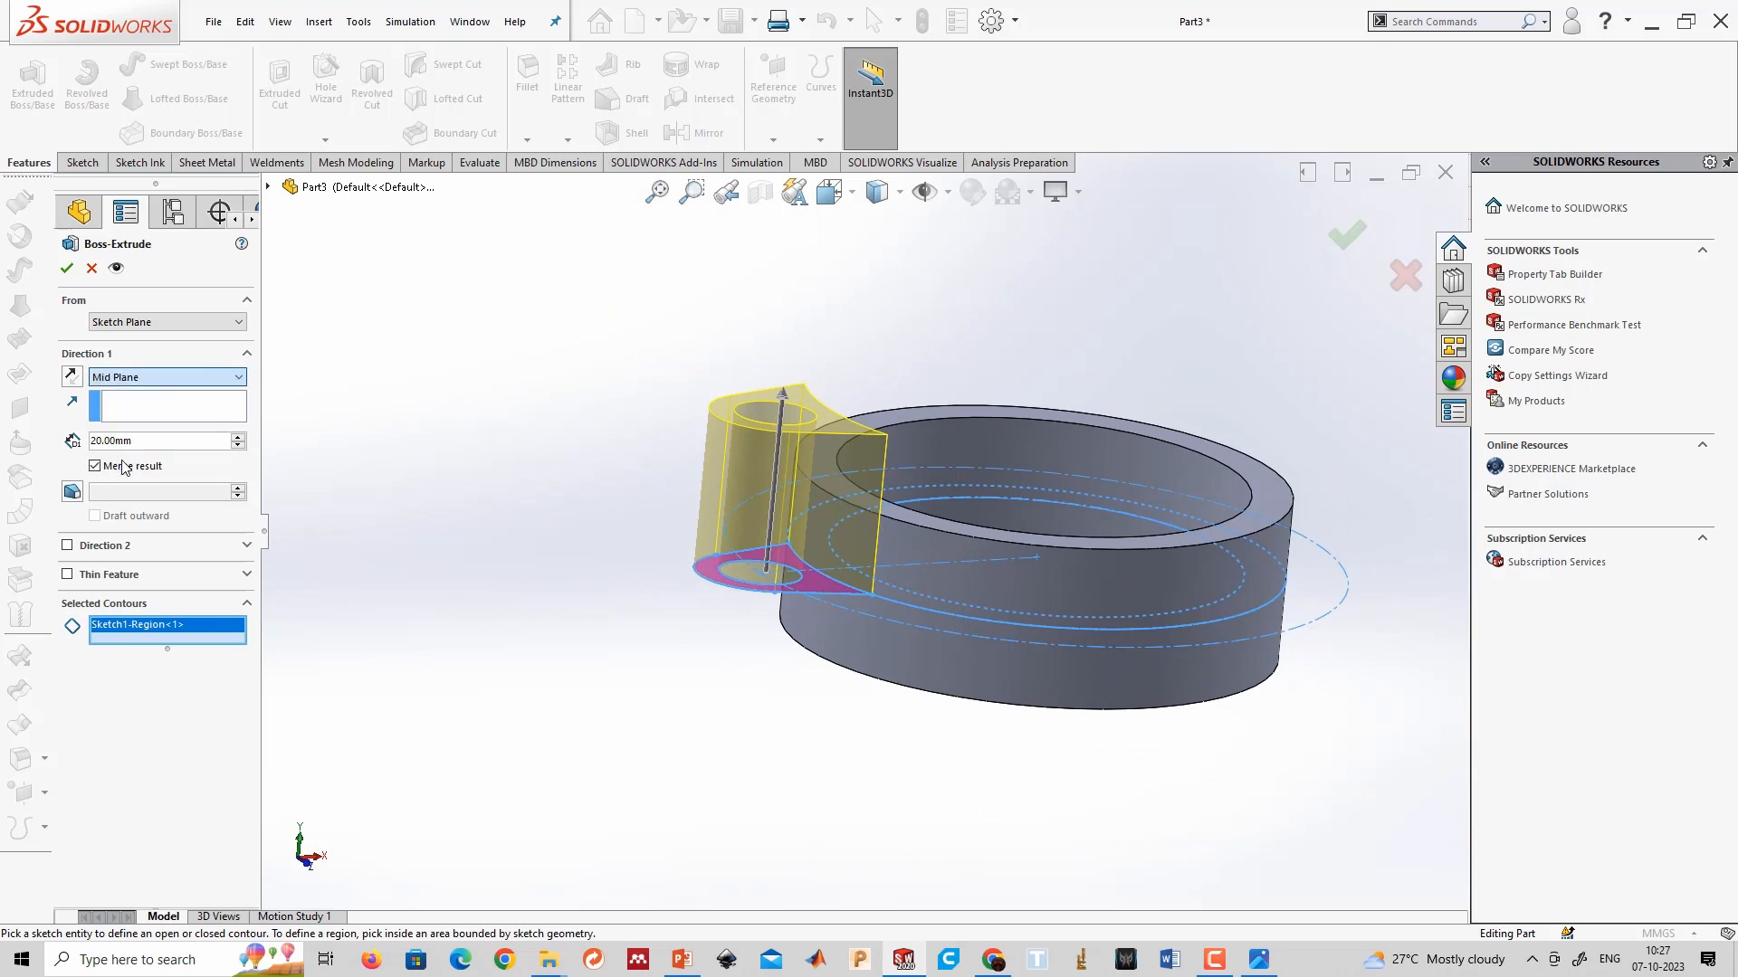
pyautogui.click(67, 267)
pyautogui.moveTo(445, 457); pyautogui.dragTo(1352, 622, button='middle')
# Check the lug's fillet radius on the drawing and set up an 8 mm fillet on one vertical edge between lug and ring.
pyautogui.hotkey('alt', 'Tab')
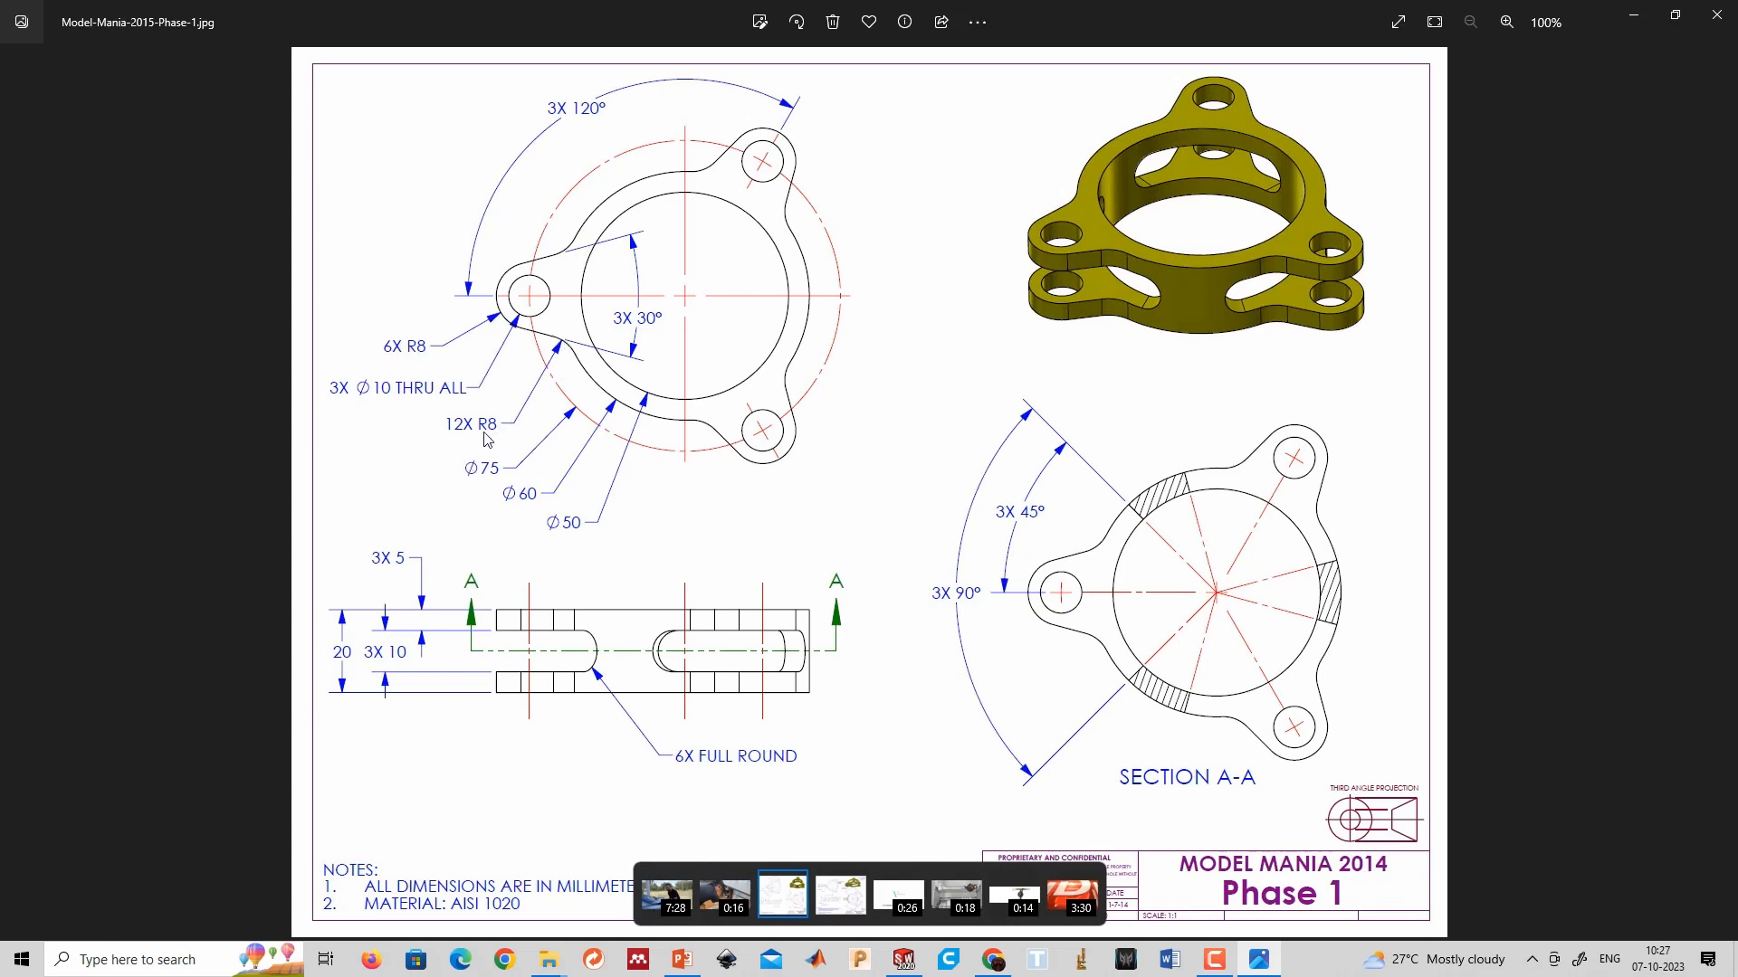
pyautogui.hotkey('alt', 'Tab')
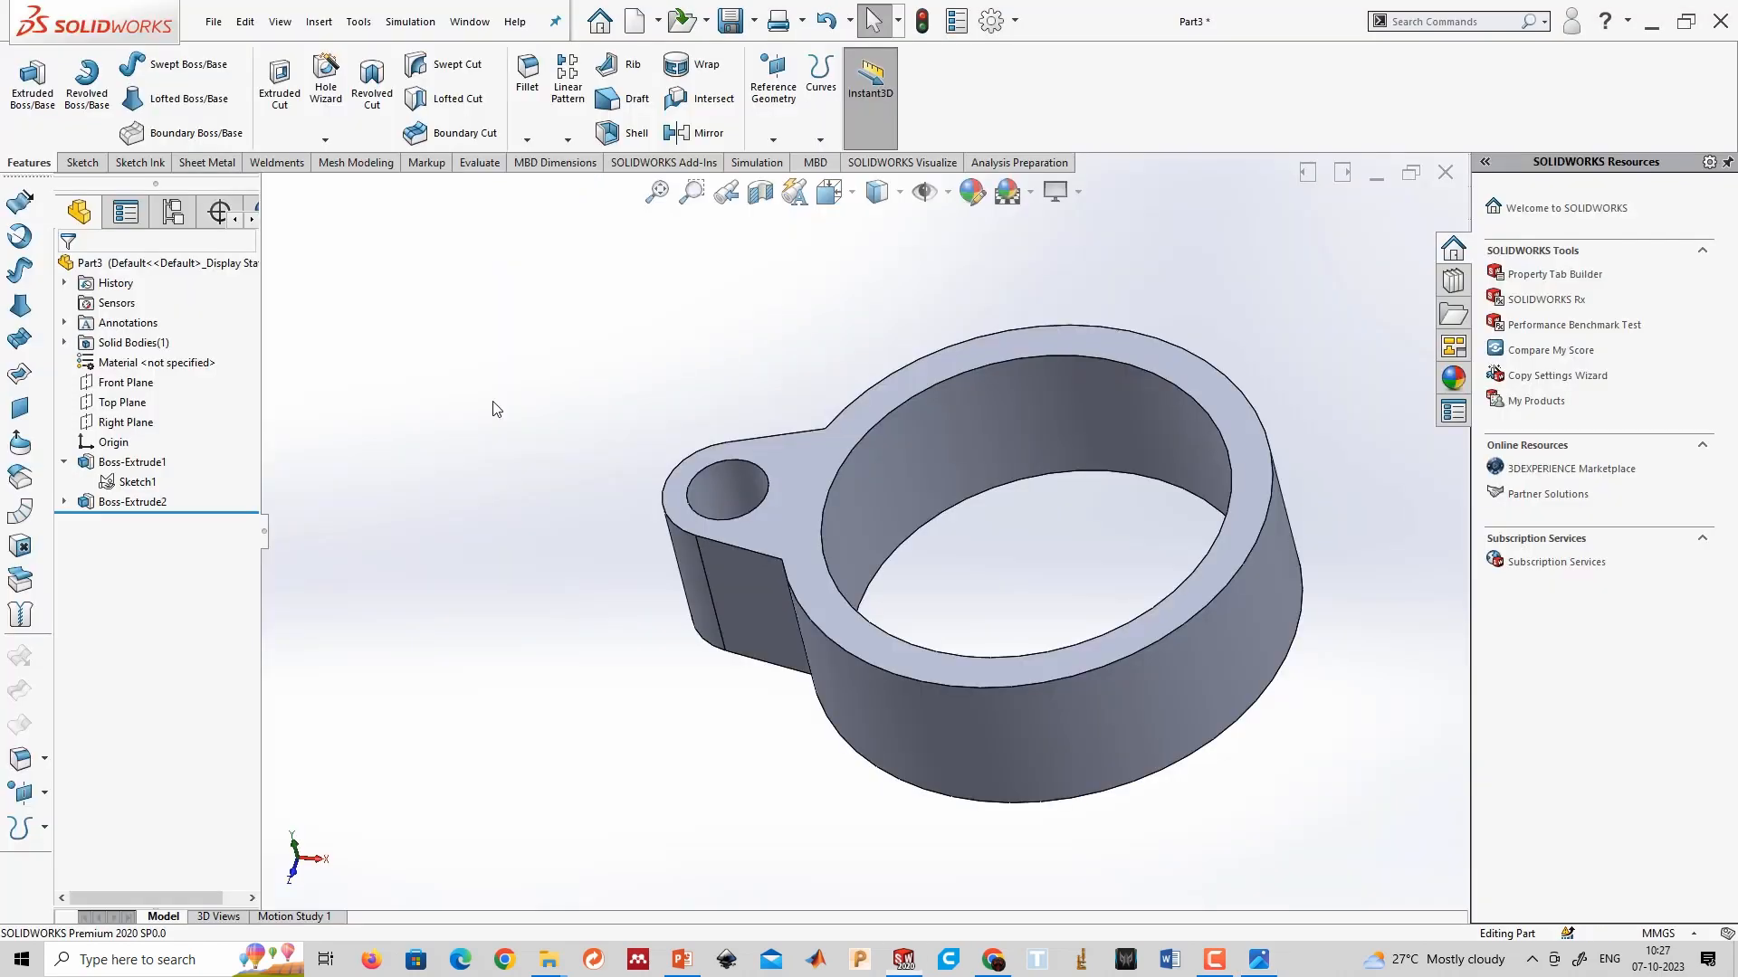
pyautogui.click(526, 90)
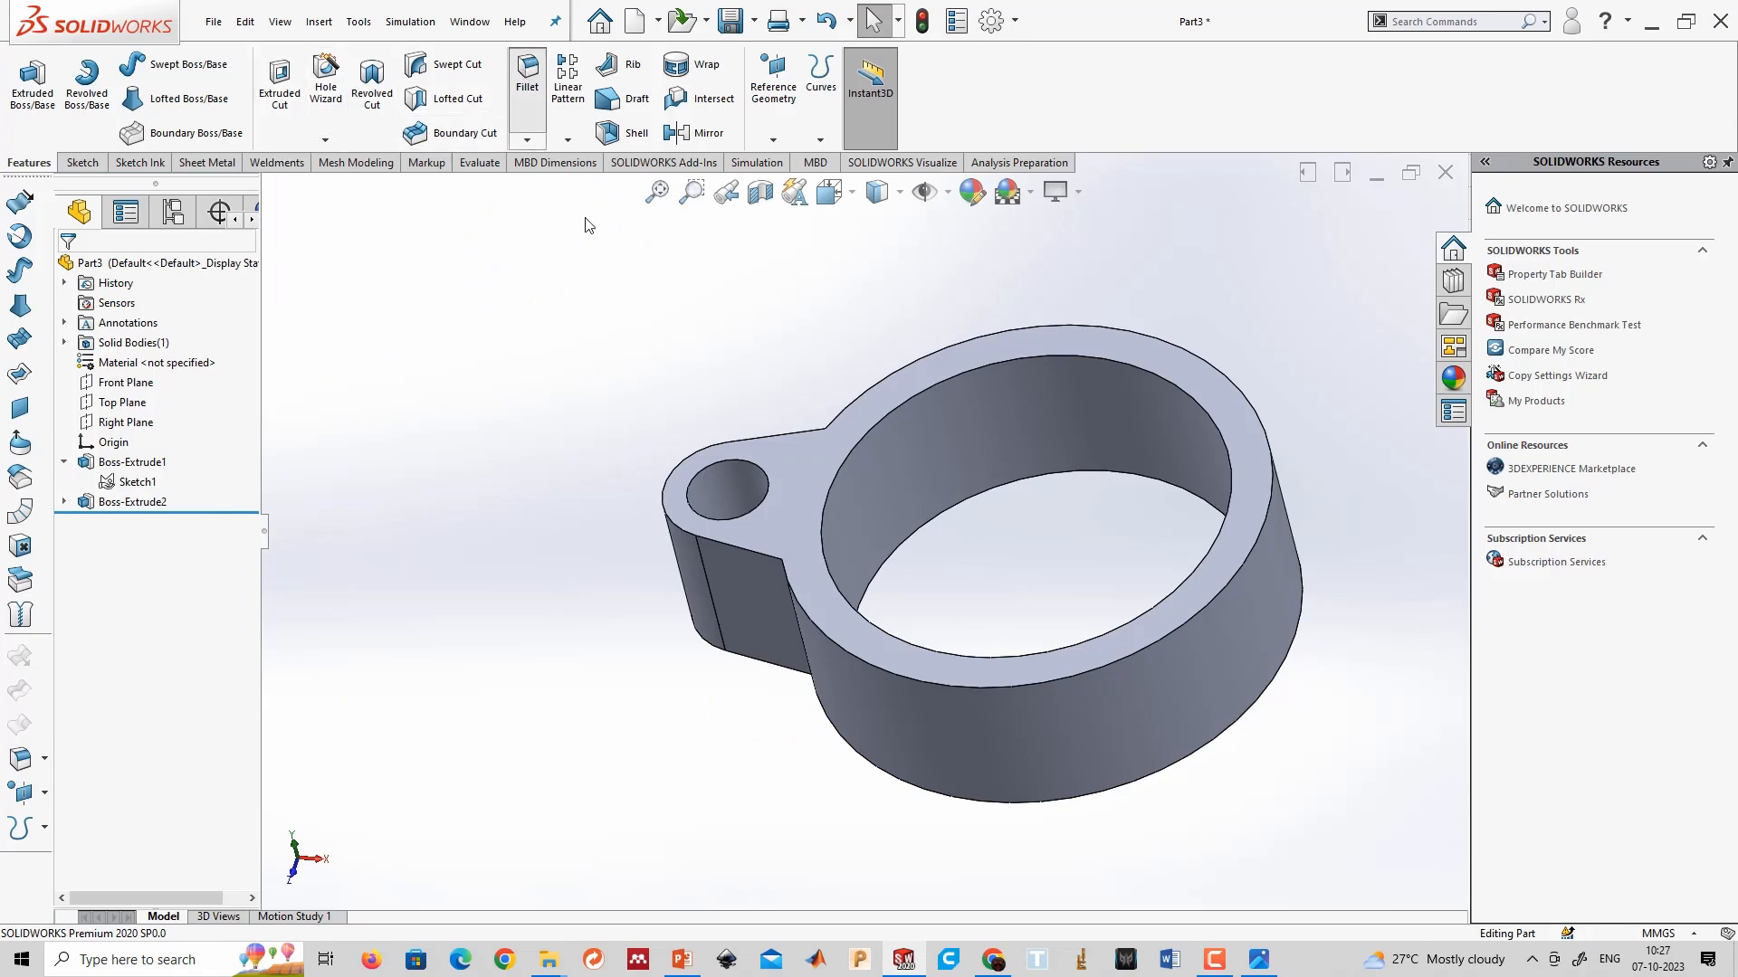
pyautogui.scroll(-5, 834, 661)
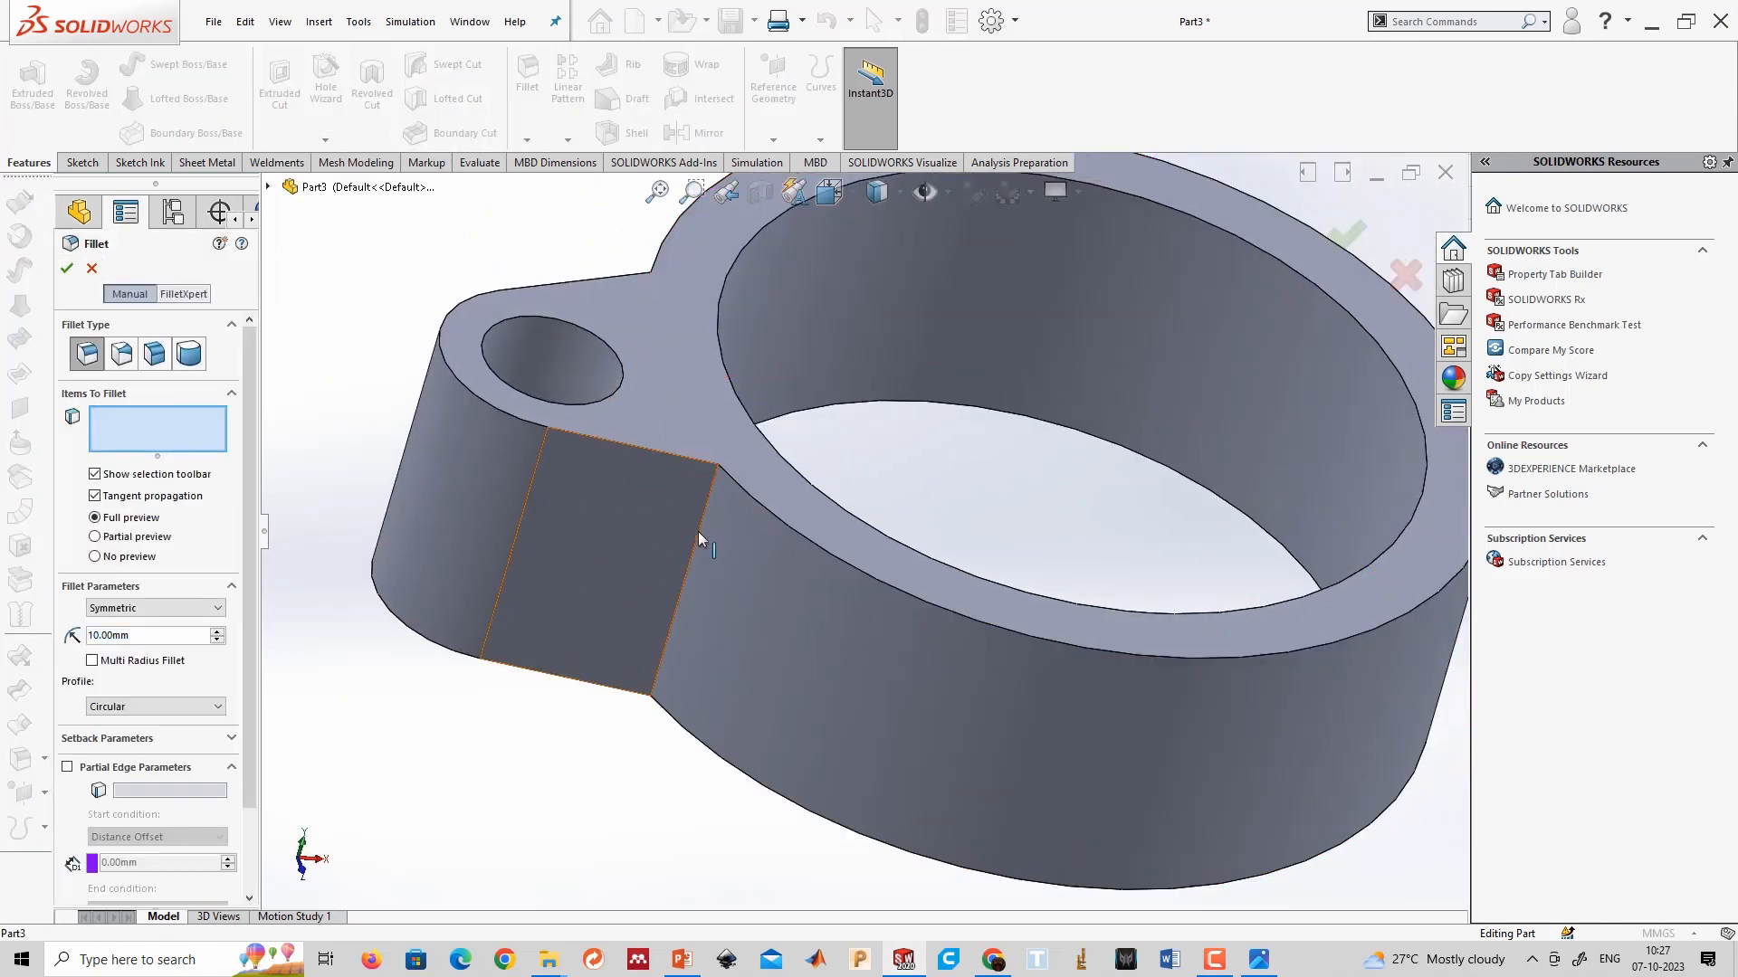
pyautogui.click(701, 532)
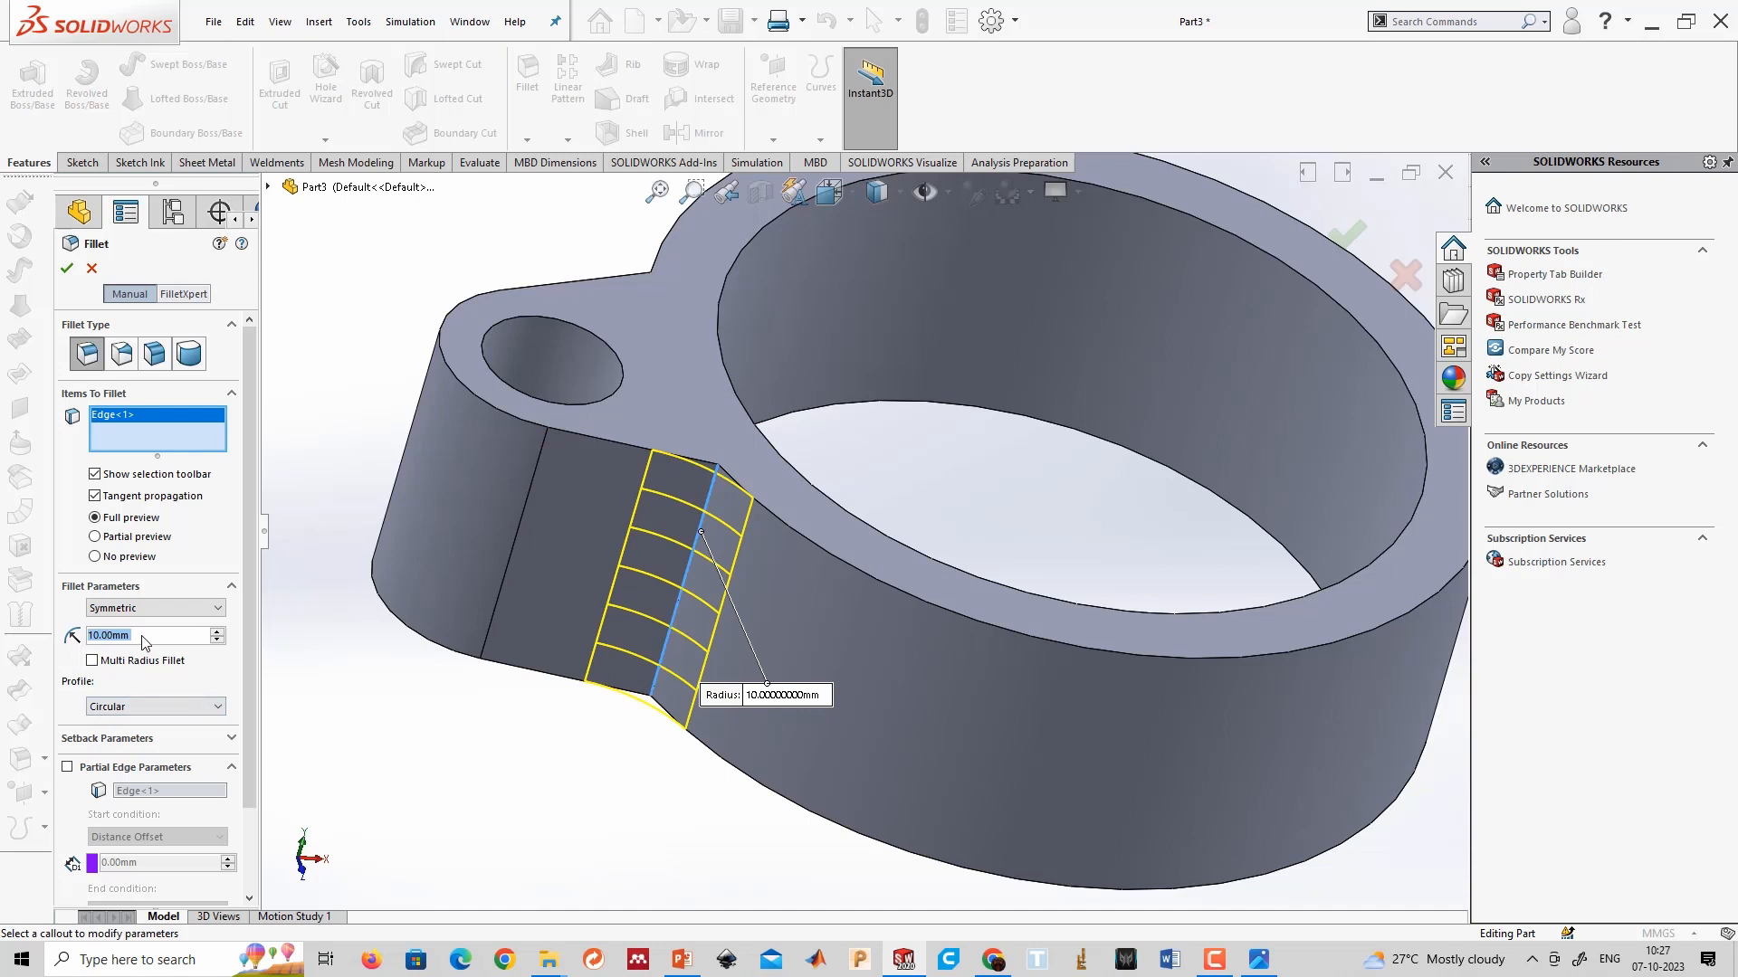
pyautogui.write('8')
pyautogui.press('Return')
# Add the matching vertical edge on the lug's opposite side to the fillet, remove the mistakenly picked face, and complete it.
pyautogui.moveTo(561, 688); pyautogui.dragTo(1053, 508, button='middle')
pyautogui.click(977, 541)
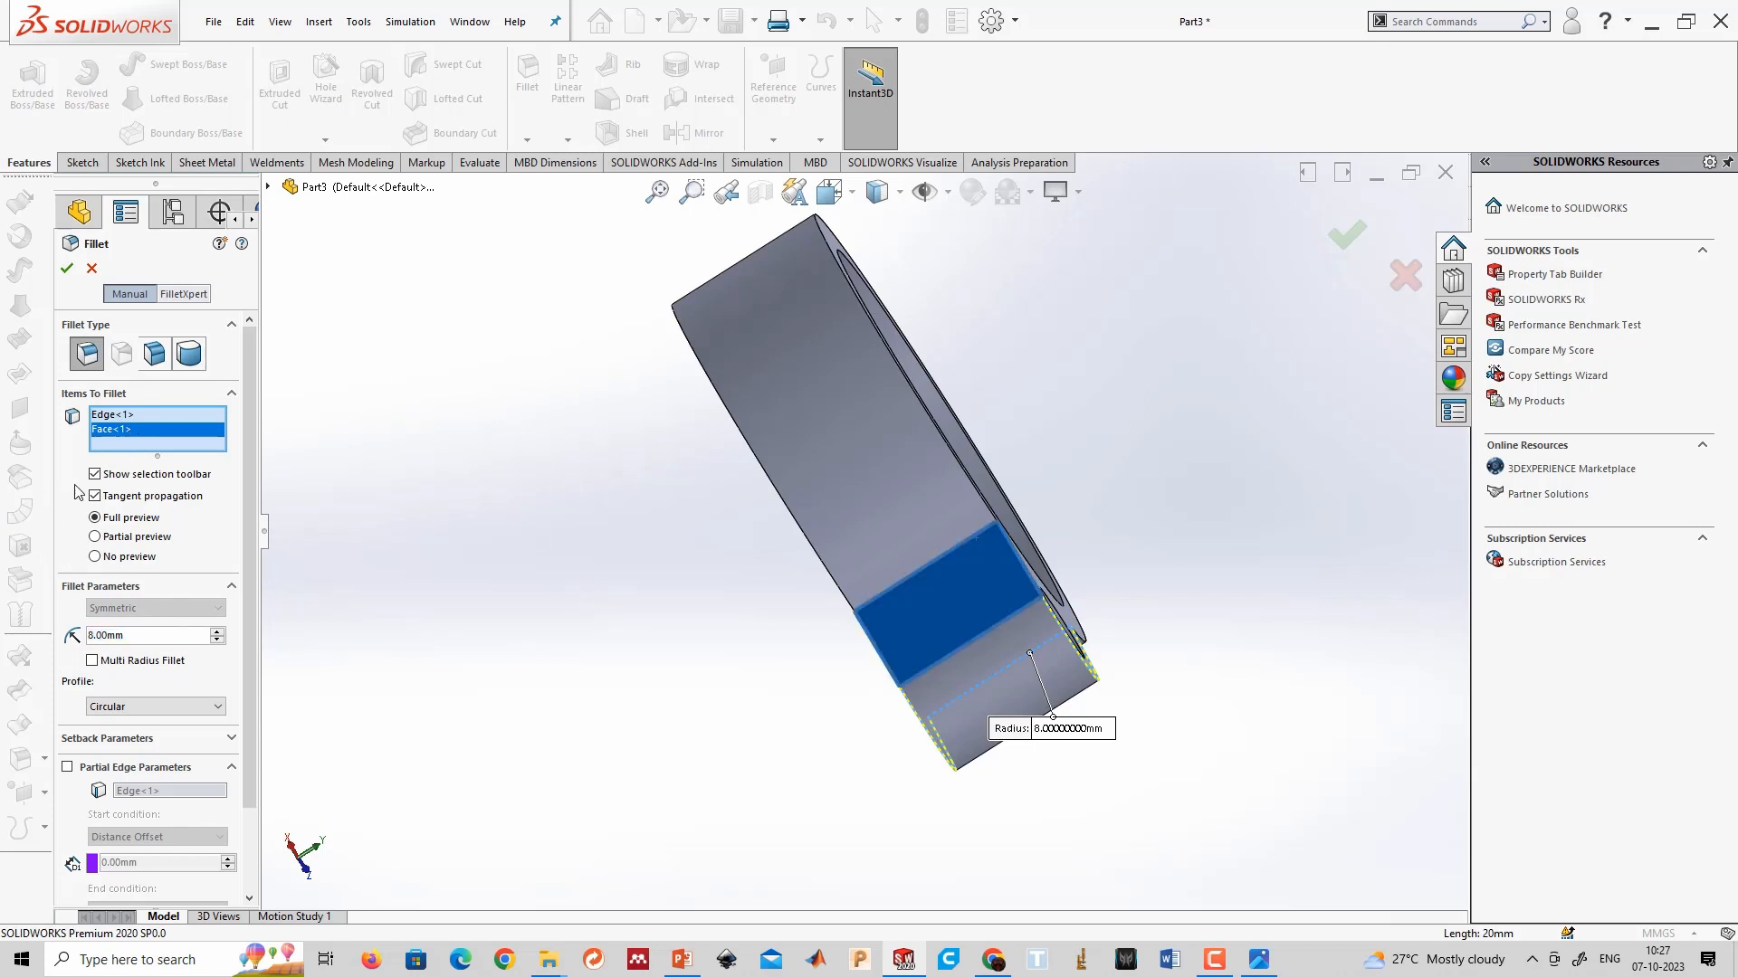
pyautogui.press('Delete')
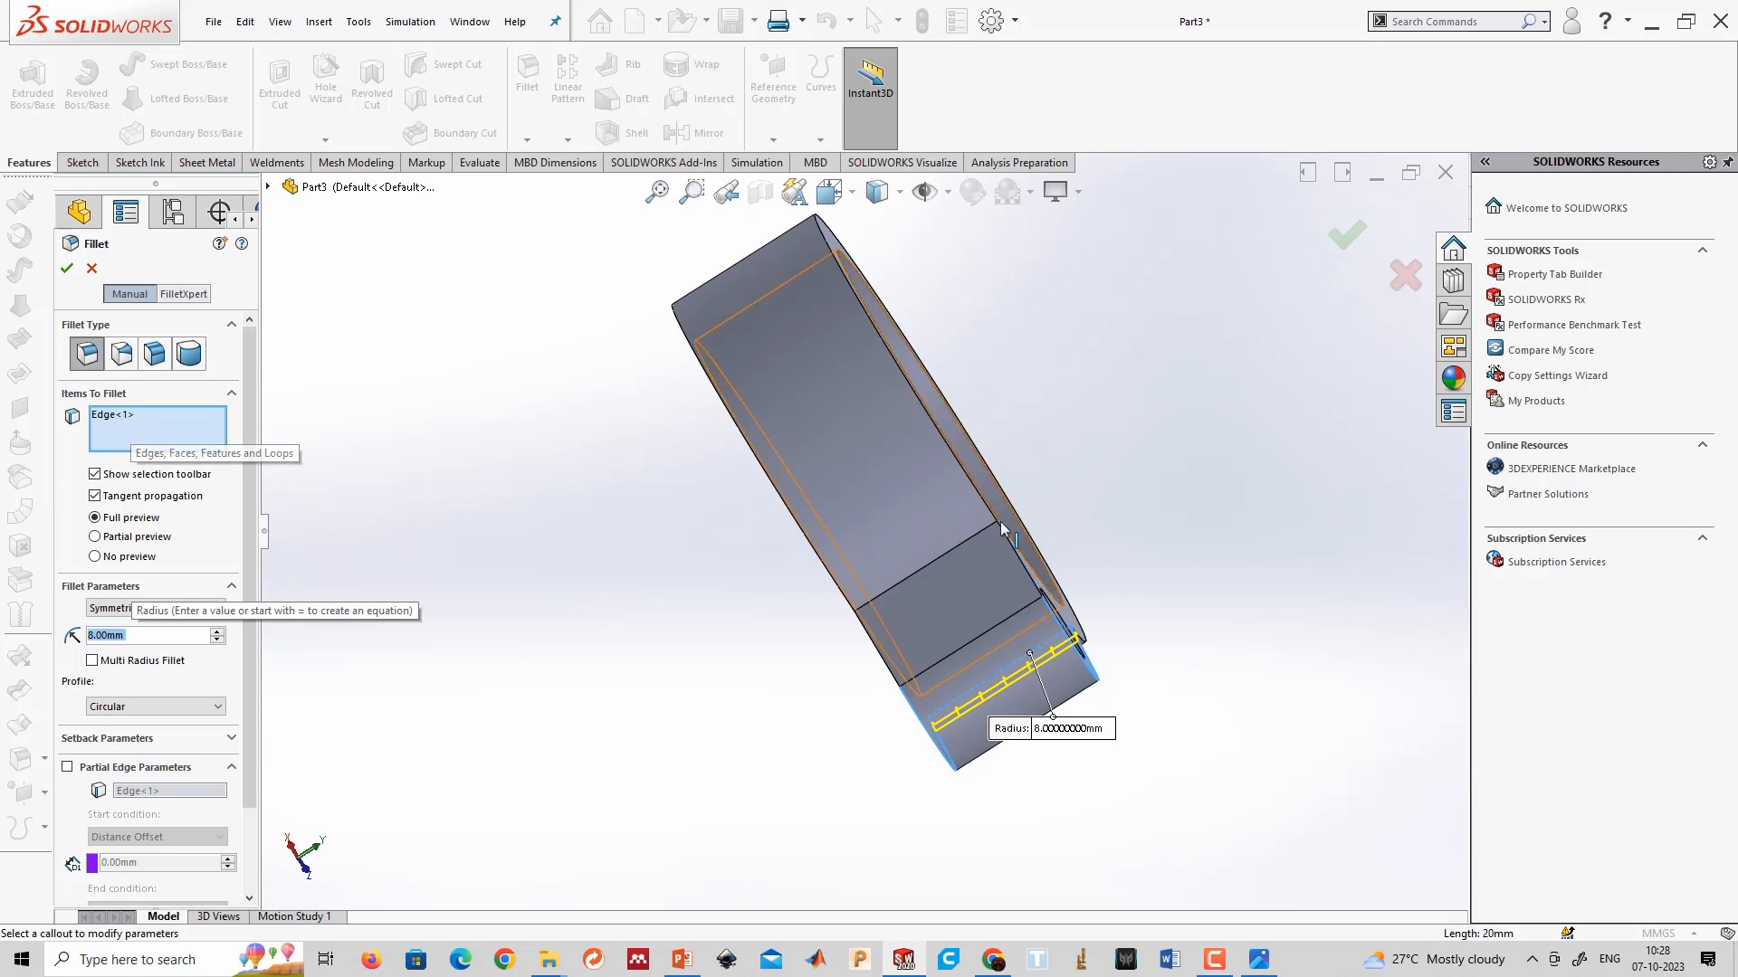
pyautogui.click(66, 268)
pyautogui.moveTo(632, 483); pyautogui.dragTo(969, 635, button='middle')
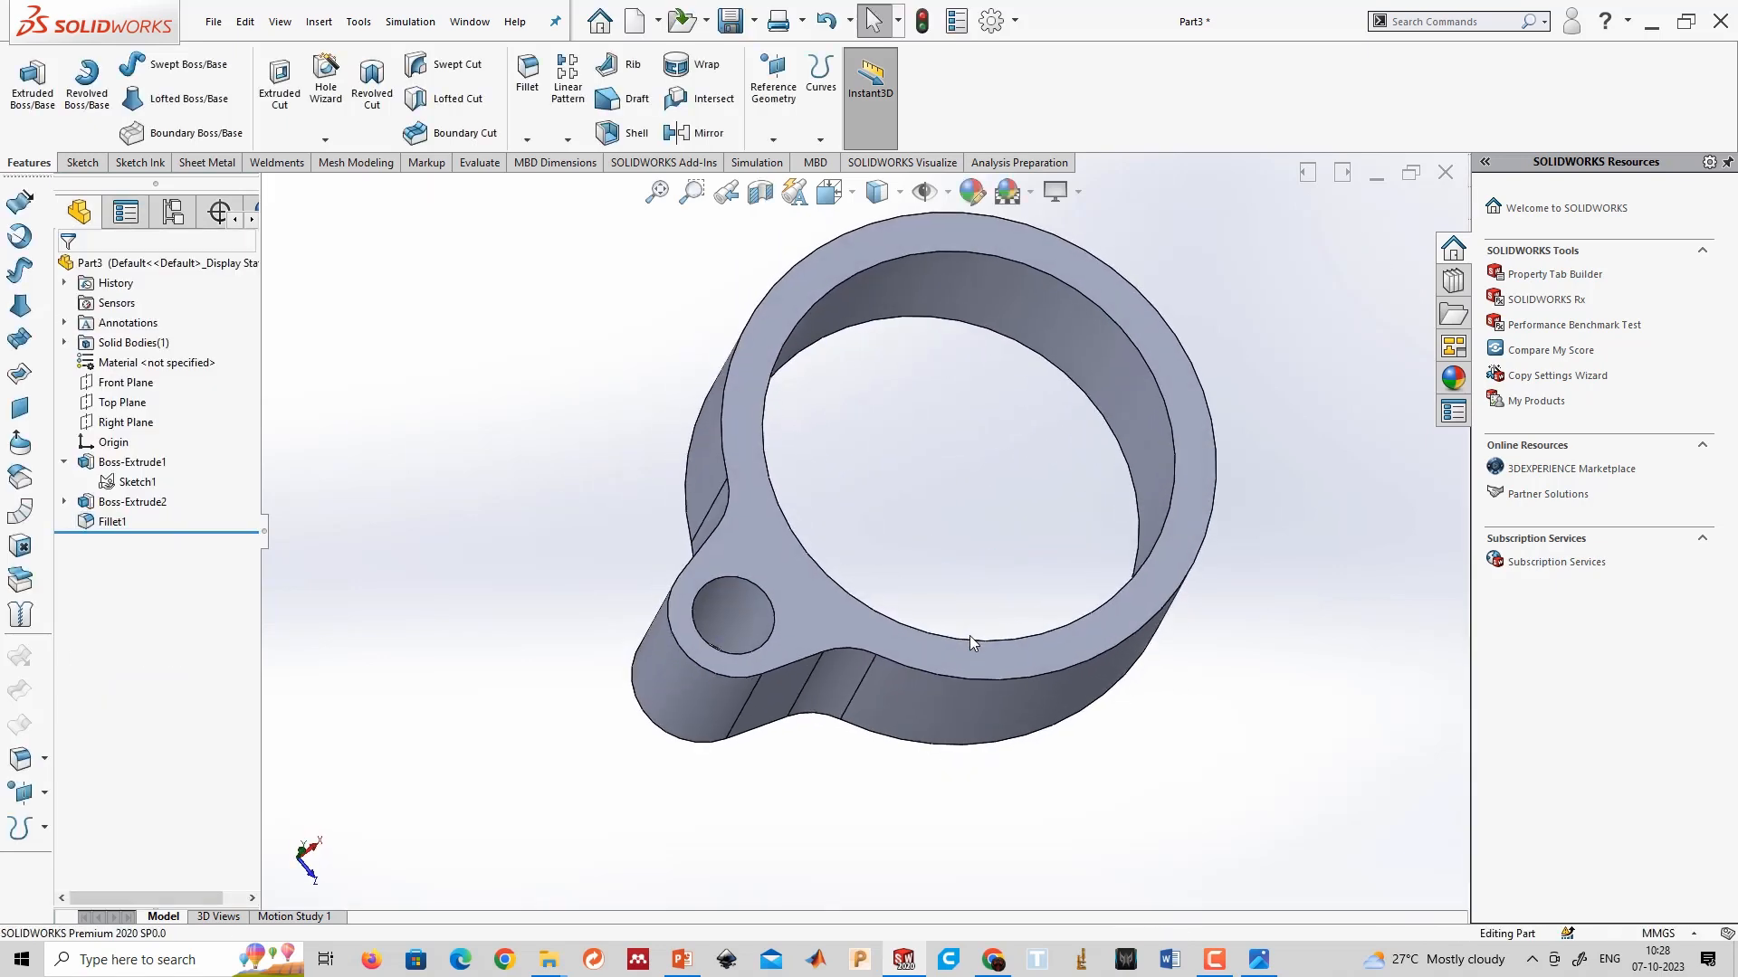
# Recheck the drawing's section view and open a new sketch on the Top Plane.
pyautogui.hotkey('alt', 'Tab')
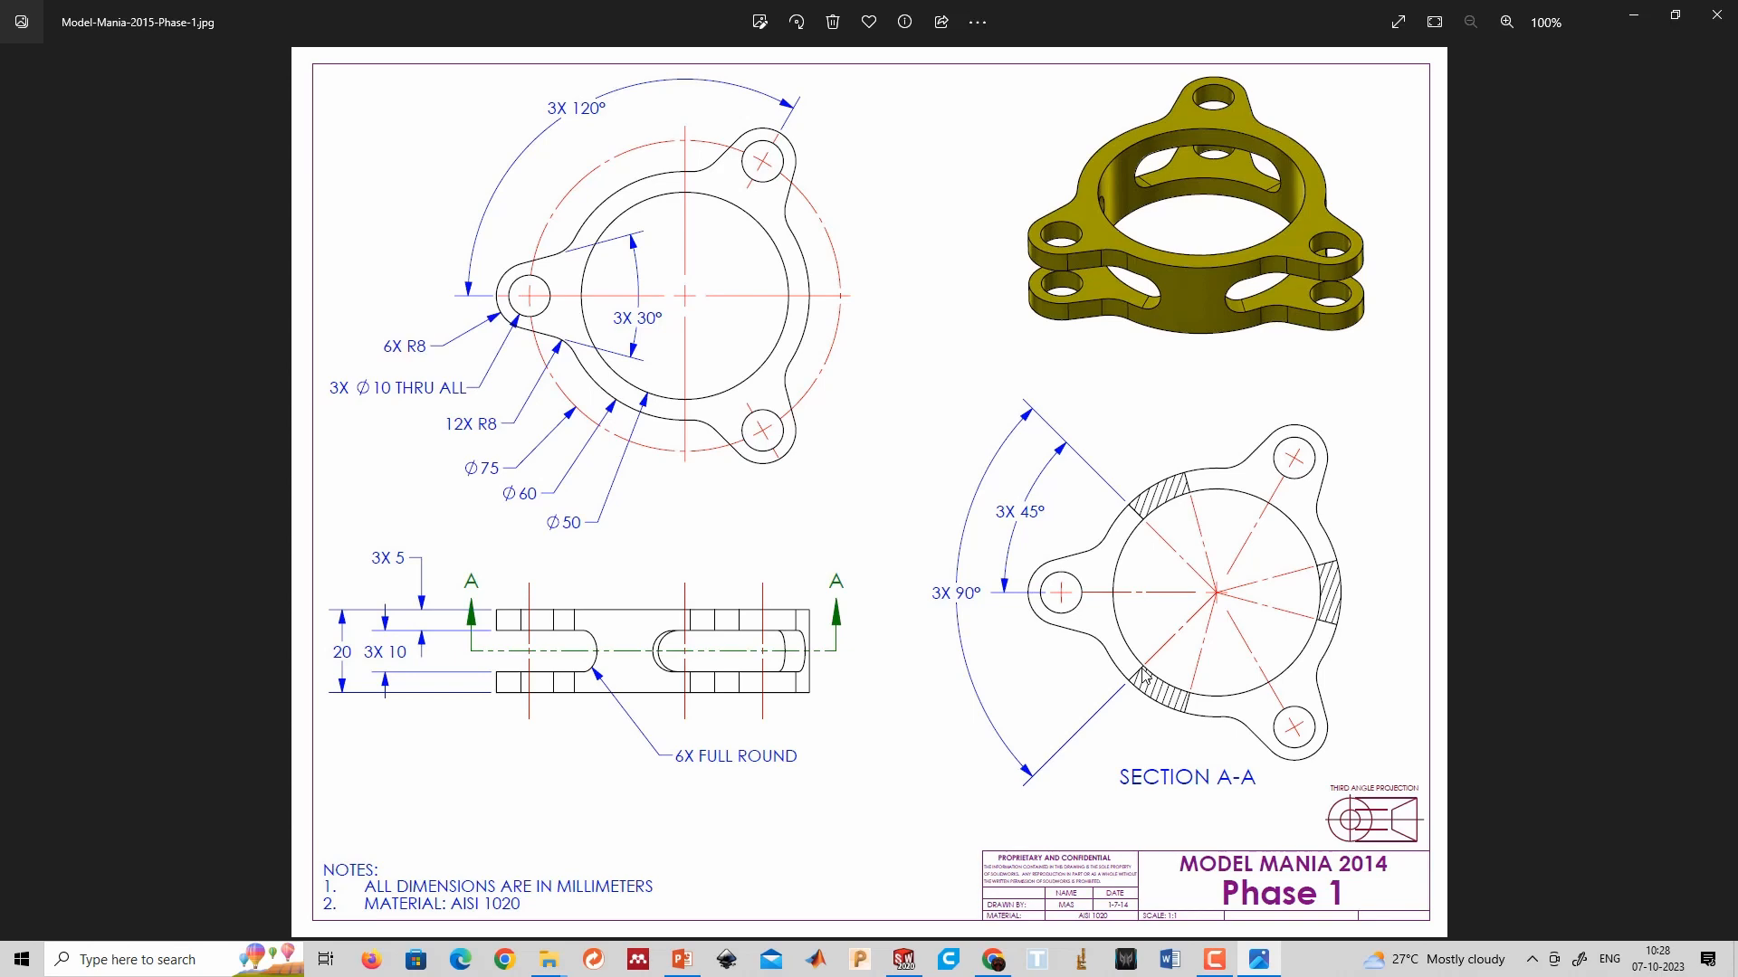
pyautogui.hotkey('alt', 'Tab')
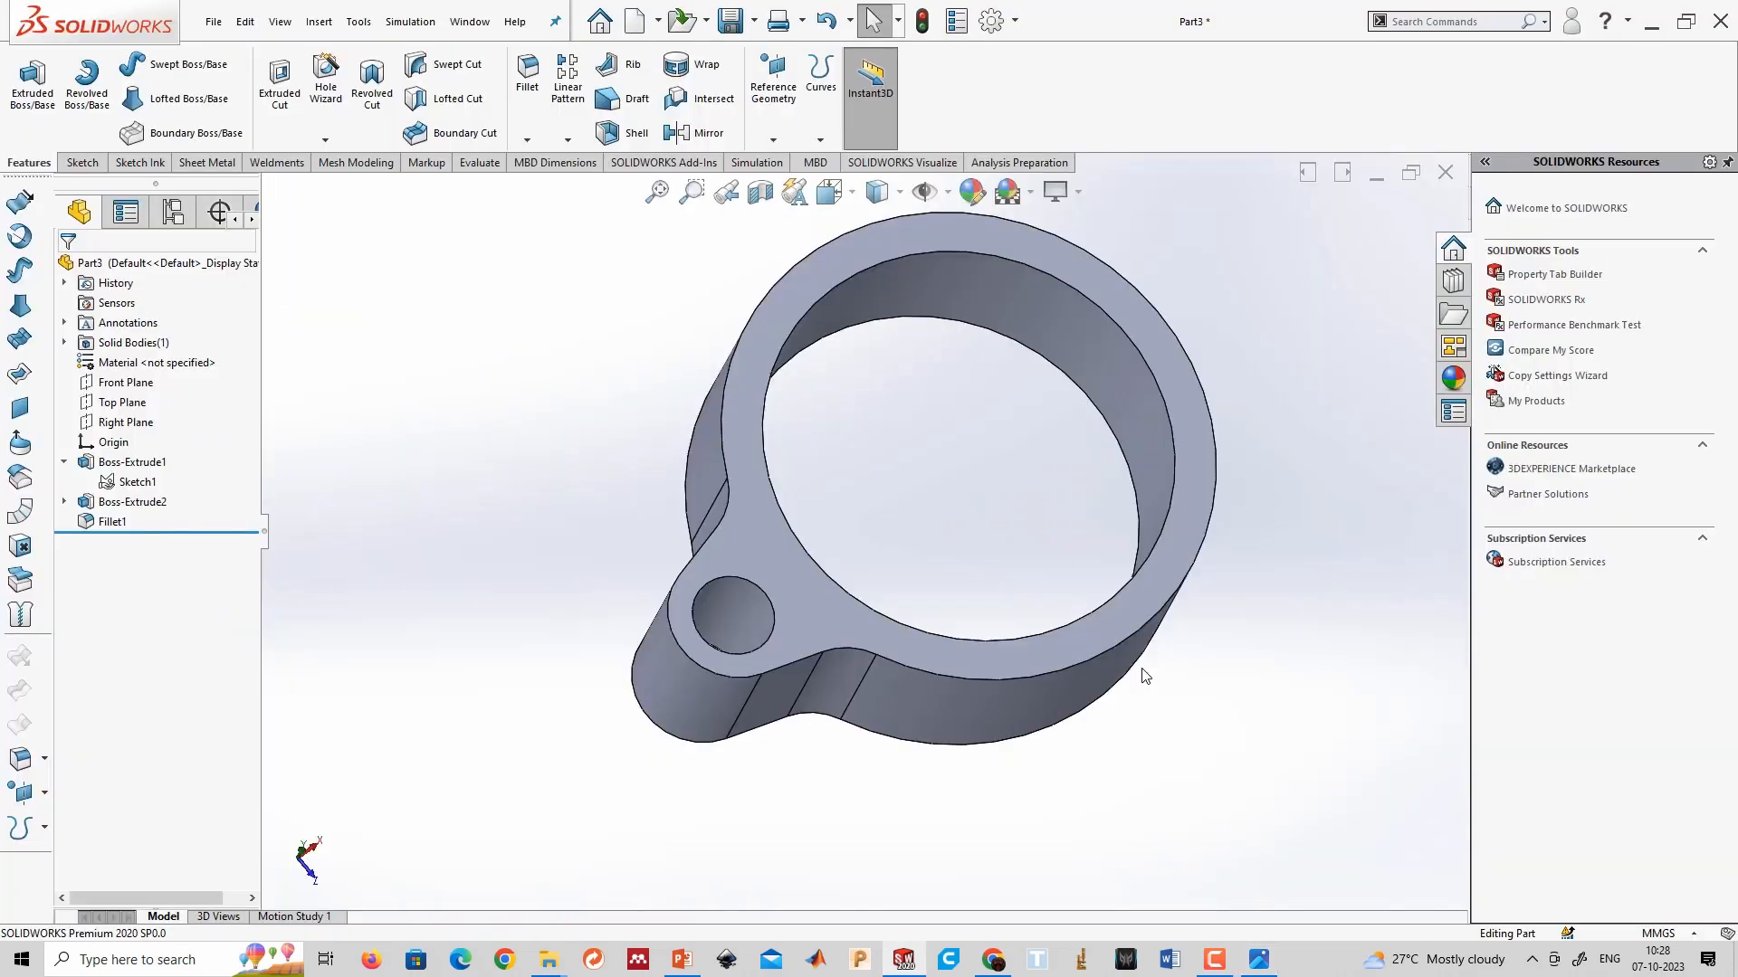
pyautogui.click(134, 409)
pyautogui.moveTo(612, 578); pyautogui.dragTo(650, 357, button='middle')
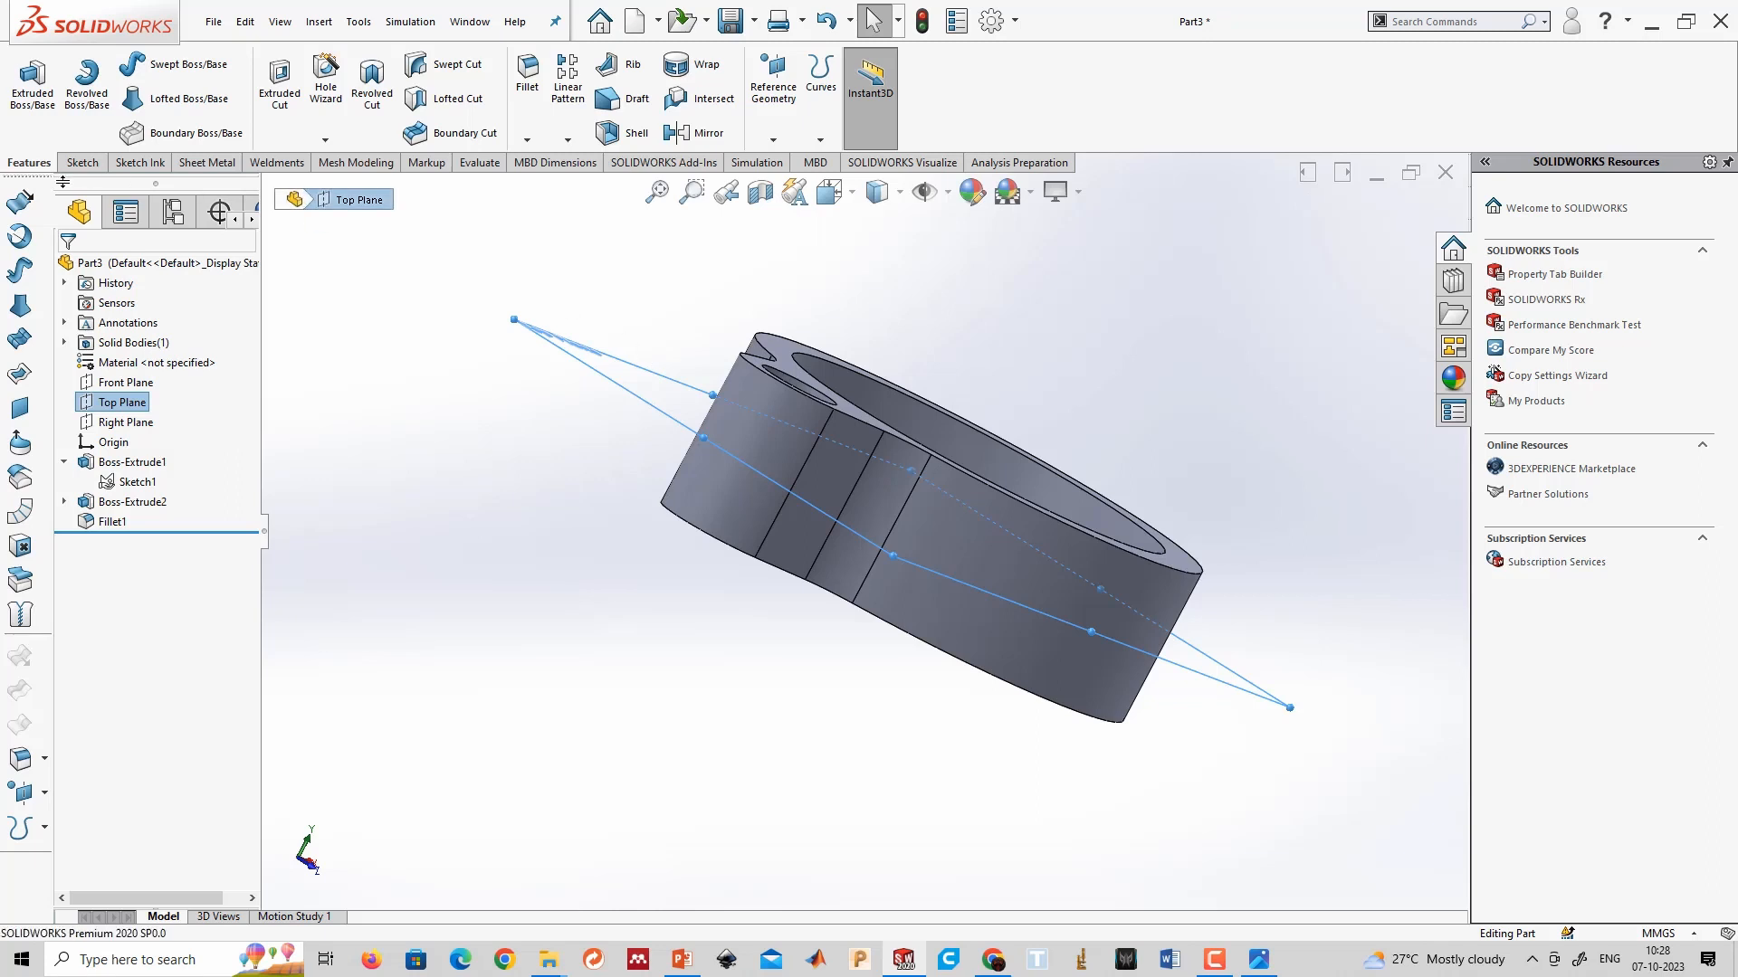
pyautogui.click(82, 162)
pyautogui.click(41, 95)
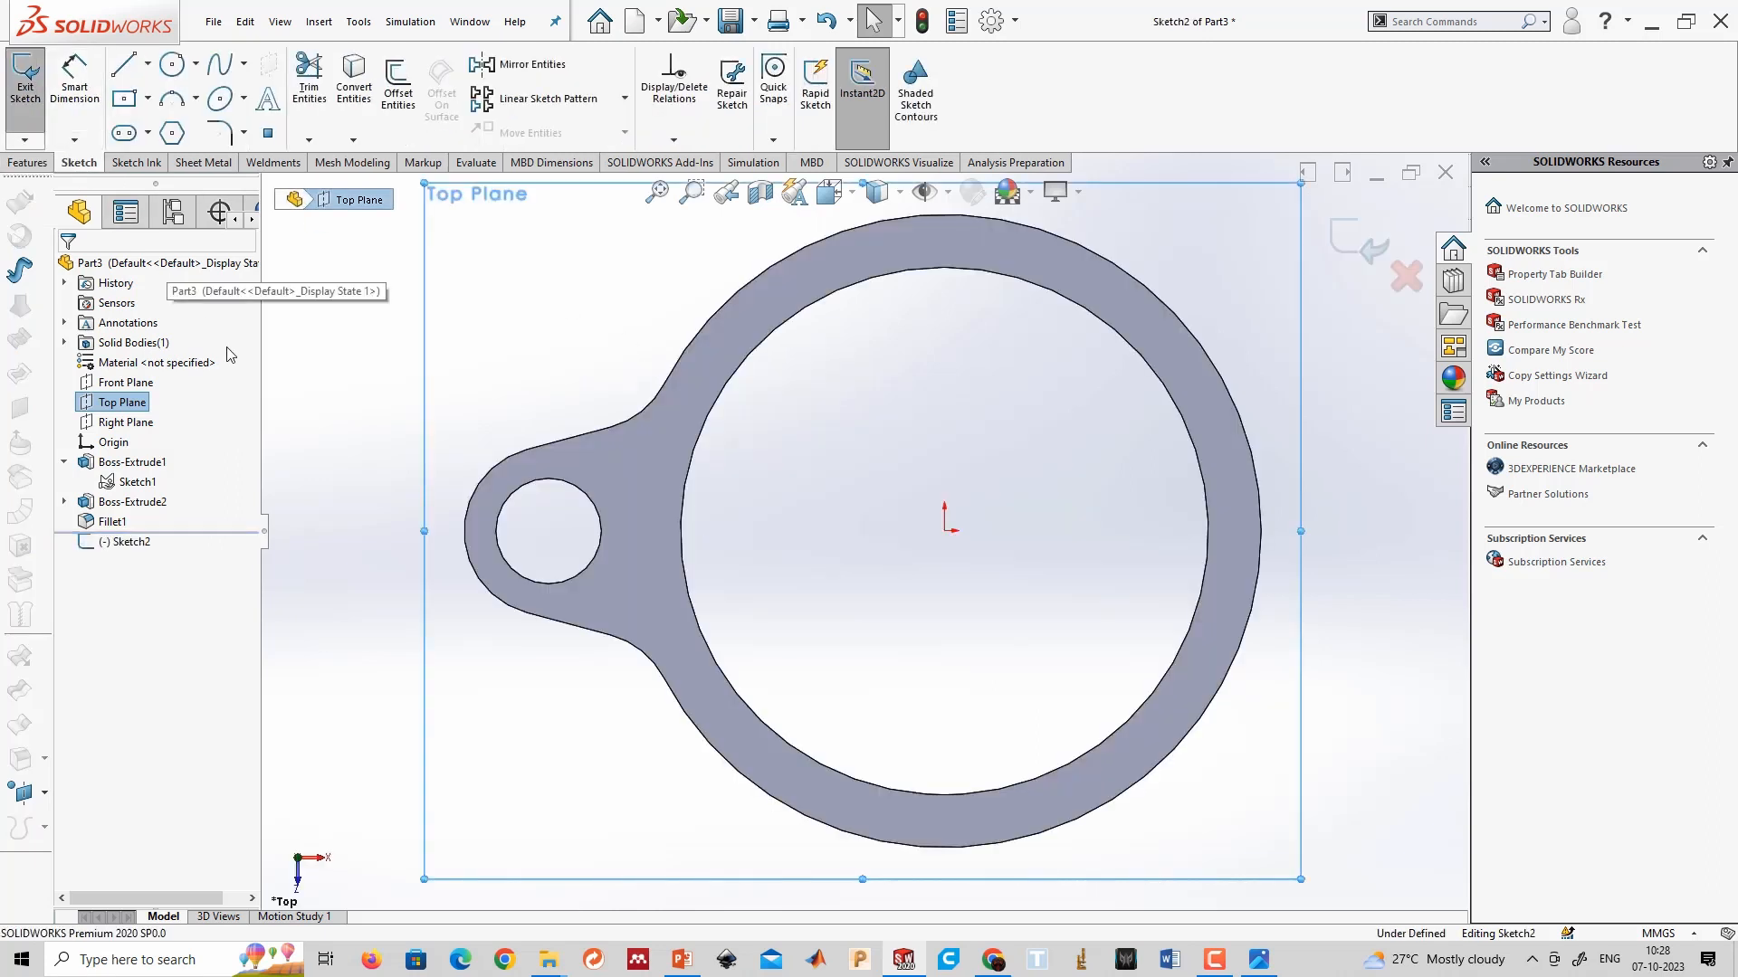
# Sketch a closed triangle around the lug with its apex at the origin and a vertical outer side about 85 mm long.
pyautogui.click(124, 63)
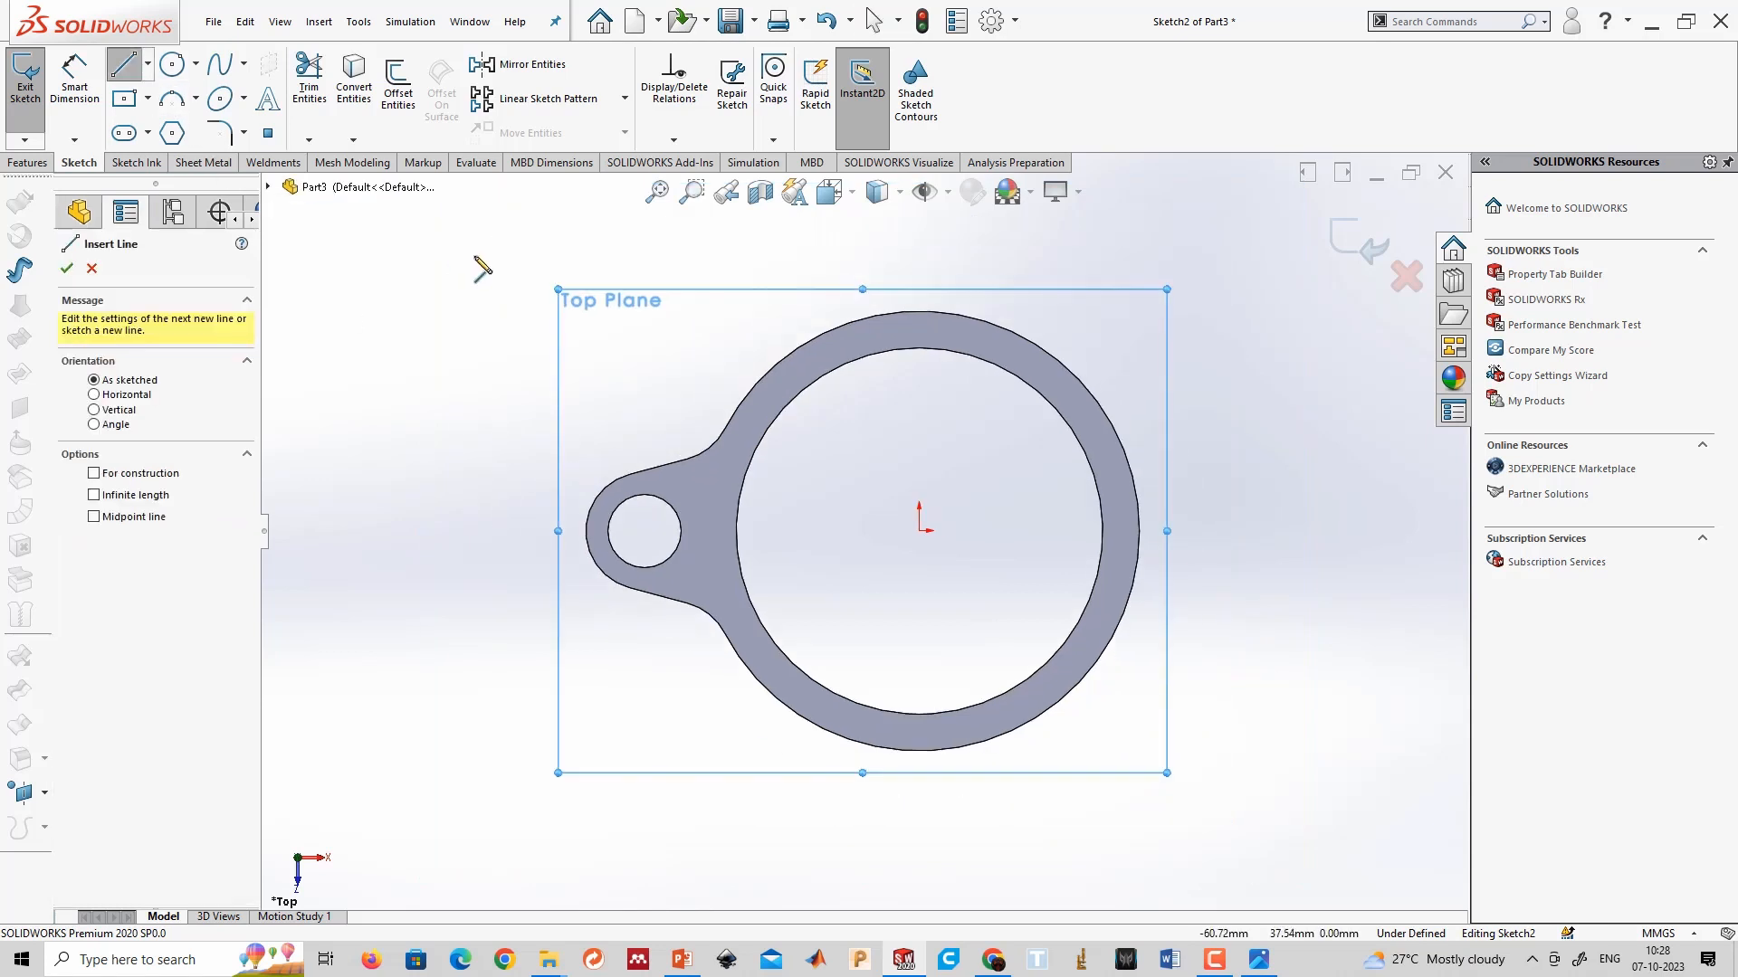
pyautogui.click(474, 256)
pyautogui.click(919, 530)
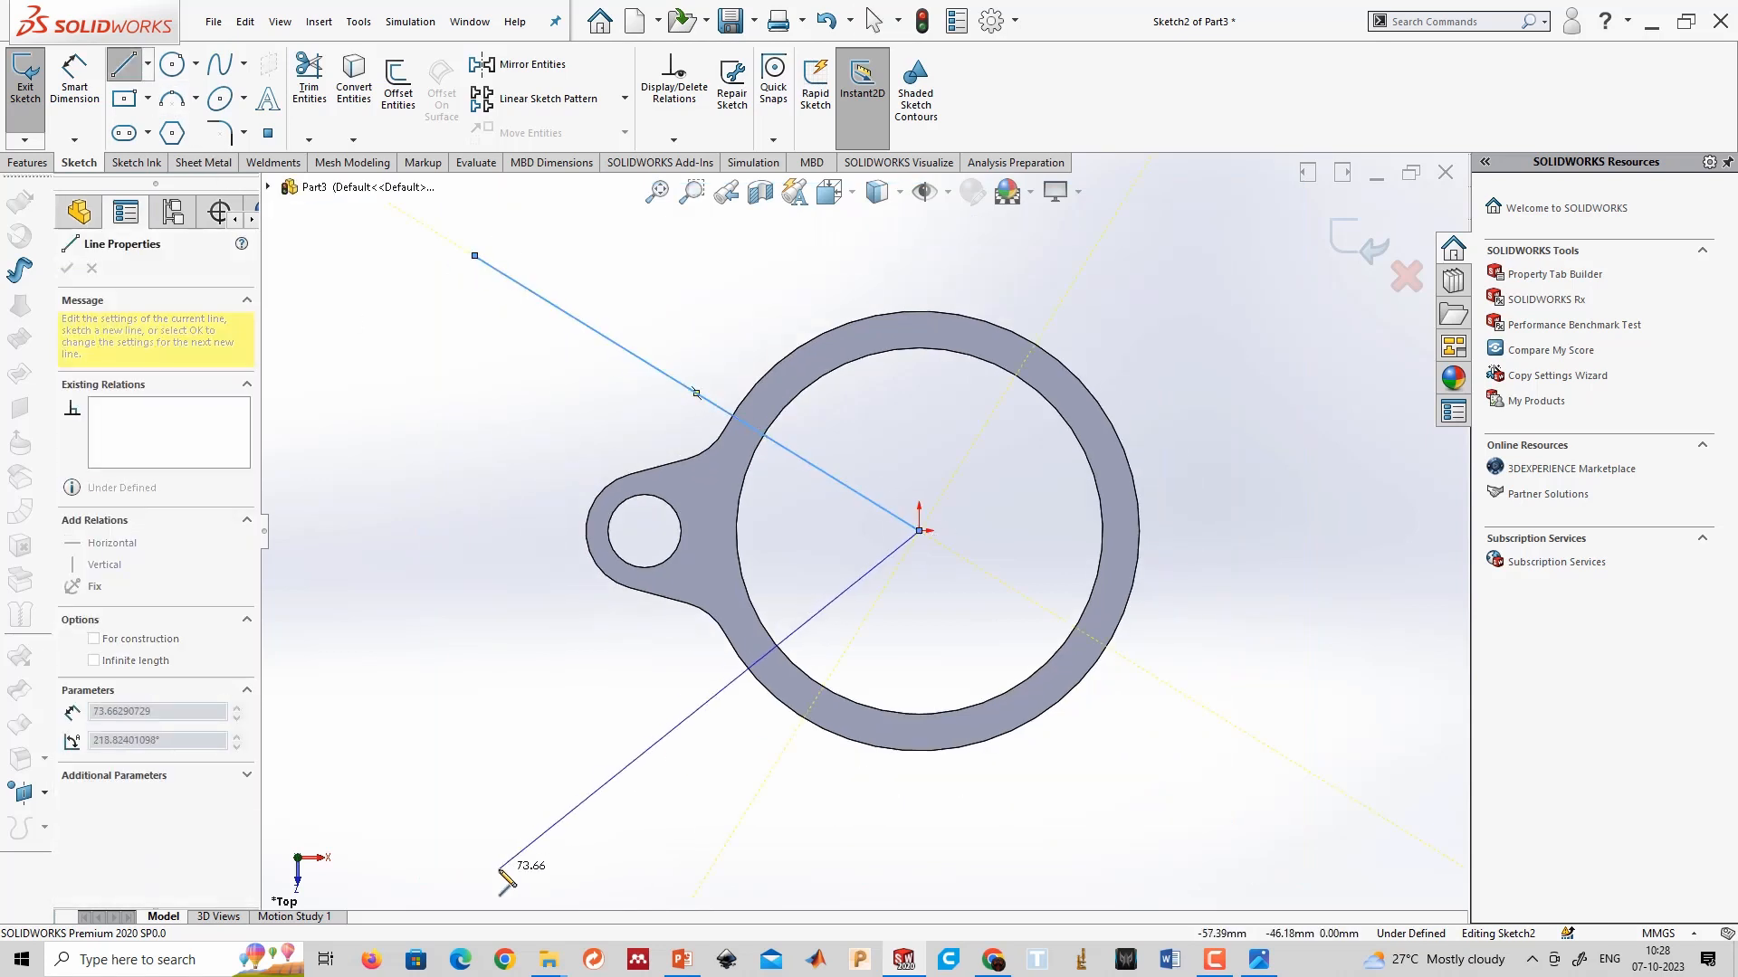
pyautogui.click(474, 880)
pyautogui.click(474, 256)
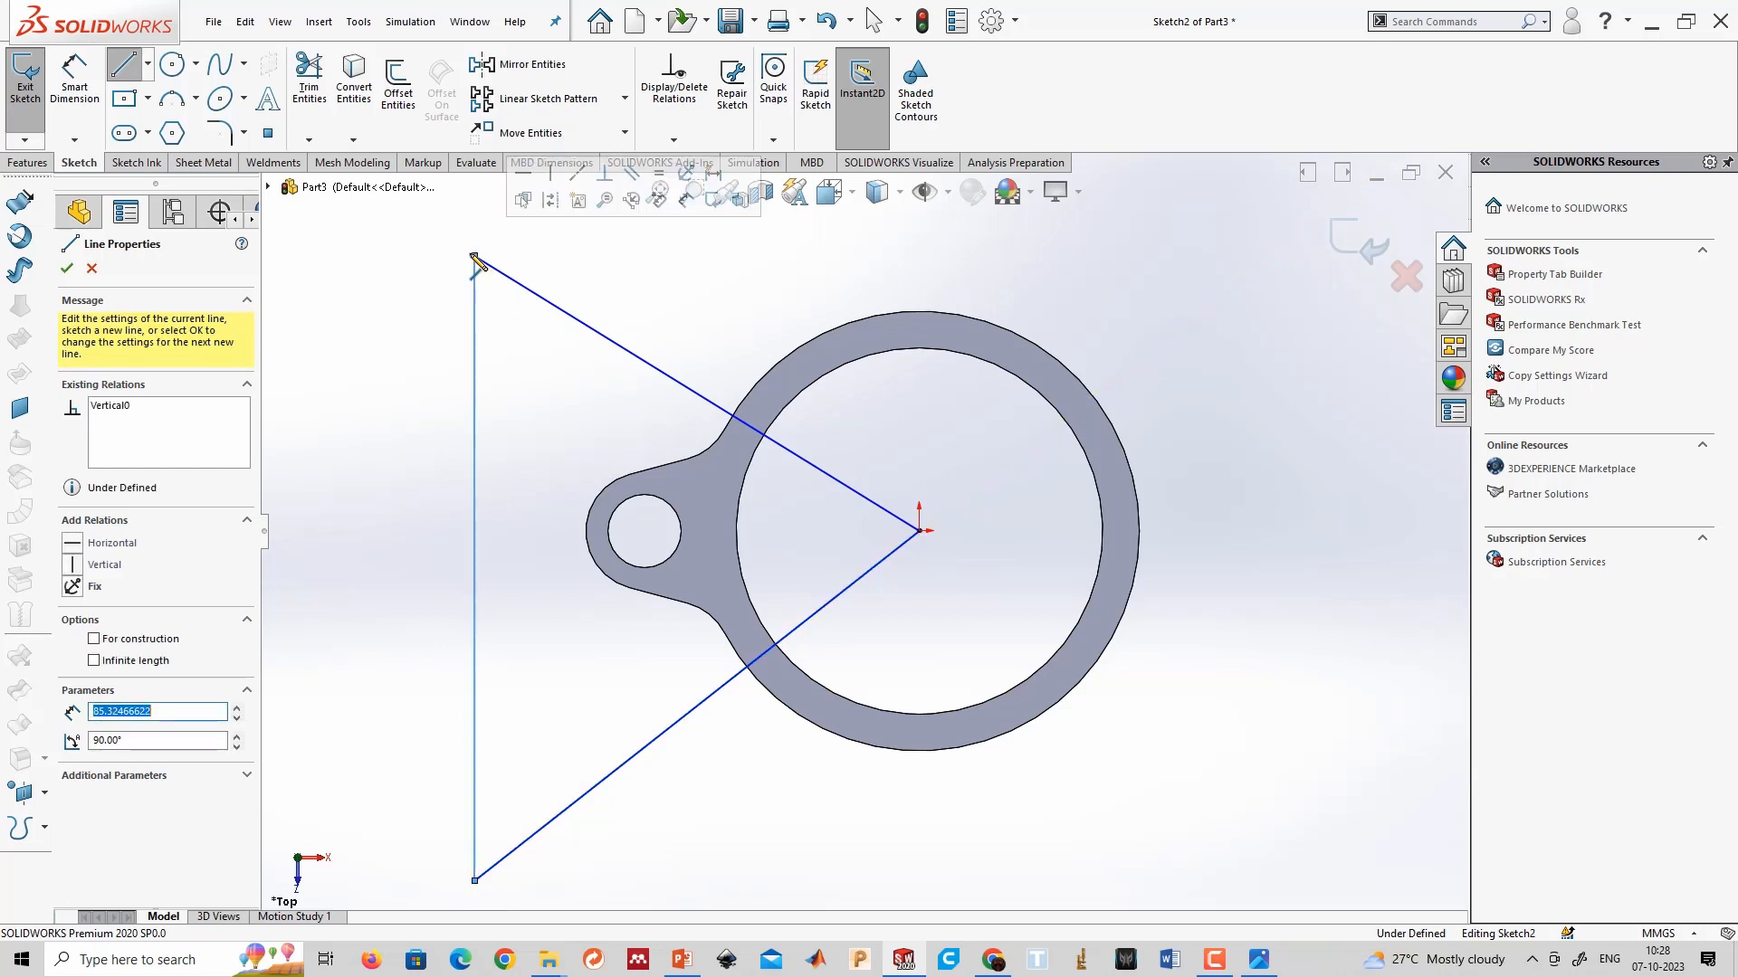
pyautogui.click(395, 423)
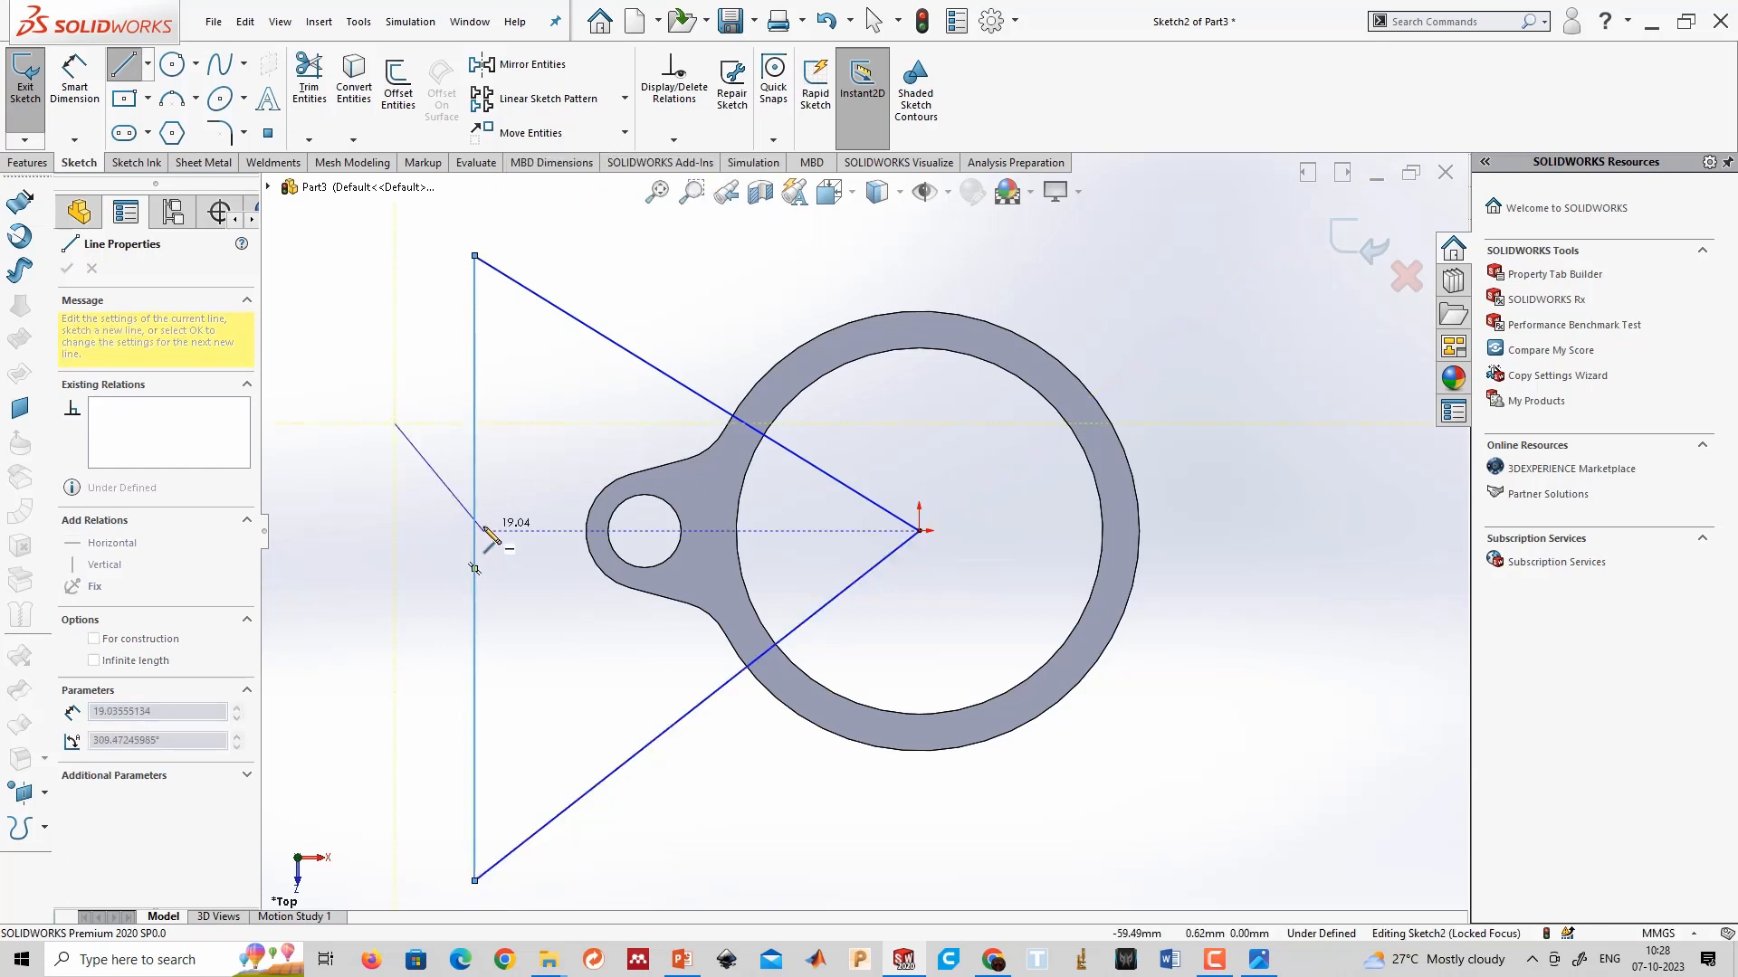
pyautogui.press('Escape')
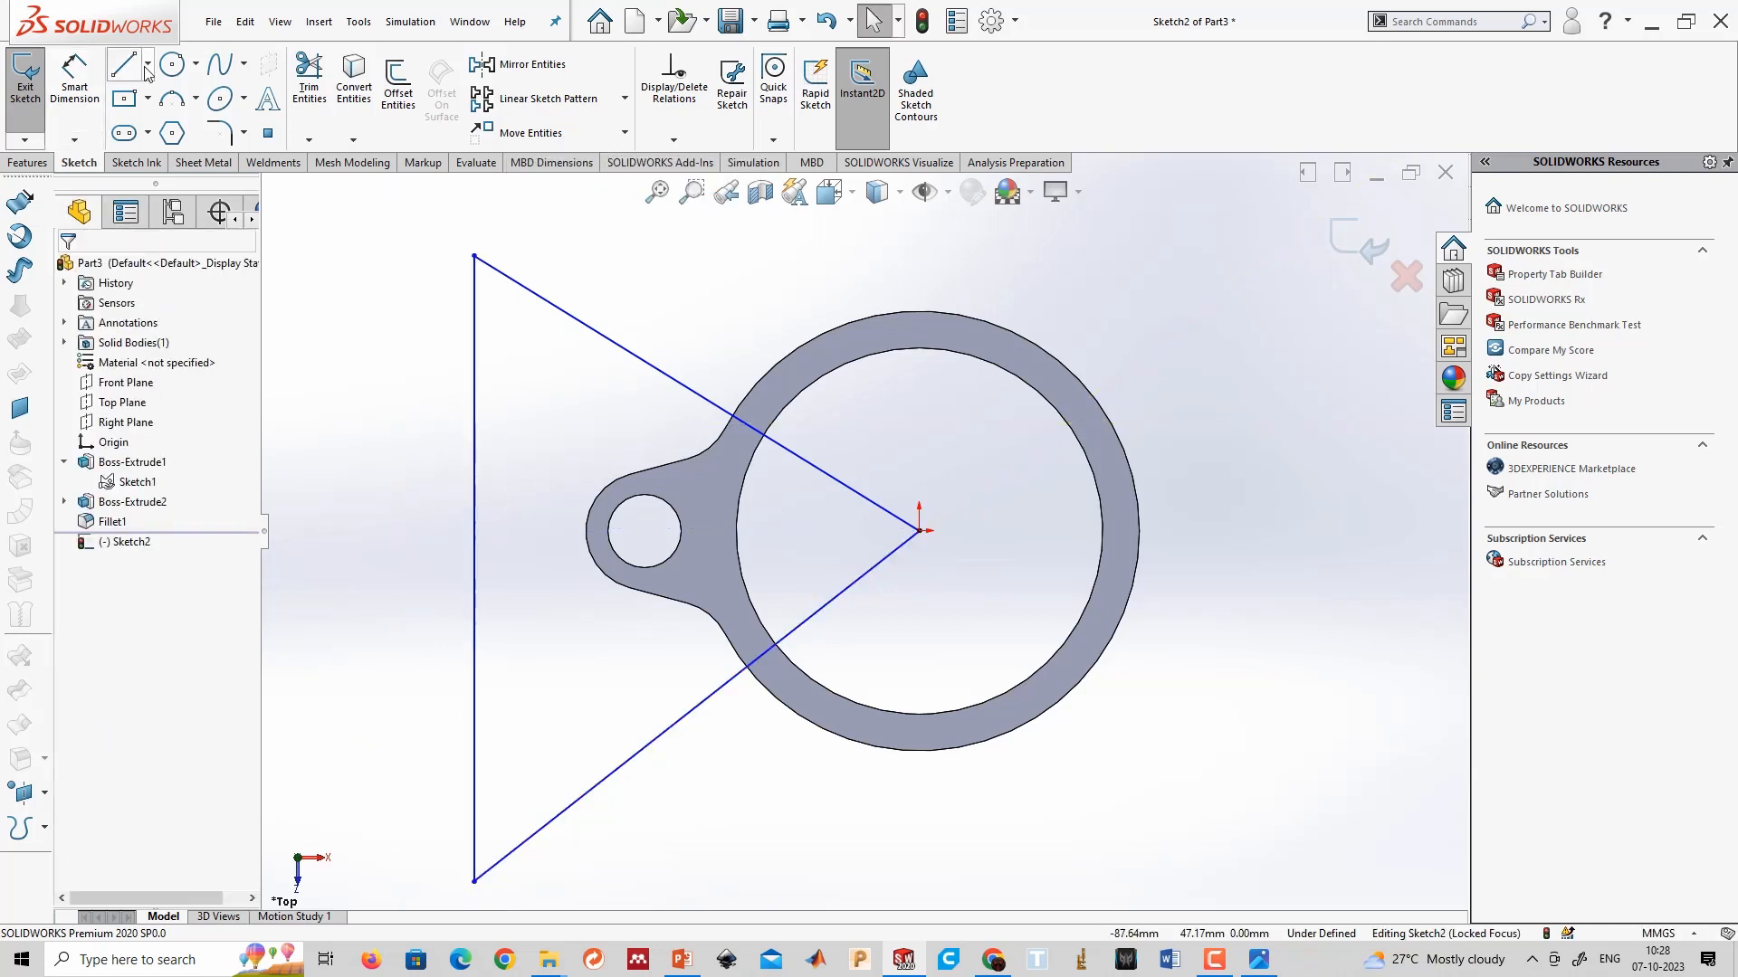
# Start a centerline from the origin in the triangle sketch.
pyautogui.click(148, 65)
pyautogui.click(154, 107)
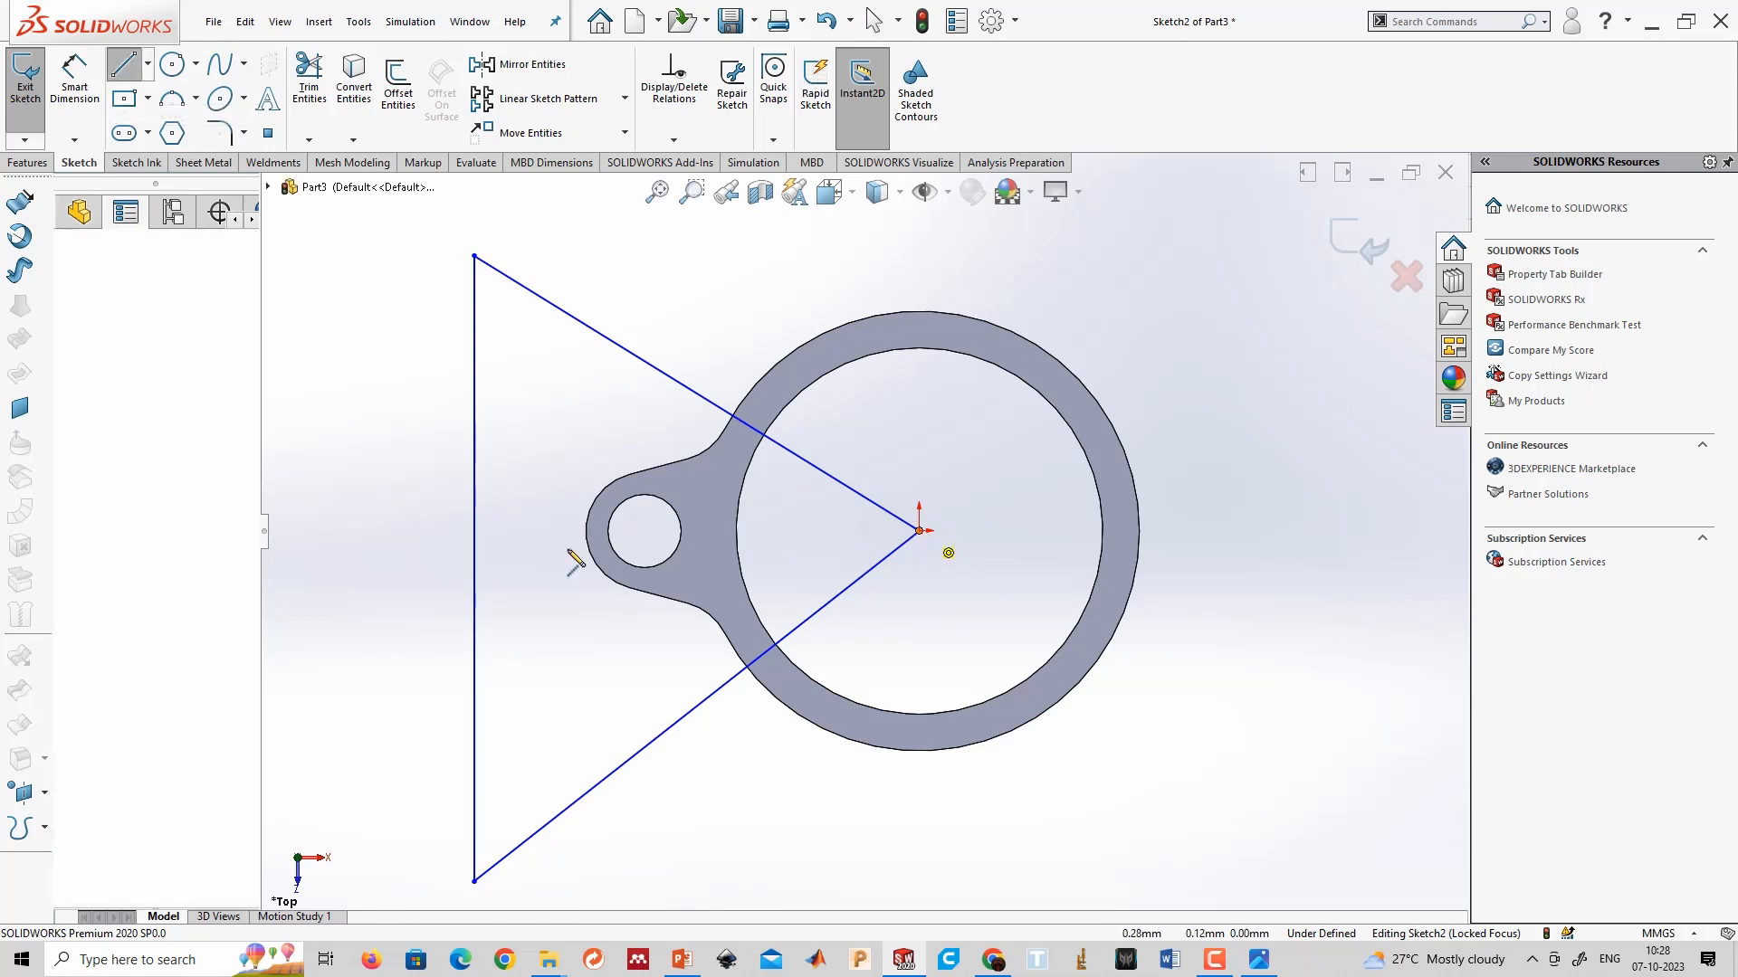
# Draw a construction line from the origin to the midpoint of the triangle's vertical side and make it horizontal.
pyautogui.click(920, 531)
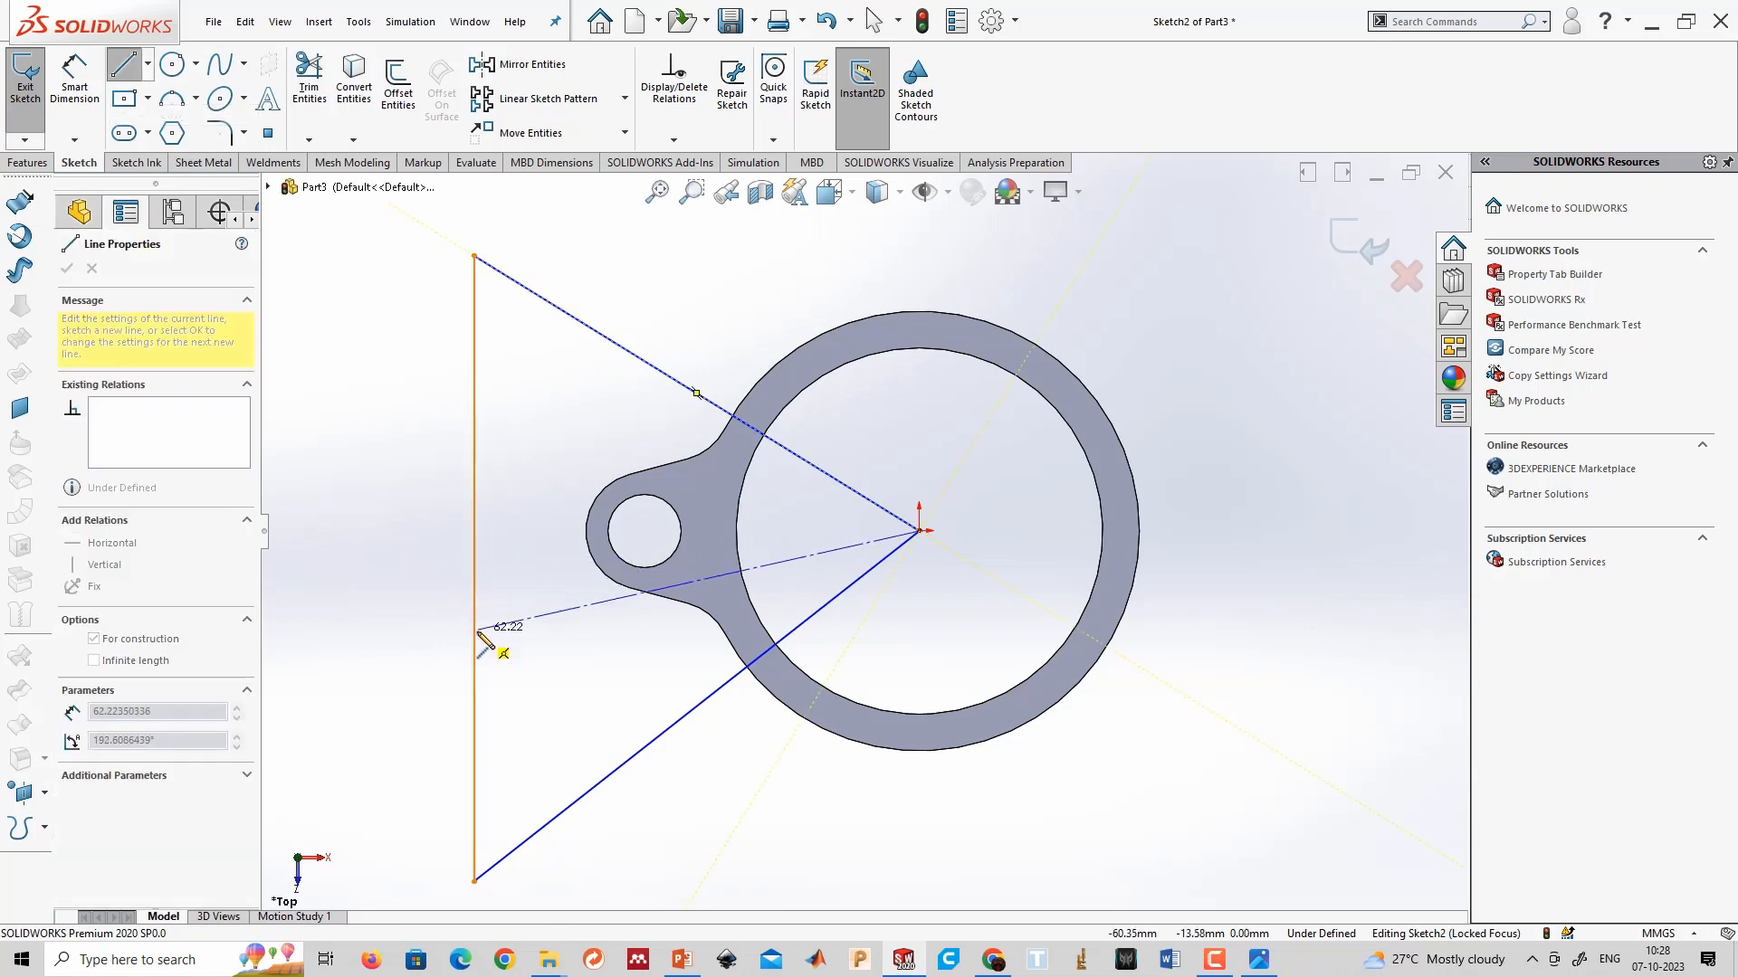
pyautogui.click(475, 570)
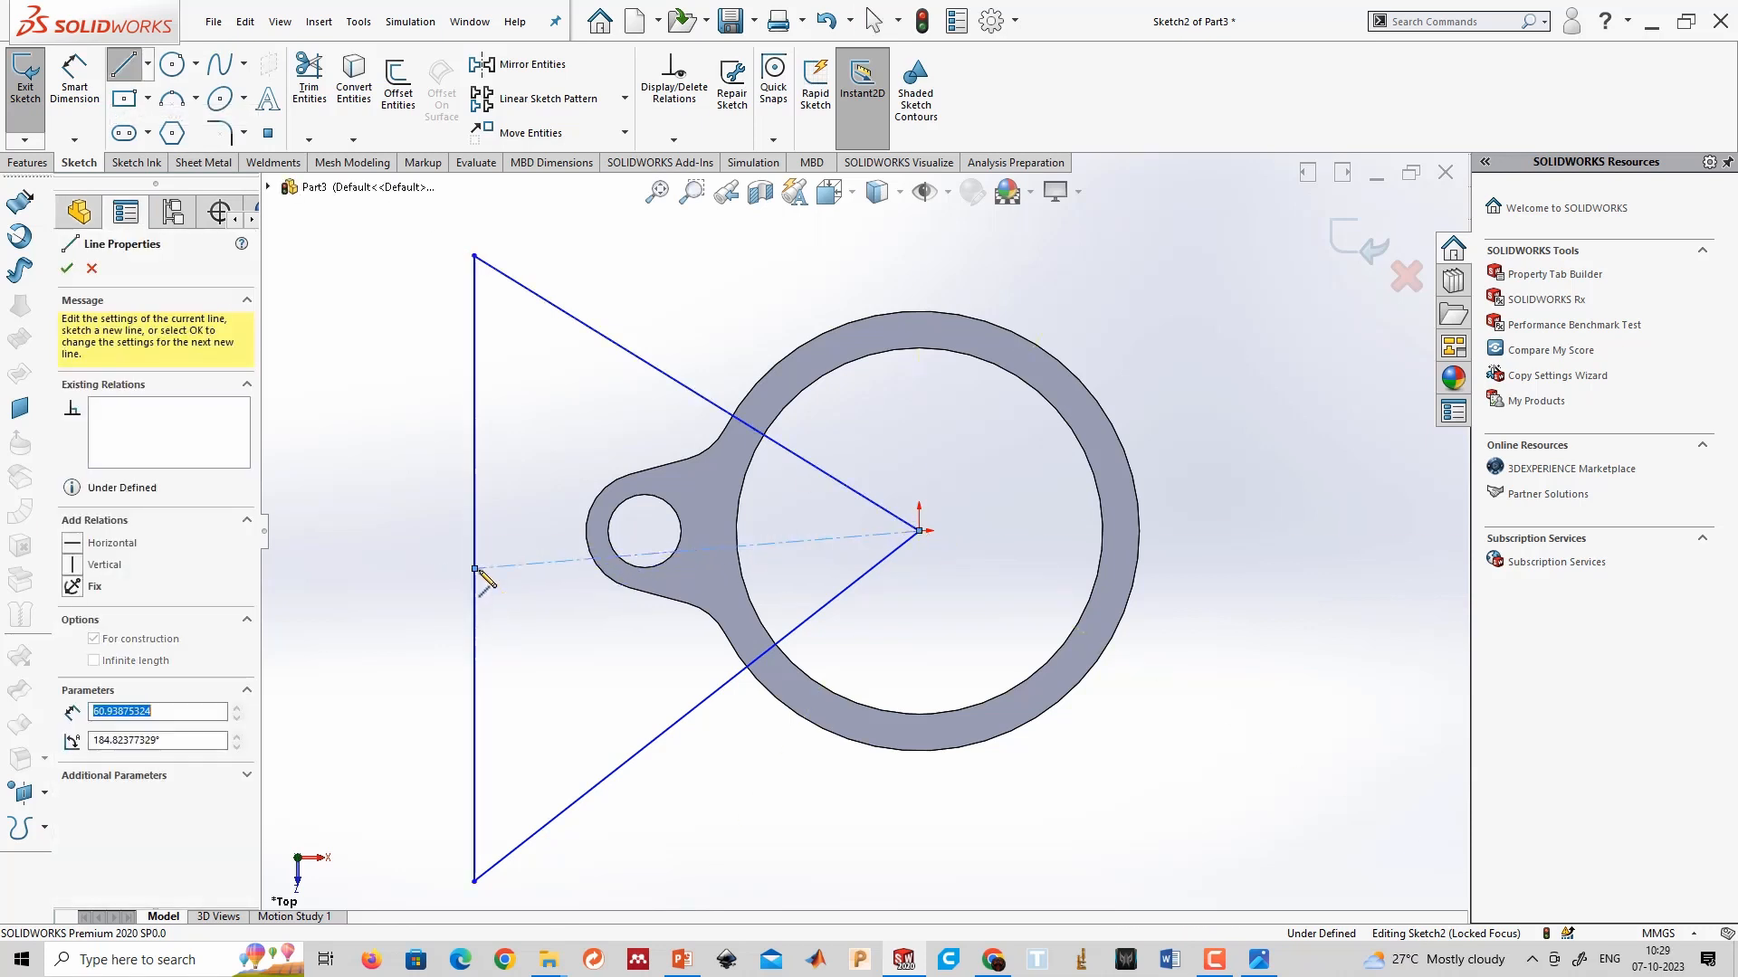
pyautogui.press('Escape')
pyautogui.click(514, 566)
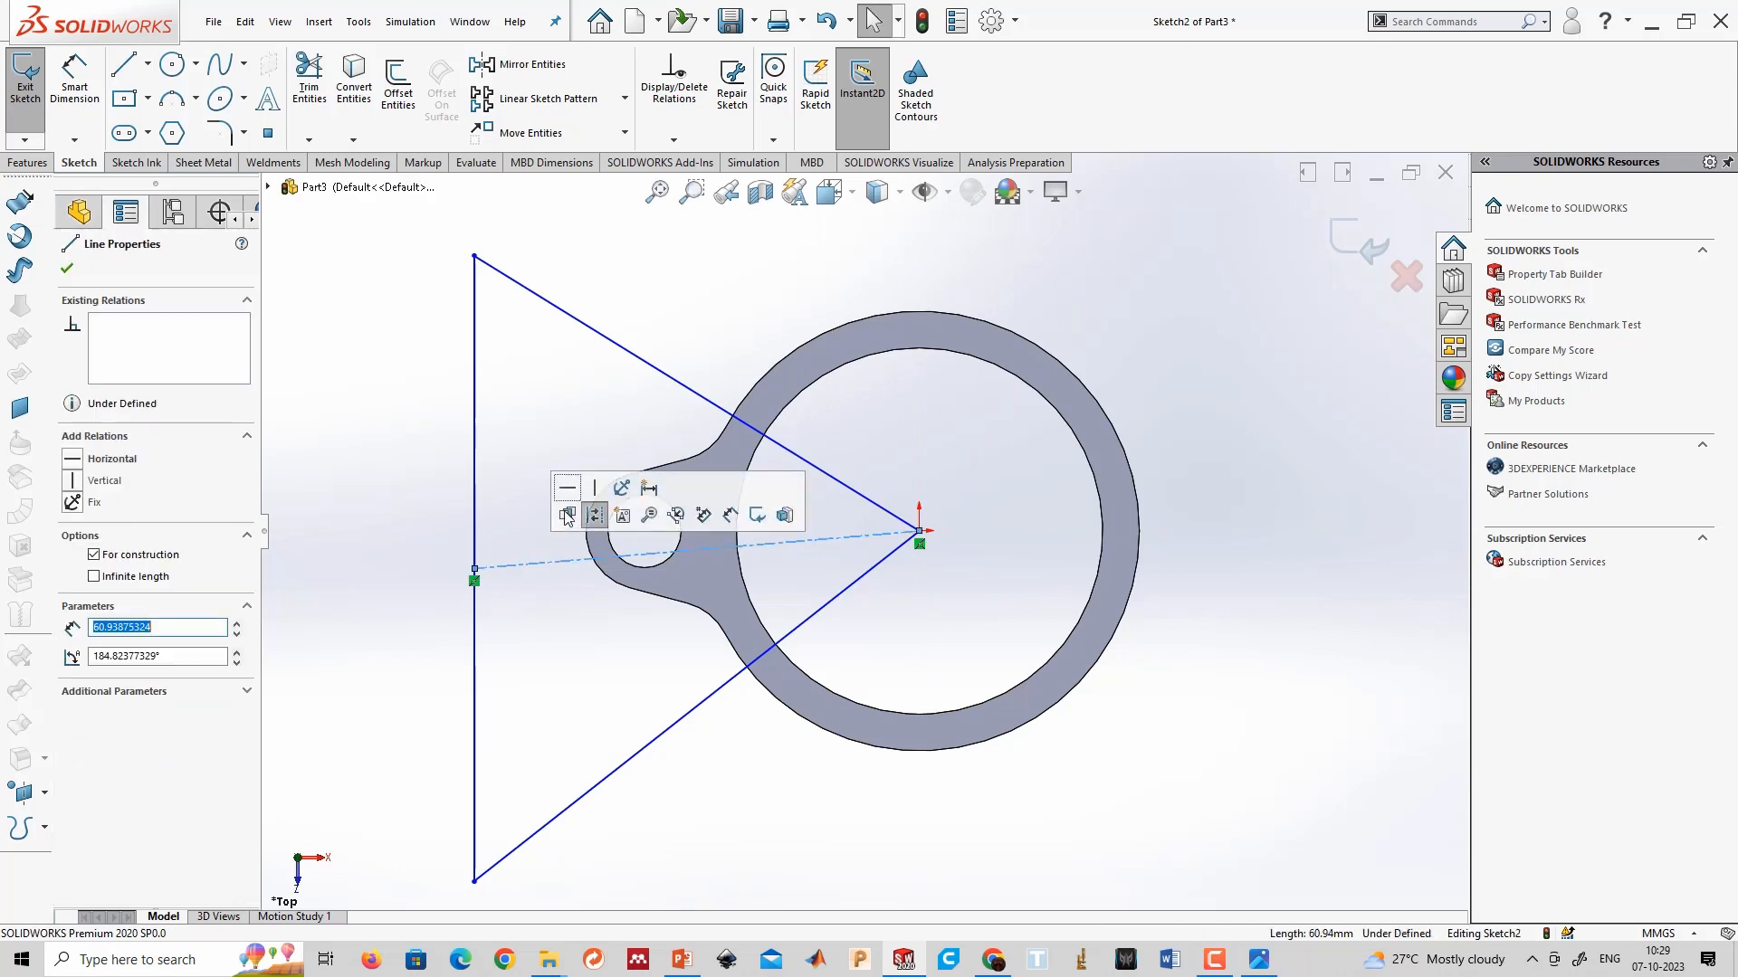
pyautogui.click(568, 488)
pyautogui.press('Escape')
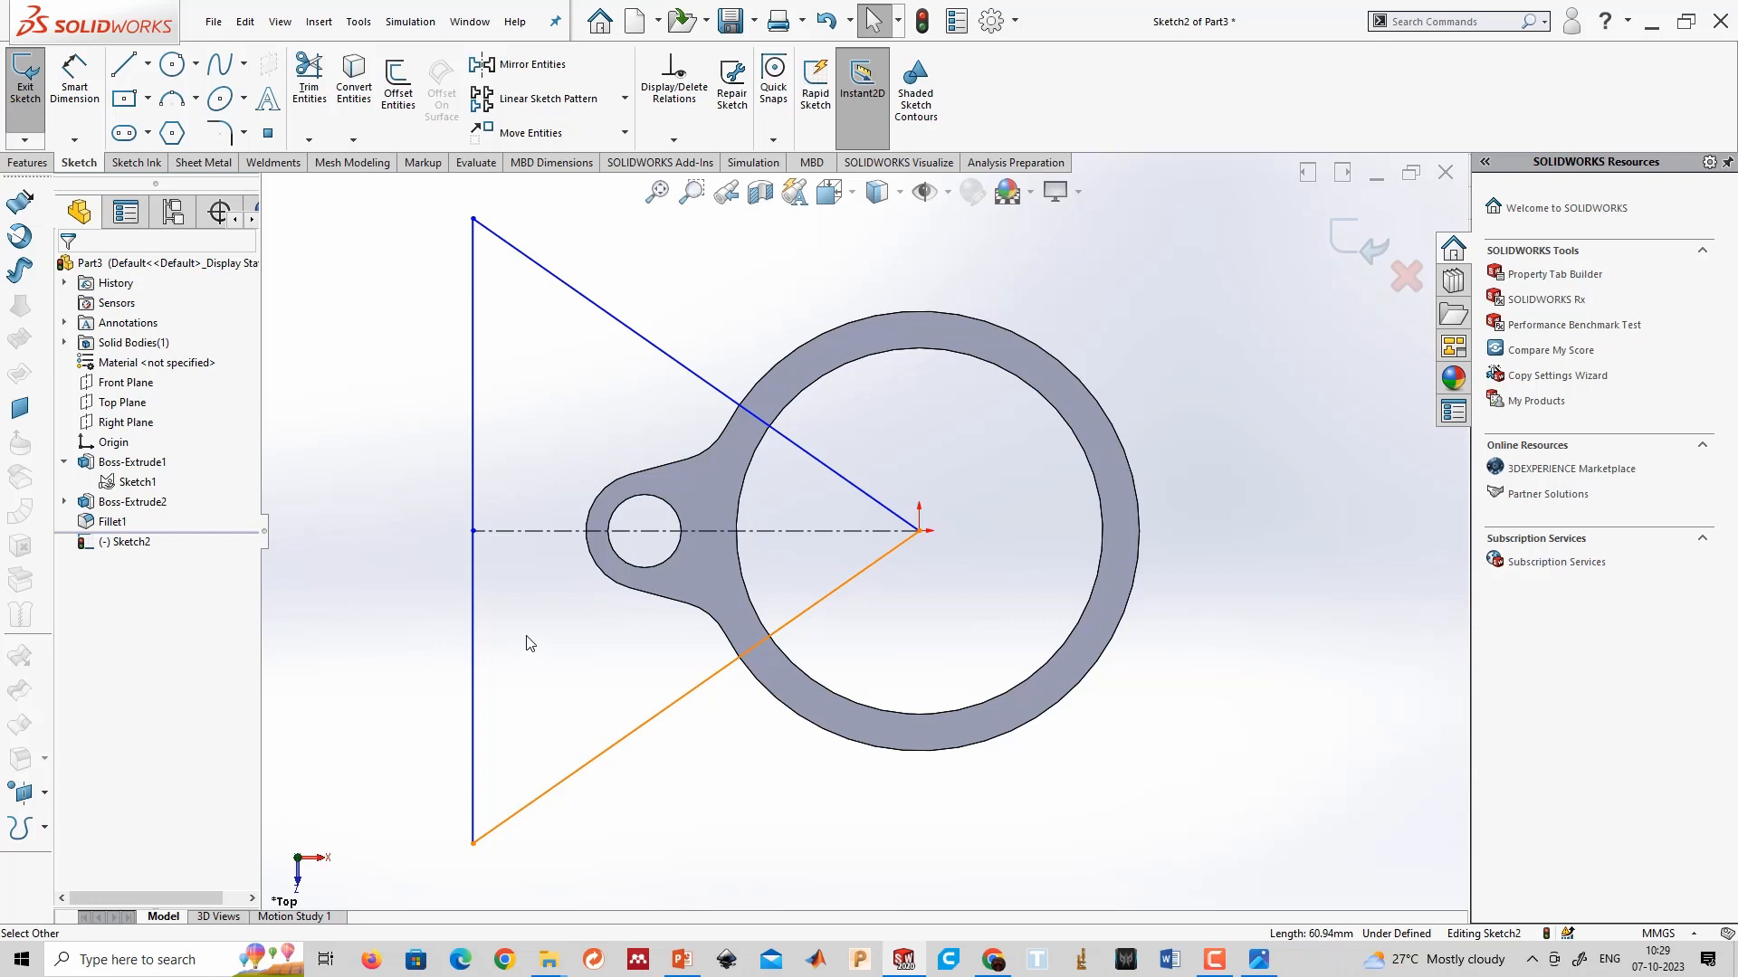
# Dimension the angle between the triangle's two slanted sides as 90°.
pyautogui.moveTo(543, 641); pyautogui.dragTo(778, 503, button='right')
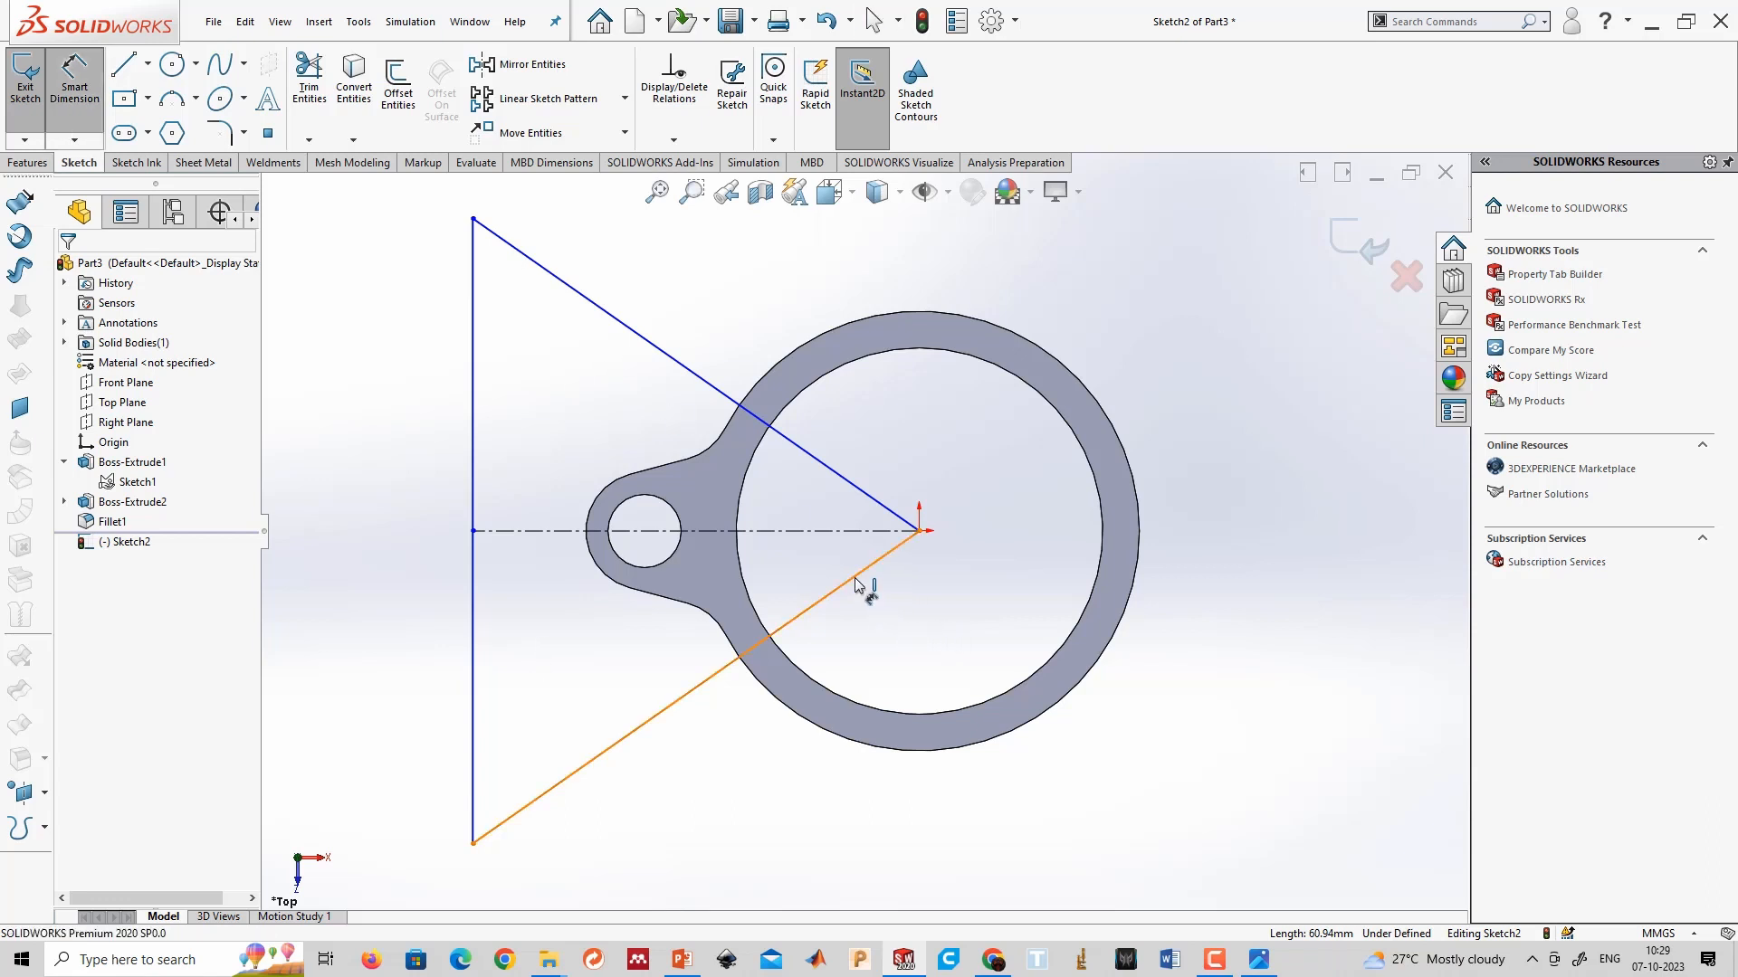
pyautogui.click(856, 577)
pyautogui.click(876, 505)
pyautogui.click(828, 593)
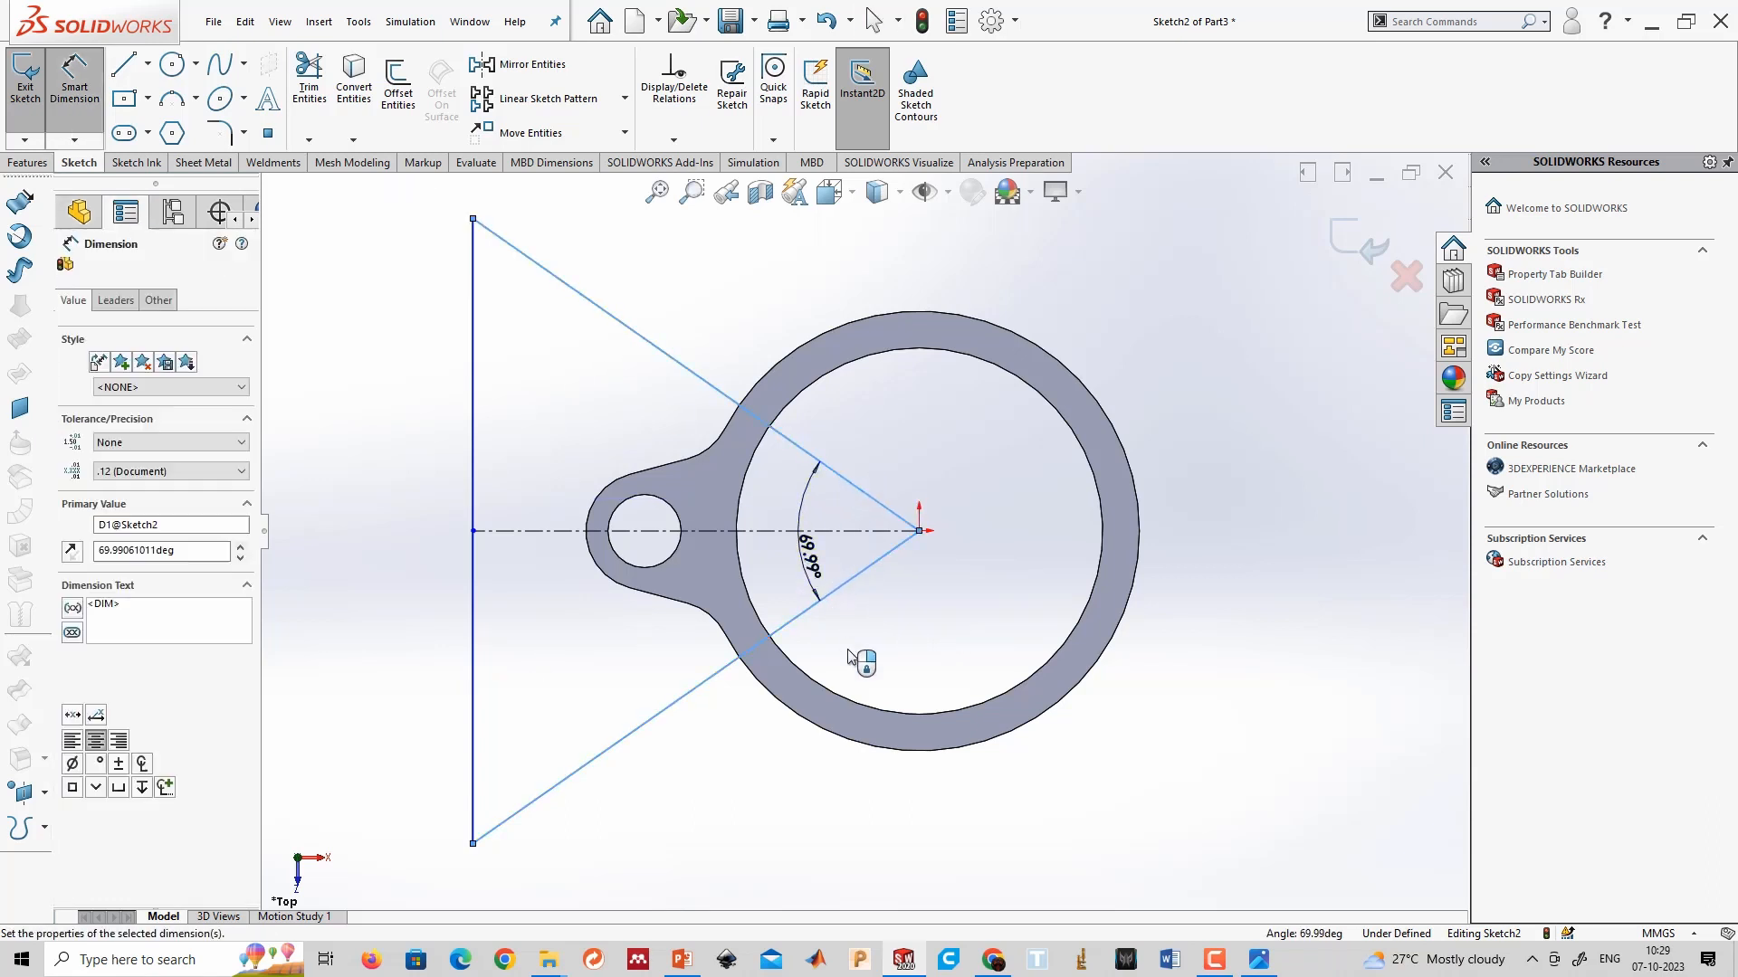
pyautogui.write('90')
pyautogui.press('Return')
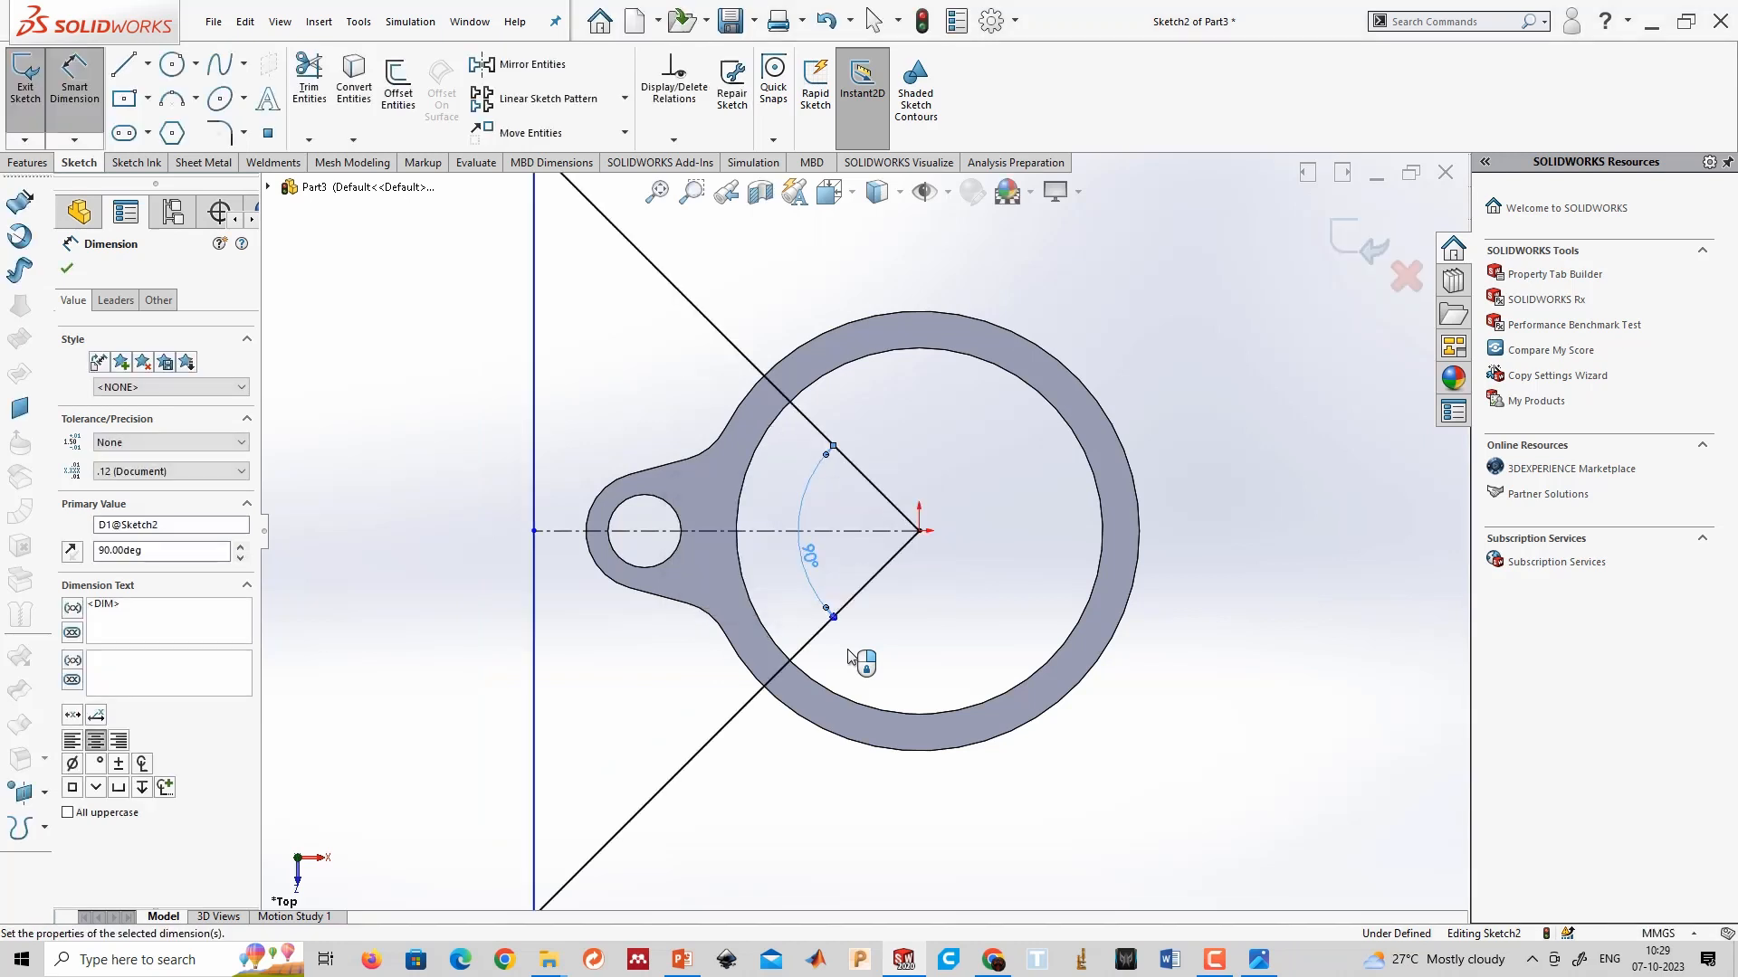
pyautogui.press('Escape')
pyautogui.press('f')
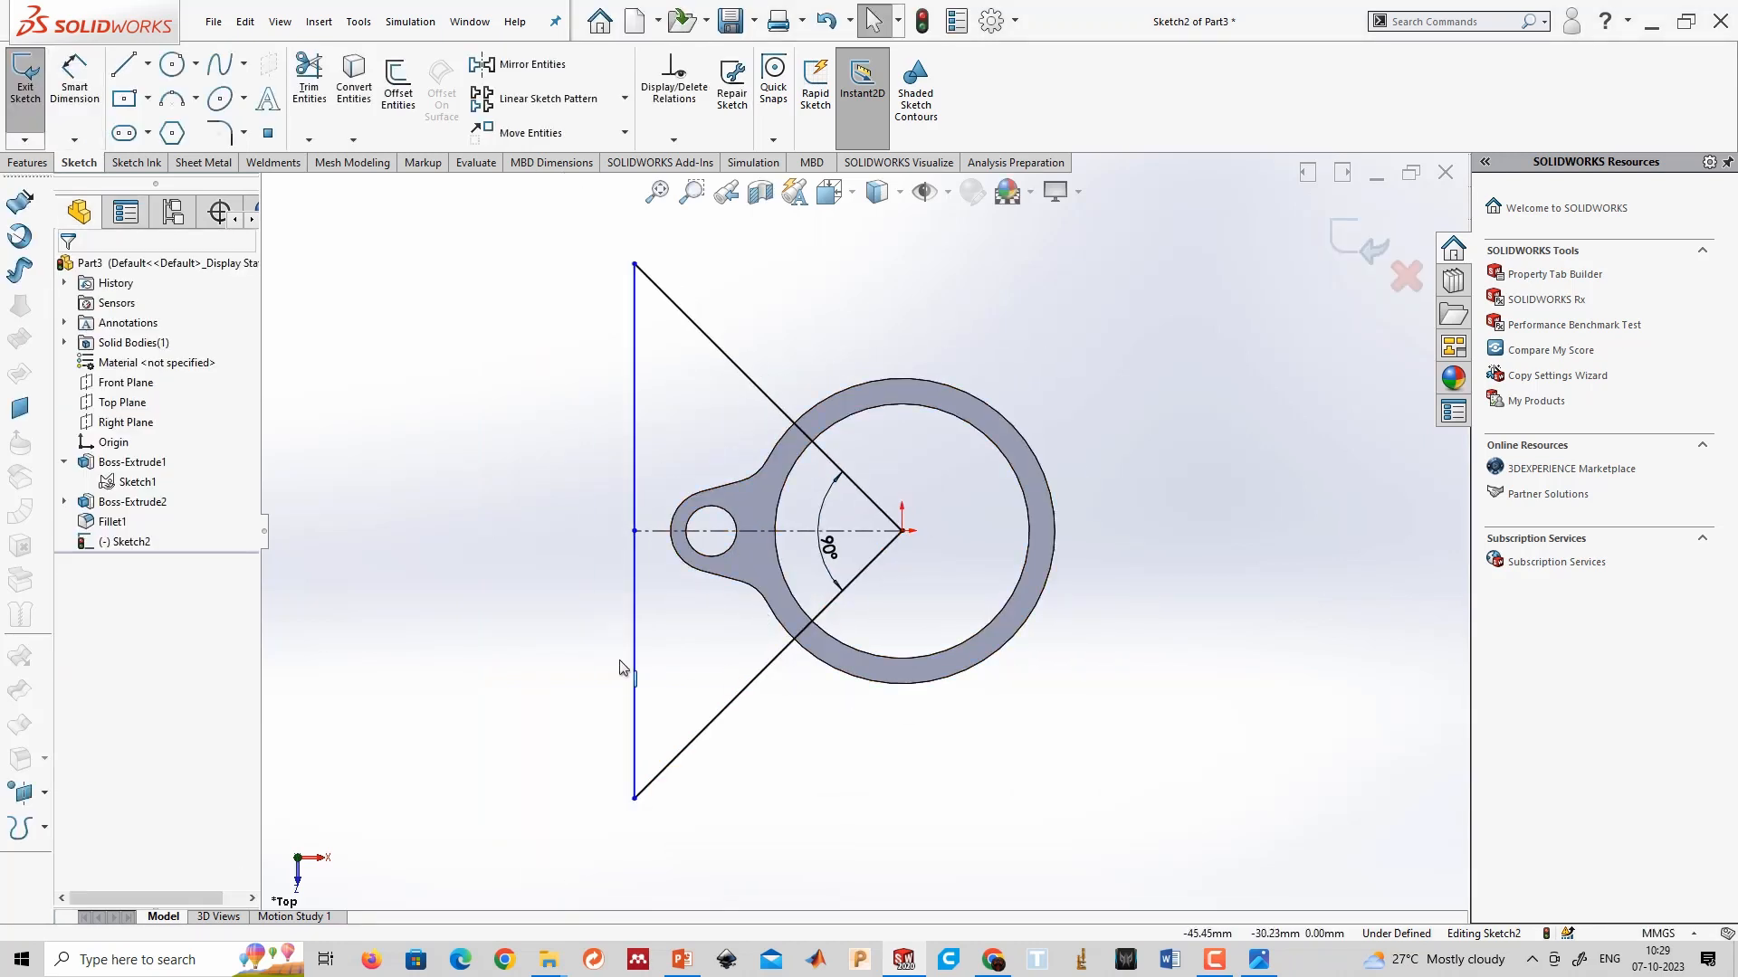
# Make the triangle's two slanted sides symmetric about the horizontal construction line.
pyautogui.click(748, 682)
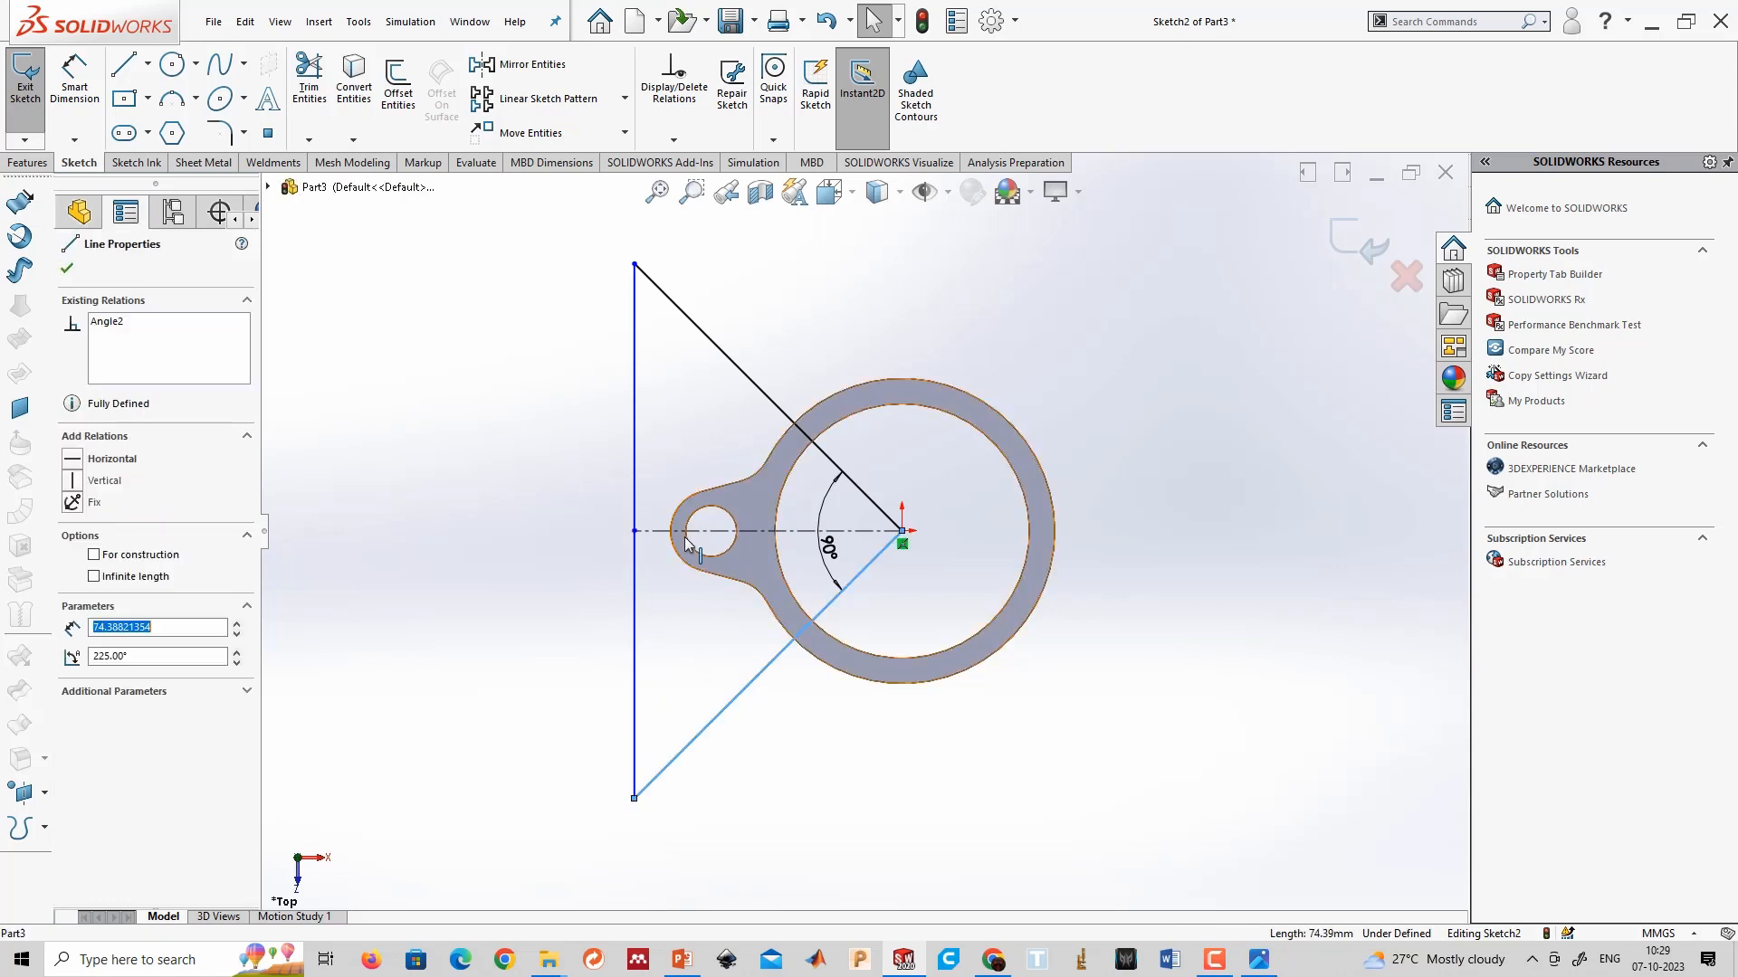
pyautogui.keyDown('ctrl'); pyautogui.click(736, 489); pyautogui.keyUp('ctrl')
pyautogui.keyDown('ctrl'); pyautogui.click(747, 379); pyautogui.keyUp('ctrl')
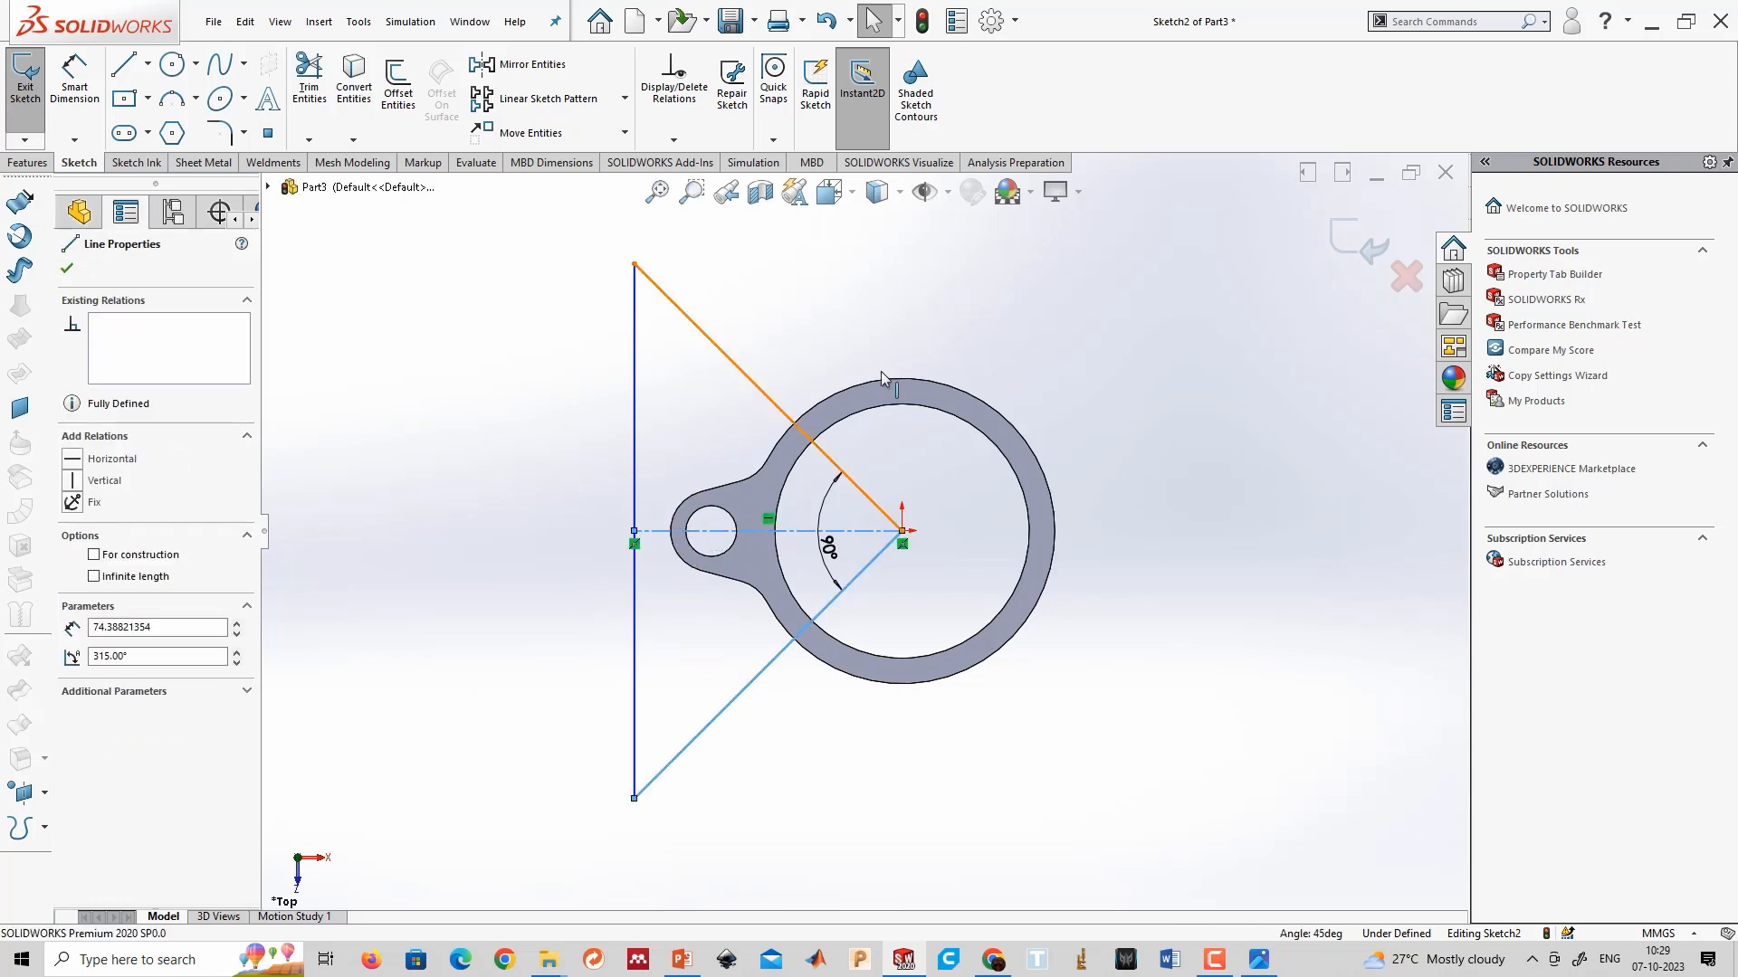
pyautogui.click(929, 291)
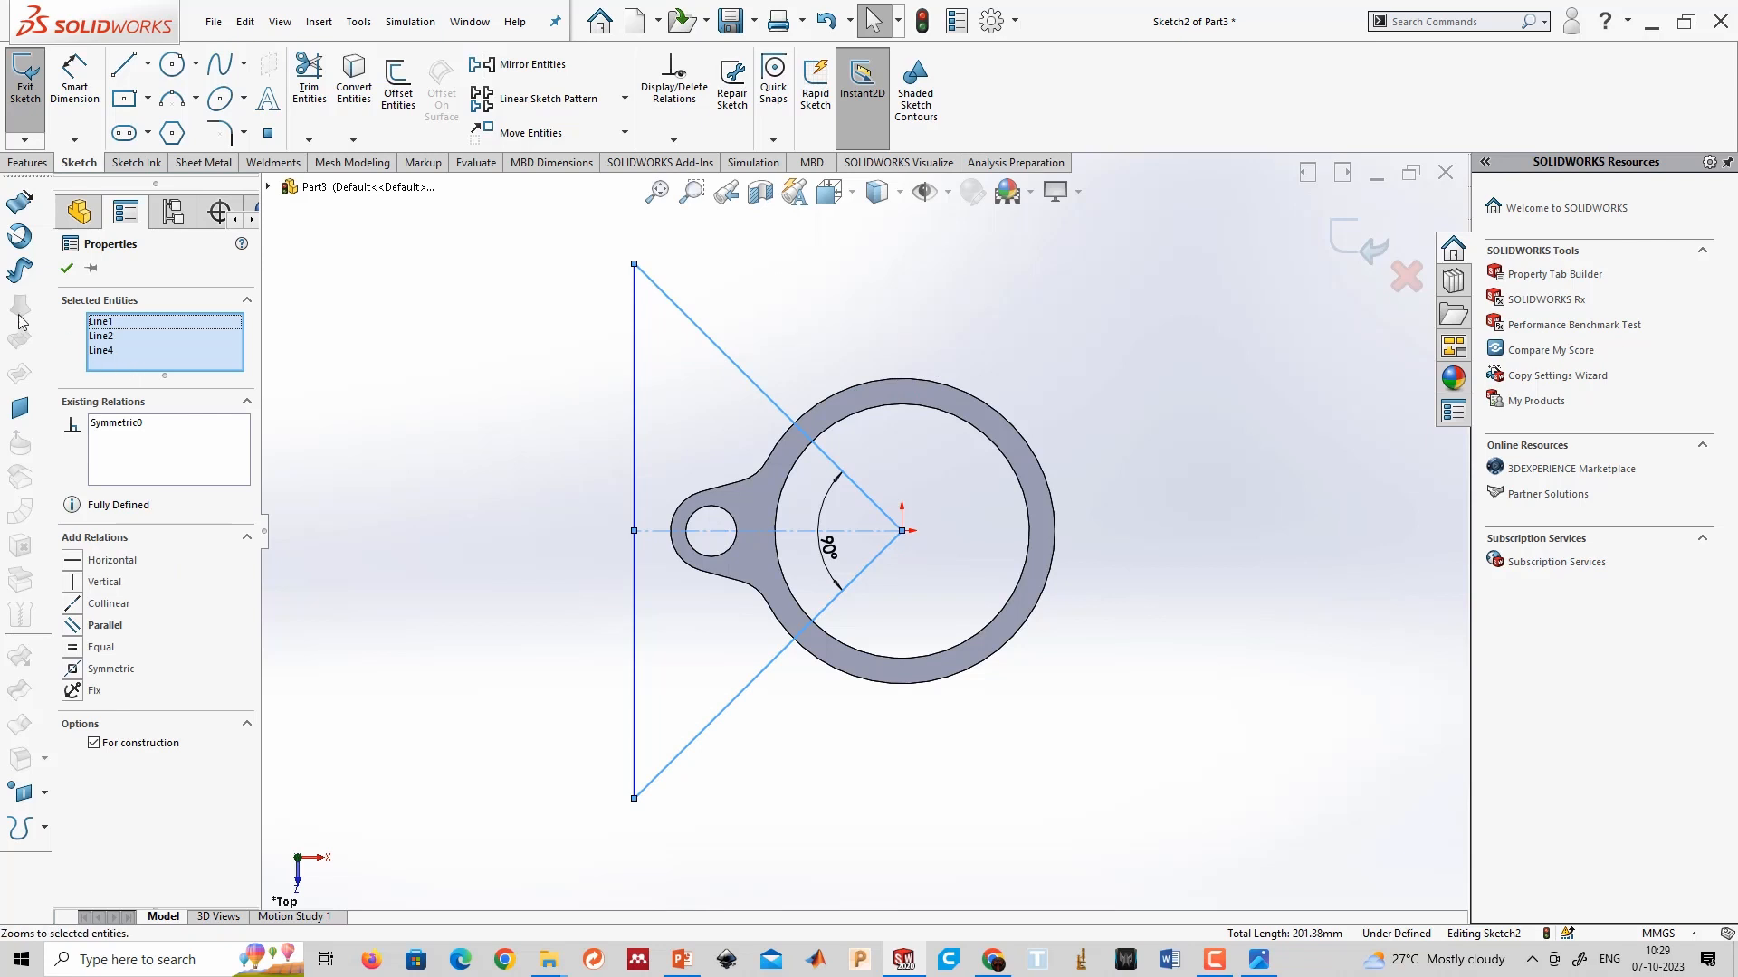
pyautogui.click(66, 267)
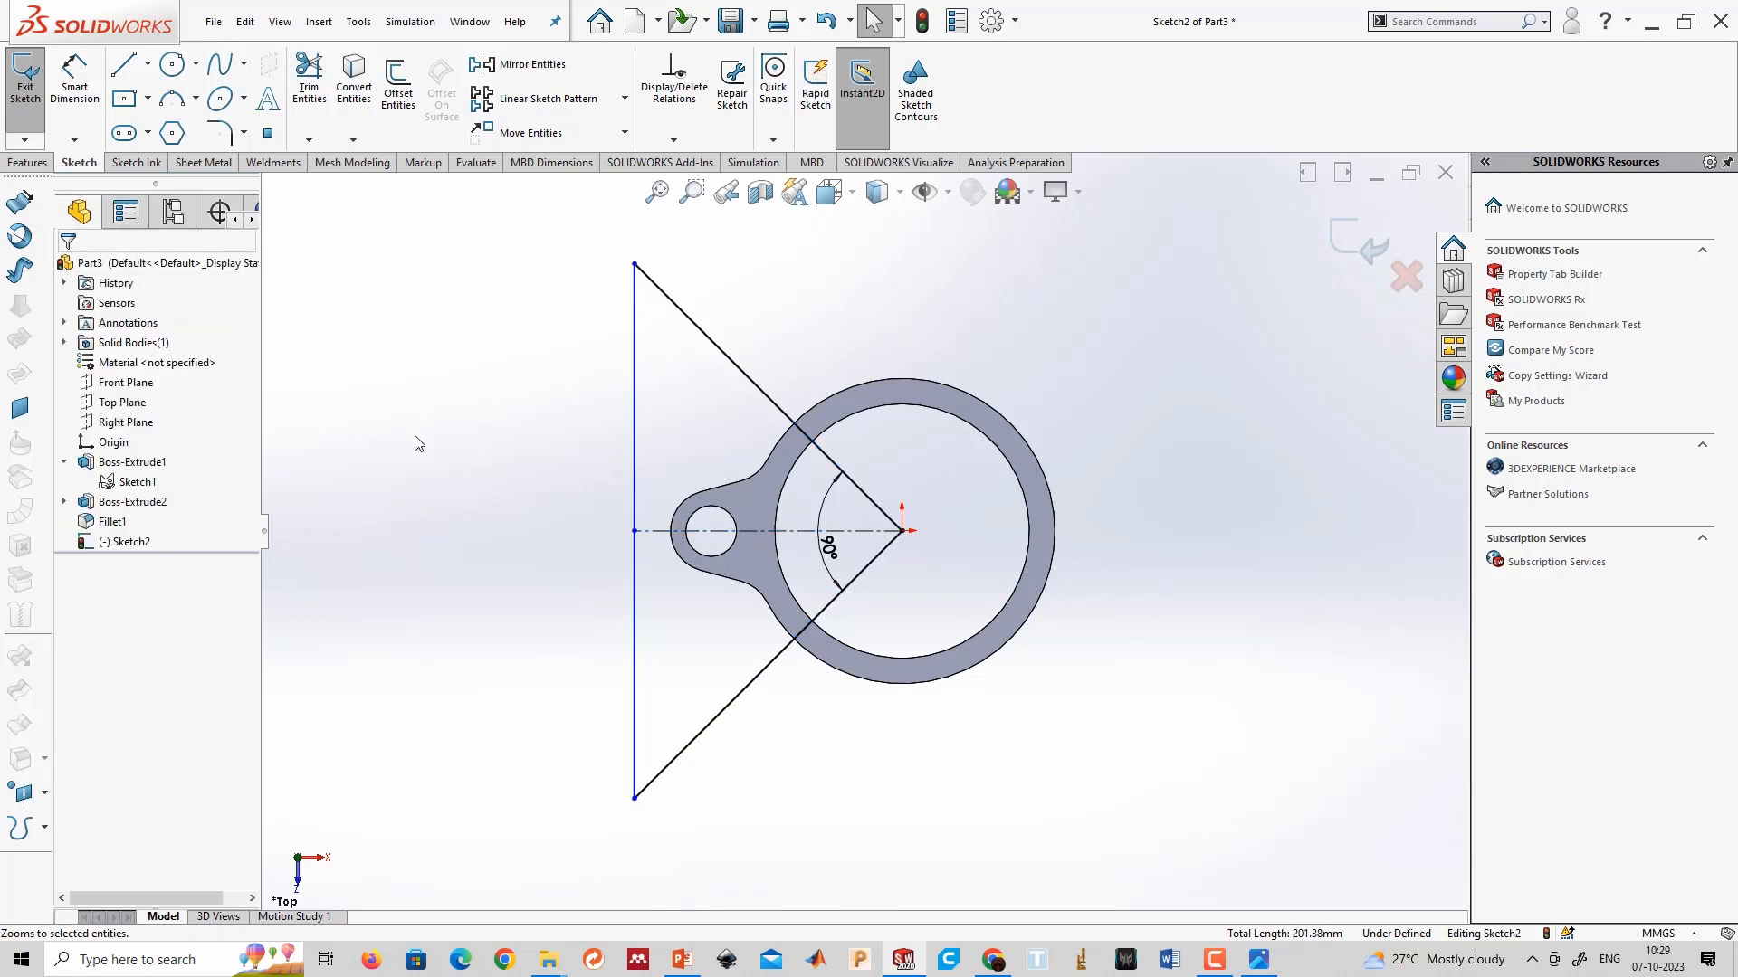
# Reposition the triangle's vertical side just beyond the lug, making it about 115 mm long, and close the sketch.
pyautogui.scroll(5, 706, 493)
pyautogui.scroll(-5, 682, 492)
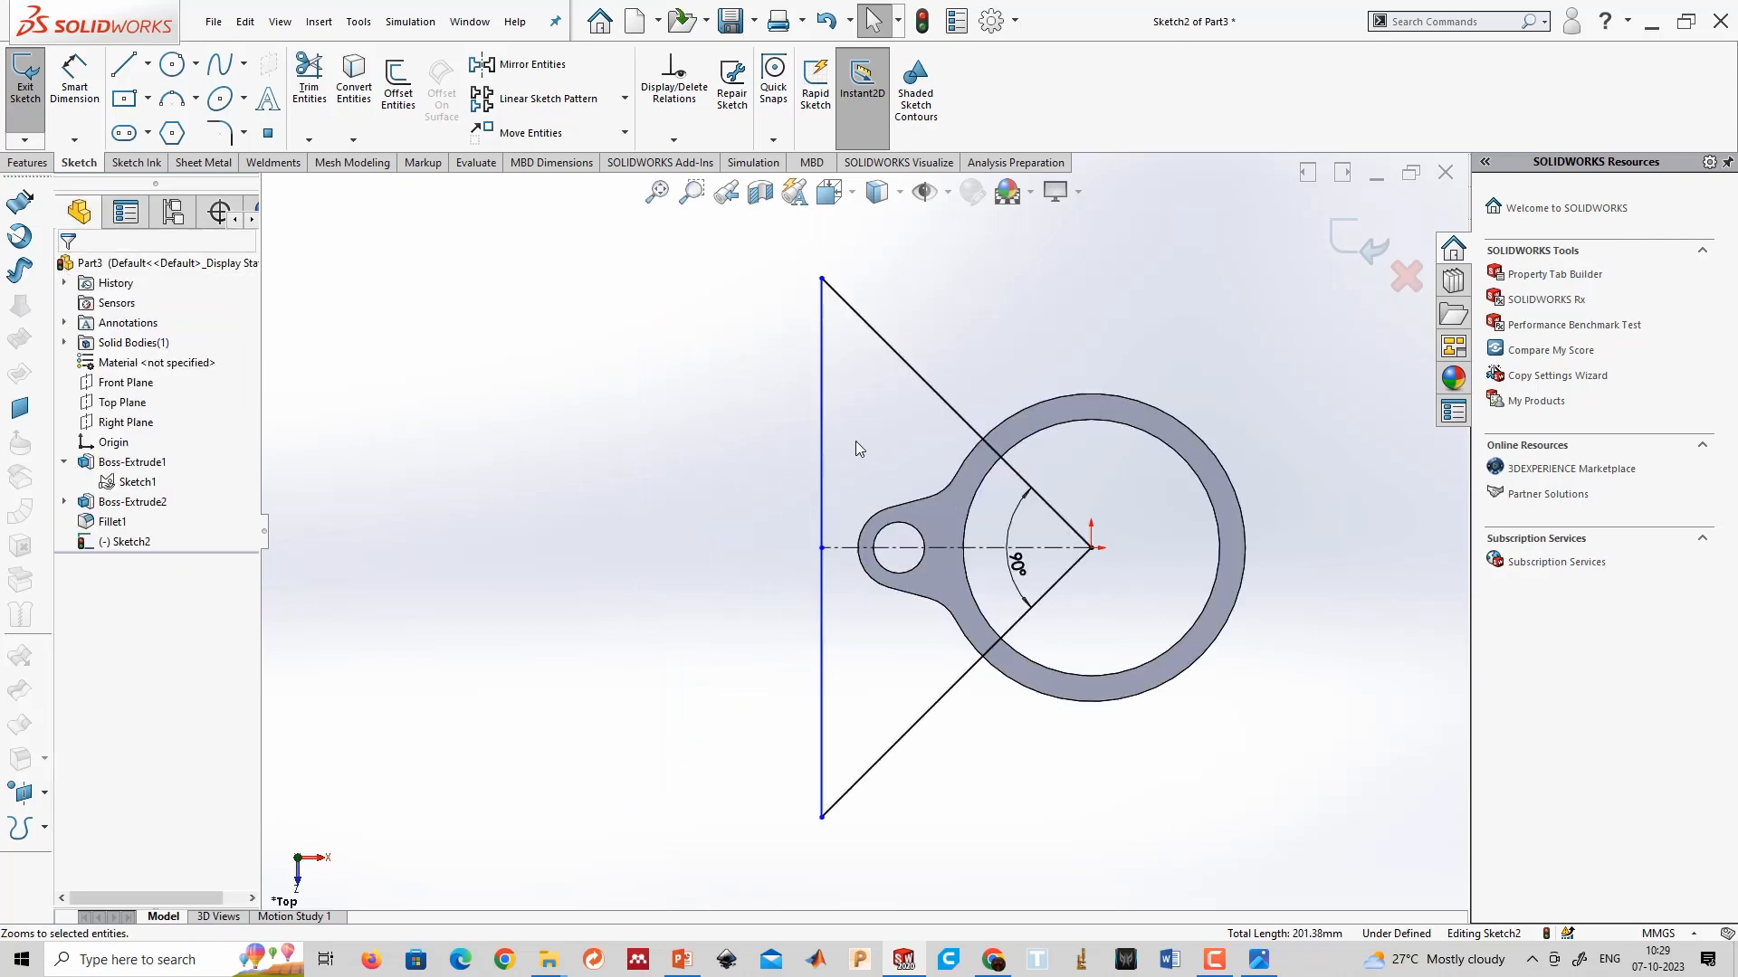
pyautogui.moveTo(824, 405)
pyautogui.mouseDown()
pyautogui.moveTo(786, 459)
pyautogui.moveTo(838, 476)
pyautogui.moveTo(667, 473)
pyautogui.moveTo(860, 471)
pyautogui.moveTo(312, 457)
pyautogui.mouseUp()
pyautogui.press('f')
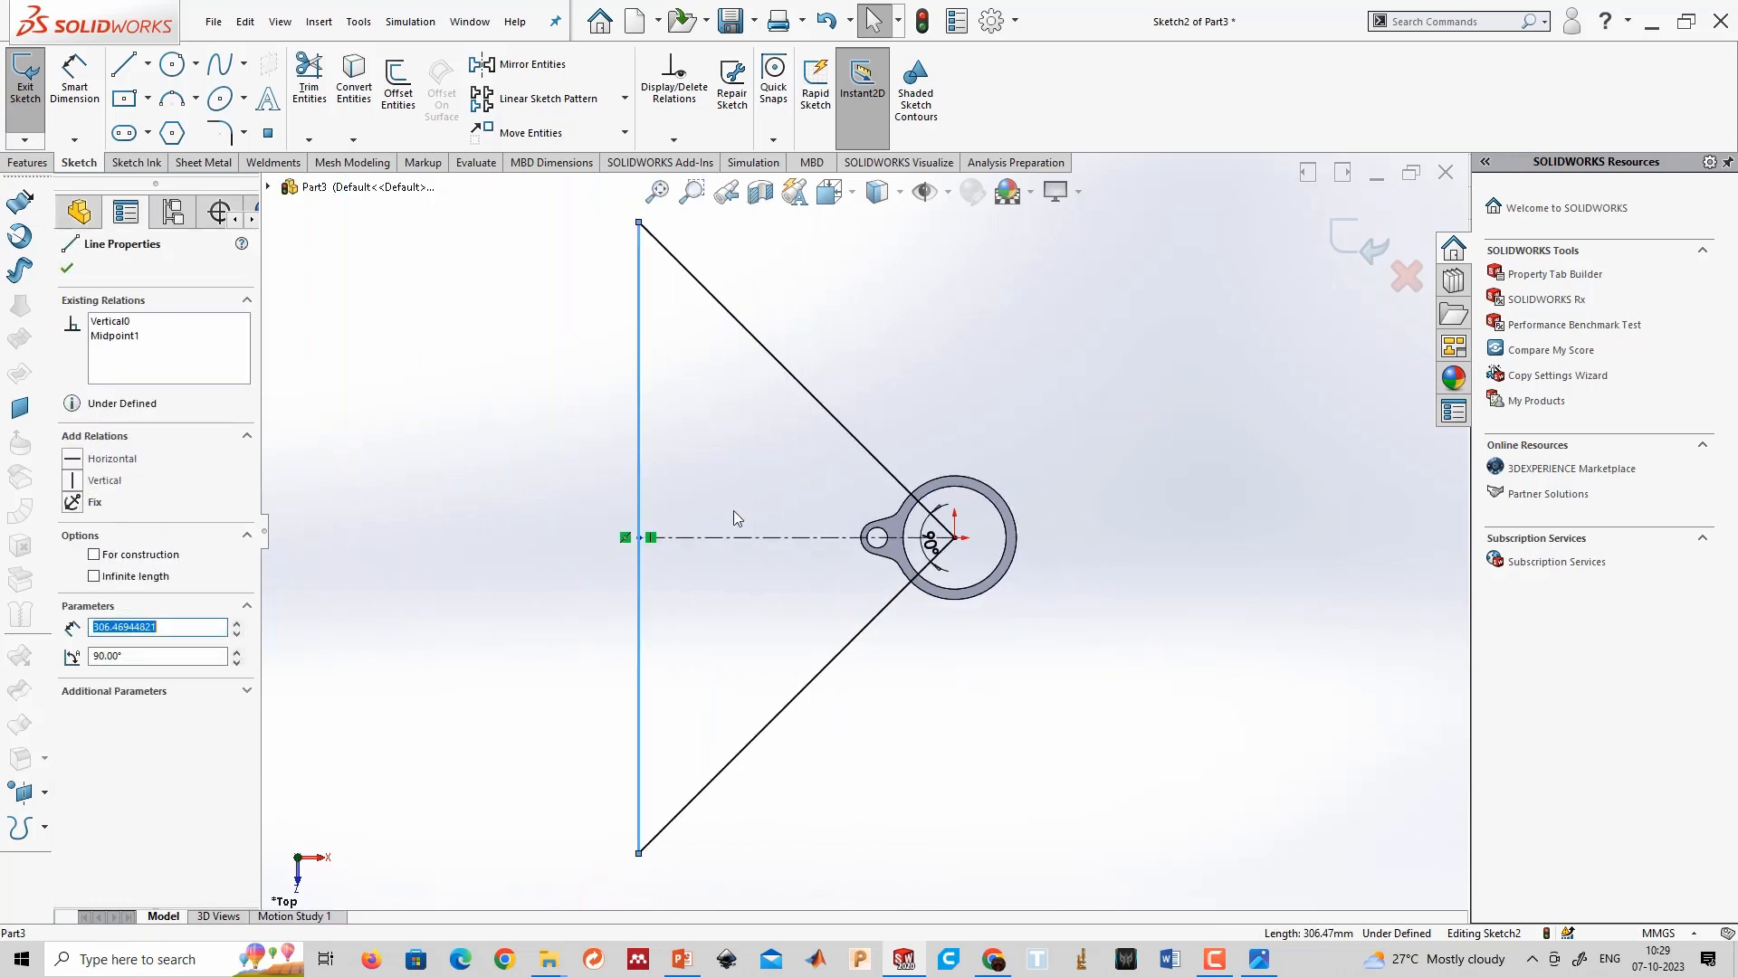
pyautogui.moveTo(643, 466); pyautogui.dragTo(838, 507)
pyautogui.press('f')
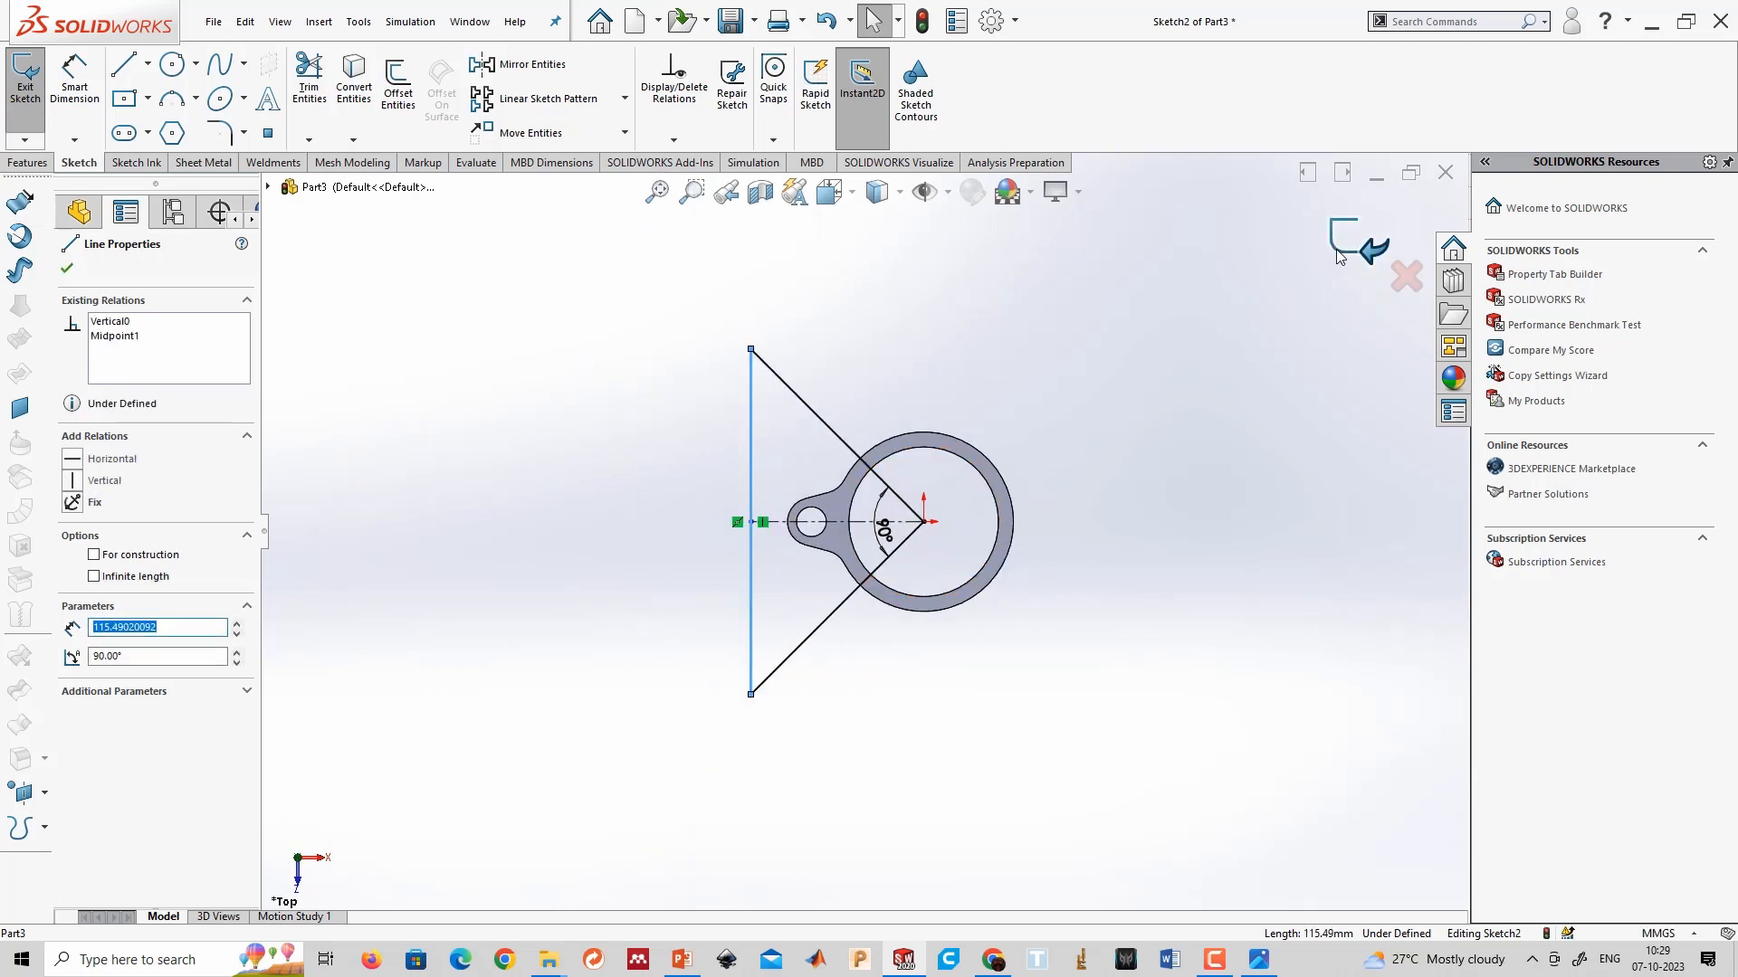
pyautogui.click(1349, 245)
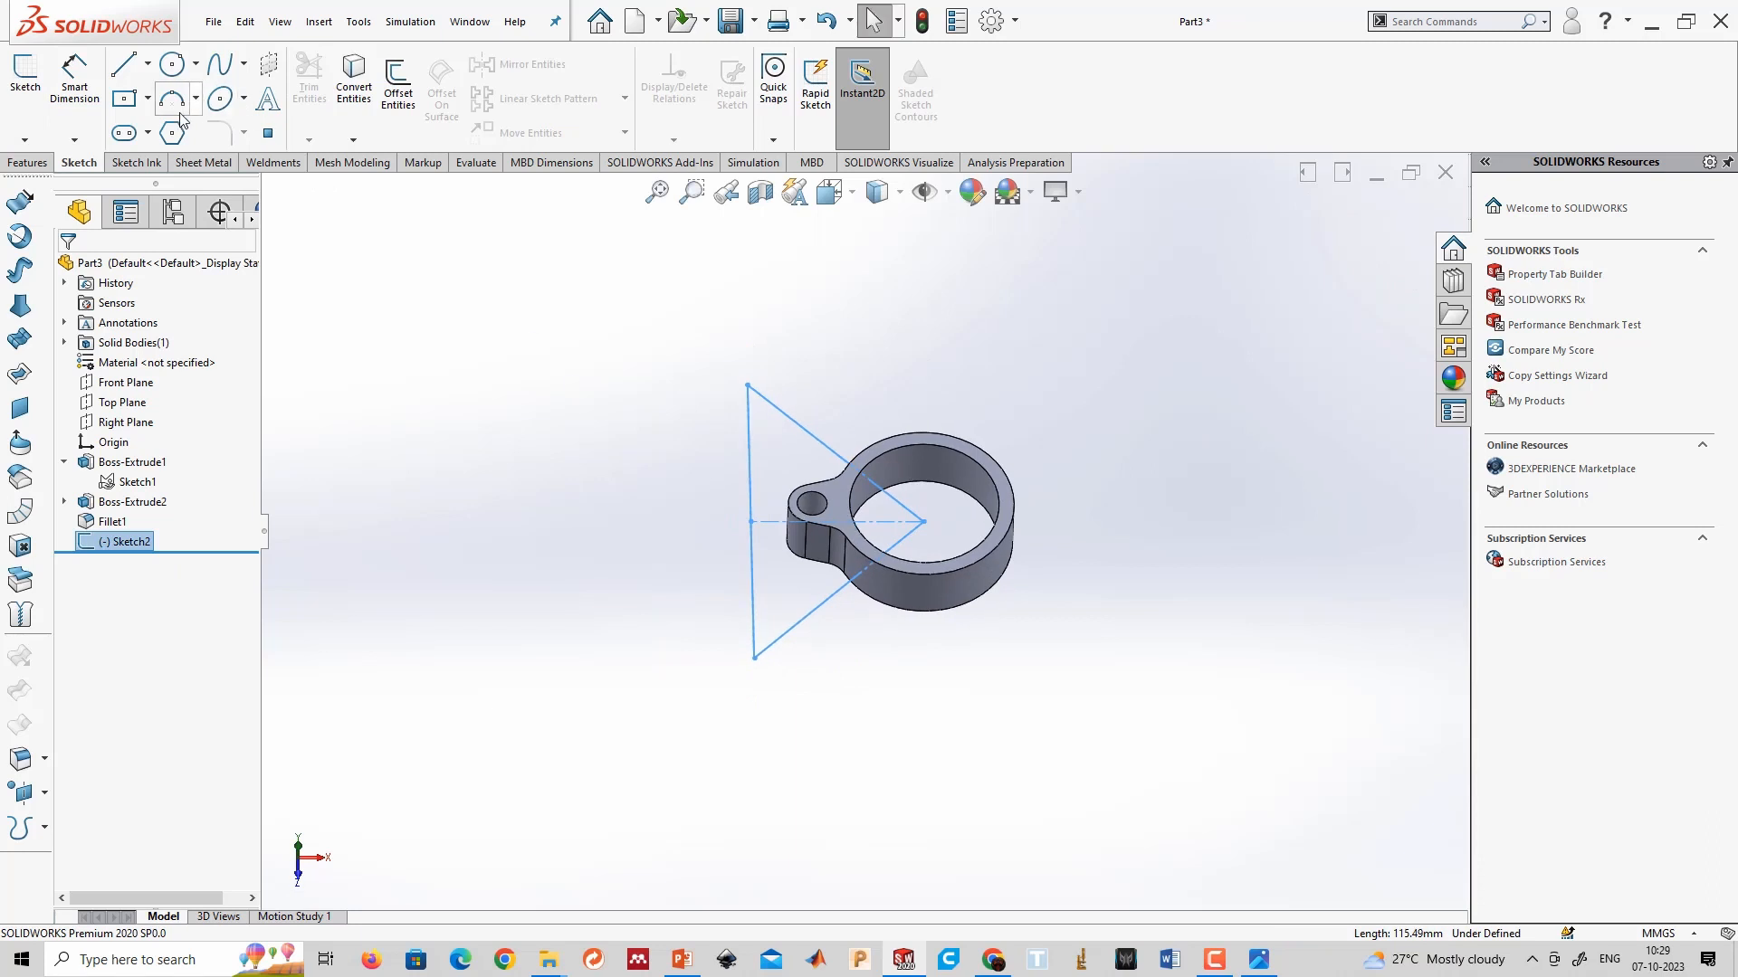
# Cut the triangular sketch through the lug and ring wall with a Mid Plane Extruded Cut 10 mm deep.
pyautogui.click(27, 163)
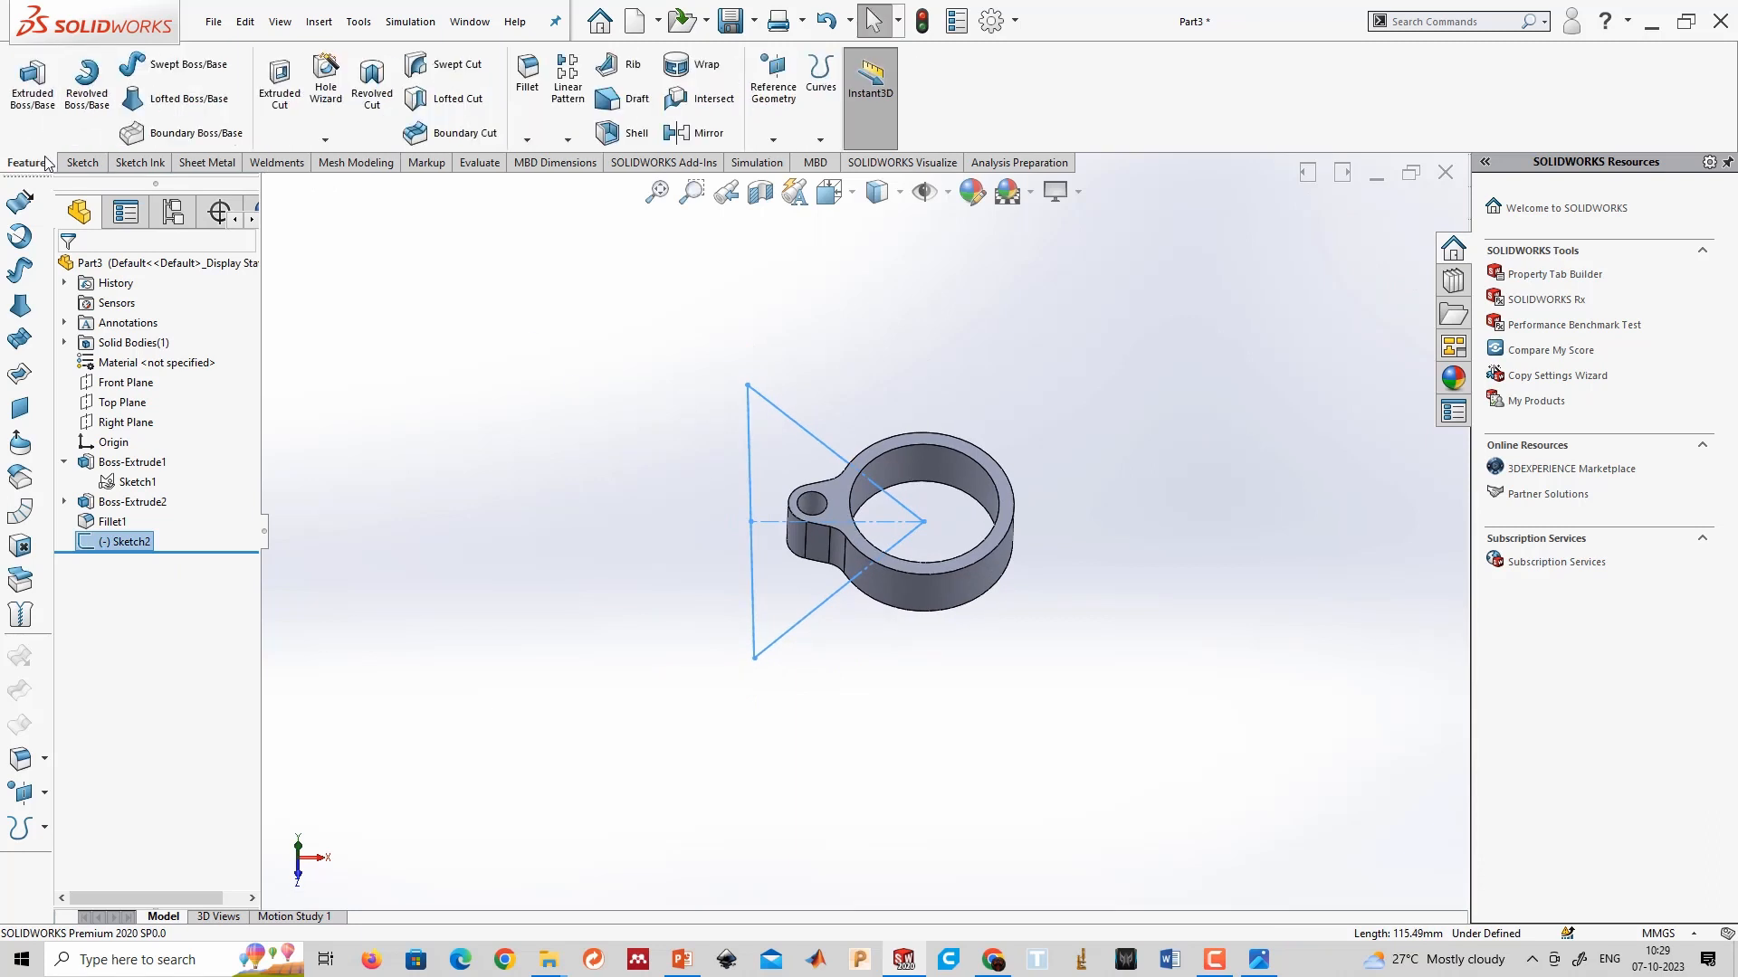
pyautogui.click(278, 84)
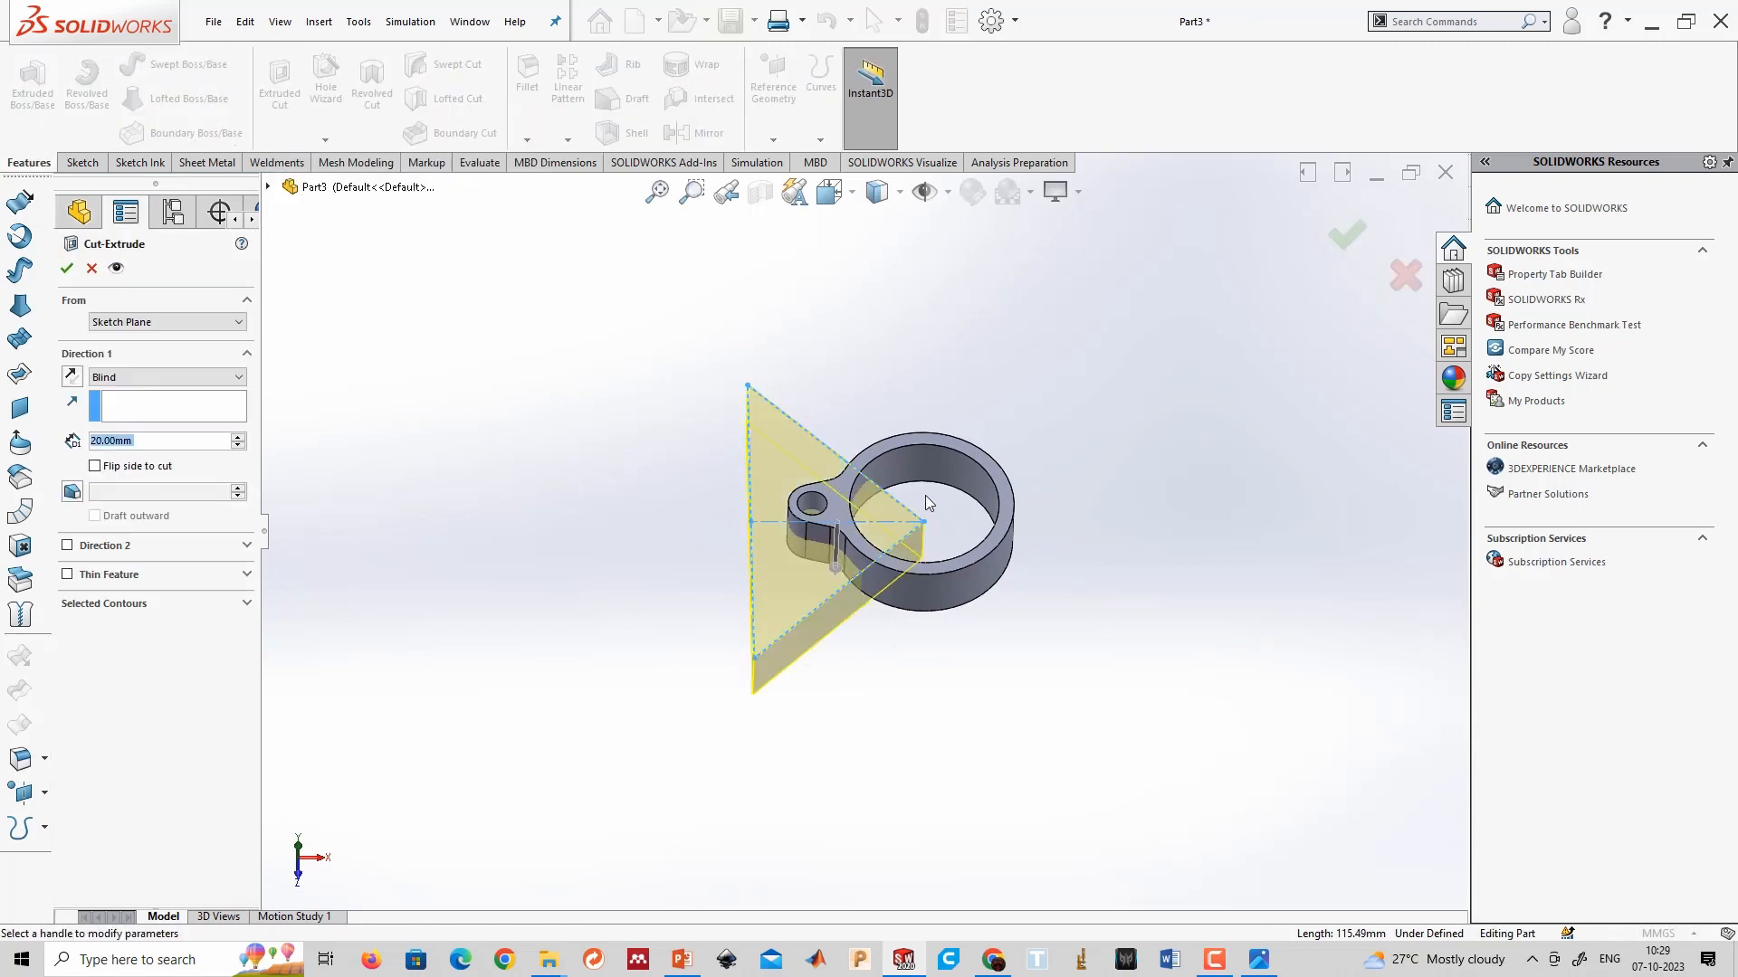
pyautogui.click(1241, 960)
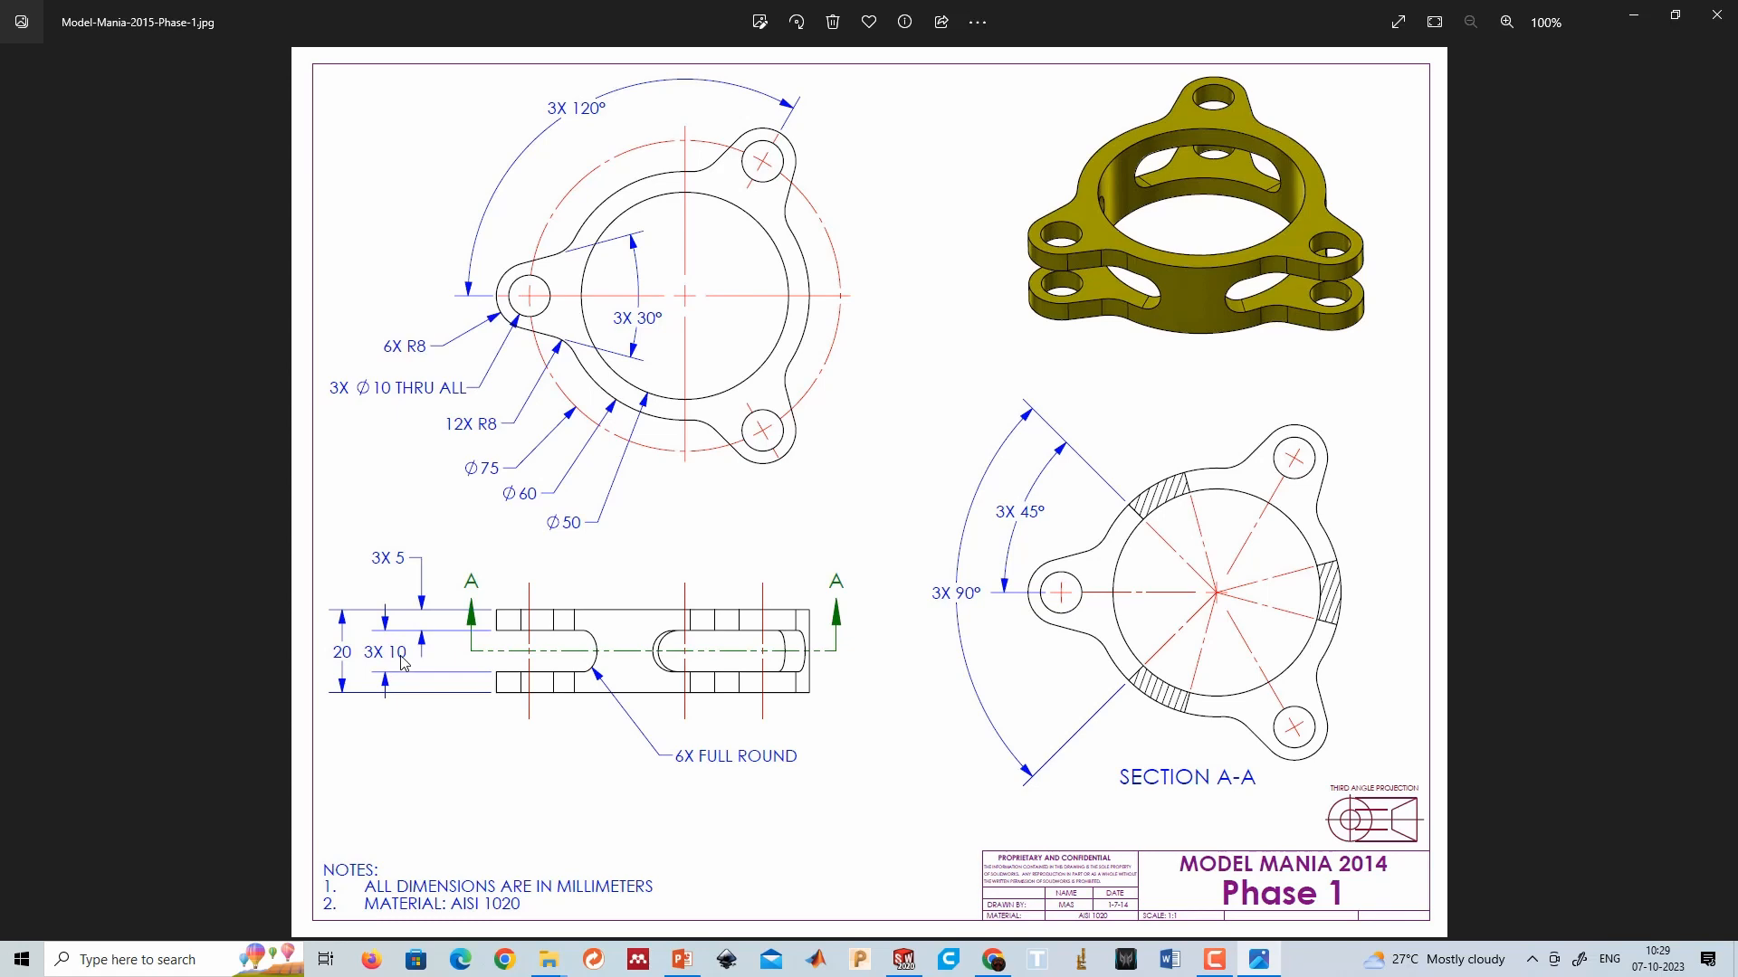
pyautogui.hotkey('alt', 'Tab')
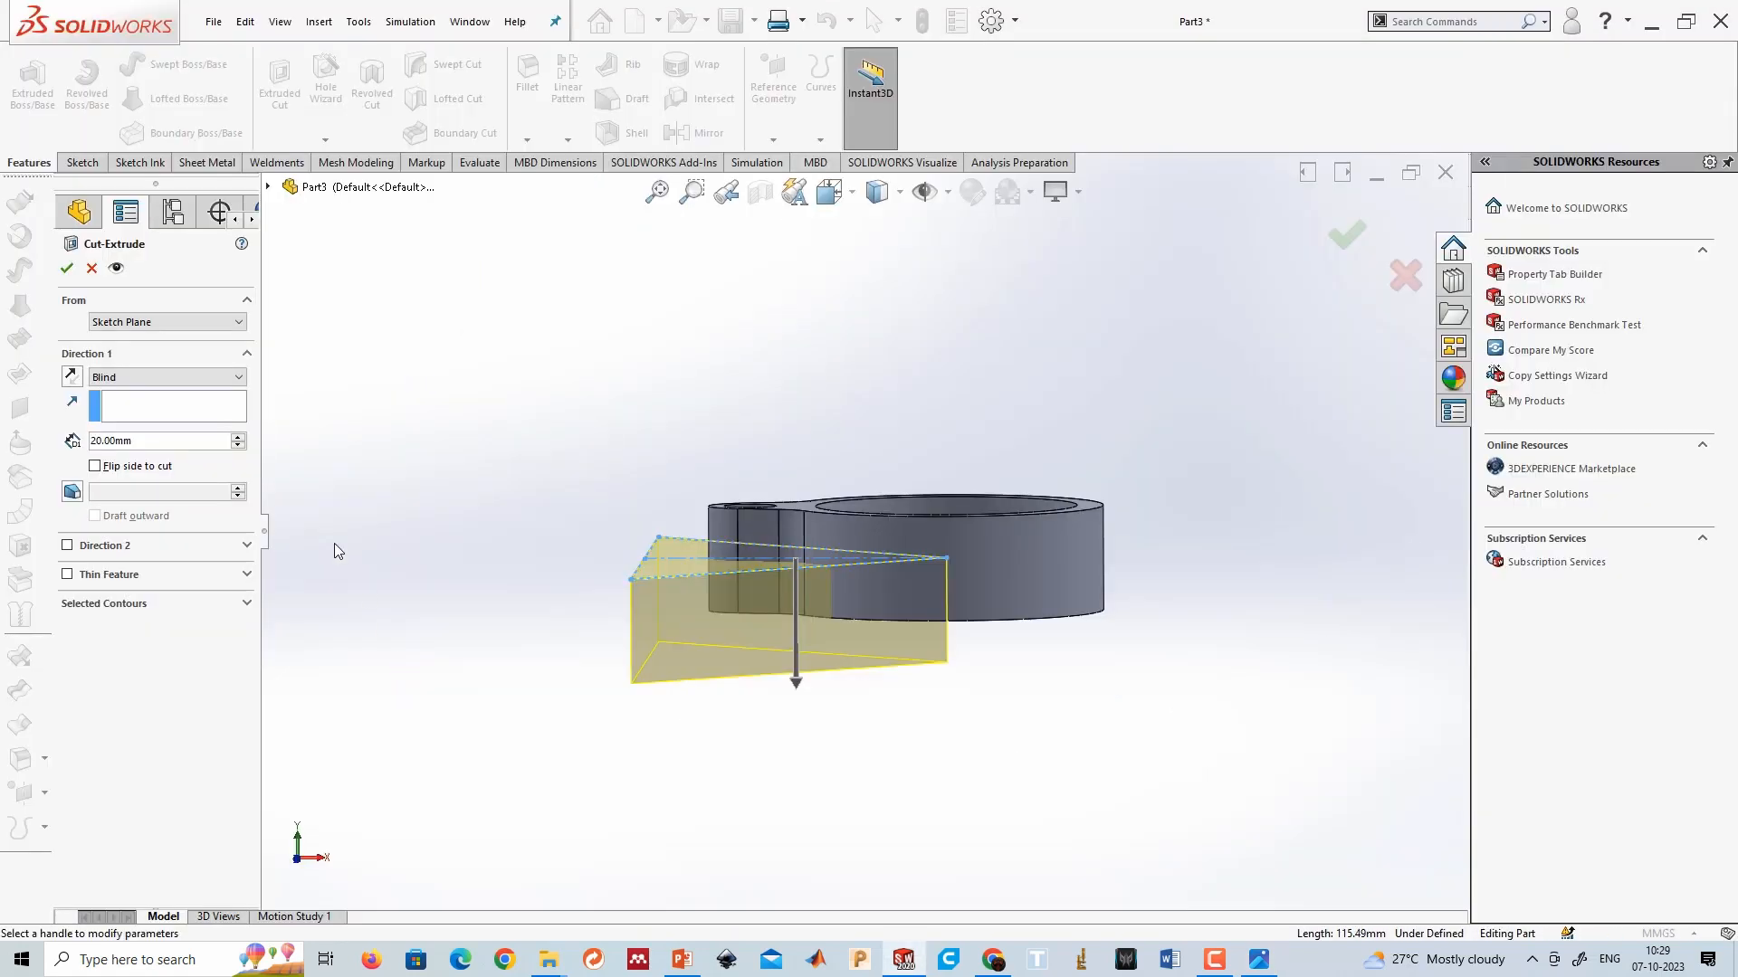
pyautogui.click(124, 377)
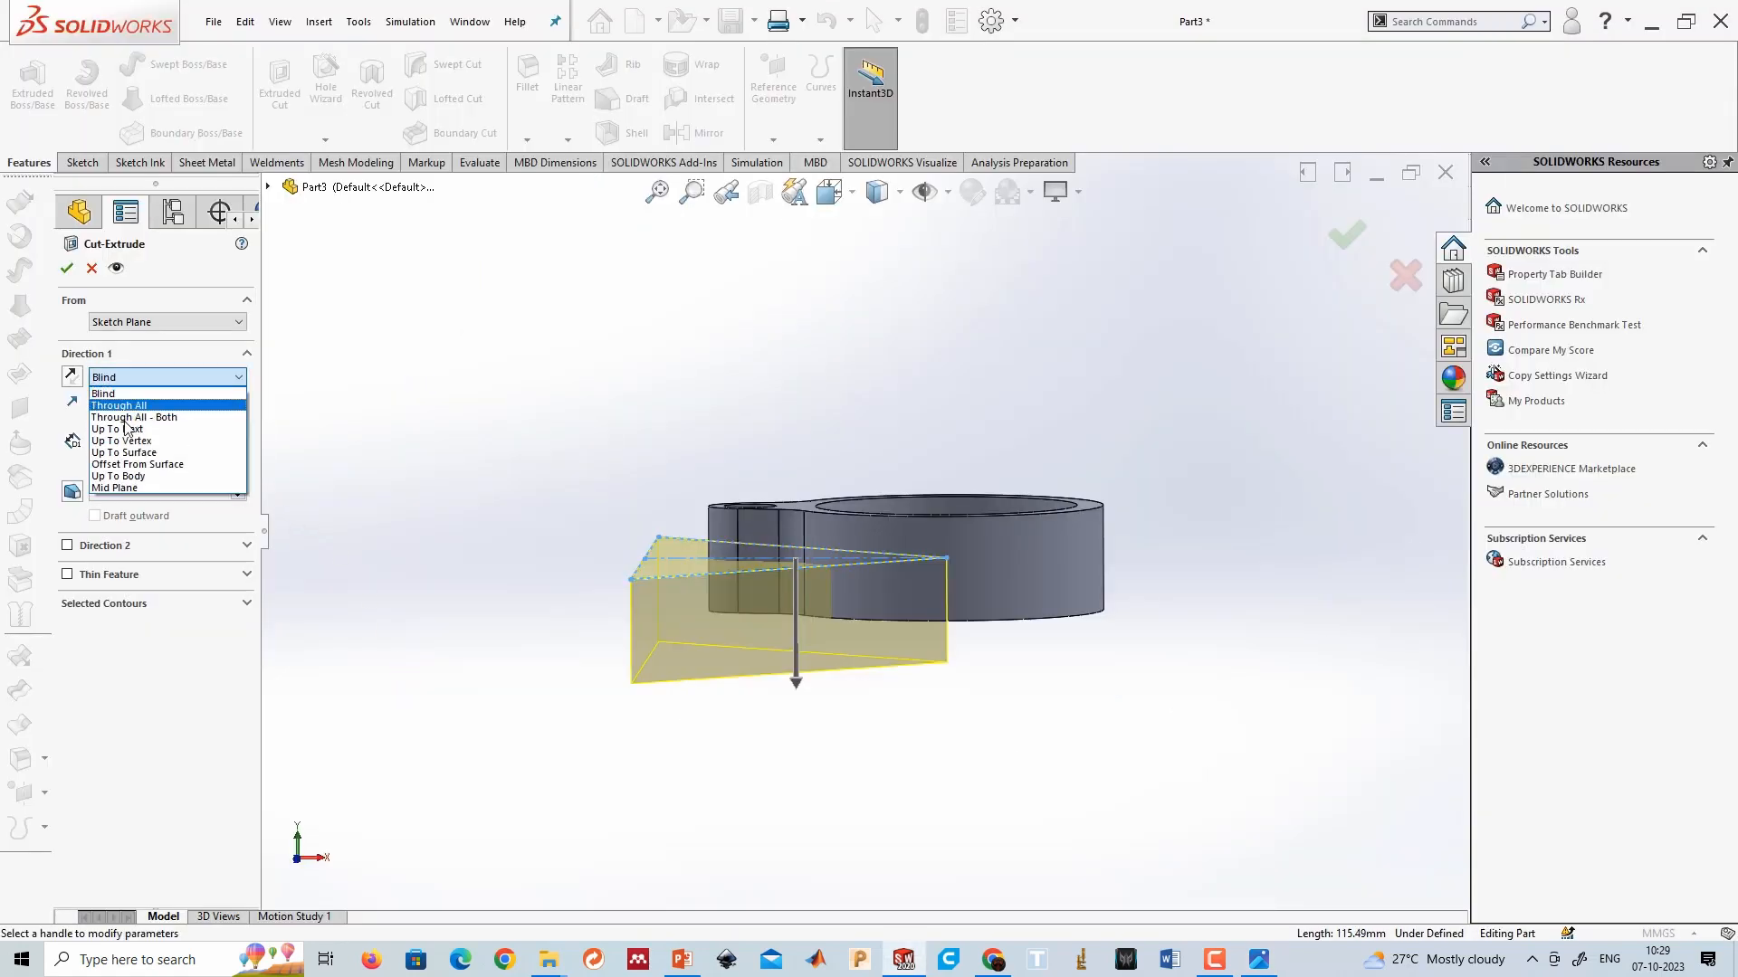
pyautogui.click(131, 489)
pyautogui.write('10')
pyautogui.press('Return')
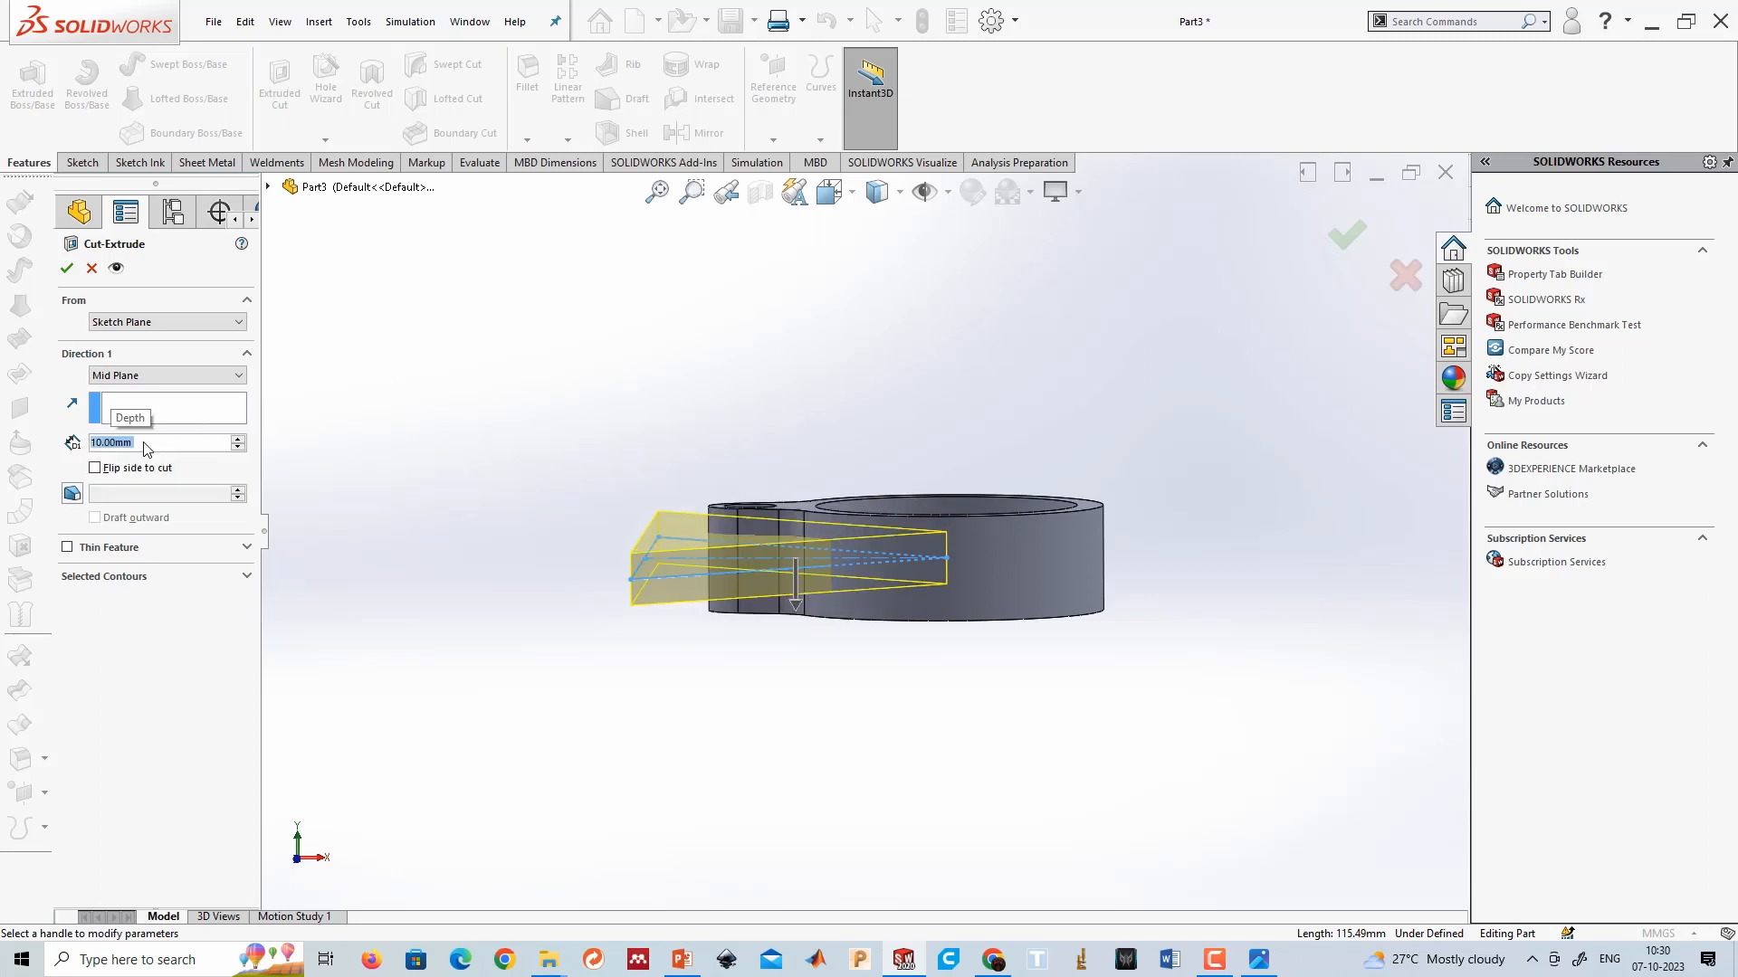
pyautogui.click(67, 267)
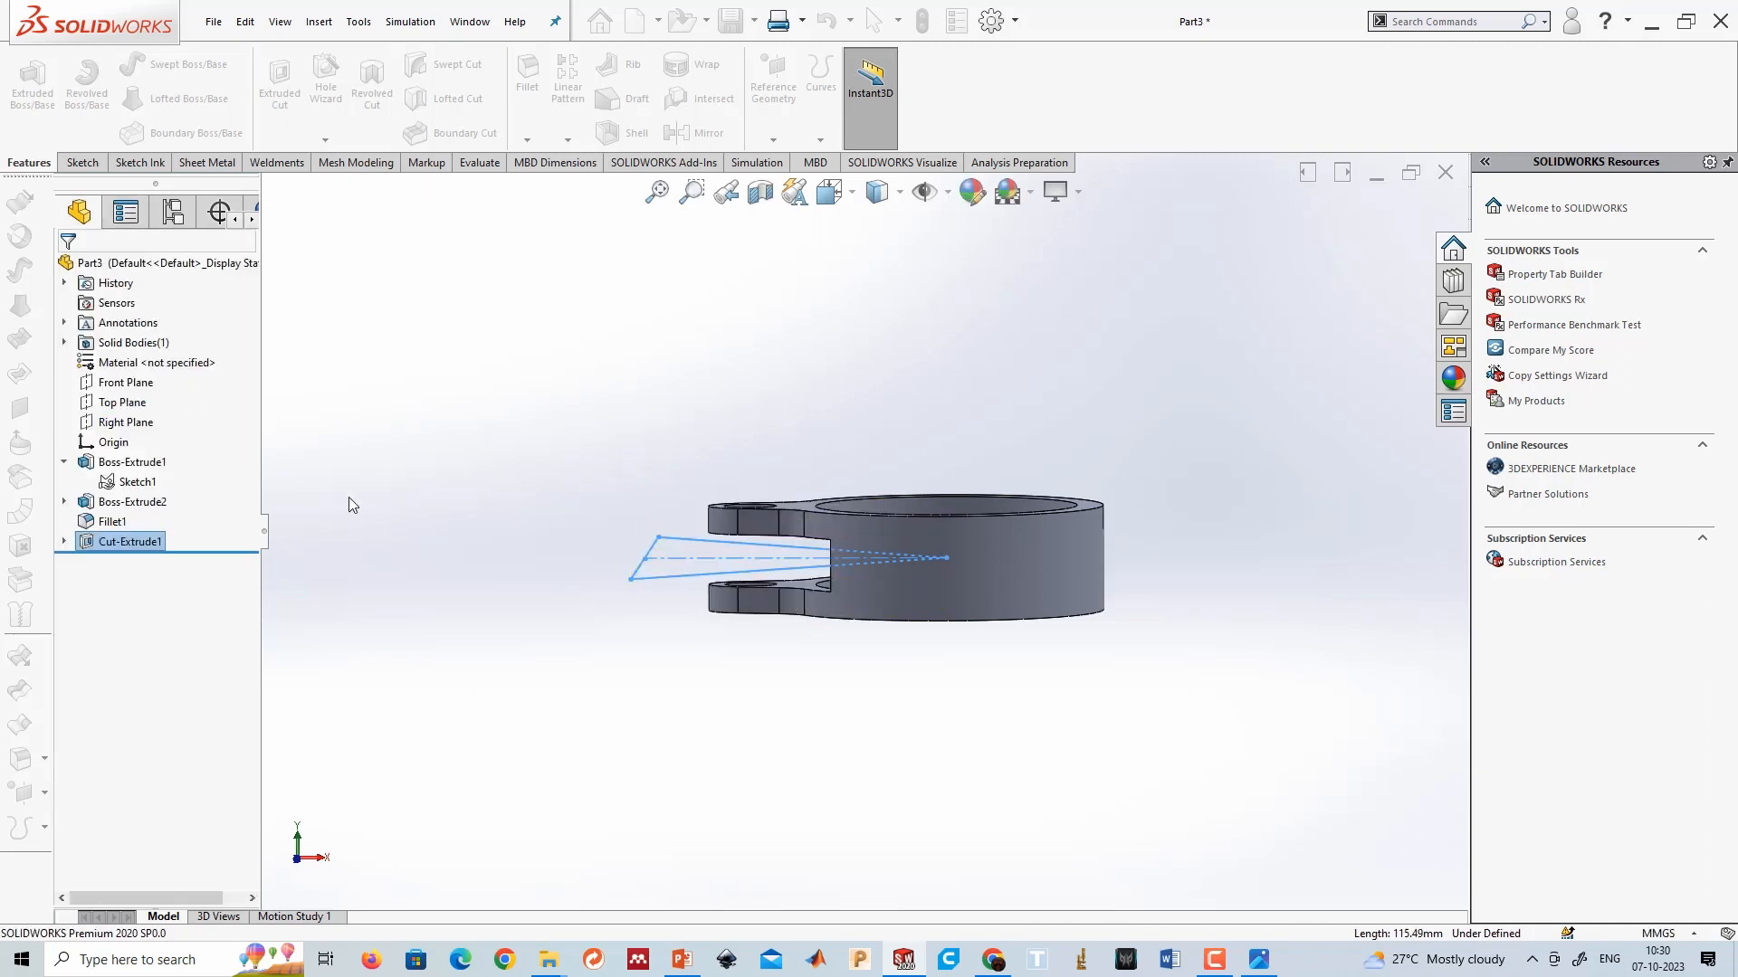
# Compare the slotted ring and lug with the Model Mania reference drawing, examining the shape of the slot's end faces.
pyautogui.moveTo(759, 624); pyautogui.dragTo(1122, 959, button='middle')
pyautogui.click(572, 679)
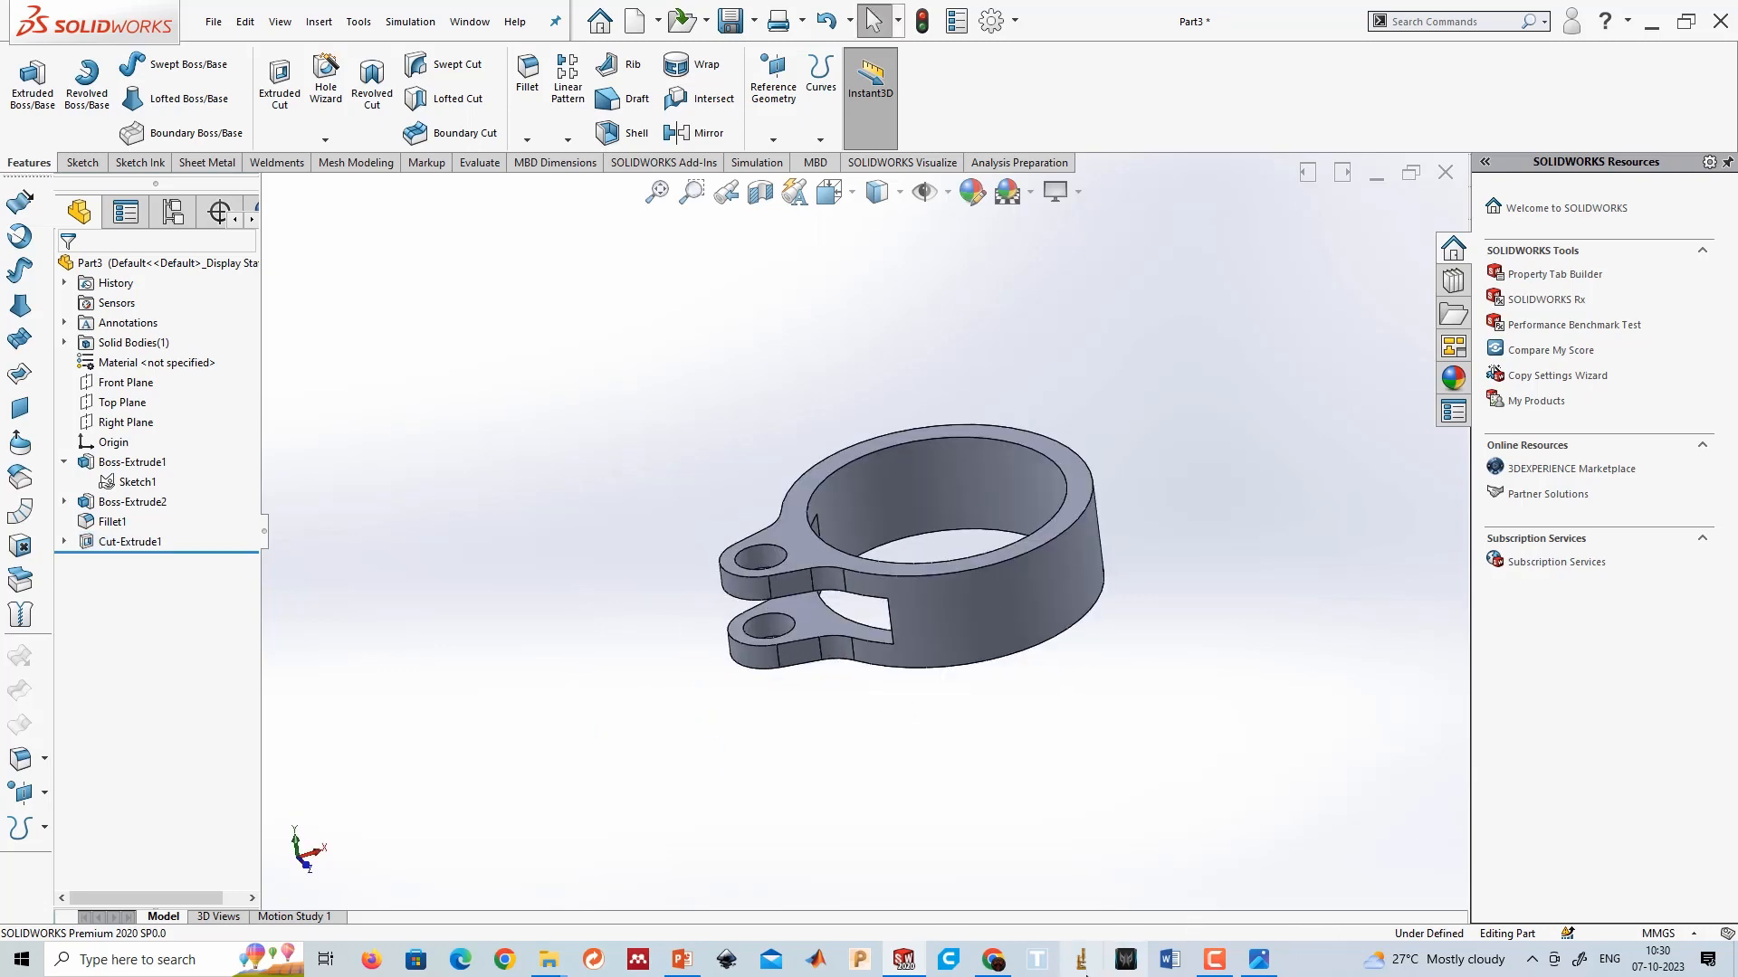
pyautogui.click(1258, 960)
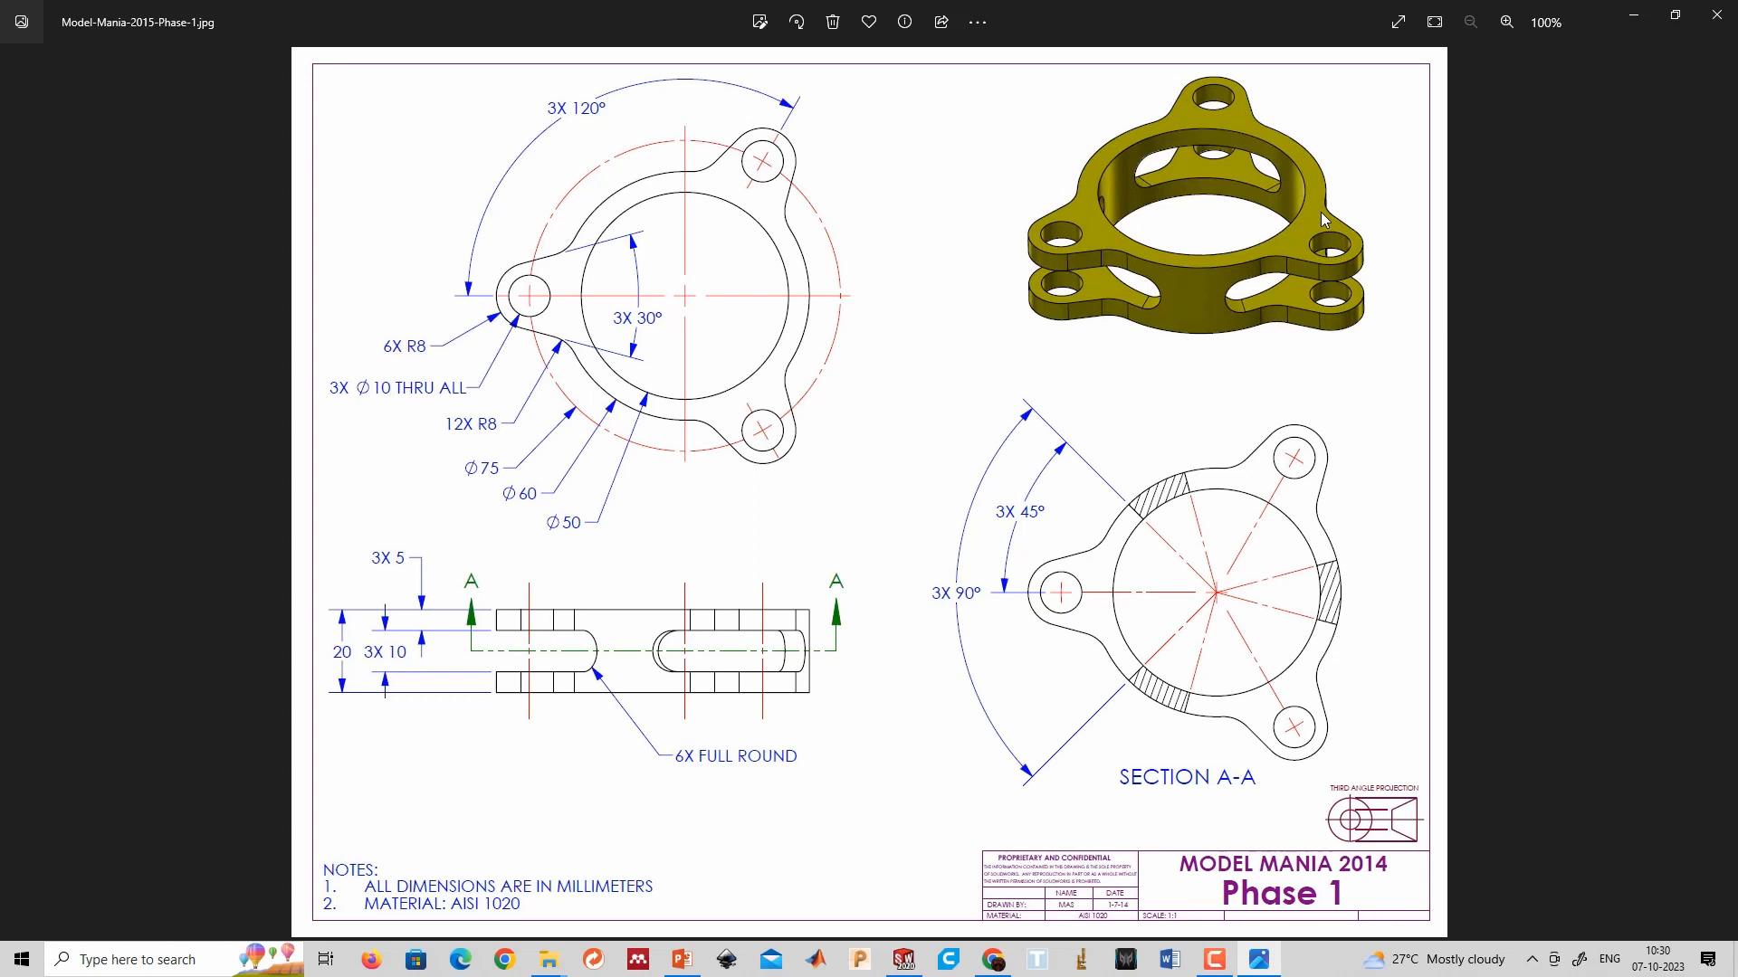
pyautogui.hotkey('alt', 'Tab')
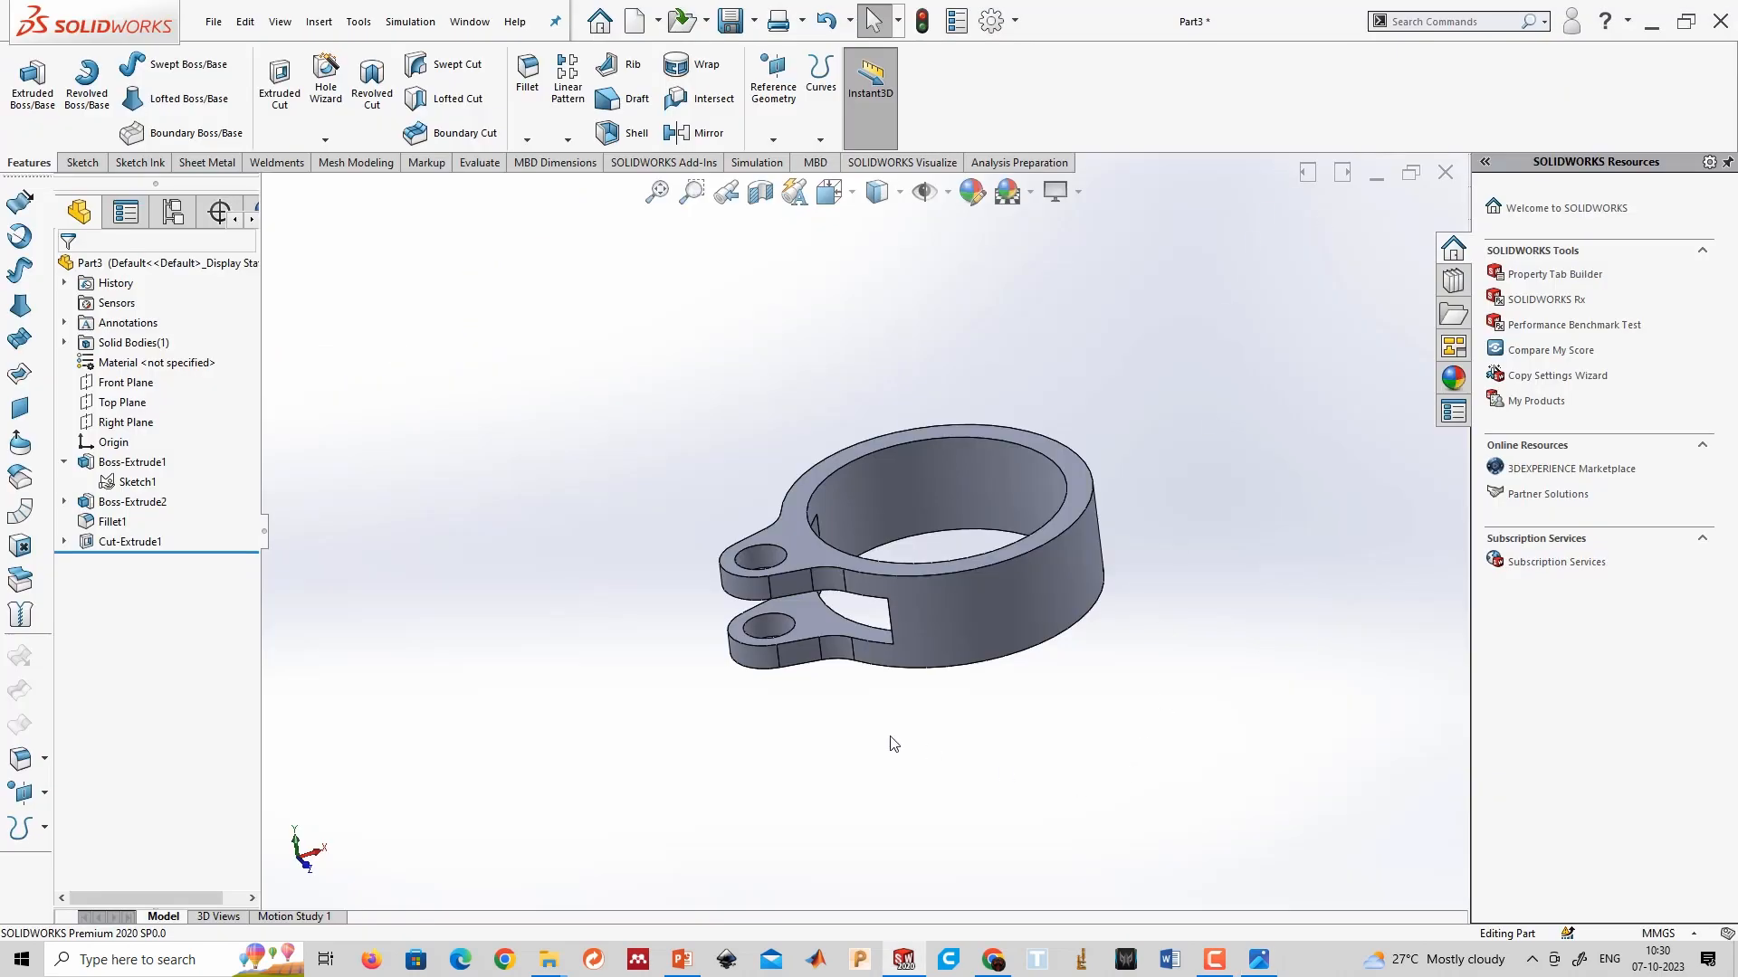
pyautogui.moveTo(888, 741); pyautogui.dragTo(963, 722, button='middle')
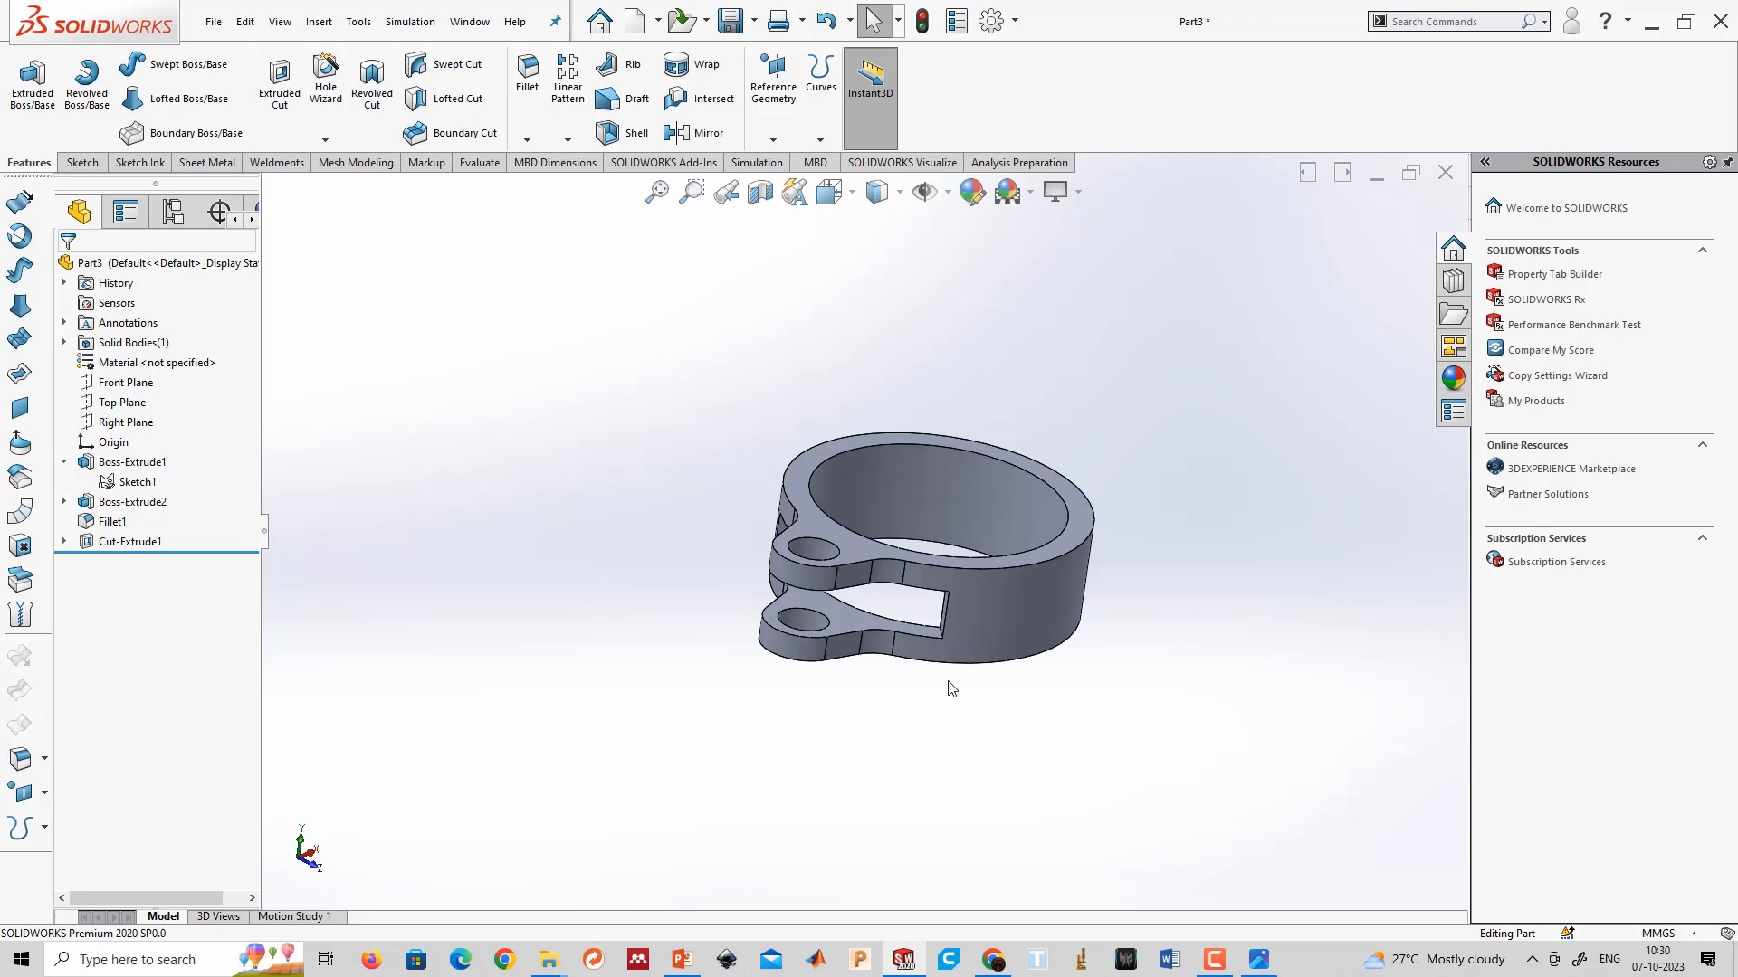
pyautogui.hotkey('alt', 'Tab')
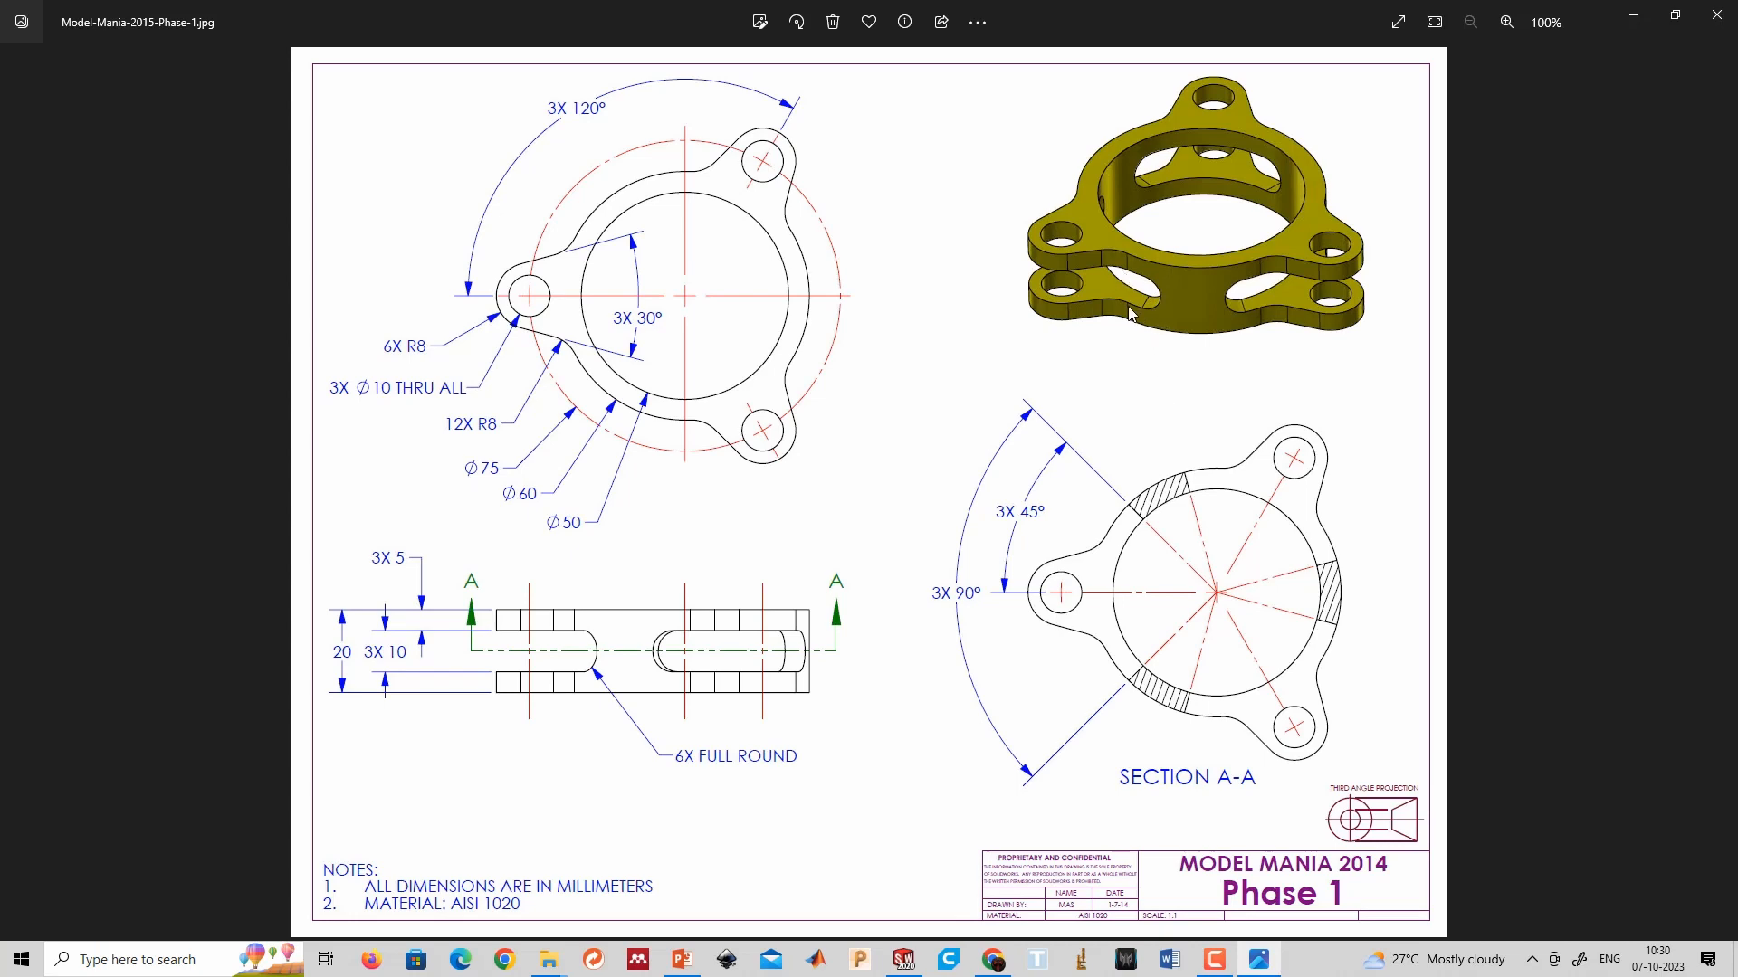
pyautogui.hotkey('alt', 'Tab')
pyautogui.moveTo(941, 557)
pyautogui.mouseDown(button='middle')
pyautogui.moveTo(968, 633)
pyautogui.moveTo(956, 558)
pyautogui.moveTo(954, 579)
pyautogui.mouseUp(button='middle')
pyautogui.scroll(-3, 905, 543)
pyautogui.moveTo(844, 555); pyautogui.dragTo(843, 570, button='middle')
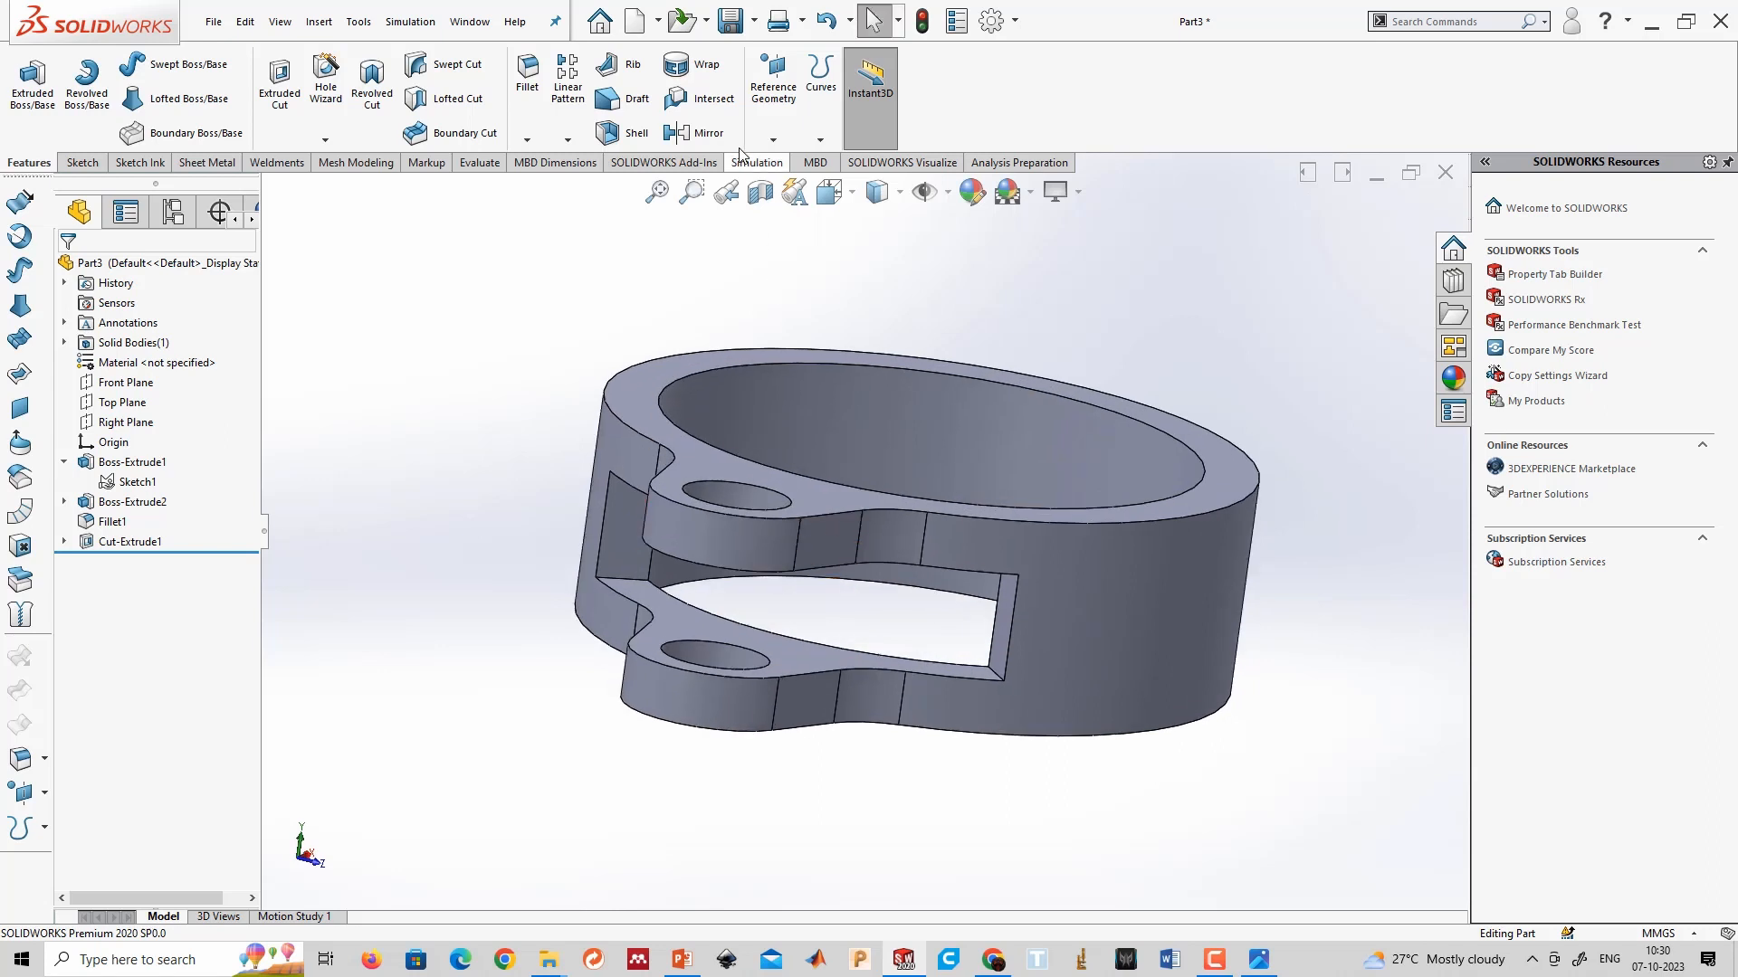
pyautogui.click(528, 143)
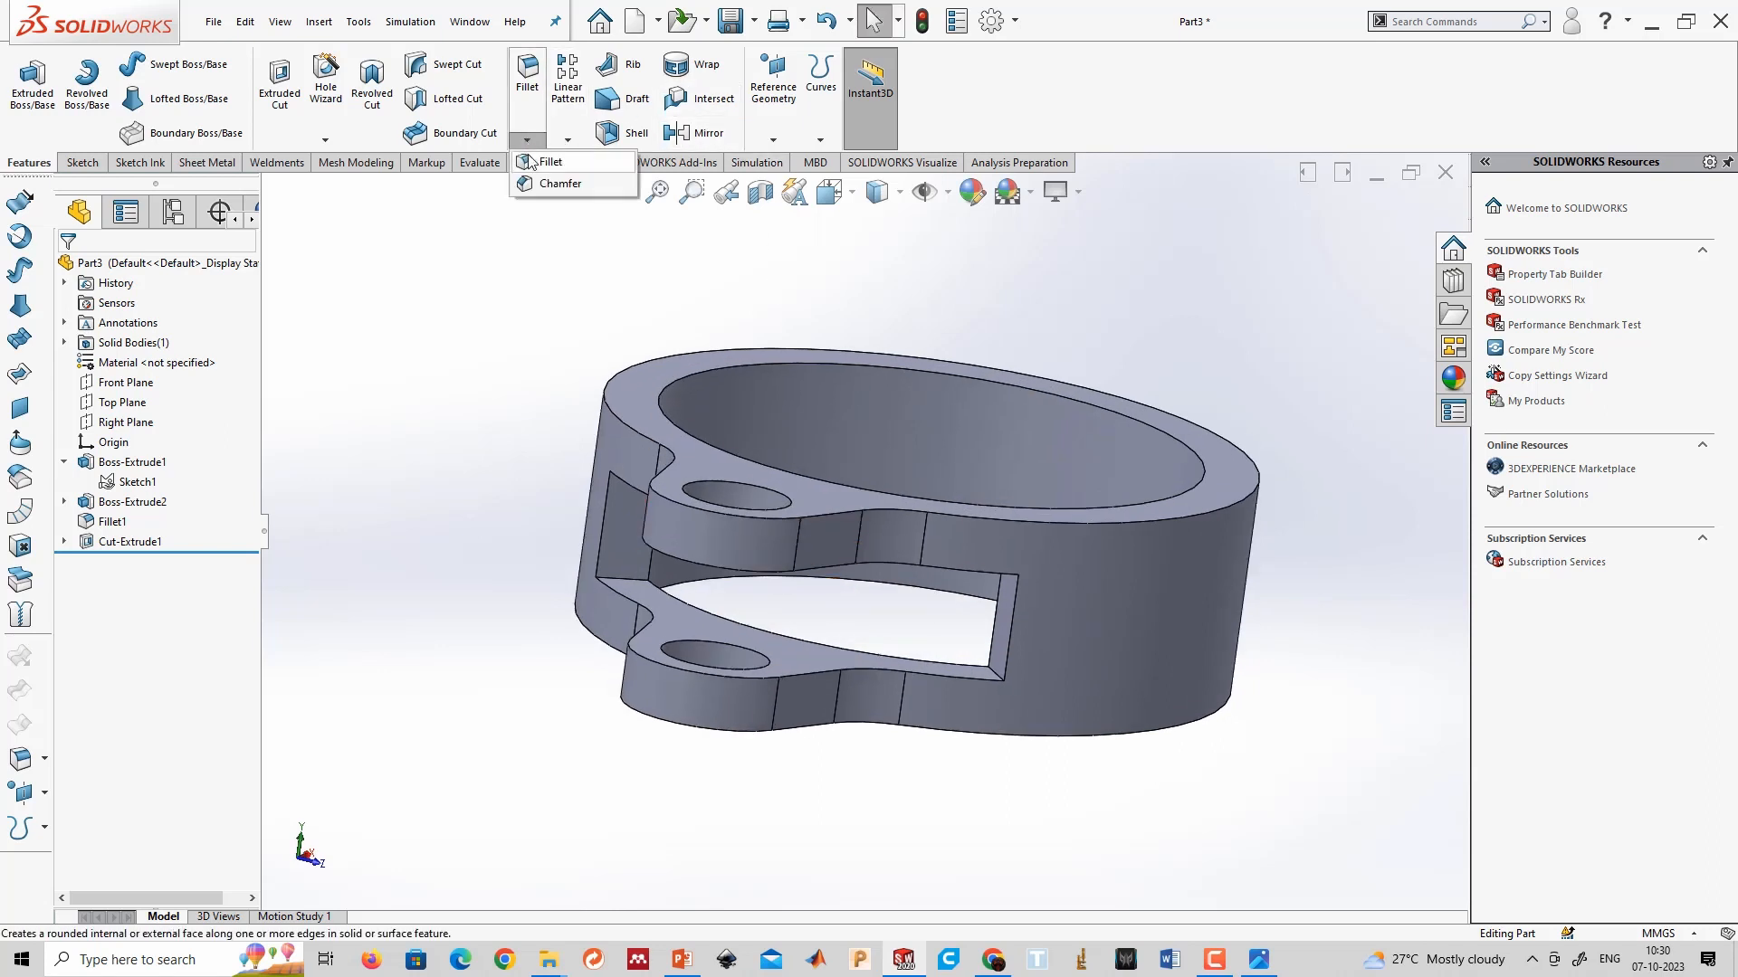
pyautogui.click(548, 155)
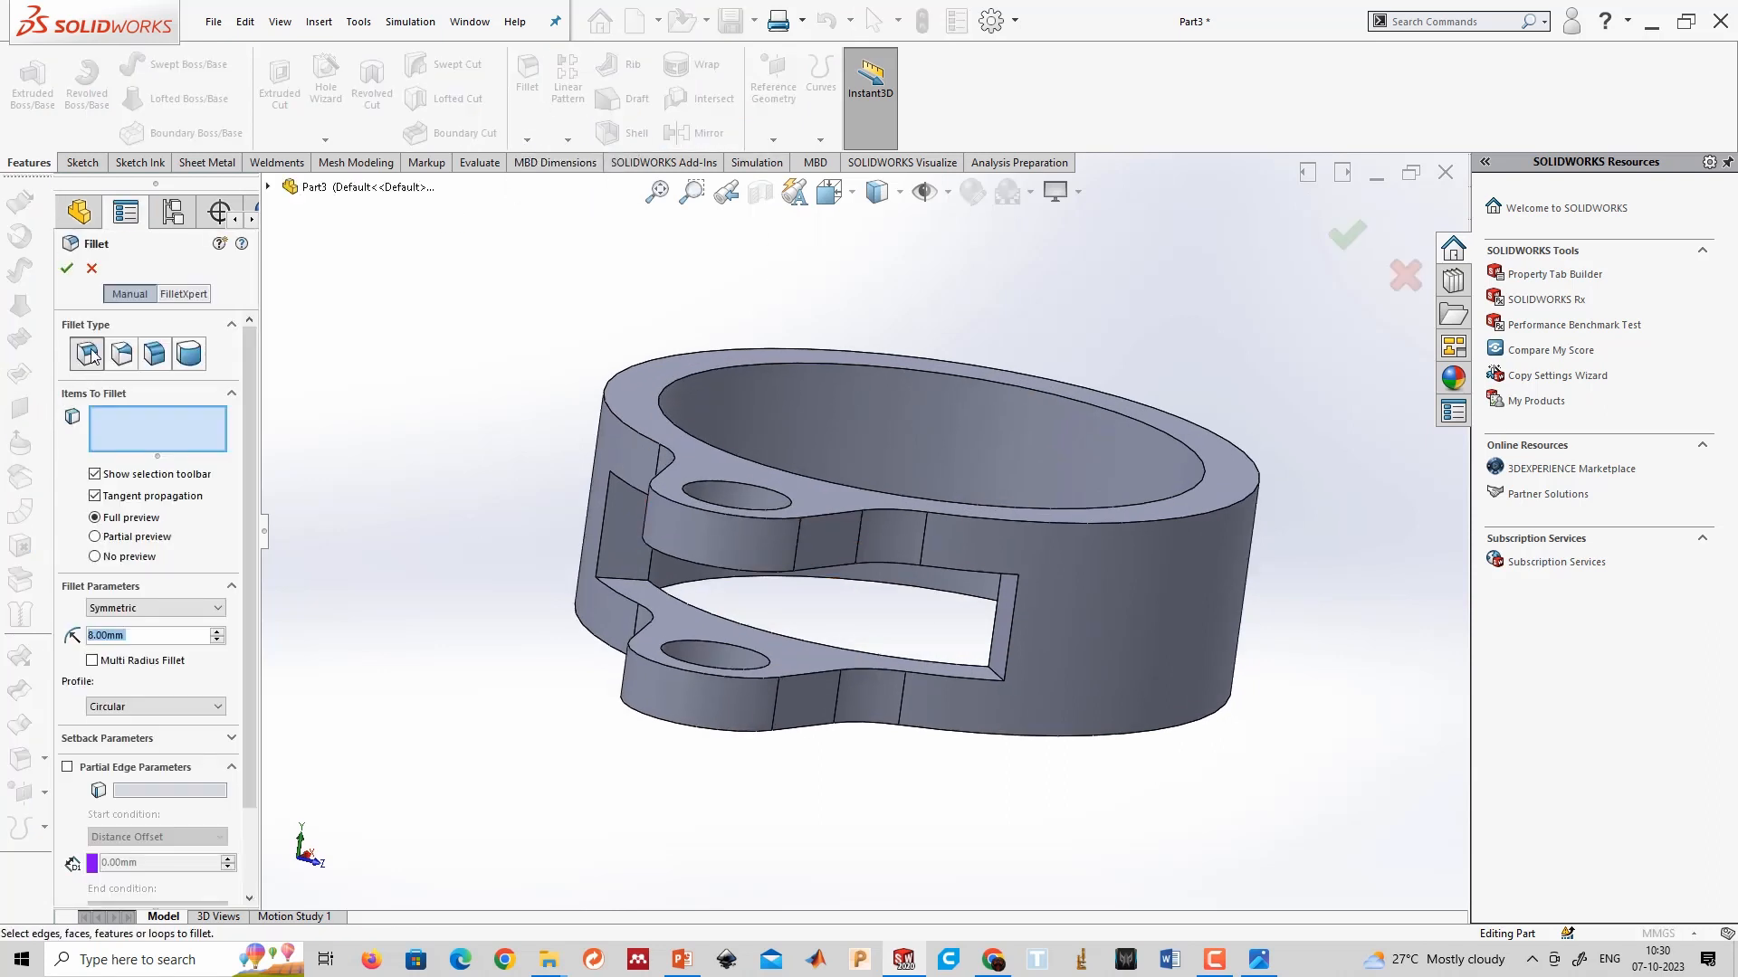
pyautogui.click(166, 362)
pyautogui.click(188, 357)
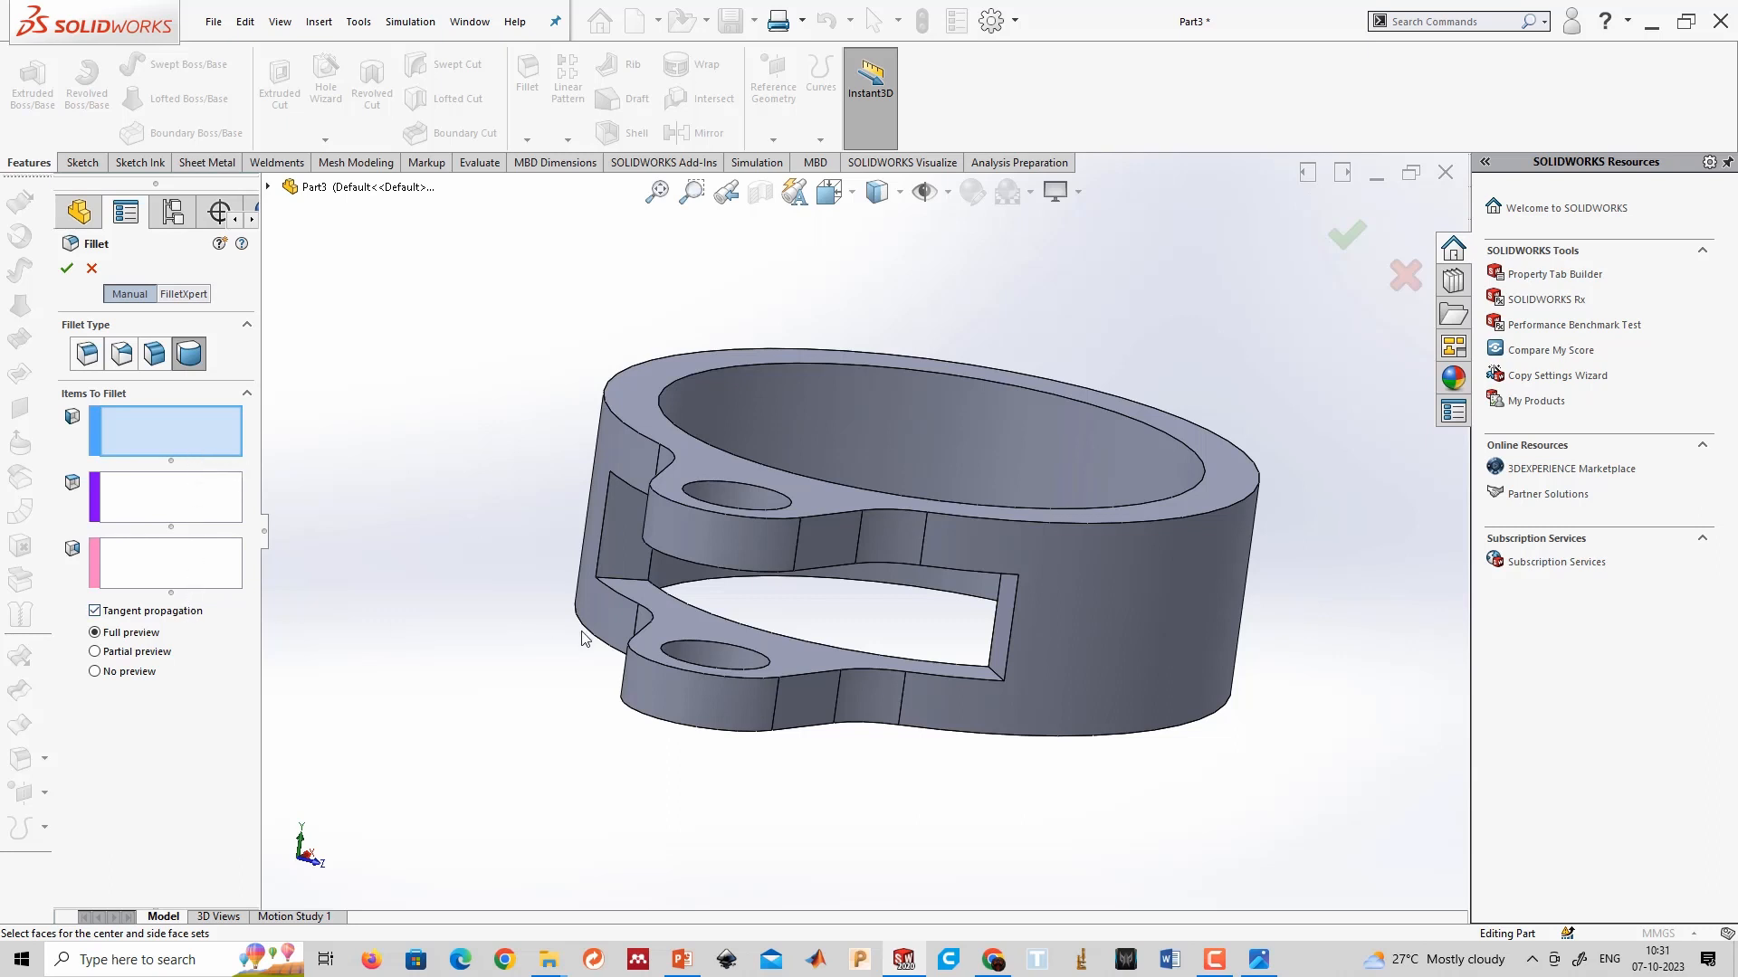
pyautogui.click(801, 648)
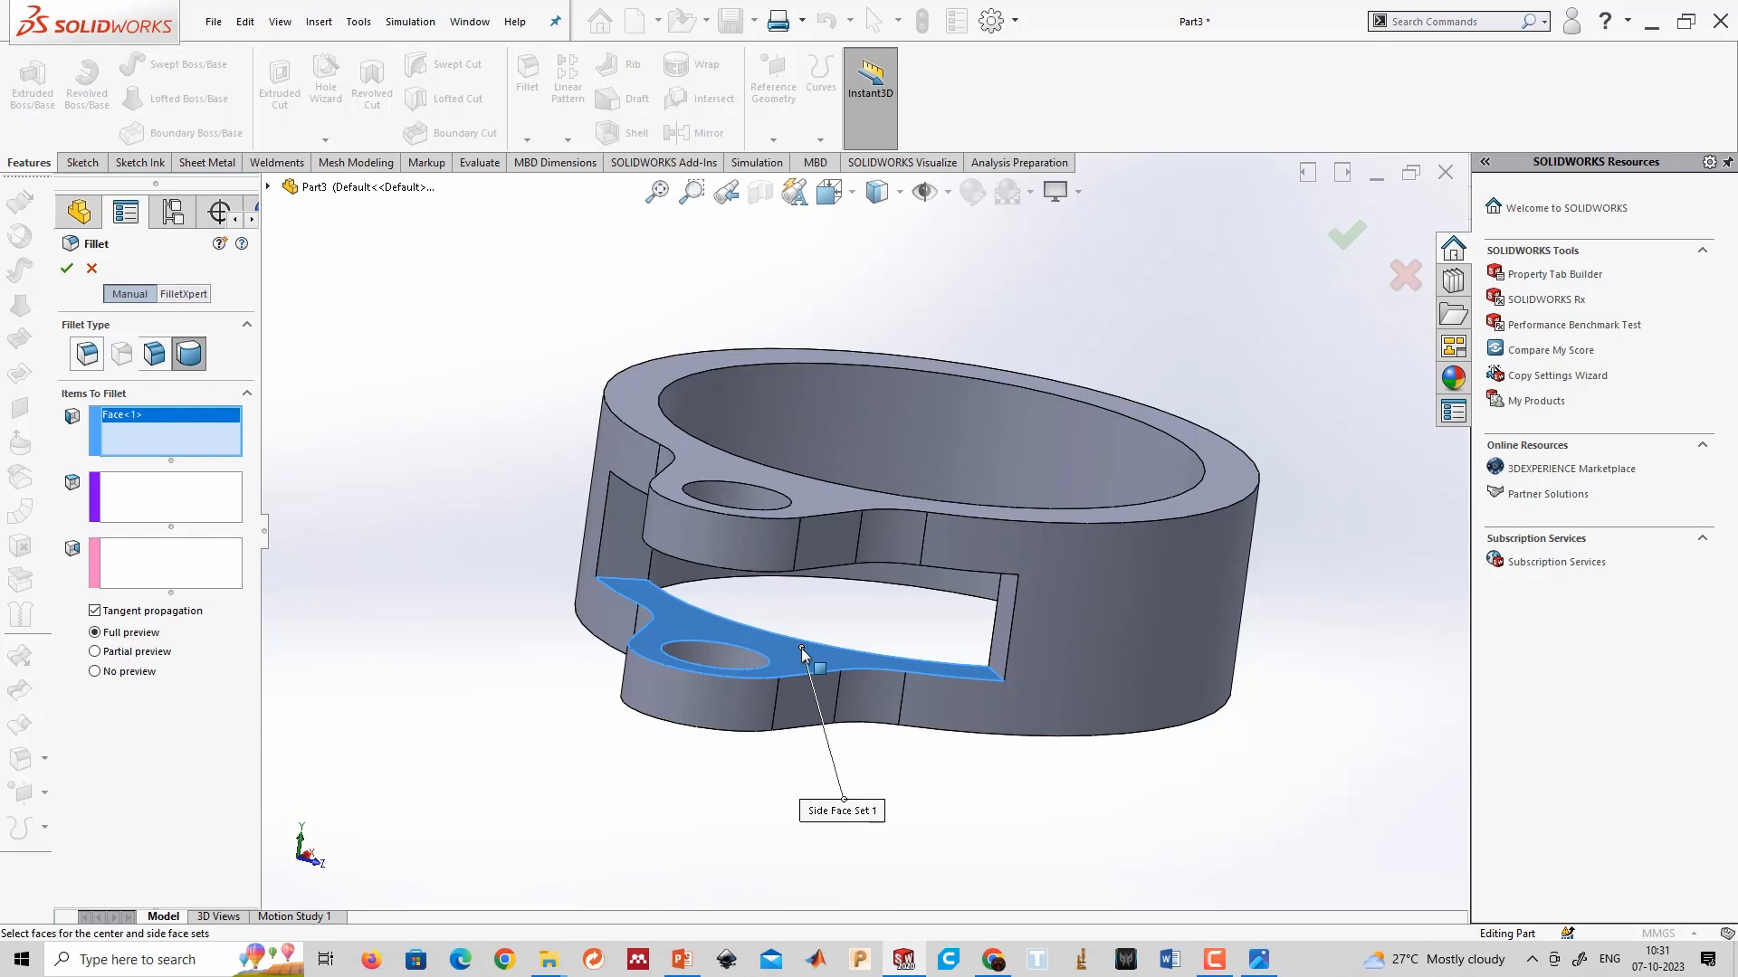
pyautogui.press('Escape')
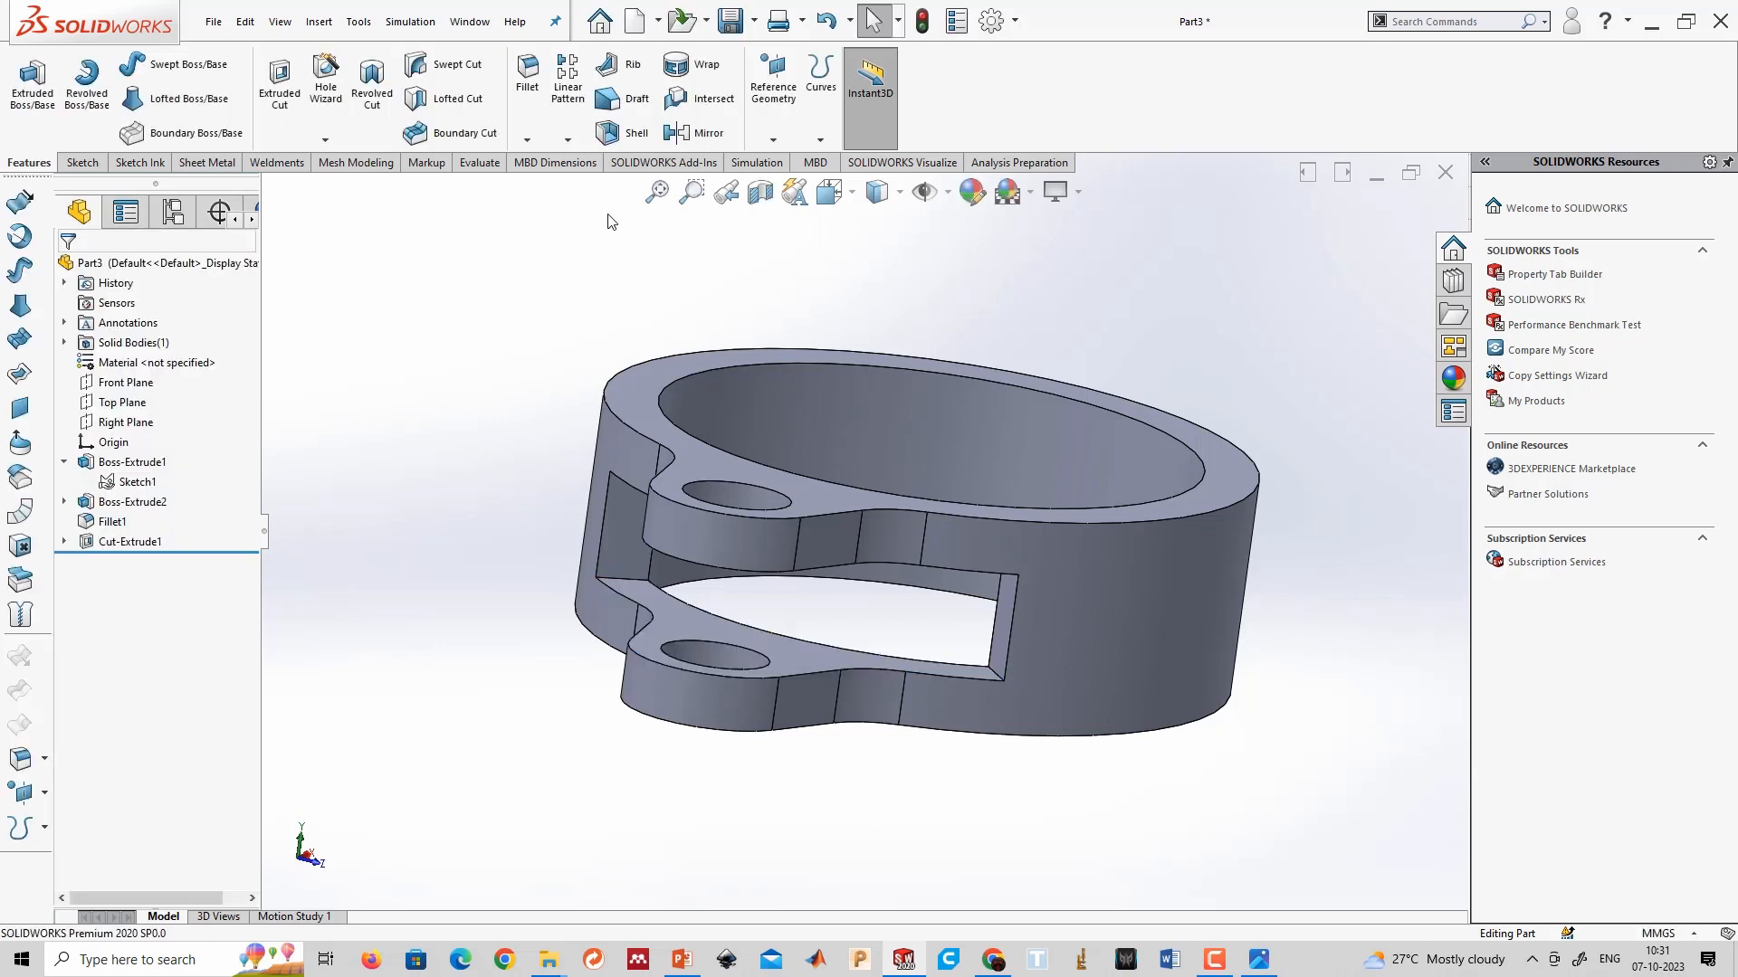
# Round one end of the slot with a Full Round Fillet, using the slot's two flat faces as sides and its end face as center.
pyautogui.click(527, 140)
pyautogui.click(543, 155)
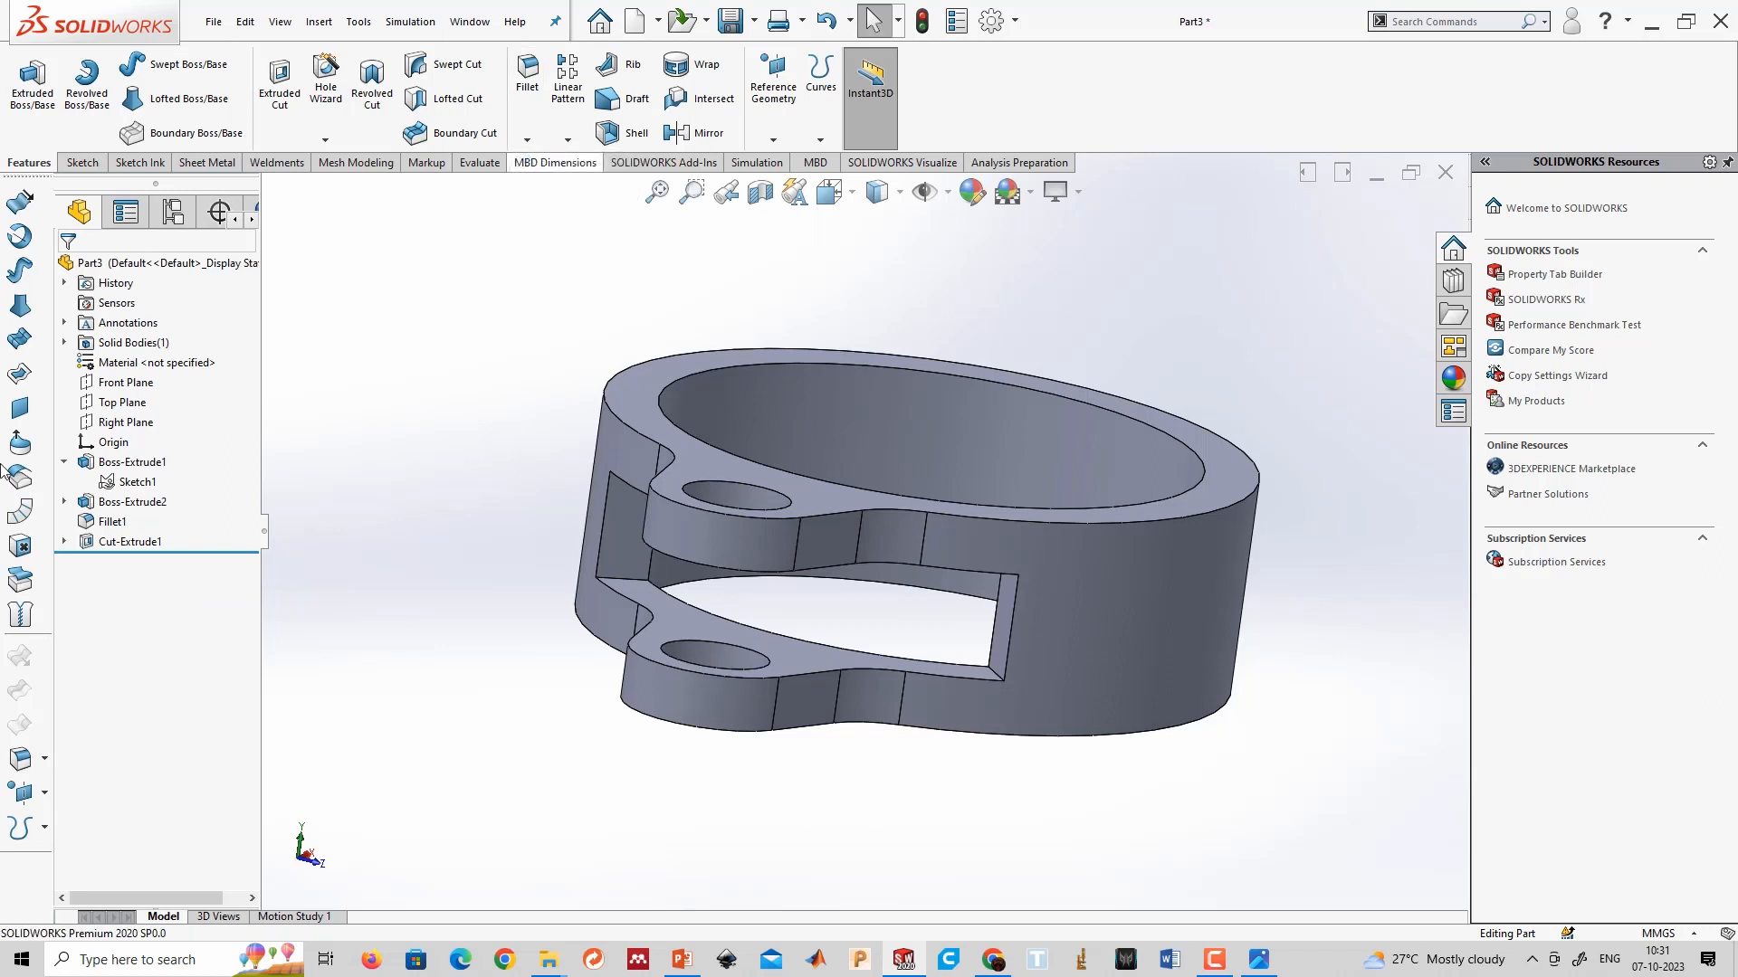
pyautogui.click(187, 354)
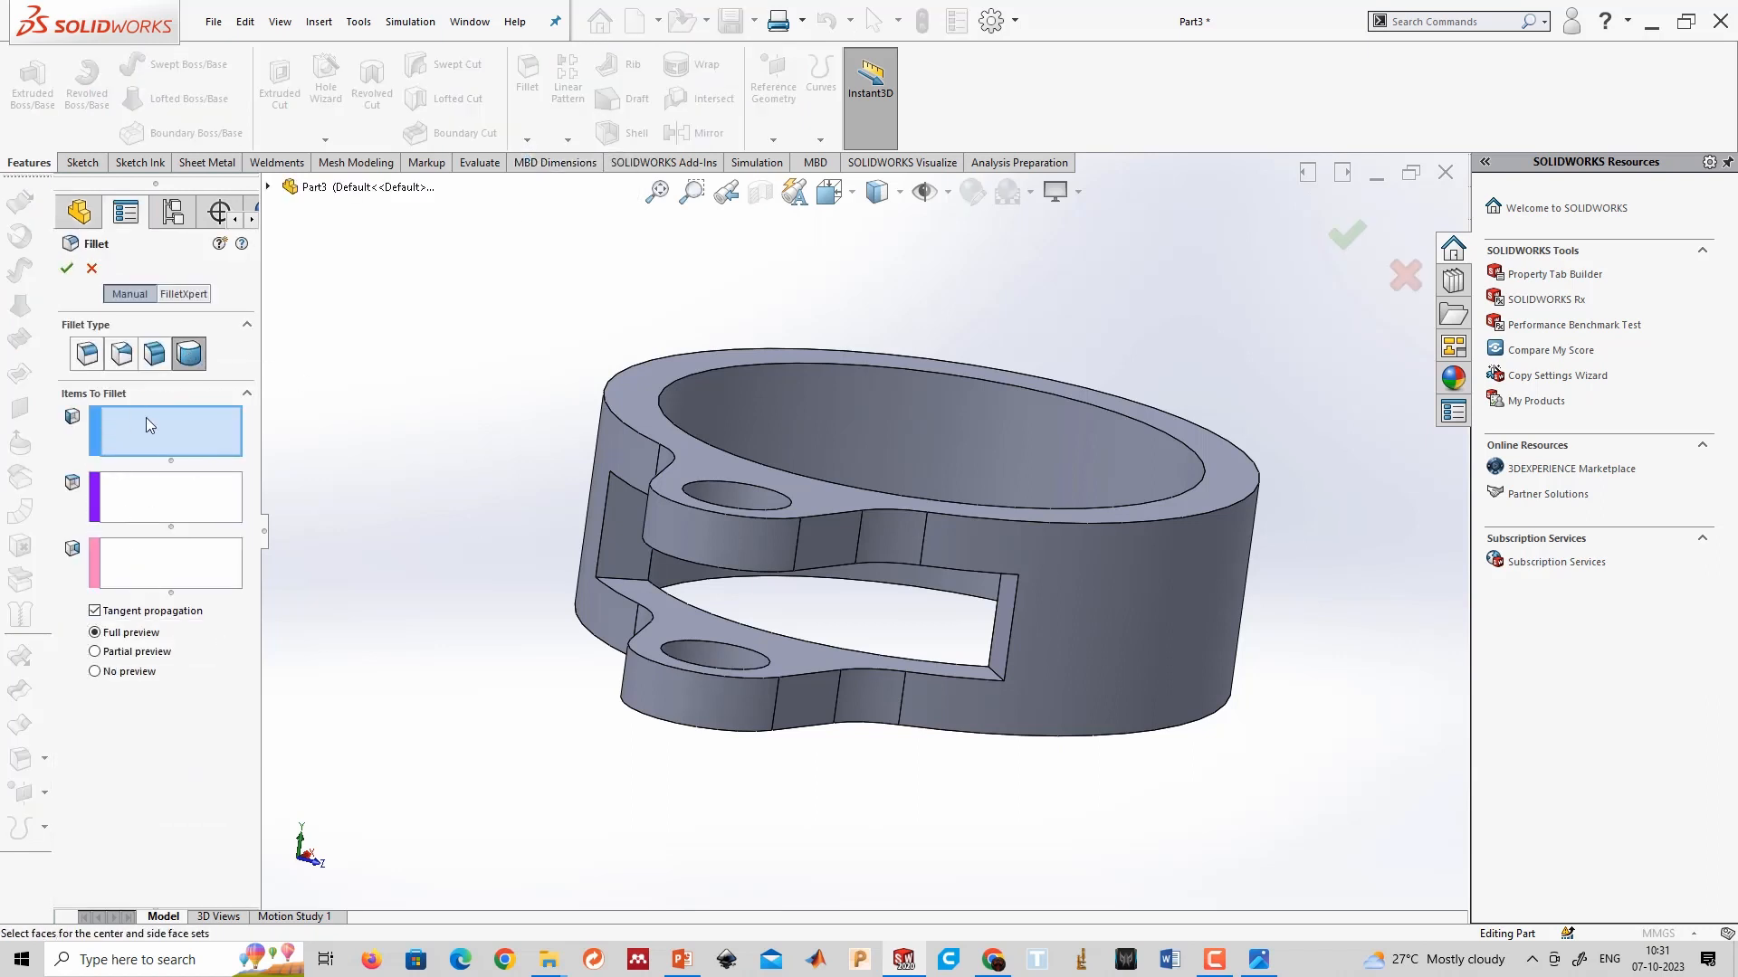
pyautogui.click(801, 662)
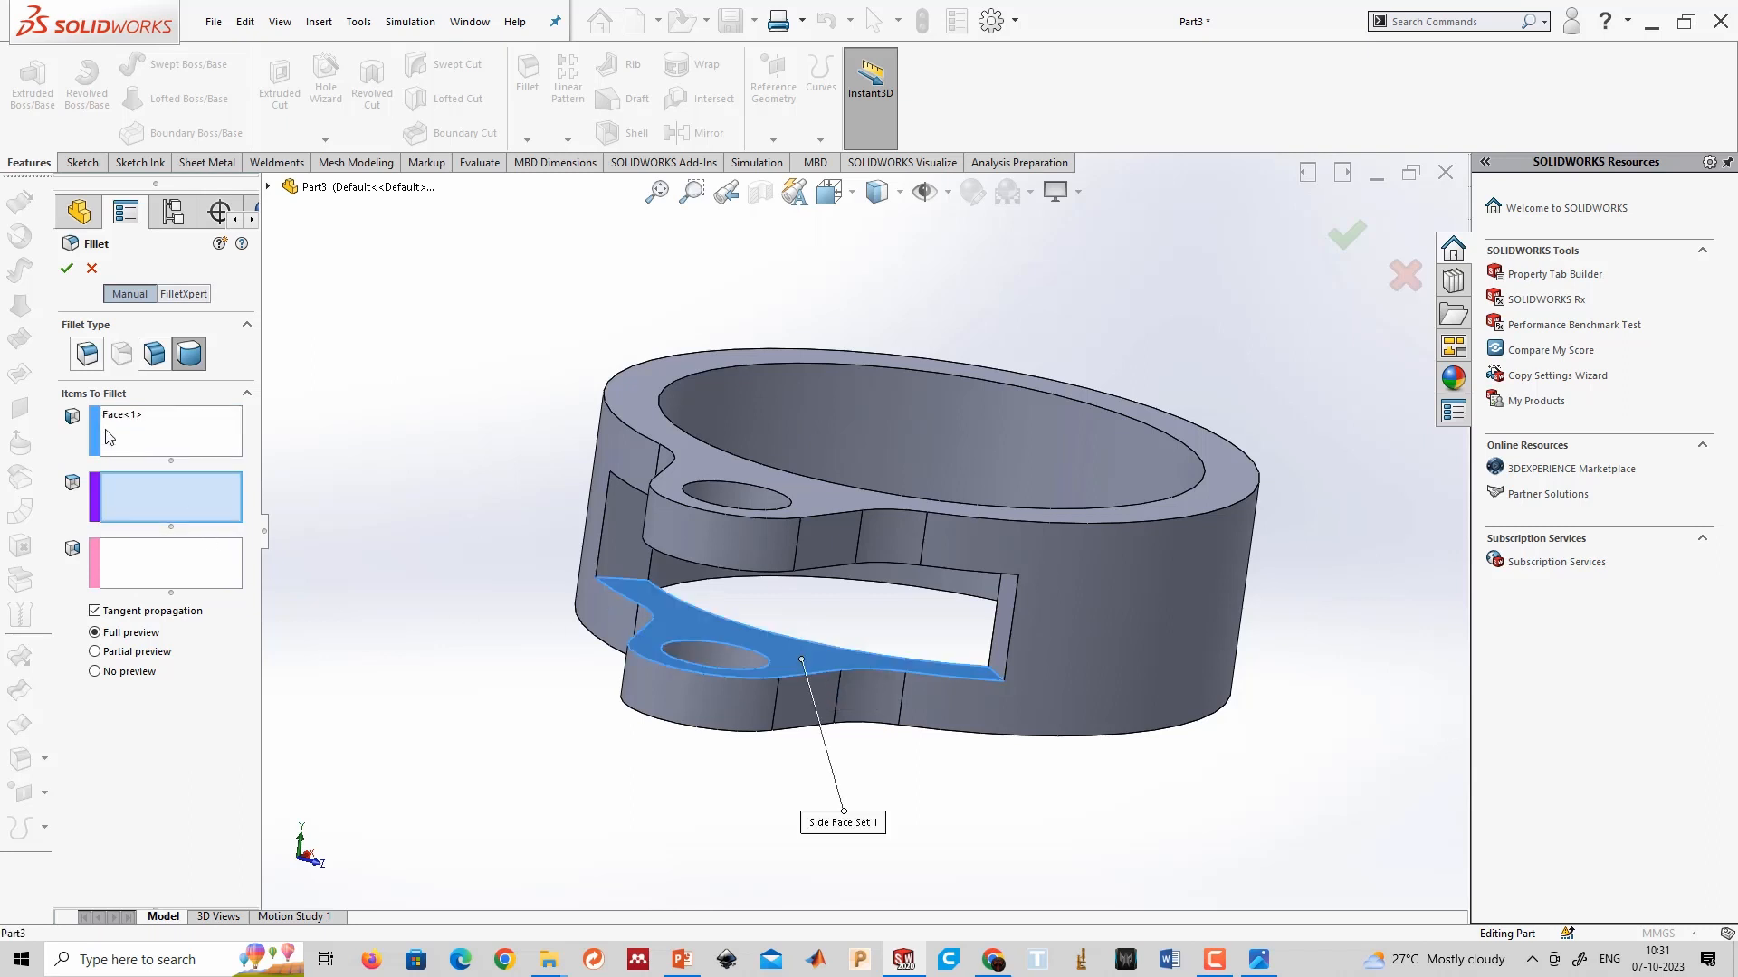
pyautogui.moveTo(796, 600); pyautogui.dragTo(1013, 579, button='middle')
pyautogui.click(1097, 636)
pyautogui.click(901, 379)
pyautogui.press('Return')
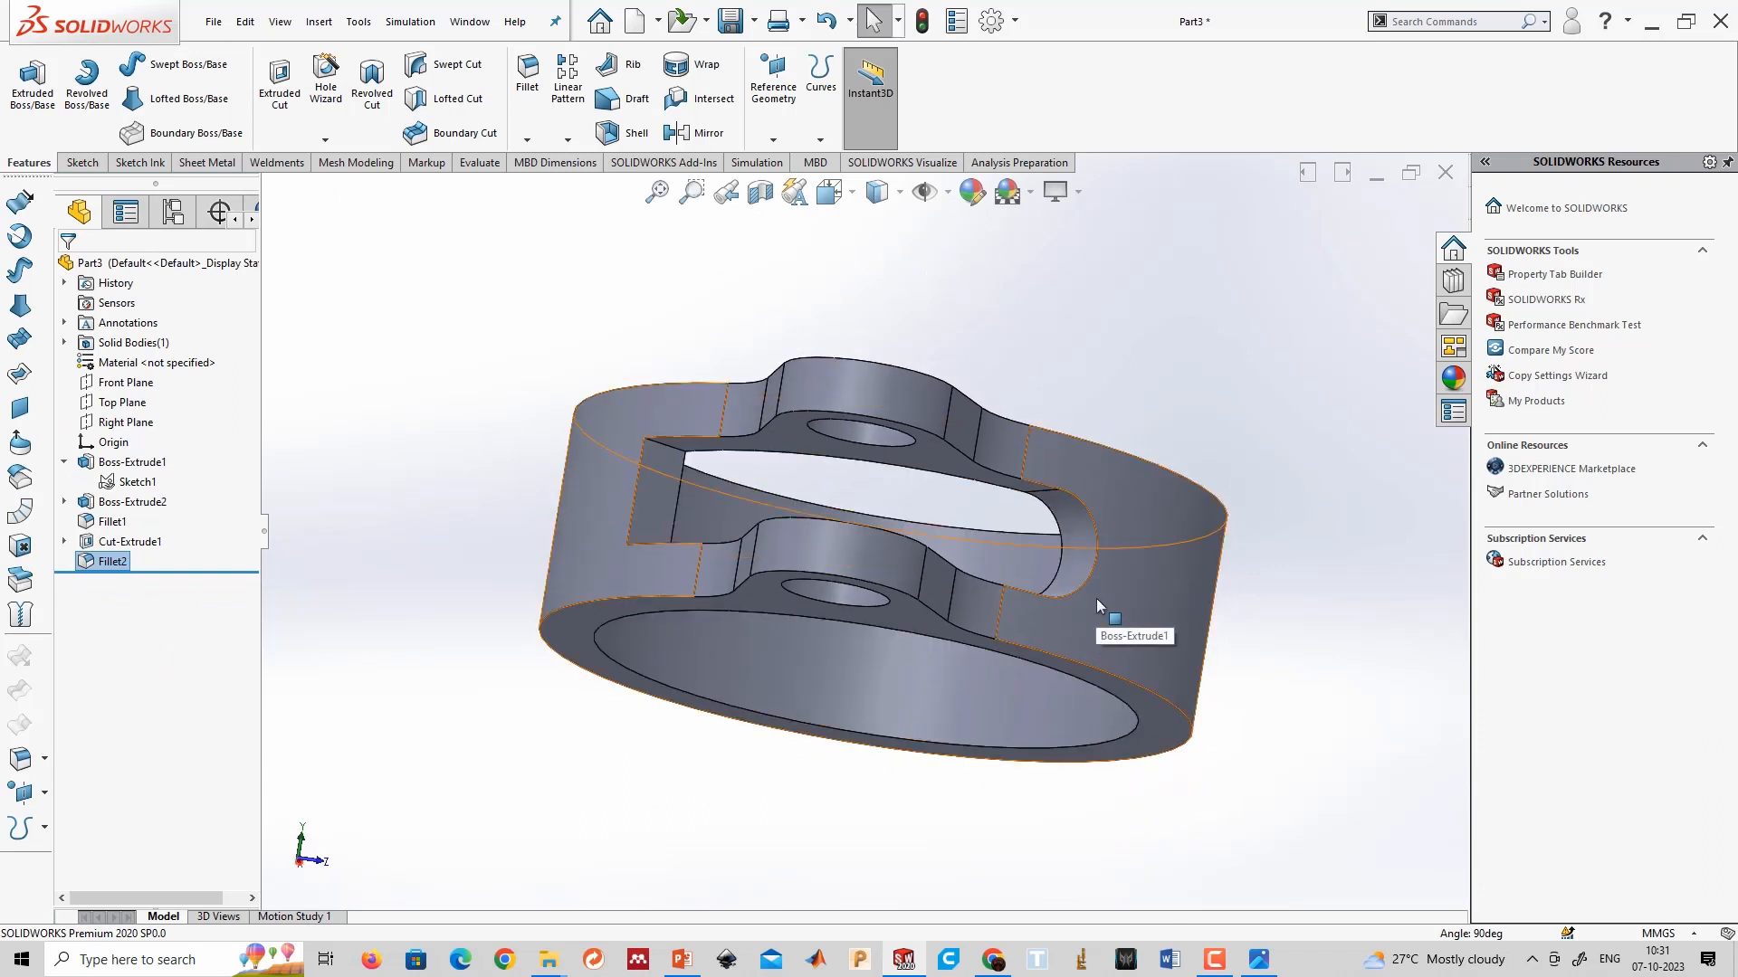
pyautogui.click(1050, 850)
# Round the slot's opposite end with a second Full Round Fillet across the lower slot face, the end face and the upper slot face.
pyautogui.click(526, 140)
pyautogui.click(552, 164)
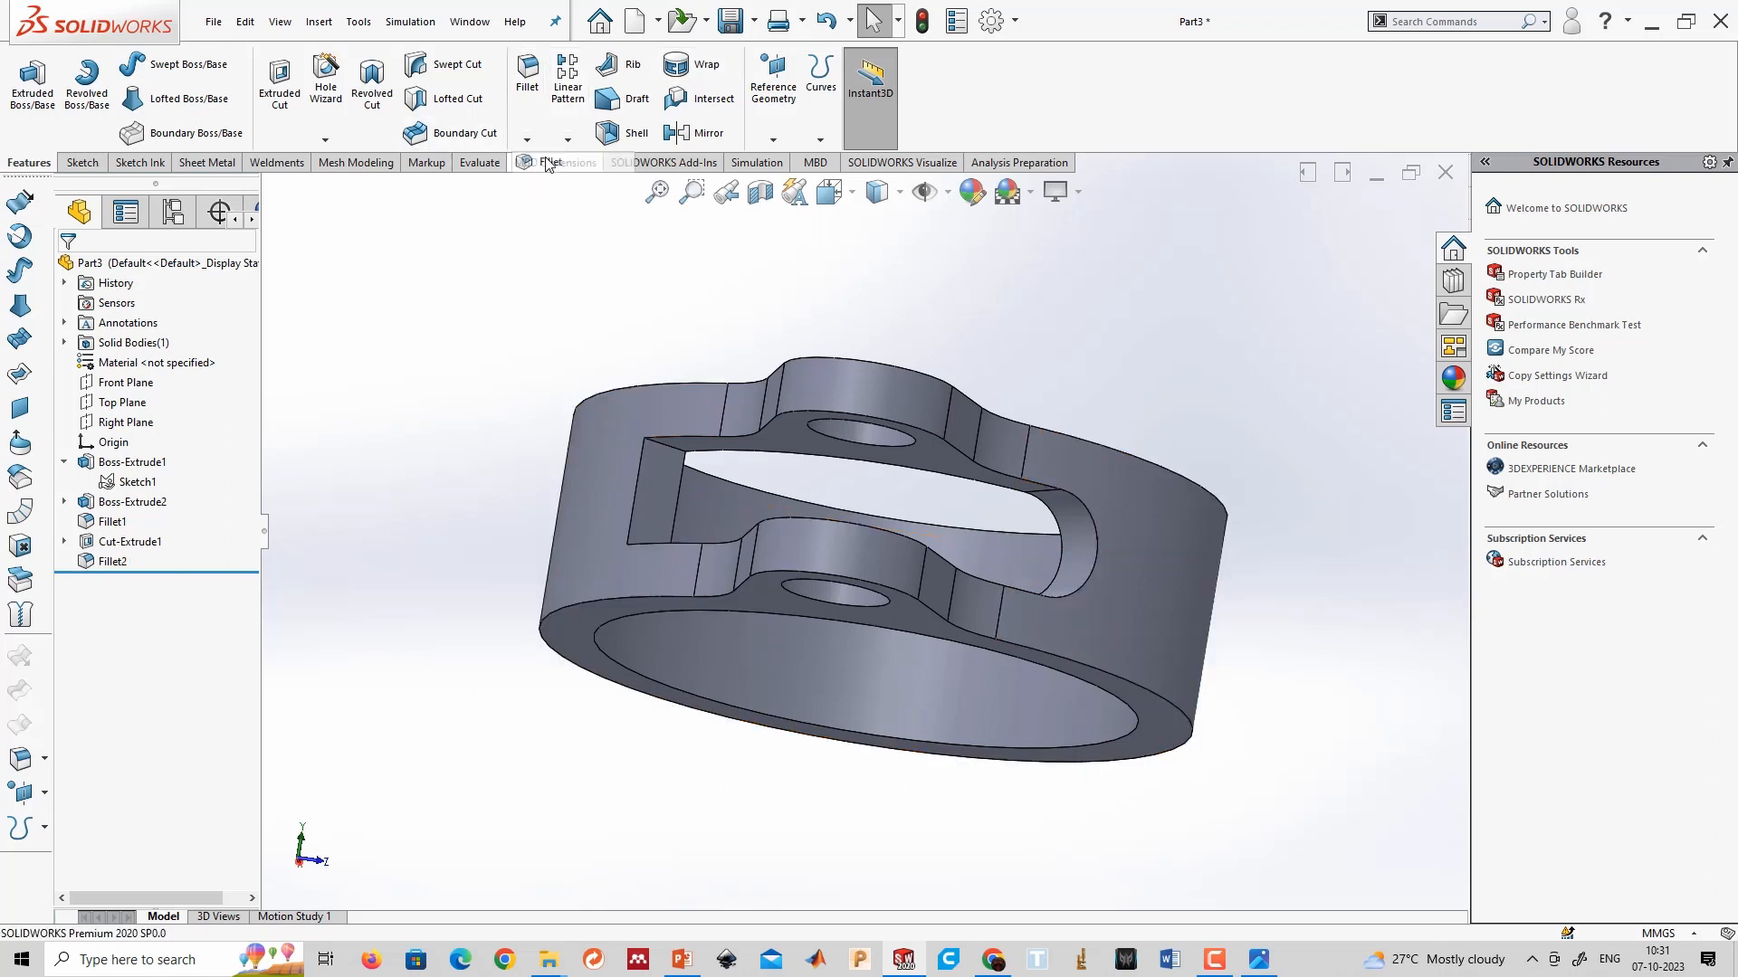
pyautogui.moveTo(486, 502); pyautogui.dragTo(494, 620, button='middle')
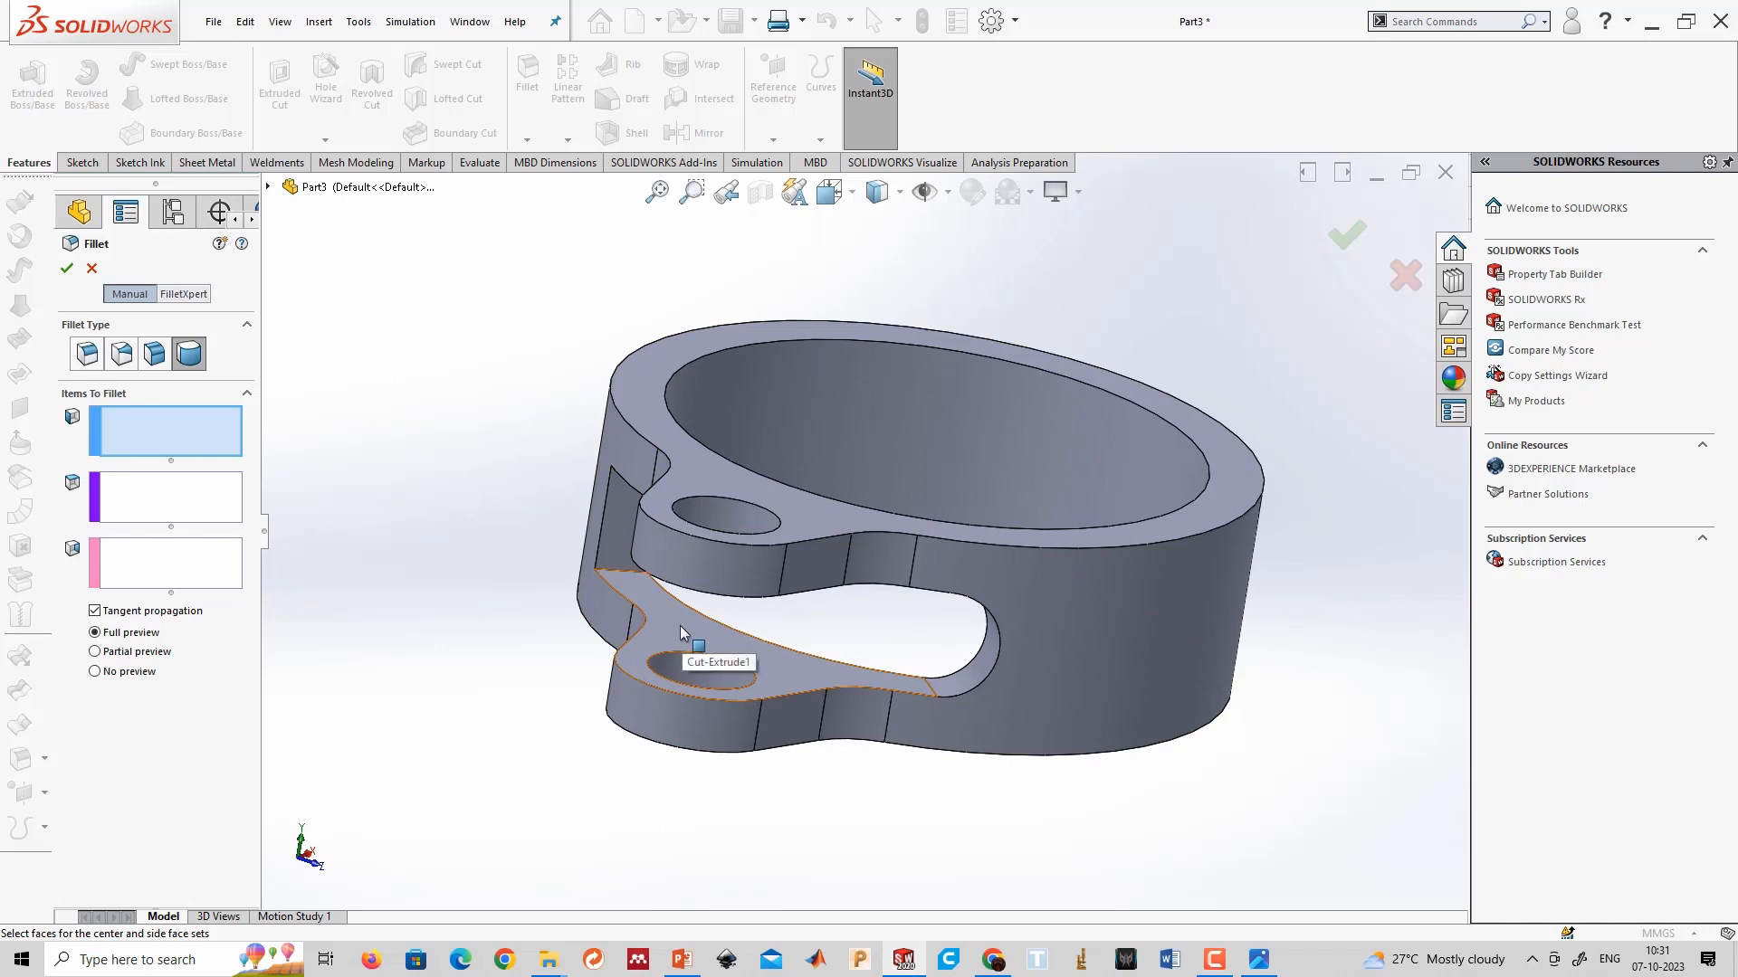
pyautogui.click(681, 626)
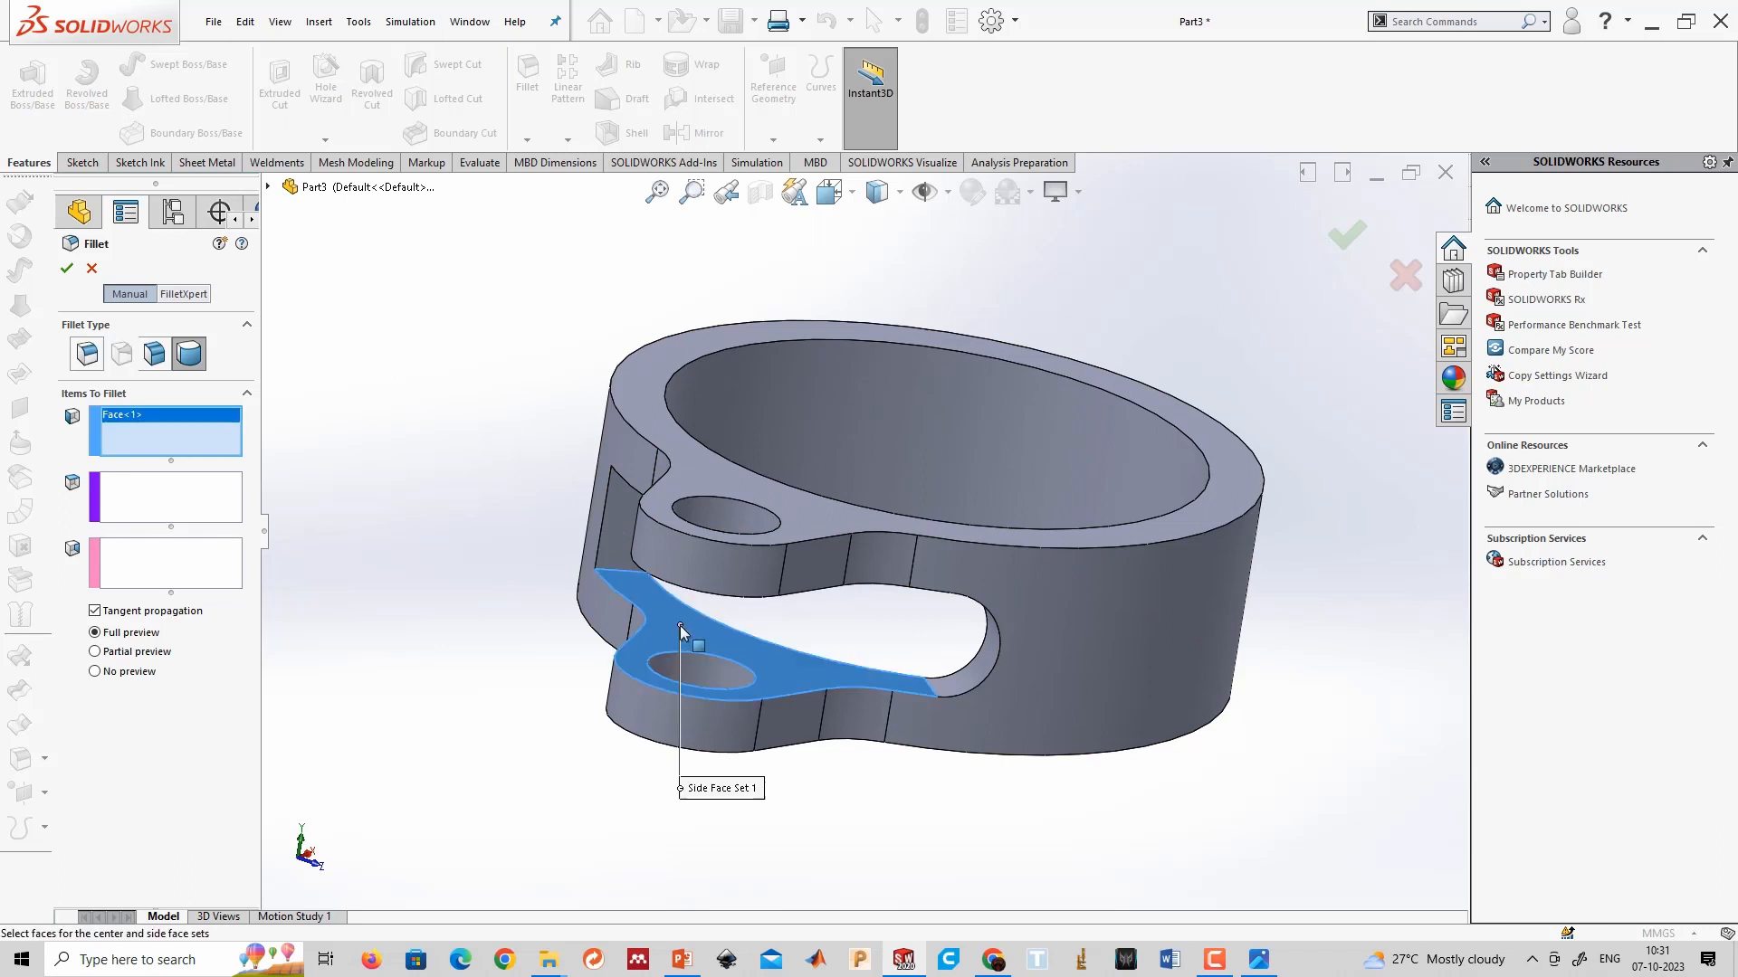
pyautogui.click(619, 531)
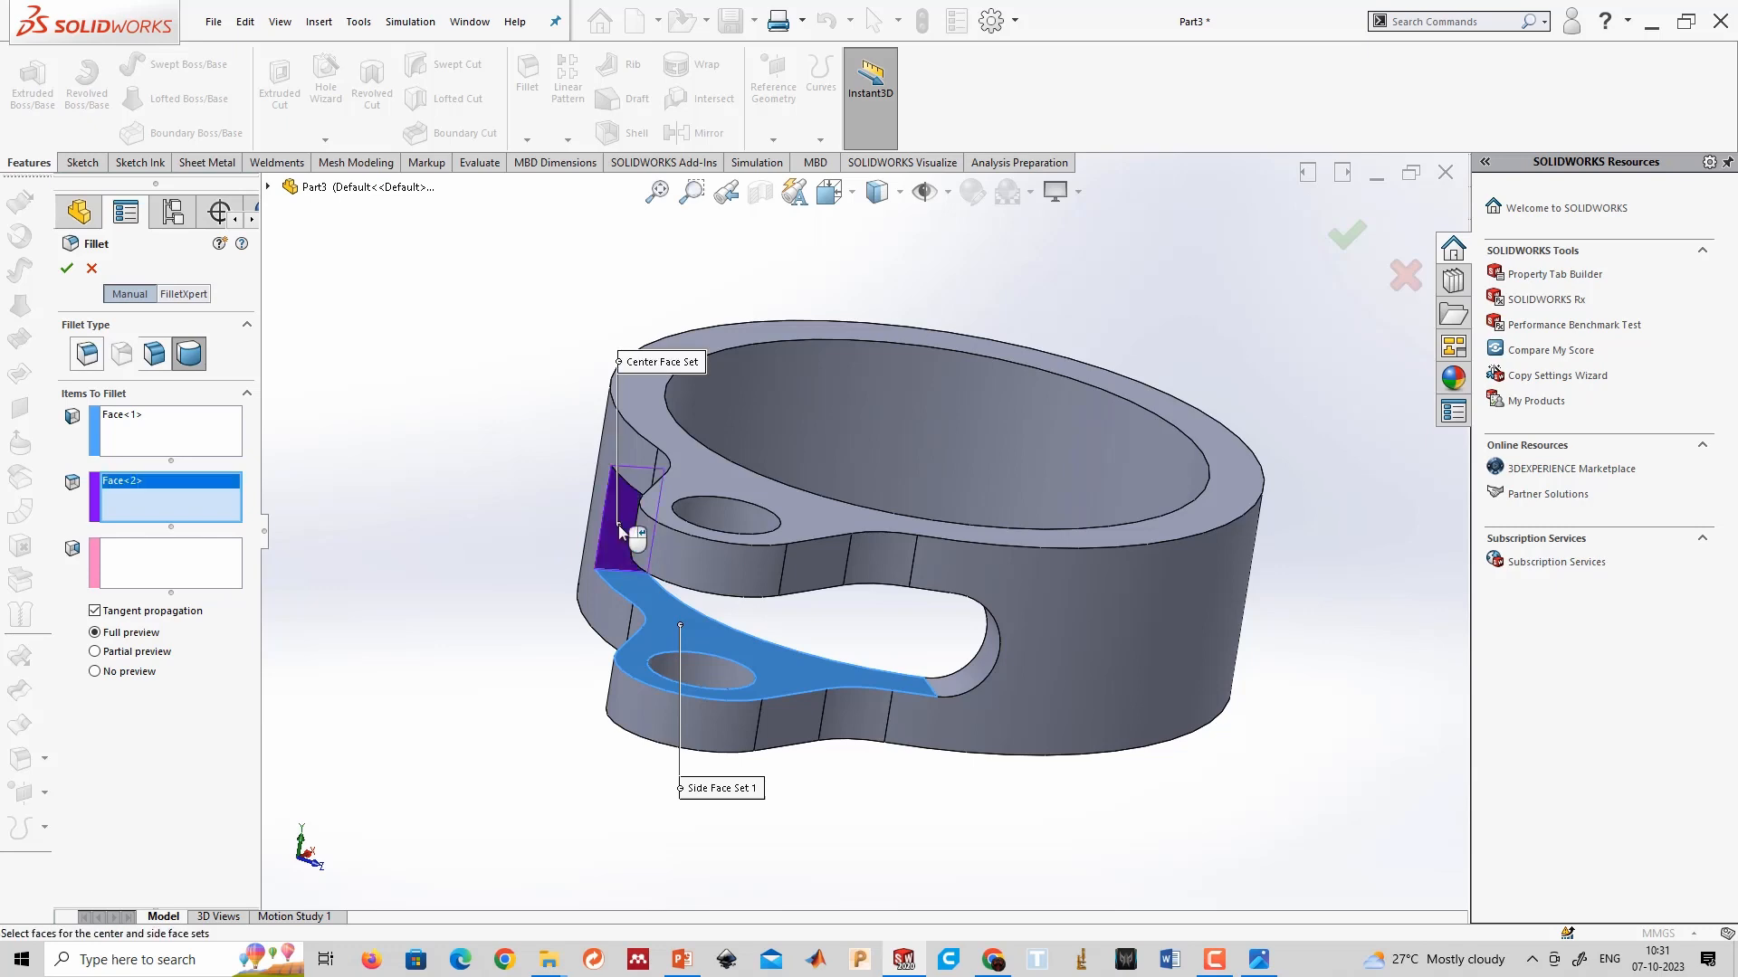
pyautogui.moveTo(619, 531); pyautogui.dragTo(703, 411, button='middle')
pyautogui.click(703, 412)
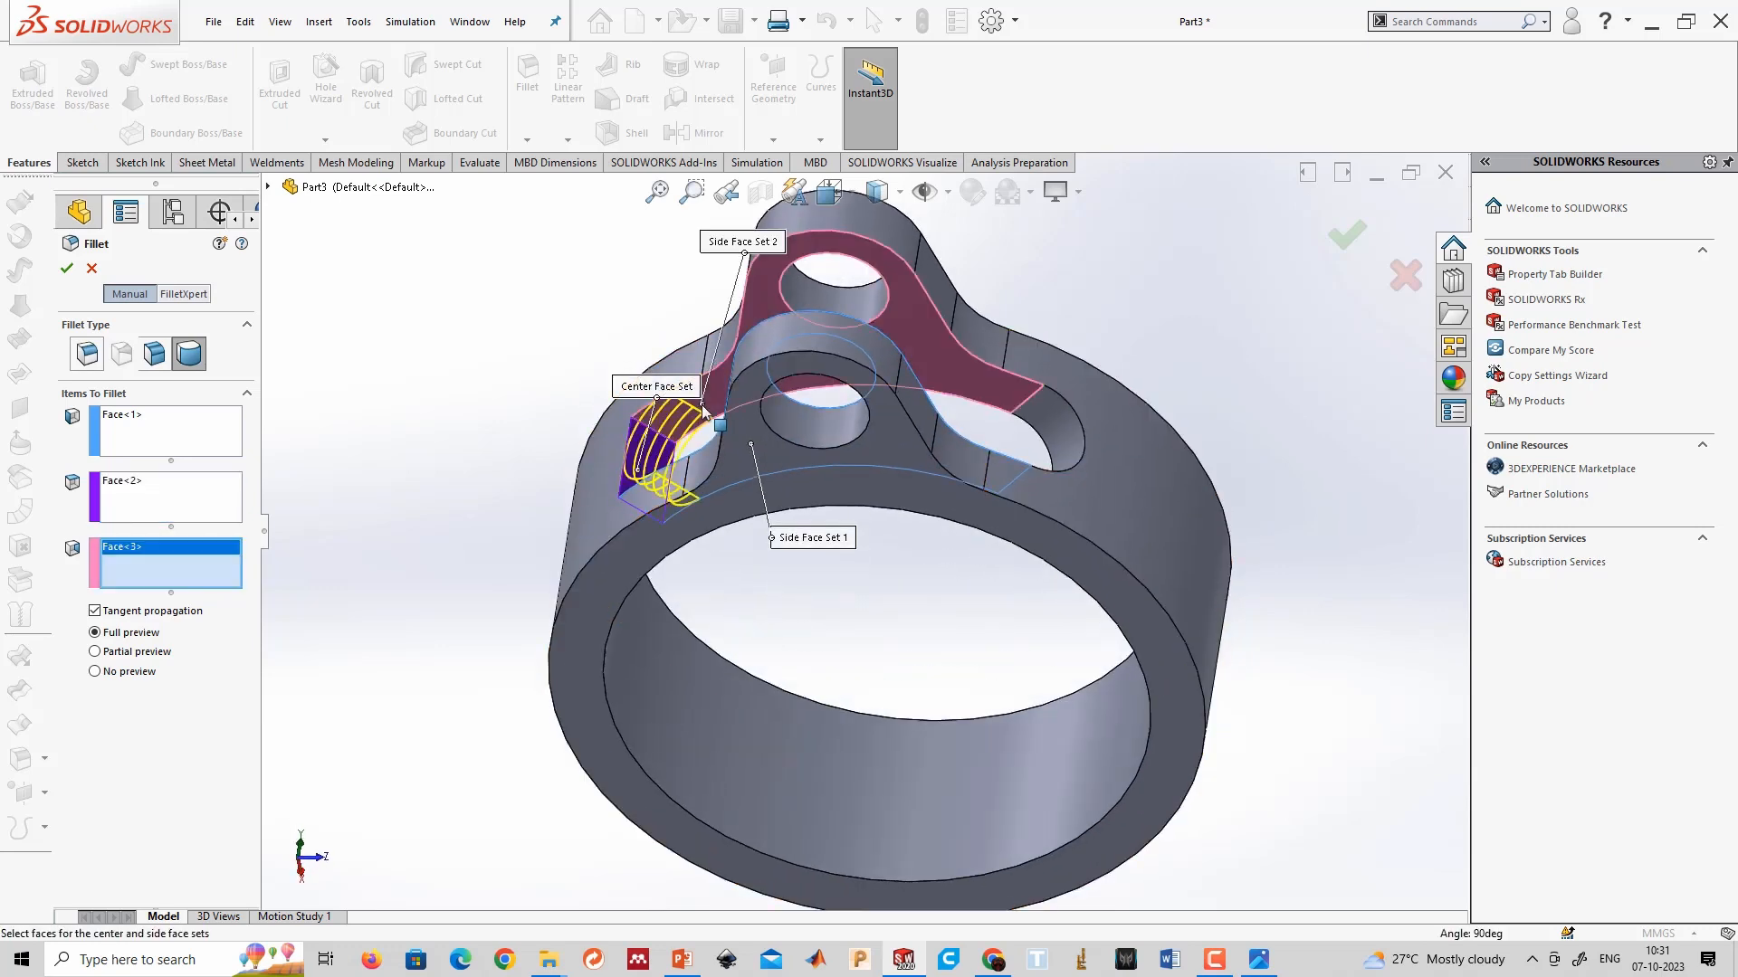
pyautogui.rightClick(520, 624)
pyautogui.moveTo(579, 525); pyautogui.dragTo(1001, 757, button='middle')
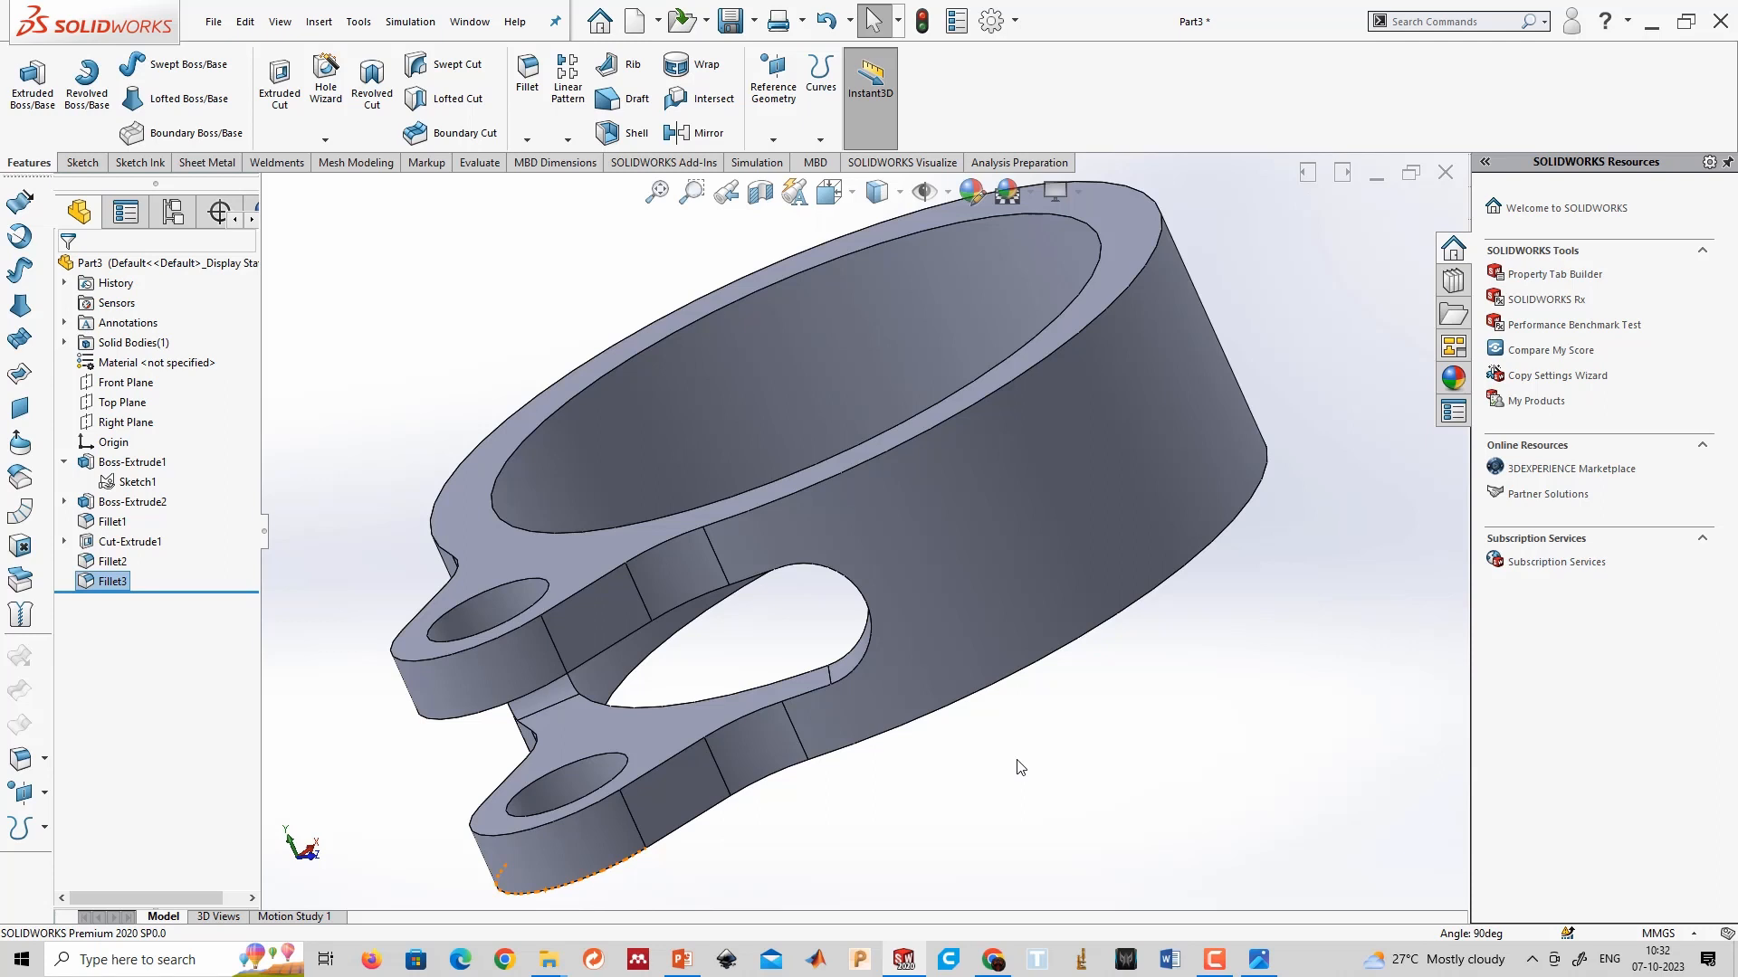
pyautogui.click(1068, 780)
pyautogui.press('f')
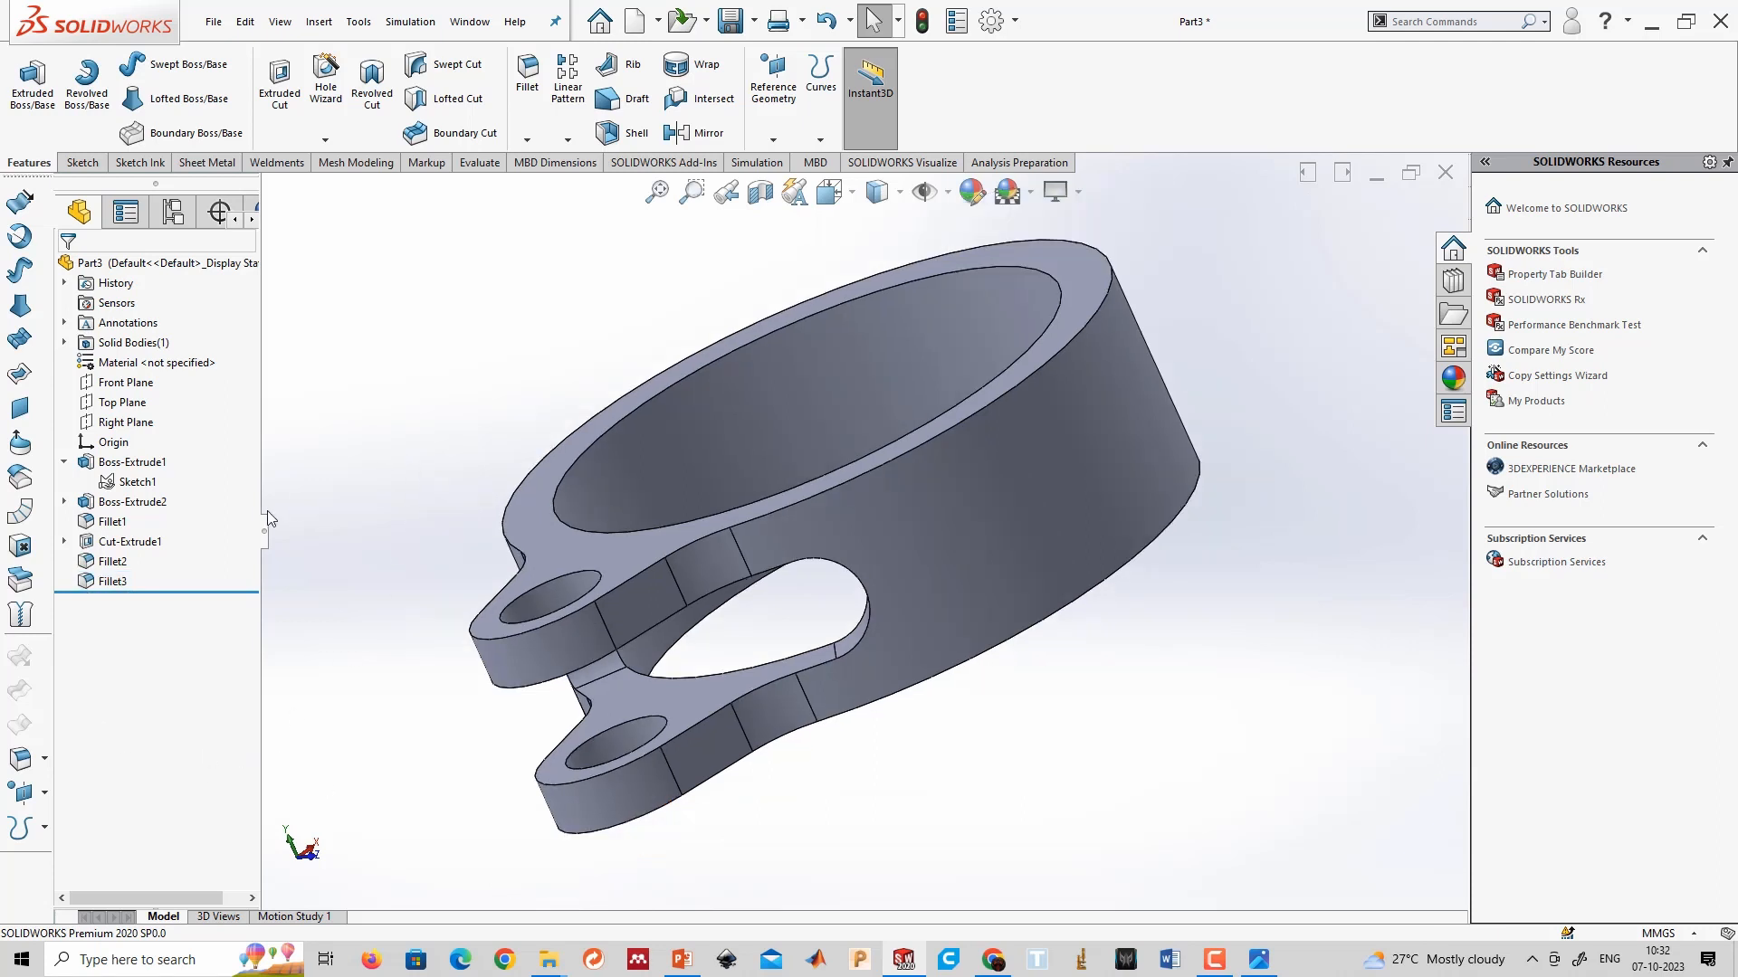
# Circular-pattern the lug extrude, its fillet, the slot cut and both full rounds around the ring's inner face, with 3 instances equally spaced over 360 degrees.
pyautogui.click(156, 510)
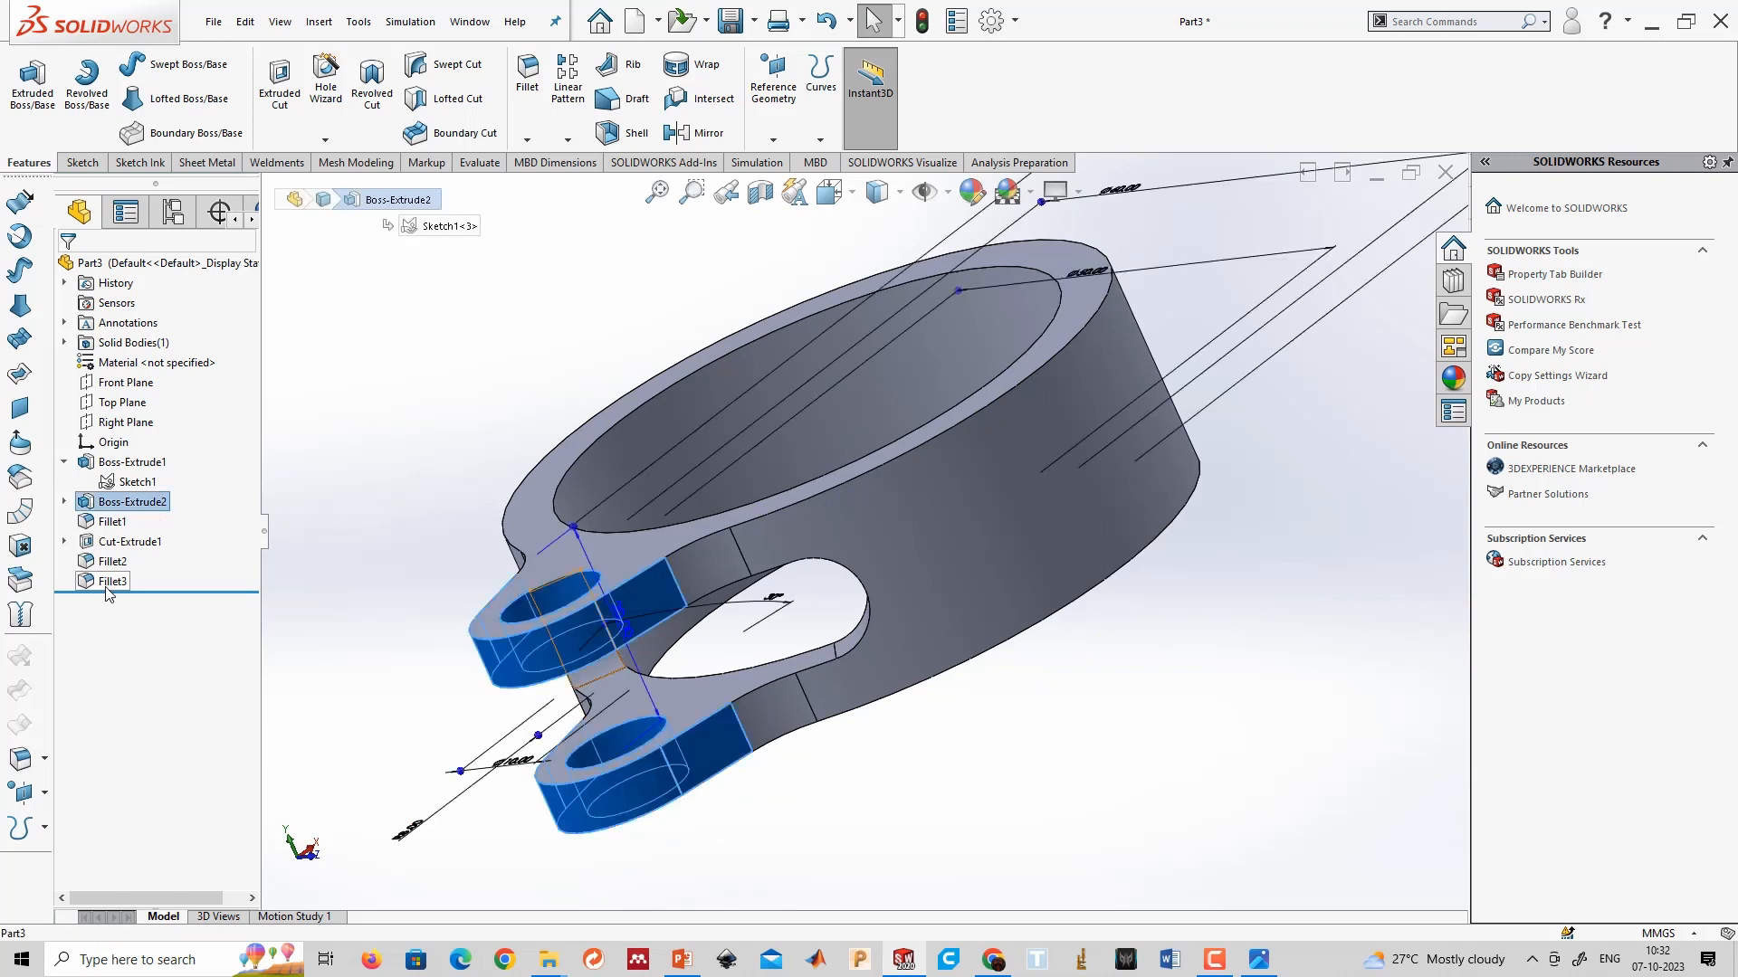
pyautogui.keyDown('shift'); pyautogui.click(106, 584); pyautogui.keyUp('shift')
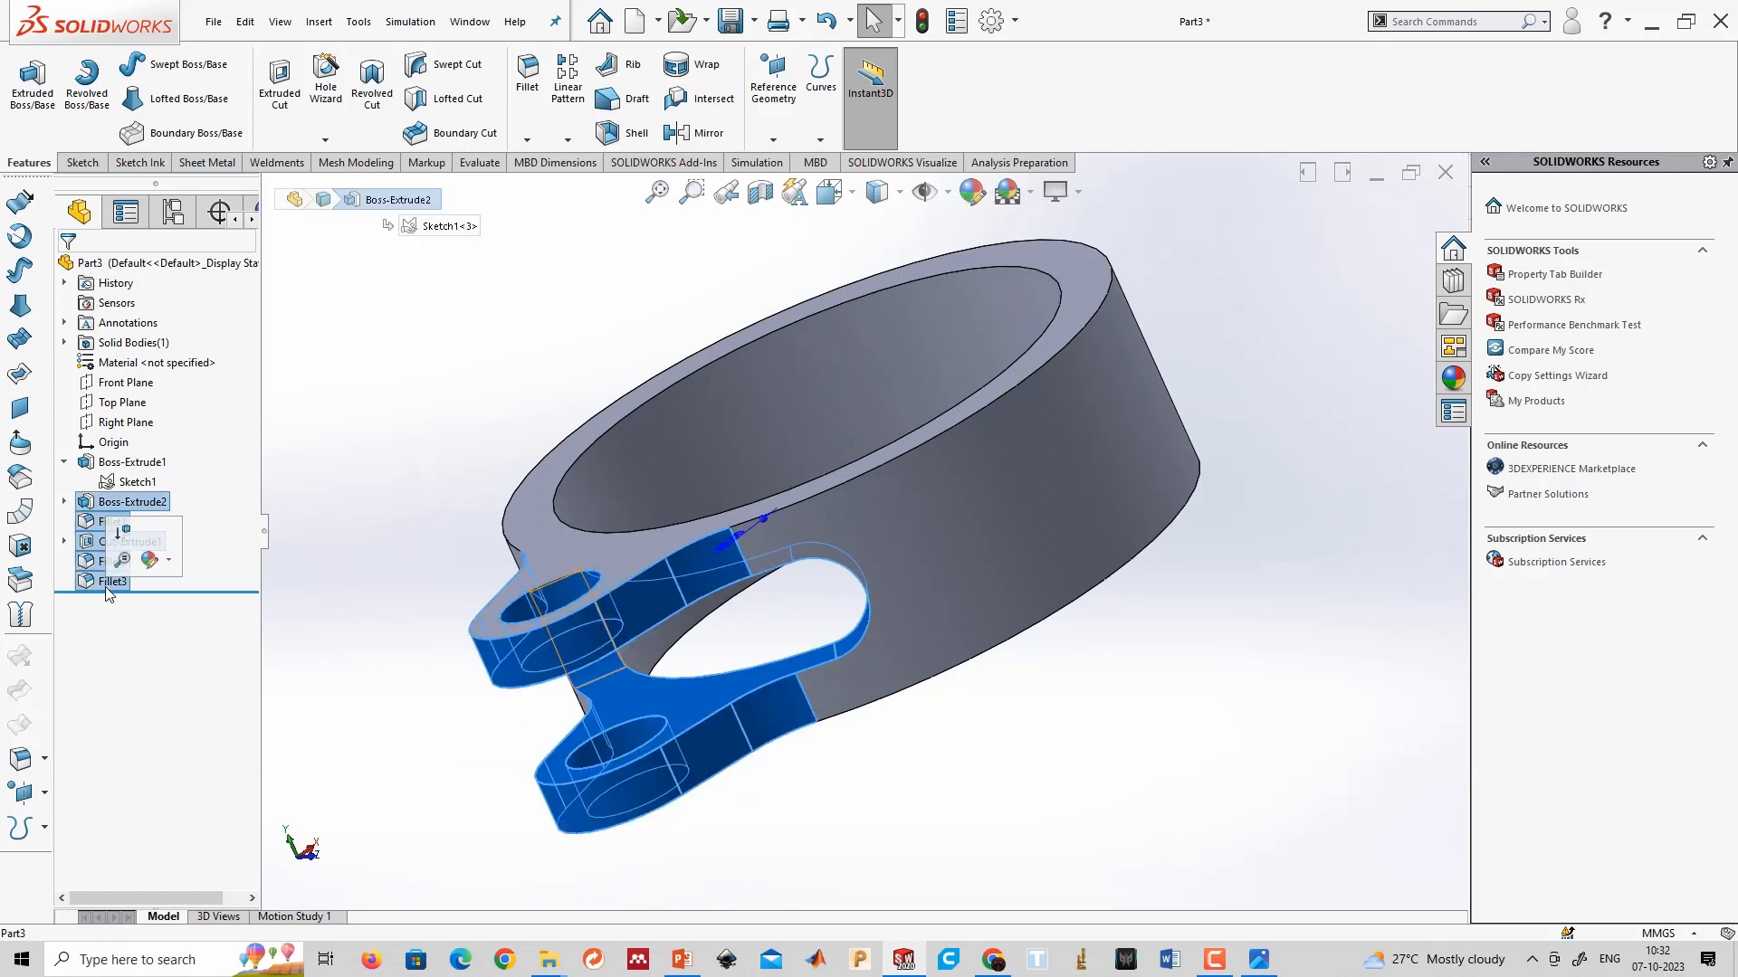
pyautogui.click(567, 140)
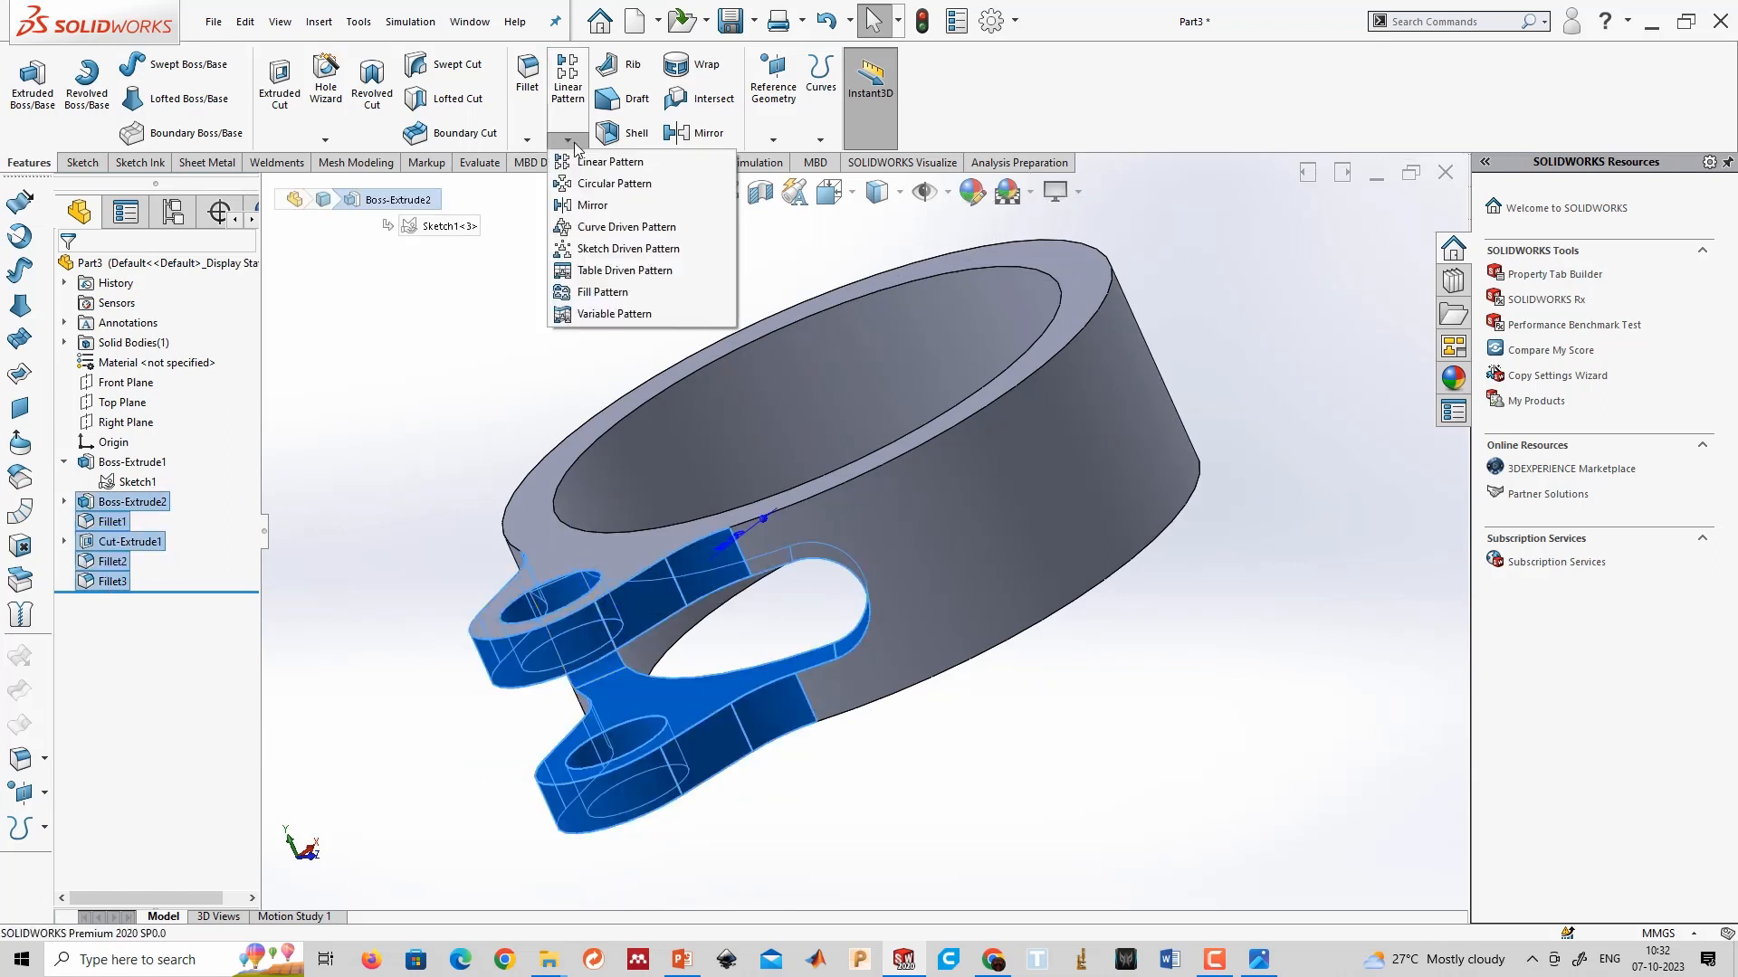
pyautogui.click(614, 183)
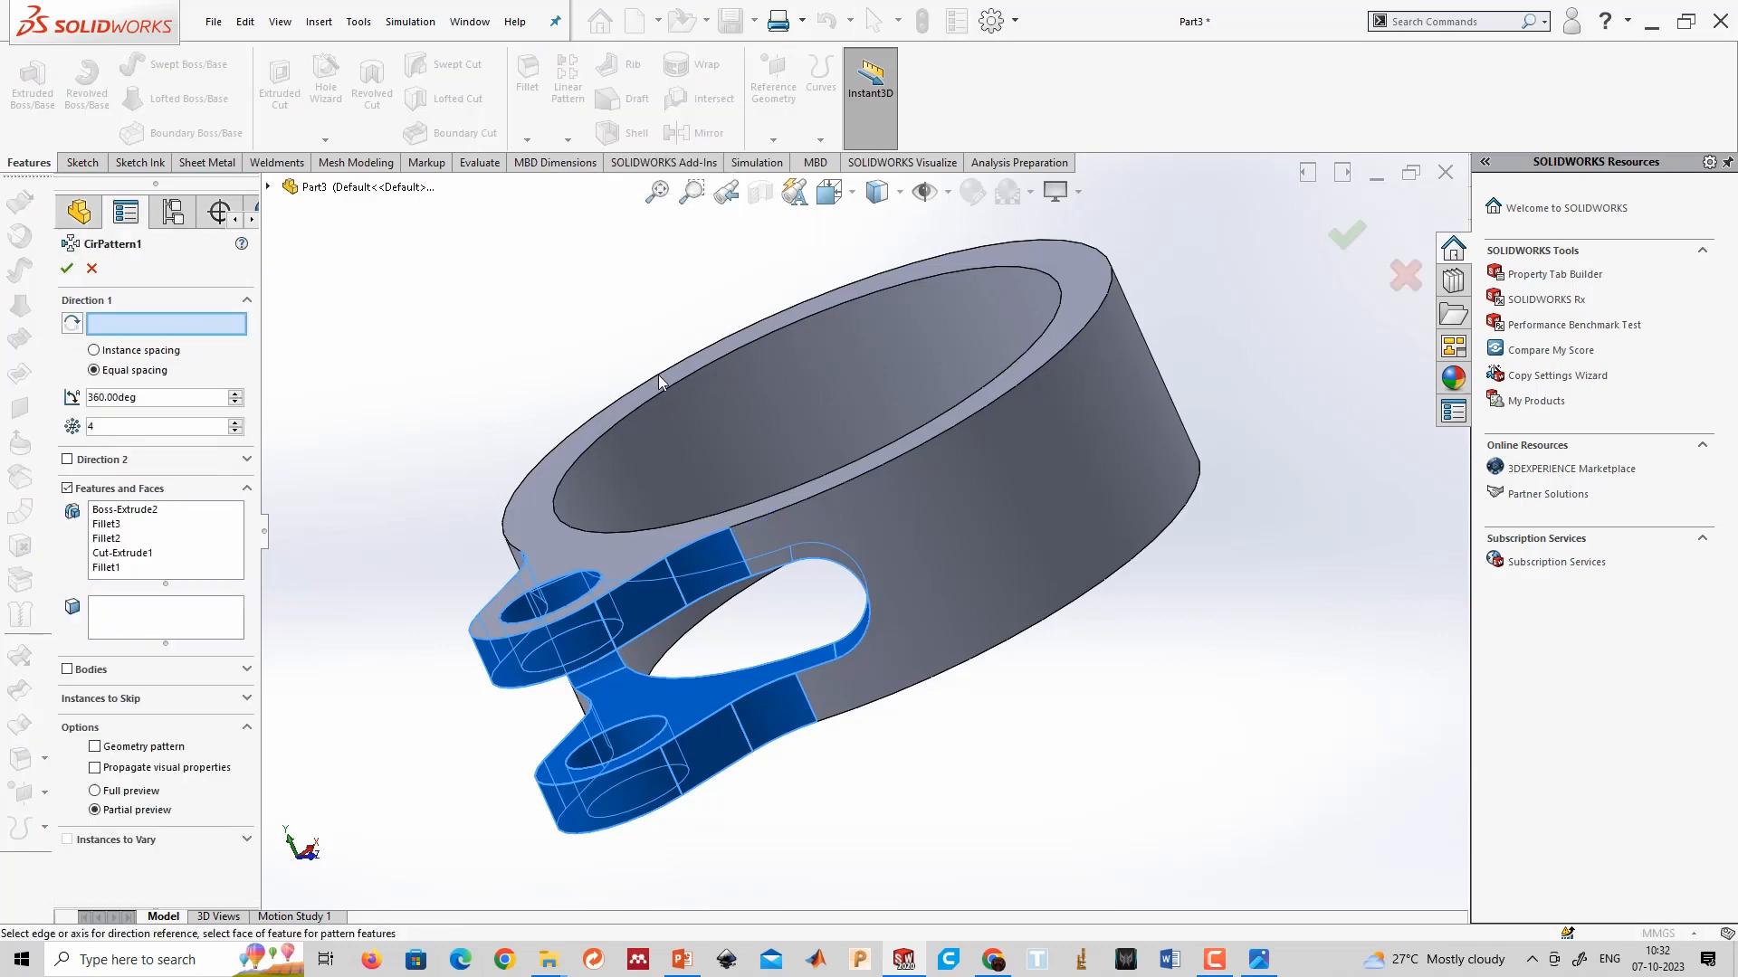
pyautogui.click(682, 409)
pyautogui.moveTo(769, 308); pyautogui.dragTo(834, 643, button='middle')
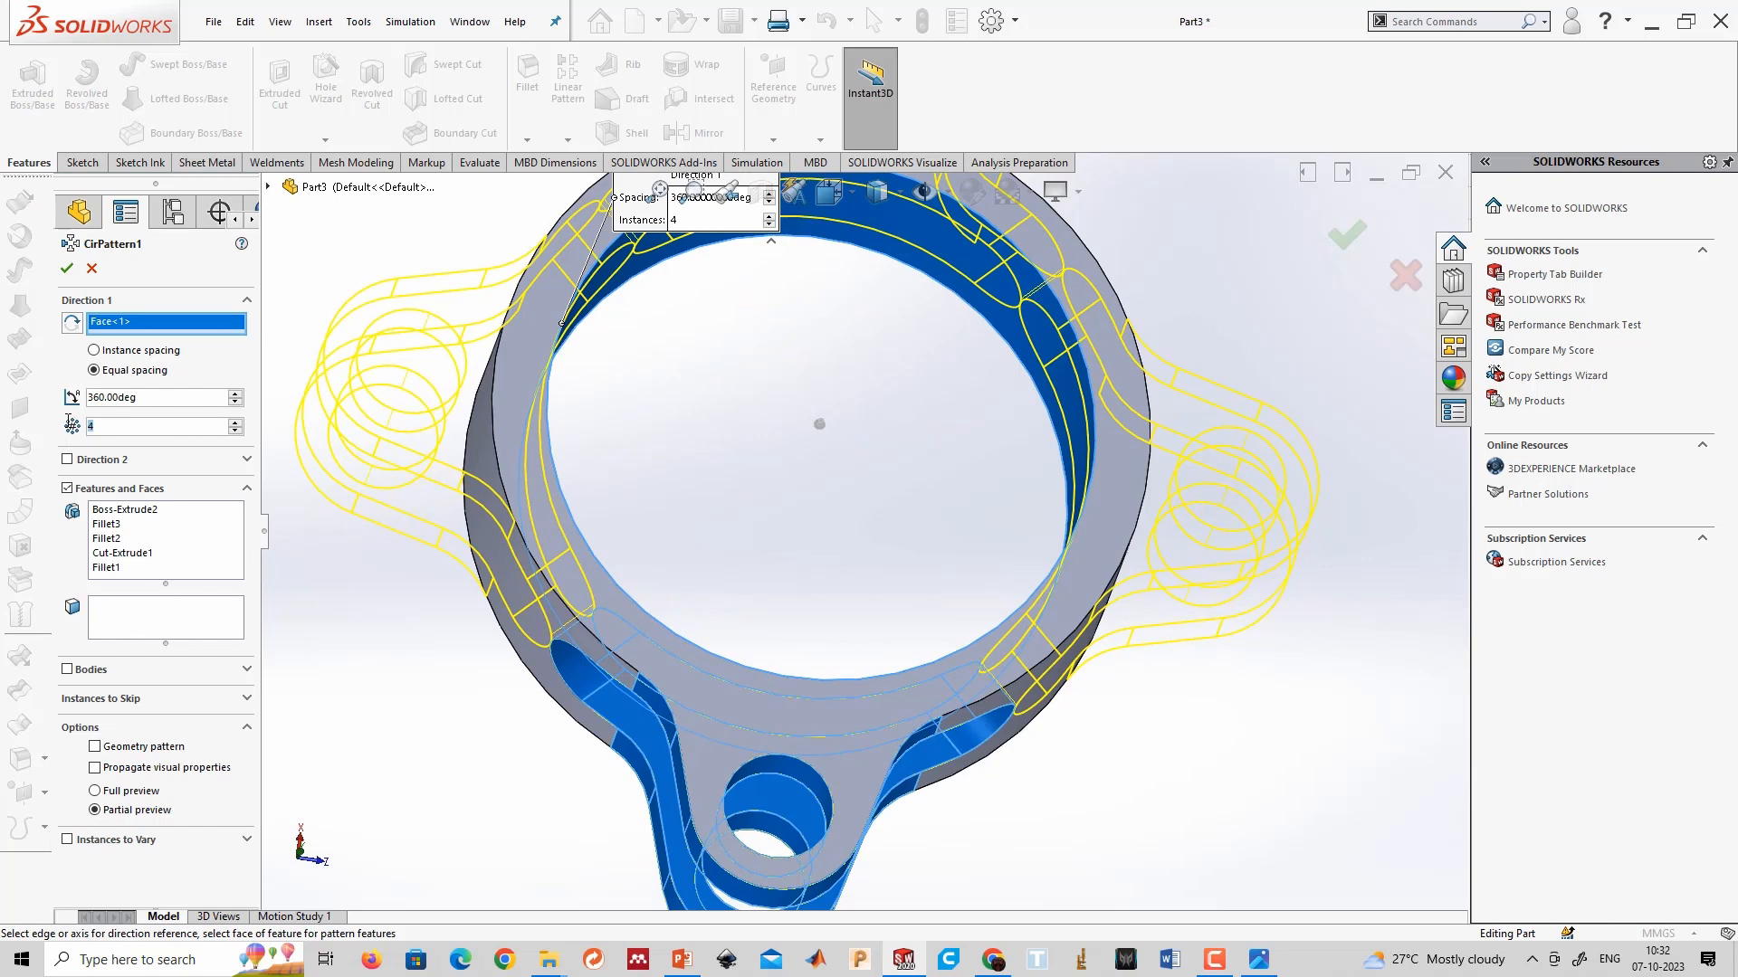
pyautogui.write('3')
pyautogui.scroll(4, 491, 599)
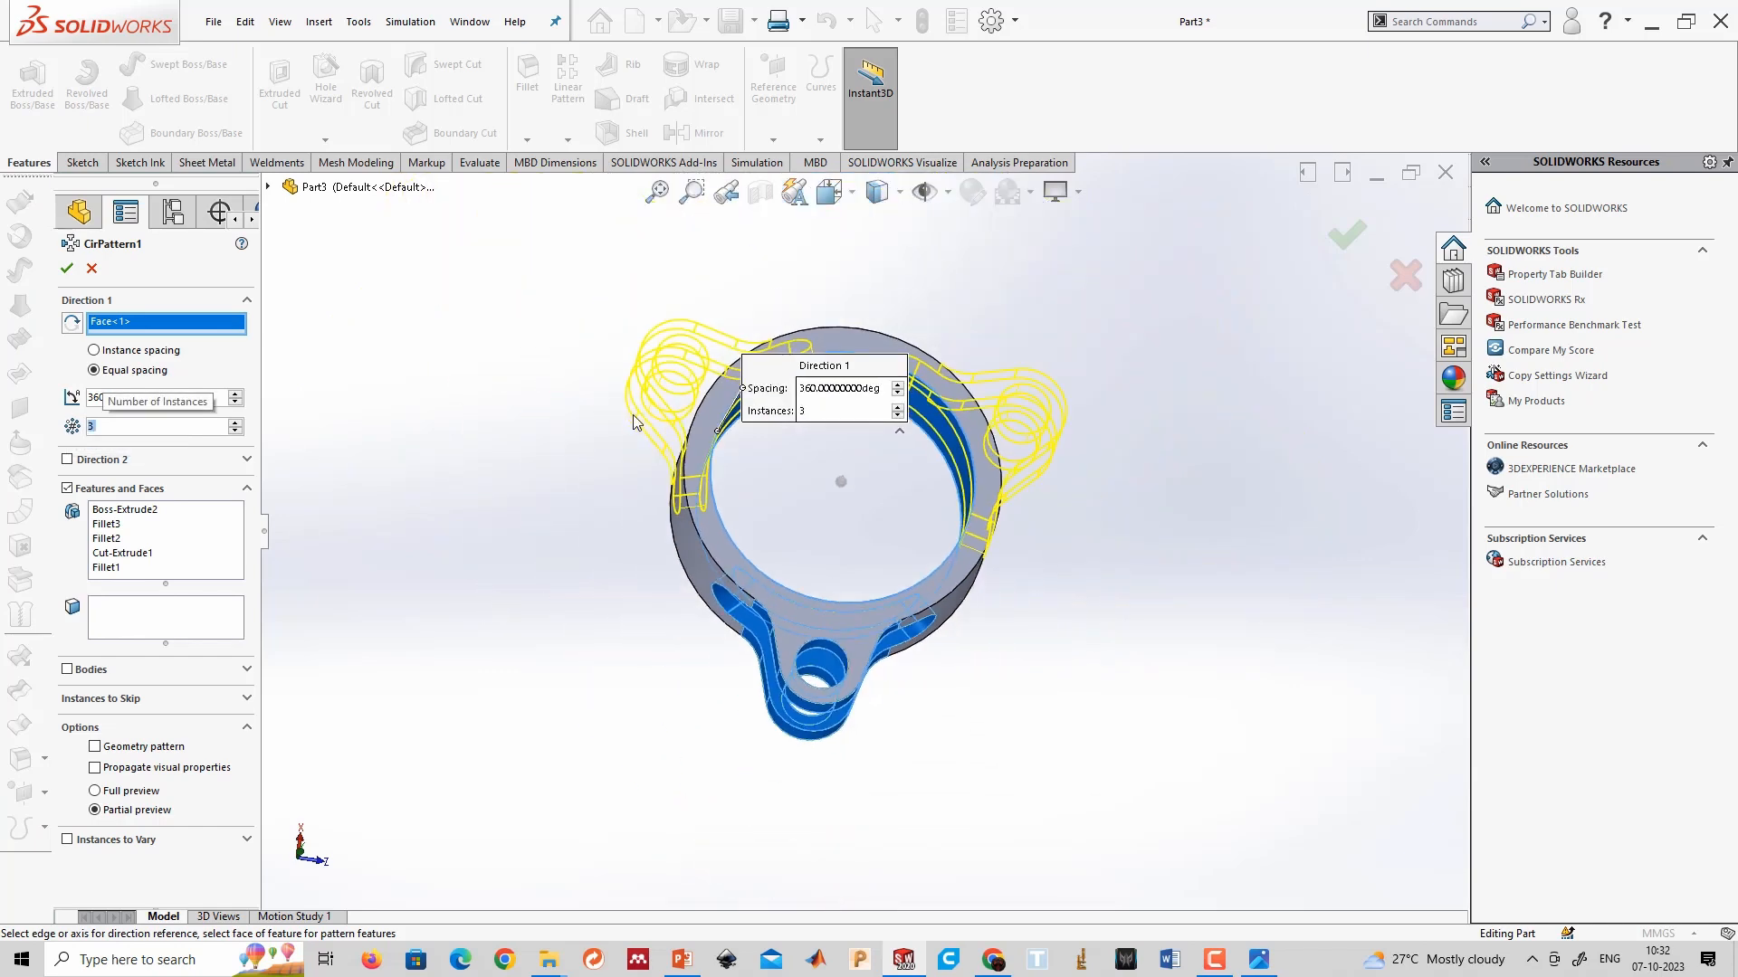
pyautogui.scroll(-3, 633, 414)
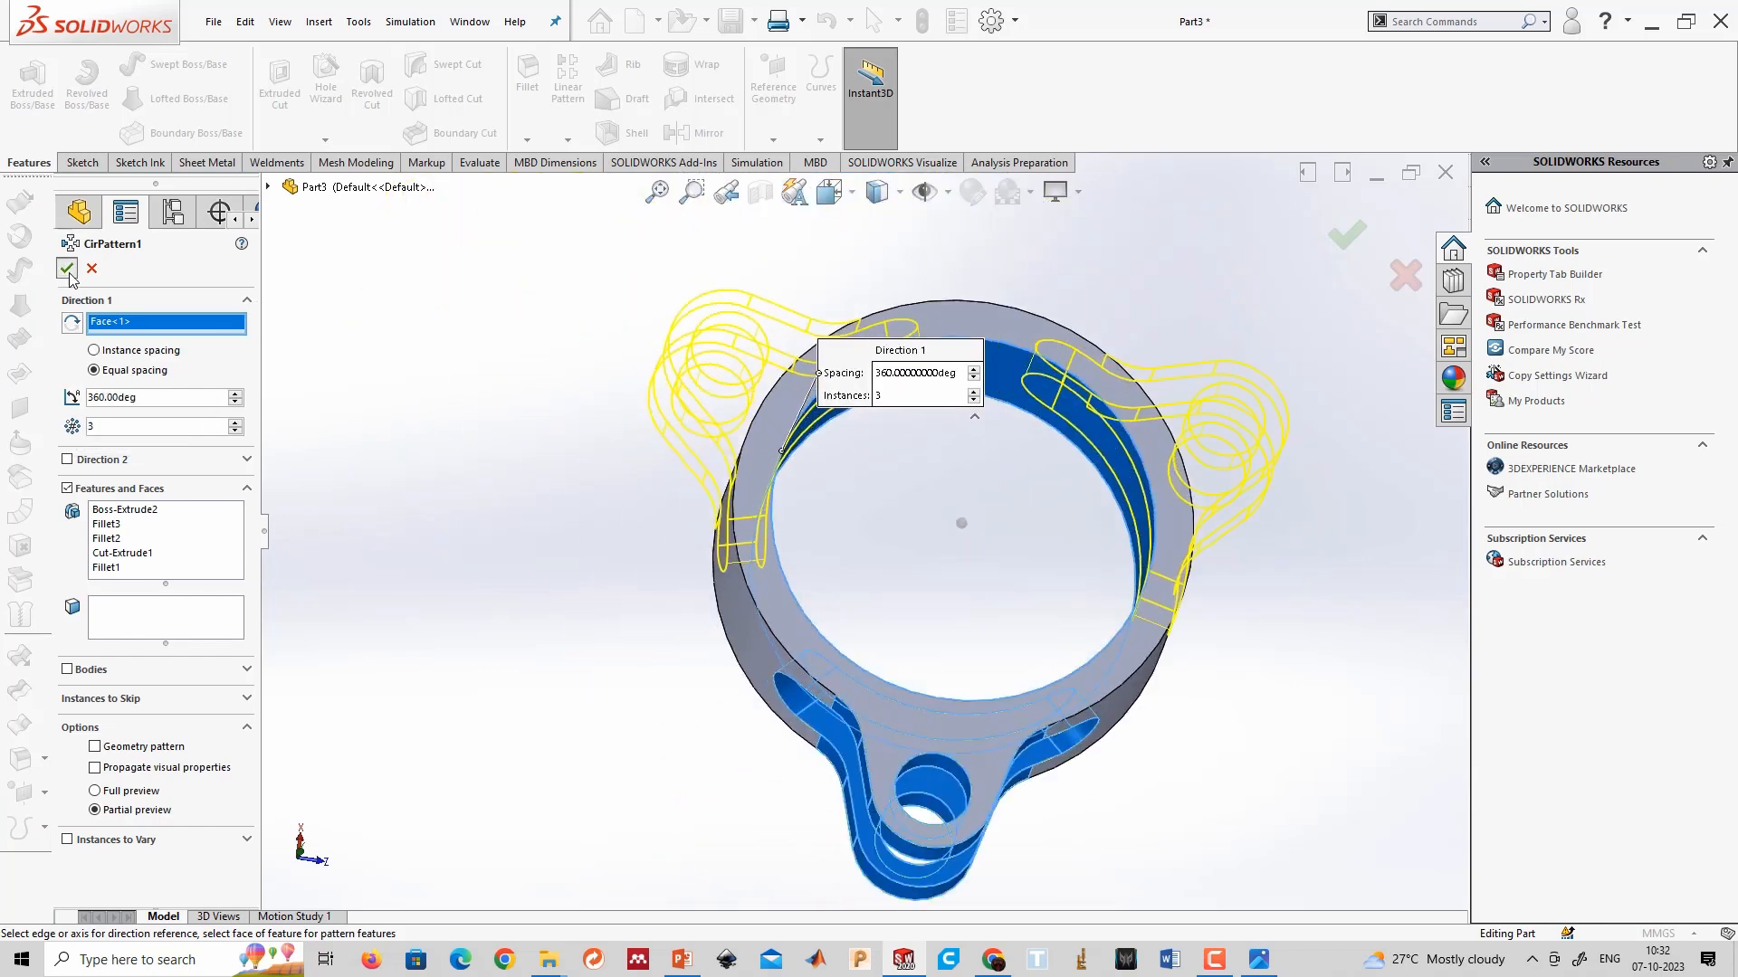
pyautogui.click(66, 269)
pyautogui.moveTo(1125, 788); pyautogui.dragTo(1181, 911, button='middle')
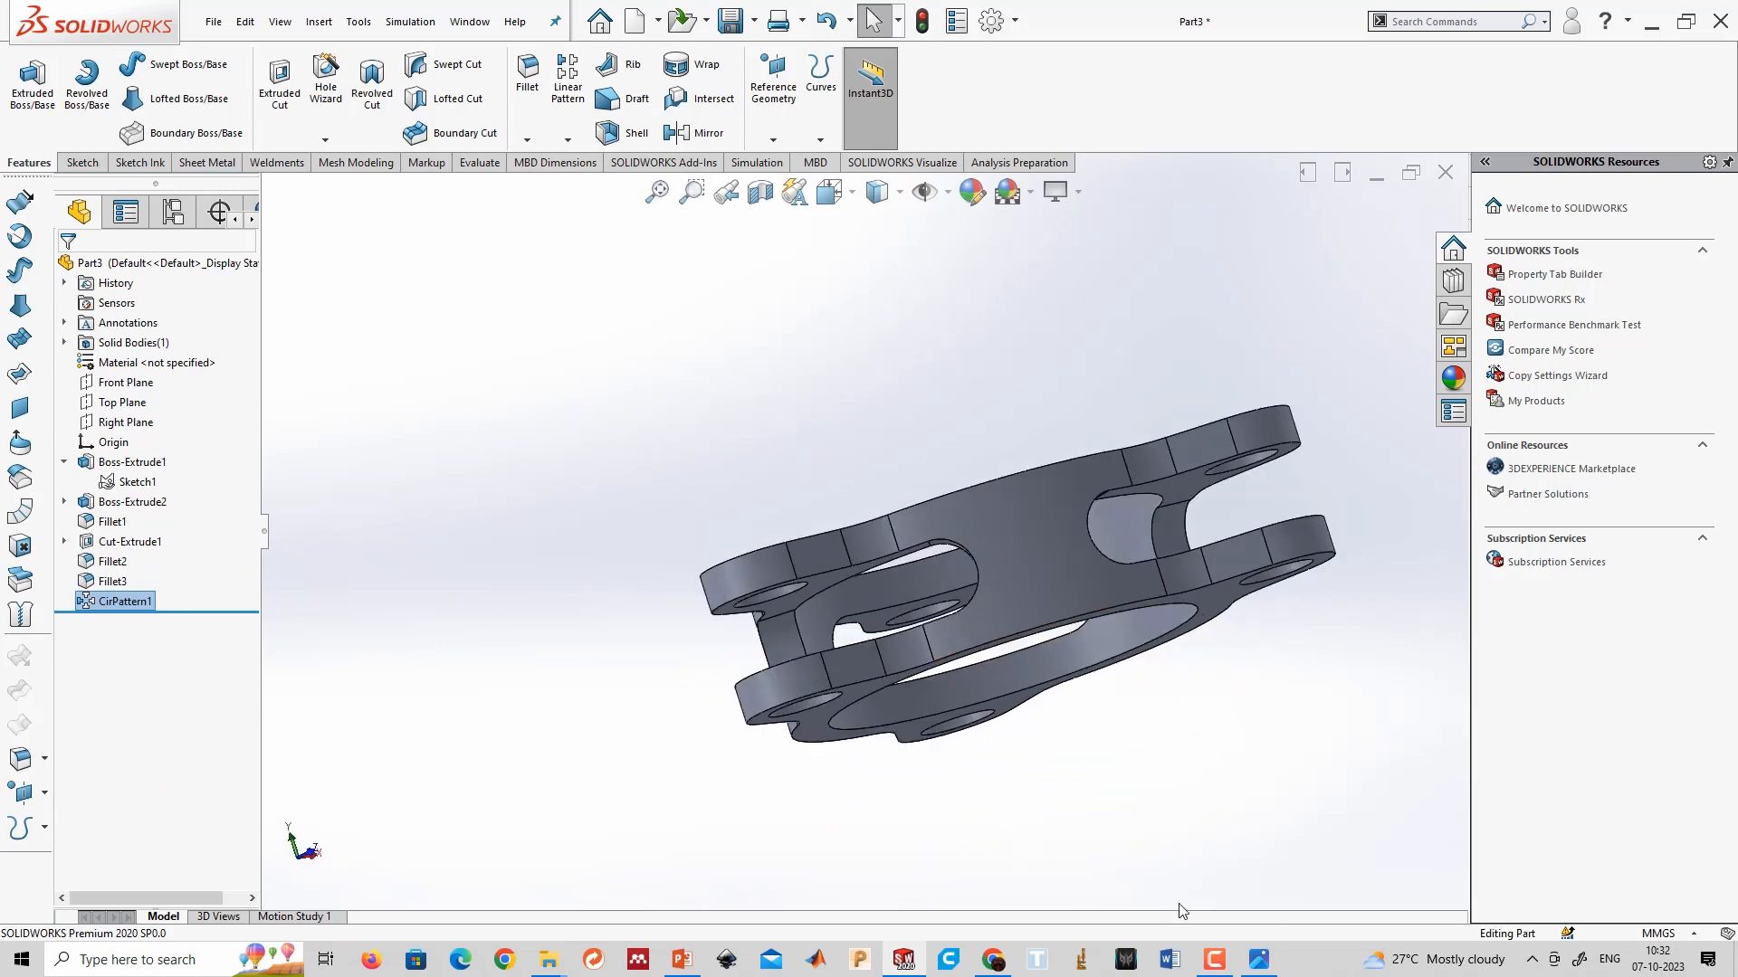
pyautogui.moveTo(1014, 485); pyautogui.dragTo(1099, 627, button='middle')
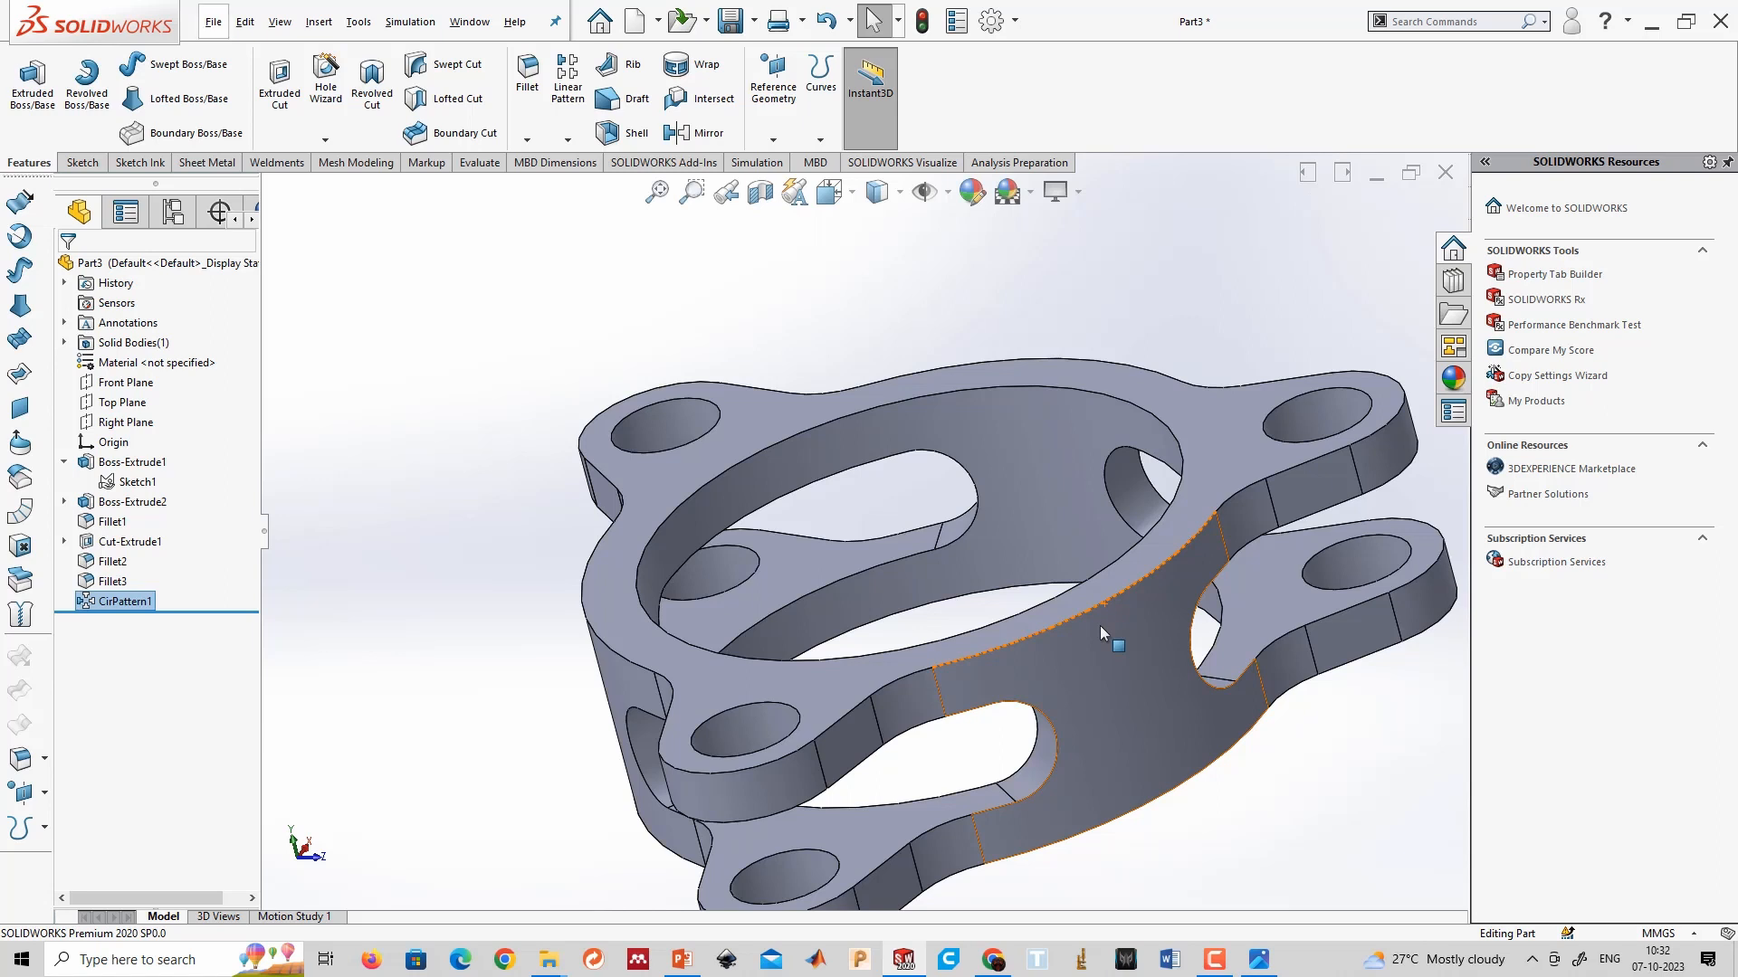
# Save the finished Phase 1 part as Example in the DesignIntent folder.
pyautogui.click(214, 21)
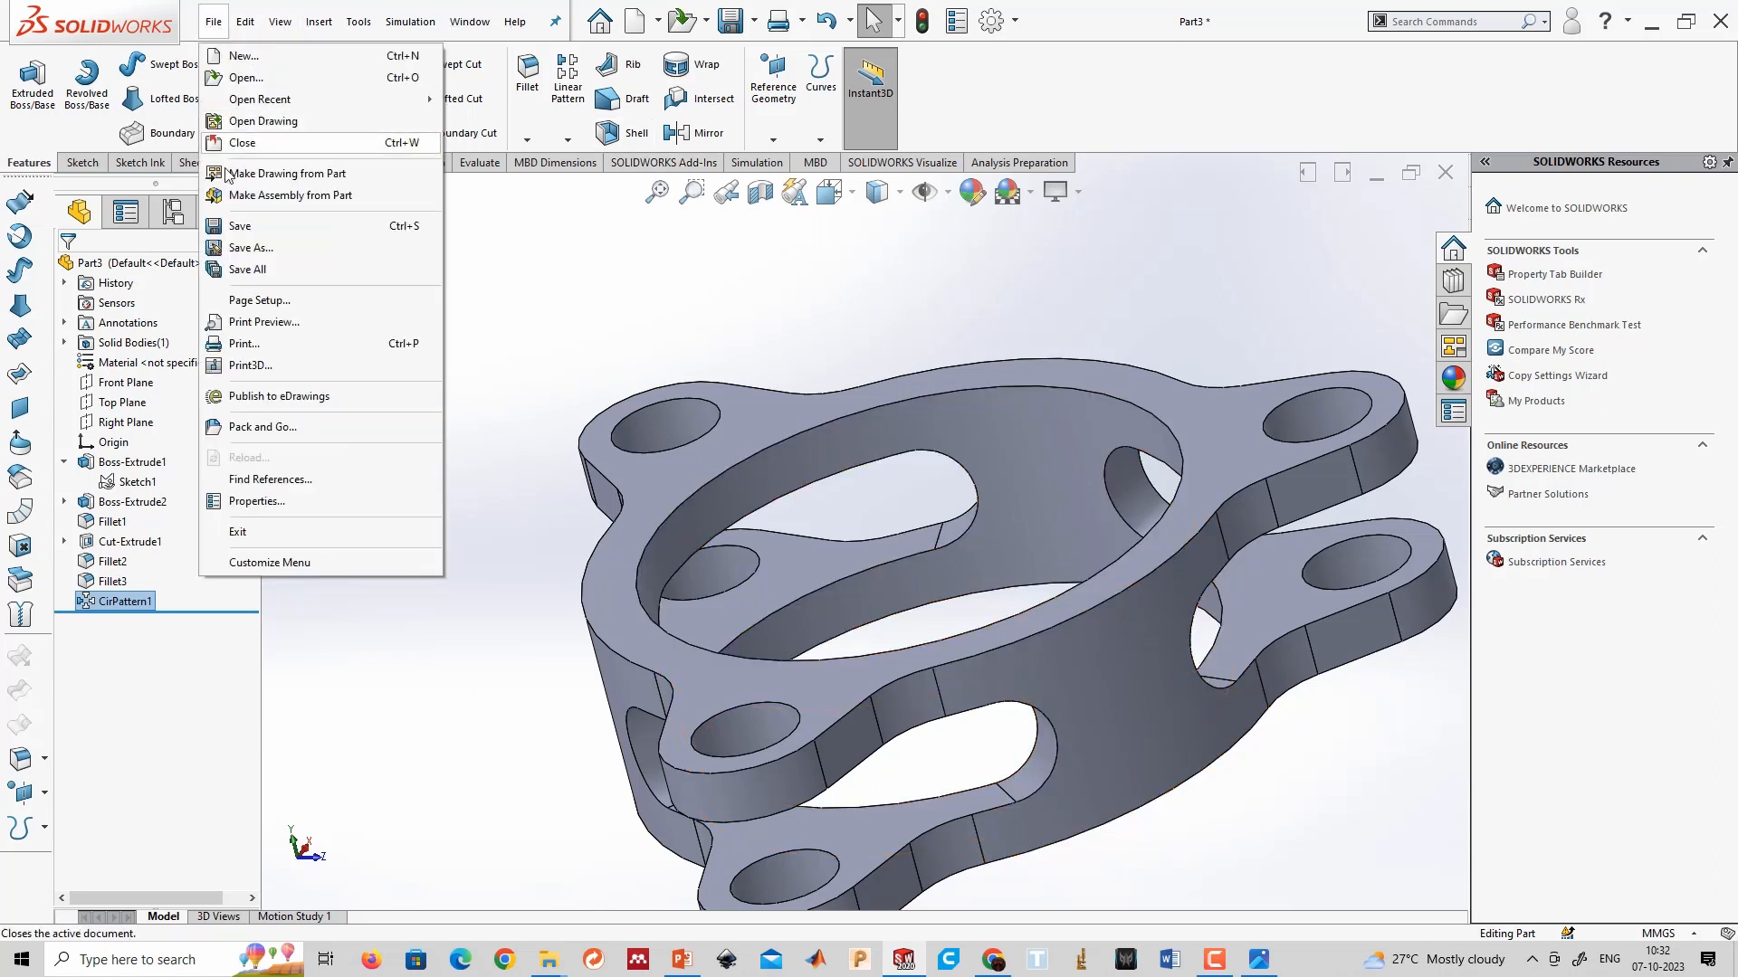
pyautogui.click(254, 247)
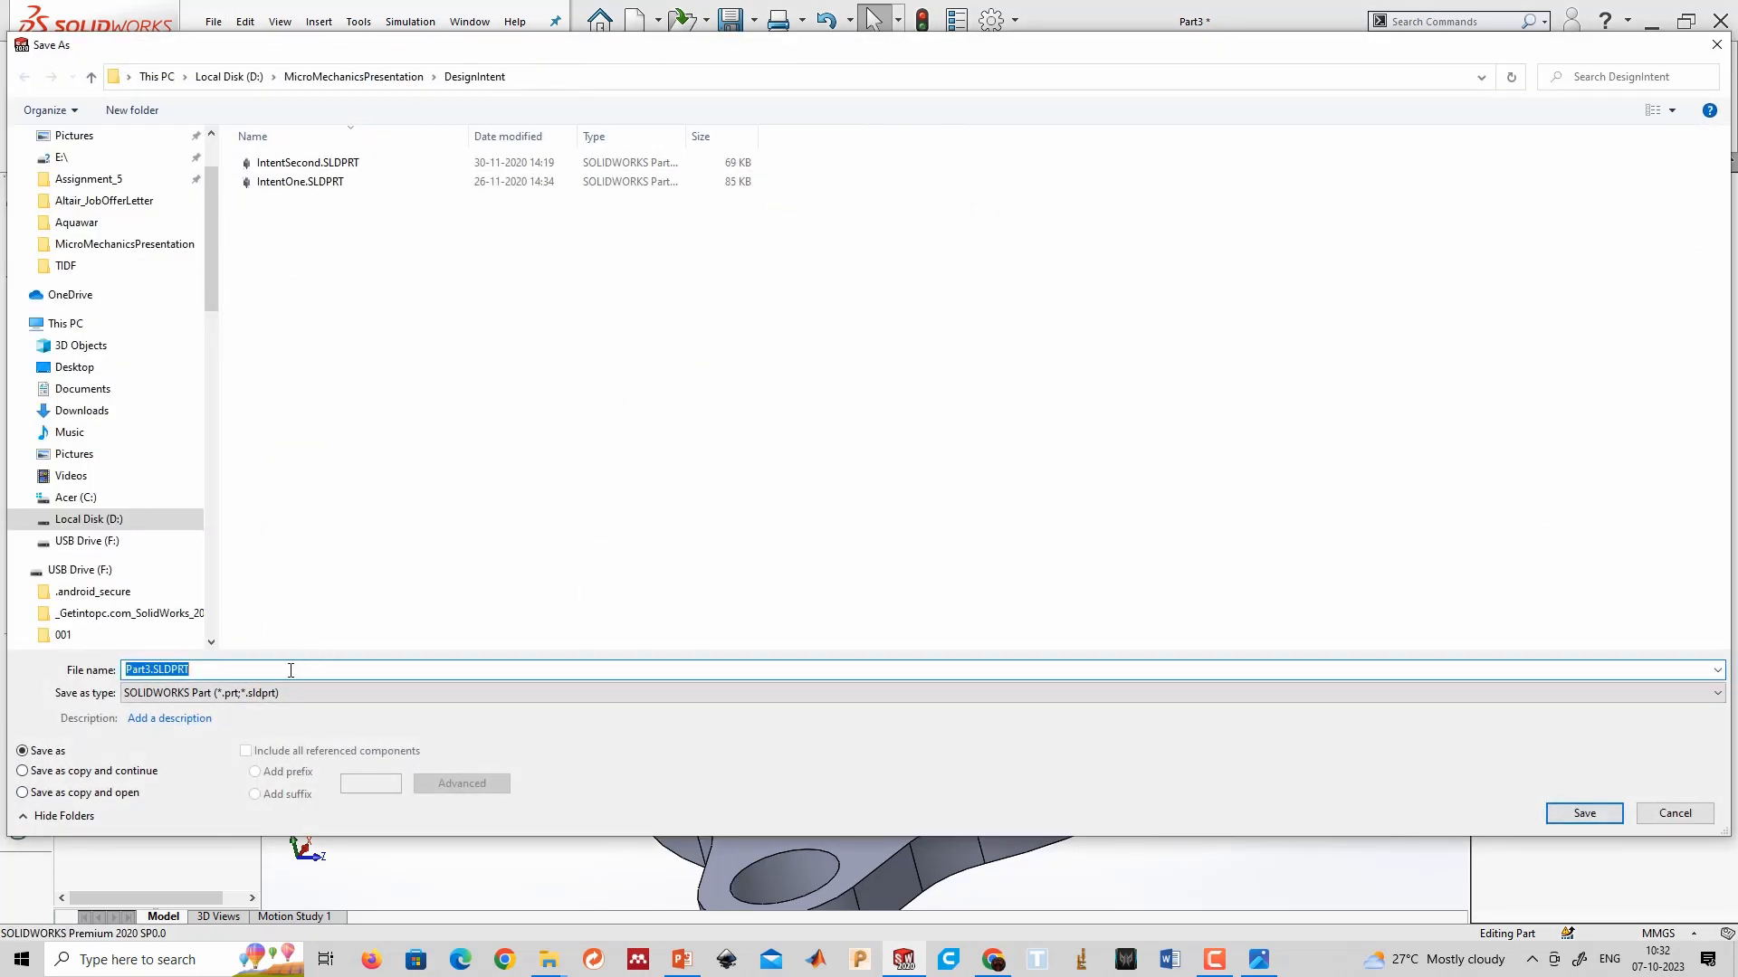
pyautogui.write('Example')
pyautogui.press('Return')
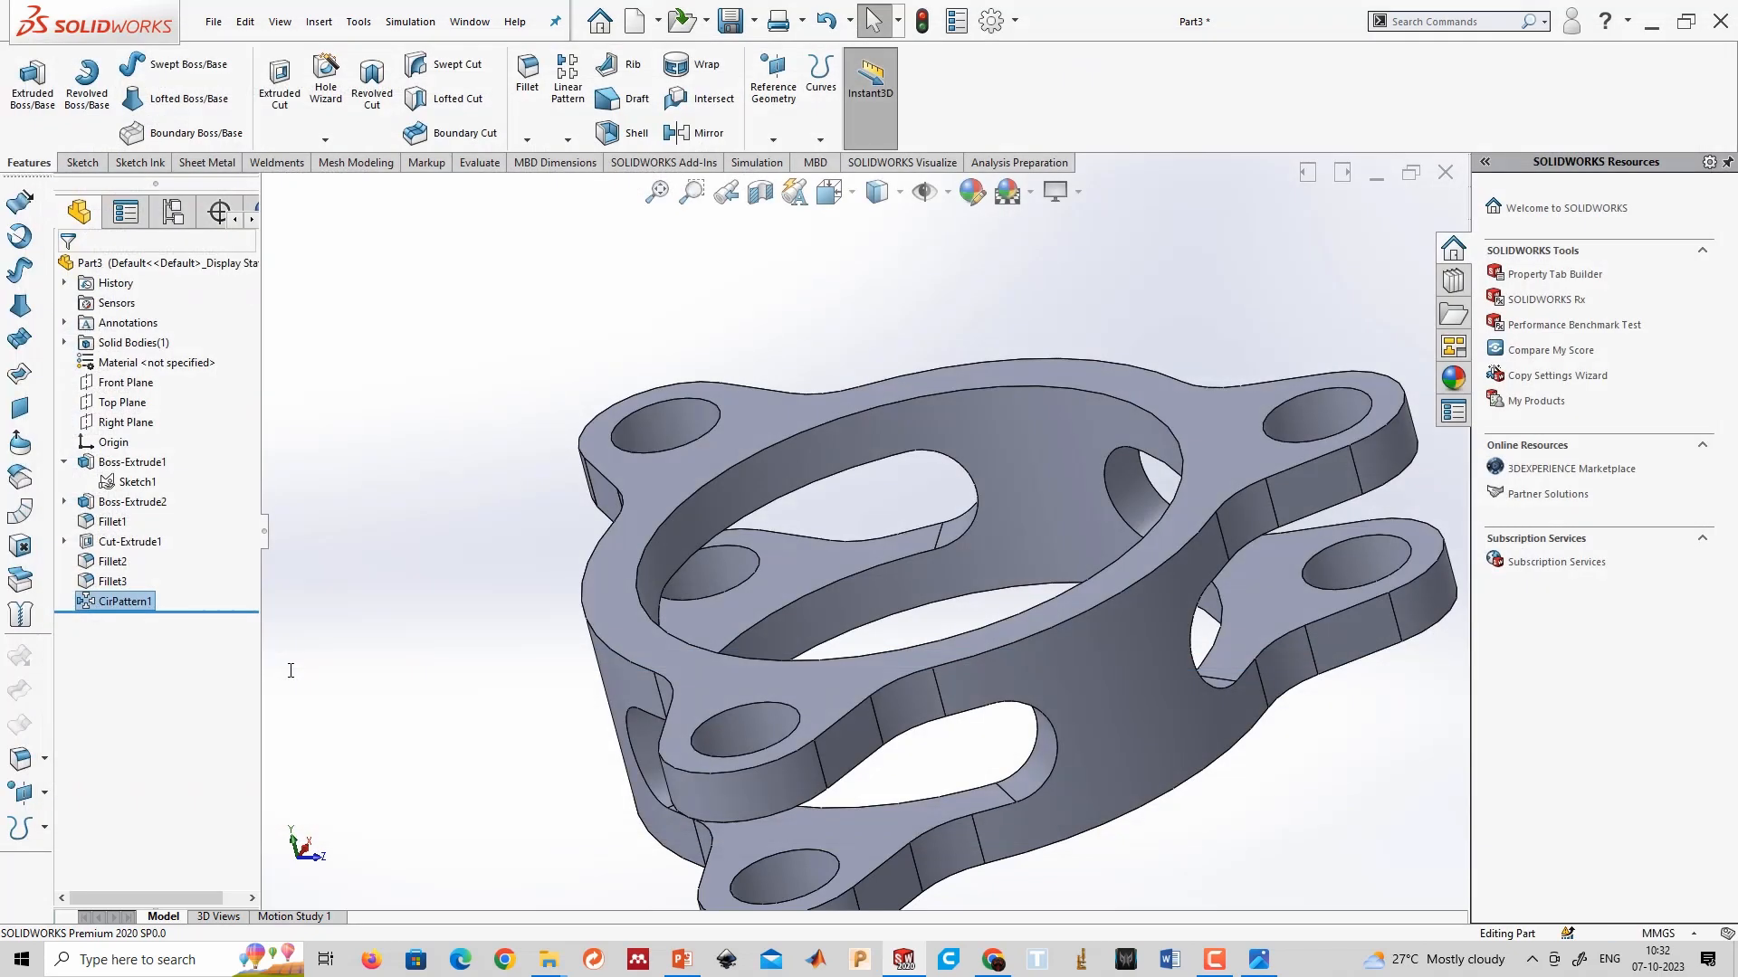
pyautogui.scroll(6, 589, 646)
pyautogui.moveTo(887, 635); pyautogui.dragTo(828, 716, button='middle')
# Switch to the image viewer and examine the Model Mania Phase 2 drawing for the lug layout and split clamp, and return to SOLIDWORKS.
pyautogui.hotkey('alt', 'Tab')
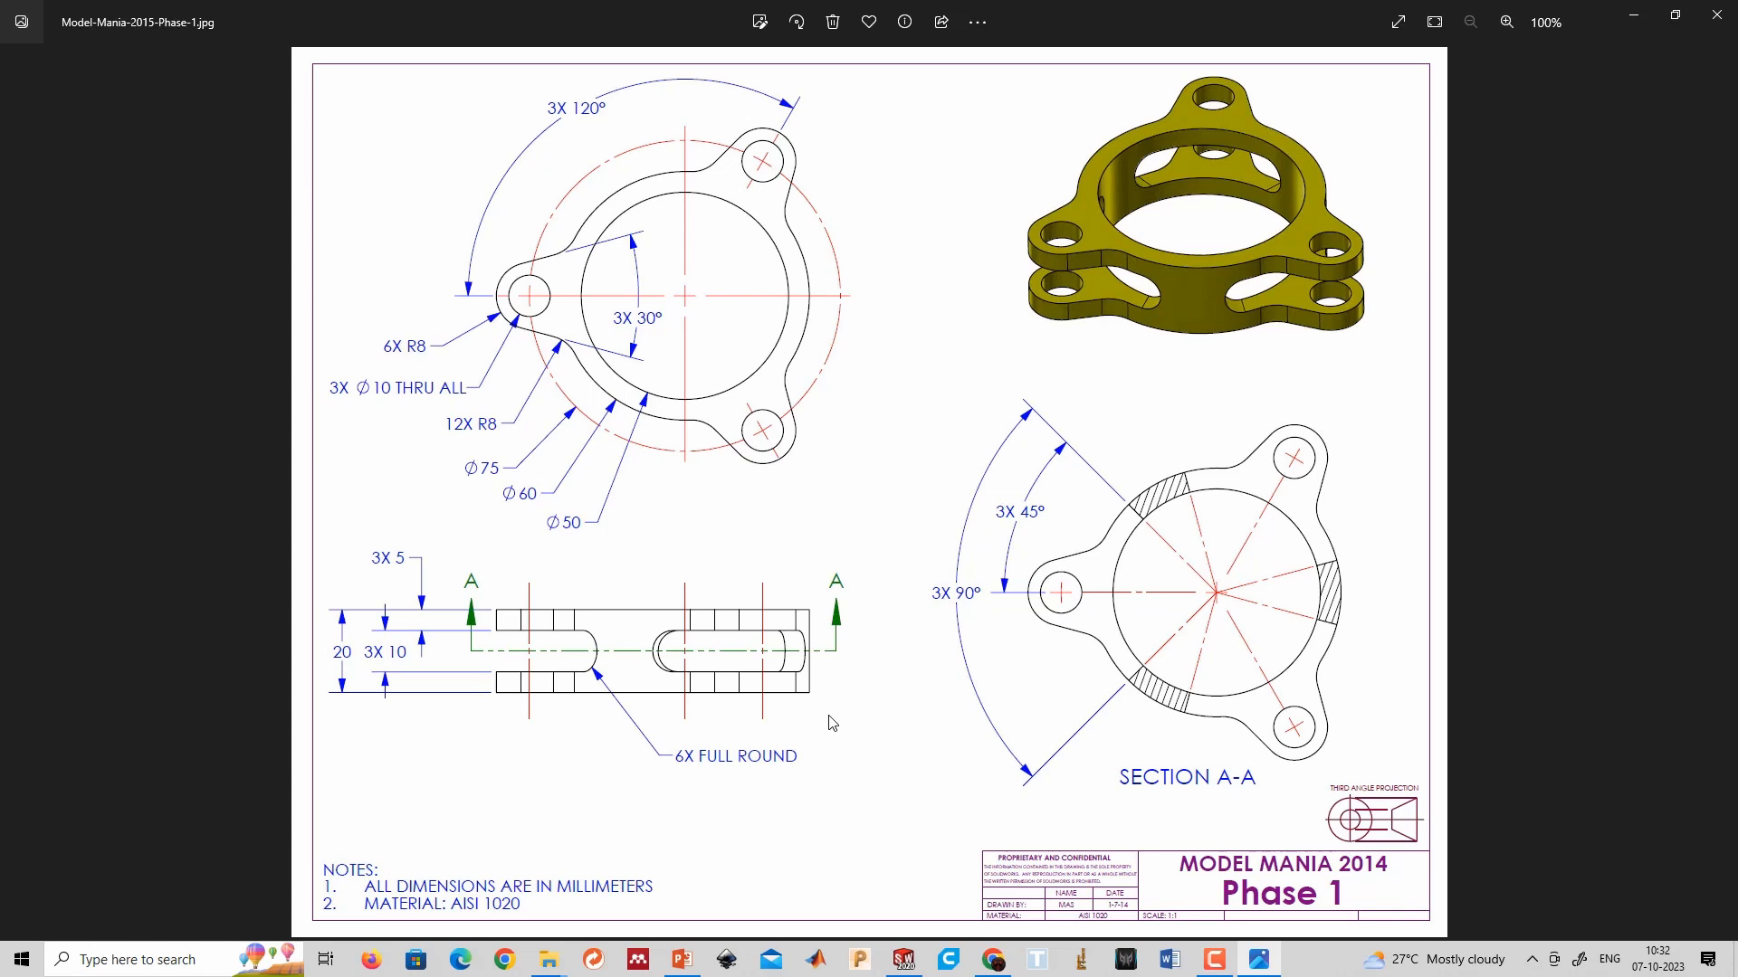
pyautogui.press('Right')
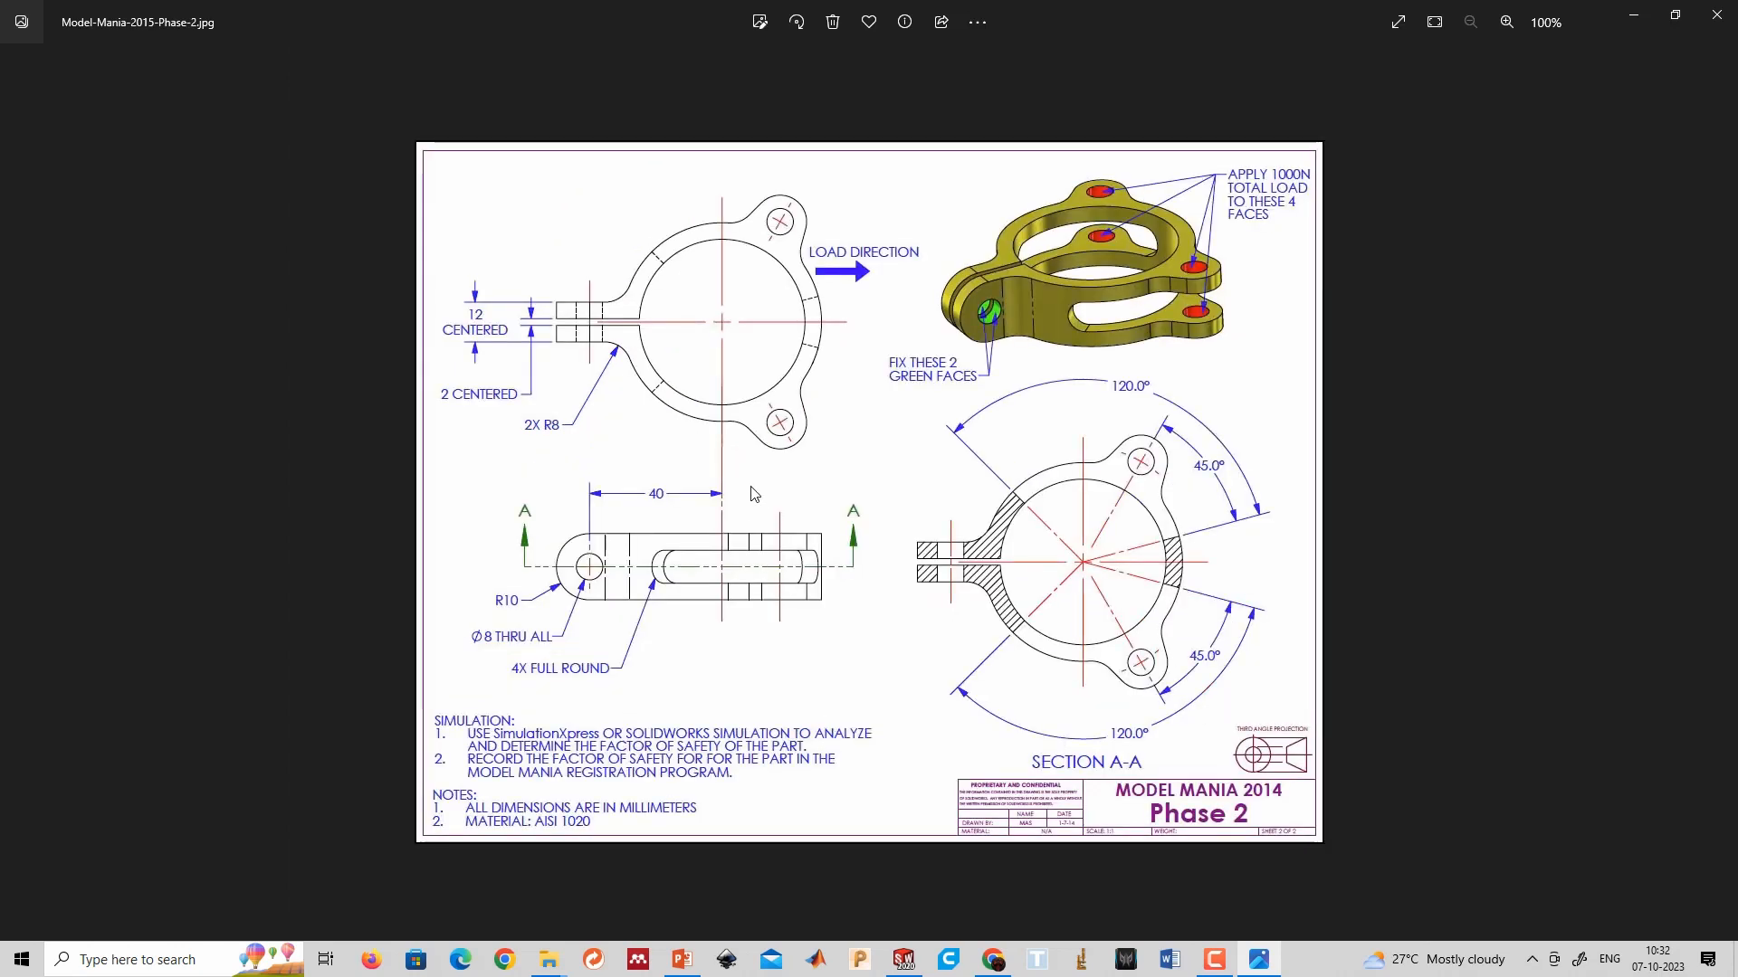
pyautogui.scroll(5, 739, 347)
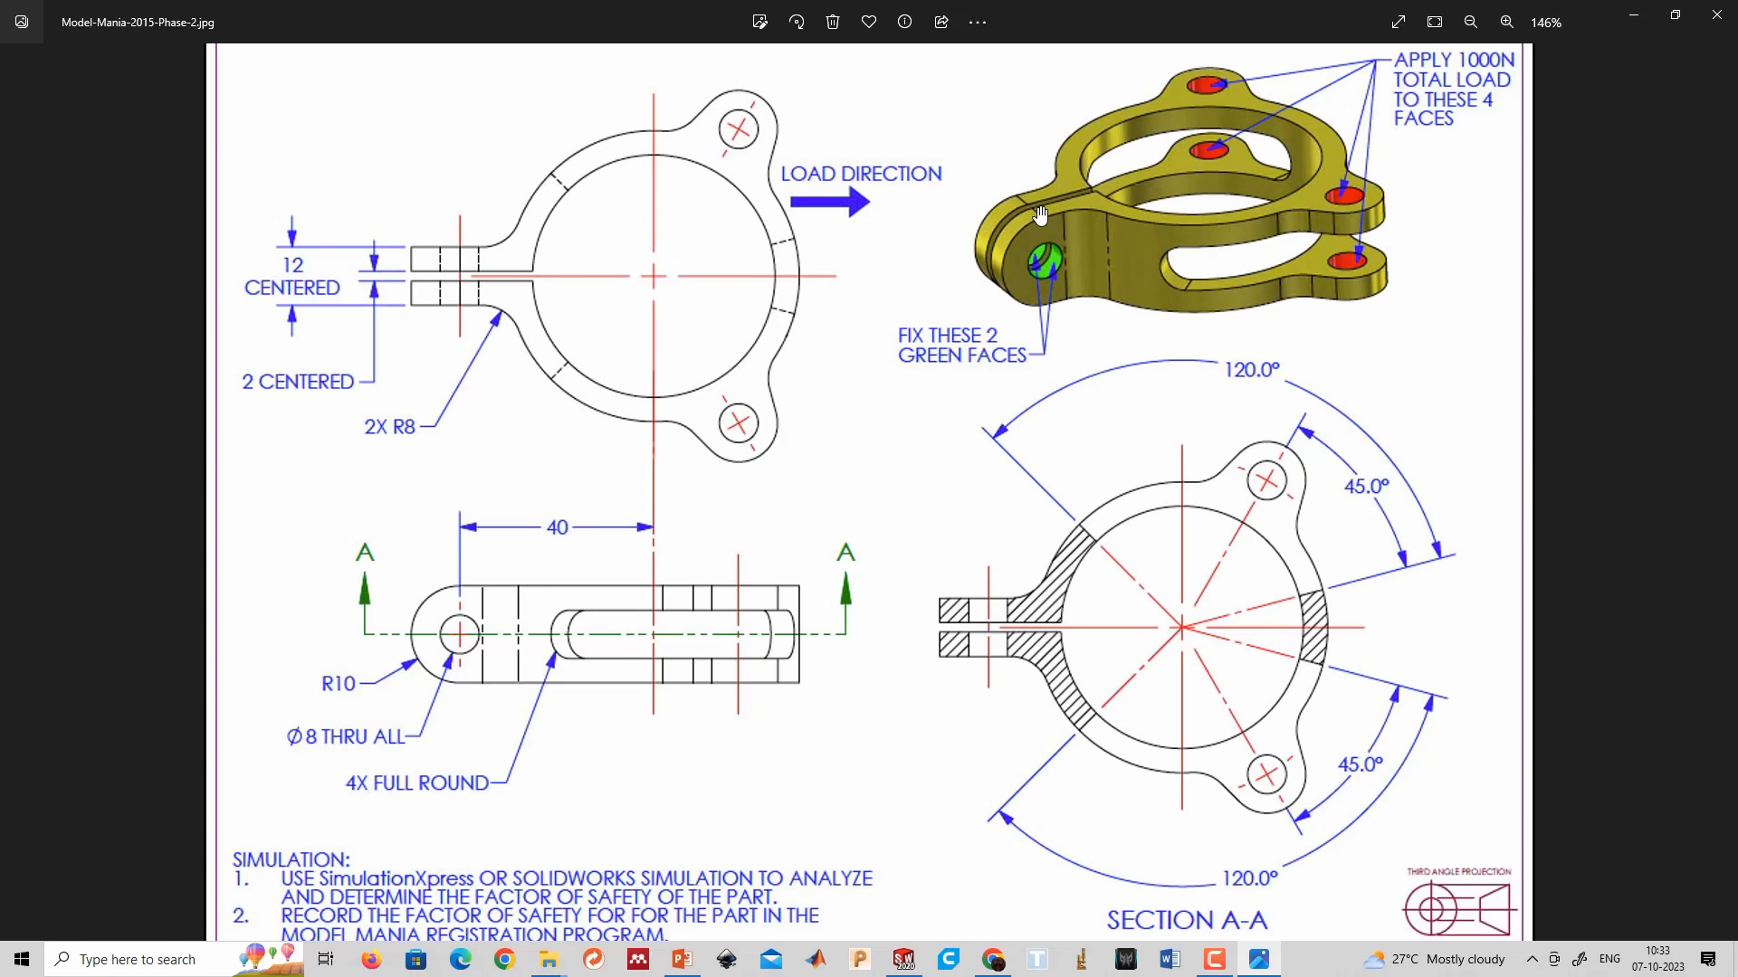
pyautogui.keyDown('ctrl'); pyautogui.scroll(-2, 1040, 215); pyautogui.keyUp('ctrl')
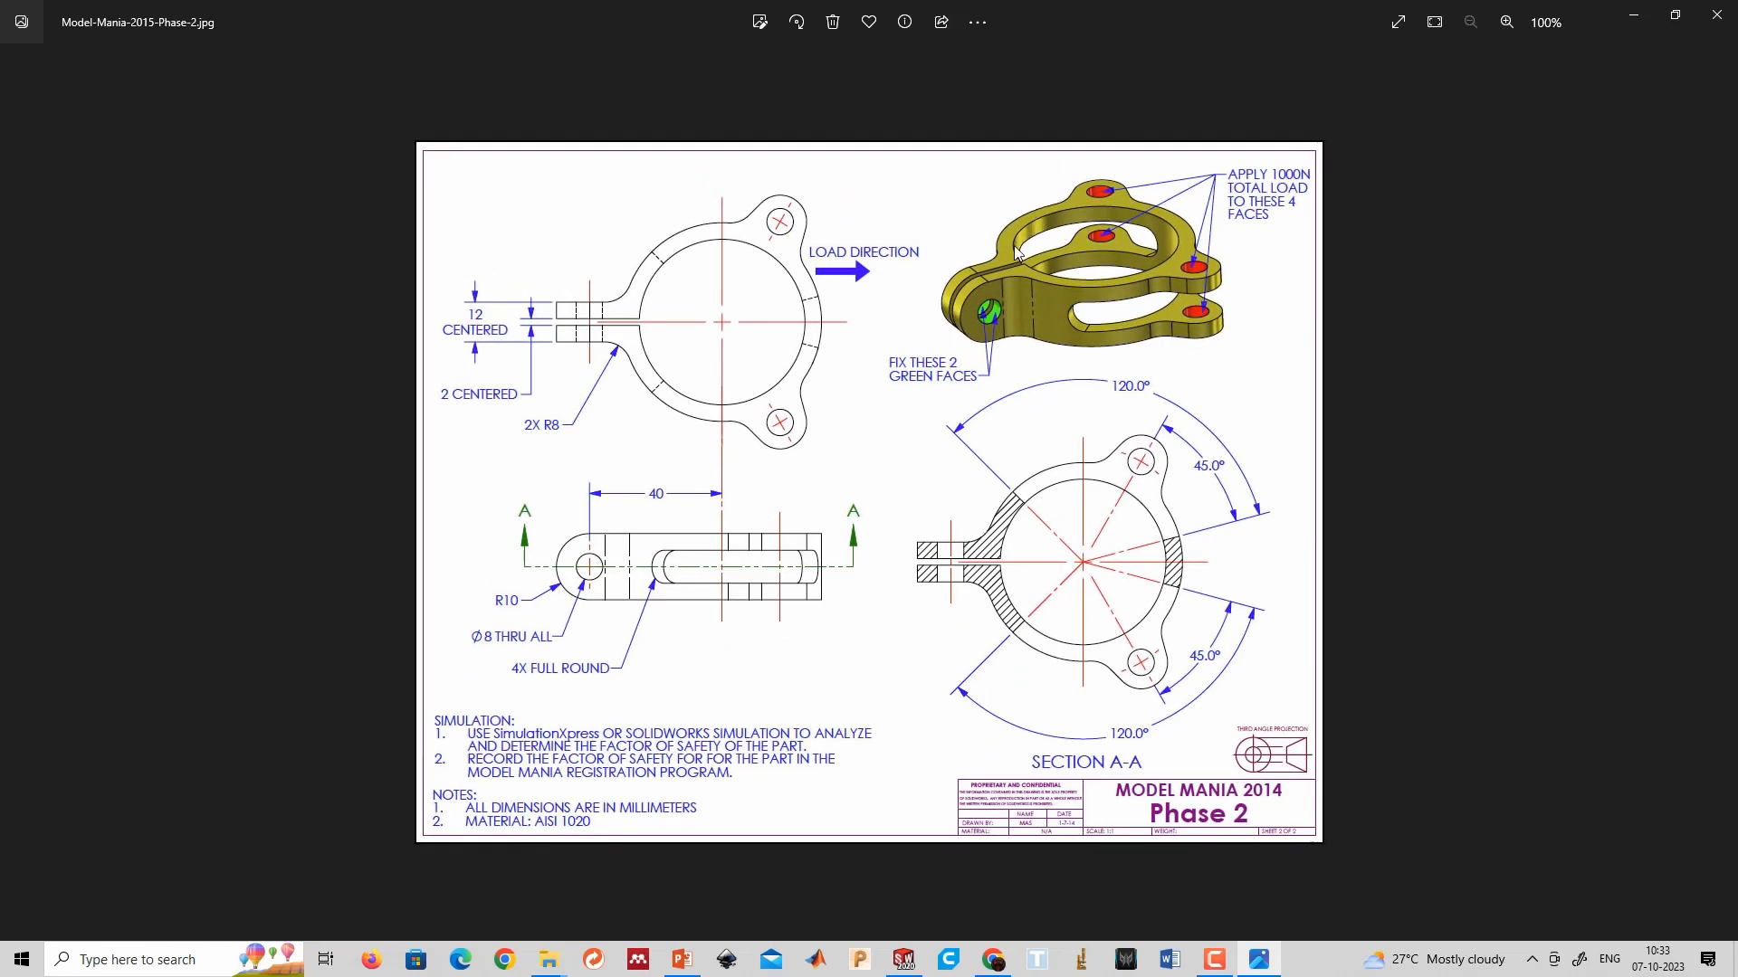
pyautogui.hotkey('alt', 'Tab')
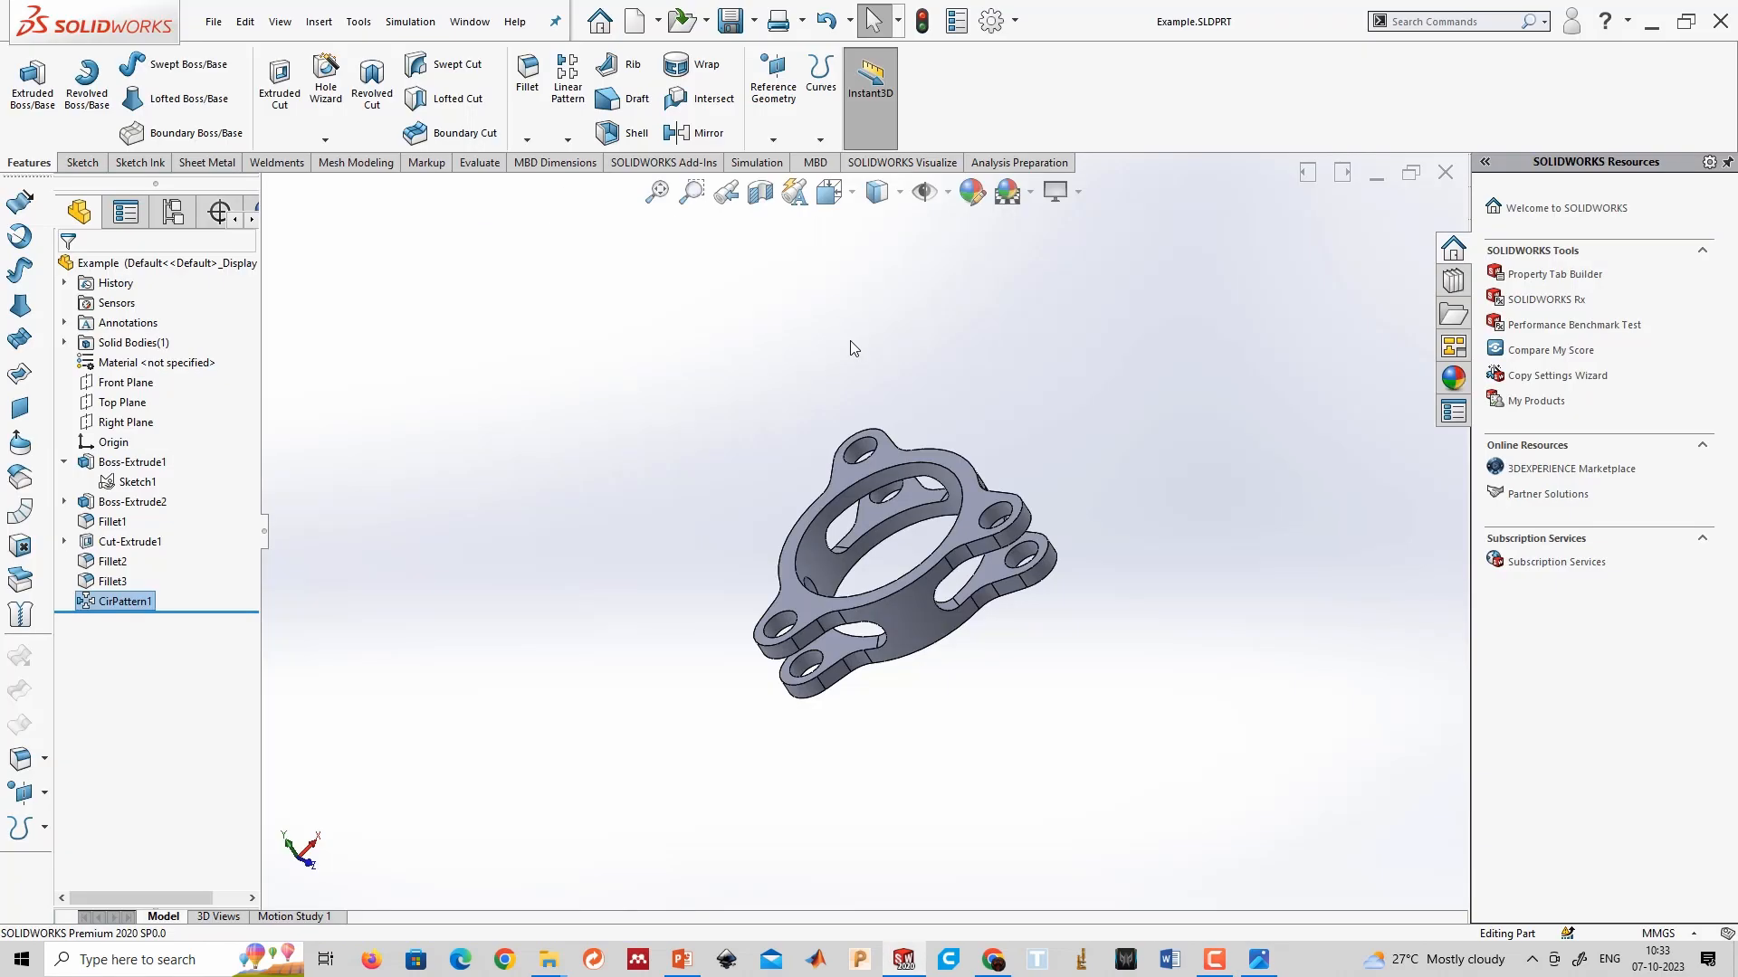
# Edit the circular pattern to 2 instances with instance spacing of 120 degrees.
pyautogui.rightClick(107, 602)
pyautogui.click(128, 543)
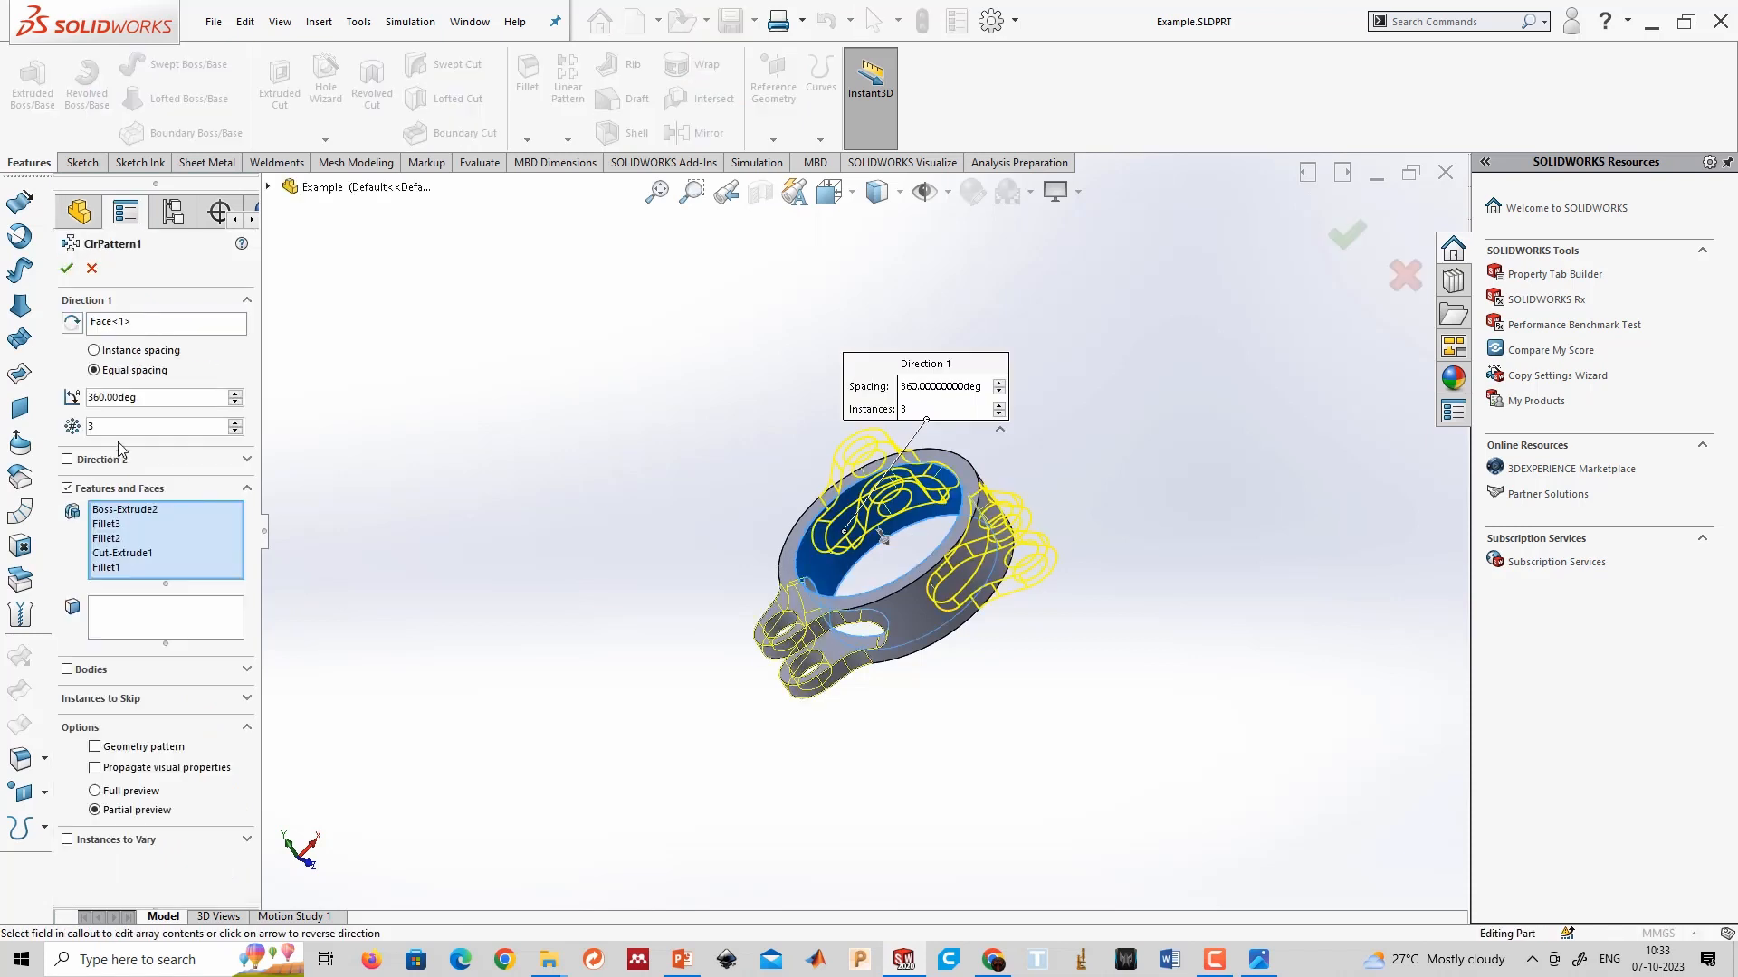
pyautogui.doubleClick(103, 427)
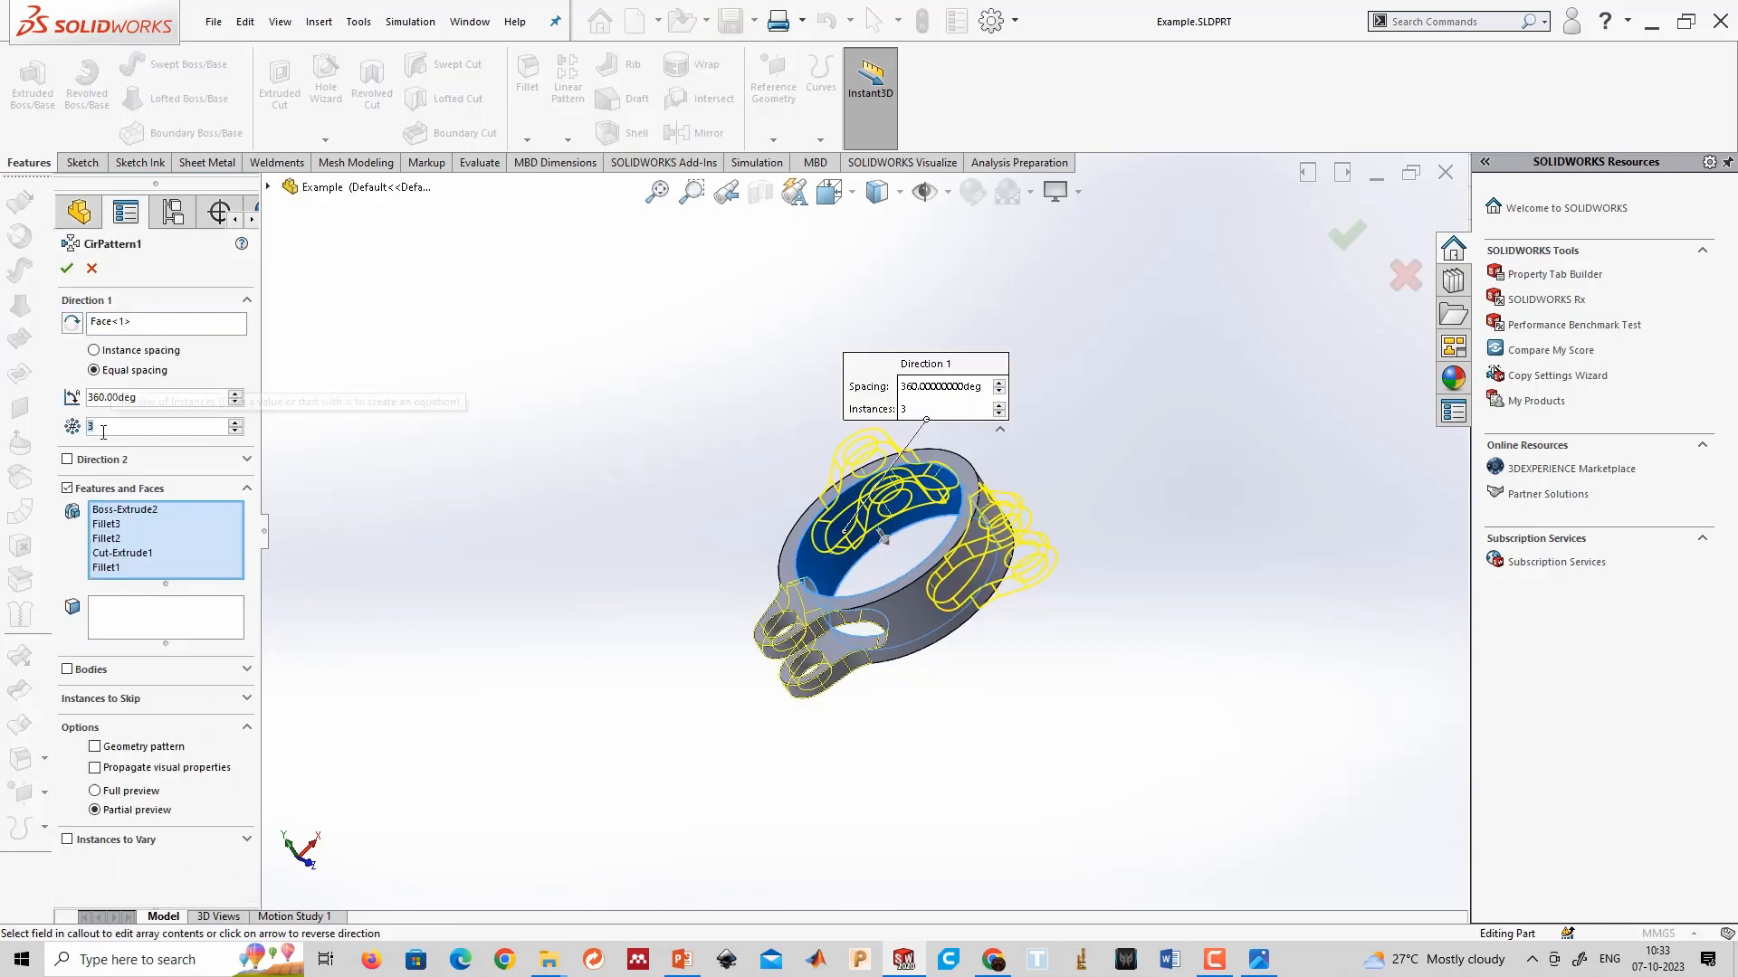
pyautogui.write('2')
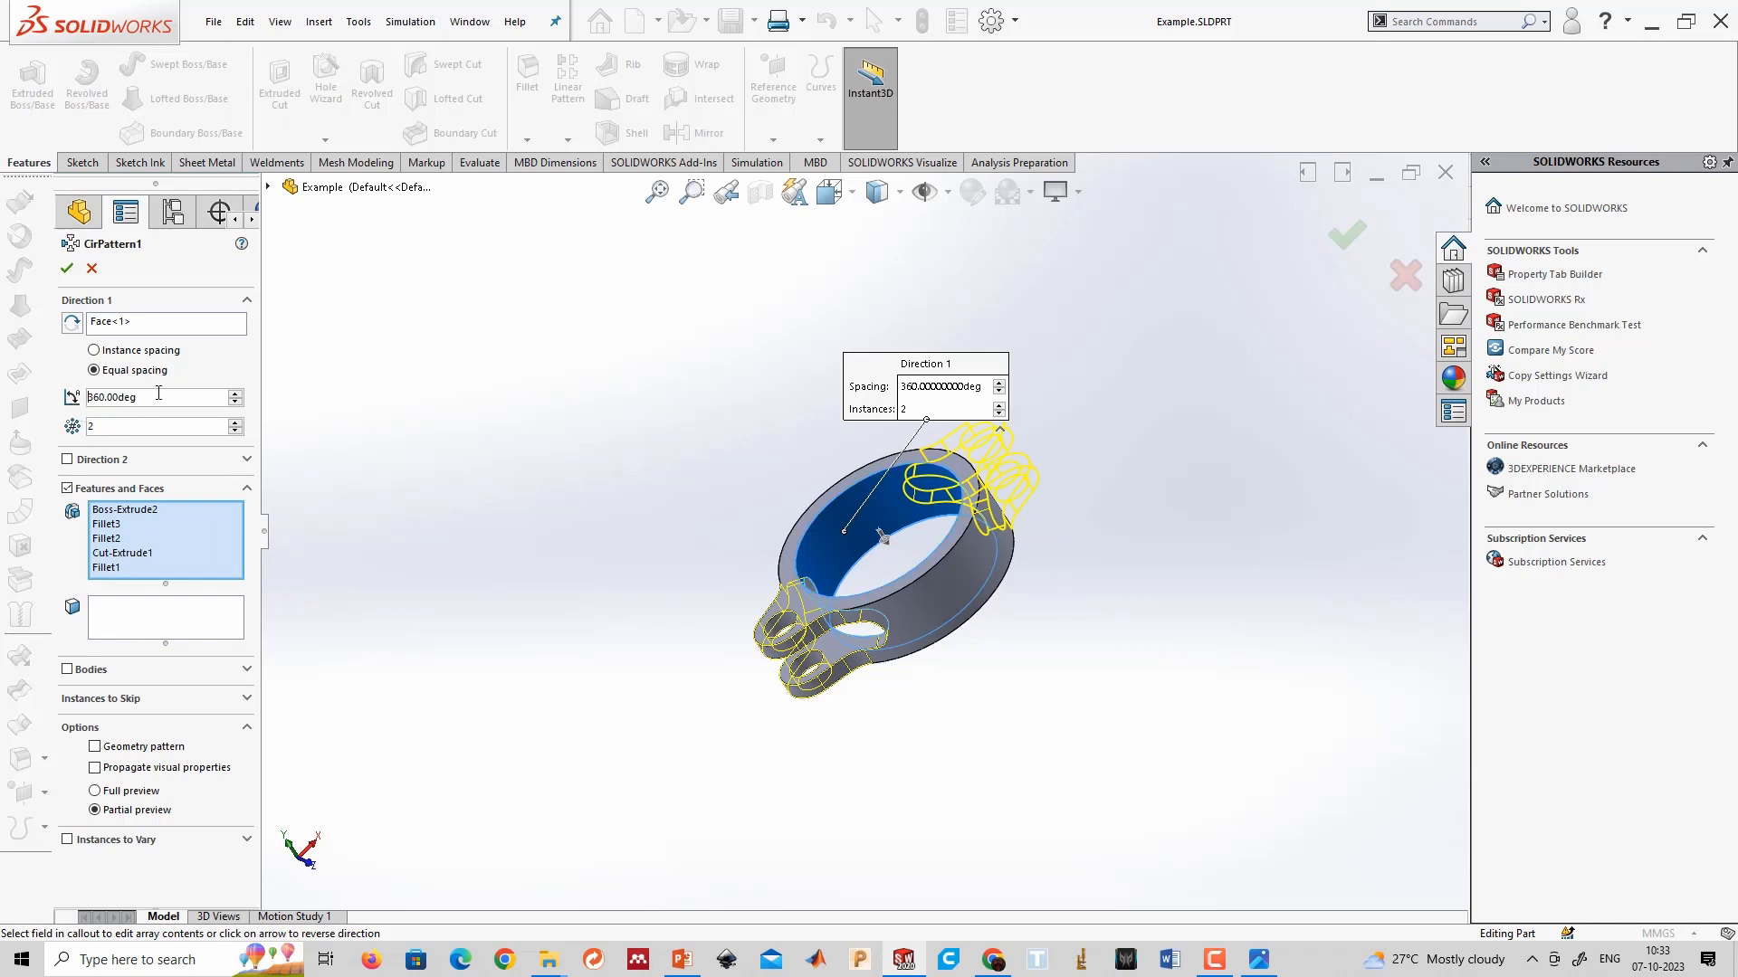
pyautogui.doubleClick(158, 393)
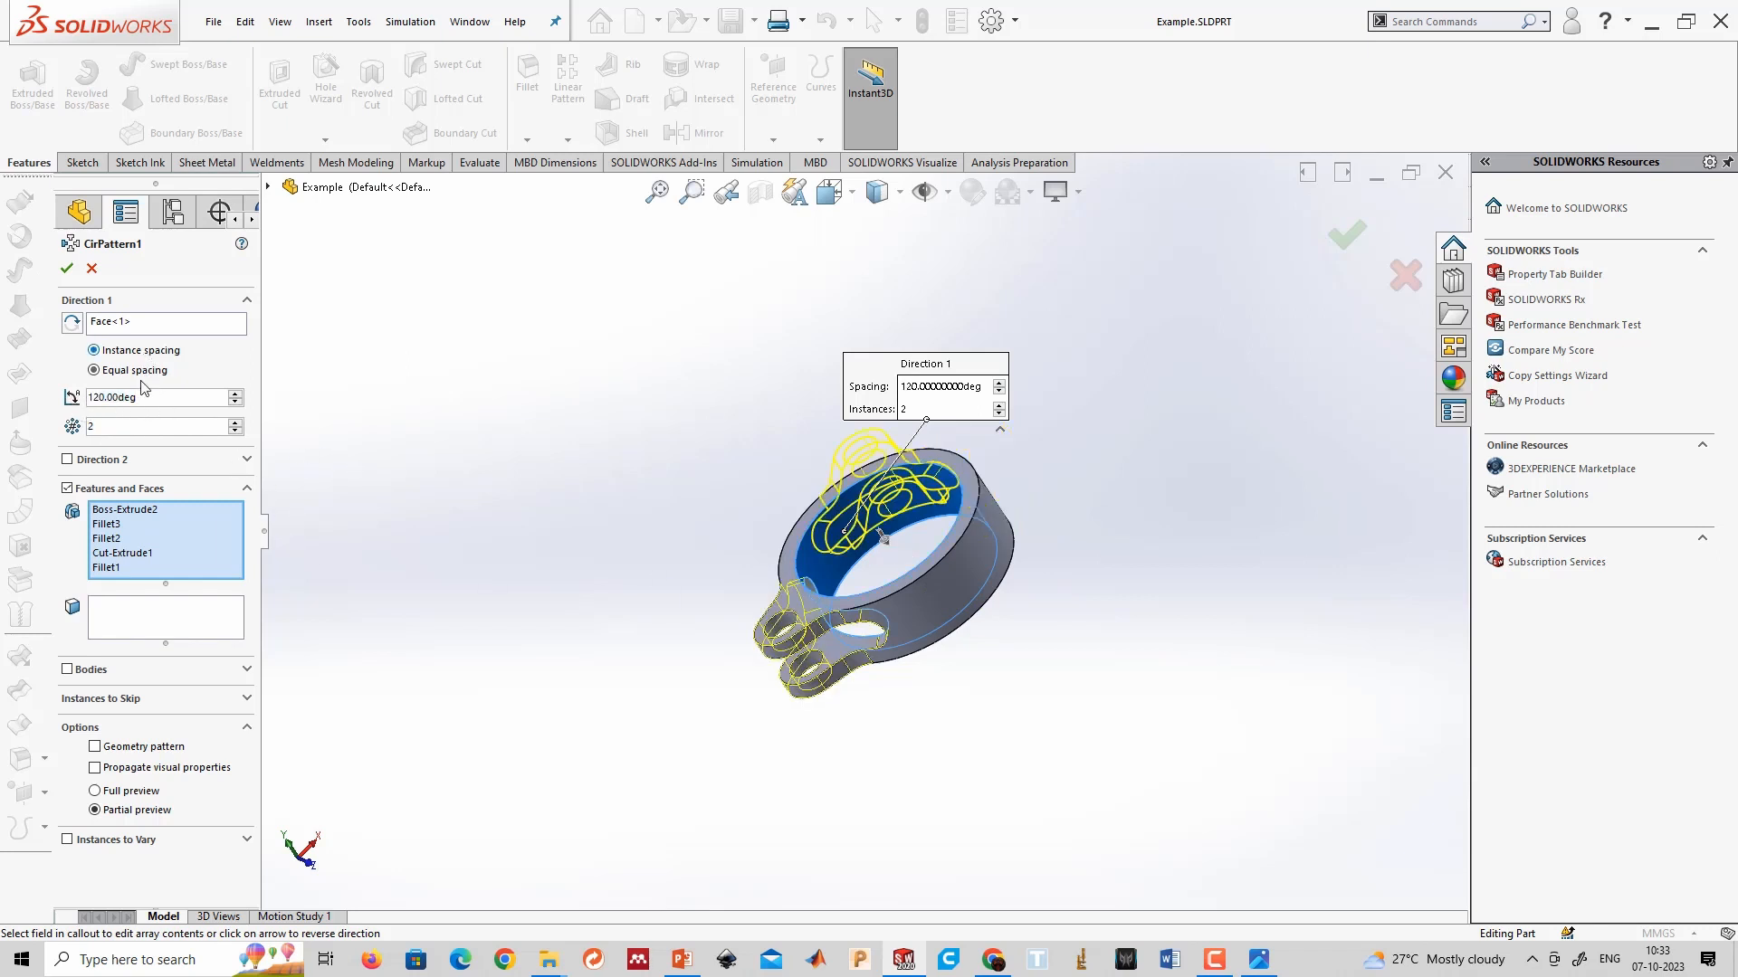
pyautogui.click(145, 352)
pyautogui.doubleClick(151, 398)
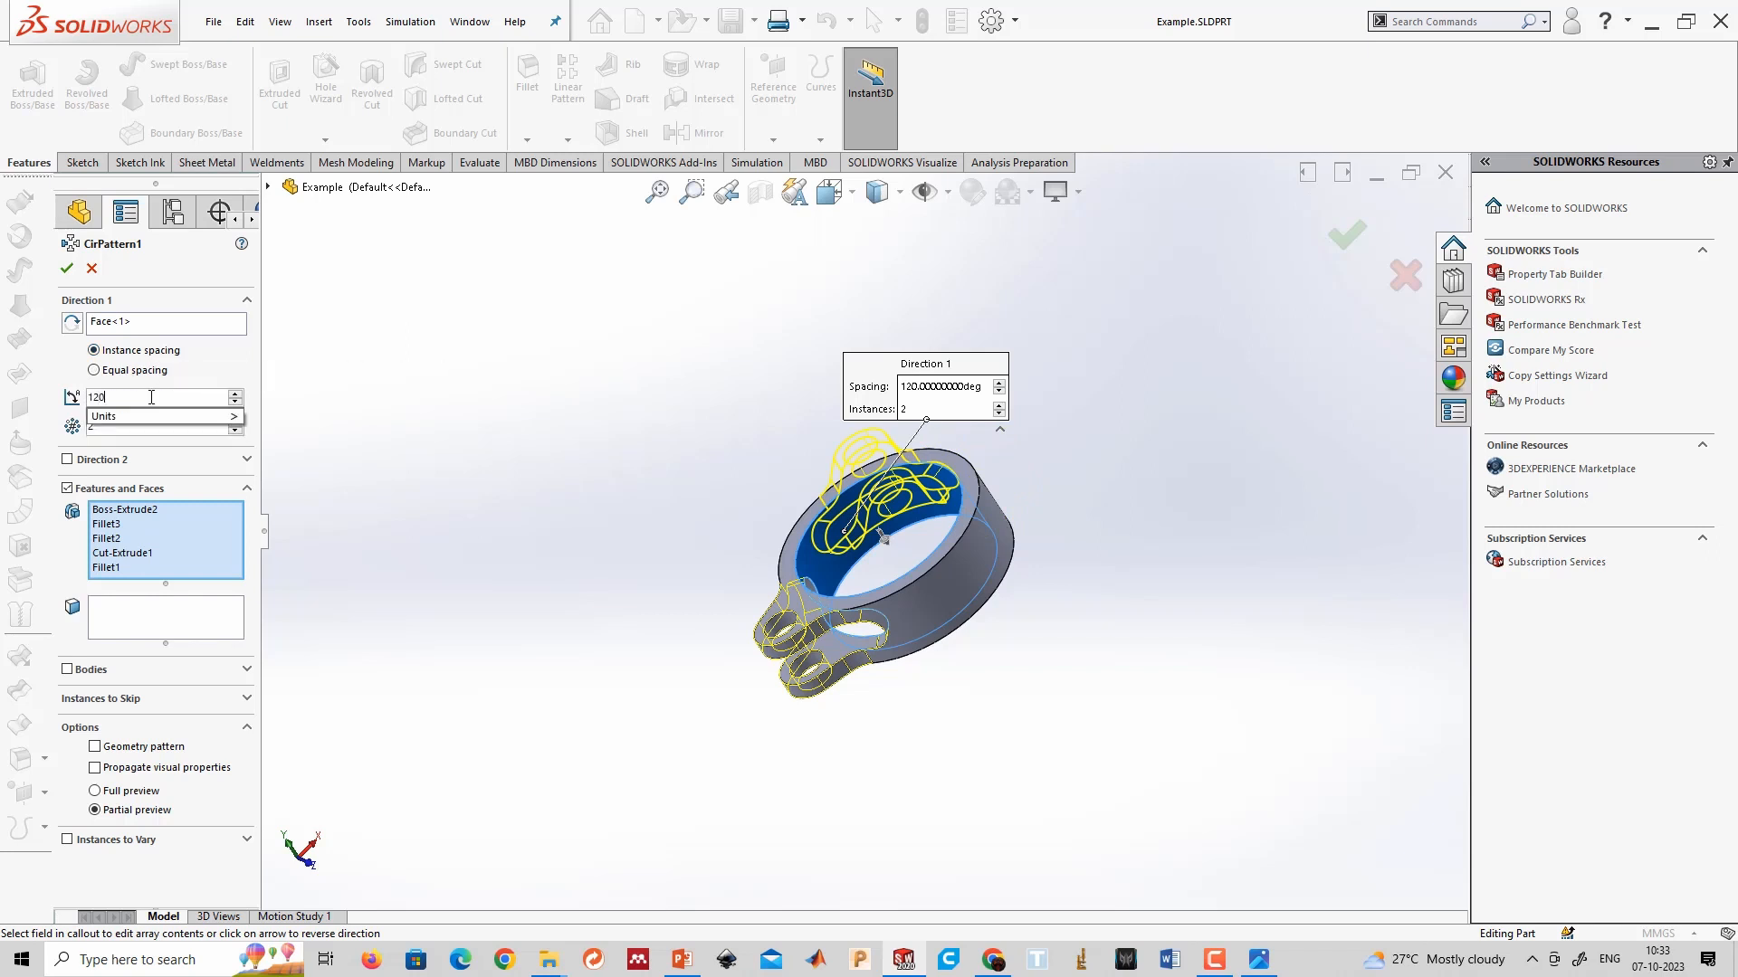
pyautogui.click(66, 268)
# Save the part under the new file name ExampleEdit in the DesignIntent folder.
pyautogui.click(214, 21)
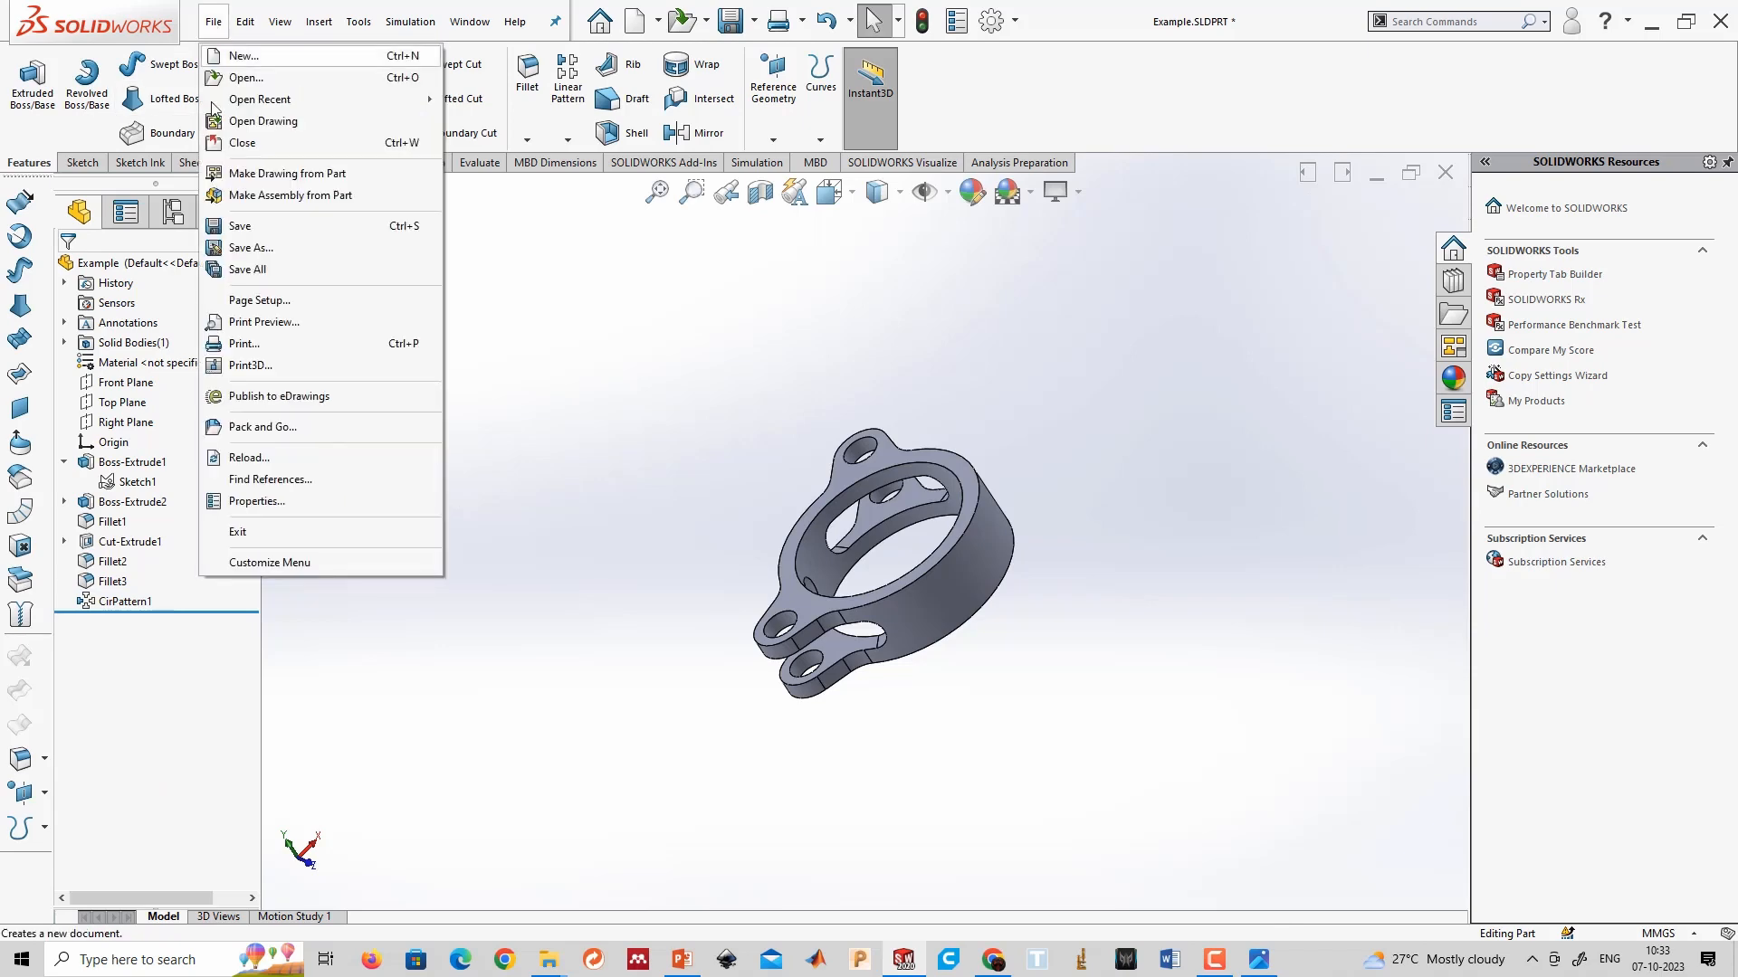
pyautogui.click(237, 247)
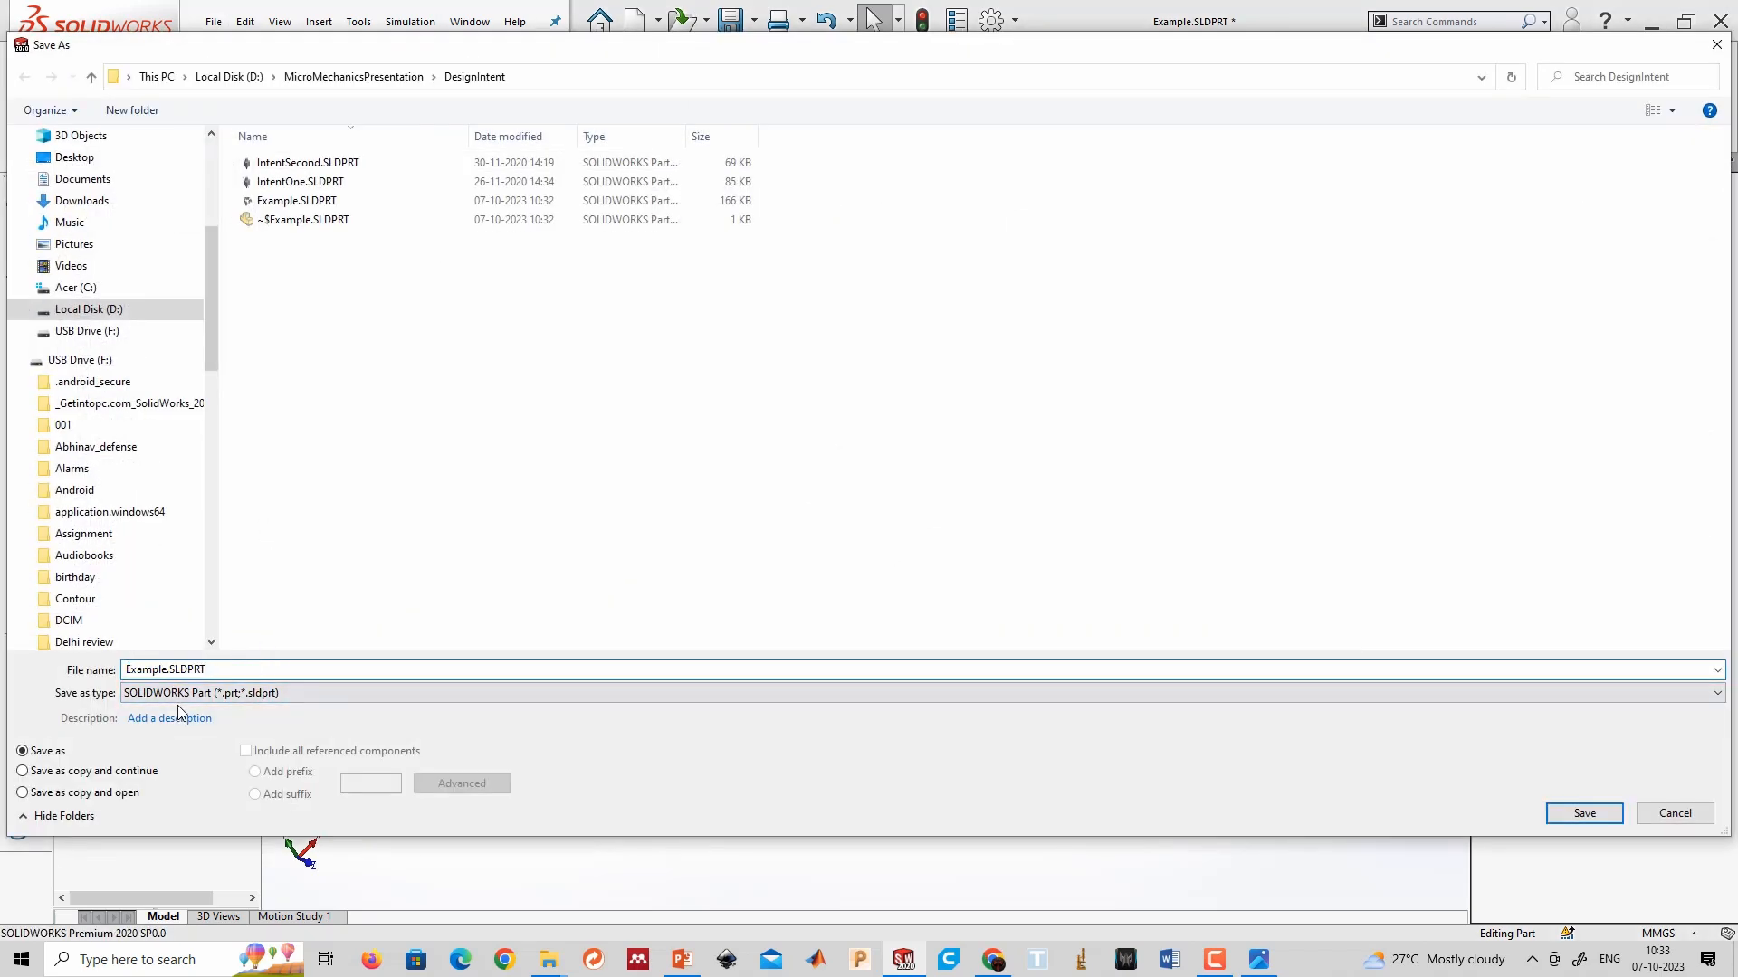
pyautogui.press('Left')
pyautogui.press('Left')
pyautogui.press('Left')
pyautogui.press('Left')
pyautogui.press('Left')
pyautogui.press('Left')
pyautogui.press('Left')
pyautogui.write('Edit')
pyautogui.press('Return')
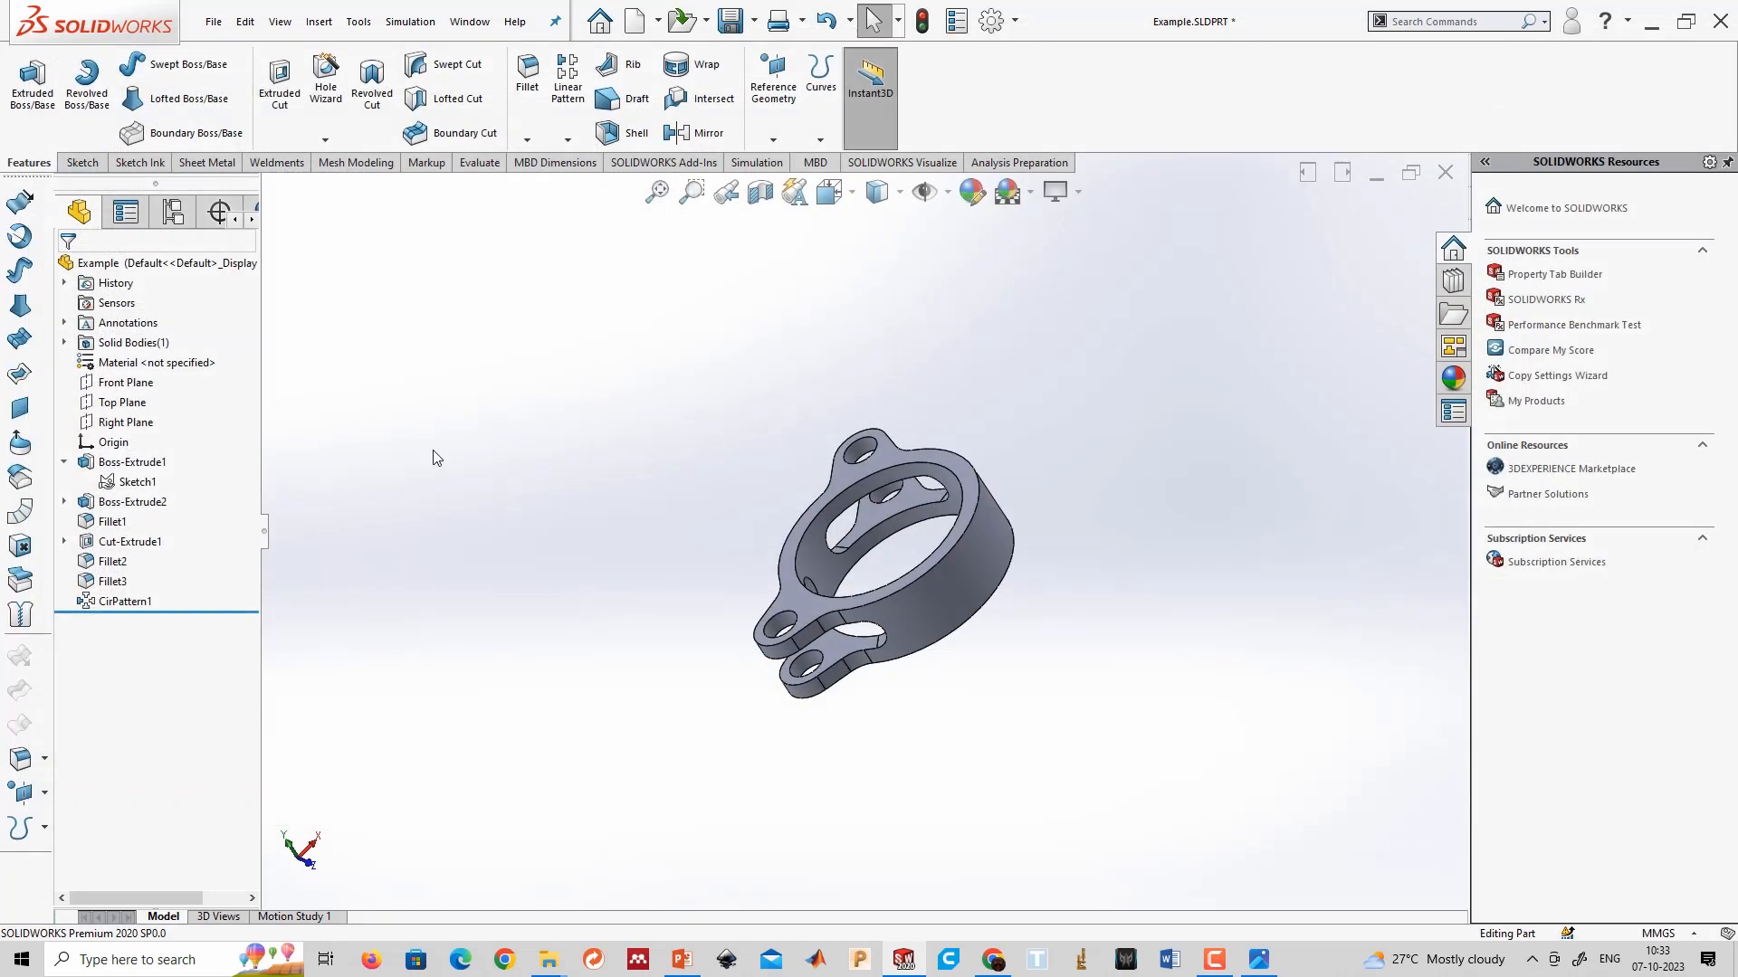
# Start a new sketch on the ring's flat top face, which also carries the two lugs.
pyautogui.moveTo(1115, 536); pyautogui.dragTo(911, 633, button='middle')
pyautogui.scroll(-3, 1017, 691)
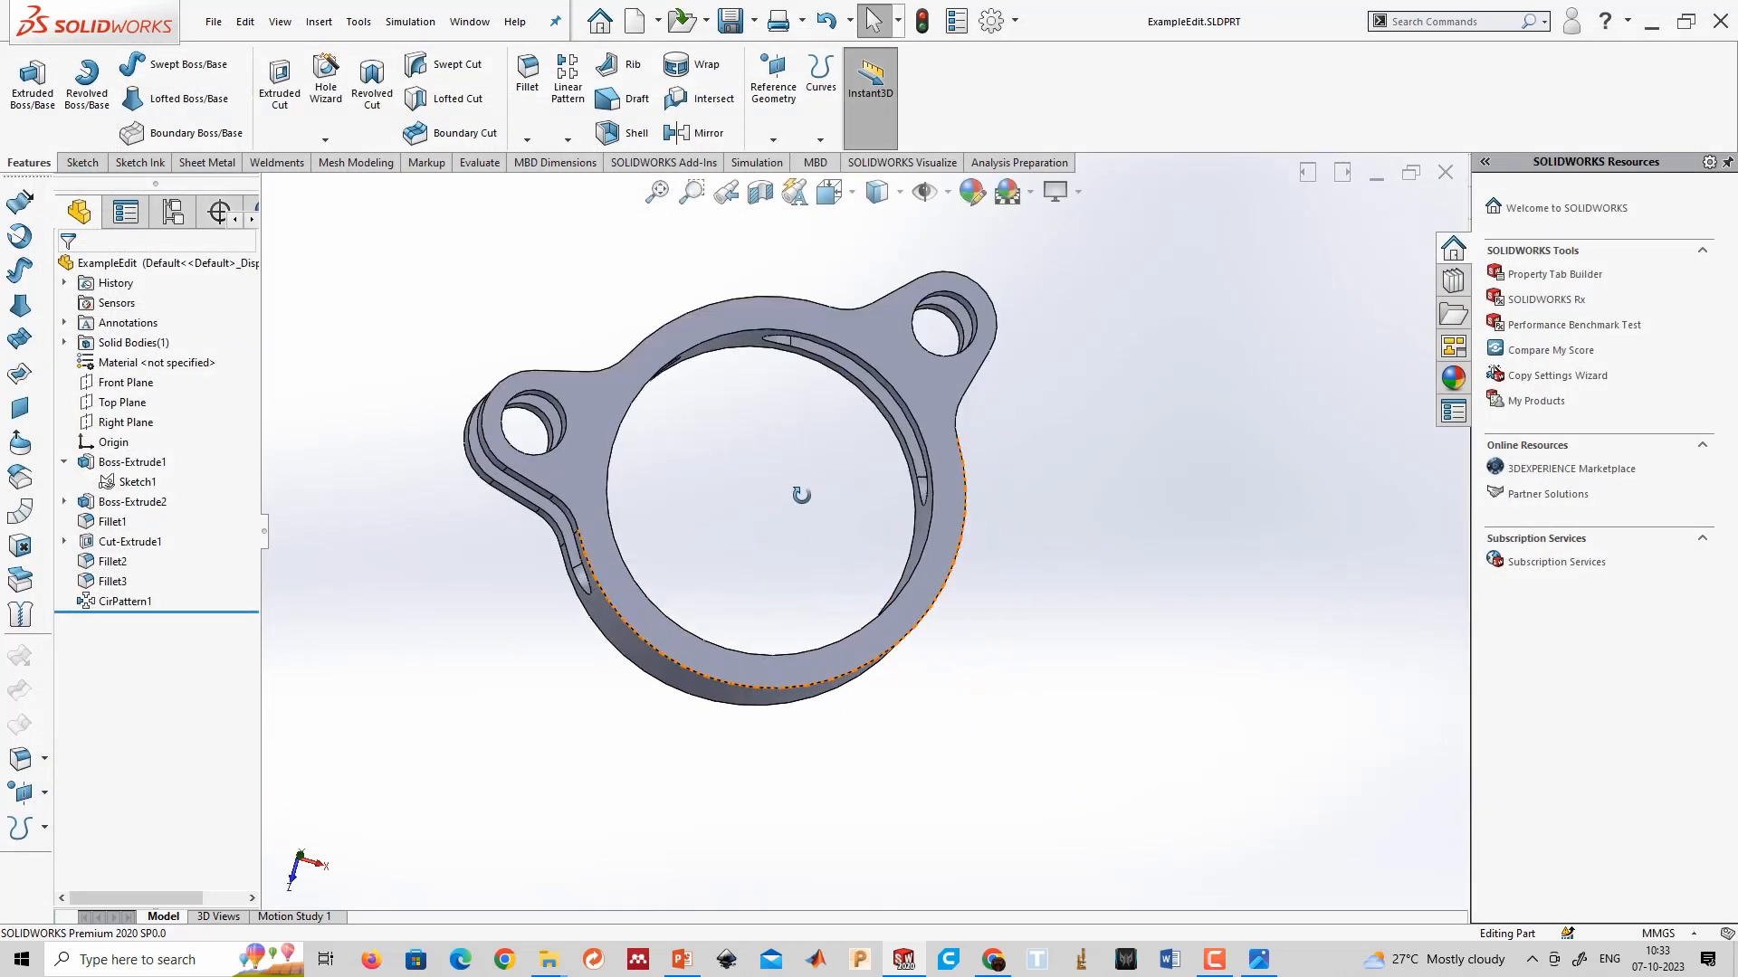
pyautogui.moveTo(795, 493); pyautogui.dragTo(778, 543, button='middle')
pyautogui.click(116, 600)
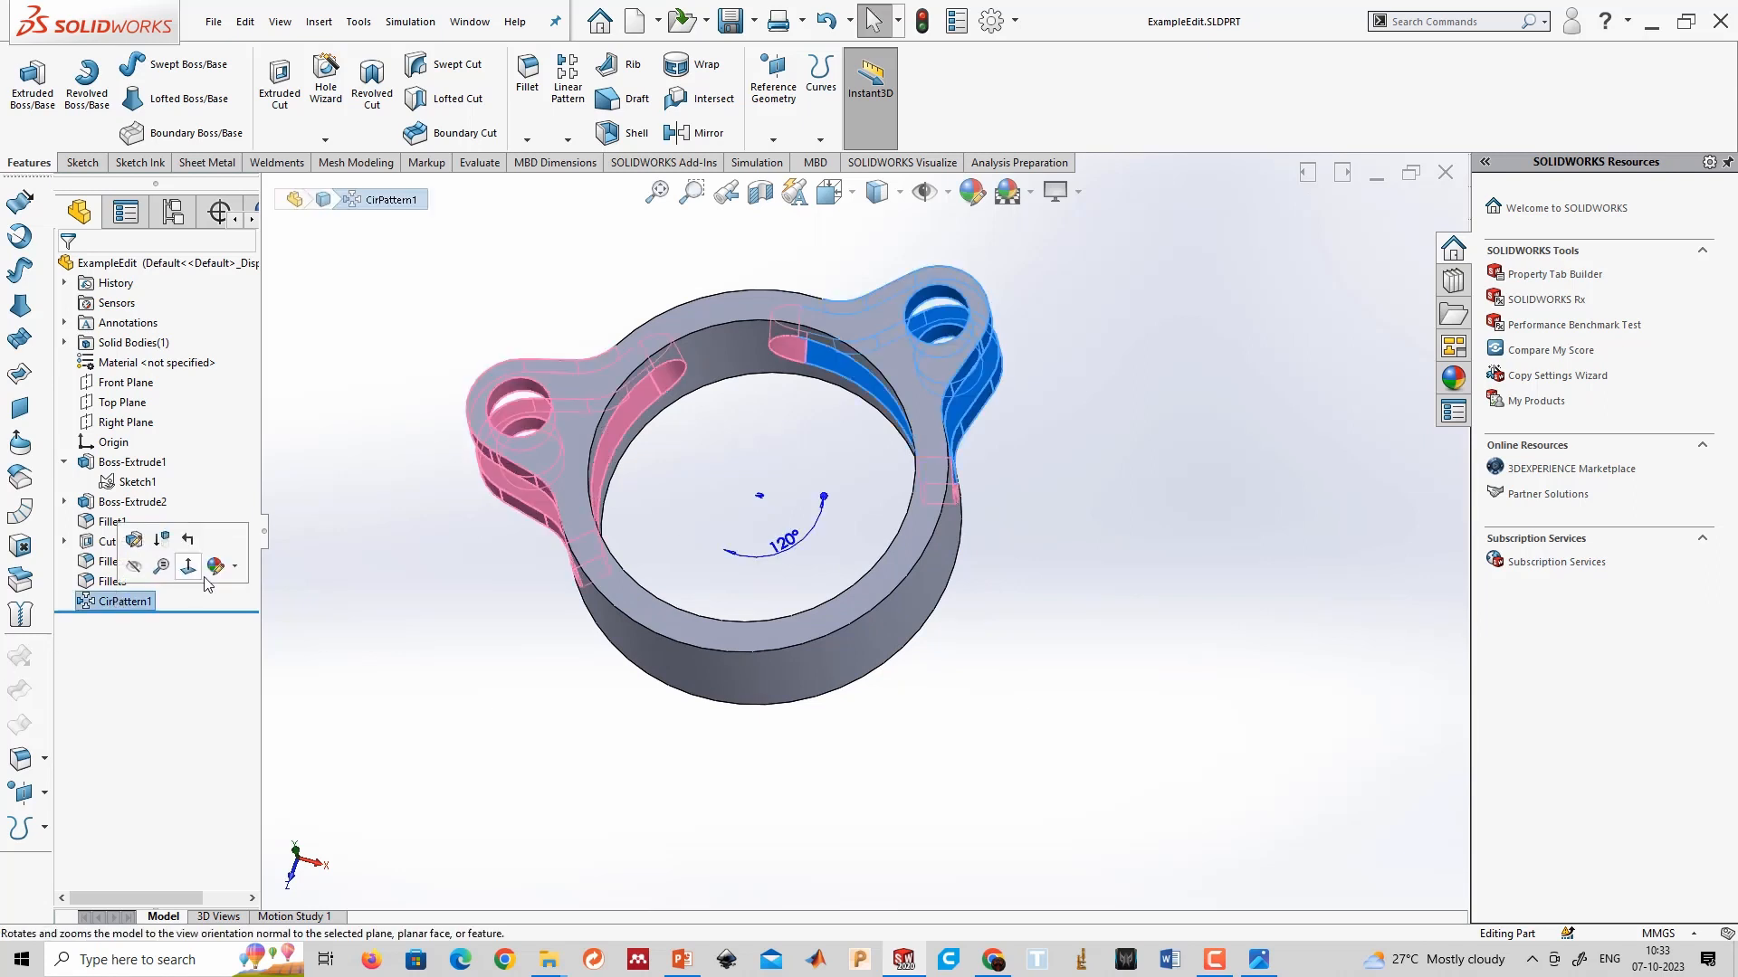
pyautogui.click(803, 573)
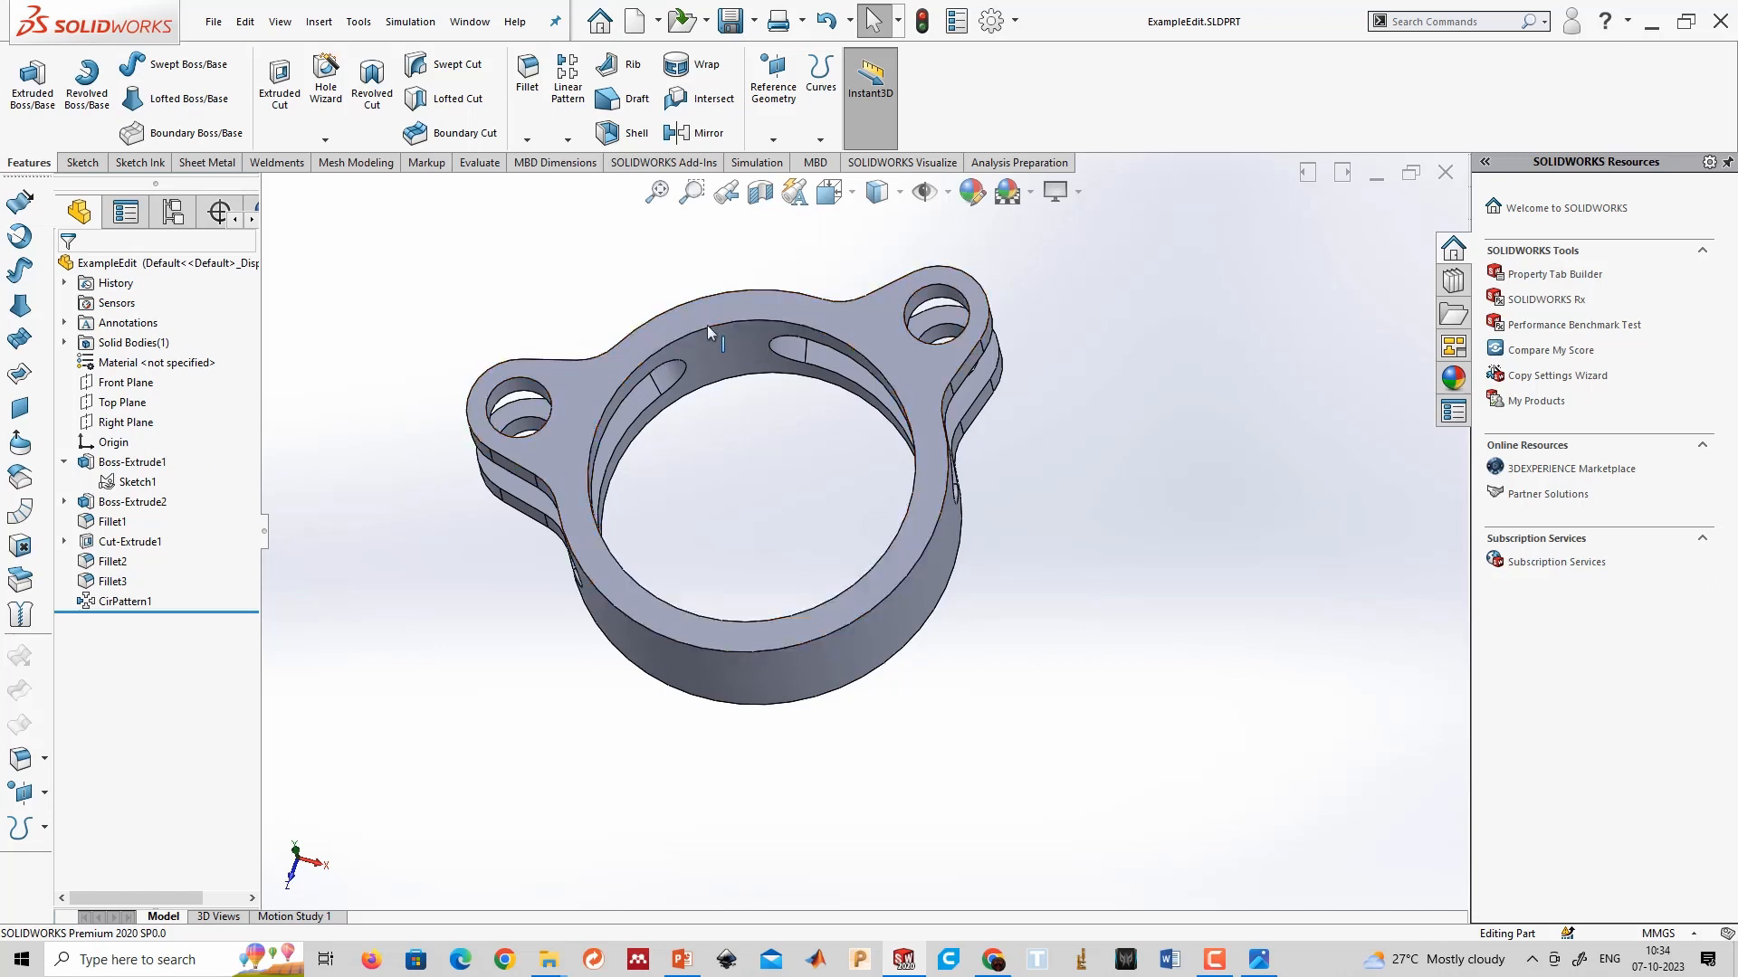
pyautogui.moveTo(793, 686); pyautogui.dragTo(778, 556, button='middle')
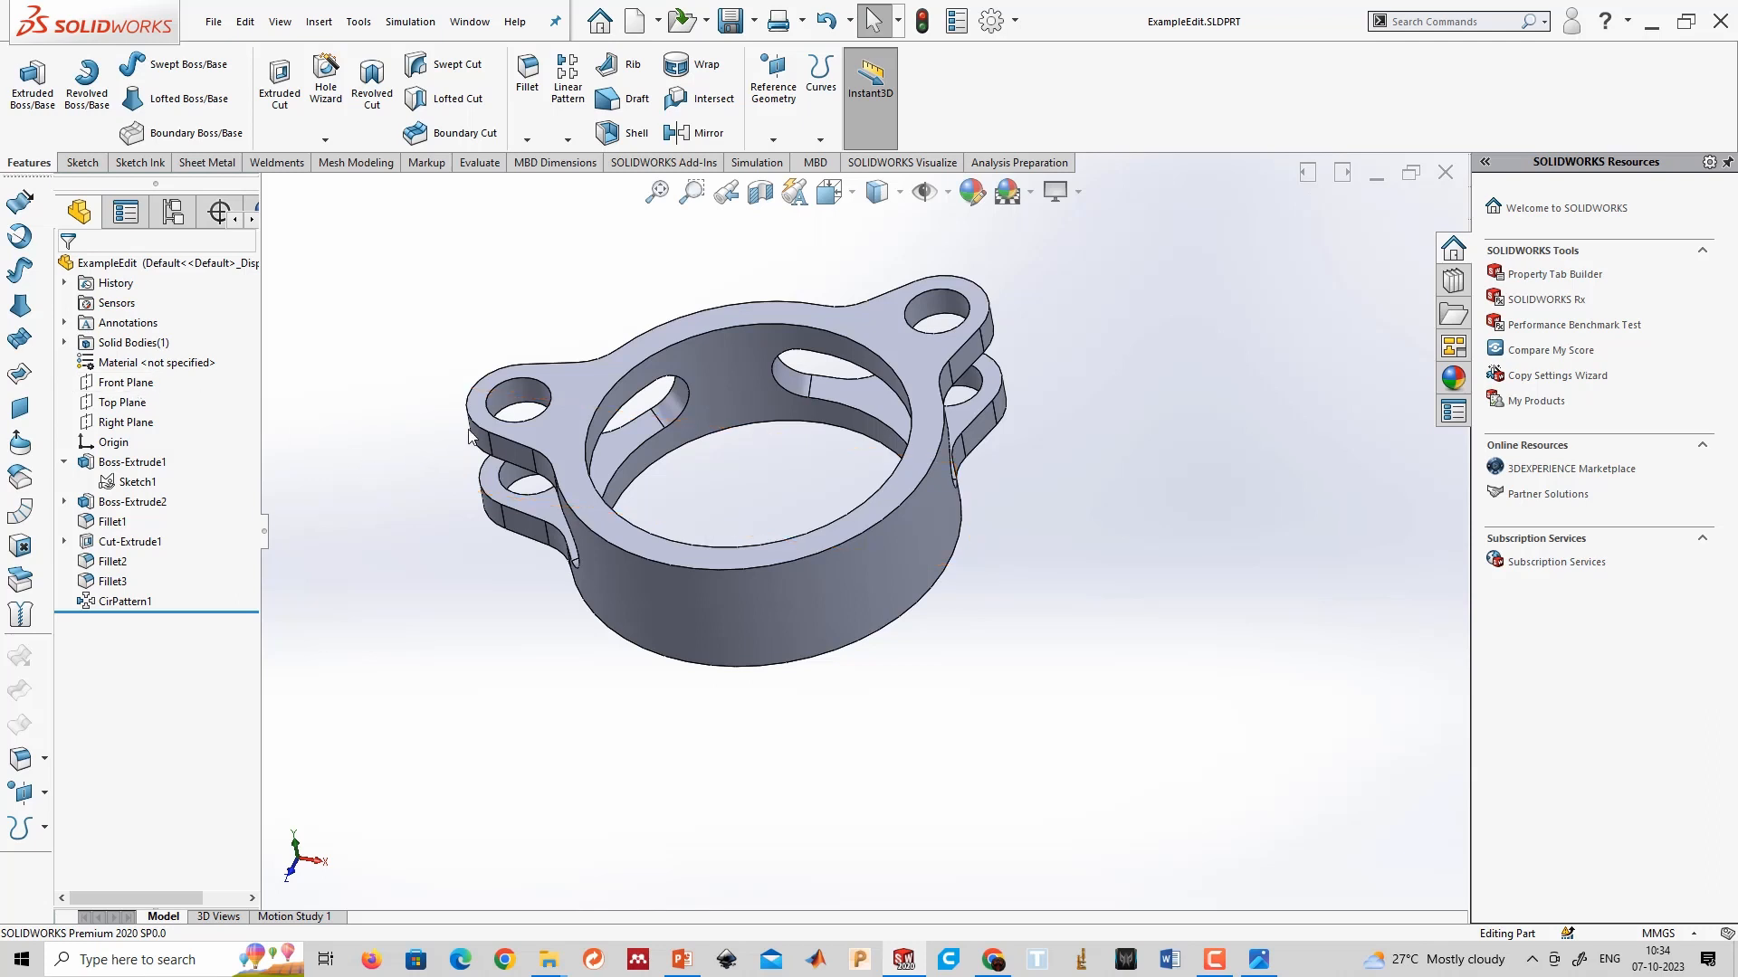
pyautogui.click(570, 389)
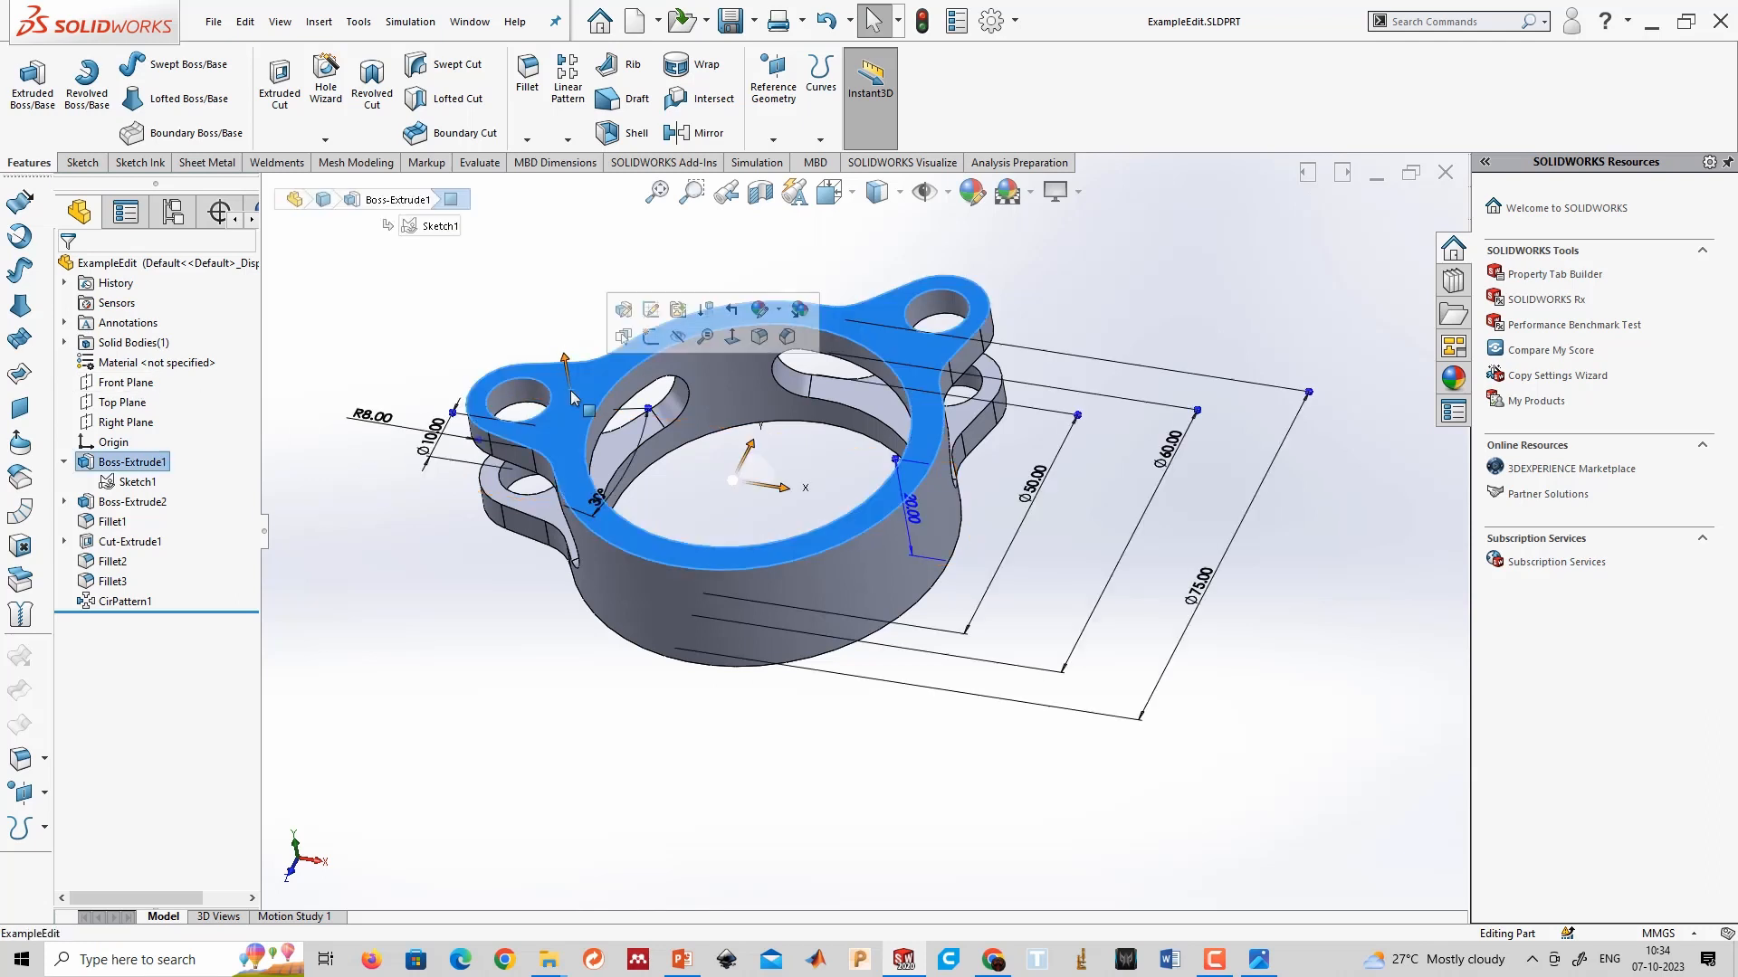
pyautogui.click(79, 162)
pyautogui.click(25, 79)
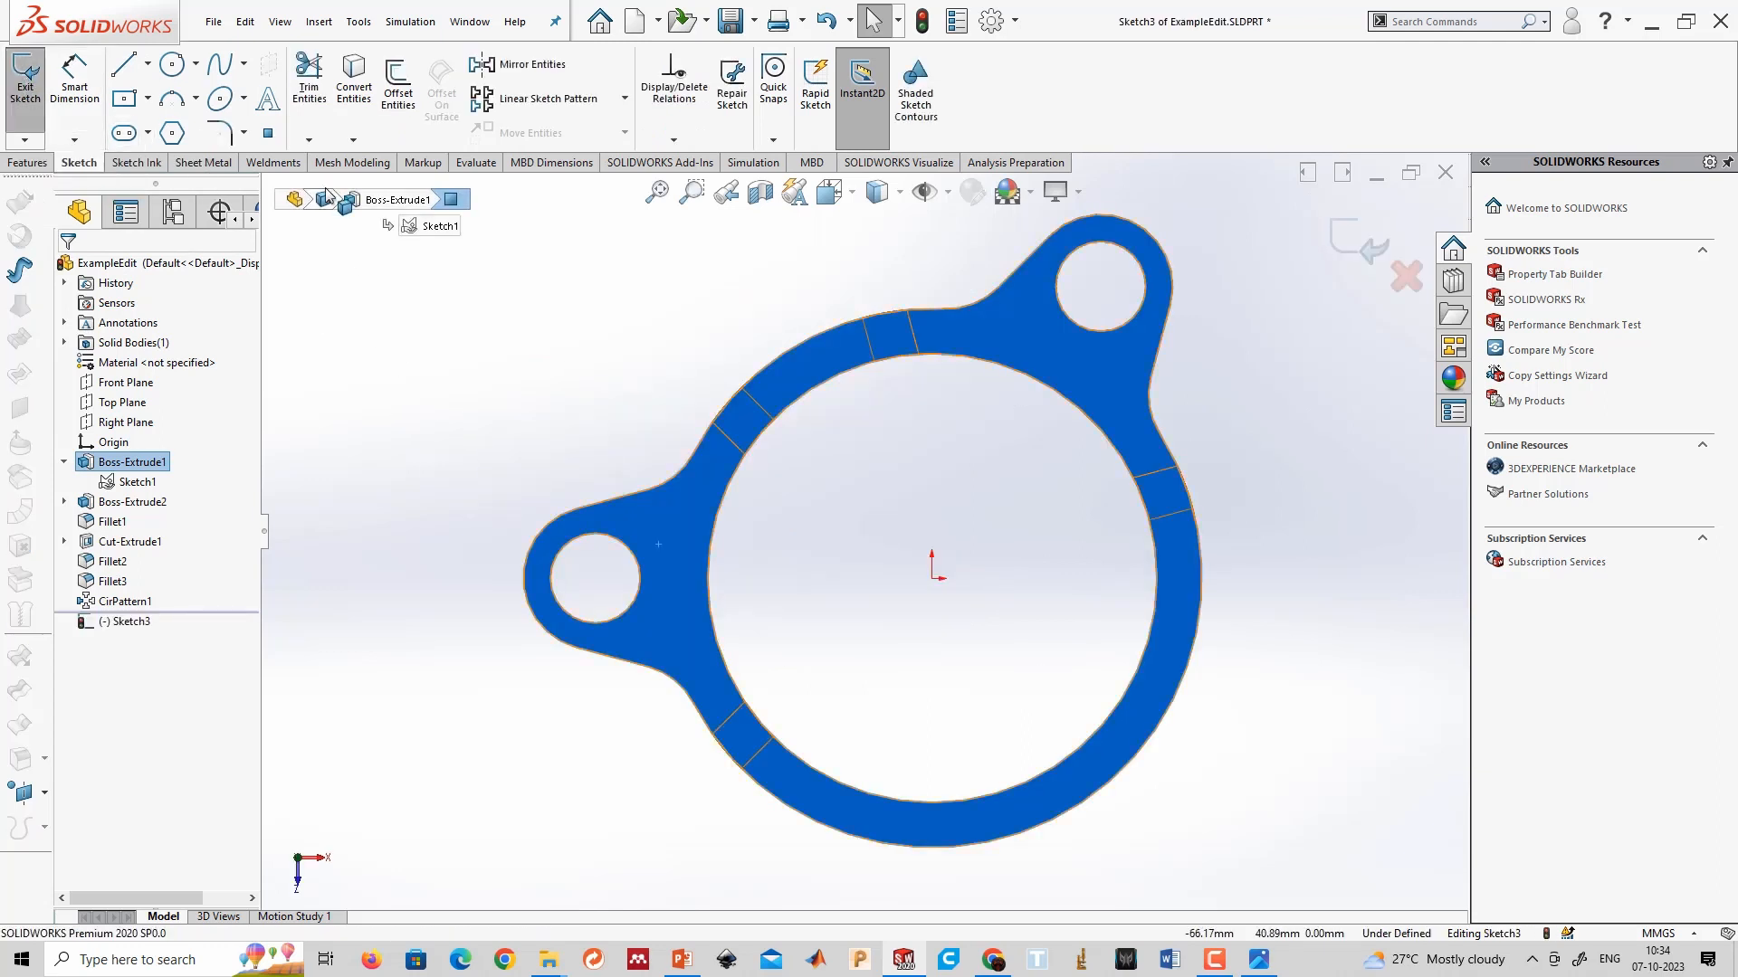
# Convert the ring's outer arc edge between the two lugs into a sketch entity.
pyautogui.click(344, 412)
pyautogui.click(744, 389)
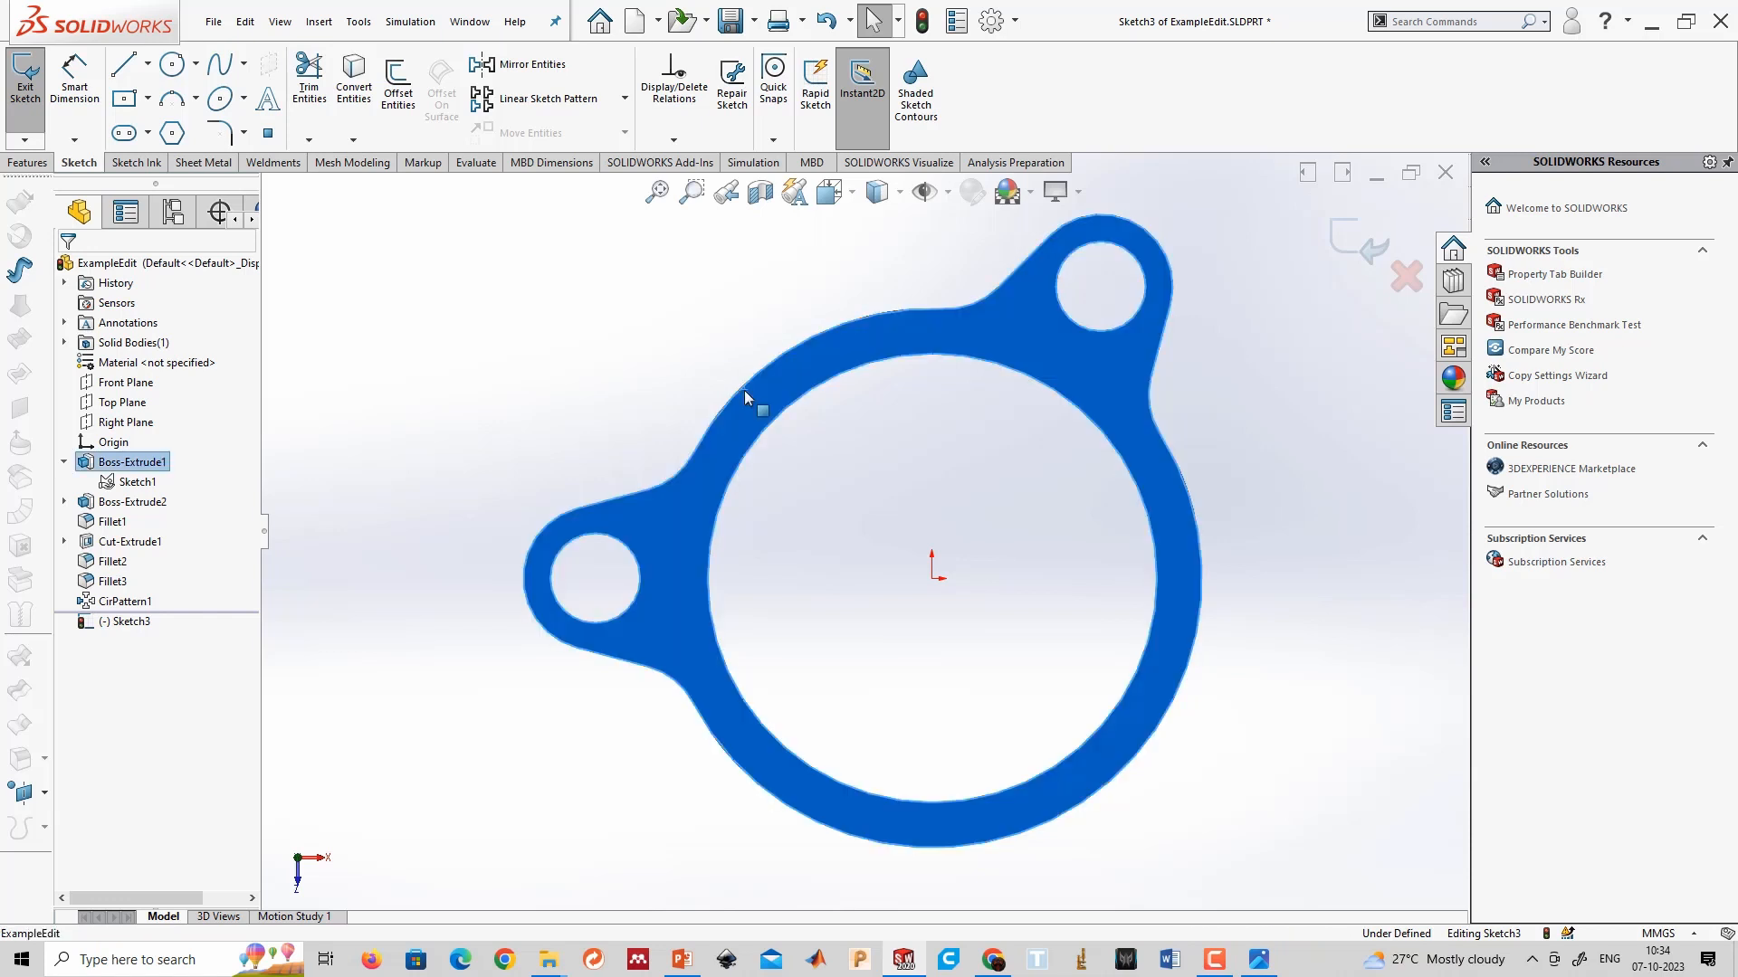
pyautogui.press('Escape')
pyautogui.click(751, 376)
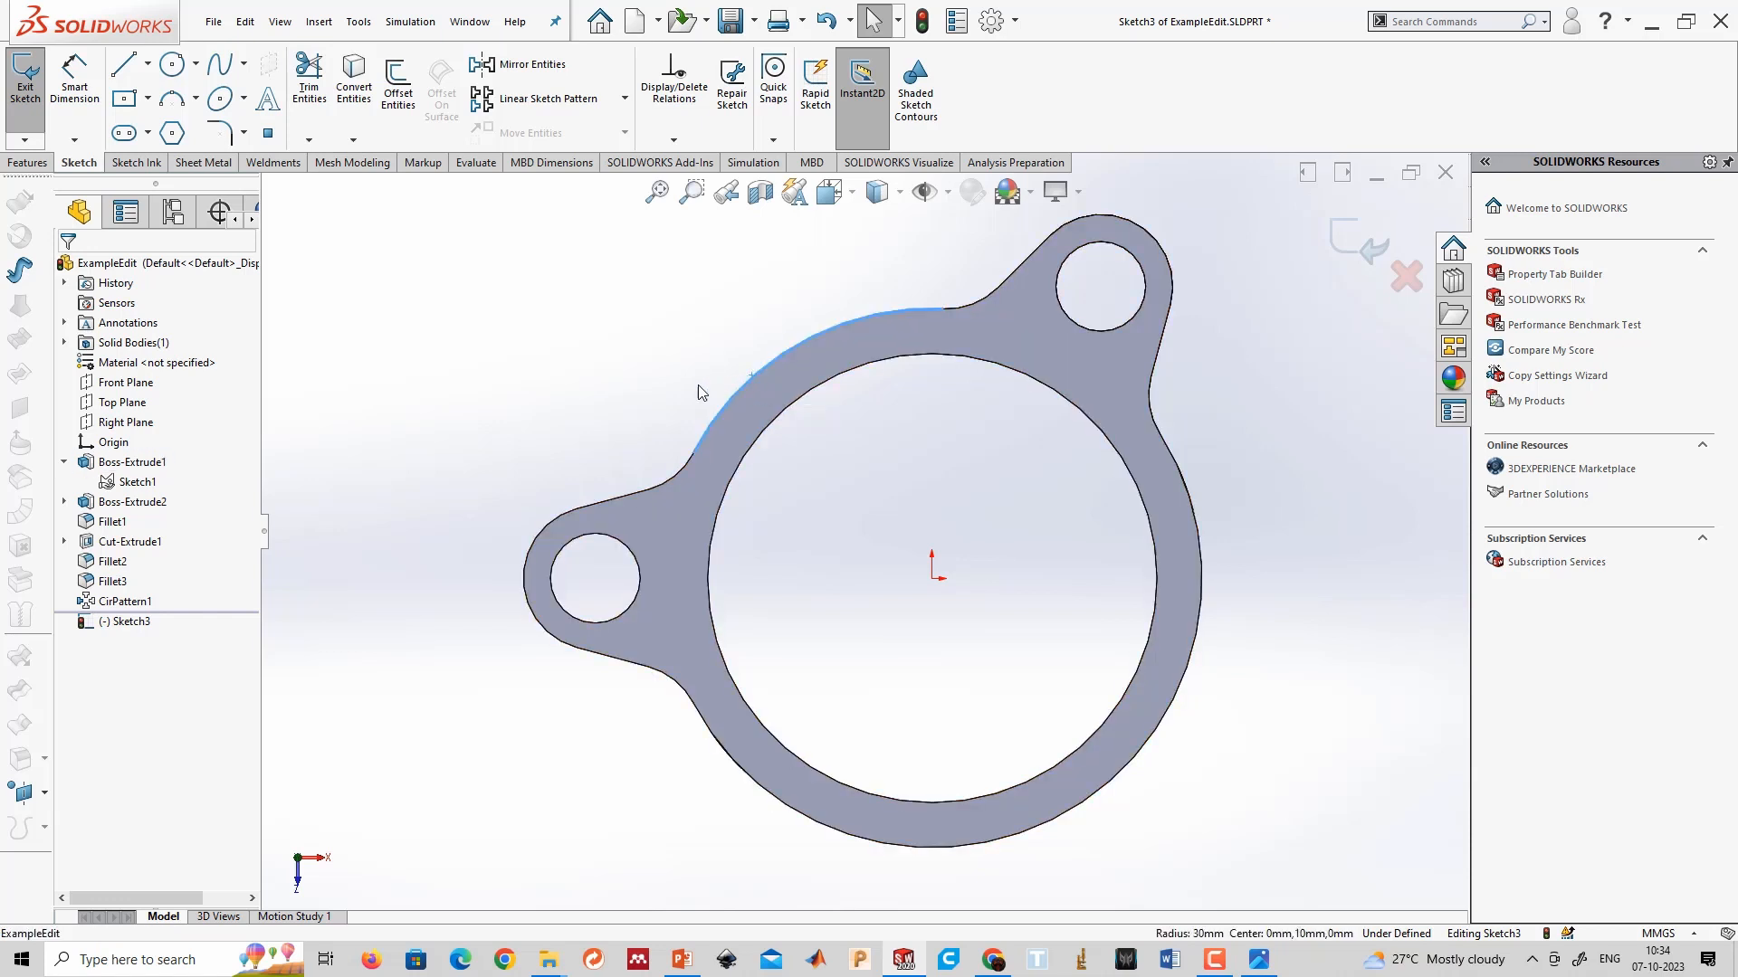
pyautogui.click(373, 72)
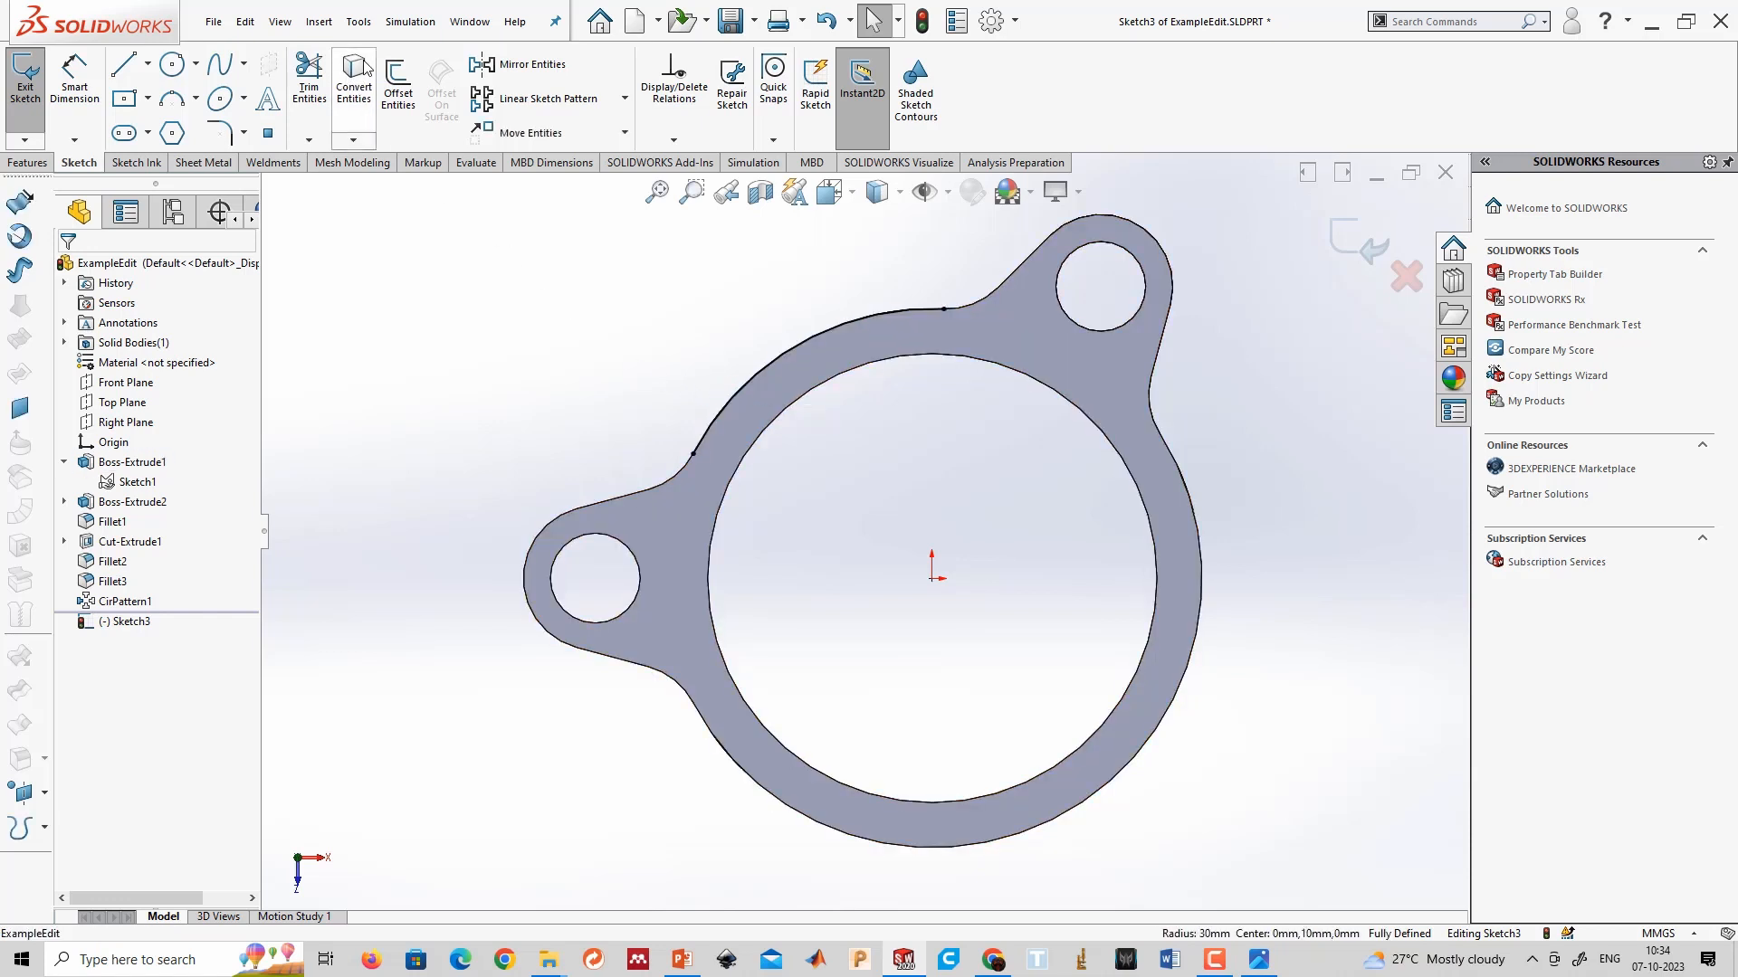
pyautogui.scroll(-5, 888, 322)
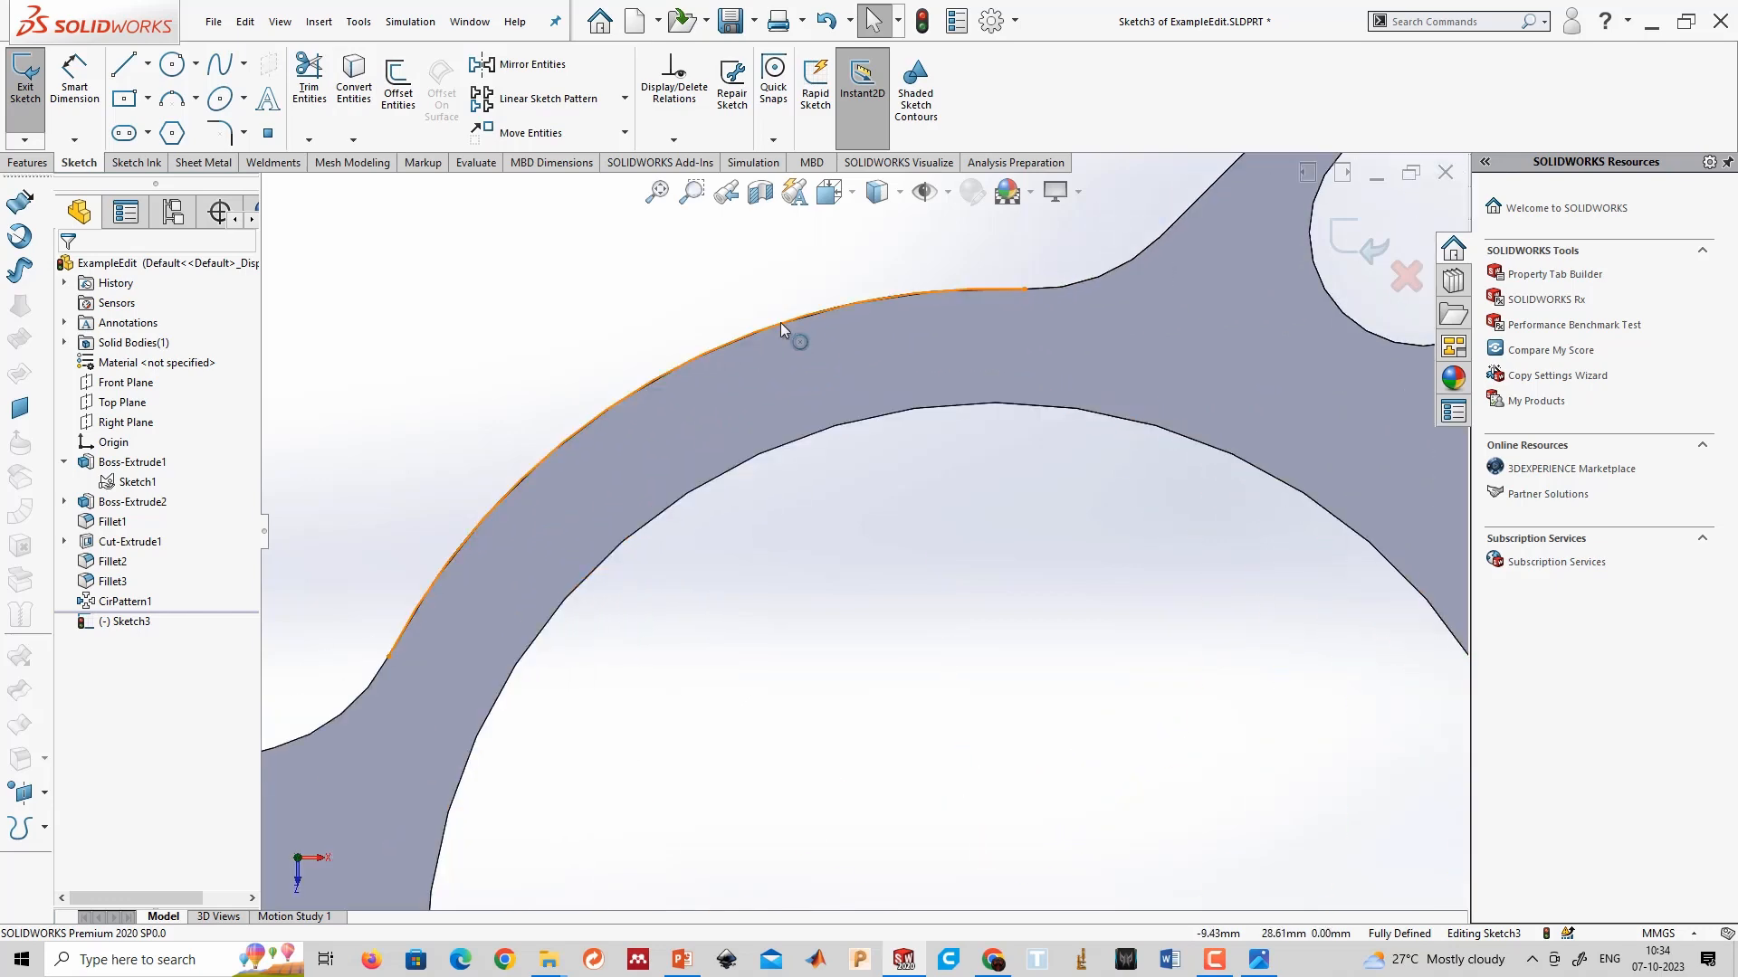
pyautogui.click(785, 333)
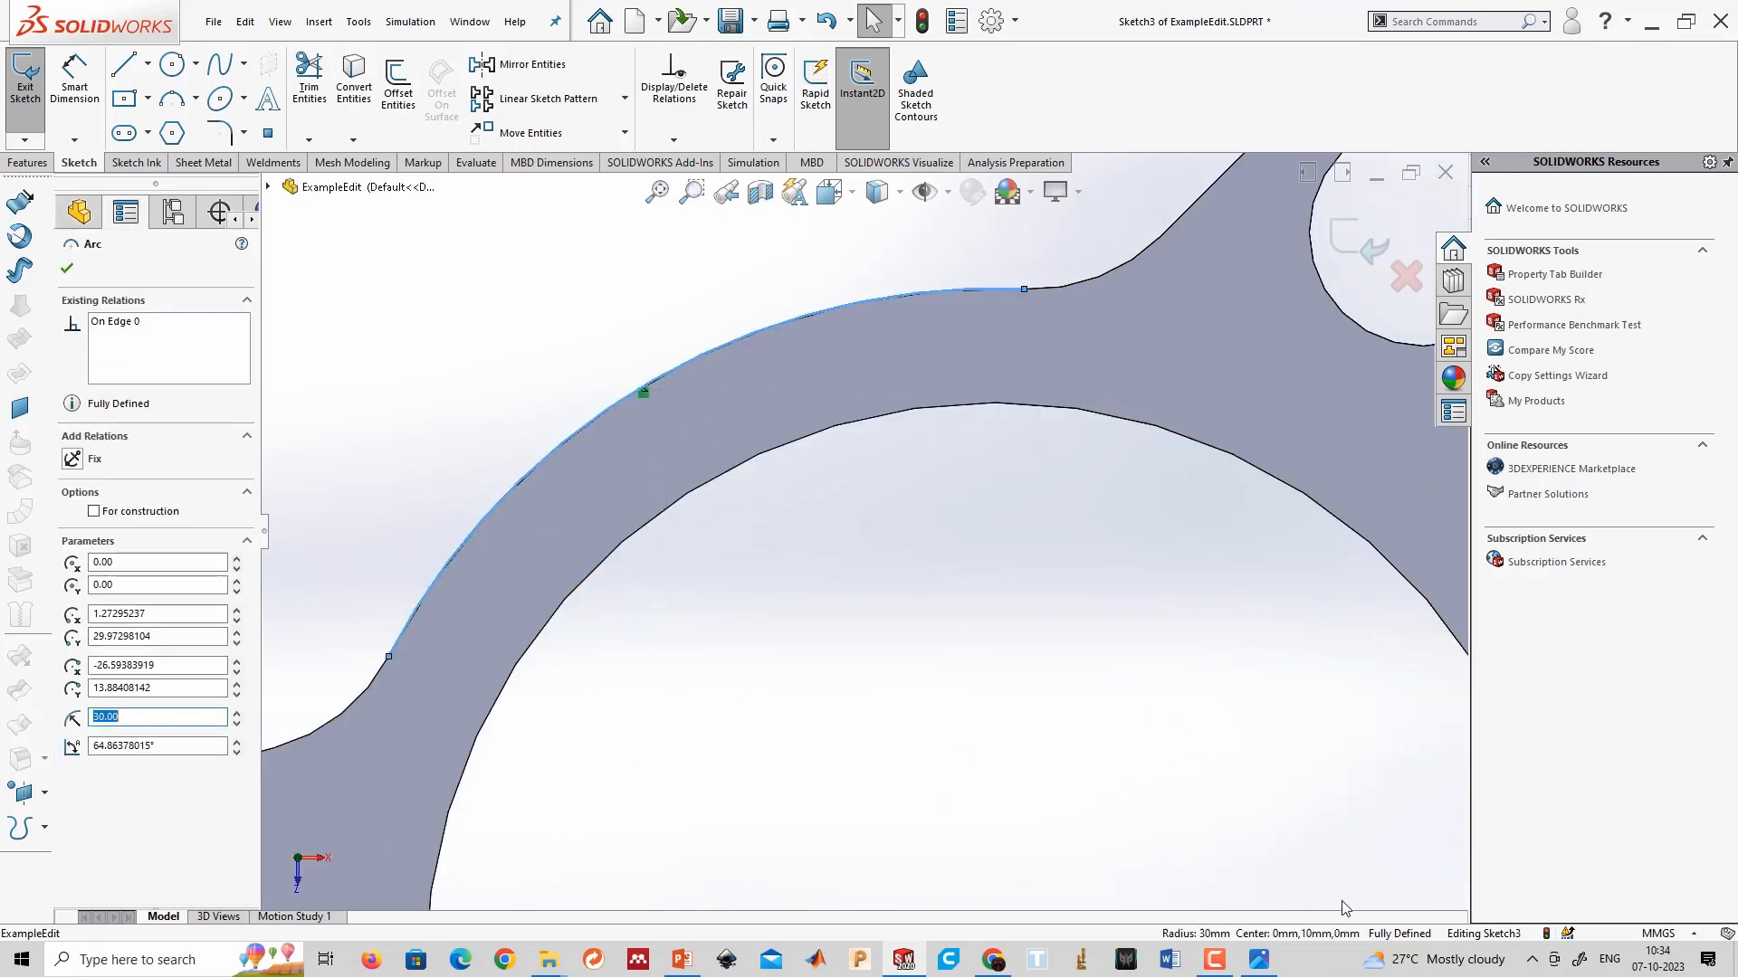
pyautogui.click(926, 635)
pyautogui.moveTo(919, 656); pyautogui.dragTo(872, 492, button='middle')
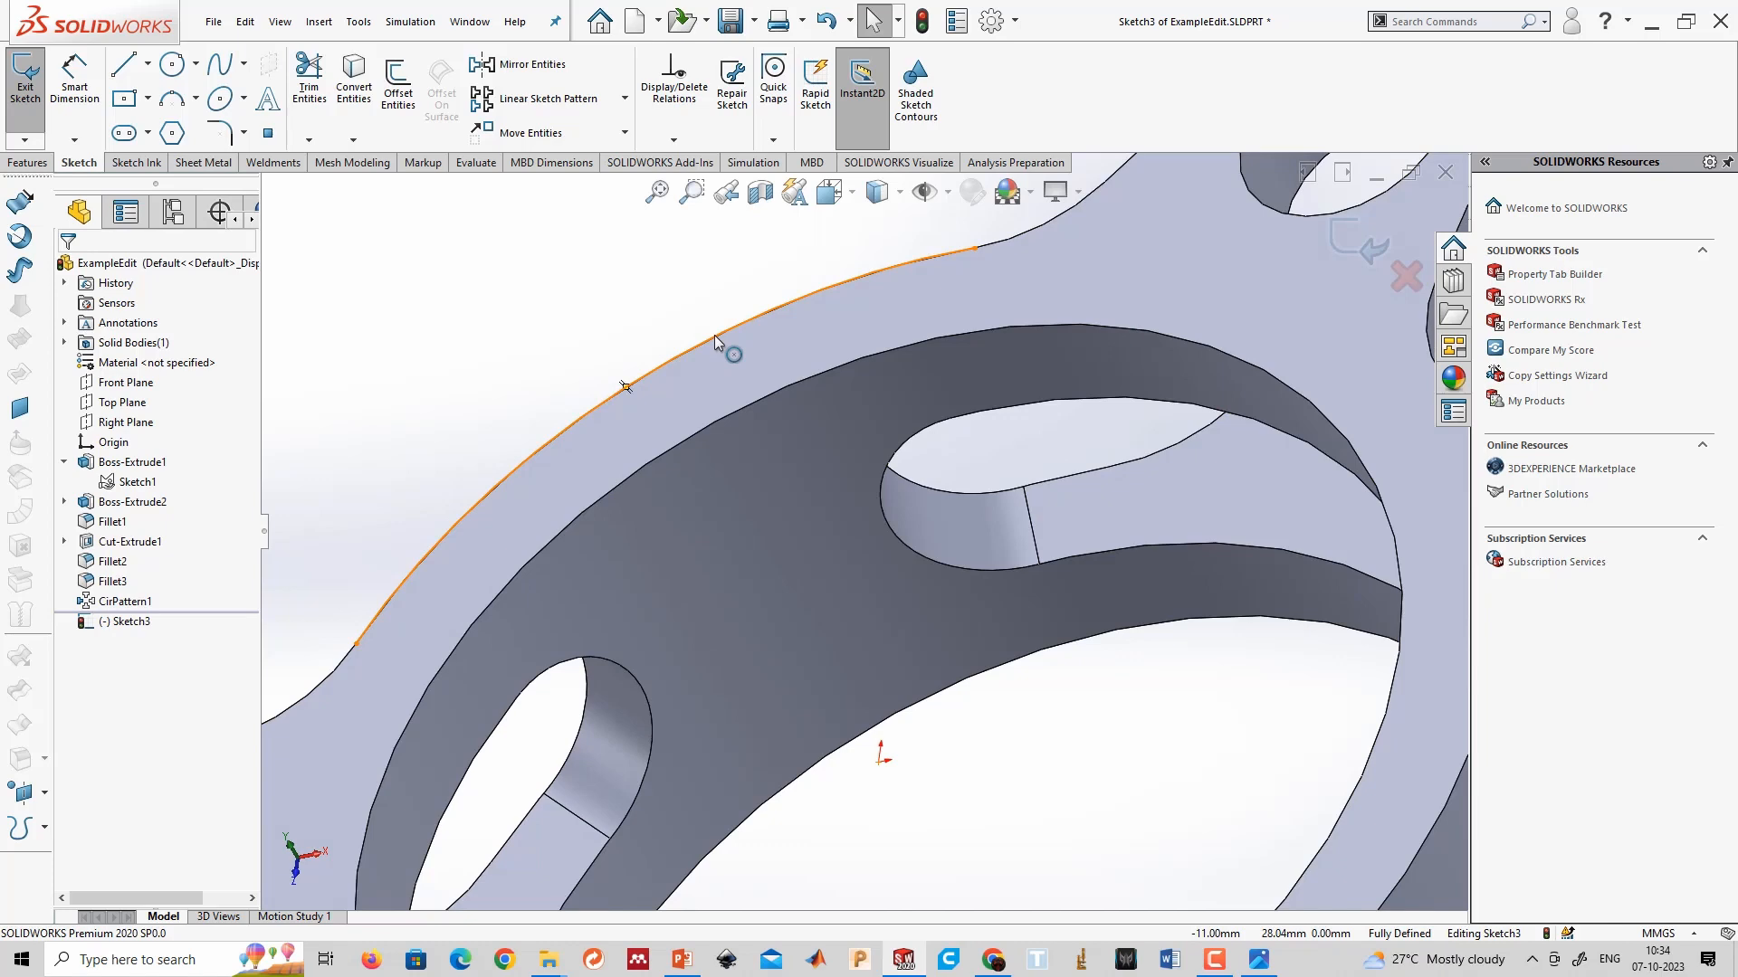
pyautogui.scroll(4, 698, 440)
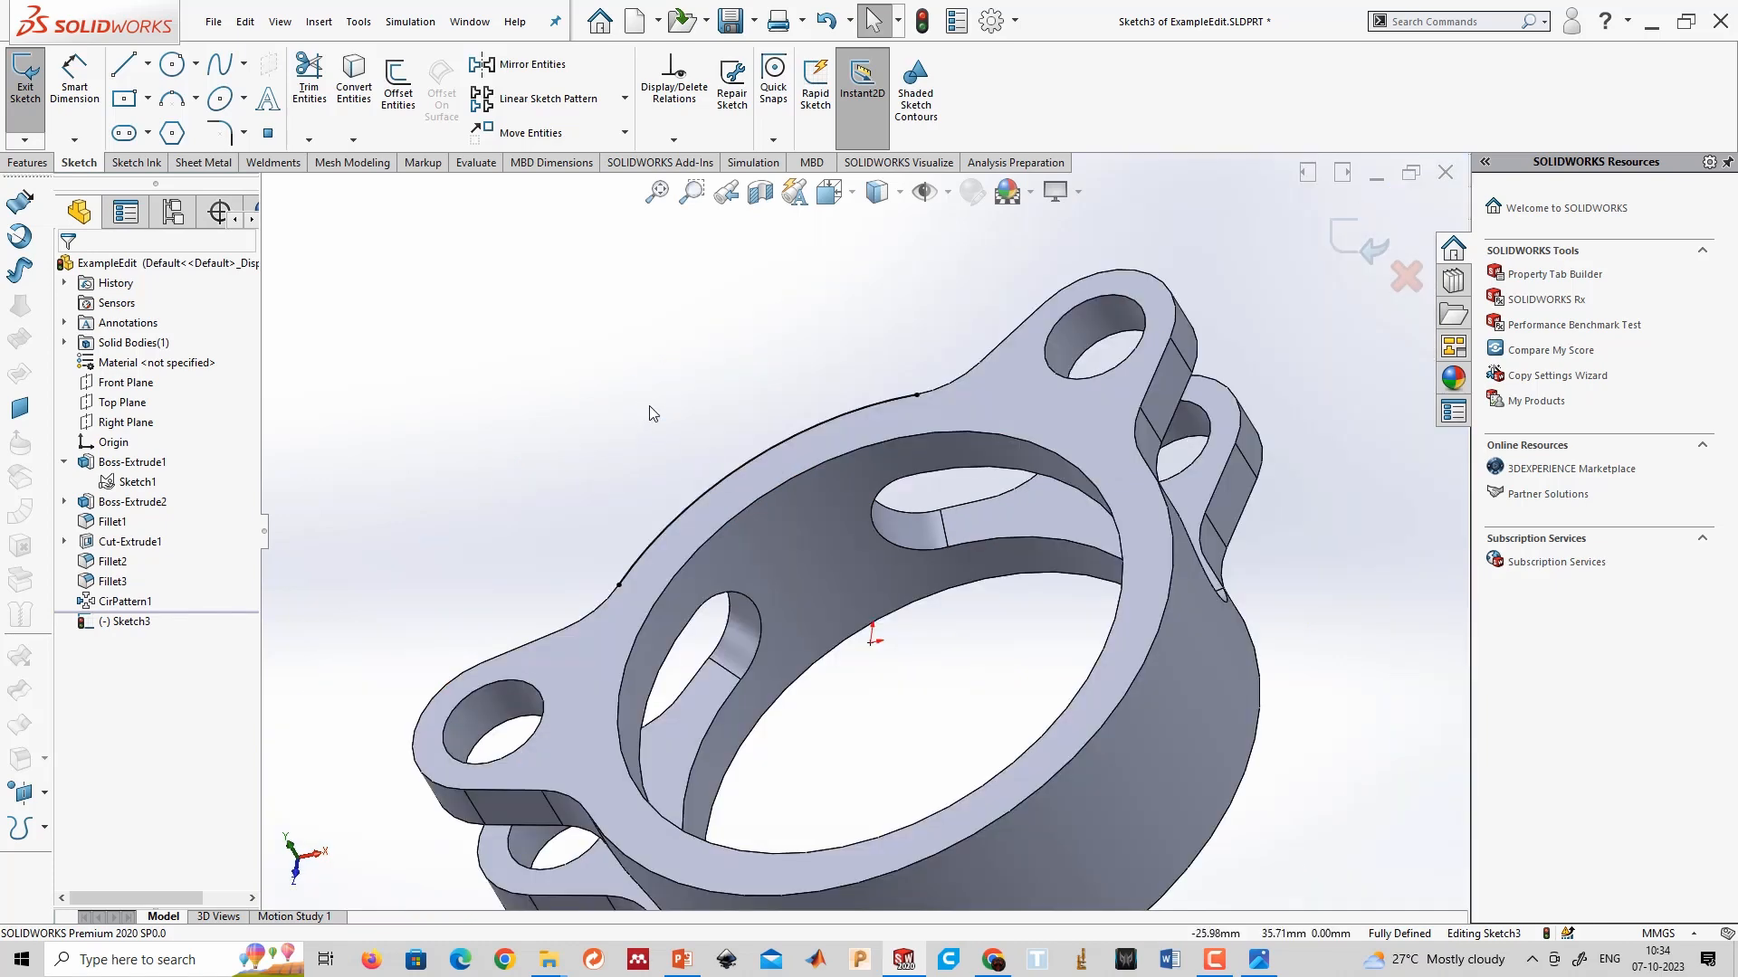
# Draw a centerline about 66 mm long from the converted arc's midpoint through the ring's center to beyond the opposite rim.
pyautogui.hotkey('ctrl', '8')
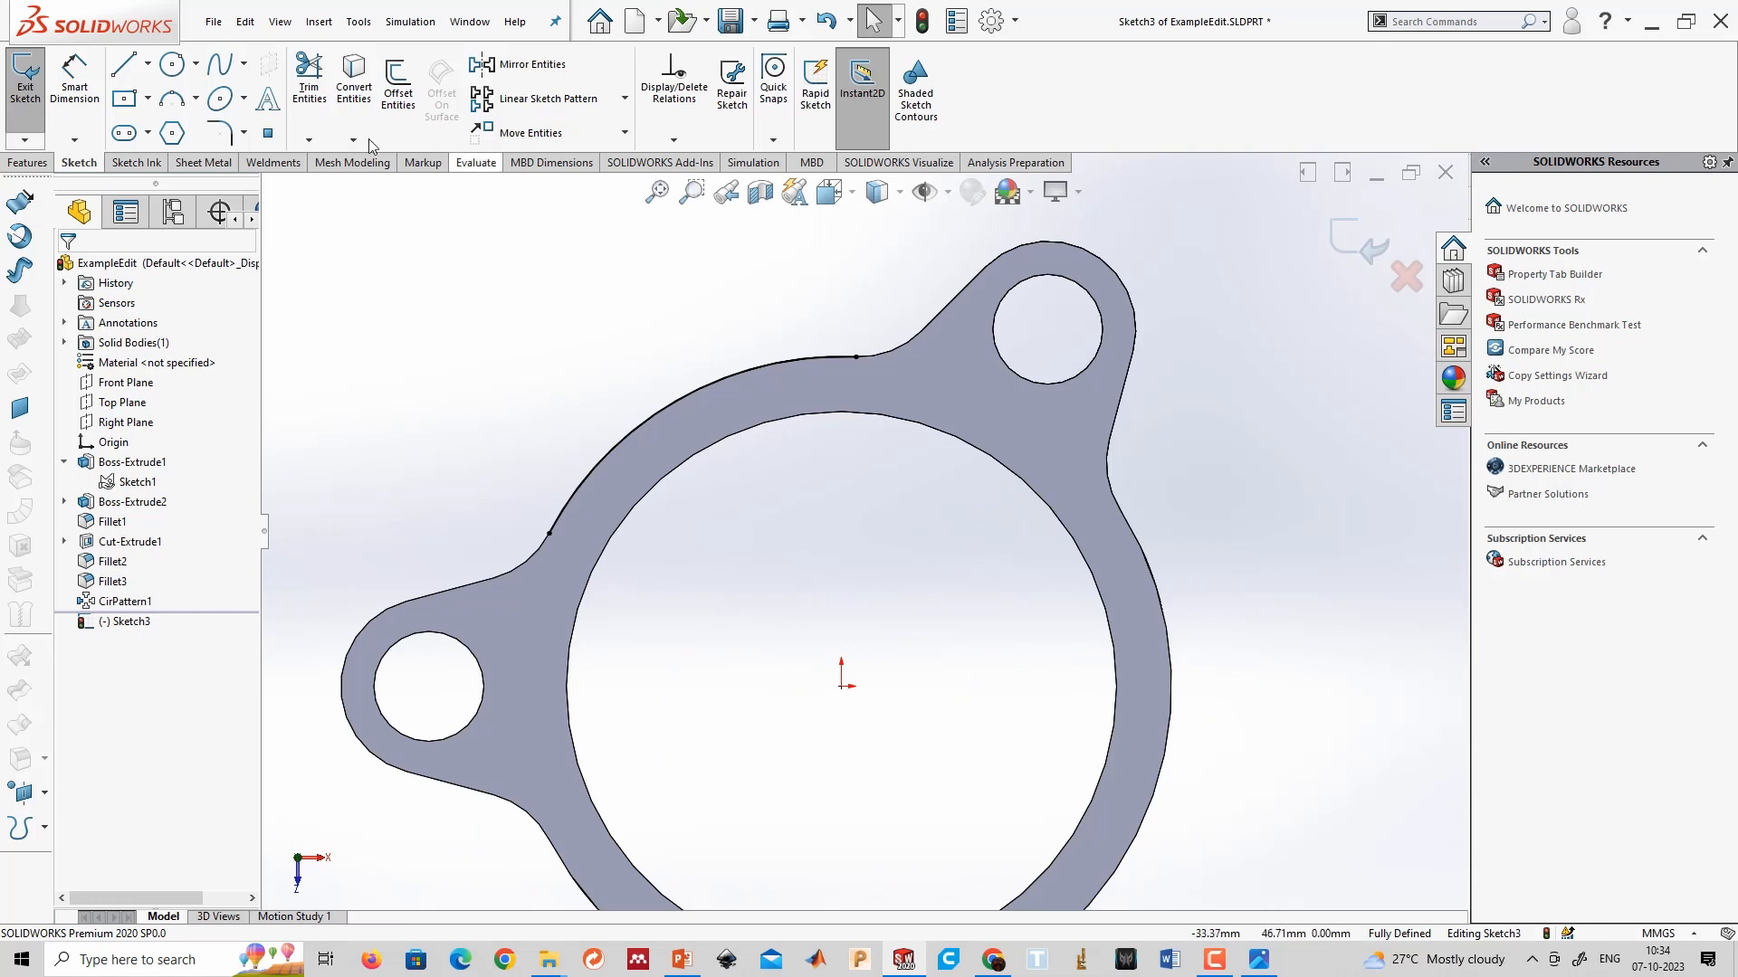
pyautogui.click(148, 63)
pyautogui.click(156, 115)
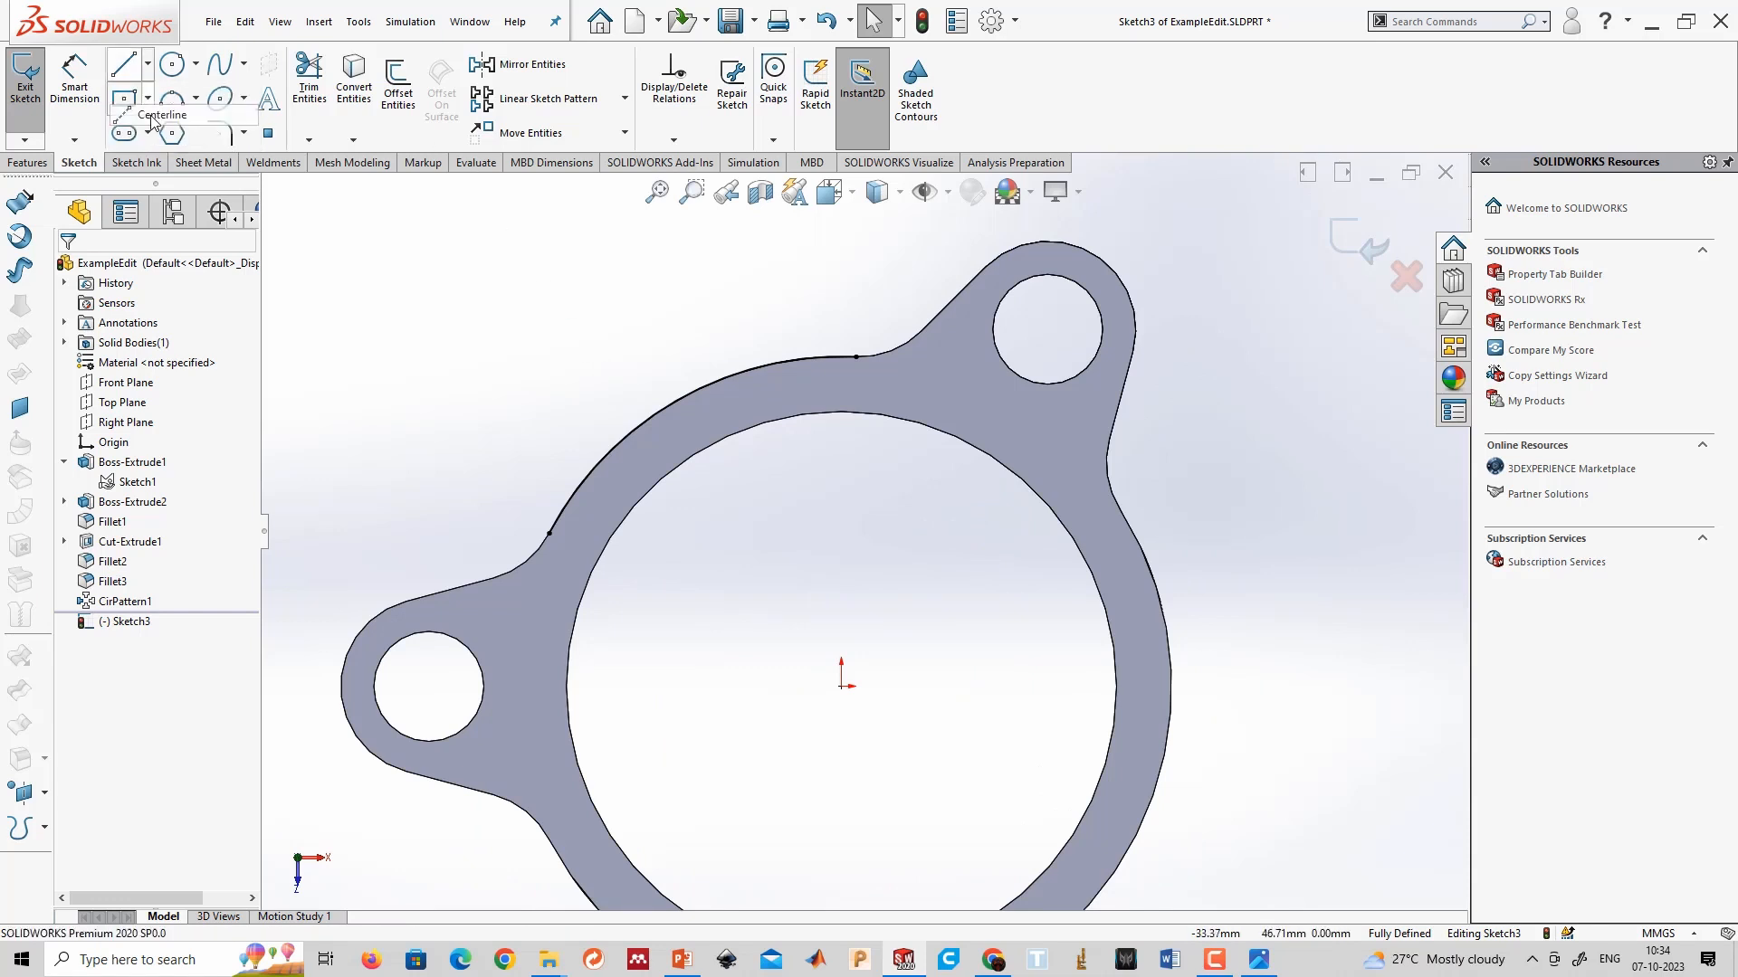
pyautogui.click(674, 398)
pyautogui.scroll(3, 806, 579)
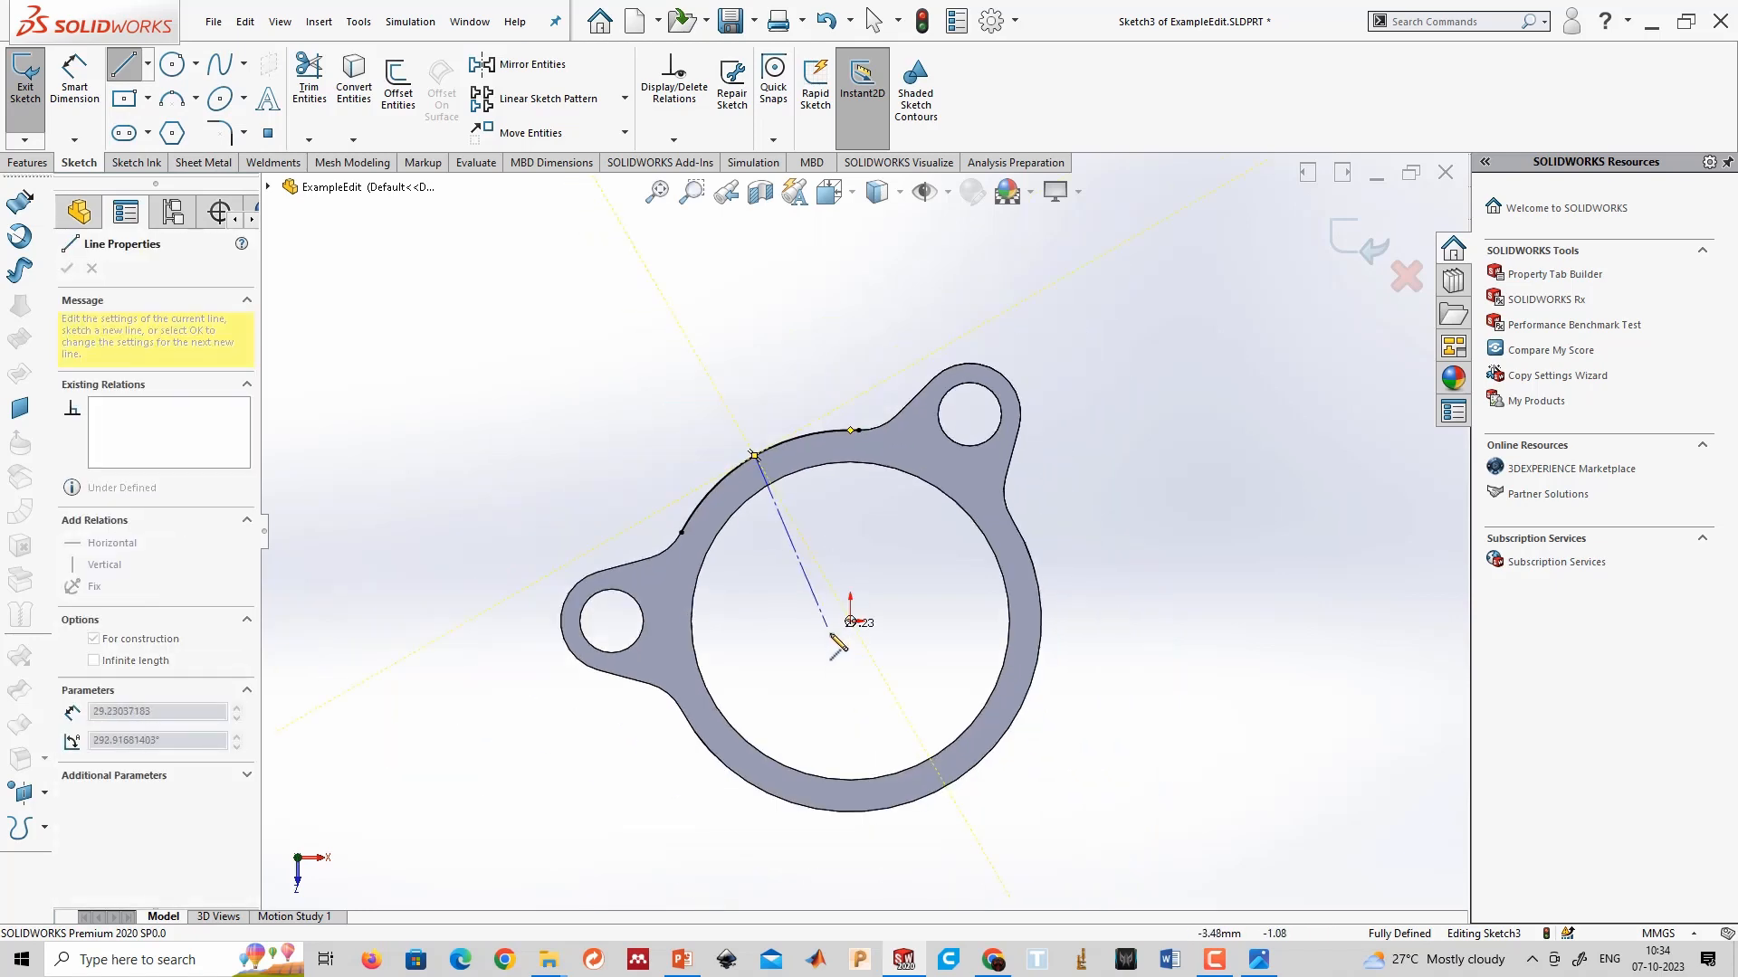
pyautogui.scroll(-5, 710, 440)
pyautogui.scroll(-3, 801, 516)
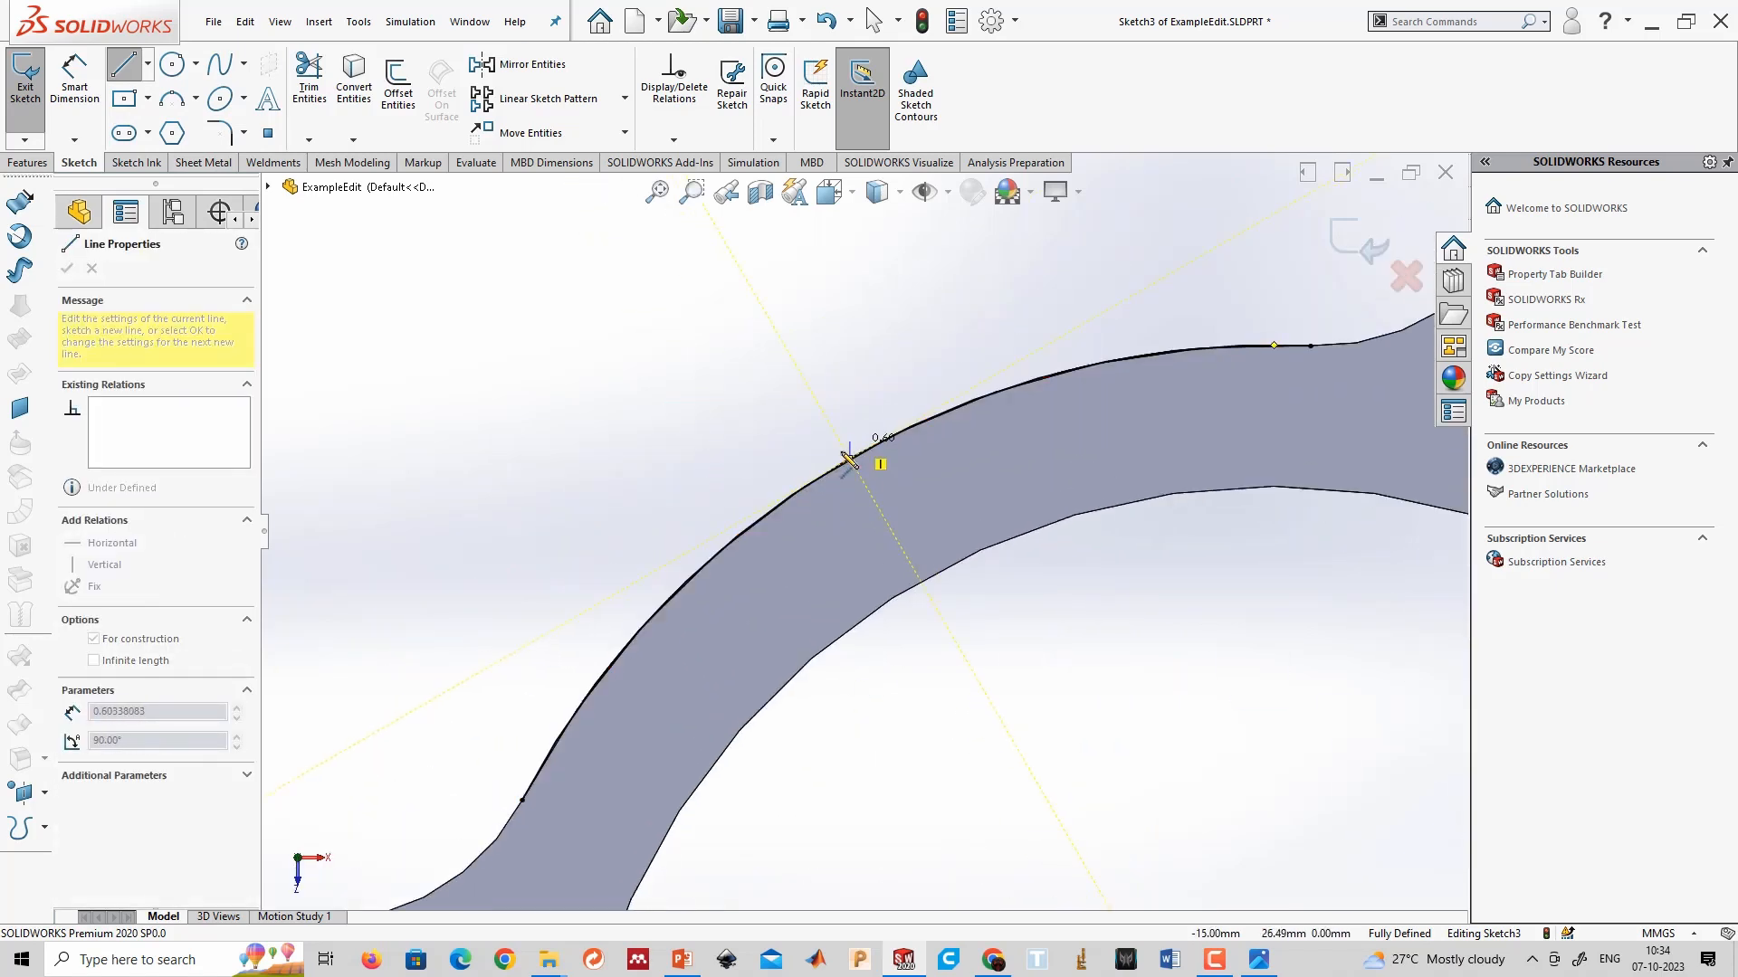
pyautogui.scroll(5, 986, 737)
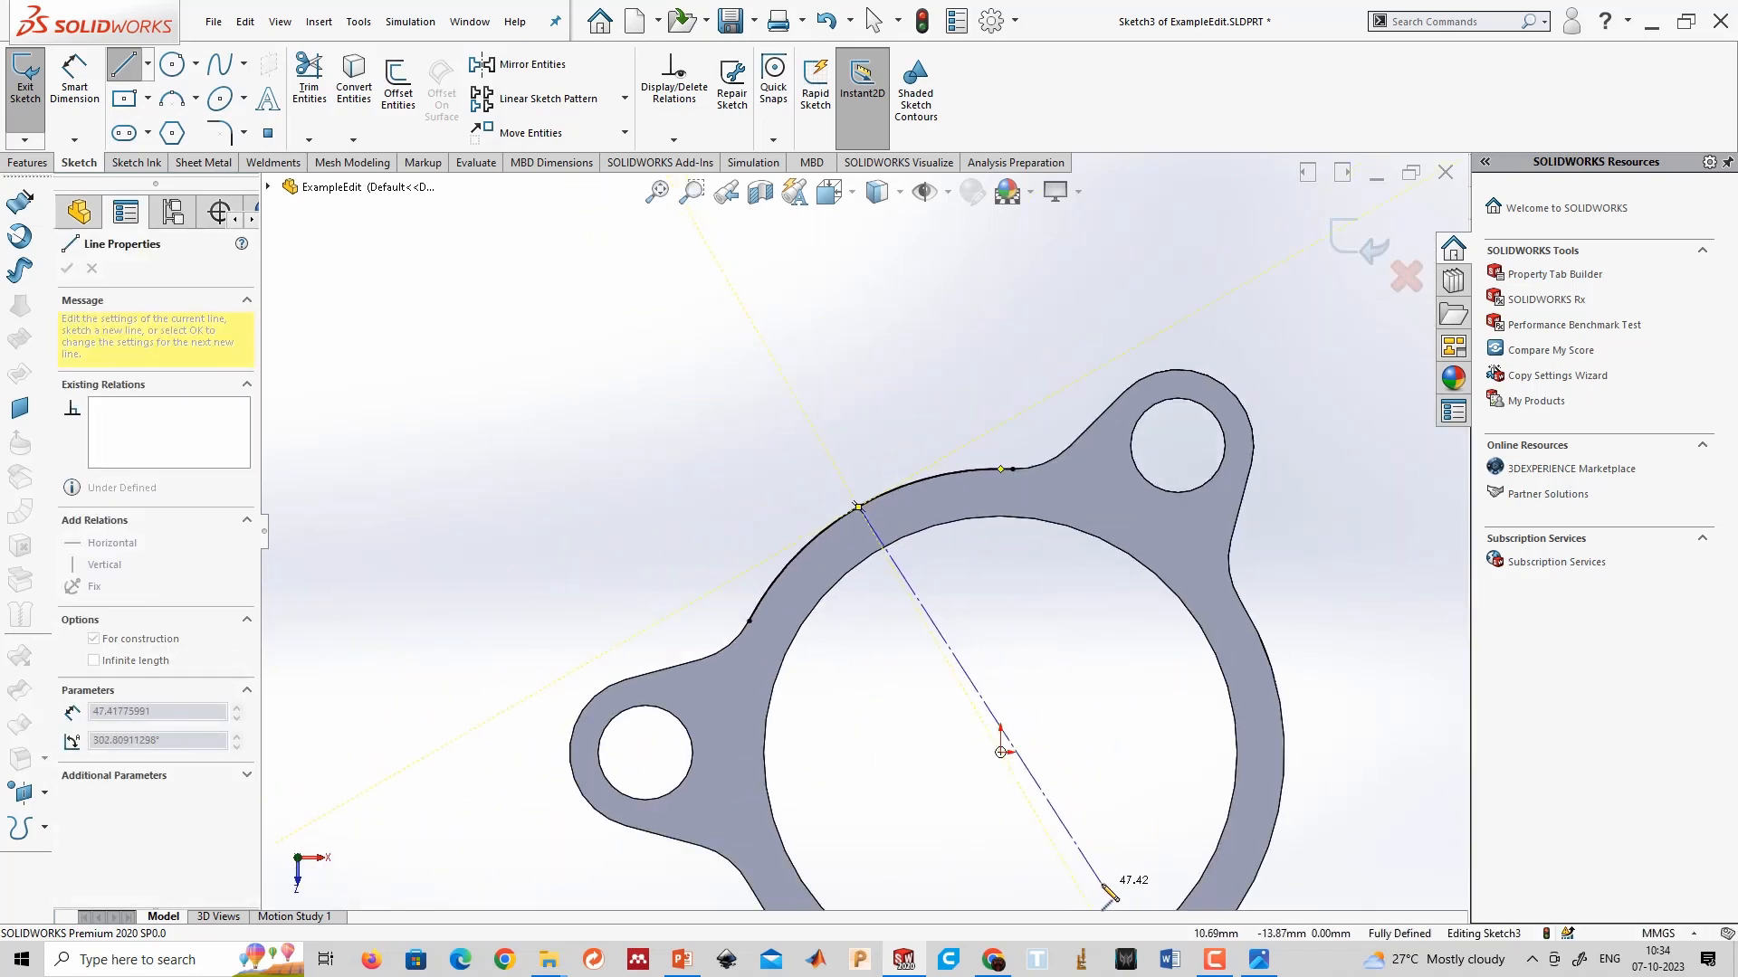
pyautogui.scroll(2, 1055, 830)
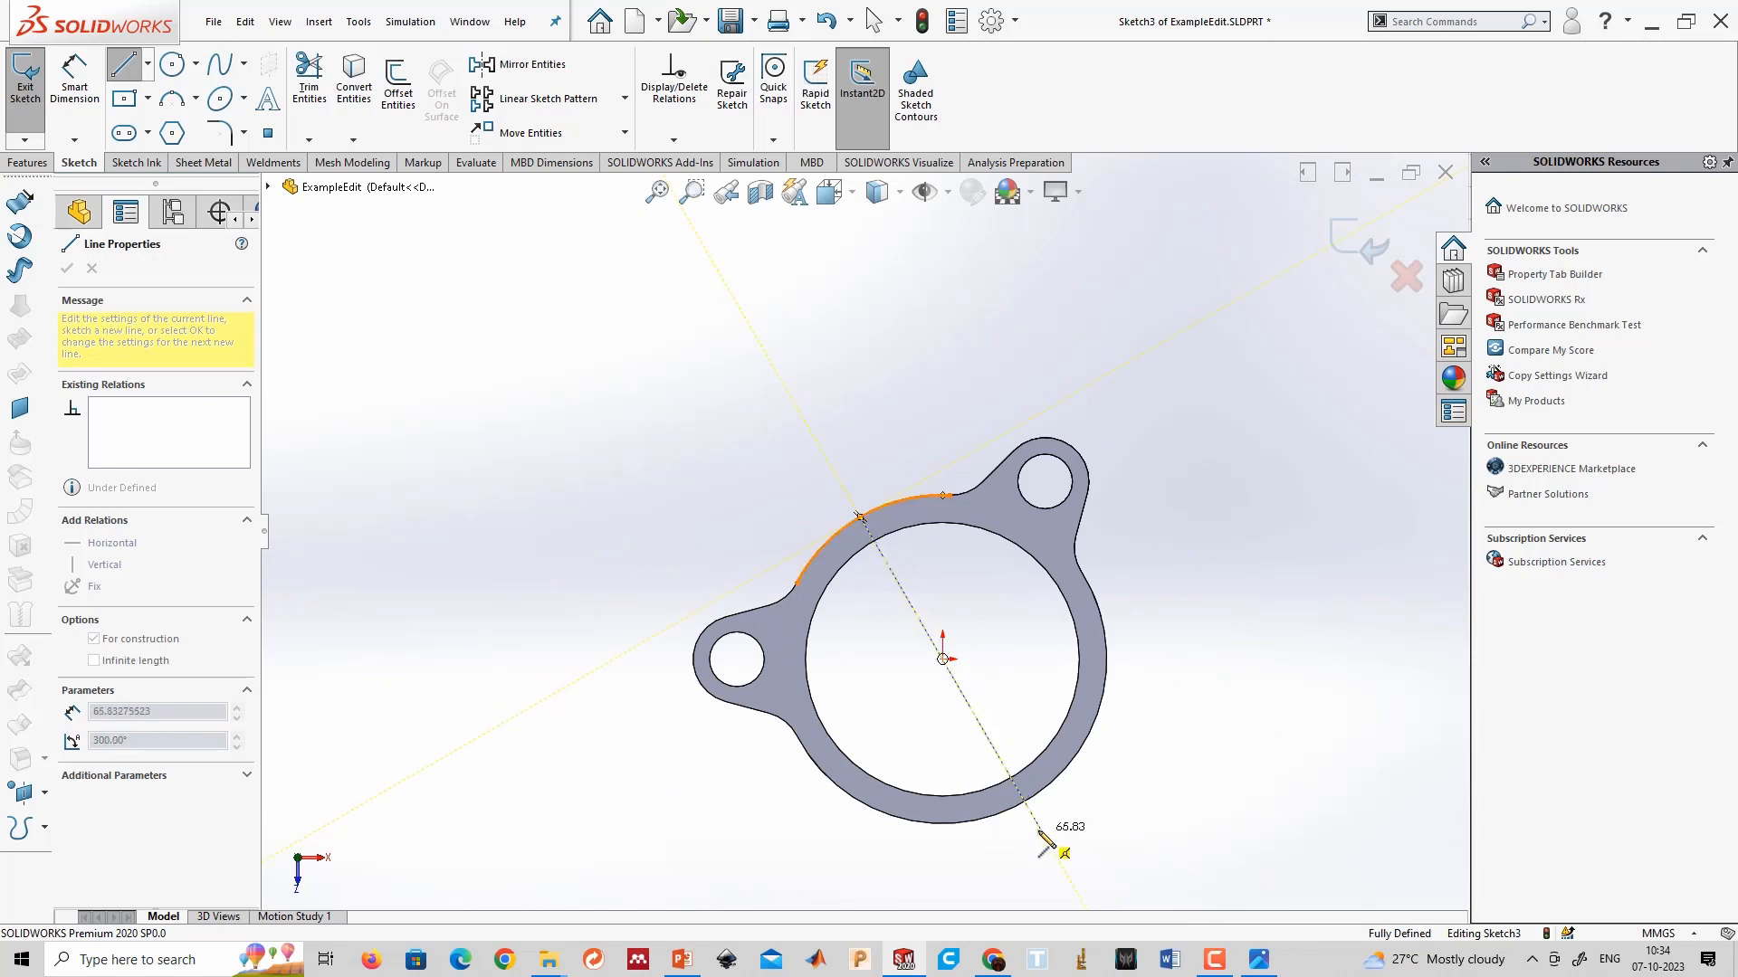
pyautogui.click(1042, 837)
pyautogui.press('Escape')
pyautogui.scroll(-4, 1049, 810)
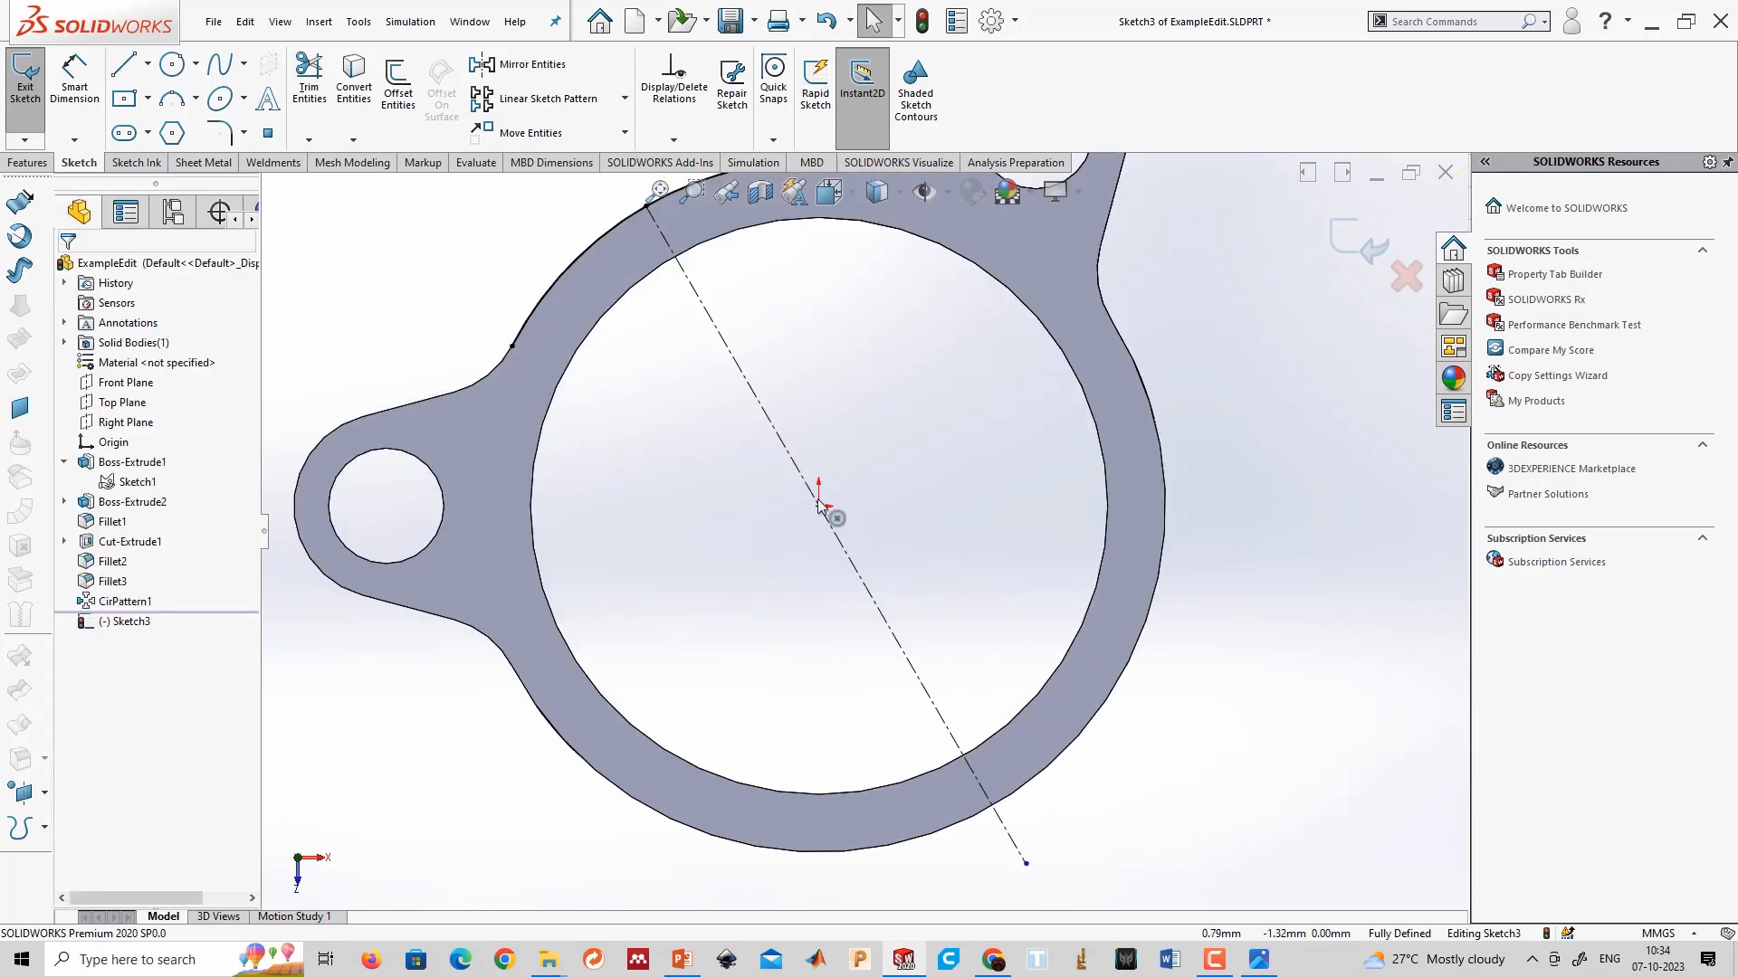
# Draw a short second centerline from the ring's center into the bore, on the side of the upper lug.
pyautogui.click(147, 63)
pyautogui.click(172, 112)
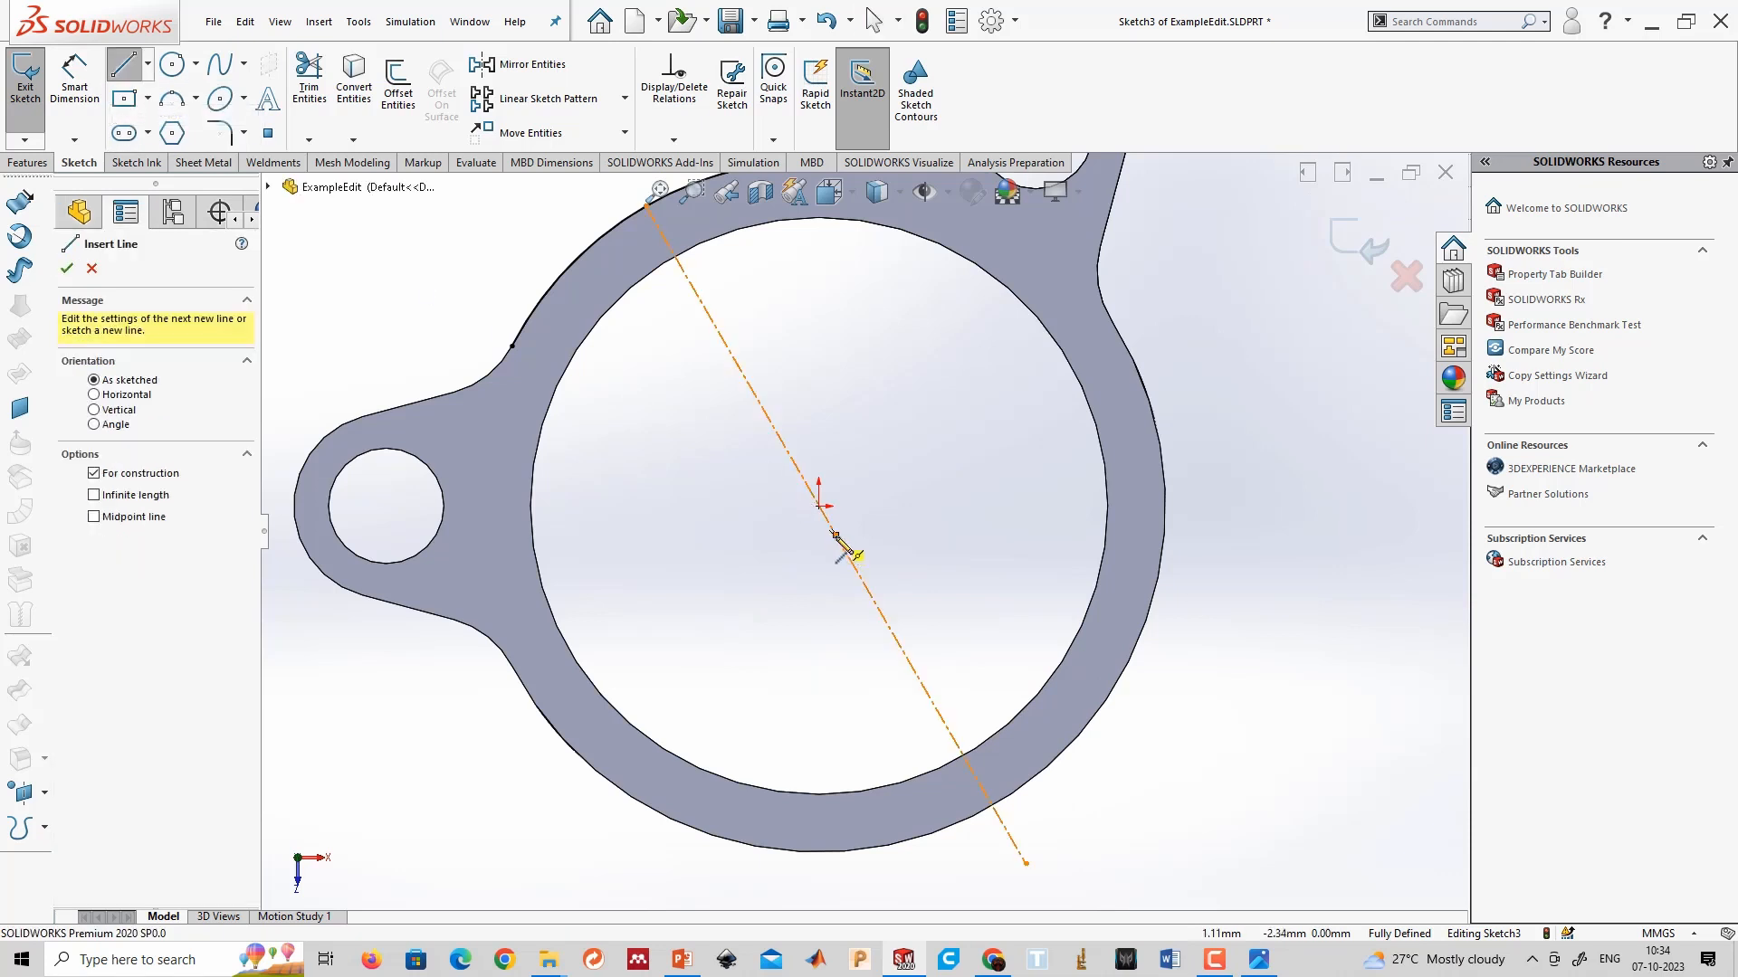
pyautogui.click(819, 506)
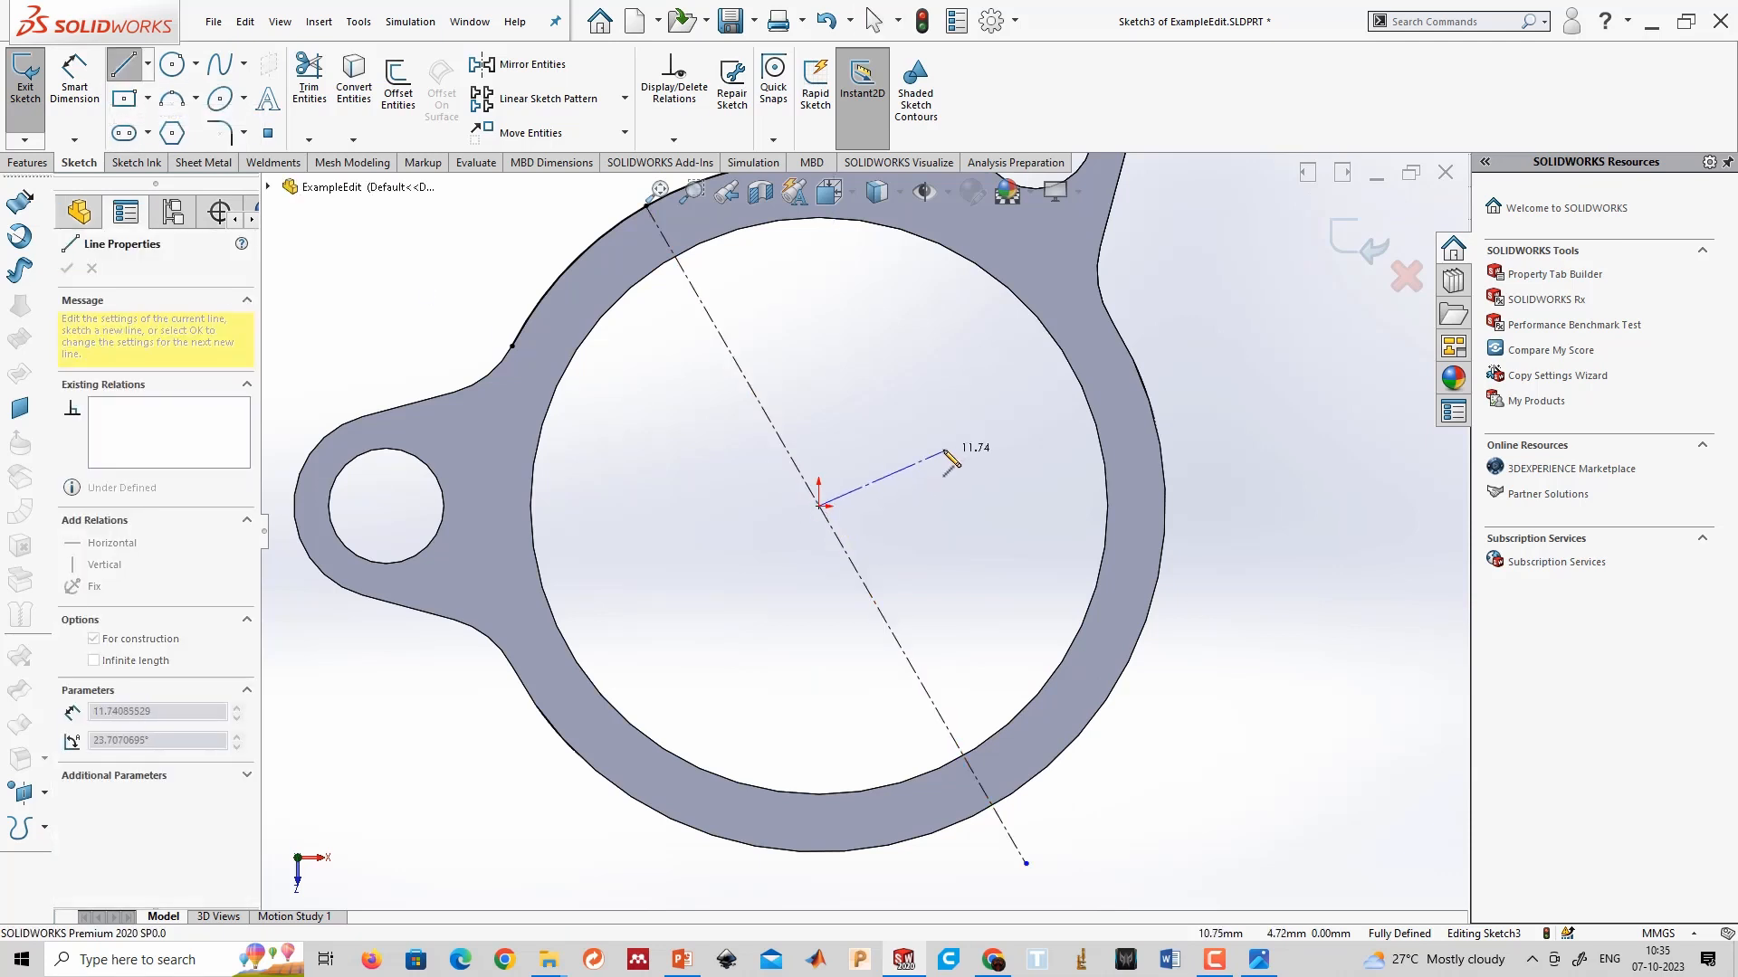
pyautogui.click(948, 412)
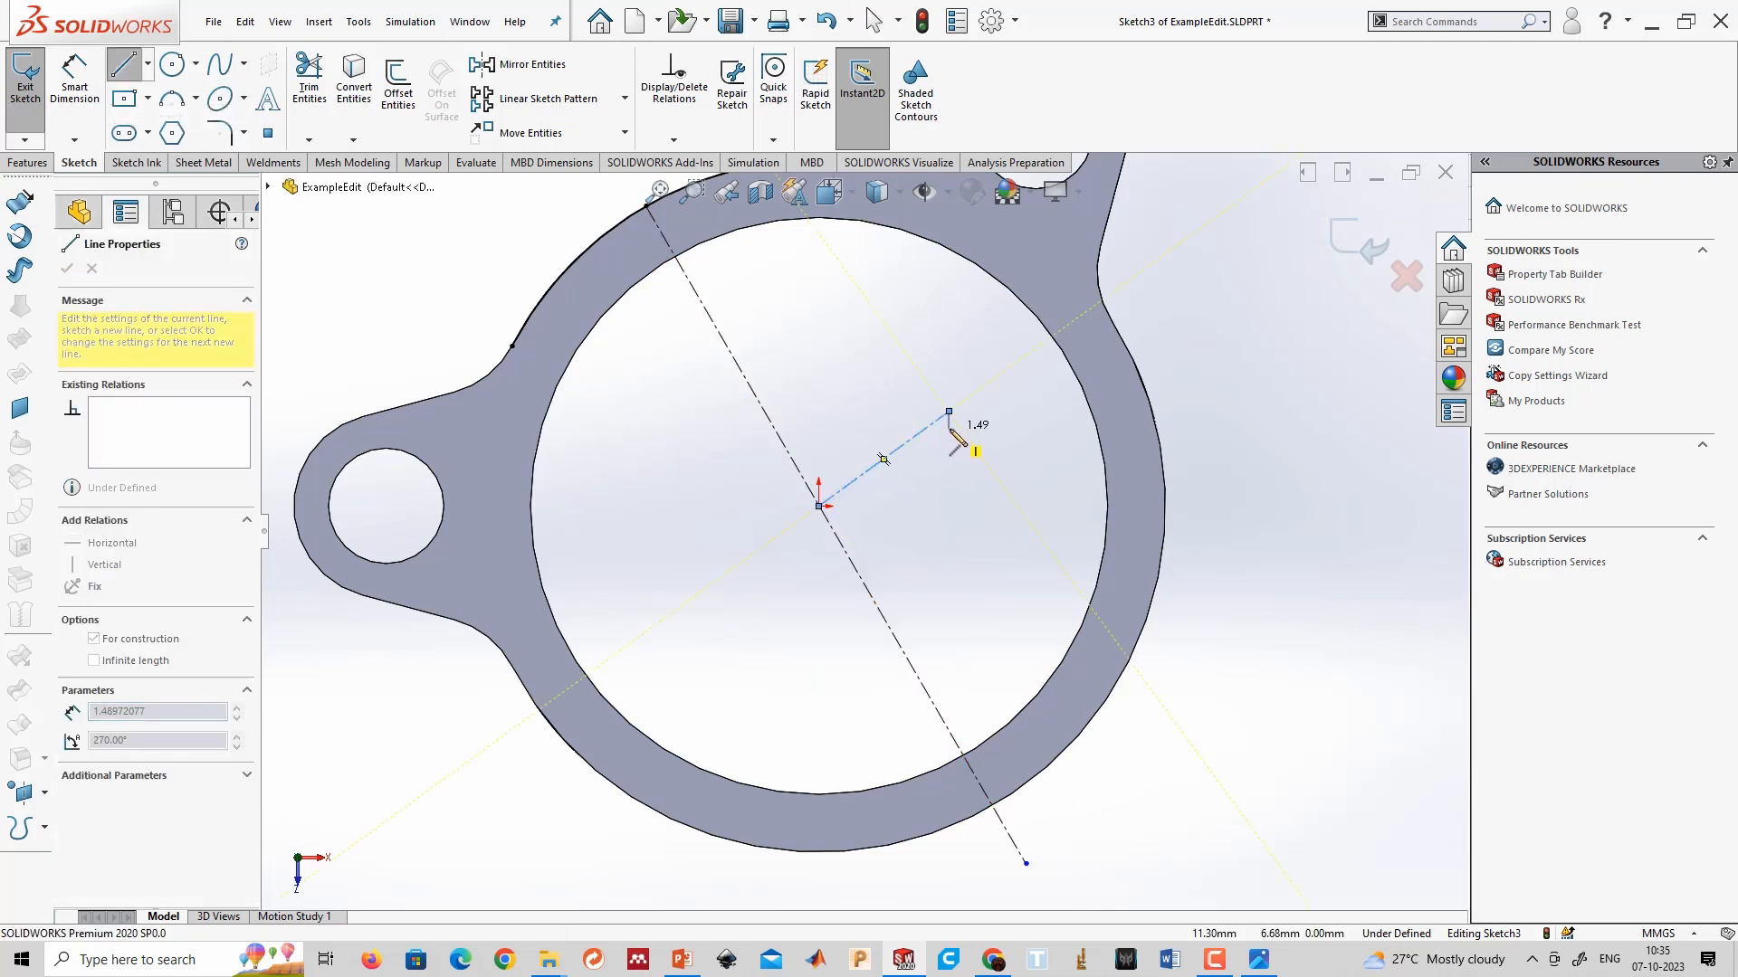
pyautogui.press('Escape')
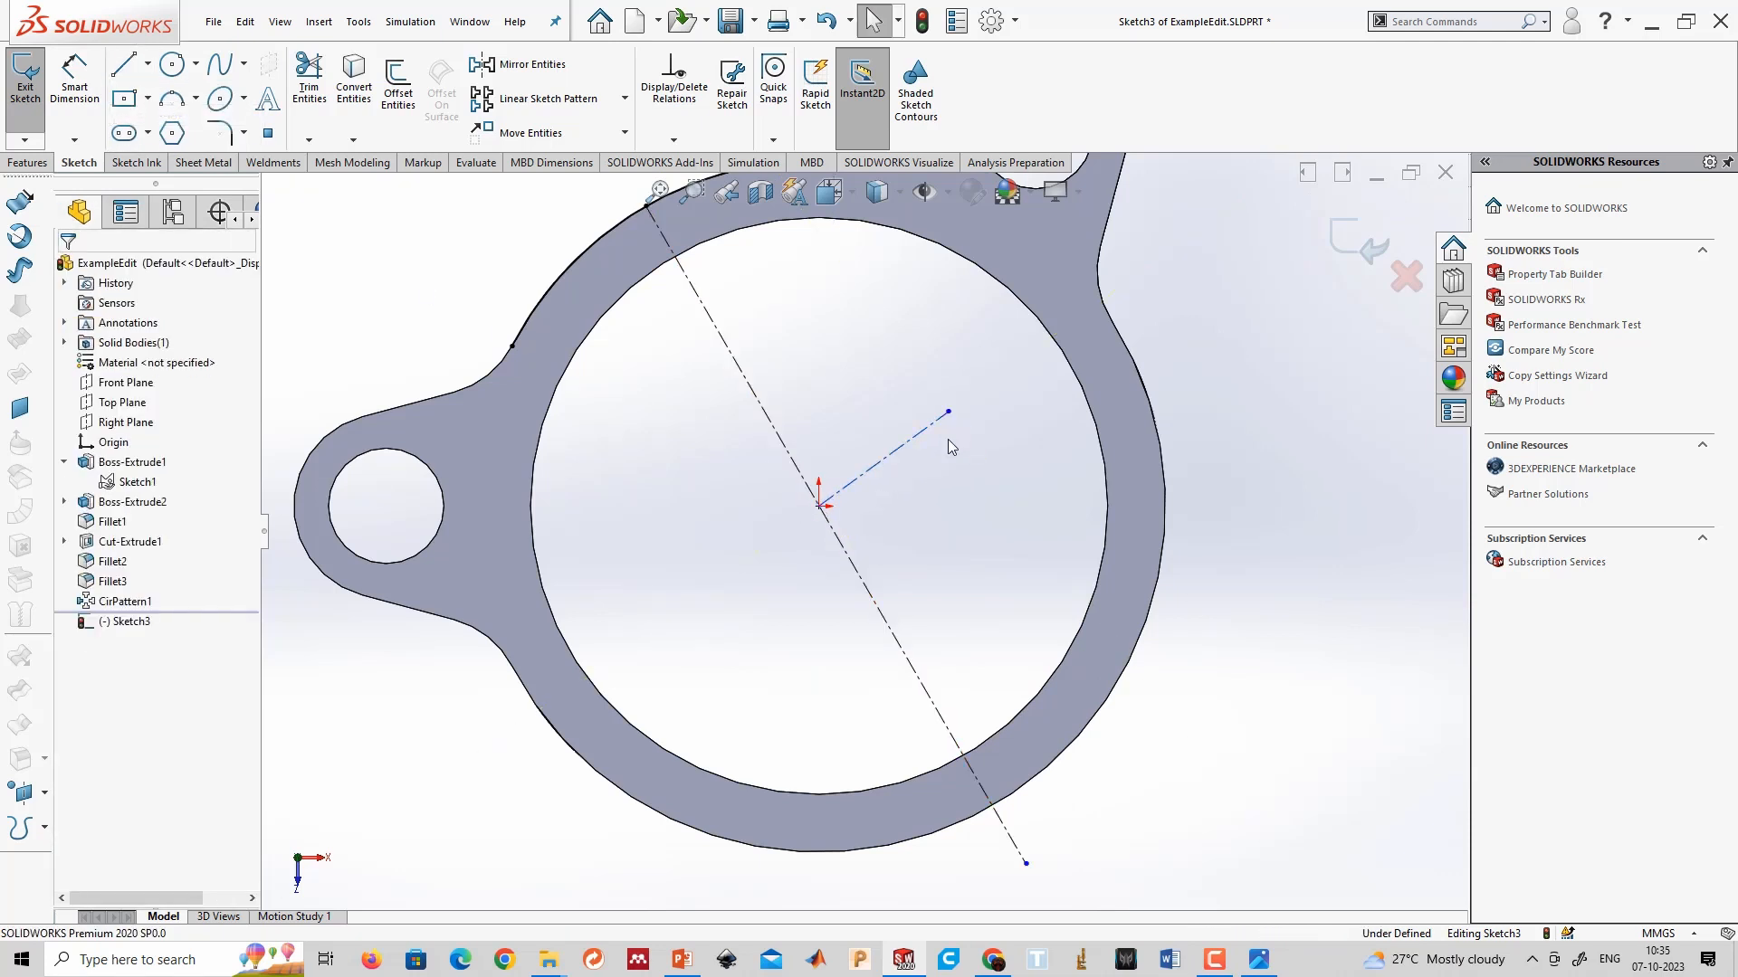
# Make the short centerline perpendicular to the long one and exit the sketch.
pyautogui.click(901, 459)
pyautogui.keyDown('ctrl'); pyautogui.click(865, 589); pyautogui.keyUp('ctrl')
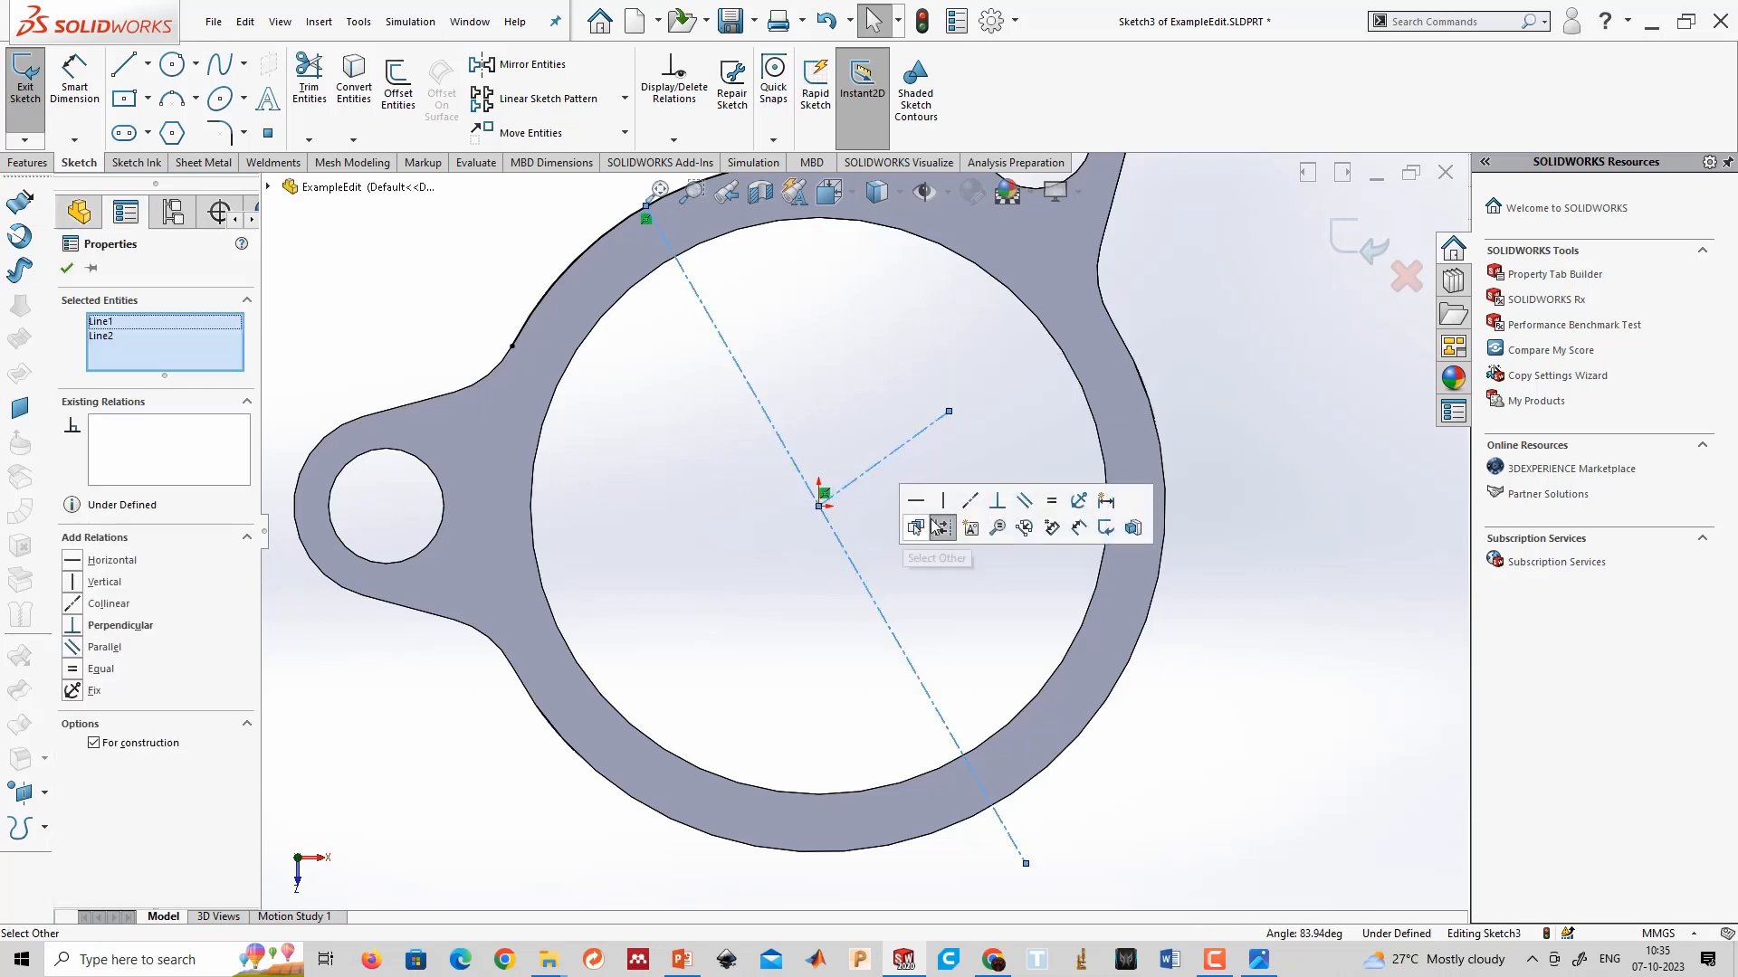
pyautogui.click(997, 501)
pyautogui.click(934, 599)
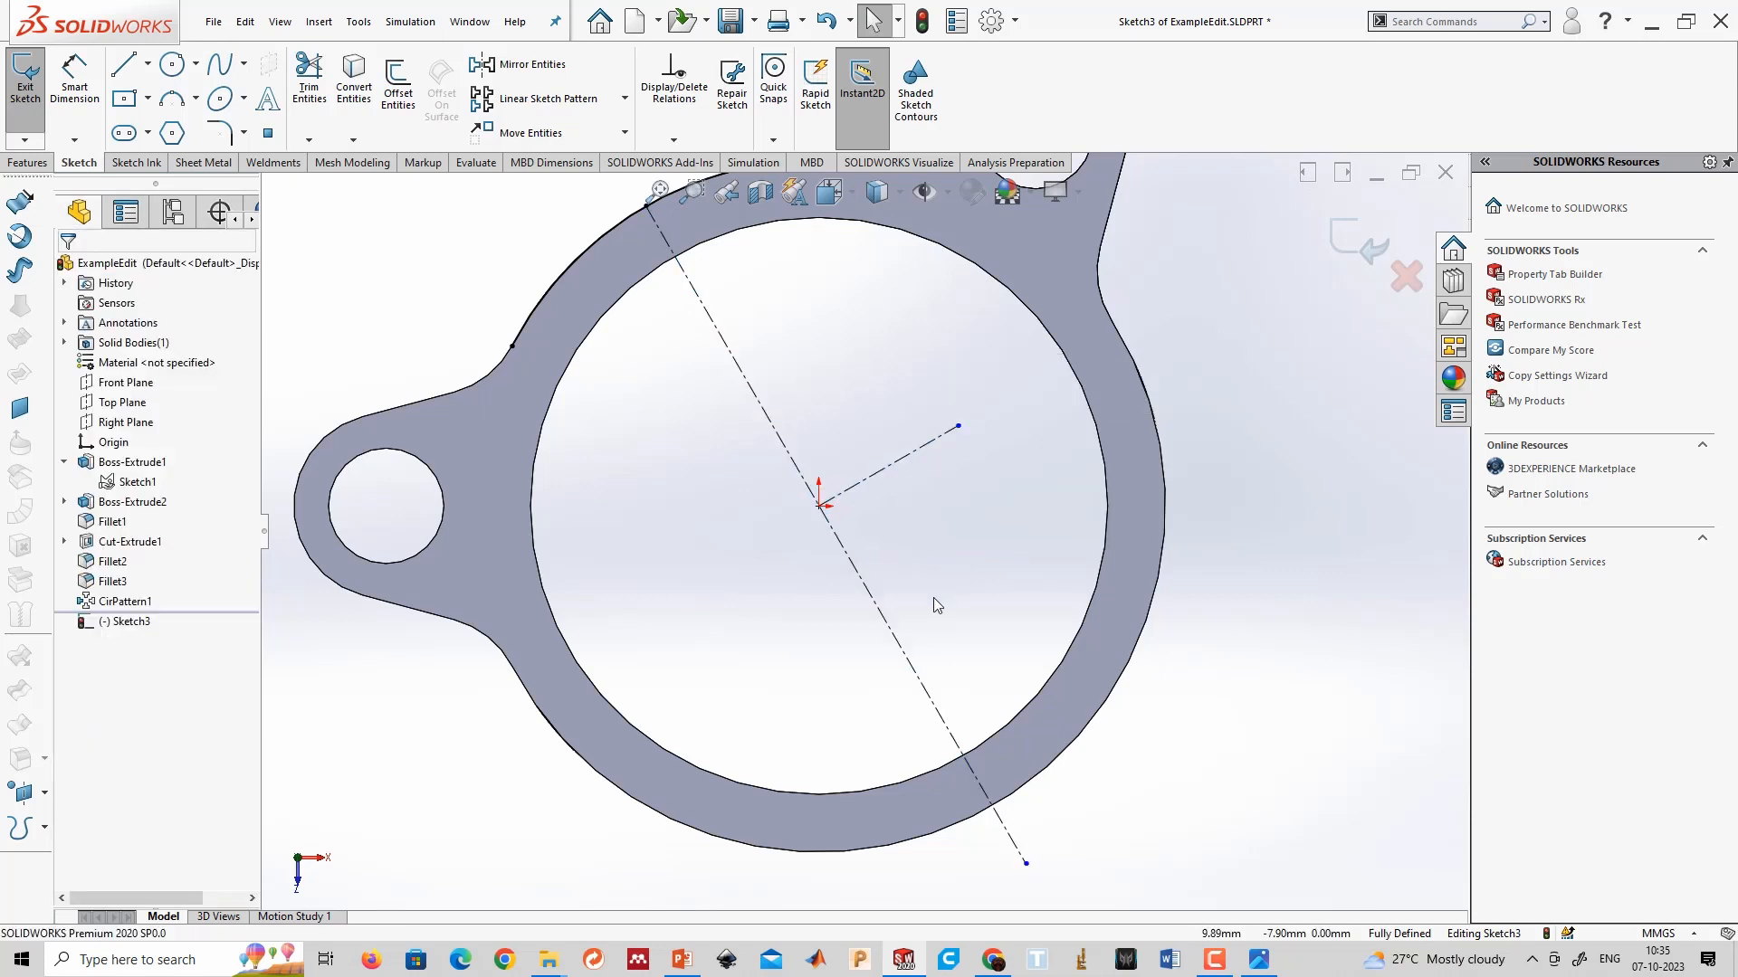
pyautogui.click(1355, 238)
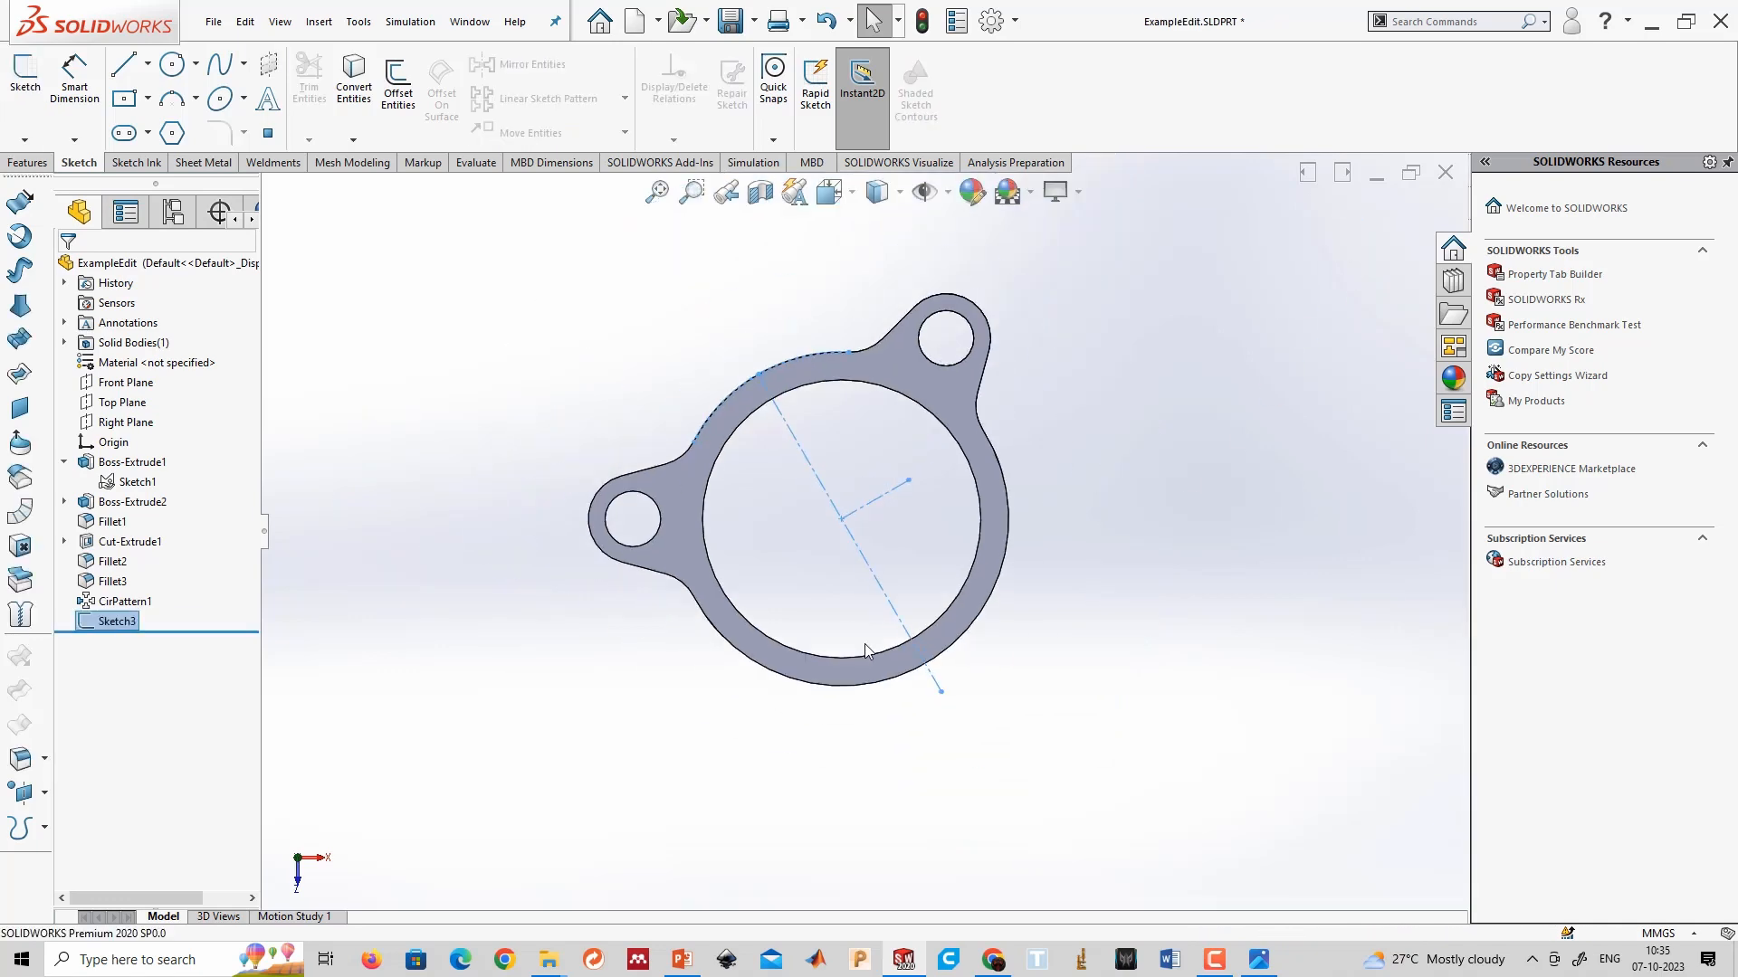
pyautogui.moveTo(642, 530); pyautogui.dragTo(795, 554, button='middle')
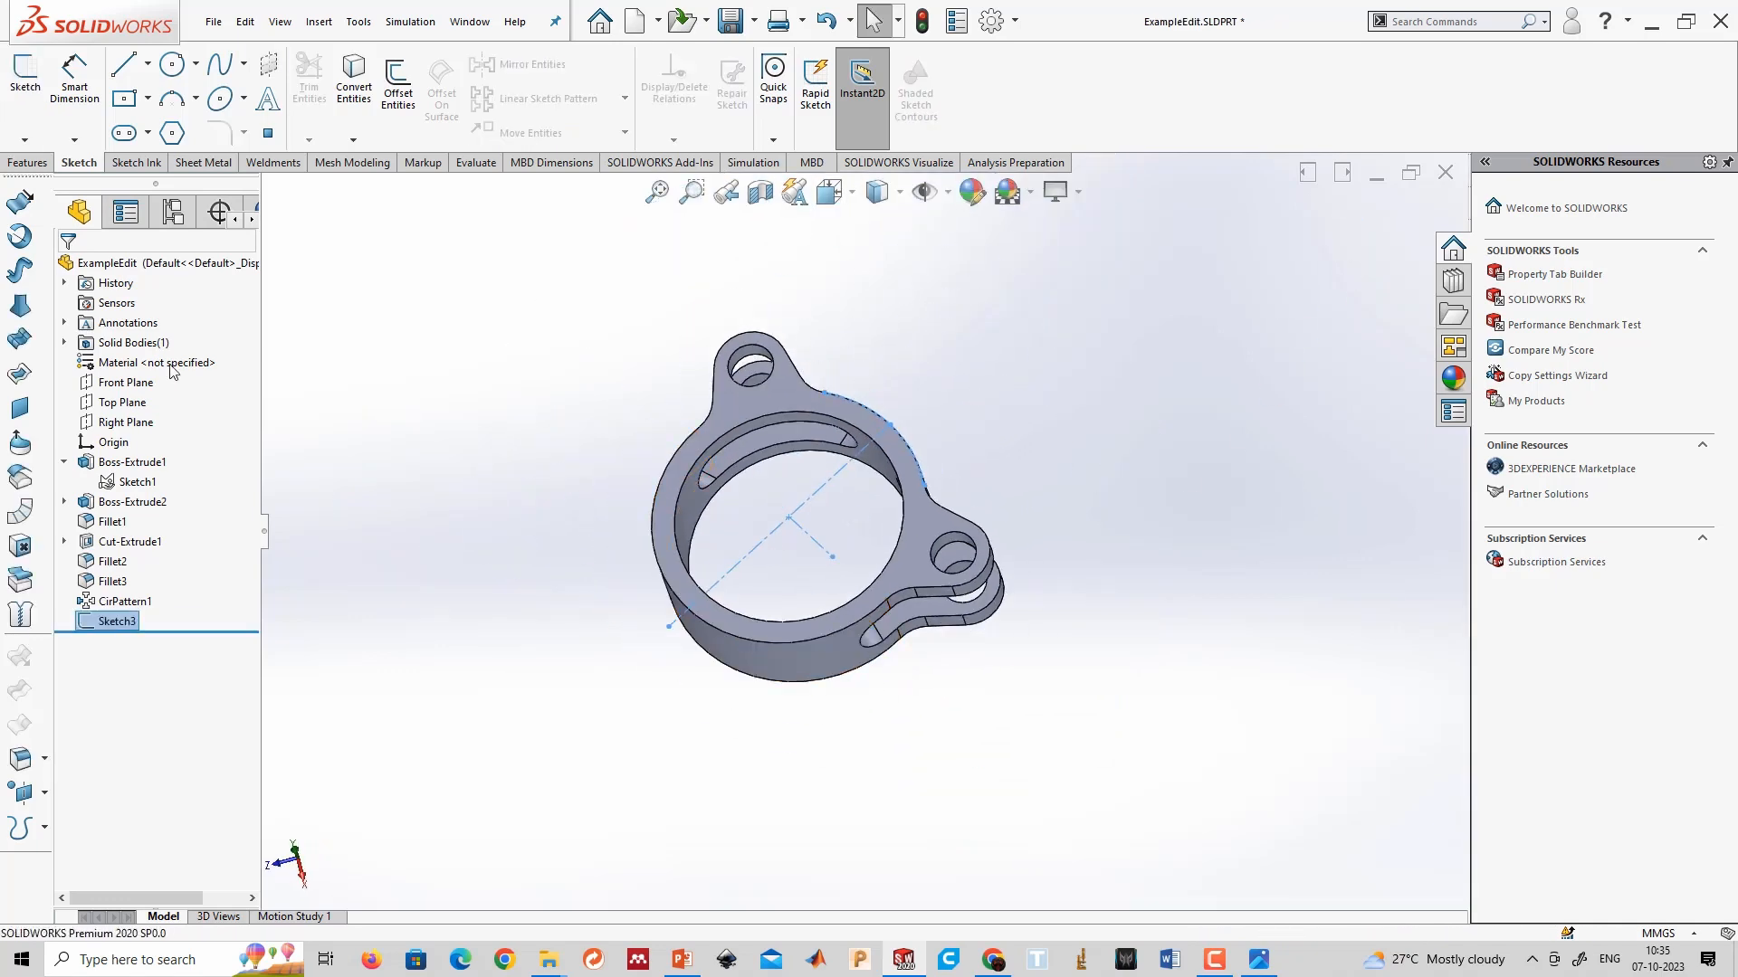
pyautogui.click(34, 164)
pyautogui.click(788, 118)
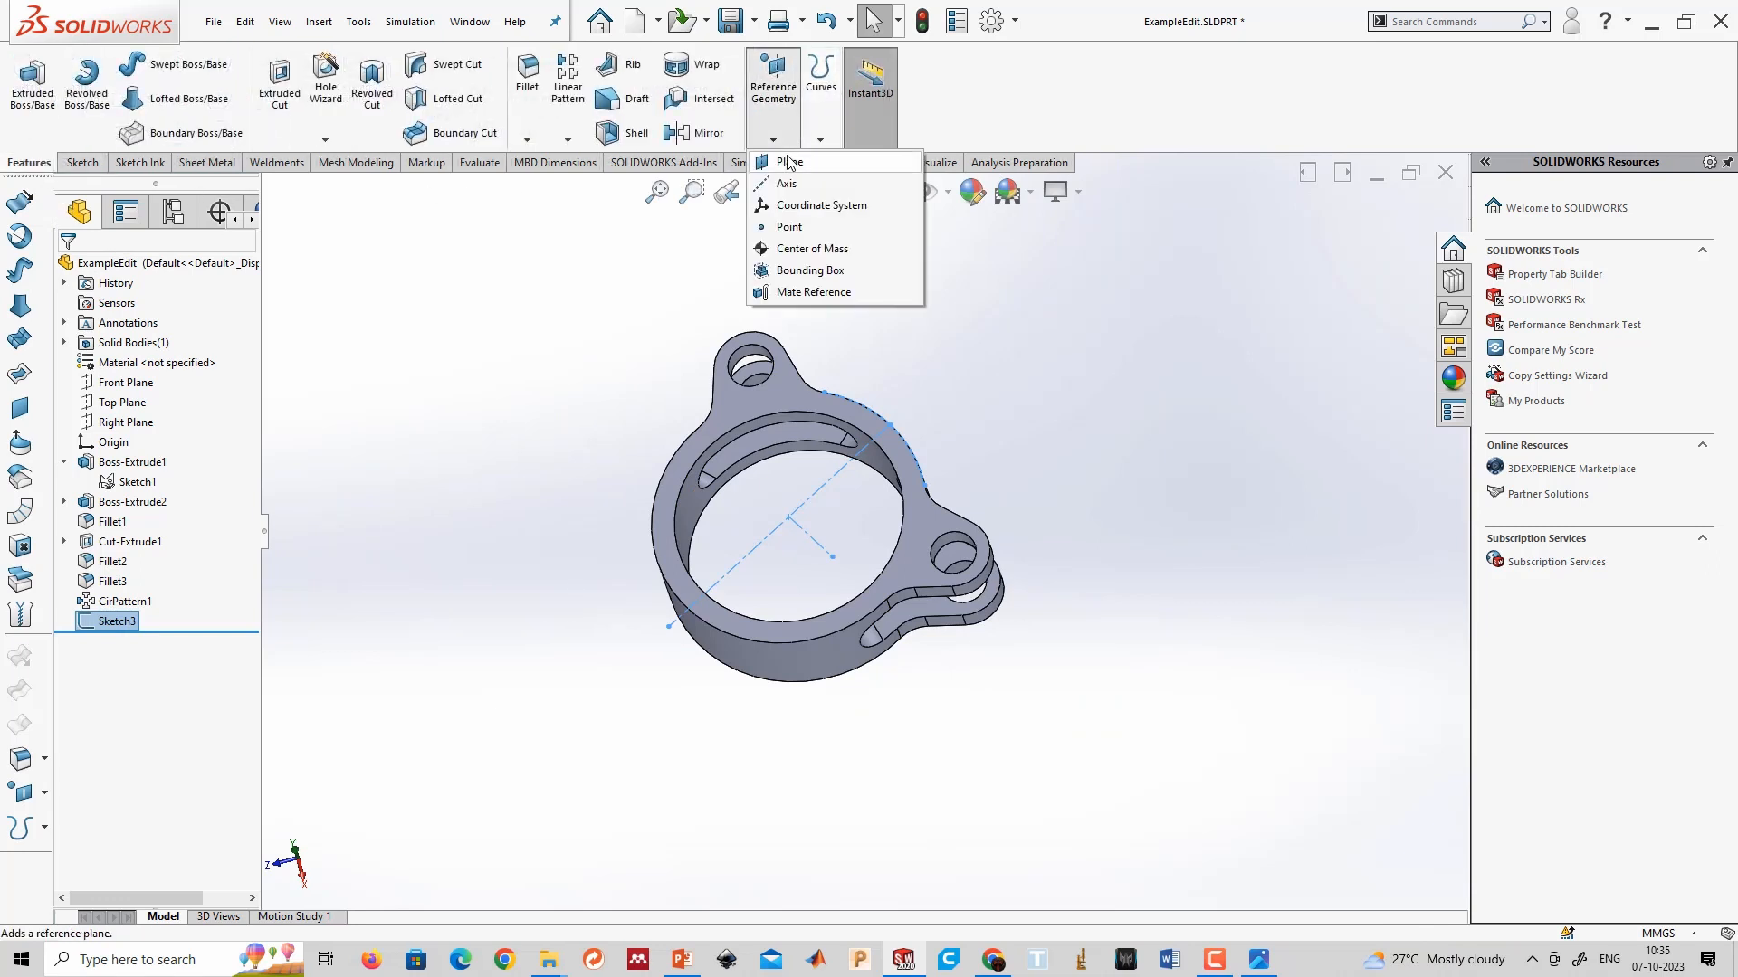
pyautogui.click(788, 162)
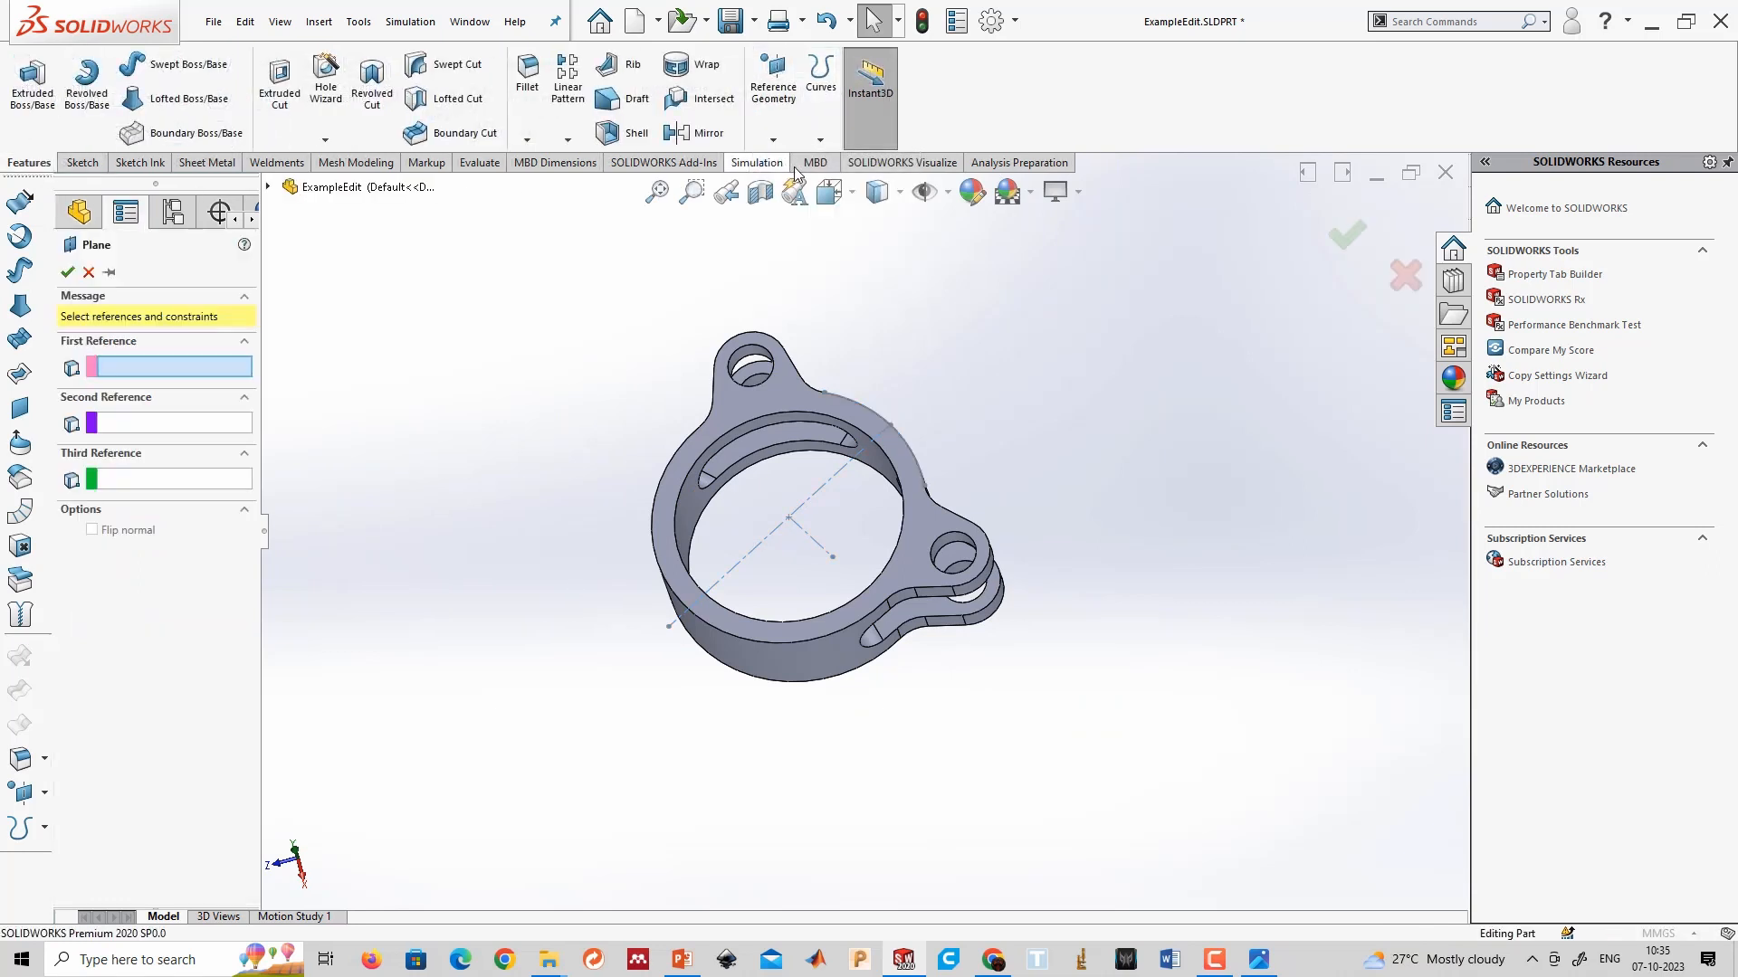
pyautogui.click(829, 491)
pyautogui.scroll(-5, 835, 552)
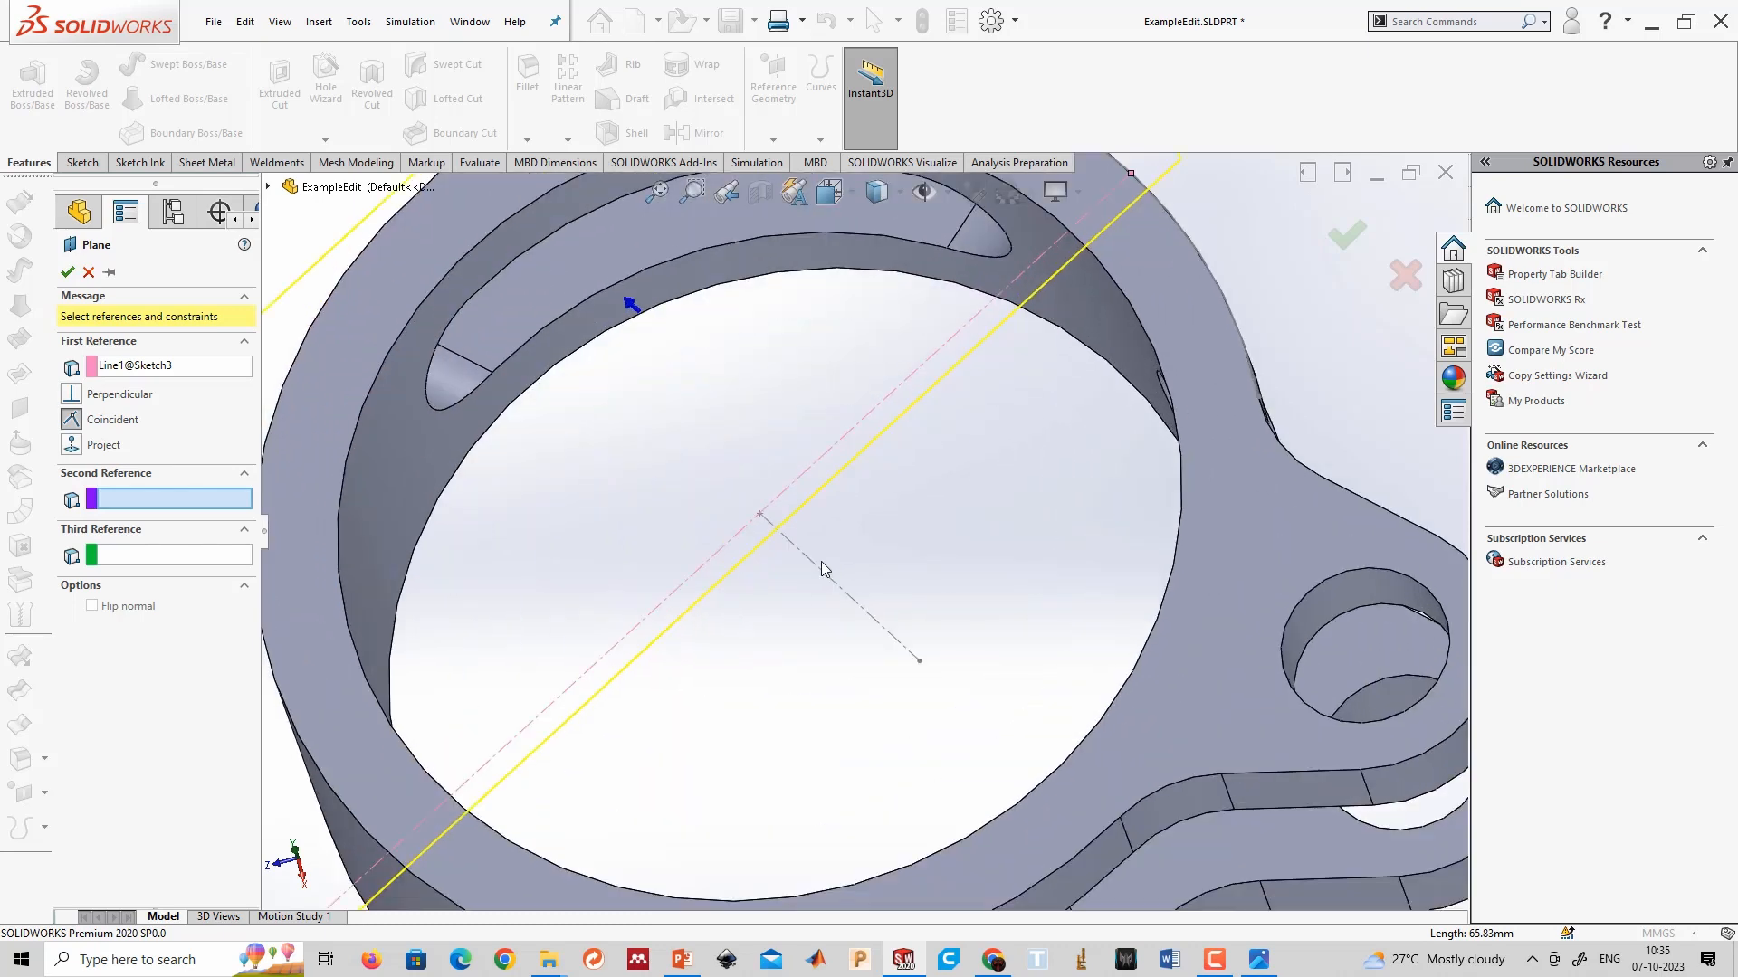
pyautogui.click(818, 570)
pyautogui.scroll(2, 840, 621)
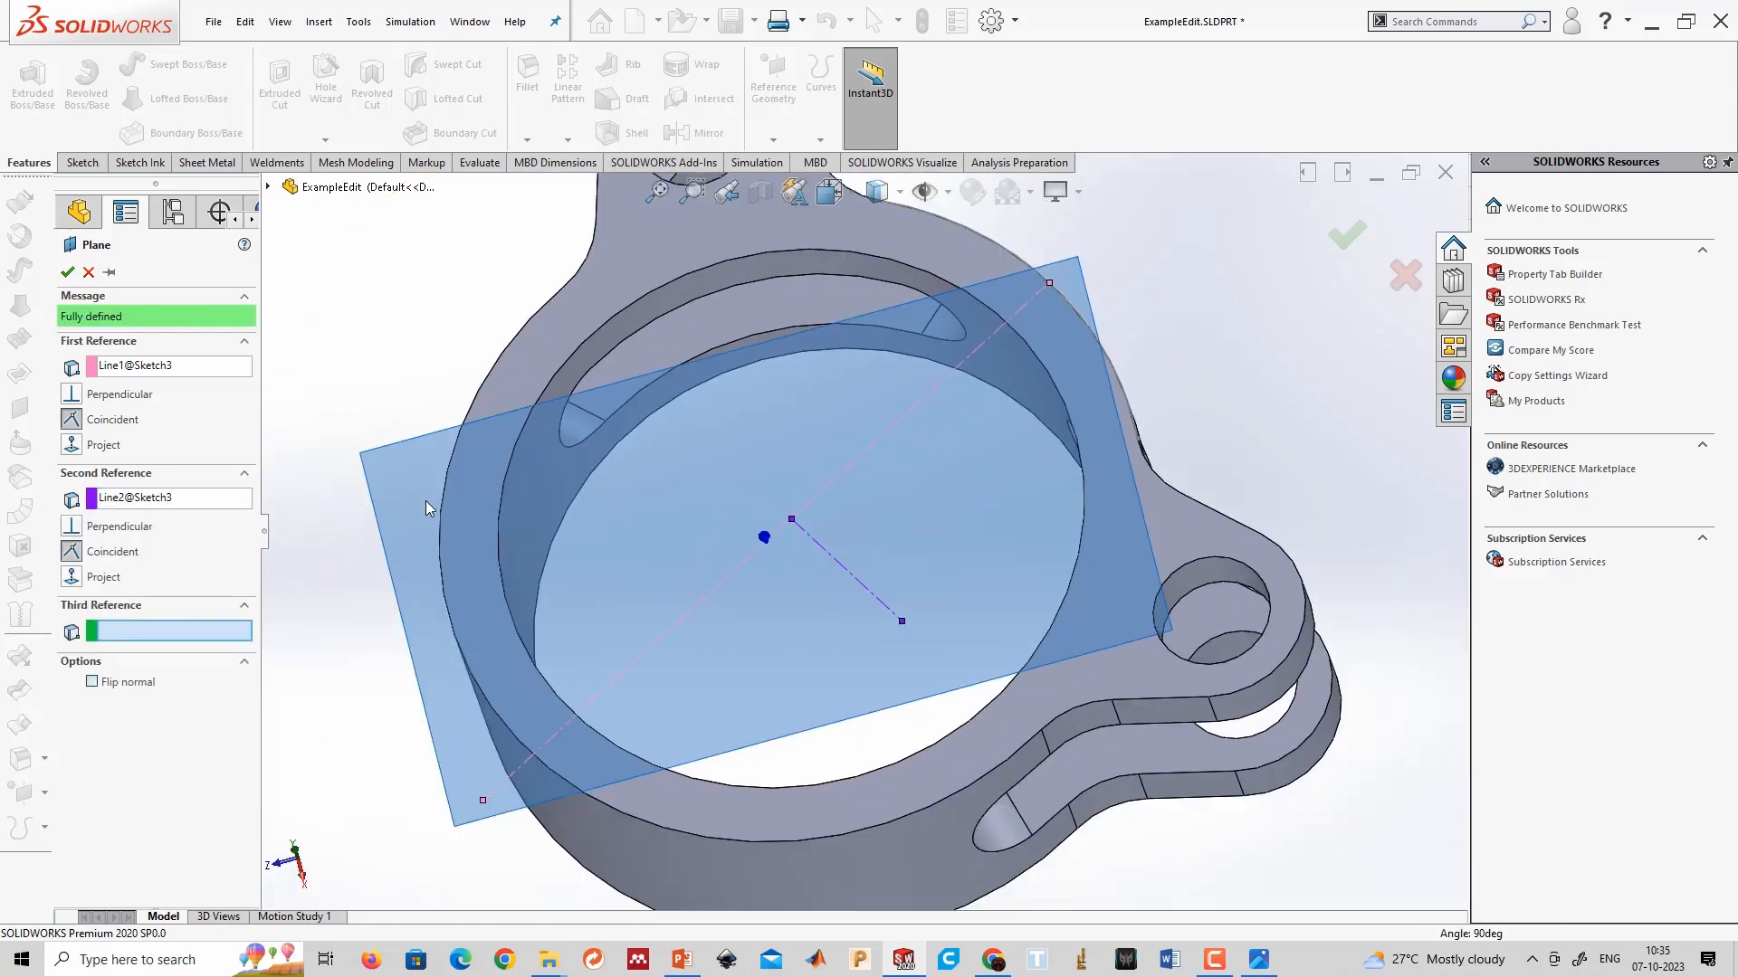
pyautogui.press('Escape')
pyautogui.click(773, 140)
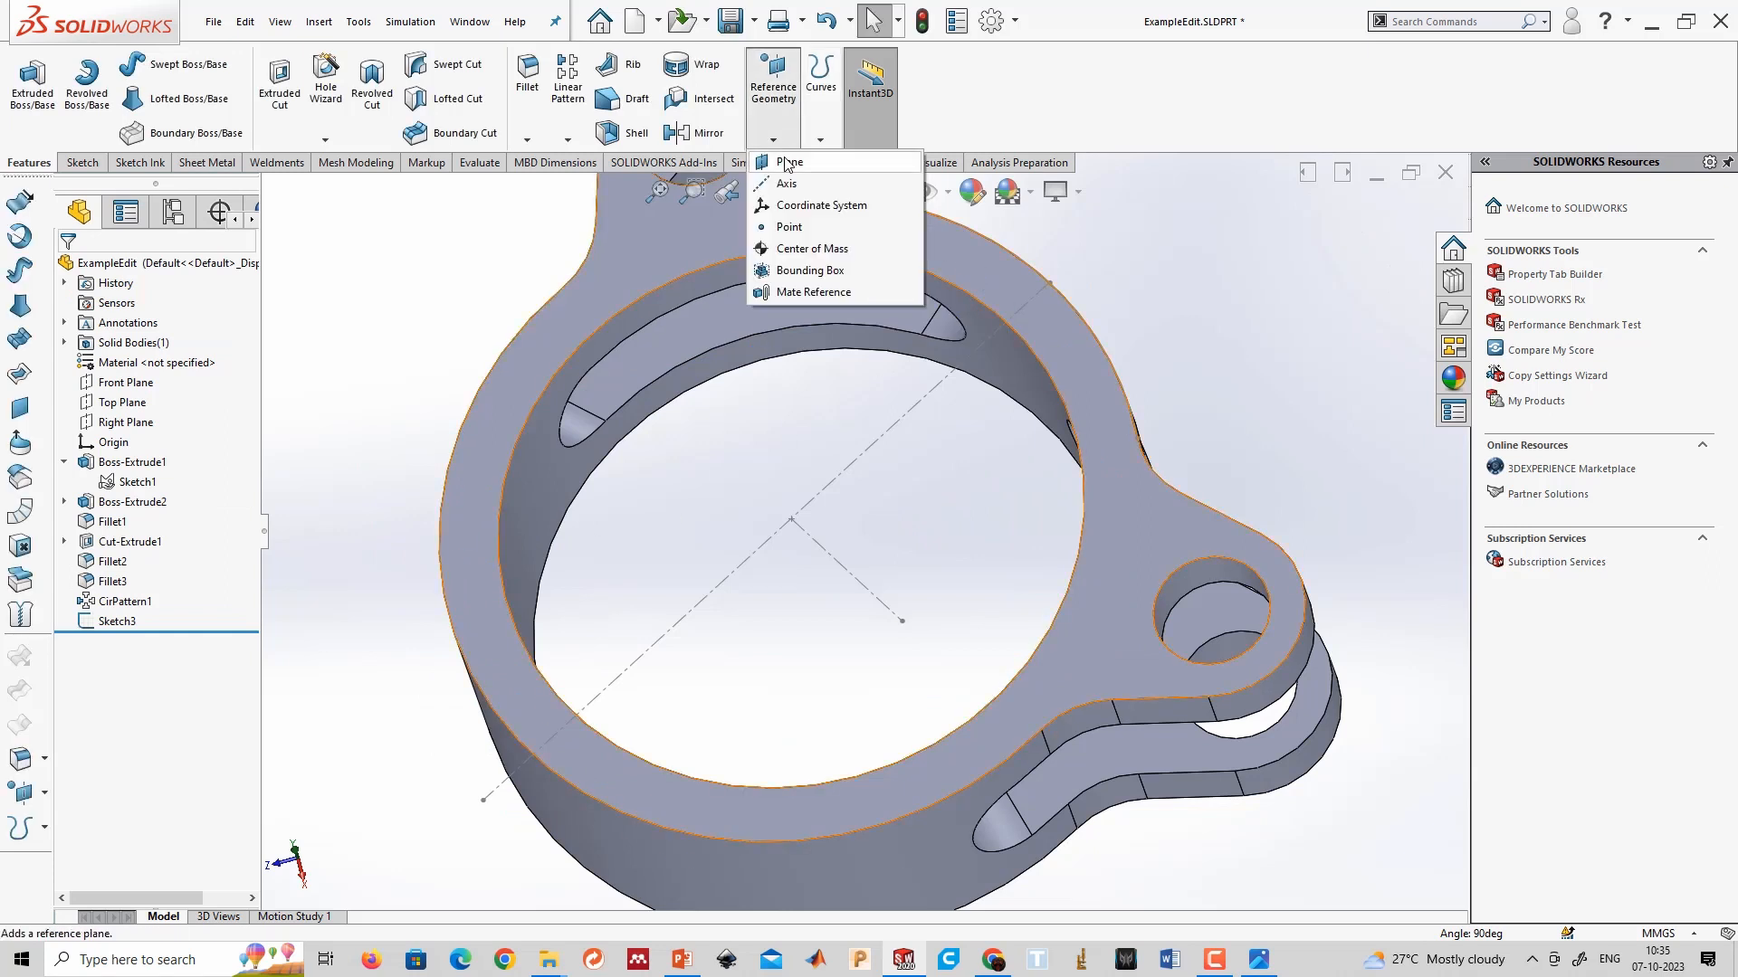
pyautogui.click(822, 496)
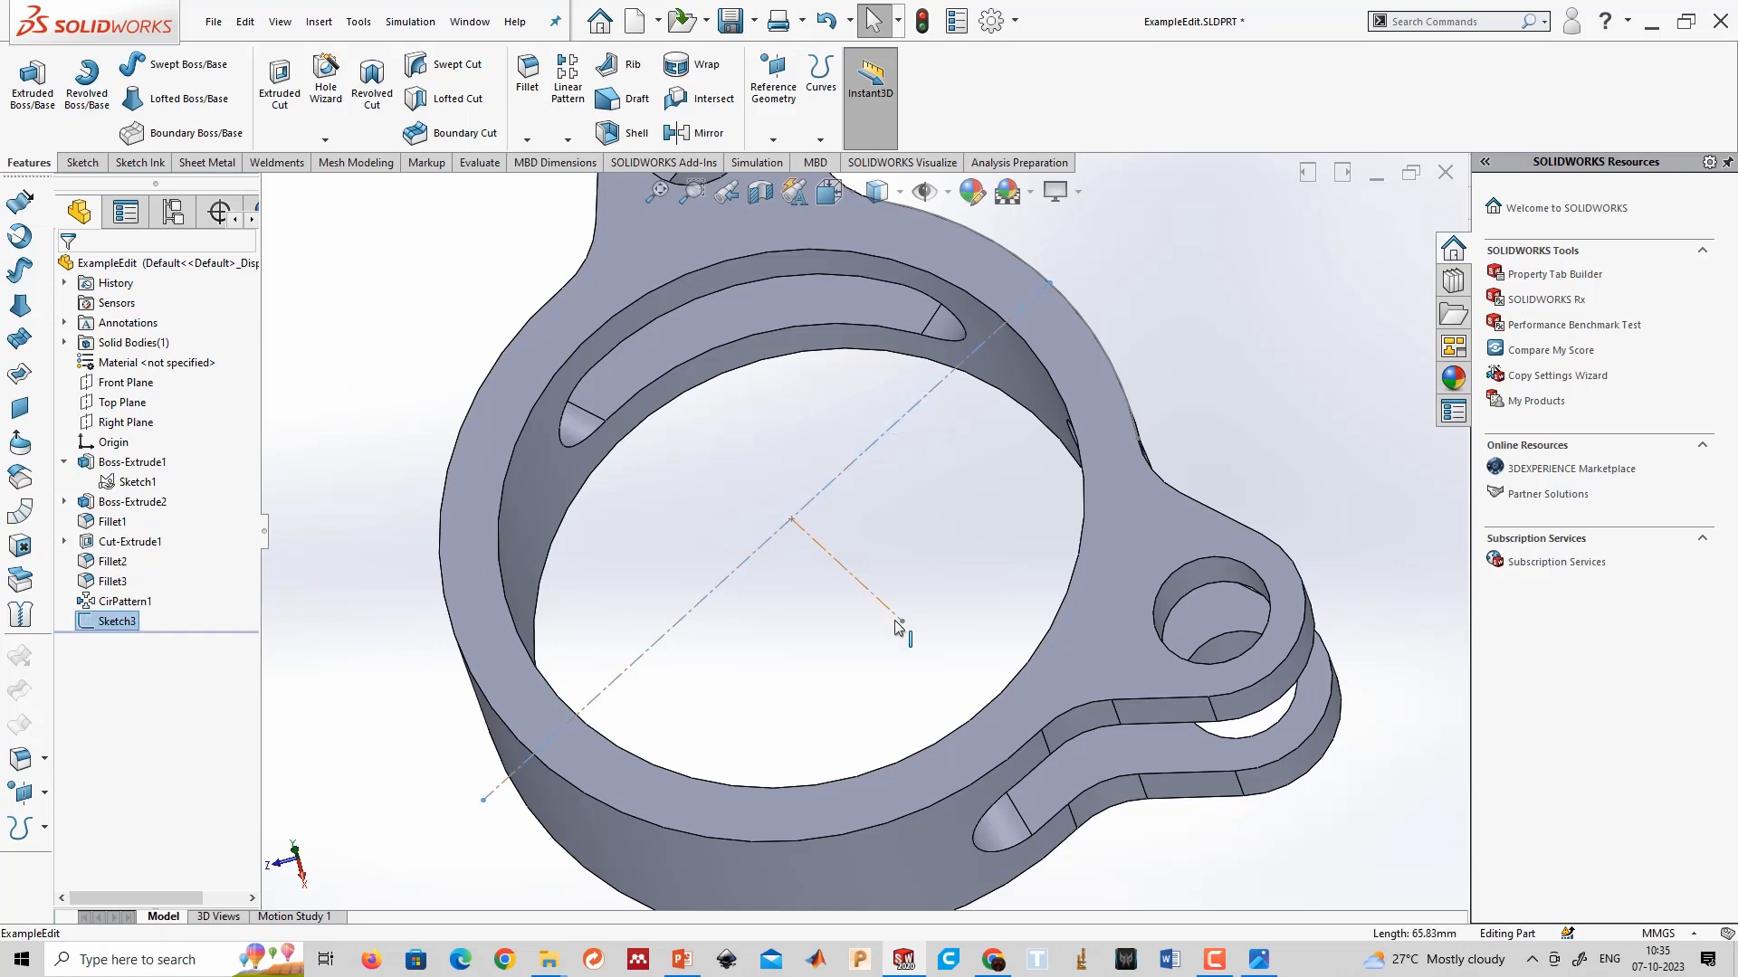
pyautogui.moveTo(905, 584); pyautogui.dragTo(833, 590, button='middle')
pyautogui.click(833, 590)
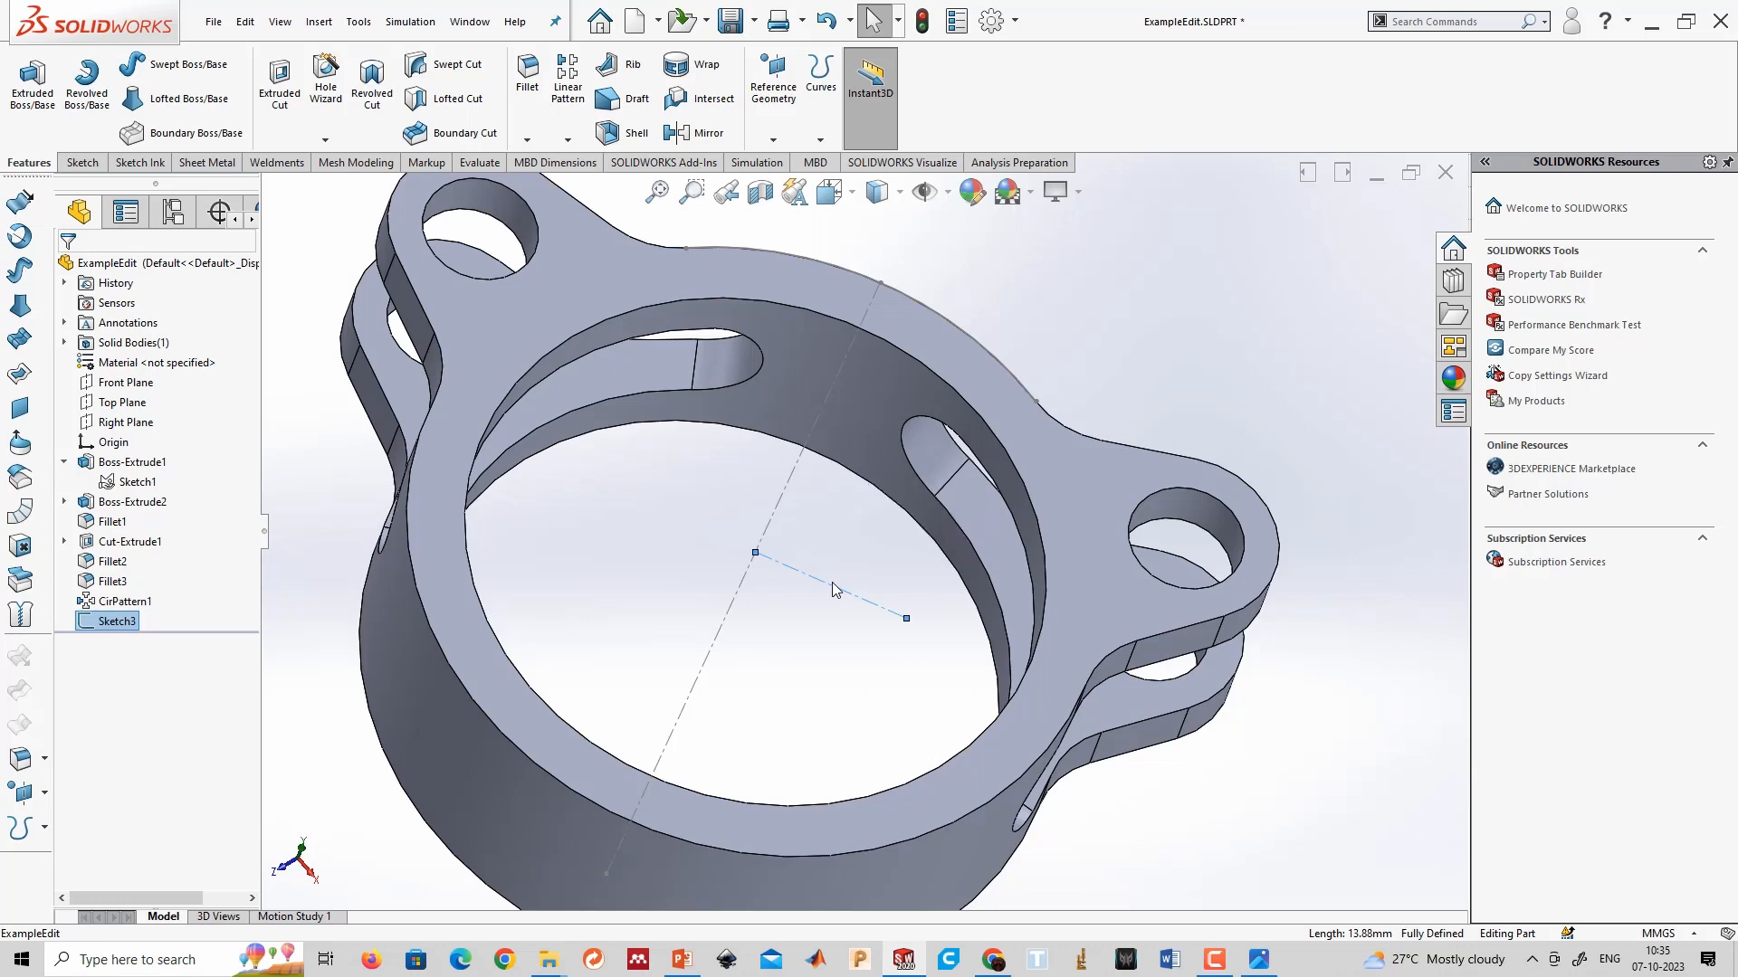
pyautogui.click(773, 140)
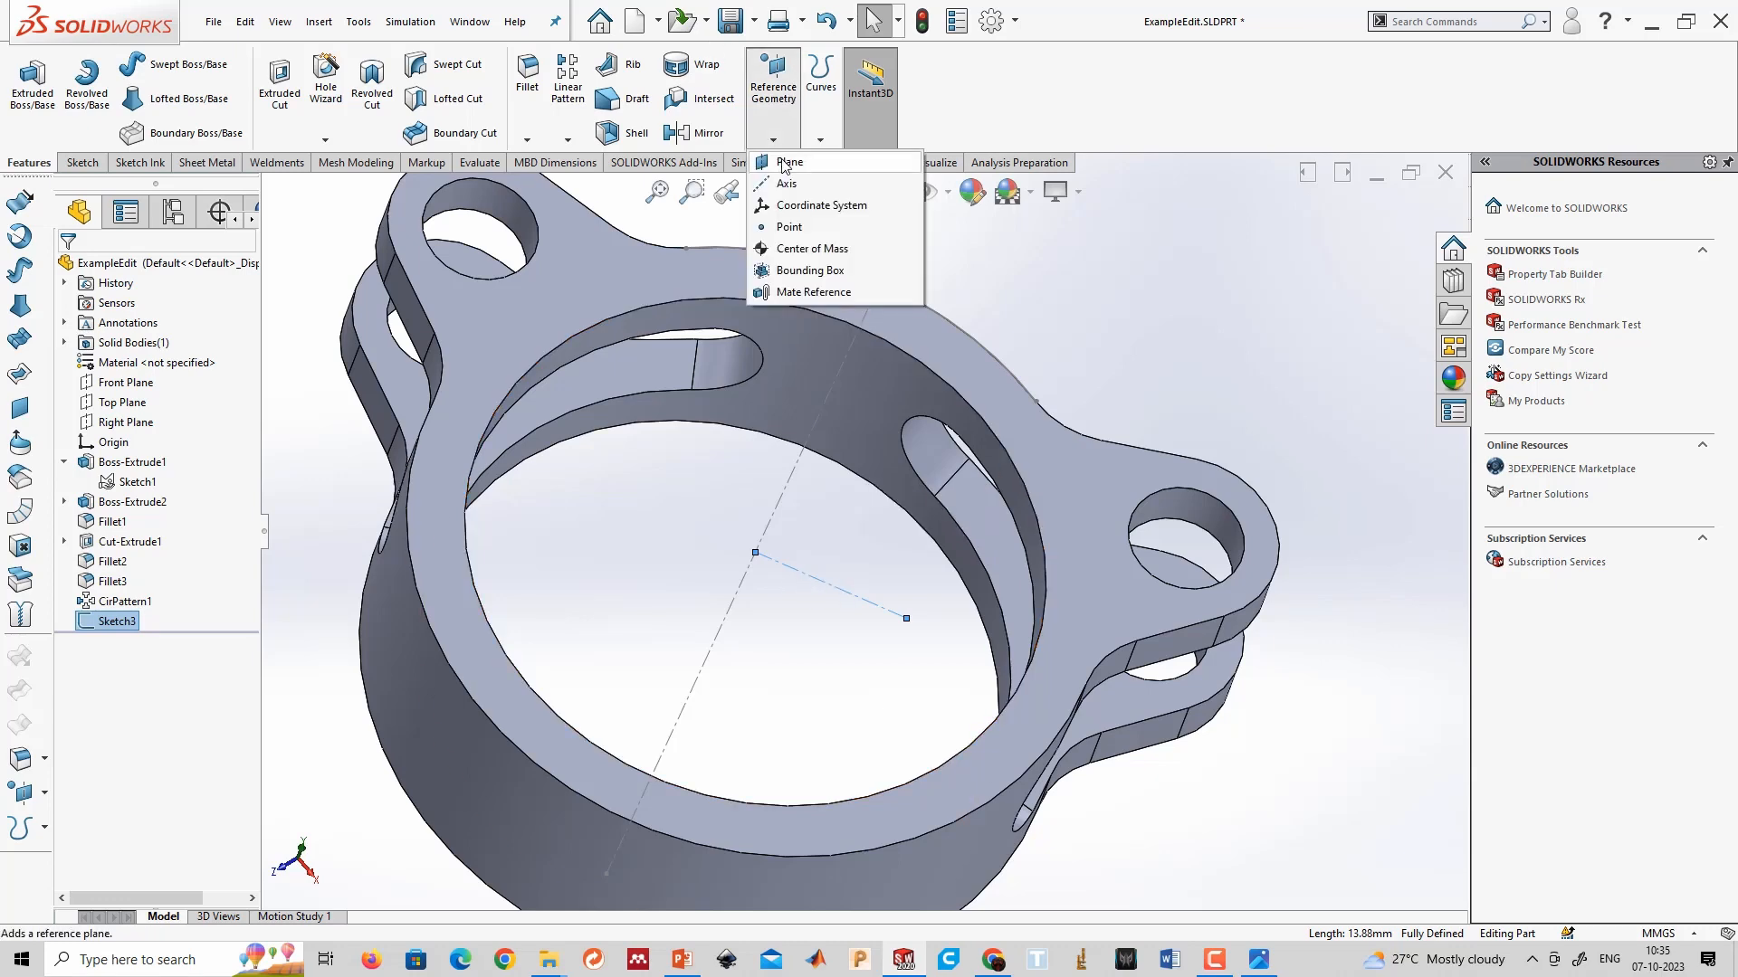
pyautogui.click(792, 159)
pyautogui.click(806, 449)
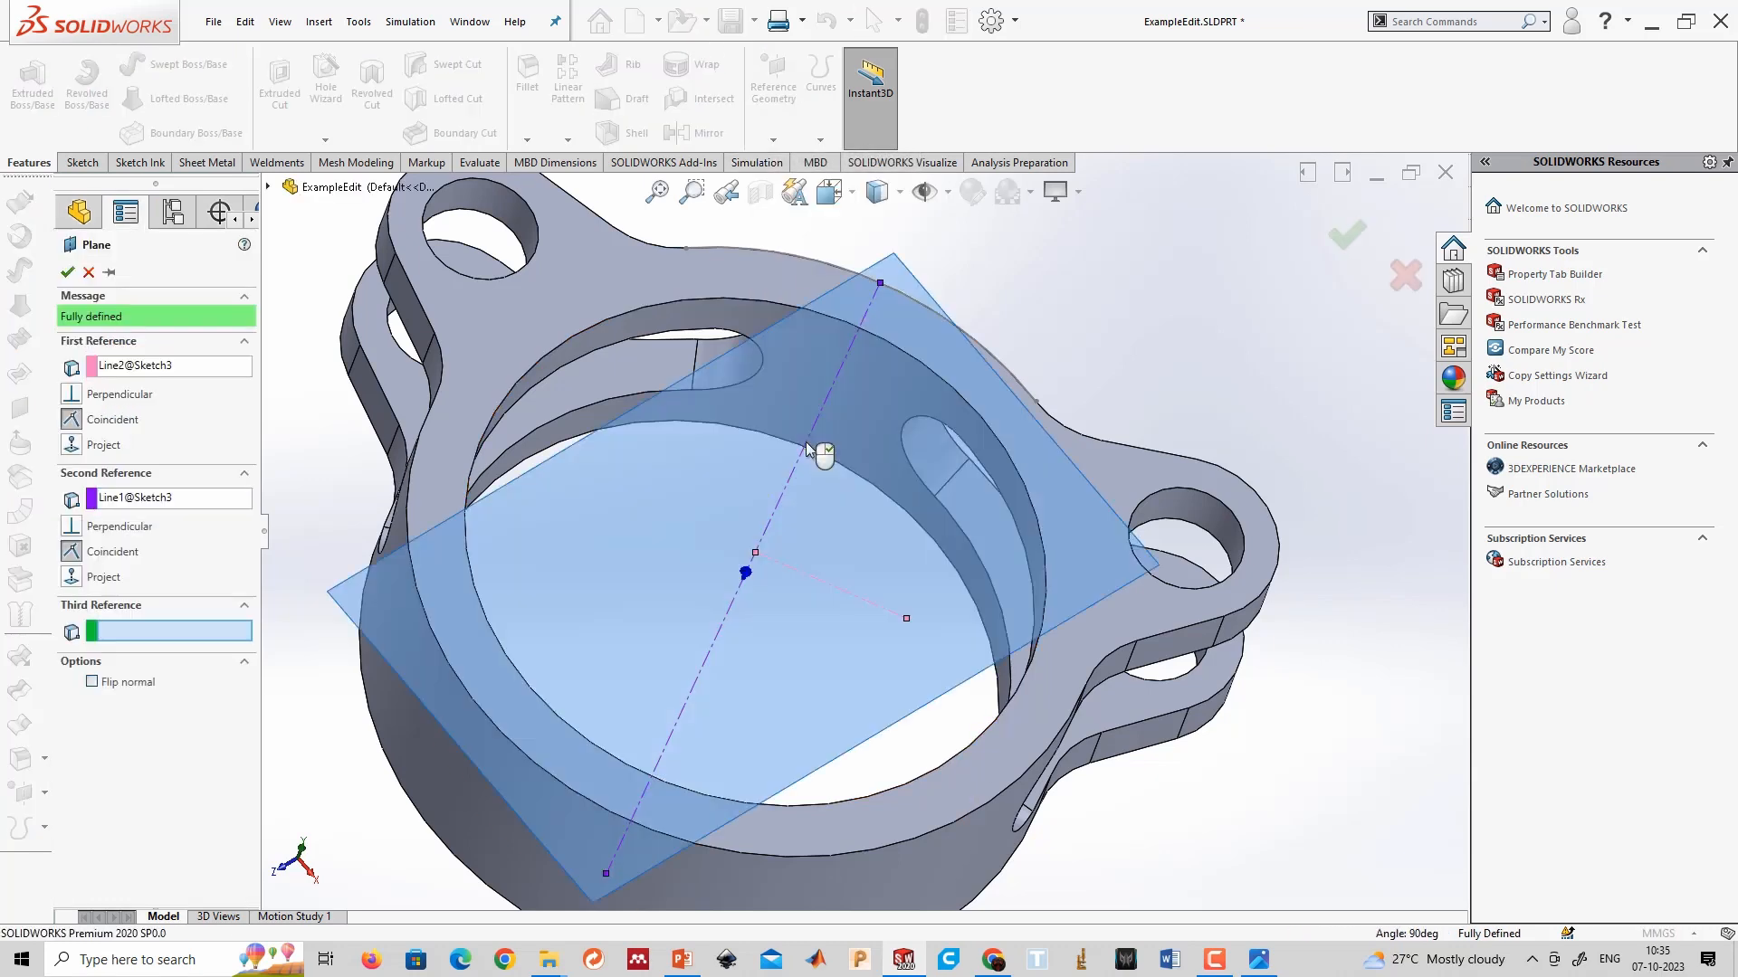
pyautogui.click(87, 272)
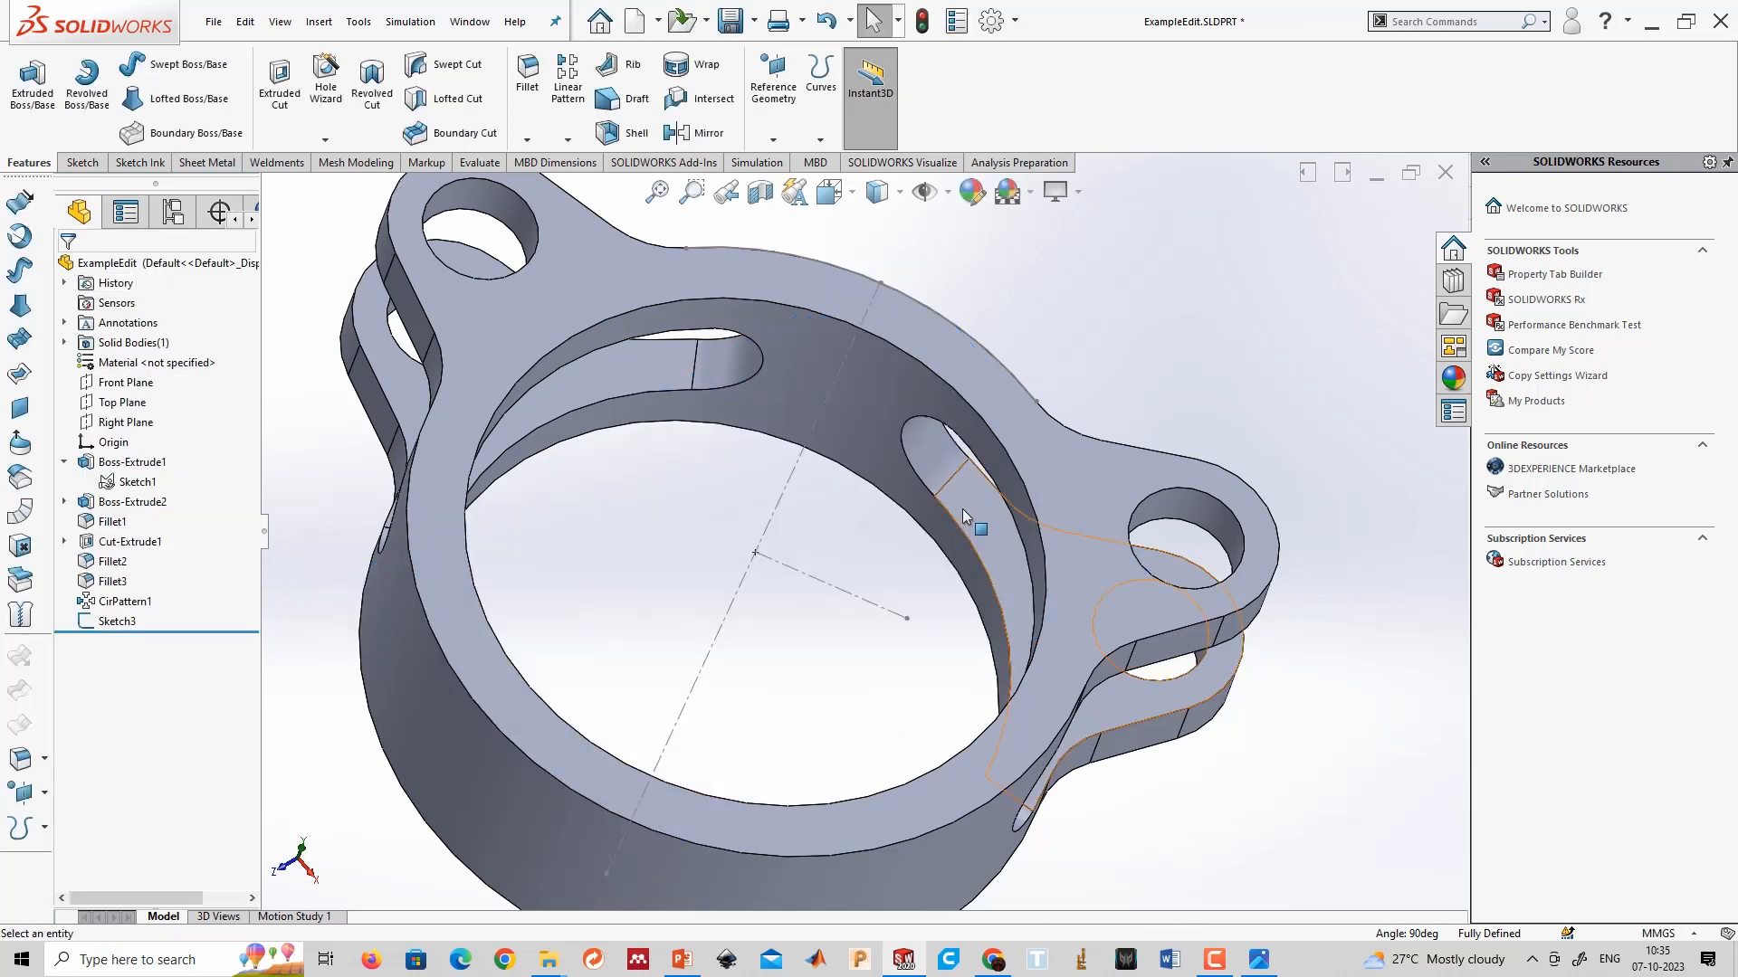
# Create a reference plane coincident with the long centerline and perpendicular to the short centerline.
pyautogui.click(774, 141)
pyautogui.click(787, 161)
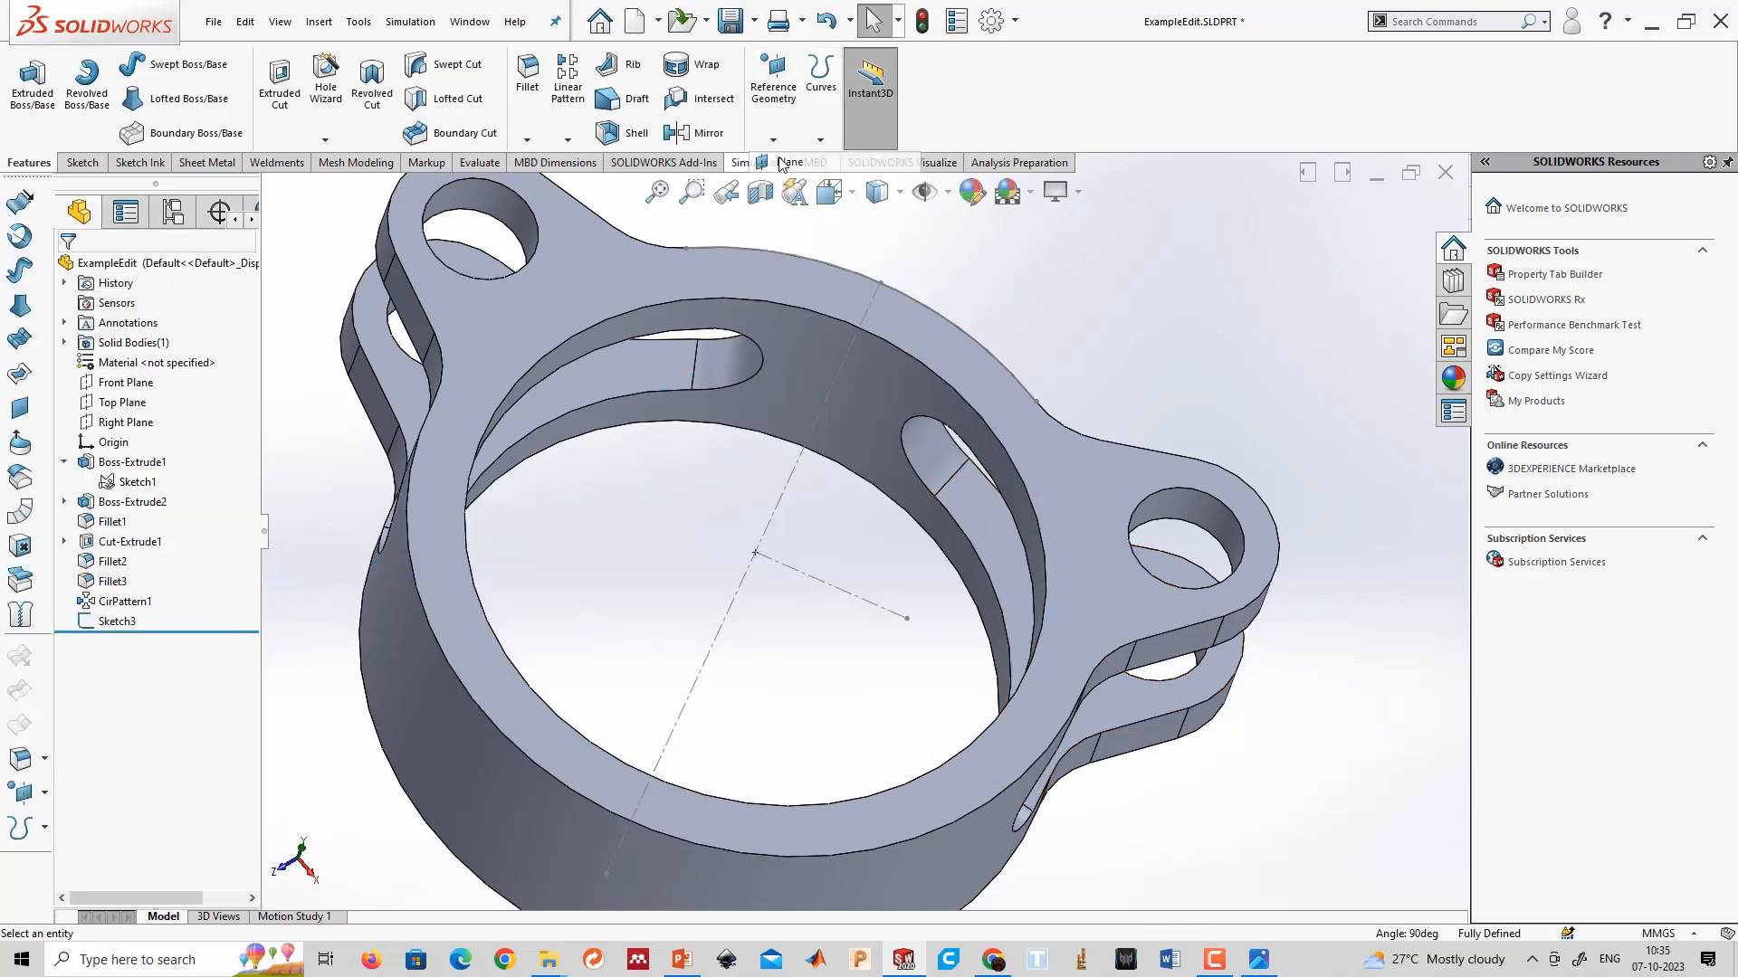
pyautogui.click(798, 471)
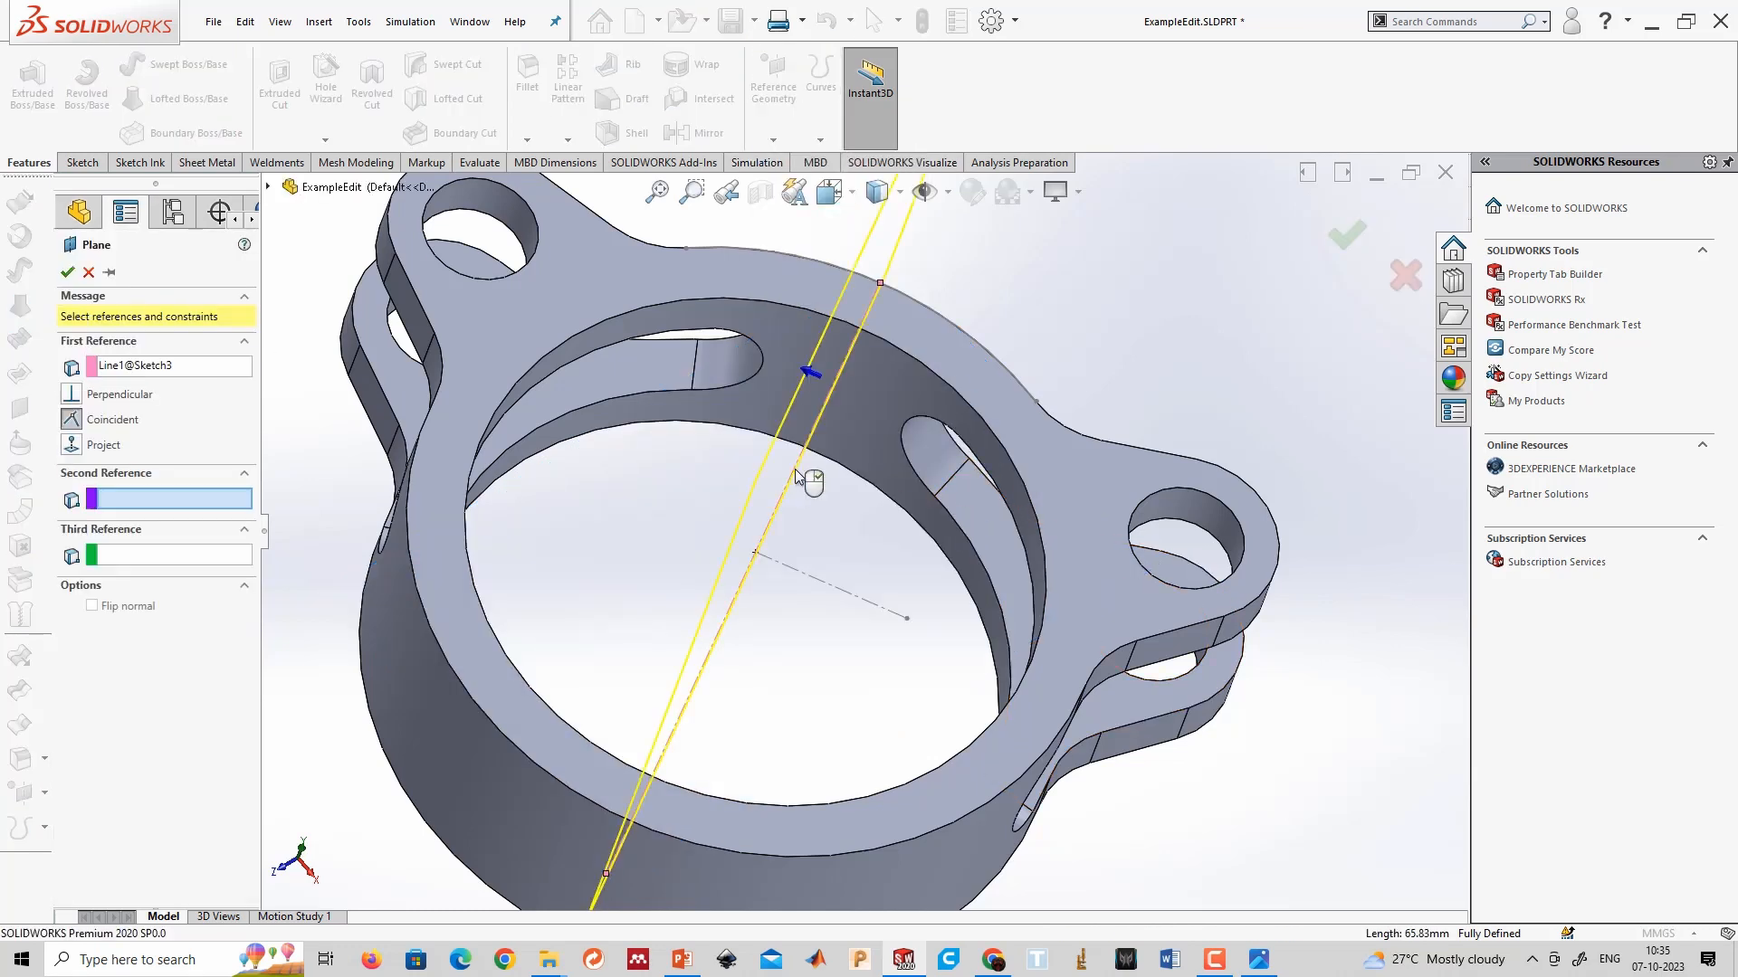
pyautogui.click(820, 586)
pyautogui.moveTo(708, 621); pyautogui.dragTo(756, 604, button='middle')
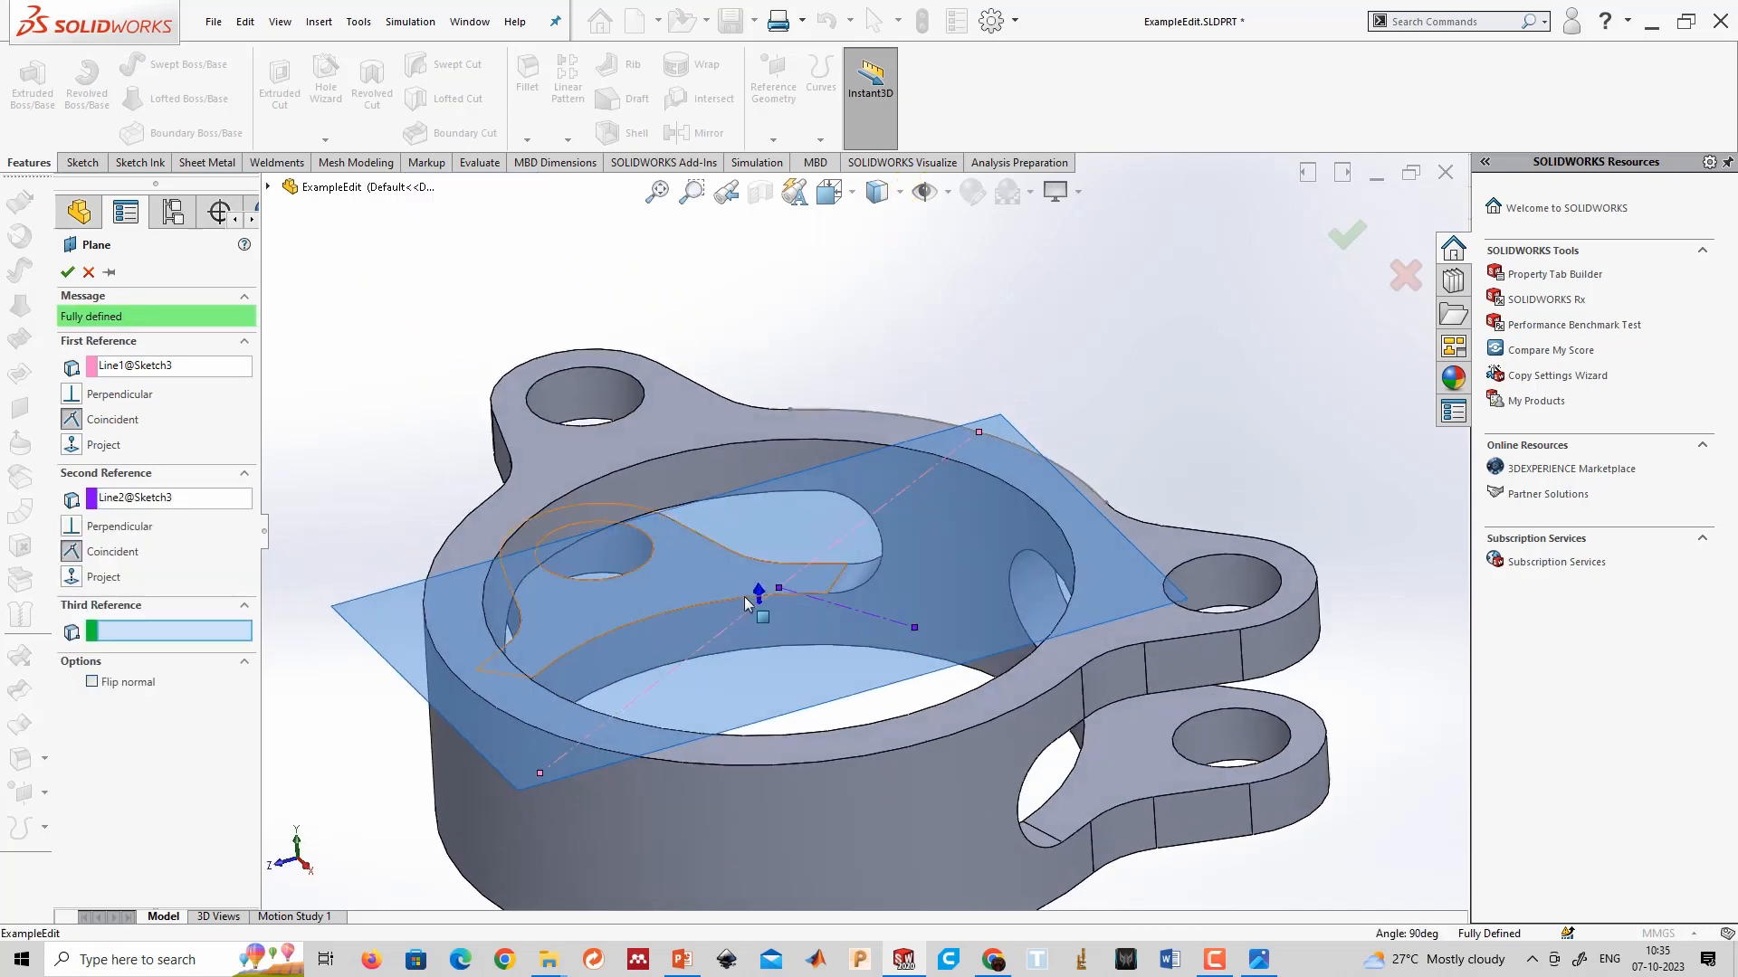
pyautogui.click(71, 532)
pyautogui.scroll(6, 1093, 579)
pyautogui.moveTo(1014, 592); pyautogui.dragTo(963, 708, button='middle')
pyautogui.click(66, 271)
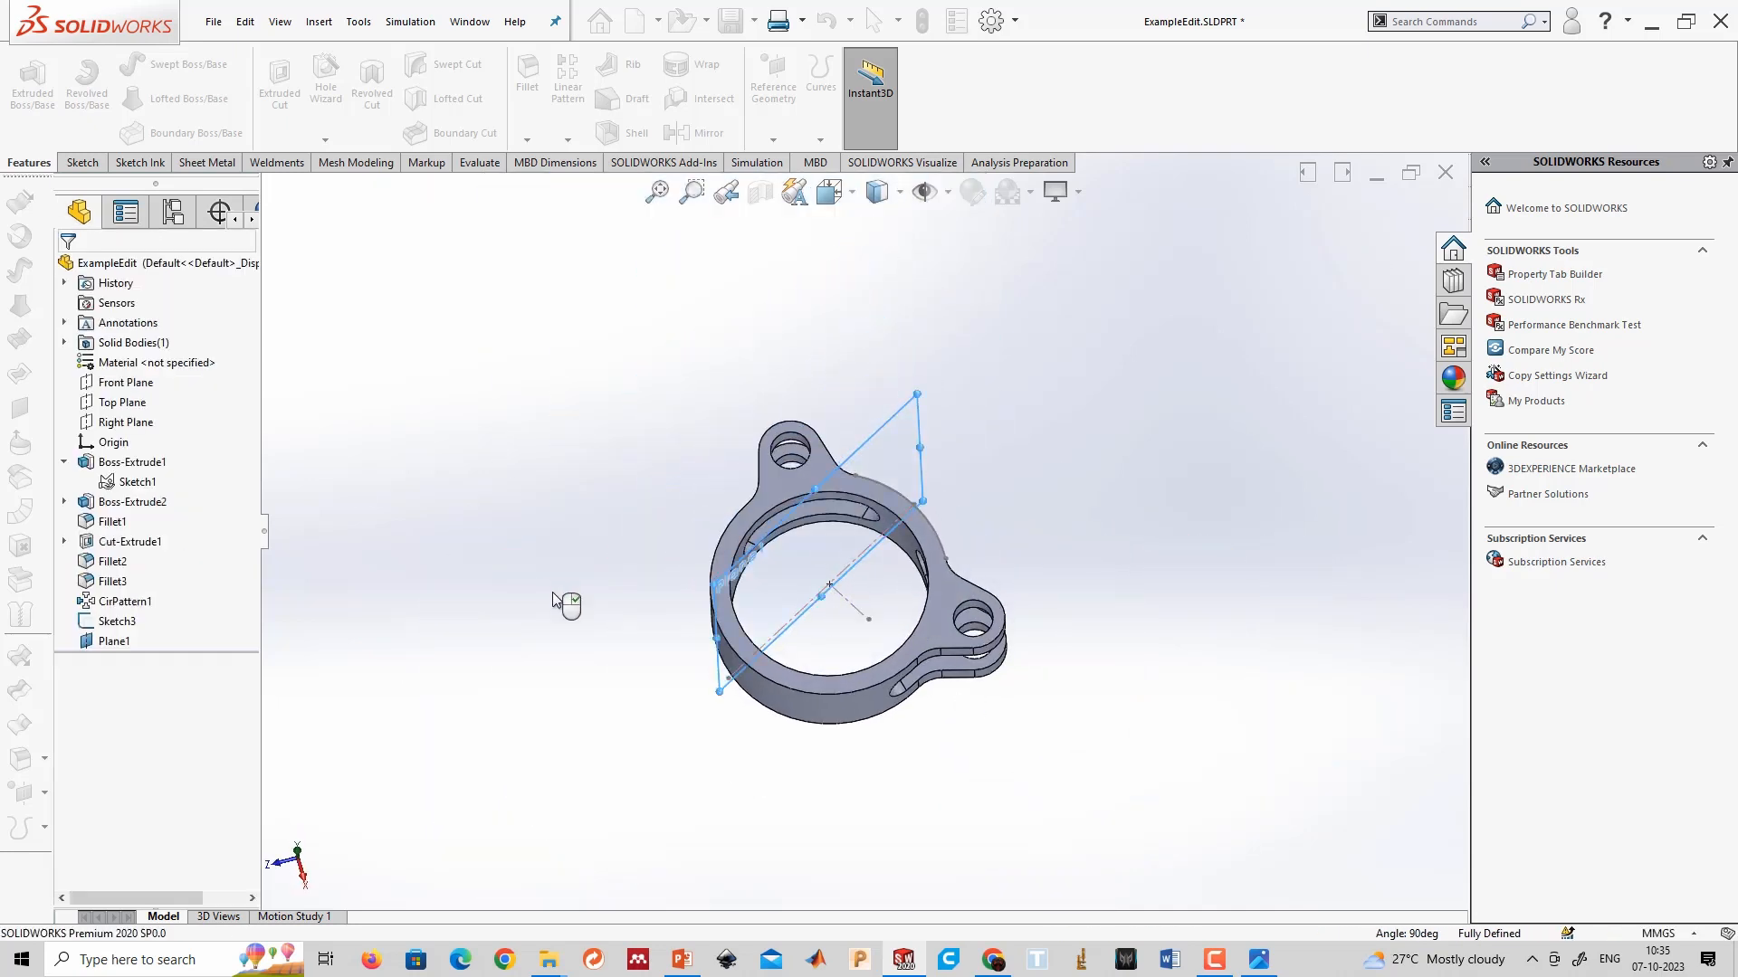
# Hide the centerline sketch and start a new sketch on the newly created reference plane.
pyautogui.moveTo(566, 593); pyautogui.dragTo(744, 611, button='middle')
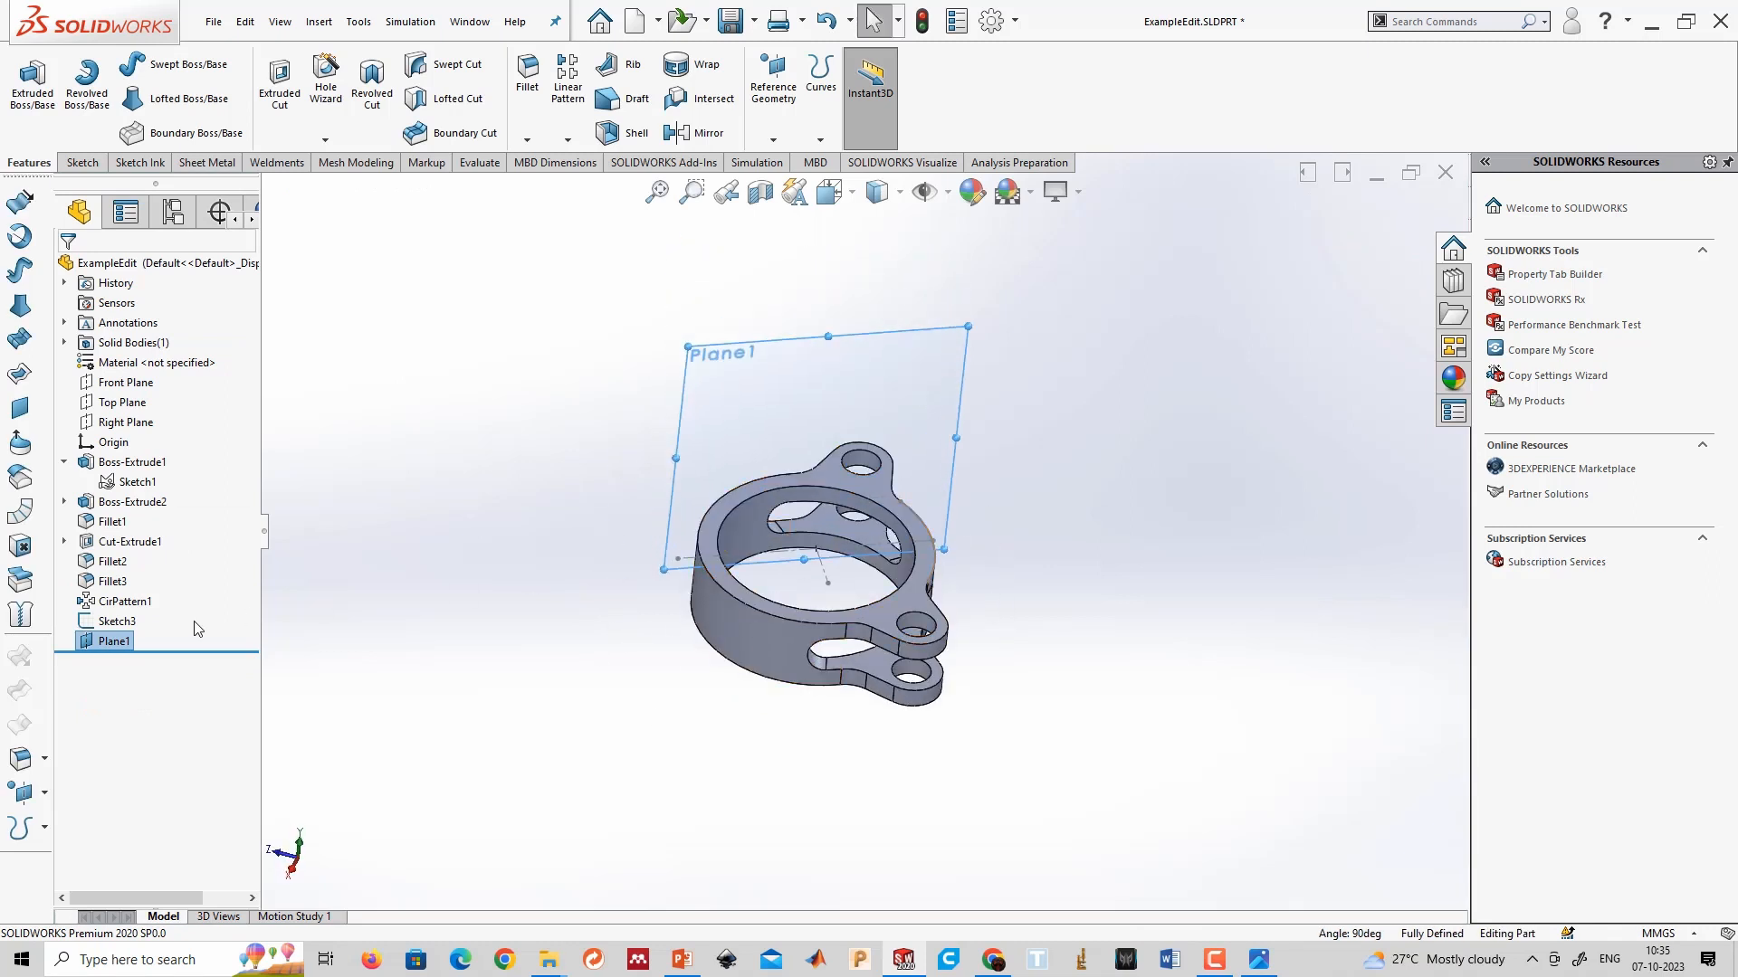
pyautogui.rightClick(105, 628)
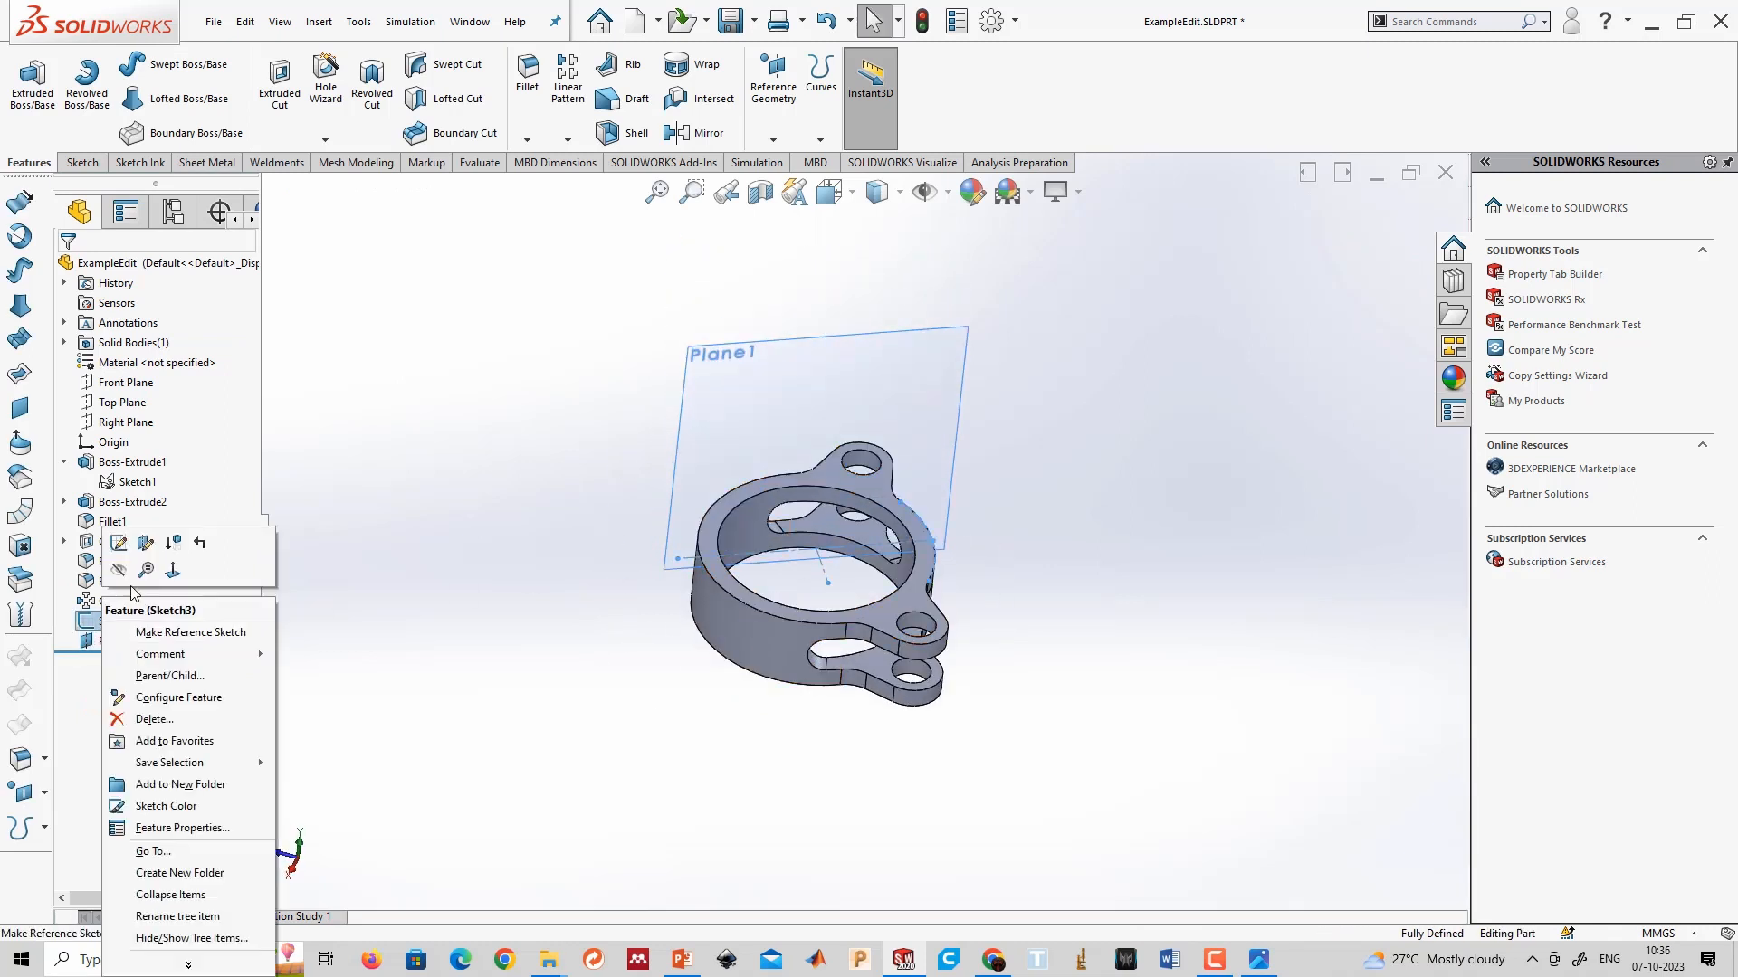
pyautogui.click(421, 583)
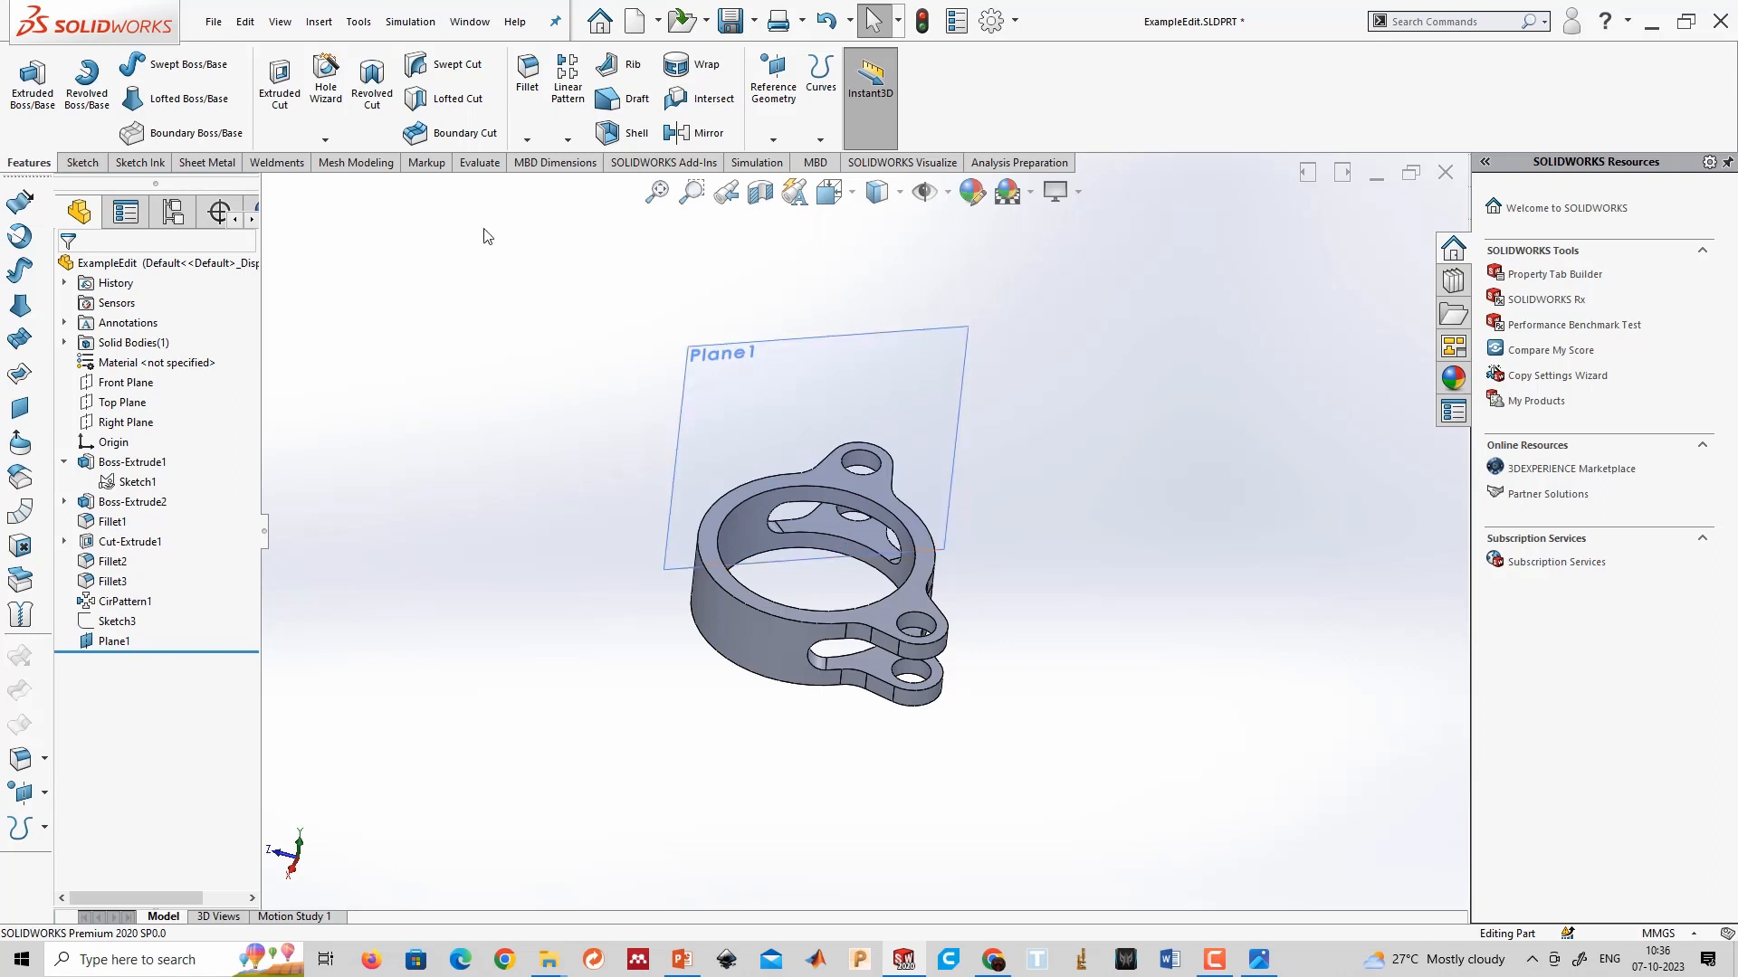
pyautogui.click(694, 371)
pyautogui.click(79, 163)
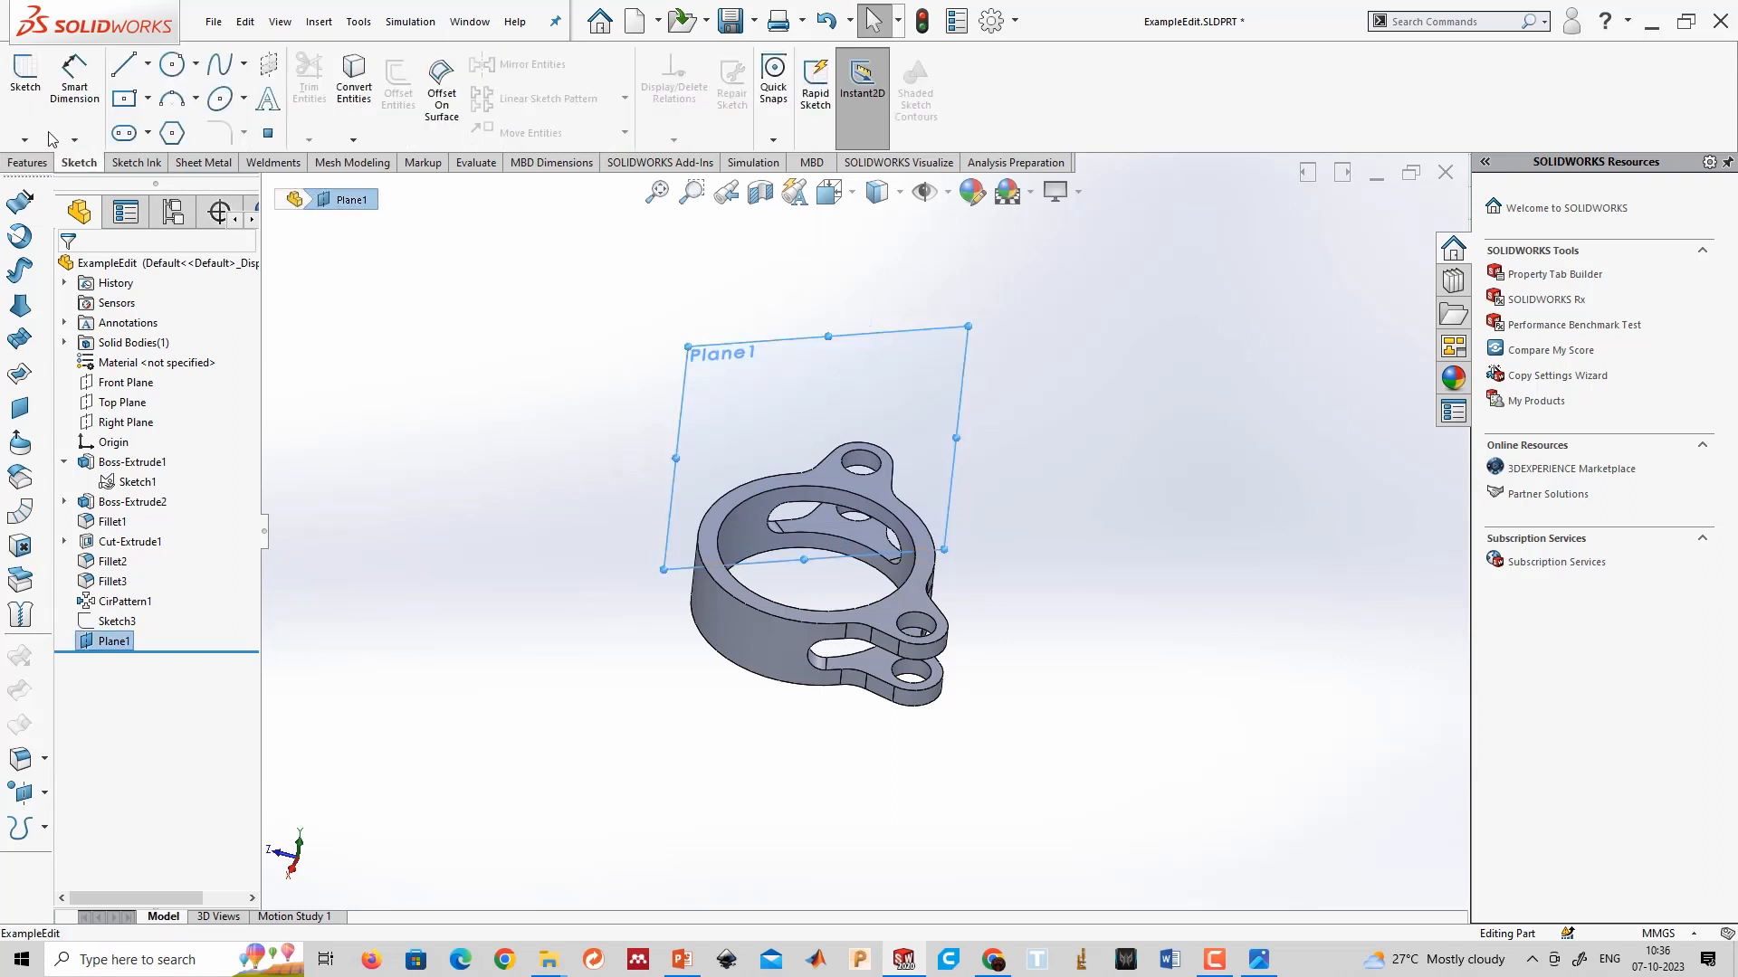
pyautogui.click(26, 77)
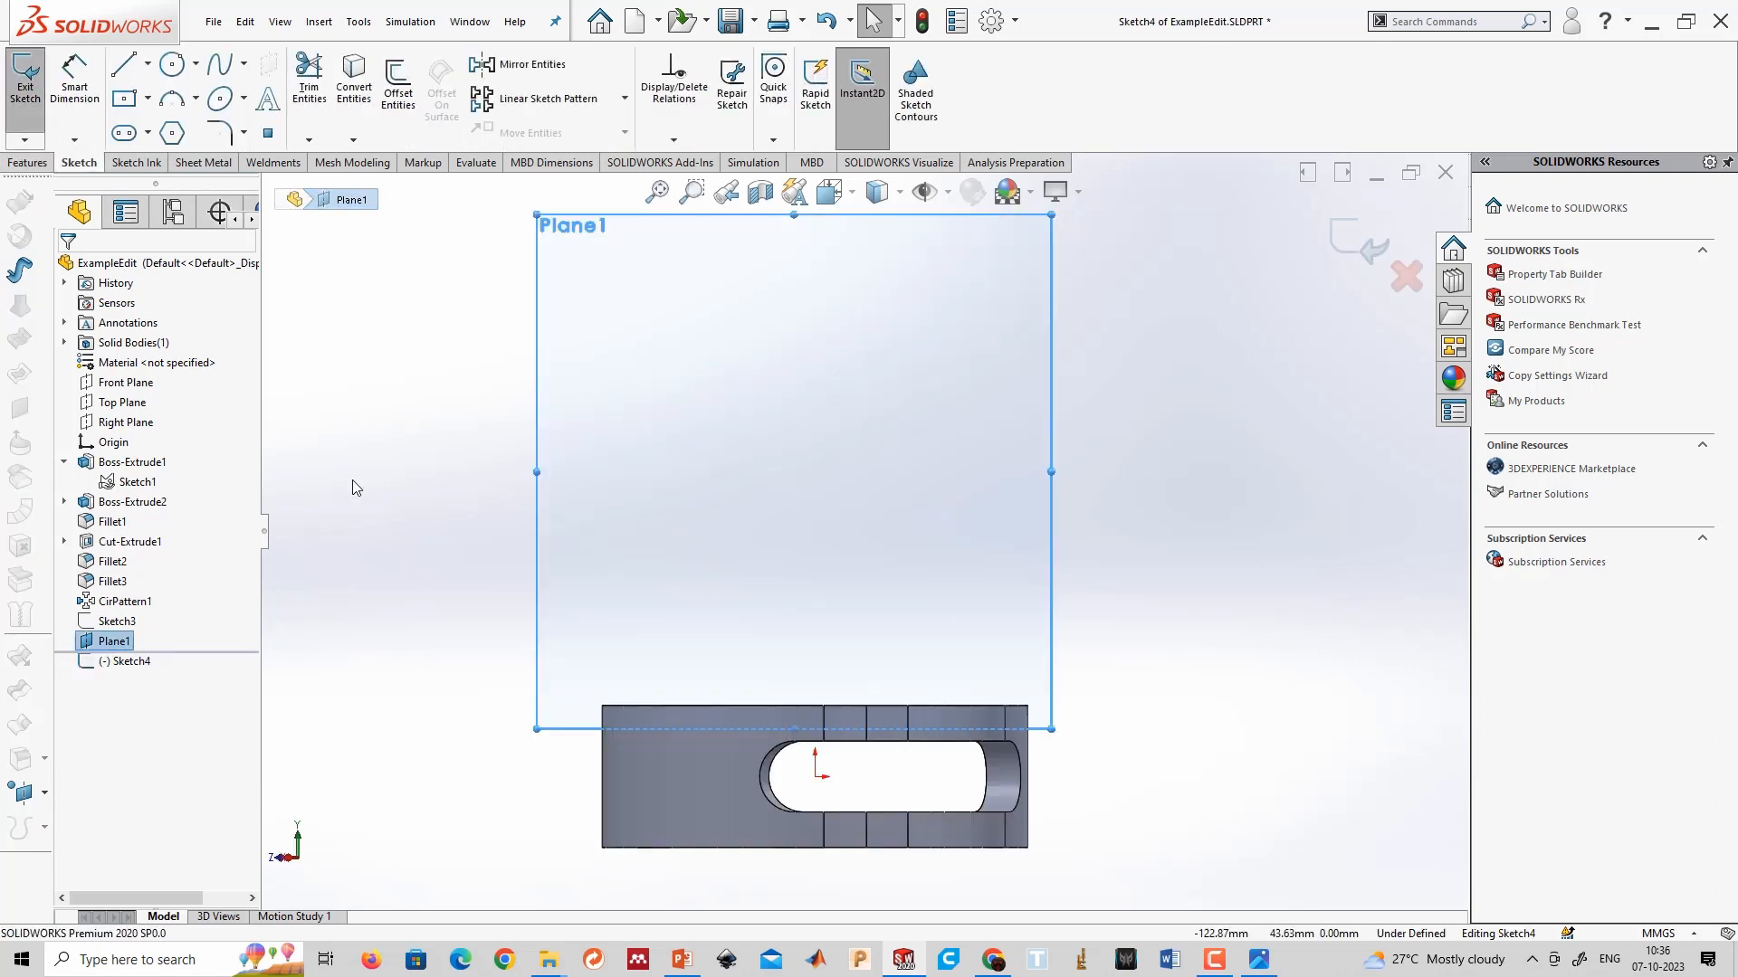
pyautogui.scroll(-2, 764, 749)
pyautogui.scroll(-3, 861, 543)
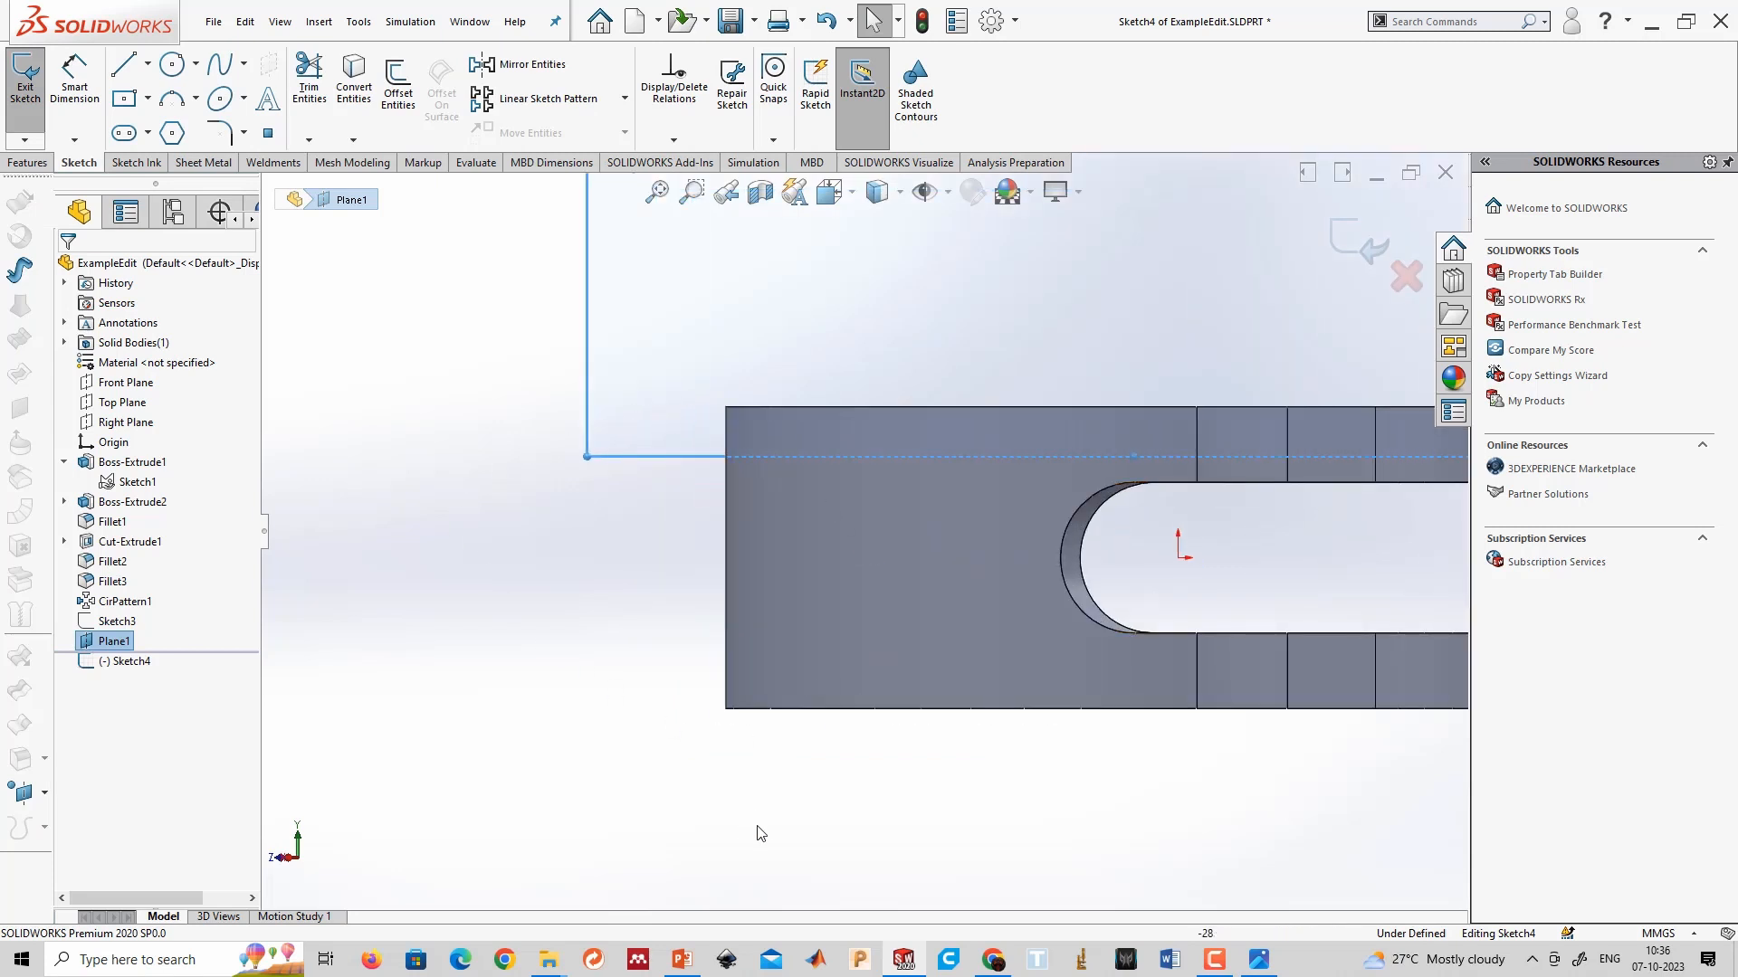
# Sketch a closed clamp profile: a line across the ring's full height, sides about 15 mm long extending outward, and a tangent end arc of about 10.3 mm radius.
pyautogui.click(127, 65)
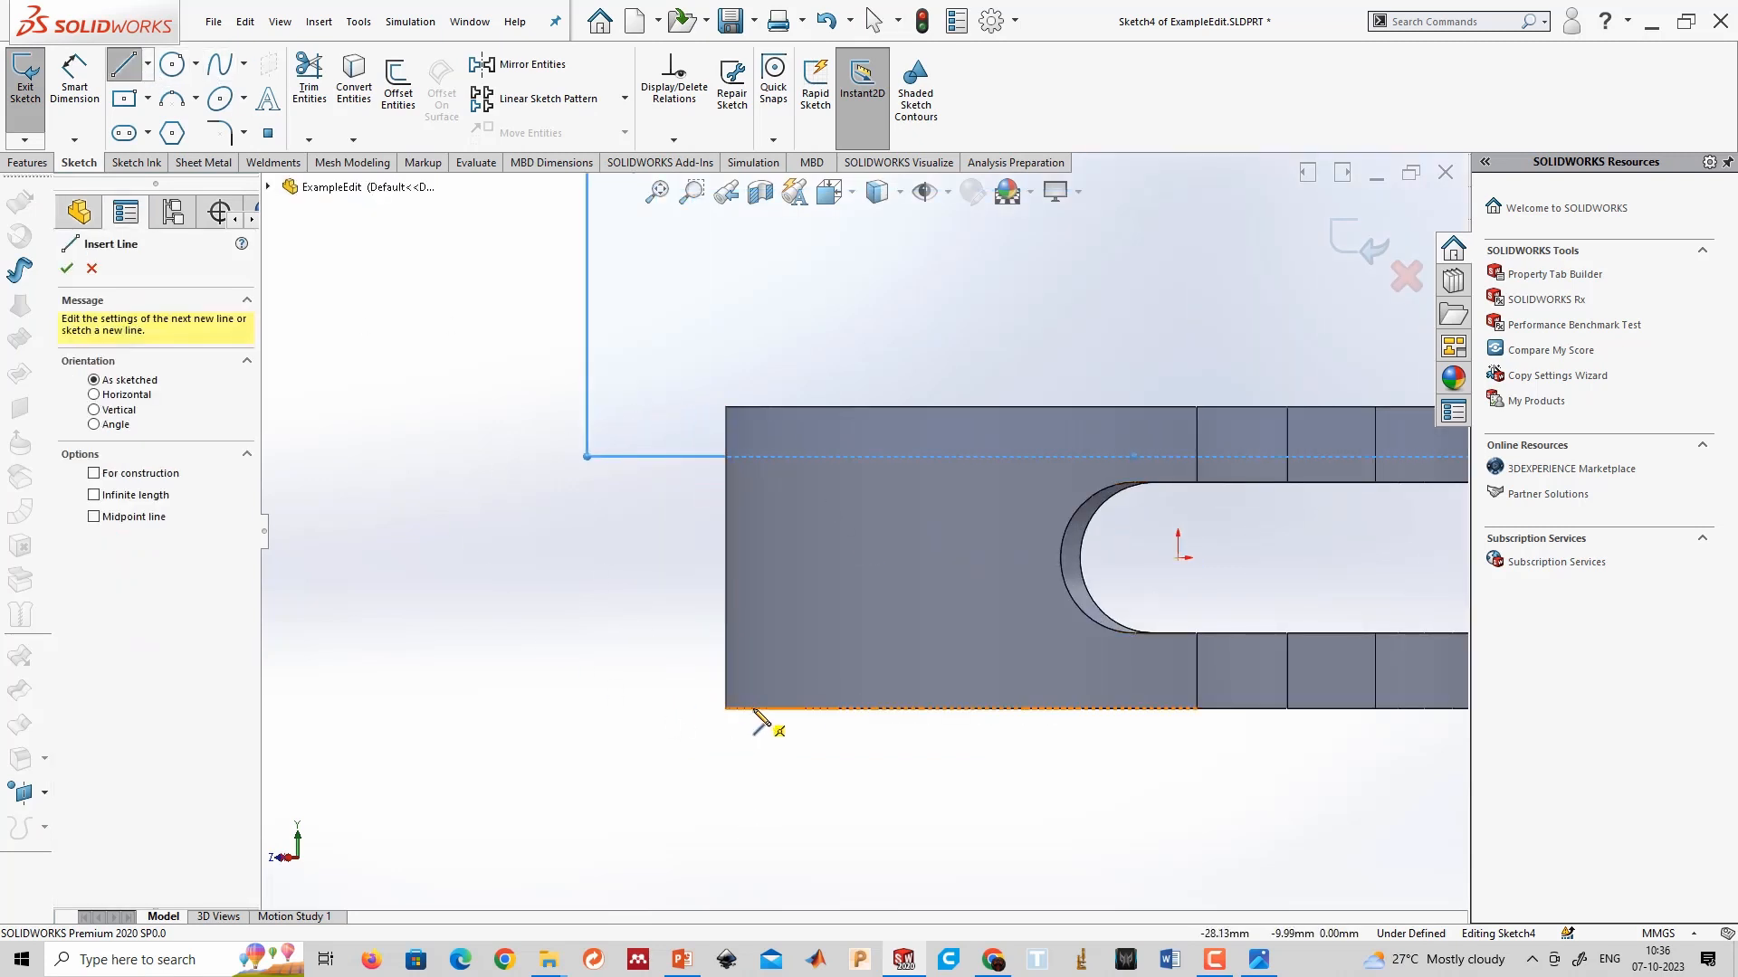
pyautogui.click(752, 708)
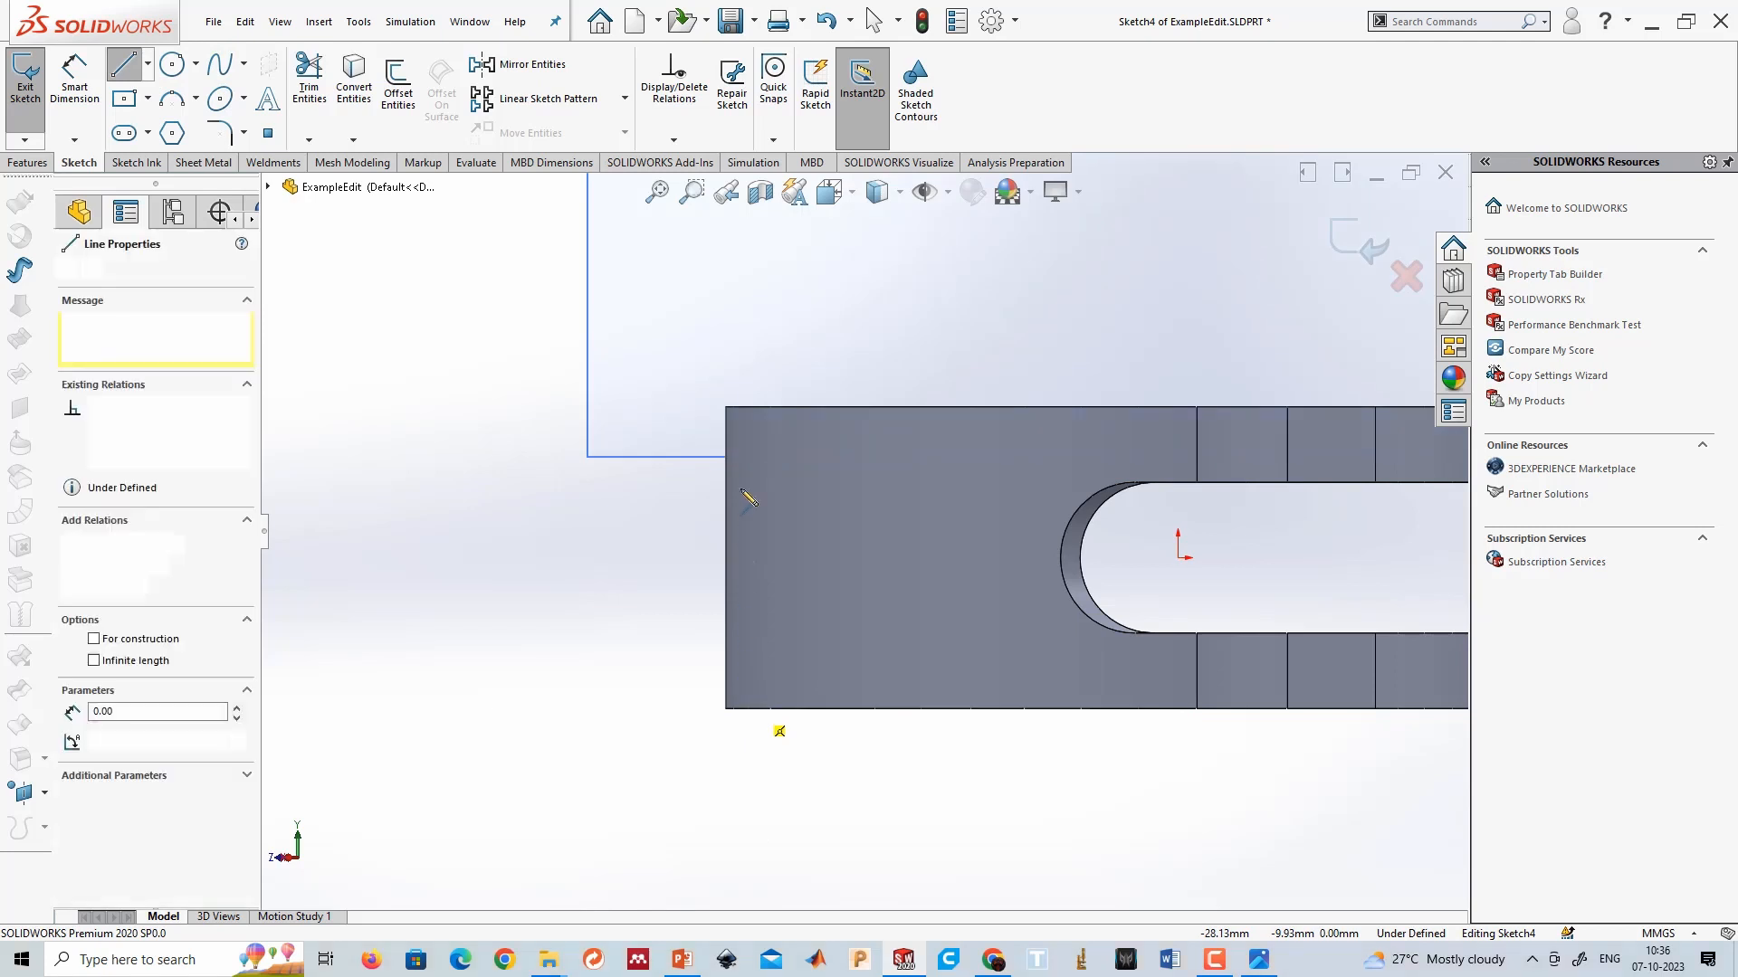
pyautogui.click(752, 407)
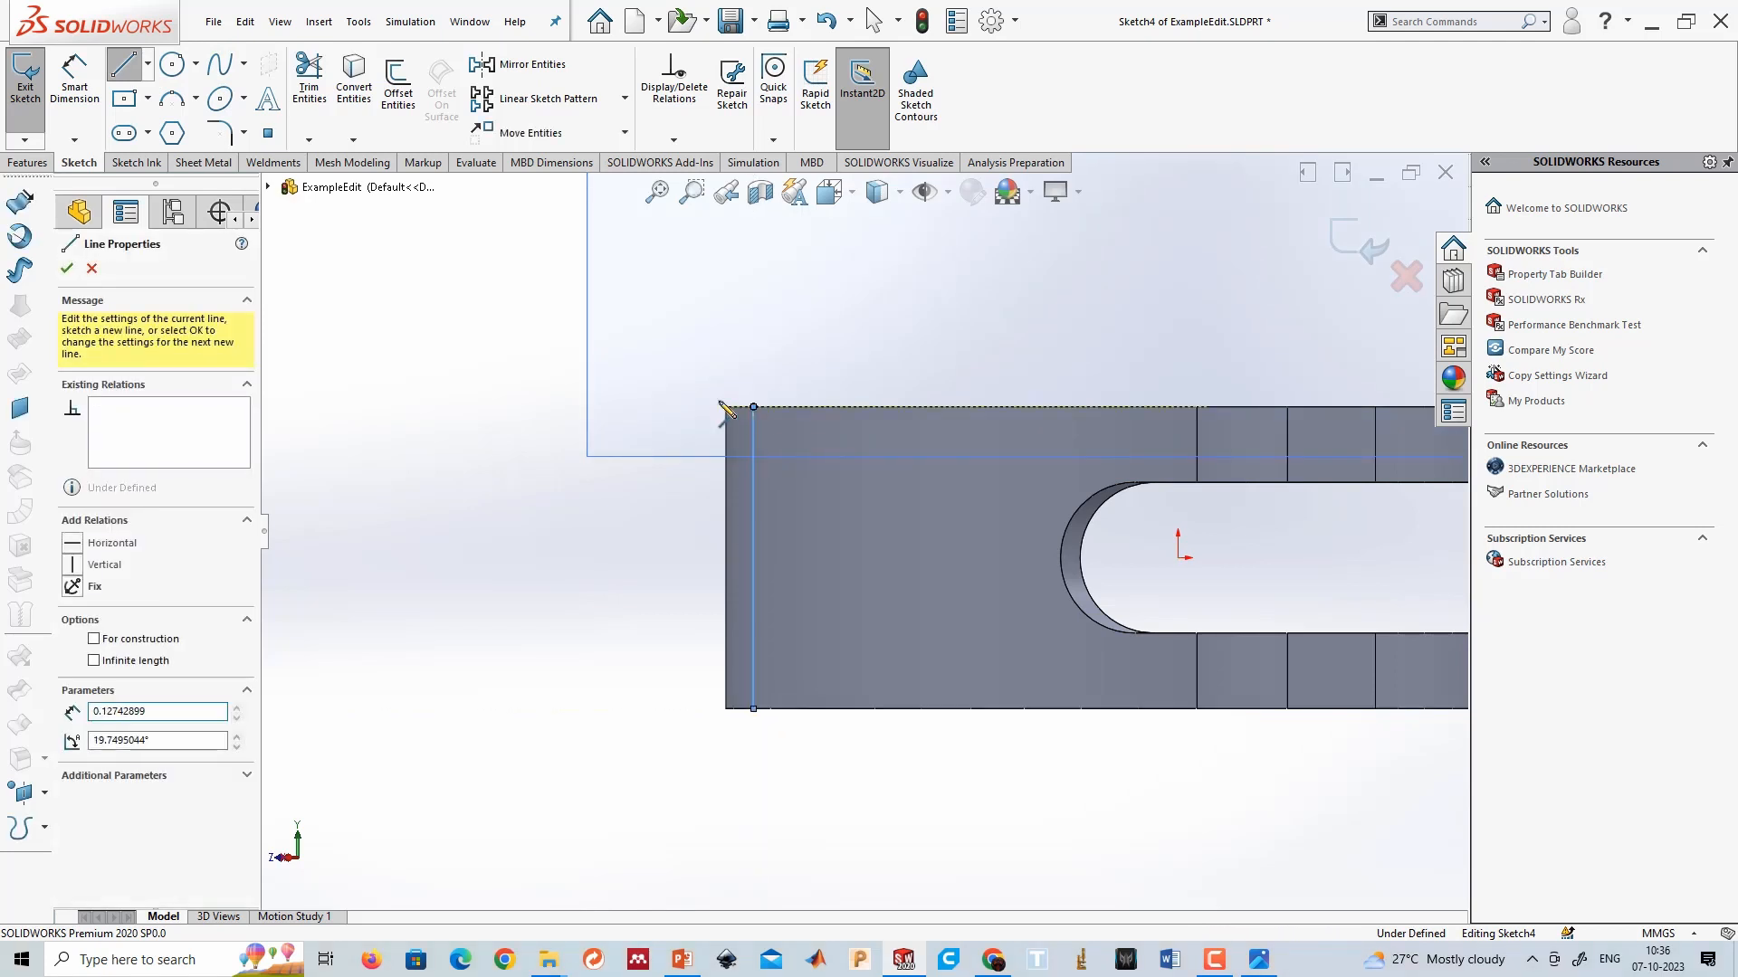
pyautogui.click(526, 407)
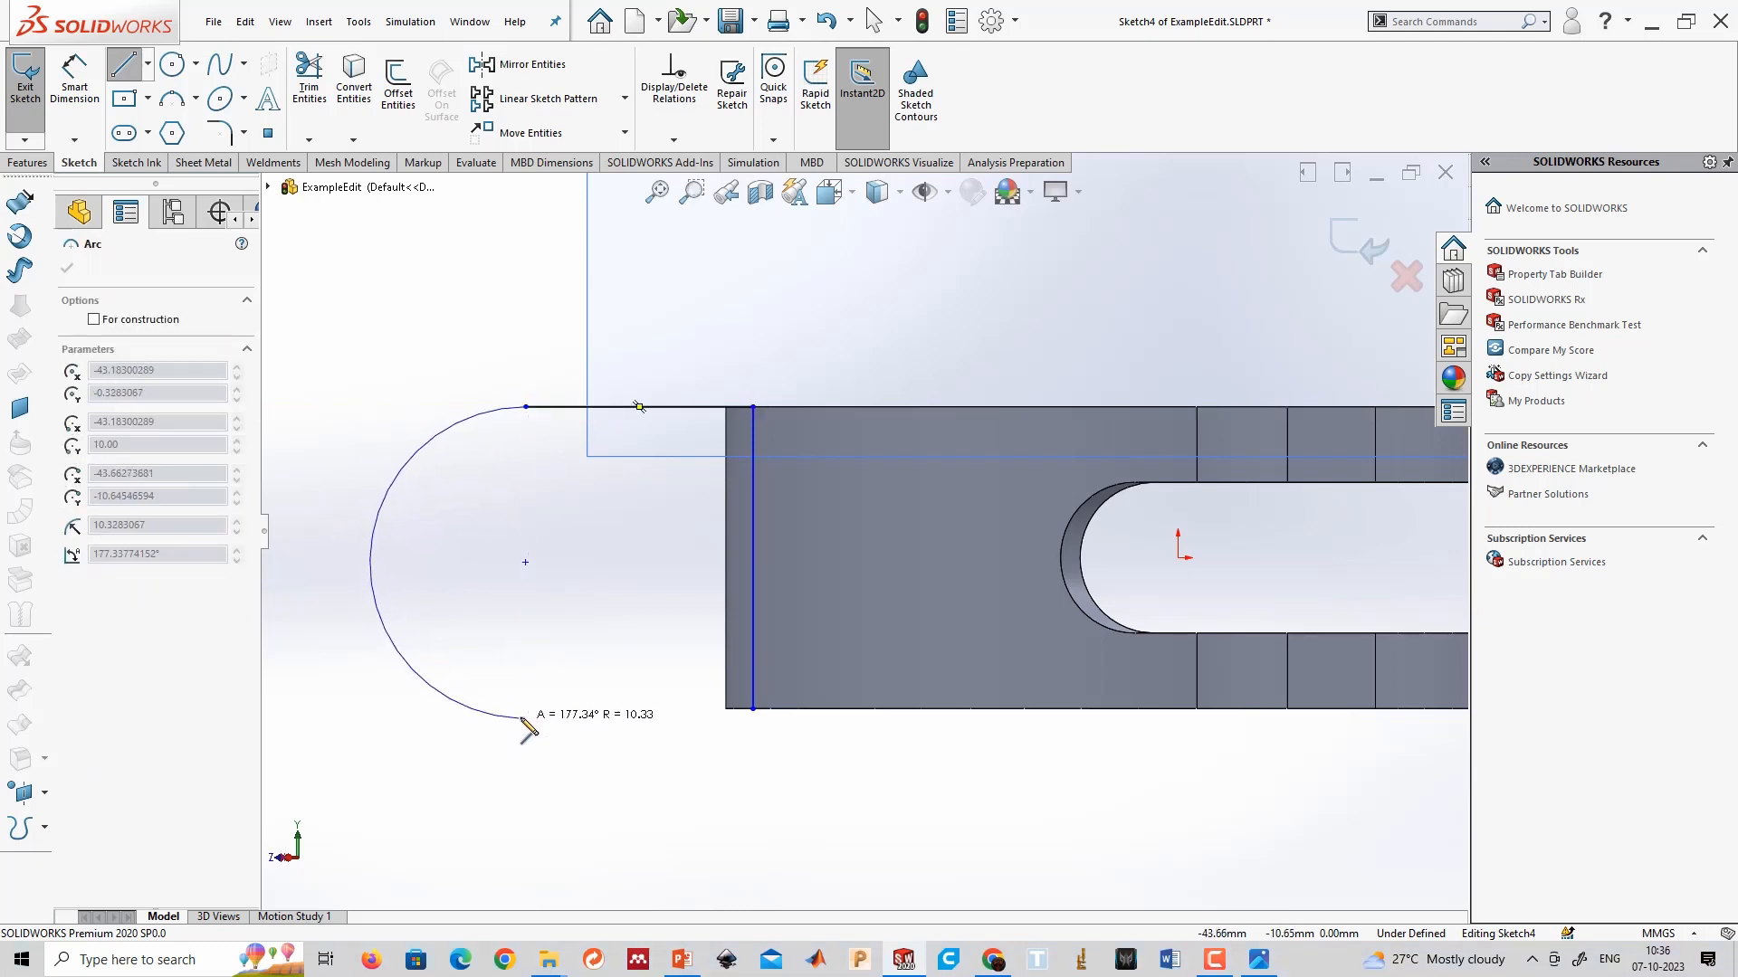
pyautogui.click(526, 716)
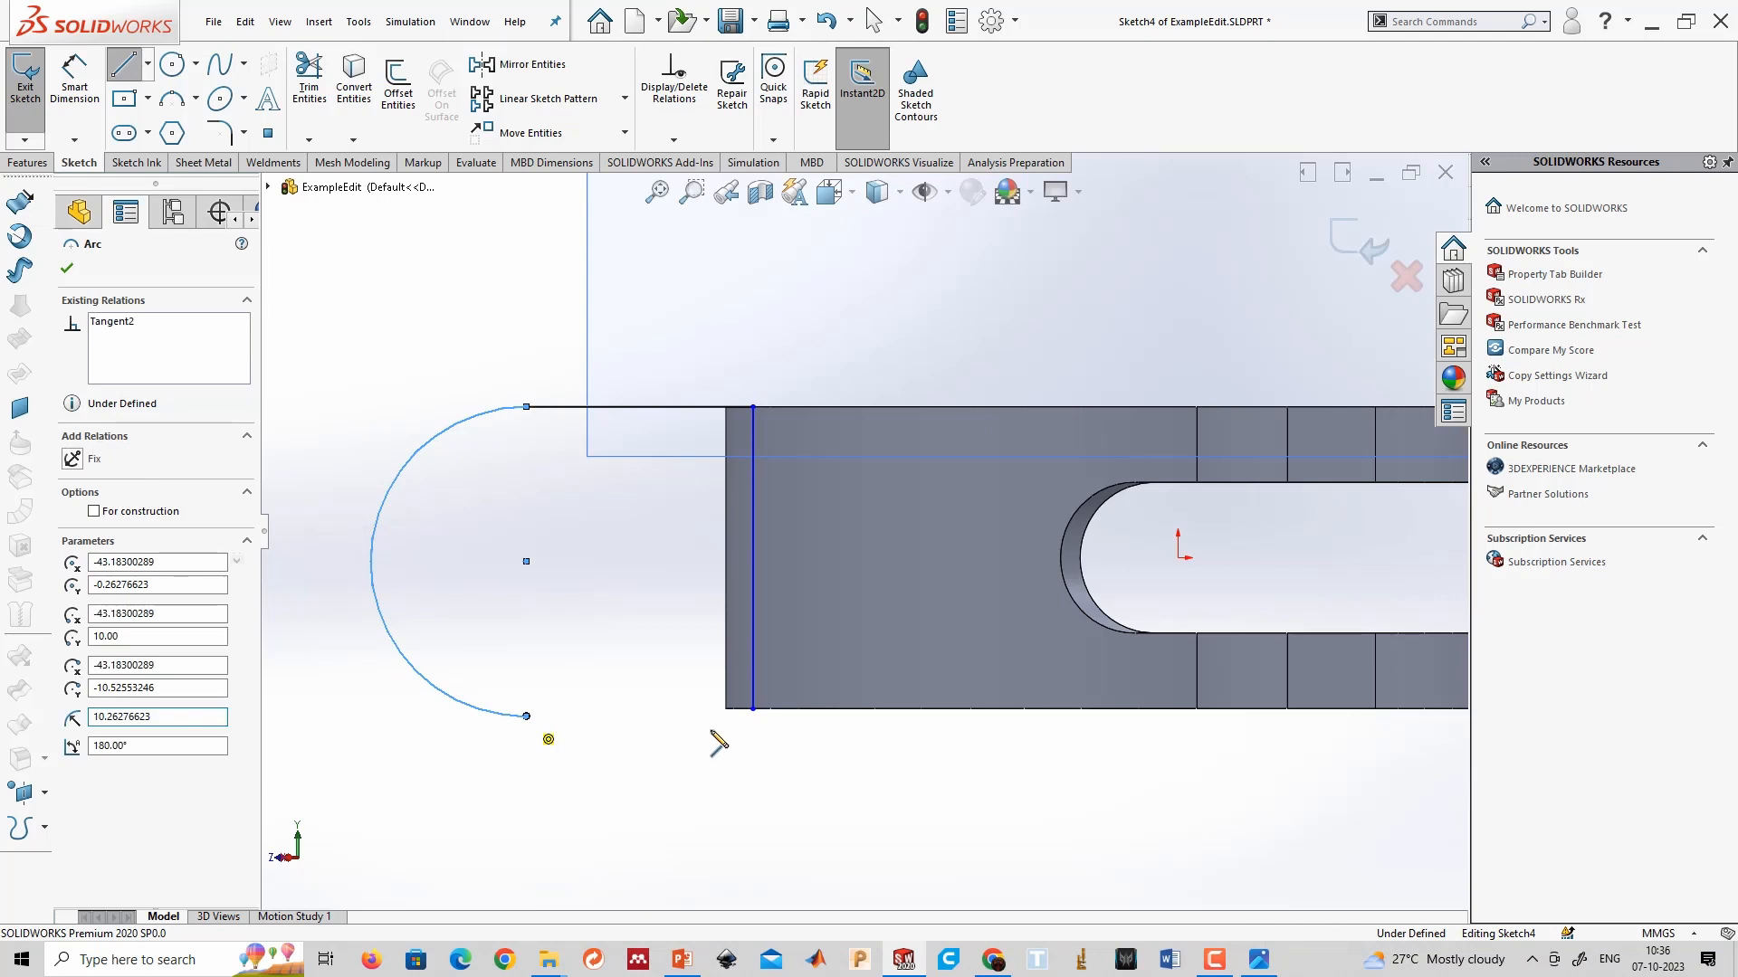
pyautogui.click(753, 710)
pyautogui.press('Escape')
# Make the clamp profile's slanted lower line parallel to its upper line.
pyautogui.scroll(-3, 720, 724)
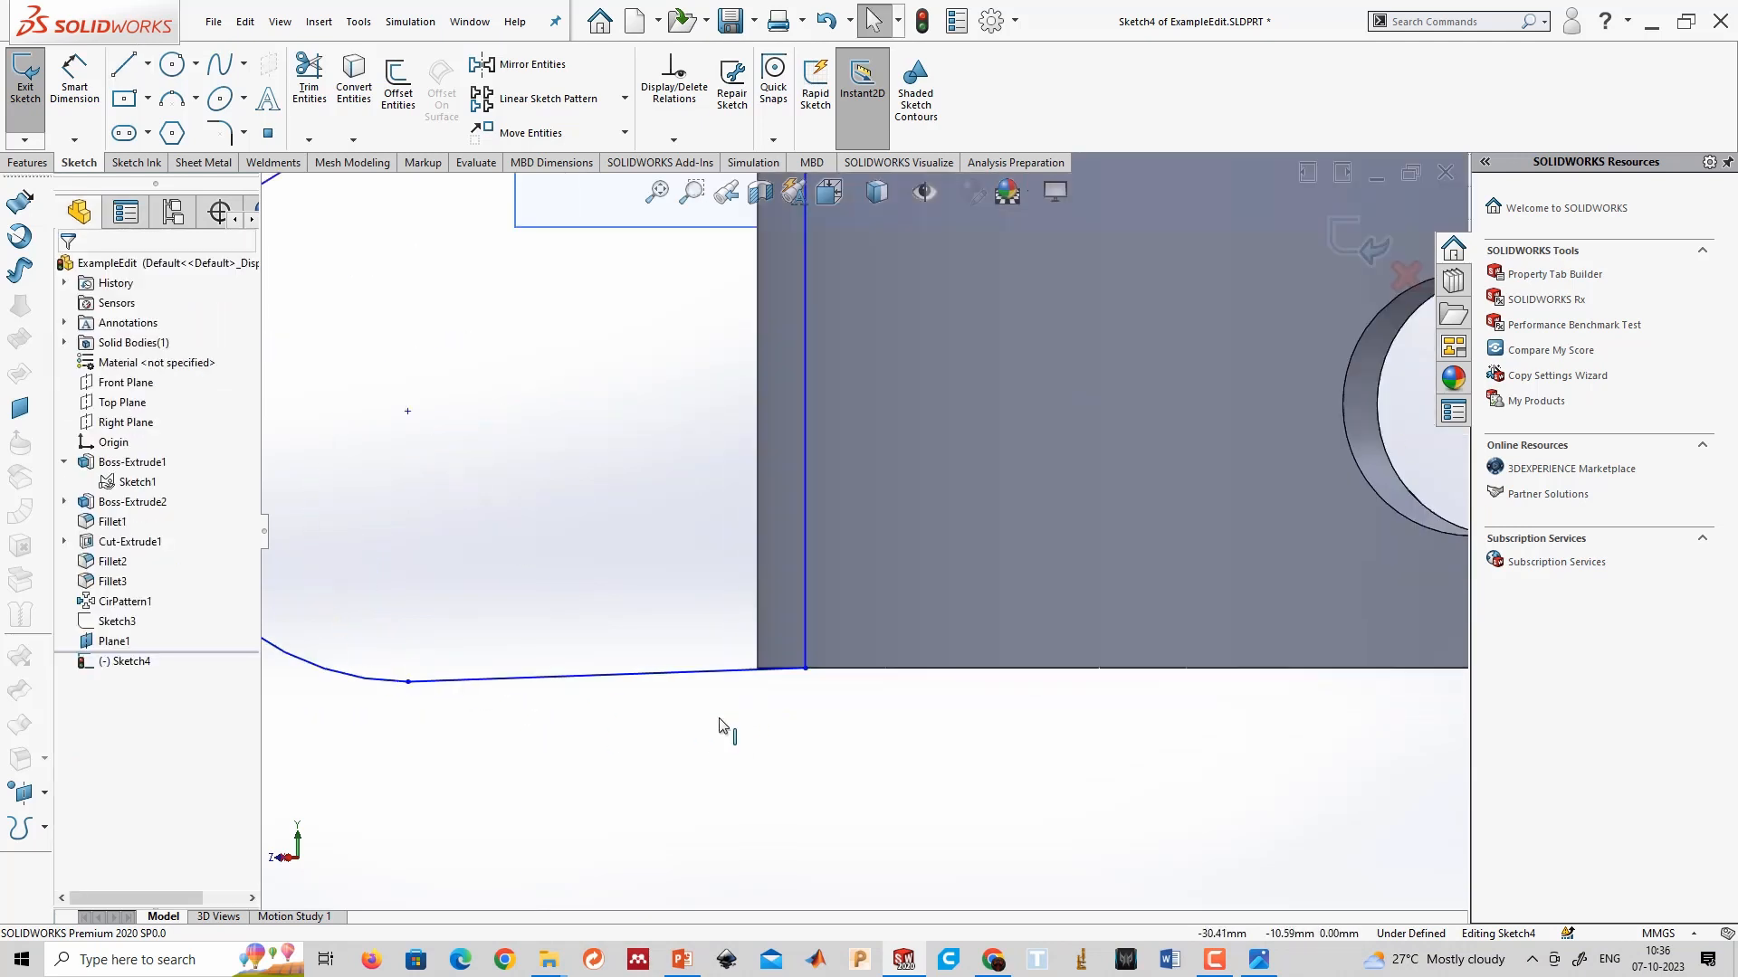
pyautogui.scroll(-2, 915, 619)
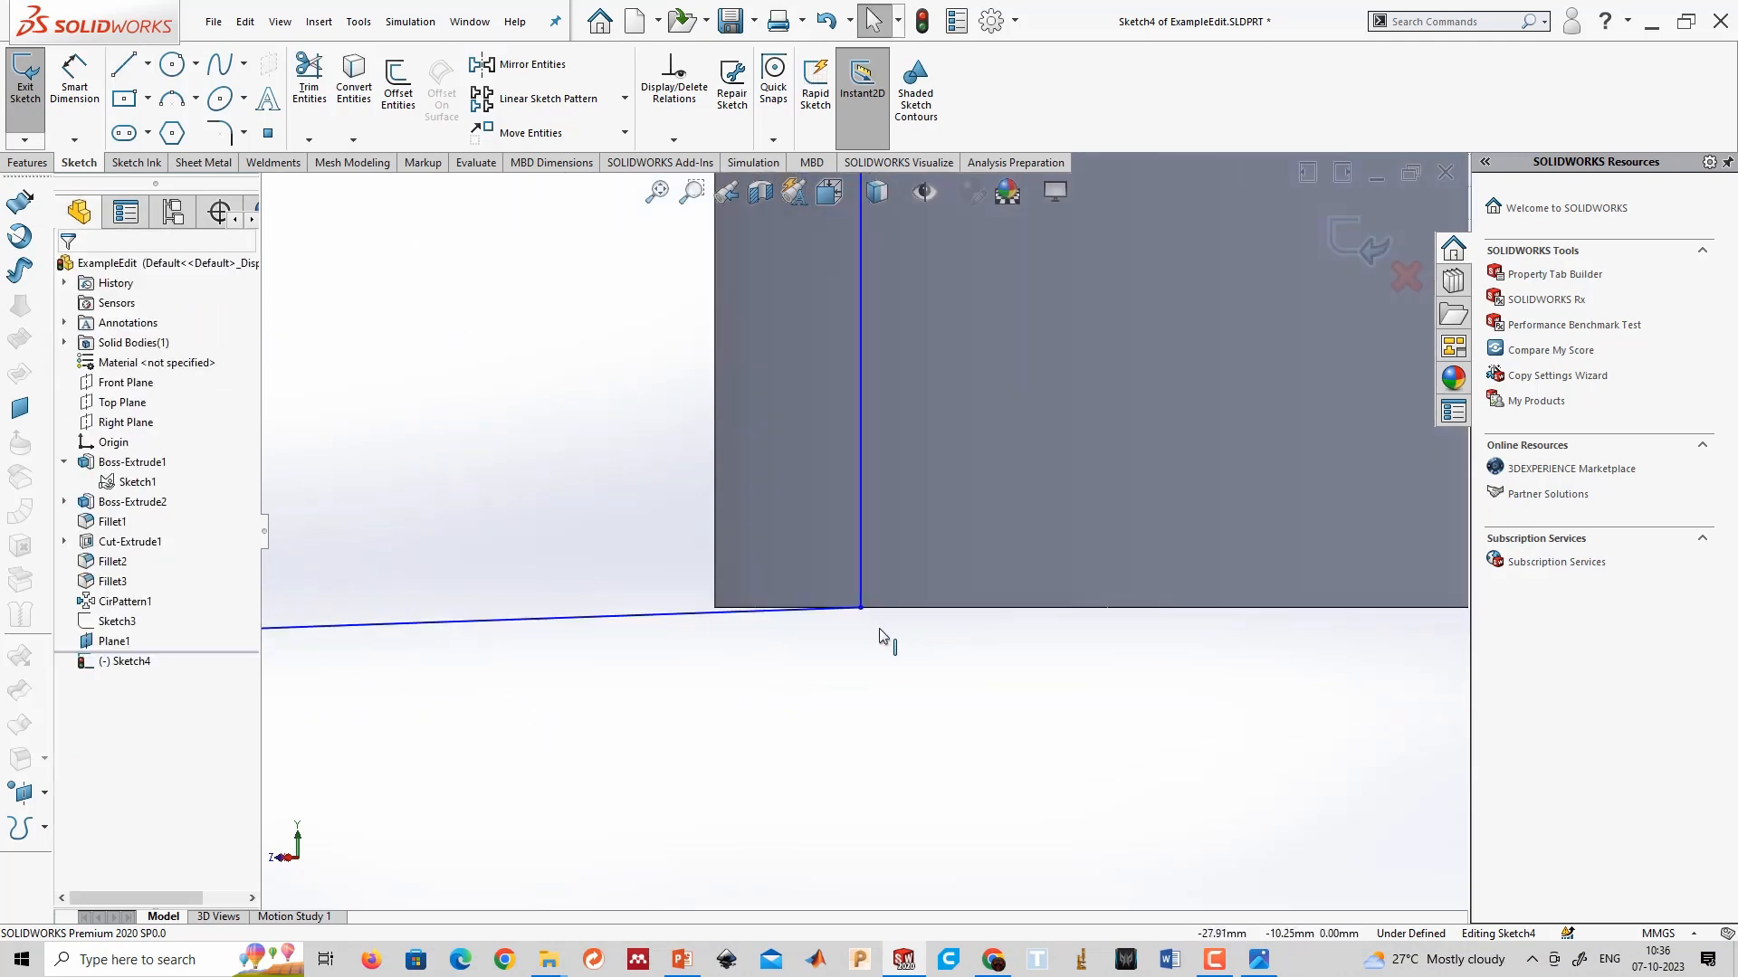
pyautogui.click(660, 624)
pyautogui.scroll(5, 701, 474)
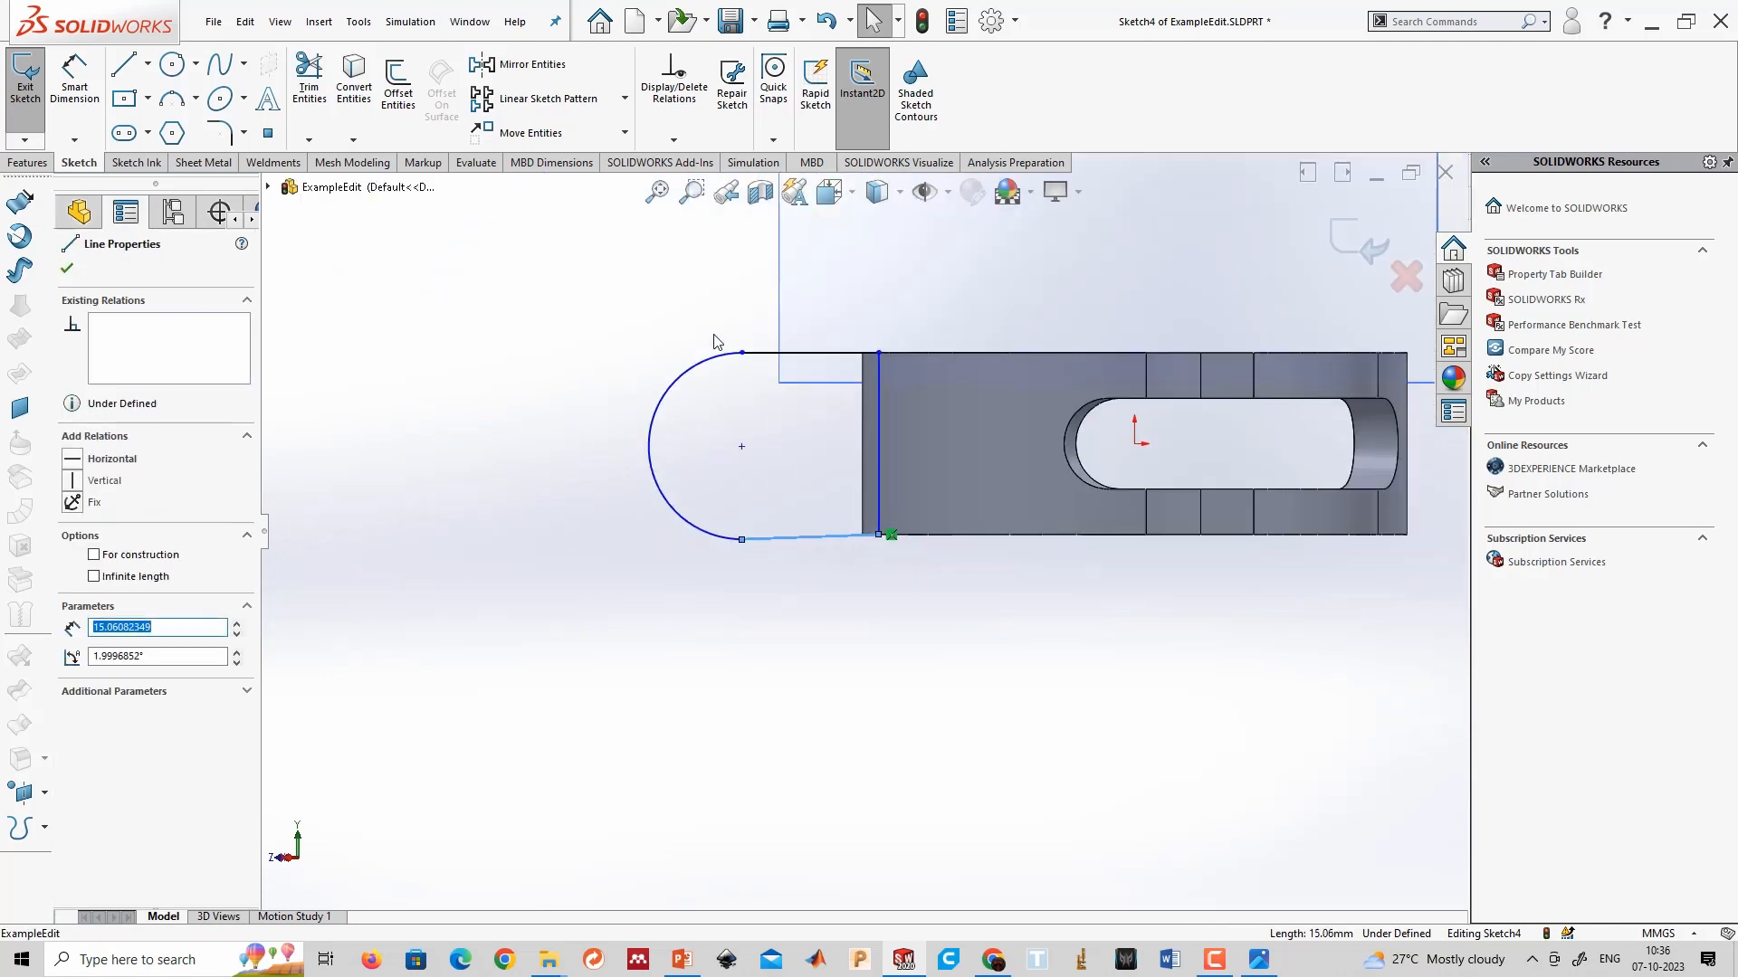
pyautogui.scroll(-3, 869, 463)
pyautogui.keyDown('ctrl'); pyautogui.click(860, 419); pyautogui.keyUp('ctrl')
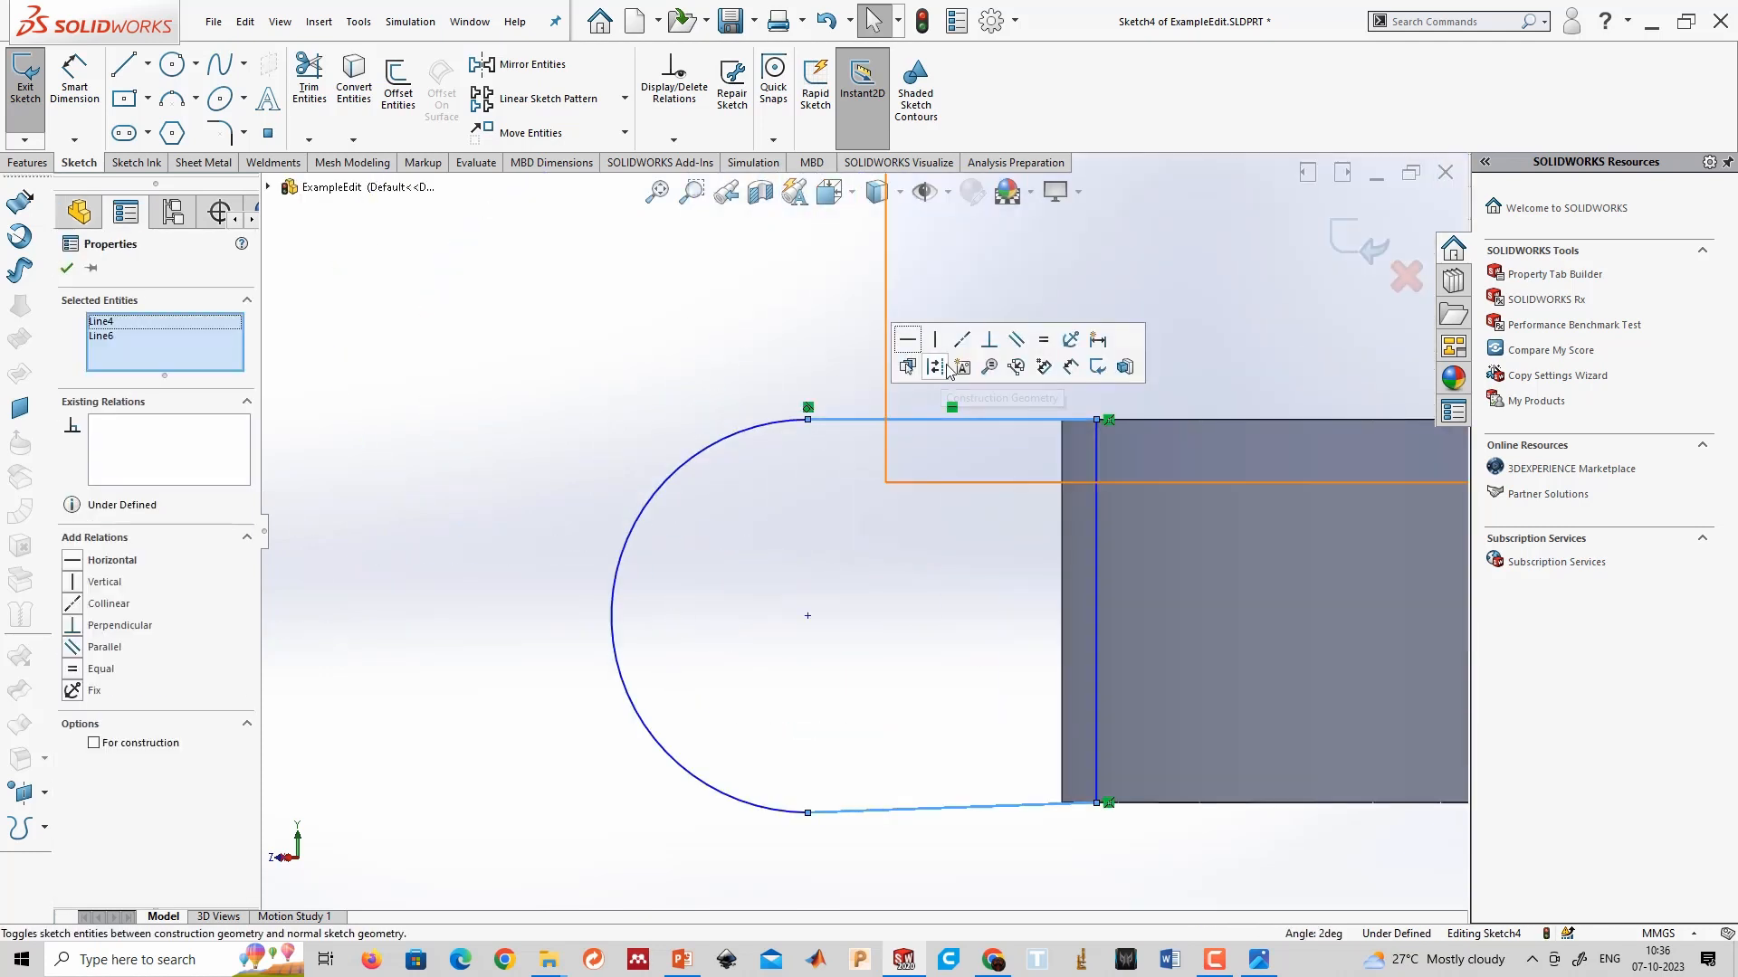
pyautogui.click(1015, 342)
pyautogui.click(851, 583)
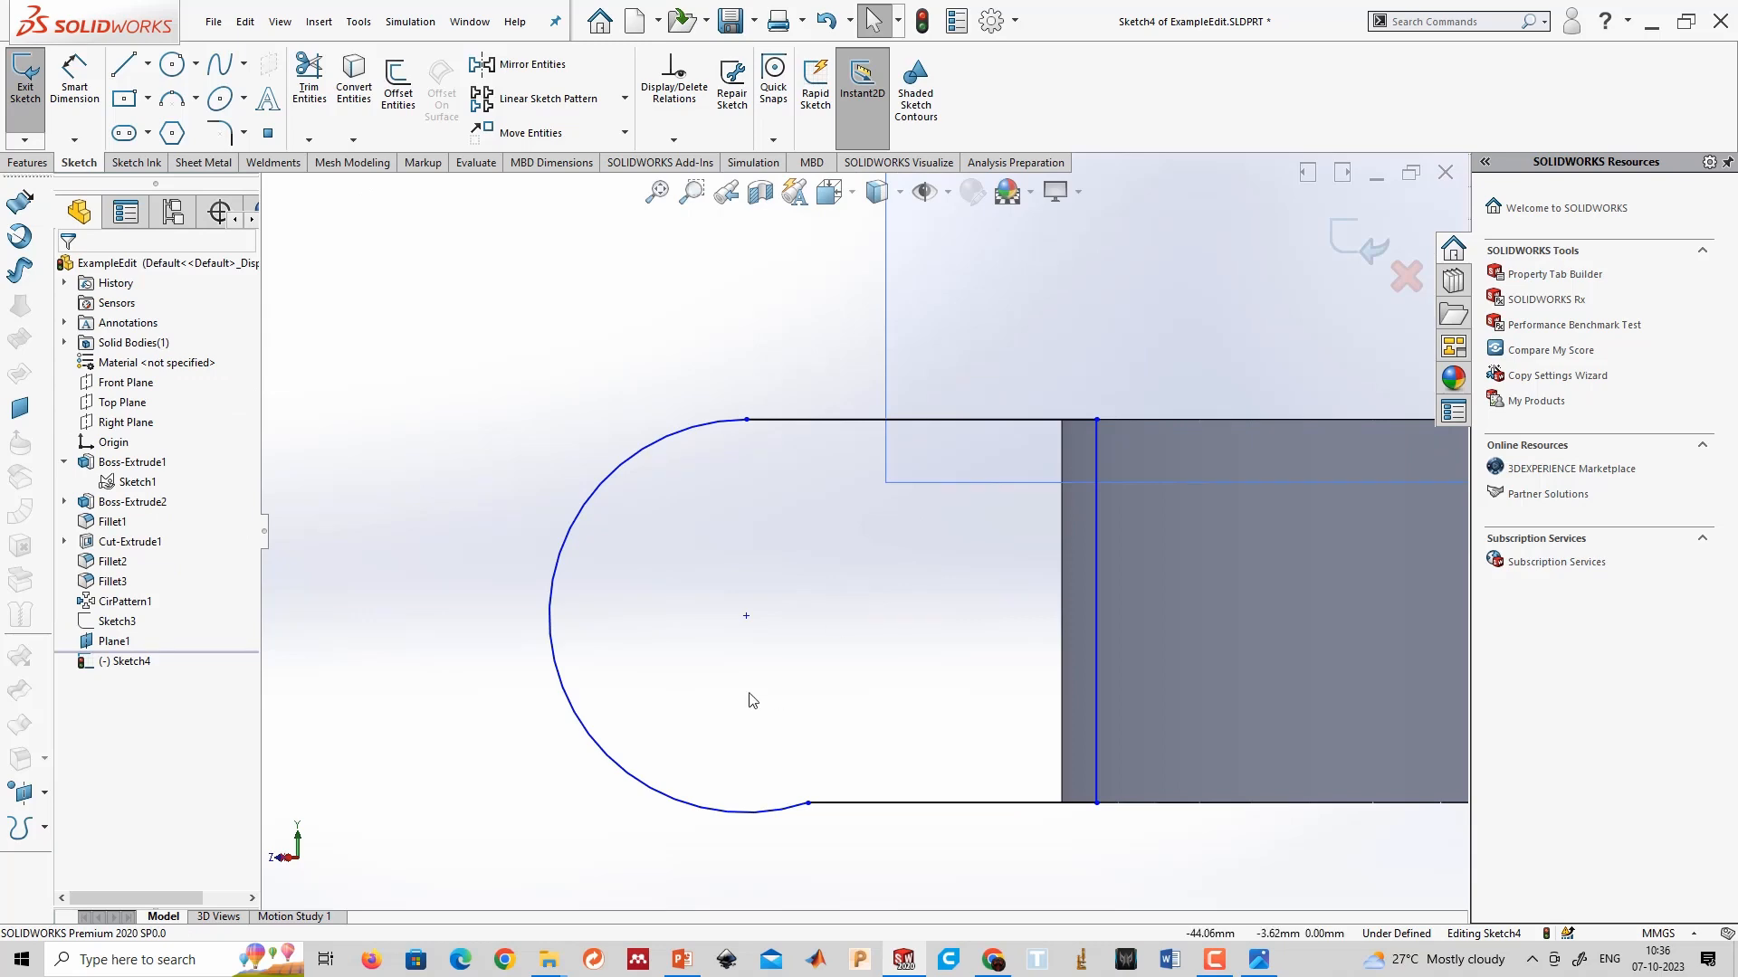
# Check the clamp's end radius in the Phase 2 drawing and dimension the profile's arc to a 10 mm radius.
pyautogui.hotkey('alt', 'Tab')
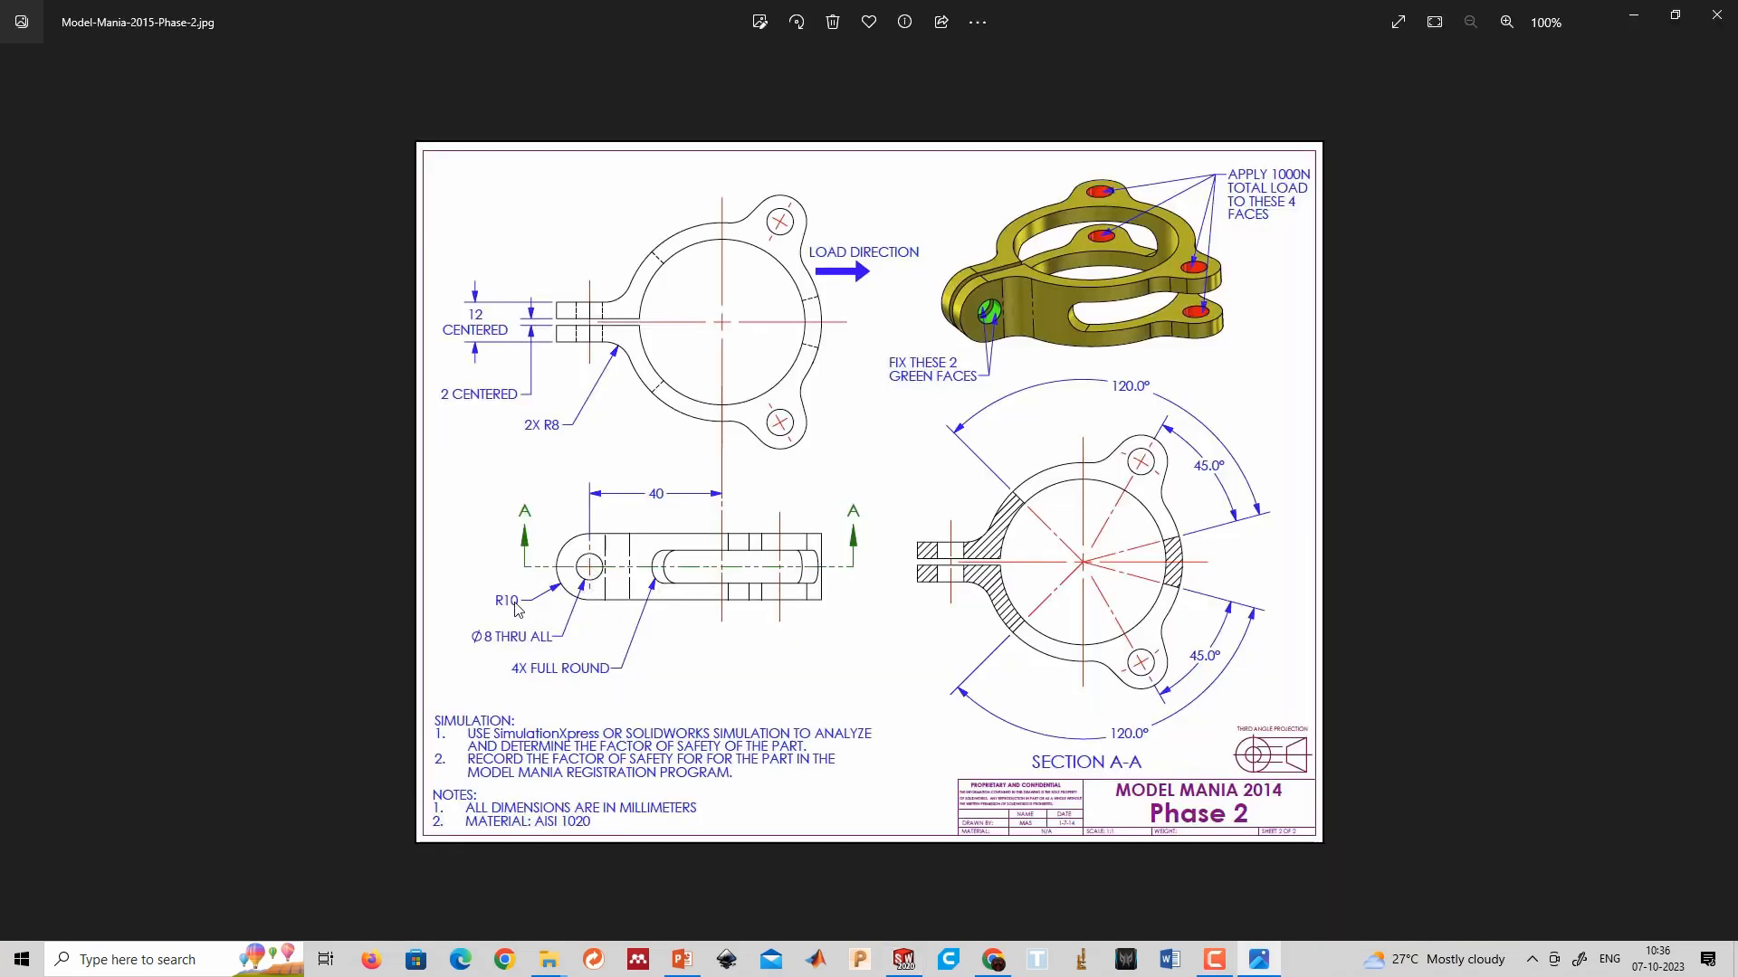
pyautogui.hotkey('alt', 'Tab')
pyautogui.moveTo(541, 652); pyautogui.dragTo(533, 380, button='right')
pyautogui.click(583, 505)
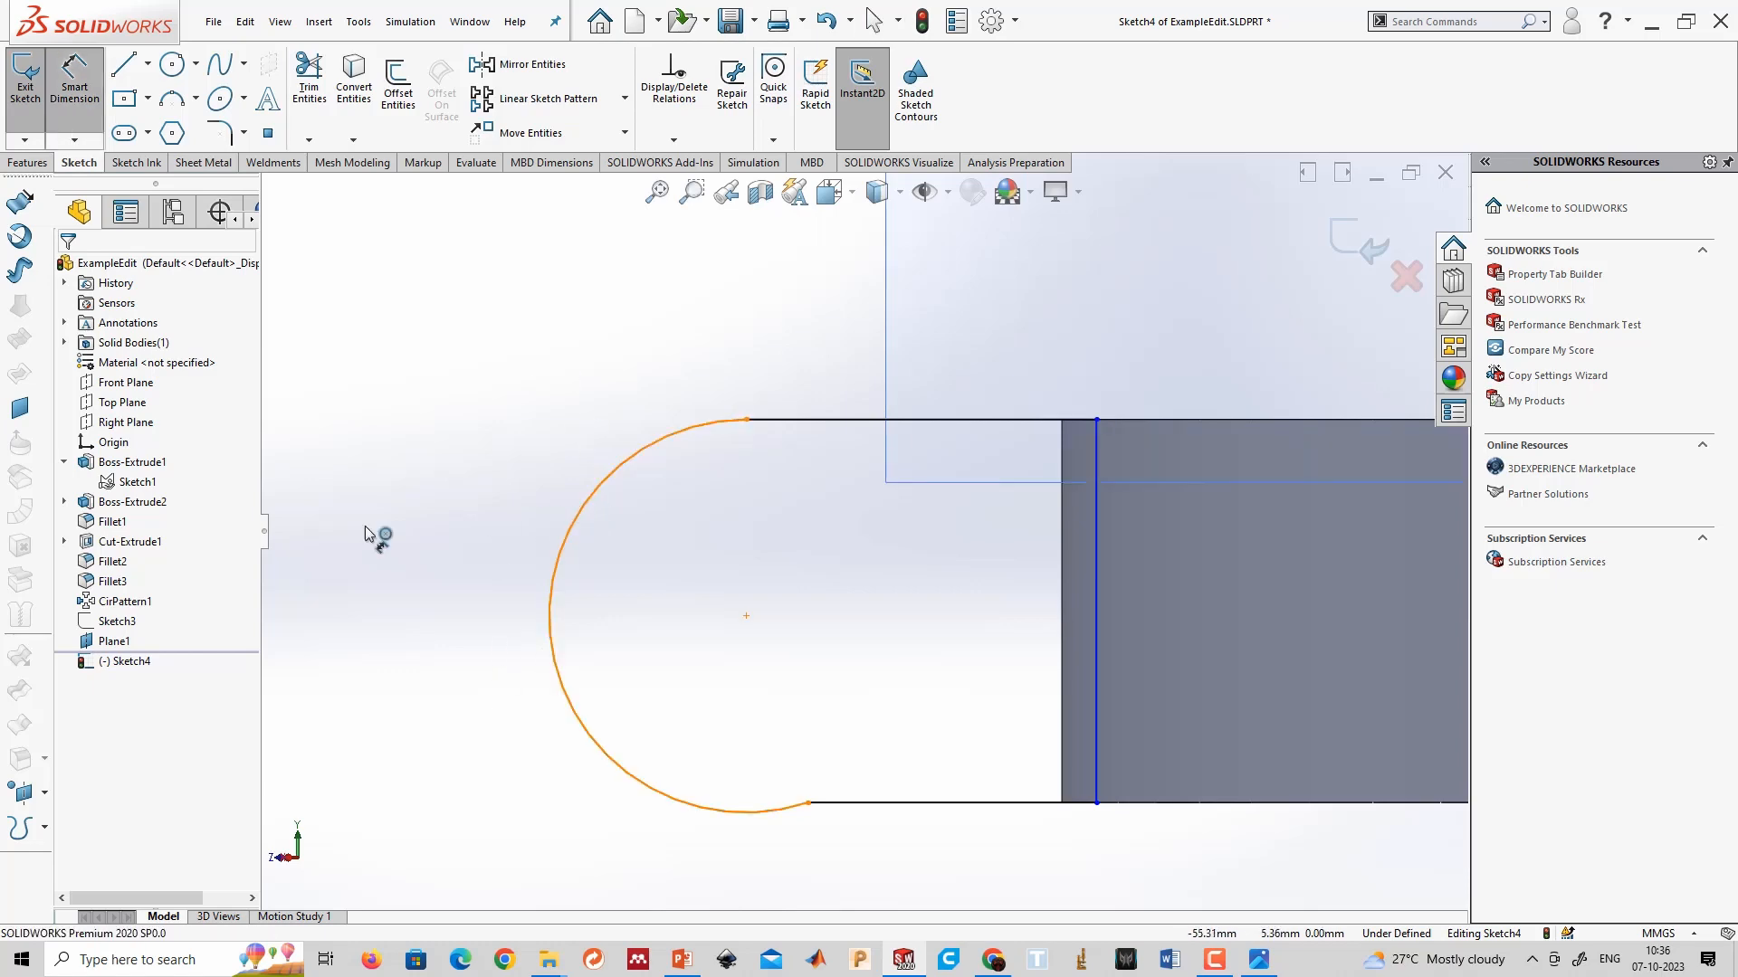
pyautogui.click(344, 537)
pyautogui.write('10')
pyautogui.press('Return')
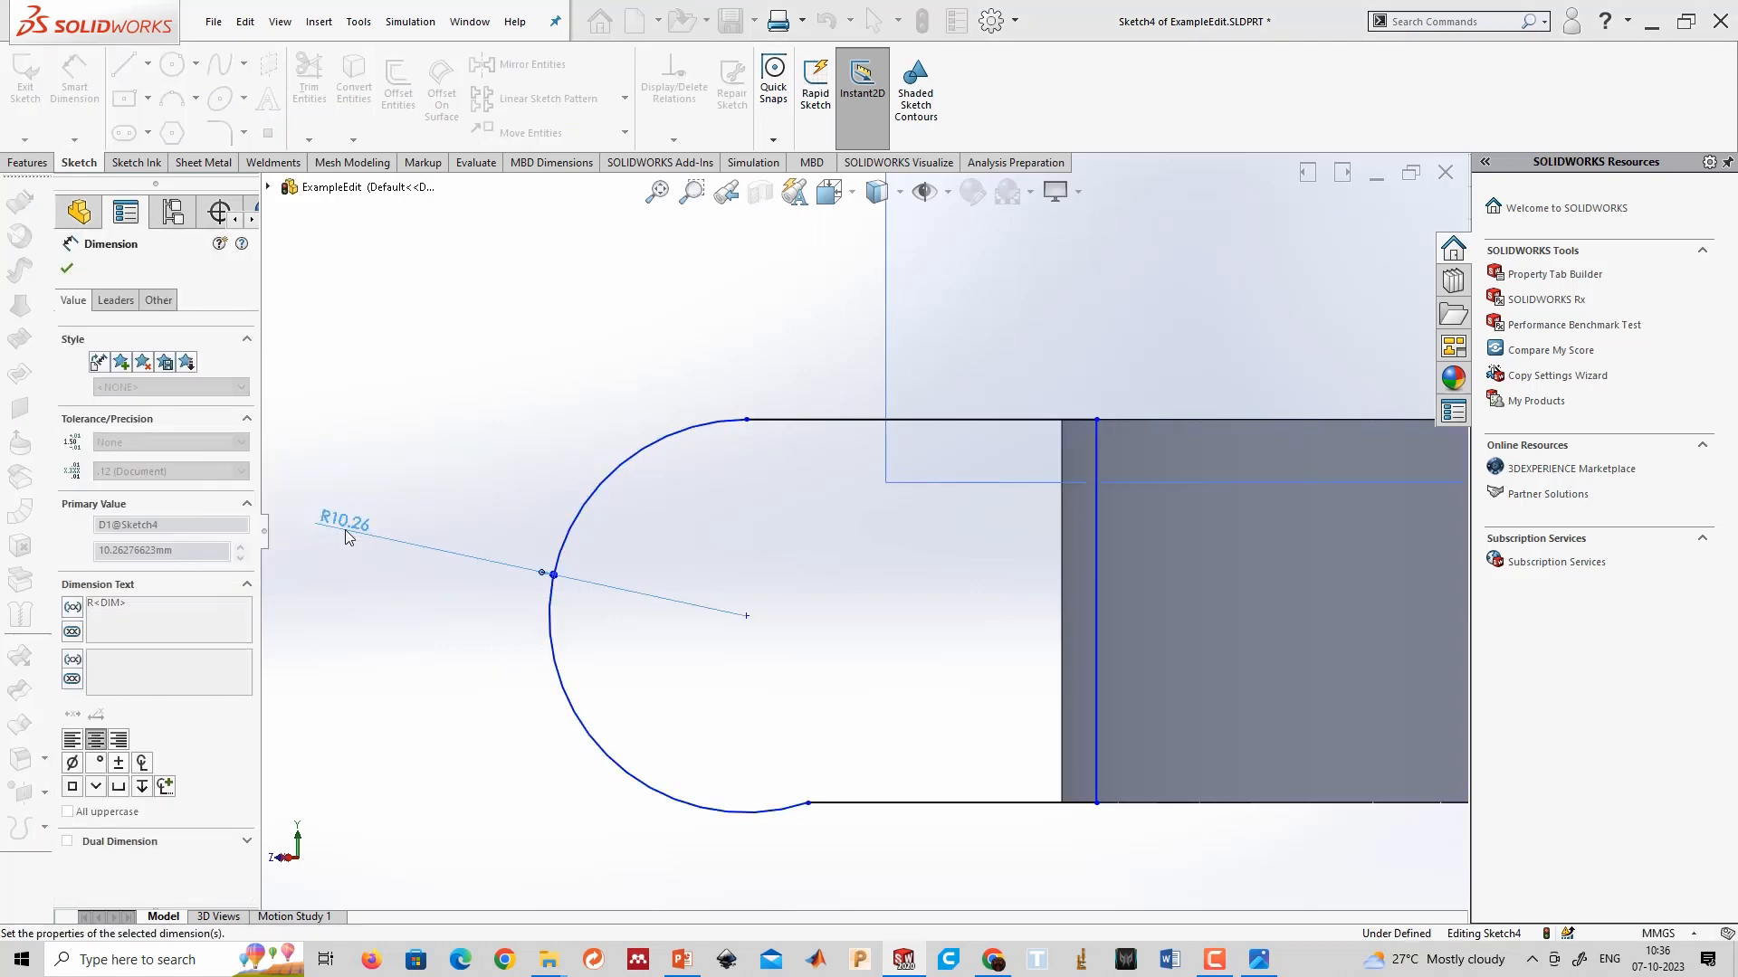
pyautogui.press('Escape')
# Check the hole callout in the Phase 2 drawing and sketch a circle of about 2.1 mm radius centred on the clamp's end arc.
pyautogui.hotkey('alt', 'Tab')
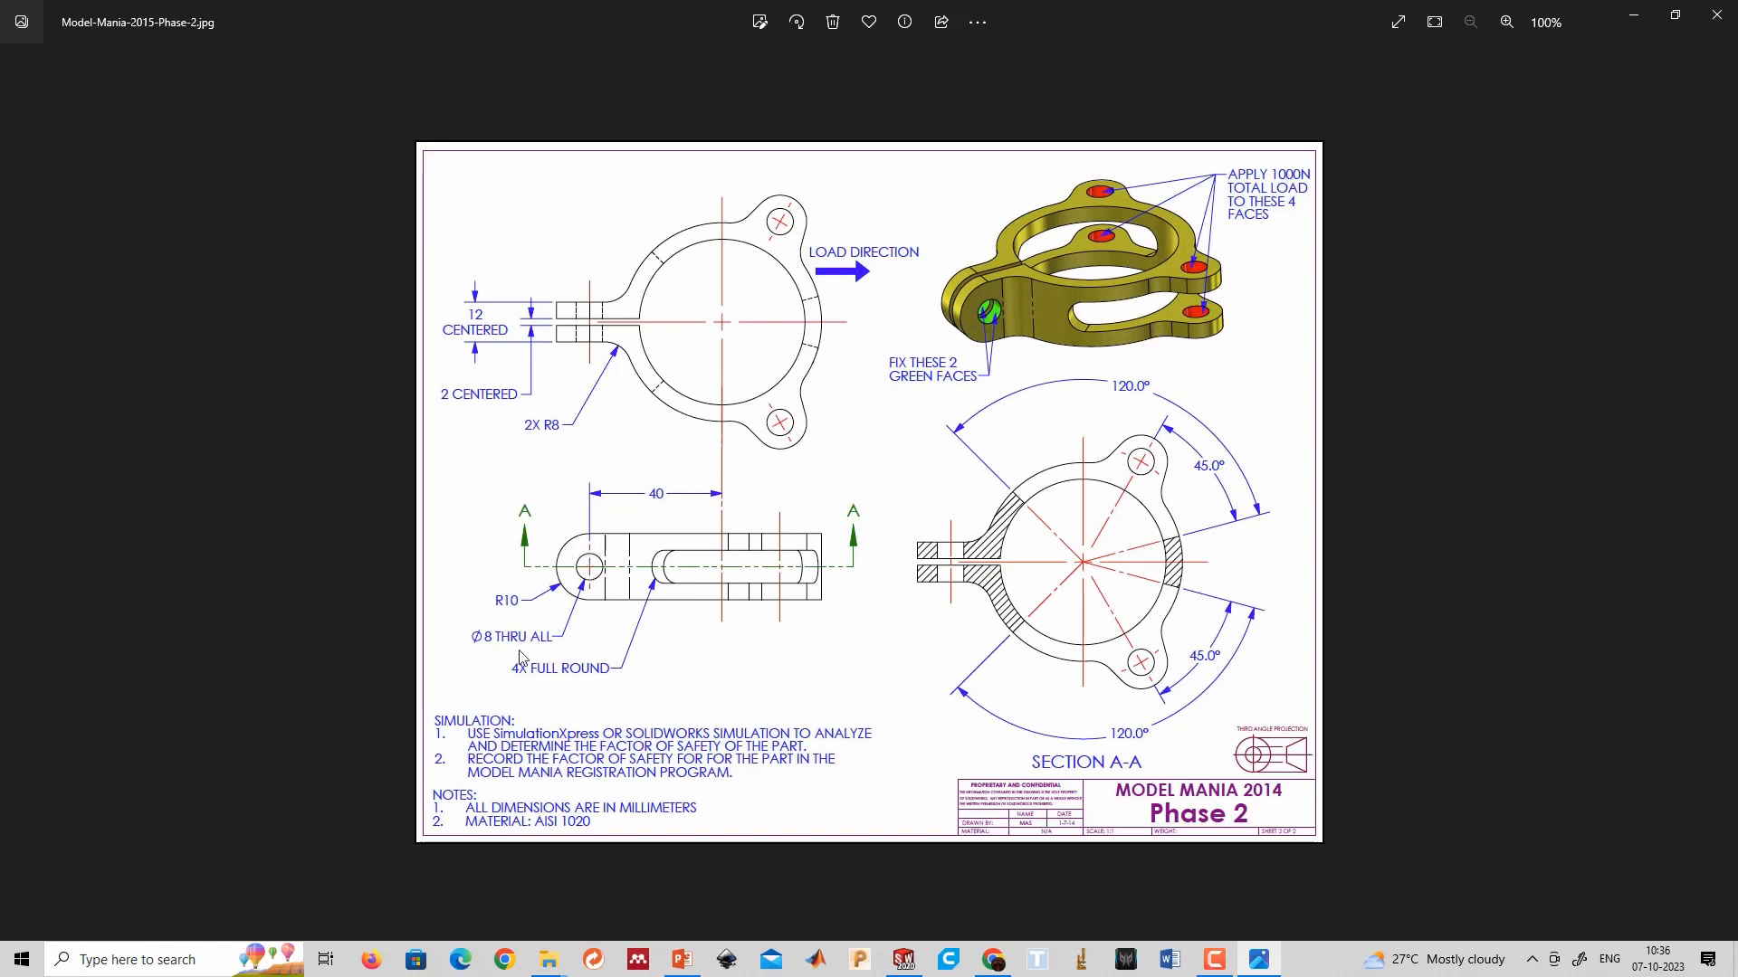
pyautogui.hotkey('alt', 'Tab')
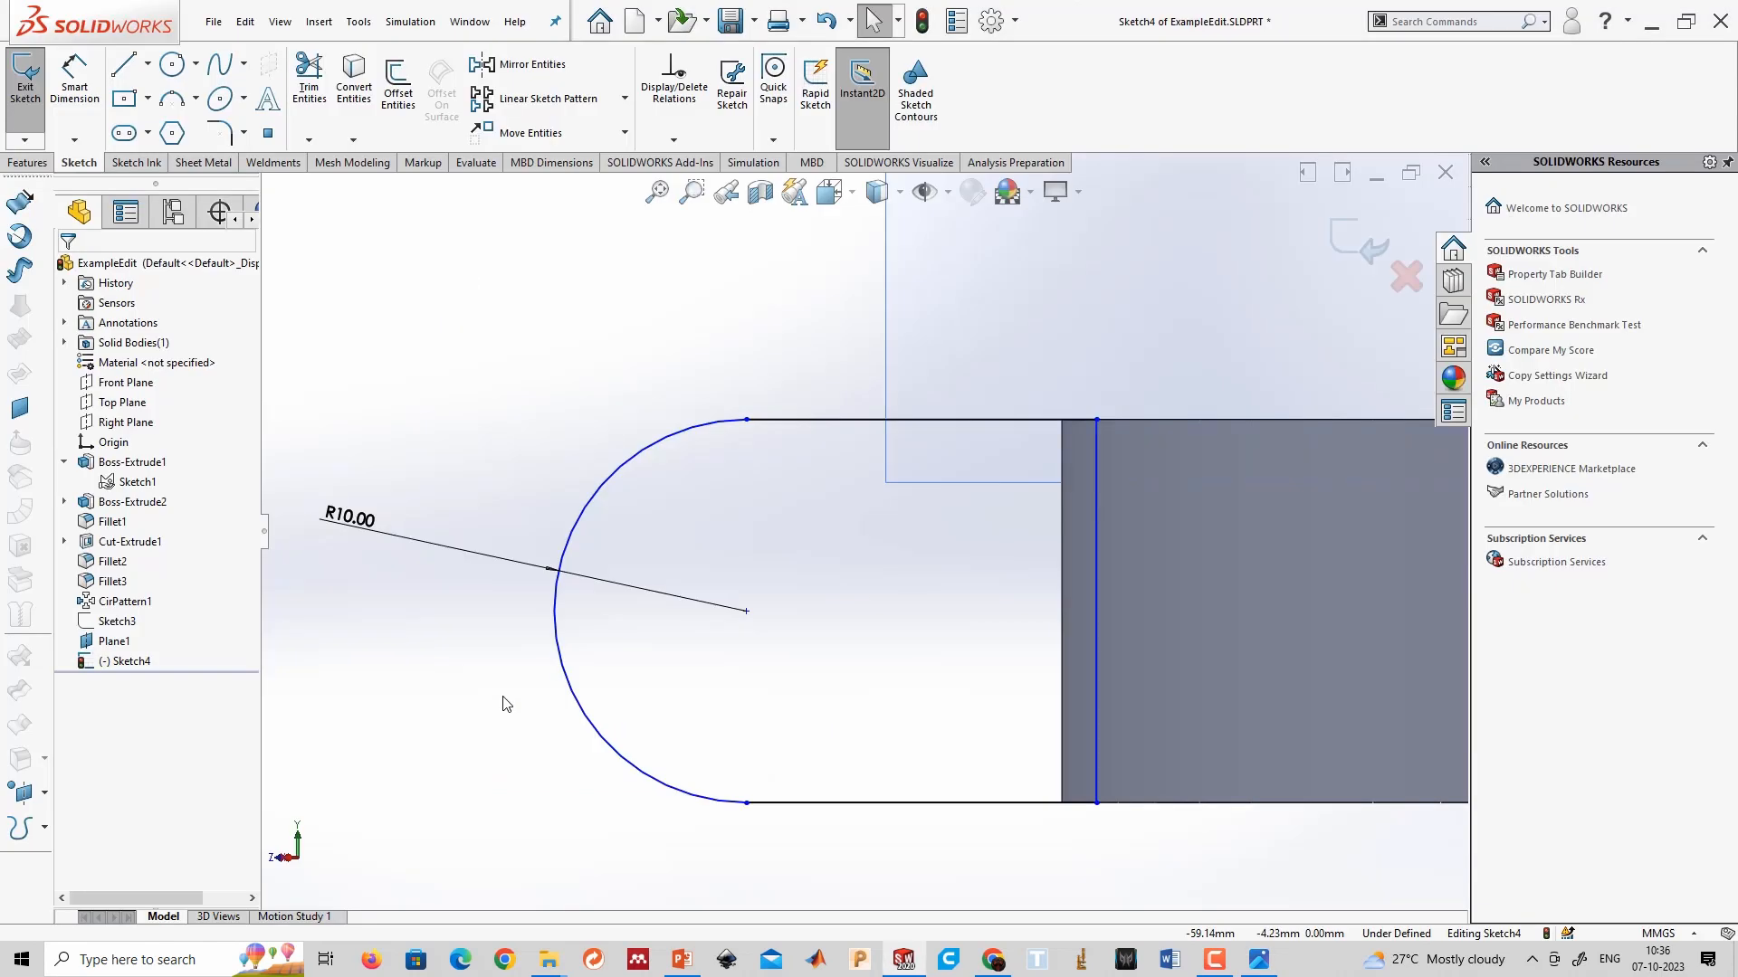
pyautogui.click(171, 64)
pyautogui.click(746, 610)
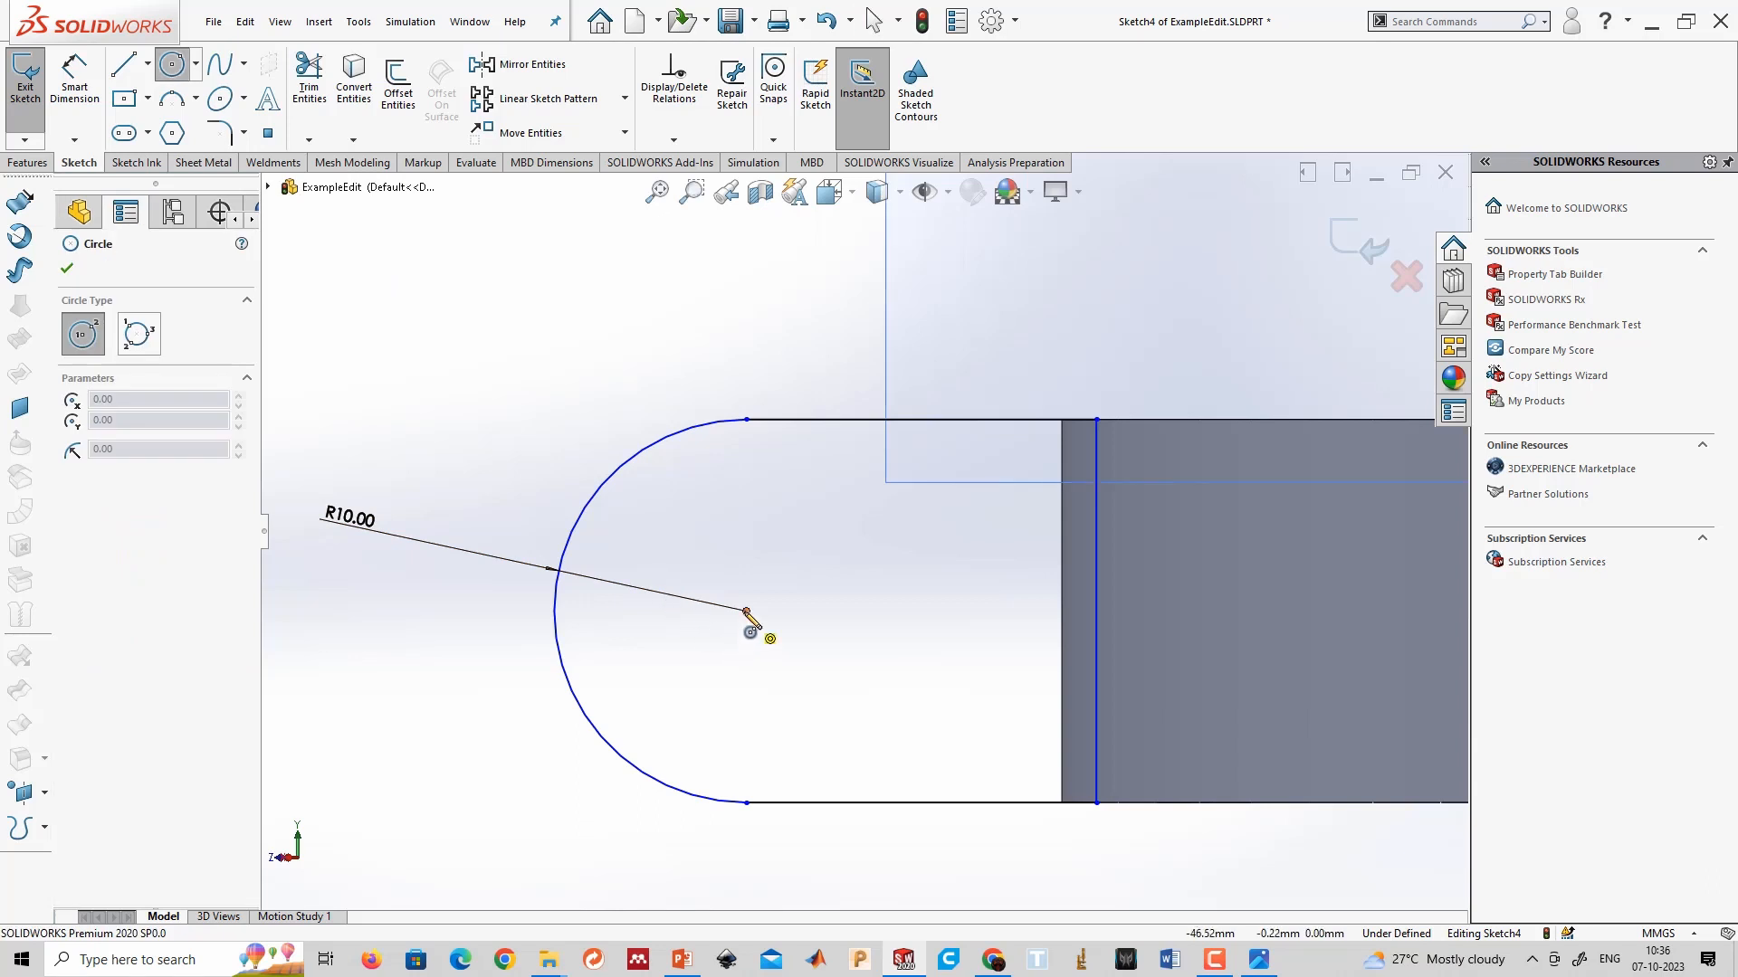
pyautogui.click(777, 641)
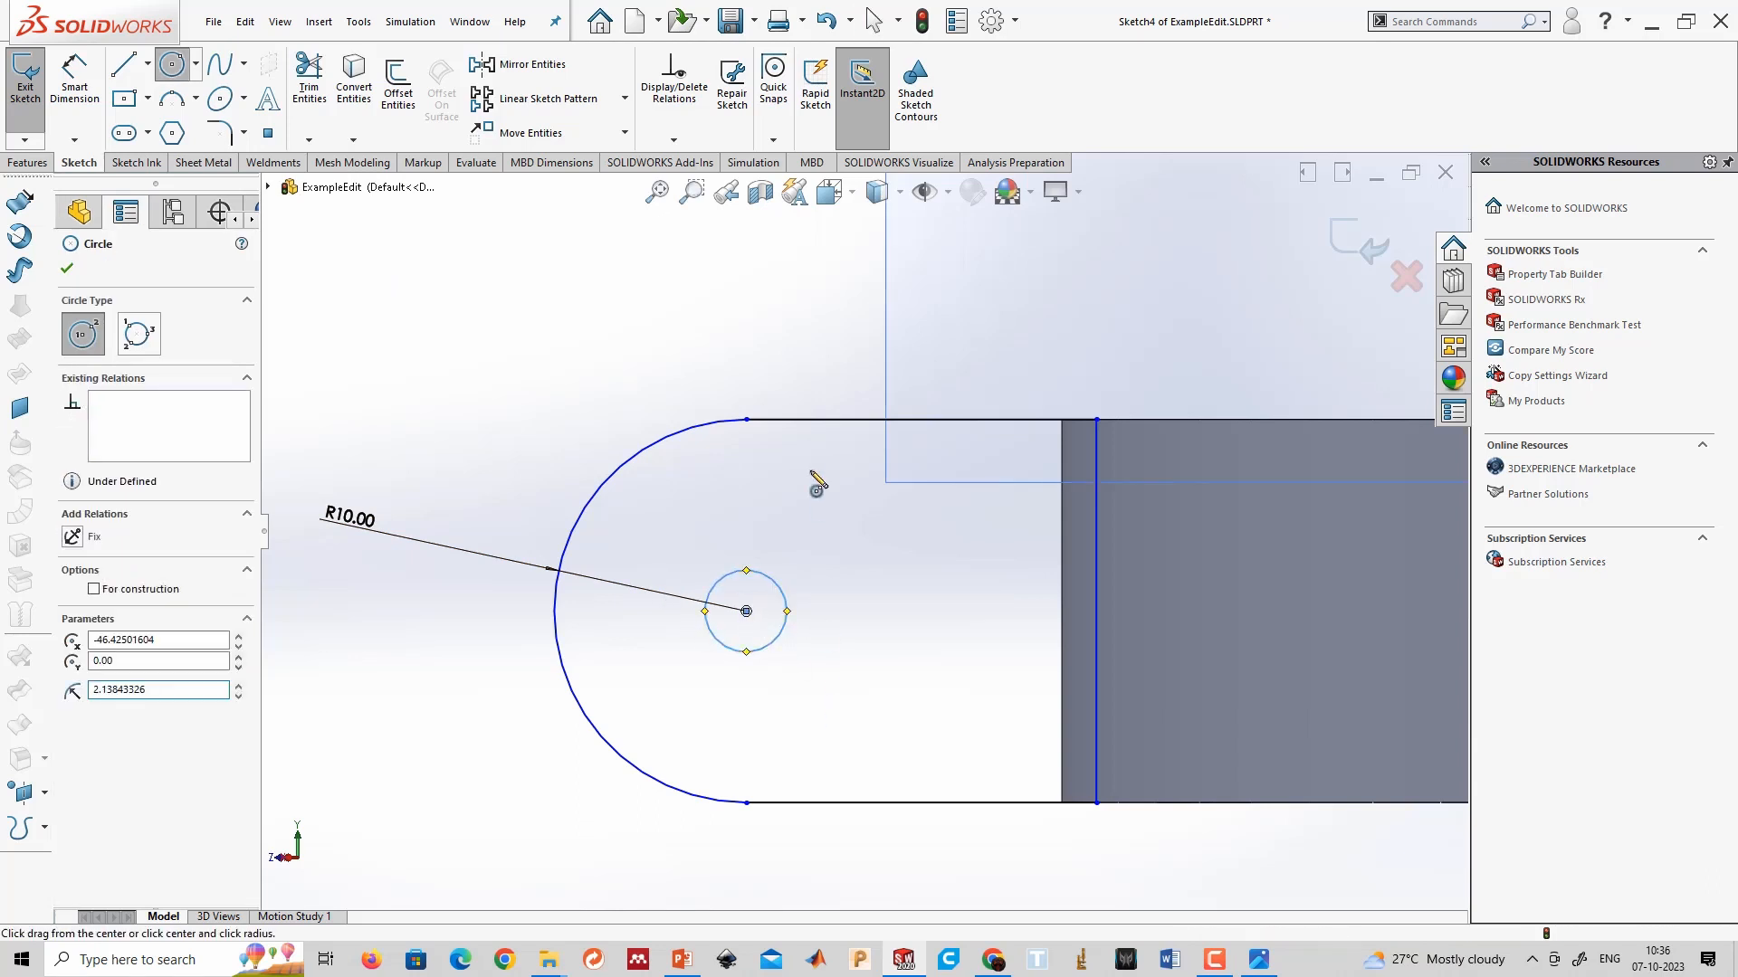
pyautogui.press('Escape')
# Dimension the clamp hole circle to an 8 mm diameter.
pyautogui.click(786, 611)
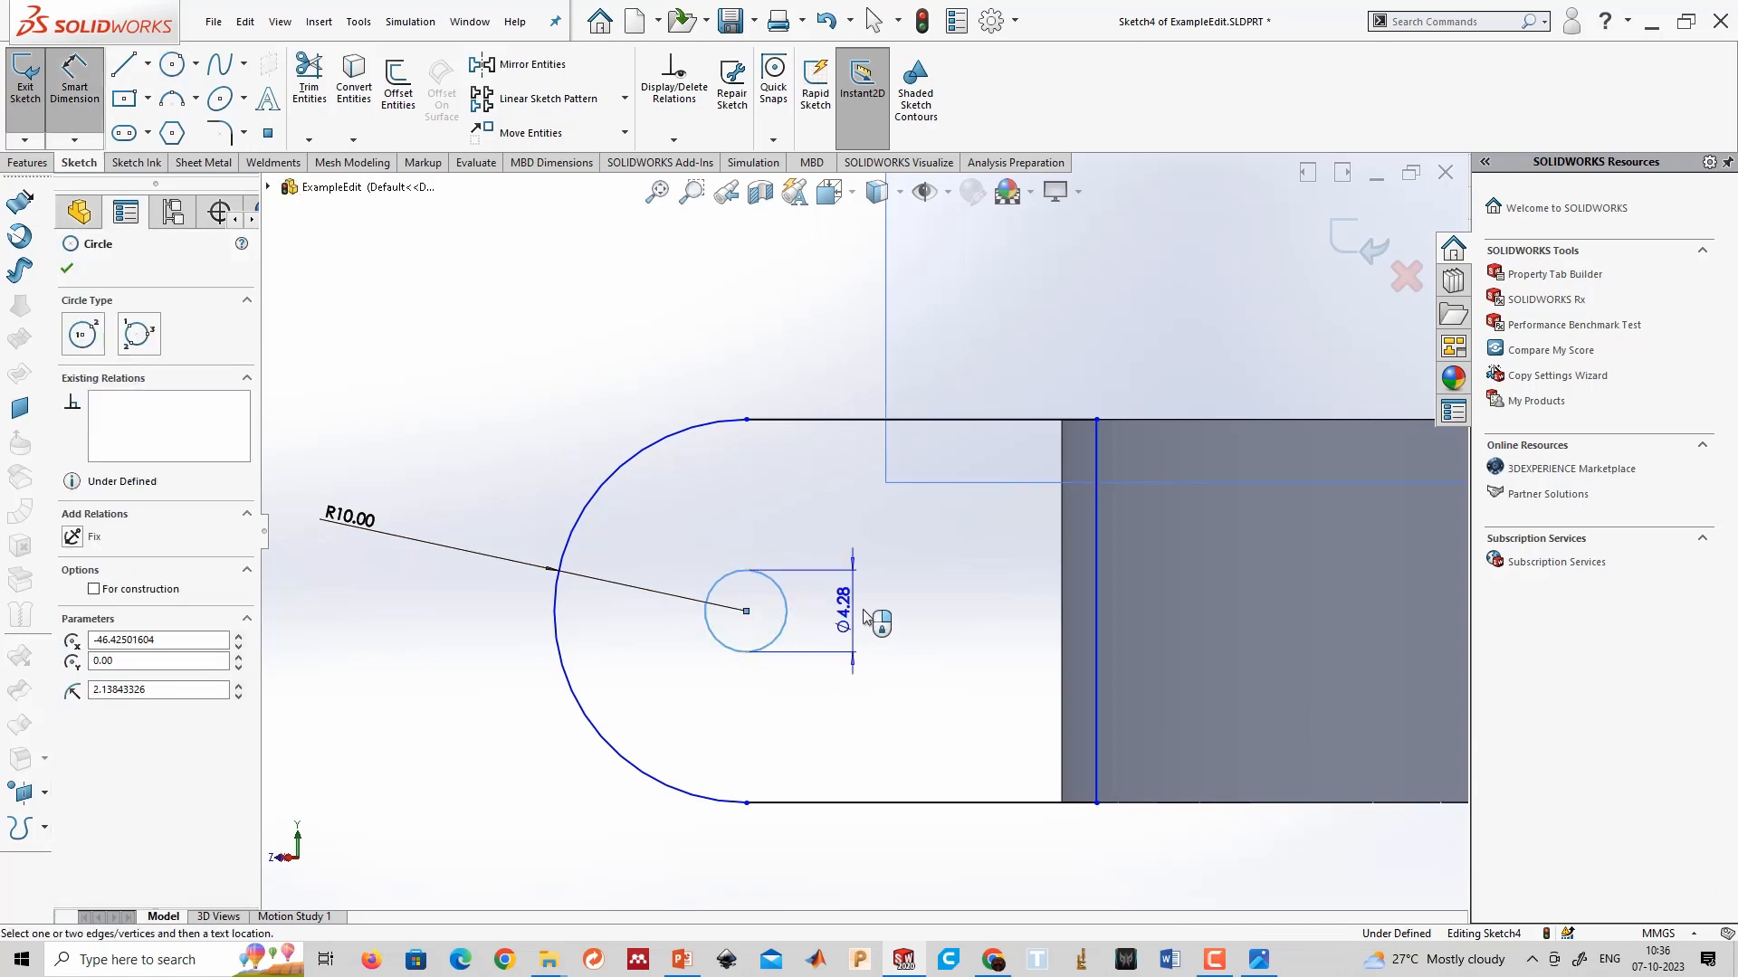
pyautogui.click(867, 615)
pyautogui.write('8.00mm')
pyautogui.press('Return')
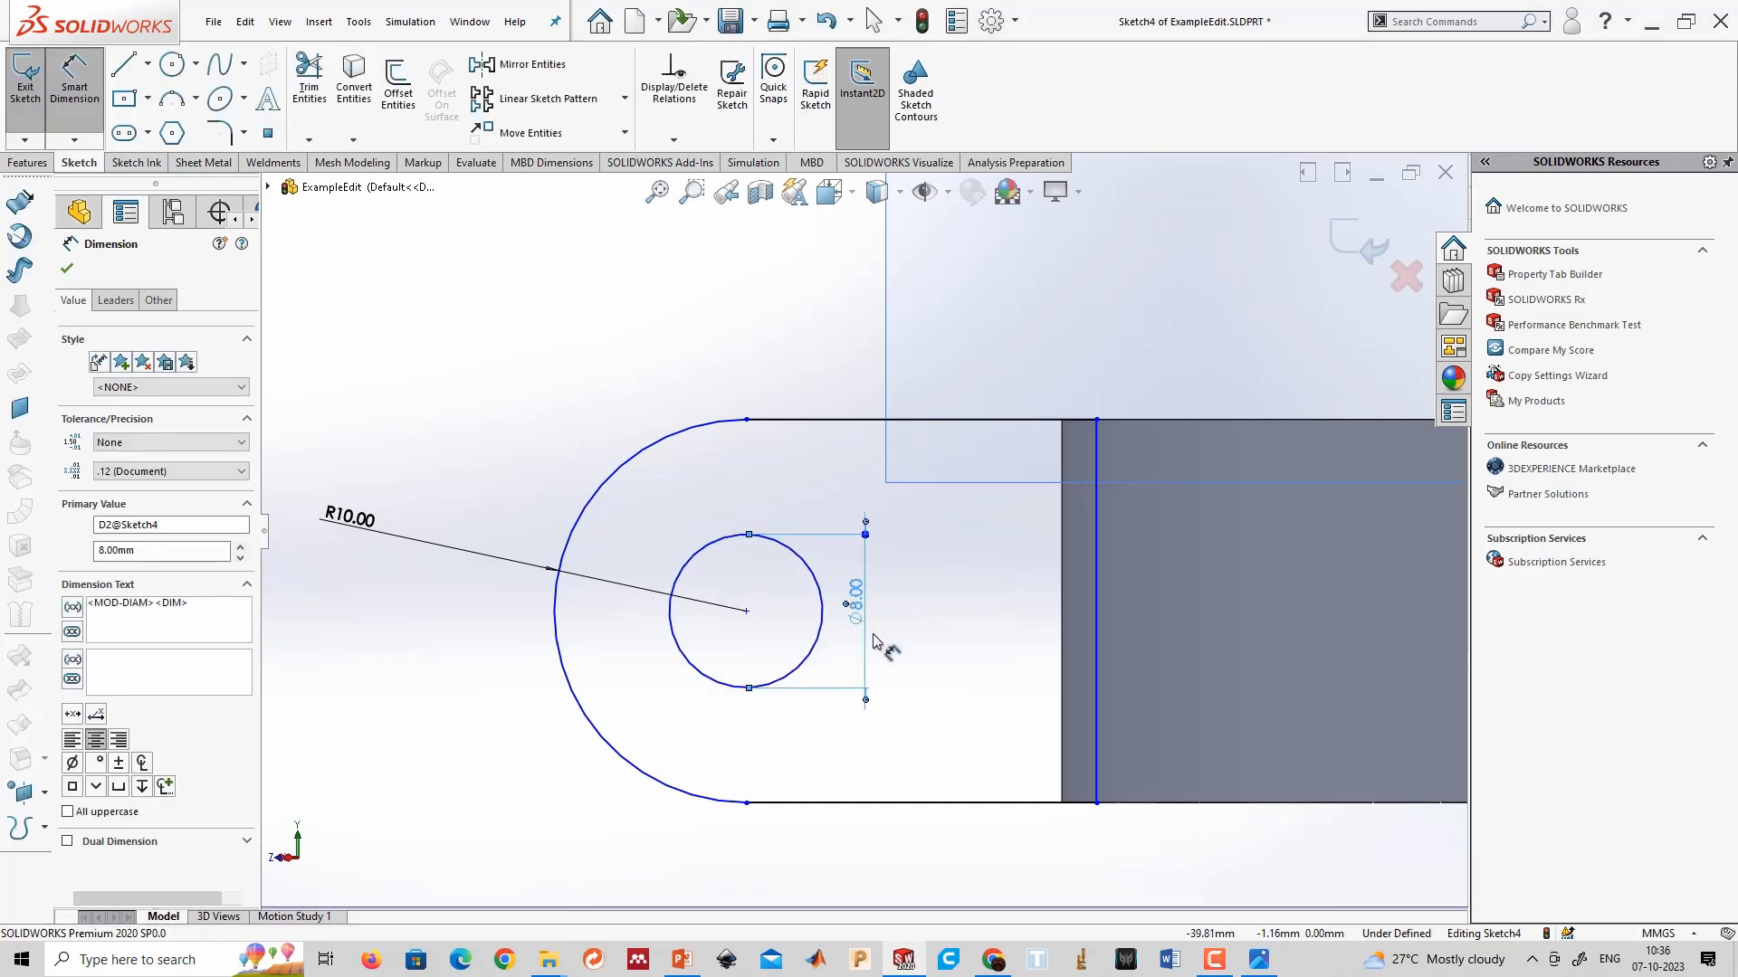
pyautogui.press('Escape')
# Check the hole's offset in the Phase 2 drawing and dimension the circle's centre 40 mm from the origin.
pyautogui.hotkey('alt', 'Tab')
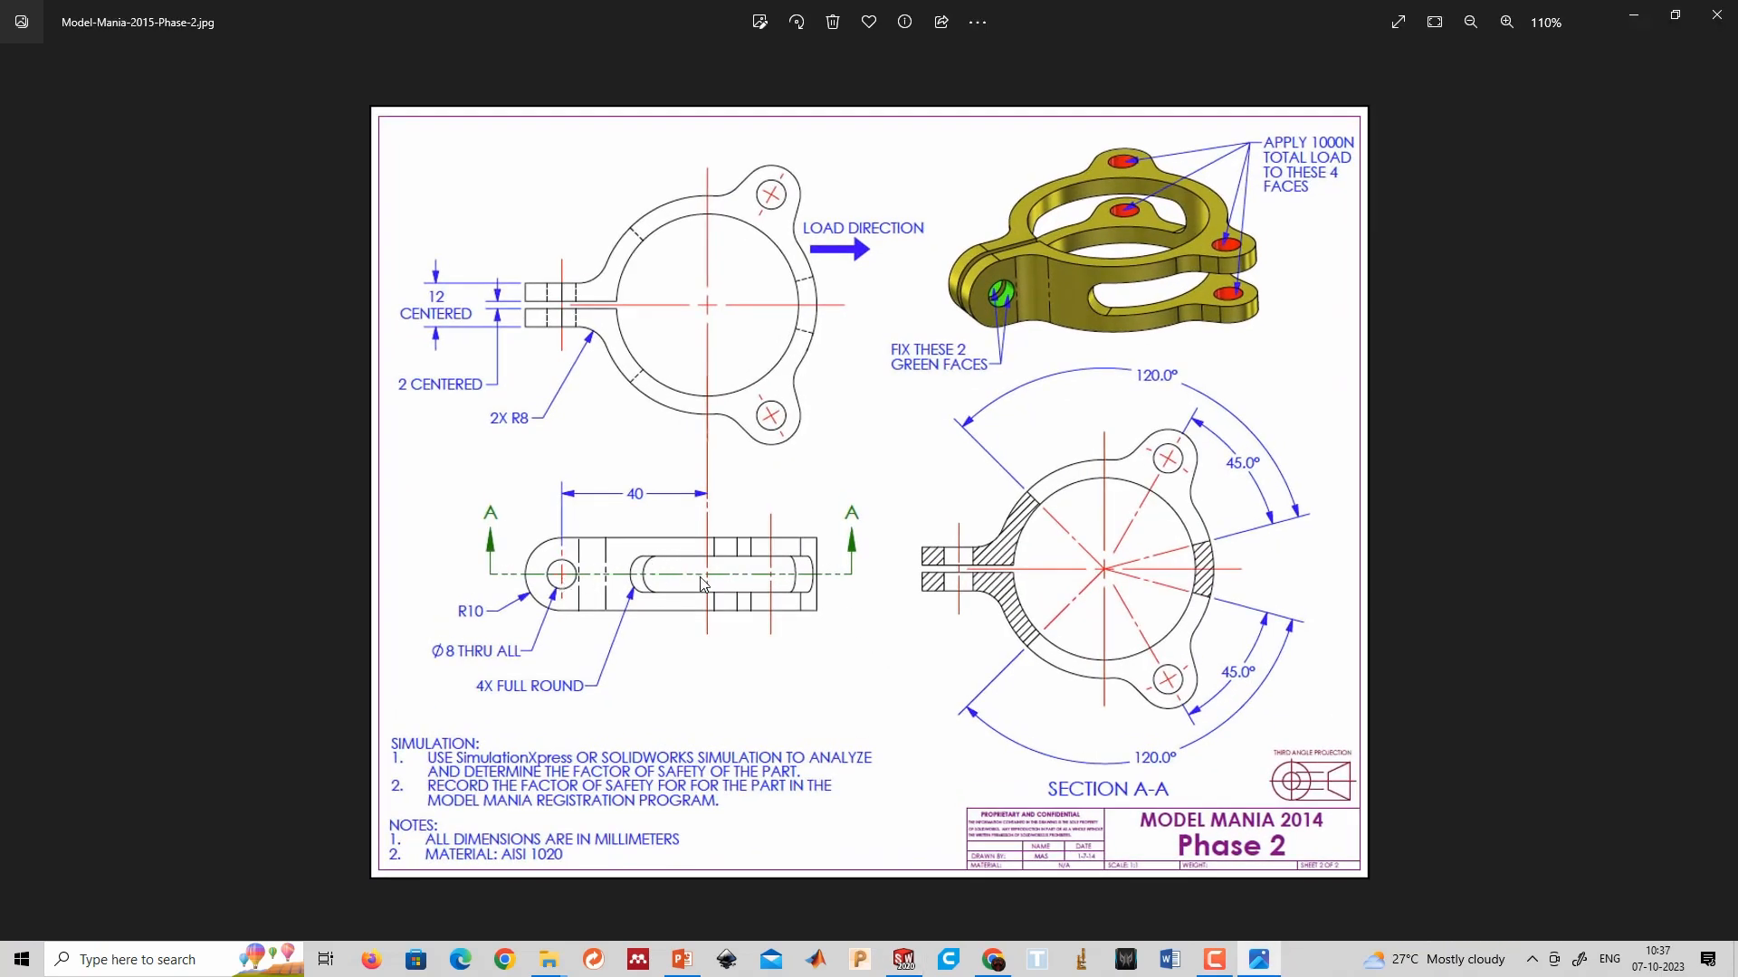
pyautogui.hotkey('alt', 'Tab')
pyautogui.scroll(3, 698, 582)
pyautogui.moveTo(698, 582); pyautogui.dragTo(806, 298, button='right')
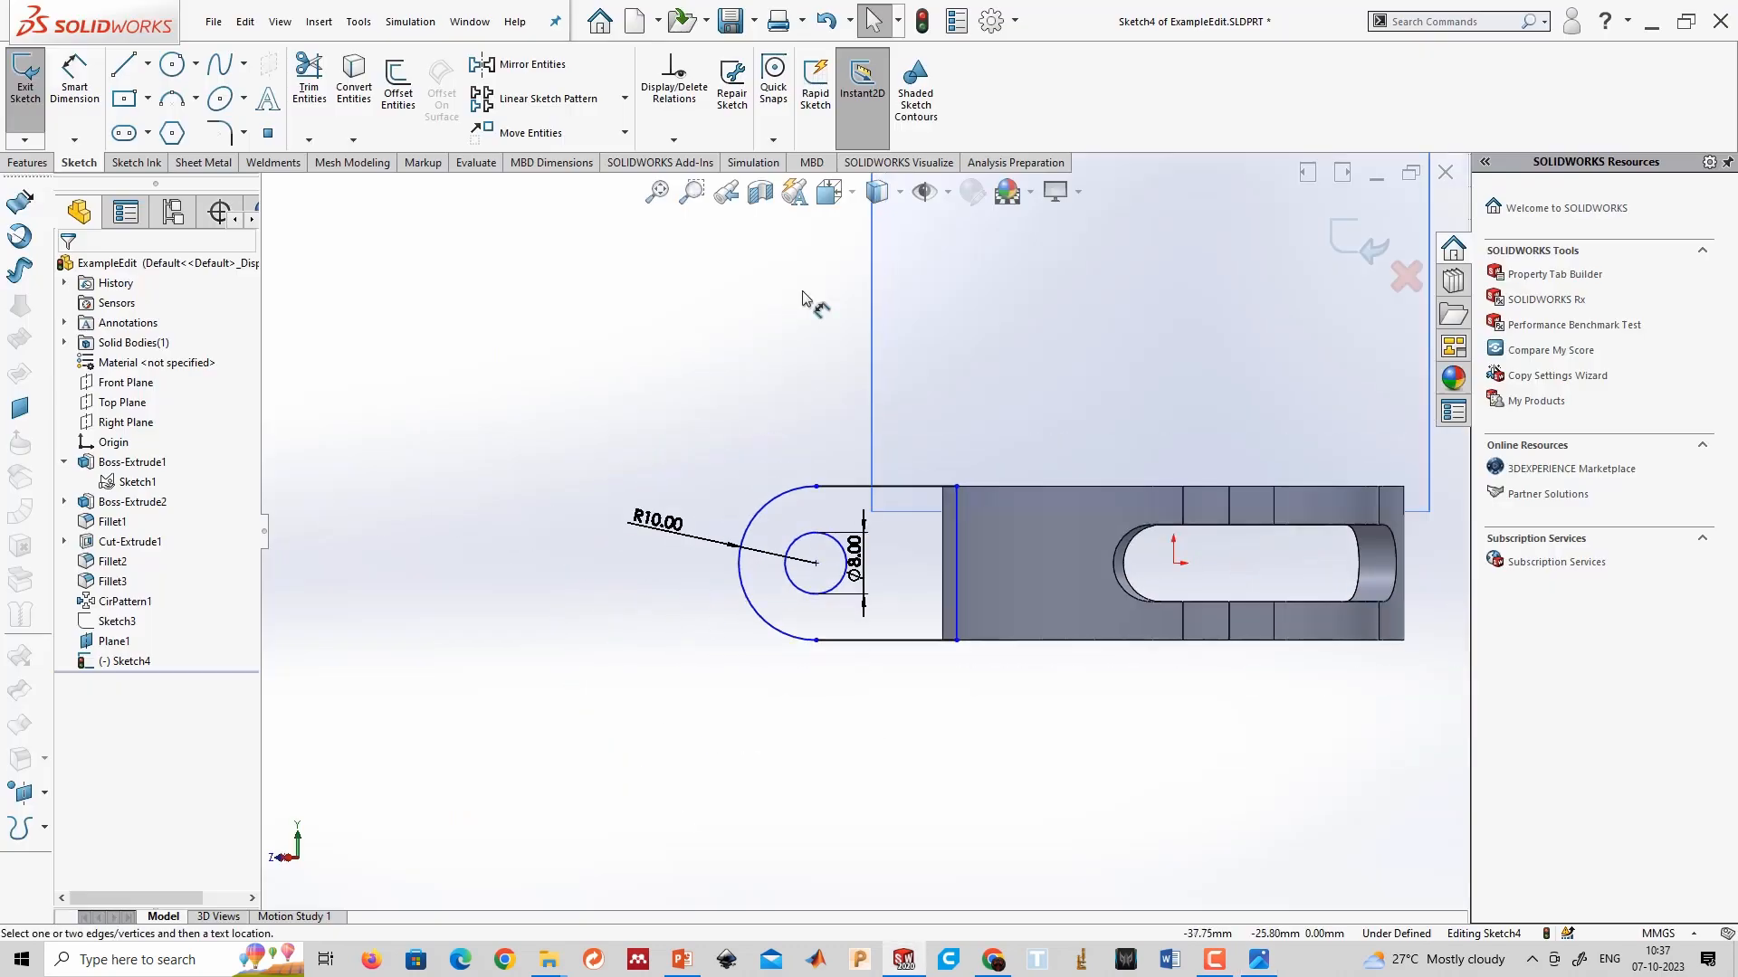
pyautogui.click(815, 563)
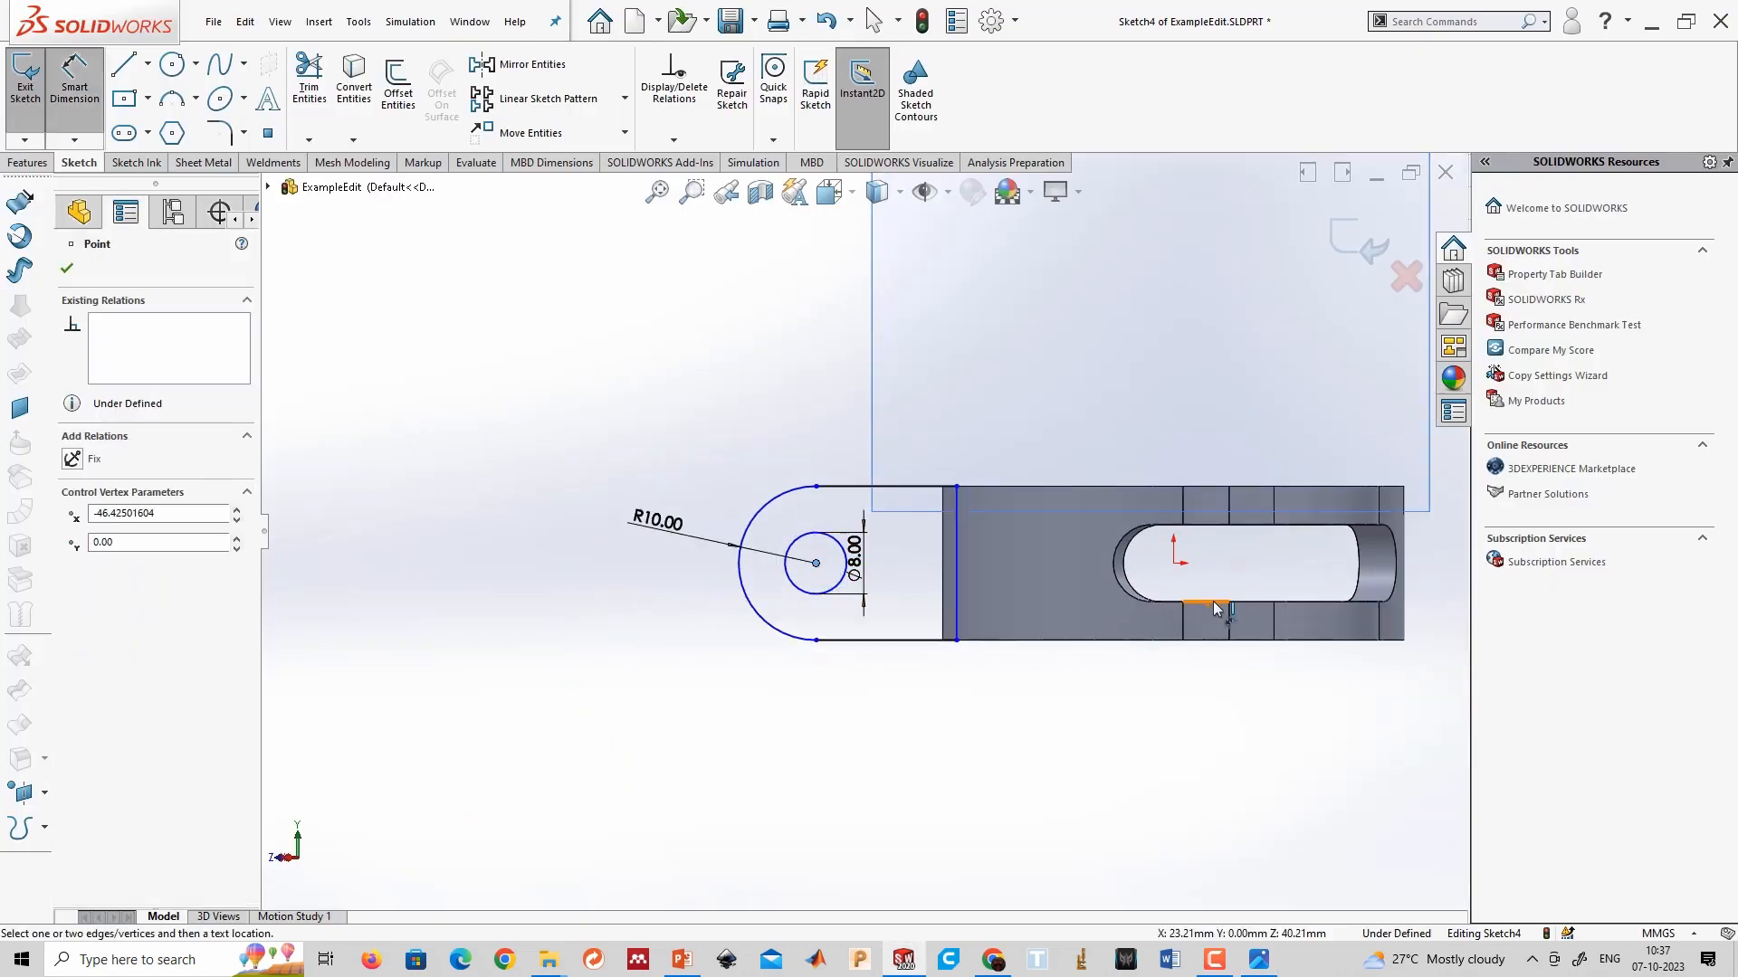
pyautogui.click(1174, 564)
pyautogui.click(1050, 753)
pyautogui.write('40')
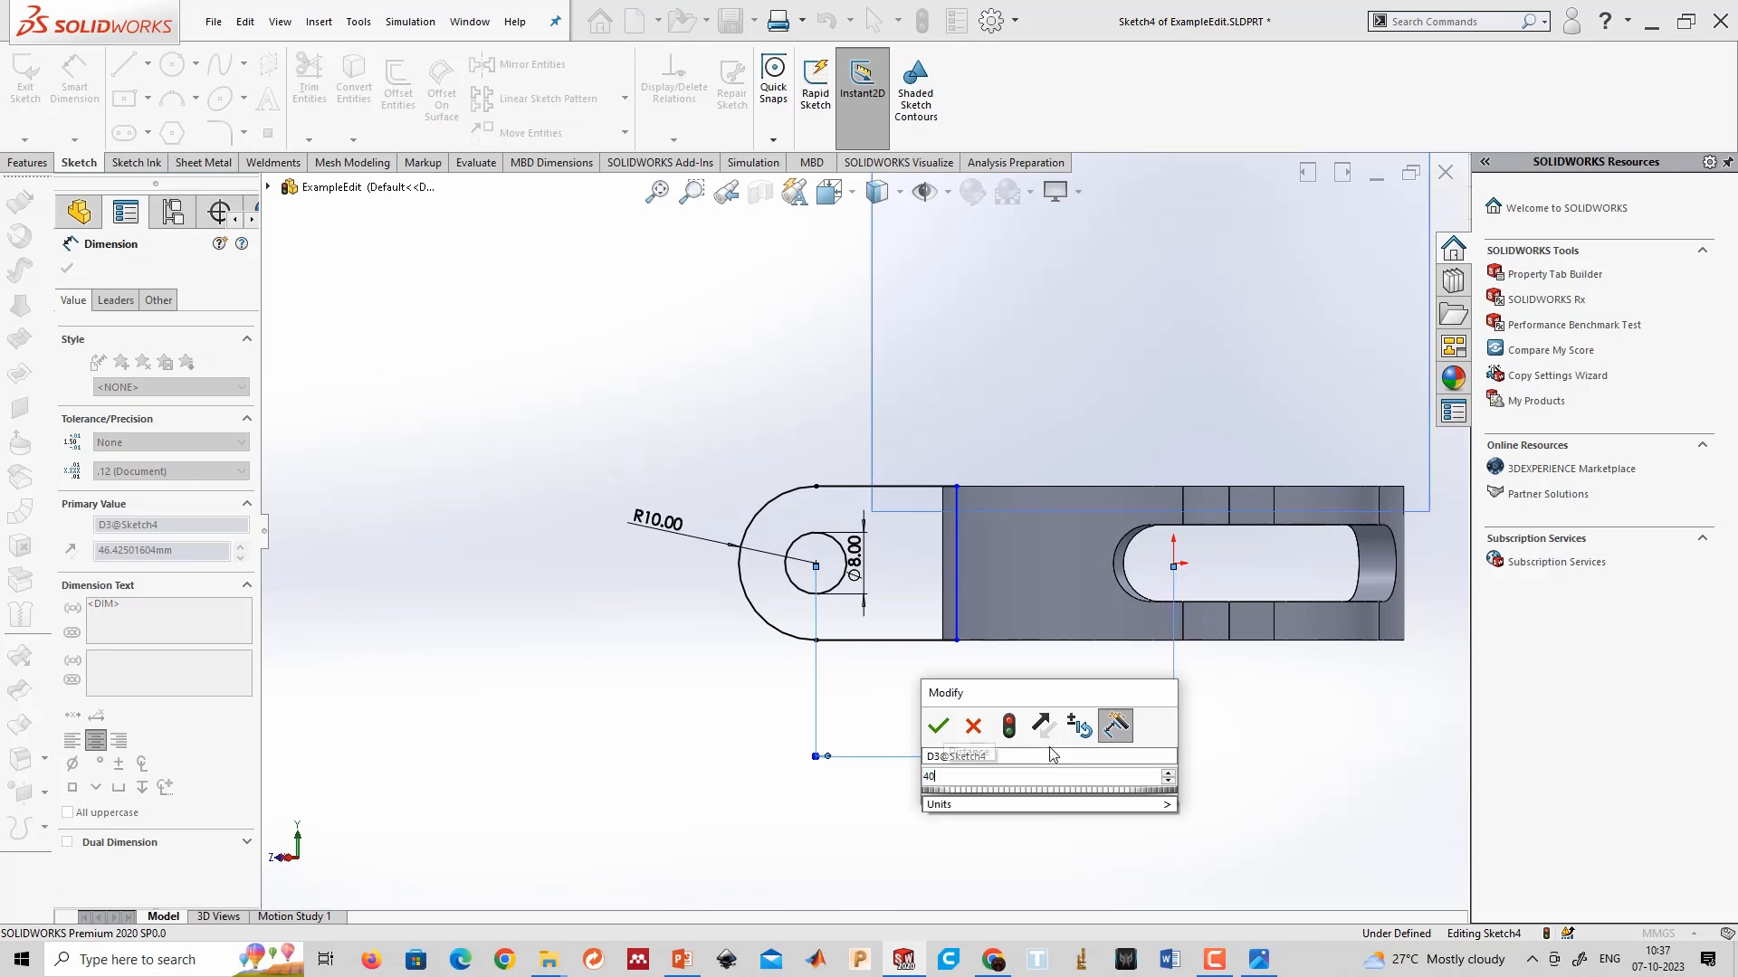
pyautogui.press('Return')
pyautogui.press('Escape')
# Check the position of the clamp profile's vertical inner line relative to the ring wall and exit the sketch.
pyautogui.scroll(5, 1011, 523)
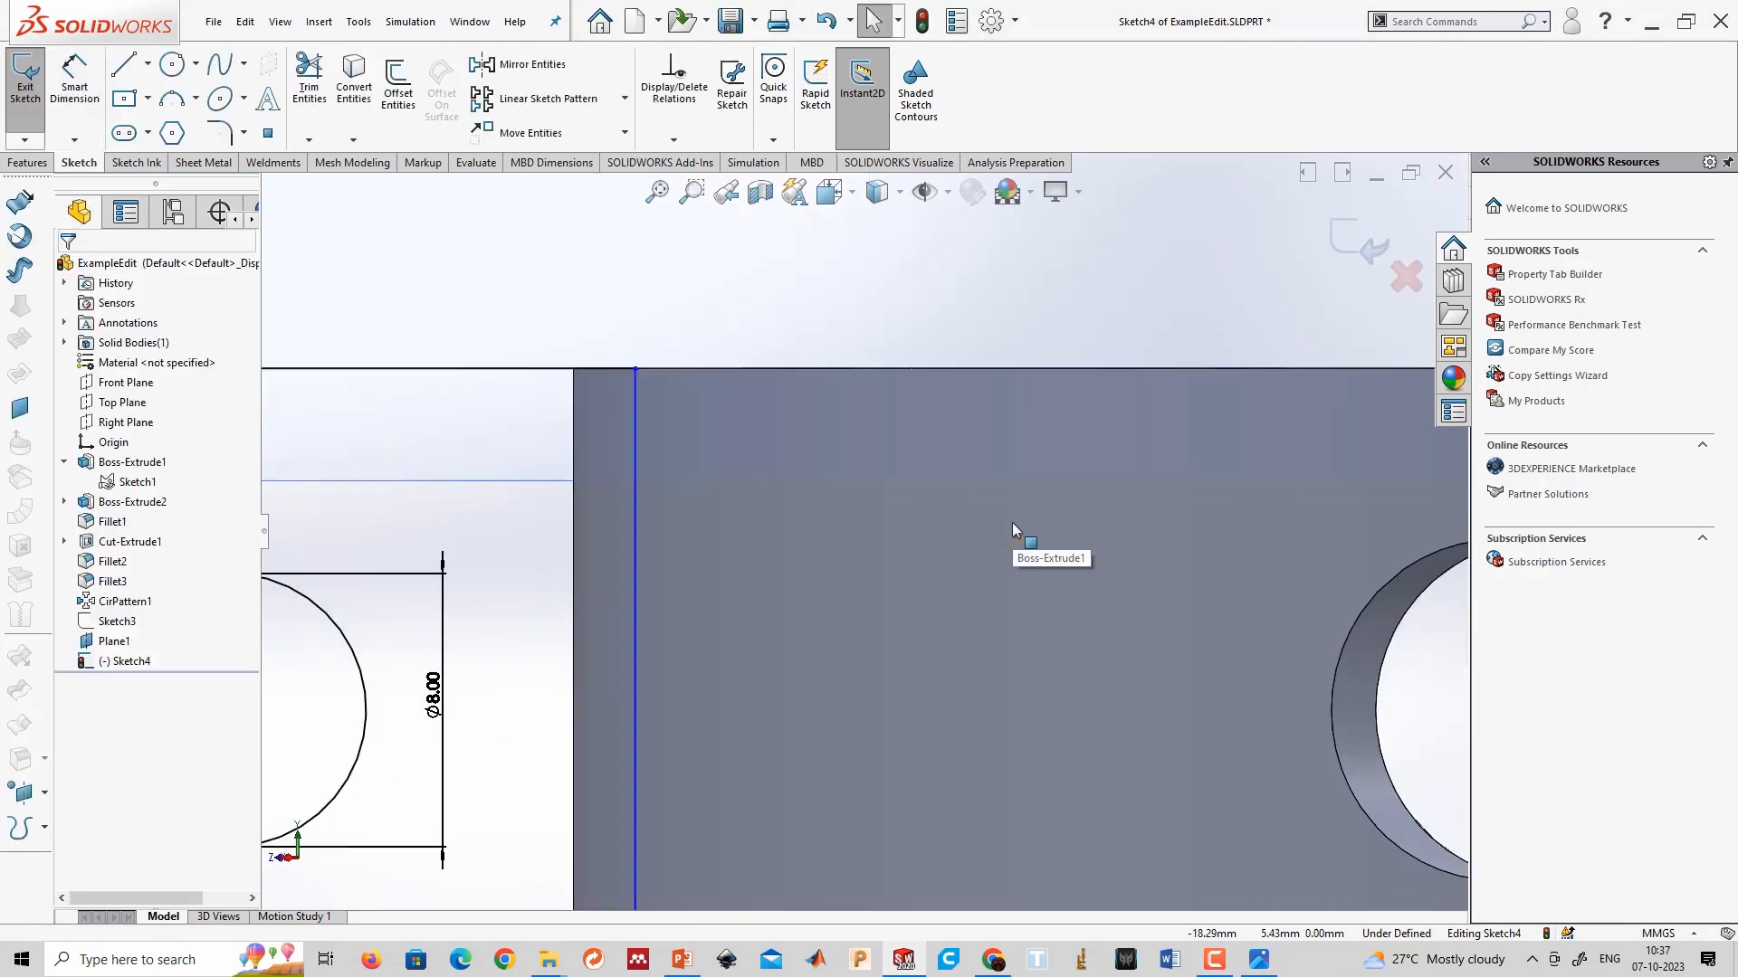
pyautogui.scroll(-3, 1012, 523)
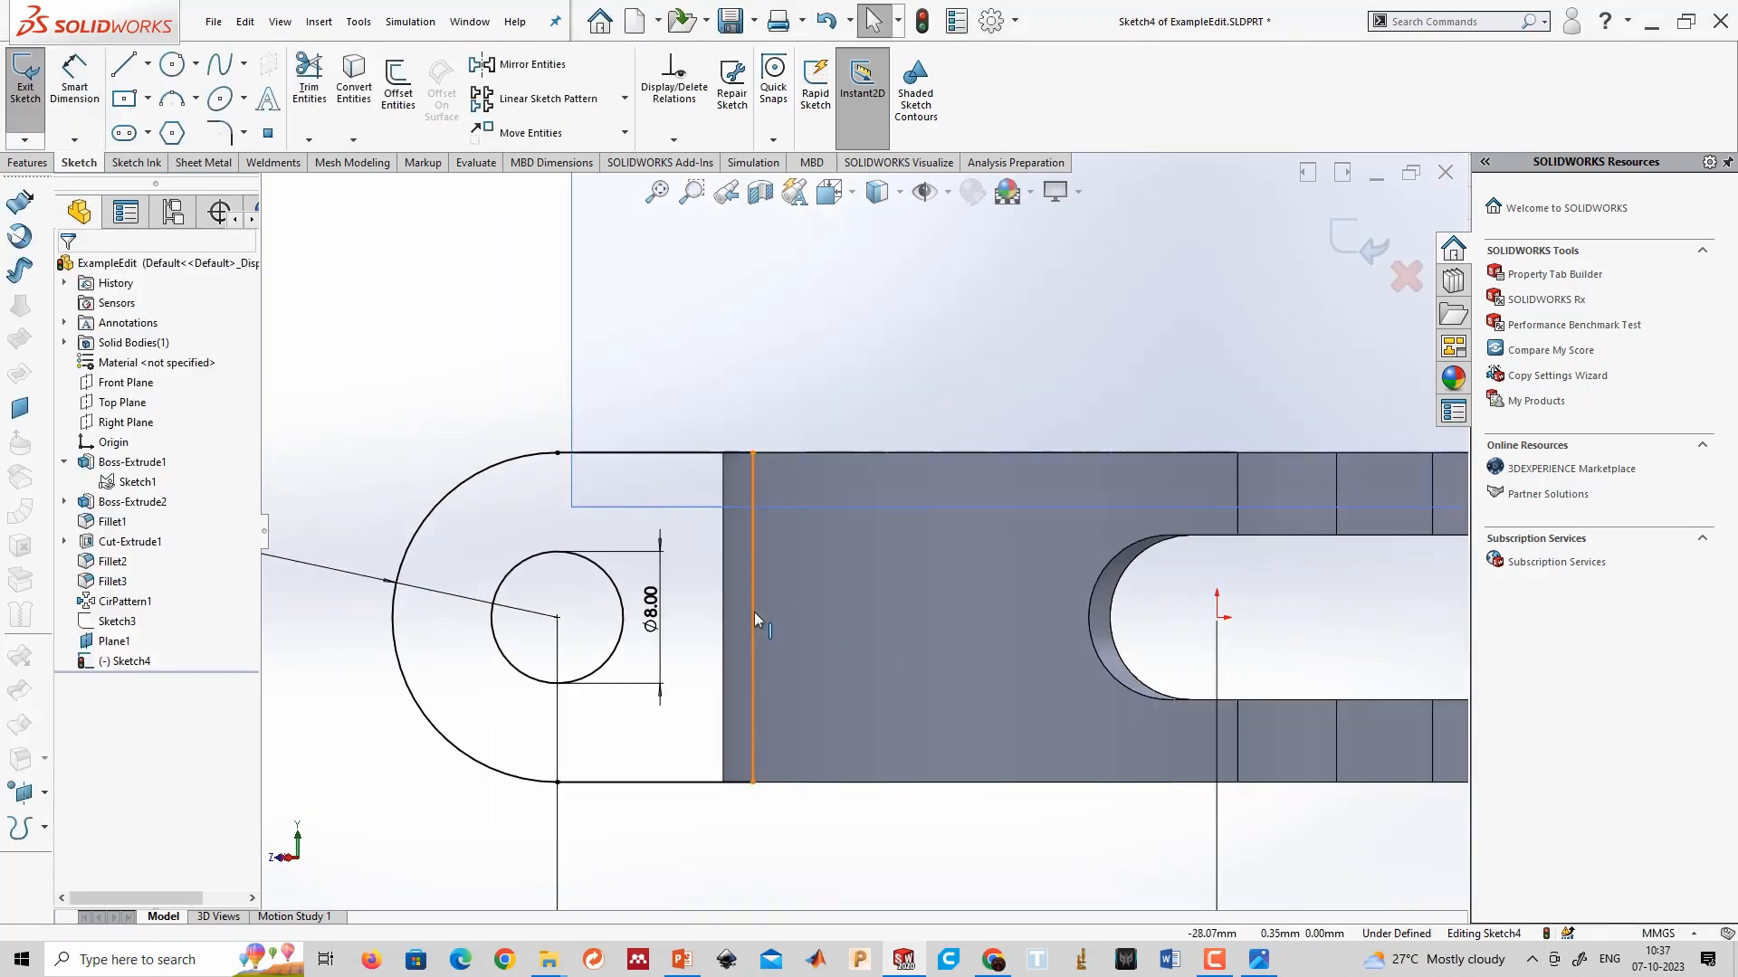
pyautogui.moveTo(756, 618)
pyautogui.mouseDown()
pyautogui.moveTo(849, 572)
pyautogui.moveTo(760, 579)
pyautogui.mouseUp()
pyautogui.press('Escape')
pyautogui.moveTo(832, 496); pyautogui.dragTo(702, 257, button='middle')
pyautogui.scroll(-3, 860, 527)
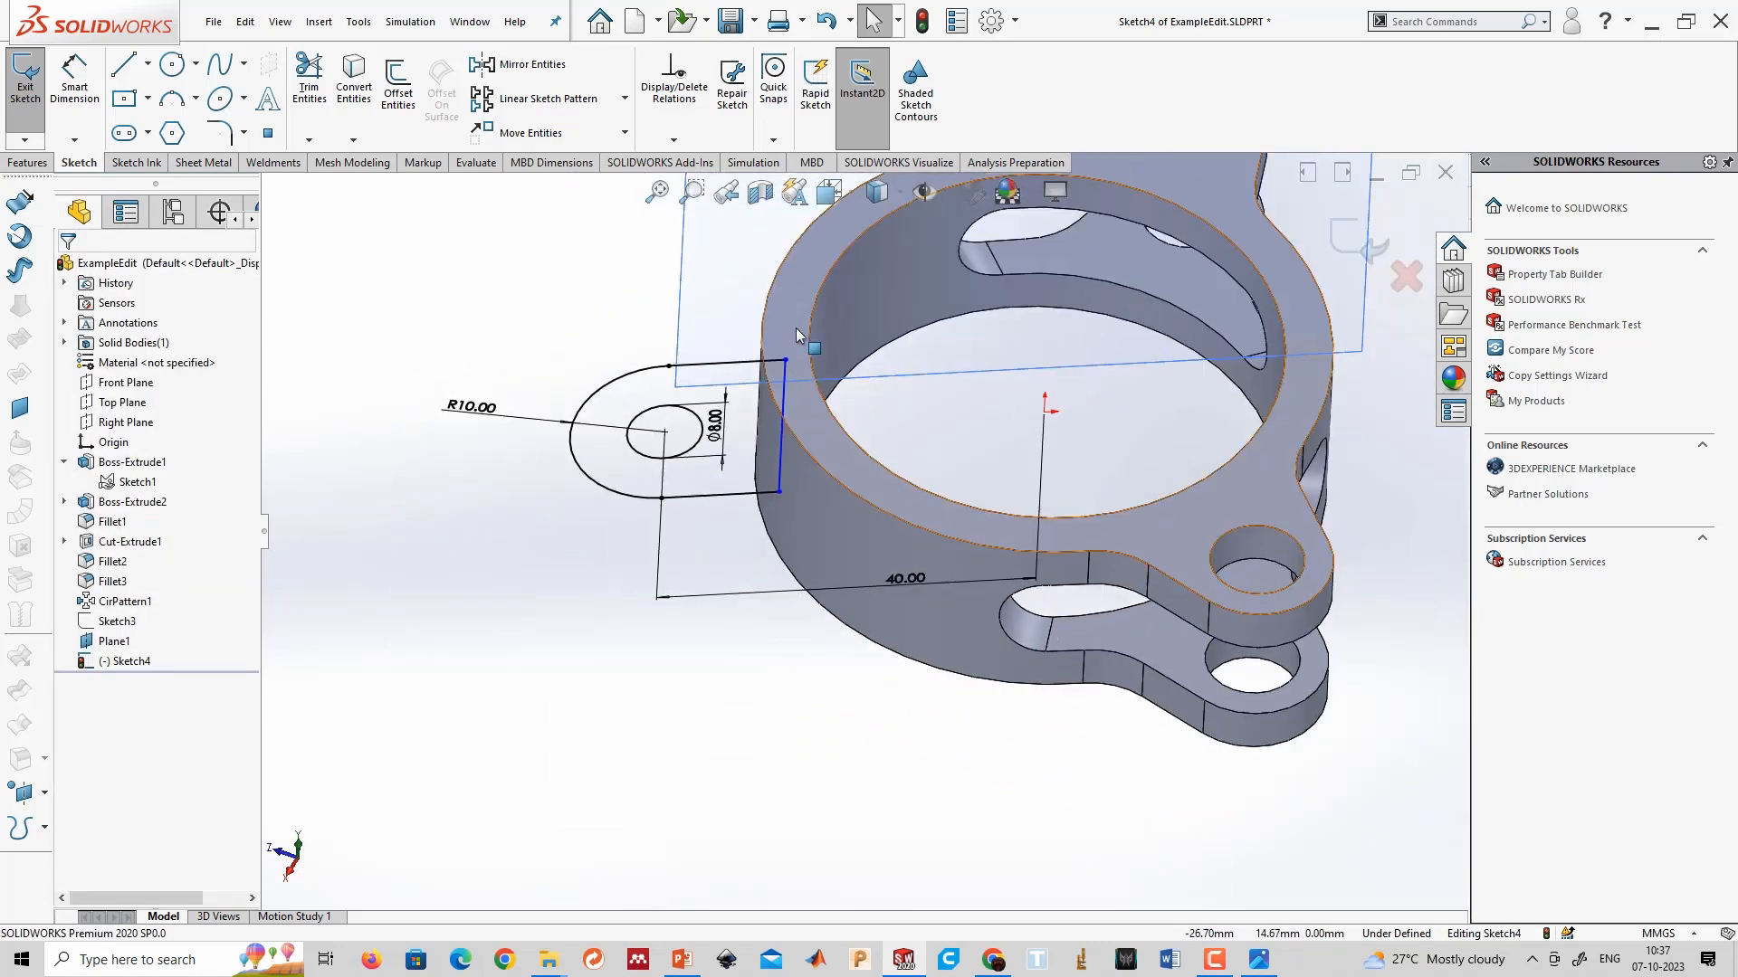
pyautogui.click(787, 380)
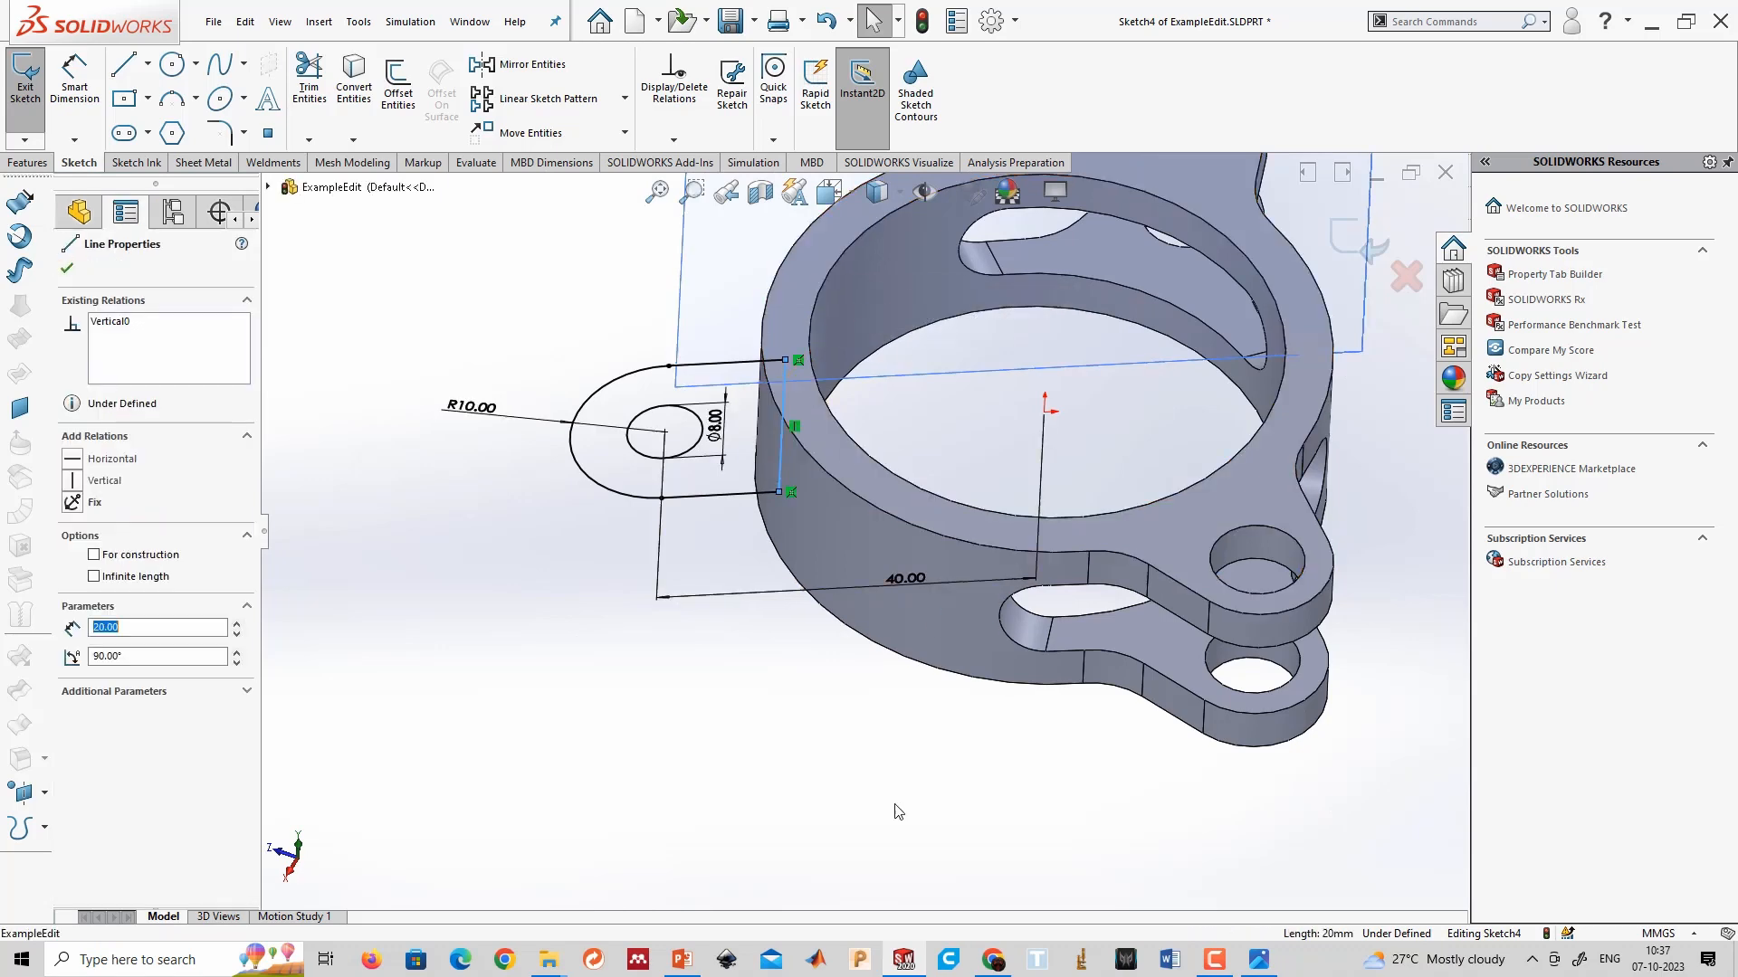
pyautogui.click(846, 722)
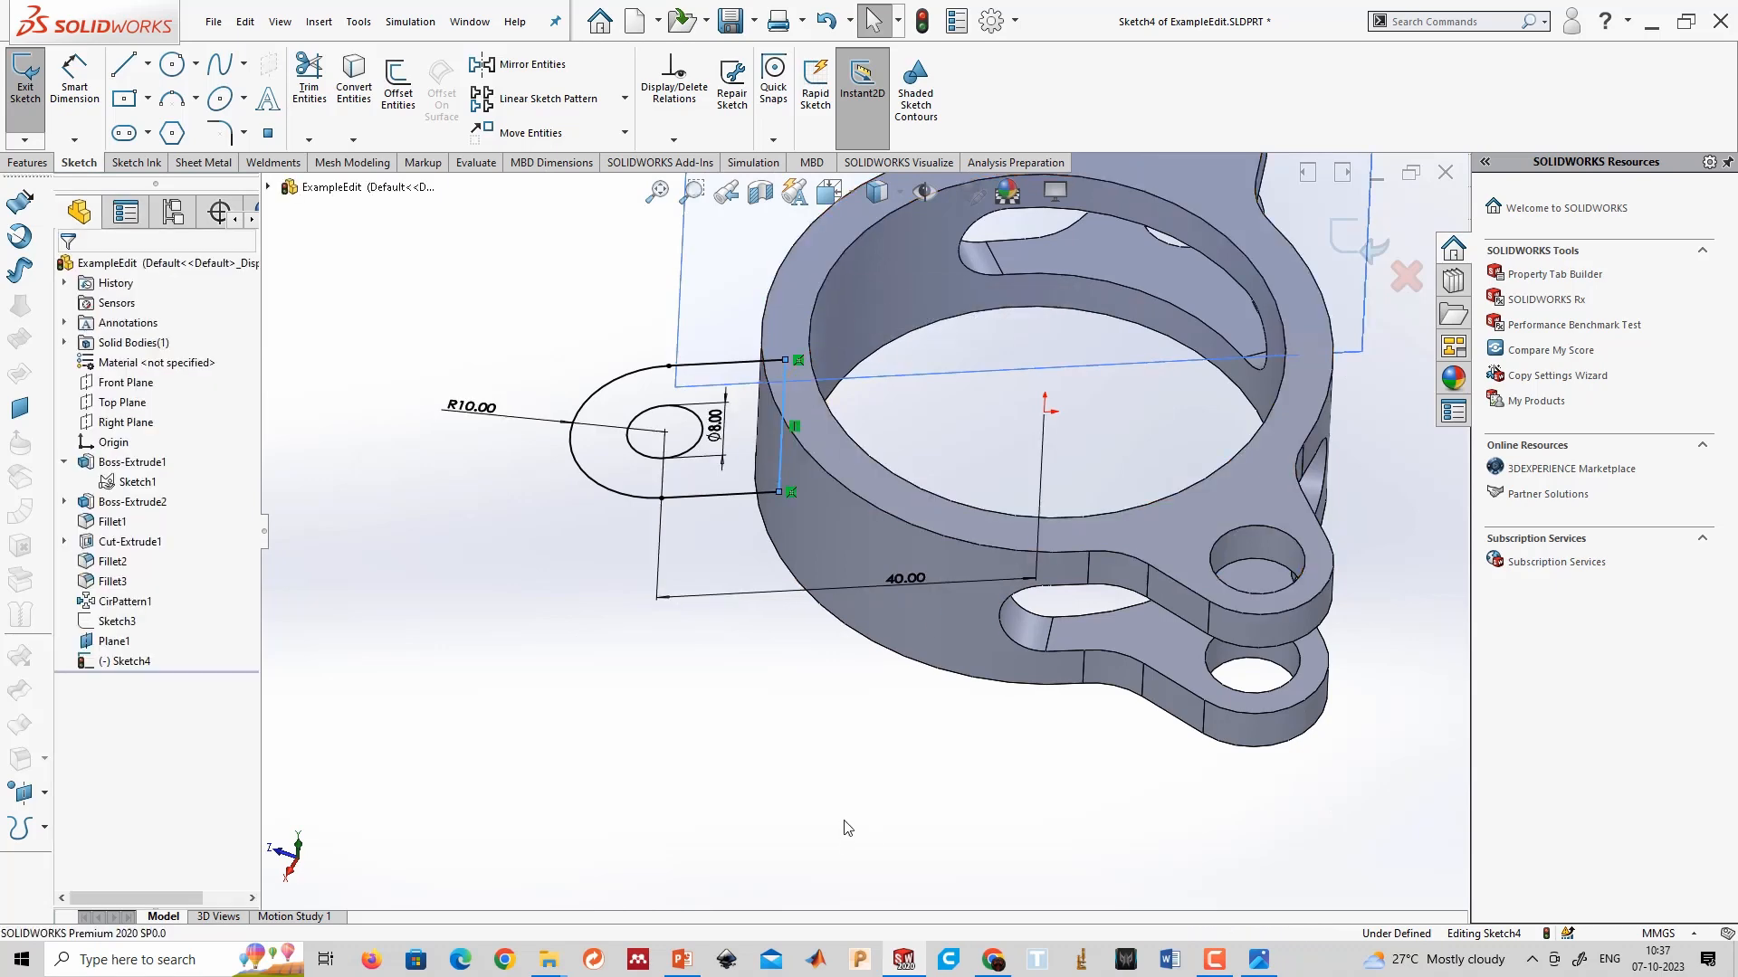
pyautogui.click(1345, 251)
# Check the clamp's width in the Phase 2 drawing and extrude the clamp profile 12 mm about the mid plane.
pyautogui.hotkey('alt', 'Tab')
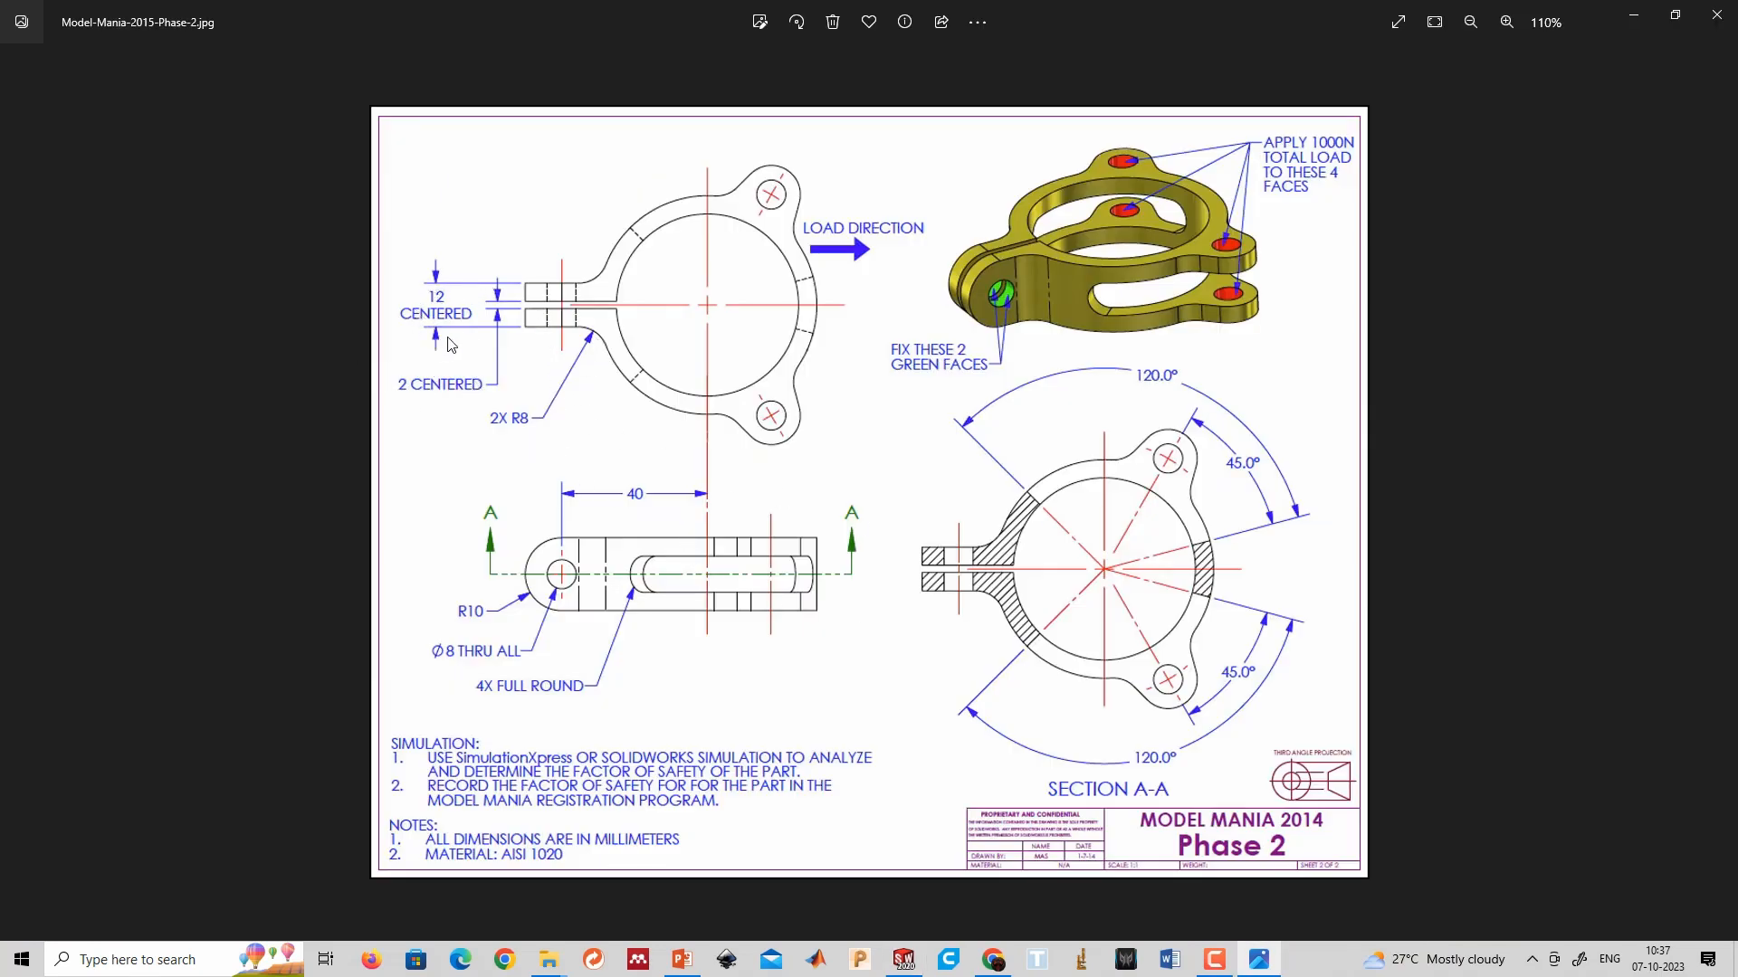
pyautogui.hotkey('alt', 'Tab')
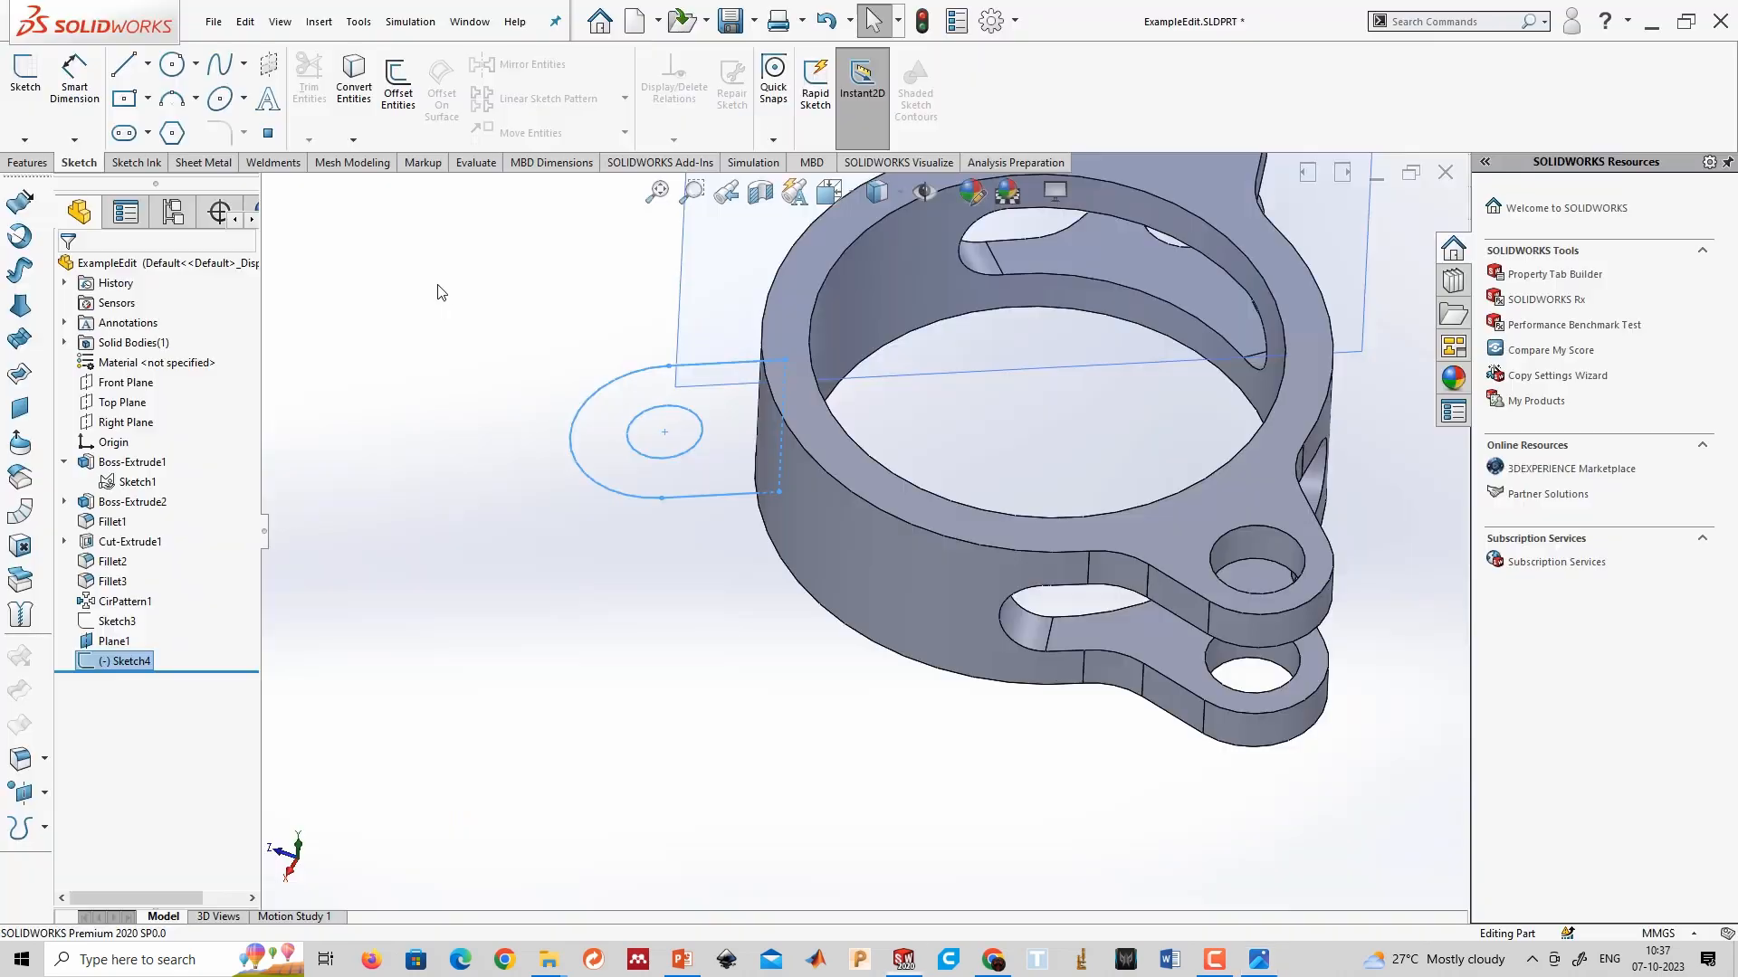
pyautogui.click(27, 162)
pyautogui.click(36, 82)
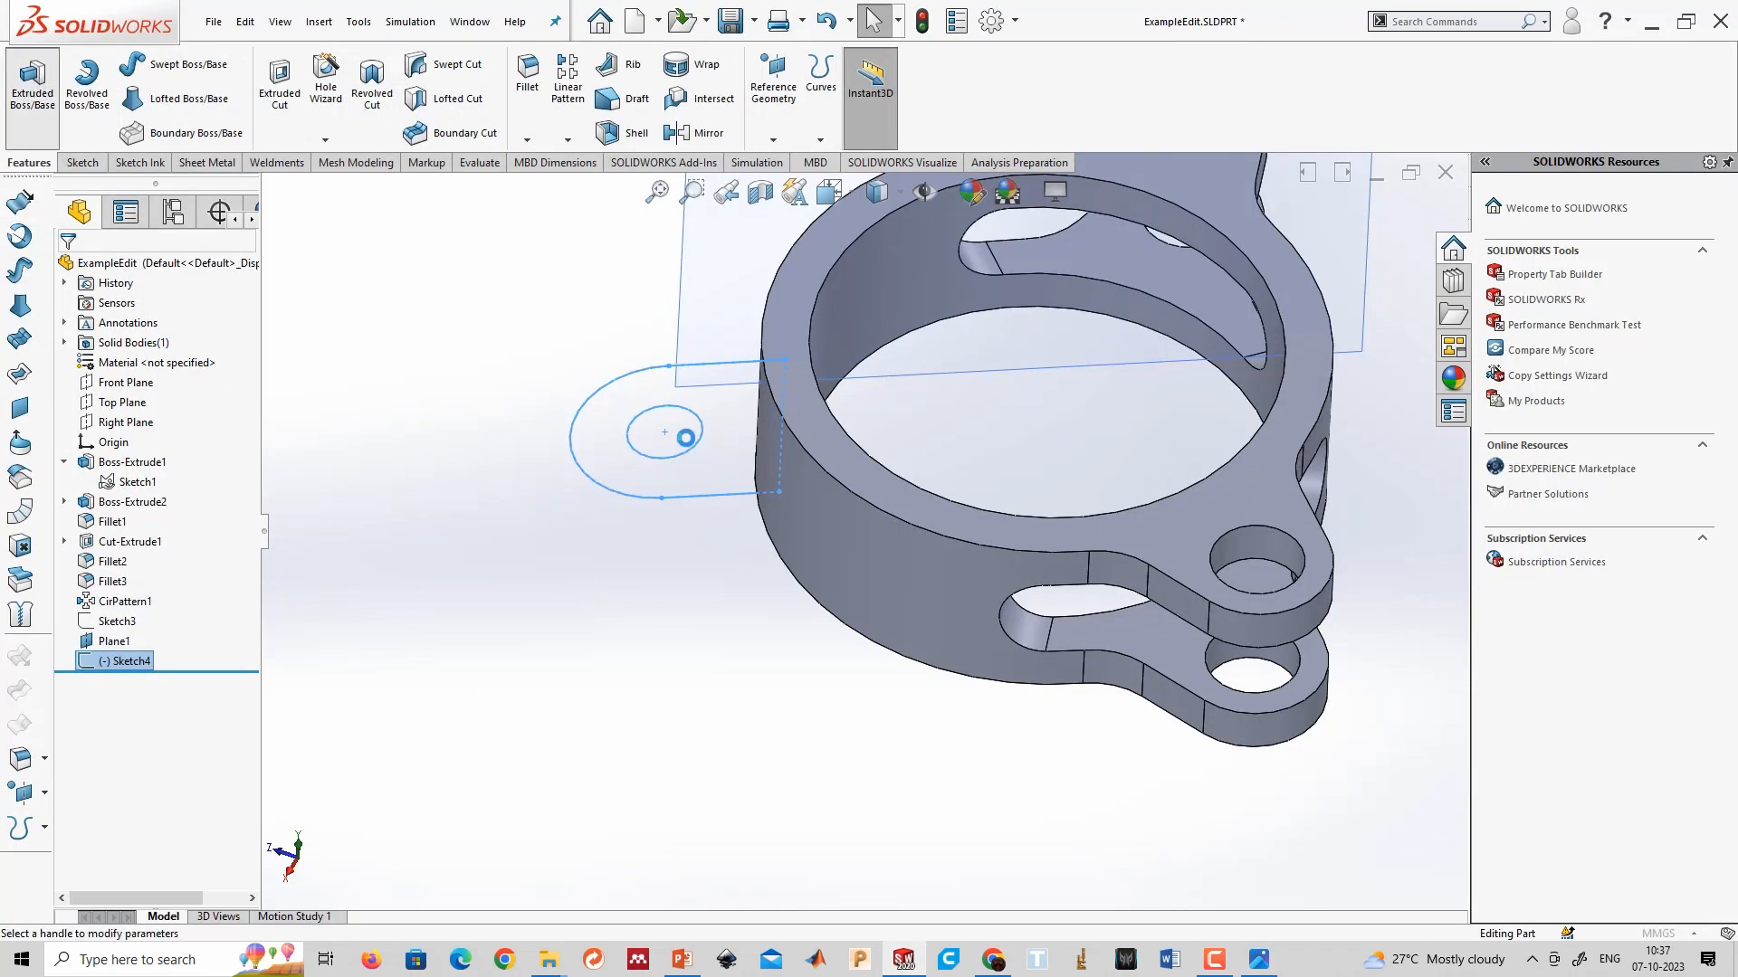
pyautogui.click(130, 379)
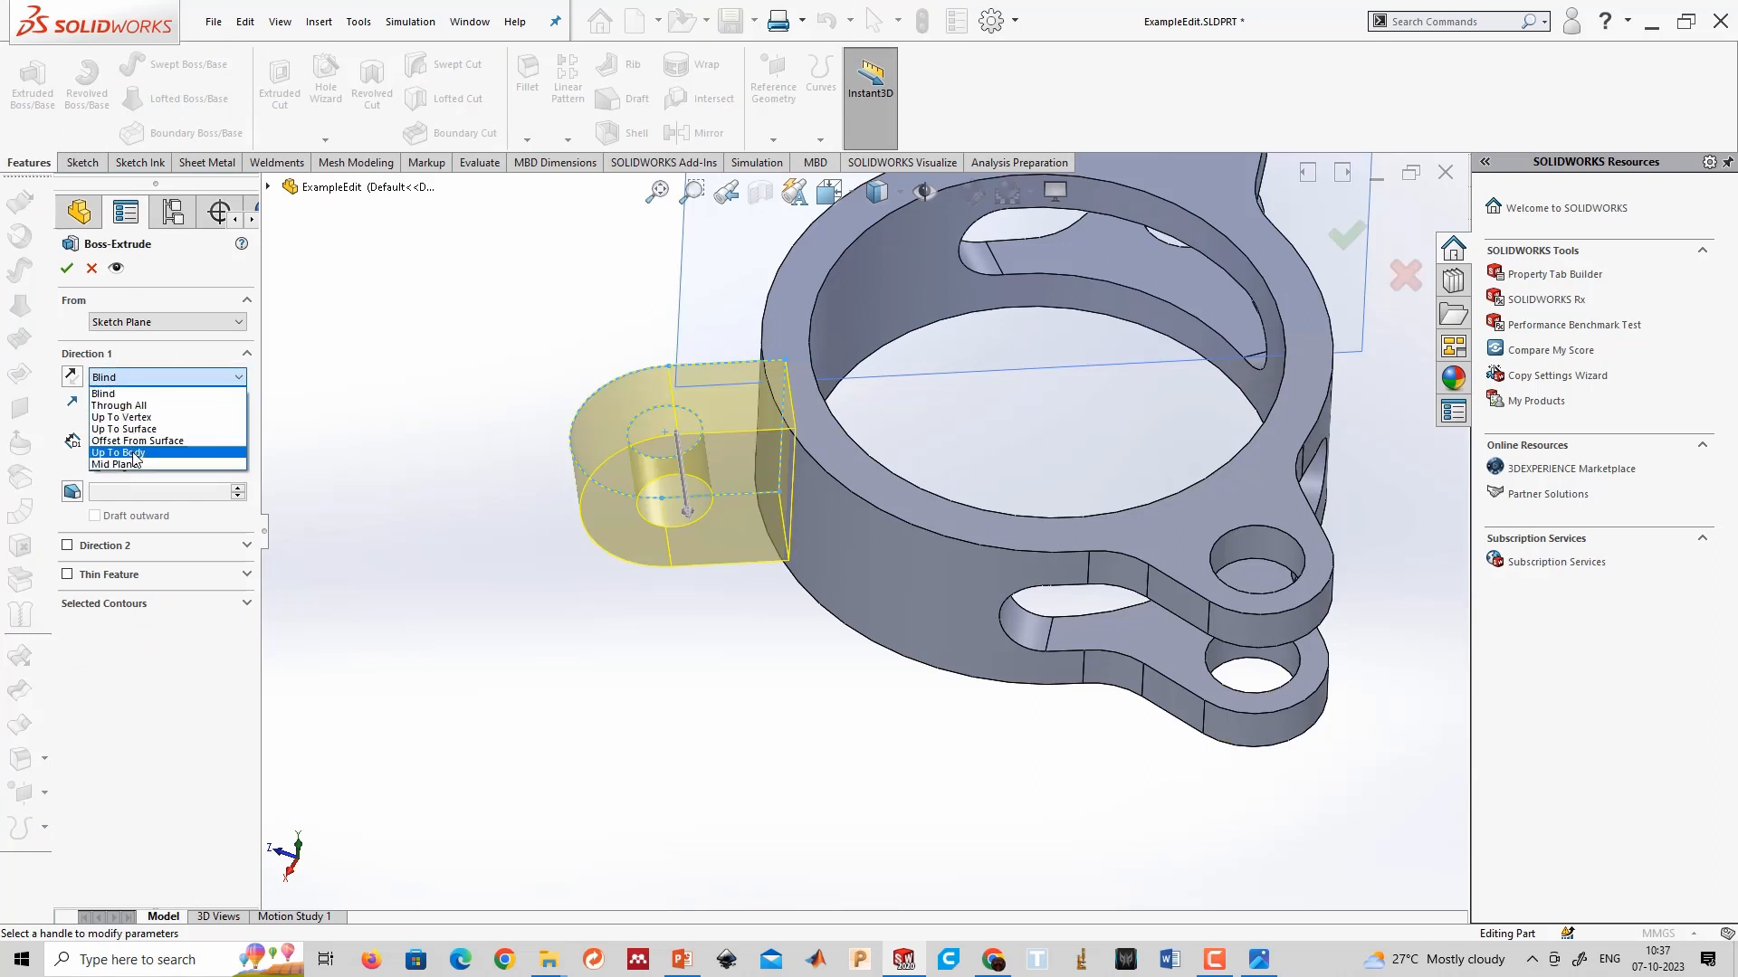
pyautogui.click(127, 449)
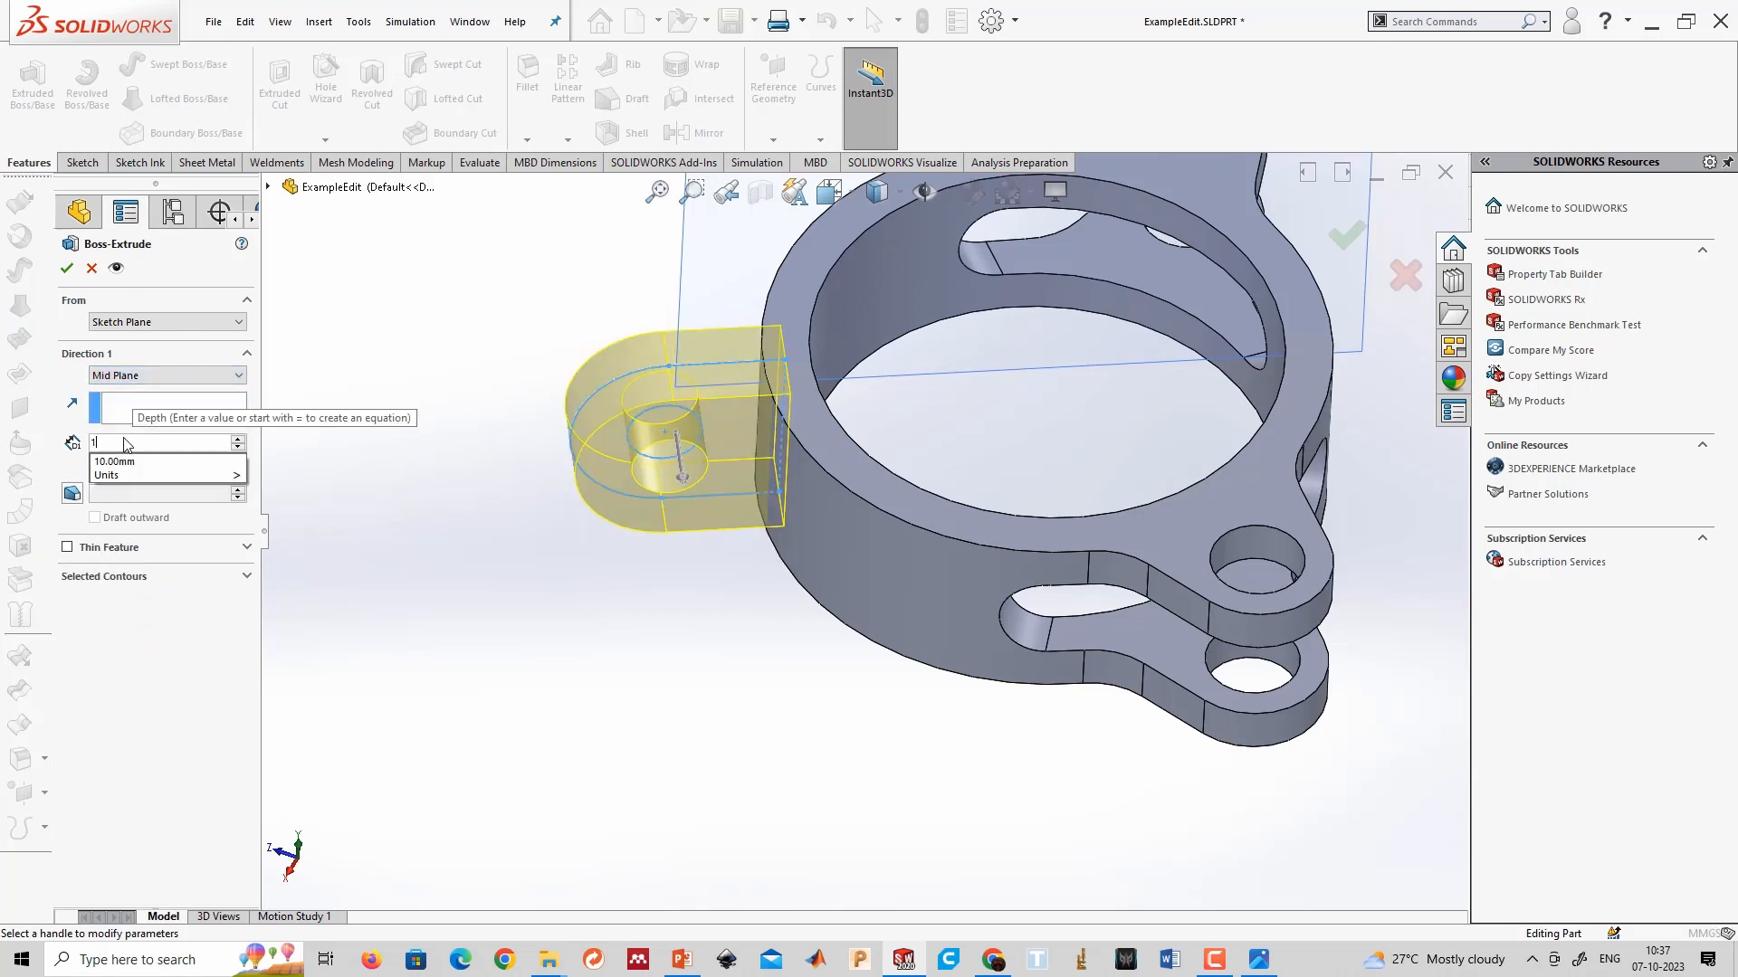
pyautogui.write('12')
pyautogui.press('Return')
pyautogui.moveTo(800, 492); pyautogui.dragTo(760, 525, button='middle')
pyautogui.press('Return')
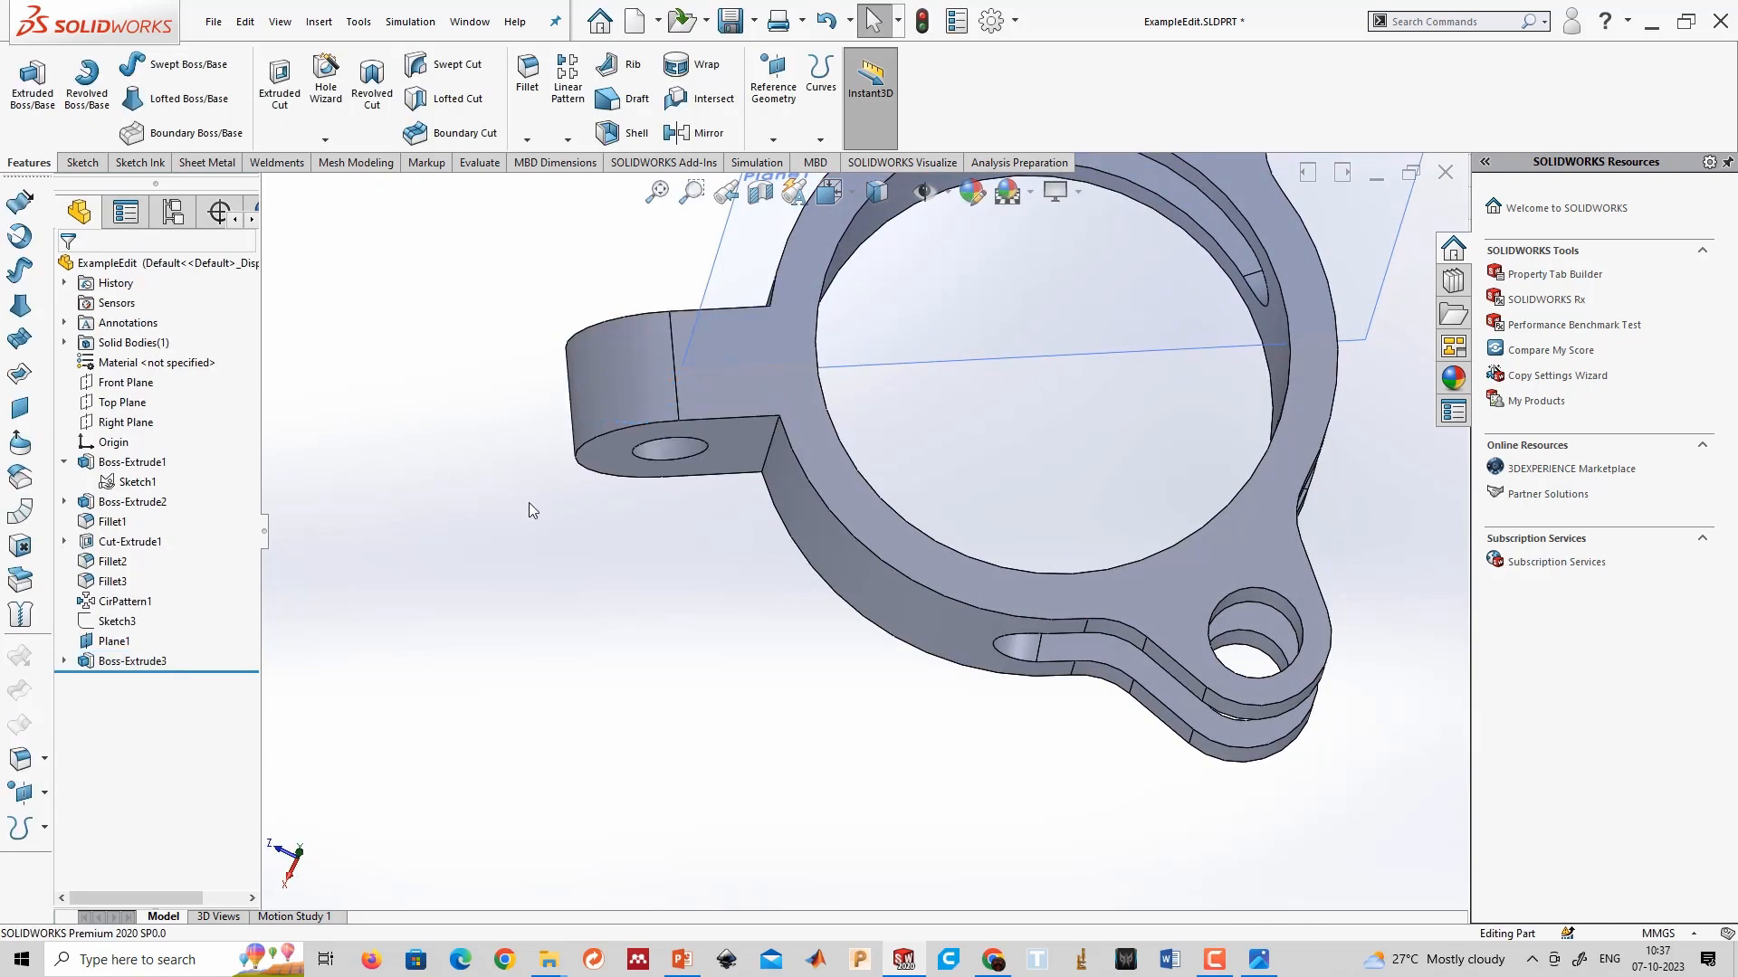
# Check the clamp's centred slit in the Phase 2 drawing and start a new sketch on the ring's upper face.
pyautogui.moveTo(528, 502); pyautogui.dragTo(785, 491, button='middle')
pyautogui.hotkey('alt', 'Tab')
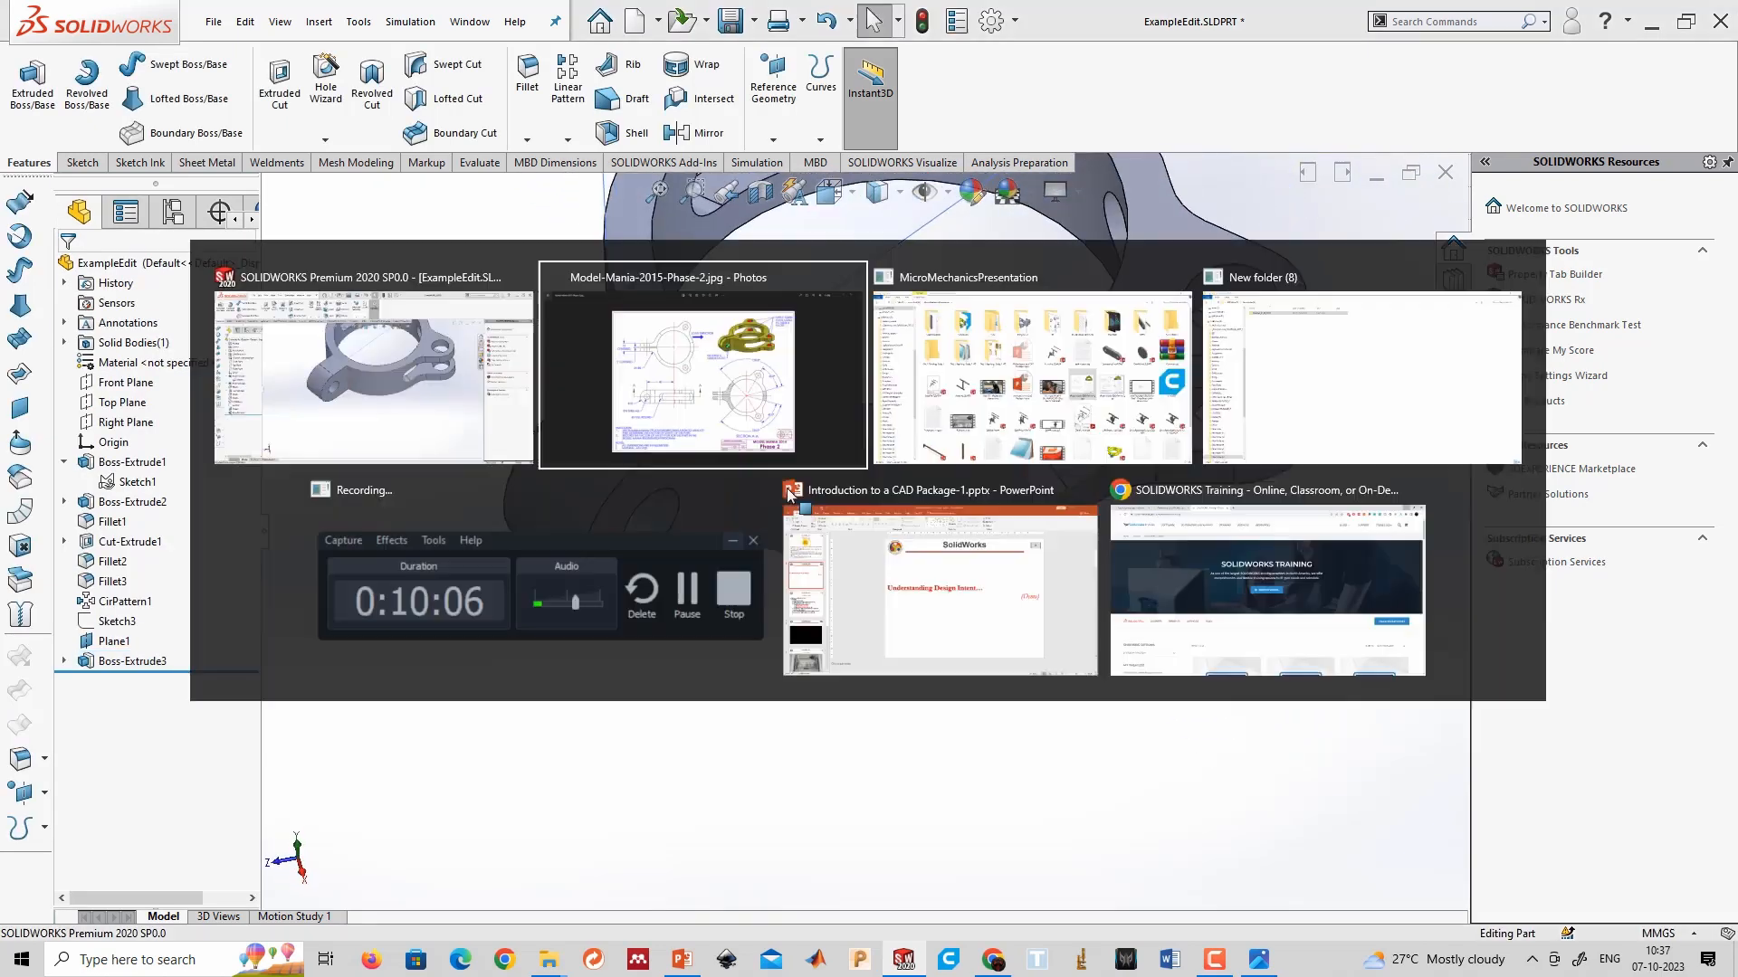
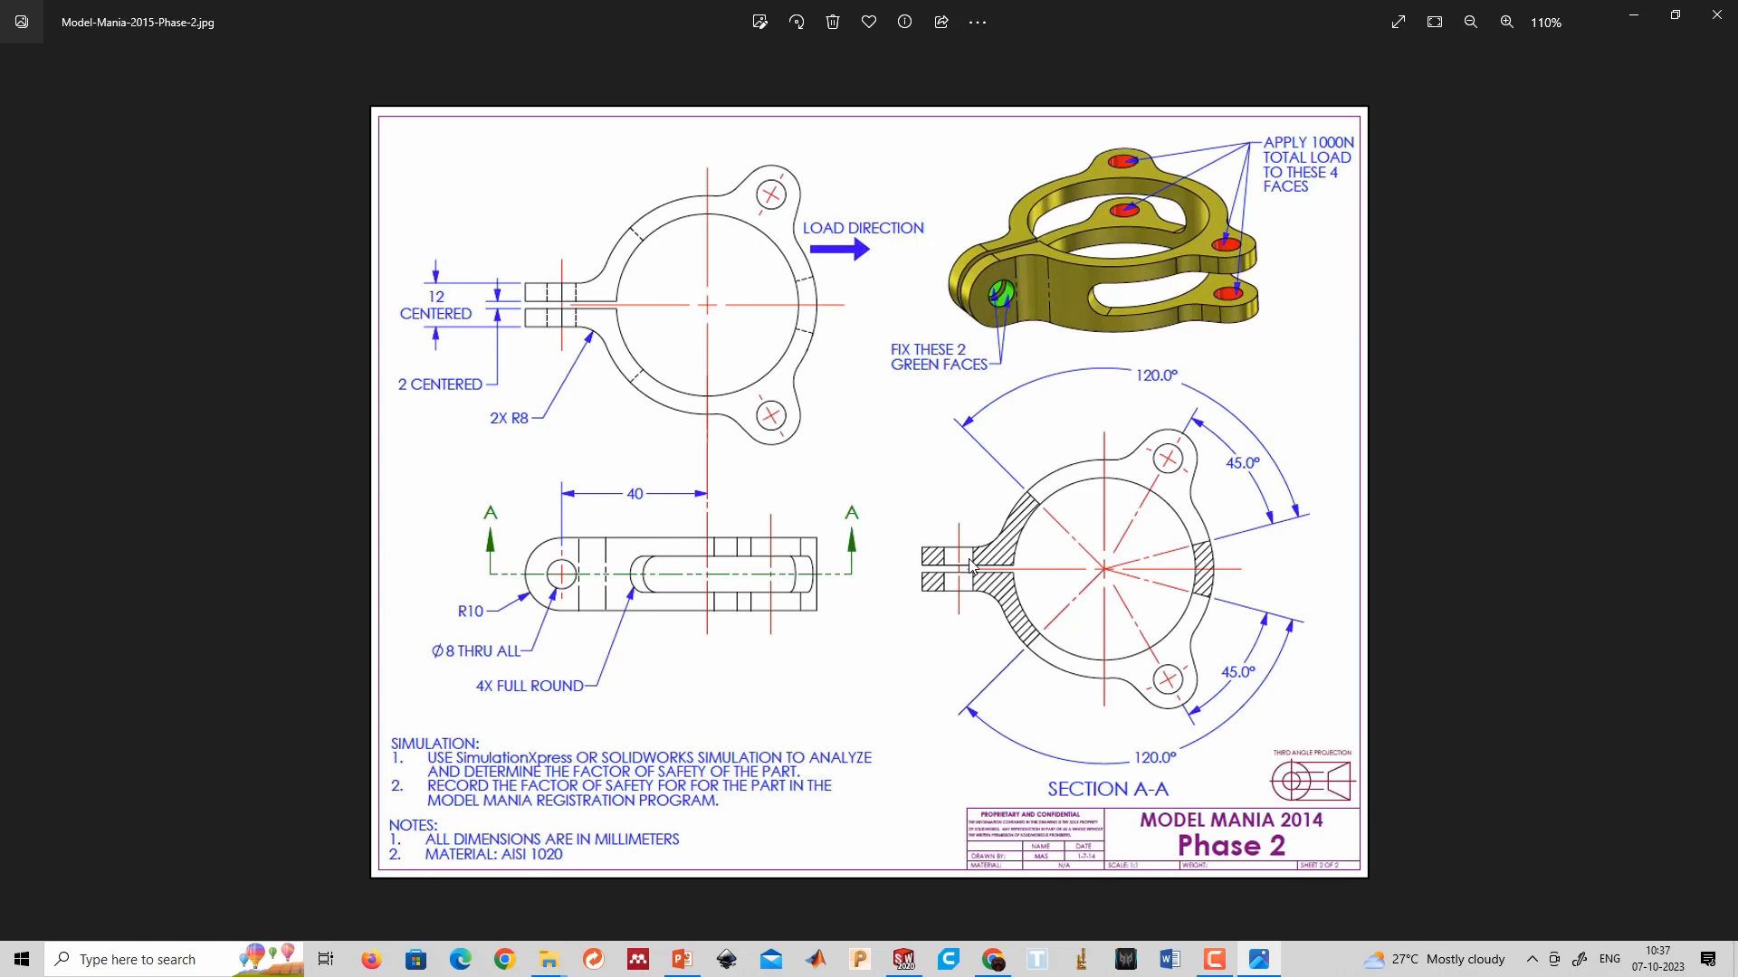
pyautogui.hotkey('alt', 'Tab')
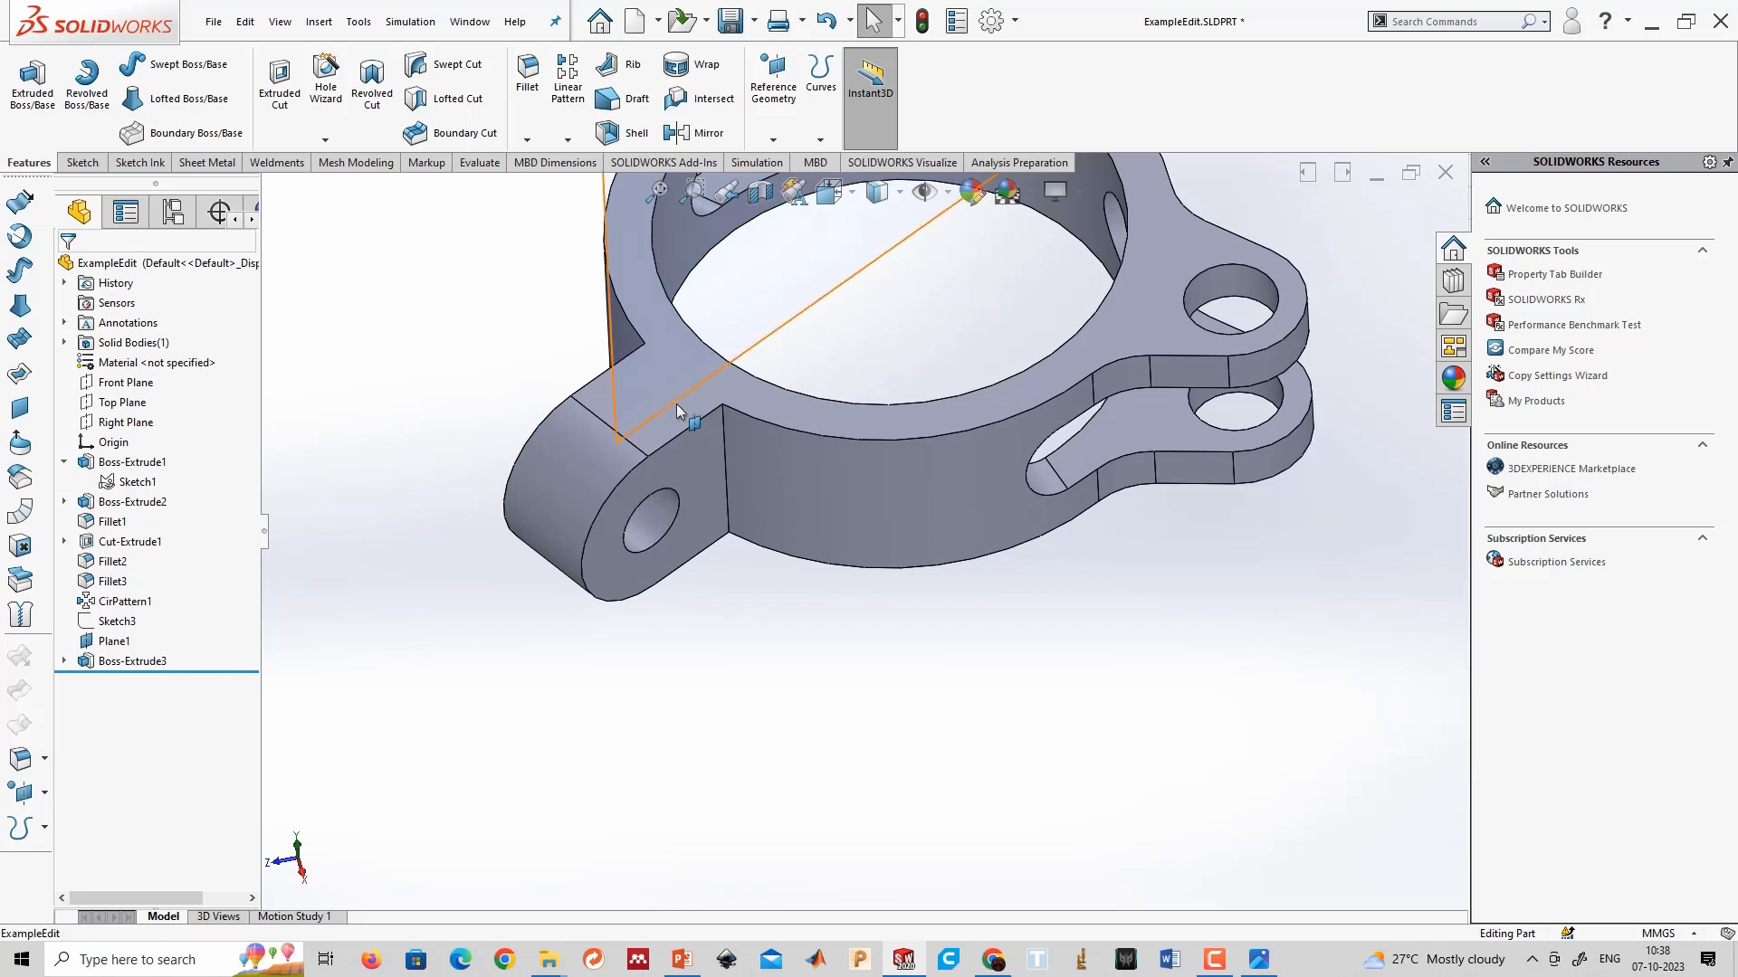
pyautogui.click(676, 404)
pyautogui.click(870, 427)
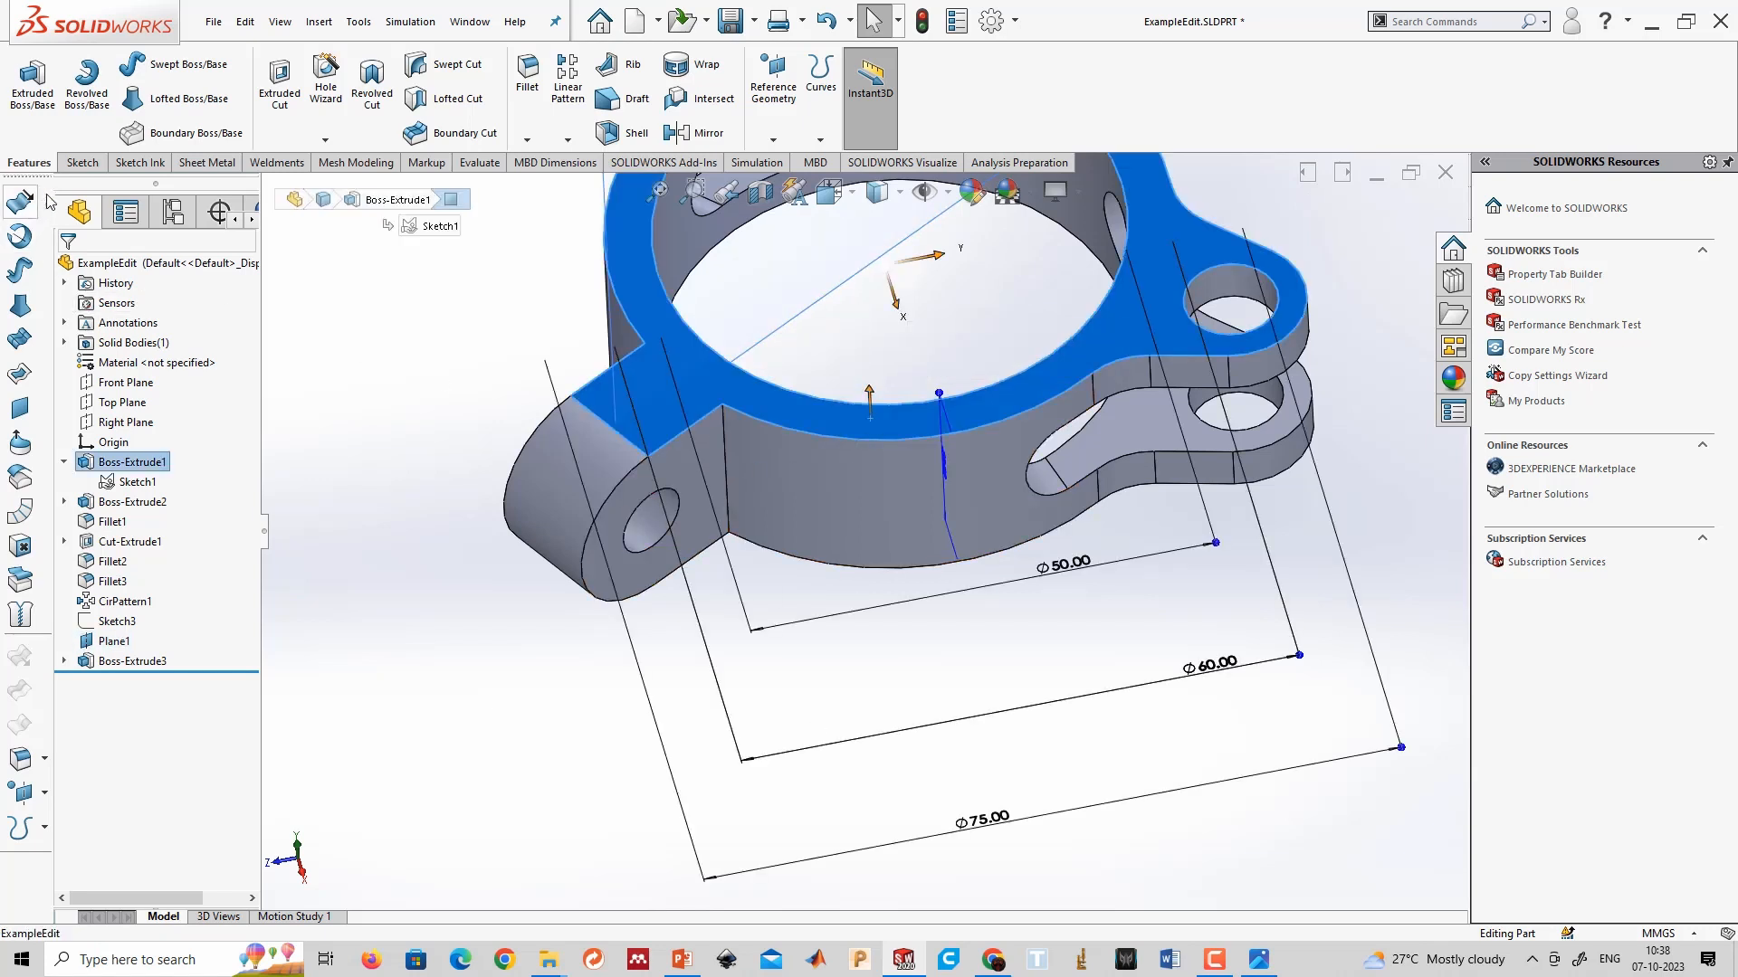
pyautogui.click(81, 162)
pyautogui.click(26, 77)
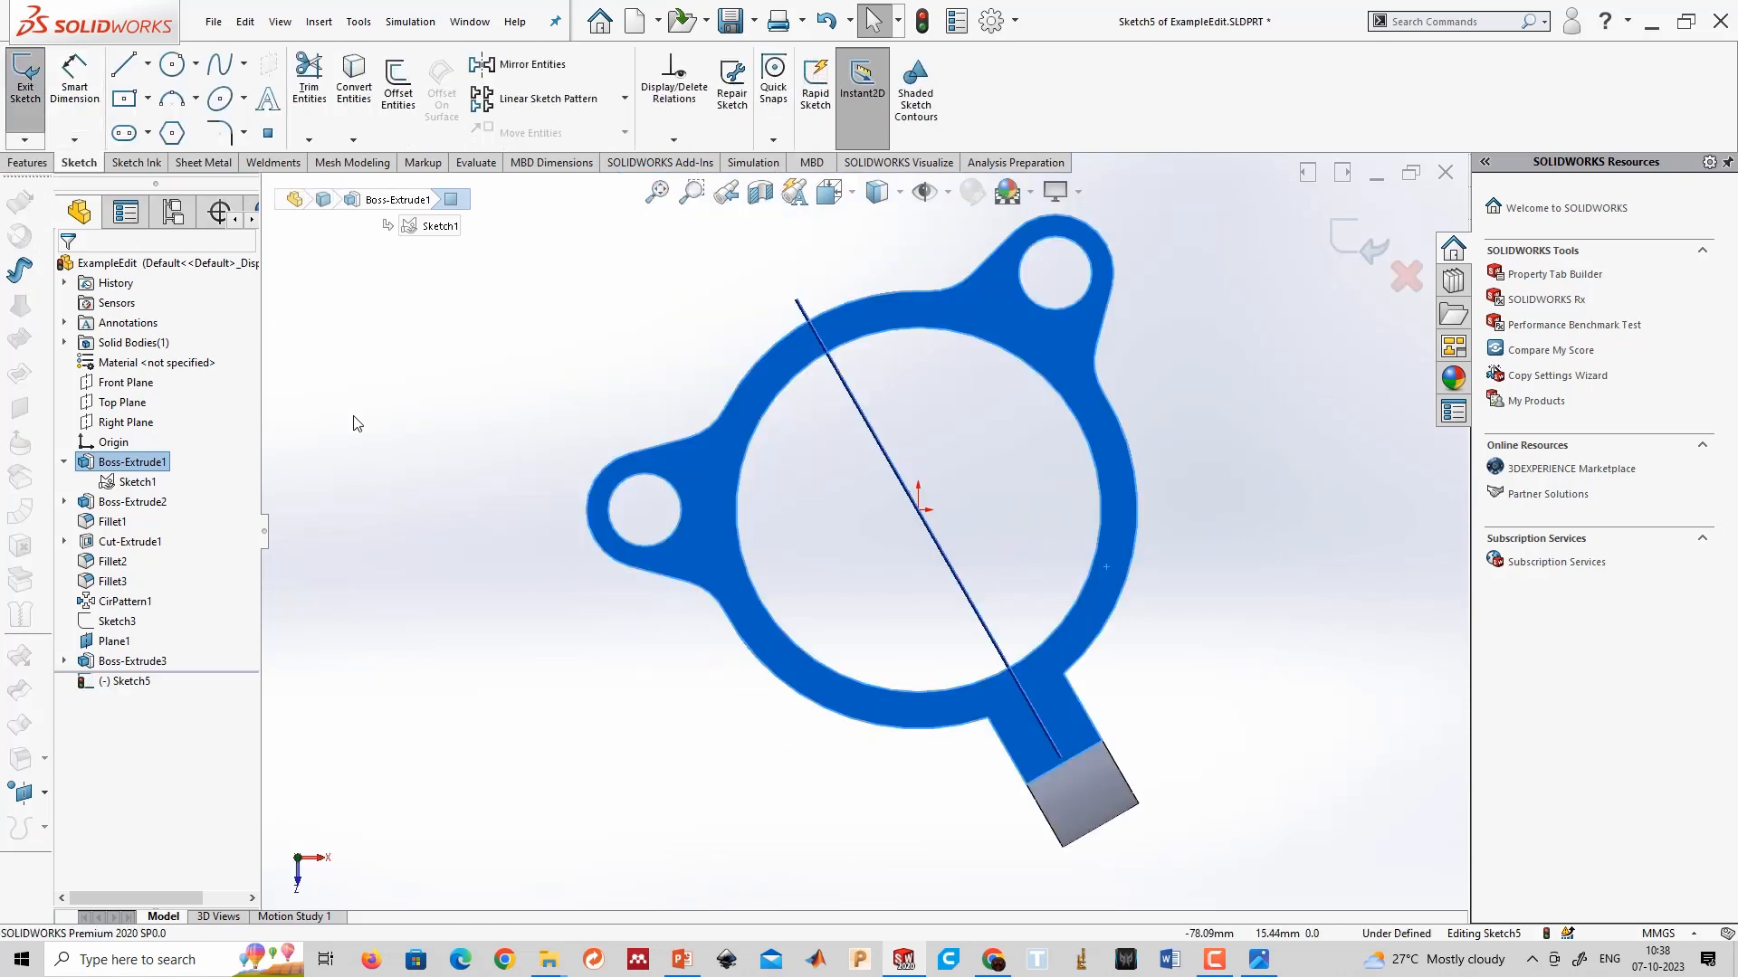
pyautogui.click(535, 744)
# Sketch a line about 58 mm long from the origin along the clamp's centreline past its outer end, and exit the sketch.
pyautogui.click(124, 73)
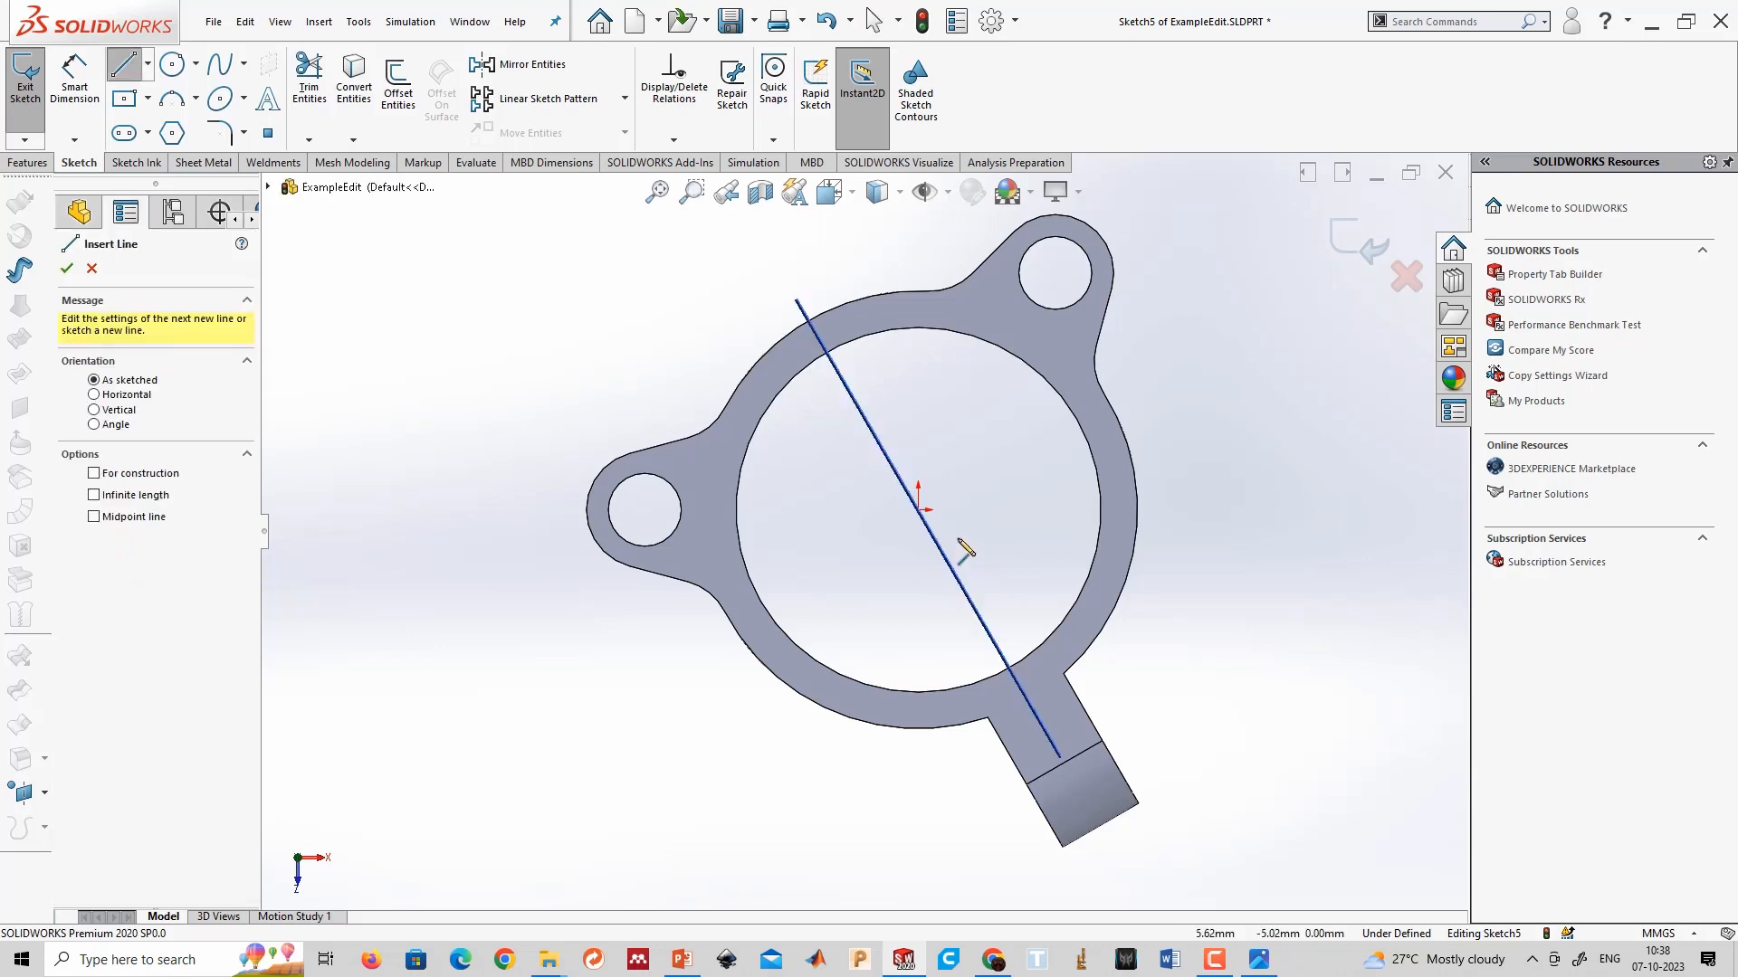
pyautogui.click(920, 509)
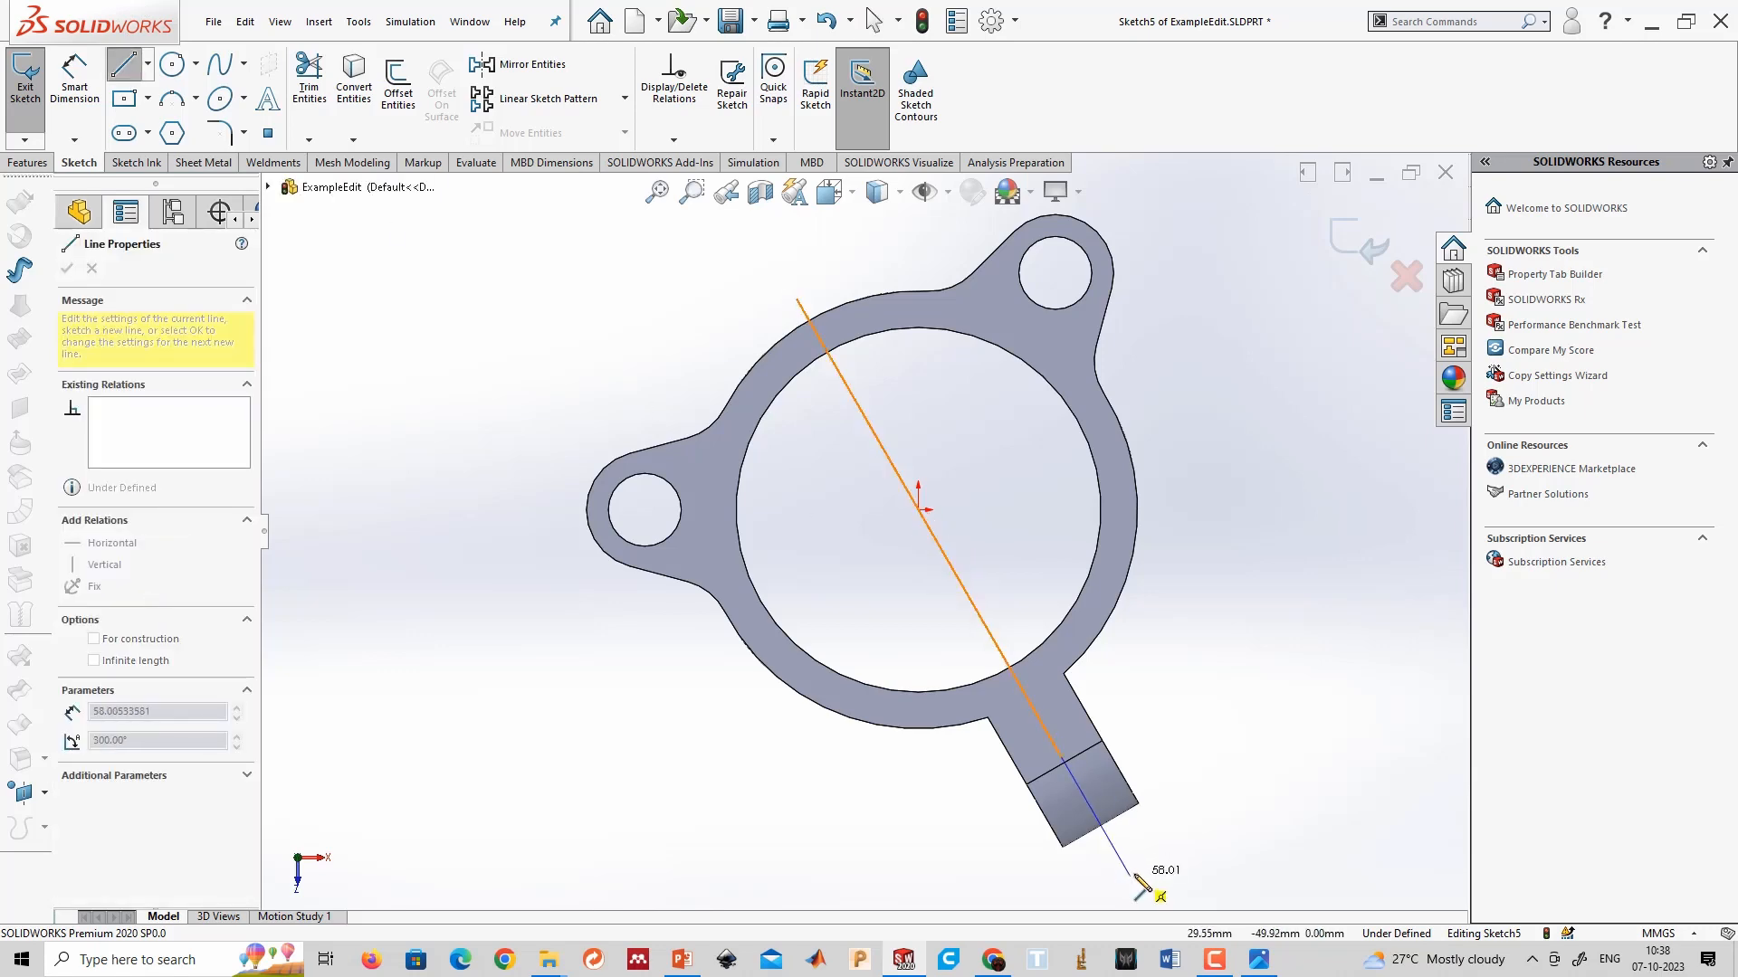
pyautogui.click(1130, 875)
pyautogui.press('Escape')
pyautogui.scroll(-3, 1142, 876)
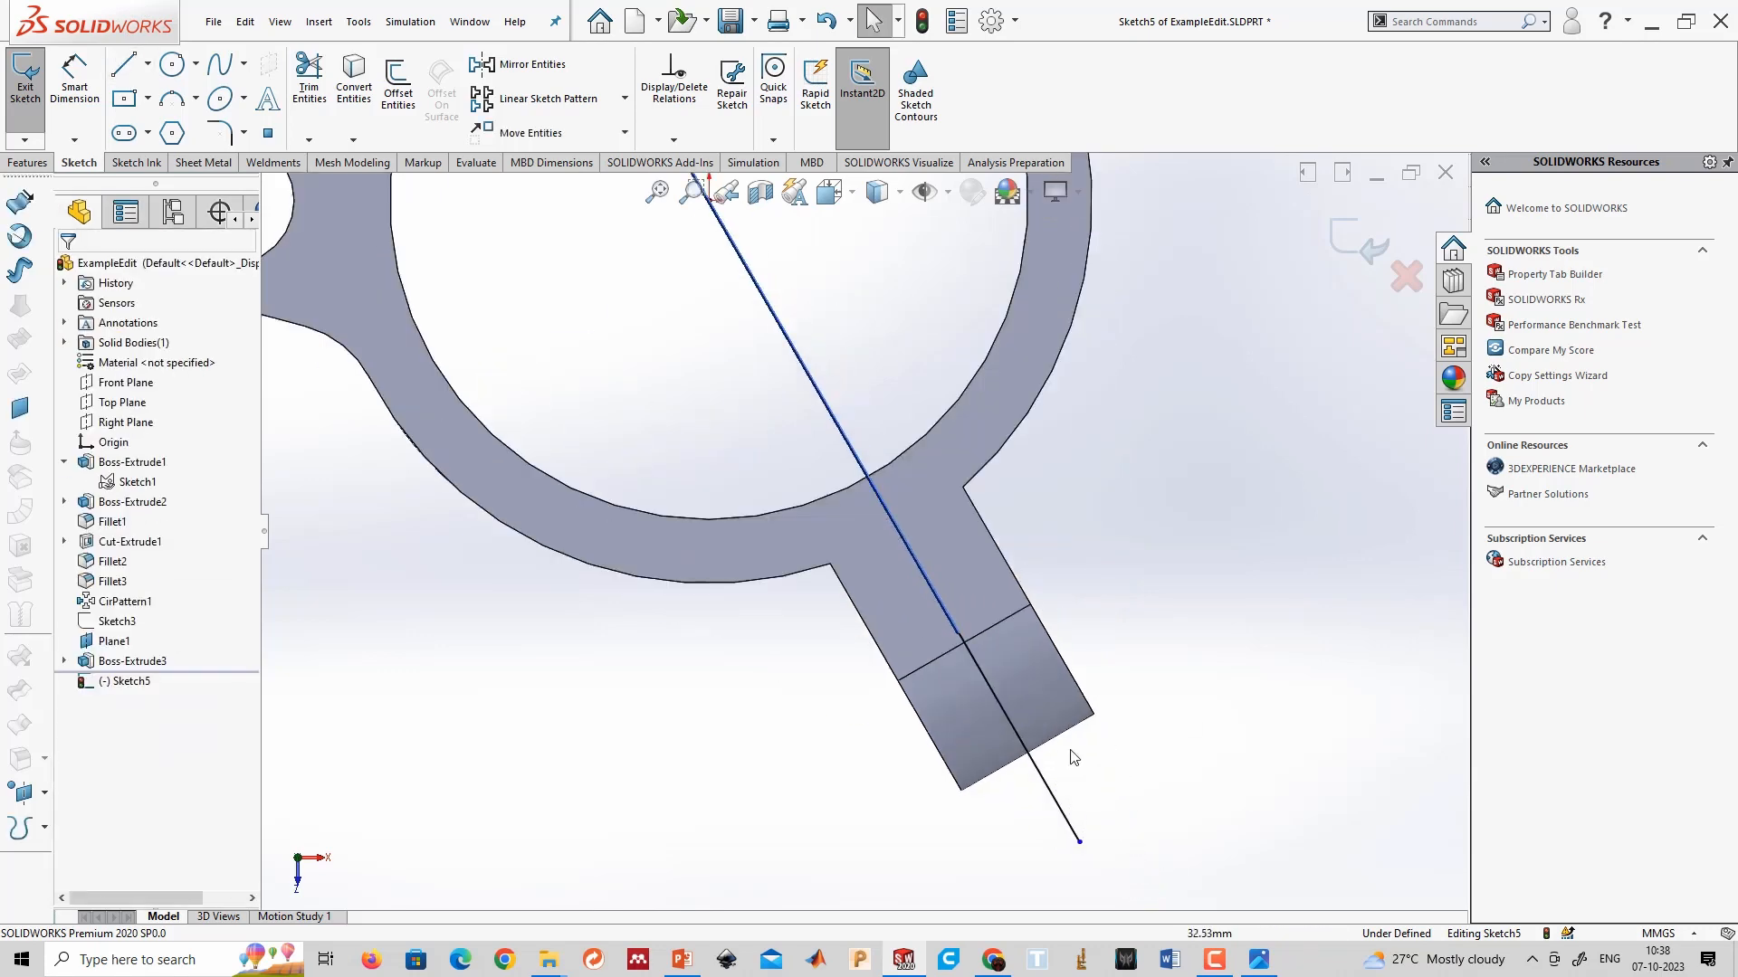
pyautogui.scroll(-2, 1070, 761)
pyautogui.scroll(4, 953, 572)
pyautogui.scroll(-3, 829, 390)
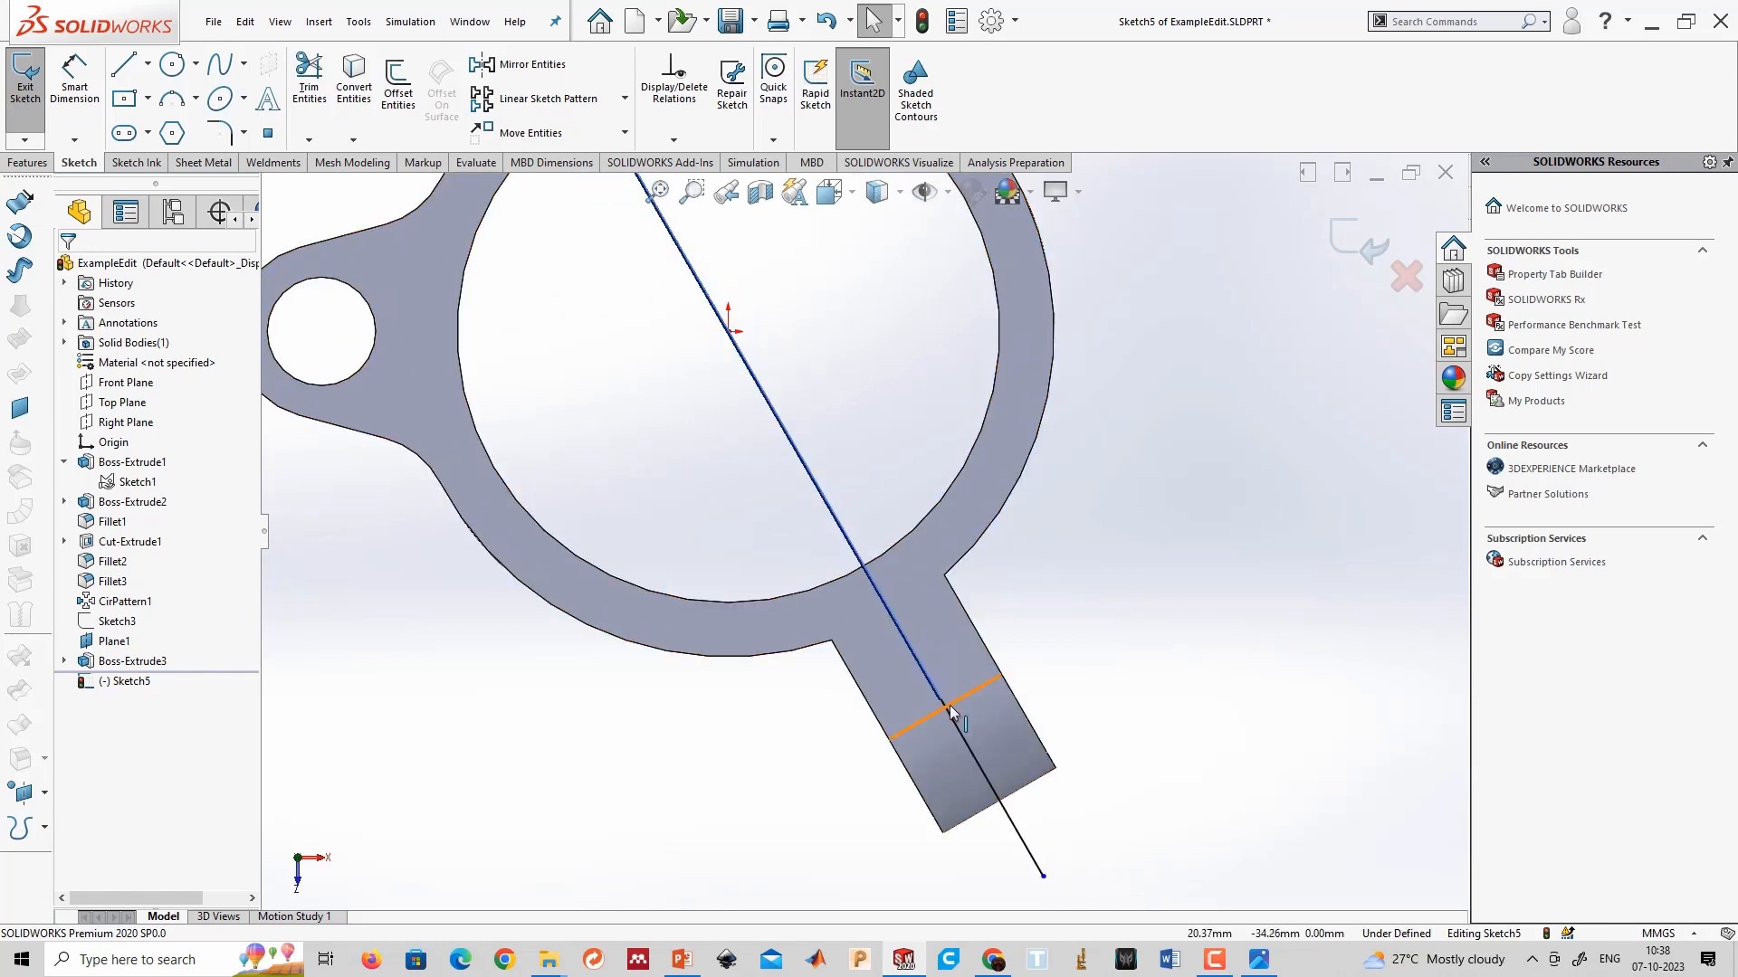
pyautogui.press('f')
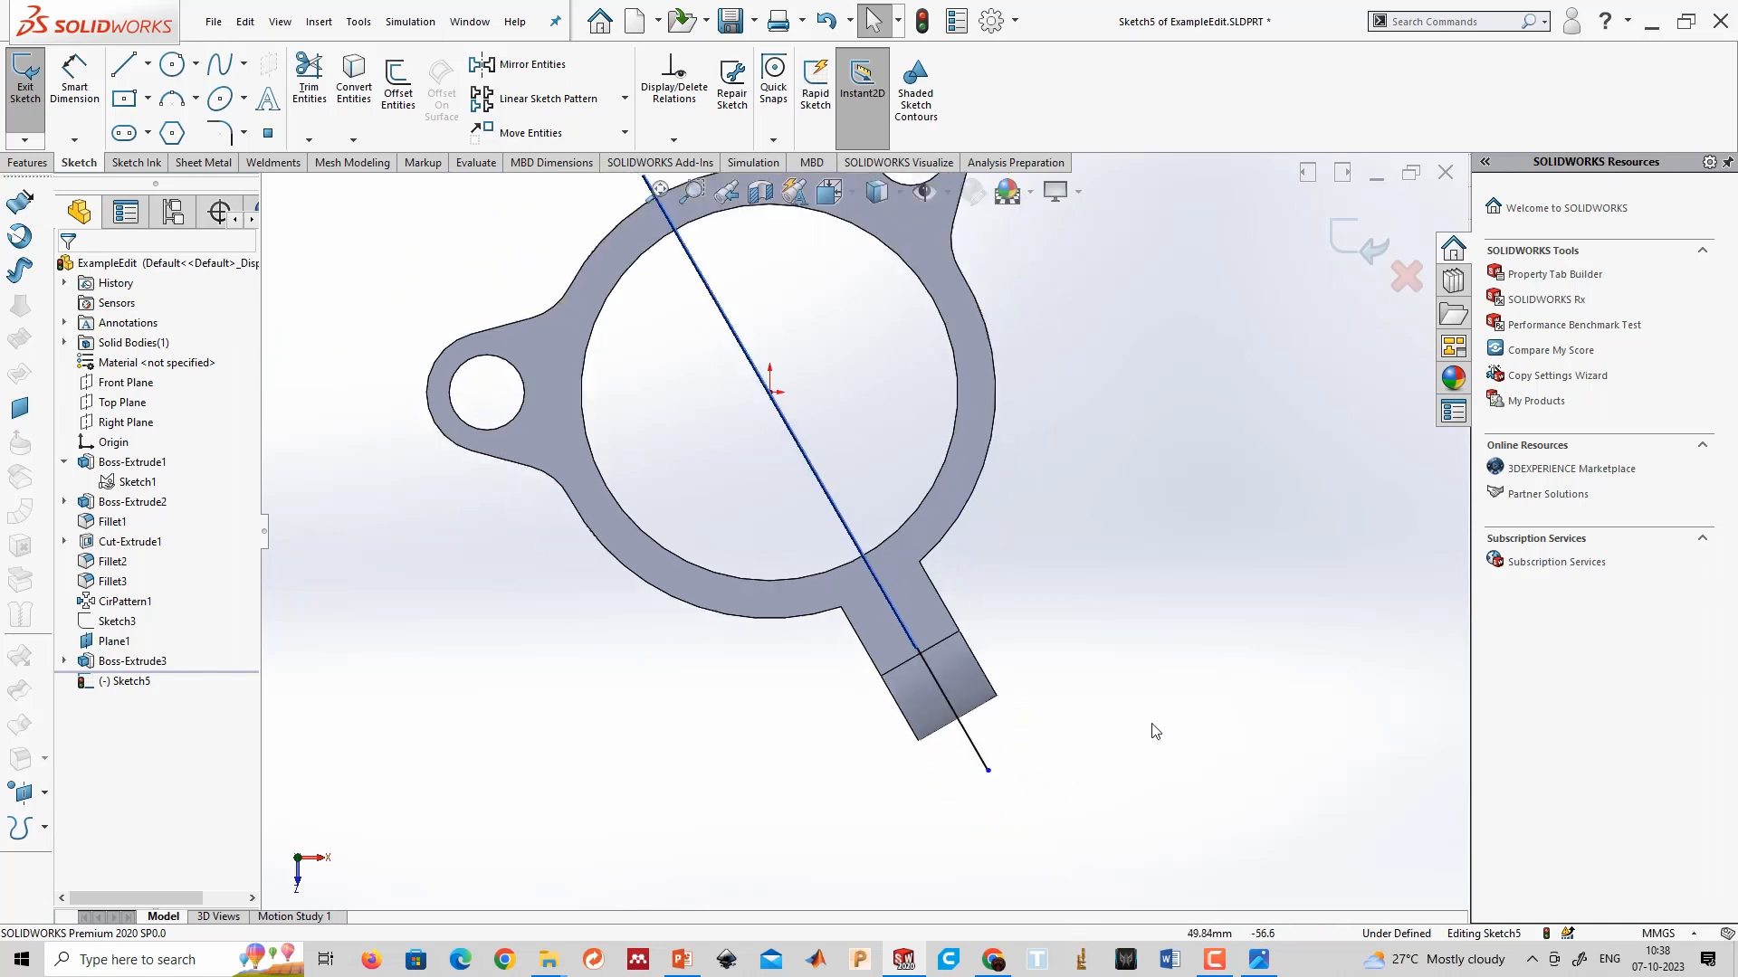
pyautogui.click(1368, 241)
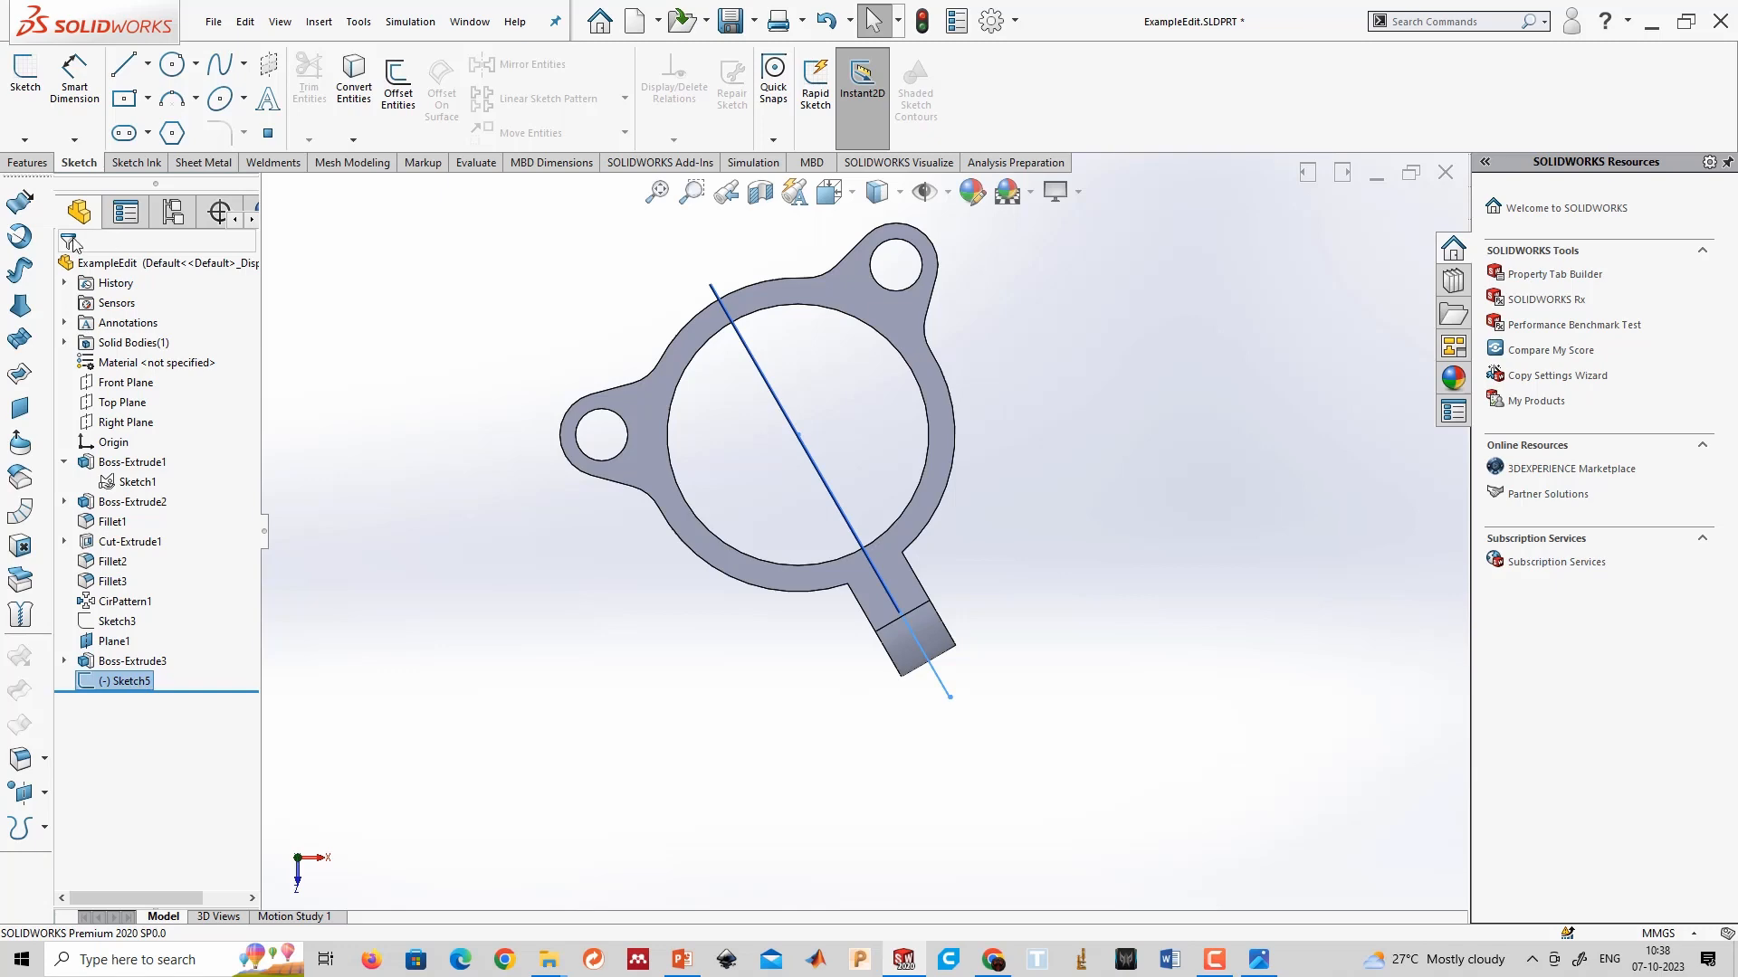
pyautogui.click(37, 163)
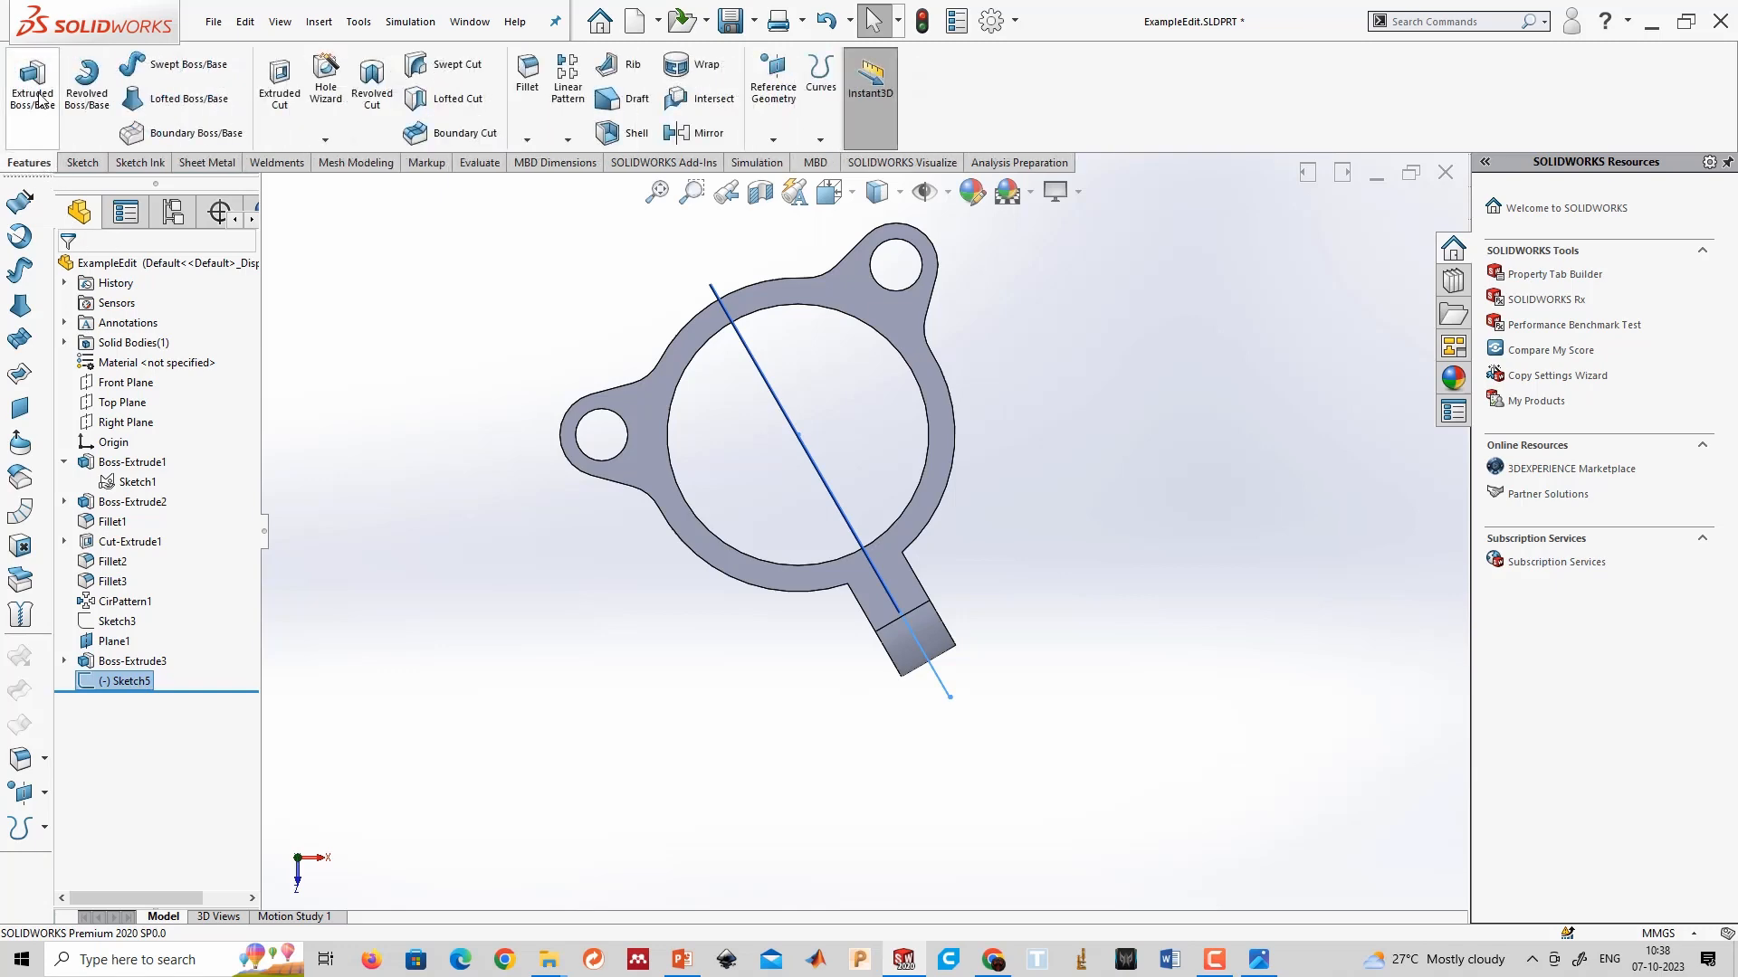
pyautogui.click(36, 97)
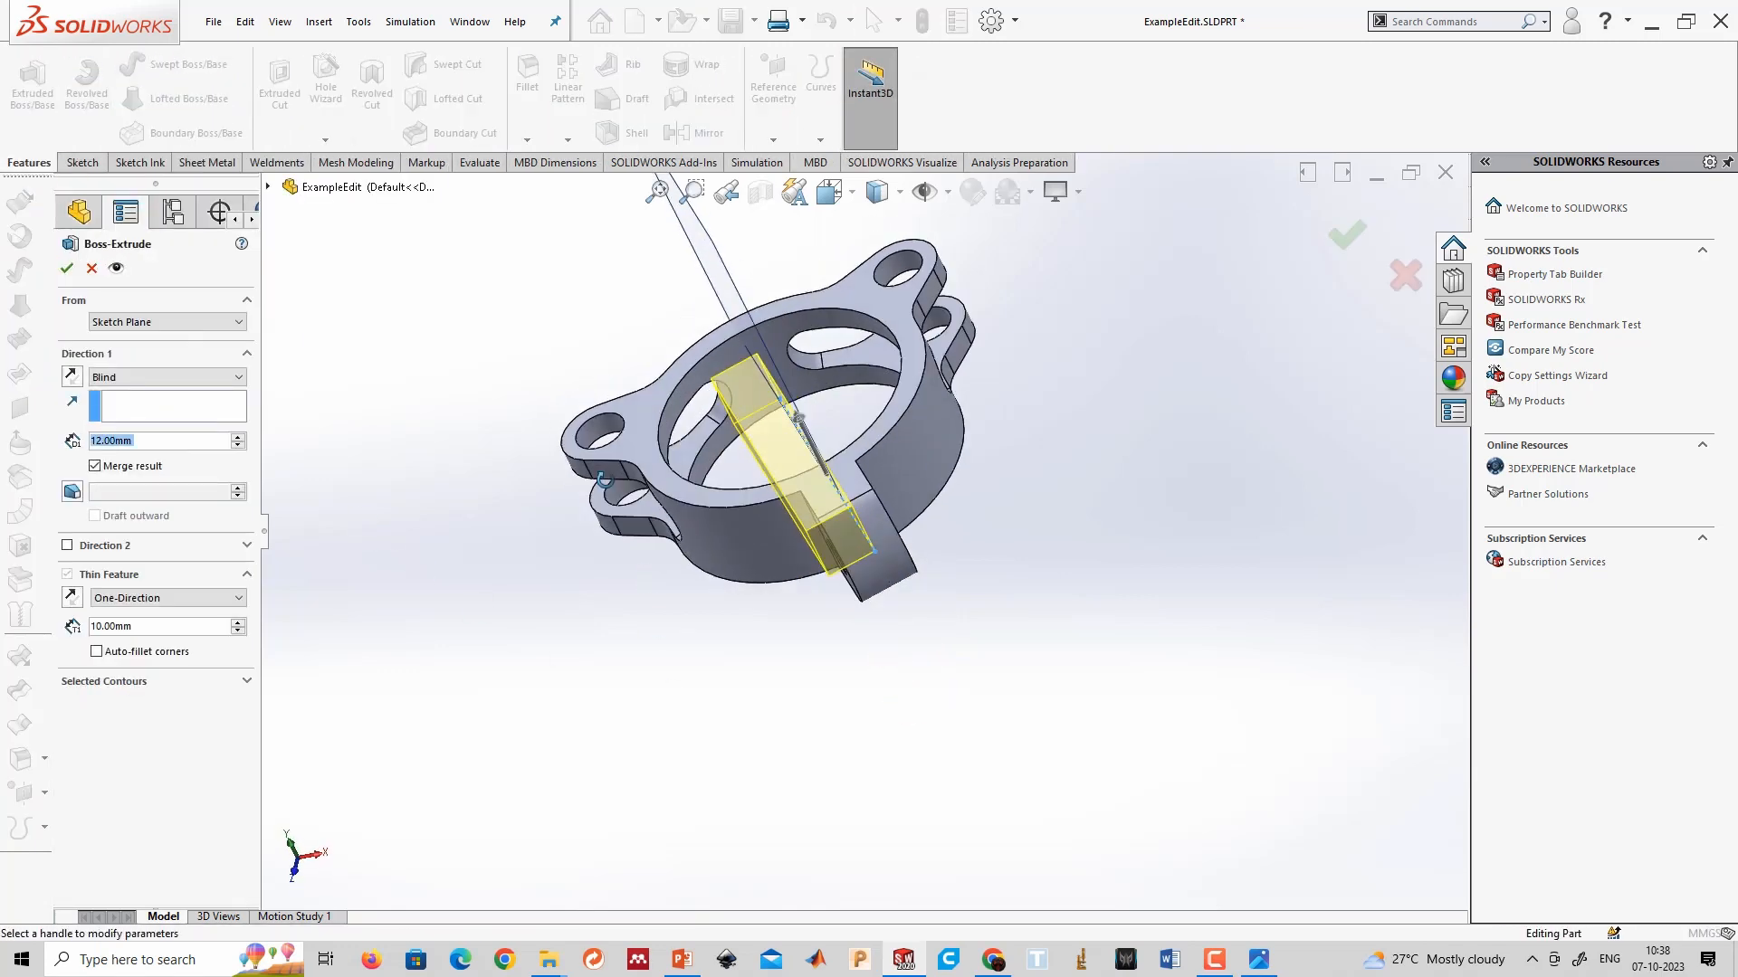
pyautogui.moveTo(603, 480); pyautogui.dragTo(535, 593, button='middle')
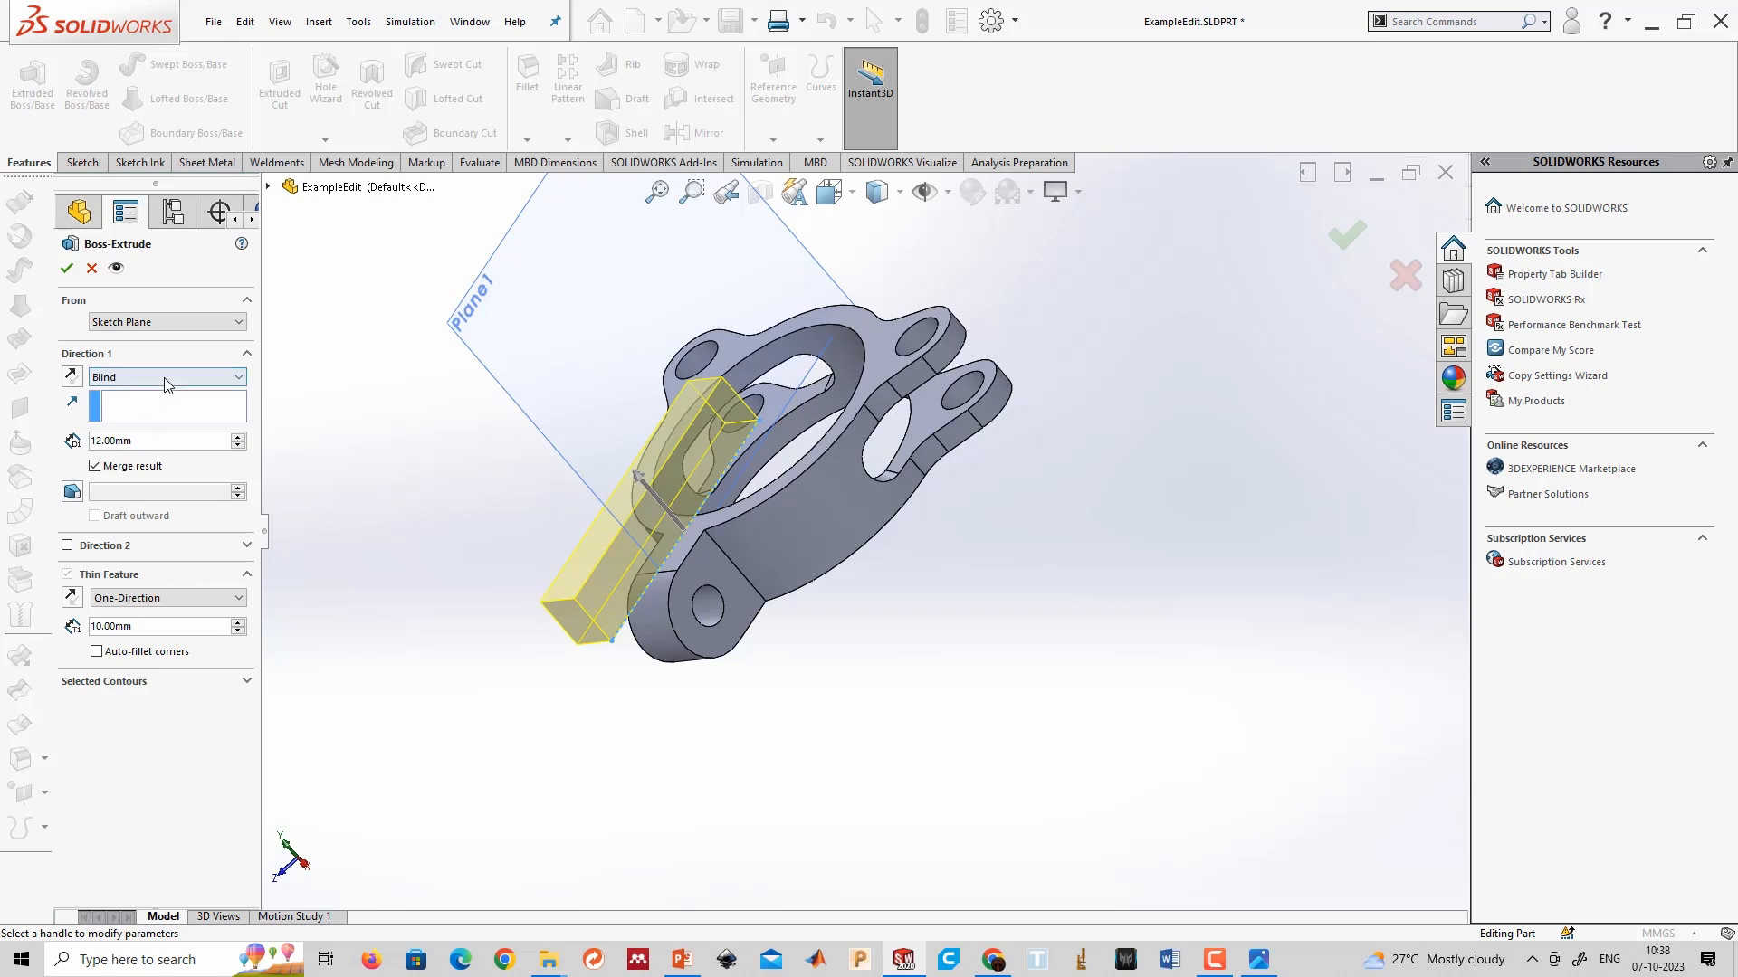
pyautogui.click(92, 268)
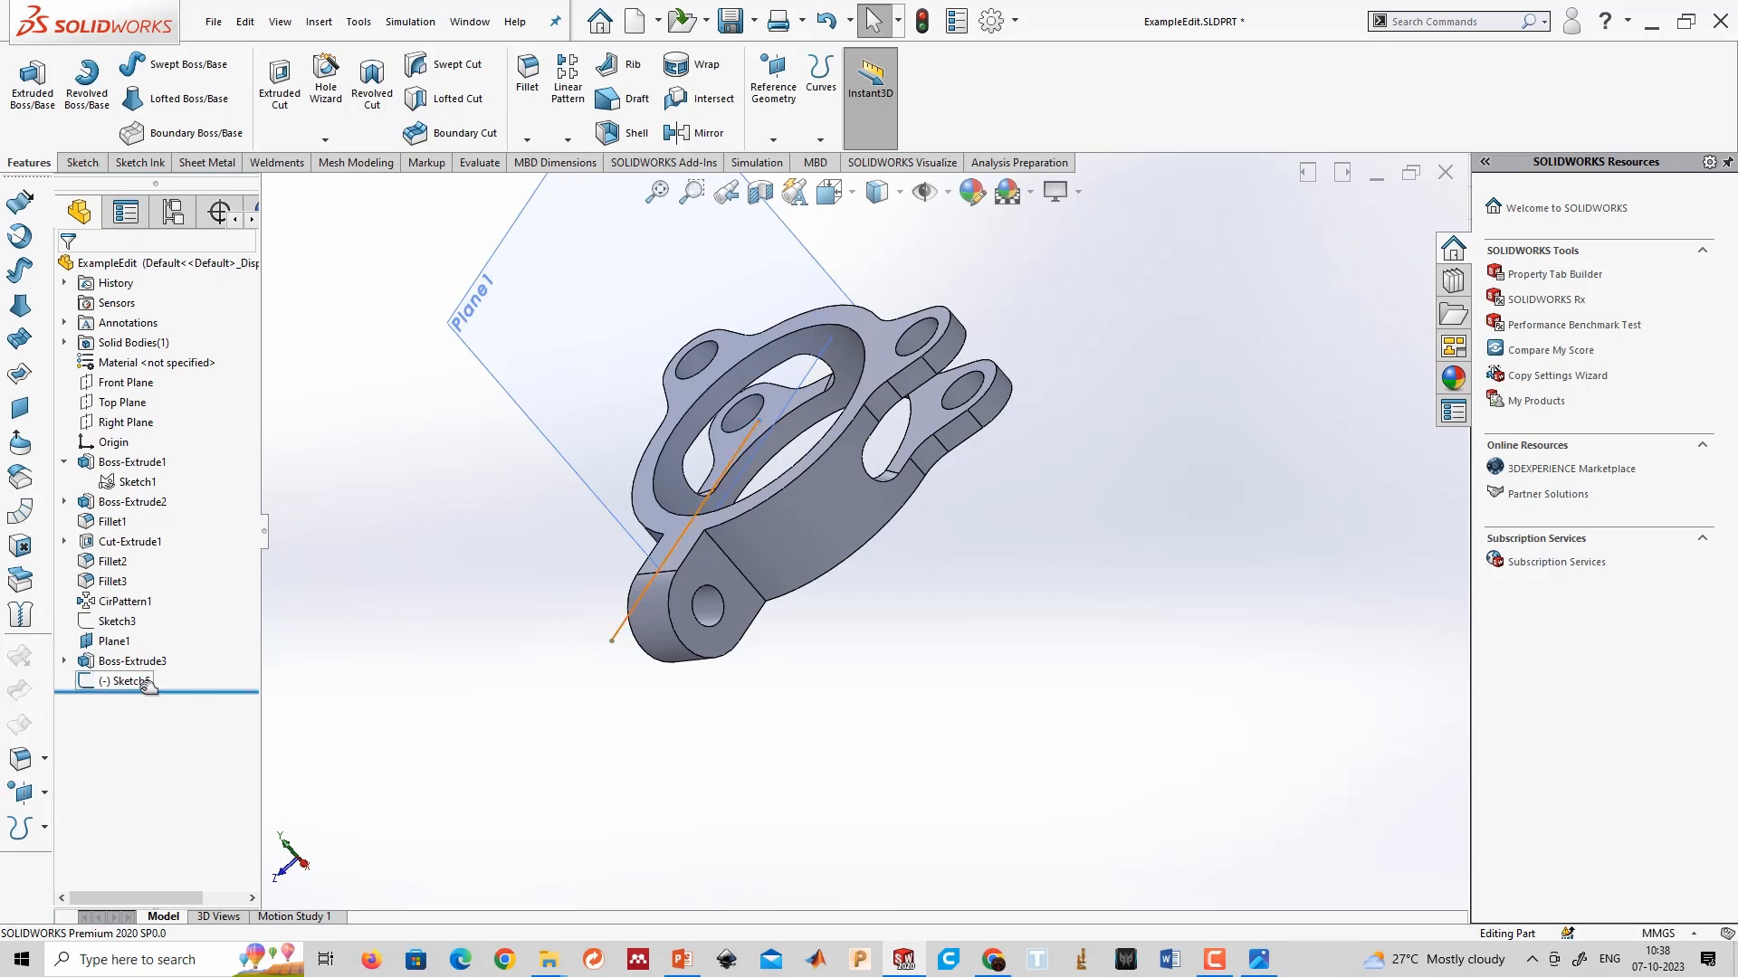
# Start a thin-feature extruded cut from the clamp centreline sketch, check the slit width in the Phase 2 drawing and set the thickness to 2 mm.
pyautogui.click(281, 81)
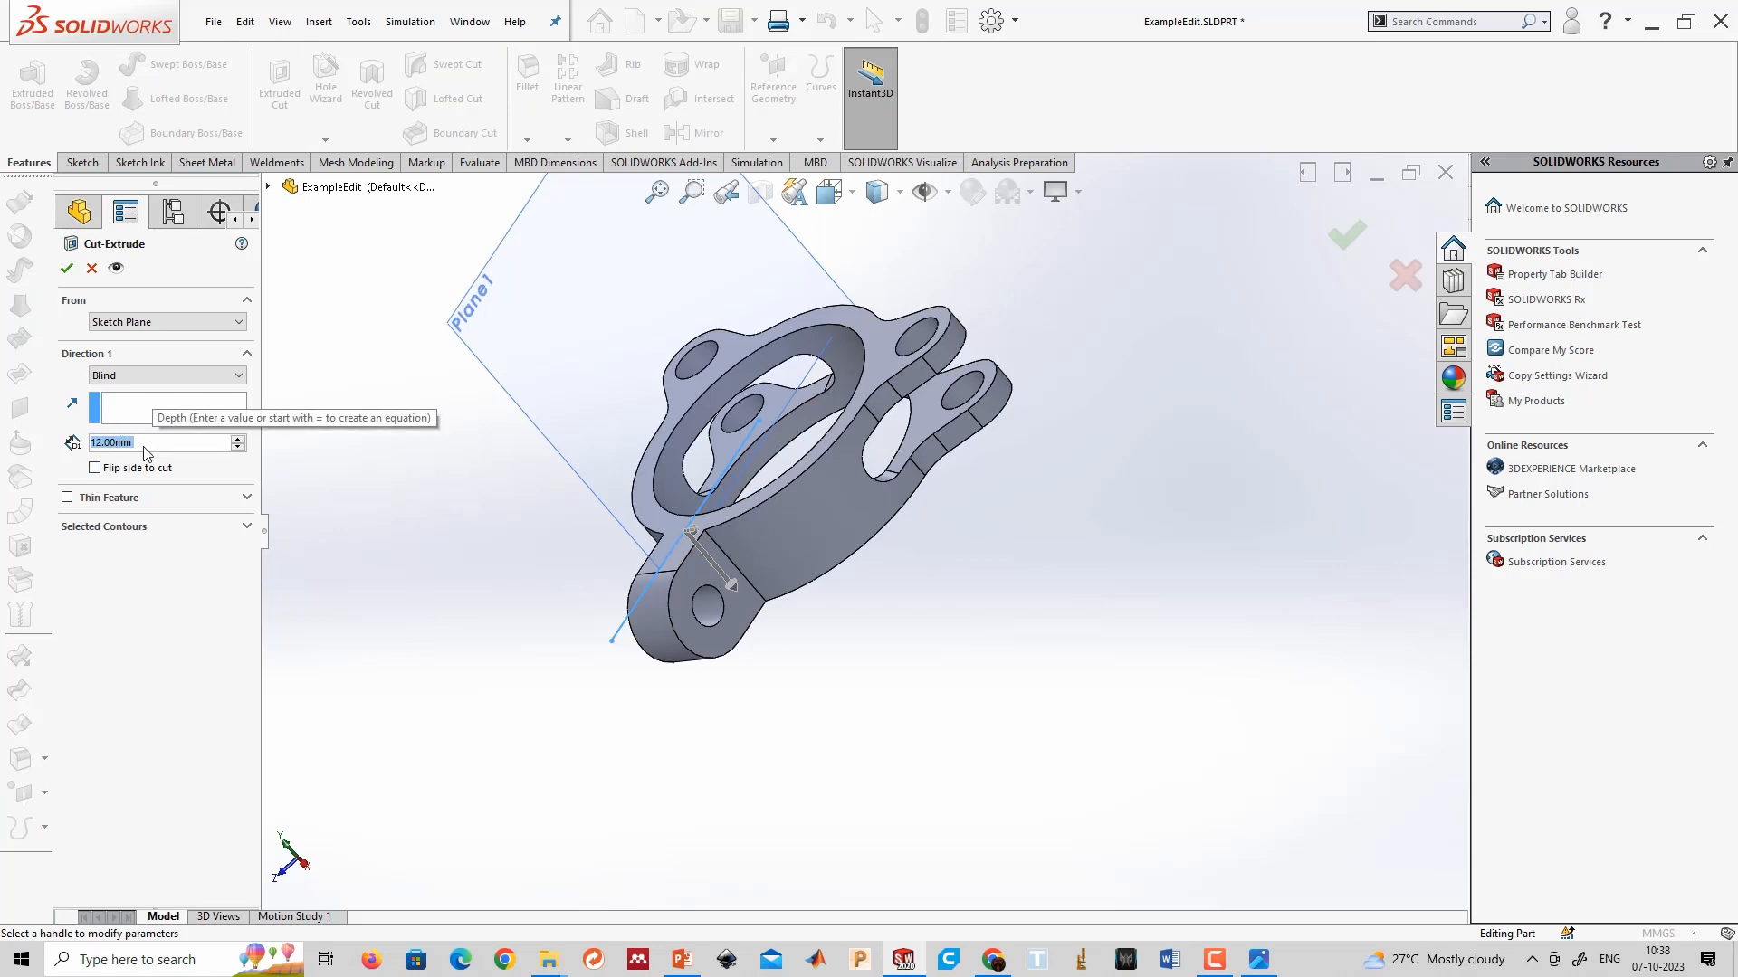
pyautogui.click(152, 379)
pyautogui.click(150, 390)
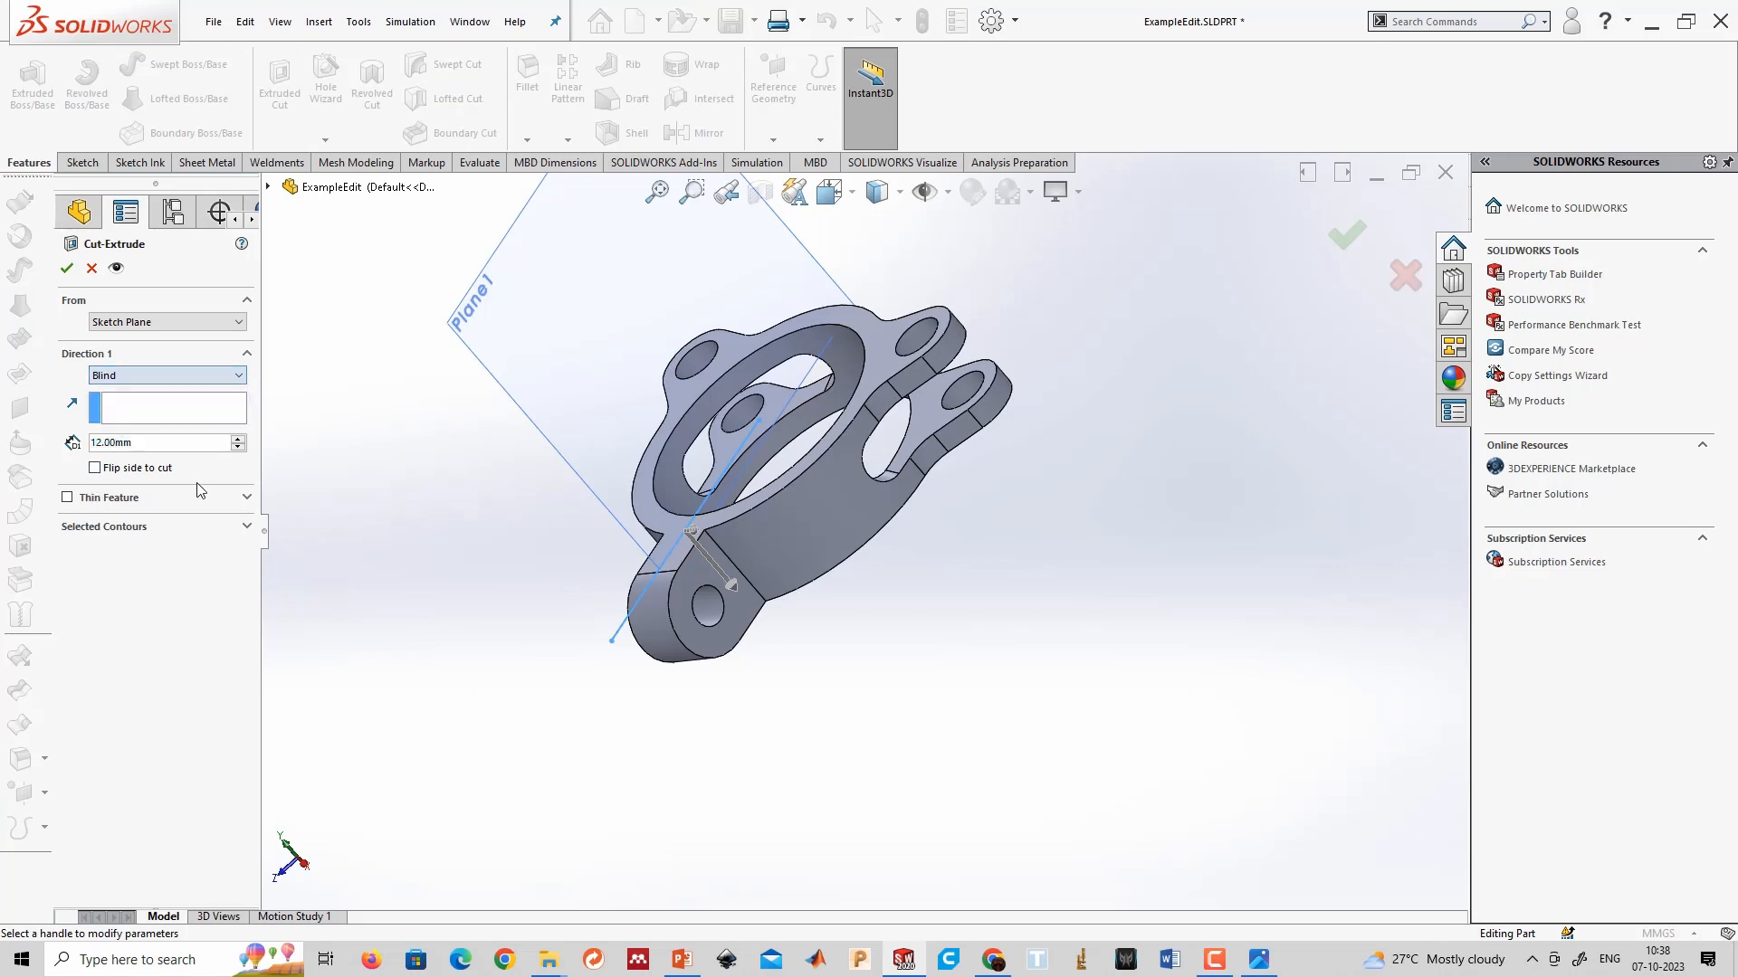
pyautogui.click(225, 418)
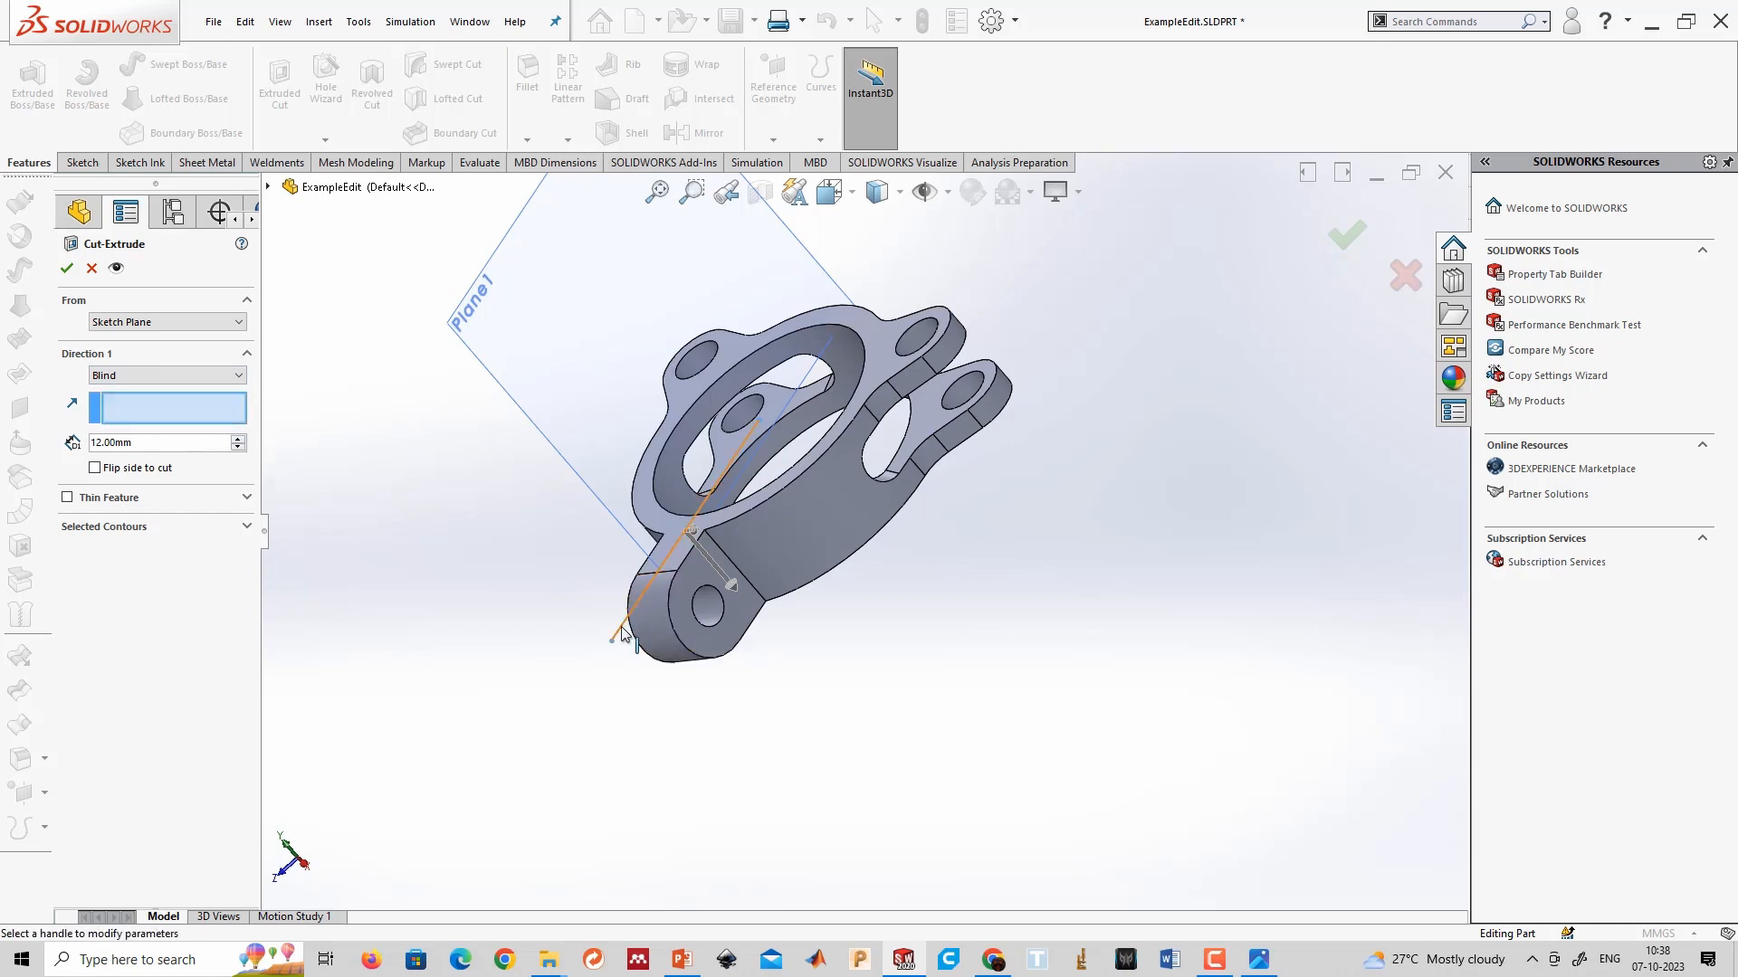
pyautogui.click(68, 498)
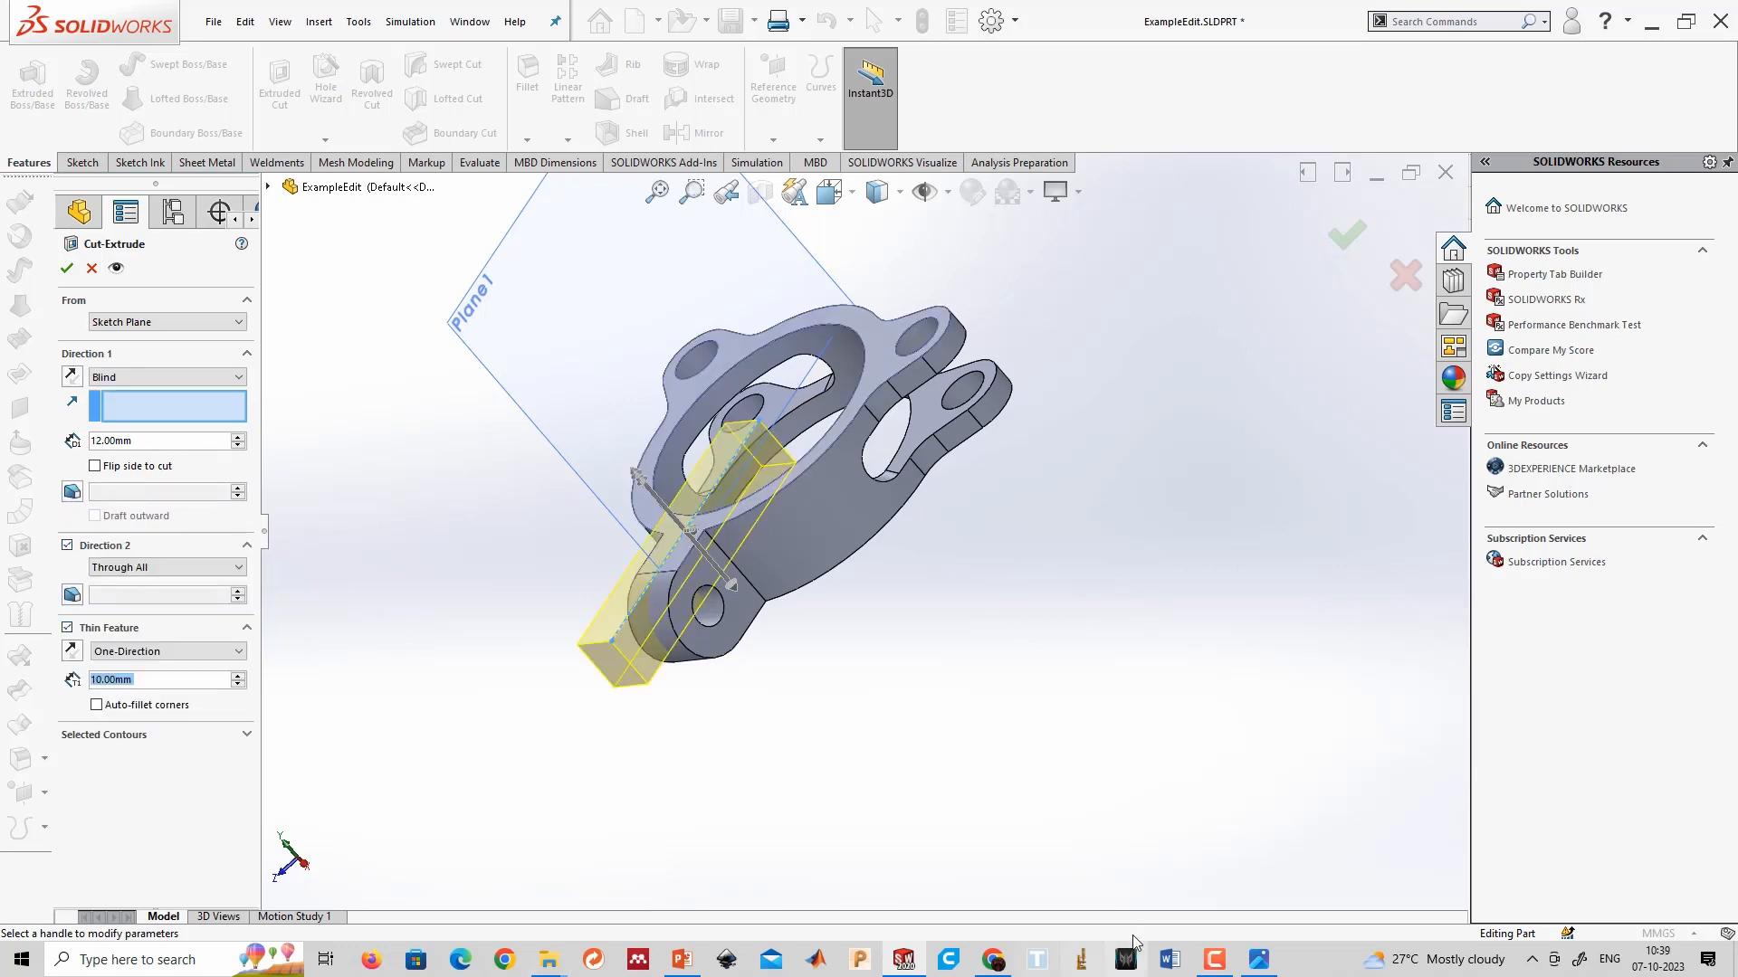
pyautogui.click(1258, 959)
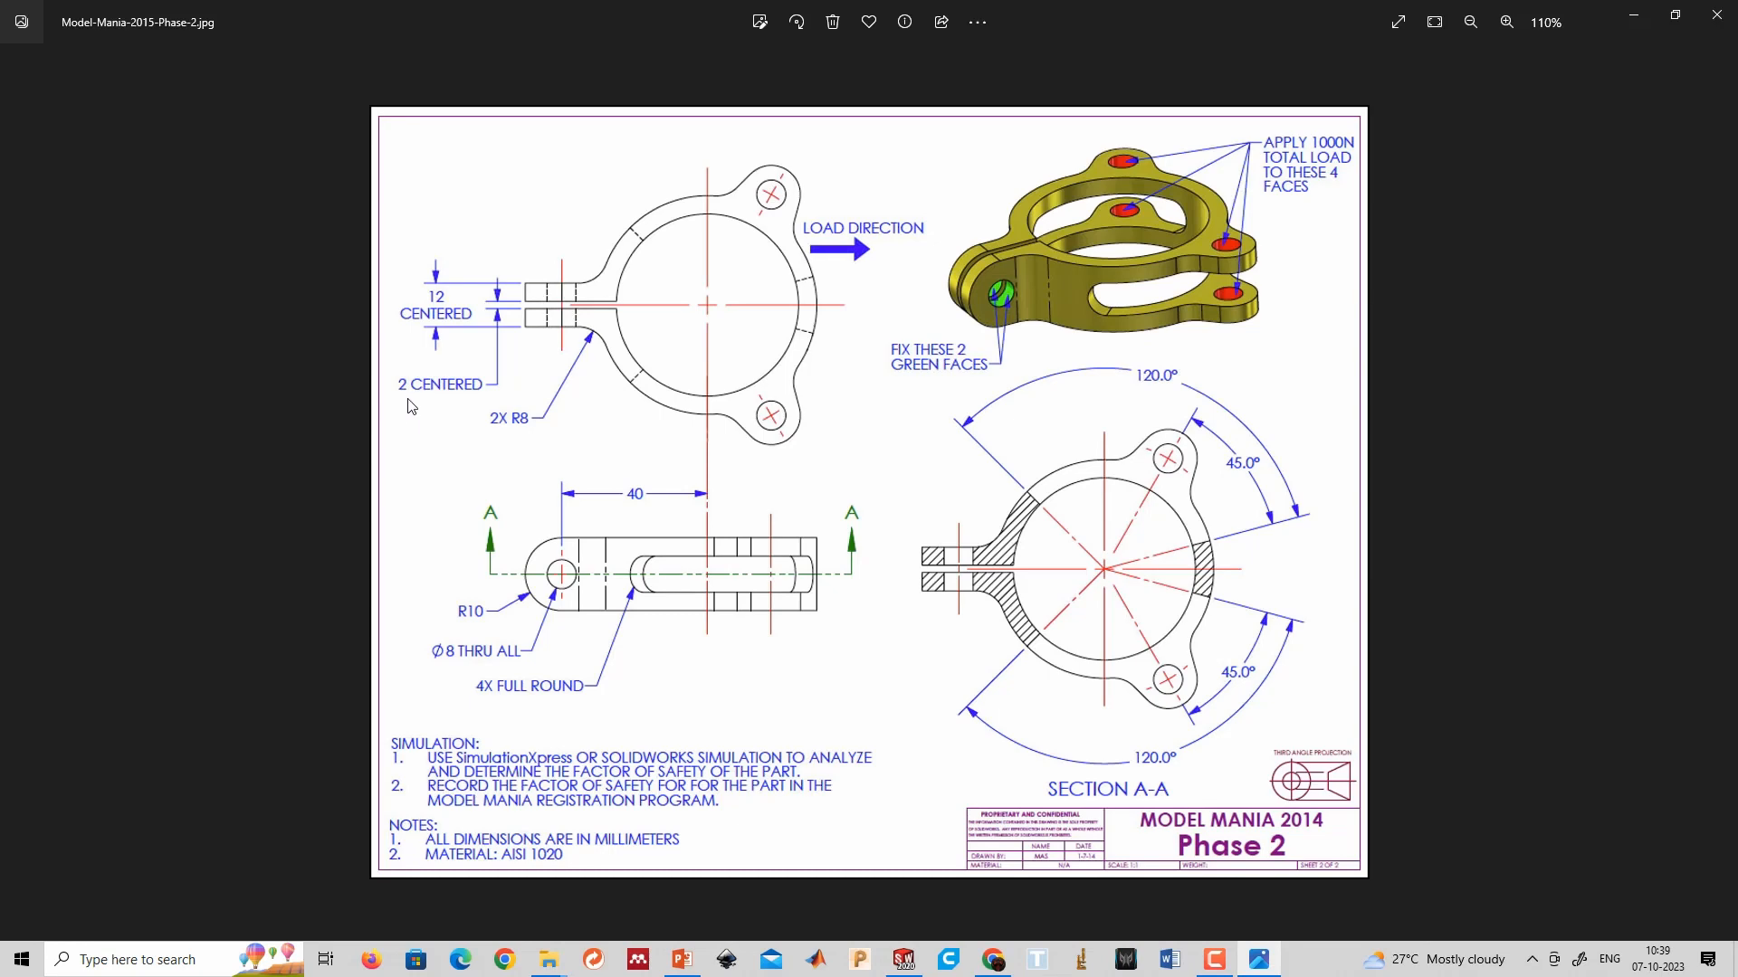
pyautogui.hotkey('alt', 'Tab')
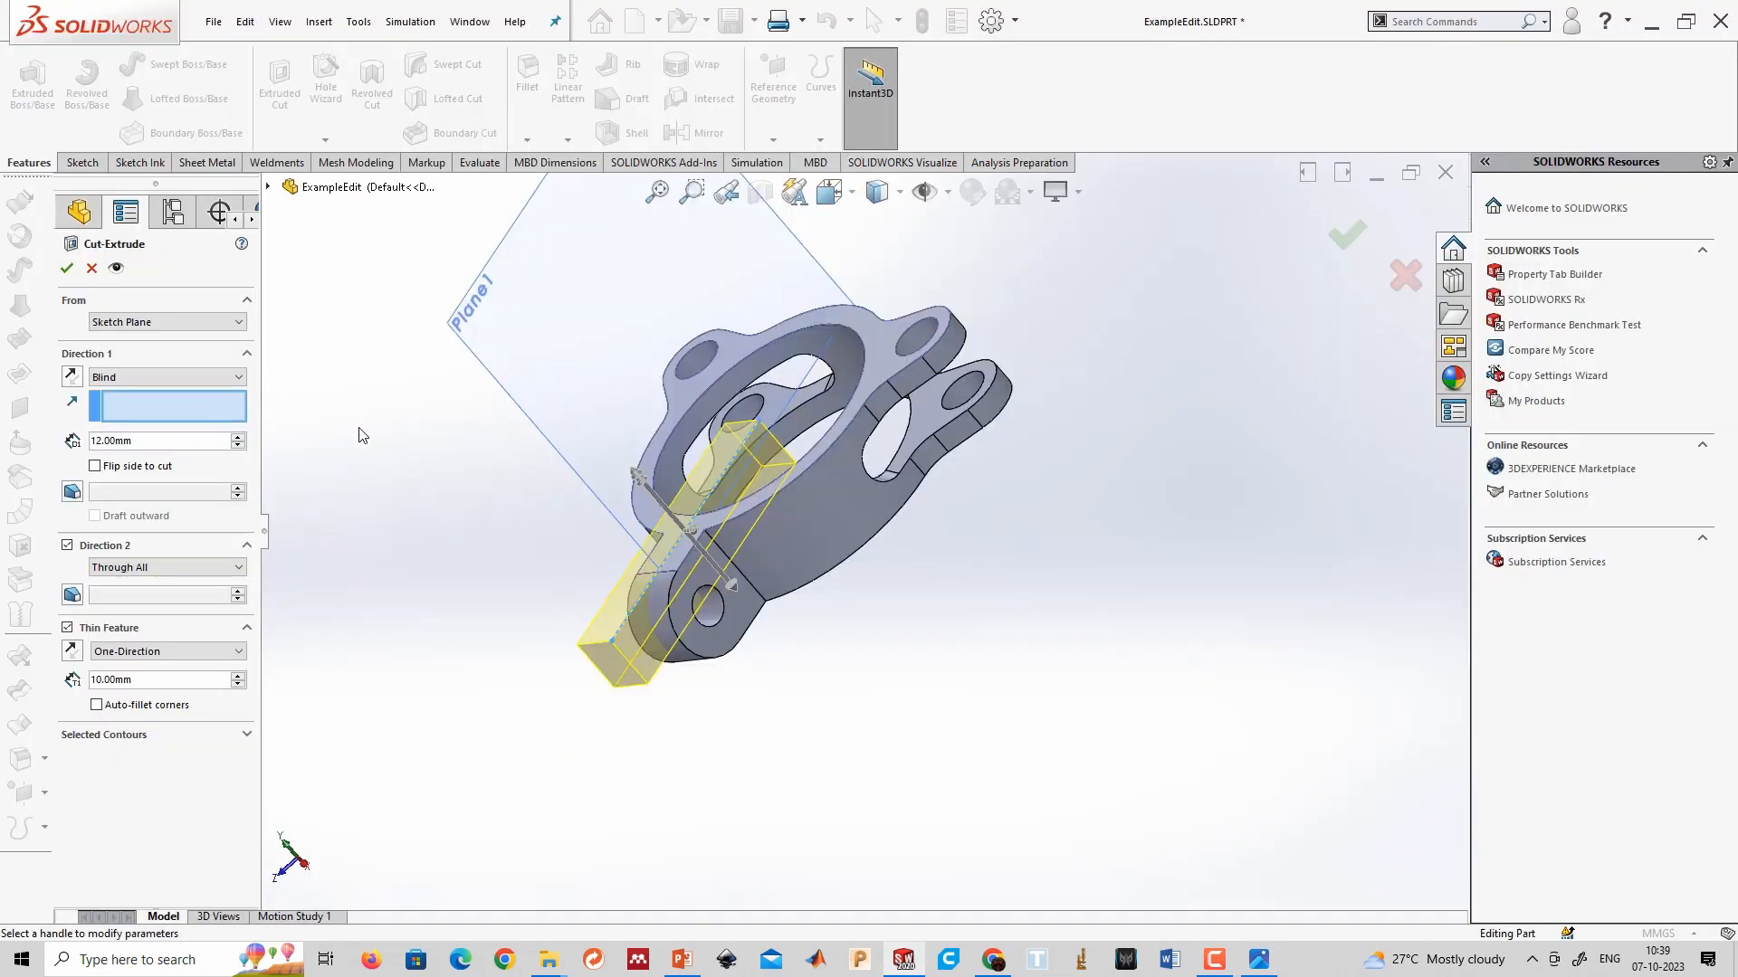
pyautogui.click(144, 683)
pyautogui.write('2')
pyautogui.press('Return')
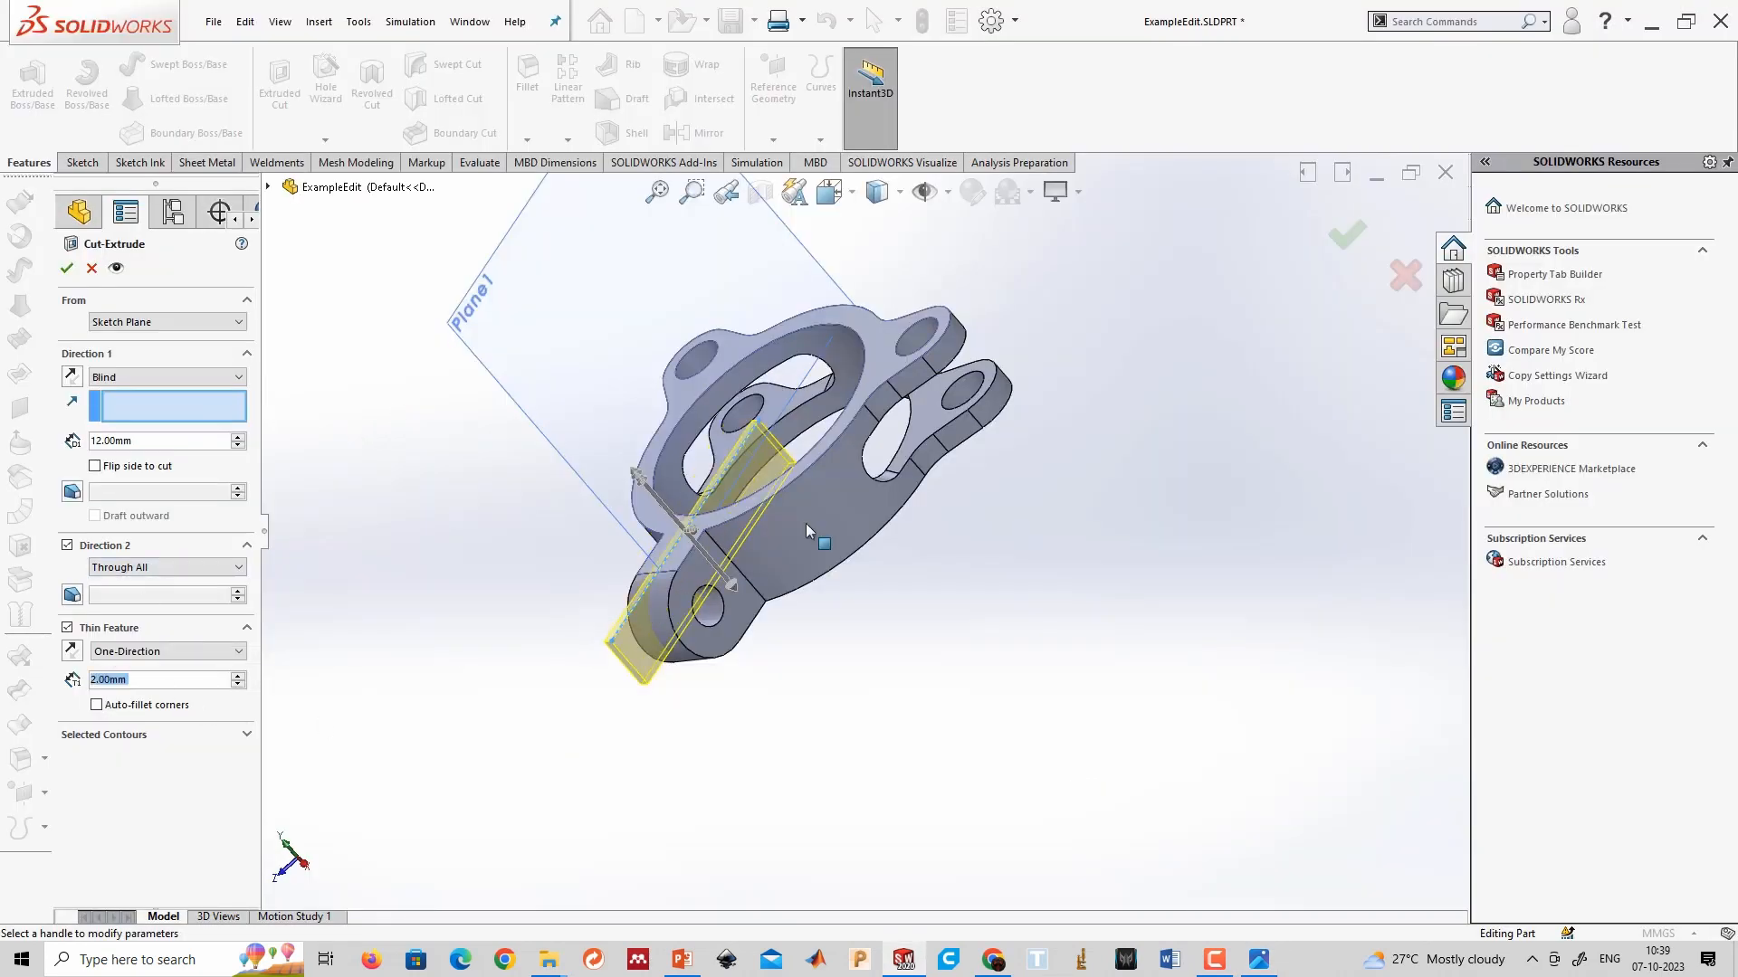
# Make the thin cut mid-plane about the centreline, set its first-direction depth to 22 mm and finish the clamp slit.
pyautogui.scroll(-3, 805, 532)
pyautogui.moveTo(752, 528); pyautogui.dragTo(848, 612, button='middle')
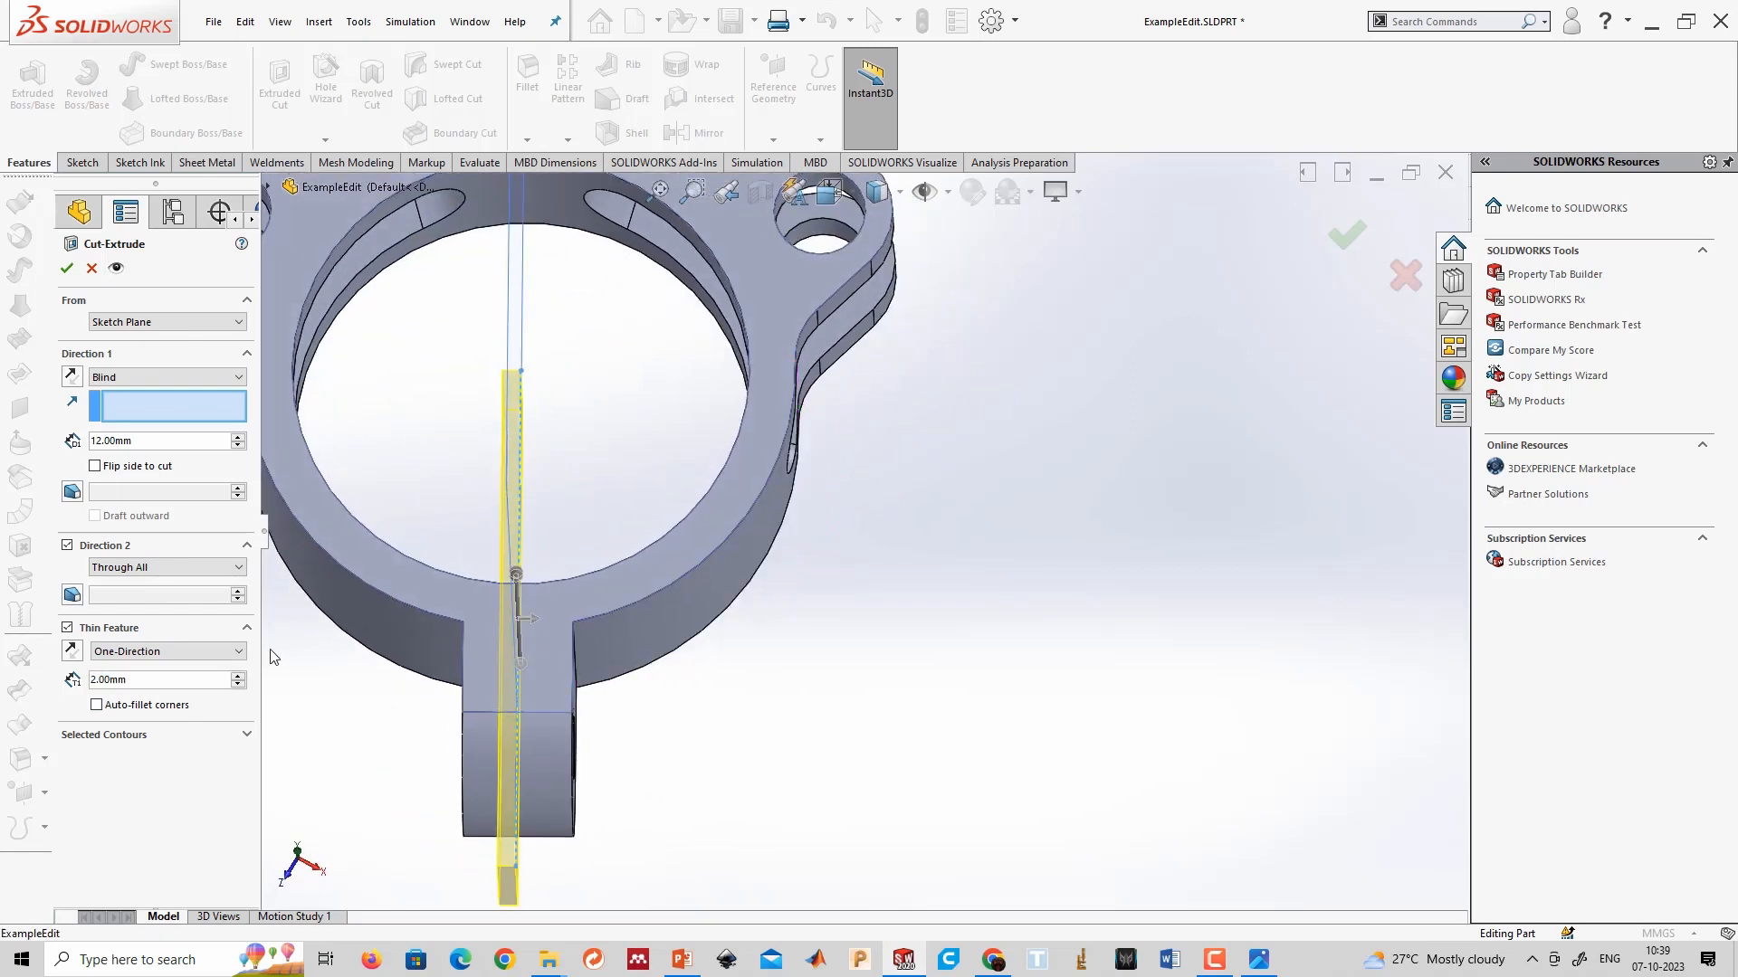
pyautogui.click(215, 648)
pyautogui.click(127, 680)
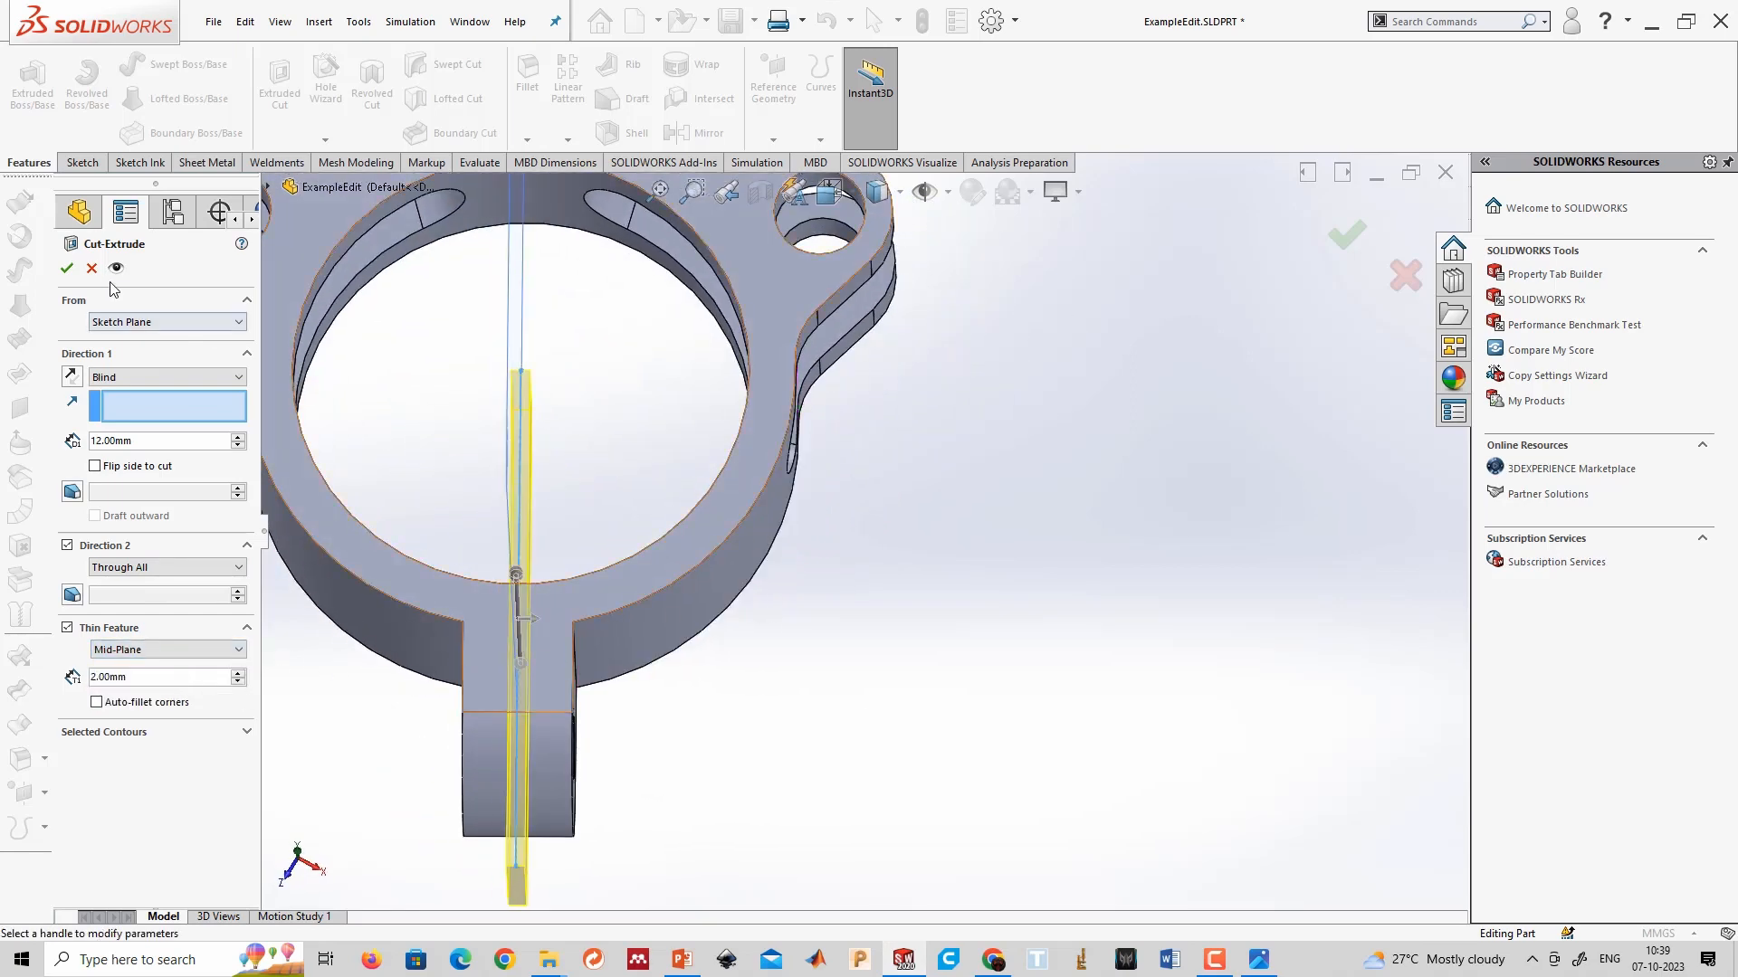
pyautogui.moveTo(884, 699); pyautogui.dragTo(427, 547, button='middle')
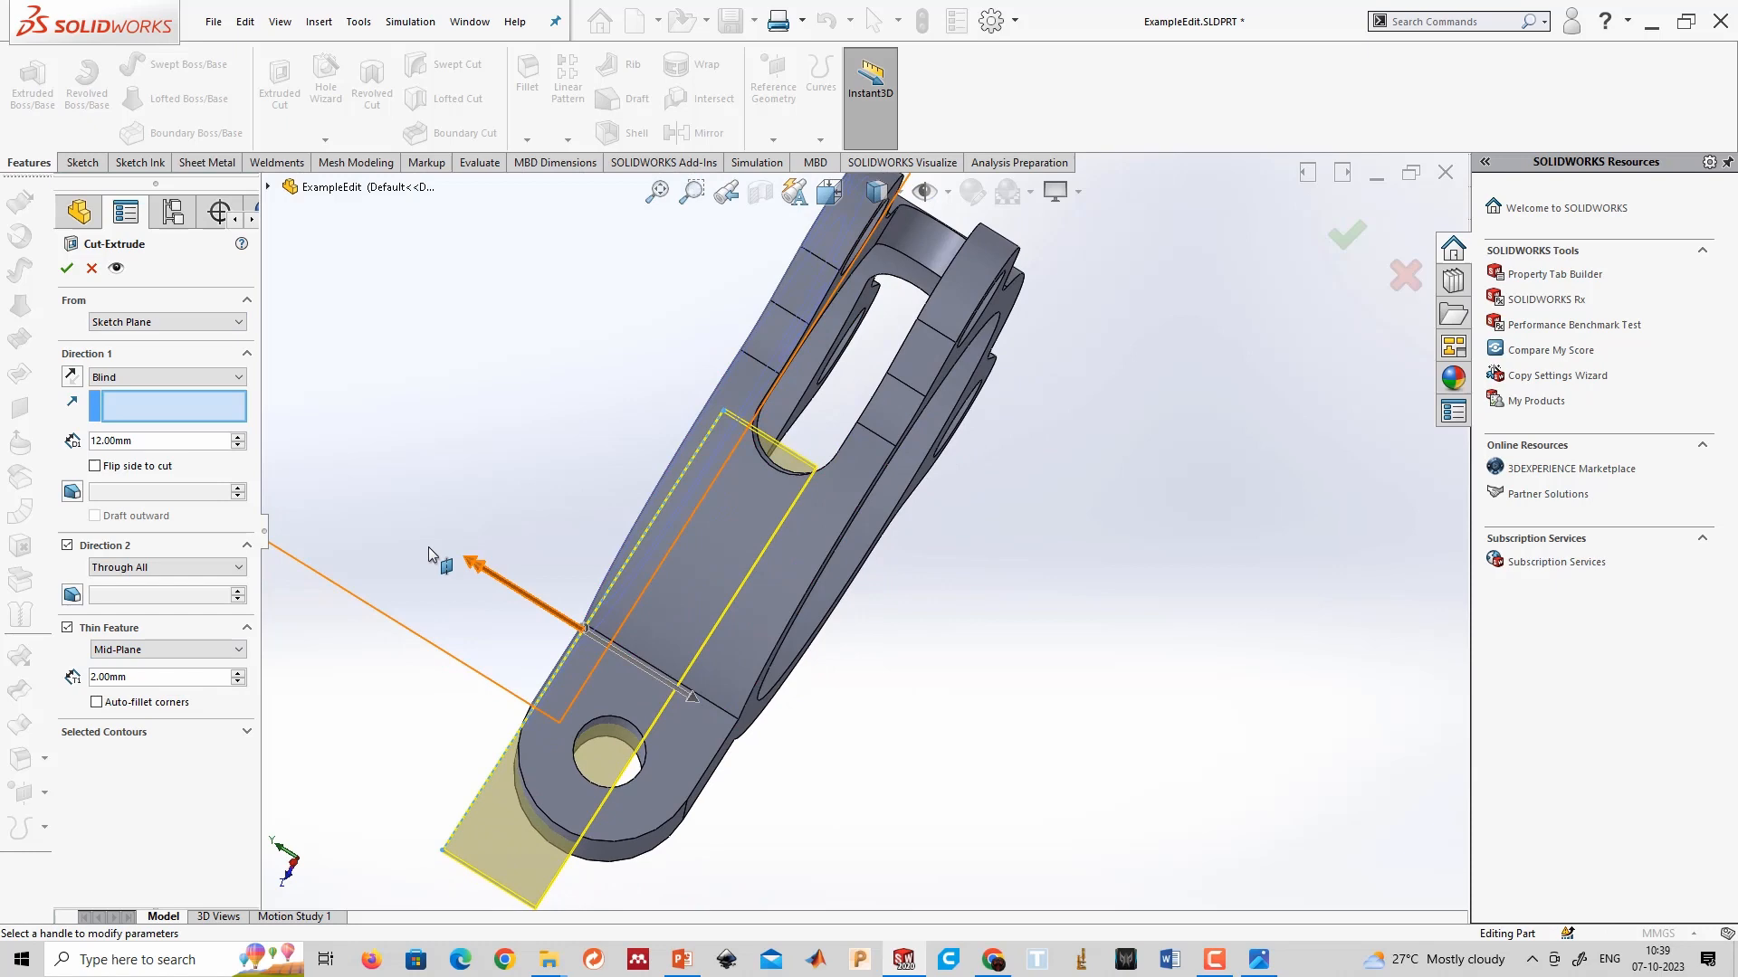
pyautogui.click(237, 437)
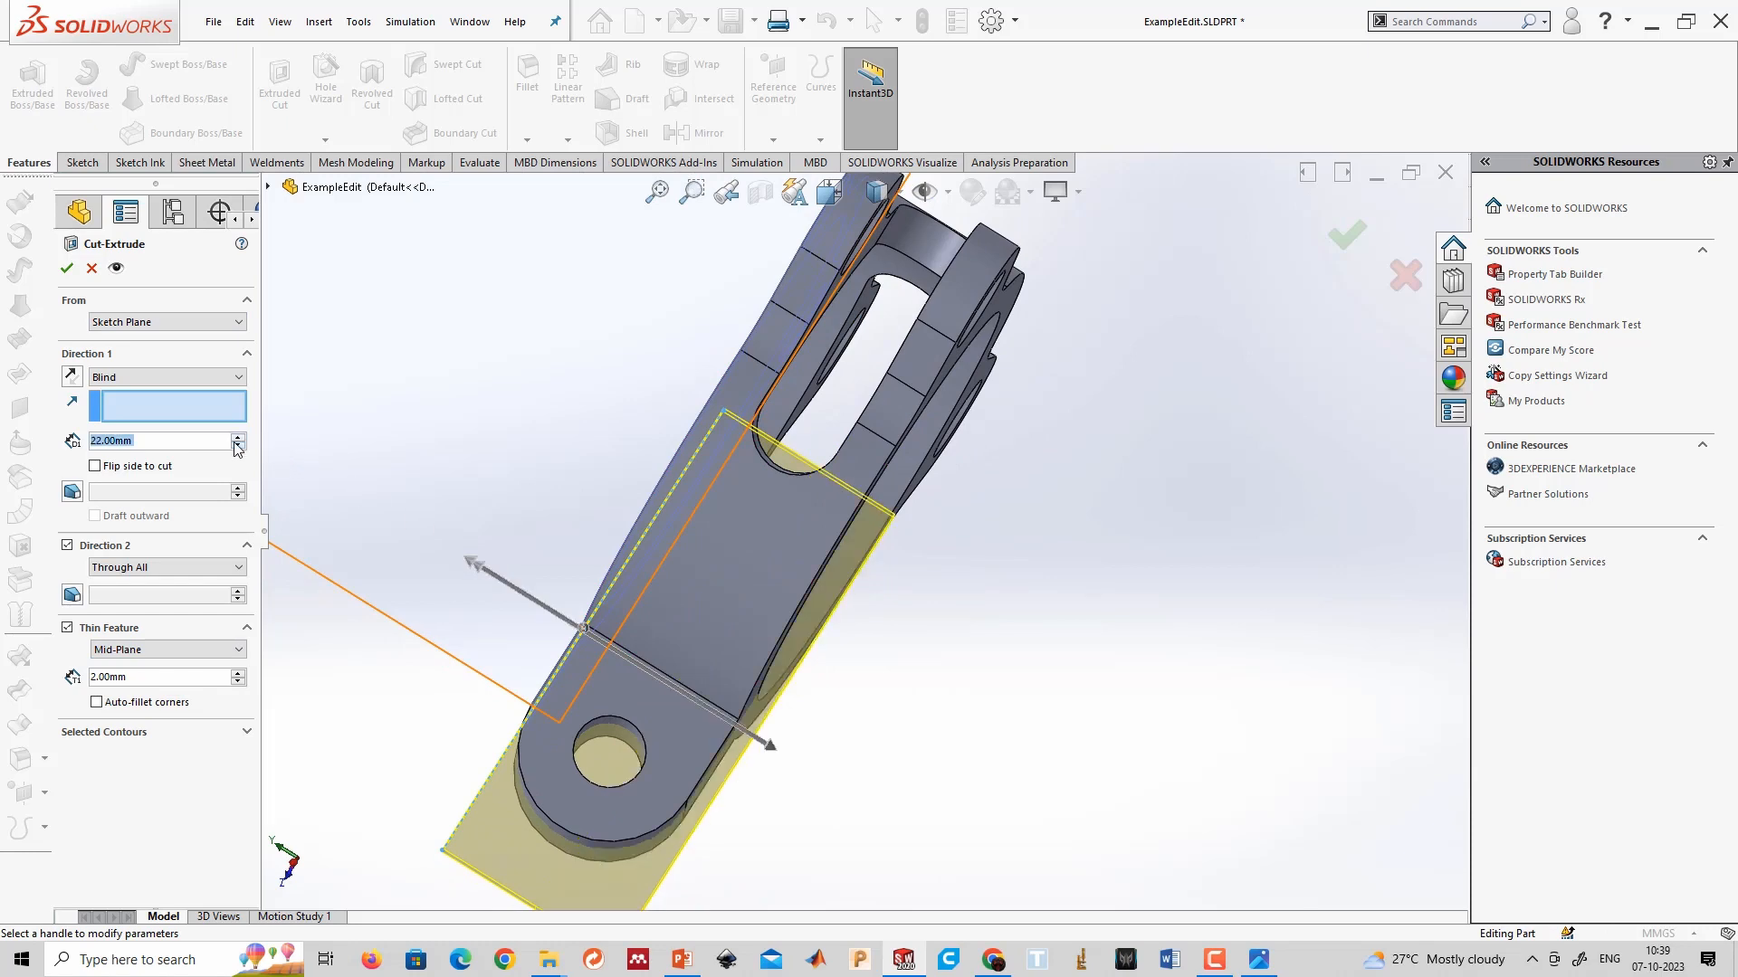
pyautogui.click(68, 269)
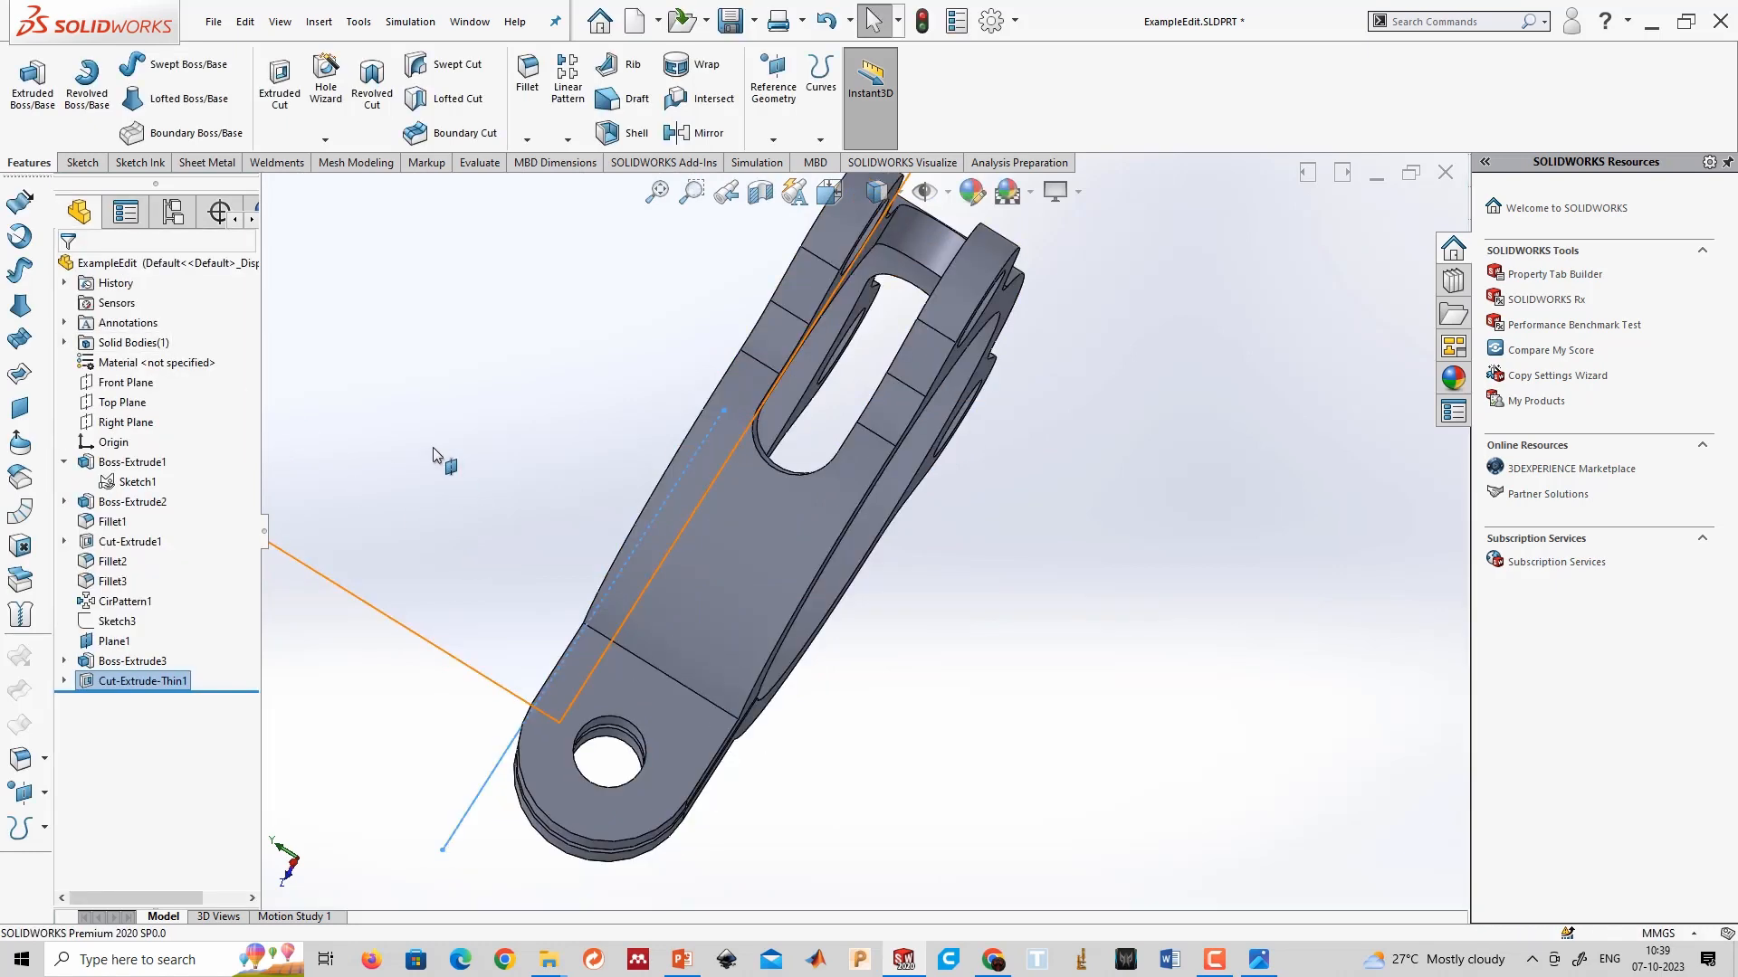
# Hide the reference plane that runs through the clamp.
pyautogui.moveTo(438, 453); pyautogui.dragTo(666, 540, button='middle')
pyautogui.click(893, 772)
pyautogui.scroll(5, 893, 772)
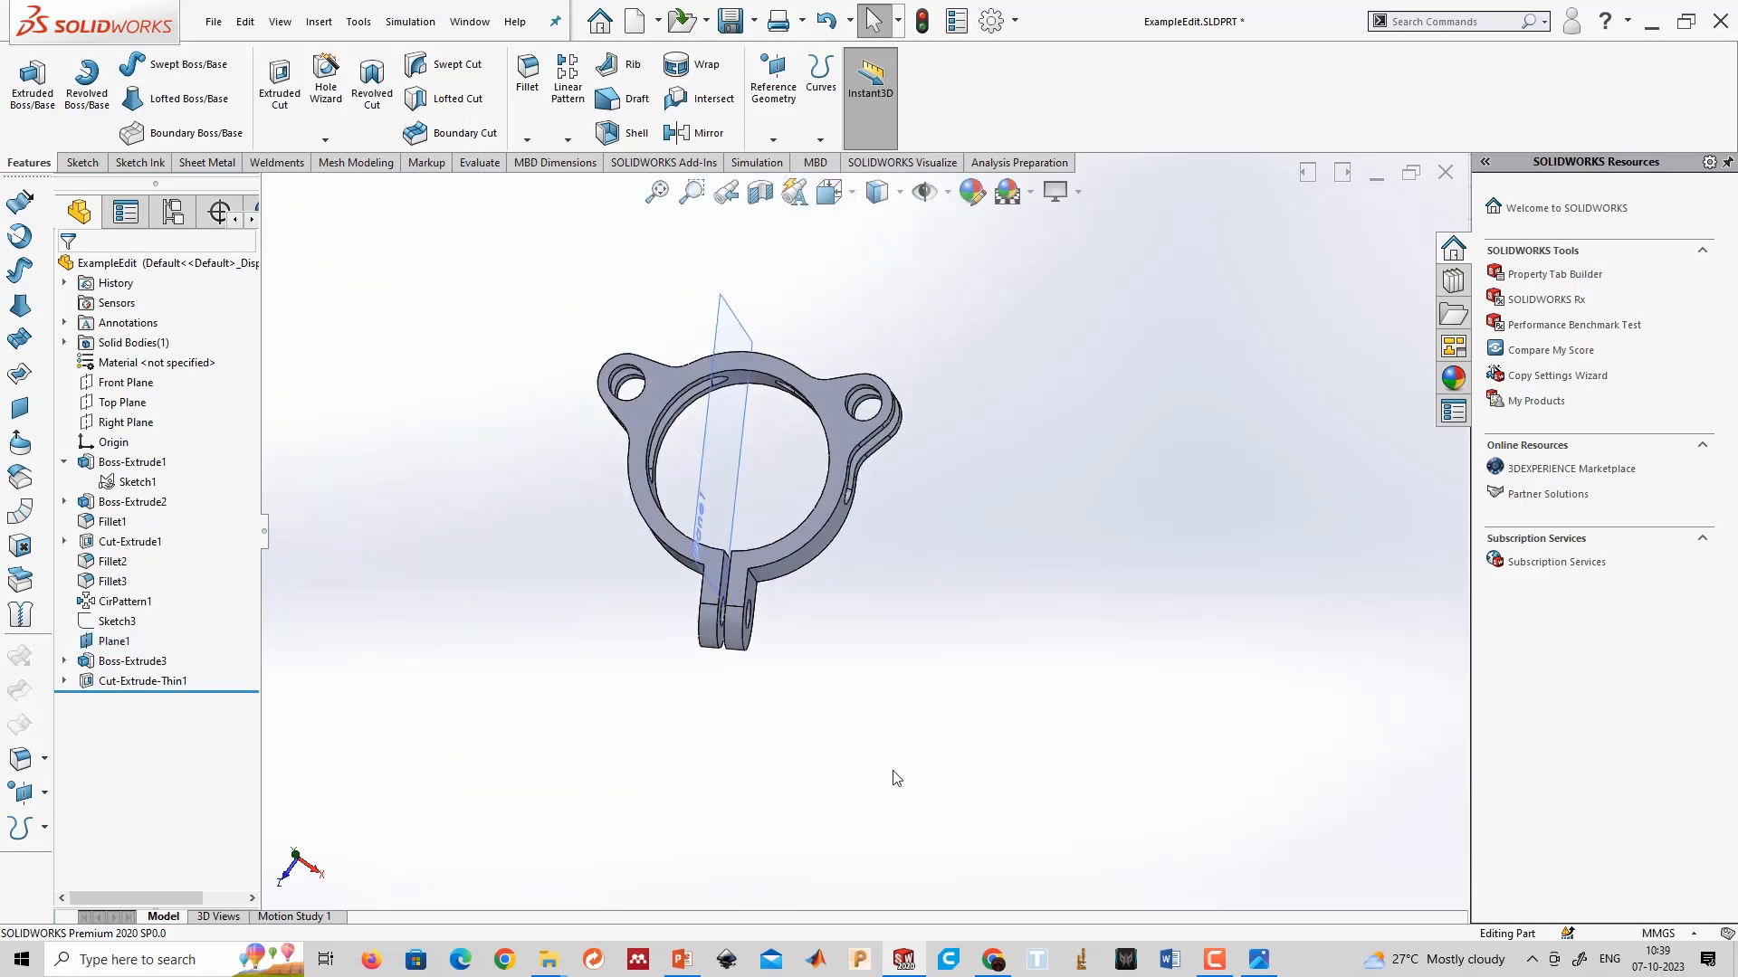
pyautogui.rightClick(743, 318)
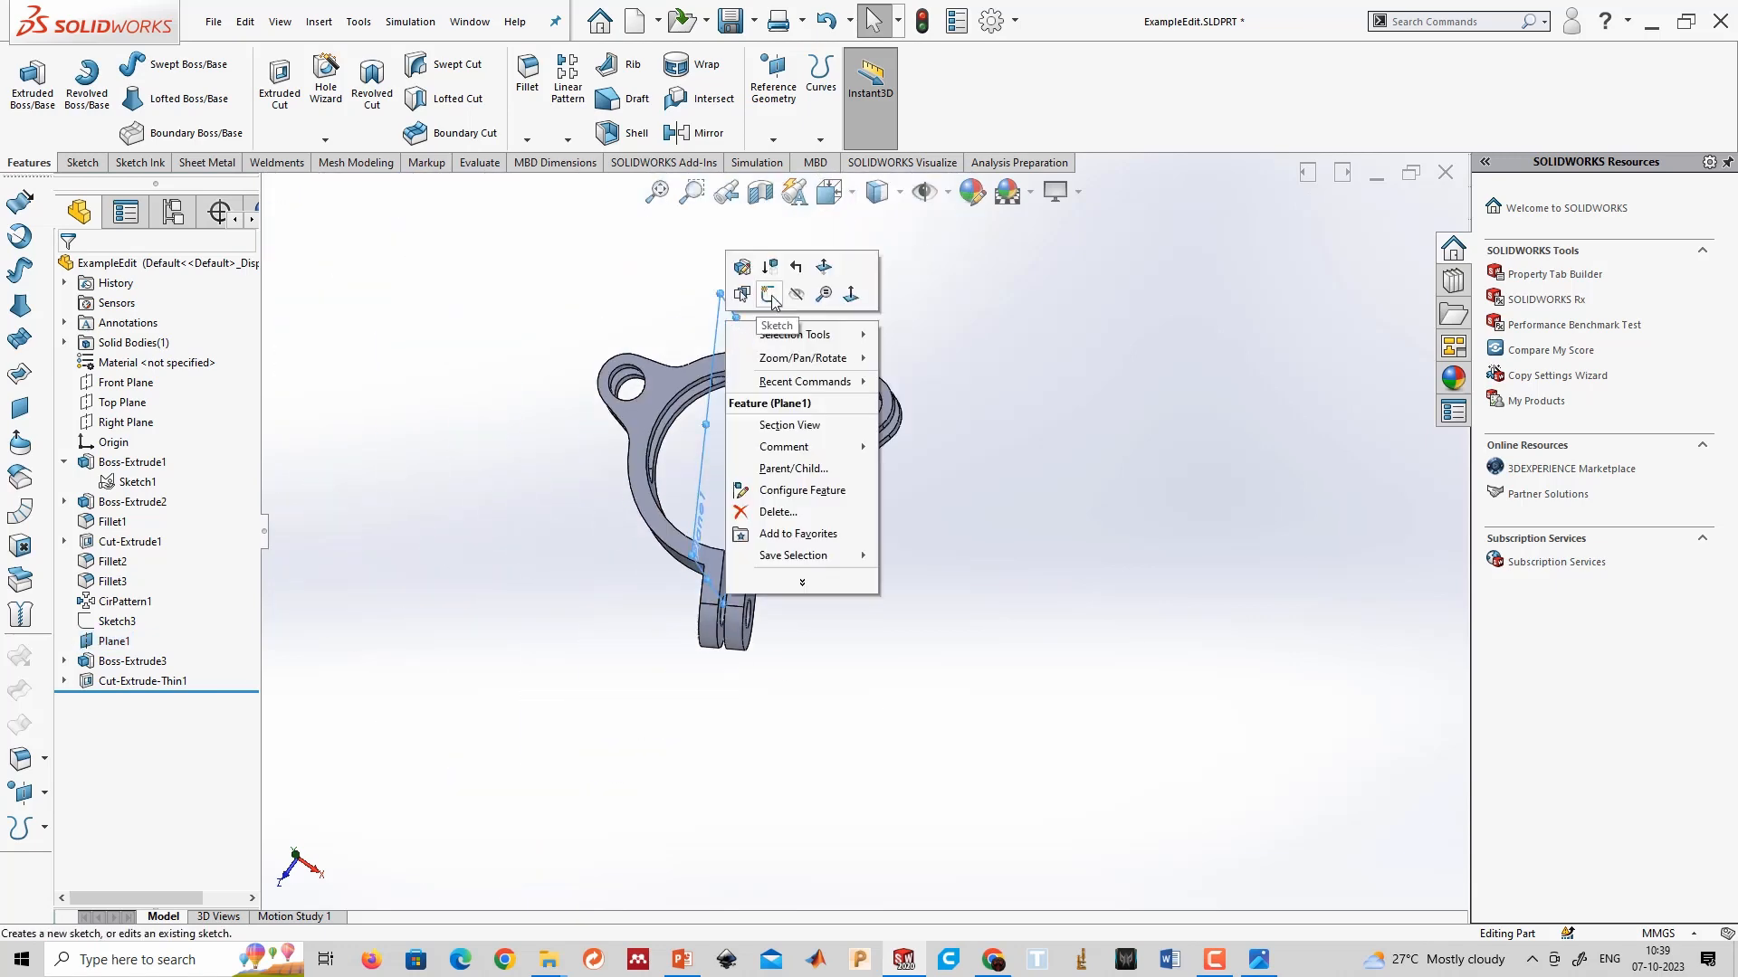
pyautogui.press('Escape')
pyautogui.moveTo(795, 344)
pyautogui.mouseDown(button='middle')
pyautogui.moveTo(725, 605)
pyautogui.moveTo(760, 757)
pyautogui.moveTo(811, 741)
pyautogui.mouseUp(button='middle')
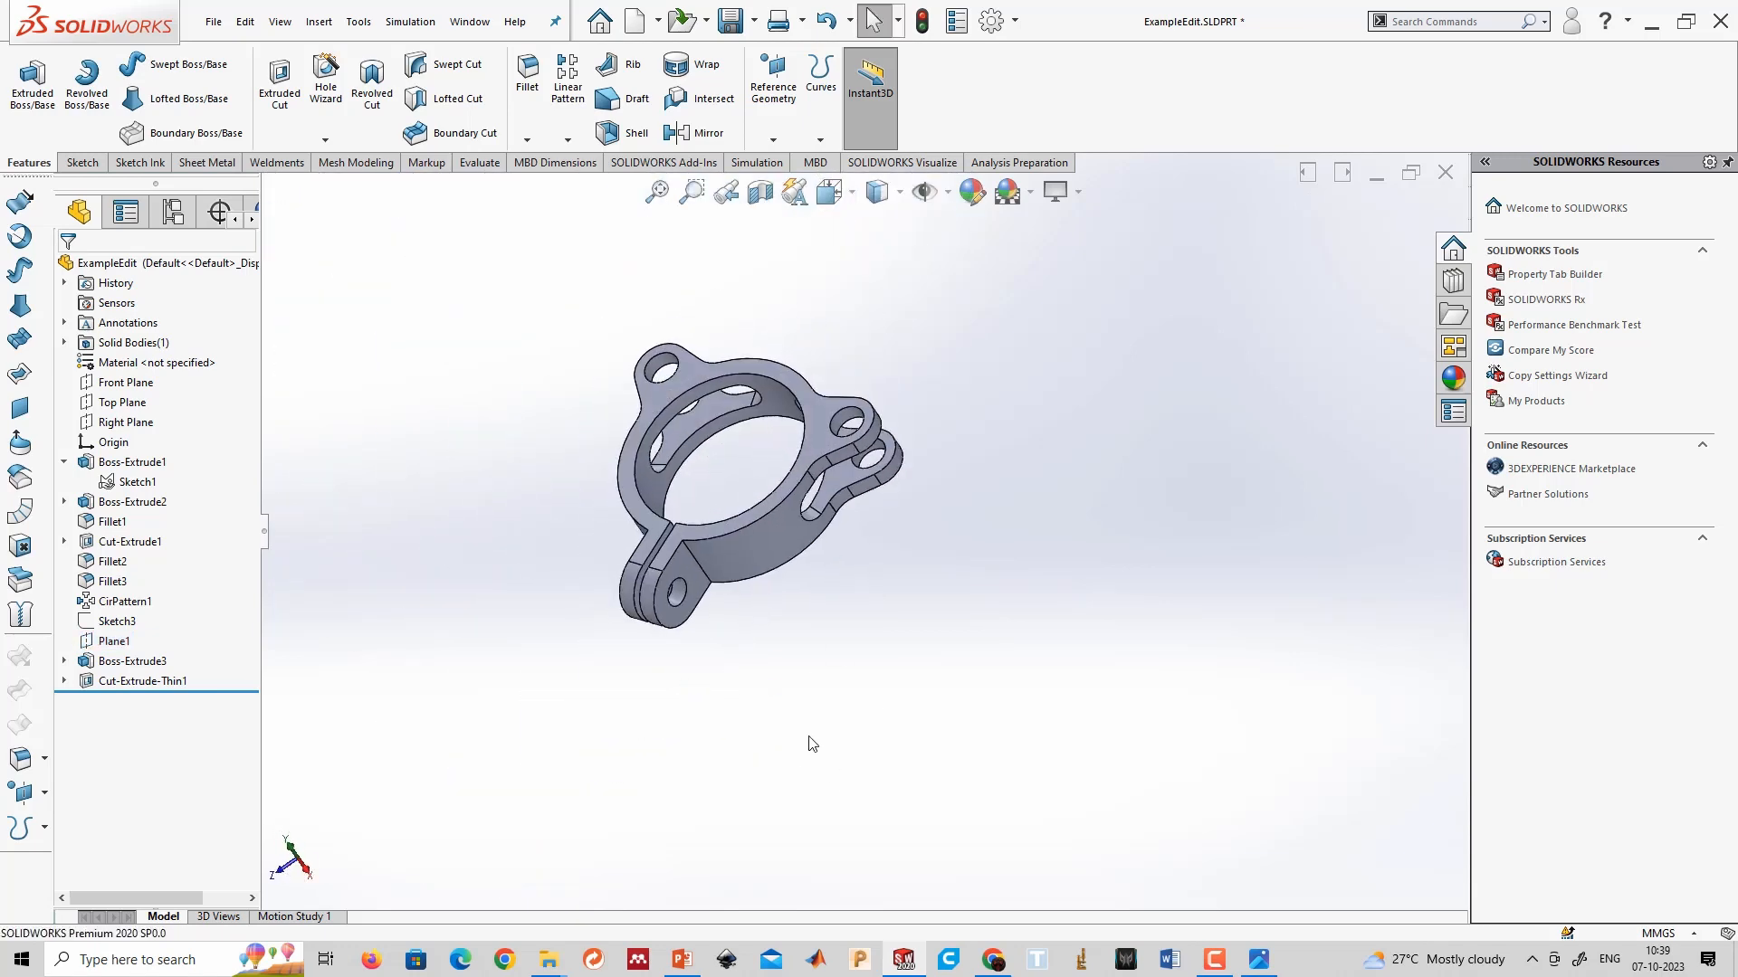
# Check the slots' extent in the Phase 2 drawing and start Move Face on the rounded slot end face nearest the clamp.
pyautogui.hotkey('alt', 'Tab')
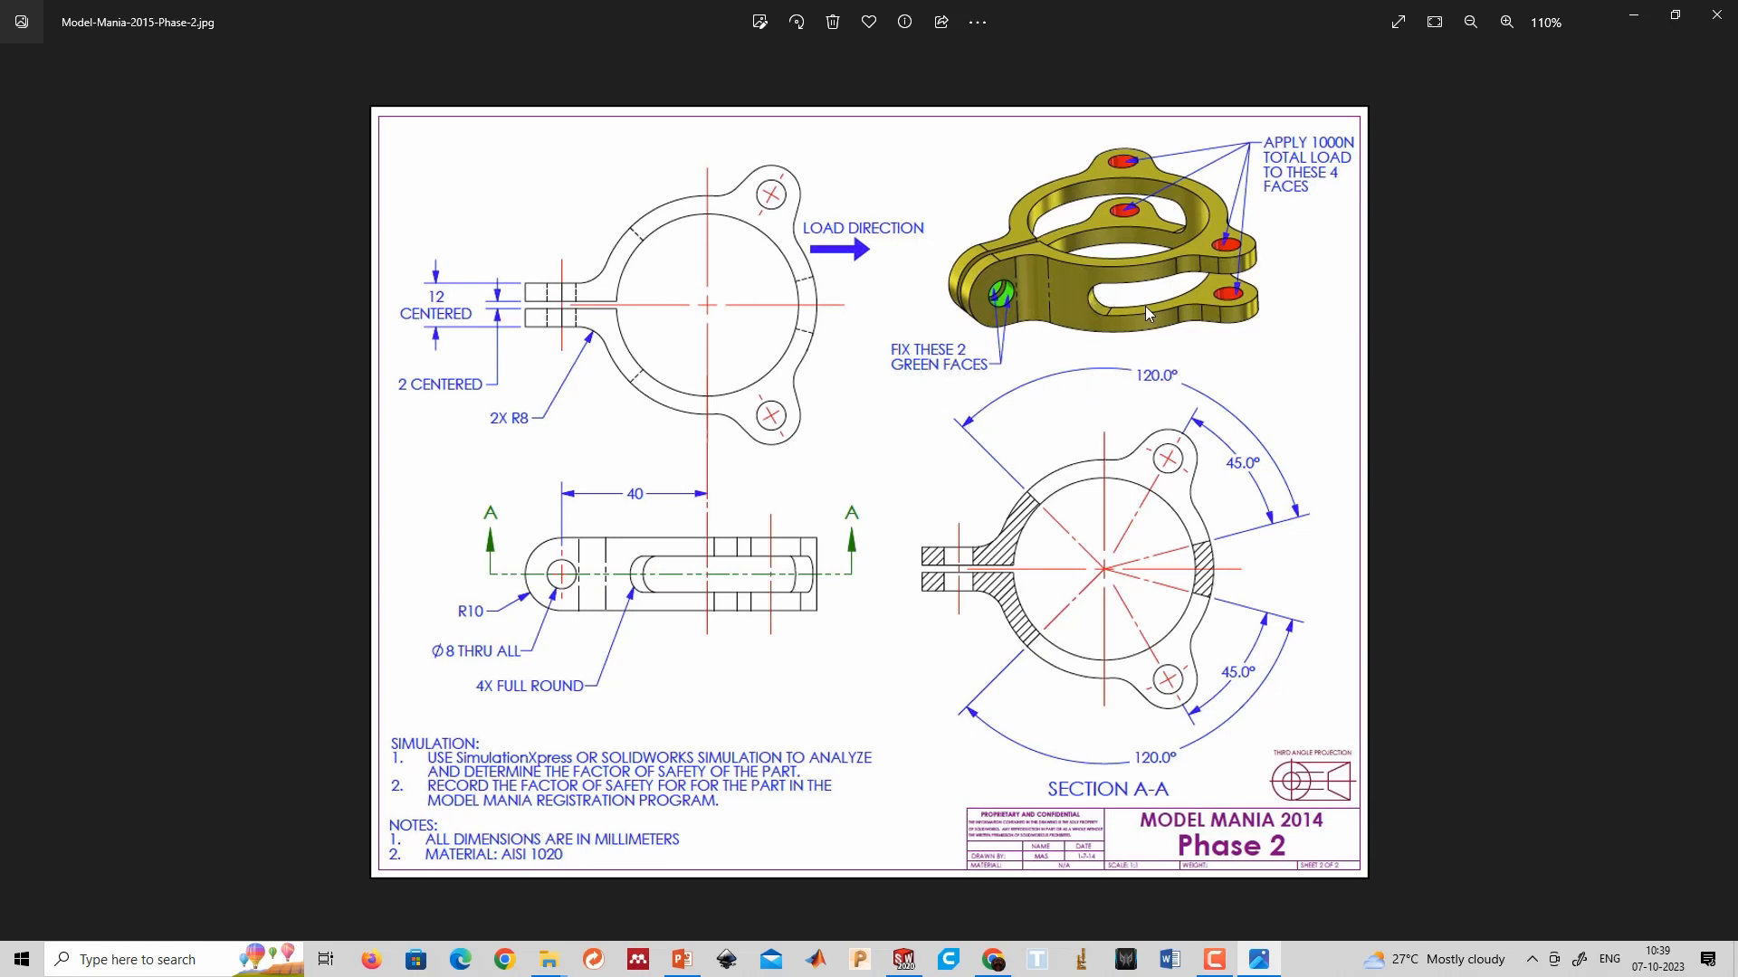
pyautogui.hotkey('alt', 'Tab')
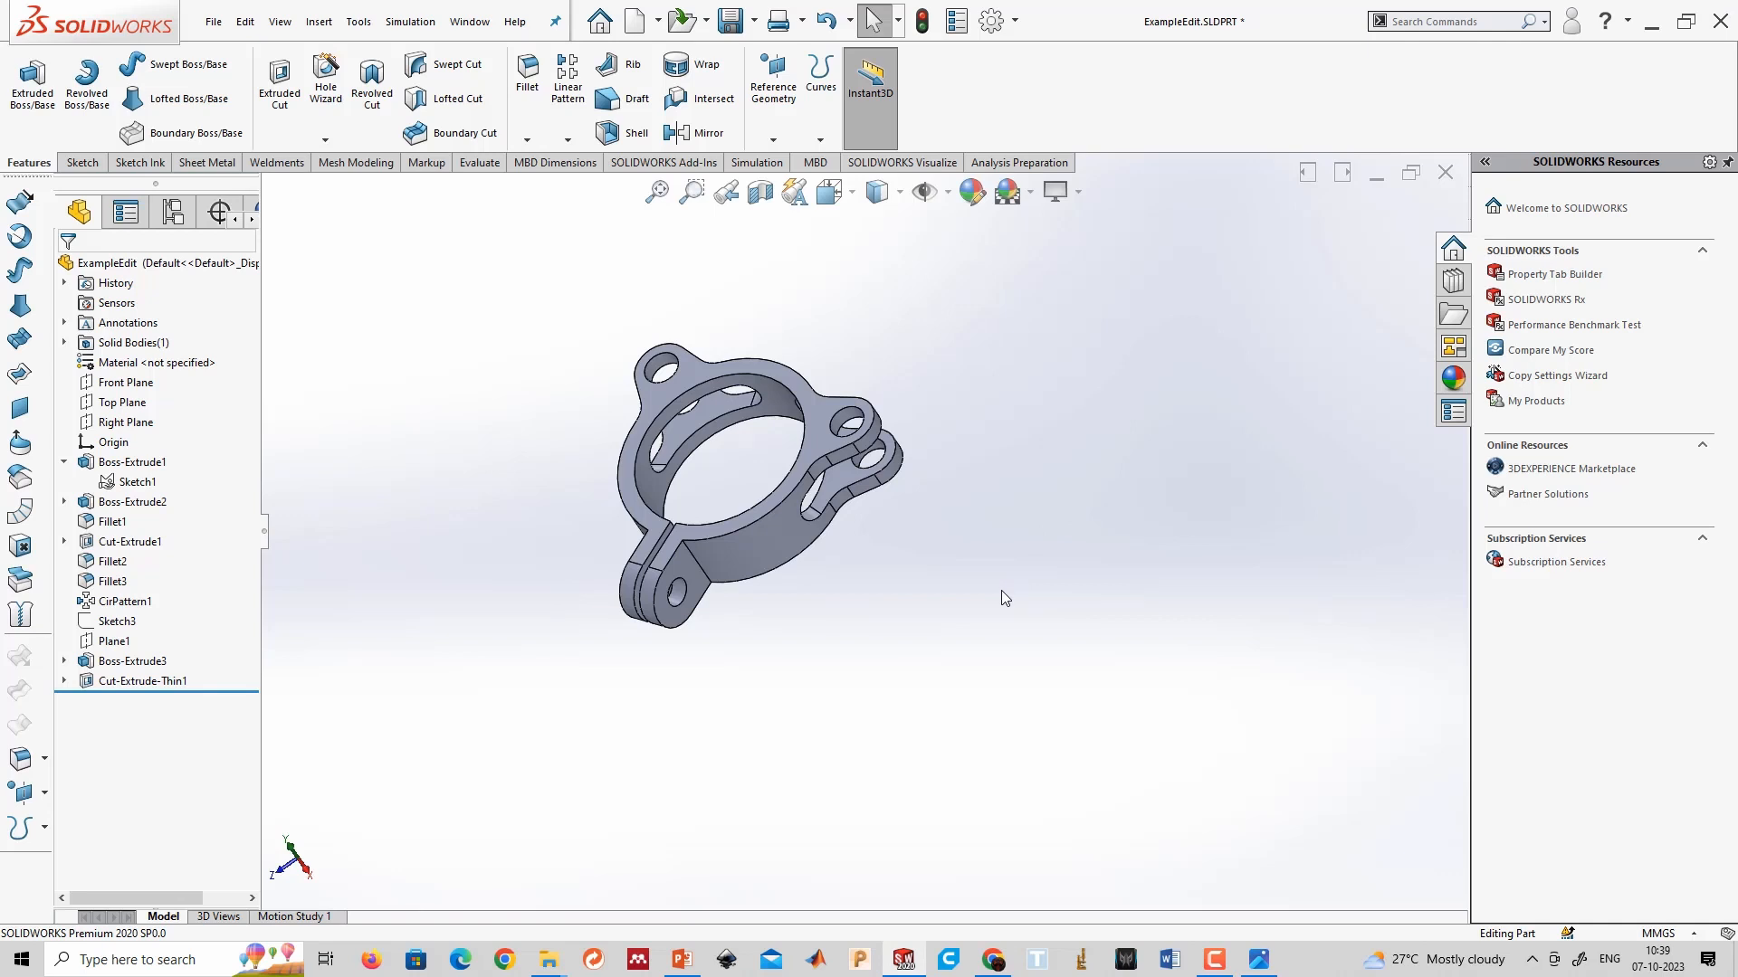
pyautogui.moveTo(987, 632); pyautogui.dragTo(658, 704, button='middle')
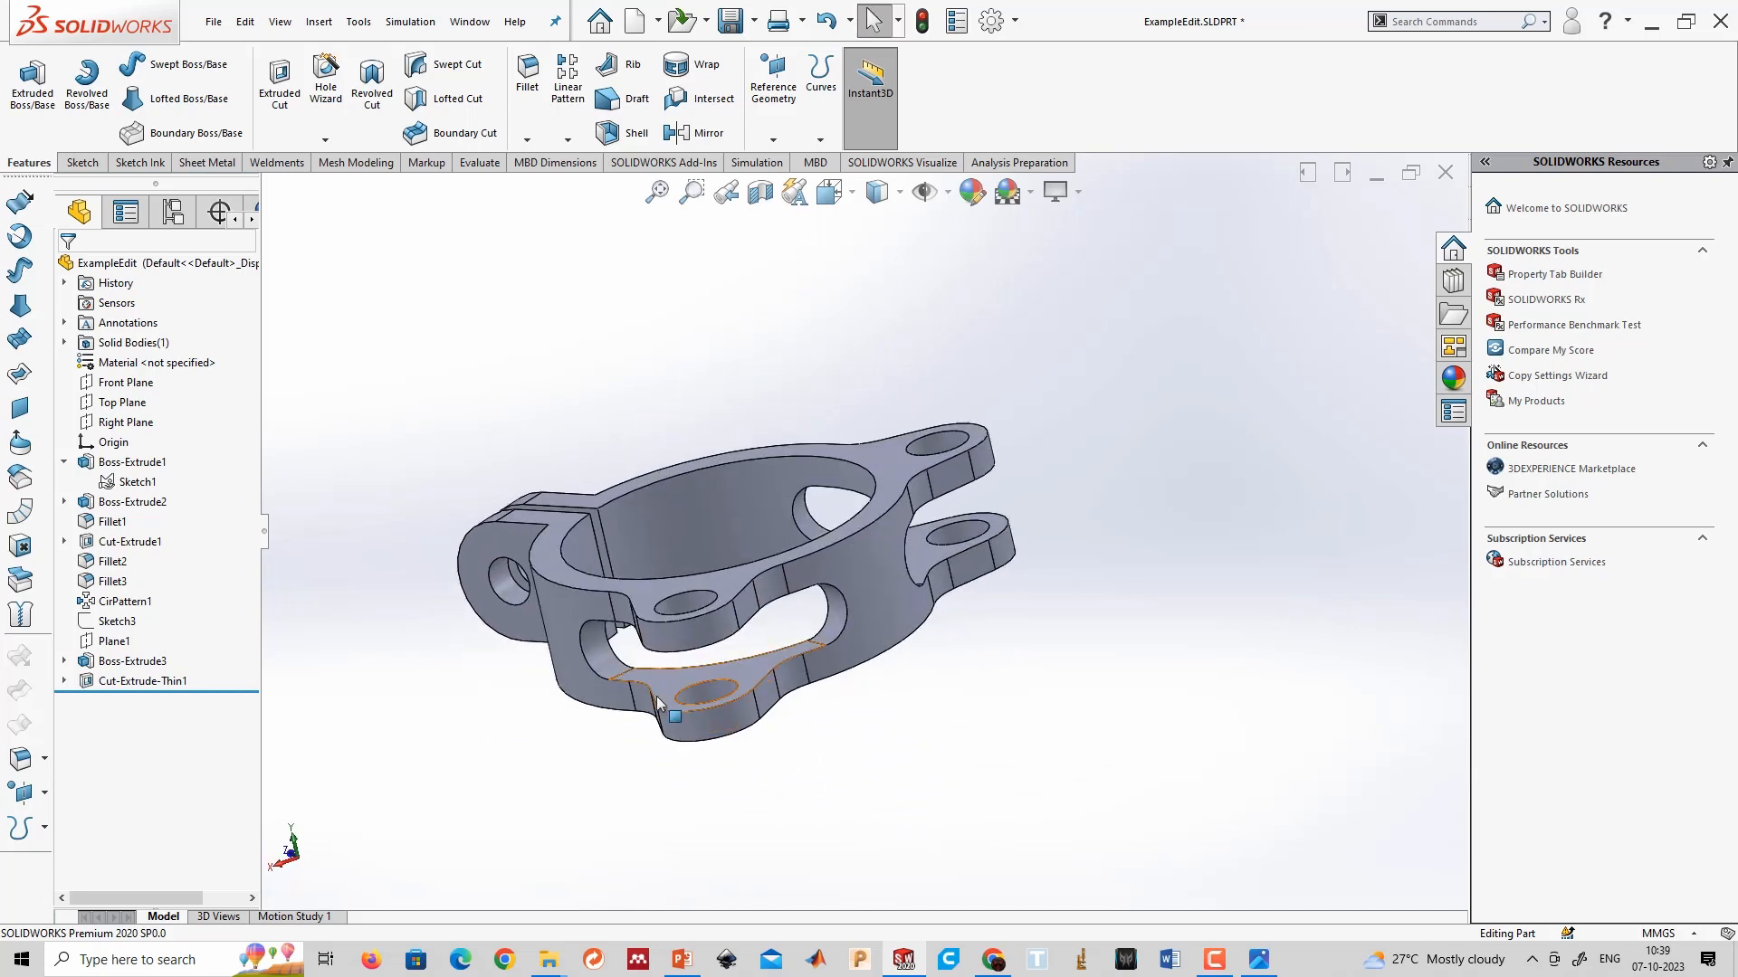
pyautogui.scroll(-5, 658, 704)
pyautogui.click(595, 560)
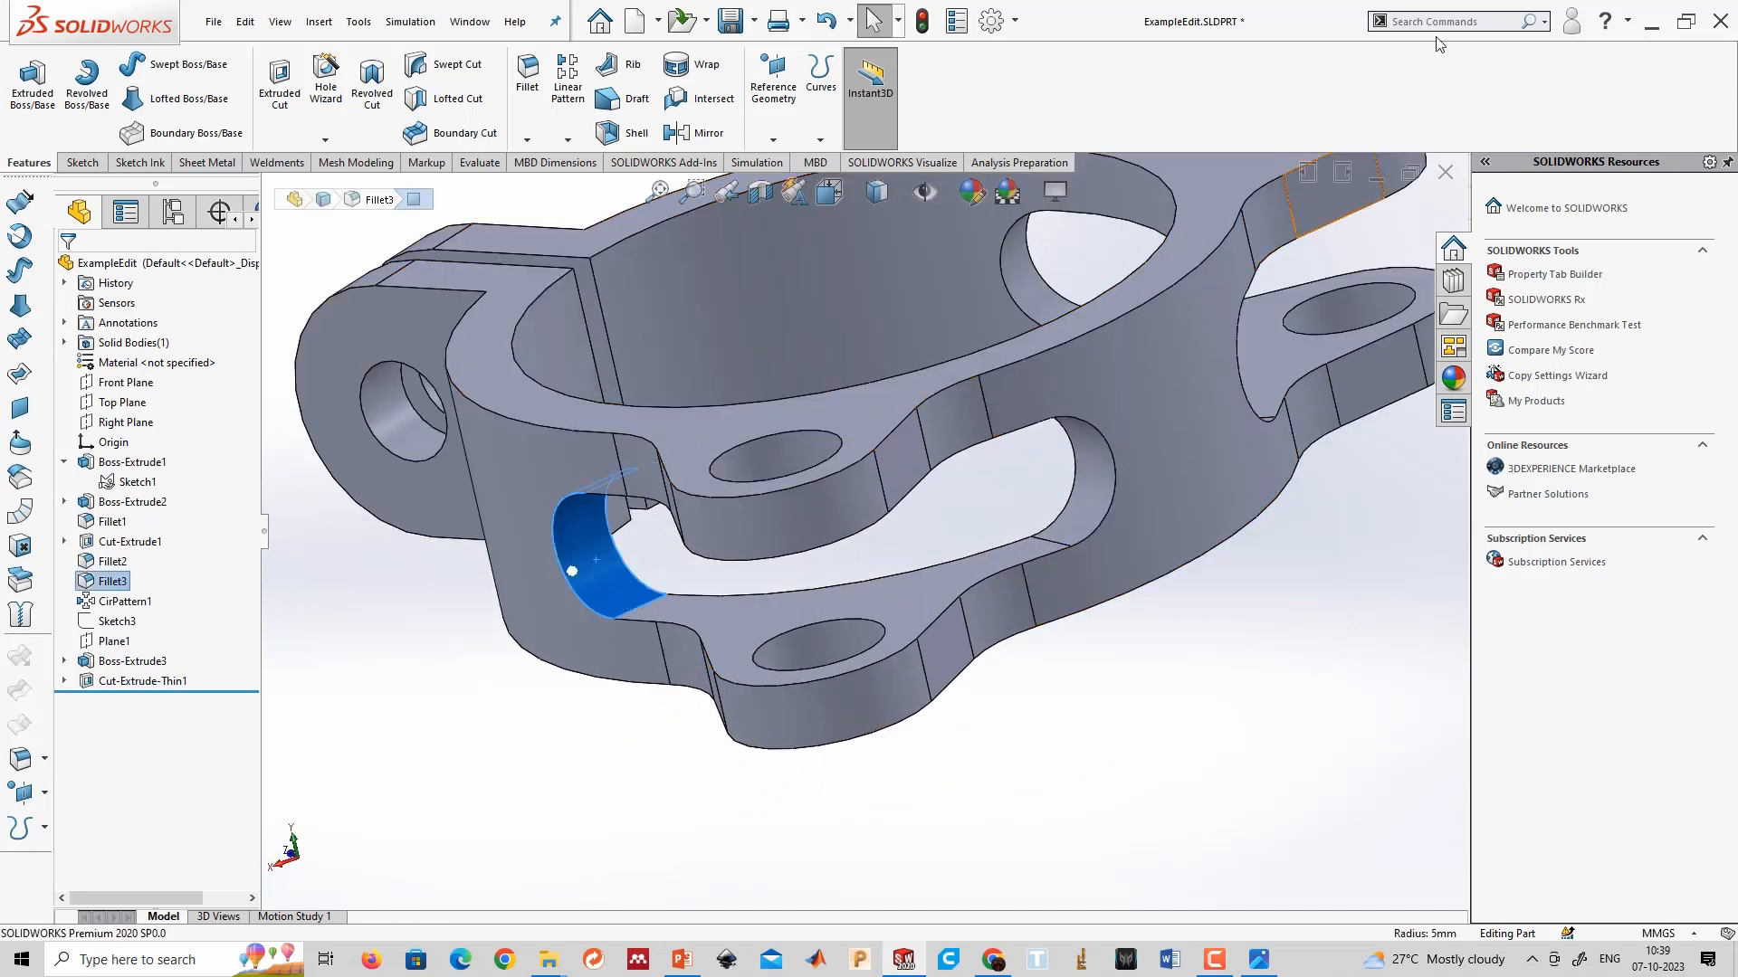
pyautogui.click(527, 742)
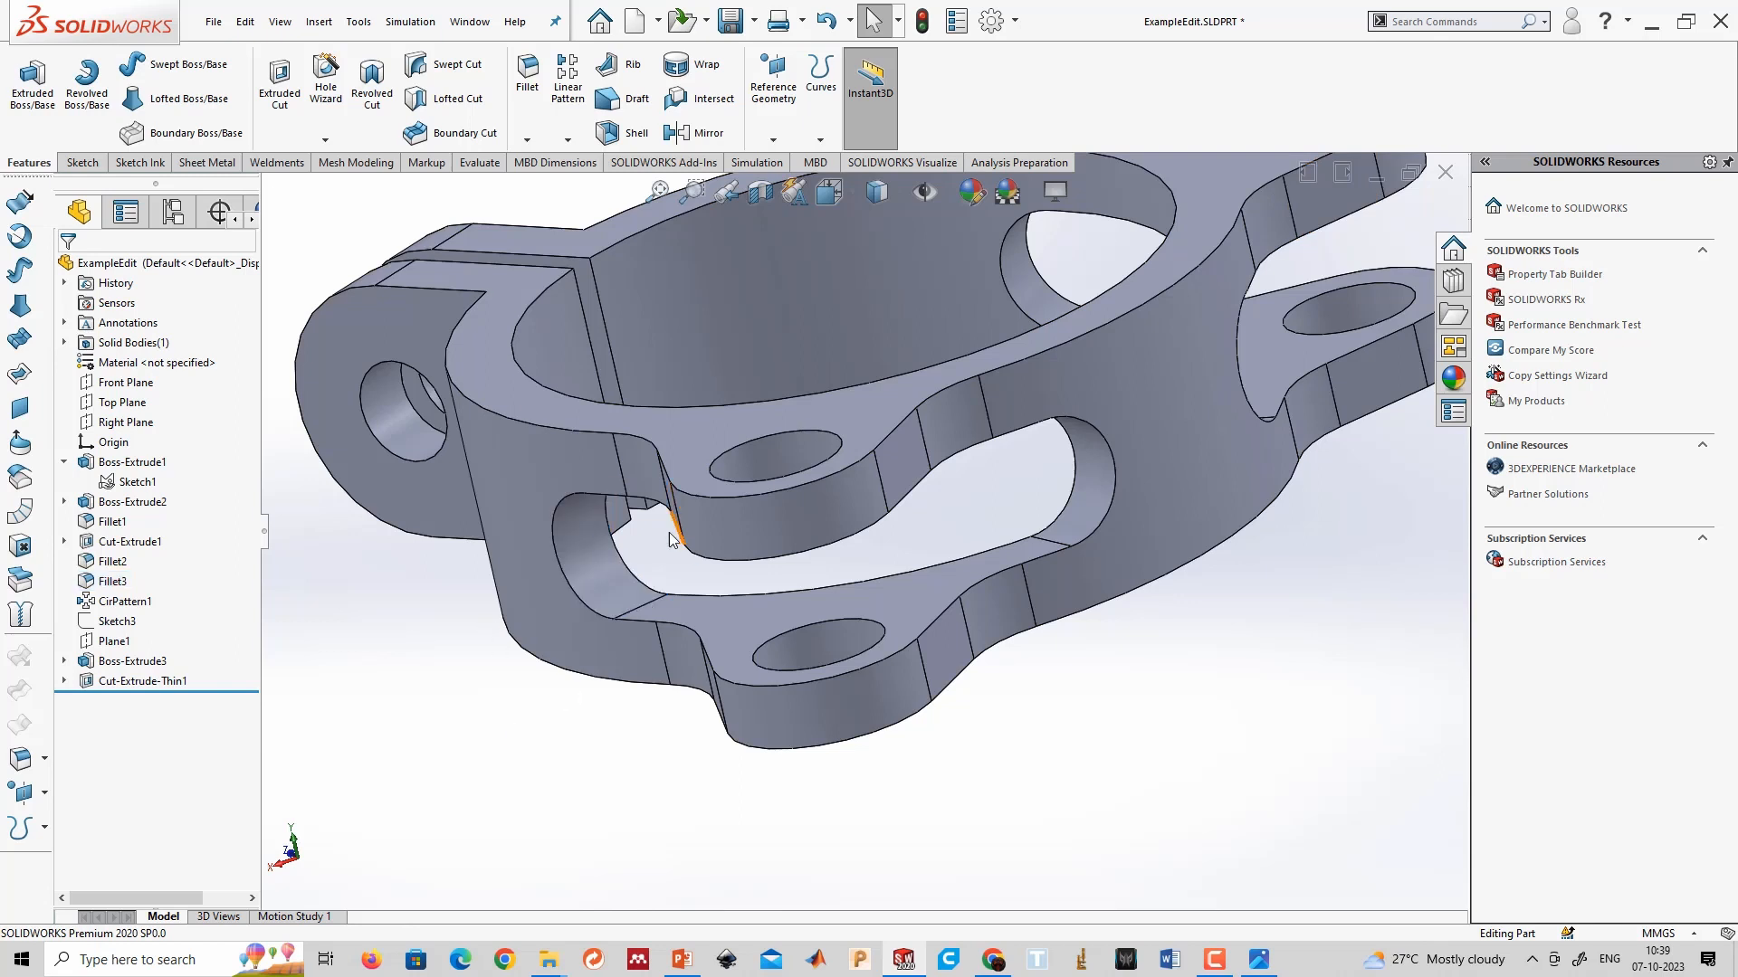
pyautogui.click(599, 538)
pyautogui.click(1454, 22)
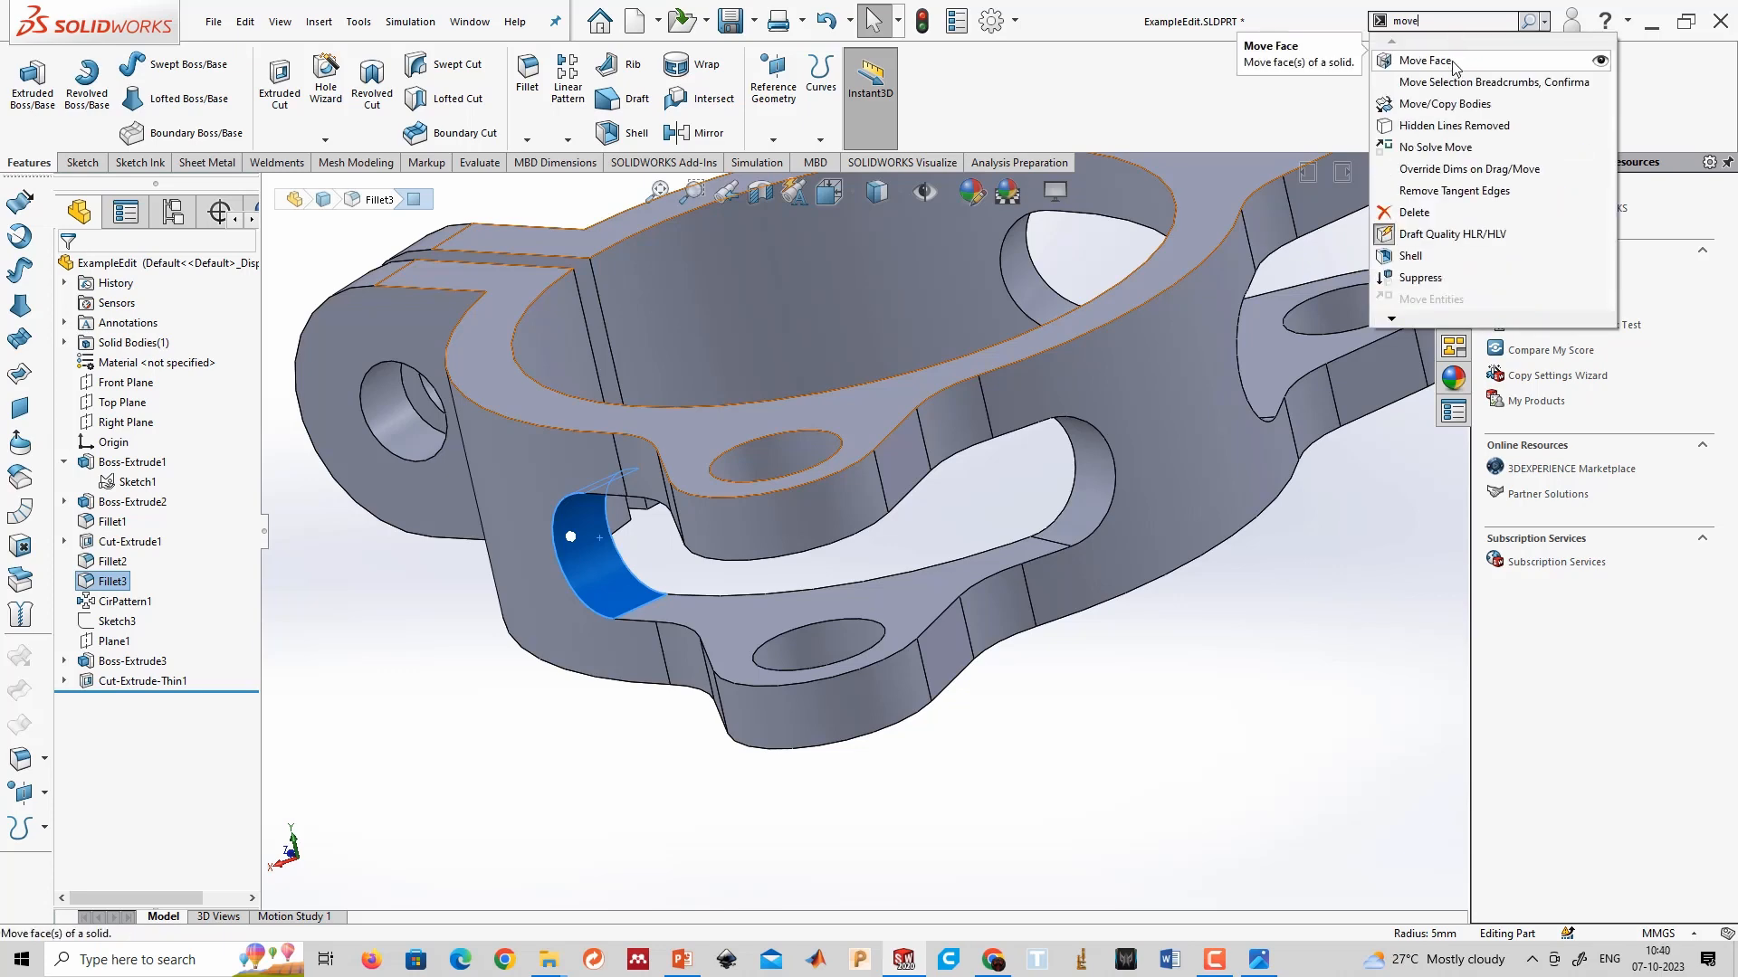
pyautogui.click(1455, 65)
# Show the temporary axes and choose the ring's central axis as the rotation axis for the slot end face.
pyautogui.scroll(4, 882, 524)
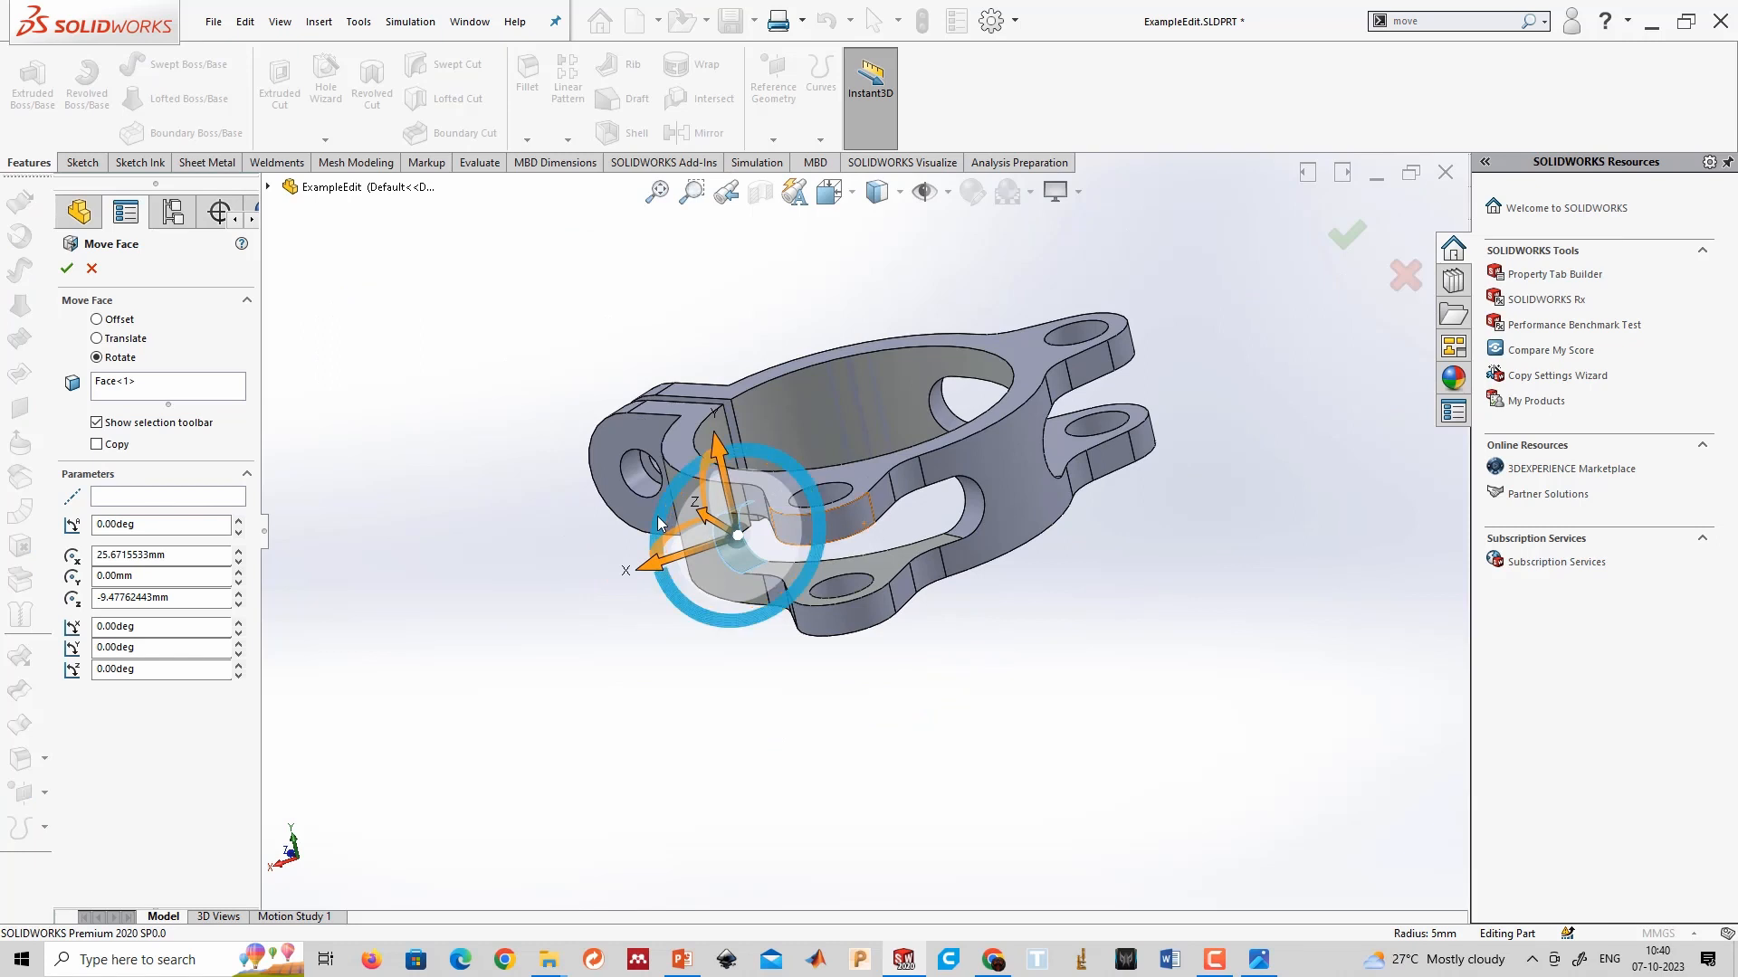
pyautogui.moveTo(653, 541); pyautogui.dragTo(748, 535, button='middle')
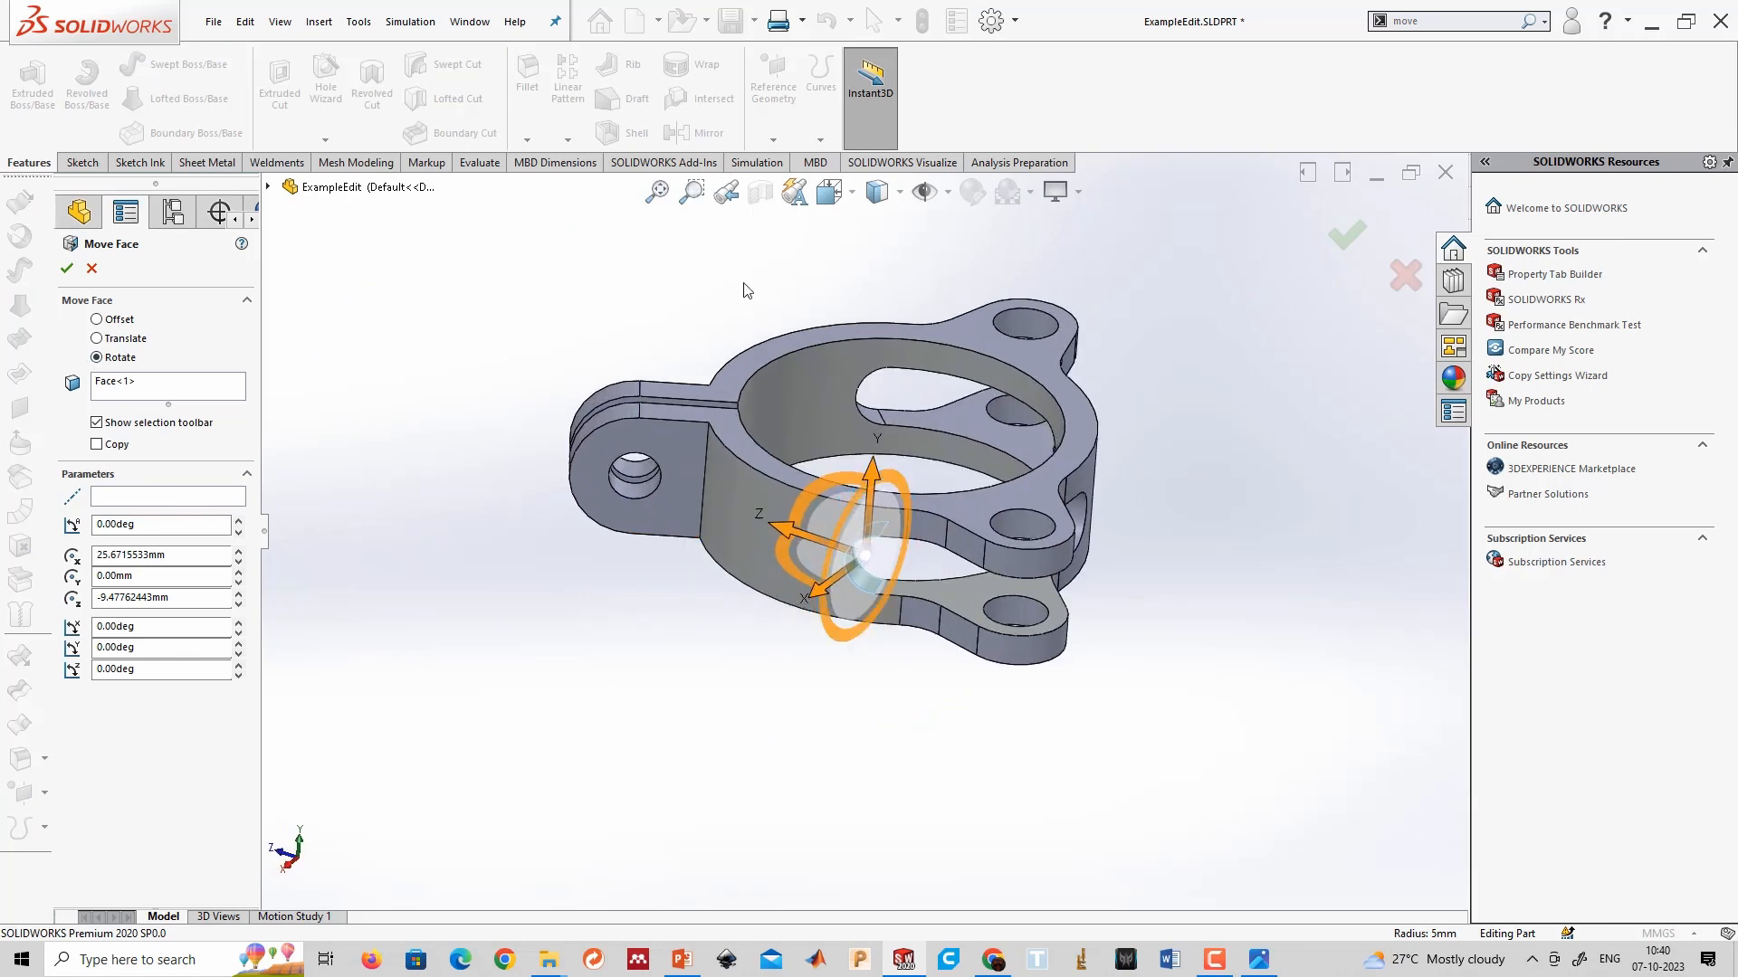
pyautogui.click(941, 191)
pyautogui.scroll(5, 760, 652)
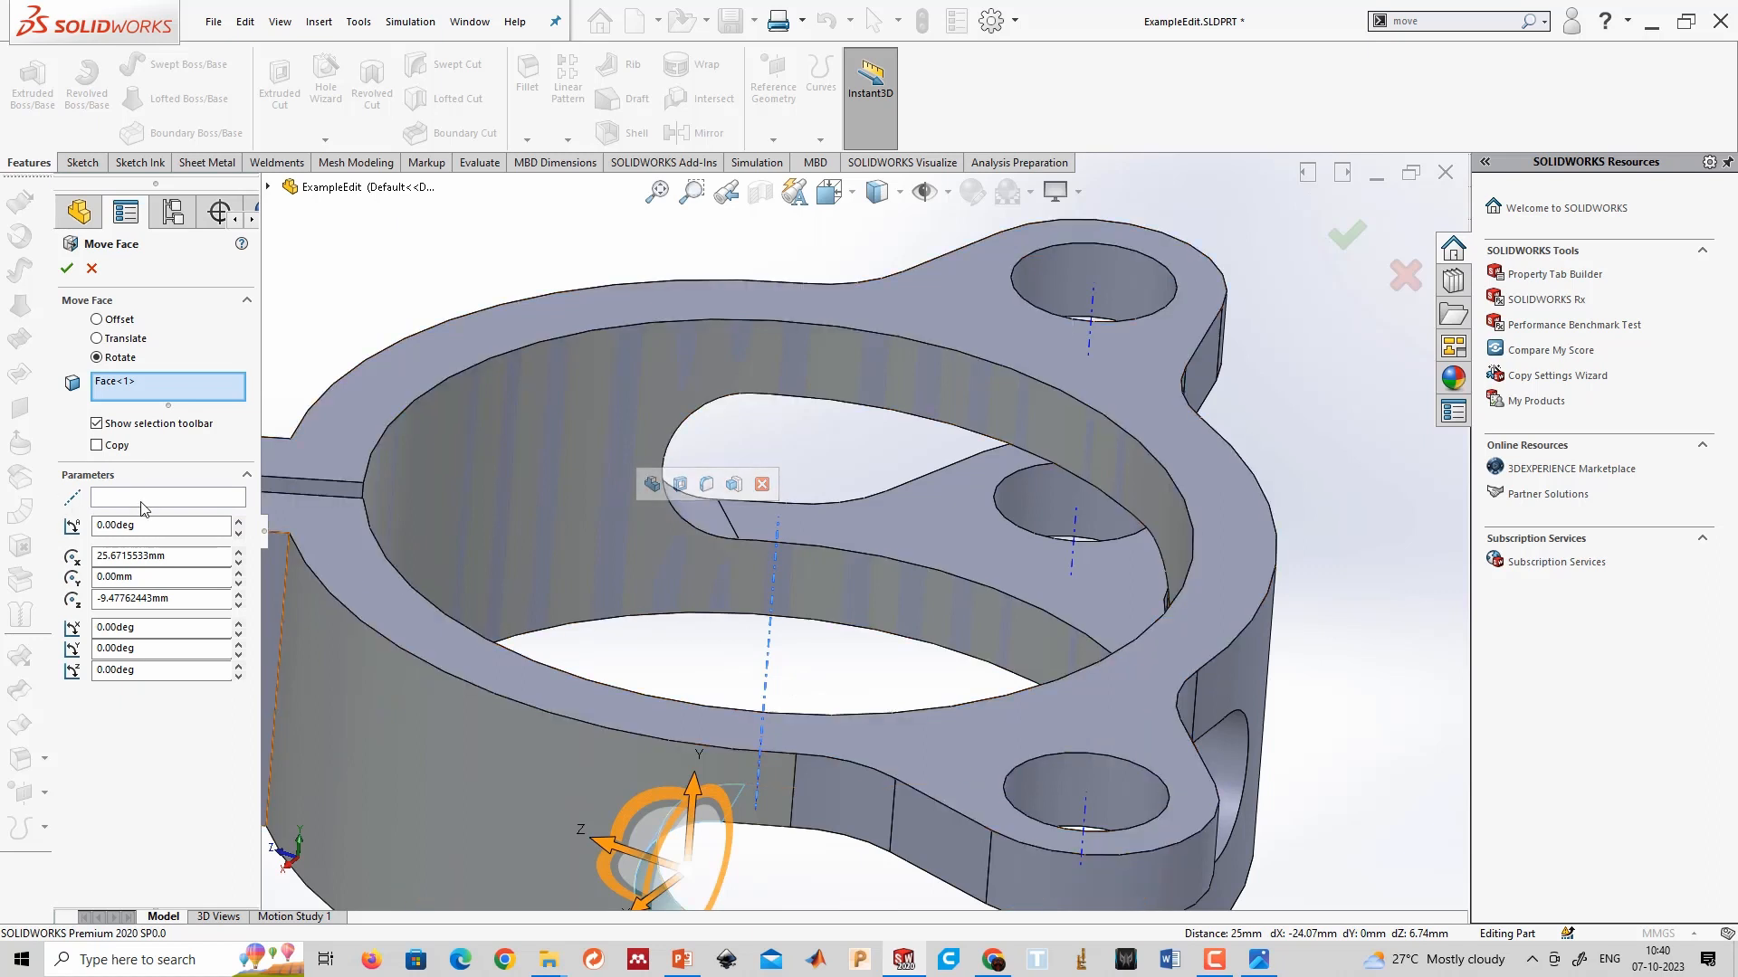
pyautogui.click(201, 500)
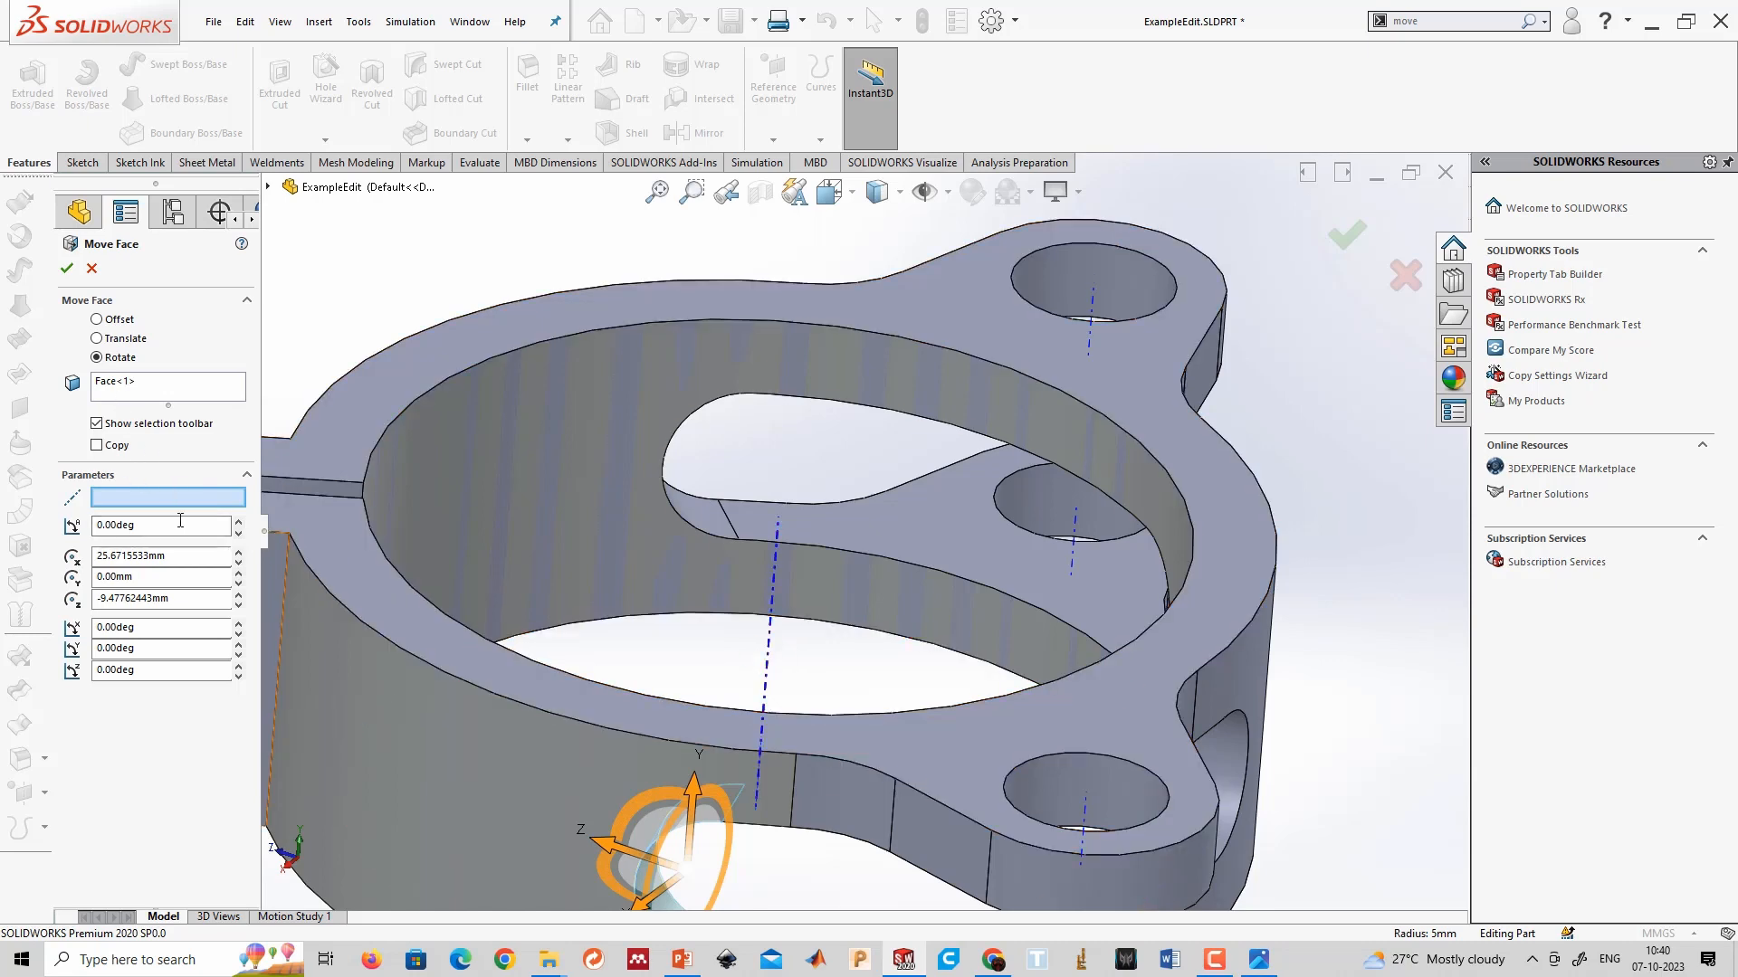
pyautogui.click(770, 667)
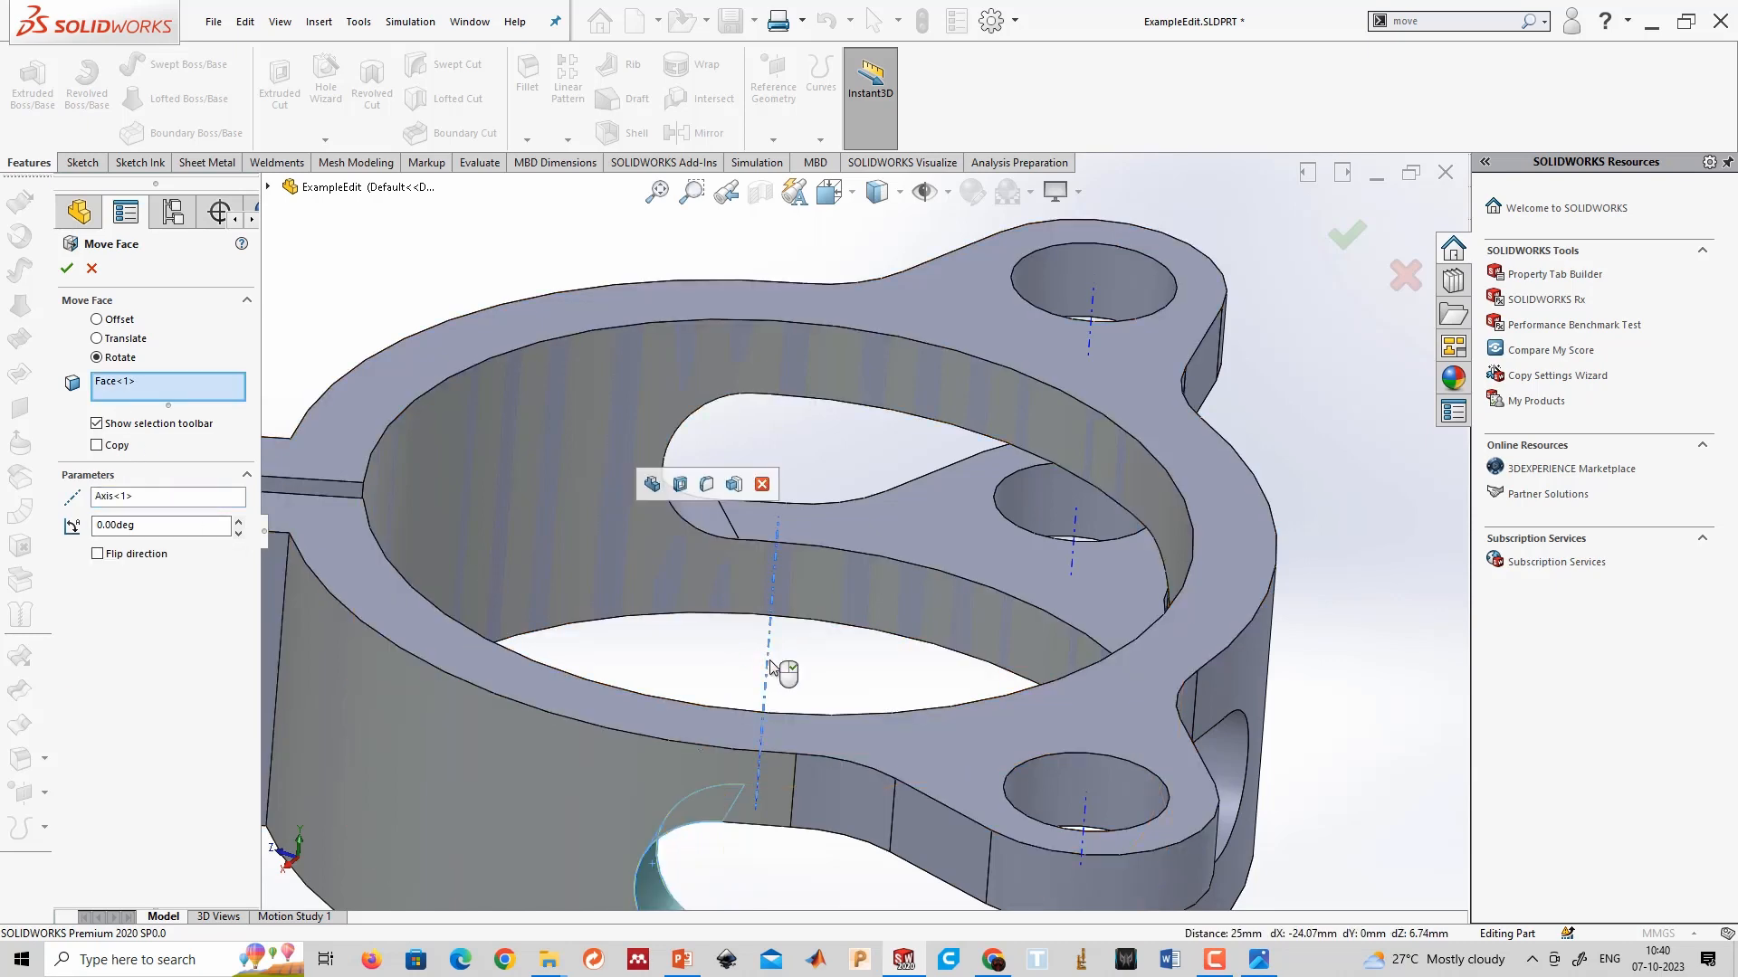
# Rotate the slot end face 45 degrees about the ring's central axis and apply the move.
pyautogui.click(177, 526)
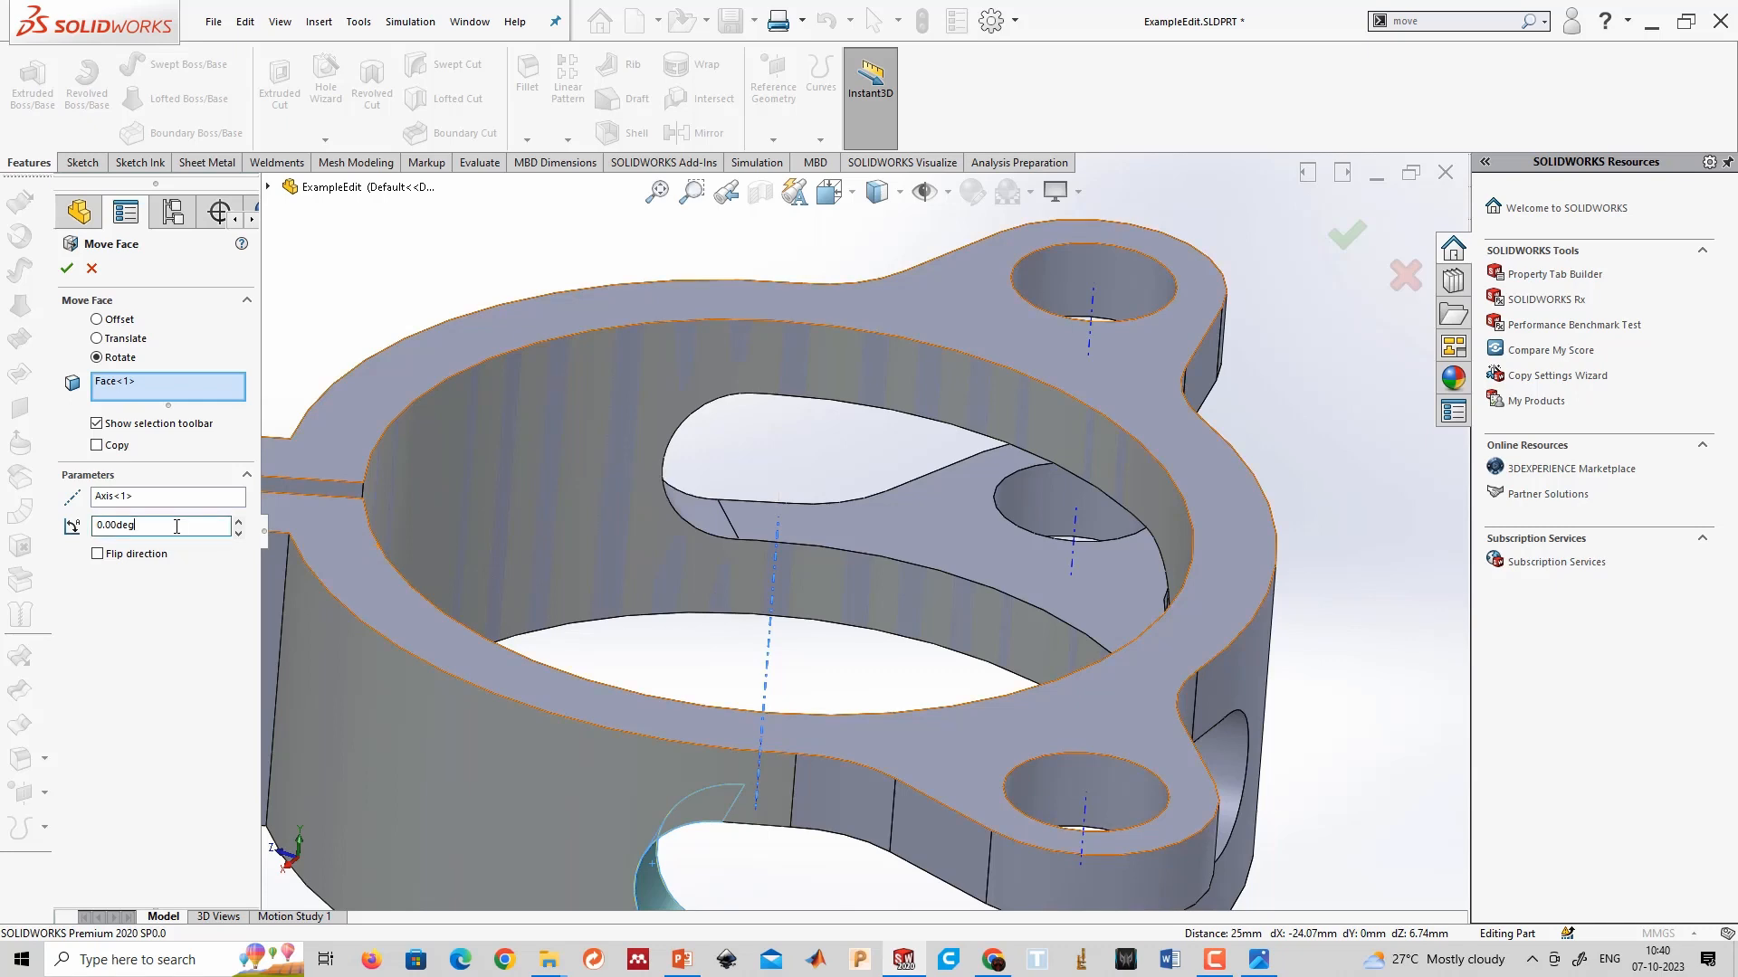
pyautogui.doubleClick(176, 526)
pyautogui.write('45')
pyautogui.press('Return')
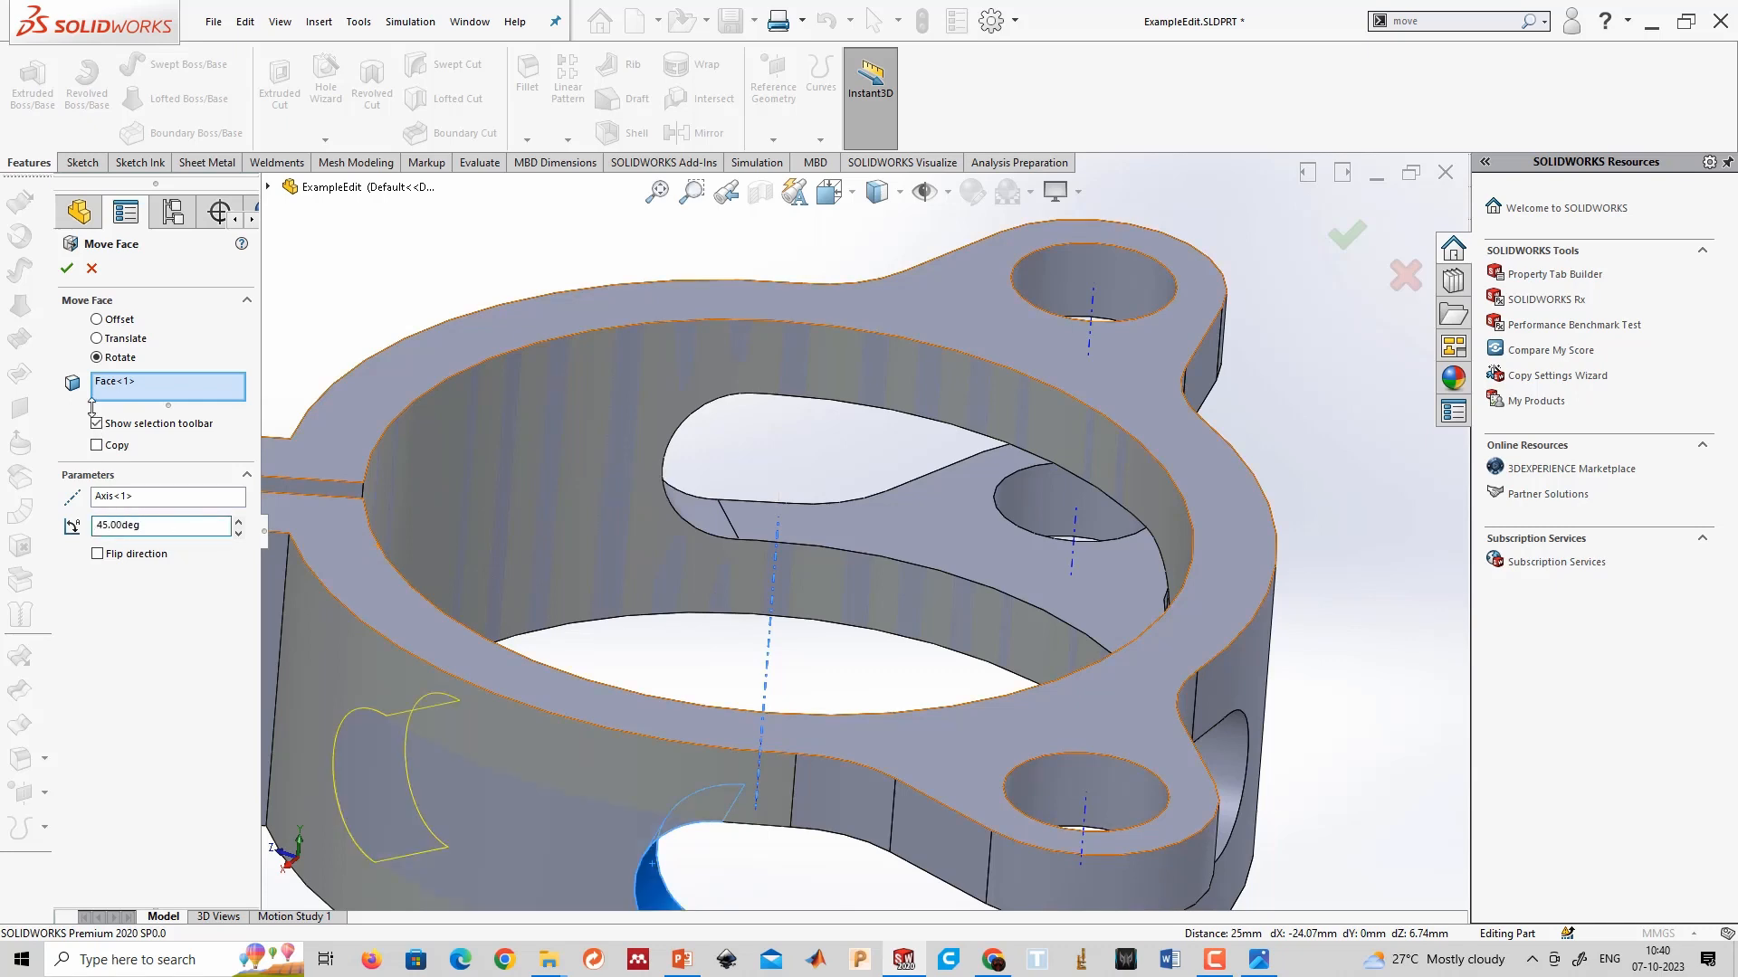
pyautogui.click(66, 268)
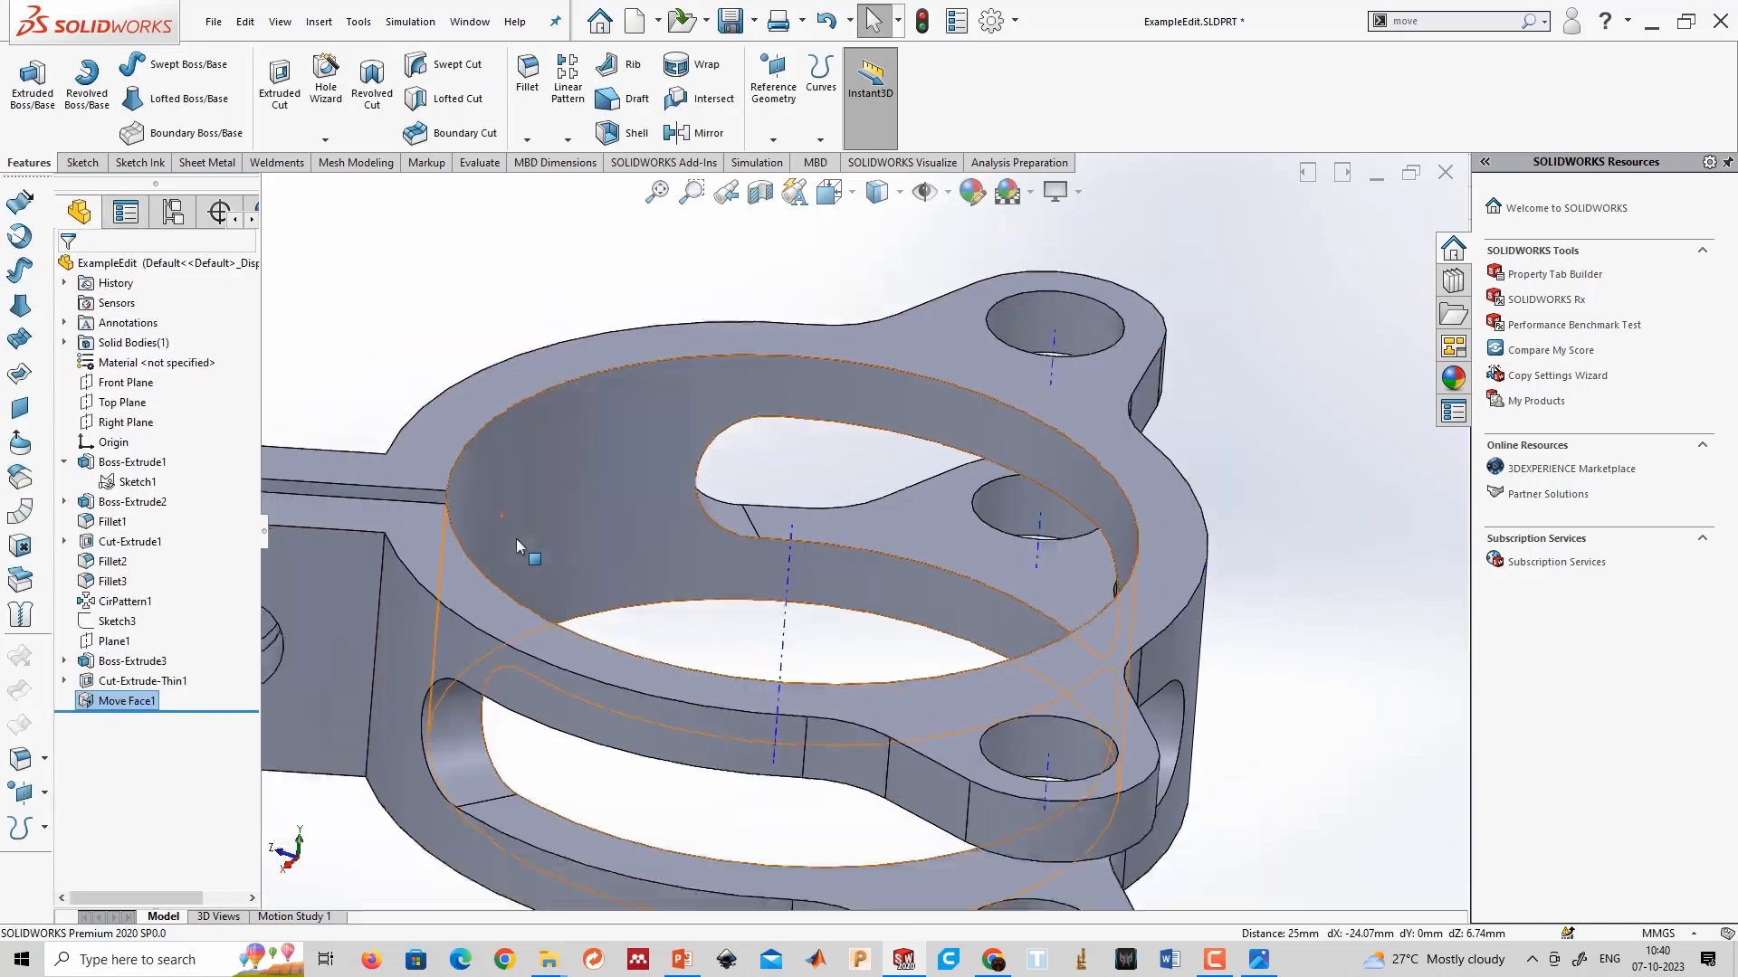
# Start Move Face on the other slot's rounded end face nearest the clamp, with the ring's central axis as the rotation axis.
pyautogui.scroll(5, 517, 546)
pyautogui.moveTo(517, 546); pyautogui.dragTo(792, 606, button='middle')
pyautogui.click(817, 475)
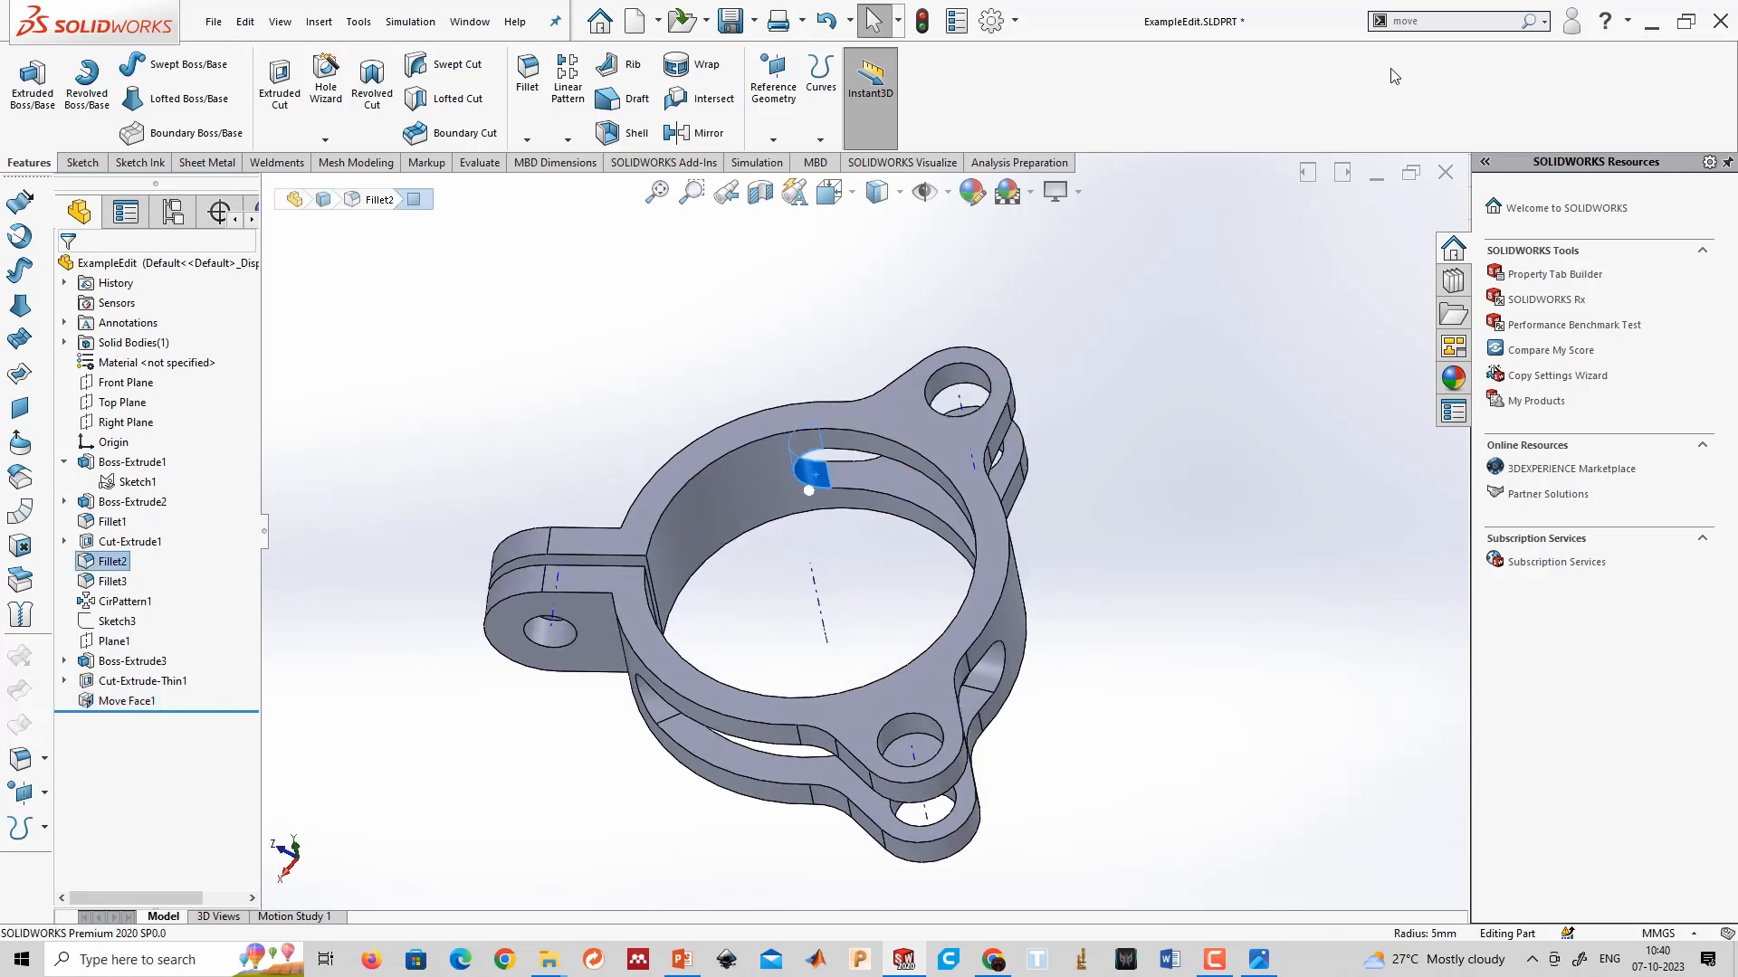
pyautogui.click(1439, 25)
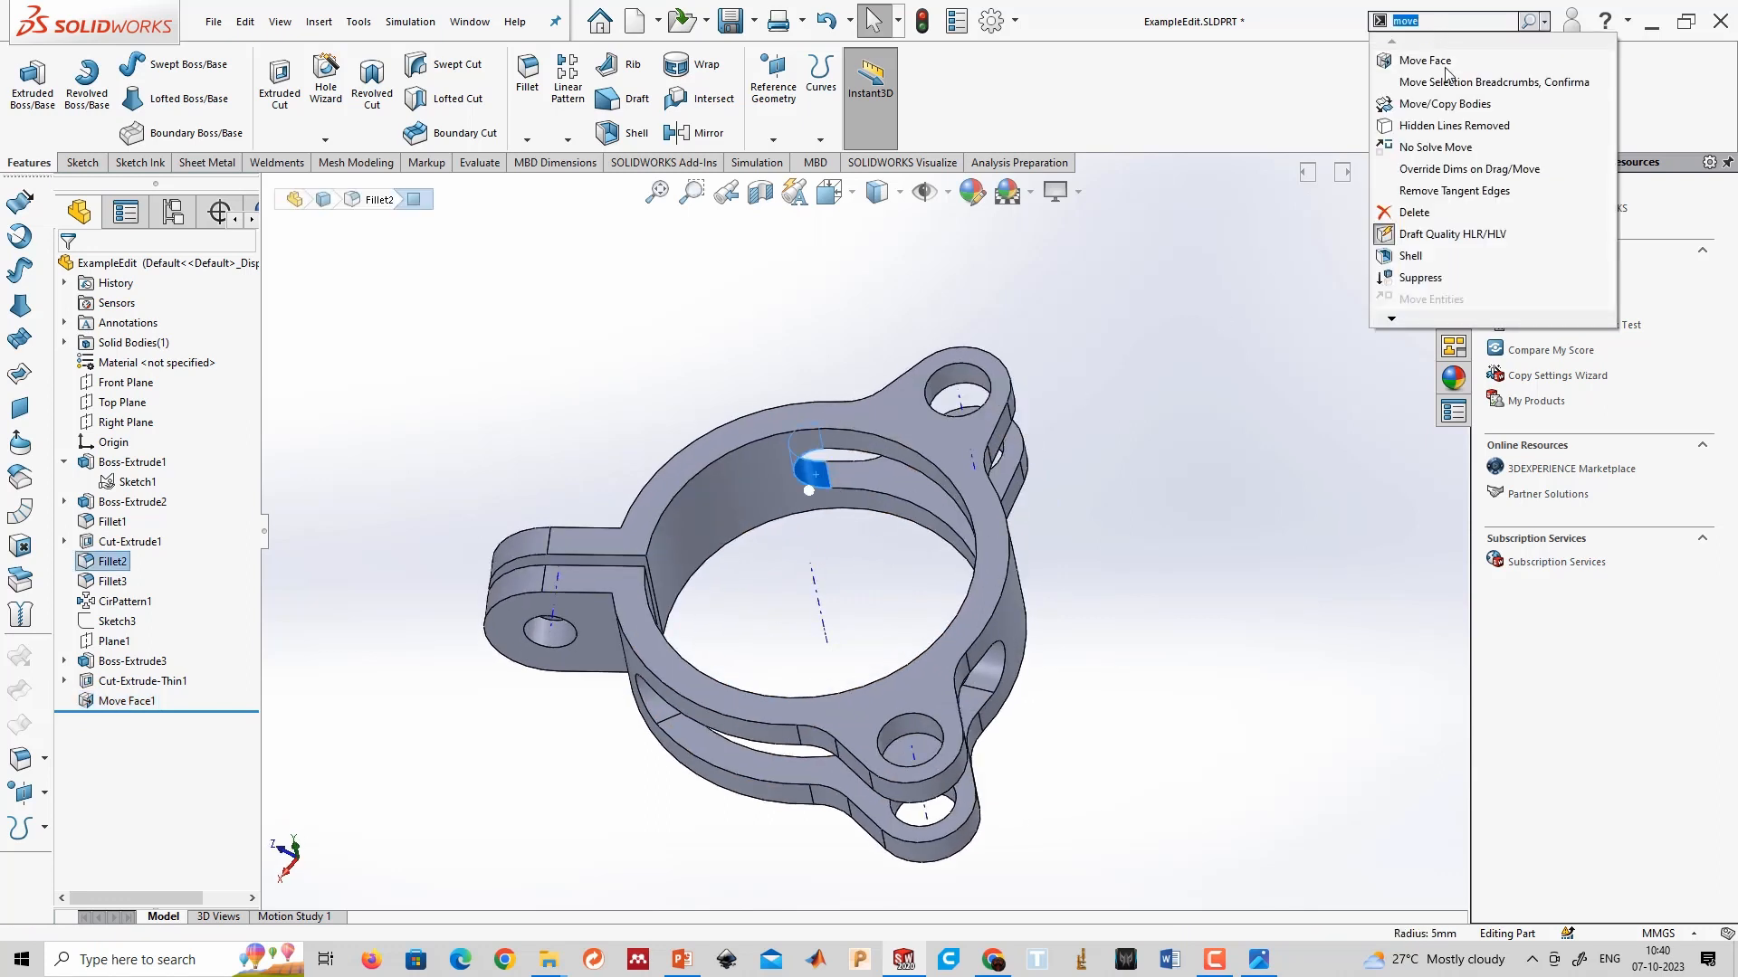
pyautogui.click(1446, 62)
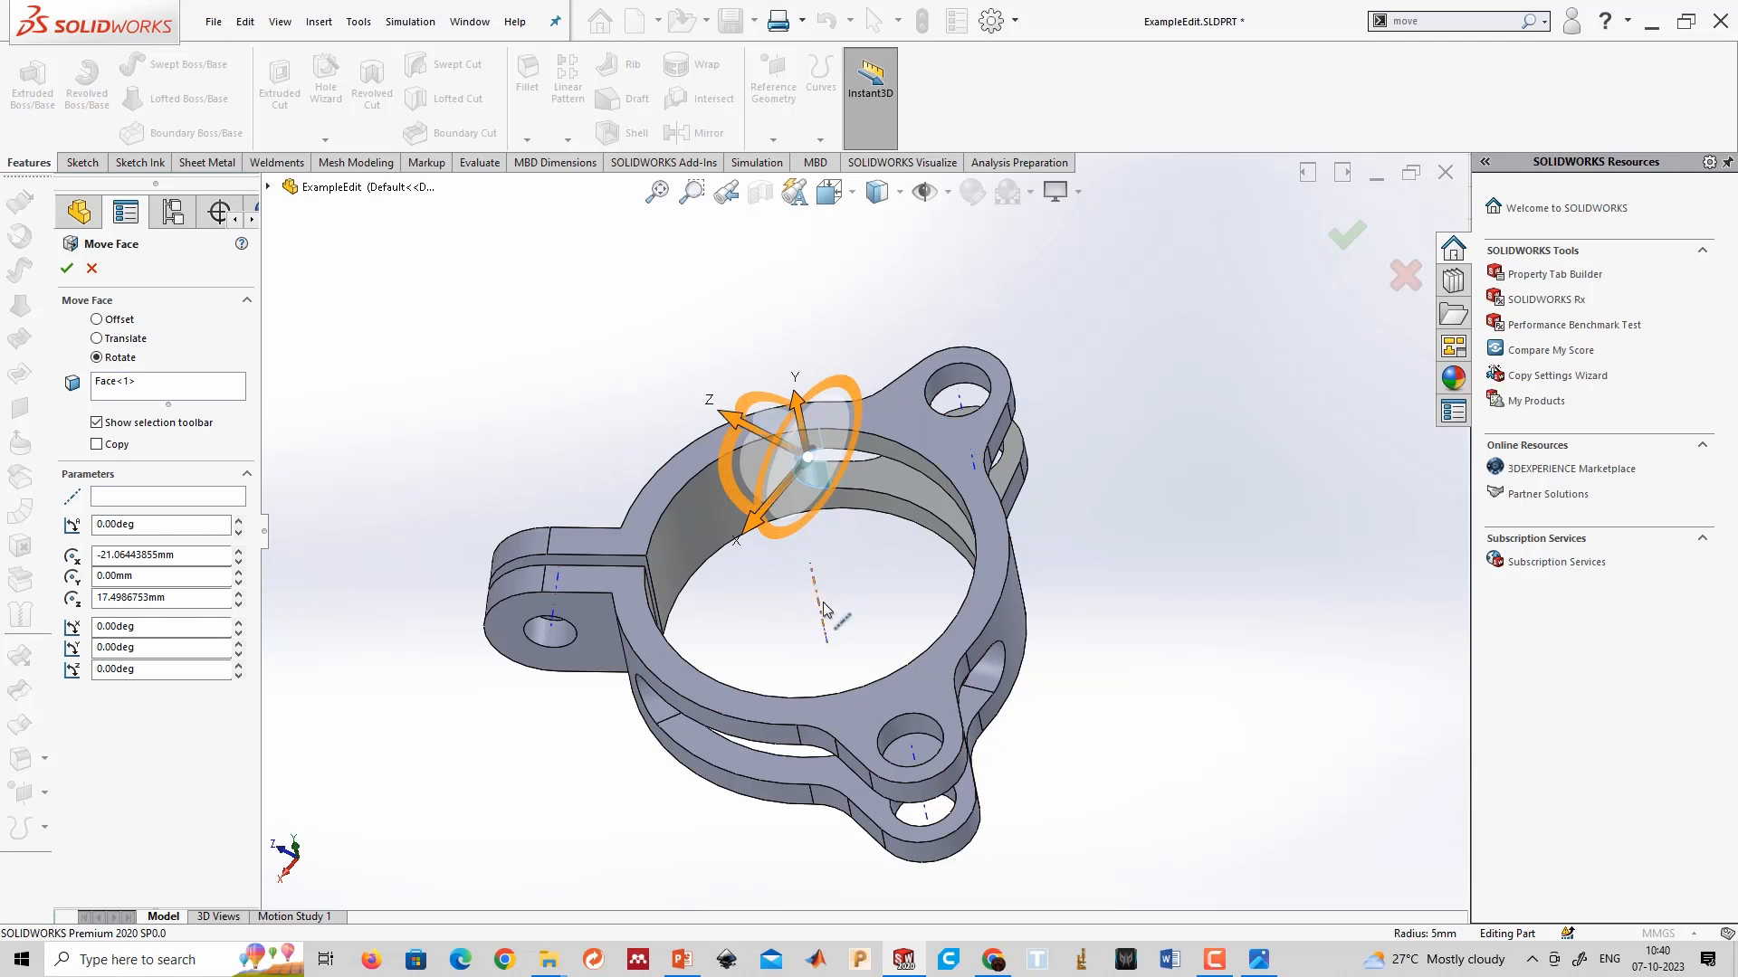
pyautogui.click(212, 500)
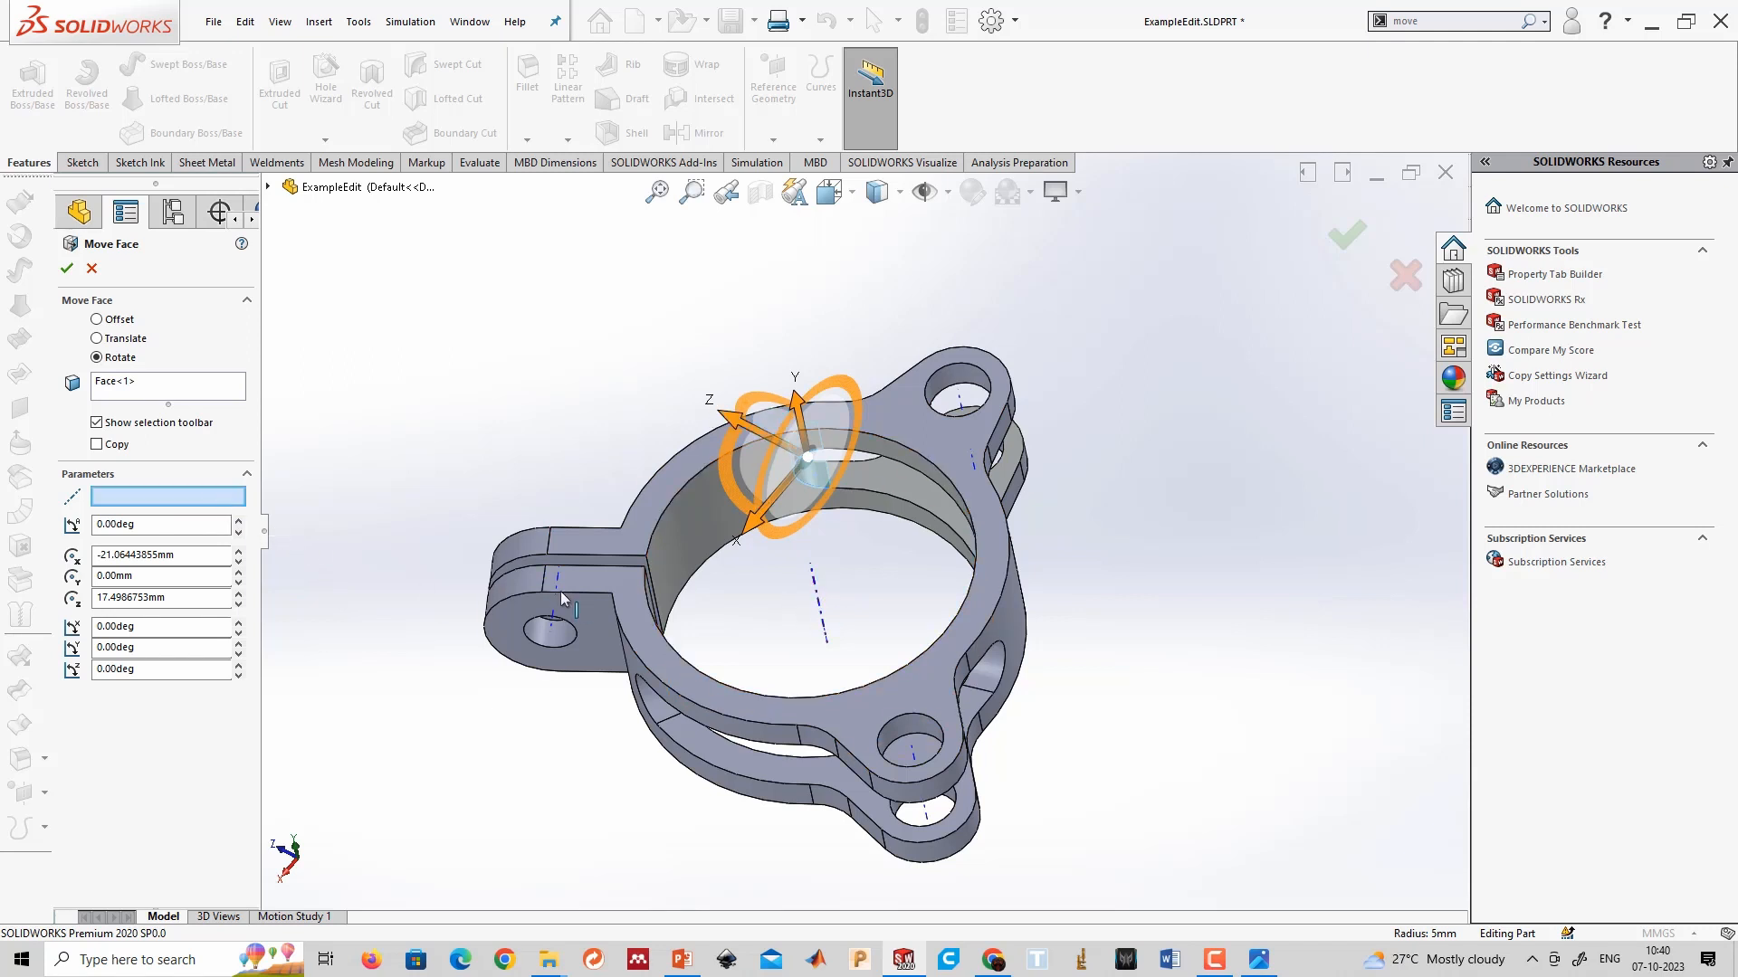
pyautogui.click(824, 623)
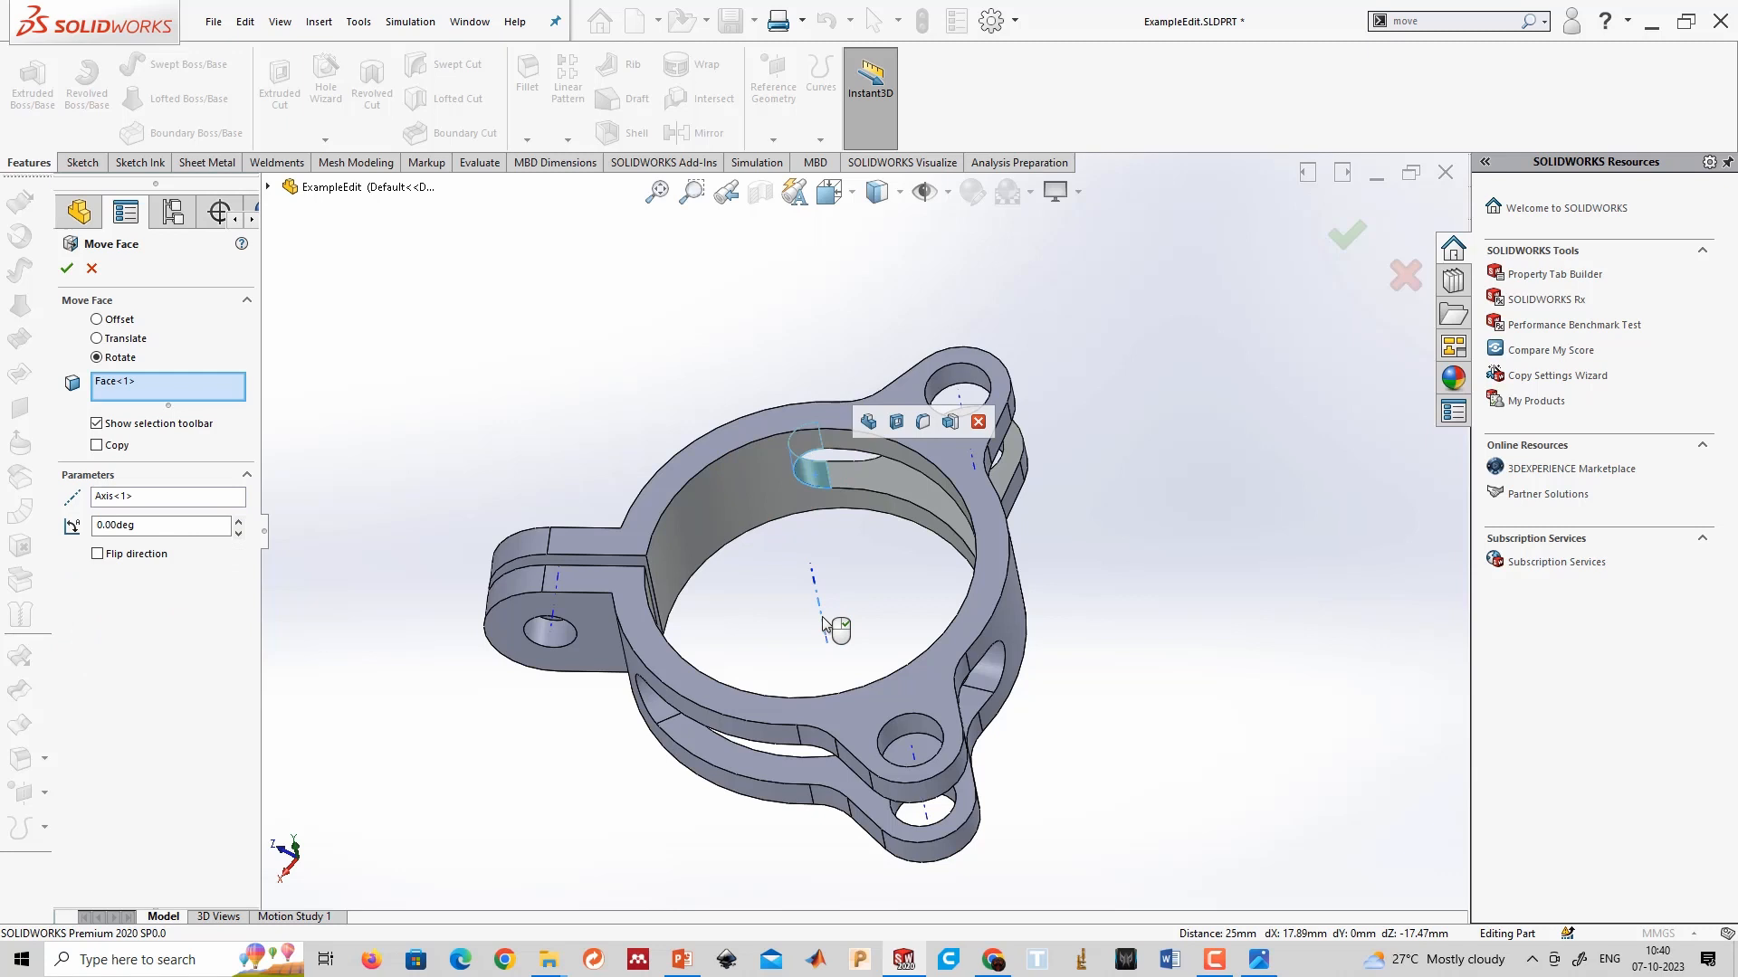
# Rotate this slot end face 45 degrees in the flipped direction, towards the clamp, and apply the move.
pyautogui.click(162, 532)
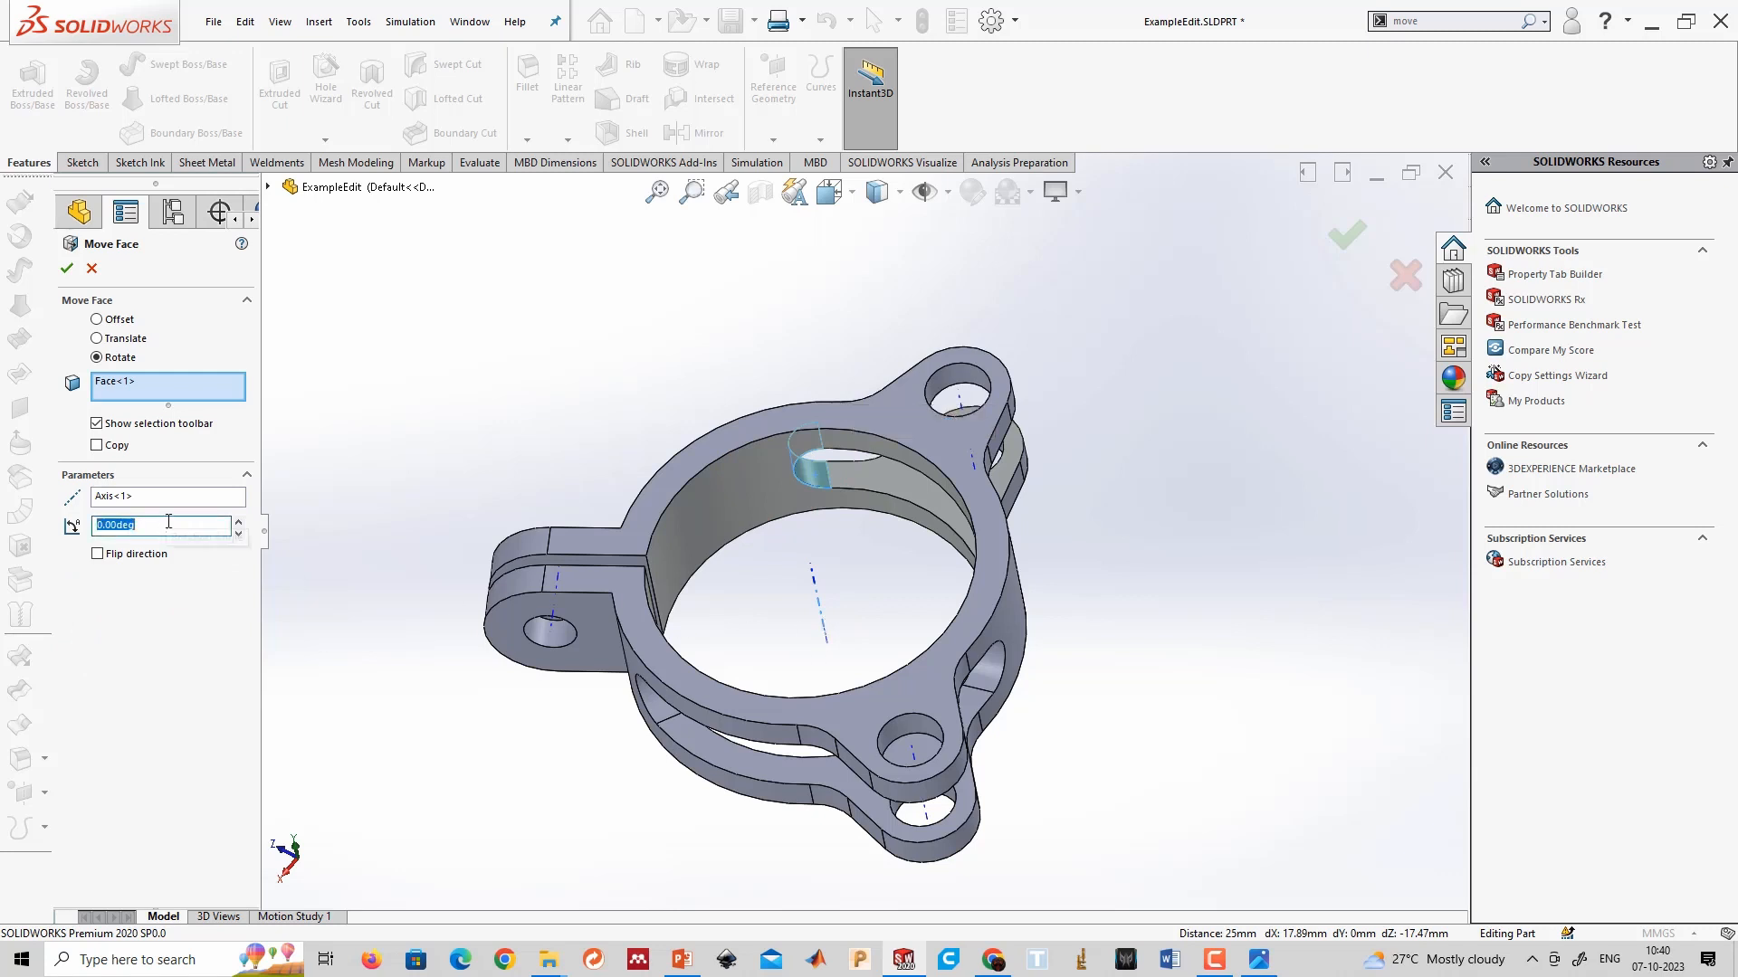
pyautogui.write('45')
pyautogui.press('Return')
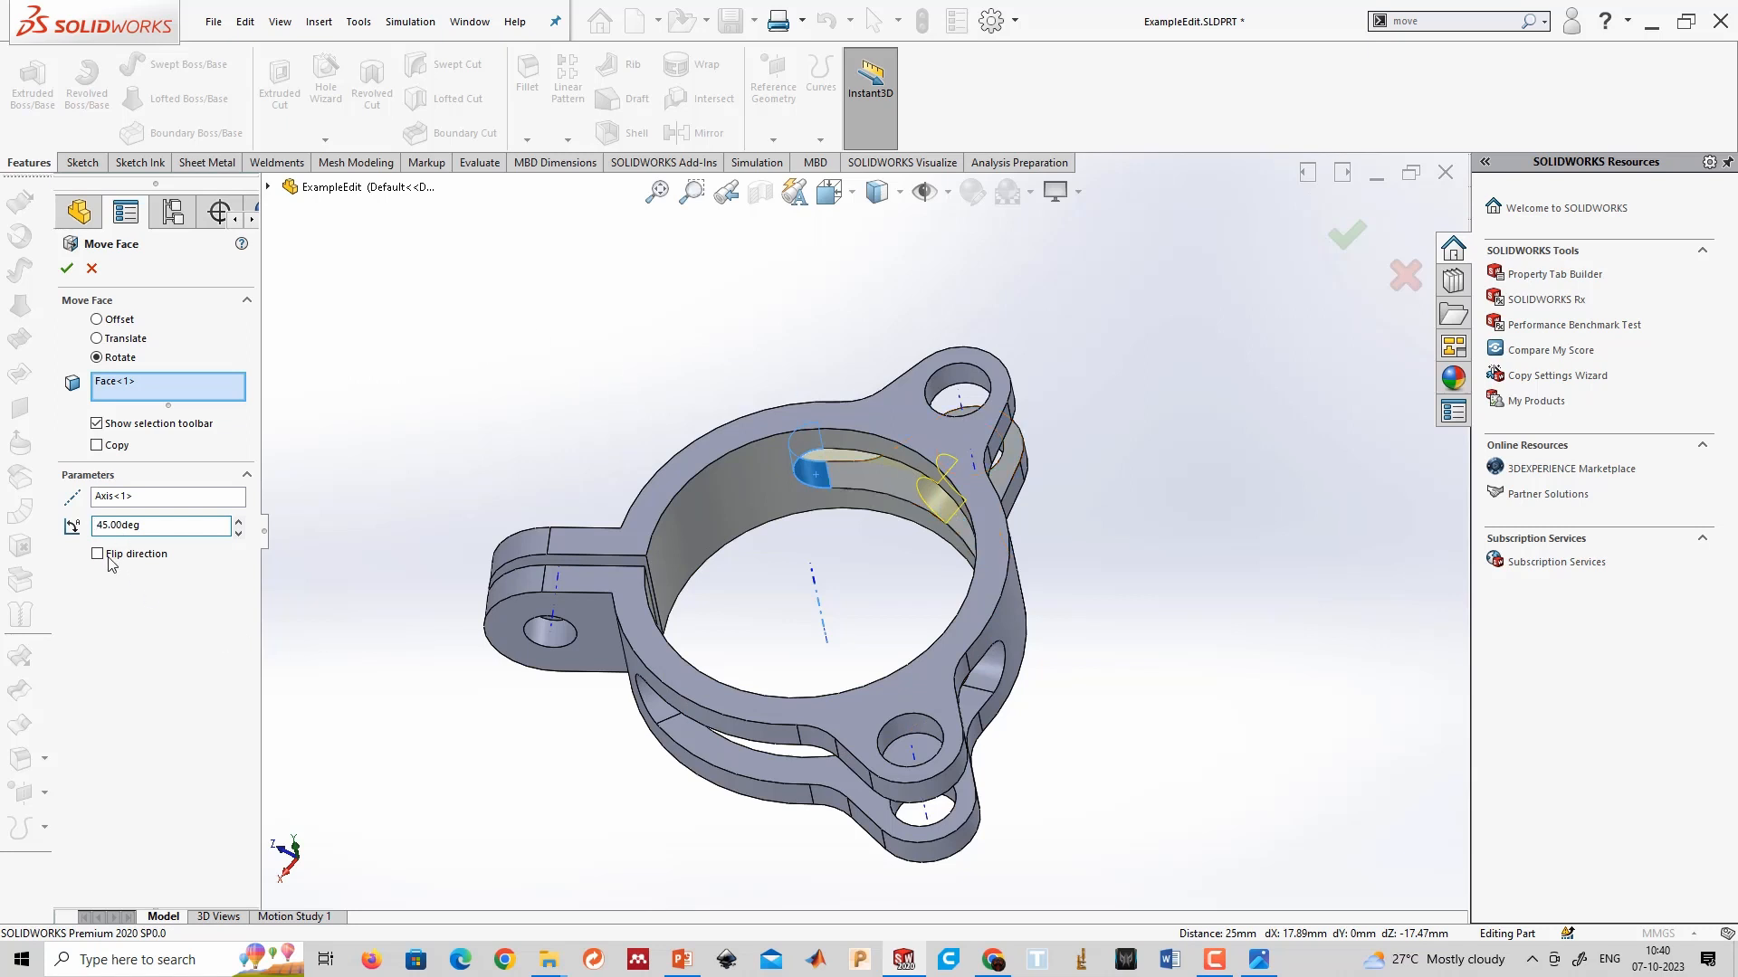
pyautogui.click(98, 555)
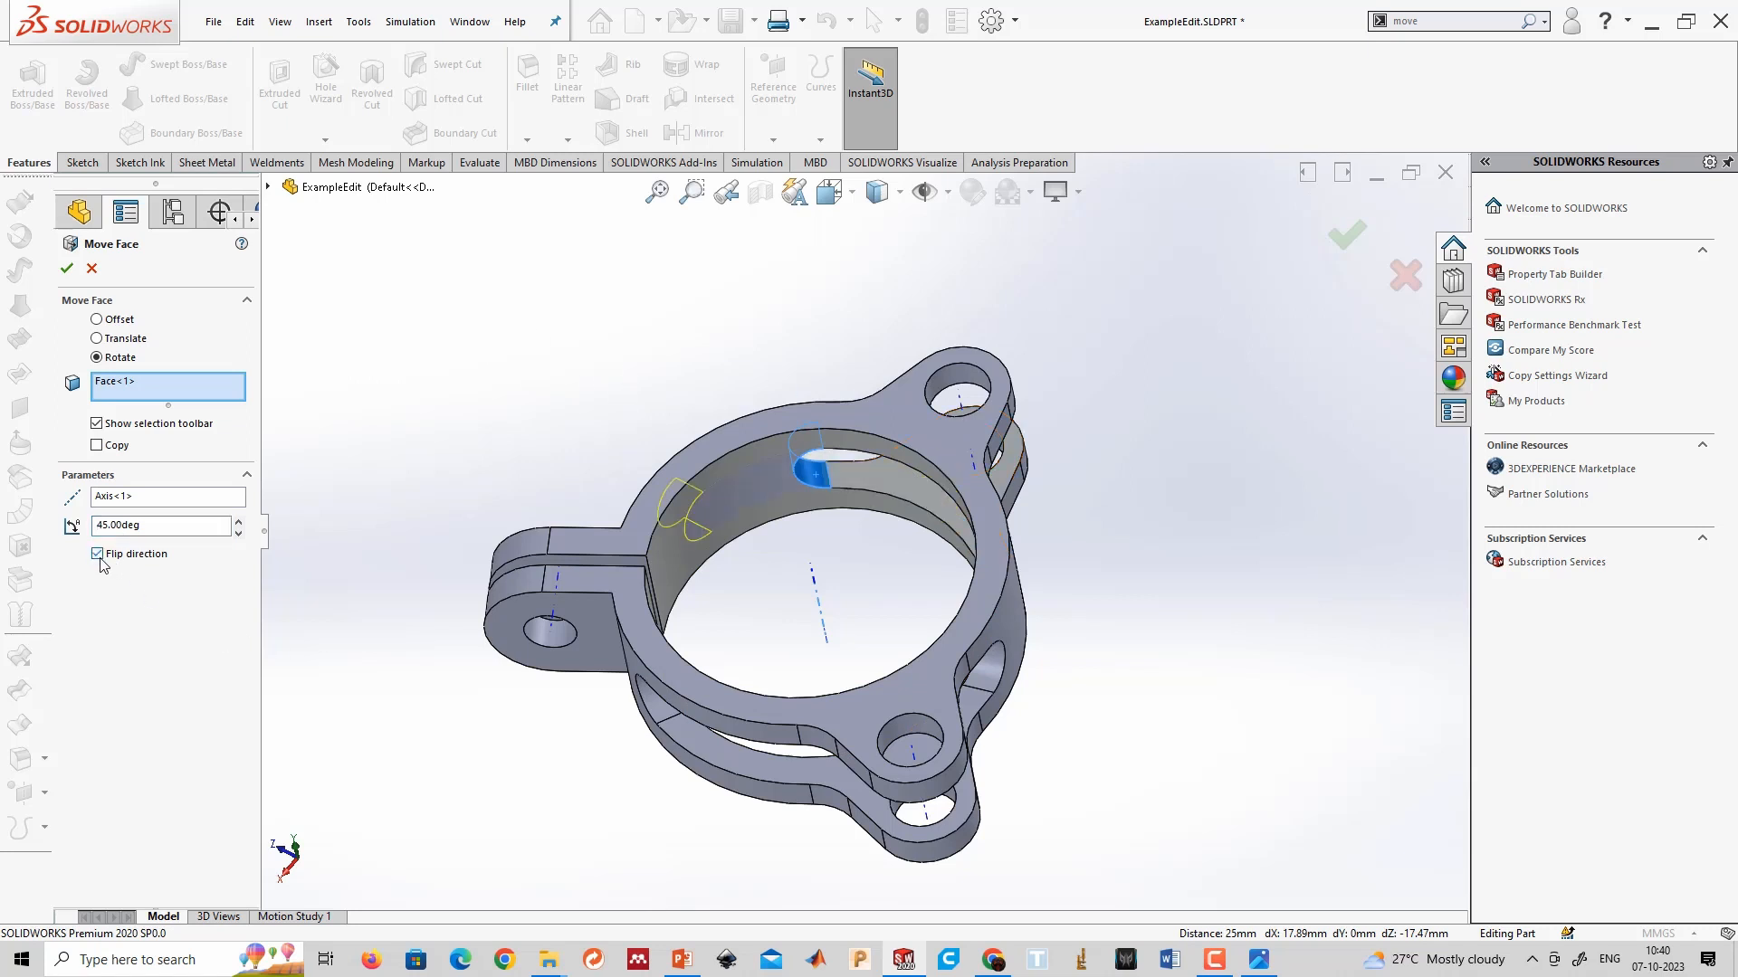
pyautogui.click(66, 268)
pyautogui.moveTo(753, 714); pyautogui.dragTo(778, 670, button='middle')
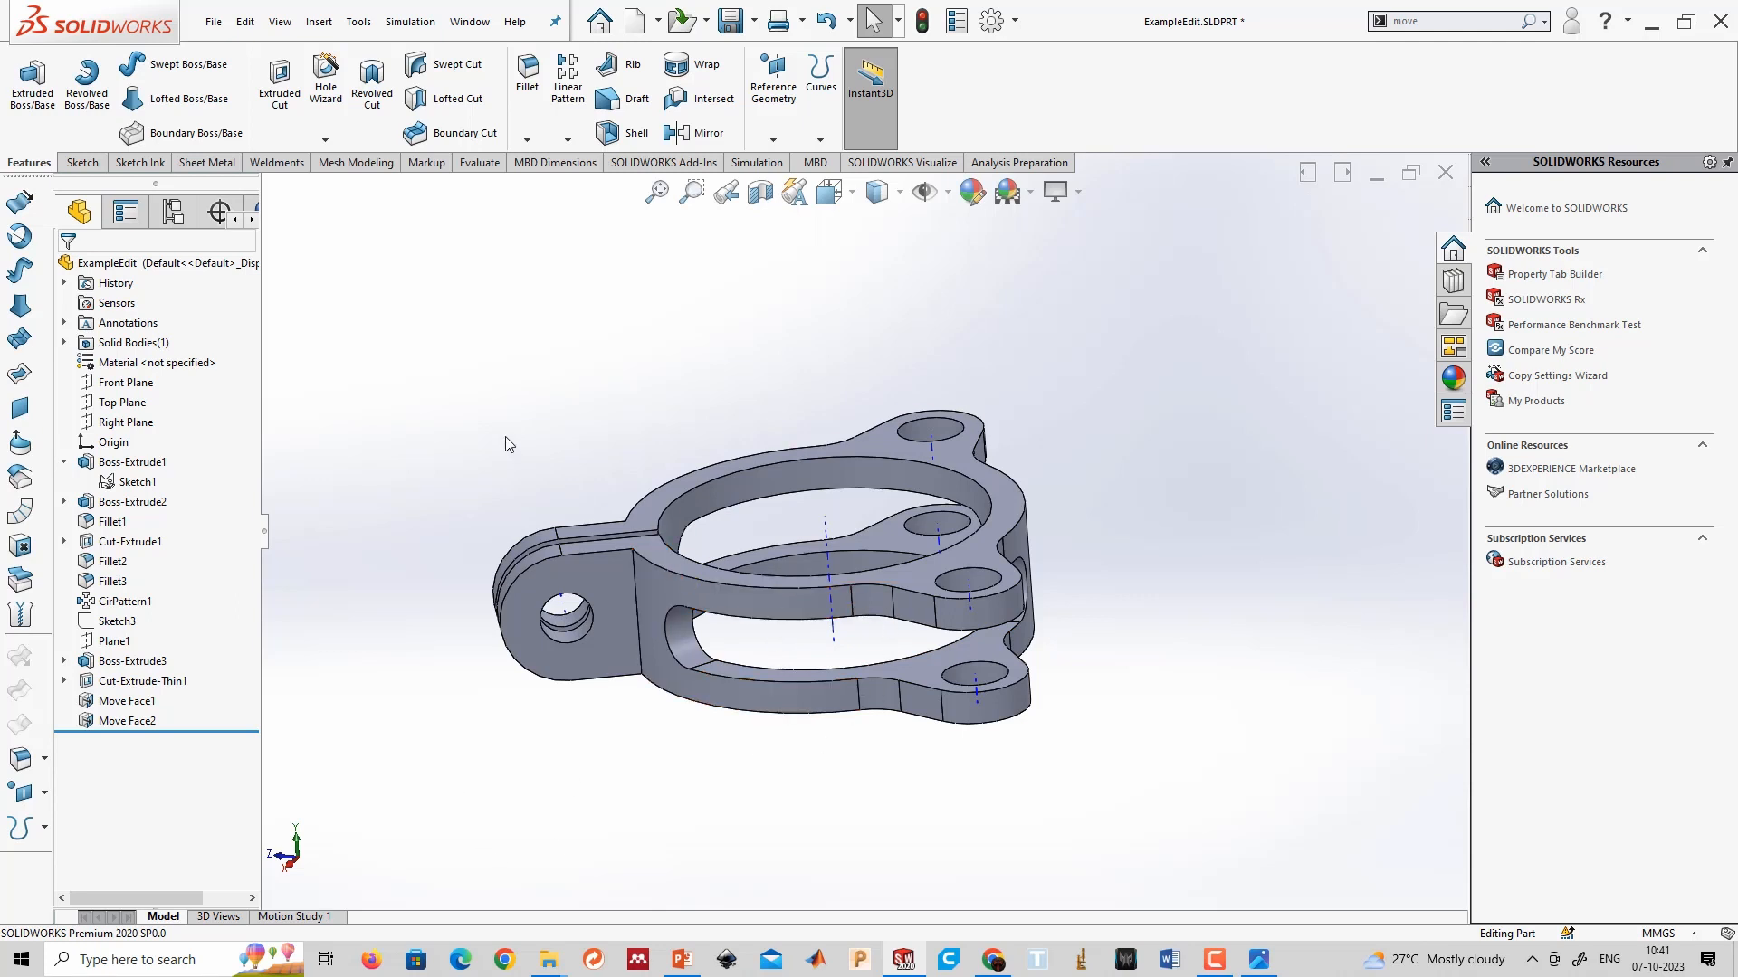
# Assign AISI 1020 steel from the SOLIDWORKS Materials library to the part.
pyautogui.rightClick(186, 375)
pyautogui.click(220, 385)
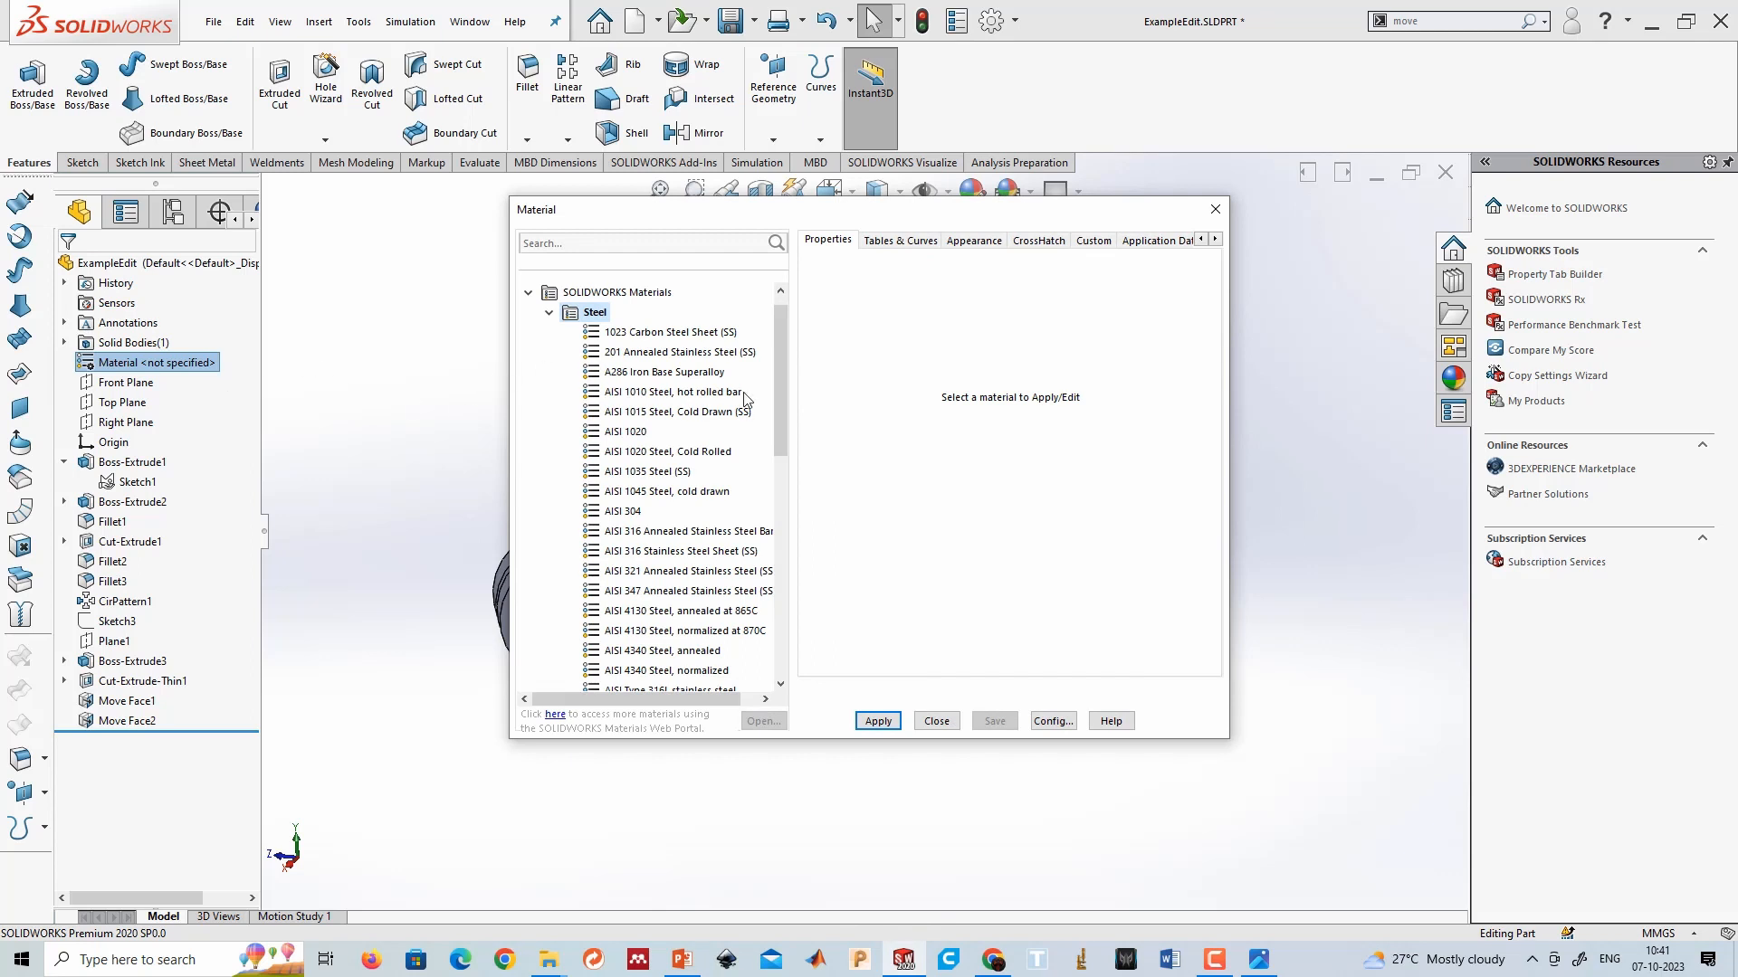
pyautogui.moveTo(779, 360); pyautogui.dragTo(796, 584)
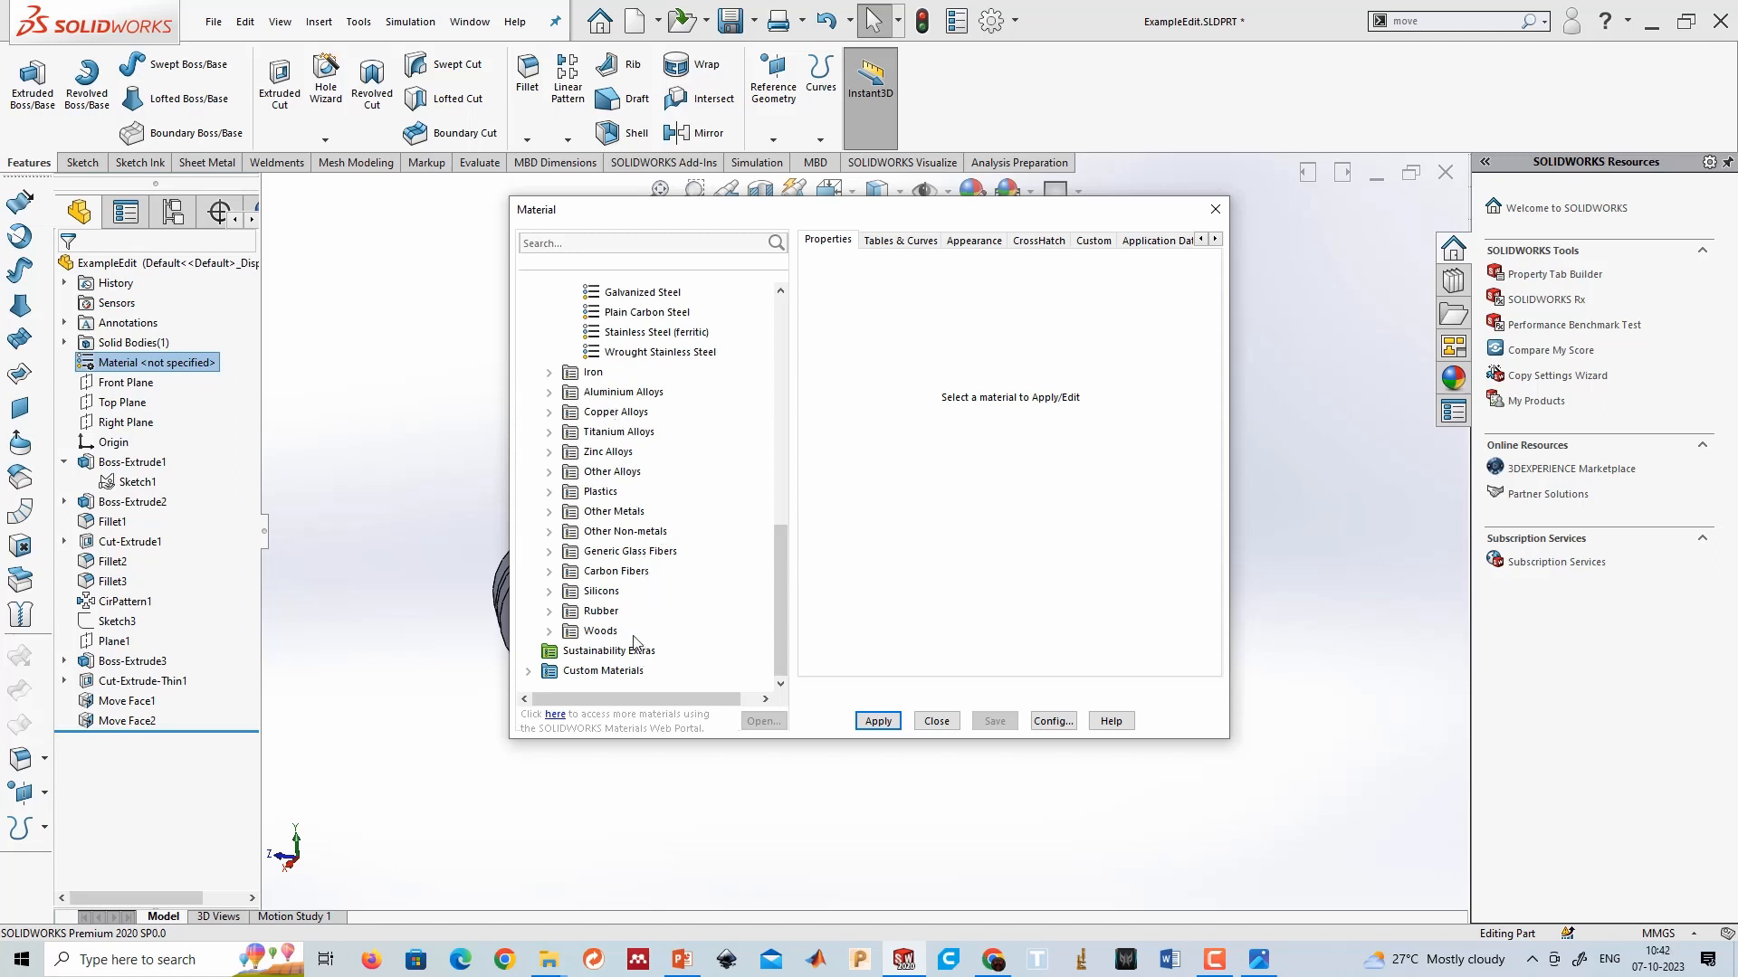
pyautogui.moveTo(780, 629); pyautogui.dragTo(752, 344)
pyautogui.click(626, 453)
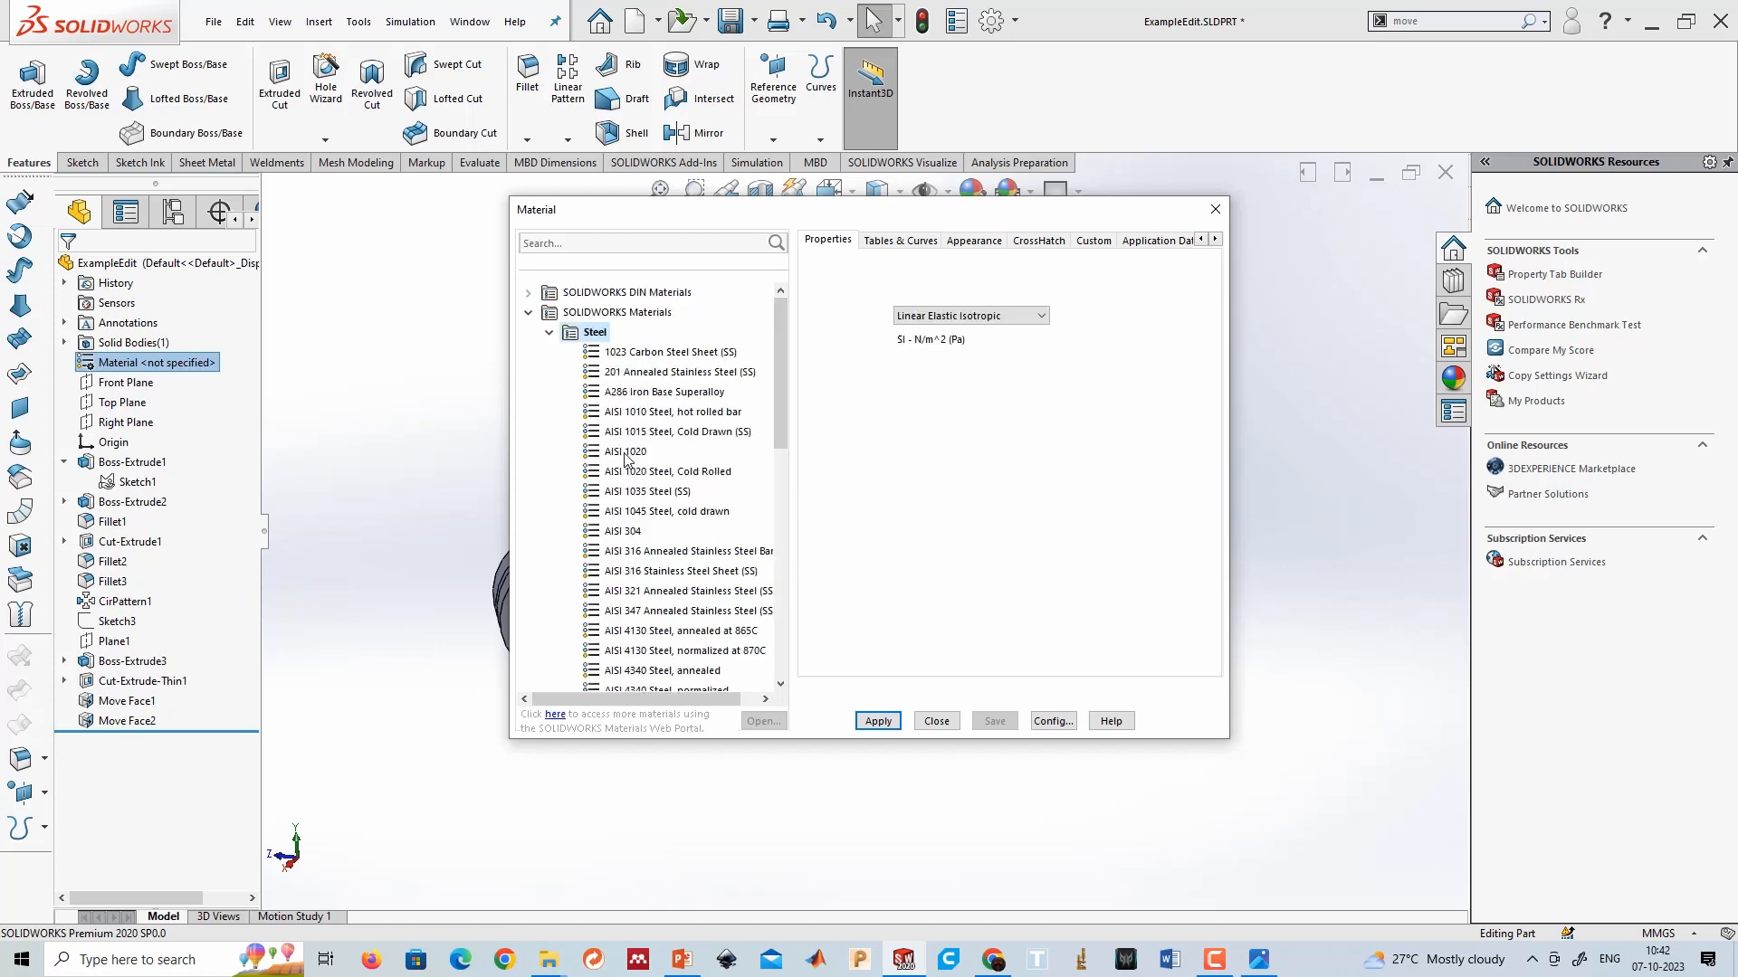
pyautogui.click(878, 721)
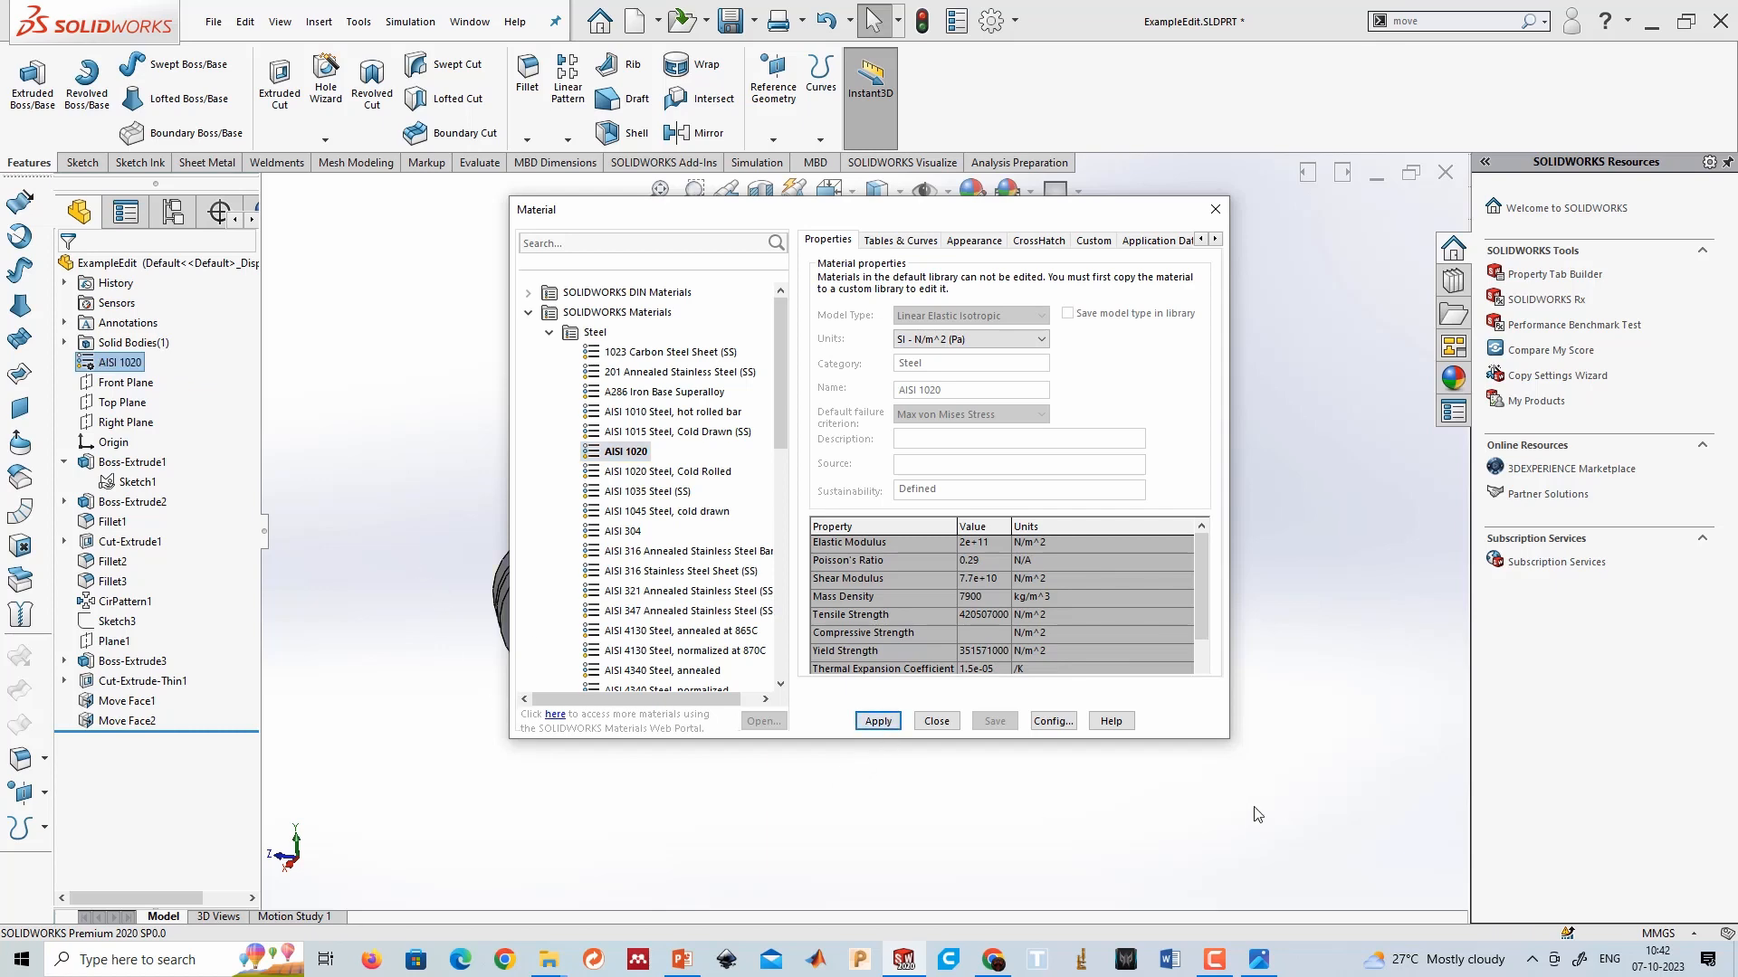
pyautogui.click(935, 722)
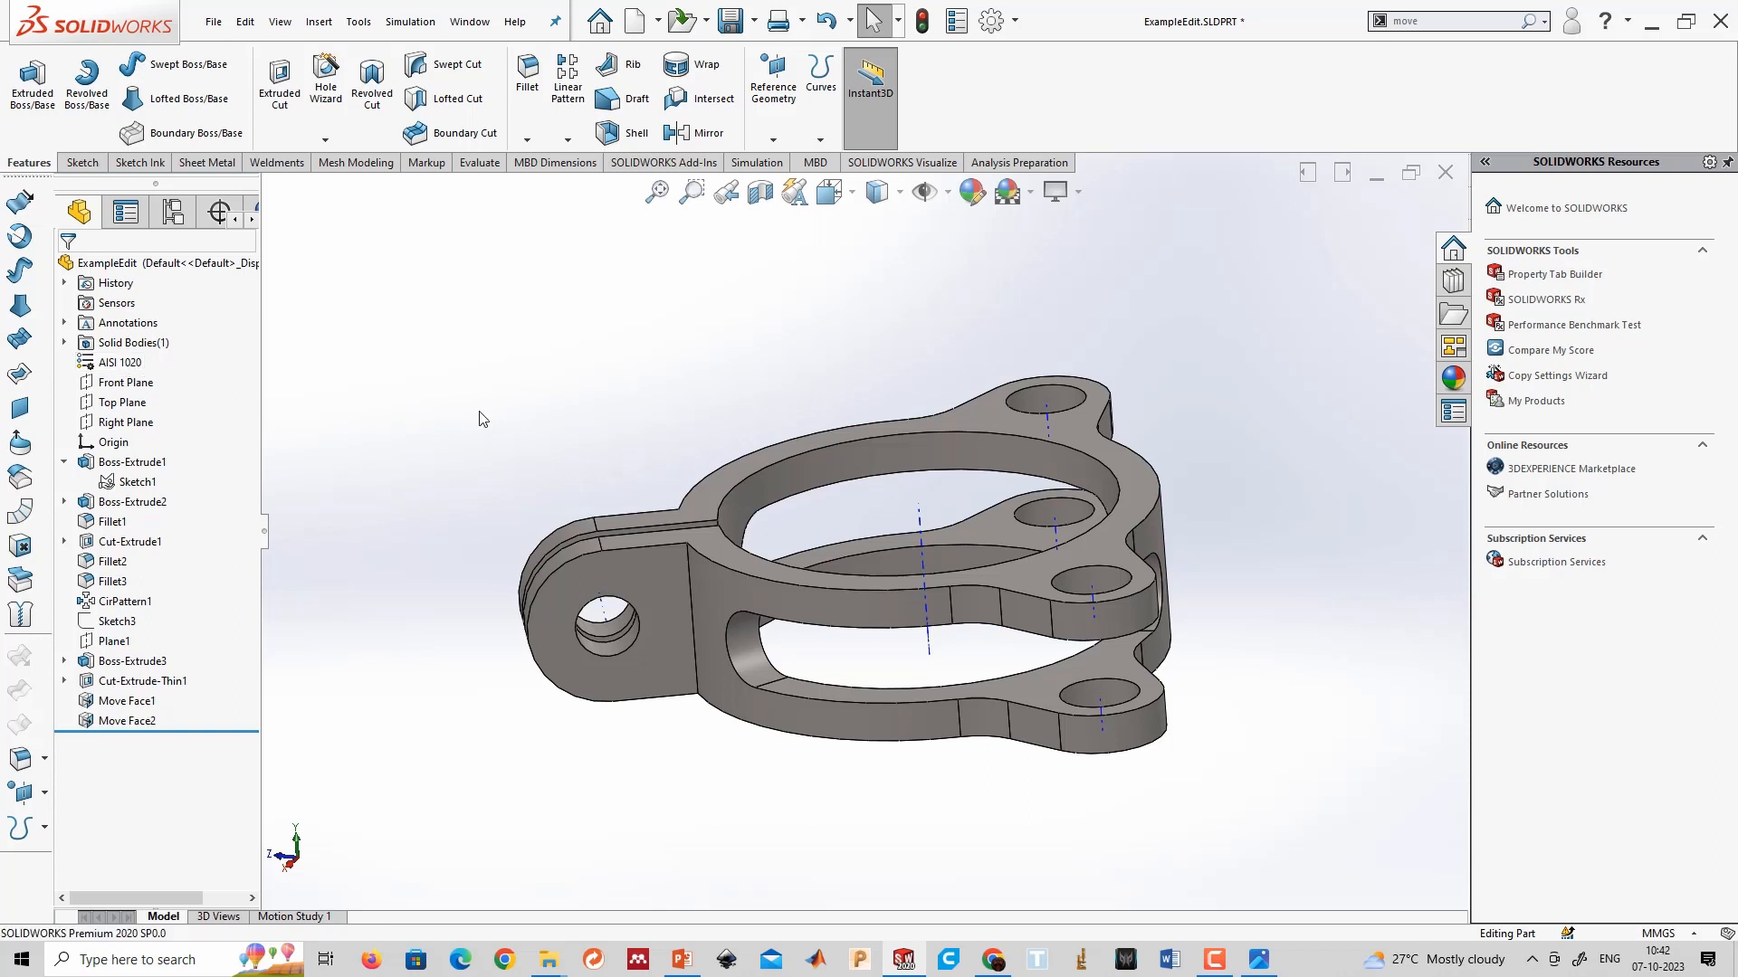
# Create a new Static simulation study named Static 1 for the part.
pyautogui.click(754, 165)
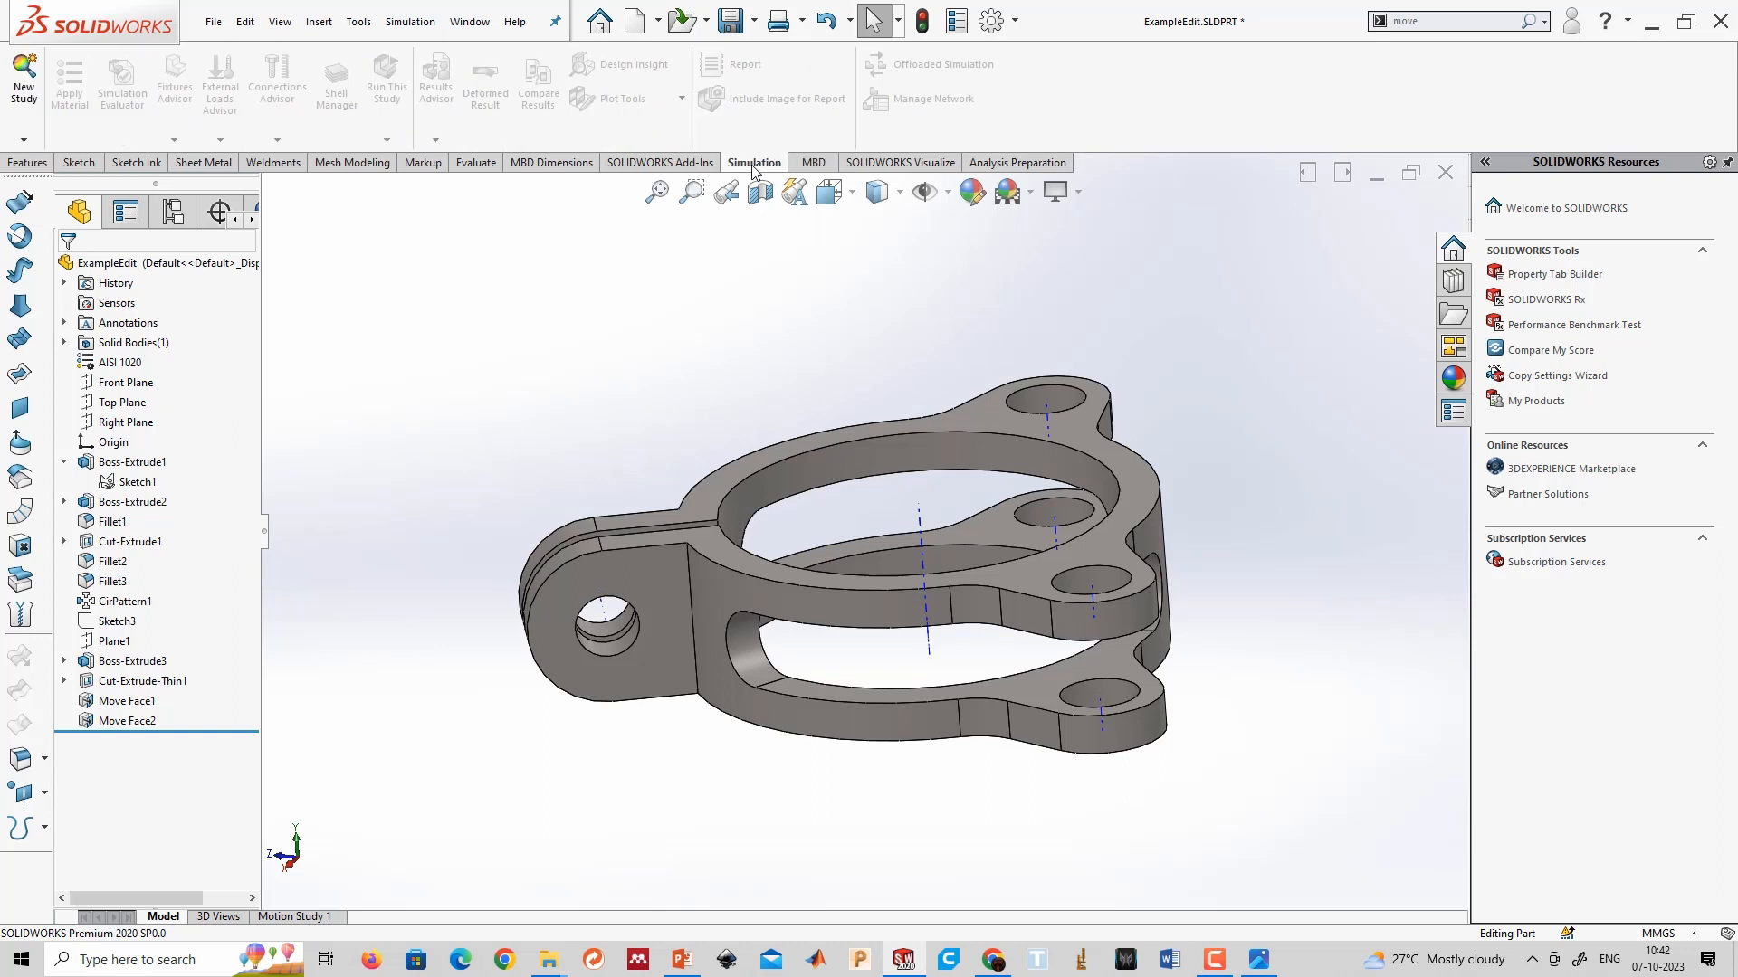
pyautogui.click(24, 142)
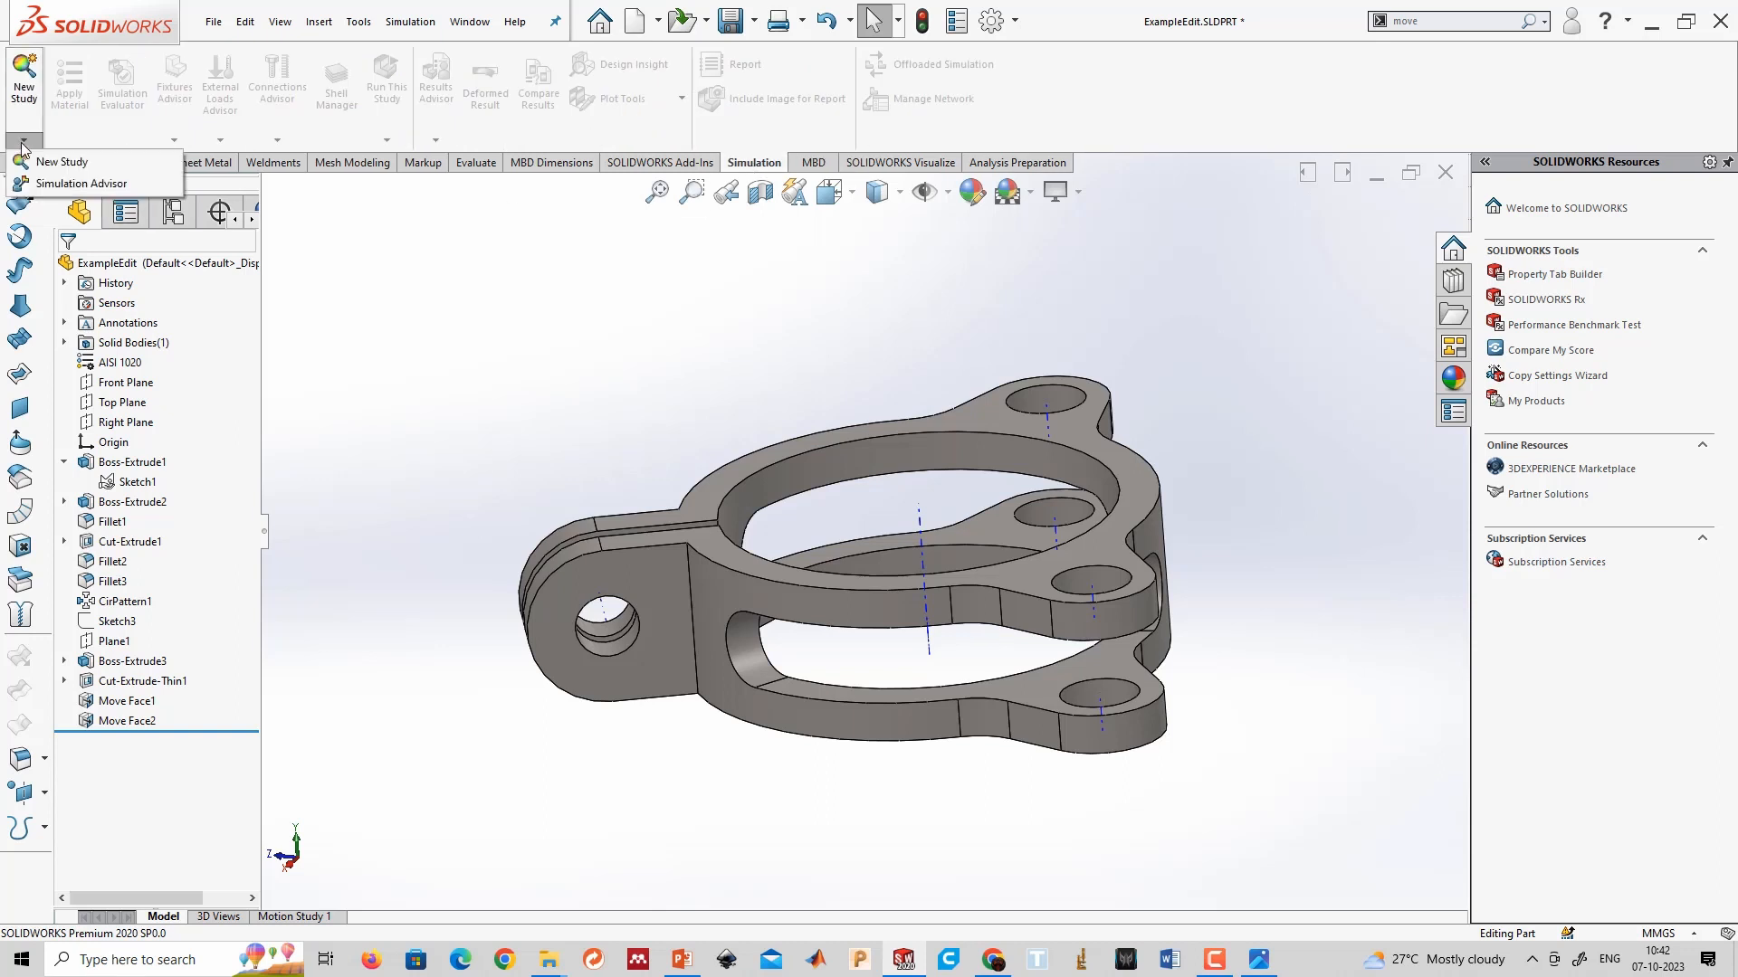
pyautogui.click(56, 161)
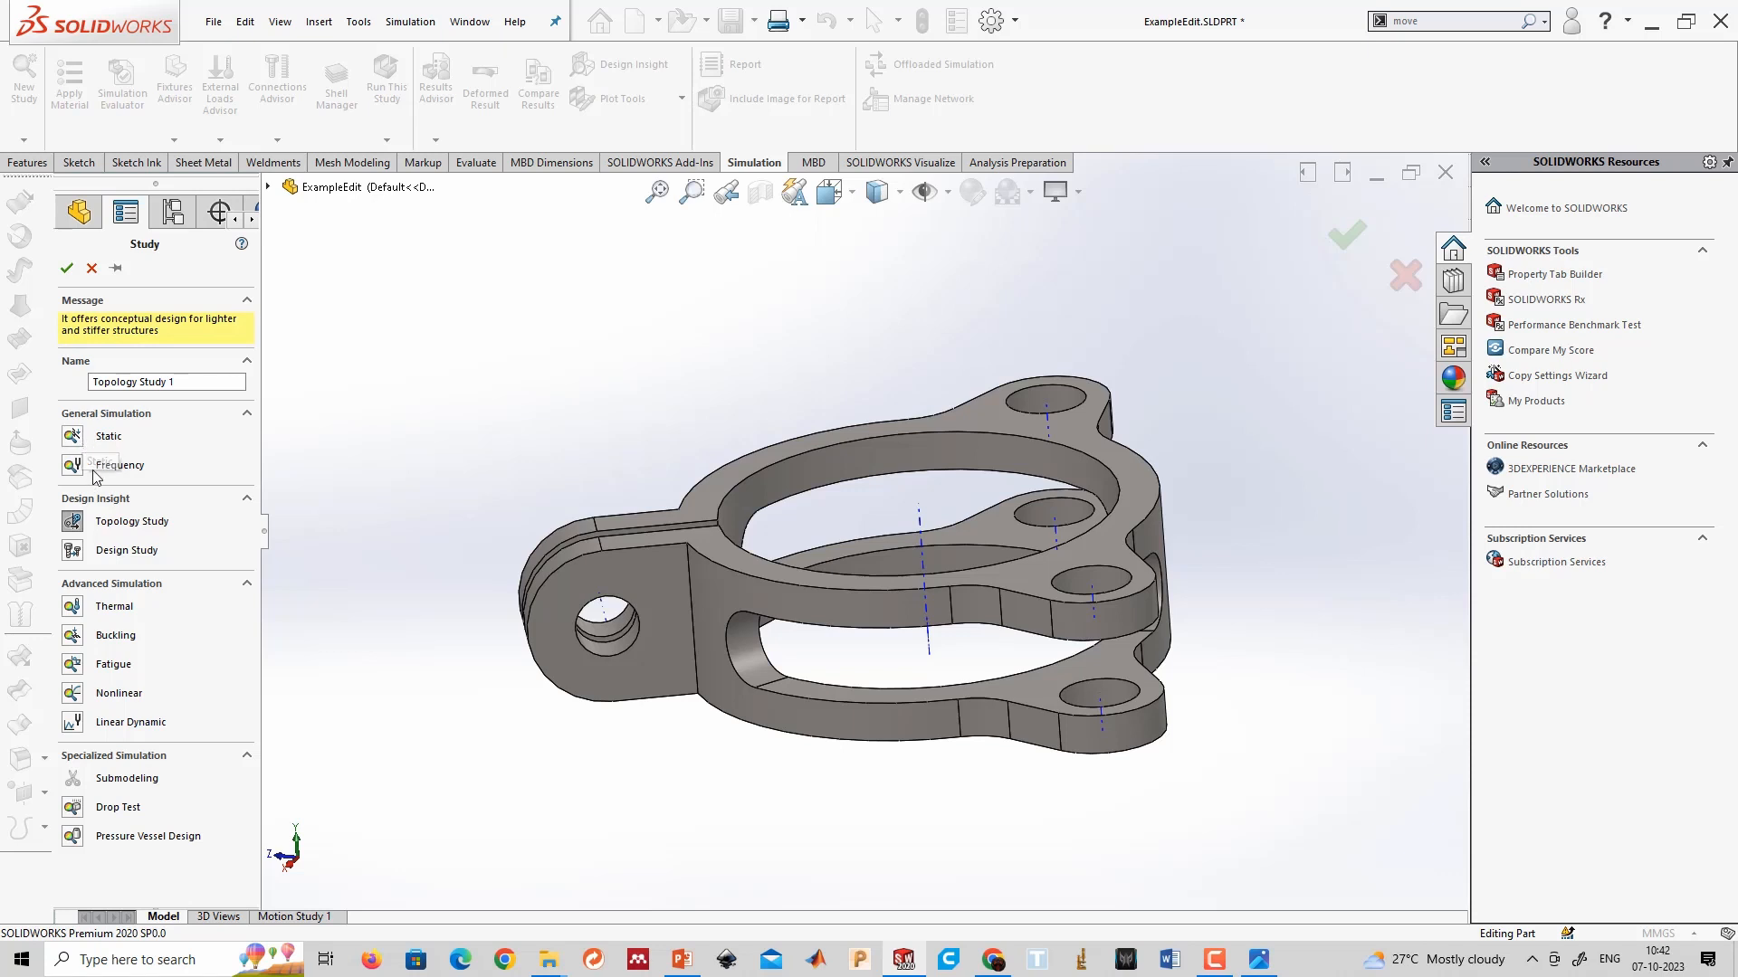
pyautogui.click(75, 440)
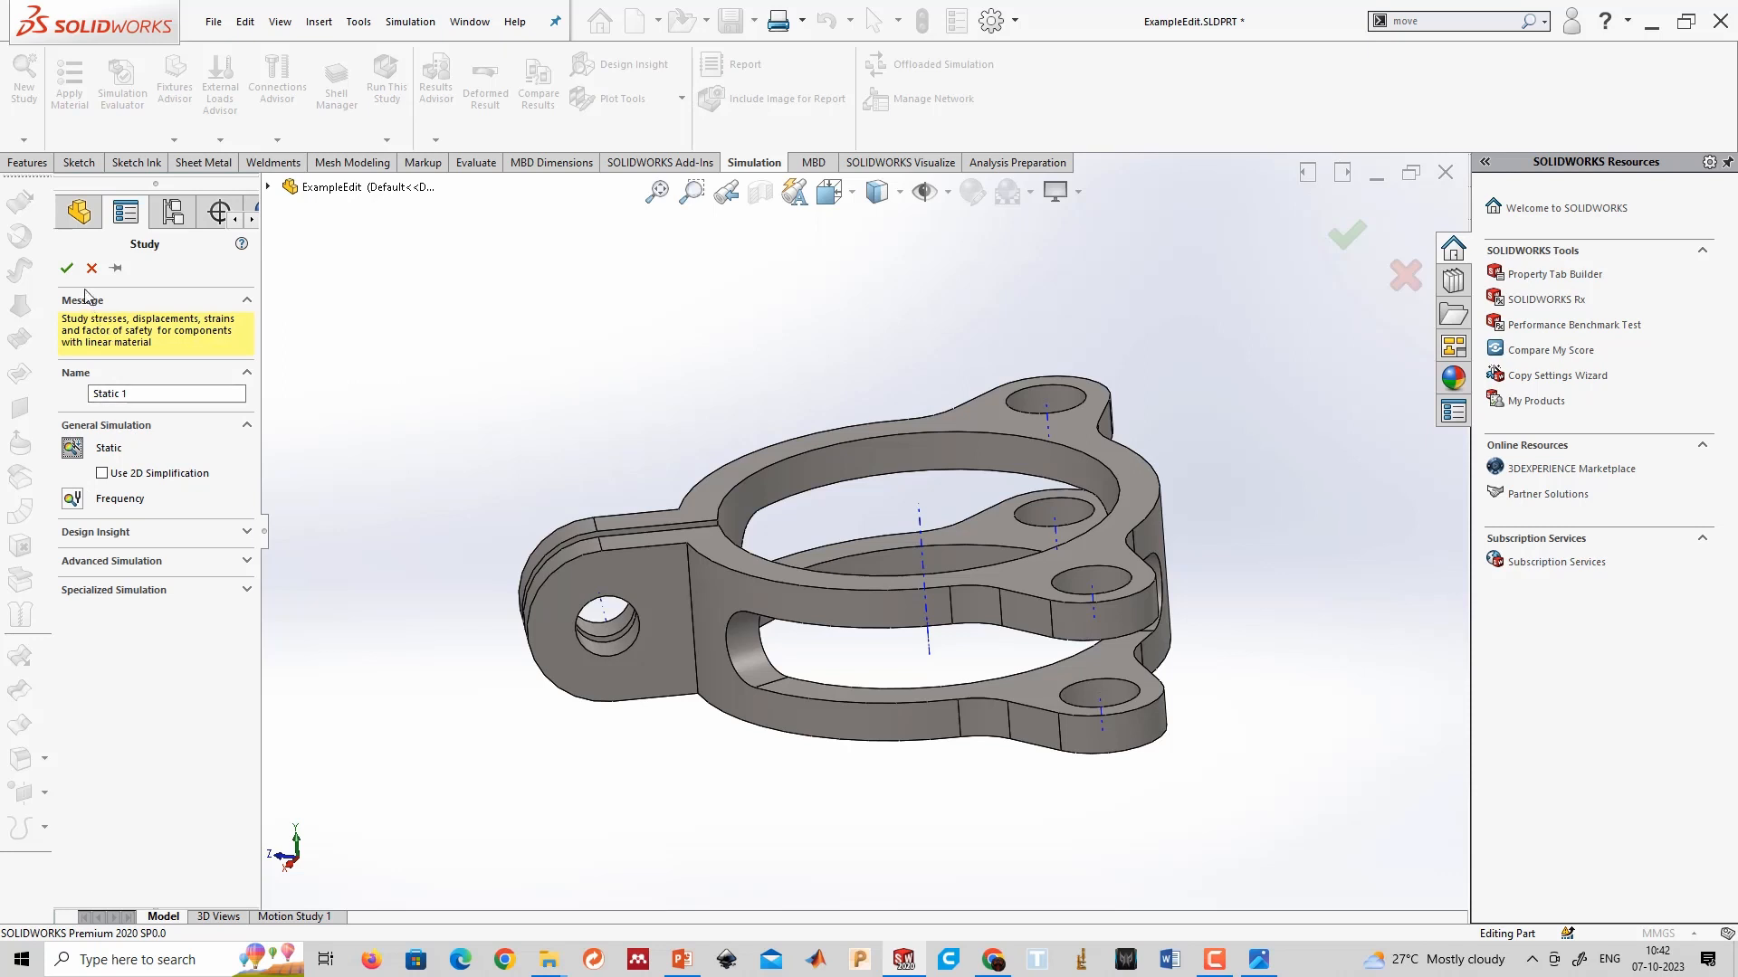
pyautogui.click(67, 267)
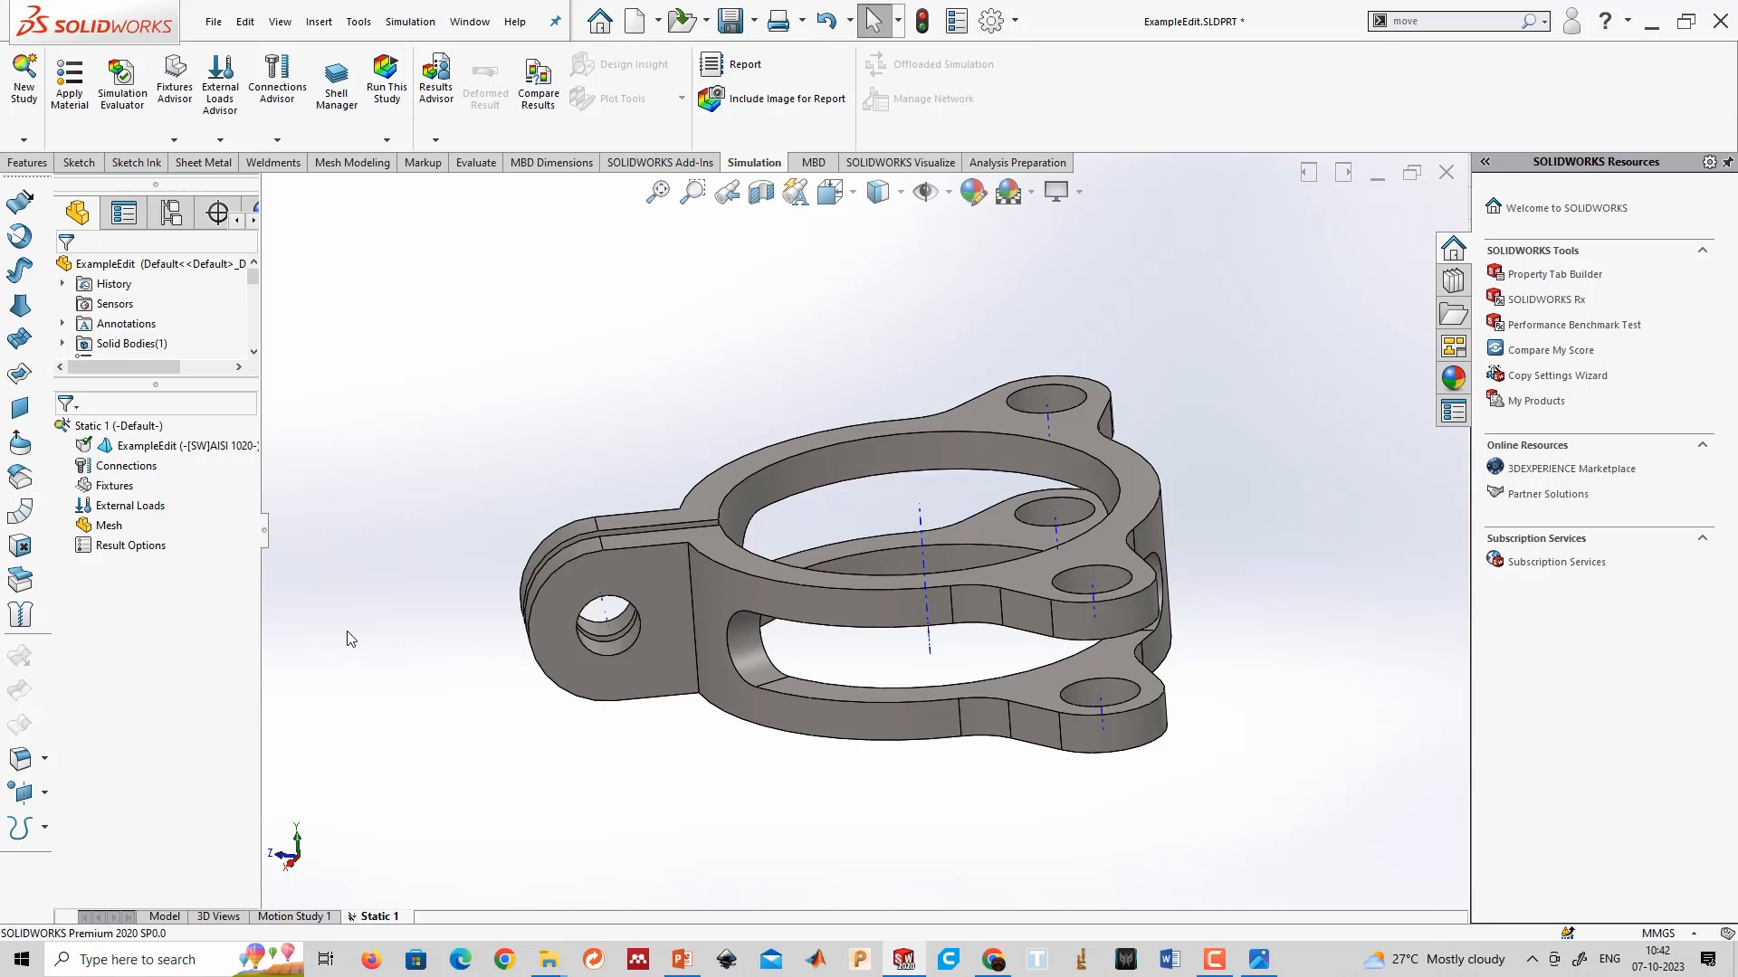
# Apply a Fixed Geometry fixture to the two cylindrical hole faces of the split clamp, leaving the hole's edge out of the selection.
pyautogui.scroll(-5, 612, 650)
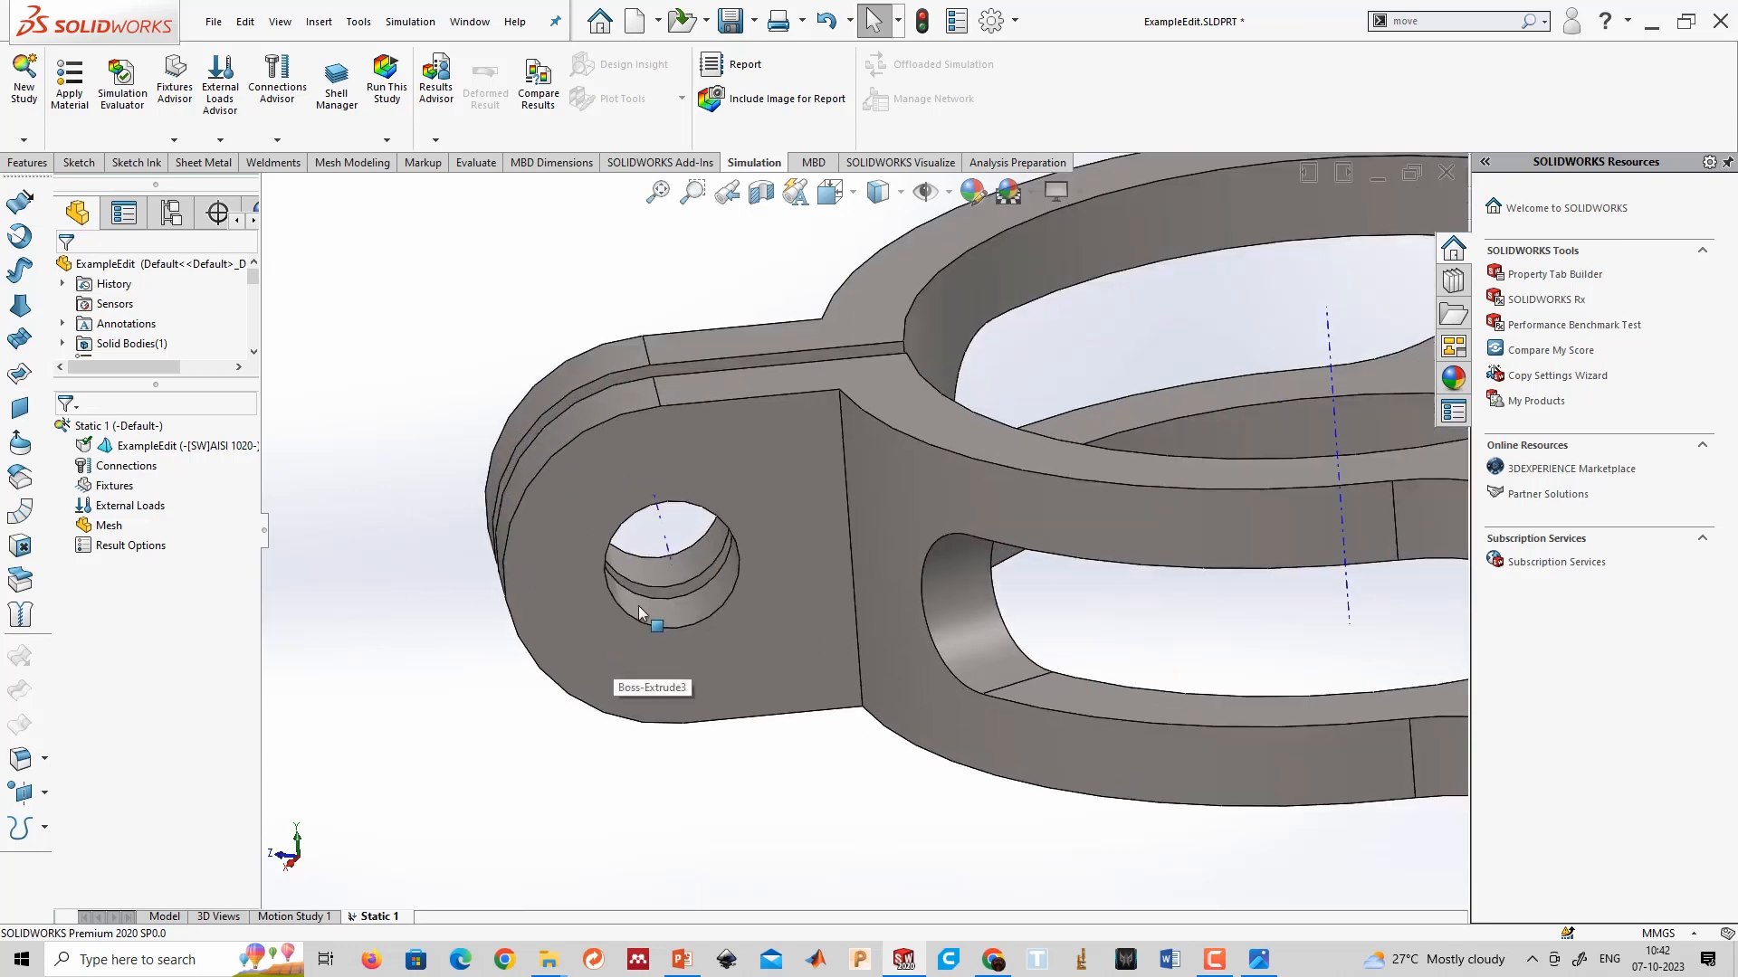
pyautogui.rightClick(121, 496)
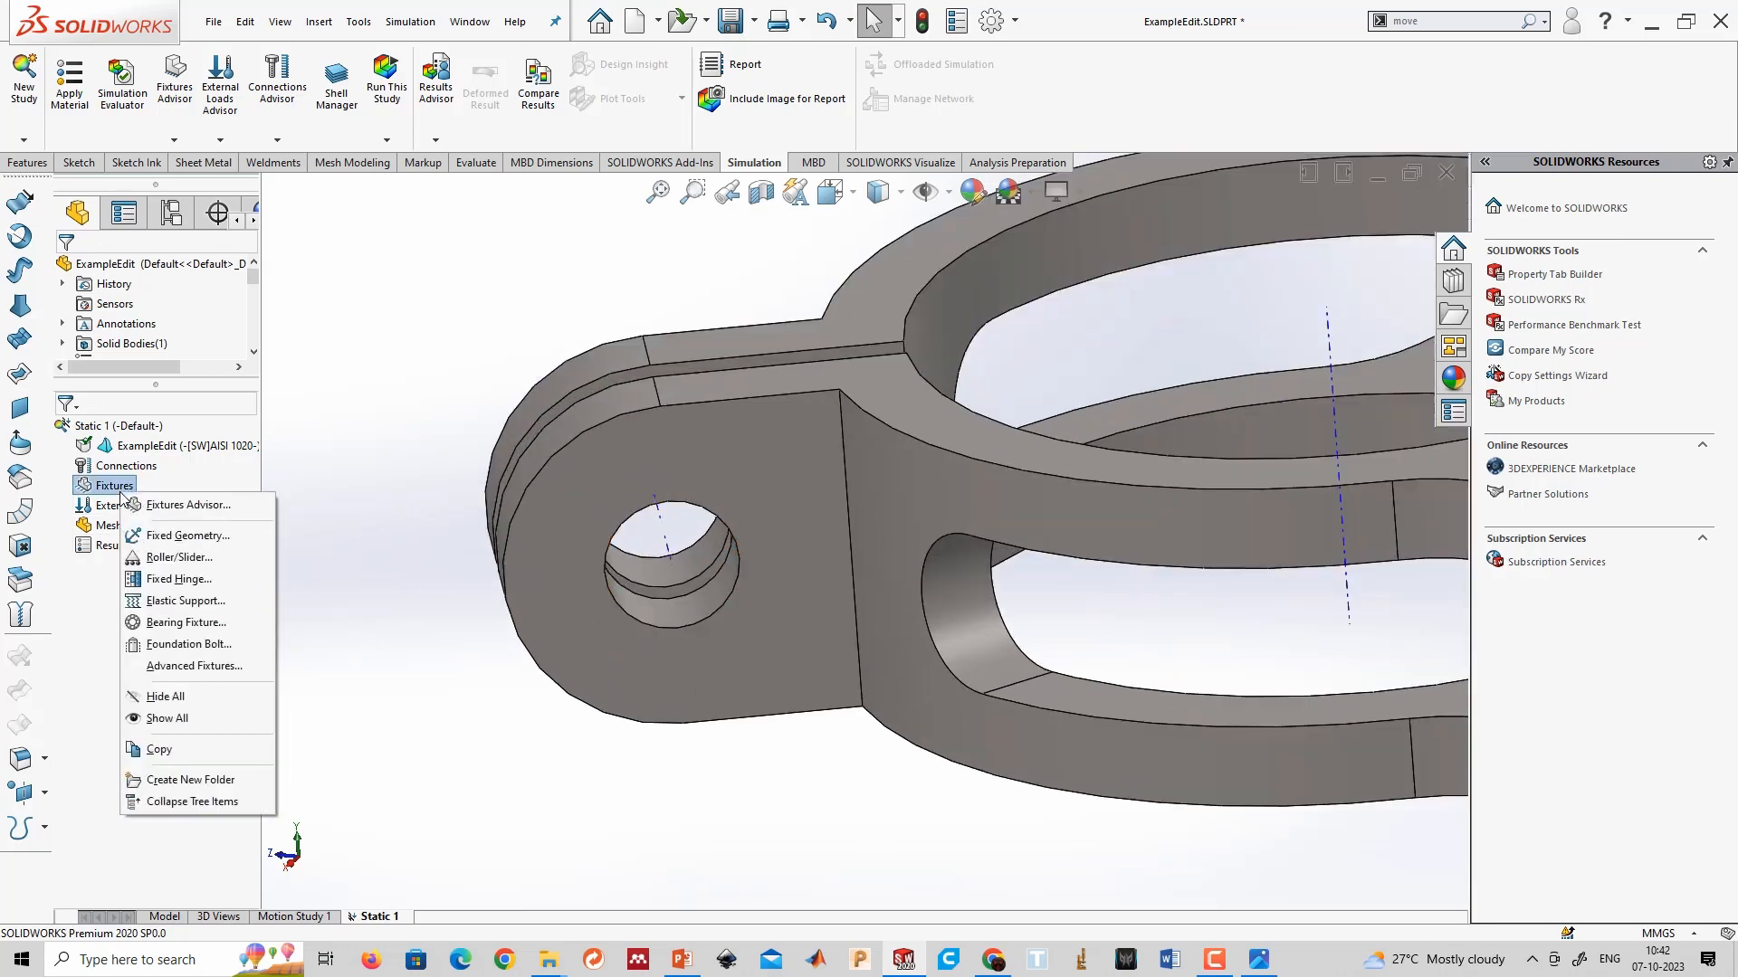
pyautogui.click(171, 536)
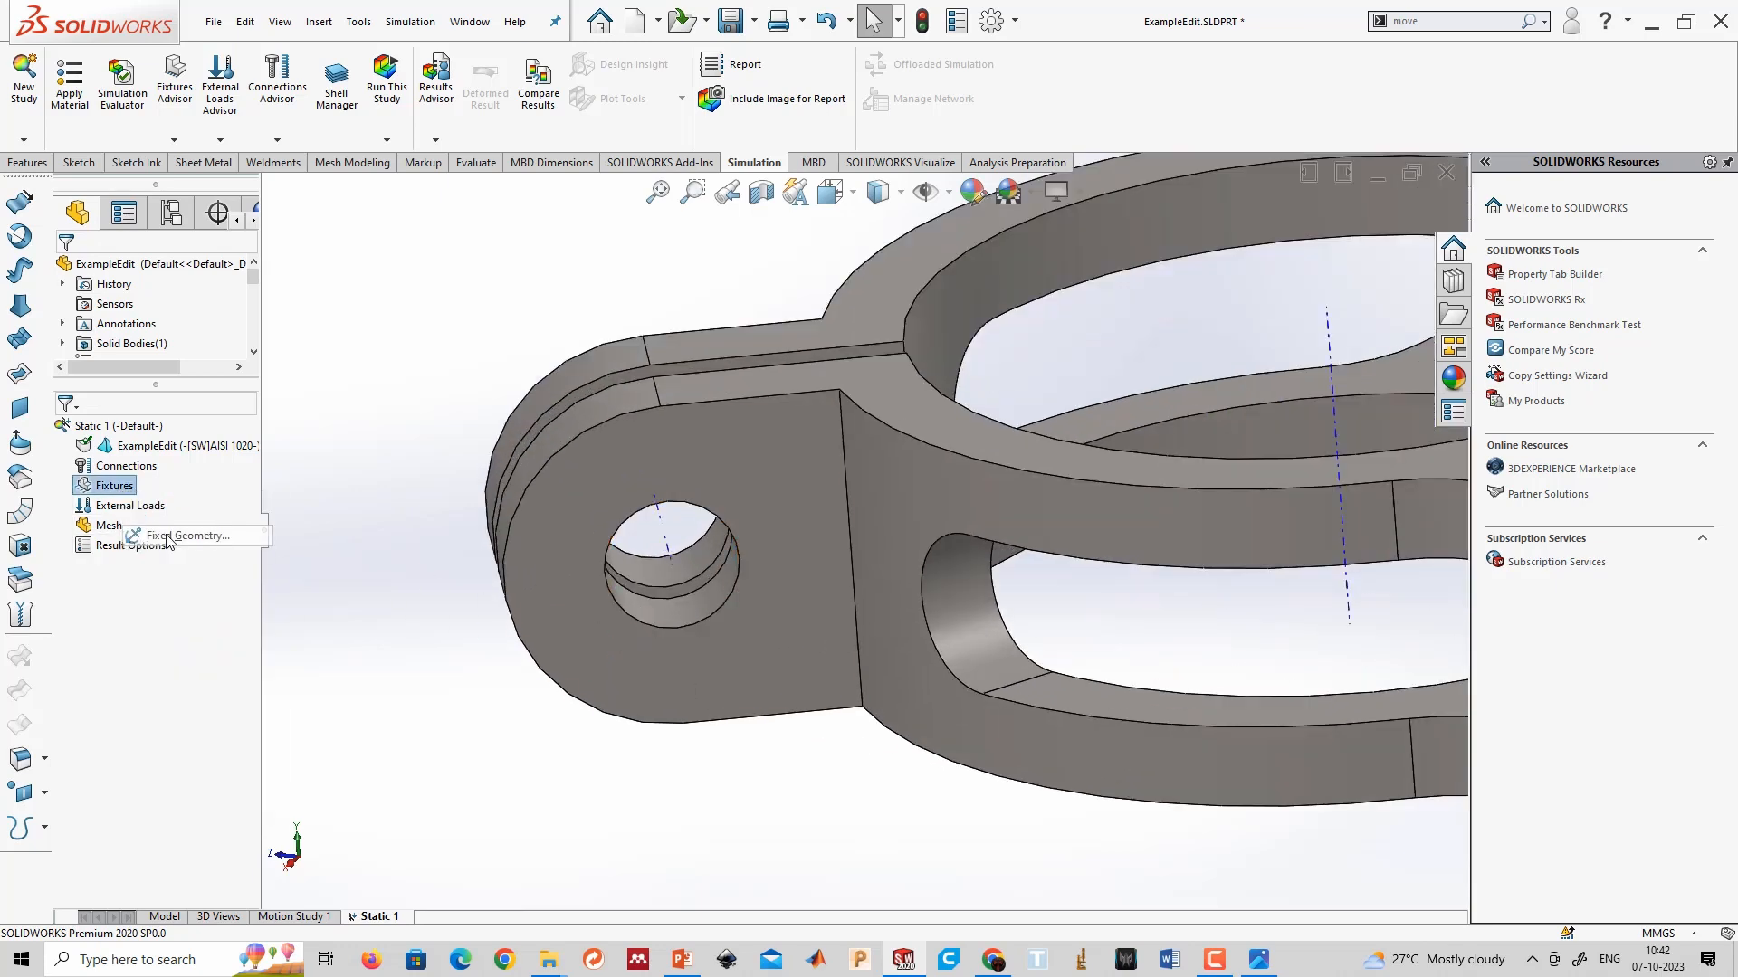
pyautogui.click(688, 603)
pyautogui.click(684, 568)
pyautogui.click(677, 543)
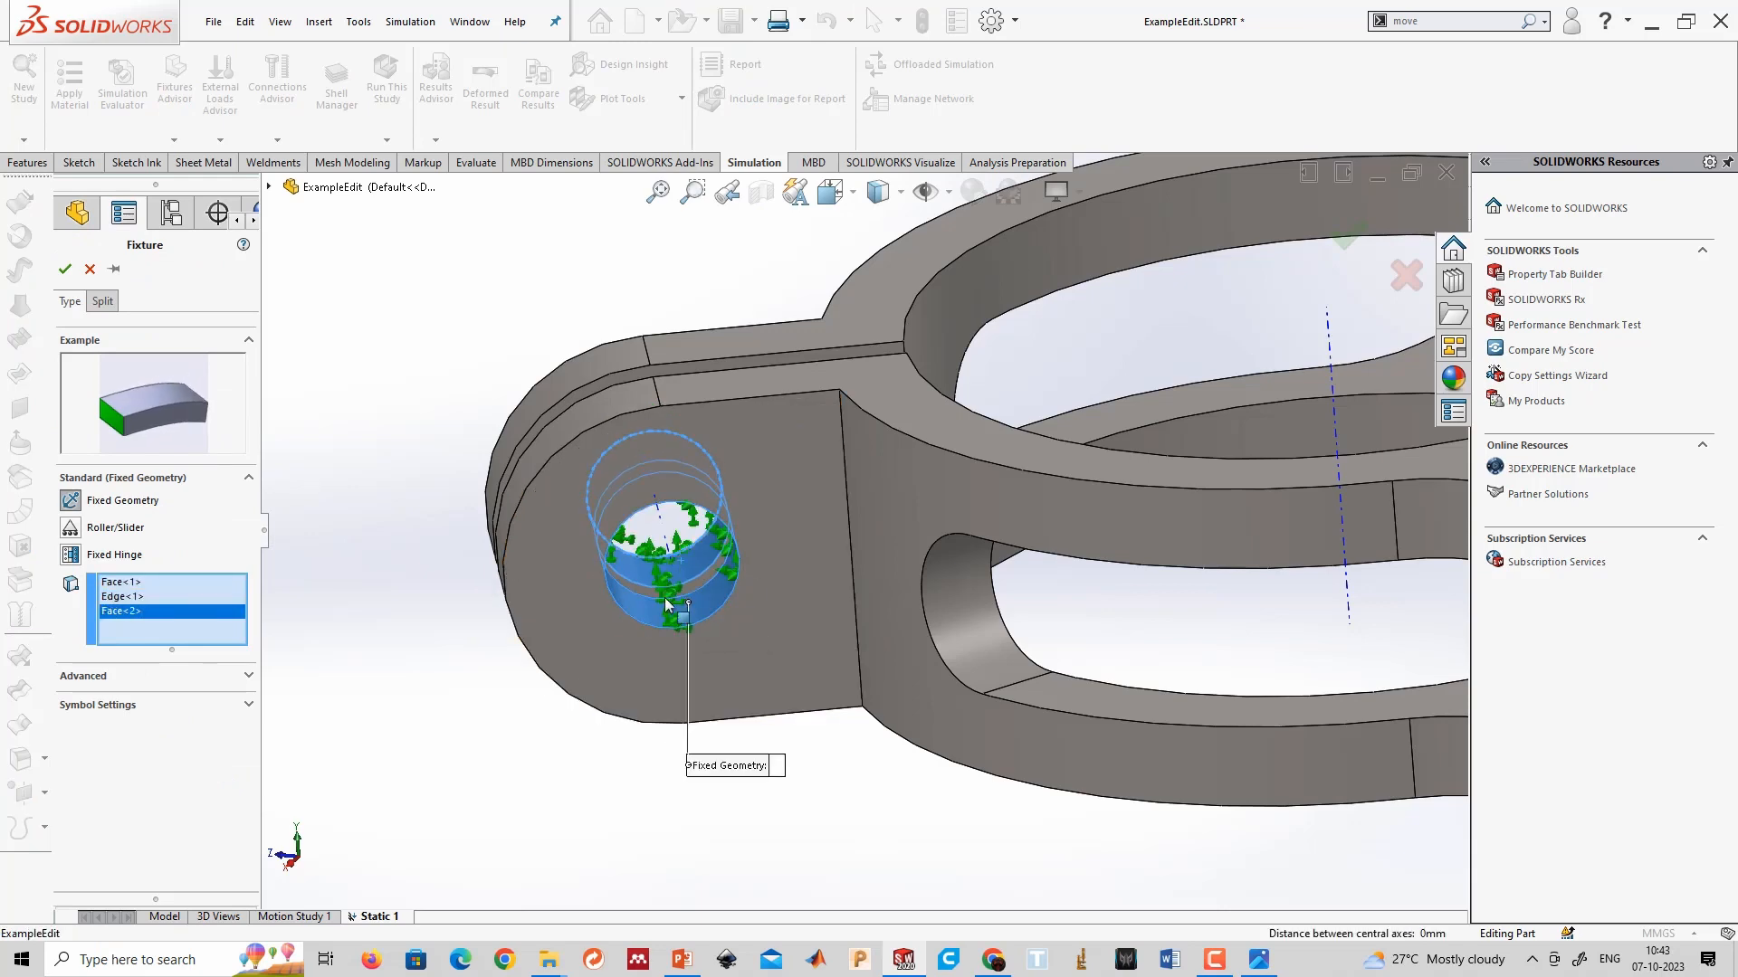
pyautogui.moveTo(676, 543); pyautogui.dragTo(635, 684, button='middle')
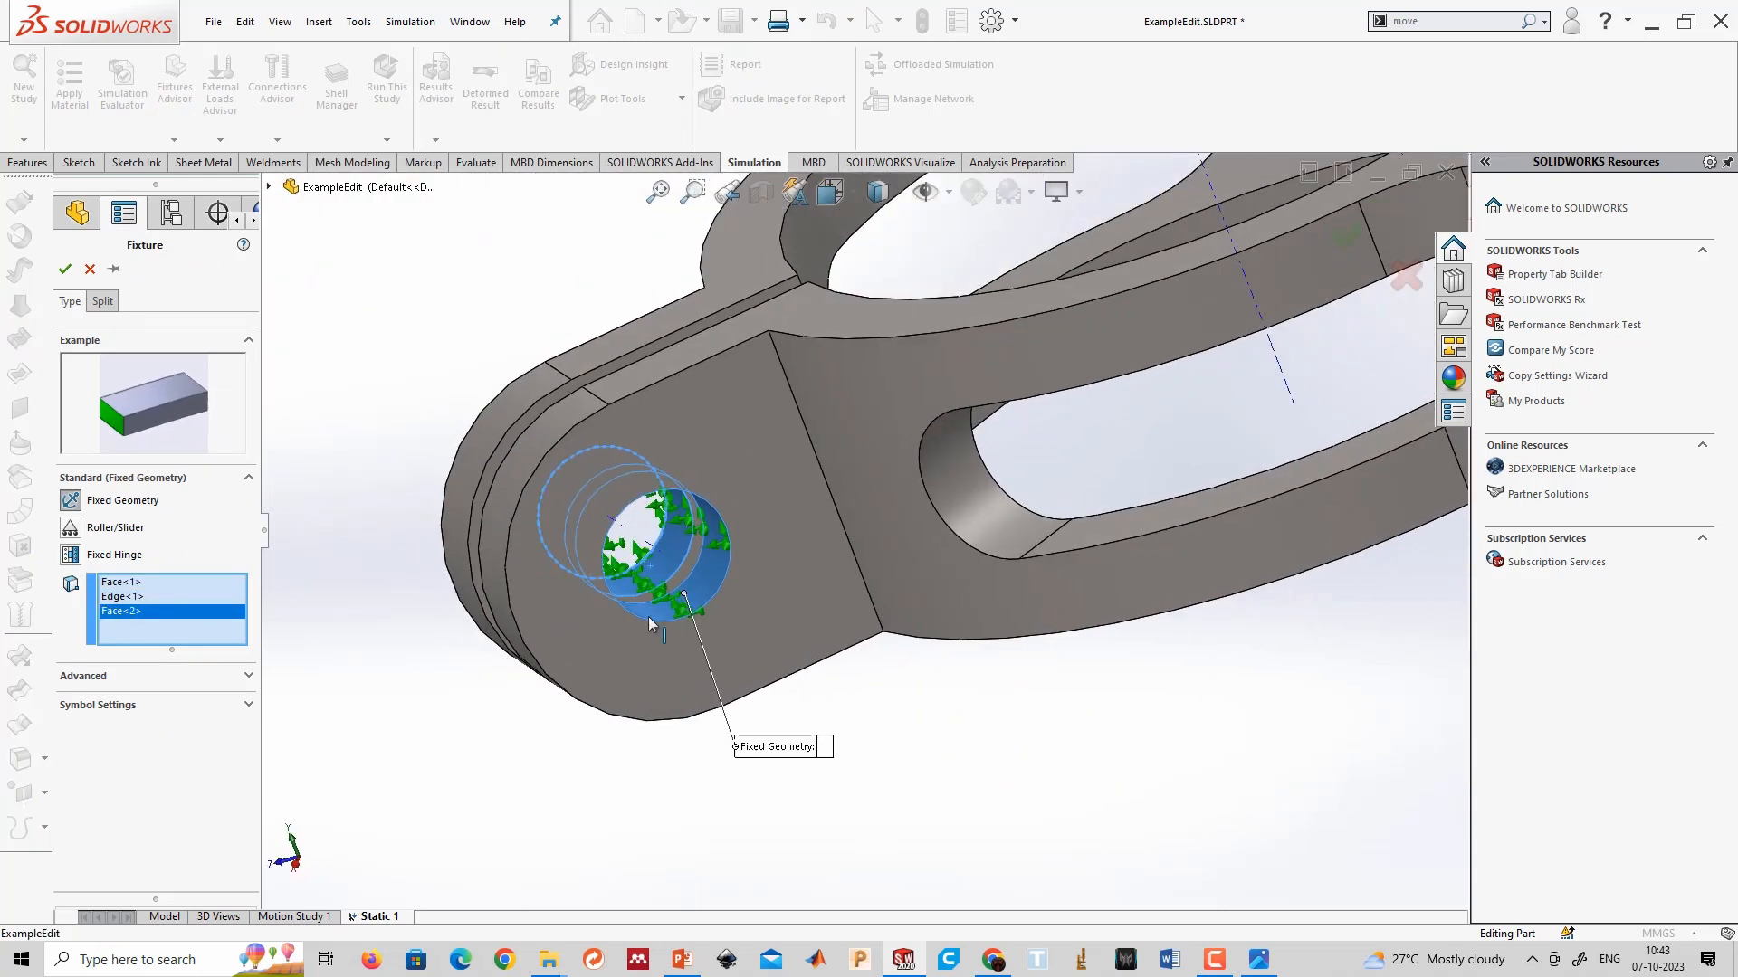
pyautogui.click(131, 598)
pyautogui.press('Delete')
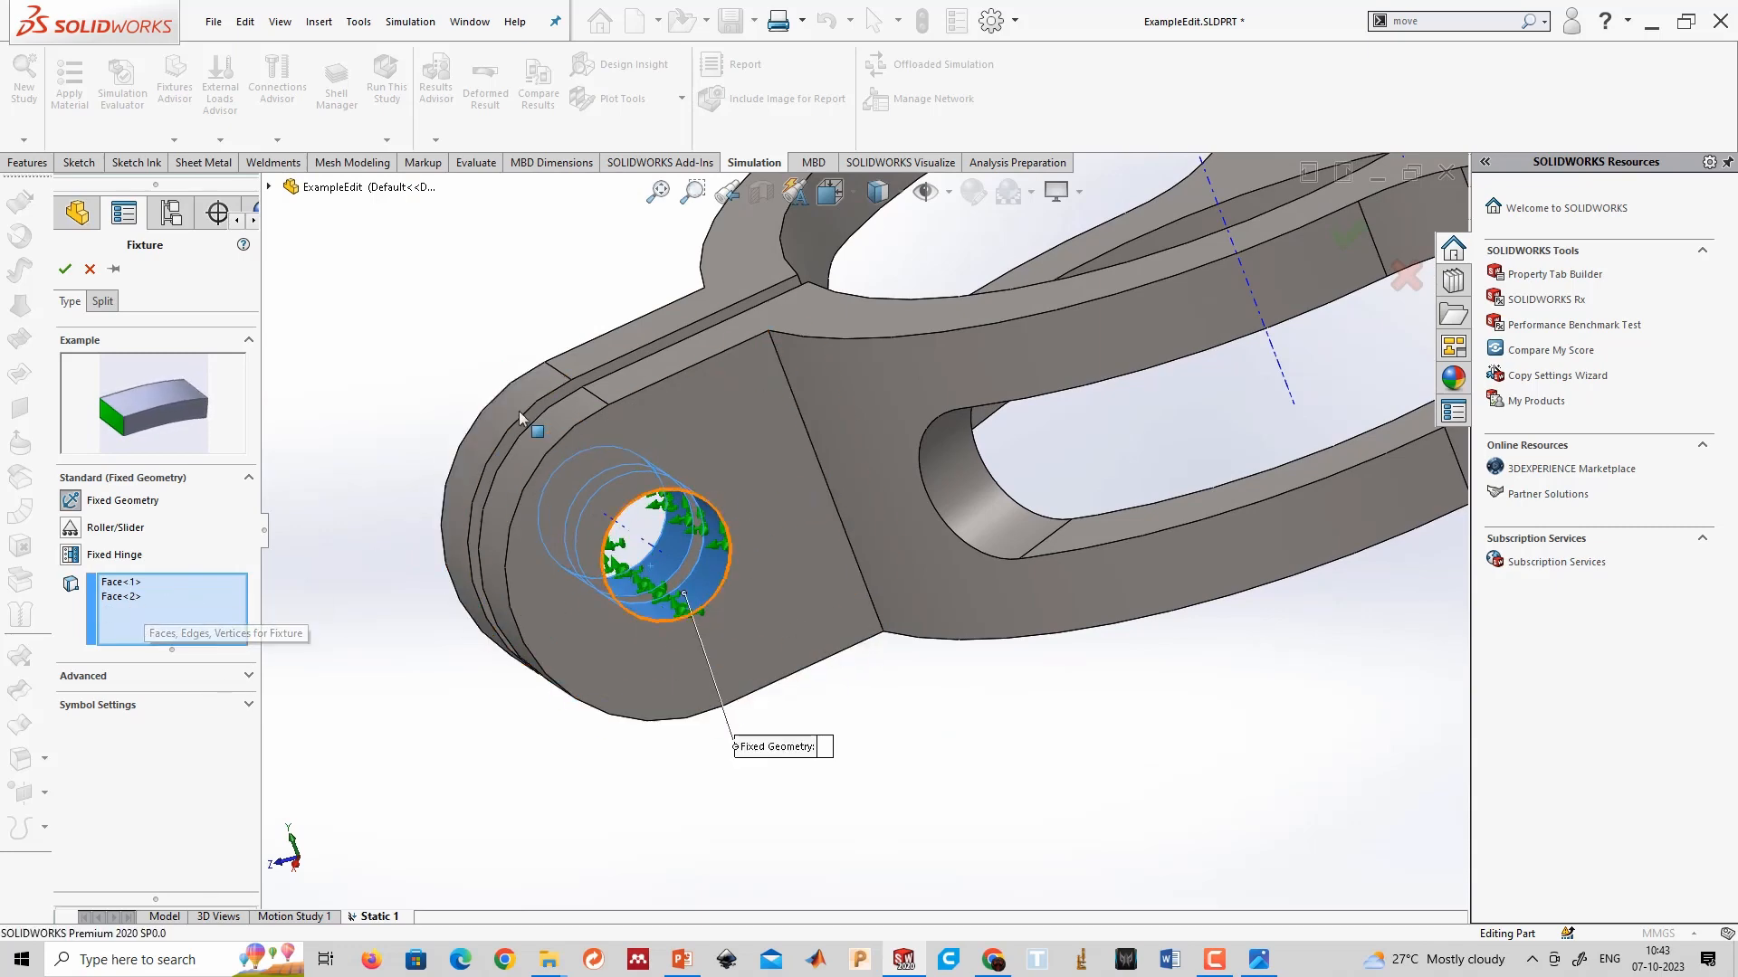
pyautogui.moveTo(632, 644); pyautogui.dragTo(624, 780, button='middle')
pyautogui.click(64, 269)
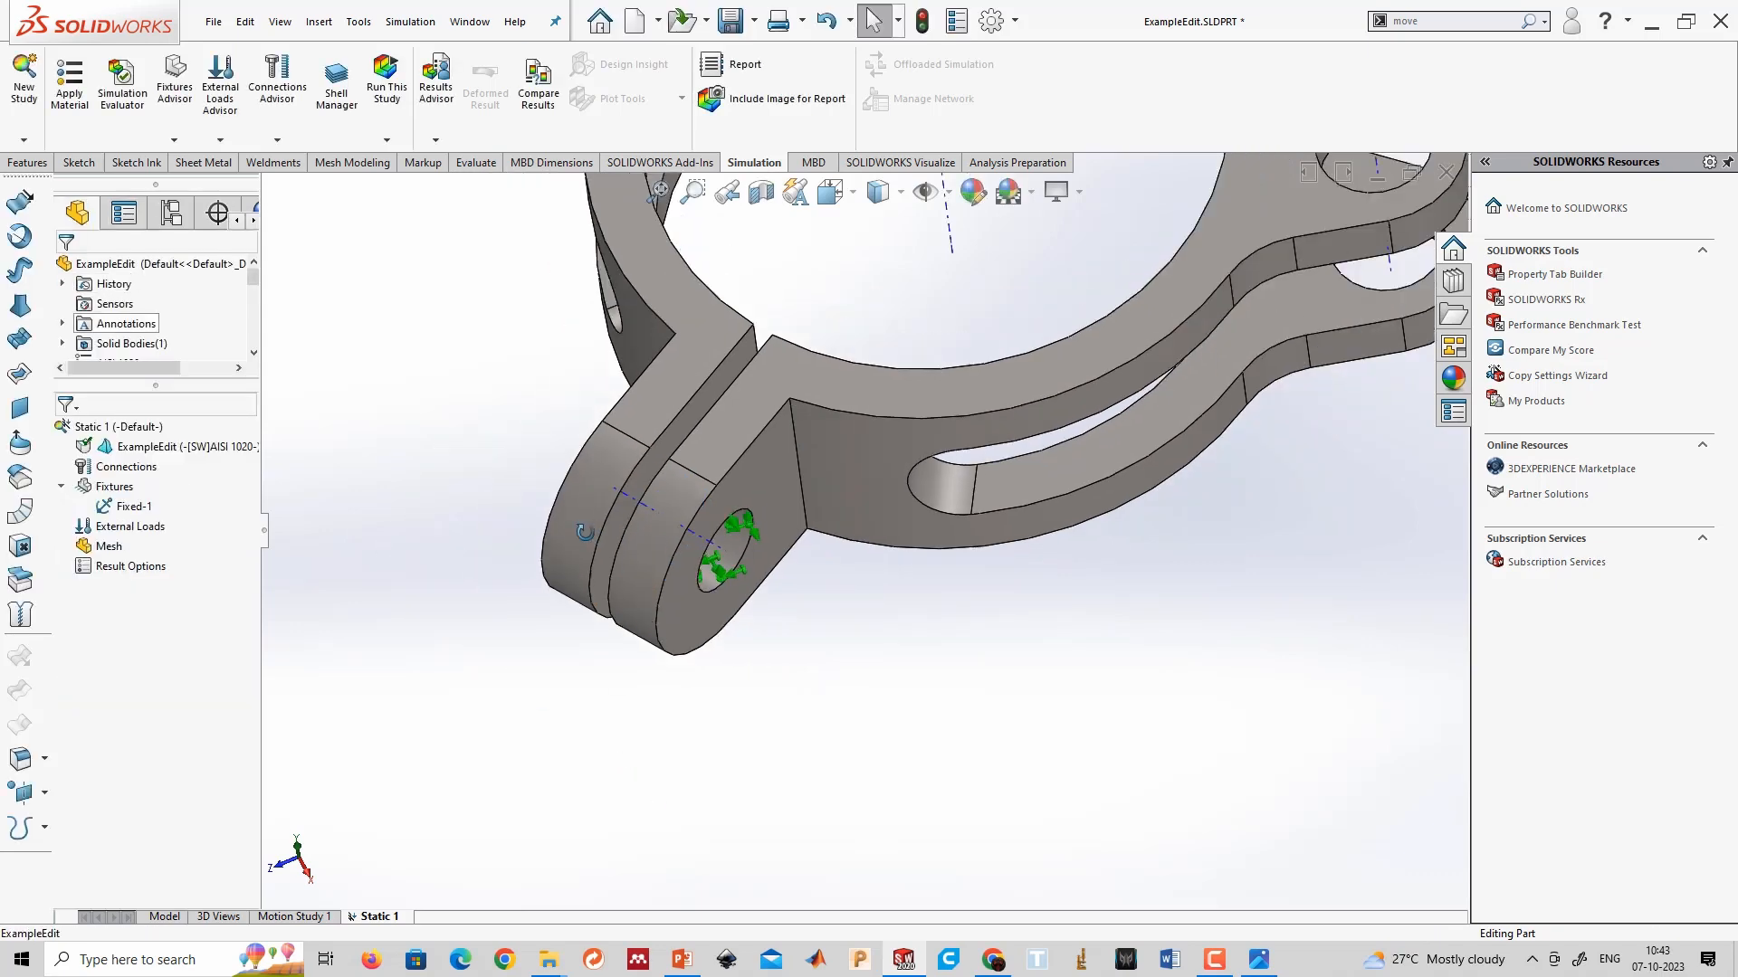
# Start a Force load on the four cylindrical hole faces of the upper and lower lugs.
pyautogui.moveTo(590, 536); pyautogui.dragTo(547, 543, button='middle')
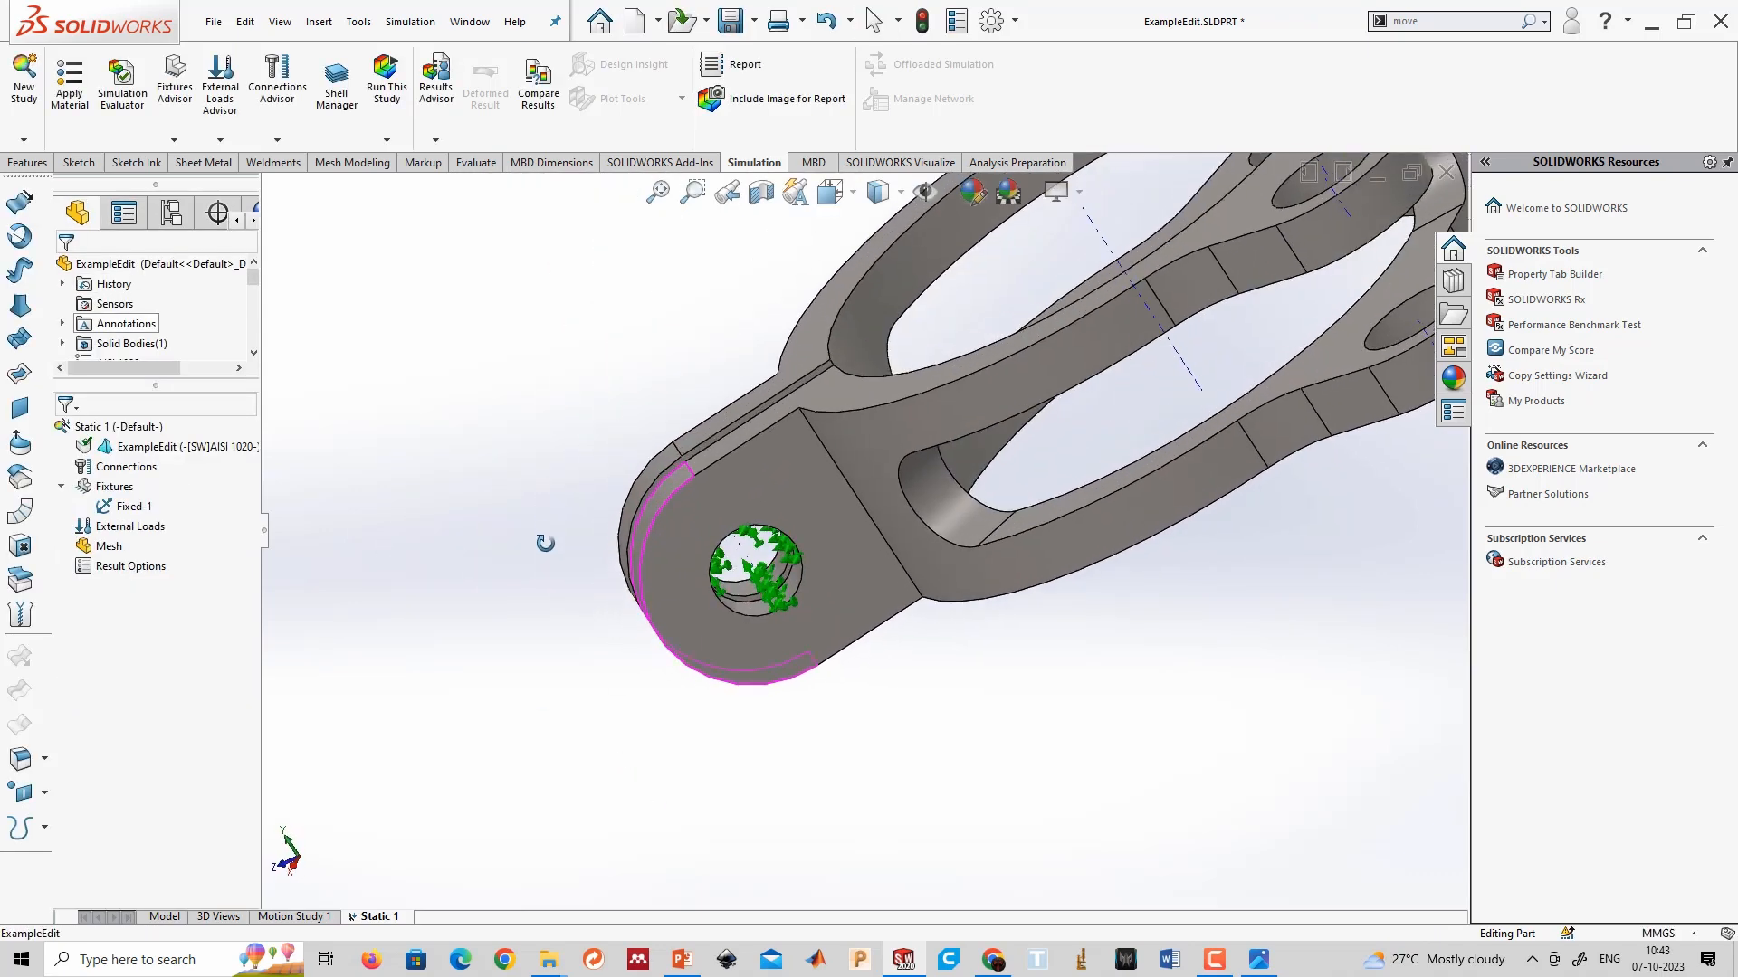
pyautogui.rightClick(146, 534)
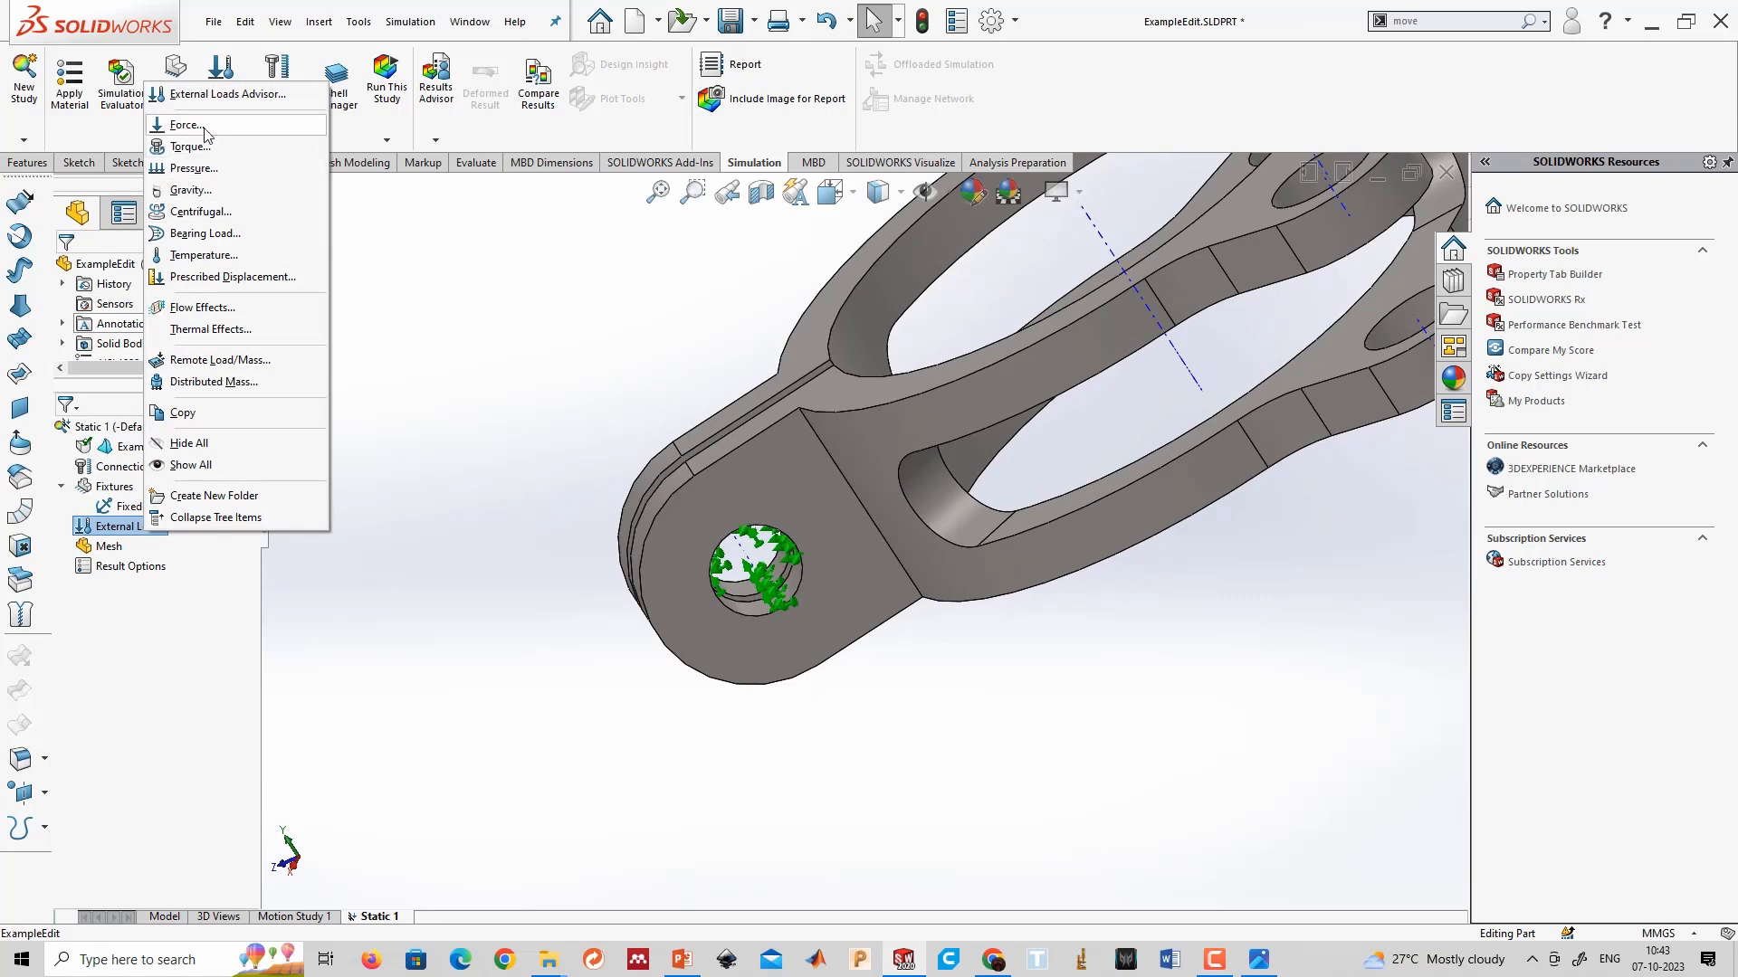
pyautogui.click(472, 561)
pyautogui.scroll(6, 601, 683)
pyautogui.scroll(-9, 1019, 359)
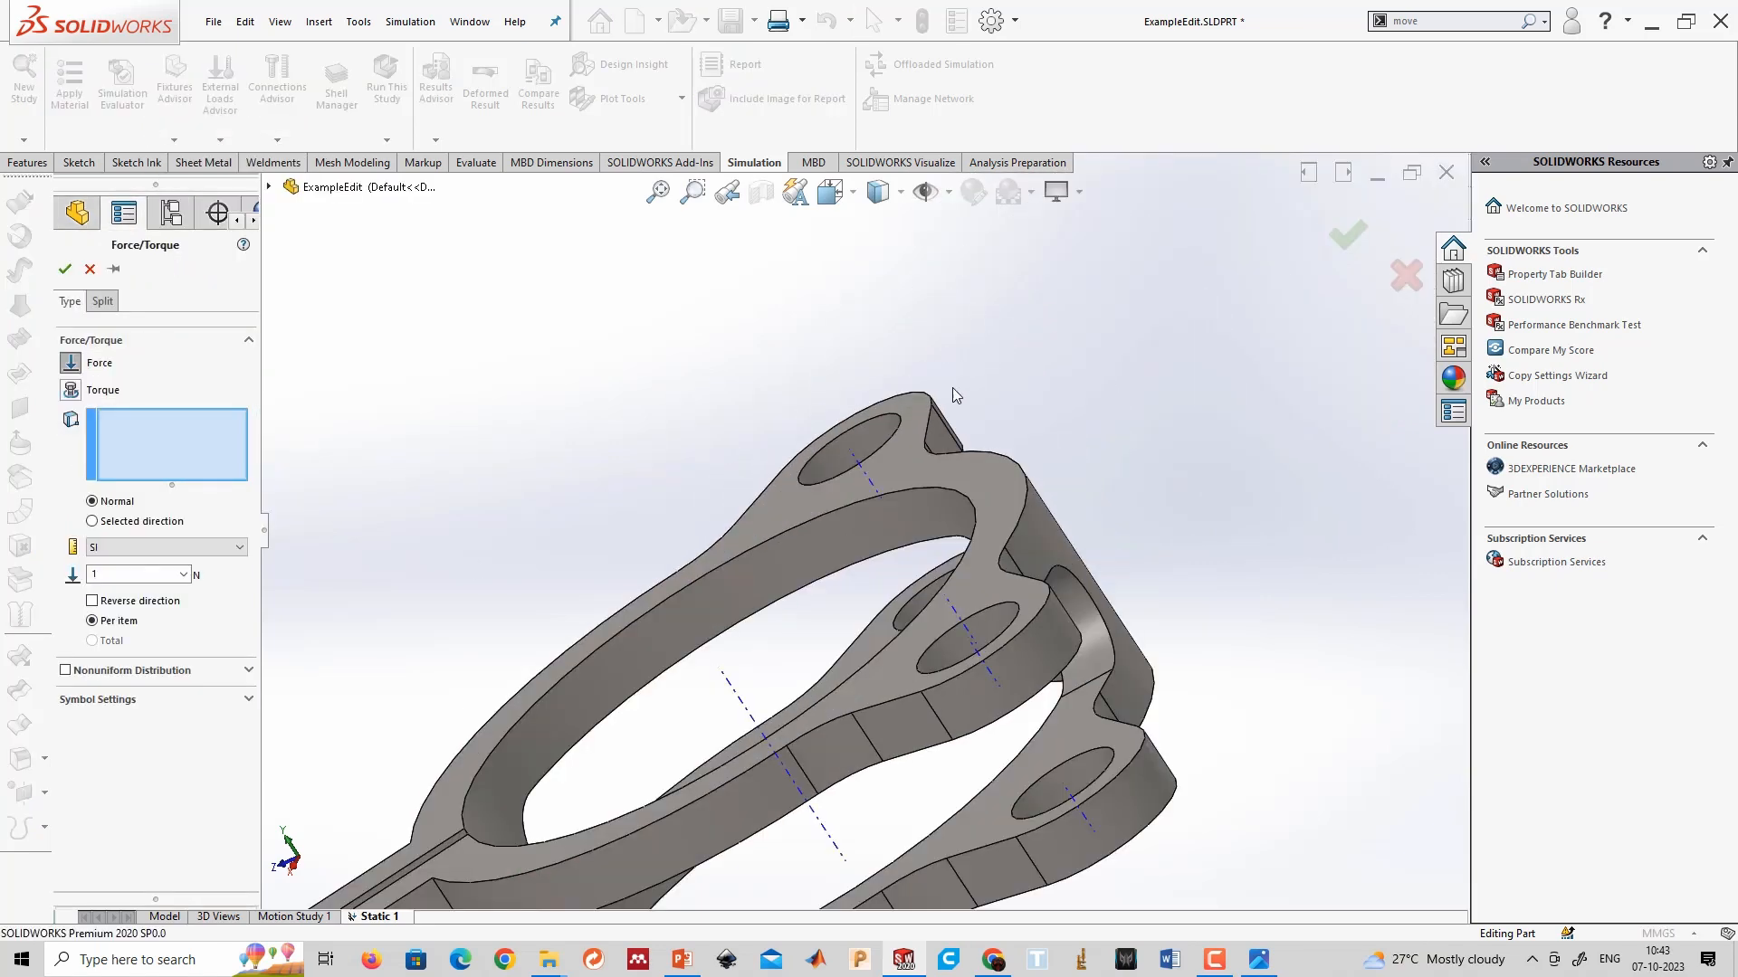
pyautogui.click(786, 532)
pyautogui.moveTo(788, 565); pyautogui.dragTo(682, 751, button='middle')
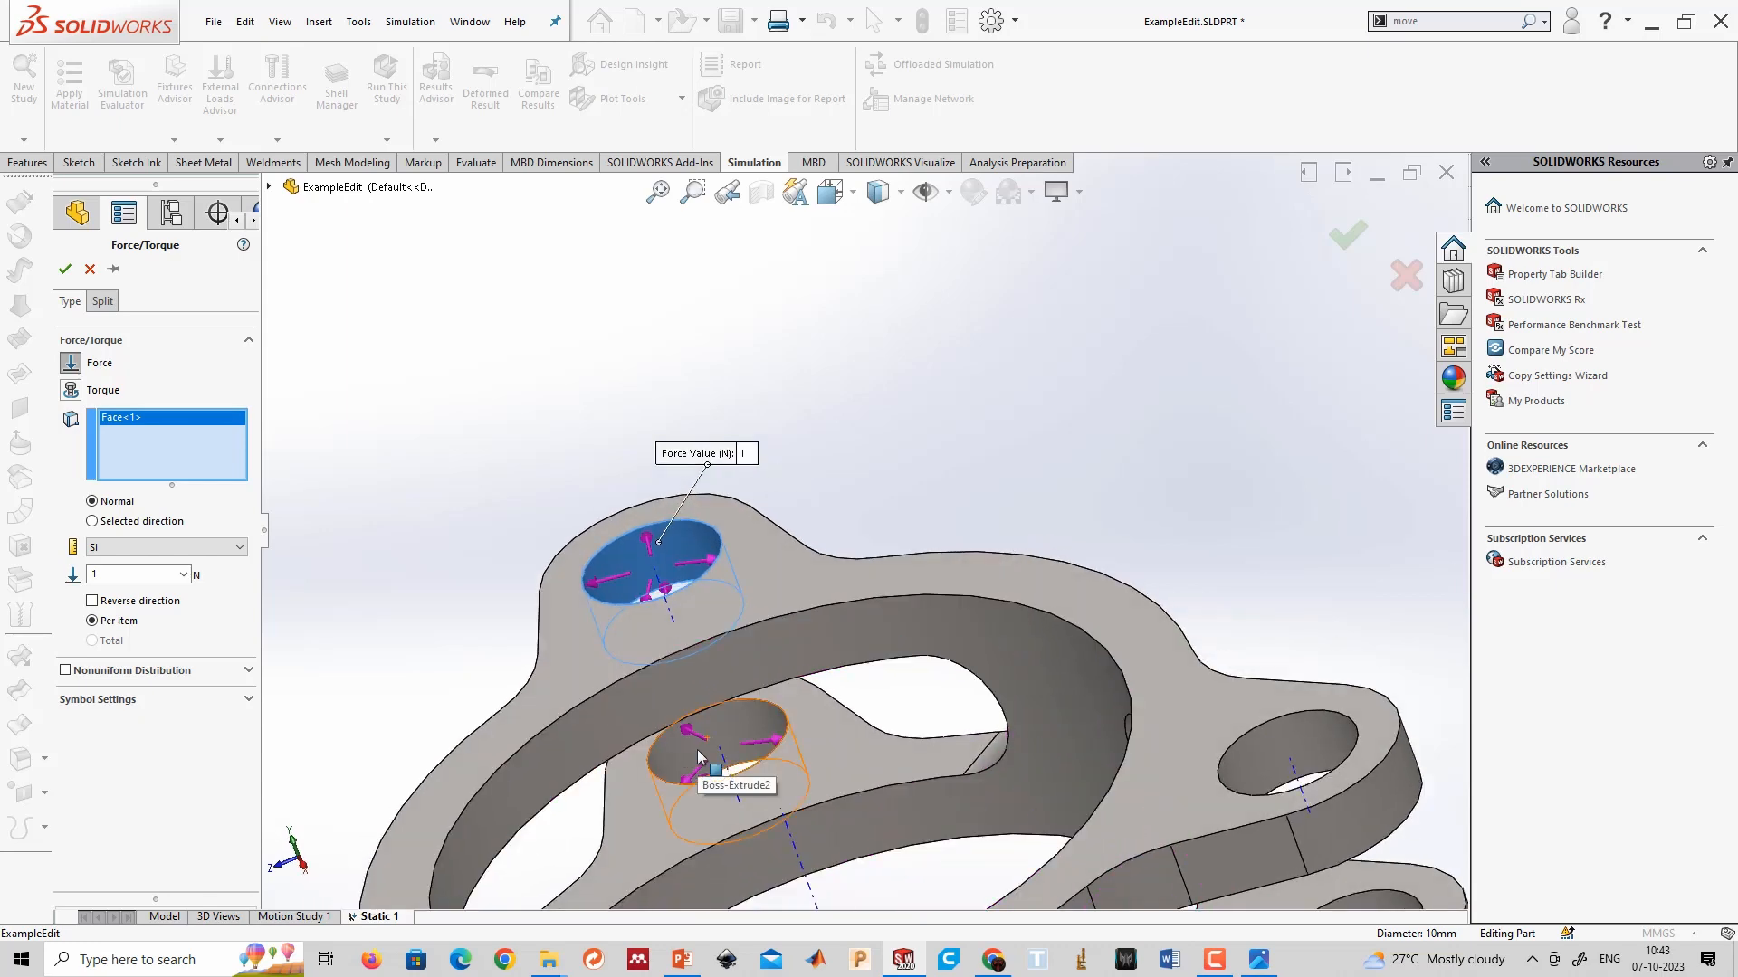
pyautogui.click(706, 751)
pyautogui.click(1307, 735)
pyautogui.scroll(4, 1307, 735)
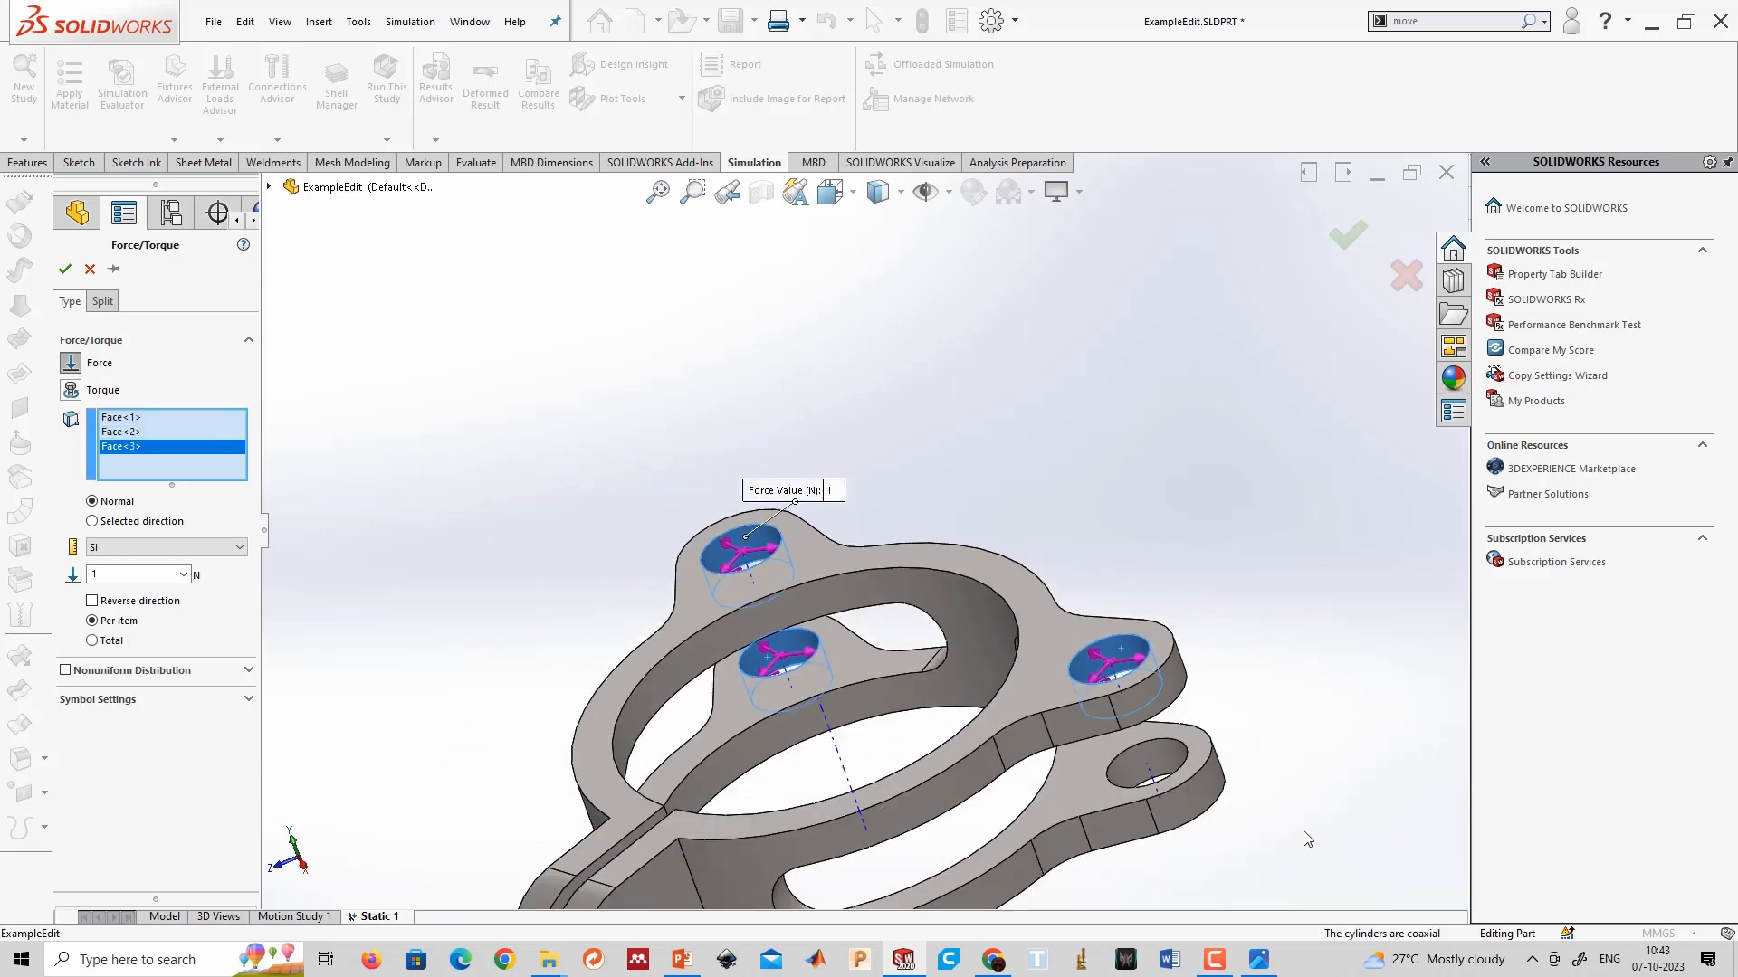
pyautogui.click(1147, 767)
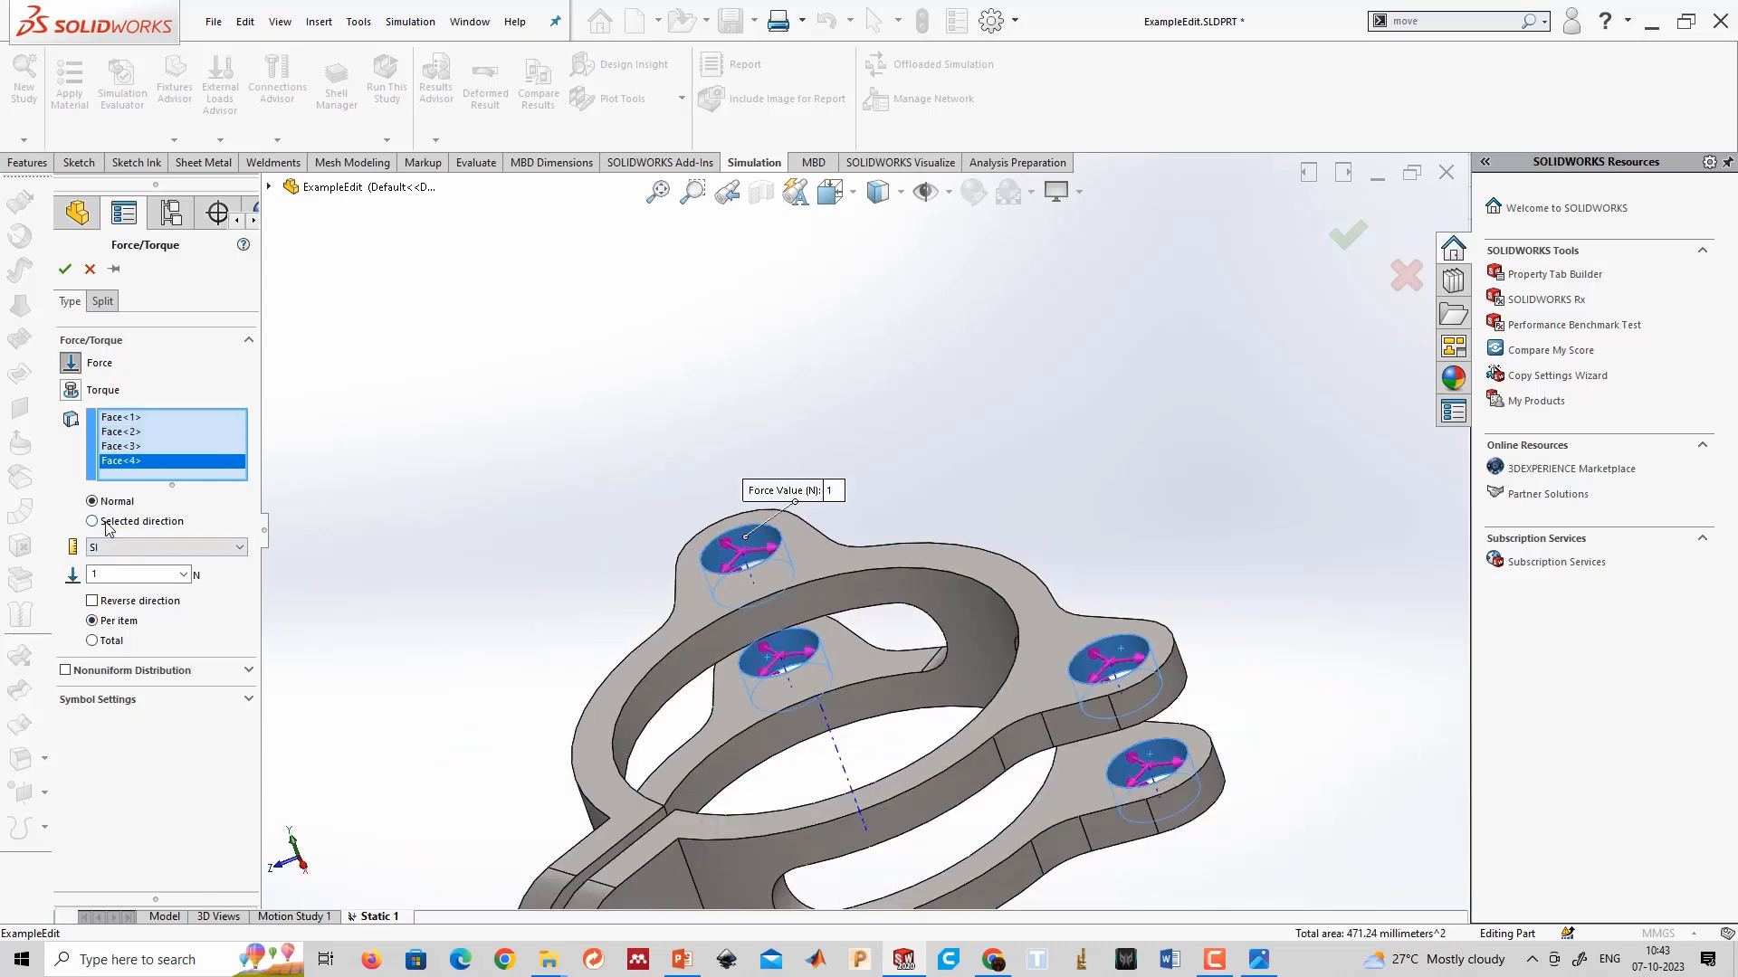
# Direct the force along the upper straight edge of the clamp ear's outer face, applied as a total over the four lug hole faces.
pyautogui.moveTo(1186, 610); pyautogui.dragTo(1168, 746, button='middle')
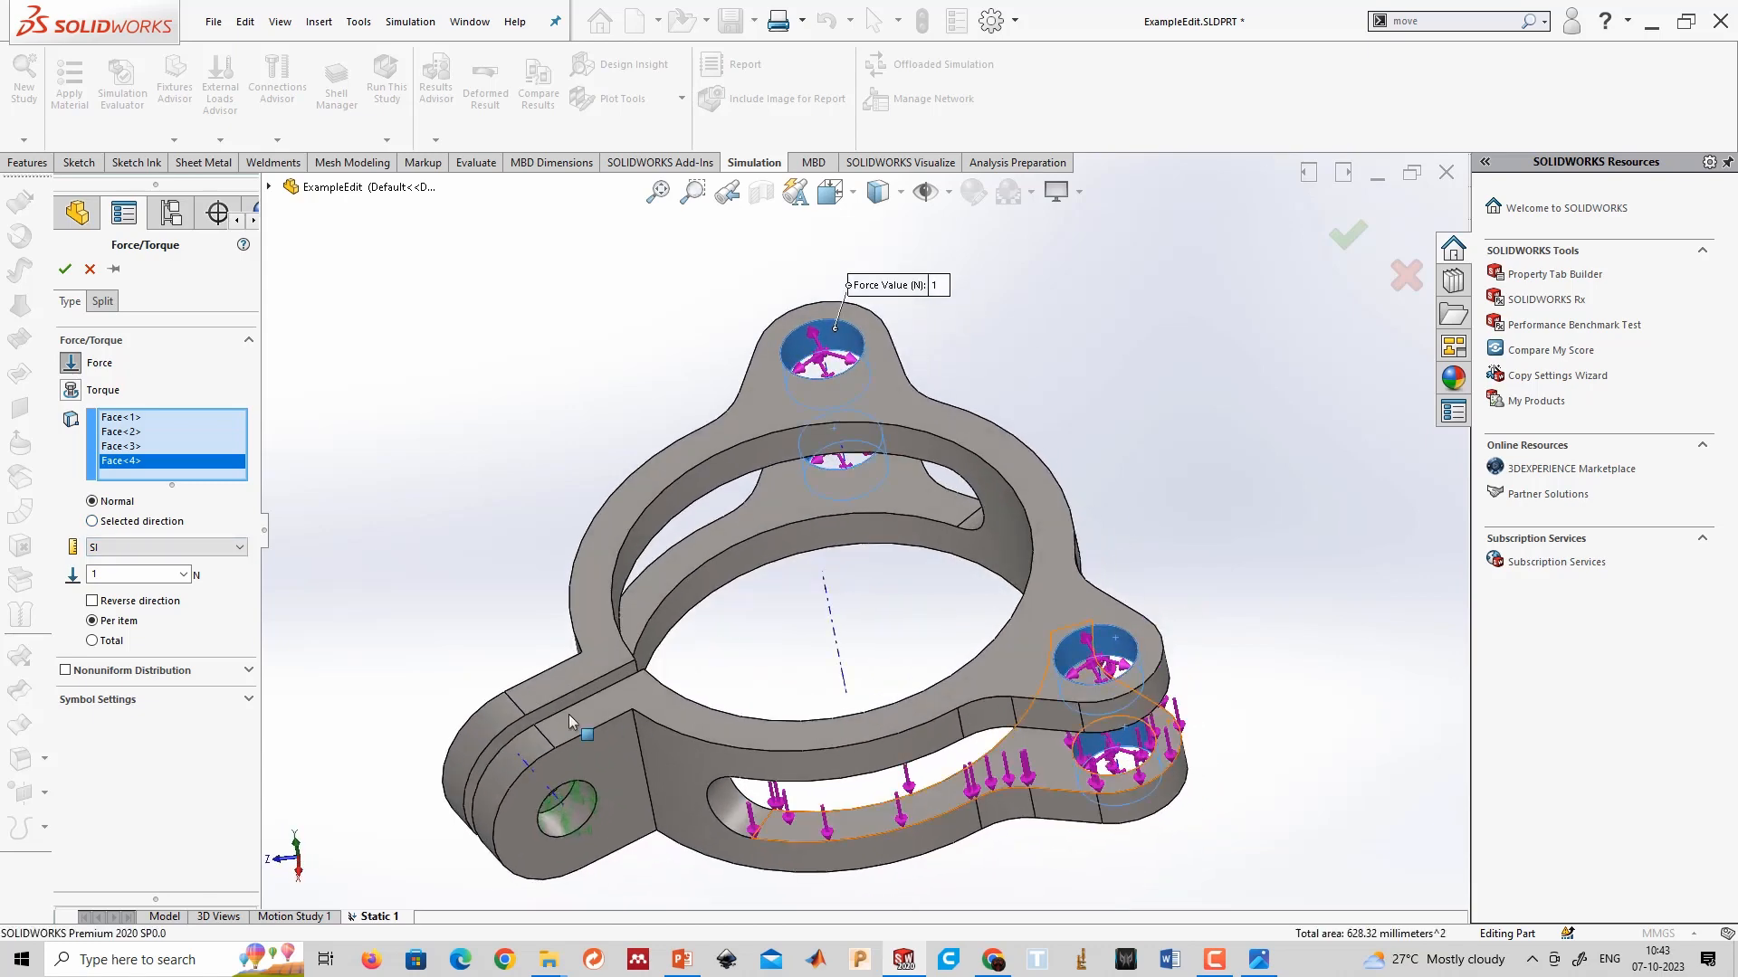
pyautogui.click(93, 522)
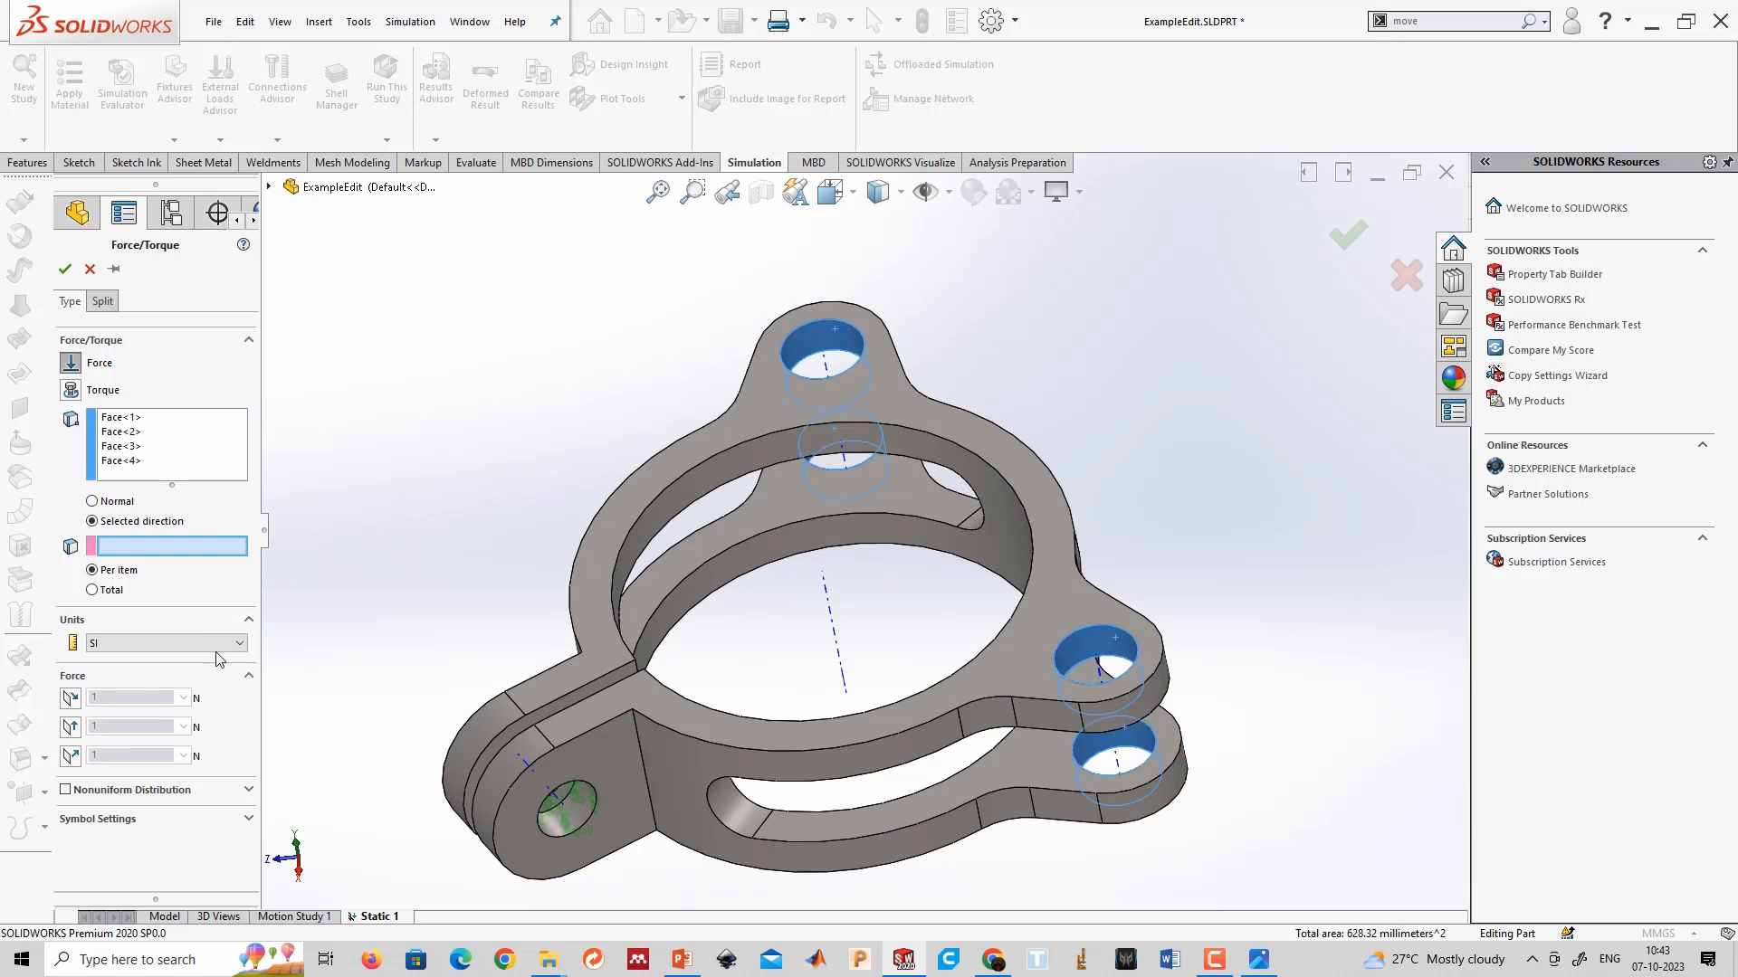
pyautogui.click(109, 592)
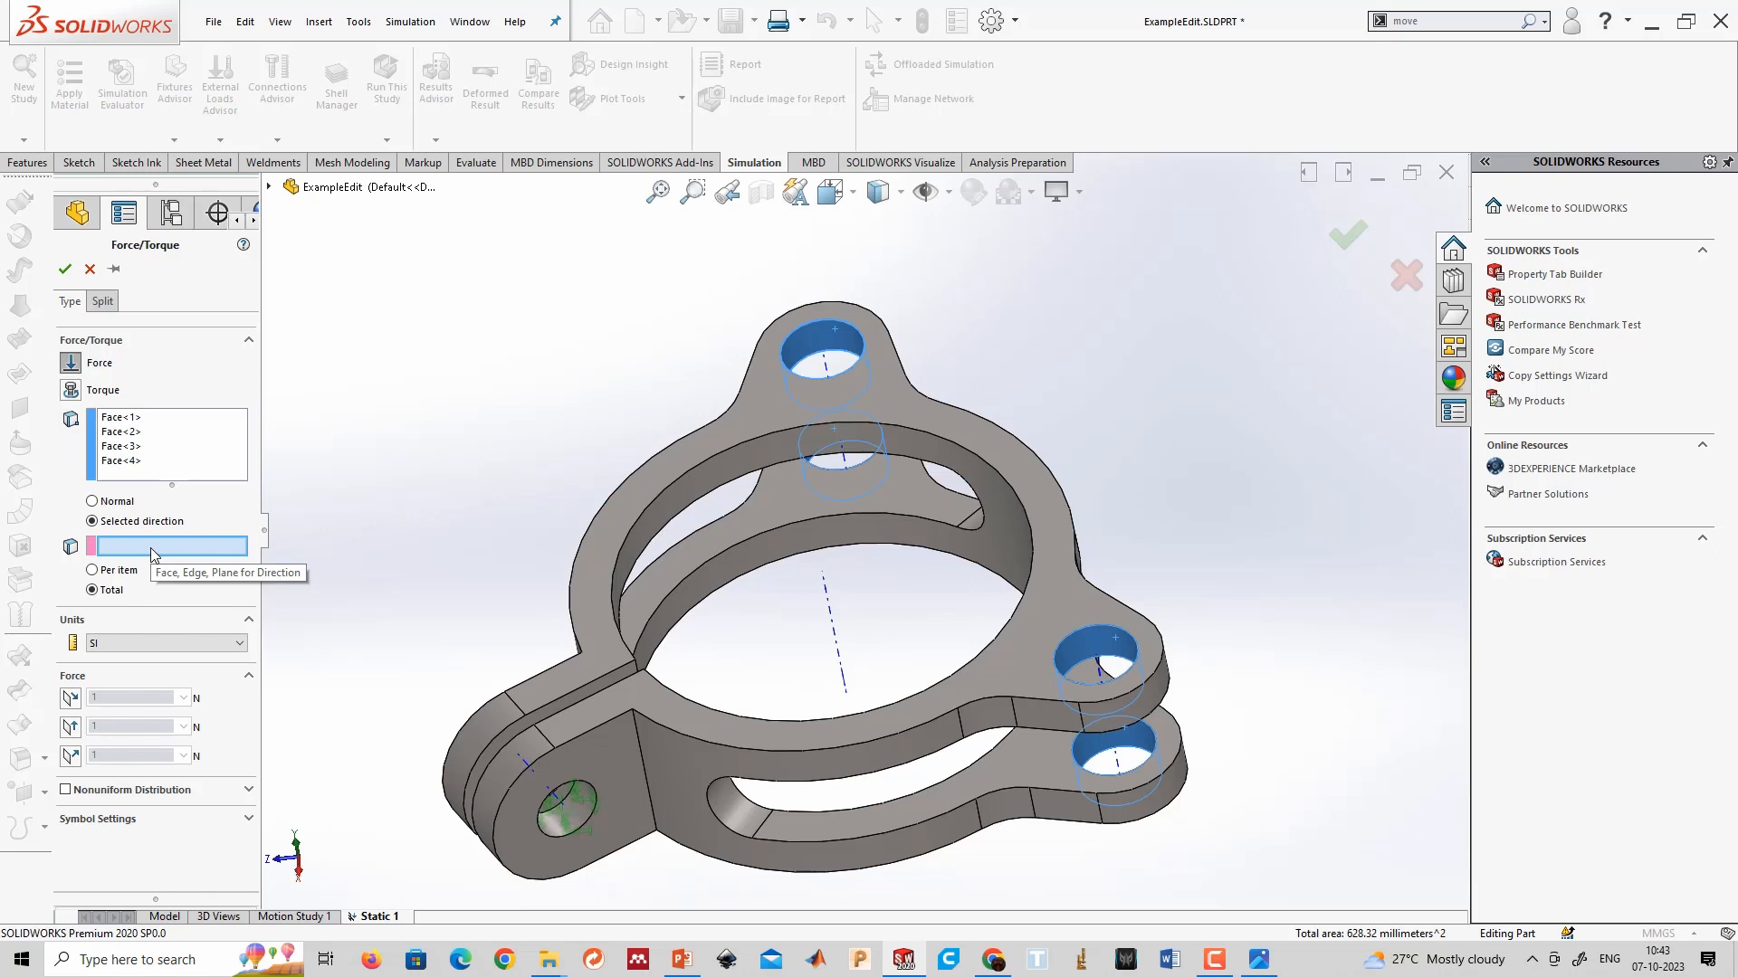
pyautogui.click(589, 737)
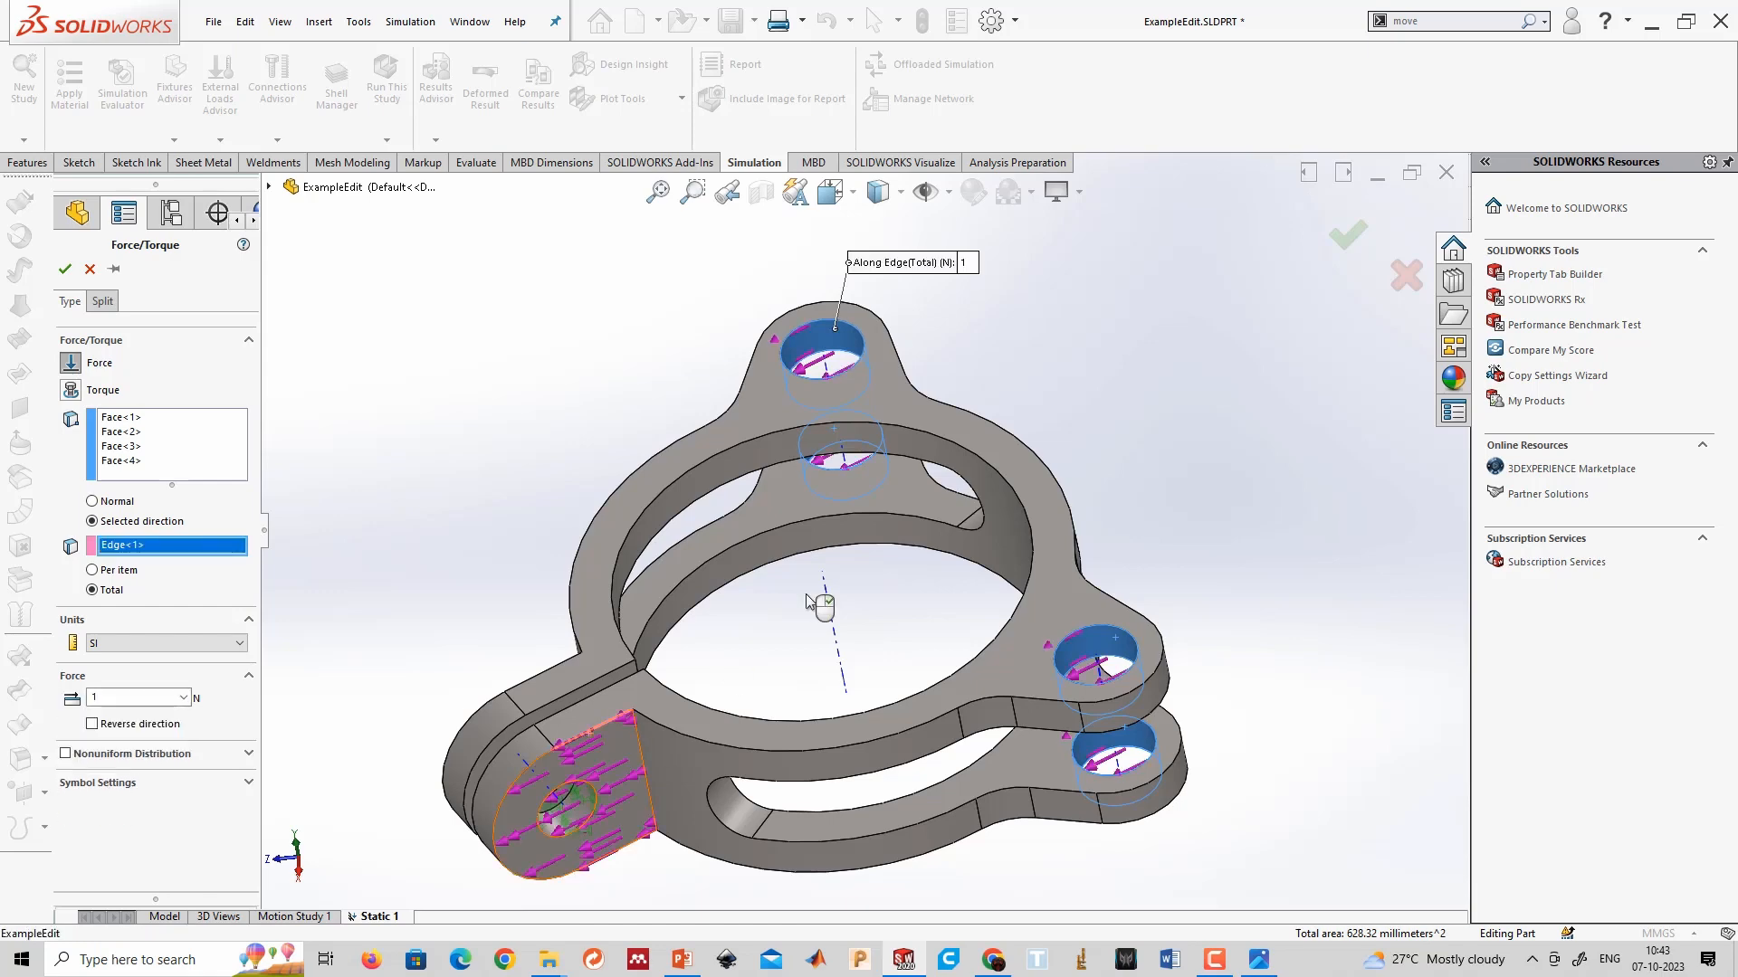
pyautogui.scroll(-2, 815, 359)
pyautogui.scroll(-2, 815, 360)
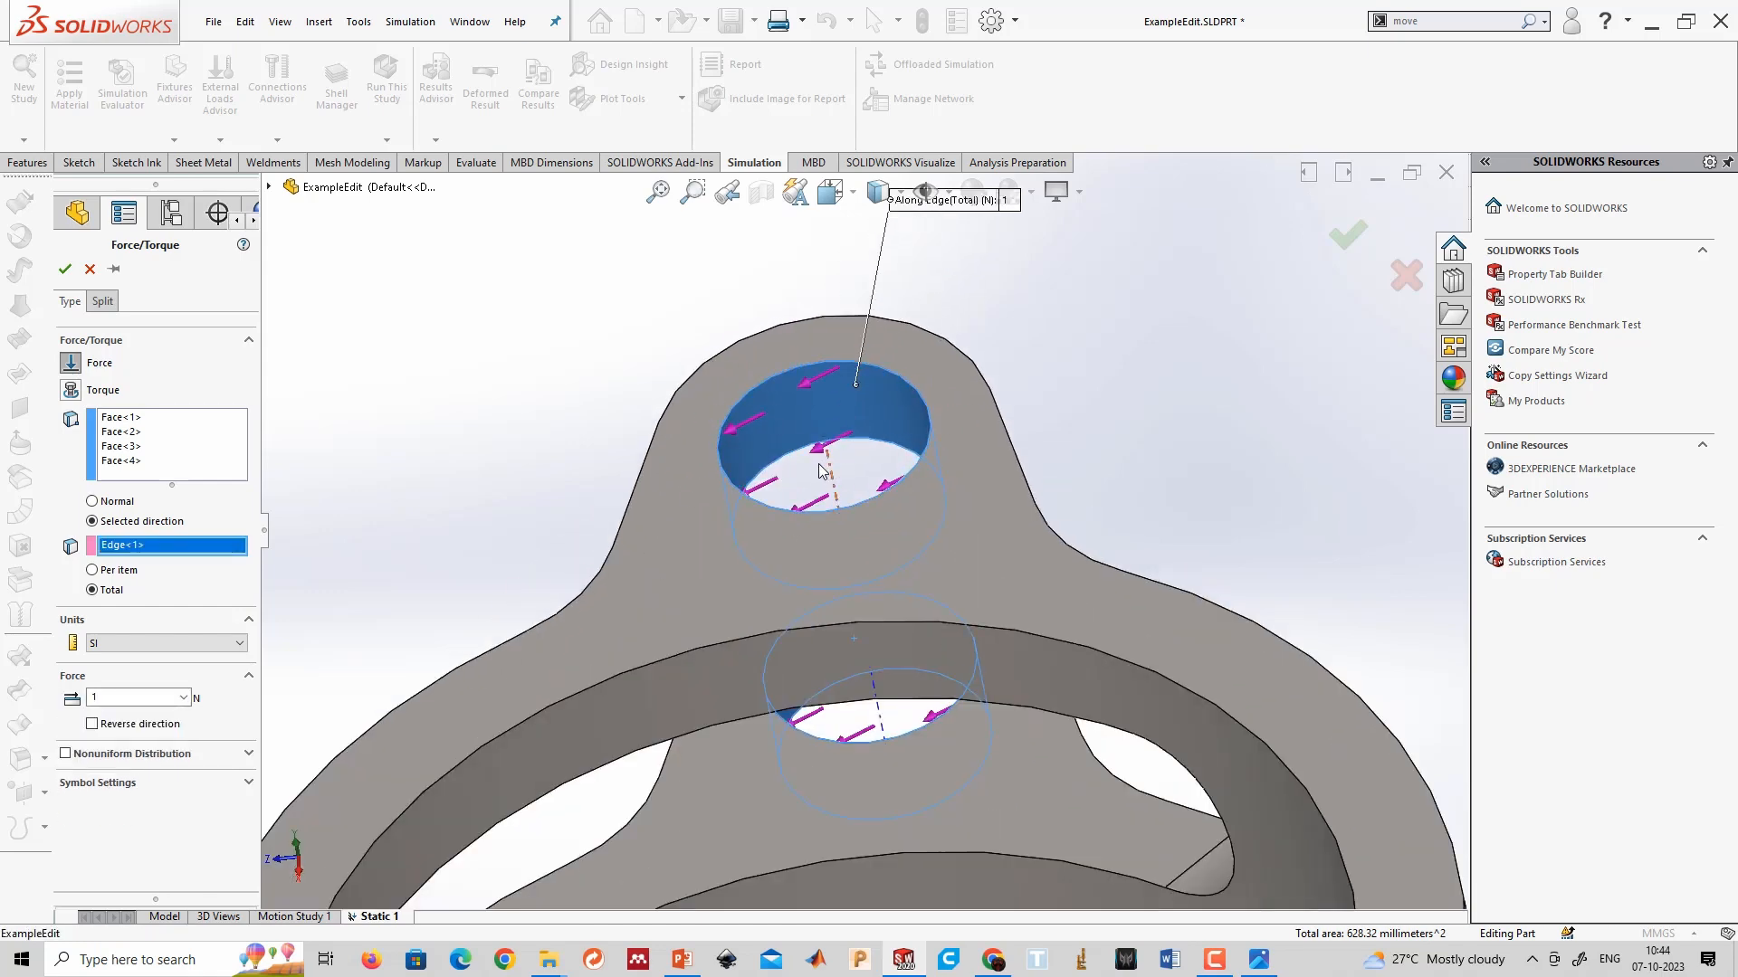
# Reverse the force direction, set the total force to 1000 N, and apply the load.
pyautogui.click(93, 724)
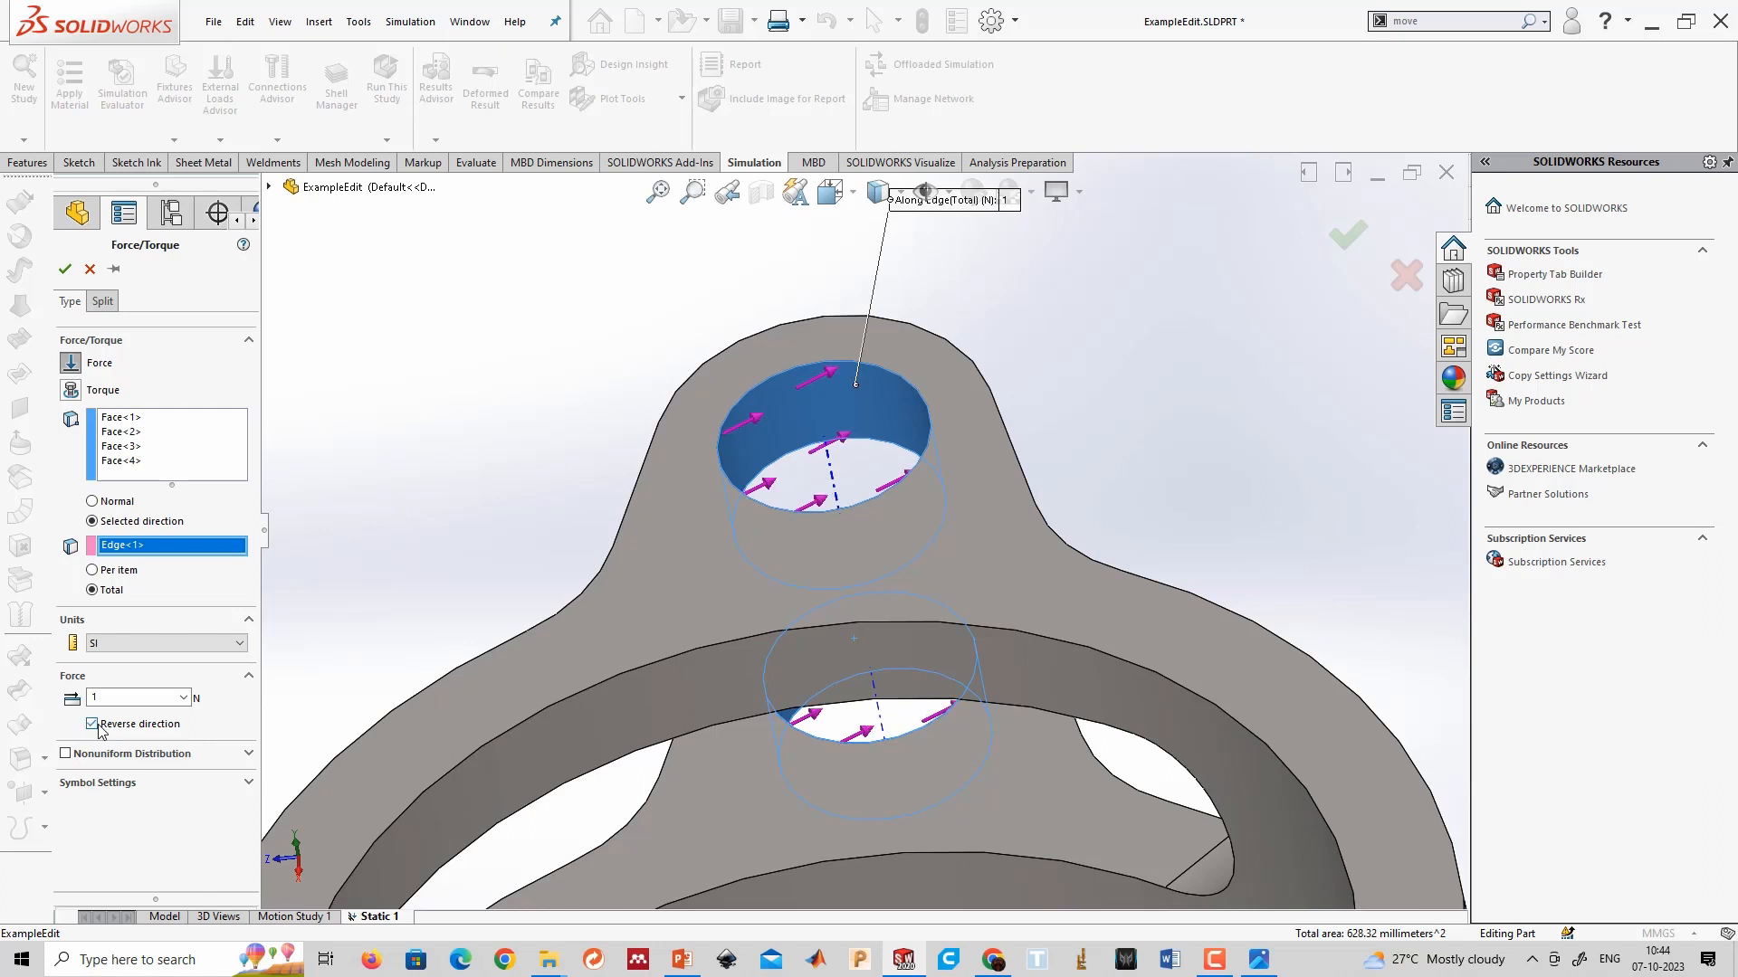
pyautogui.doubleClick(145, 695)
pyautogui.click(64, 268)
pyautogui.click(457, 504)
# Run the Static 1 study.
pyautogui.scroll(8, 715, 698)
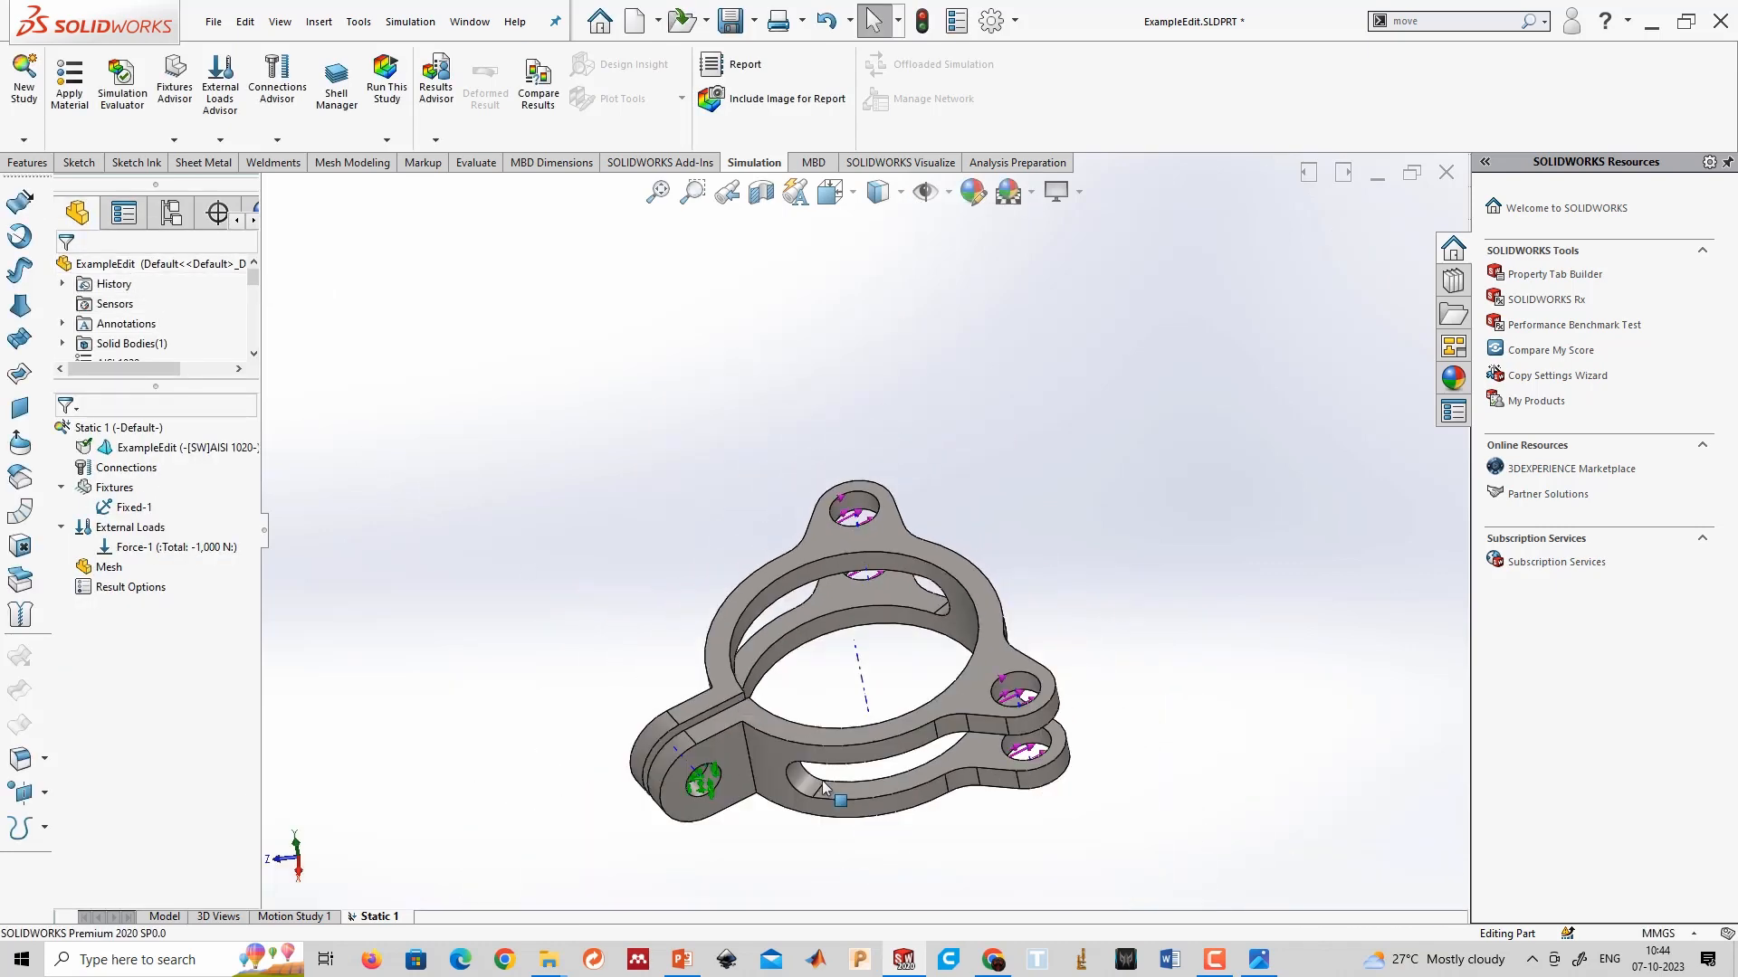
pyautogui.moveTo(826, 787); pyautogui.dragTo(728, 723, button='middle')
pyautogui.scroll(1, 728, 723)
pyautogui.rightClick(136, 426)
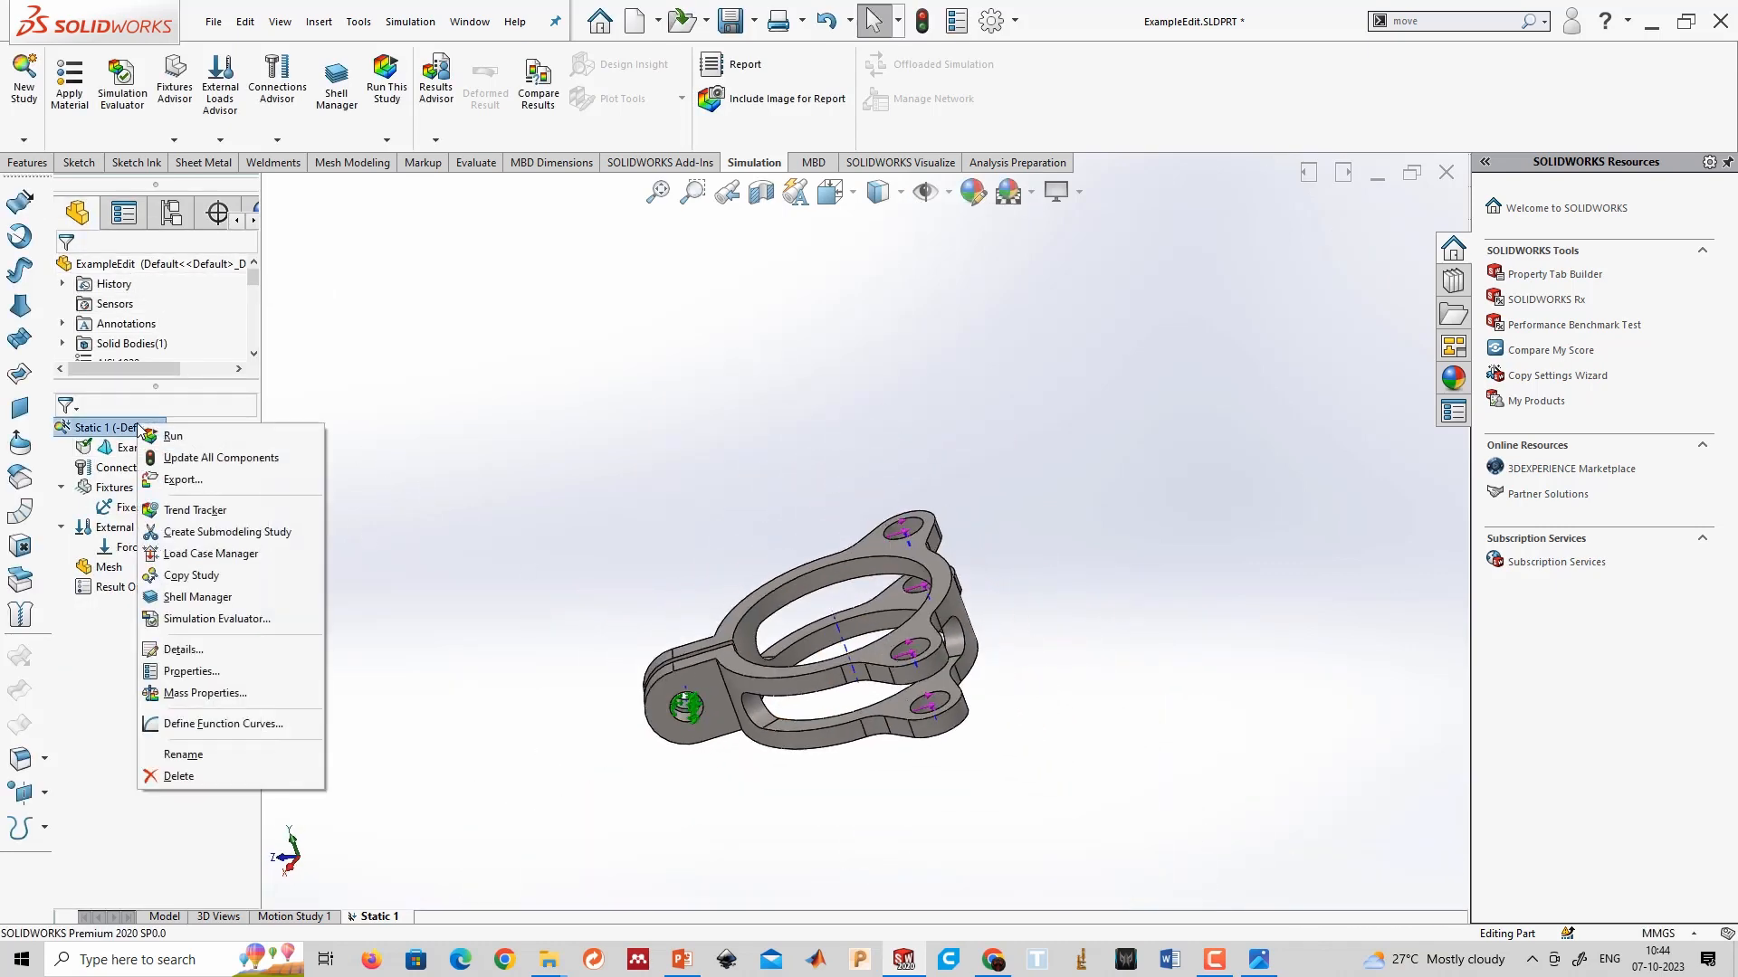
pyautogui.click(170, 438)
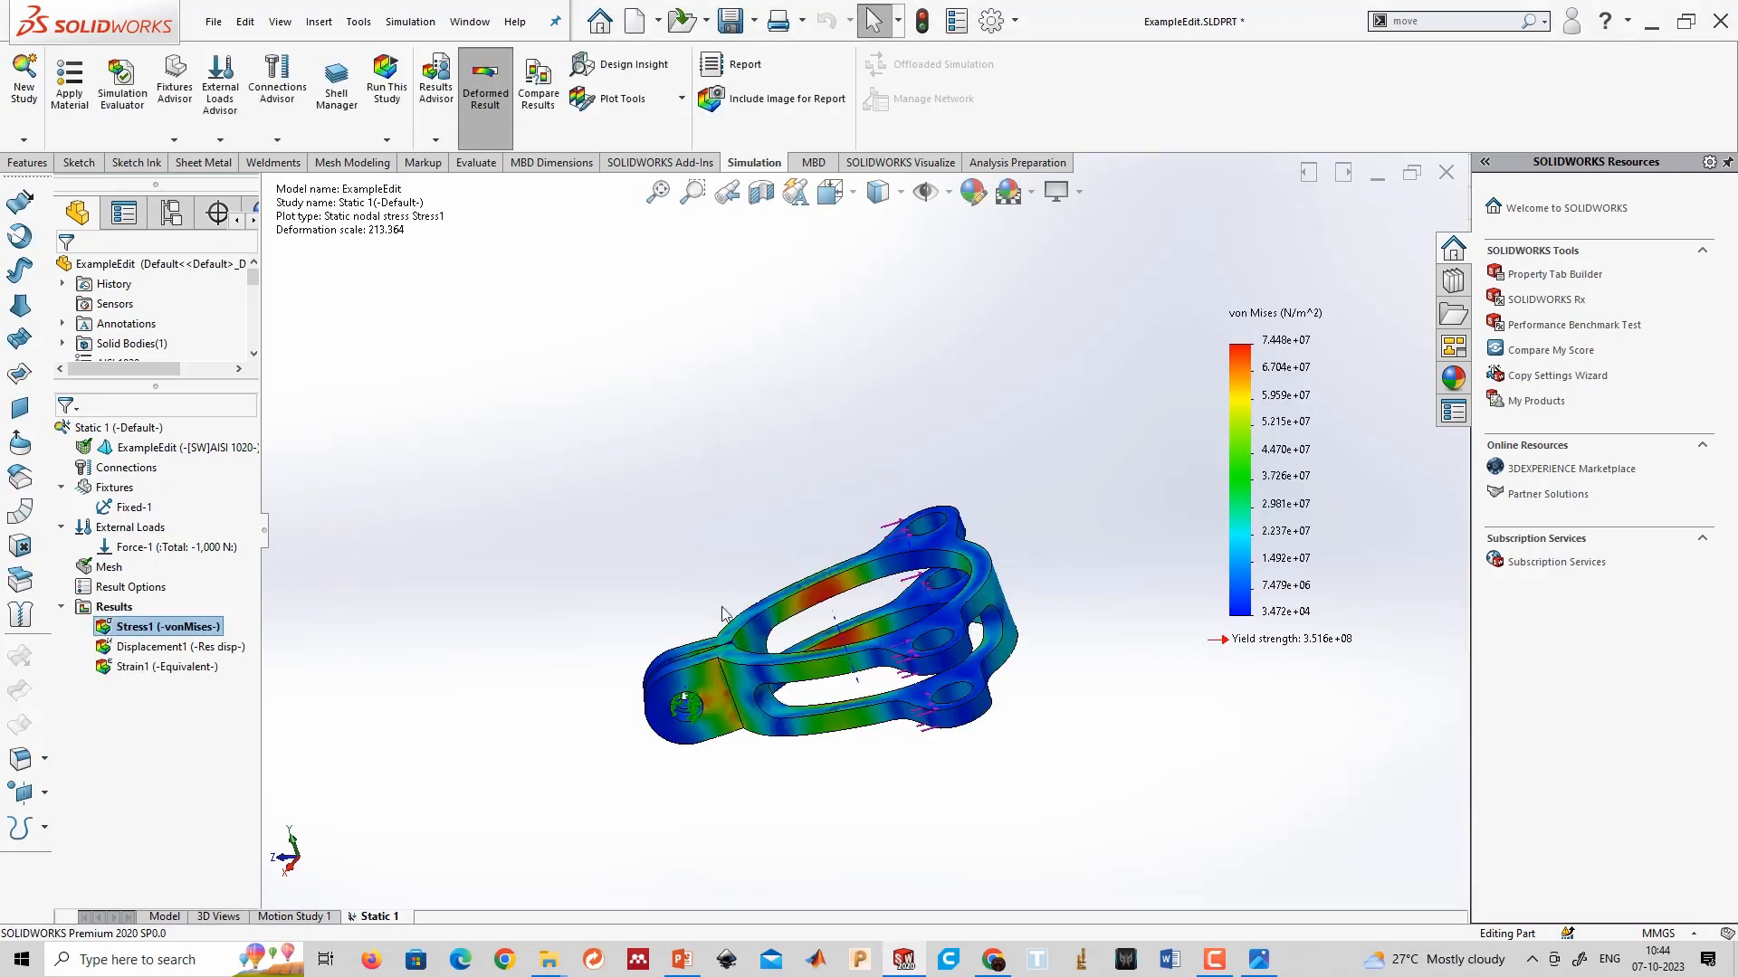
# Edit the Stress1 plot definition to display von Mises stress in N/mm^2 (MPa).
pyautogui.scroll(-3, 1006, 715)
pyautogui.moveTo(817, 549); pyautogui.dragTo(898, 555, button='middle')
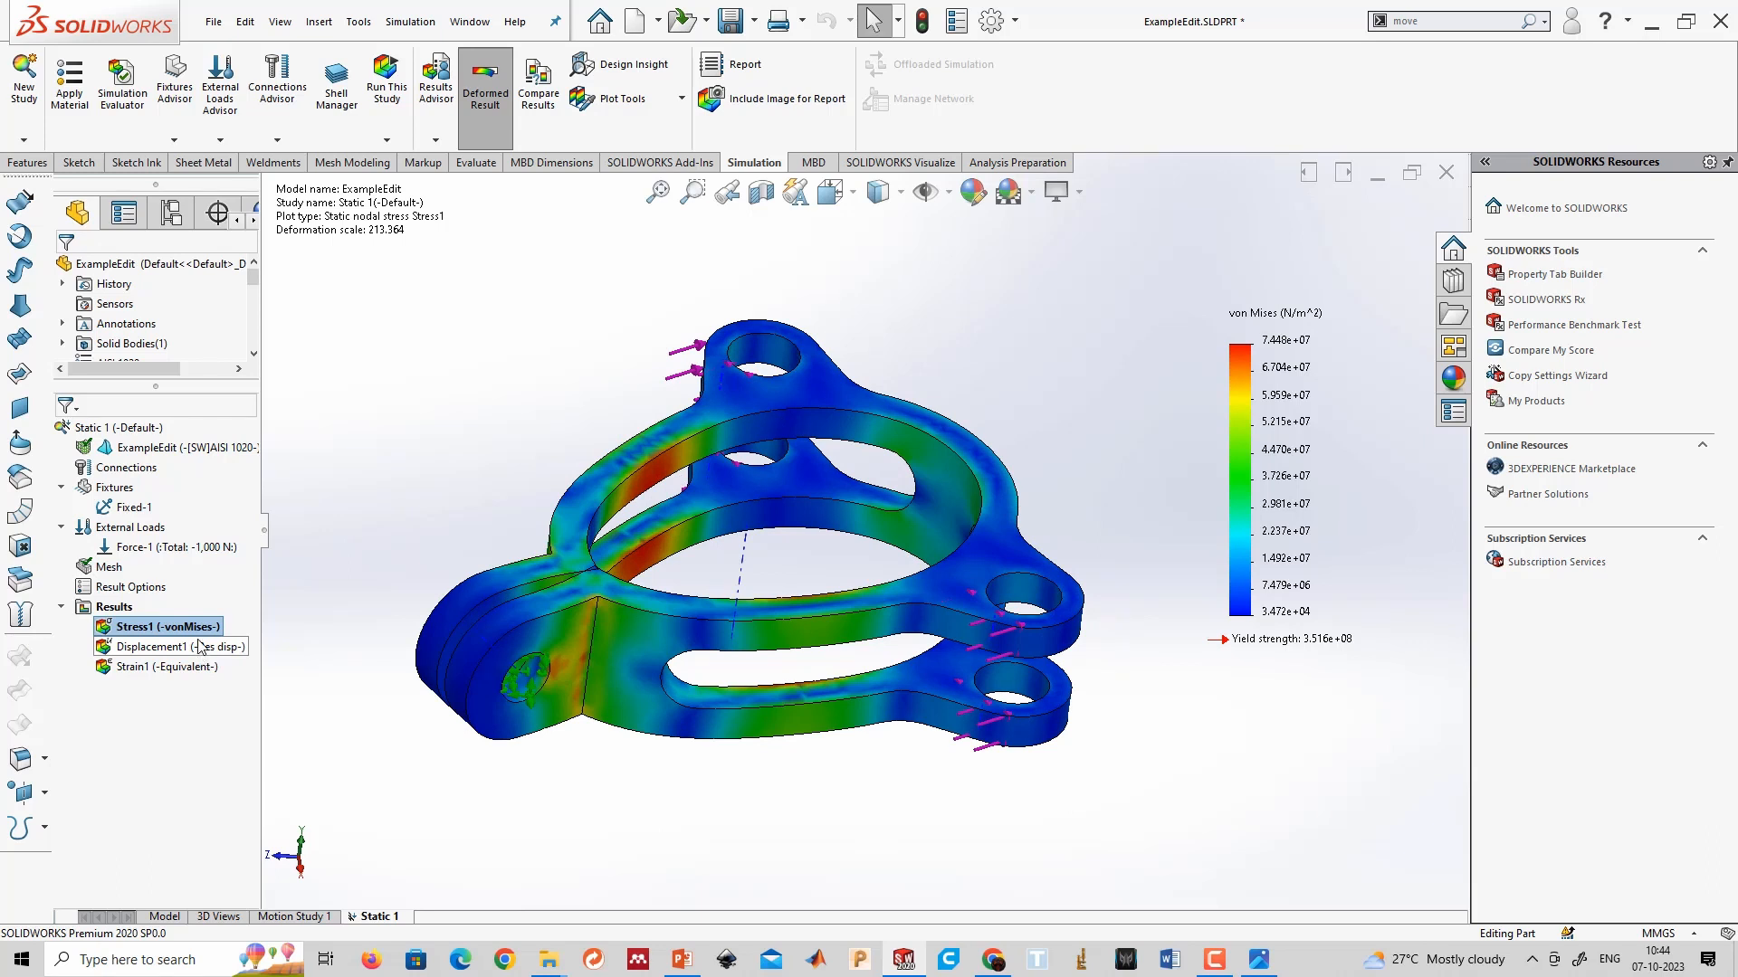
pyautogui.rightClick(180, 628)
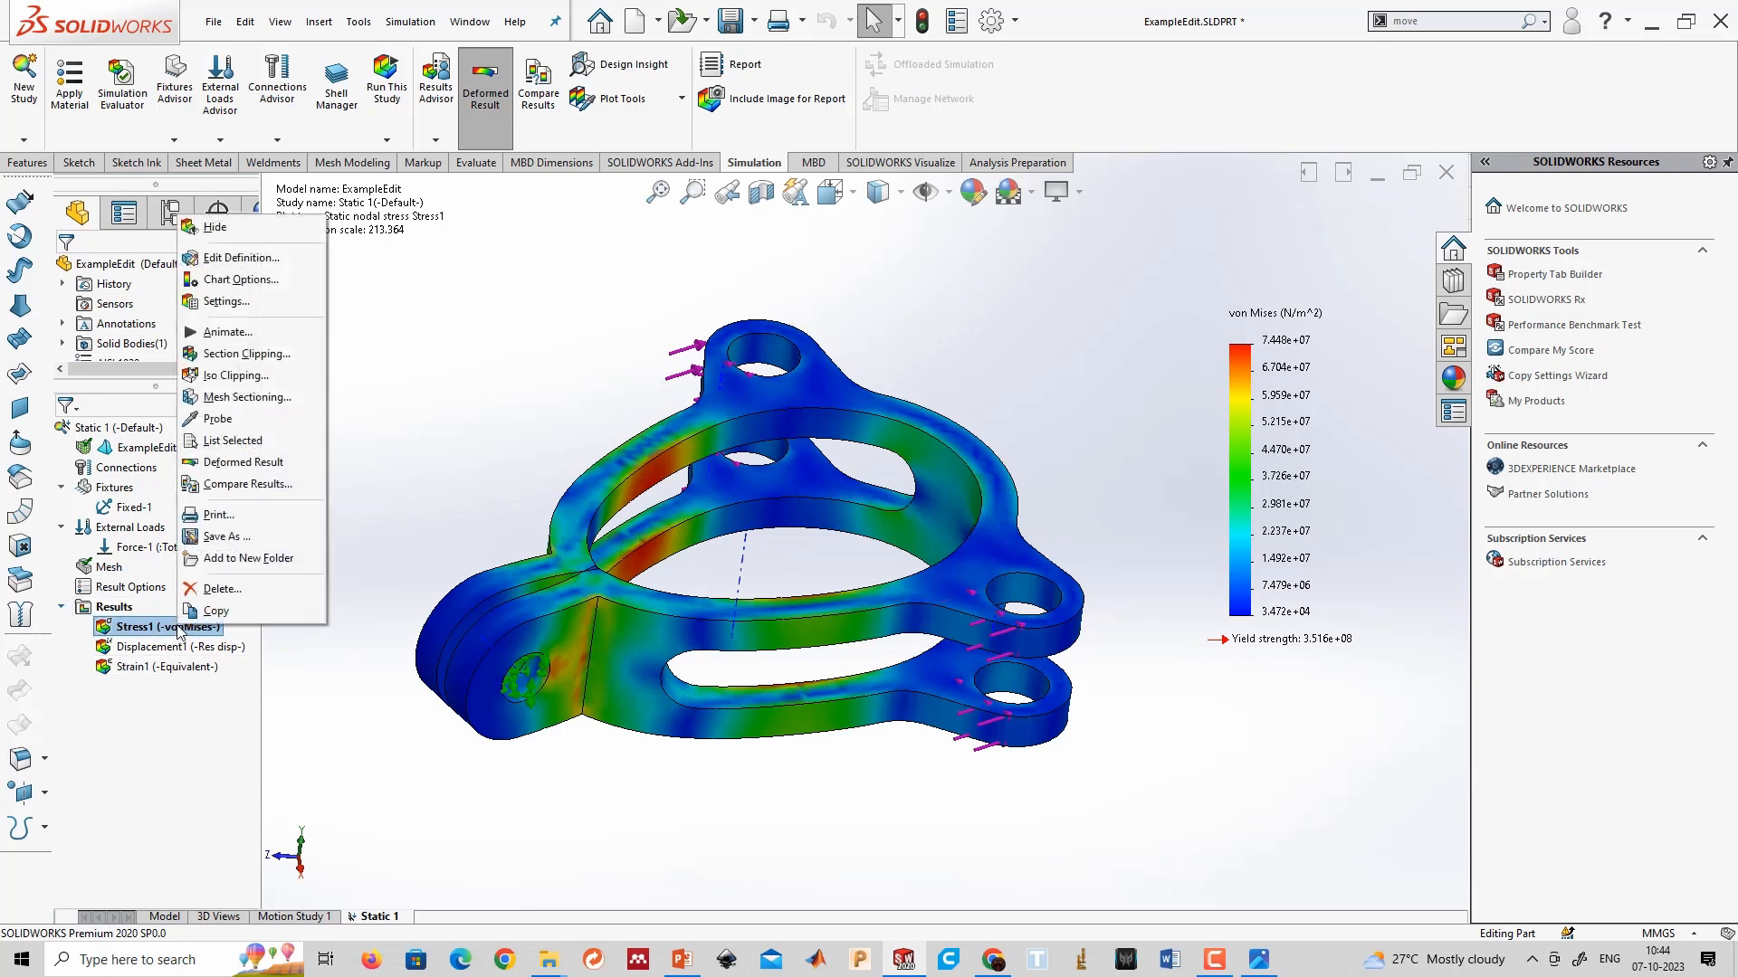
pyautogui.click(220, 258)
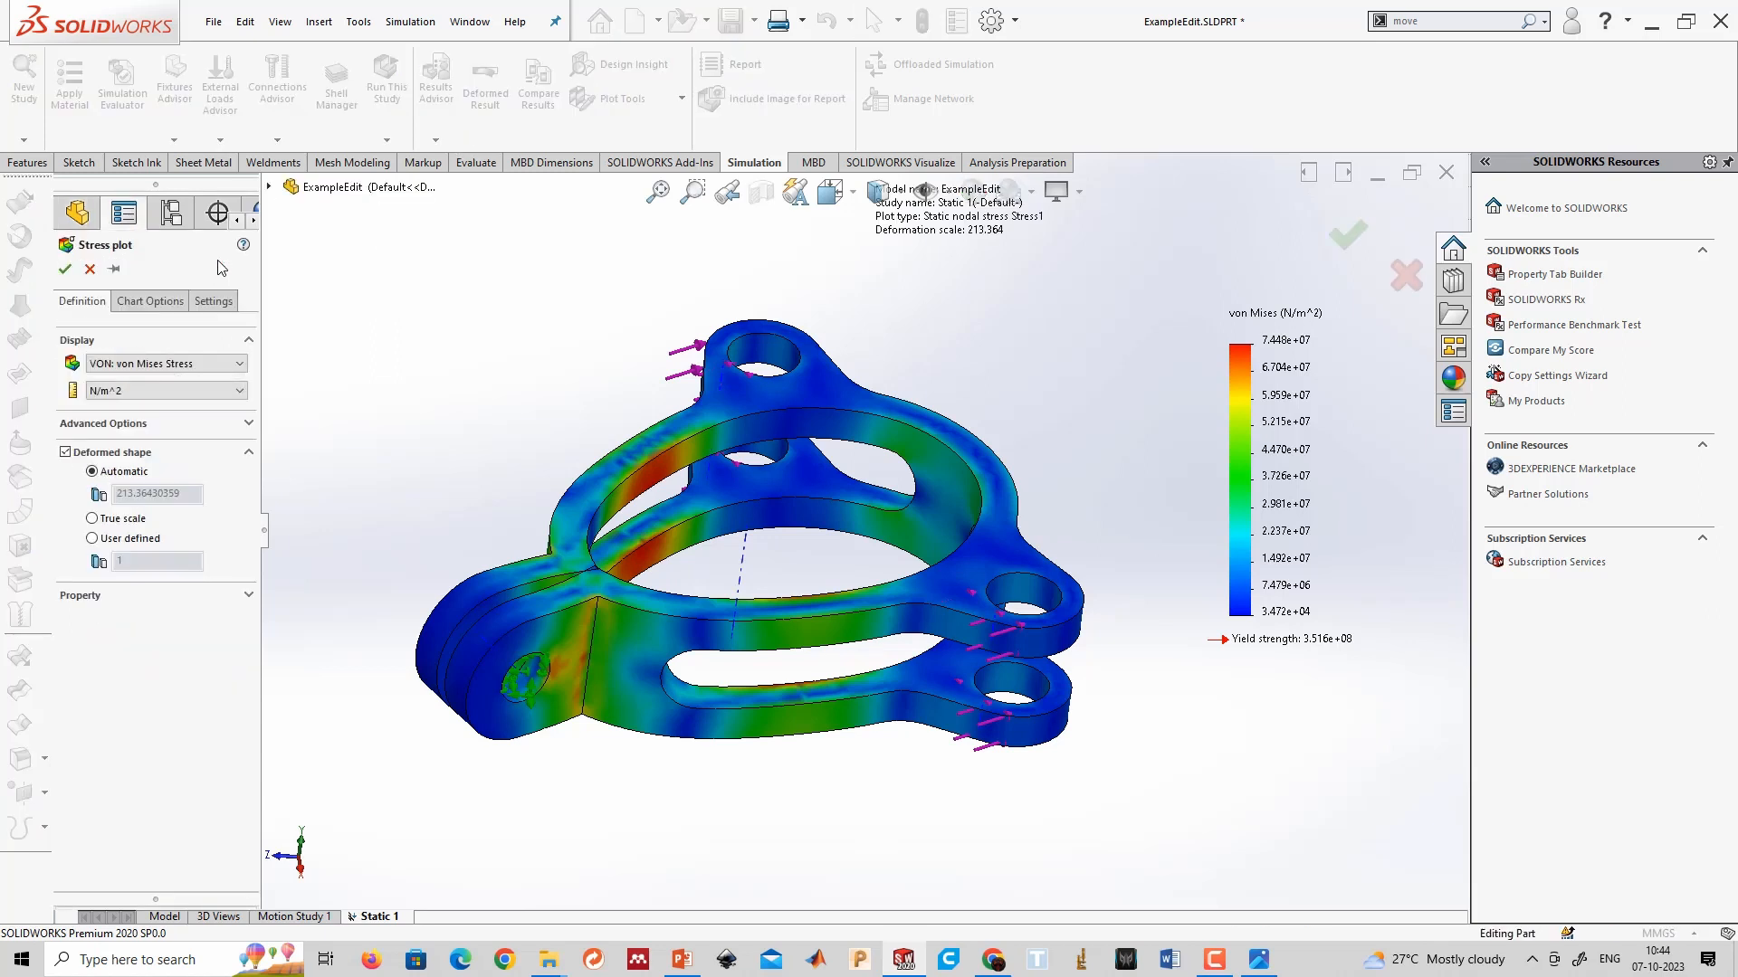
pyautogui.click(177, 367)
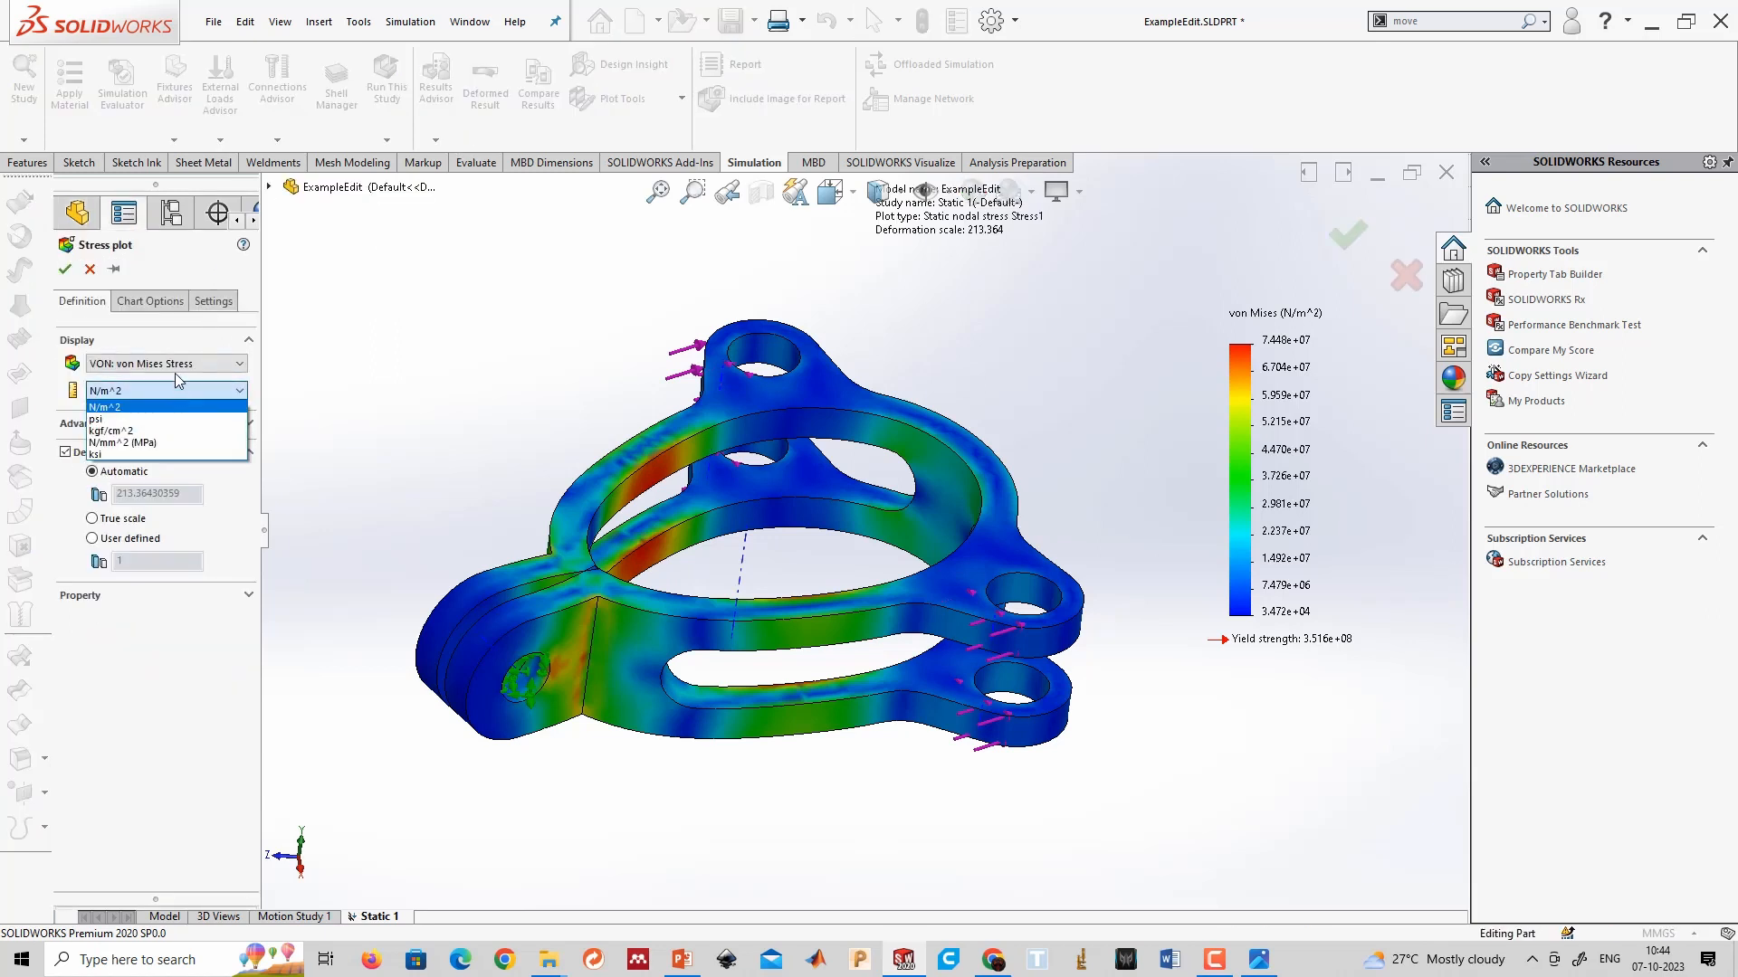
pyautogui.click(178, 369)
pyautogui.click(180, 367)
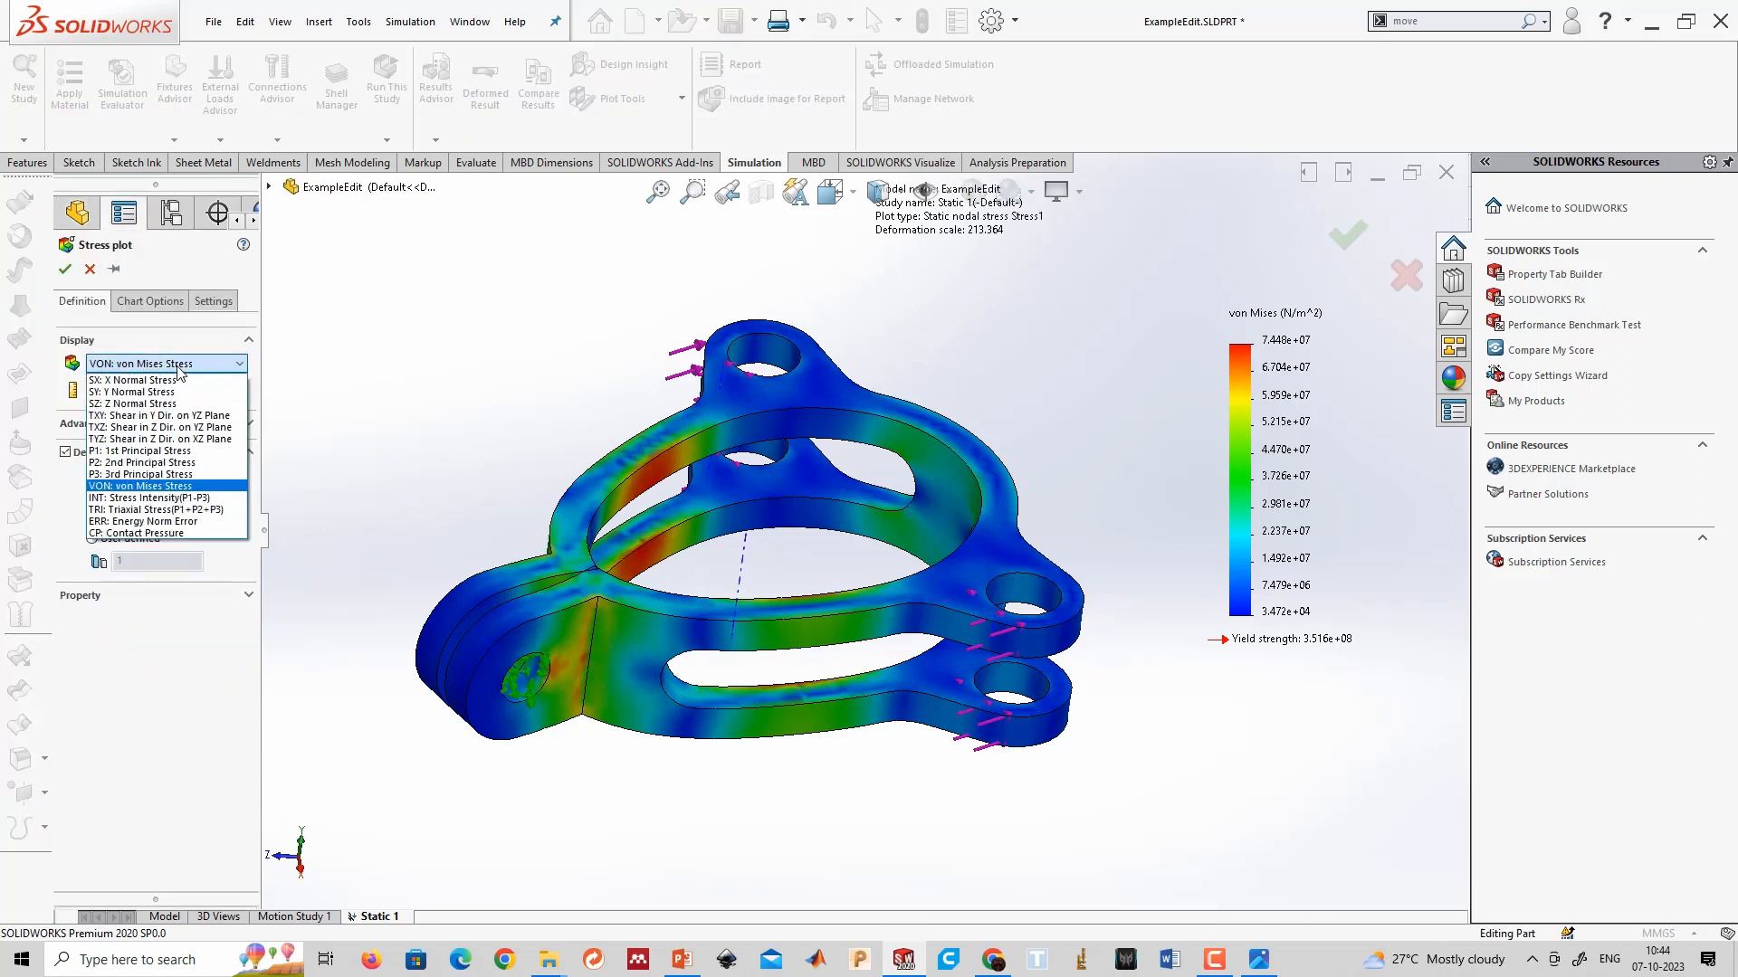
pyautogui.click(179, 369)
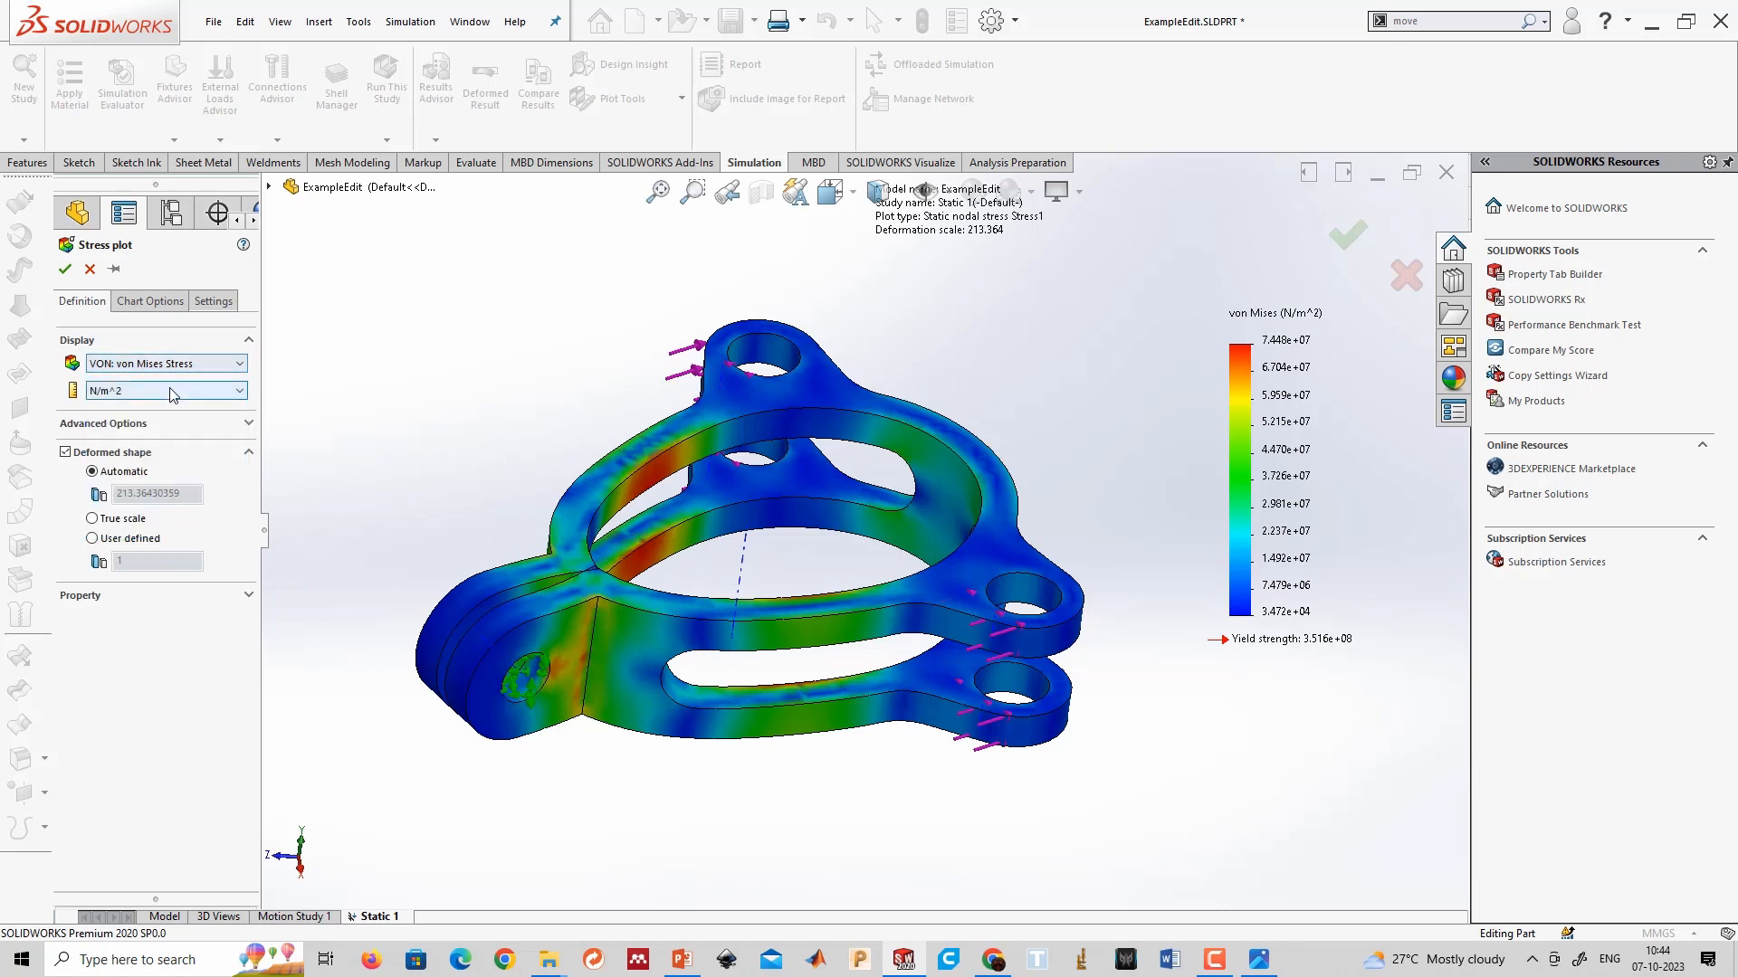
pyautogui.click(170, 388)
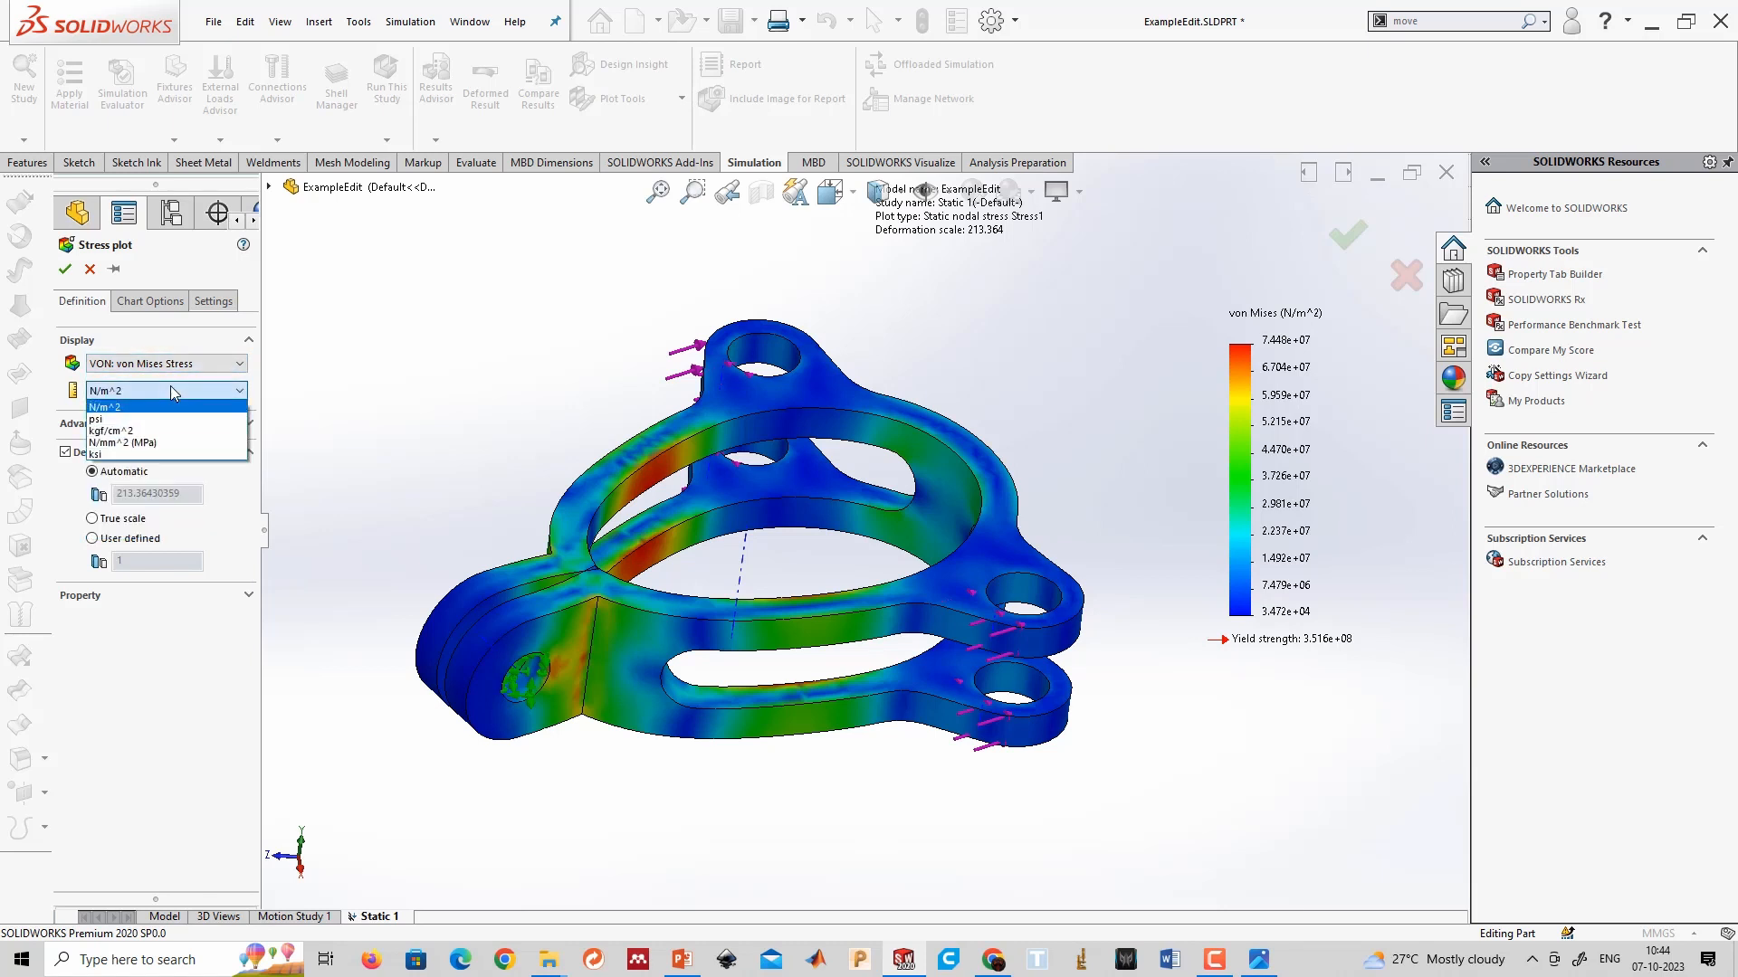
pyautogui.click(174, 444)
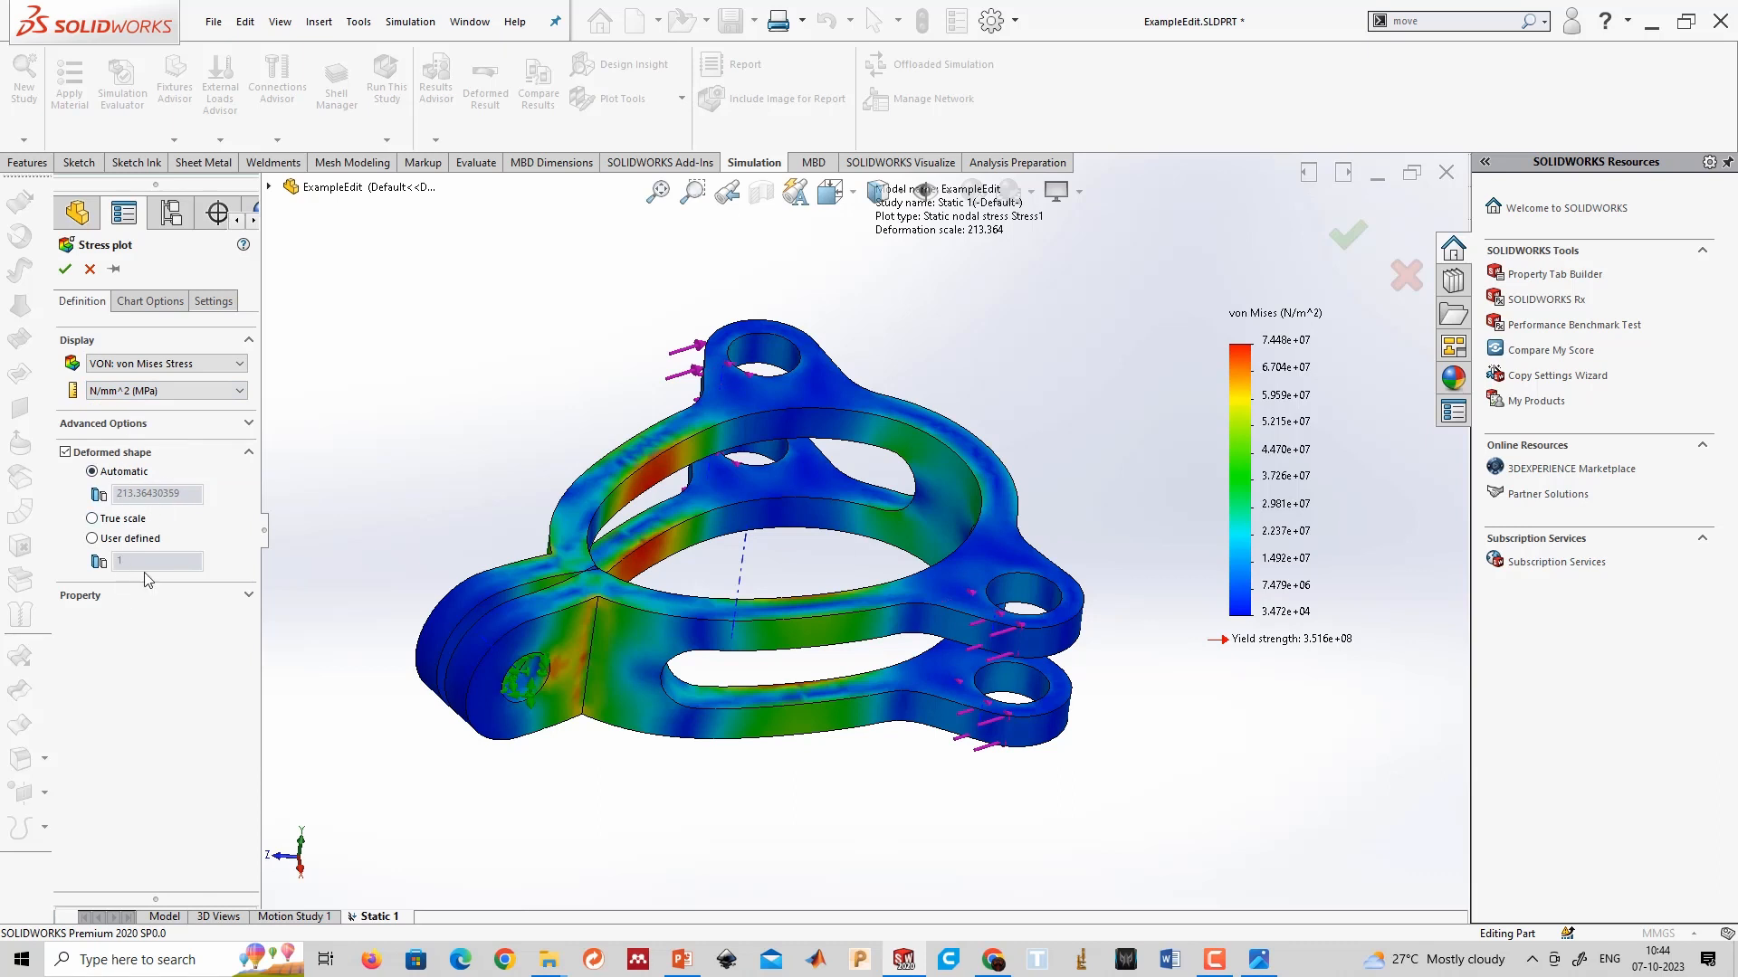
# Set the stress plot legend's number format to general and apply the plot settings.
pyautogui.click(169, 304)
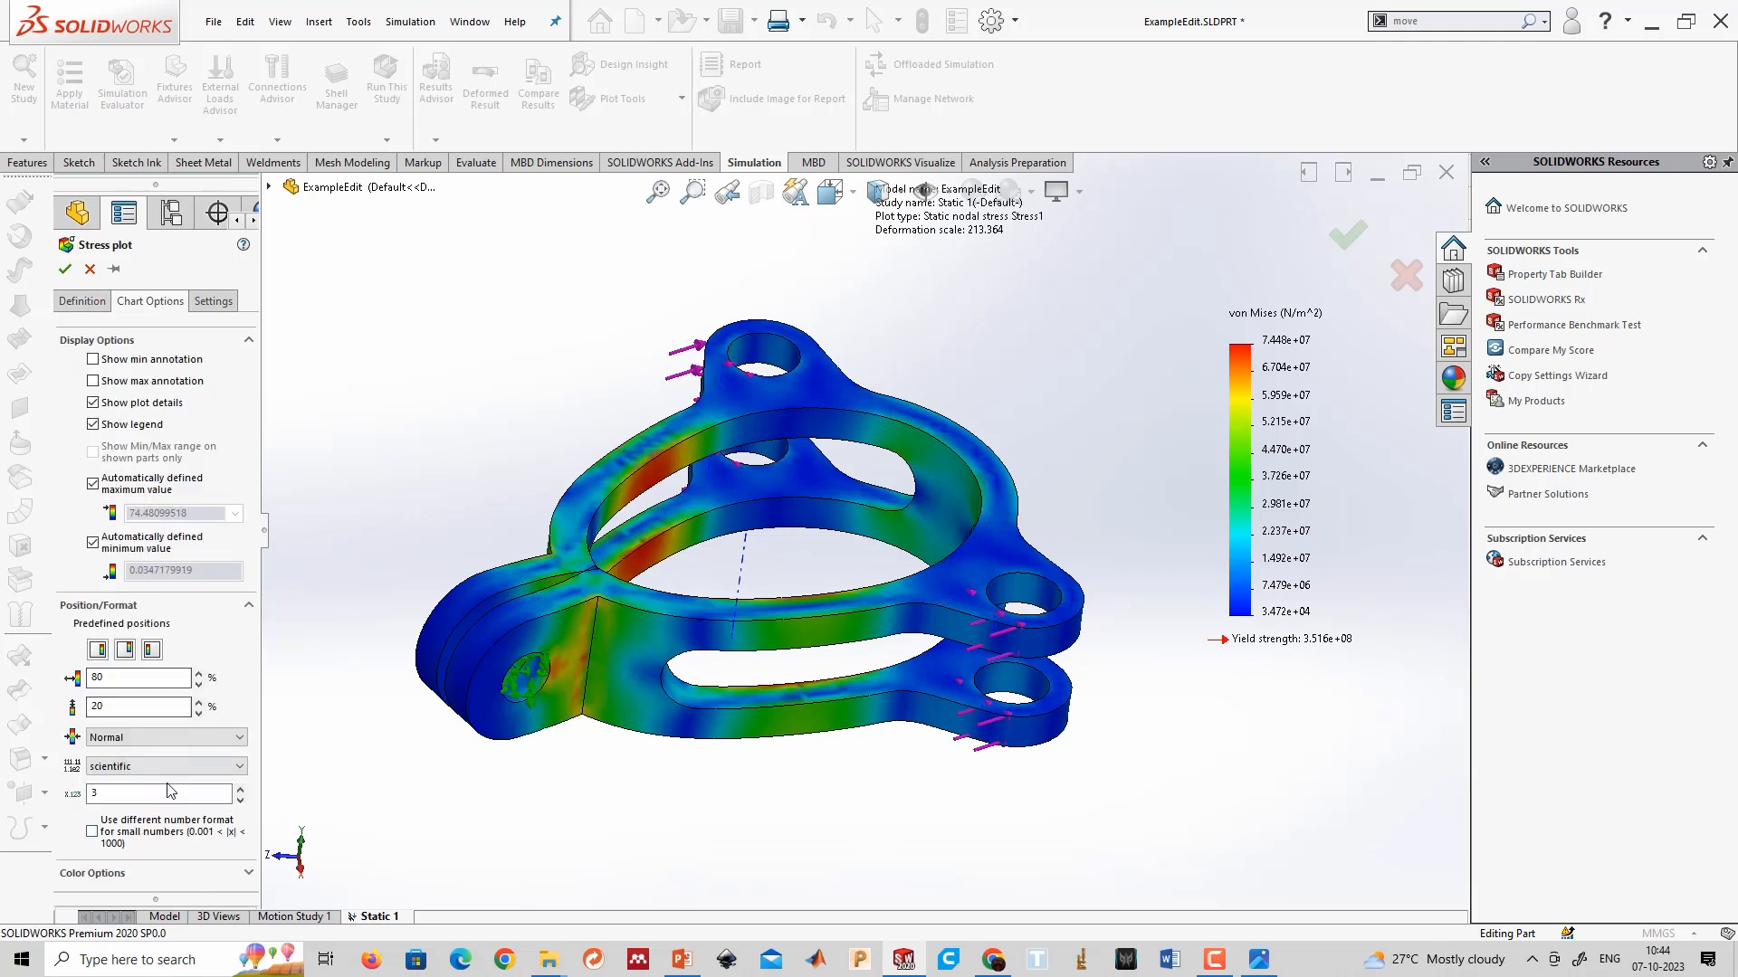
pyautogui.click(187, 768)
pyautogui.click(118, 783)
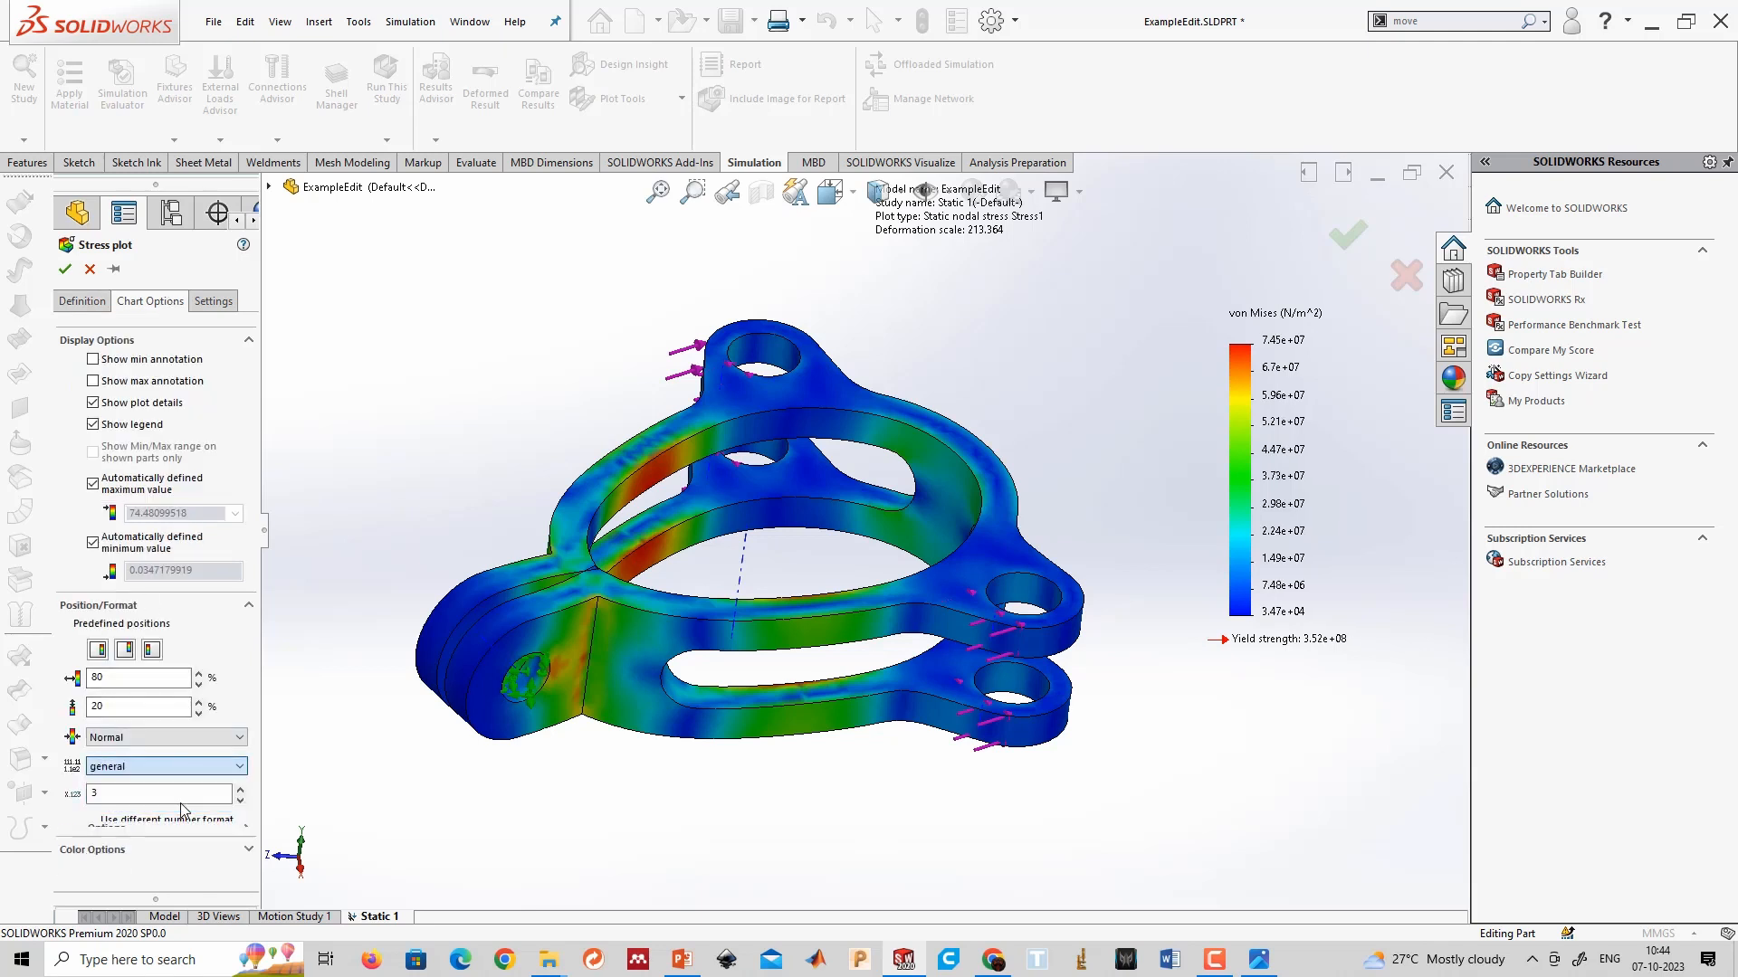
pyautogui.click(65, 268)
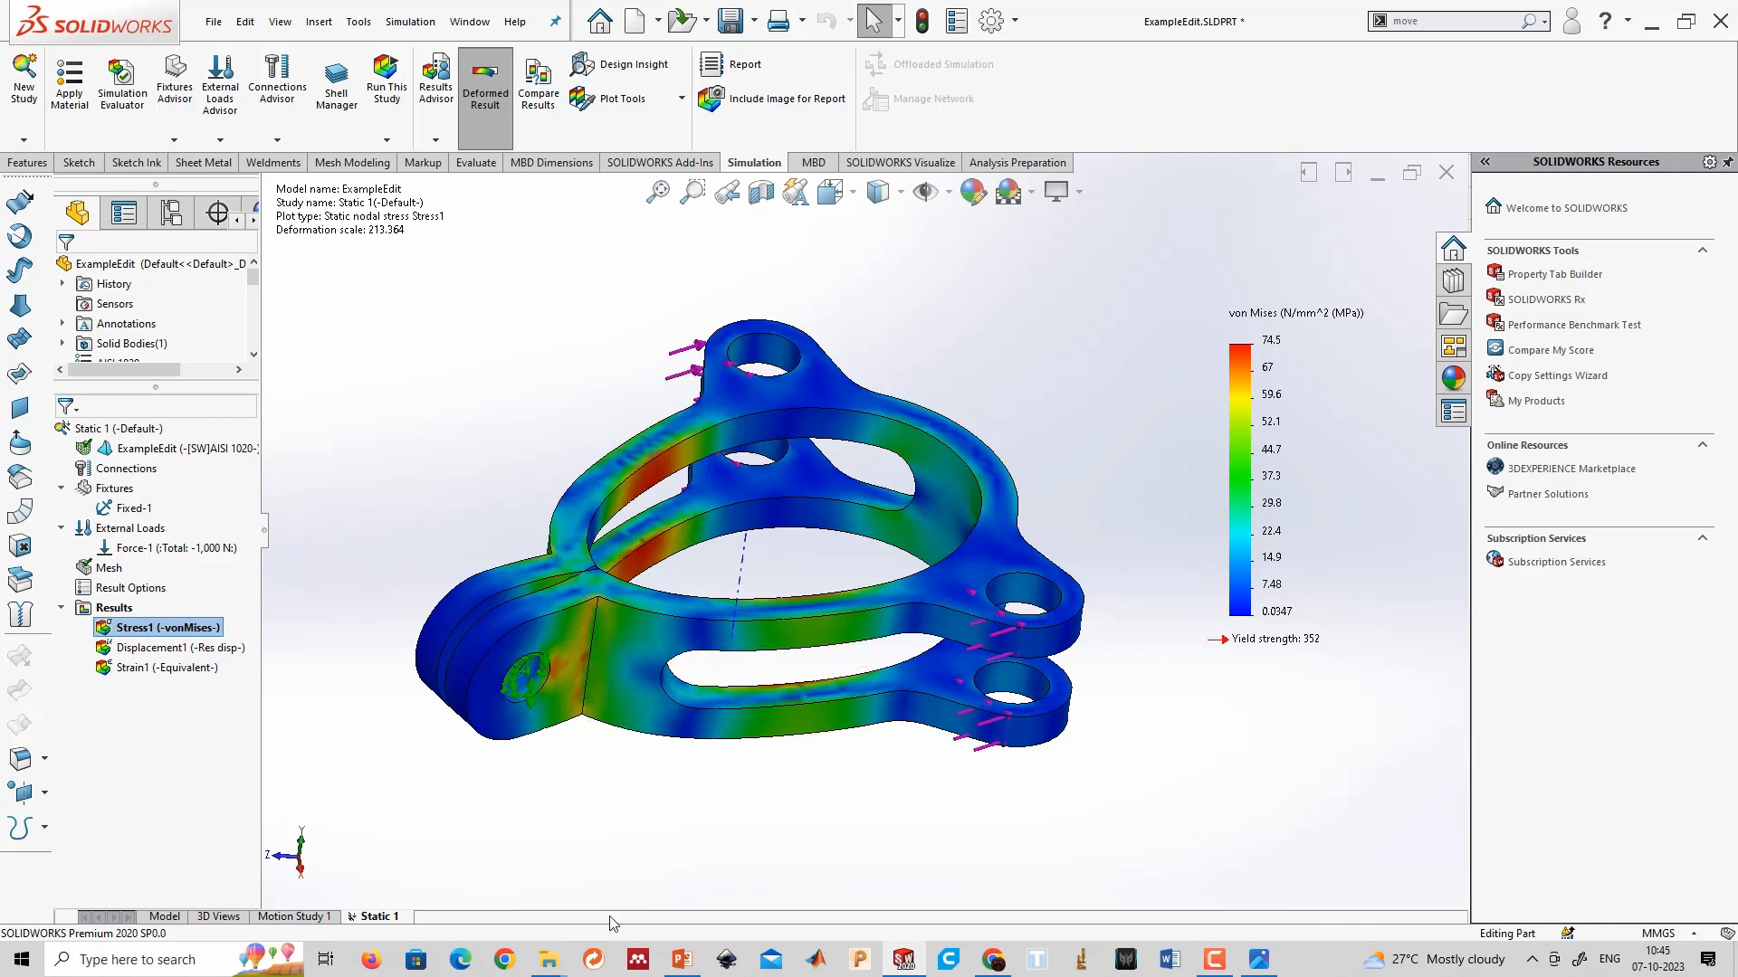
# Examine the von Mises stress distribution around the ring's slots and at the junction of the clamp ear and the ring.
pyautogui.moveTo(665, 838); pyautogui.dragTo(609, 935, button='middle')
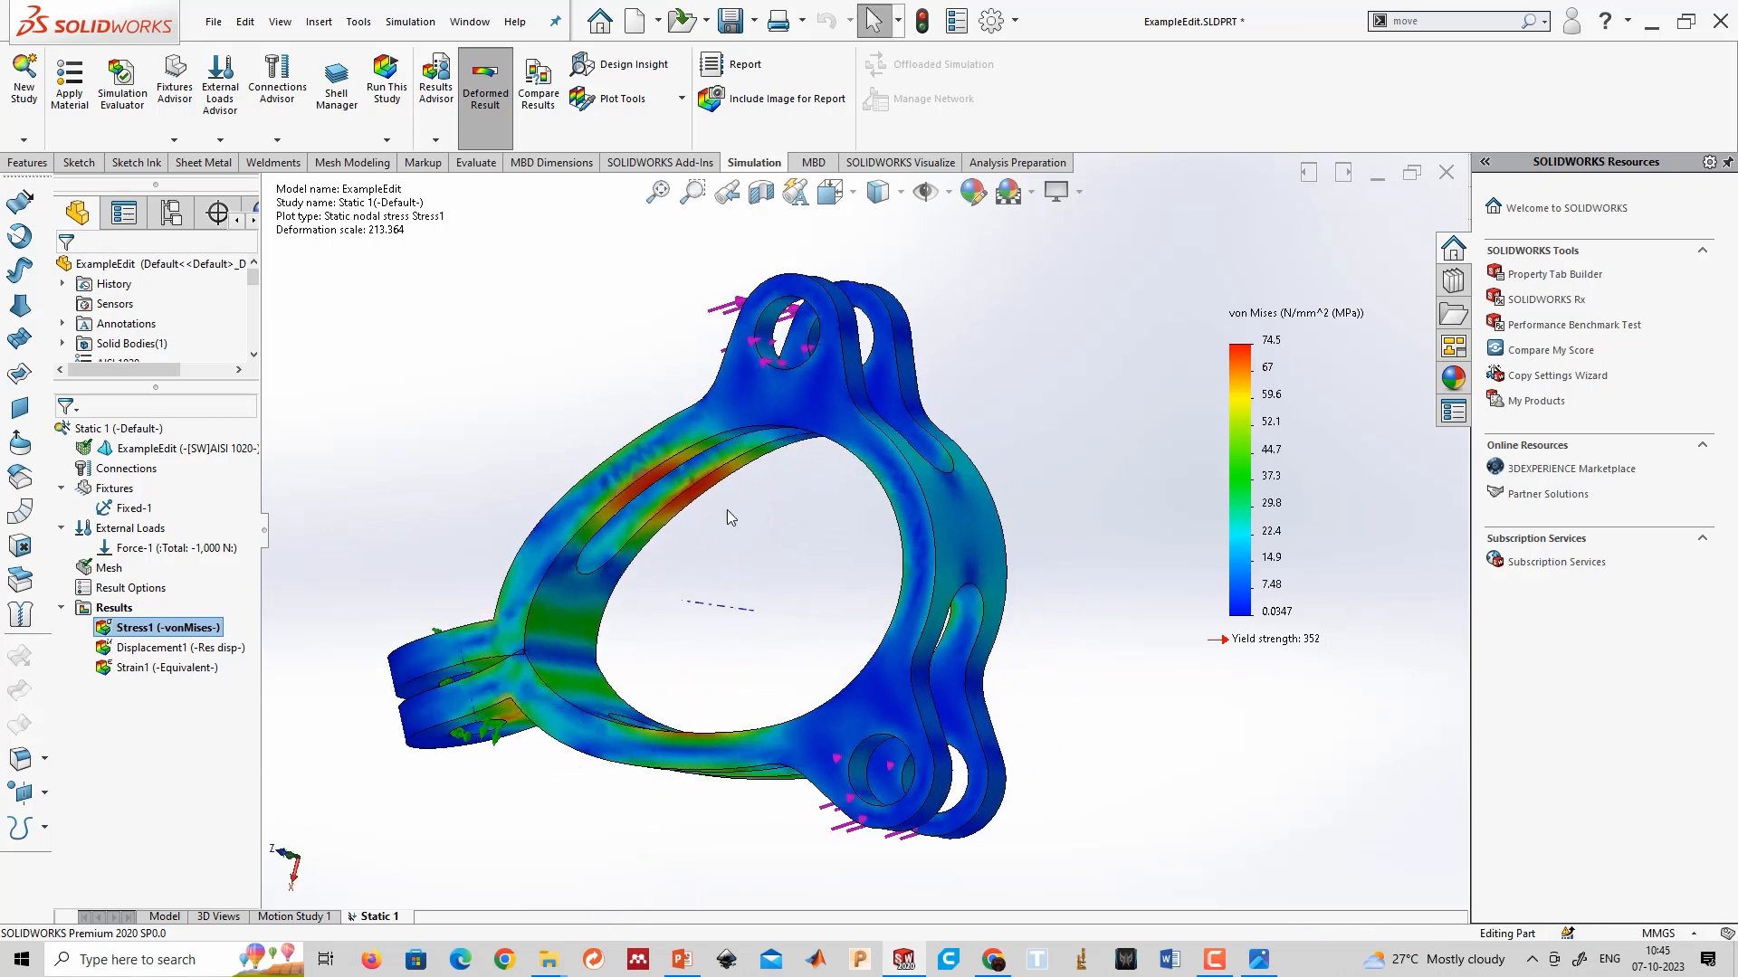
pyautogui.scroll(-6, 724, 505)
pyautogui.moveTo(721, 503); pyautogui.dragTo(699, 367, button='middle')
pyautogui.scroll(5, 699, 367)
pyautogui.moveTo(765, 768); pyautogui.dragTo(803, 781, button='middle')
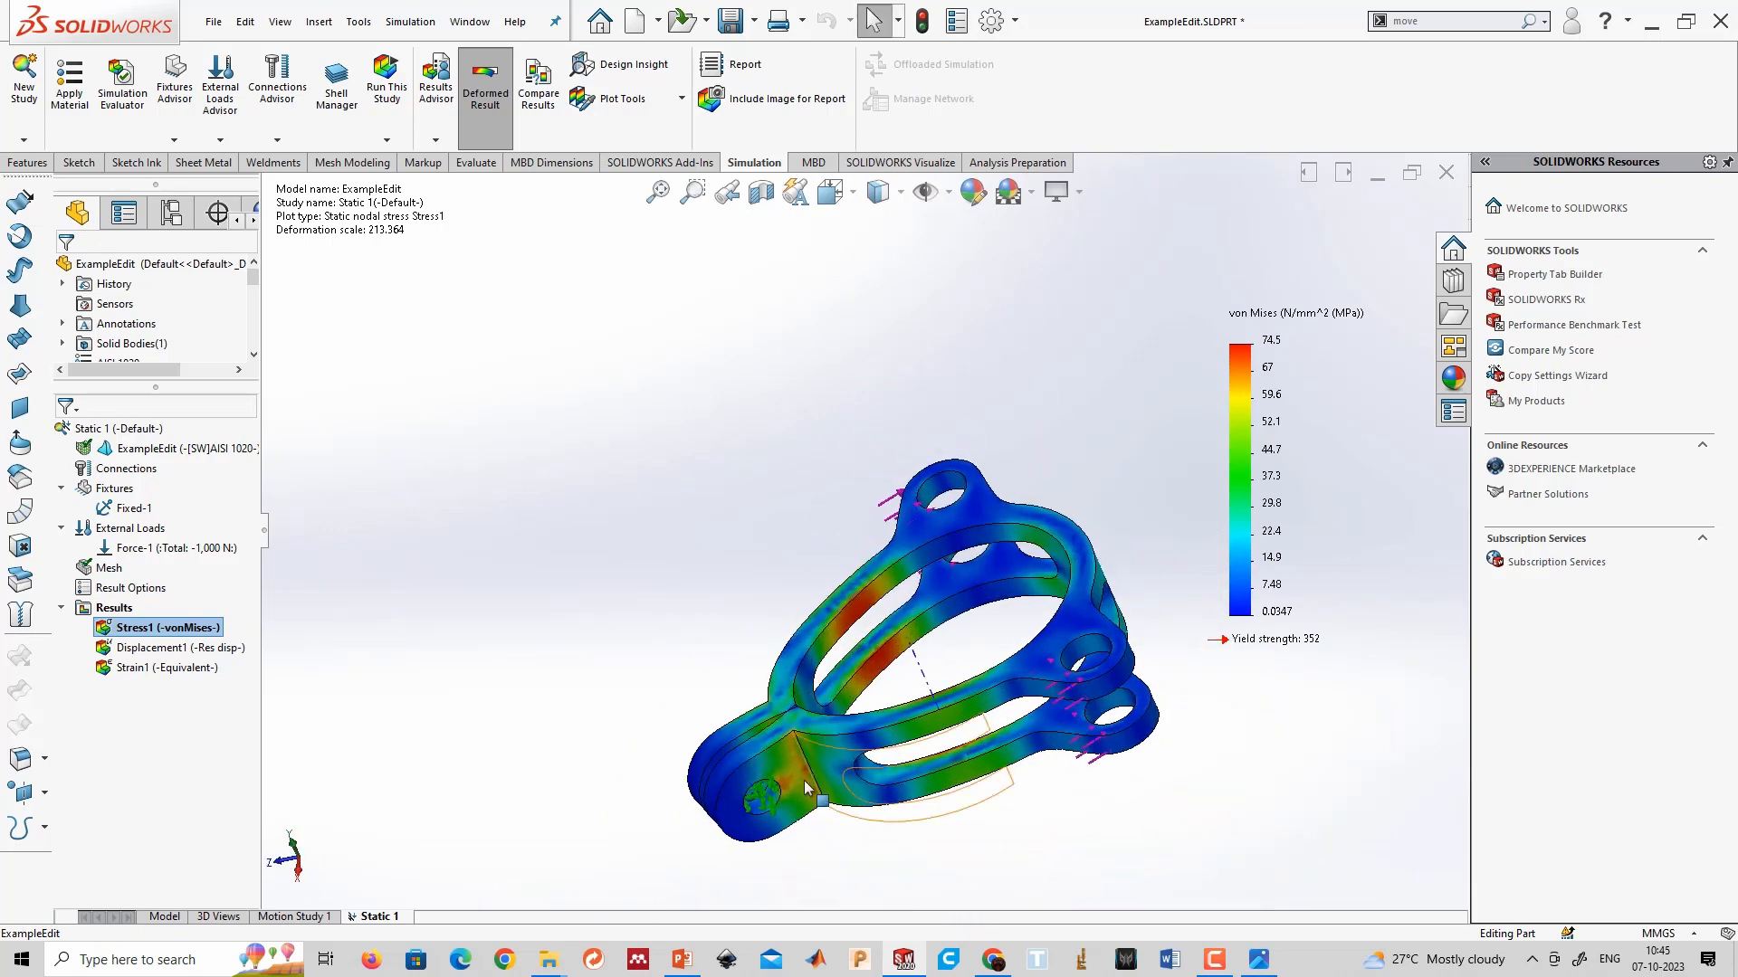
pyautogui.scroll(-8, 834, 661)
pyautogui.scroll(3, 850, 628)
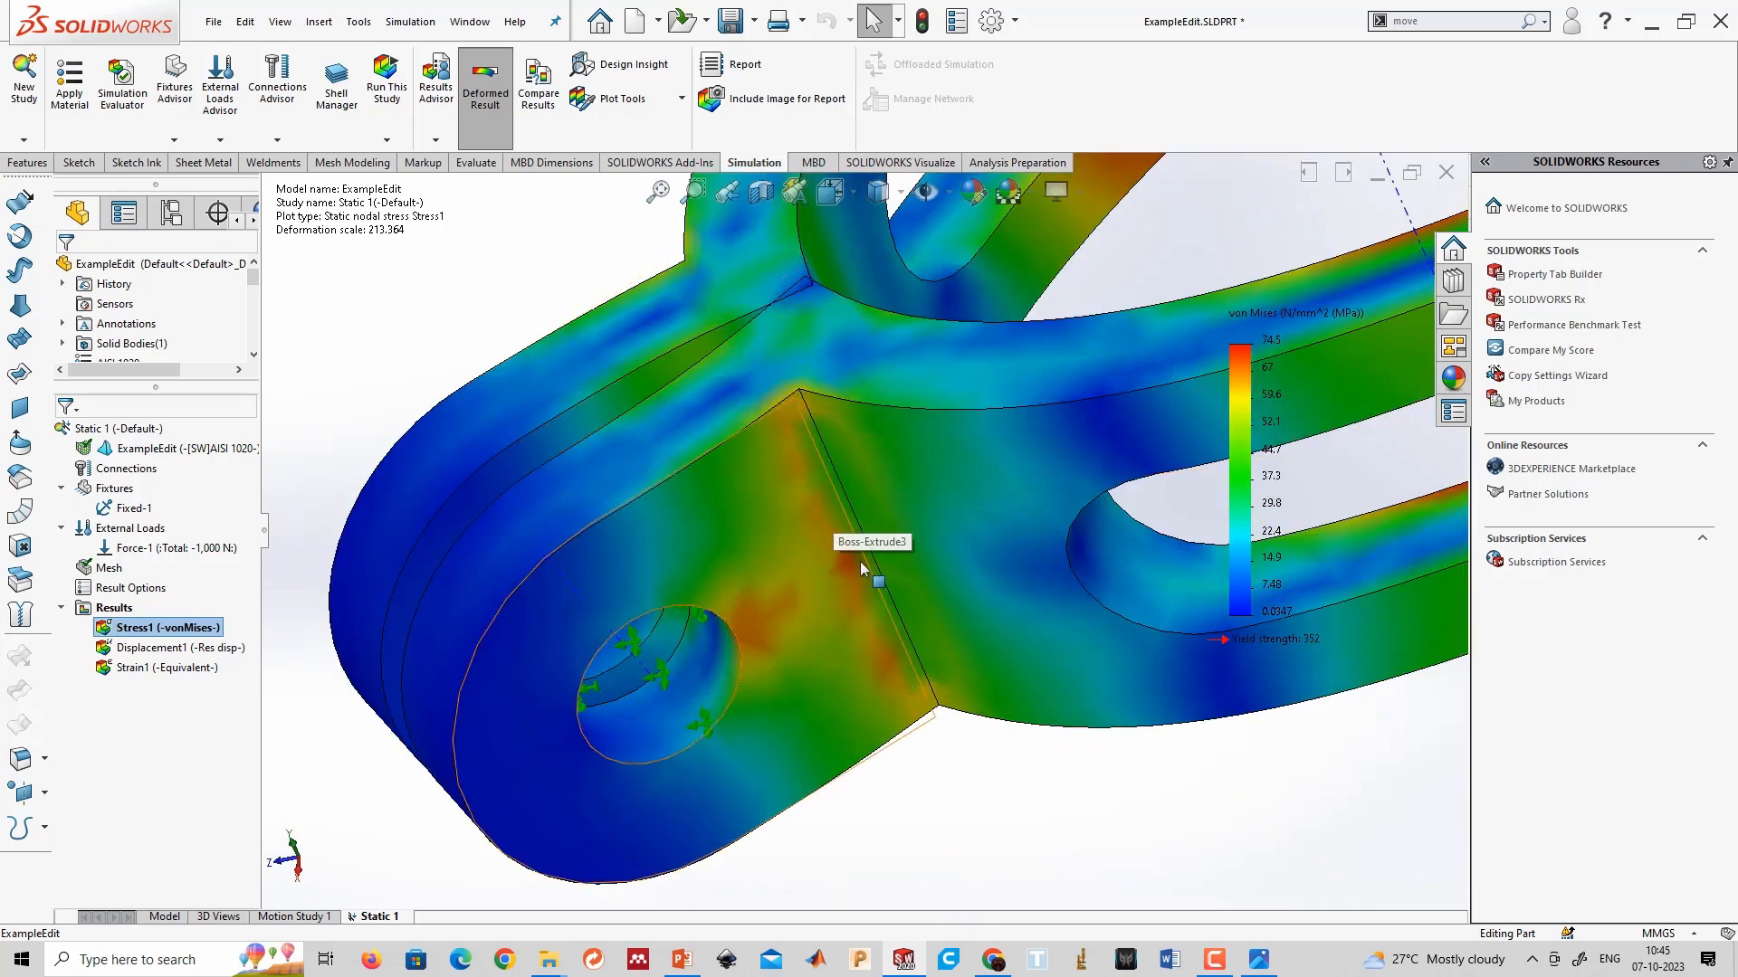
pyautogui.scroll(6, 908, 694)
pyautogui.scroll(1, 909, 694)
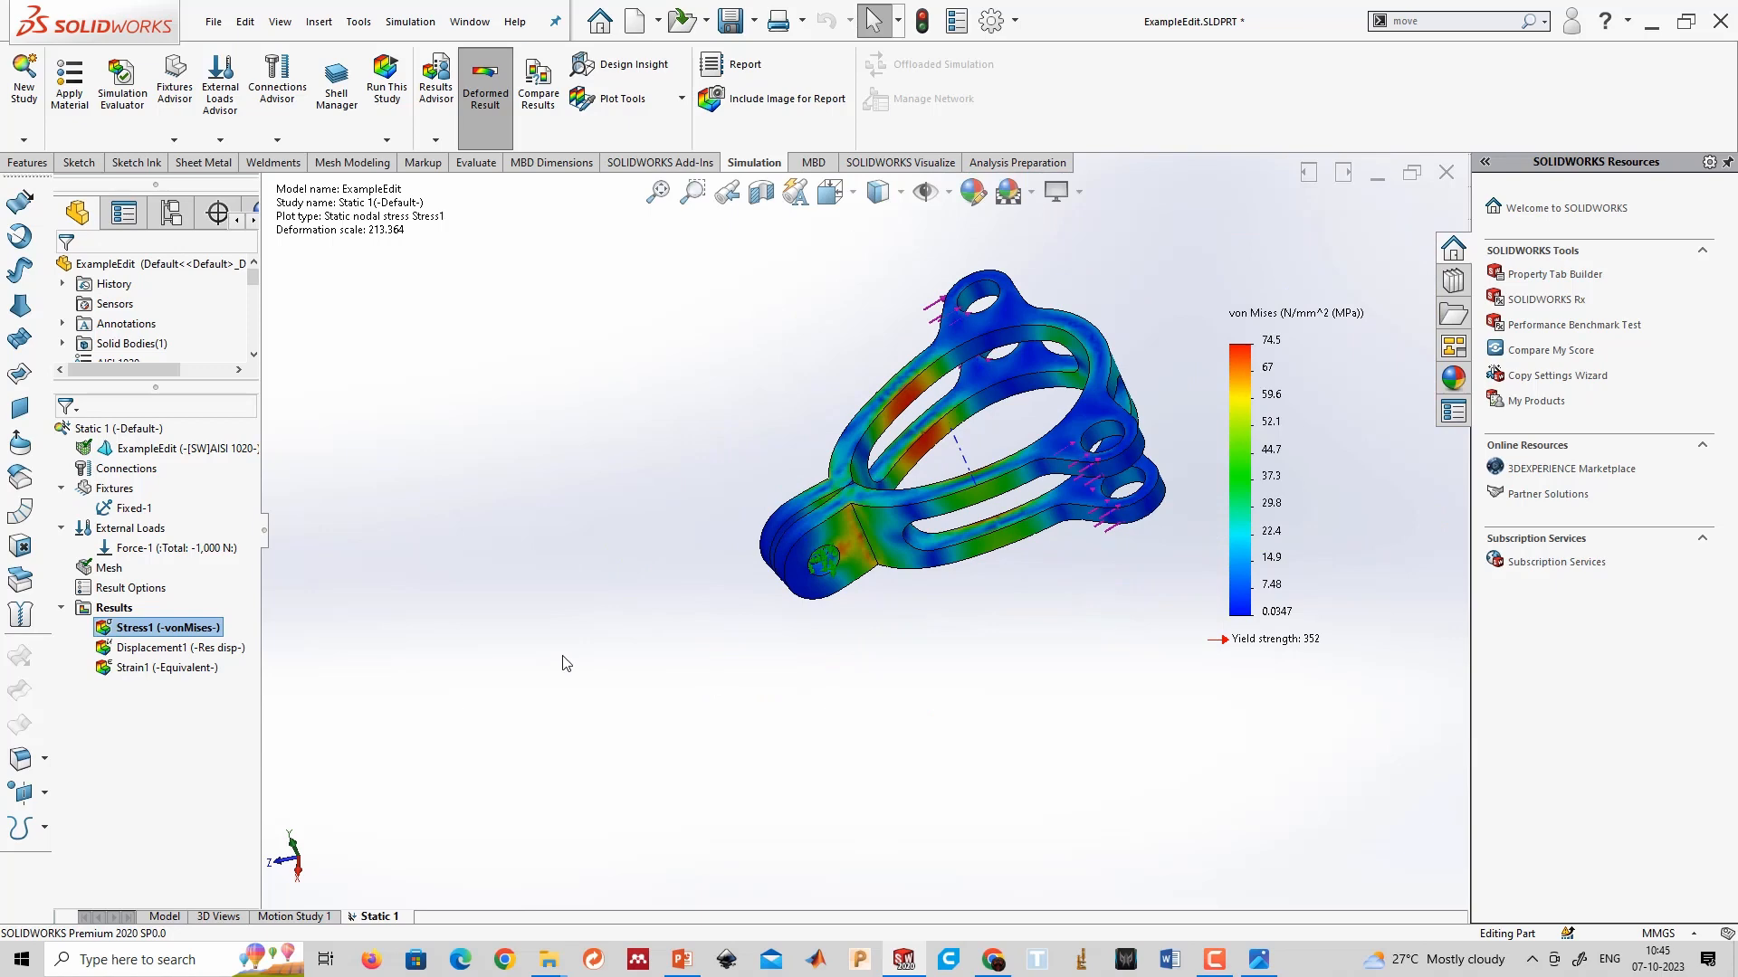
# Play the animation of the Stress1 plot, inspect the deformation, and close the animation.
pyautogui.rightClick(155, 633)
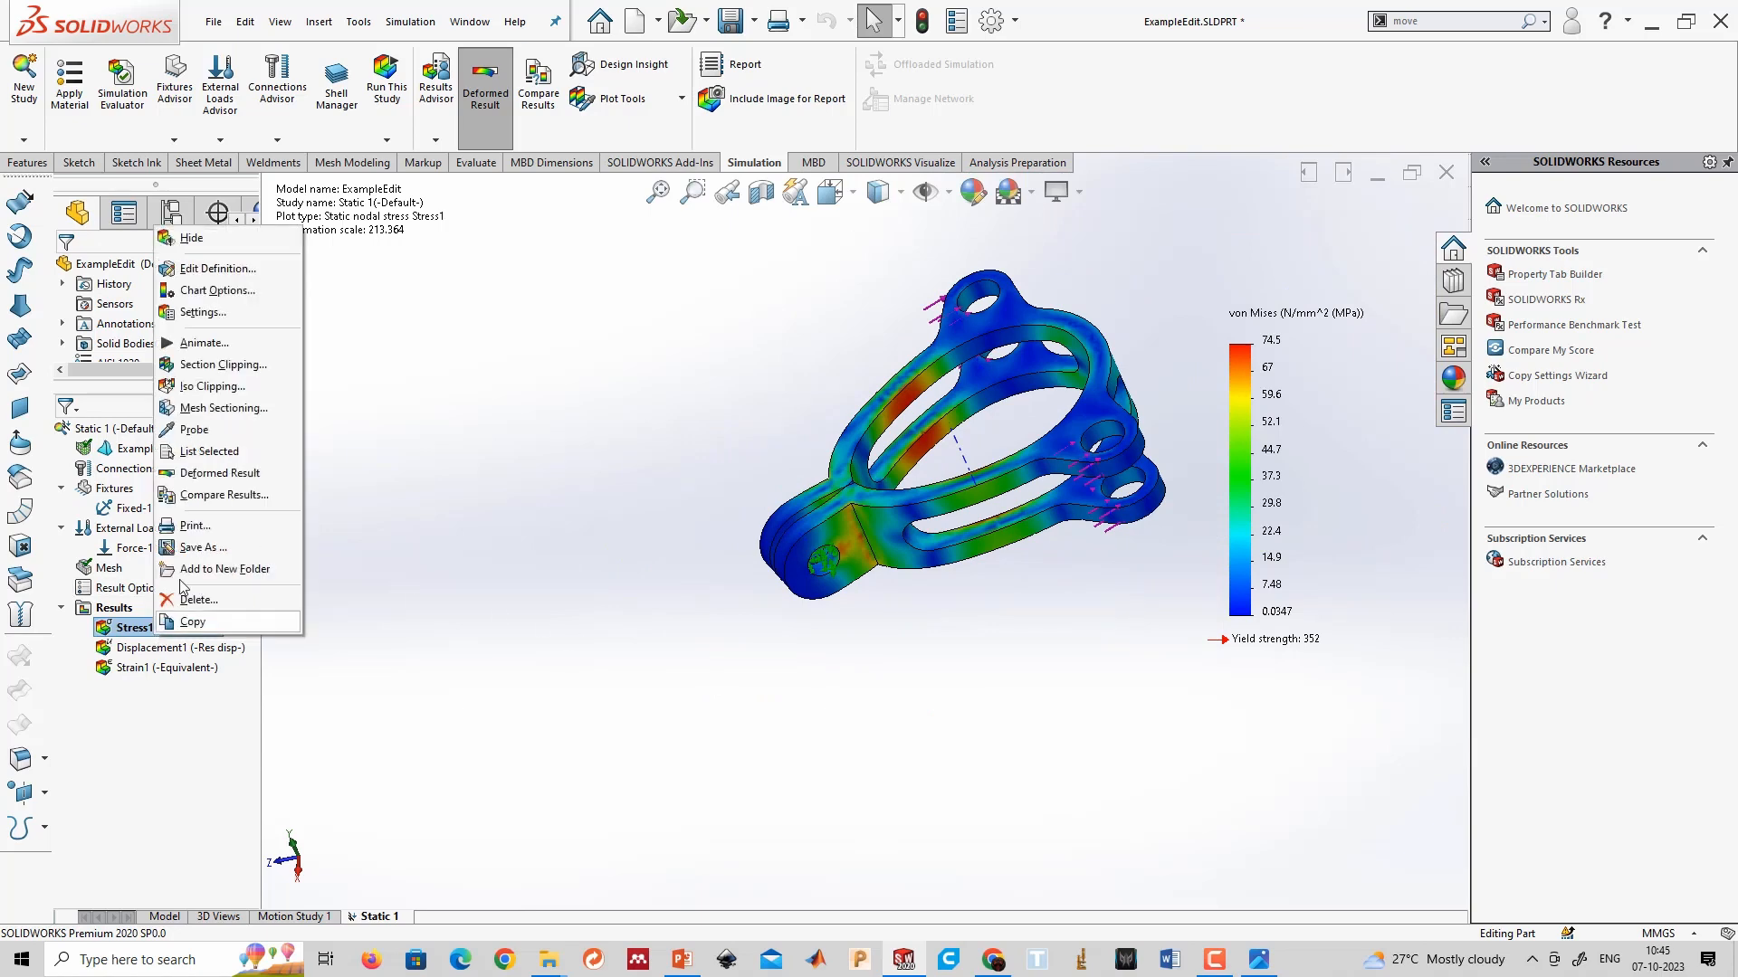
pyautogui.click(212, 343)
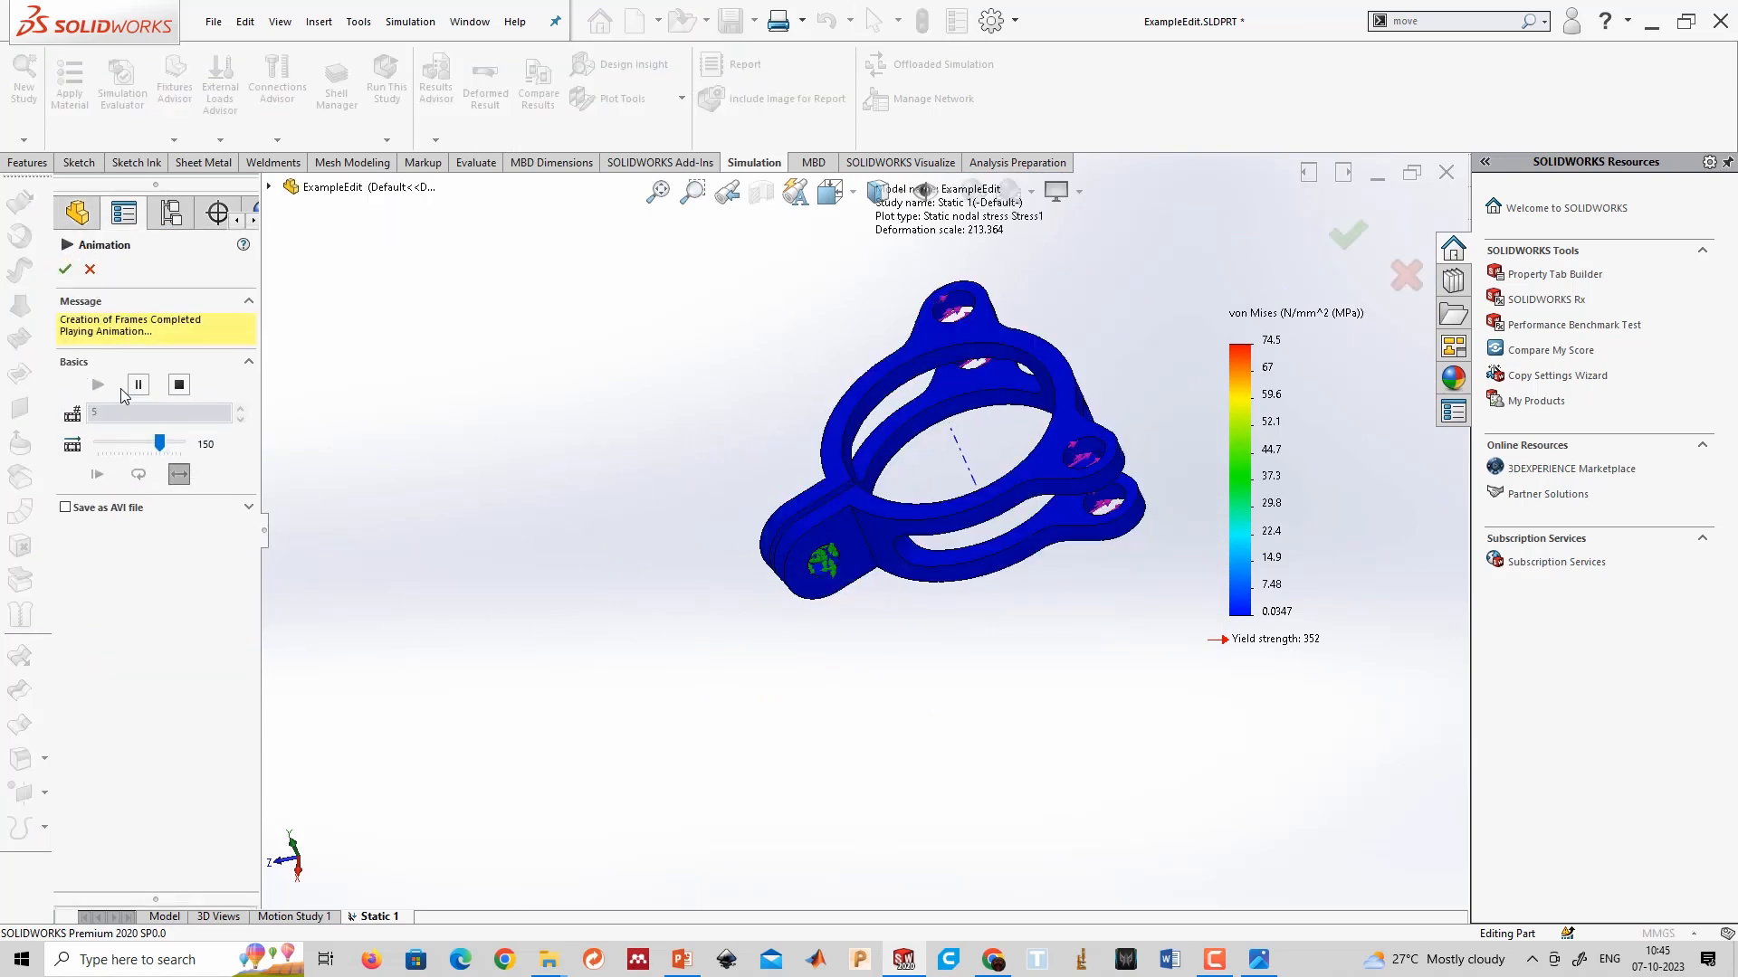
pyautogui.scroll(-3, 1056, 376)
pyautogui.moveTo(1055, 376); pyautogui.dragTo(1097, 394, button='middle')
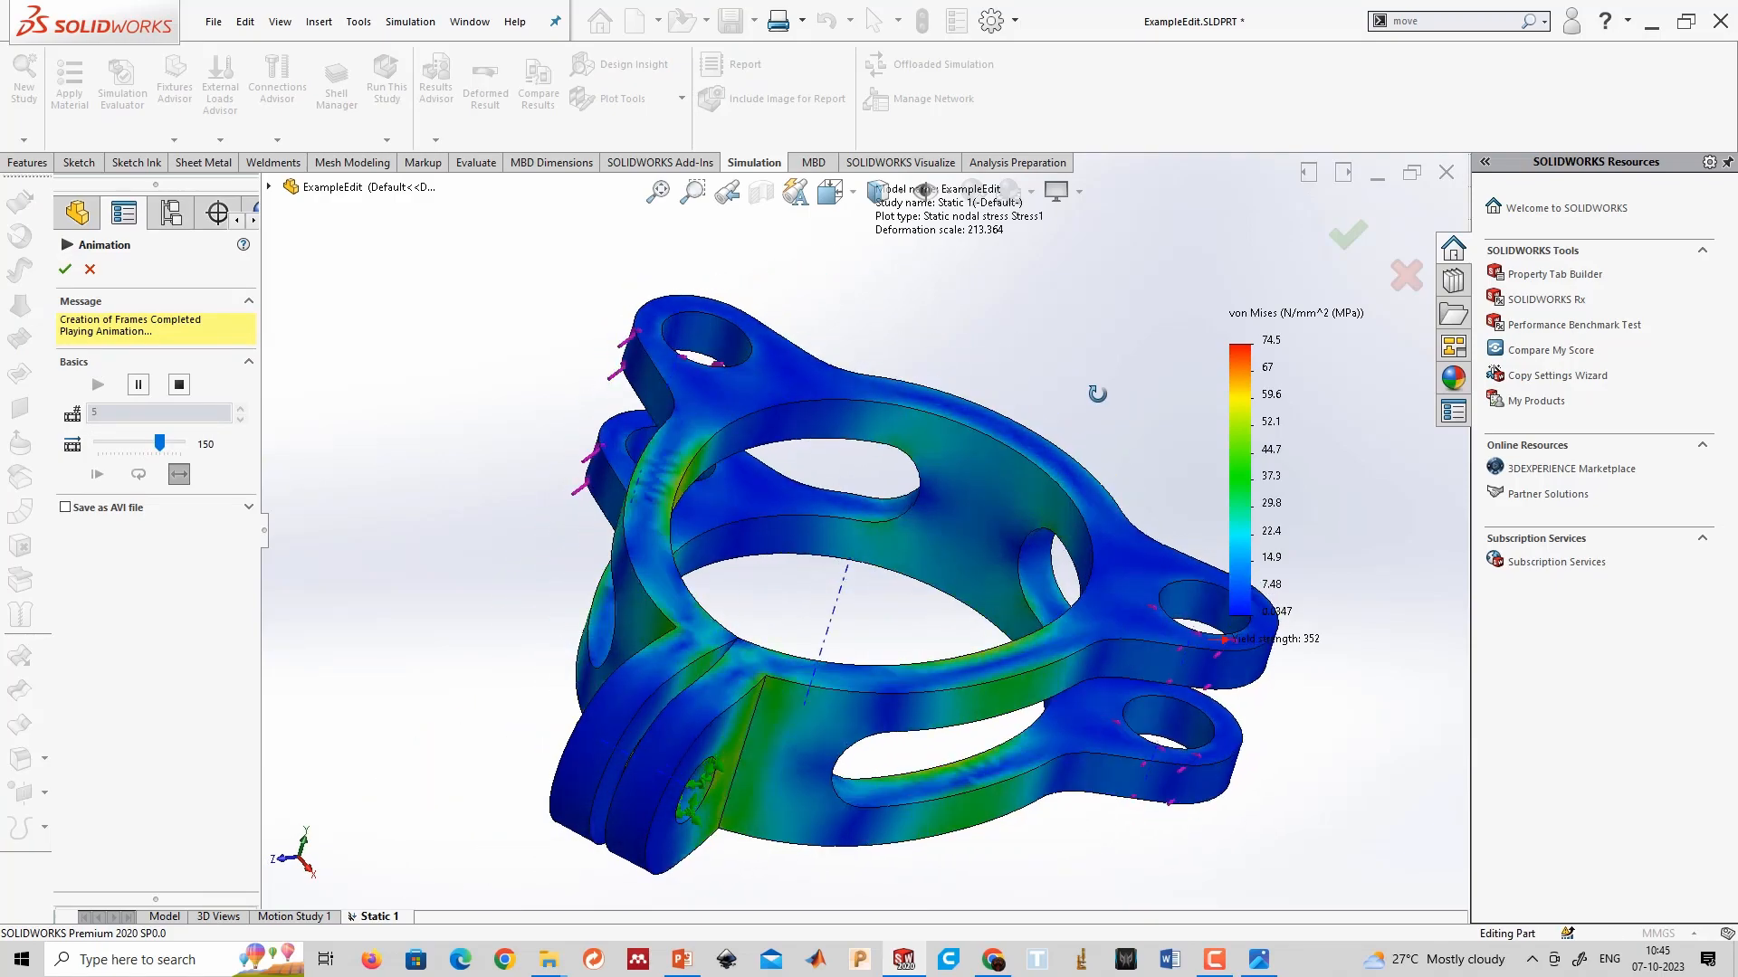
pyautogui.click(89, 269)
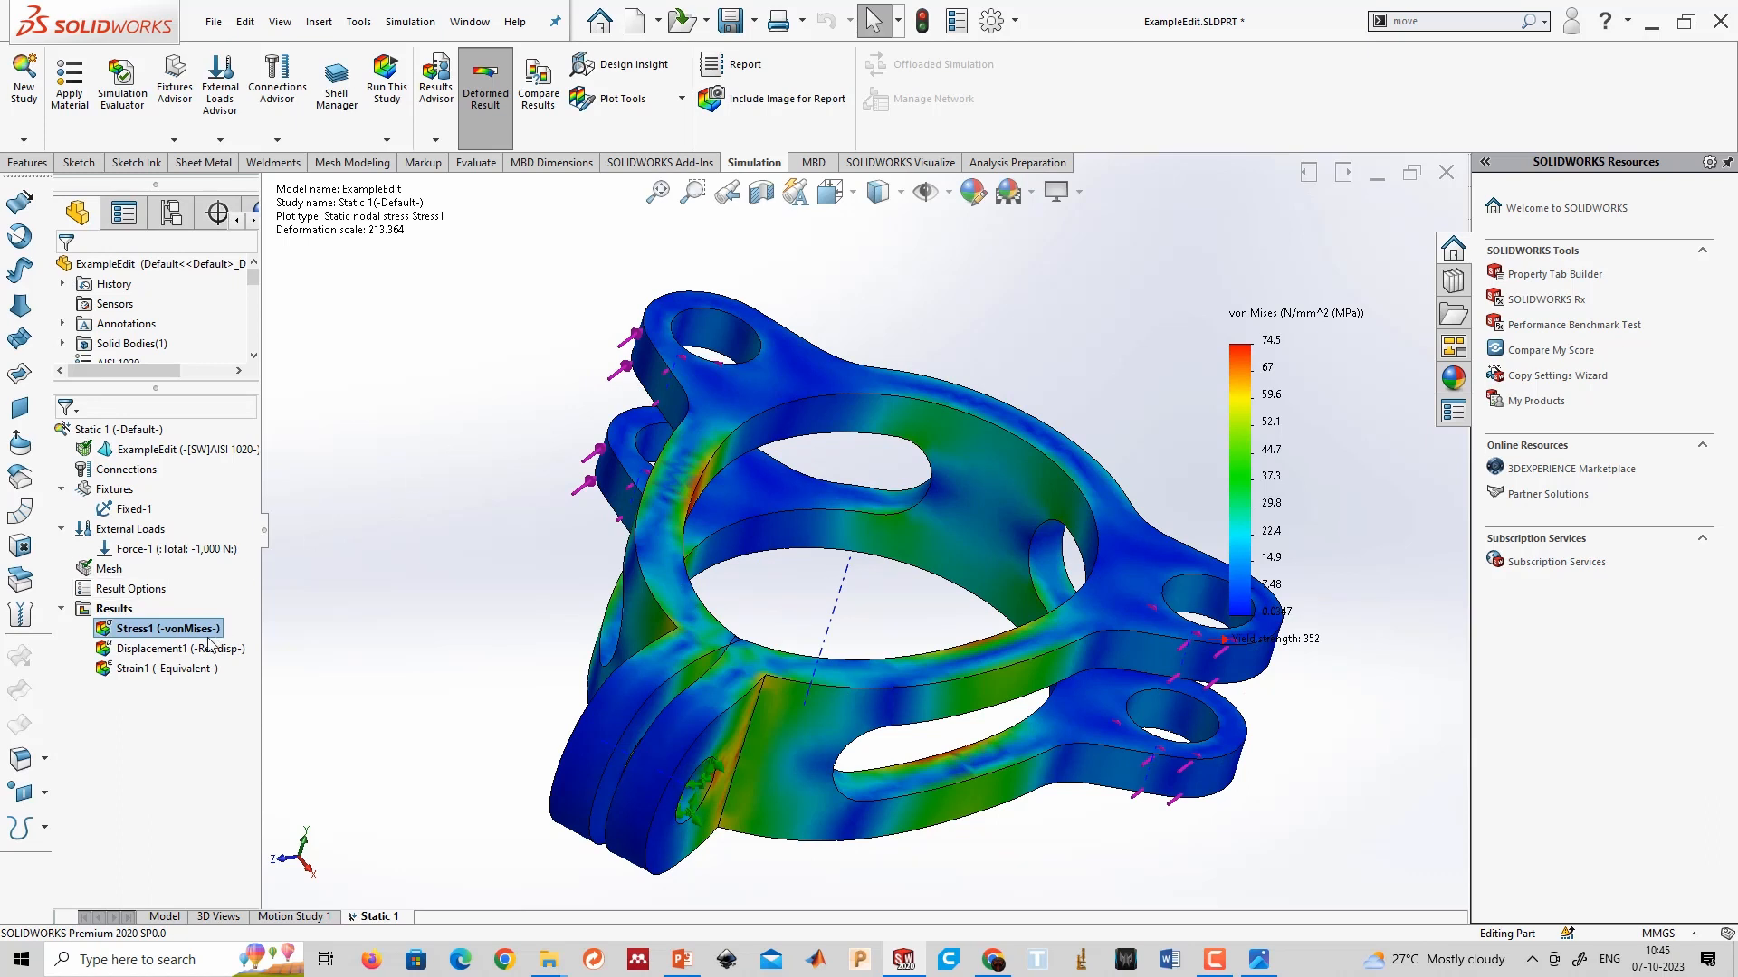
pyautogui.click(180, 717)
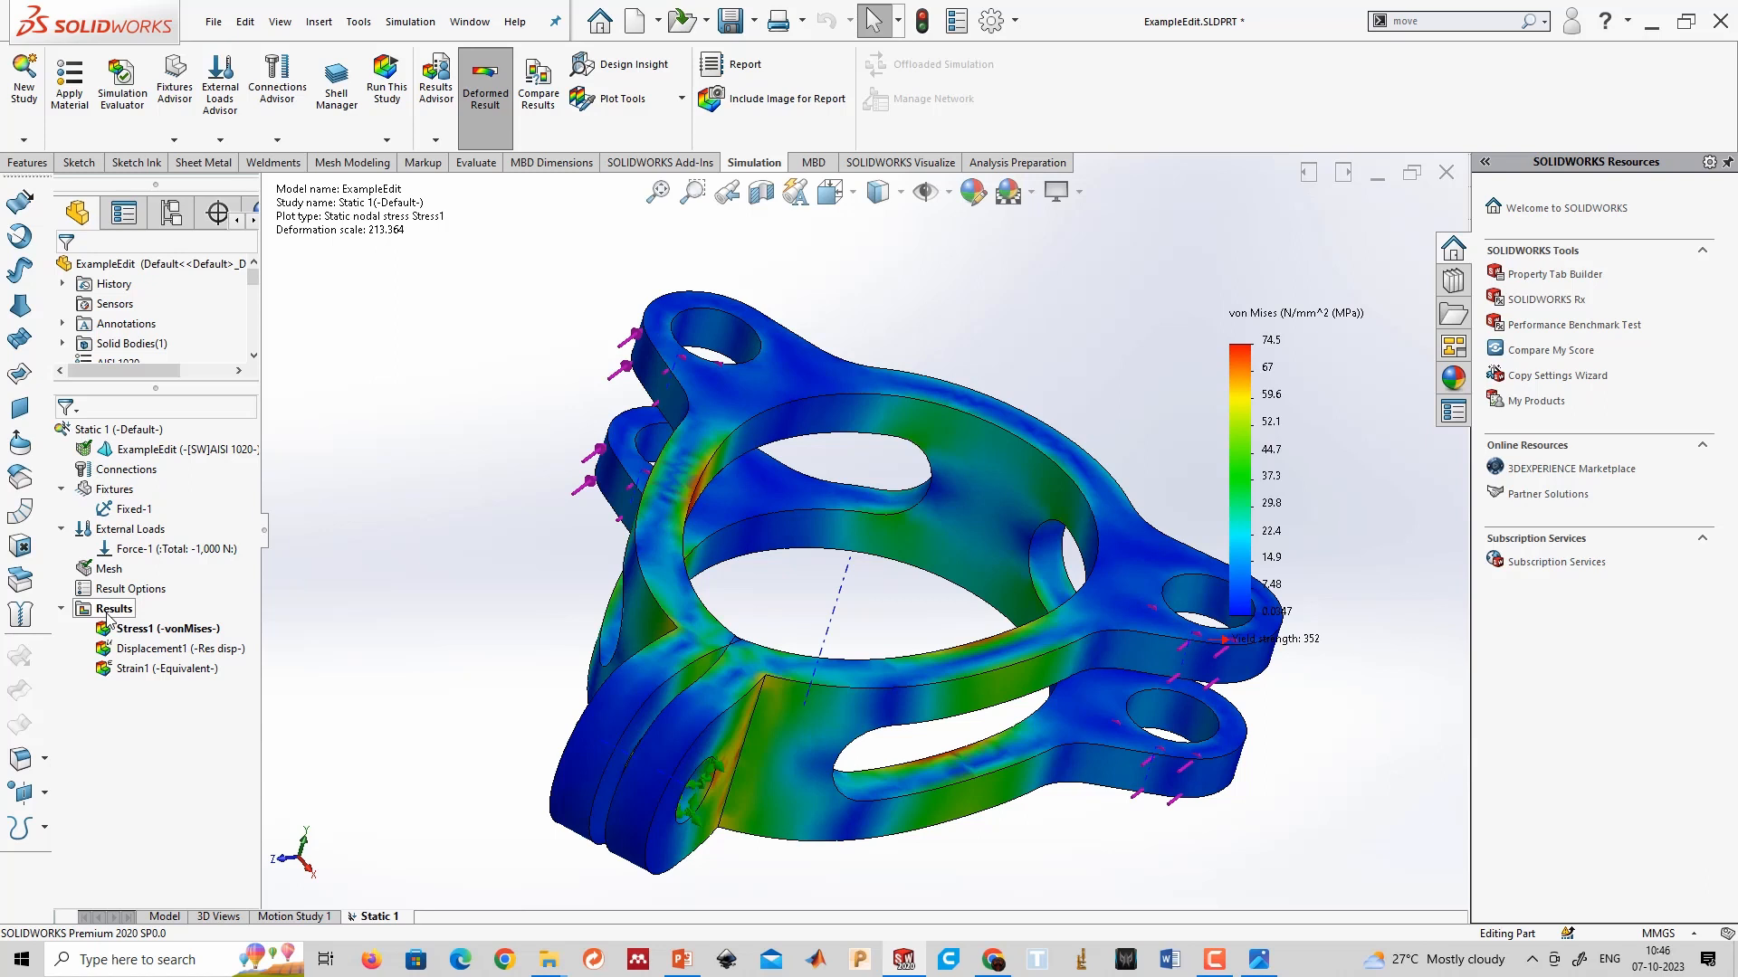
pyautogui.click(169, 650)
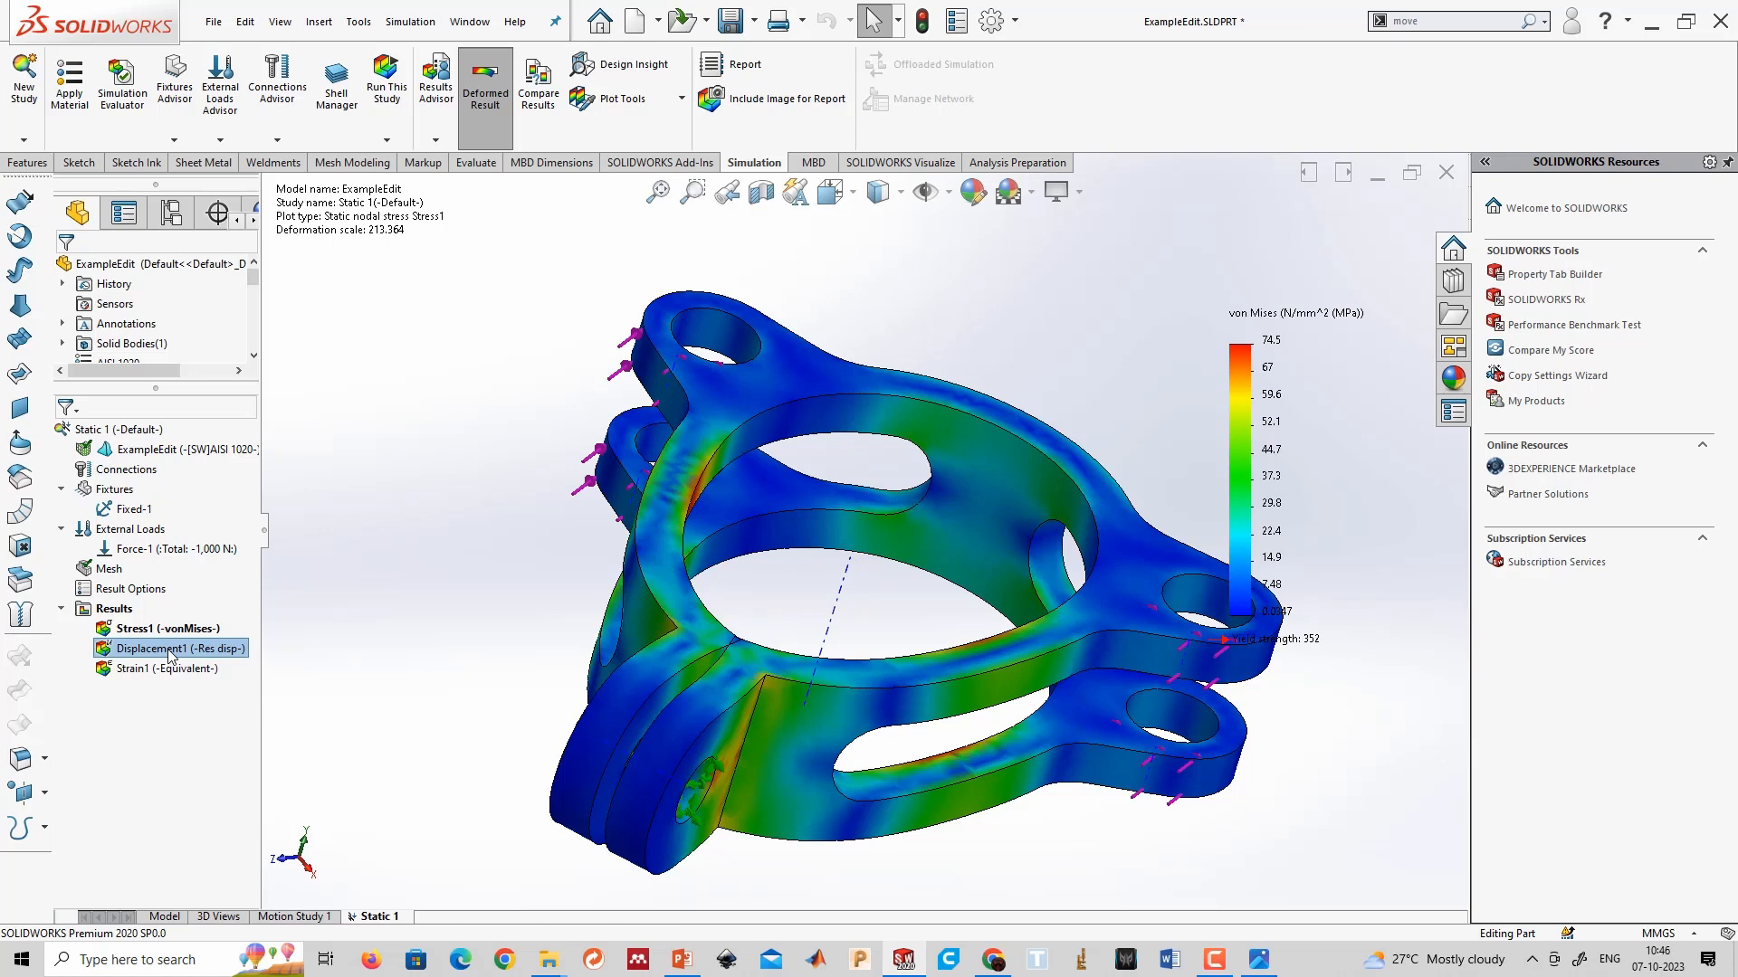
pyautogui.rightClick(104, 609)
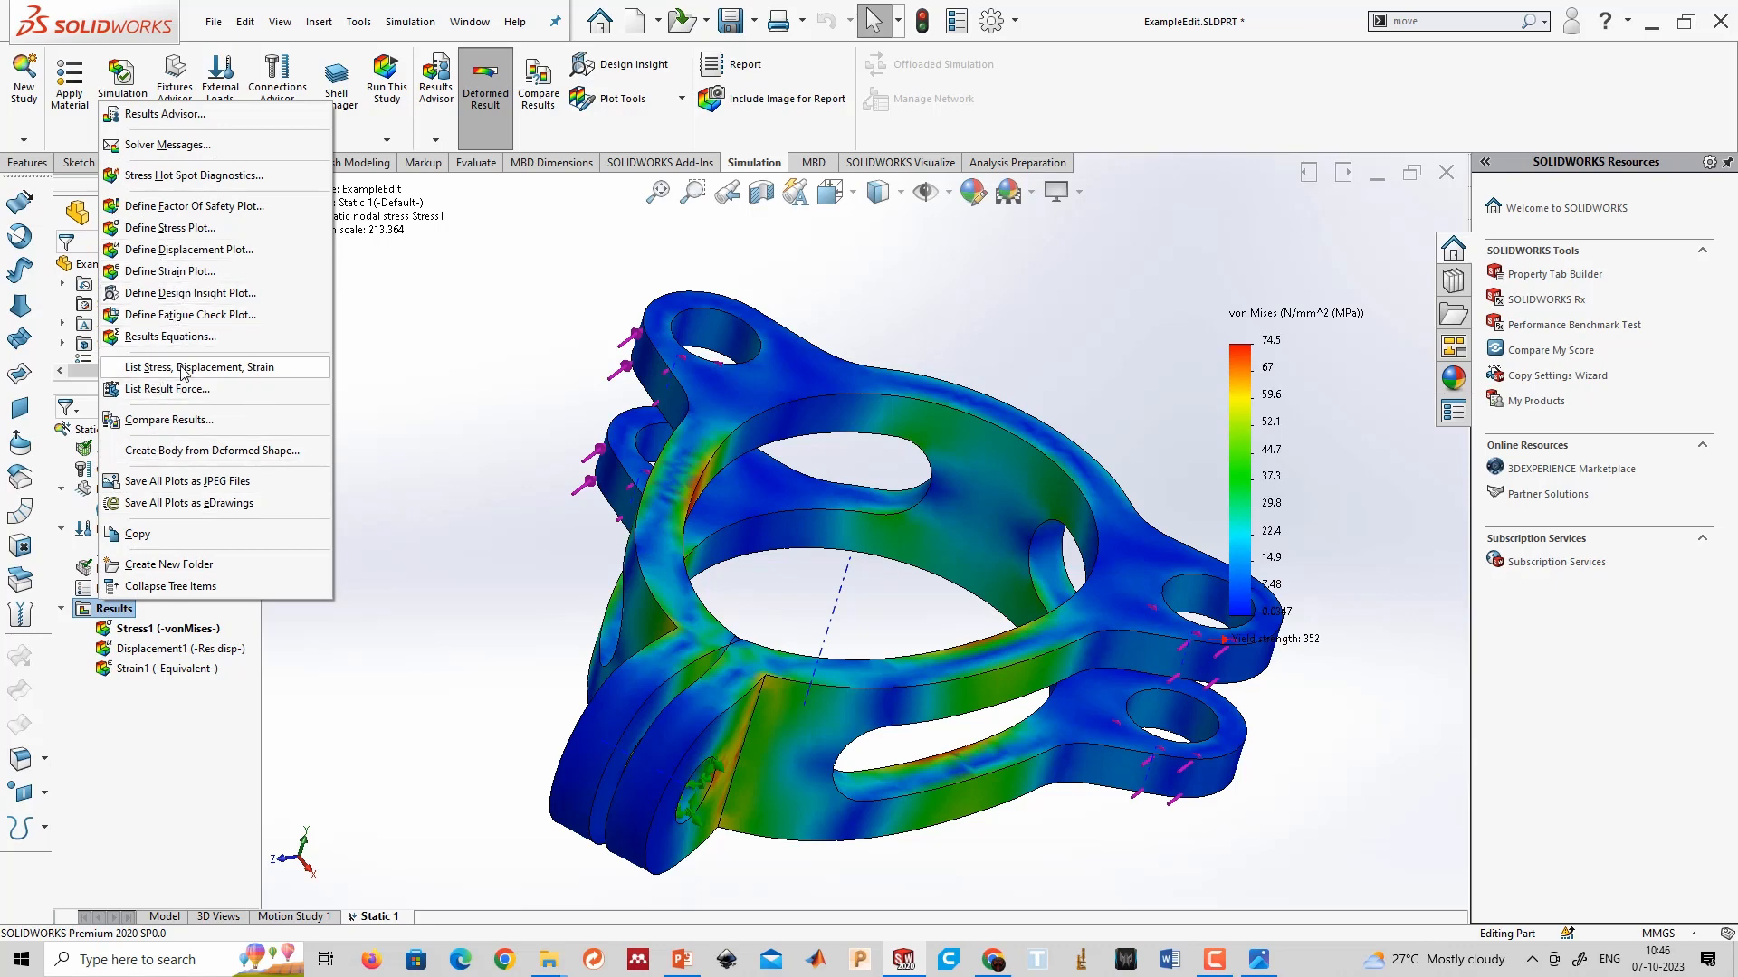
pyautogui.click(489, 352)
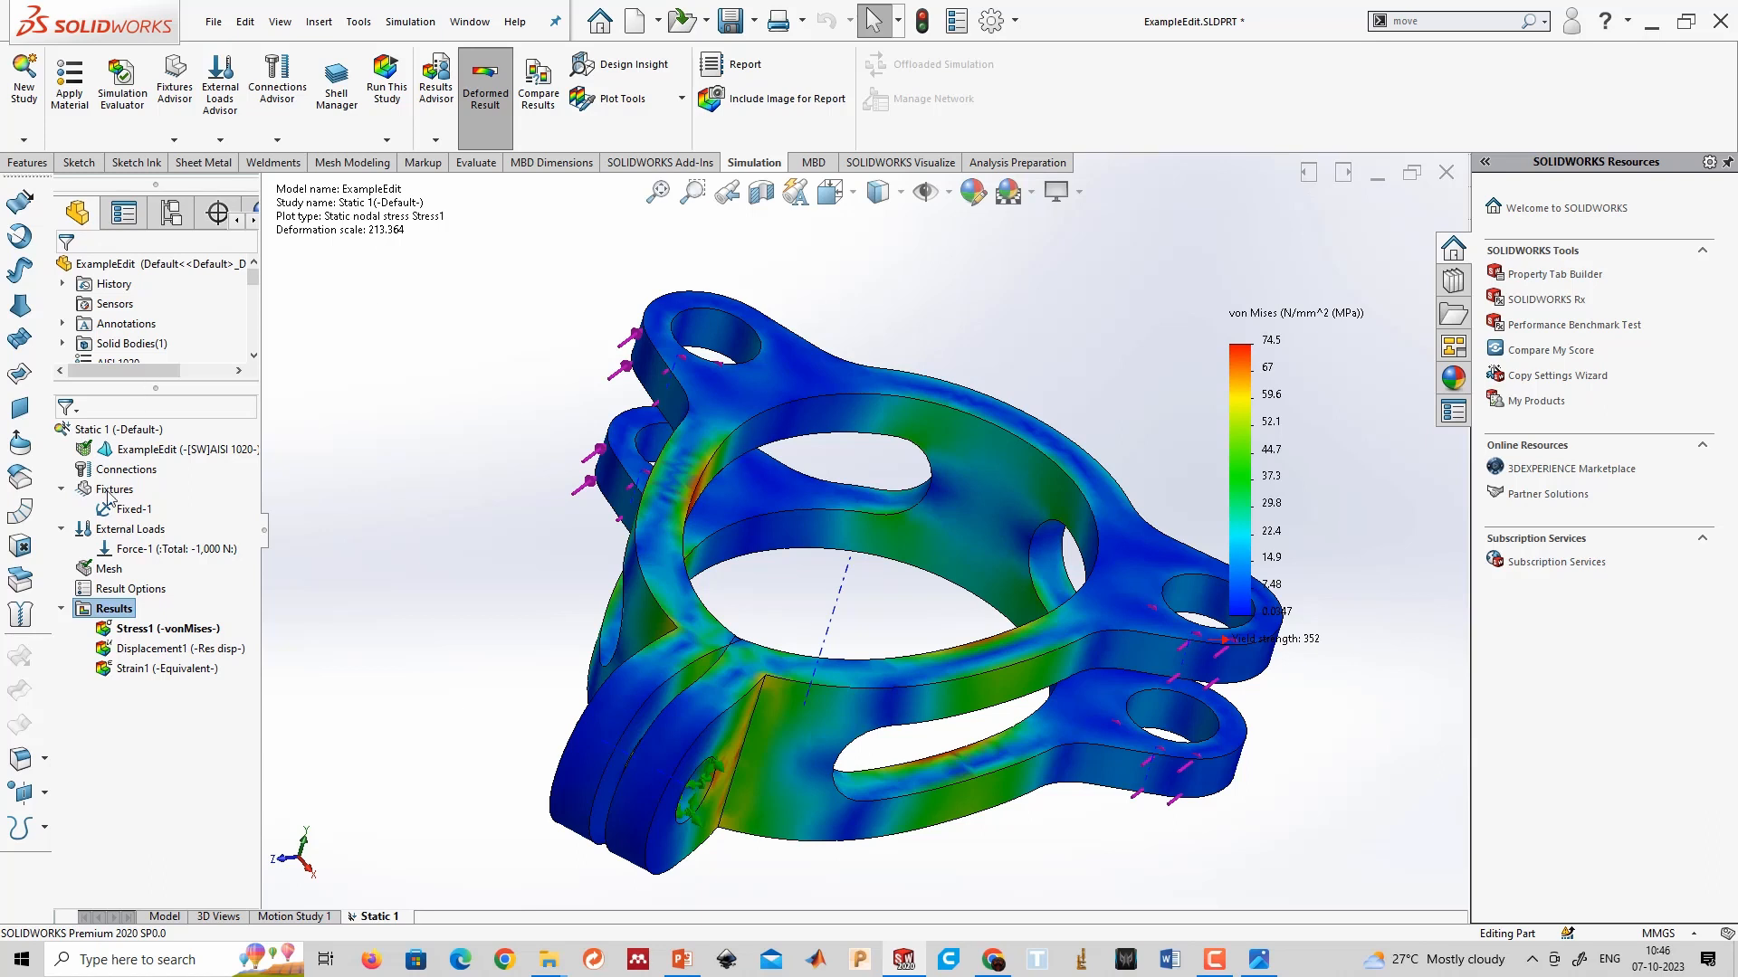
# Remesh the part in the Static 1 study with a medium mesh density and inspect the solid mesh.
pyautogui.scroll(-4, 113, 543)
pyautogui.click(109, 570)
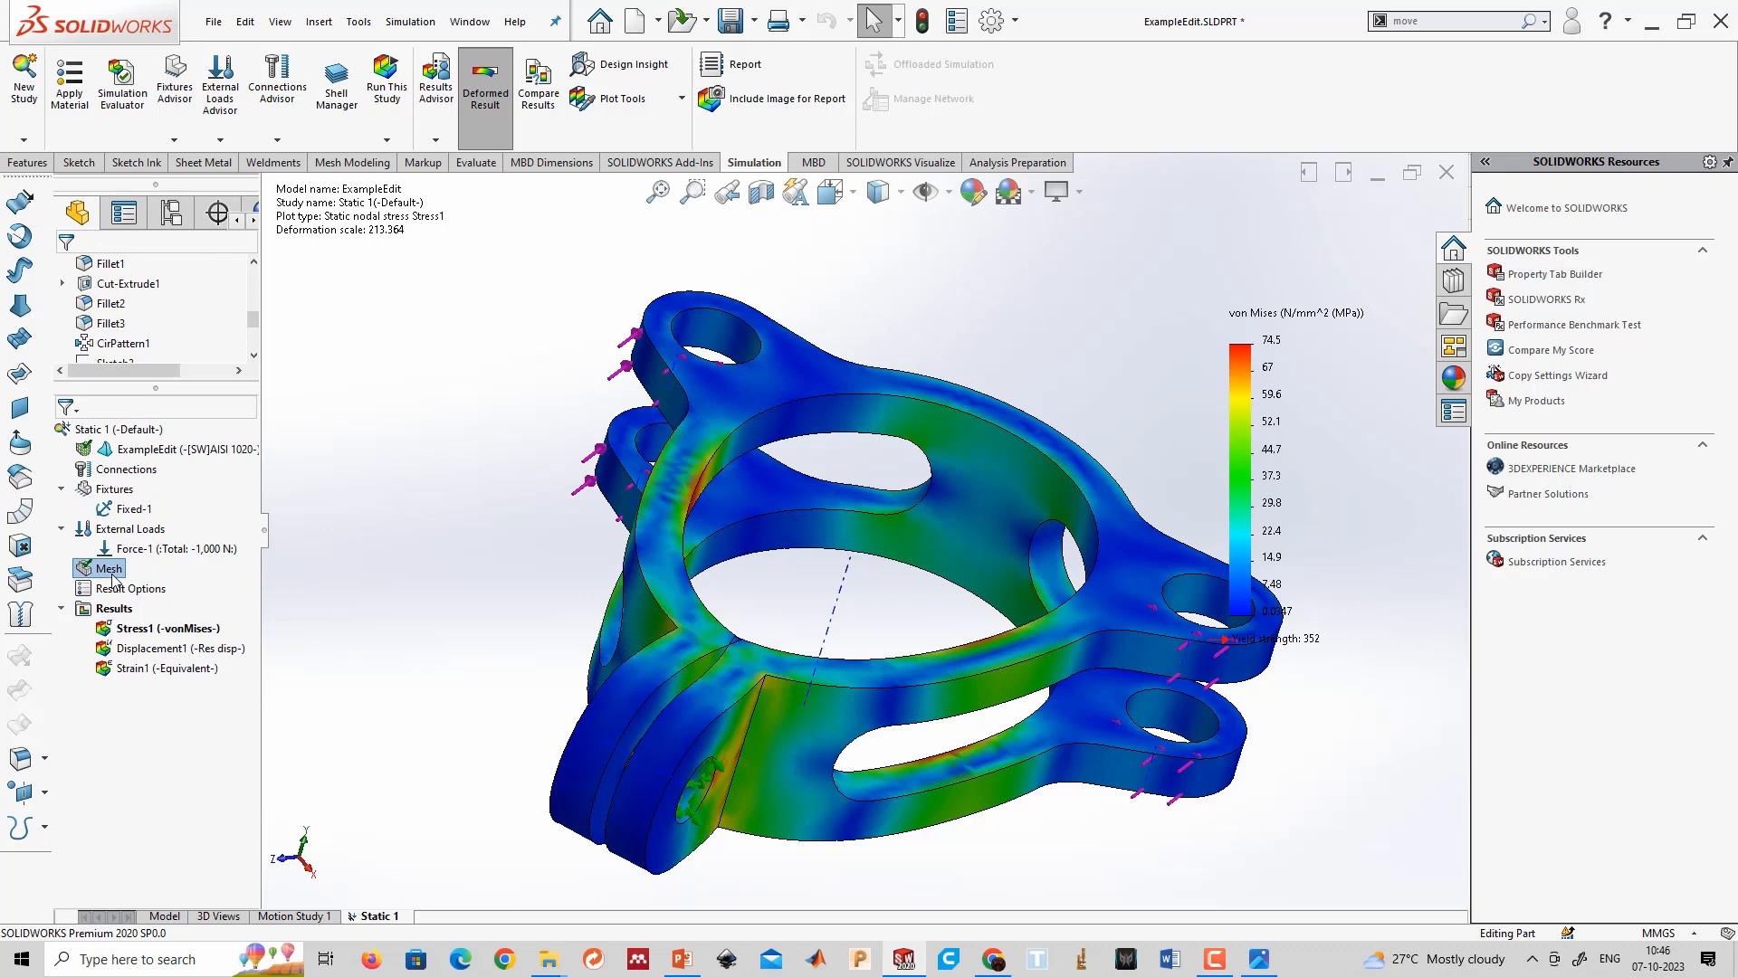
pyautogui.rightClick(112, 575)
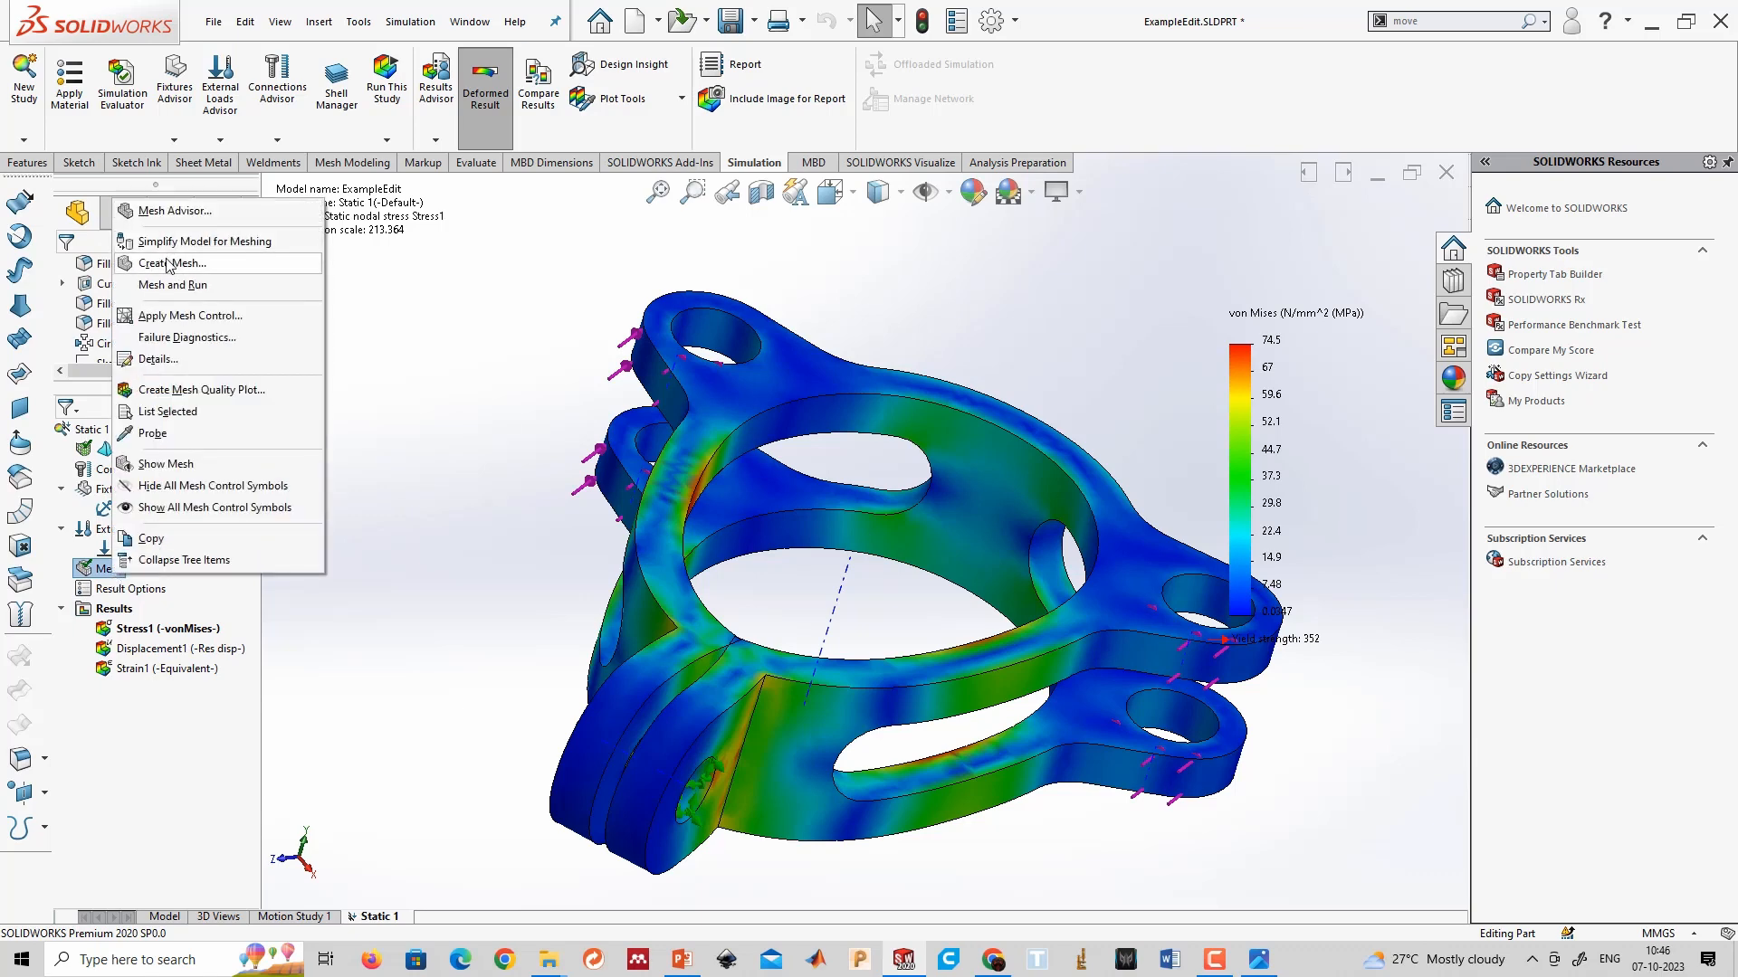
pyautogui.click(171, 263)
pyautogui.click(923, 457)
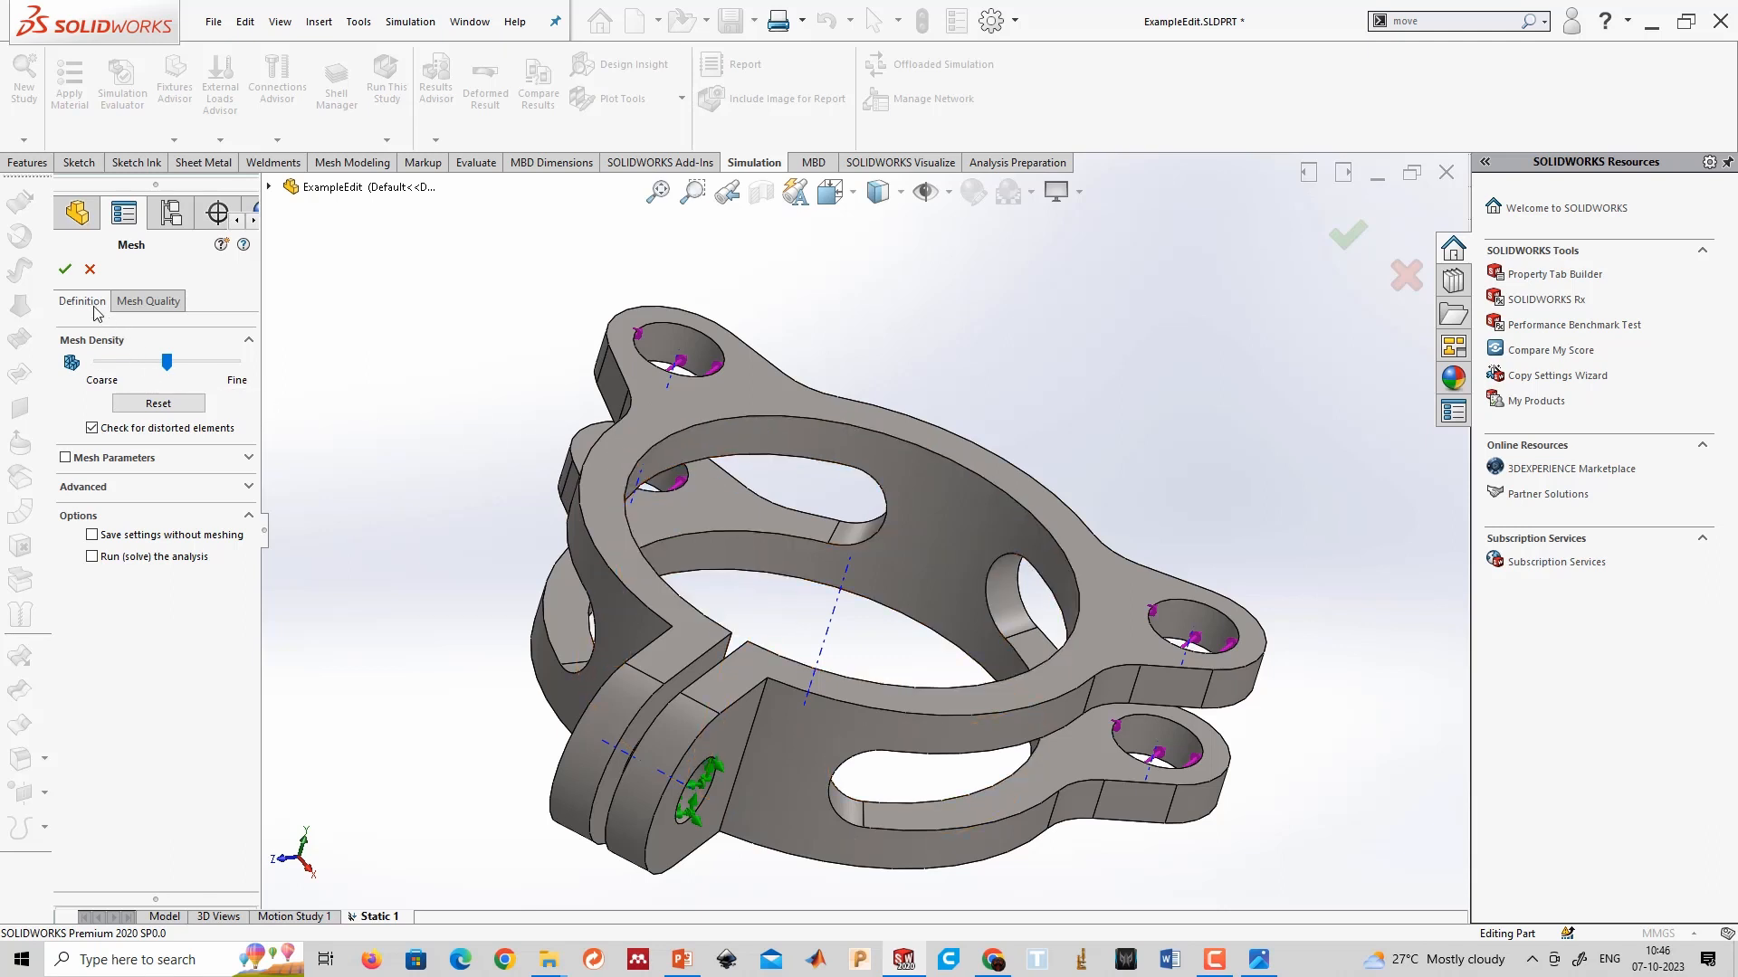
pyautogui.click(65, 270)
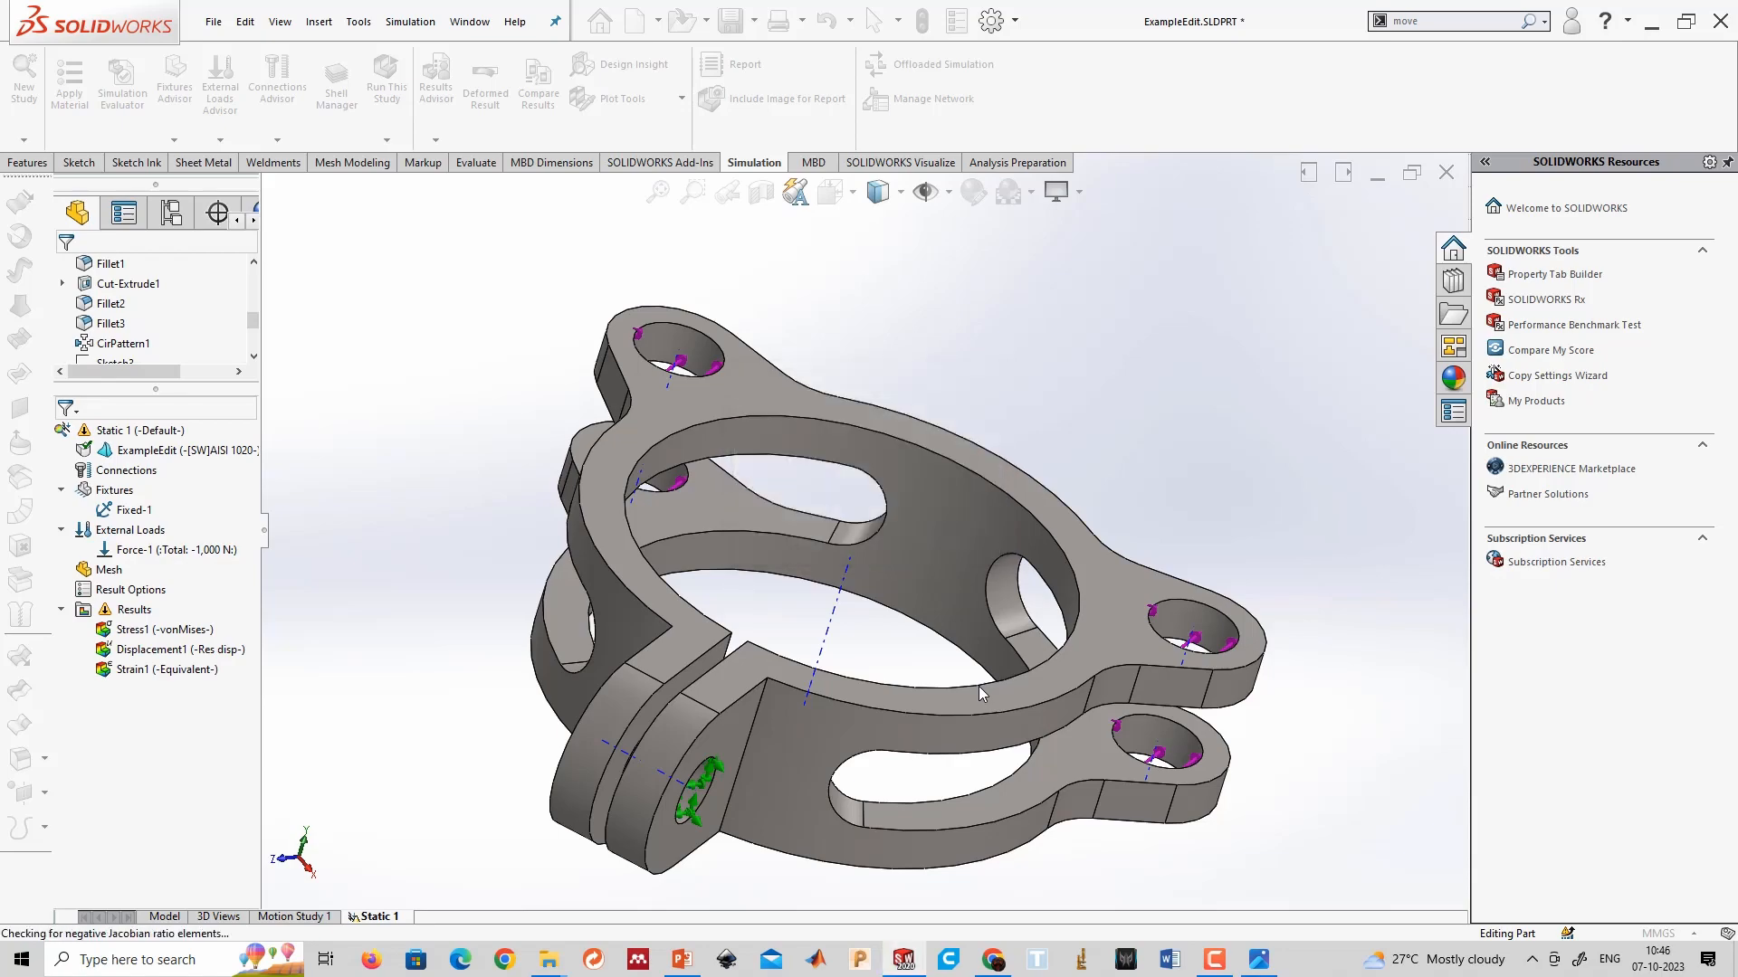
pyautogui.scroll(-5, 918, 674)
pyautogui.moveTo(919, 674); pyautogui.dragTo(794, 770, button='middle')
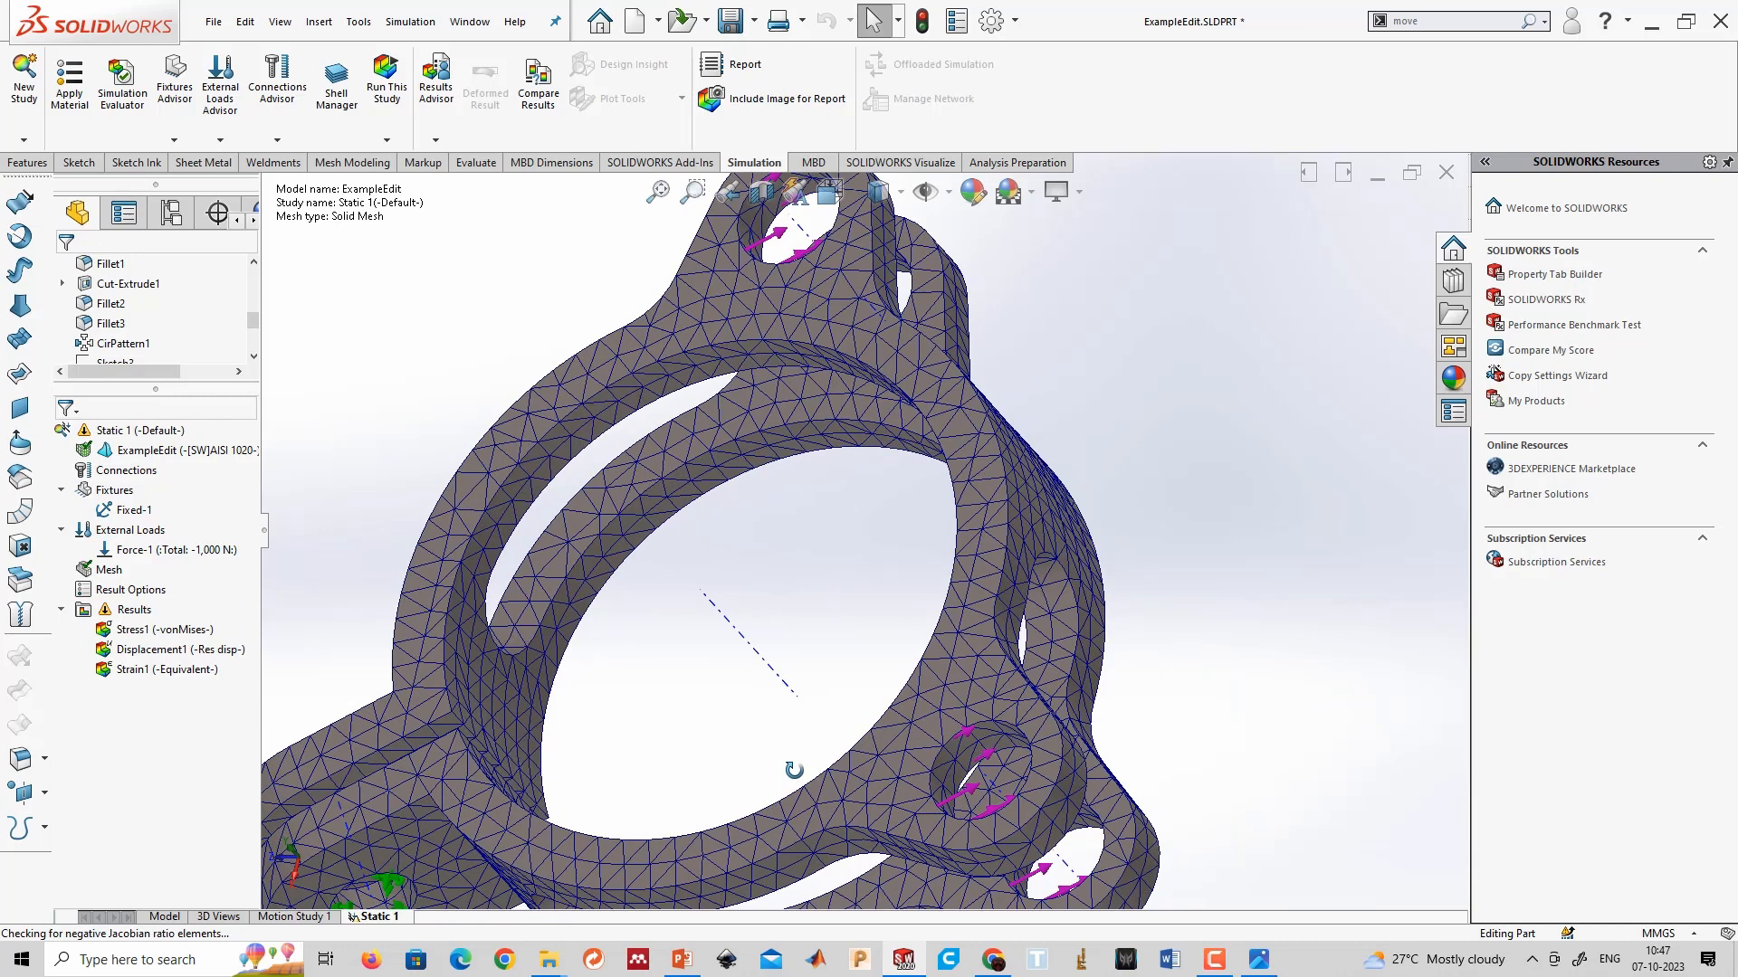
# Delete the Static 1 simulation study together with its results data.
pyautogui.rightClick(378, 919)
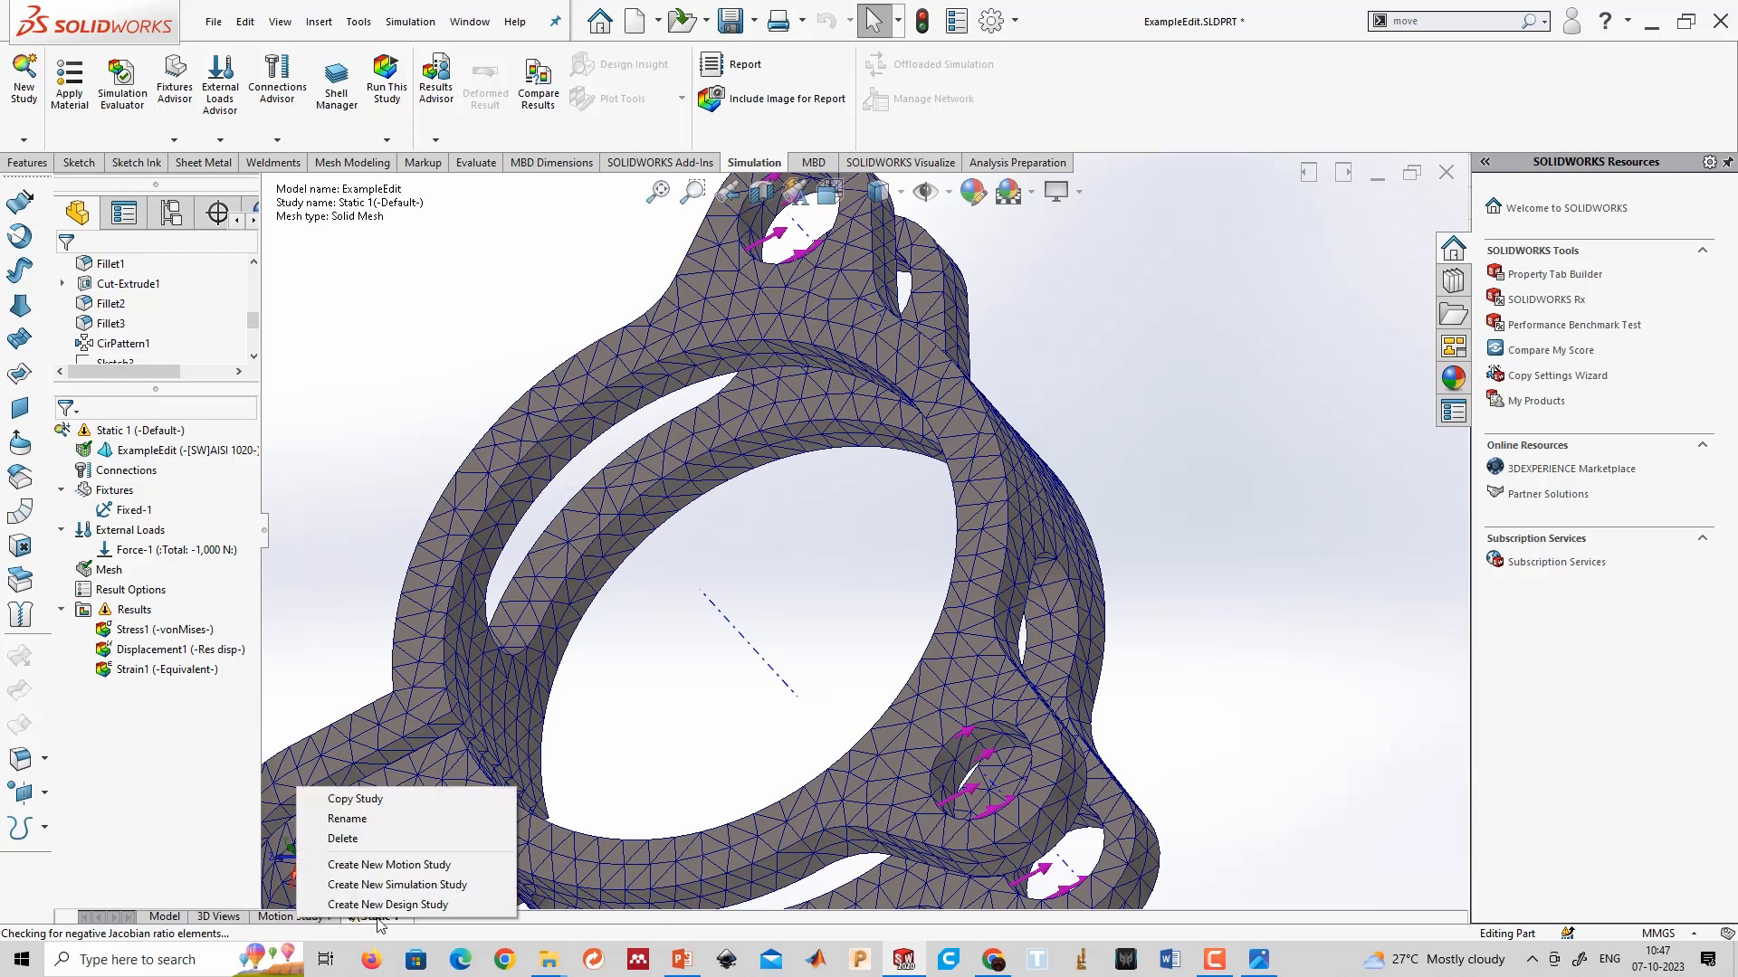
pyautogui.click(373, 846)
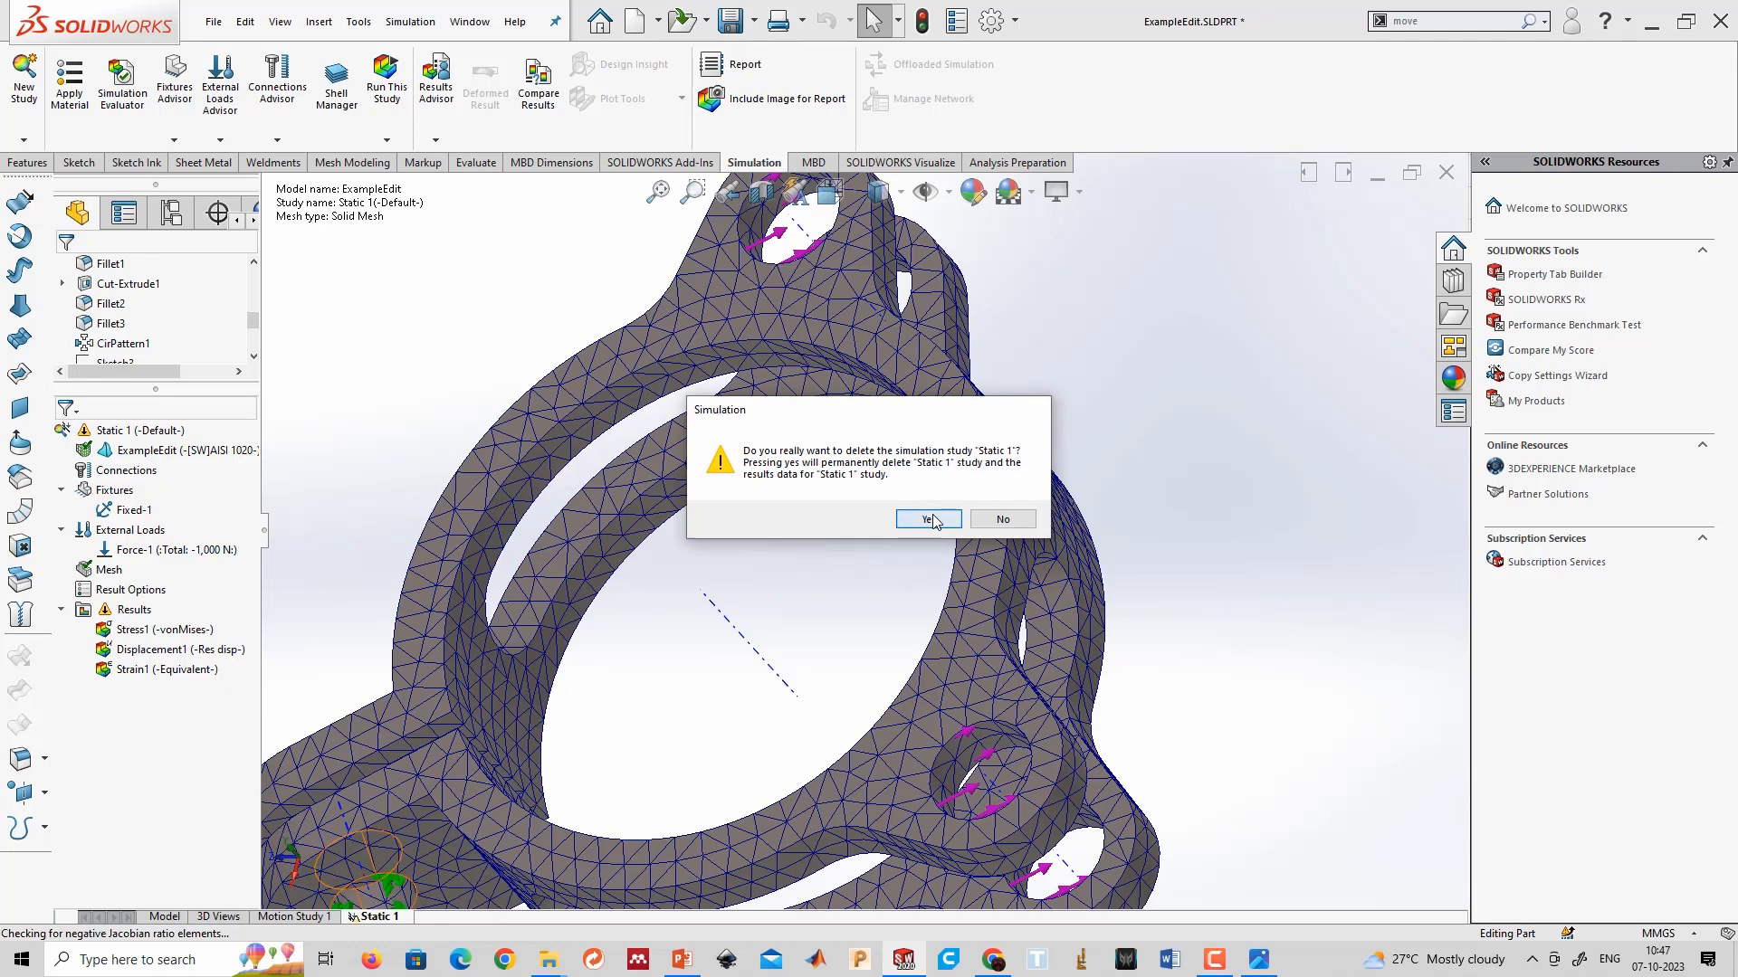
pyautogui.click(932, 518)
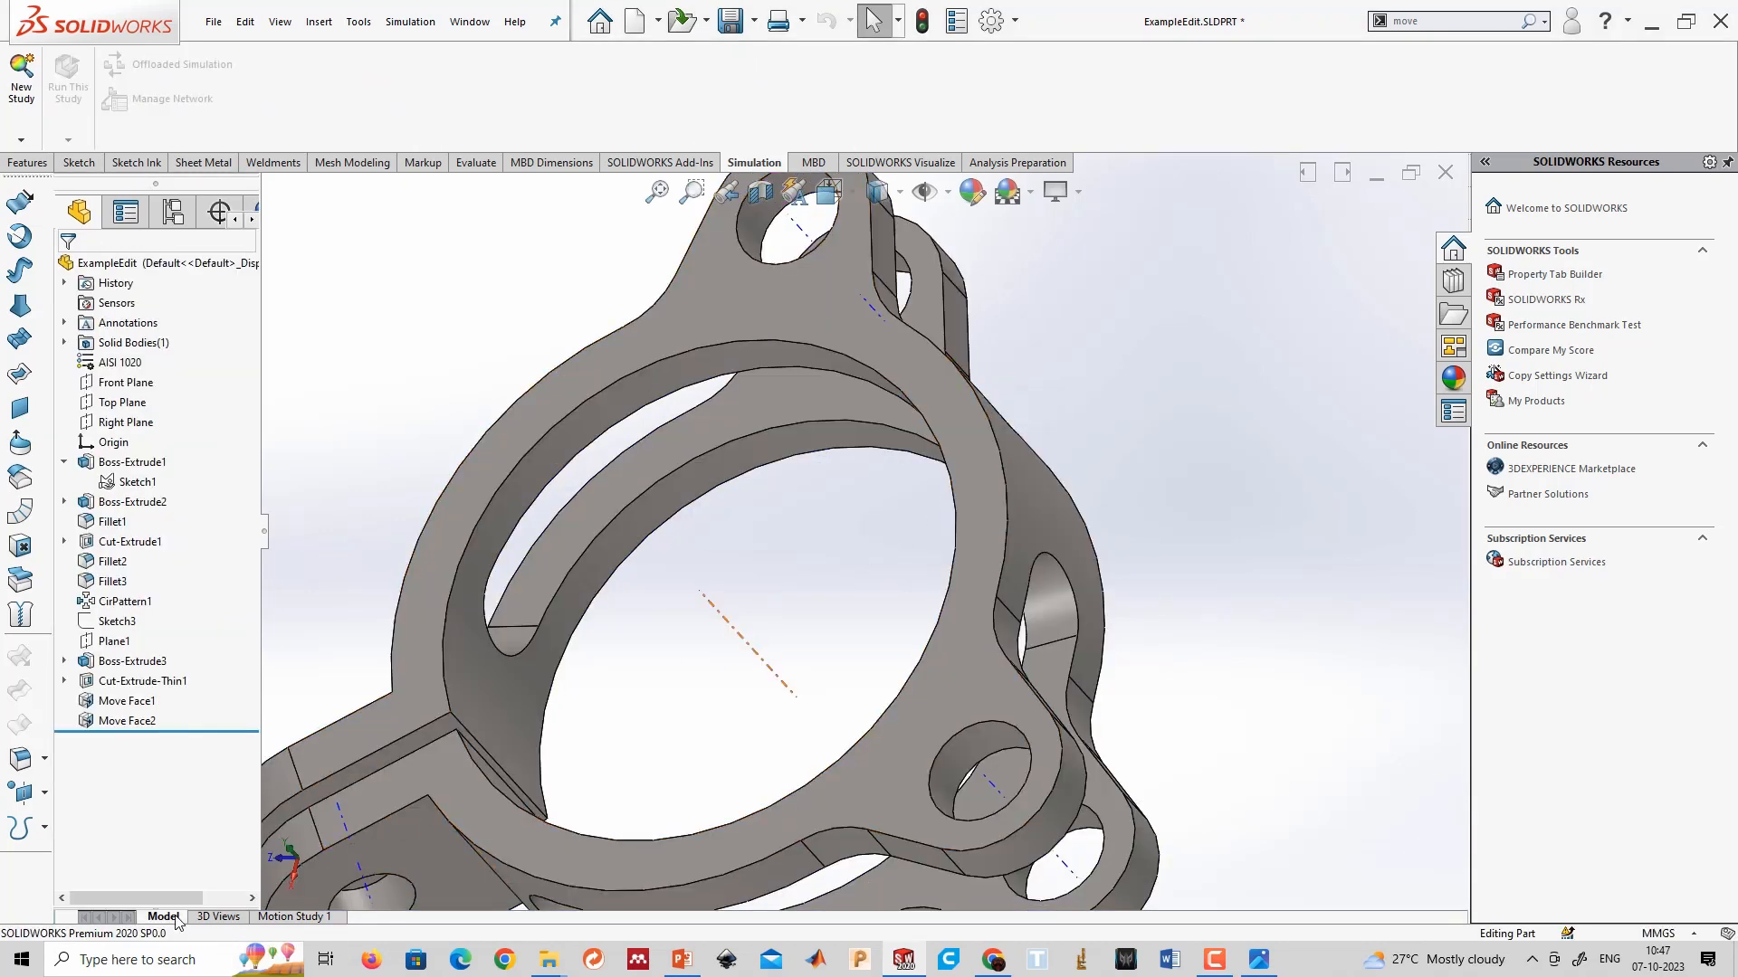
pyautogui.moveTo(679, 640); pyautogui.dragTo(794, 517, button='middle')
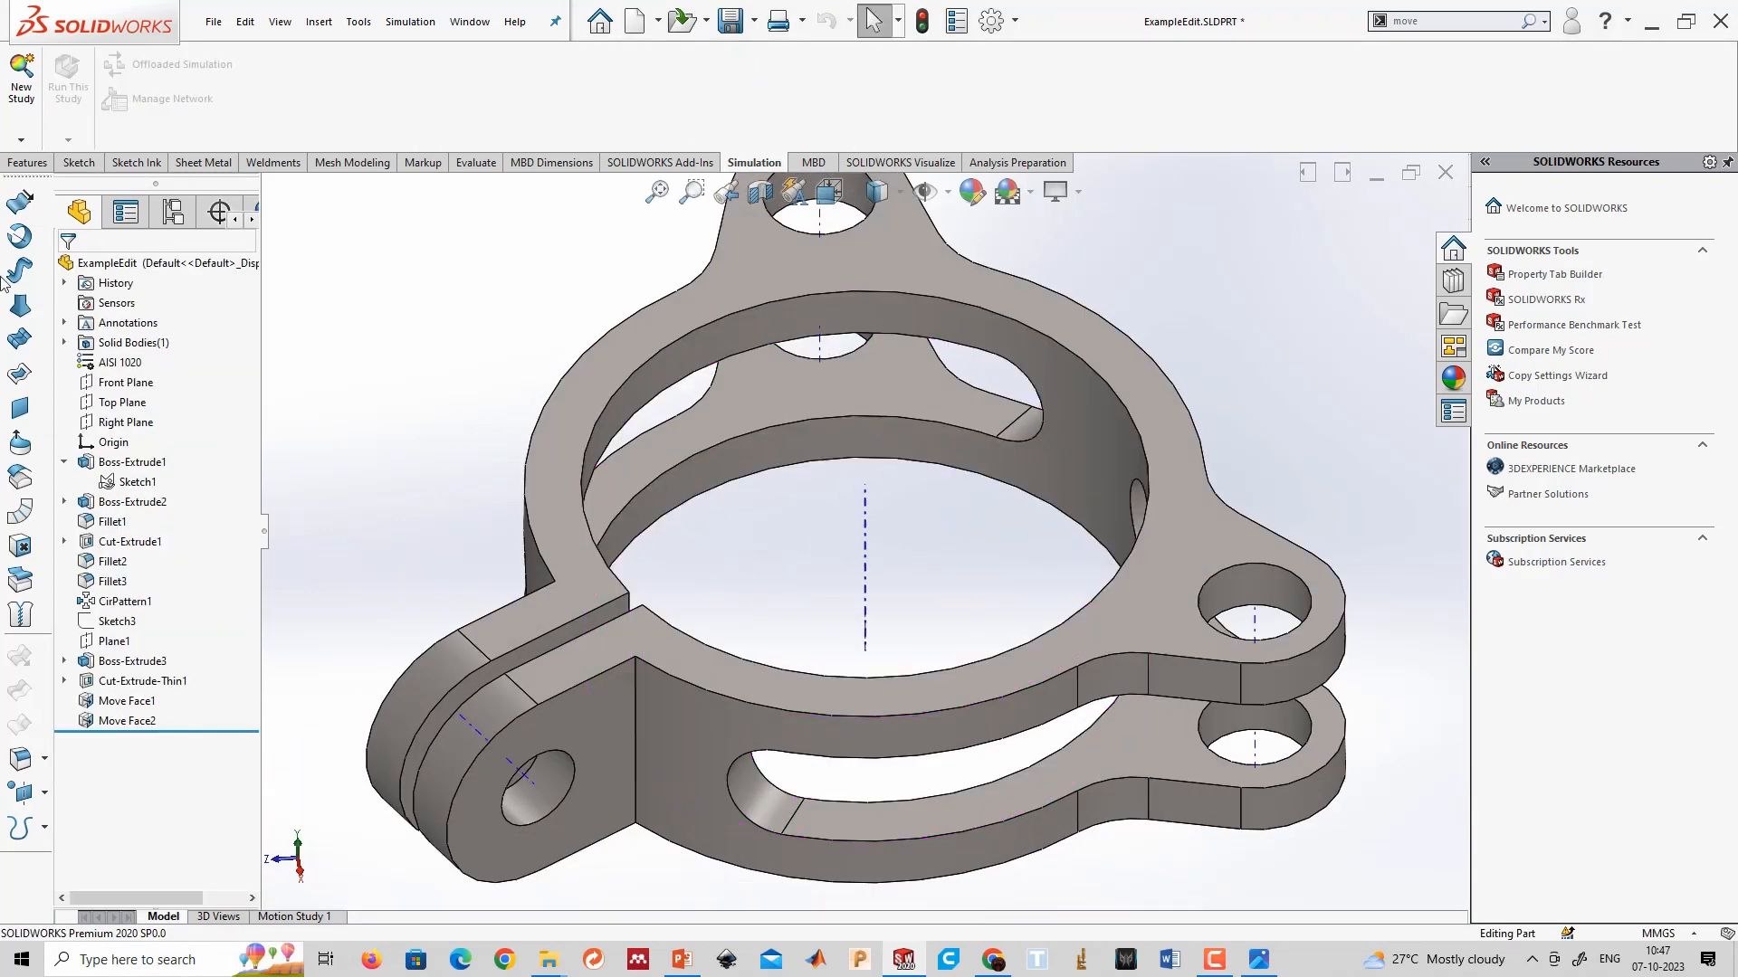
pyautogui.click(27, 163)
pyautogui.scroll(4, 959, 633)
pyautogui.moveTo(959, 633); pyautogui.dragTo(896, 638, button='middle')
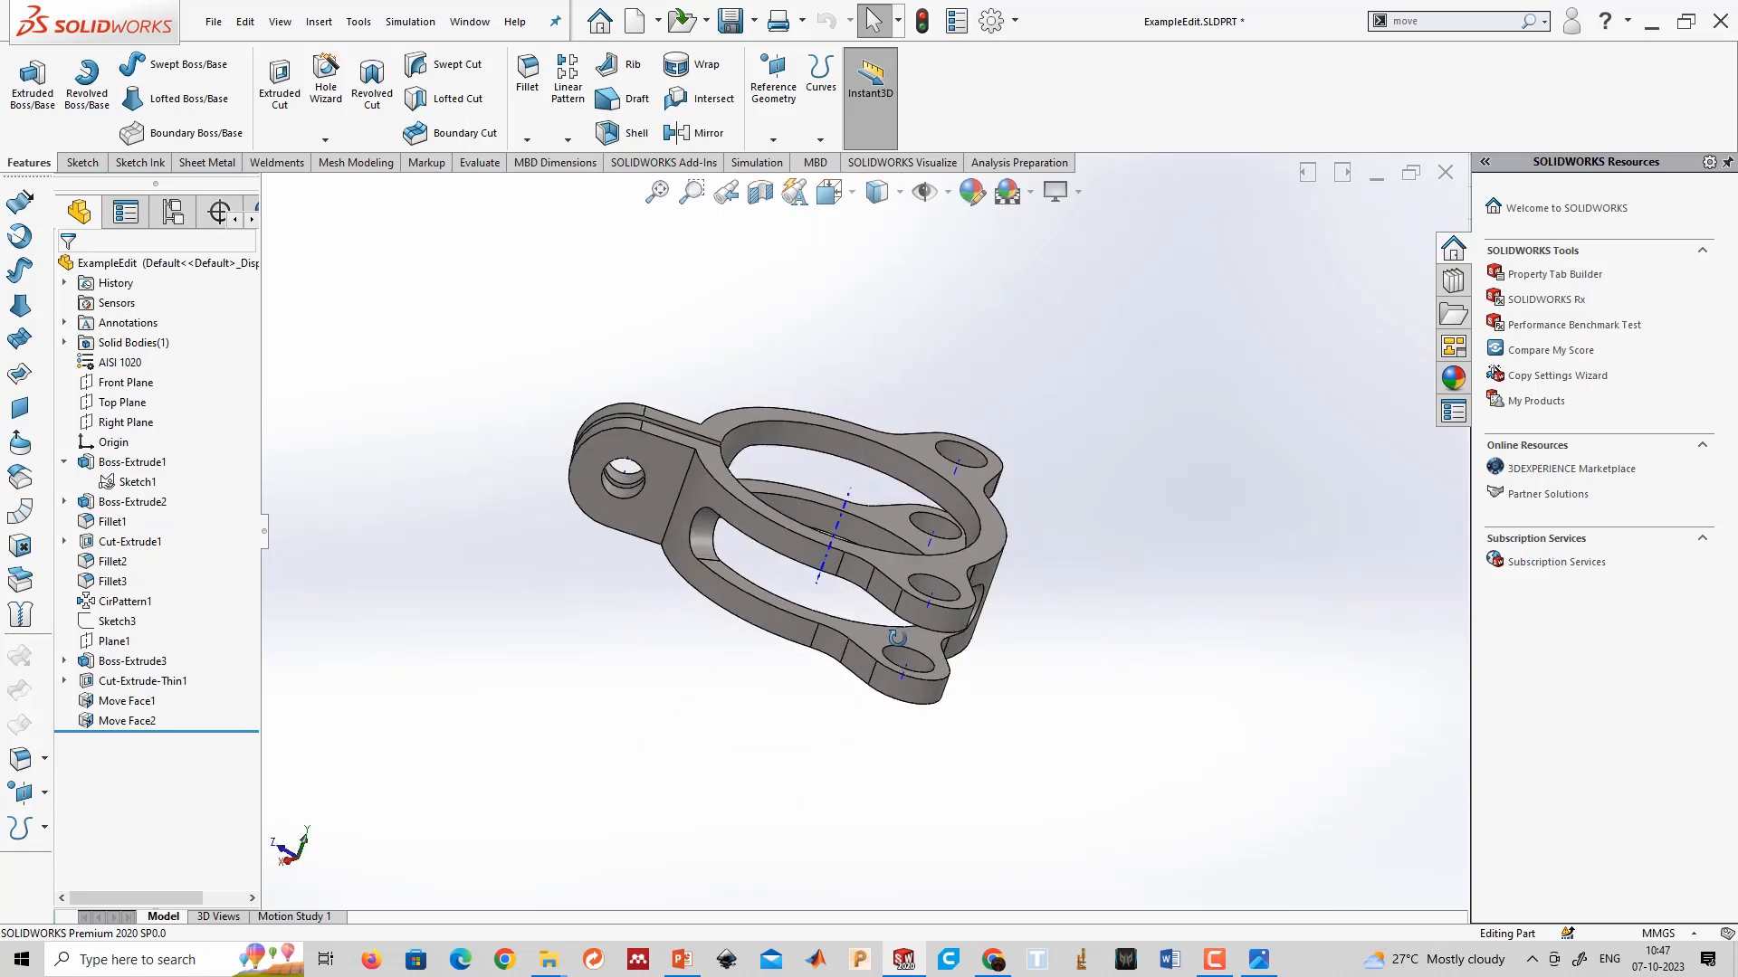
# Create a new topology study named Topology Study 1 for the ring part.
pyautogui.click(777, 162)
pyautogui.click(21, 139)
pyautogui.click(36, 161)
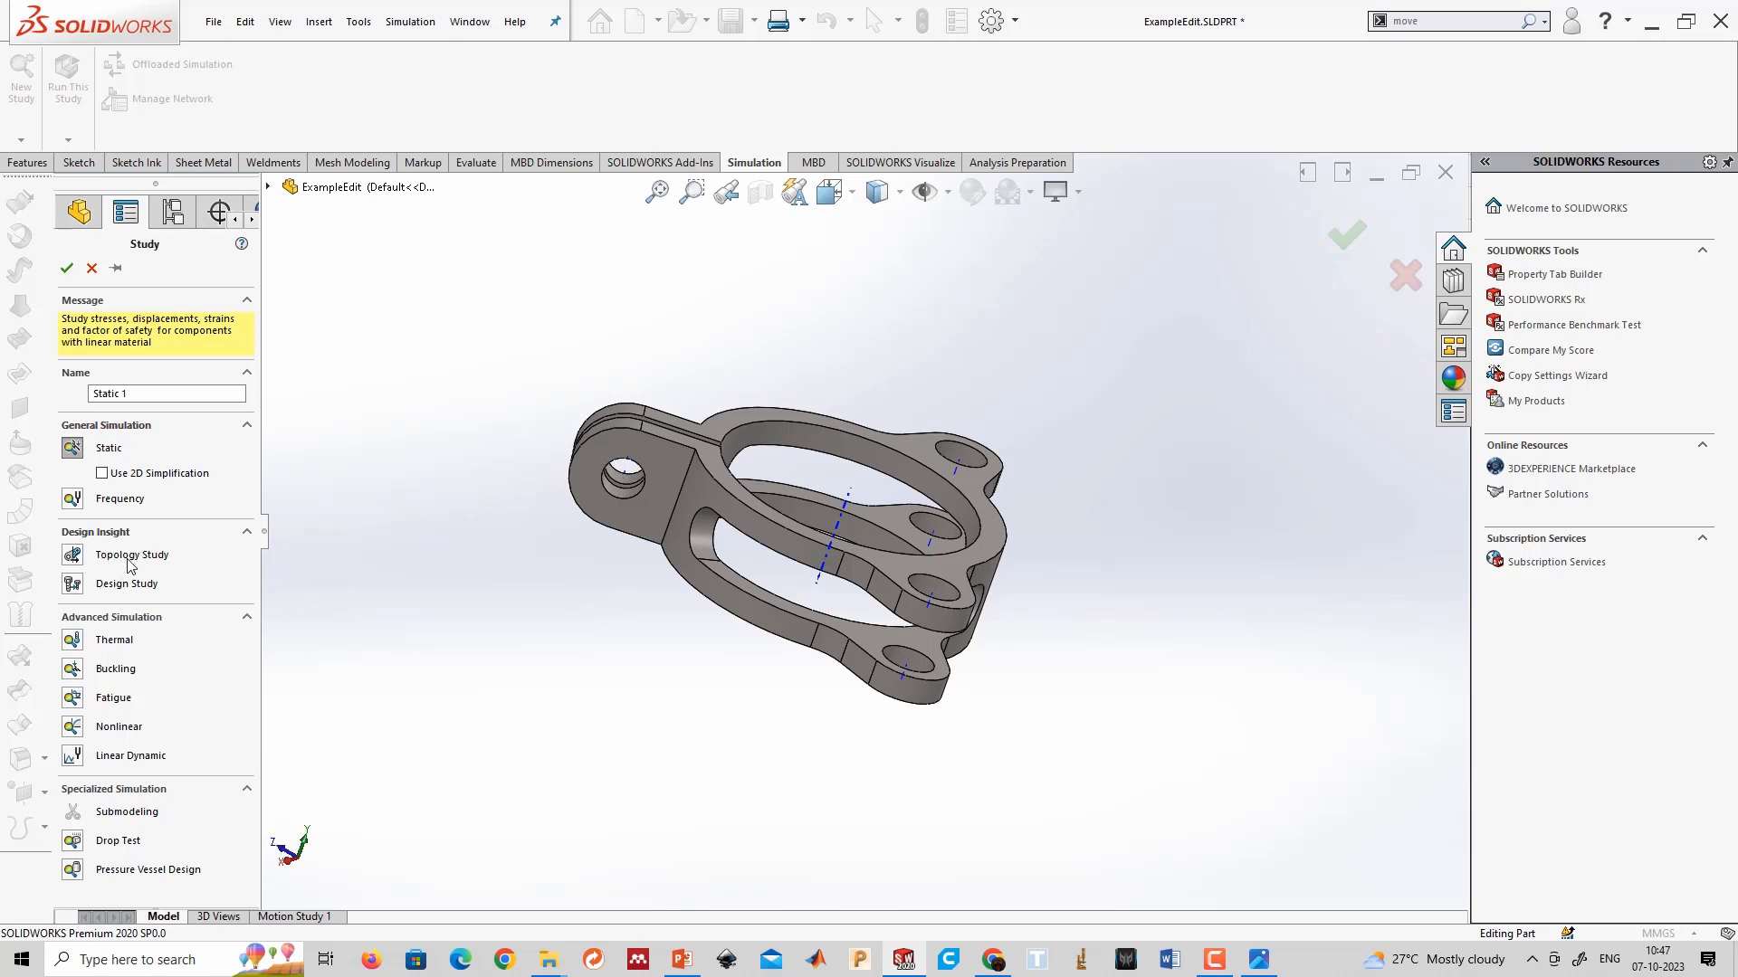
pyautogui.click(73, 568)
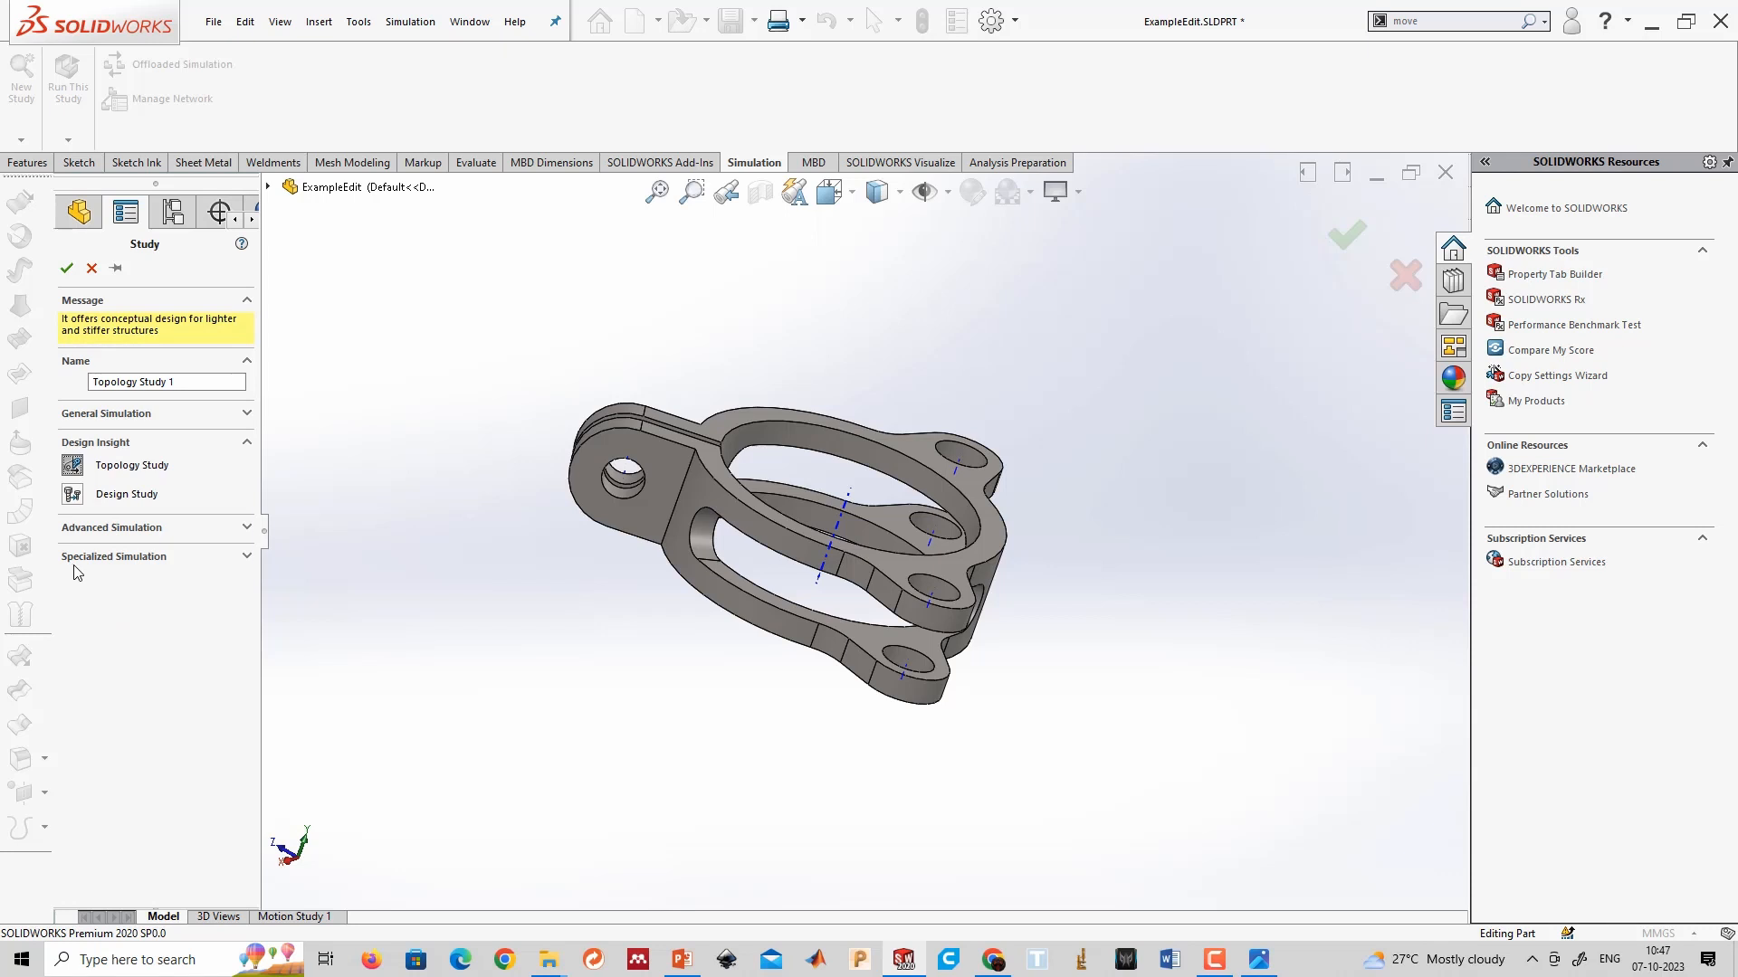
pyautogui.click(69, 267)
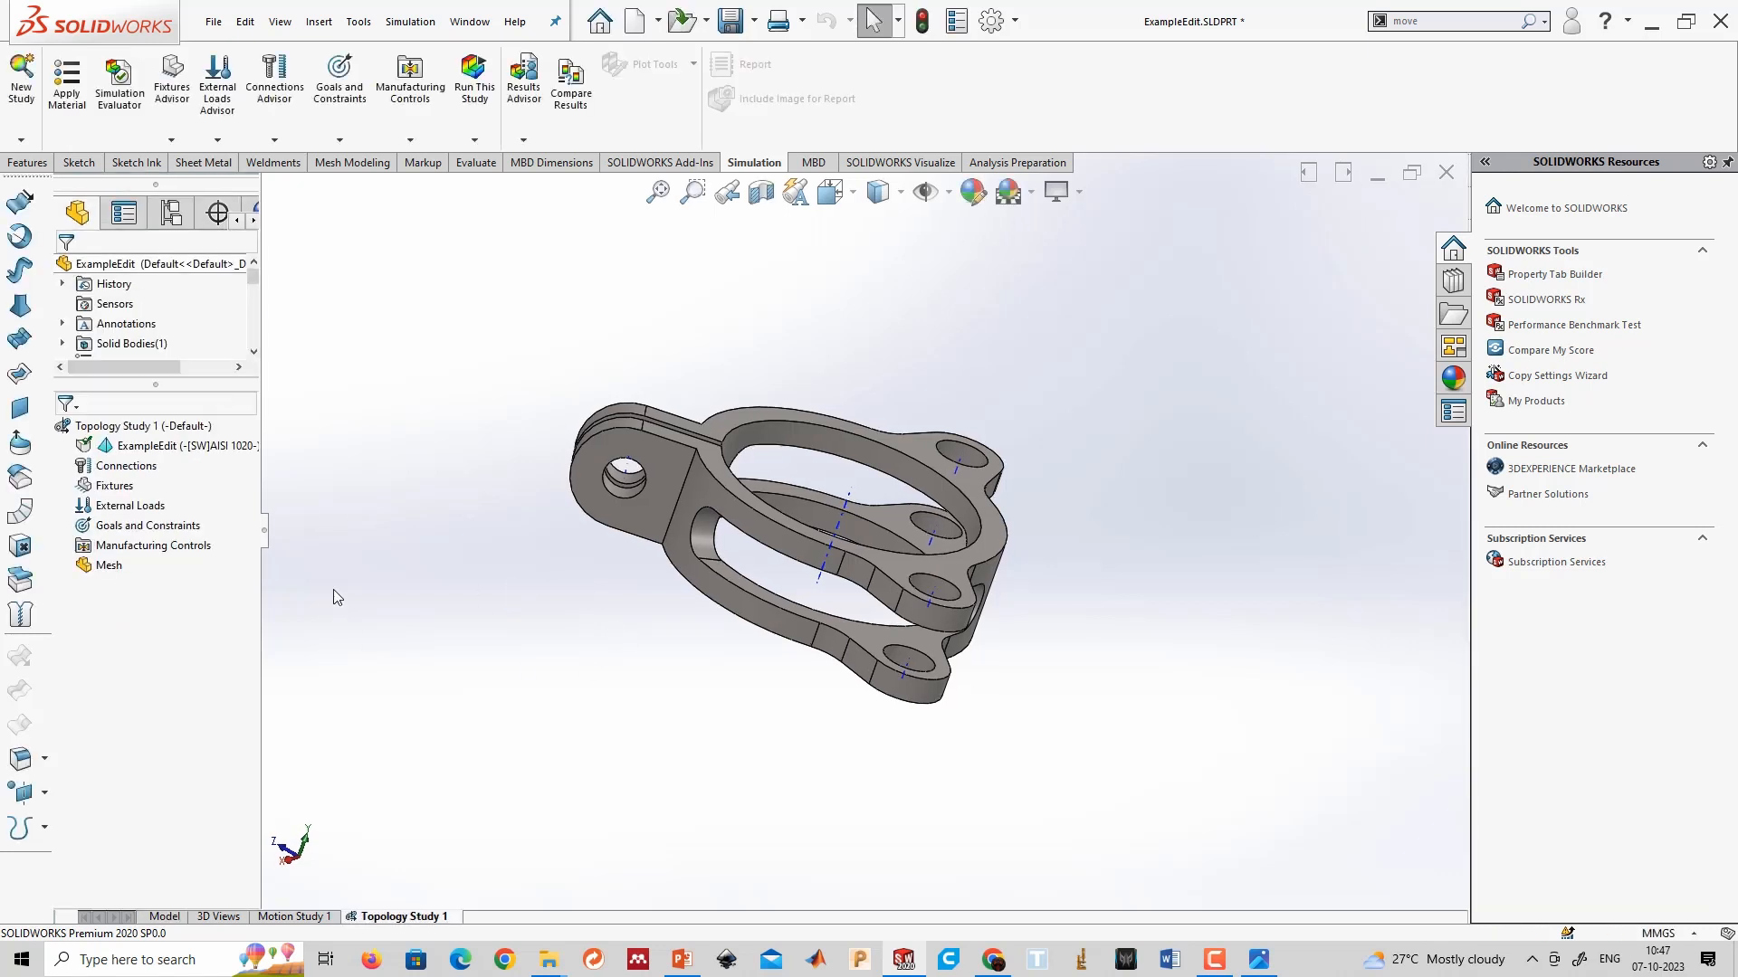
# Apply a Fixed Geometry fixture to the cylindrical hole faces in both clamp ears.
pyautogui.moveTo(333, 589); pyautogui.dragTo(444, 619, button='middle')
pyautogui.rightClick(114, 486)
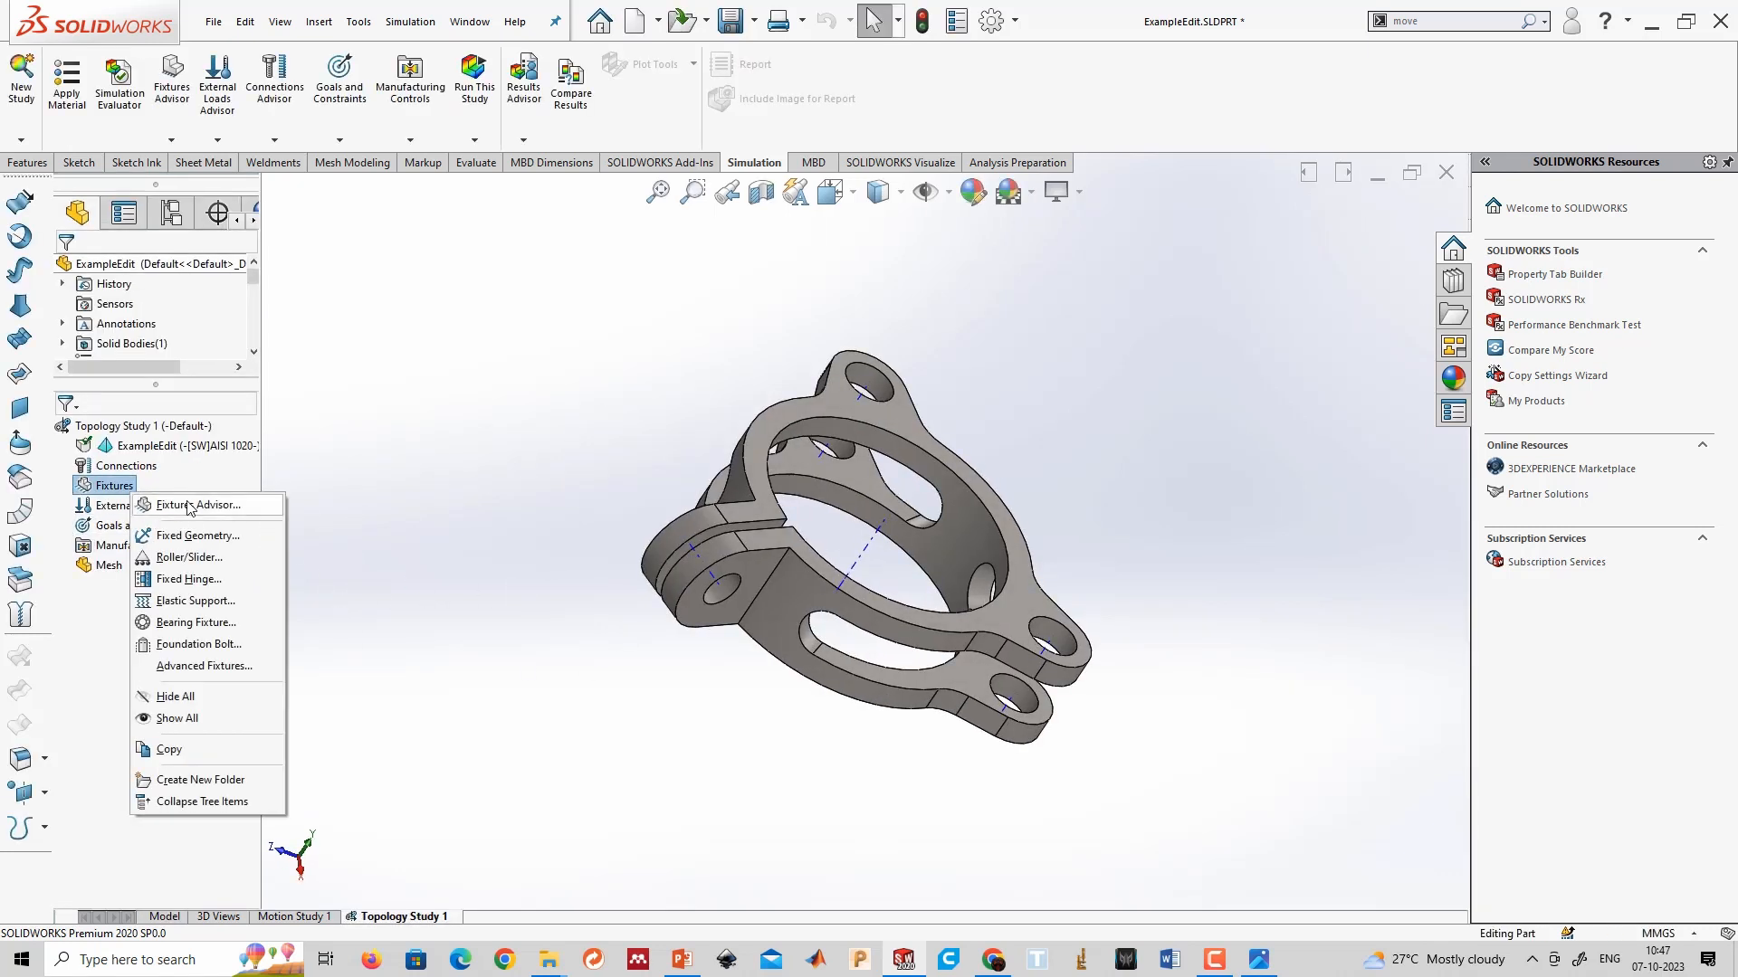
pyautogui.click(188, 505)
pyautogui.rightClick(143, 488)
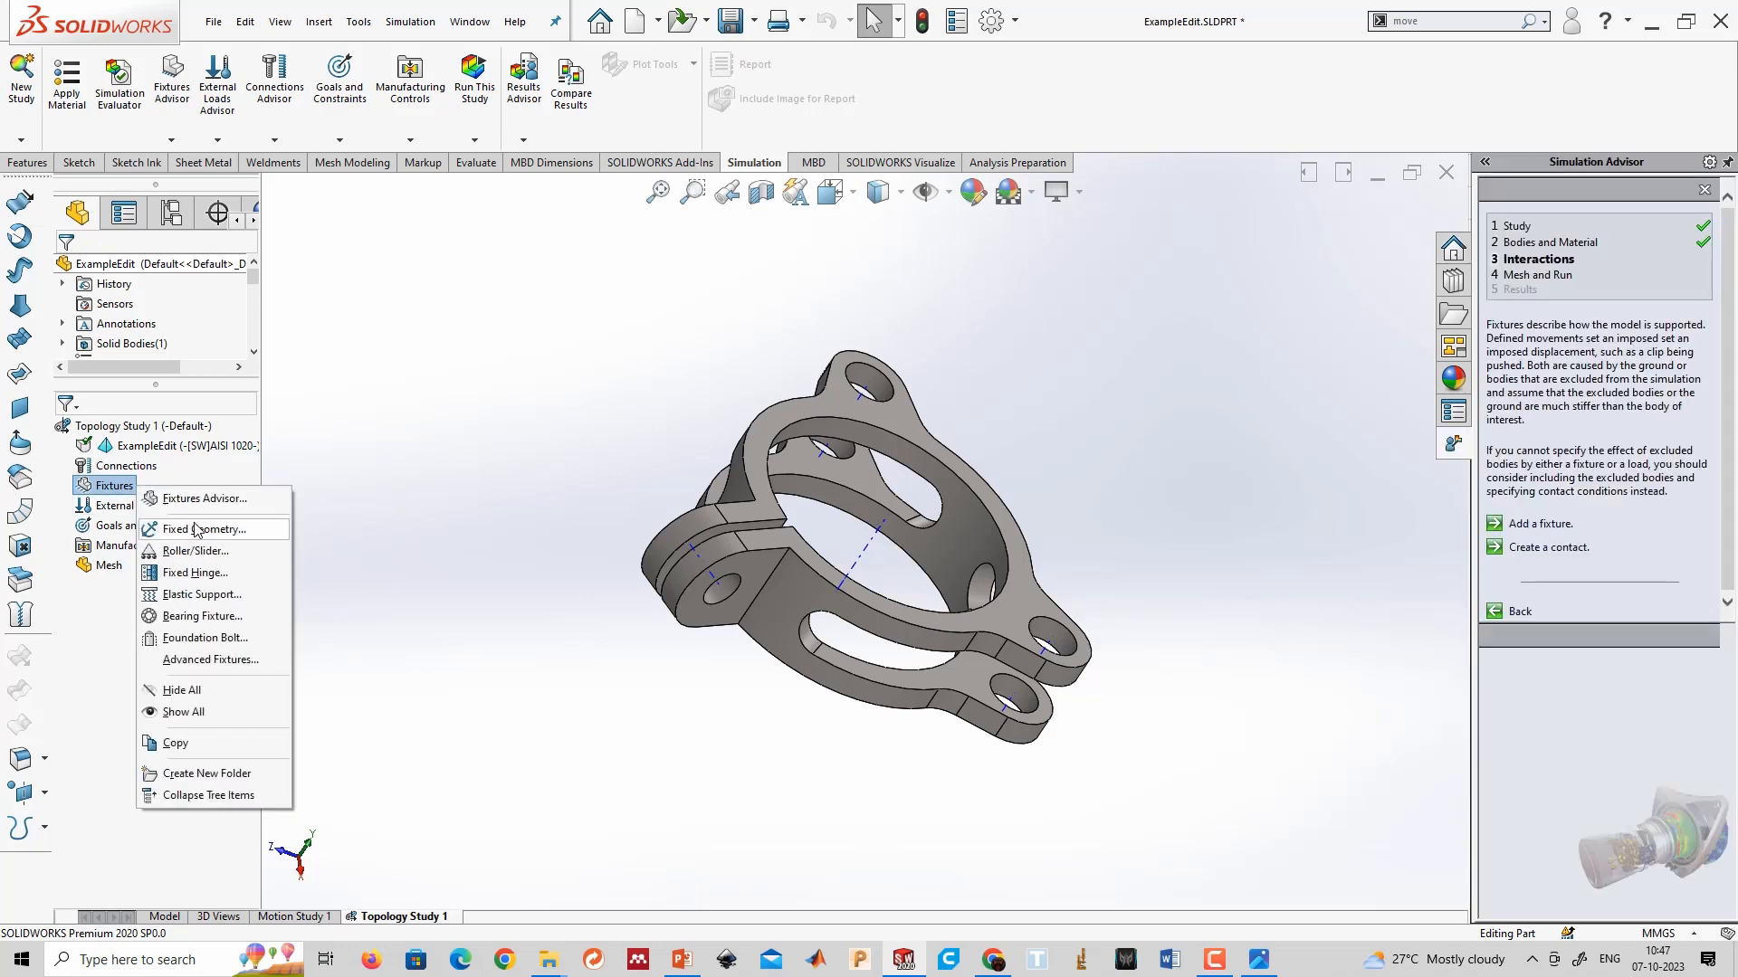
pyautogui.click(199, 529)
pyautogui.scroll(-5, 688, 565)
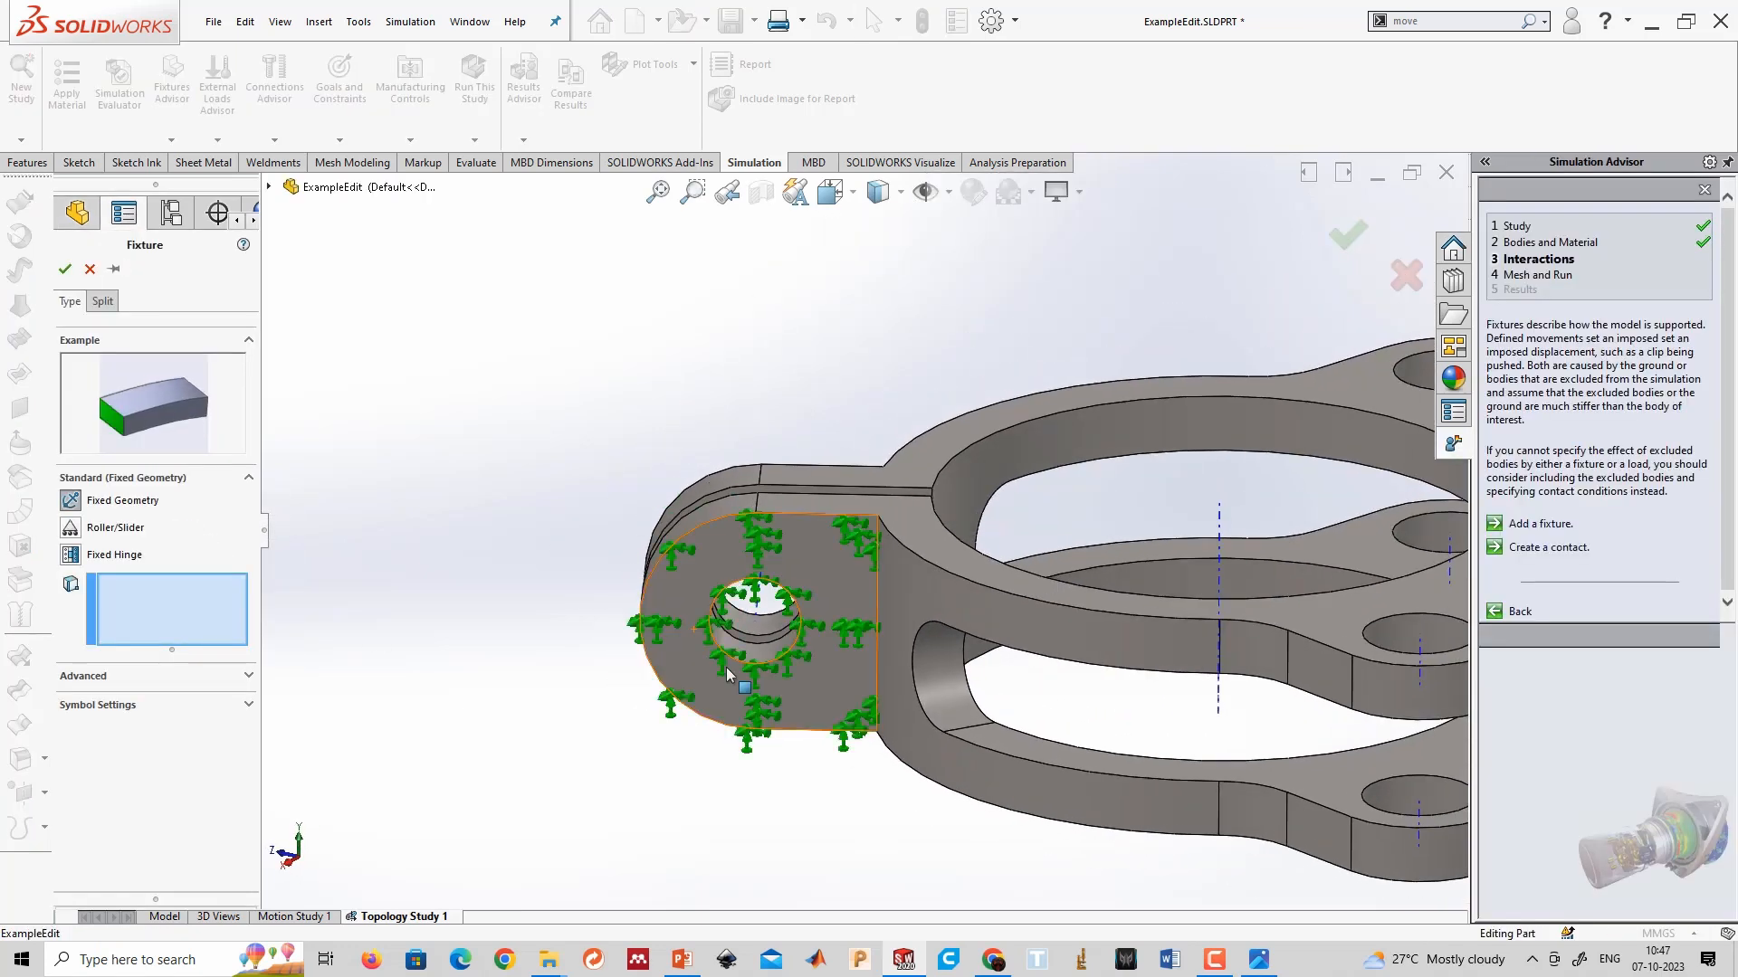
pyautogui.click(742, 659)
pyautogui.moveTo(742, 659); pyautogui.dragTo(703, 577, button='middle')
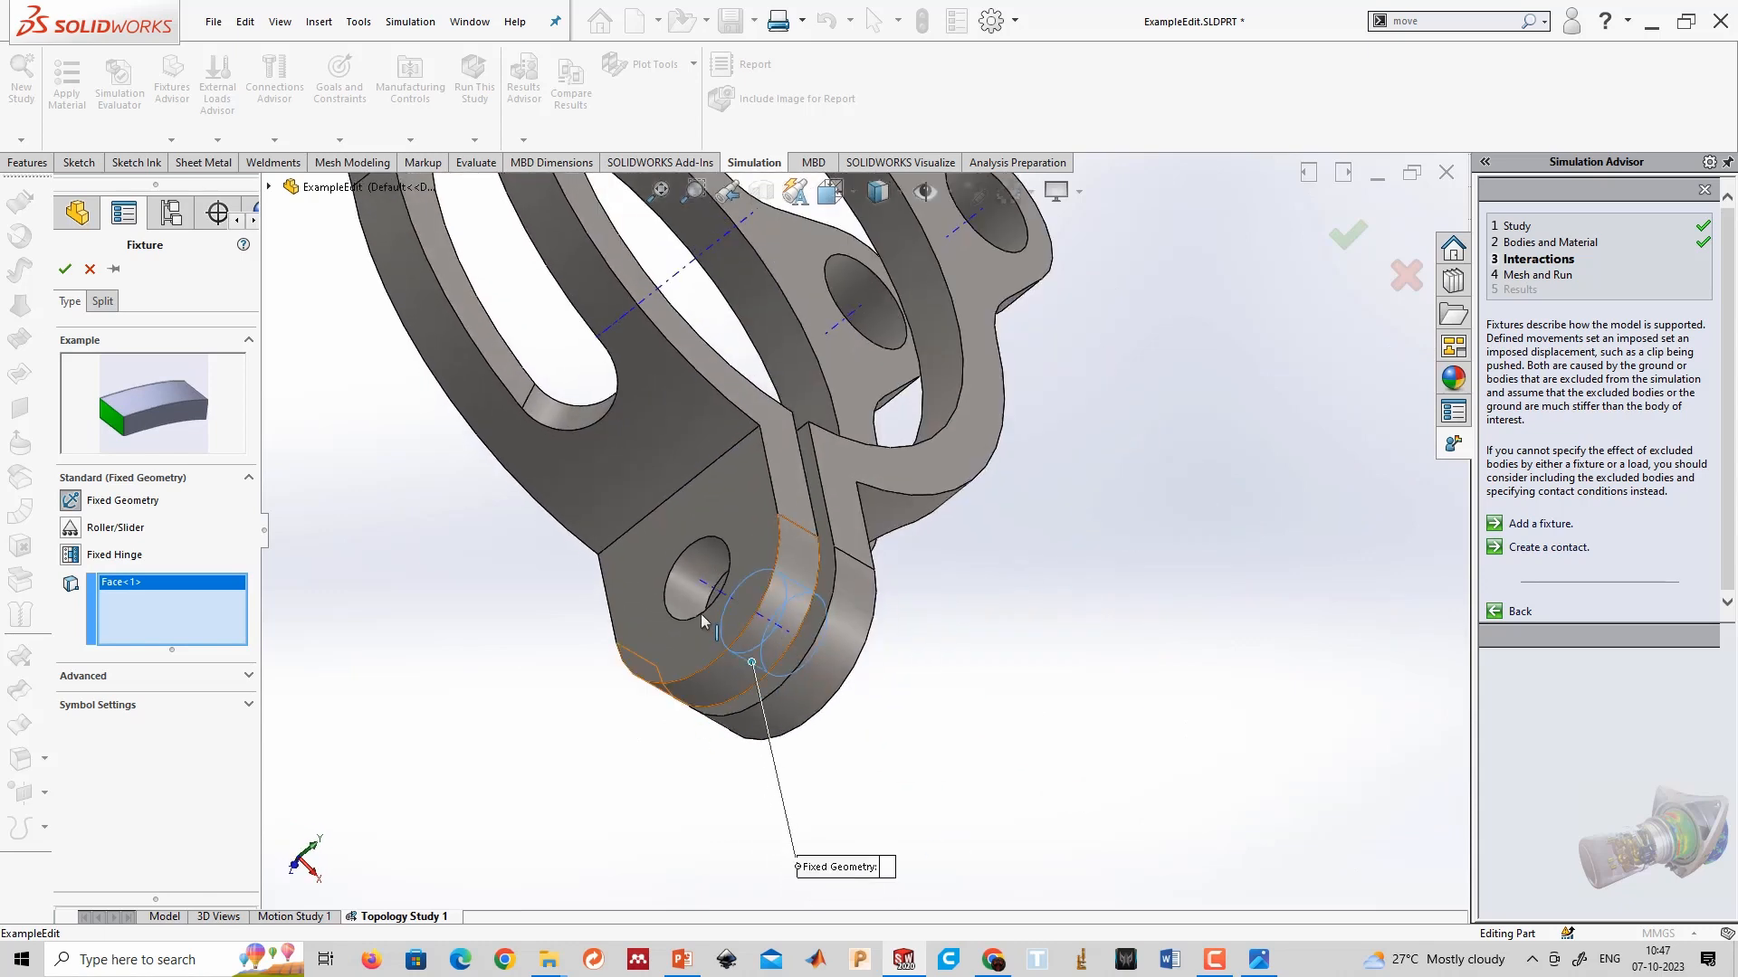
pyautogui.click(626, 570)
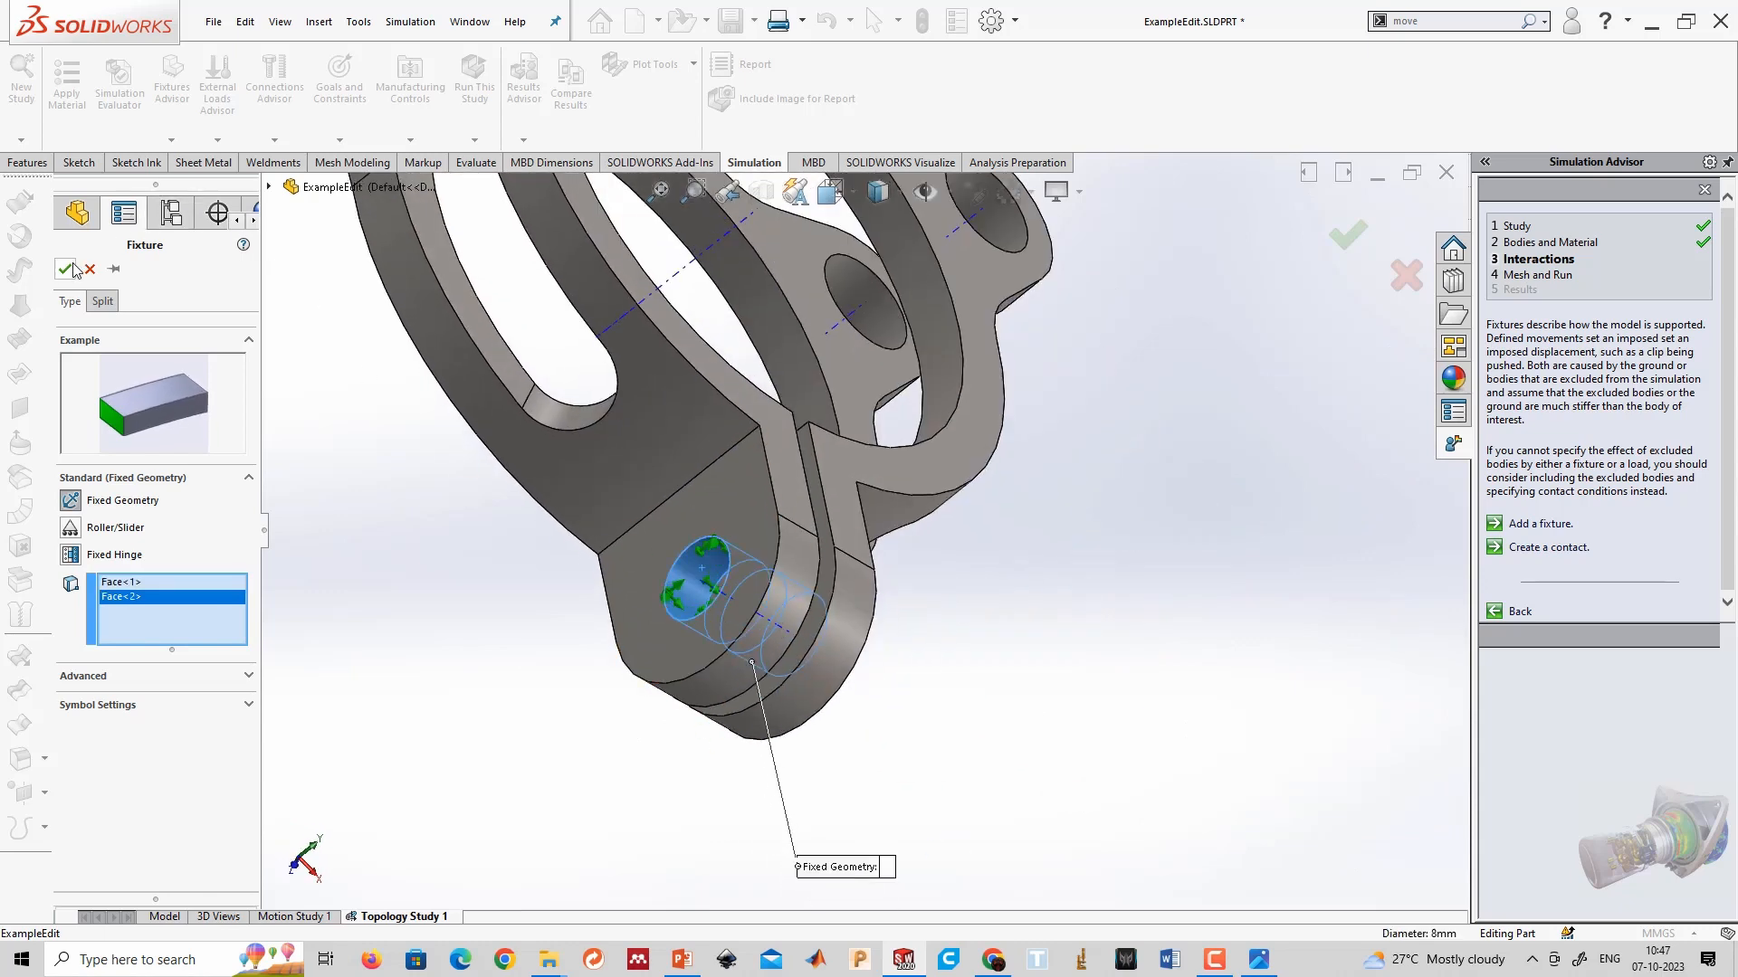
# Start a Force load and select the hole faces of the two stacked lugs opposite the other lug pair.
pyautogui.scroll(4, 626, 571)
pyautogui.moveTo(668, 609); pyautogui.dragTo(407, 552, button='middle')
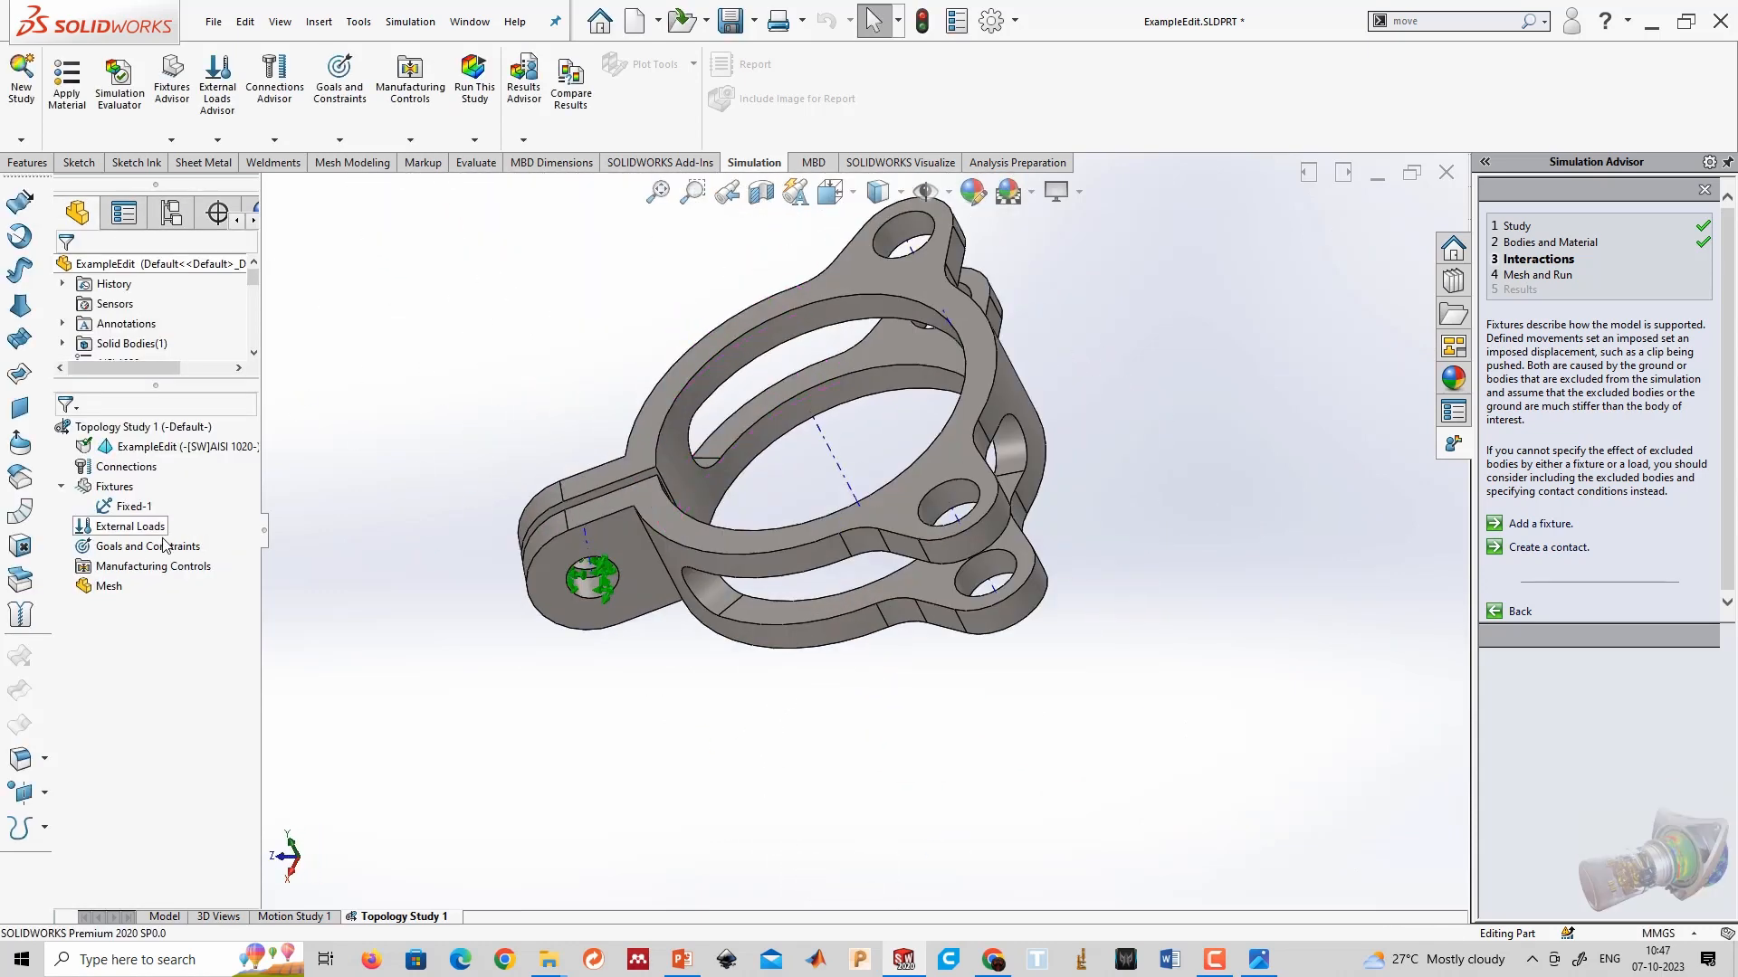
pyautogui.rightClick(154, 532)
pyautogui.click(237, 543)
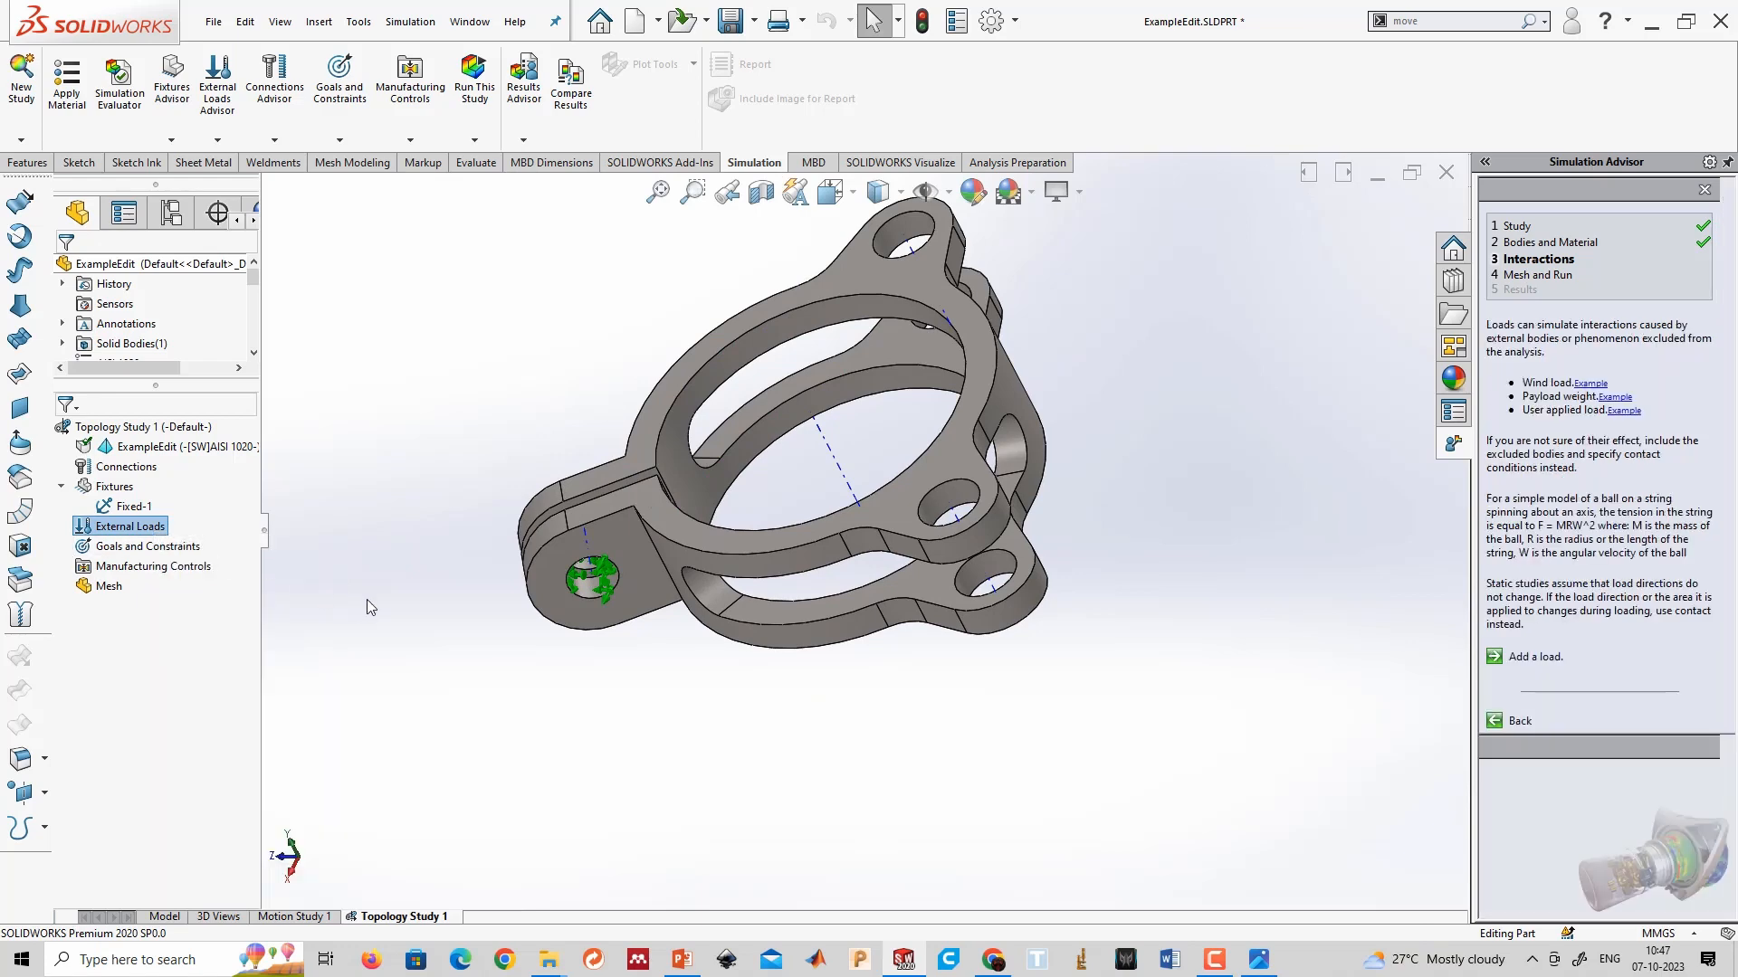
pyautogui.scroll(-5, 1002, 291)
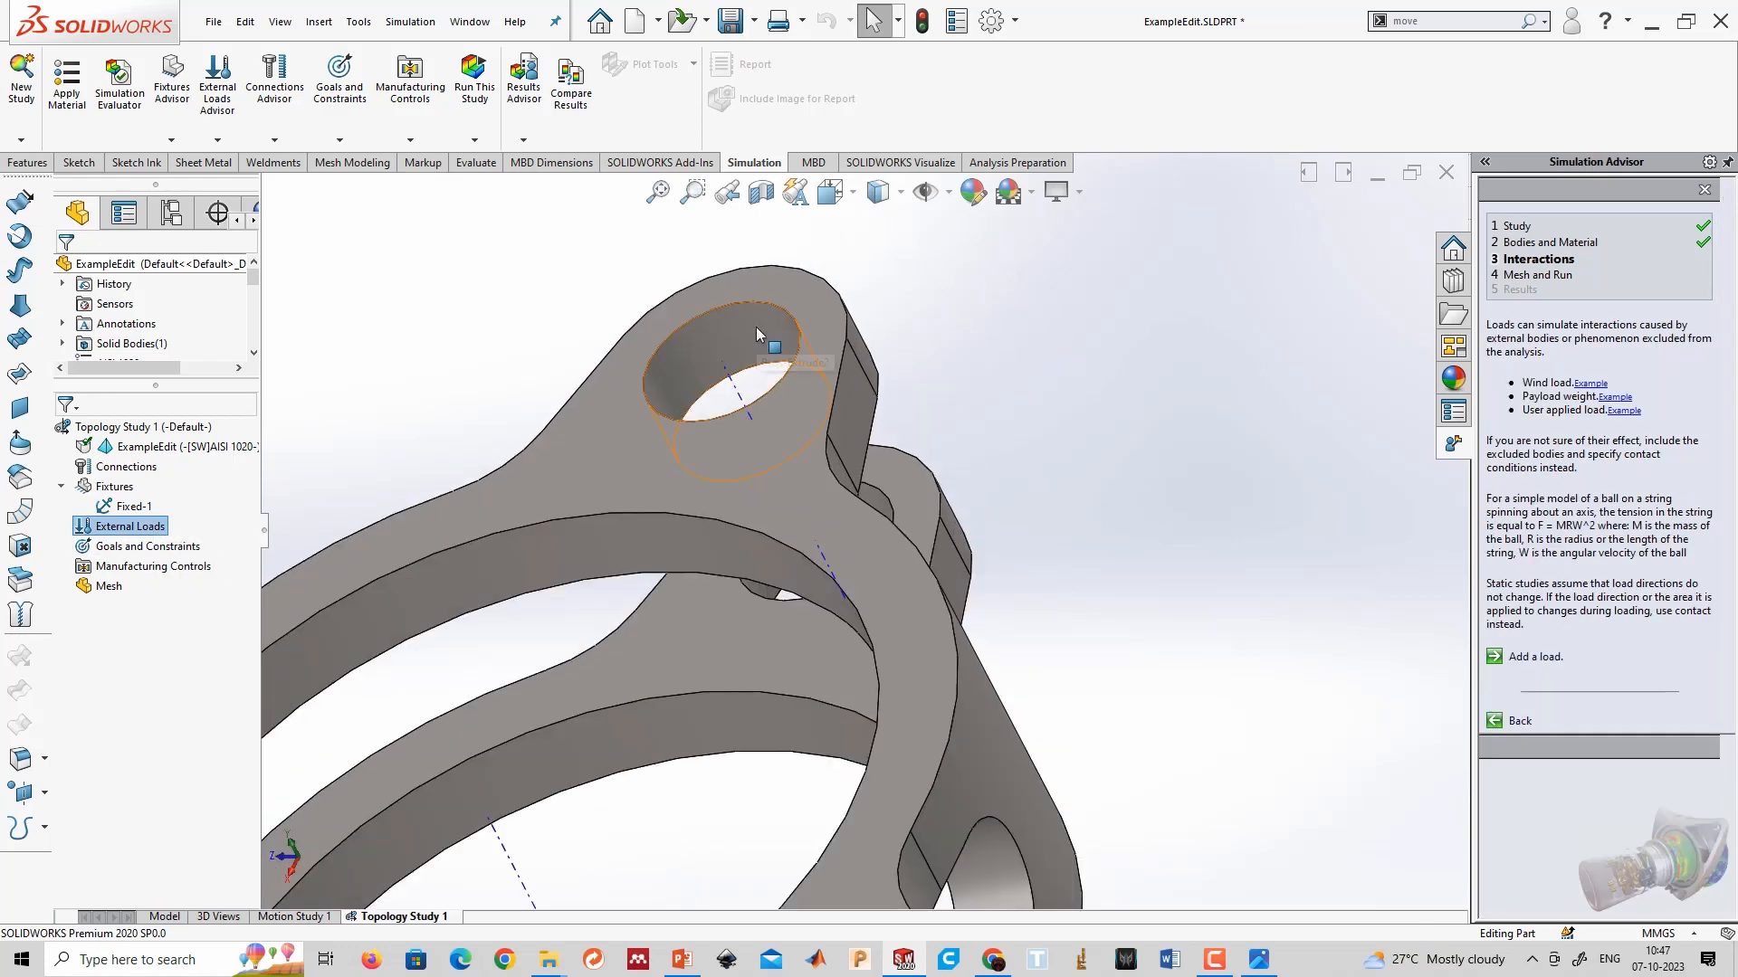
pyautogui.rightClick(145, 527)
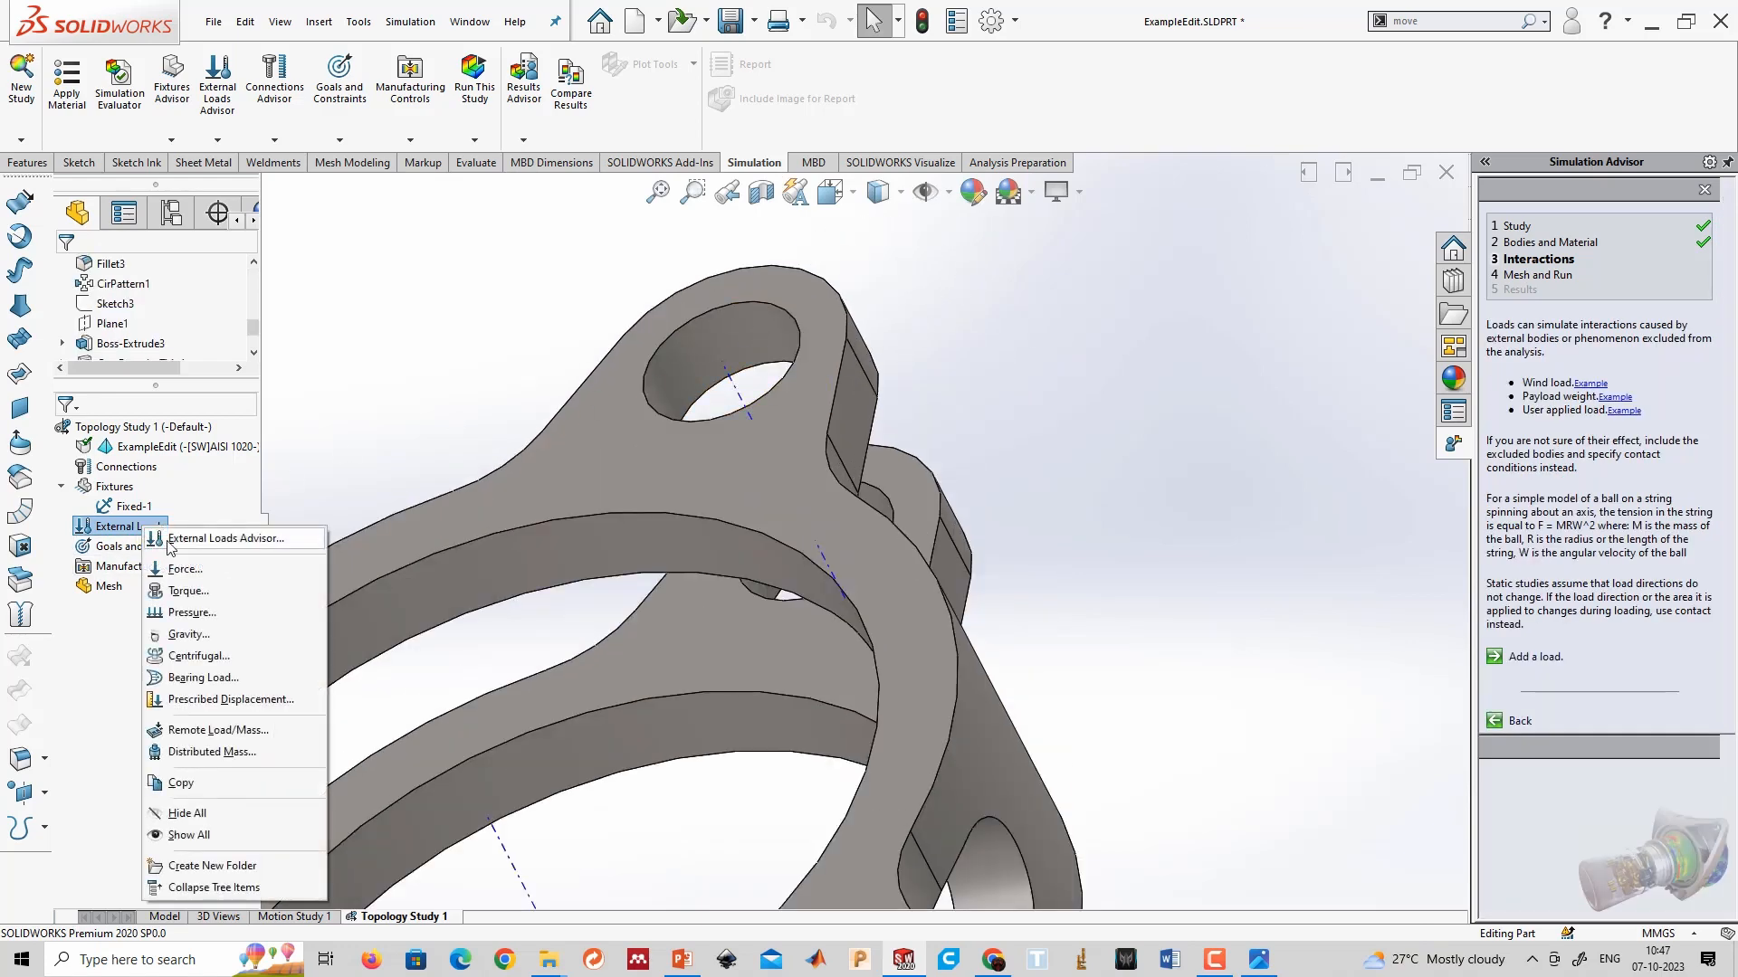
pyautogui.click(197, 569)
pyautogui.scroll(5, 814, 452)
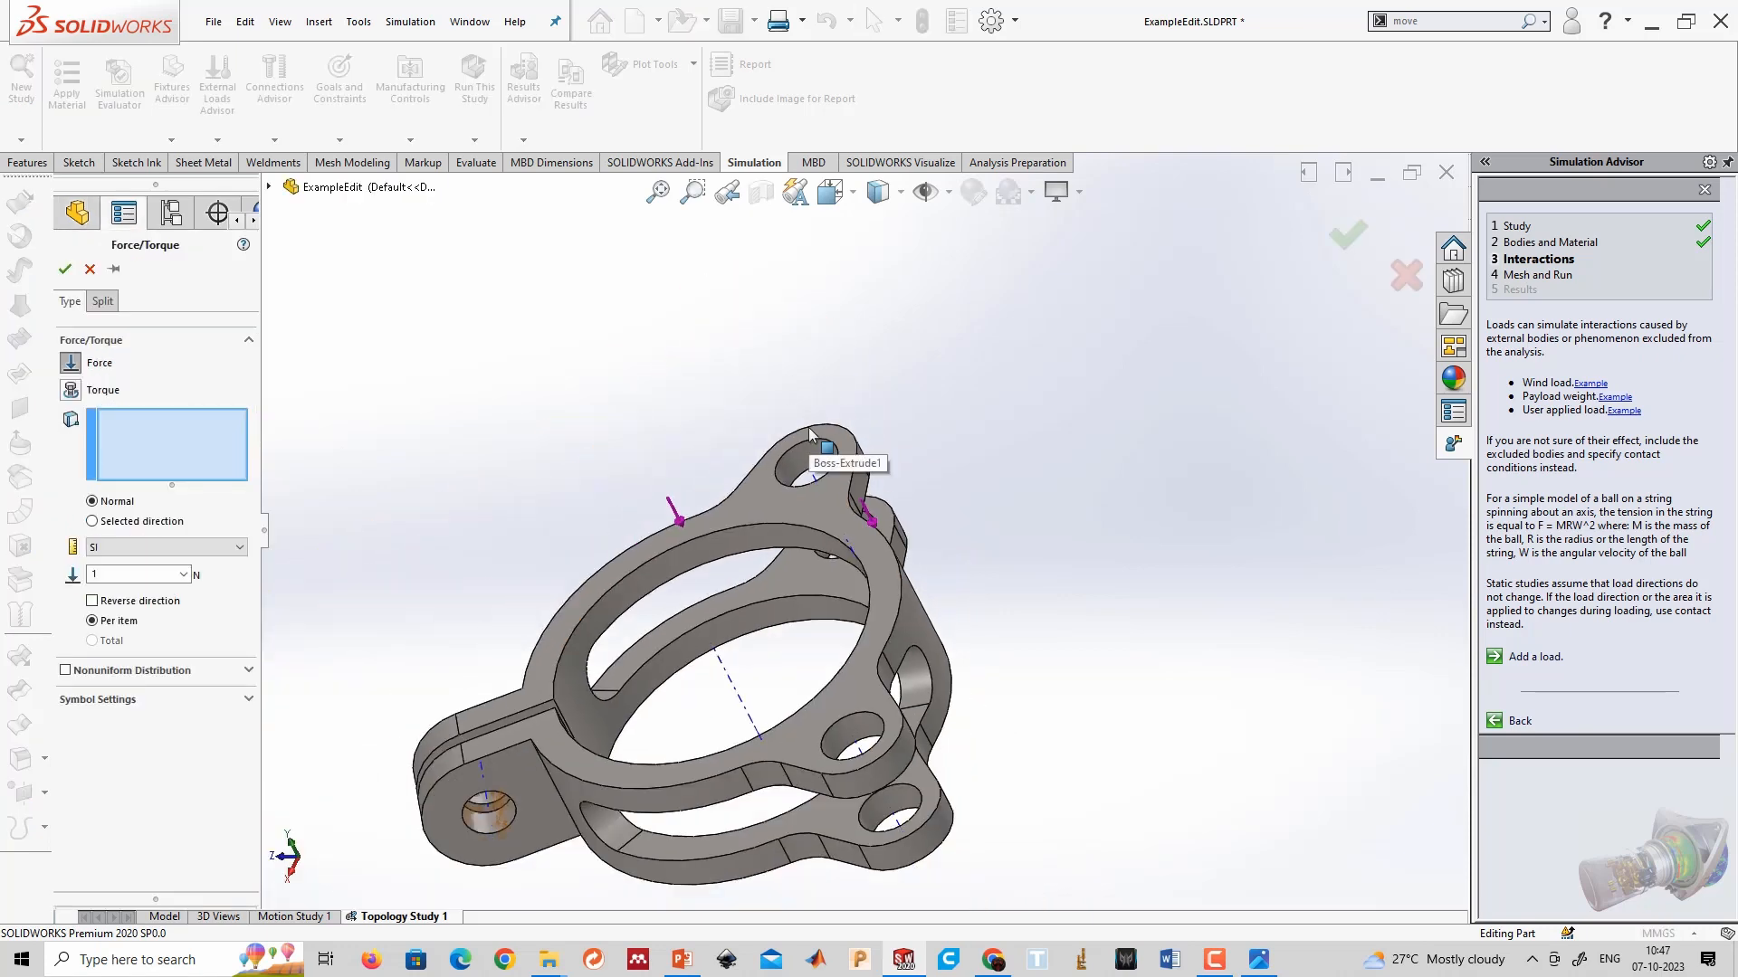
pyautogui.click(810, 455)
pyautogui.scroll(-5, 814, 452)
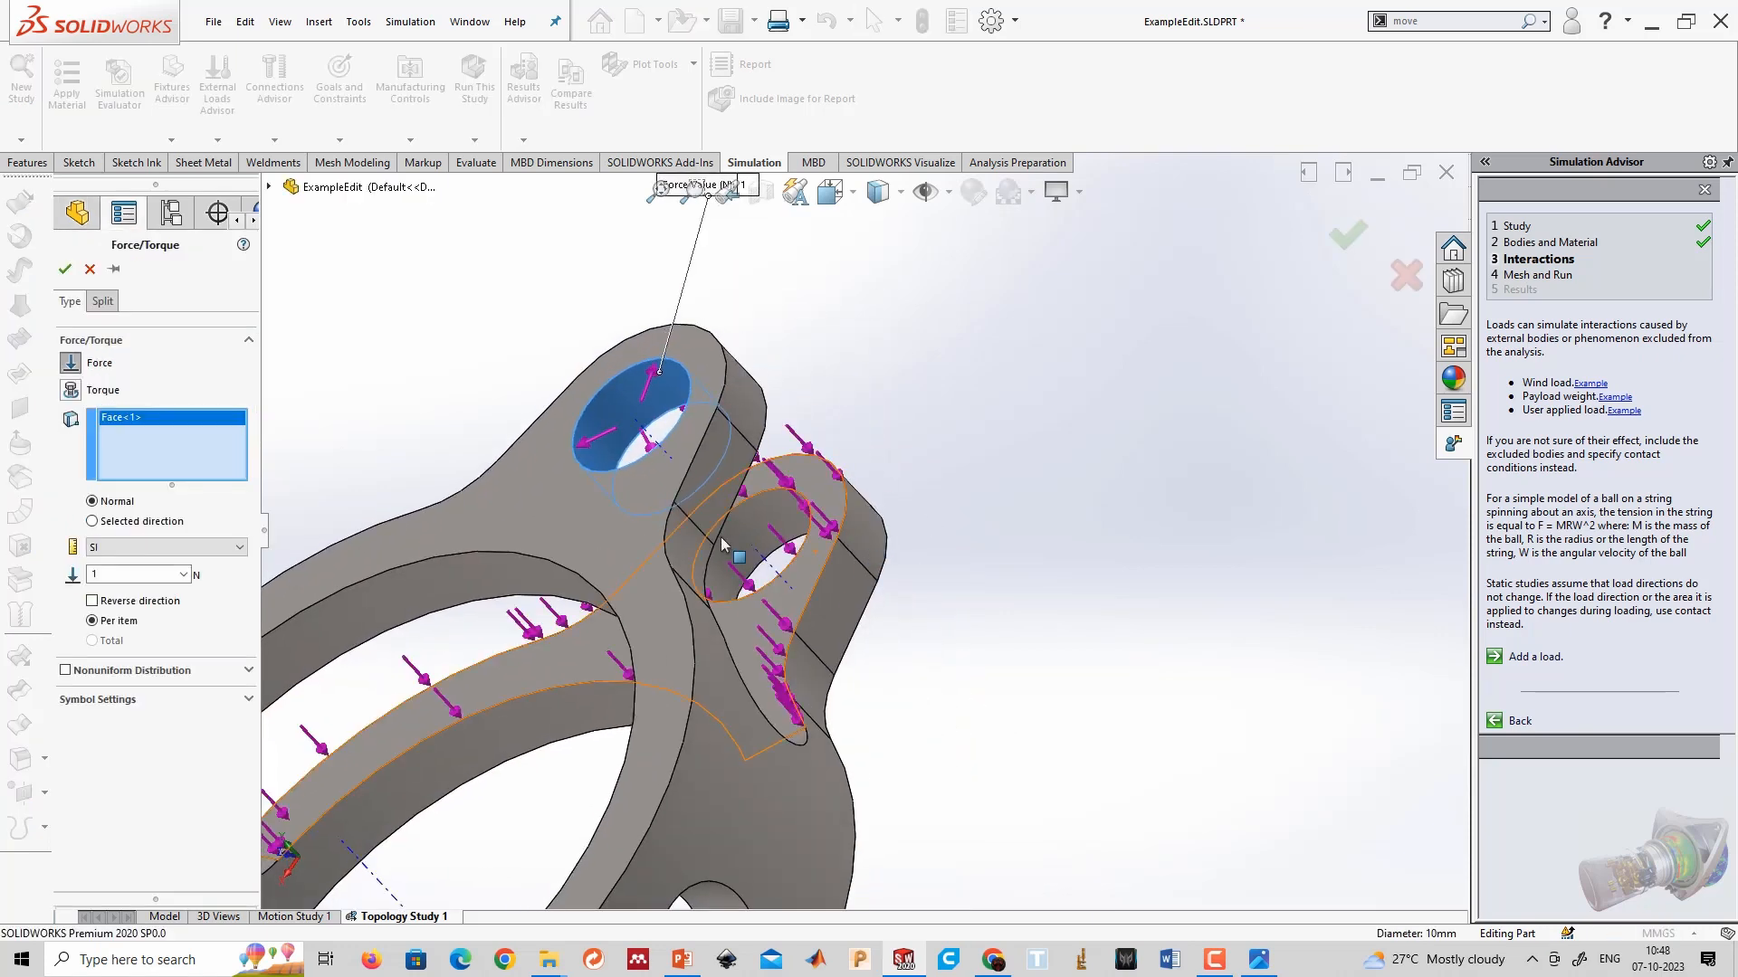
pyautogui.click(748, 536)
# Add the two hole faces of the remaining lug pair to the force selection.
pyautogui.scroll(5, 747, 536)
pyautogui.moveTo(760, 561); pyautogui.dragTo(895, 742, button='middle')
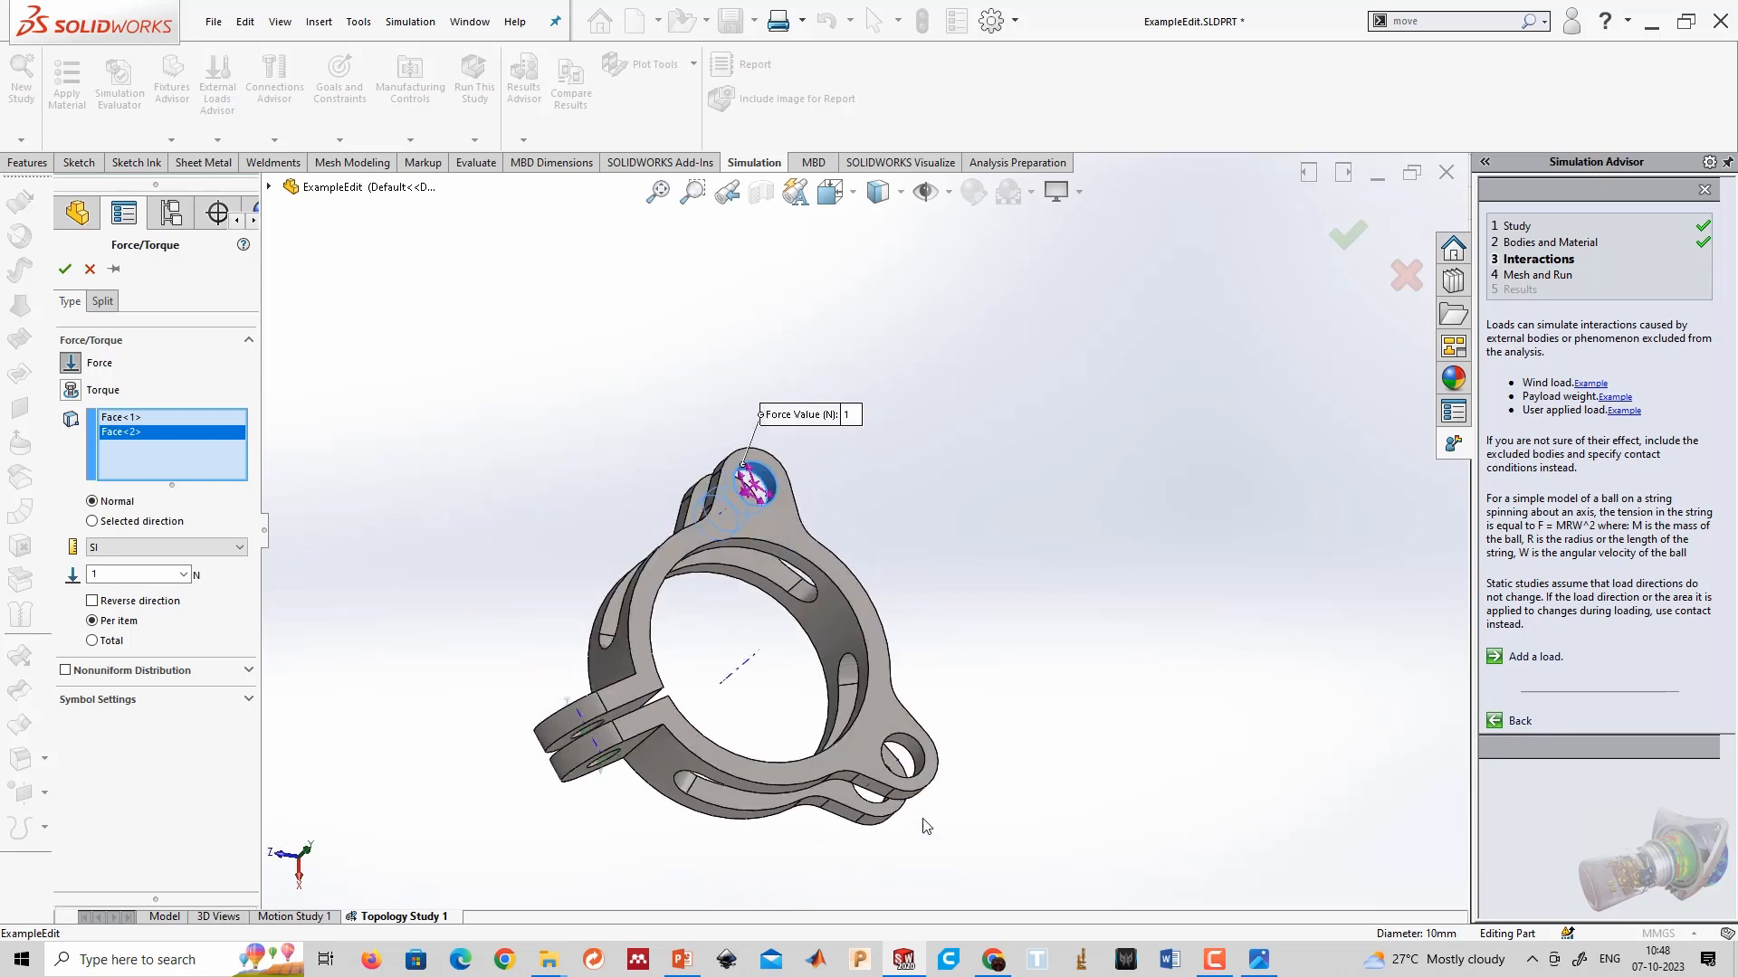
pyautogui.click(902, 751)
pyautogui.scroll(-5, 860, 688)
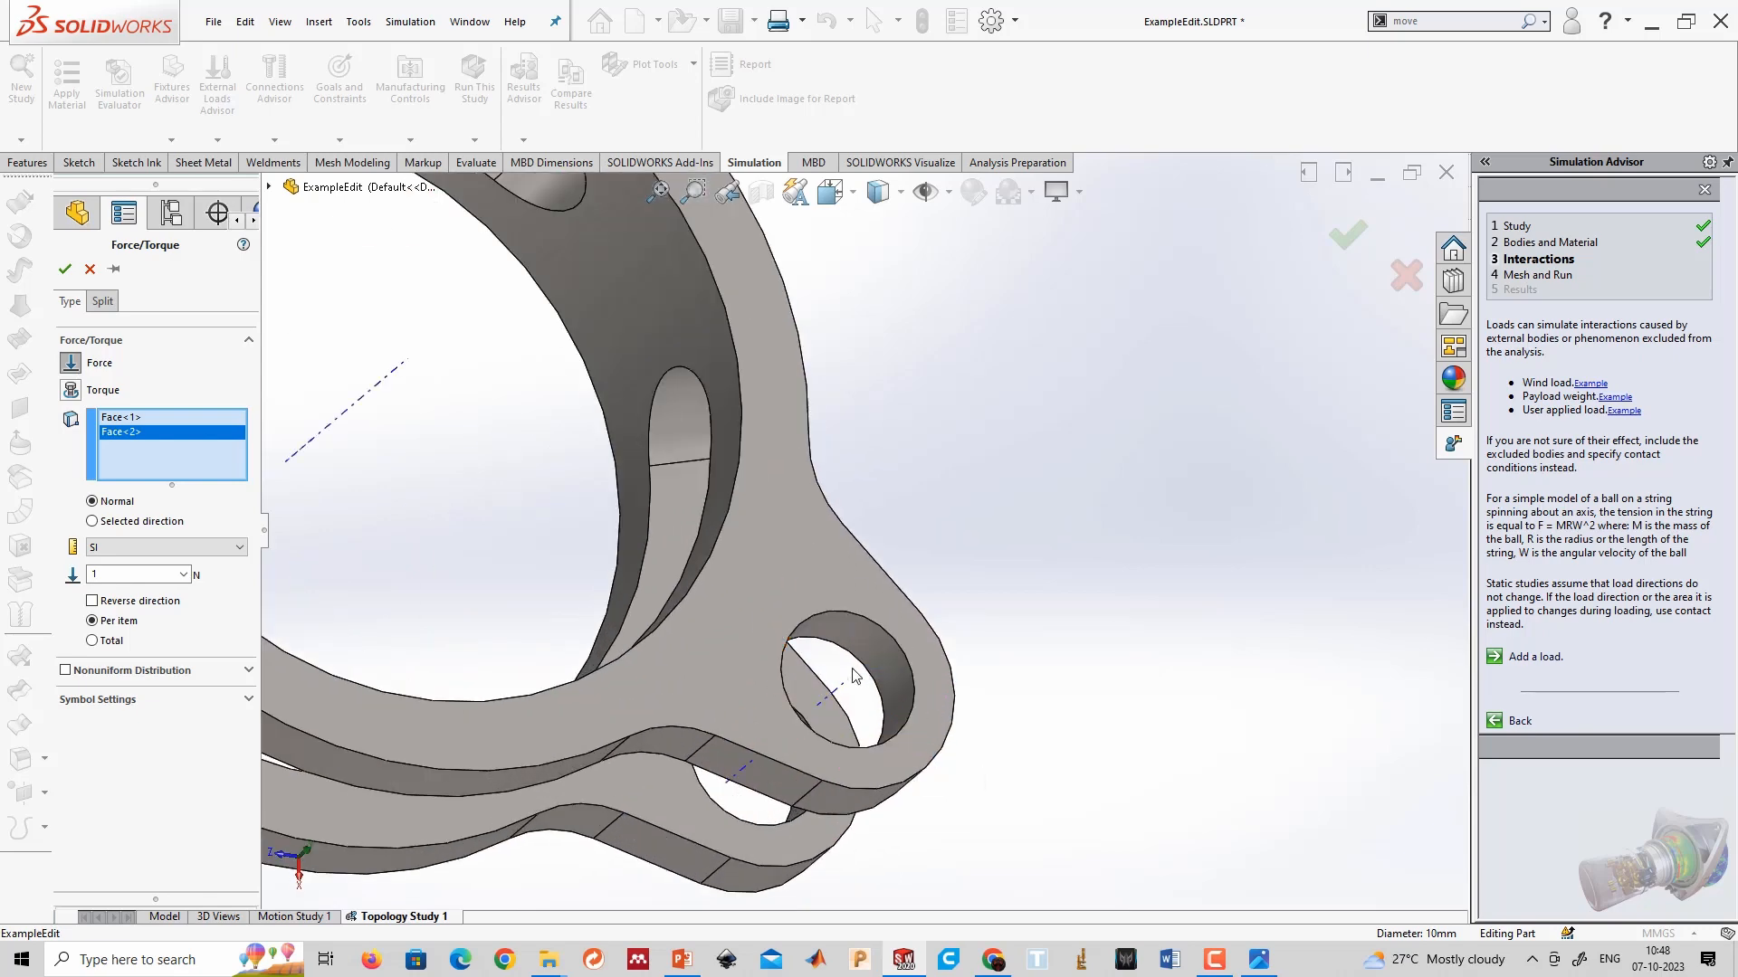
pyautogui.click(853, 644)
pyautogui.moveTo(852, 644); pyautogui.dragTo(772, 855, button='middle')
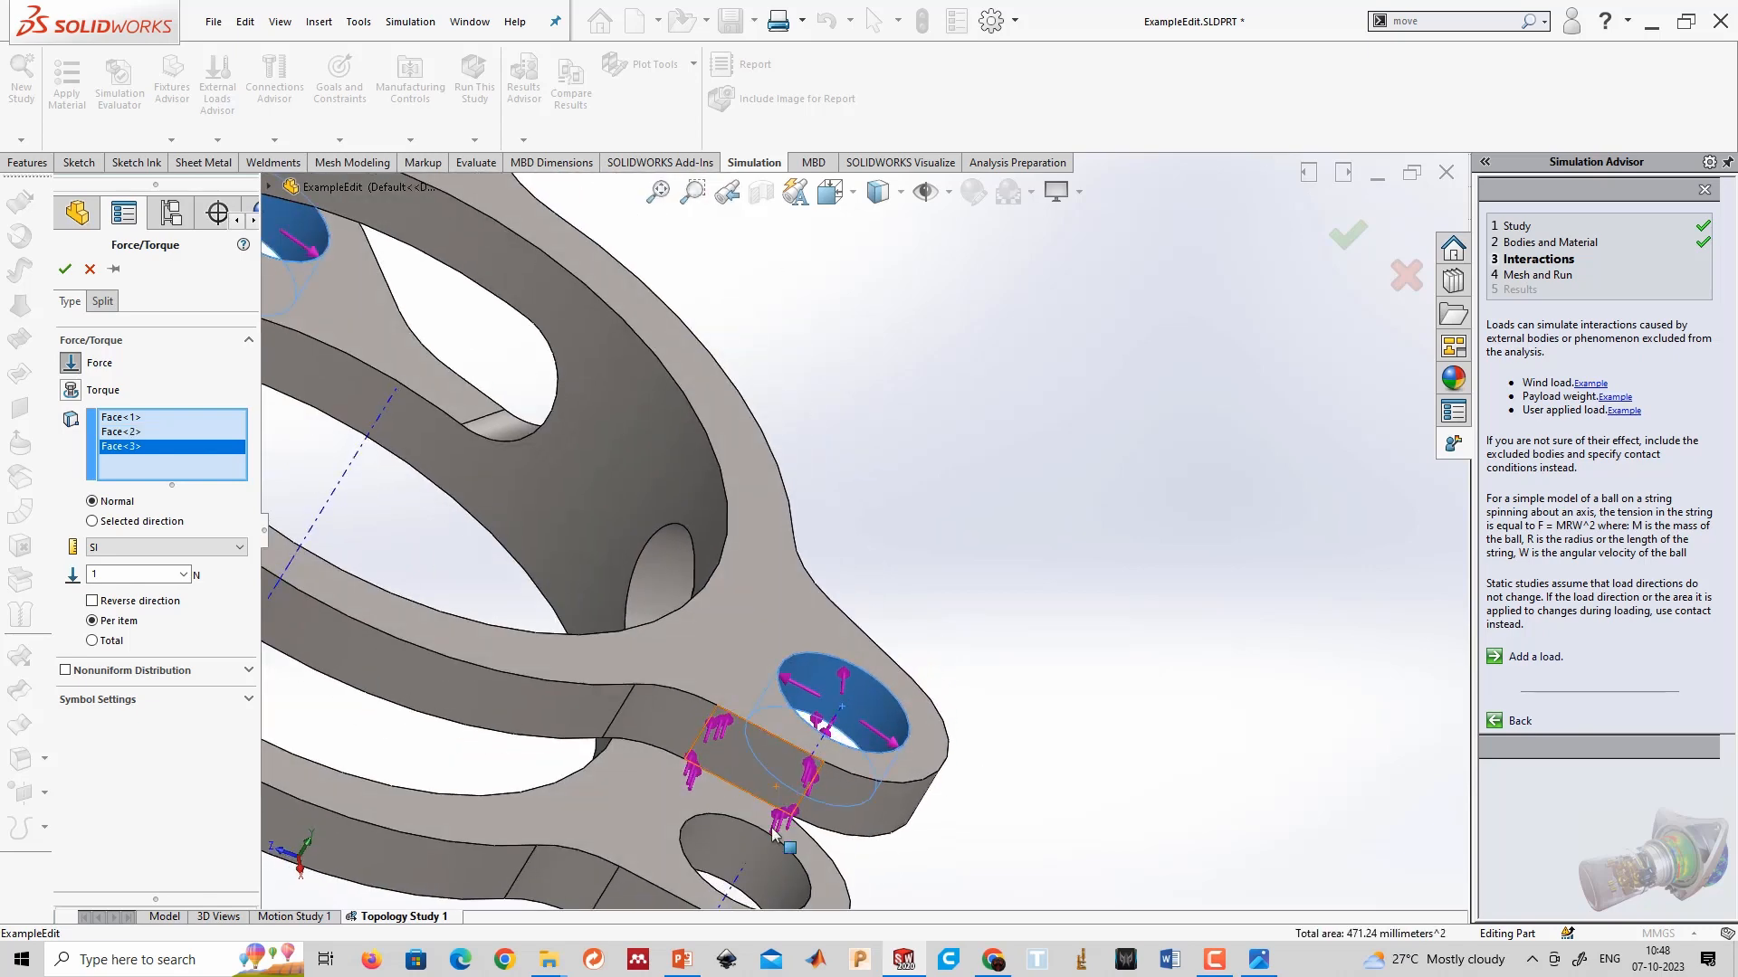
pyautogui.click(772, 855)
pyautogui.scroll(5, 774, 858)
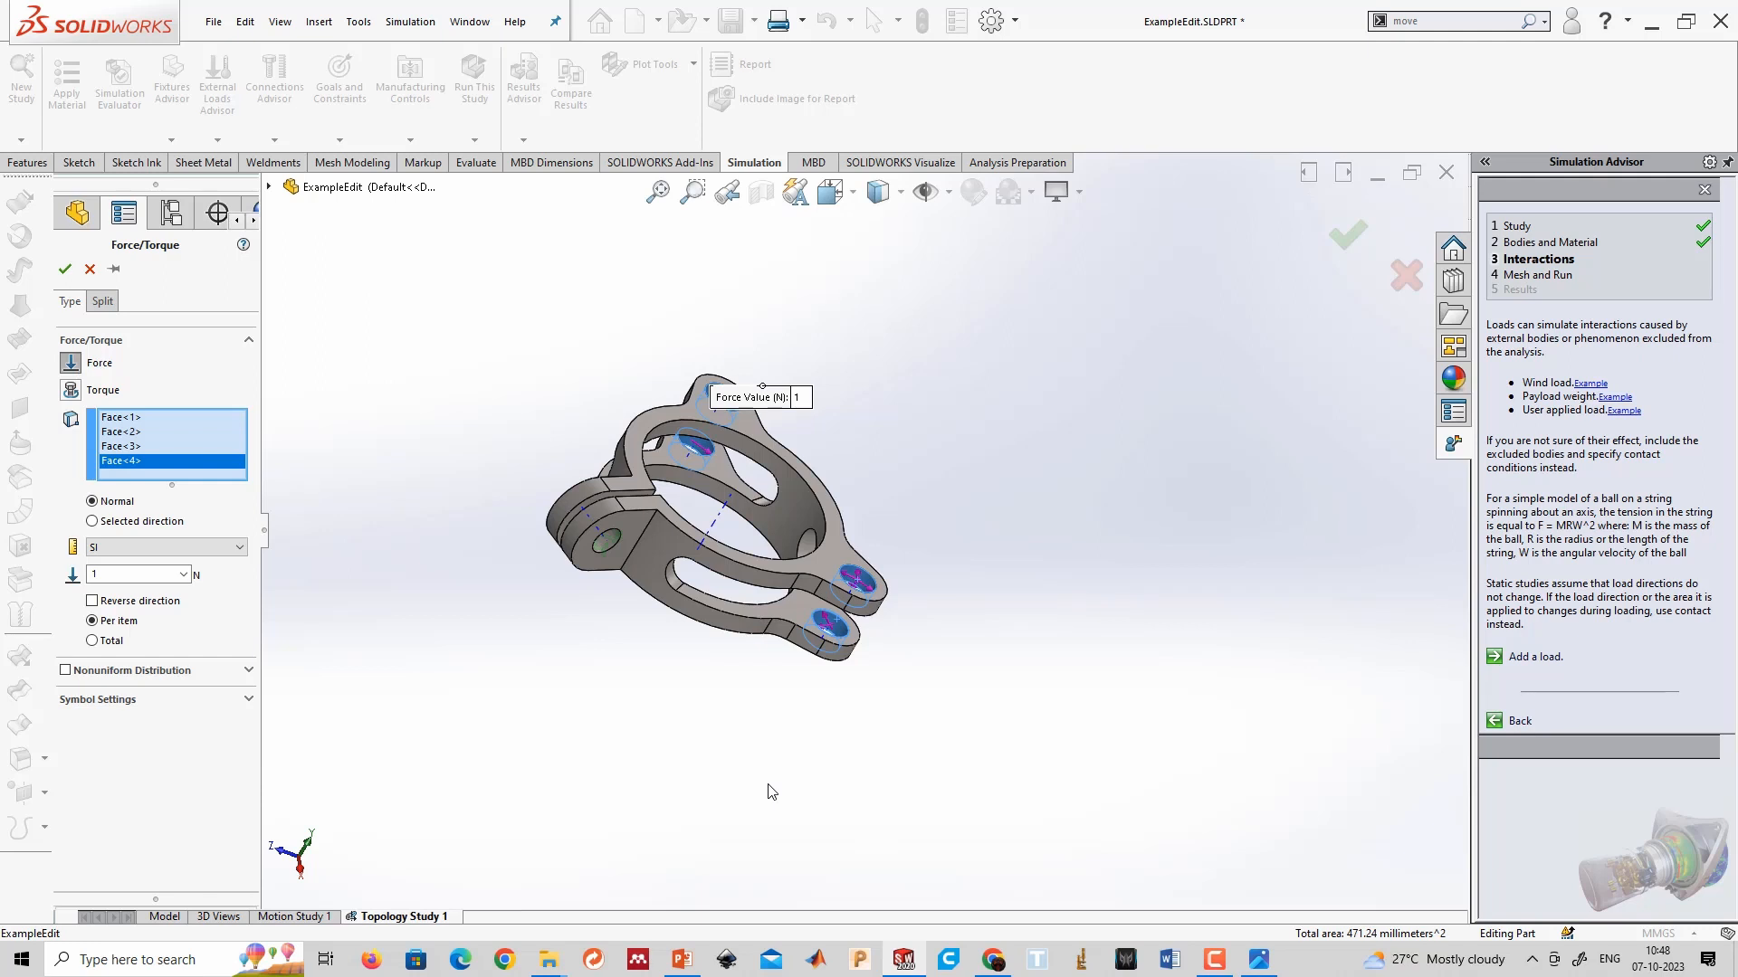
# Make the force a total load in a selected direction along the clamp ear's straight upper edge.
pyautogui.click(94, 642)
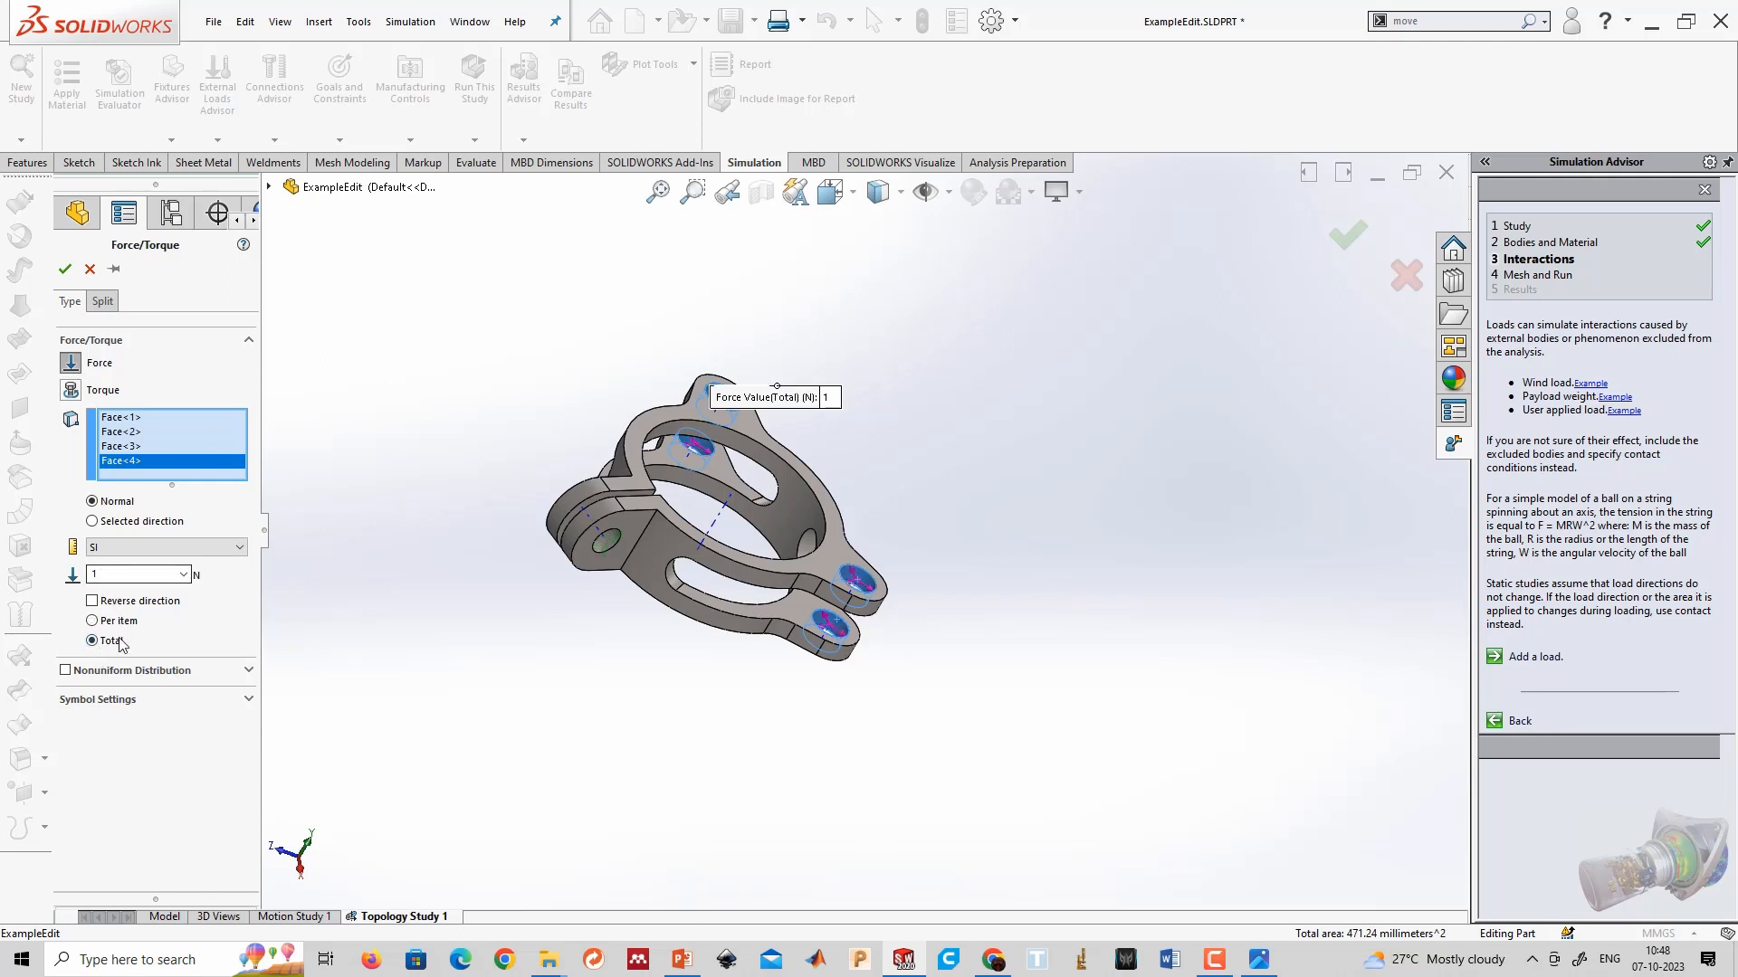
pyautogui.click(125, 526)
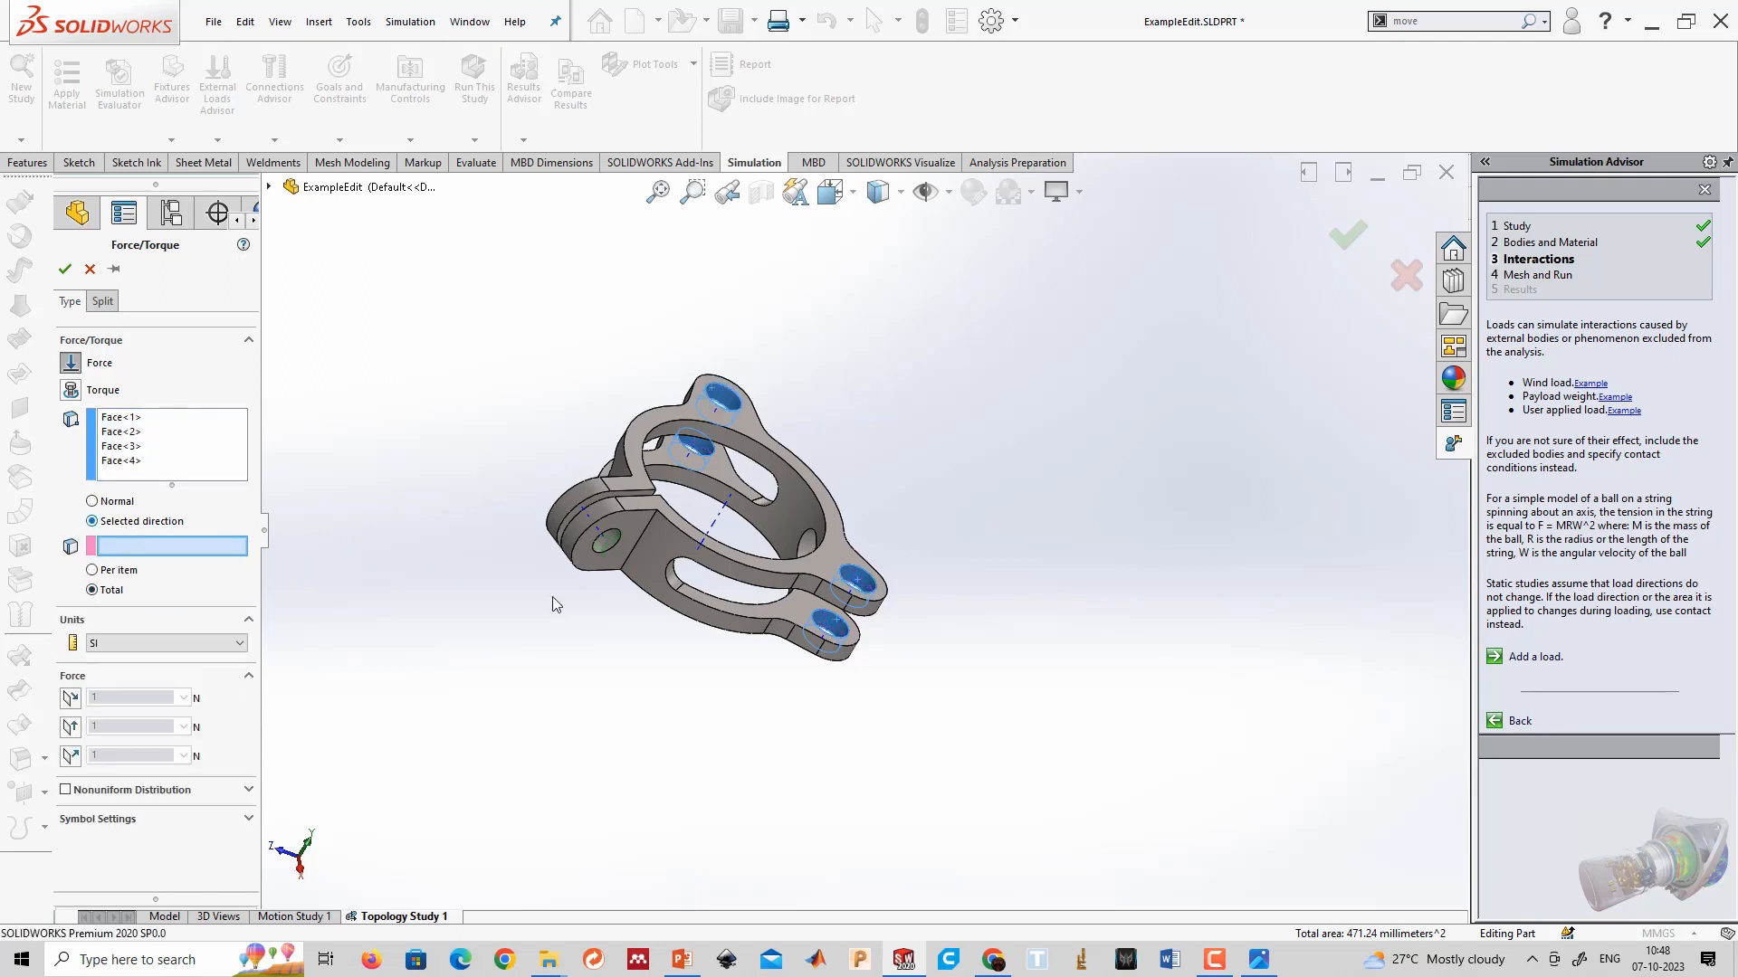
pyautogui.scroll(-2, 849, 629)
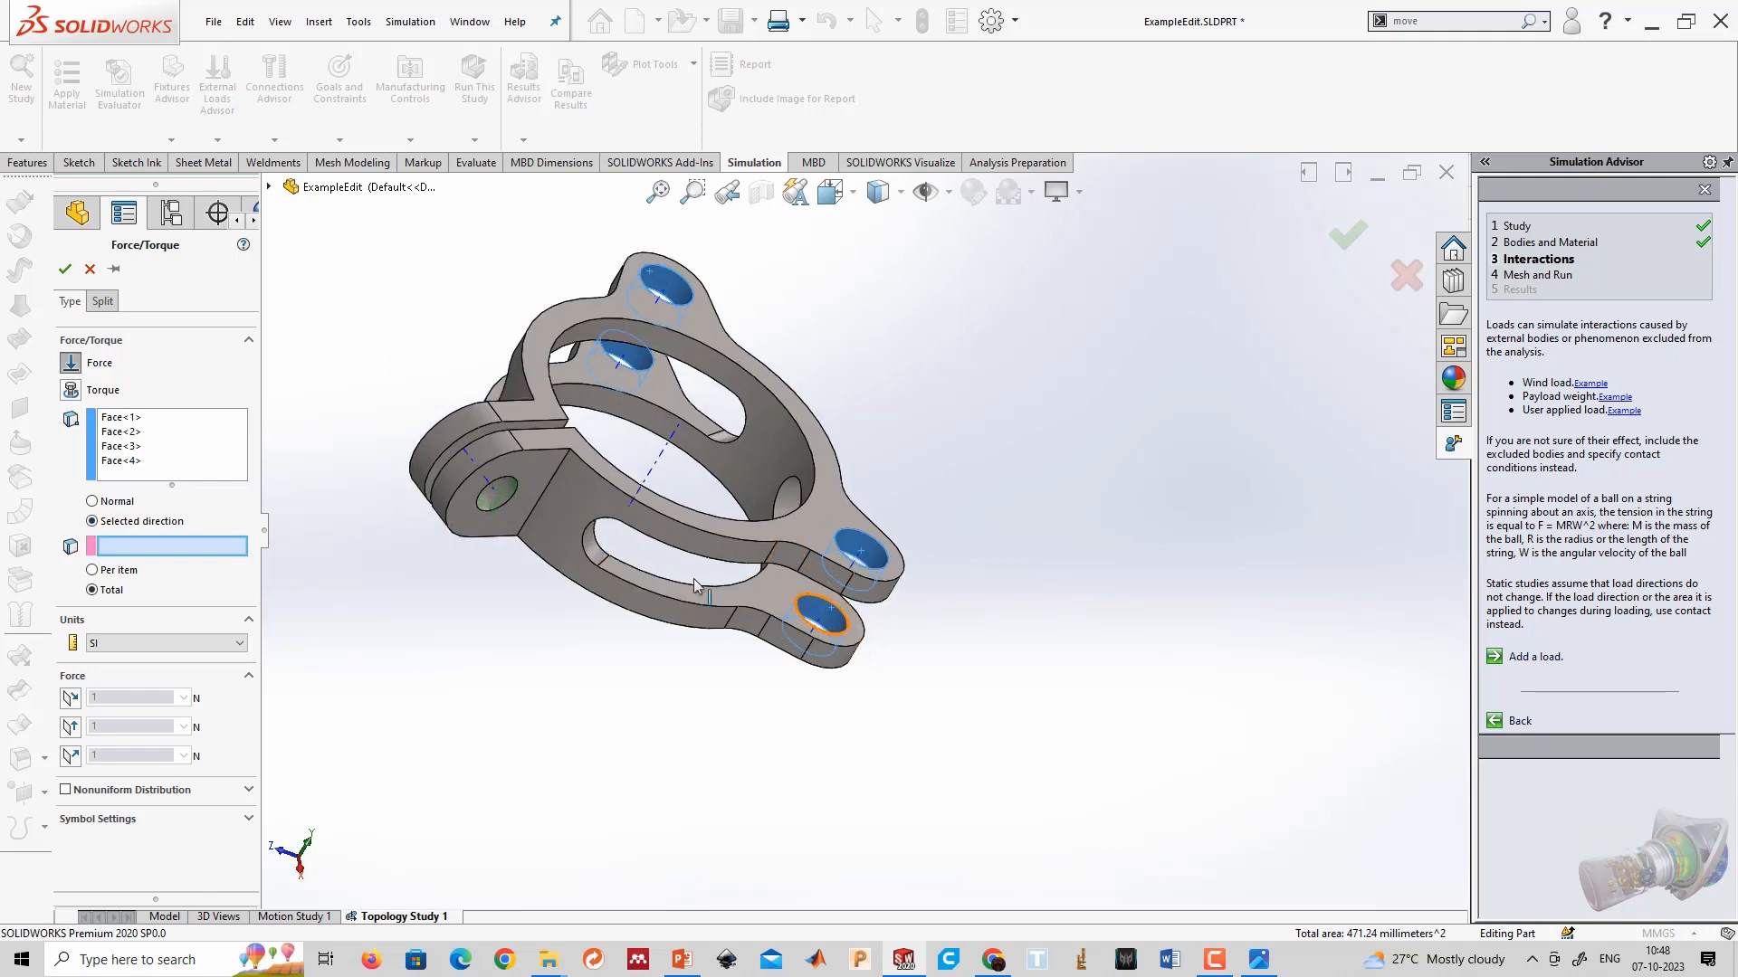
pyautogui.click(554, 449)
# Set the total force along the edge to 1000 N and reverse its direction.
pyautogui.doubleClick(149, 695)
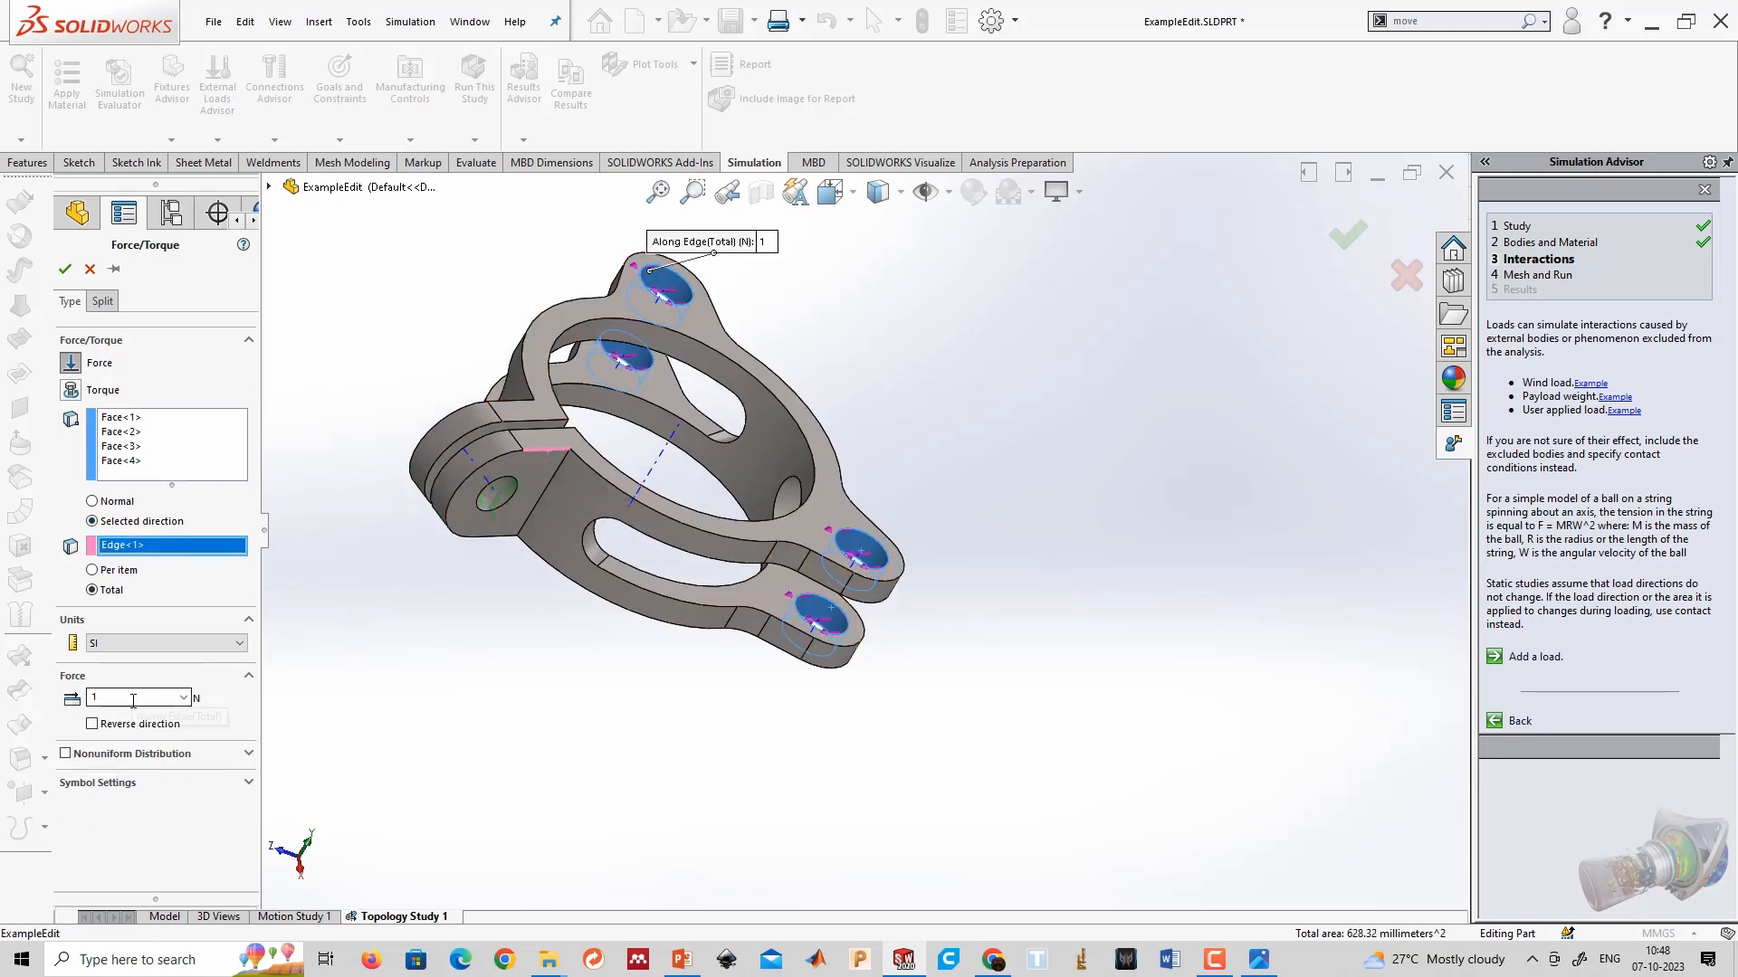
pyautogui.write('1000')
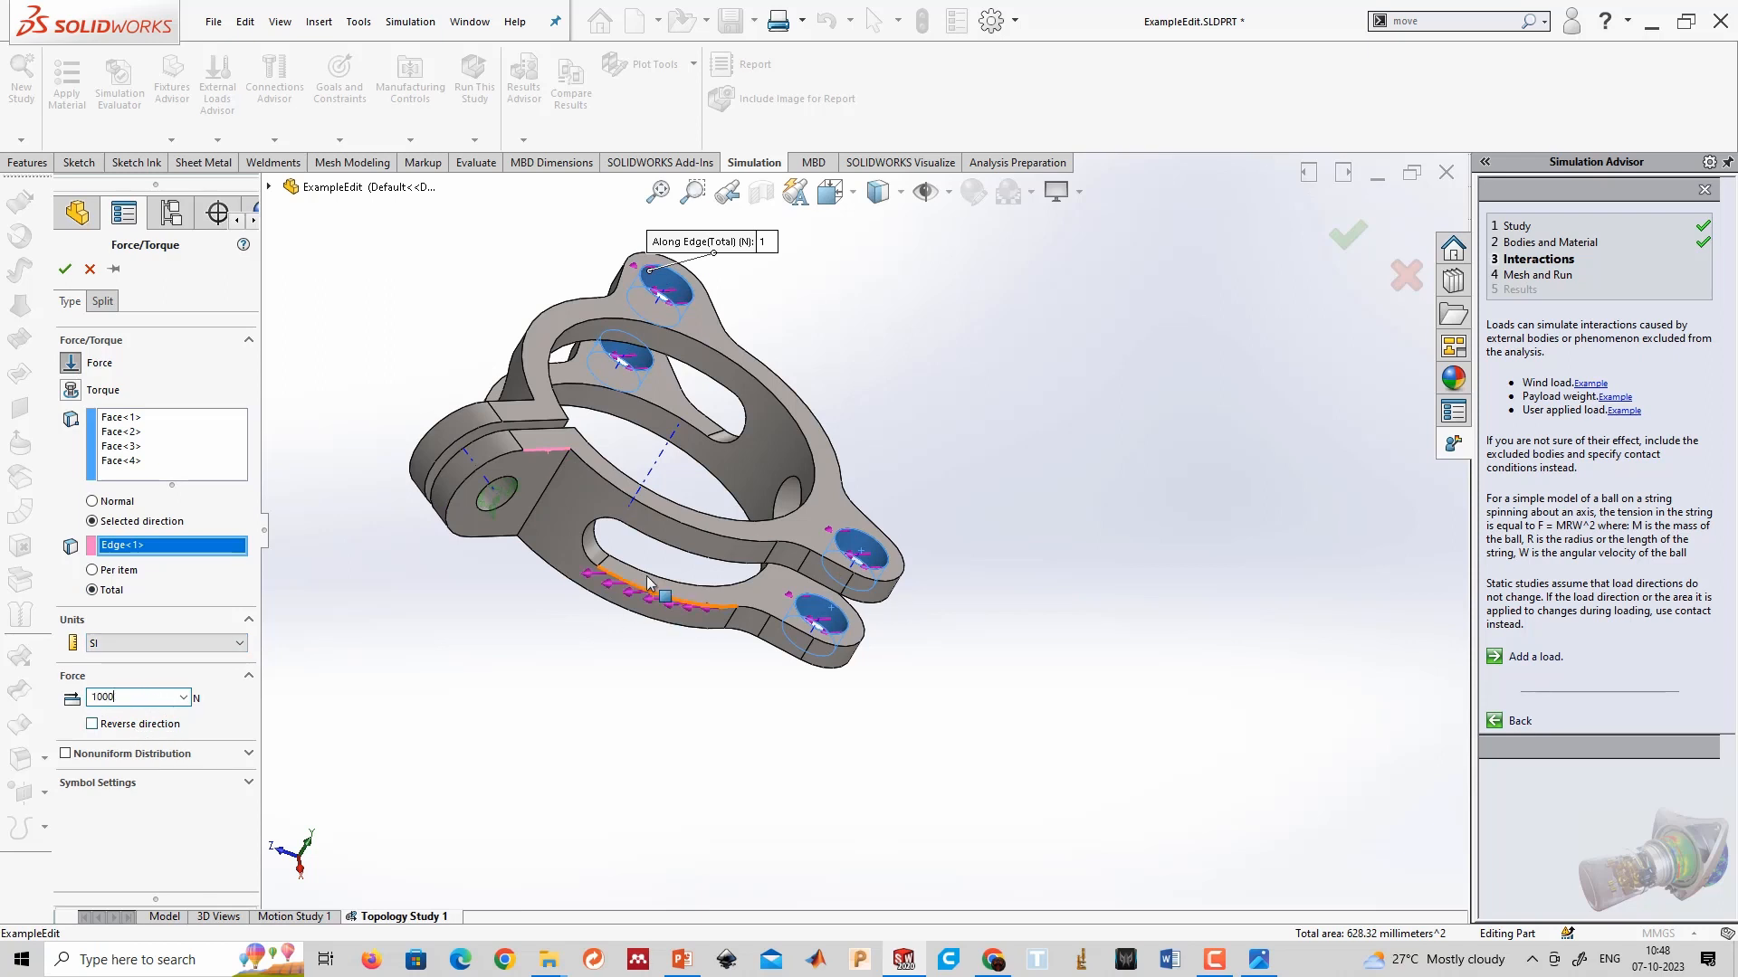
pyautogui.moveTo(654, 582); pyautogui.dragTo(567, 689, button='middle')
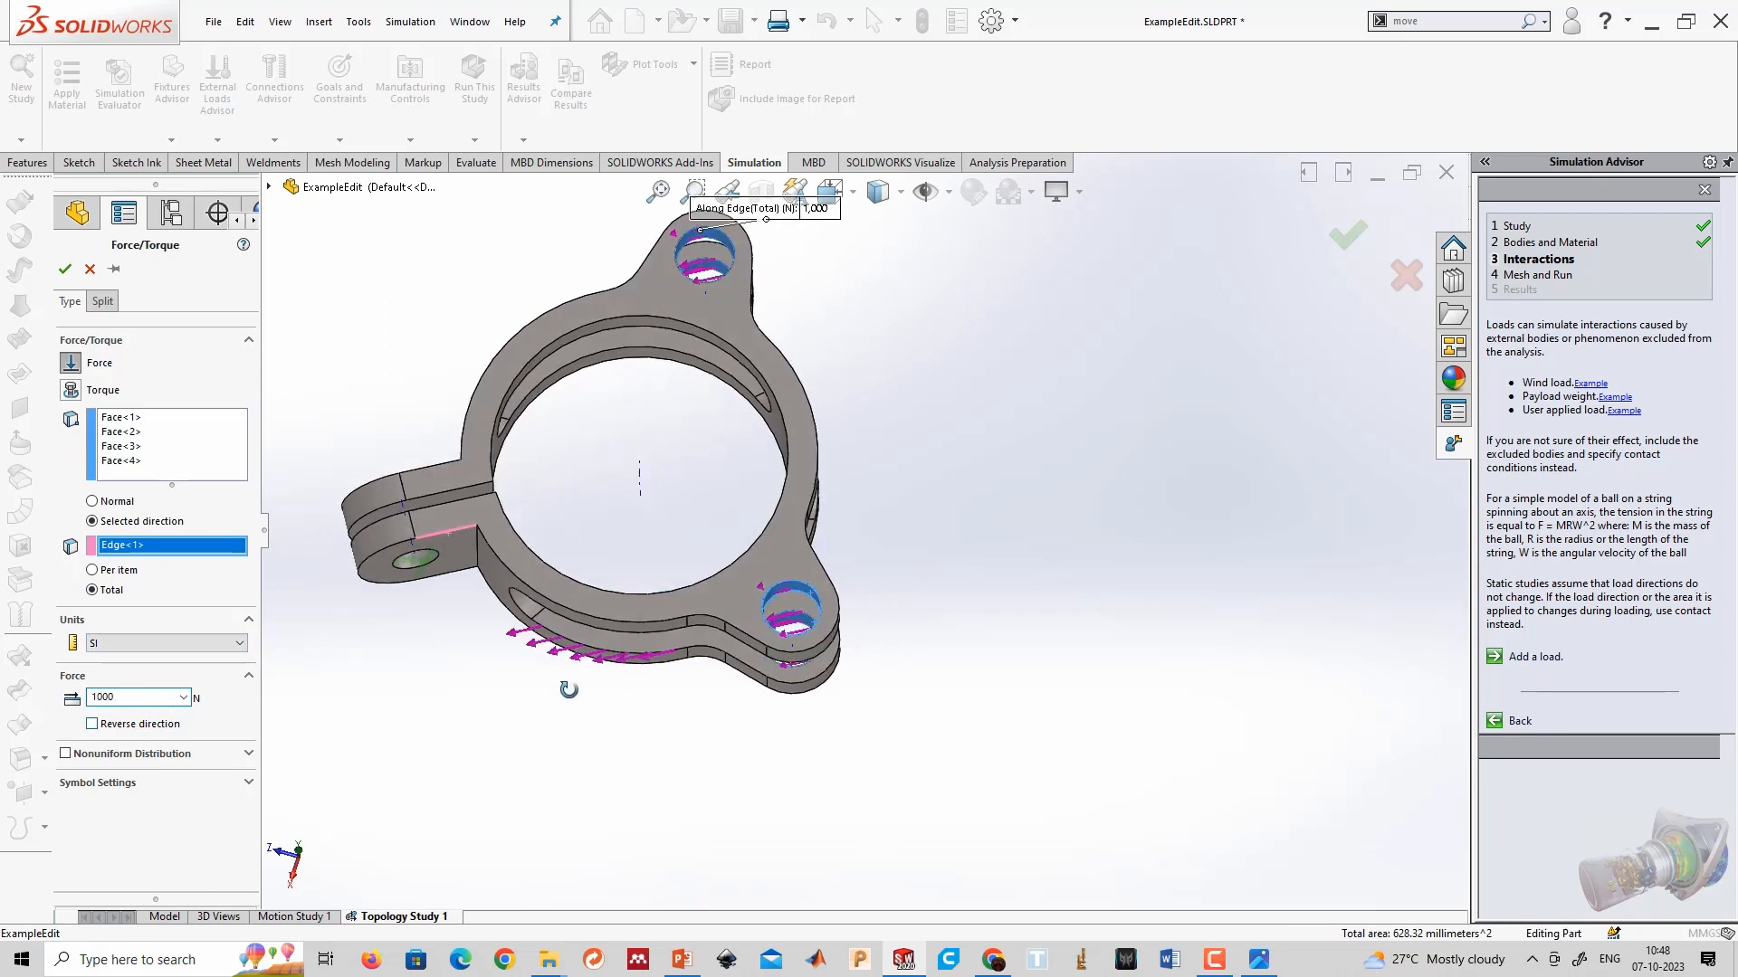
pyautogui.click(92, 724)
pyautogui.scroll(-3, 559, 466)
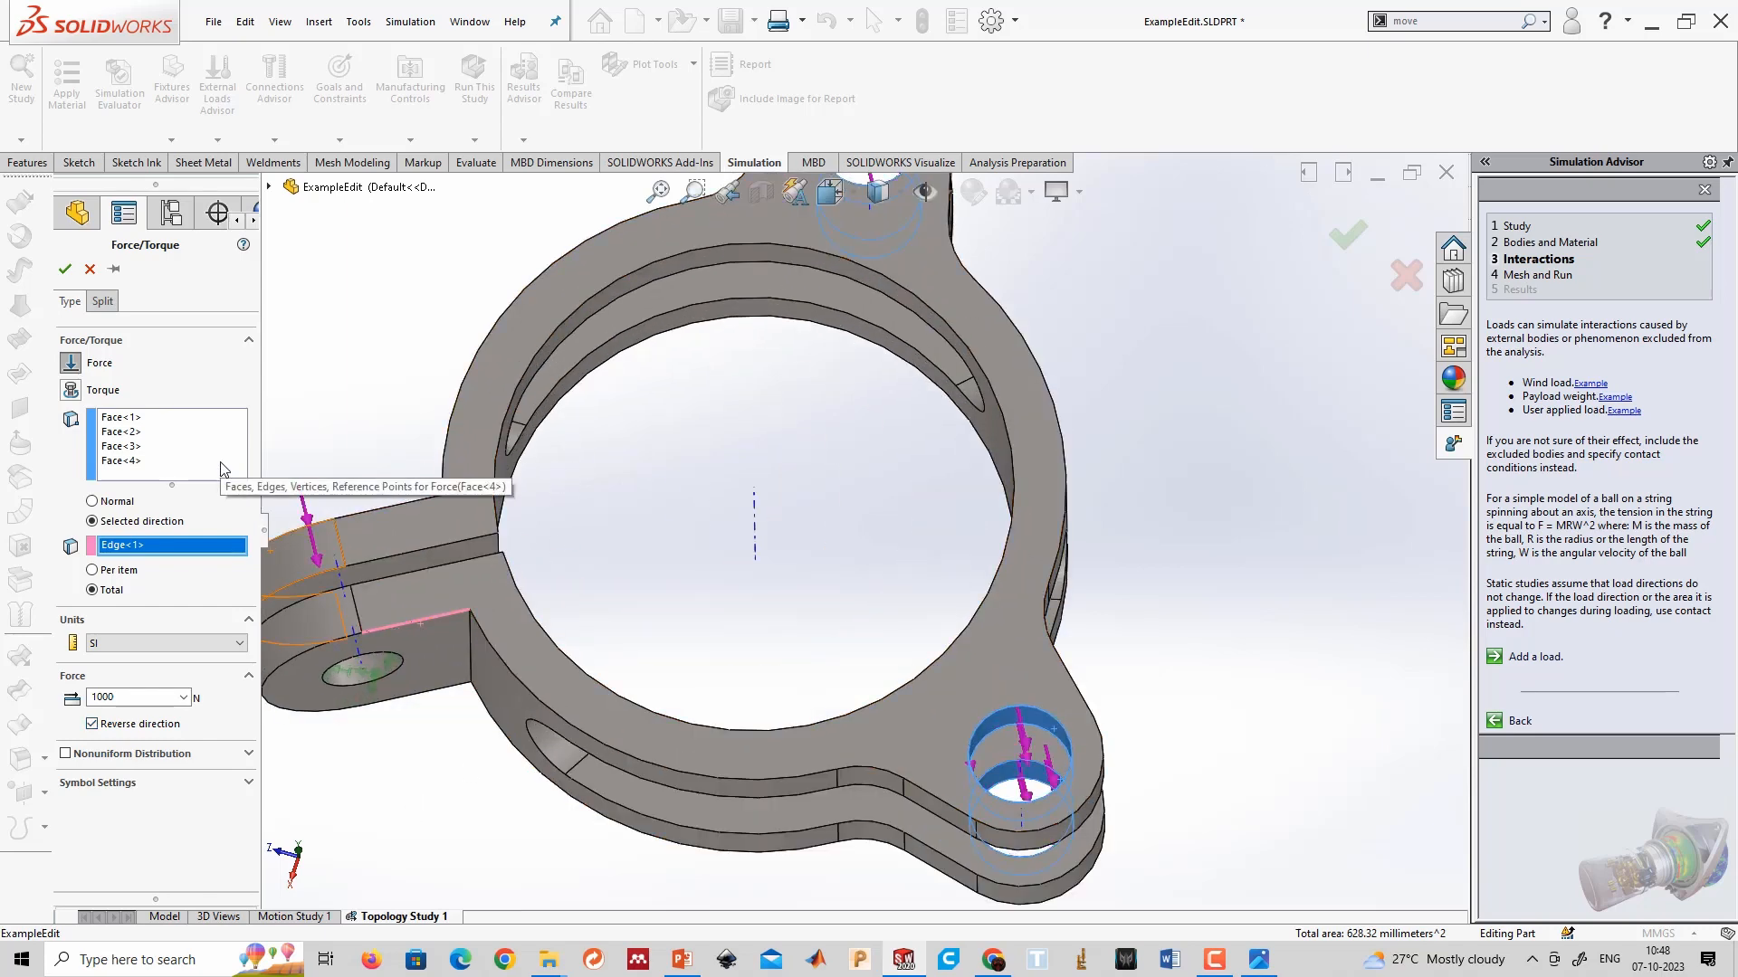
# Apply the force load and add a Best Stiffness to Weight ratio goal with a mass constraint reducing mass by 10%.
pyautogui.click(66, 271)
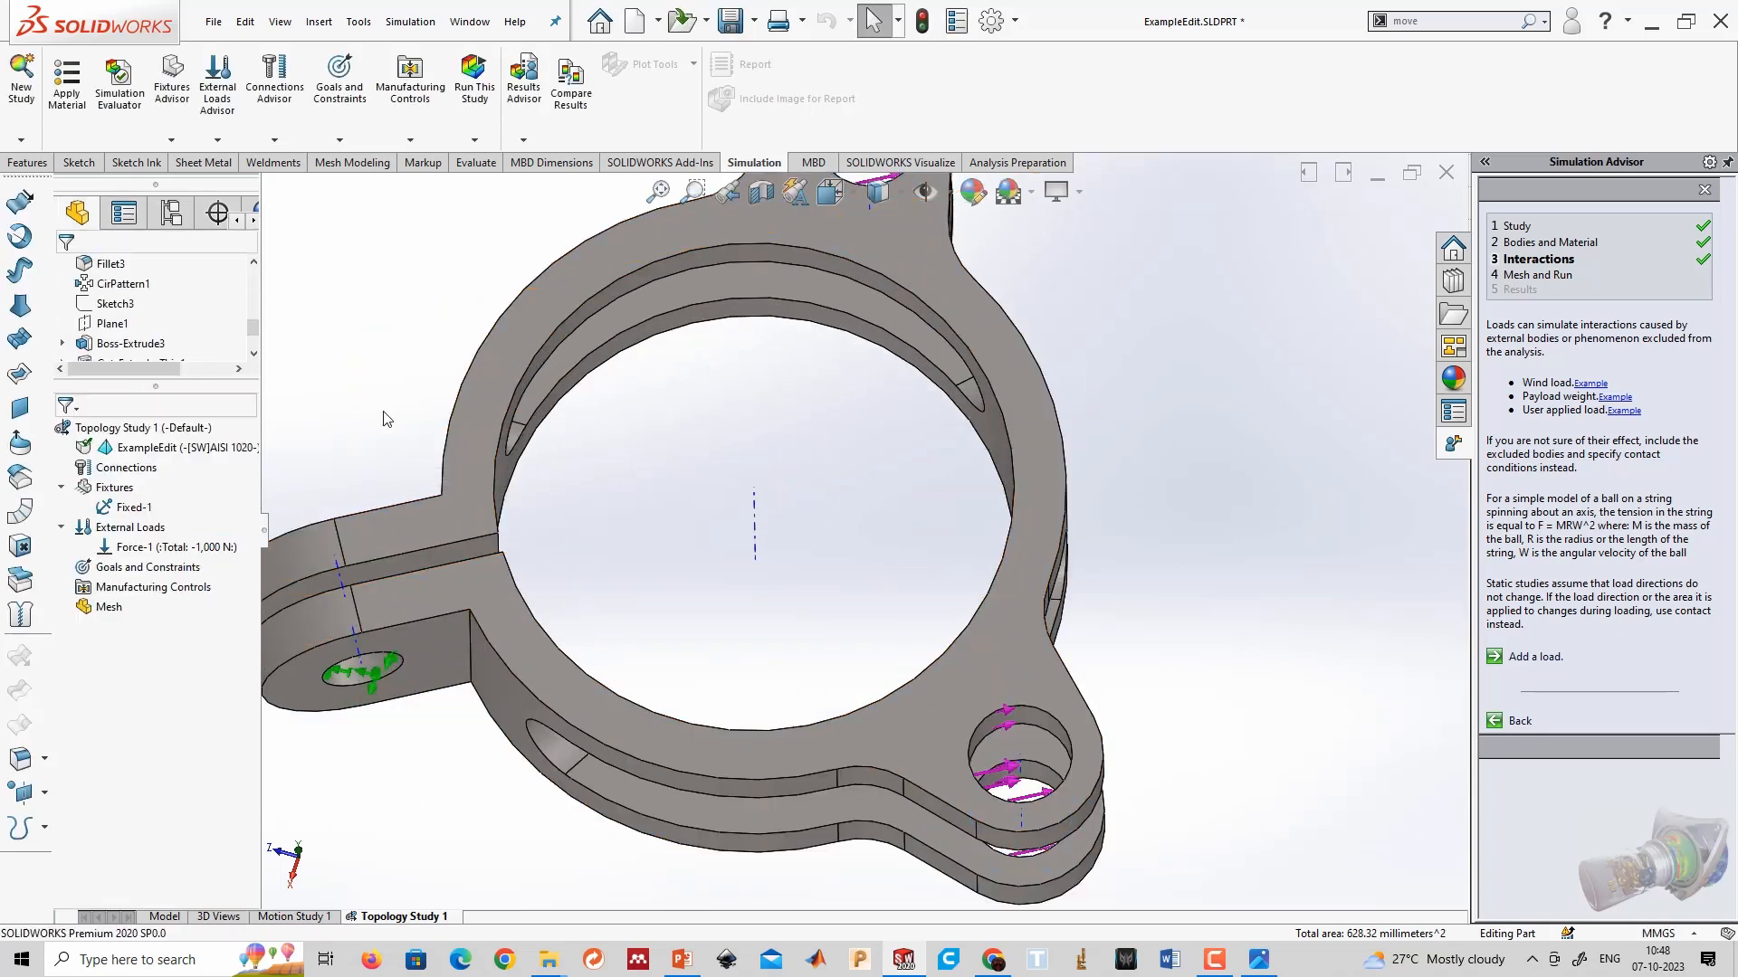
pyautogui.scroll(3, 791, 535)
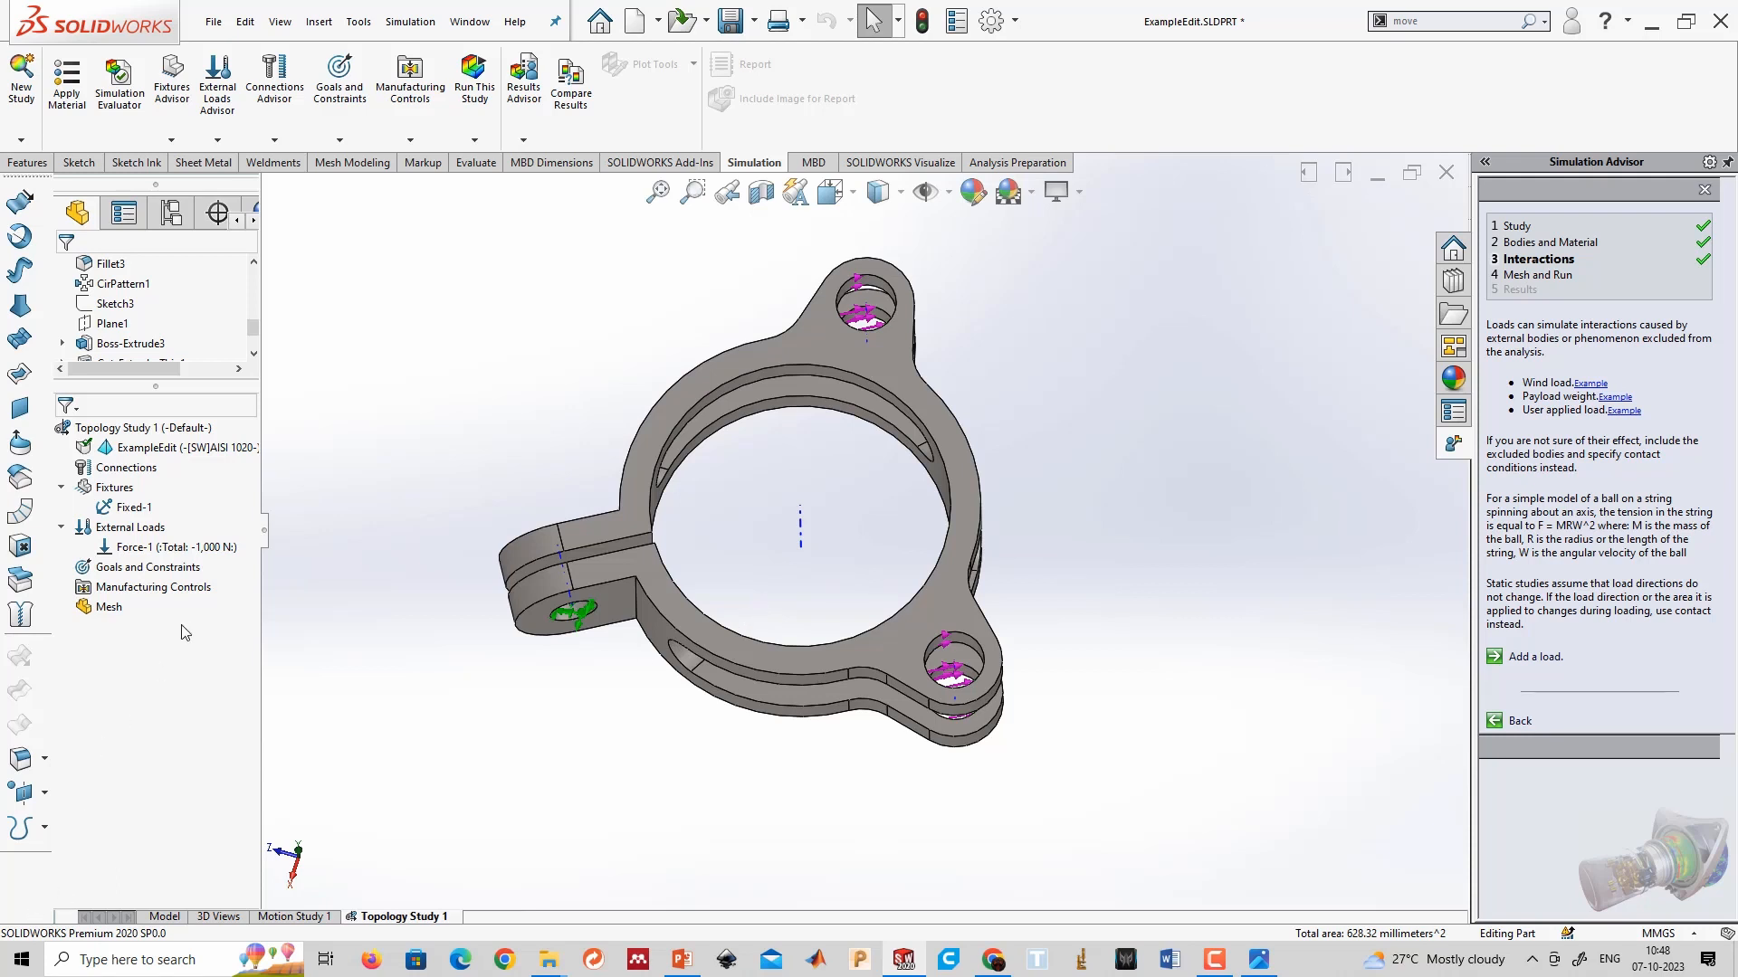
pyautogui.rightClick(180, 572)
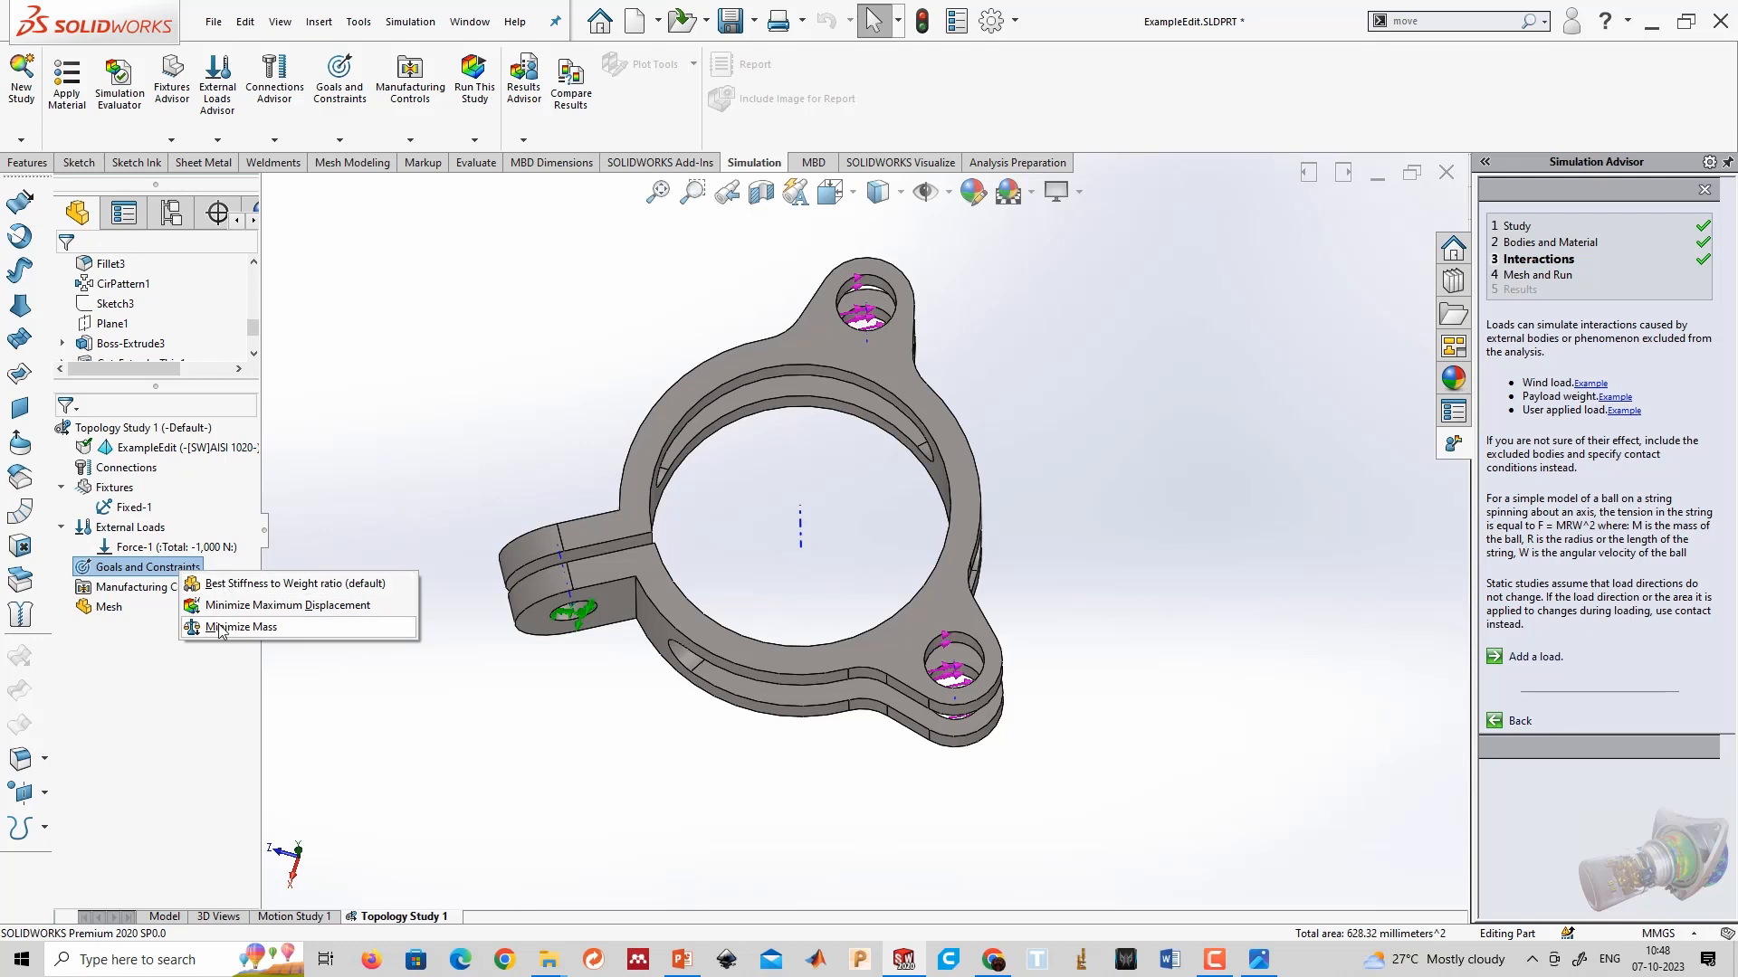
pyautogui.click(266, 589)
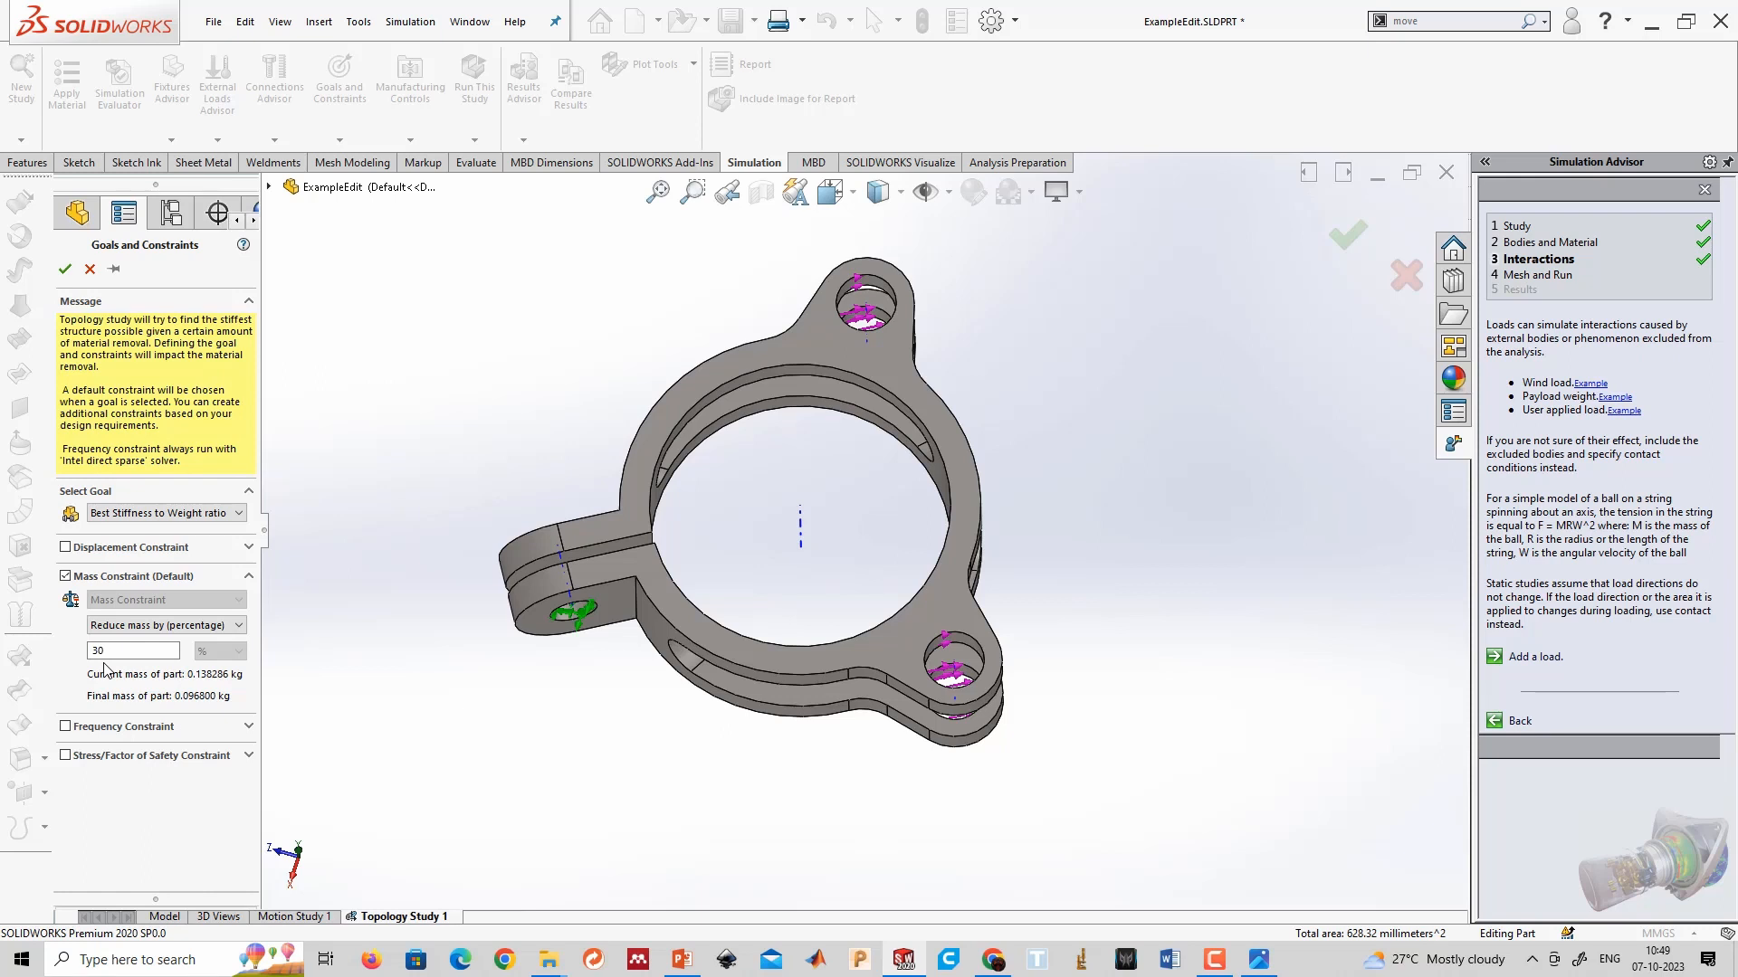
pyautogui.moveTo(135, 652); pyautogui.dragTo(75, 659)
pyautogui.write('10')
pyautogui.press('Return')
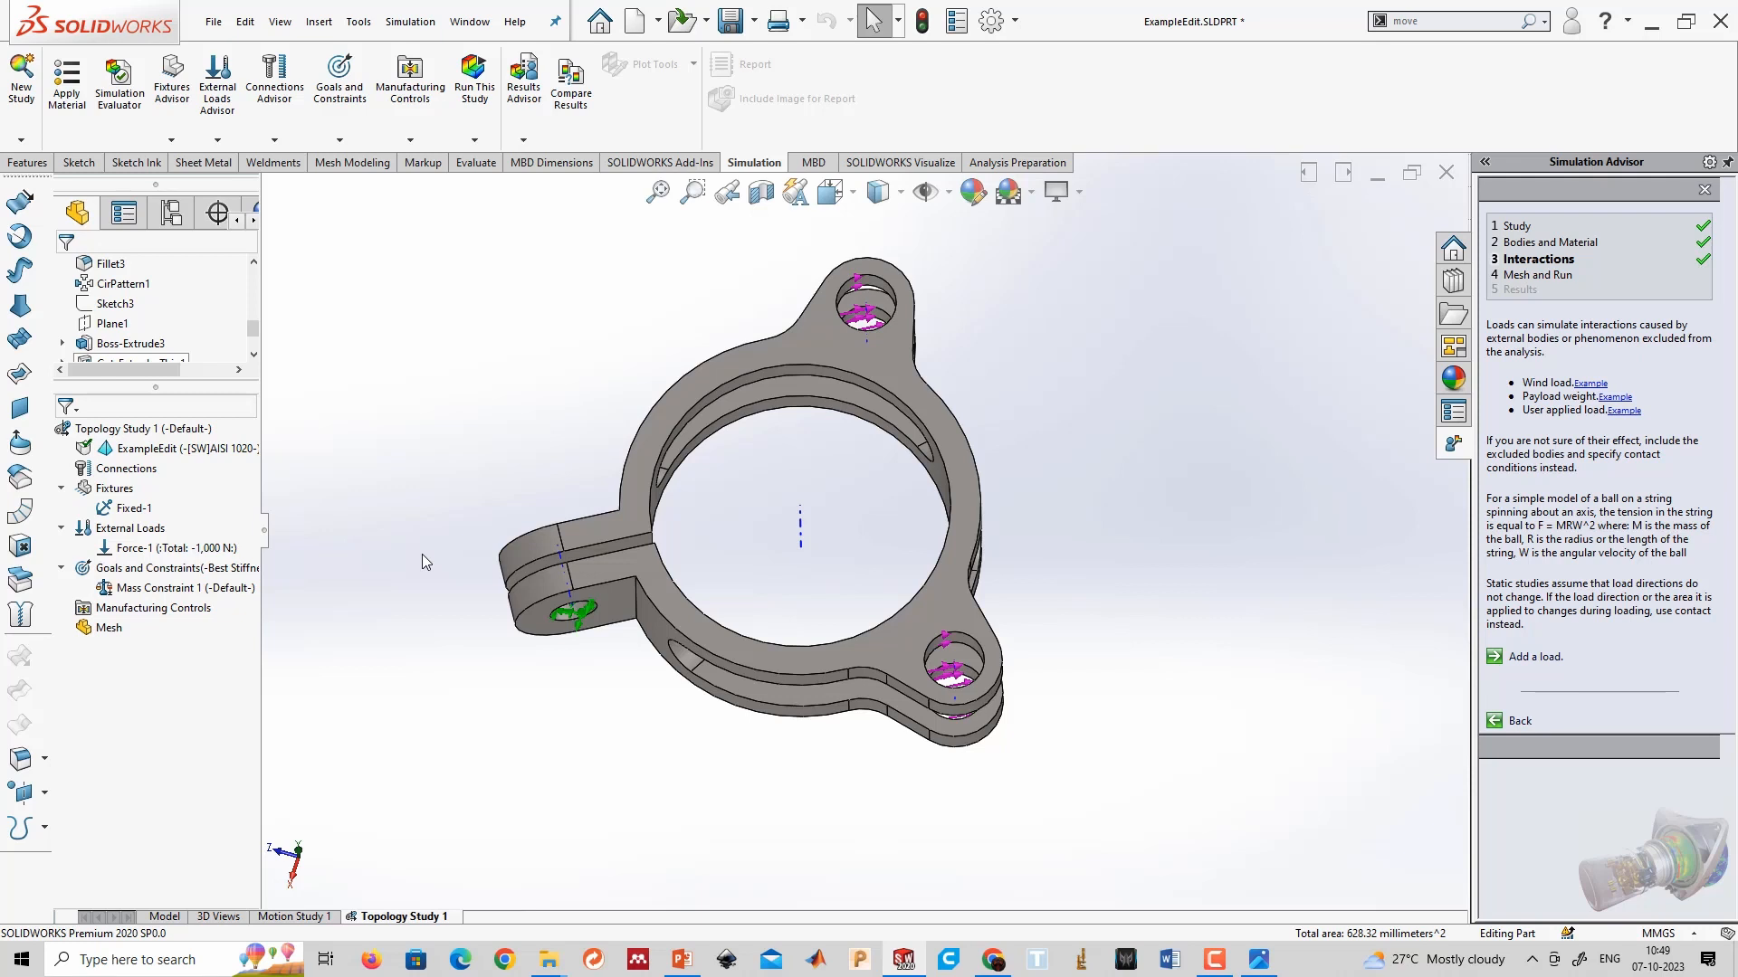
# Run Topology Study 1.
pyautogui.rightClick(95, 433)
pyautogui.click(128, 448)
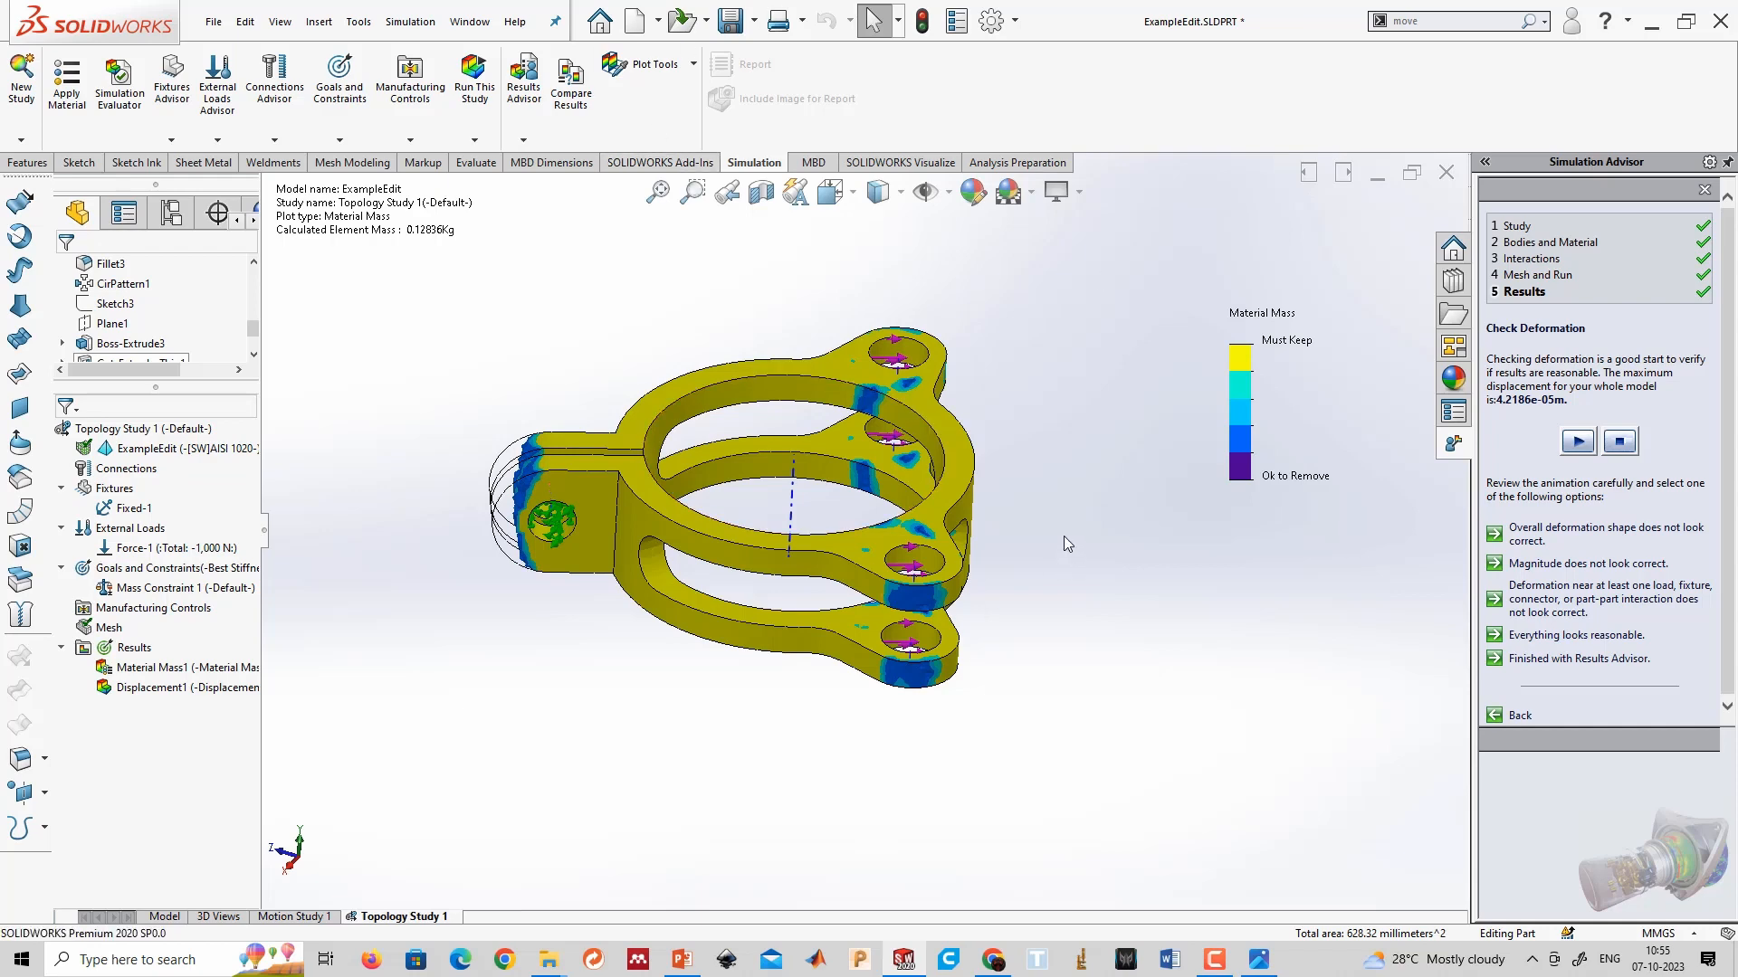
# Examine the Material Mass plot around the rounded ends of the split clamp ears for removable material.
pyautogui.scroll(-3, 748, 390)
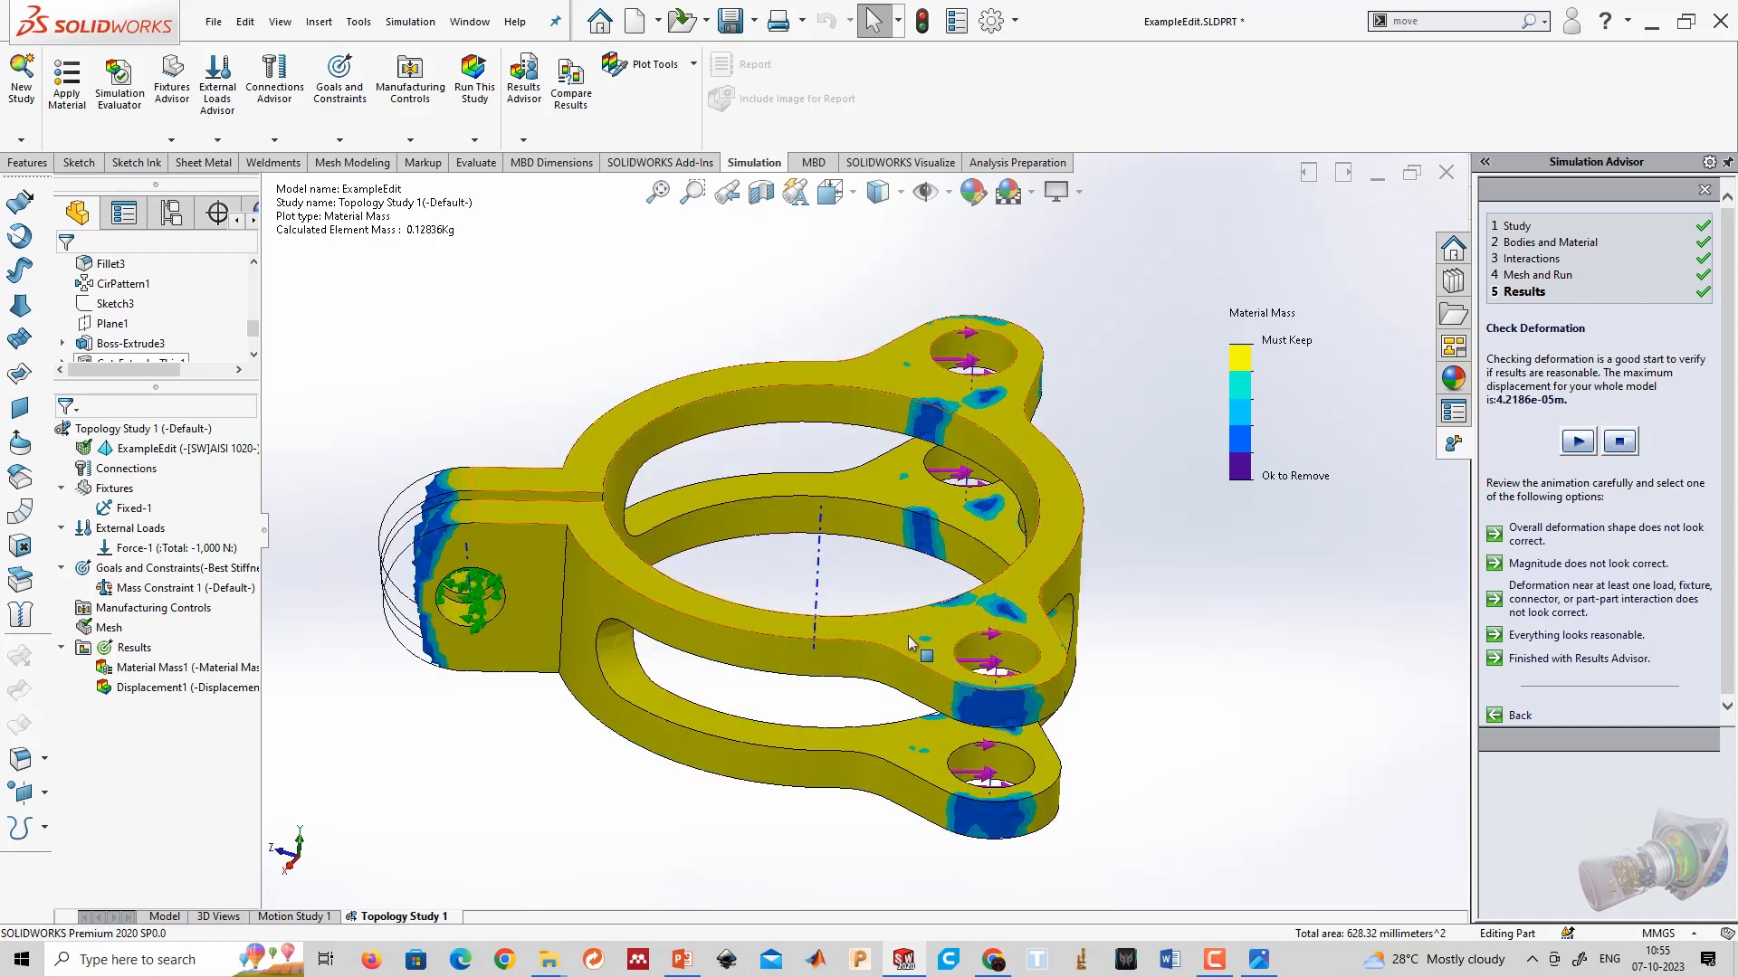
pyautogui.moveTo(900, 643); pyautogui.dragTo(978, 729, button='middle')
pyautogui.scroll(-6, 506, 681)
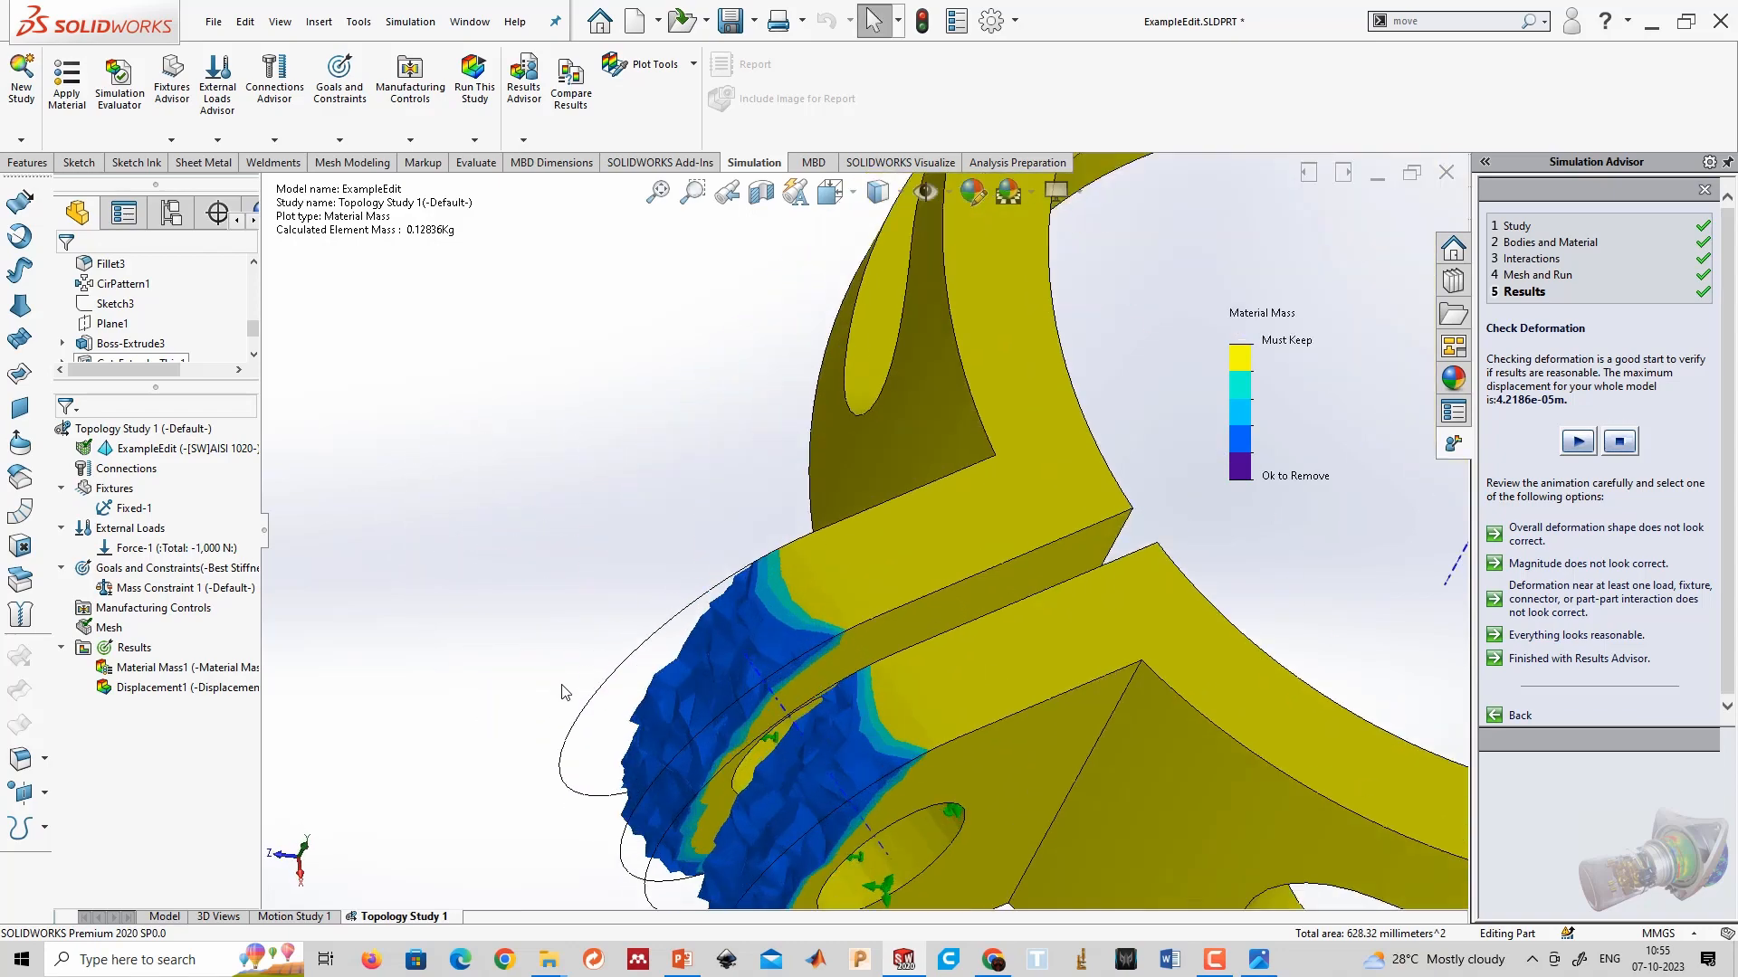
pyautogui.scroll(5, 572, 685)
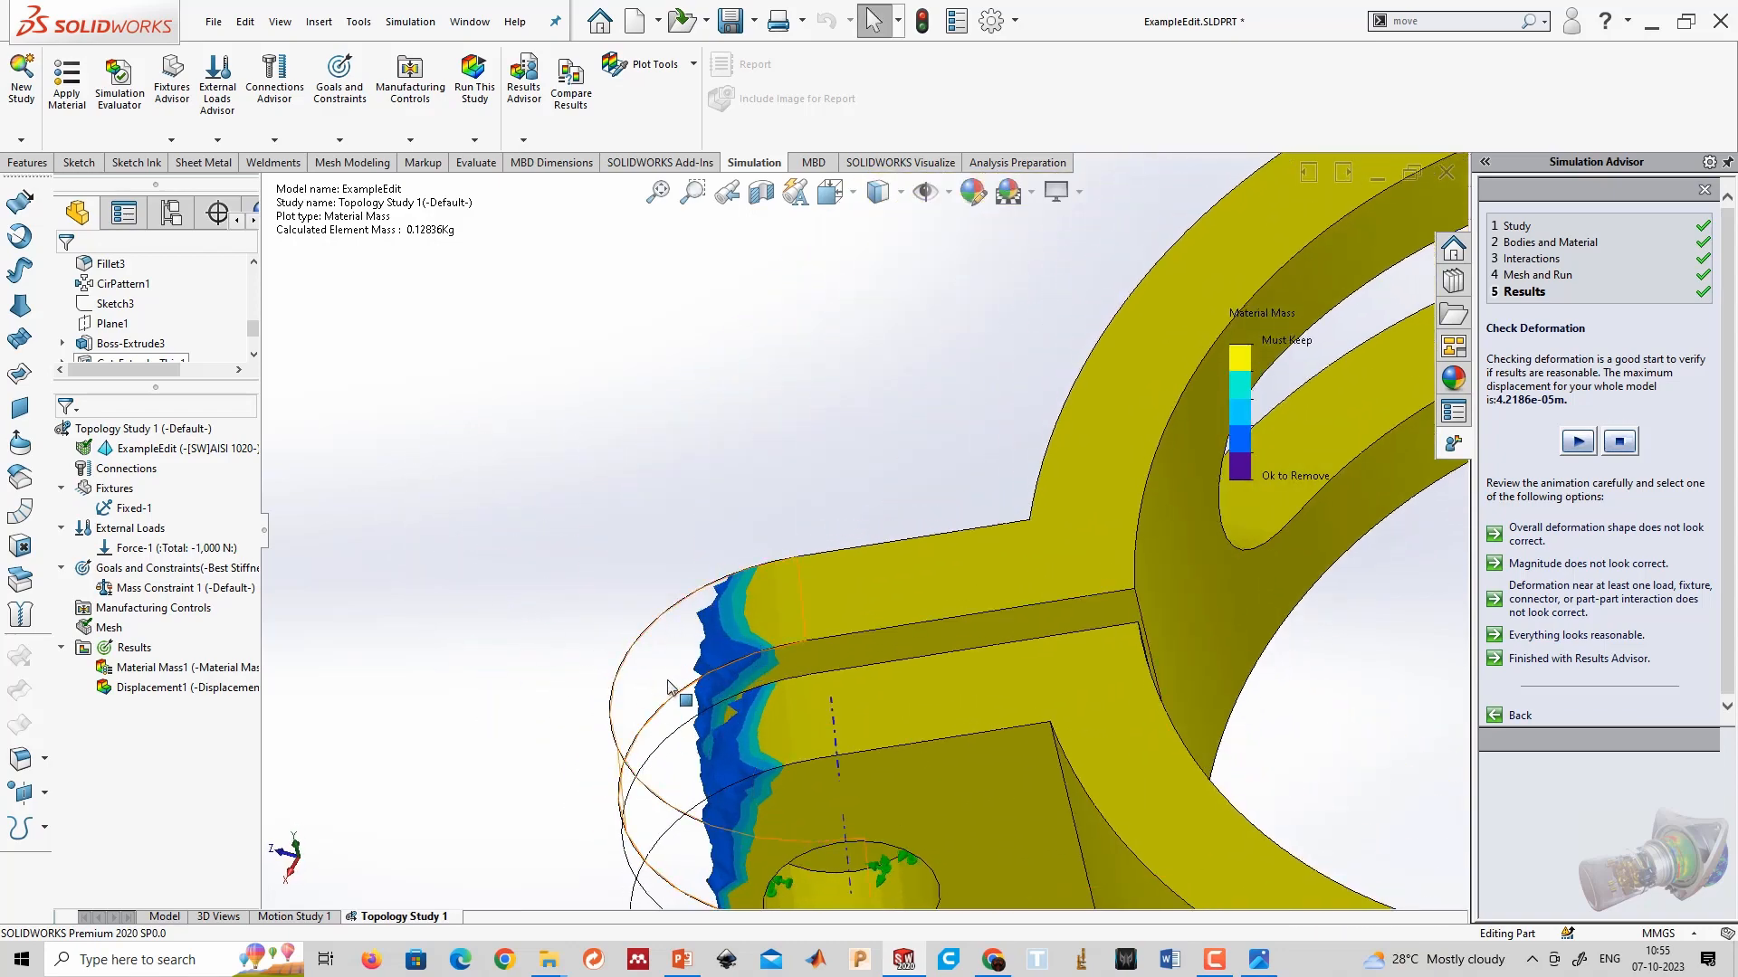
pyautogui.moveTo(709, 698); pyautogui.dragTo(682, 621, button='middle')
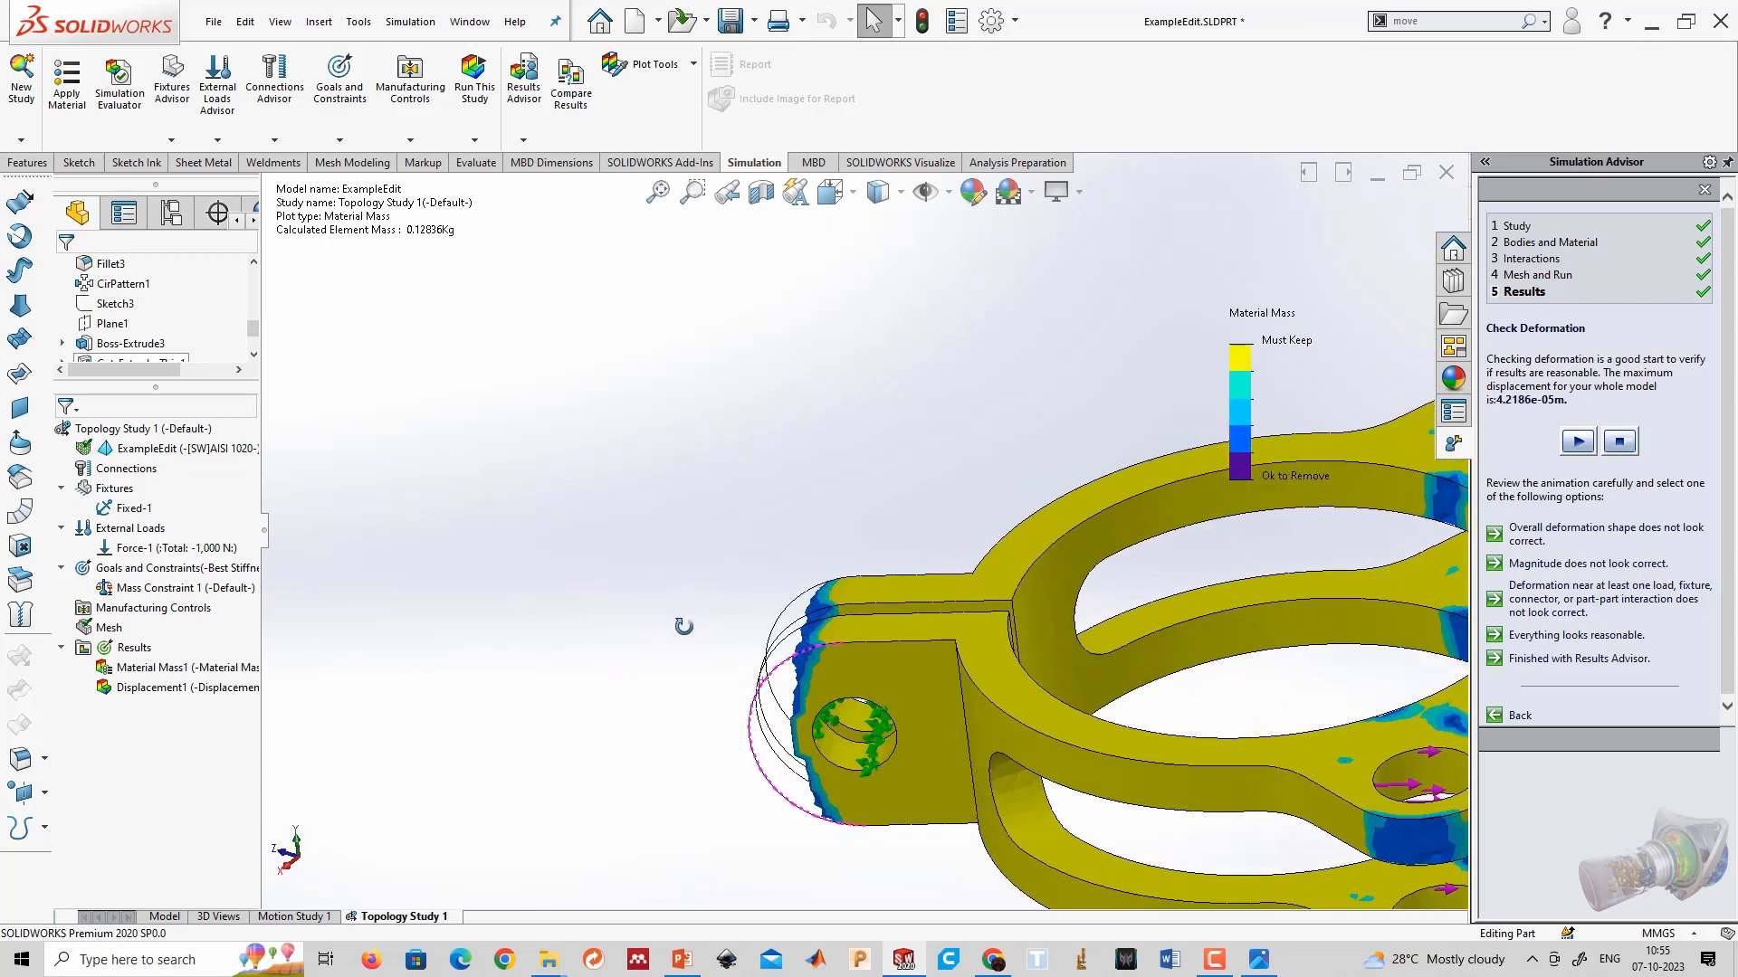
pyautogui.scroll(5, 682, 621)
pyautogui.scroll(1, 1247, 624)
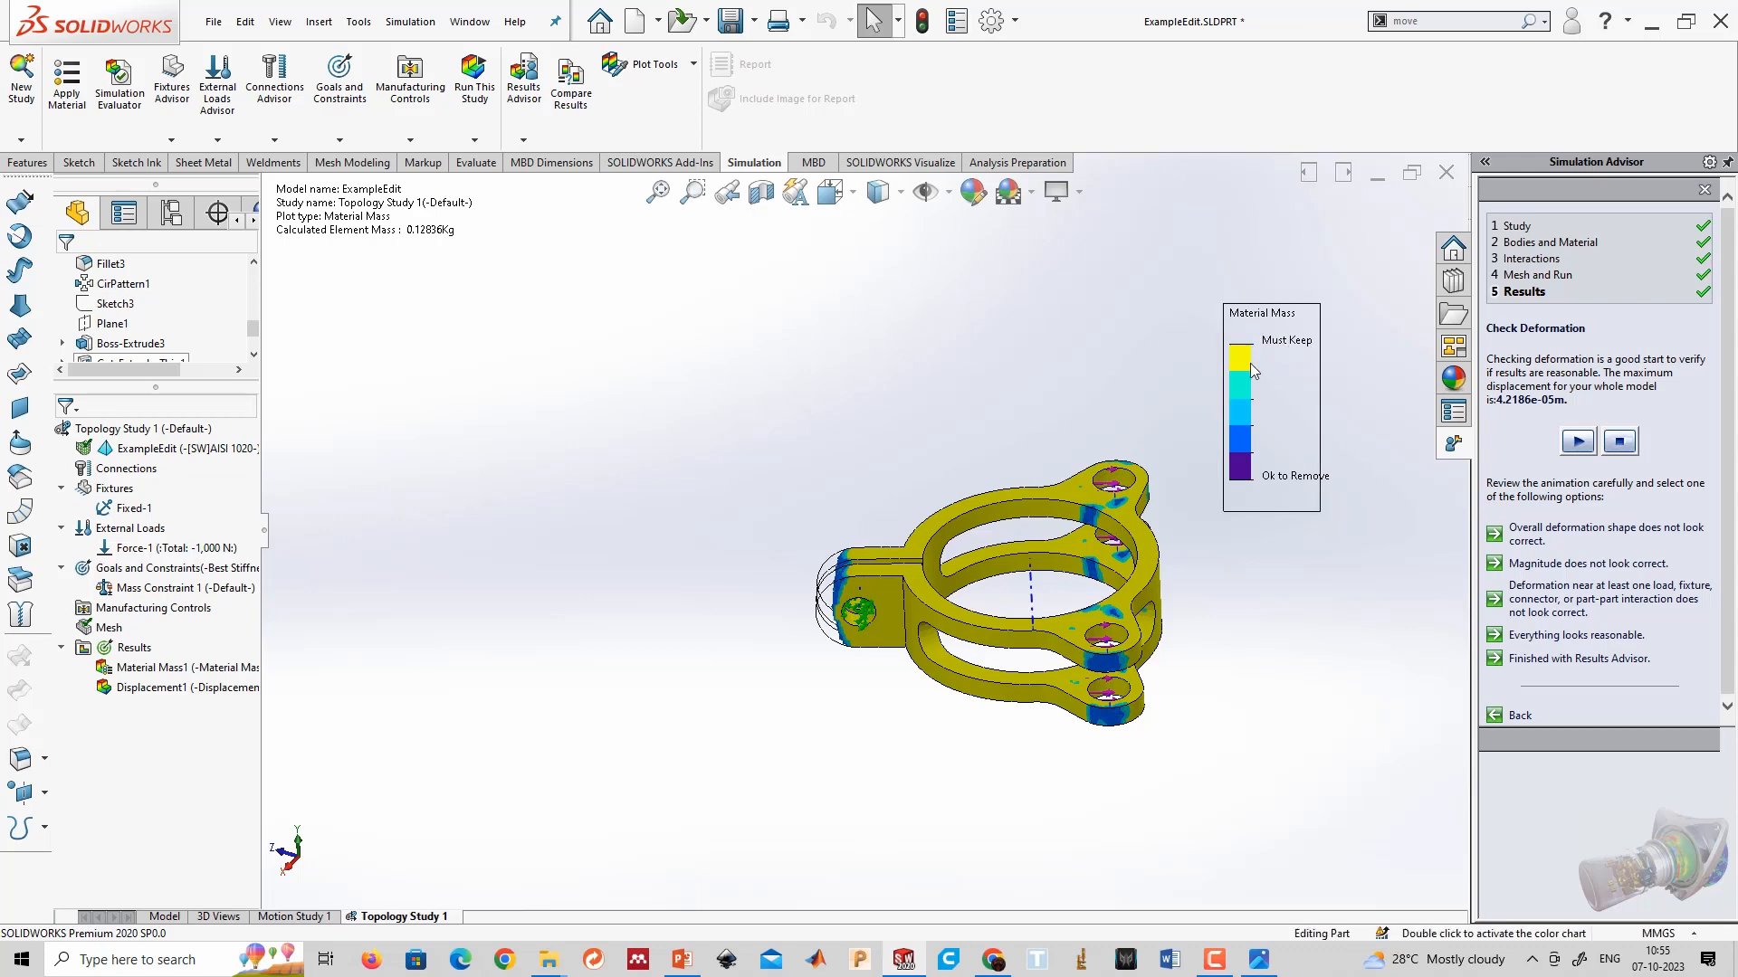
# Inspect the Material Mass plot on the lugs, the adjoining inner ring walls and the whole part against the colour legend.
pyautogui.scroll(-5, 1164, 683)
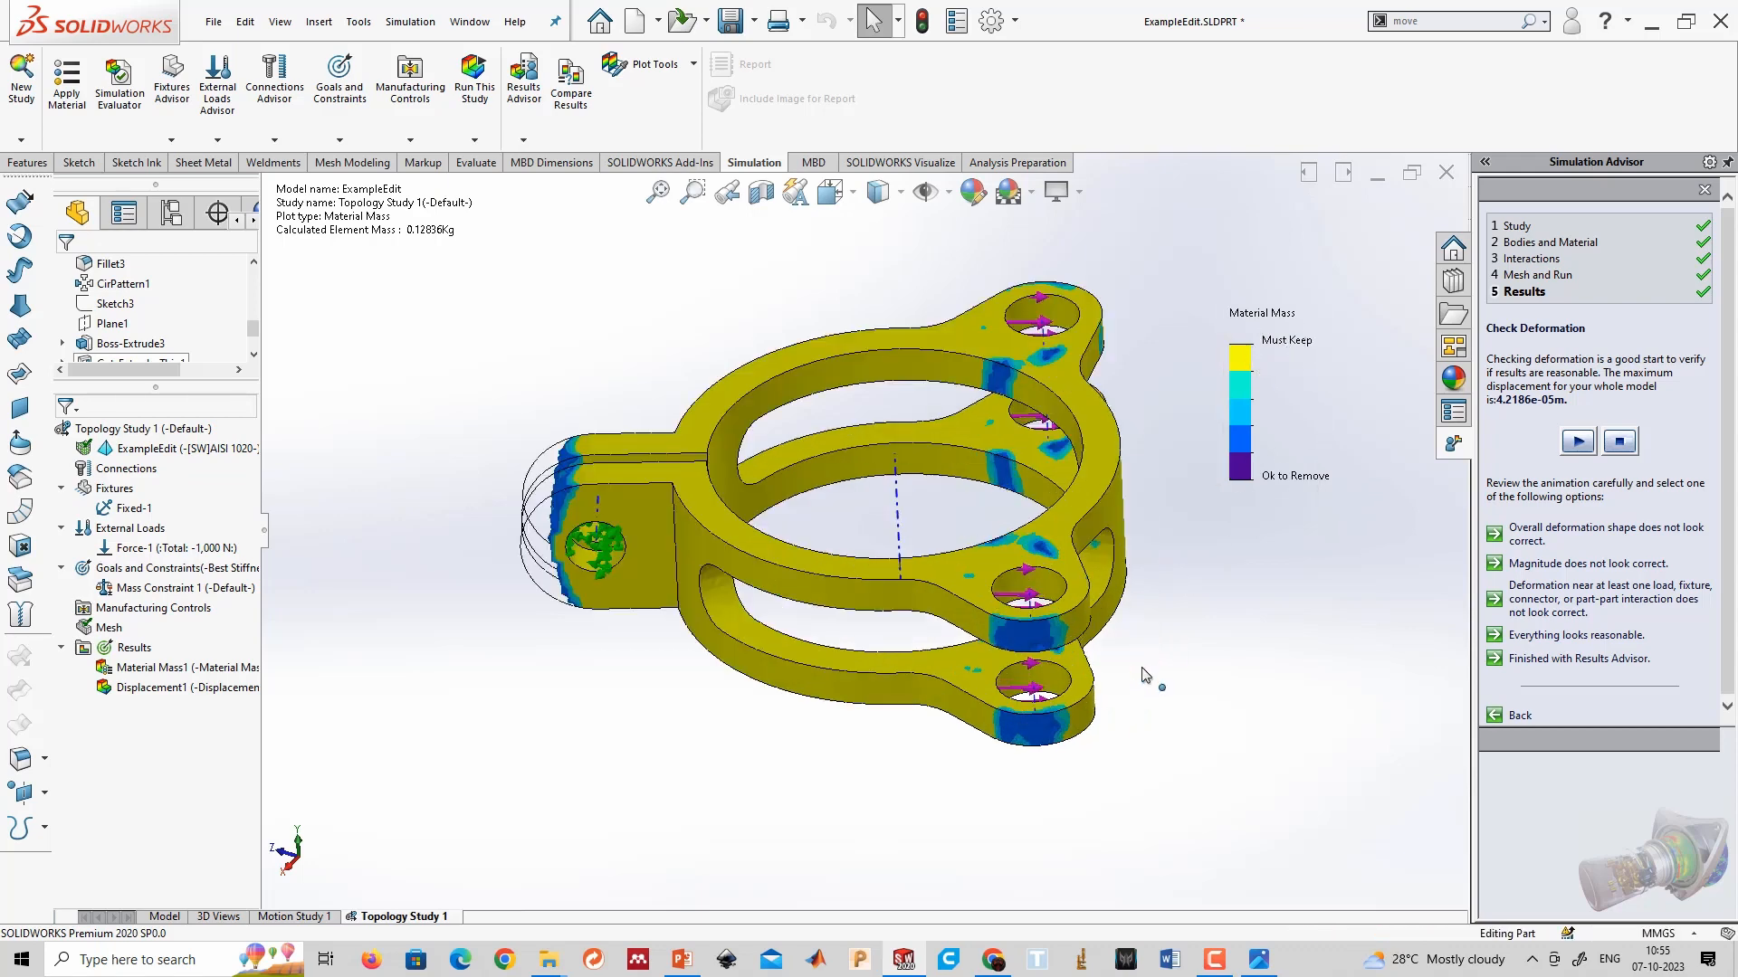
pyautogui.scroll(4, 972, 504)
pyautogui.scroll(-2, 973, 504)
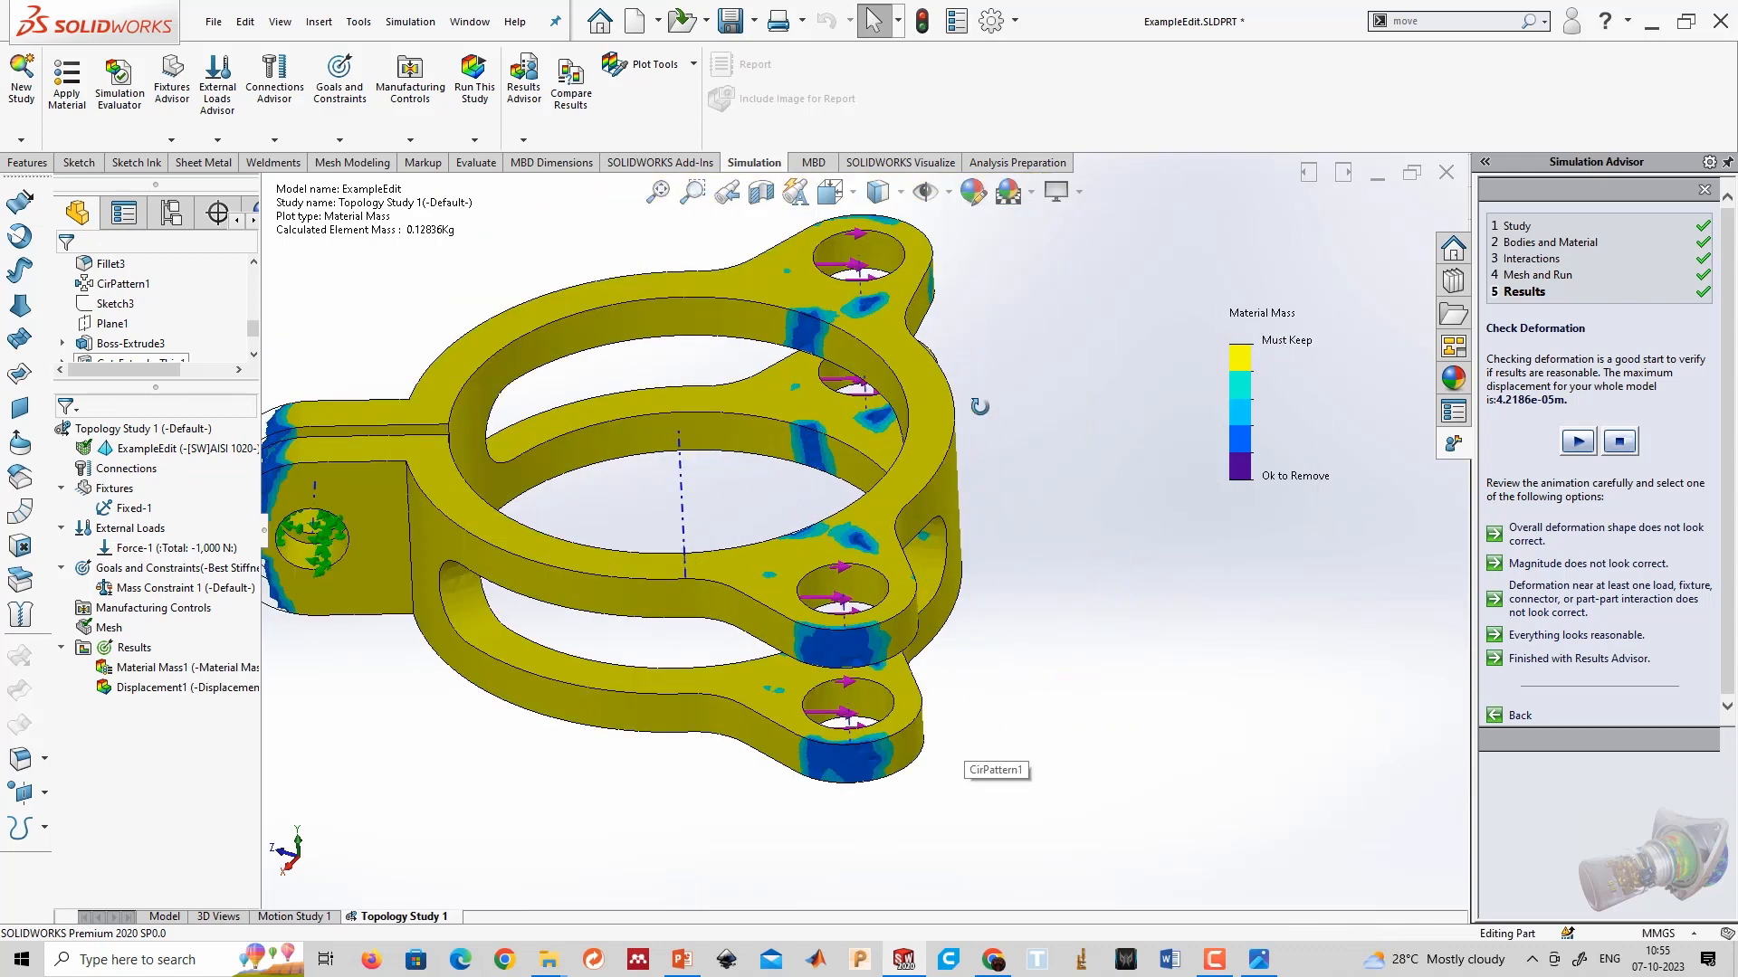
pyautogui.moveTo(973, 503); pyautogui.dragTo(786, 393, button='middle')
pyautogui.scroll(-6, 786, 393)
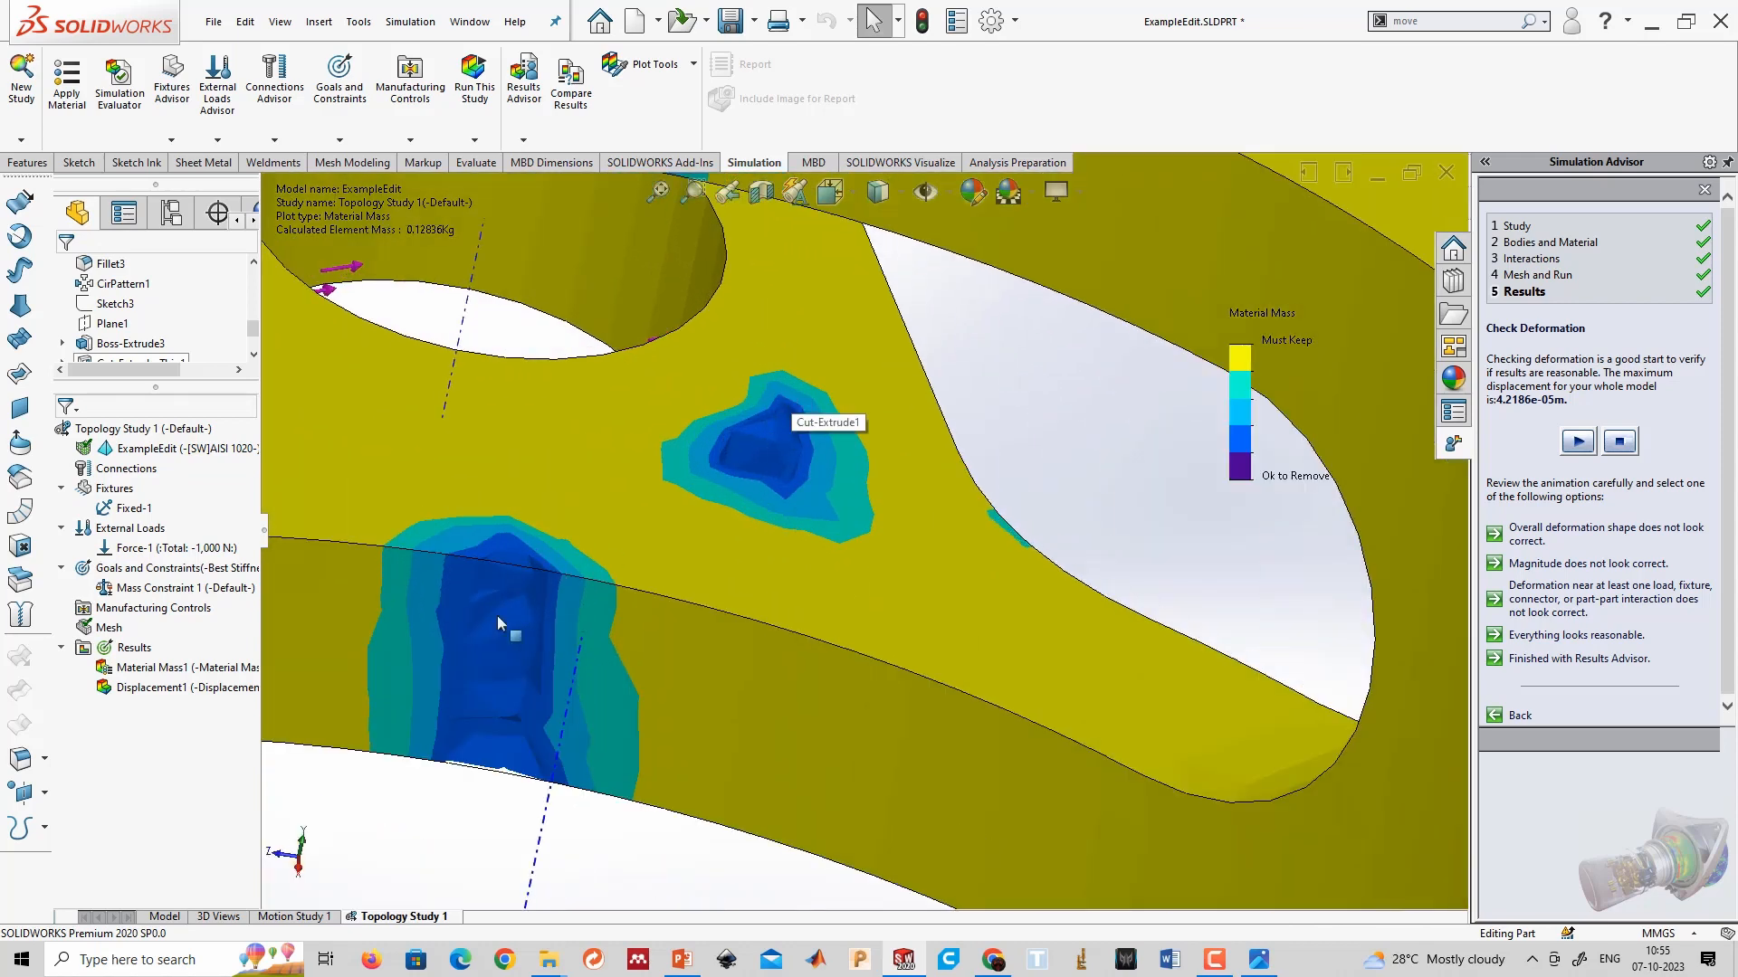
pyautogui.scroll(-8, 502, 666)
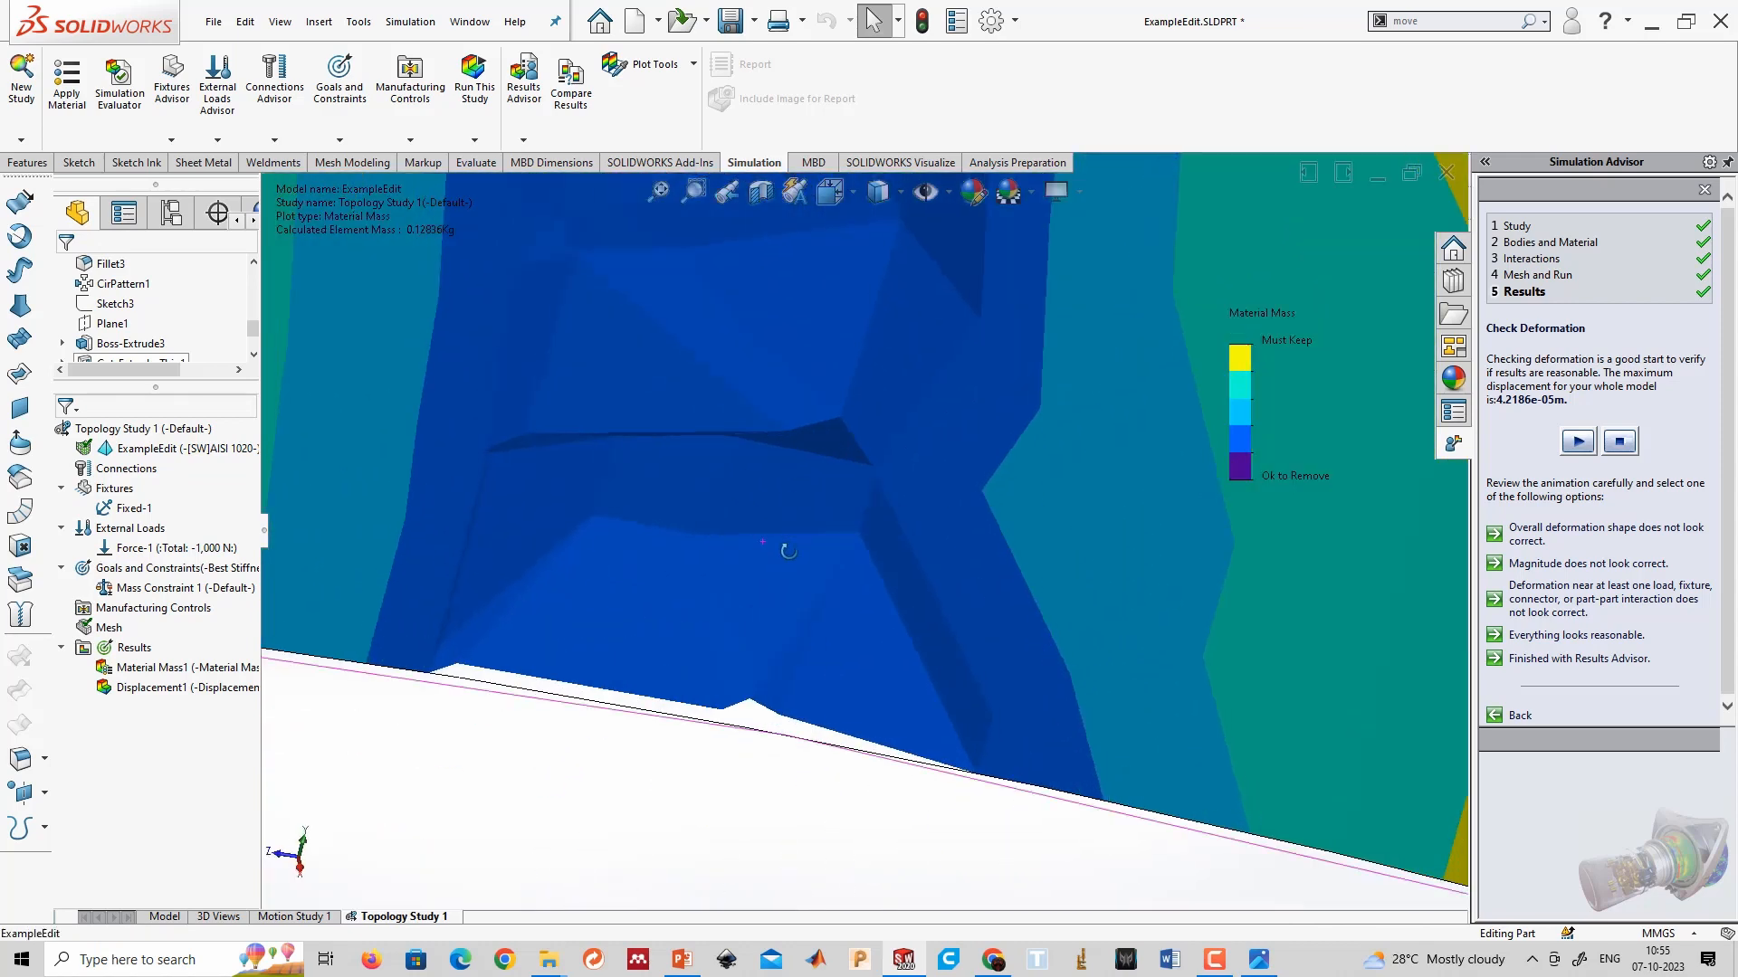
pyautogui.moveTo(789, 551); pyautogui.dragTo(790, 688, button='middle')
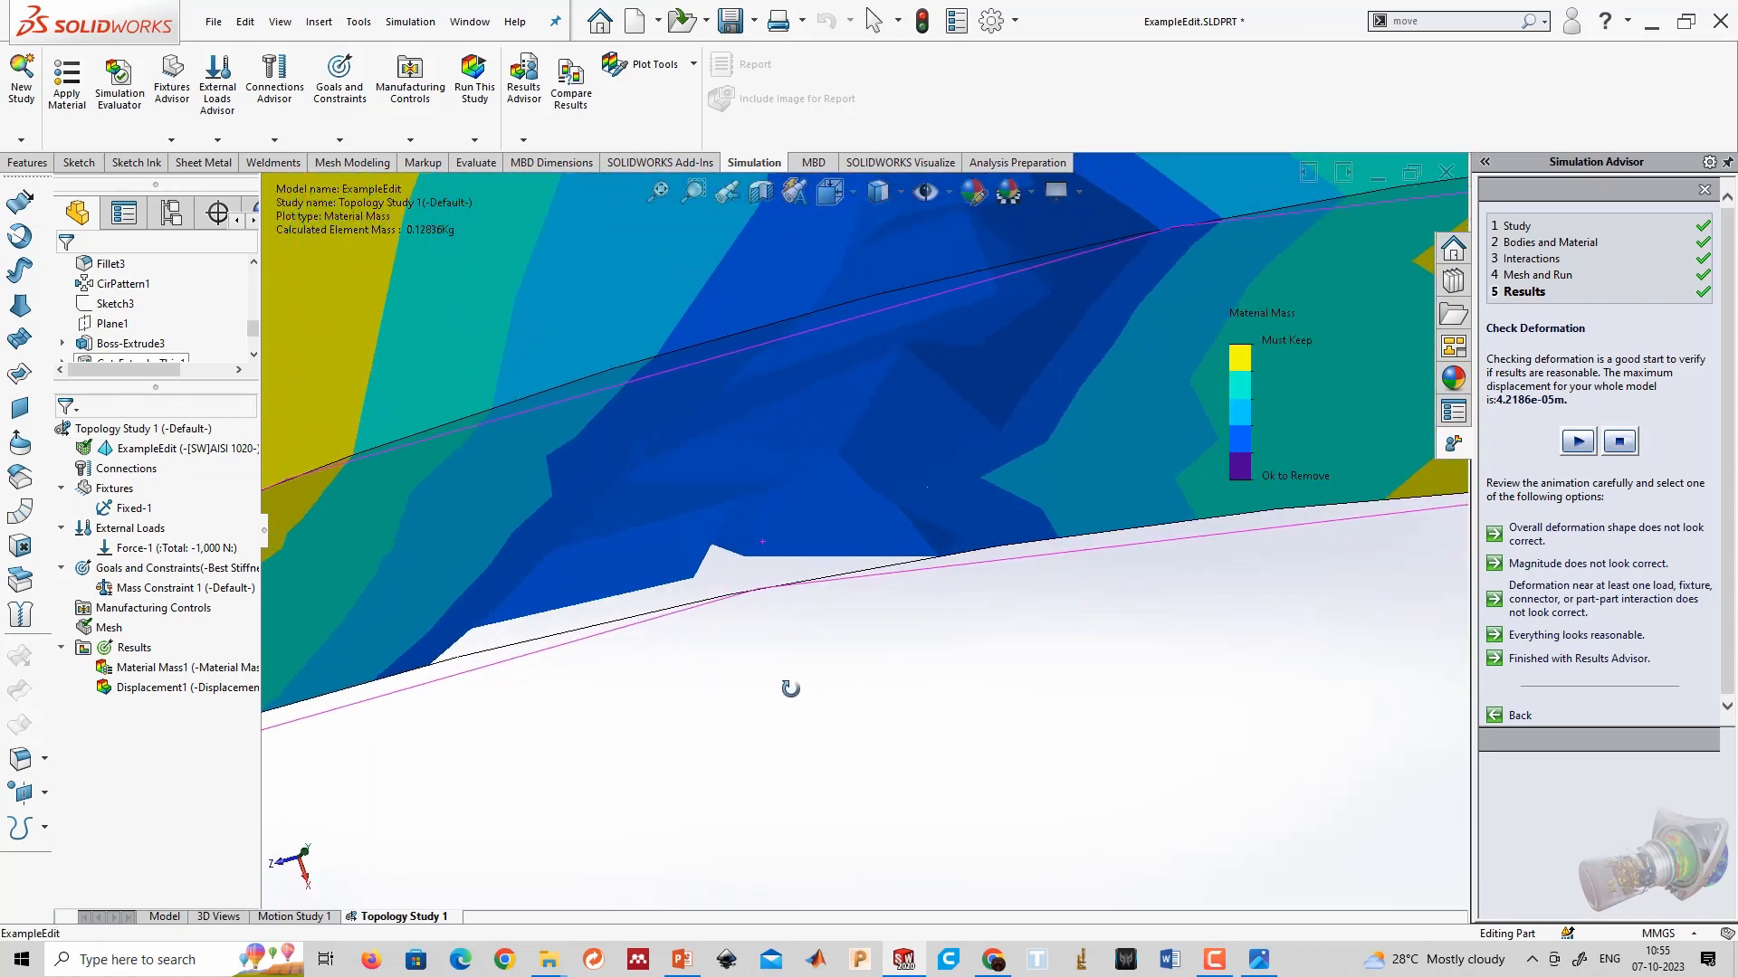
pyautogui.scroll(10, 747, 589)
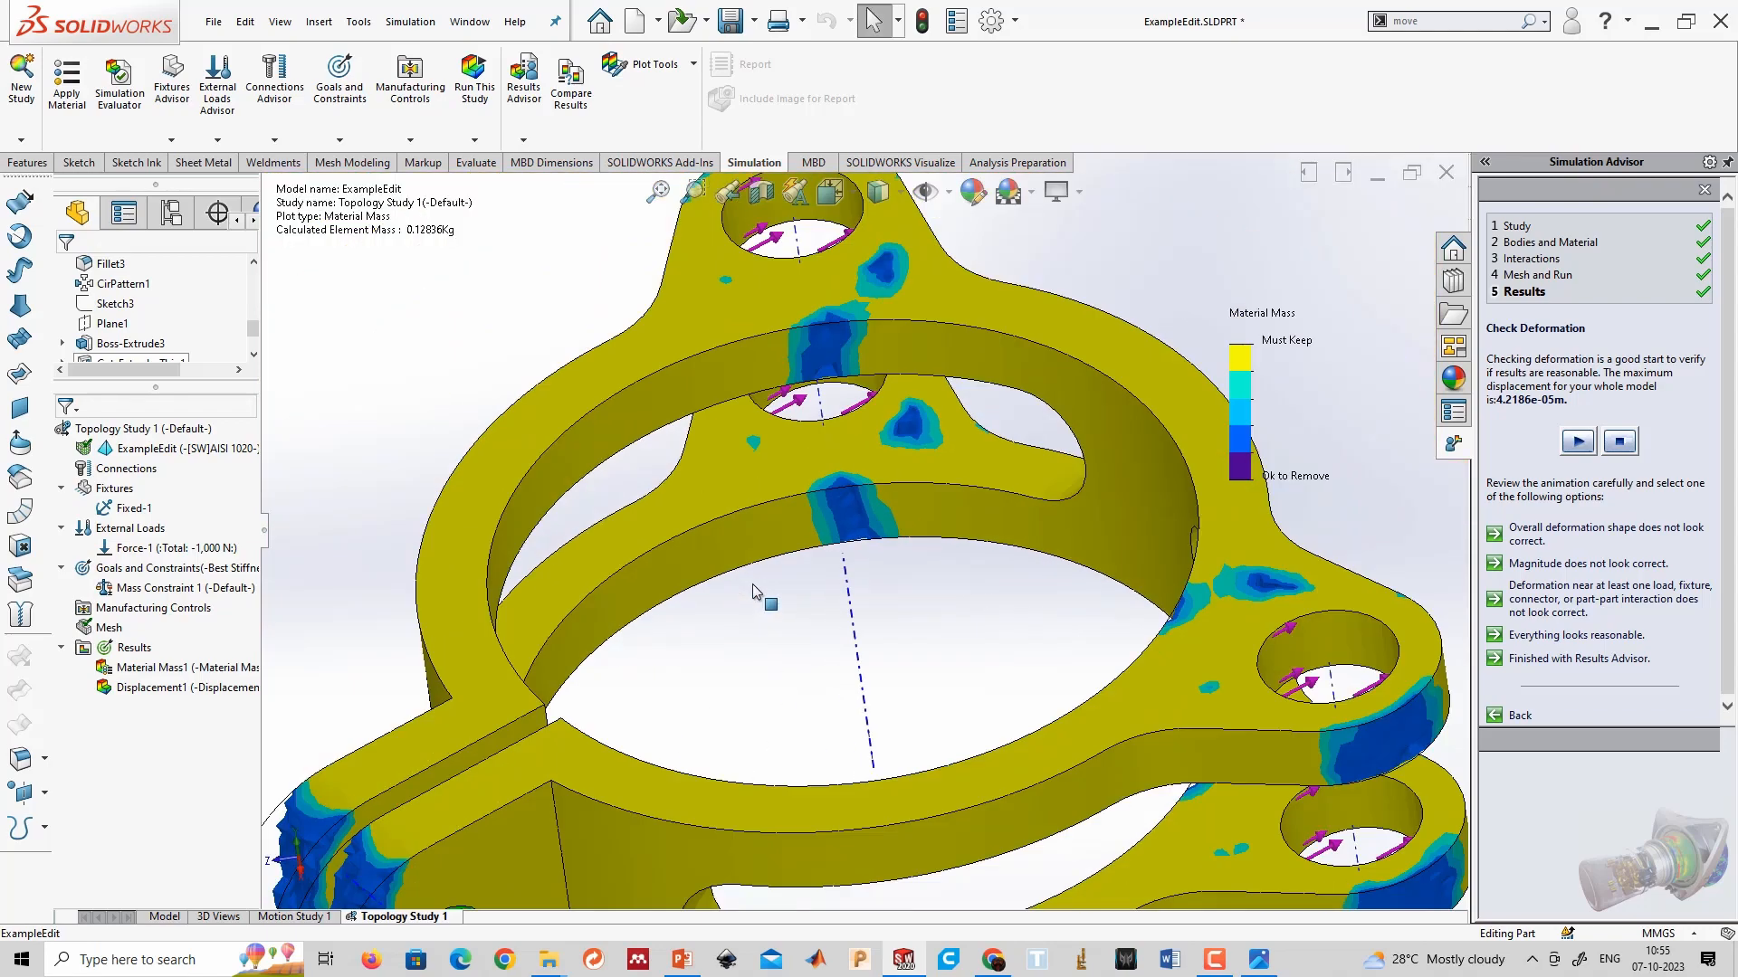
pyautogui.scroll(5, 753, 583)
pyautogui.moveTo(763, 742); pyautogui.dragTo(646, 677, button='middle')
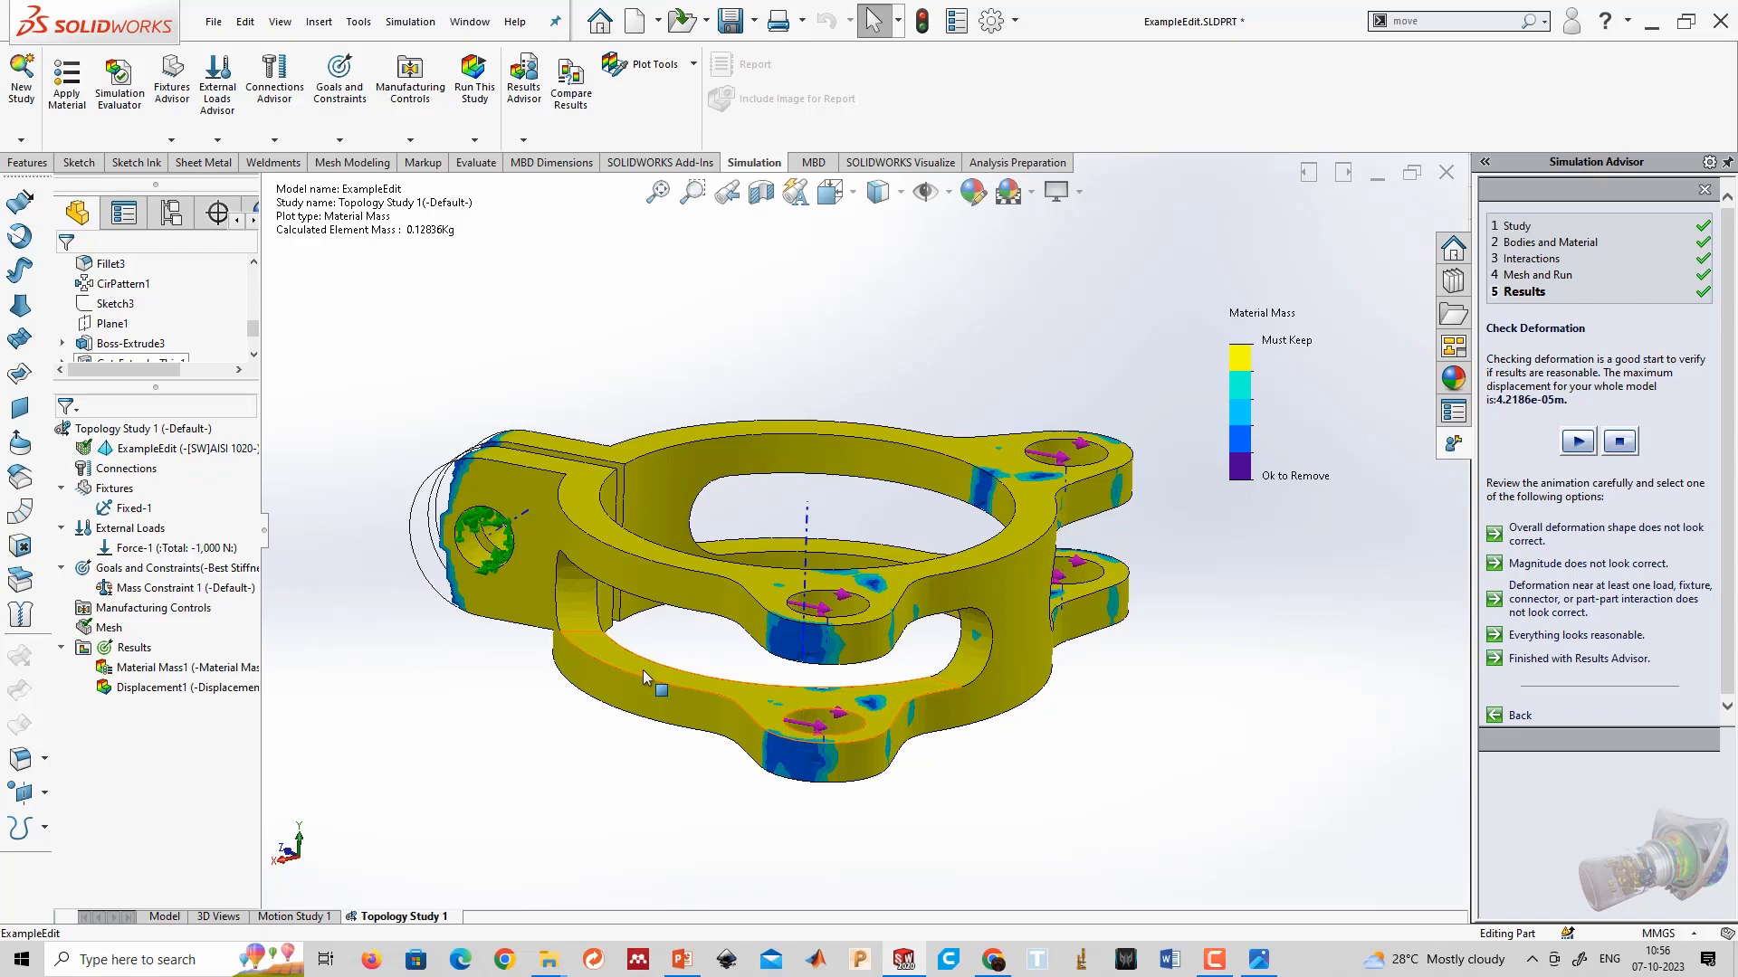
pyautogui.scroll(-6, 470, 518)
pyautogui.moveTo(553, 496); pyautogui.dragTo(667, 630, button='middle')
pyautogui.scroll(3, 830, 534)
pyautogui.scroll(-2, 1155, 331)
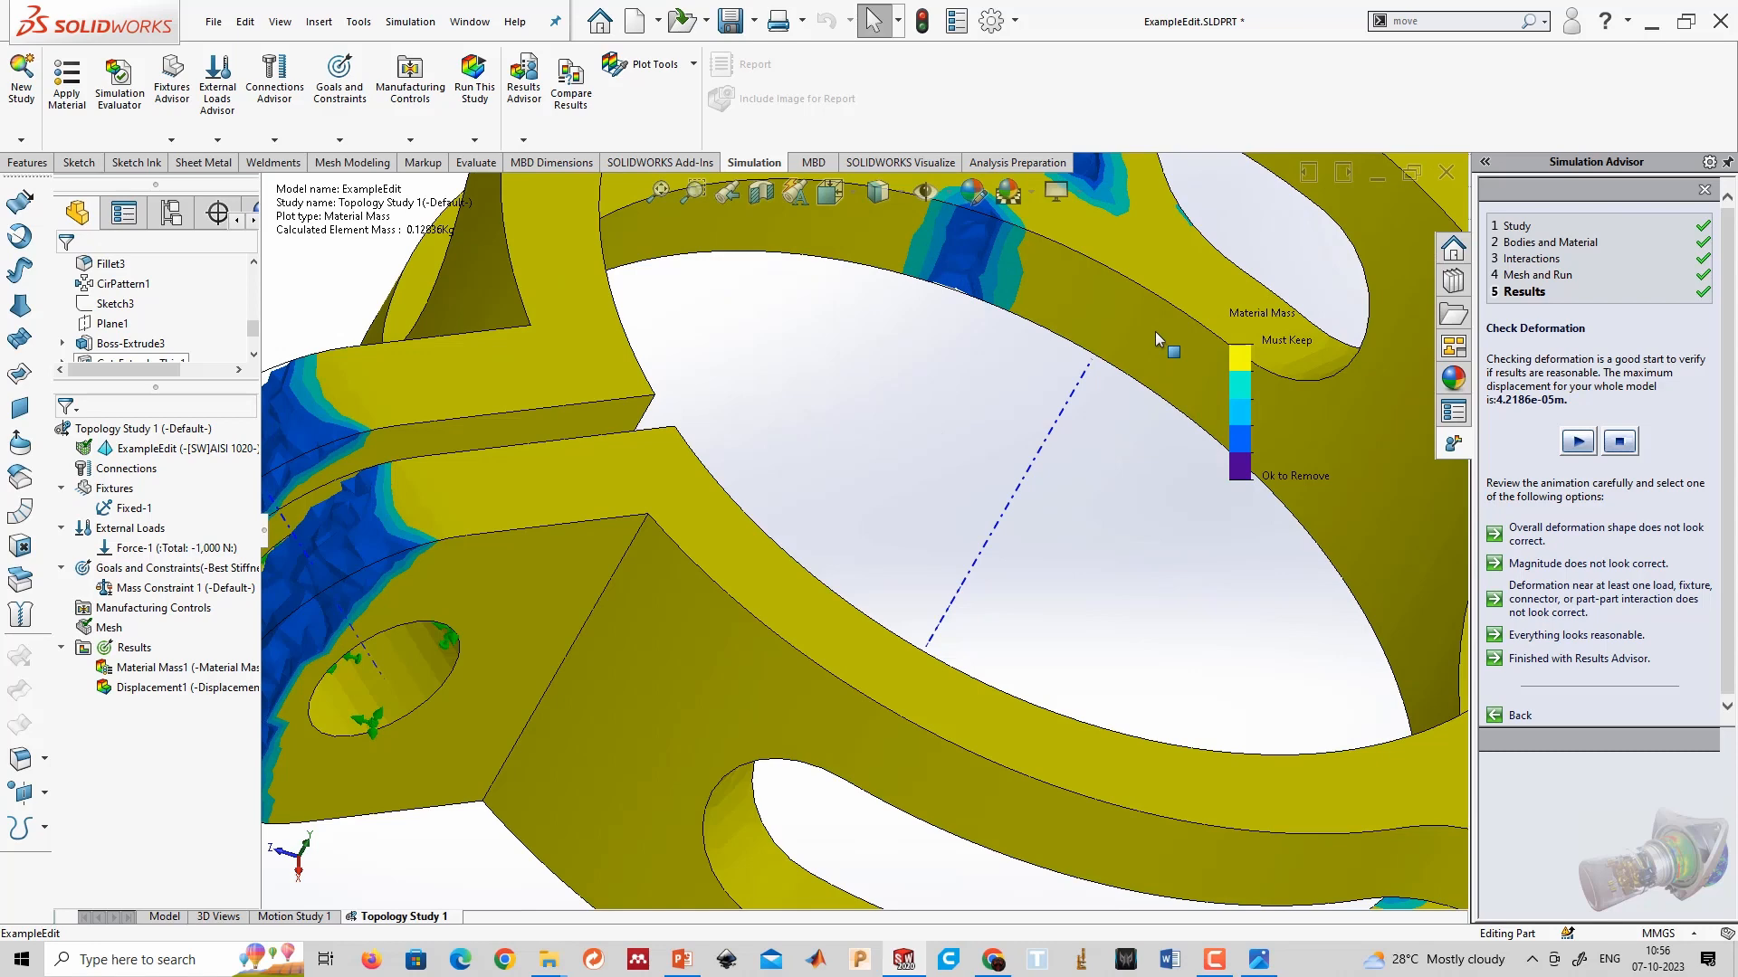
pyautogui.scroll(3, 1155, 333)
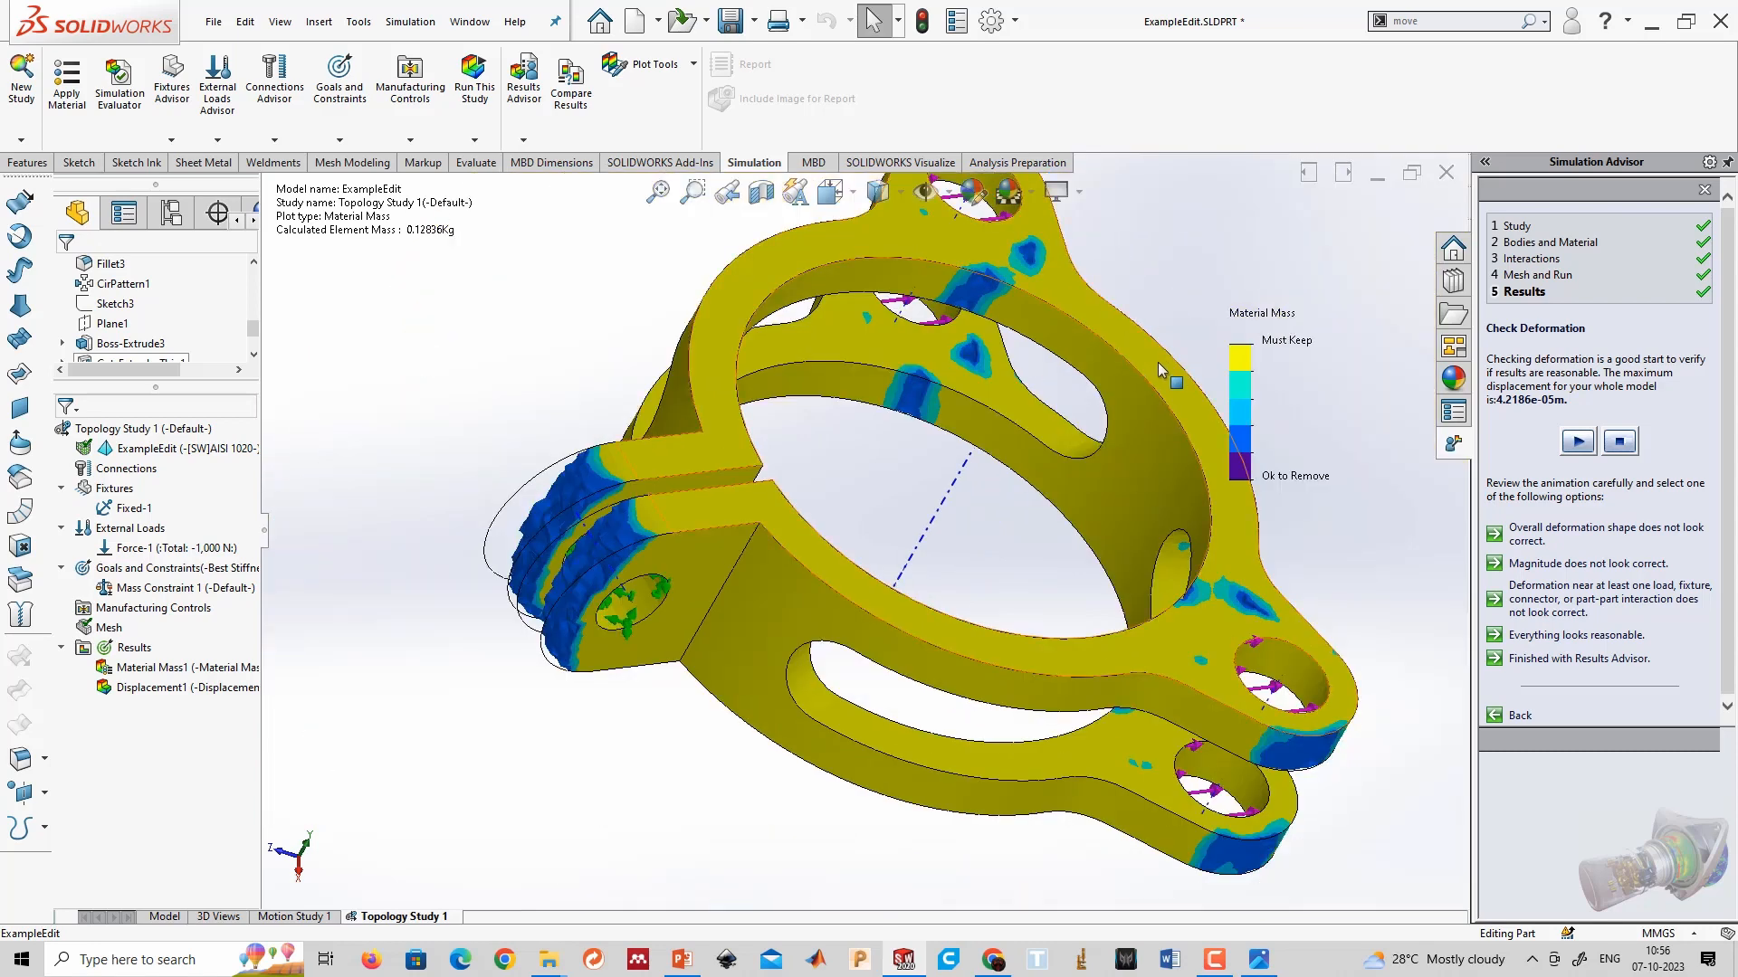
# Examine the topology study's Material Mass plot on the clamp, closely around its fixed lugs and as a whole.
pyautogui.scroll(-1, 697, 395)
pyautogui.moveTo(698, 394); pyautogui.dragTo(637, 425, button='middle')
pyautogui.moveTo(445, 634); pyautogui.dragTo(516, 760, button='middle')
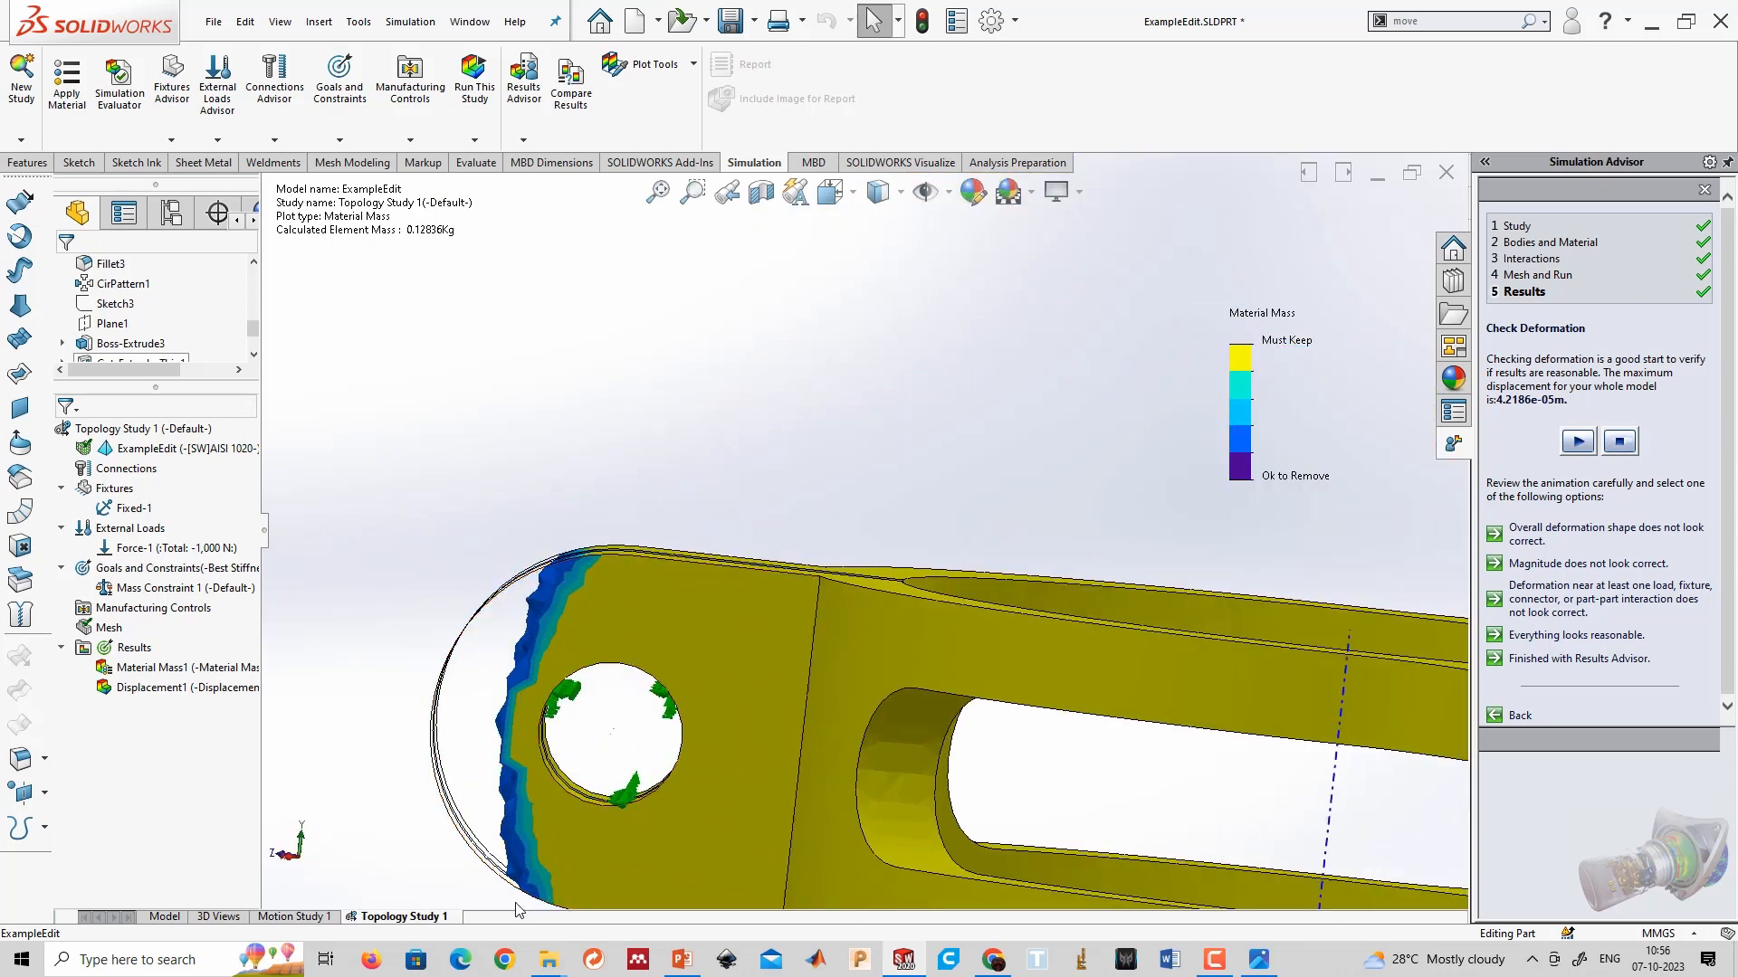
pyautogui.scroll(5, 528, 818)
pyautogui.moveTo(914, 638); pyautogui.dragTo(1086, 850, button='middle')
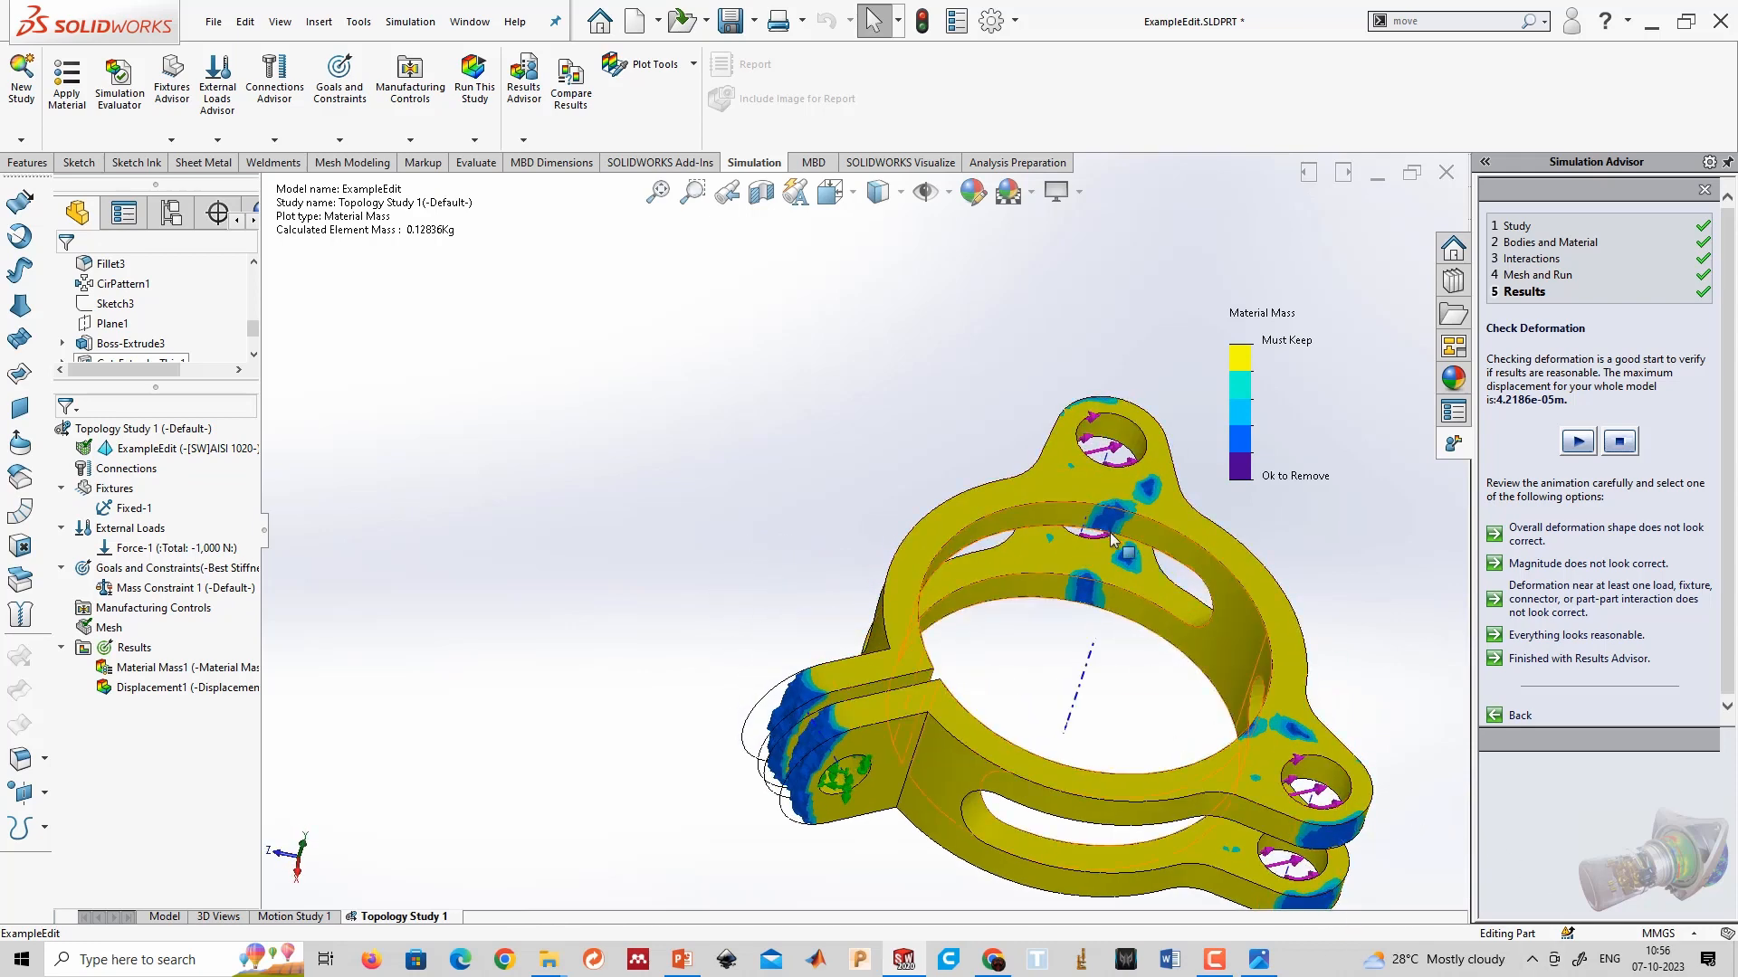
pyautogui.press('z')
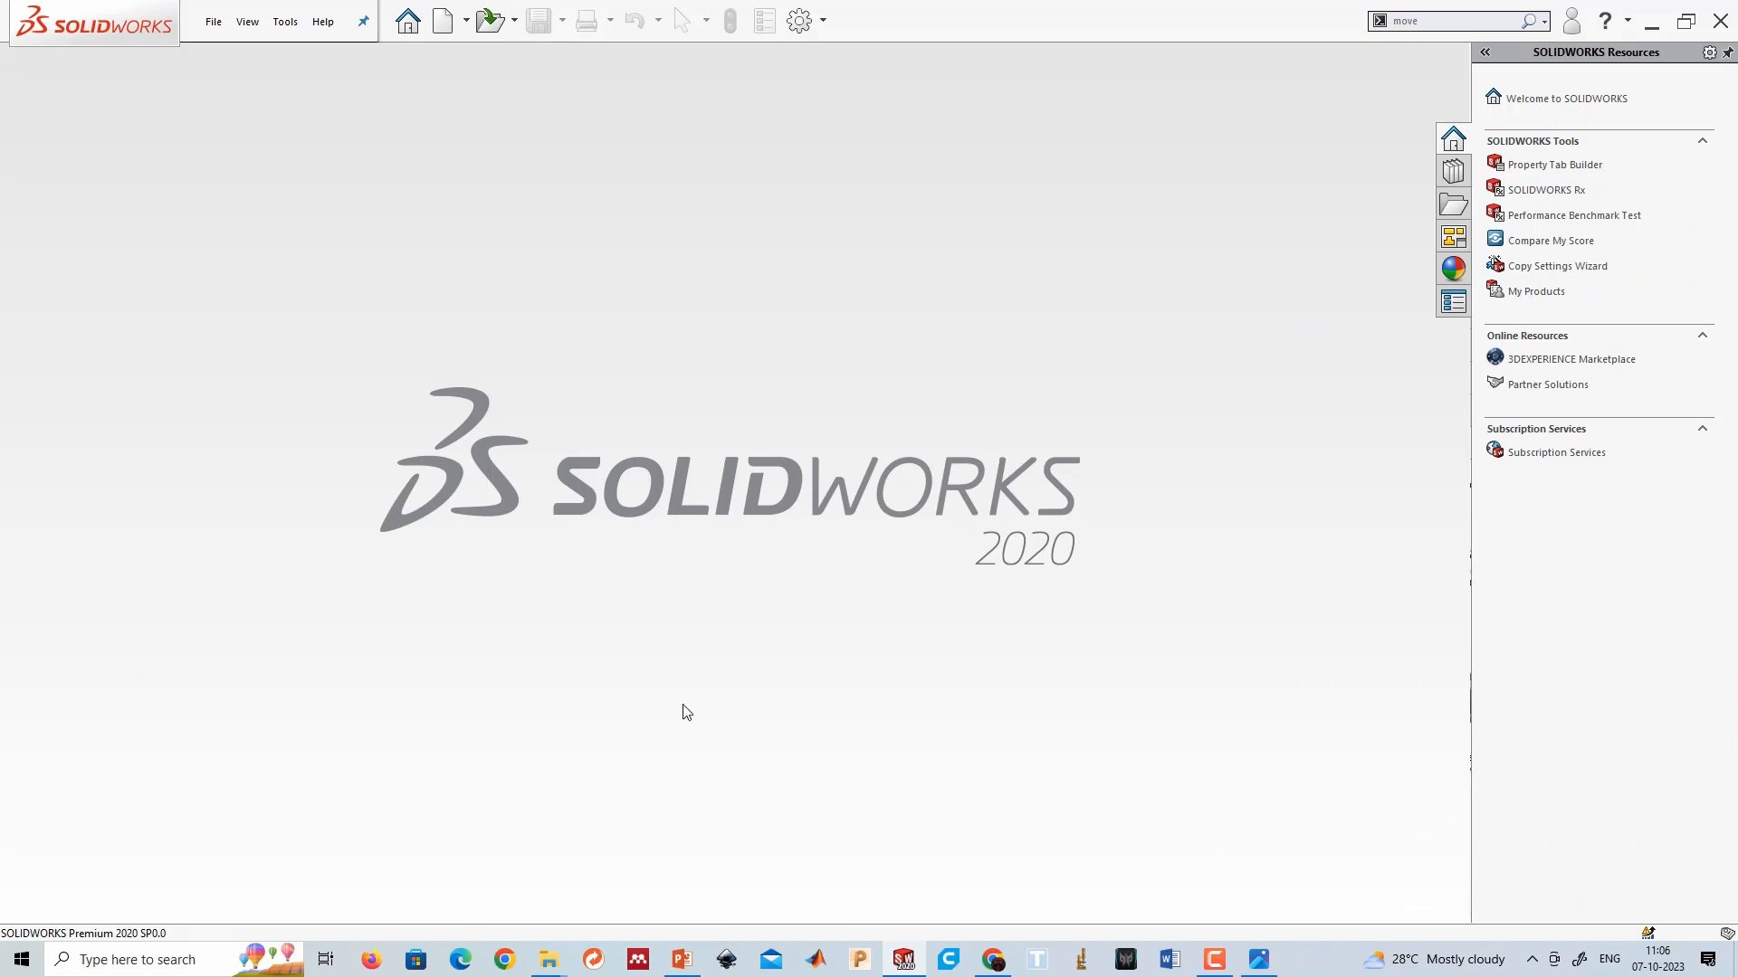
# Switch to File Explorer and open the QRM folder inside MicroMechanicsPresentation to view its part files.
pyautogui.moveTo(555, 968)
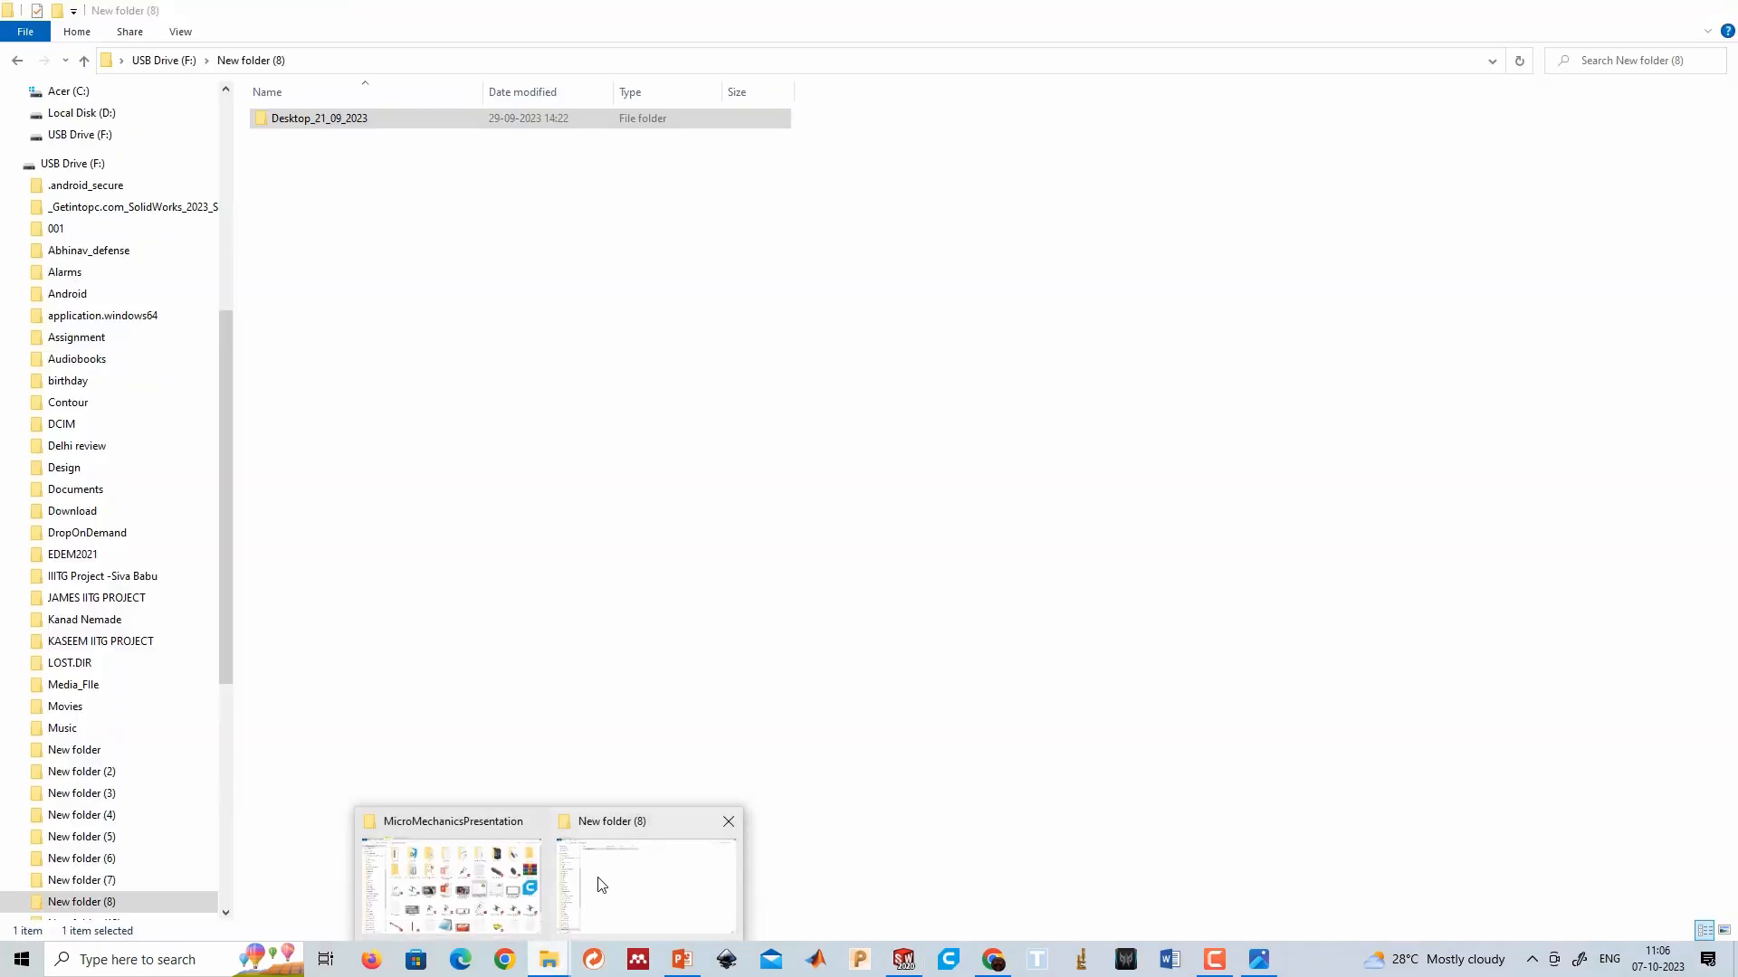
pyautogui.click(555, 876)
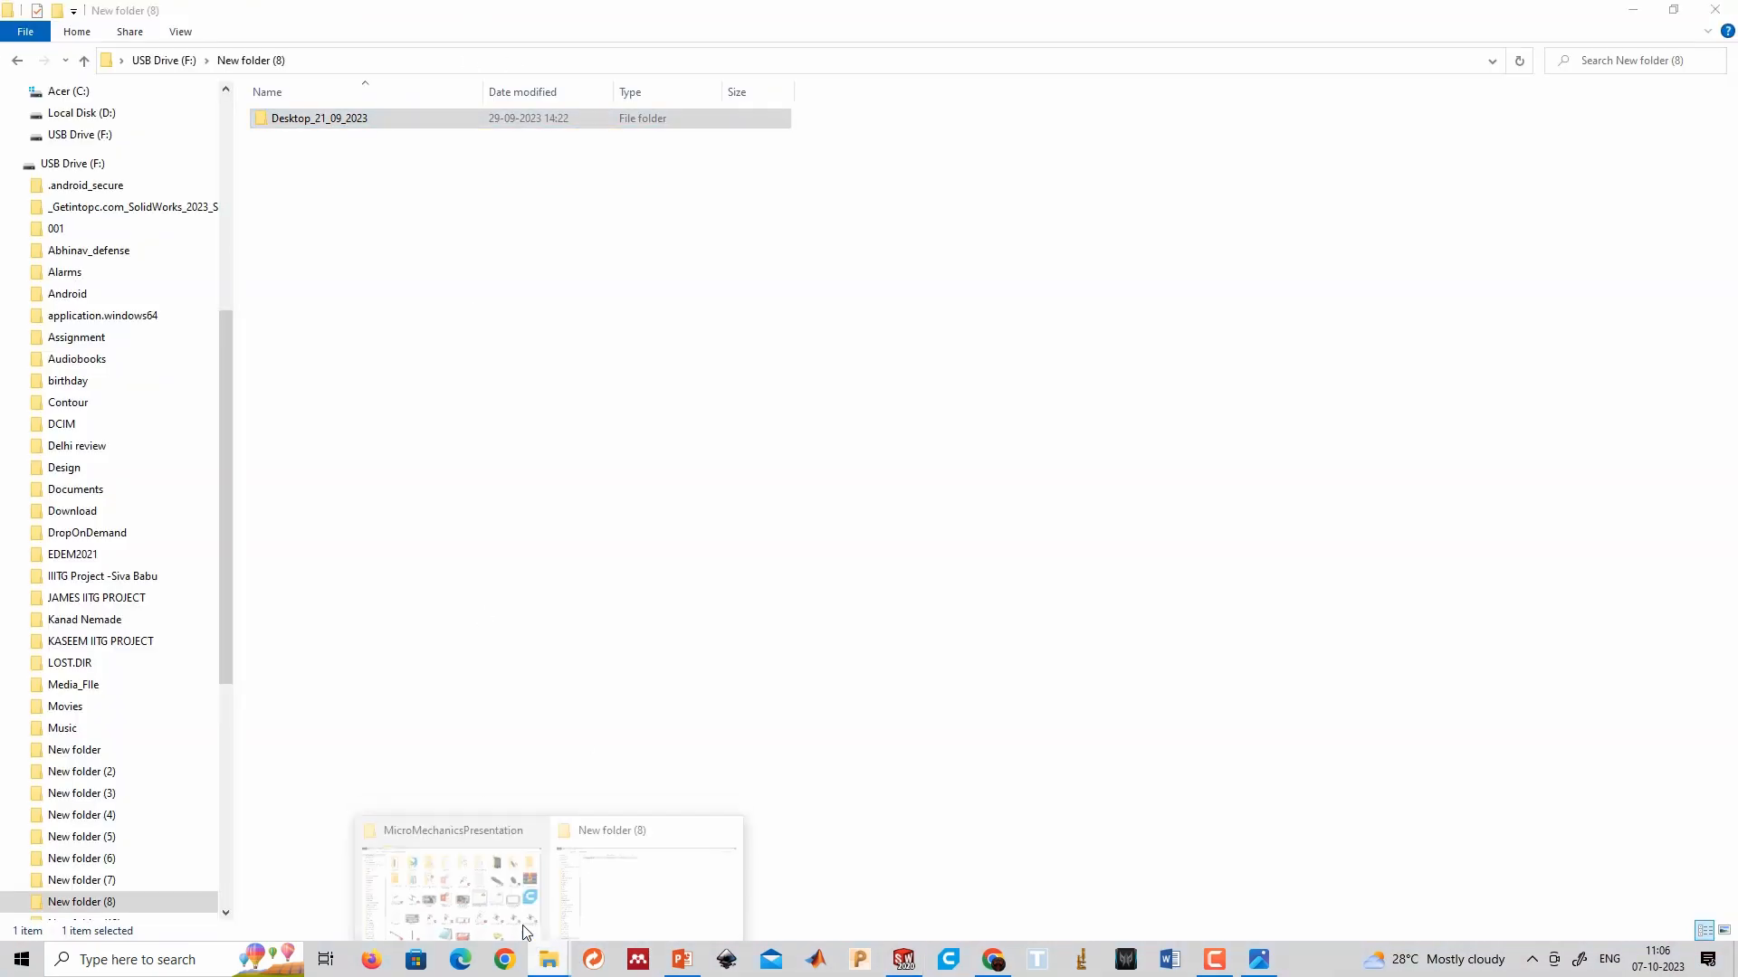
pyautogui.click(446, 873)
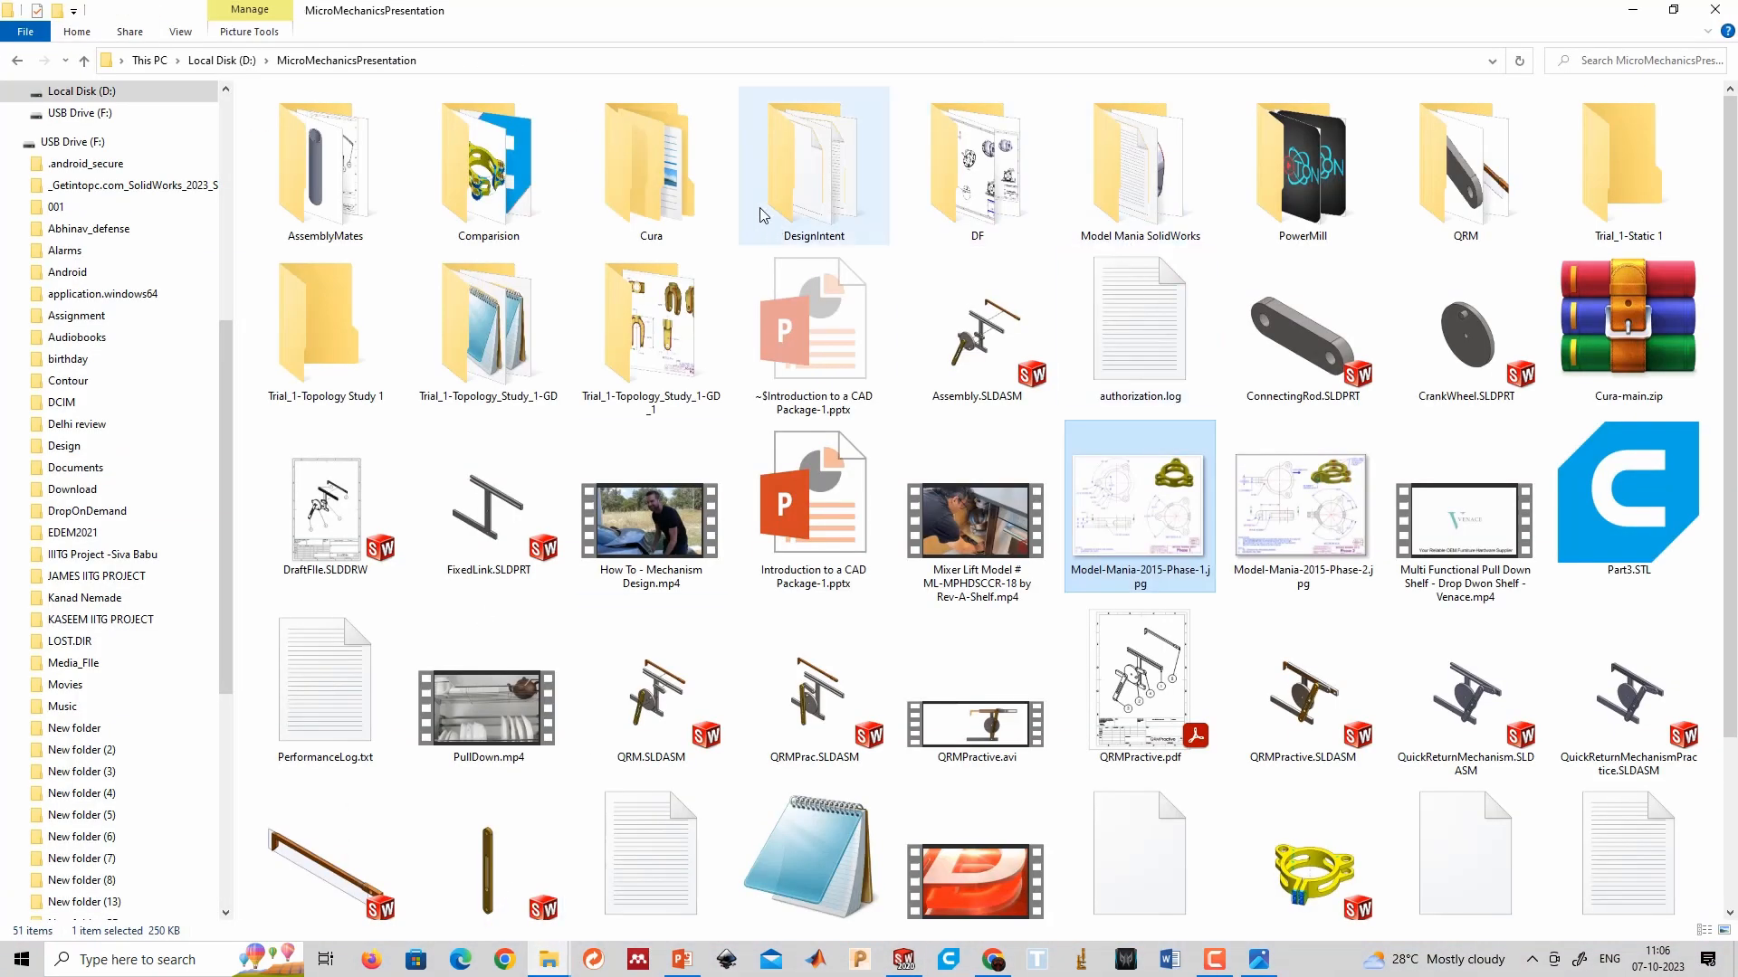
pyautogui.doubleClick(1425, 192)
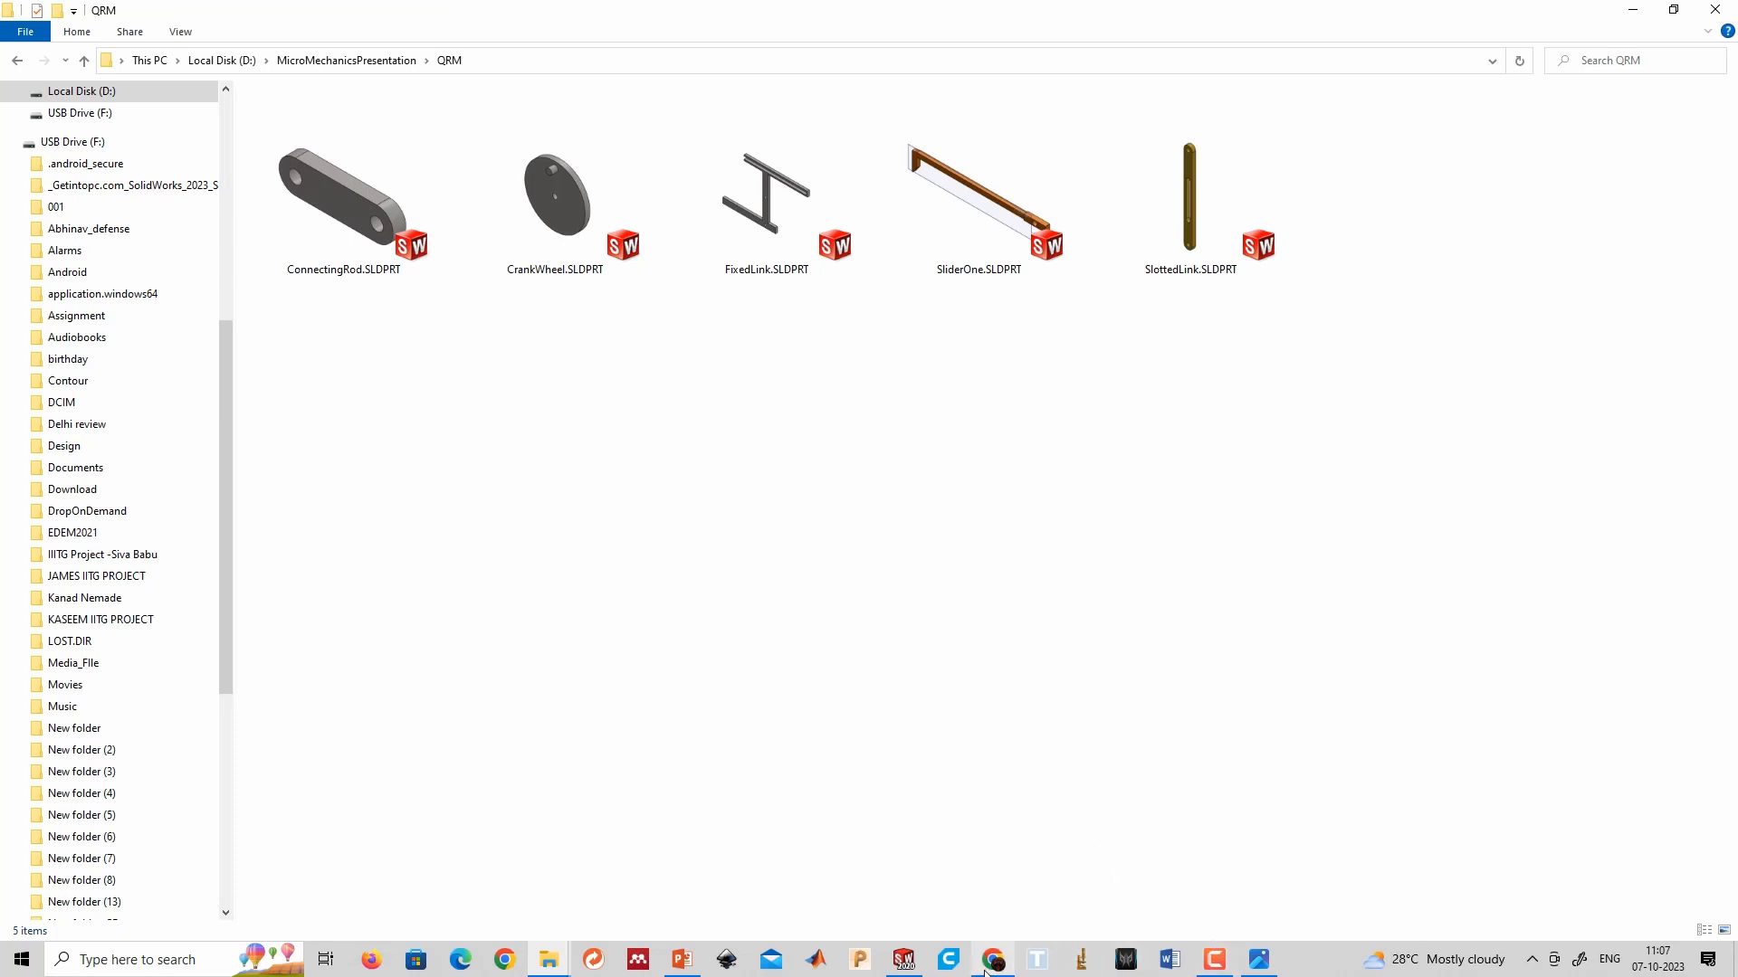
# Switch to SOLIDWORKS and create a new document from the Part template.
pyautogui.click(904, 961)
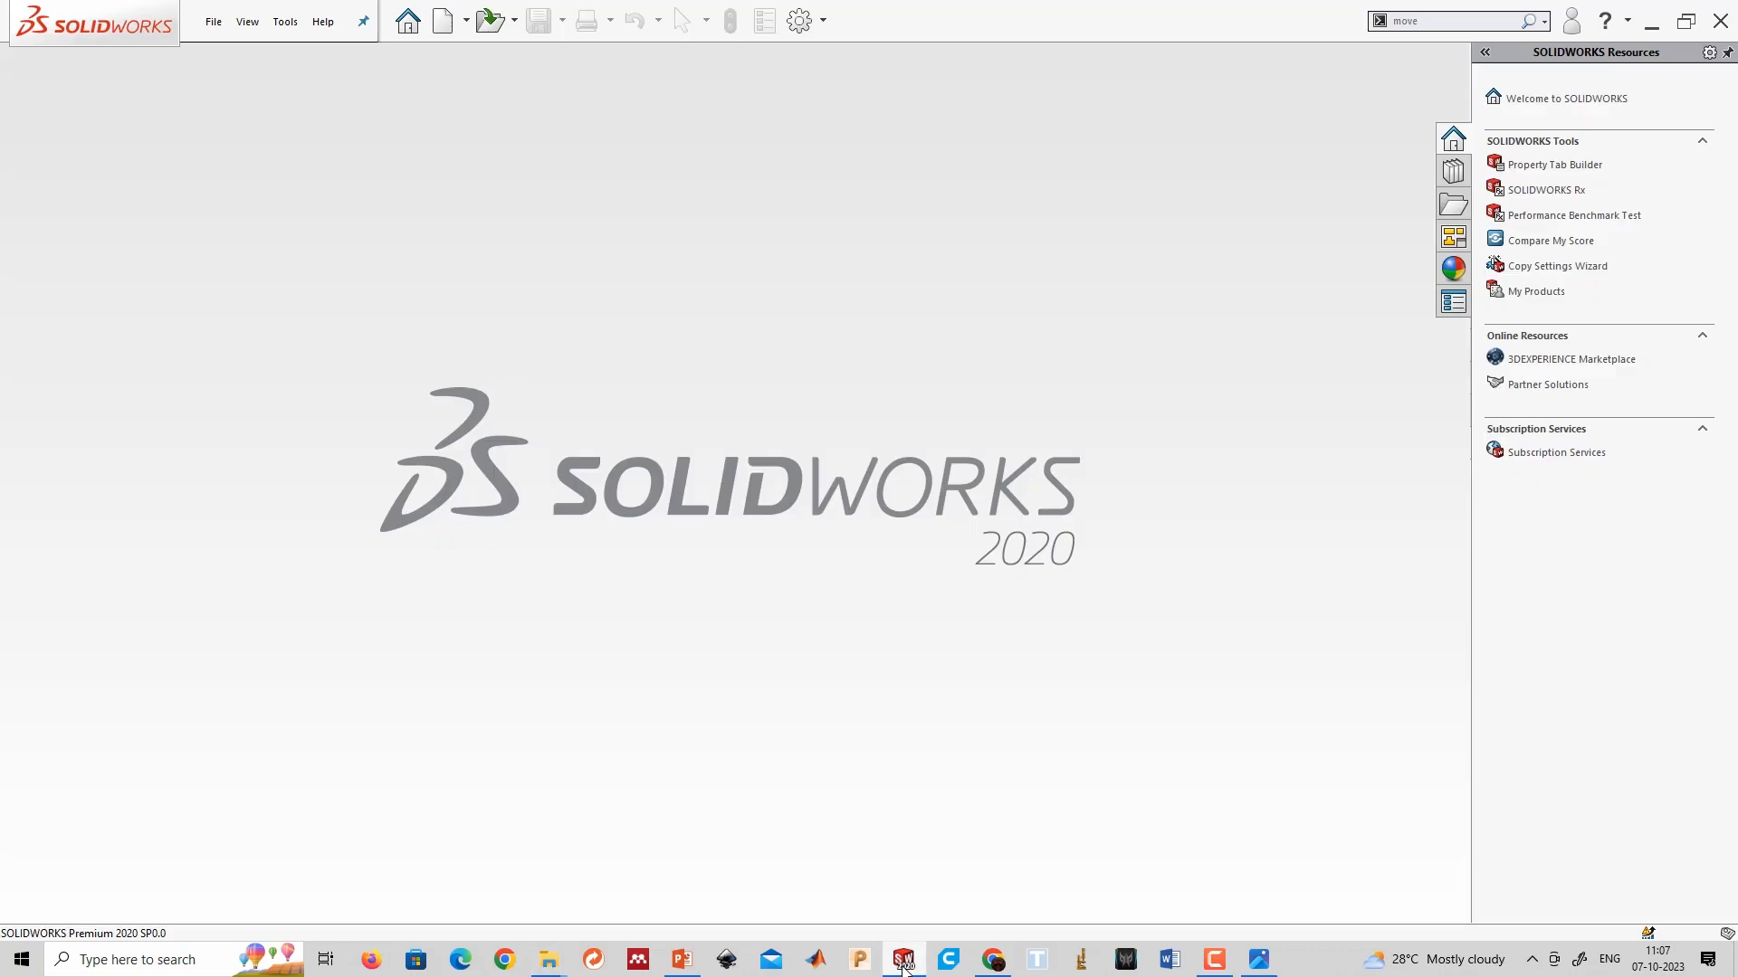
pyautogui.click(214, 18)
pyautogui.click(232, 54)
pyautogui.click(579, 286)
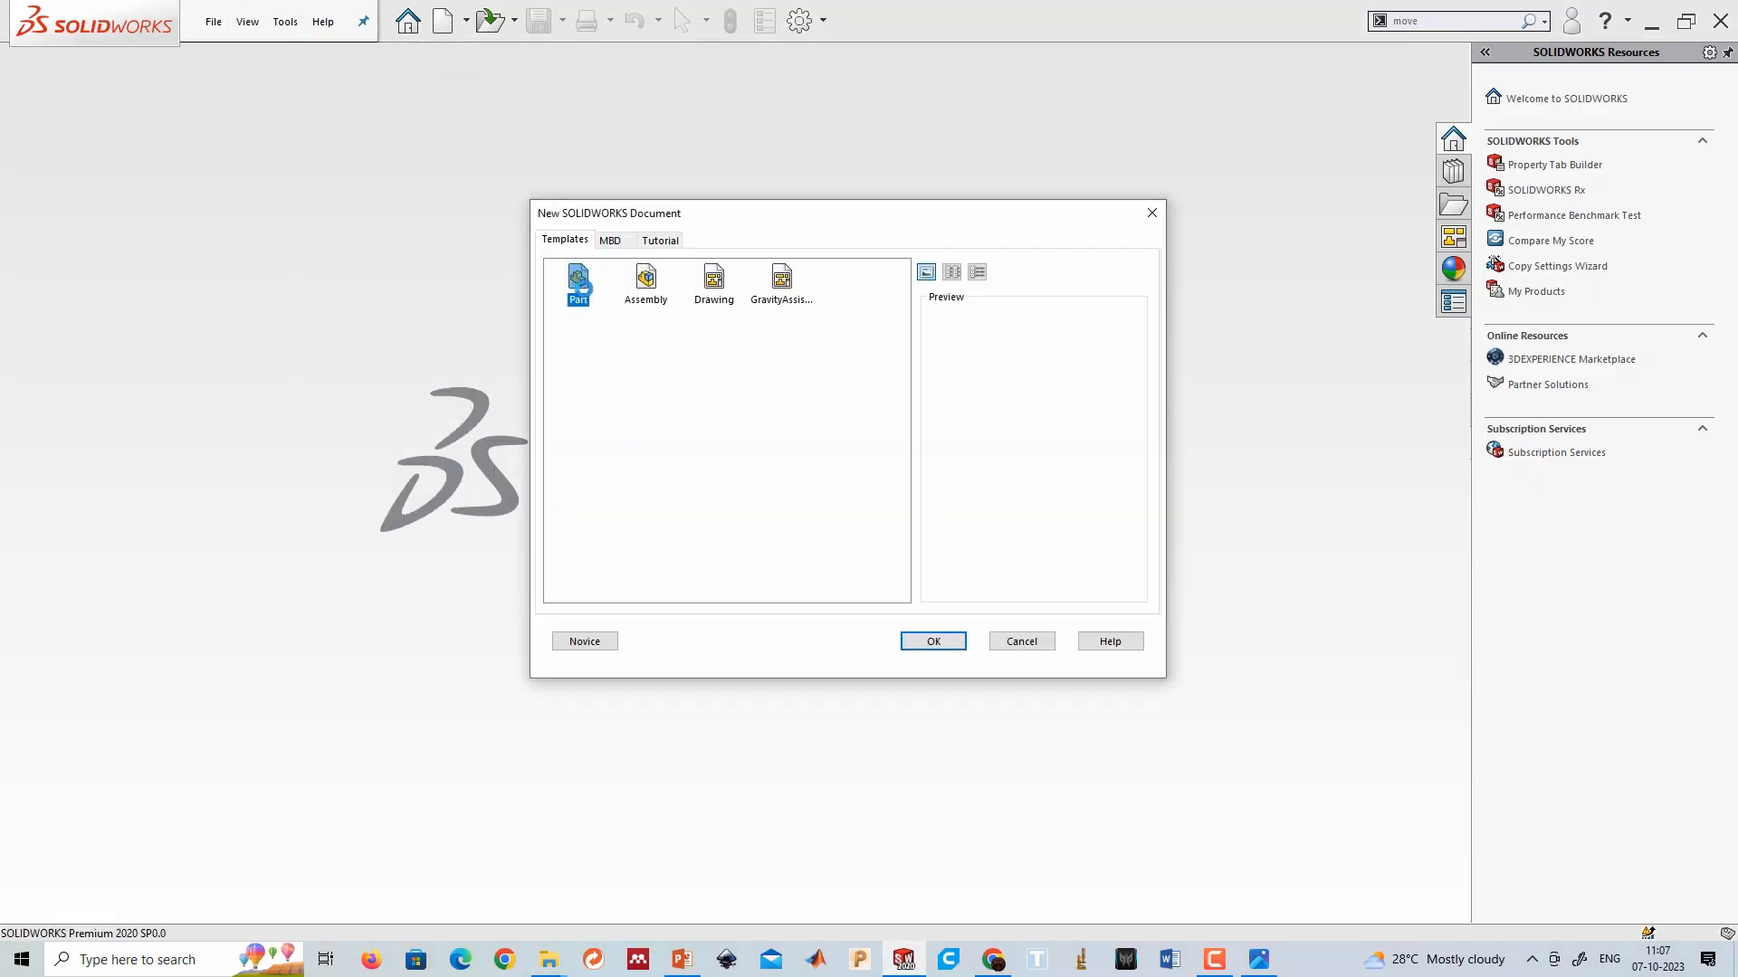
pyautogui.doubleClick(579, 286)
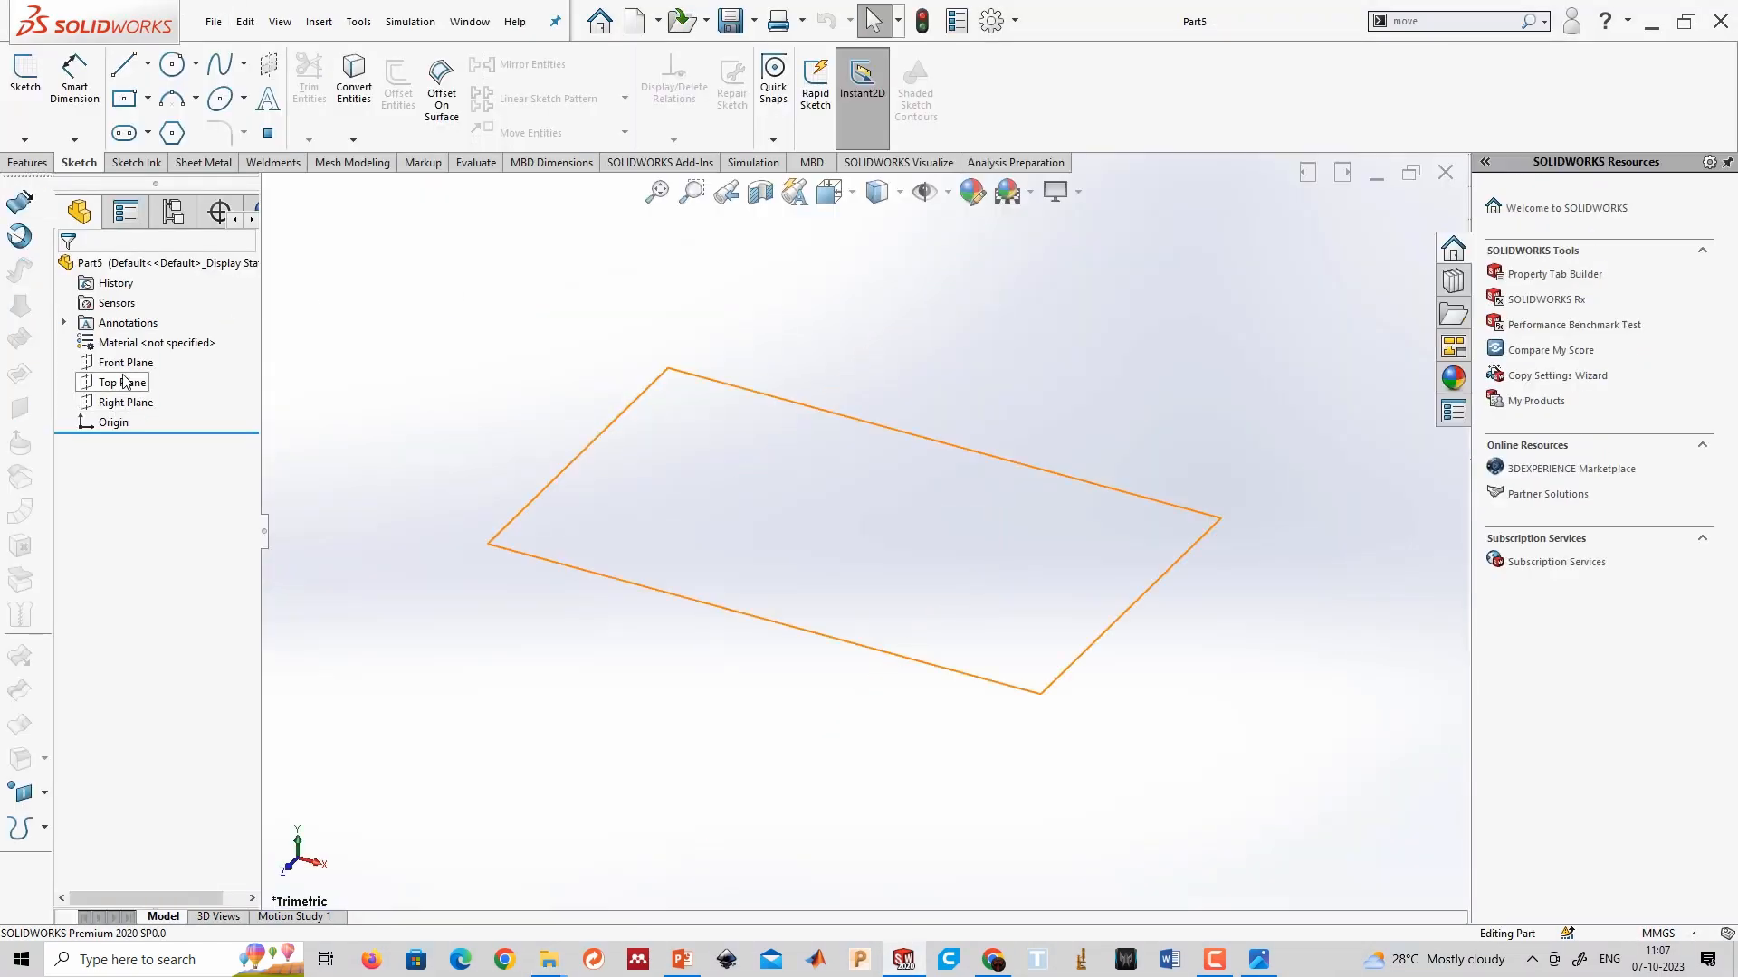
# Start a sketch on the Top Plane and sketch a circle about 83 mm in diameter centred on the origin.
pyautogui.click(125, 381)
pyautogui.click(25, 77)
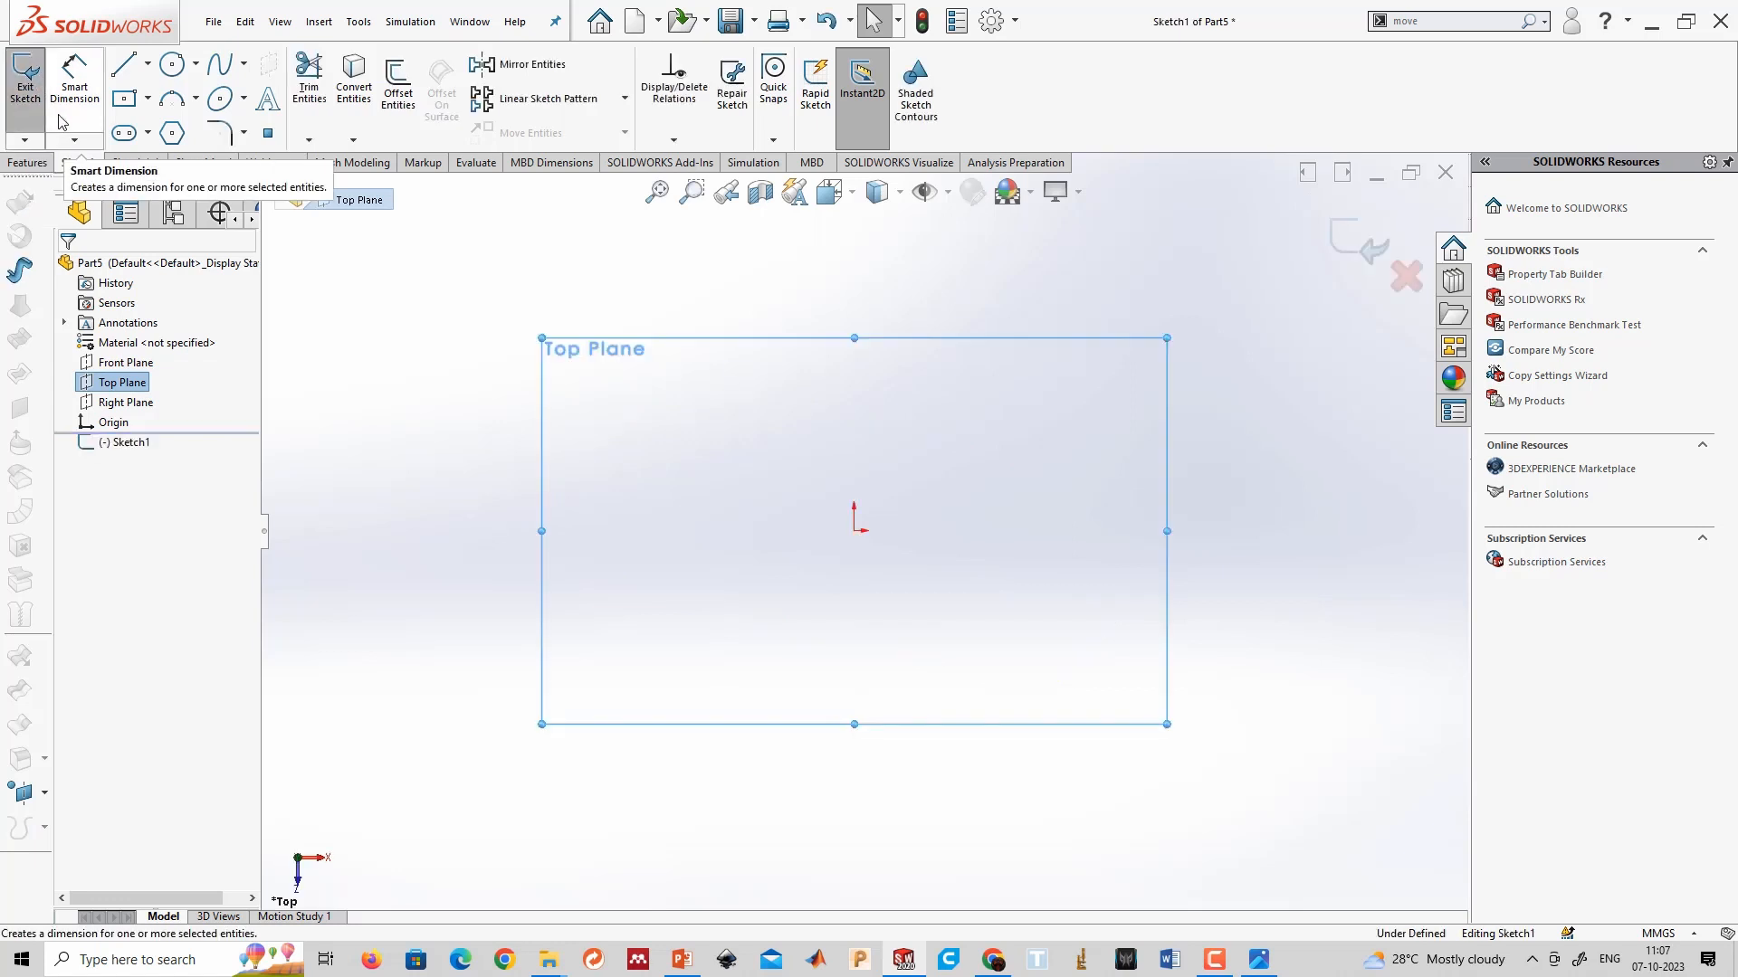
pyautogui.click(172, 64)
pyautogui.moveTo(854, 531); pyautogui.dragTo(944, 644)
# Dimension the circle's diameter as 10 mm and finish the sketch.
pyautogui.moveTo(1031, 717); pyautogui.dragTo(1000, 643, button='right')
pyautogui.click(994, 576)
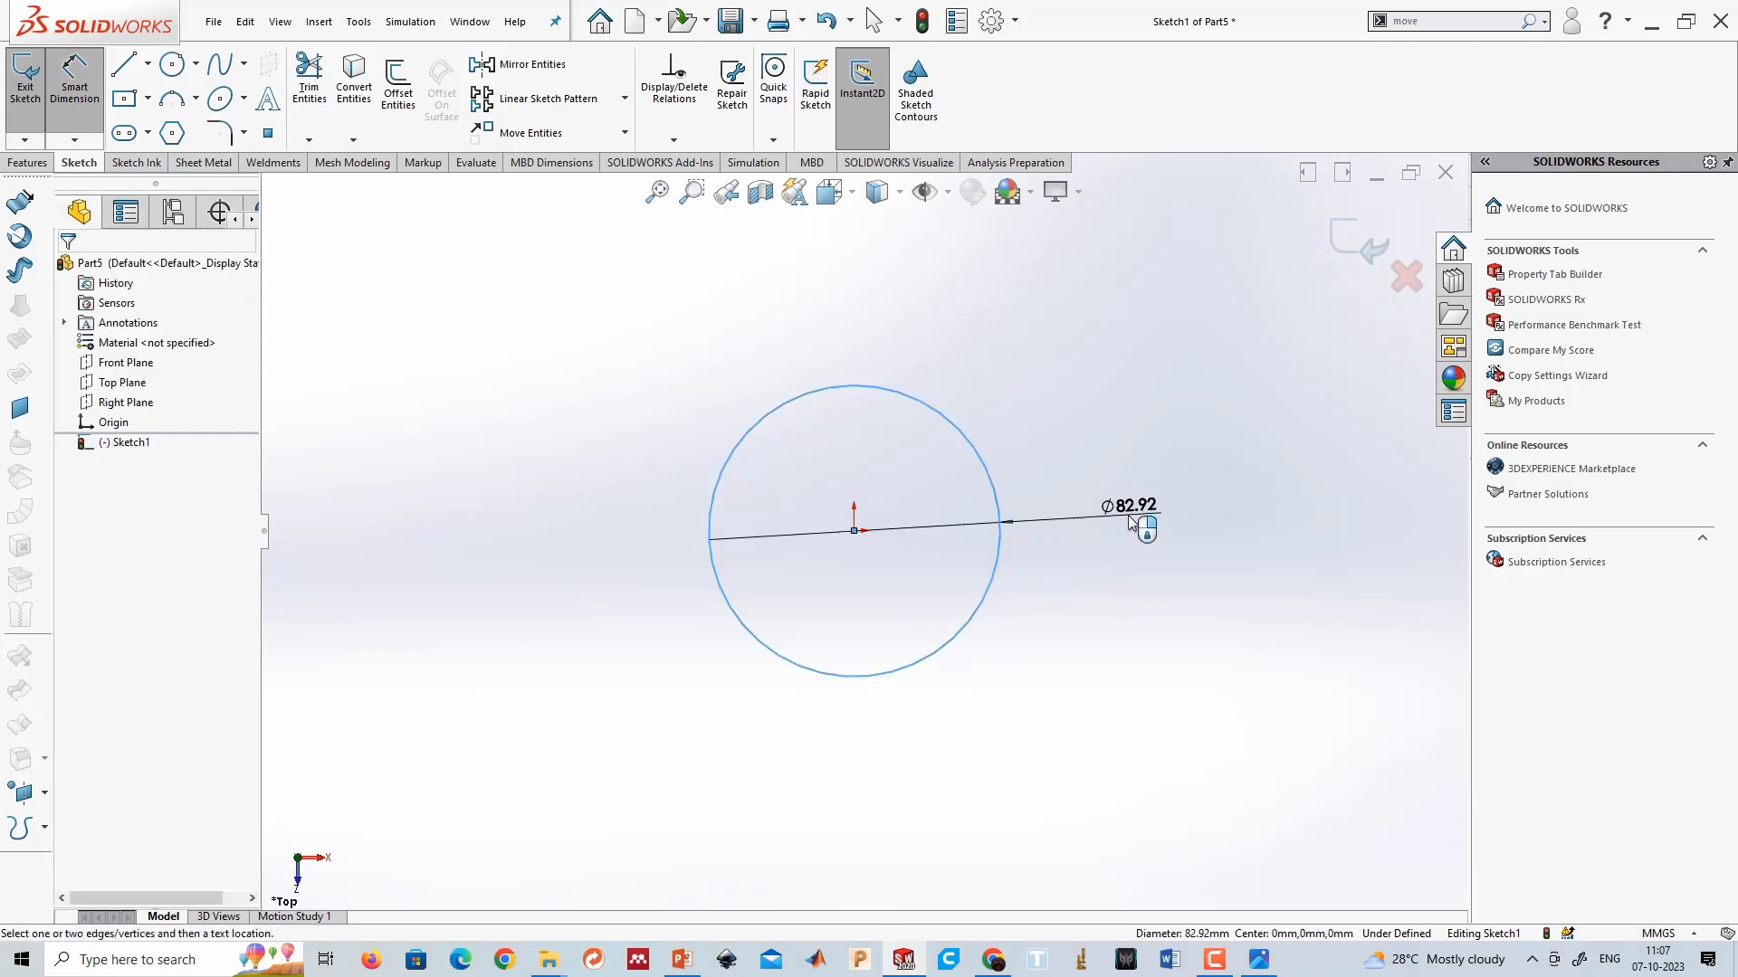
pyautogui.click(1132, 525)
pyautogui.write('10')
pyautogui.press('Return')
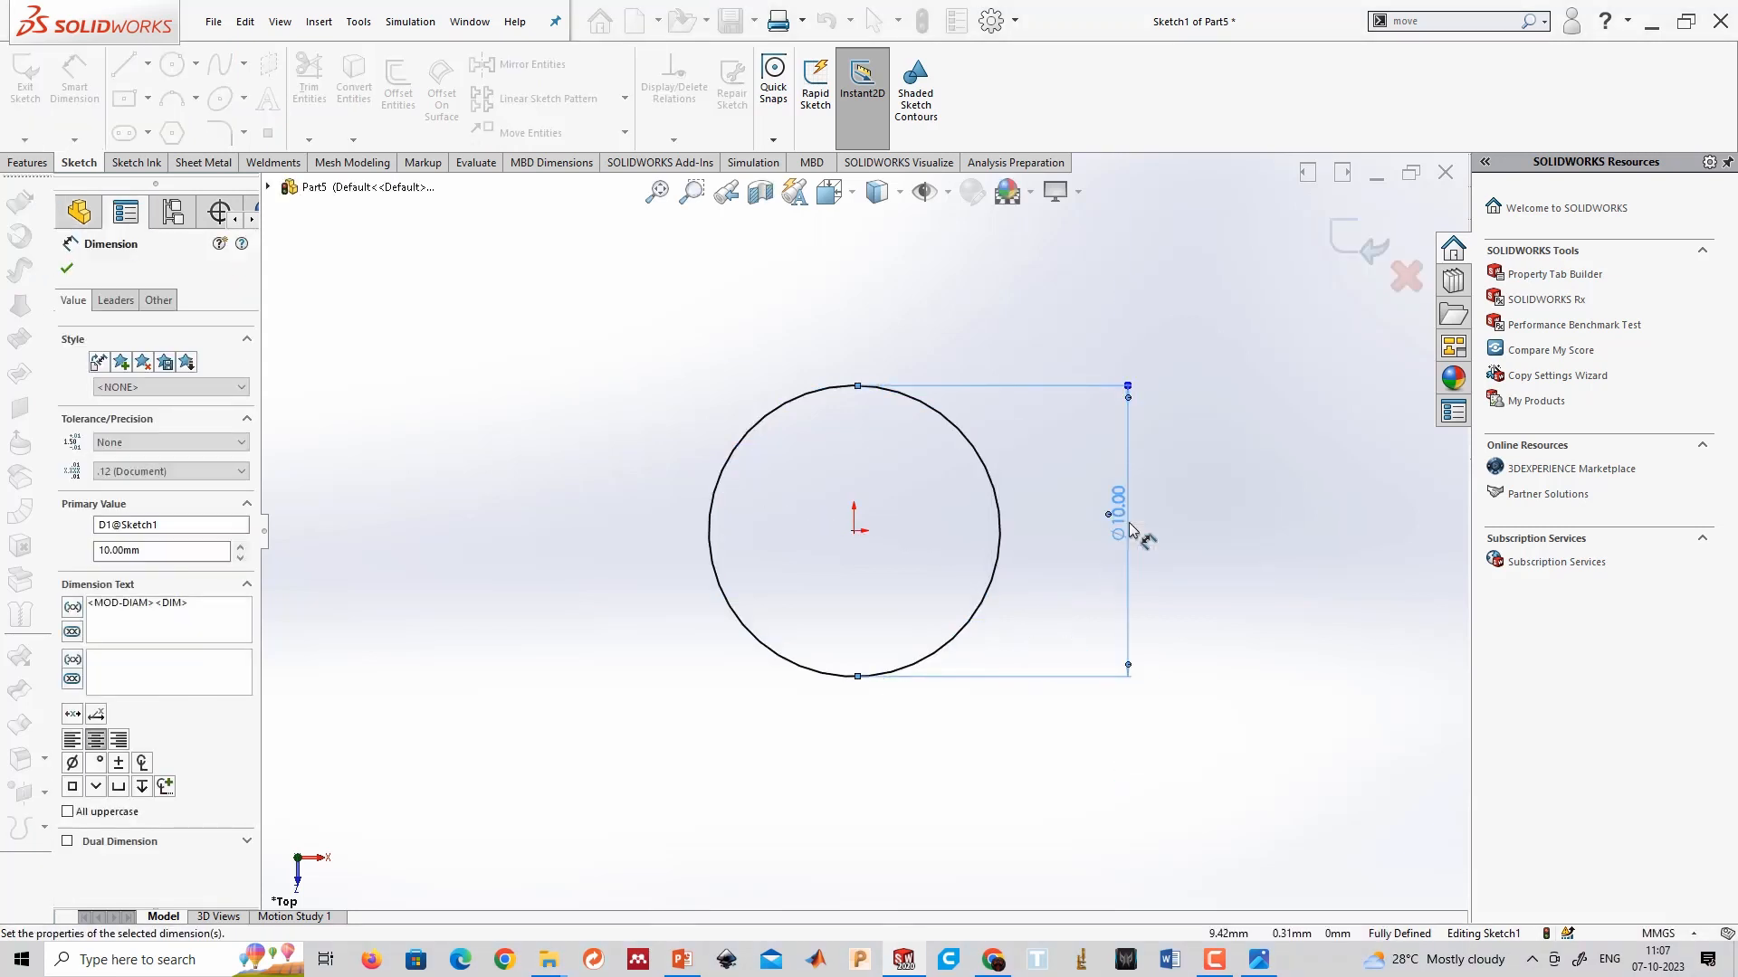
pyautogui.click(1355, 242)
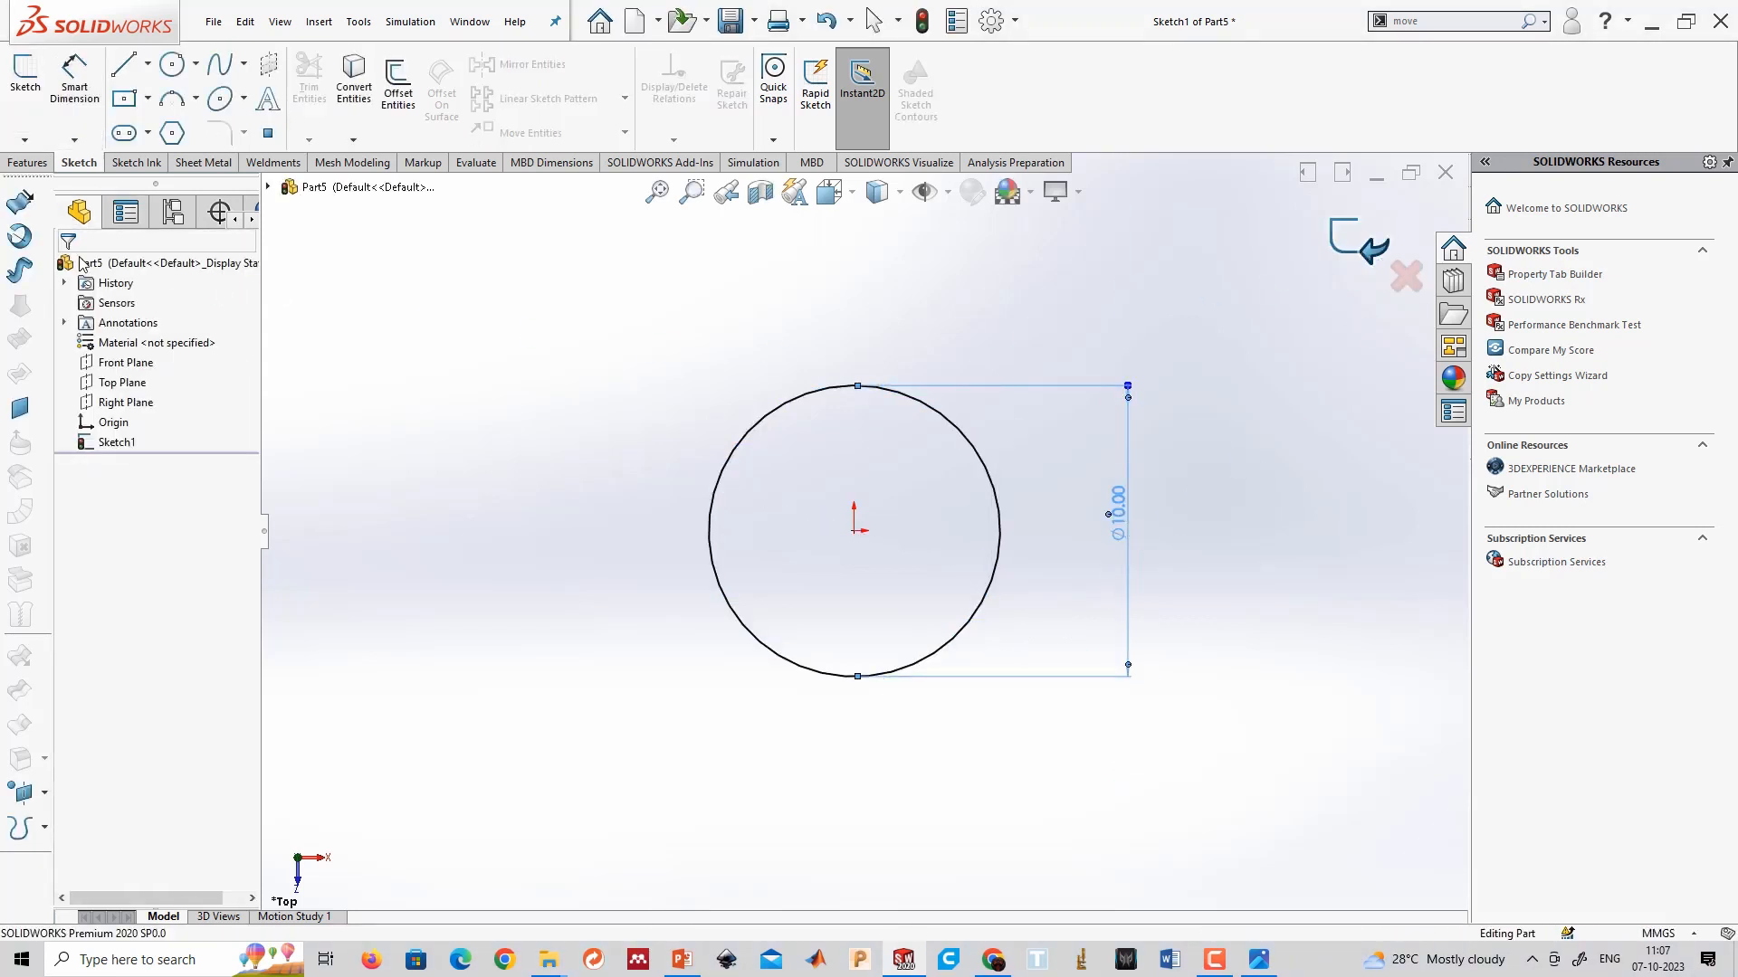
# Extrude the circle 60 mm with a Blind end condition to form a solid cylinder.
pyautogui.click(27, 163)
pyautogui.click(33, 80)
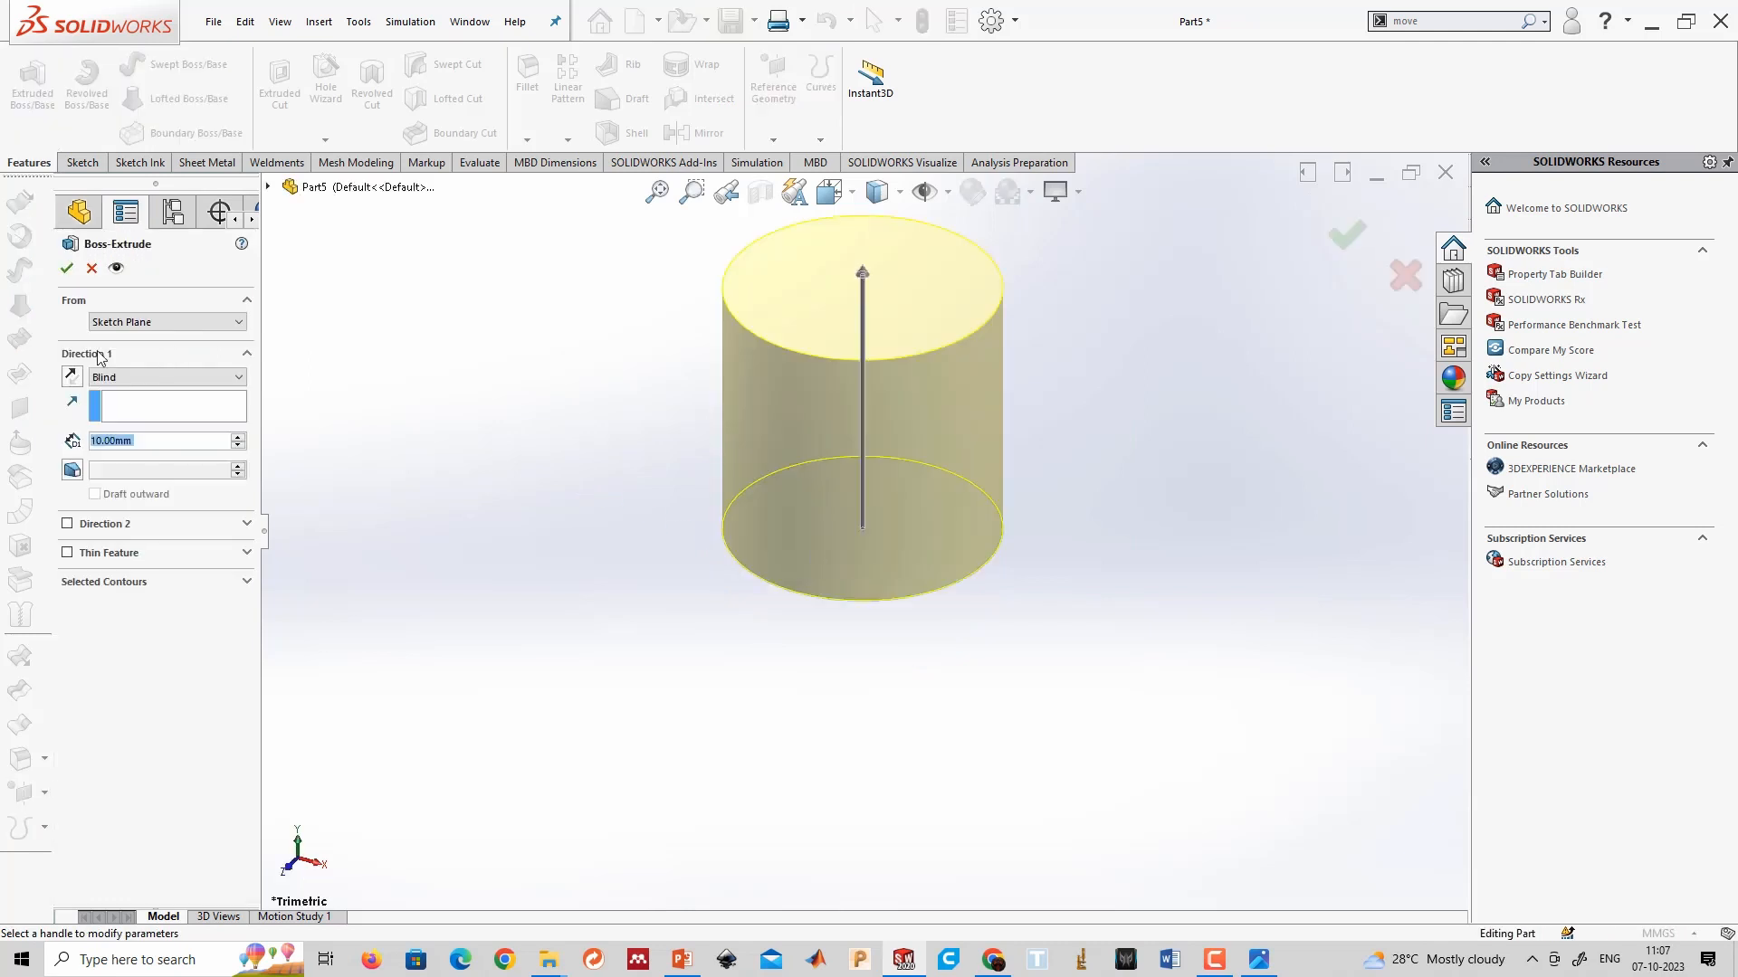
pyautogui.click(241, 438)
pyautogui.click(240, 438)
pyautogui.click(240, 438)
pyautogui.click(241, 438)
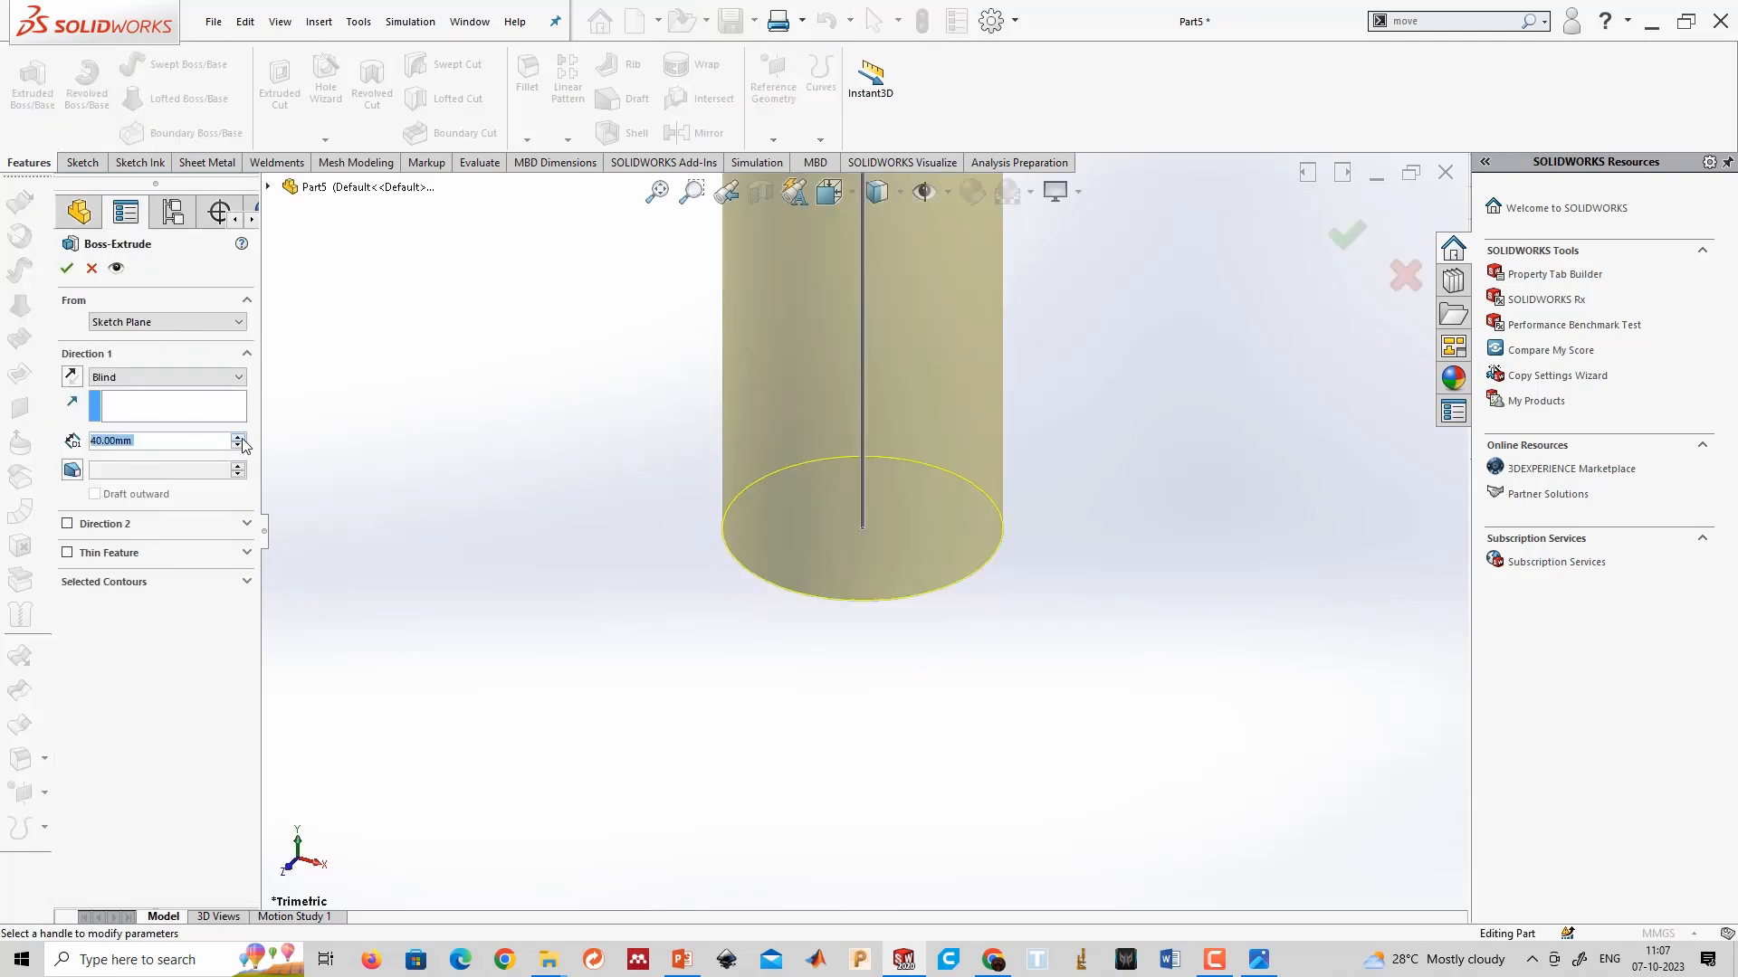
pyautogui.click(240, 438)
pyautogui.scroll(8, 987, 572)
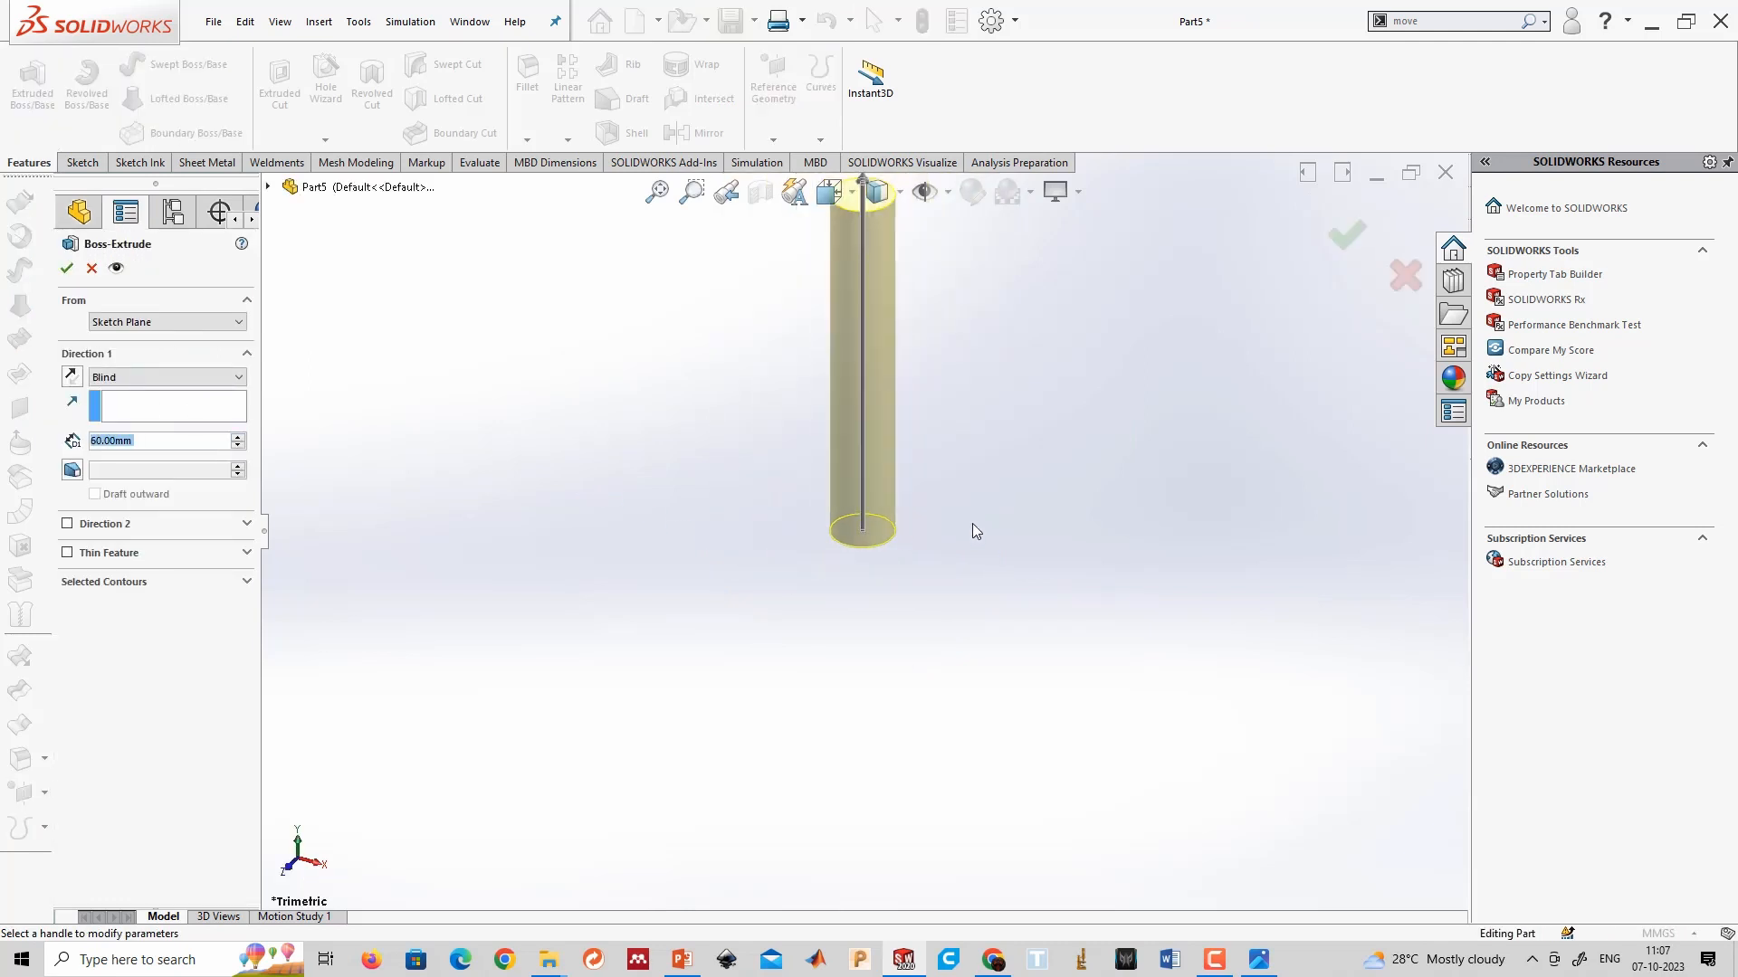
pyautogui.click(69, 269)
pyautogui.scroll(5, 964, 498)
pyautogui.scroll(-4, 908, 391)
pyautogui.scroll(-2, 909, 398)
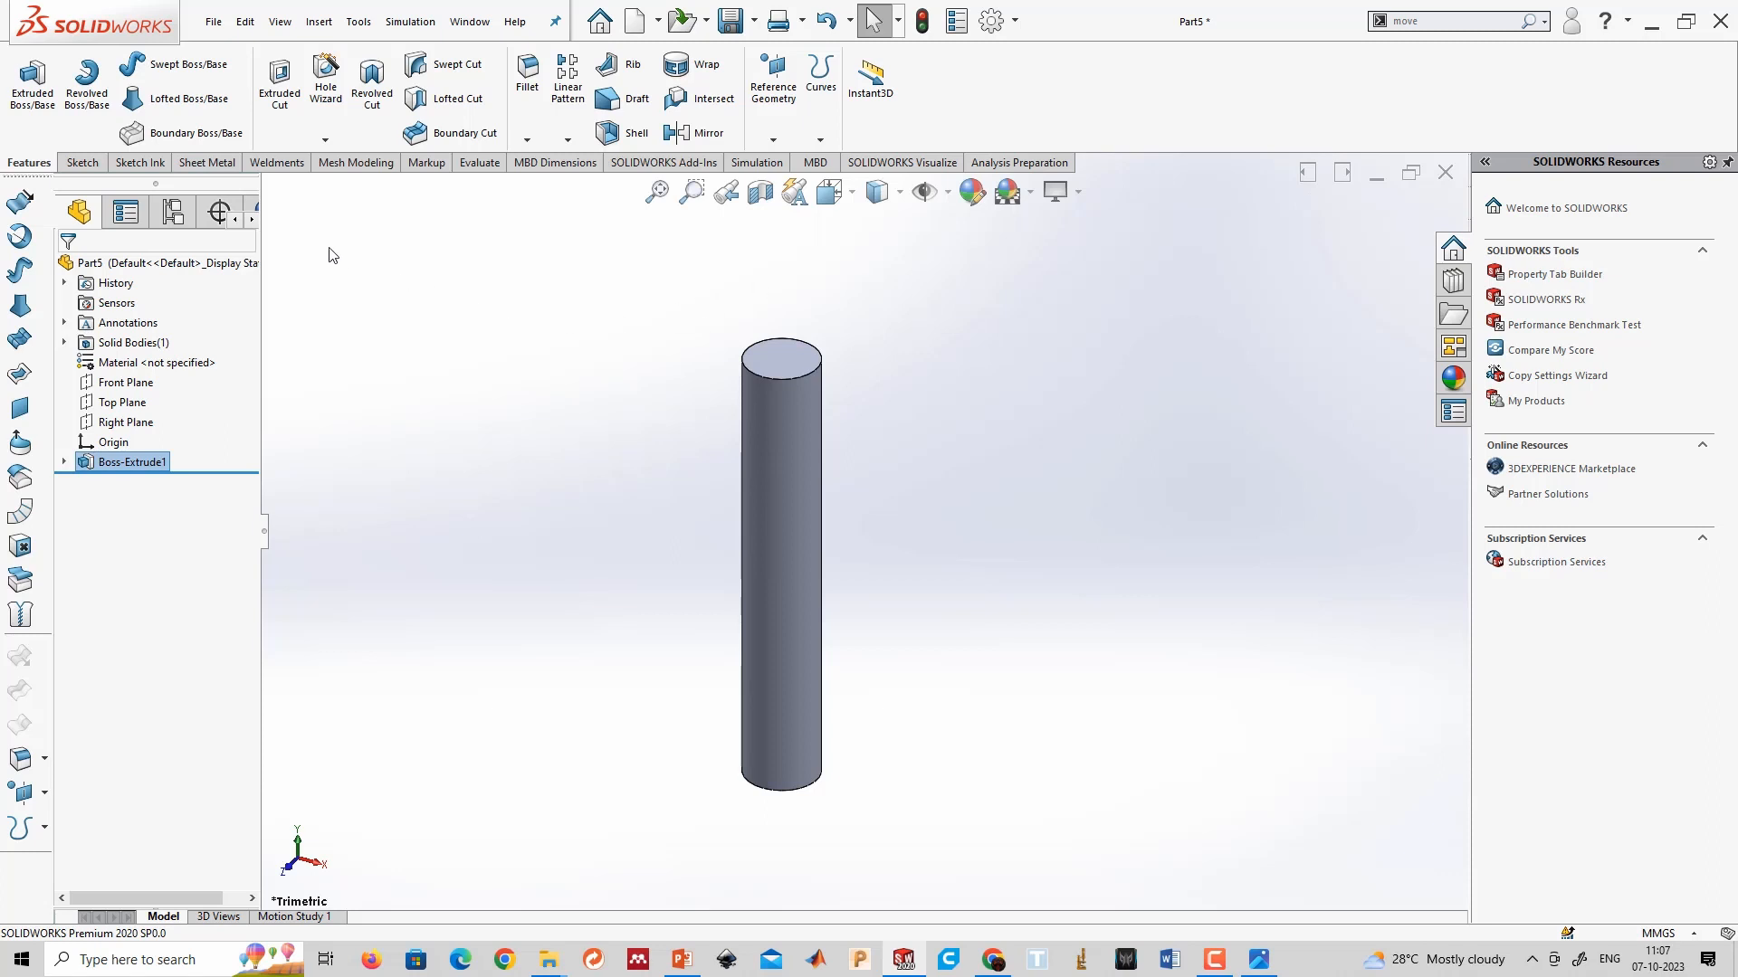
# Start a Thread feature on the cylinder's lower circular edge, using the Metric Die type.
pyautogui.click(325, 139)
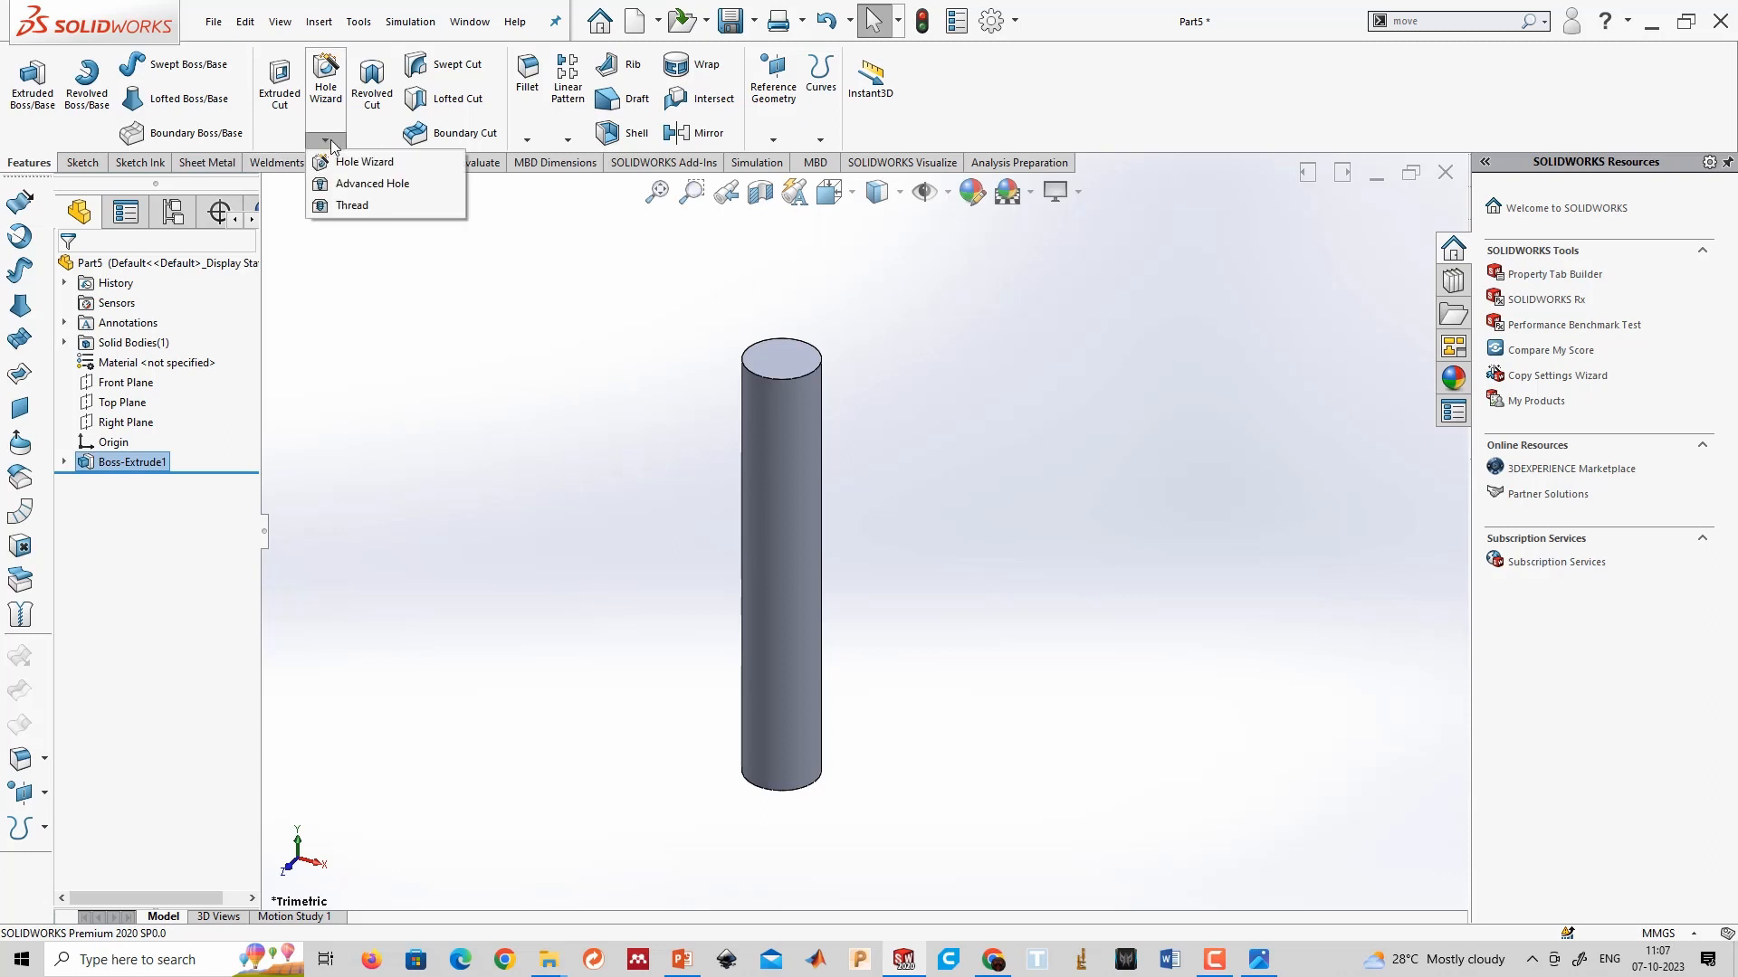
pyautogui.click(352, 207)
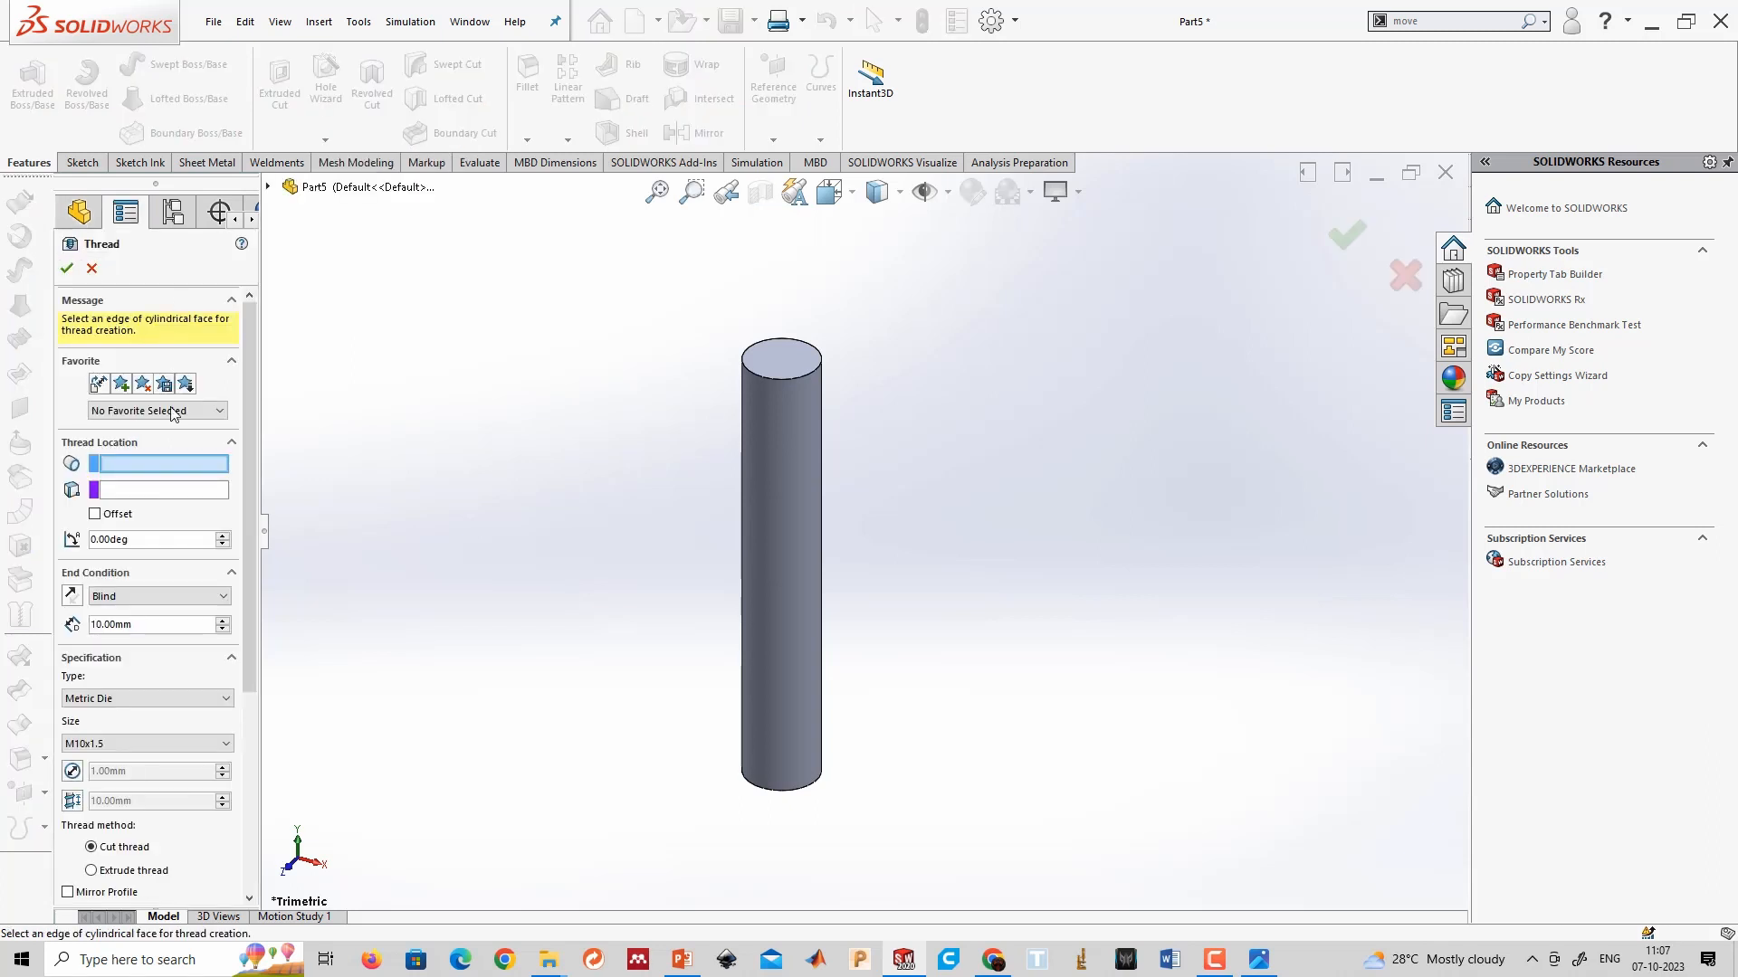
pyautogui.click(792, 807)
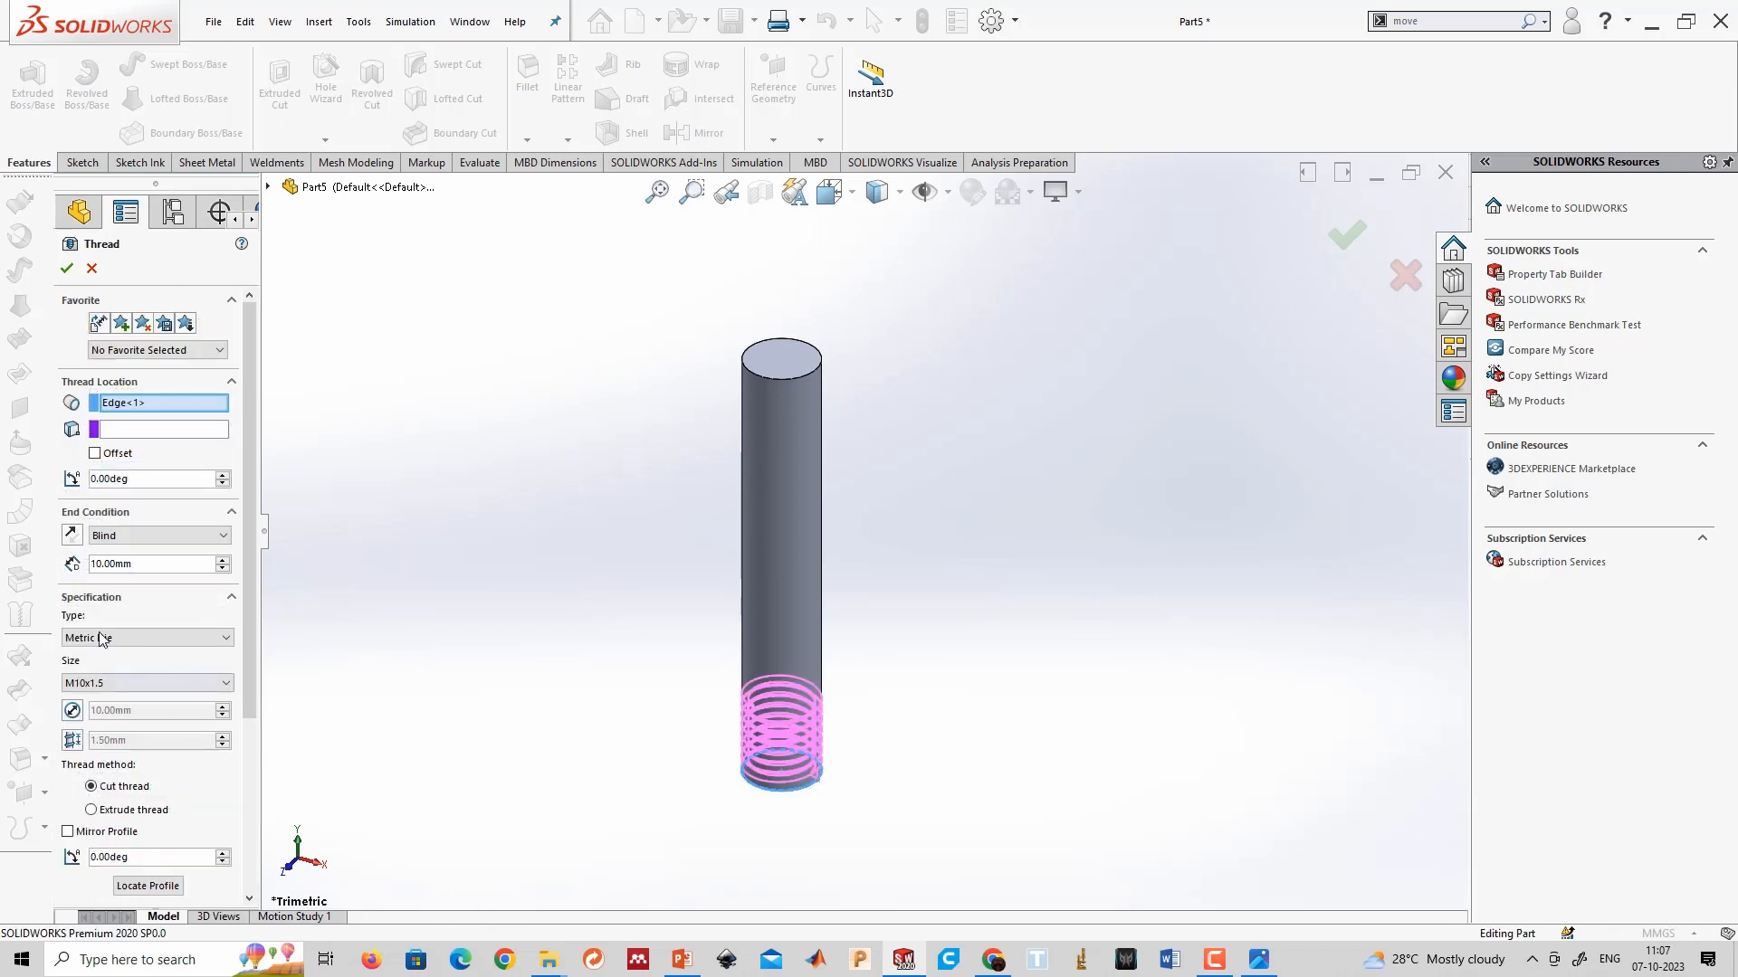
pyautogui.click(111, 644)
pyautogui.click(111, 643)
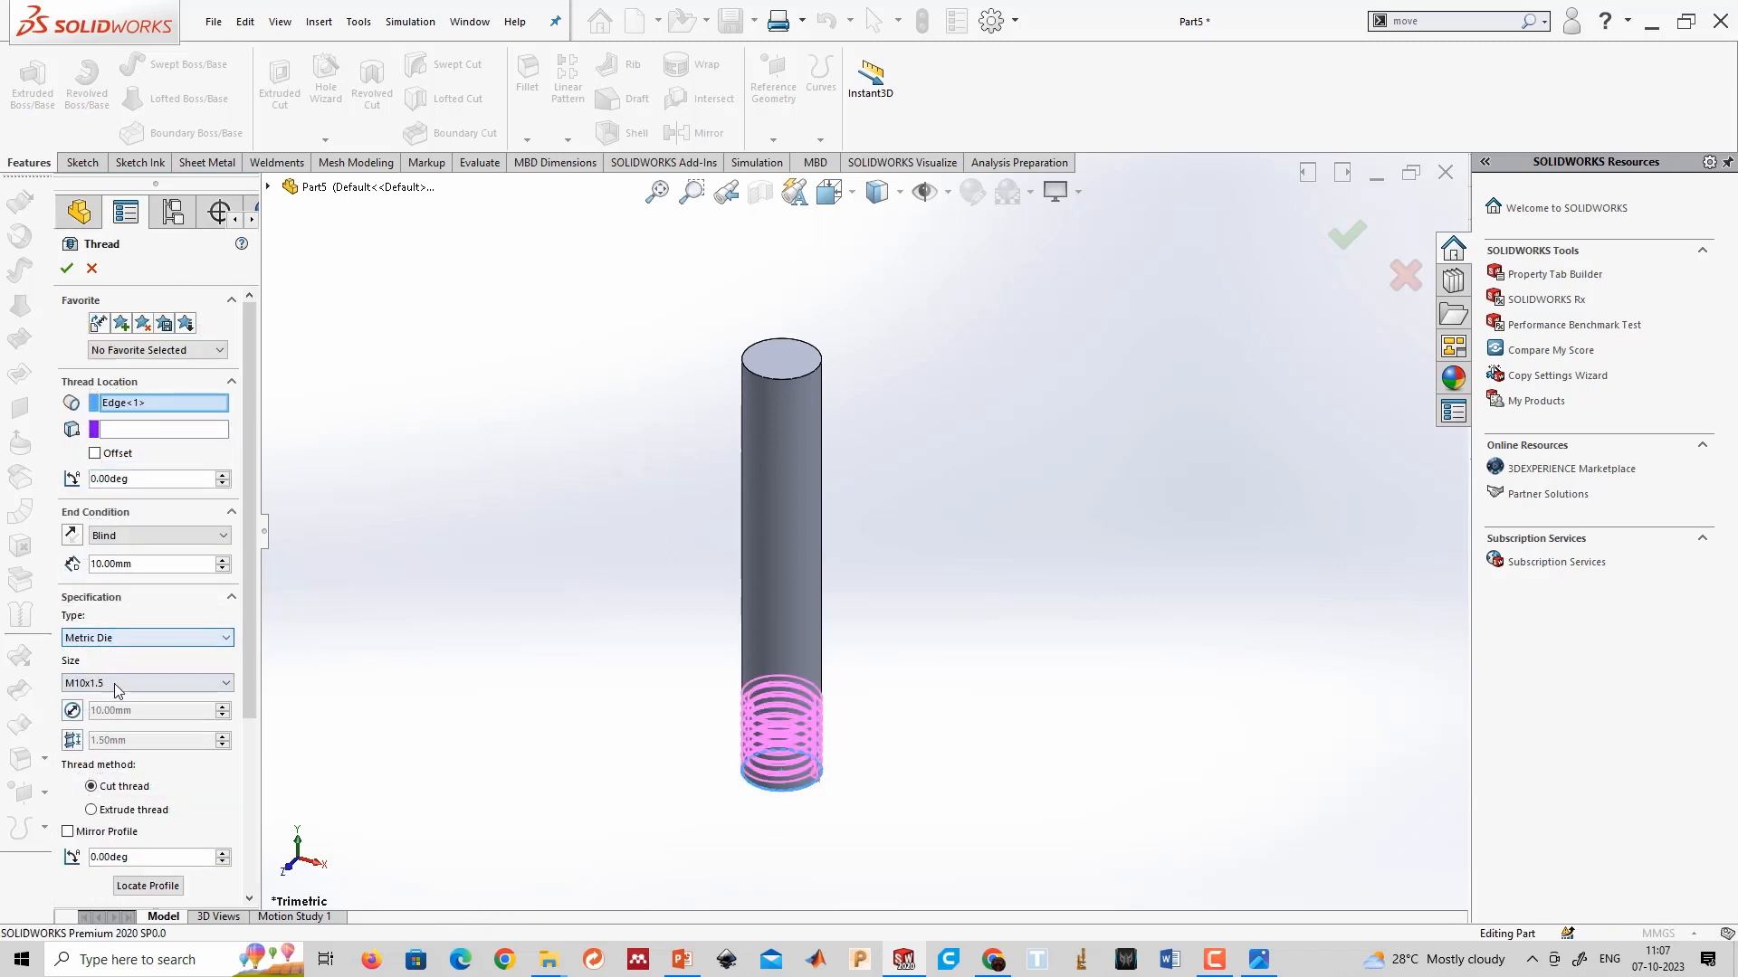
# Try thread sizes M18x1.5 and M3x0.5 in the preview, and set the size to M39x4.0.
pyautogui.click(115, 684)
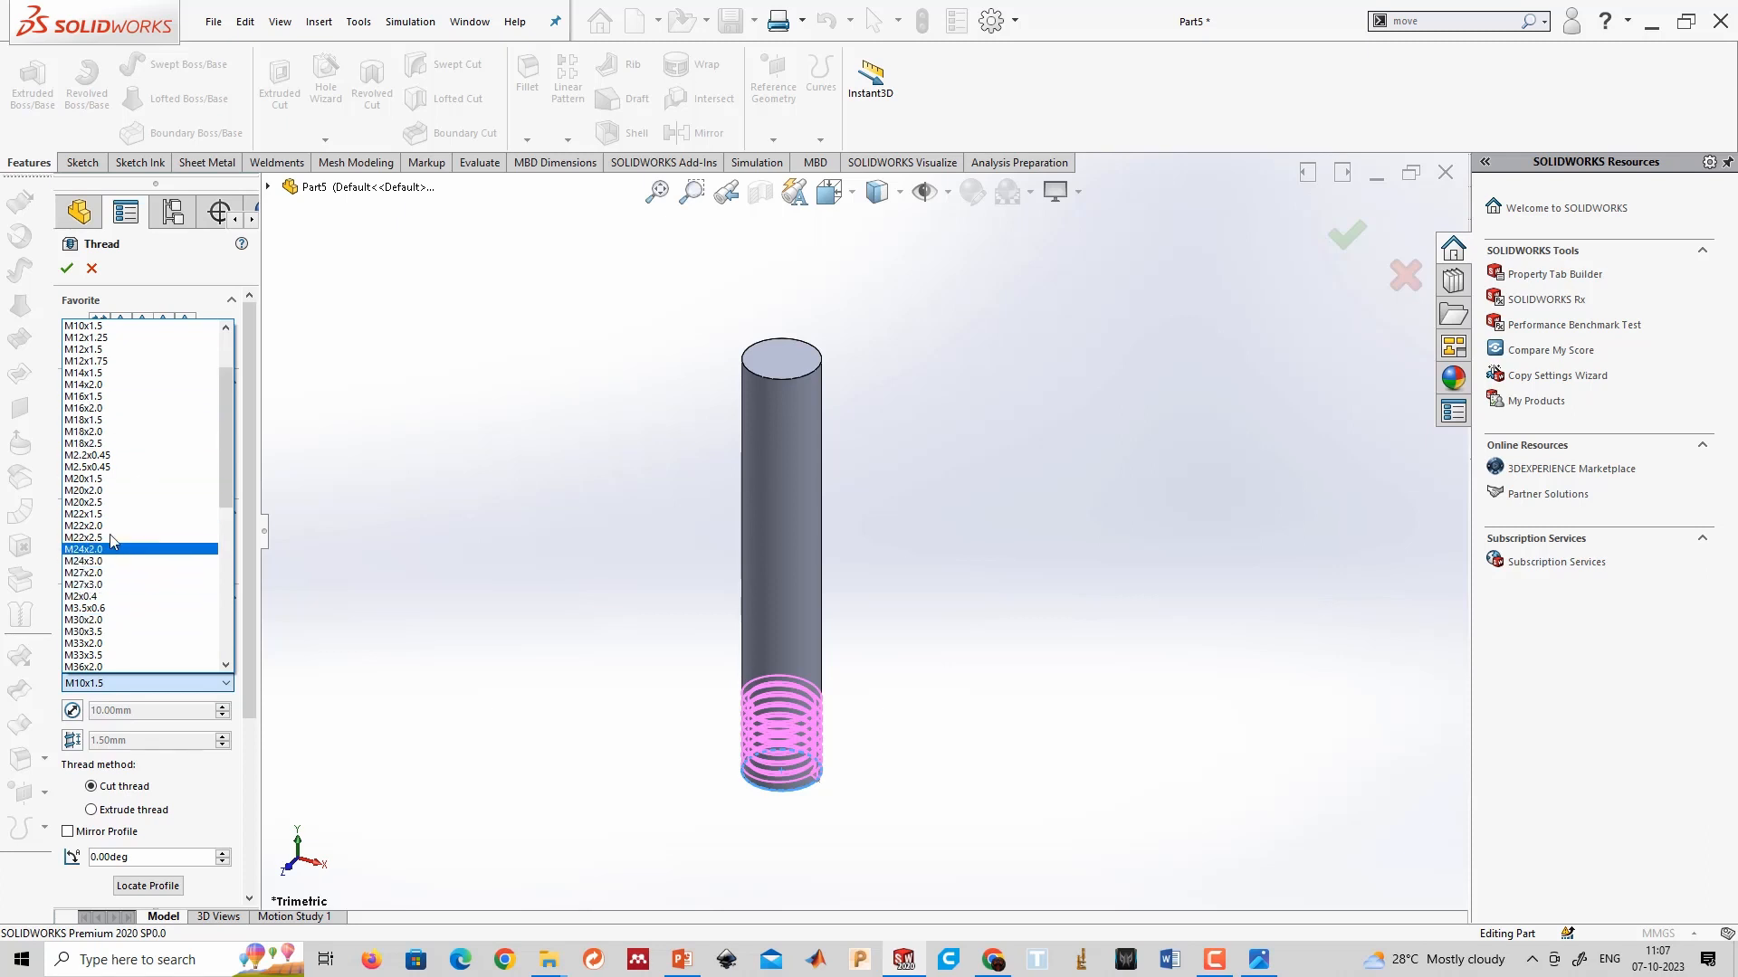
pyautogui.click(88, 420)
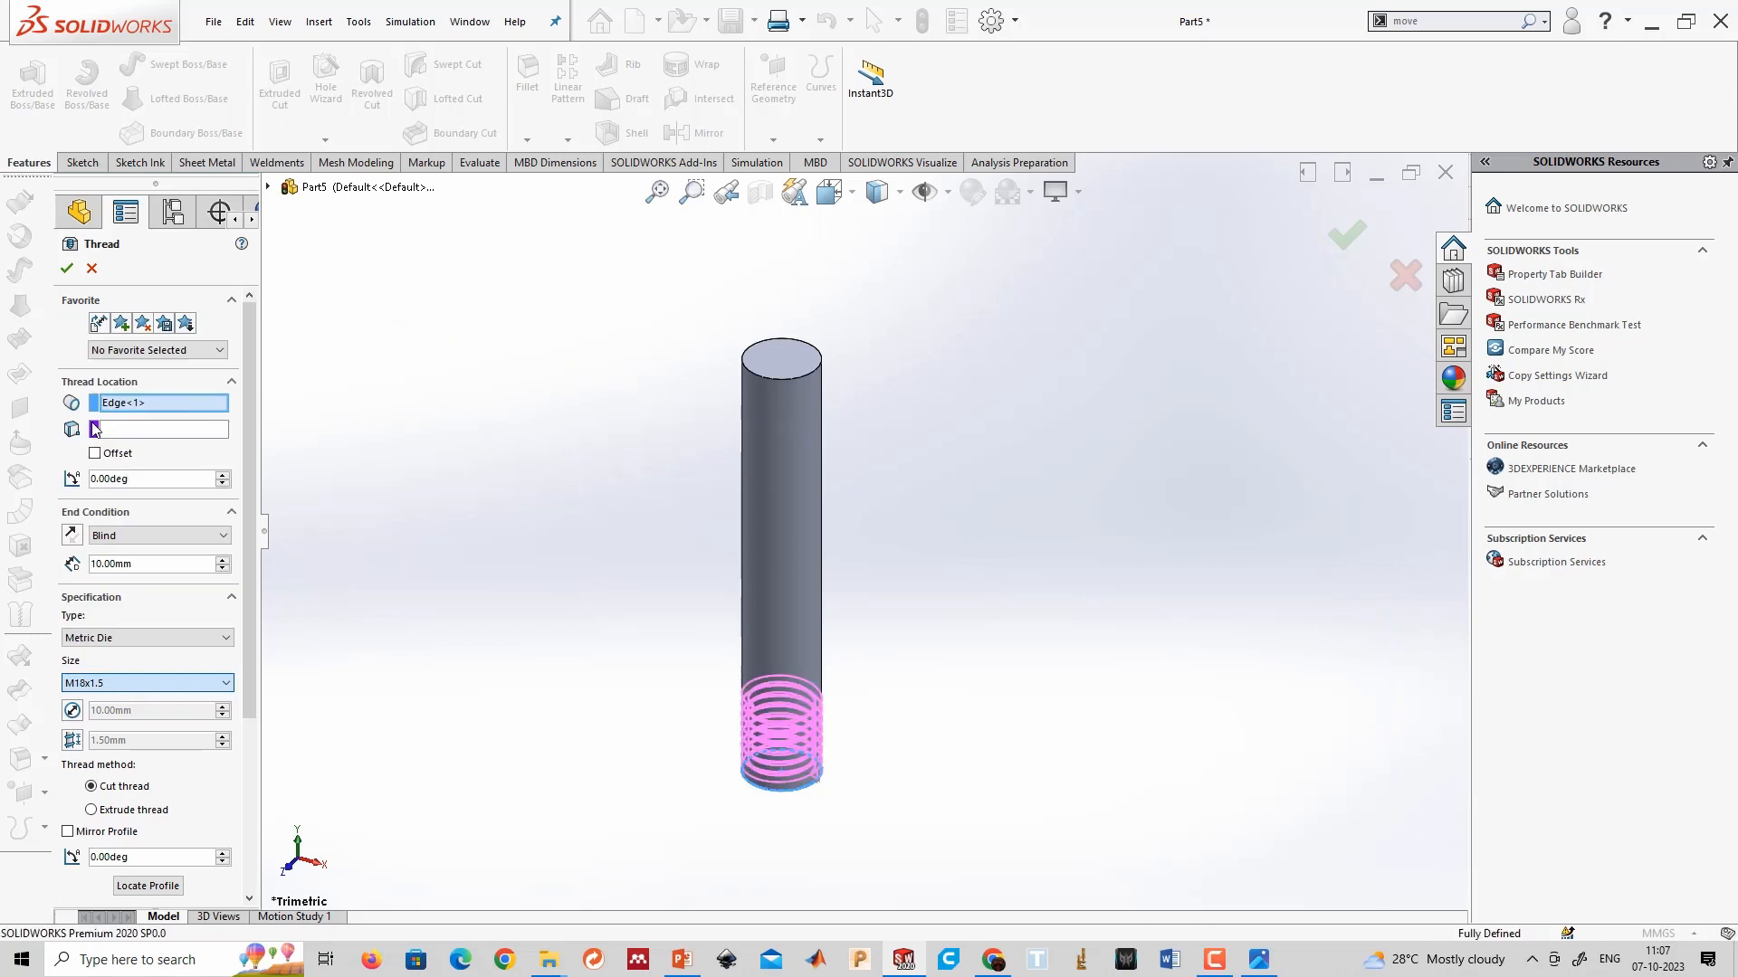
pyautogui.click(181, 684)
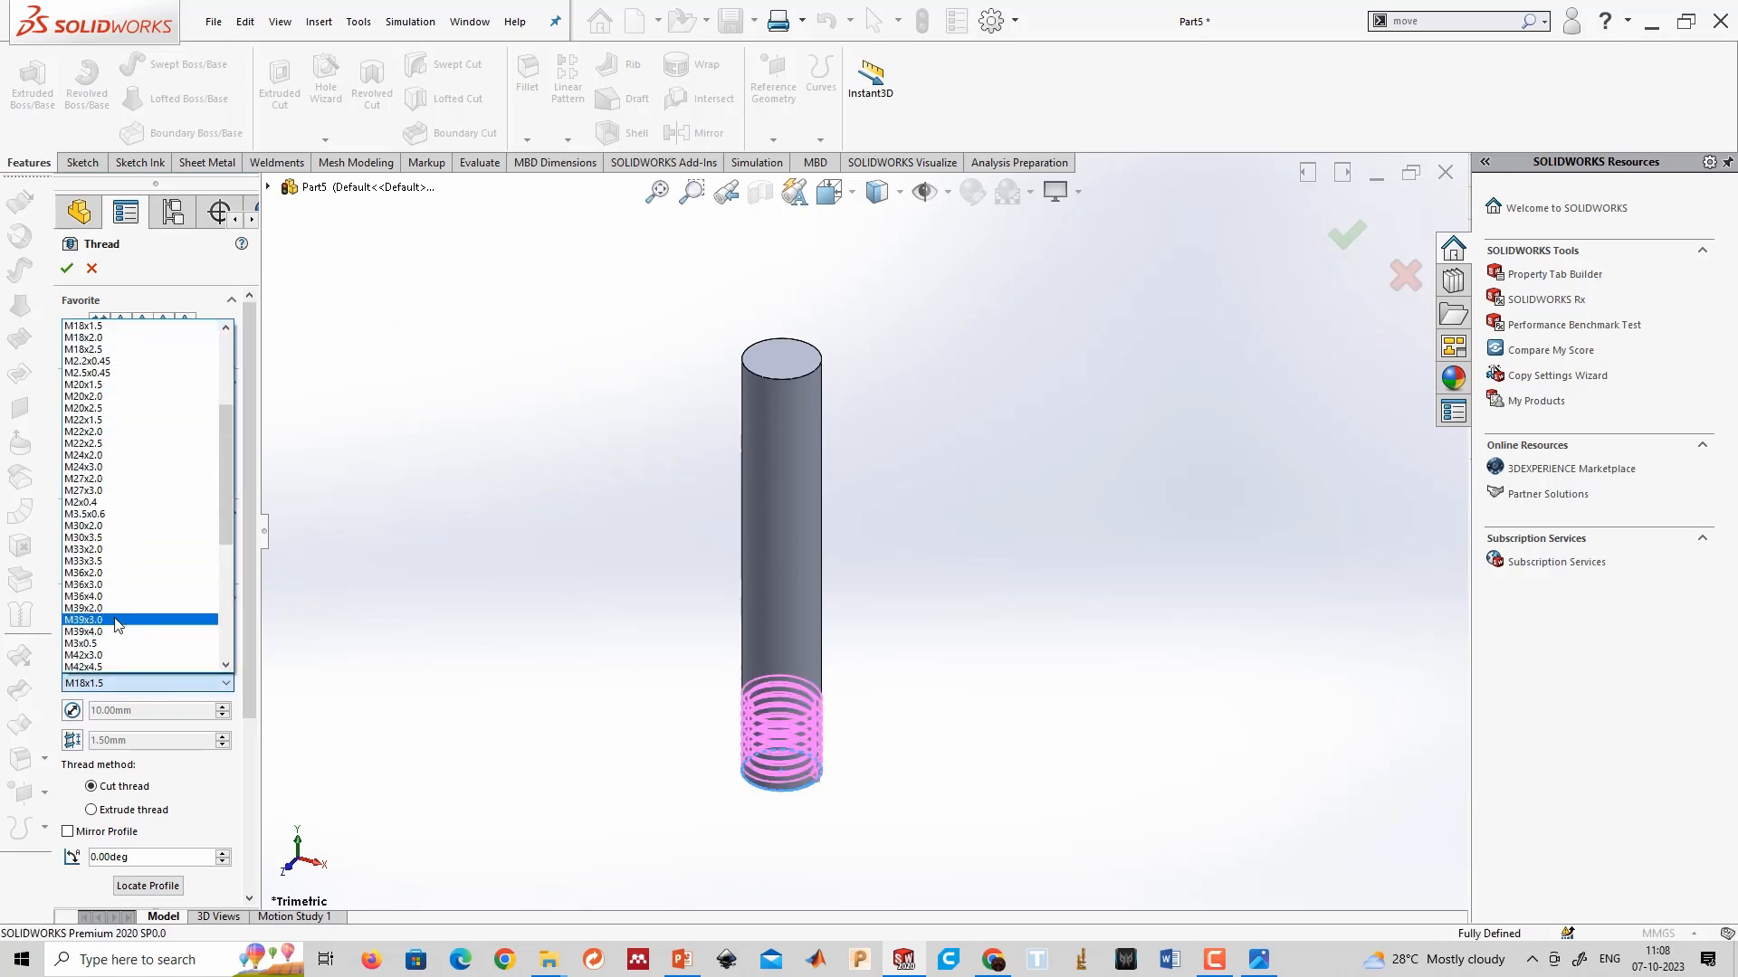
pyautogui.click(117, 668)
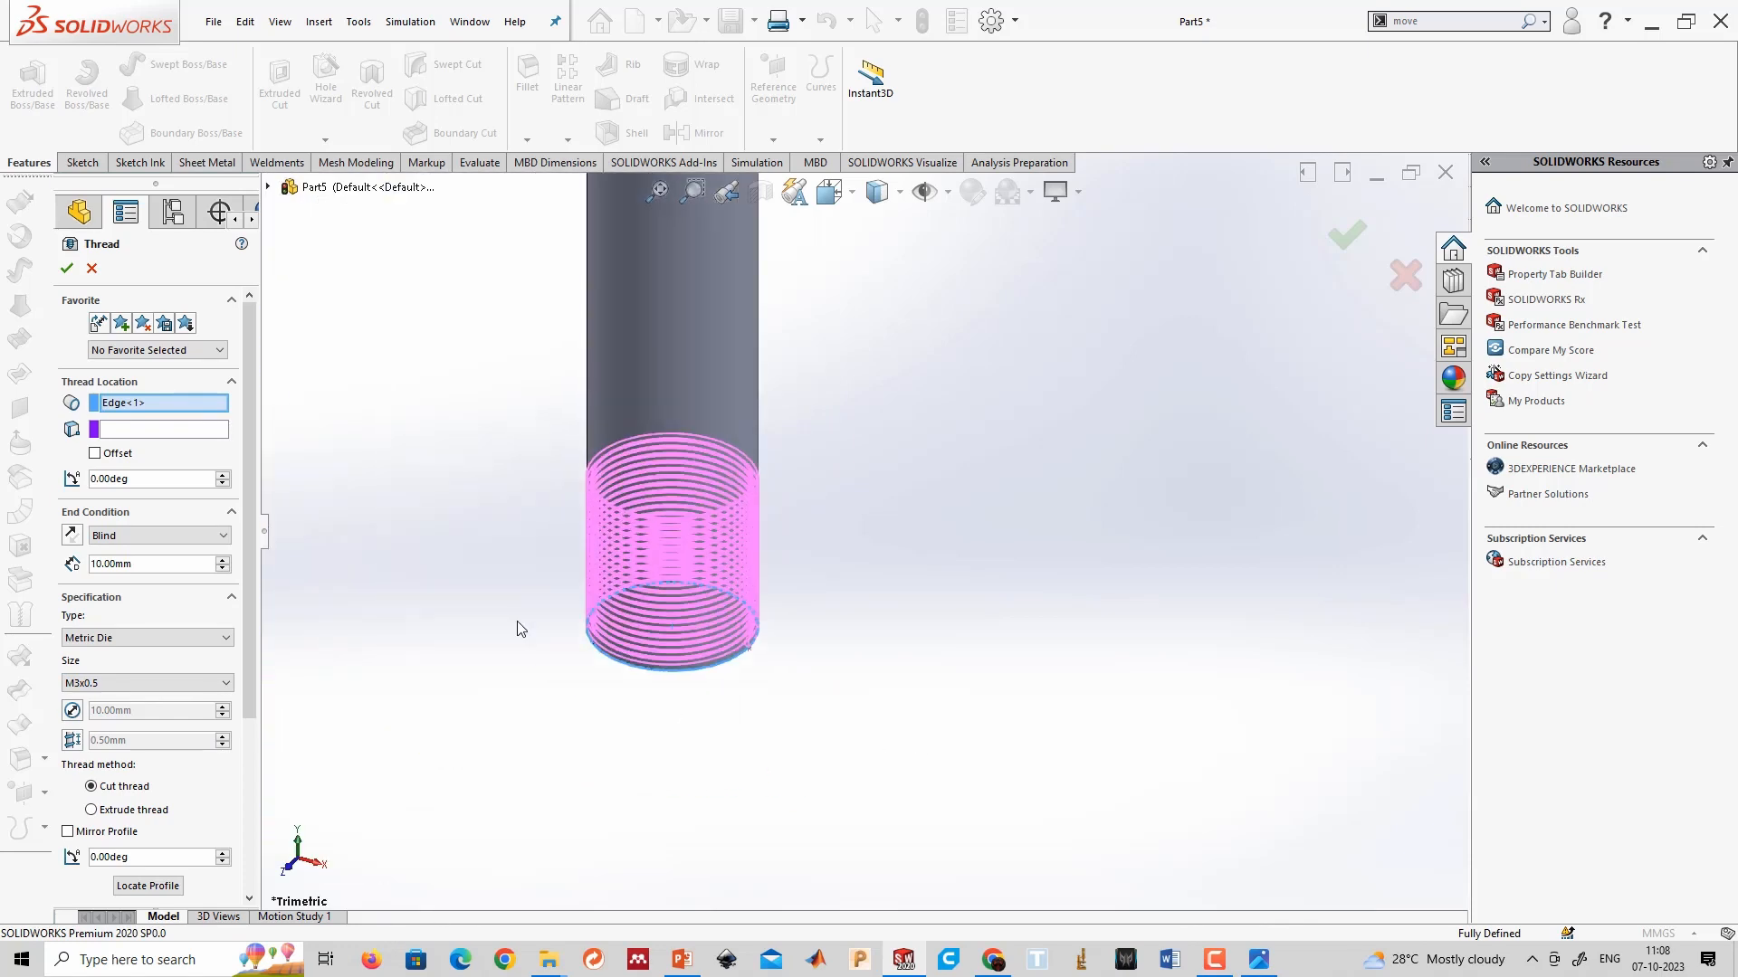
pyautogui.scroll(6, 753, 490)
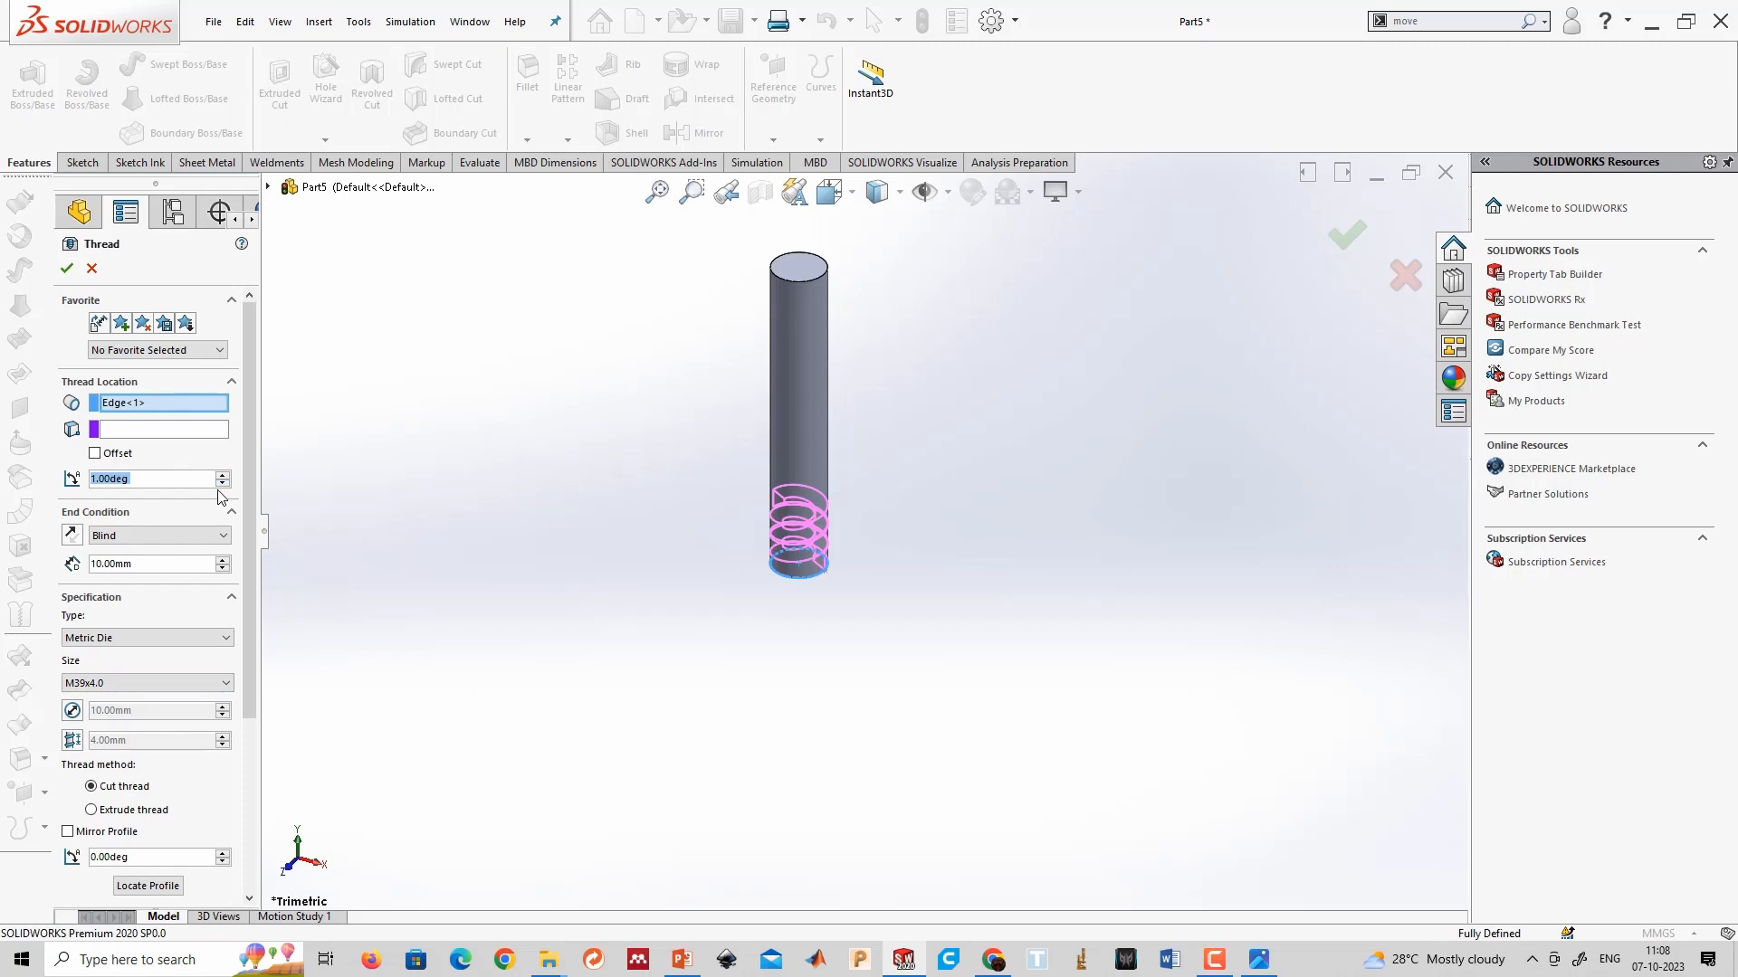
# Set the blind thread length to 70 mm and create the cut thread along the whole cylinder.
pyautogui.click(223, 560)
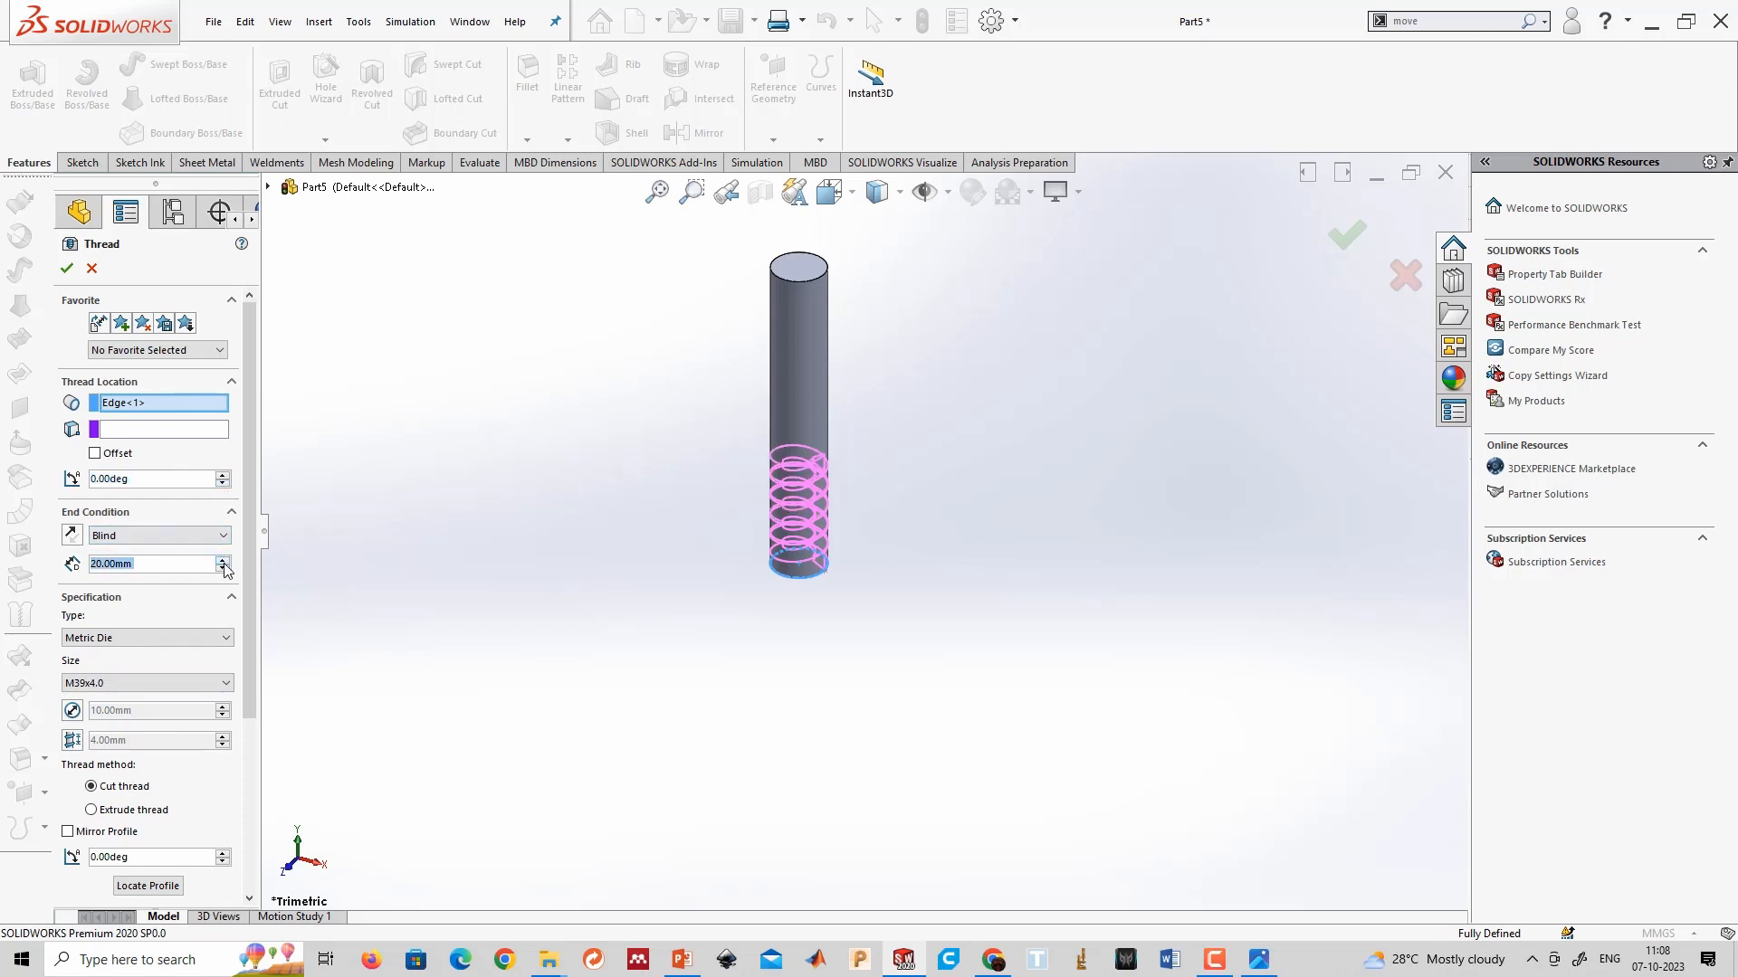
pyautogui.click(223, 561)
pyautogui.click(223, 561)
pyautogui.click(223, 560)
pyautogui.click(223, 560)
pyautogui.click(222, 561)
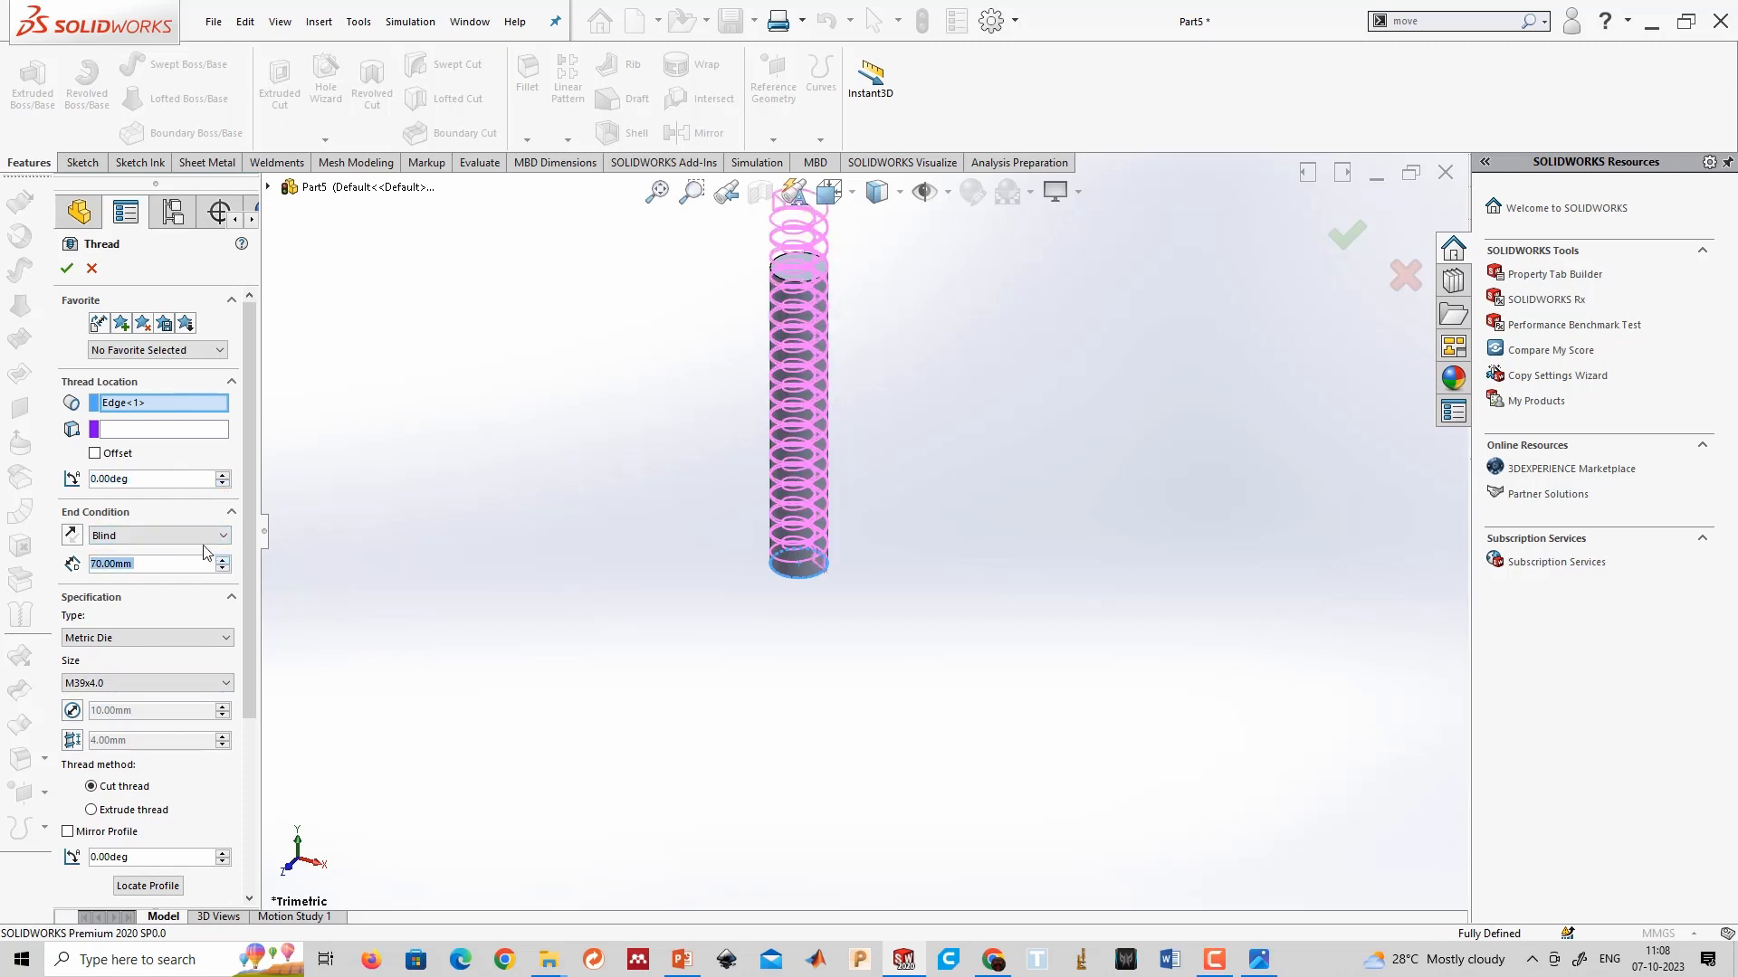
pyautogui.click(68, 270)
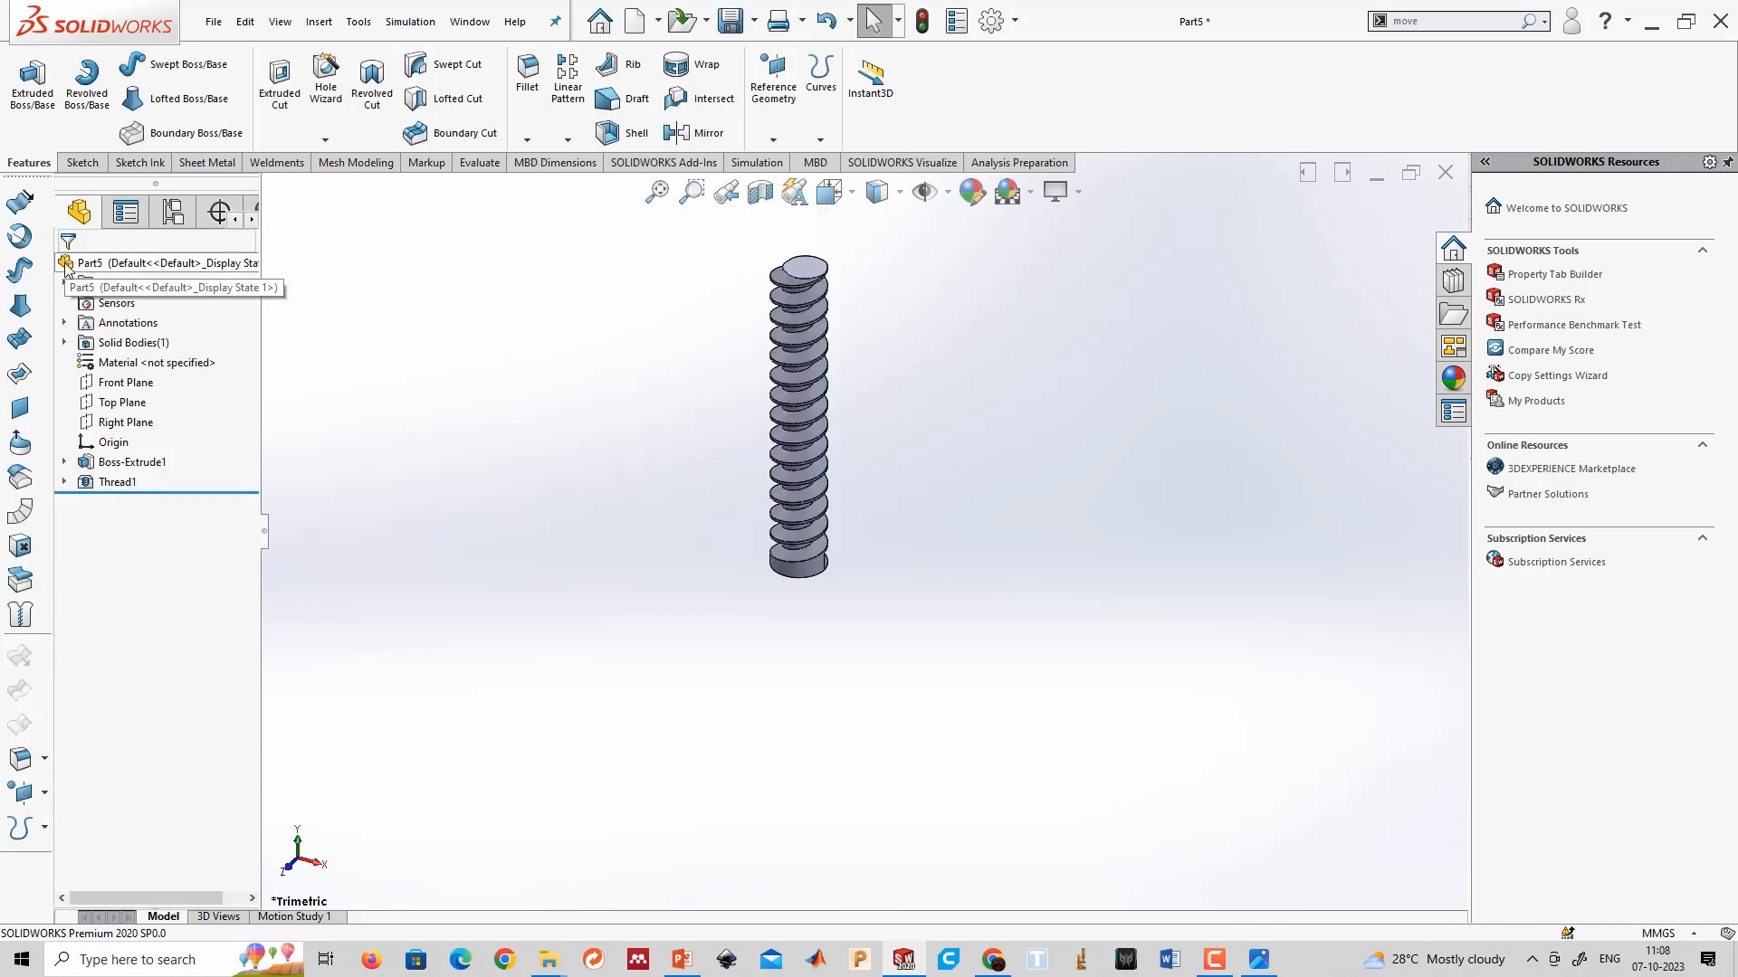
pyautogui.scroll(-5, 860, 408)
pyautogui.moveTo(806, 507); pyautogui.dragTo(760, 534, button='middle')
pyautogui.scroll(5, 763, 535)
pyautogui.scroll(-3, 984, 624)
pyautogui.moveTo(983, 625); pyautogui.dragTo(822, 873, button='middle')
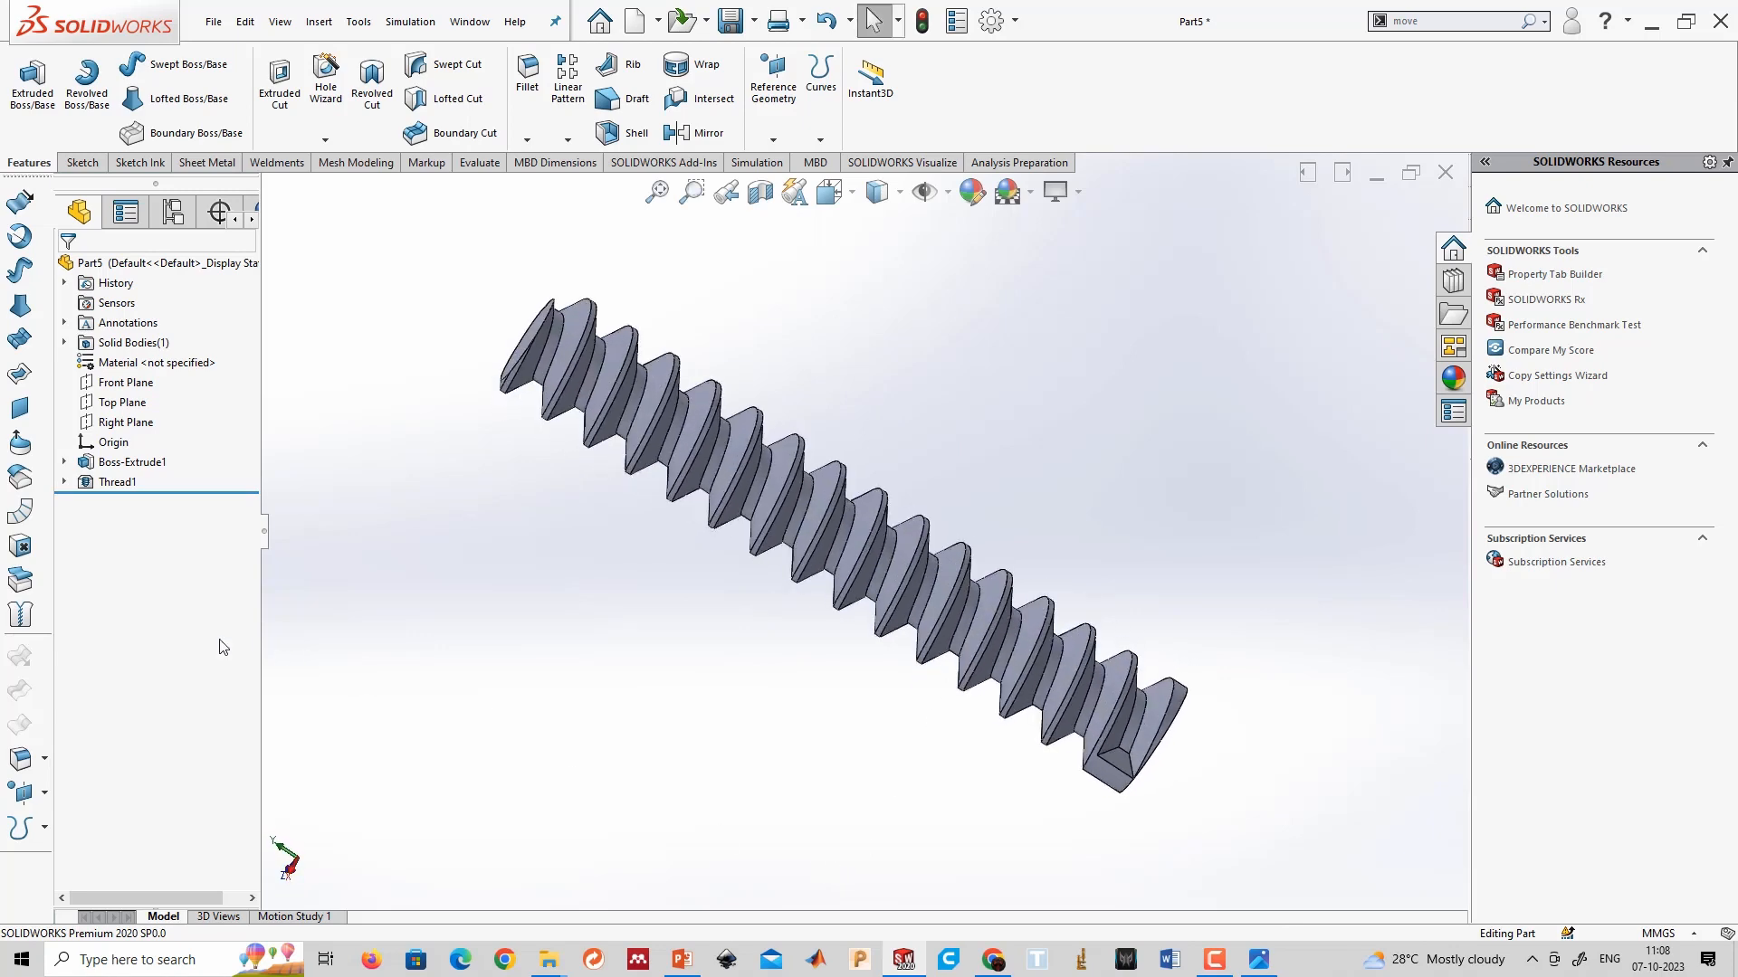
# Delete the extruded cylinder and its thread feature, keeping only the circle sketch.
pyautogui.click(122, 462)
pyautogui.keyDown('shift'); pyautogui.click(116, 482); pyautogui.keyUp('shift')
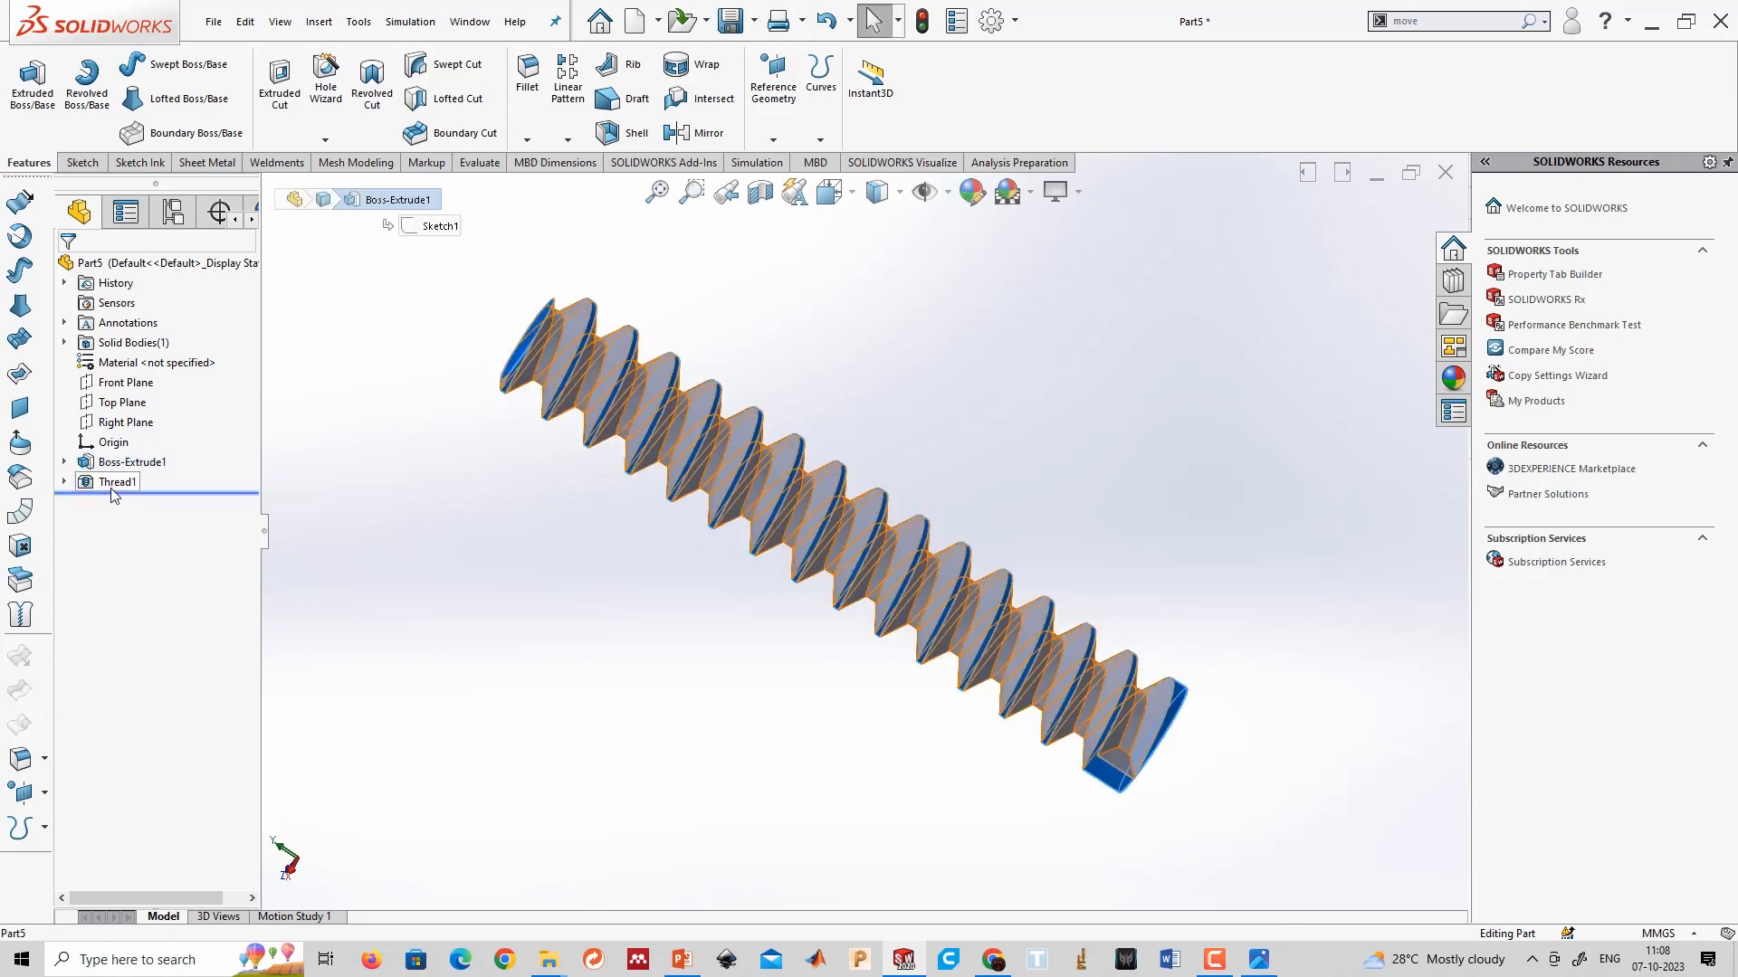
pyautogui.rightClick(116, 482)
pyautogui.click(145, 528)
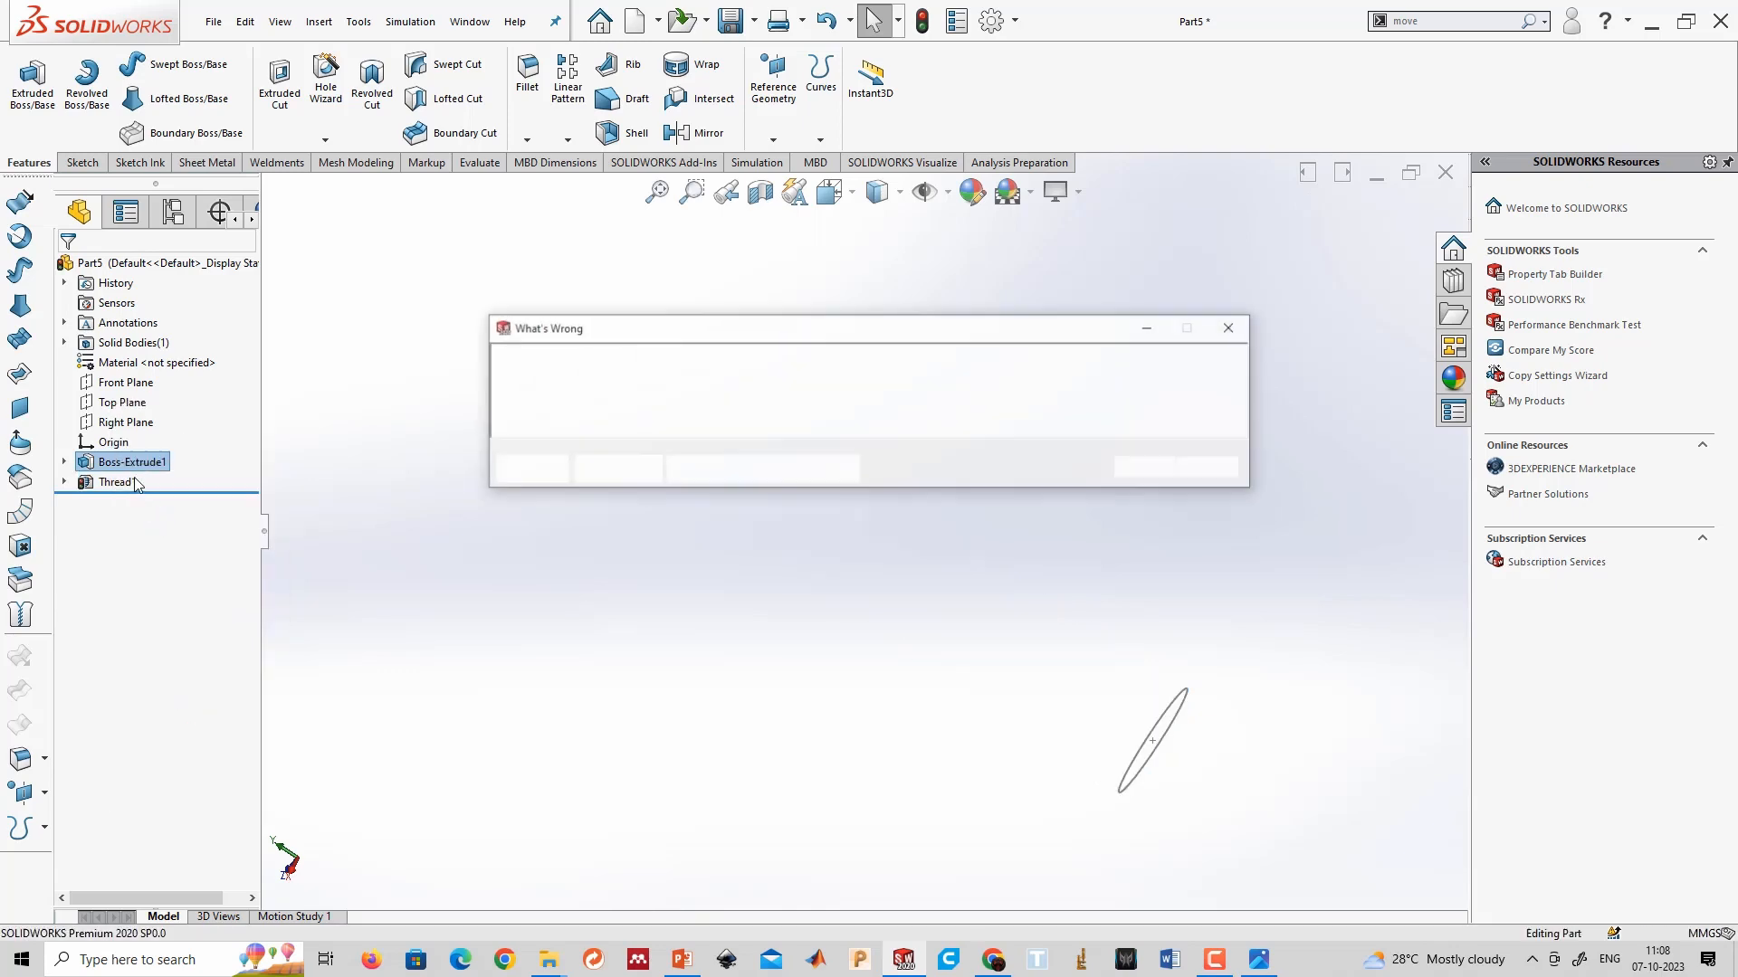
pyautogui.click(1147, 468)
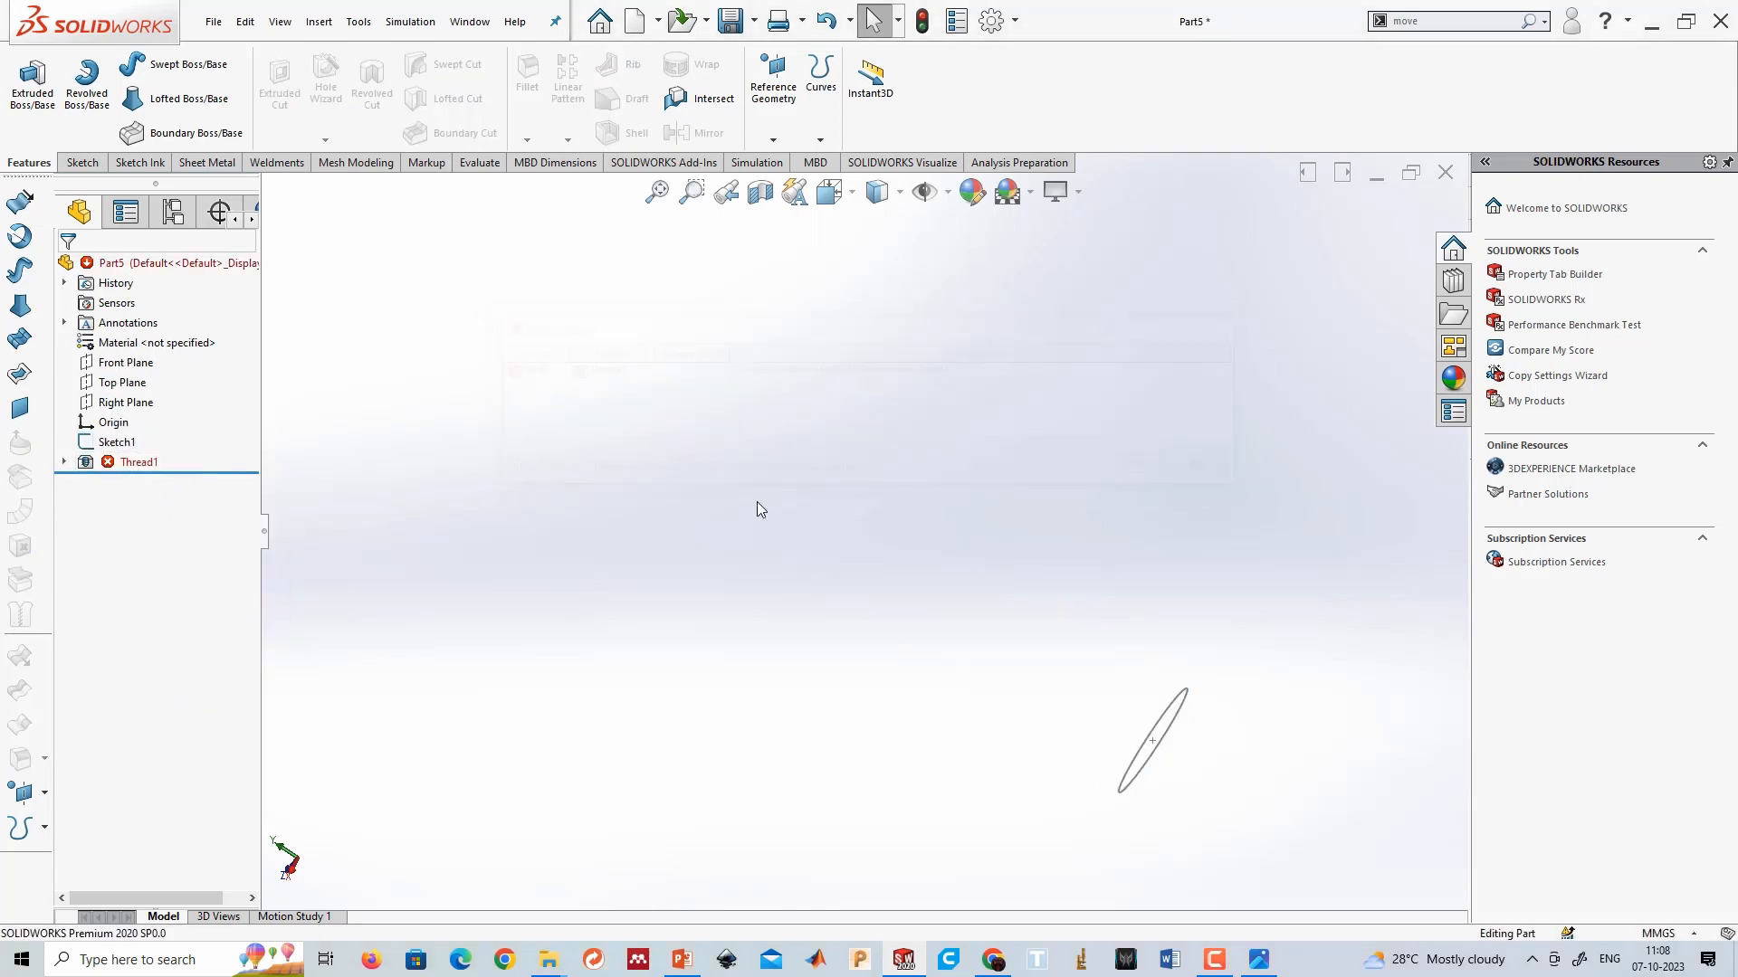
pyautogui.rightClick(135, 464)
pyautogui.click(185, 586)
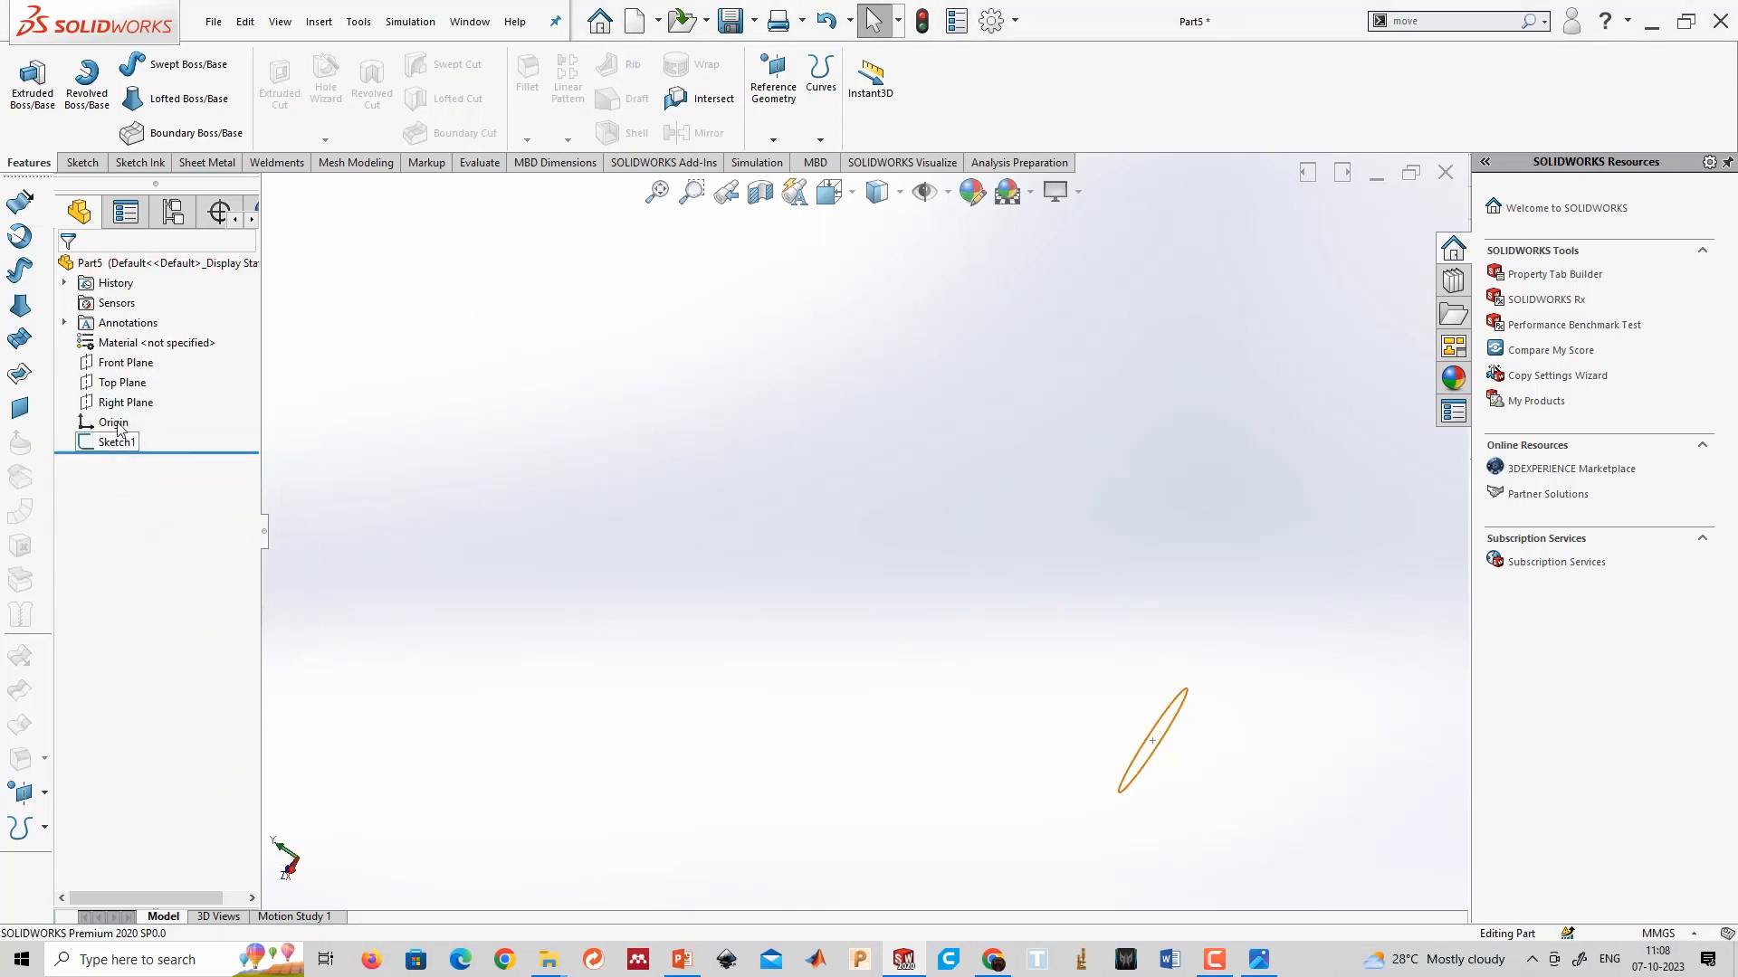
# Sketch a circle centred on the origin, smaller than the existing 10 mm circle, in a new sketch on the Top Plane.
pyautogui.click(122, 382)
pyautogui.click(79, 162)
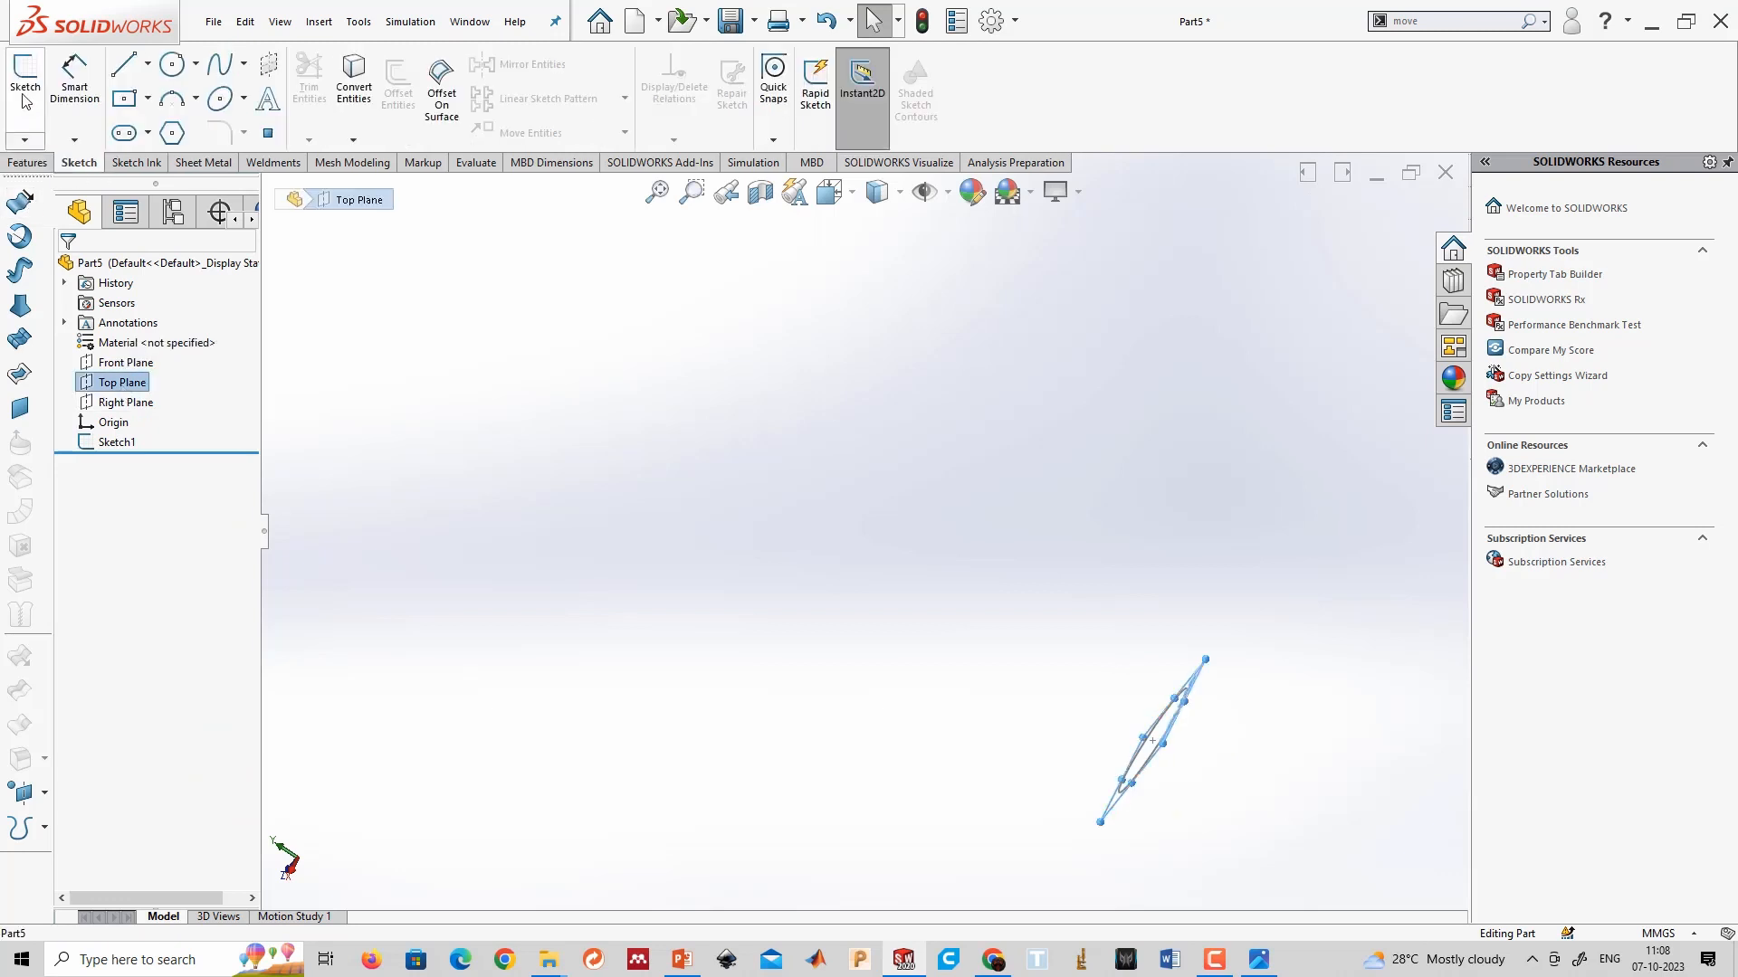
pyautogui.click(24, 95)
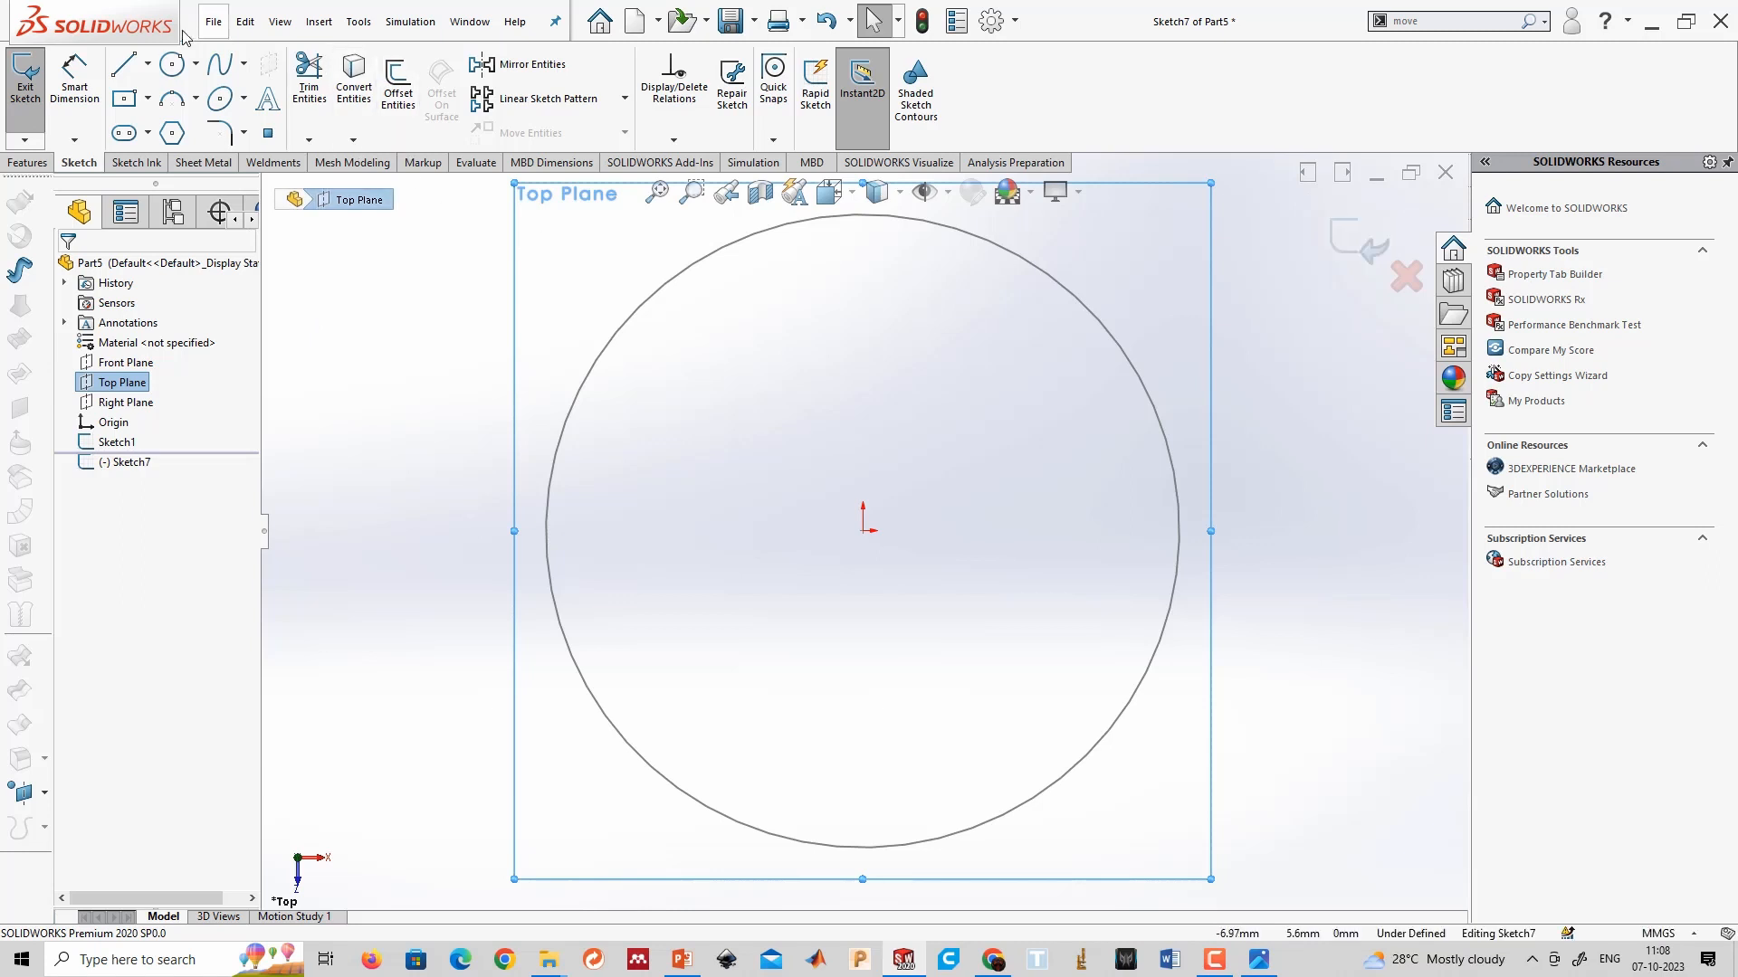
pyautogui.click(172, 63)
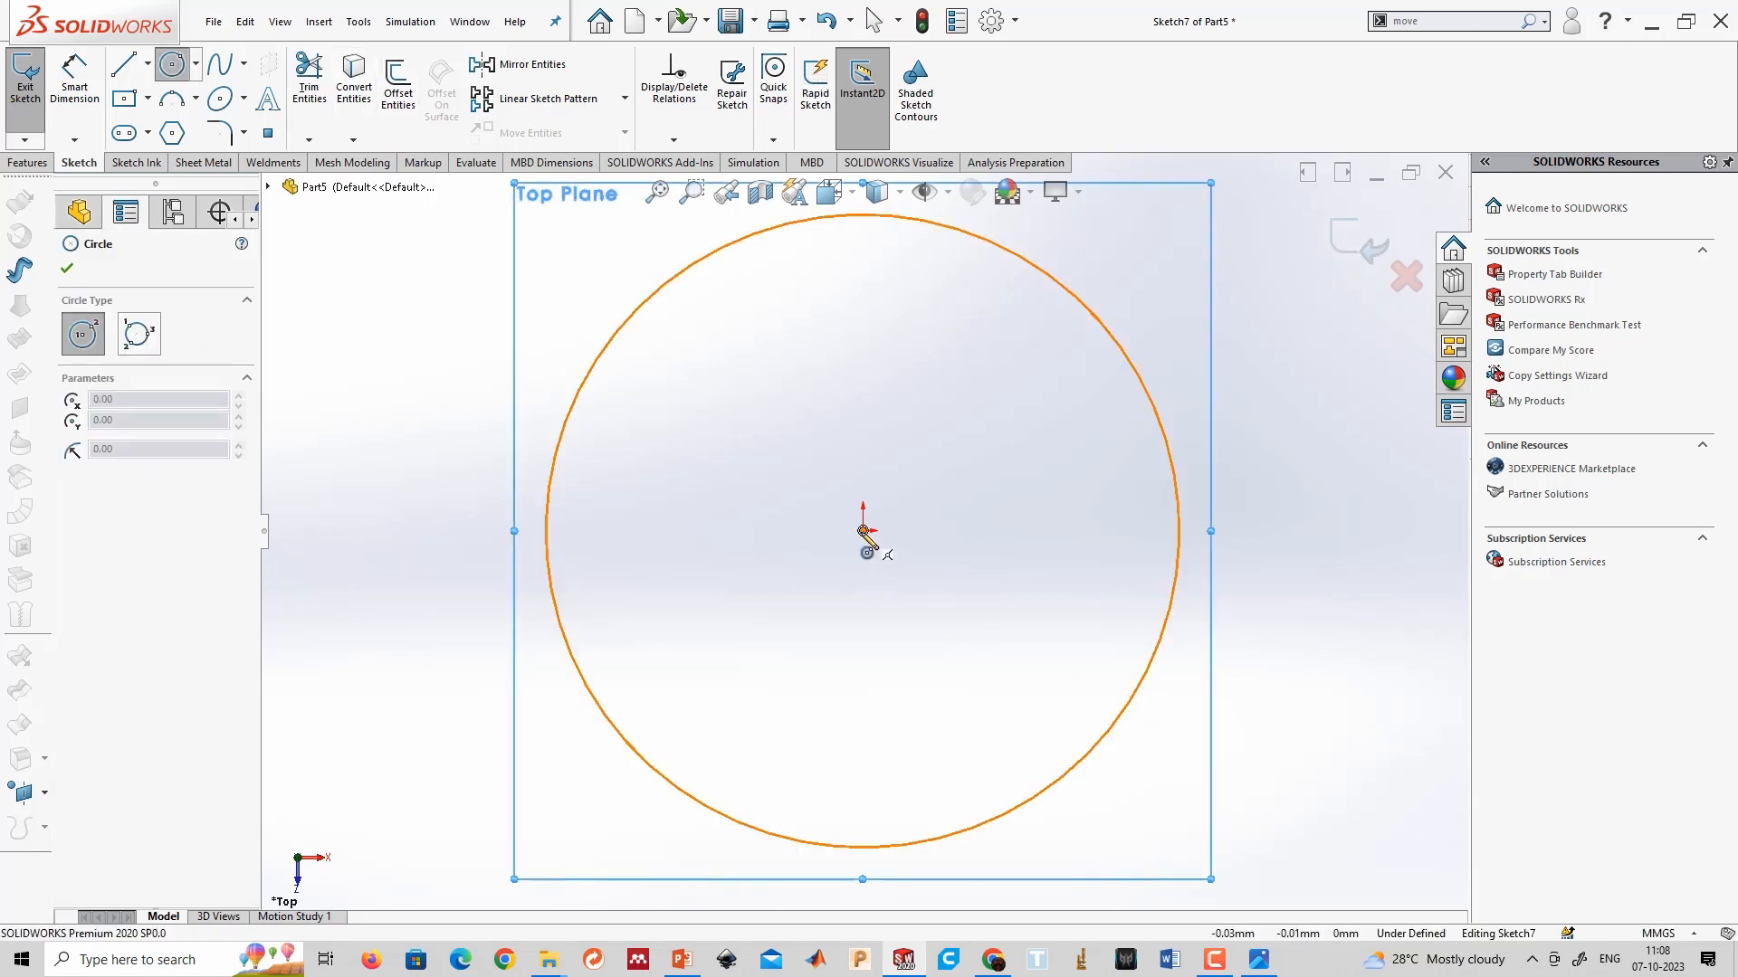
pyautogui.click(863, 531)
pyautogui.click(985, 651)
pyautogui.click(1347, 261)
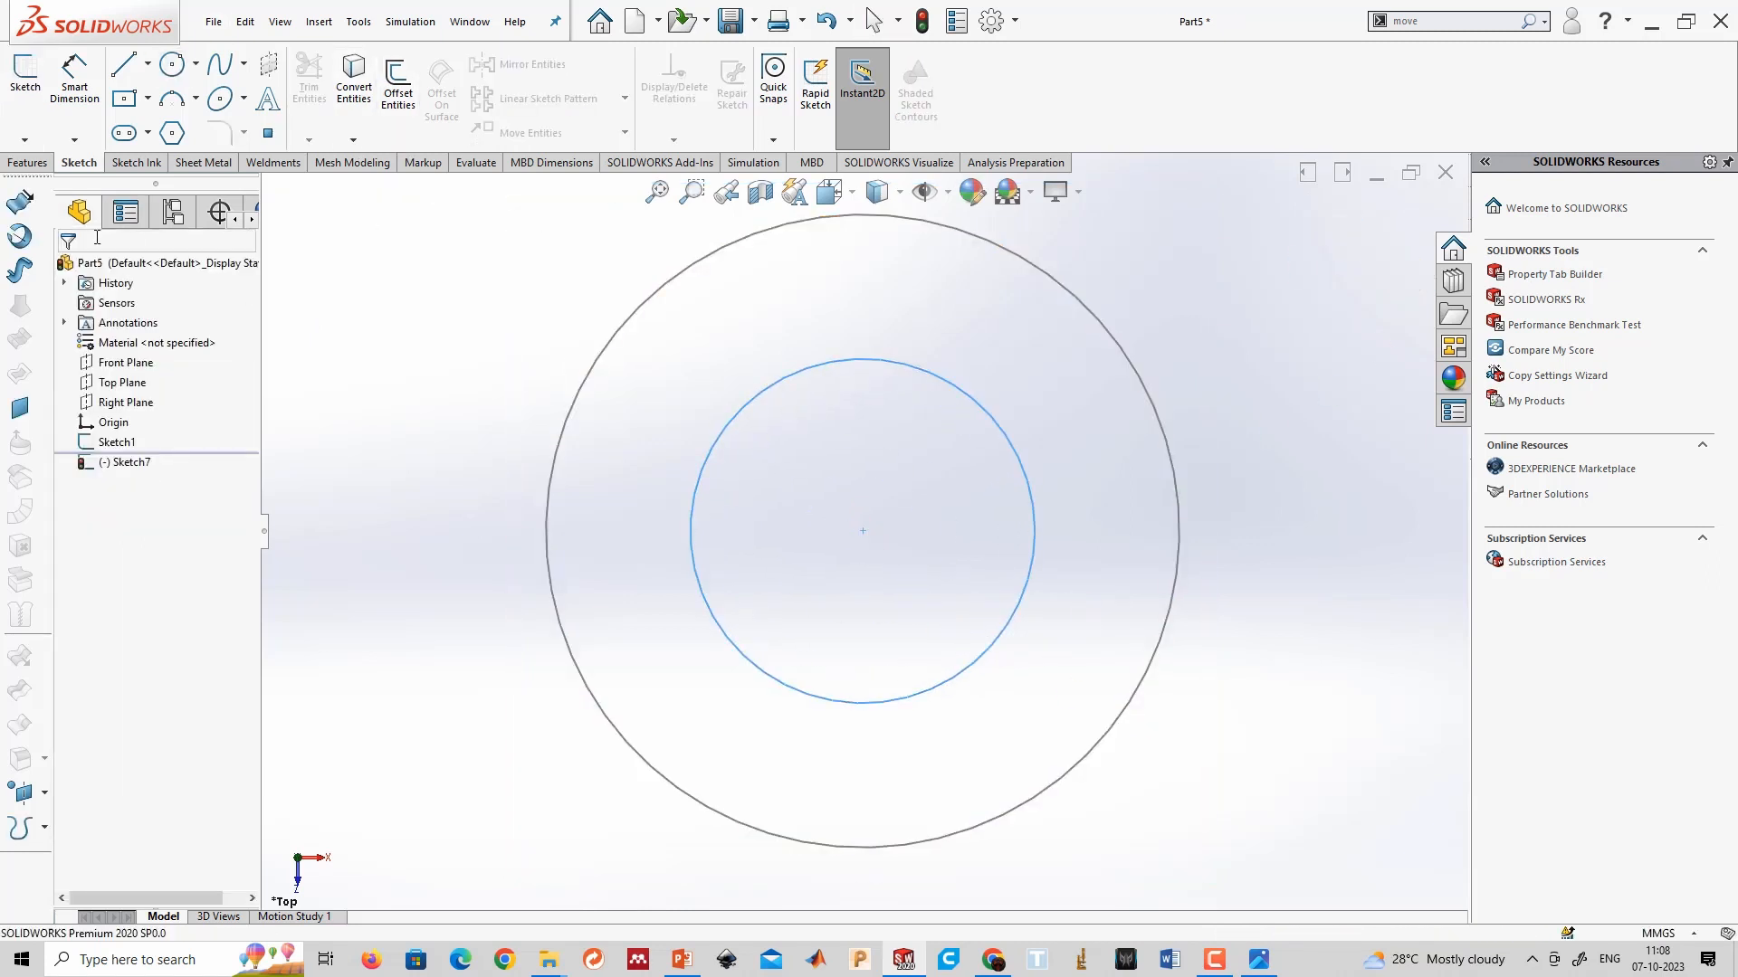
# Try to extrude only the ring between the two circles by clearing and reselecting the extrusion contours.
pyautogui.click(27, 163)
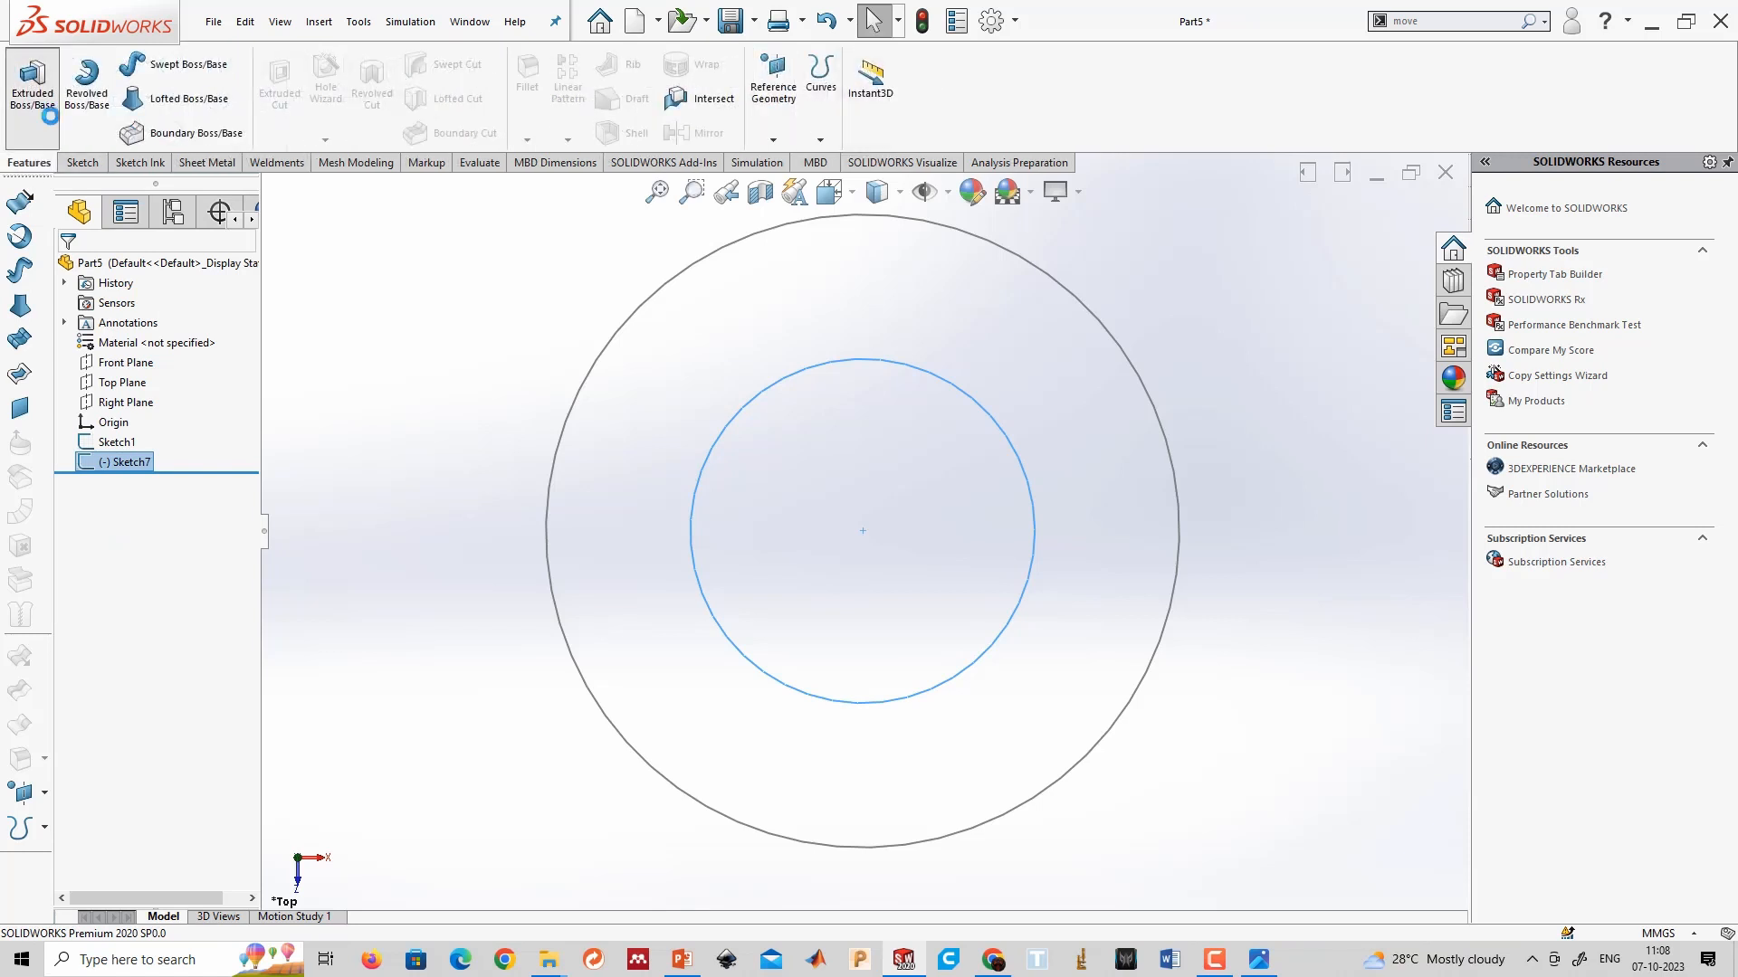
pyautogui.click(33, 81)
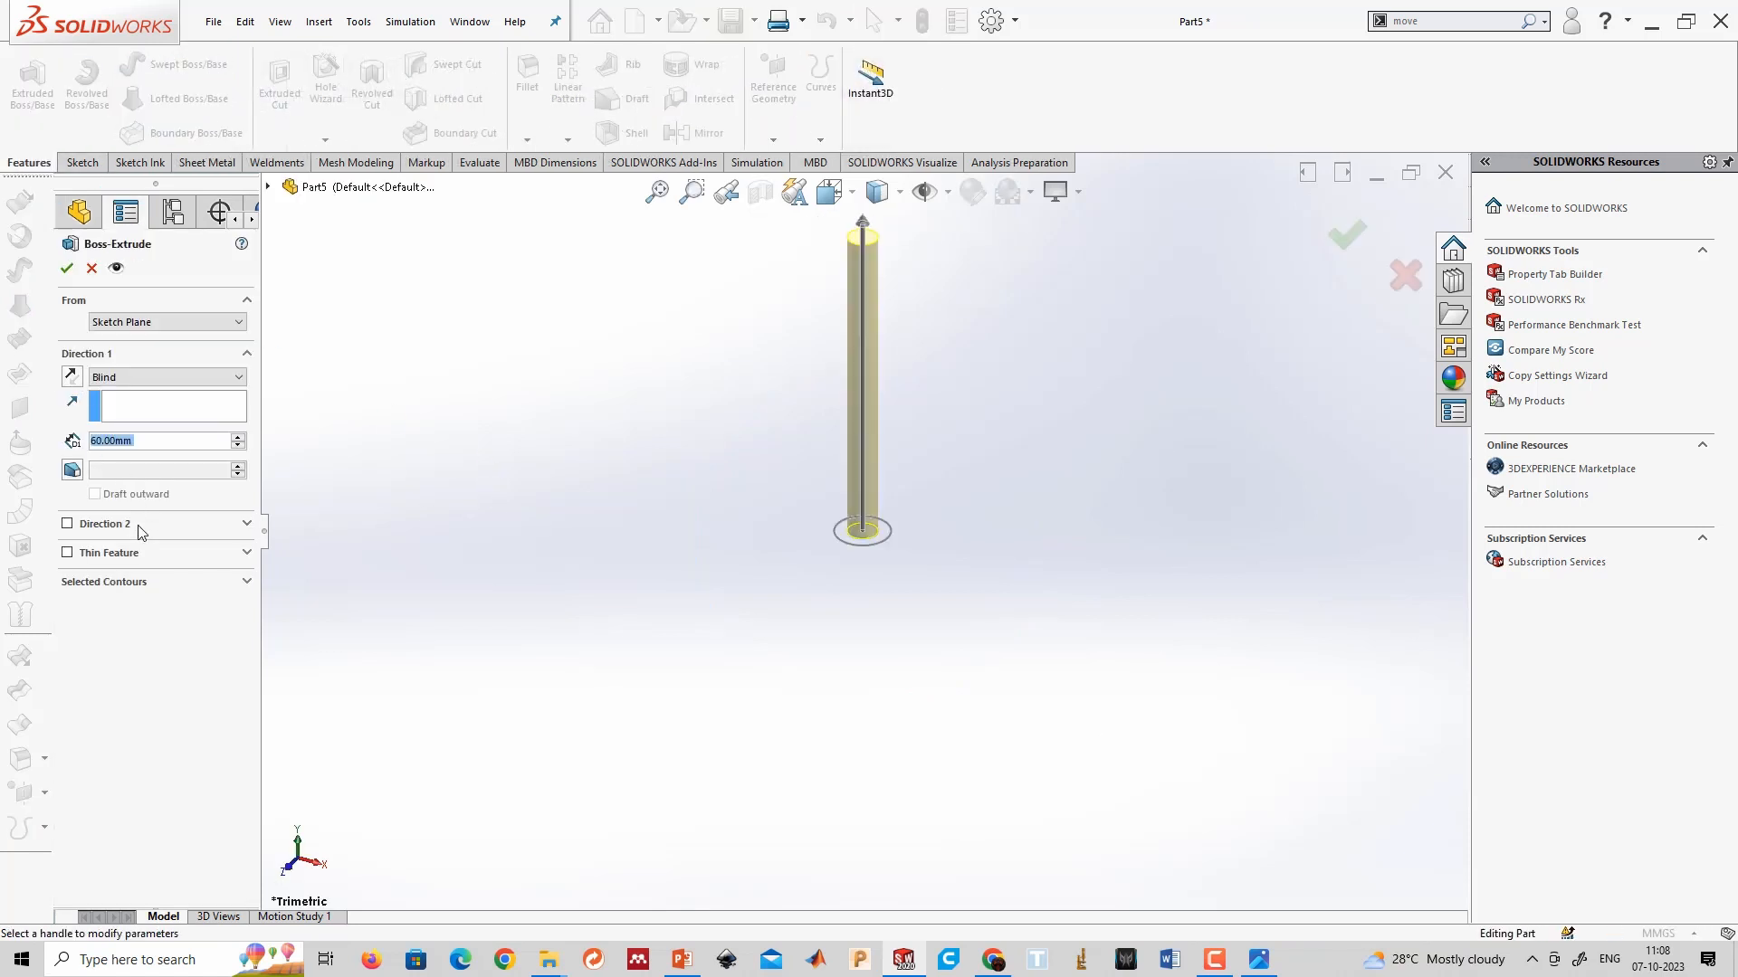
pyautogui.click(101, 582)
pyautogui.rightClick(136, 604)
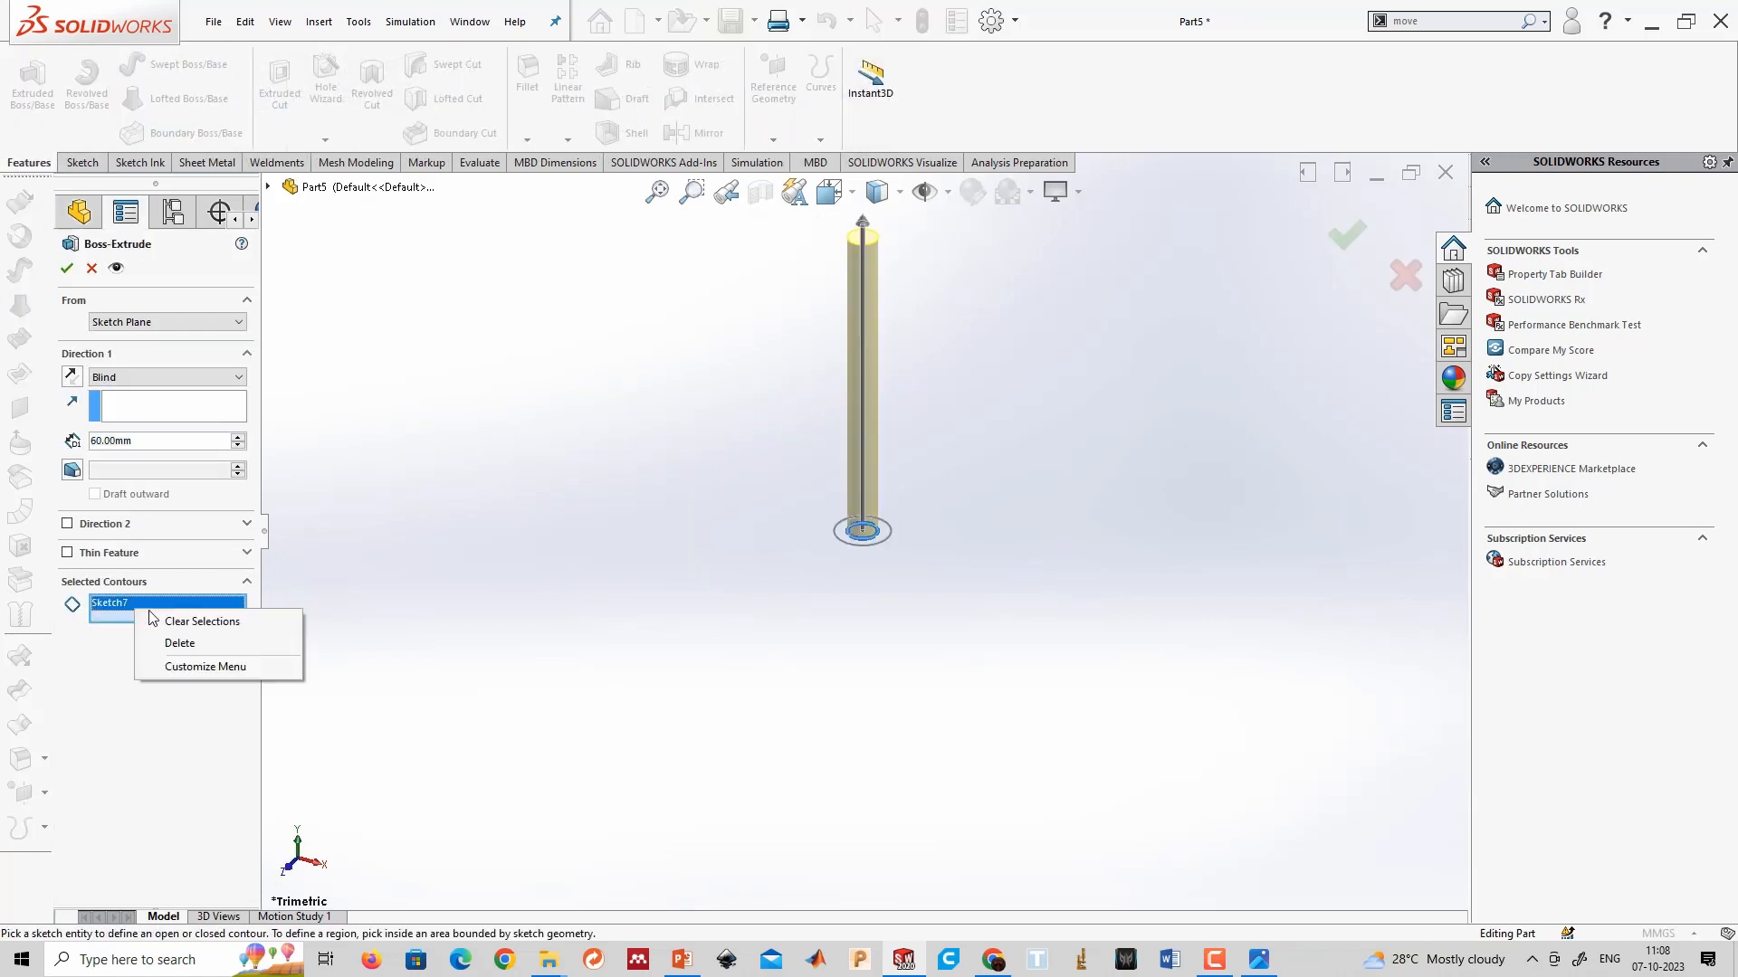
pyautogui.click(195, 621)
pyautogui.scroll(-2, 914, 501)
pyautogui.scroll(-2, 914, 500)
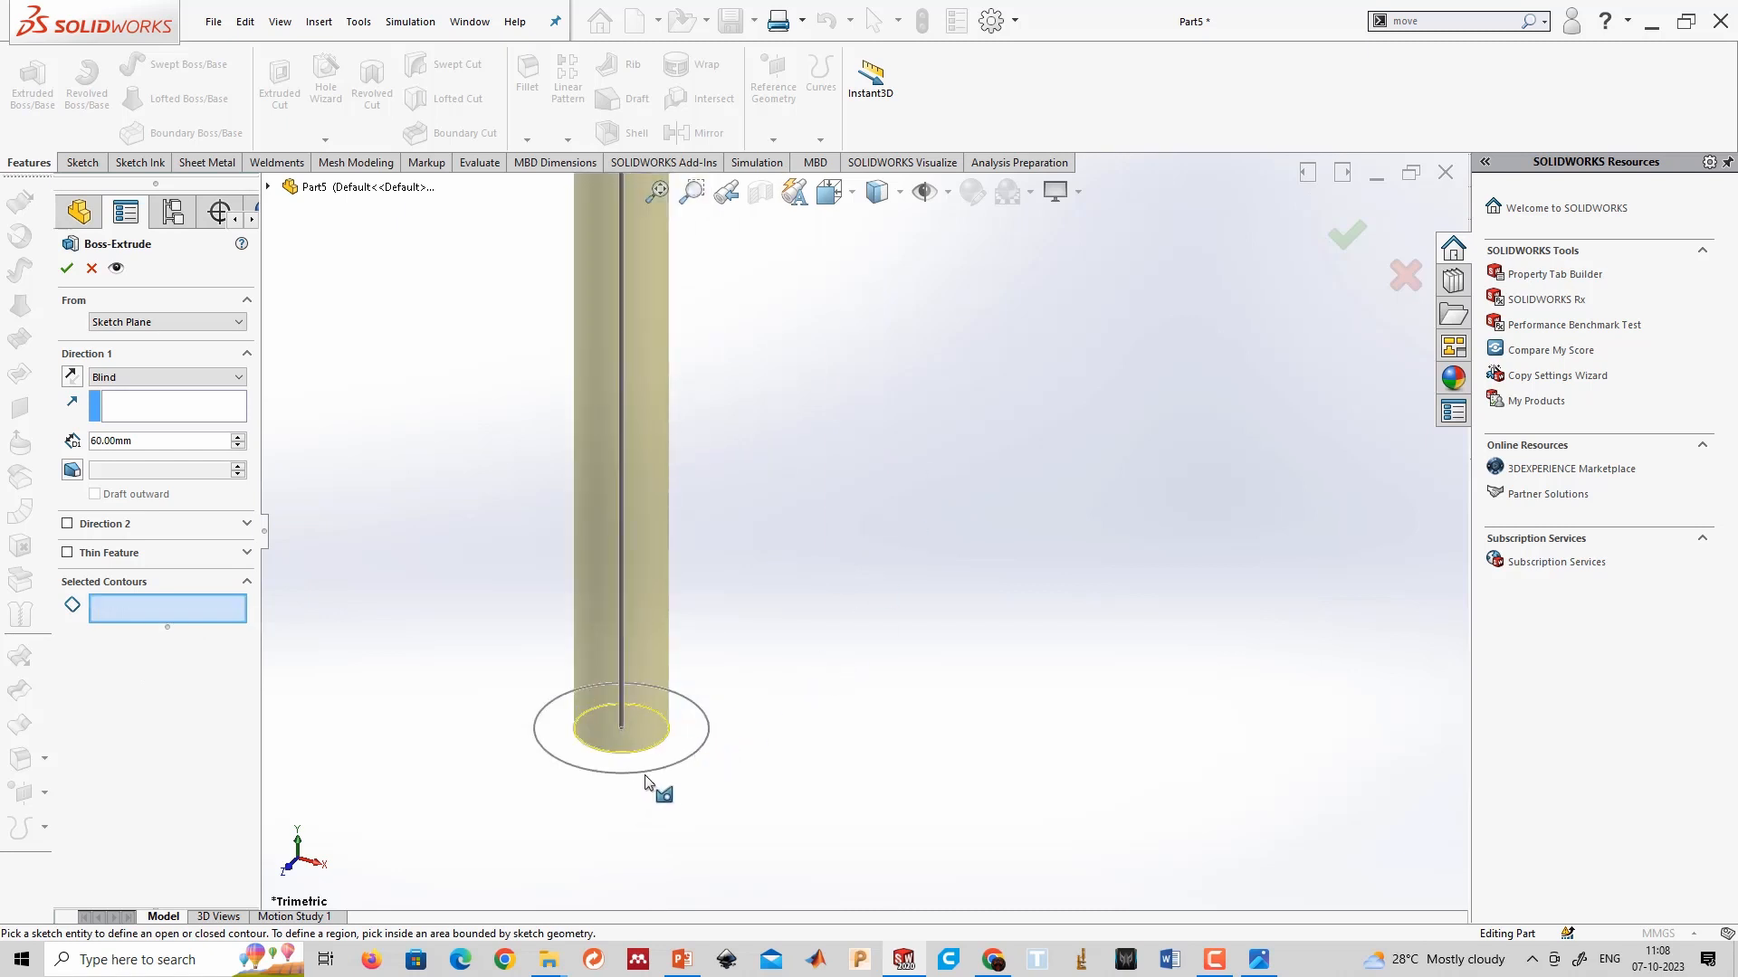
pyautogui.click(670, 756)
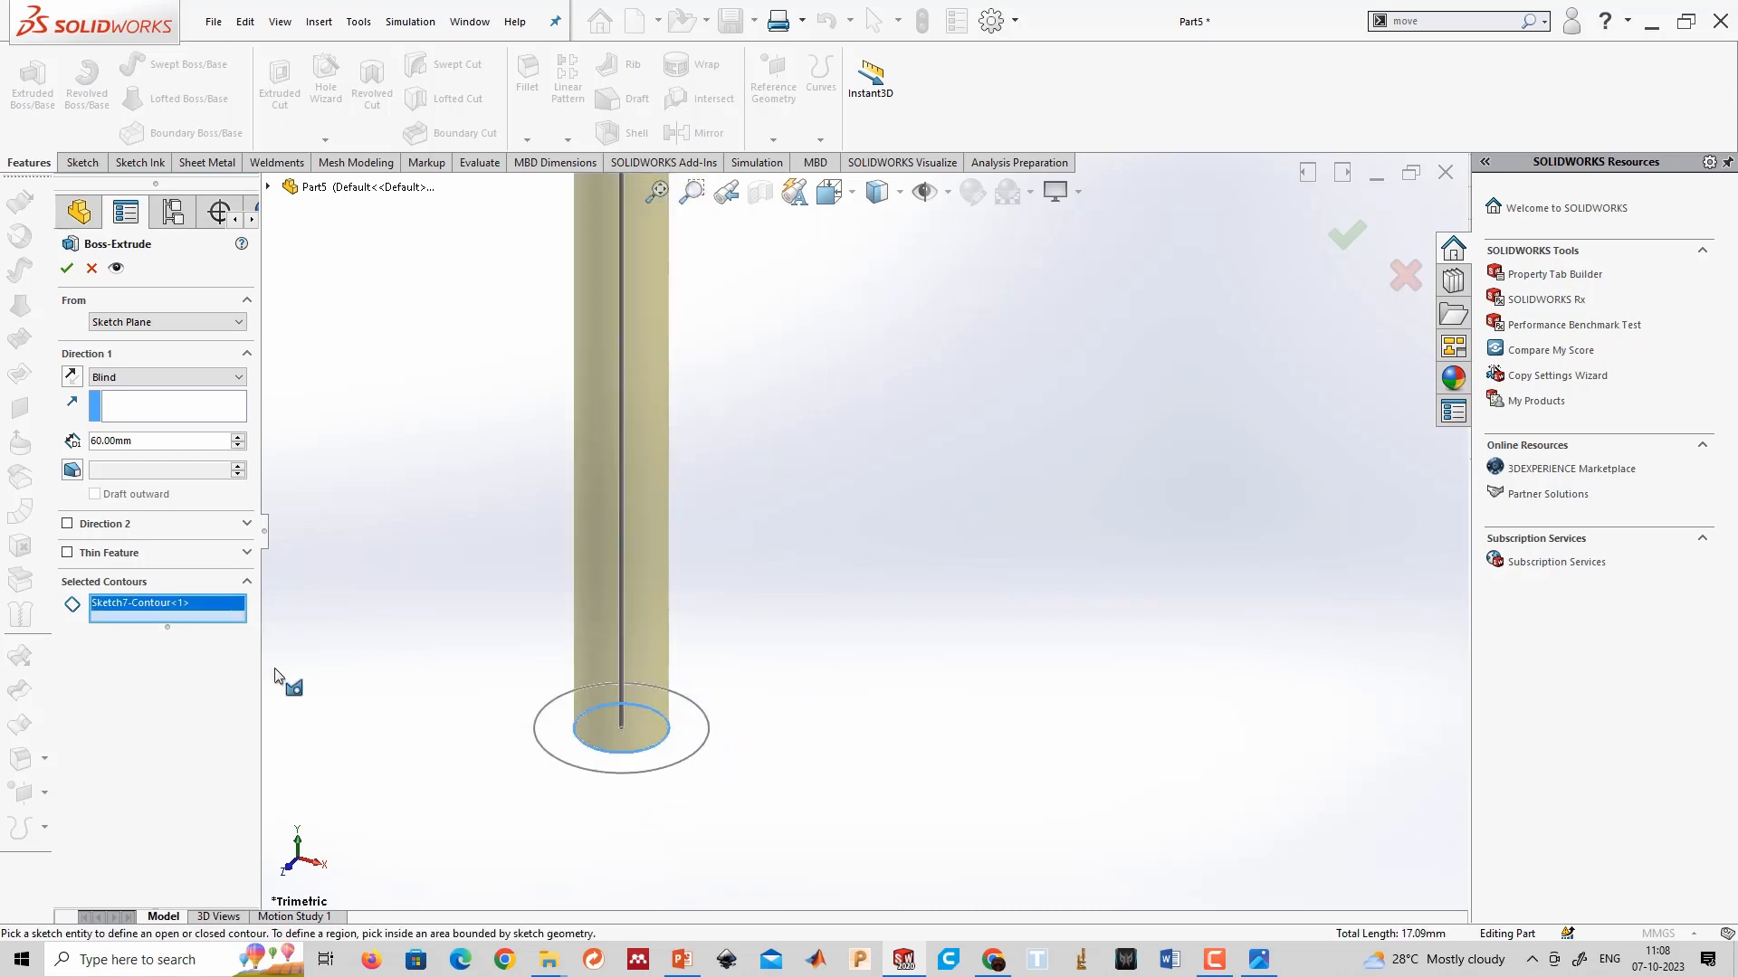
pyautogui.rightClick(149, 624)
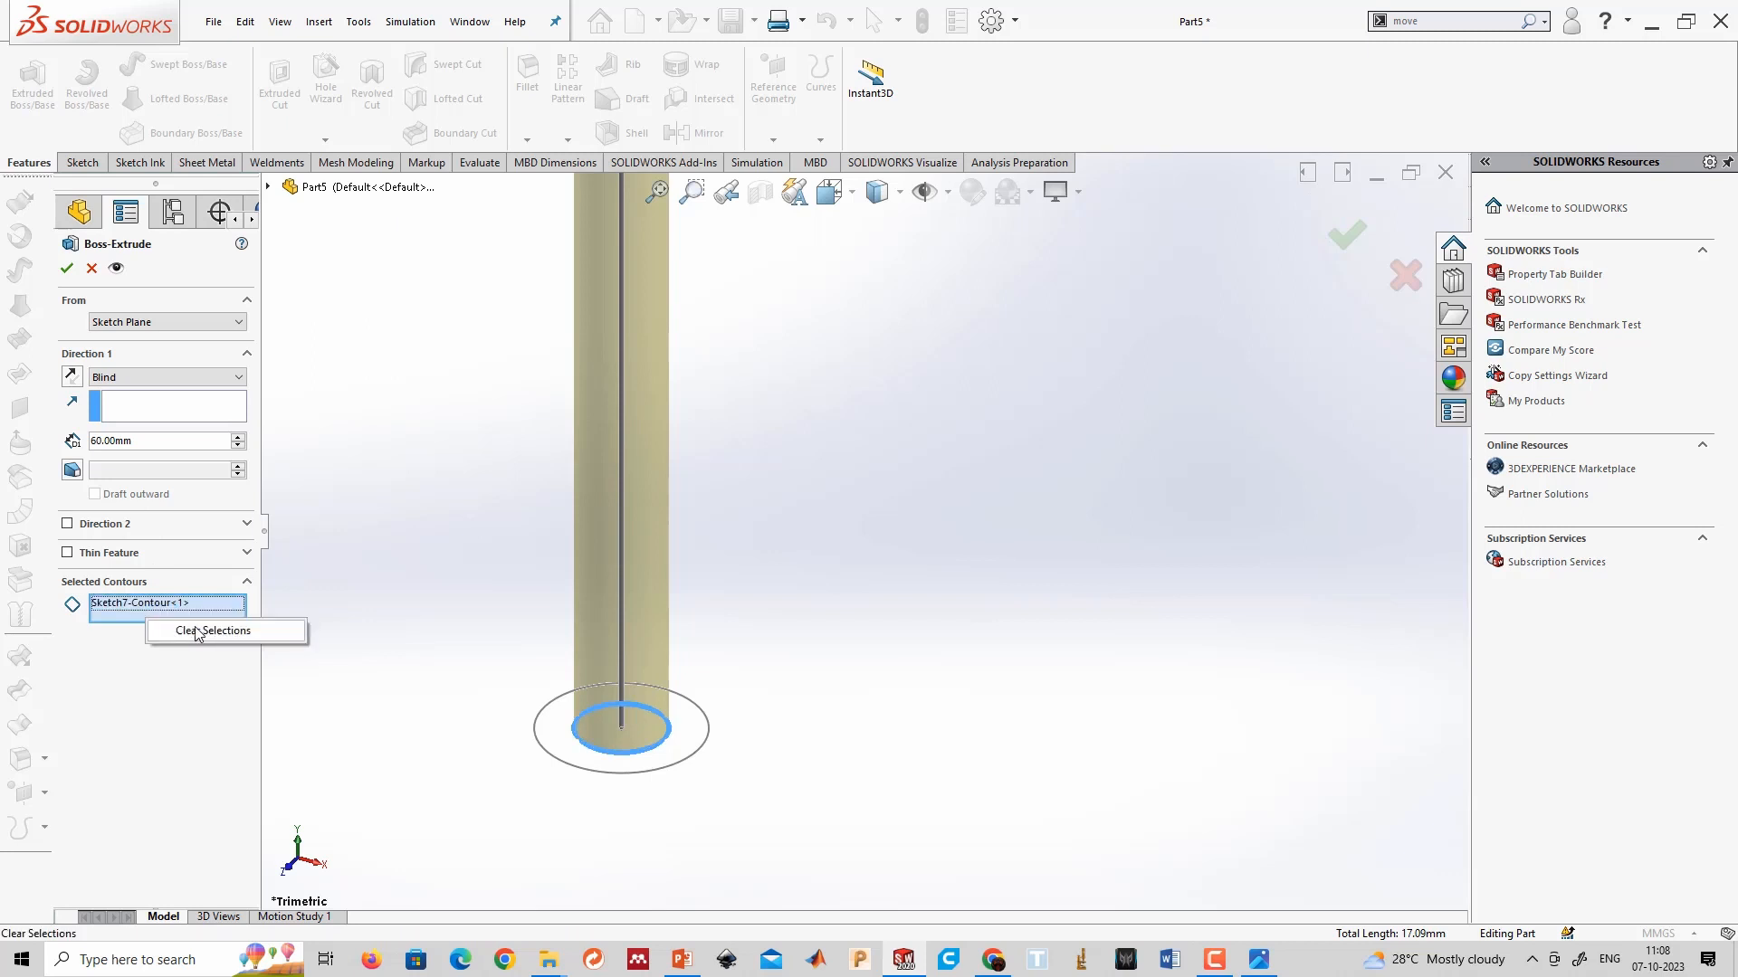
pyautogui.click(198, 633)
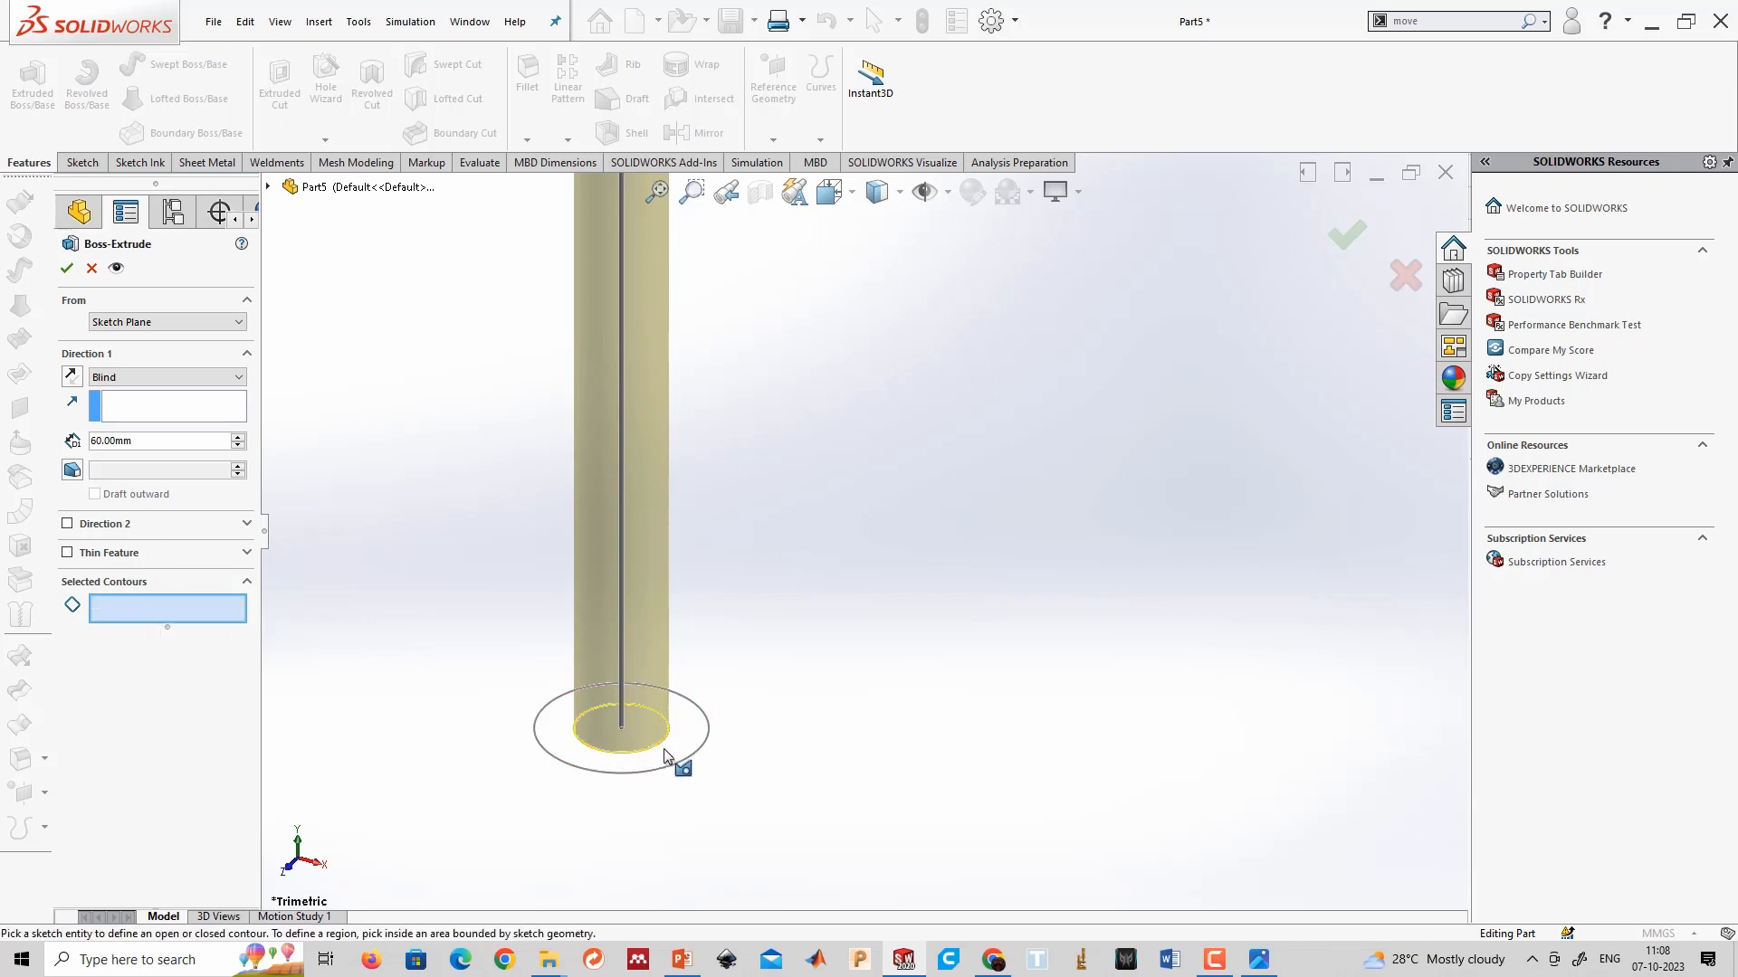
# Cancel the extrusion and delete the separate sketch containing the inner circle.
pyautogui.click(91, 269)
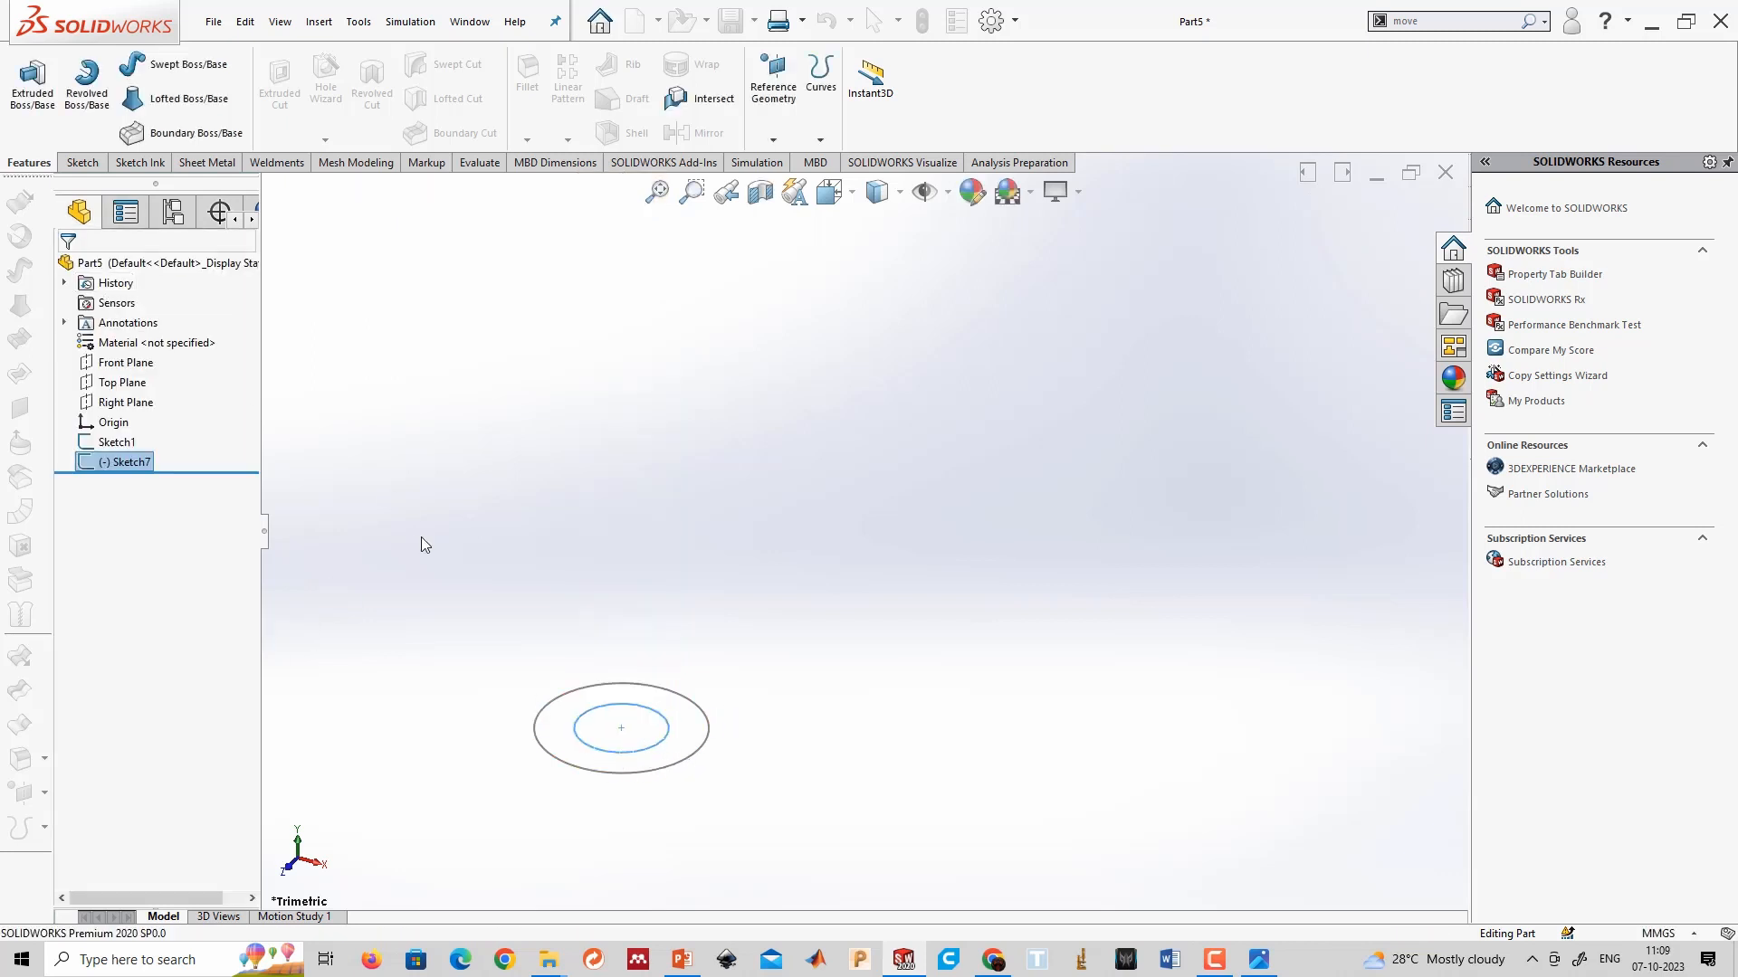
pyautogui.rightClick(123, 462)
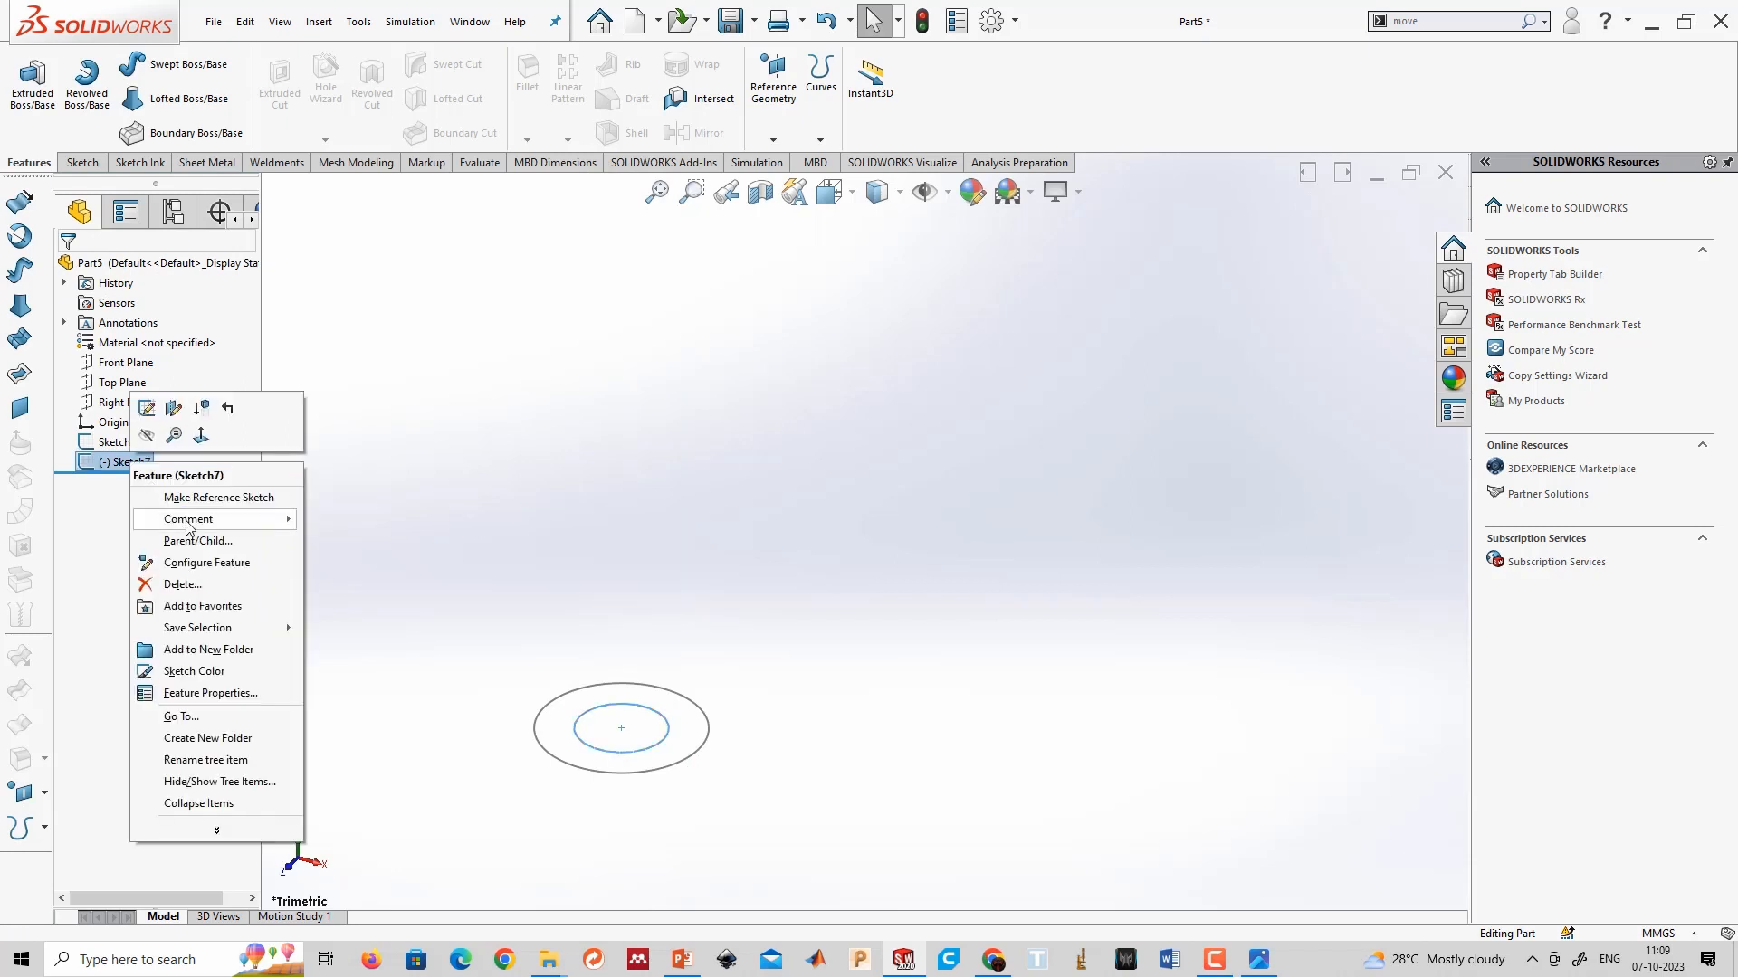
pyautogui.click(185, 584)
# Edit the original 10 mm circle sketch and add a smaller concentric circle centred on the origin.
pyautogui.click(127, 387)
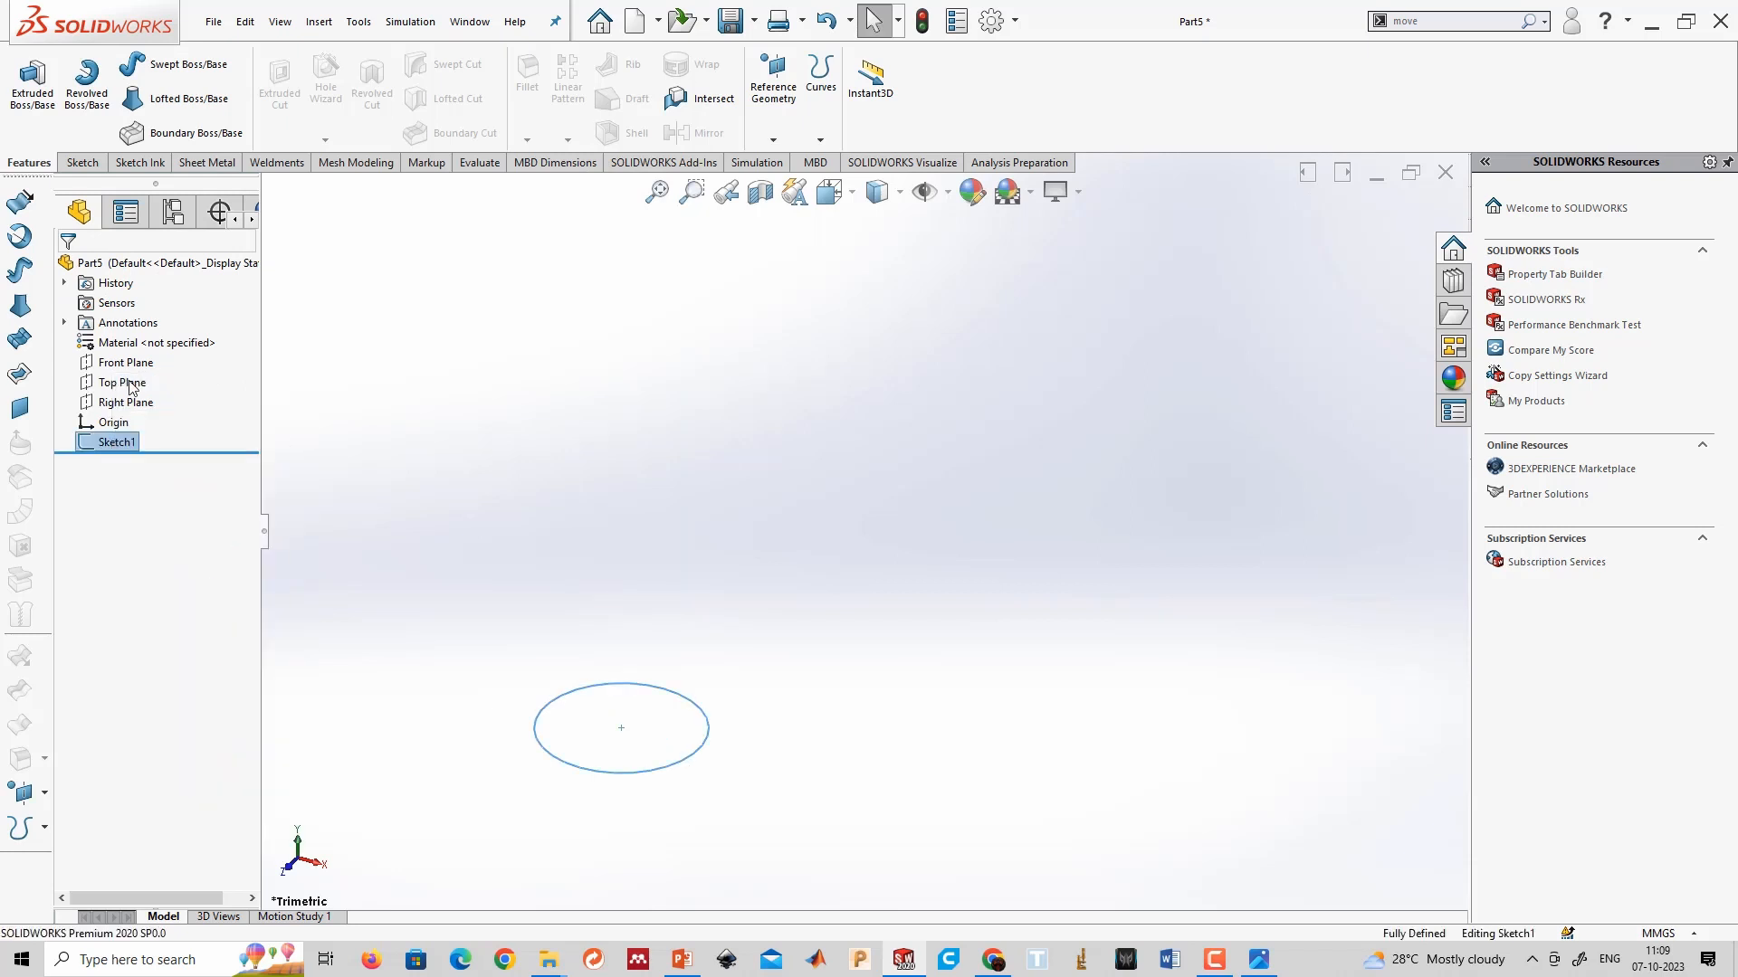
pyautogui.click(171, 63)
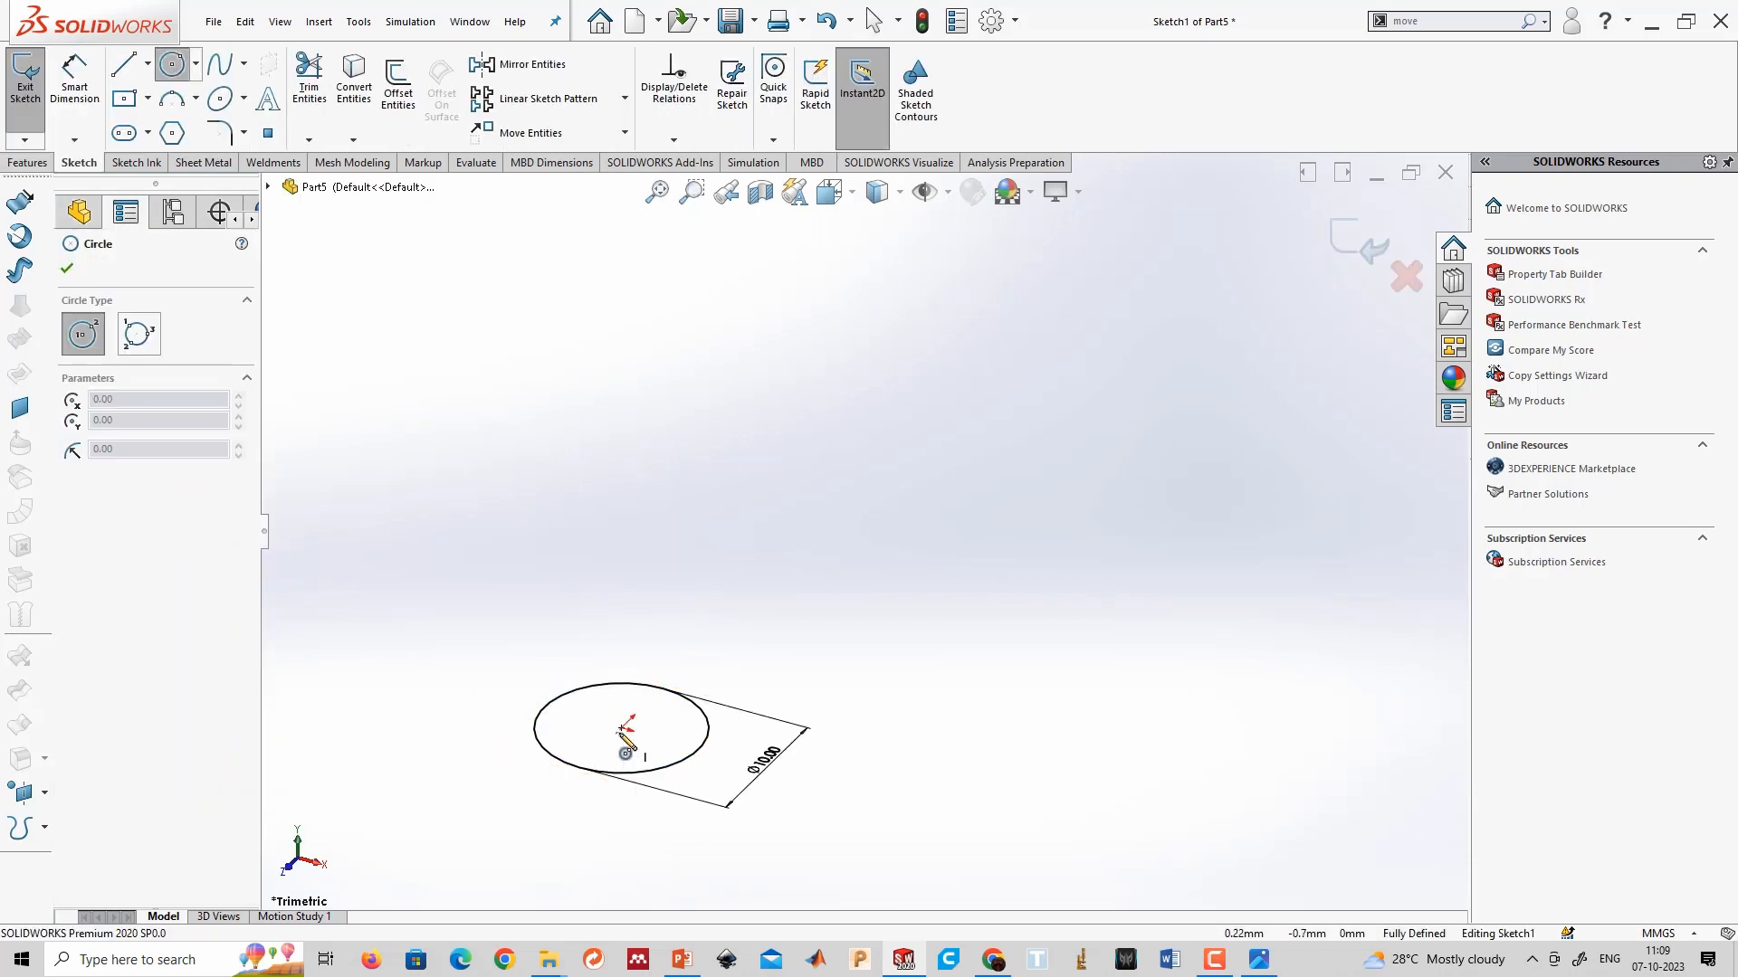
pyautogui.click(621, 728)
pyautogui.click(641, 754)
pyautogui.press('Escape')
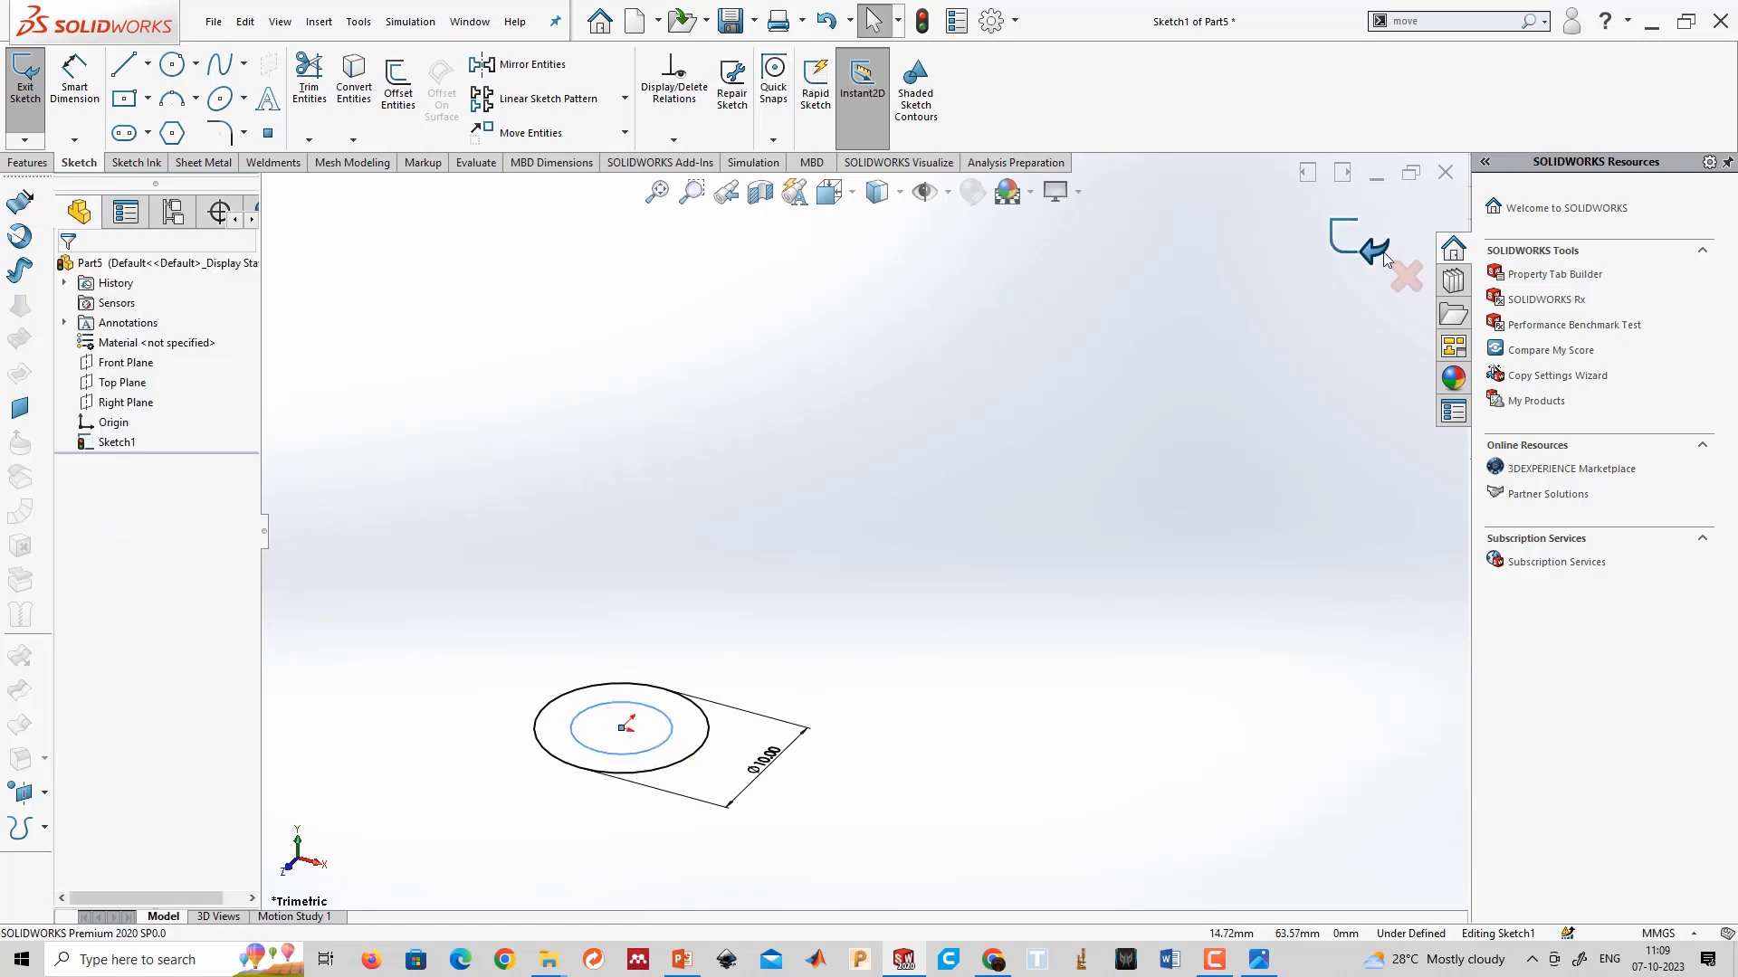
pyautogui.click(1365, 243)
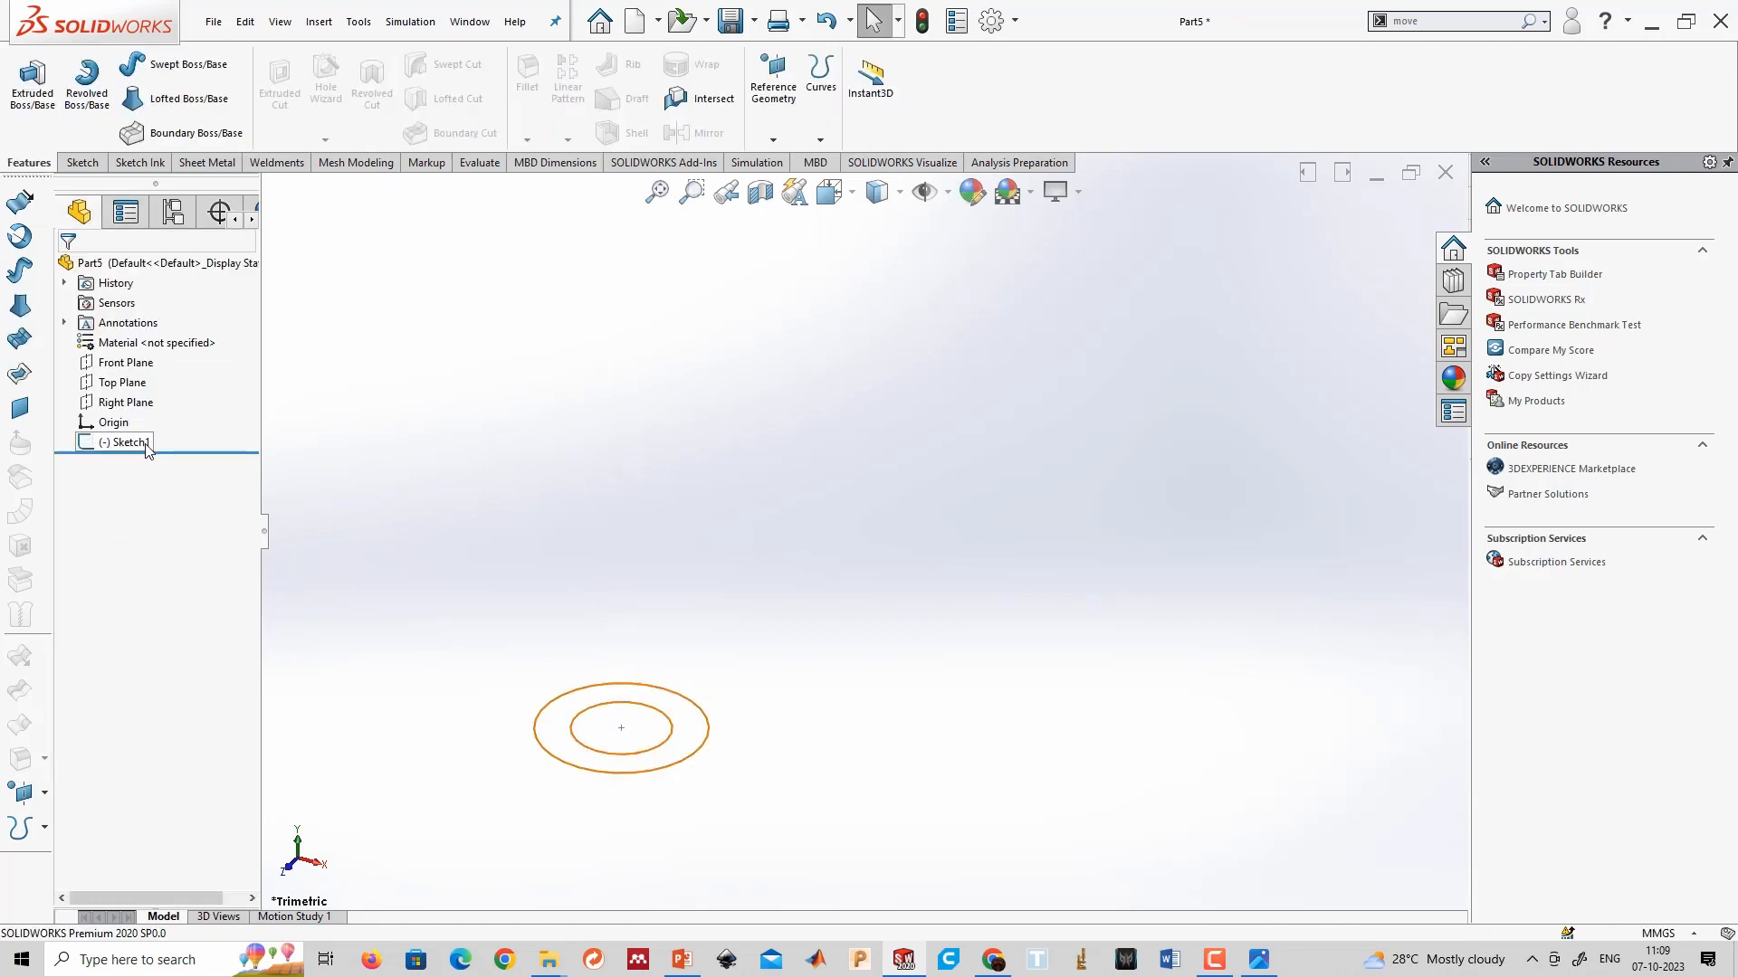
# Extrude the sketch with the two concentric circles by 6 mm to form a hollow ring.
pyautogui.click(131, 441)
pyautogui.click(37, 107)
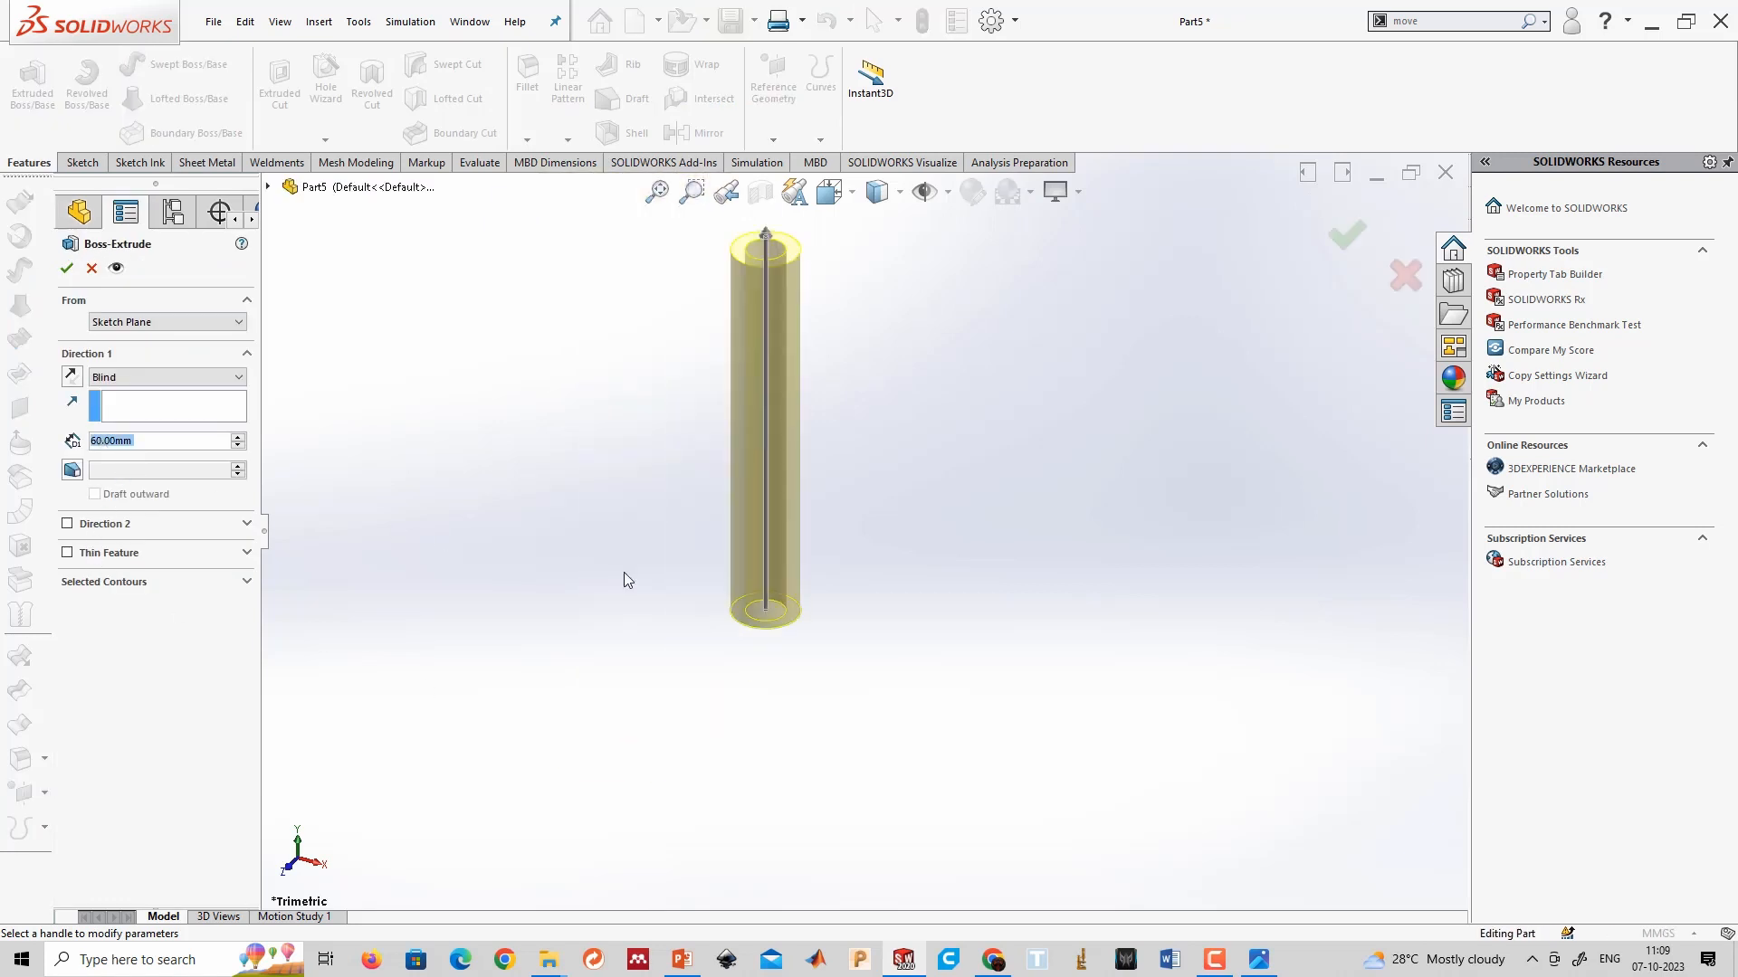
pyautogui.click(799, 288)
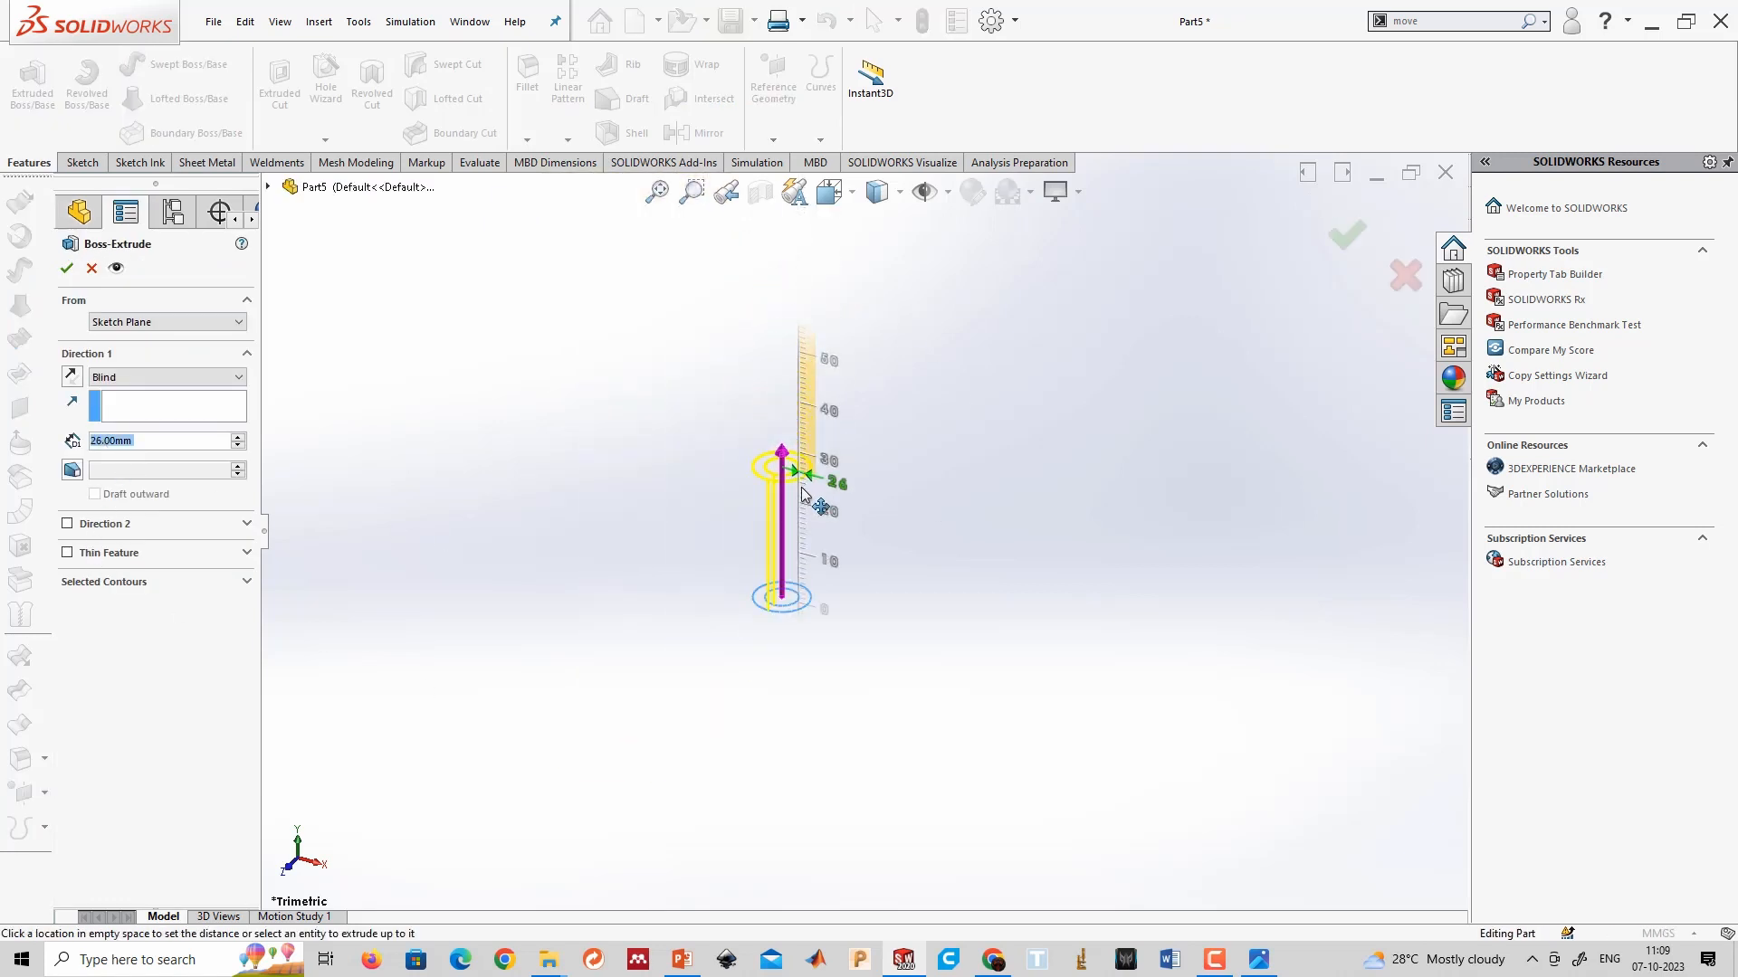
pyautogui.click(806, 579)
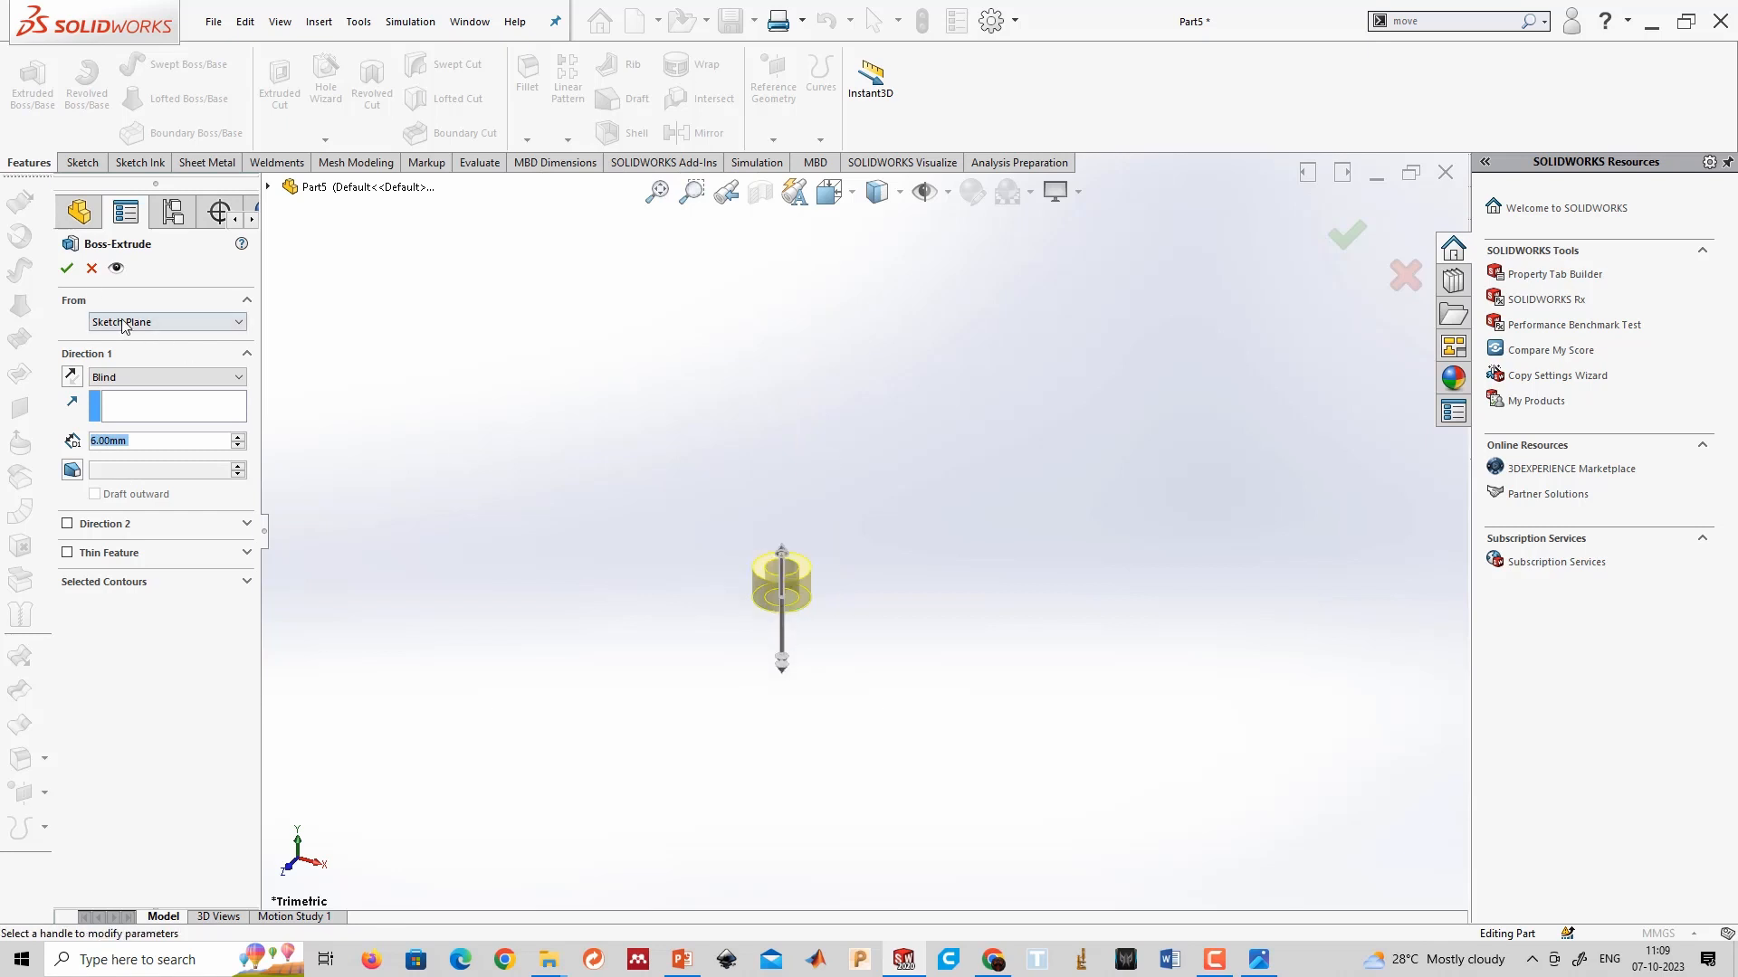
pyautogui.press('Return')
pyautogui.scroll(-5, 787, 602)
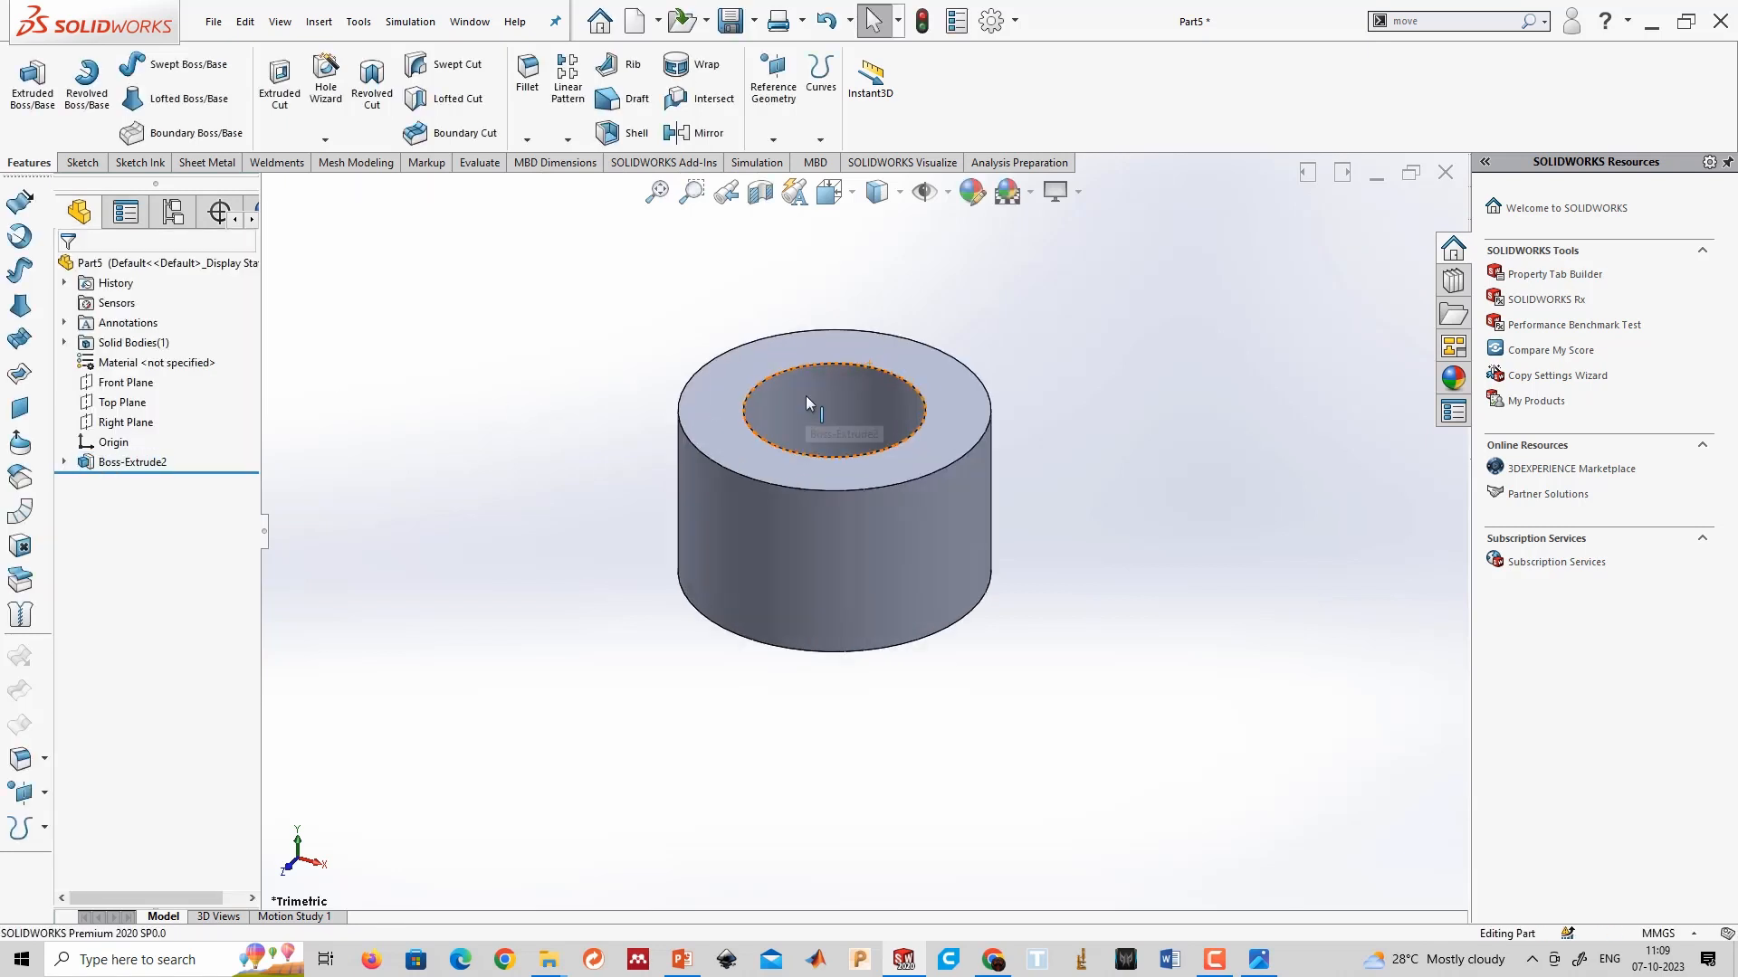
# Create a thread from the upper inner circular edge of the ring, using the Extrude thread method.
pyautogui.moveTo(814, 416); pyautogui.dragTo(848, 472, button='middle')
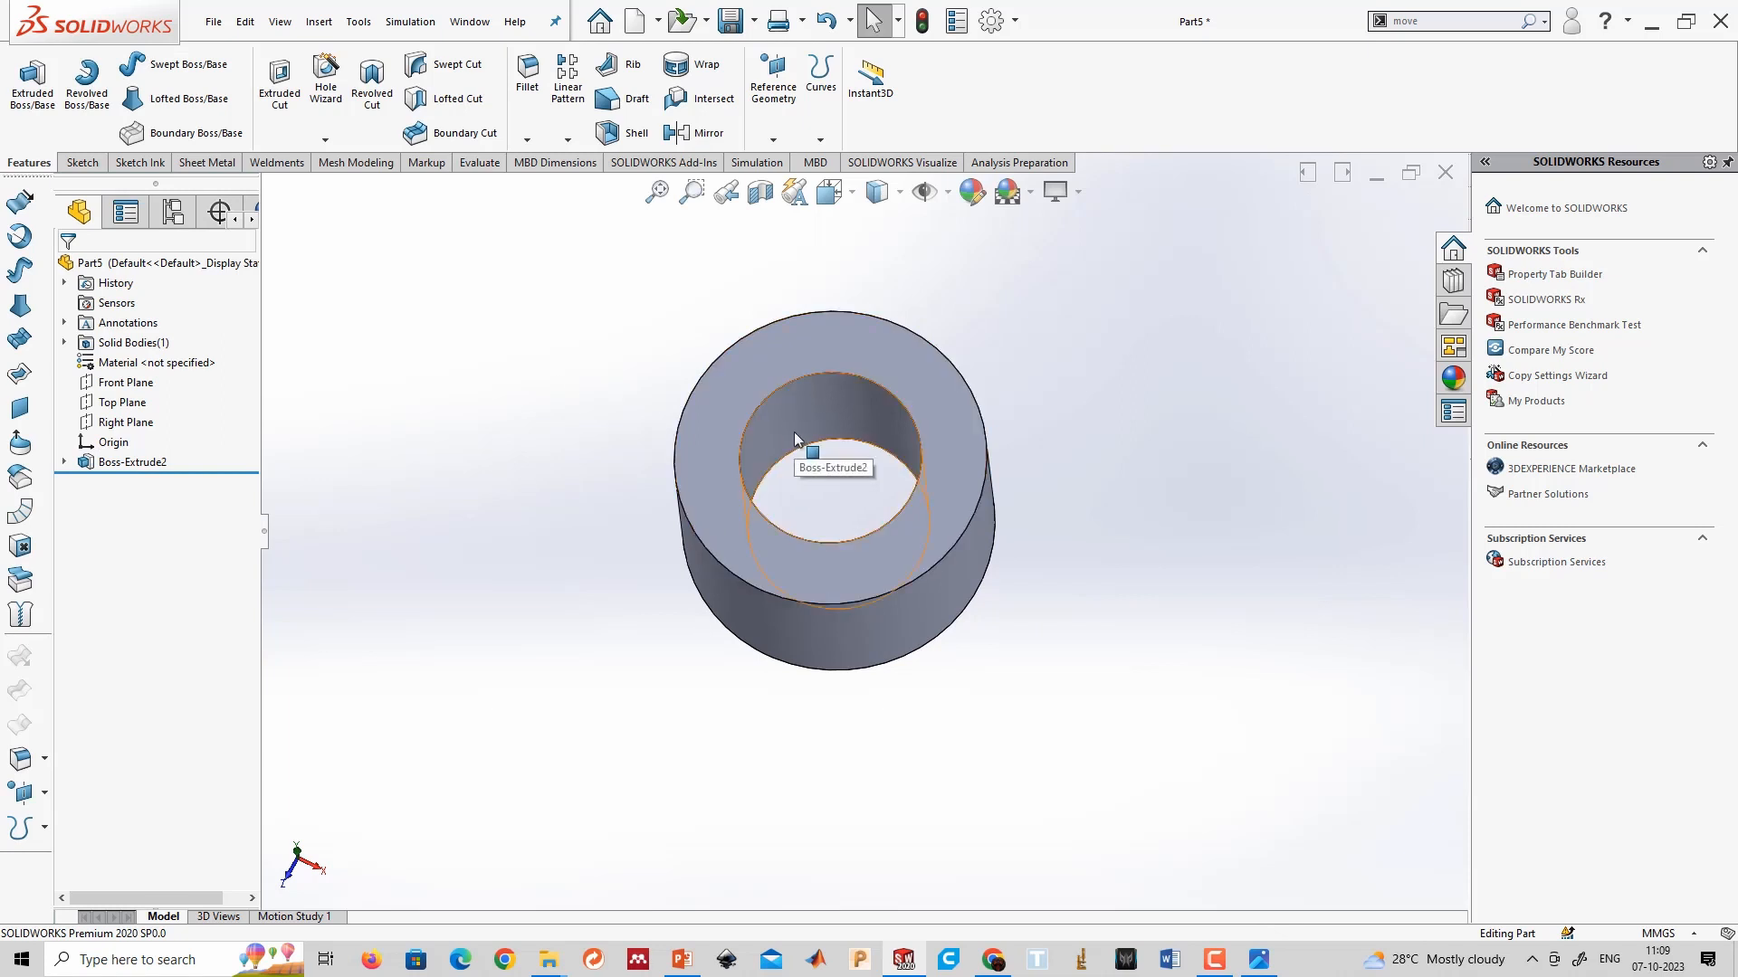
pyautogui.click(325, 140)
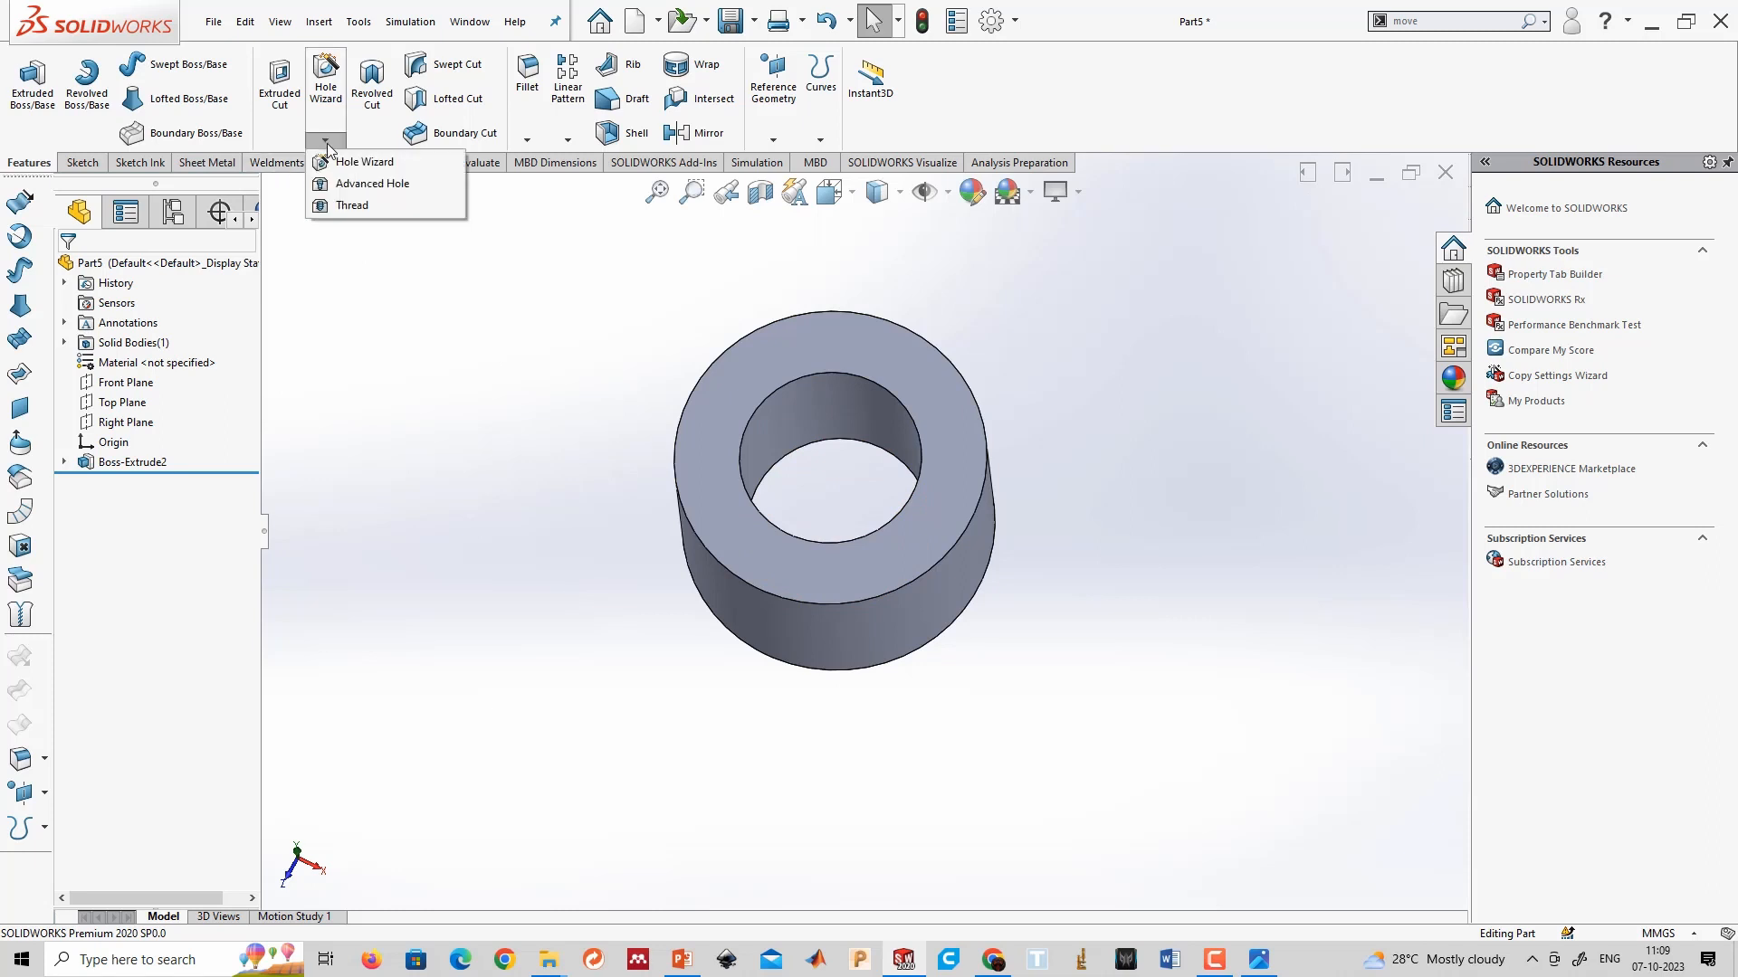
pyautogui.click(357, 208)
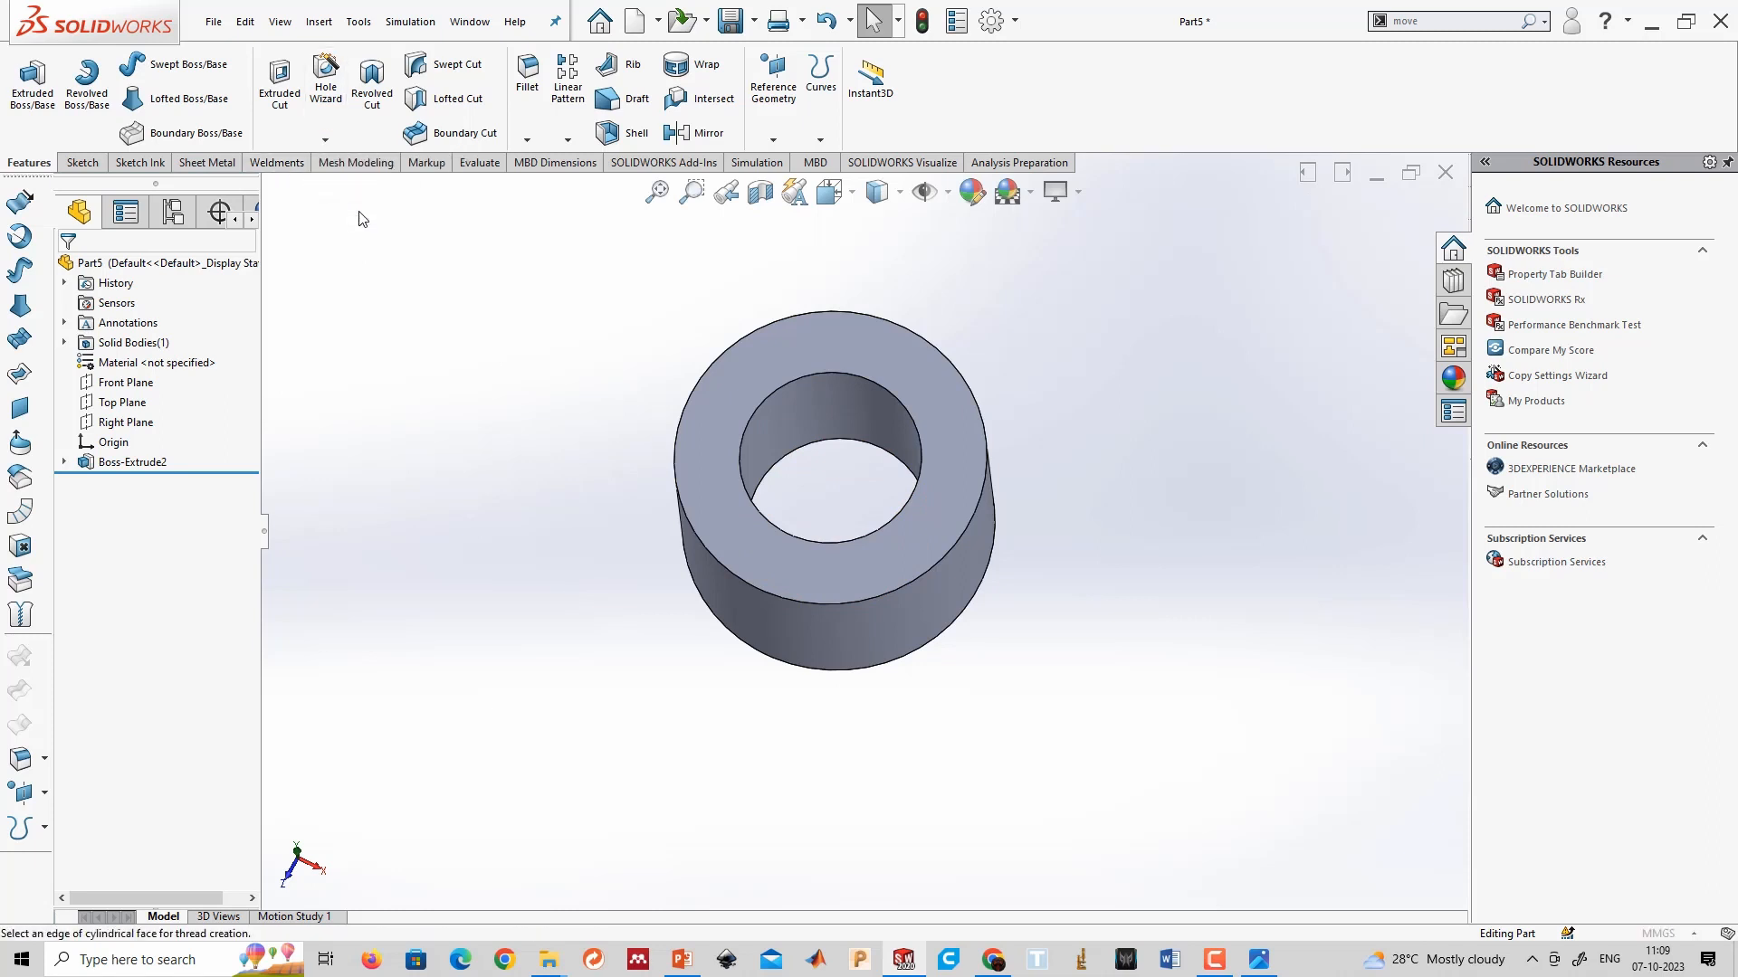
pyautogui.click(851, 372)
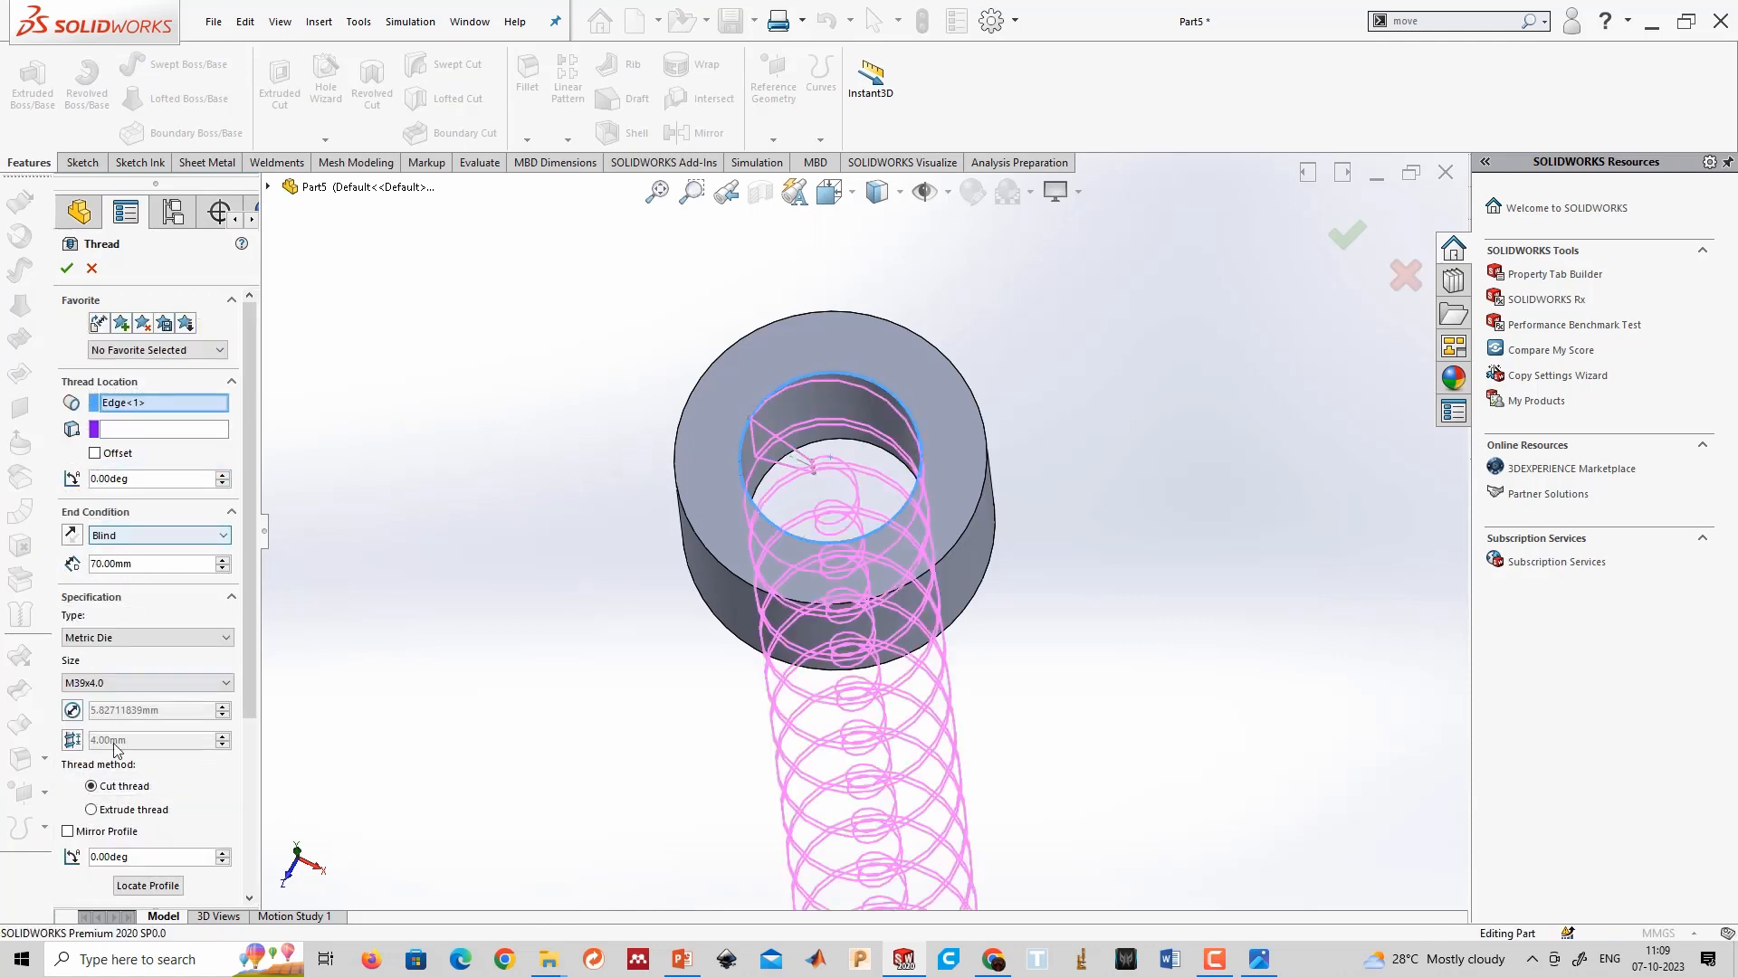
pyautogui.click(92, 810)
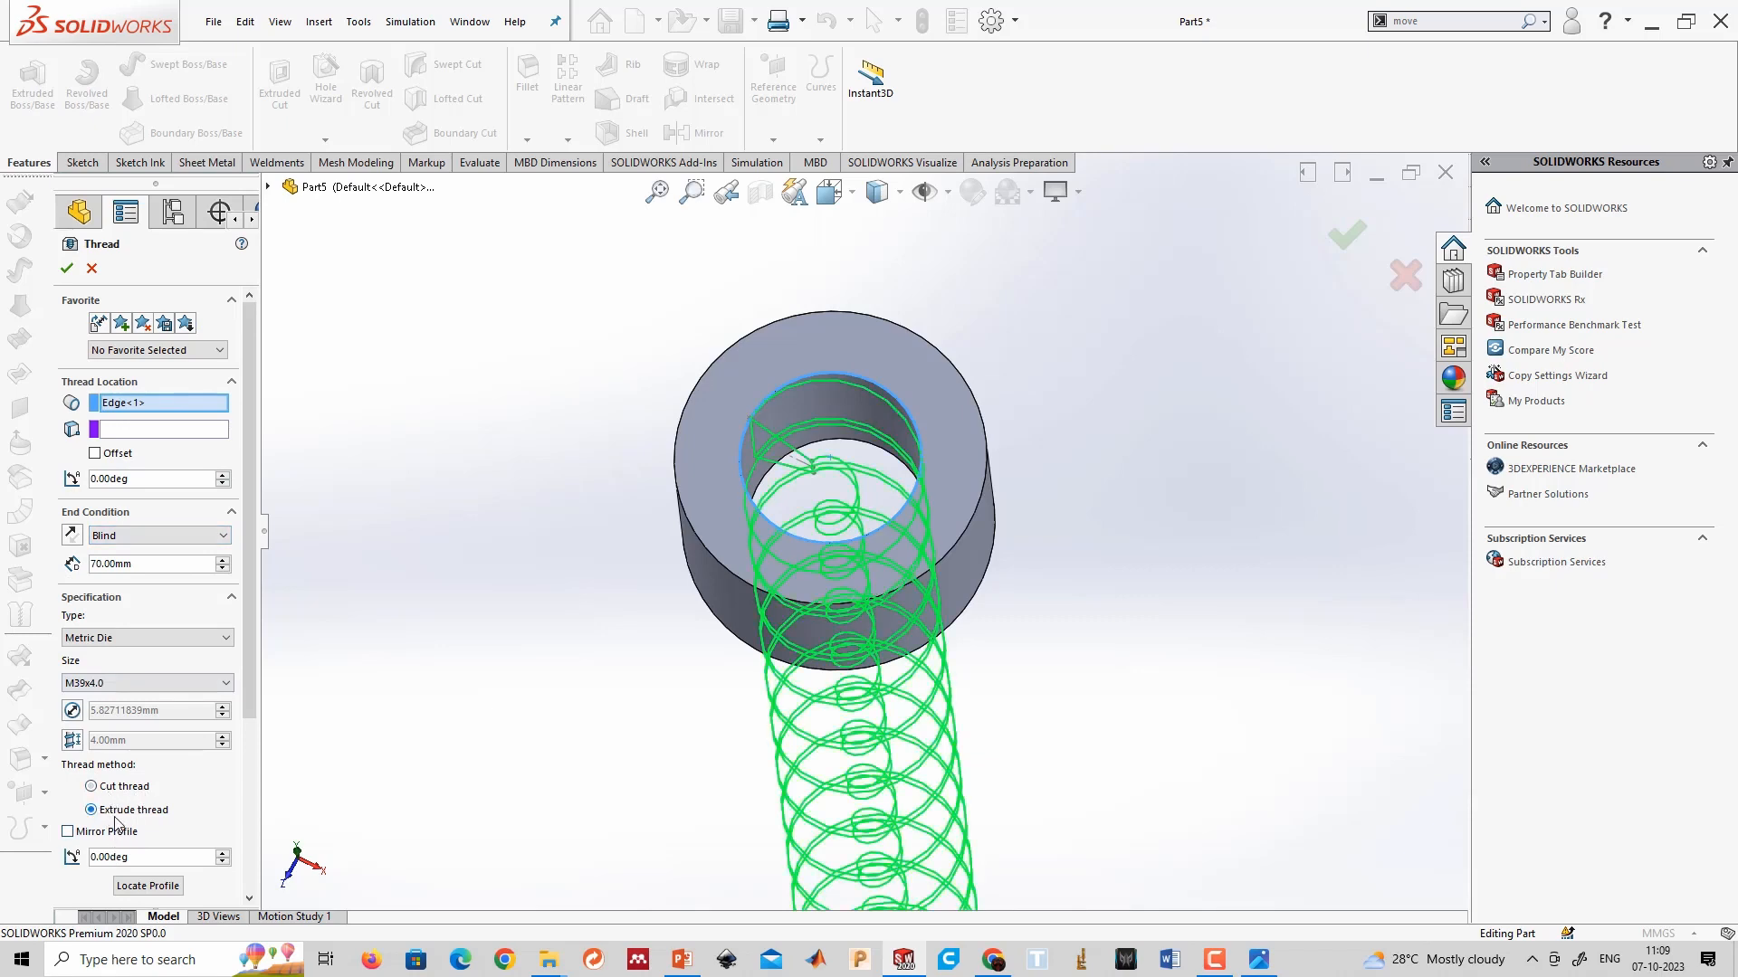
pyautogui.click(66, 268)
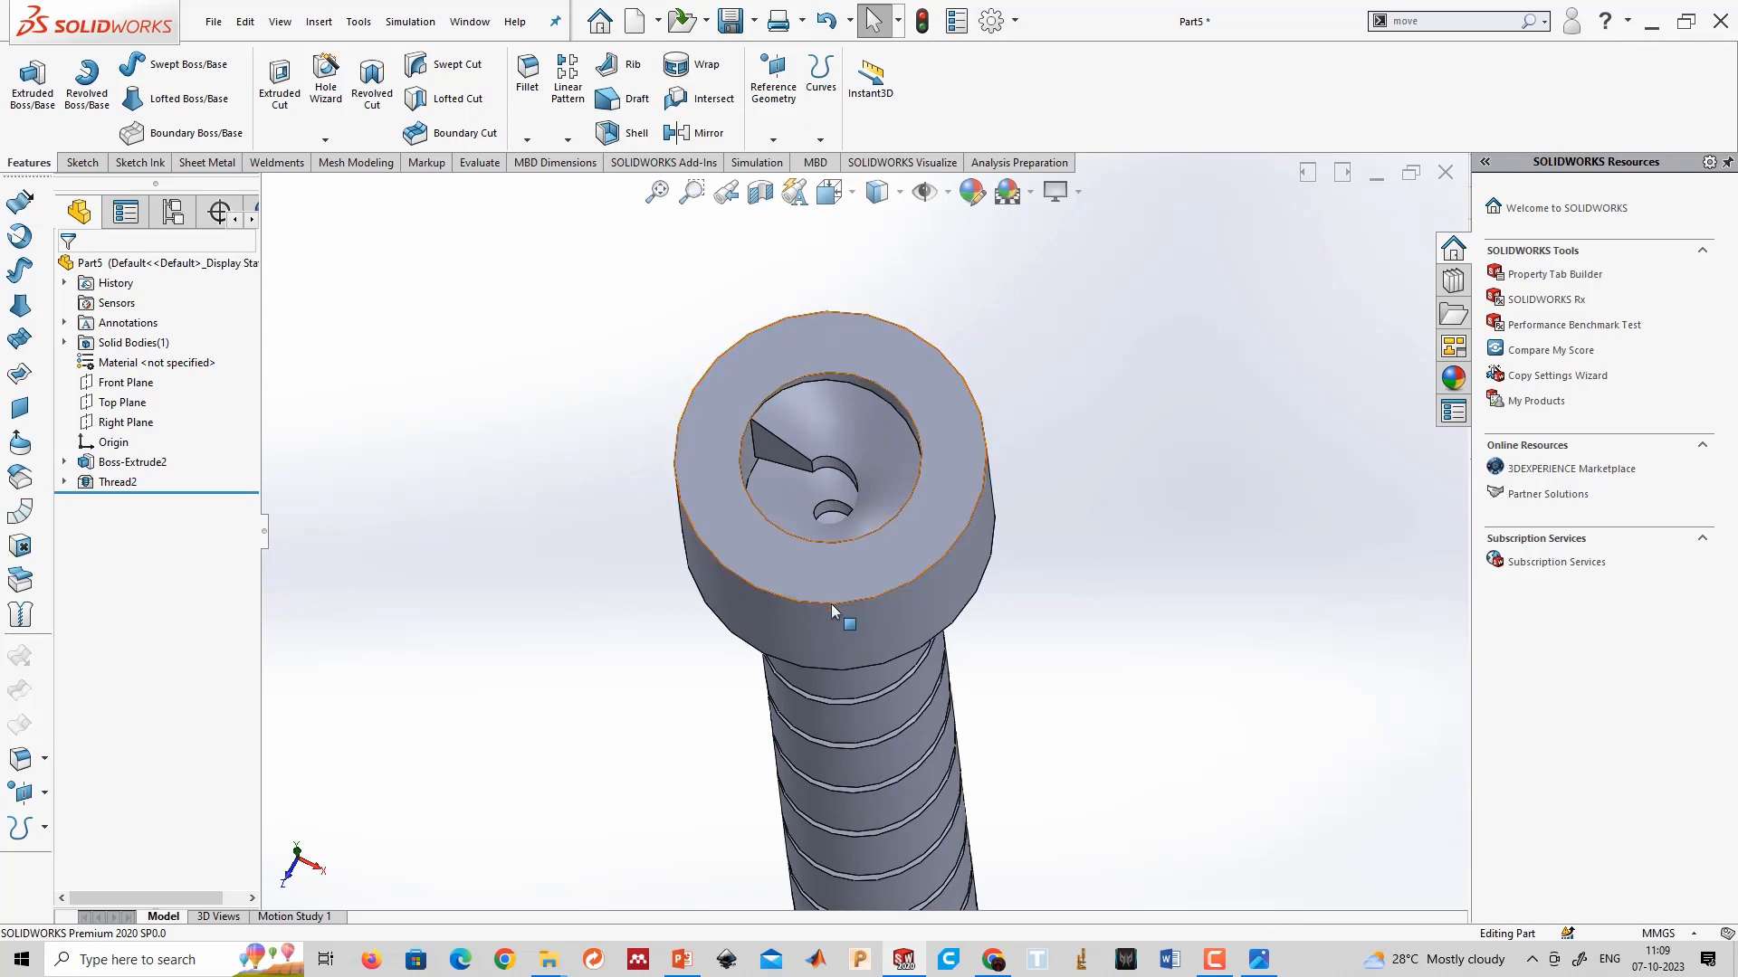
# Edit the thread feature and set its size to M1.4x0.3.
pyautogui.moveTo(831, 605); pyautogui.dragTo(797, 679, button='middle')
pyautogui.rightClick(107, 489)
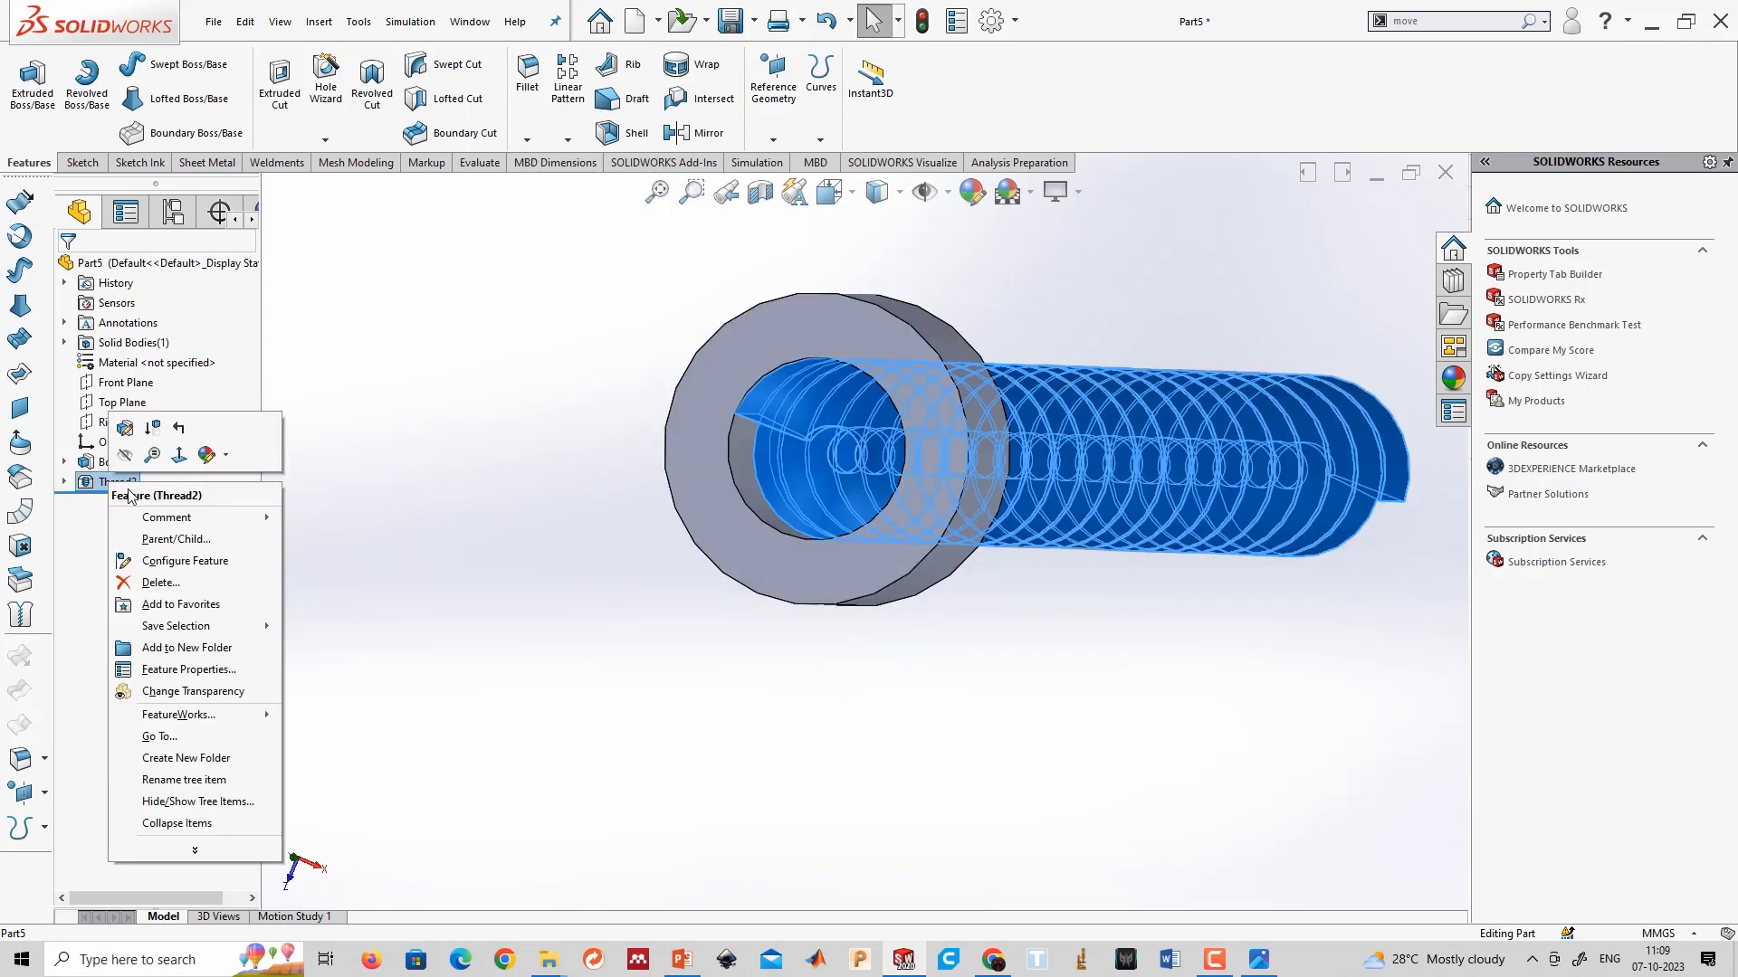
pyautogui.click(123, 438)
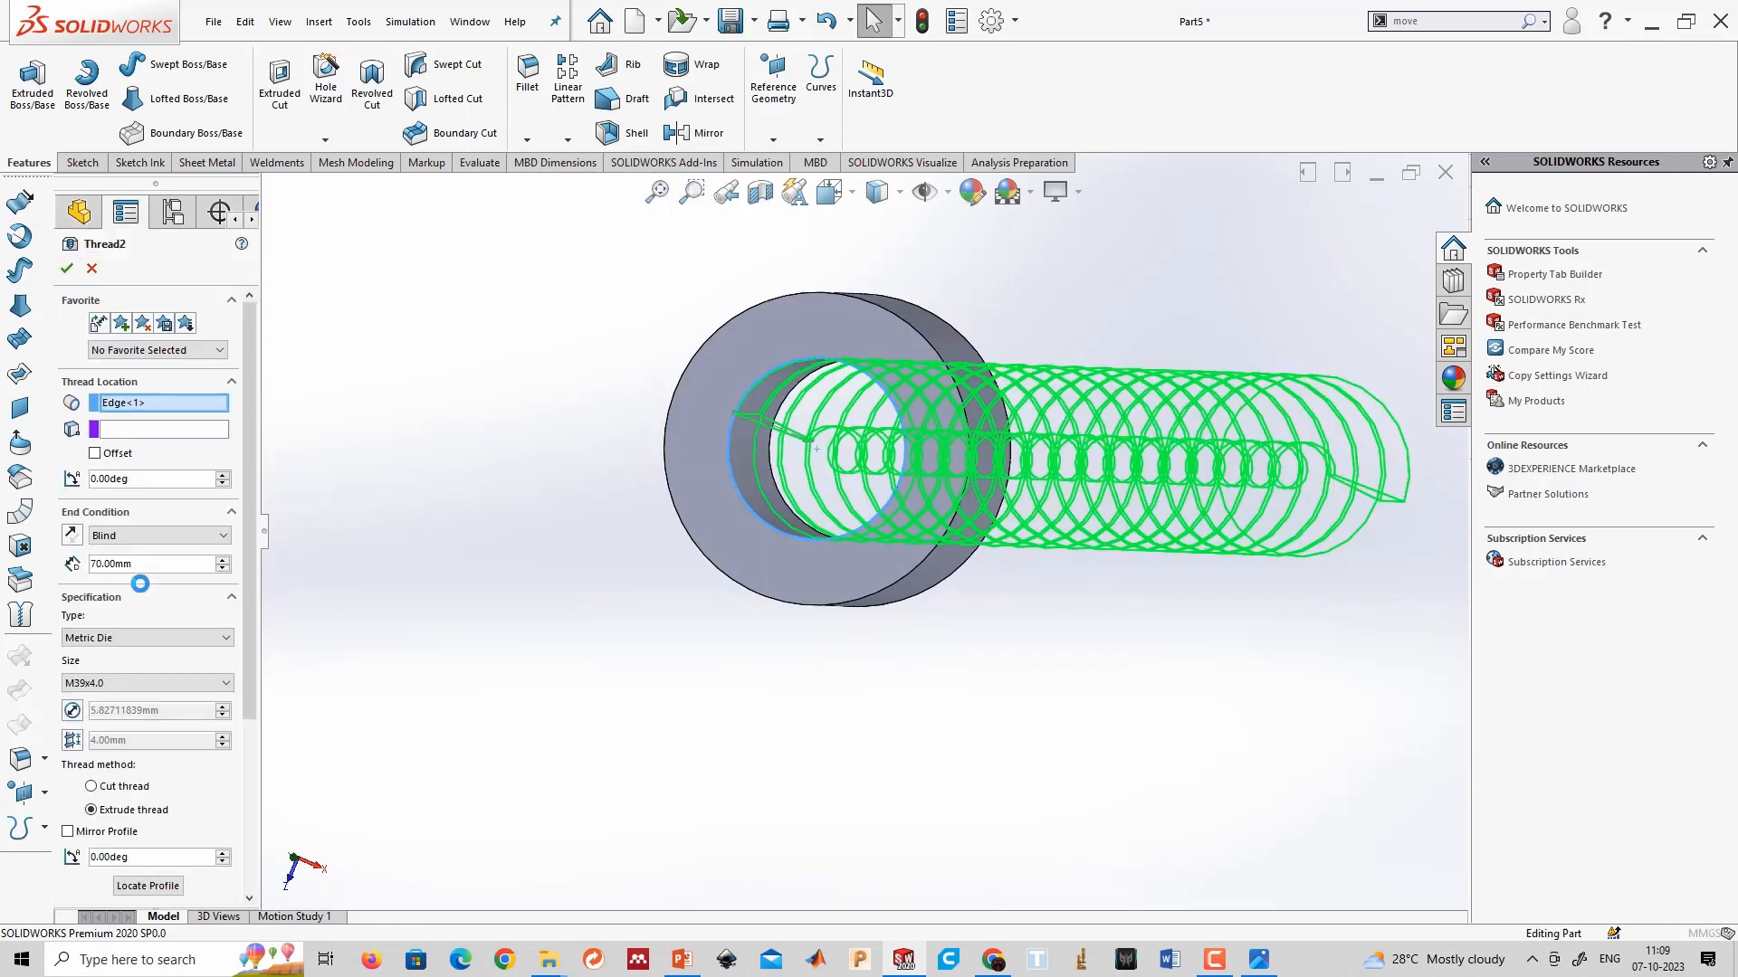
pyautogui.click(151, 682)
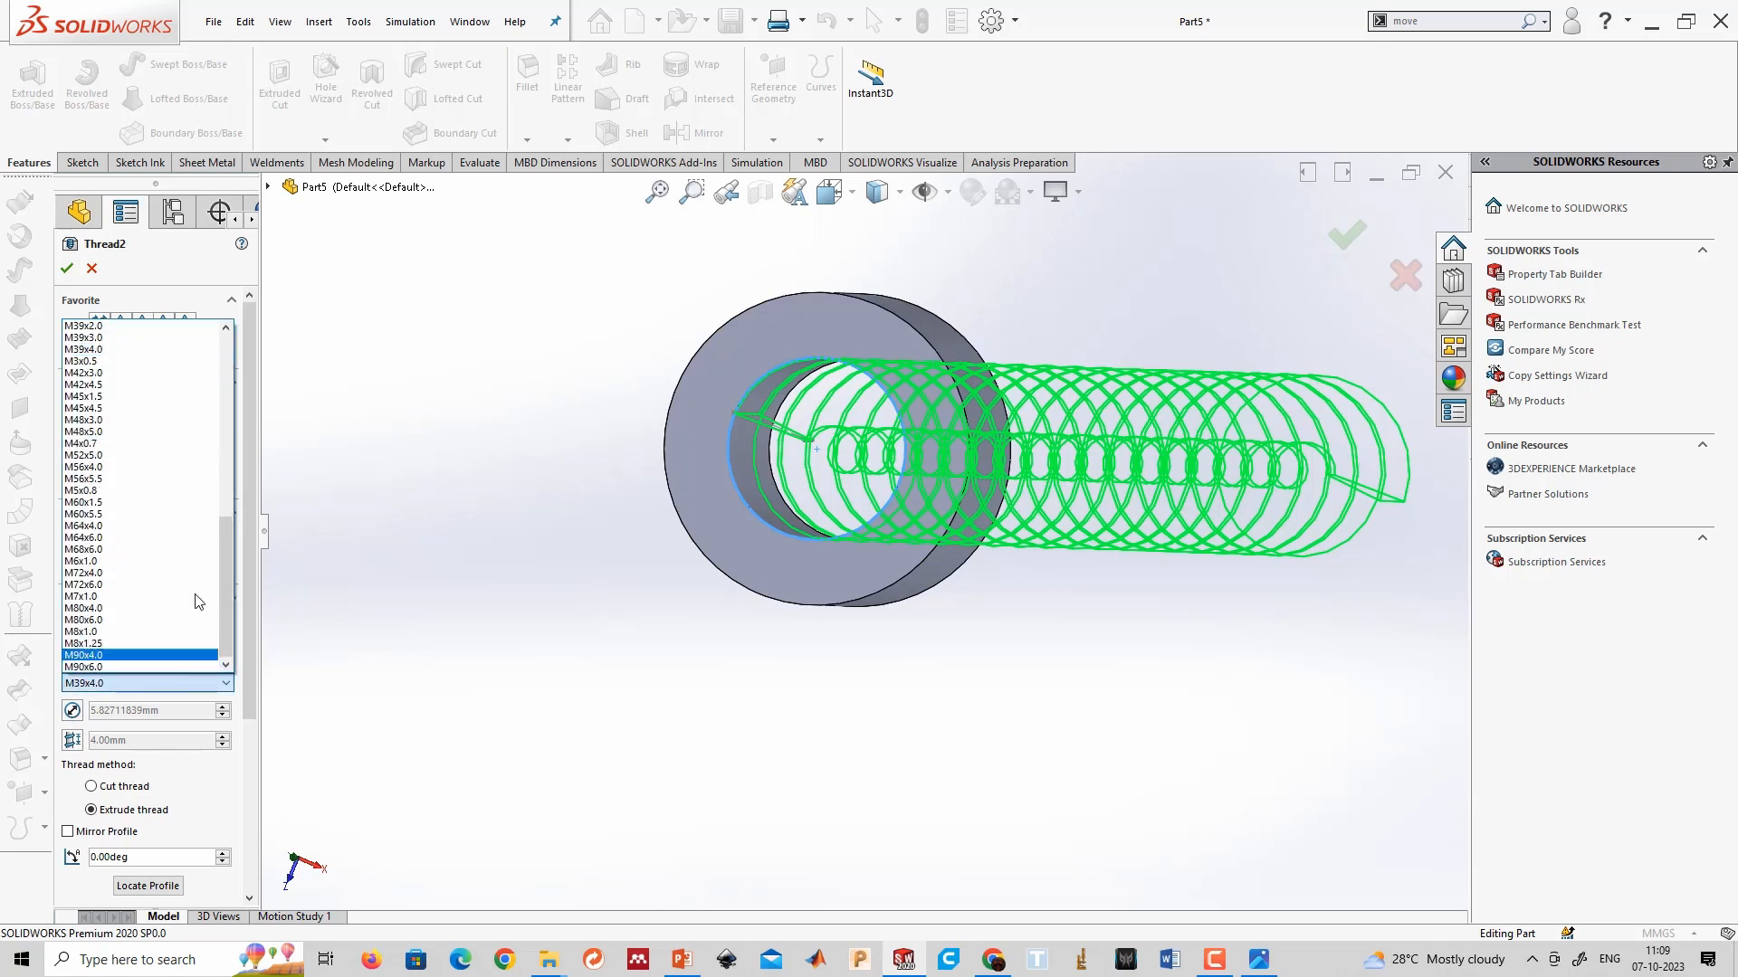
pyautogui.scroll(5, 208, 551)
pyautogui.scroll(5, 208, 551)
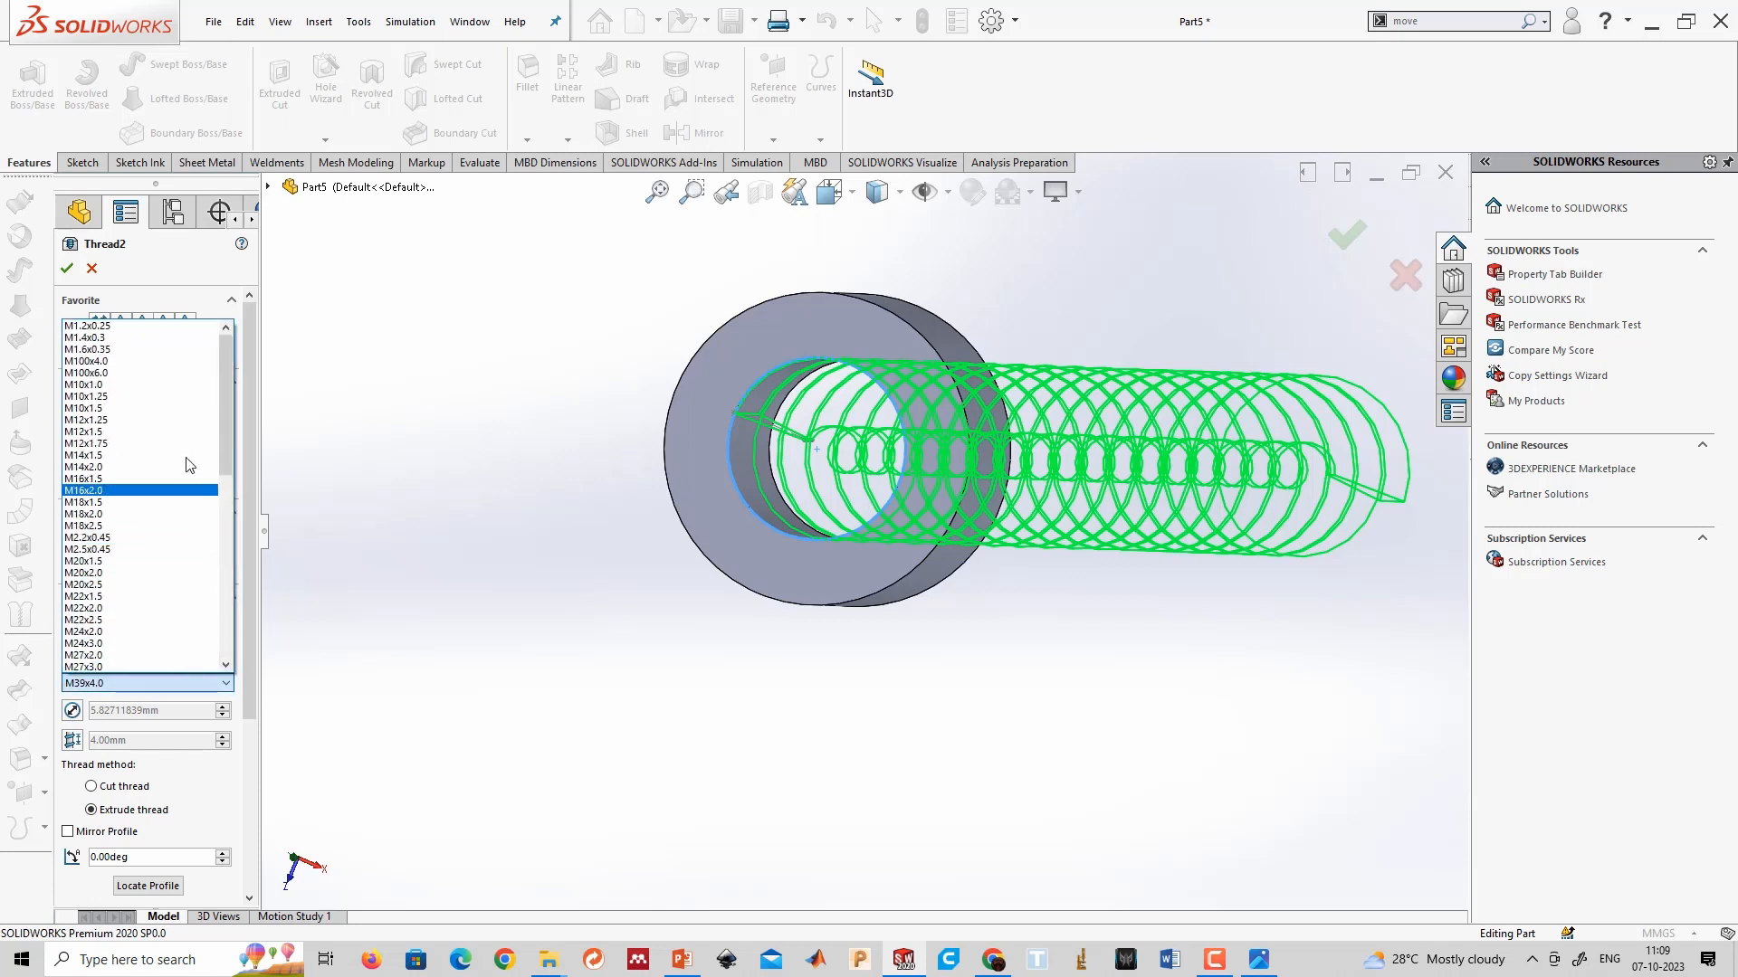
pyautogui.click(164, 345)
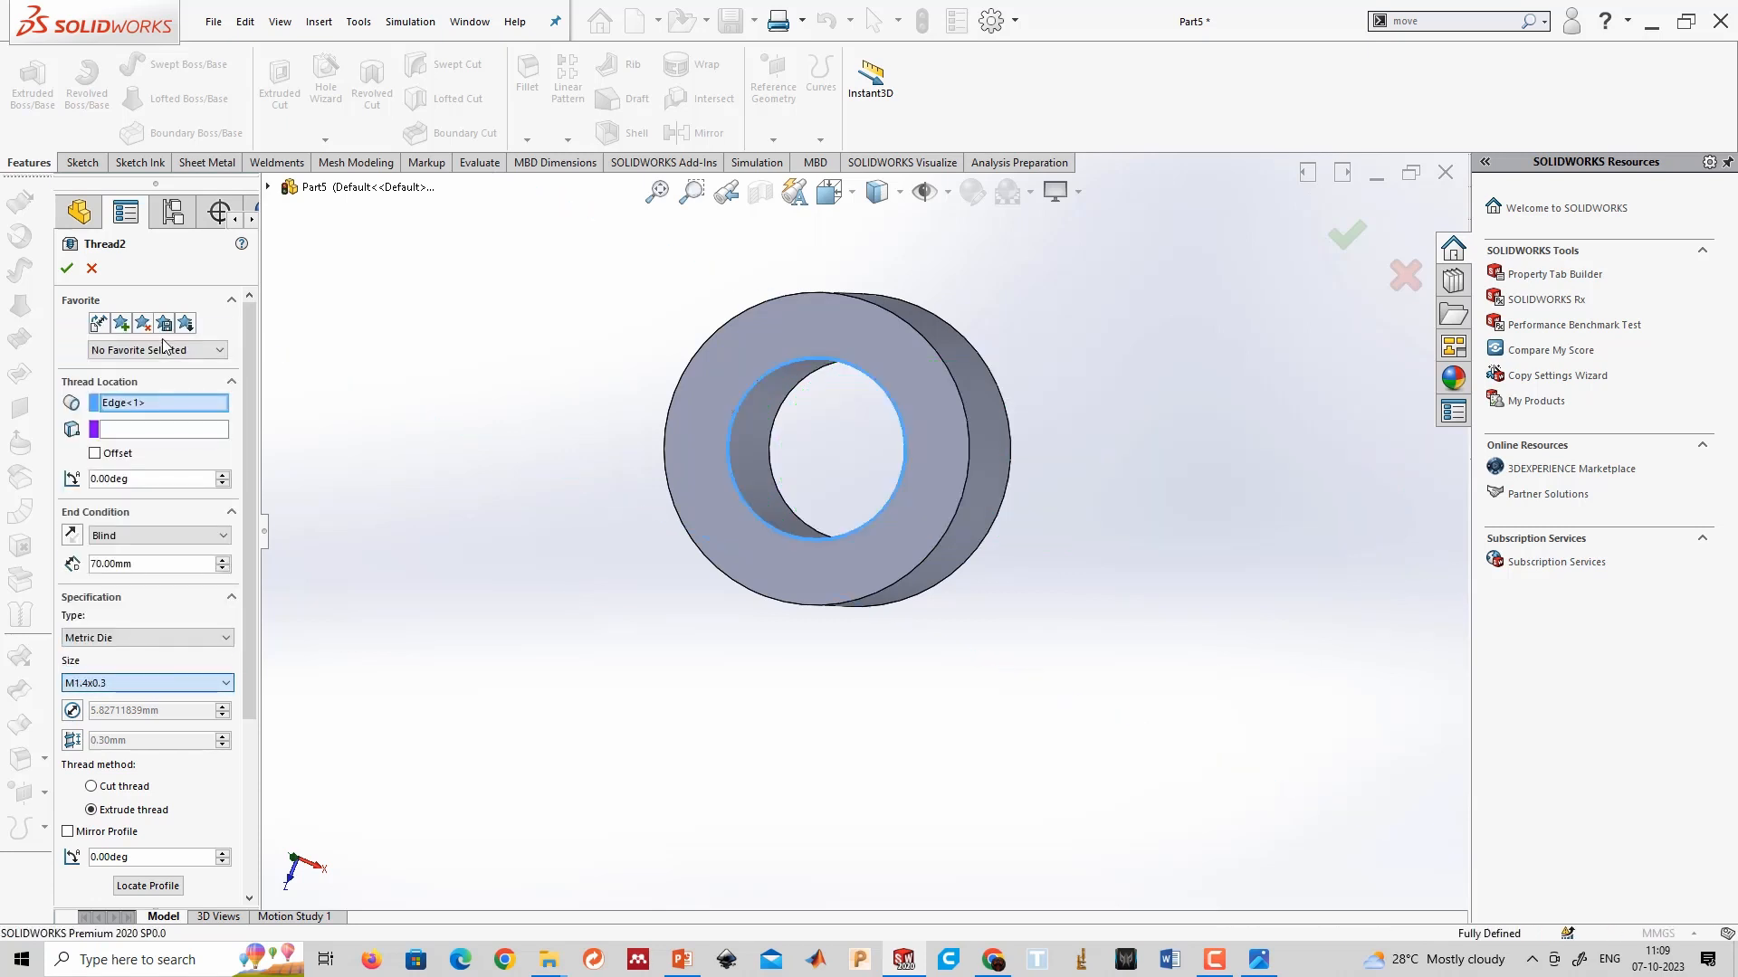
pyautogui.scroll(-3, 694, 547)
pyautogui.moveTo(694, 548); pyautogui.dragTo(810, 475, button='middle')
pyautogui.click(67, 268)
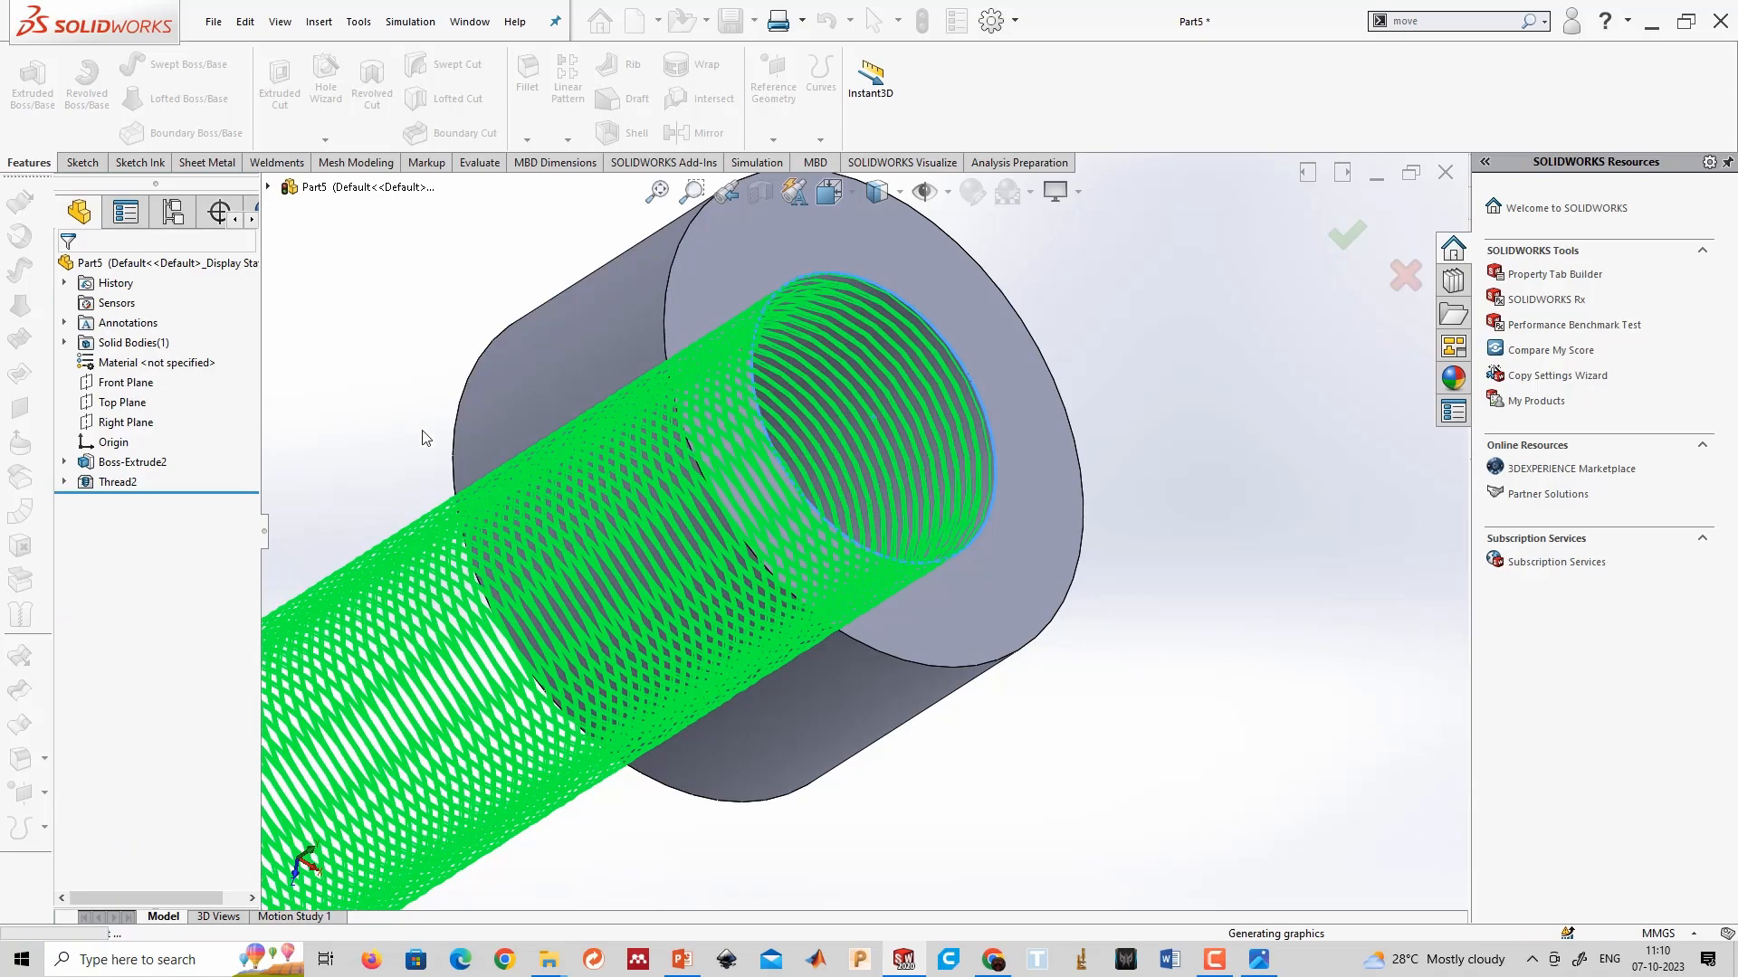
# Edit the extruded thread in the ring's bore and set its blind depth to 5 mm.
pyautogui.scroll(-4, 1013, 514)
pyautogui.moveTo(960, 565); pyautogui.dragTo(884, 594, button='middle')
pyautogui.scroll(5, 842, 624)
pyautogui.moveTo(787, 664); pyautogui.dragTo(752, 498, button='middle')
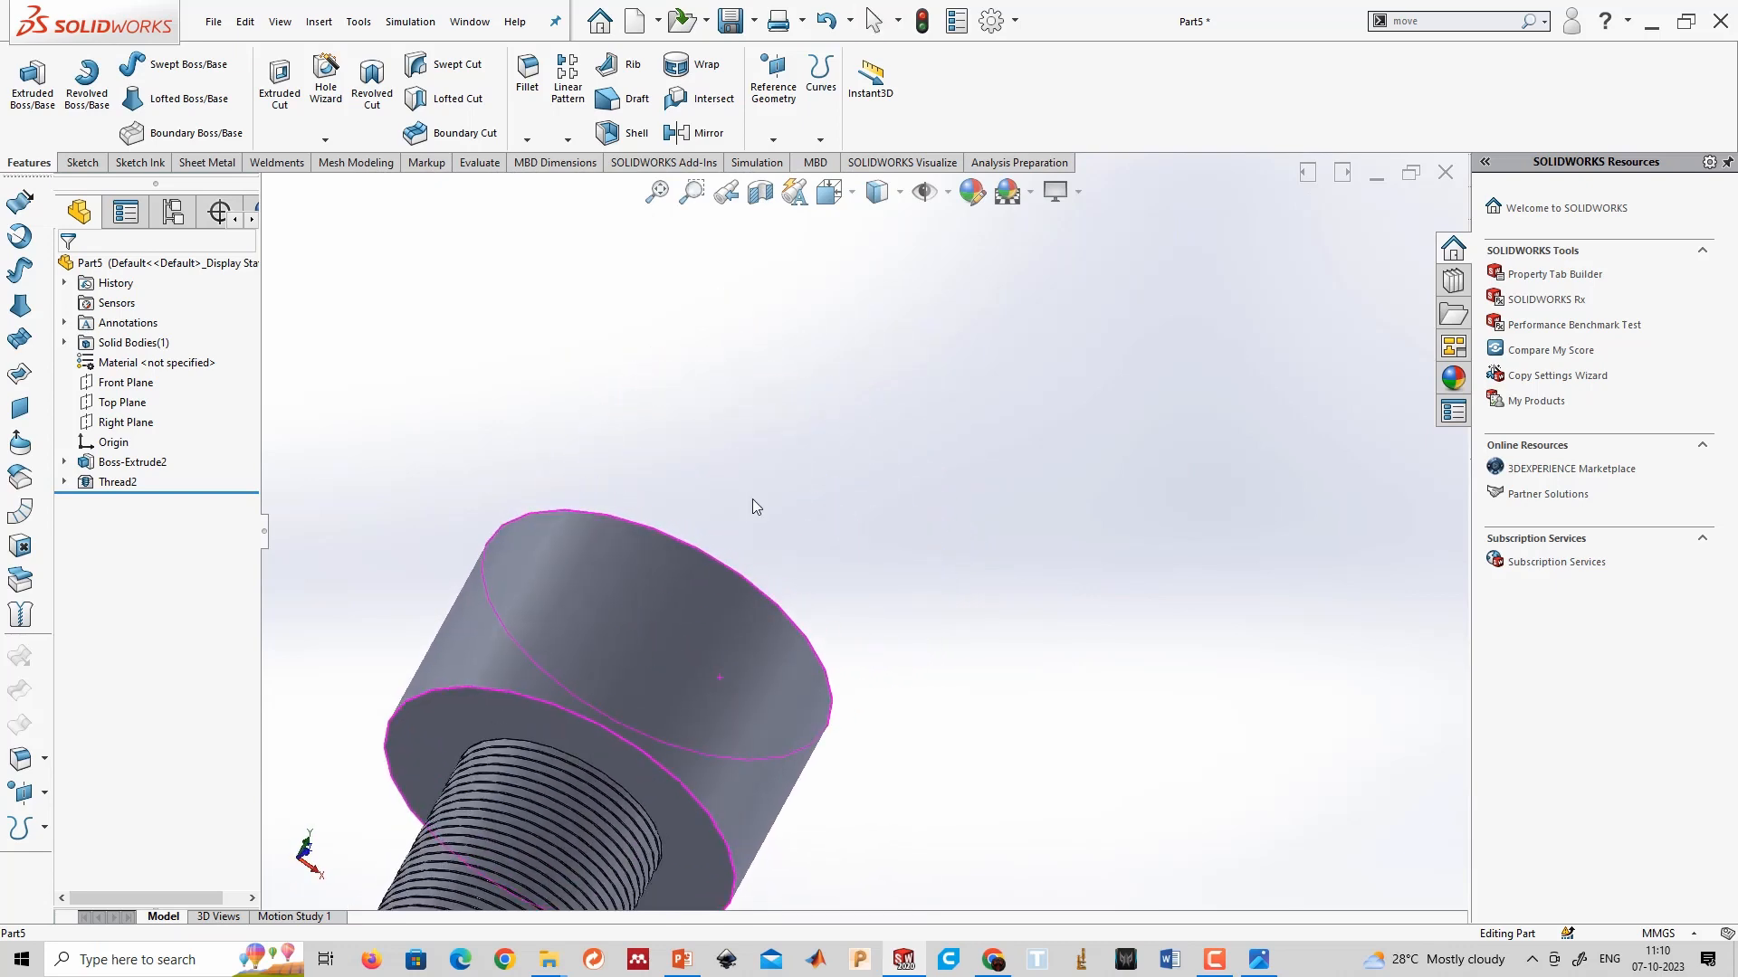
pyautogui.rightClick(116, 482)
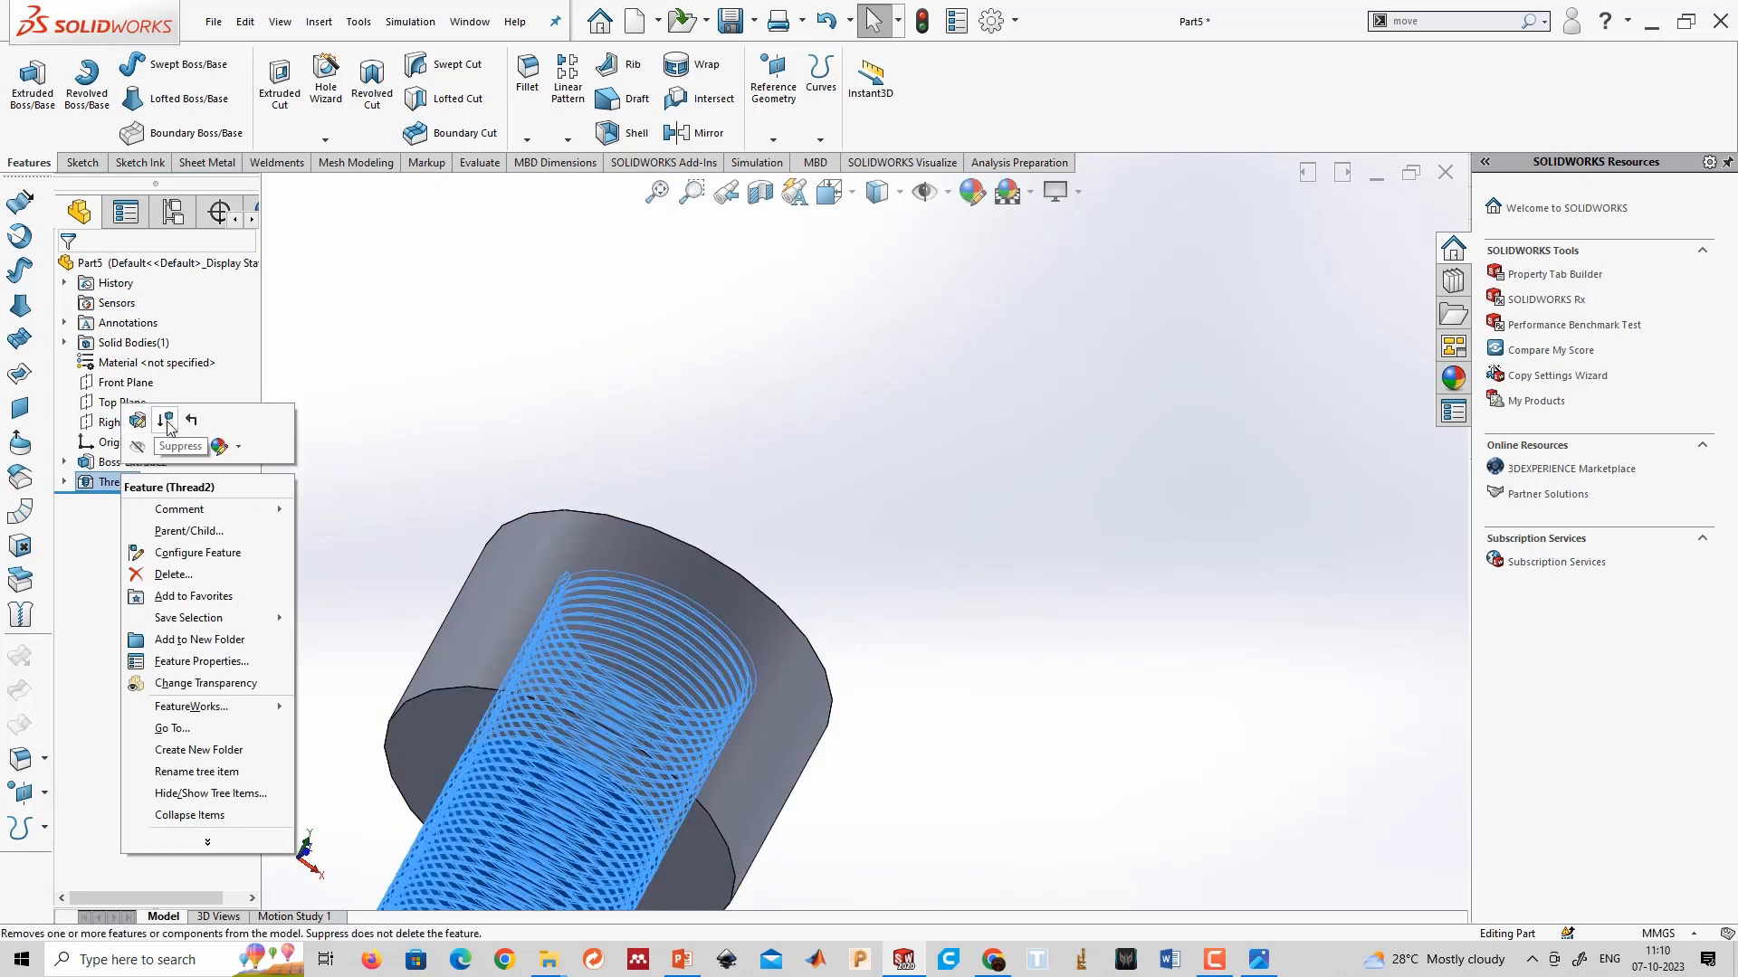
pyautogui.click(167, 422)
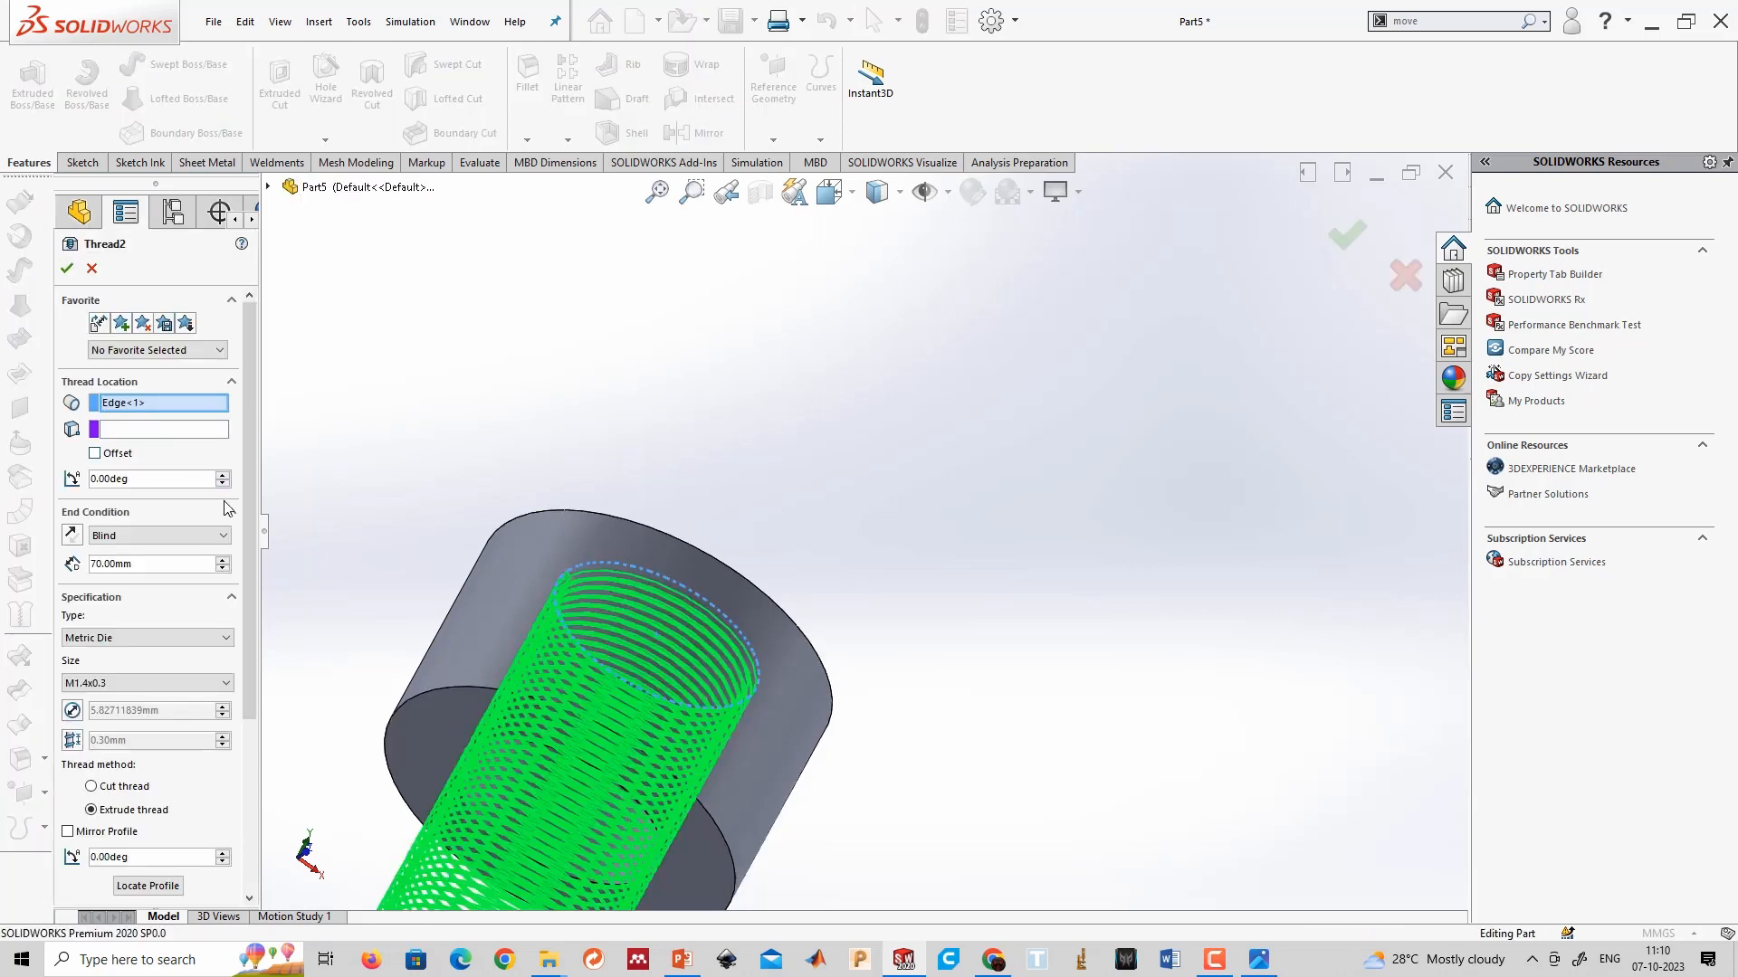
pyautogui.click(222, 568)
pyautogui.click(222, 568)
pyautogui.click(222, 569)
pyautogui.click(221, 569)
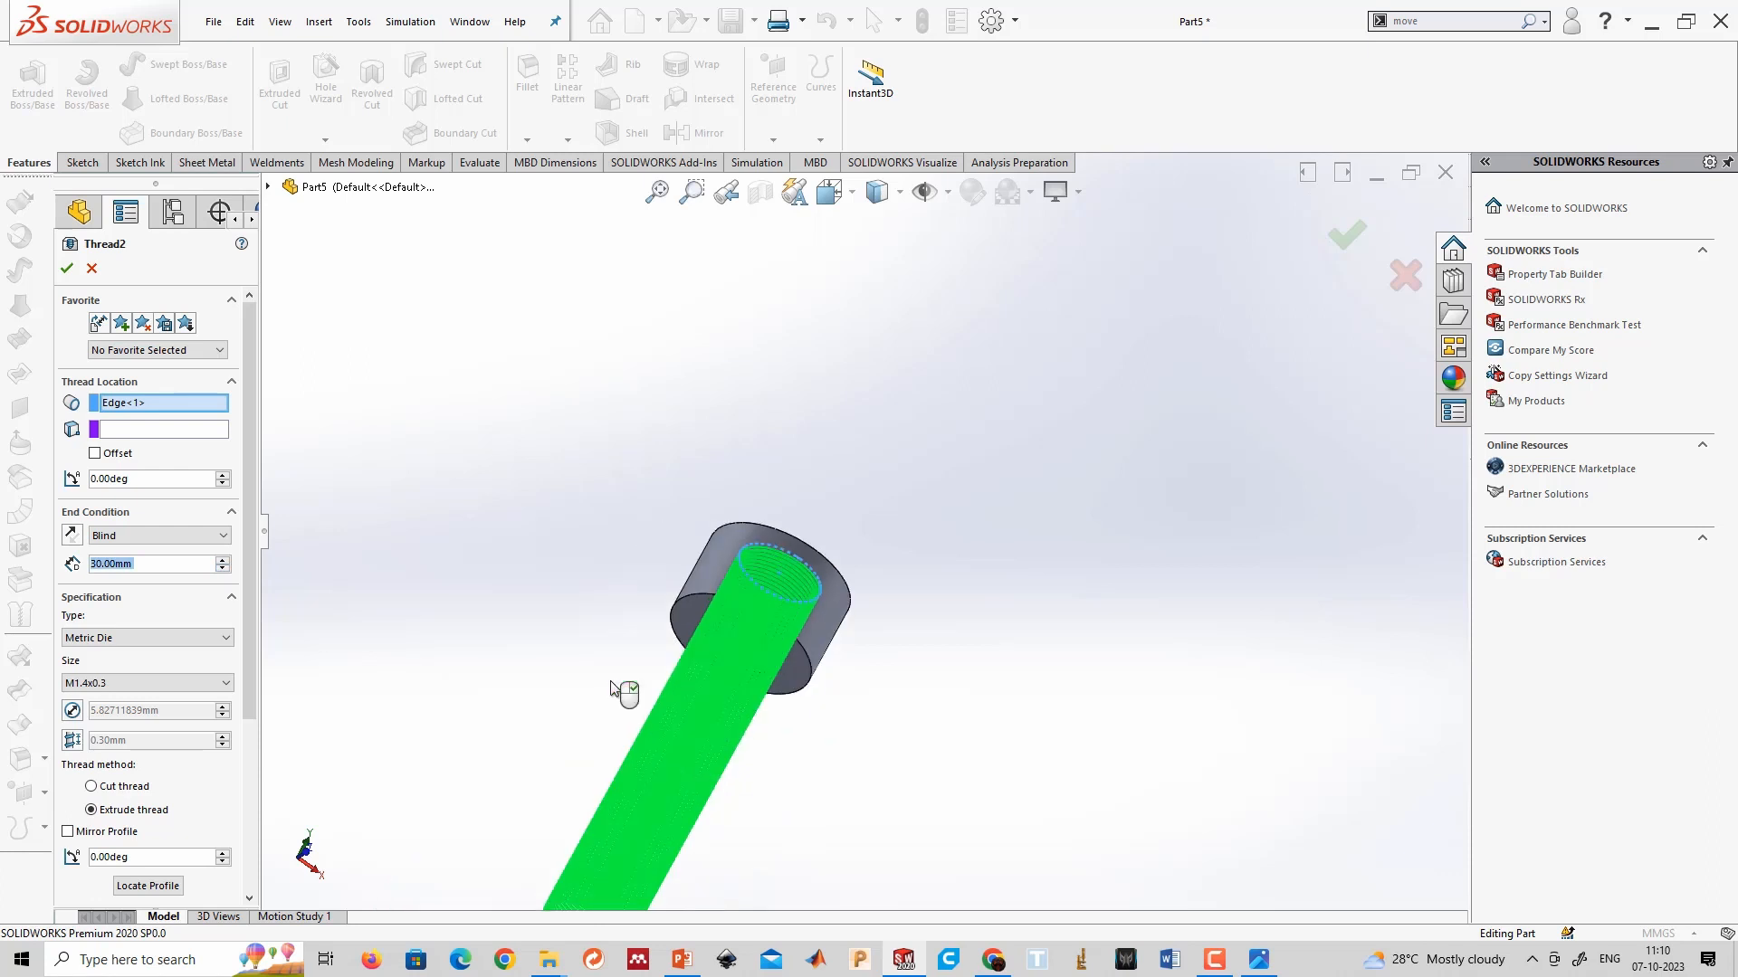
pyautogui.click(221, 568)
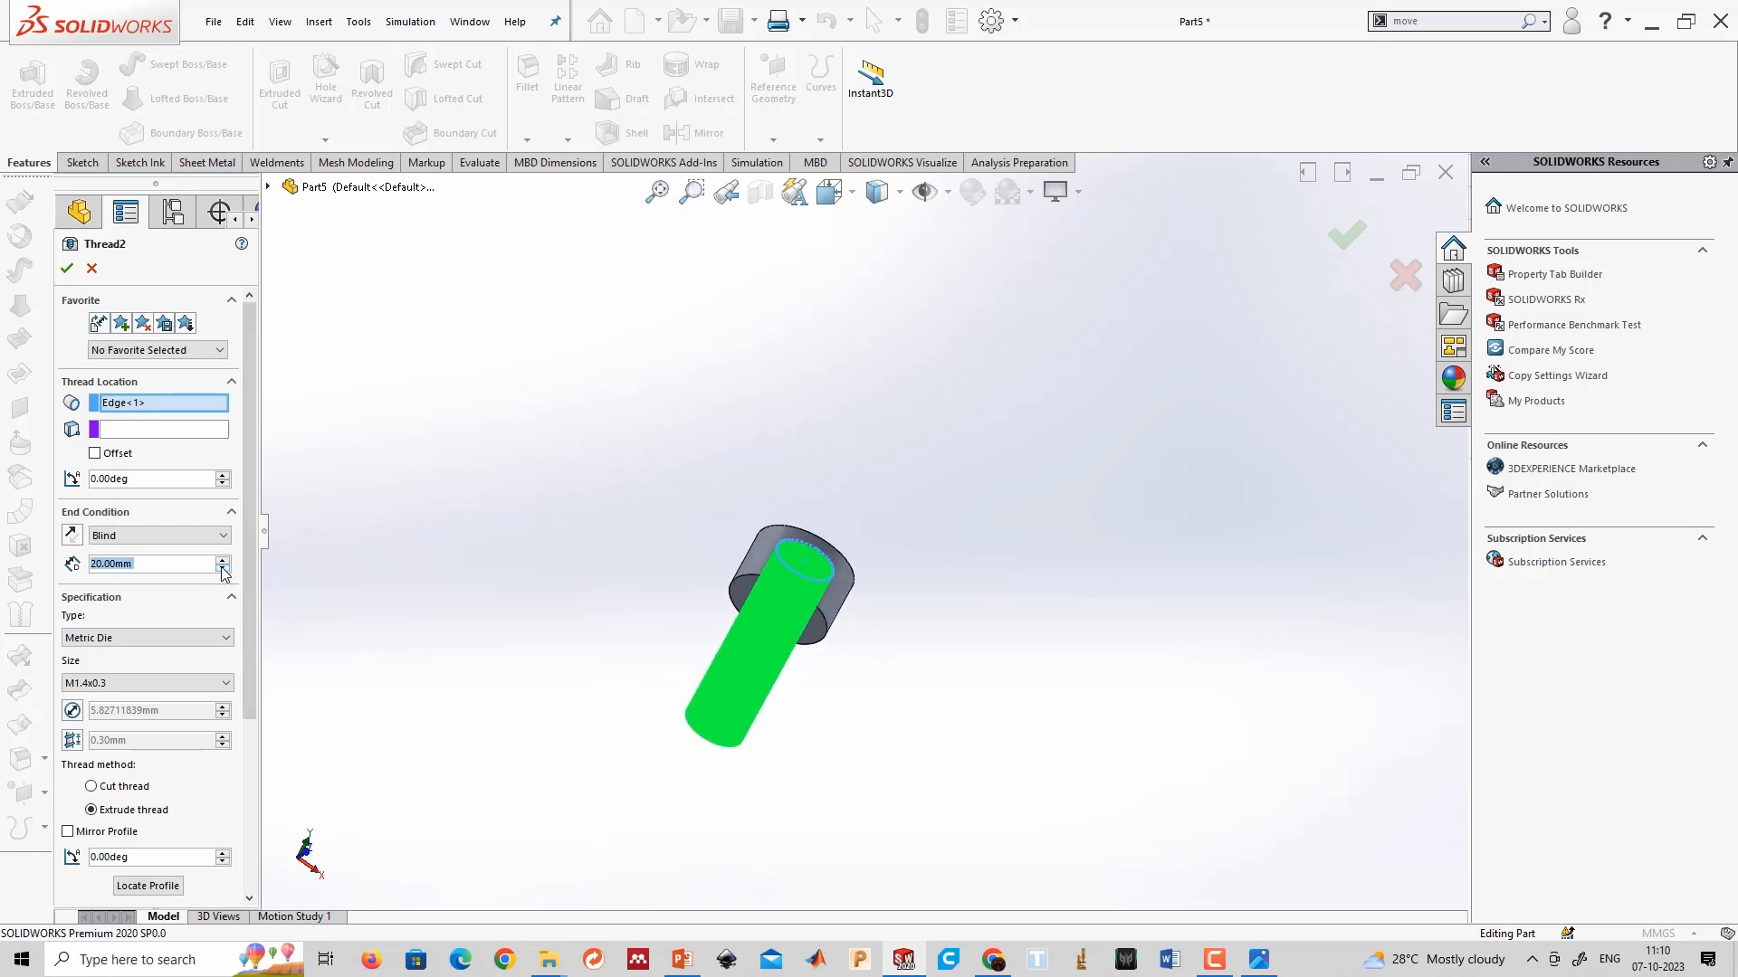
pyautogui.click(222, 568)
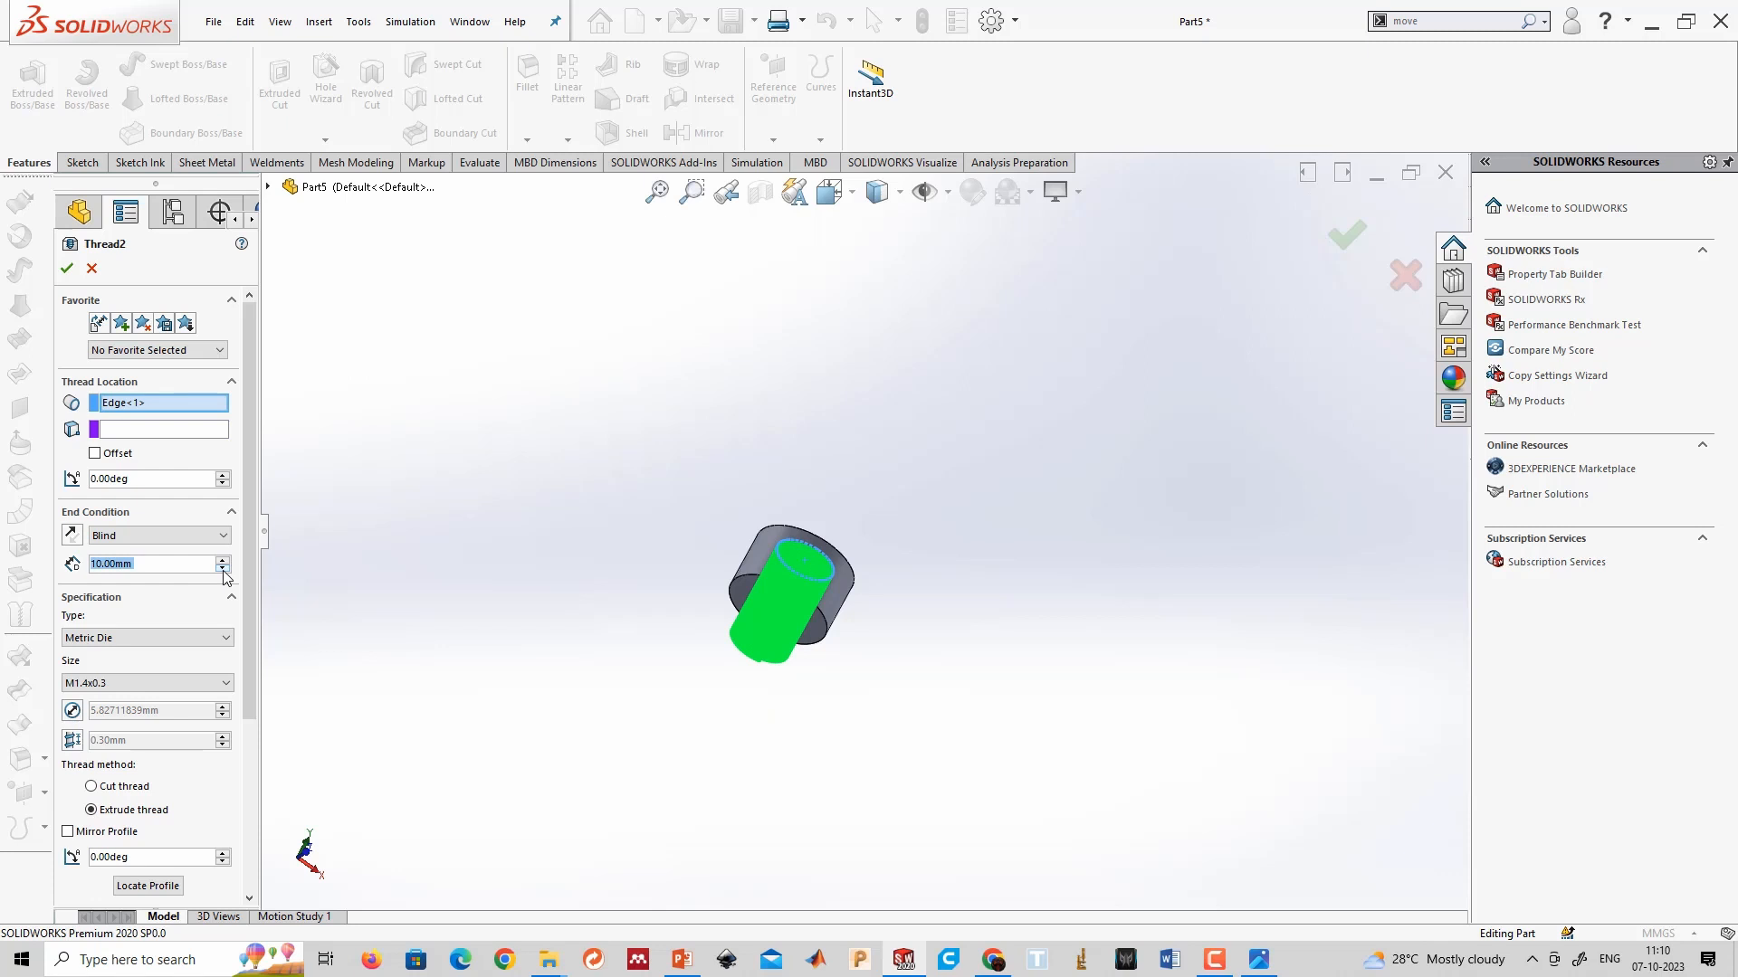
pyautogui.write('5')
pyautogui.press('Return')
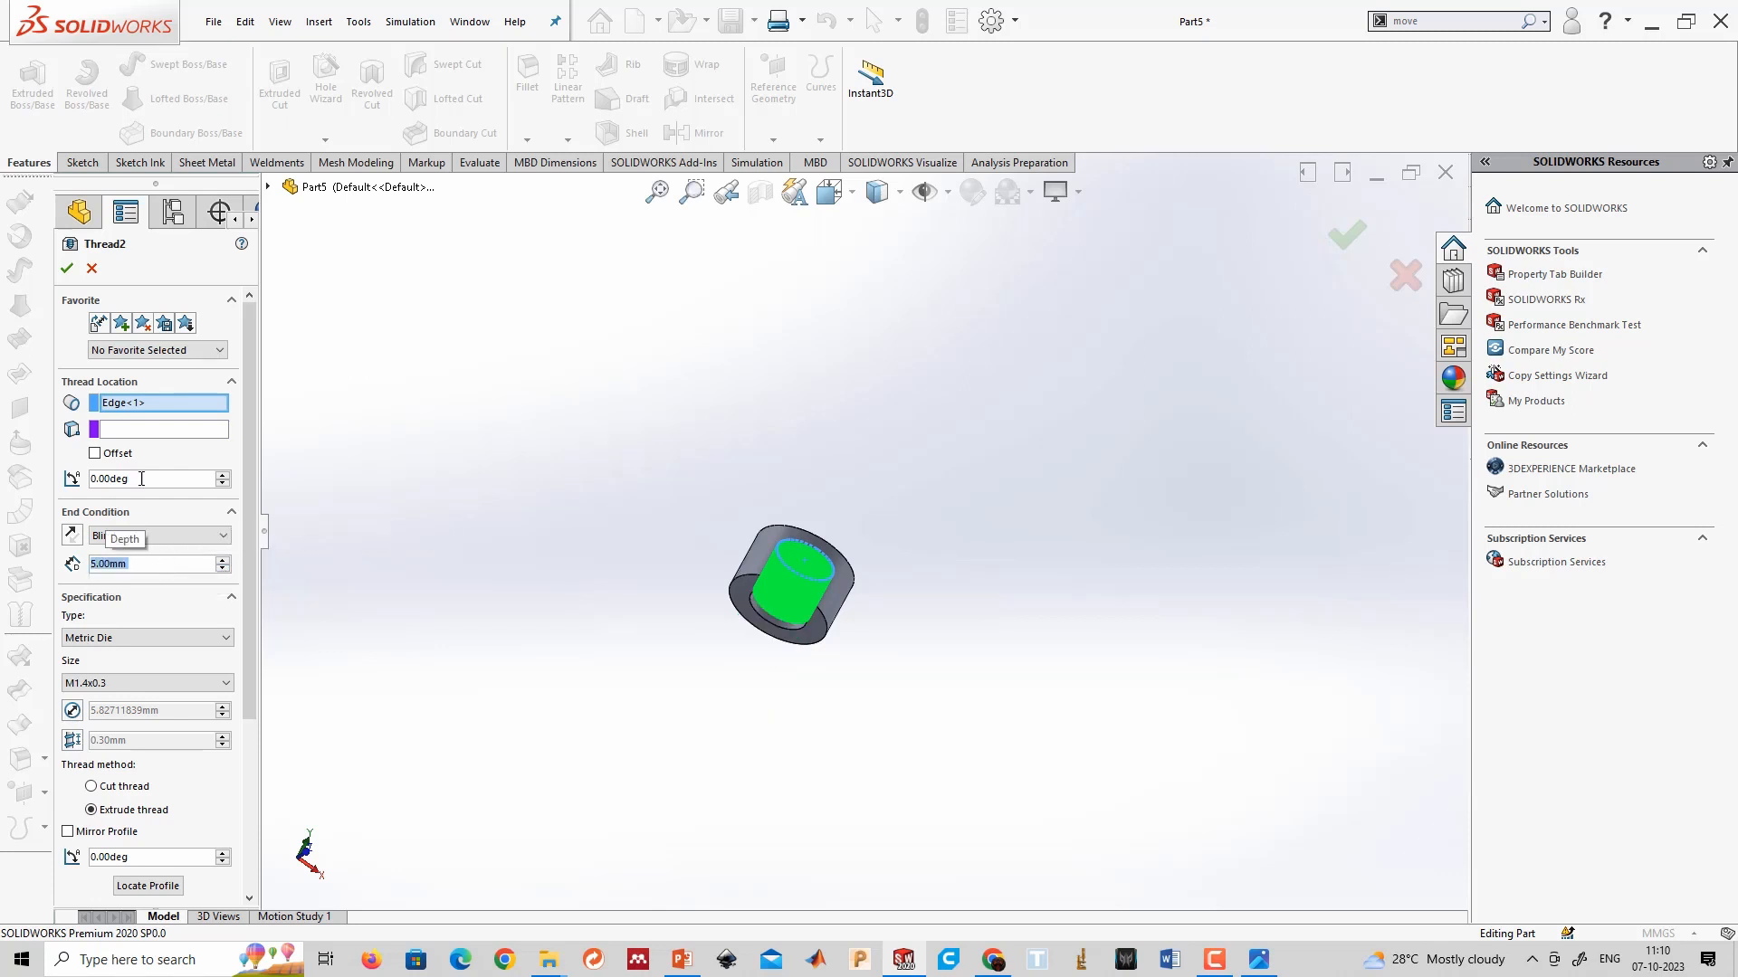
pyautogui.click(66, 268)
# Inspect the finished thread in the ring's bore and close the part without saving it.
pyautogui.moveTo(916, 574); pyautogui.dragTo(745, 698, button='middle')
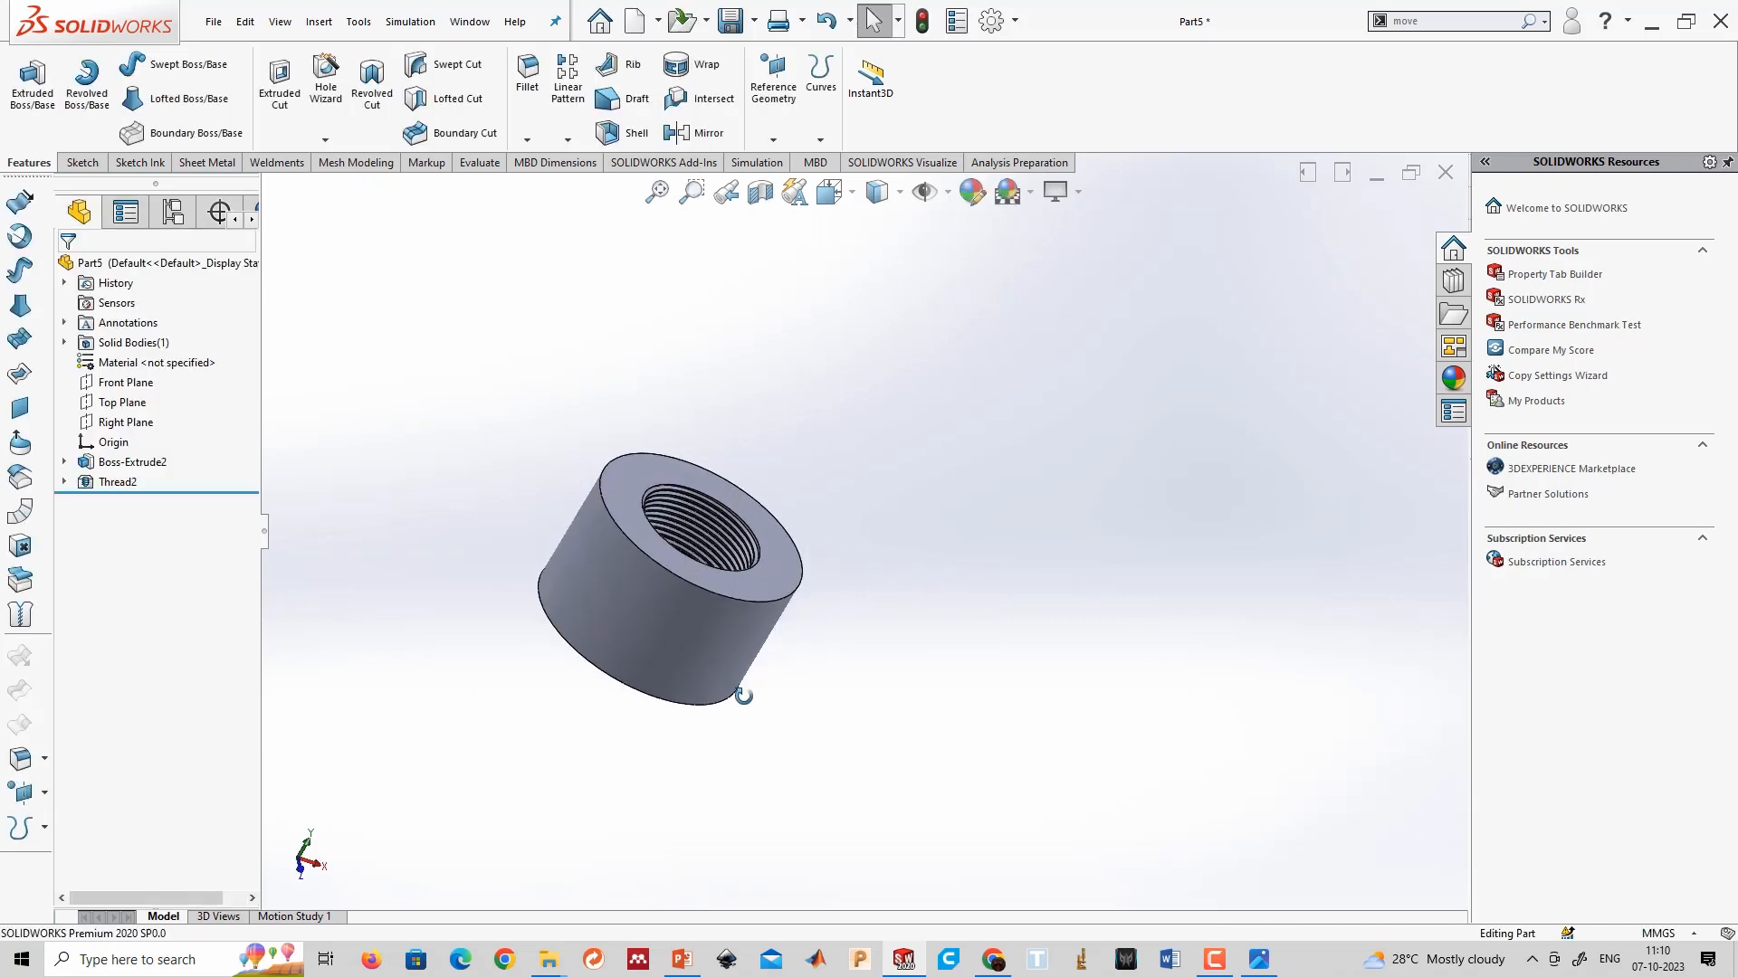
pyautogui.scroll(-5, 746, 551)
pyautogui.moveTo(686, 485); pyautogui.dragTo(1096, 594, button='middle')
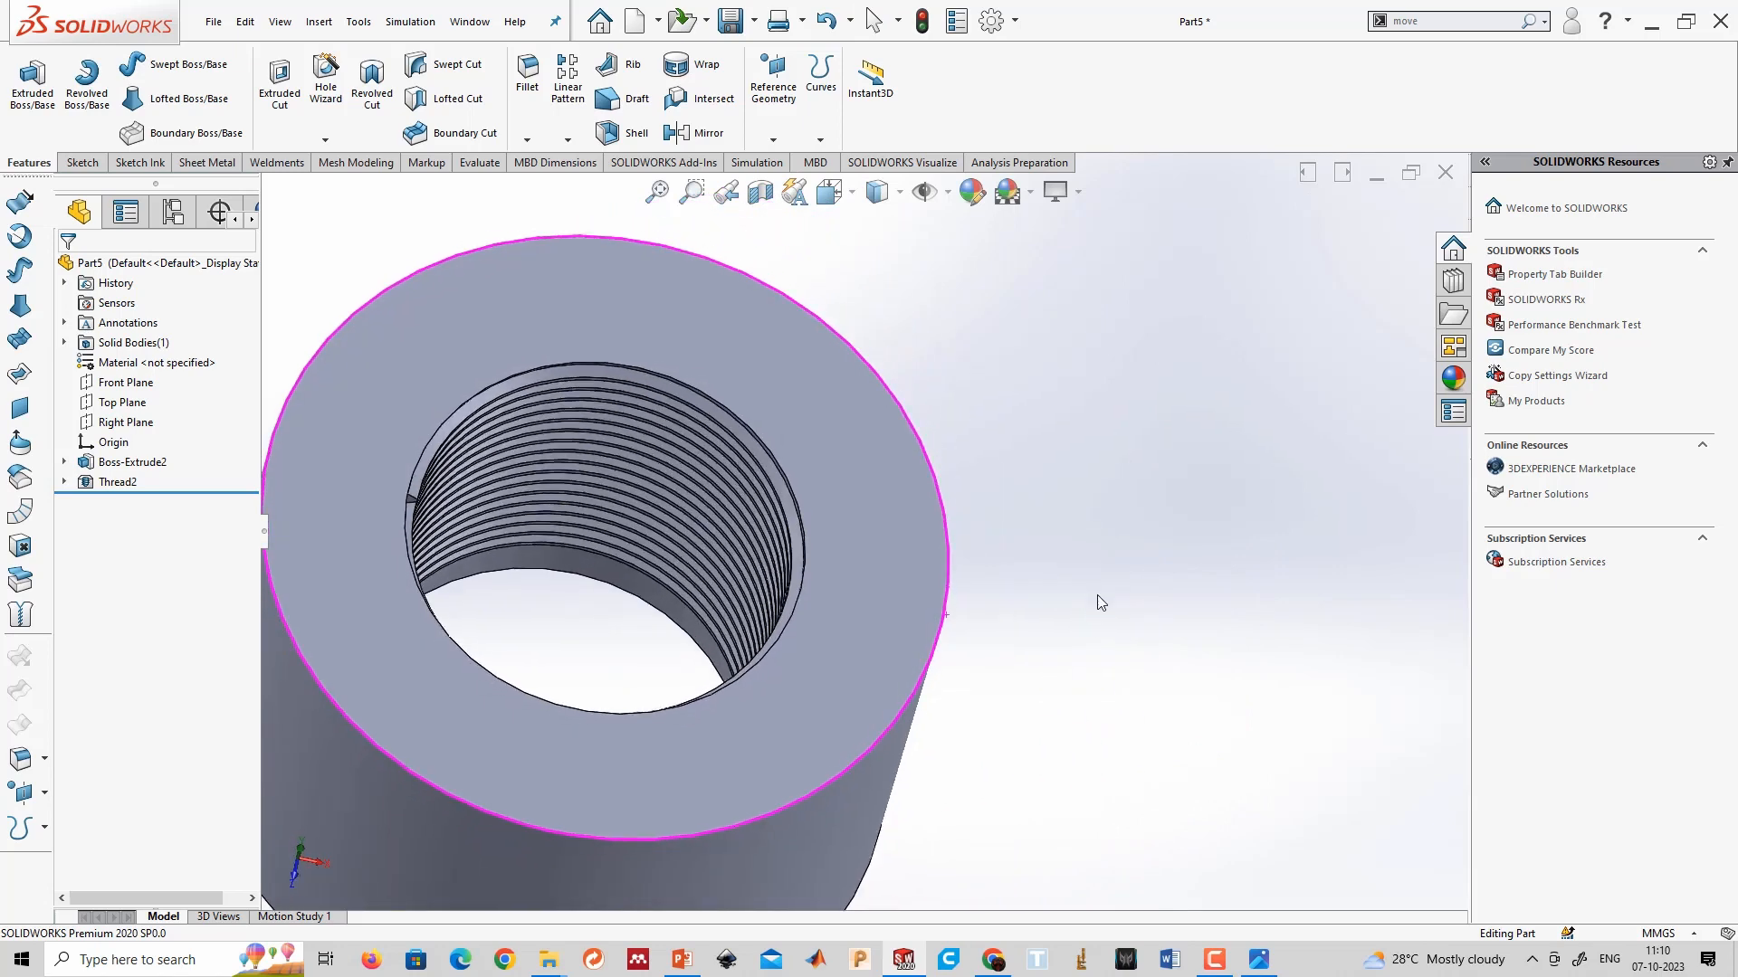
pyautogui.scroll(4, 1097, 594)
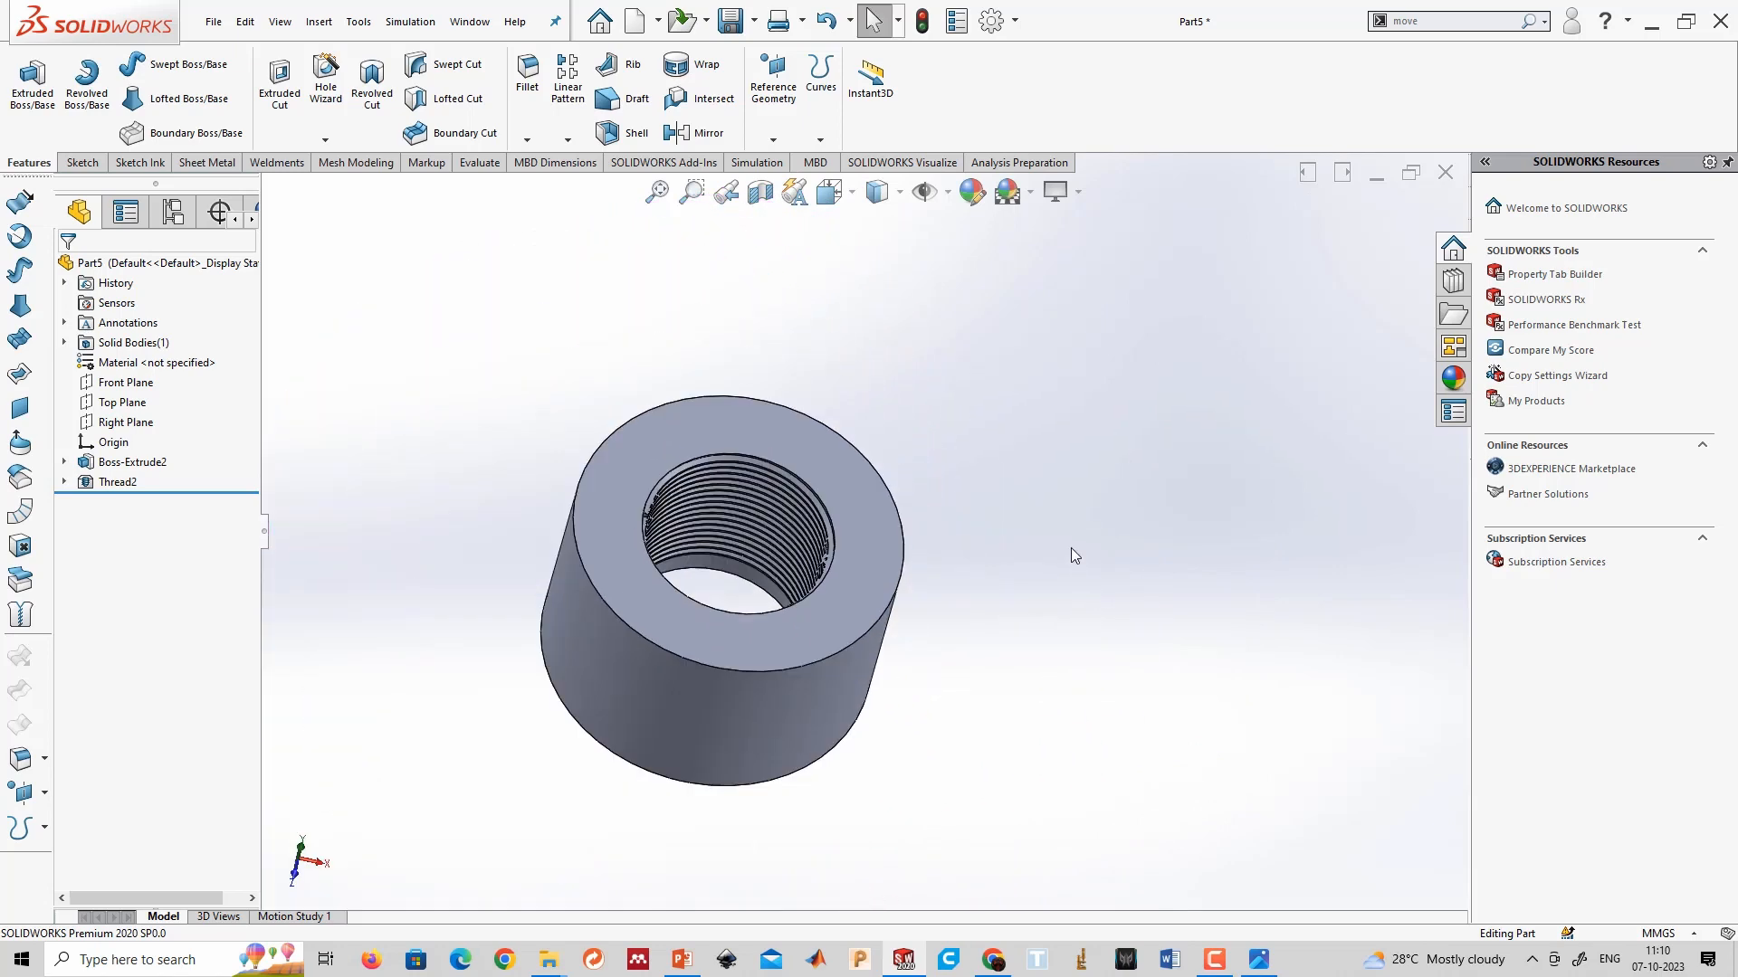
pyautogui.click(1446, 179)
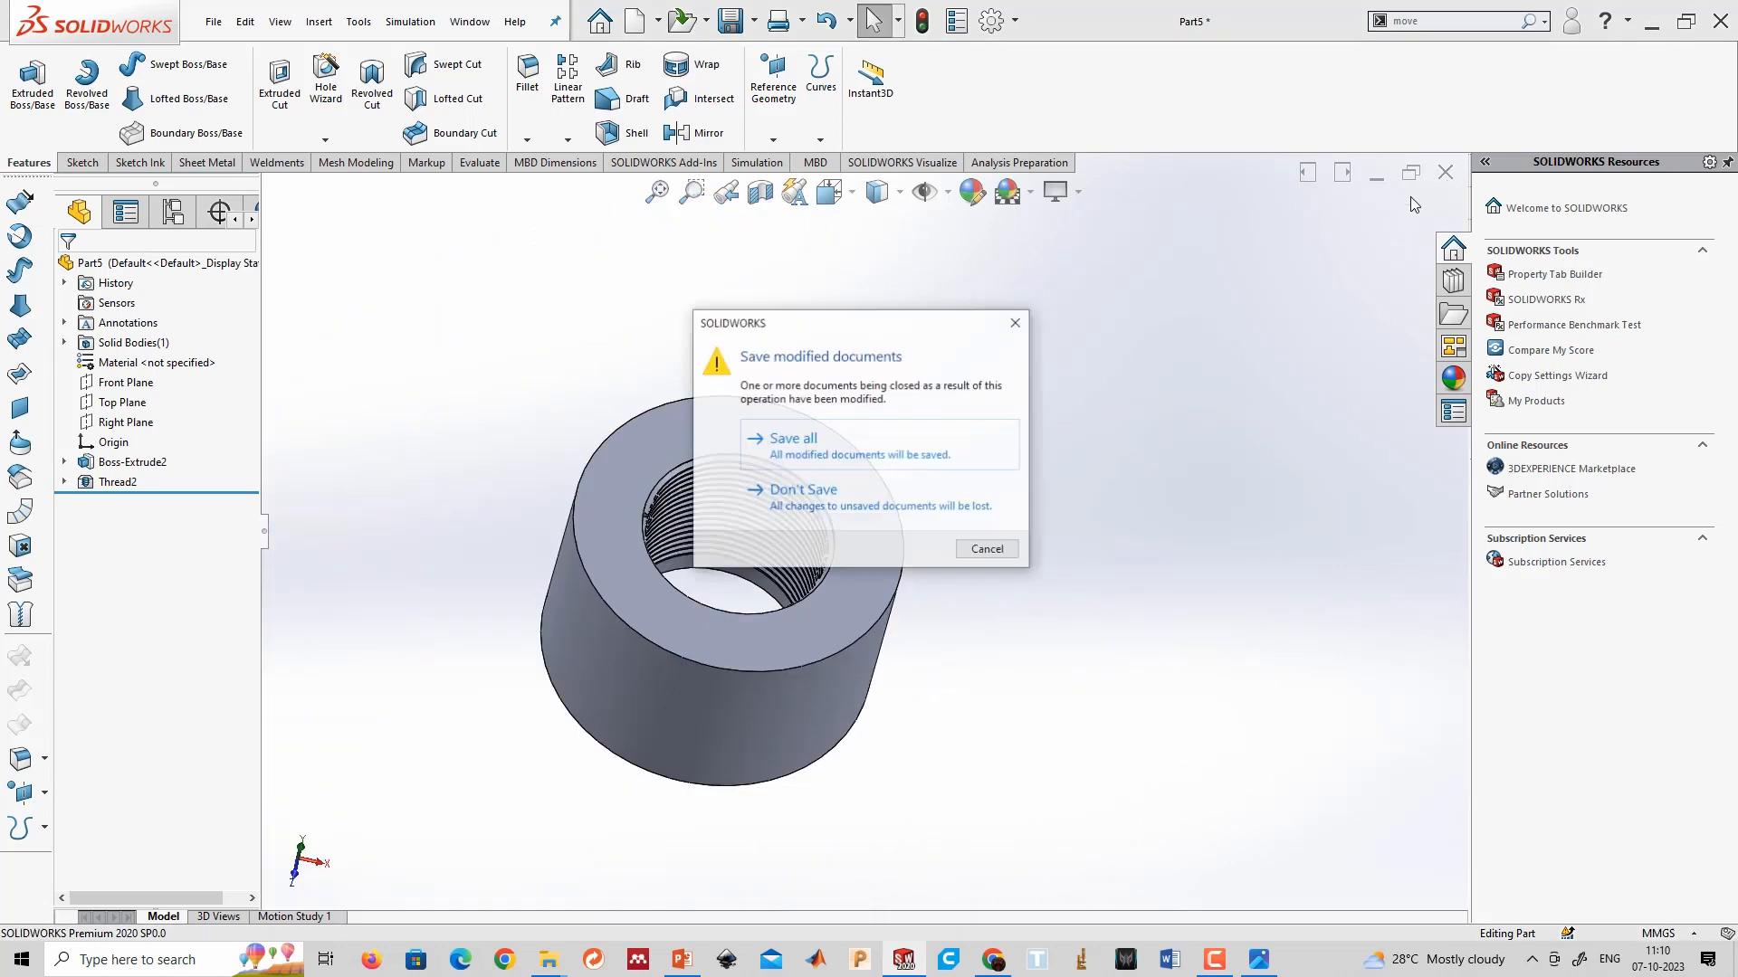
pyautogui.click(855, 498)
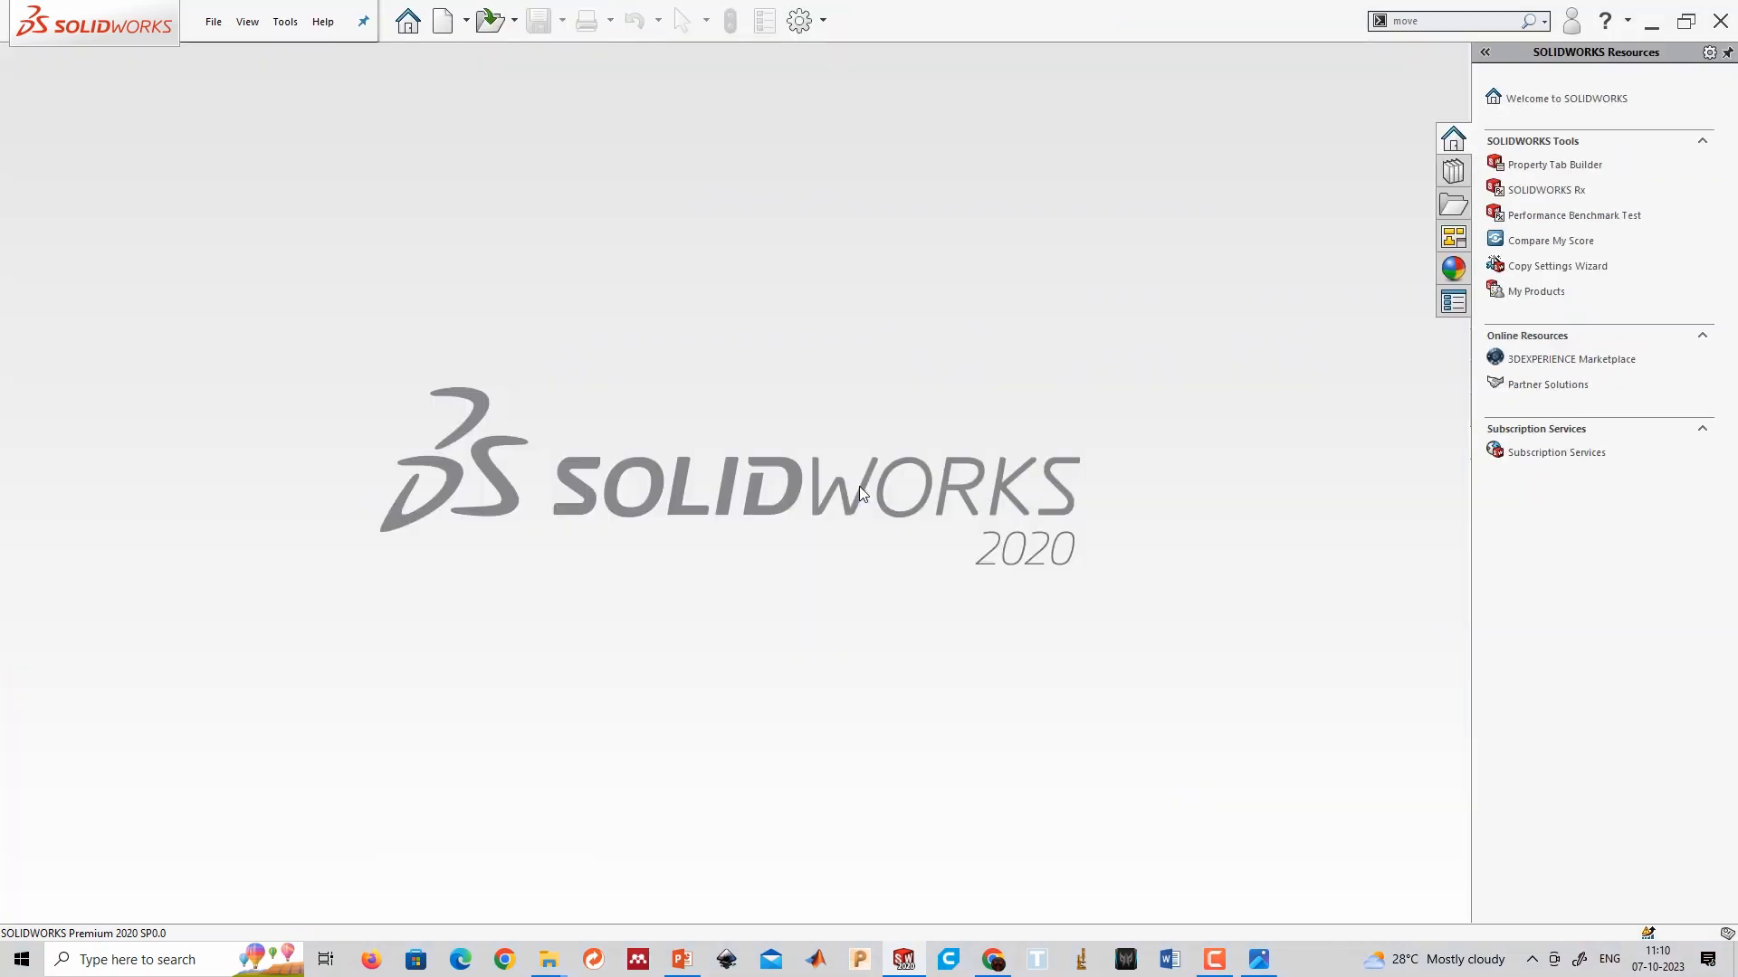
# Create a new assembly document, dismissing the automatic file browsing and the Begin Assembly command.
pyautogui.click(213, 21)
pyautogui.click(226, 60)
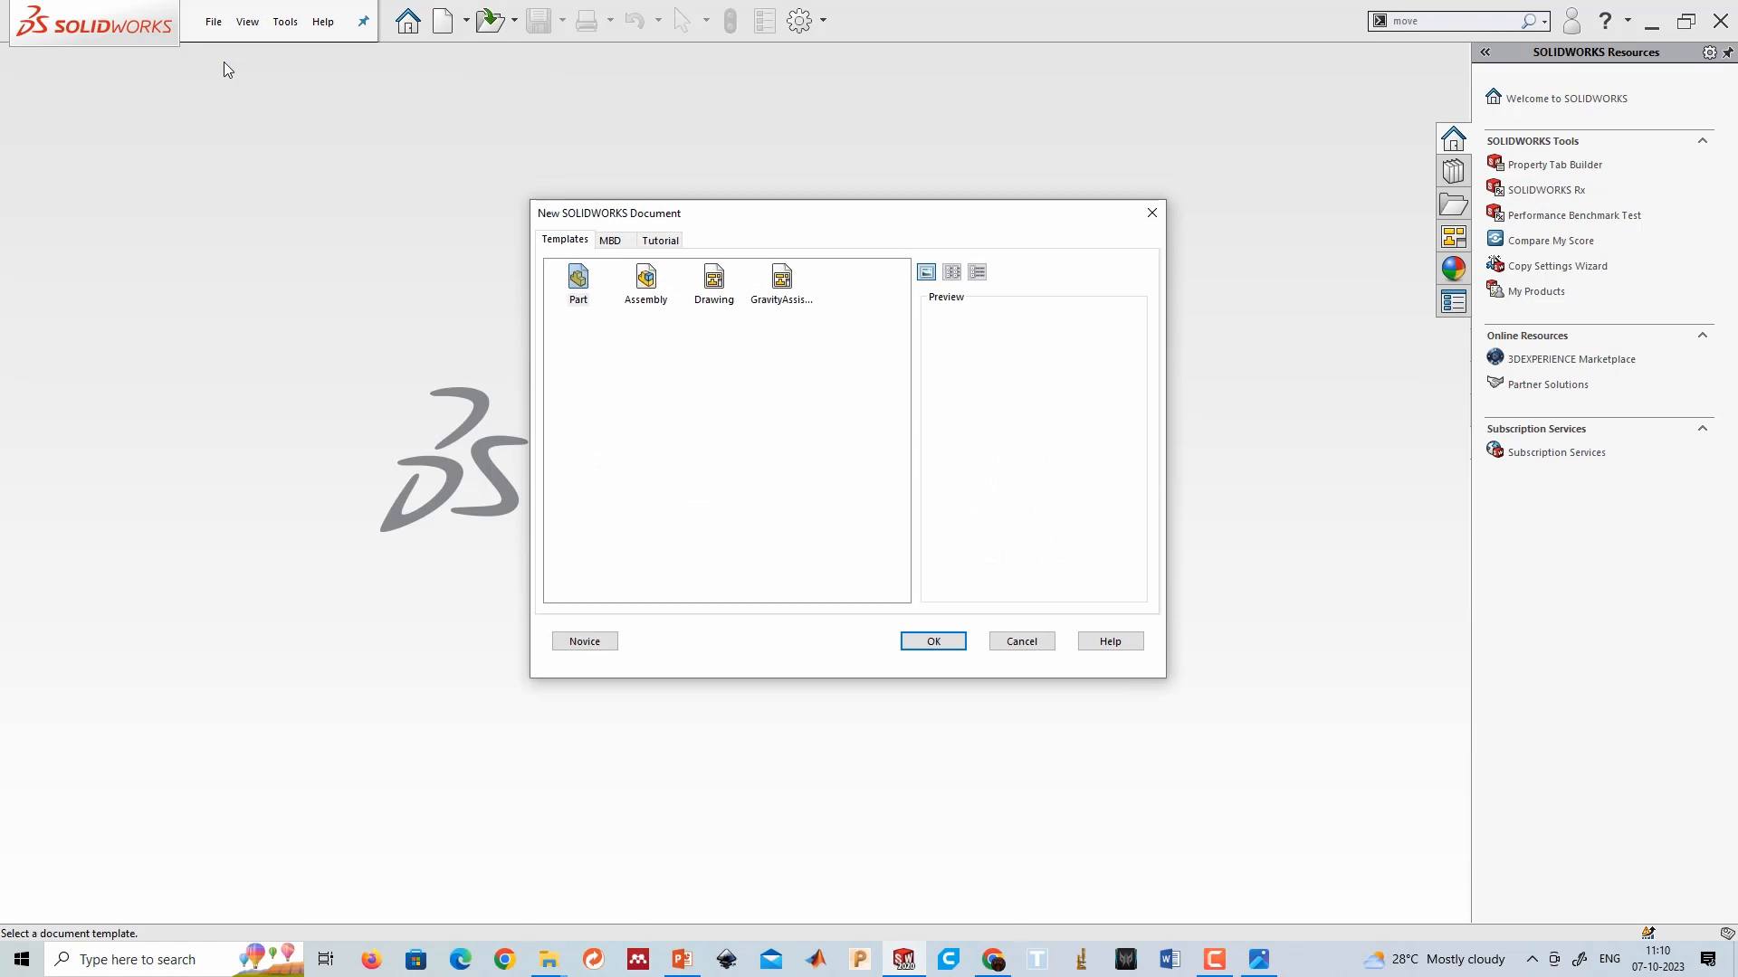
pyautogui.click(664, 297)
pyautogui.click(929, 643)
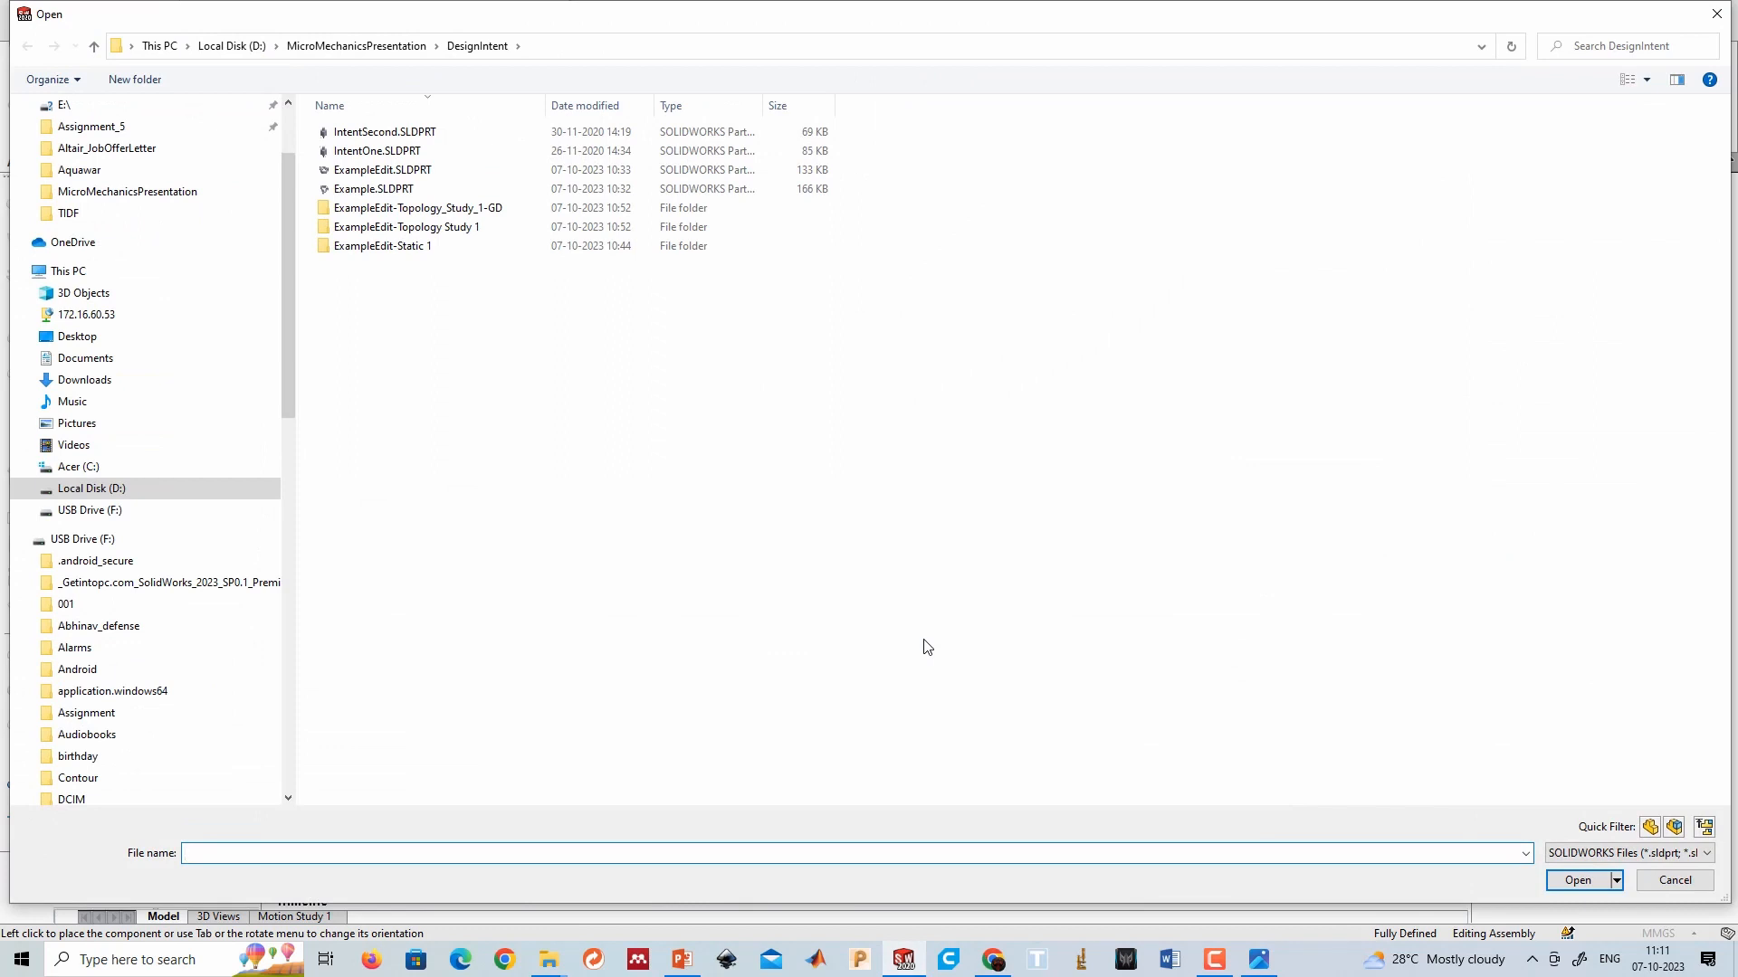
pyautogui.click(1674, 880)
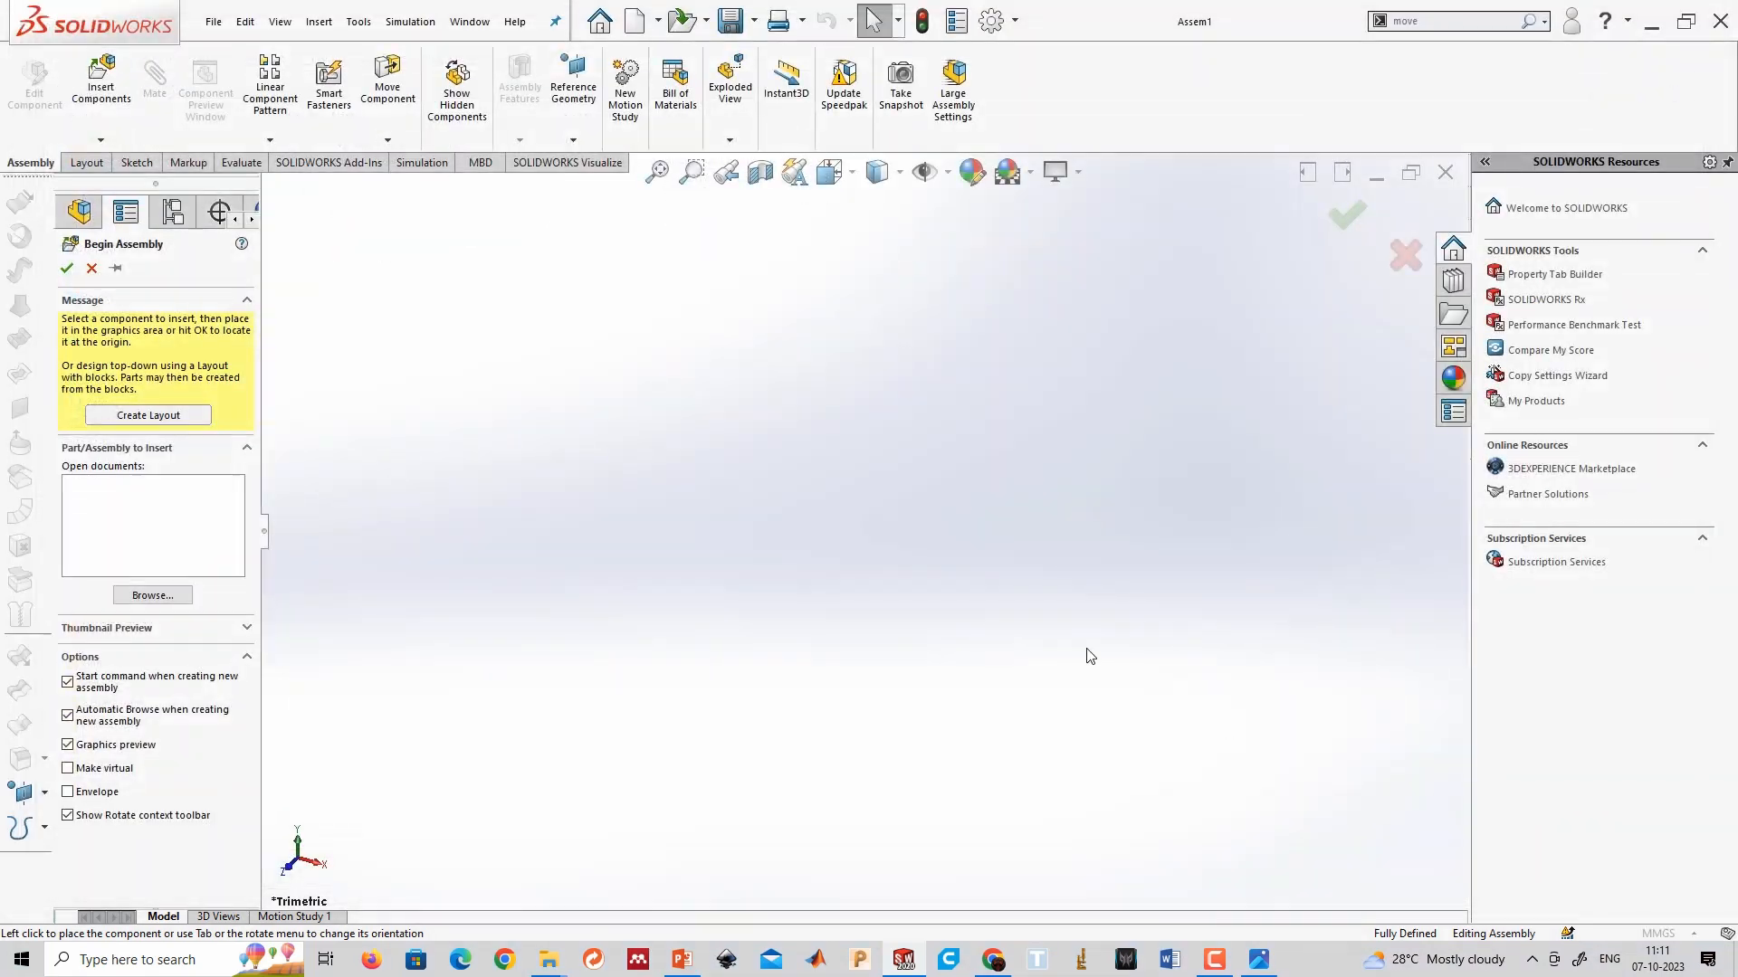
pyautogui.click(91, 267)
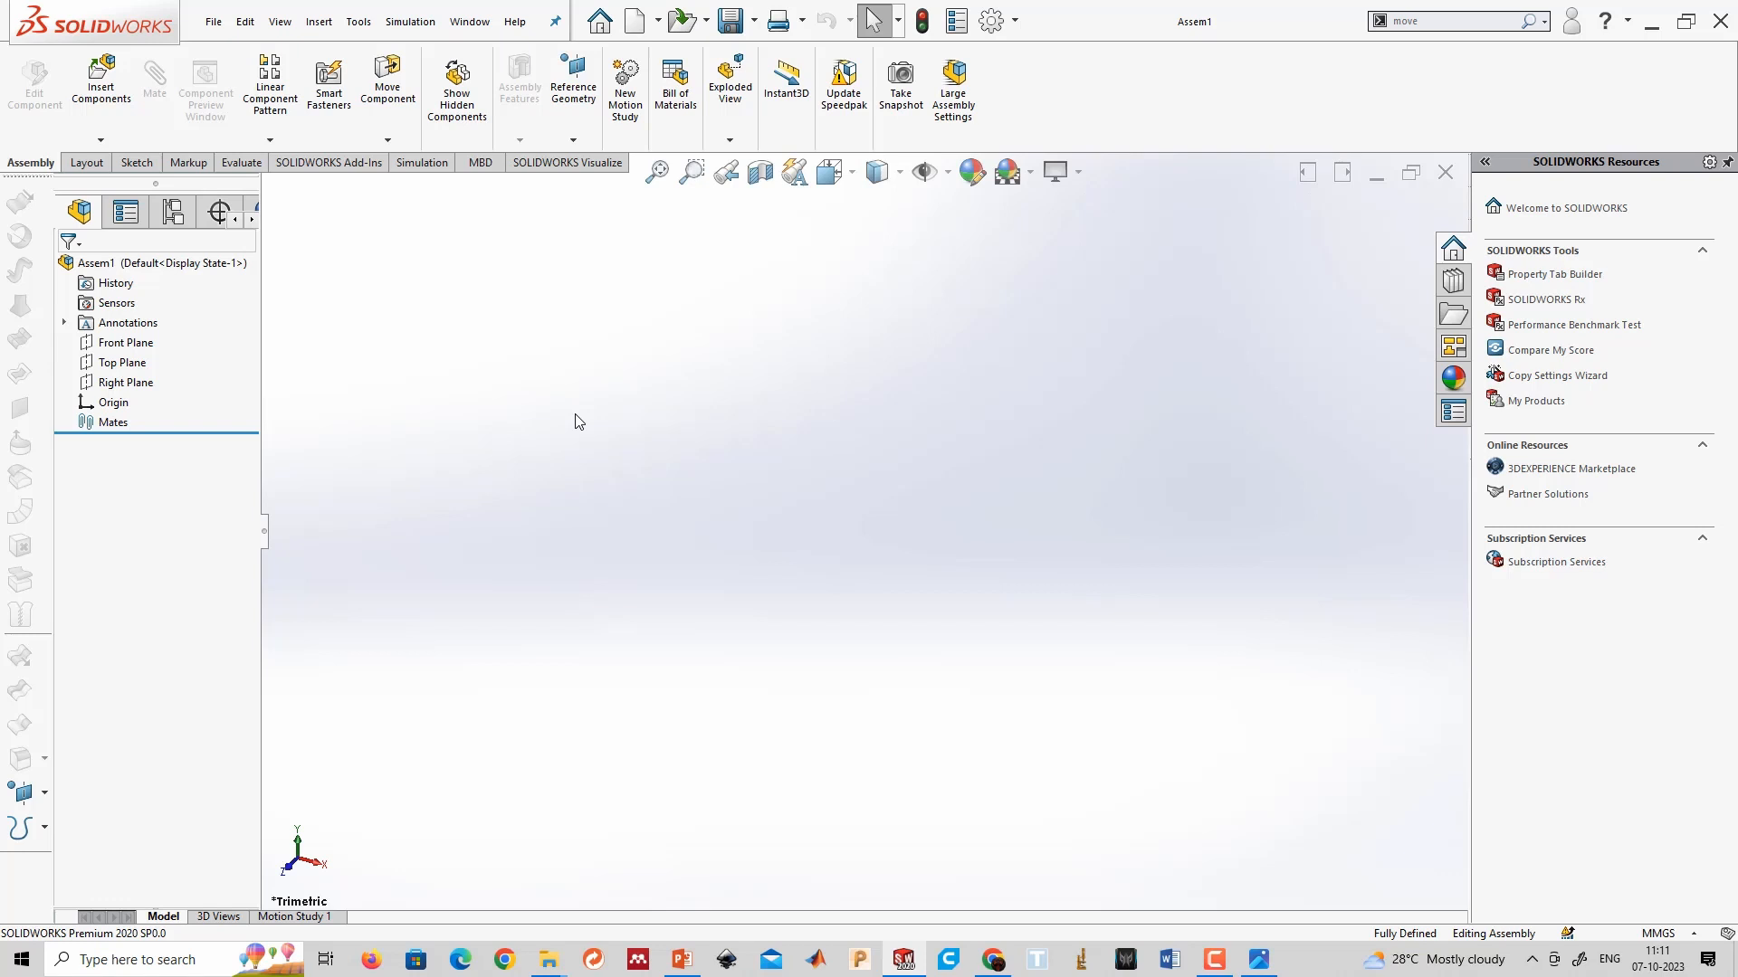
# Load ConnectingRod, CrankWheel, FixedLink, SliderOne and SlottedLink from the QRM folder in MicroMechanicsPresentation for insertion into the assembly.
pyautogui.click(98, 141)
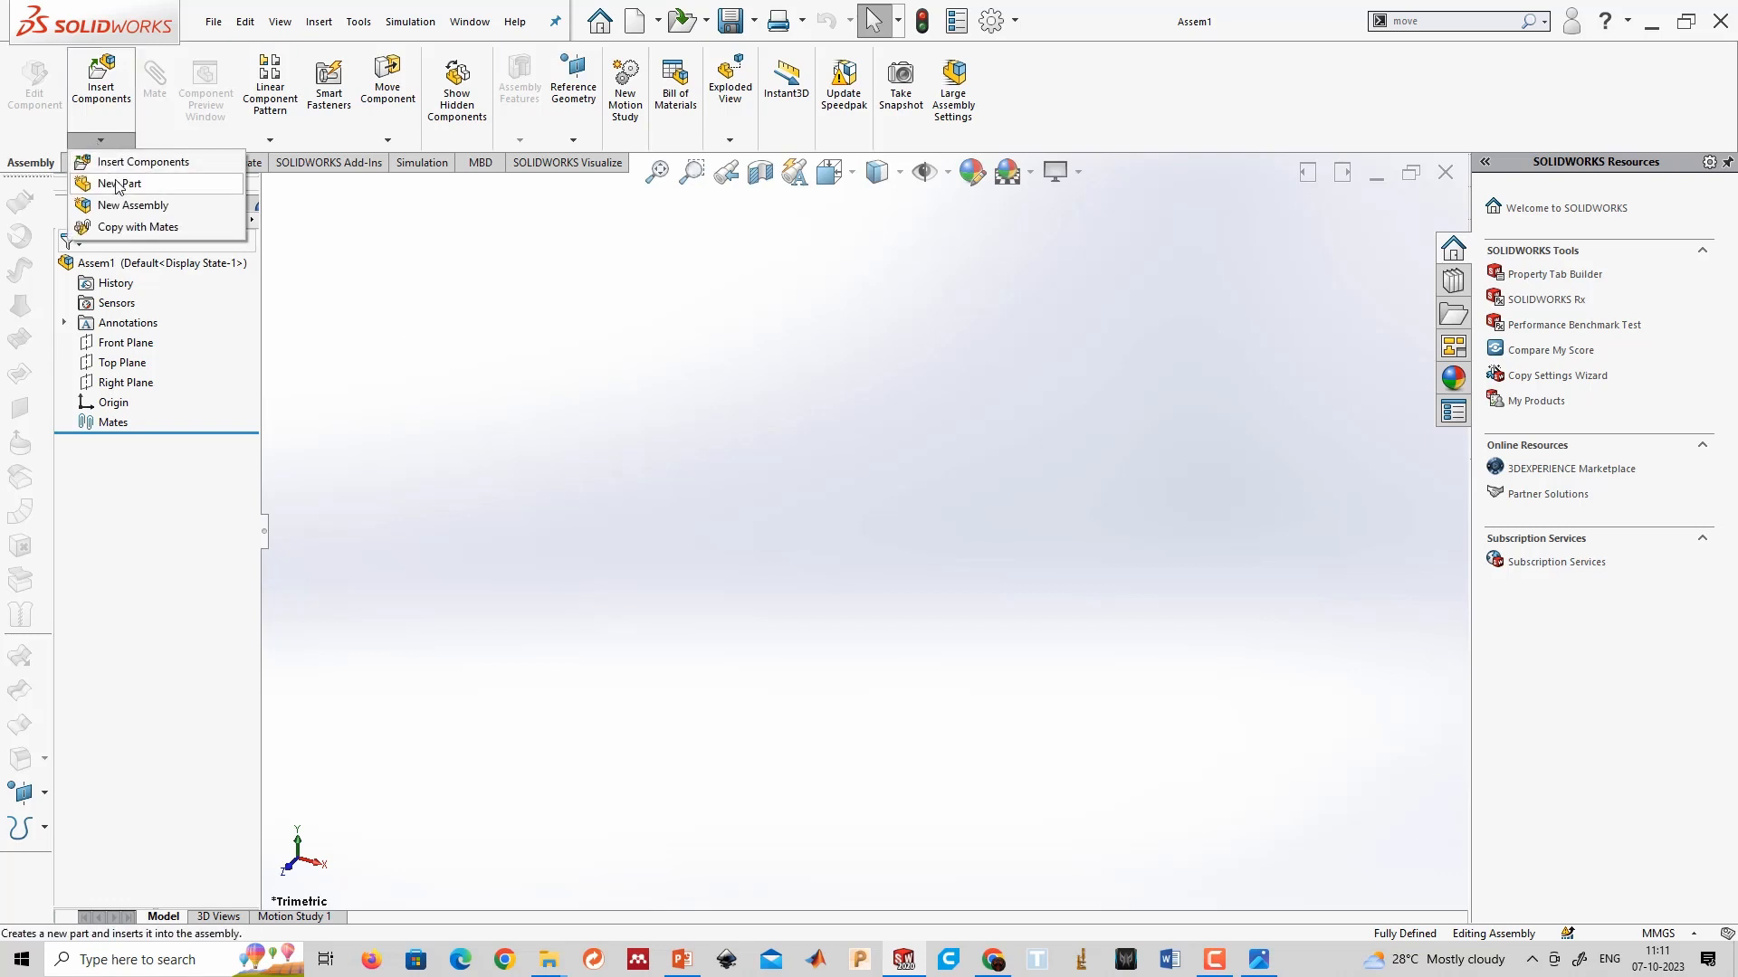
pyautogui.click(131, 162)
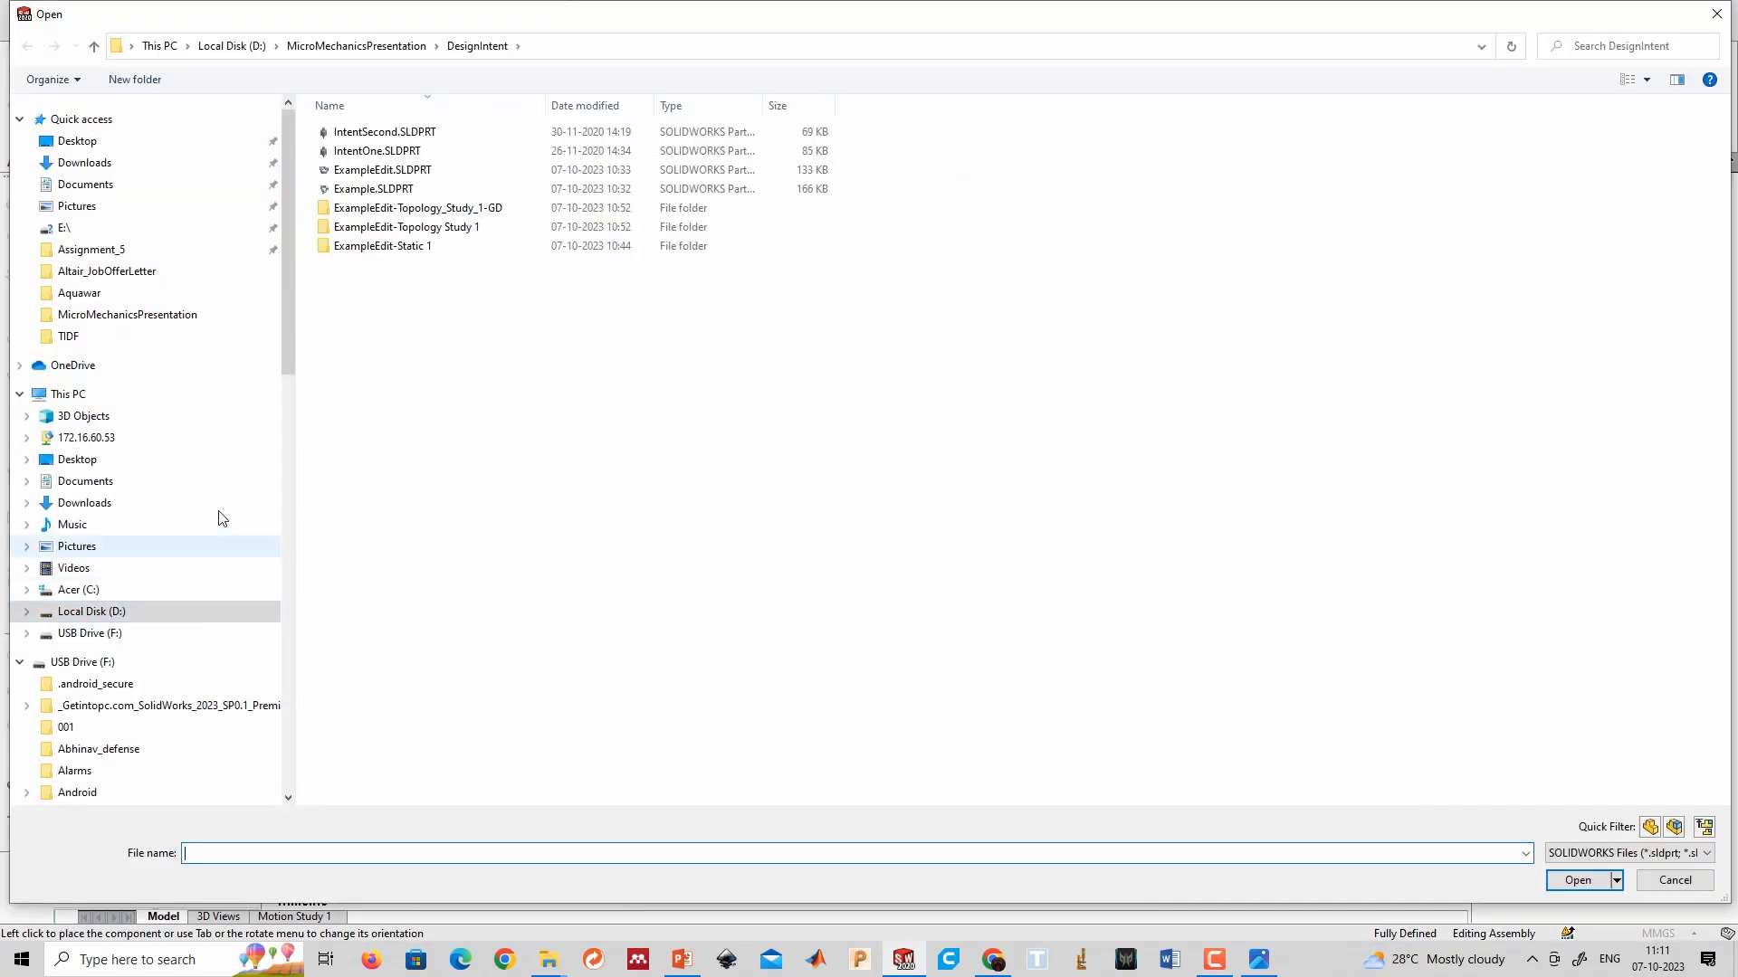
pyautogui.click(355, 45)
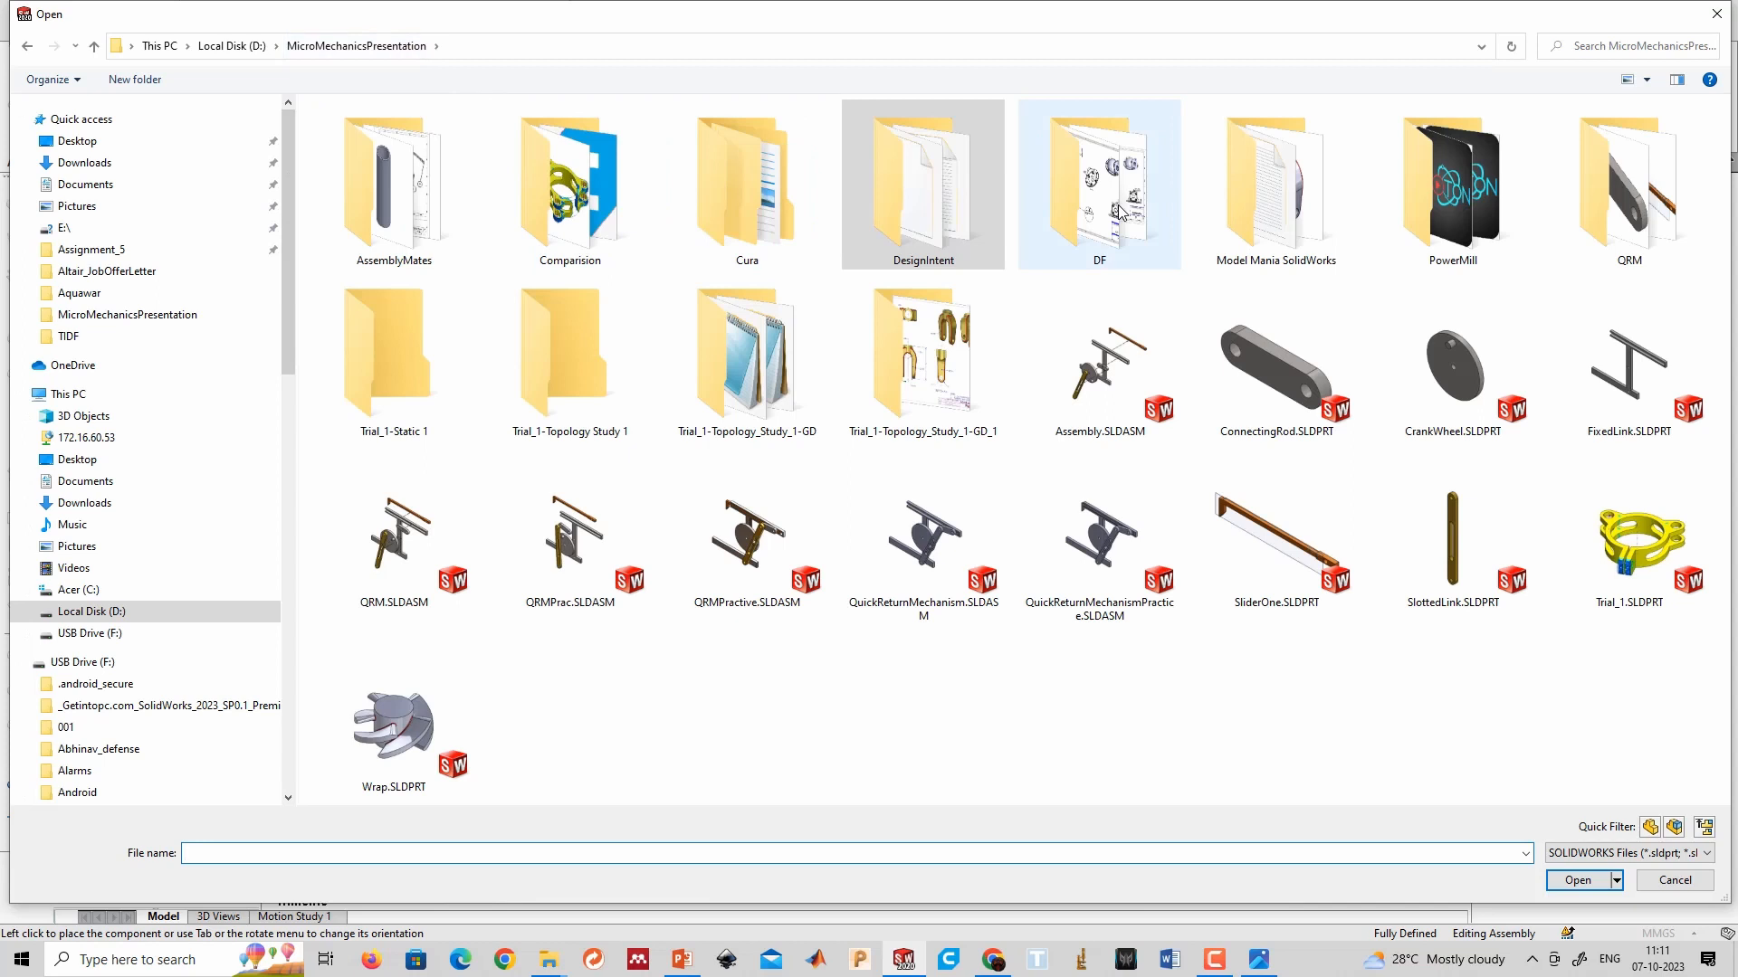
pyautogui.doubleClick(1582, 204)
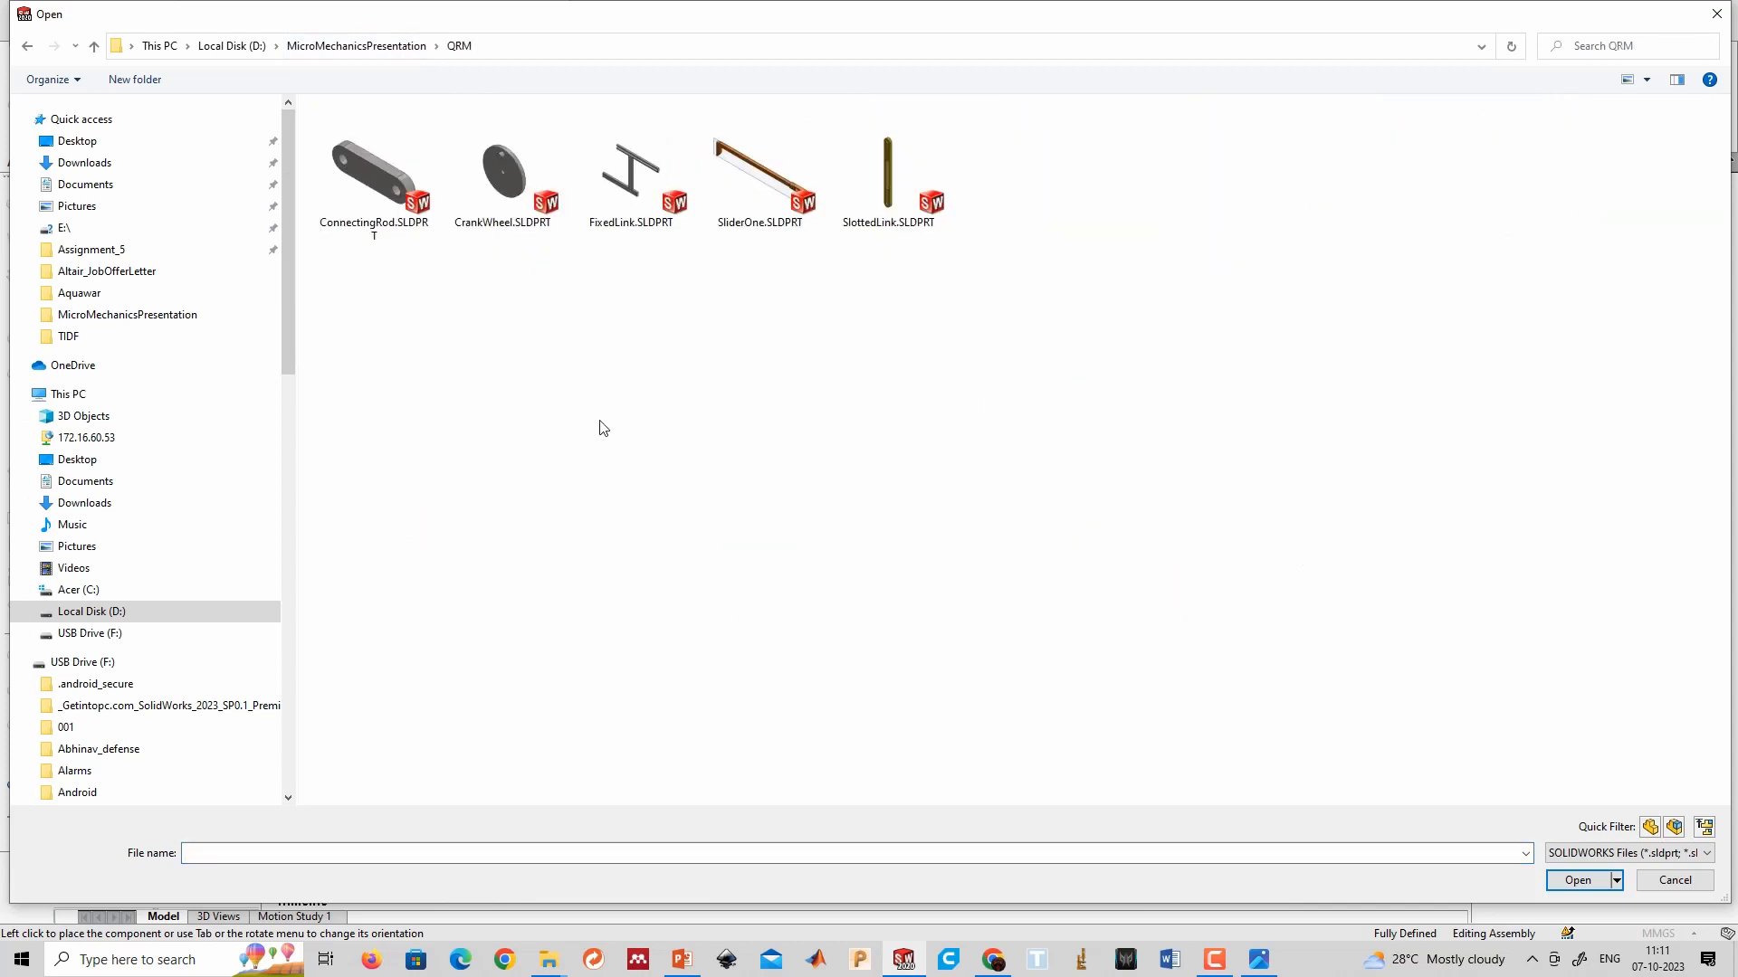
pyautogui.keyDown('ctrl'); pyautogui.scroll(2, 584, 418); pyautogui.keyUp('ctrl')
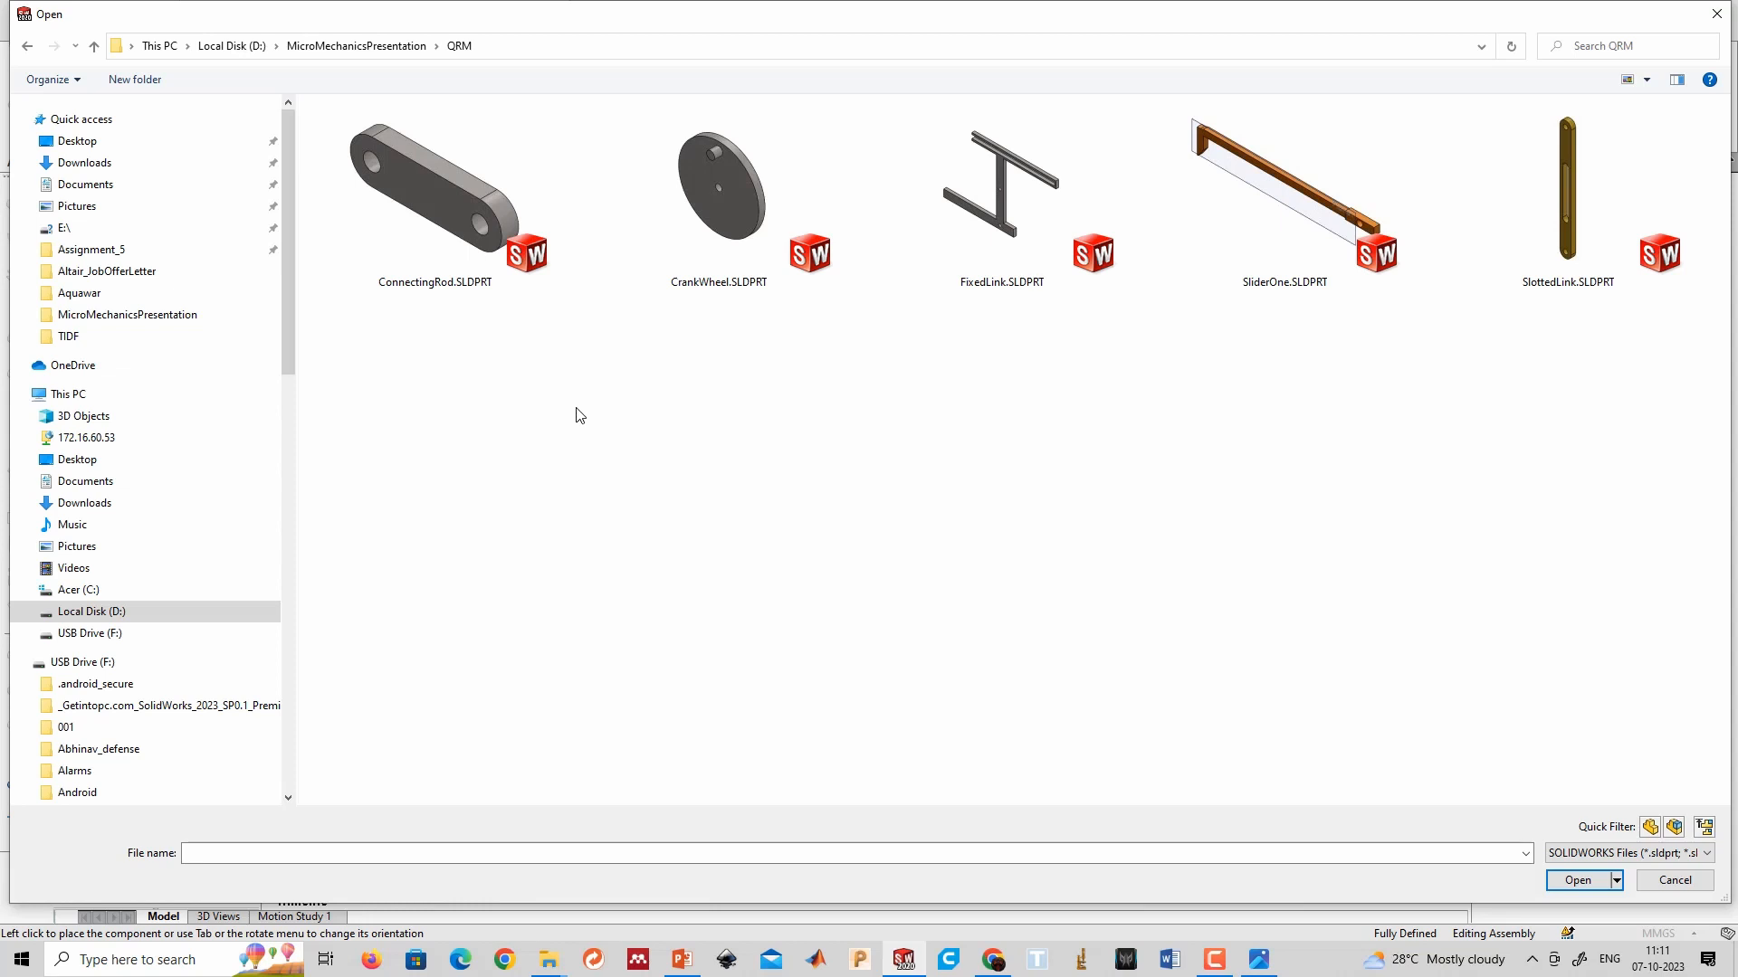
pyautogui.click(1602, 235)
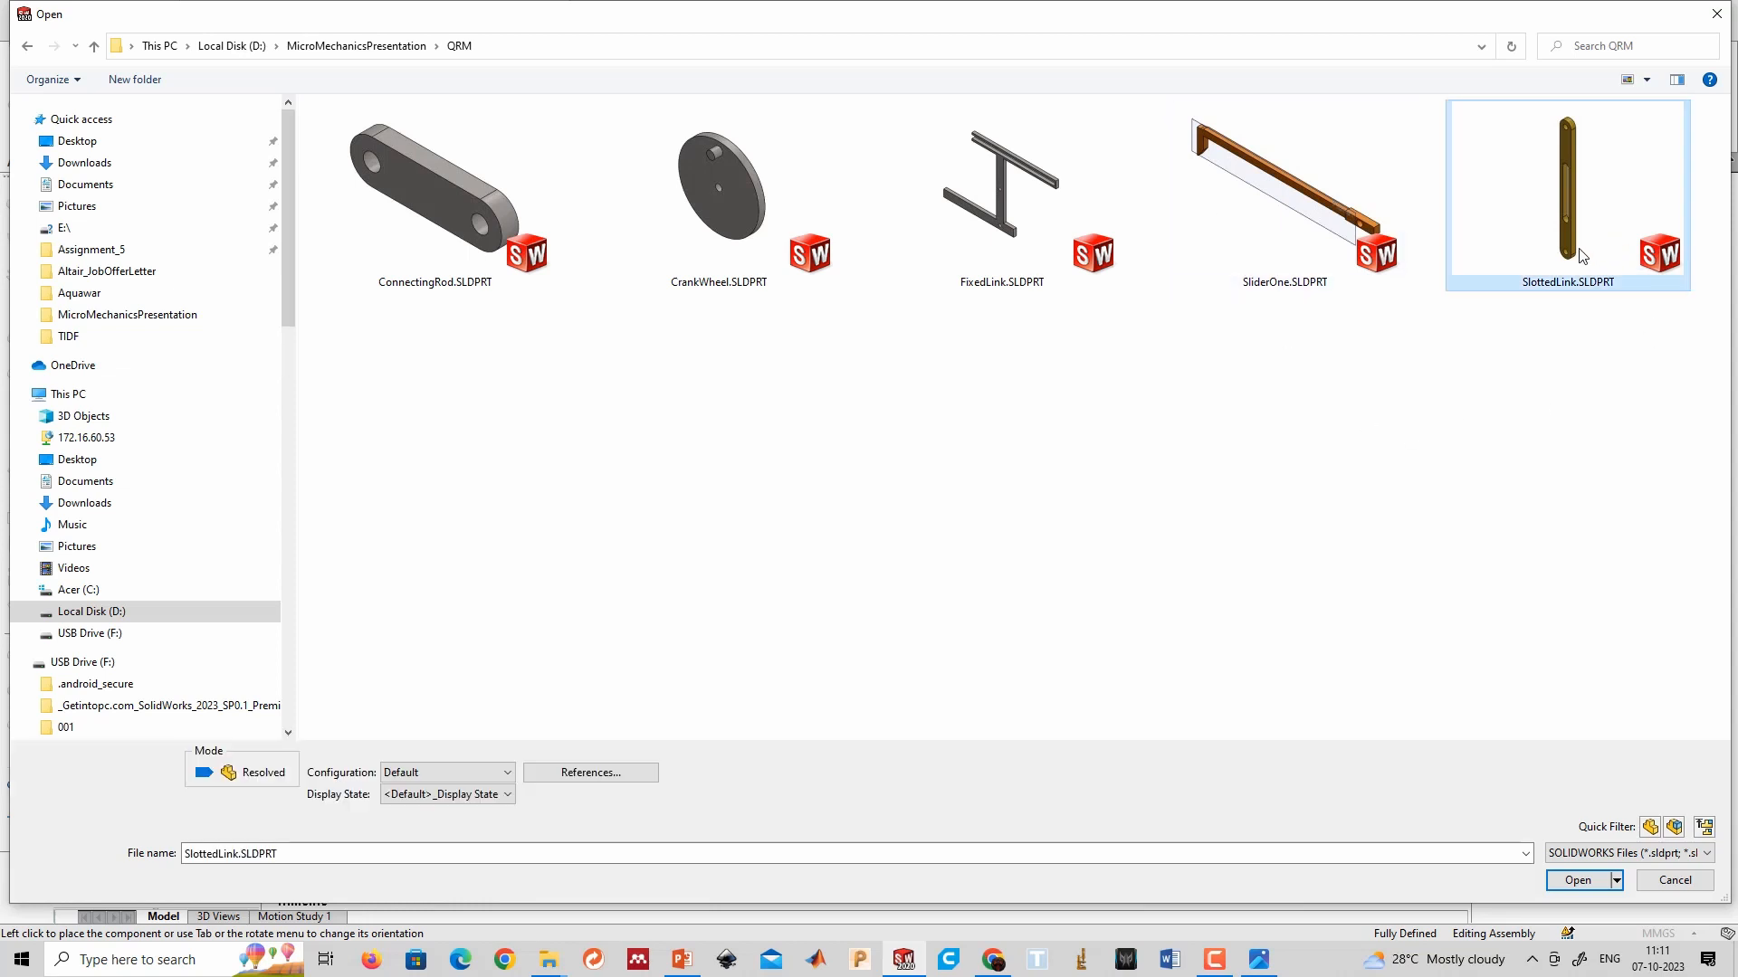
pyautogui.keyDown('ctrl'); pyautogui.click(1400, 201); pyautogui.keyUp('ctrl')
pyautogui.keyDown('ctrl'); pyautogui.click(1022, 239); pyautogui.keyUp('ctrl')
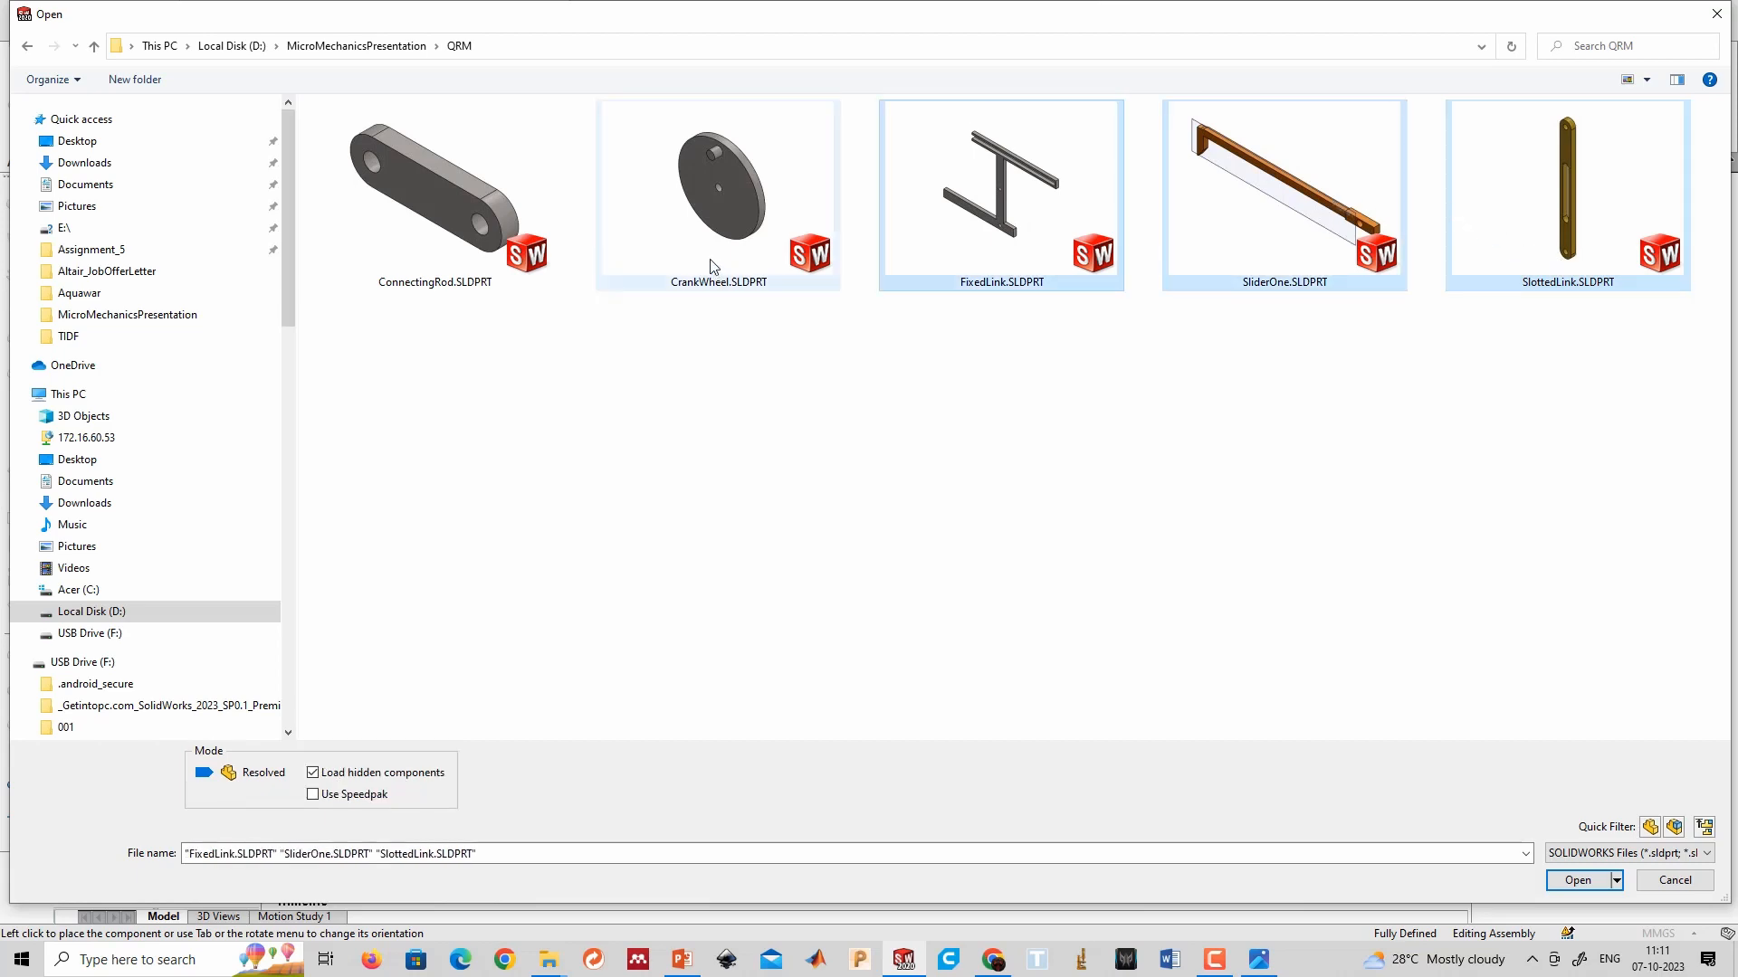
pyautogui.keyDown('ctrl'); pyautogui.click(710, 258); pyautogui.keyUp('ctrl')
pyautogui.keyDown('ctrl'); pyautogui.click(494, 203); pyautogui.keyUp('ctrl')
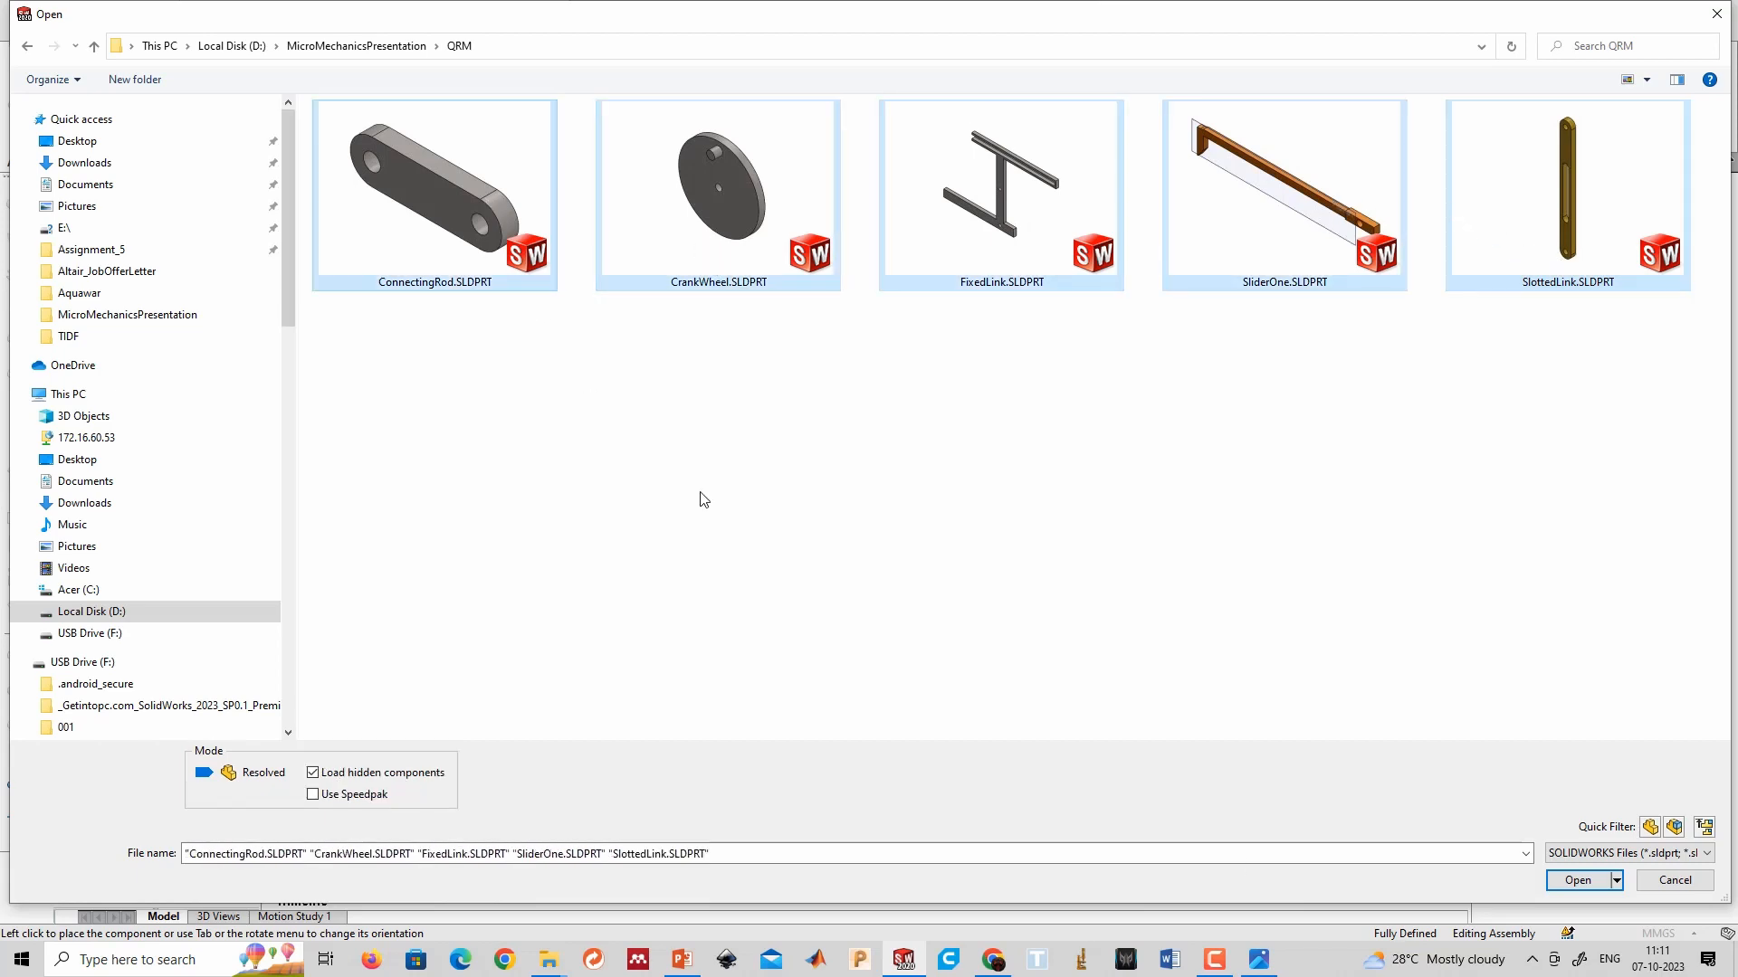
pyautogui.click(1580, 880)
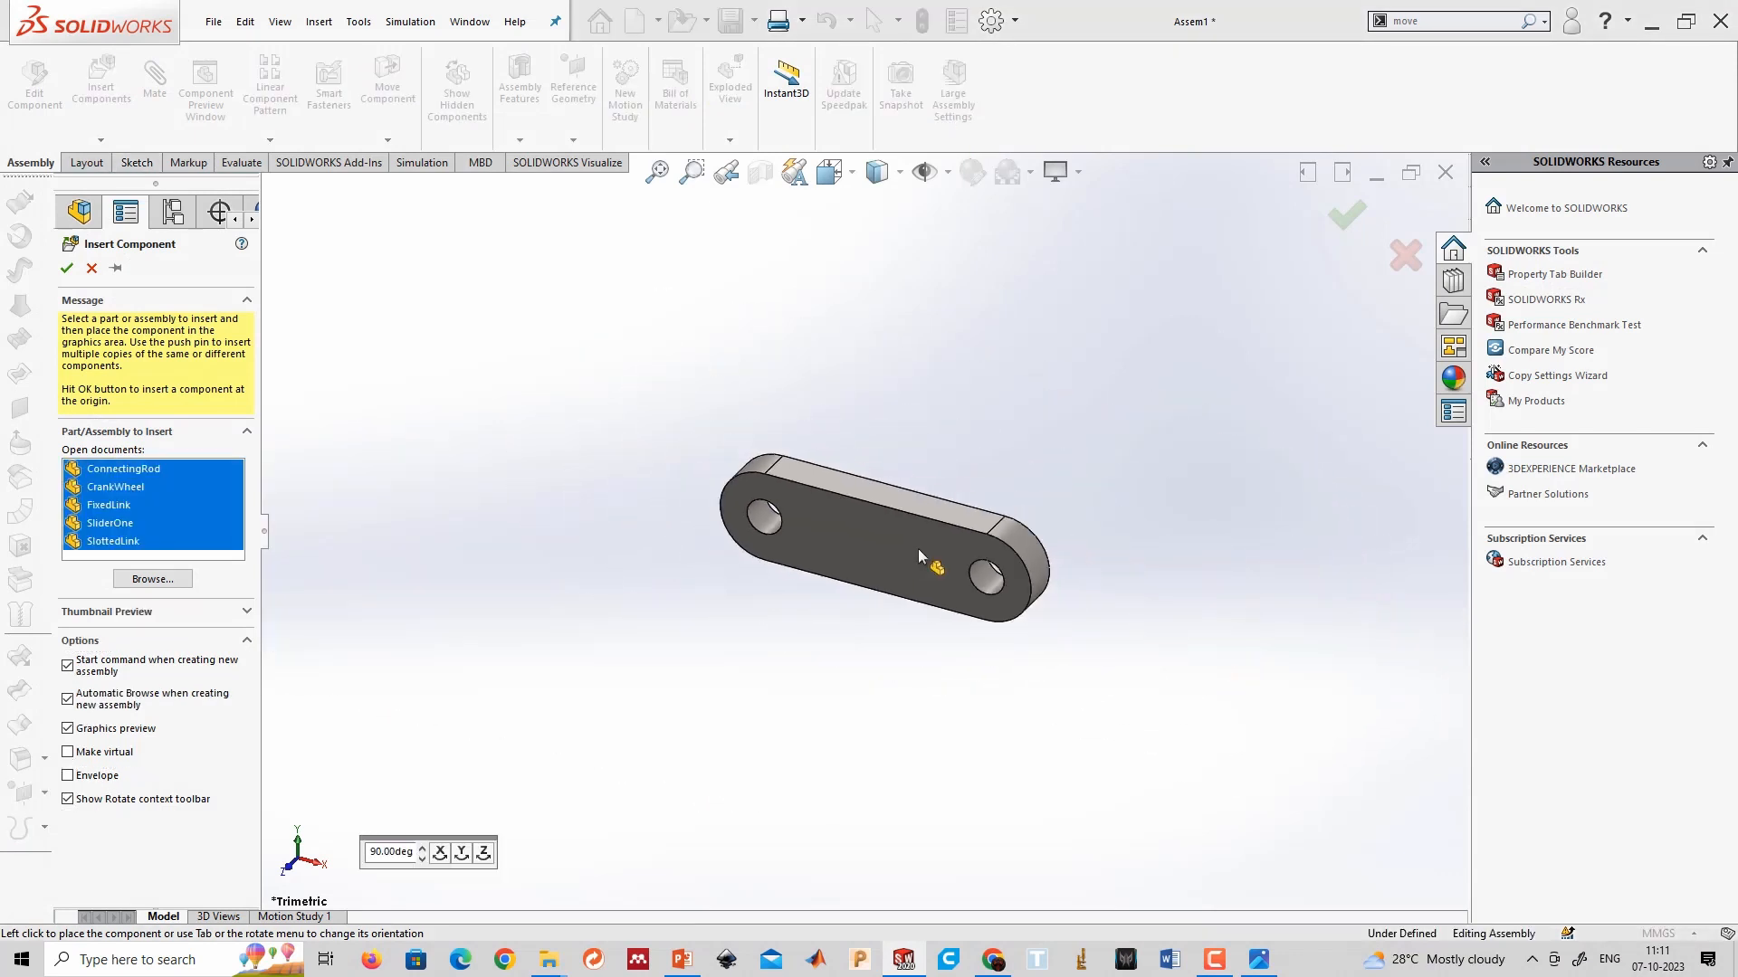
# Place the connecting rod, crank wheel, fixed link, slider and slotted link in the assembly, spaced apart from one another.
pyautogui.click(884, 510)
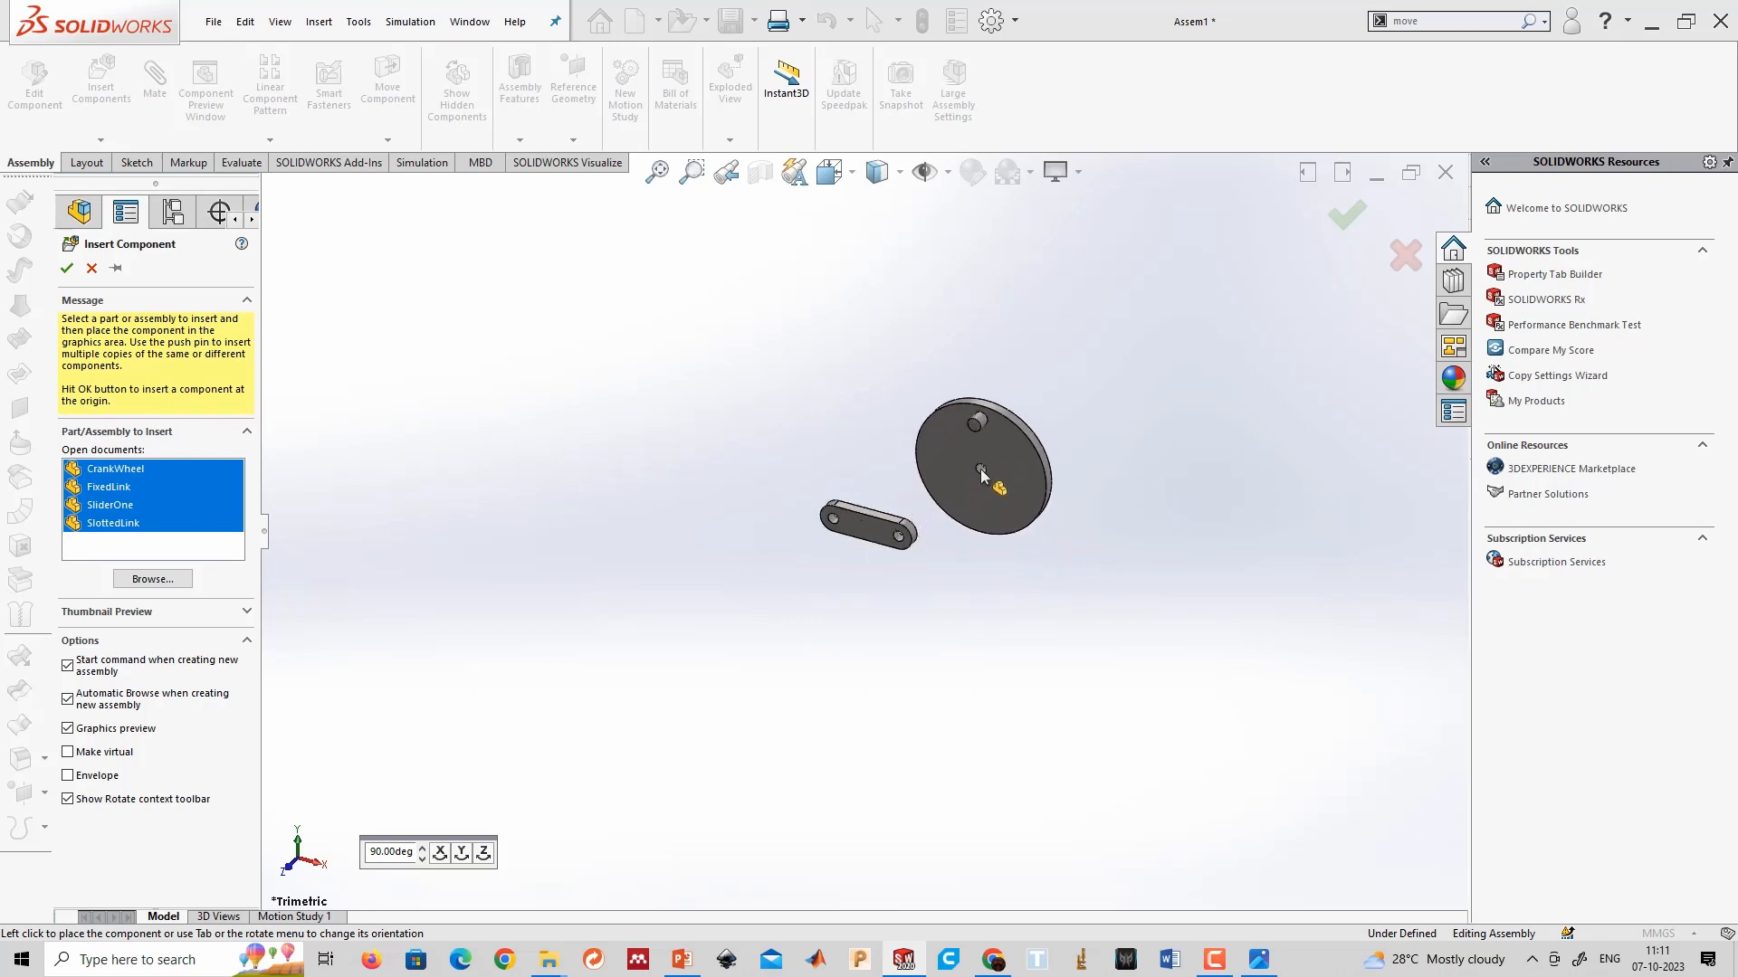
pyautogui.click(955, 452)
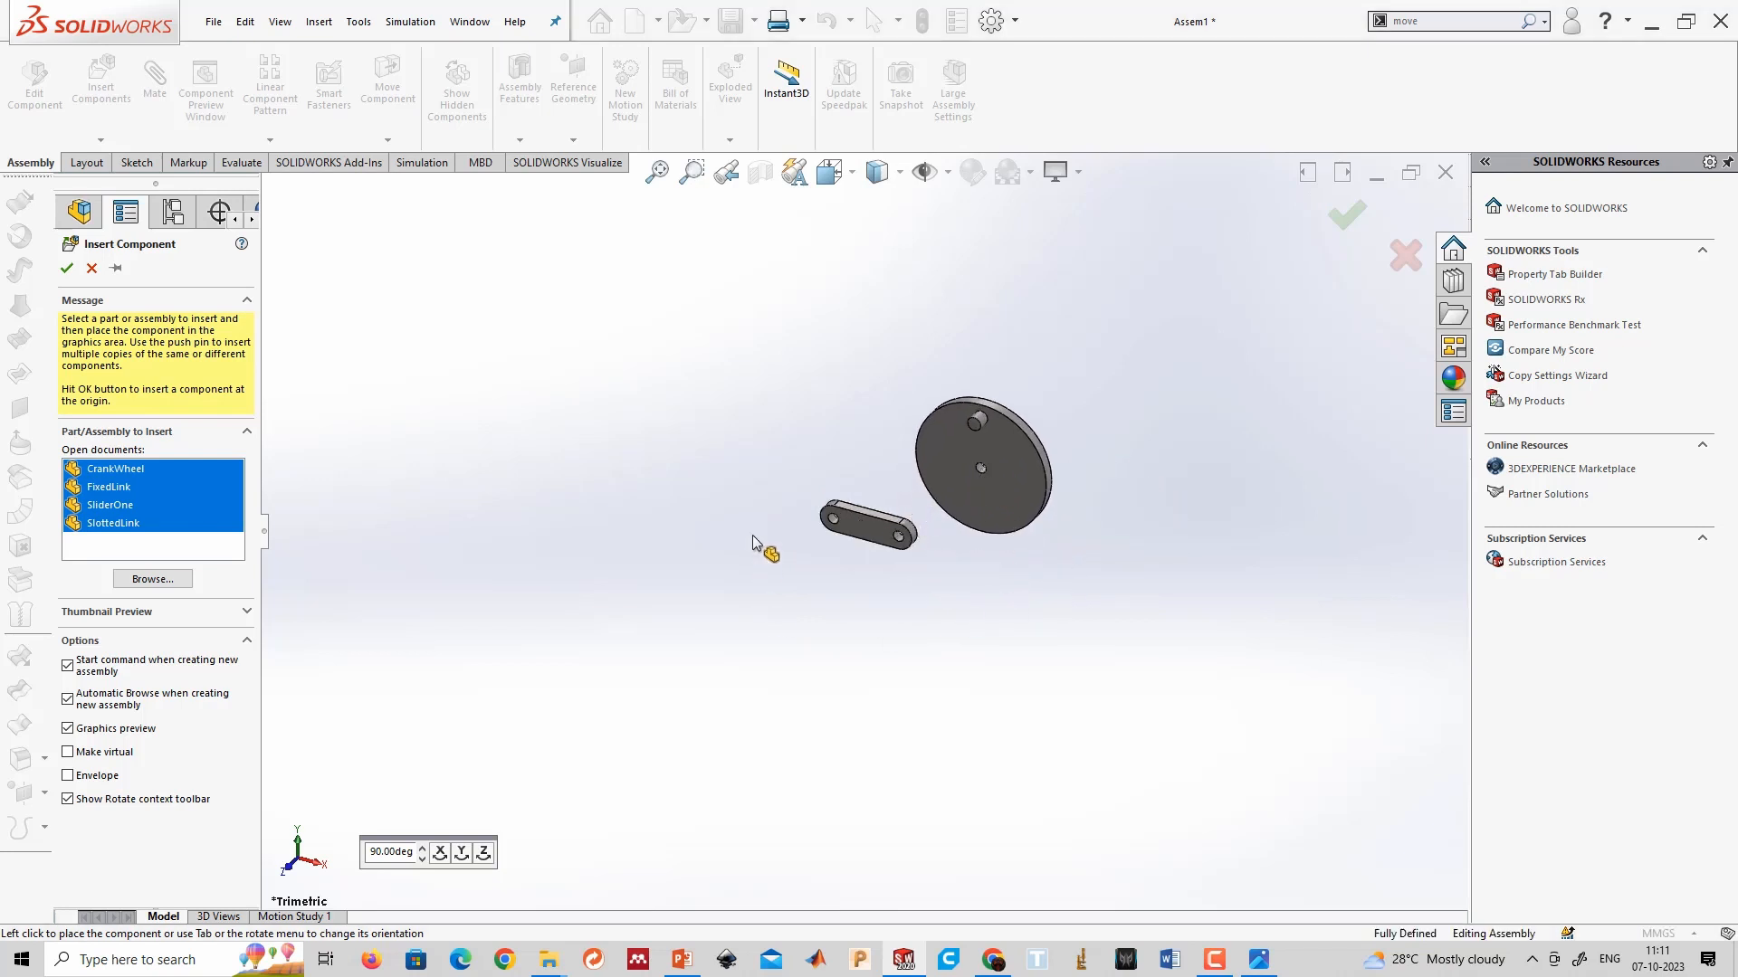
pyautogui.click(1199, 462)
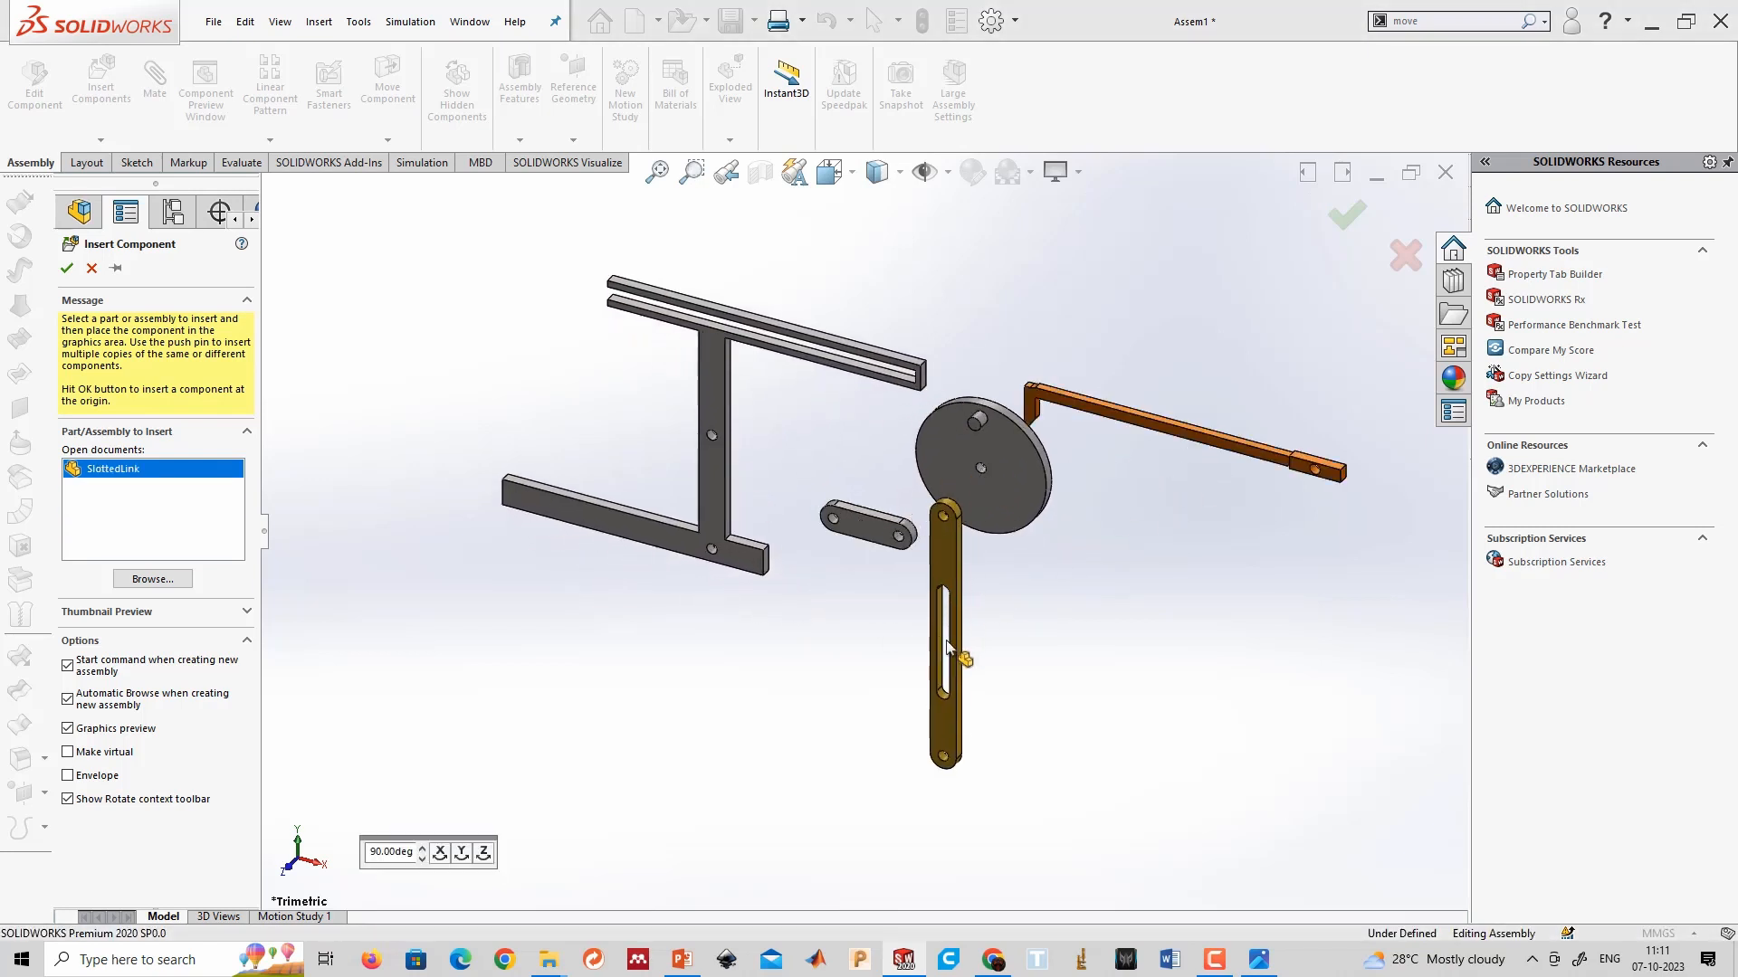
pyautogui.click(956, 670)
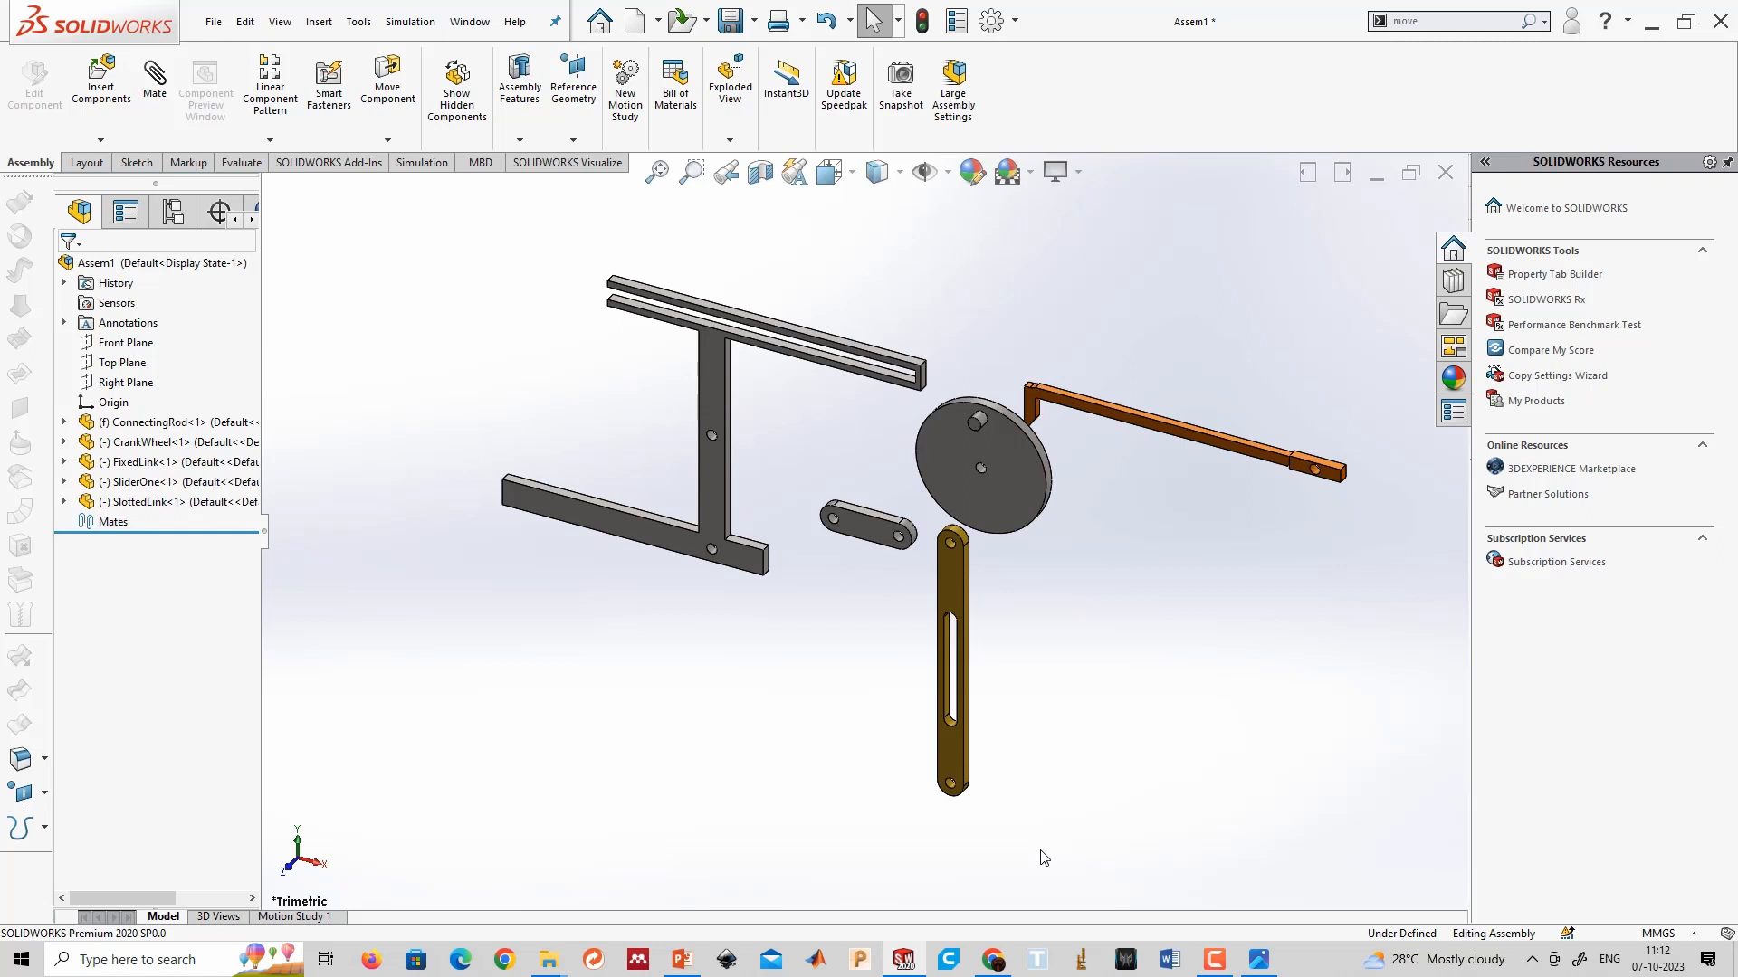
# Fix the FixedLink component in place in the assembly.
pyautogui.click(712, 464)
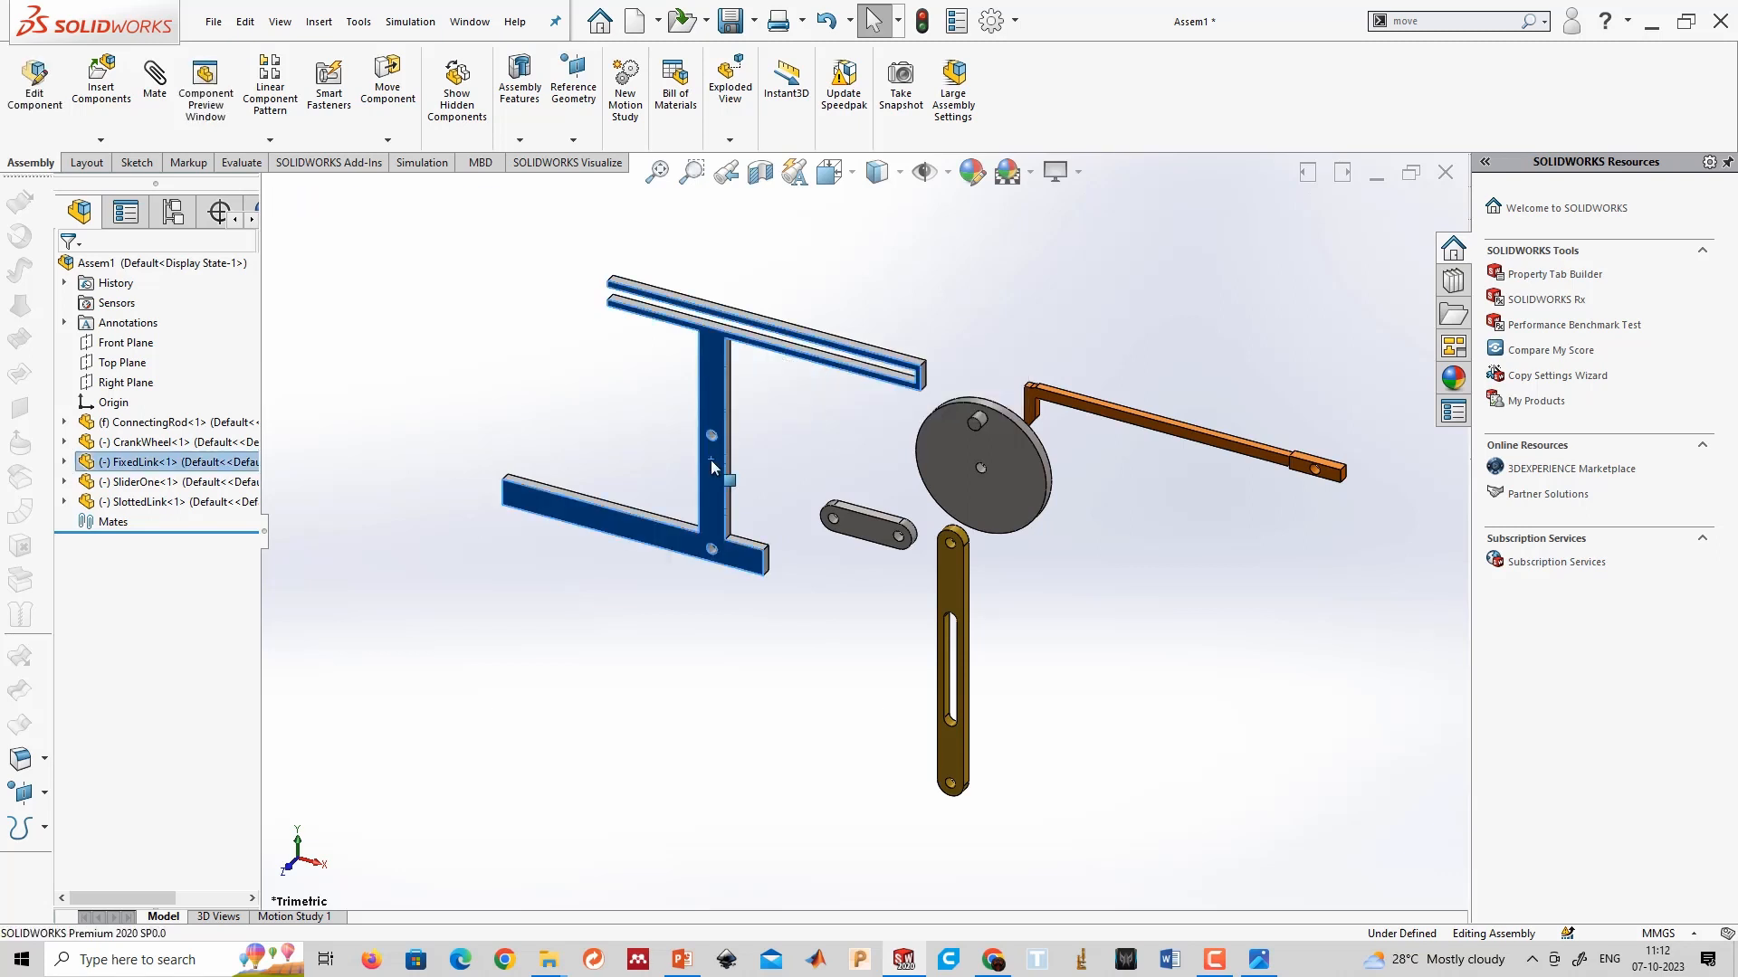
pyautogui.rightClick(713, 465)
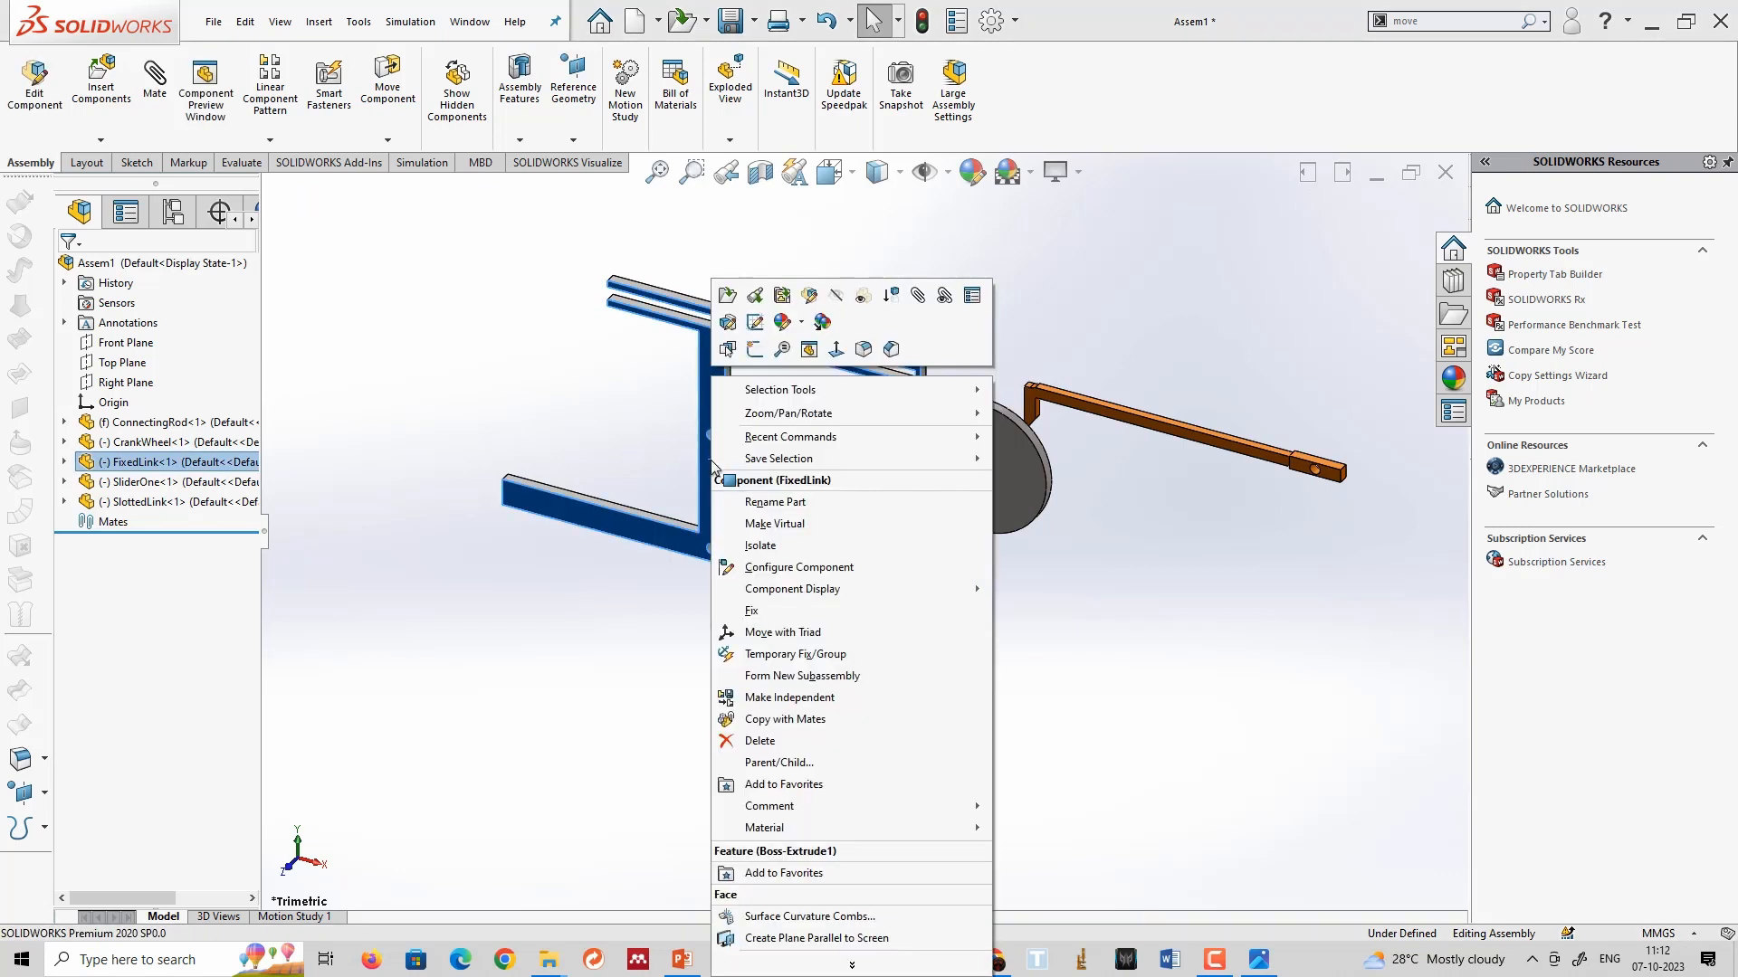
pyautogui.click(780, 610)
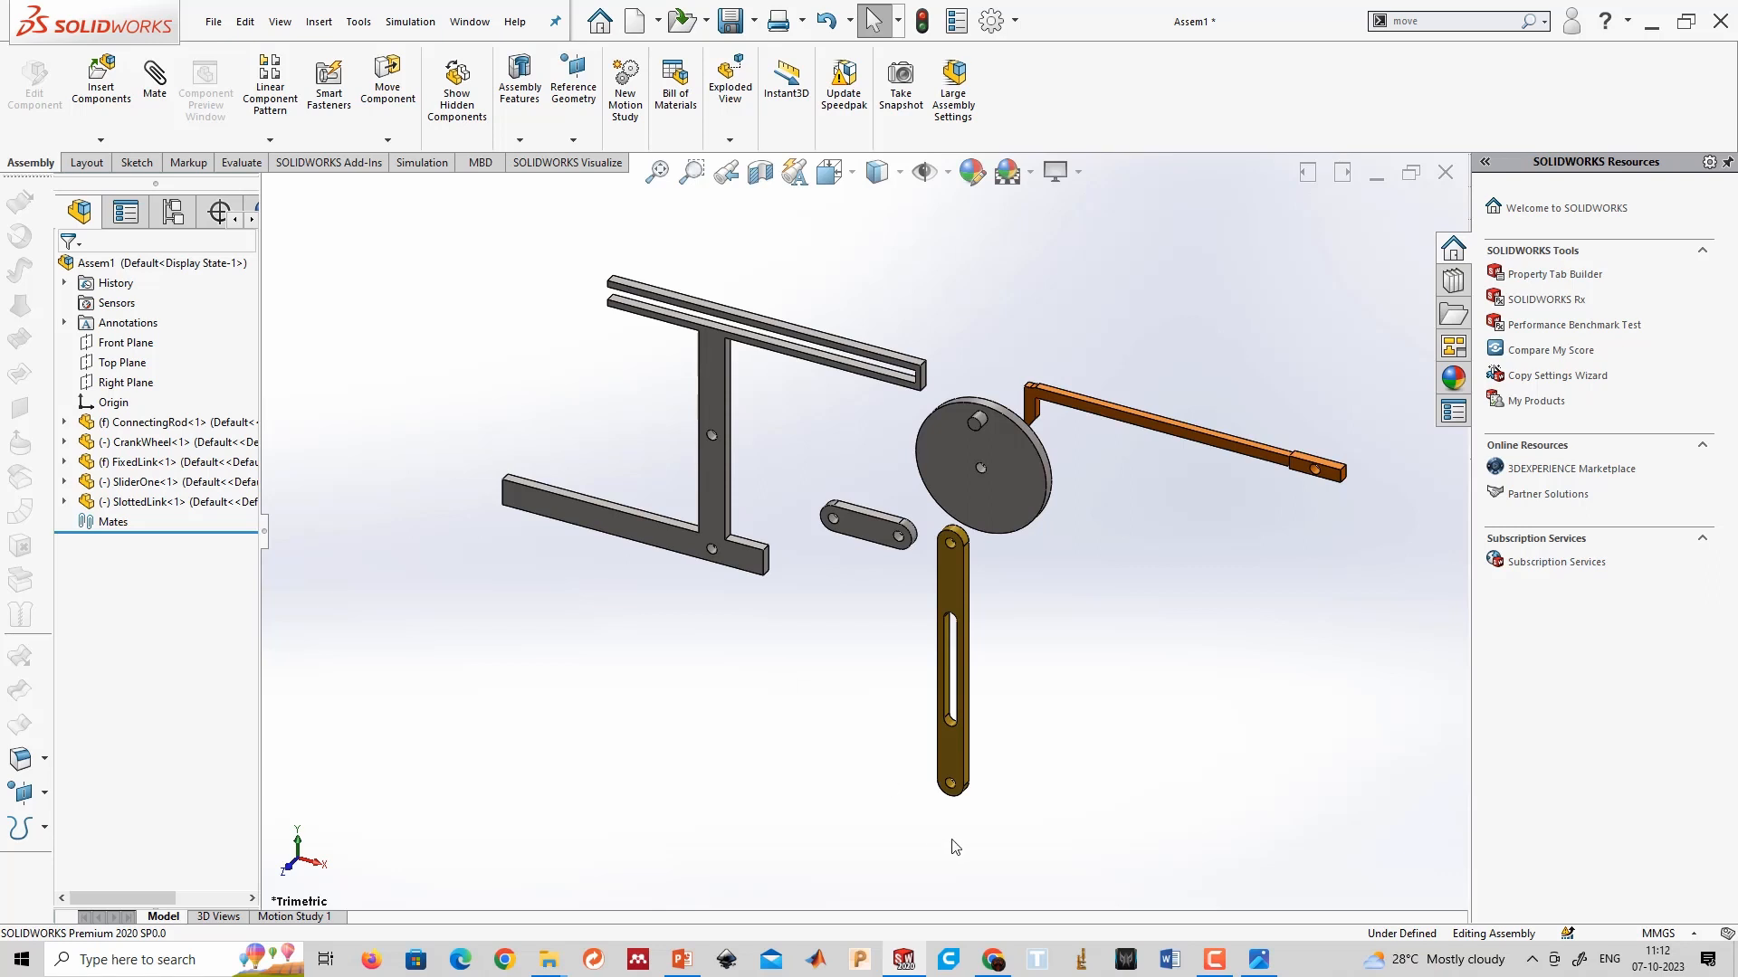
# Float the ConnectingRod component so it can move freely in the assembly.
pyautogui.rightClick(953, 784)
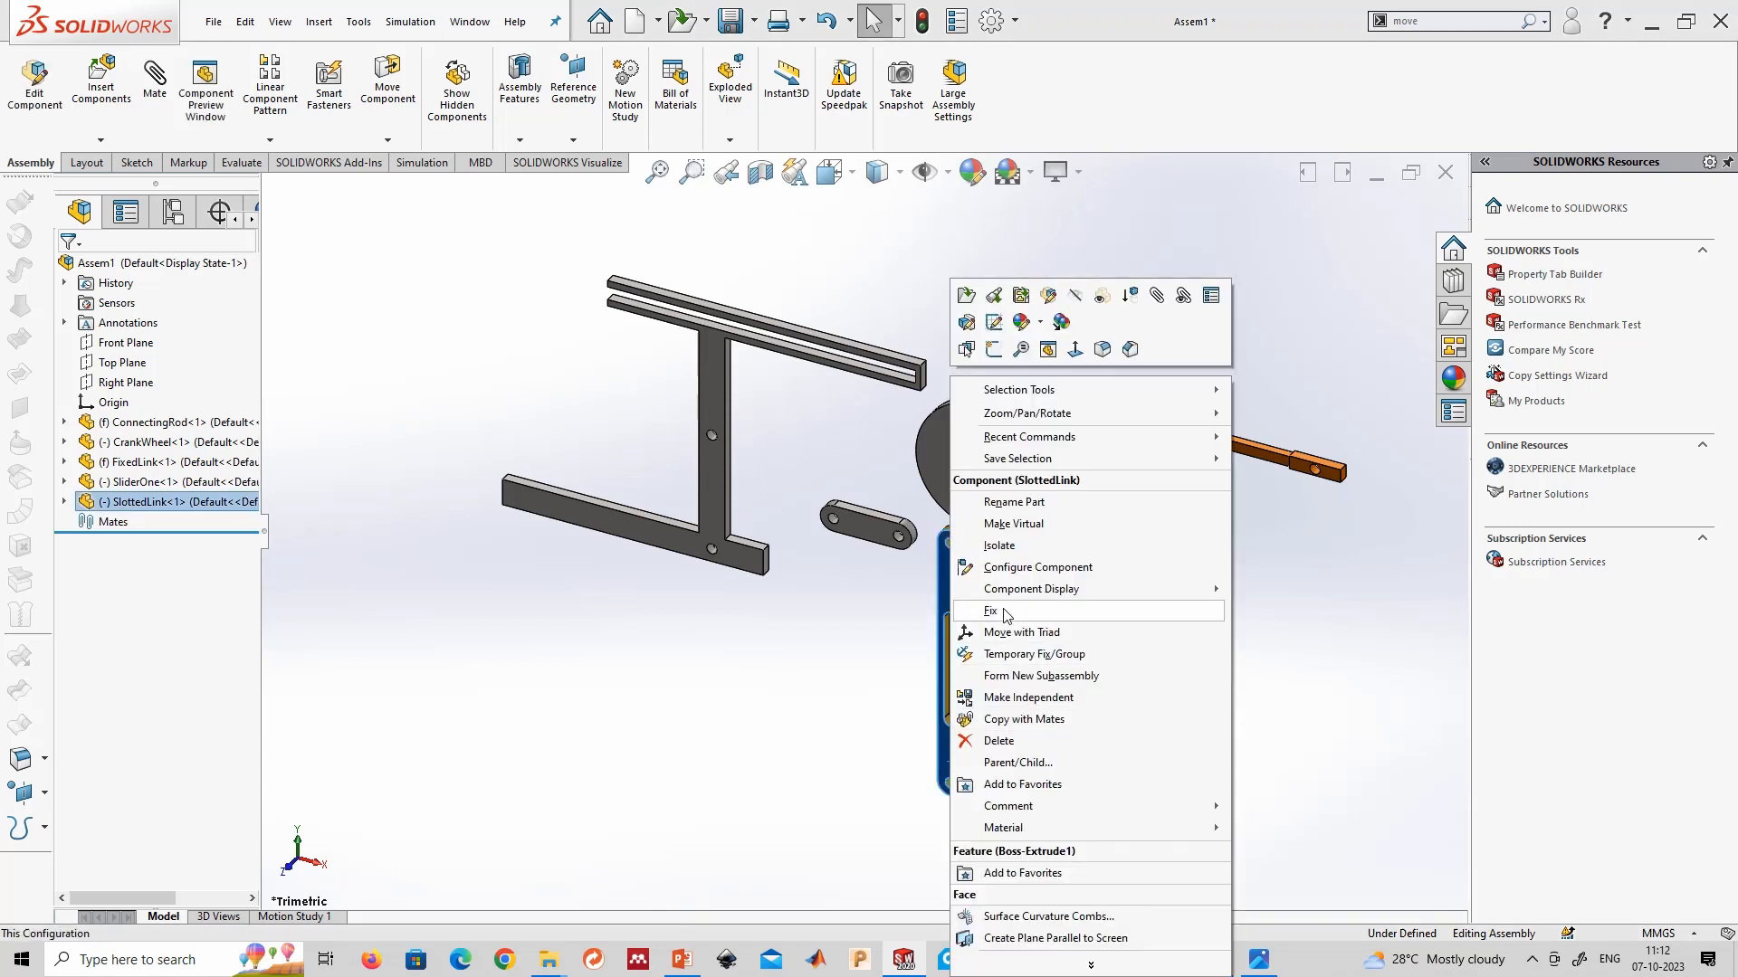
pyautogui.click(824, 644)
pyautogui.rightClick(862, 527)
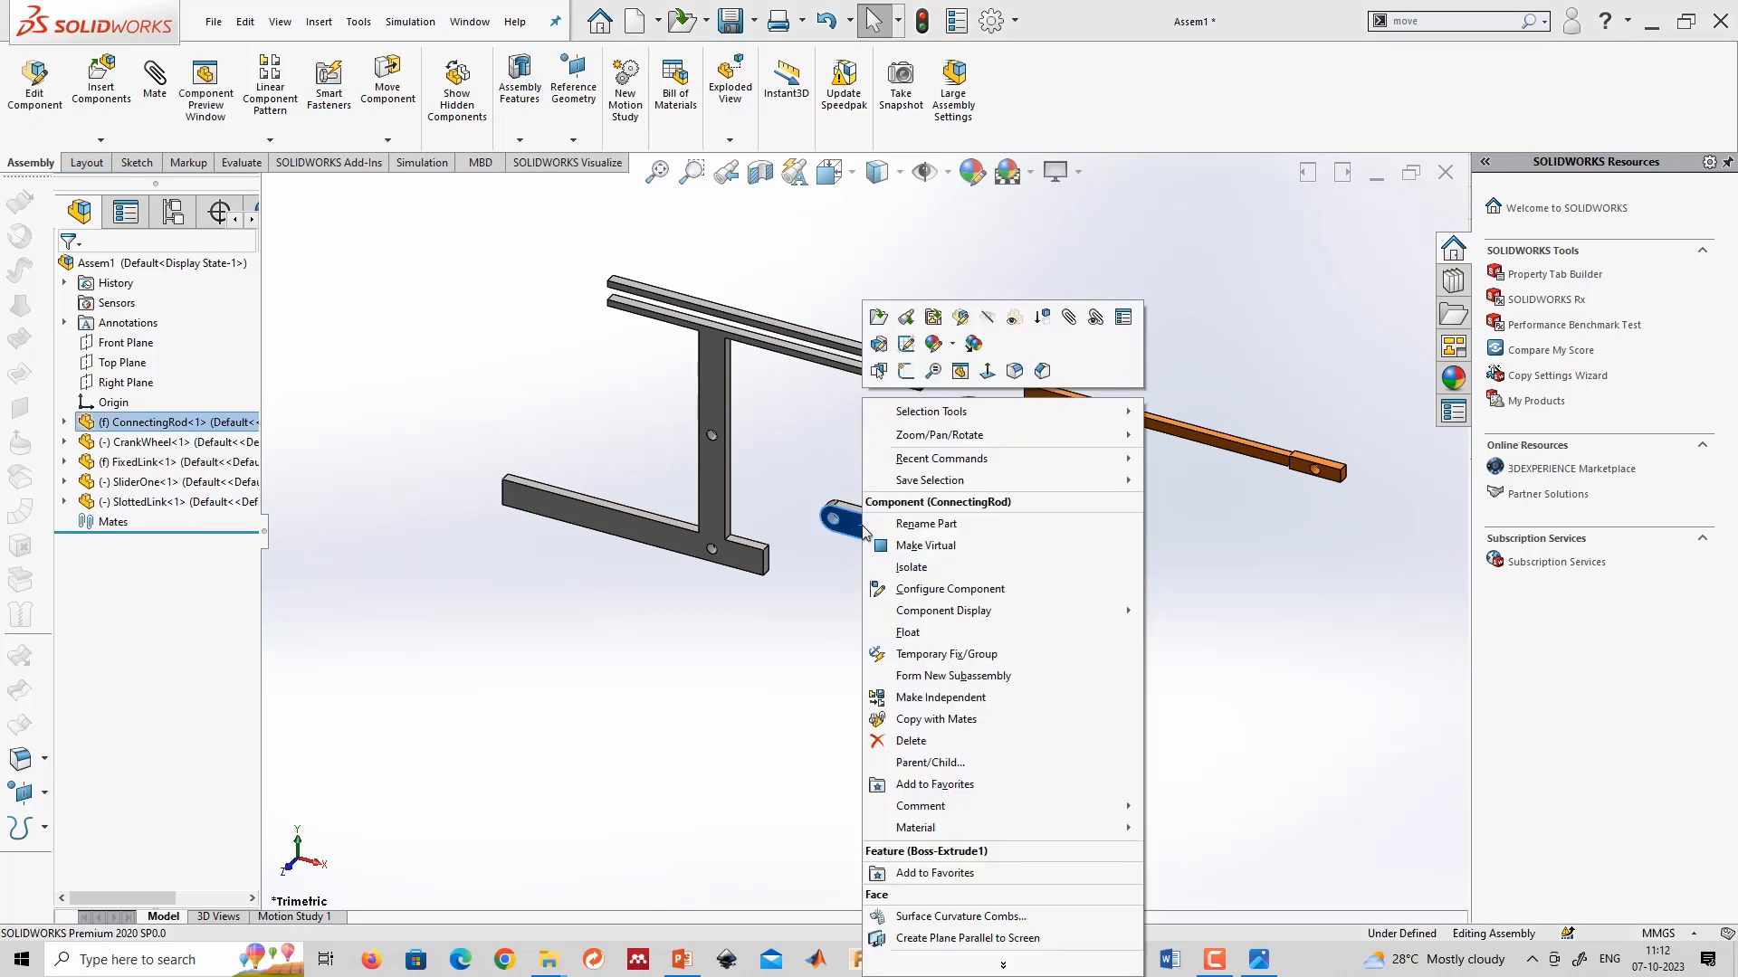
pyautogui.click(923, 632)
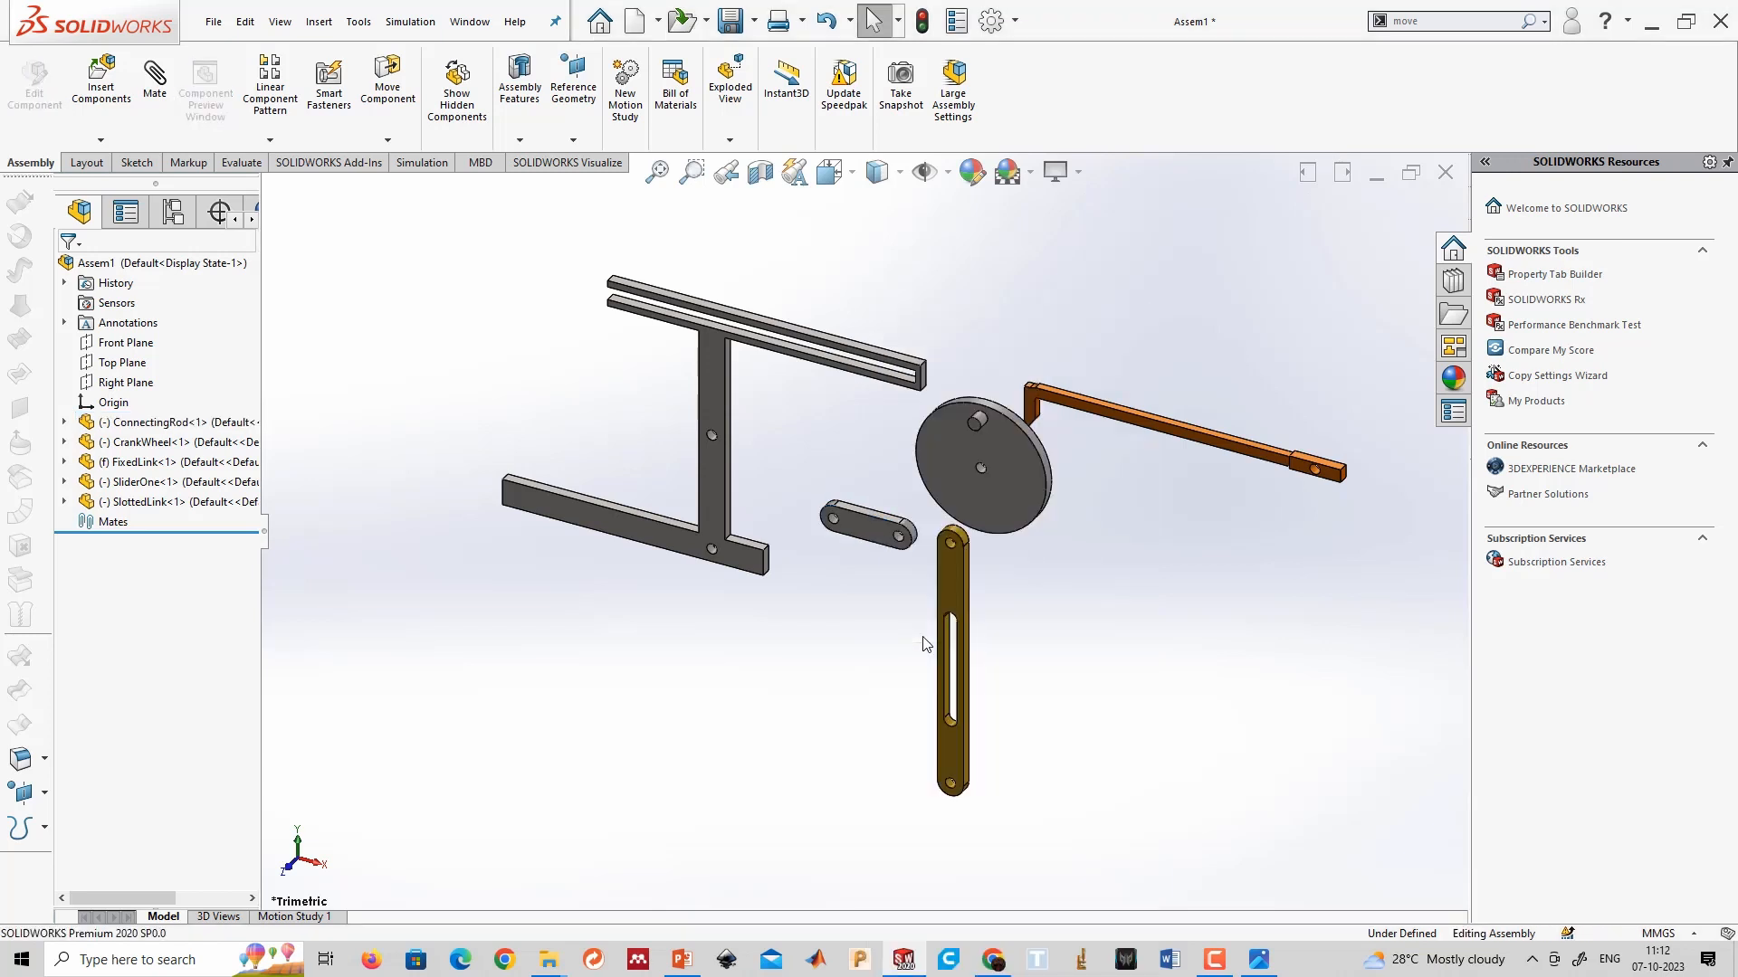
# Reposition the short two-hole link, slotted link, crank wheel and orange hooked bar around the fixed link, and try moving the fixed link.
pyautogui.moveTo(867, 527); pyautogui.dragTo(593, 638)
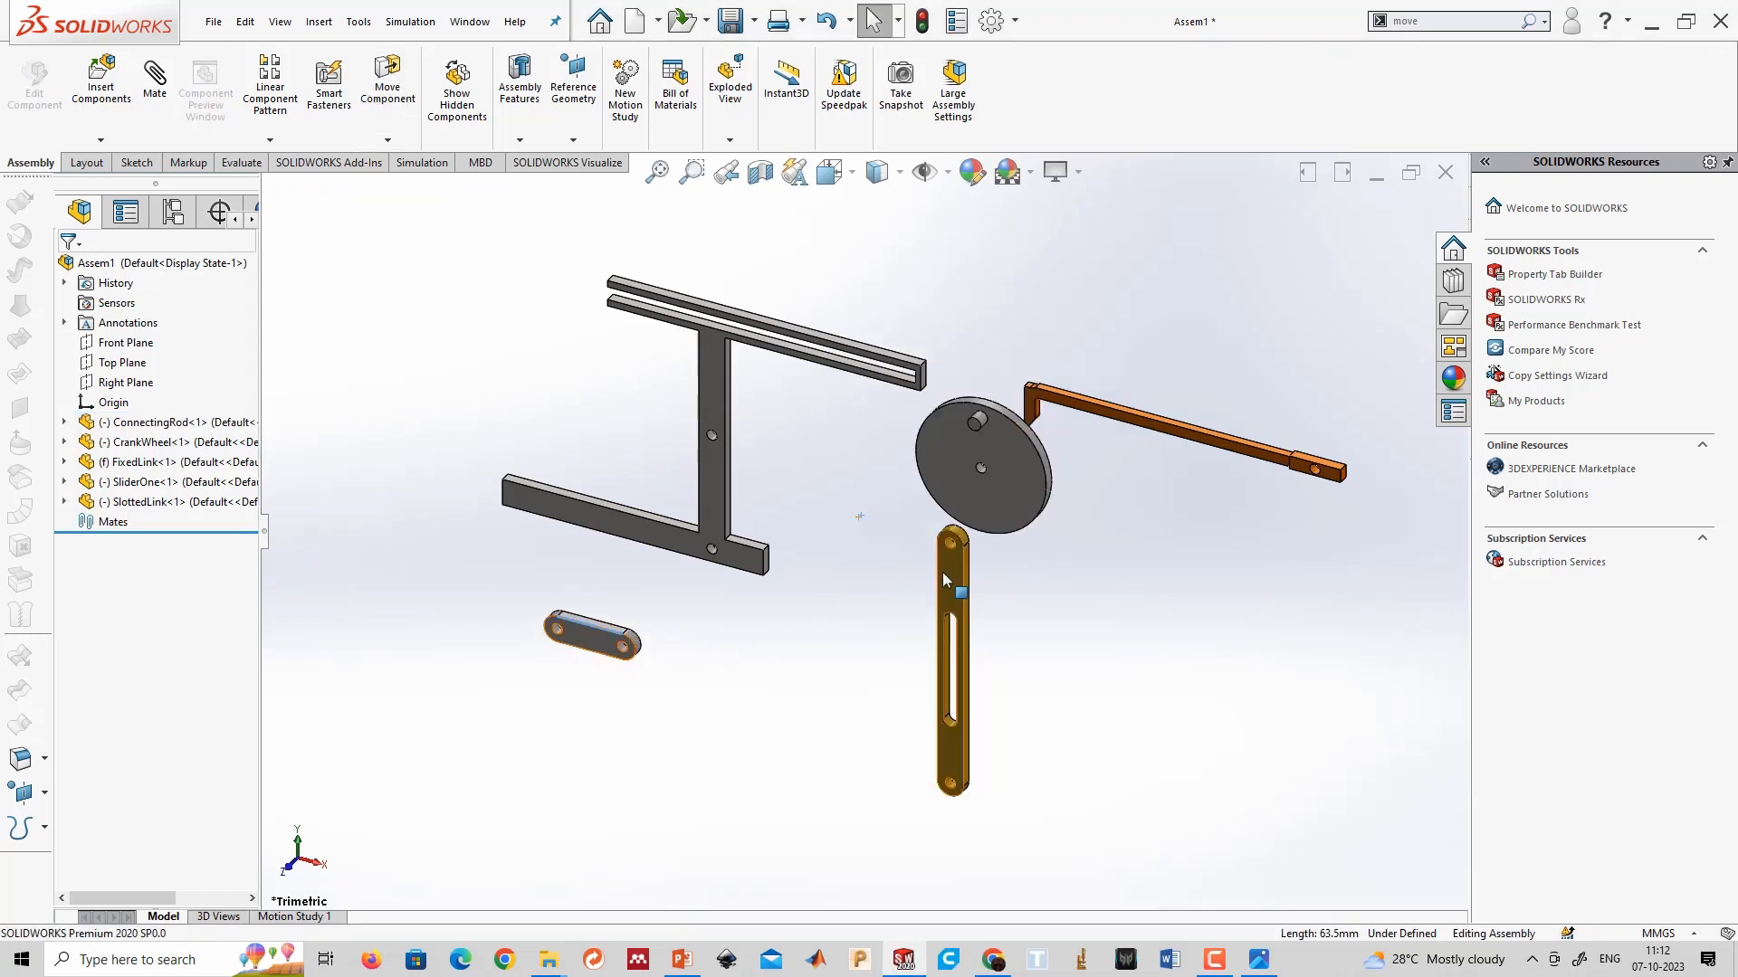
pyautogui.moveTo(944, 579); pyautogui.dragTo(1019, 640)
pyautogui.moveTo(940, 448); pyautogui.dragTo(888, 587)
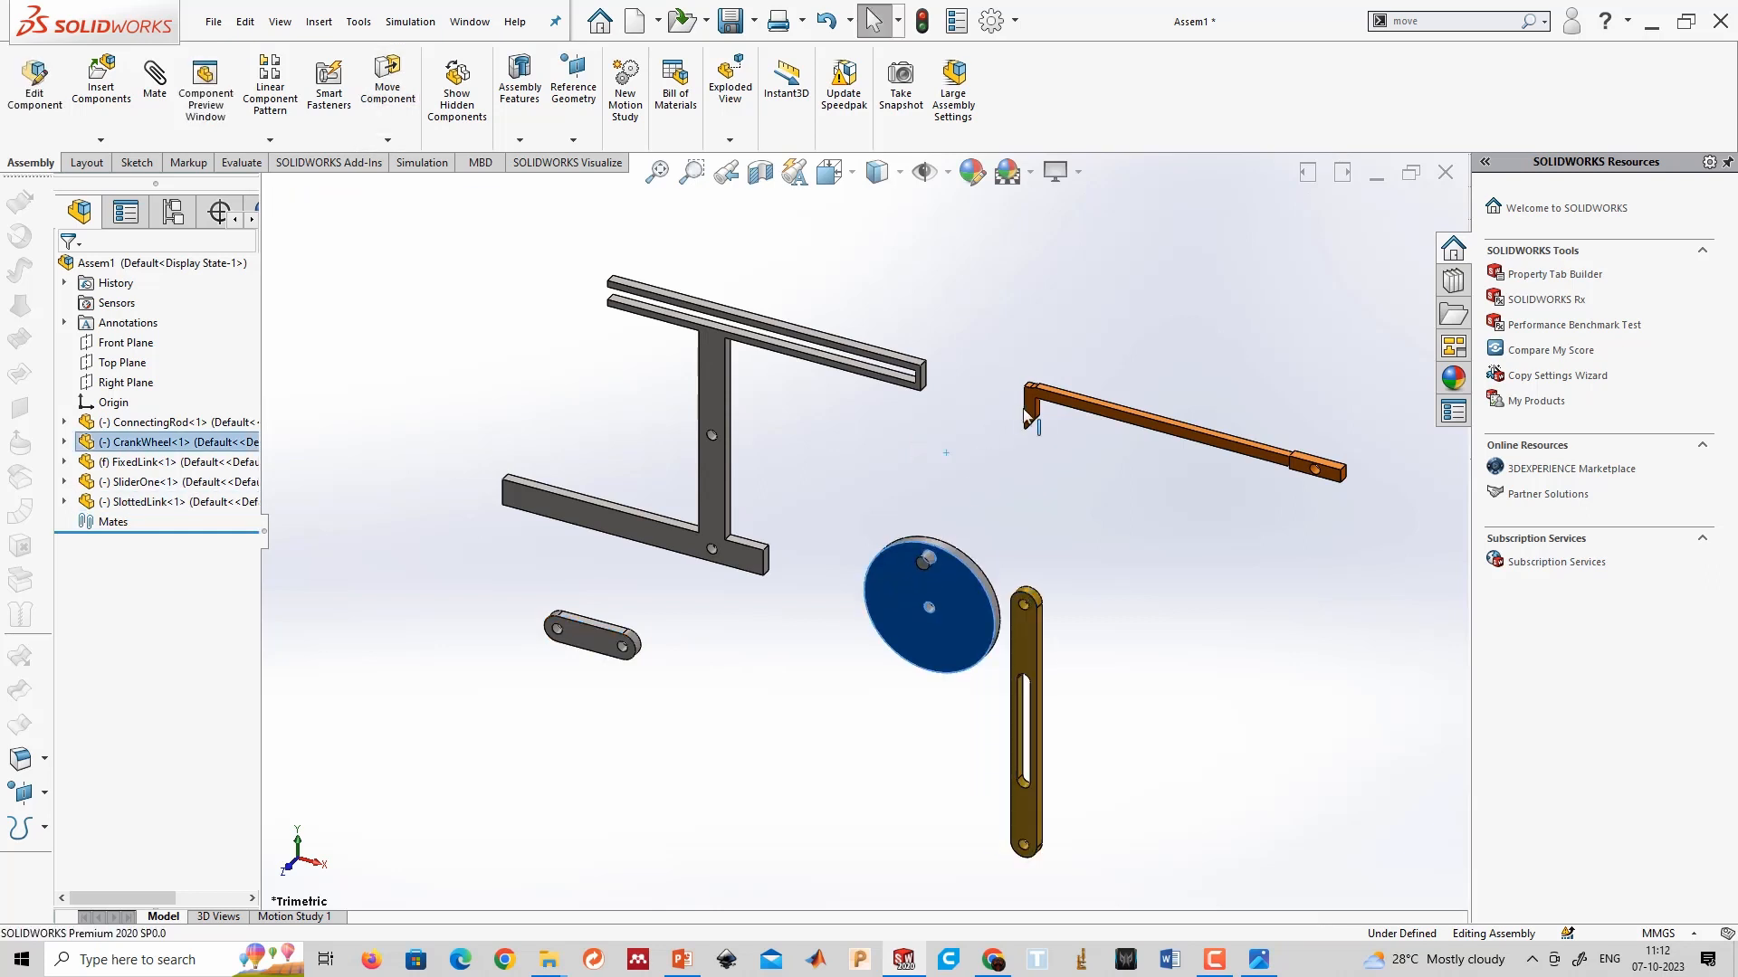
pyautogui.moveTo(1027, 419); pyautogui.dragTo(873, 540)
pyautogui.moveTo(719, 399); pyautogui.dragTo(709, 464)
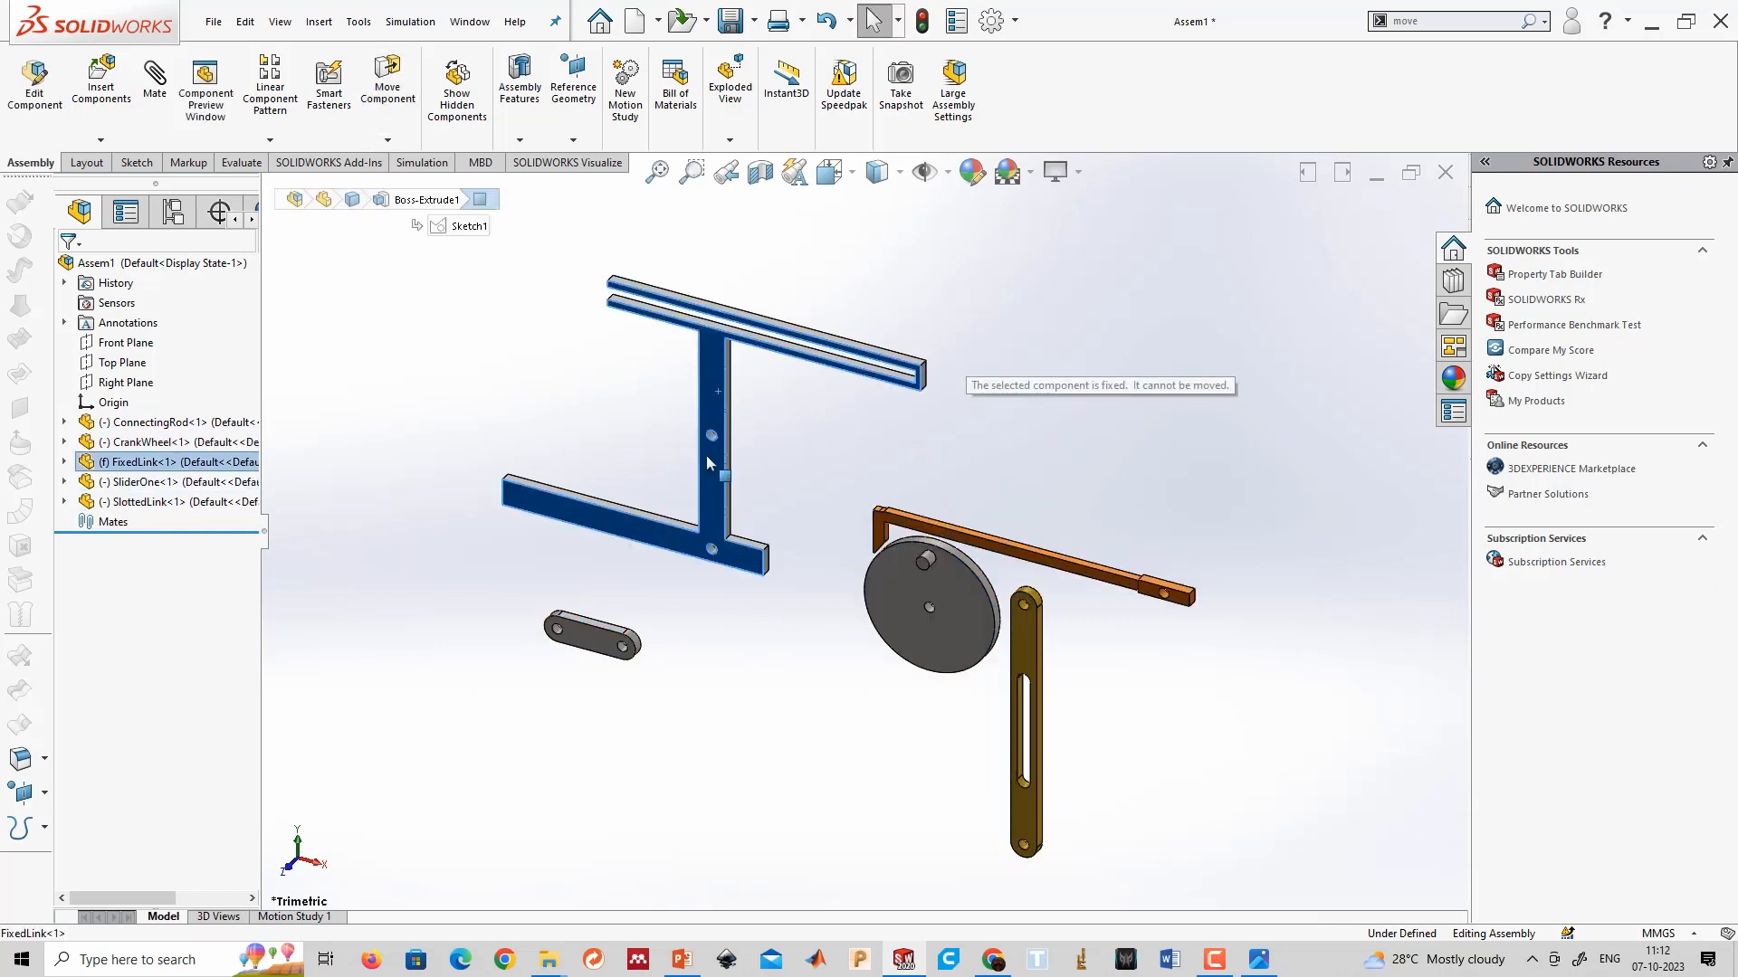
pyautogui.moveTo(692, 538); pyautogui.dragTo(700, 886)
pyautogui.click(784, 717)
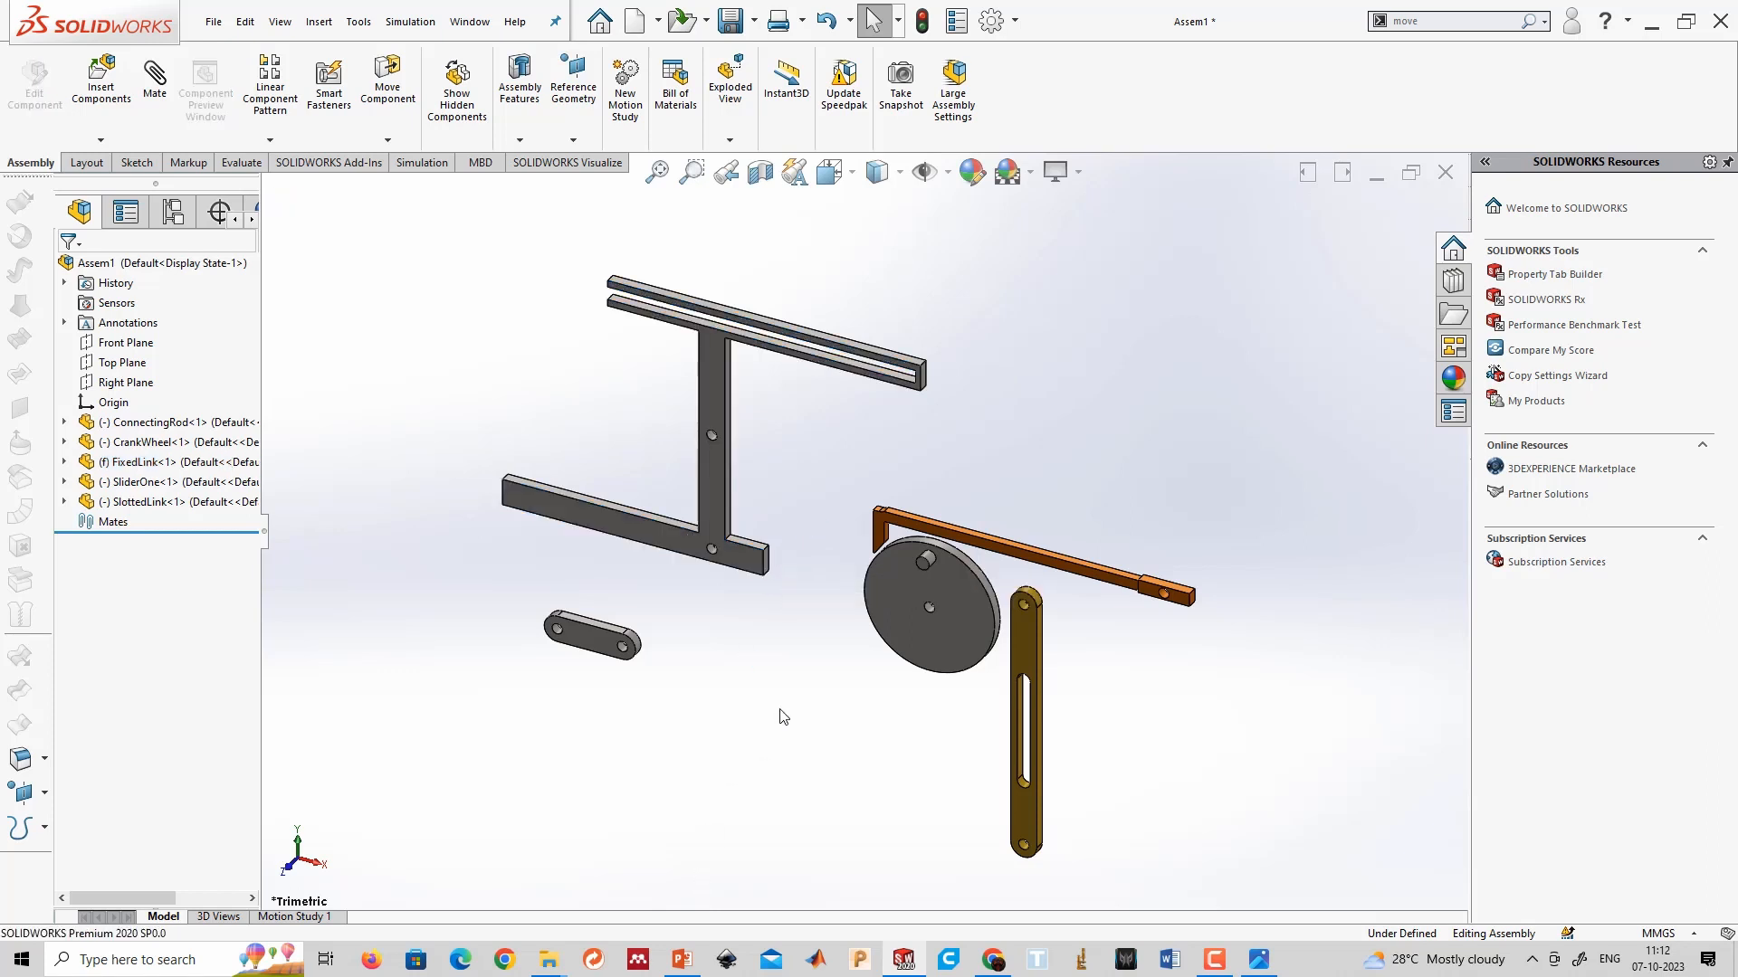
pyautogui.scroll(2, 797, 710)
pyautogui.scroll(-4, 757, 580)
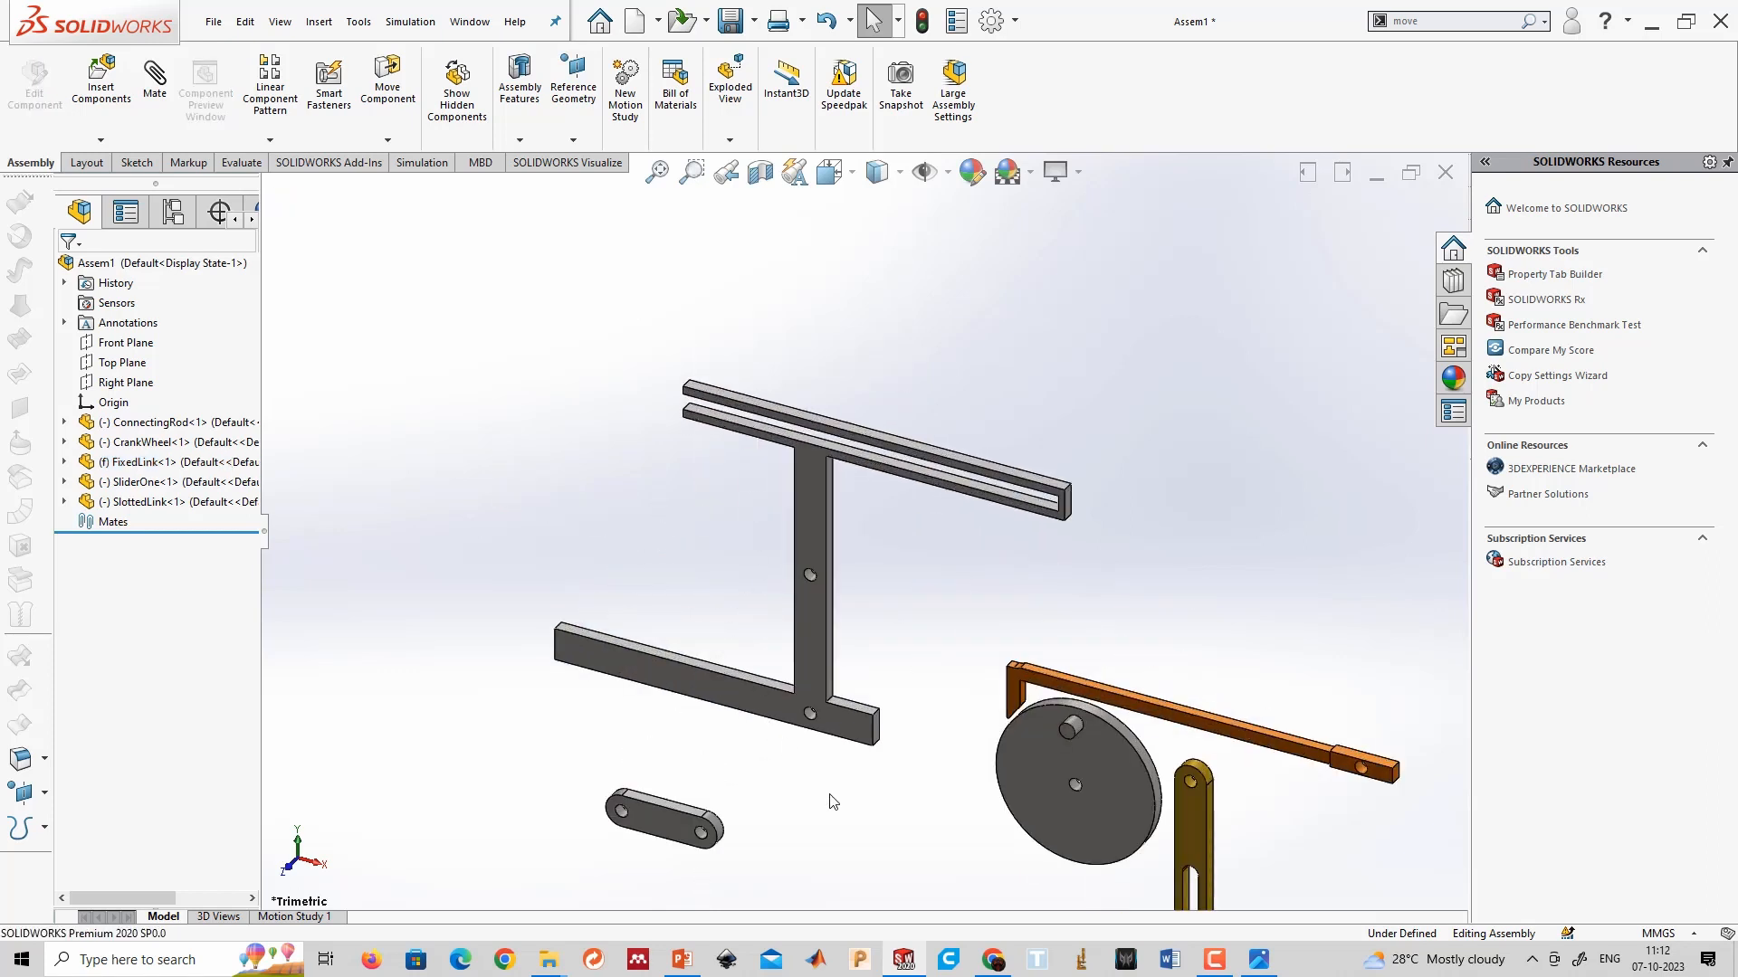
pyautogui.scroll(-2, 832, 801)
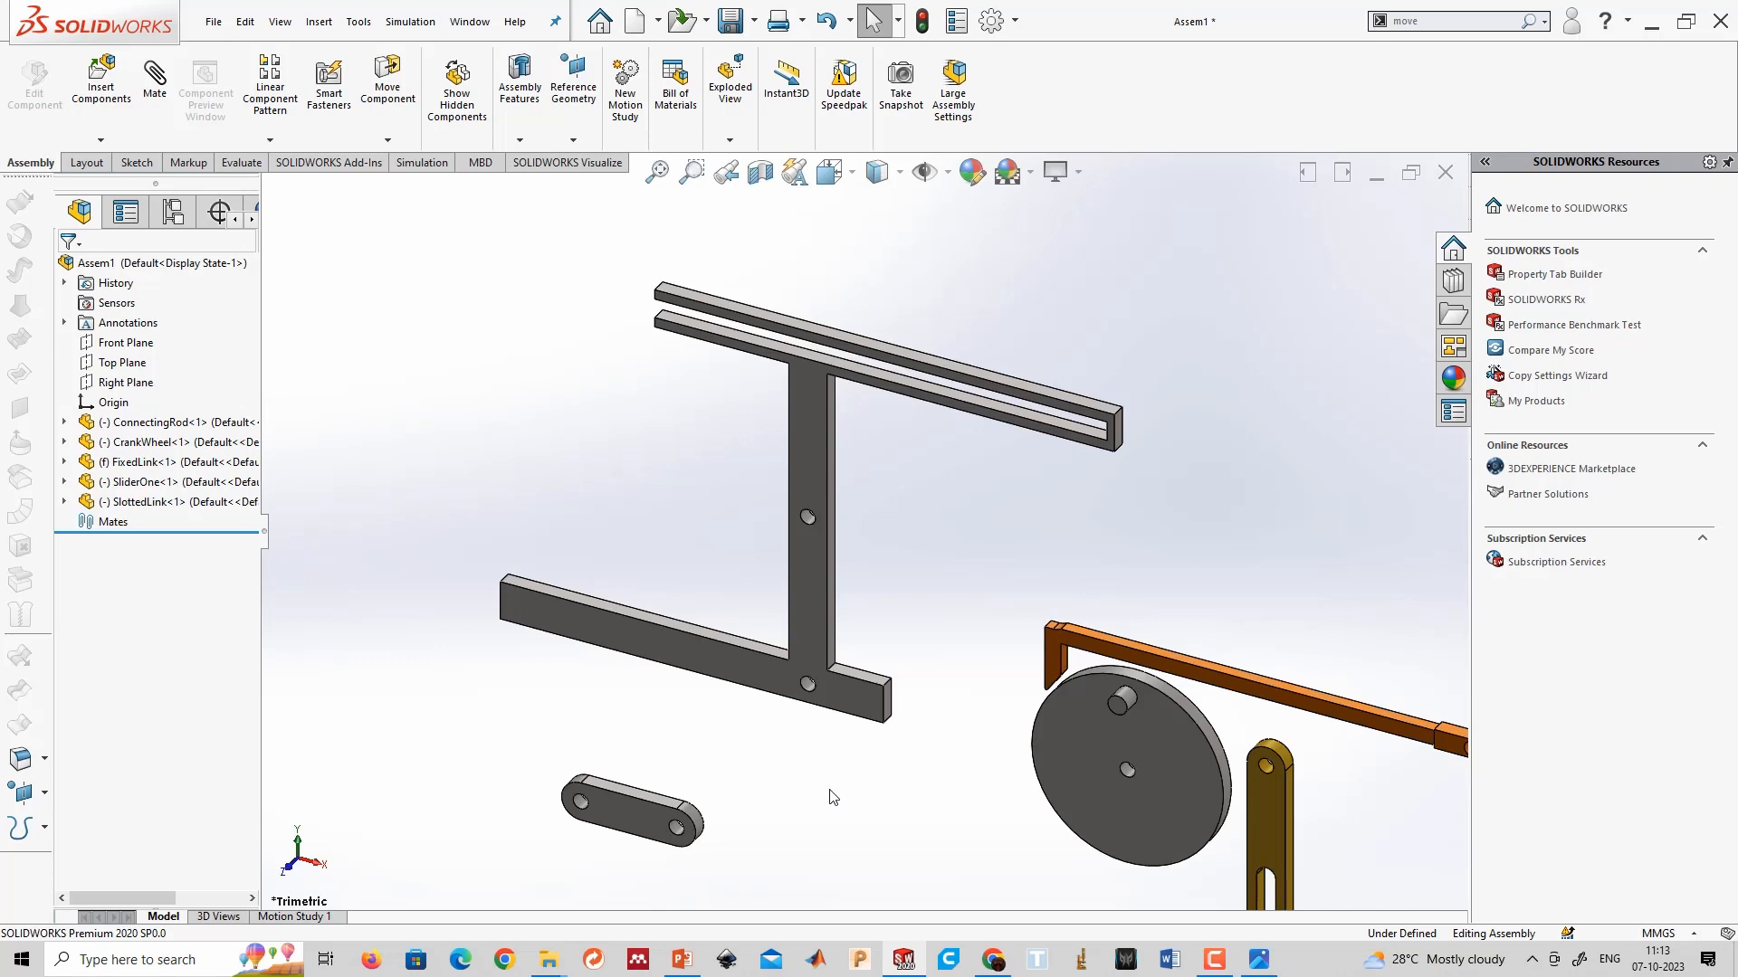
pyautogui.scroll(-3, 1340, 815)
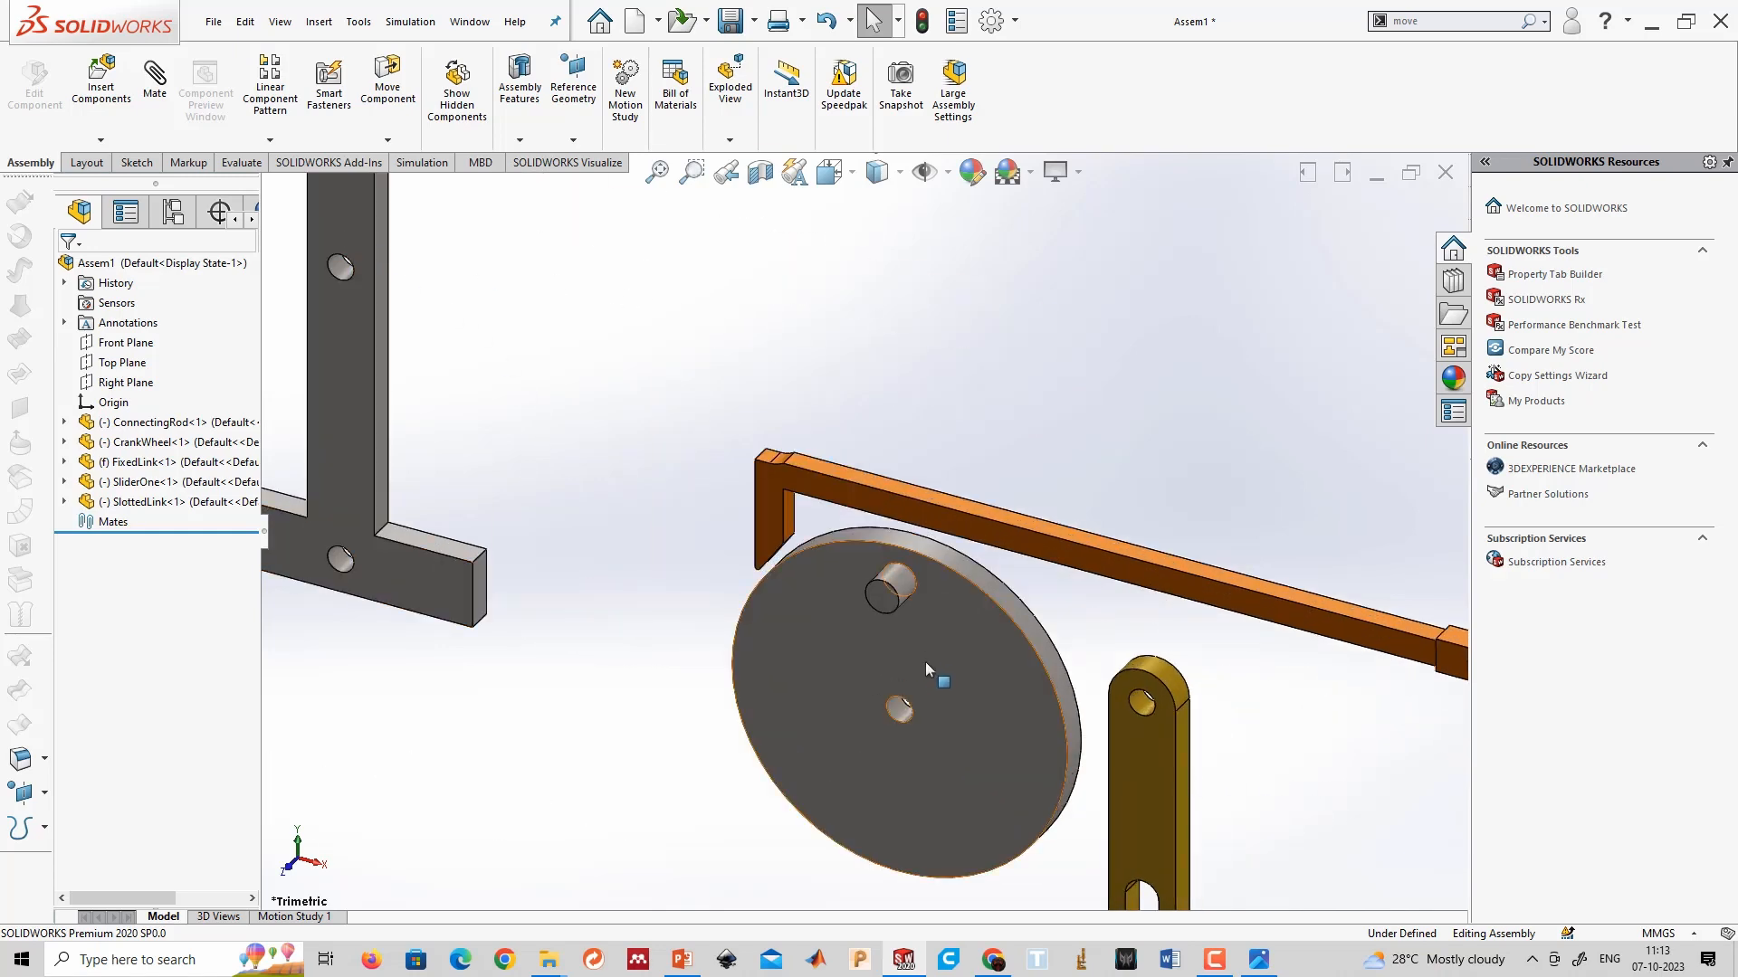
pyautogui.scroll(-5, 925, 688)
pyautogui.click(839, 619)
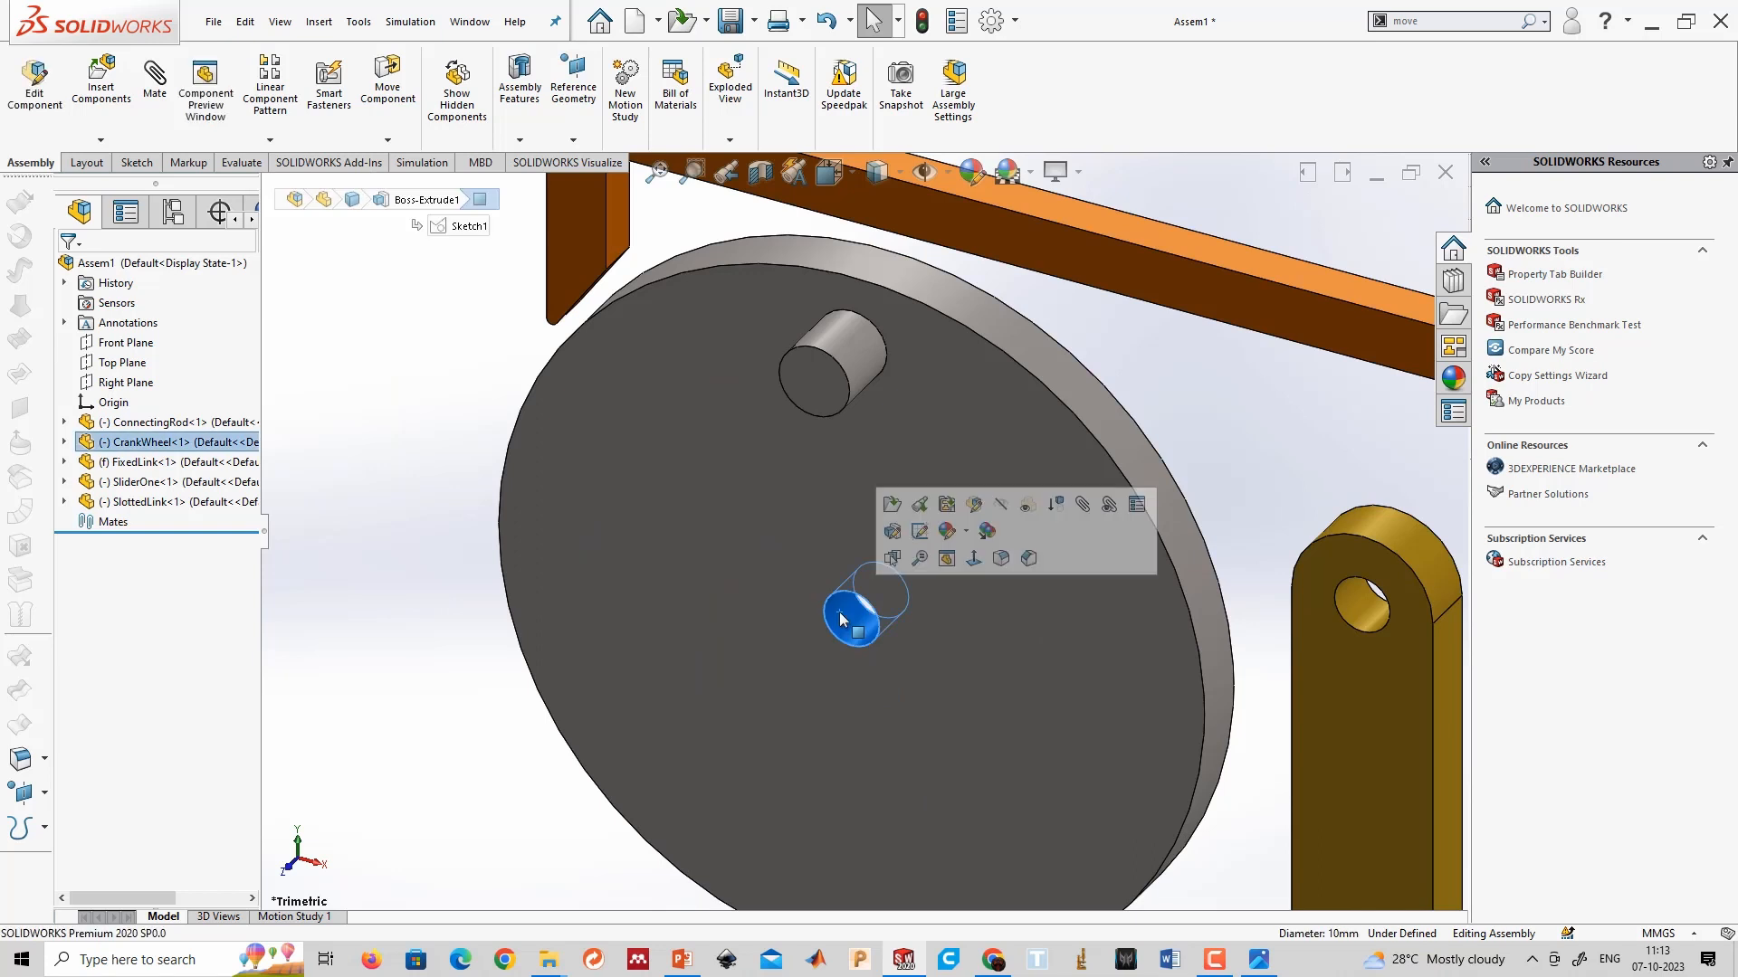
pyautogui.scroll(6, 840, 619)
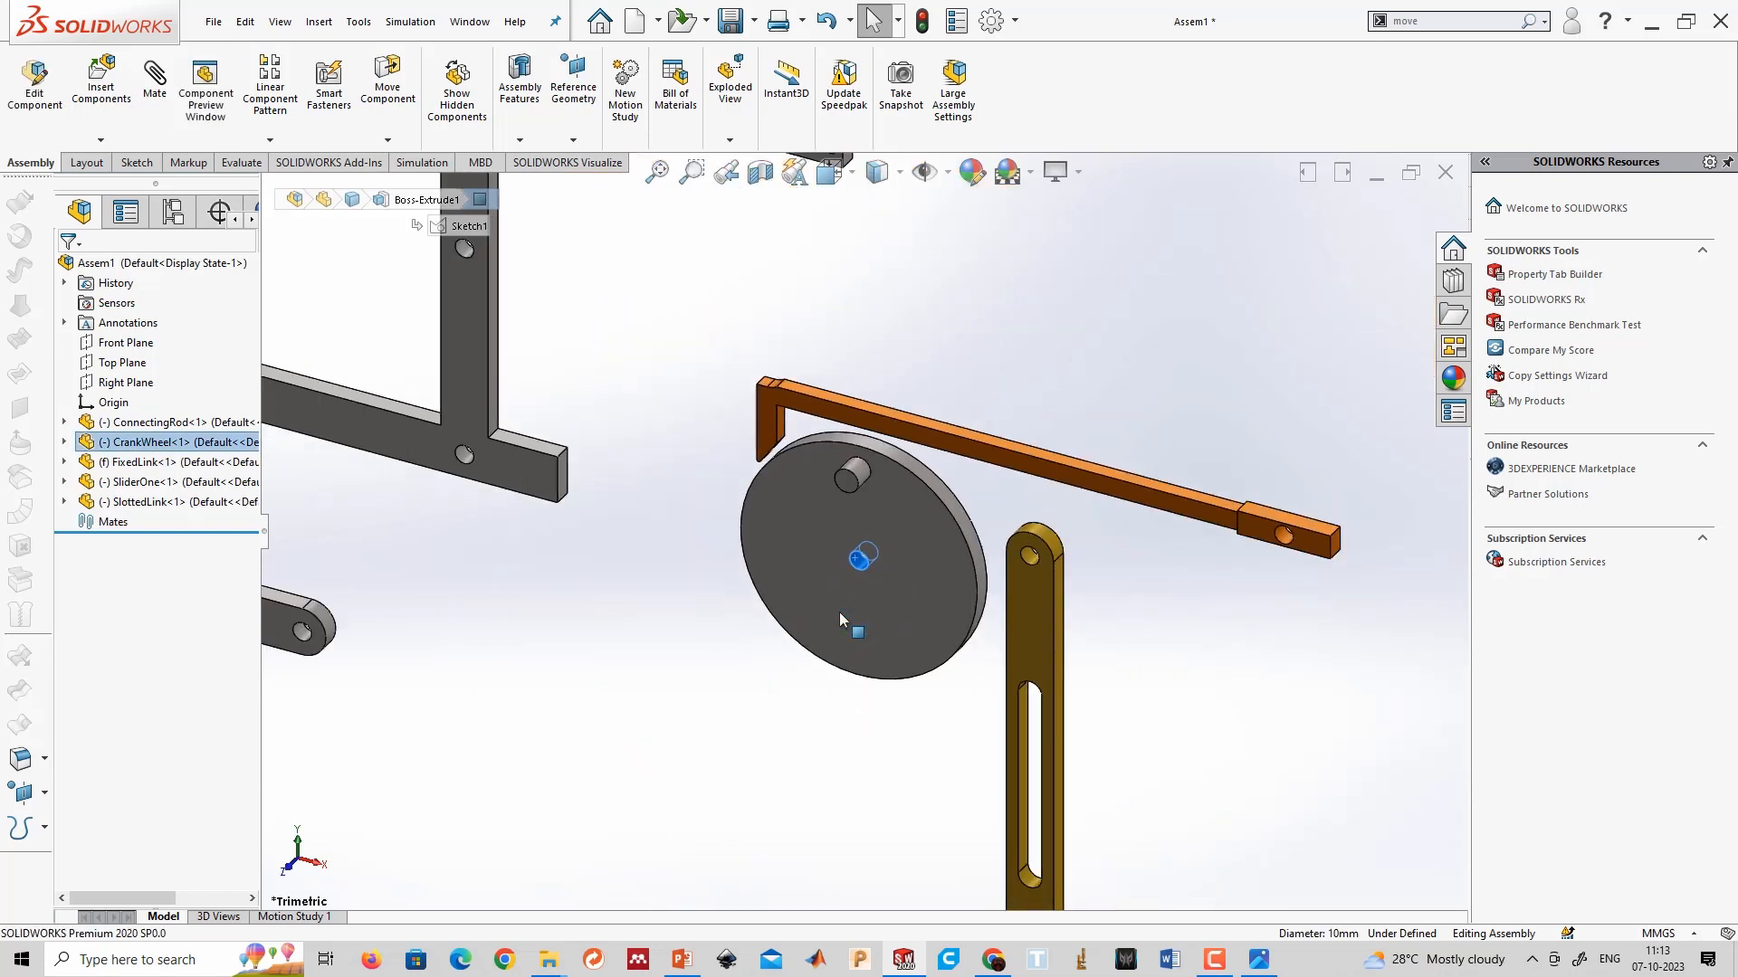
pyautogui.keyDown('ctrl'); pyautogui.click(467, 254); pyautogui.keyUp('ctrl')
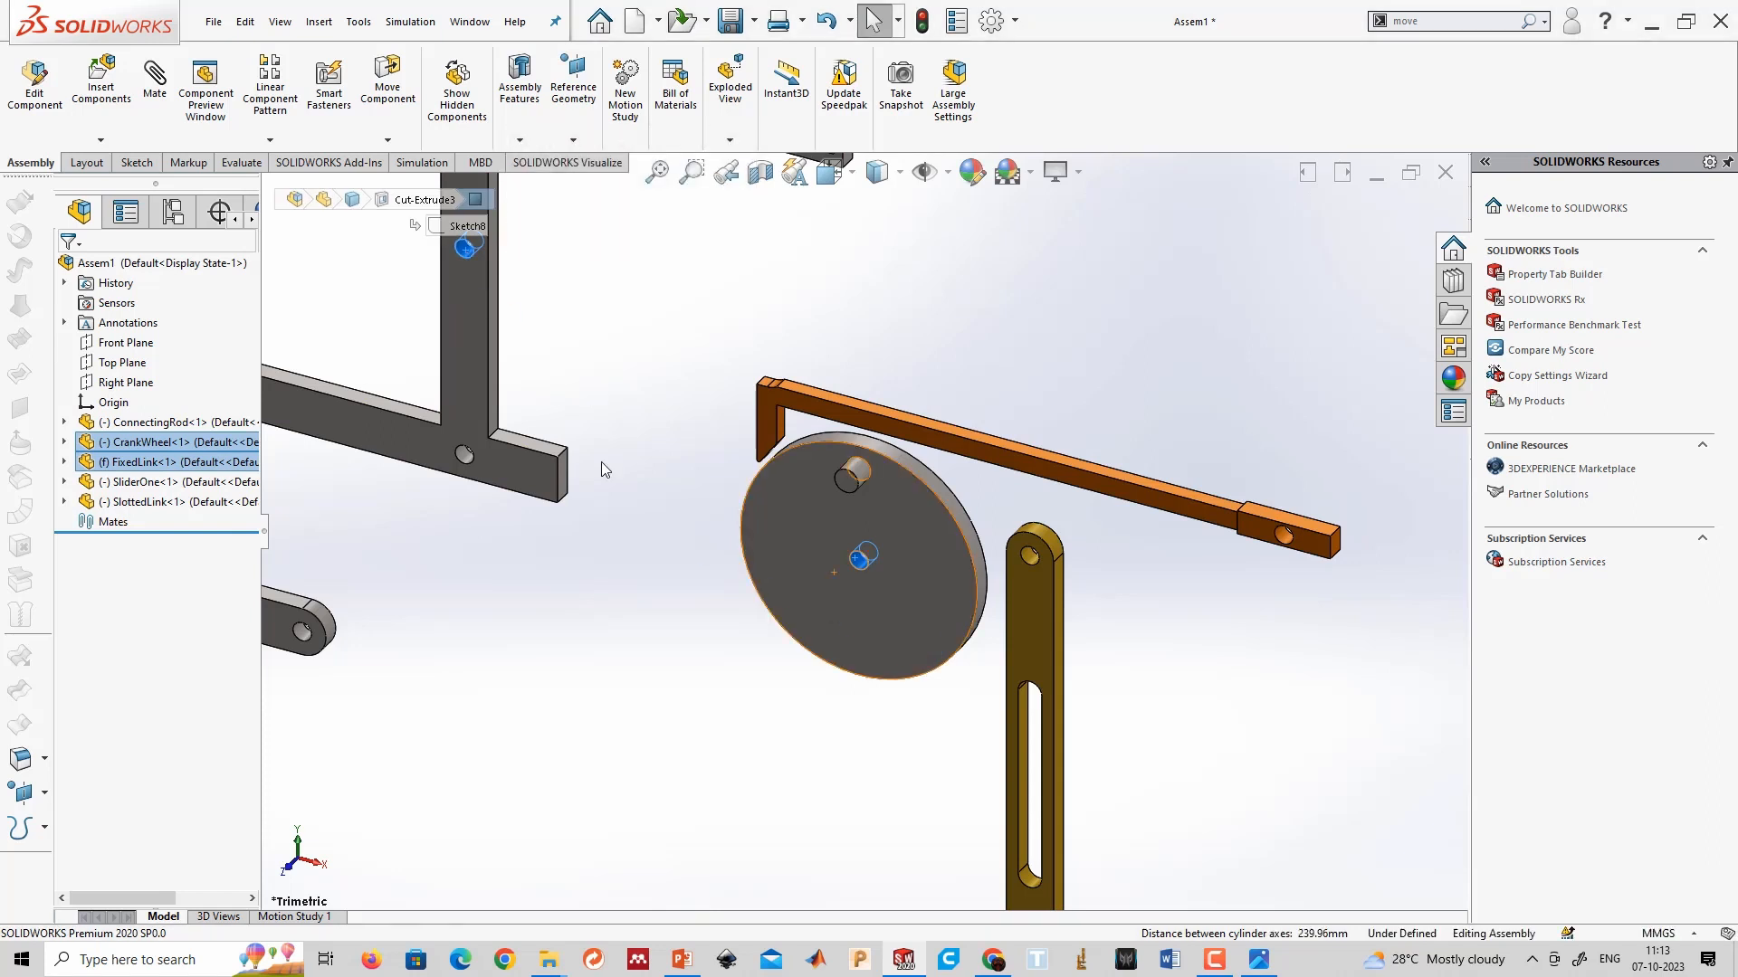
pyautogui.press('z')
pyautogui.scroll(-2, 647, 359)
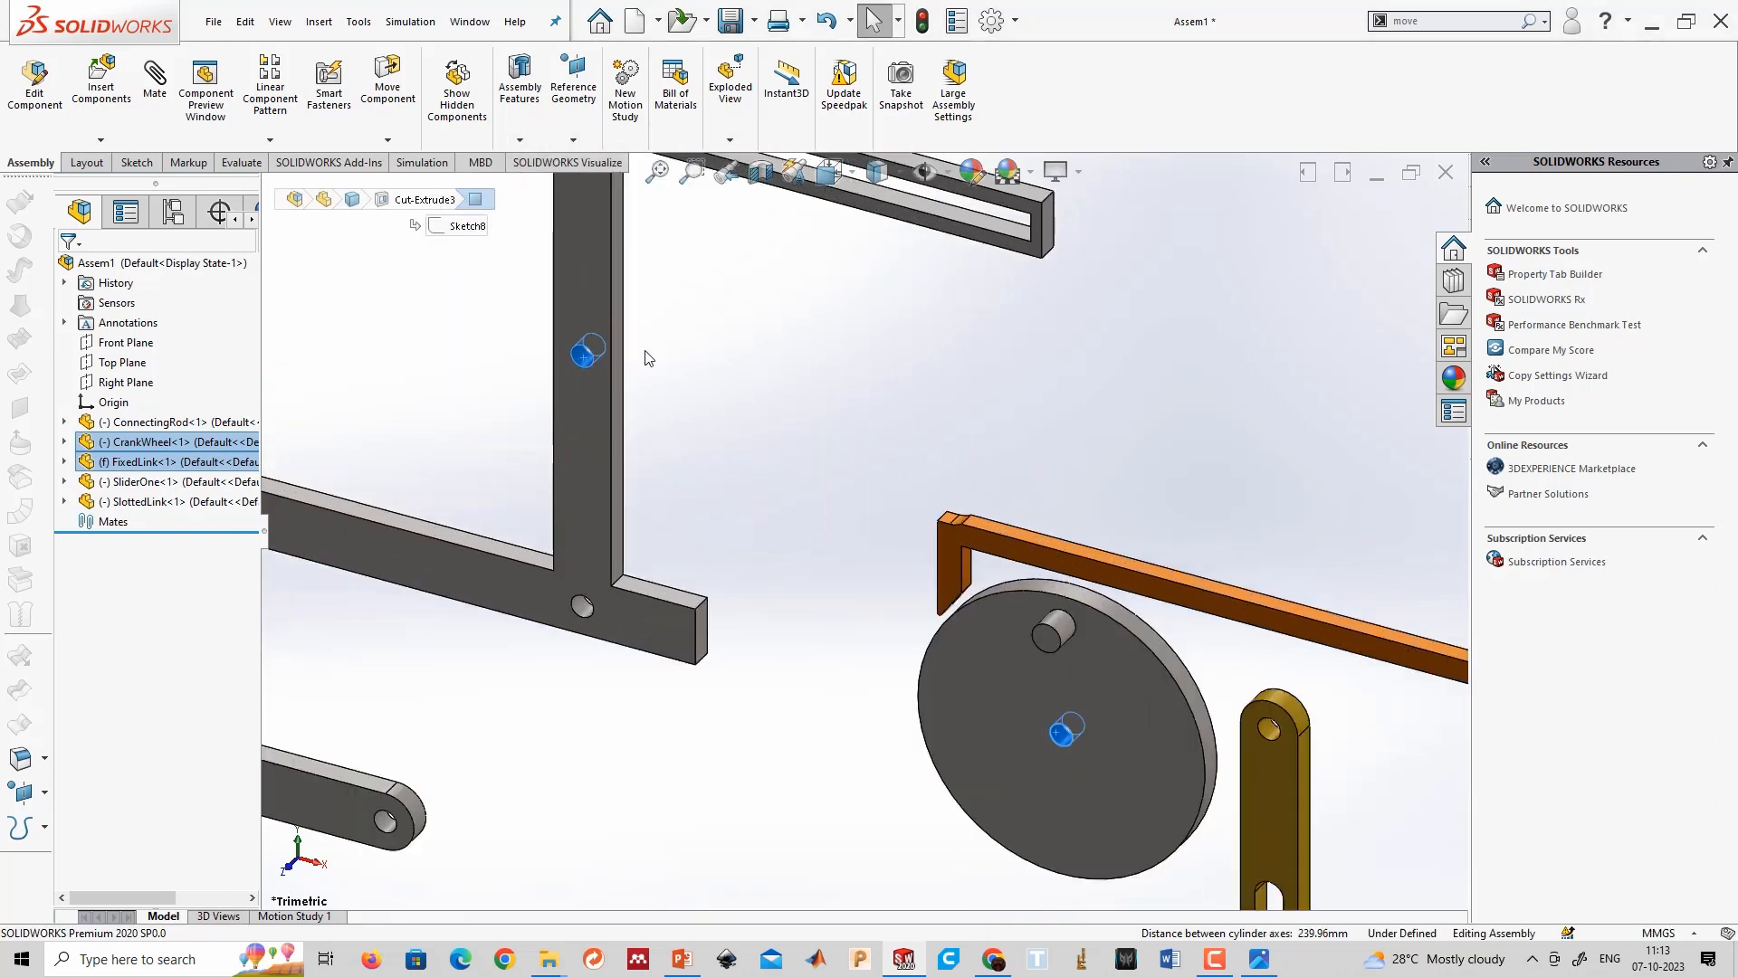
pyautogui.click(892, 541)
# Try a concentric mate between the crank wheel's centre hole and the fixed link's upper hole, and undo it.
pyautogui.scroll(-1, 1101, 695)
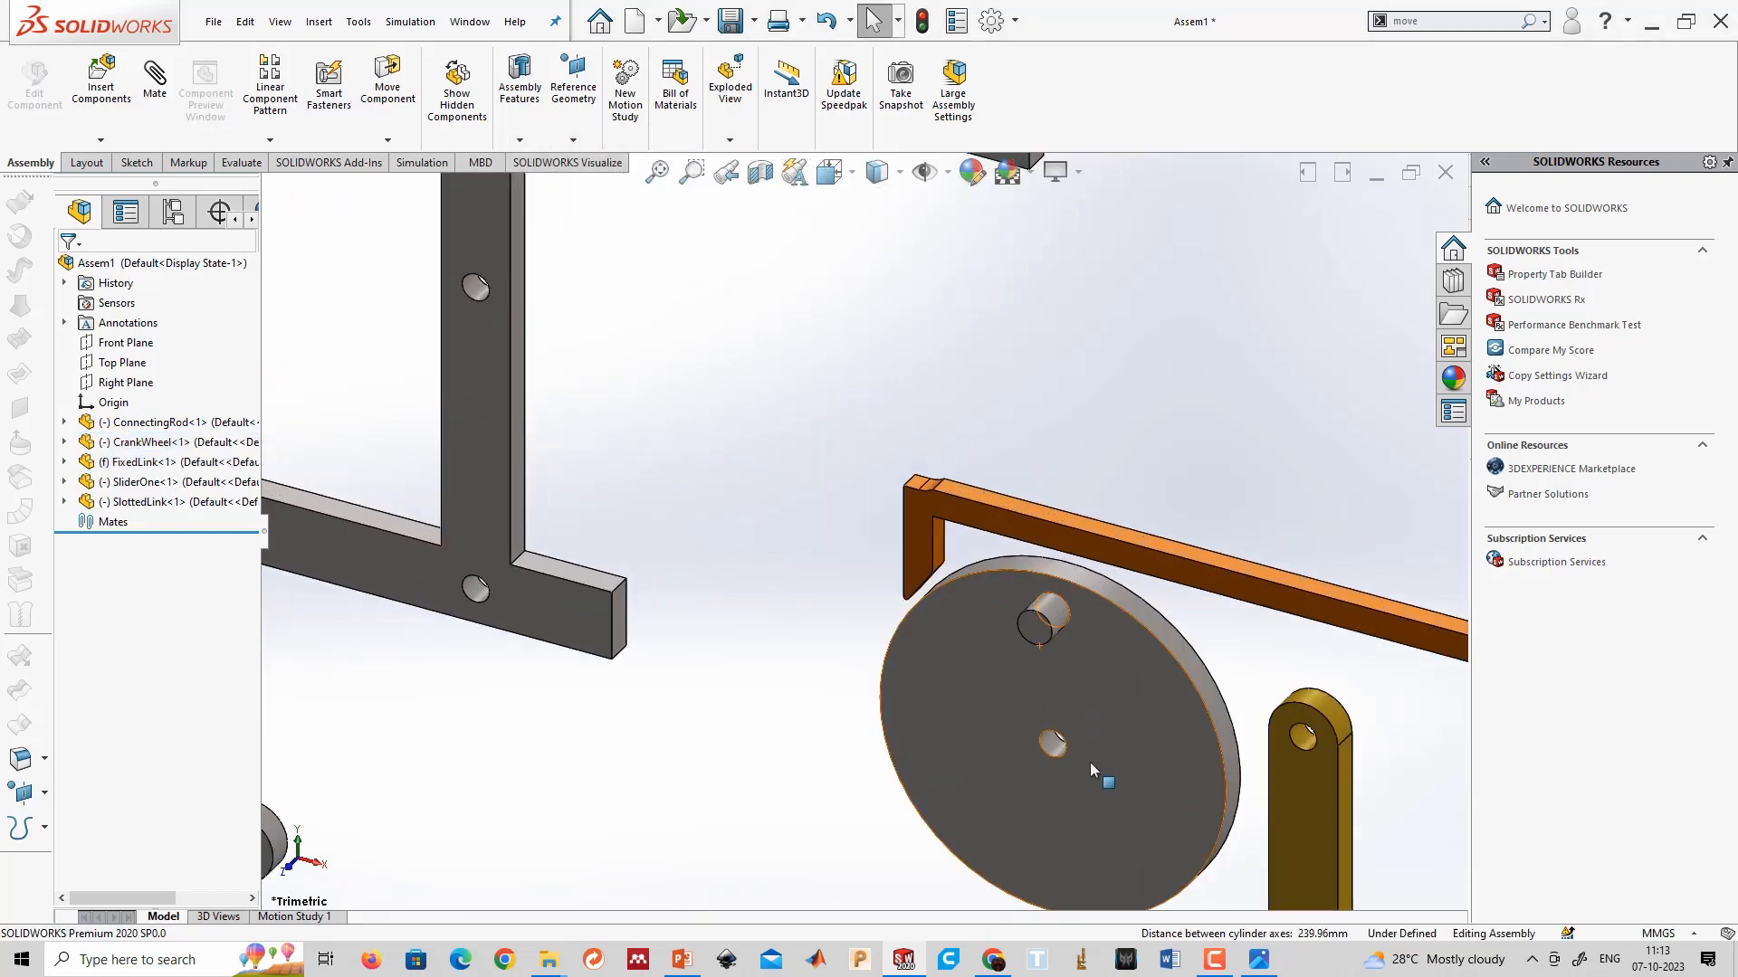
pyautogui.click(1051, 750)
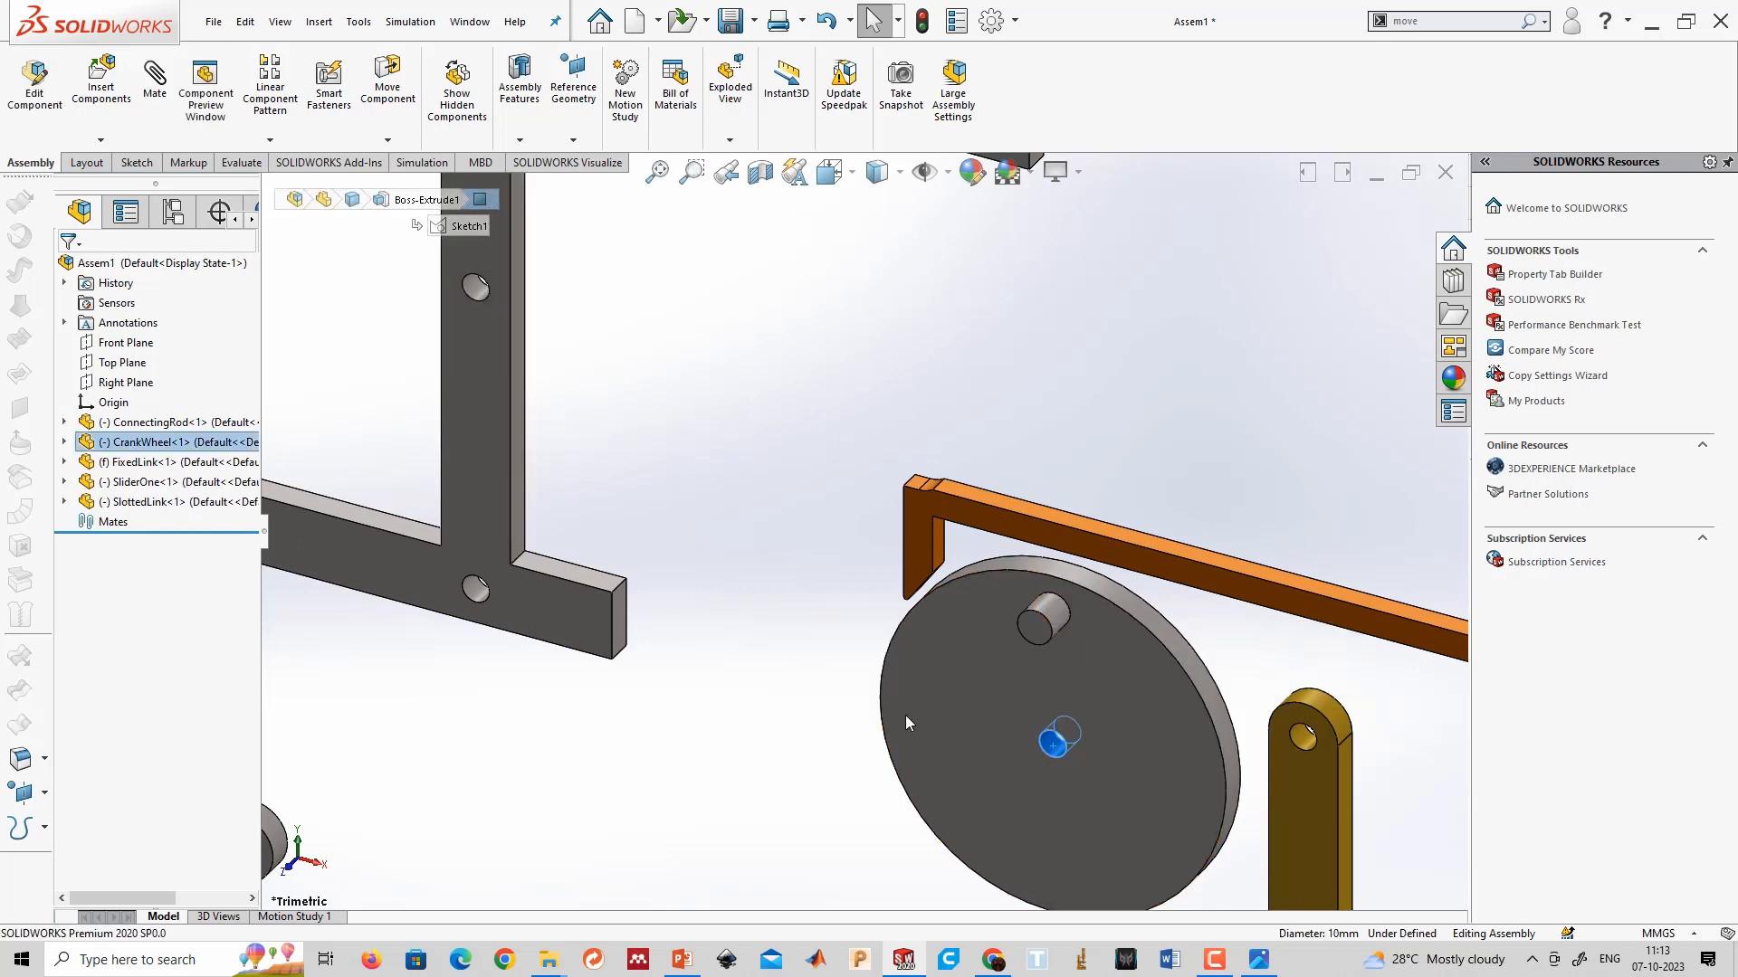
pyautogui.keyDown('ctrl'); pyautogui.click(475, 291); pyautogui.keyUp('ctrl')
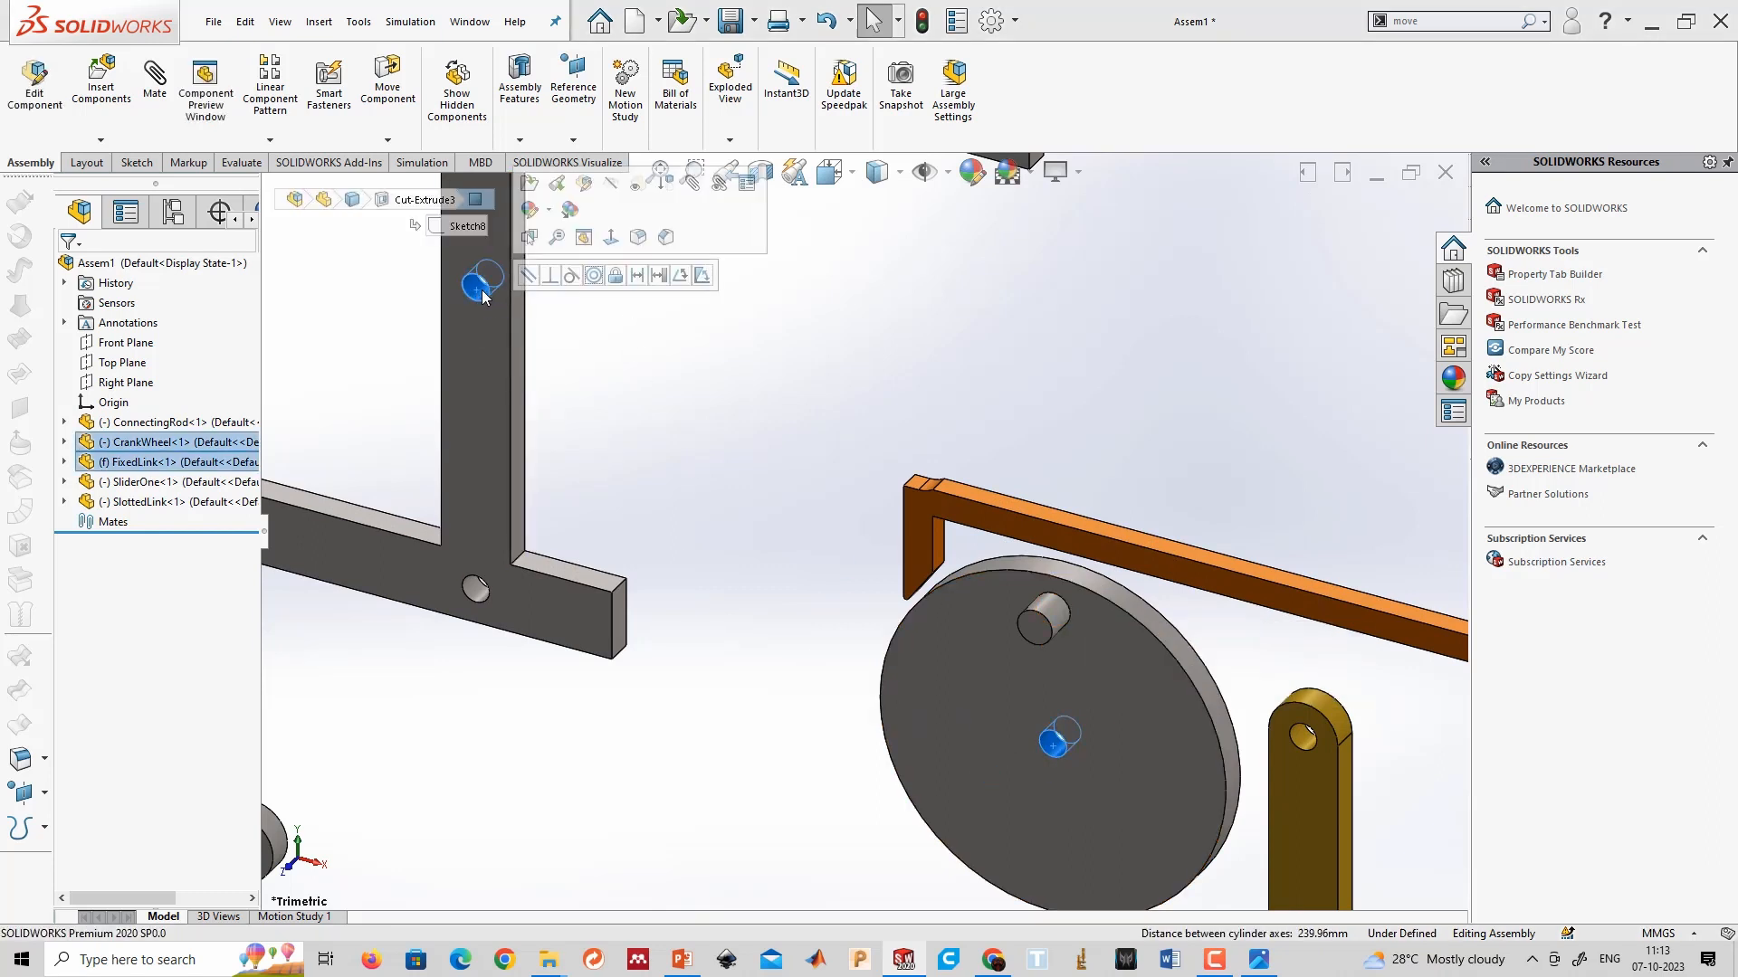
pyautogui.click(594, 276)
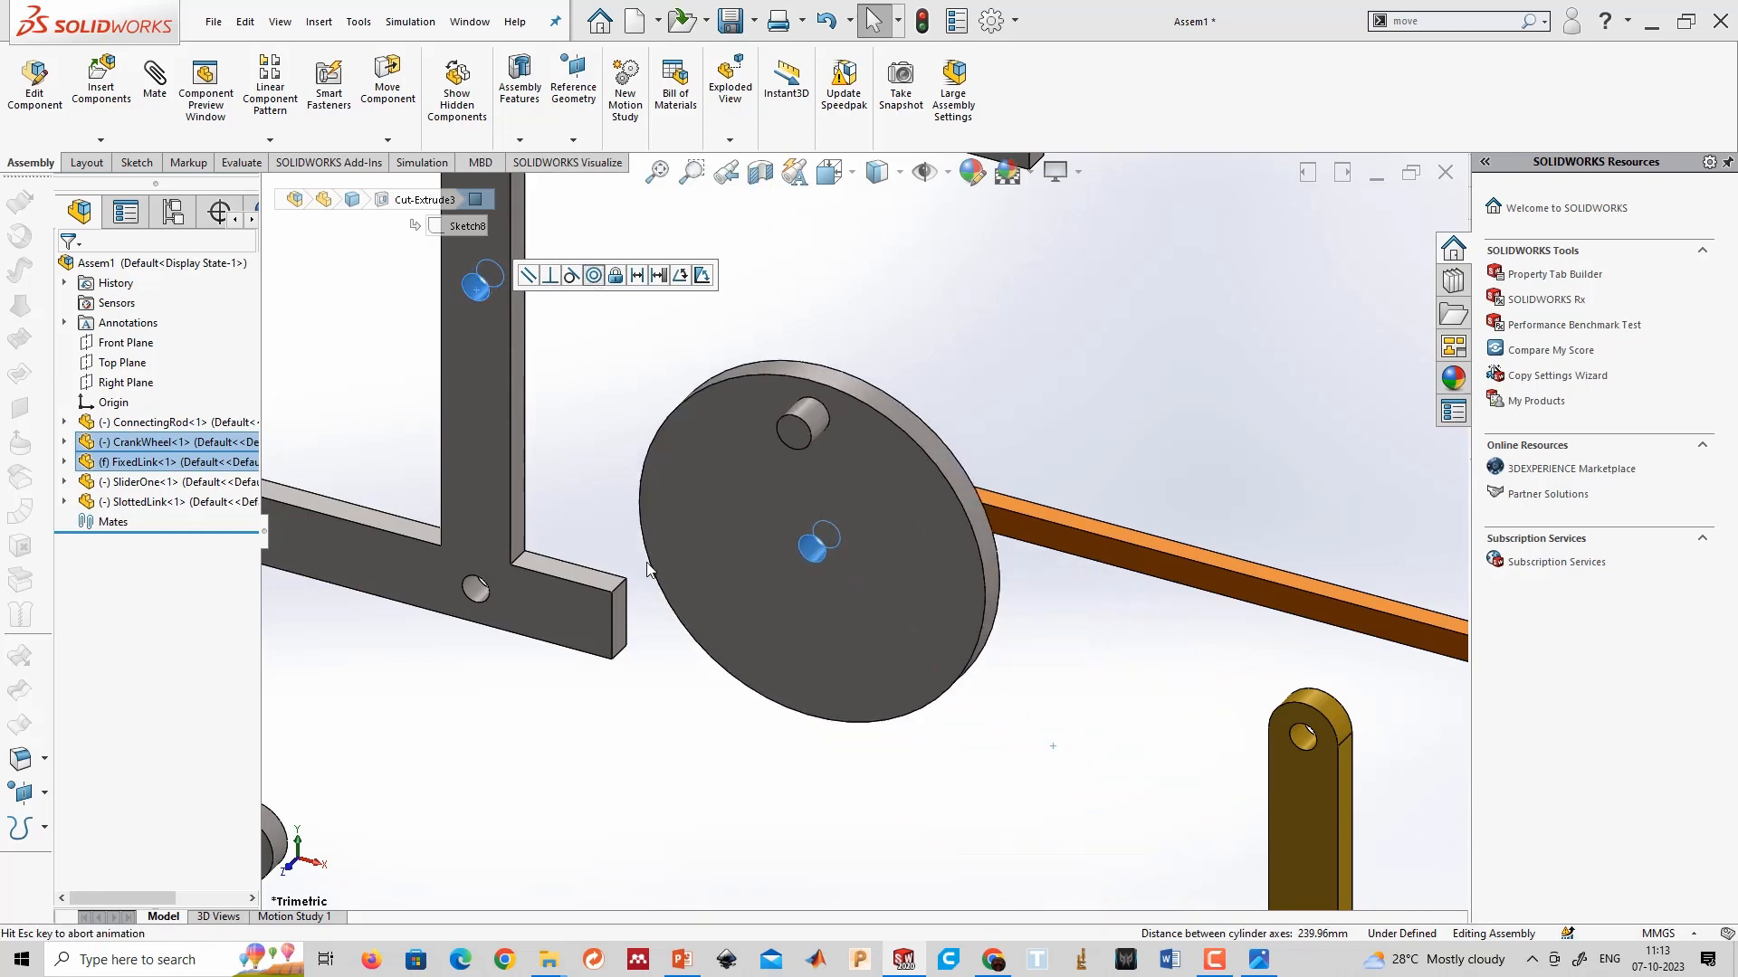
pyautogui.moveTo(600, 359); pyautogui.dragTo(576, 443, button='middle')
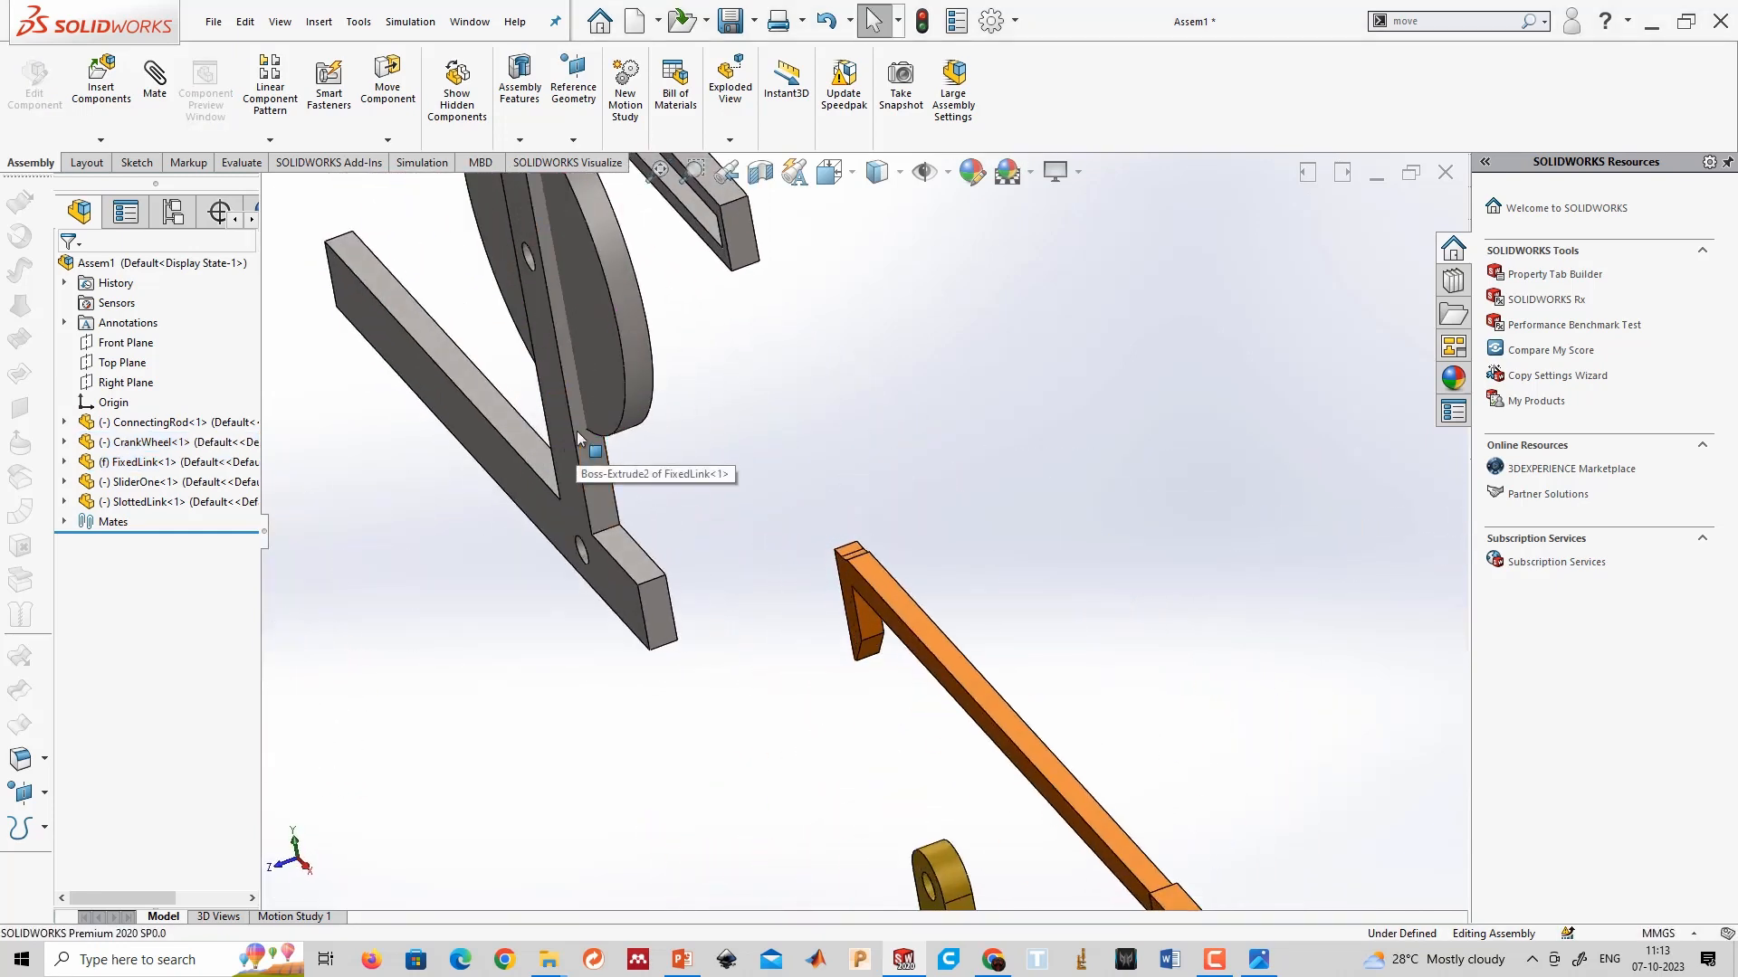
pyautogui.hotkey('ctrl', 'z')
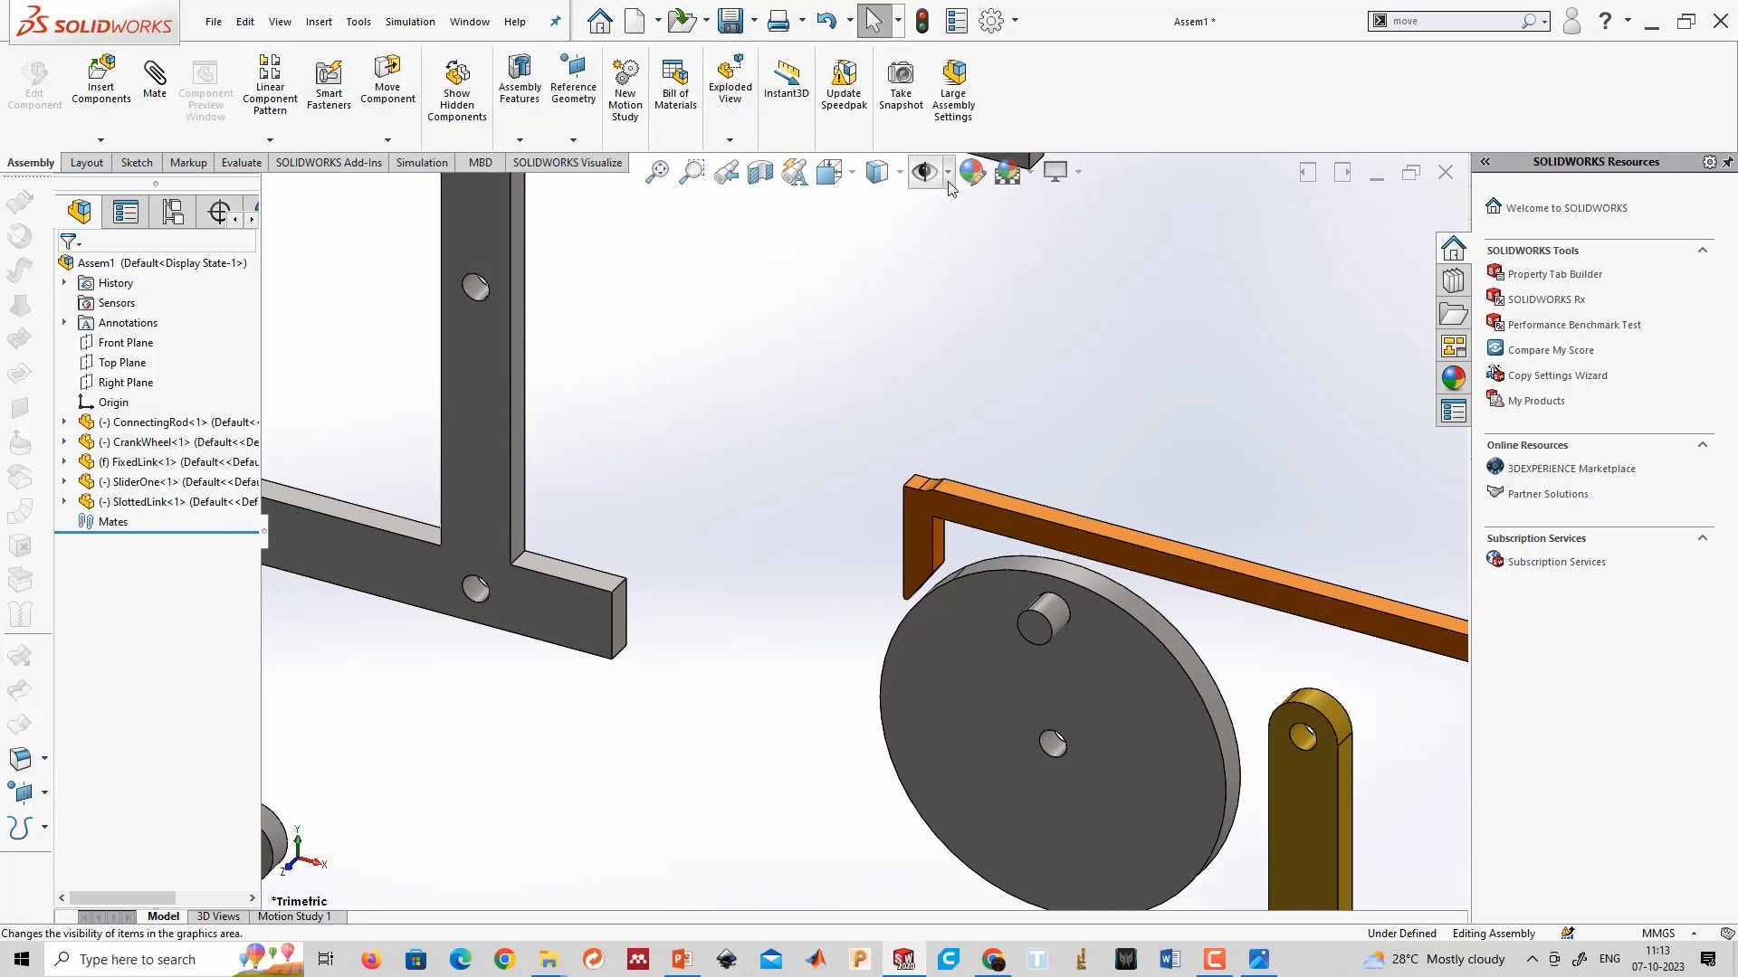
# Show temporary axes and mate the crank wheel's centre hole axis coincident with the fixed link's upper hole axis.
pyautogui.click(948, 178)
pyautogui.click(968, 249)
pyautogui.scroll(-5, 1137, 791)
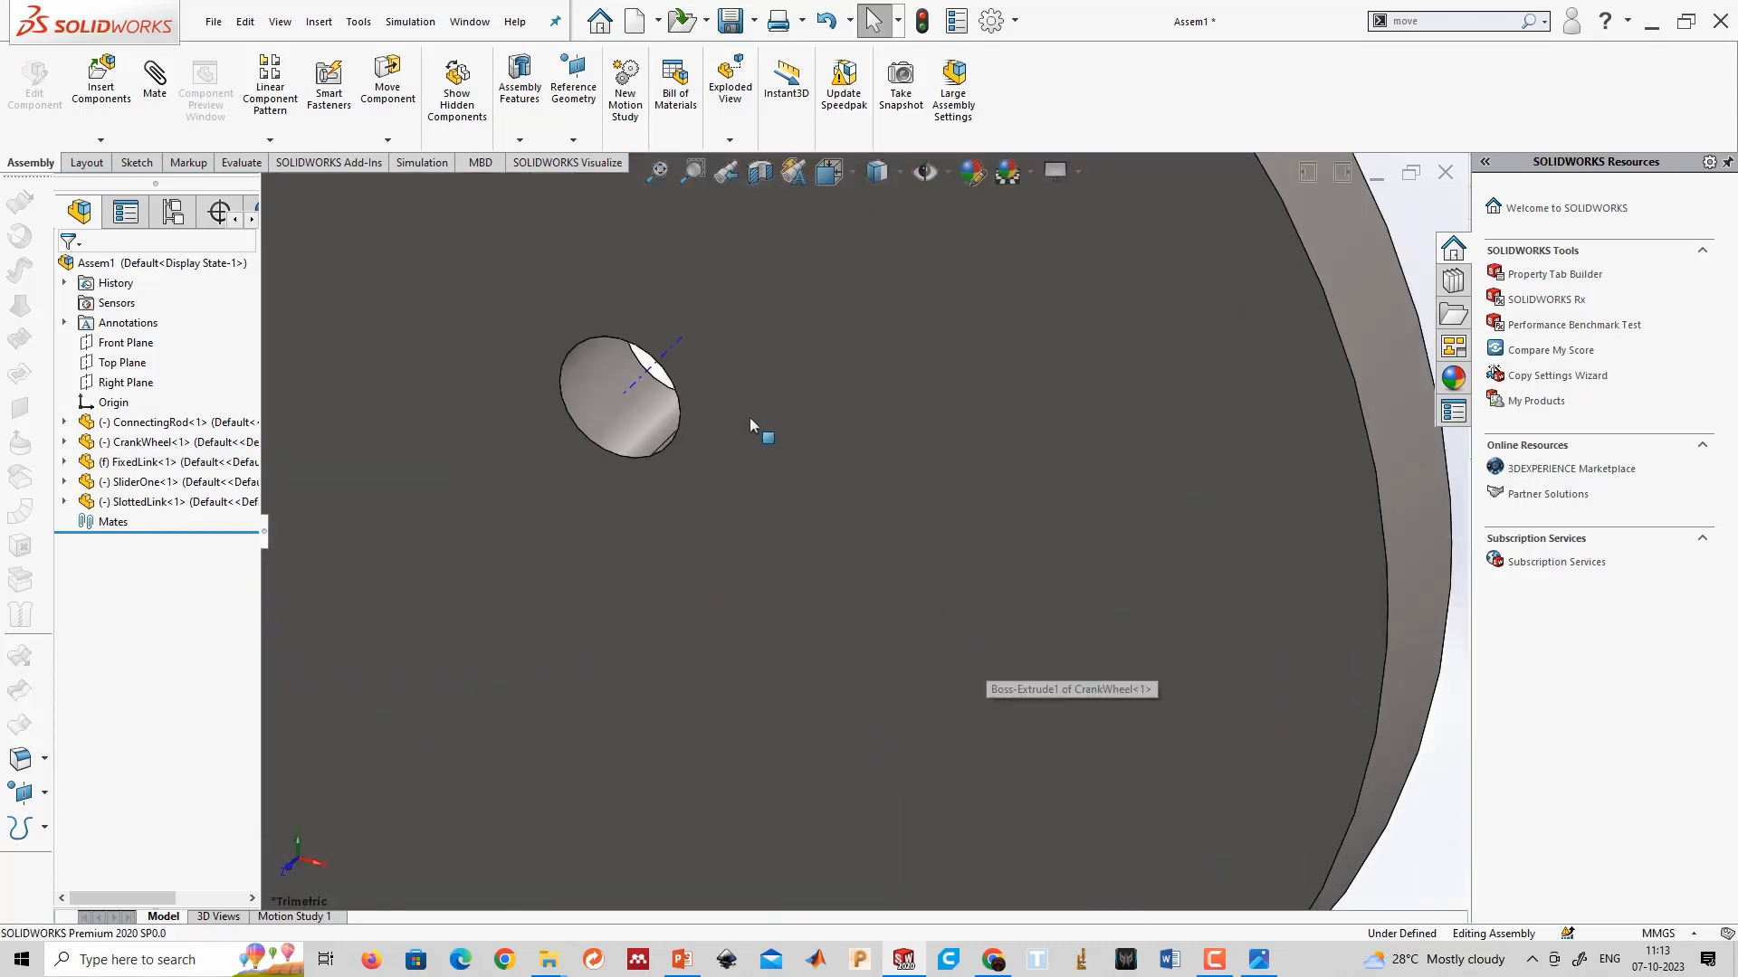
pyautogui.click(665, 423)
pyautogui.scroll(6, 790, 617)
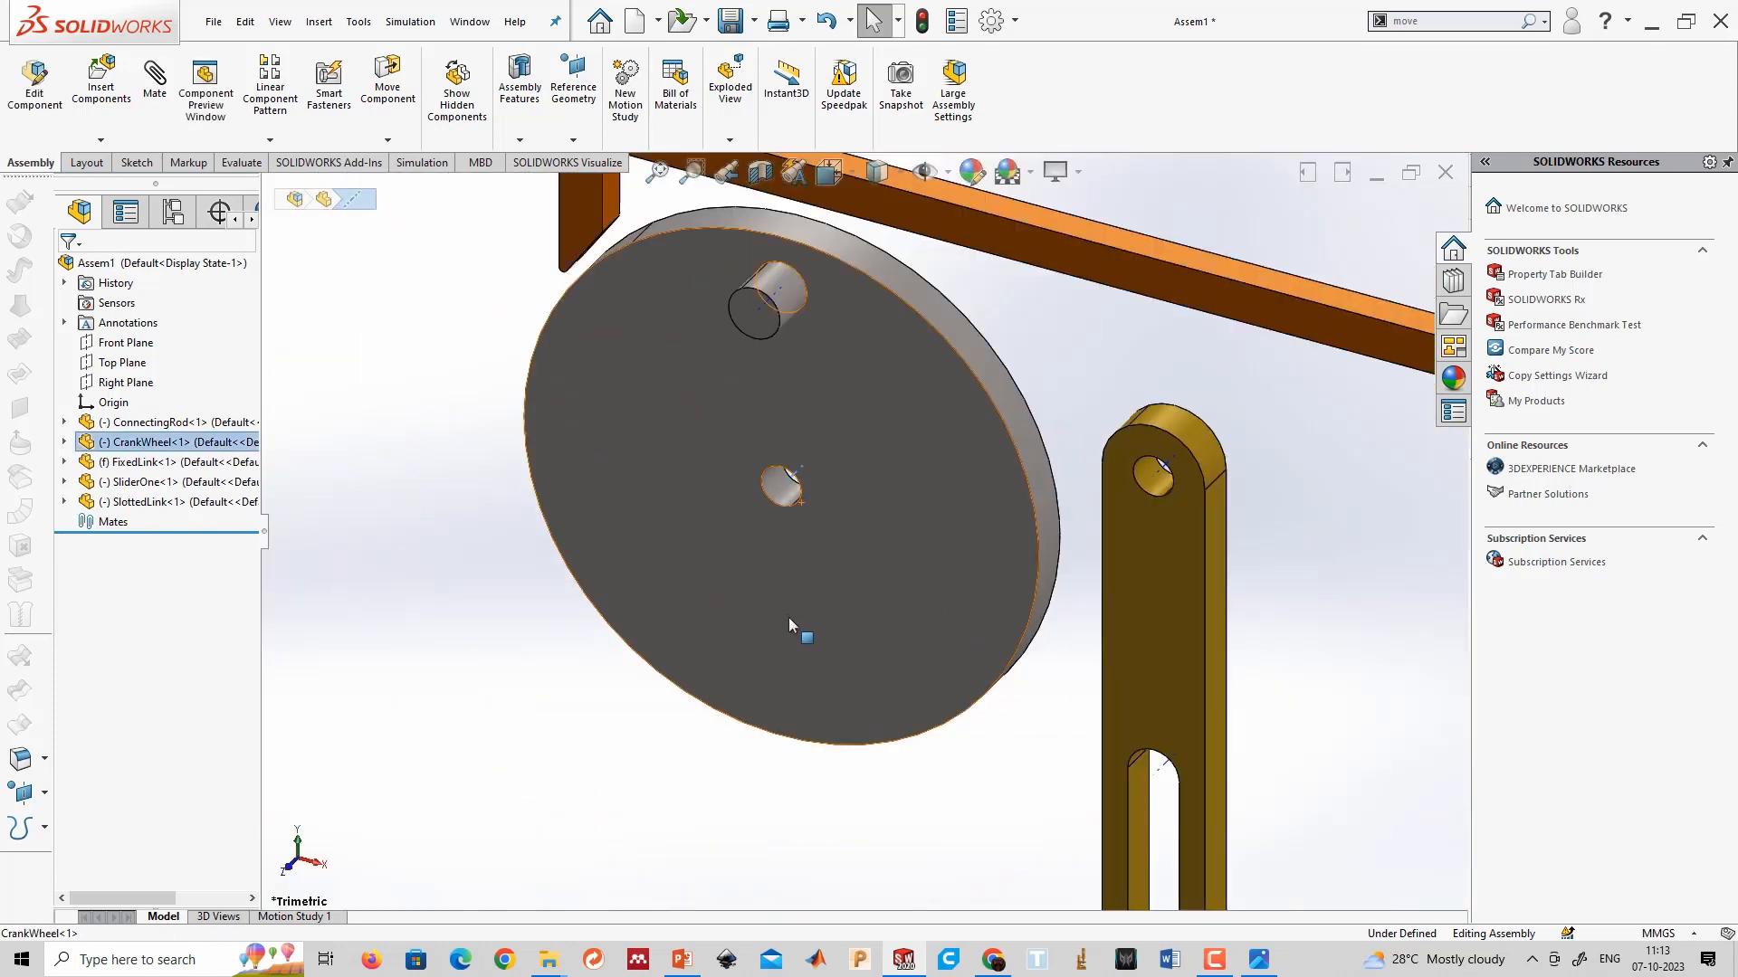
pyautogui.scroll(-6, 646, 387)
pyautogui.scroll(-3, 575, 339)
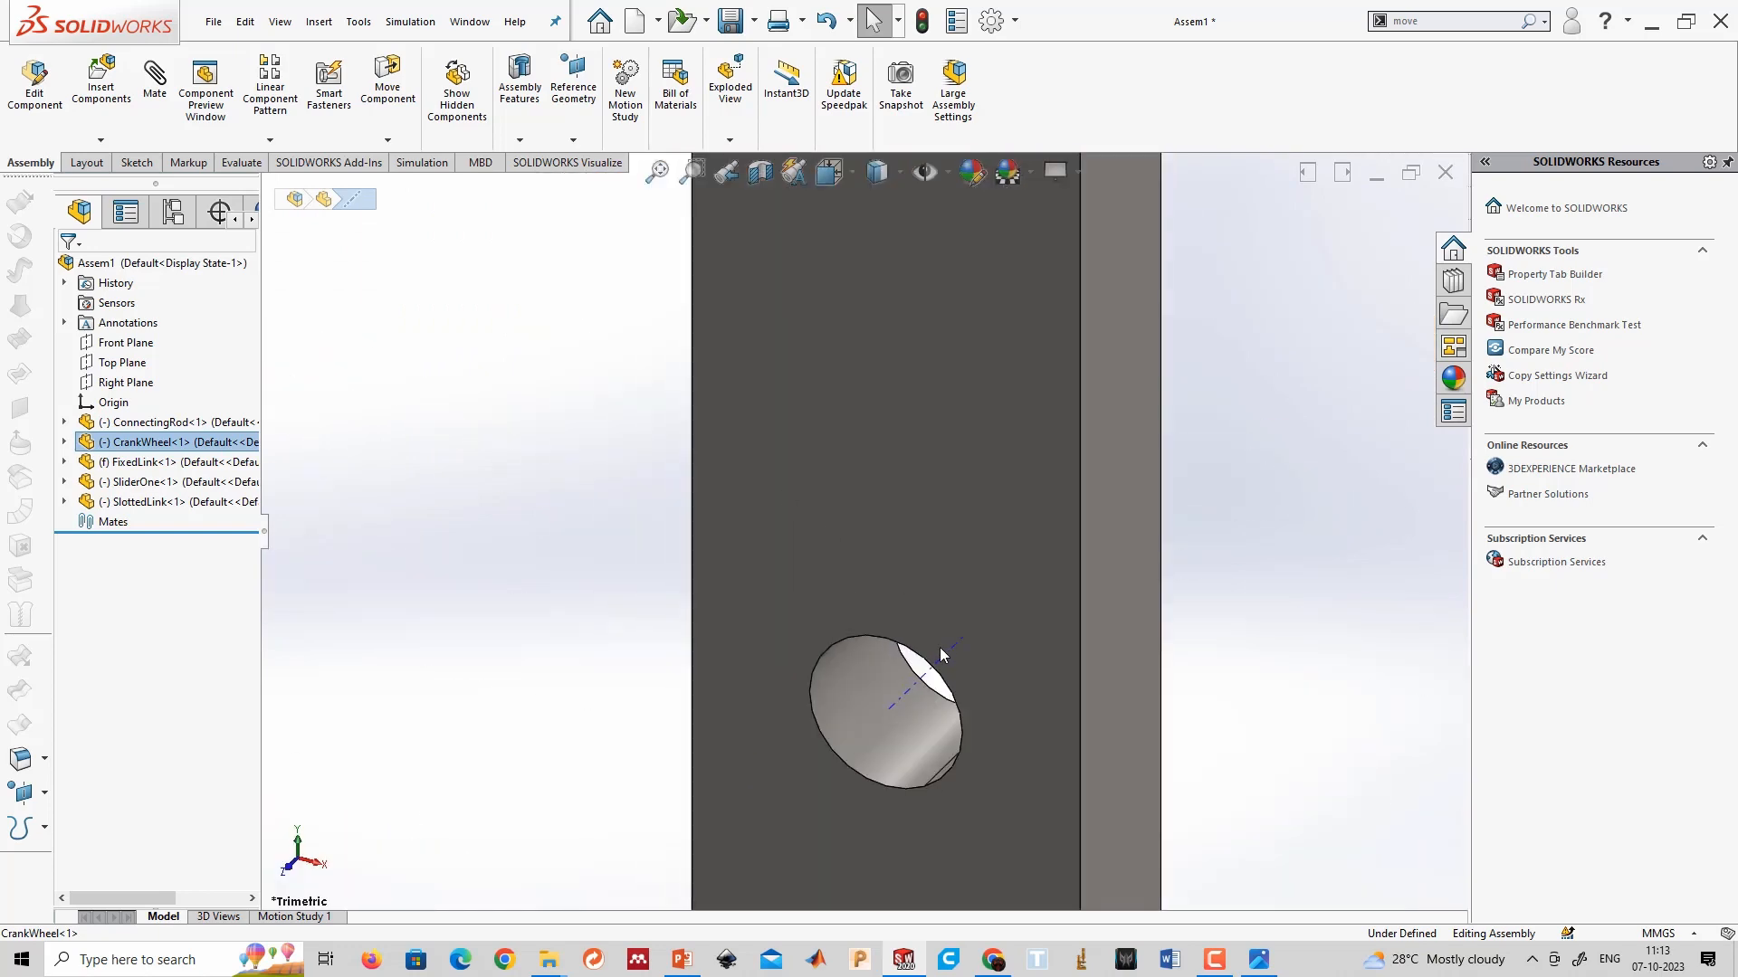
pyautogui.click(970, 685)
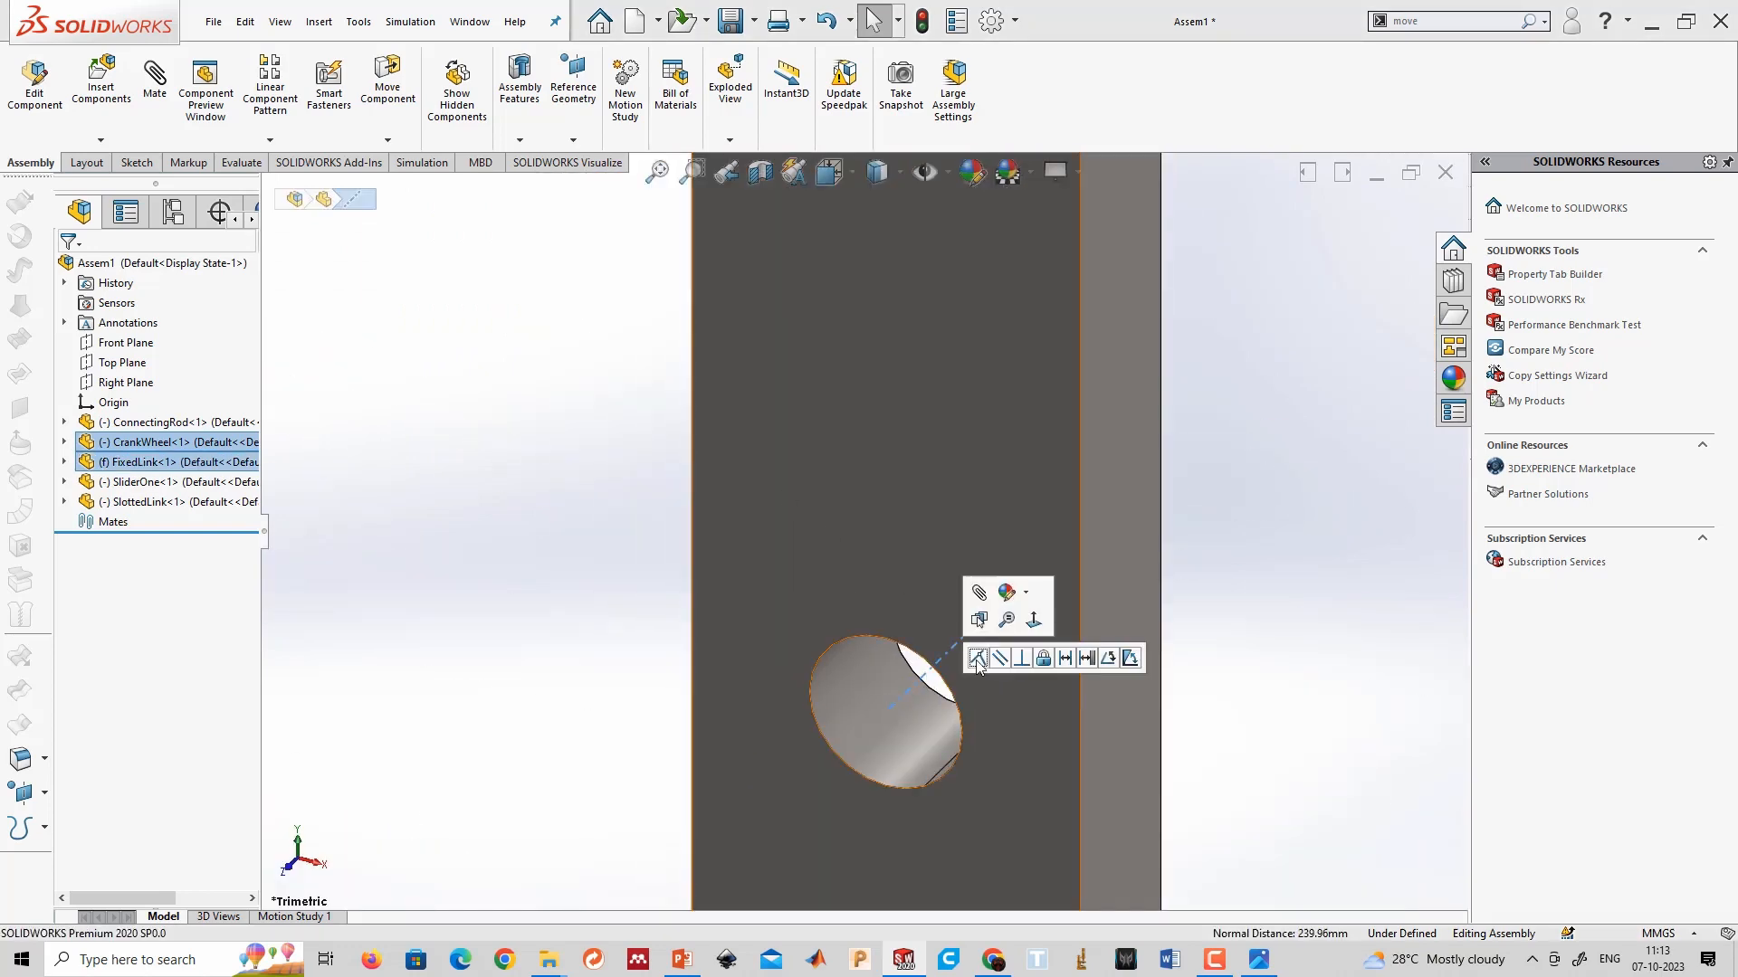
pyautogui.press('Escape')
# Pull the crank wheel away from the fixed link and mate its back face coincident with the fixed link's front face.
pyautogui.scroll(8, 949, 709)
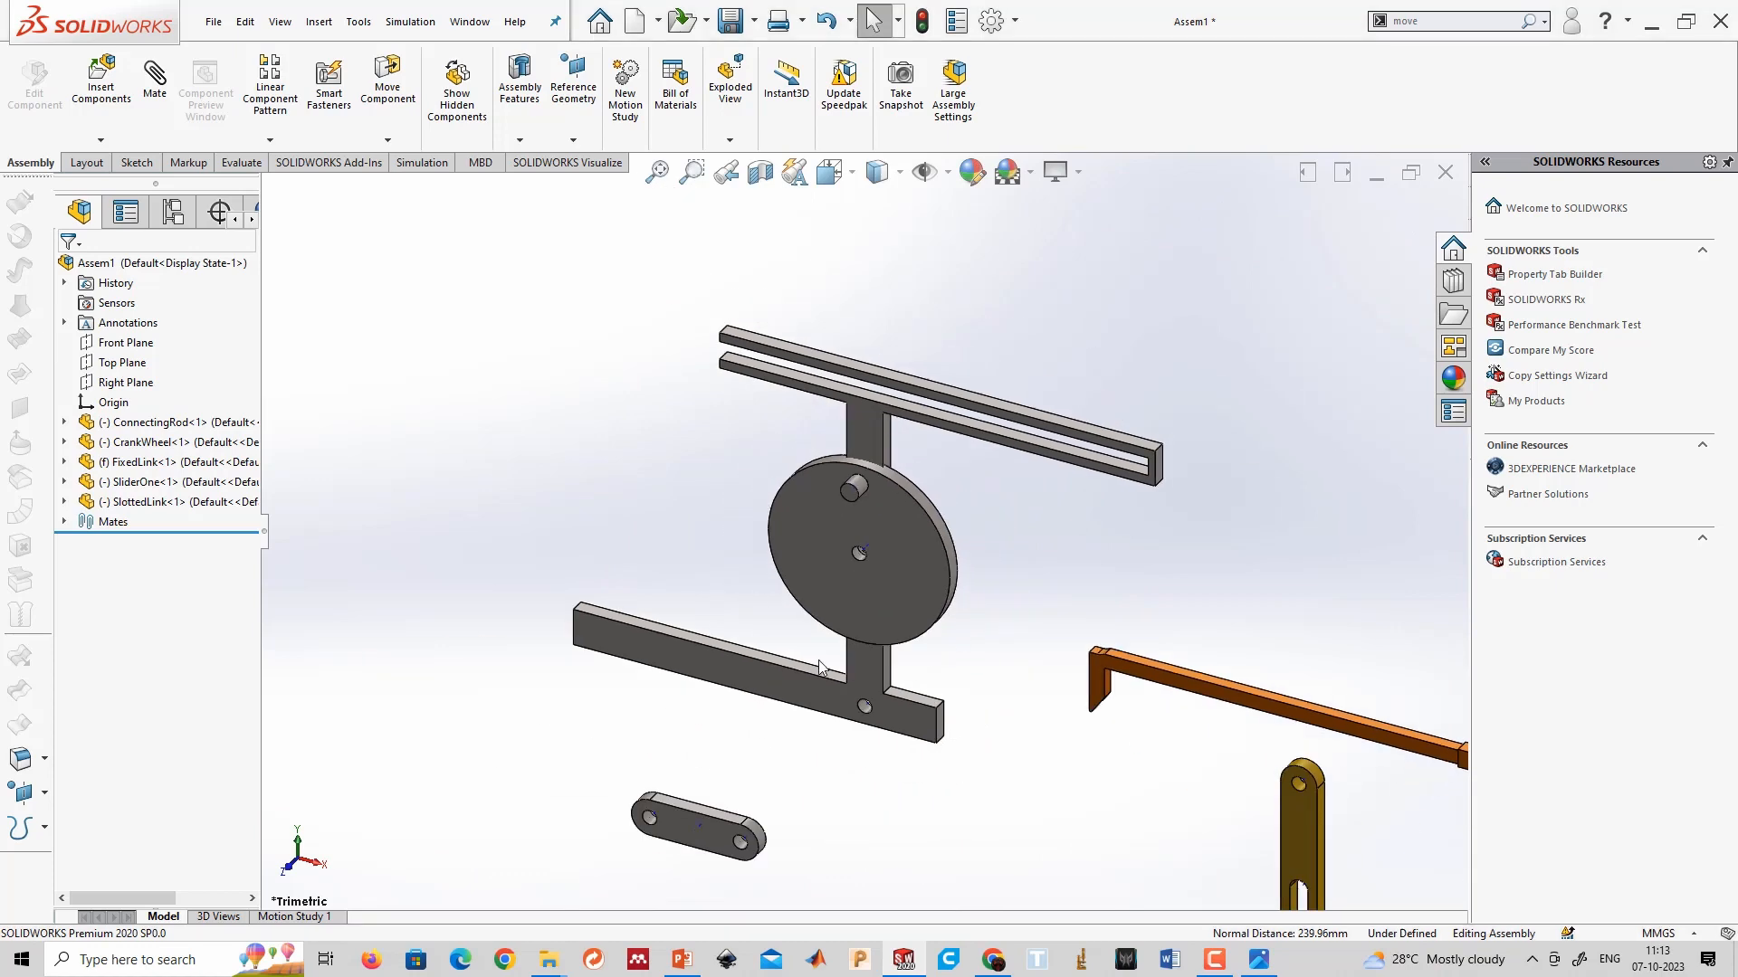
pyautogui.scroll(-1, 849, 485)
pyautogui.moveTo(850, 485); pyautogui.dragTo(828, 530, button='middle')
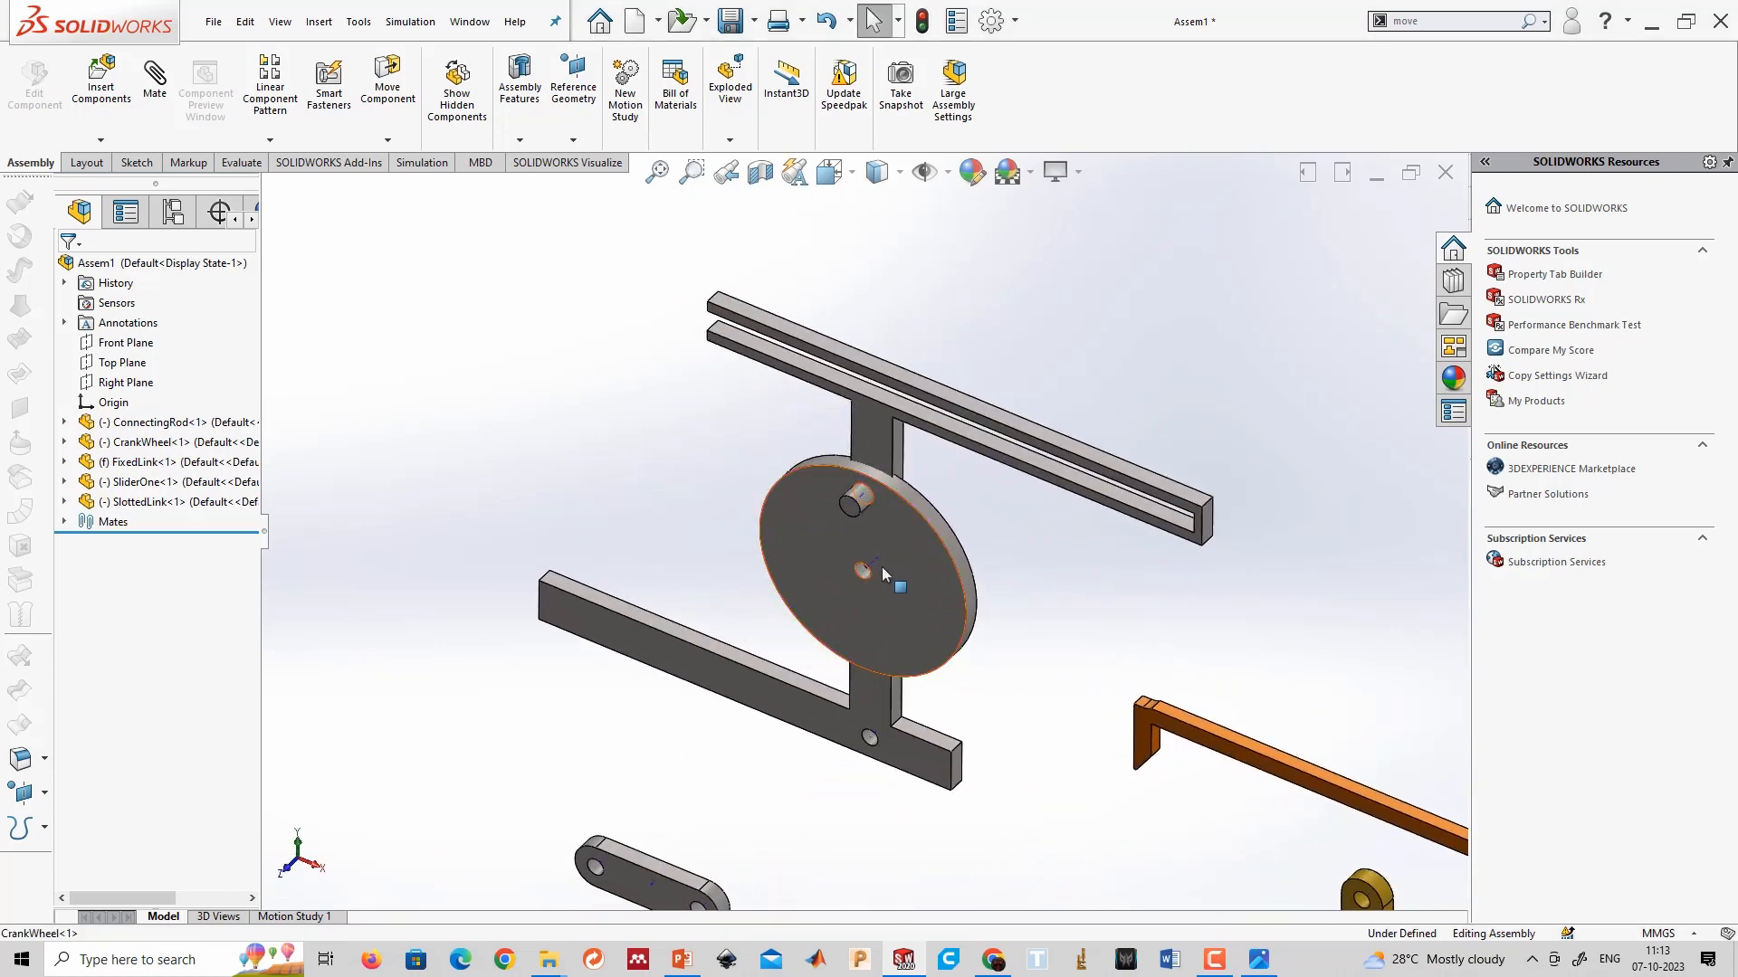
pyautogui.moveTo(881, 567); pyautogui.dragTo(730, 687)
pyautogui.moveTo(937, 596); pyautogui.dragTo(797, 672, button='middle')
pyautogui.click(796, 672)
pyautogui.moveTo(909, 703); pyautogui.dragTo(1039, 468, button='middle')
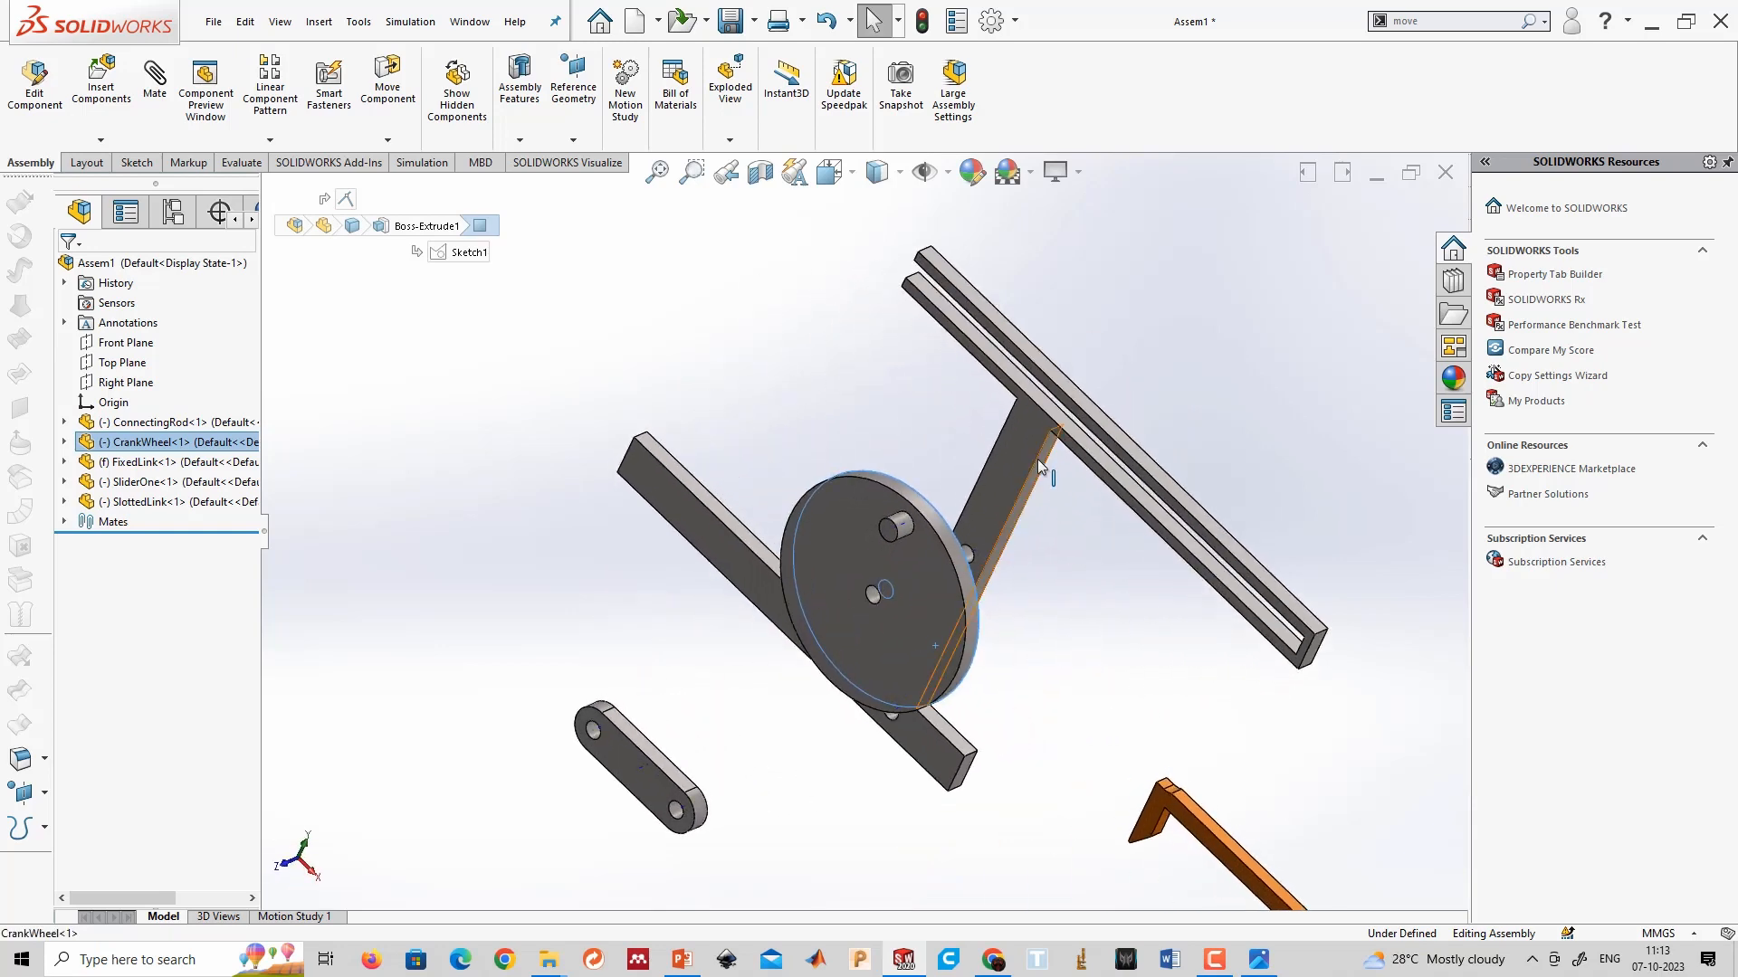
pyautogui.keyDown('ctrl'); pyautogui.click(1023, 458); pyautogui.keyUp('ctrl')
pyautogui.click(1073, 447)
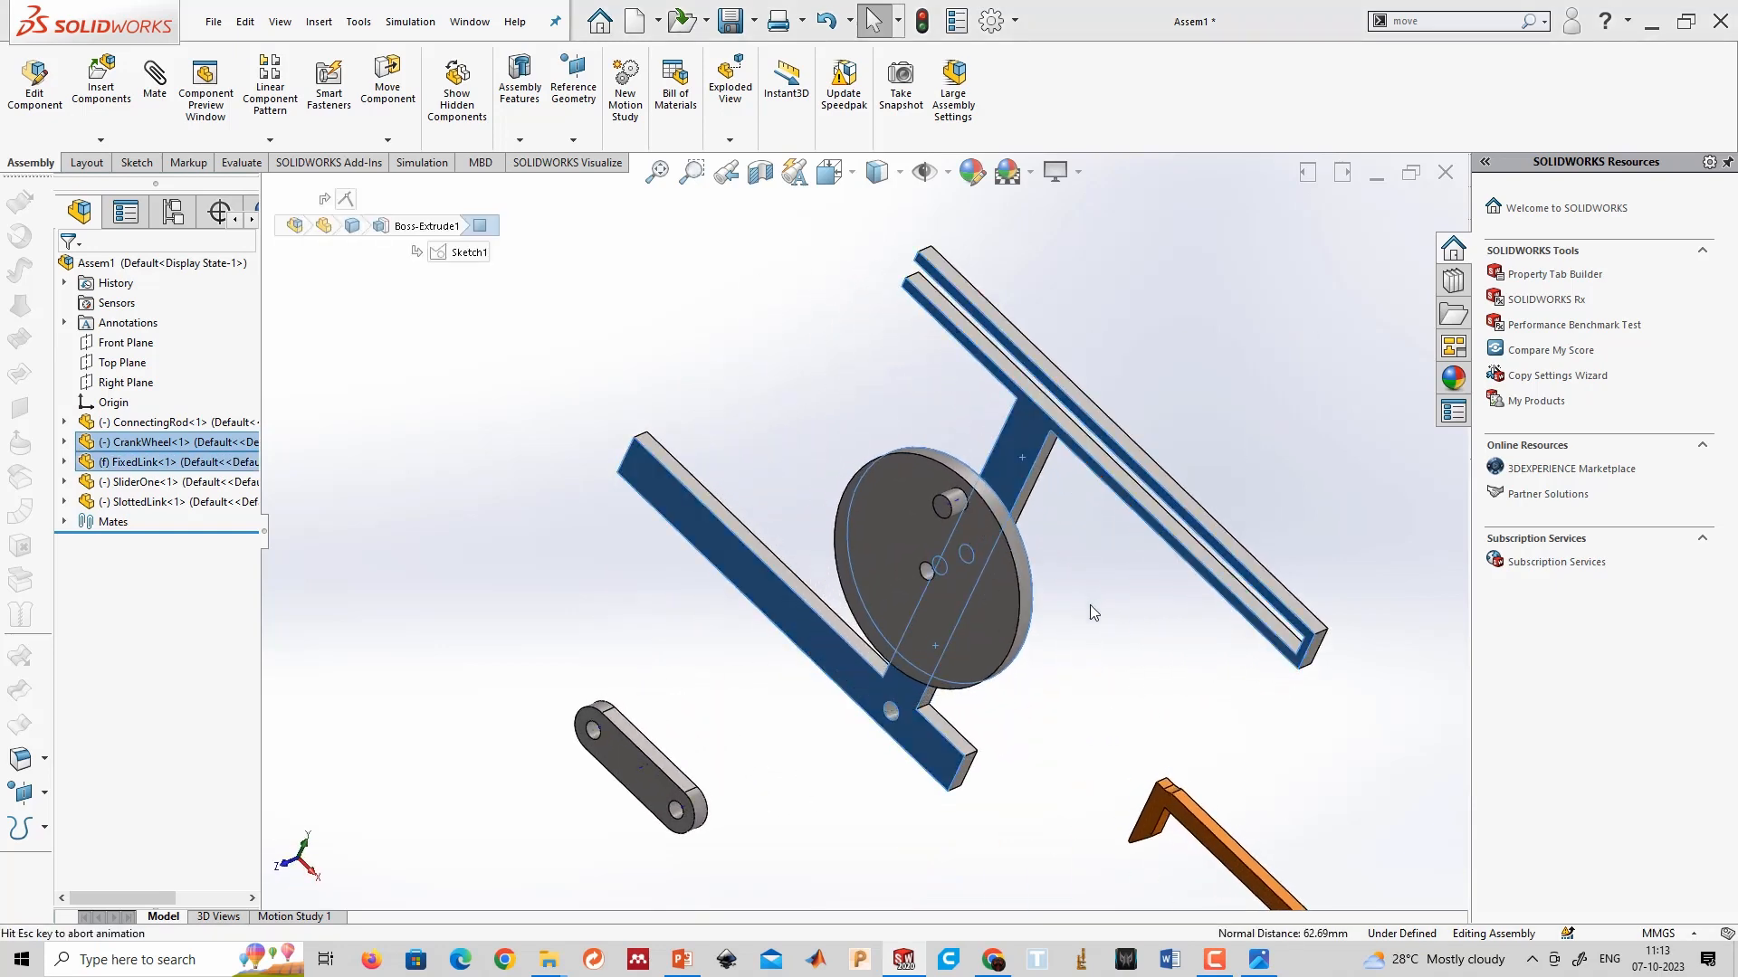
# Mate the axis of the slotted link's lower end hole coincident with the axis of the fixed link's lower hole.
pyautogui.scroll(4, 1149, 713)
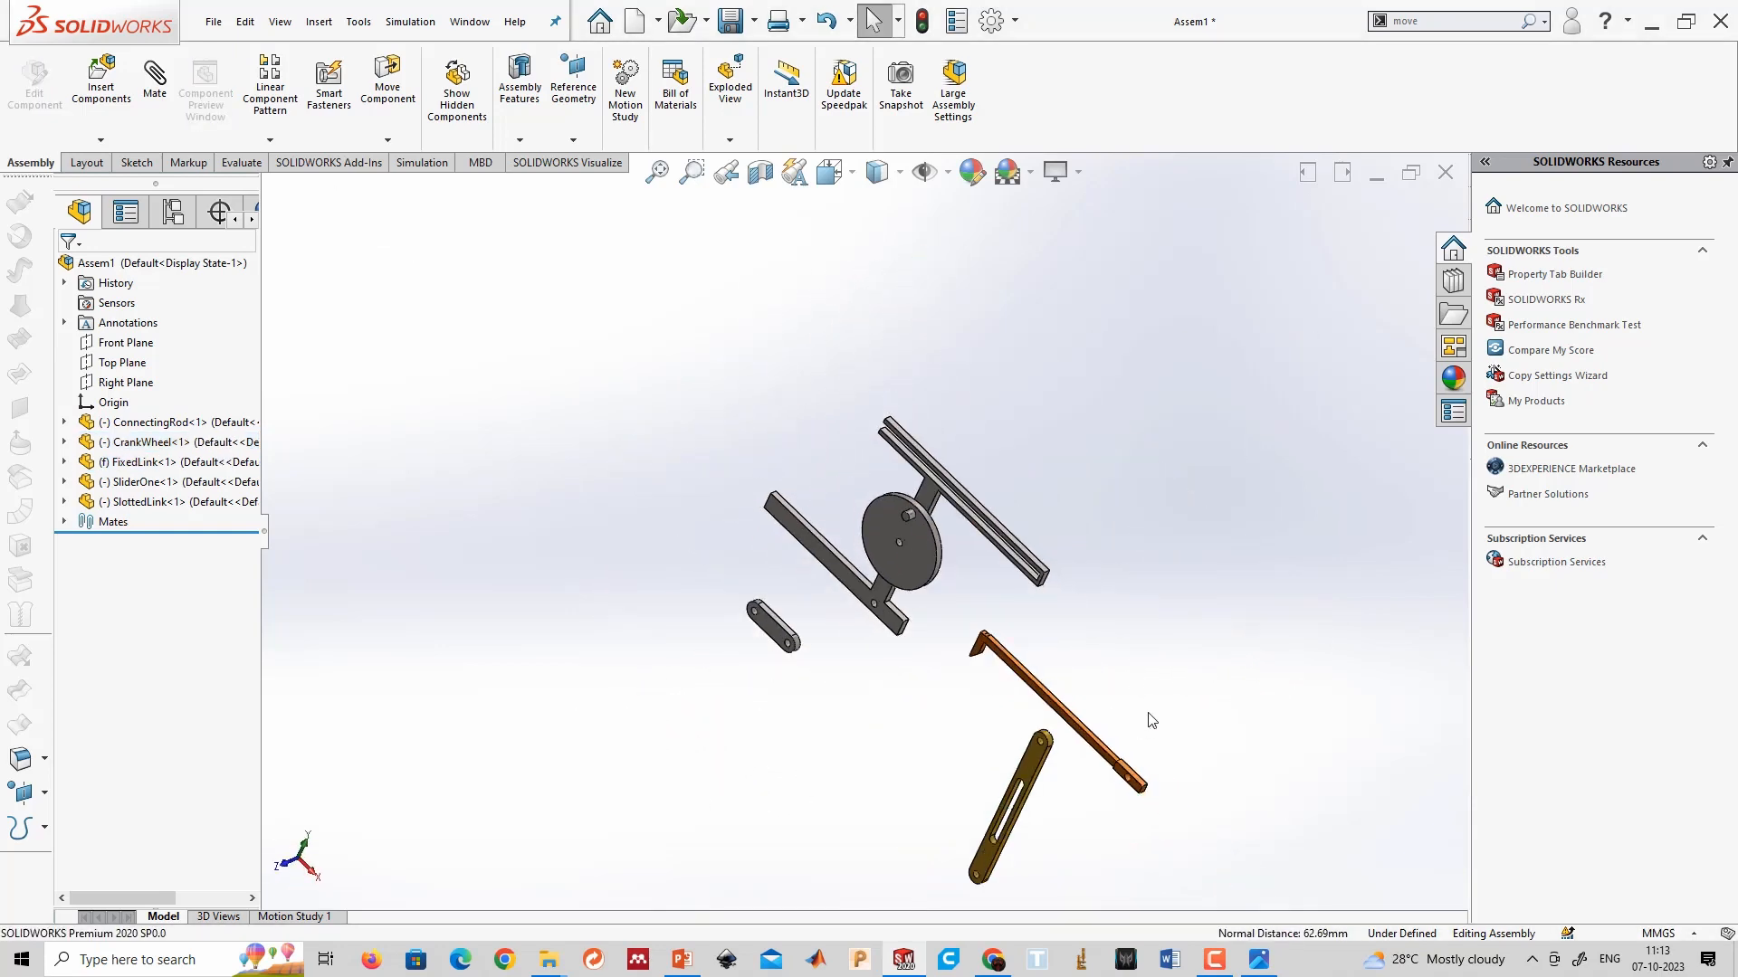
pyautogui.scroll(-3, 1136, 738)
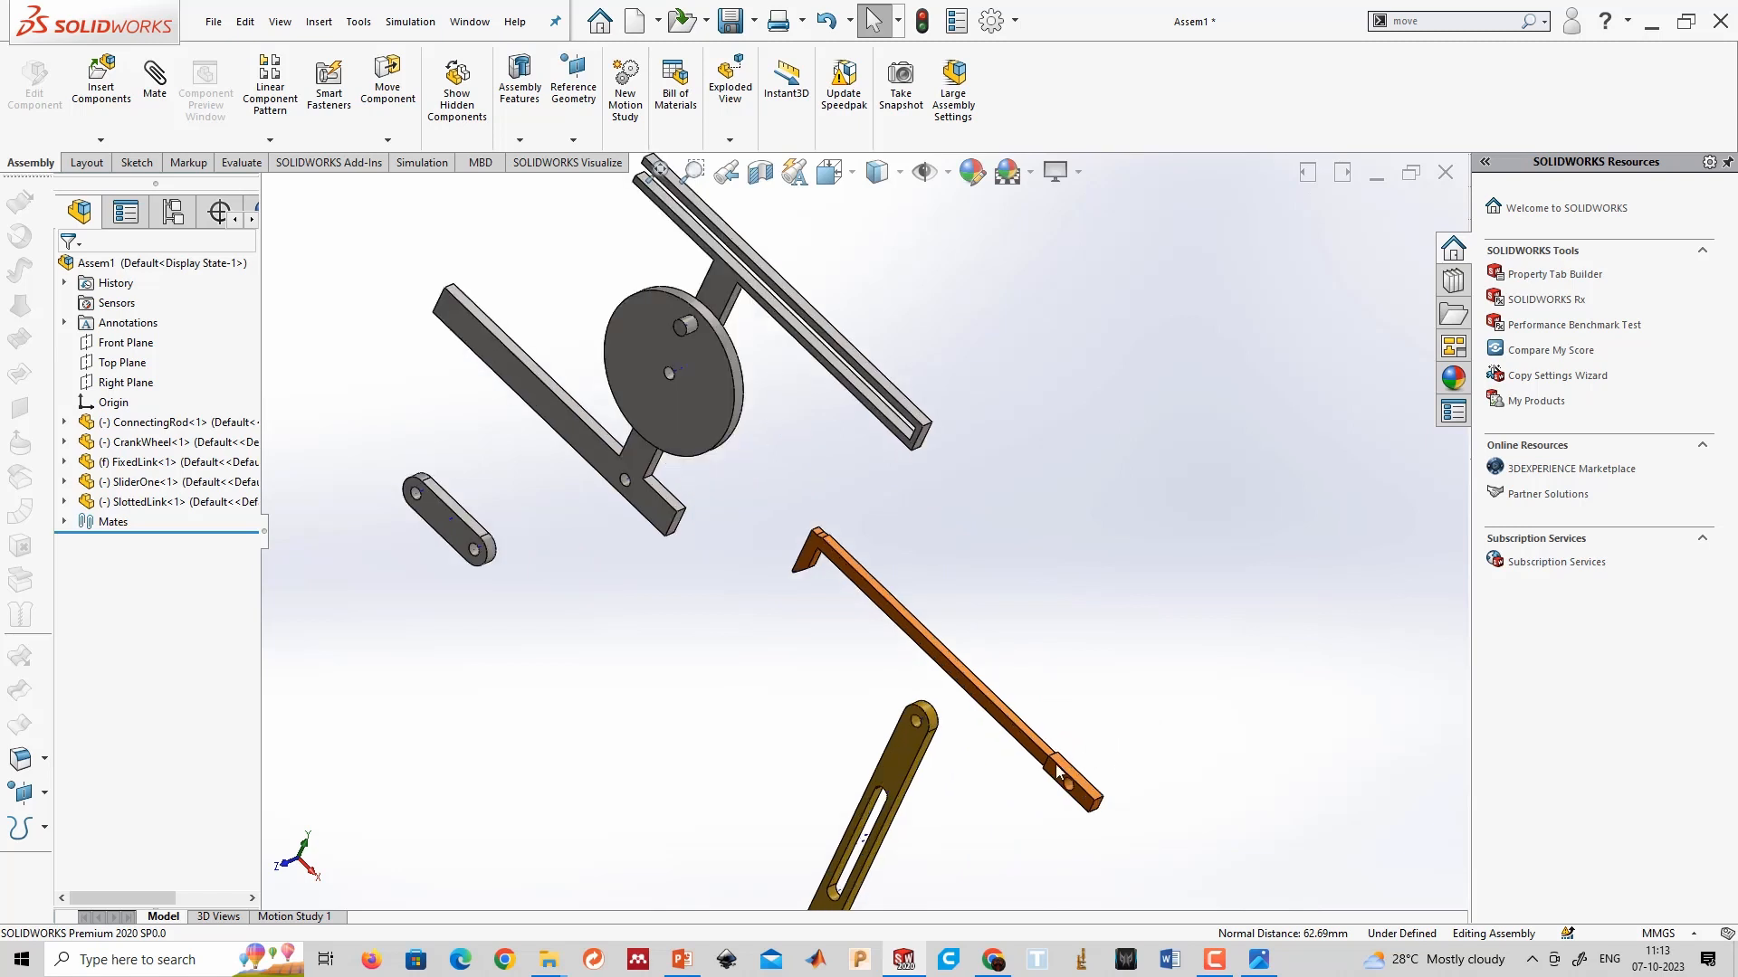
pyautogui.scroll(-8, 839, 583)
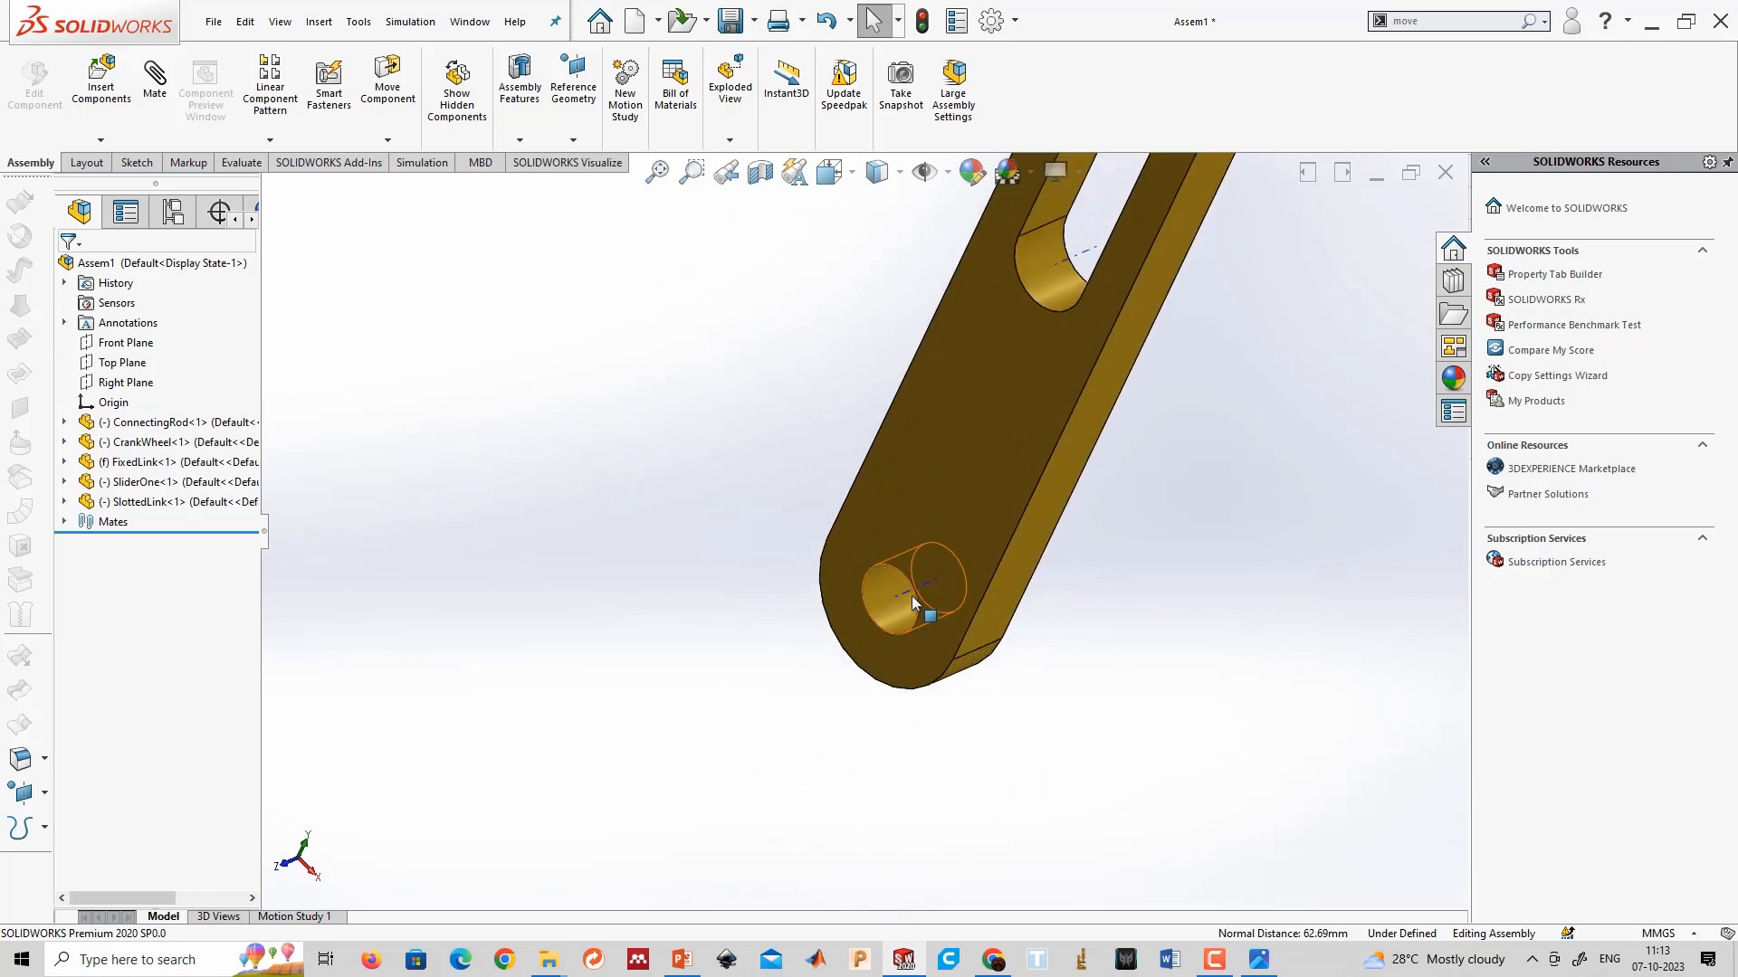
pyautogui.click(910, 600)
pyautogui.scroll(6, 918, 634)
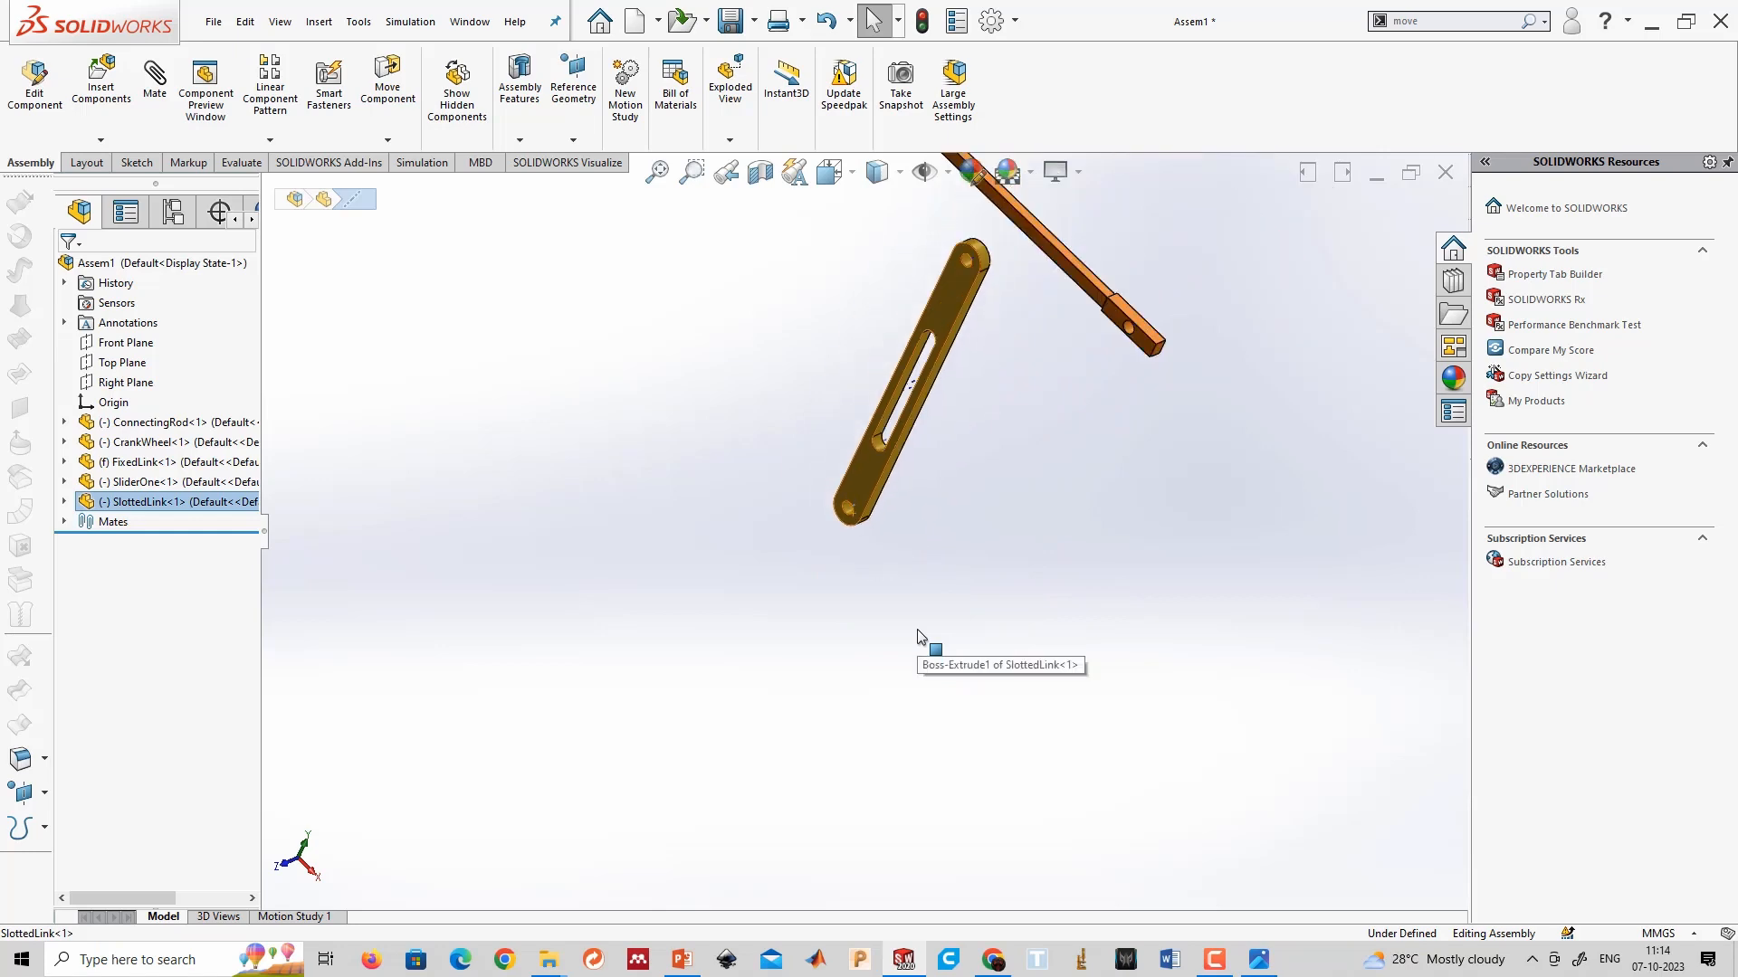
pyautogui.scroll(3, 918, 636)
pyautogui.scroll(-10, 831, 498)
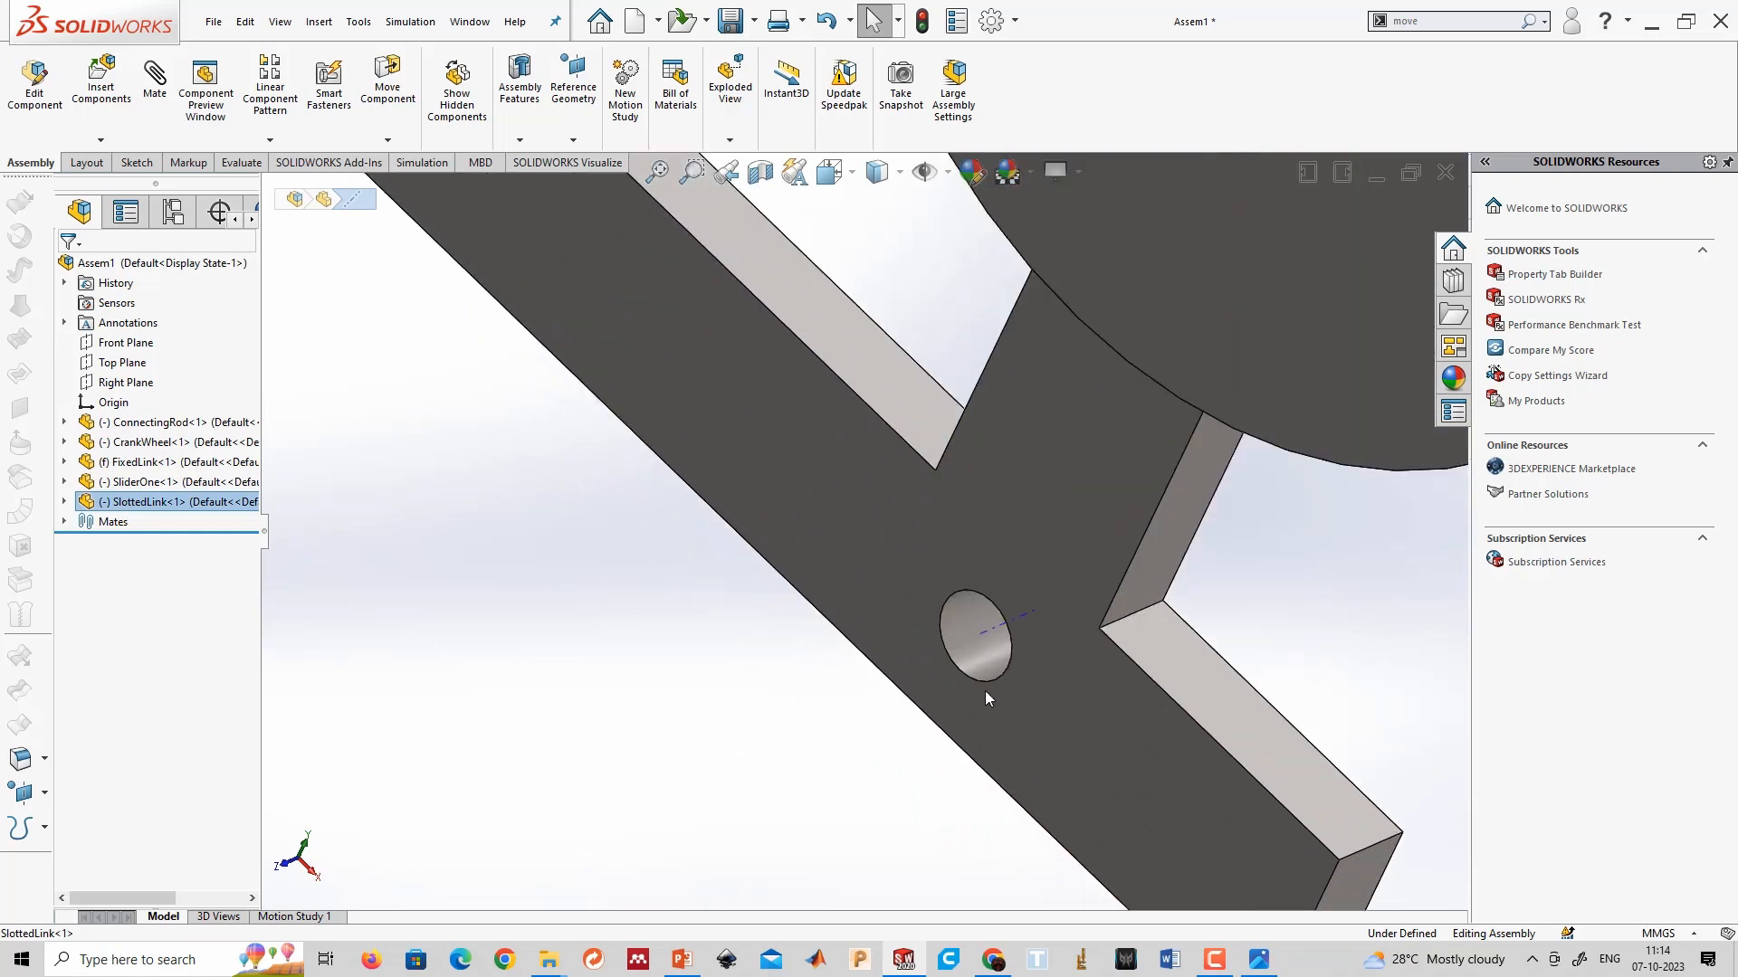
pyautogui.keyDown('ctrl'); pyautogui.click(989, 634); pyautogui.keyUp('ctrl')
pyautogui.click(1039, 619)
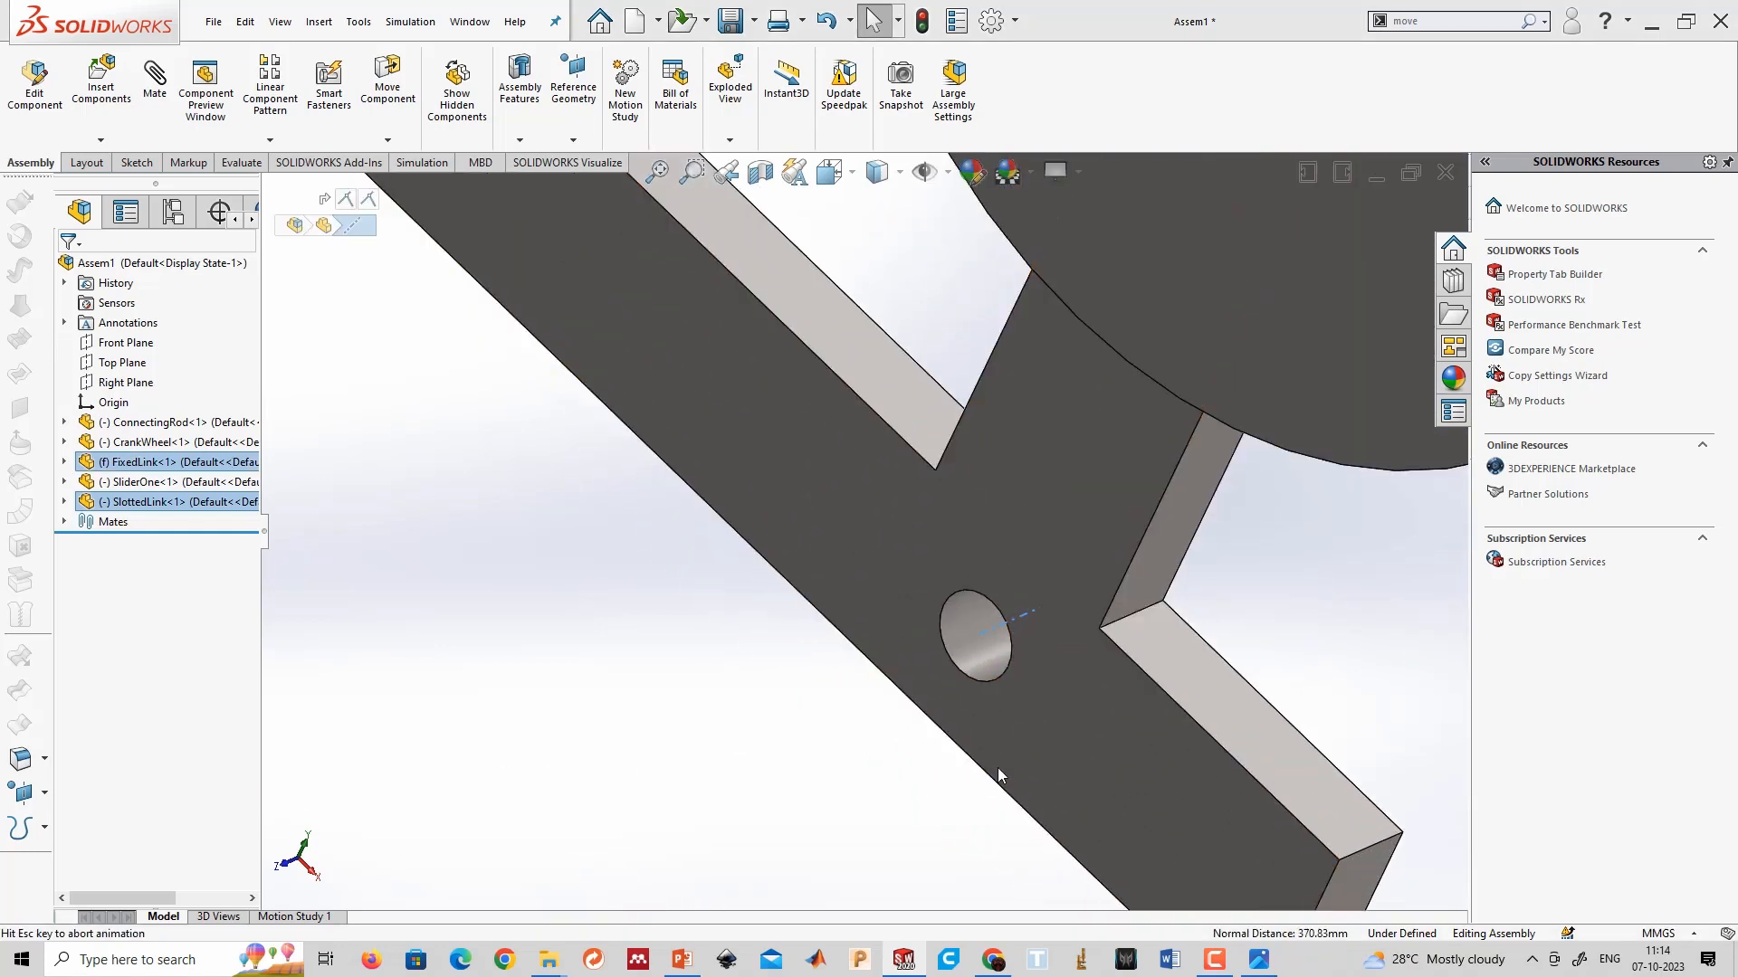
# Pull the slotted link forward and mate its back face coincident with the crank wheel's front face.
pyautogui.scroll(7, 925, 729)
pyautogui.moveTo(914, 521); pyautogui.dragTo(760, 568)
pyautogui.moveTo(867, 679); pyautogui.dragTo(986, 482, button='middle')
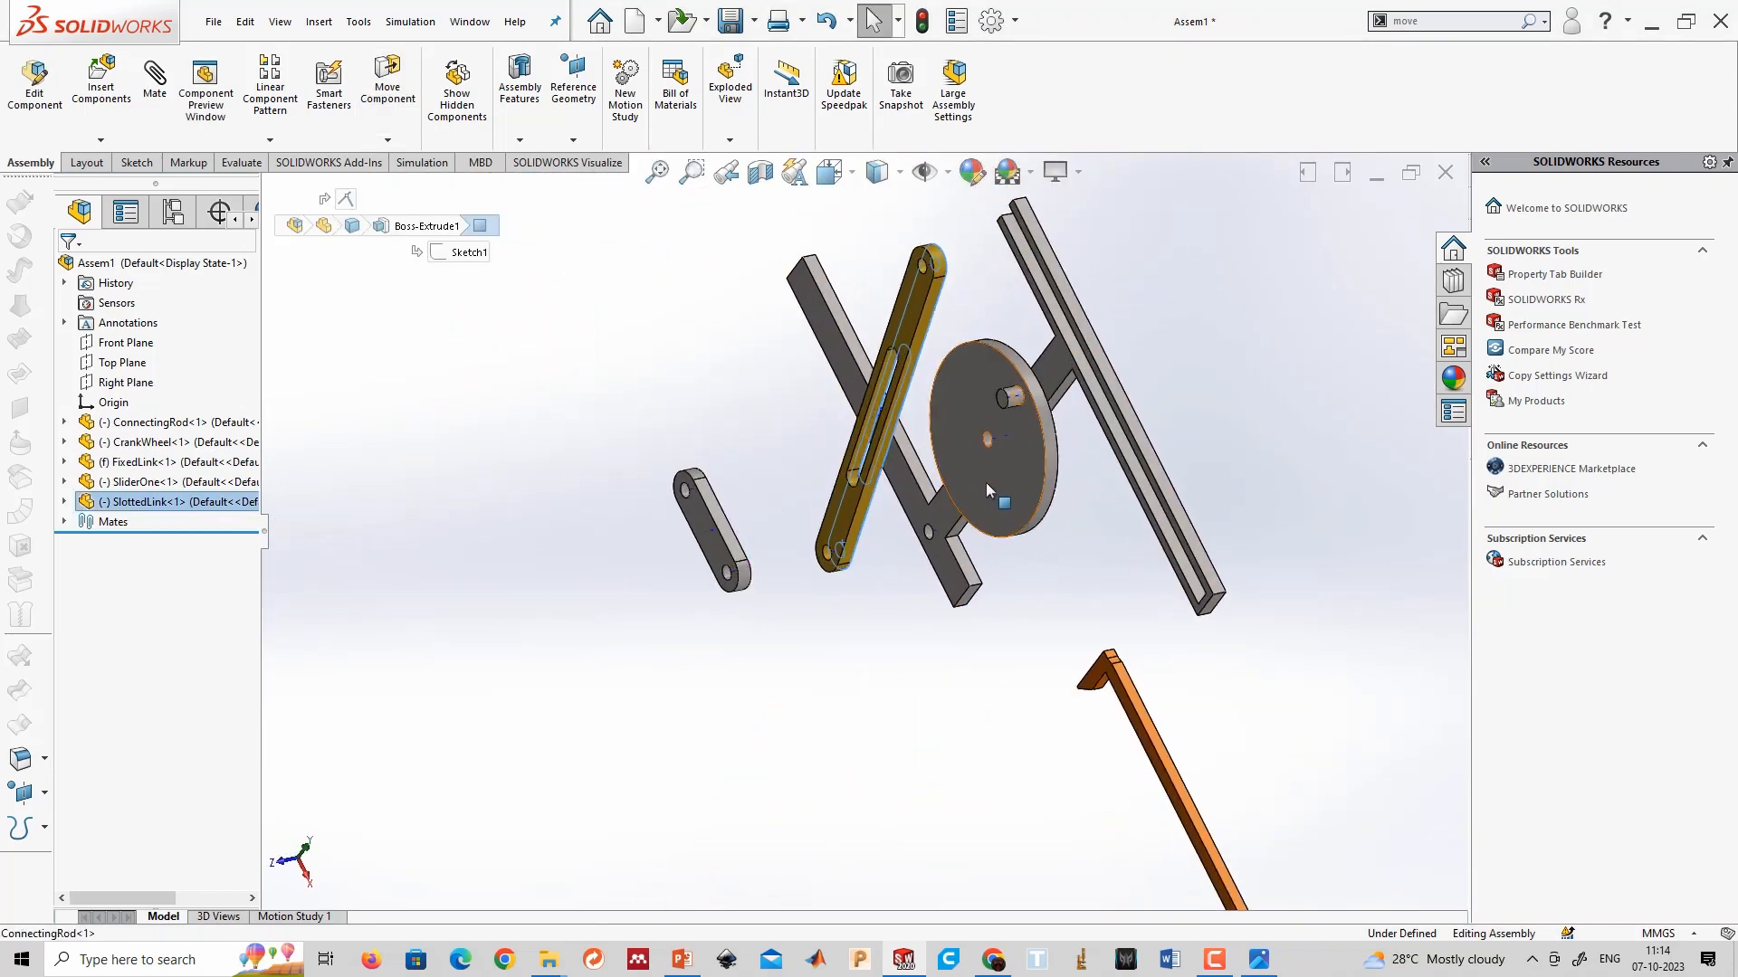
pyautogui.keyDown('ctrl'); pyautogui.click(986, 483); pyautogui.keyUp('ctrl')
pyautogui.click(1046, 469)
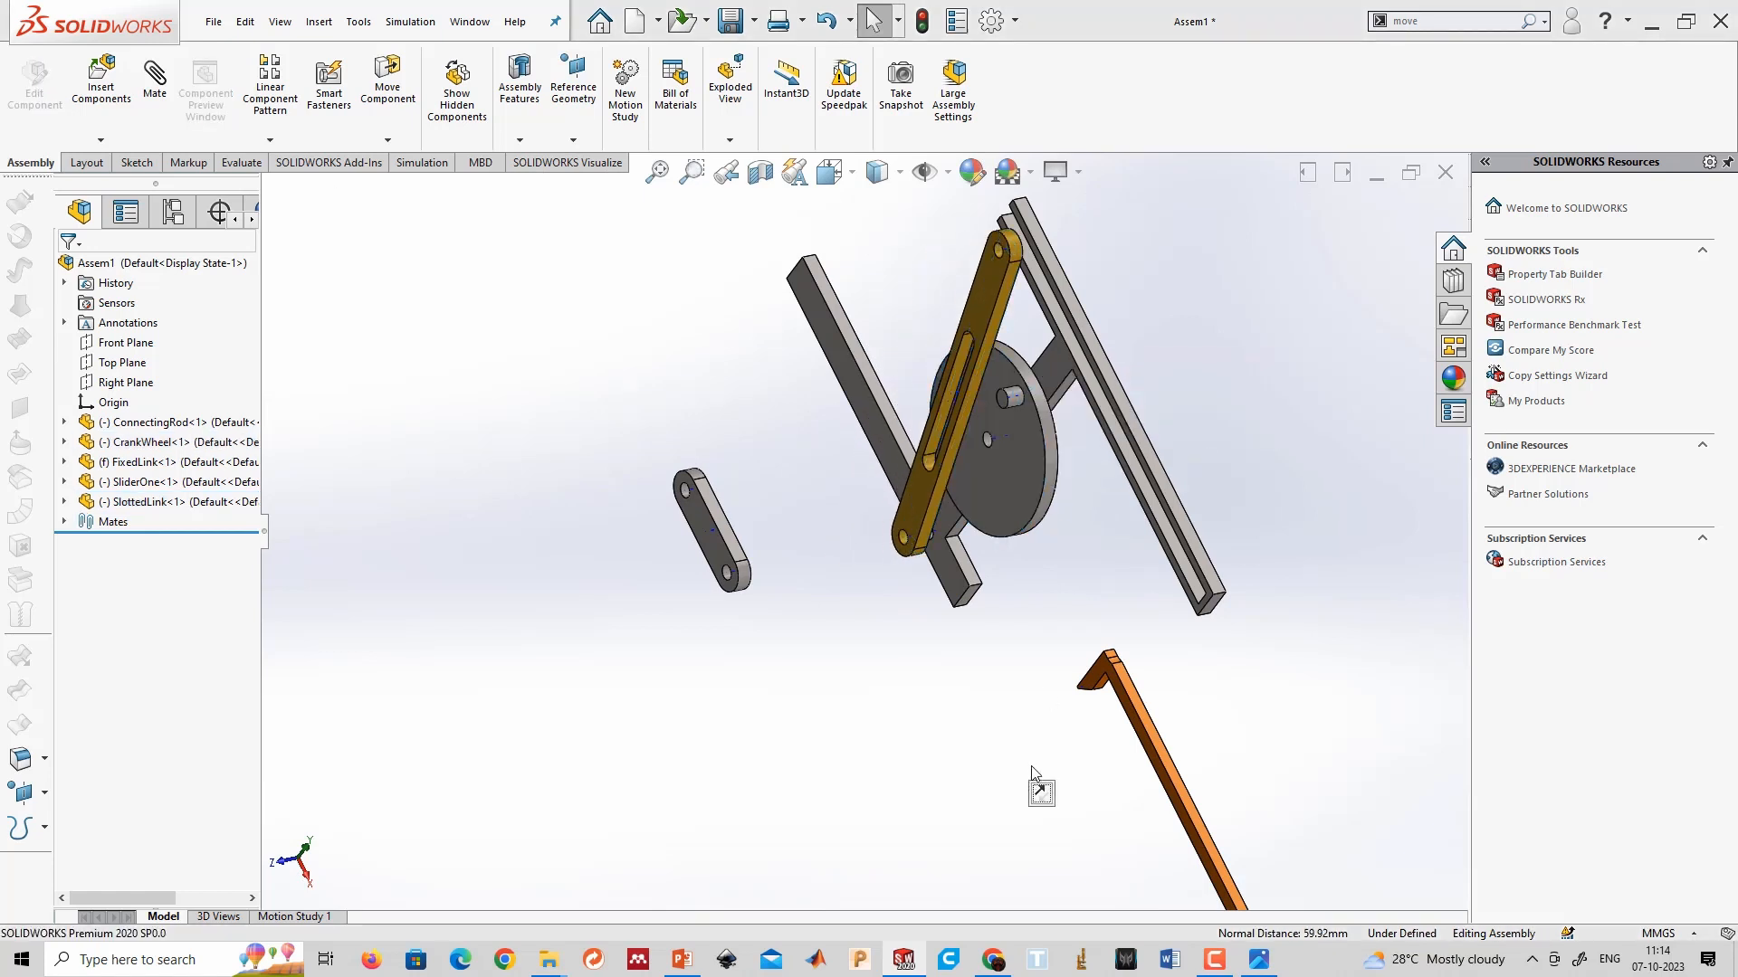
# Mate the front face of the slider's holed end block coincident with the fixed link's front face.
pyautogui.scroll(2, 1054, 703)
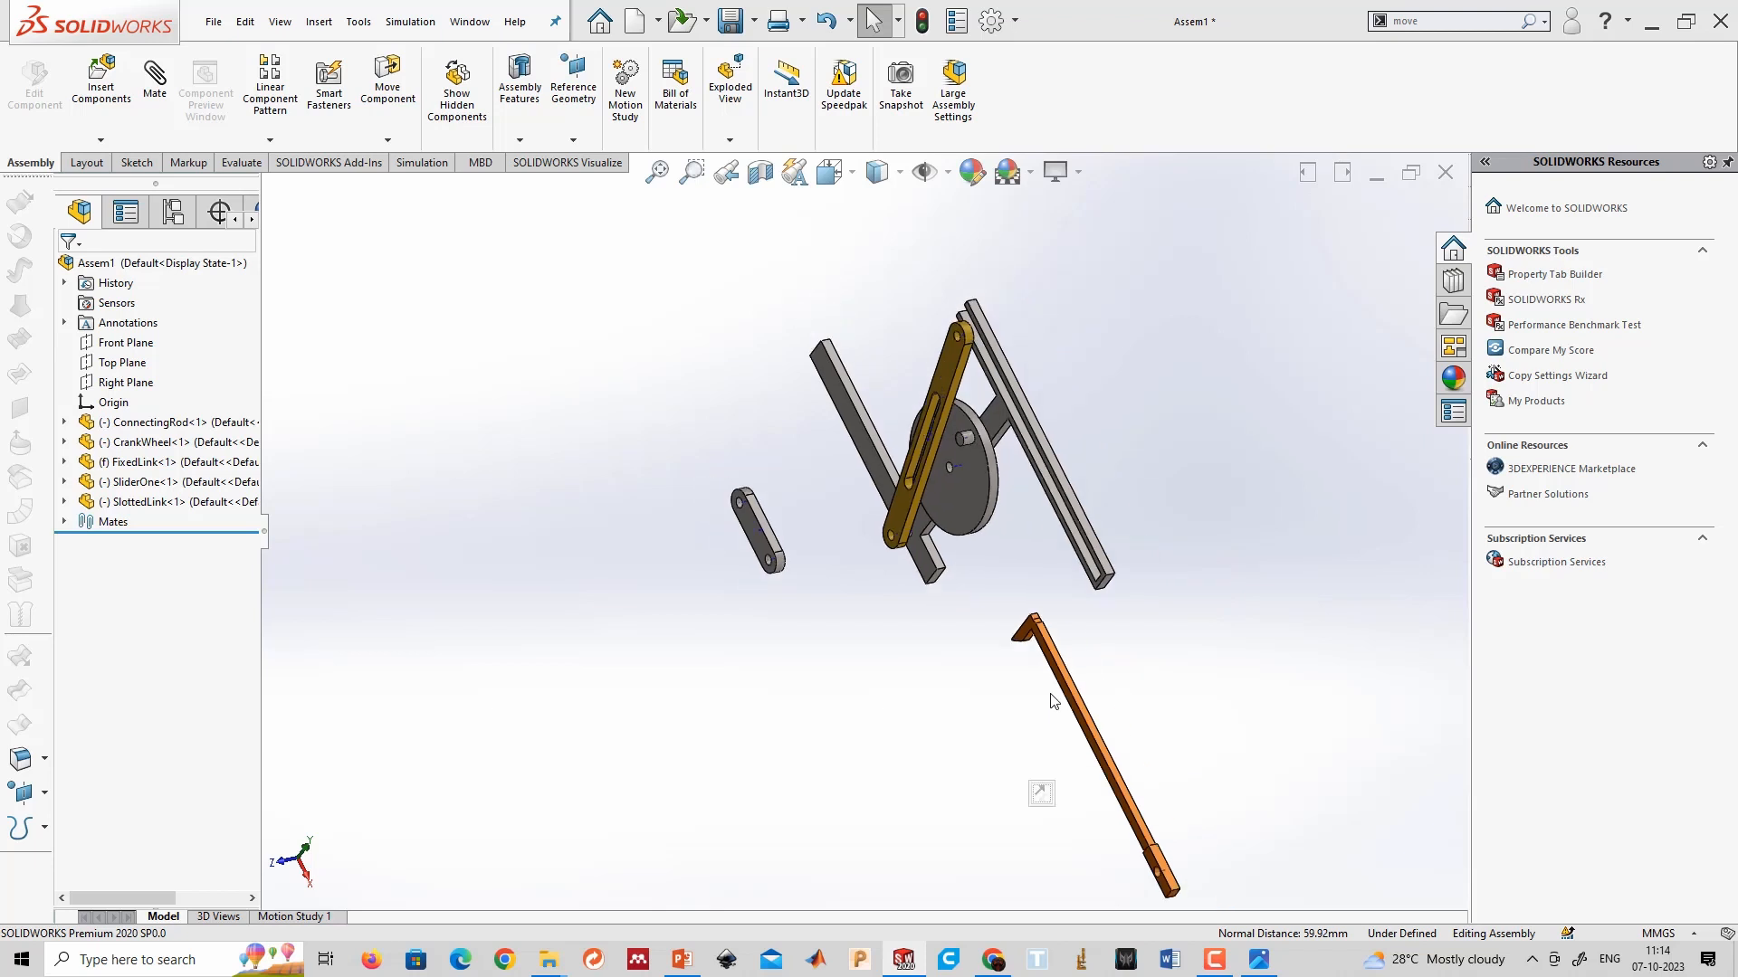
pyautogui.scroll(-5, 1061, 707)
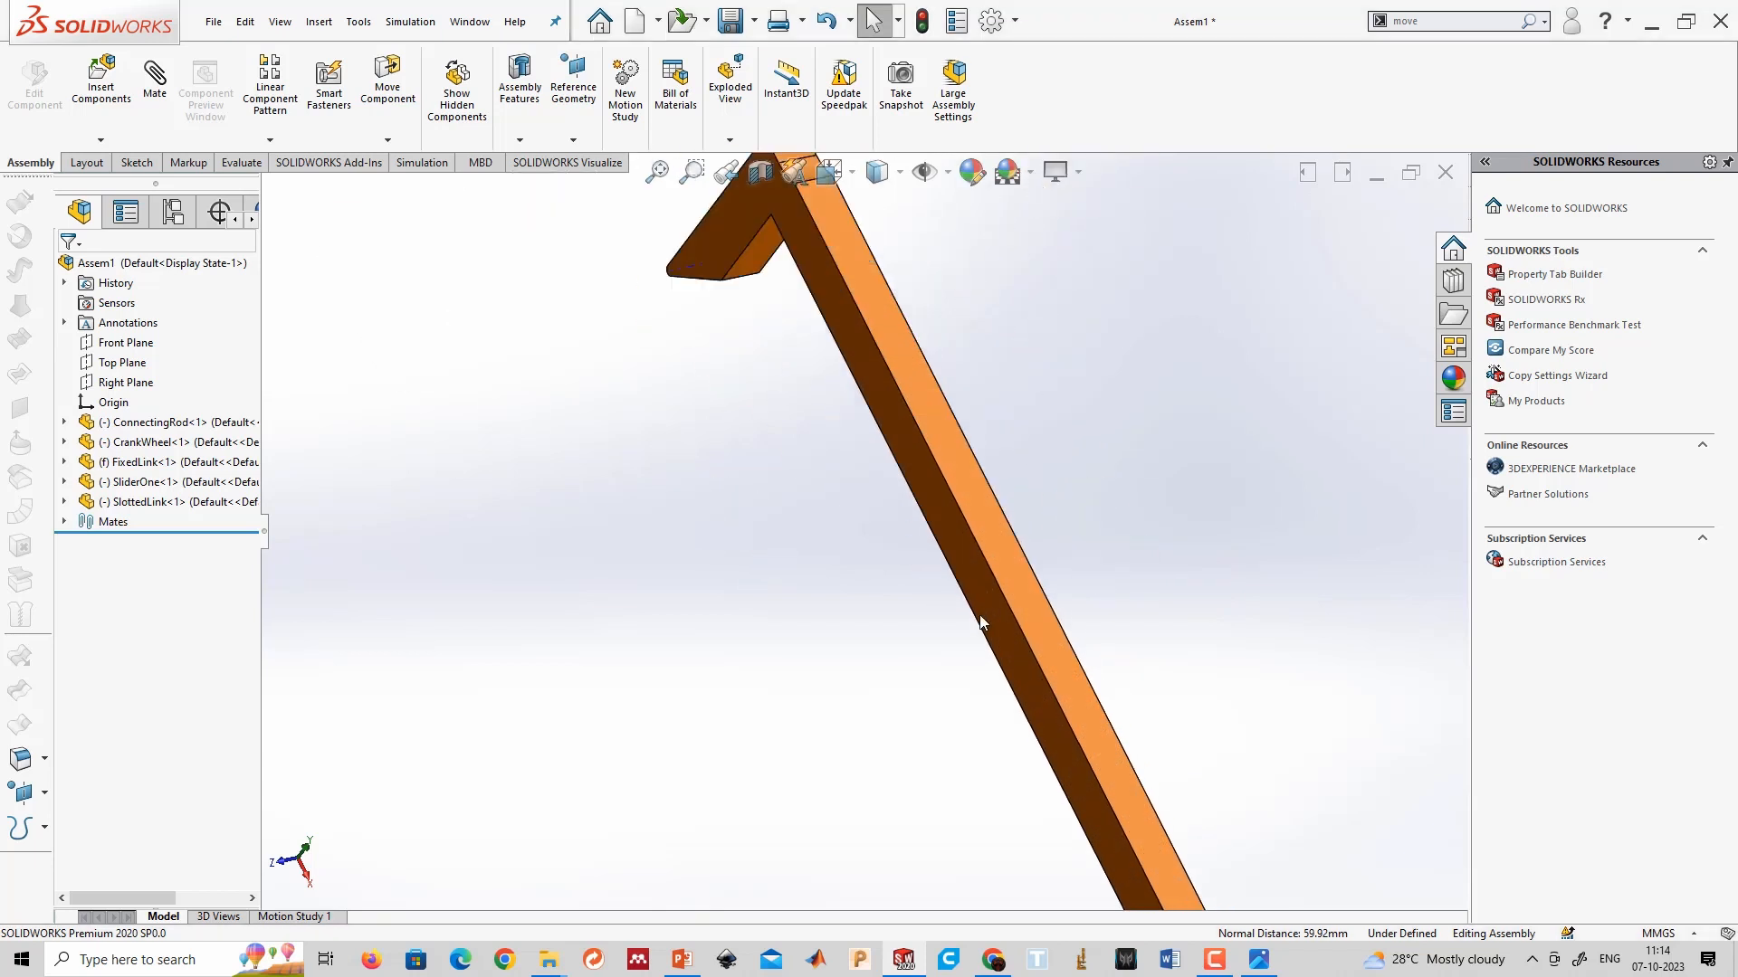
pyautogui.scroll(4, 1019, 691)
pyautogui.scroll(-8, 981, 729)
pyautogui.scroll(2, 860, 617)
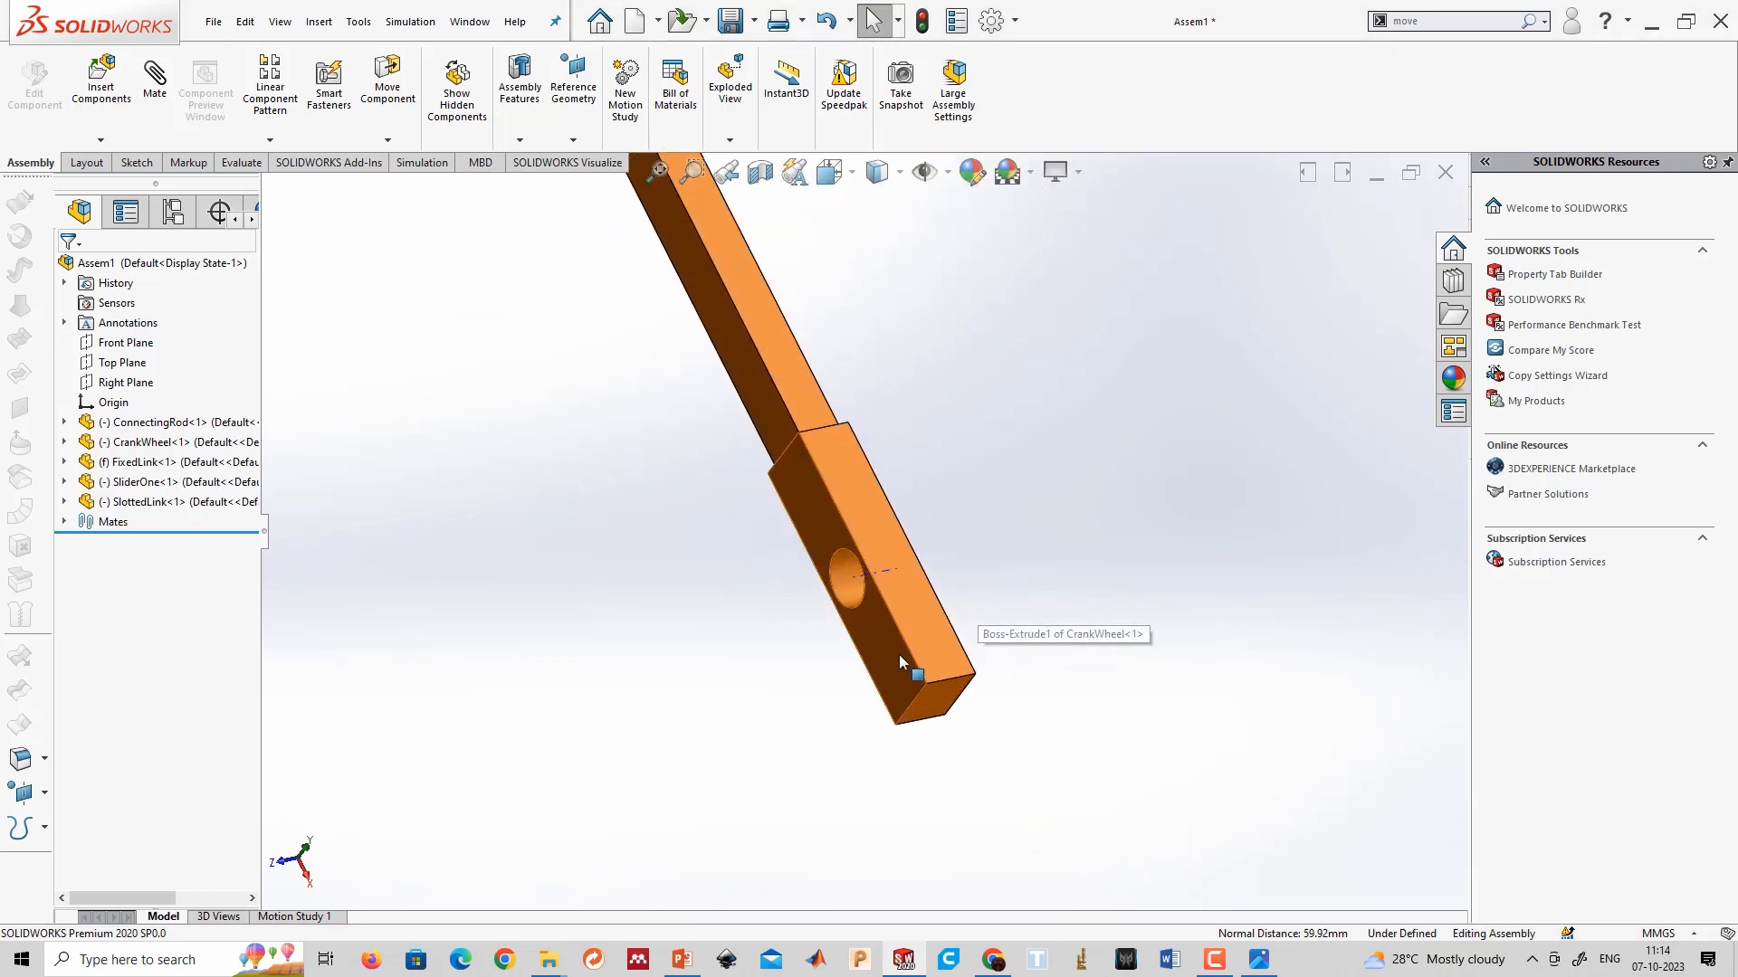
pyautogui.click(898, 654)
pyautogui.scroll(6, 909, 688)
pyautogui.scroll(-6, 793, 312)
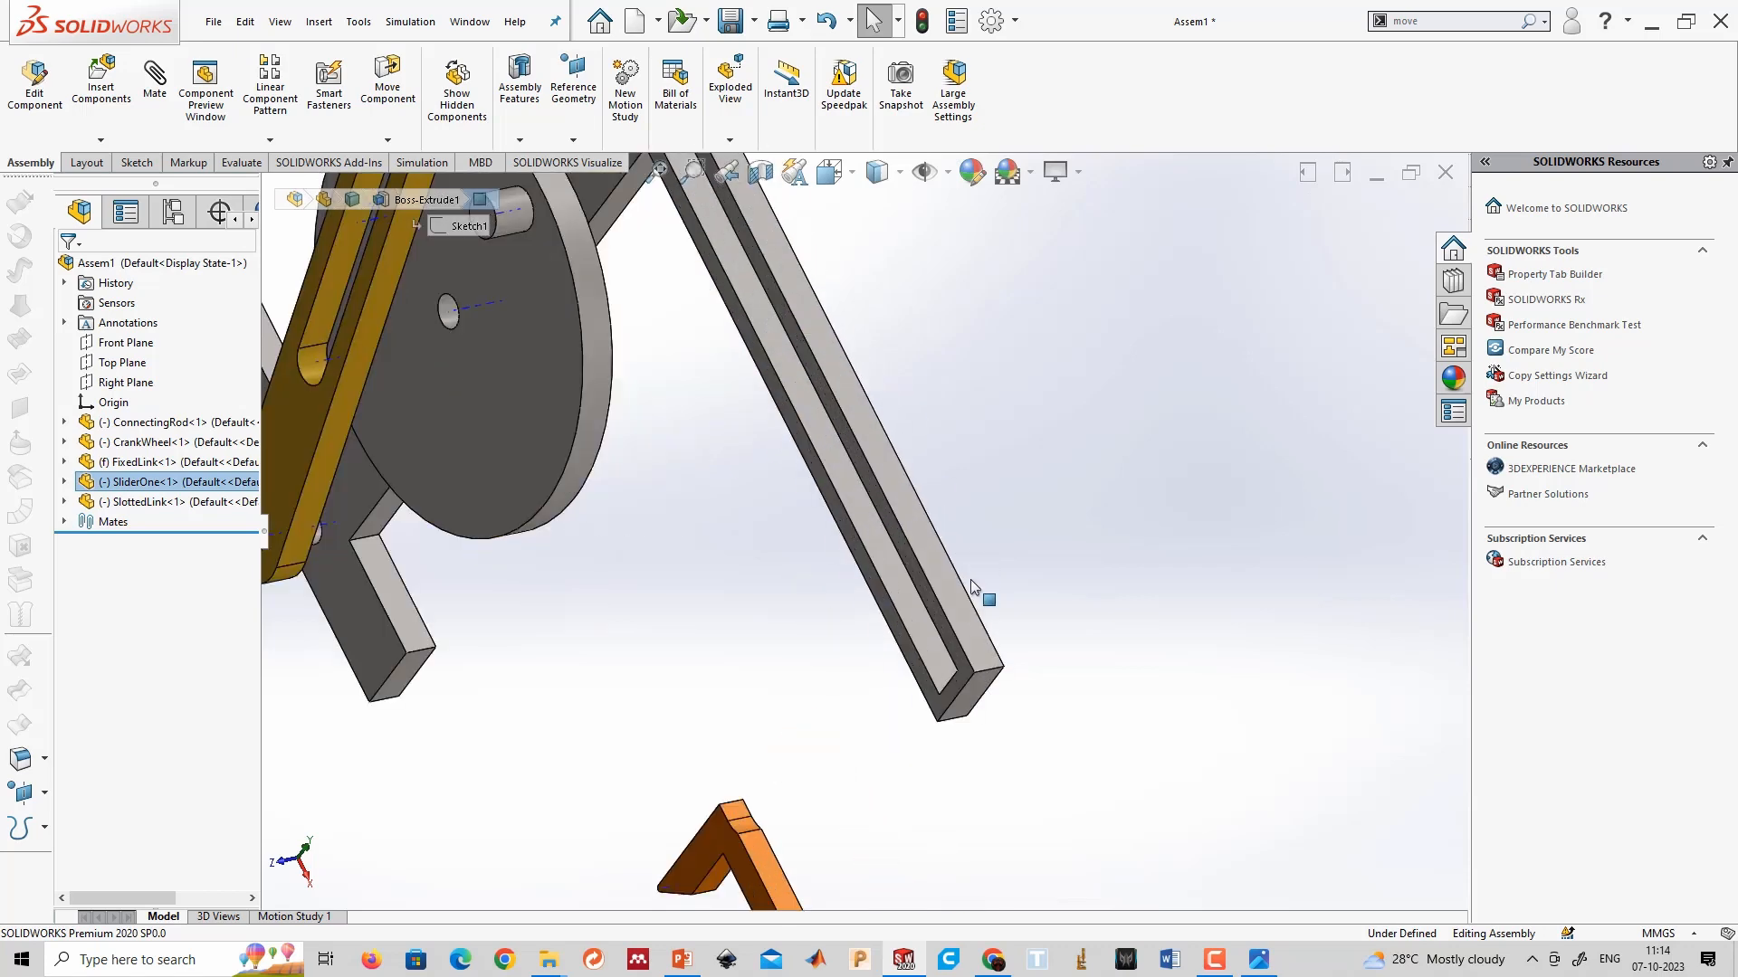
pyautogui.keyDown('ctrl'); pyautogui.click(941, 625); pyautogui.keyUp('ctrl')
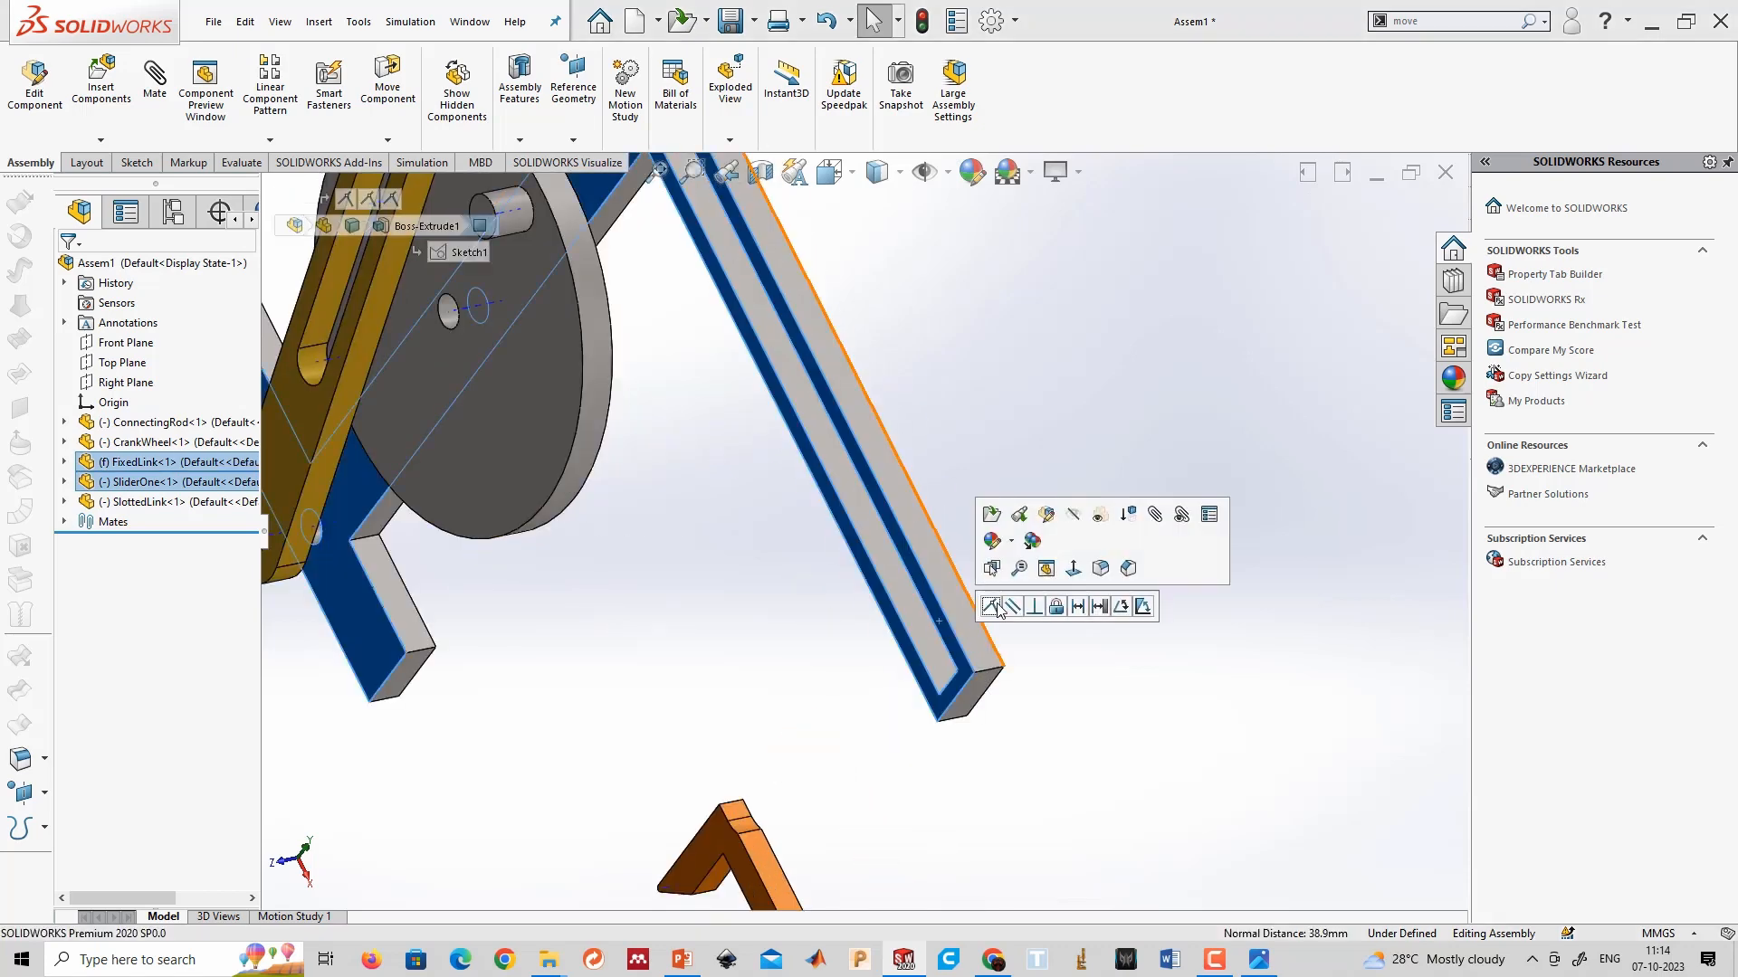
pyautogui.click(998, 605)
# Mate the slider block's top face coincident with the upper inner face of the fixed link's slot, and move the slider inward along it.
pyautogui.scroll(-5, 1012, 762)
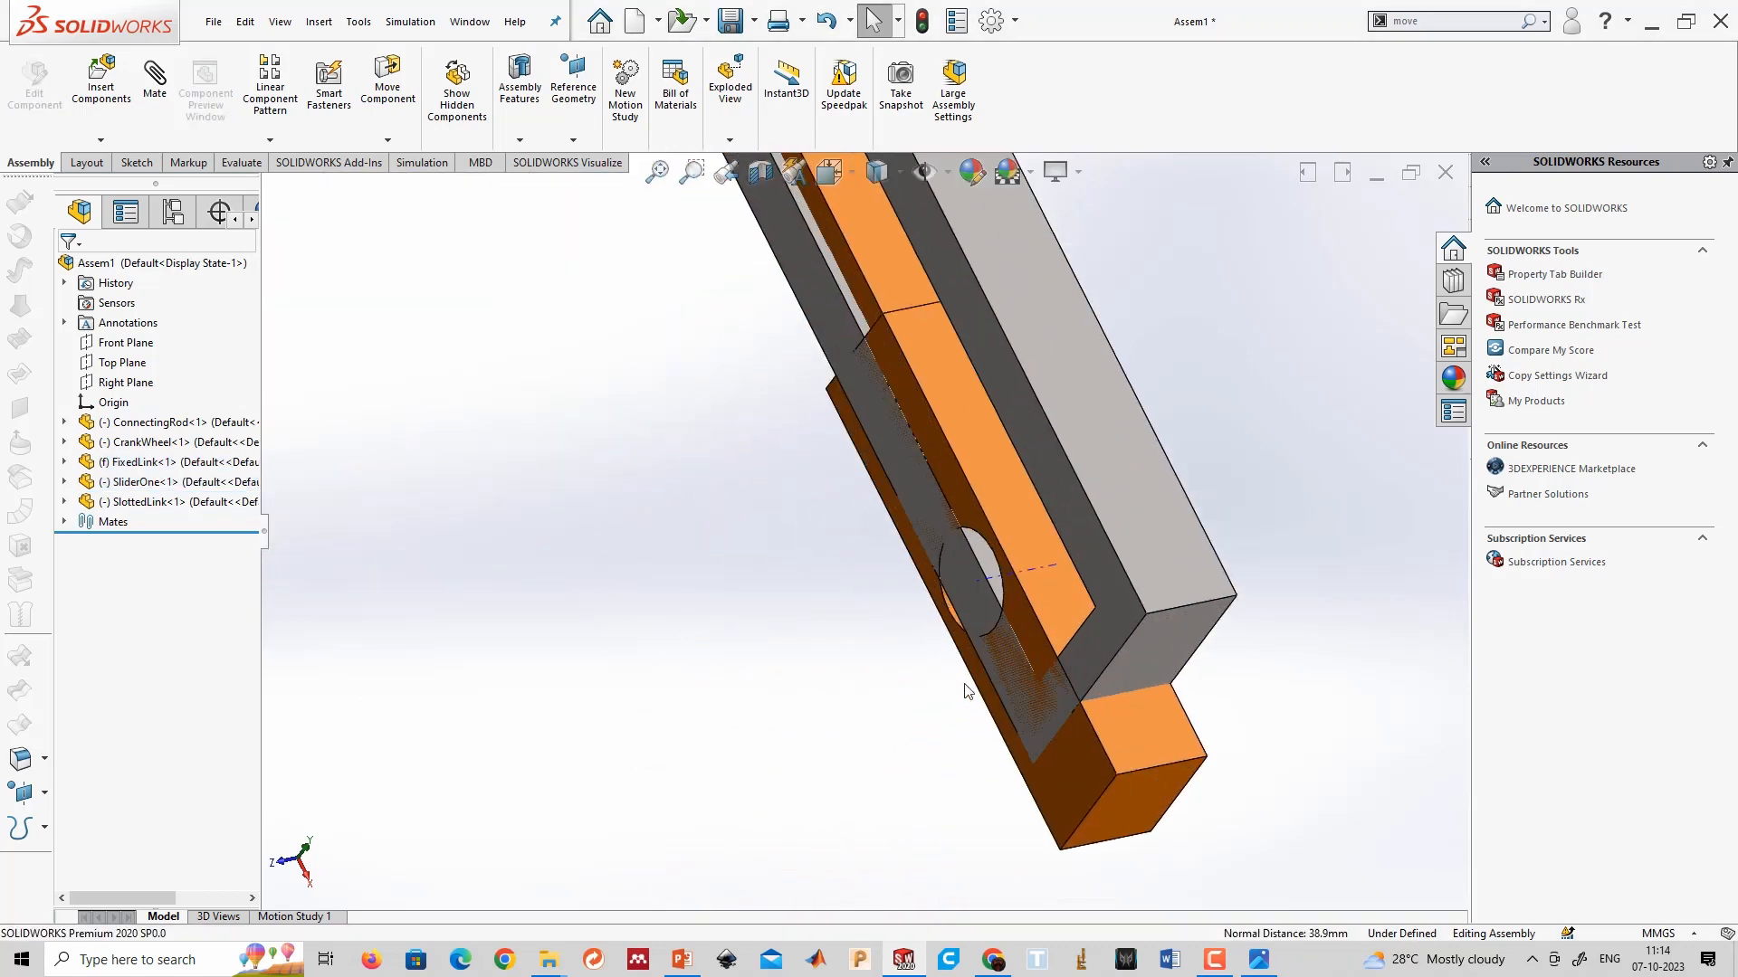
pyautogui.click(1195, 737)
pyautogui.moveTo(1174, 598); pyautogui.dragTo(1292, 438, button='middle')
pyautogui.keyDown('ctrl'); pyautogui.click(961, 532); pyautogui.keyUp('ctrl')
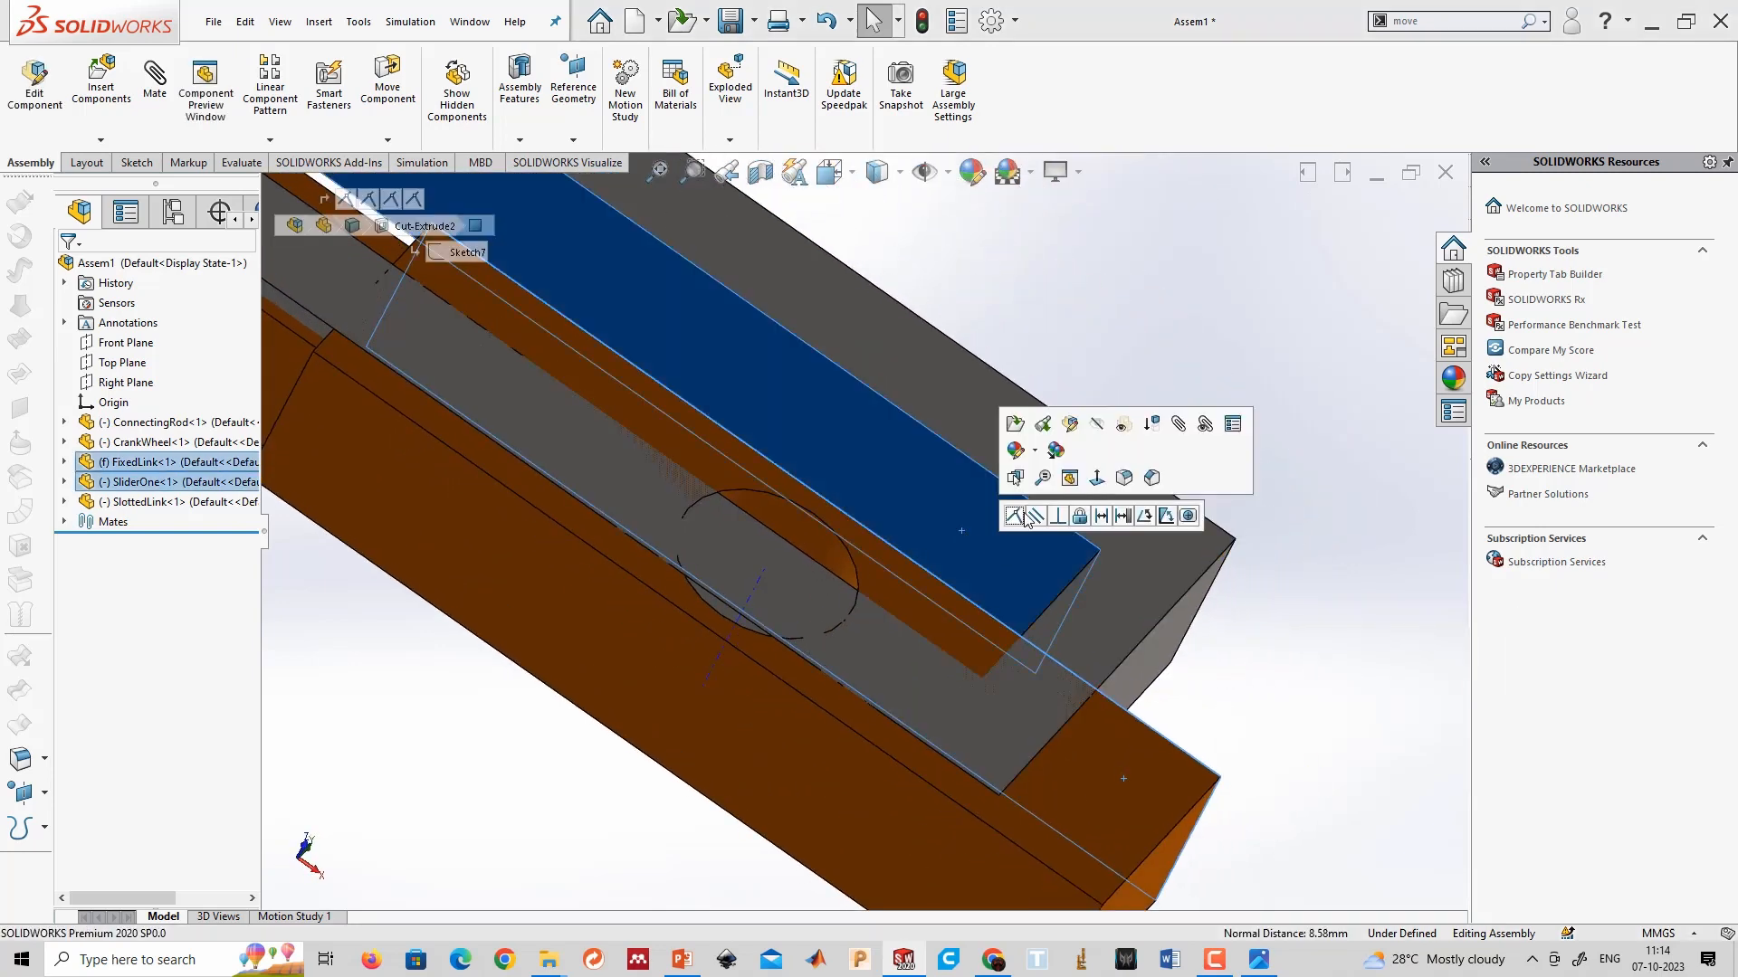
pyautogui.click(1025, 516)
pyautogui.scroll(5, 1040, 688)
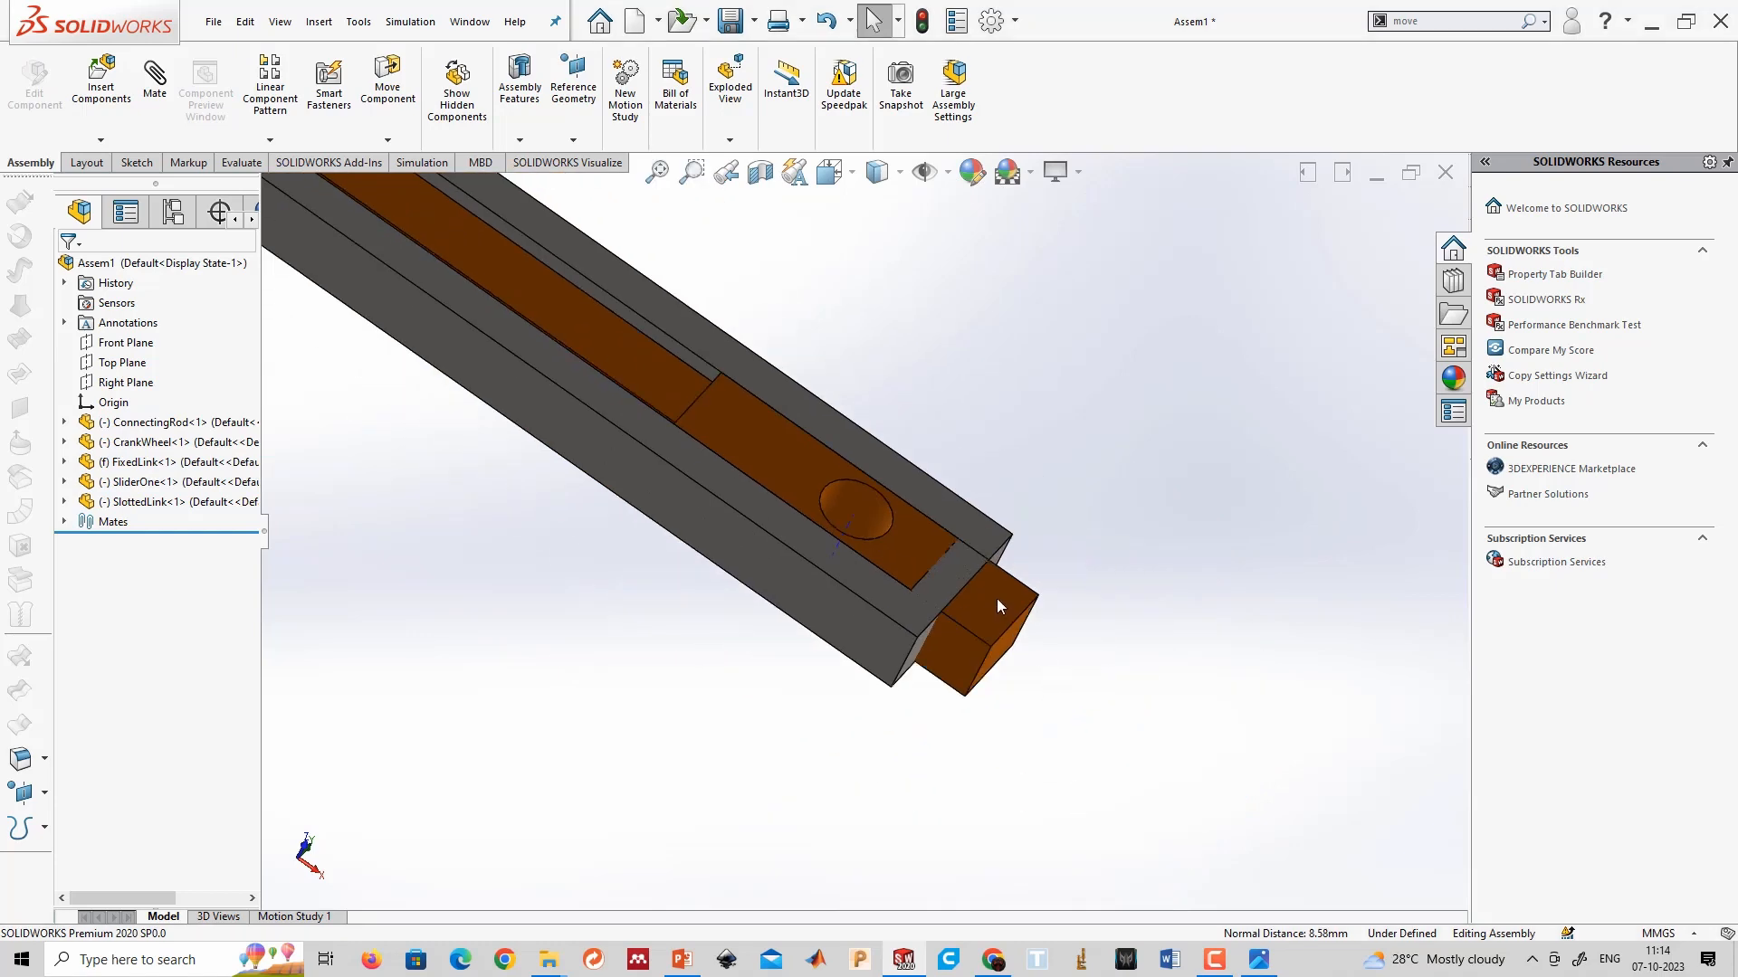
pyautogui.moveTo(896, 530); pyautogui.dragTo(697, 586)
pyautogui.moveTo(697, 586); pyautogui.dragTo(703, 512, button='middle')
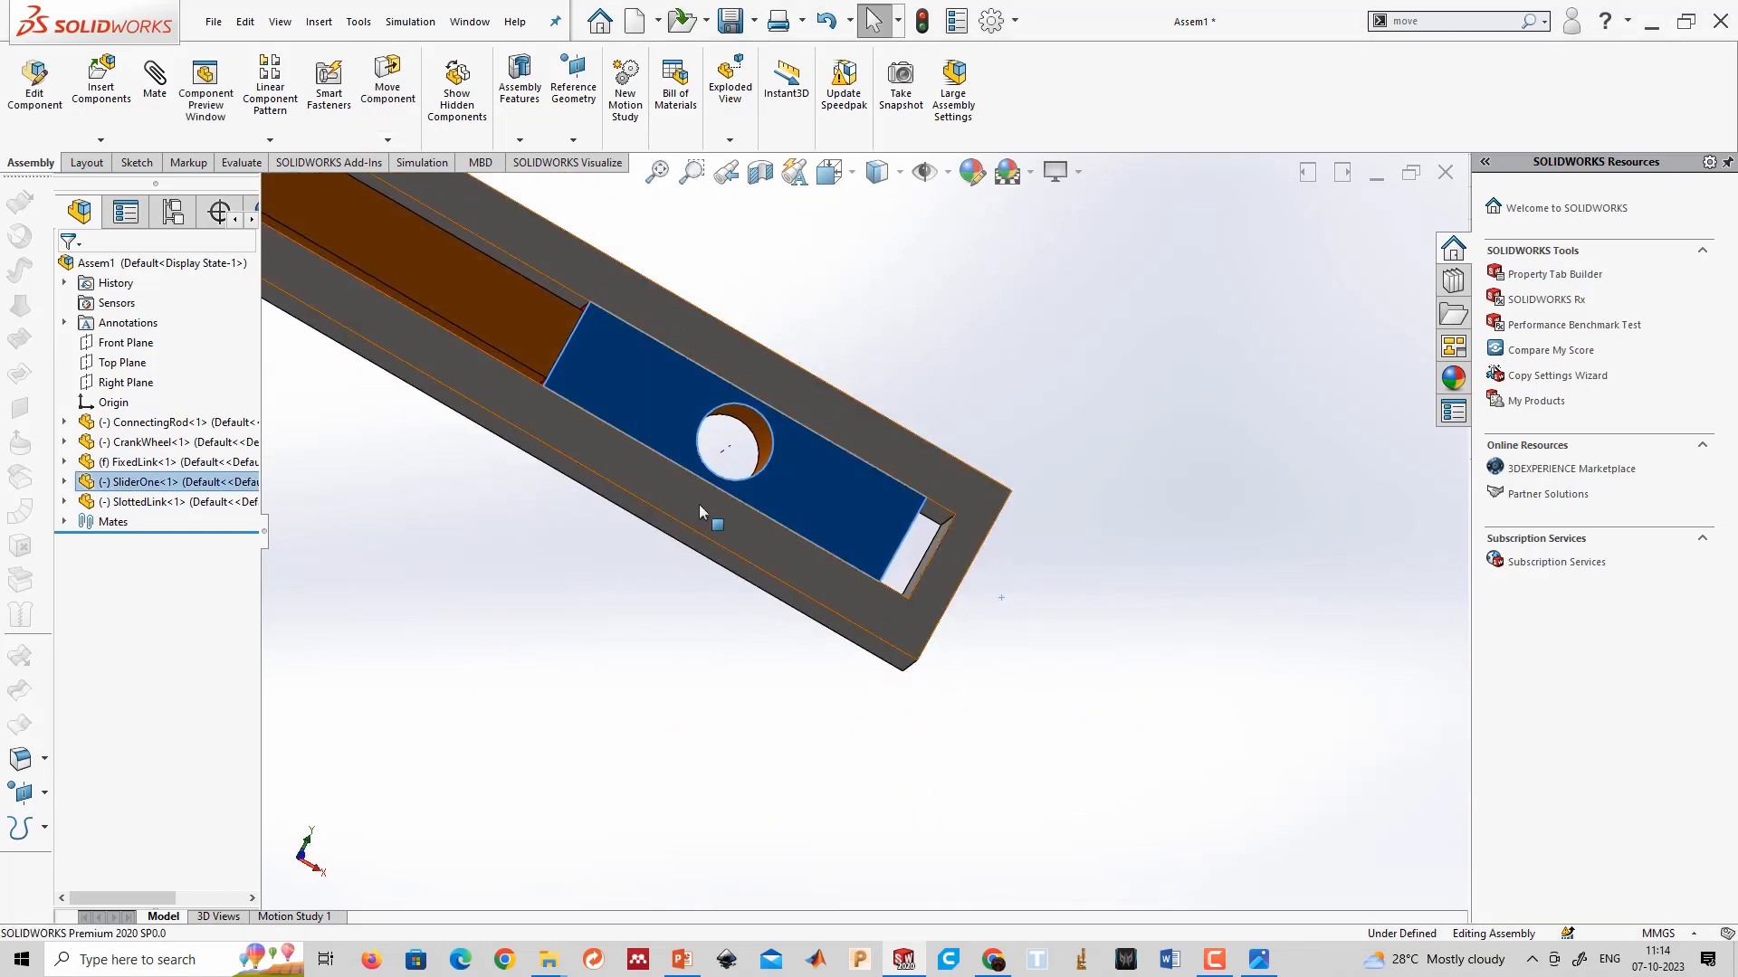
# Mate the axis of one connecting rod end hole coincident with the axis of the slotted link's upper hole.
pyautogui.scroll(10, 753, 680)
pyautogui.click(691, 764)
pyautogui.moveTo(693, 771); pyautogui.dragTo(553, 641, button='middle')
pyautogui.scroll(-5, 551, 644)
pyautogui.scroll(-5, 551, 645)
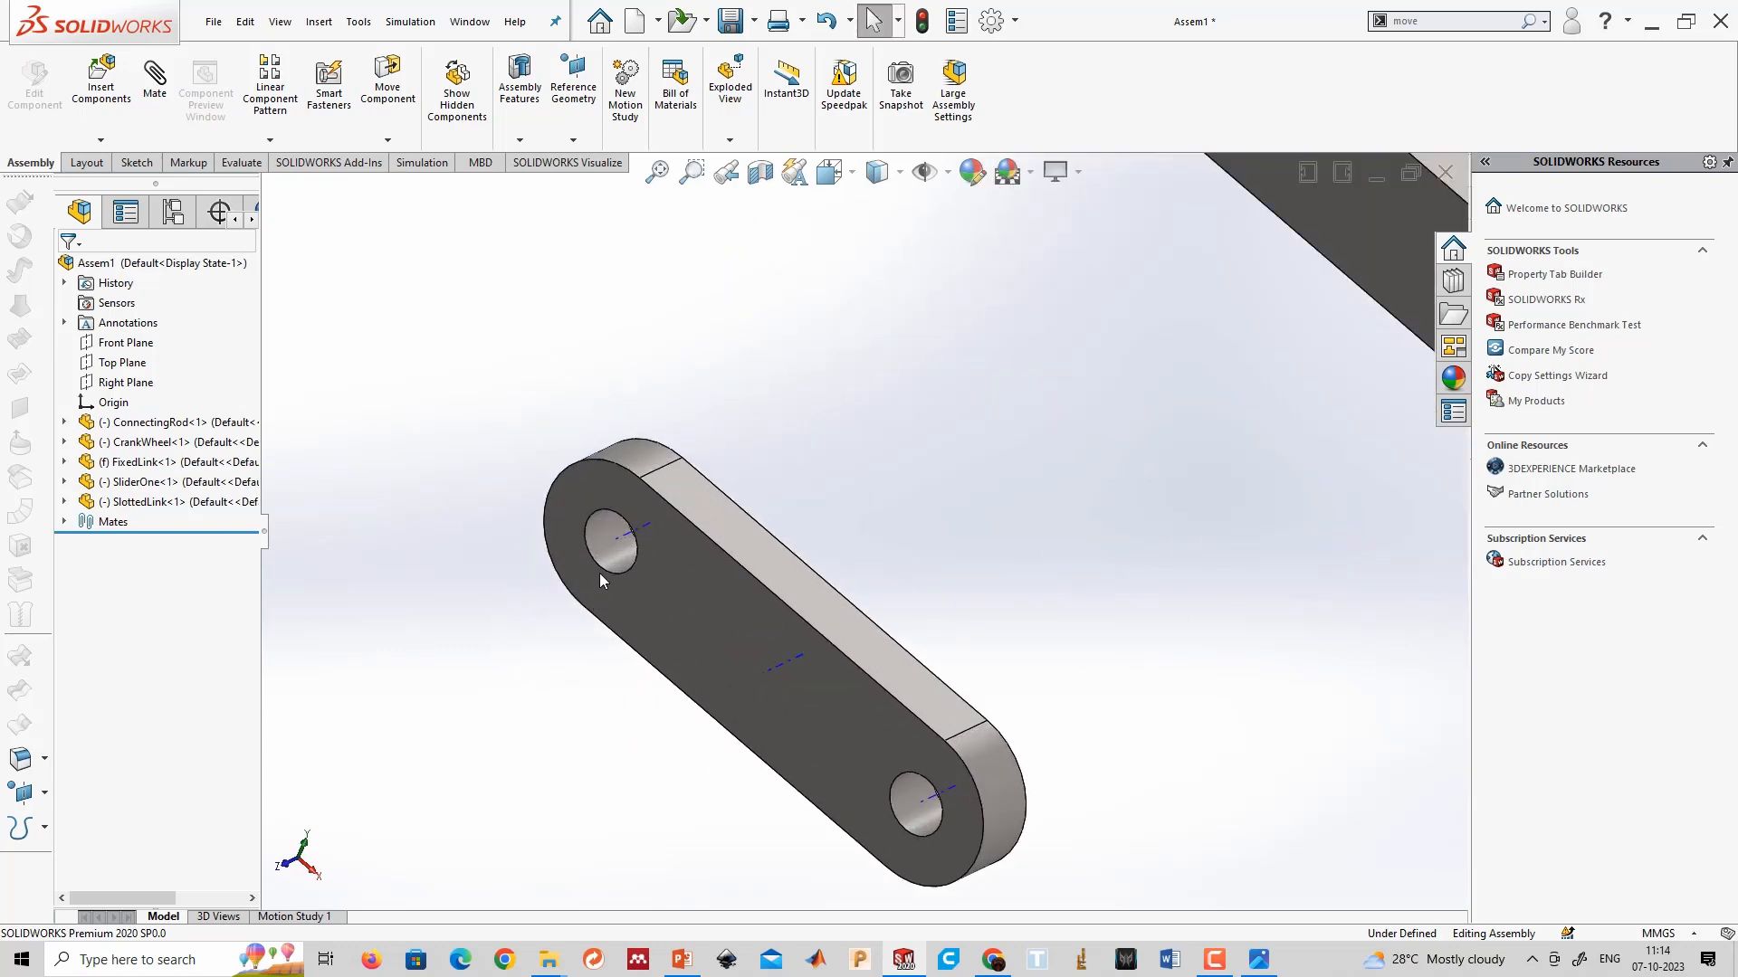
pyautogui.click(619, 544)
pyautogui.scroll(5, 915, 582)
pyautogui.scroll(-7, 962, 416)
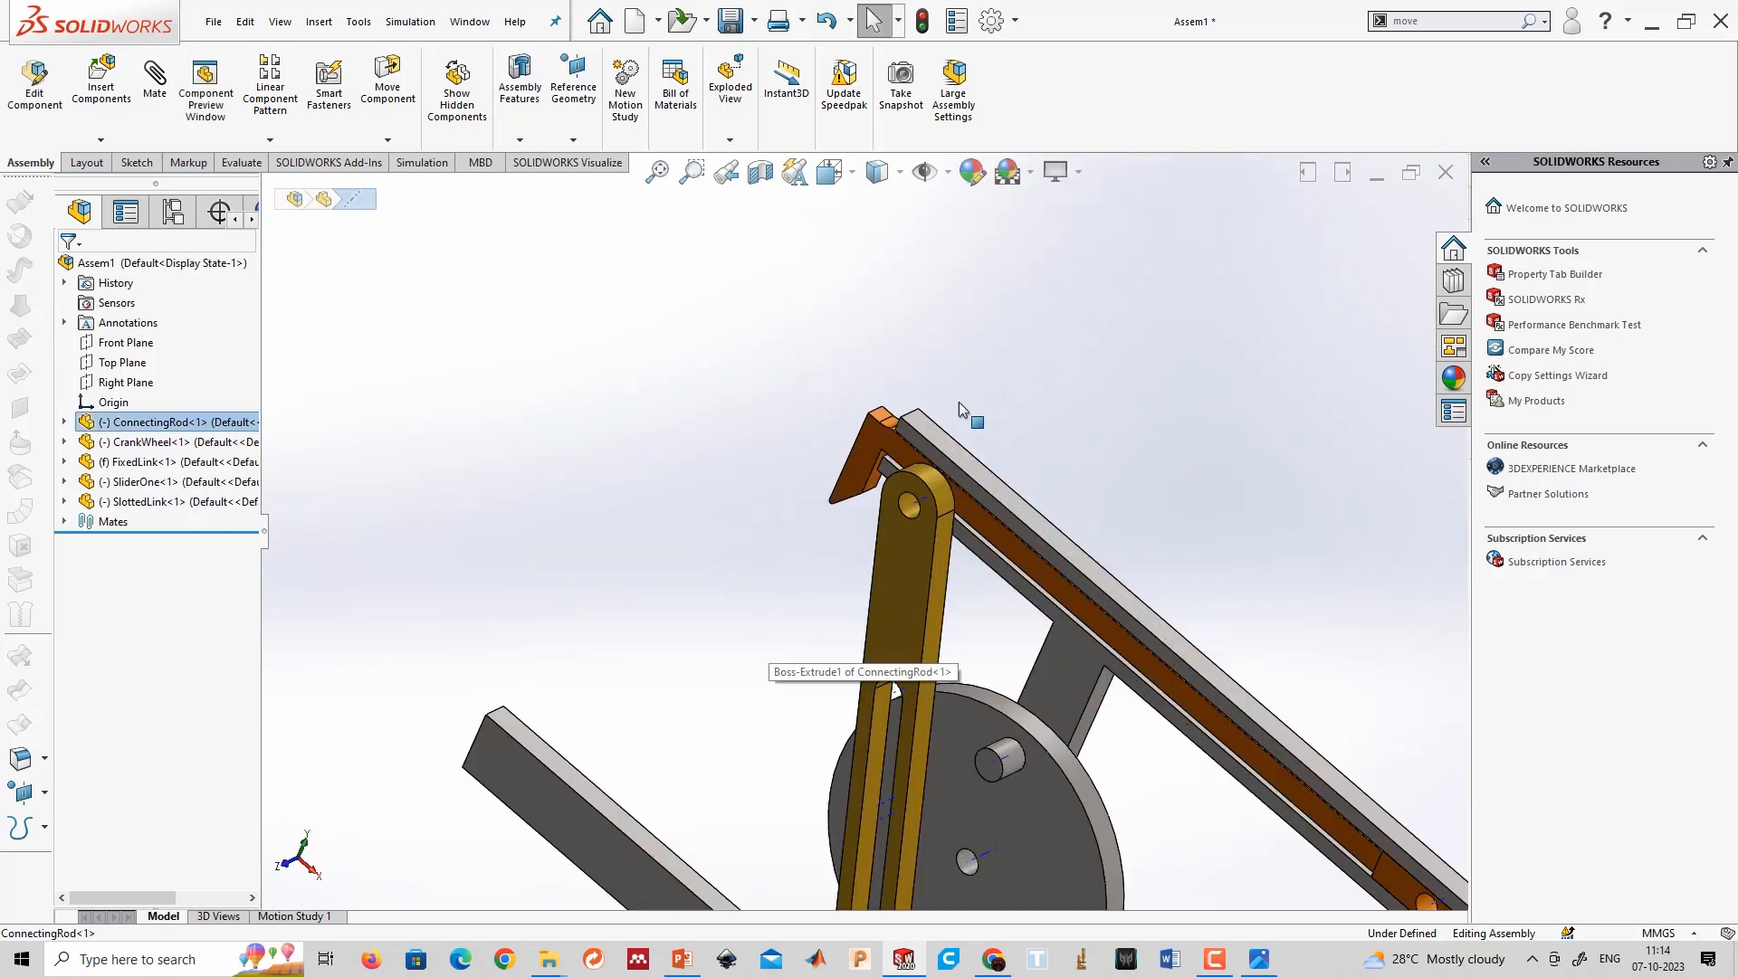
pyautogui.keyDown('ctrl'); pyautogui.click(932, 592); pyautogui.keyUp('ctrl')
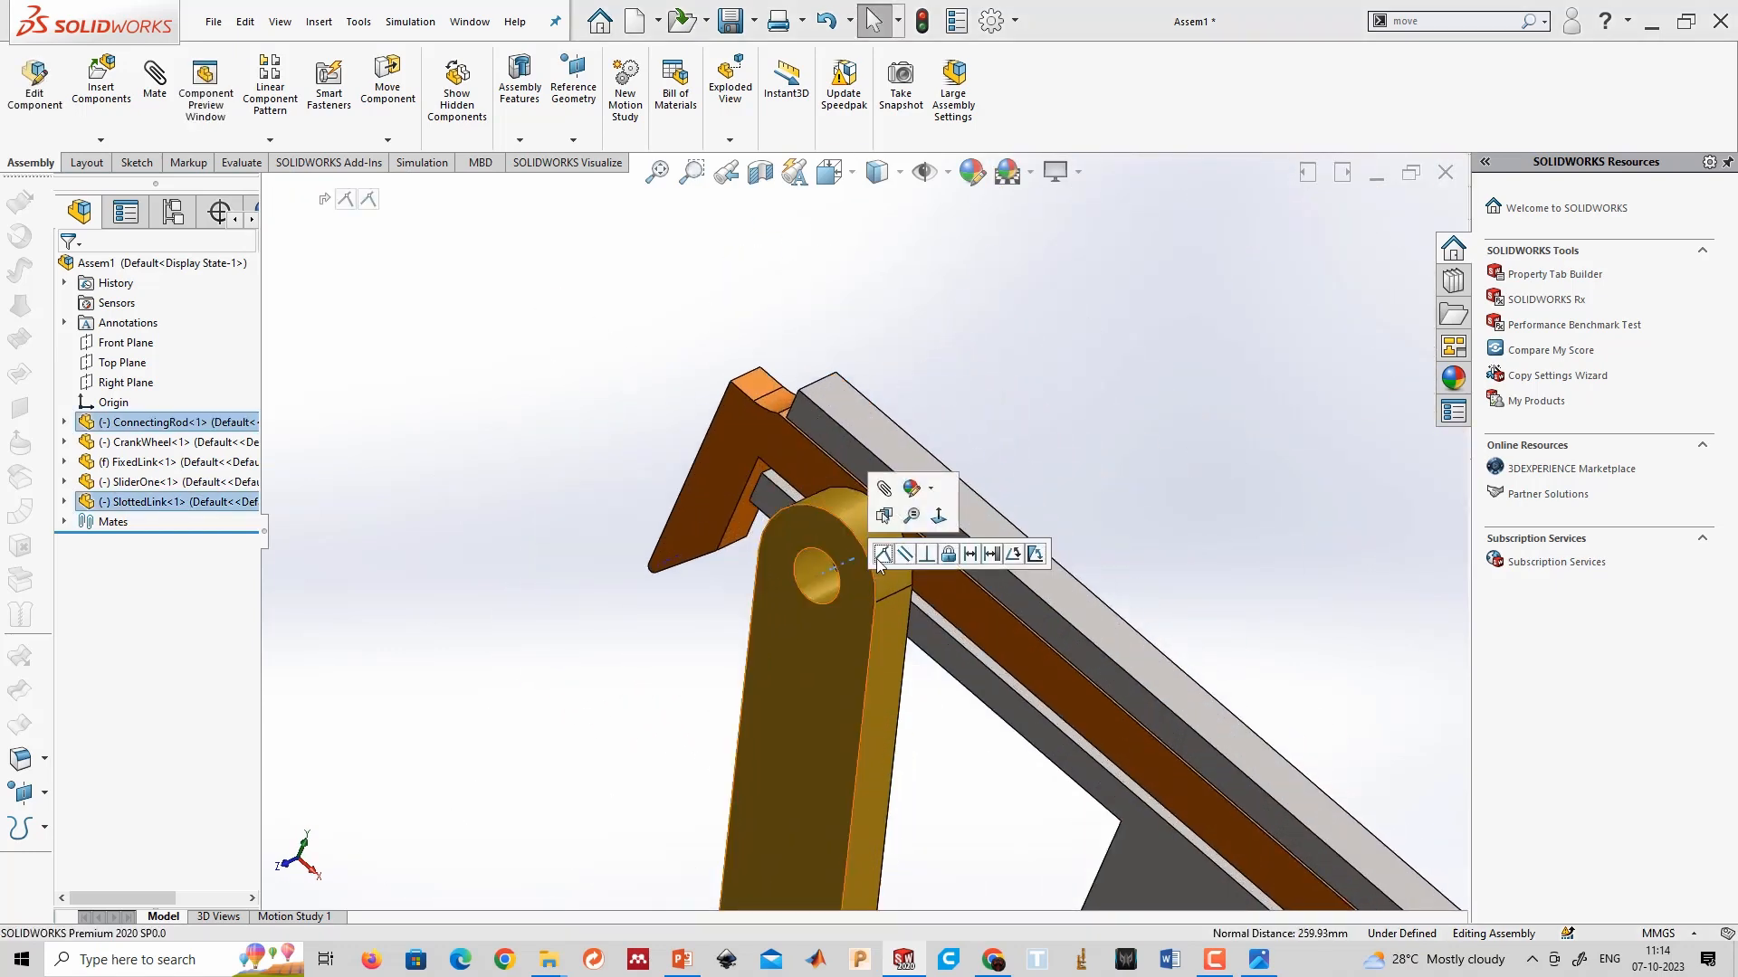
pyautogui.press('Escape')
# Mate the connecting rod's front face coincident with the slotted link's back face.
pyautogui.scroll(-4, 1094, 491)
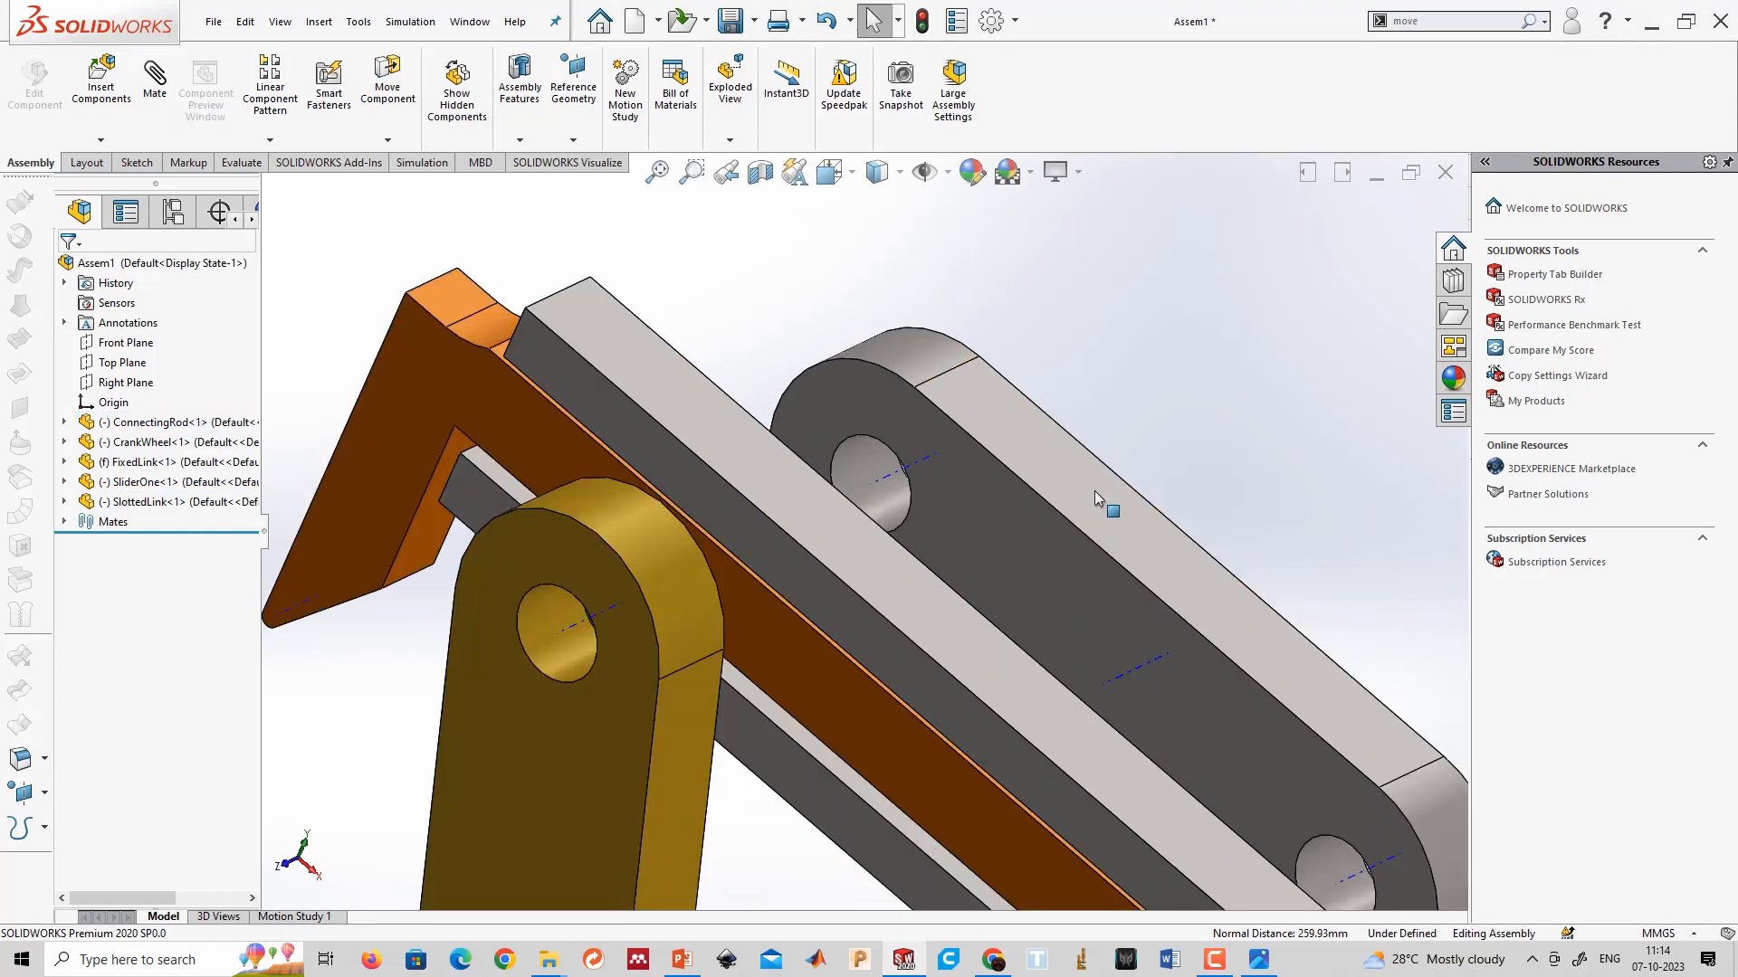
pyautogui.click(1068, 550)
pyautogui.moveTo(1034, 590); pyautogui.dragTo(719, 695, button='middle')
pyautogui.keyDown('ctrl'); pyautogui.click(717, 633); pyautogui.keyUp('ctrl')
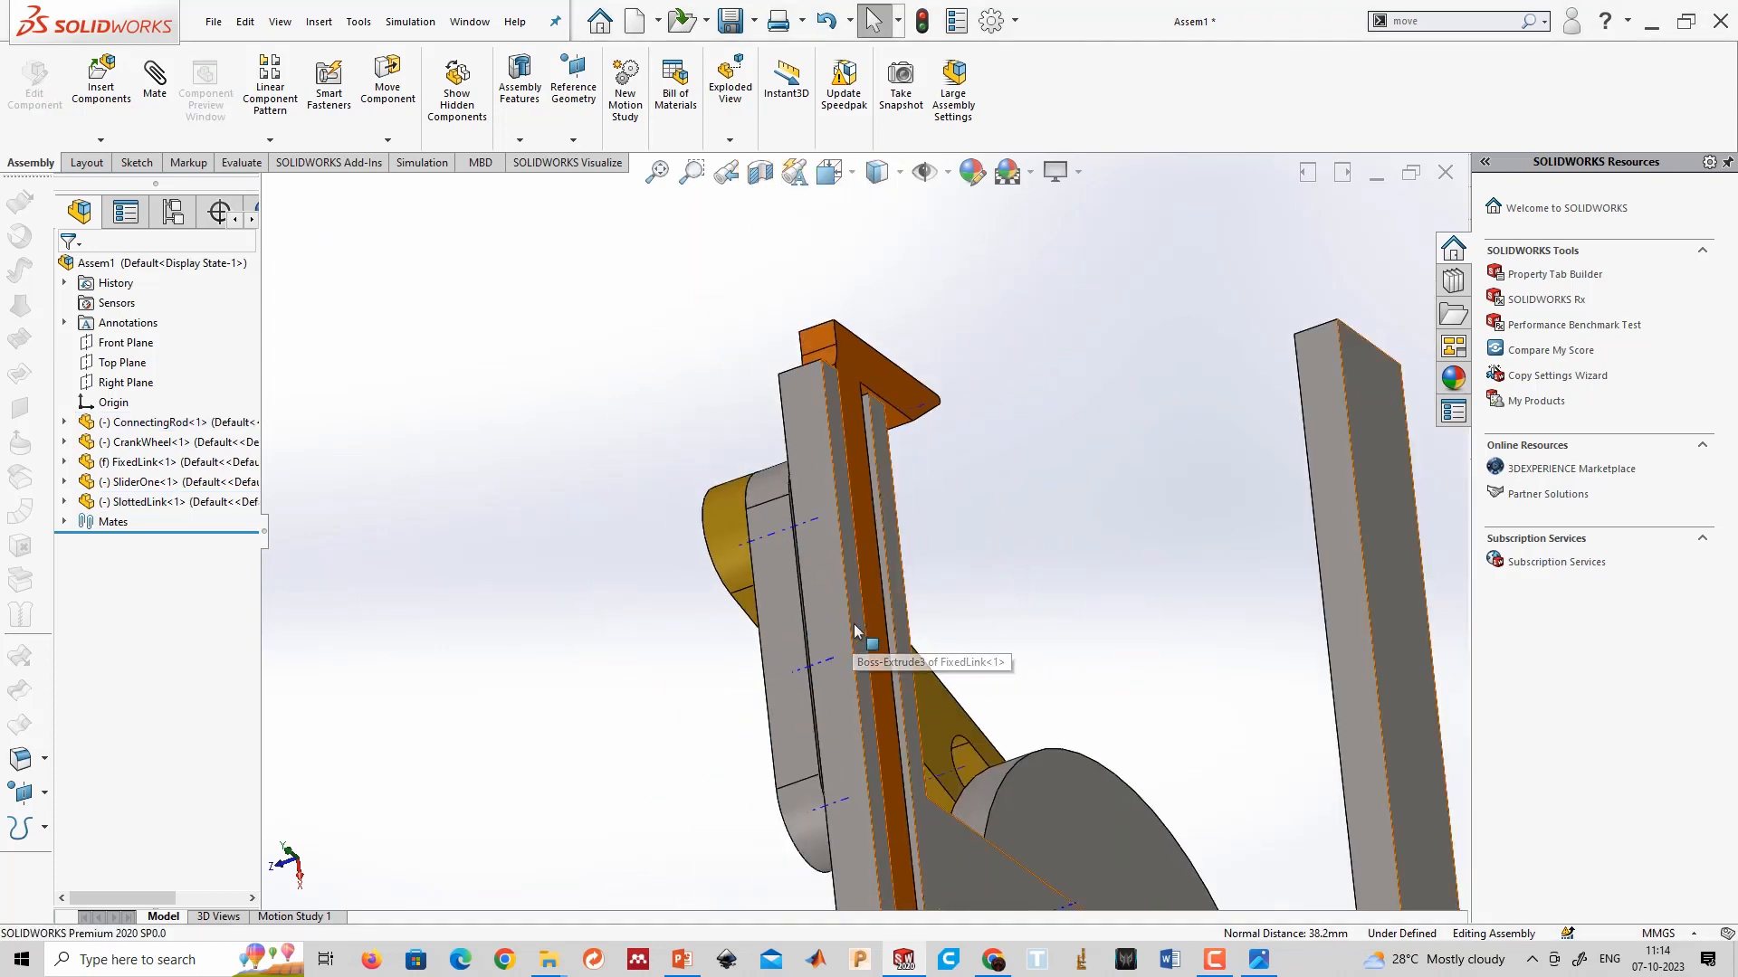
# Mate the axis of the connecting rod's free end hole coincident with the axis of the slider's hole.
pyautogui.moveTo(887, 724); pyautogui.dragTo(957, 650, button='middle')
pyautogui.scroll(-5, 730, 475)
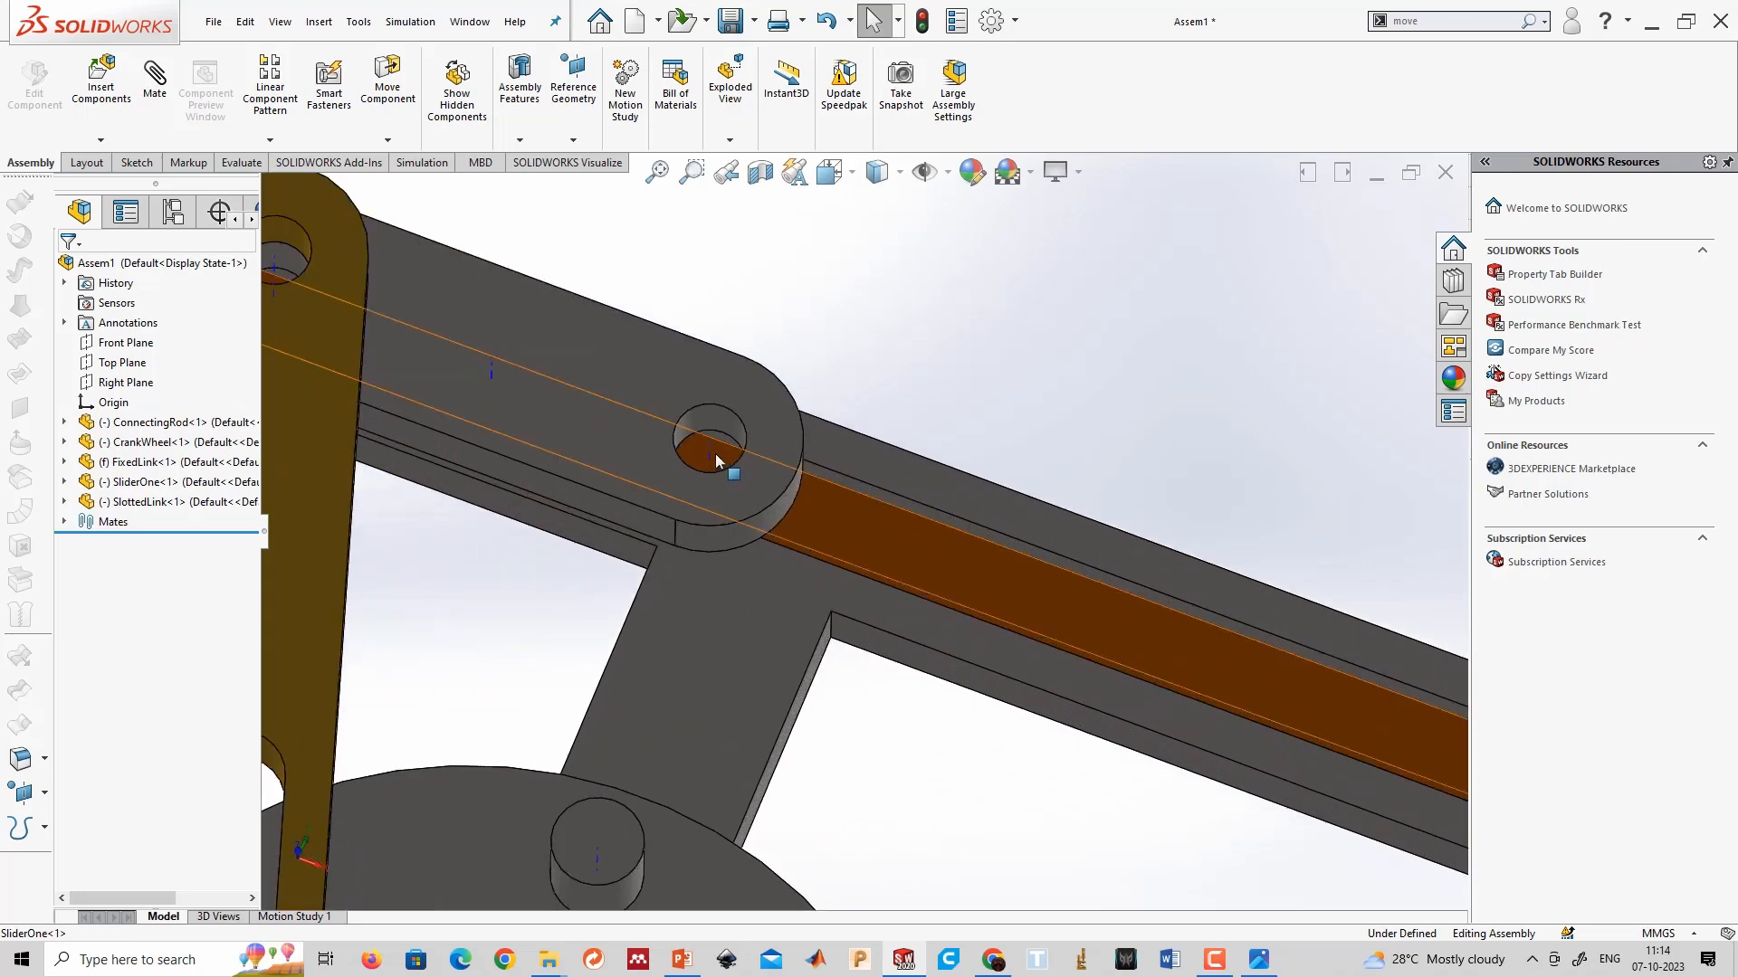
pyautogui.click(708, 453)
pyautogui.scroll(-3, 710, 473)
pyautogui.scroll(2, 719, 477)
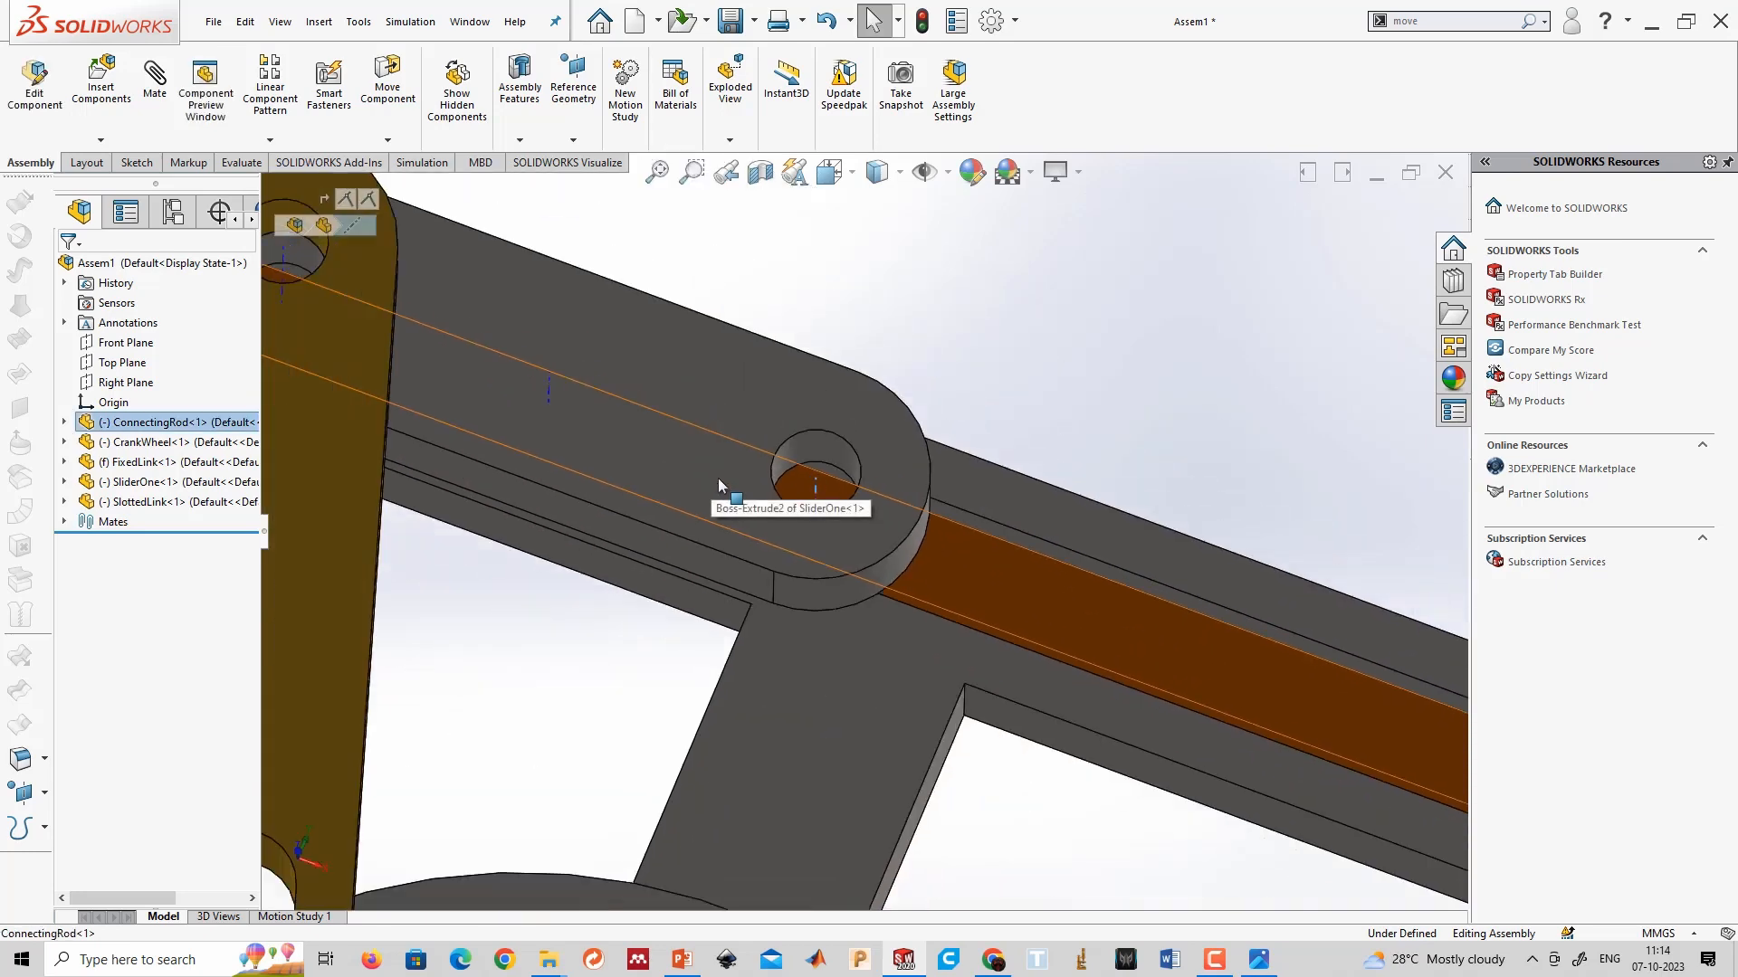
pyautogui.scroll(5, 877, 590)
pyautogui.scroll(-6, 1104, 529)
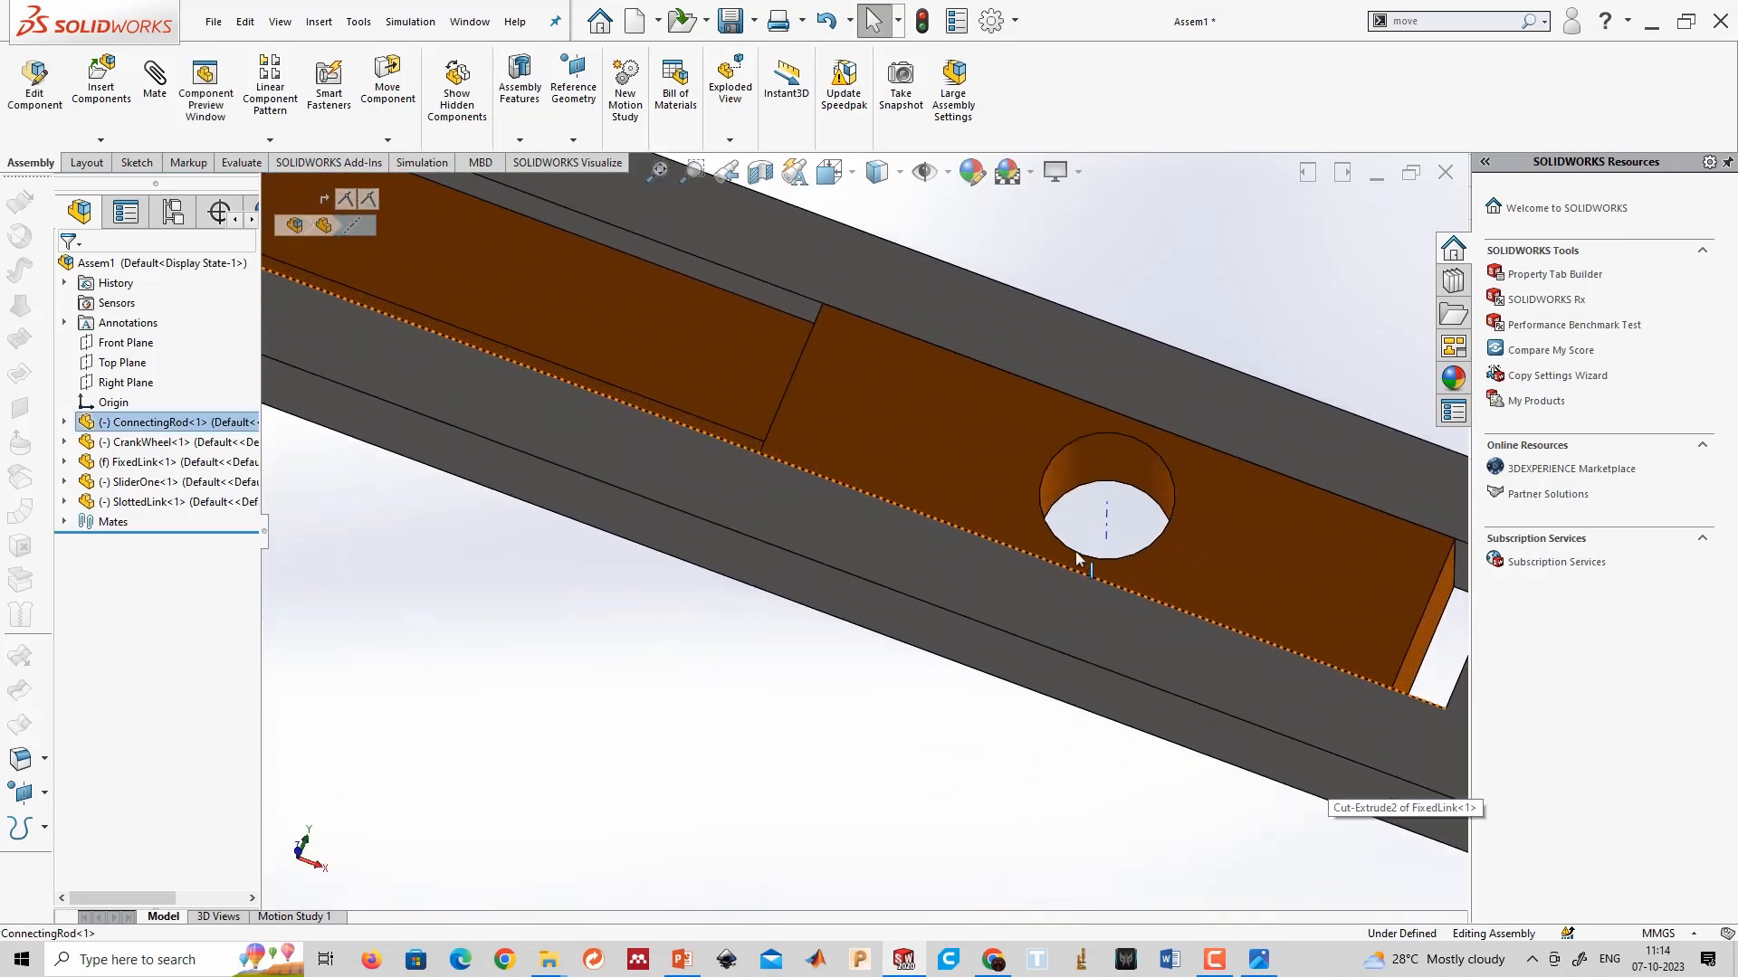
pyautogui.keyDown('ctrl'); pyautogui.click(1107, 525); pyautogui.keyUp('ctrl')
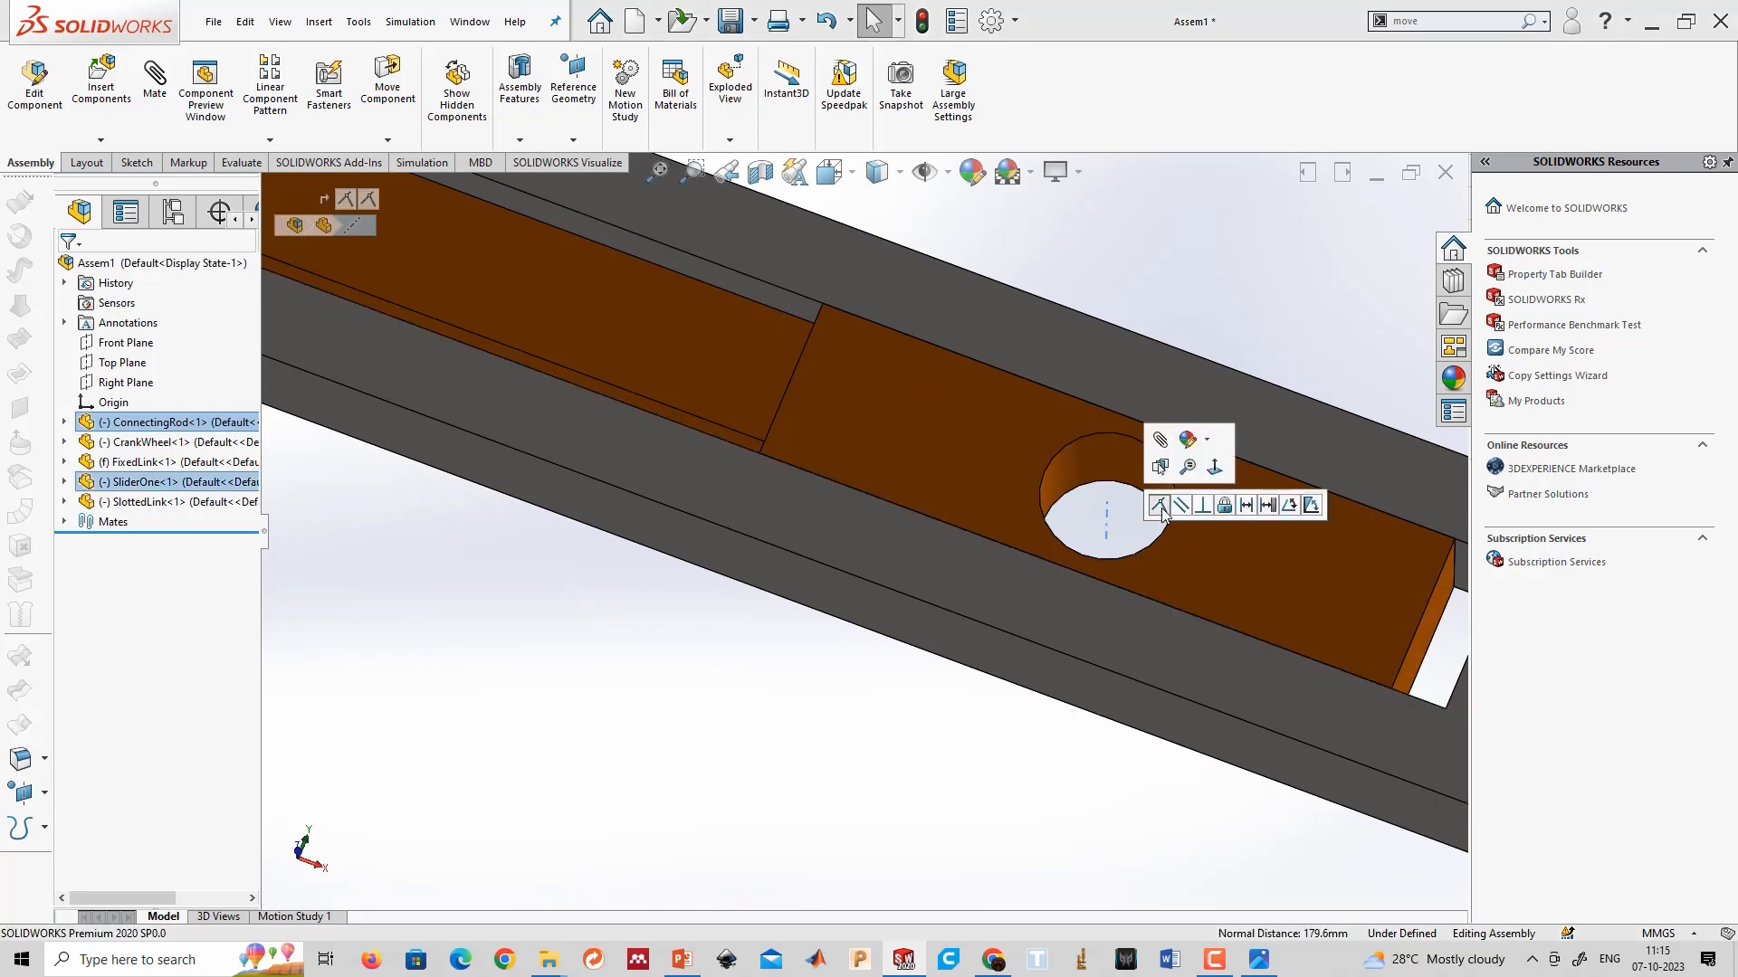
pyautogui.click(1156, 508)
# Mate the crank wheel's cylindrical pin tangent to the inner side face of the slotted link's slot.
pyautogui.scroll(8, 682, 514)
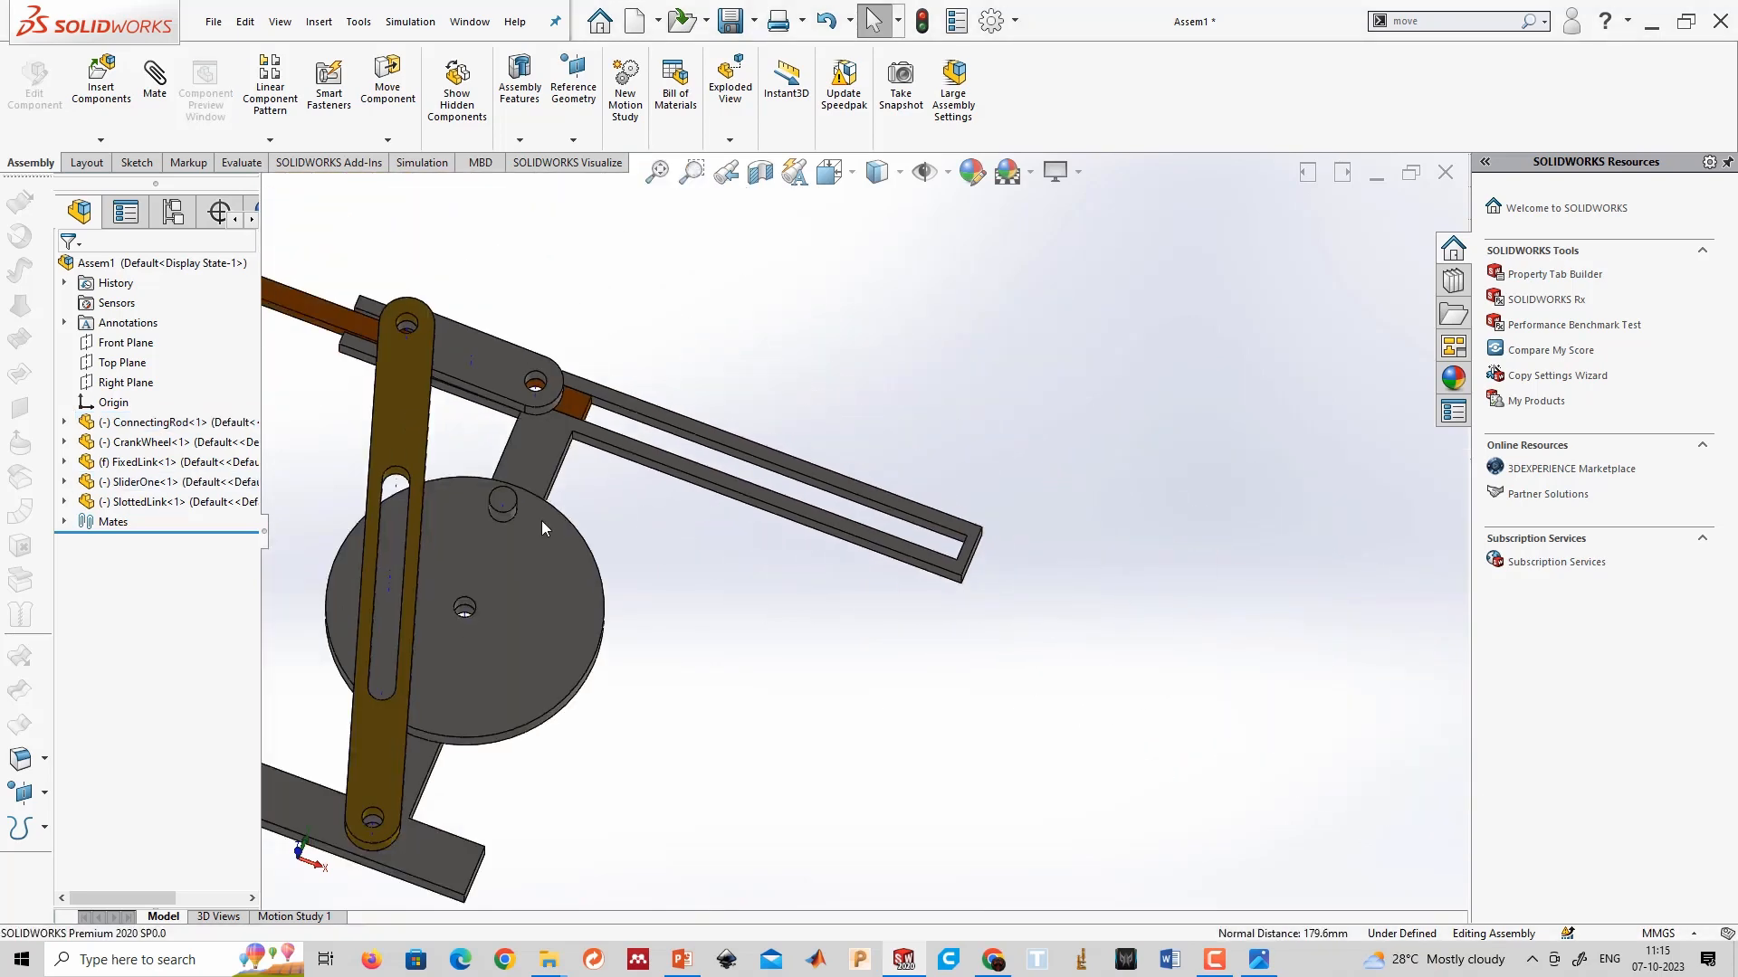
pyautogui.moveTo(541, 519); pyautogui.dragTo(503, 556, button='middle')
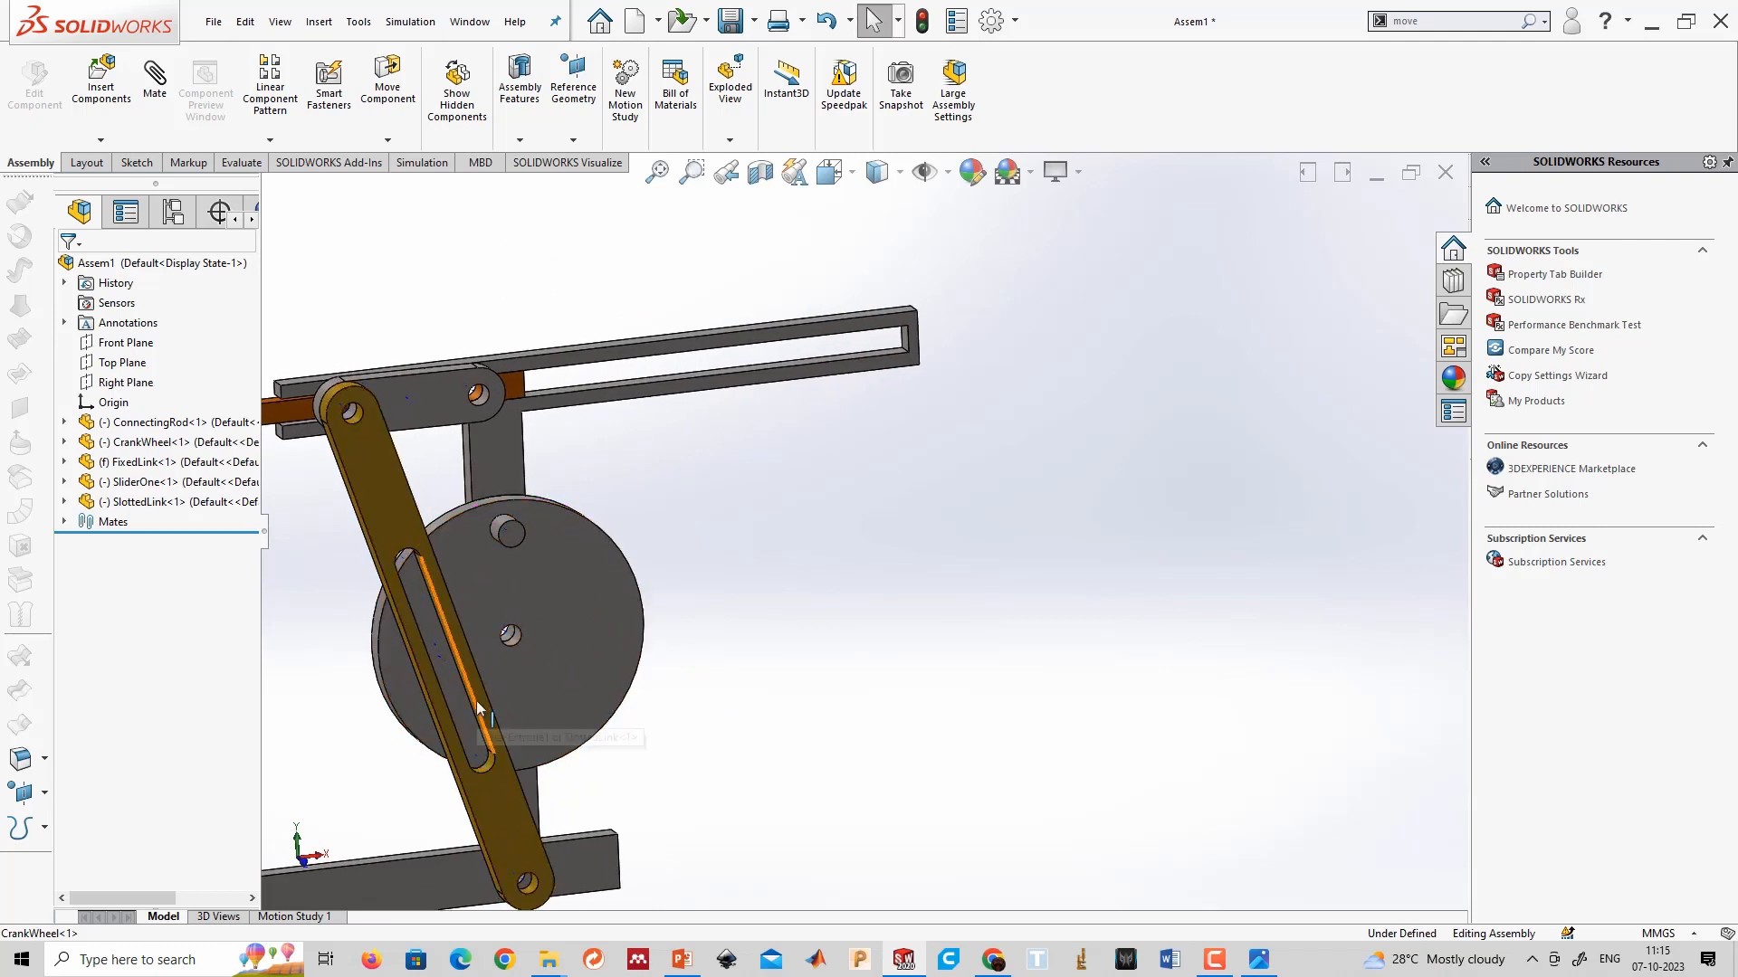
pyautogui.scroll(-4, 465, 630)
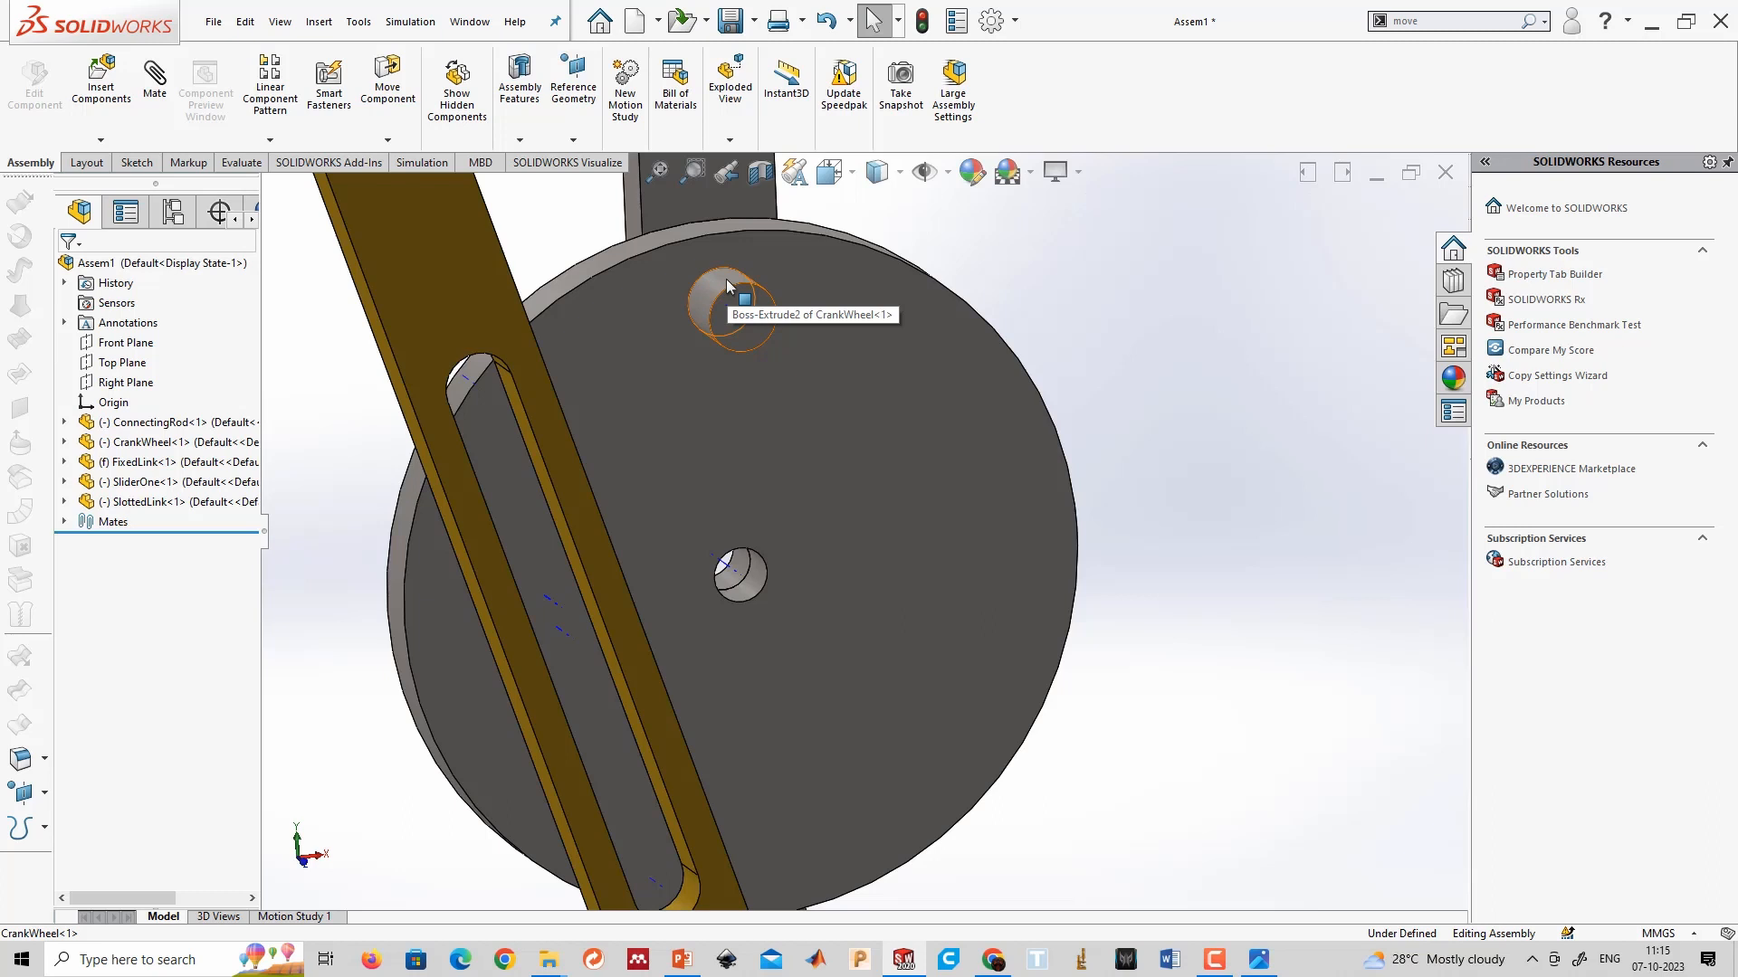
pyautogui.moveTo(728, 288); pyautogui.dragTo(720, 292, button='middle')
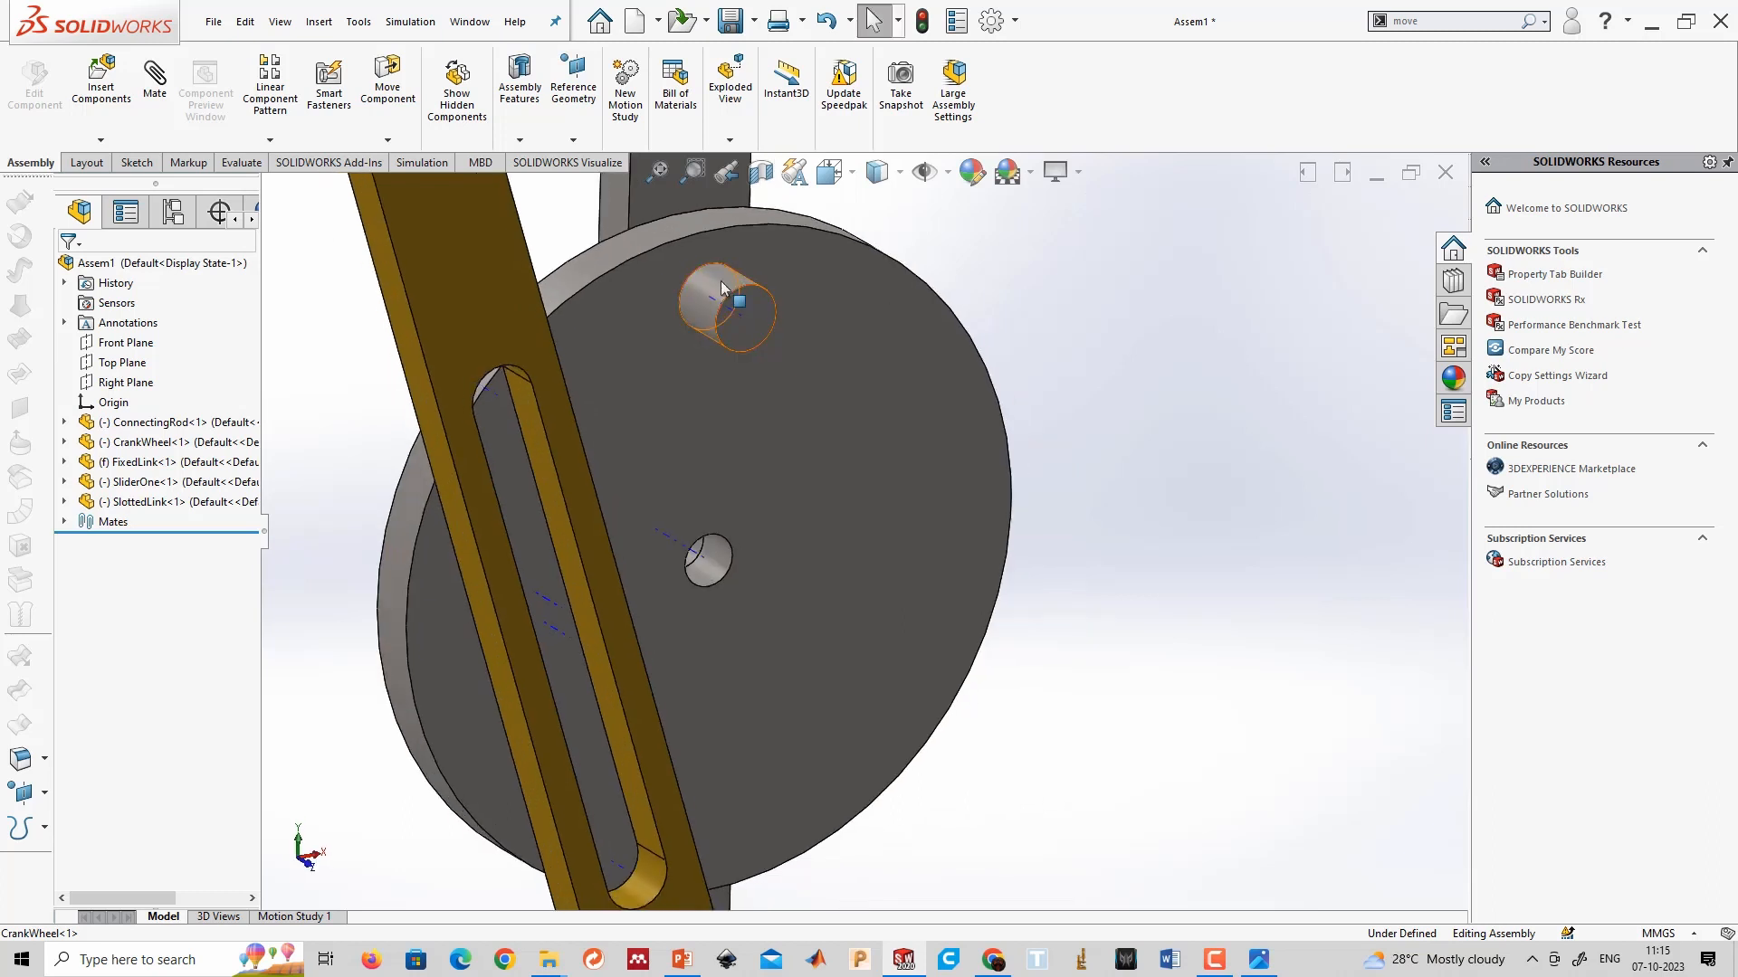
pyautogui.click(721, 294)
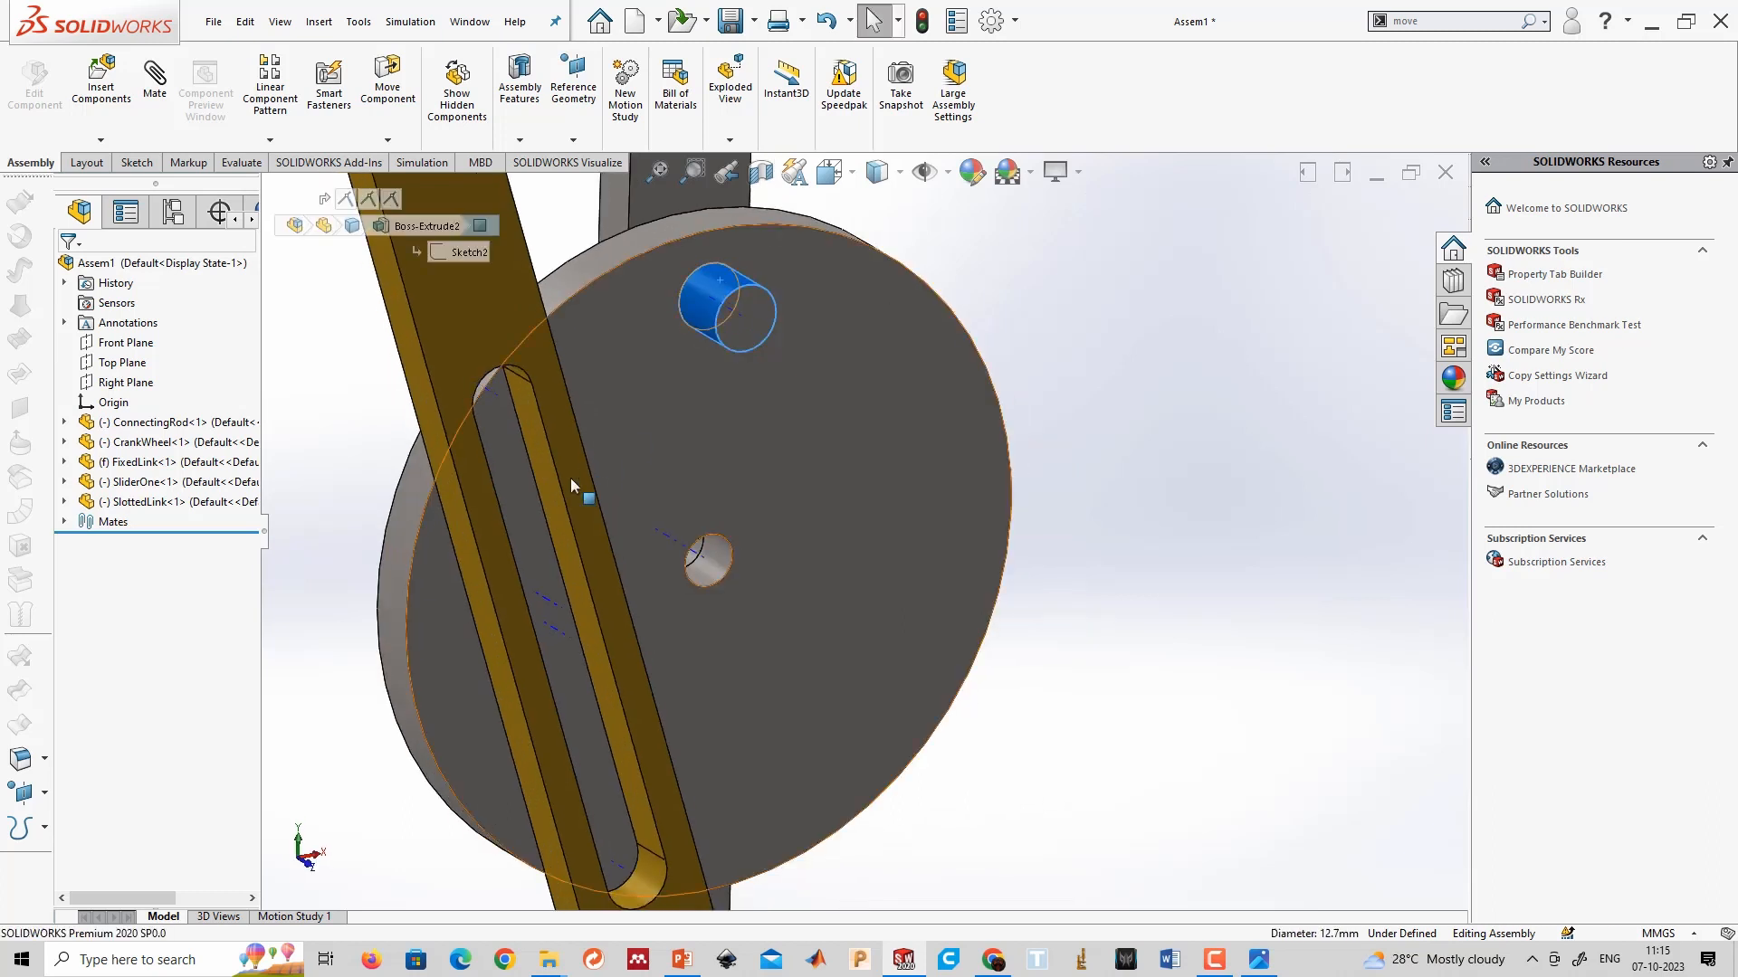
pyautogui.keyDown('ctrl'); pyautogui.click(562, 535); pyautogui.keyUp('ctrl')
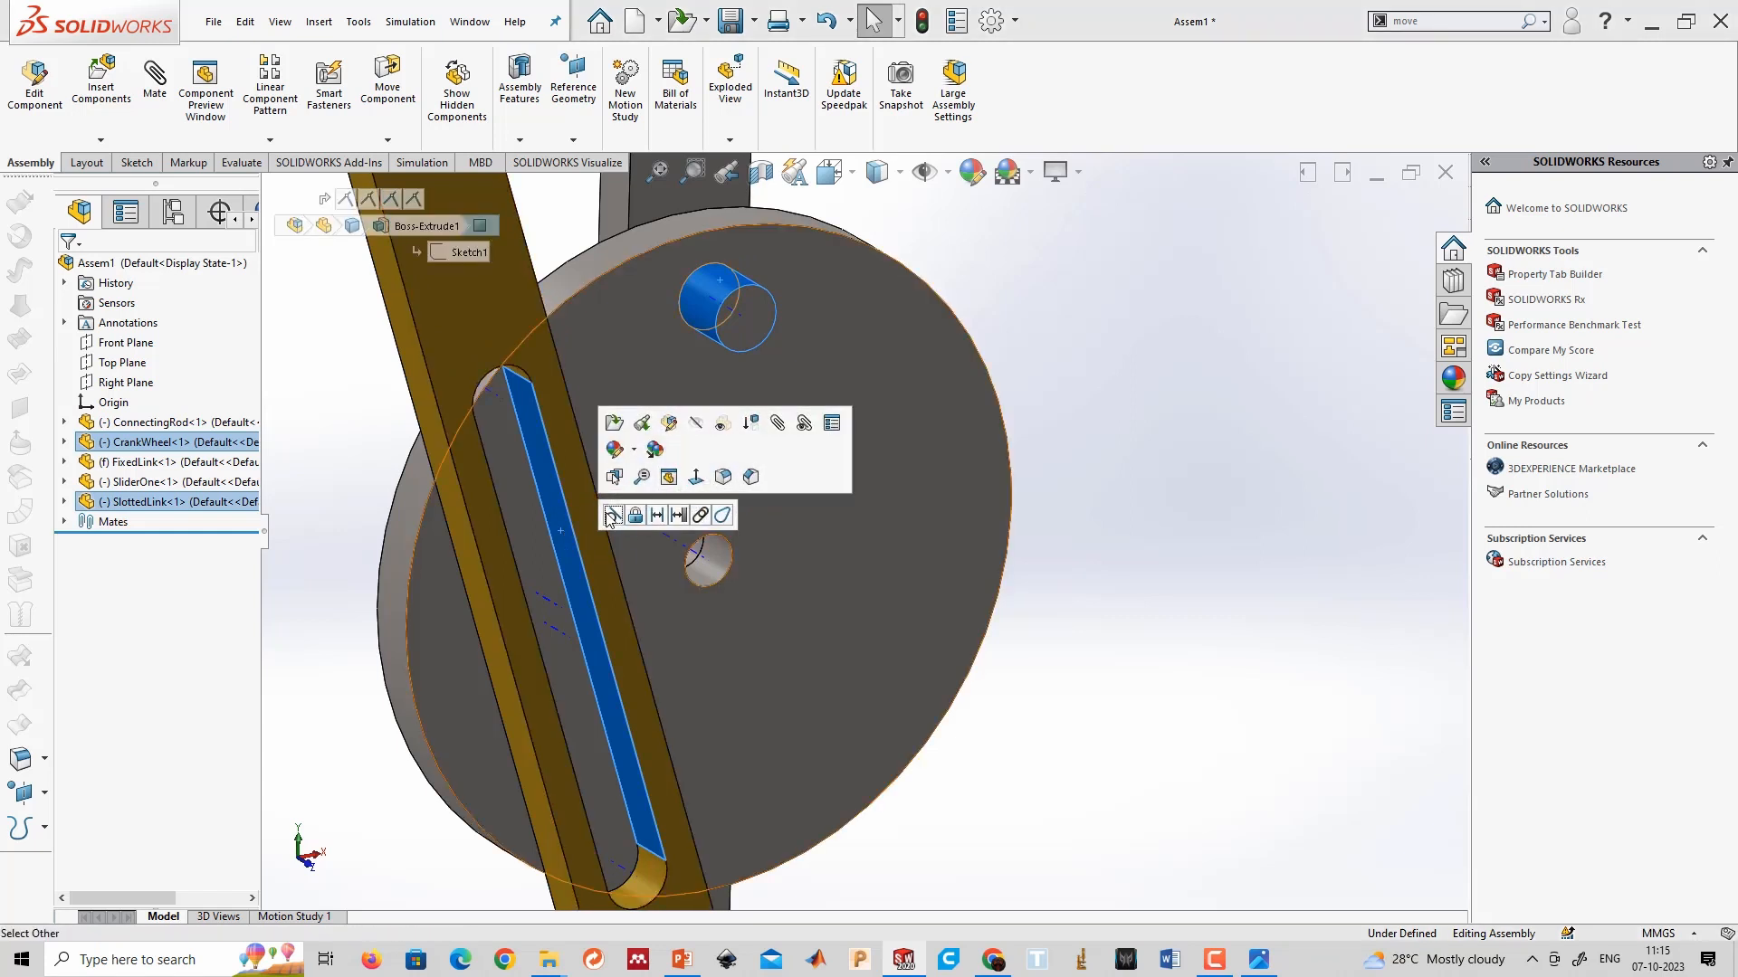
pyautogui.click(612, 515)
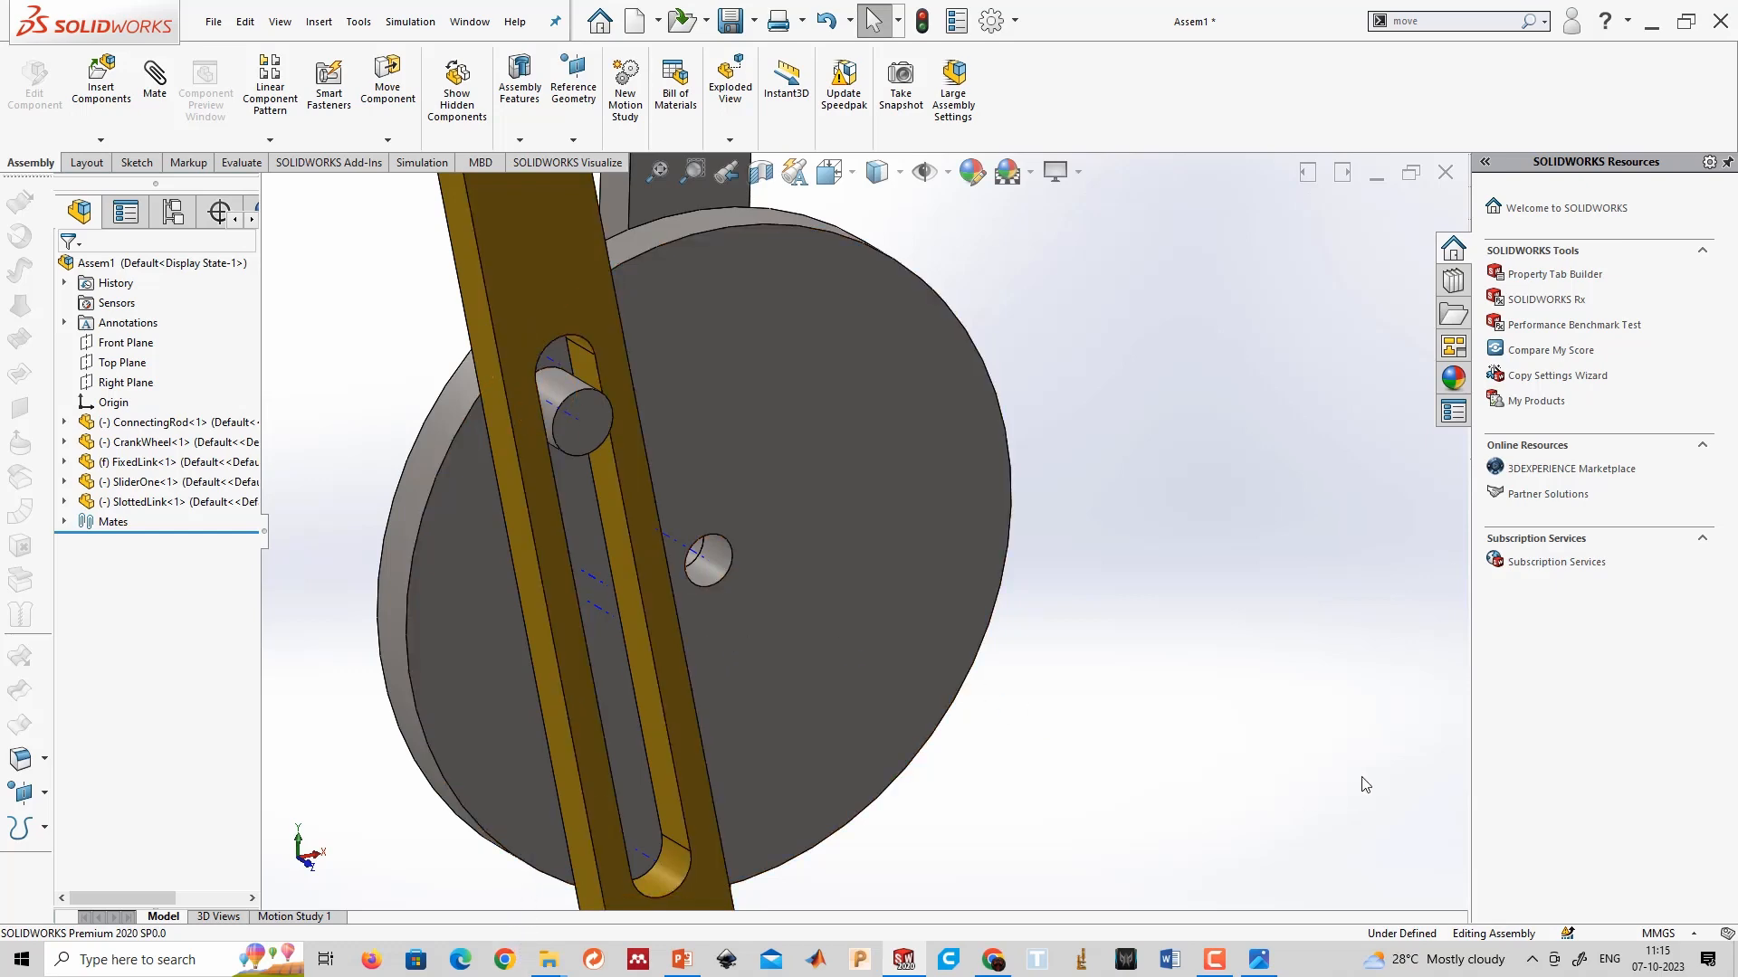
# Show the whole assembly in the Front view and apply the Plain White scene.
pyautogui.press('f')
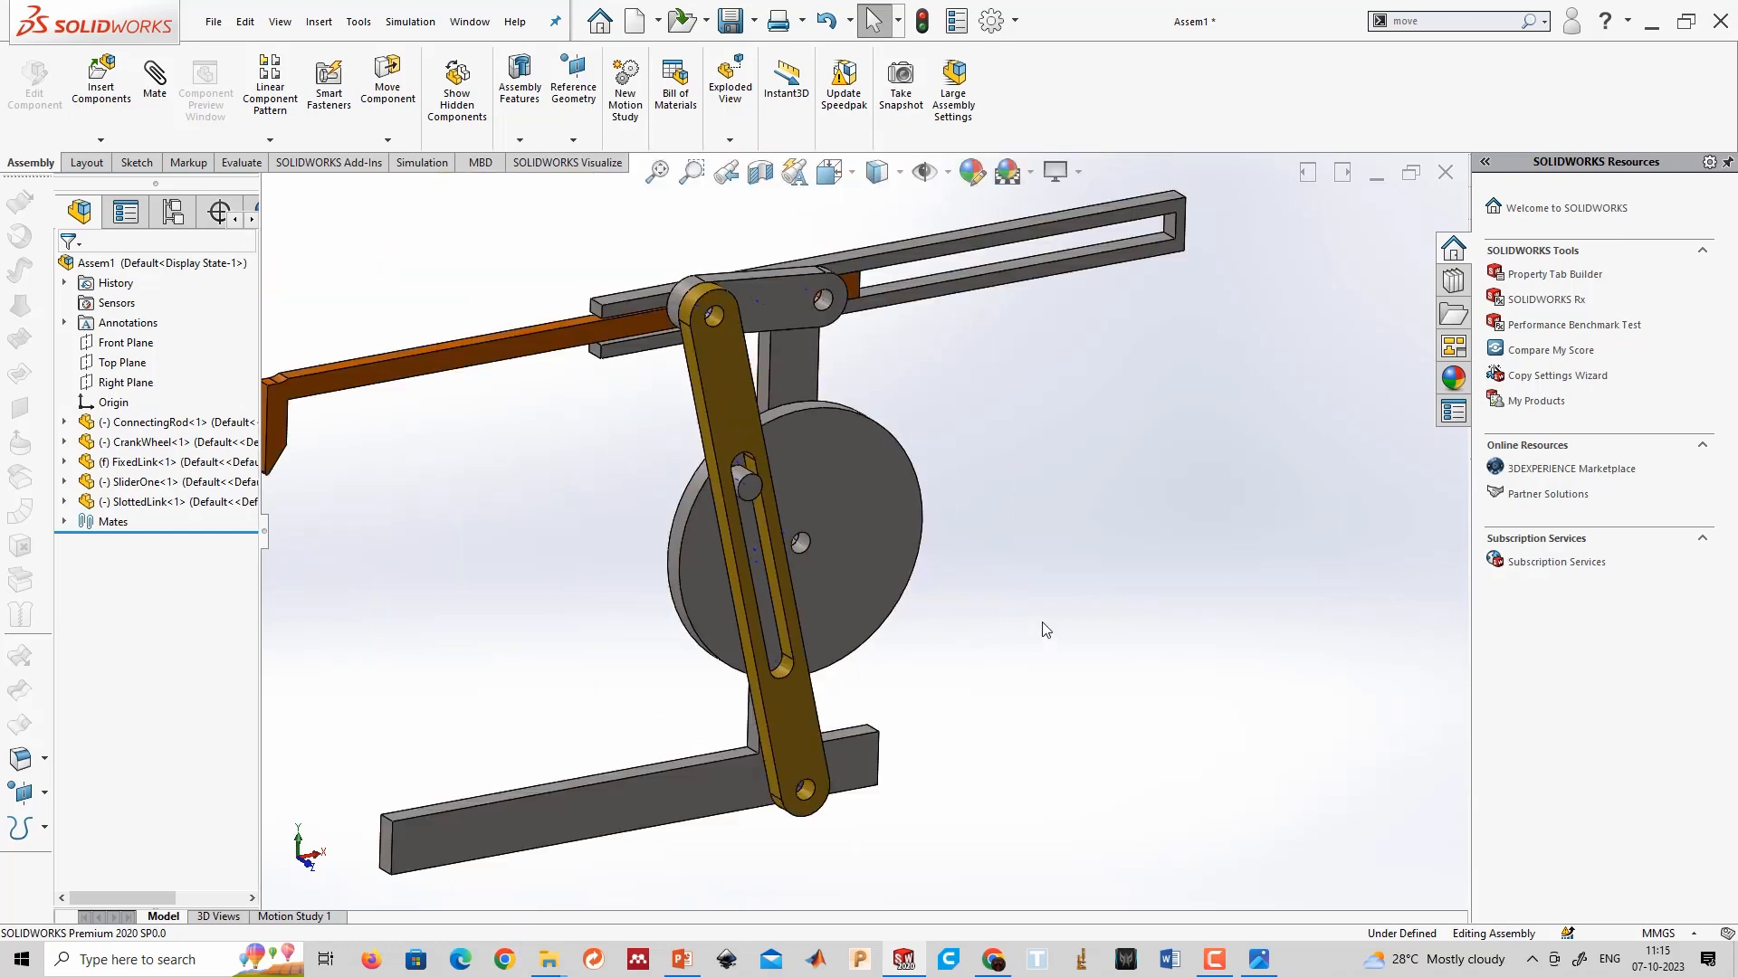
pyautogui.press('space')
pyautogui.click(790, 643)
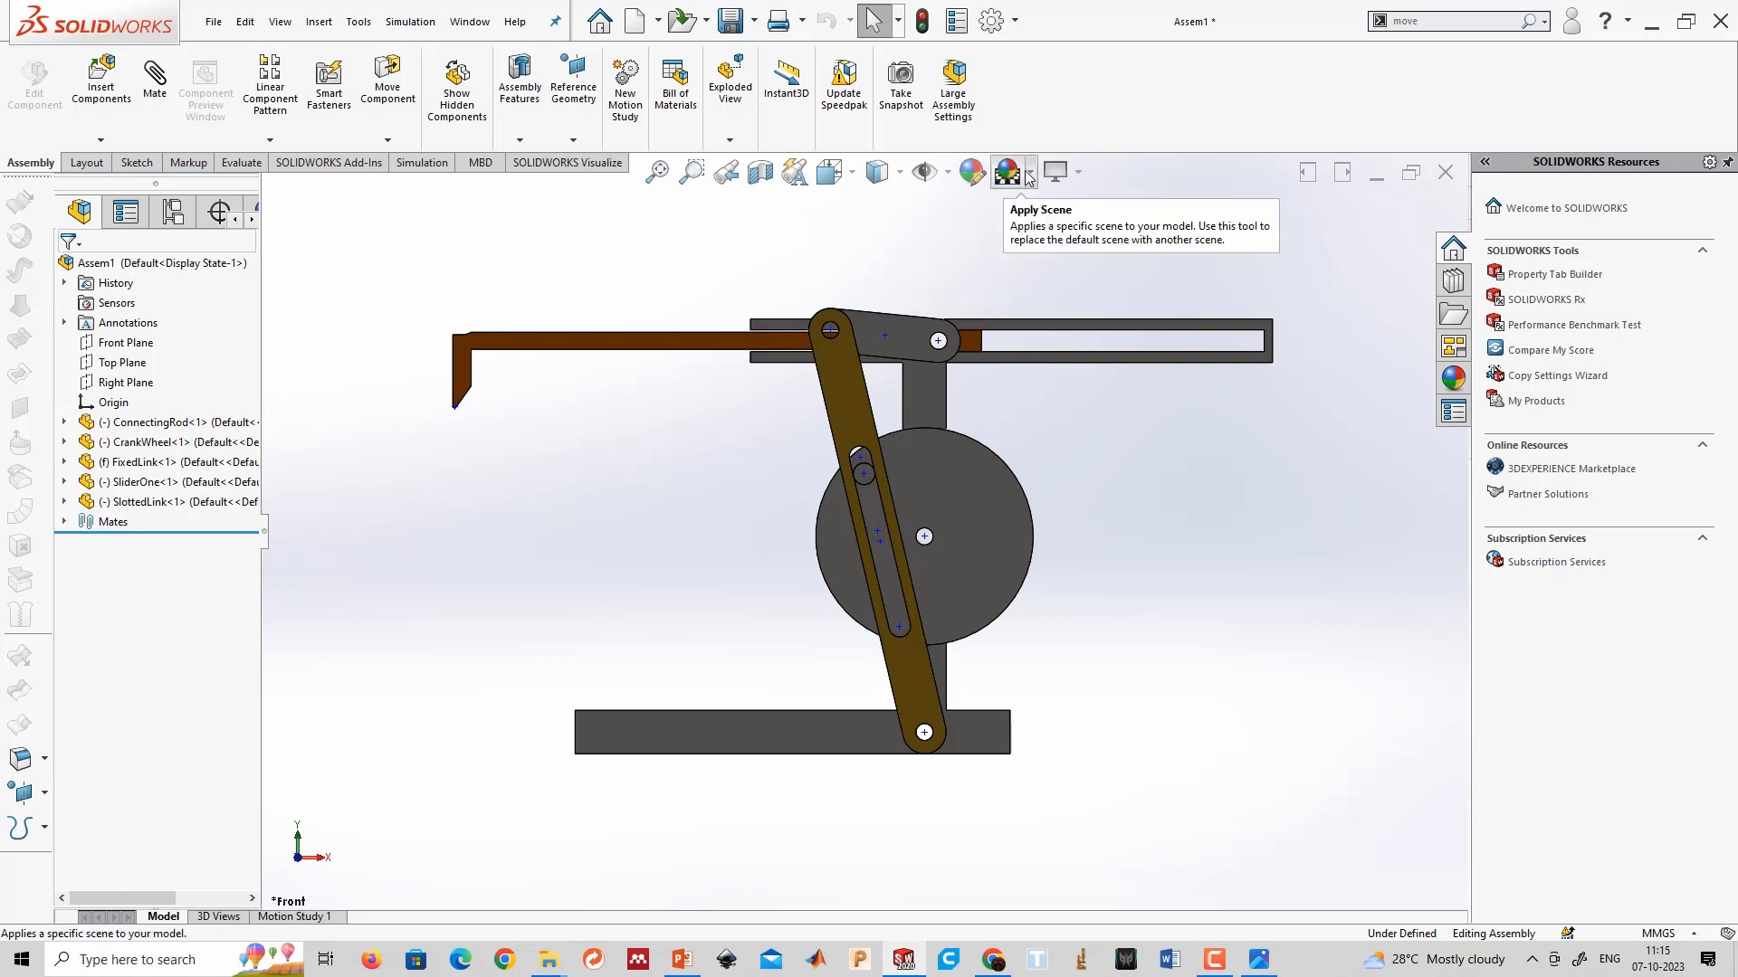
pyautogui.moveTo(1055, 172)
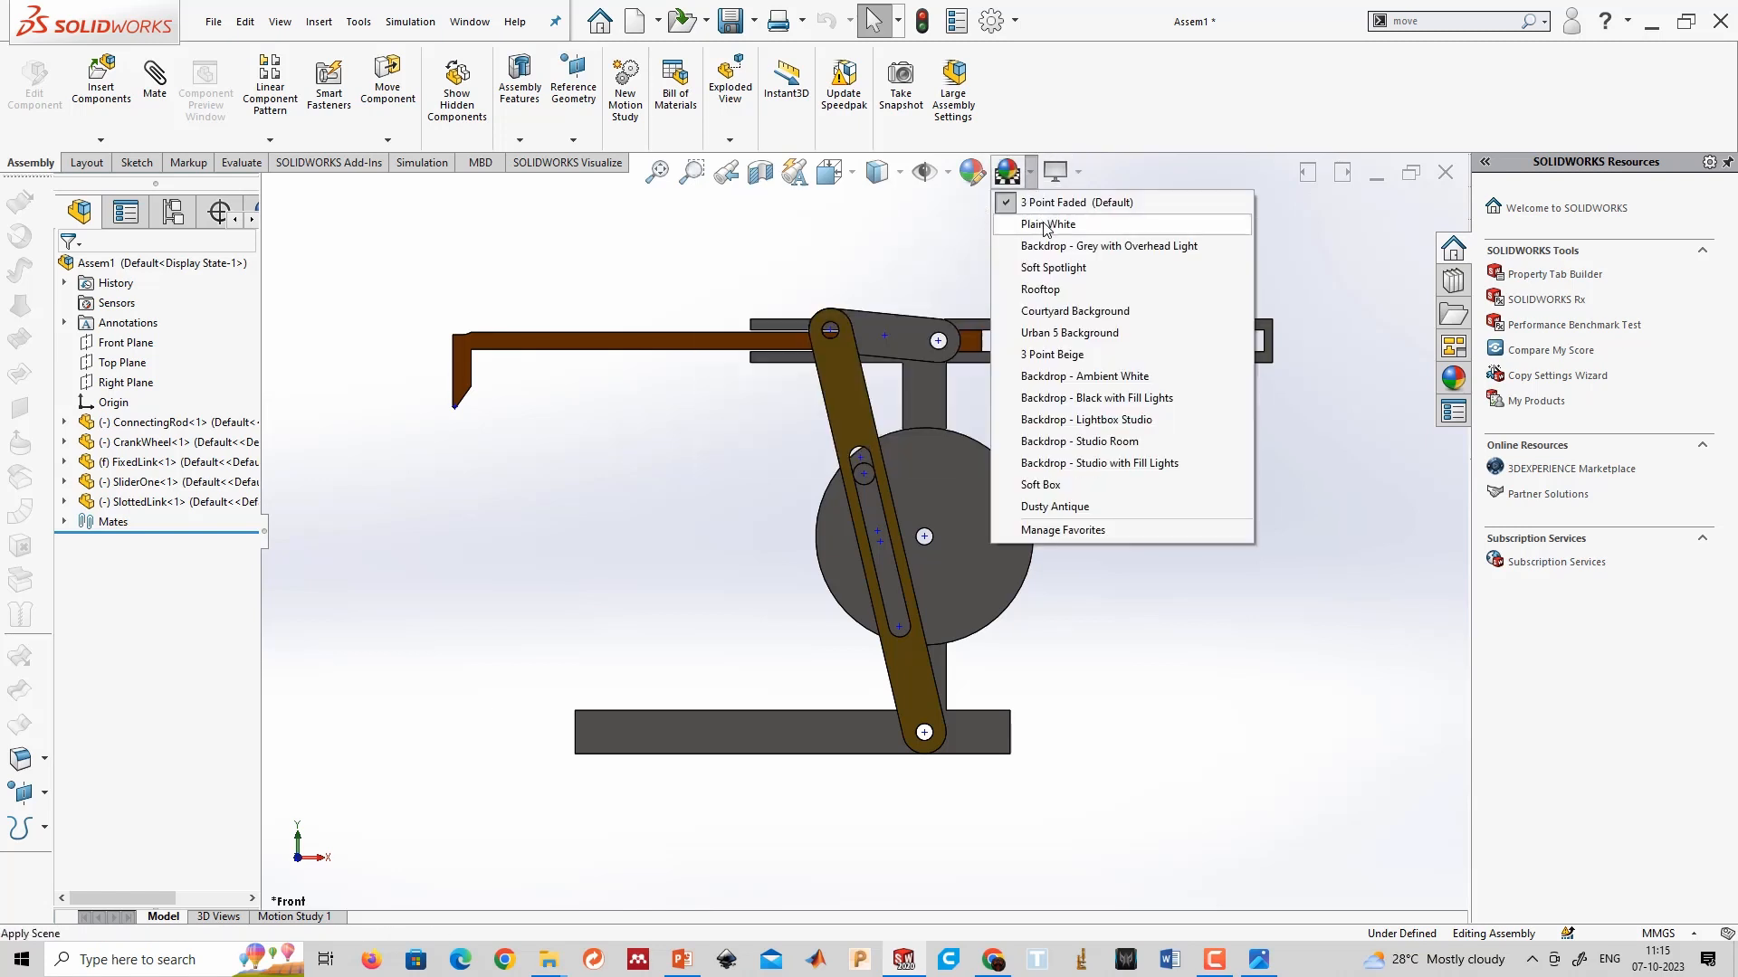
pyautogui.click(1057, 225)
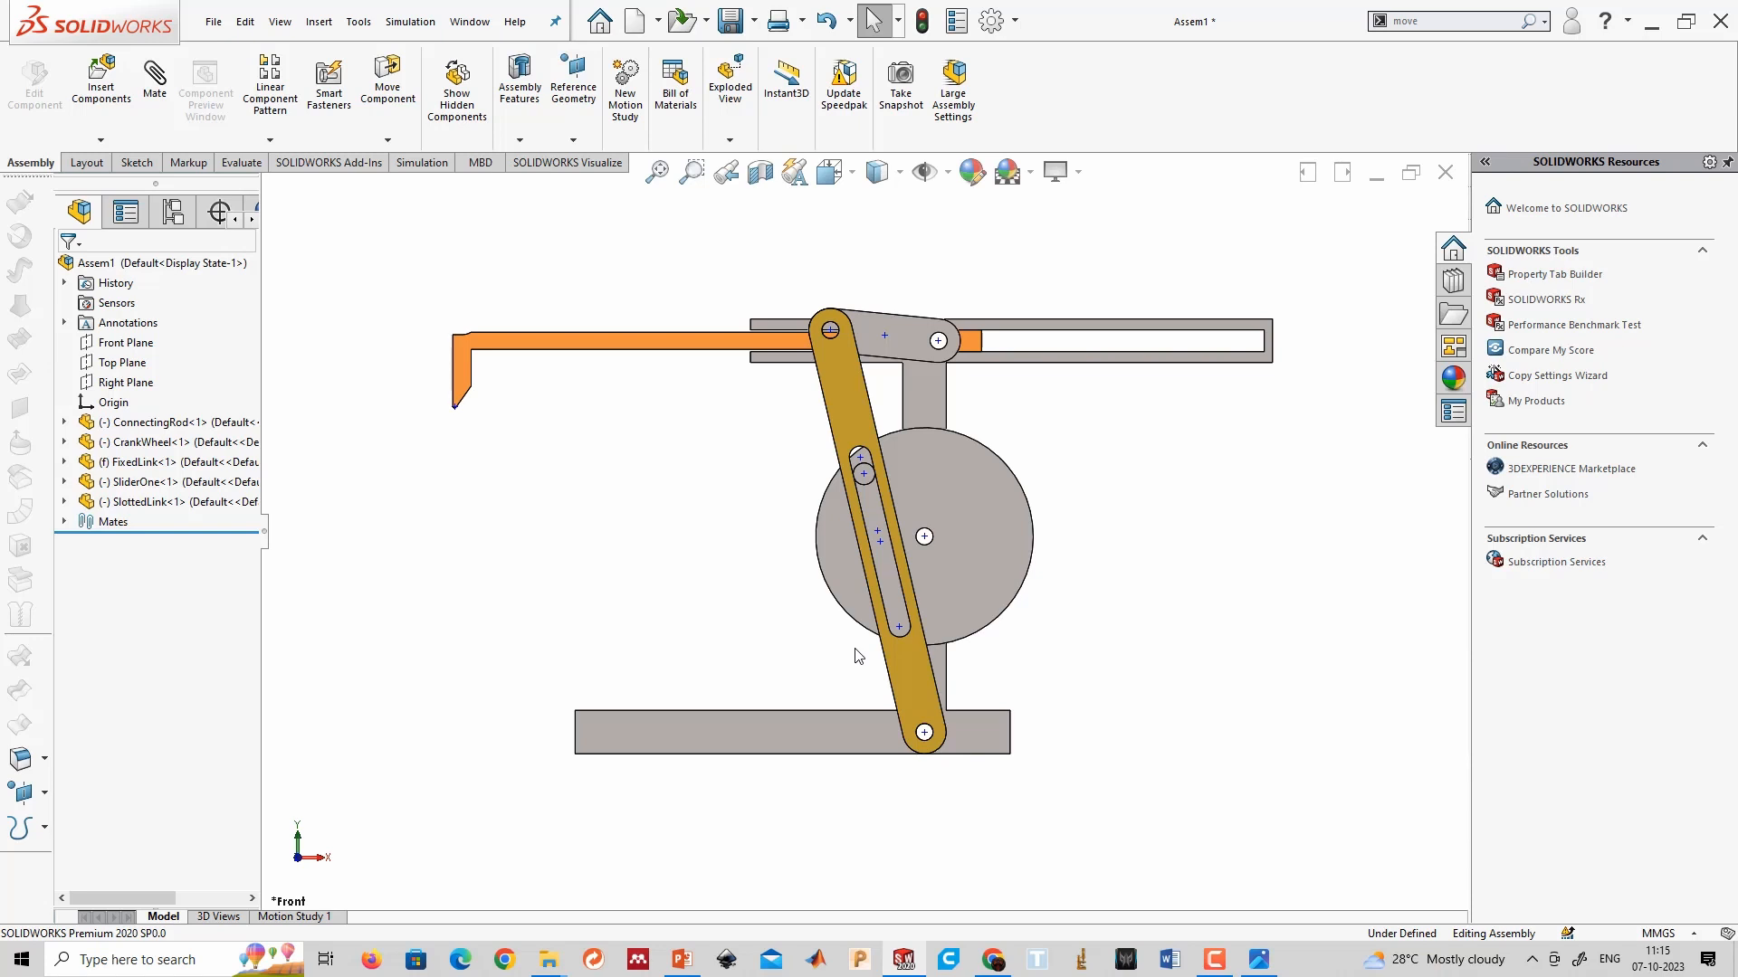
# Rotate the crank wheel by hand in the Front view to check how the linked parts move.
pyautogui.moveTo(949, 463); pyautogui.dragTo(979, 622)
pyautogui.press('Escape')
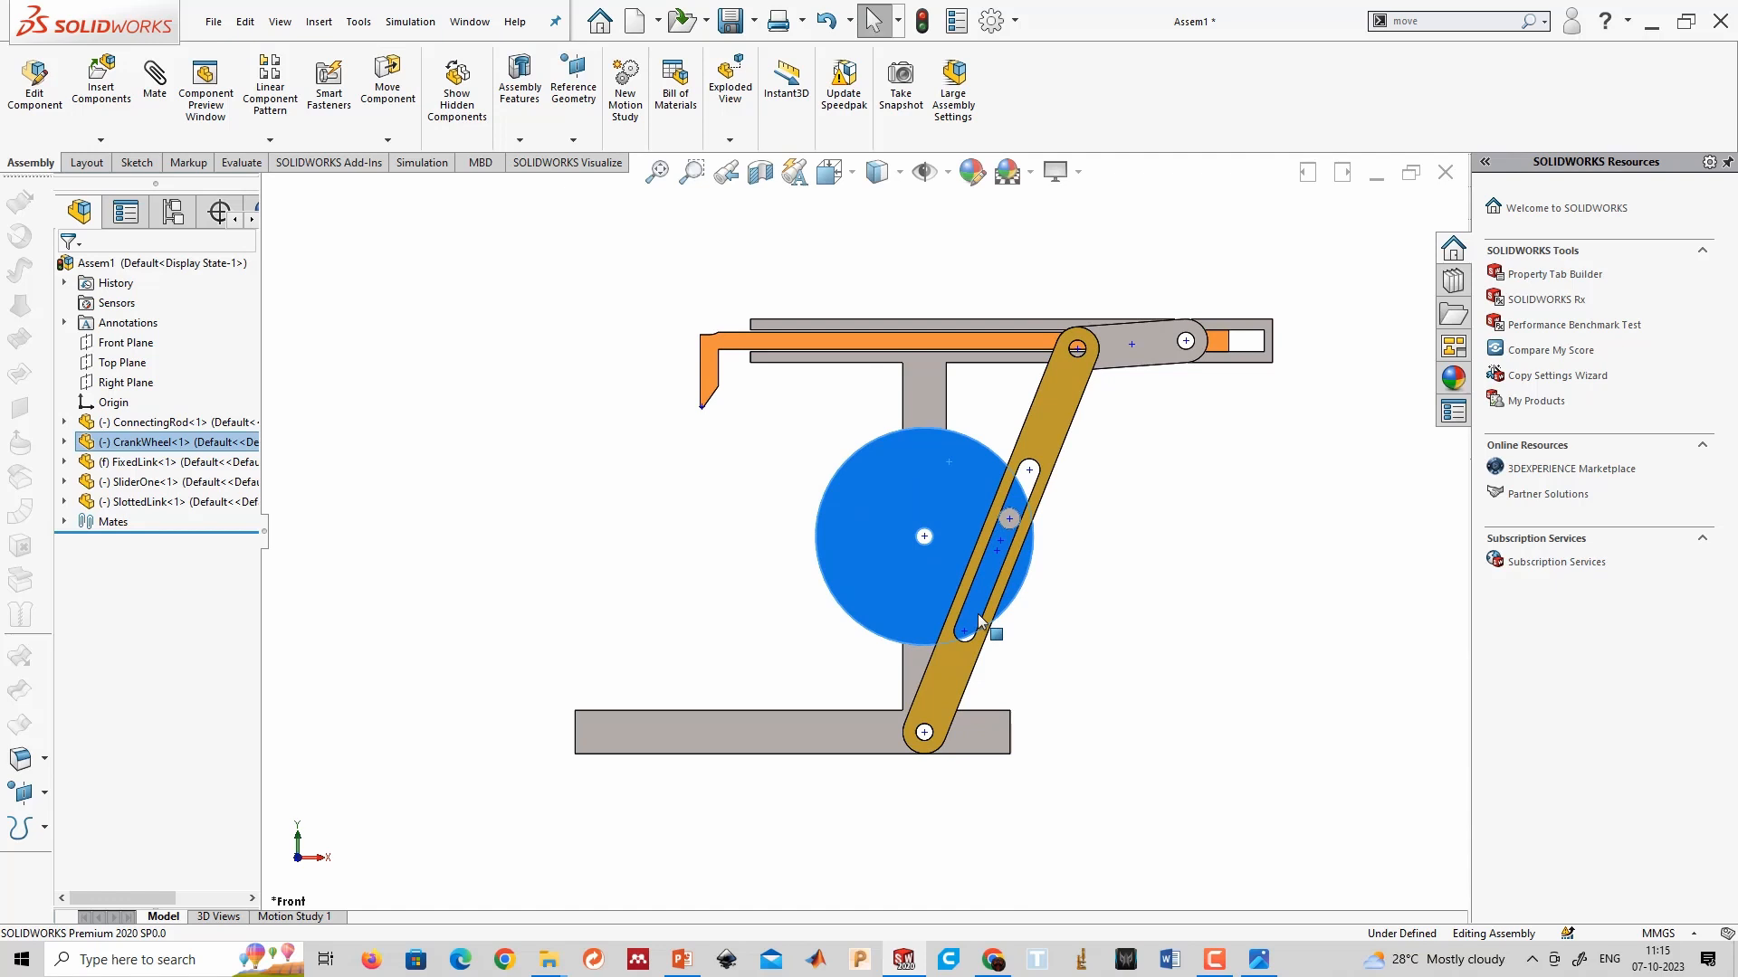
pyautogui.press('Escape')
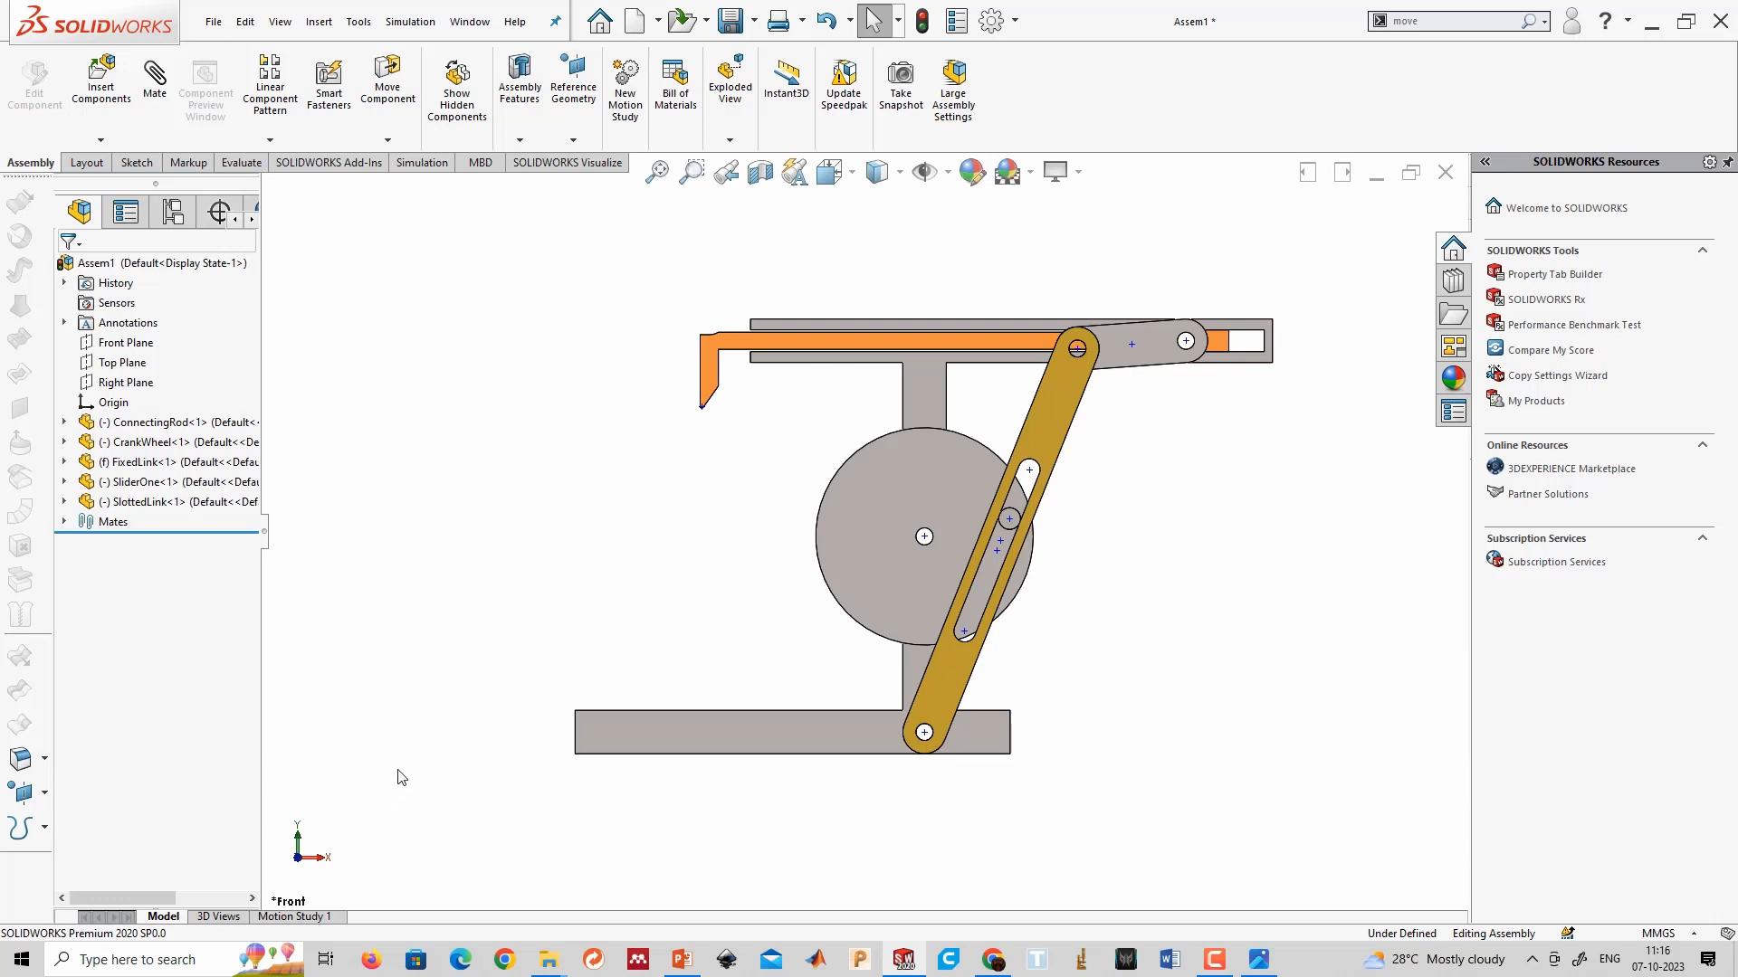
pyautogui.moveTo(933, 446); pyautogui.dragTo(966, 467)
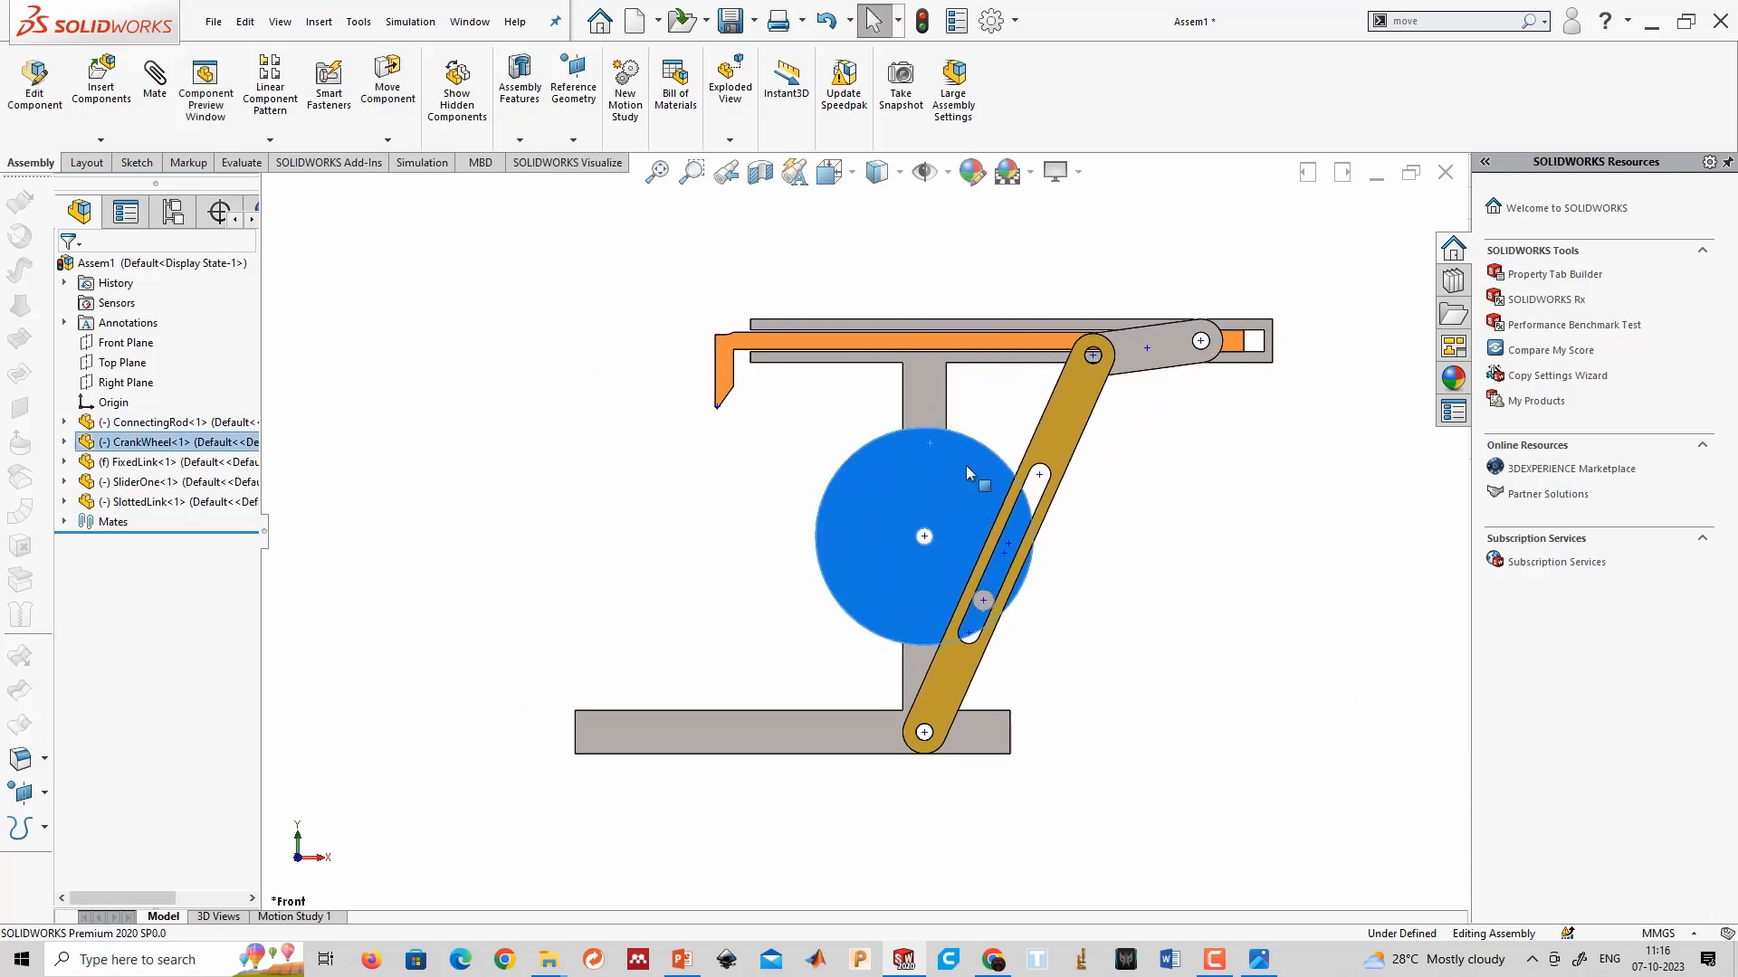
# Inspect the crank wheel's pin inside the slotted link's slot up close, and return to the Front view of the whole assembly.
pyautogui.scroll(-5, 1056, 628)
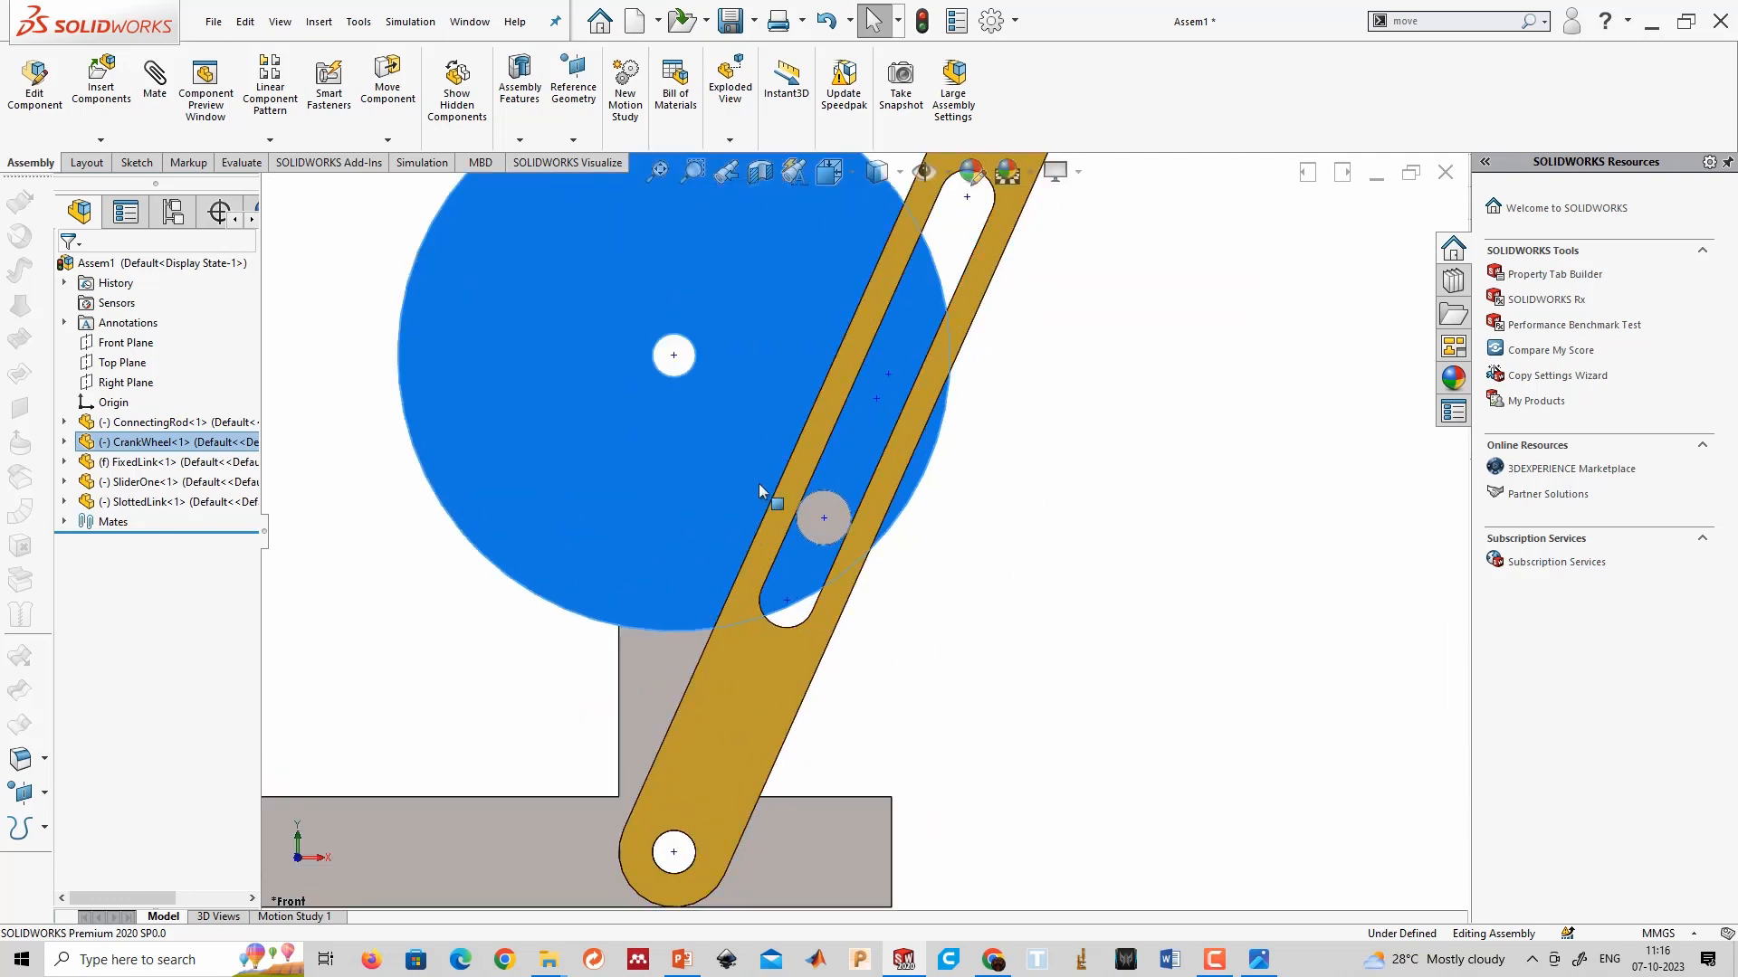
pyautogui.scroll(-4, 792, 529)
pyautogui.moveTo(866, 456); pyautogui.dragTo(889, 516, button='middle')
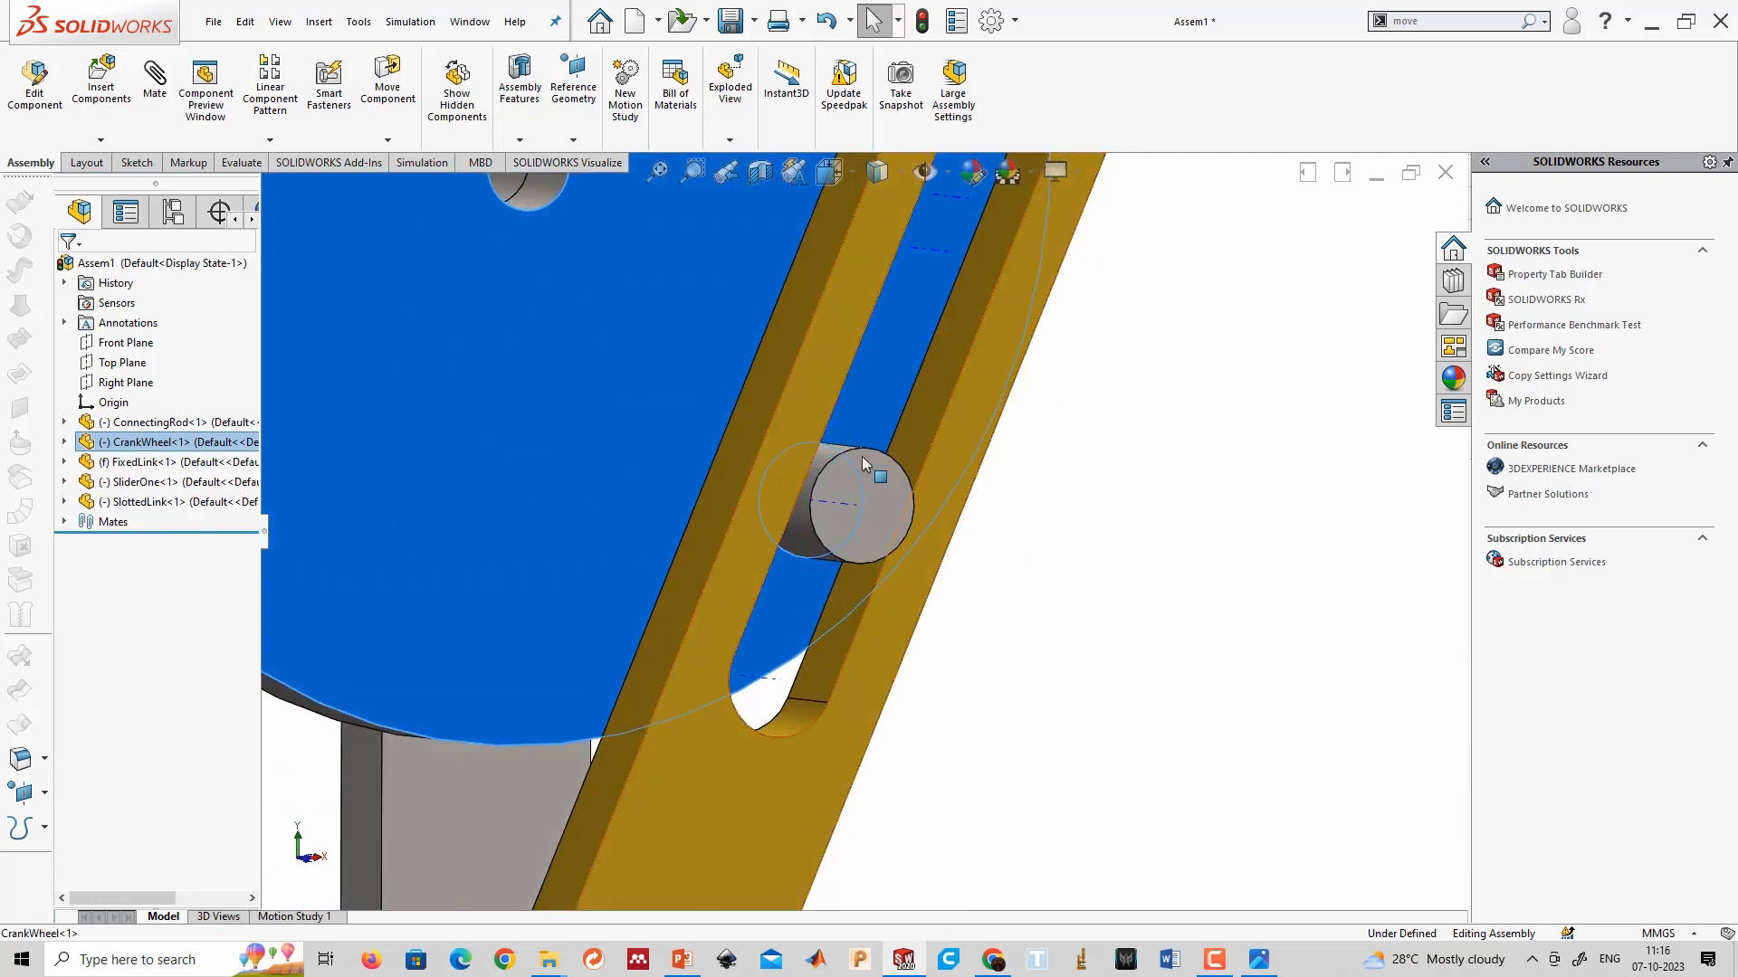
pyautogui.press('space')
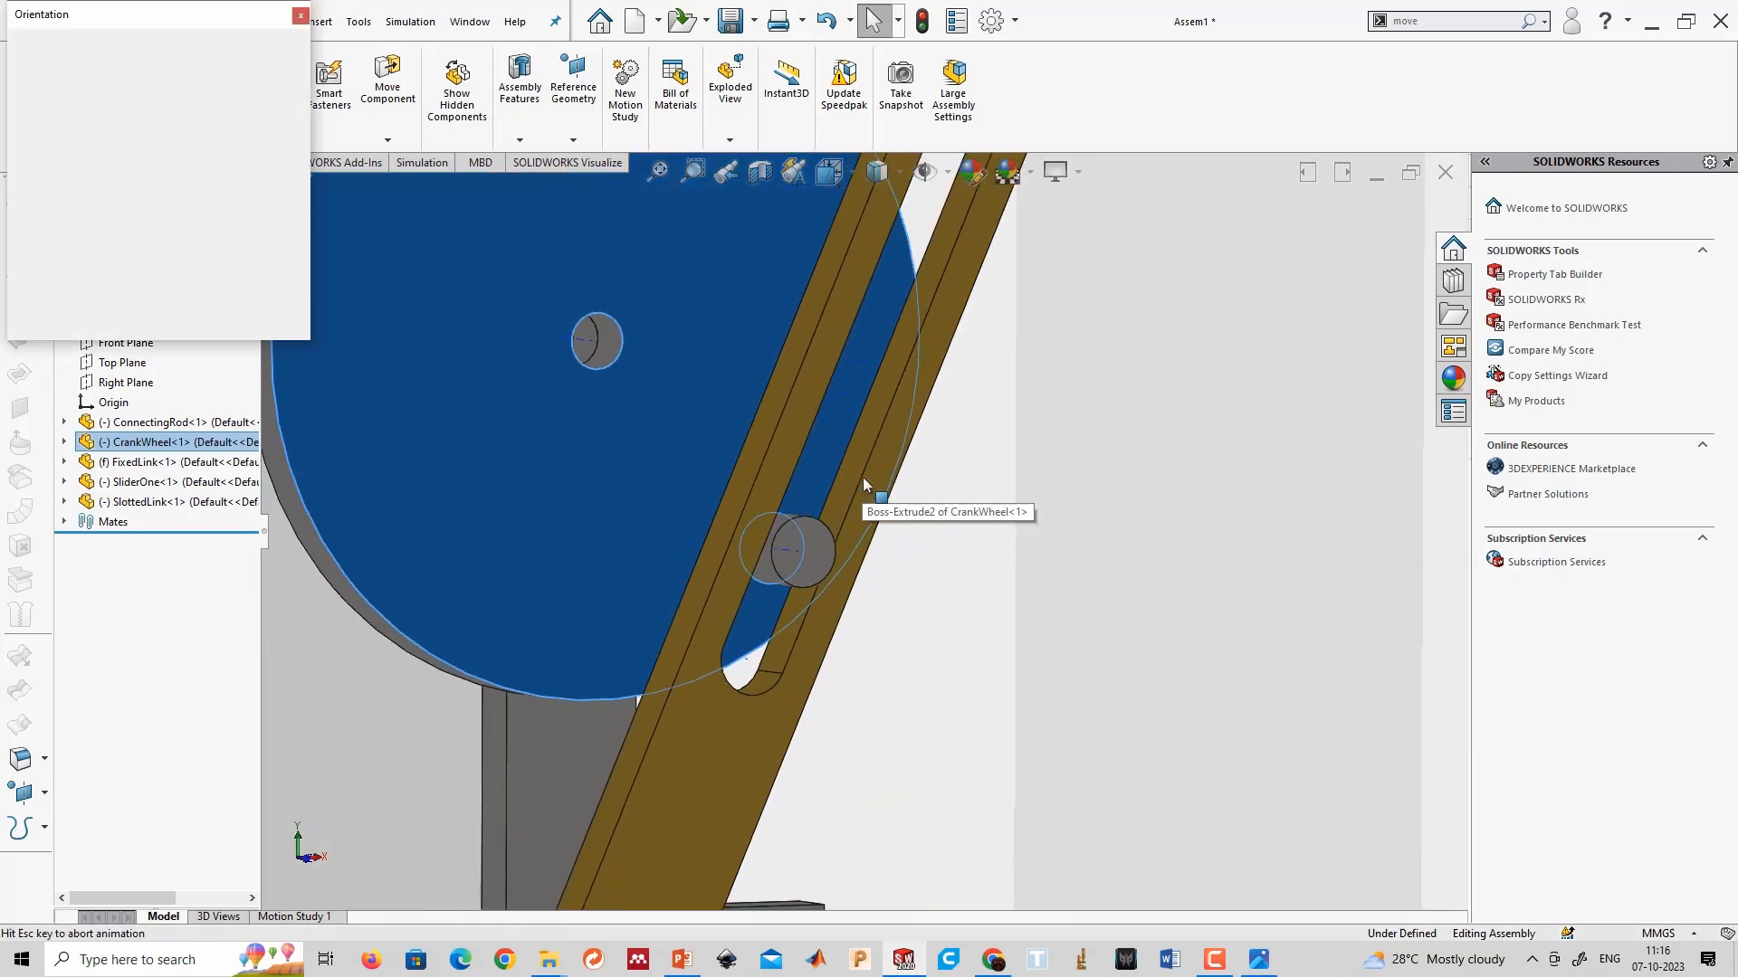
pyautogui.click(841, 629)
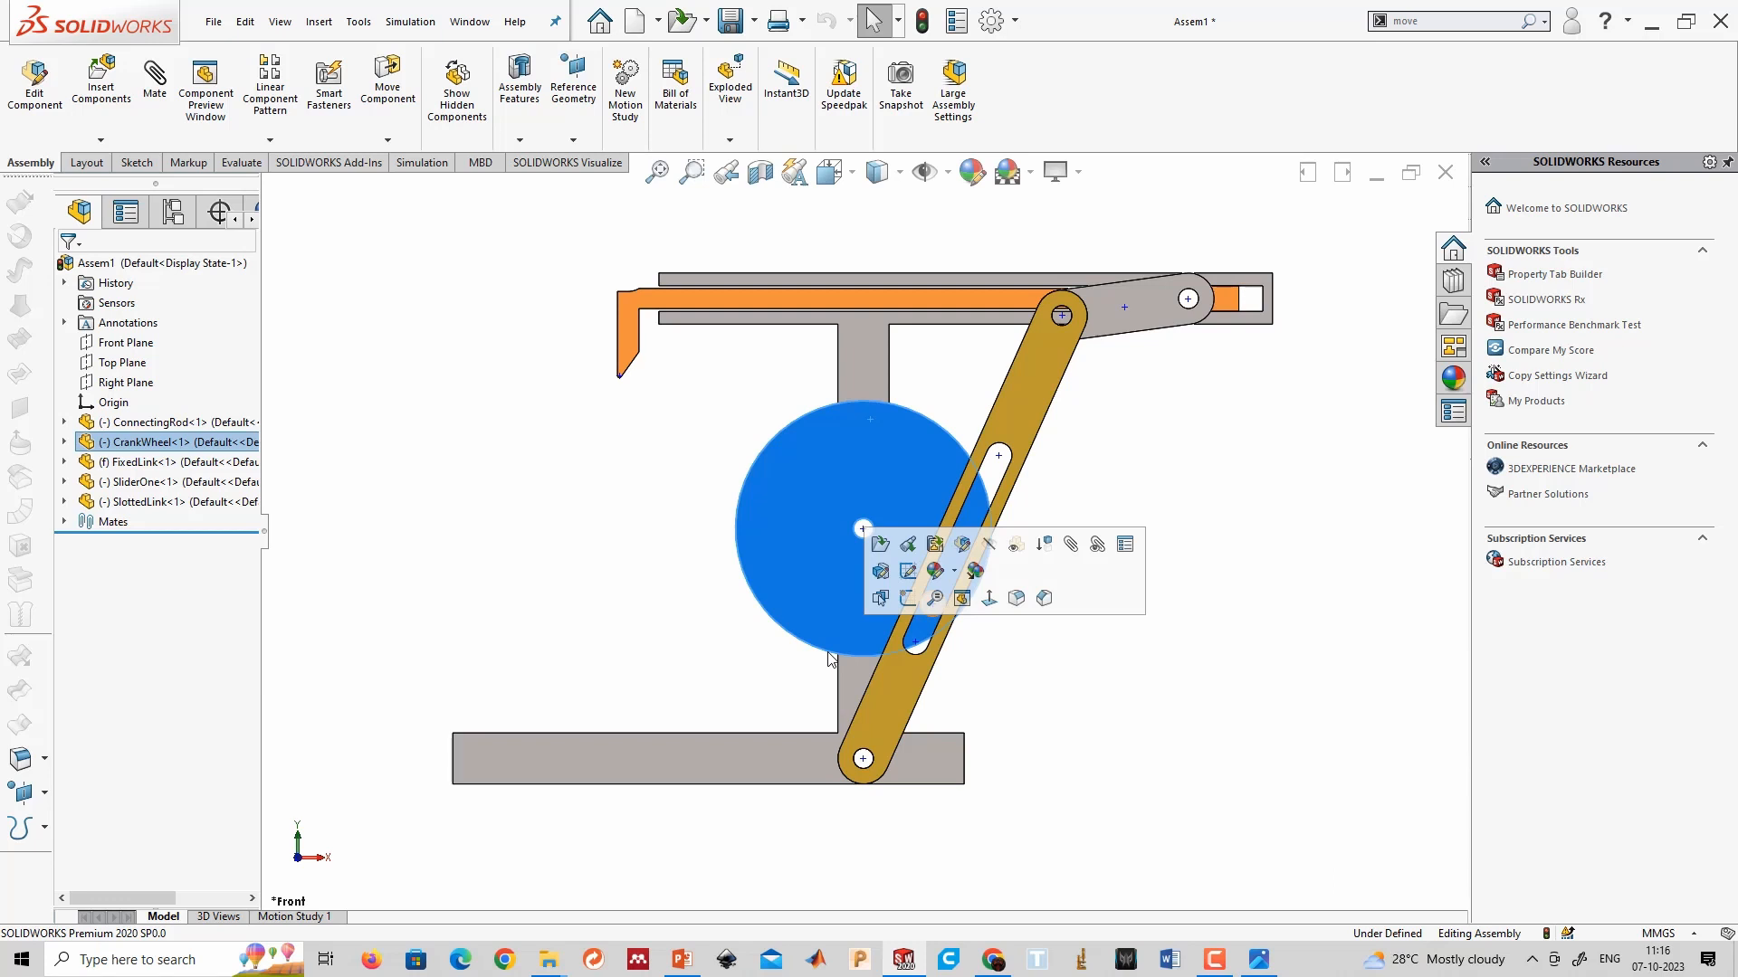
pyautogui.click(667, 582)
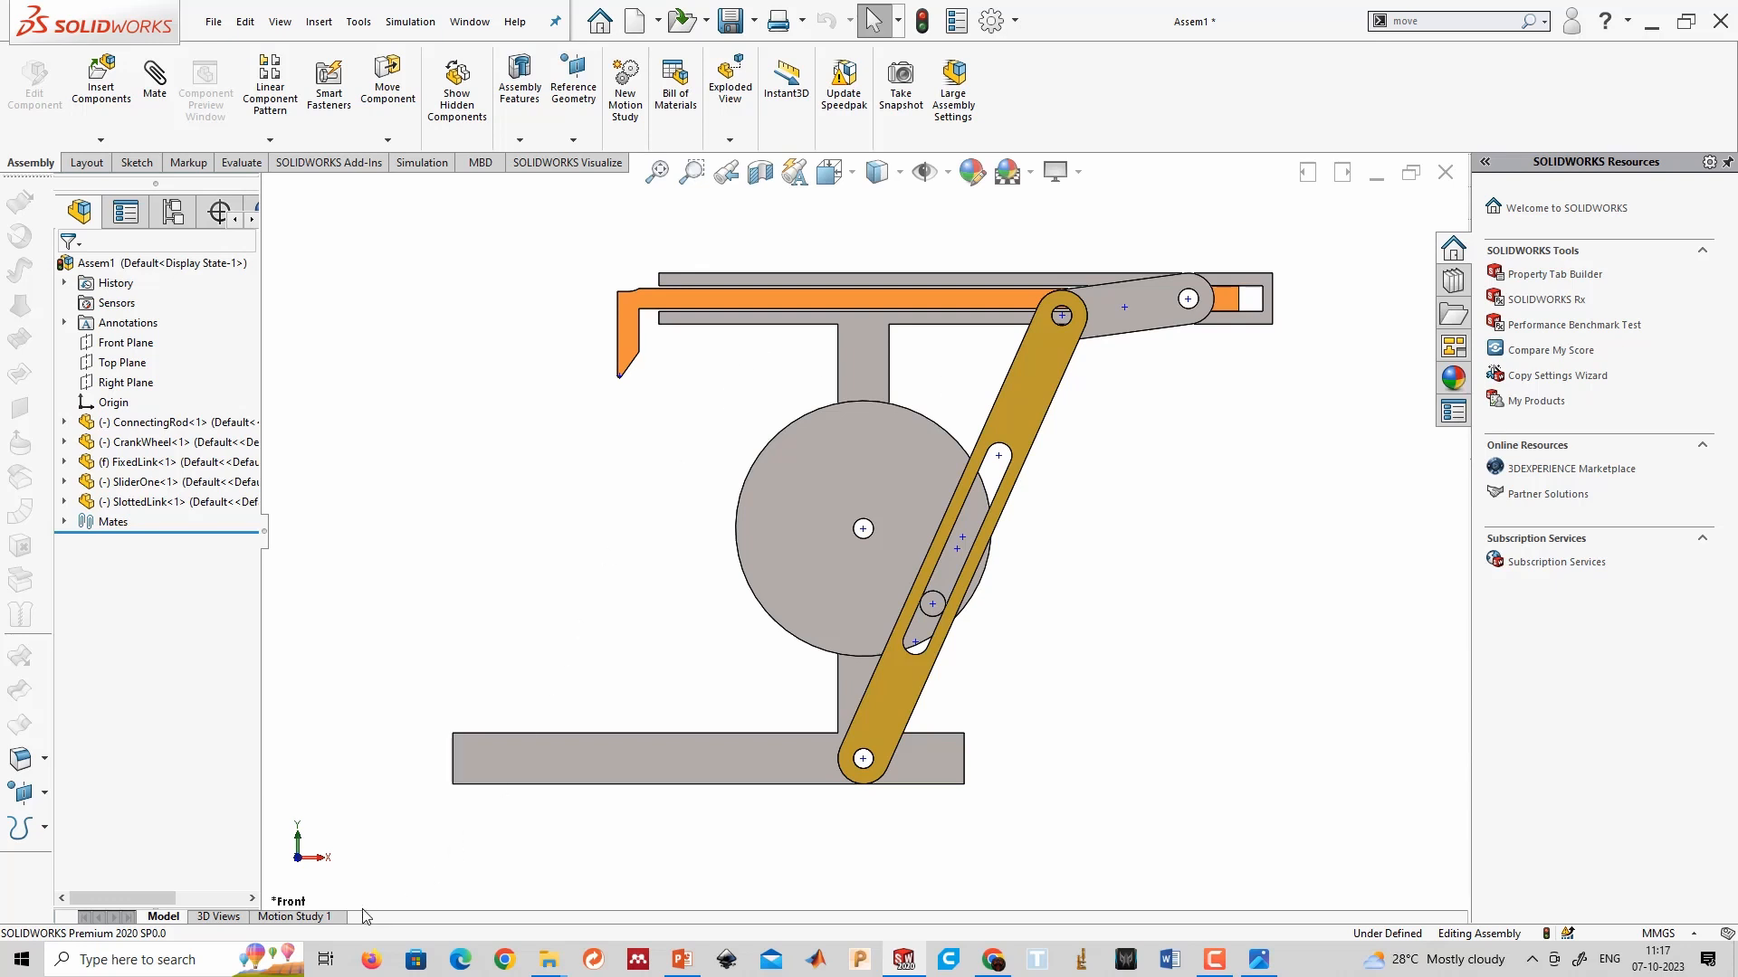
# In Motion Study 1, add a constant-speed 100 RPM rotary motor on the crank wheel's front face, moving relative to the fixed link.
pyautogui.click(319, 919)
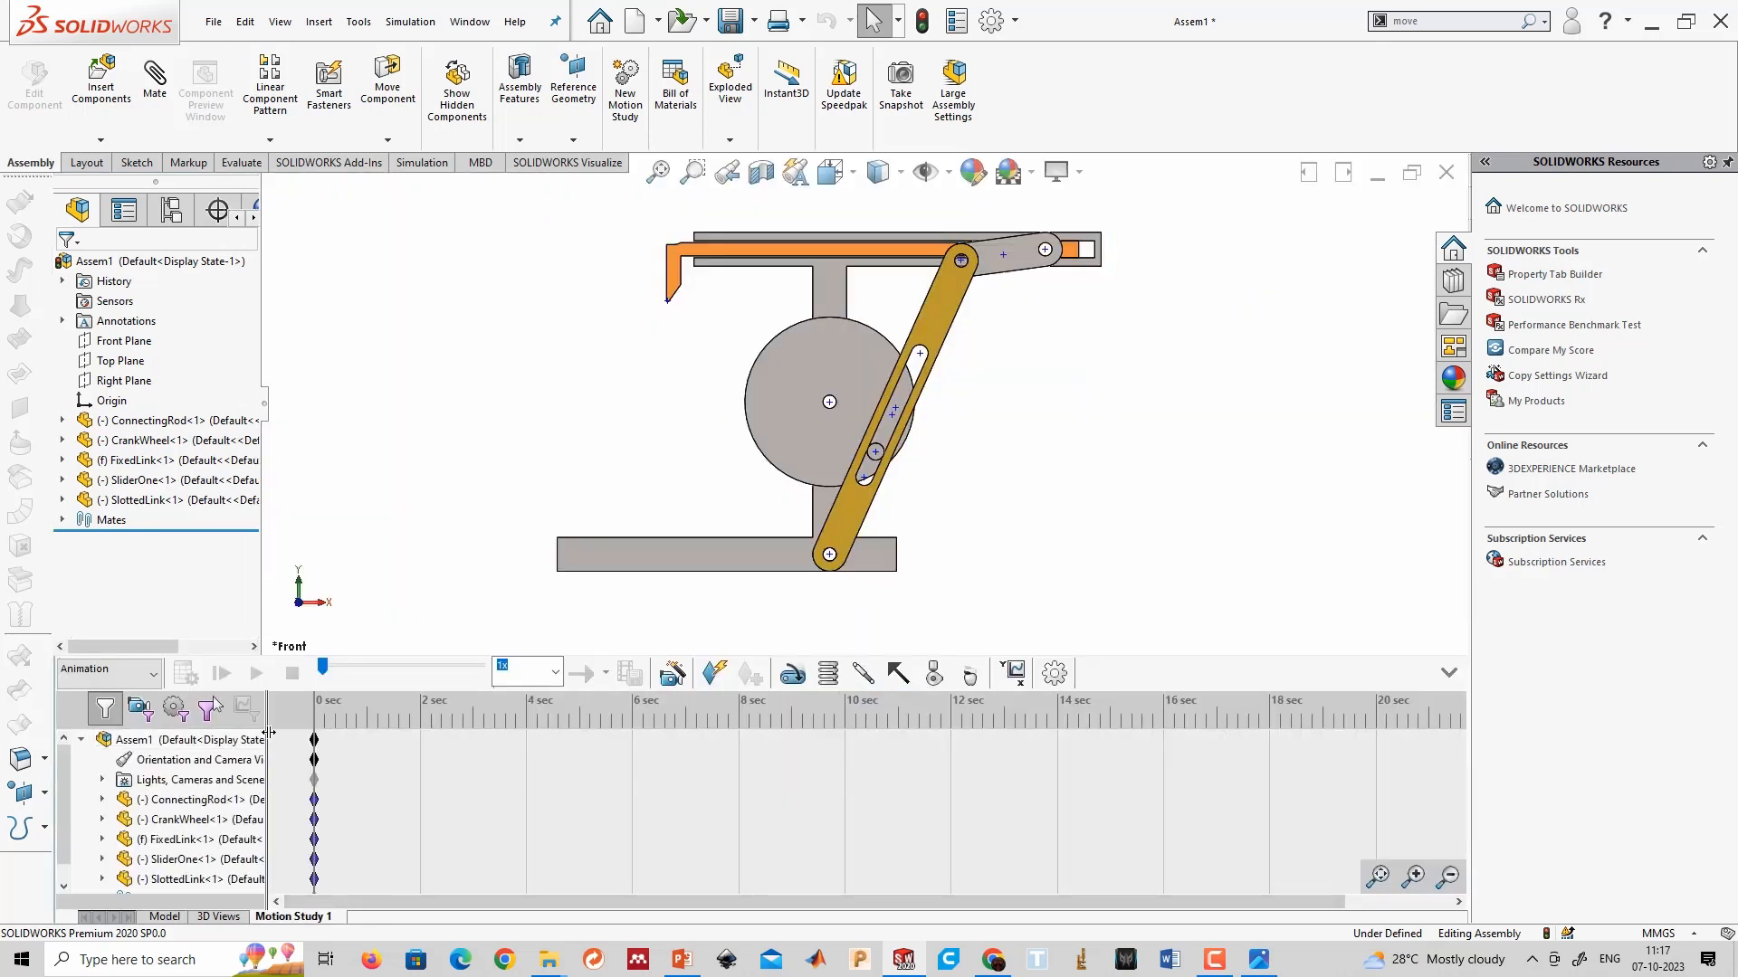
pyautogui.moveTo(268, 732); pyautogui.dragTo(439, 734)
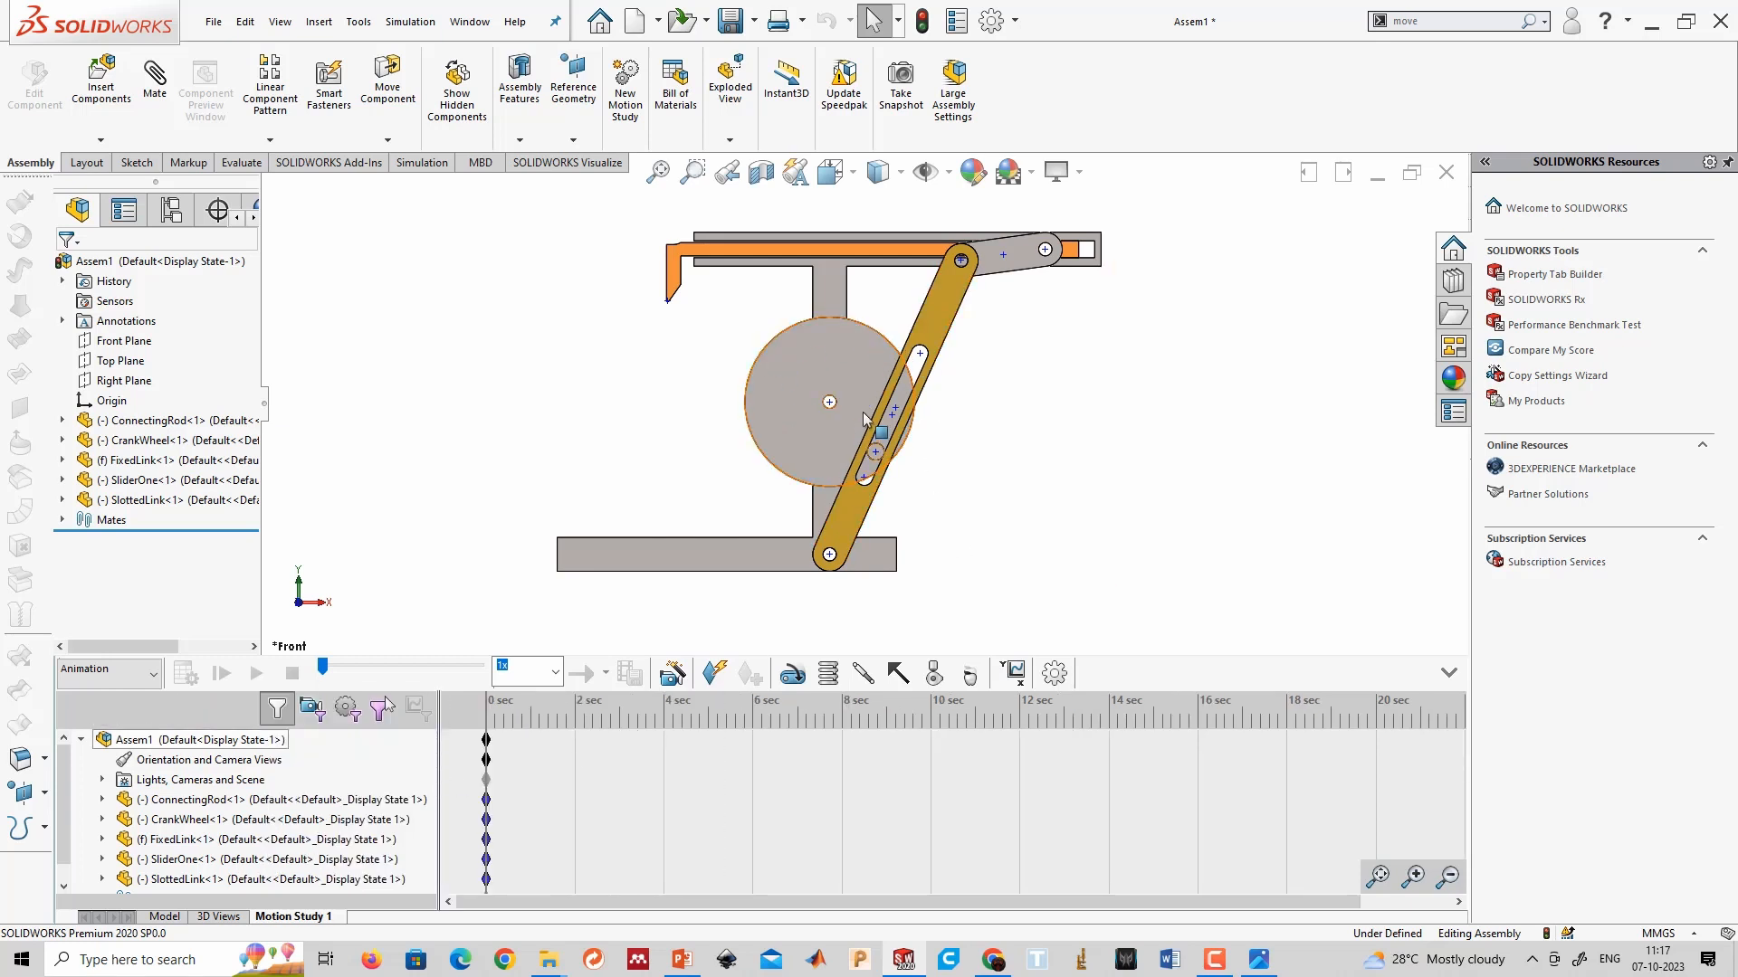
pyautogui.click(793, 675)
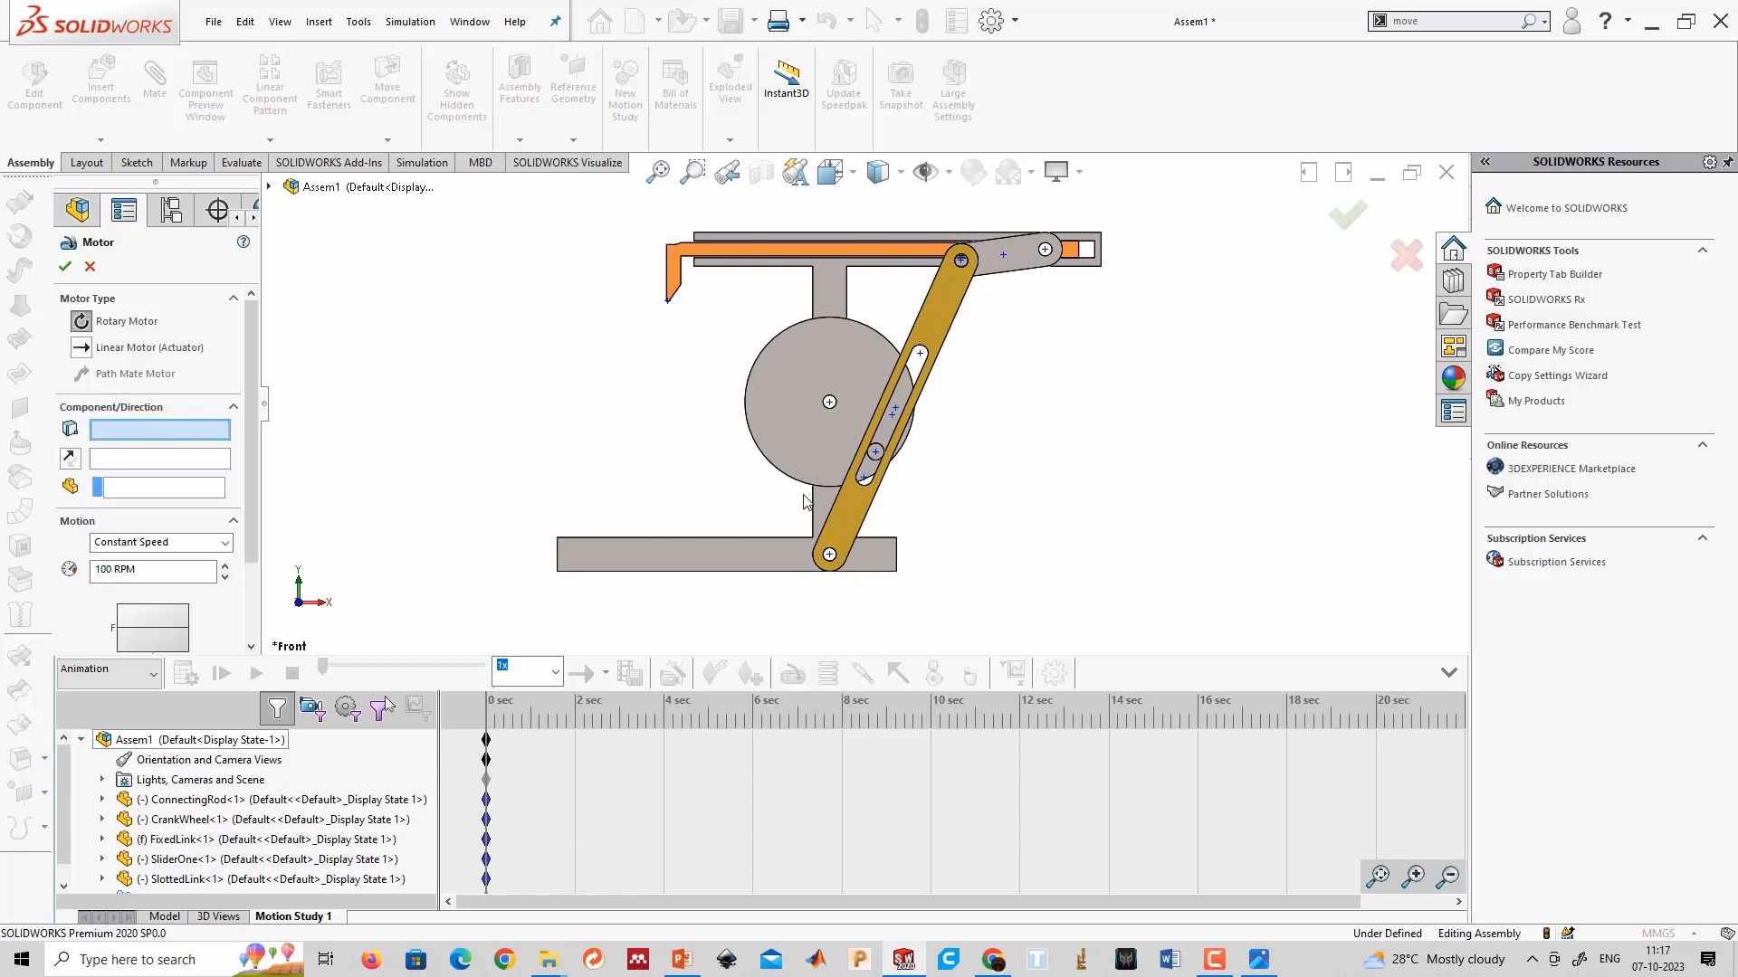
pyautogui.click(814, 334)
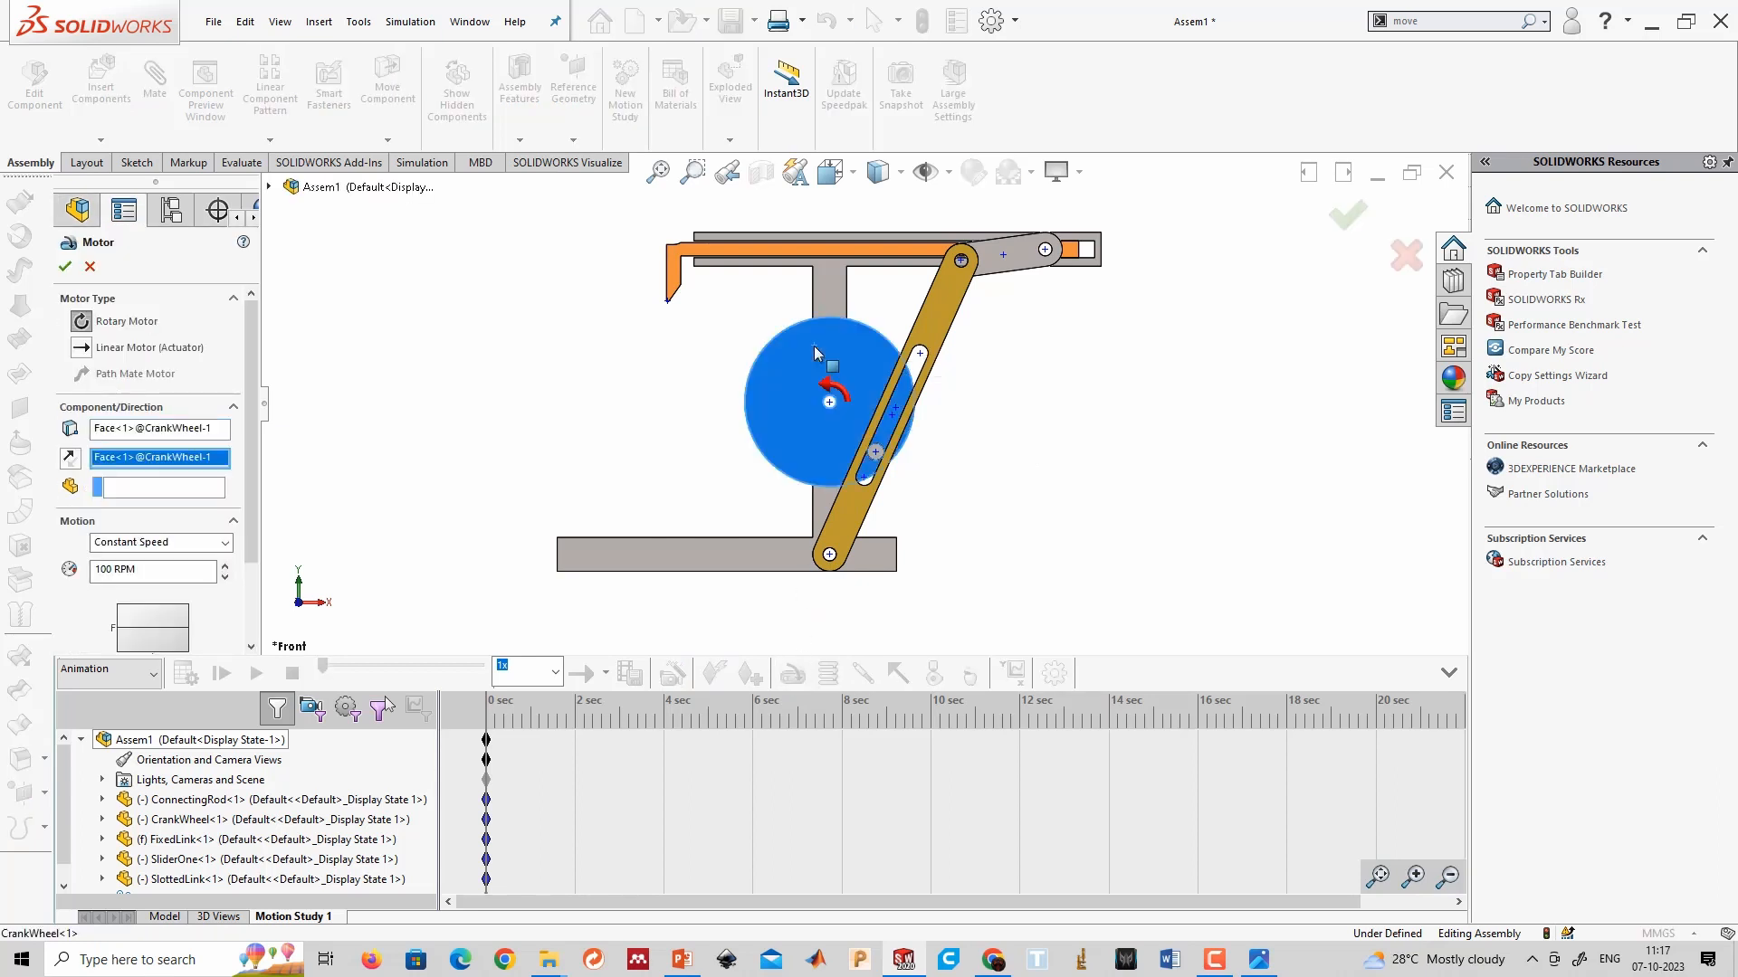
pyautogui.click(186, 493)
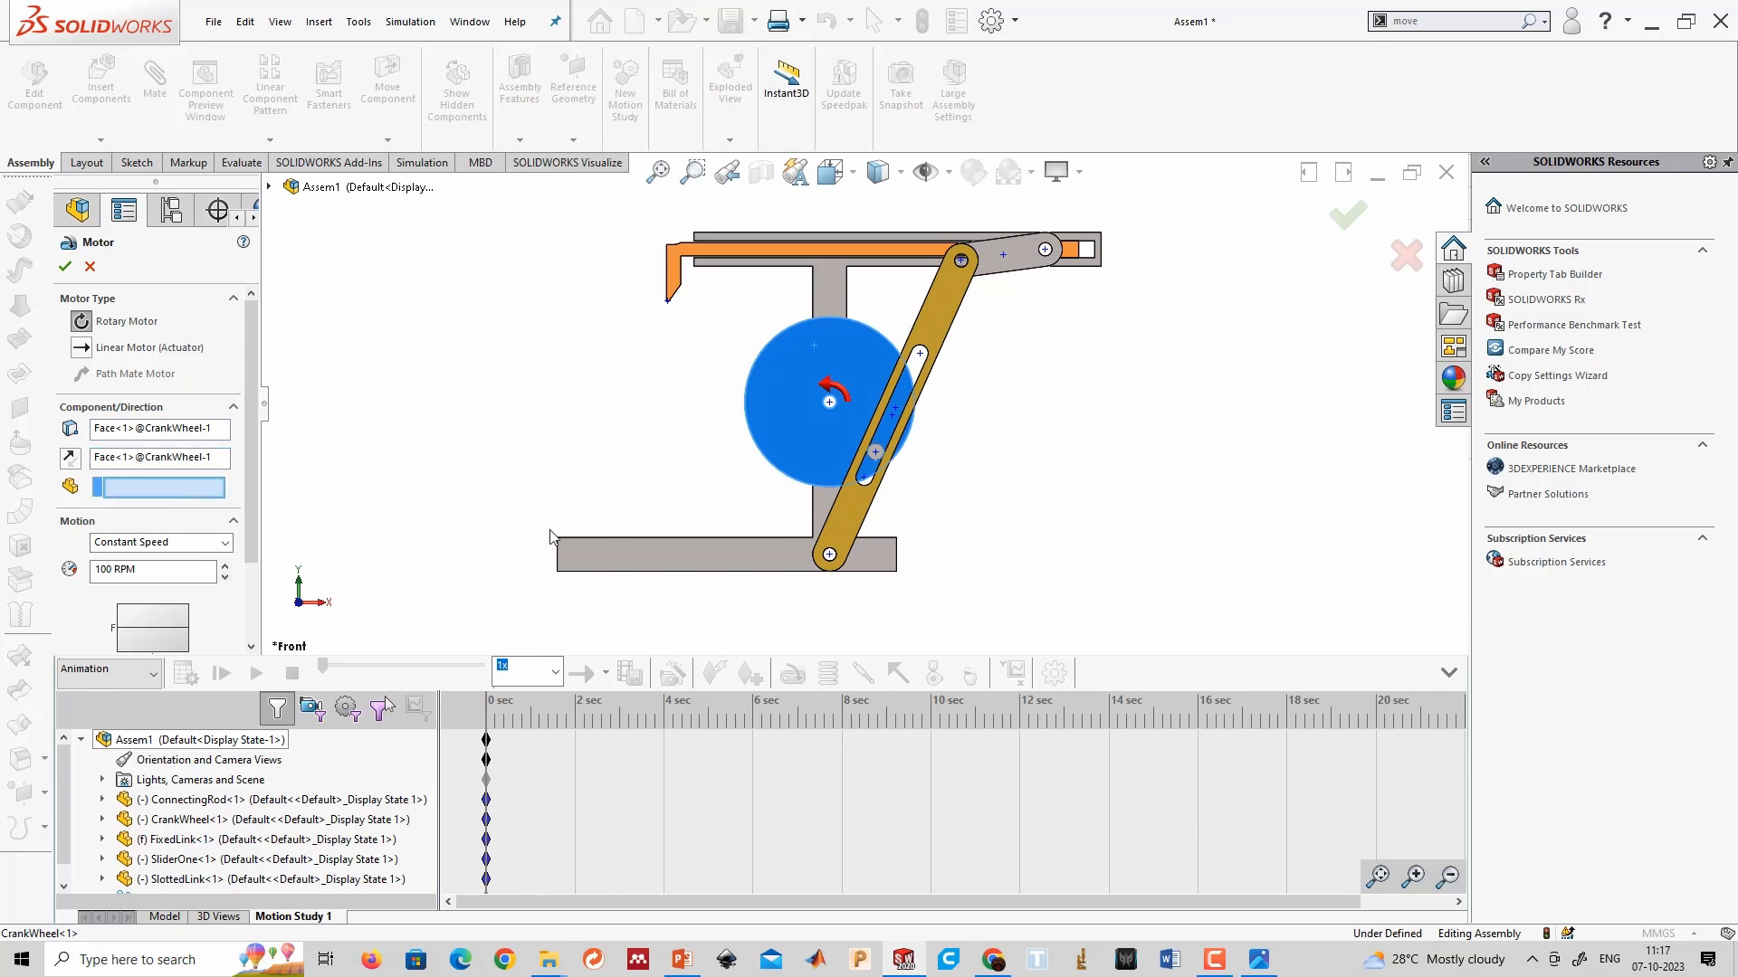
pyautogui.click(709, 557)
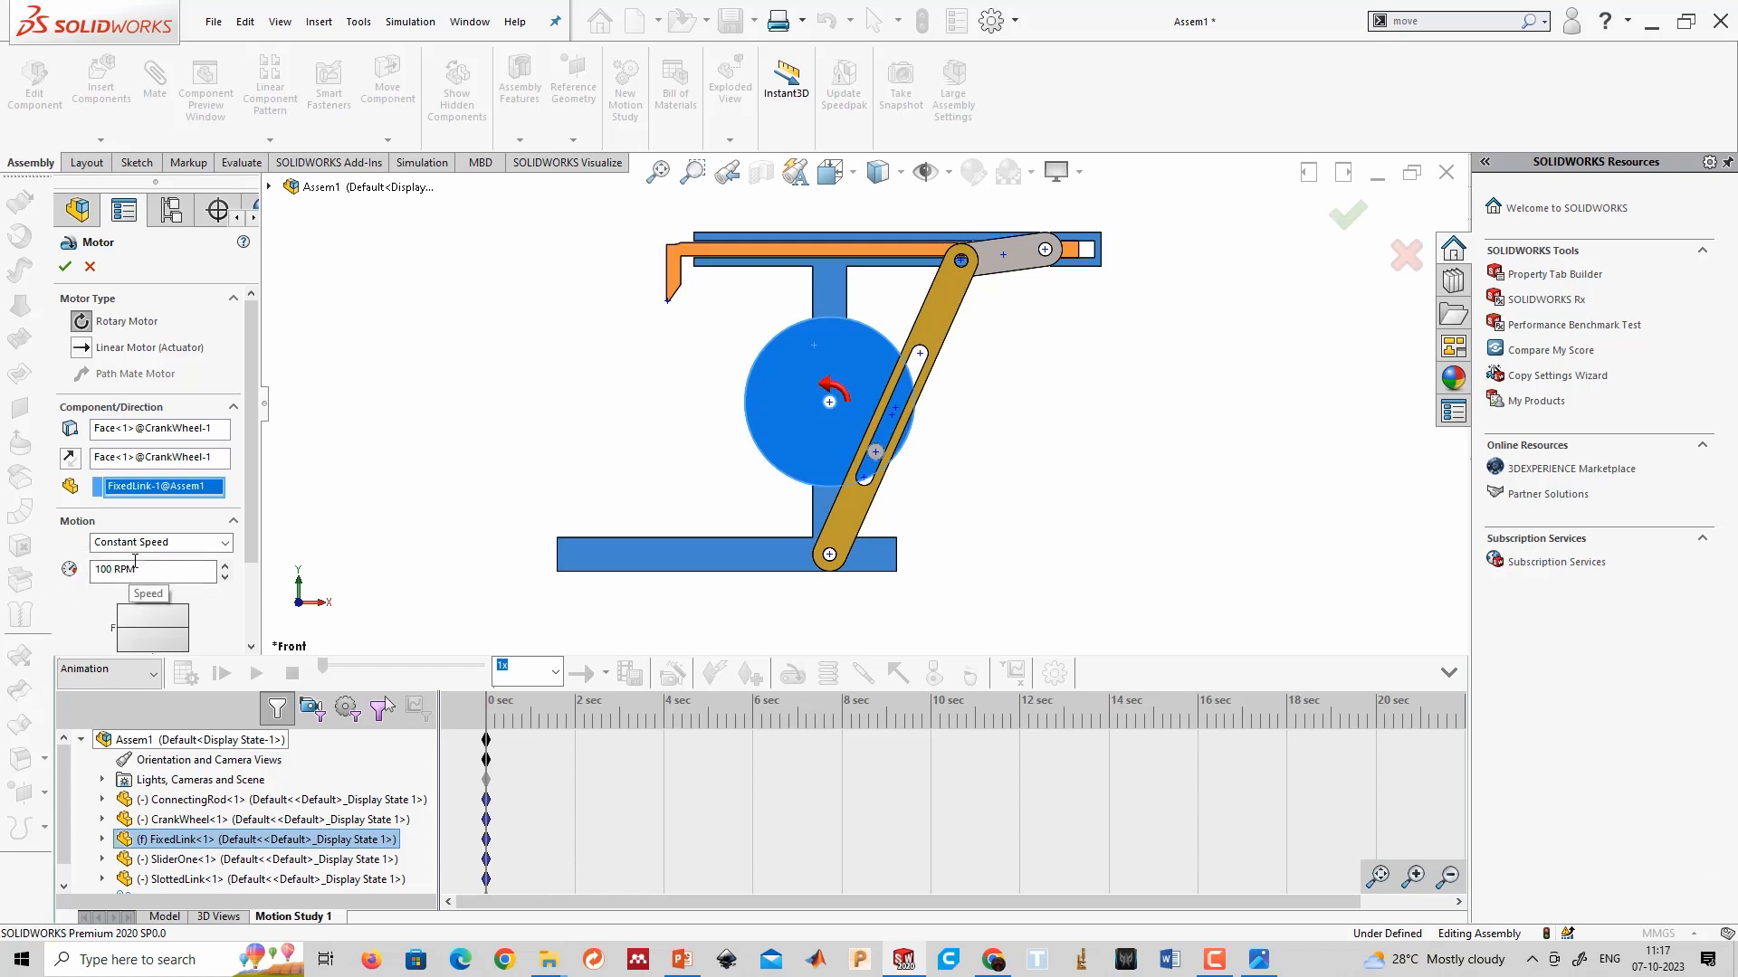
pyautogui.click(64, 266)
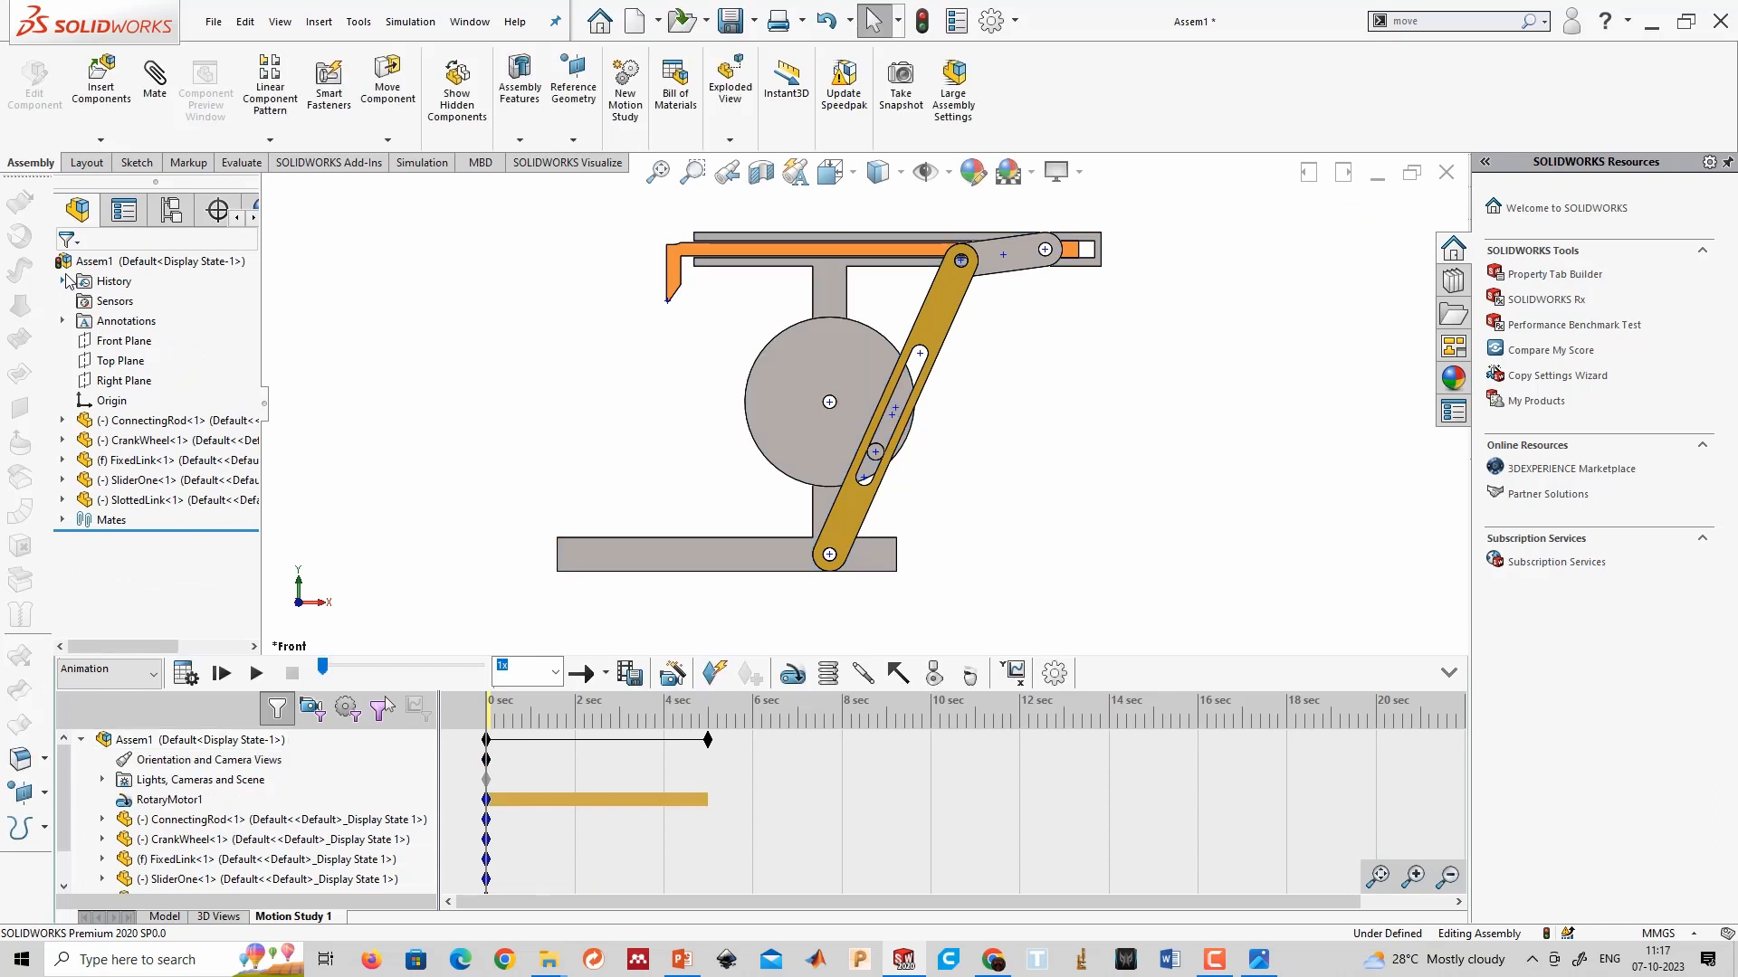
# Calculate the motion study as an Animation, and recalculate it with the study type set to Motion Analysis.
pyautogui.click(199, 685)
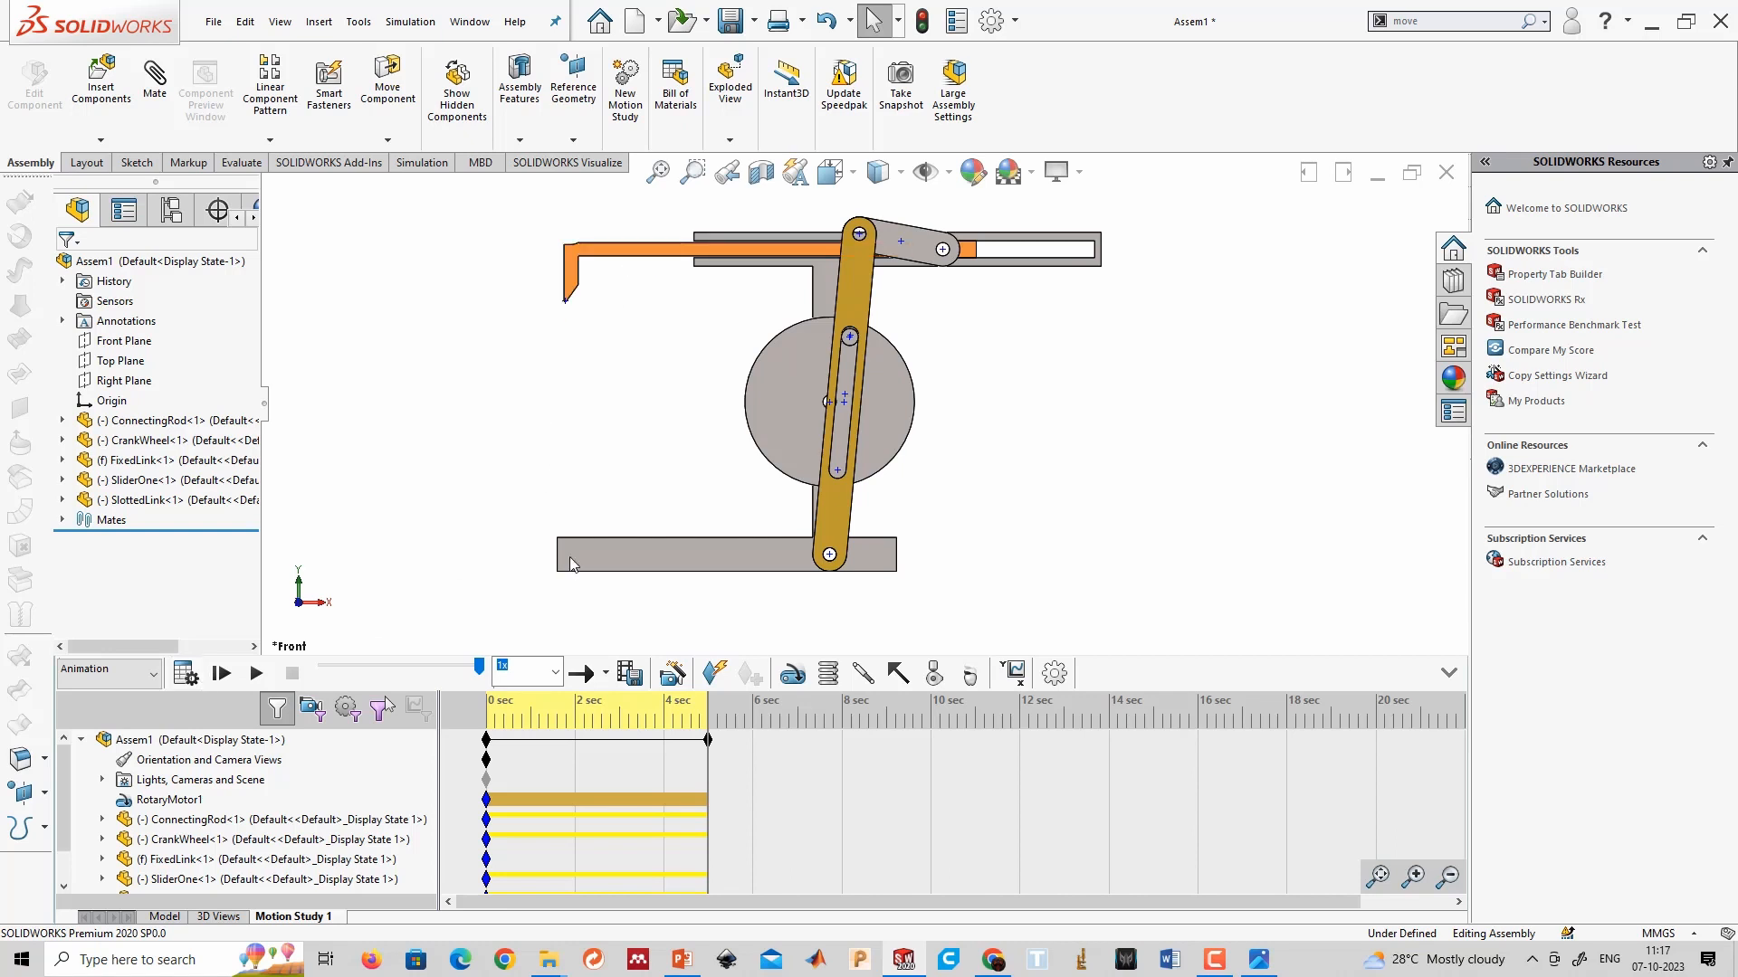
pyautogui.click(154, 678)
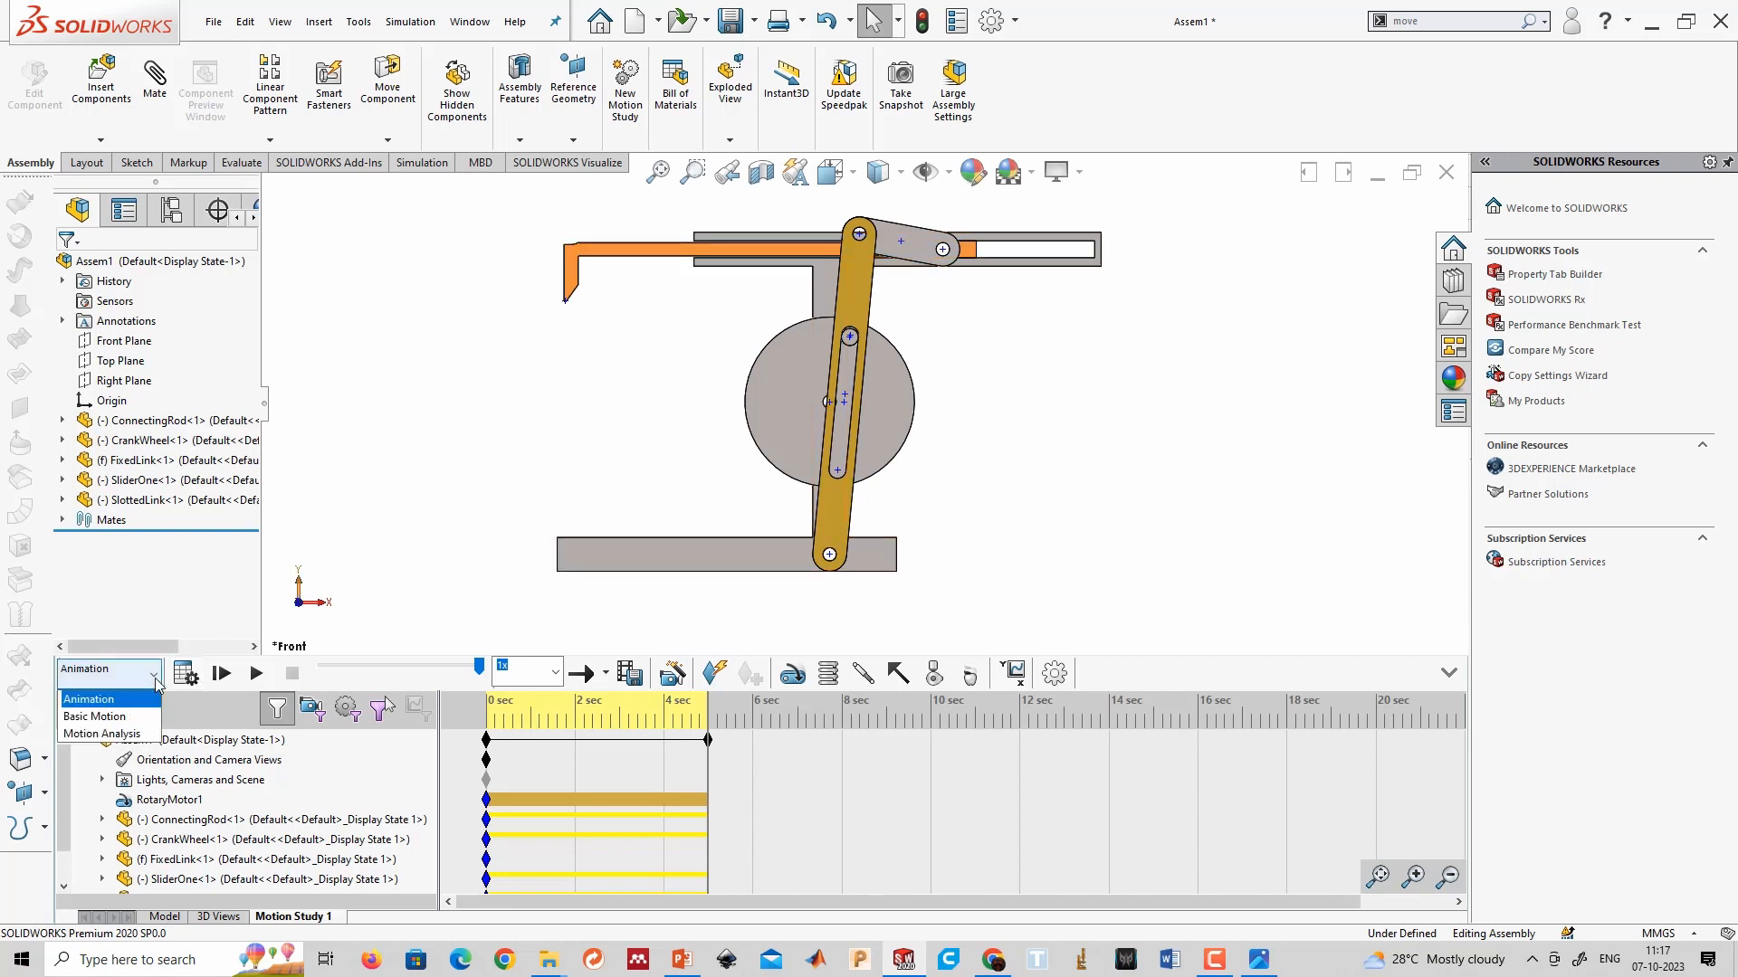
pyautogui.click(101, 734)
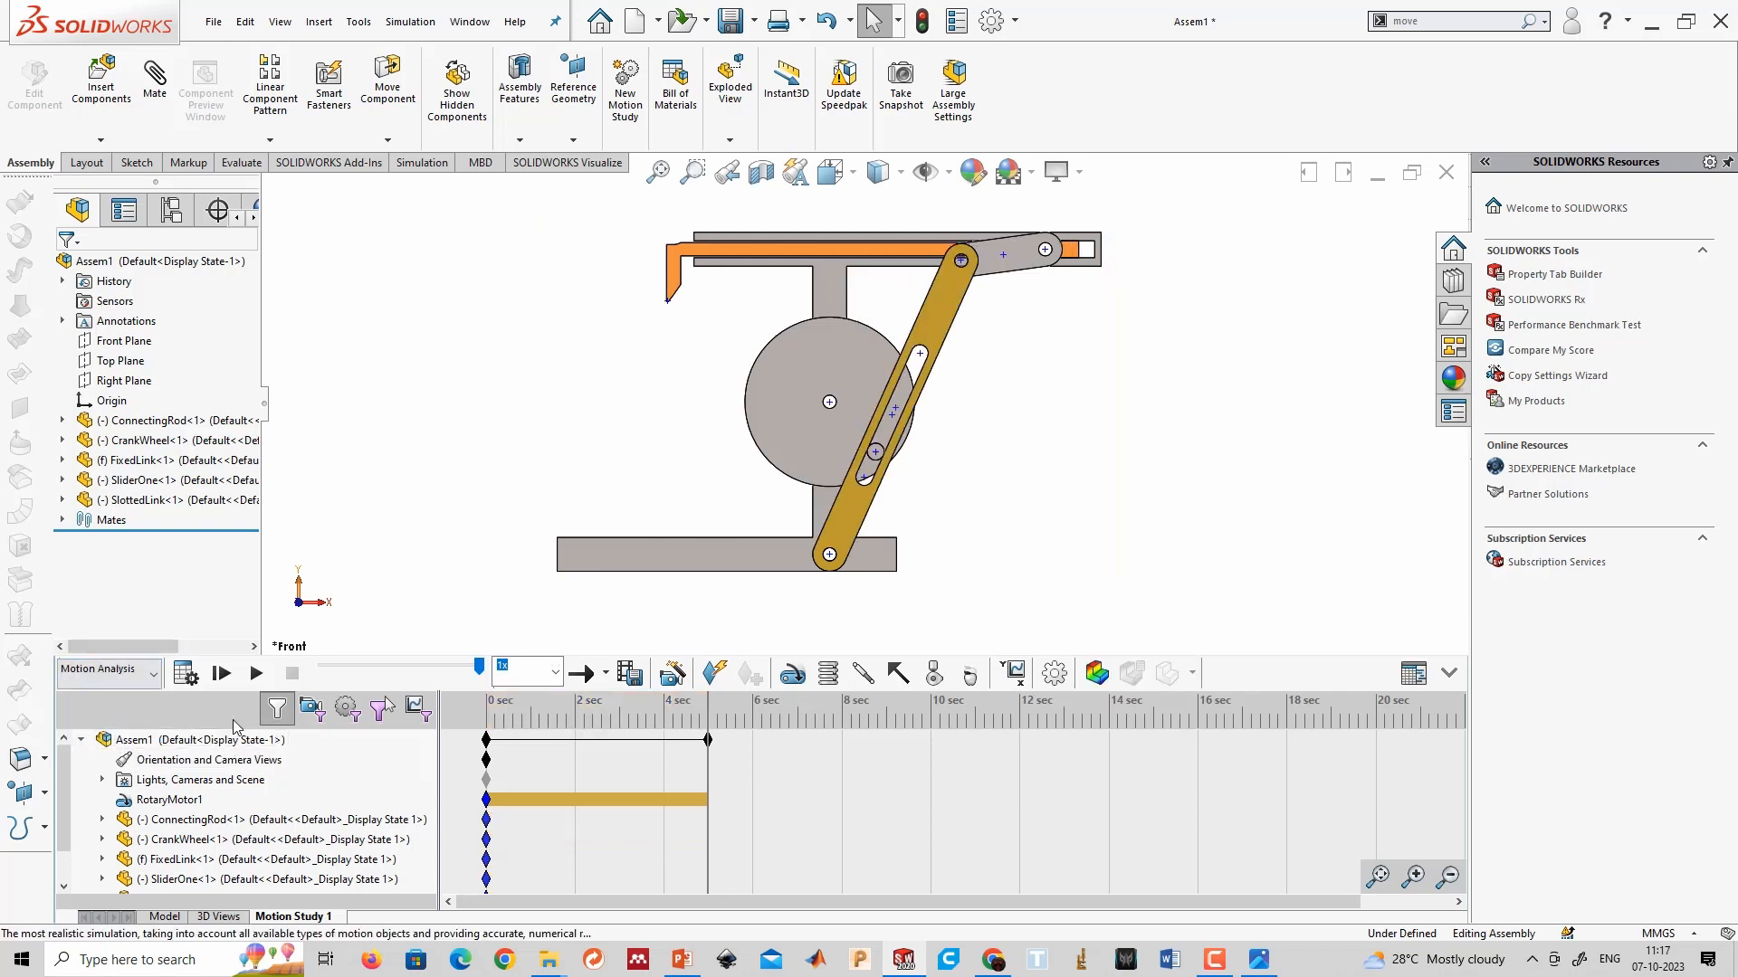
pyautogui.click(186, 673)
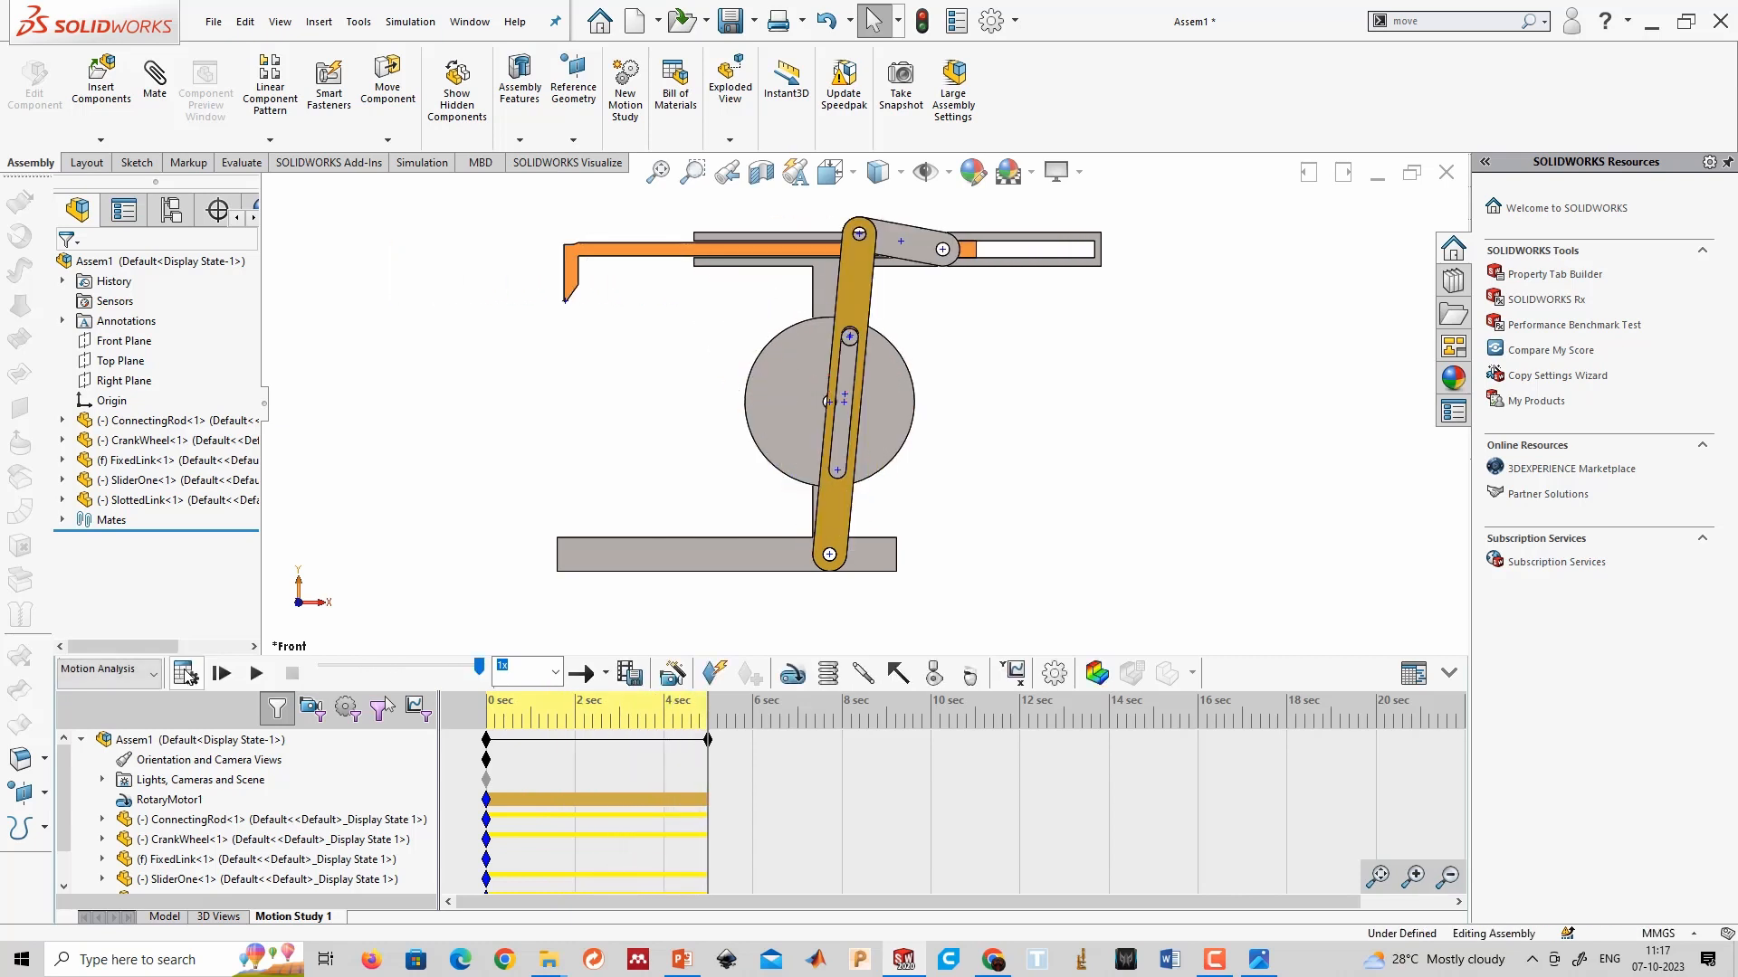
# Set the Motion Analysis properties to 50 frames per second and recalculate the study.
pyautogui.click(1054, 673)
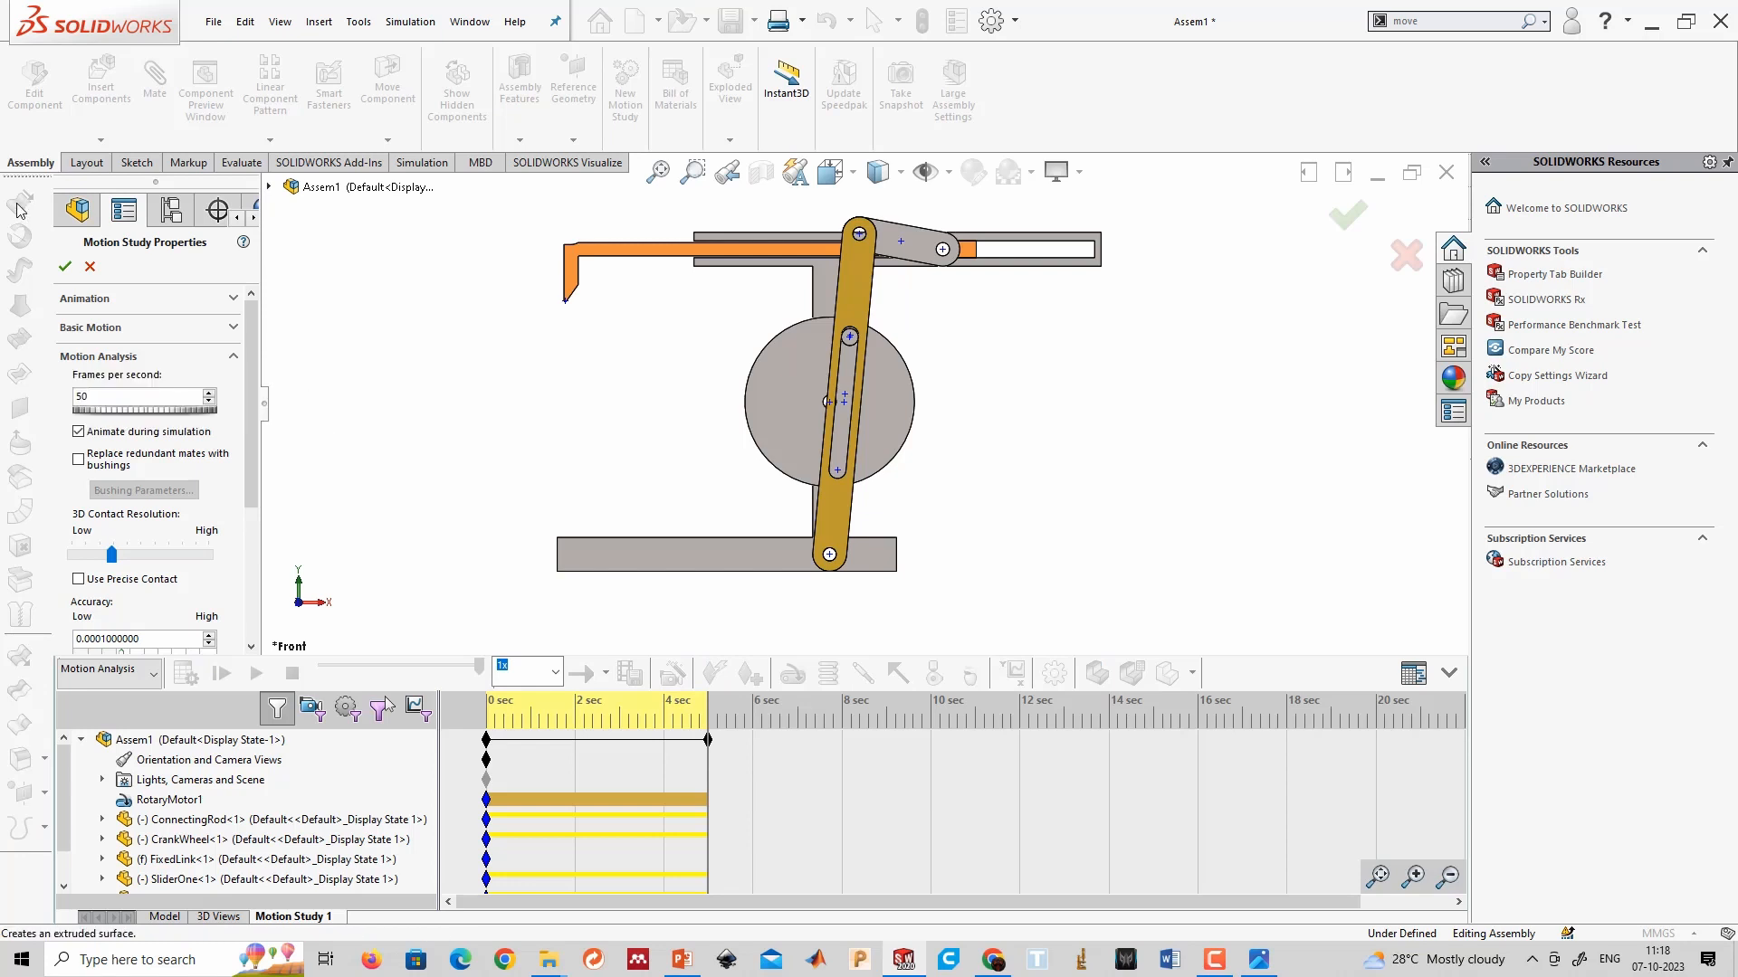
pyautogui.click(64, 266)
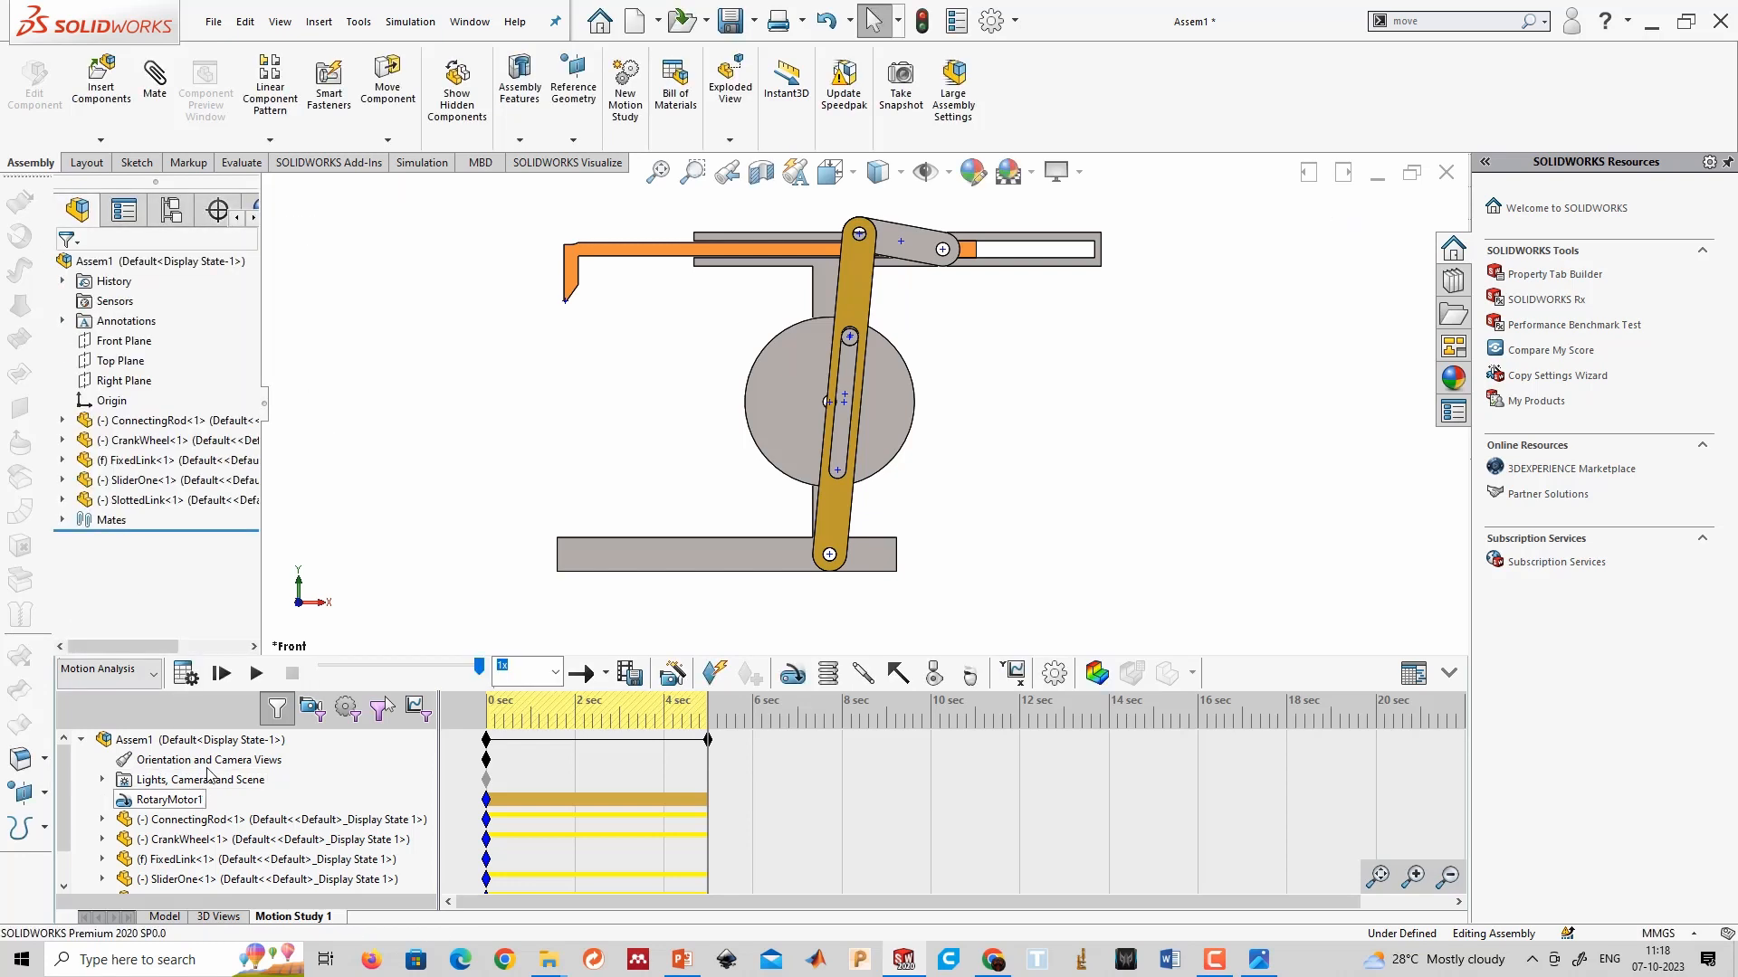
pyautogui.click(186, 674)
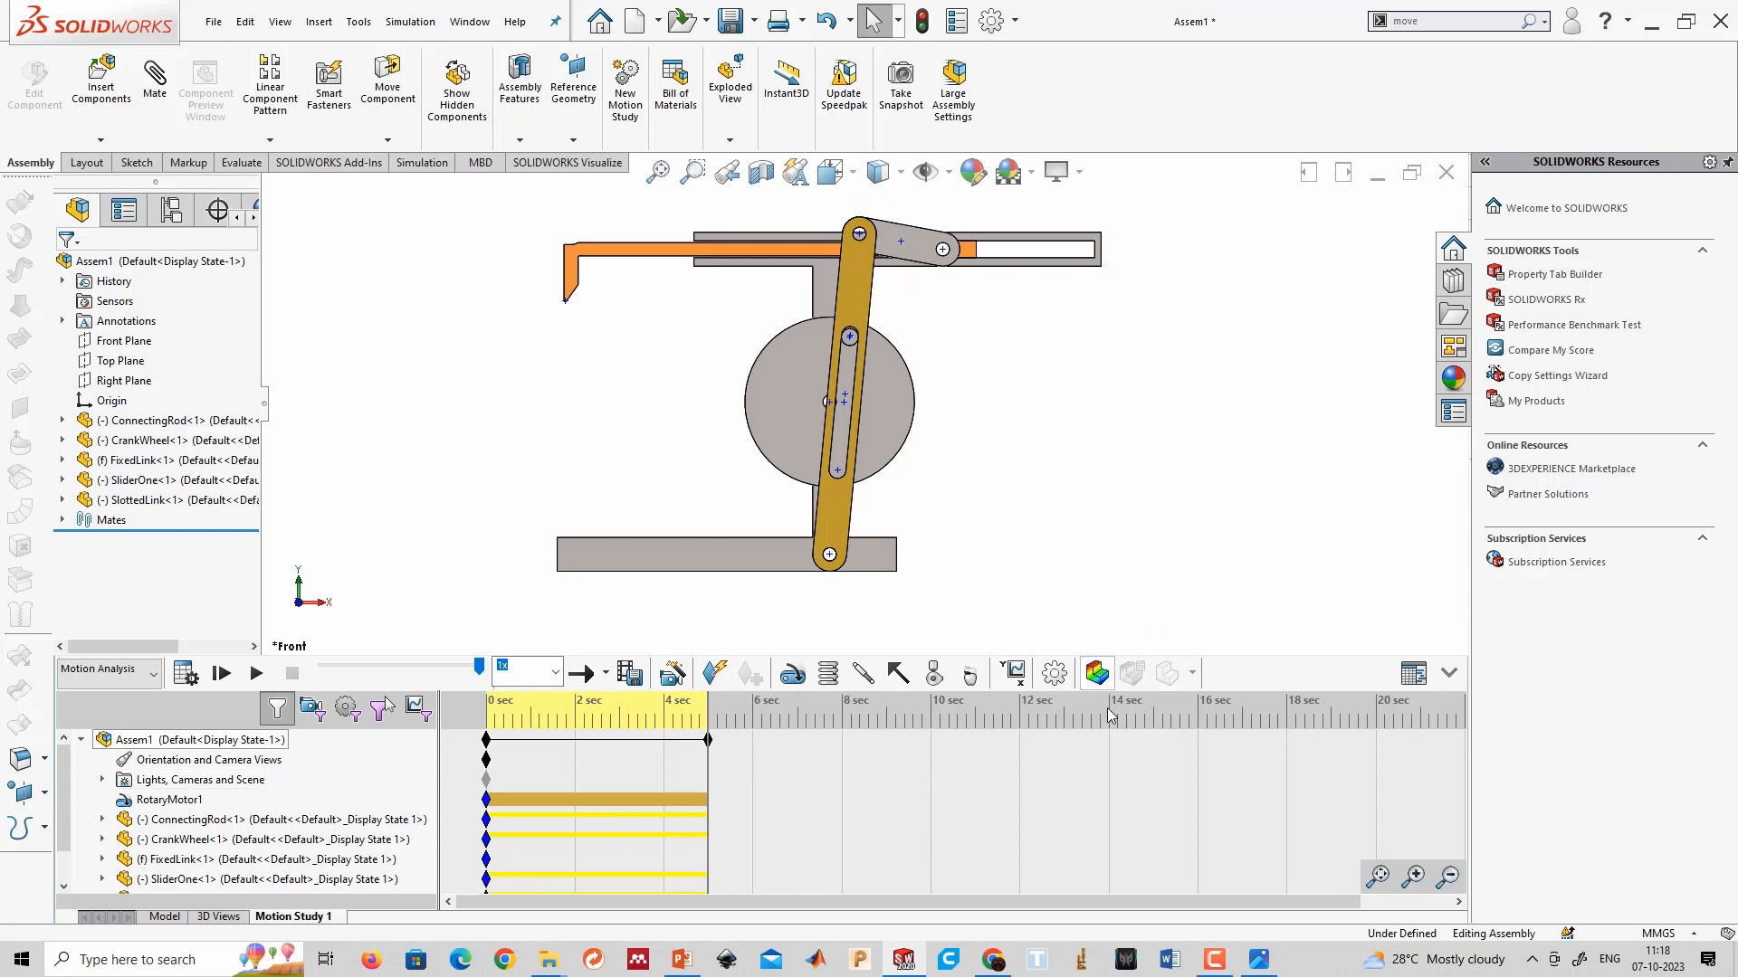
# Start a new result plot of Displacement/Velocity/Acceleration, using the magnitude of Linear Displacement.
pyautogui.click(1017, 674)
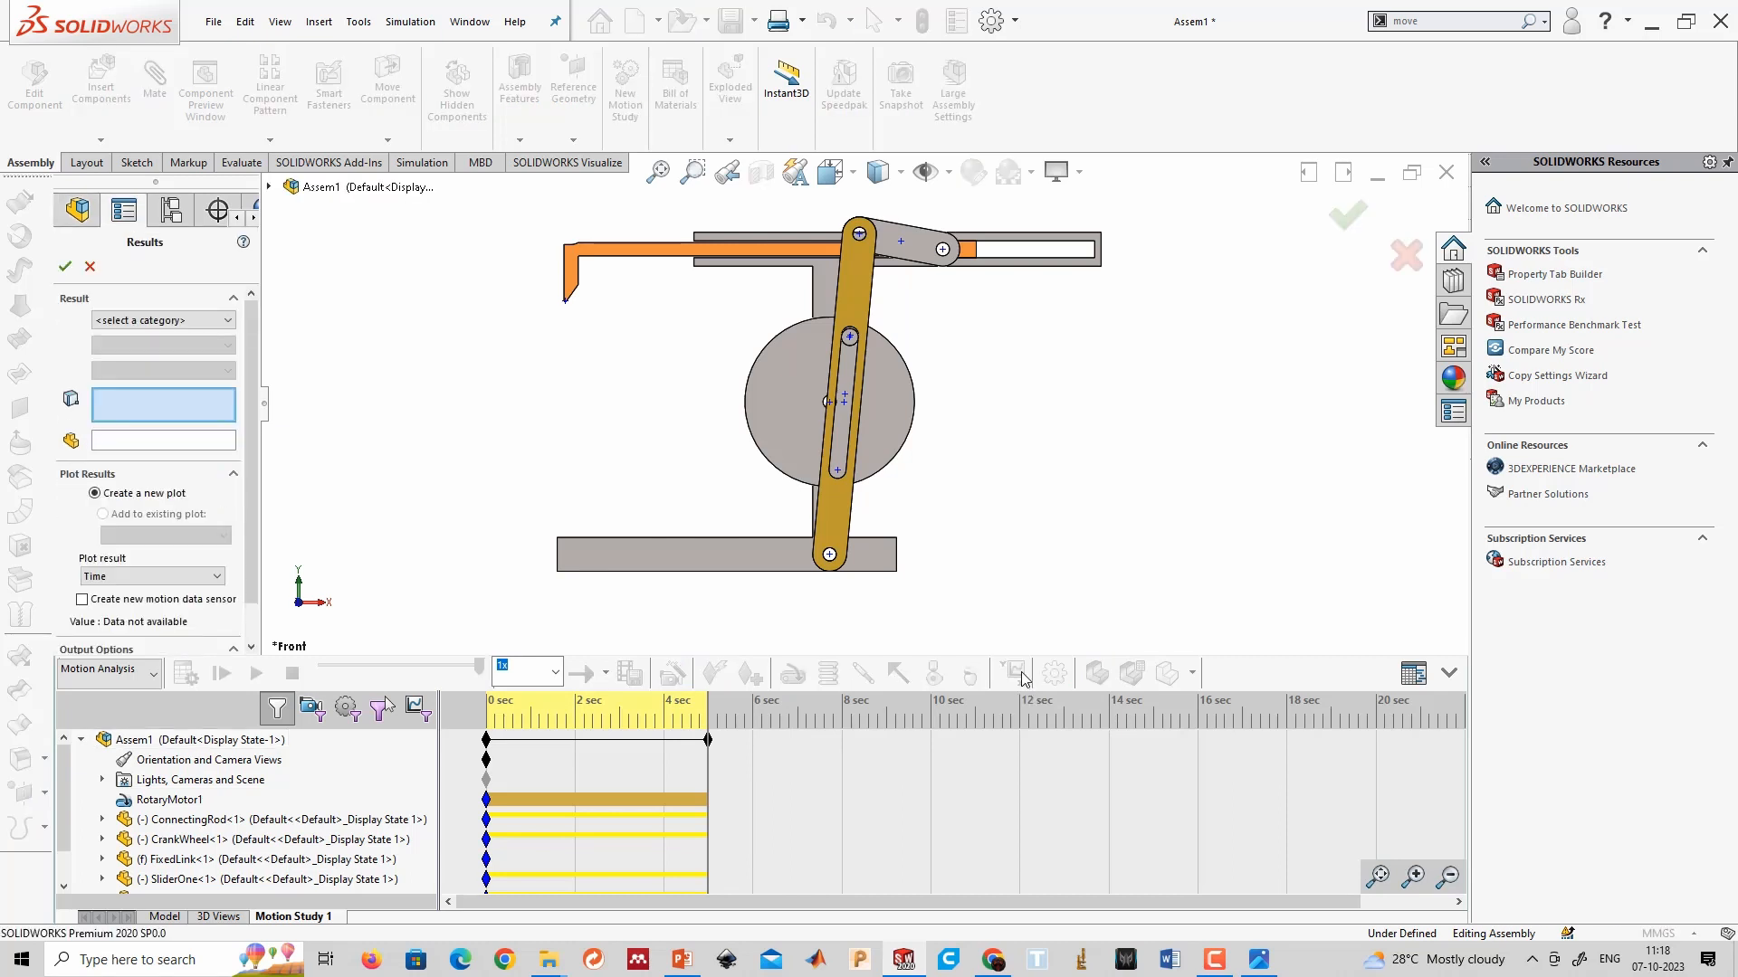
pyautogui.click(204, 321)
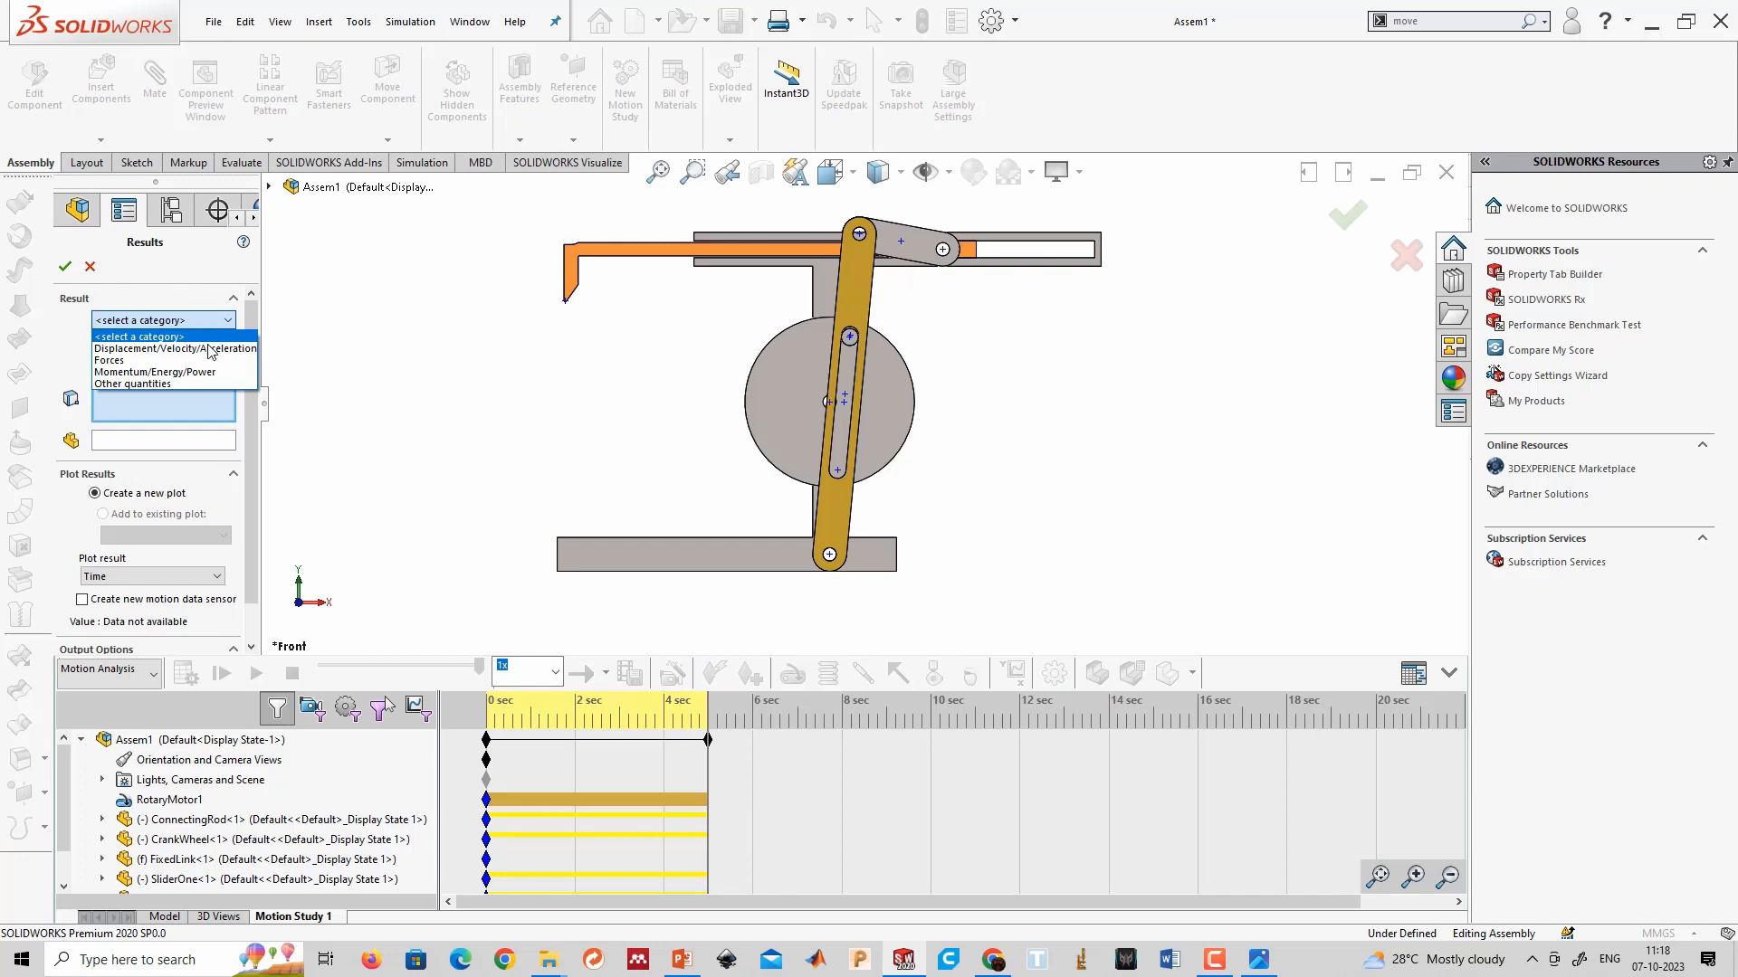
pyautogui.click(211, 349)
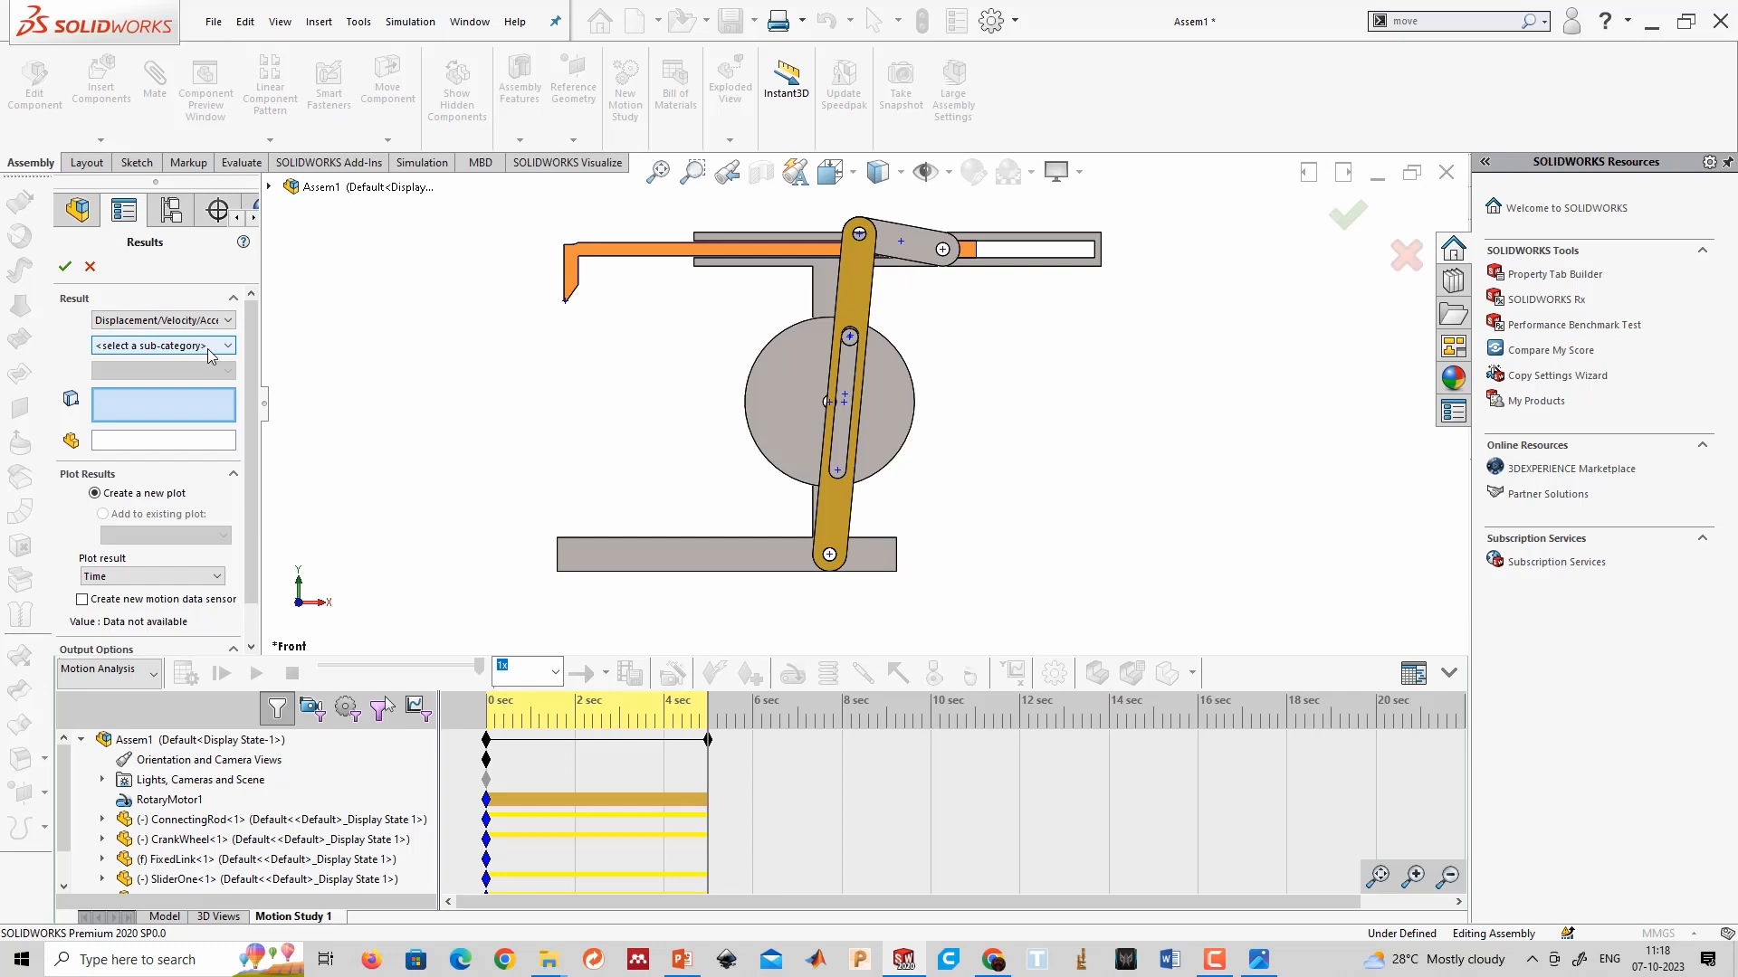
pyautogui.click(210, 349)
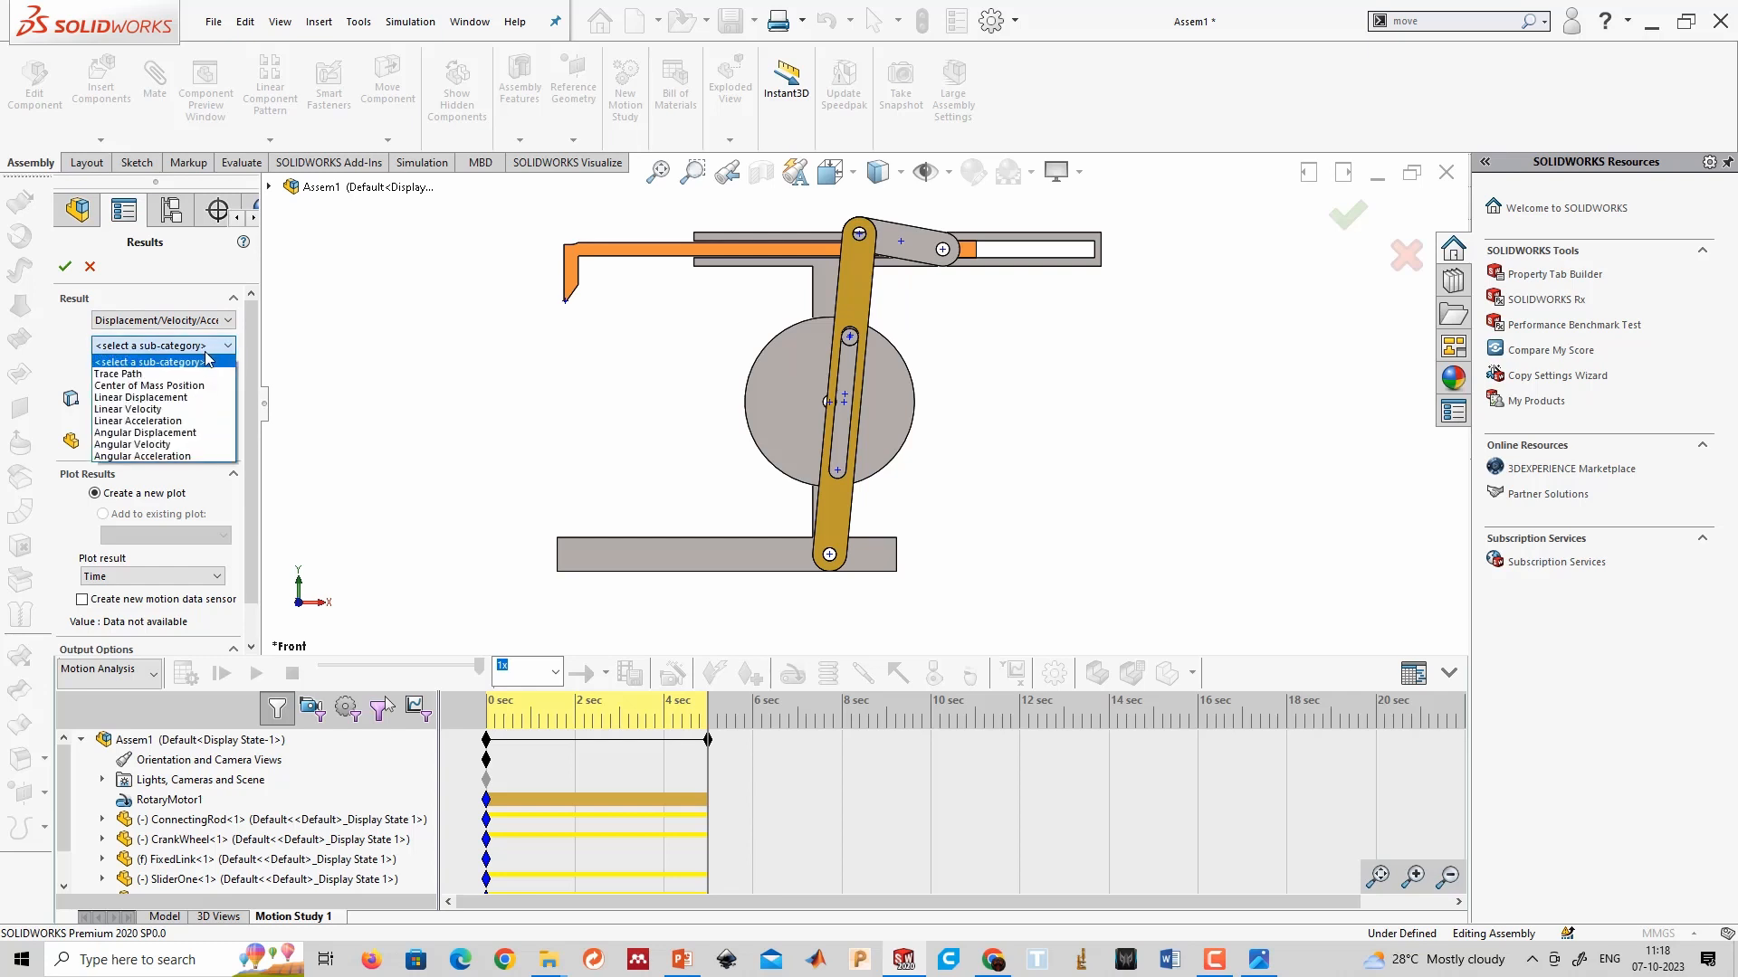
pyautogui.click(191, 399)
pyautogui.click(196, 372)
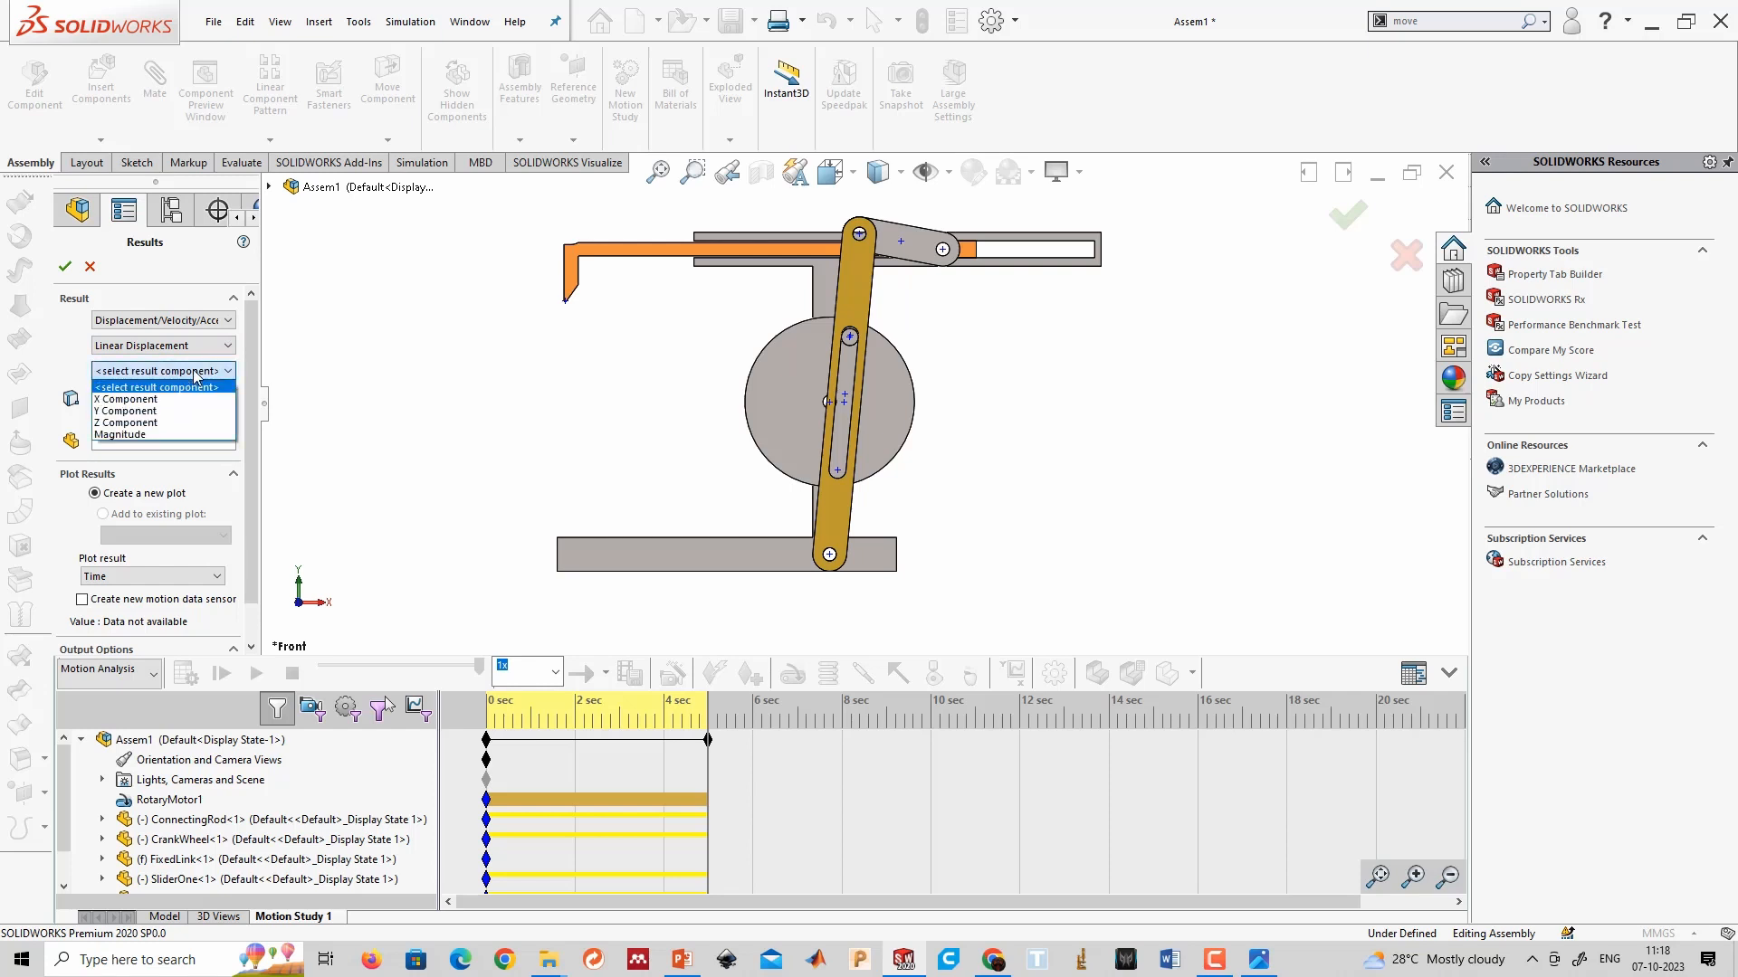
pyautogui.click(178, 435)
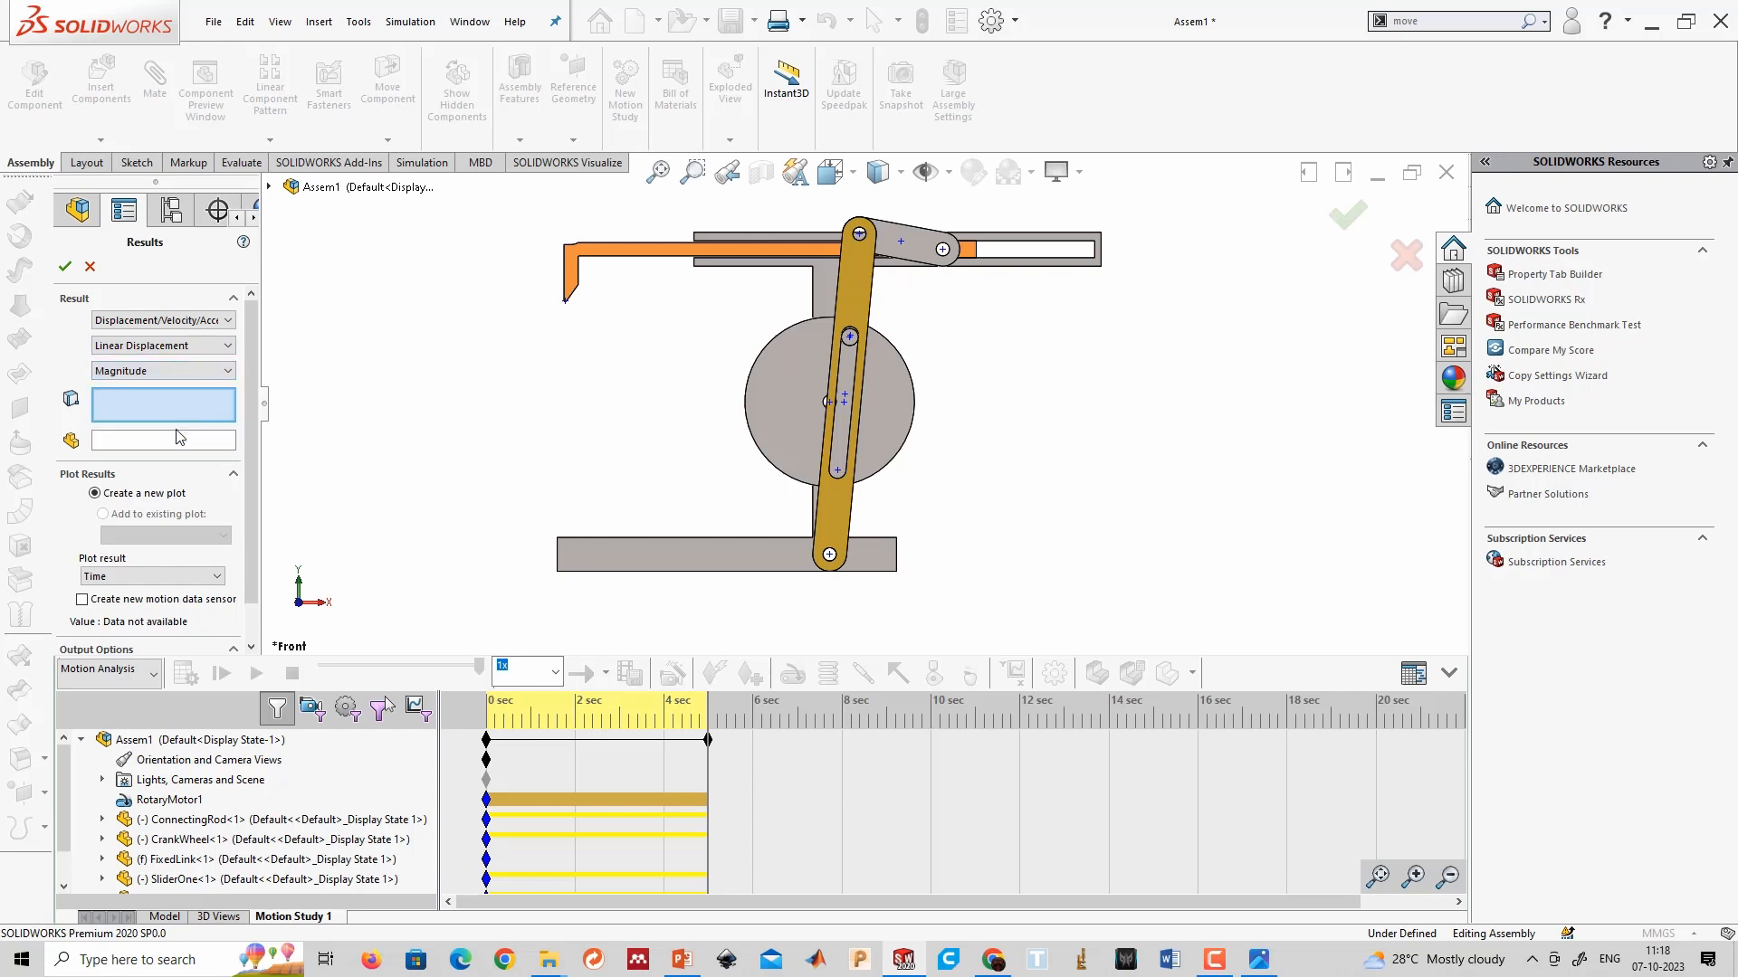
# Create the displacement plot between the slider's tool-end face and the end face of the fixed link's upper guide rail.
pyautogui.scroll(-1, 178, 437)
pyautogui.moveTo(625, 270); pyautogui.dragTo(677, 297, button='middle')
pyautogui.scroll(-5, 660, 304)
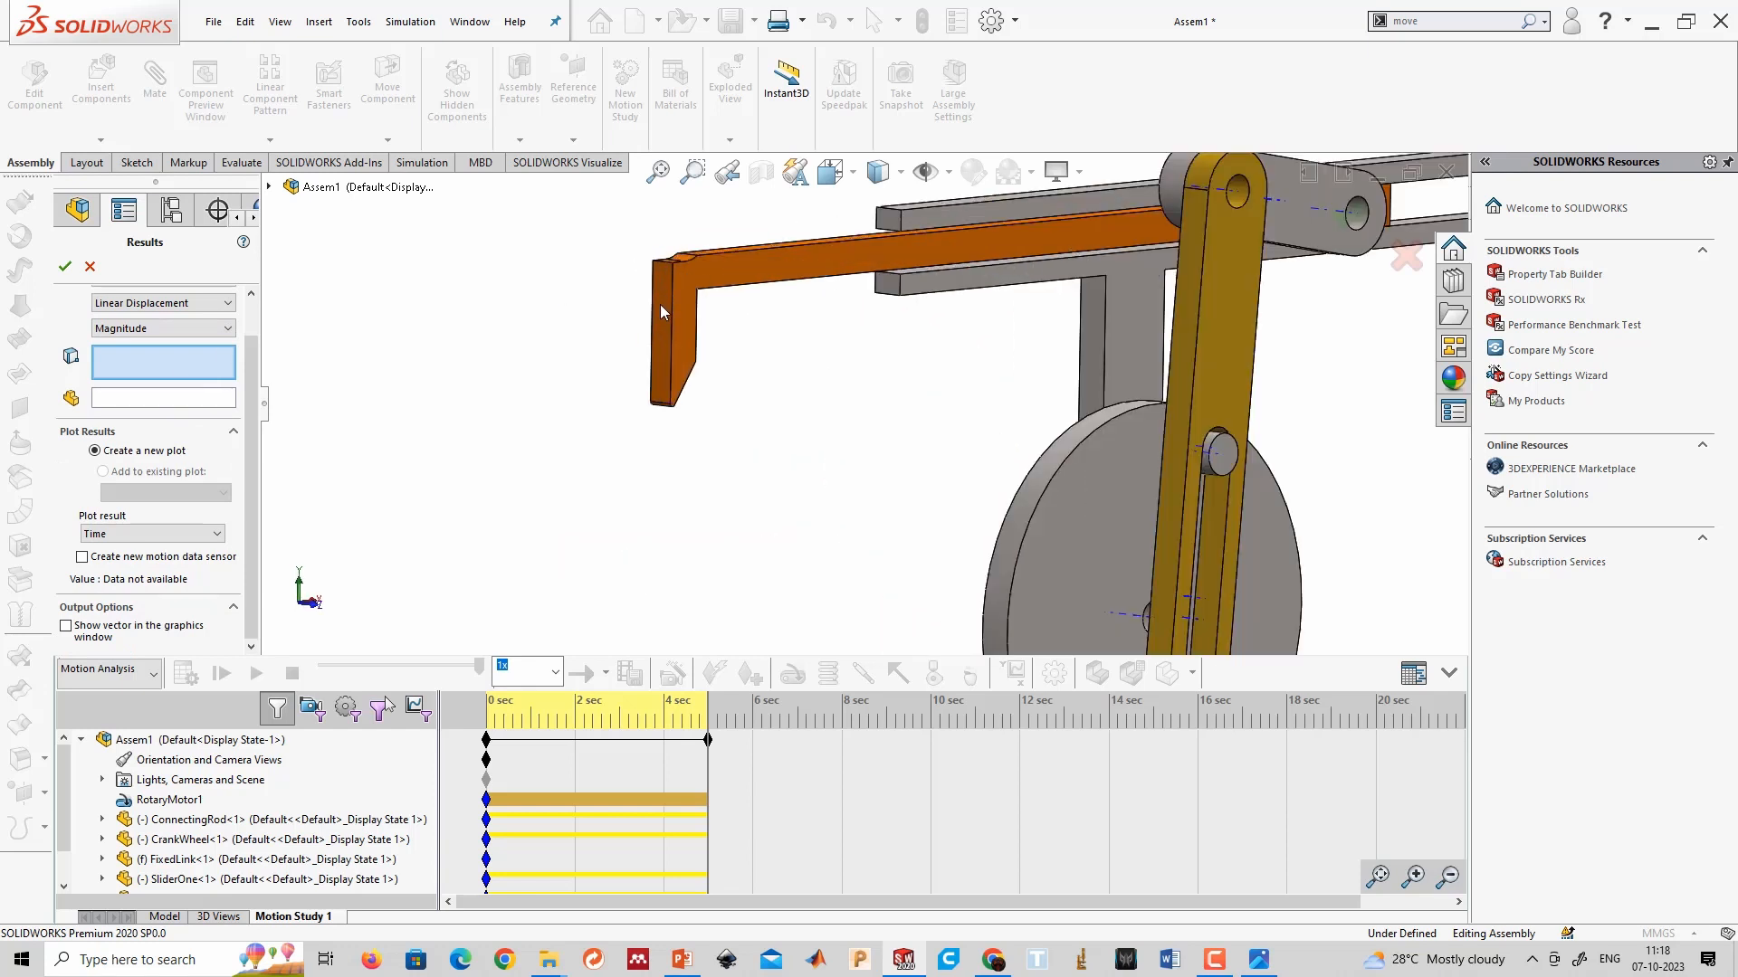
pyautogui.click(665, 330)
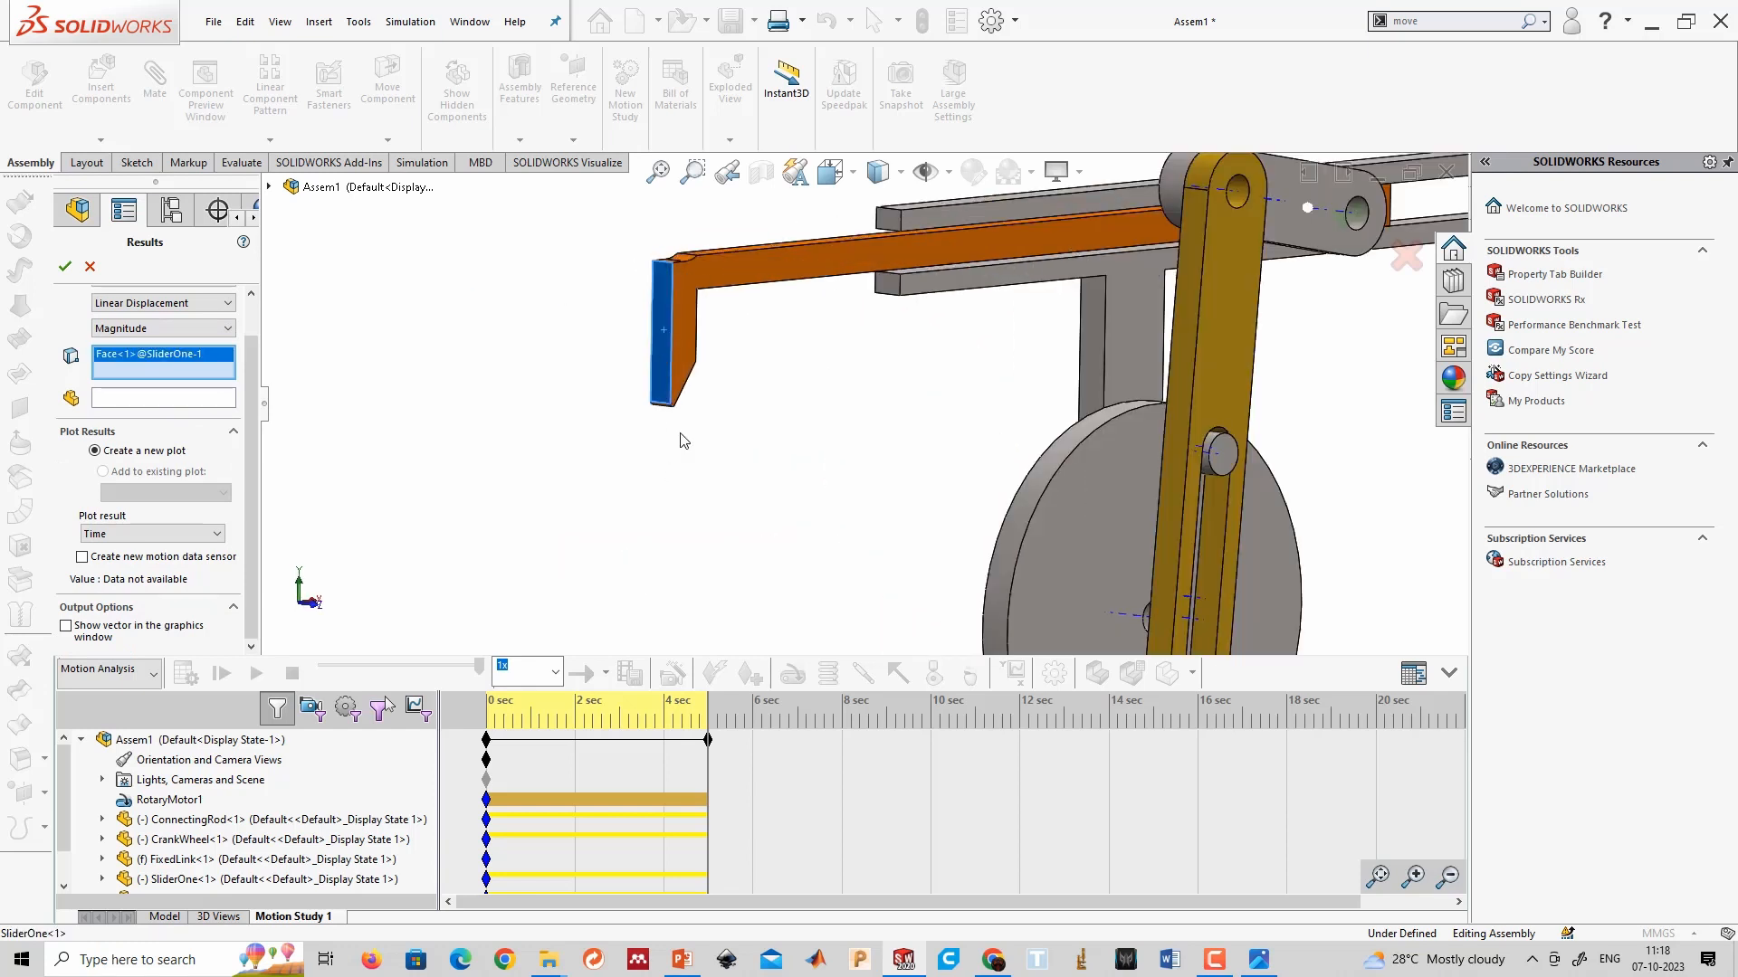
pyautogui.scroll(-5, 879, 302)
pyautogui.click(927, 262)
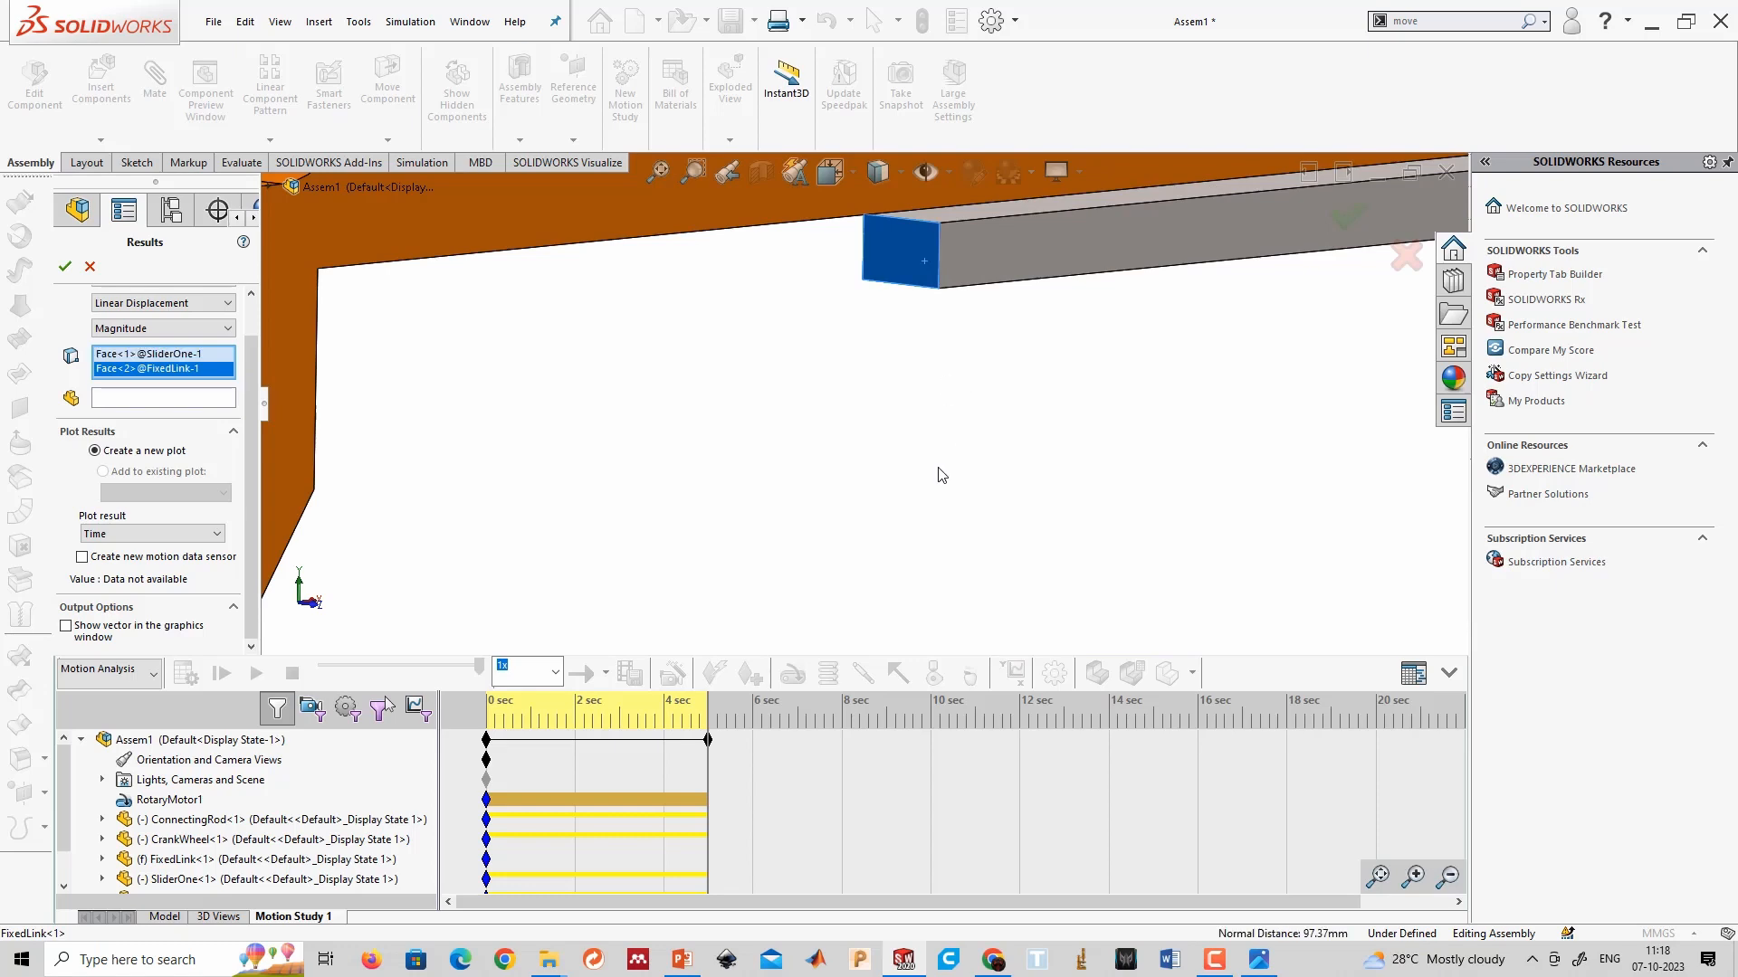
pyautogui.scroll(5, 941, 475)
pyautogui.click(64, 266)
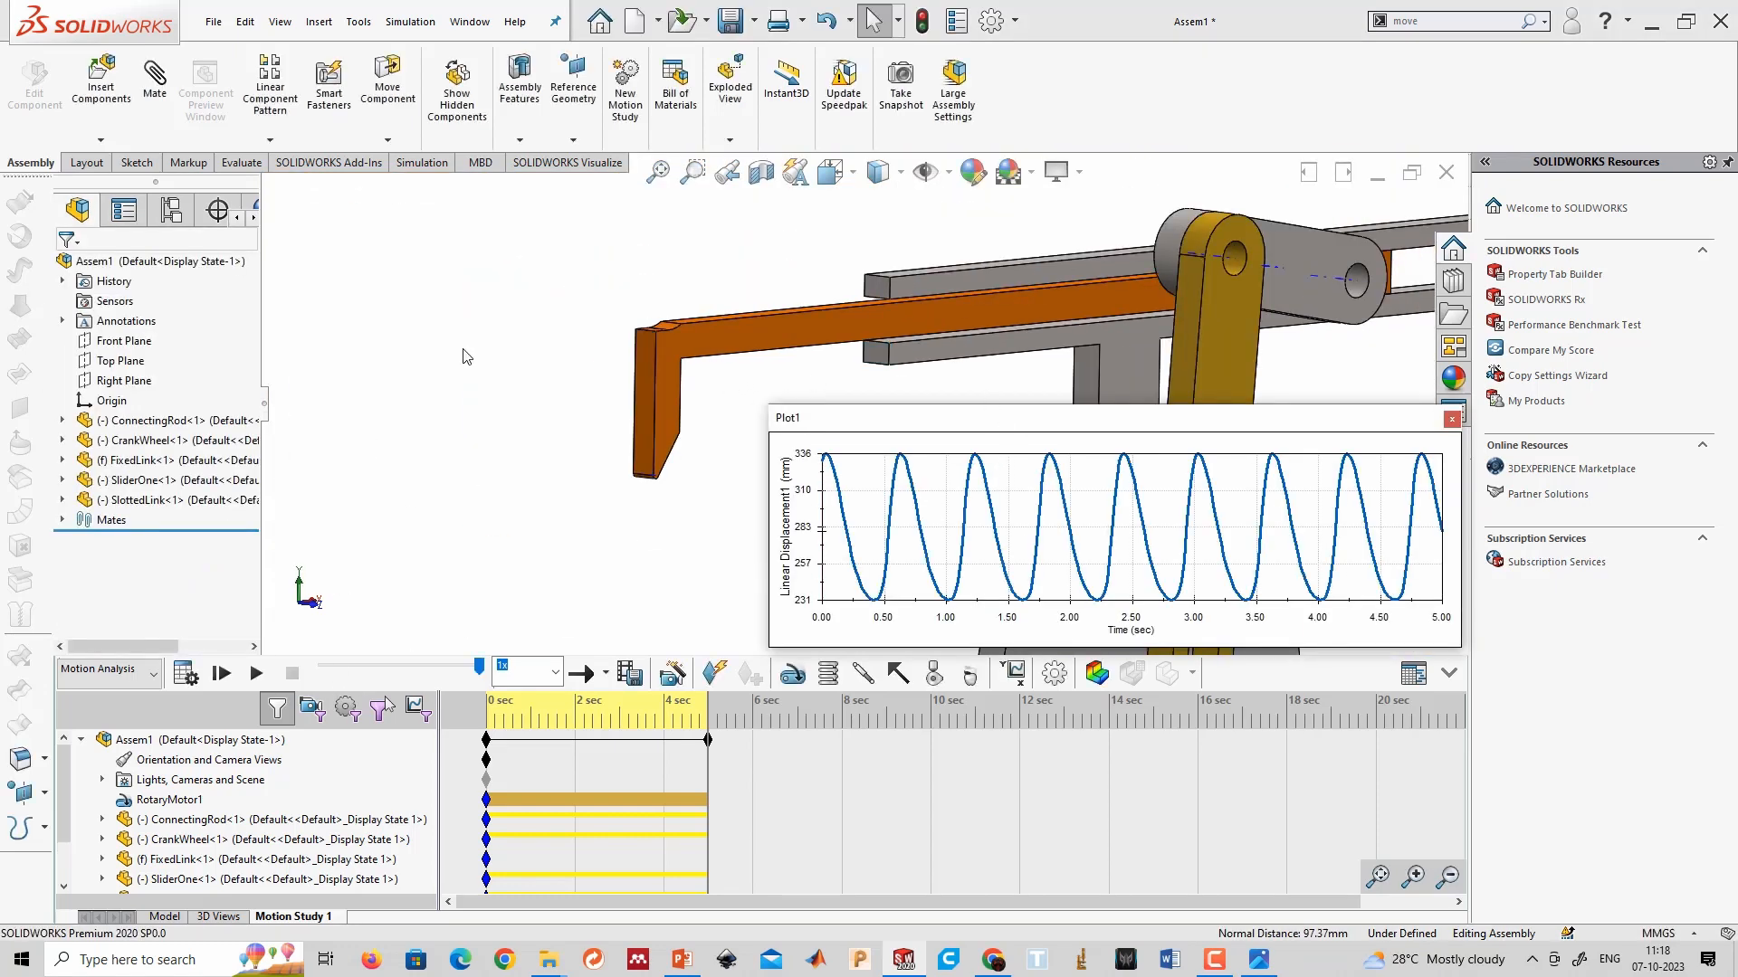
# Move the displacement plot clear of the mechanism and play the motion study to follow the slider's displacement over time.
pyautogui.moveTo(834, 426); pyautogui.dragTo(900, 675)
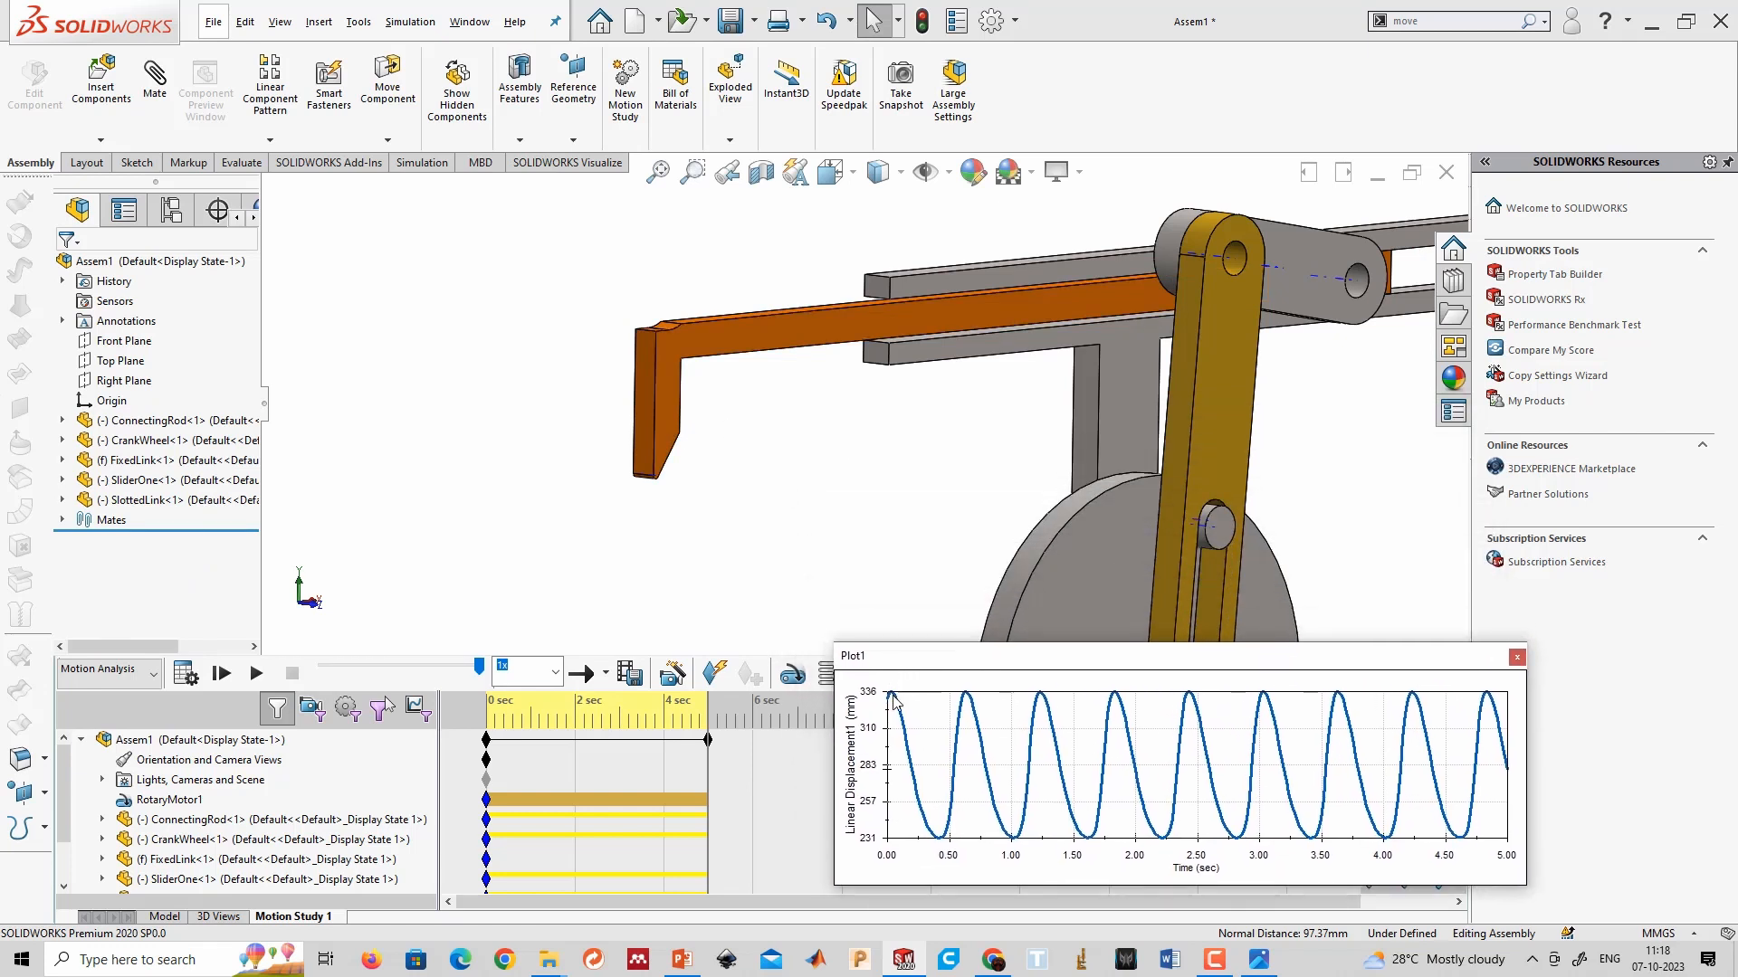
pyautogui.click(521, 708)
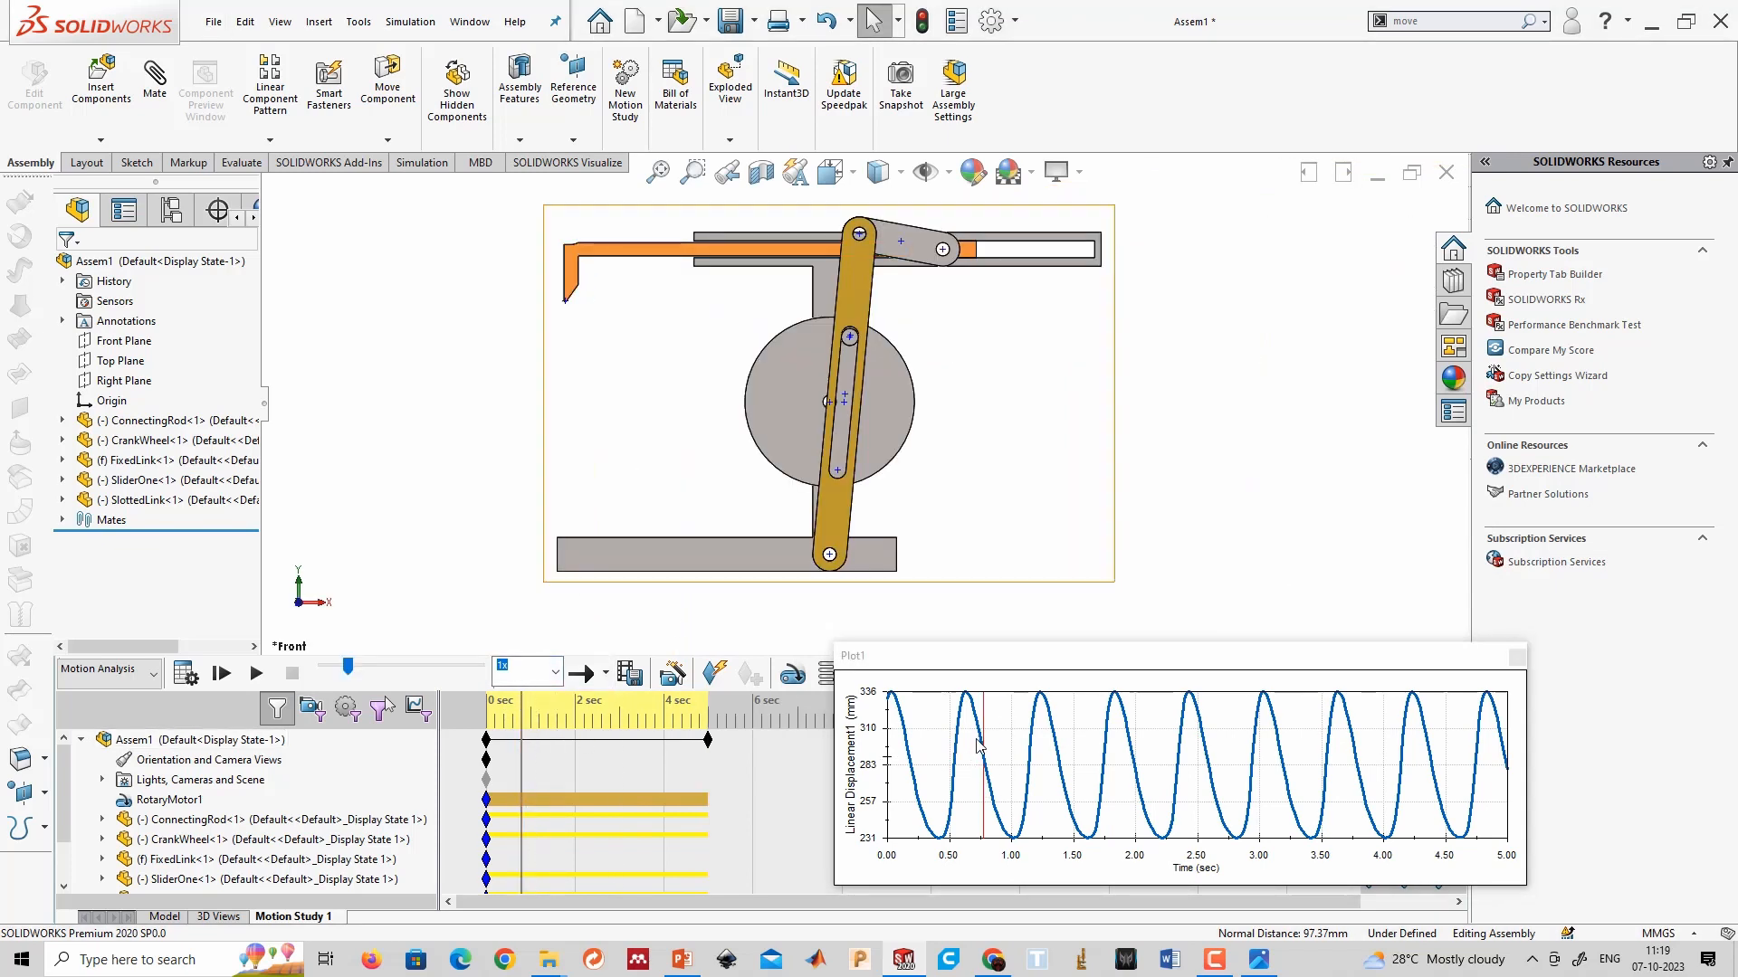
pyautogui.click(255, 674)
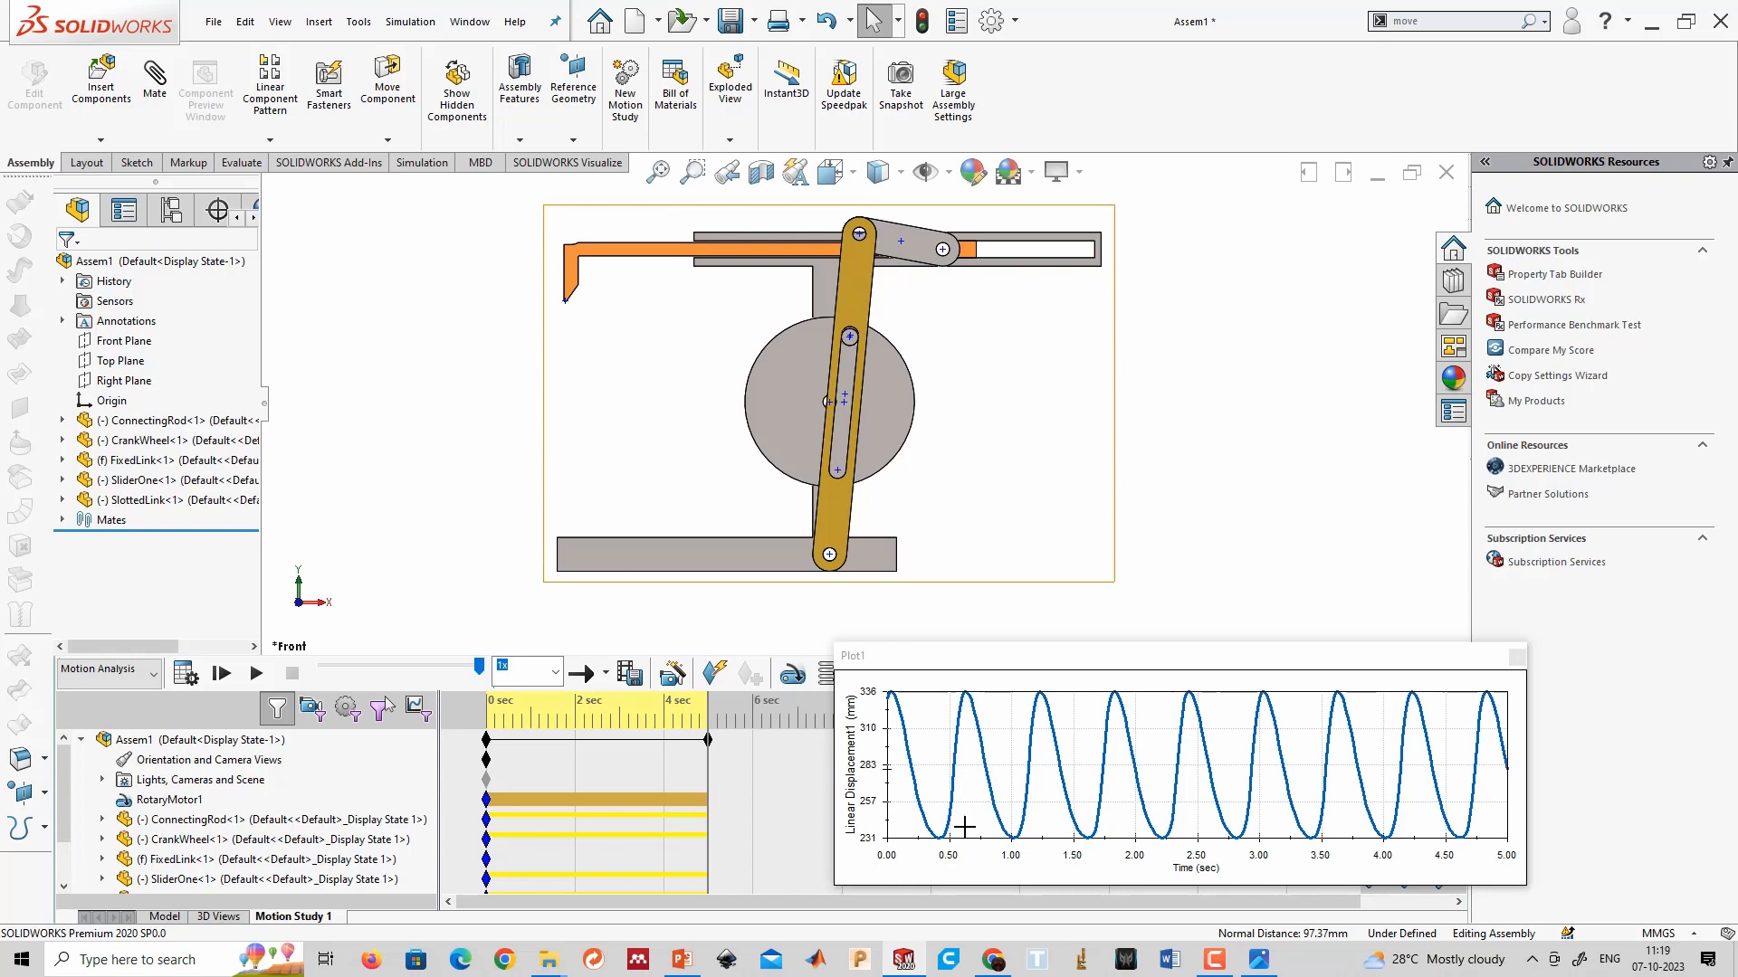
# Inspect the mechanism's positions around the first minimum and second peak of the displacement plot, replay the study, and close the plot.
pyautogui.click(945, 726)
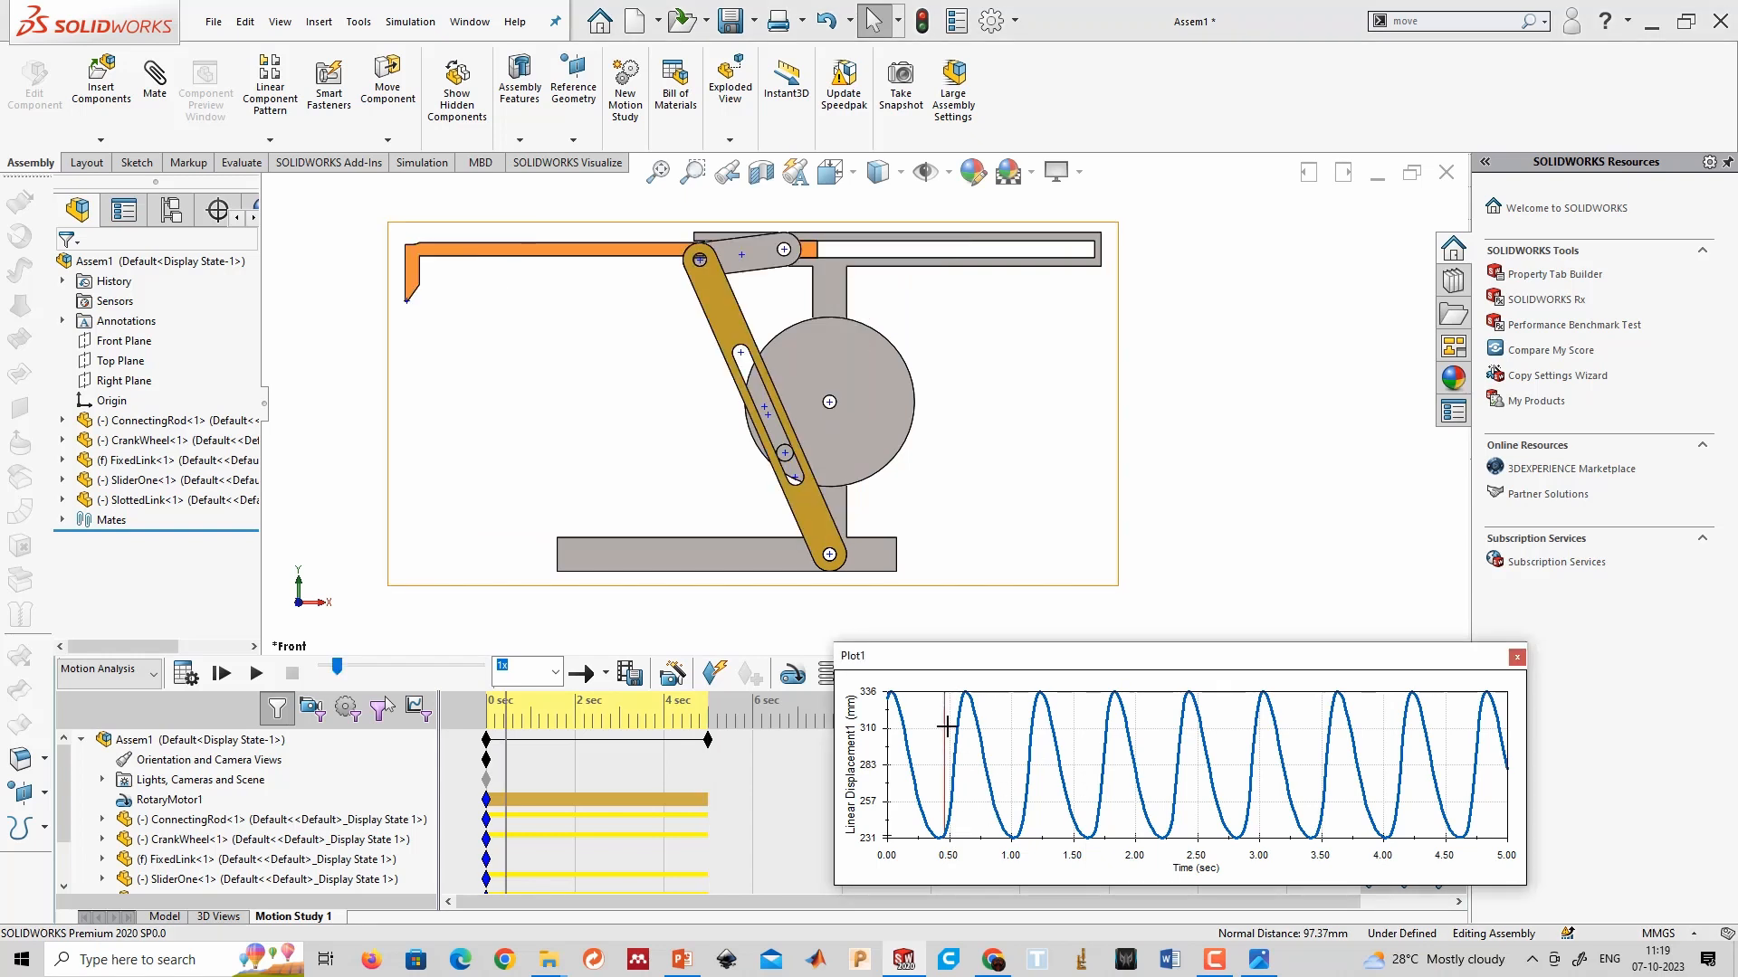
pyautogui.click(965, 727)
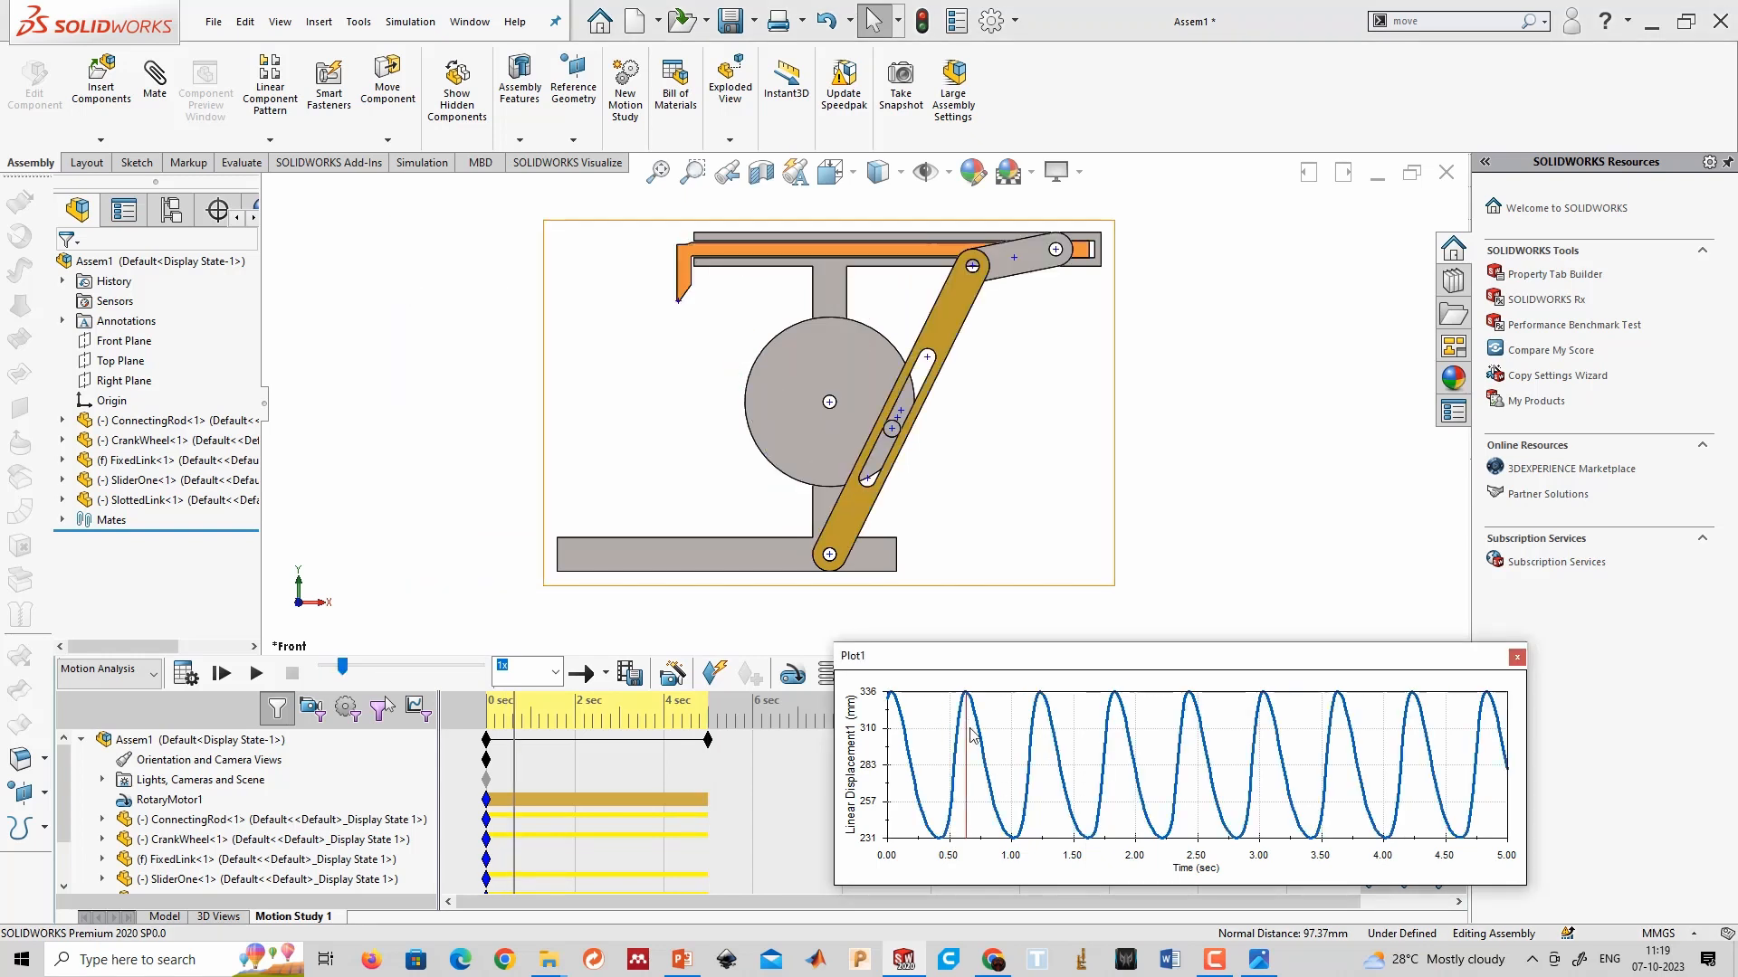
pyautogui.click(945, 722)
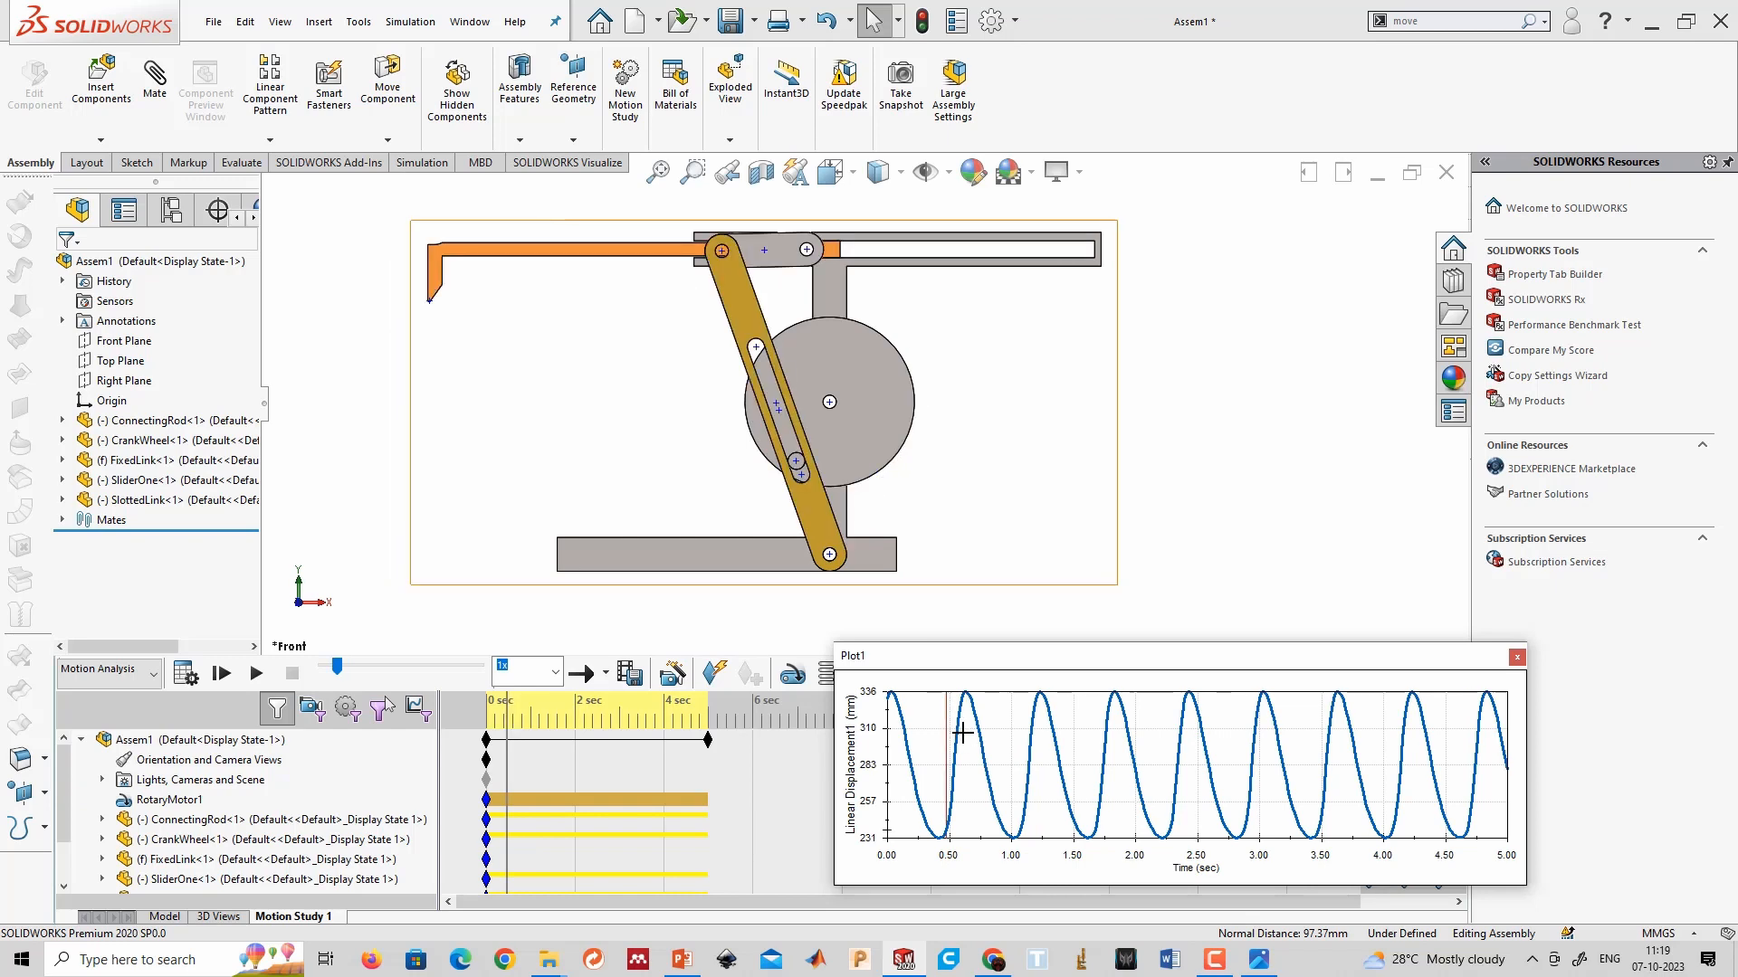
pyautogui.click(965, 734)
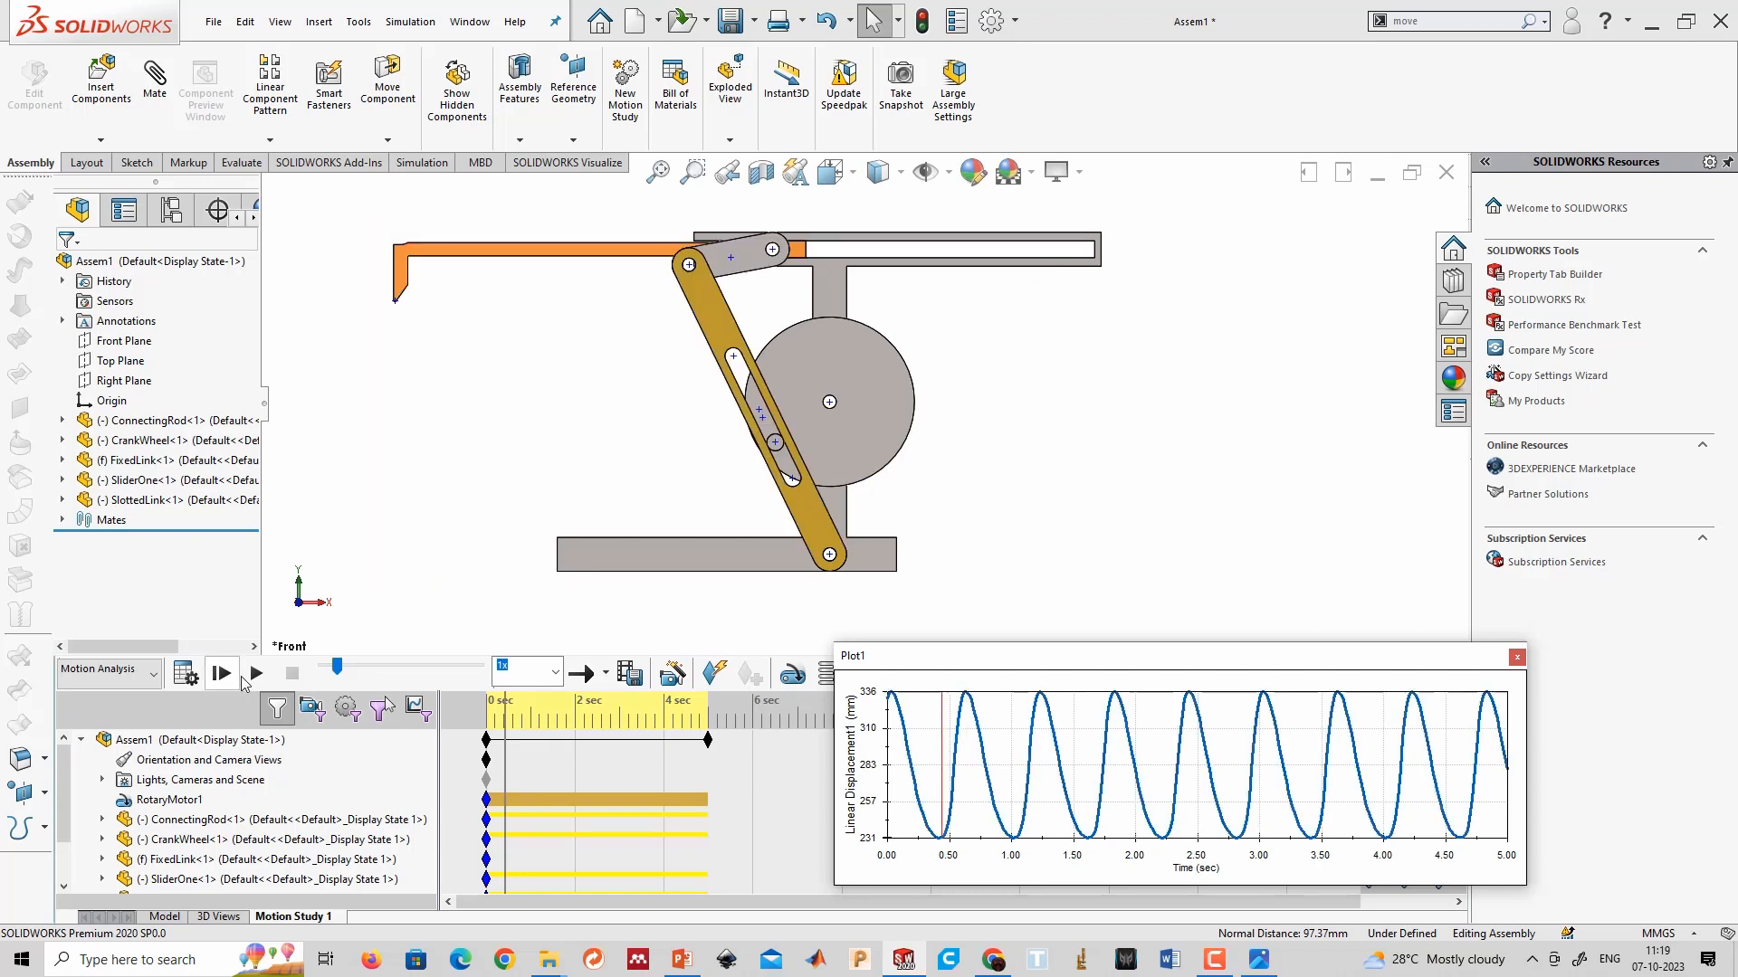
pyautogui.click(256, 673)
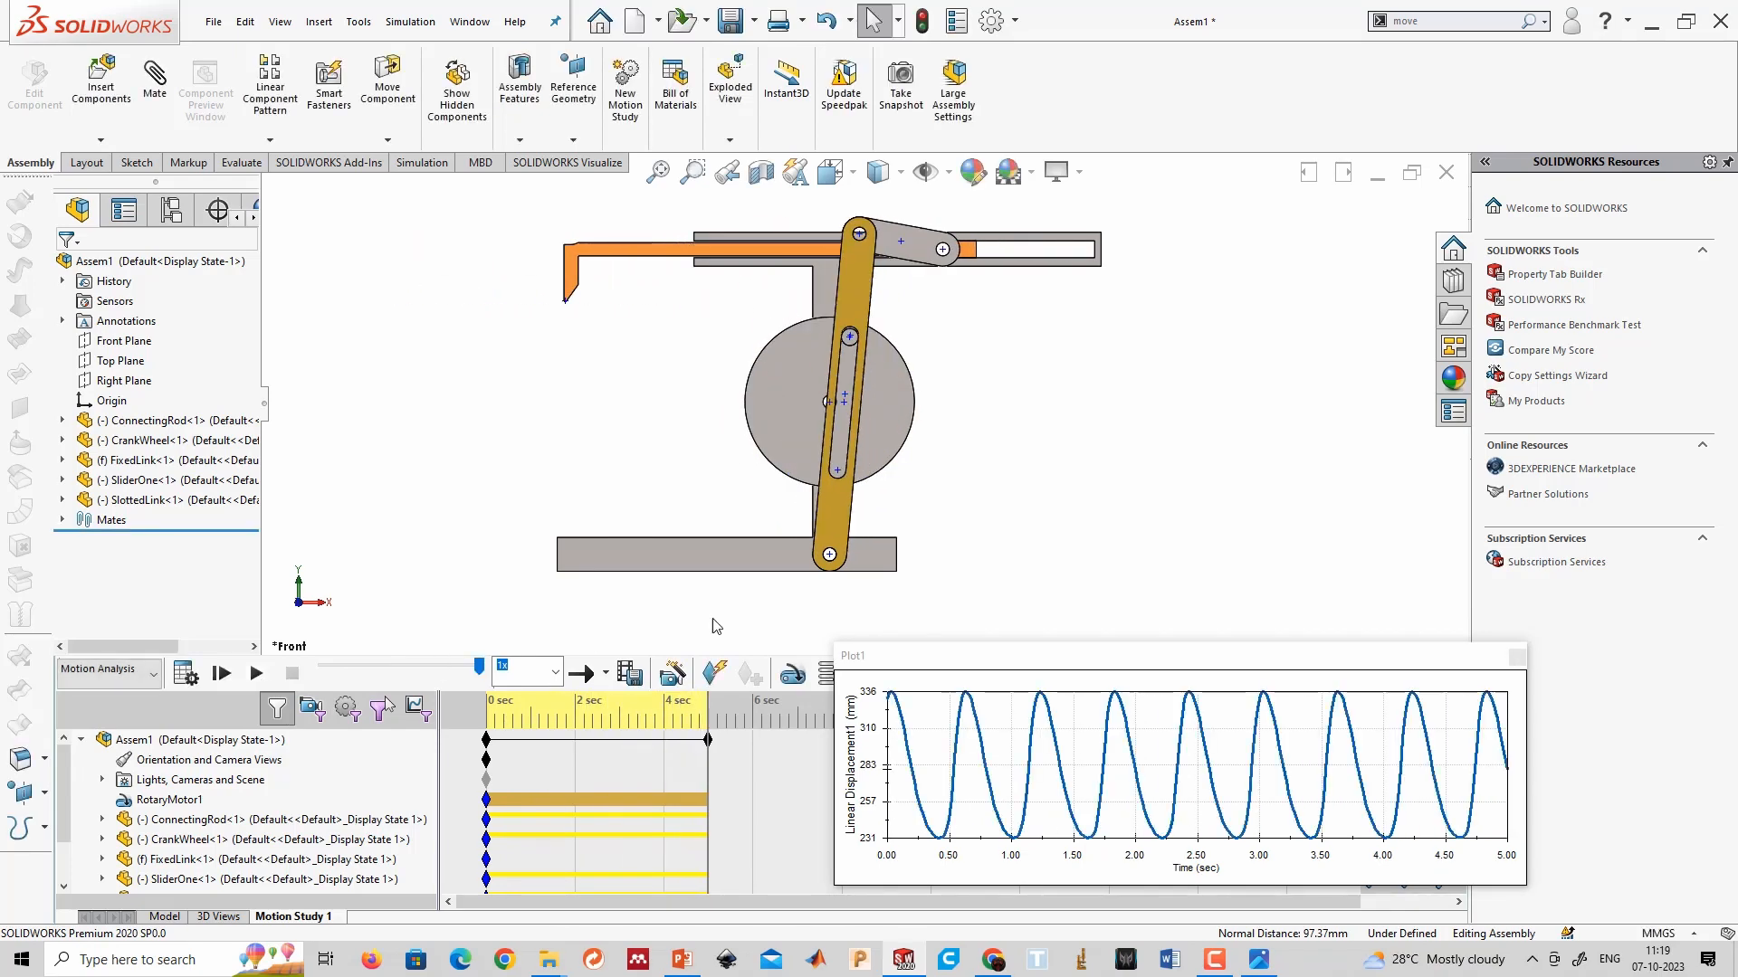
pyautogui.click(1517, 657)
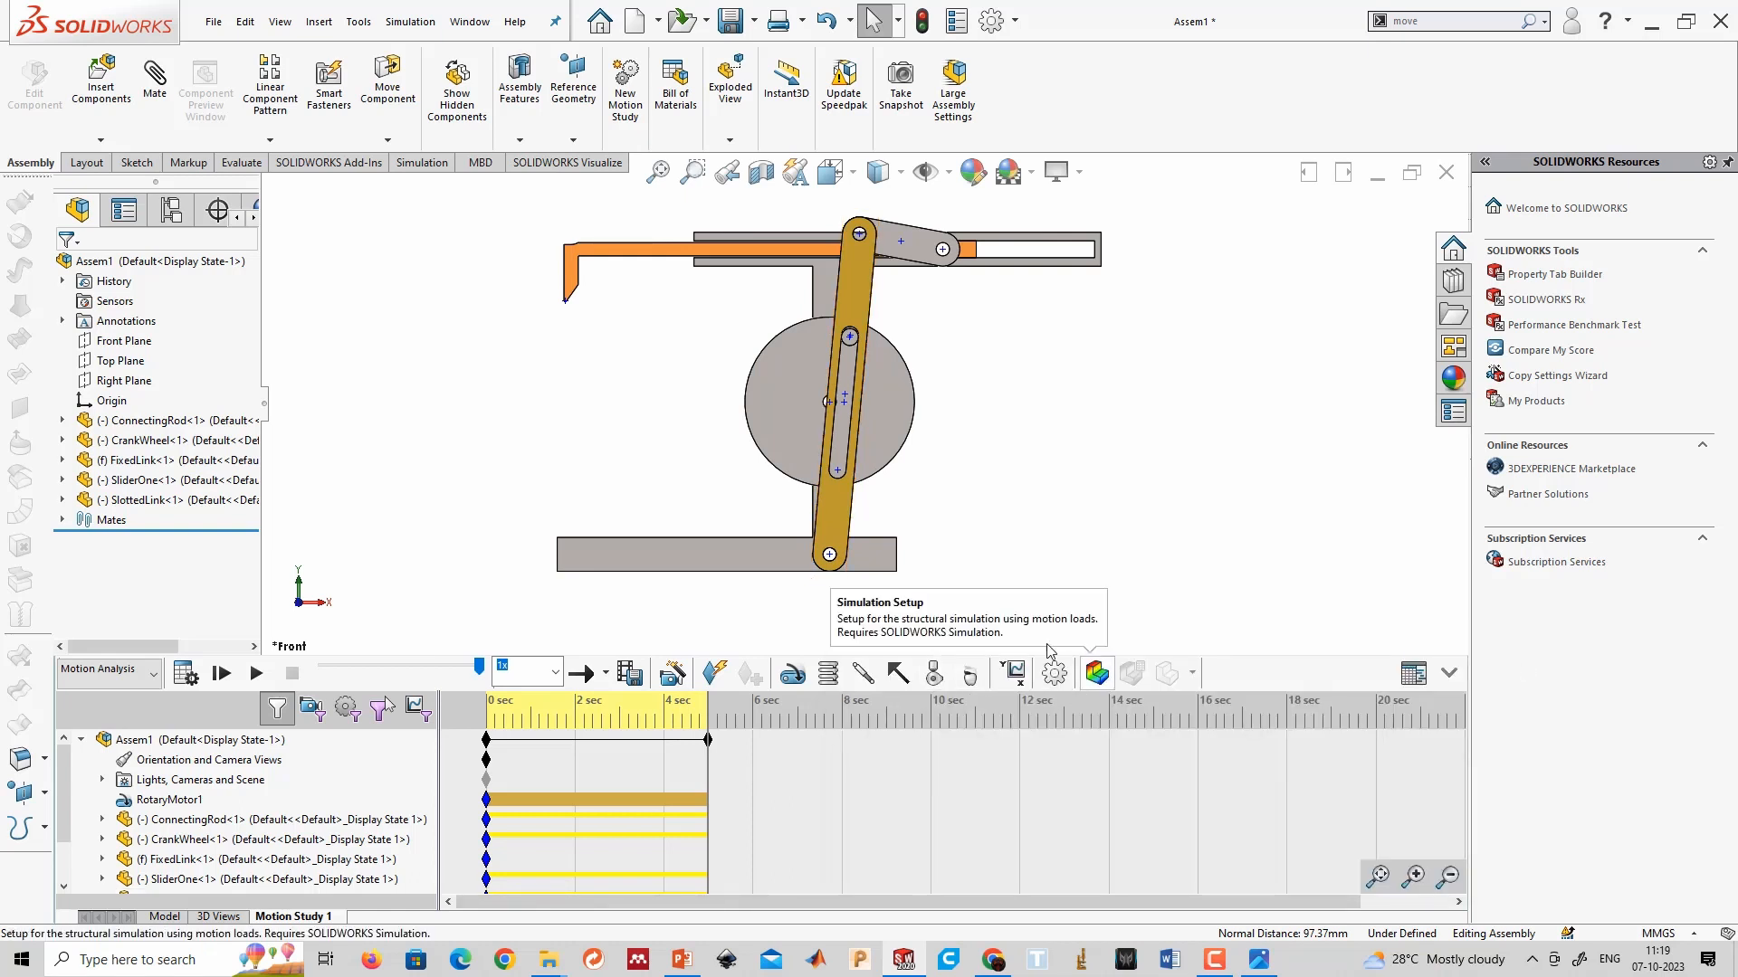
# Start a new result plot of Forces, using the magnitude of Reaction Force.
pyautogui.scroll(-5, 797, 357)
pyautogui.scroll(-3, 797, 356)
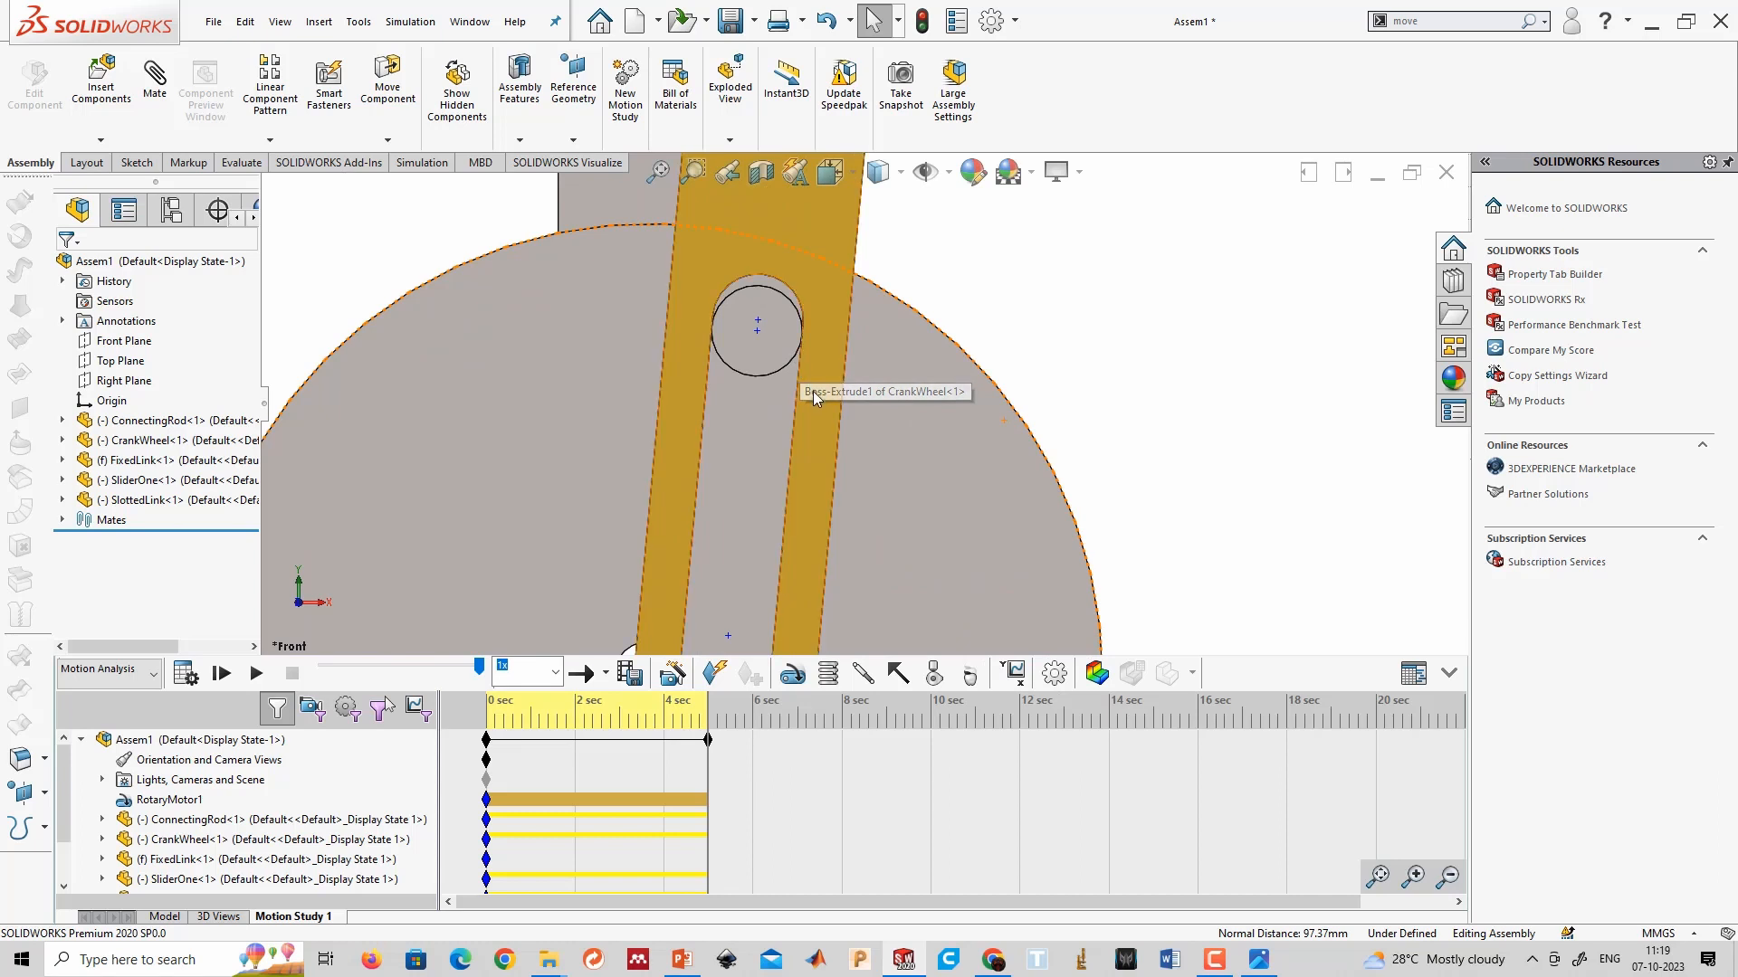
pyautogui.scroll(9, 805, 375)
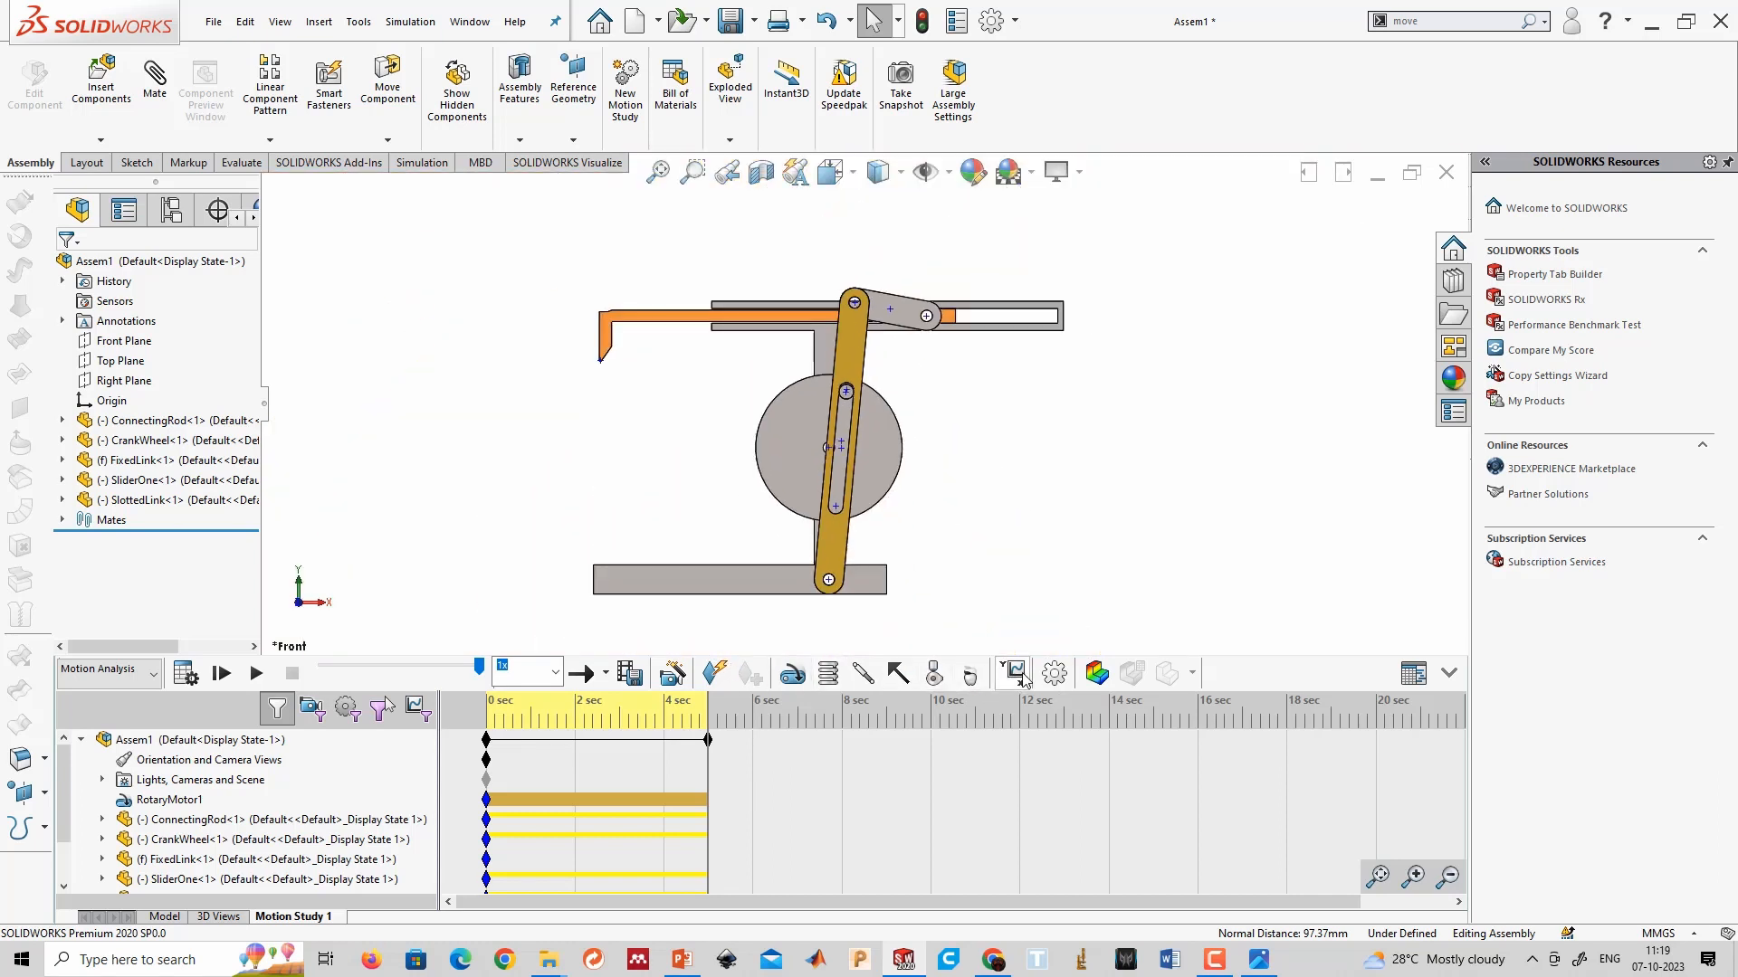
pyautogui.click(1014, 672)
pyautogui.click(190, 322)
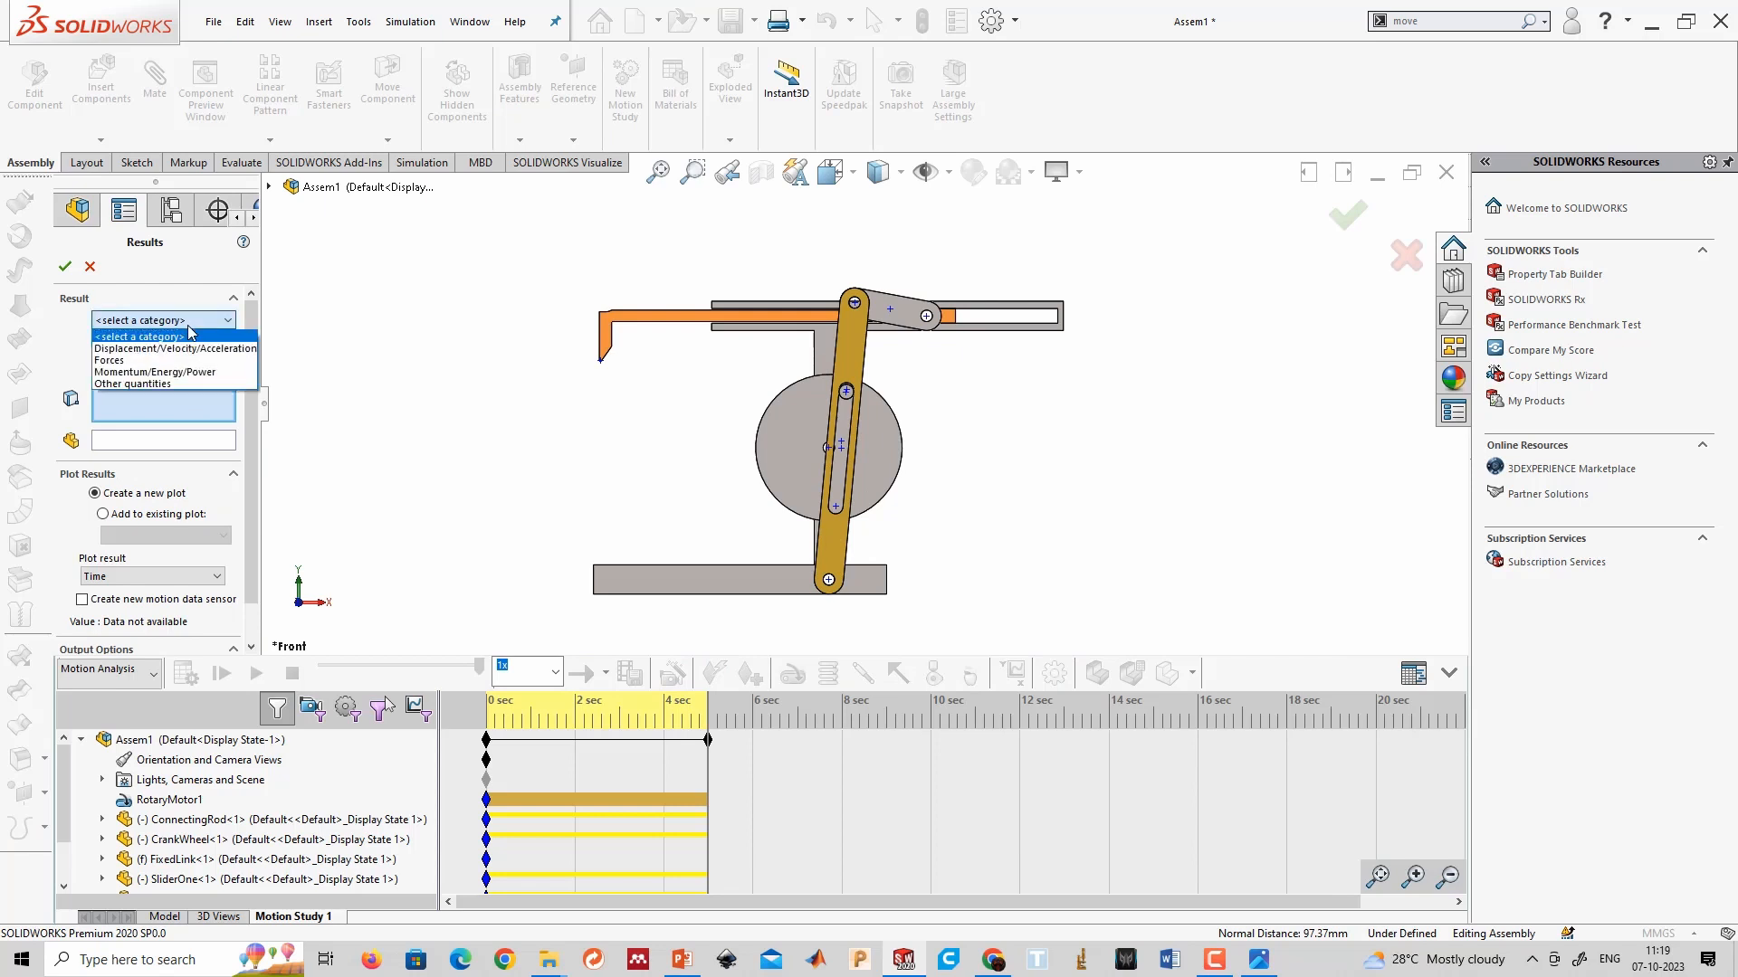
pyautogui.click(184, 362)
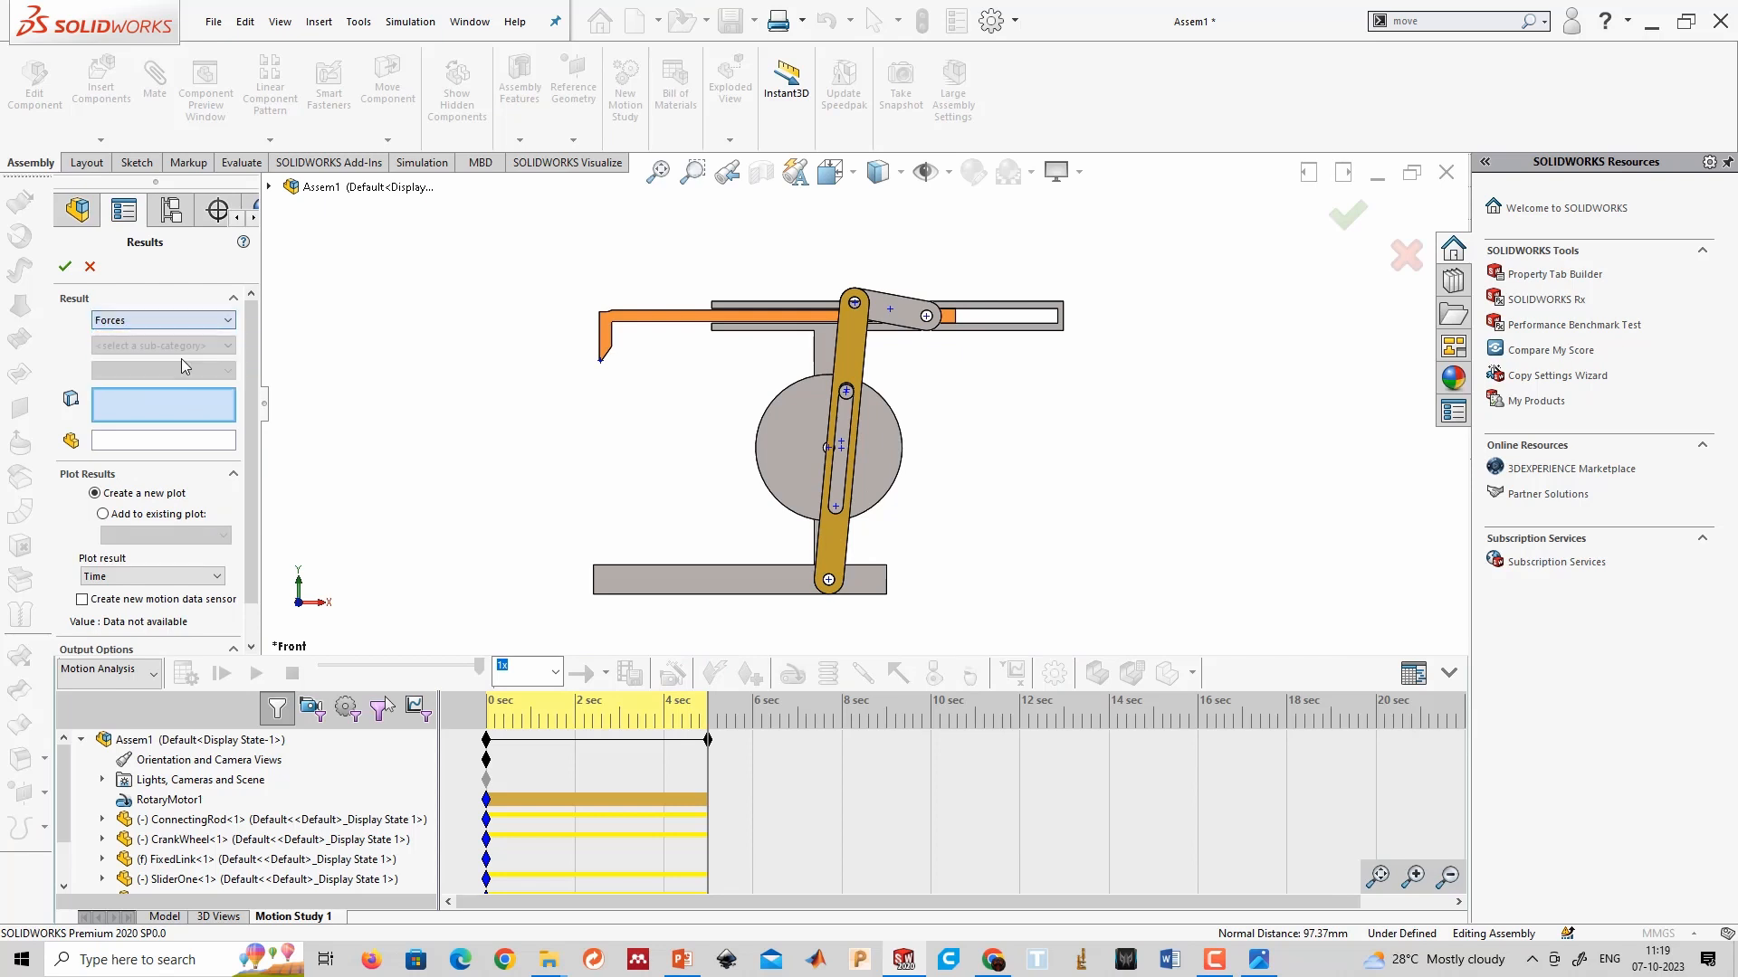
pyautogui.click(184, 347)
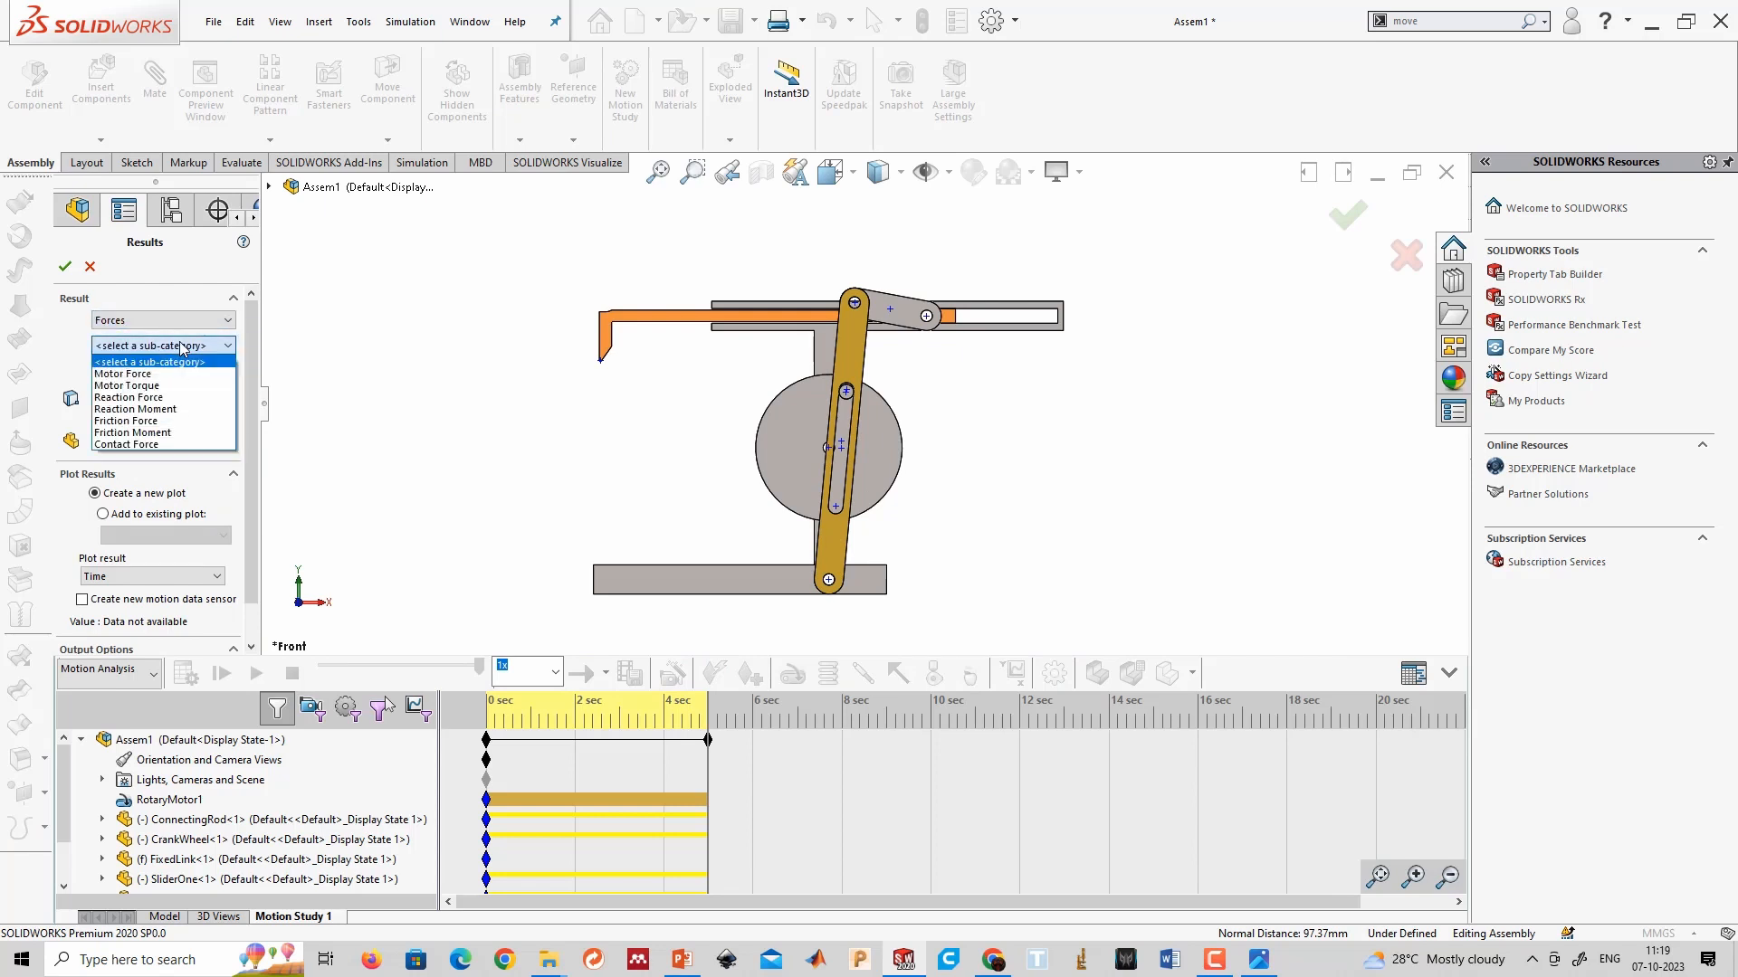
pyautogui.click(183, 327)
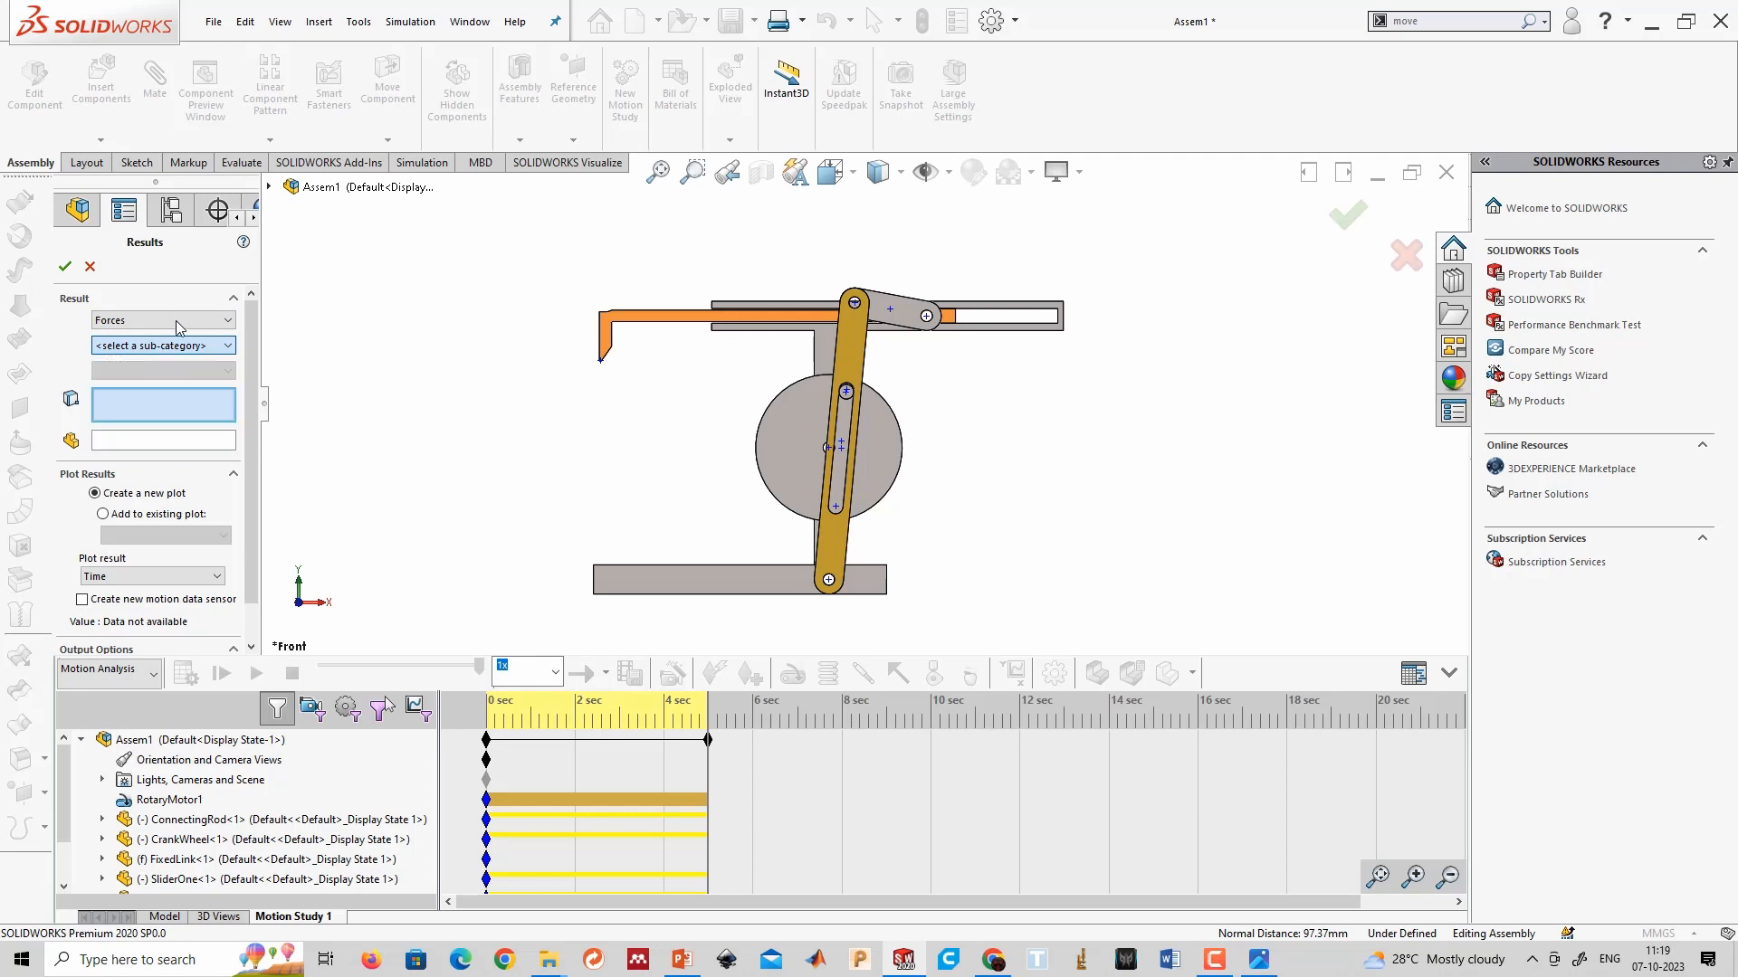
pyautogui.click(184, 349)
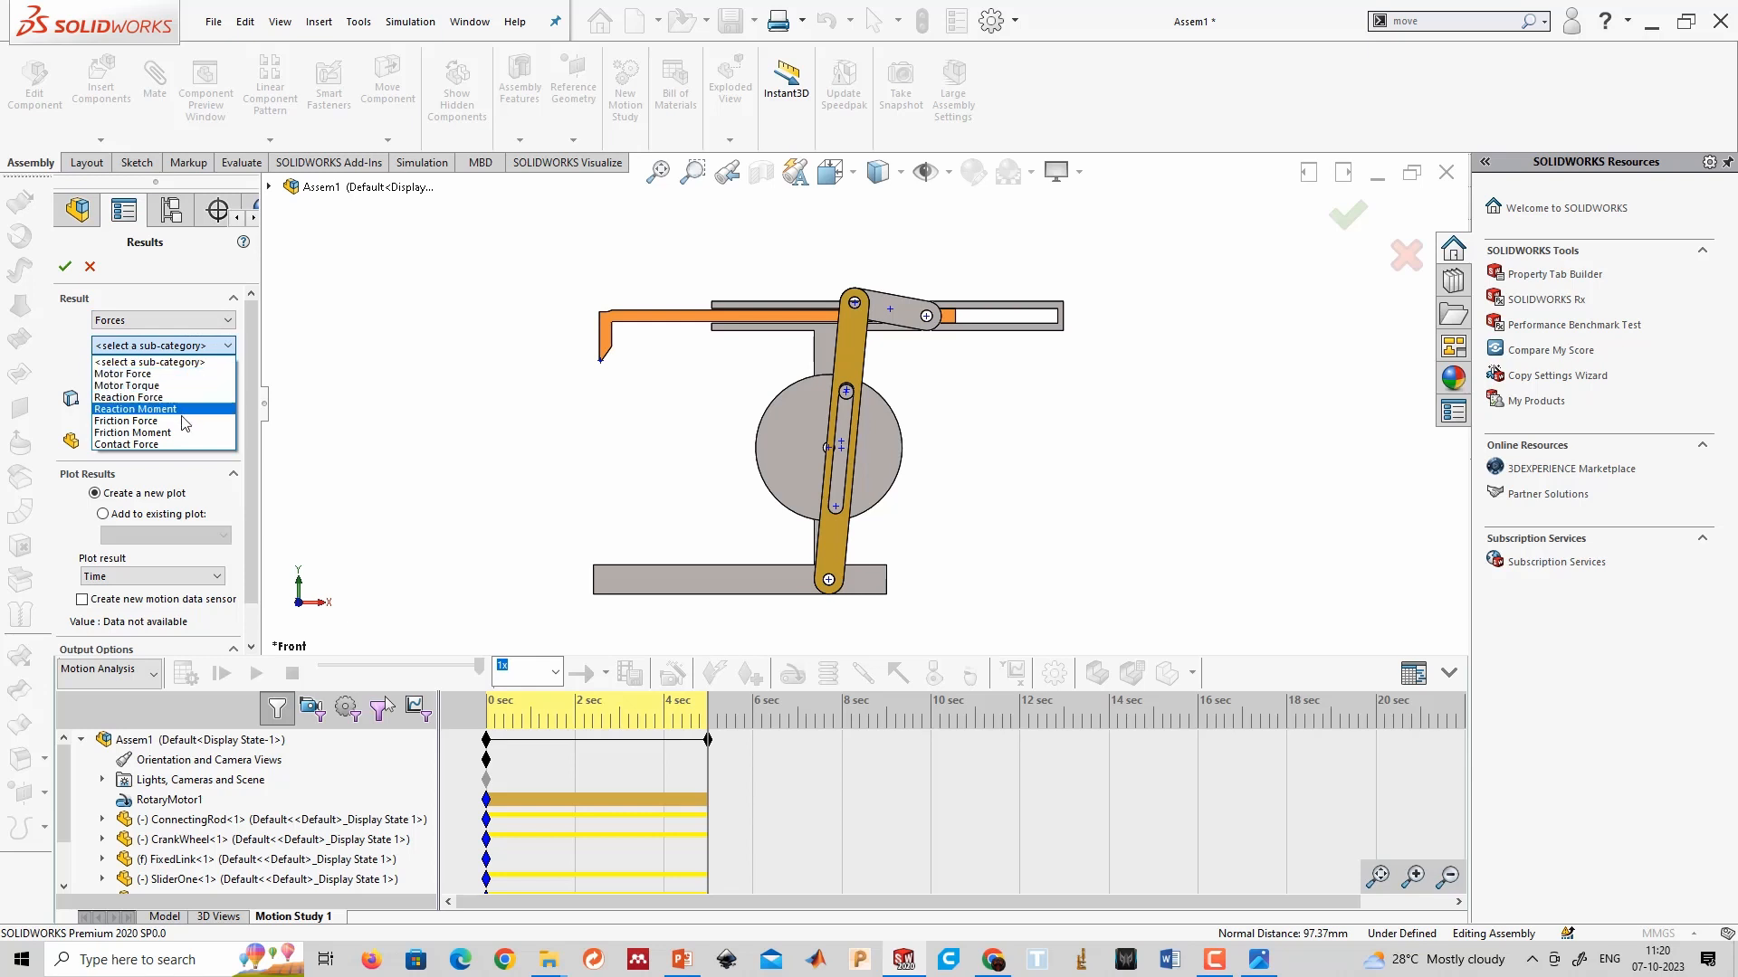
pyautogui.click(161, 398)
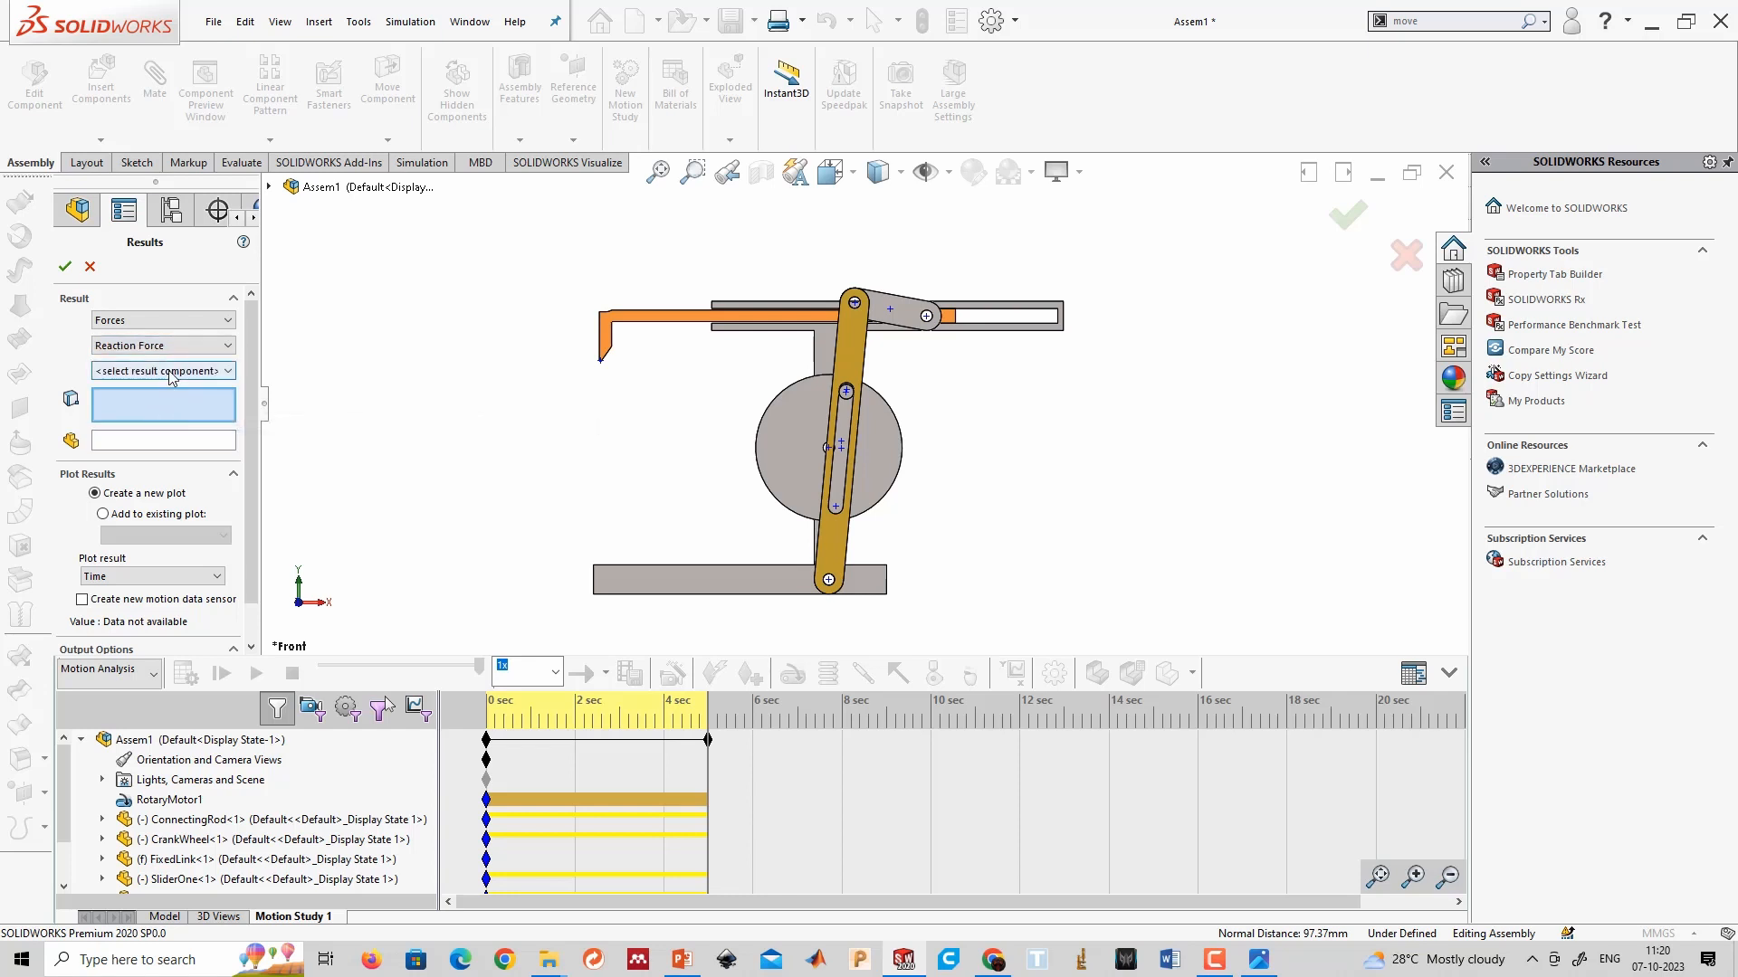
pyautogui.click(172, 378)
pyautogui.click(165, 431)
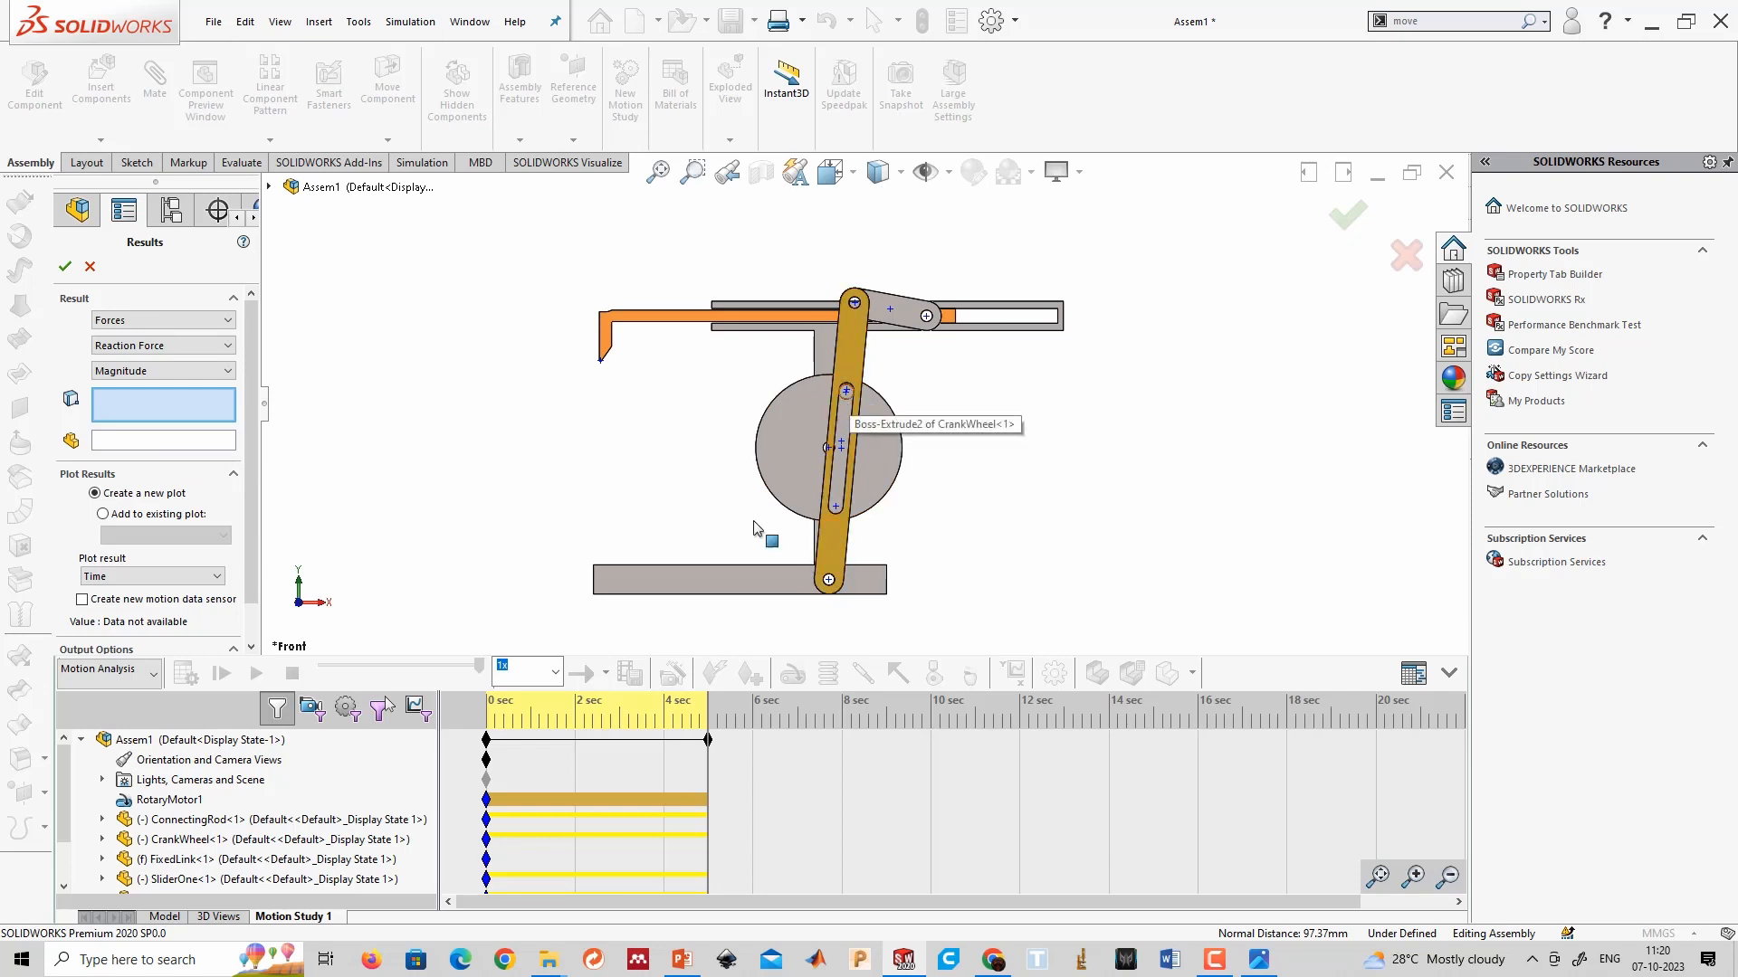
# Create the reaction force plot for the tangent mate between the crank wheel and slotted link, agreeing to replace redundant constraints with bushings.
pyautogui.scroll(-1, 188, 824)
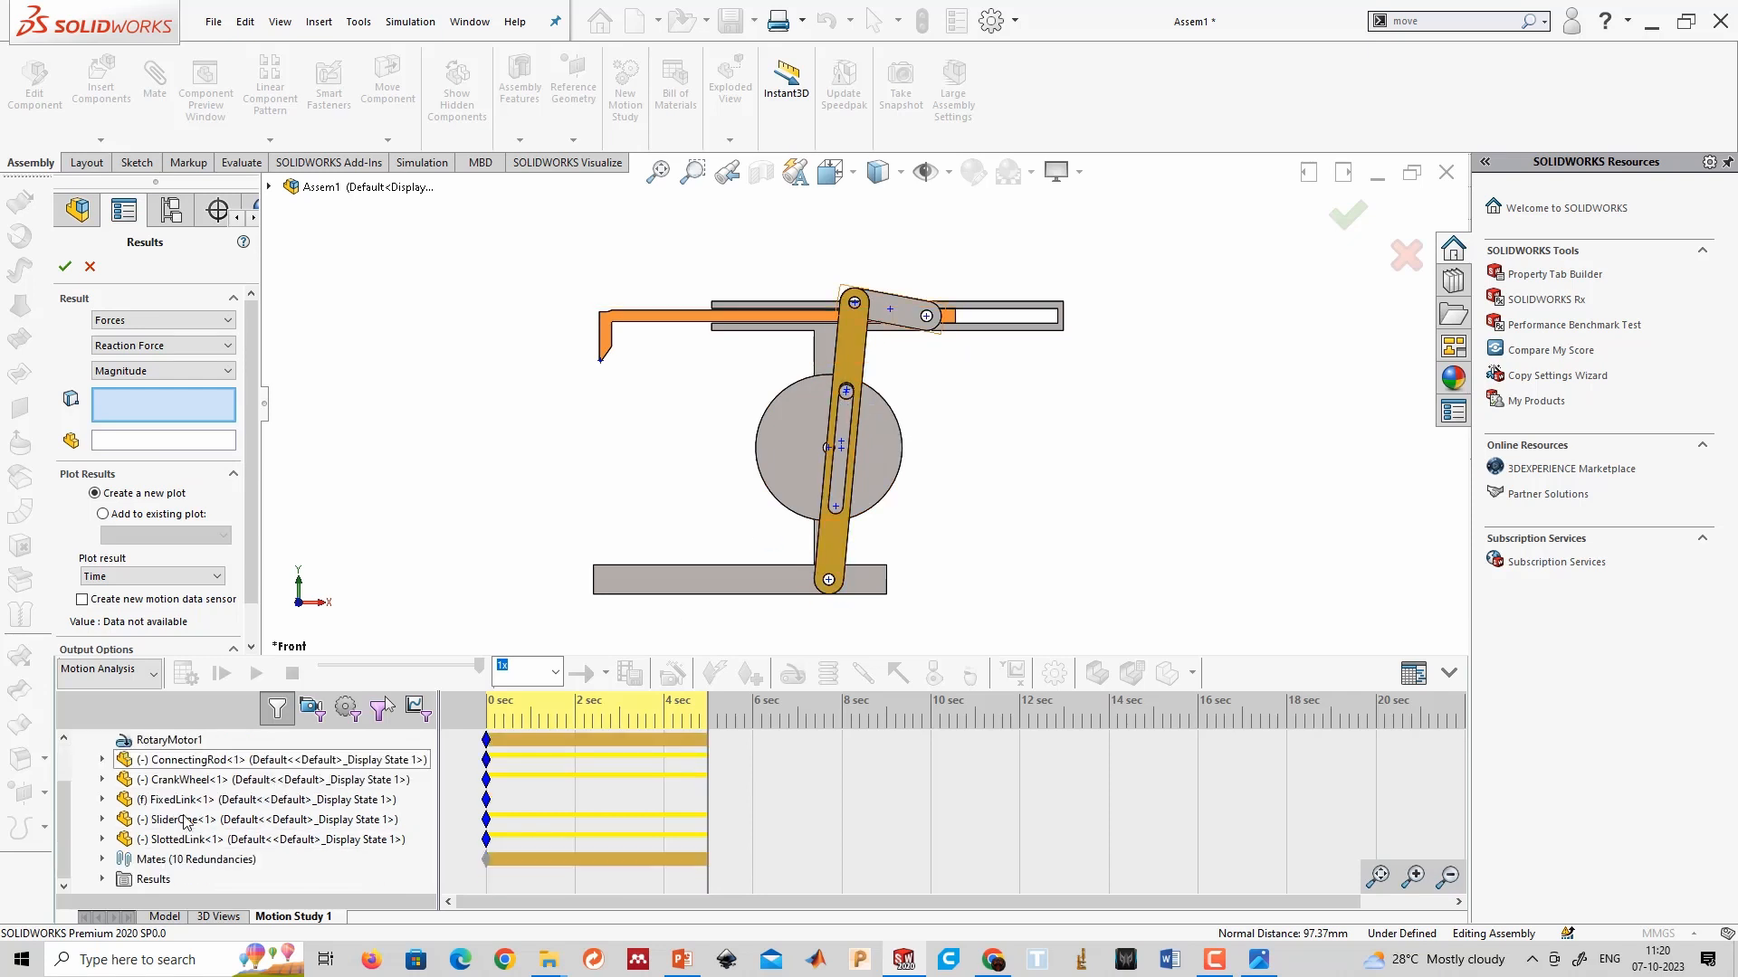
pyautogui.click(103, 860)
pyautogui.scroll(-2, 231, 817)
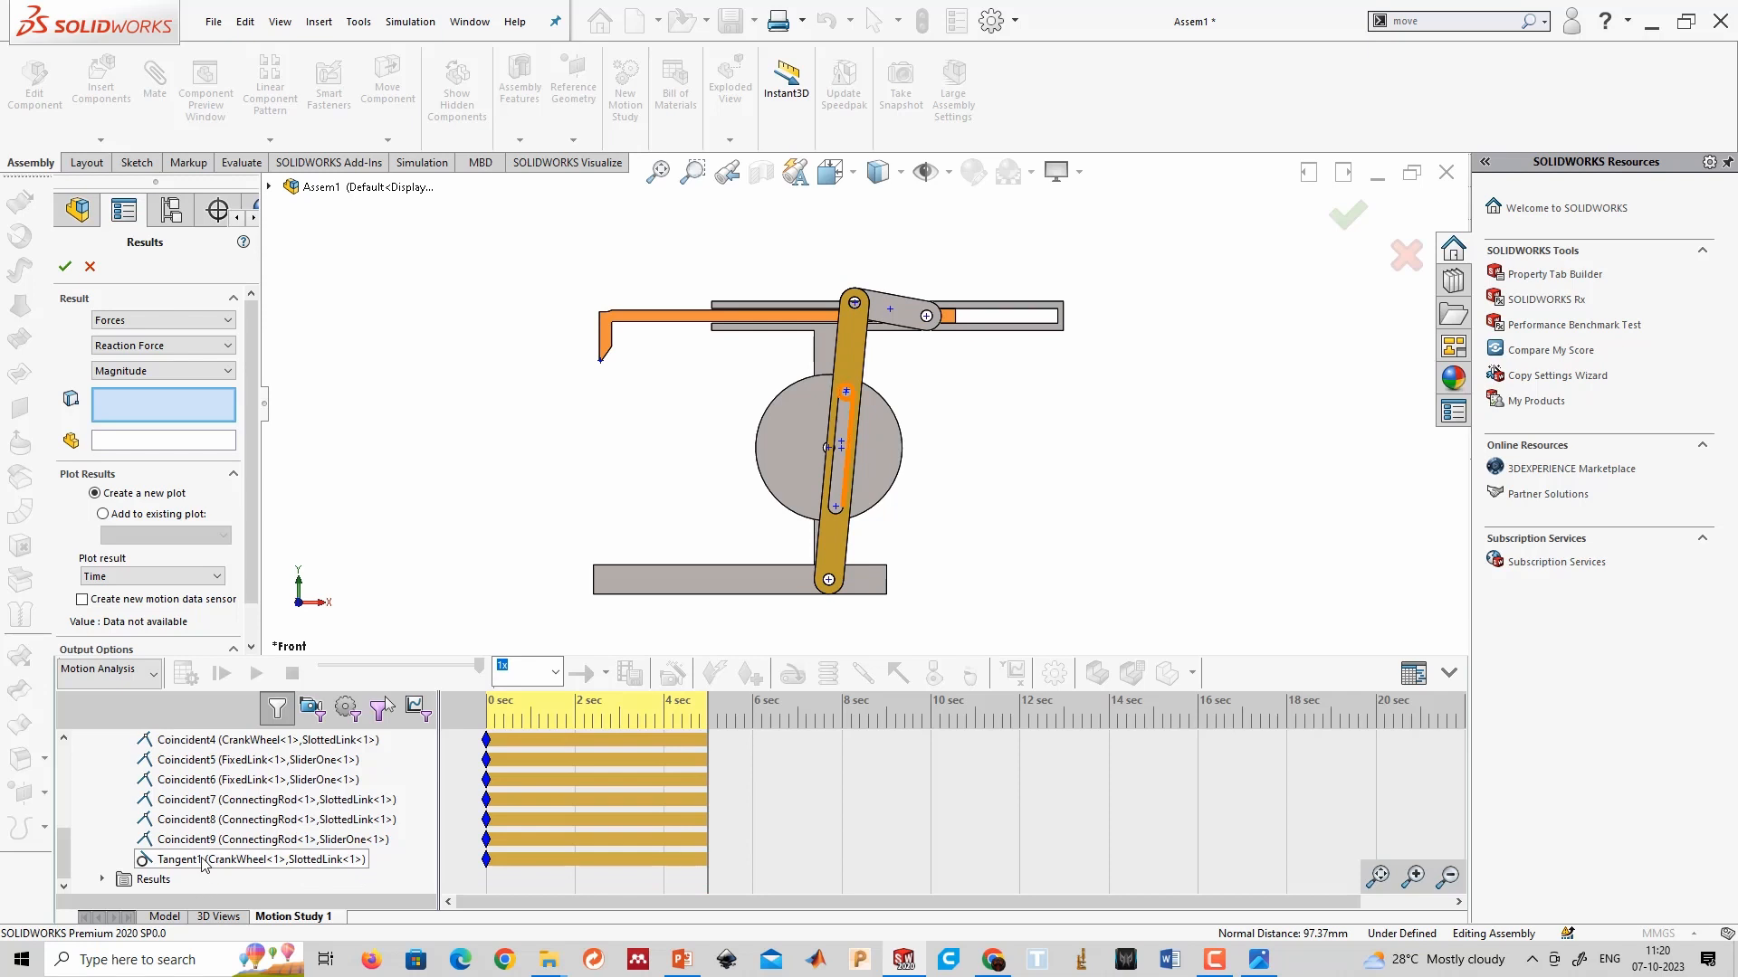
pyautogui.click(201, 860)
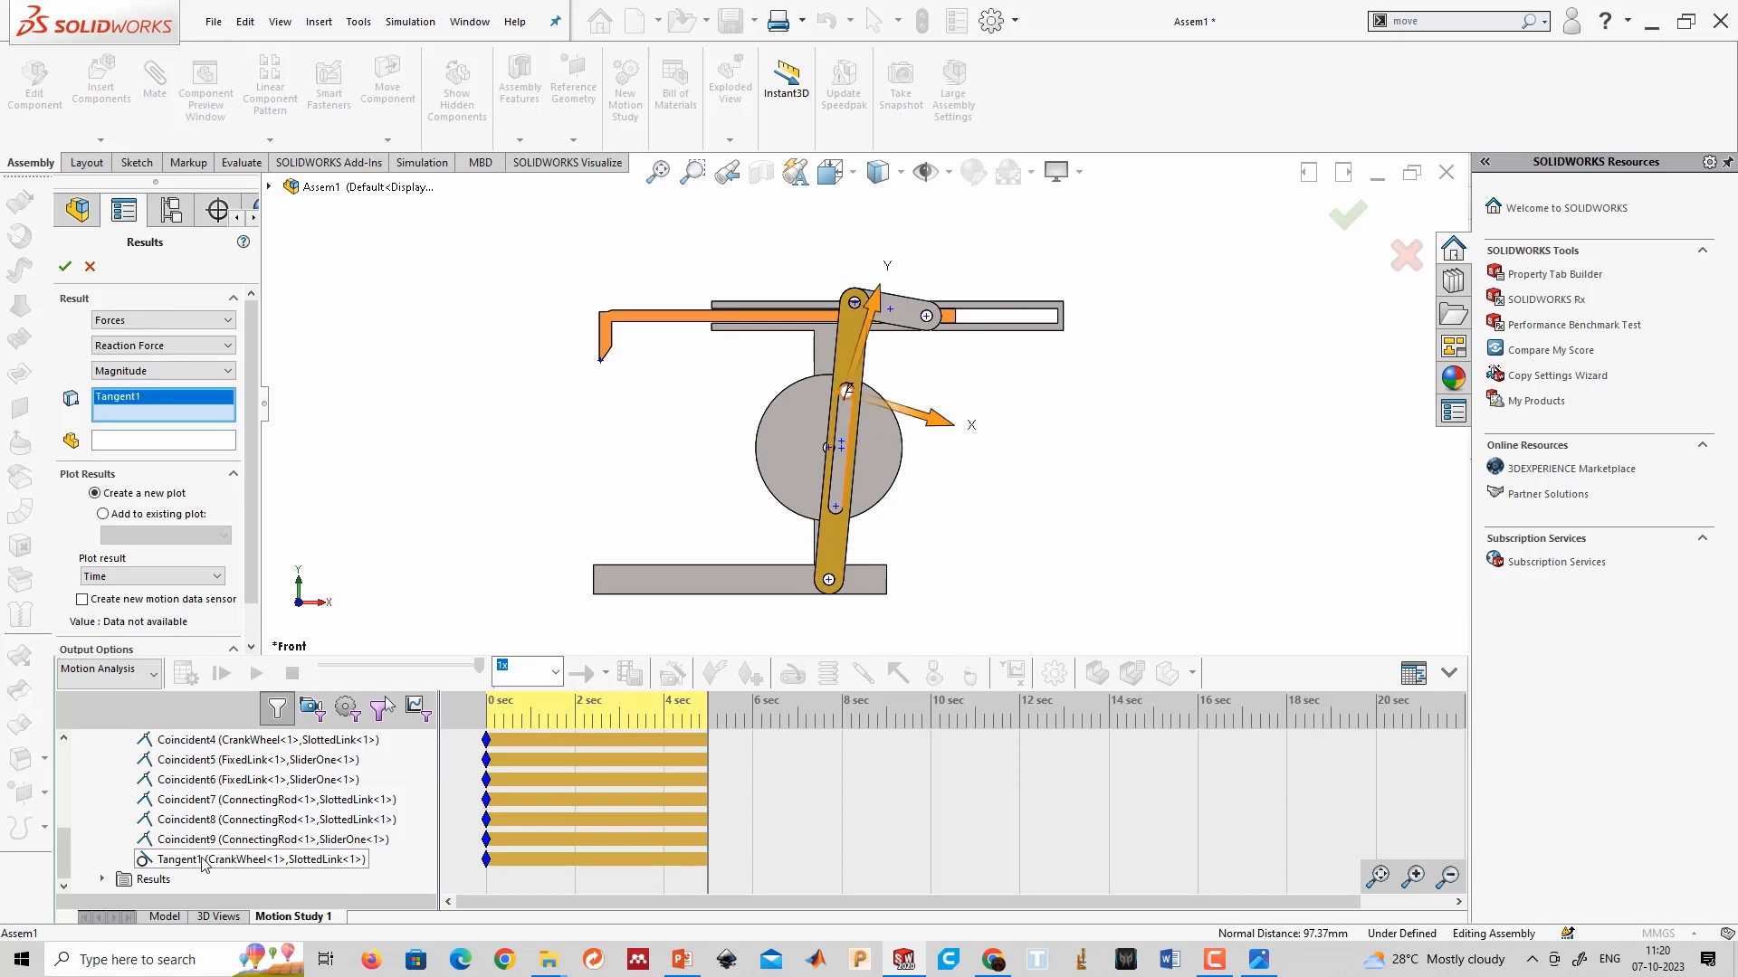
pyautogui.click(64, 266)
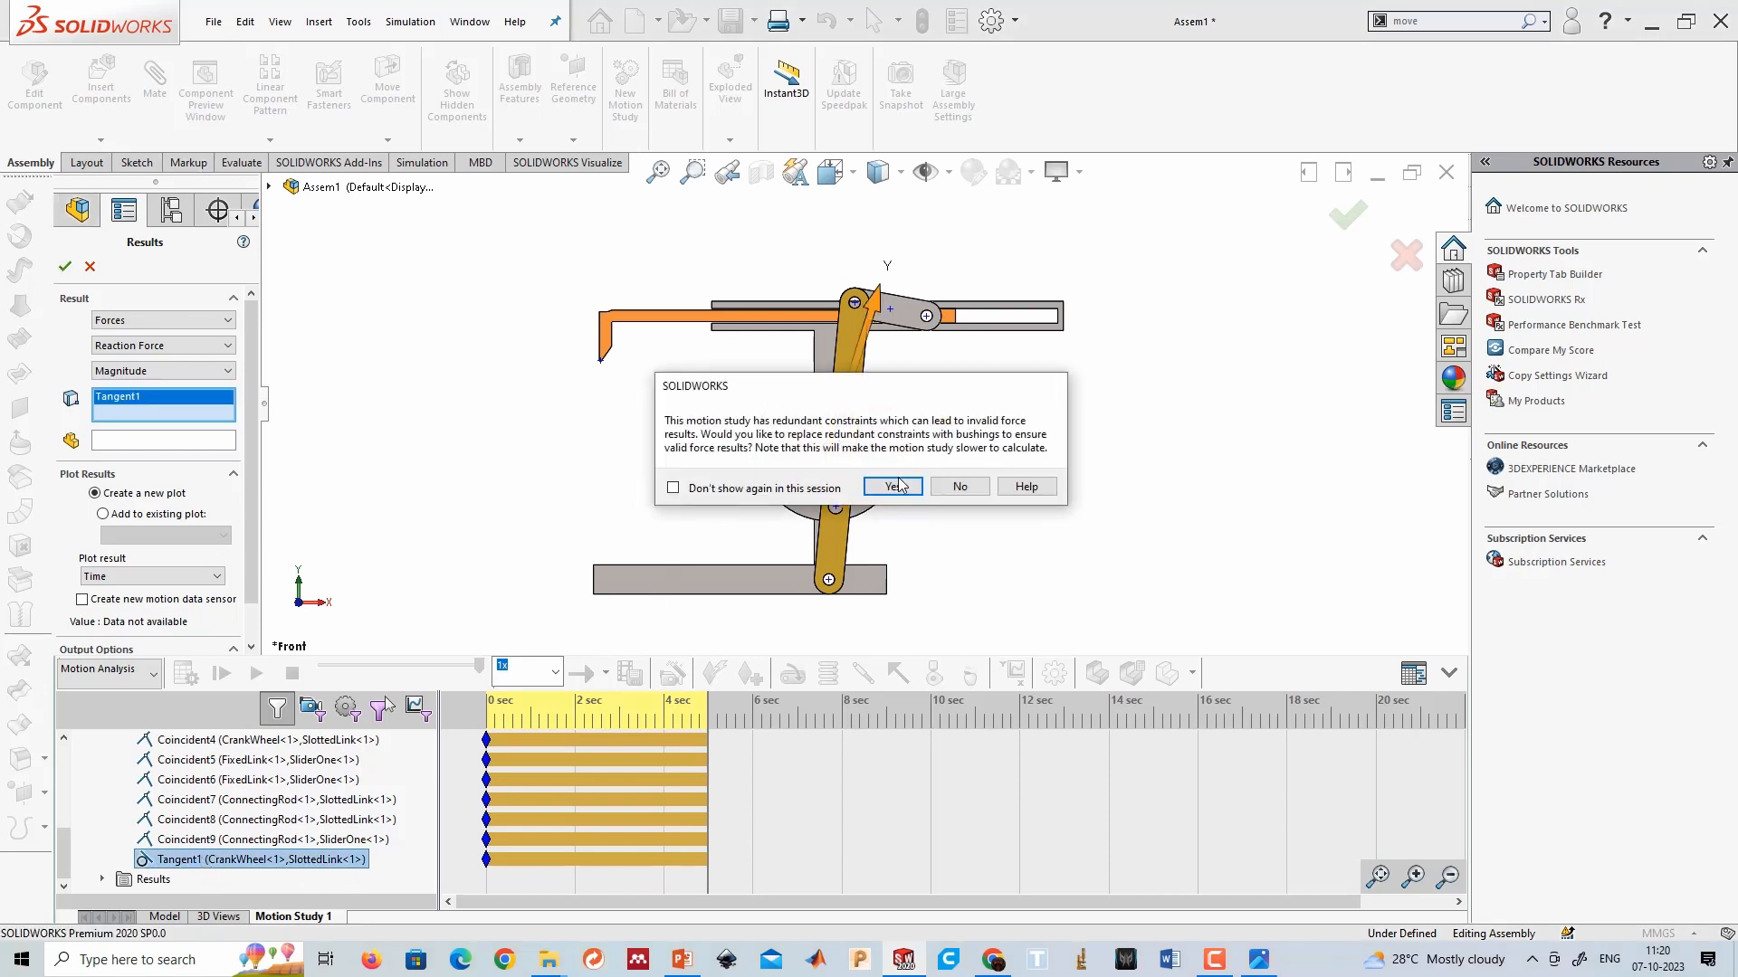
pyautogui.click(895, 486)
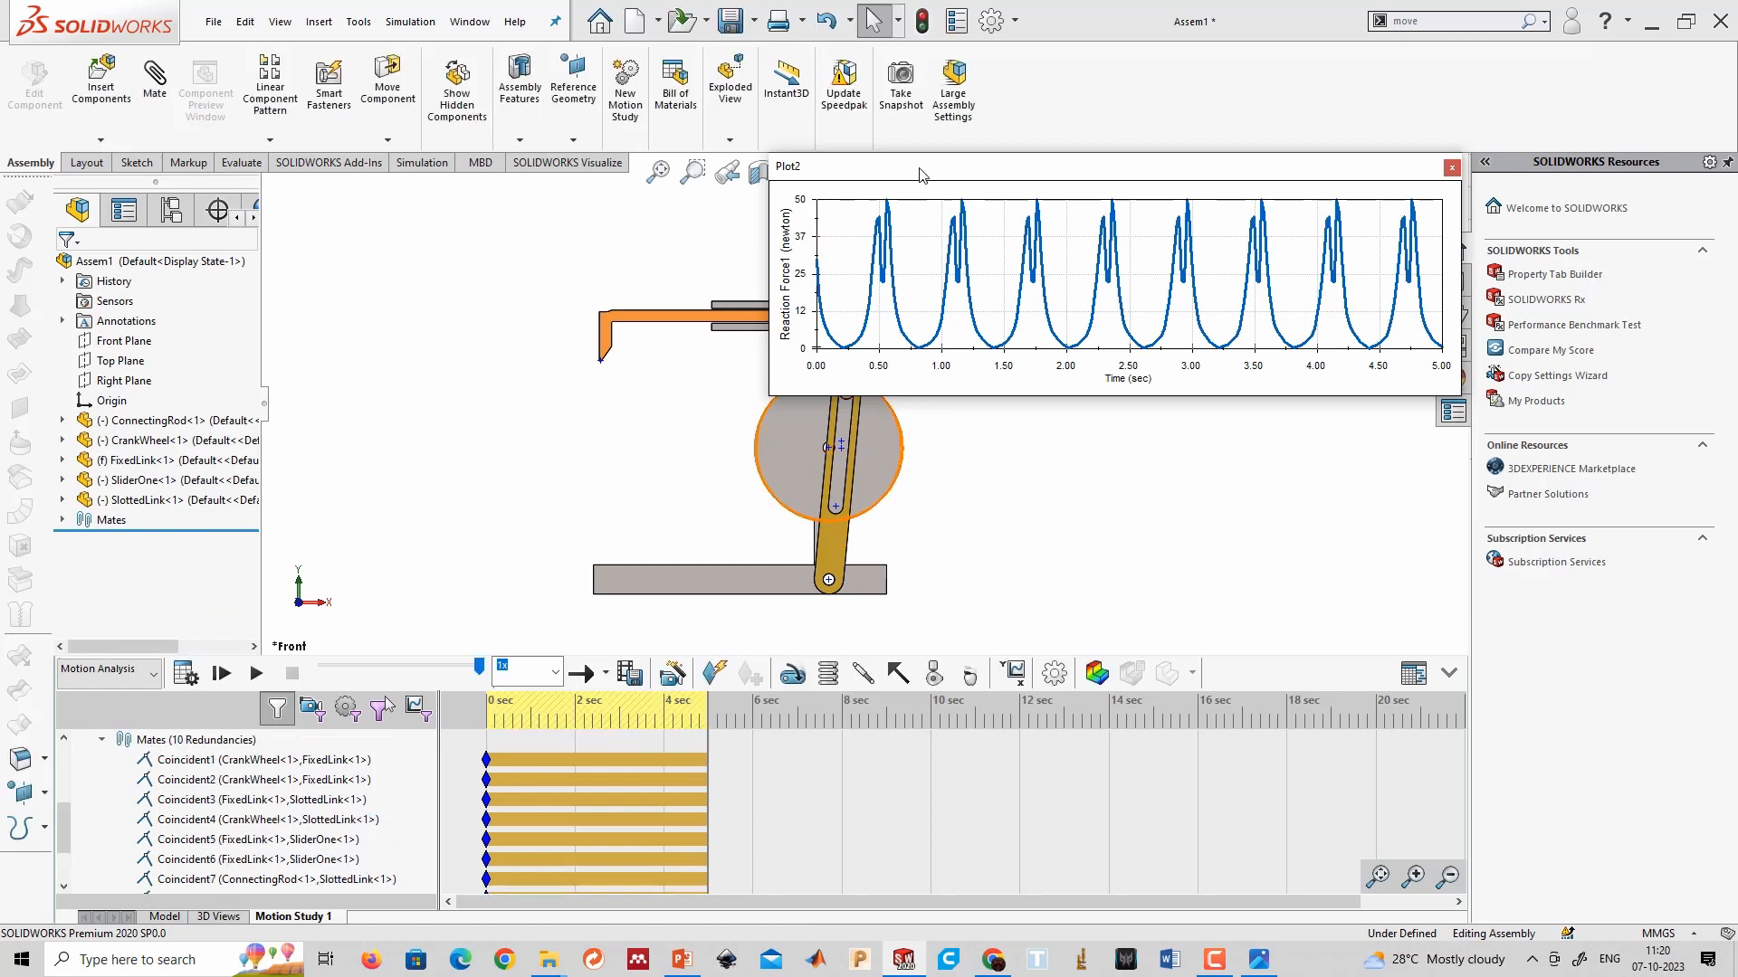
# Enlarge the reaction force plot, play the motion study to examine the force over time, and close the plot.
pyautogui.moveTo(919, 175); pyautogui.dragTo(905, 349)
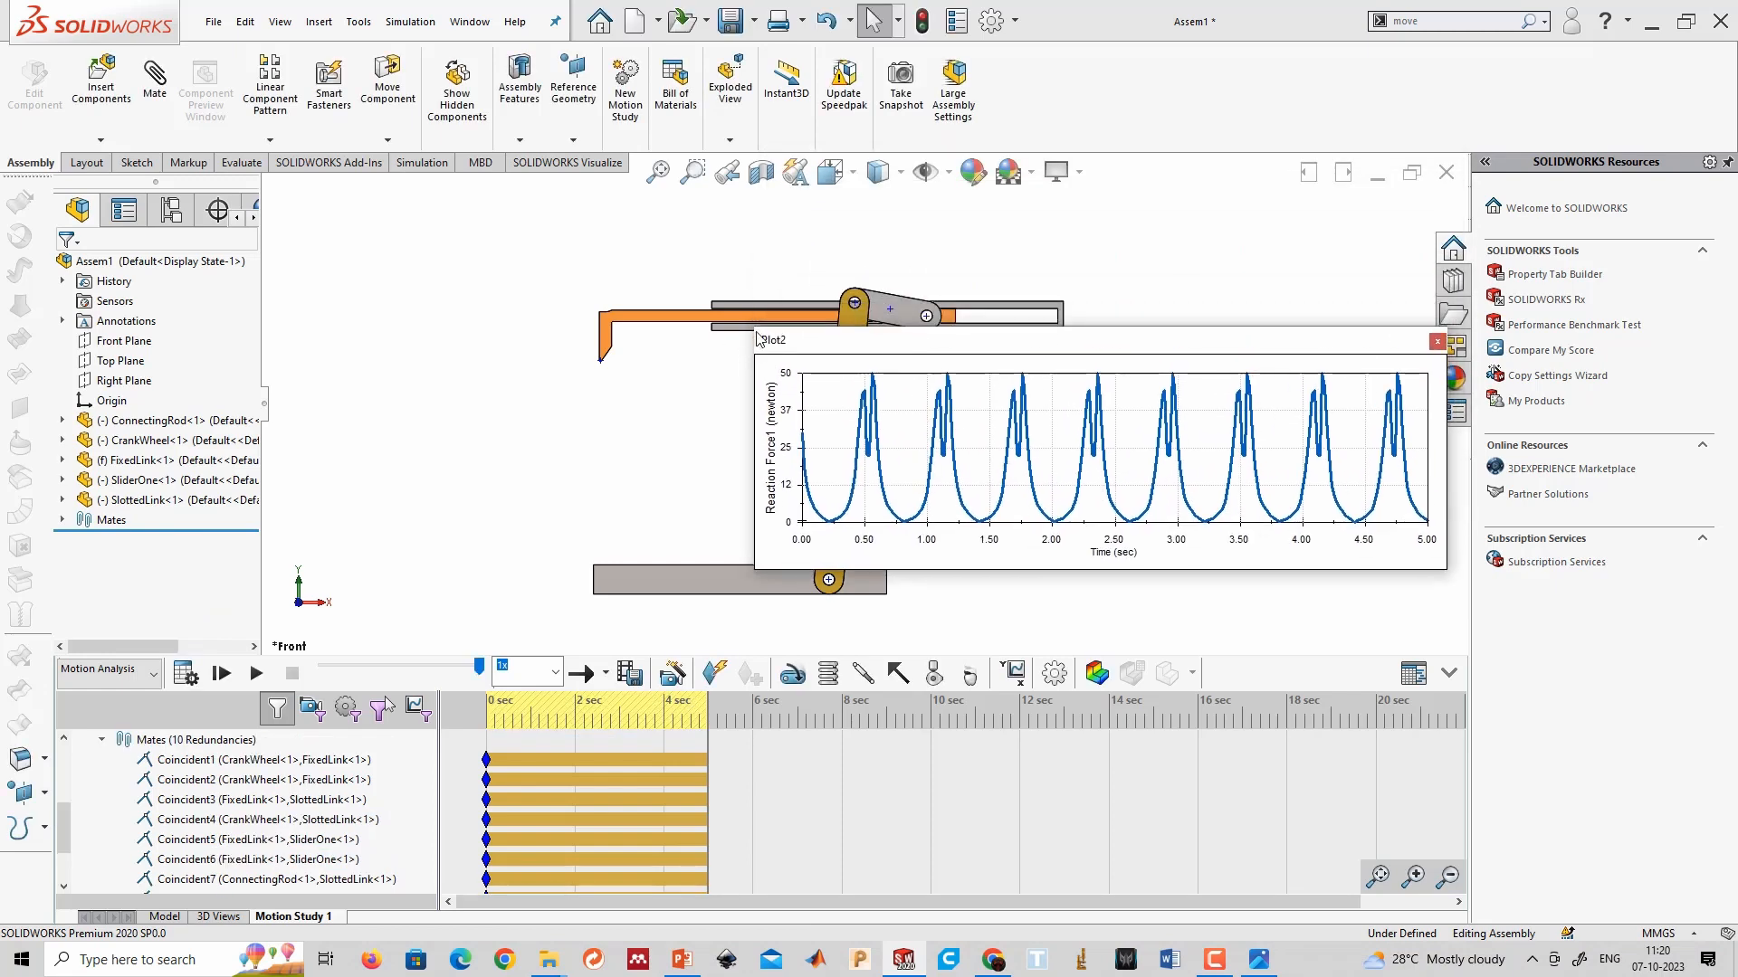
pyautogui.moveTo(751, 326); pyautogui.dragTo(248, 122)
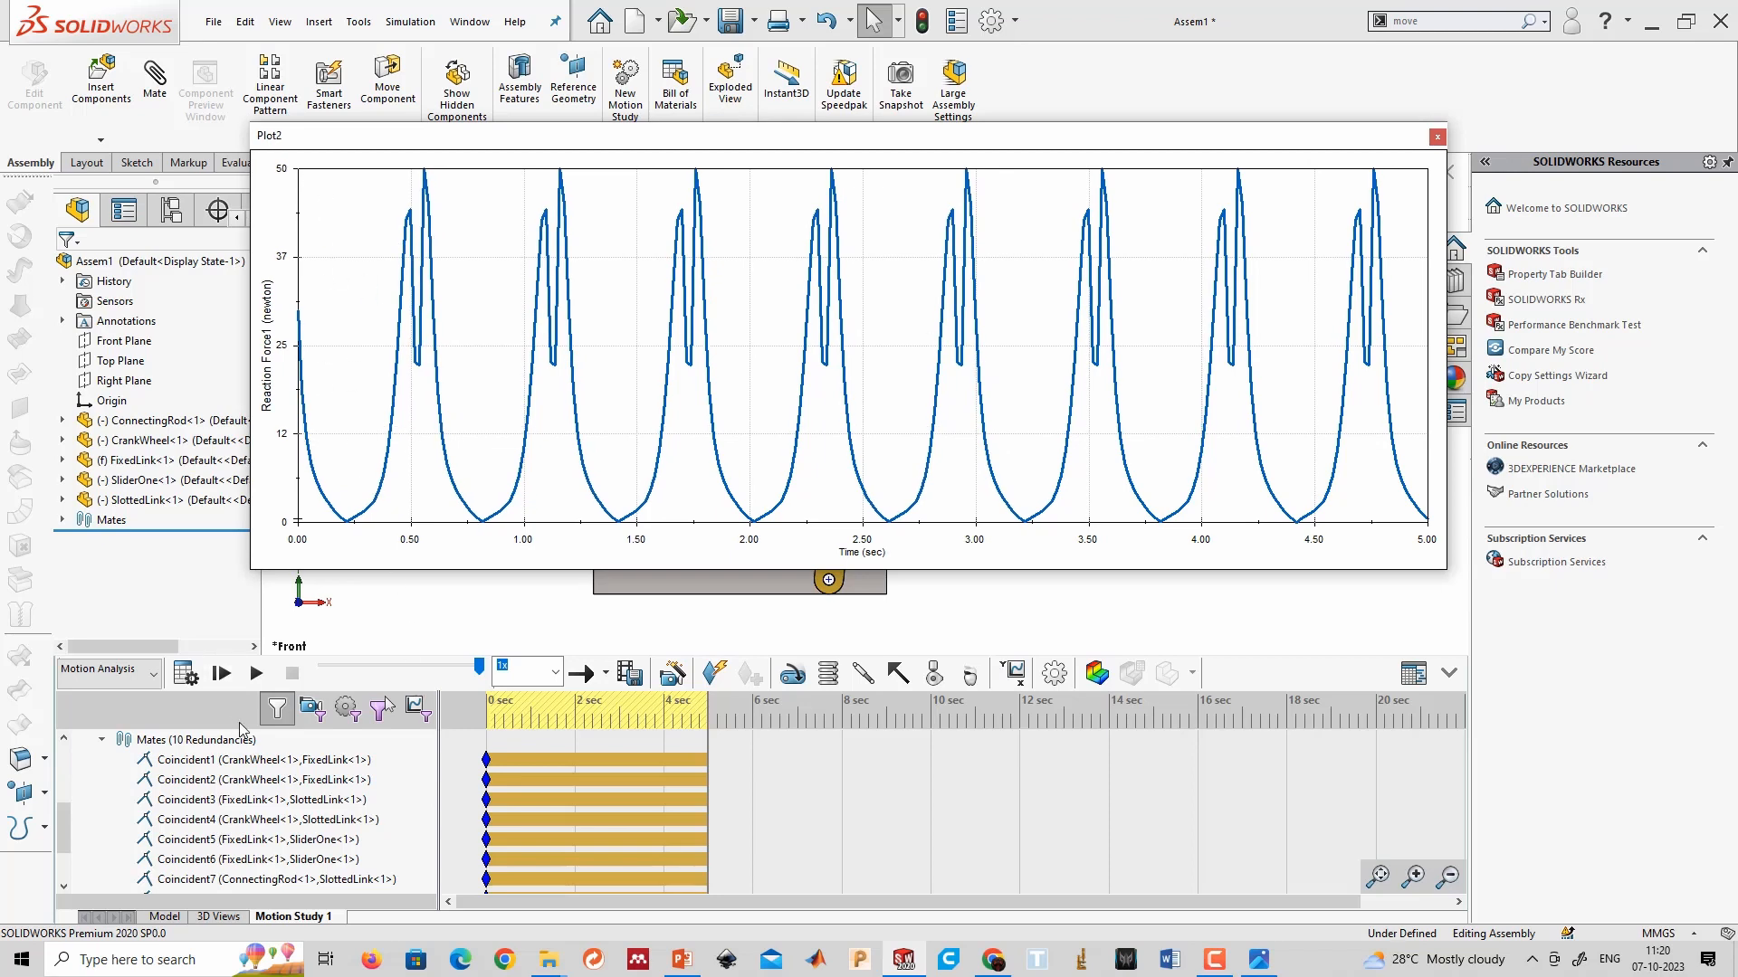
pyautogui.click(257, 673)
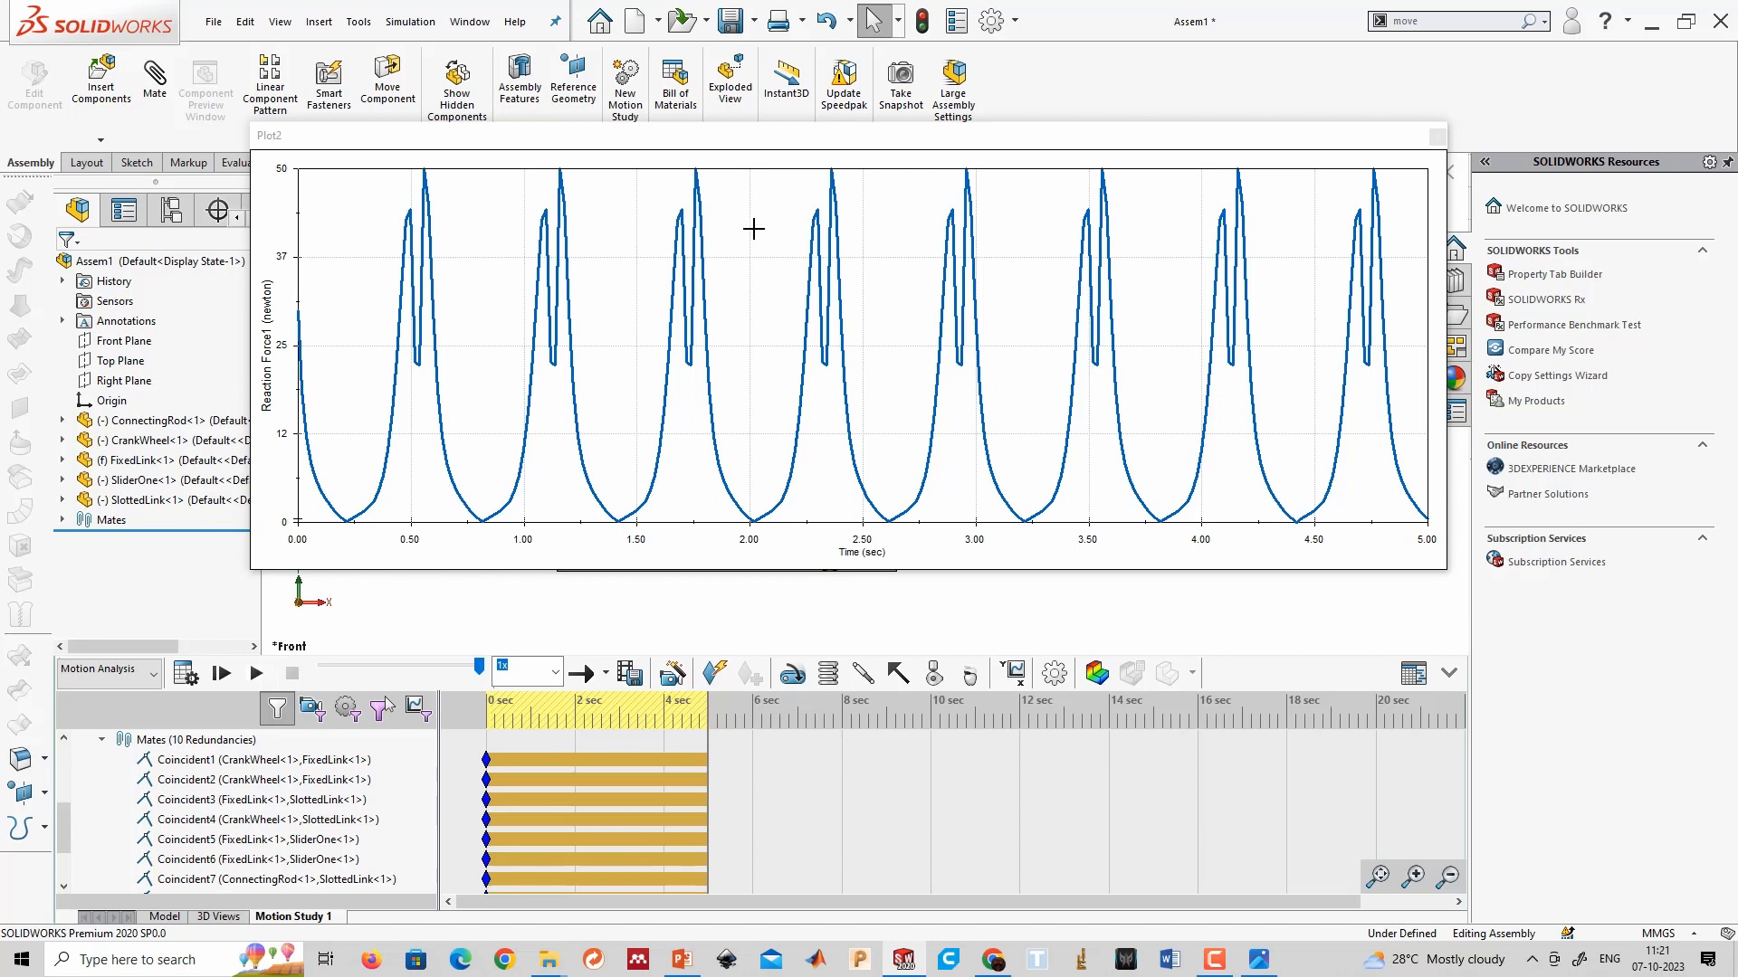
pyautogui.click(1438, 137)
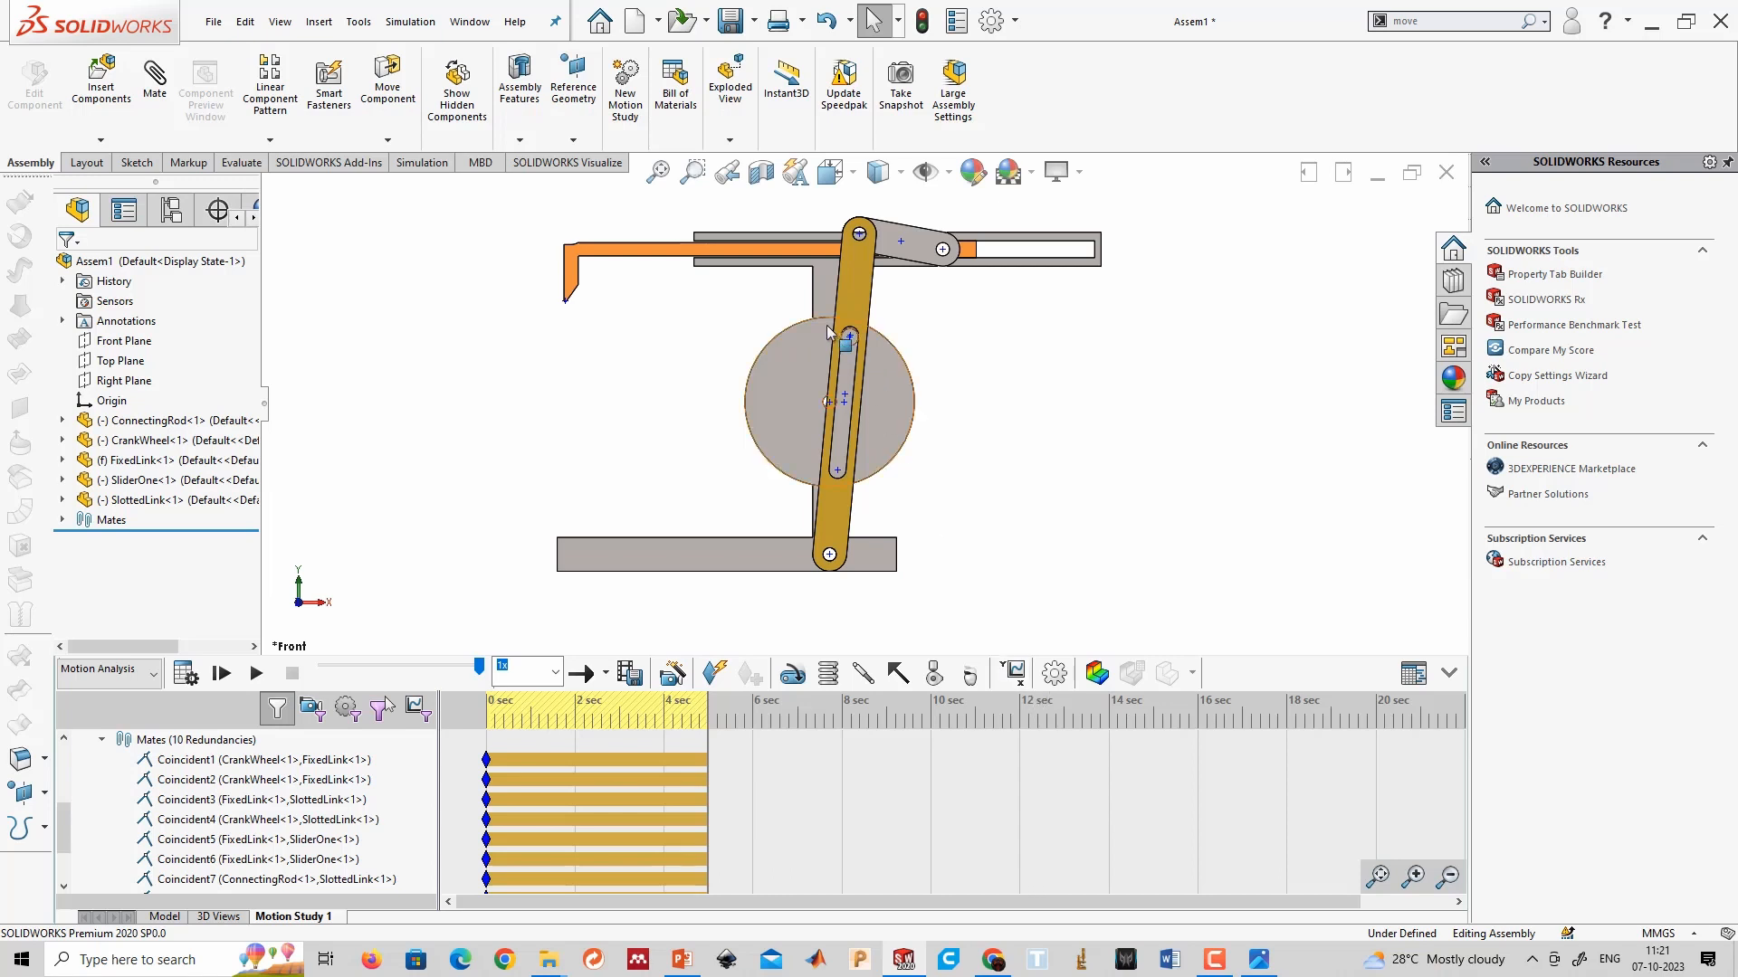
# Create a new Forces result plot showing the magnitude of Motor Torque for the rotary motor.
pyautogui.click(1026, 681)
pyautogui.click(222, 324)
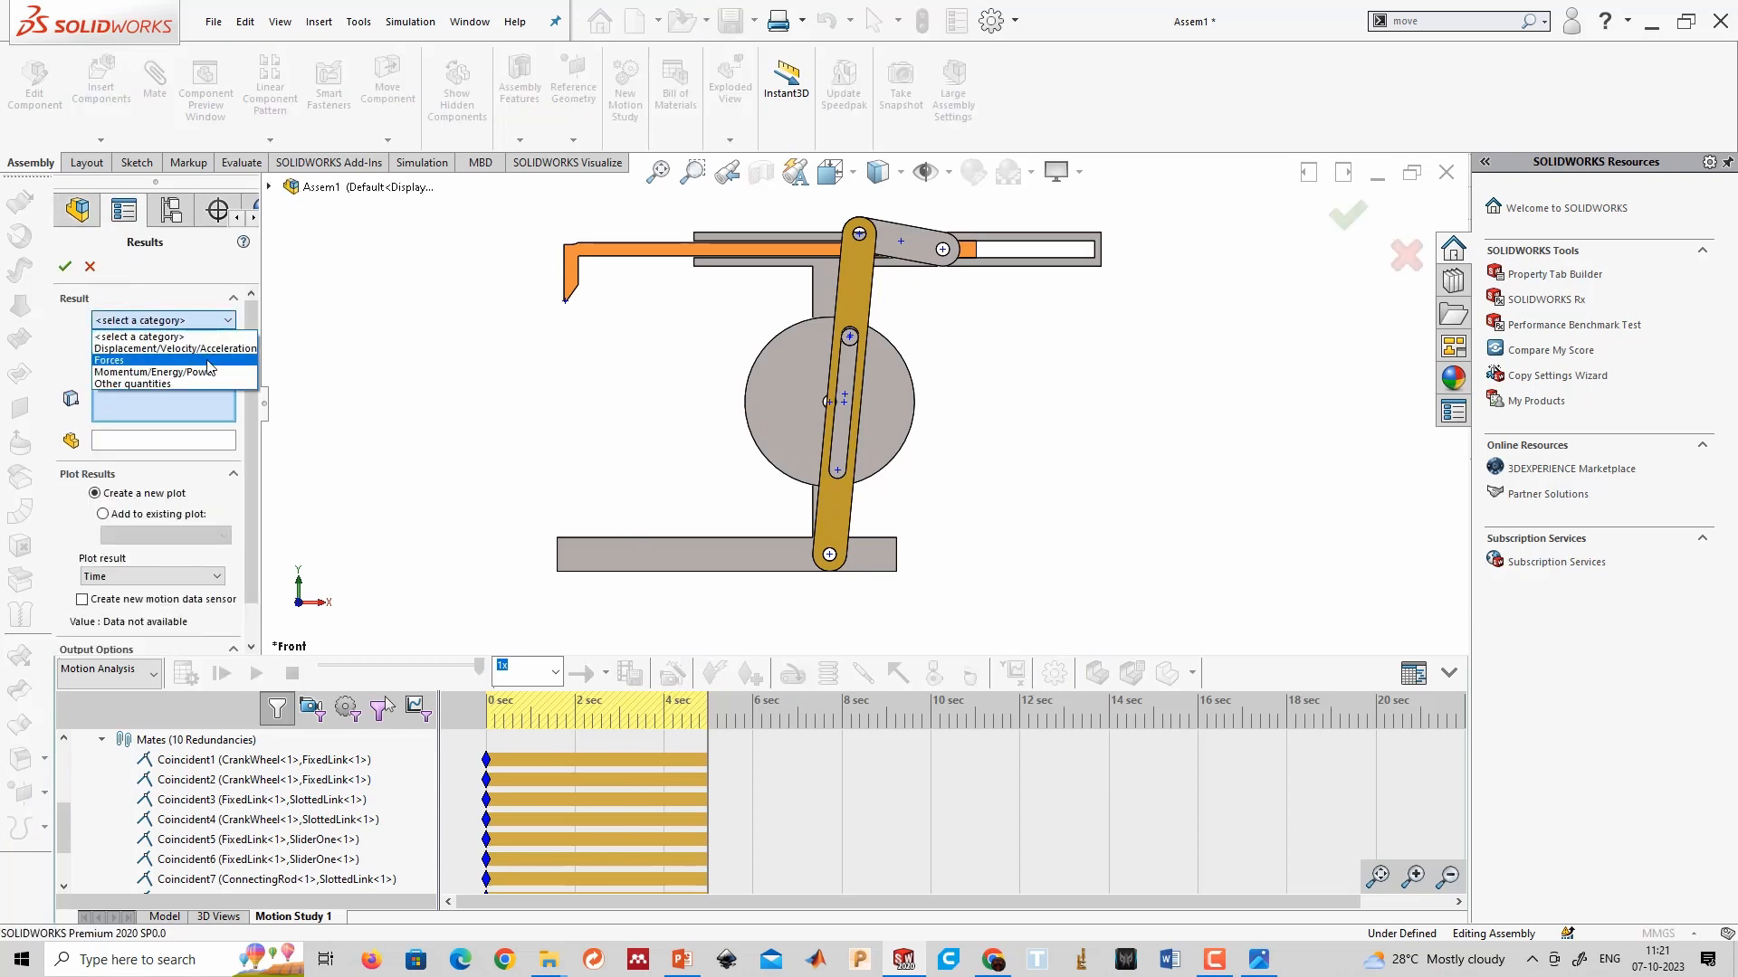
pyautogui.click(214, 359)
pyautogui.click(211, 347)
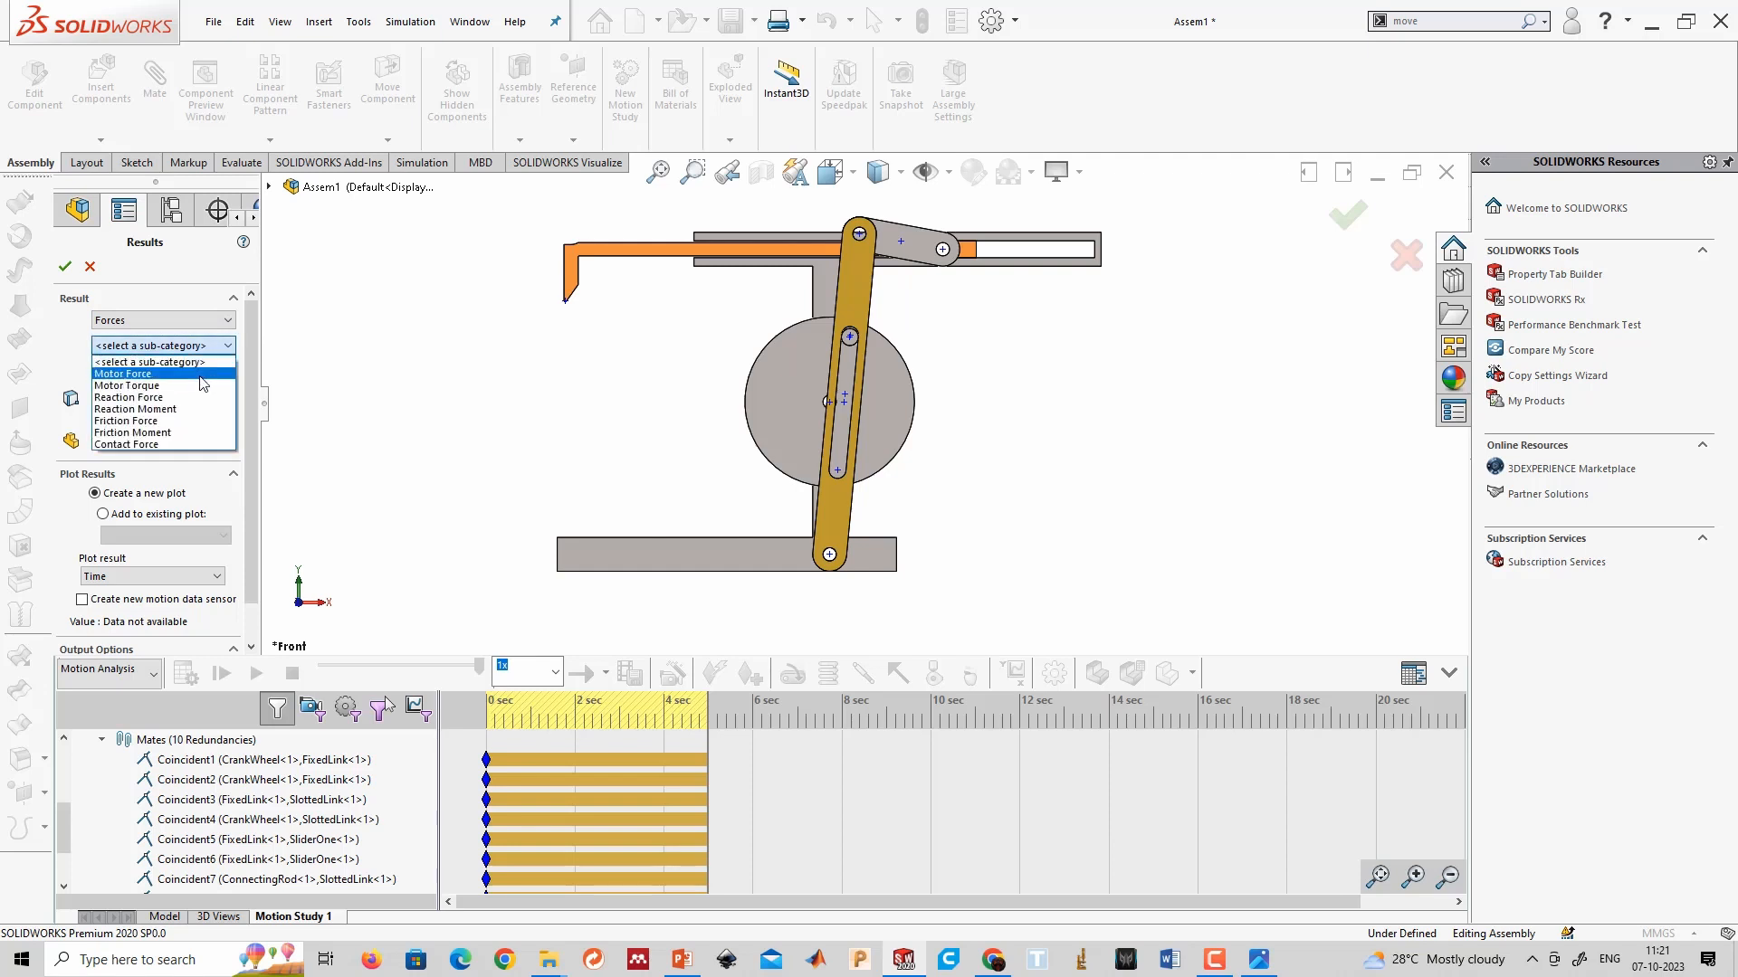
pyautogui.click(195, 384)
pyautogui.click(200, 371)
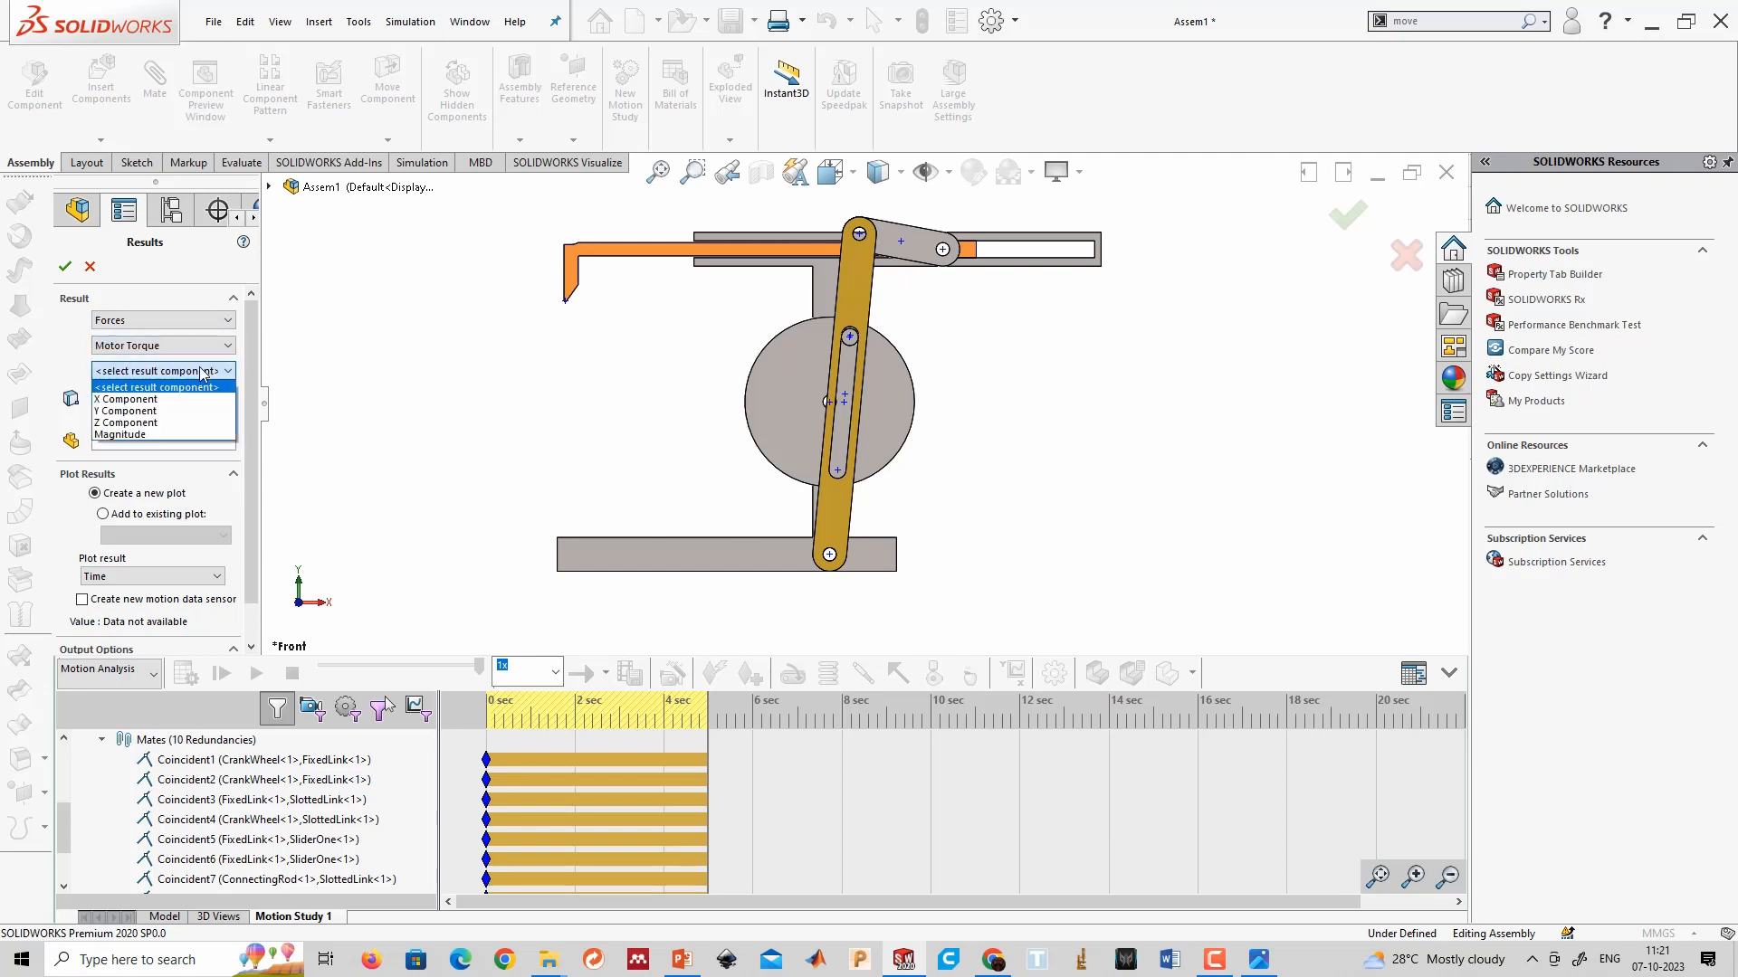
pyautogui.click(178, 435)
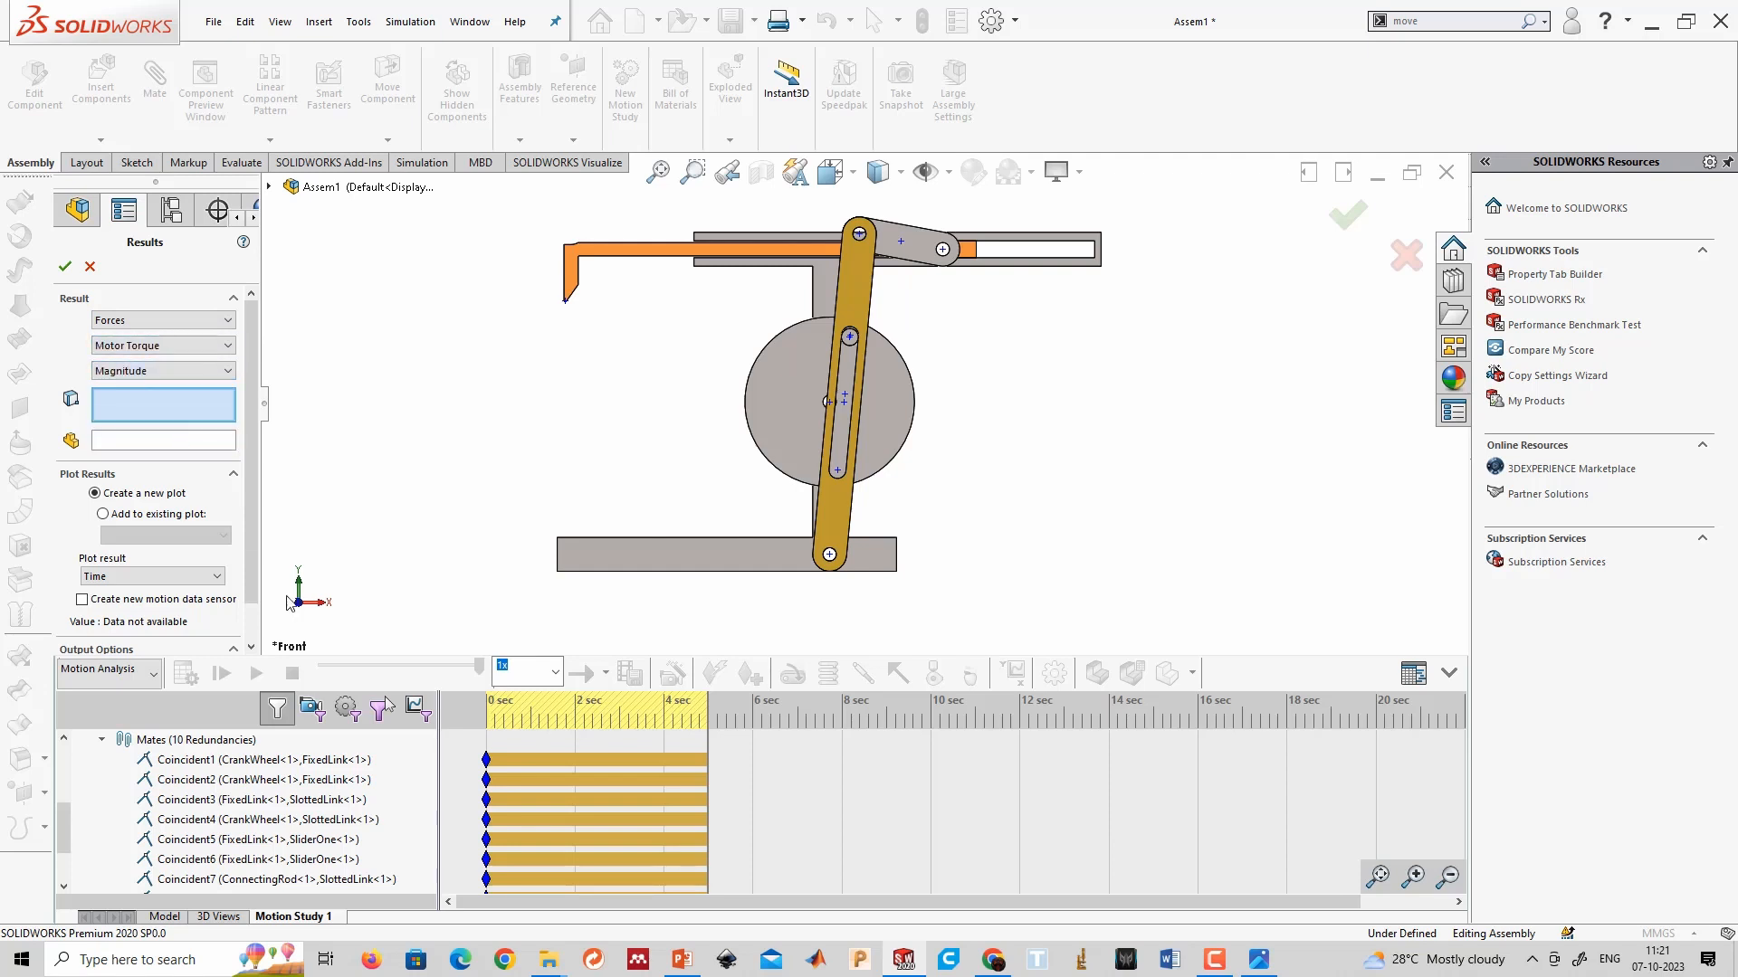
pyautogui.scroll(4, 194, 806)
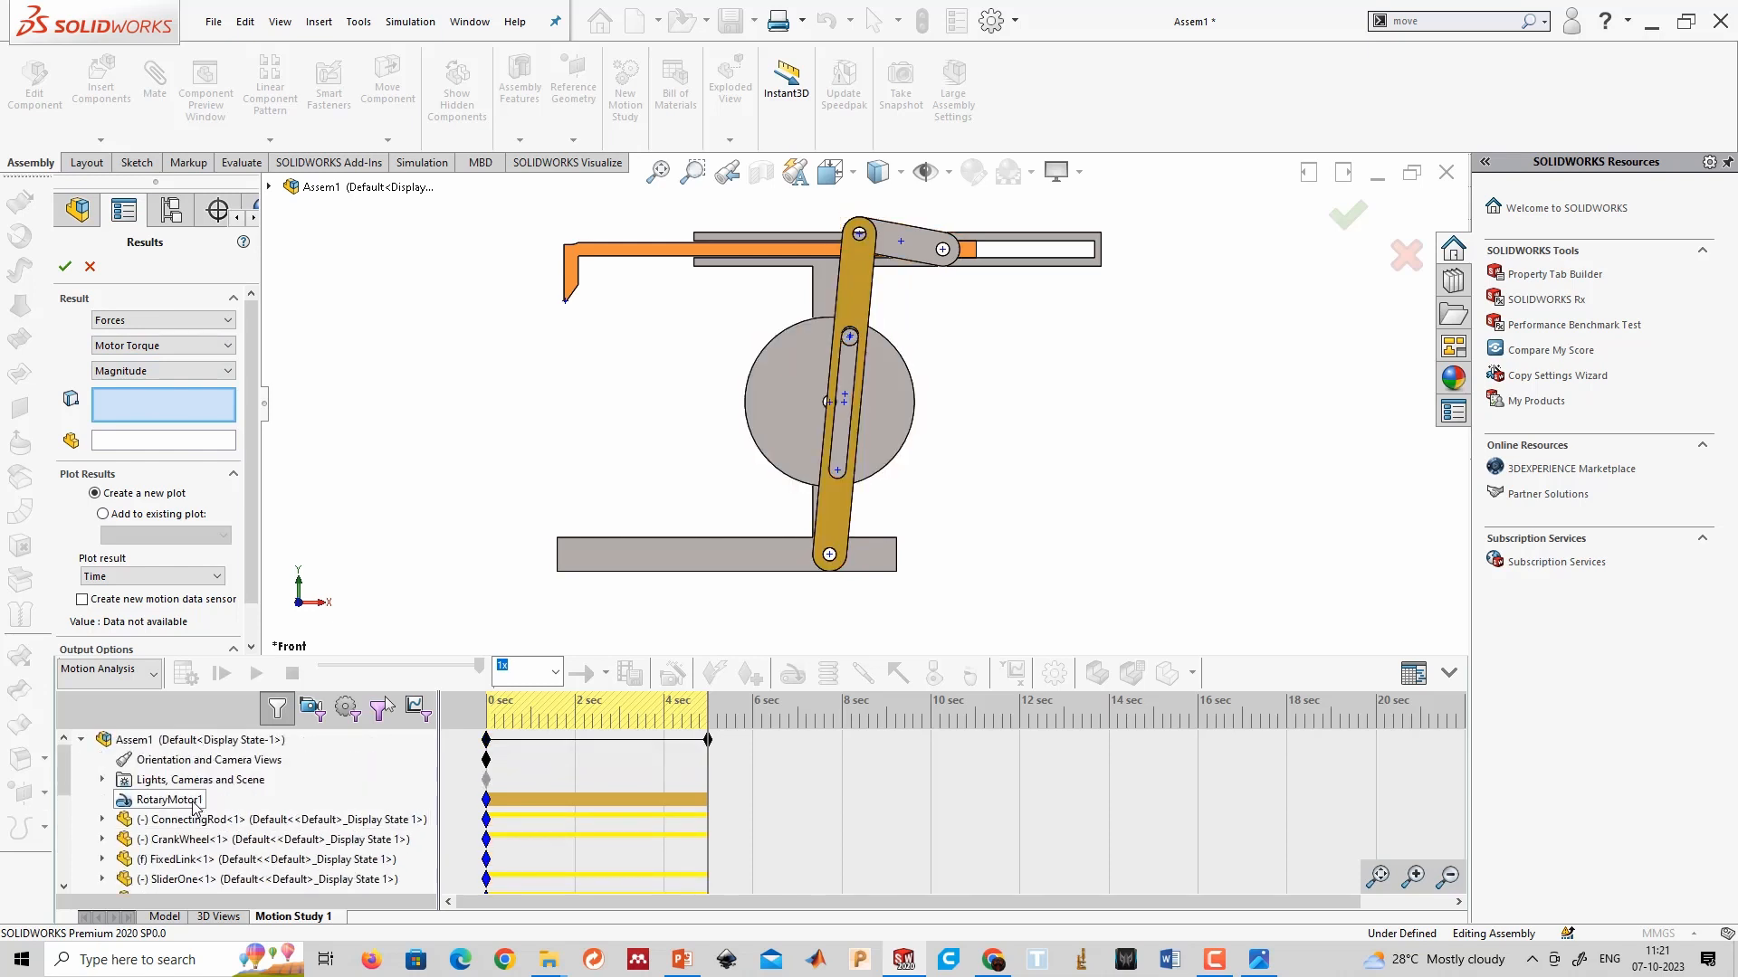
pyautogui.click(193, 802)
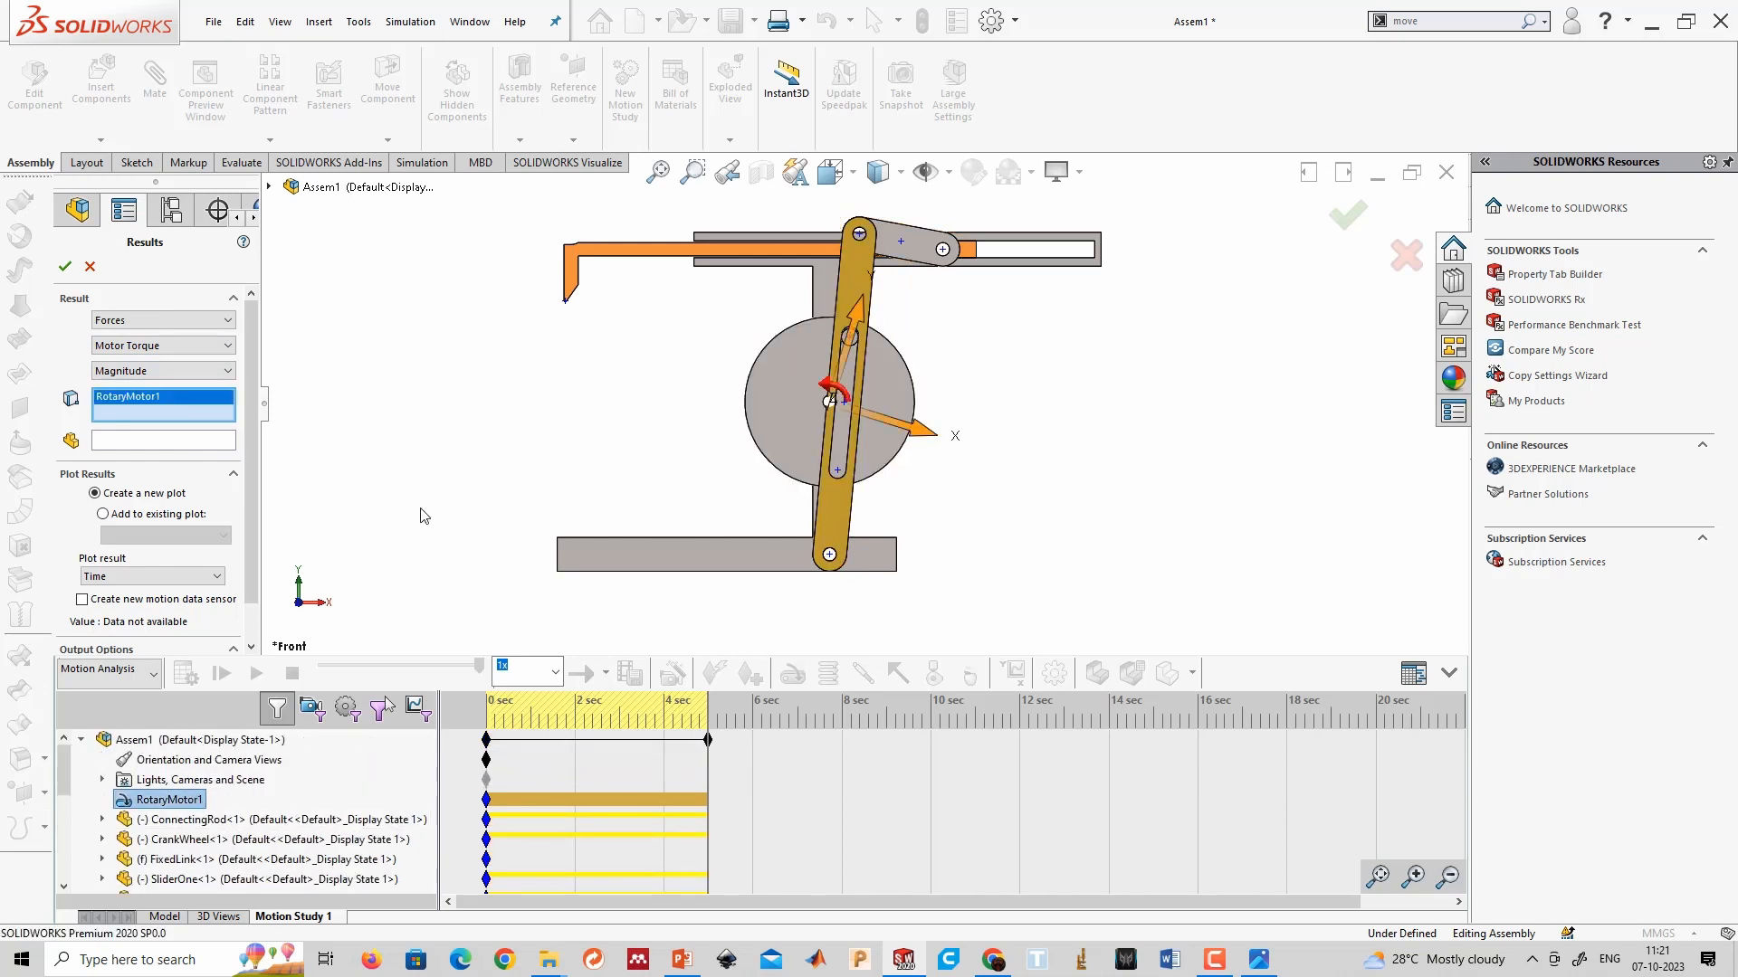
pyautogui.click(64, 266)
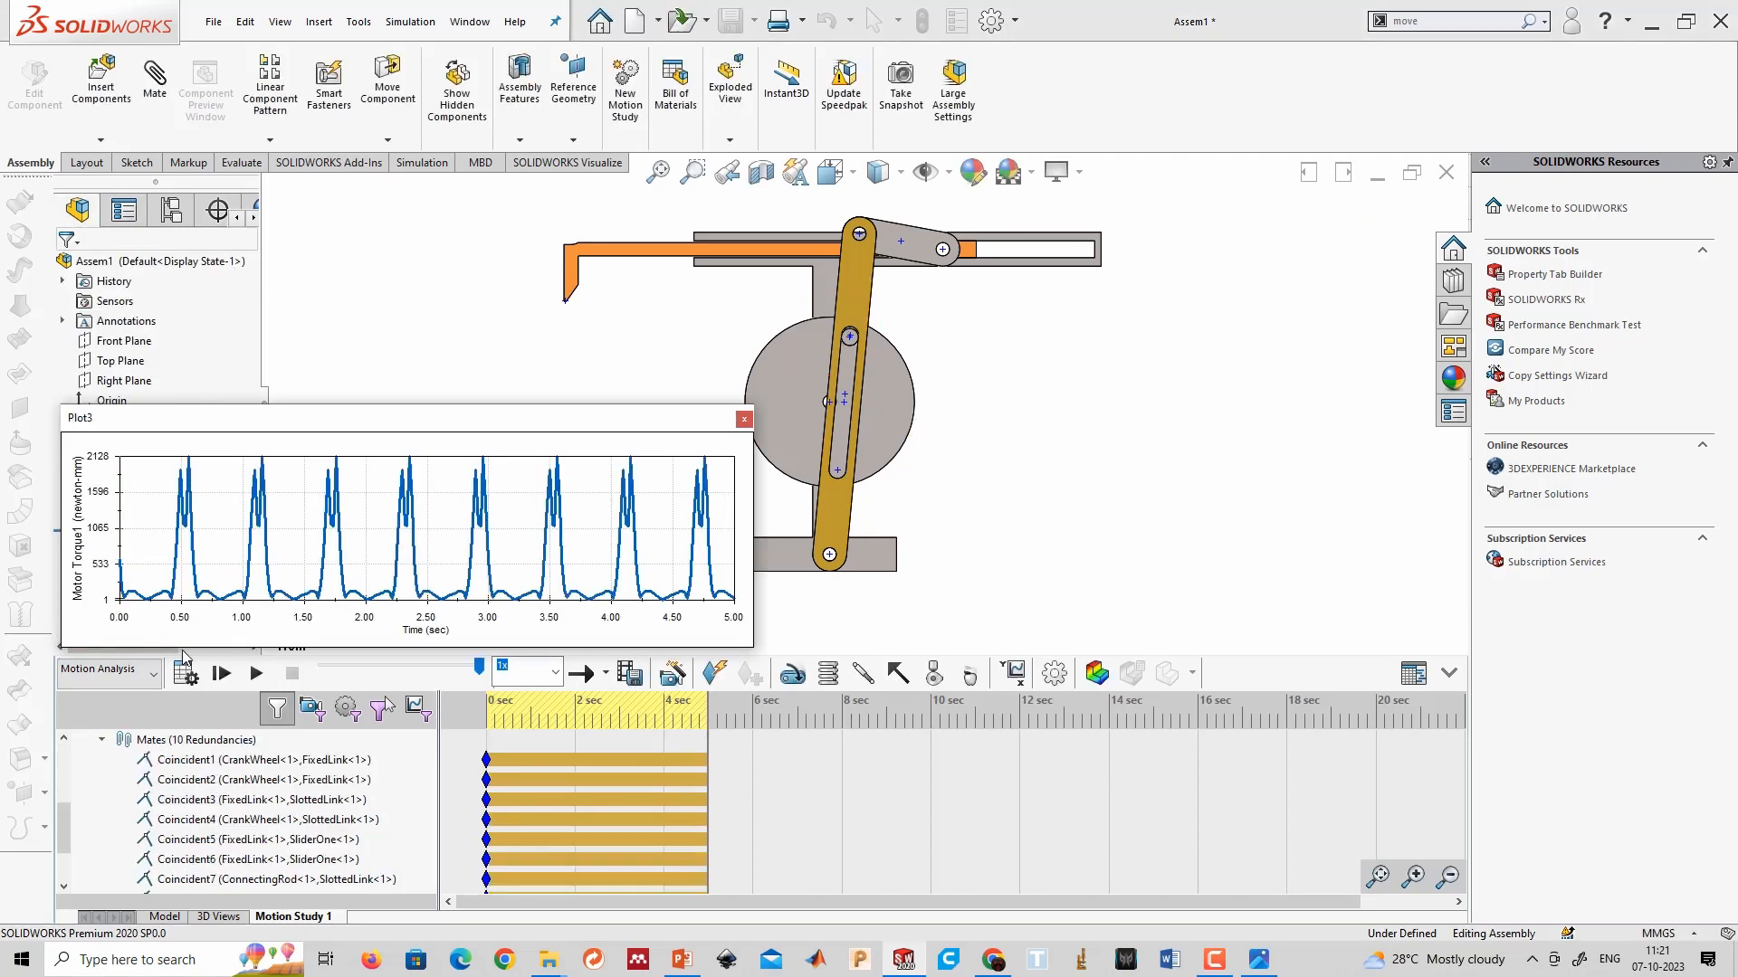
# Enlarge the motor torque plot across most of the screen, examine its peaks over time, and close it.
pyautogui.moveTo(233, 422); pyautogui.dragTo(590, 414)
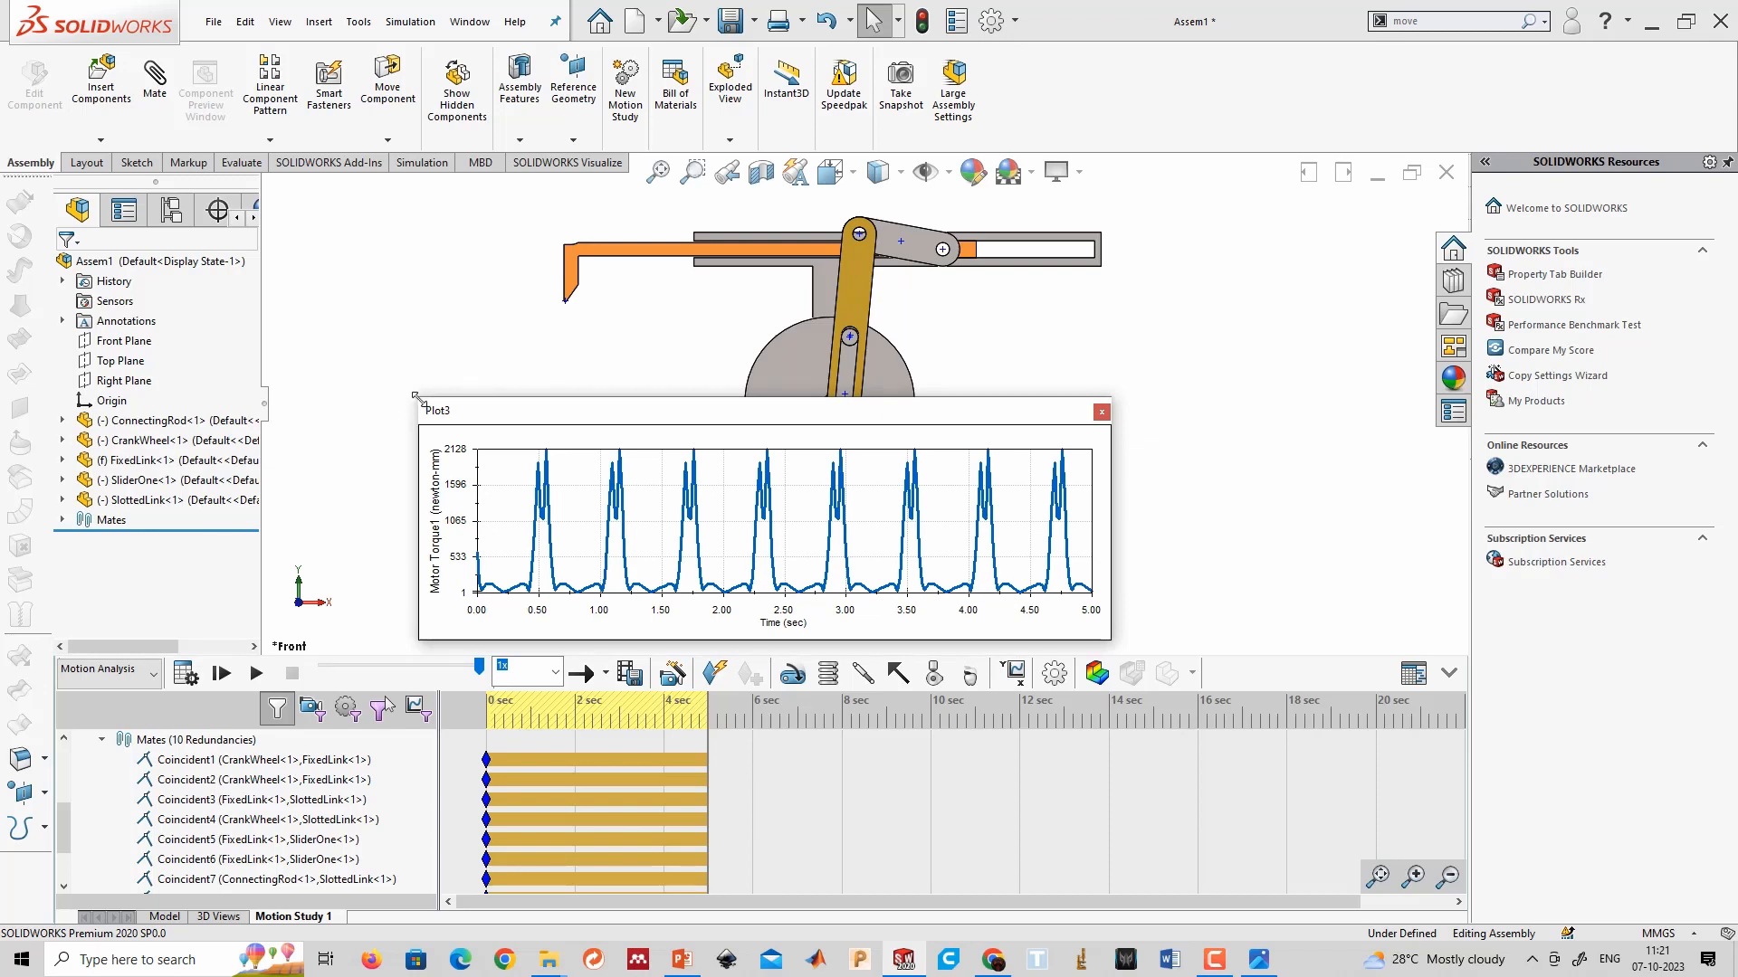
pyautogui.moveTo(428, 410); pyautogui.dragTo(85, 188)
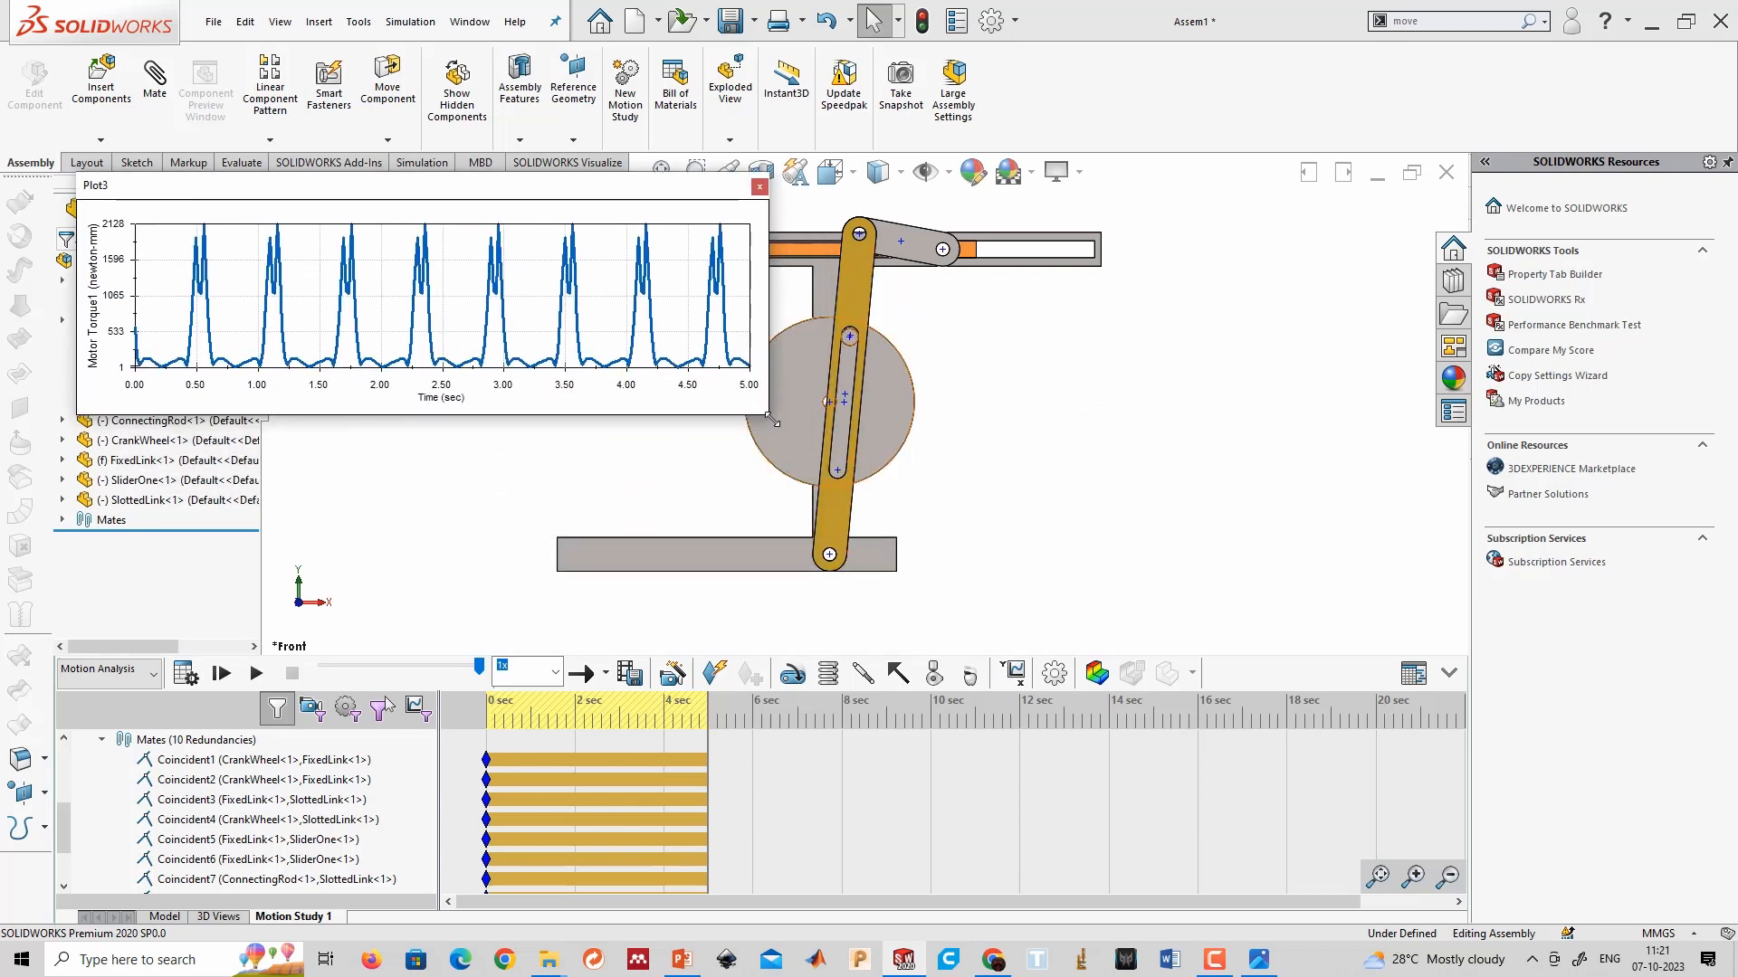
pyautogui.moveTo(771, 418); pyautogui.dragTo(1732, 857)
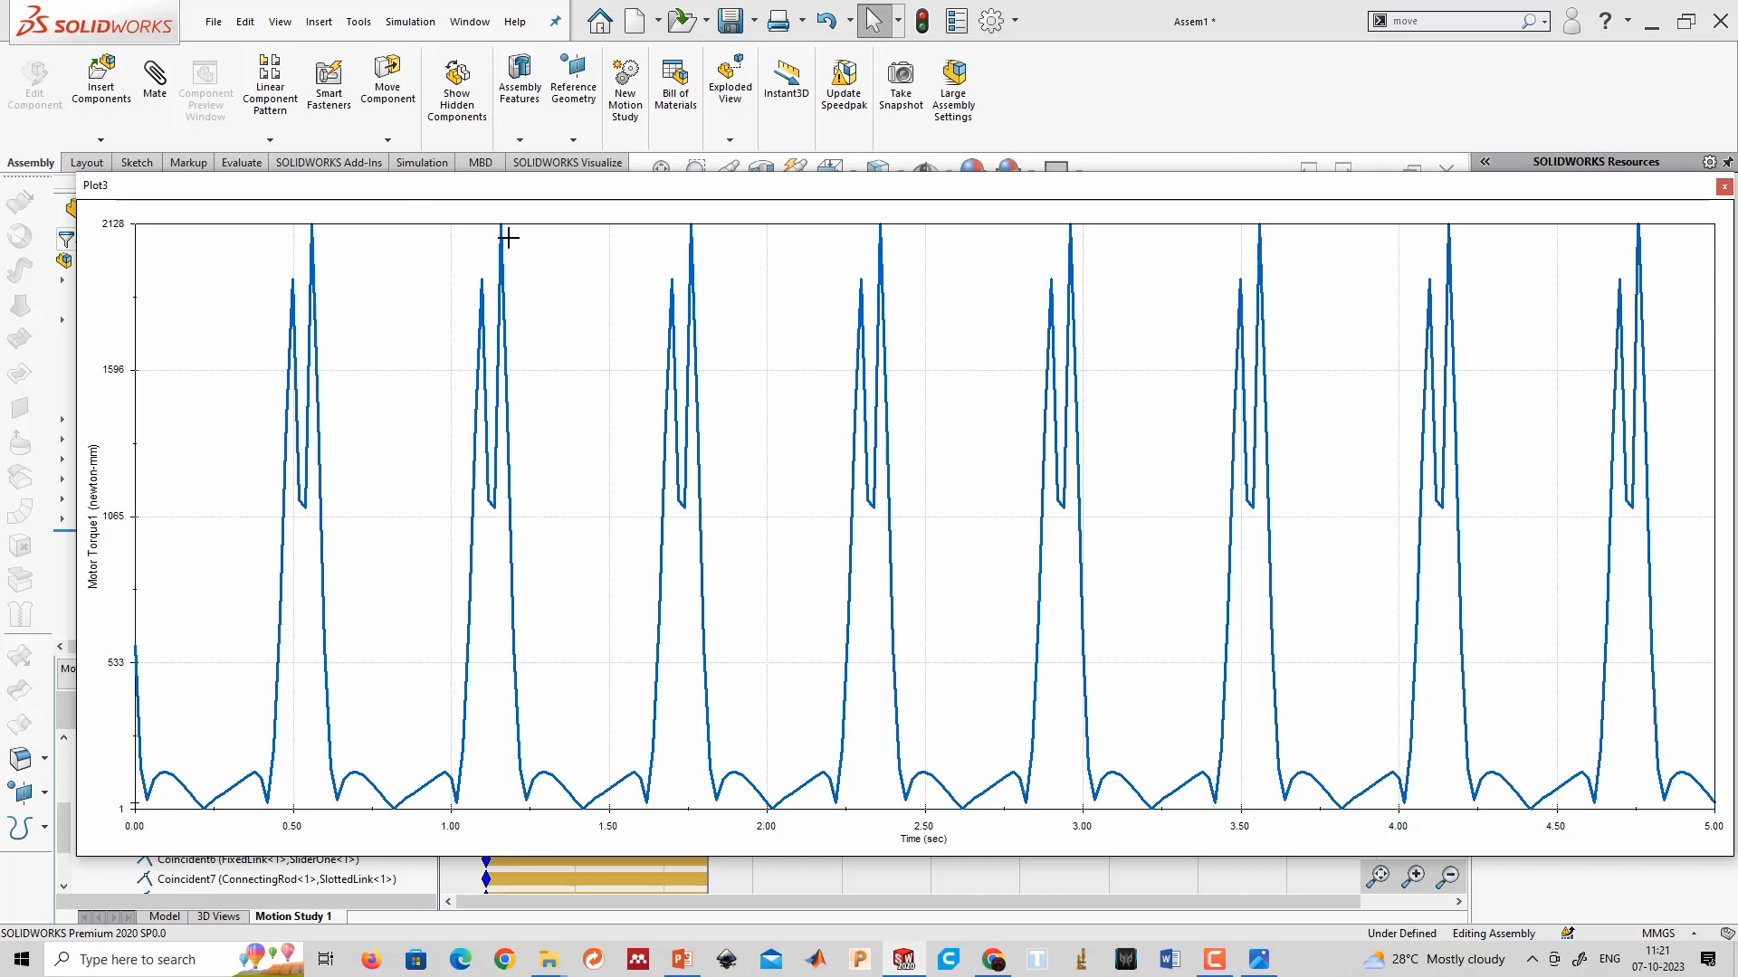
pyautogui.click(1724, 187)
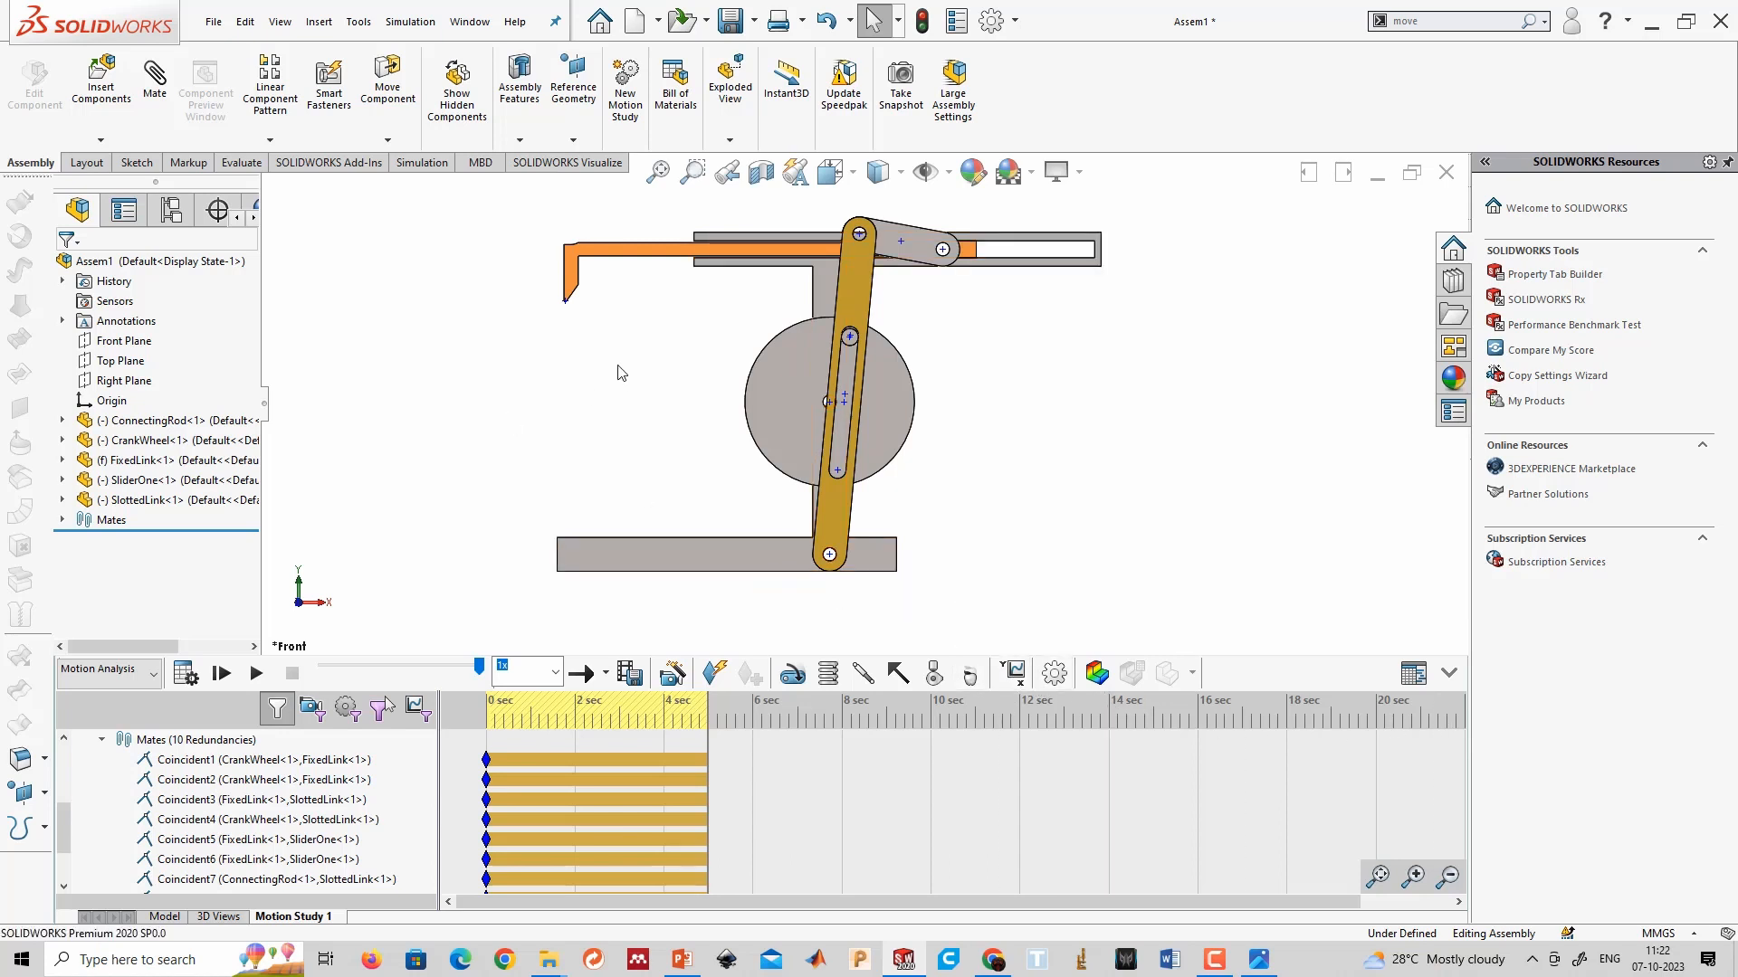
# Create a Displacement/Velocity/Acceleration Trace Path result for the vertex at the lower tip of the slider's tool.
pyautogui.scroll(-4, 624, 380)
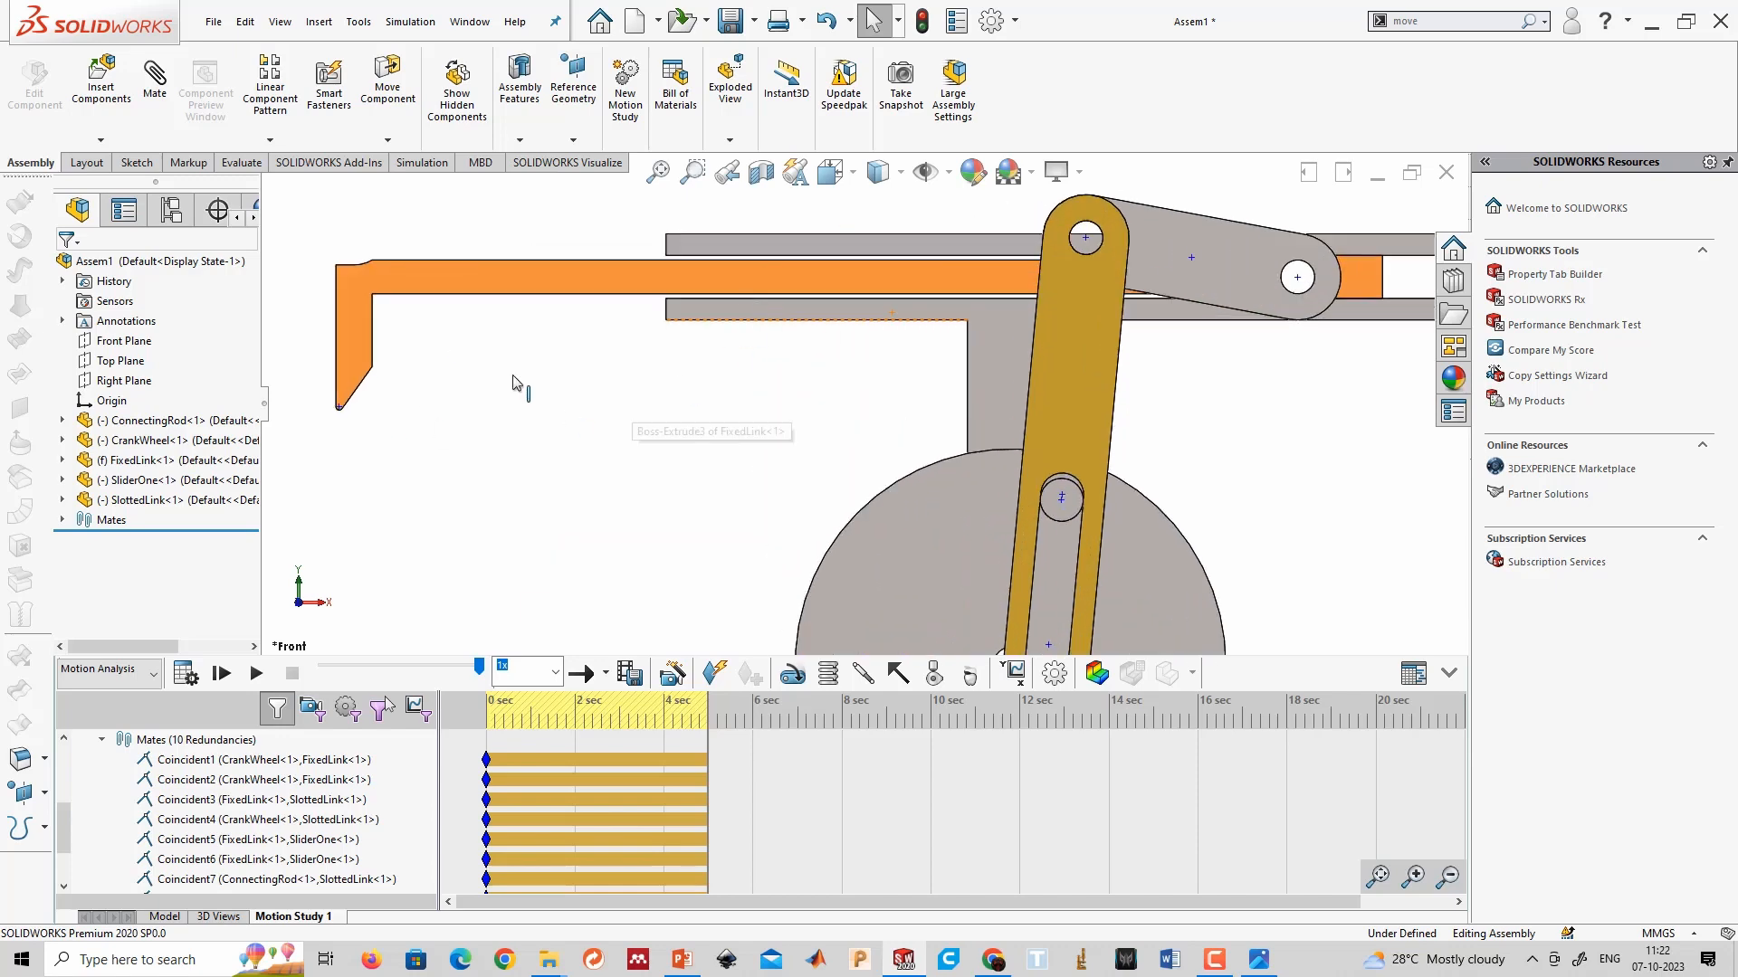
pyautogui.moveTo(634, 425); pyautogui.dragTo(581, 420, button='middle')
pyautogui.scroll(-6, 601, 458)
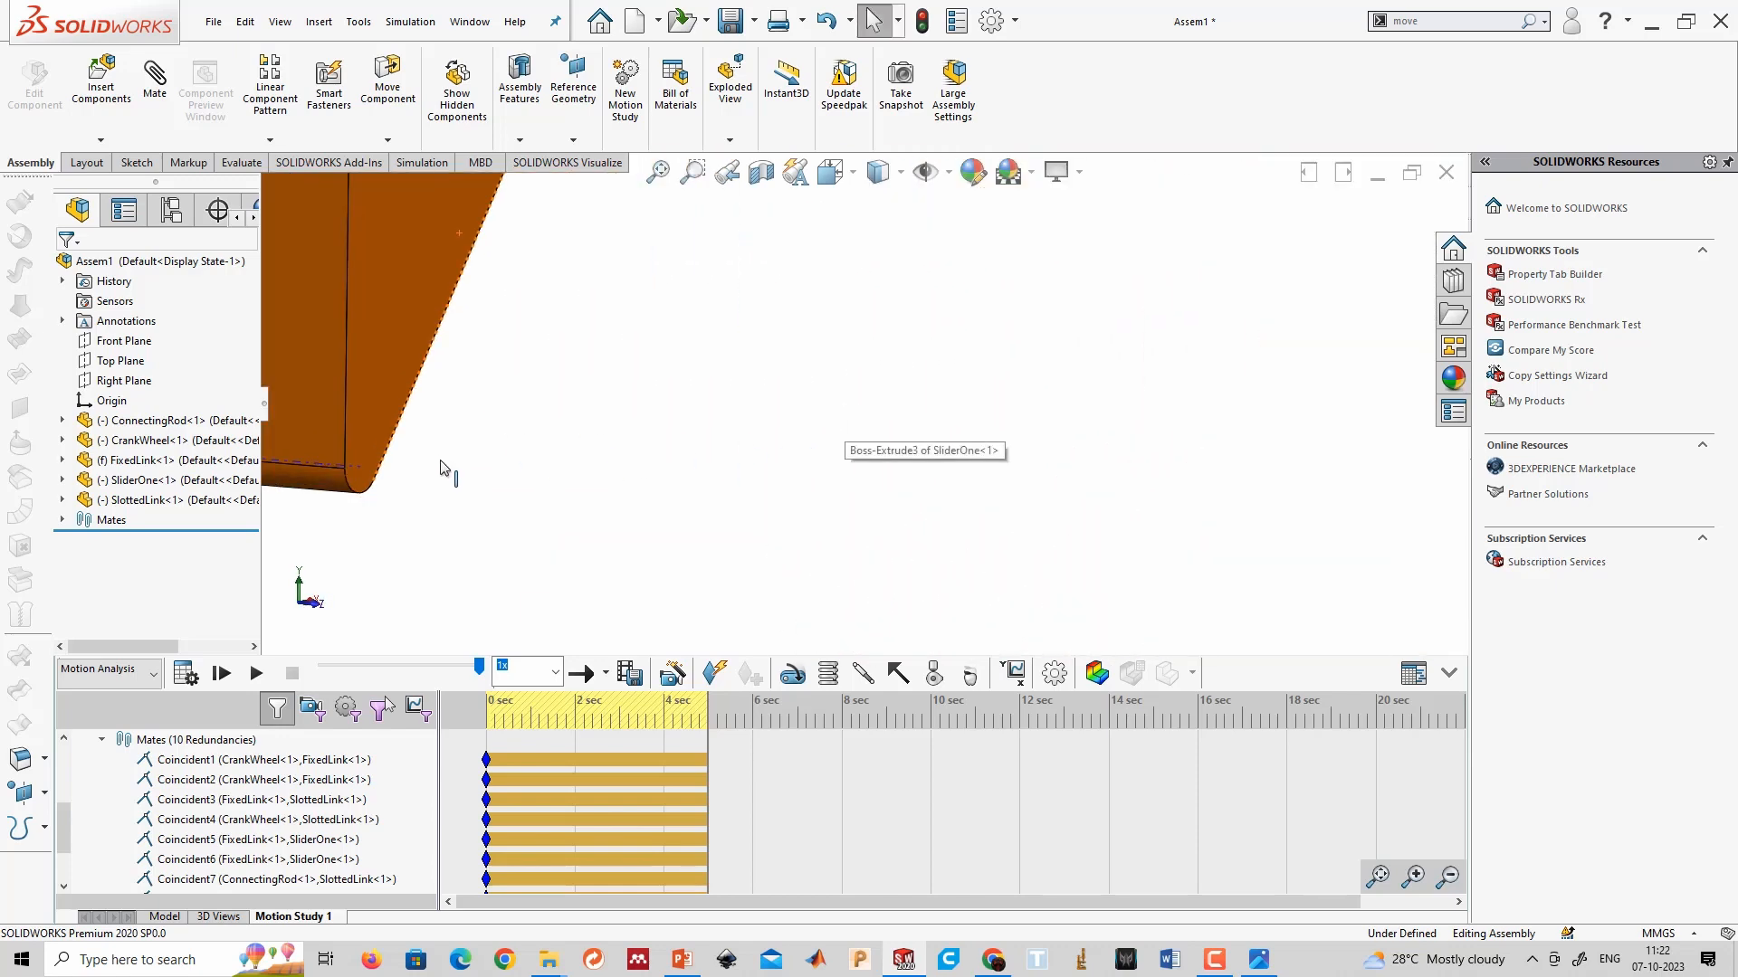
pyautogui.moveTo(715, 517); pyautogui.dragTo(814, 589, button='middle')
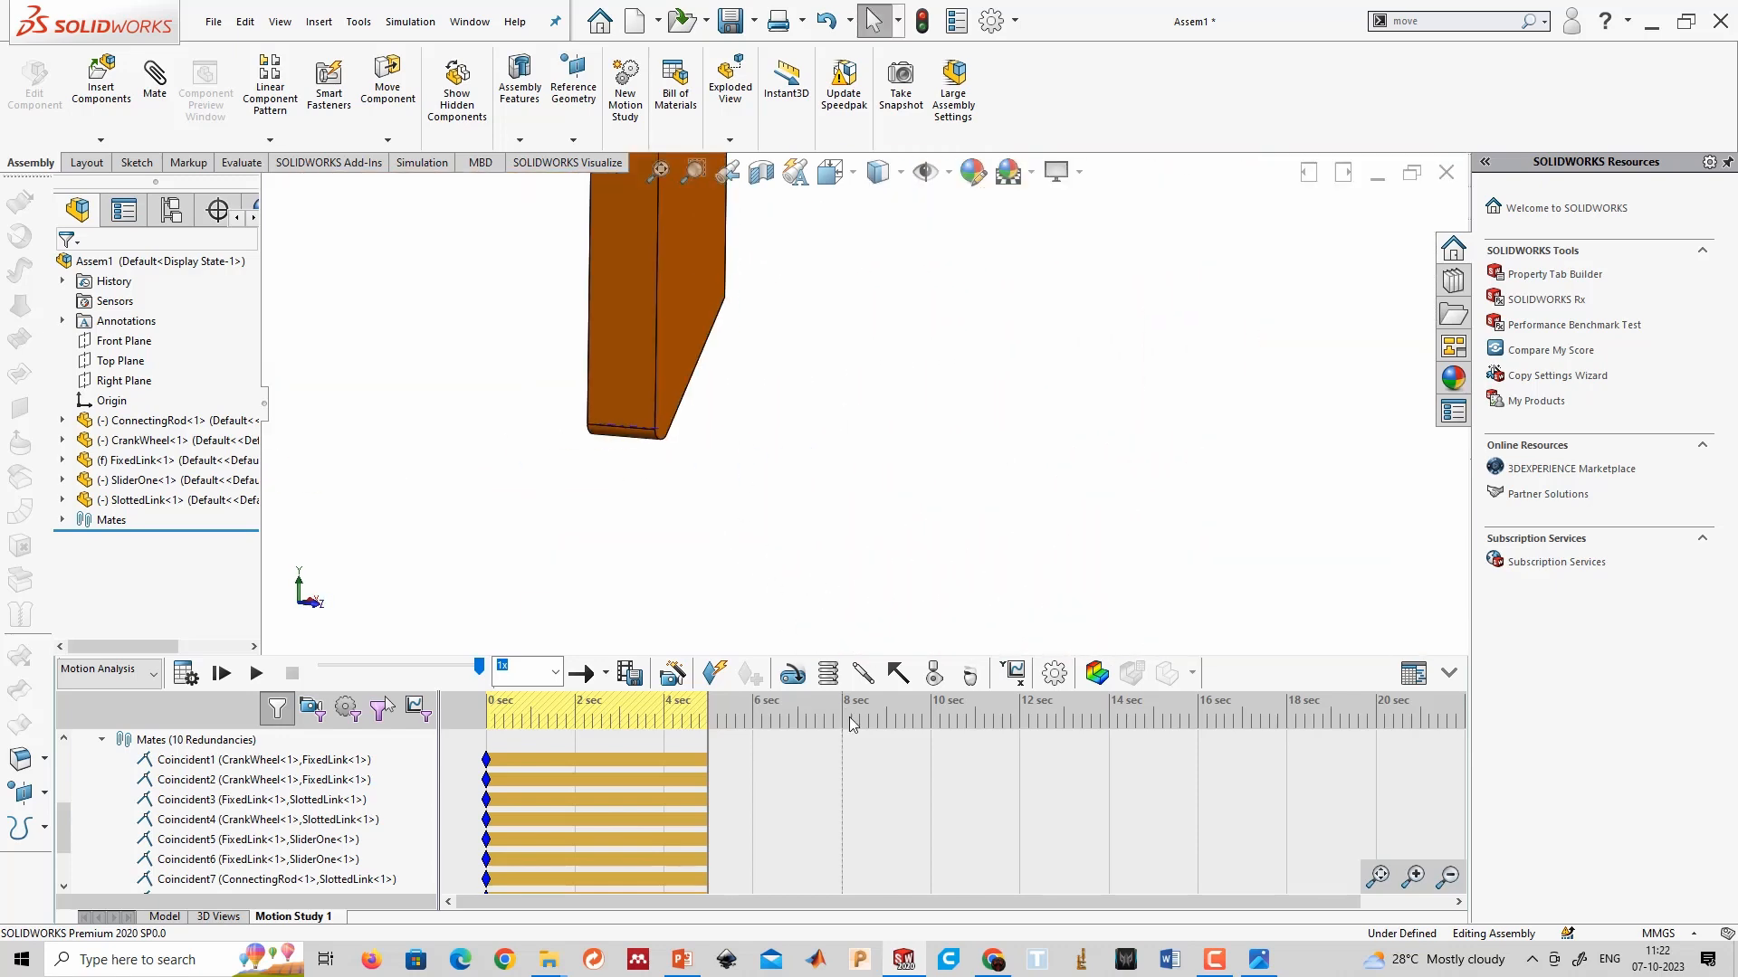
pyautogui.click(1013, 672)
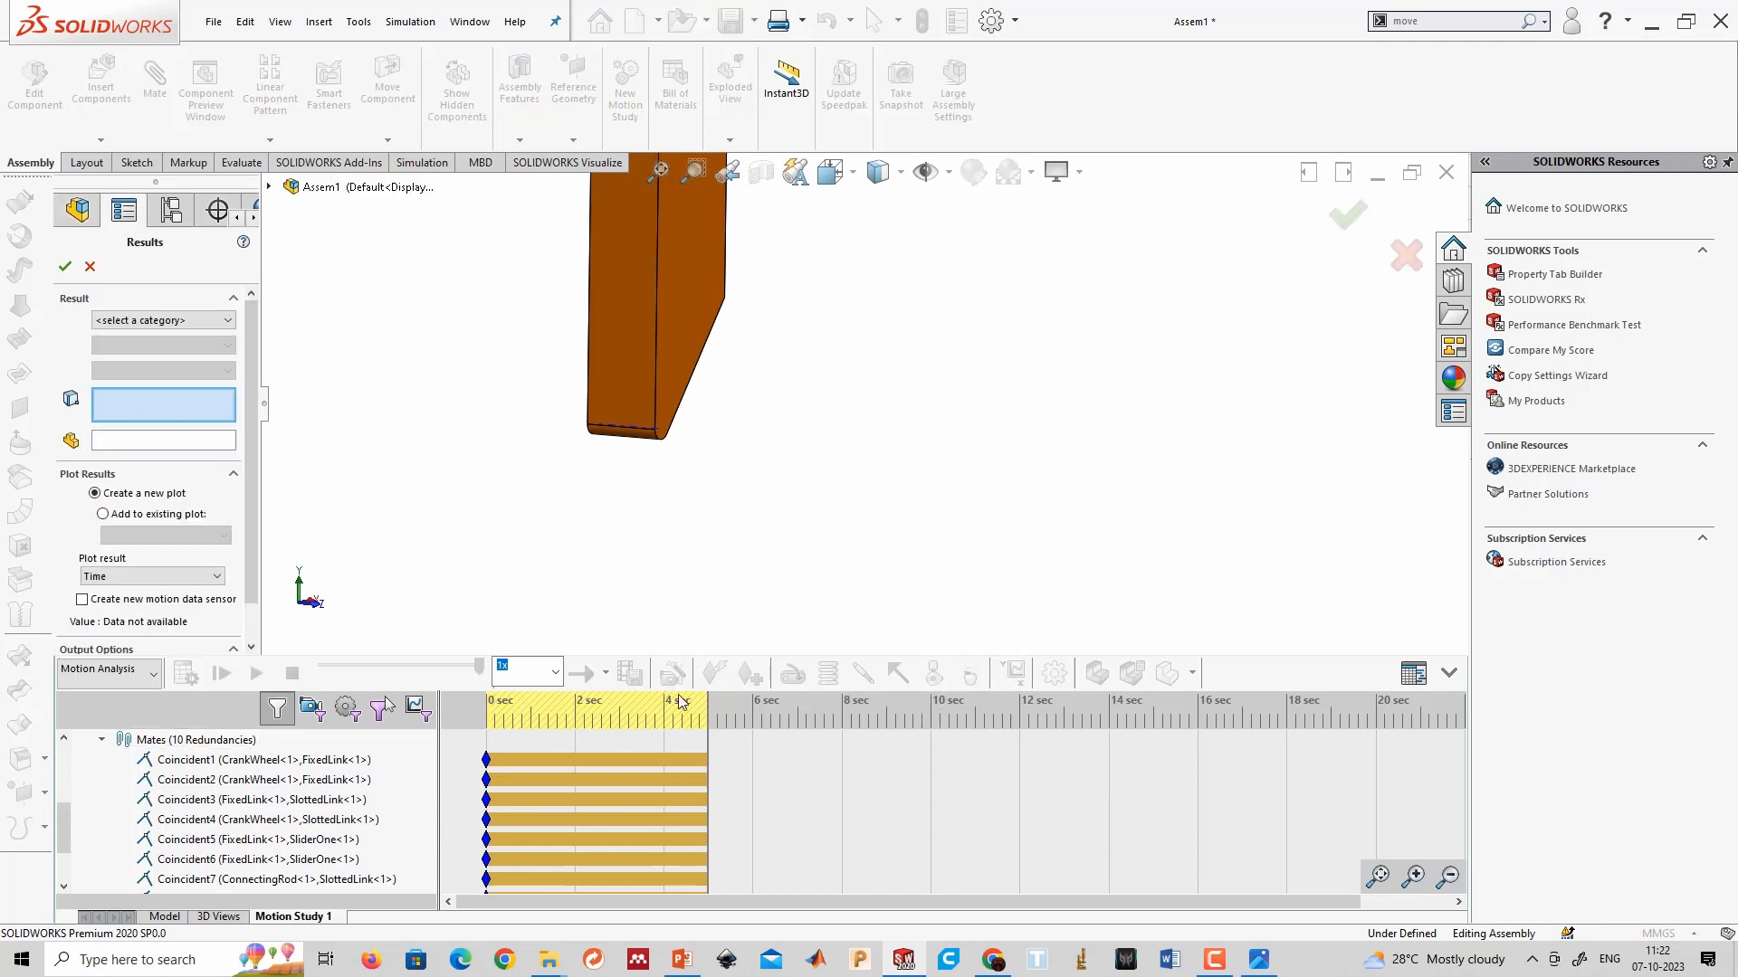
pyautogui.click(128, 321)
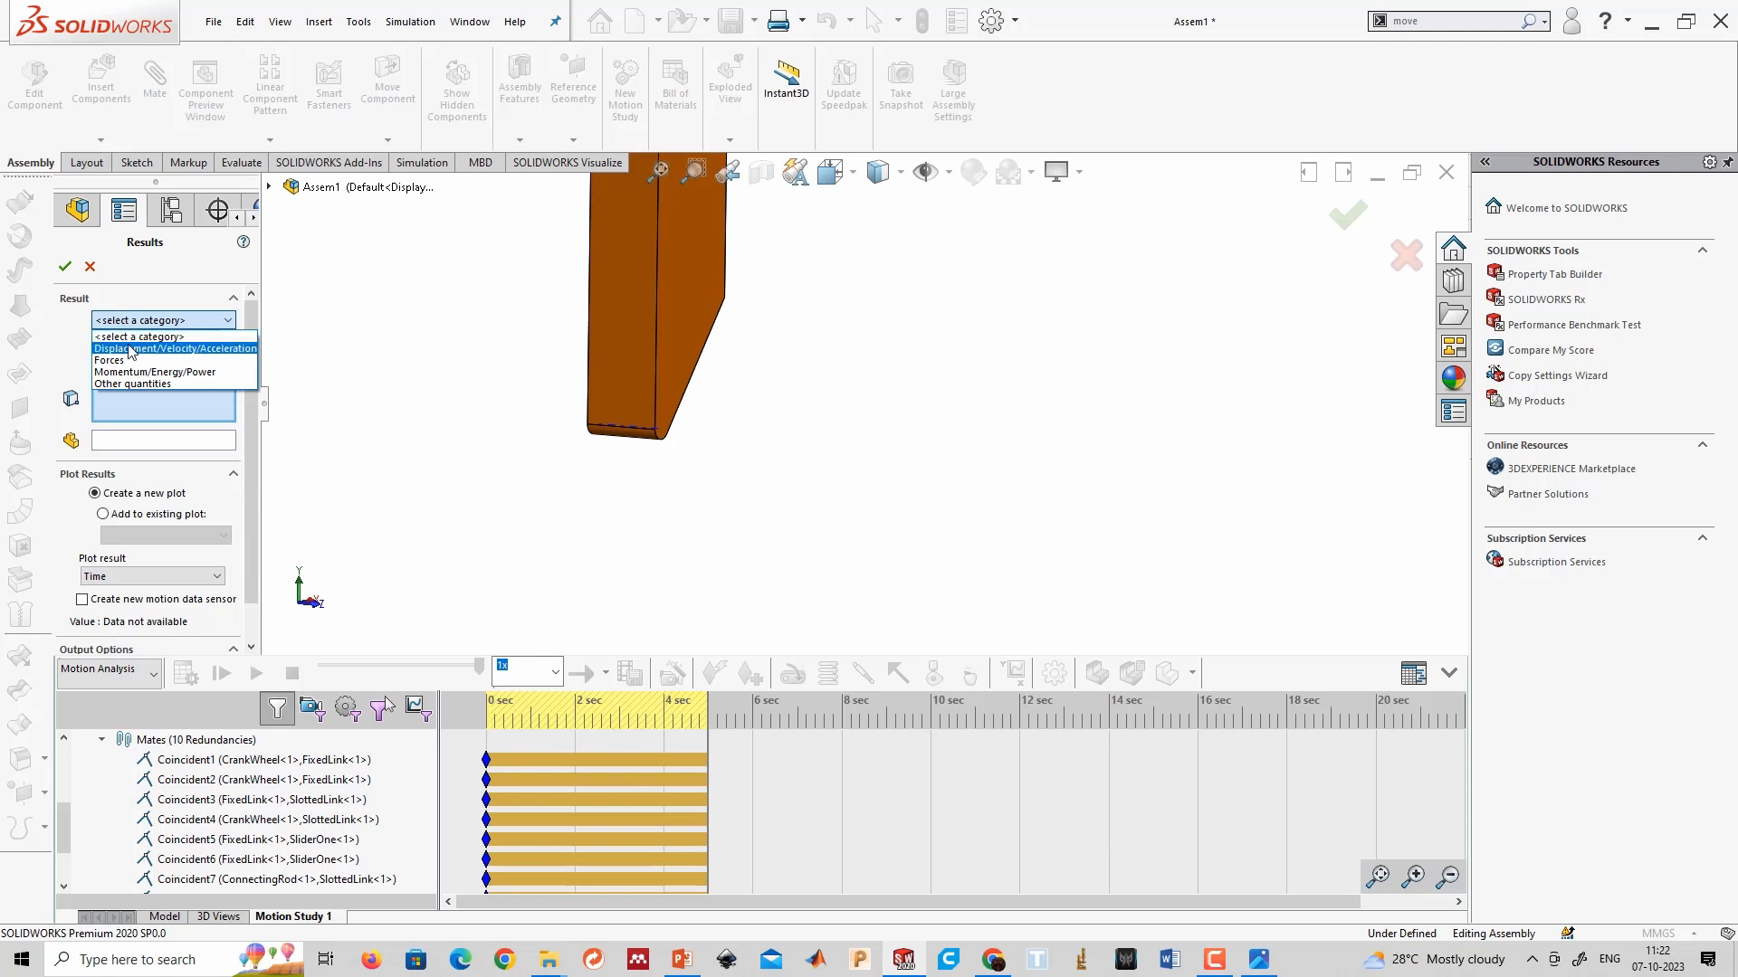
pyautogui.click(136, 349)
pyautogui.click(151, 347)
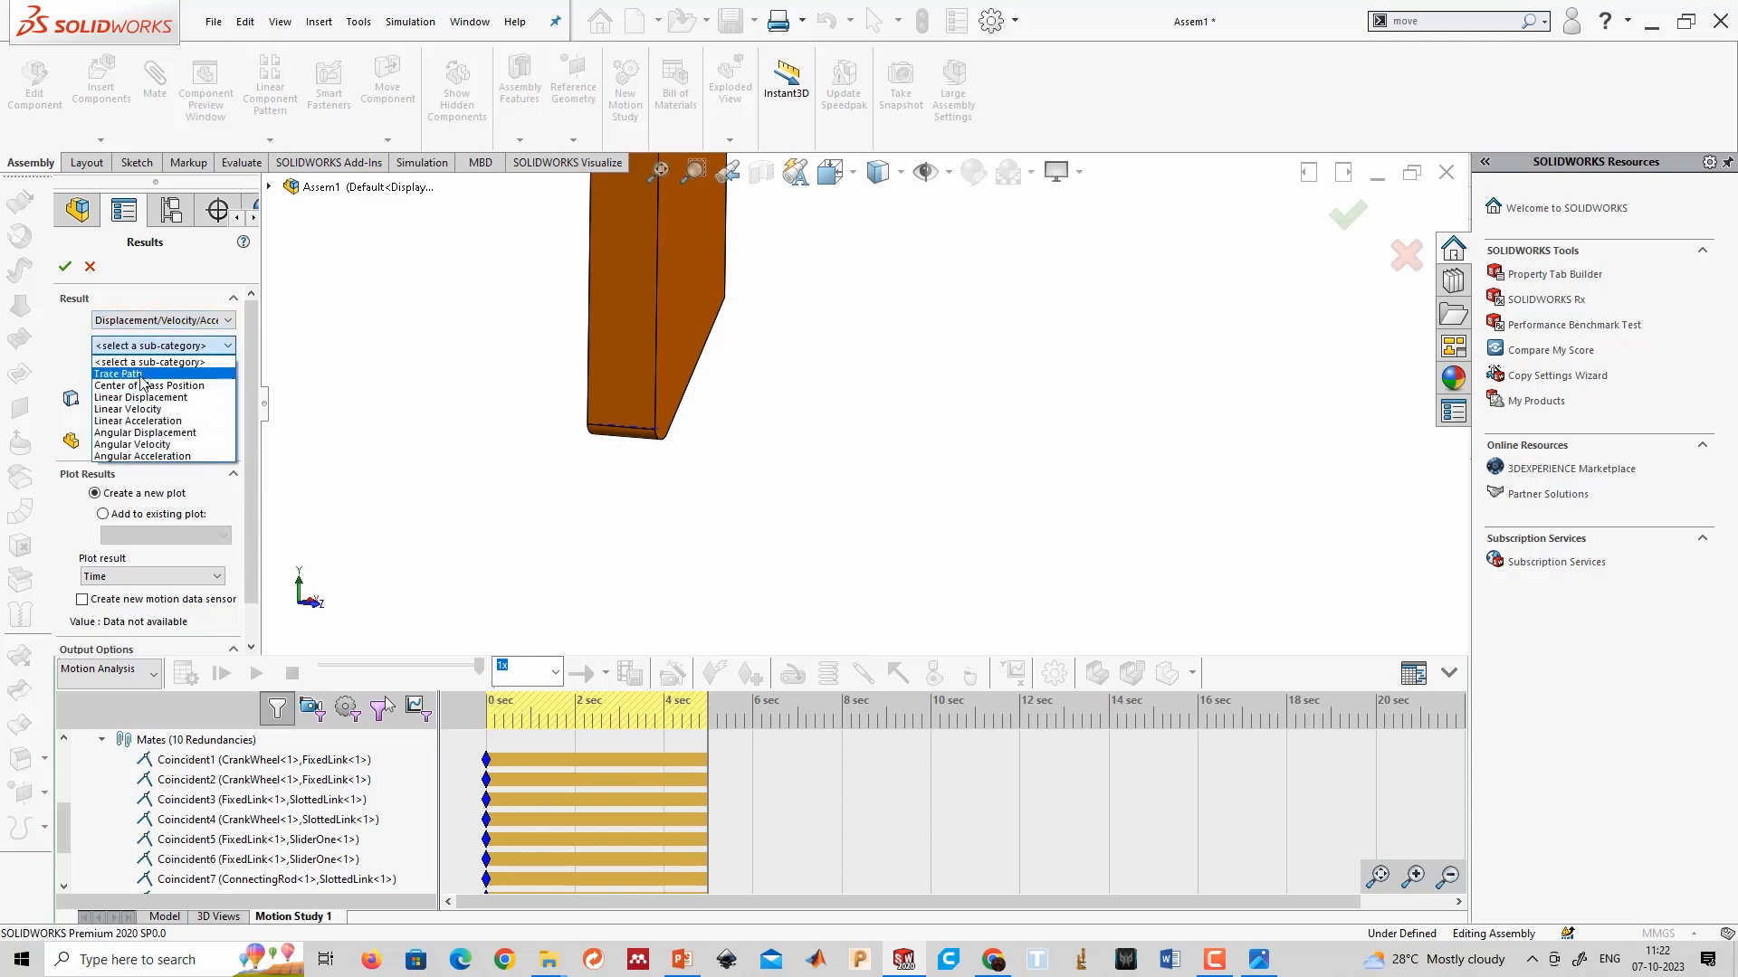
pyautogui.click(140, 377)
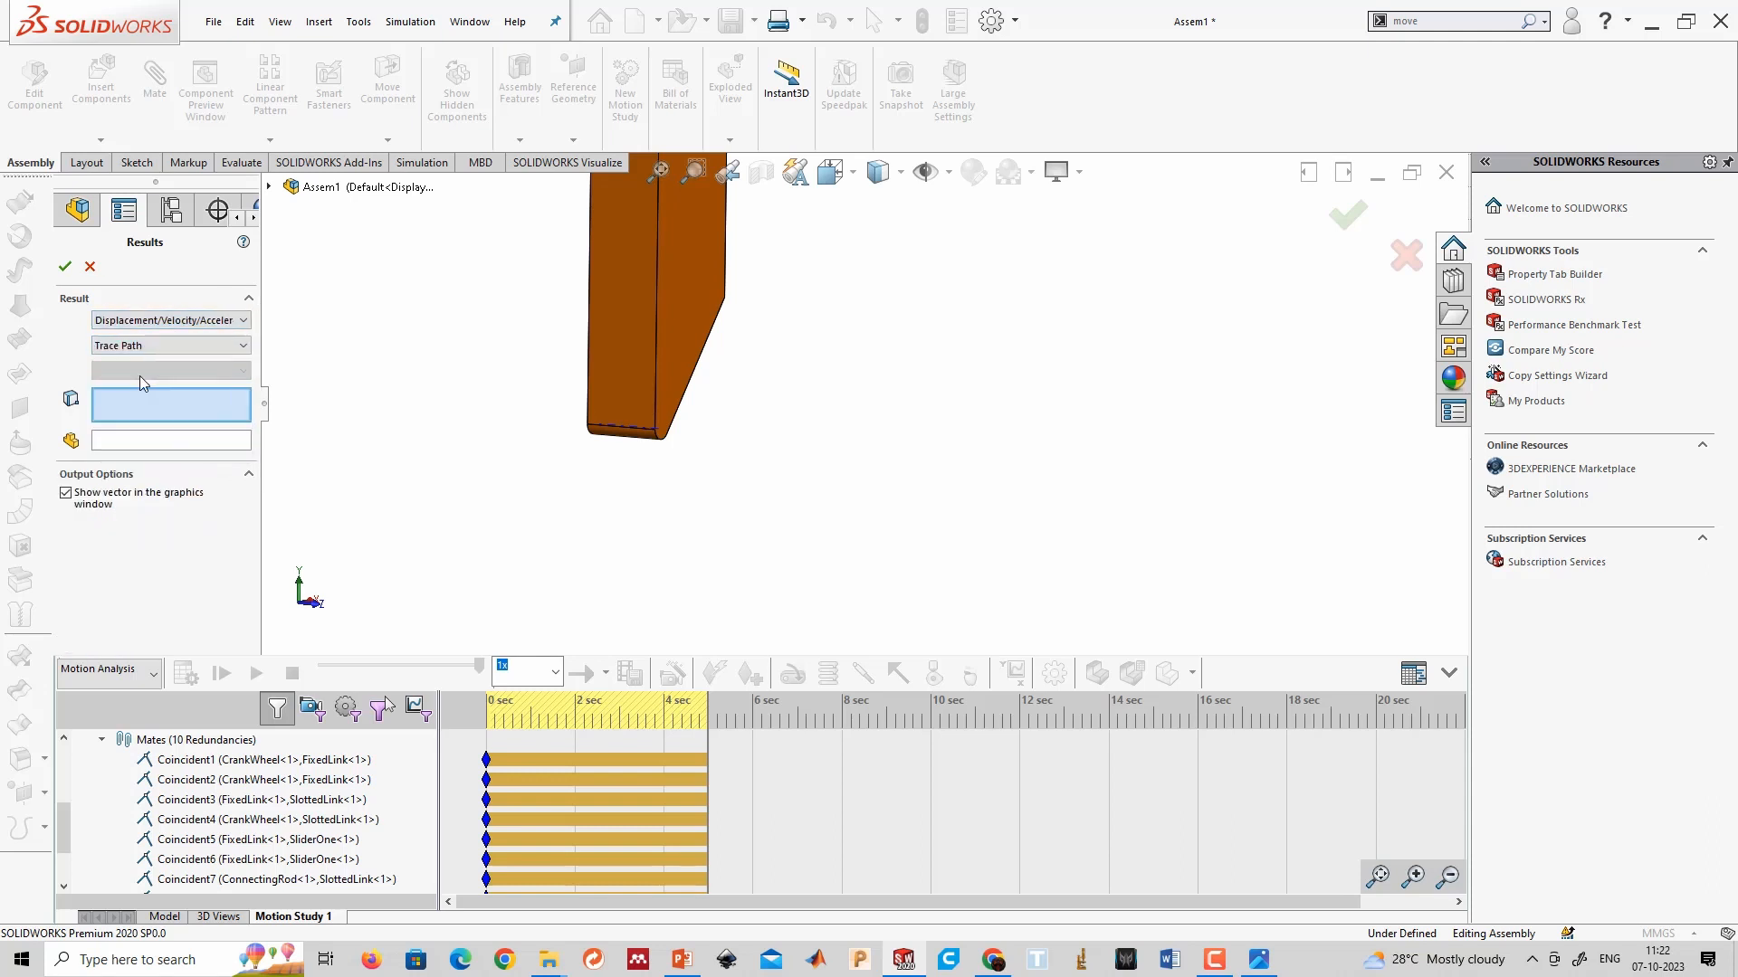
pyautogui.click(657, 433)
pyautogui.scroll(3, 722, 567)
pyautogui.moveTo(984, 439); pyautogui.dragTo(935, 601, button='middle')
pyautogui.scroll(3, 683, 435)
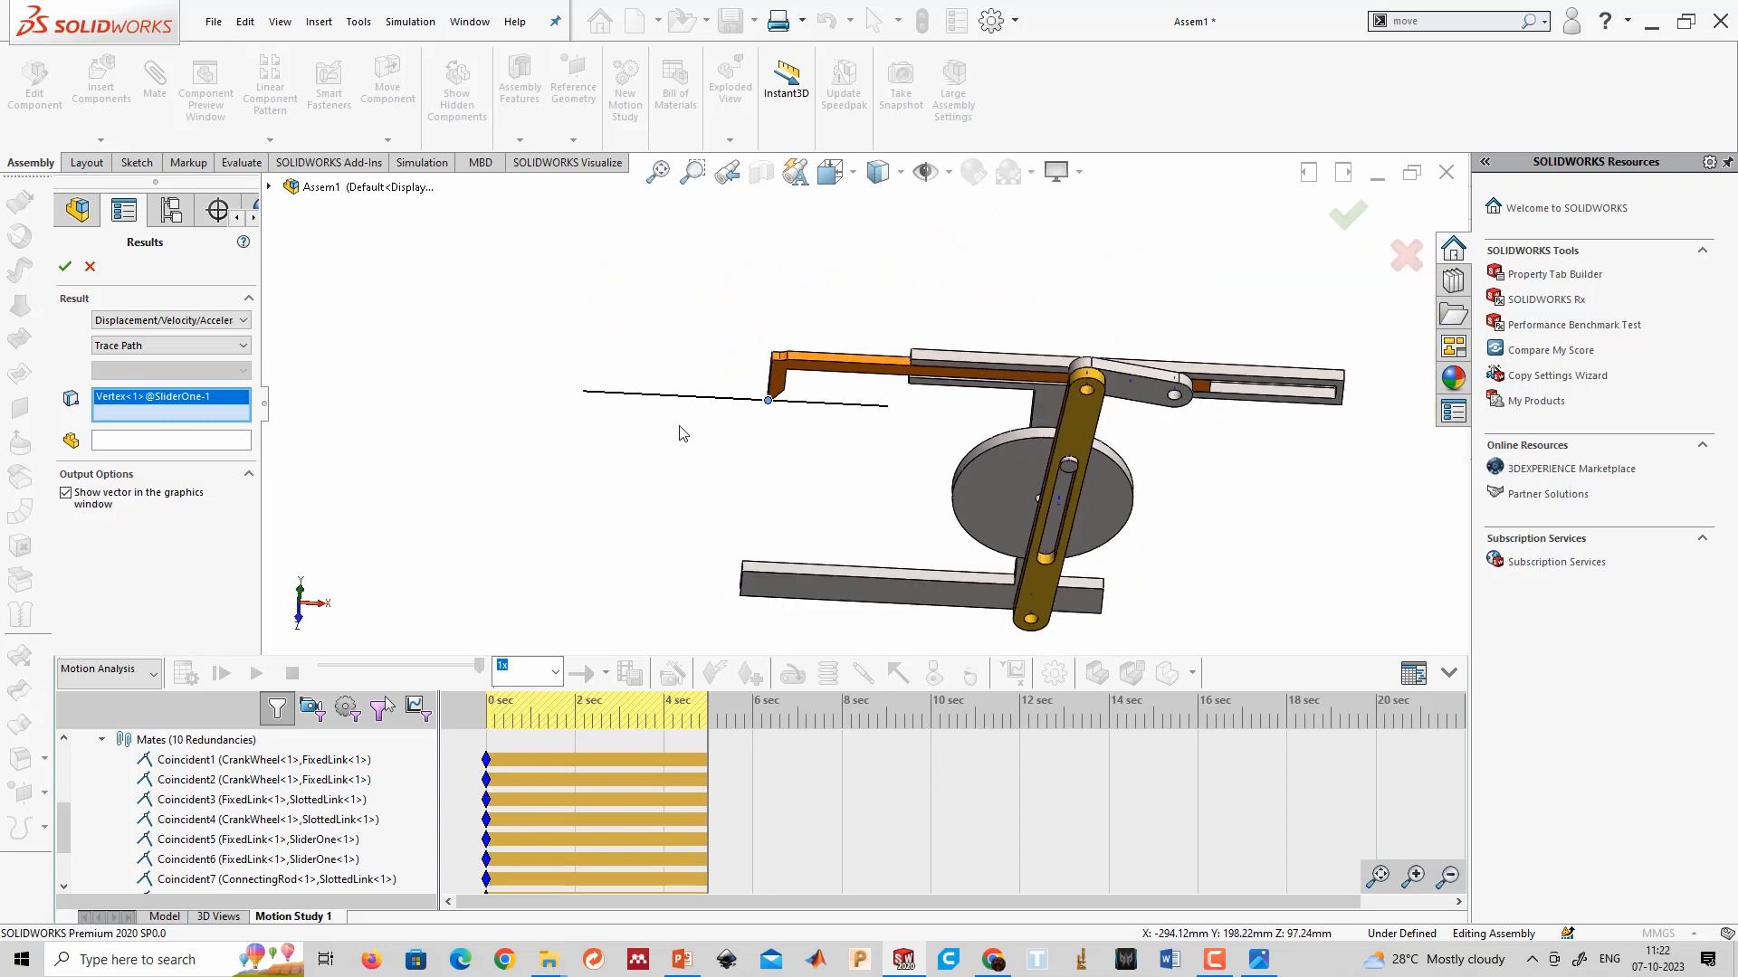
pyautogui.scroll(-2, 888, 426)
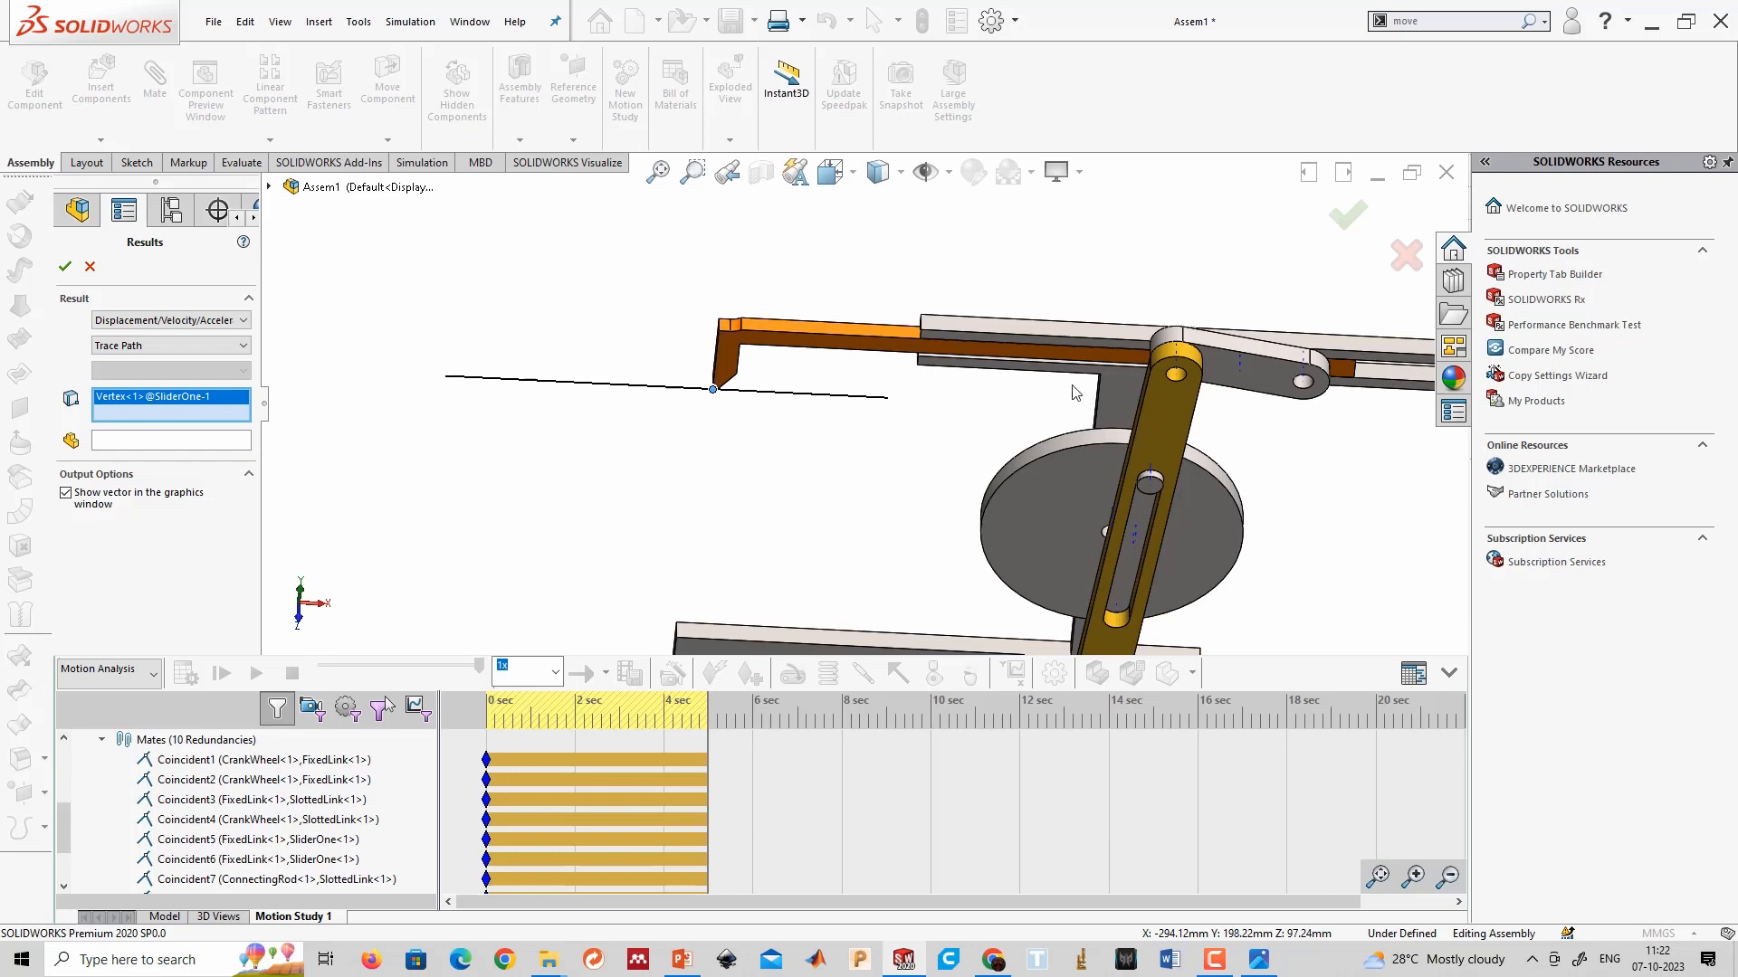
pyautogui.scroll(-2, 1075, 387)
pyautogui.click(65, 266)
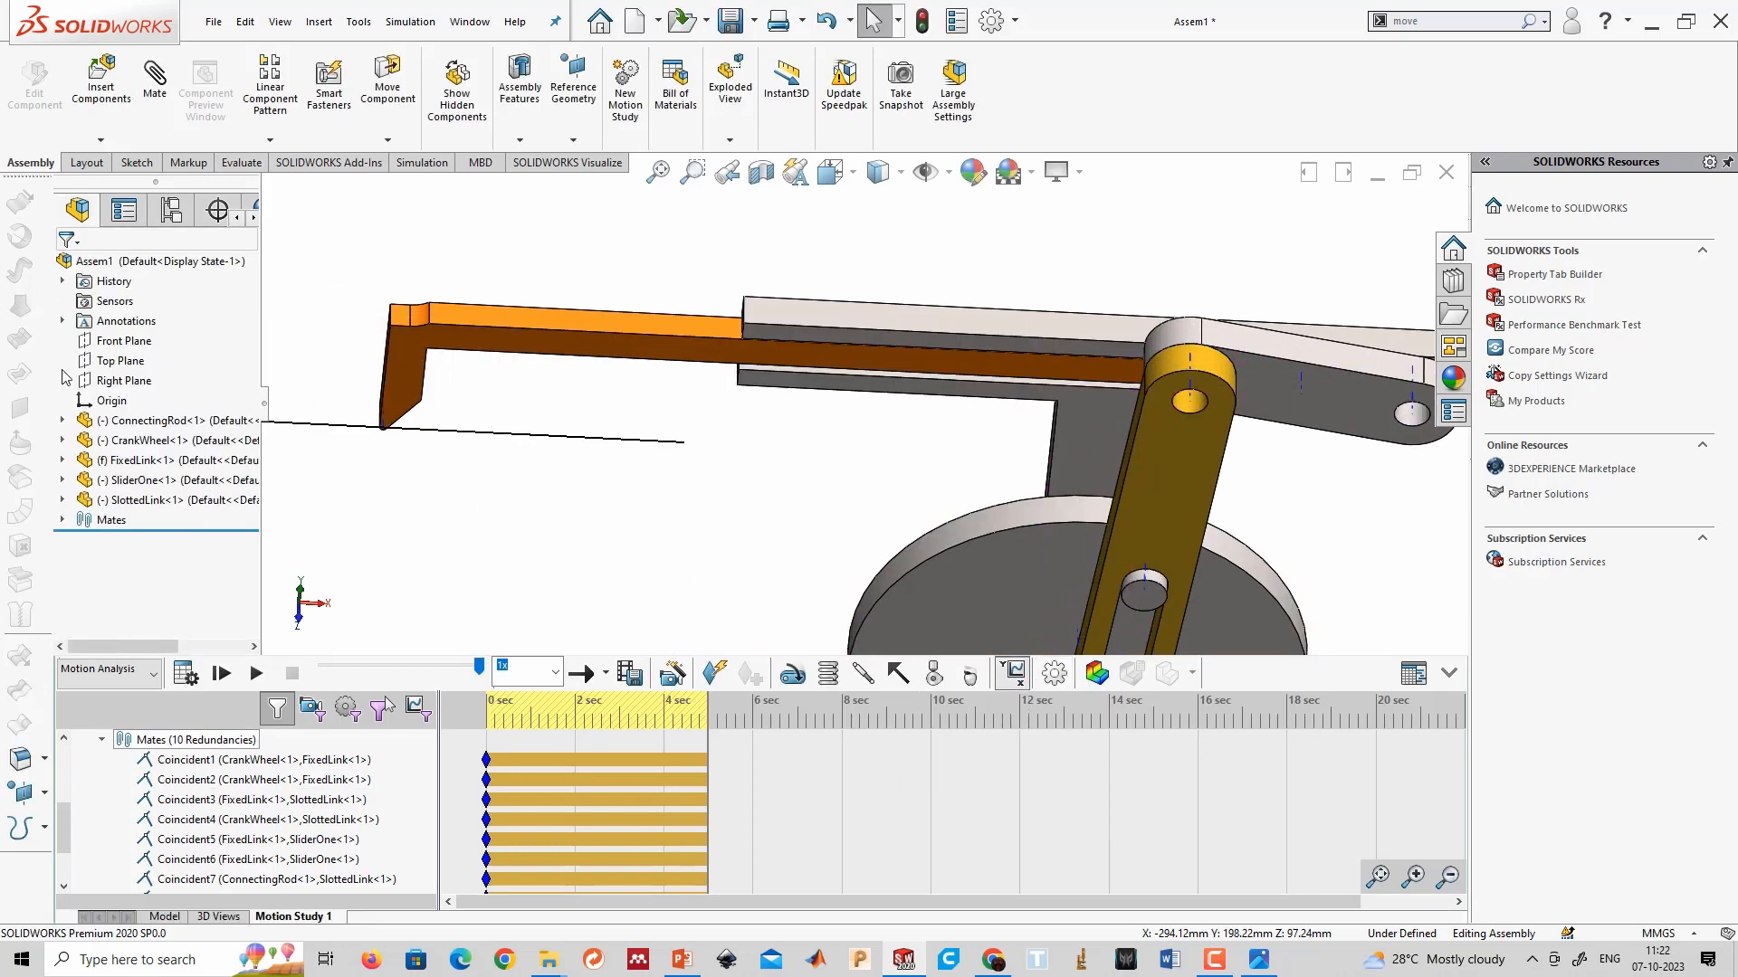
# Create a second Trace Path result for the connecting rod's upper edge vertex near the slotted link joint.
pyautogui.click(1013, 674)
pyautogui.click(147, 321)
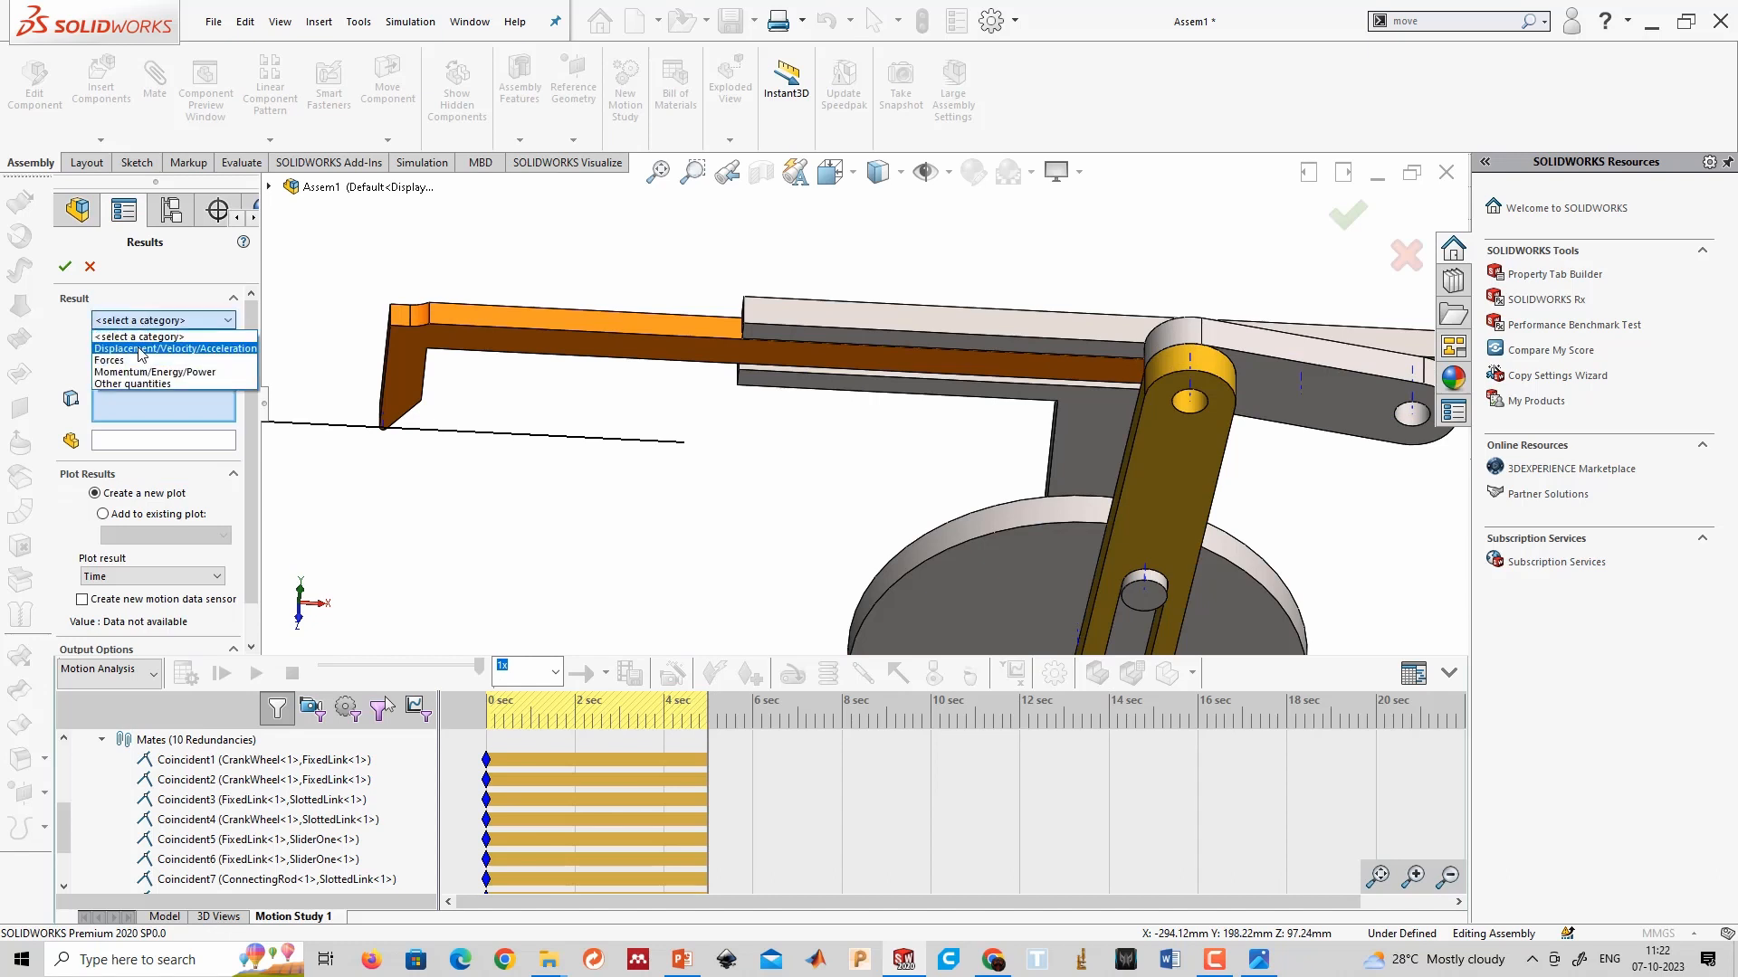
pyautogui.click(149, 351)
pyautogui.click(186, 353)
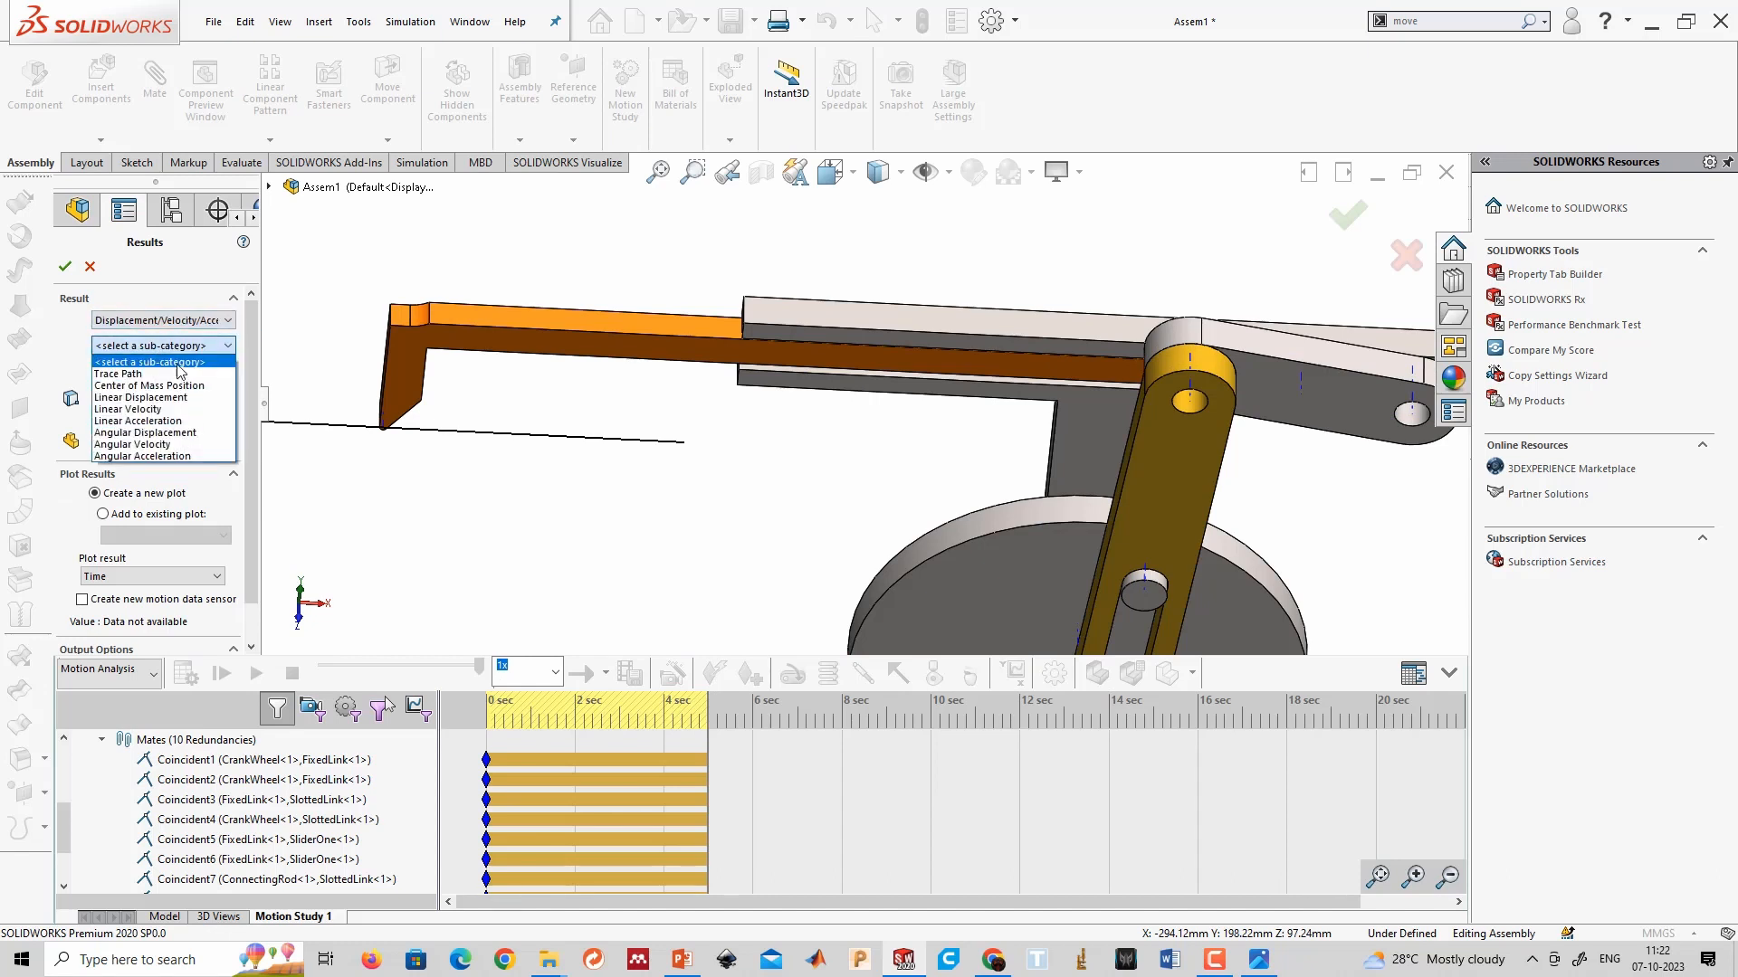
pyautogui.click(181, 365)
pyautogui.scroll(-5, 1208, 395)
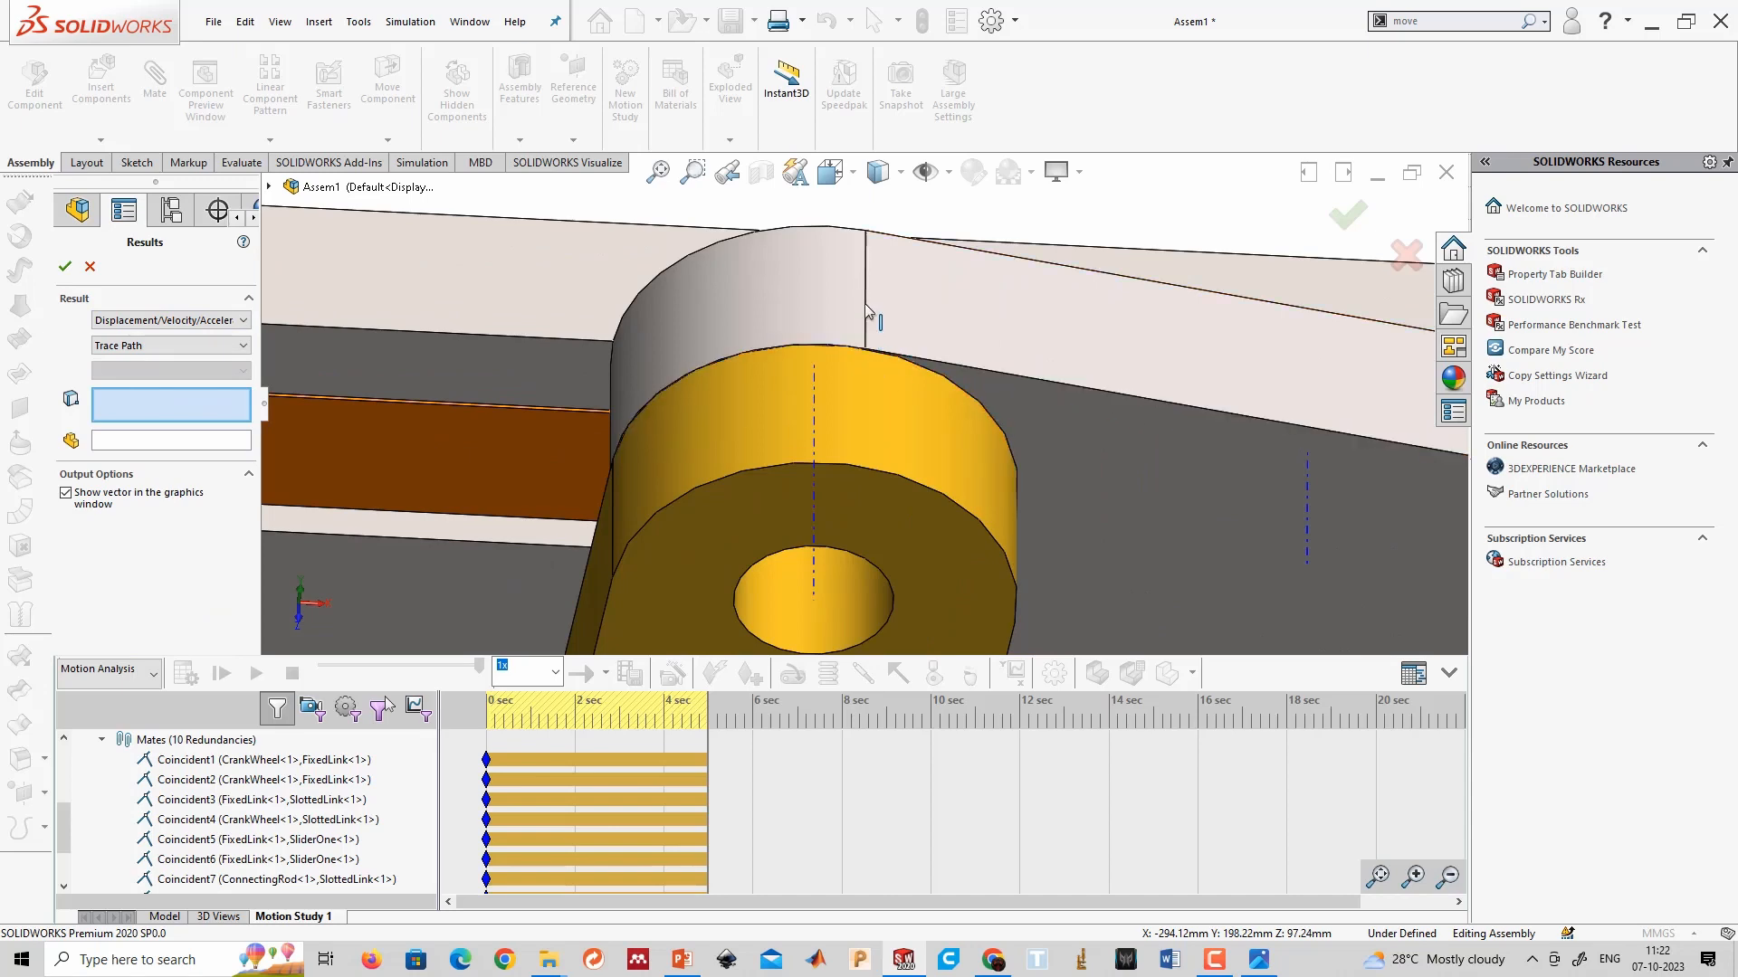
pyautogui.click(865, 231)
pyautogui.scroll(10, 865, 231)
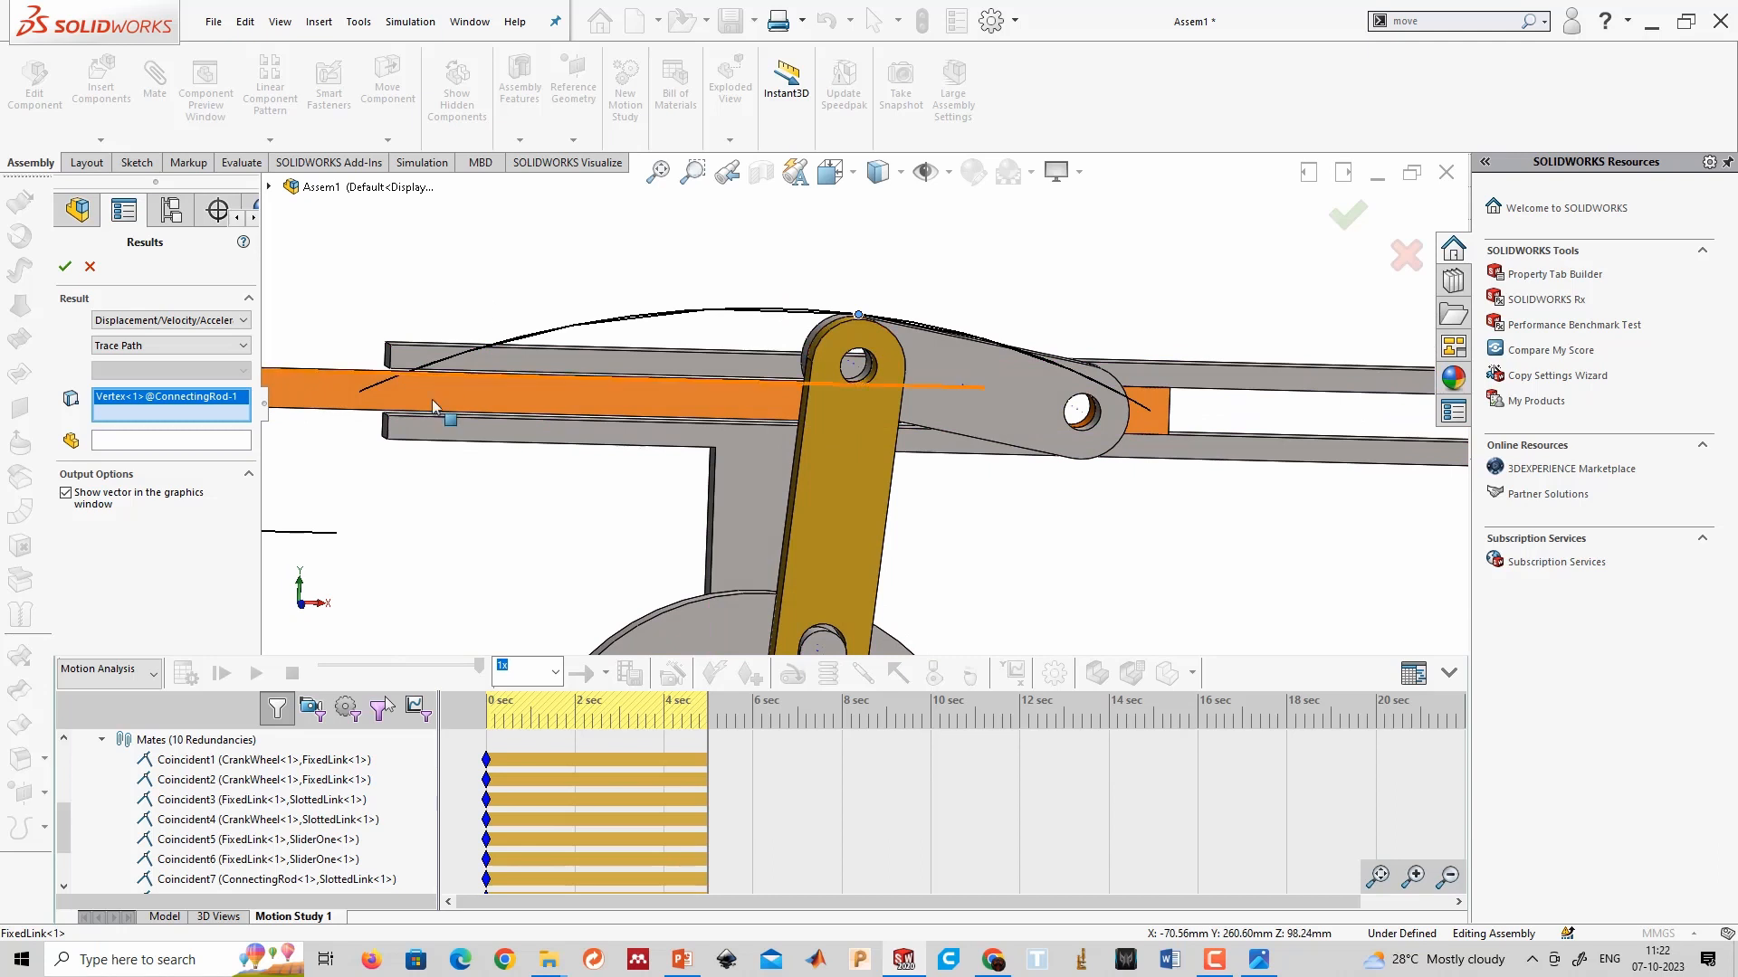
pyautogui.click(64, 266)
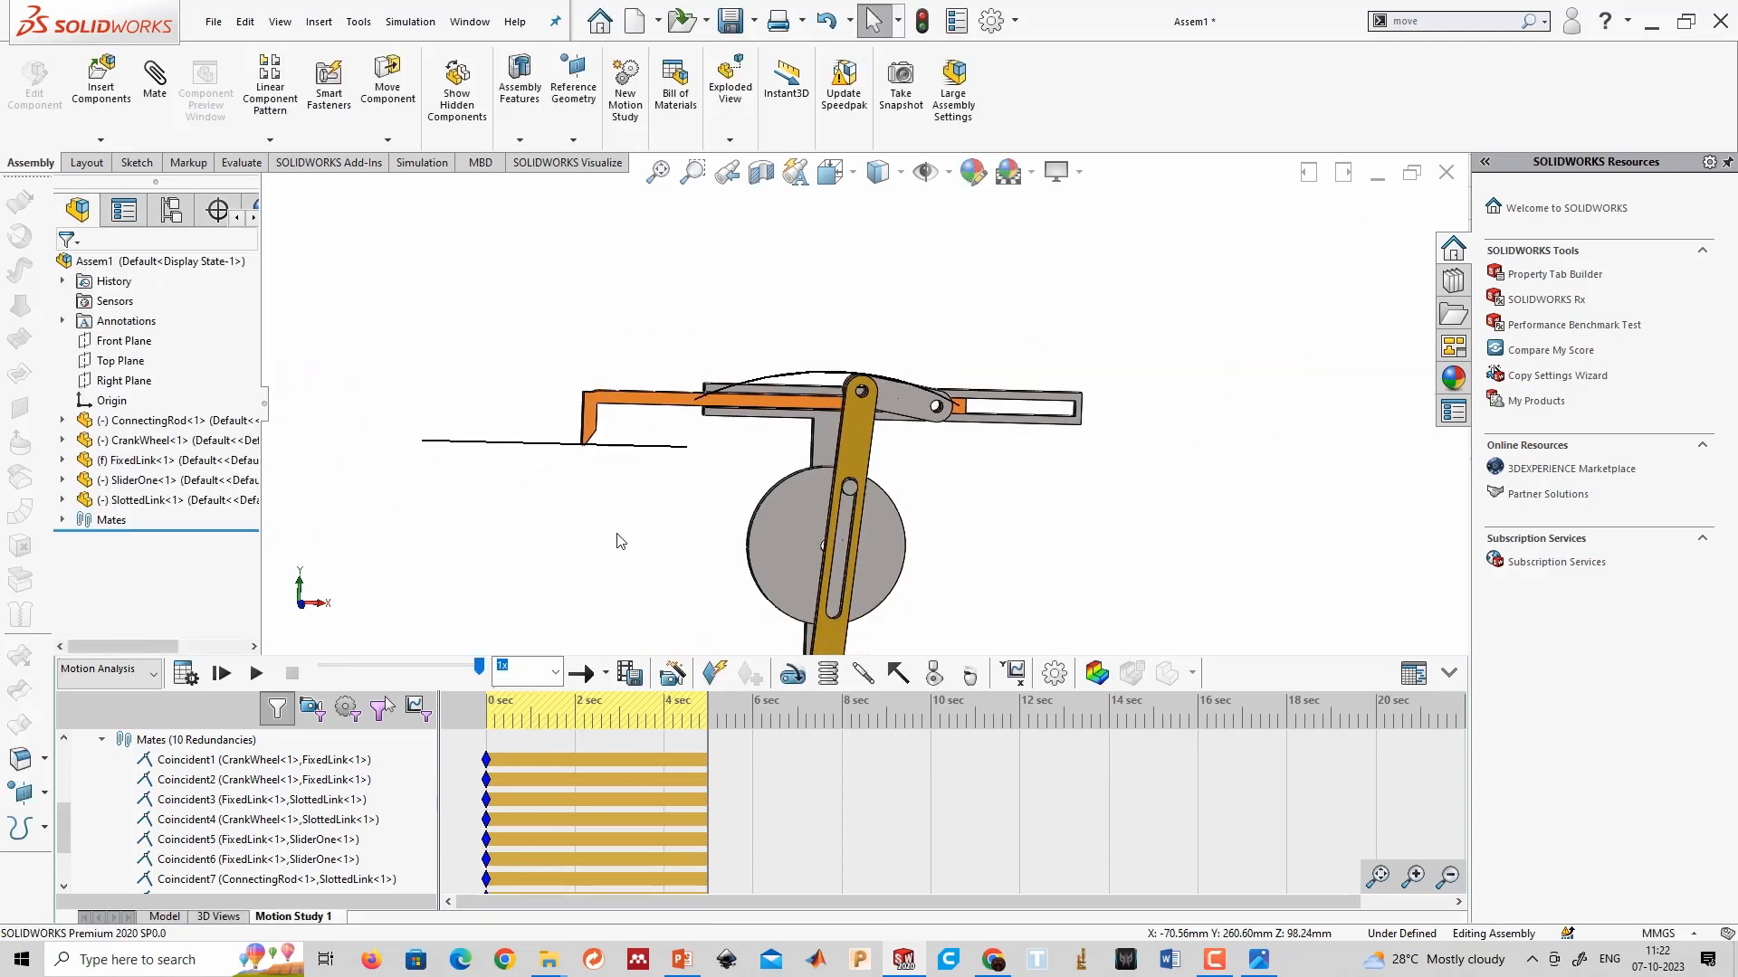
# Recalculate the motion study, and view the options for saving the animation to a file without saving it.
pyautogui.click(186, 674)
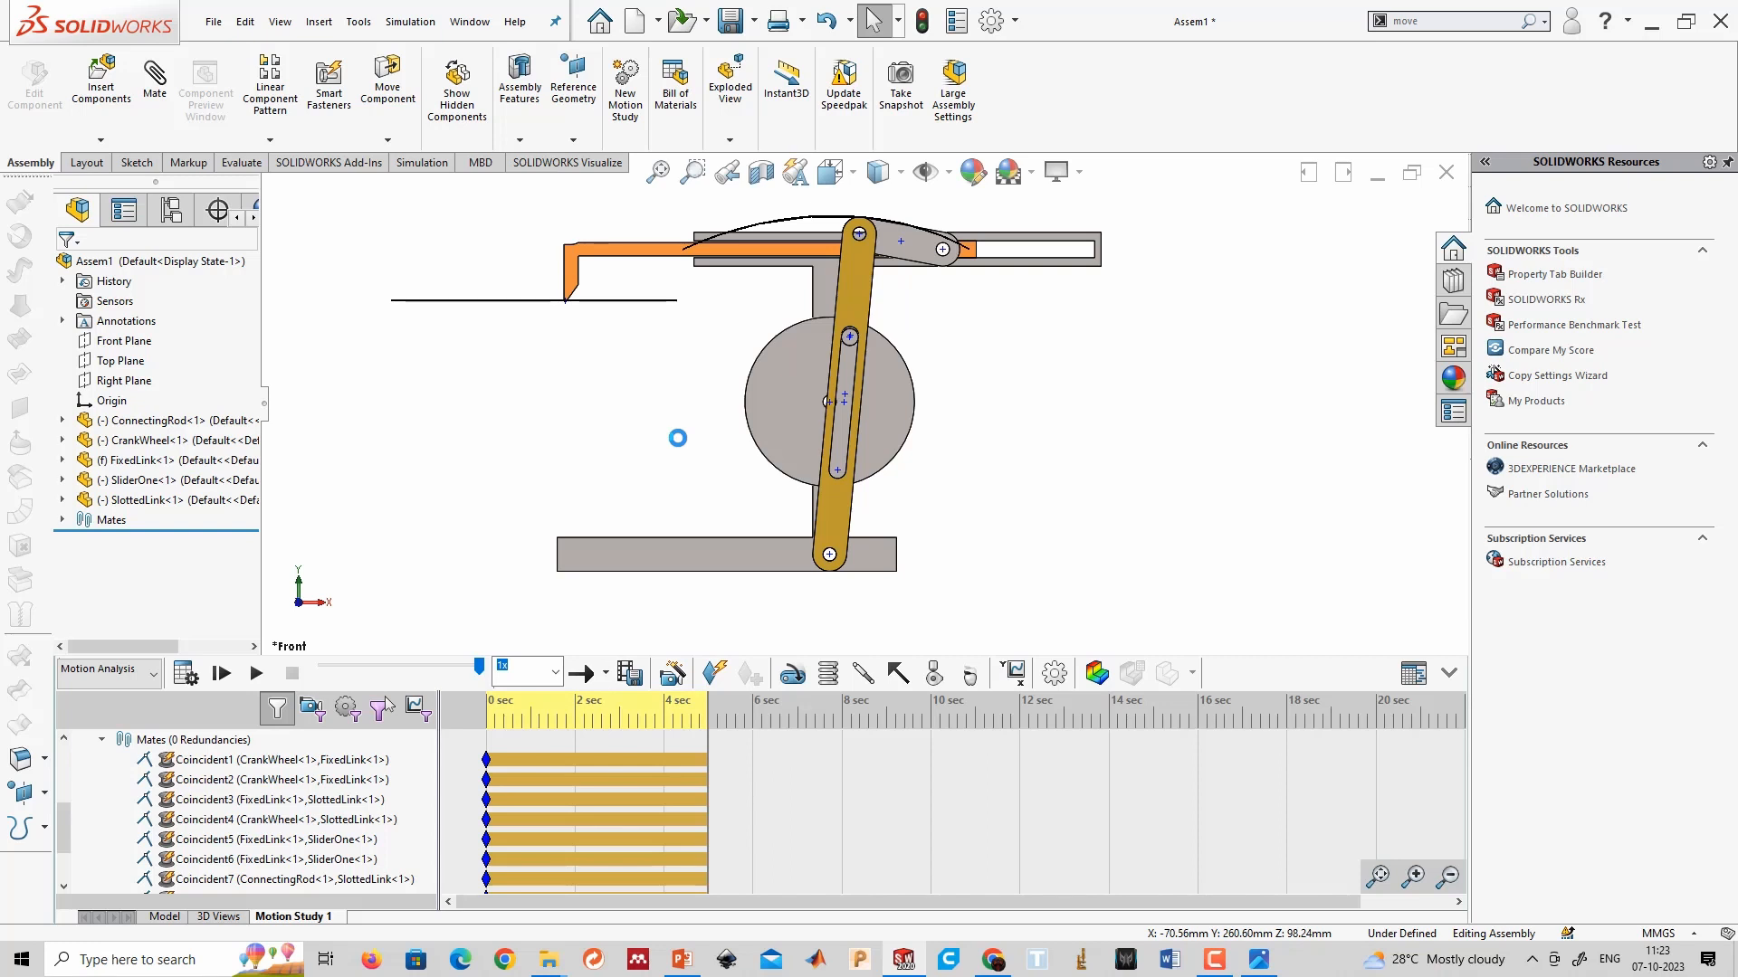
pyautogui.click(631, 674)
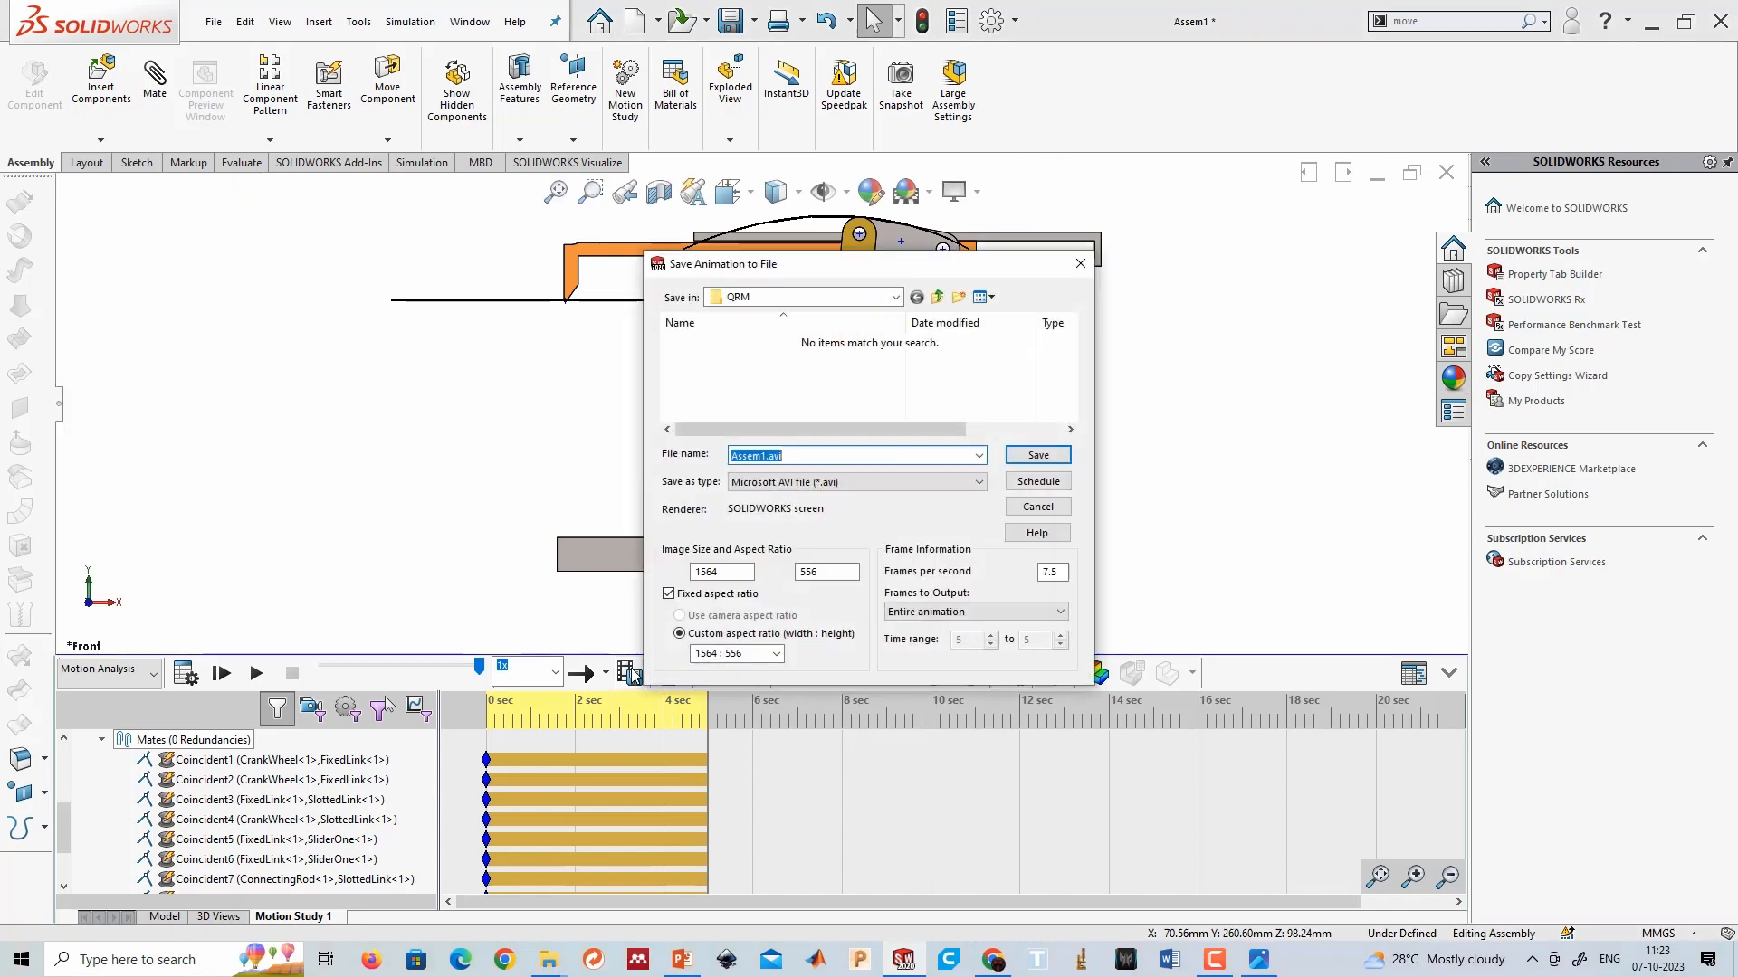
pyautogui.click(1079, 263)
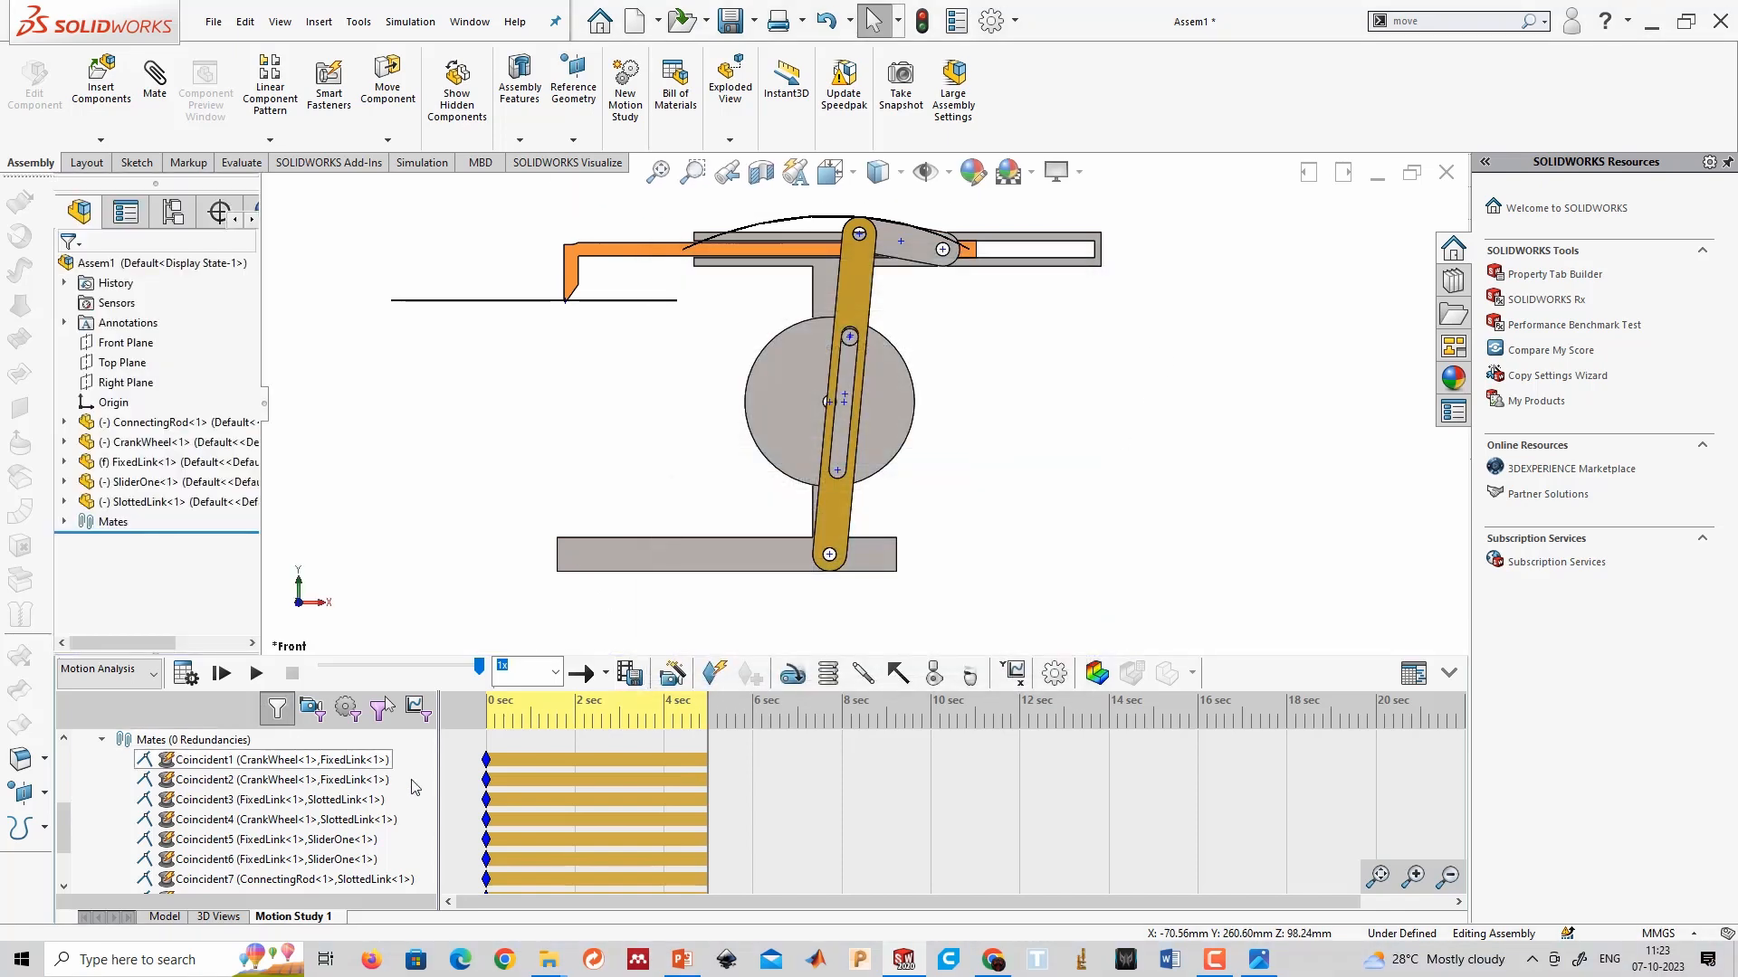
# Export the slider tip's trace path to the Desktop as Trace Path1.csv.
pyautogui.scroll(-3, 262, 869)
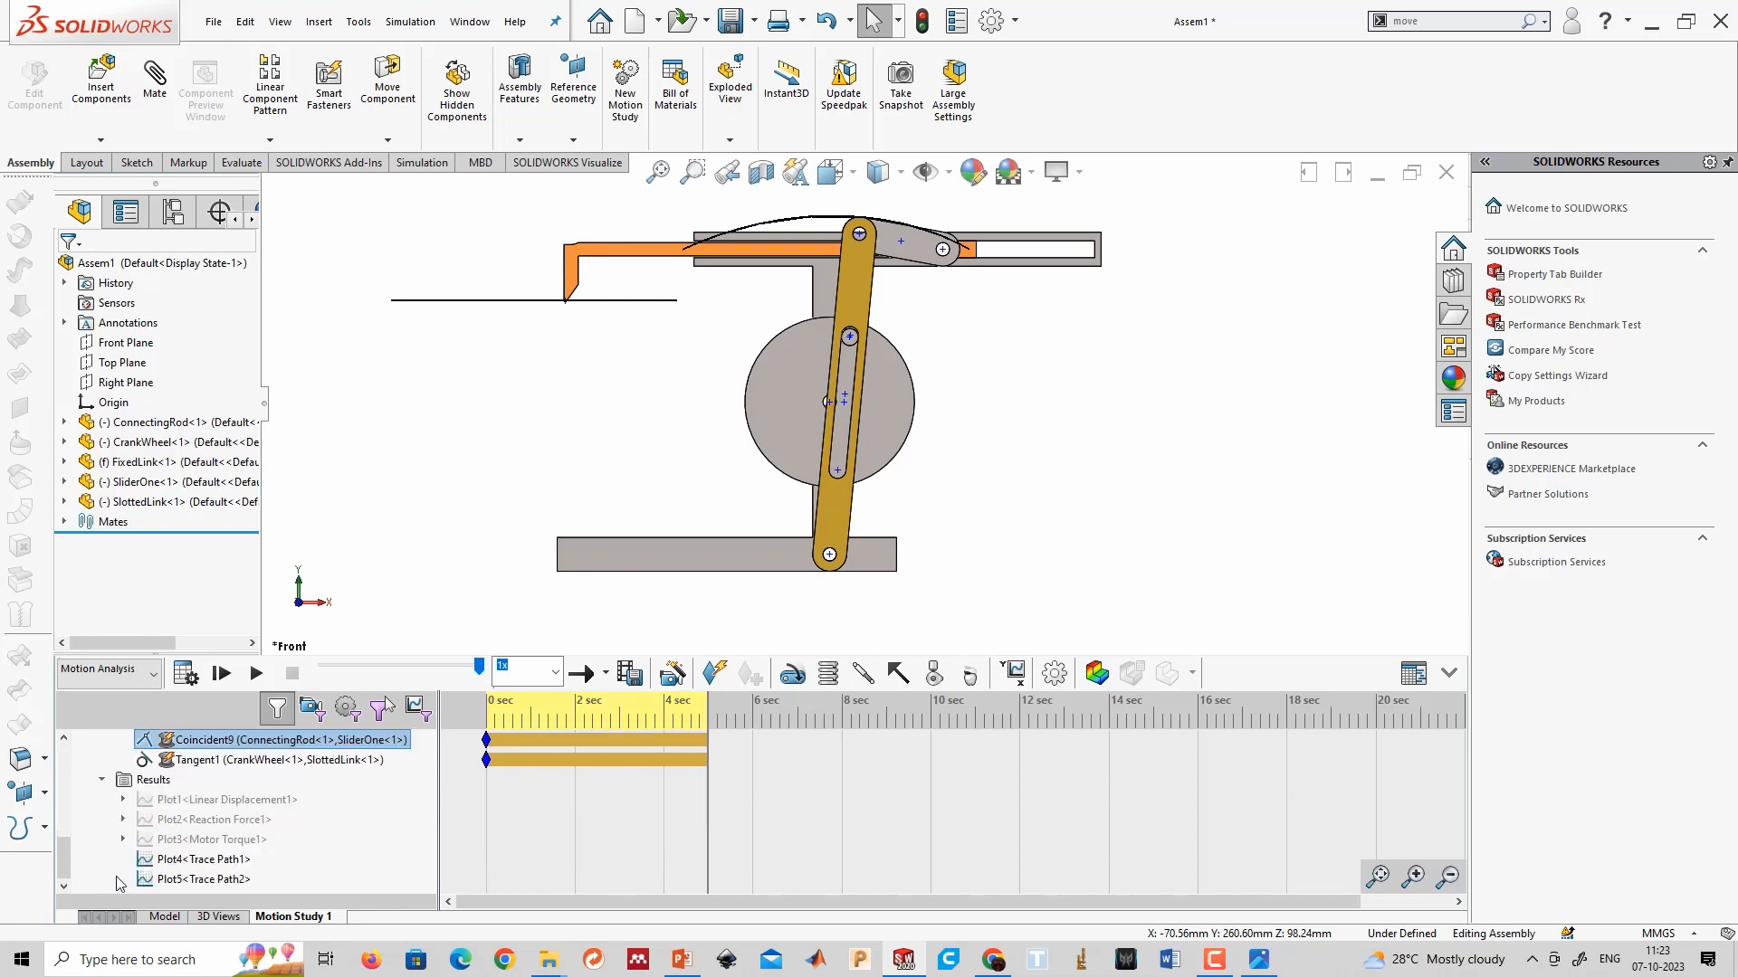
pyautogui.rightClick(231, 862)
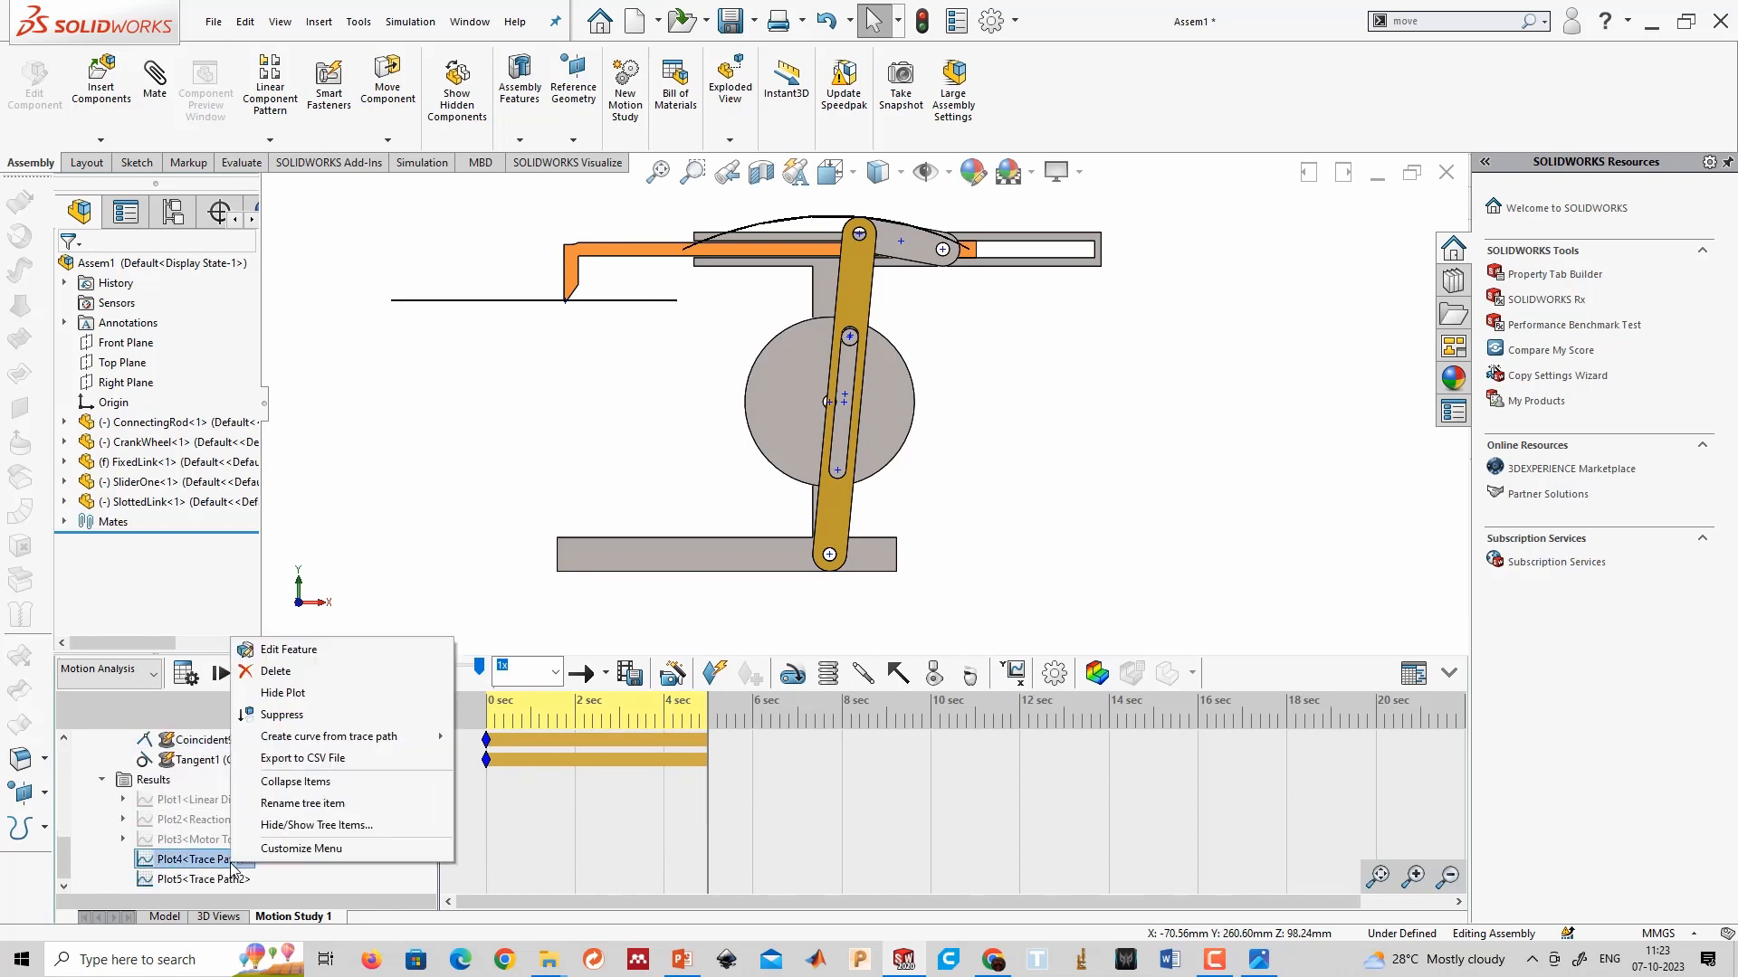
pyautogui.click(330, 760)
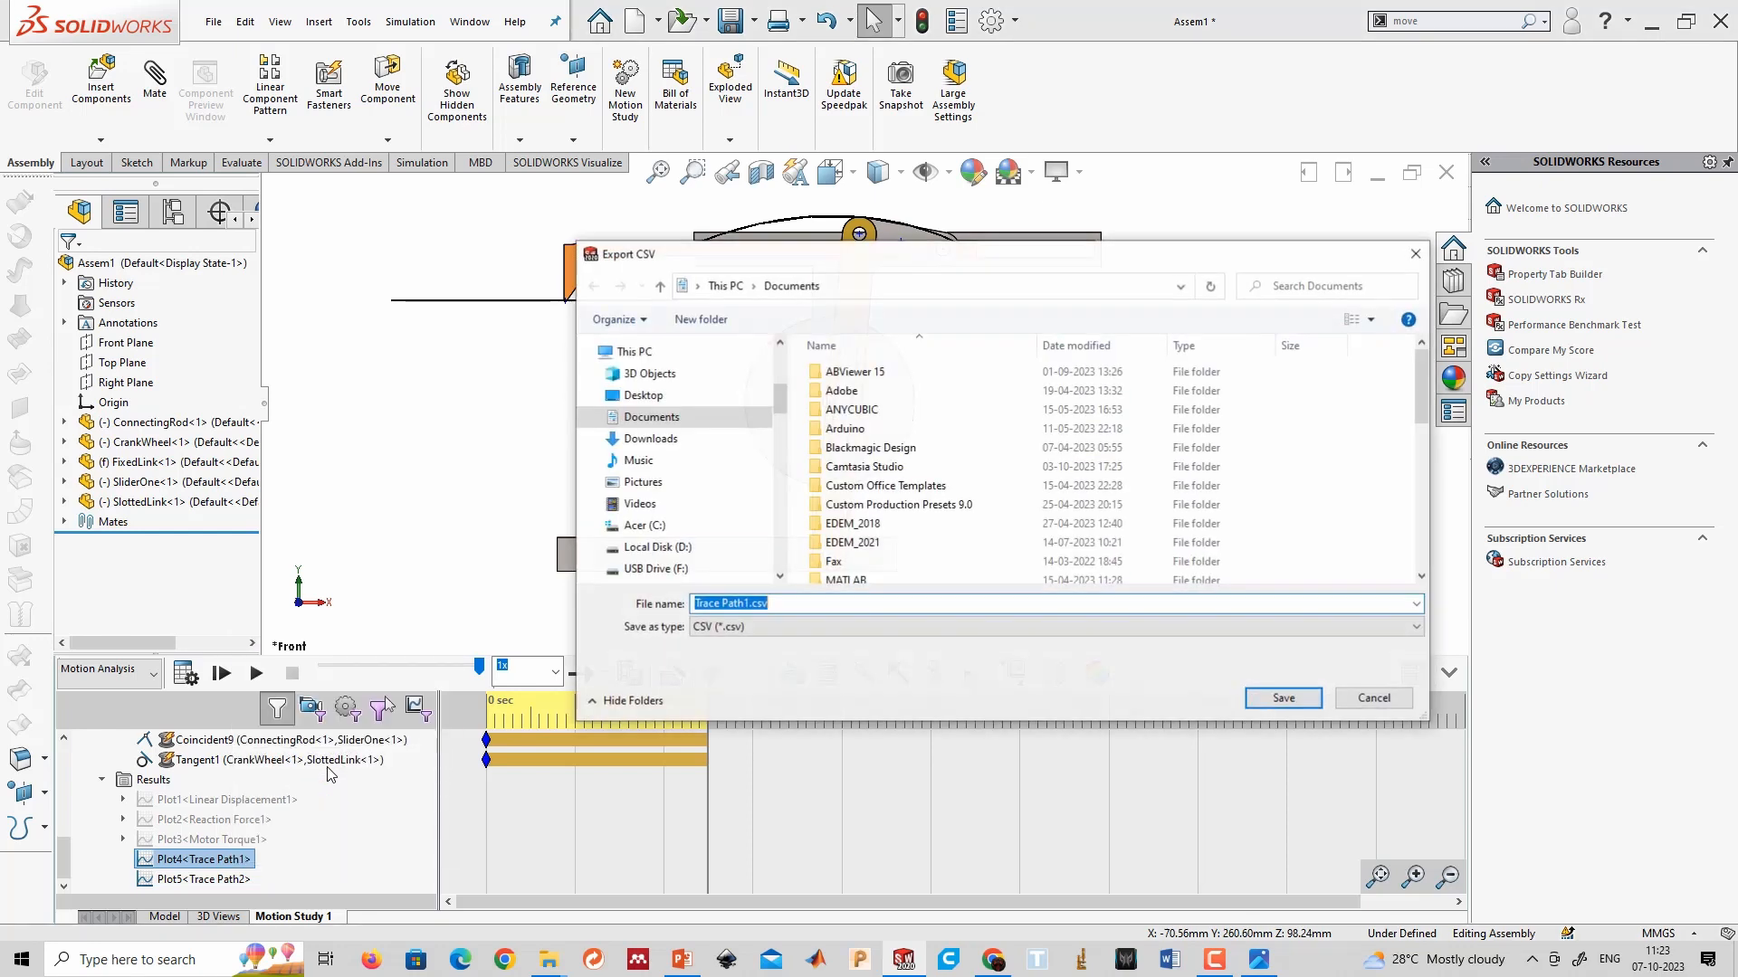
pyautogui.click(642, 395)
pyautogui.click(803, 627)
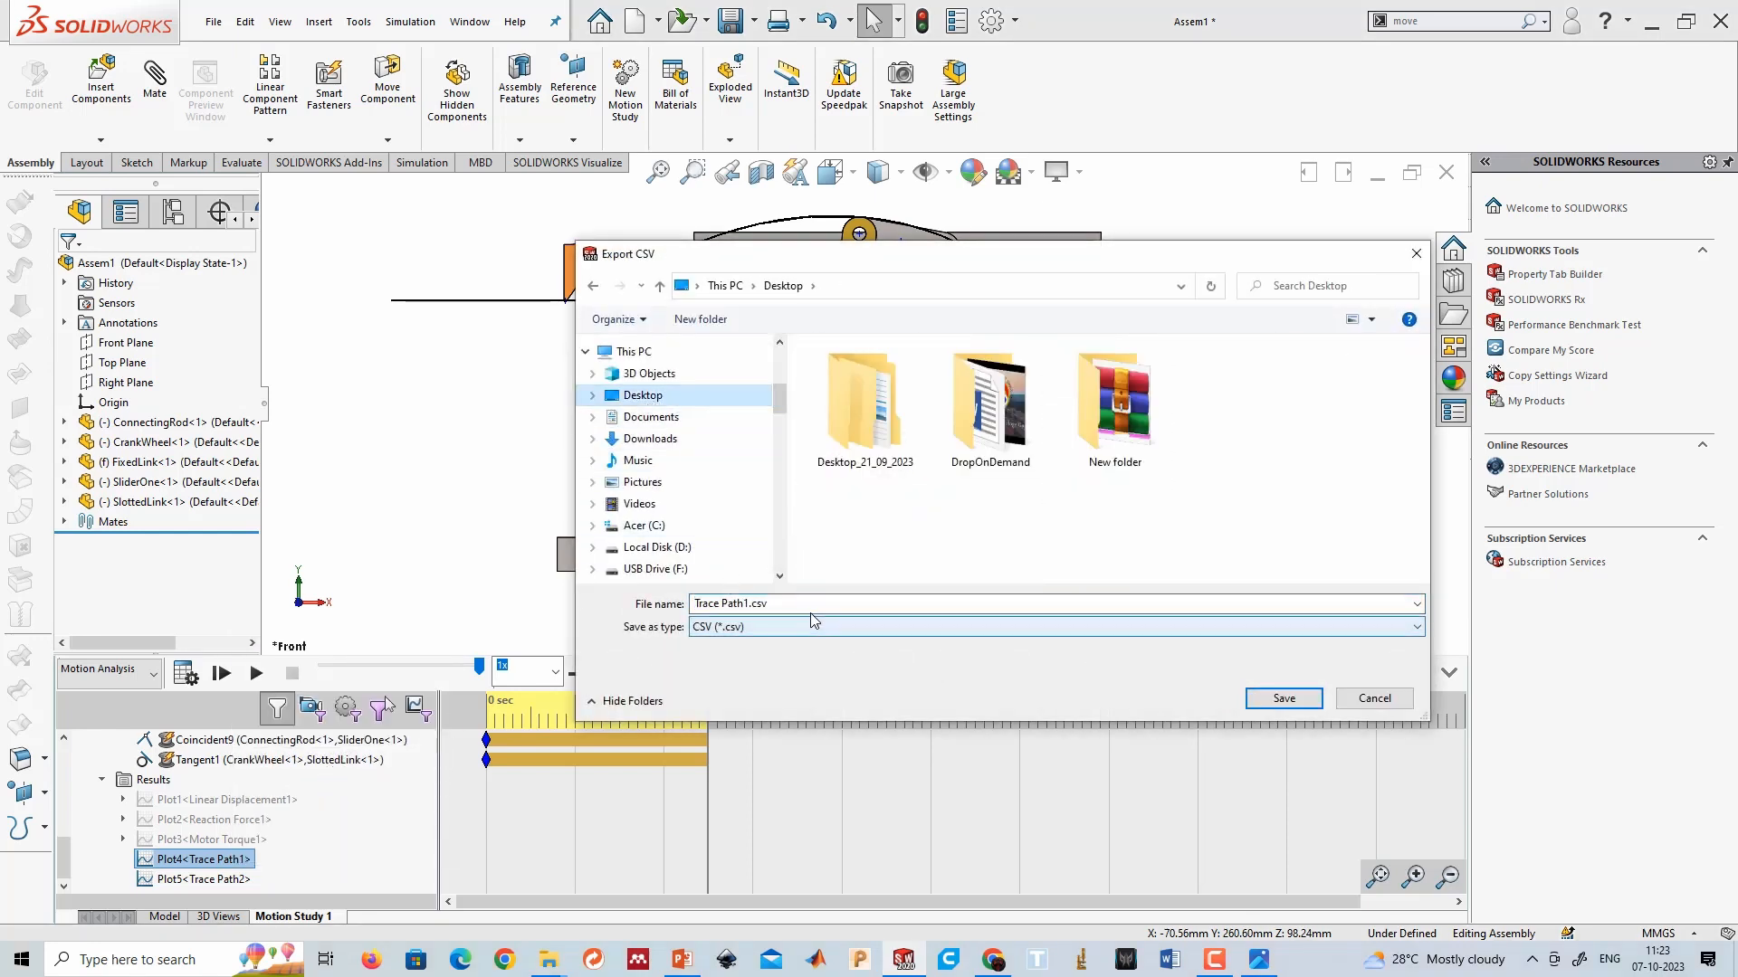
pyautogui.click(1269, 697)
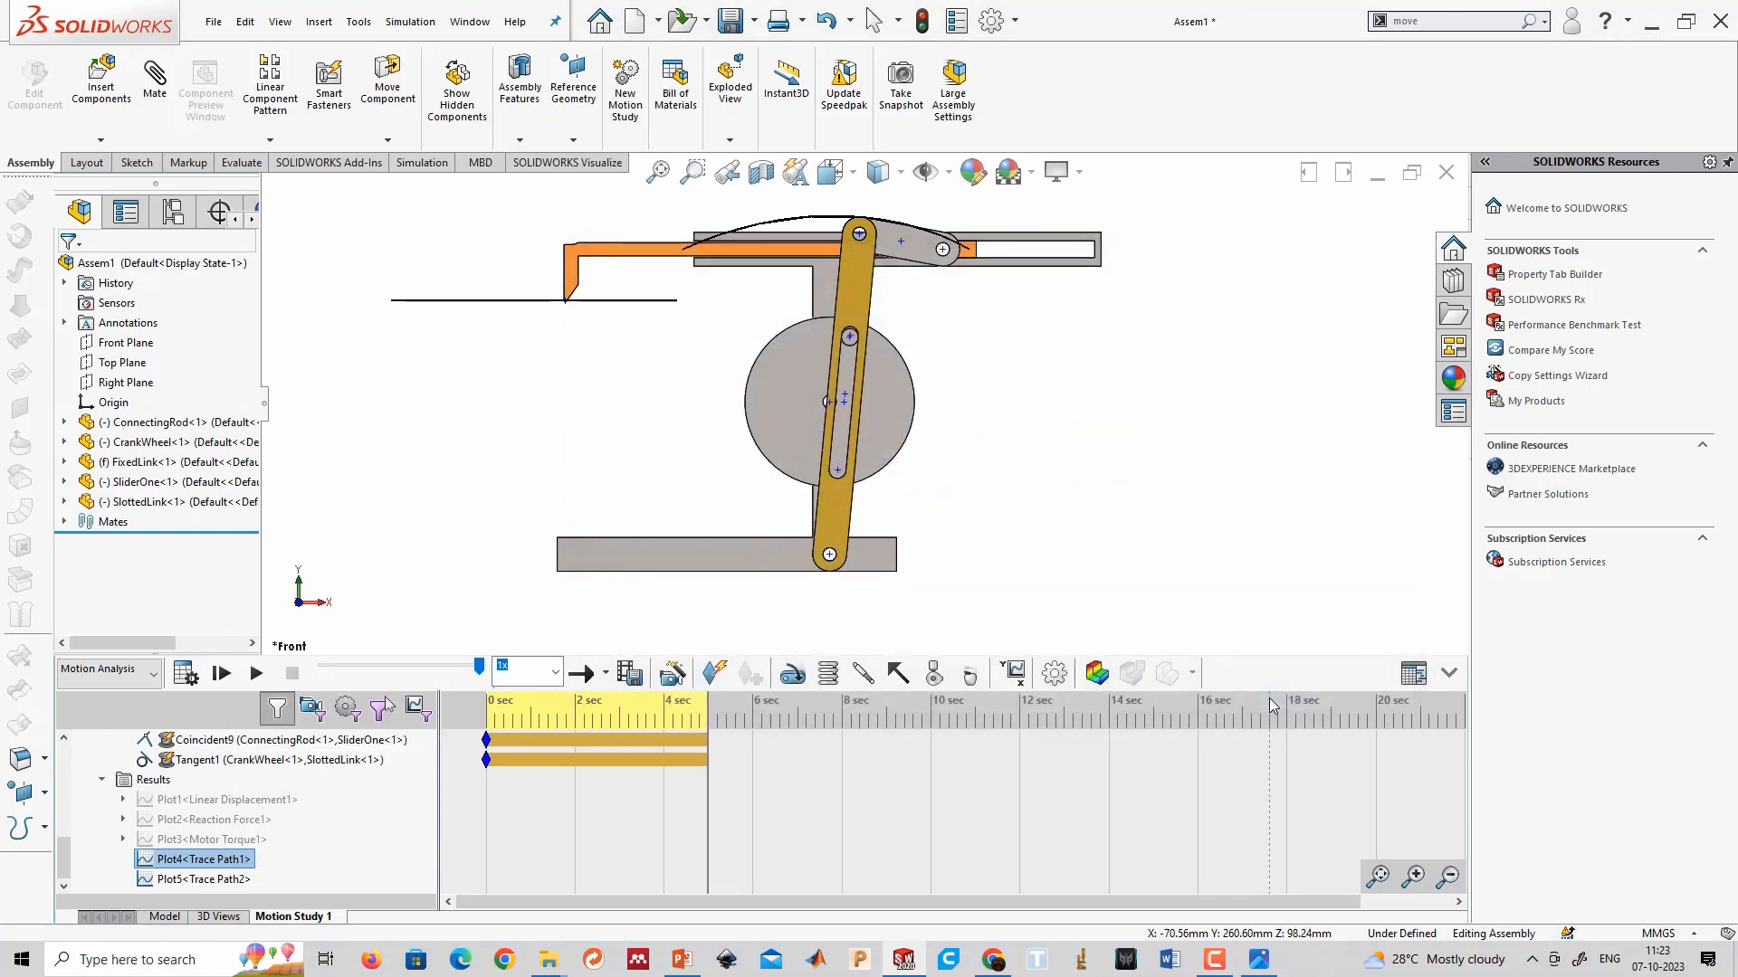
# Open Trace Path1.csv from the desktop in Excel, examine the exported coordinate columns, and close the file.
pyautogui.press('super+d')
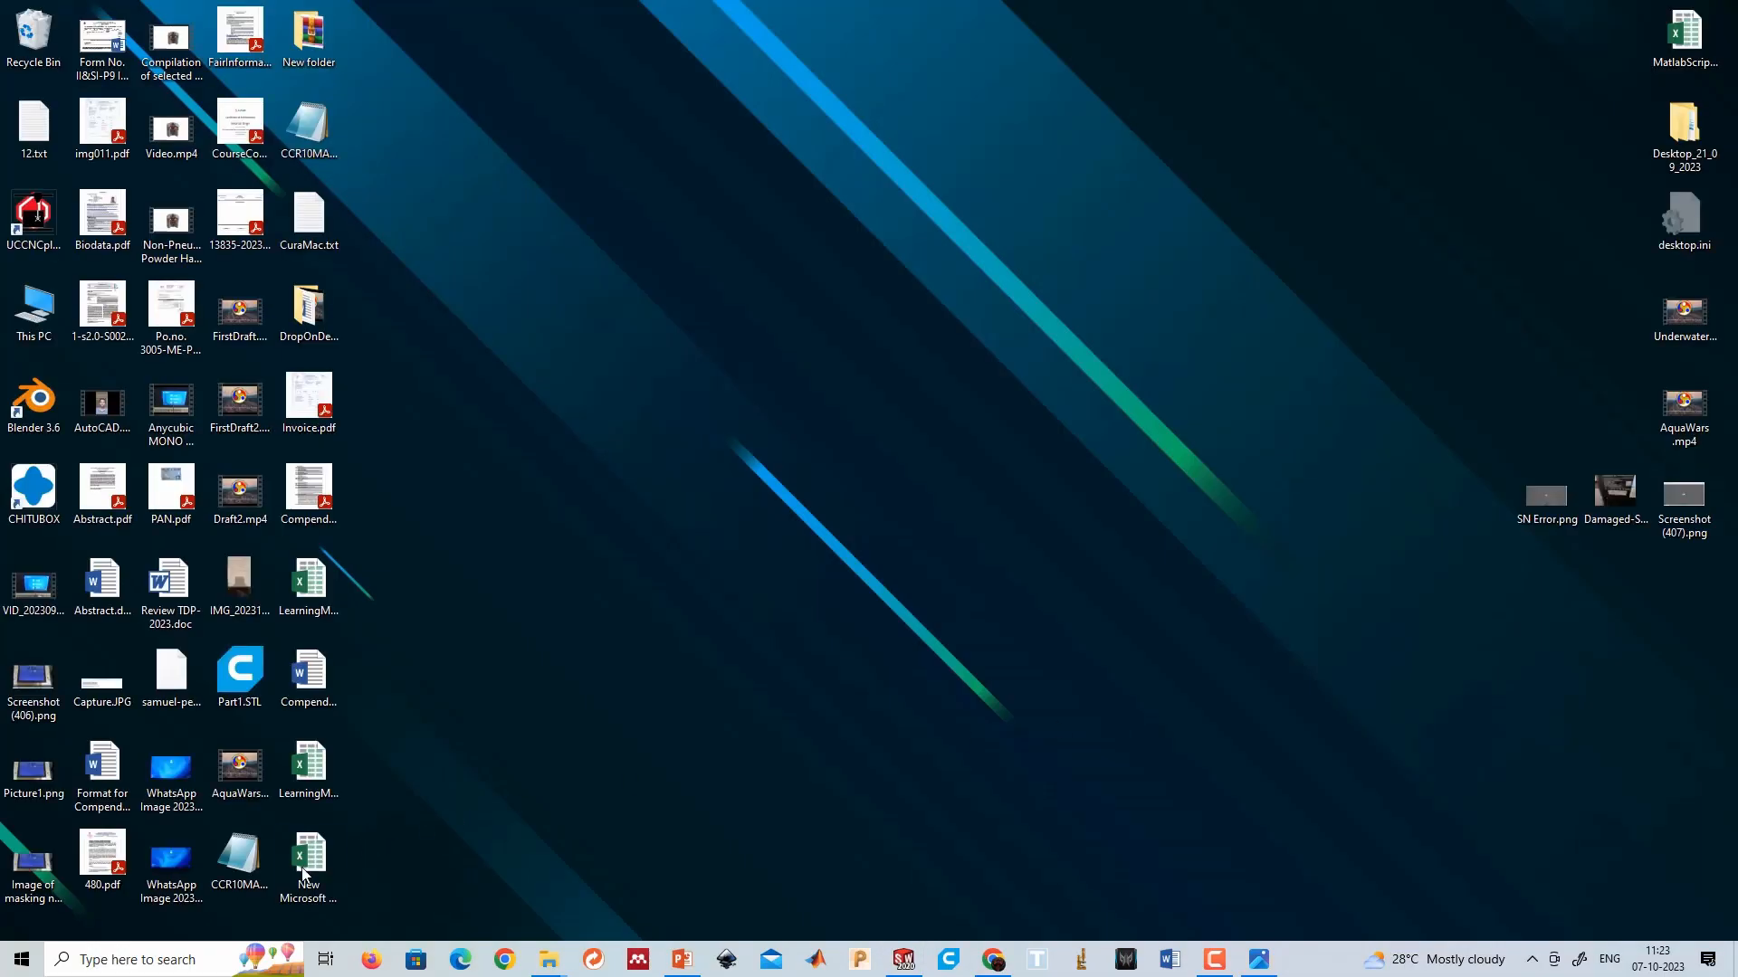
pyautogui.rightClick(465, 401)
pyautogui.click(516, 455)
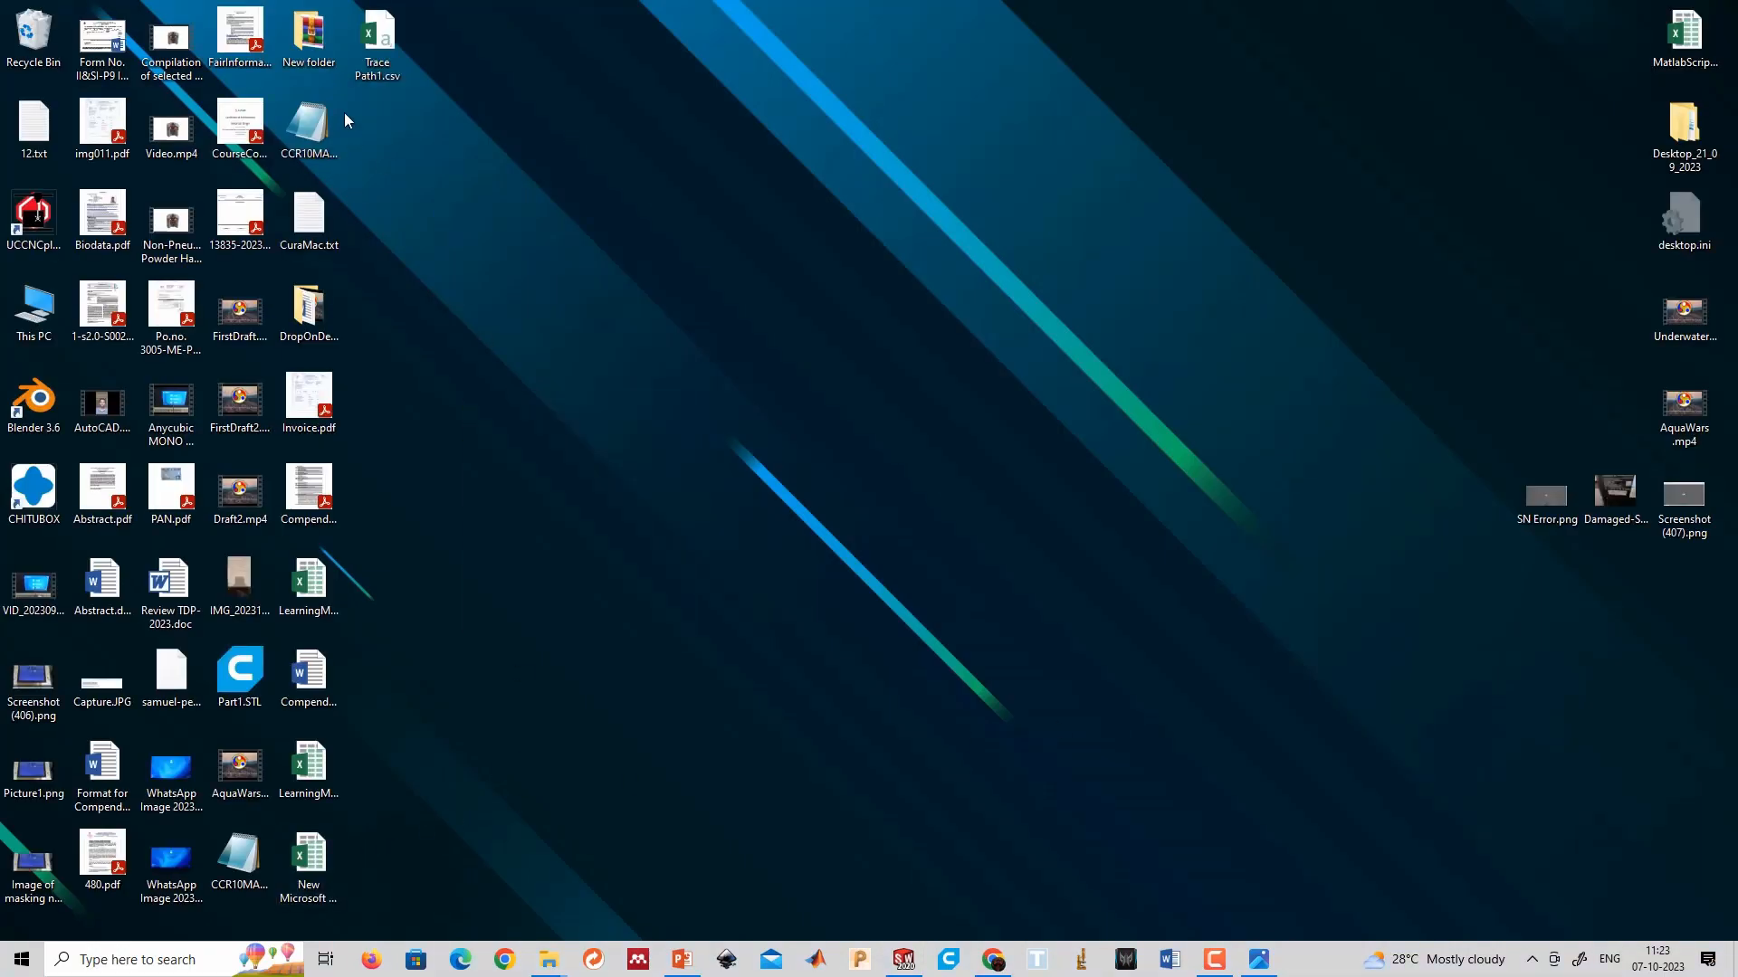
pyautogui.doubleClick(371, 35)
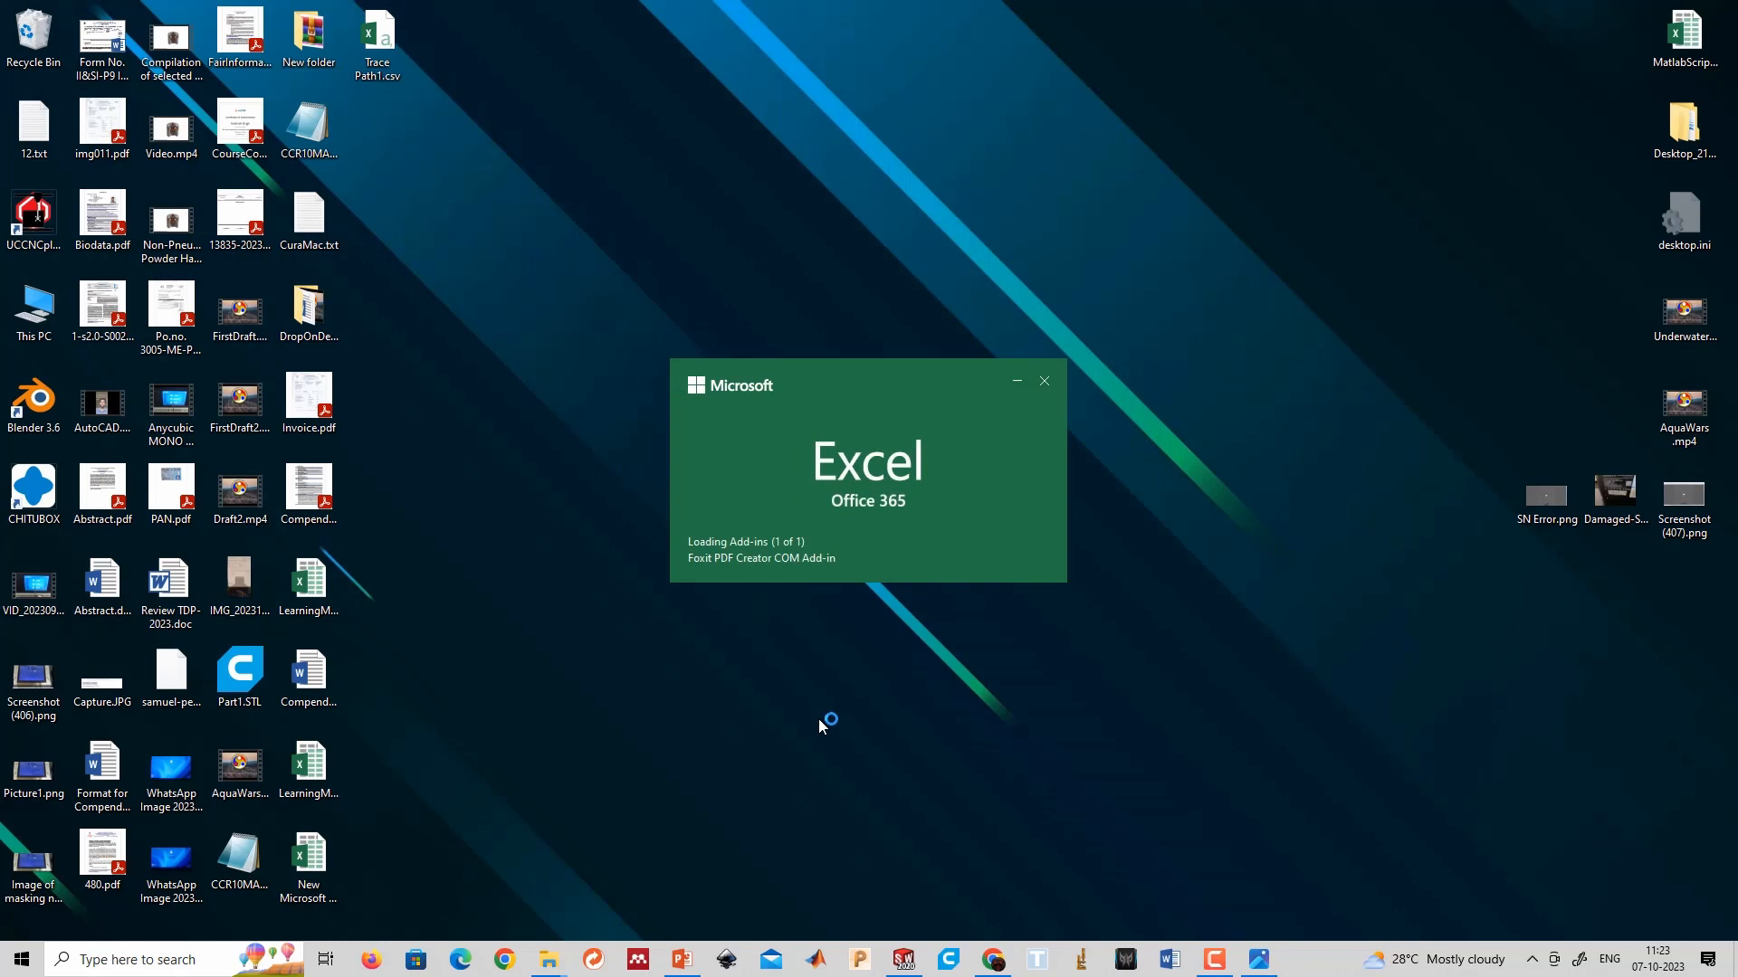
pyautogui.scroll(-4, 304, 472)
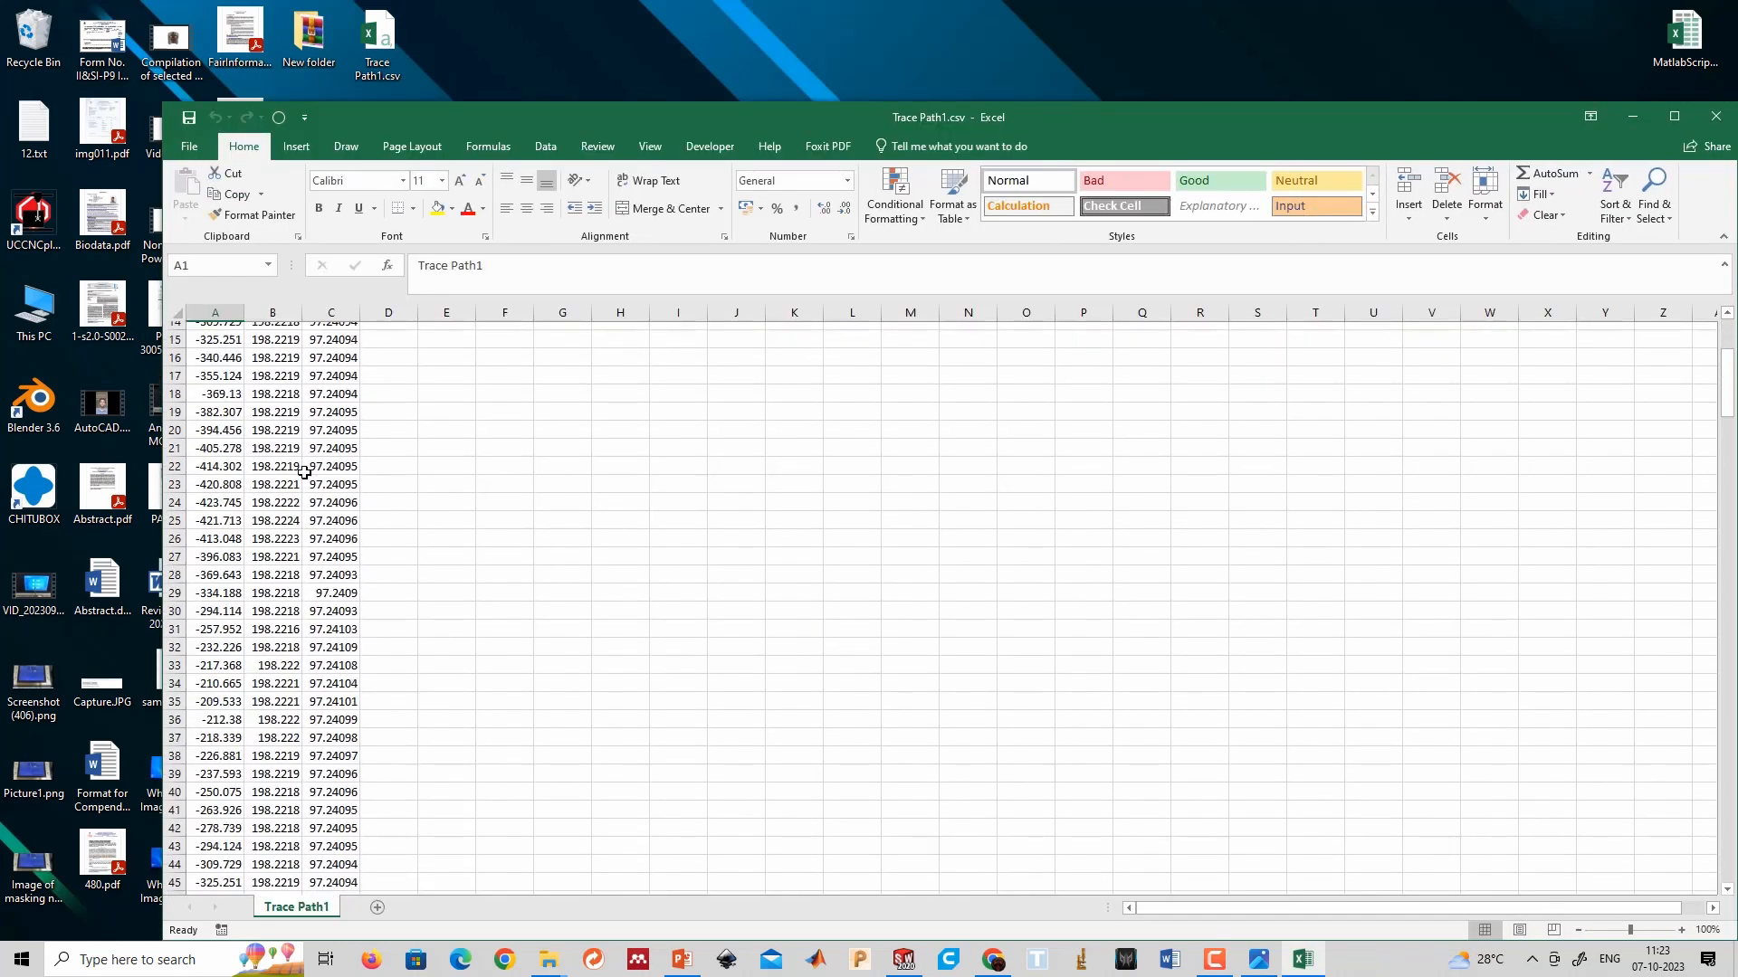
pyautogui.scroll(-20, 304, 471)
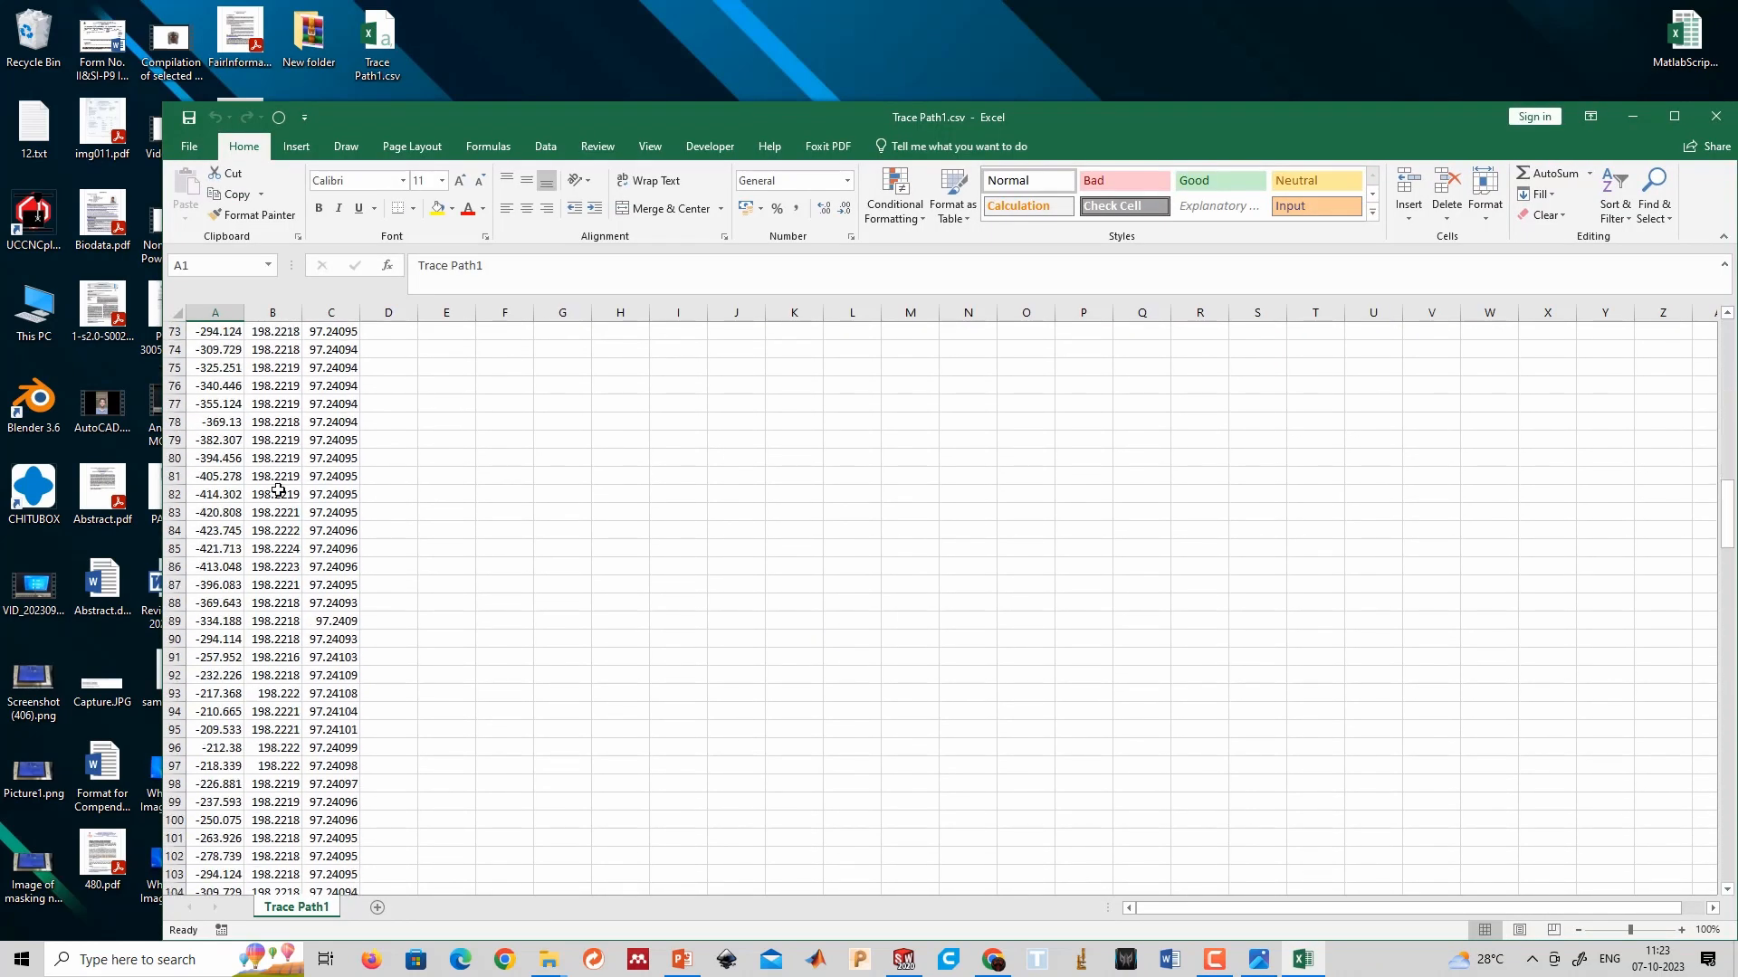
pyautogui.scroll(-7, 278, 480)
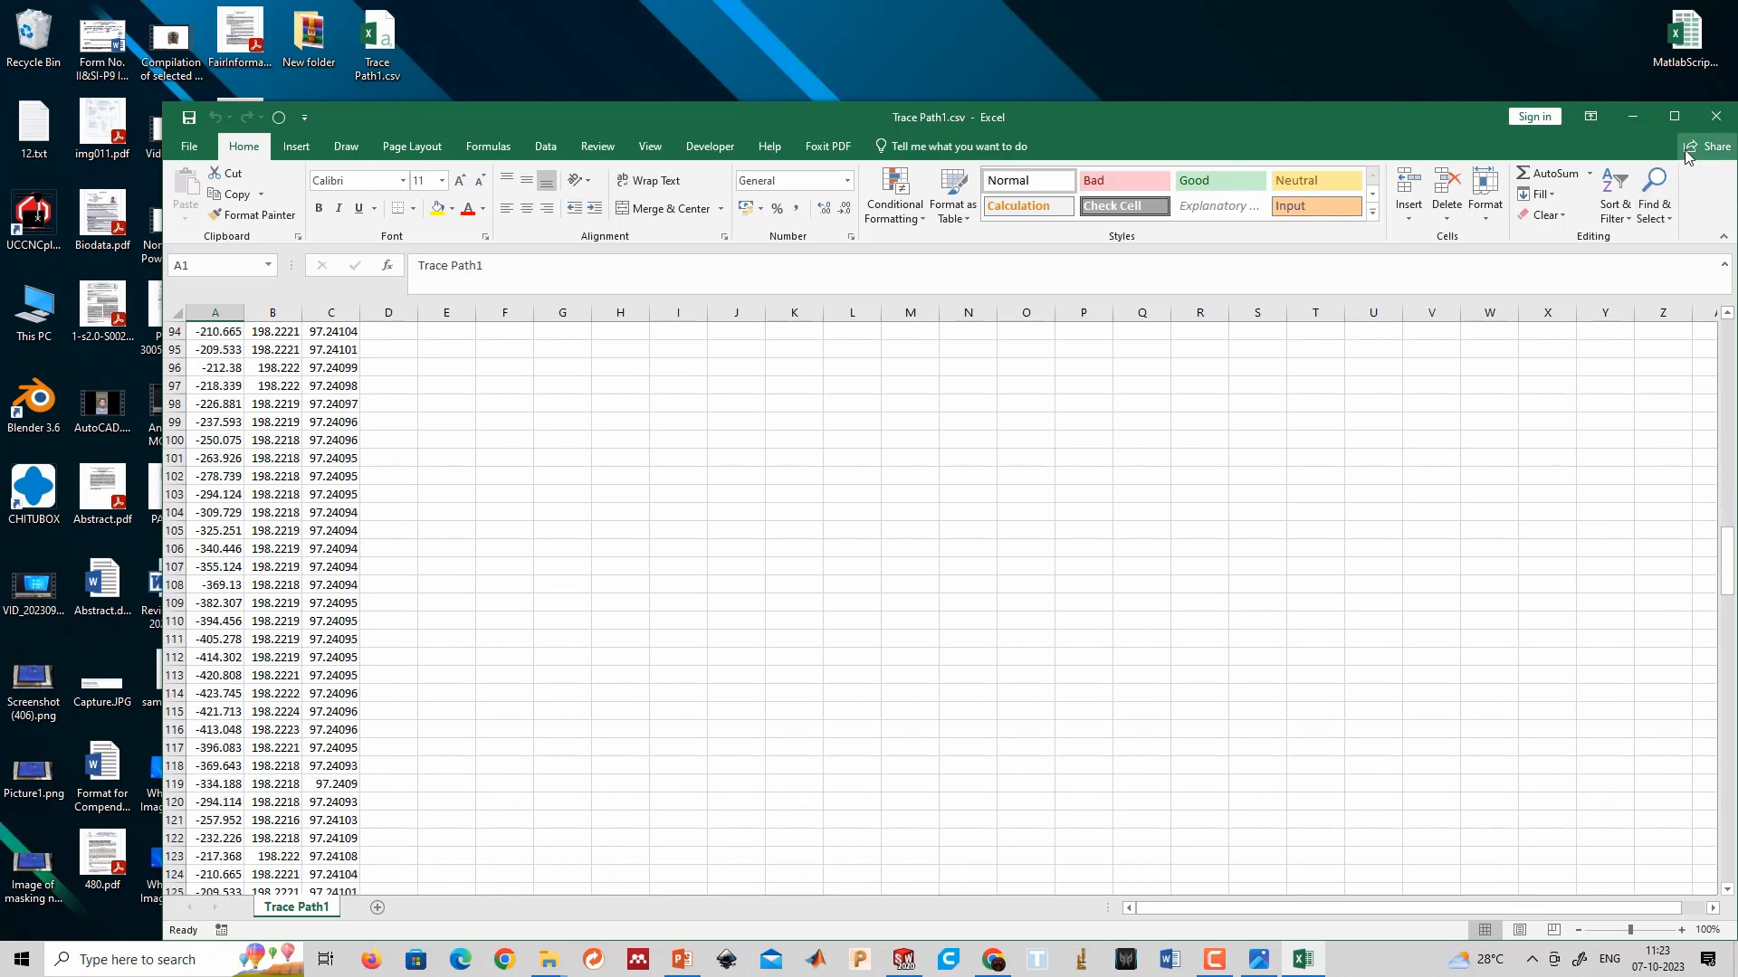
pyautogui.click(1715, 115)
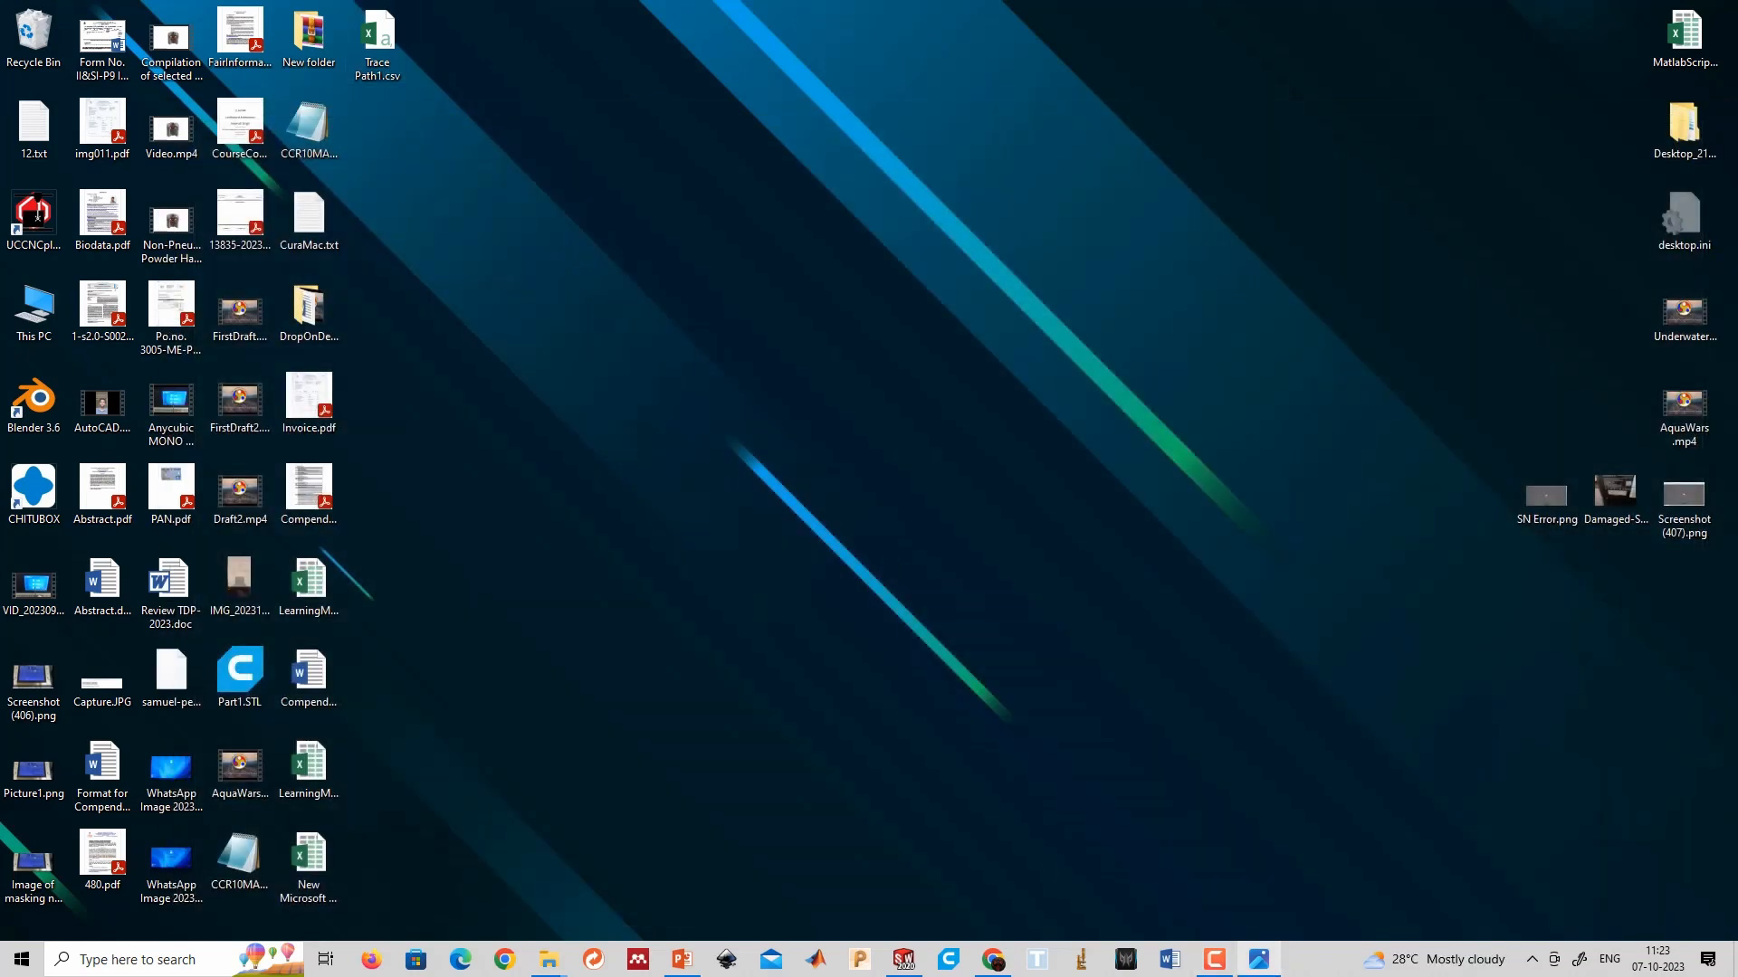
# Switch back to SOLIDWORKS and close the assembly without saving it.
pyautogui.click(903, 959)
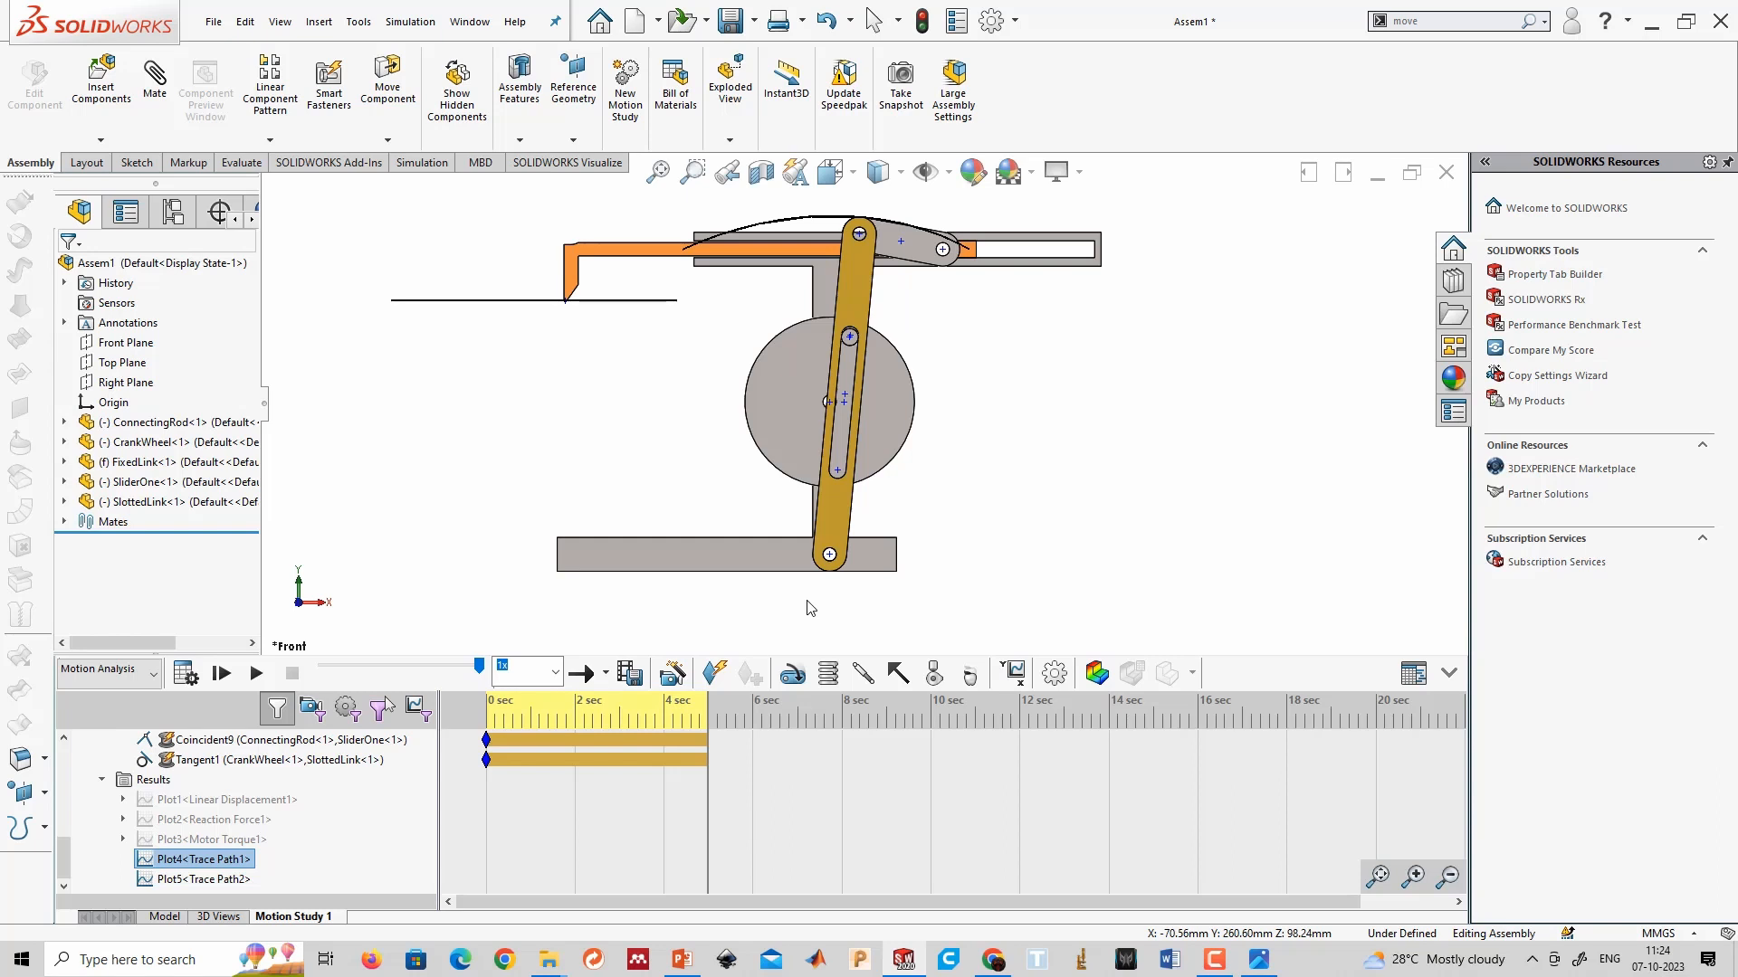
pyautogui.click(639, 453)
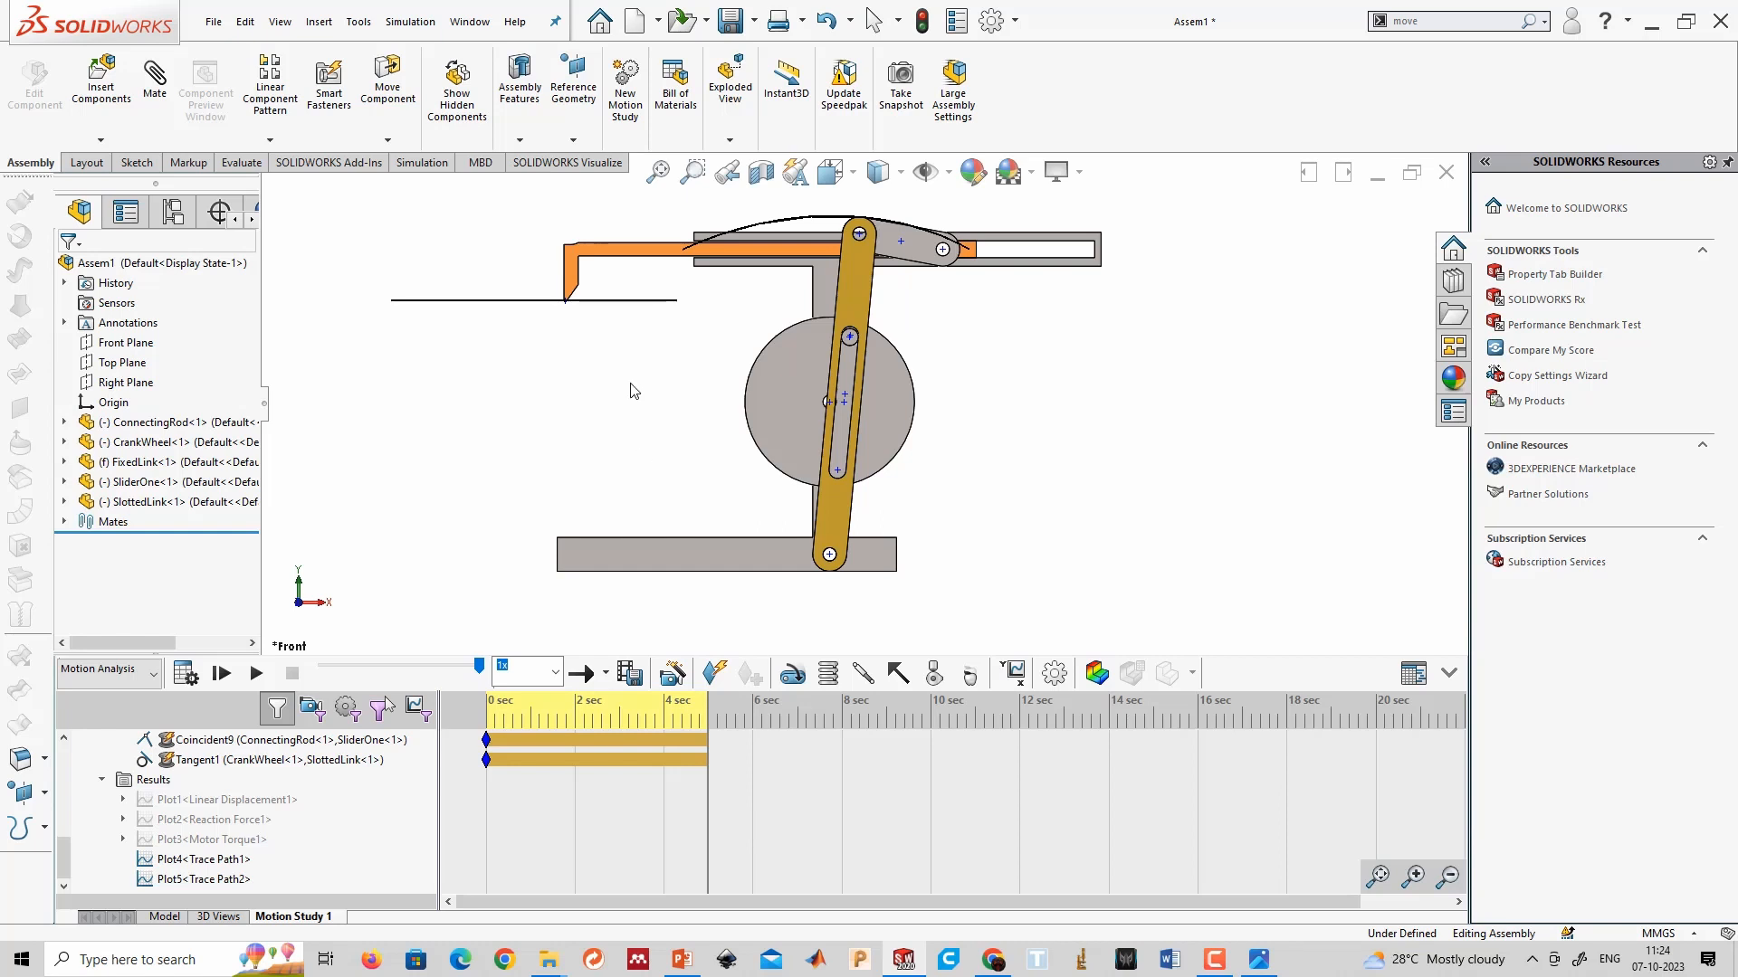
pyautogui.click(1446, 172)
pyautogui.click(810, 500)
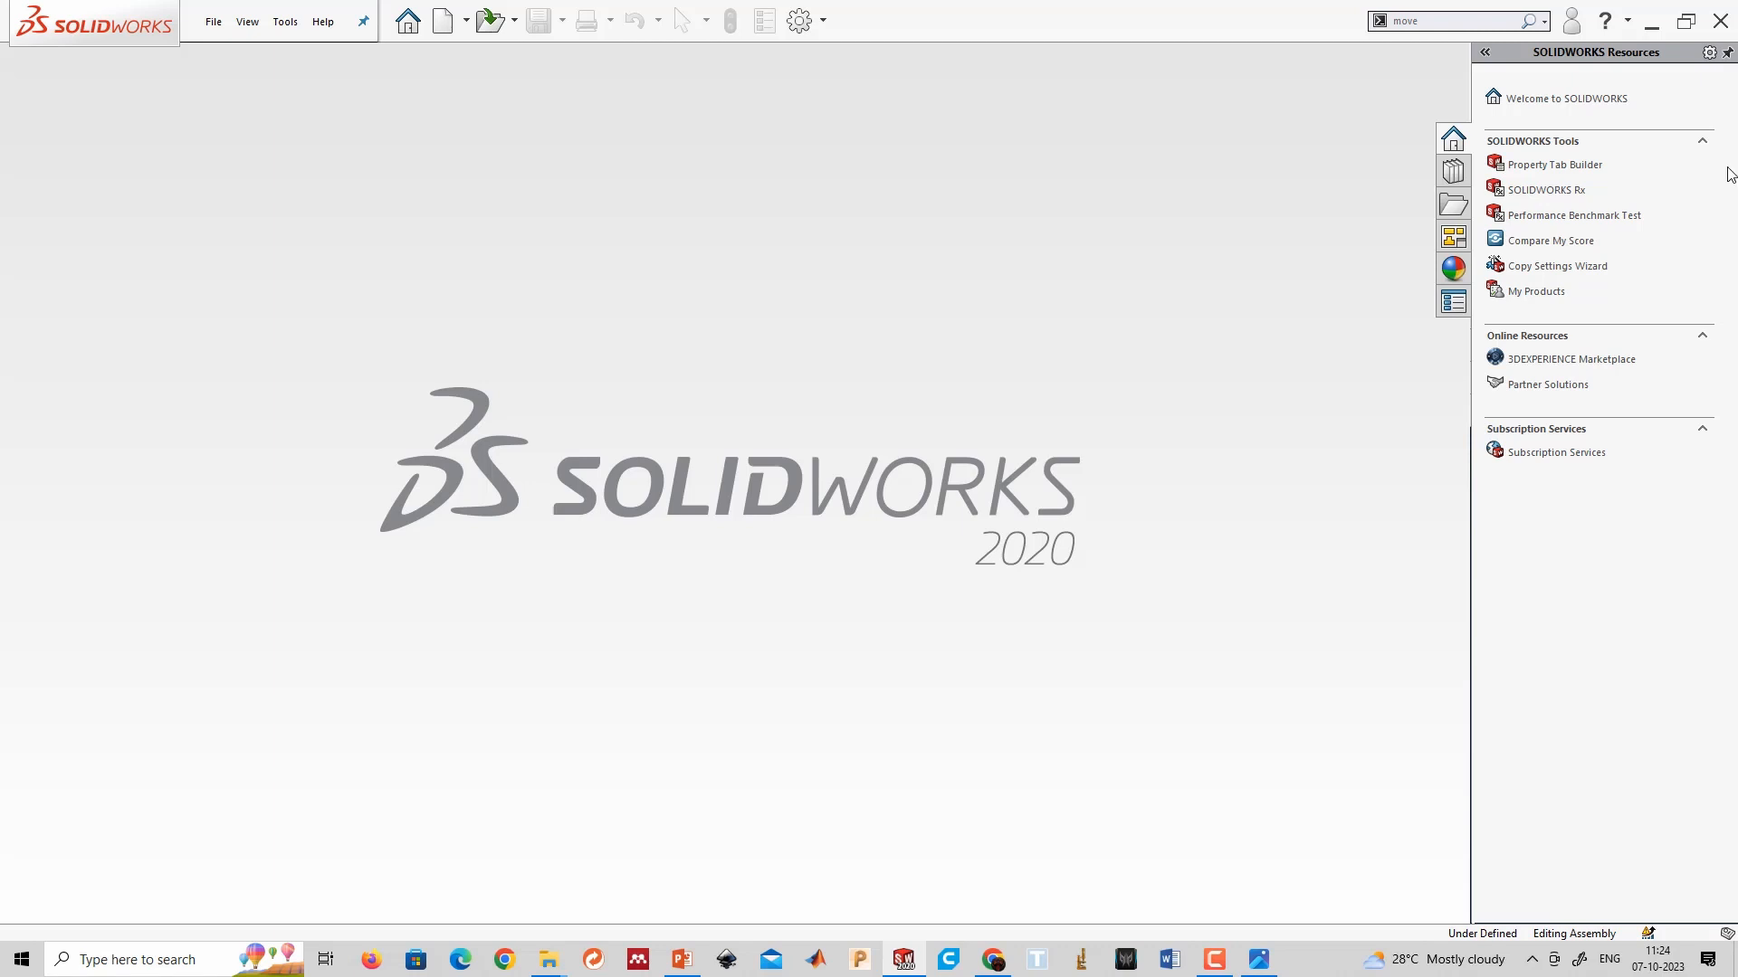
# Open the assembly QRMPrac.SLDASM from the MicroMechanicsPresentation folder.
pyautogui.click(213, 22)
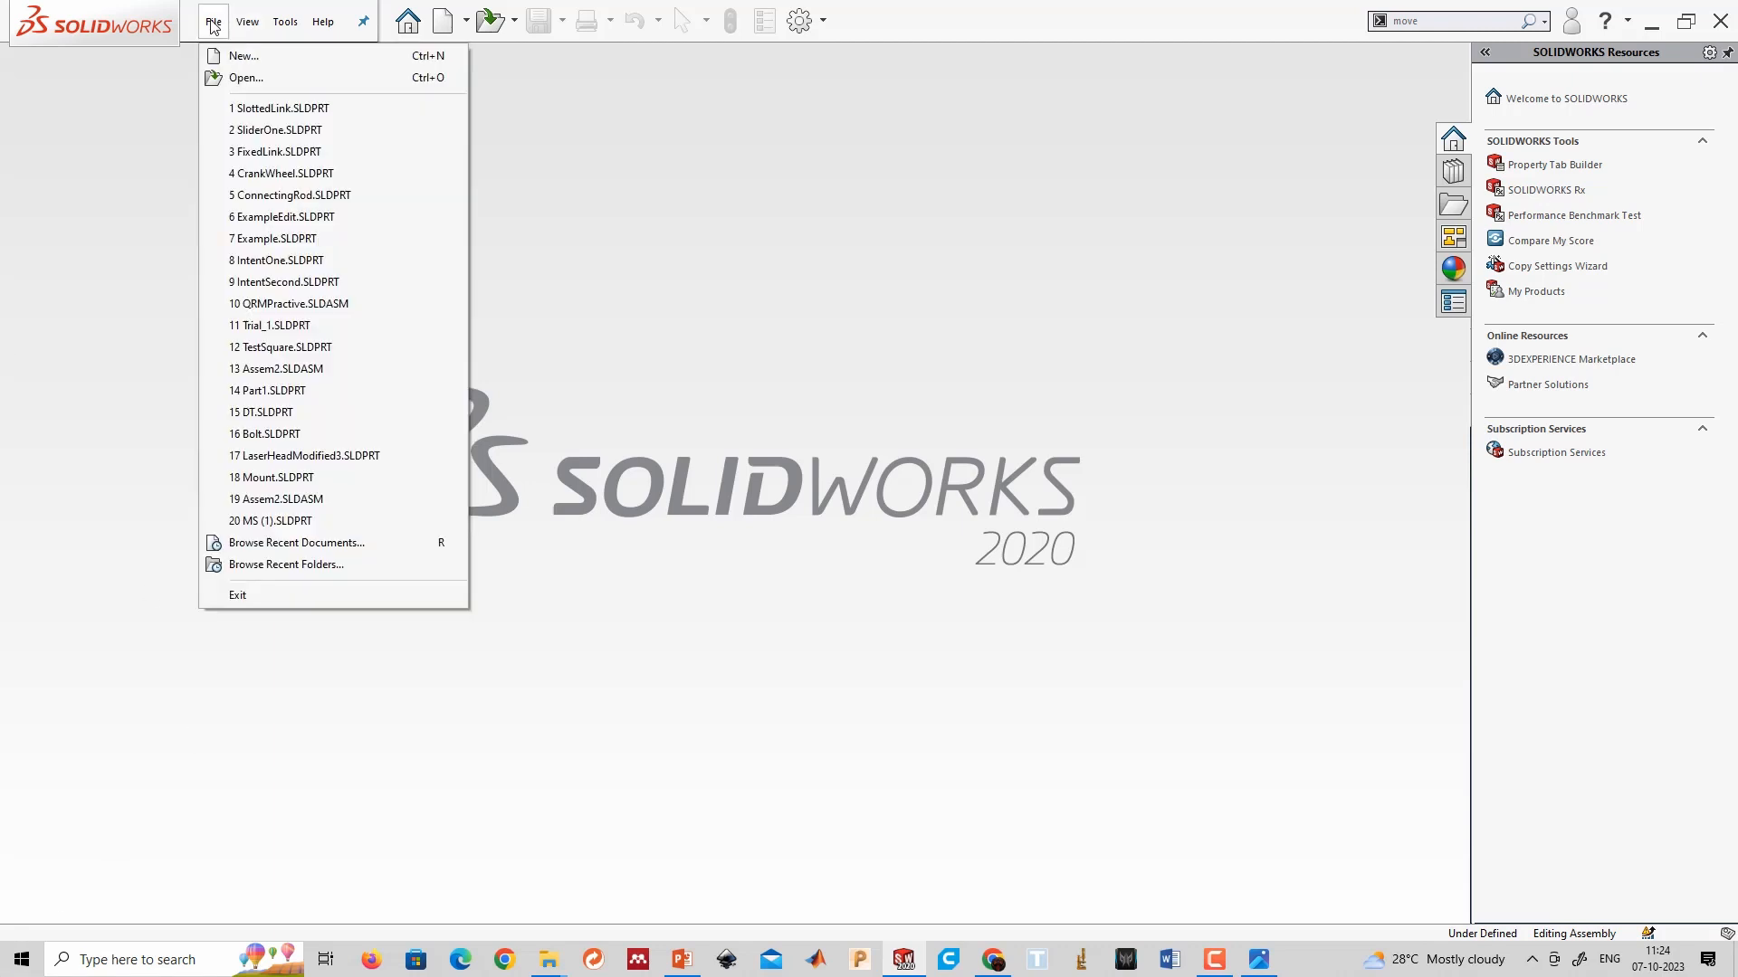
pyautogui.click(226, 78)
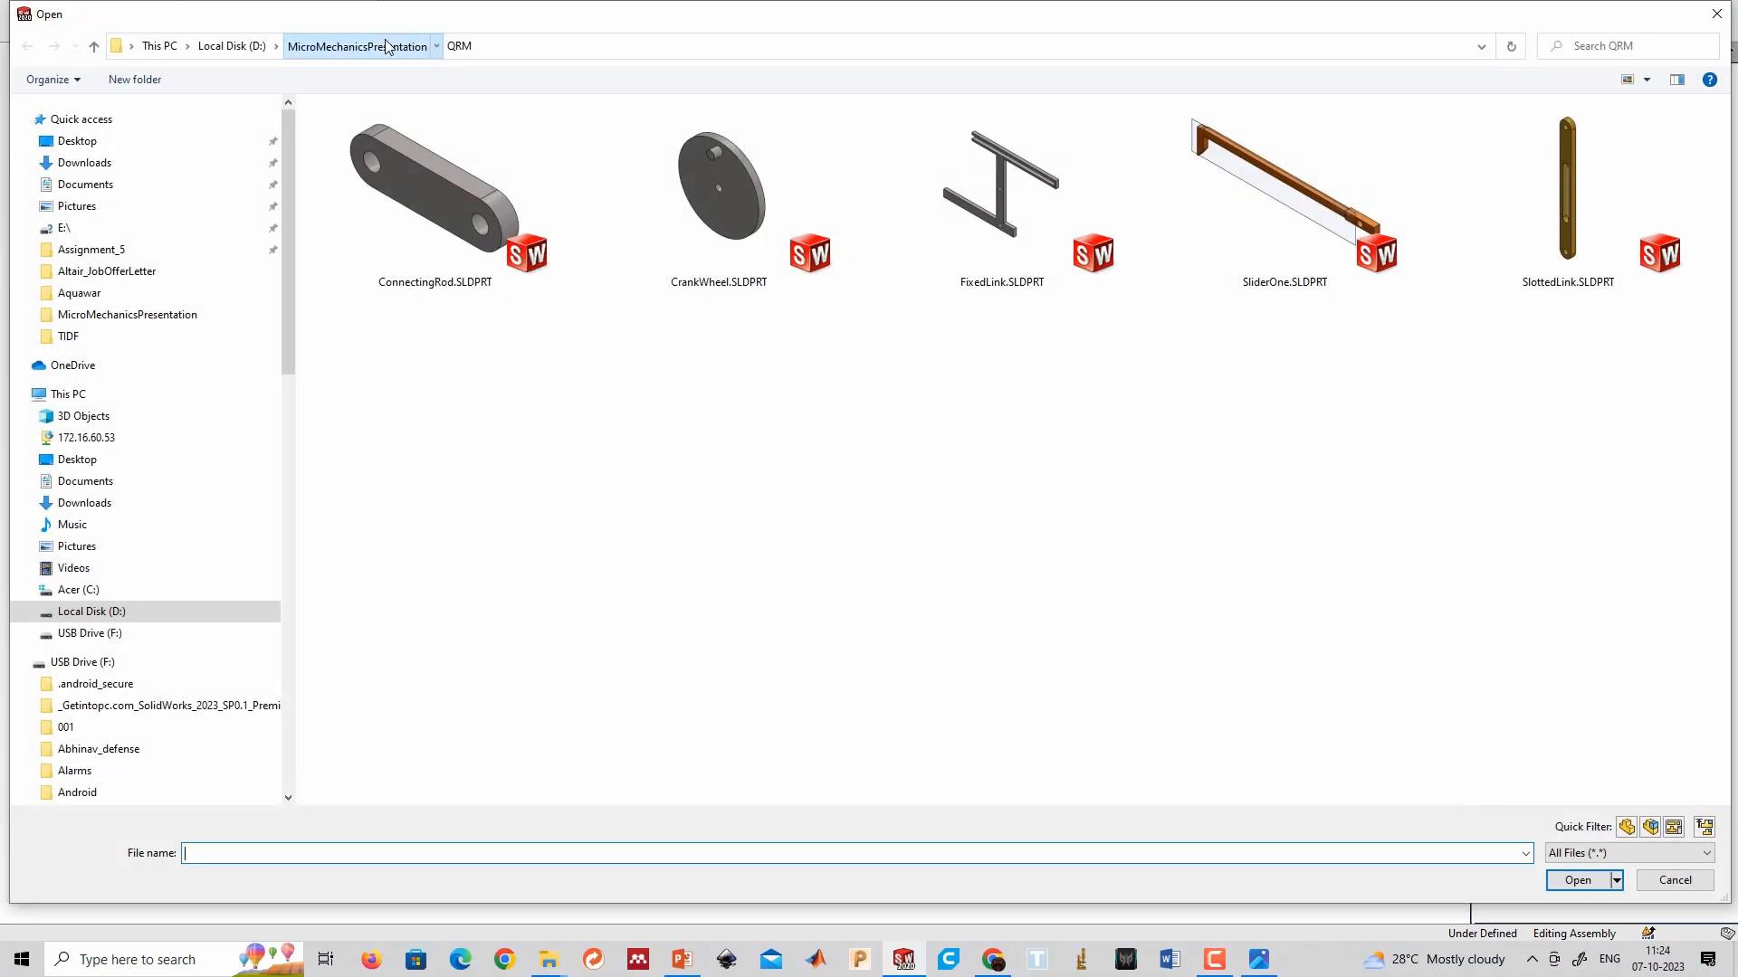
pyautogui.click(386, 46)
pyautogui.scroll(-5, 1191, 563)
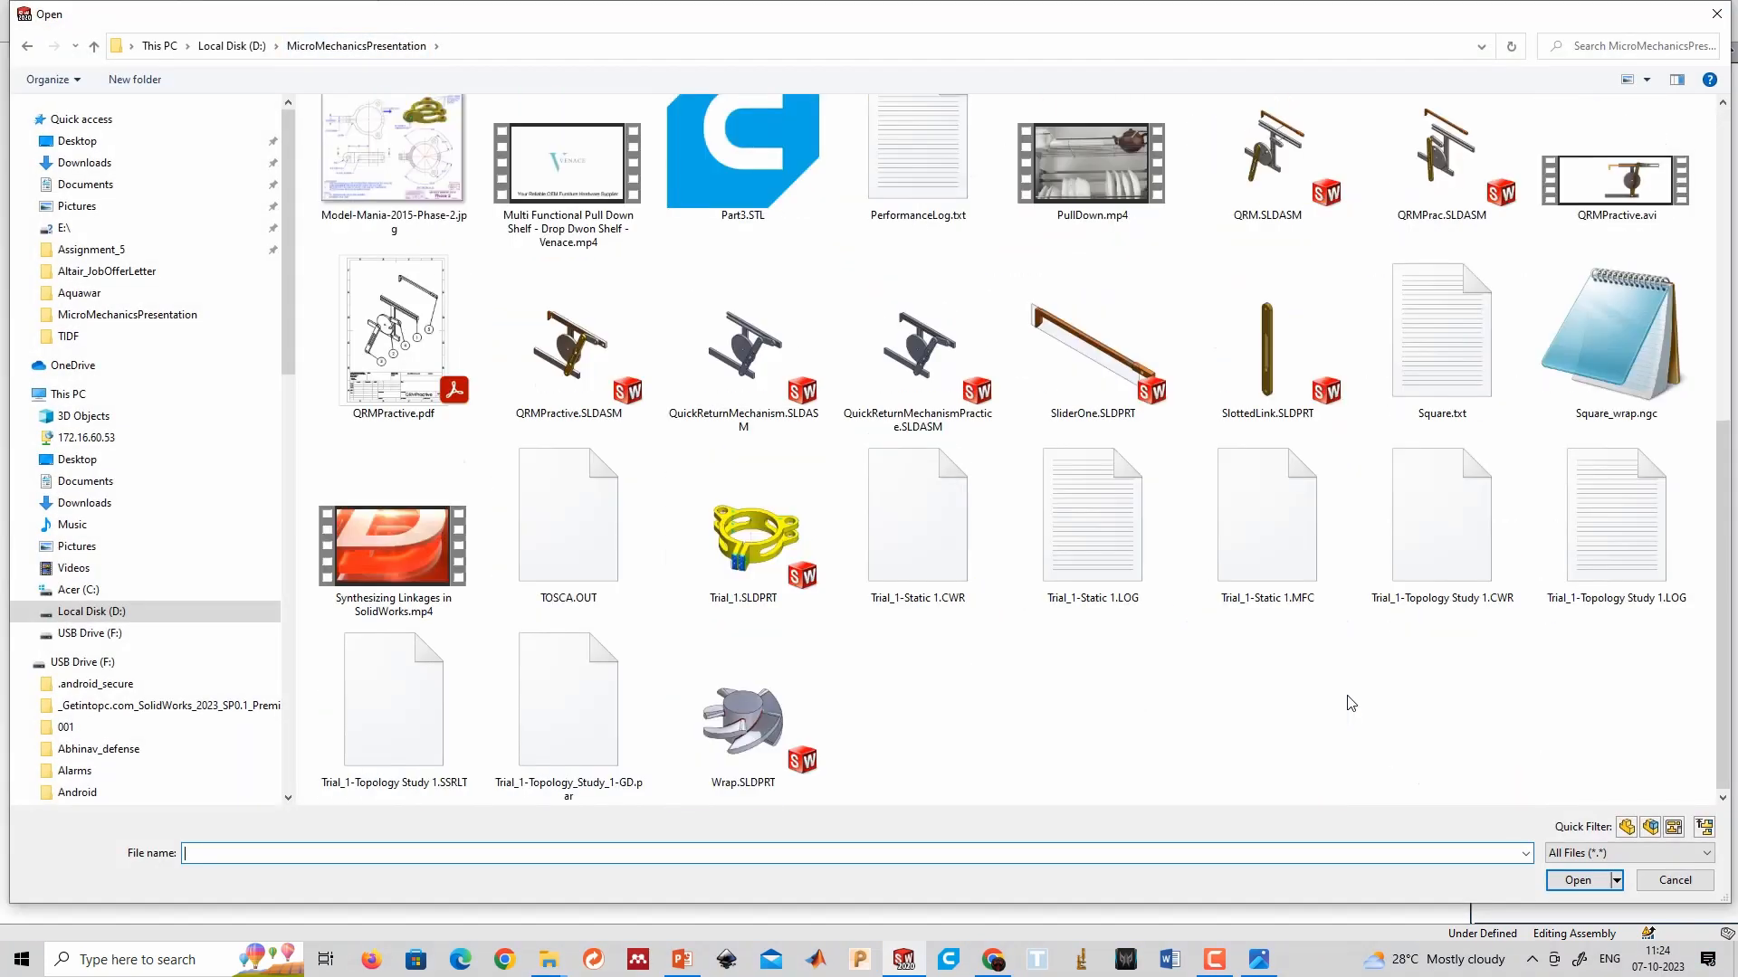
pyautogui.click(1411, 163)
pyautogui.click(1579, 883)
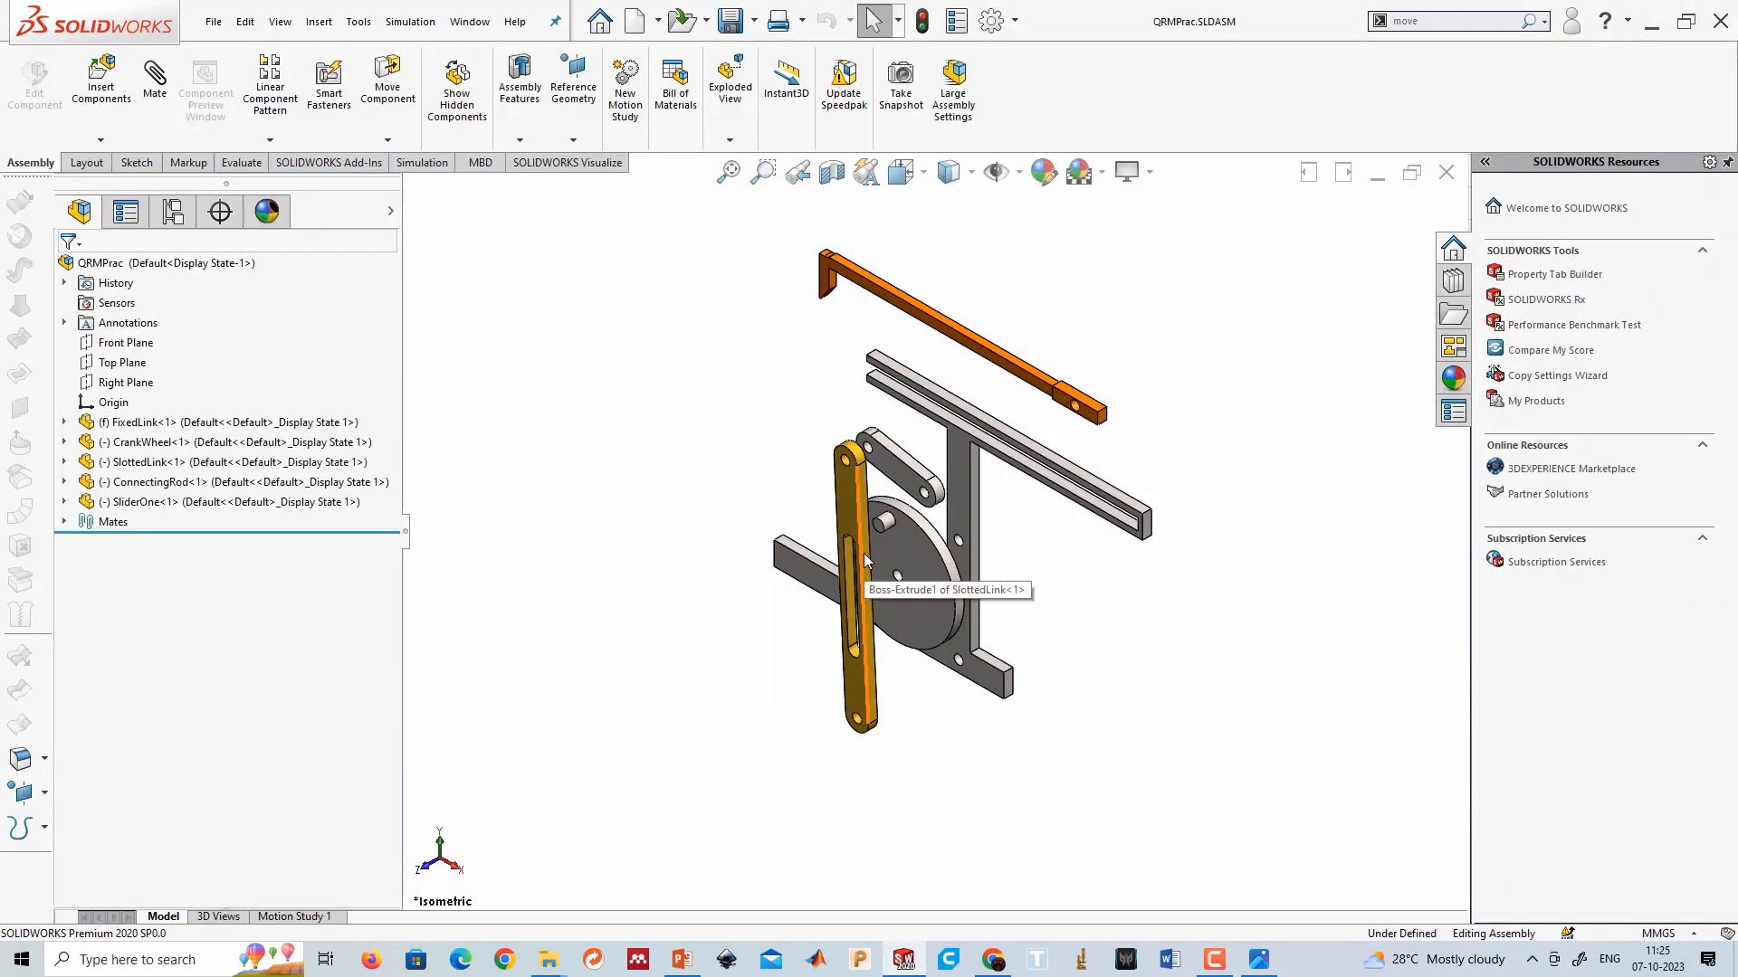
# Collapse the exploded assembly by starting a new exploded view for the Default configuration and cancelling it.
pyautogui.click(176, 225)
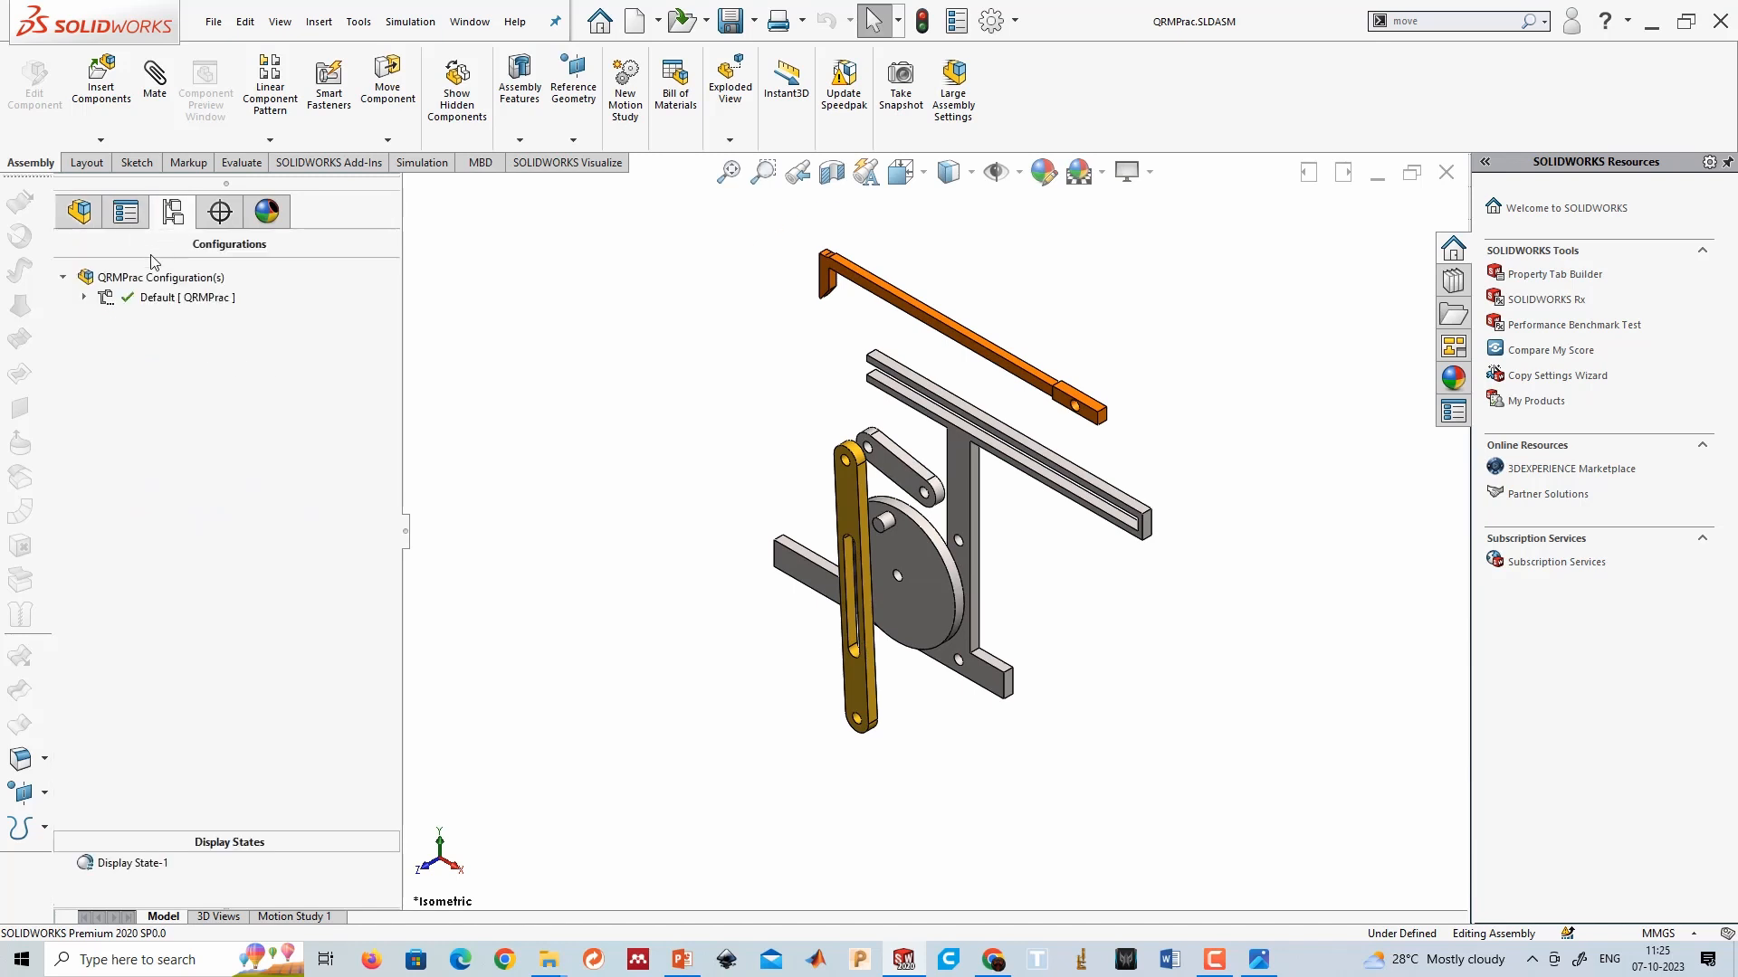
pyautogui.rightClick(172, 301)
pyautogui.click(215, 330)
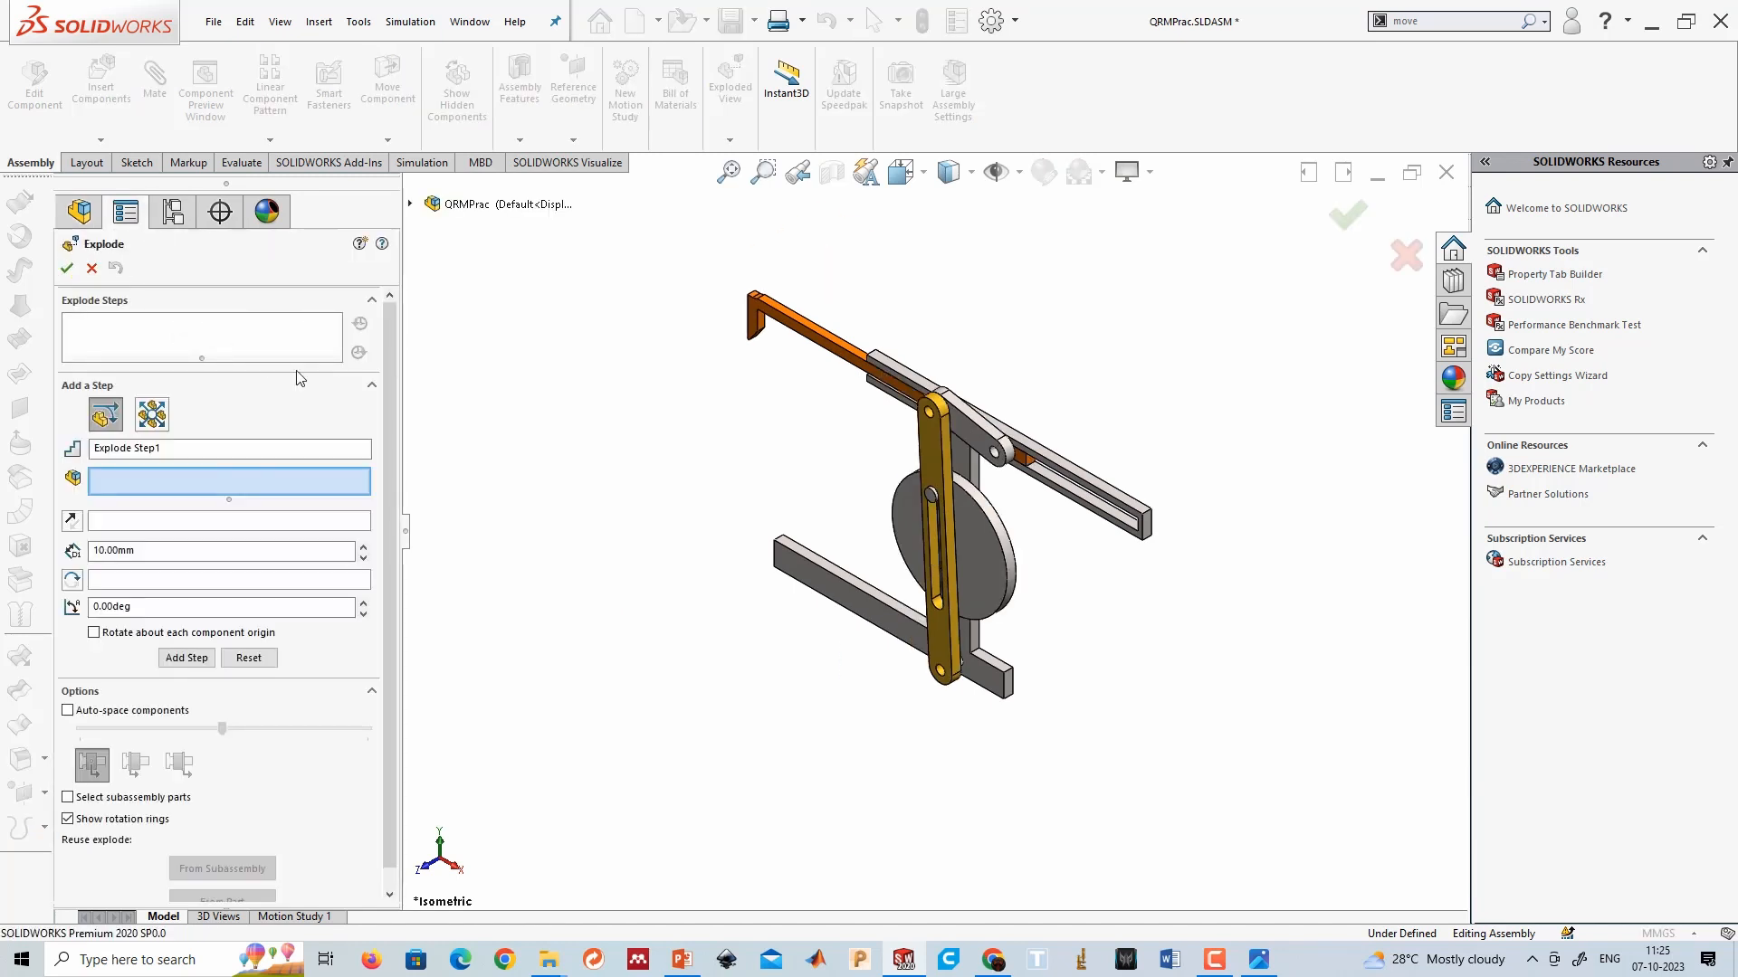
pyautogui.click(91, 268)
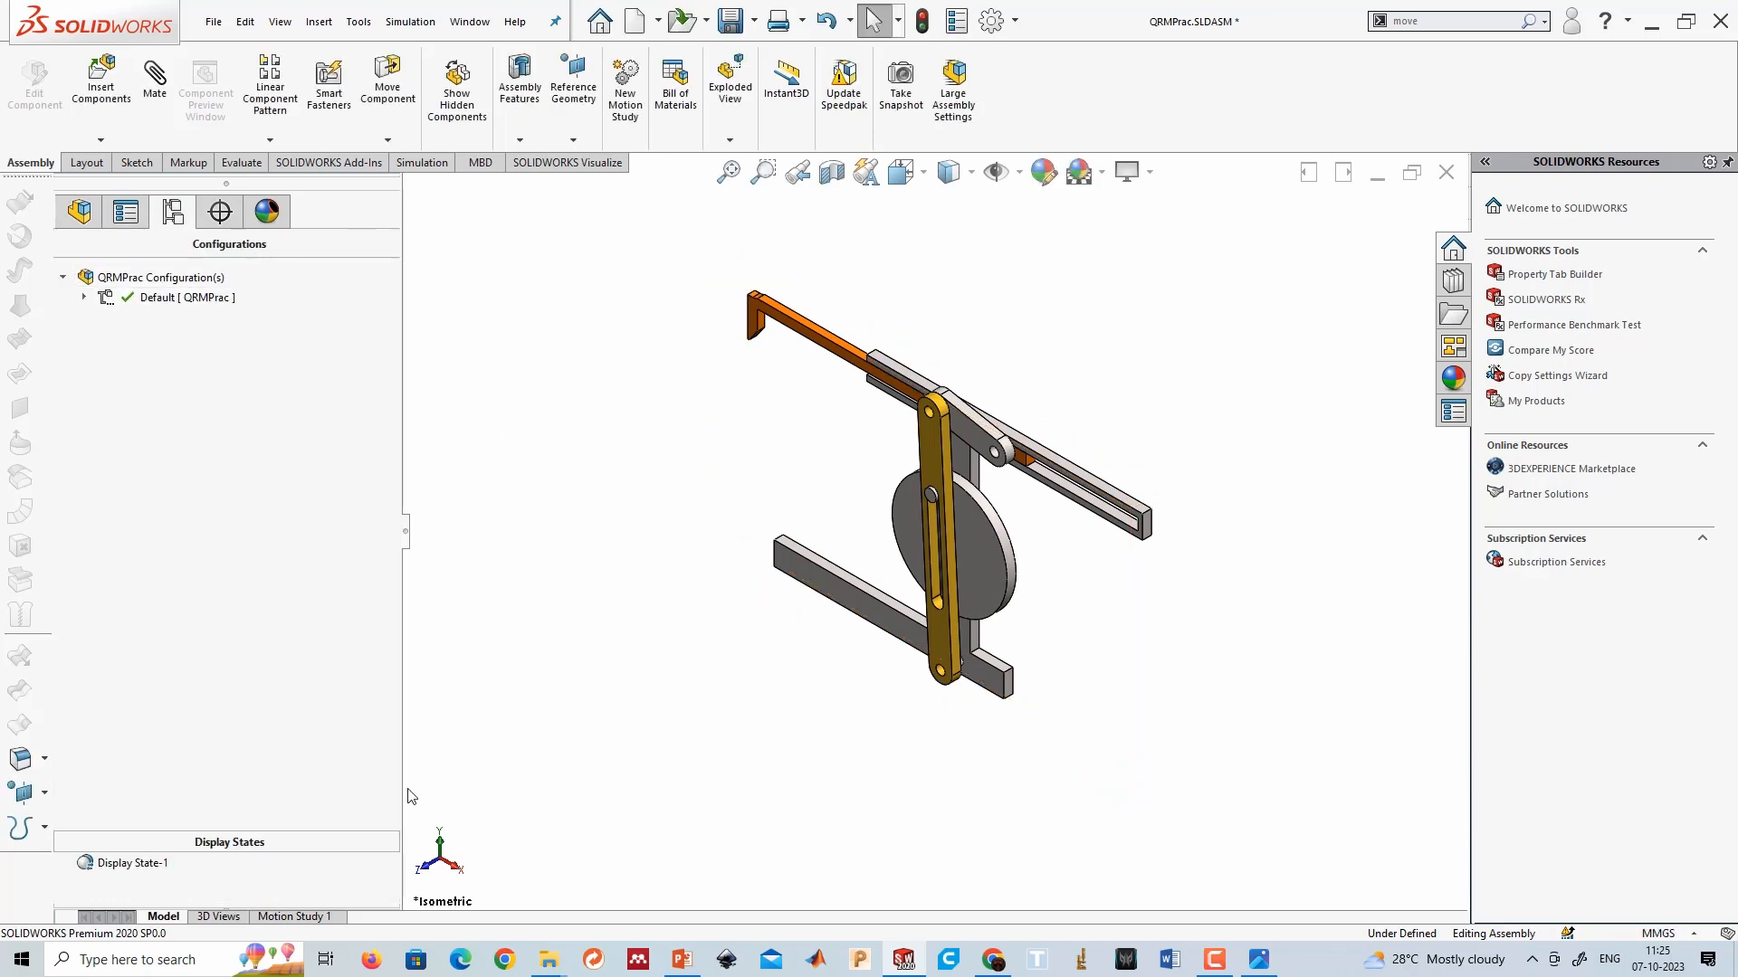
pyautogui.moveTo(897, 648); pyautogui.dragTo(1039, 653, button='middle')
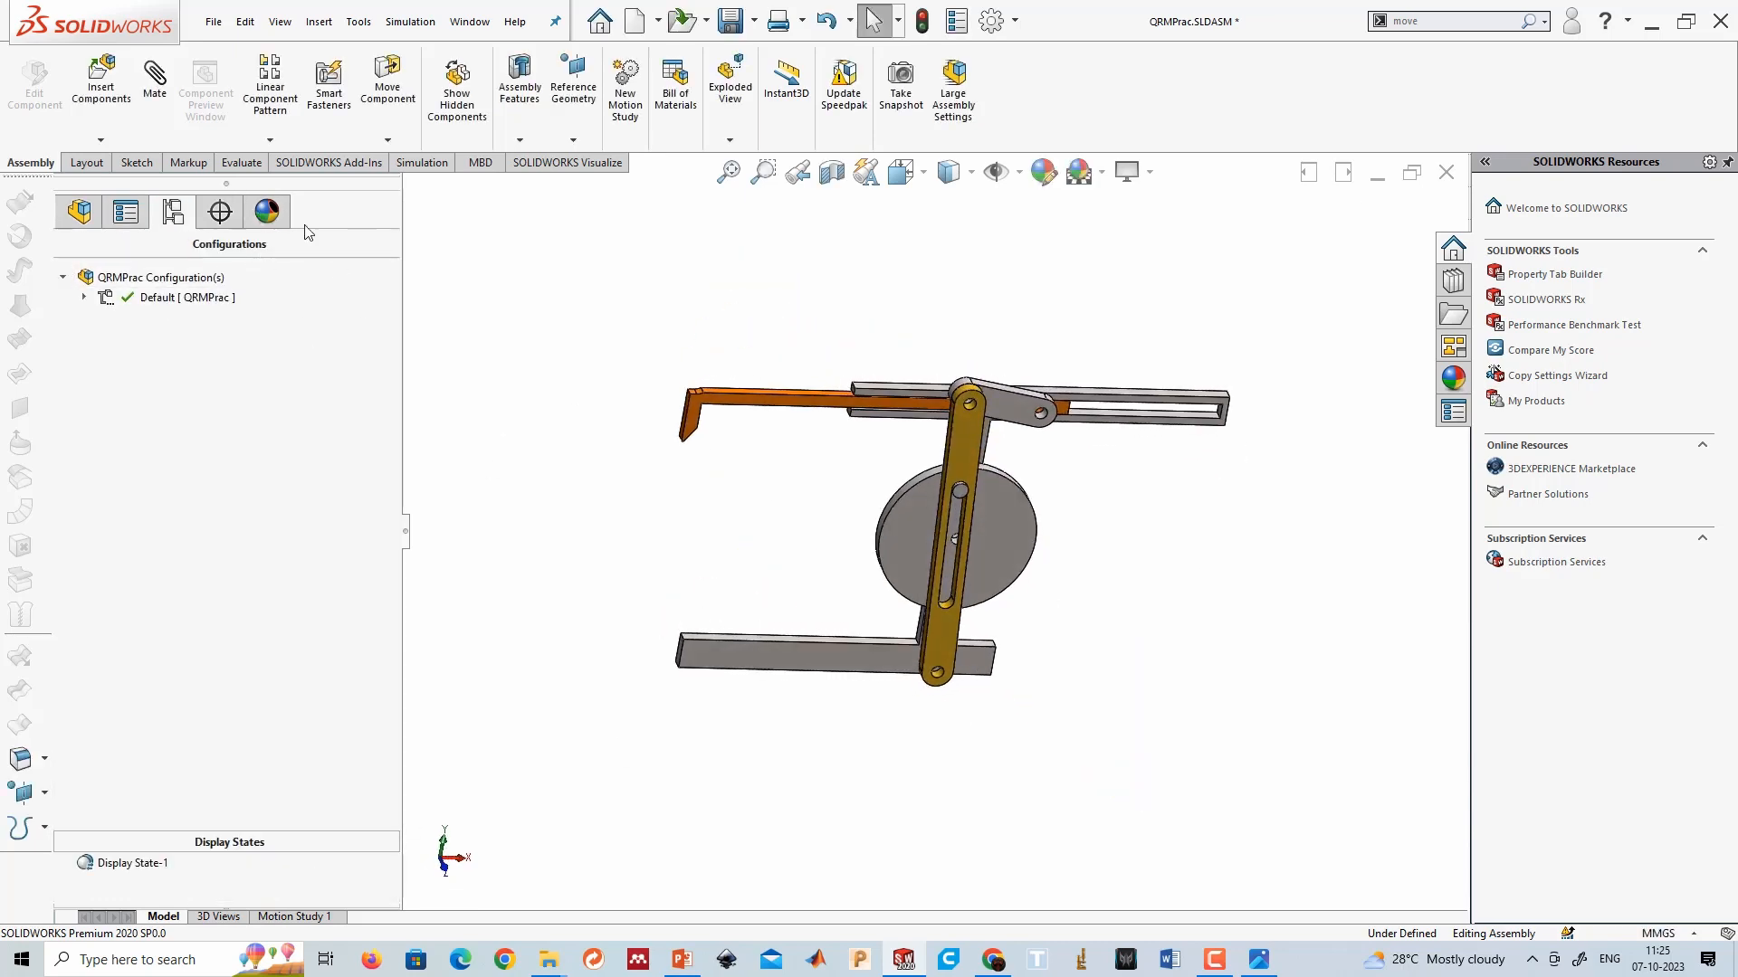
# Make a drawing from the assembly with the Drawing template and the A4 (ISO) sheet format.
pyautogui.click(218, 24)
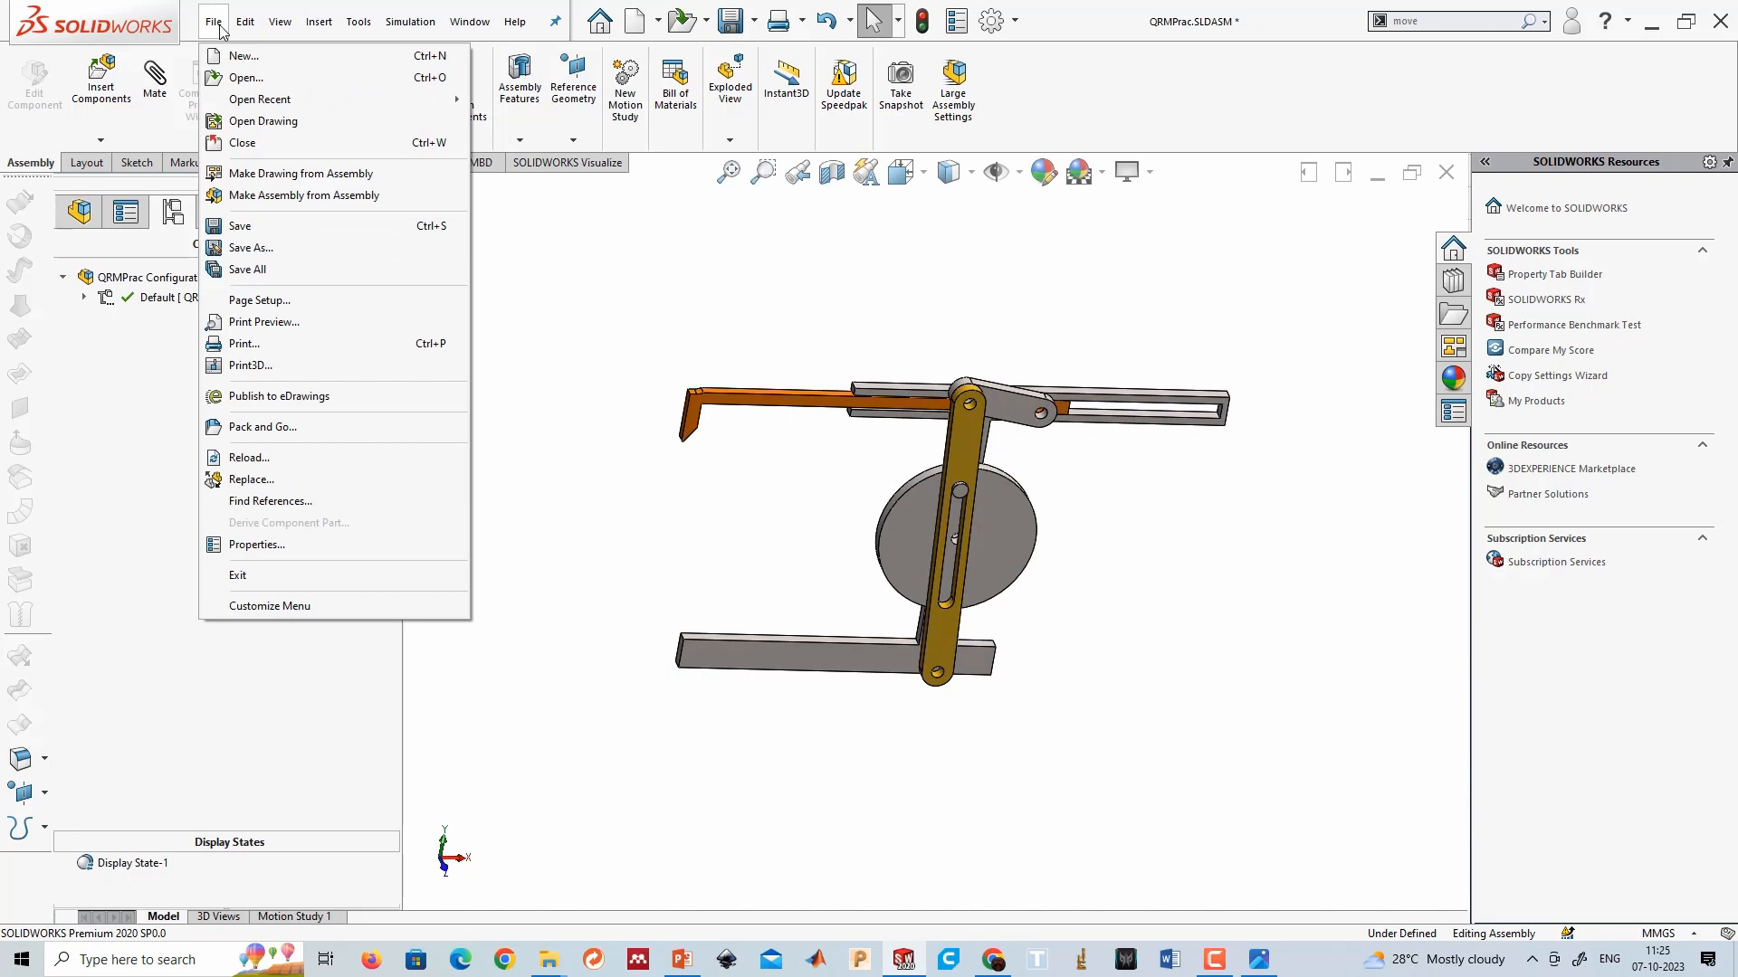
pyautogui.click(346, 176)
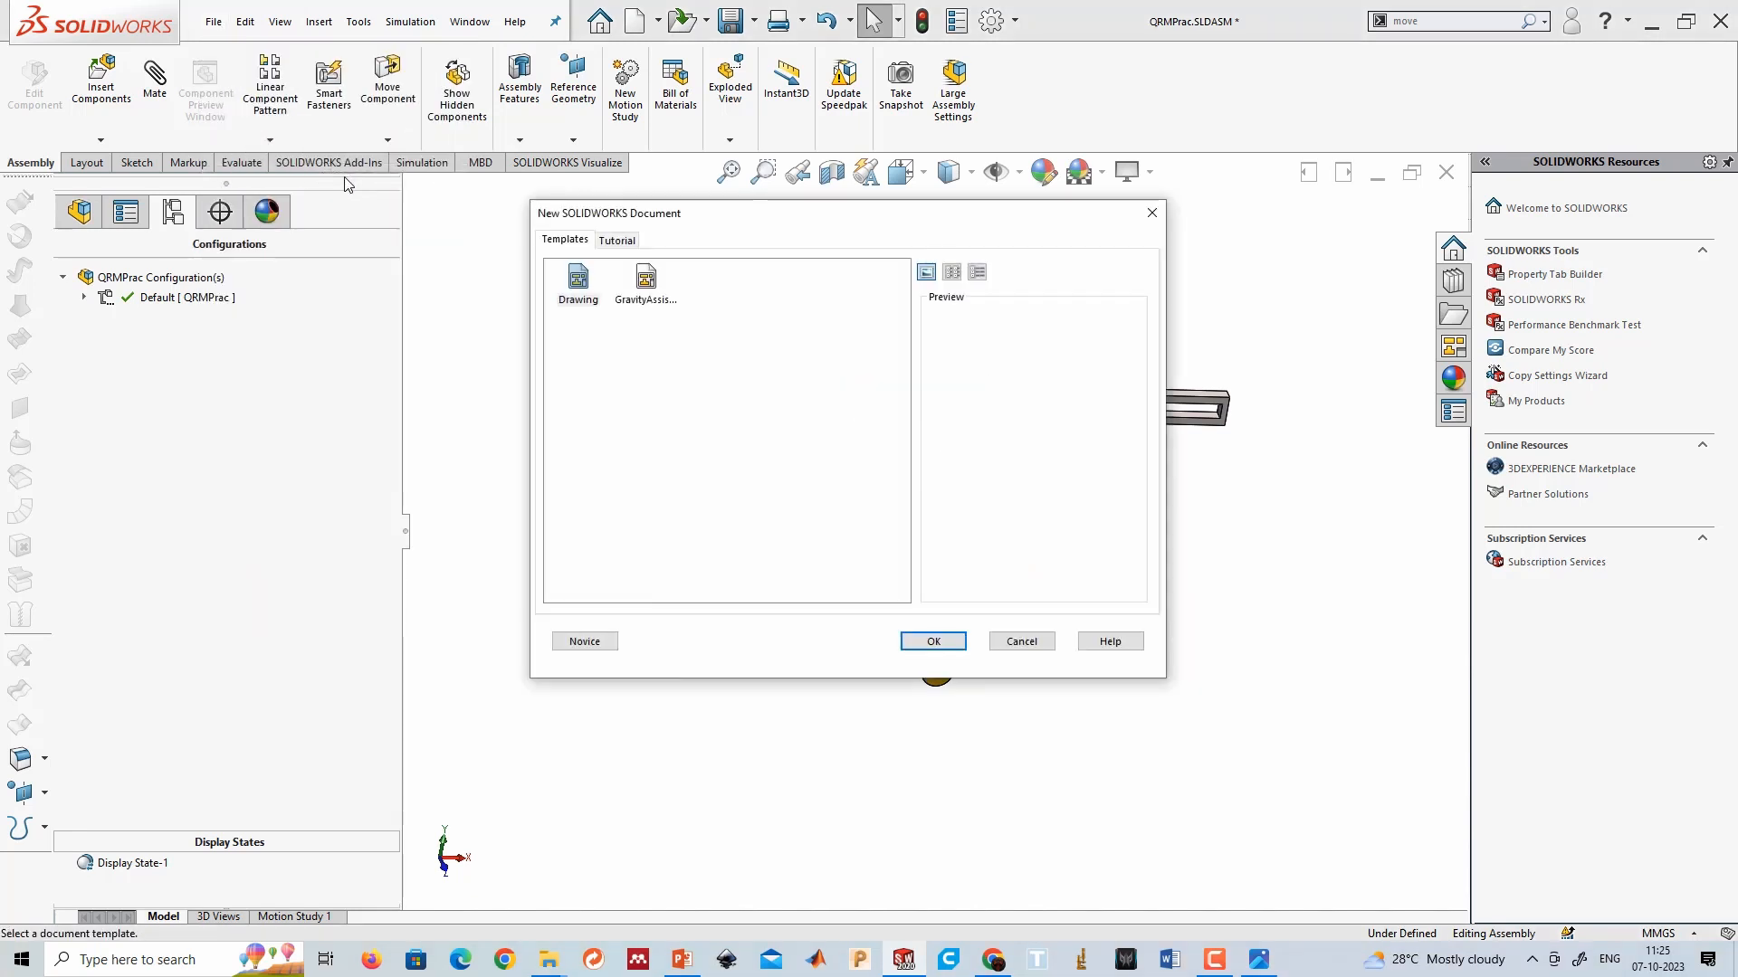
pyautogui.click(937, 648)
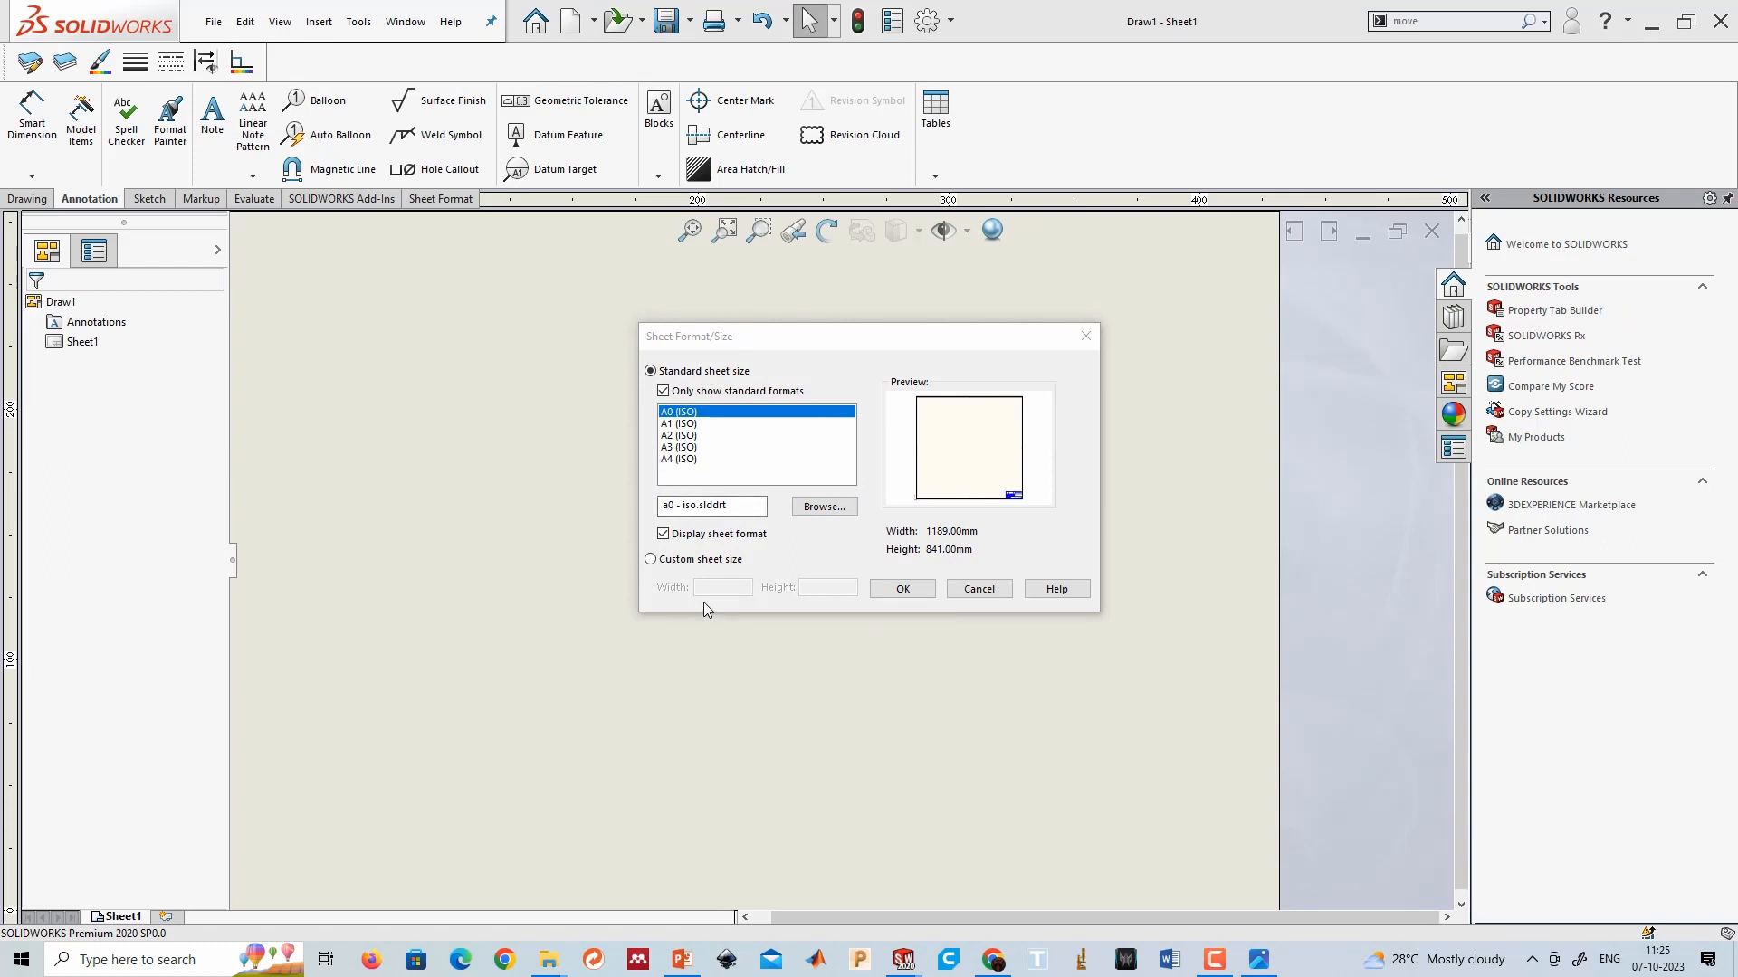
pyautogui.click(674, 459)
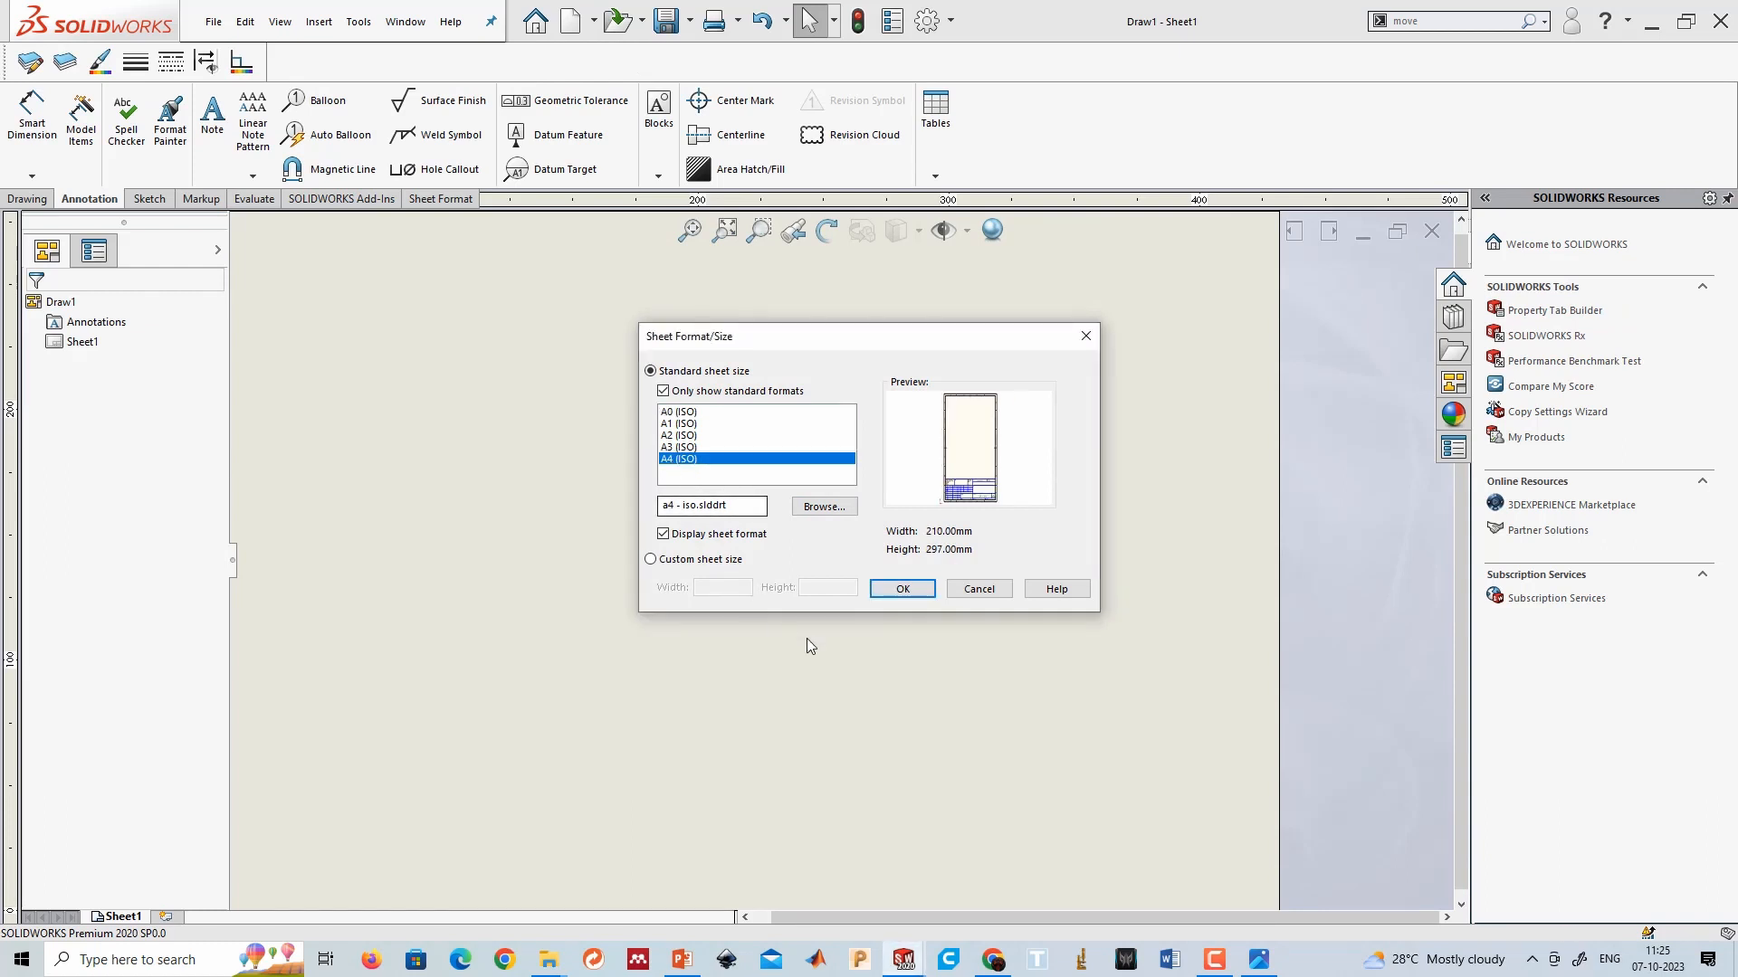
pyautogui.click(905, 589)
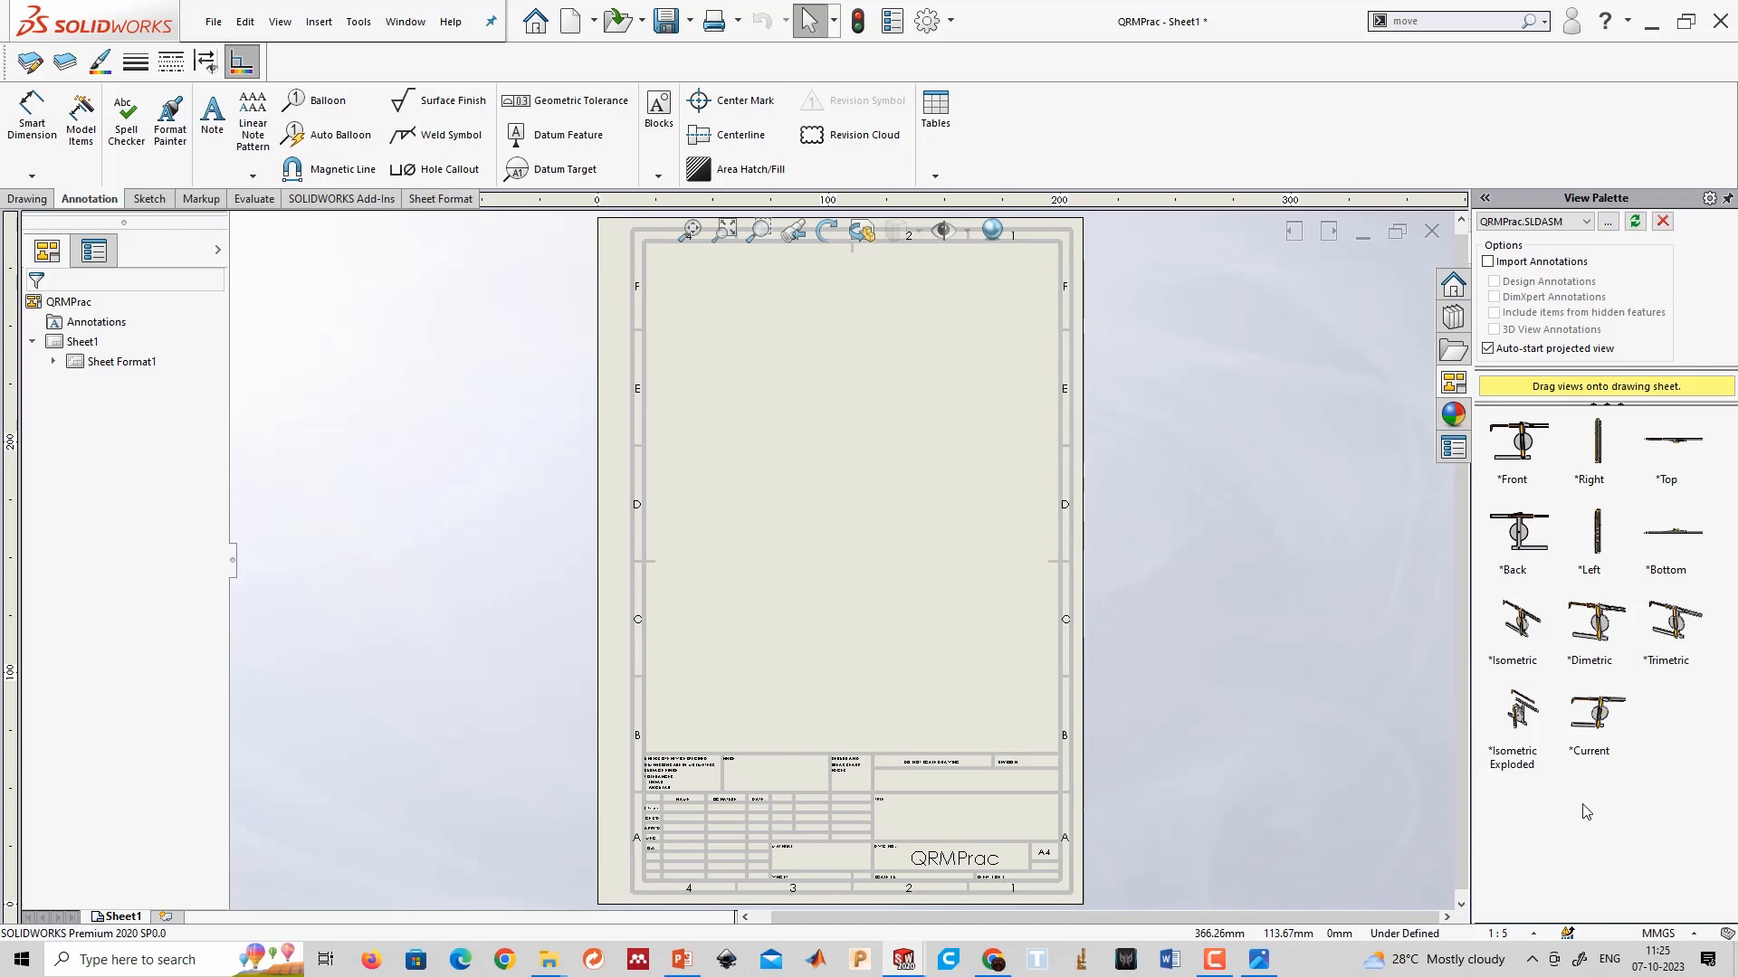
# Place the assembly's front view on the sheet with projected top, side and isometric views.
pyautogui.click(1523, 450)
pyautogui.moveTo(1524, 453); pyautogui.dragTo(846, 570)
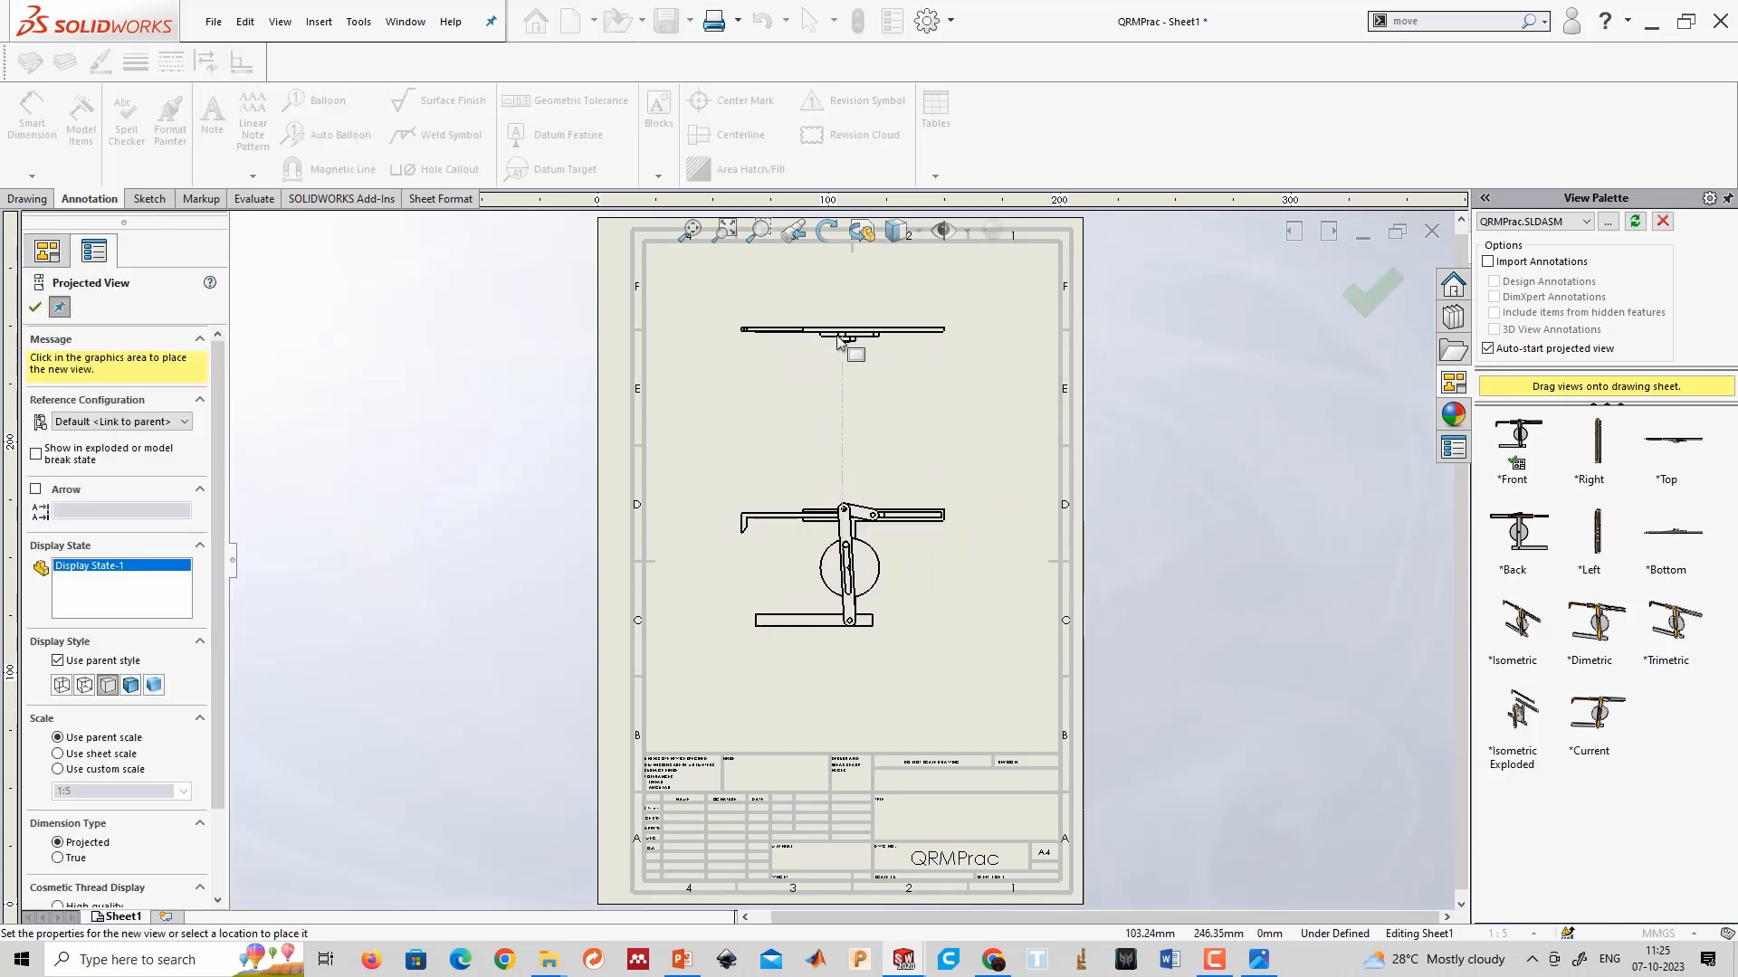
pyautogui.click(843, 363)
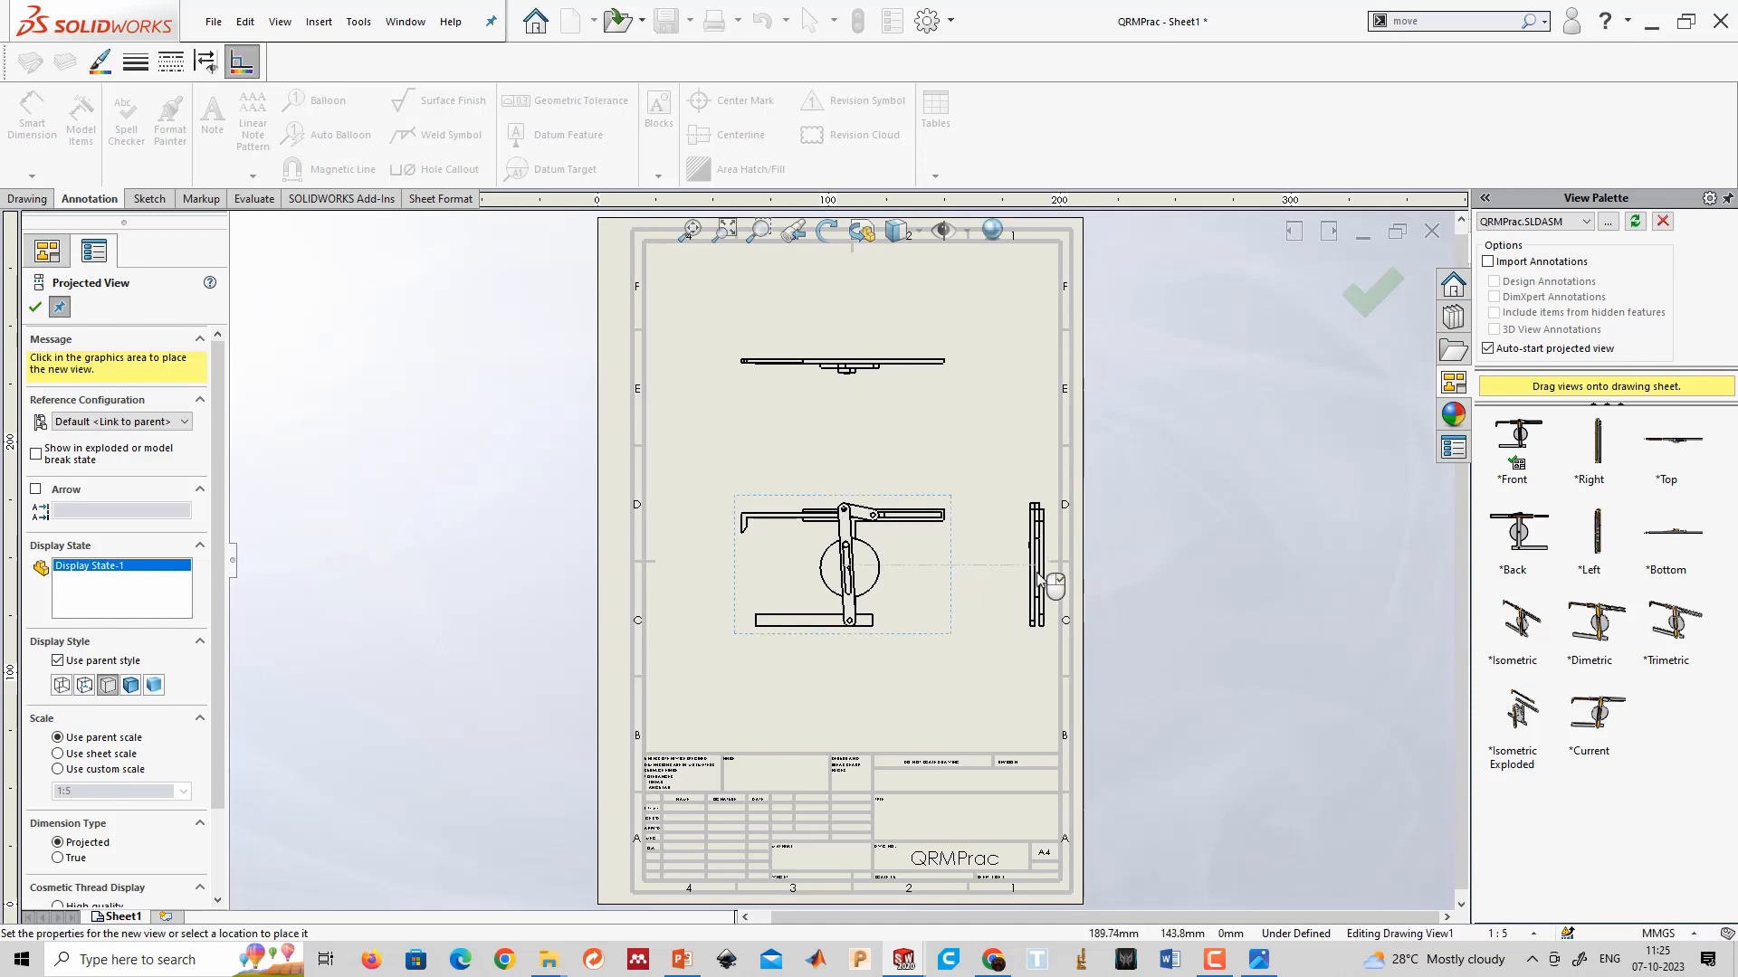
pyautogui.click(994, 582)
pyautogui.click(1056, 376)
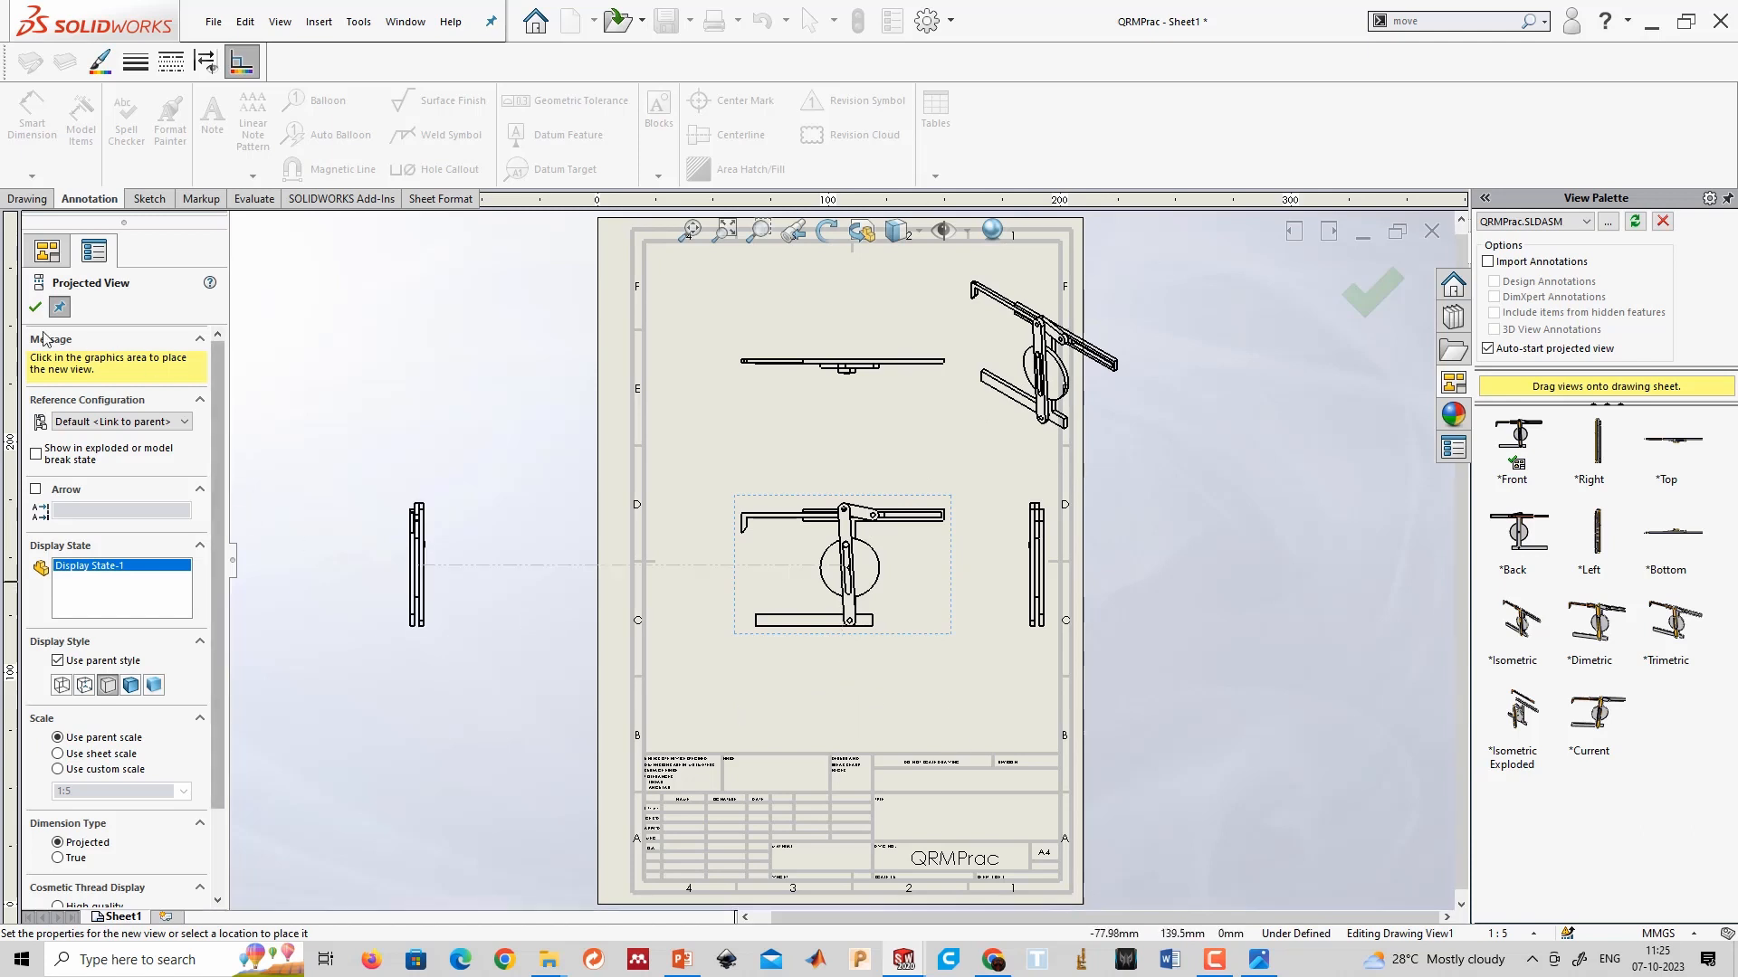
pyautogui.press('Escape')
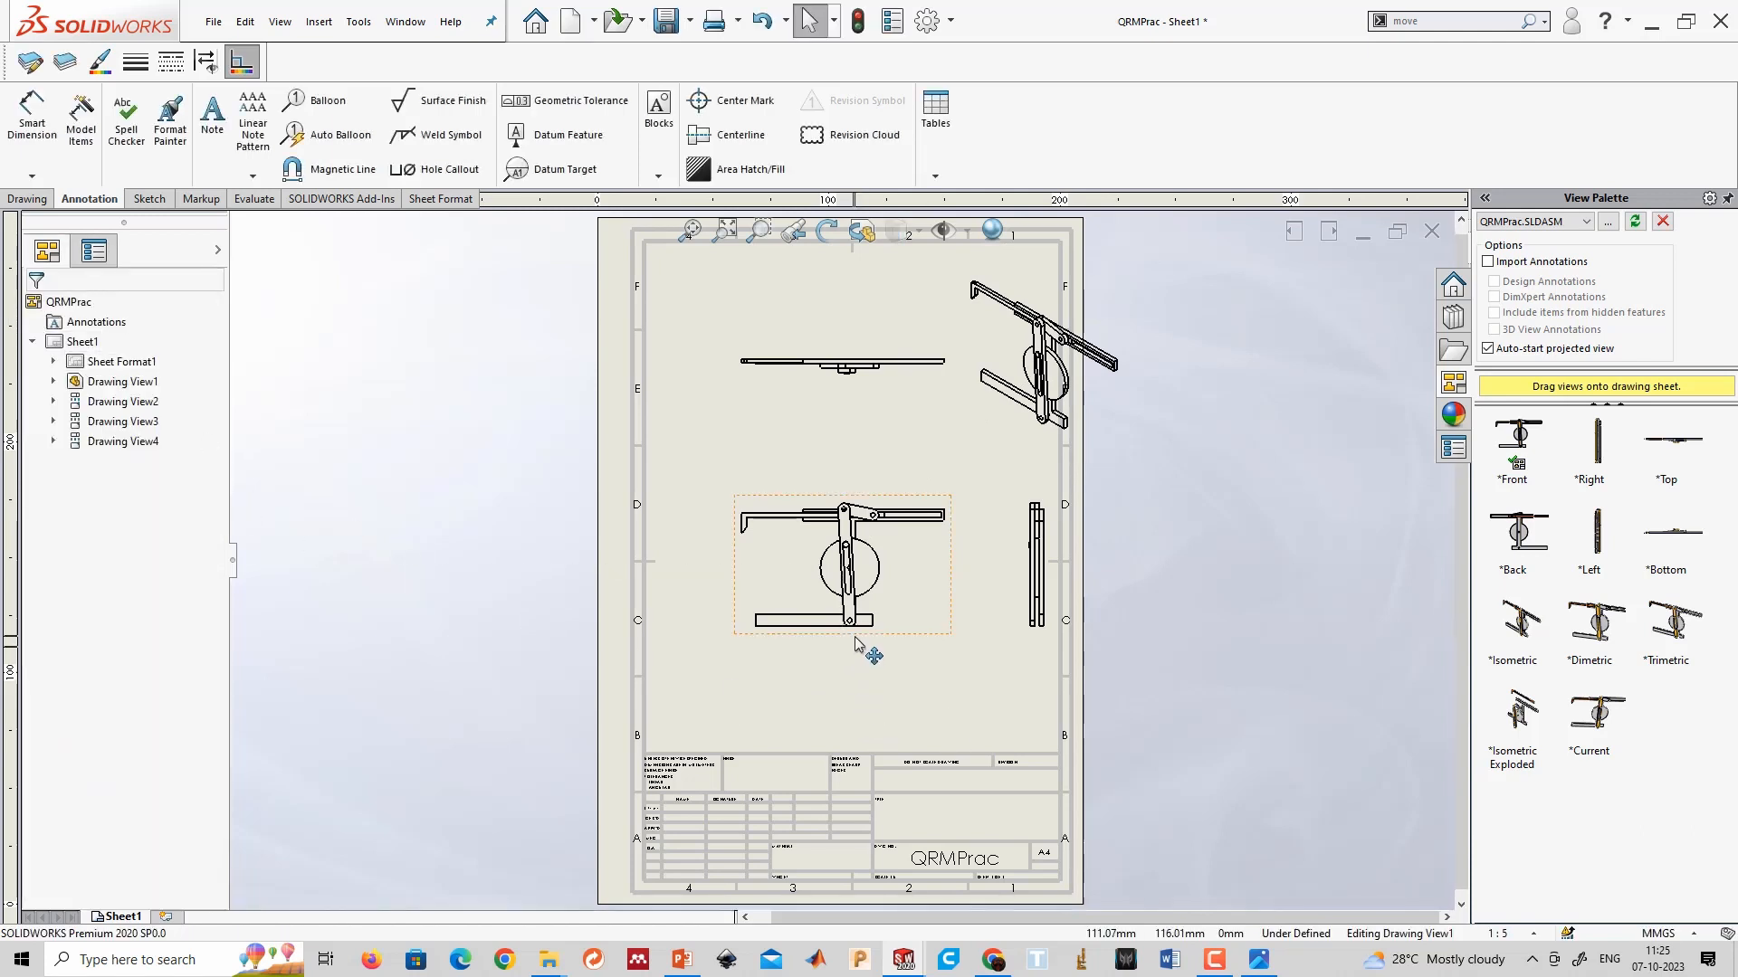
# Move the front view and the isometric view further left so the isometric view fits inside the sheet border.
pyautogui.moveTo(872, 651)
pyautogui.mouseDown()
pyautogui.moveTo(787, 667)
pyautogui.moveTo(777, 649)
pyautogui.mouseUp()
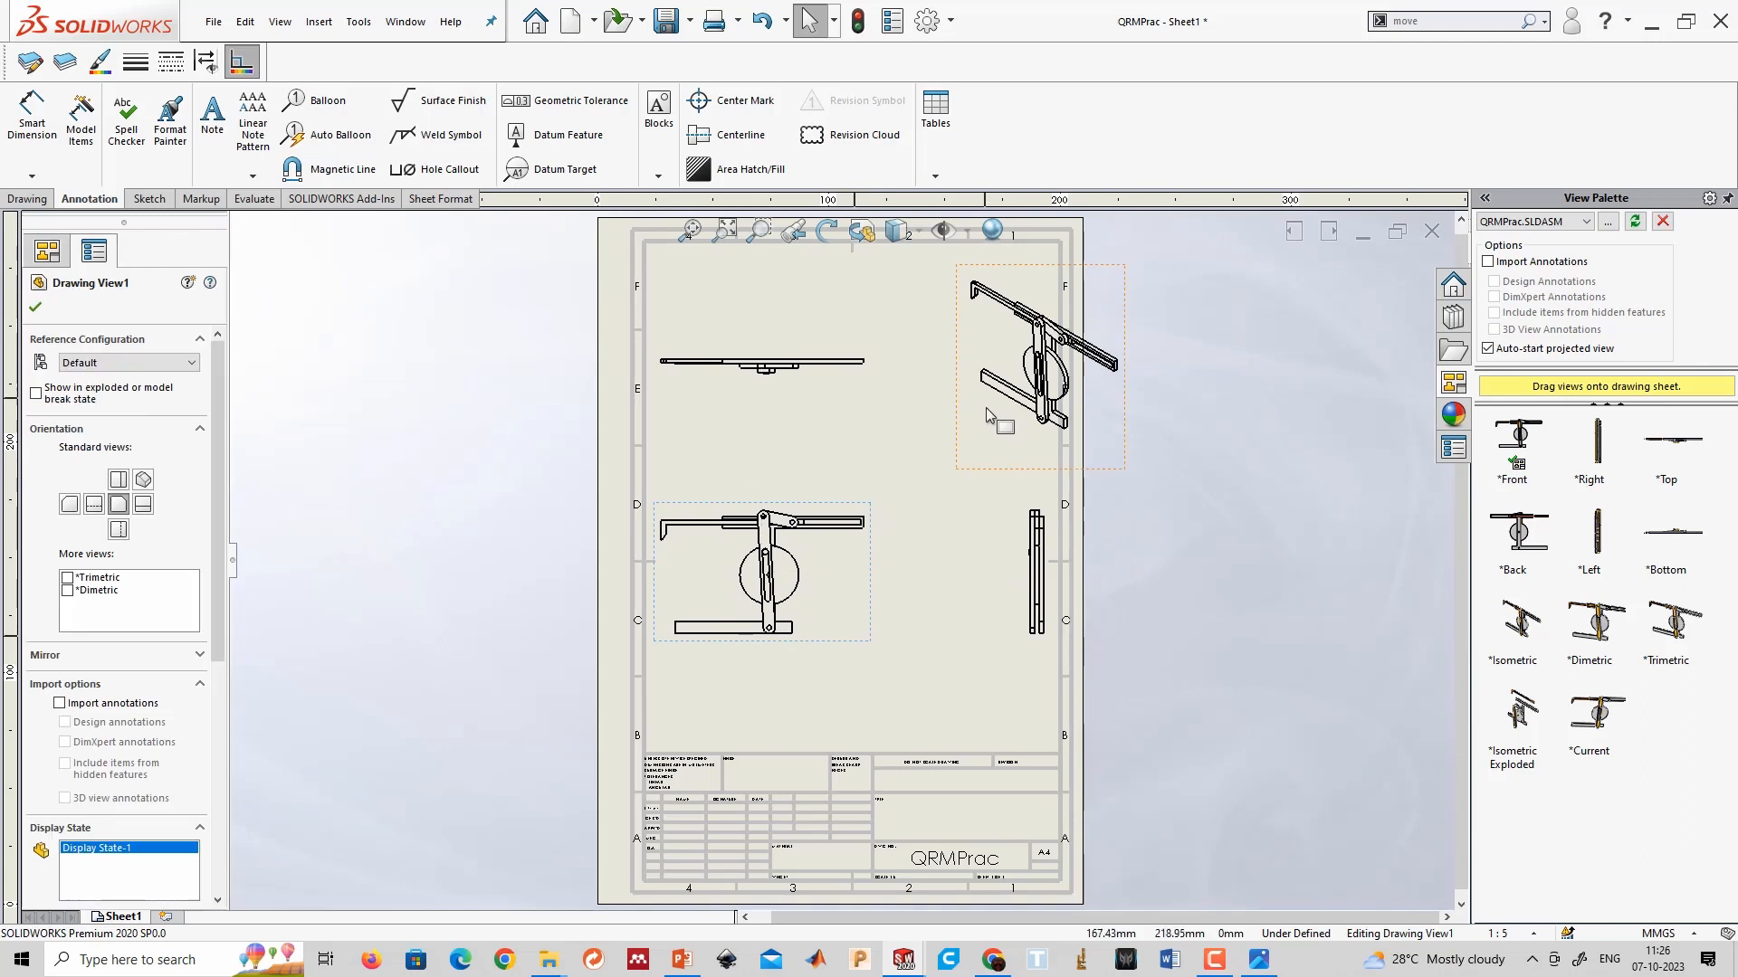
pyautogui.moveTo(961, 430); pyautogui.dragTo(876, 412)
pyautogui.click(1208, 552)
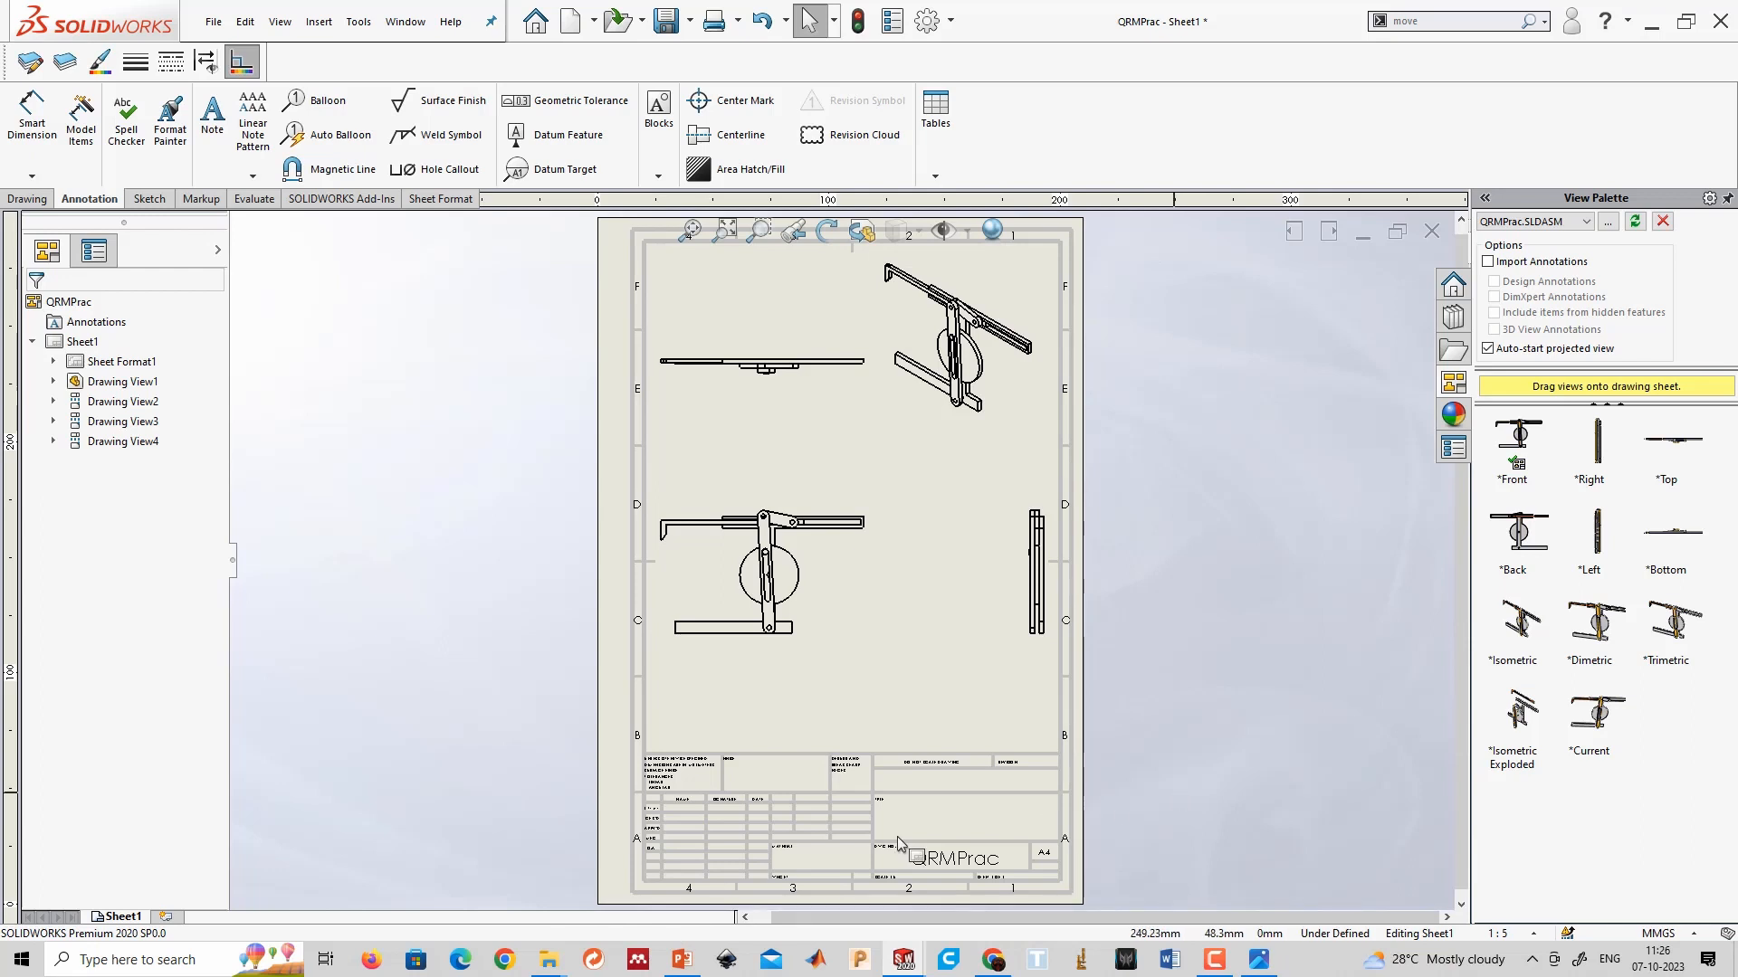
# Edit the sheet format, delete the whole title block while keeping the border, and return to the sheet.
pyautogui.rightClick(124, 920)
pyautogui.click(181, 771)
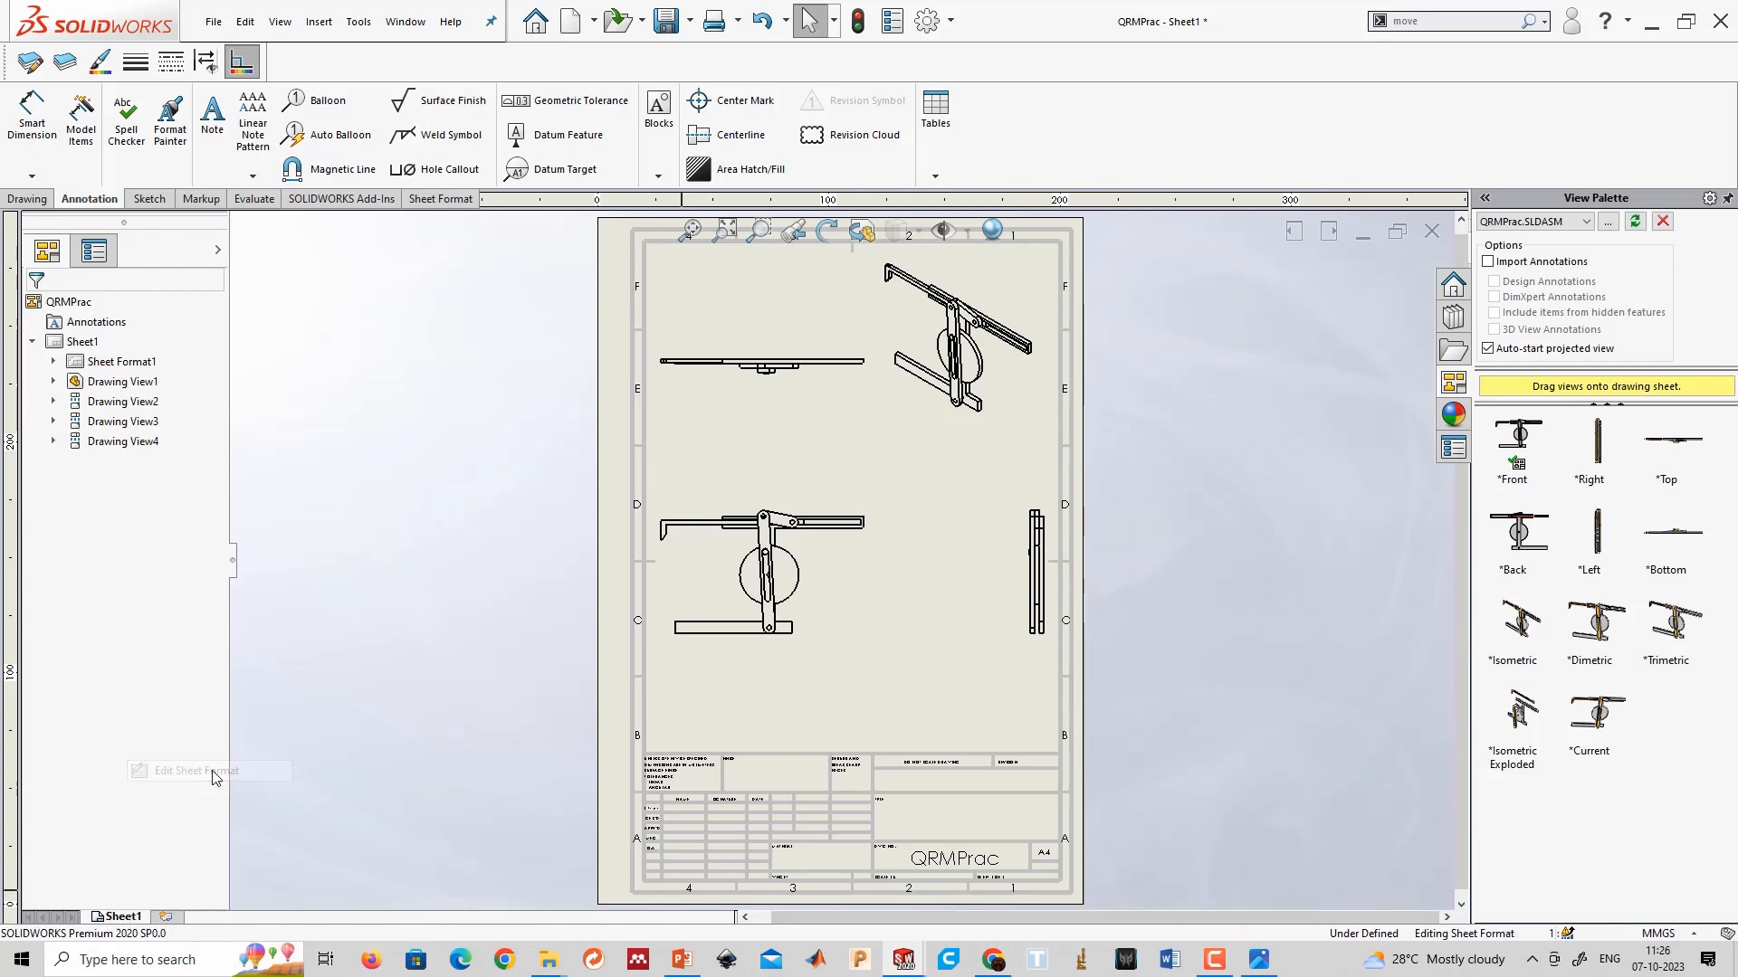
pyautogui.press('z')
pyautogui.moveTo(1233, 894); pyautogui.dragTo(516, 540)
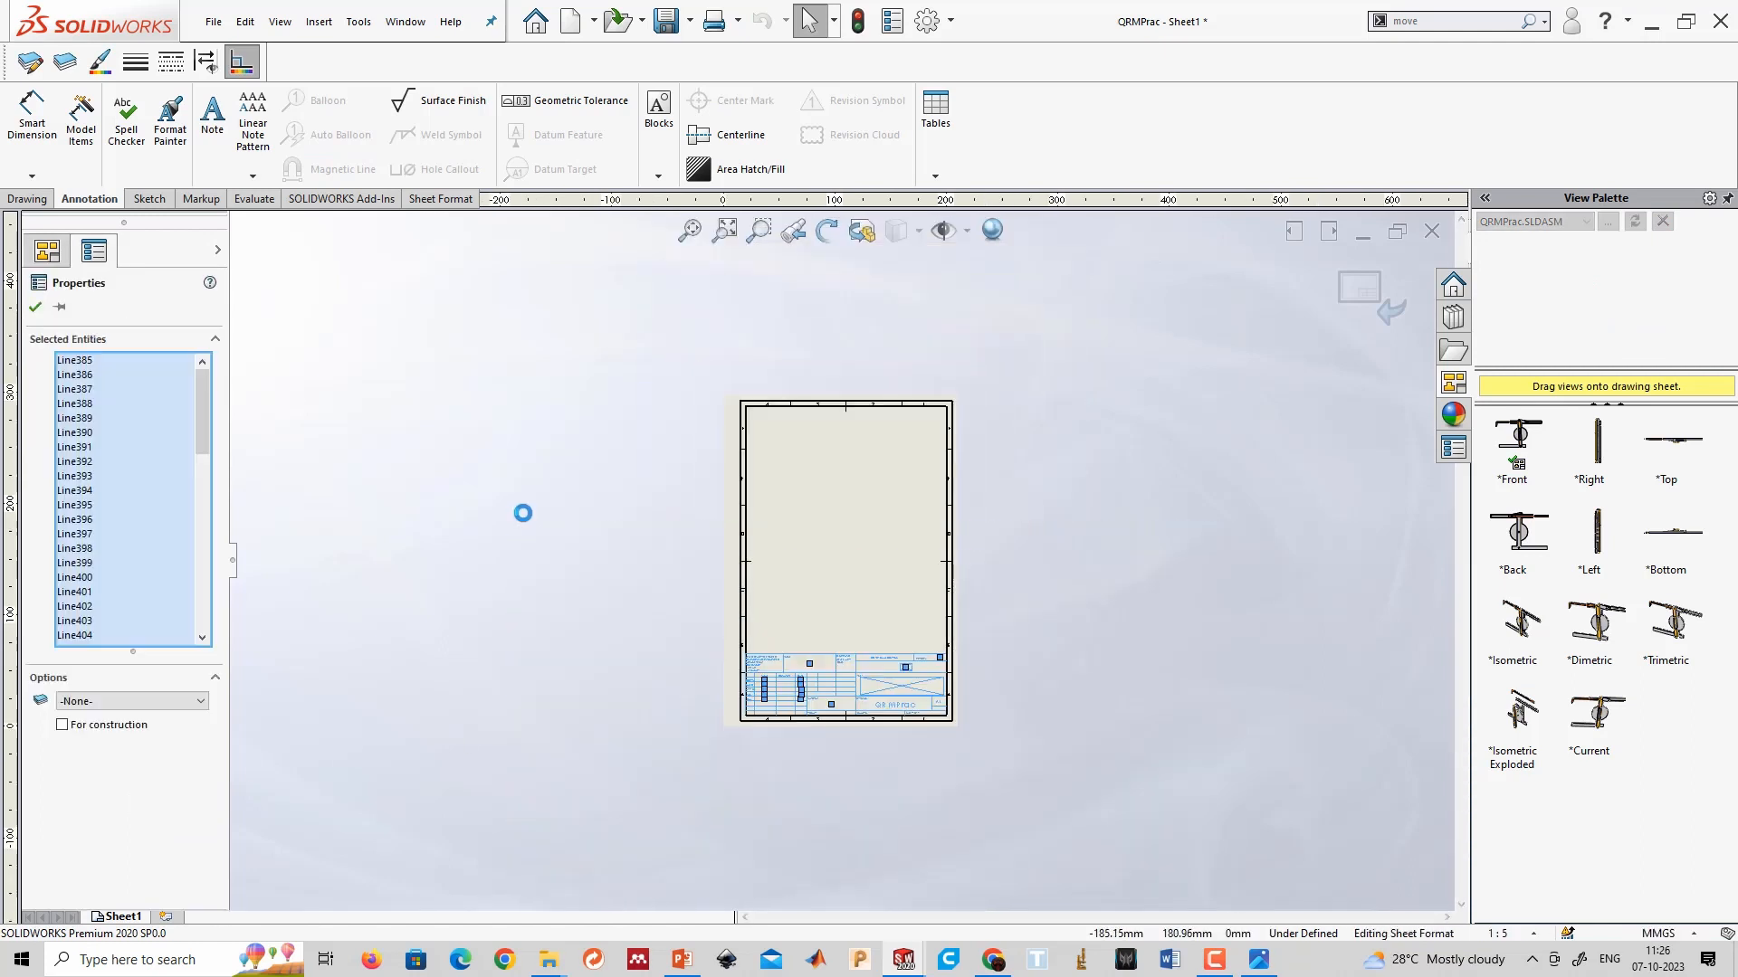
pyautogui.press('Delete')
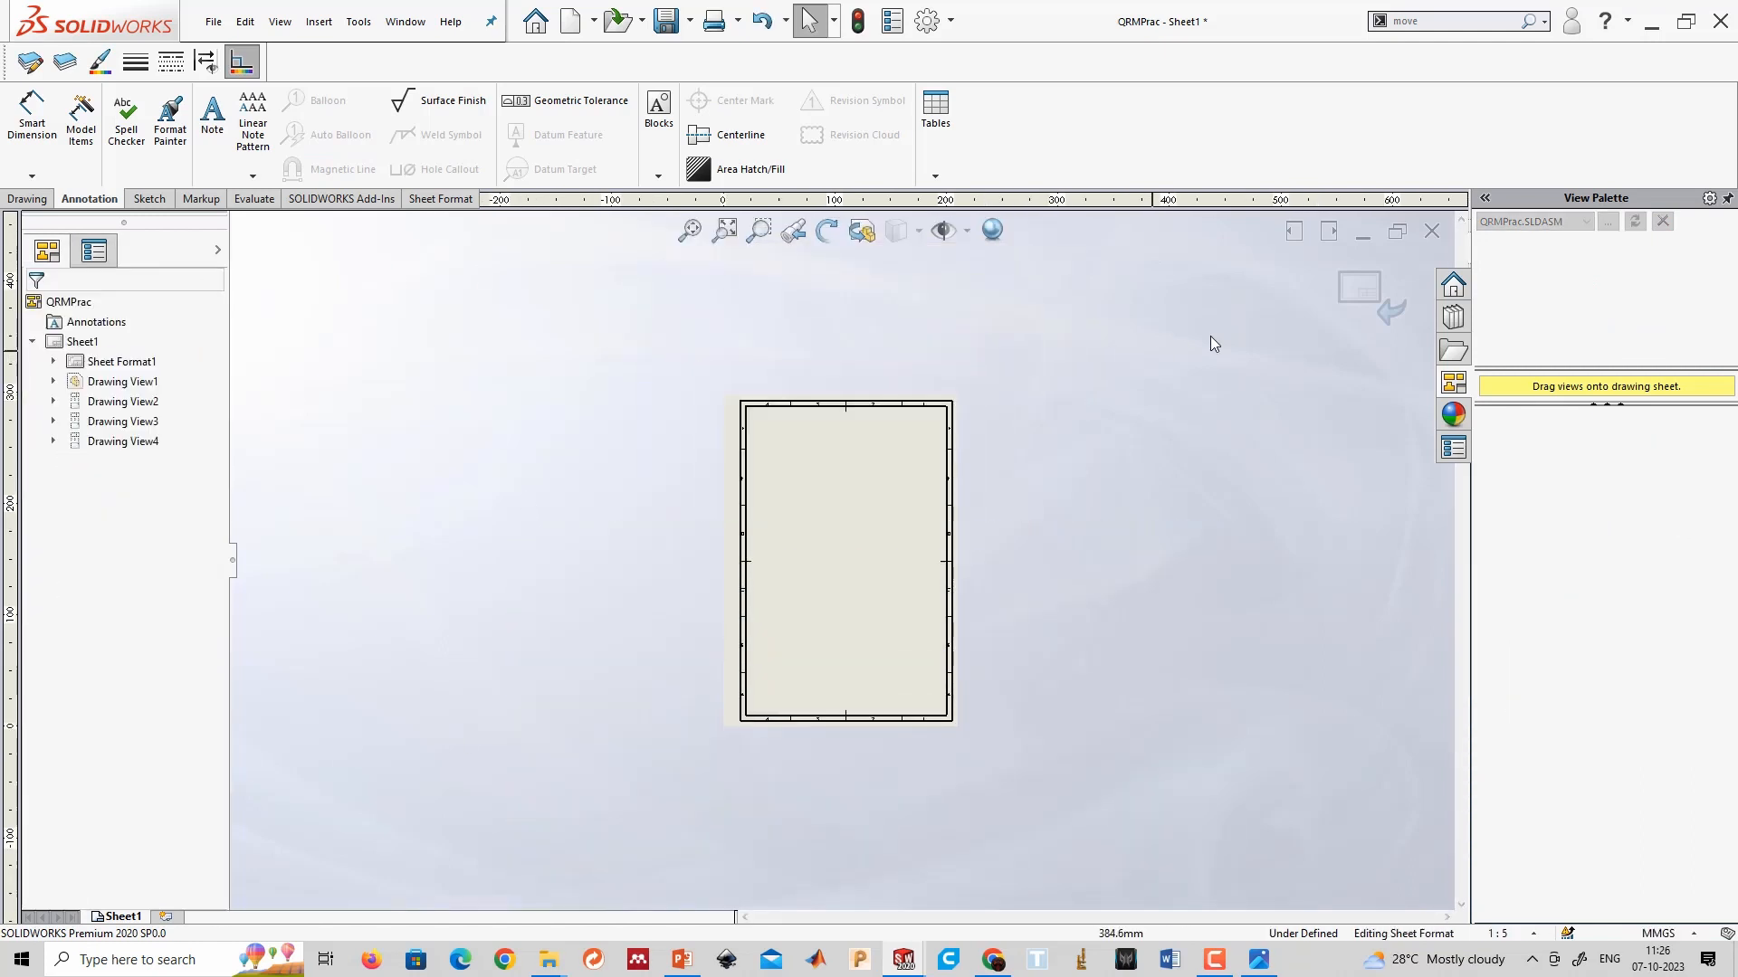
pyautogui.click(1356, 294)
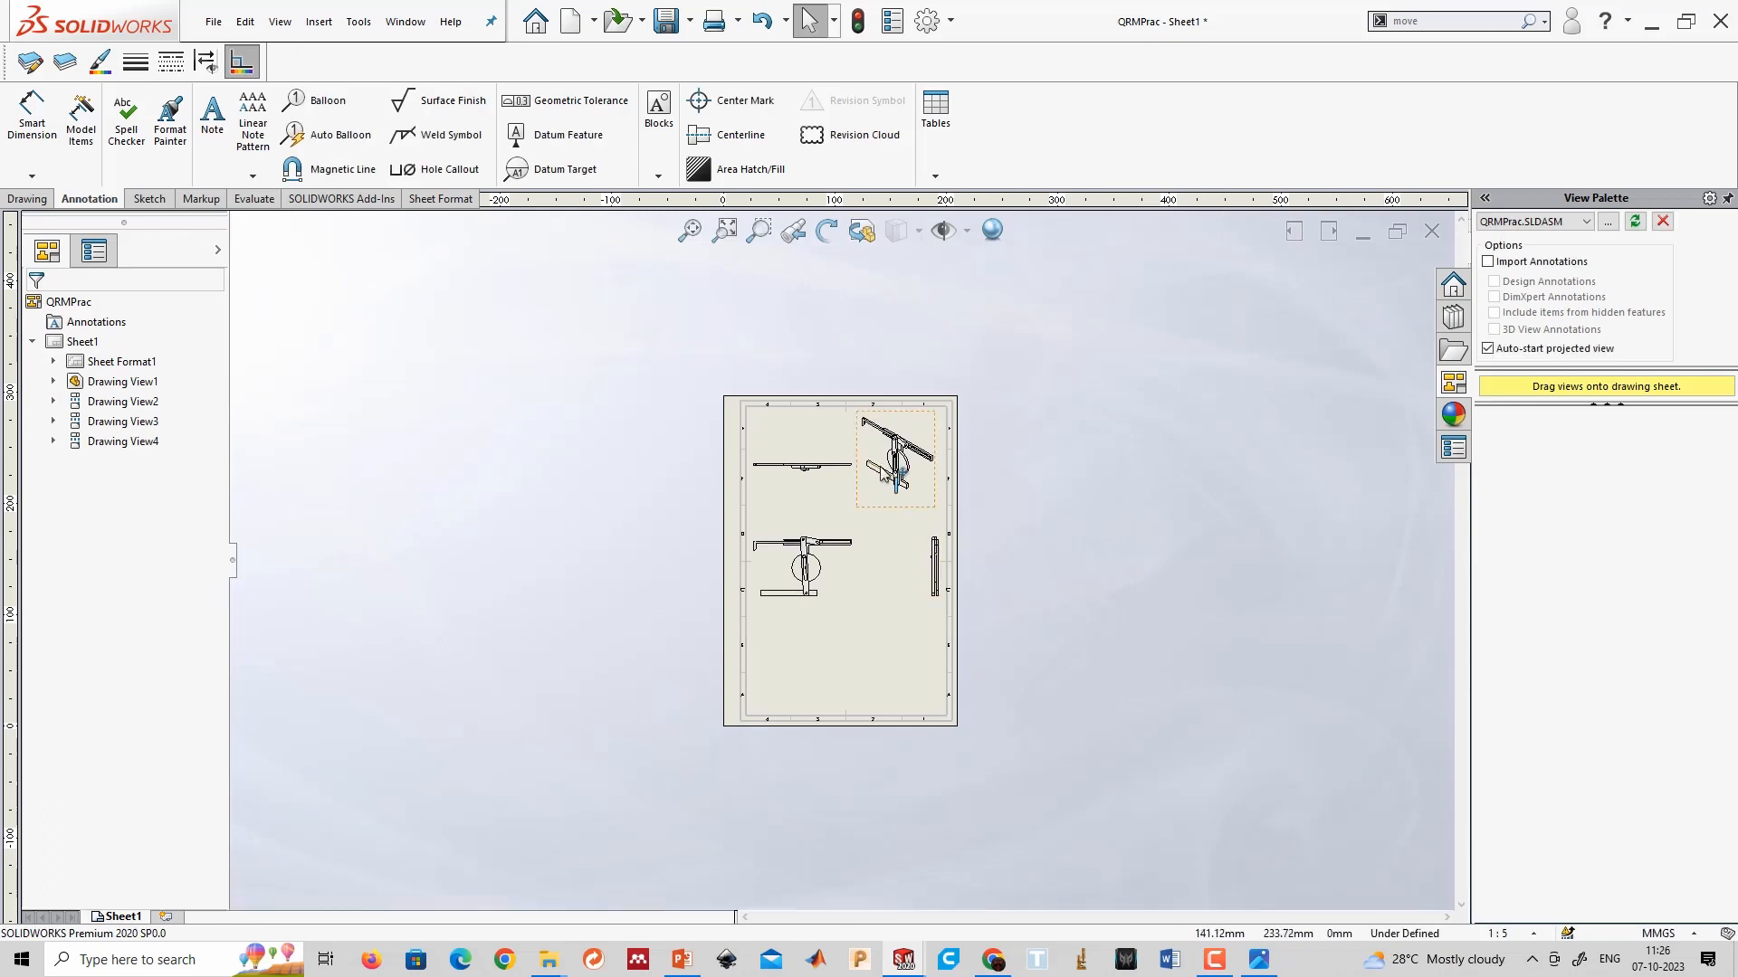
# Move the front view and the isometric view further down the sheet into the freed space.
pyautogui.scroll(-4, 869, 484)
pyautogui.moveTo(793, 738); pyautogui.dragTo(805, 829)
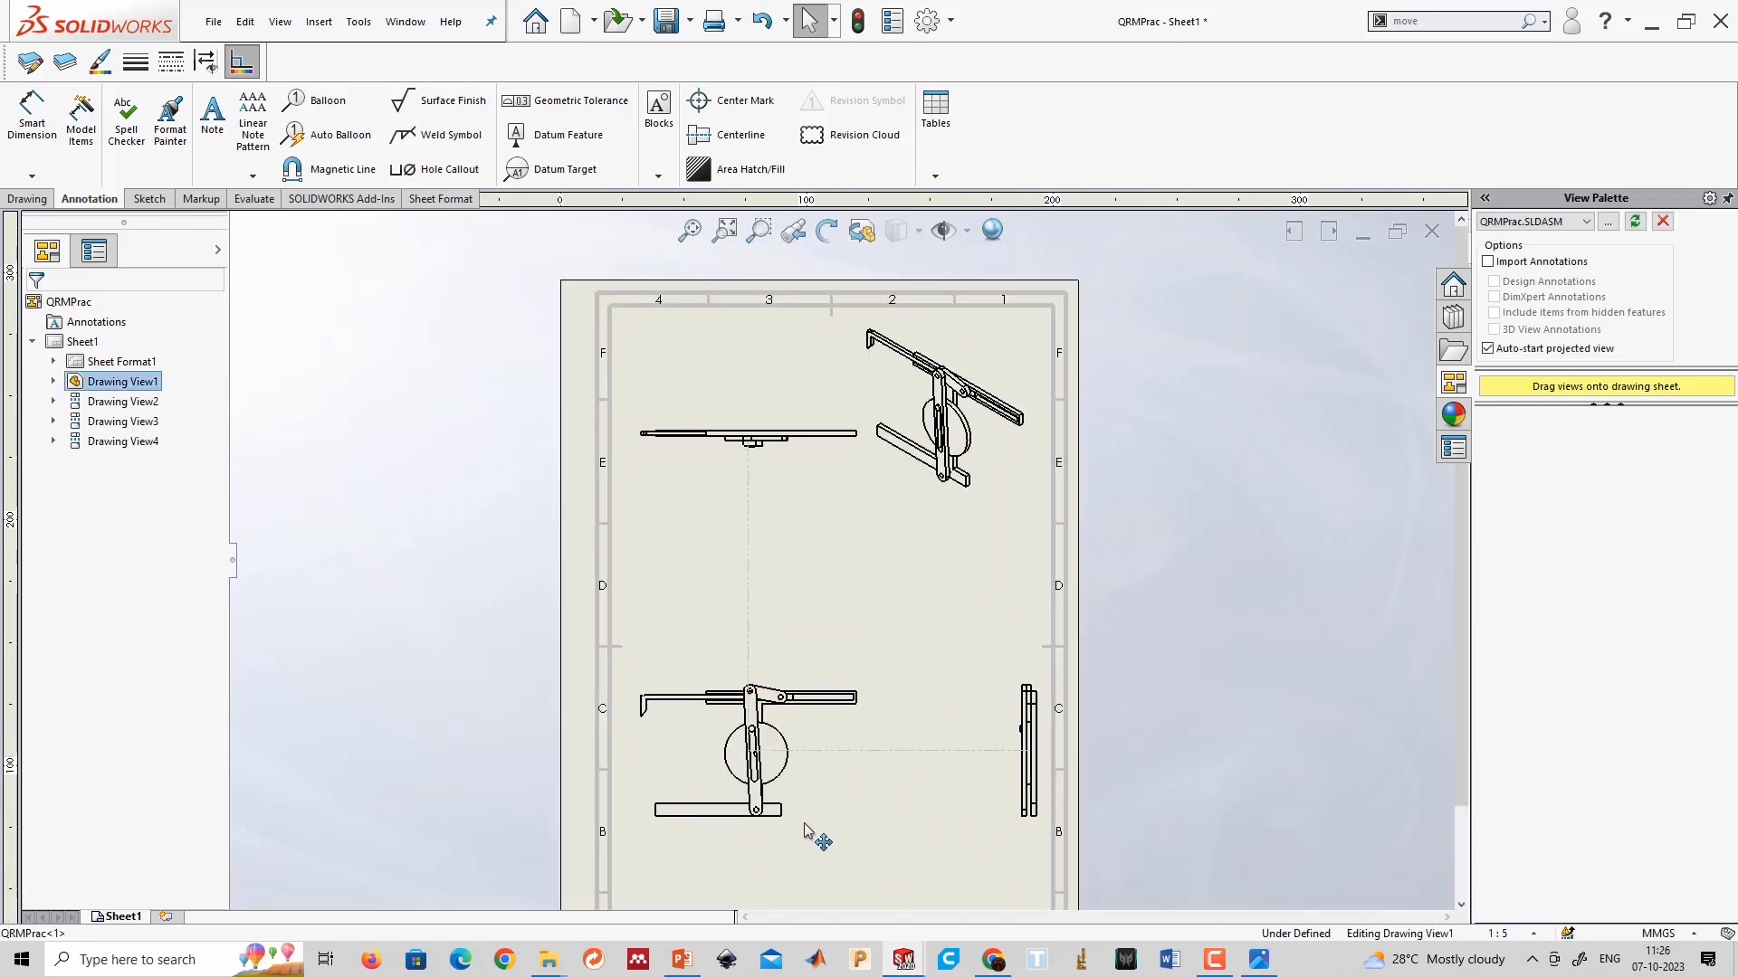
pyautogui.moveTo(977, 523)
pyautogui.mouseDown()
pyautogui.moveTo(1004, 566)
pyautogui.moveTo(1001, 619)
pyautogui.mouseUp()
pyautogui.click(263, 251)
# Dimension the length and height of the fixed link's lower bar in the front view with Smart Dimension.
pyautogui.click(32, 113)
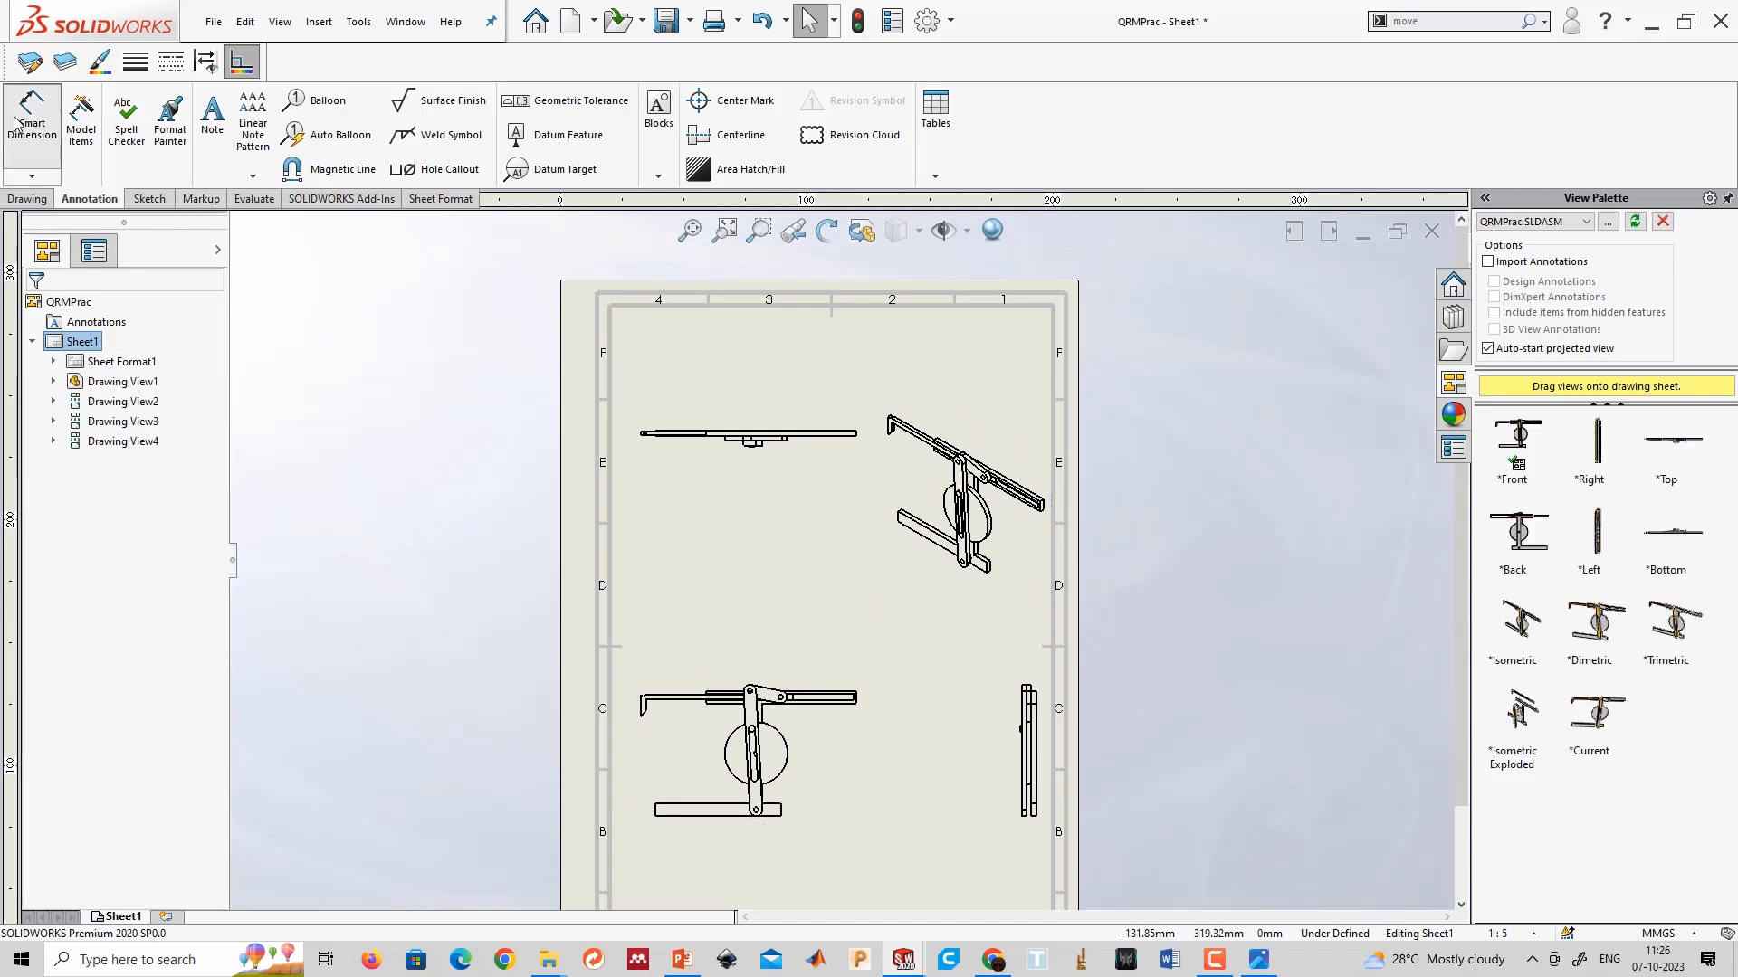
pyautogui.scroll(-4, 749, 717)
pyautogui.scroll(-2, 981, 633)
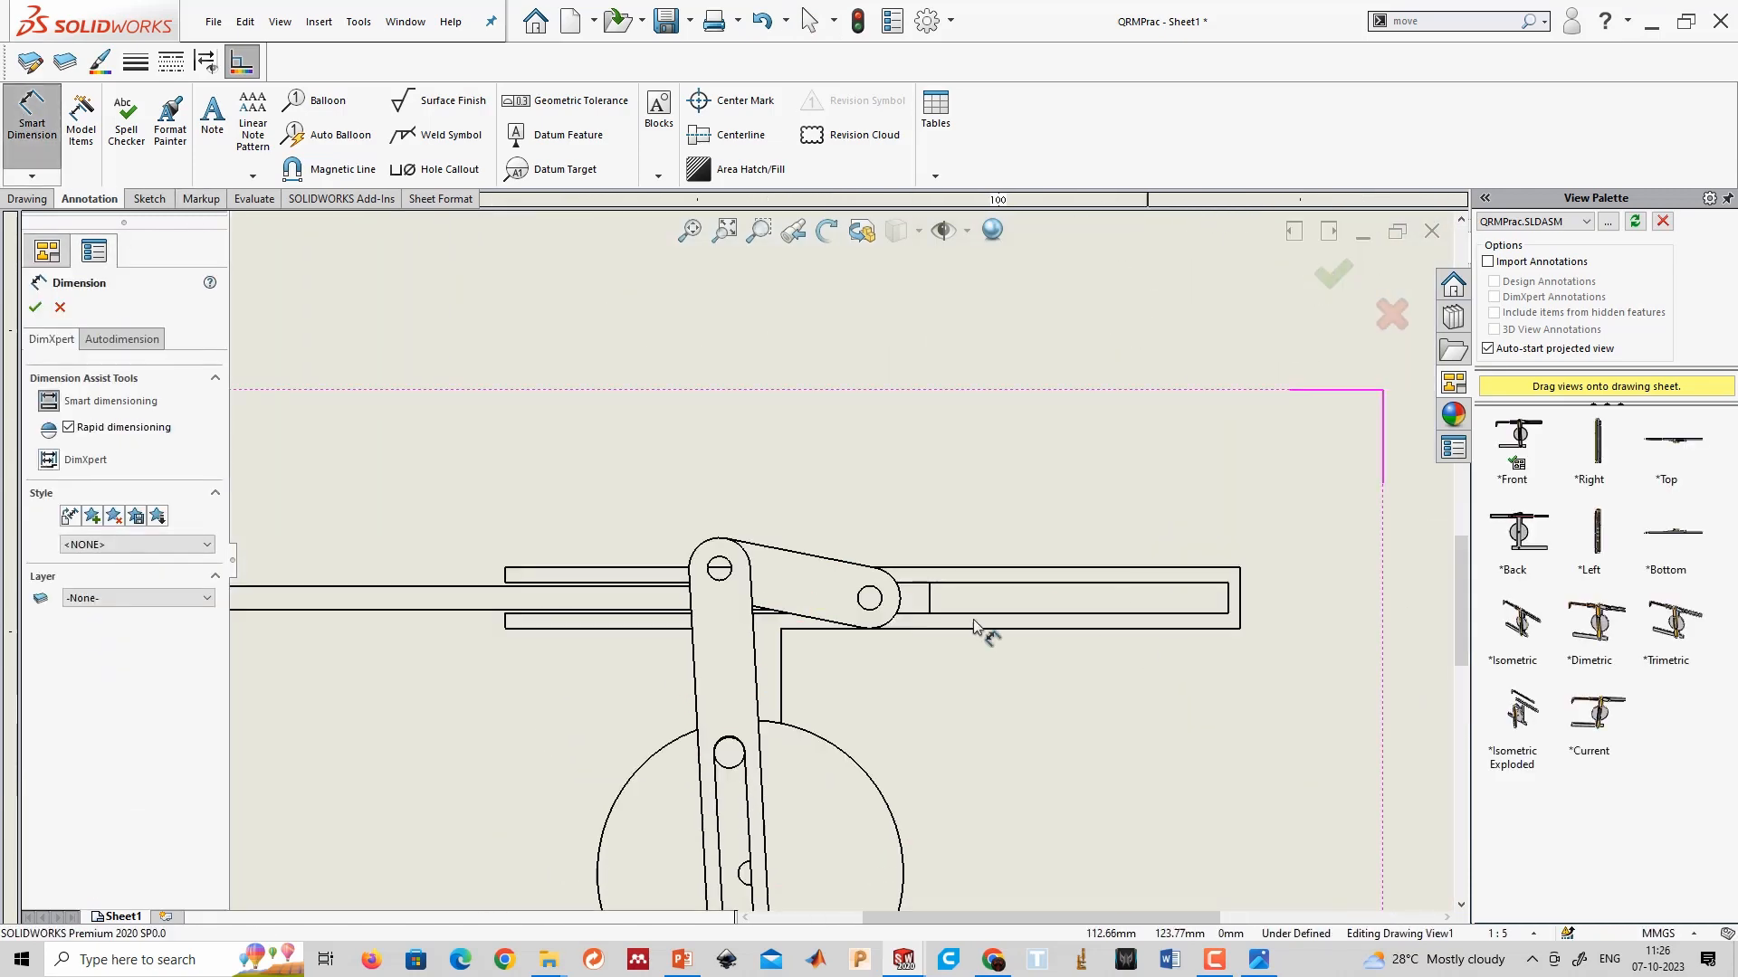
pyautogui.scroll(3, 864, 696)
pyautogui.scroll(-1, 862, 724)
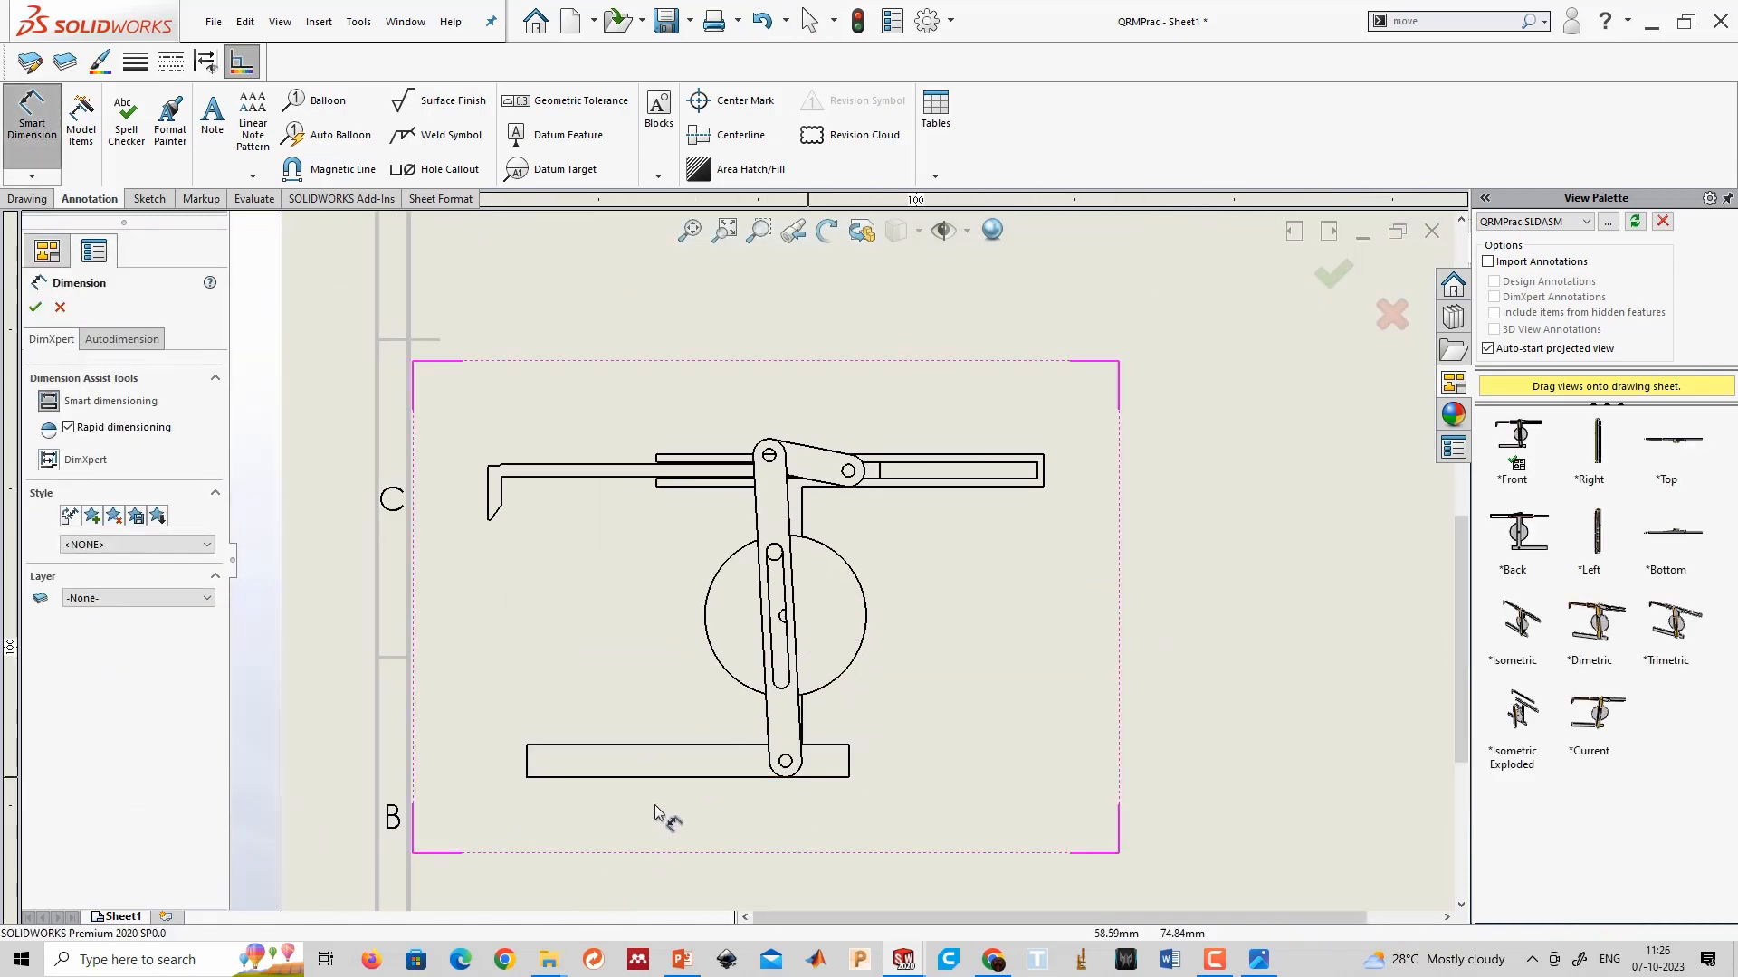
pyautogui.click(667, 777)
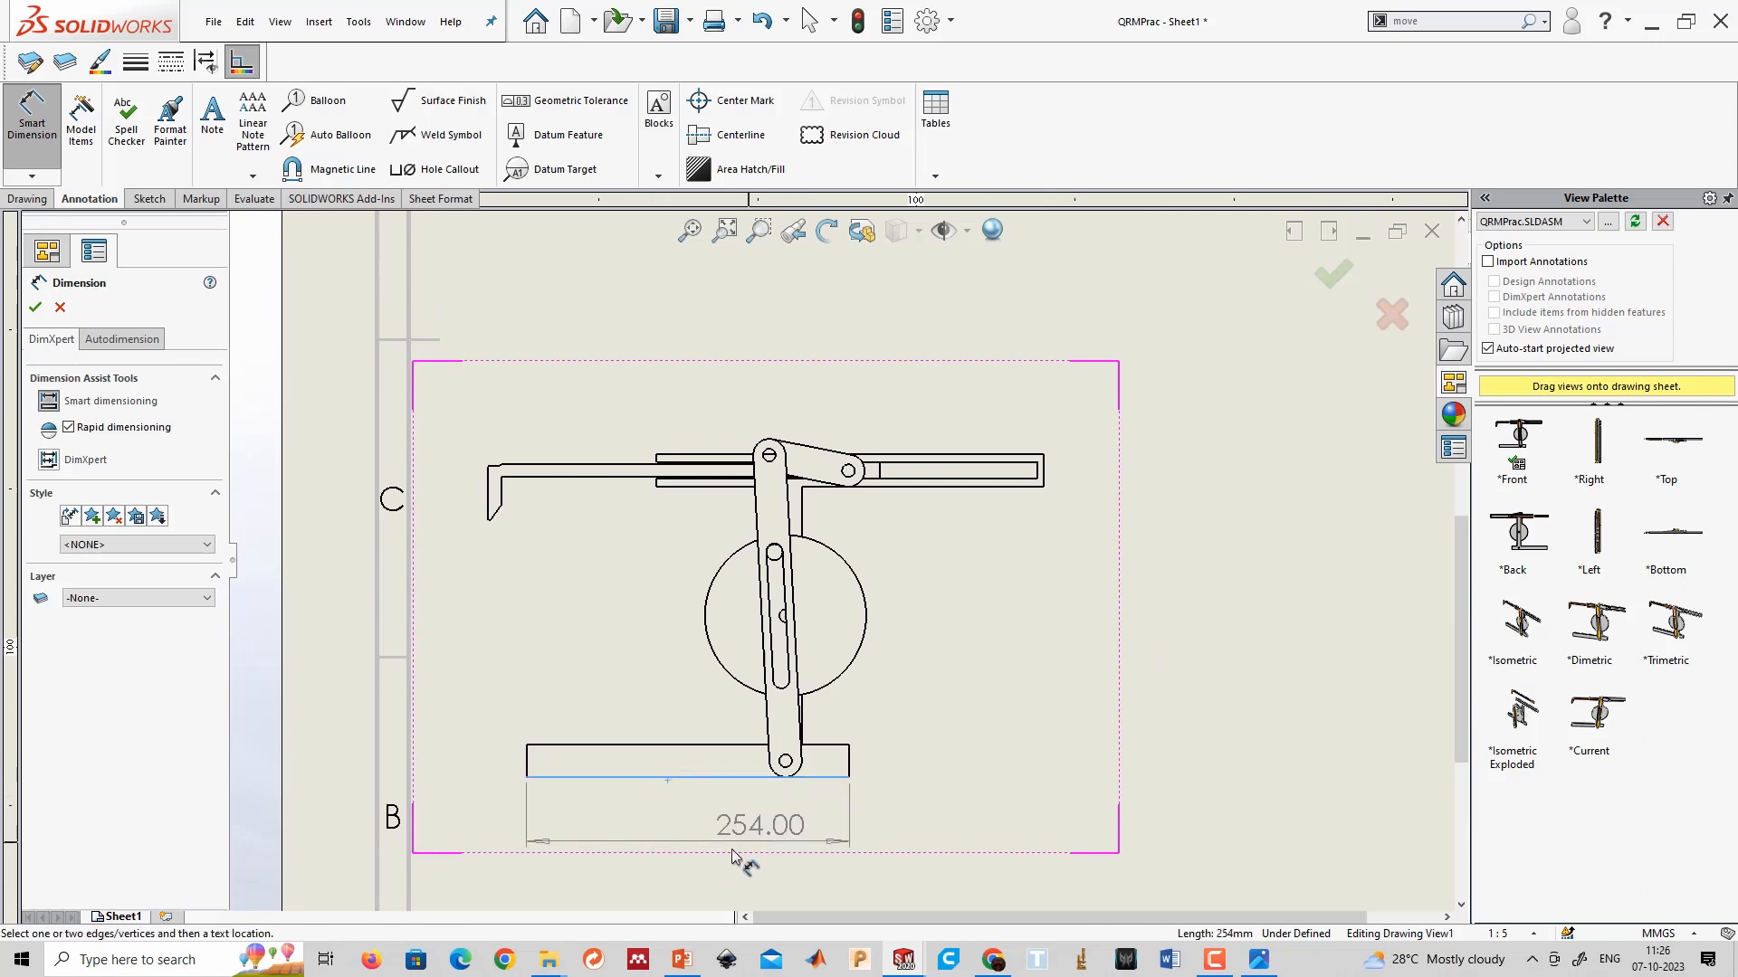
pyautogui.click(721, 871)
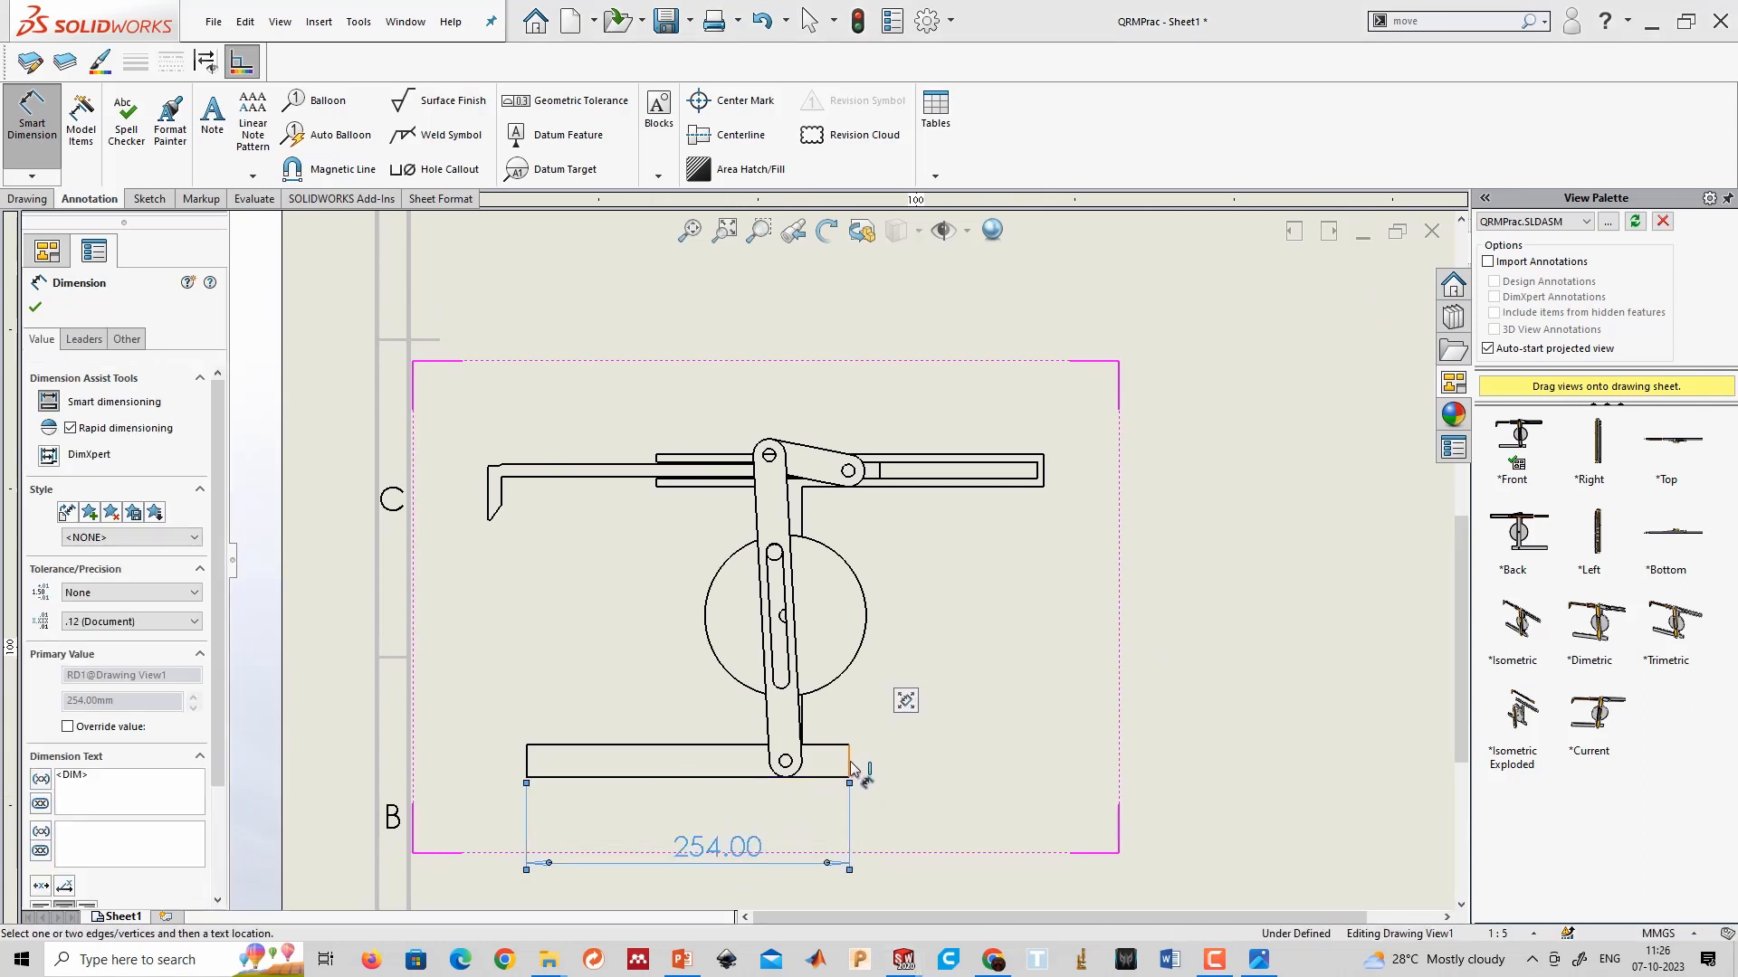
pyautogui.click(850, 765)
pyautogui.click(1016, 680)
# Dimension the height of the fixed link's upper slotted guide at its right end in the front view.
pyautogui.scroll(-2, 919, 574)
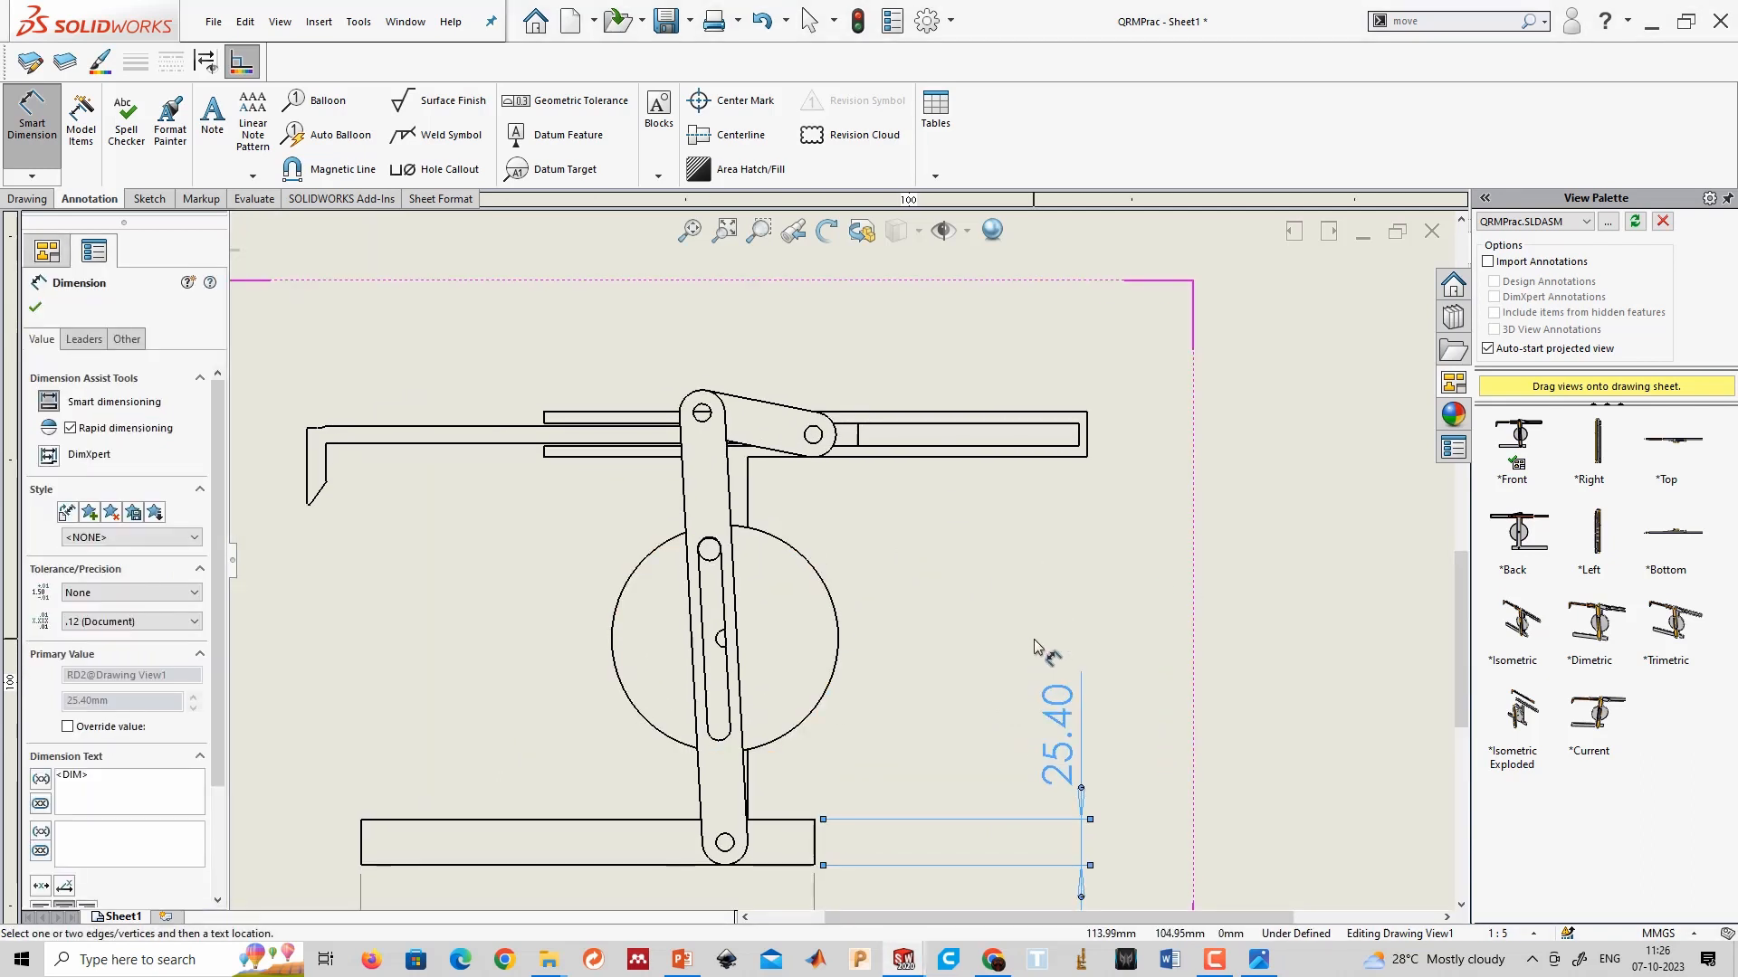
pyautogui.click(1092, 436)
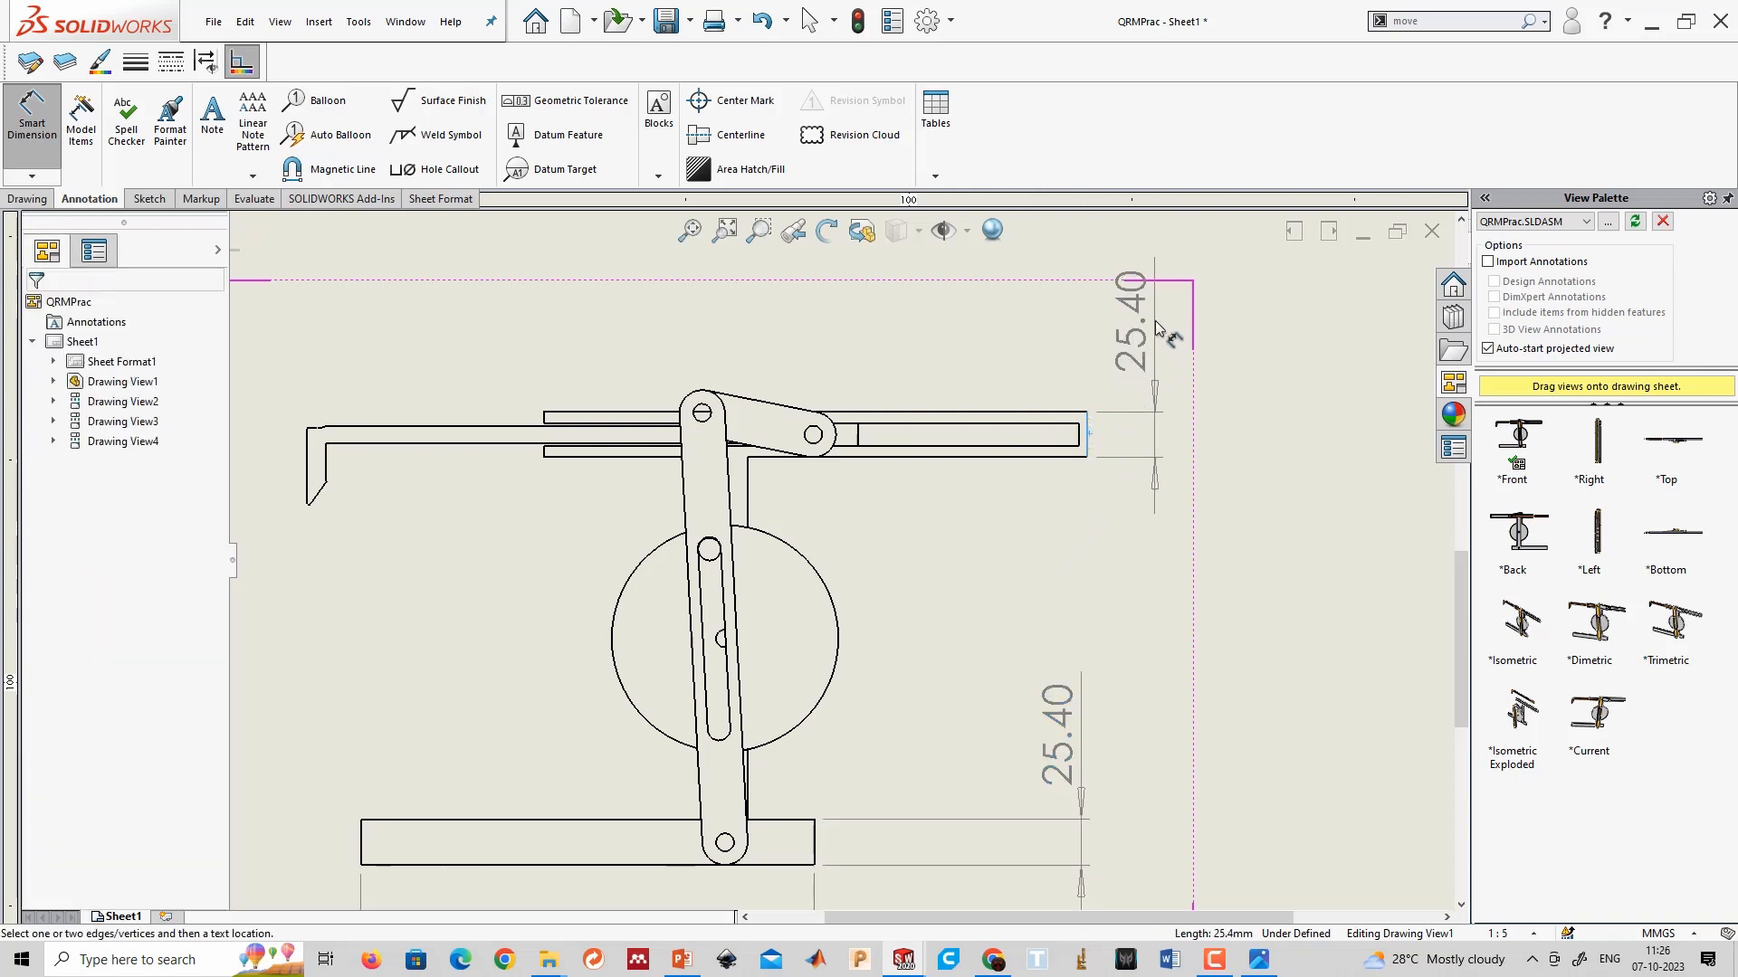
pyautogui.click(1159, 329)
pyautogui.press('Escape')
# Cut the top view with a vertical section line through the tool end of the slider, accepting the default section scope.
pyautogui.press('f')
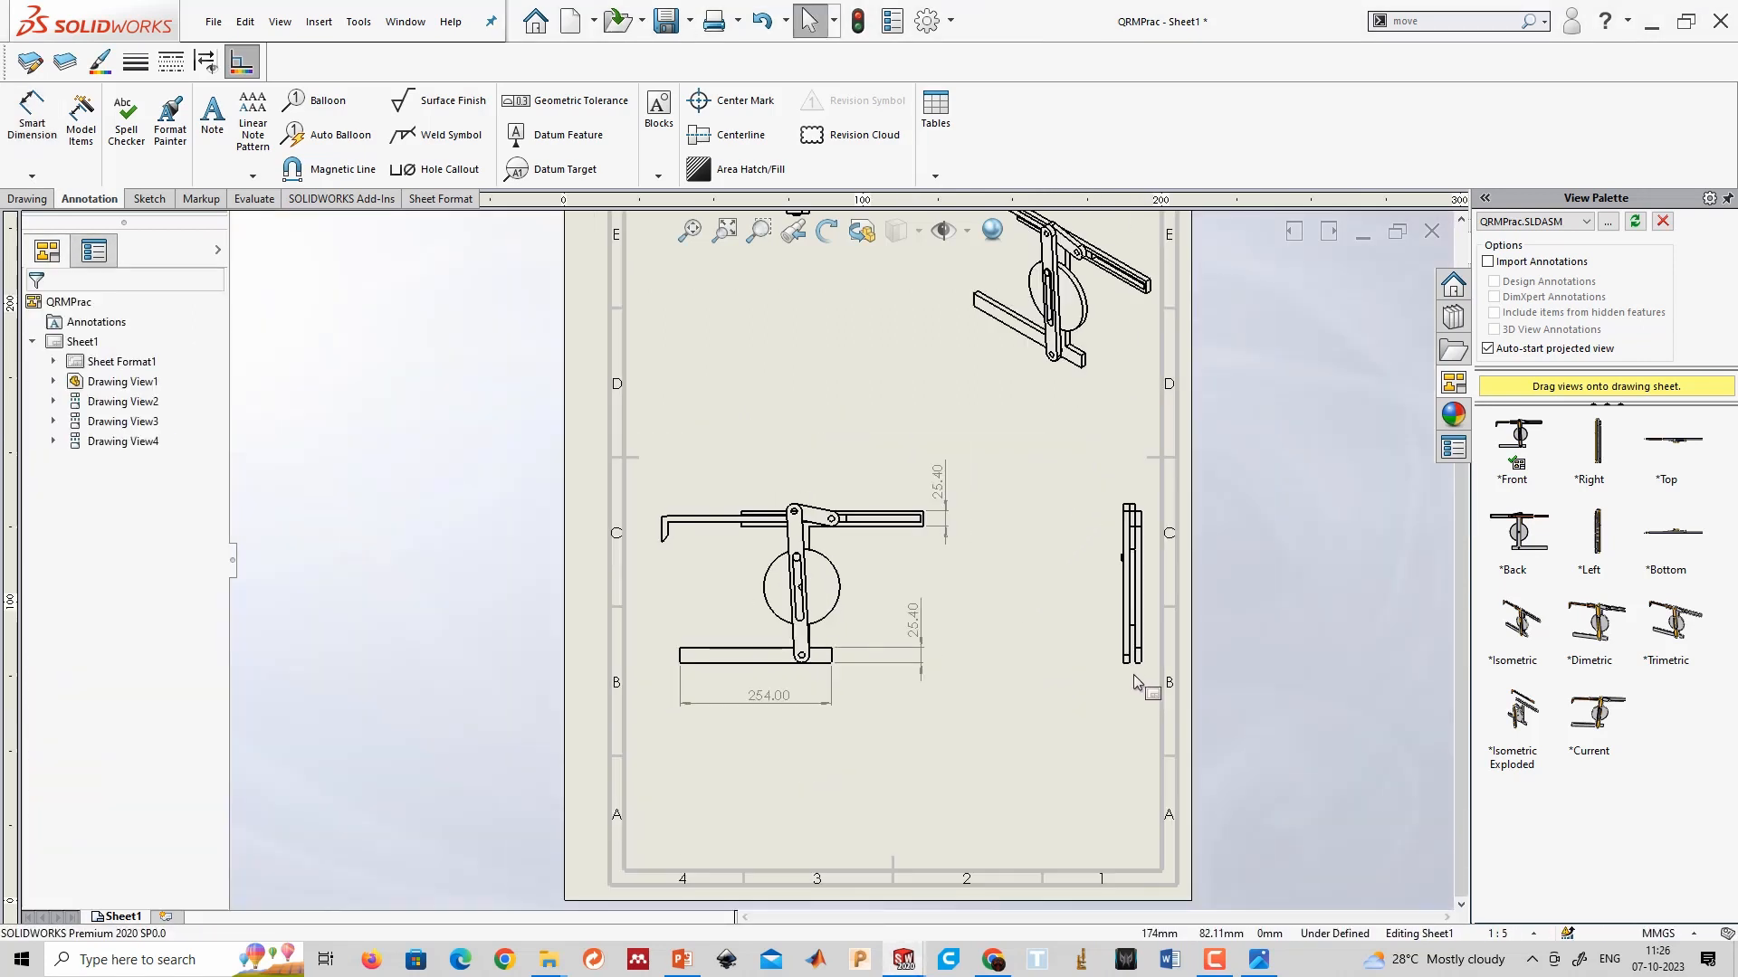
pyautogui.scroll(2, 1134, 675)
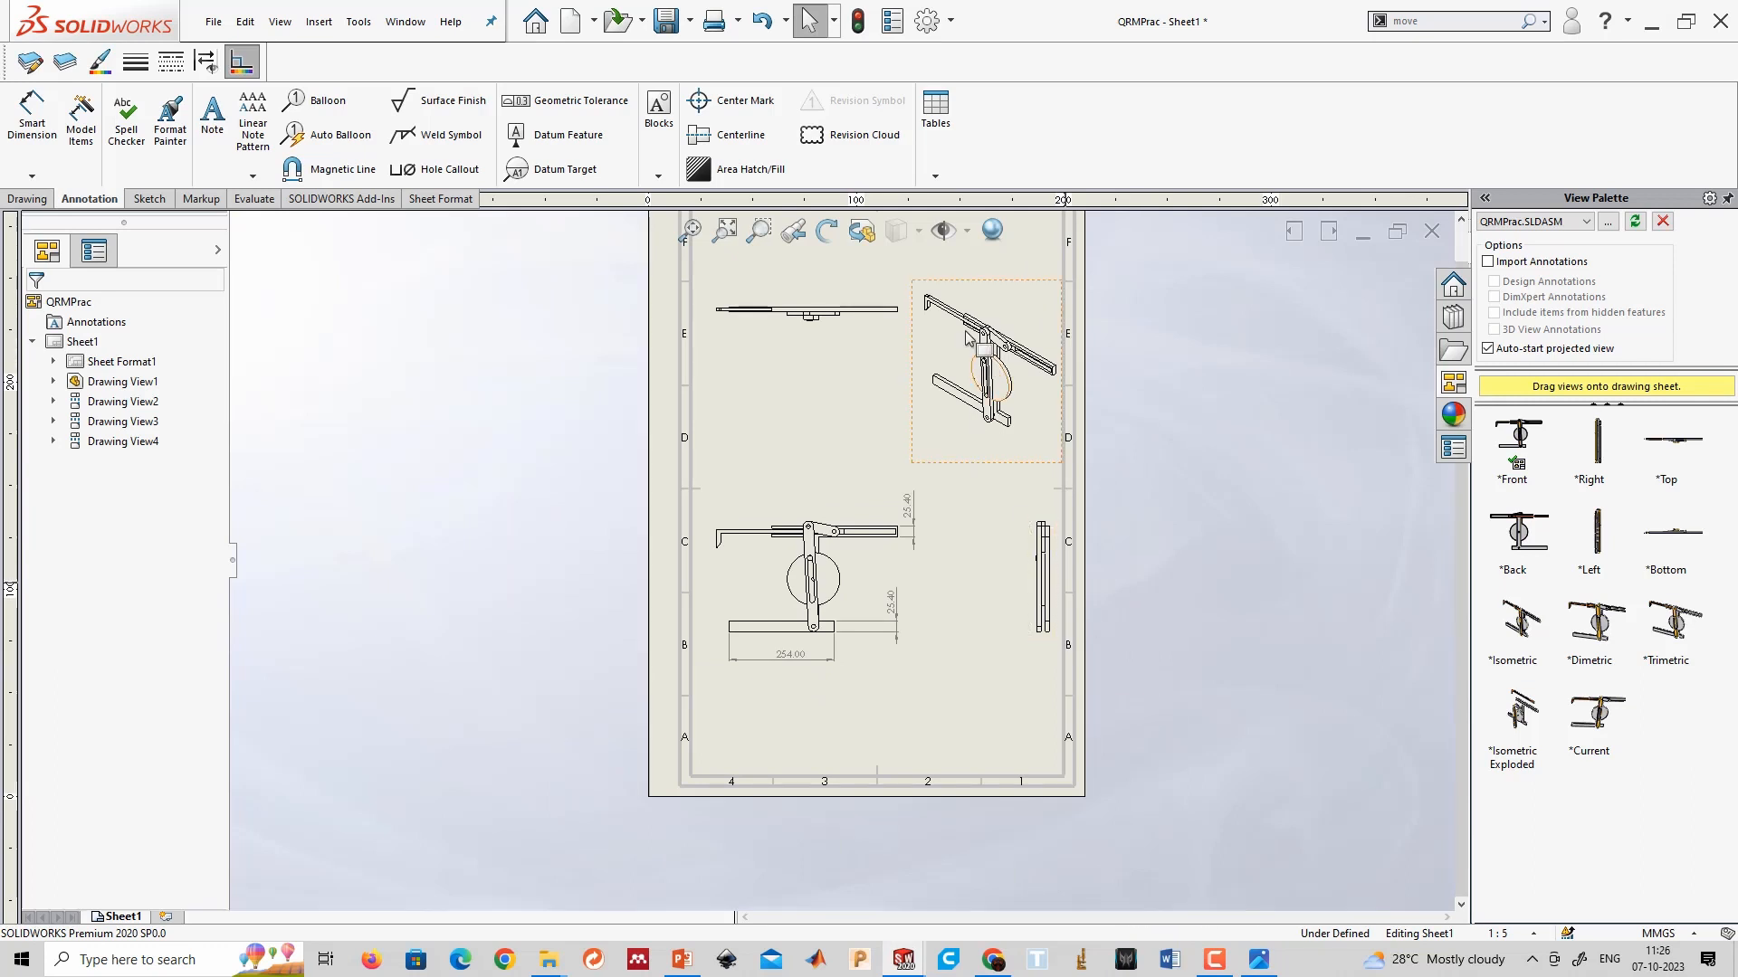
pyautogui.scroll(-2, 778, 308)
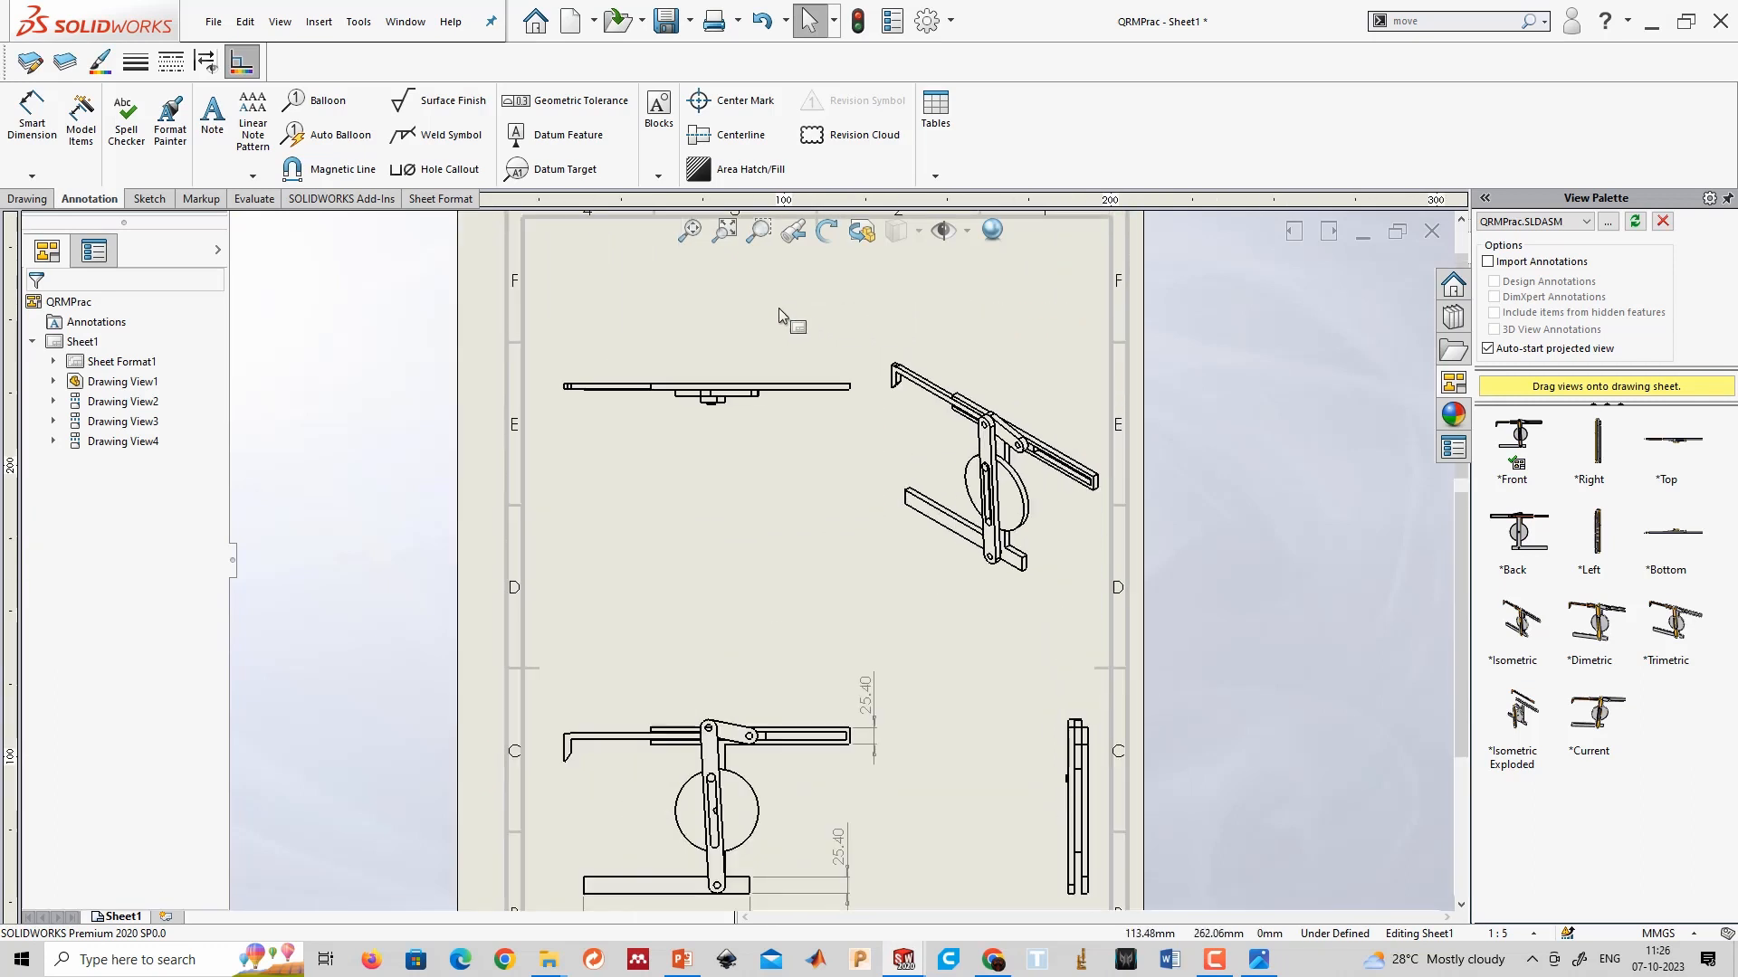
pyautogui.click(30, 200)
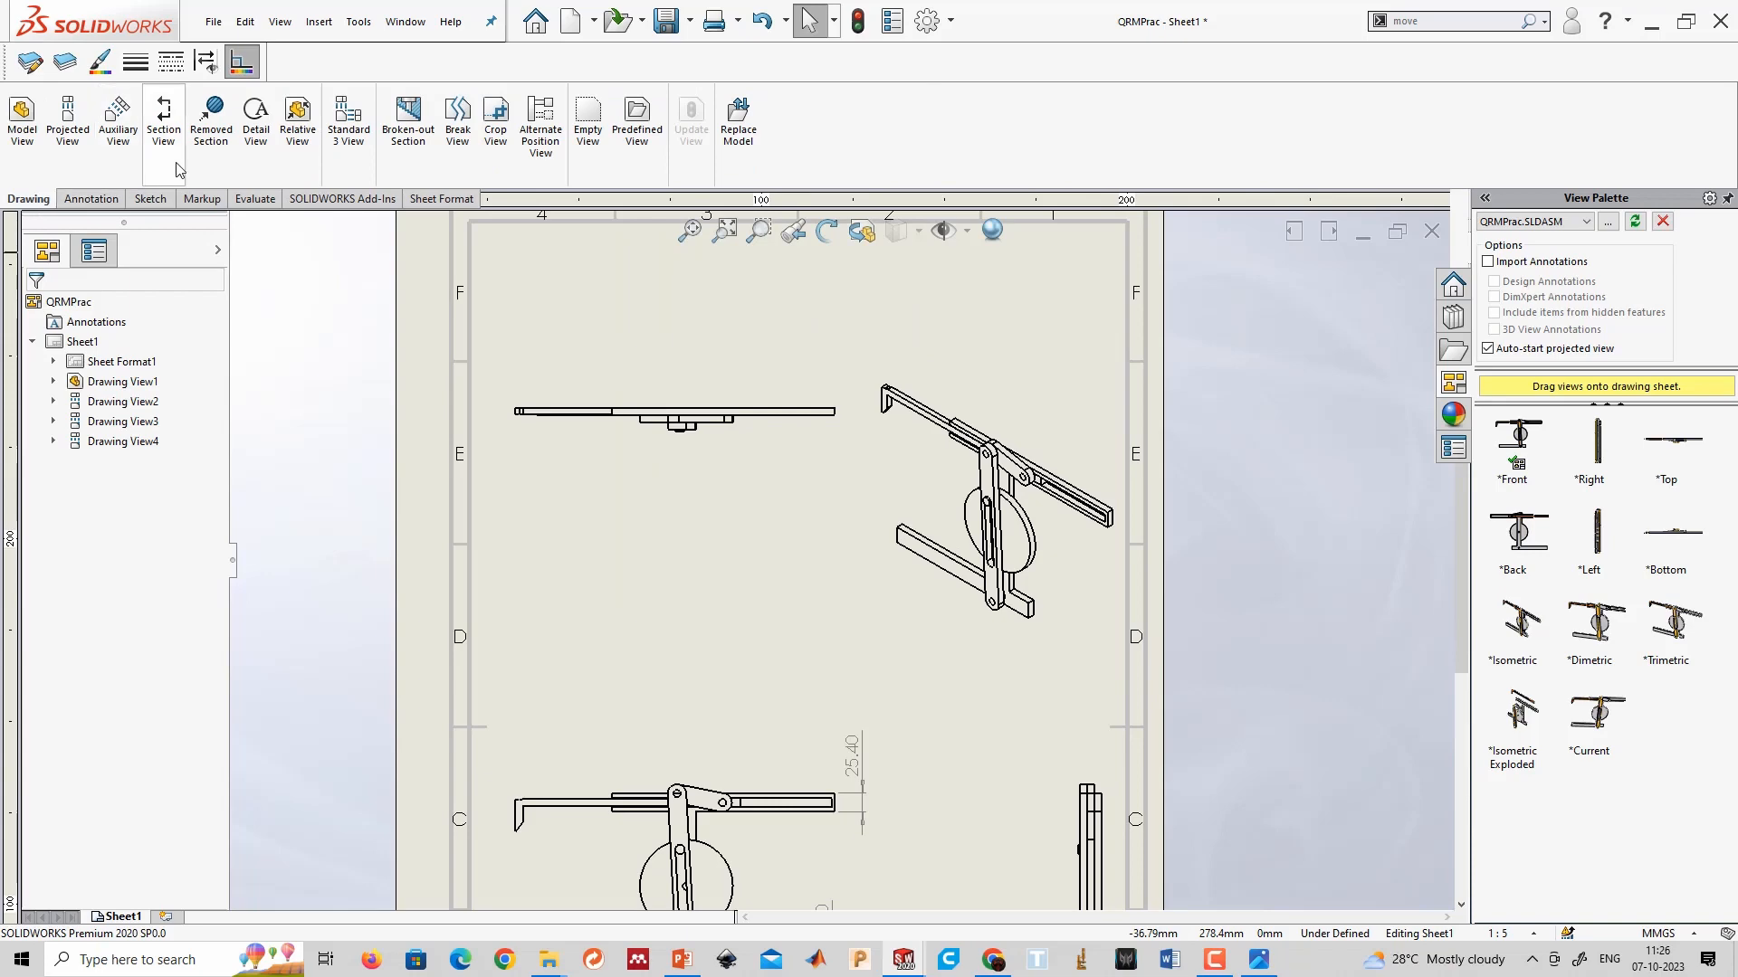
pyautogui.click(177, 119)
pyautogui.scroll(-3, 601, 419)
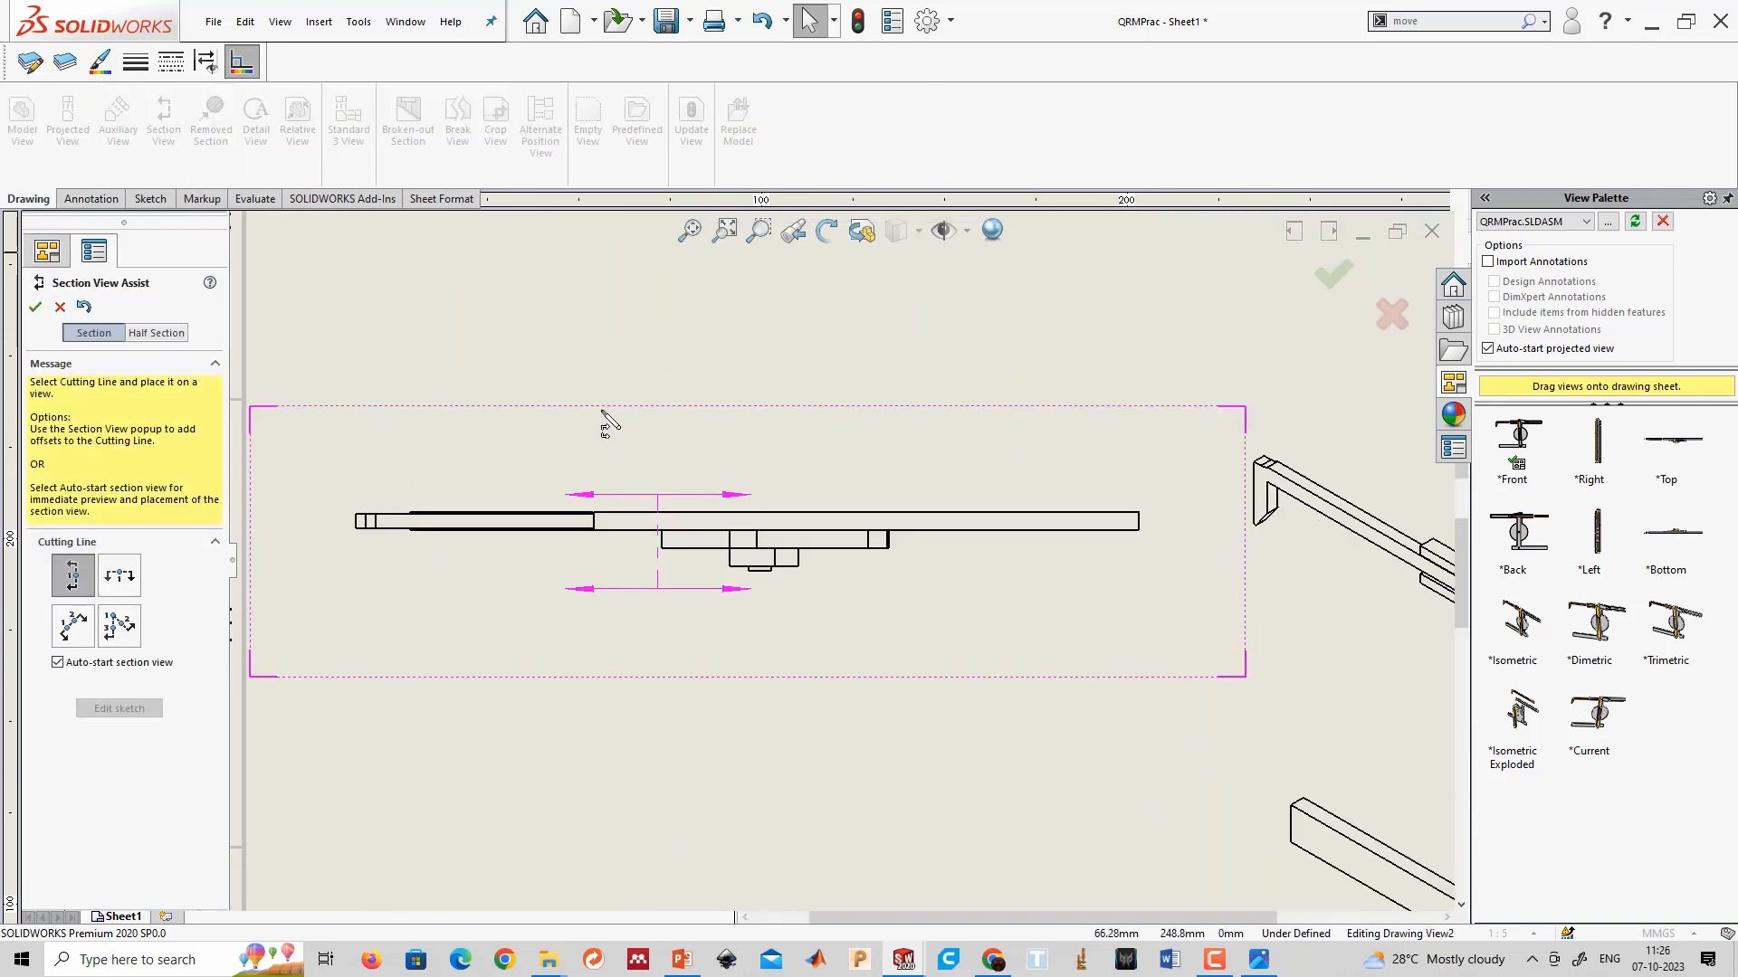
pyautogui.click(370, 596)
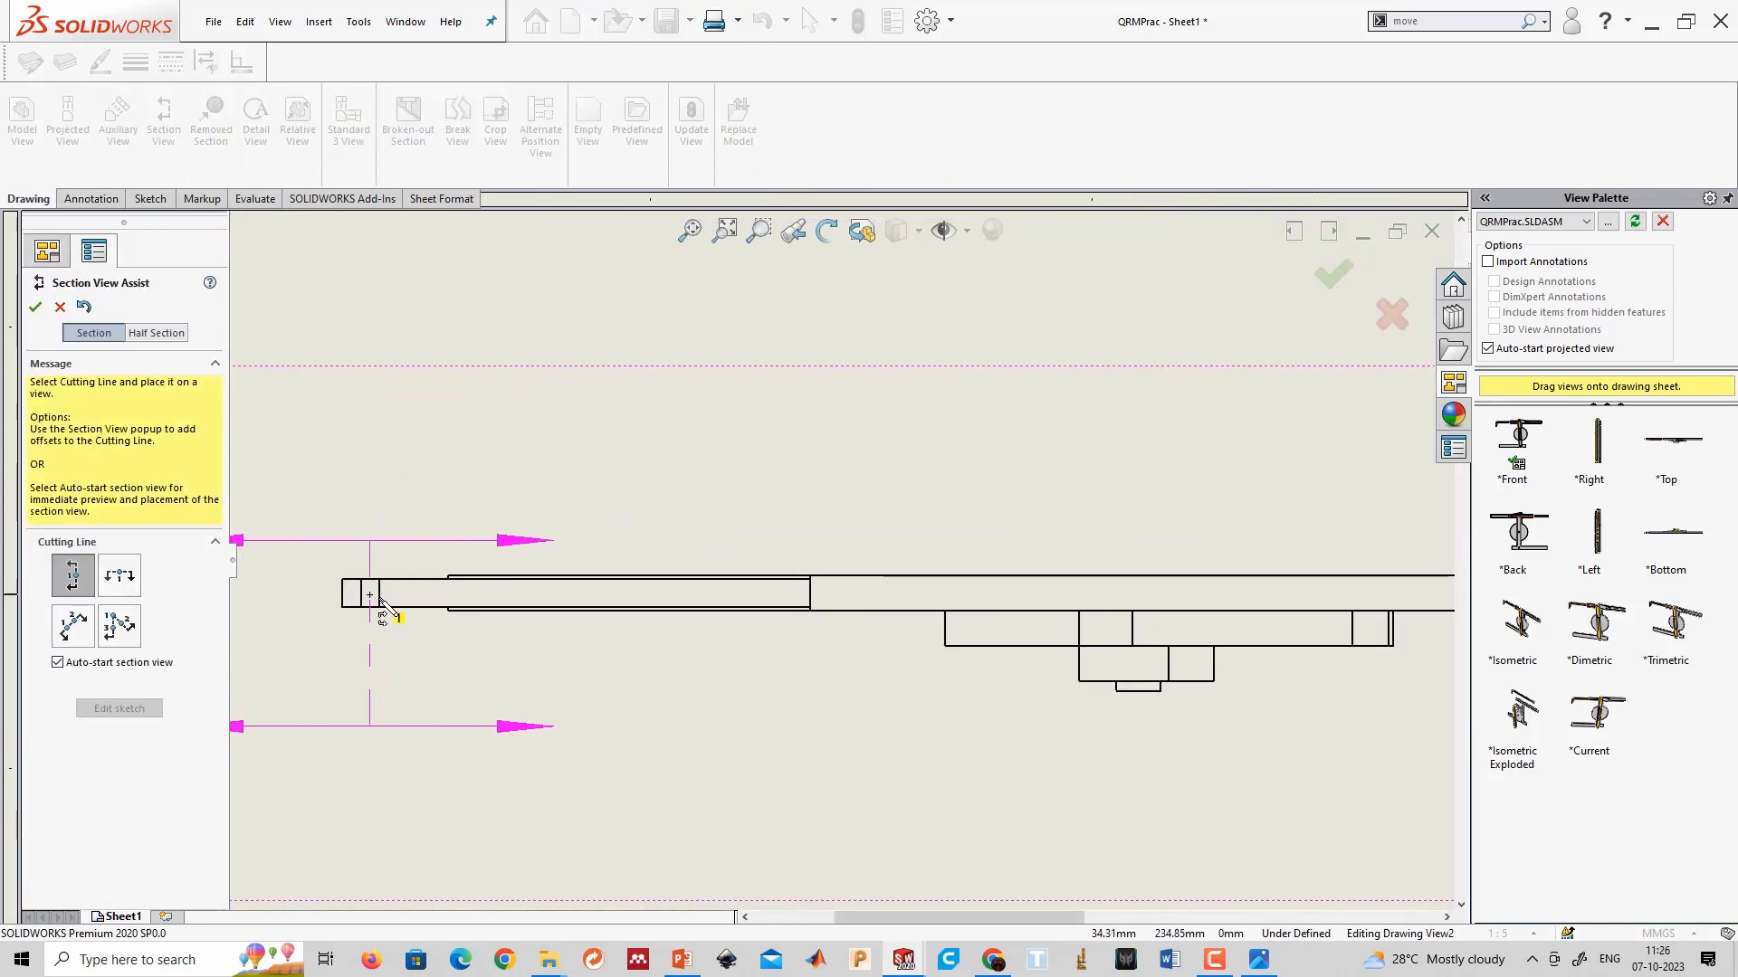
pyautogui.click(380, 595)
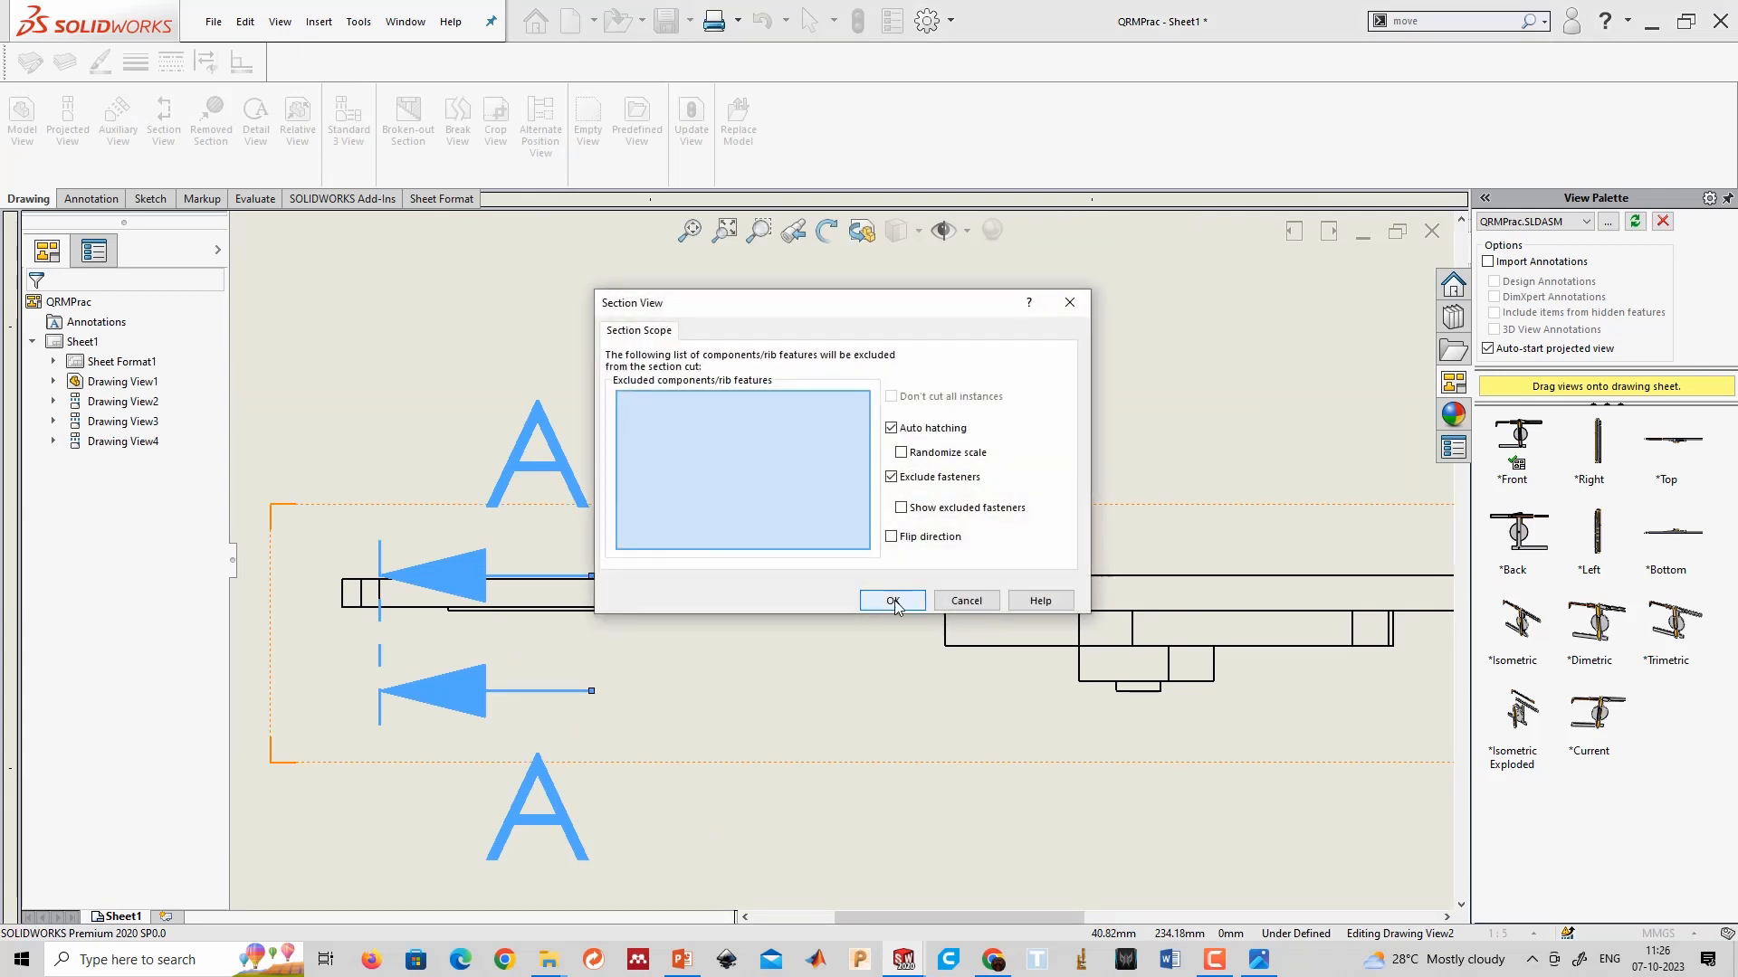
pyautogui.click(892, 601)
# Place section view A-A in line with the top view, over the isometric view at the sheet's right side, and accept it.
pyautogui.scroll(4, 1067, 582)
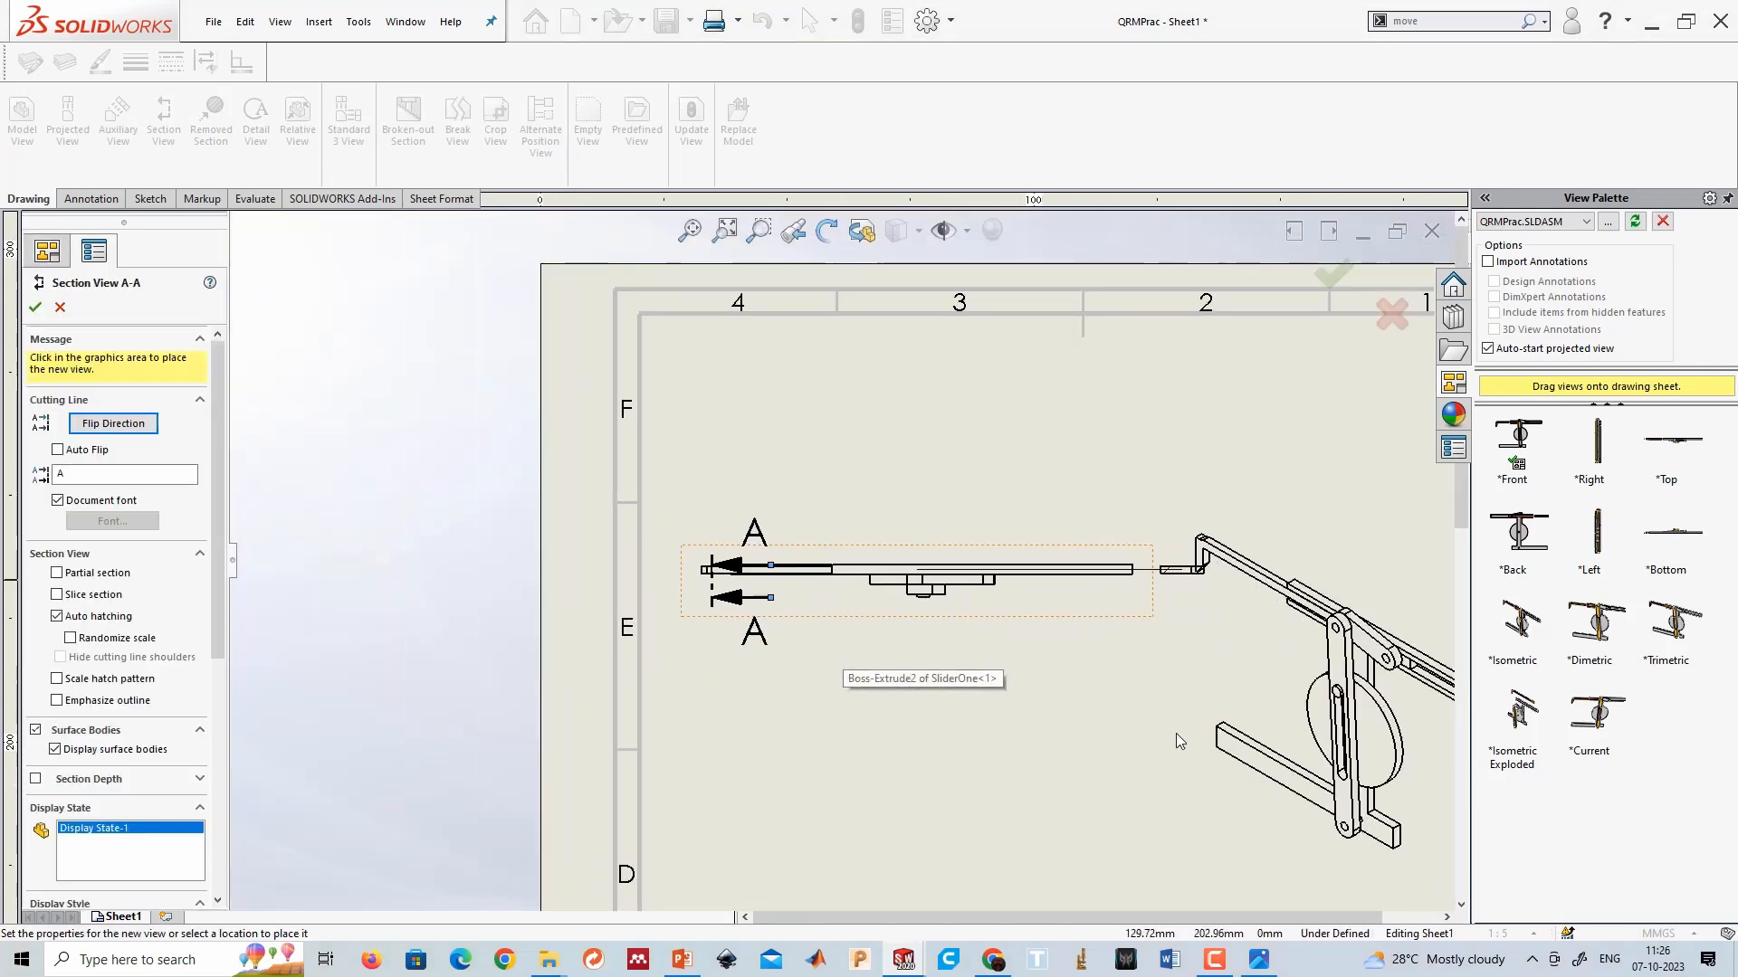
pyautogui.click(1460, 568)
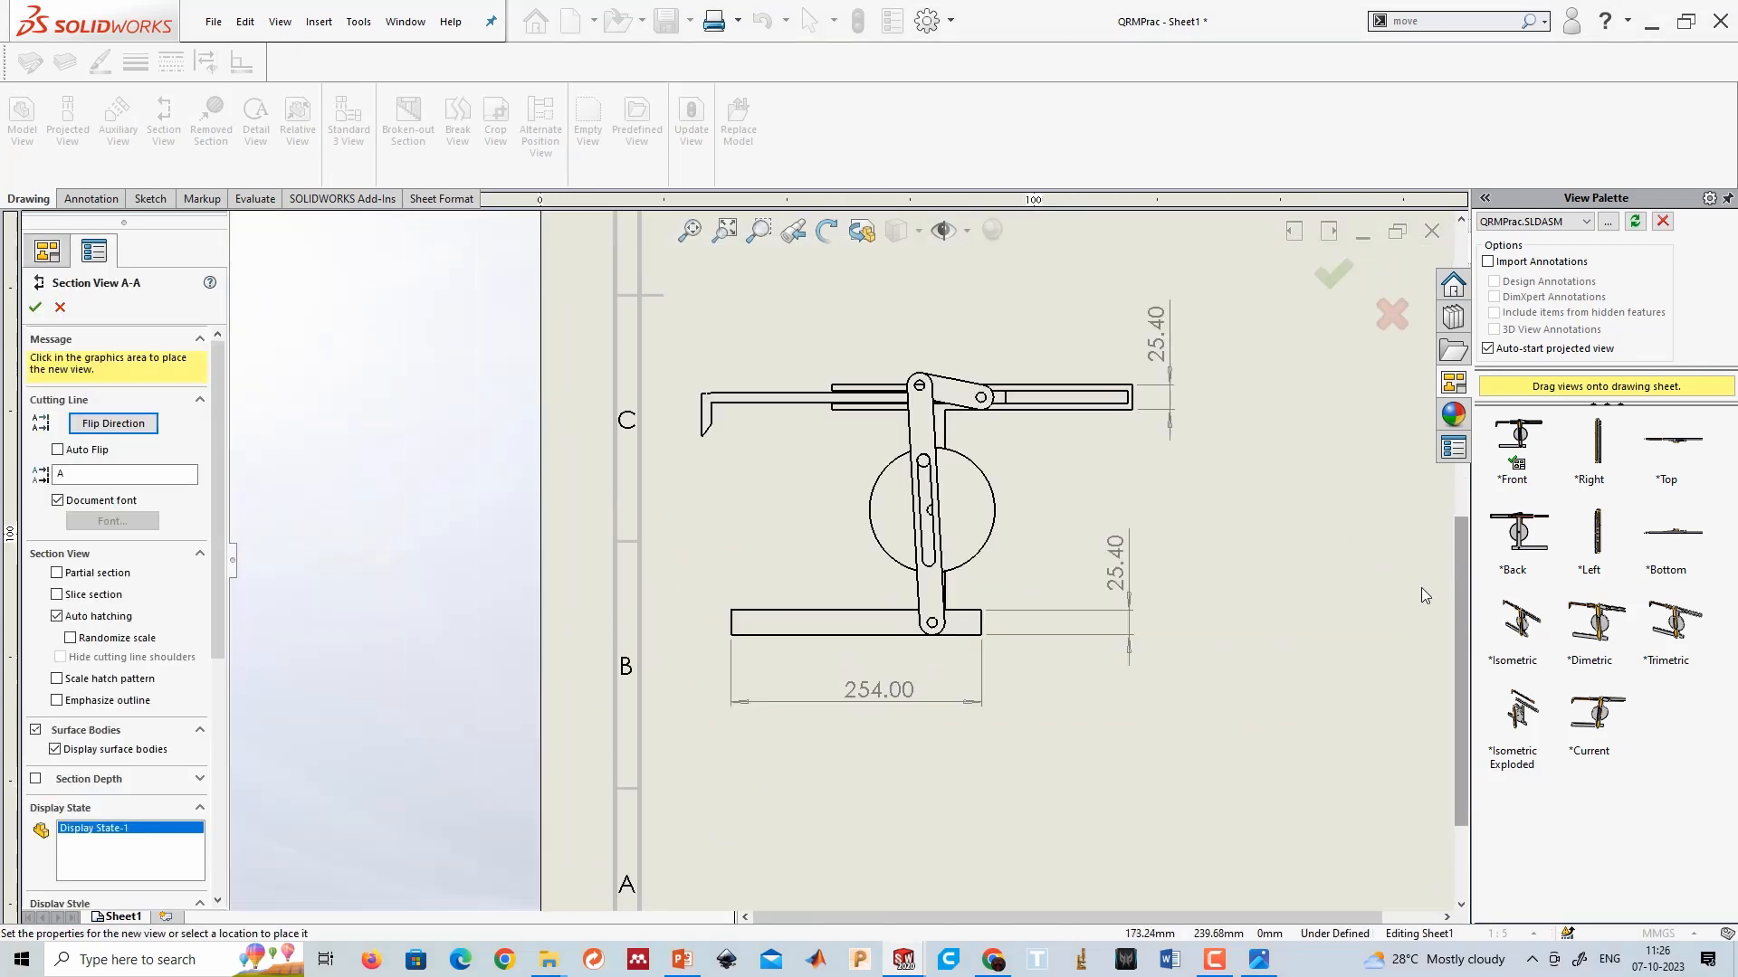
pyautogui.scroll(3, 1252, 568)
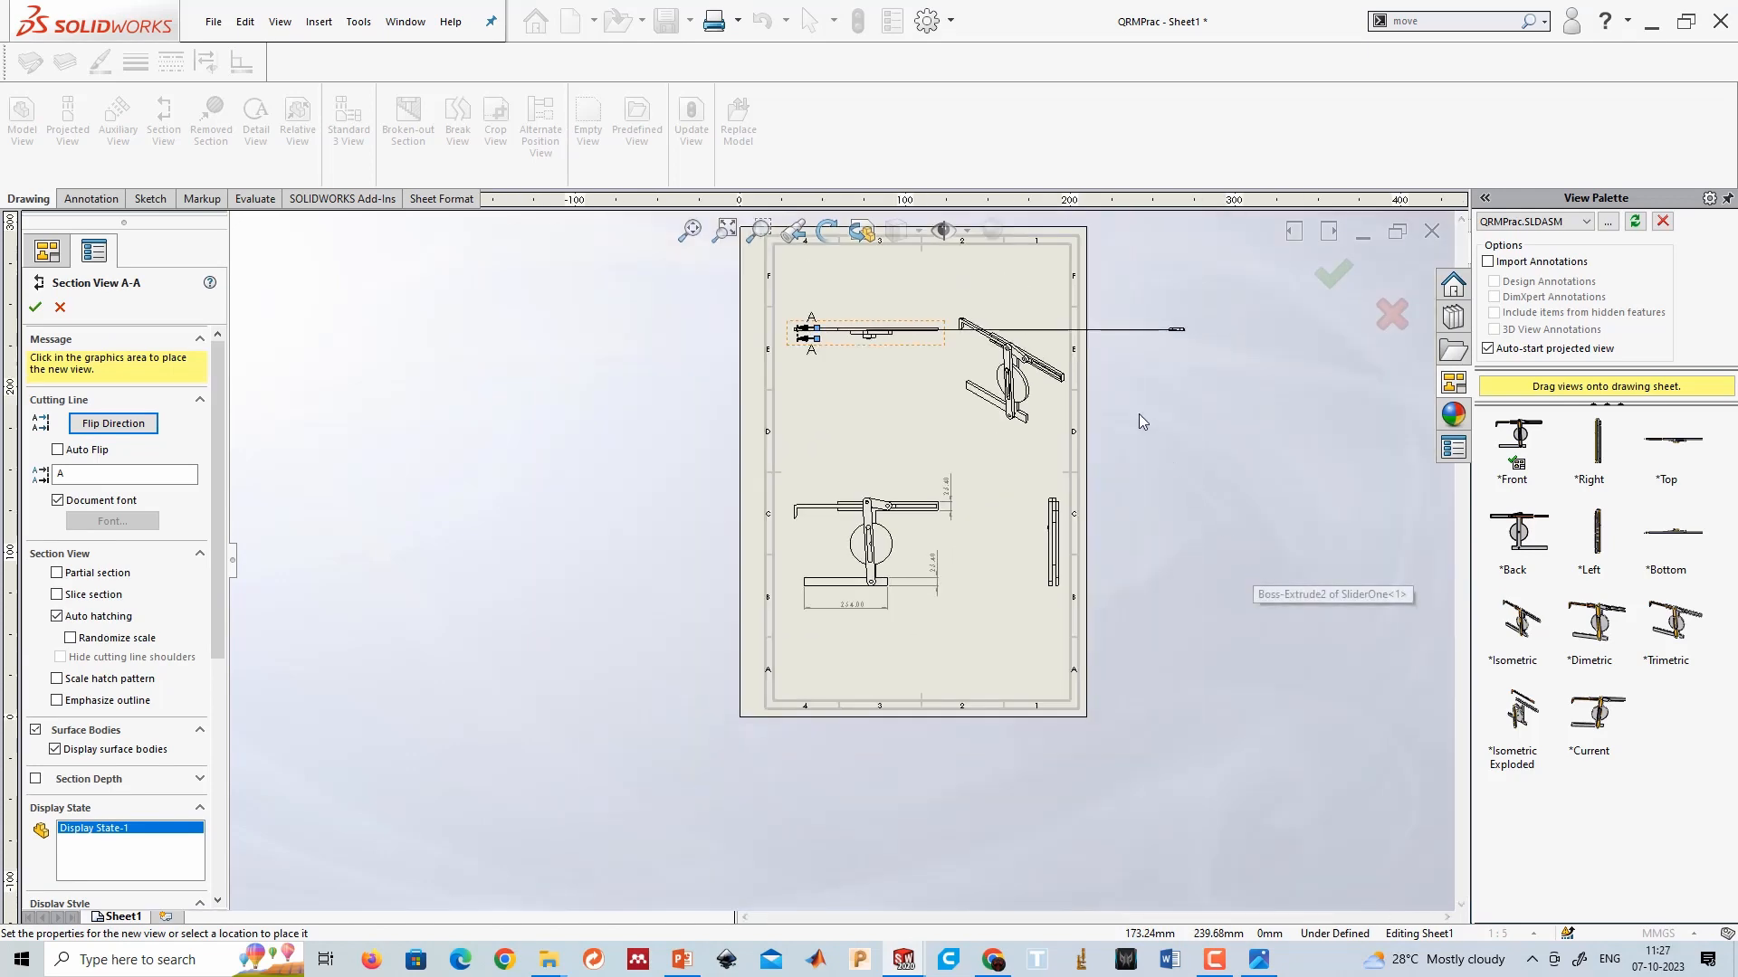
pyautogui.click(1043, 328)
pyautogui.scroll(-5, 995, 380)
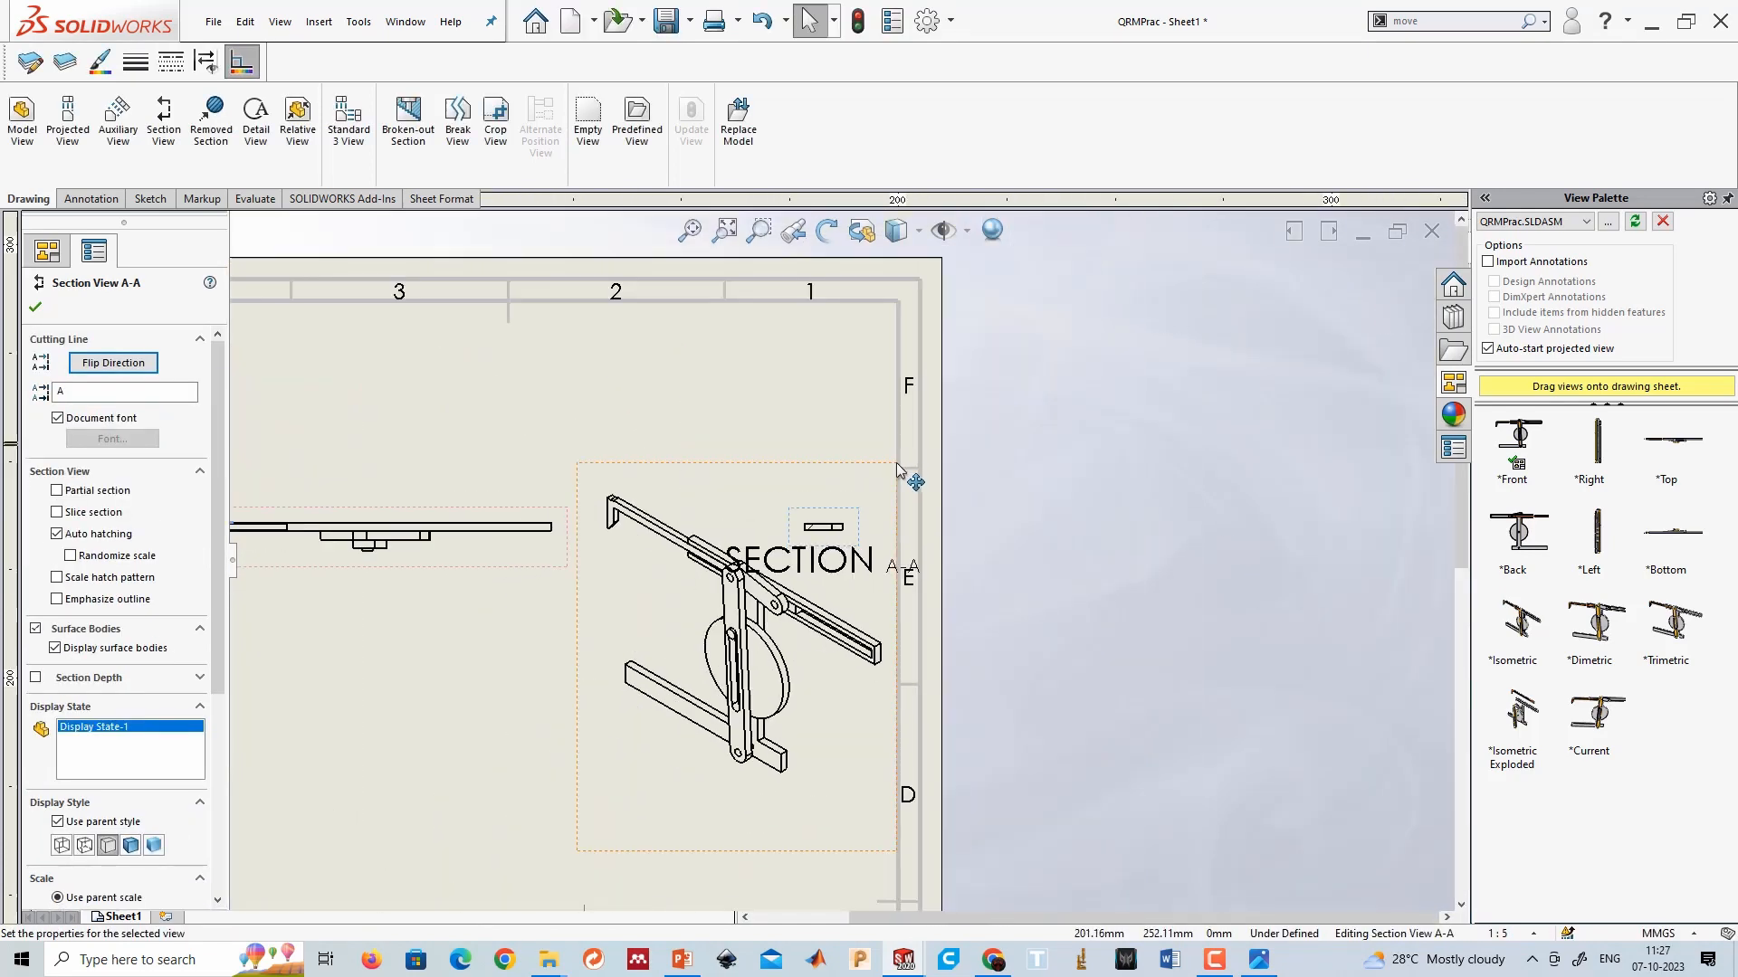
pyautogui.scroll(-1, 815, 532)
pyautogui.scroll(3, 407, 561)
pyautogui.scroll(-3, 620, 490)
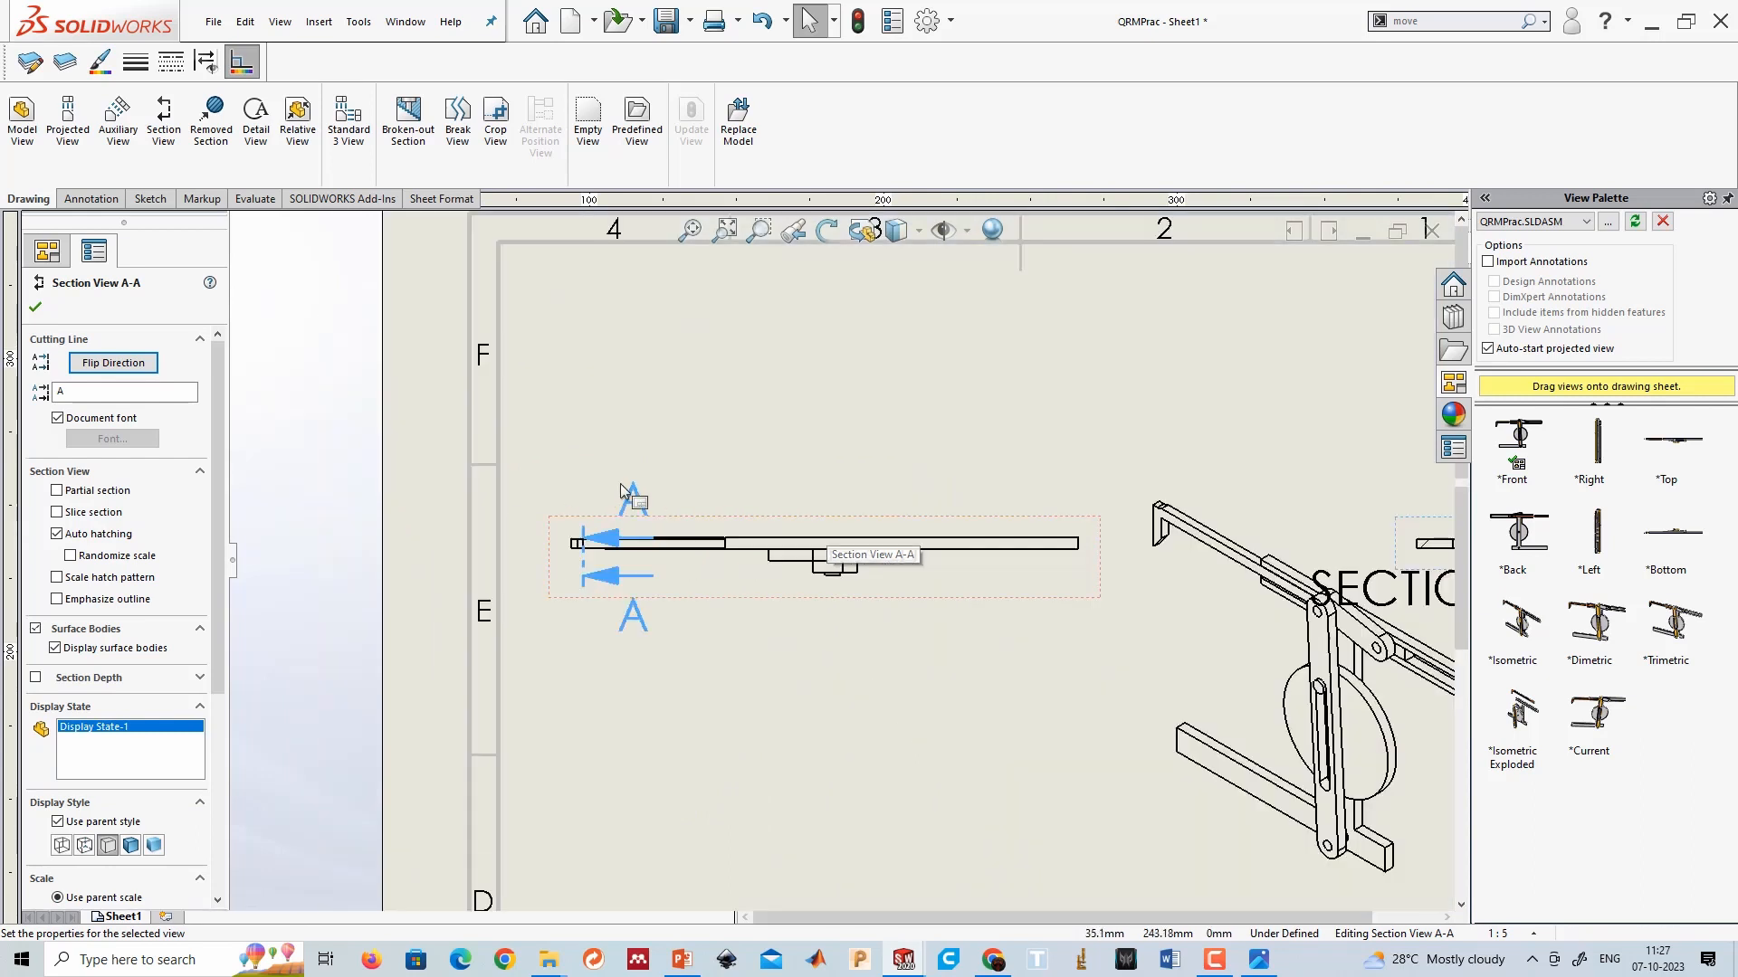
pyautogui.scroll(-5, 621, 489)
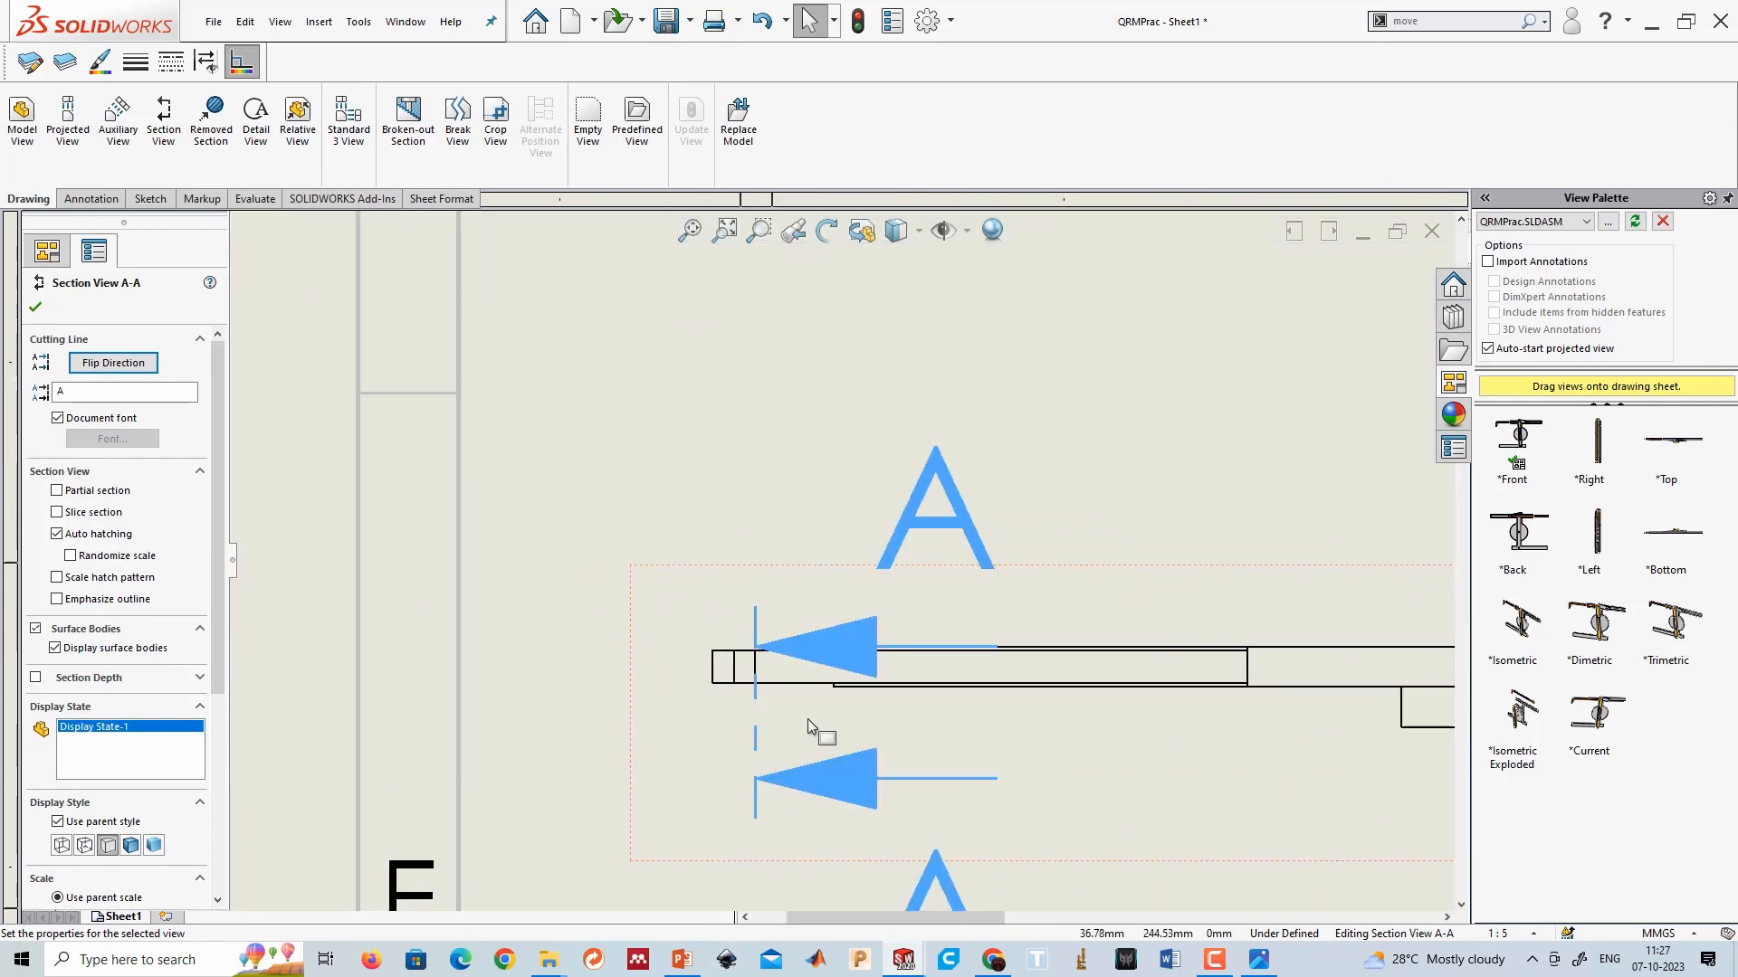
pyautogui.click(35, 307)
# Close the QRMPrac drawing document.
pyautogui.scroll(6, 871, 665)
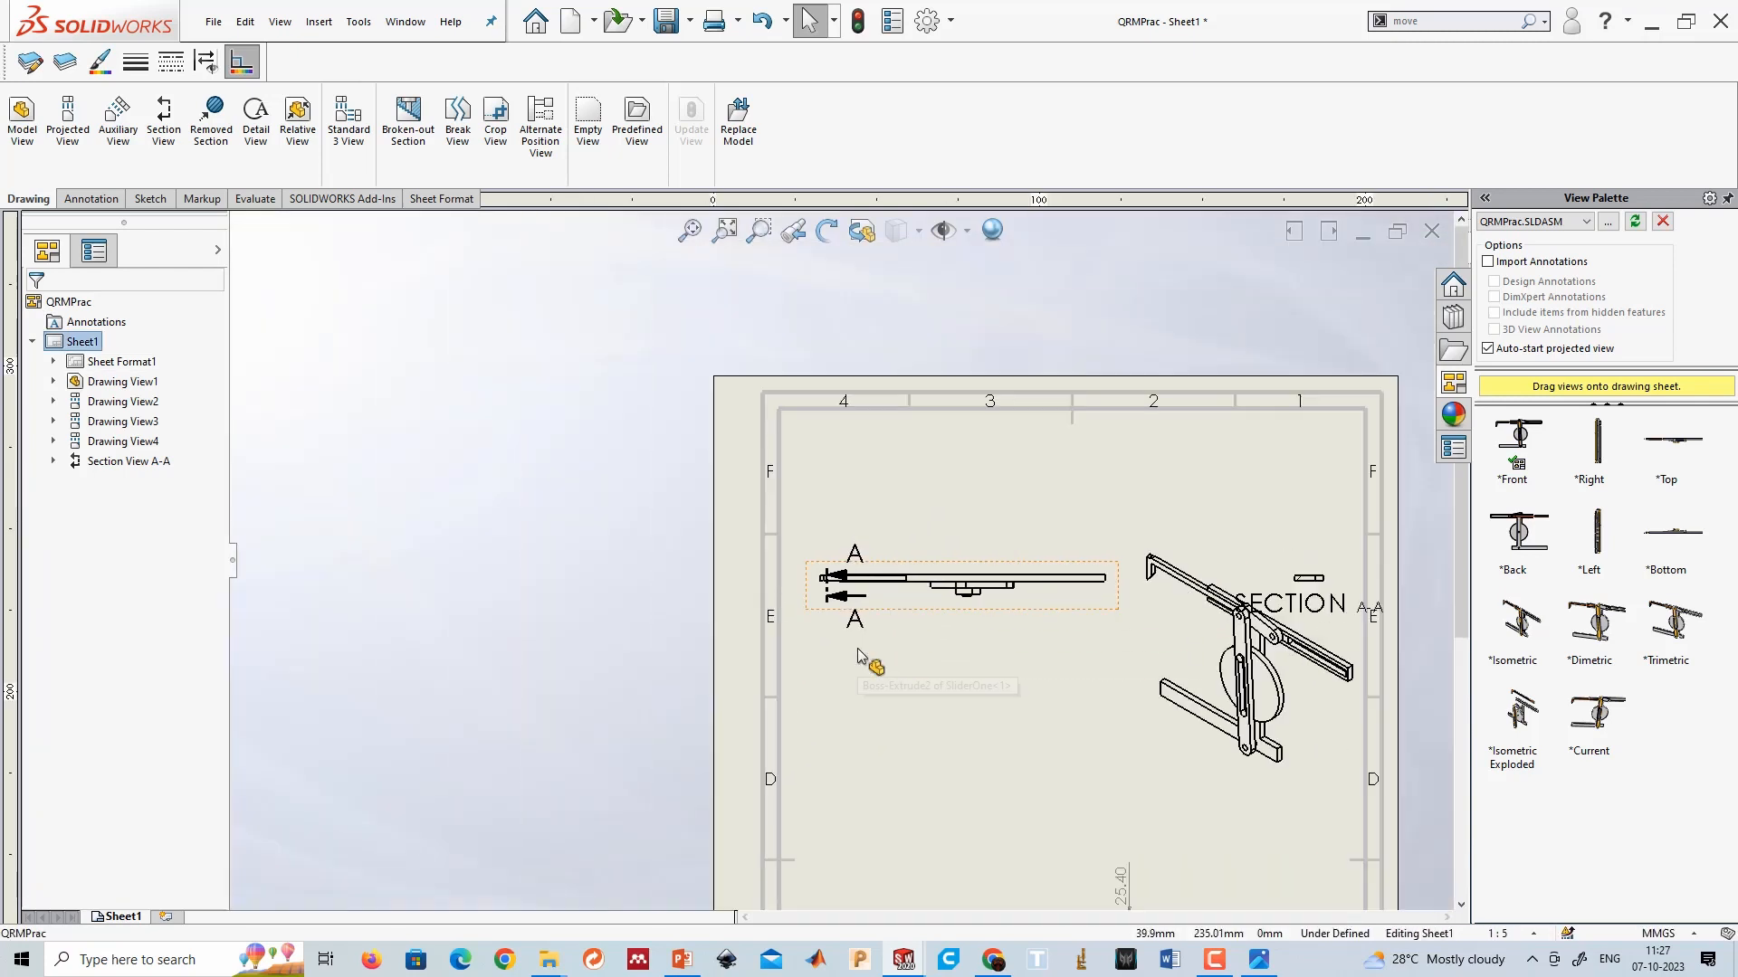
pyautogui.scroll(2, 858, 655)
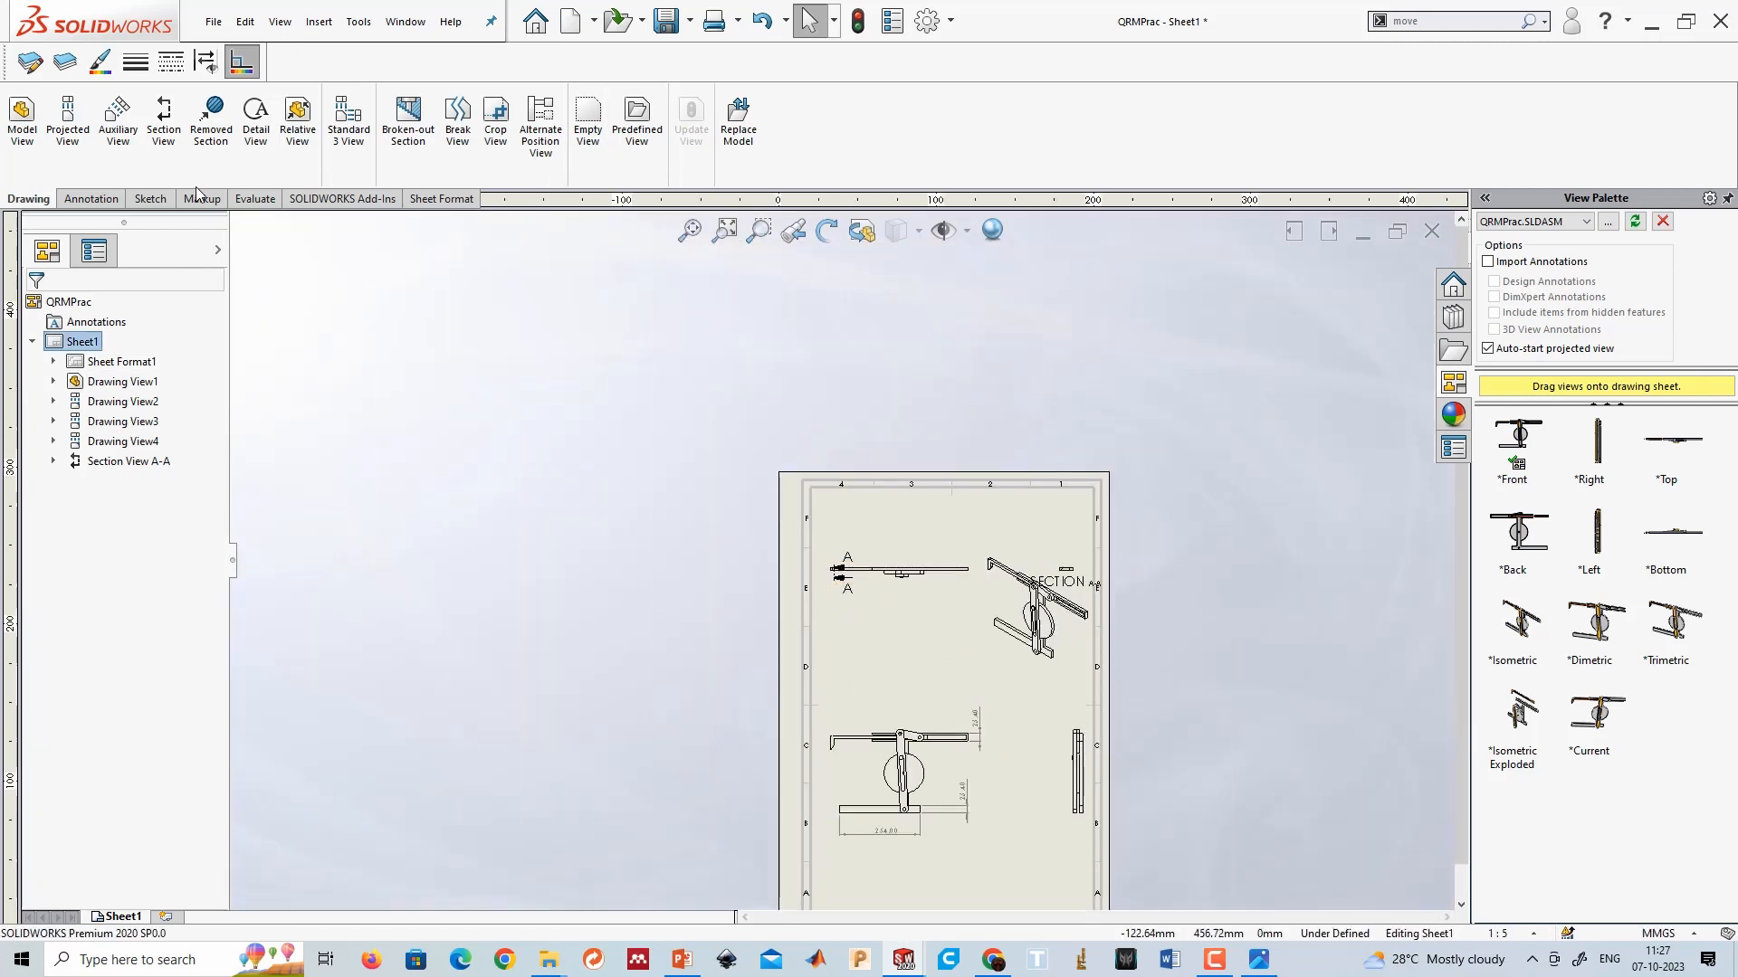
pyautogui.click(1431, 231)
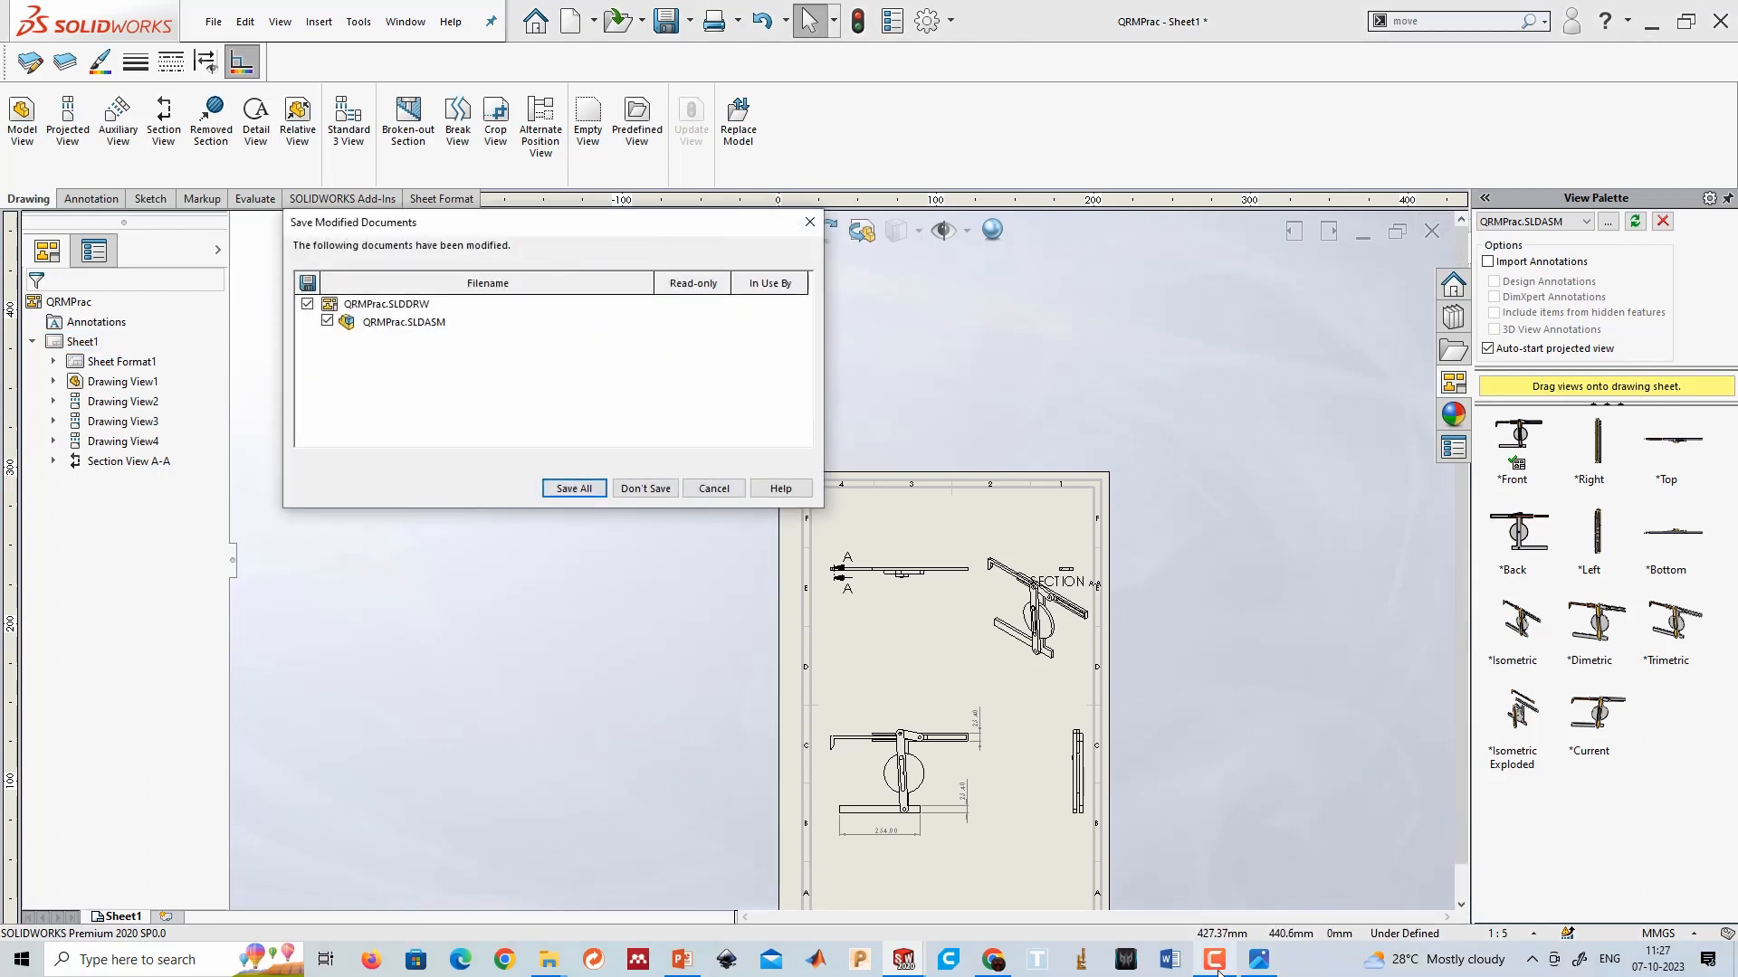